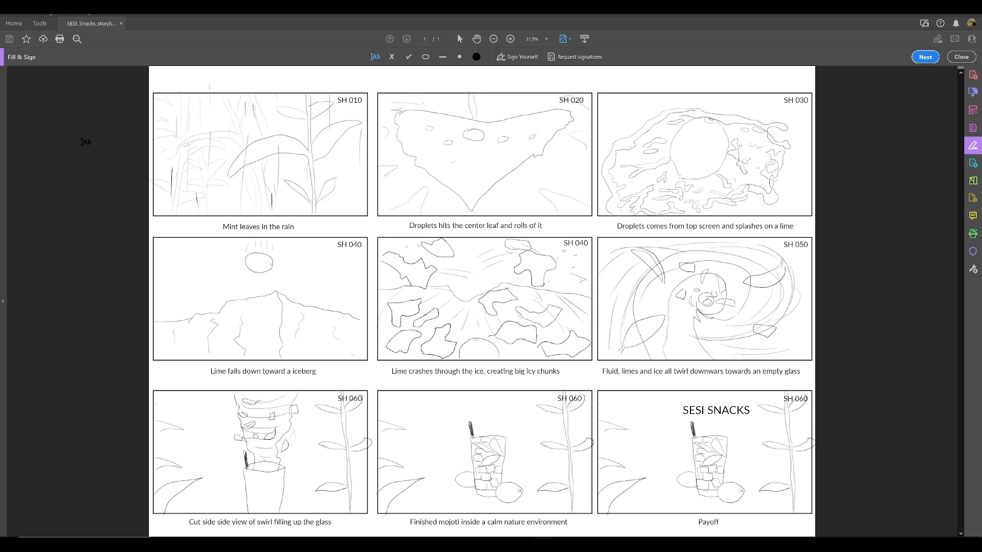
- Enlarge the SESI Snacks storyboard and review its frames in order, from the SH 010 mint leaves to the SH 060 payoff
ctrl+scroll(82, 141, up, 2)
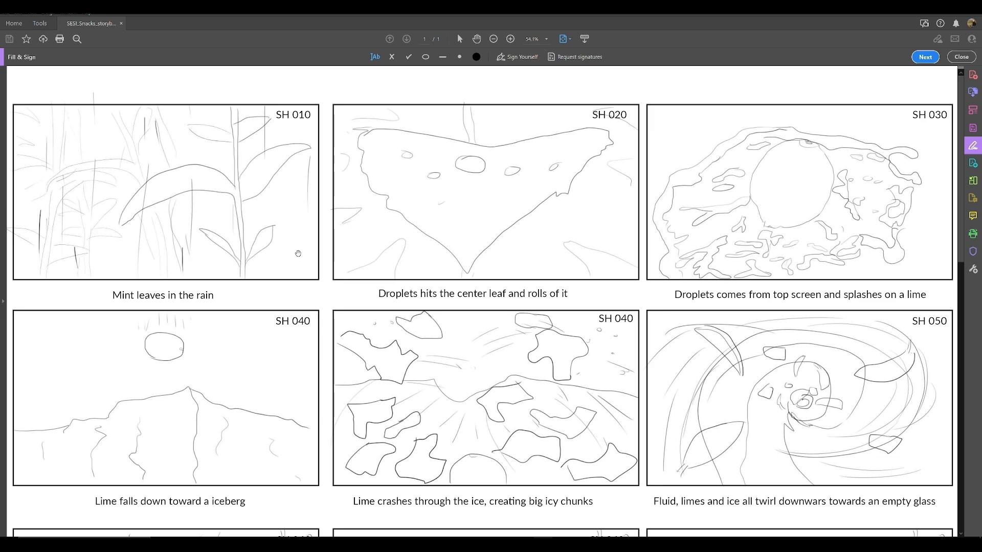
scroll(421, 250, down, 1)
scroll(425, 305, up, 1)
scroll(388, 358, down, 2)
scroll(423, 336, up, 1)
scroll(69, 411, down, 4)
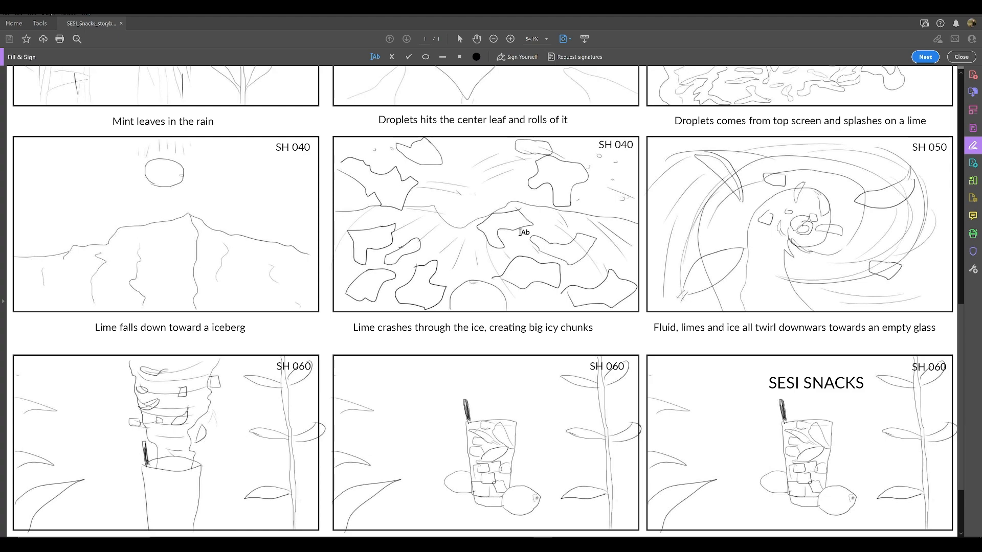
scroll(633, 273, down, 1)
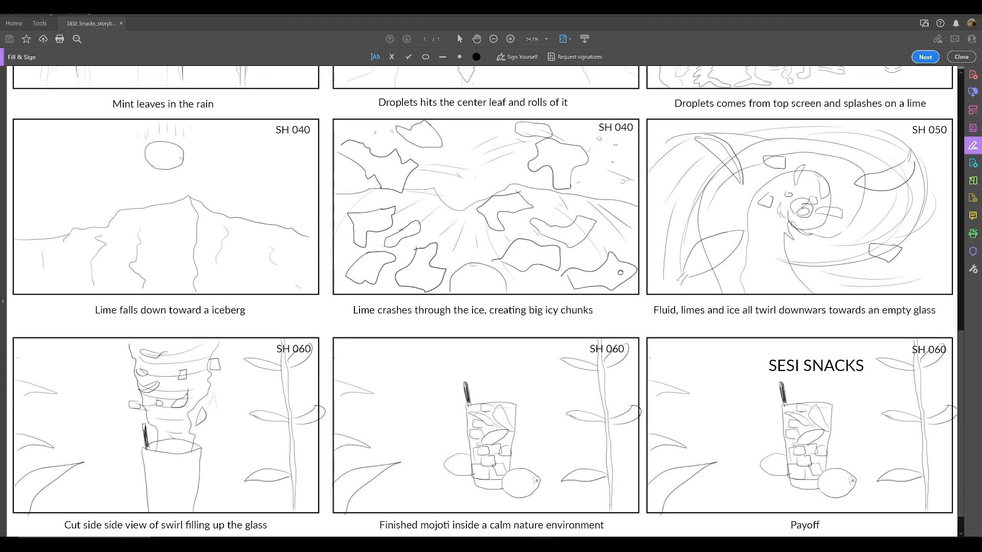
scroll(610, 352, up, 4)
scroll(610, 353, up, 3)
scroll(463, 301, down, 3)
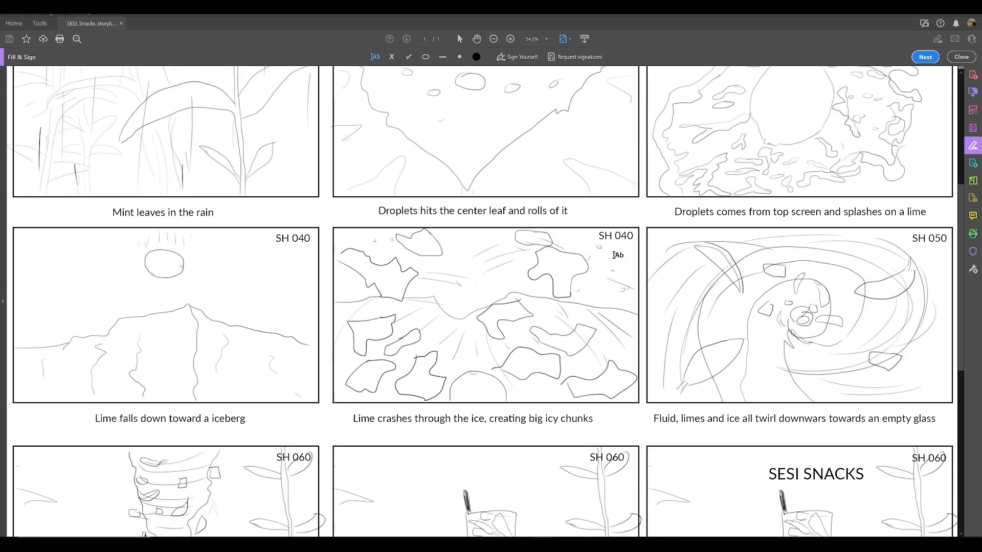
scroll(495, 184, up, 3)
scroll(665, 149, down, 3)
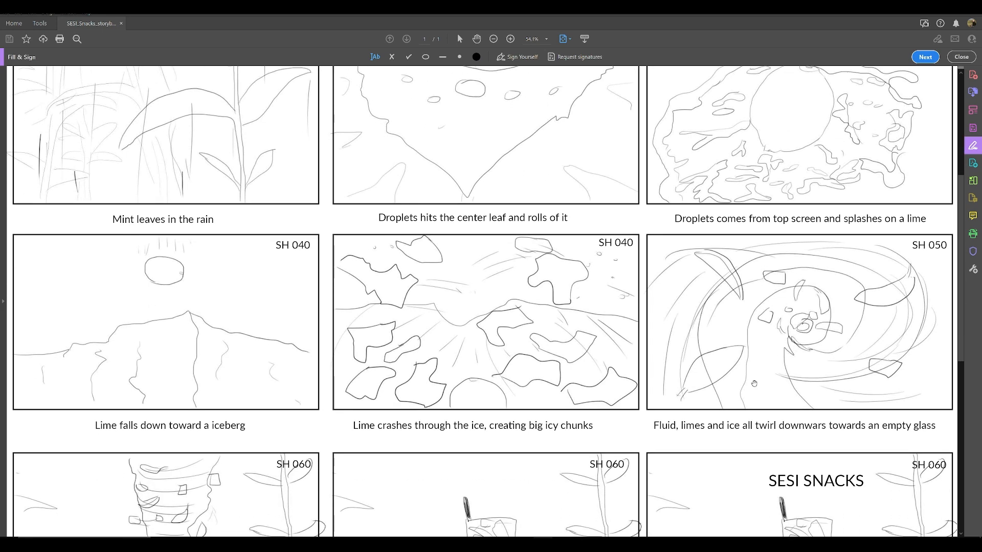
scroll(777, 361, down, 1)
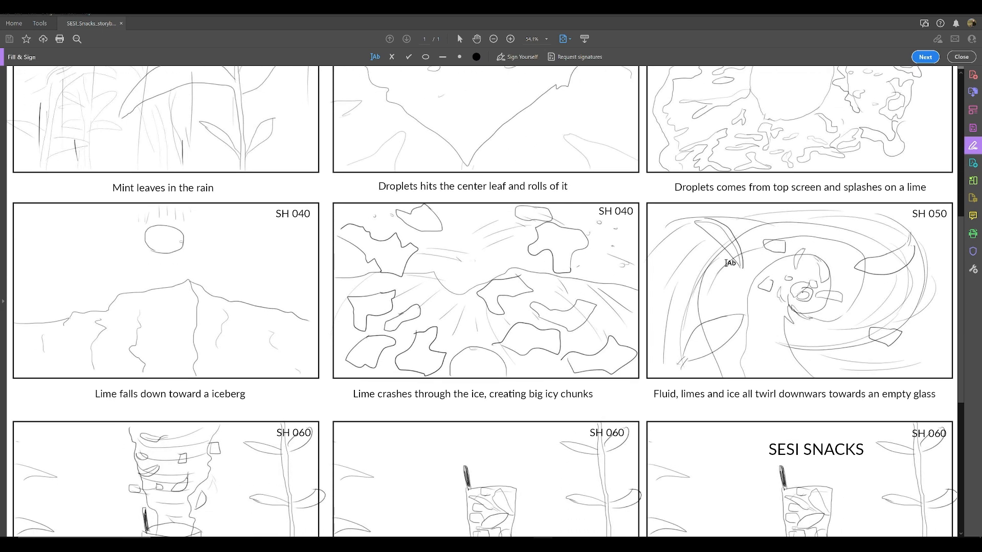
scroll(76, 409, down, 3)
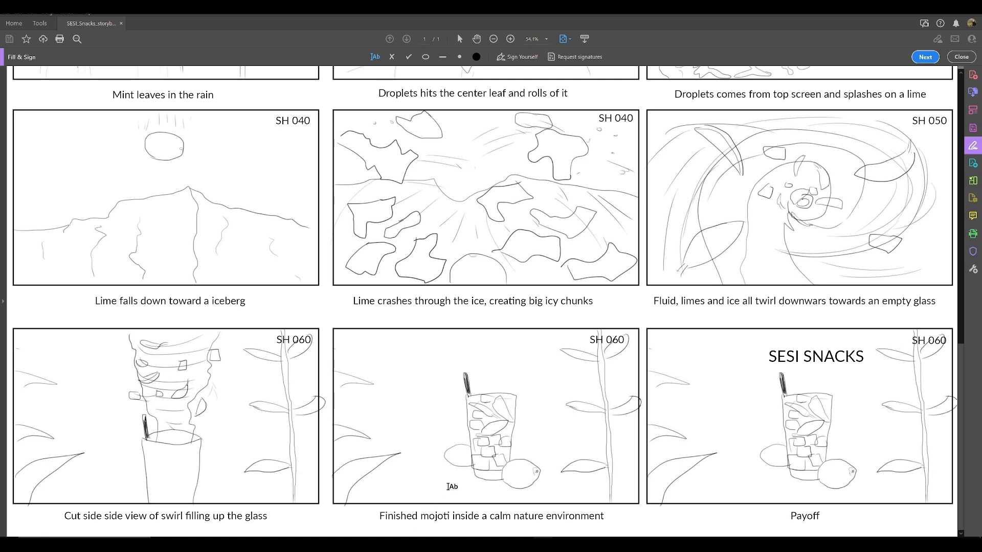
- Re-examine the storyboard, comparing the leaf and lime splash shots with the iceberg, swirl and finished mojito shots
scroll(205, 279, up, 5)
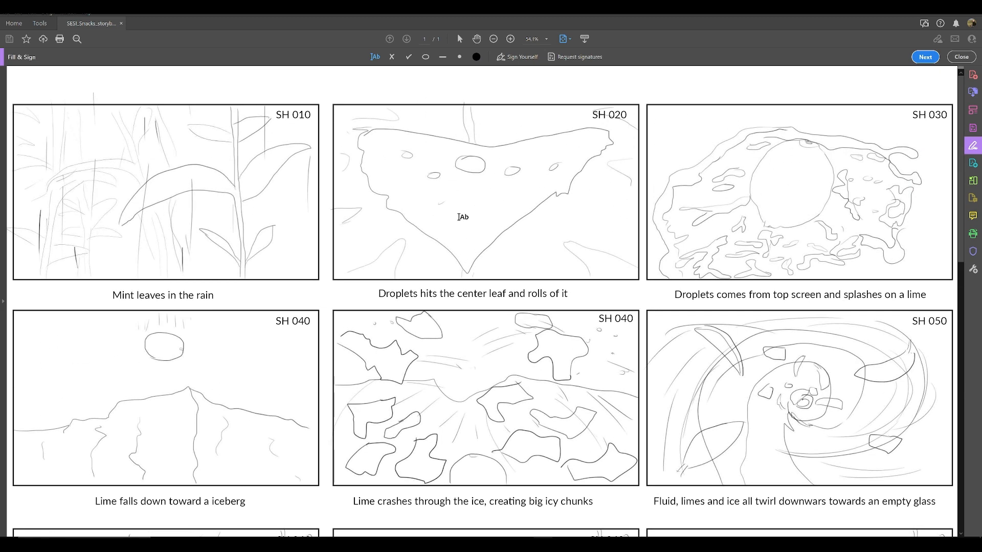
scroll(263, 254, down, 3)
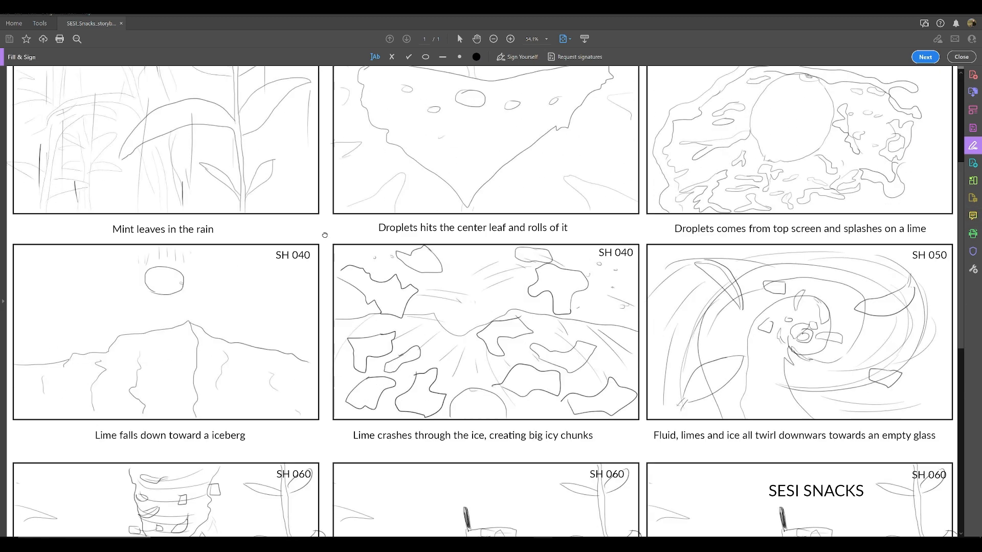
scroll(262, 253, up, 1)
scroll(302, 277, down, 1)
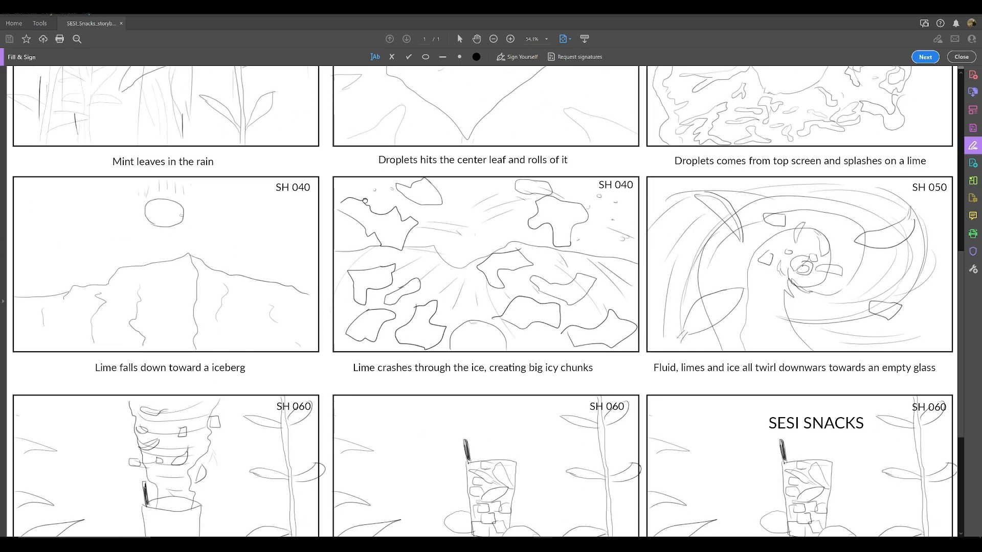
scroll(343, 297, up, 3)
scroll(250, 199, up, 1)
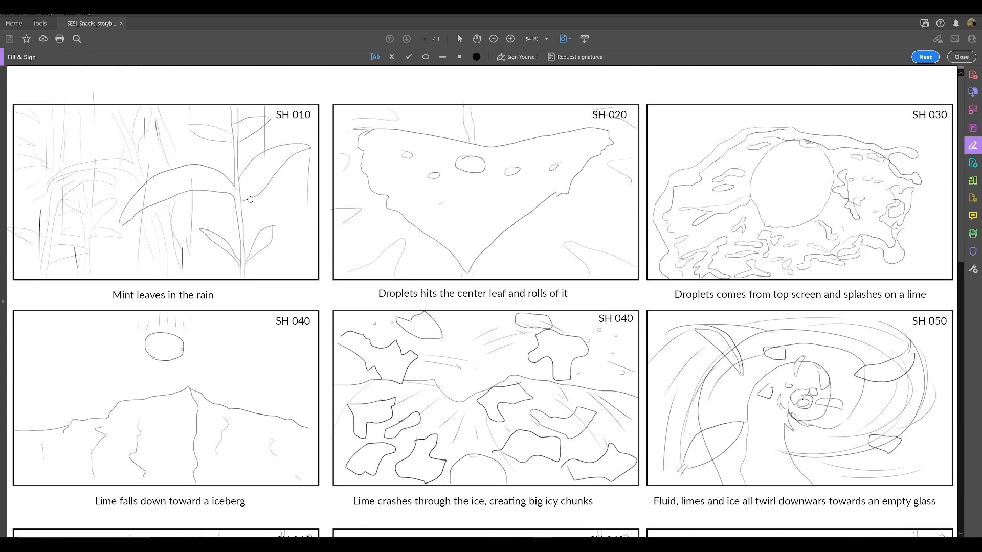
scroll(220, 234, down, 1)
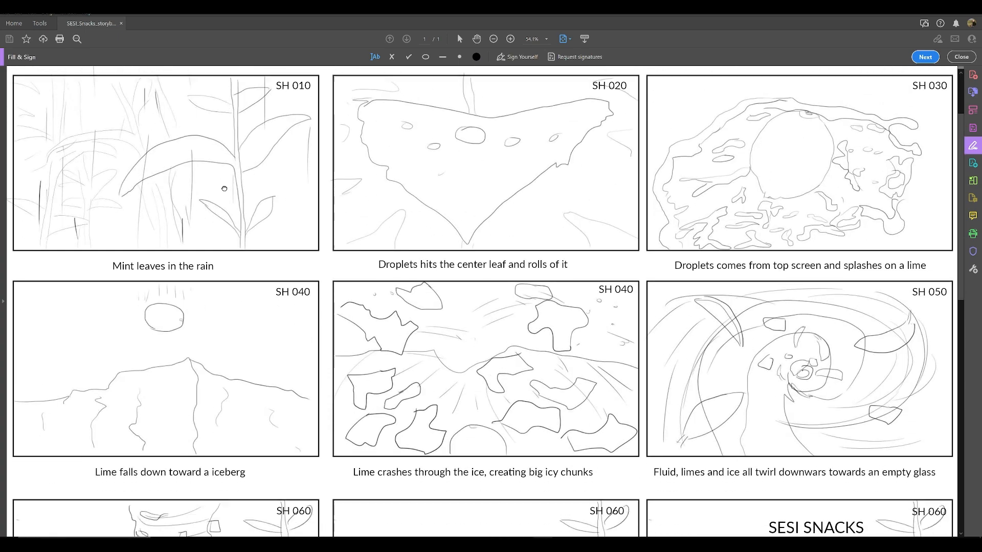
scroll(236, 226, up, 1)
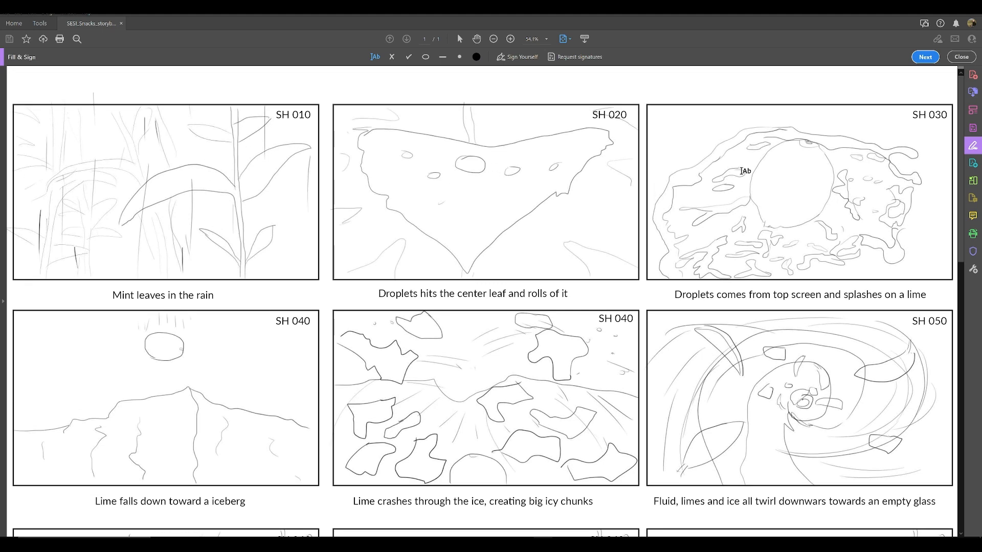
scroll(532, 161, down, 5)
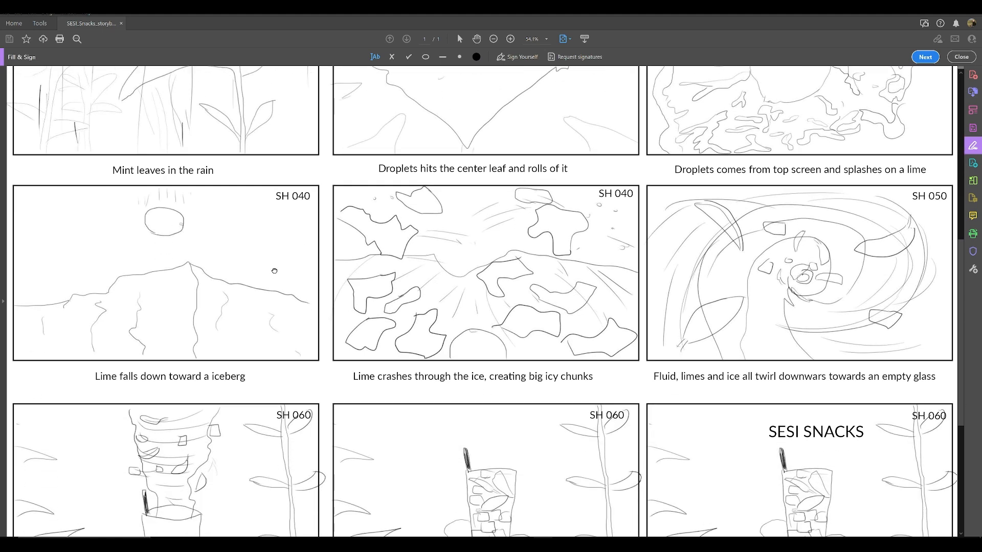
scroll(275, 271, up, 2)
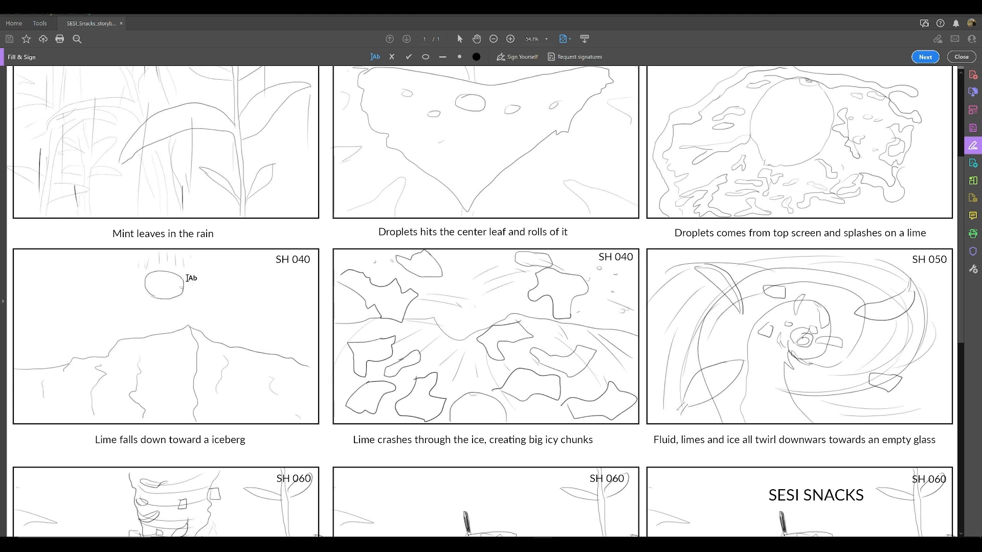
scroll(646, 292, down, 2)
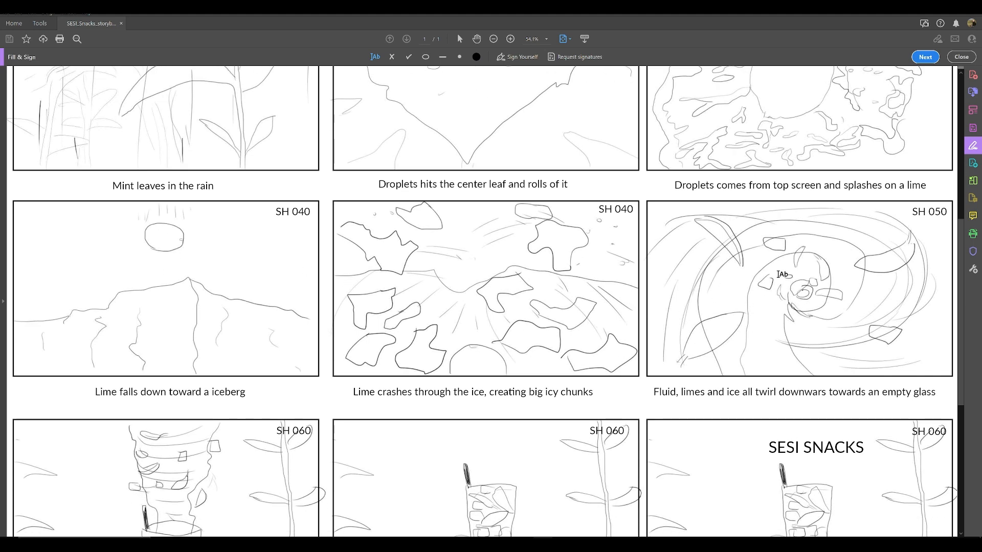
scroll(440, 253, down, 2)
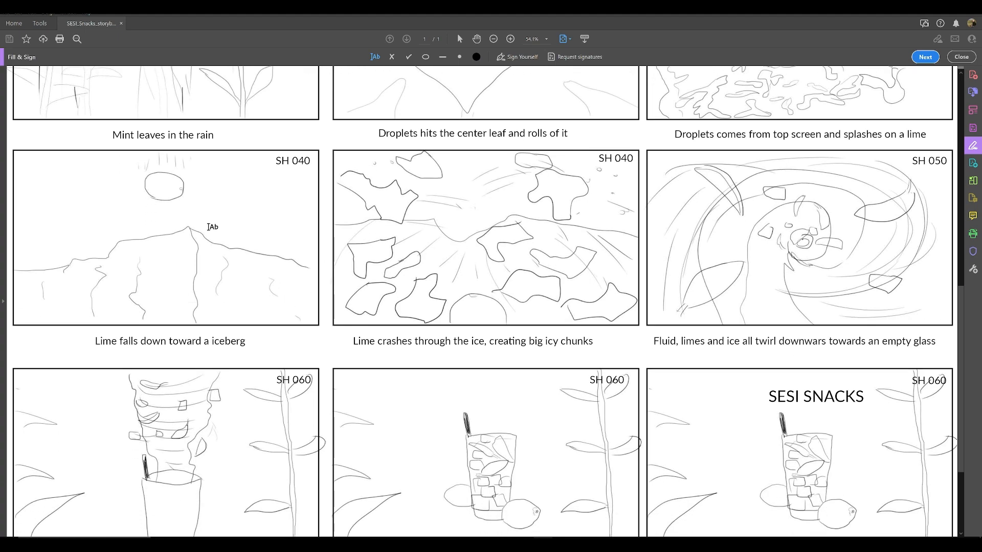
scroll(234, 232, up, 6)
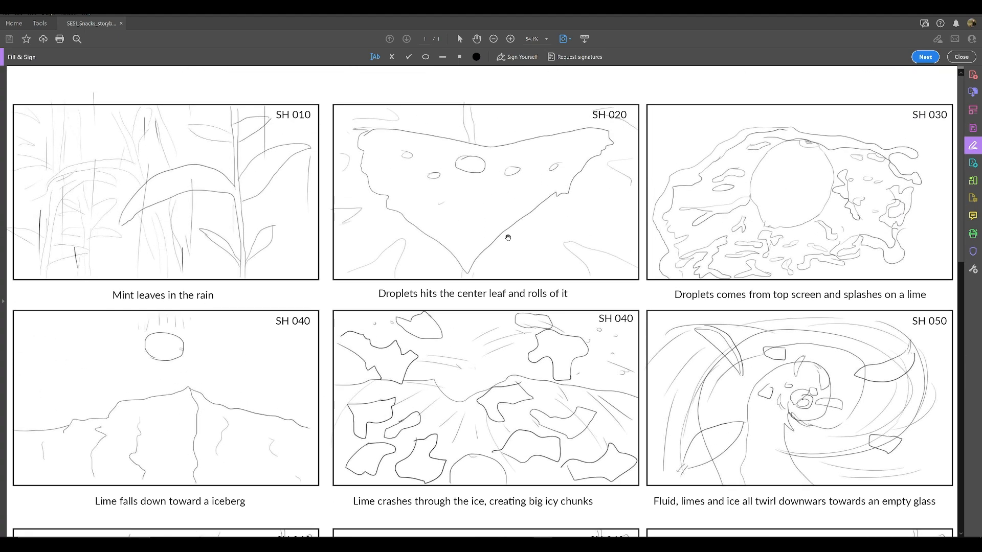
scroll(347, 359, down, 8)
scroll(401, 375, up, 8)
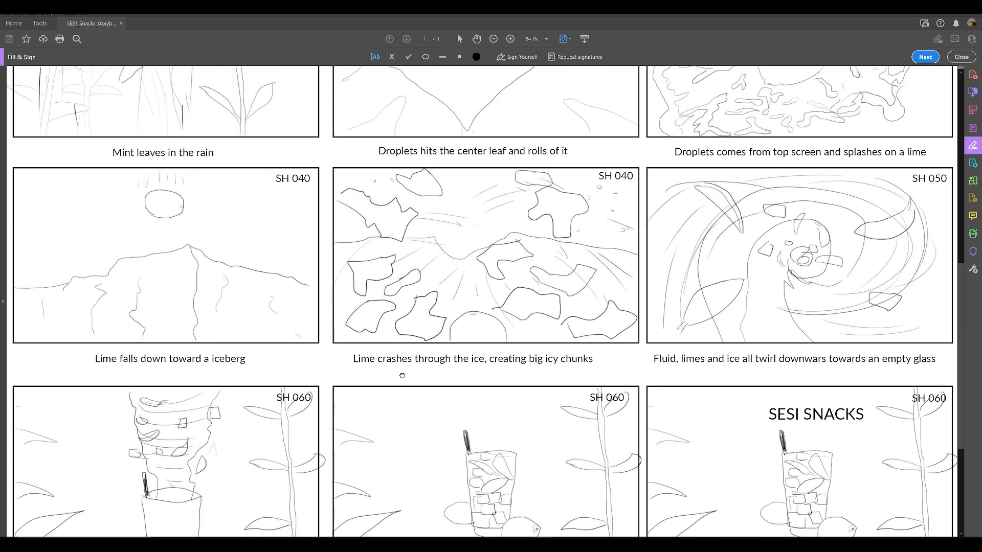
scroll(418, 392, down, 5)
scroll(418, 392, down, 4)
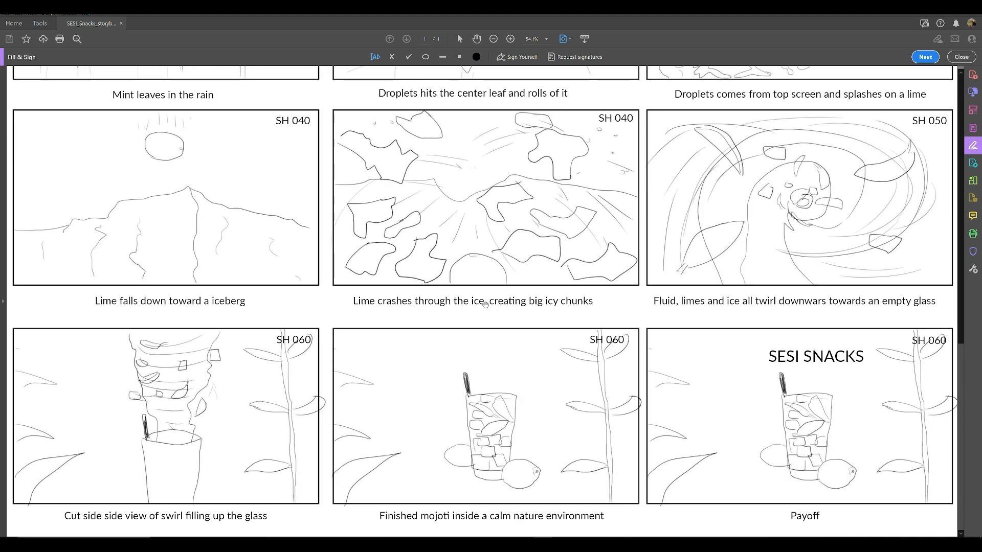
scroll(329, 405, up, 8)
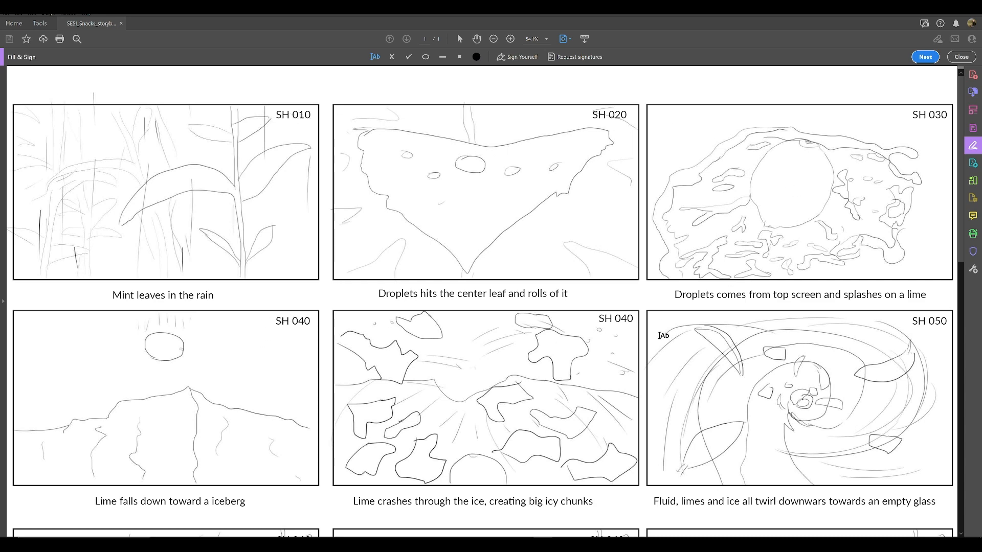
scroll(657, 332, down, 3)
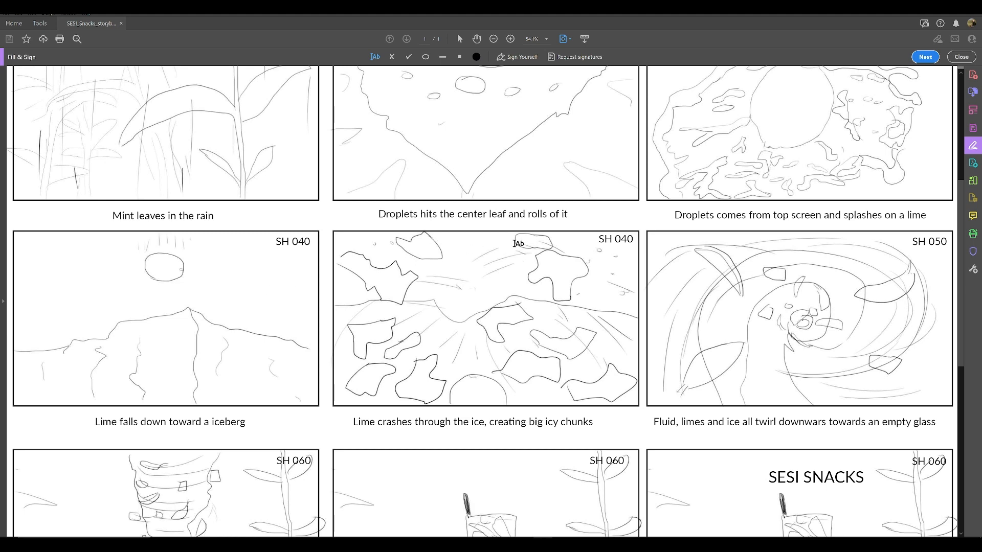
scroll(523, 366, down, 3)
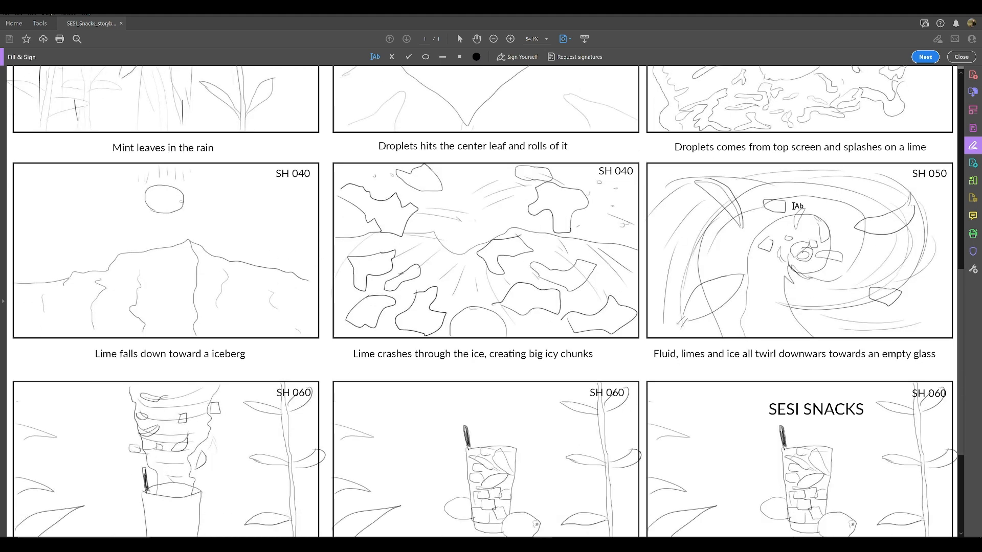
scroll(142, 421, down, 2)
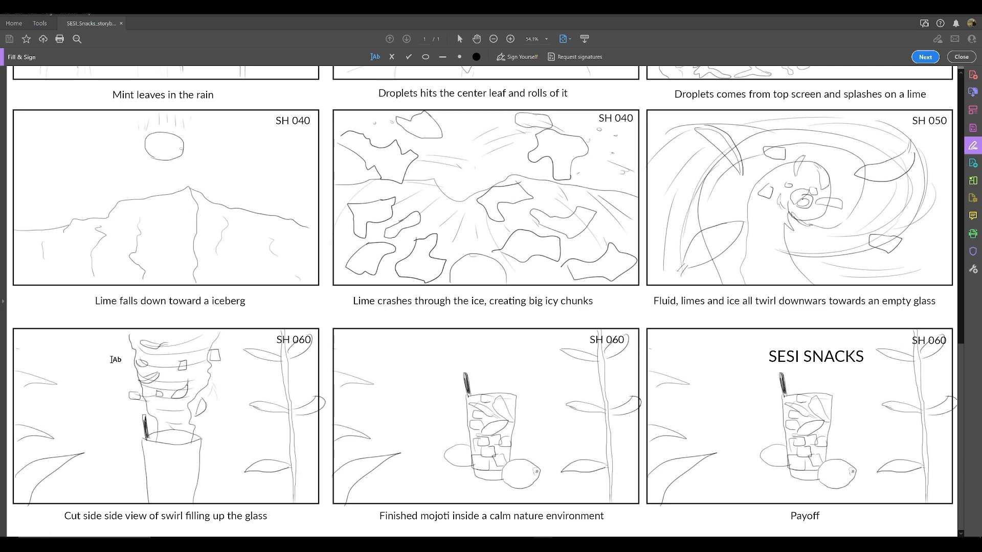
scroll(568, 282, up, 6)
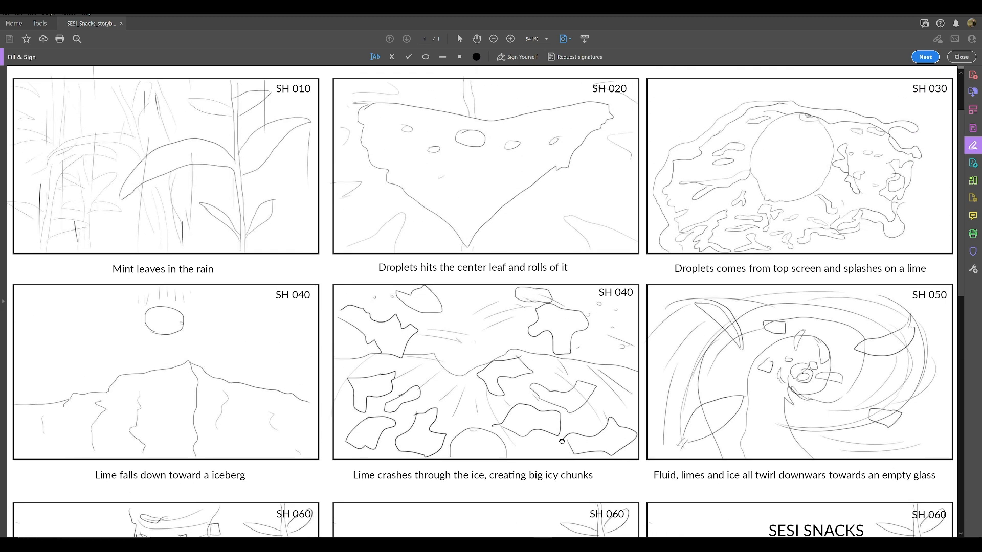
scroll(569, 282, down, 5)
scroll(568, 281, down, 1)
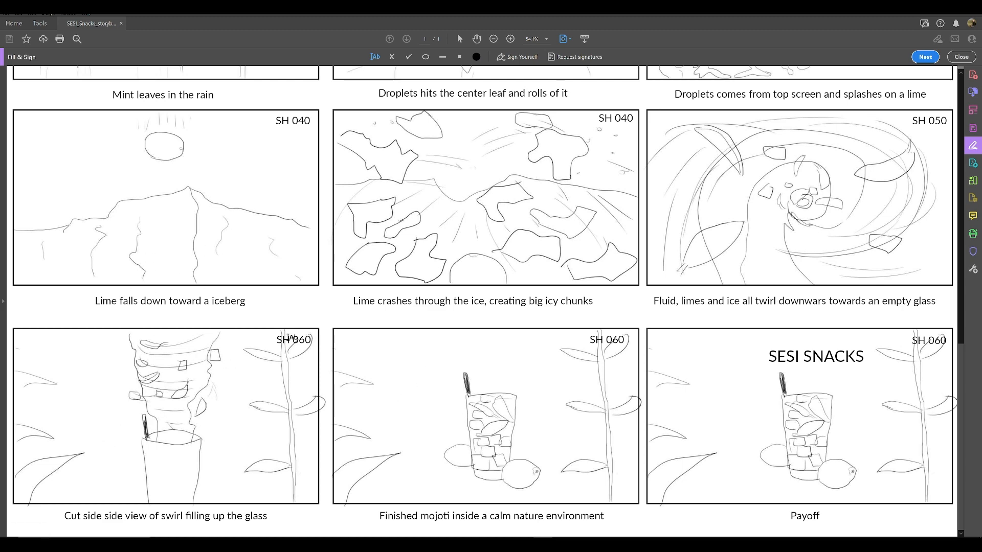
scroll(827, 221, up, 5)
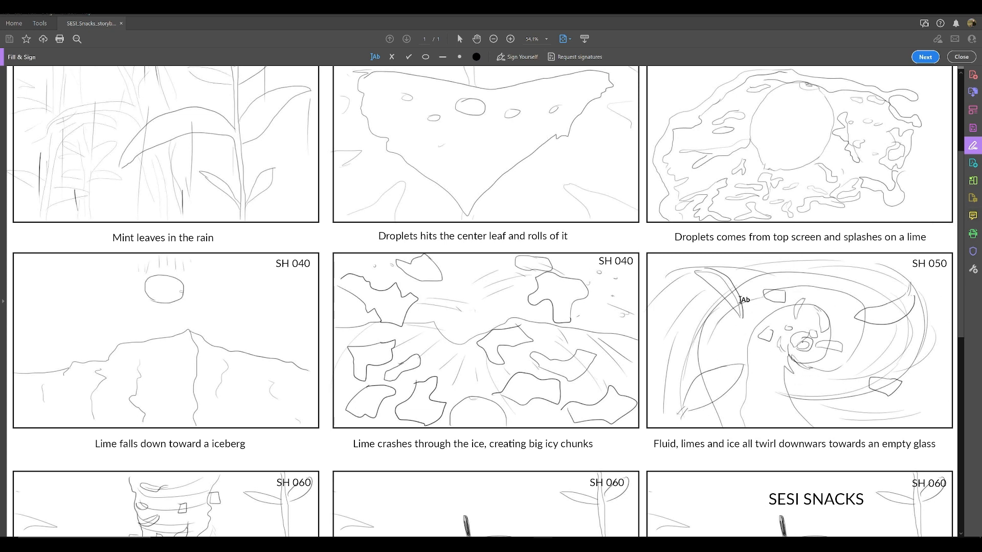
scroll(698, 321, up, 2)
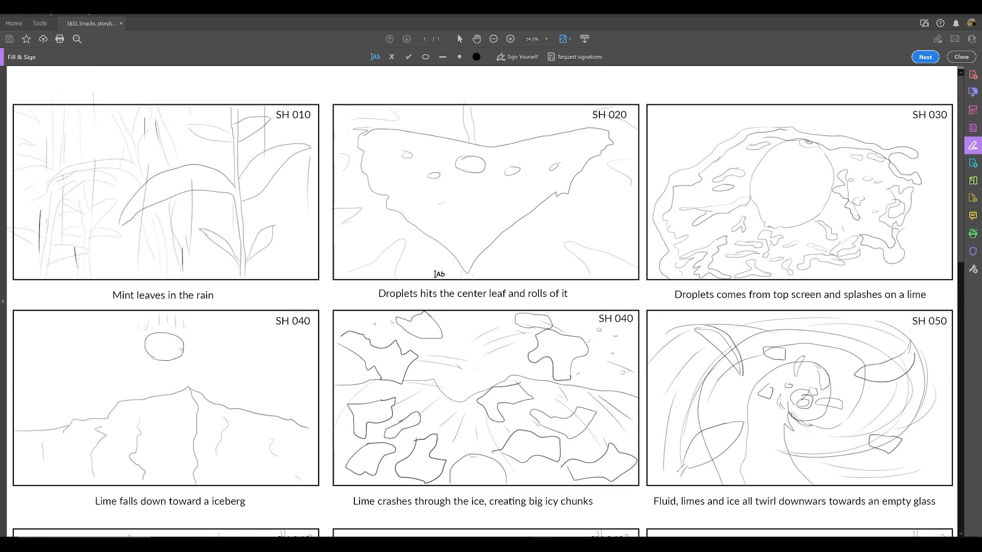
scroll(390, 274, down, 4)
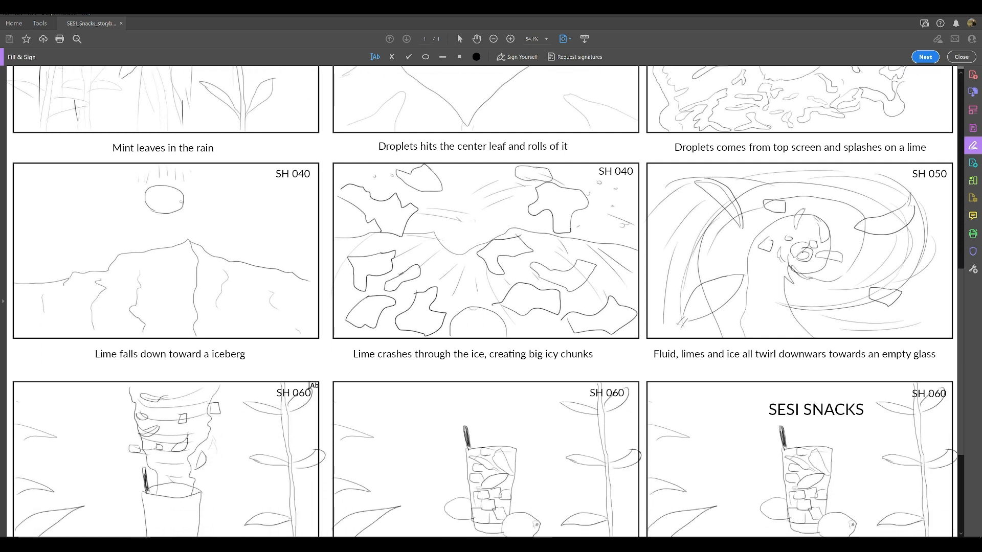
scroll(313, 385, up, 5)
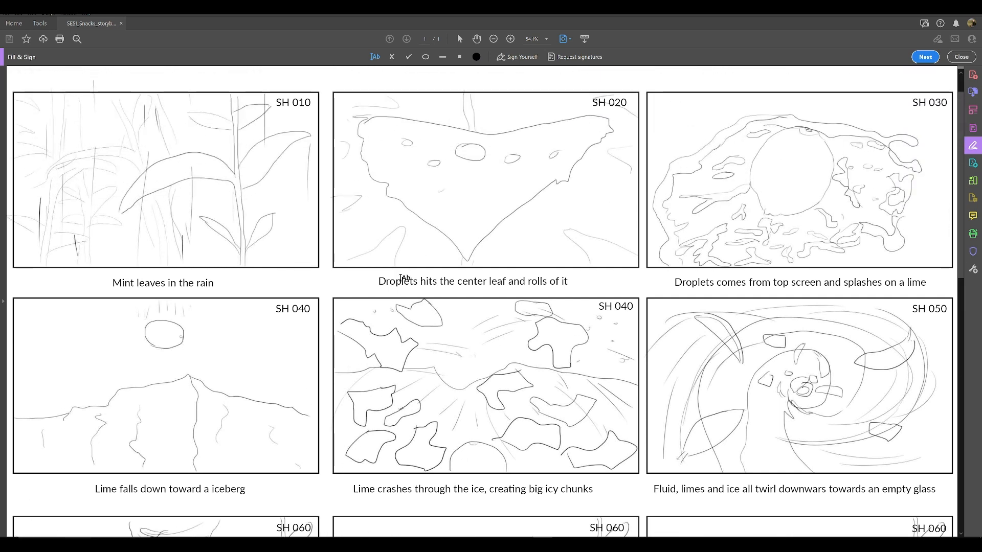
scroll(403, 278, up, 1)
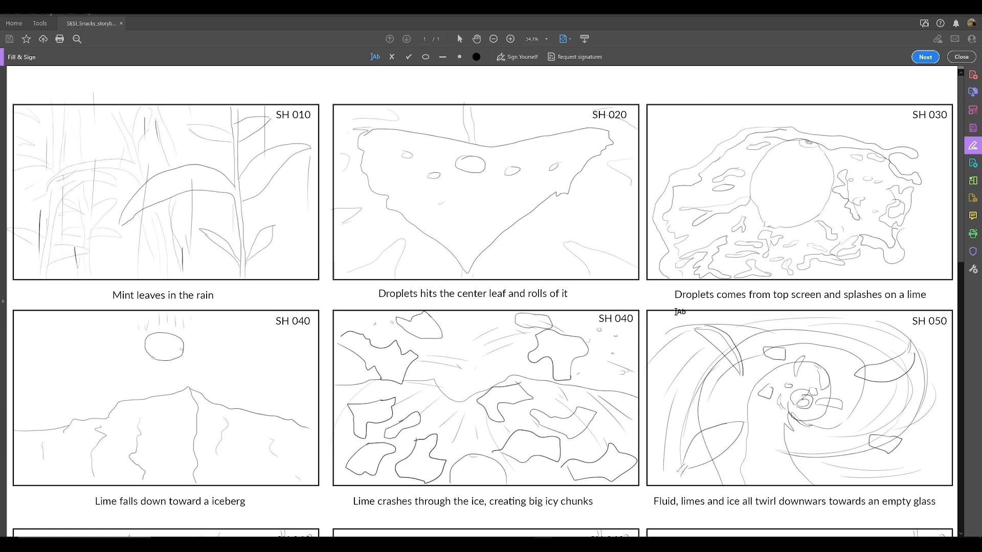
scroll(616, 313, down, 3)
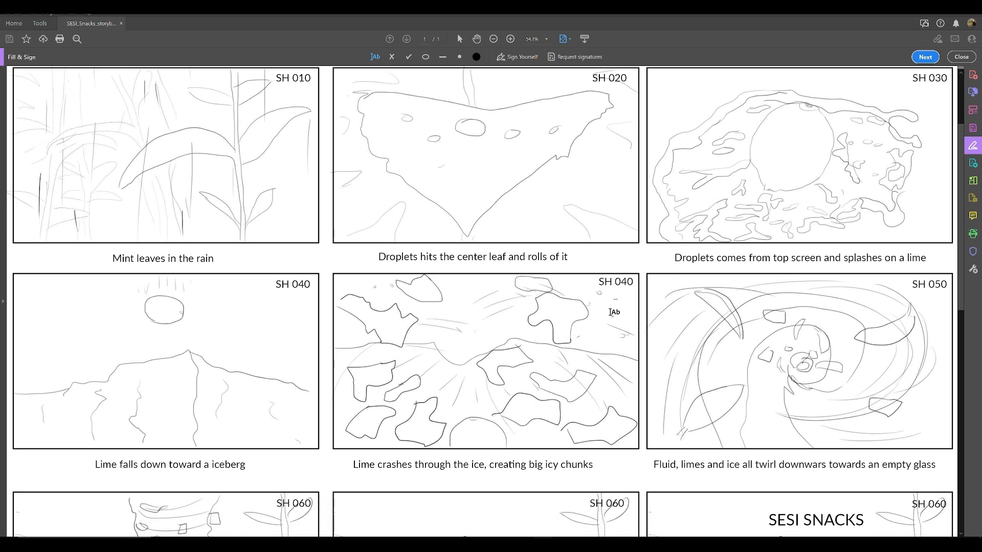
scroll(619, 302, up, 3)
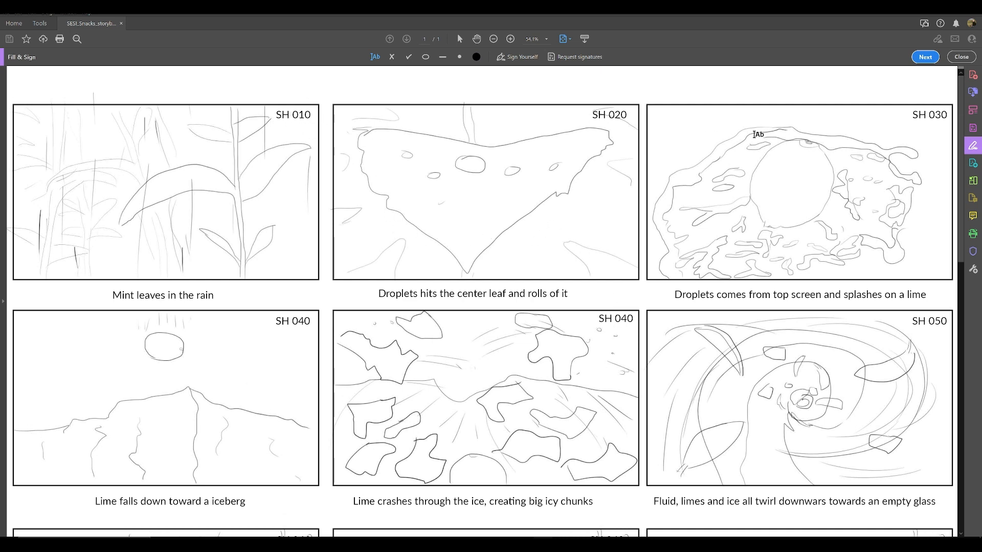
scroll(232, 423, down, 3)
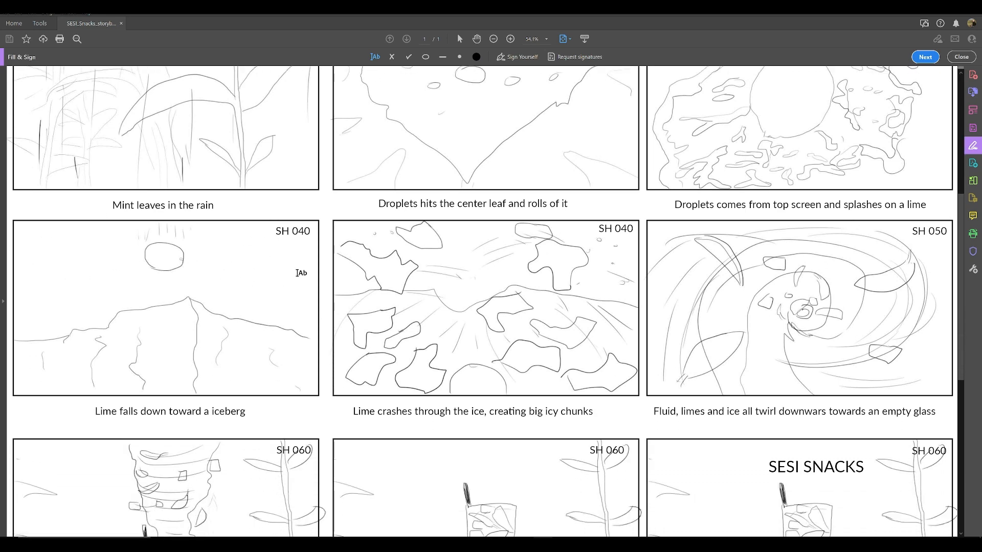
scroll(697, 339, down, 3)
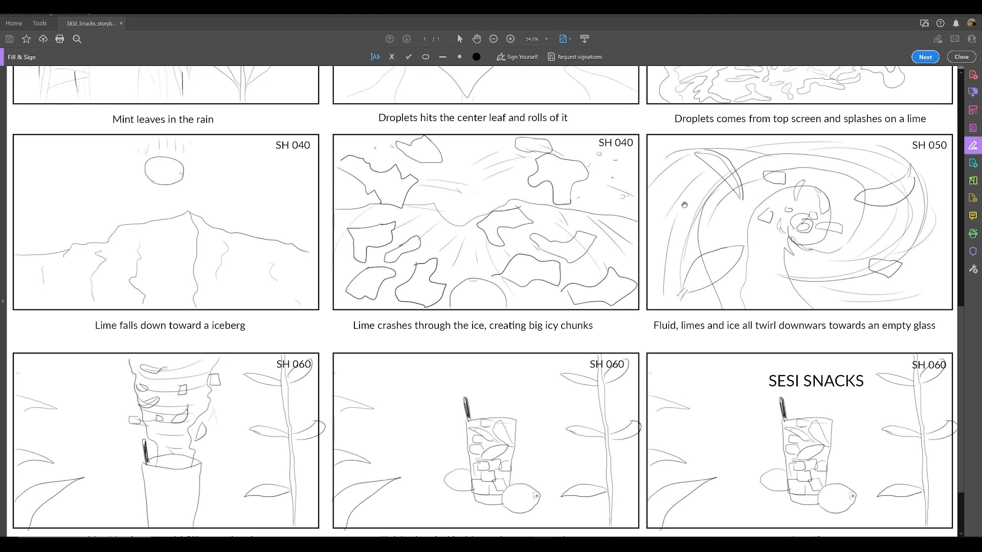
- Re-read the storyboard from the SH 010 mint leaves to the SH 060 payoff, ending with the whole page in view
scroll(624, 240, up, 5)
scroll(511, 225, down, 3)
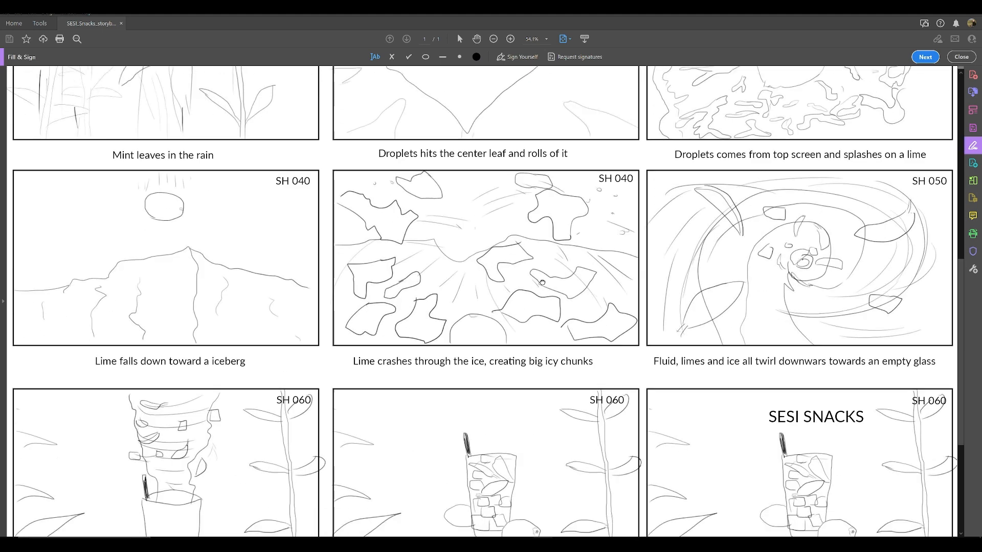
scroll(355, 201, up, 4)
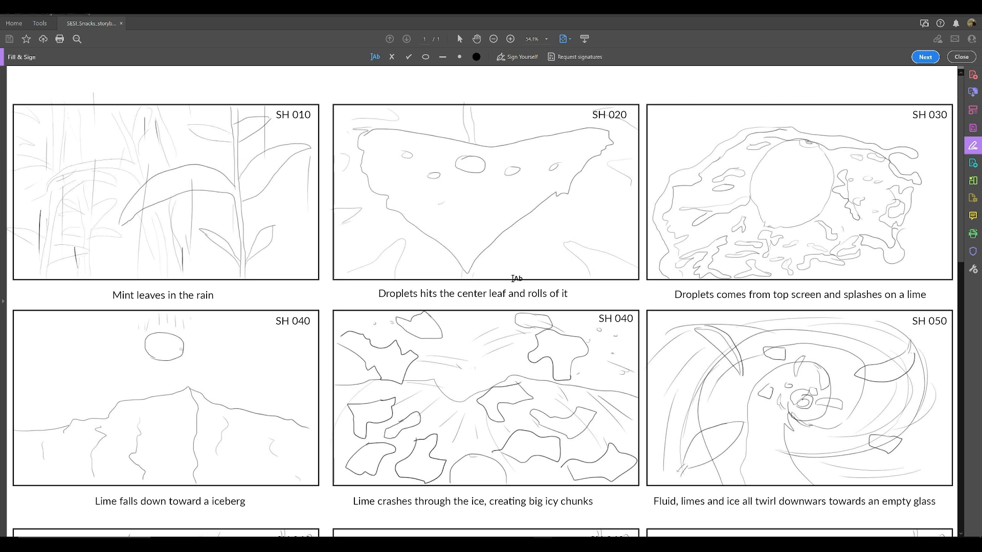
scroll(512, 204, down, 5)
scroll(543, 139, up, 5)
scroll(481, 331, down, 3)
scroll(492, 359, up, 3)
scroll(795, 323, down, 5)
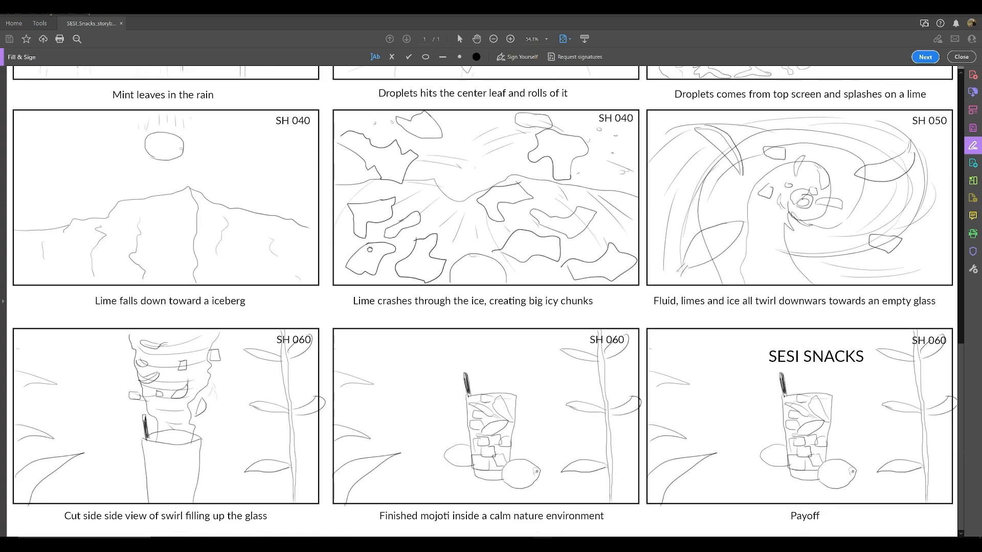
scroll(375, 196, up, 4)
scroll(414, 229, down, 4)
ctrl+scroll(413, 229, down, 2)
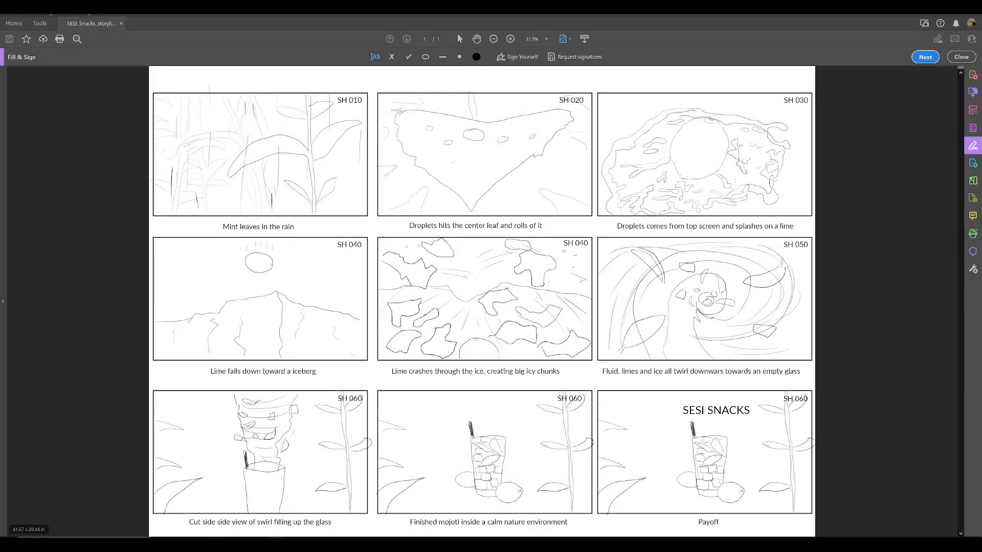
- Switch to File Explorer at the __TUTORIAL_PROJECT folder and examine its subfolders, referring to the VFX Folder Structure tutorial video
key(super+e)
drag(474, 376, 389, 151)
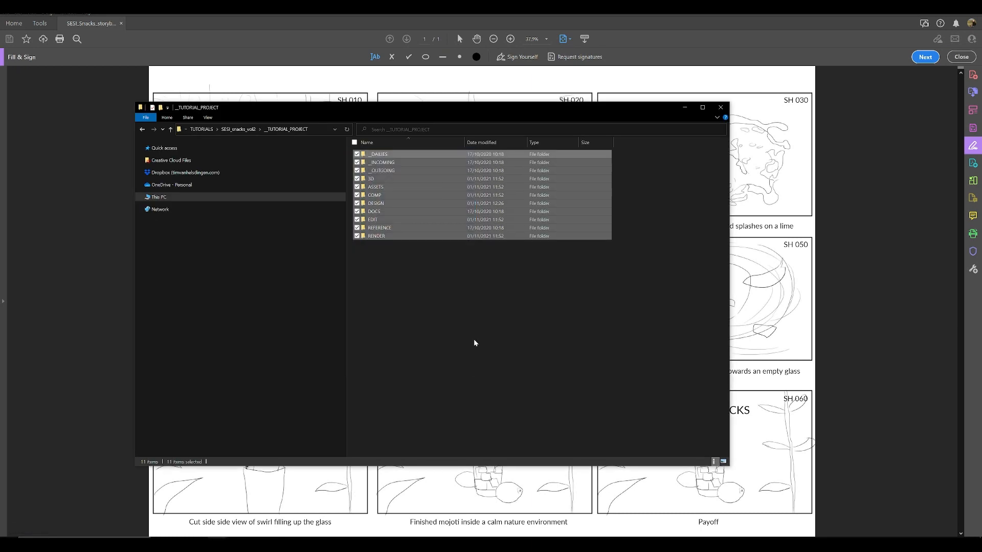
click(486, 355)
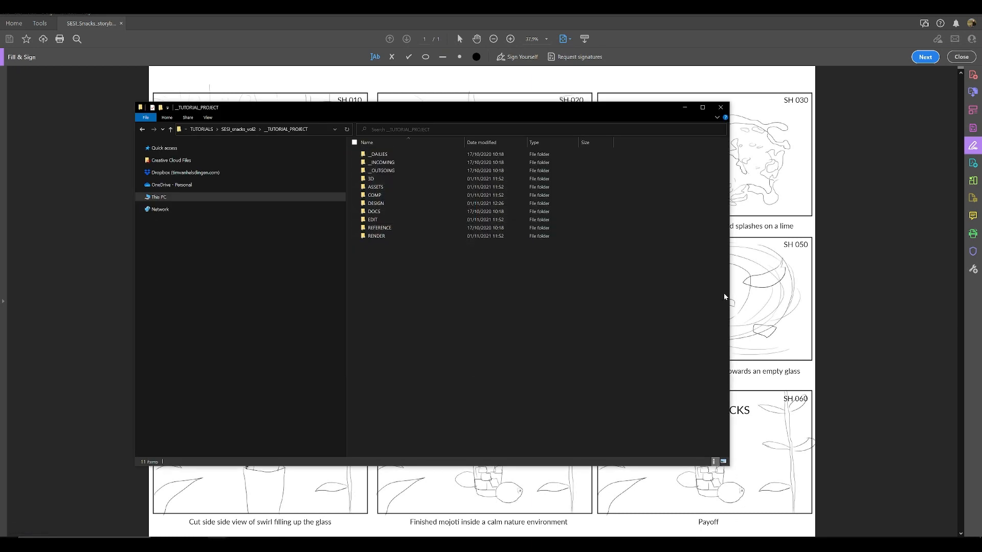
key(alt+Tab)
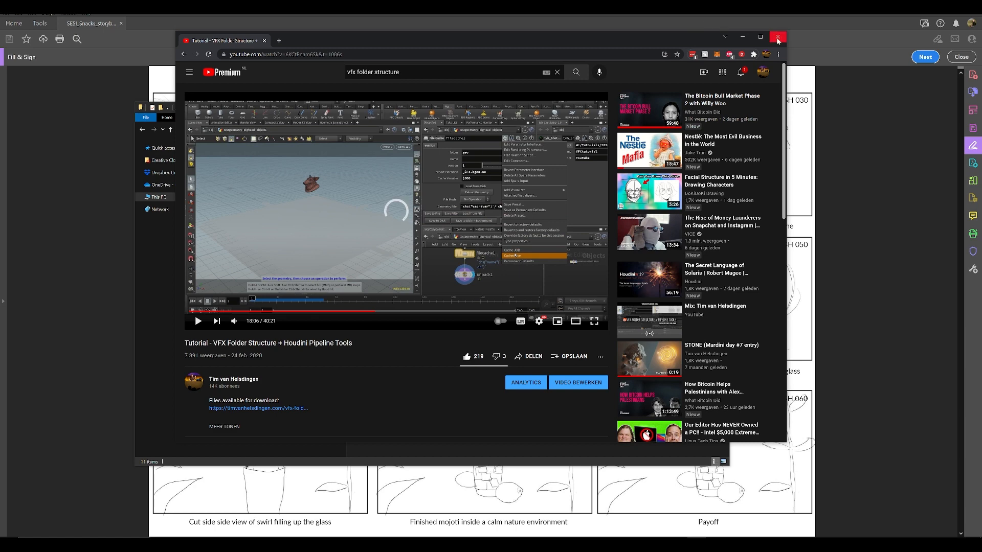
click(742, 37)
drag(459, 340, 366, 146)
click(461, 327)
drag(440, 311, 381, 152)
drag(514, 361, 383, 151)
click(410, 291)
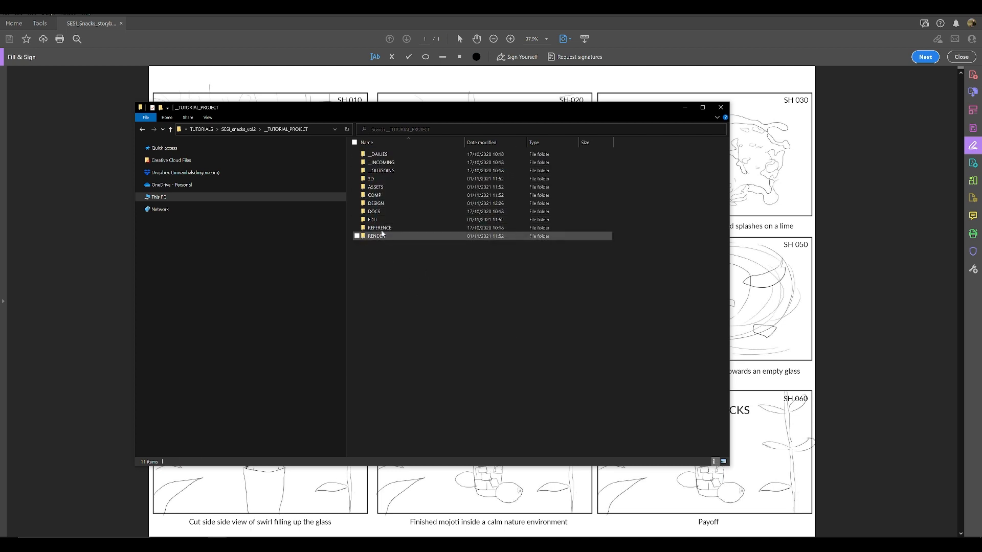
- Delete the C4D, Houdini and Maya folders inside the project's 3D folder
double_click(378, 180)
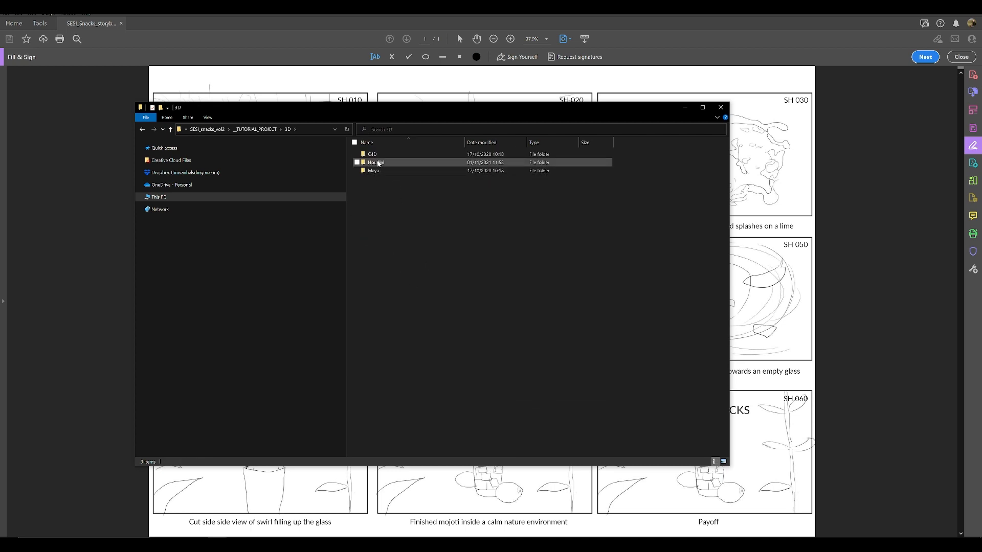
key(ctrl+a)
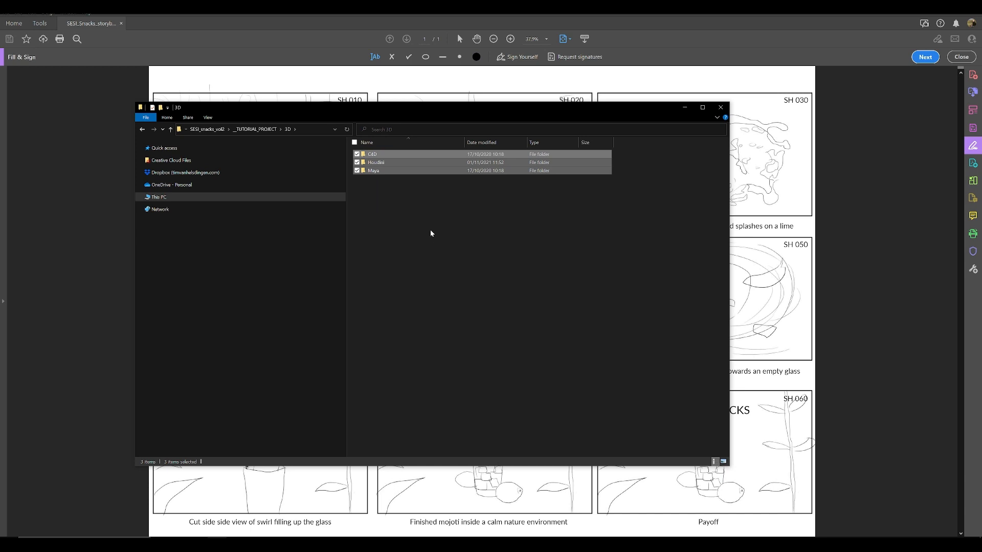
key(Delete)
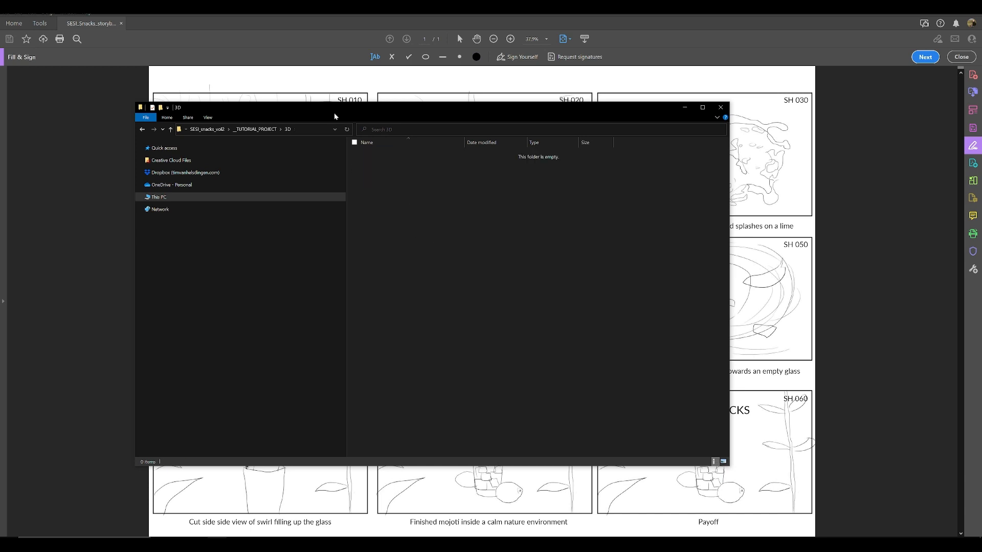
drag(337, 113, 399, 170)
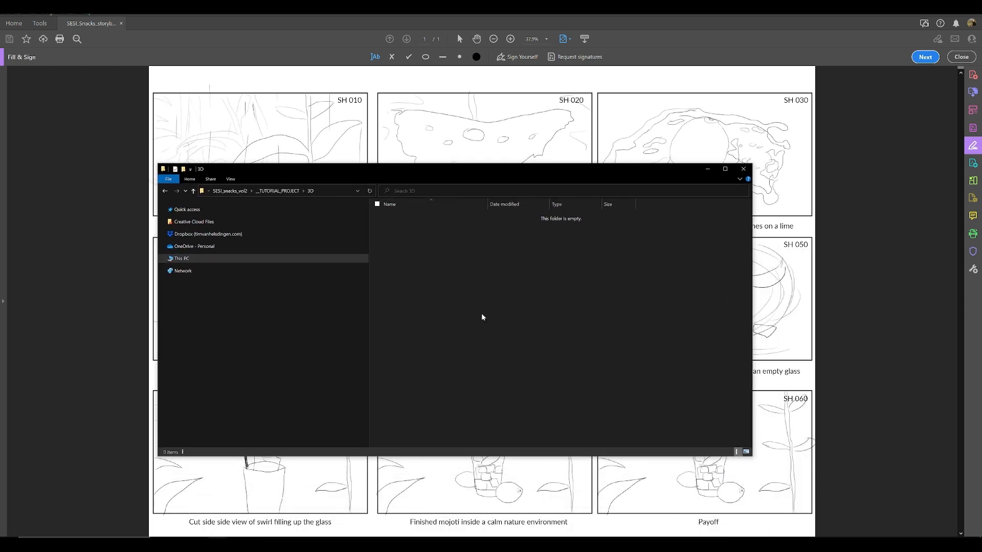
- Create a folder named RND inside the 3D folder
right_click(470, 300)
mouse_move(511, 412)
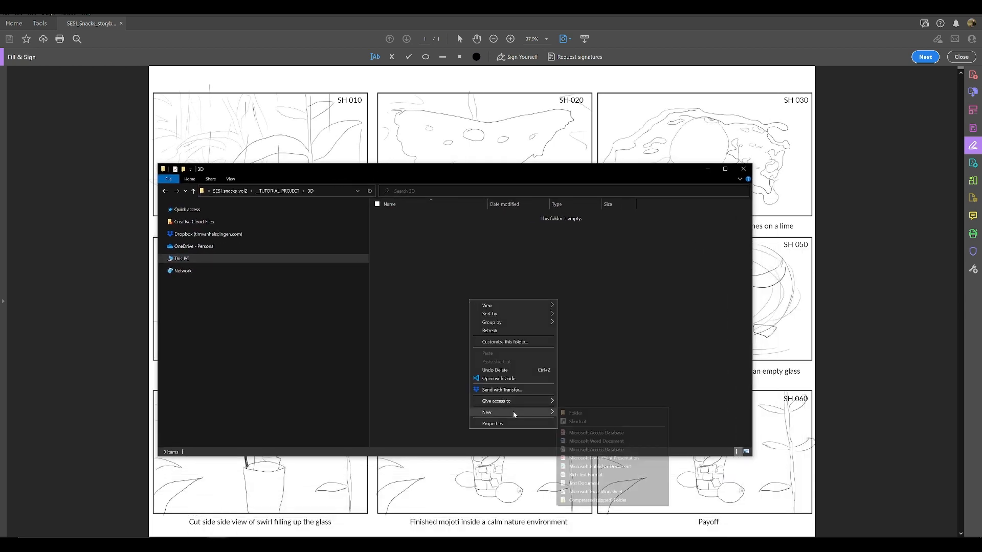
click(576, 413)
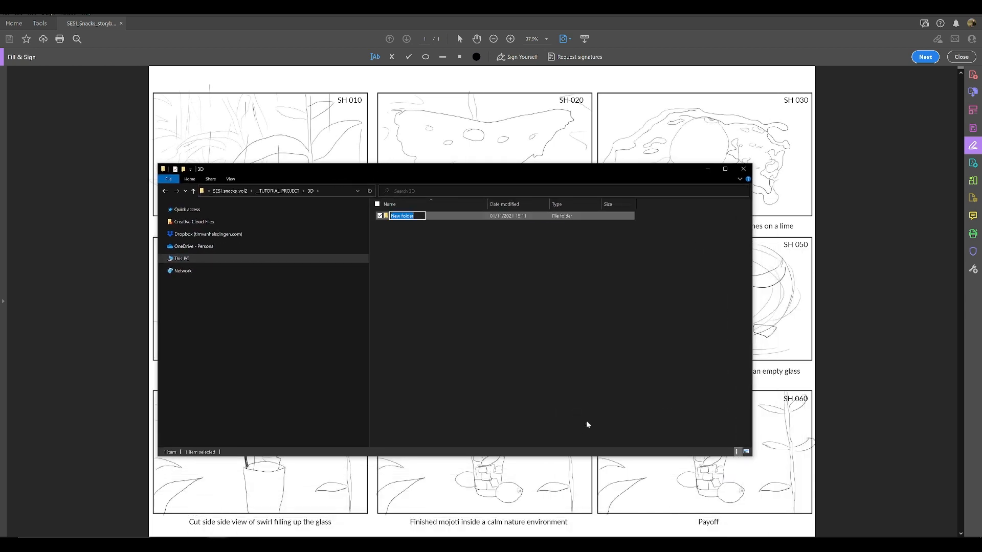
text(RND)
click(385, 233)
click(401, 215)
click(406, 233)
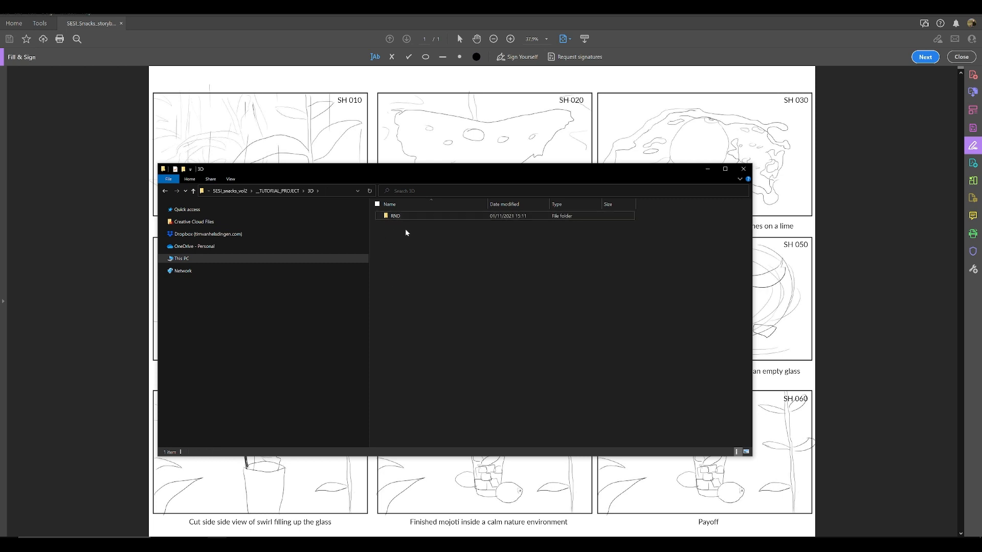
- Make five copies of the RND folder inside the 3D folder
key(ctrl+v)
right_click(398, 227)
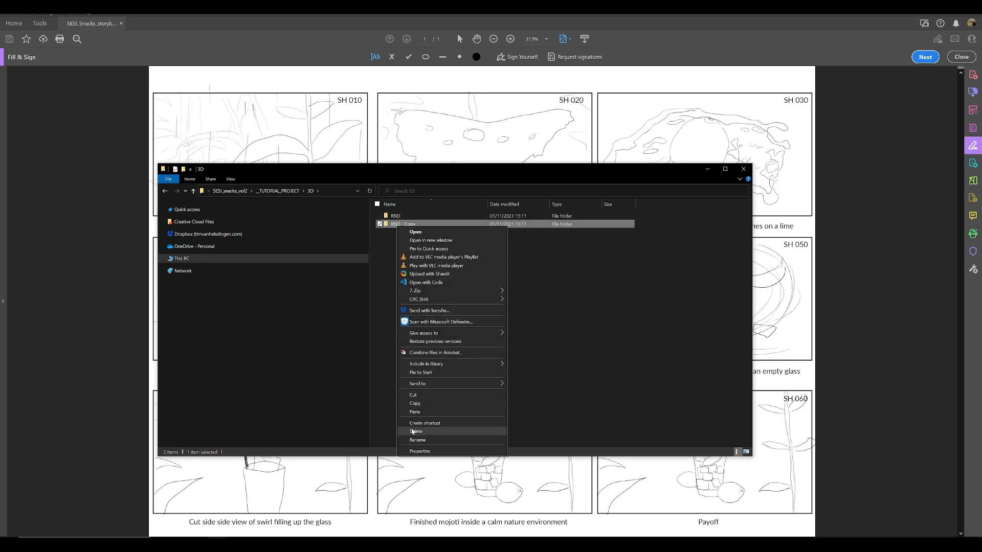
click(551, 302)
key(ctrl+v)
key(ctrl+v)
key(ctrl+v)
key(ctrl+v)
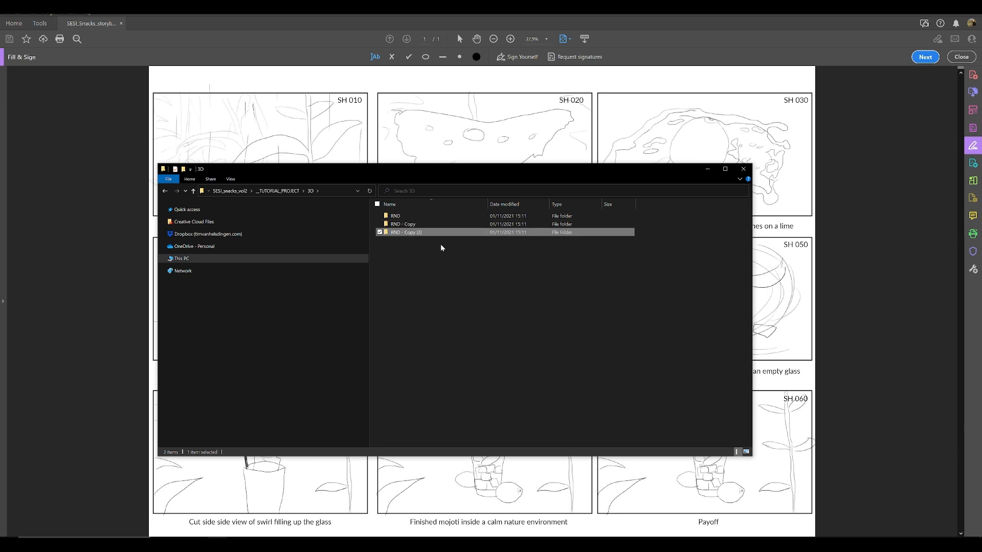
- Rename the five RND copies as SH010, SH020, SH030, SH040 and SH050
click(405, 228)
right_click(407, 228)
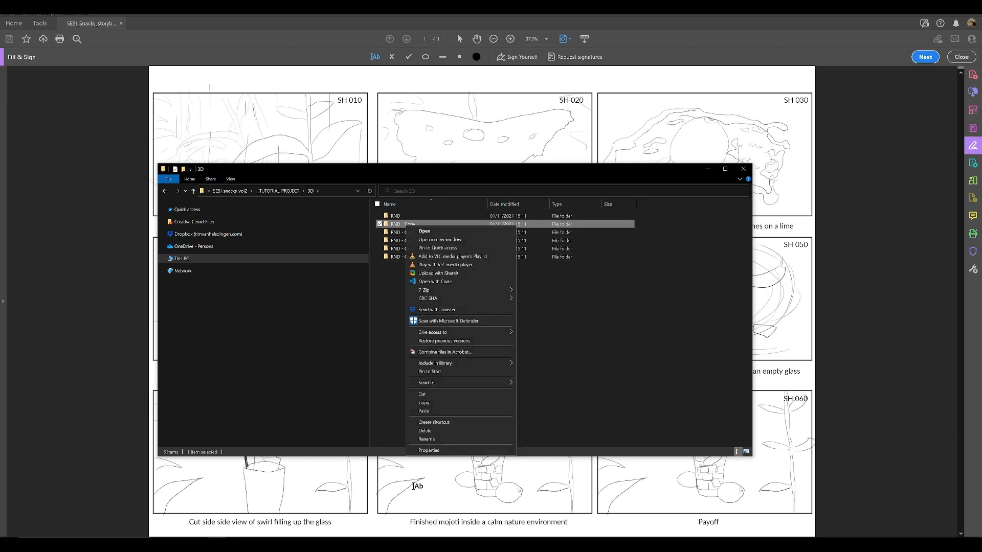
click(440, 438)
text(SH)
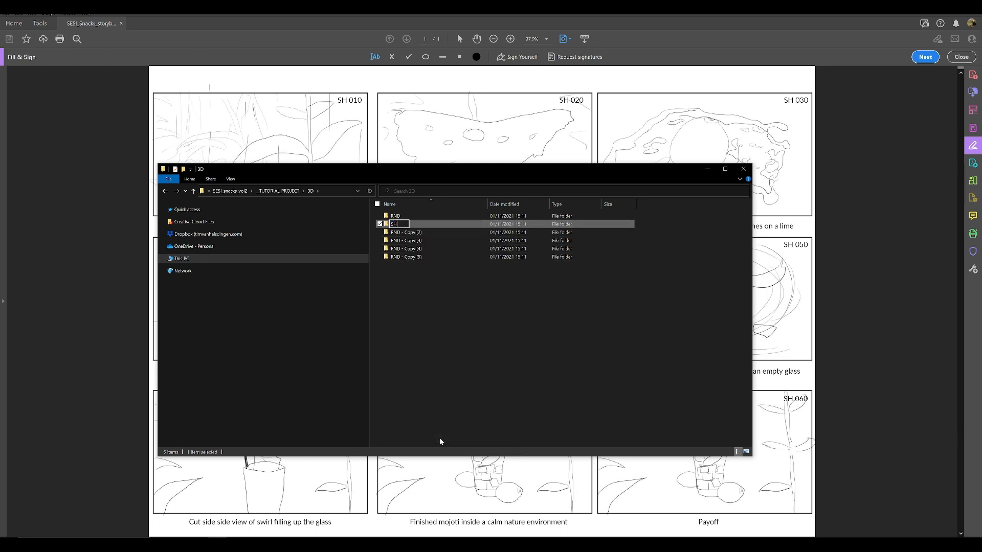
text(010)
key(Tab)
text(S)
key(Tab)
text(SG030)
key(Tab)
text(SH040)
key(Tab)
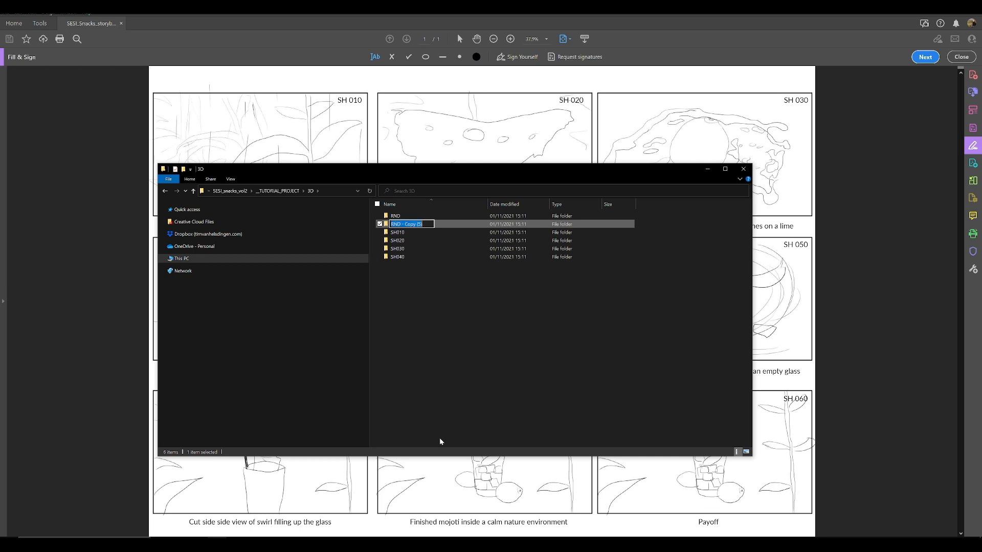
text(SH050)
key(Return)
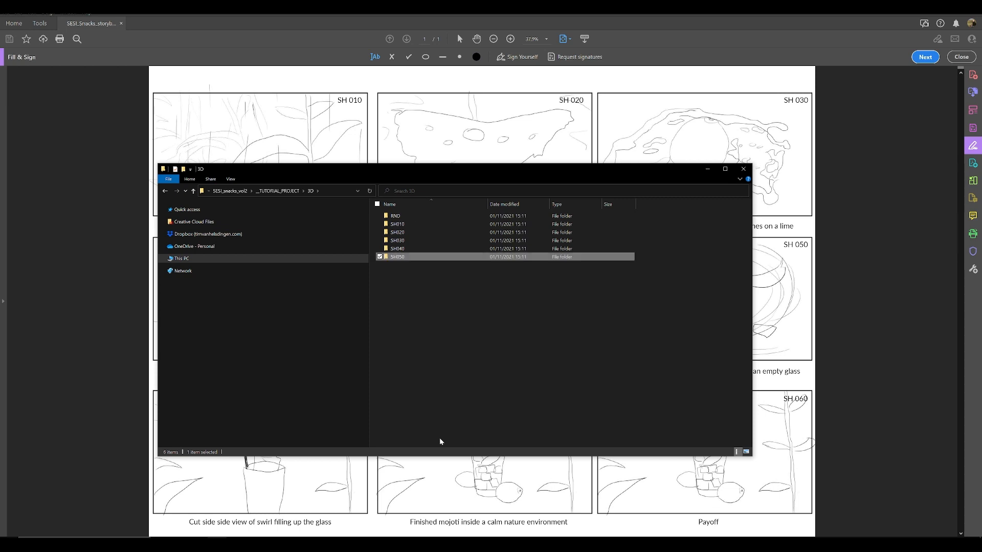
- Make one more copy of the RND folder and rename it SH060
key(ctrl+v)
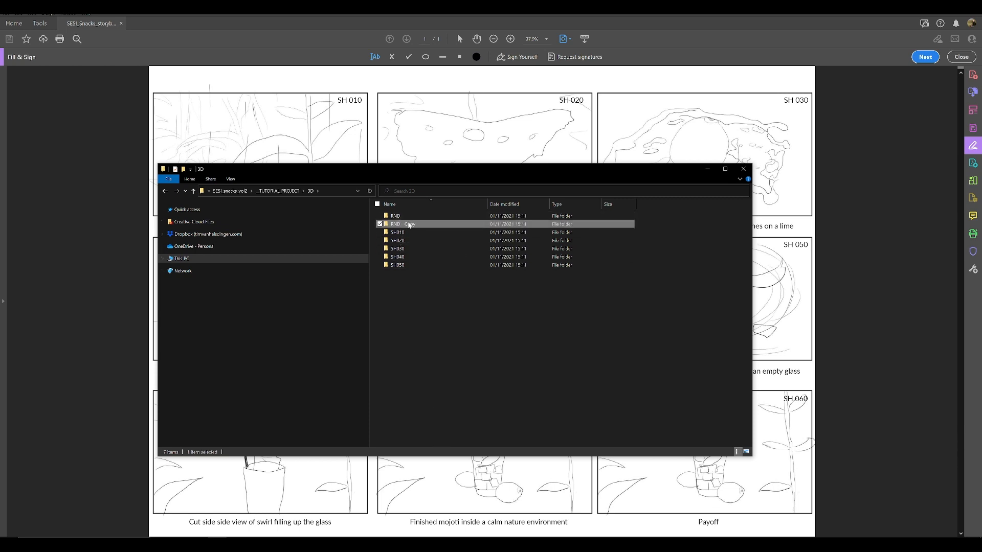
right_click(409, 225)
click(449, 439)
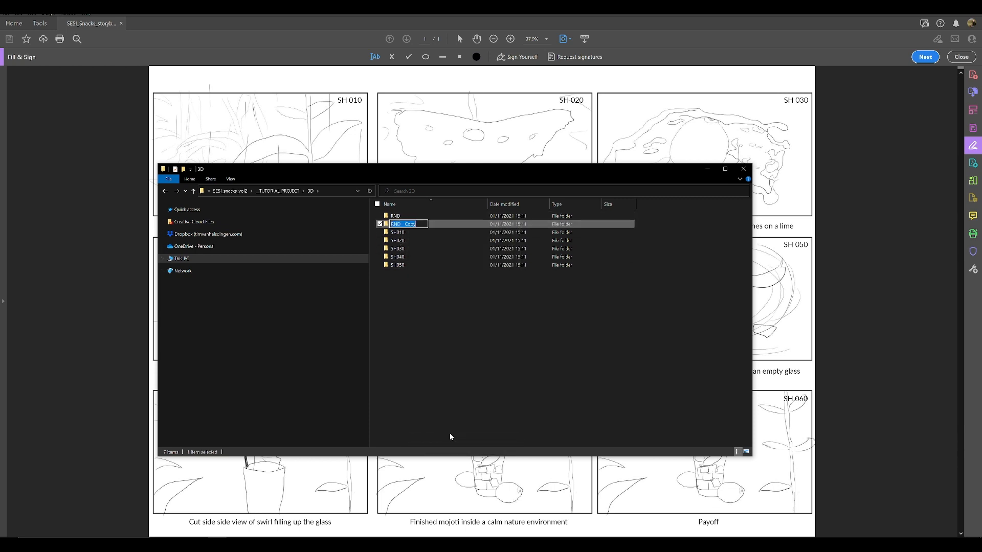
text(SH060)
key(Return)
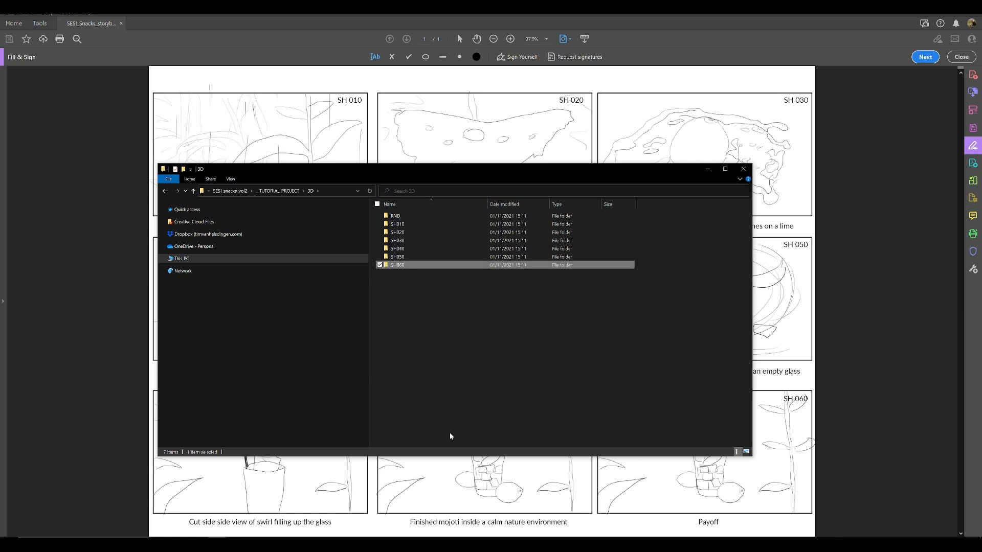
- Create a folder named Animatic alongside the shot folders in the 3D folder
click(466, 411)
drag(411, 297, 397, 225)
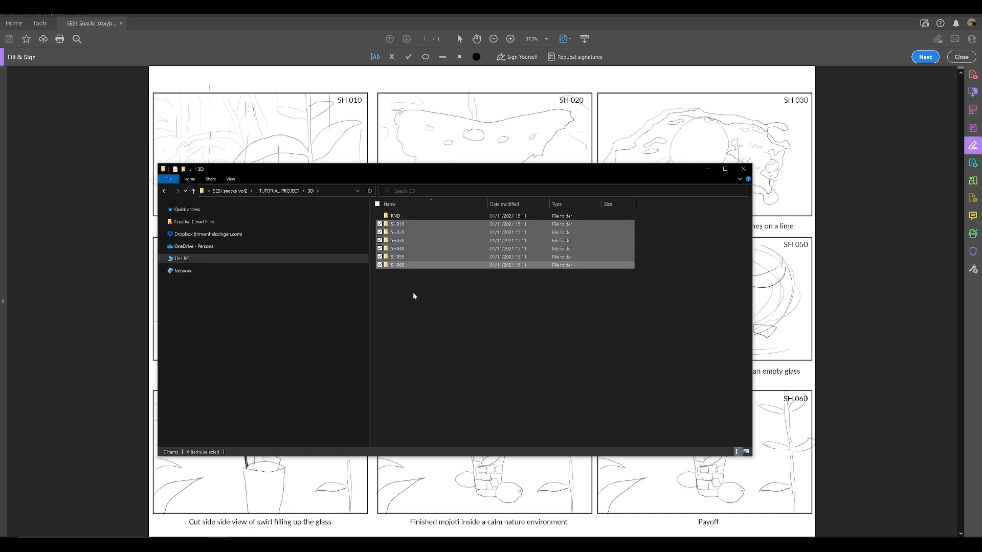
click(414, 295)
right_click(413, 285)
mouse_move(476, 399)
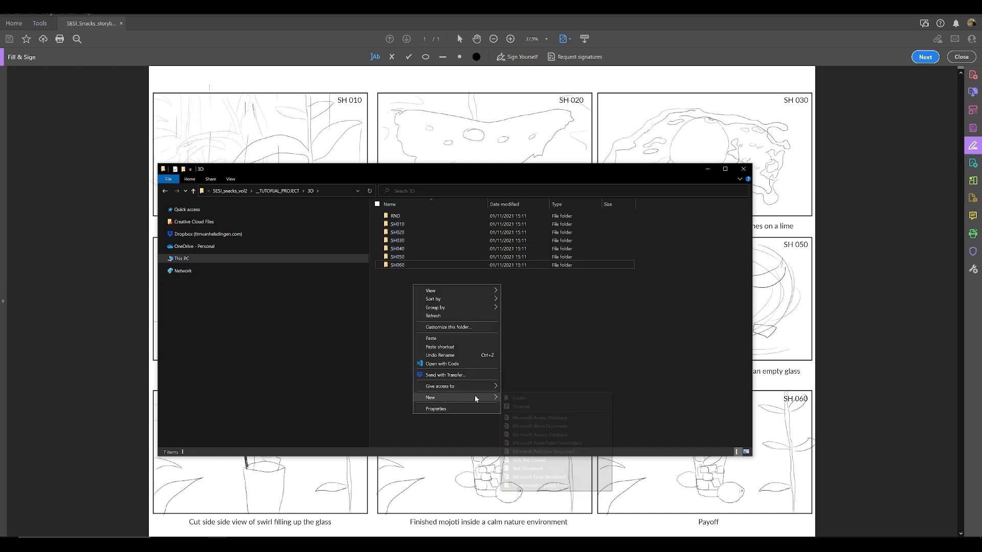
click(556, 398)
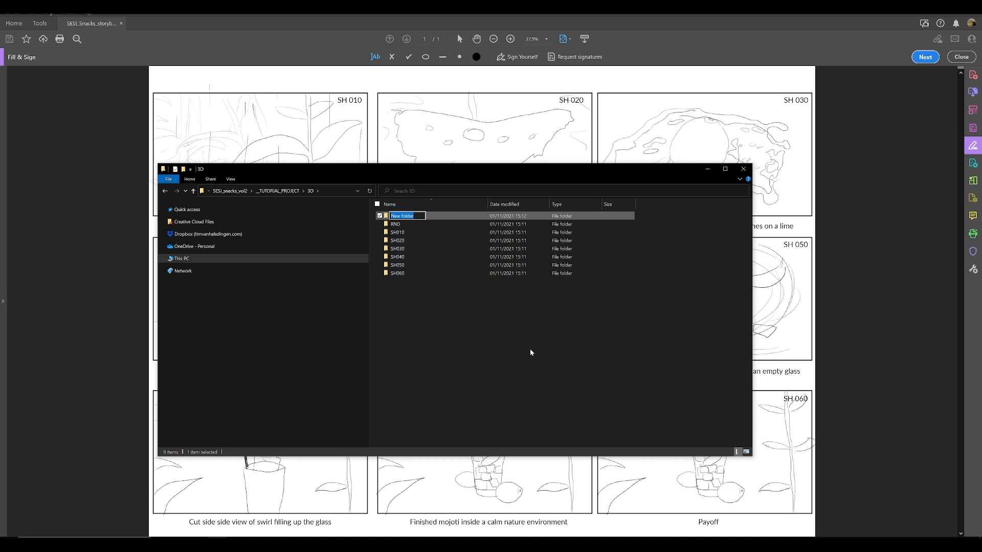
text(Animatic)
key(Return)
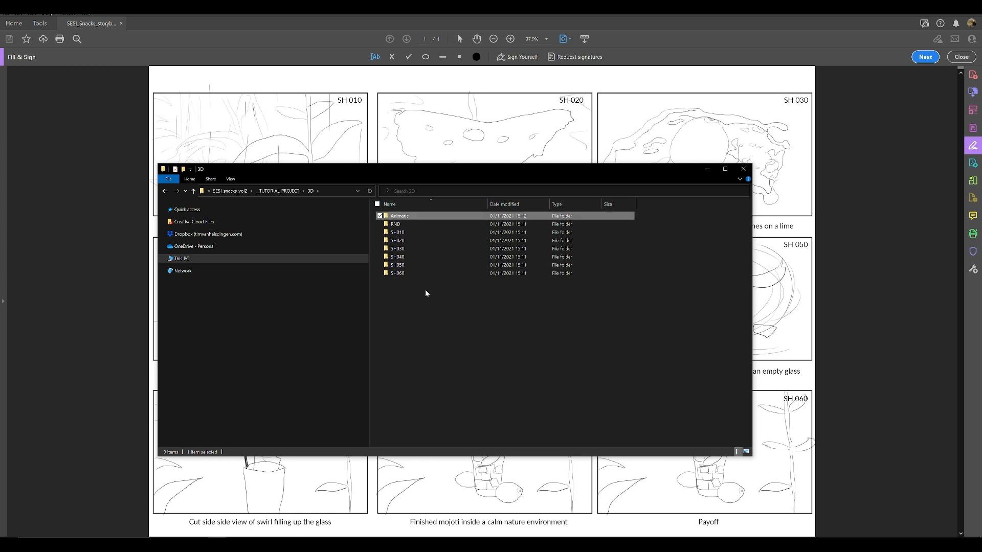
drag(440, 396, 403, 238)
click(417, 342)
drag(424, 329, 394, 208)
click(446, 318)
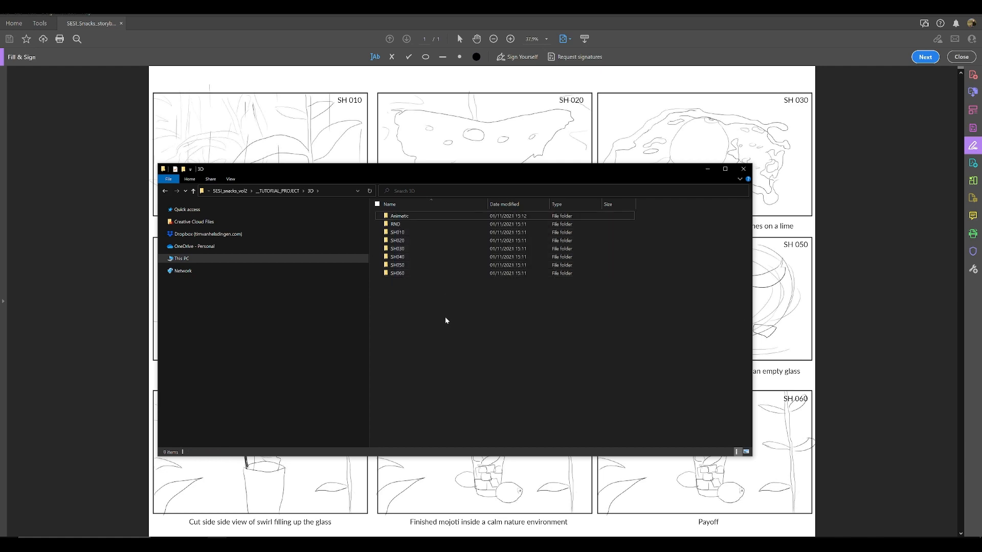
drag(451, 359, 409, 213)
click(428, 307)
drag(399, 164, 450, 146)
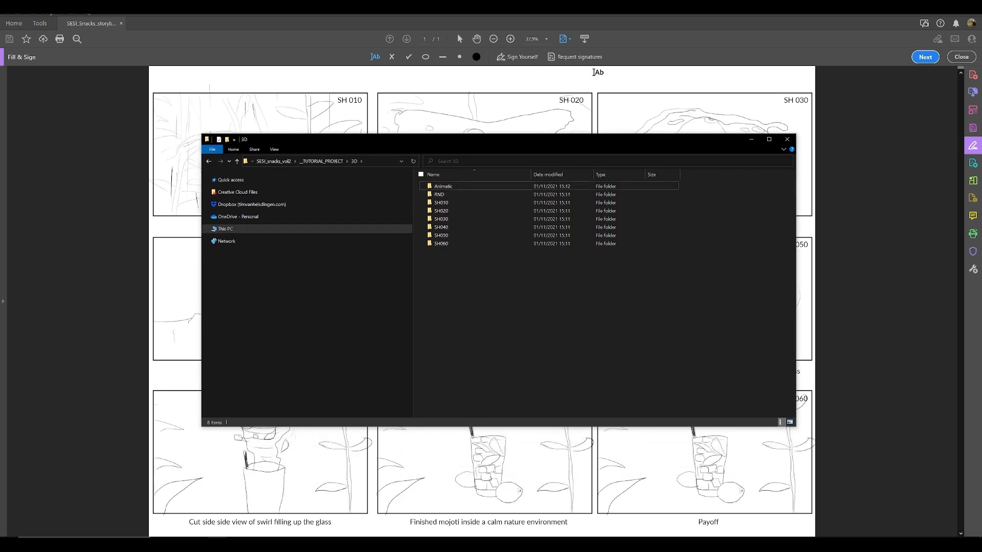
- Switch to Houdini and look over the empty scene
click(111, 176)
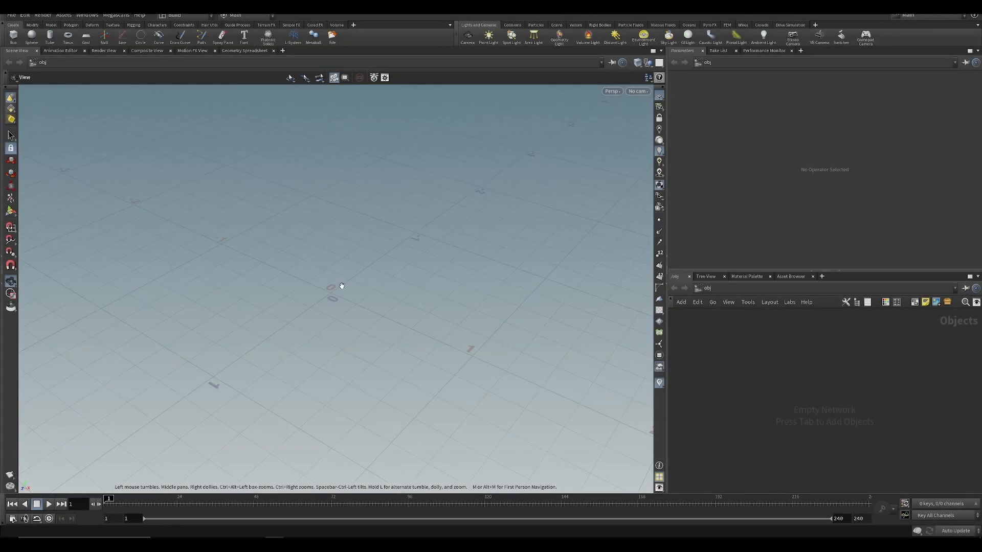
drag(342, 286, 355, 329)
drag(465, 336, 423, 288)
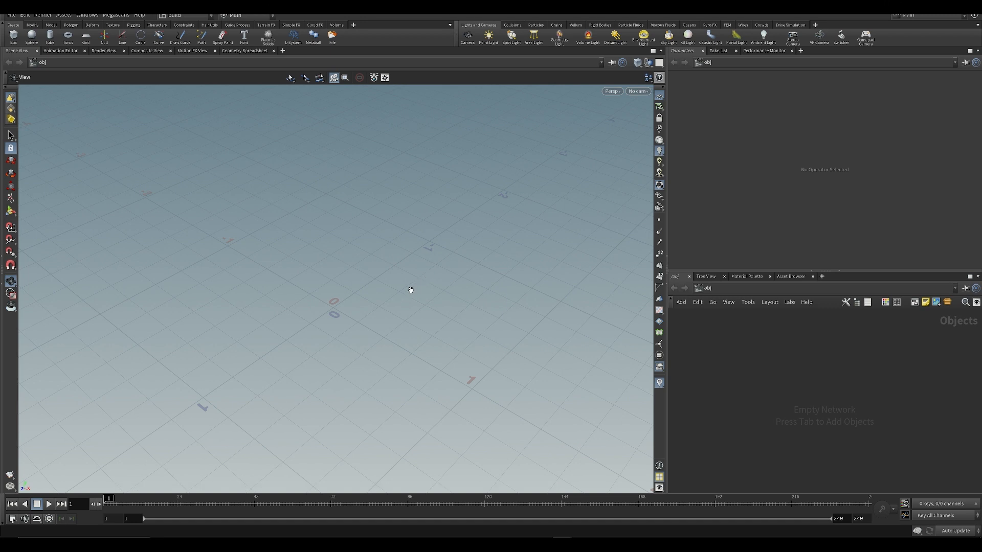
drag(444, 294, 443, 259)
- Switch to the browser and examine the description and chapters of the "Compositing for 3D artists - 02 - AOVs (render passes)" video
click(696, 545)
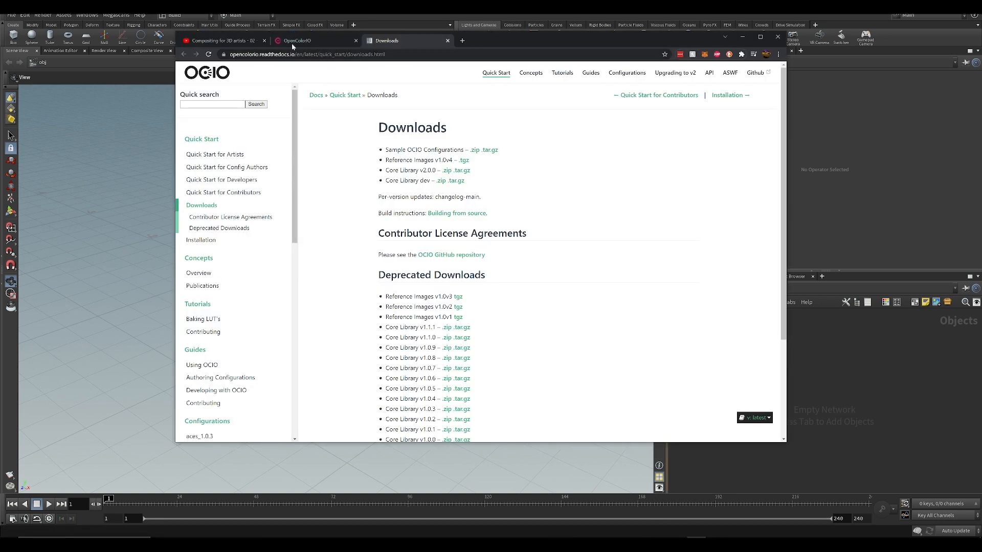
click(243, 41)
scroll(358, 266, up, 2)
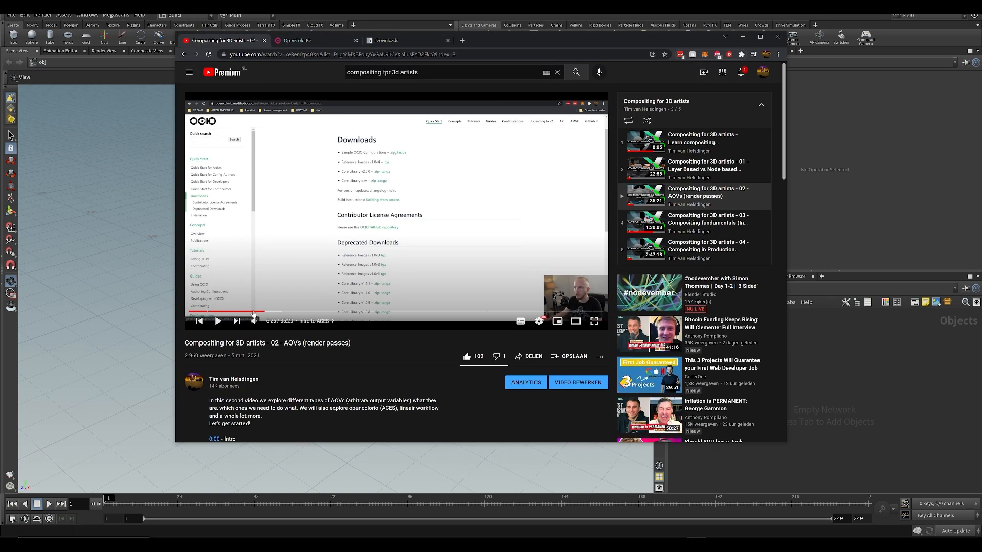
drag(192, 343, 272, 343)
click(281, 343)
scroll(369, 221, down, 1)
scroll(314, 221, up, 1)
drag(459, 36, 500, 87)
scroll(363, 307, down, 3)
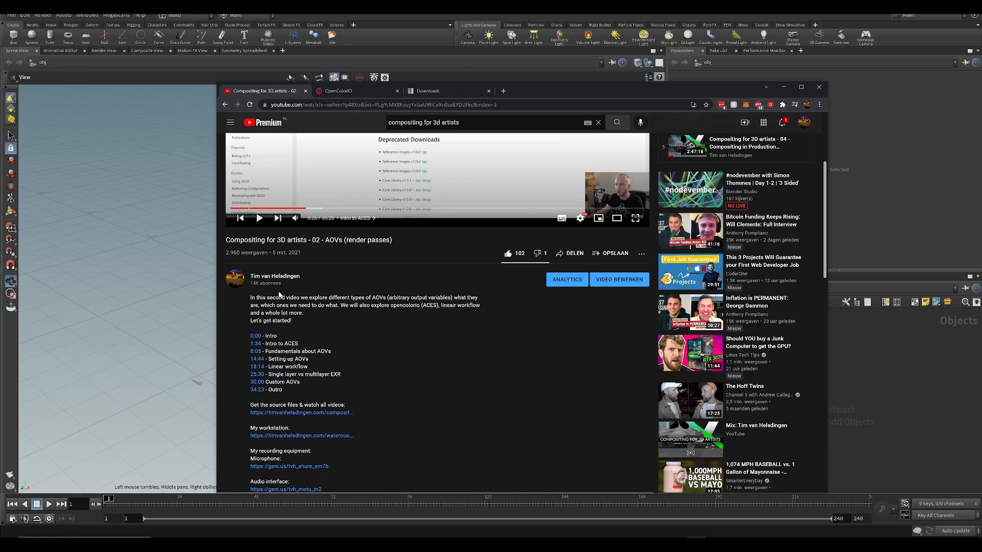
- Show the OpenColorIO website and look over its home page
scroll(307, 255, up, 3)
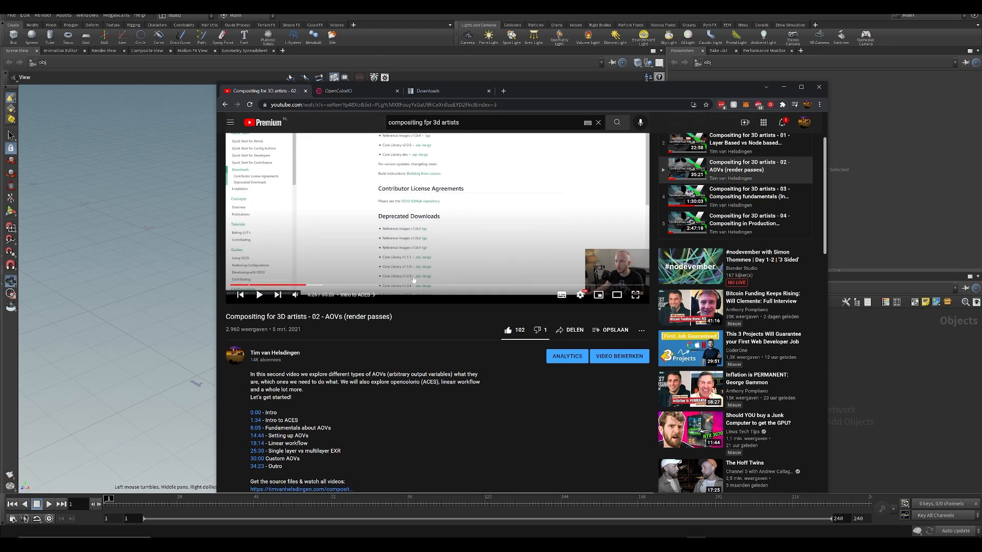
click(524, 58)
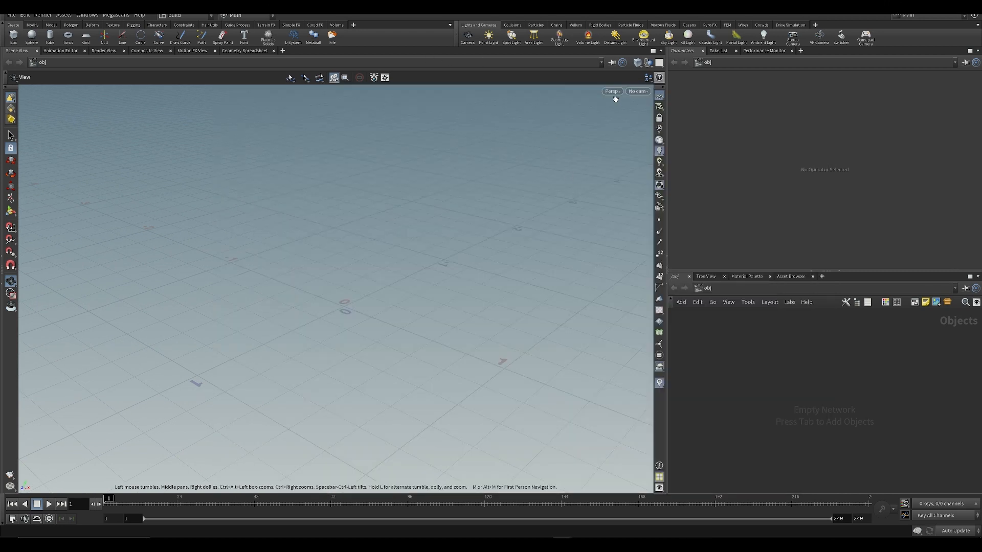
key(alt+Tab)
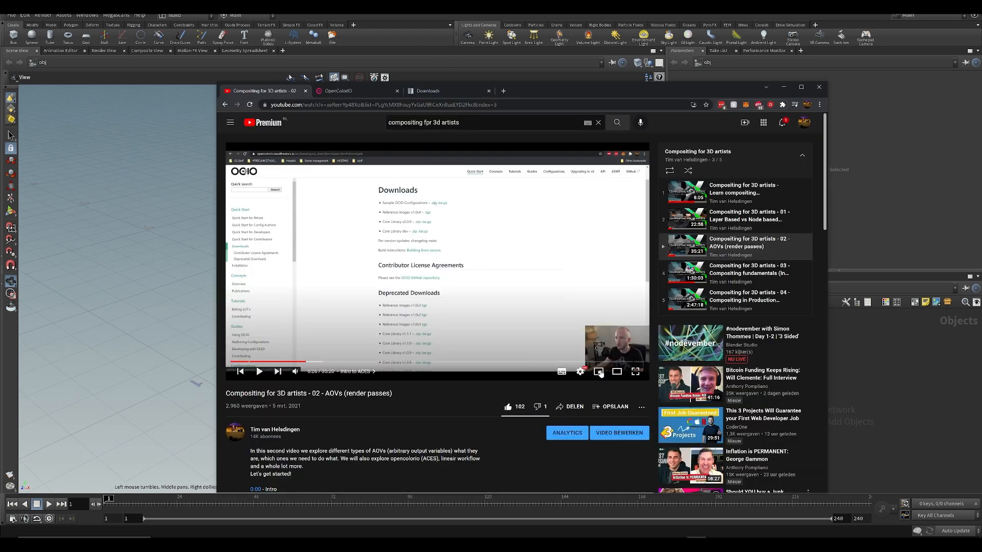
click(329, 90)
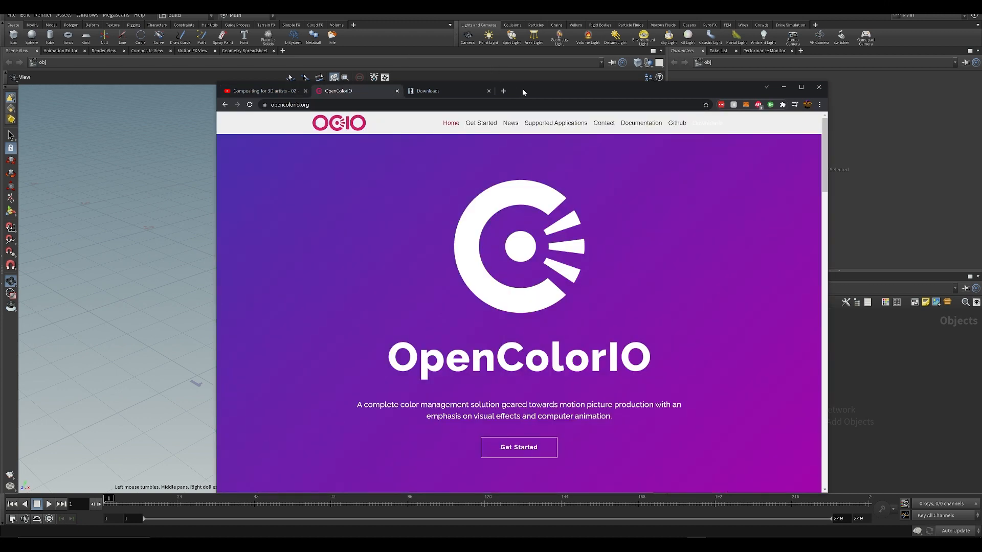
drag(523, 89, 501, 83)
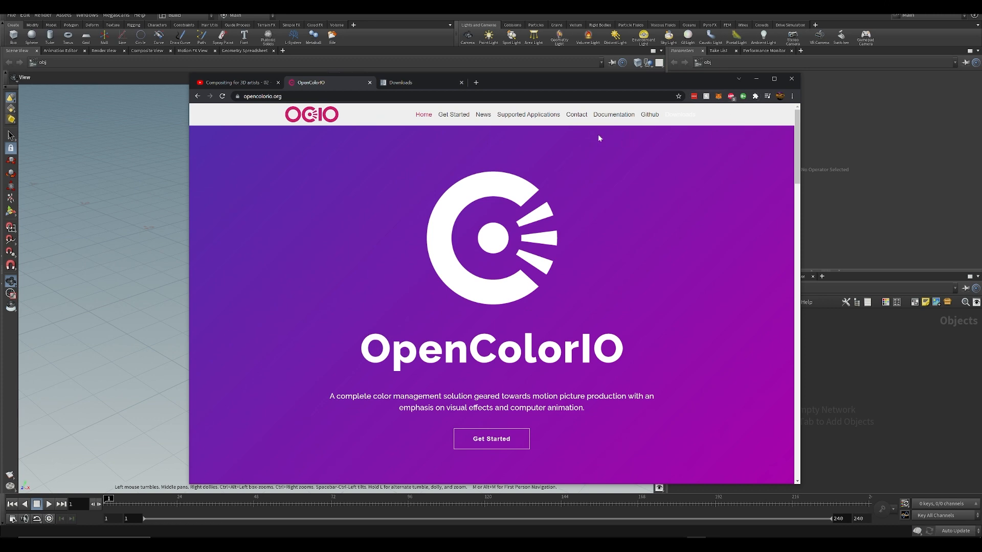
scroll(521, 335, down, 4)
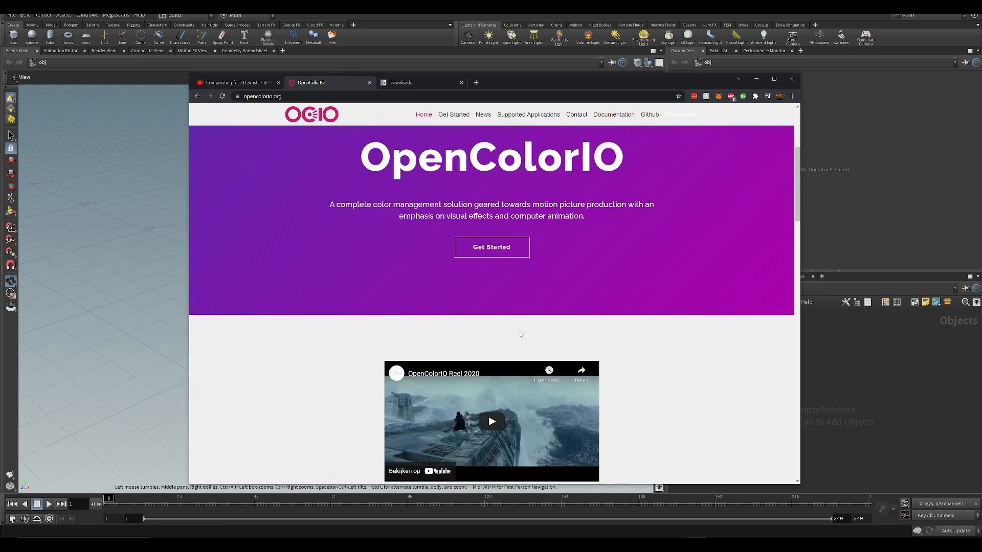
scroll(509, 262, down, 4)
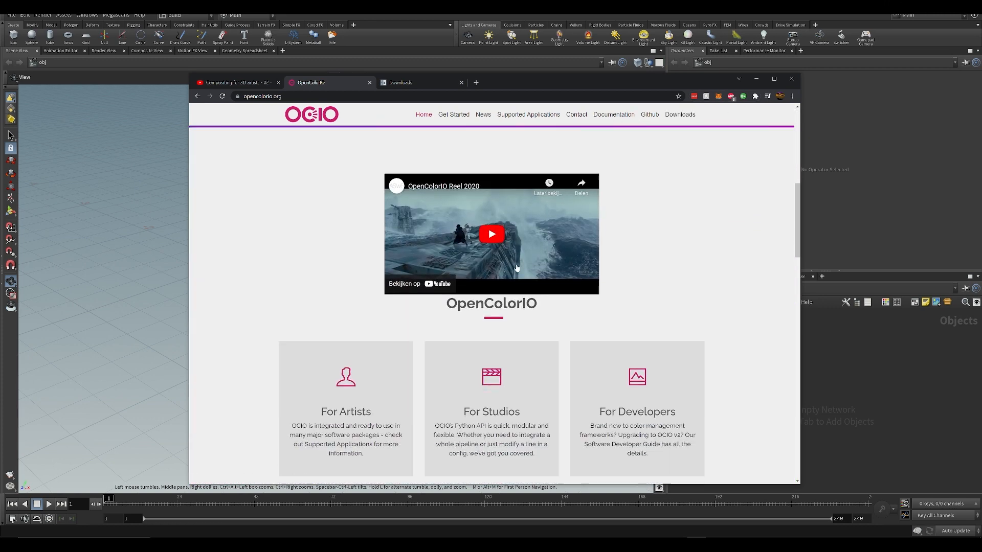
scroll(532, 296, up, 8)
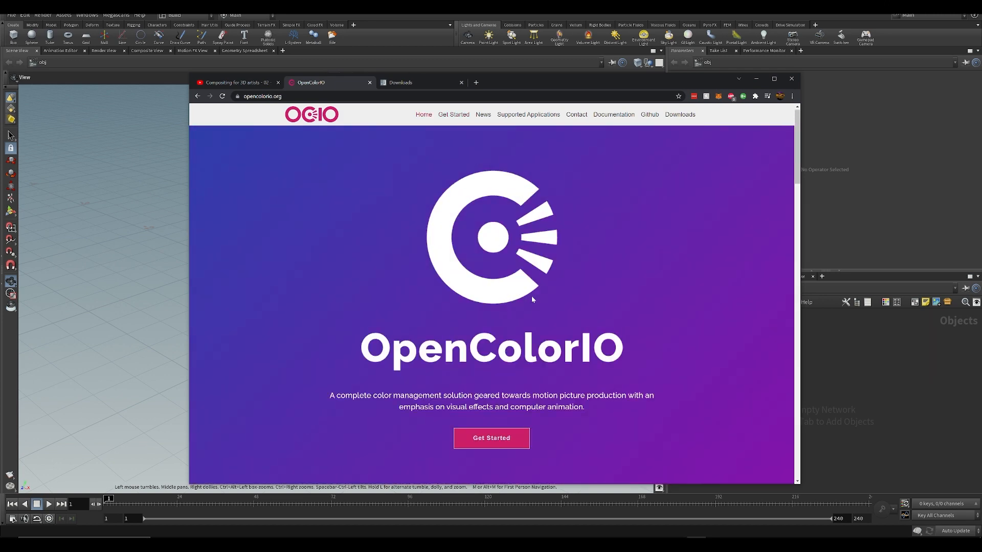
- Open the OpenColorIO Downloads page and examine the link options for the Sample OCIO Configurations archive
click(685, 119)
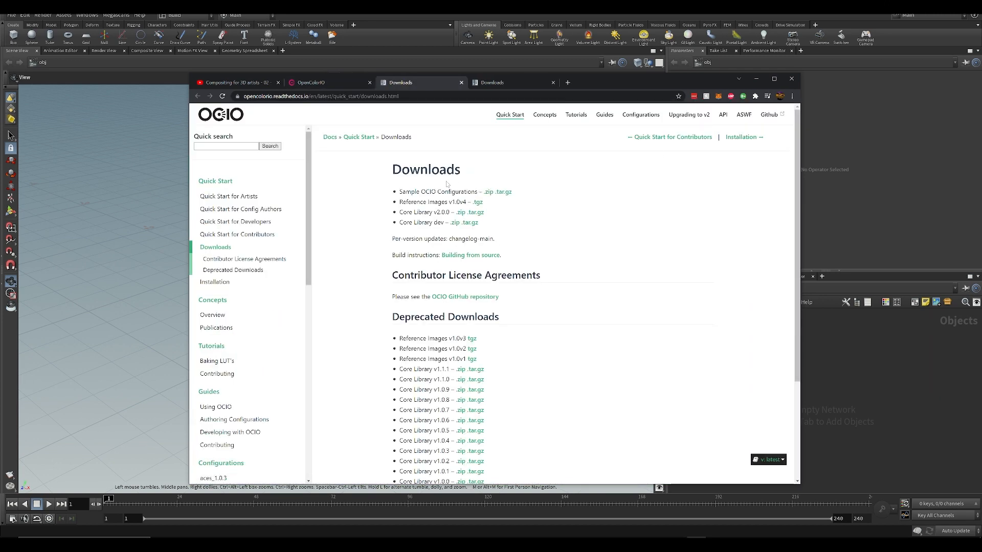
right_click(488, 192)
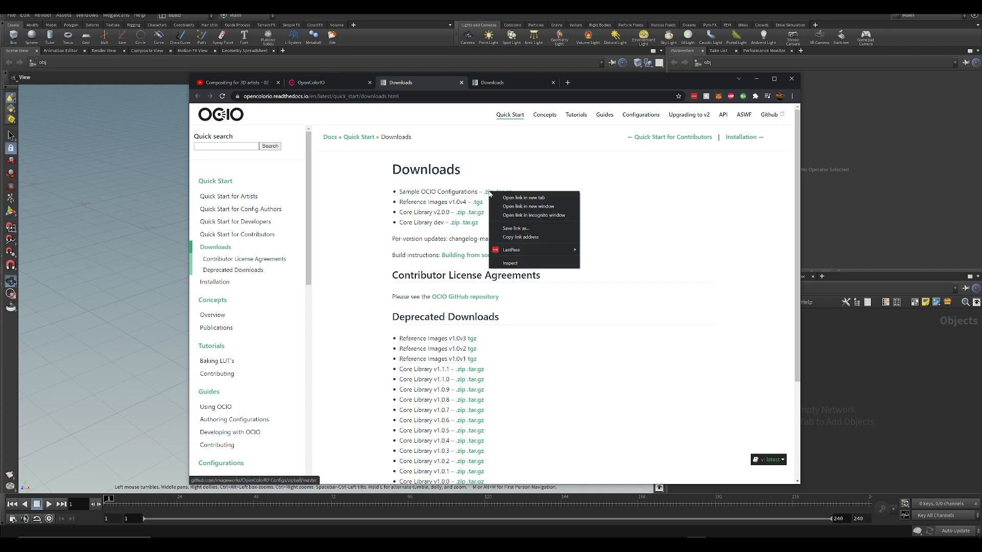
click(514, 229)
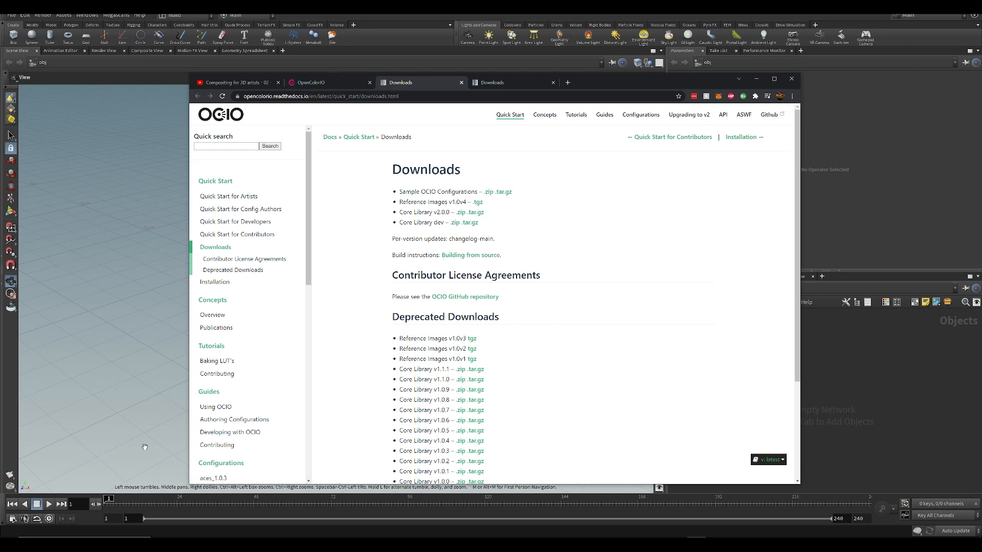
- Switch to File Explorer and compare the contents of the imageworks-OpenColorIO-Configs archive with the C:\Config\OCIO folder
click(217, 544)
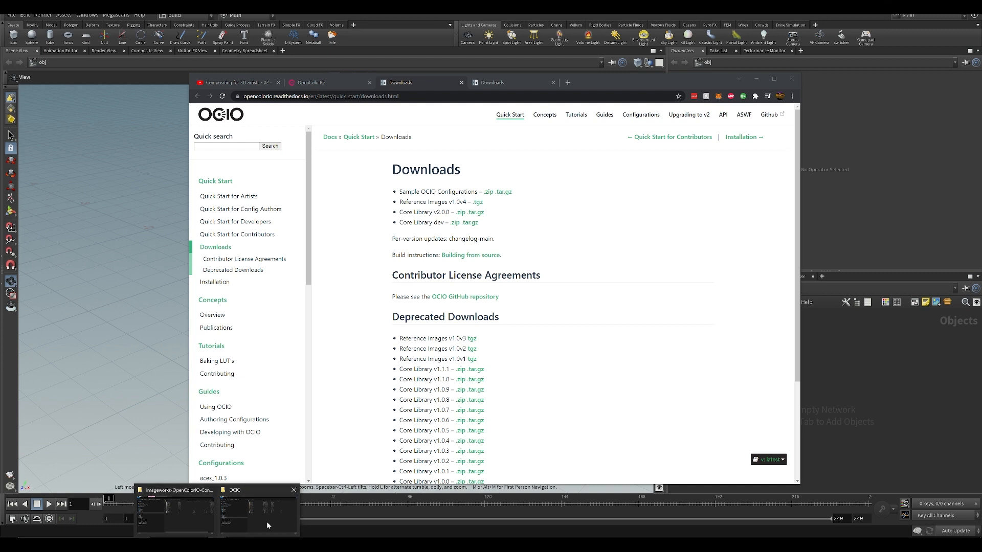
click(180, 518)
drag(548, 318, 455, 168)
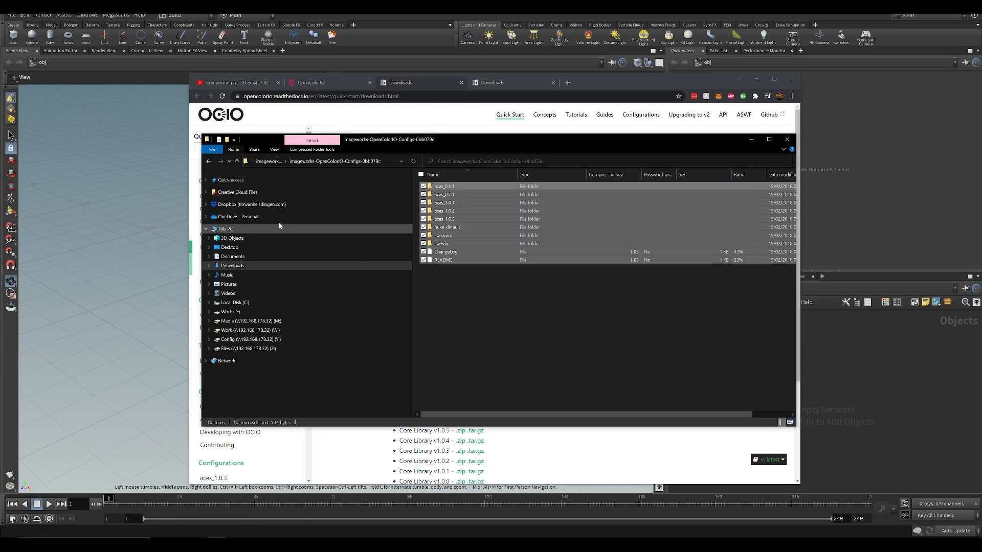
click(156, 272)
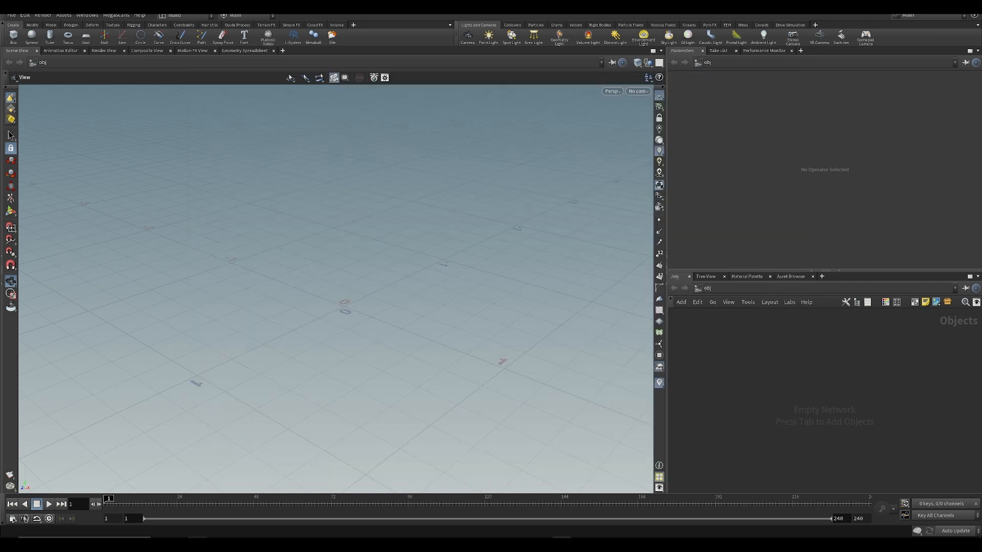
click(289, 507)
drag(500, 401, 443, 342)
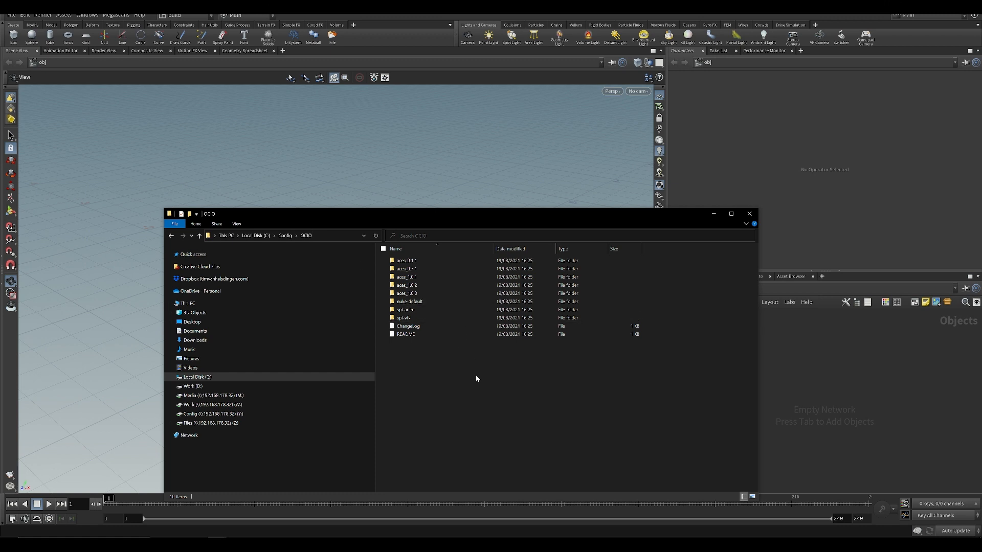
key(super)
text(v)
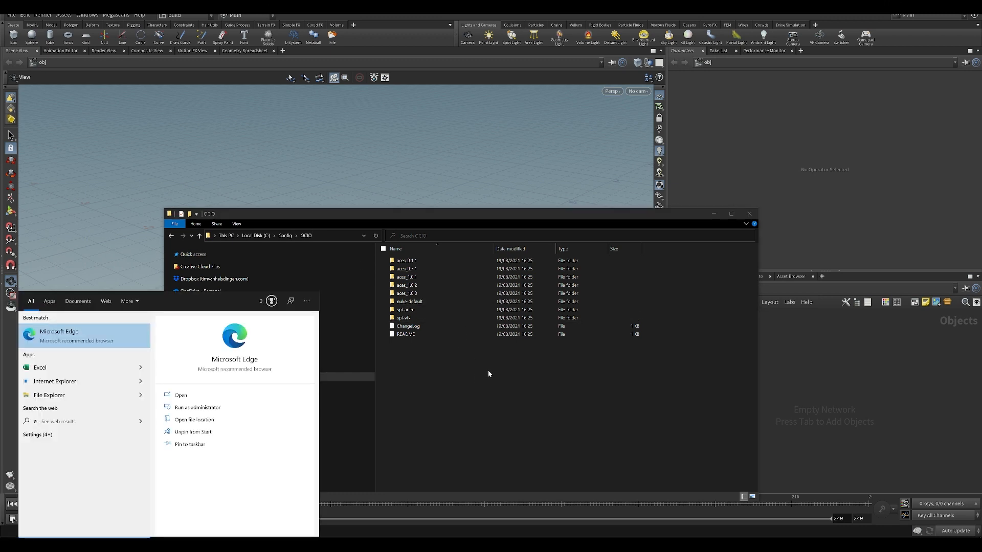
text(aria)
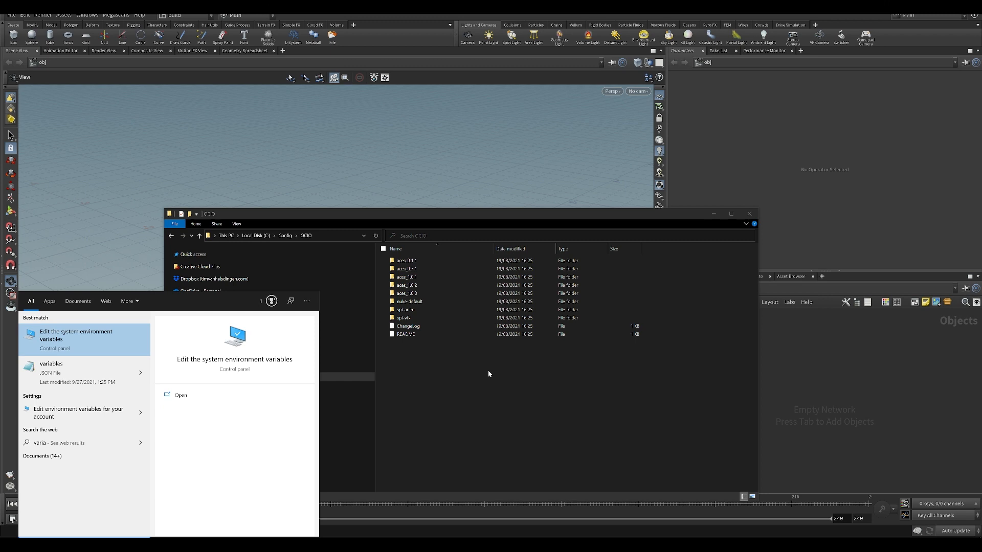
key(super)
key(super)
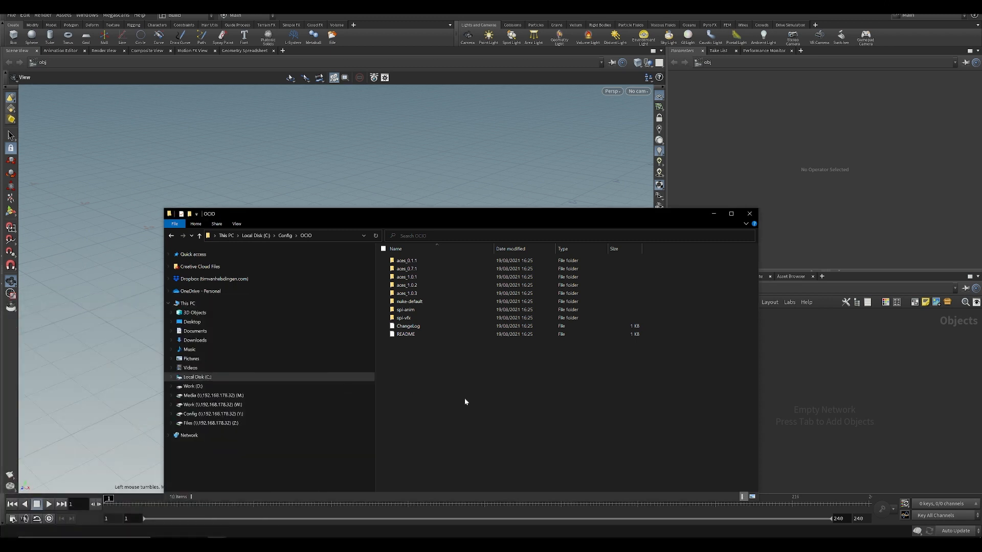
- Search Windows for "varia", open the system environment variables settings, and display the Environment Variables list
drag(418, 220, 448, 168)
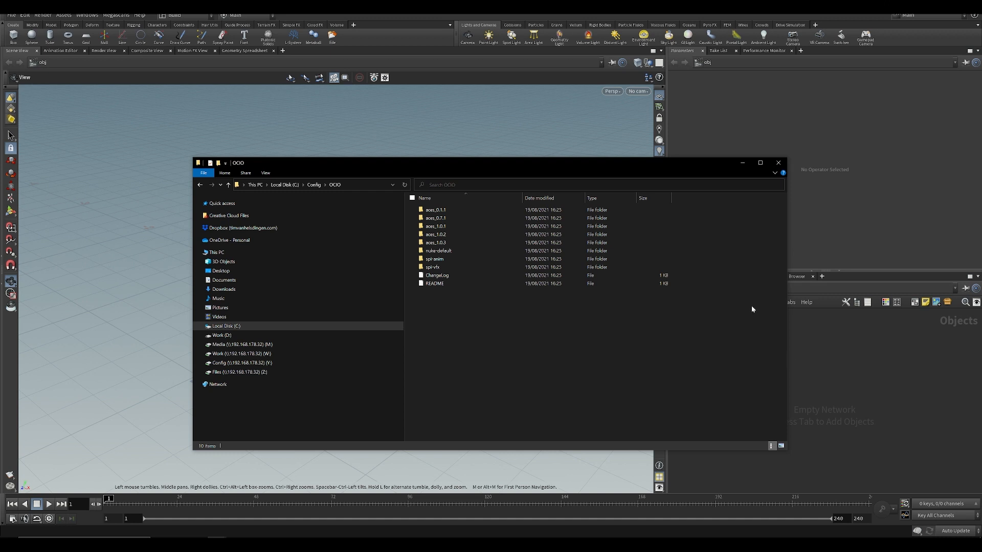
key(super)
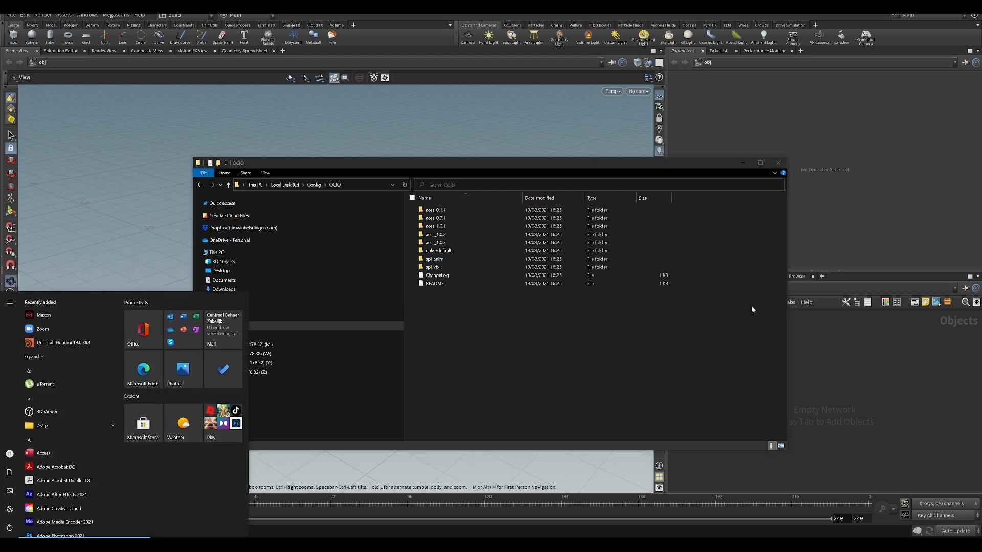
text(varia)
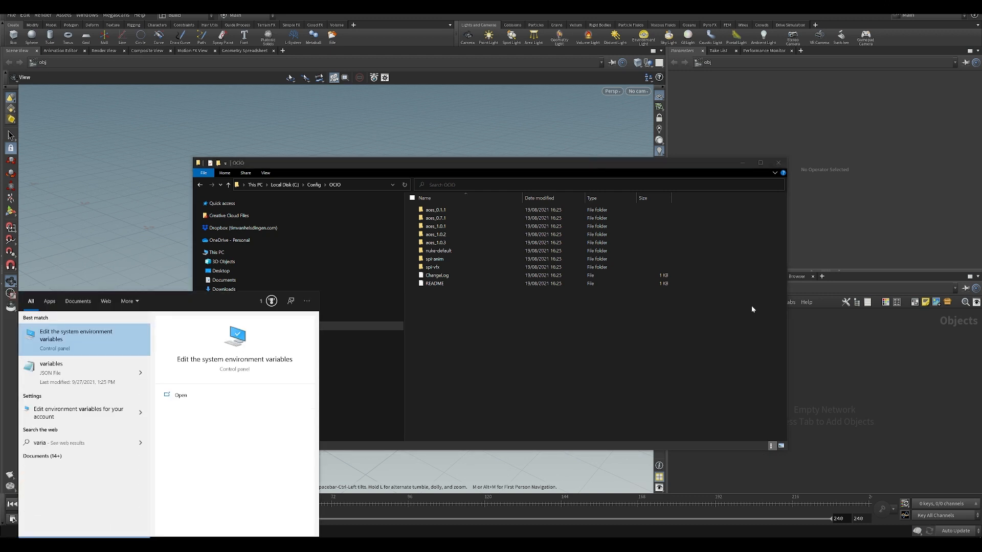
click(67, 333)
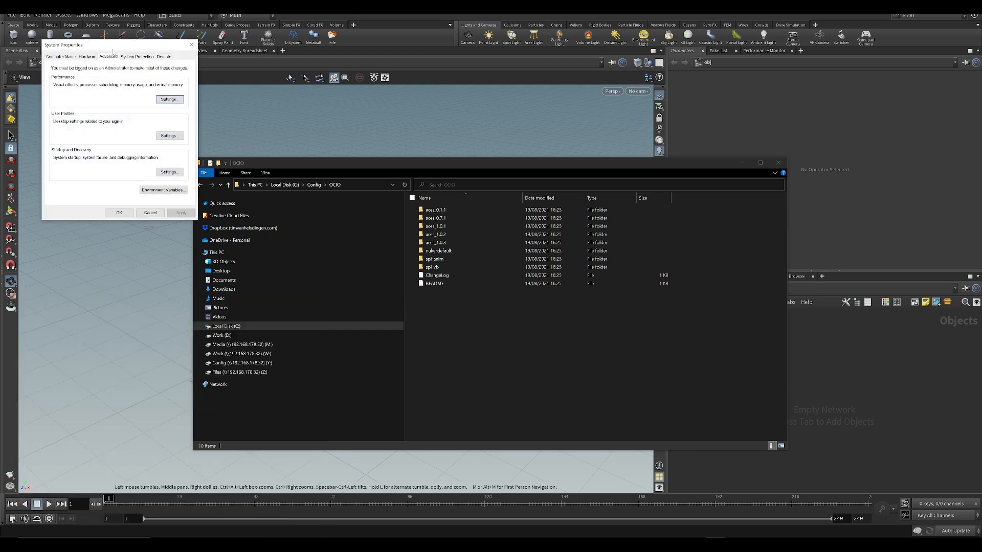
drag(113, 49, 338, 128)
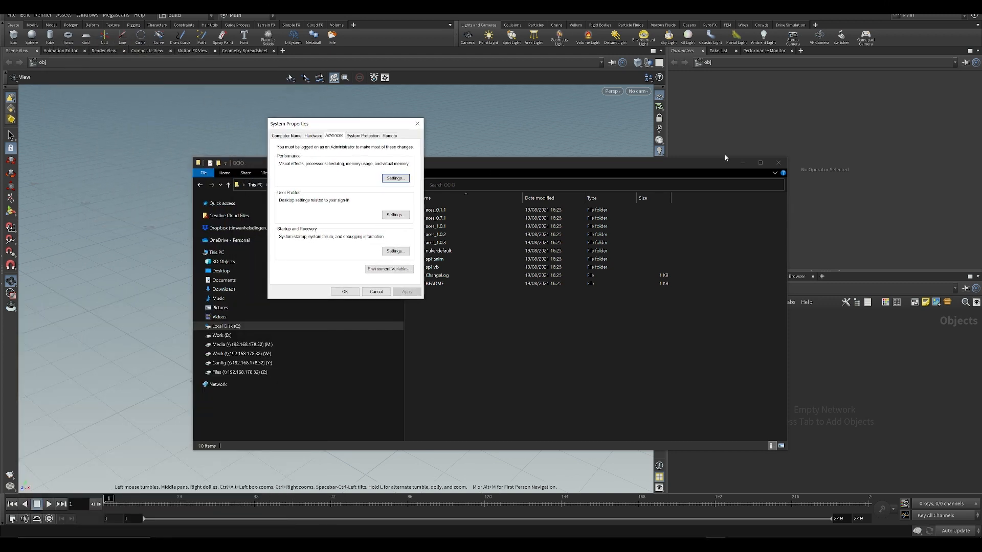
click(742, 164)
click(389, 269)
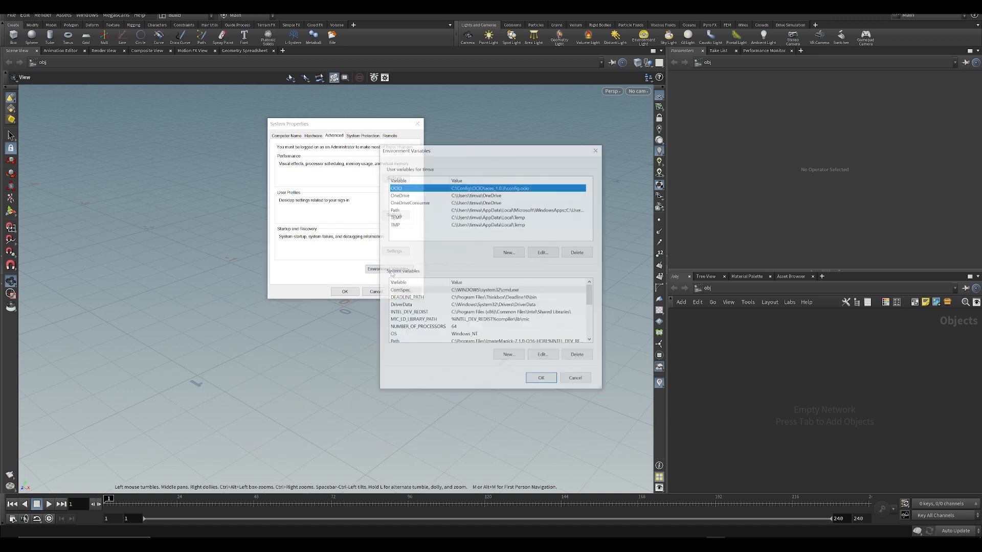
- Try to create a user variable named OCIO, locating config.ocio in C:\Config\OCIO\aces_1.0.3 for its value
click(509, 253)
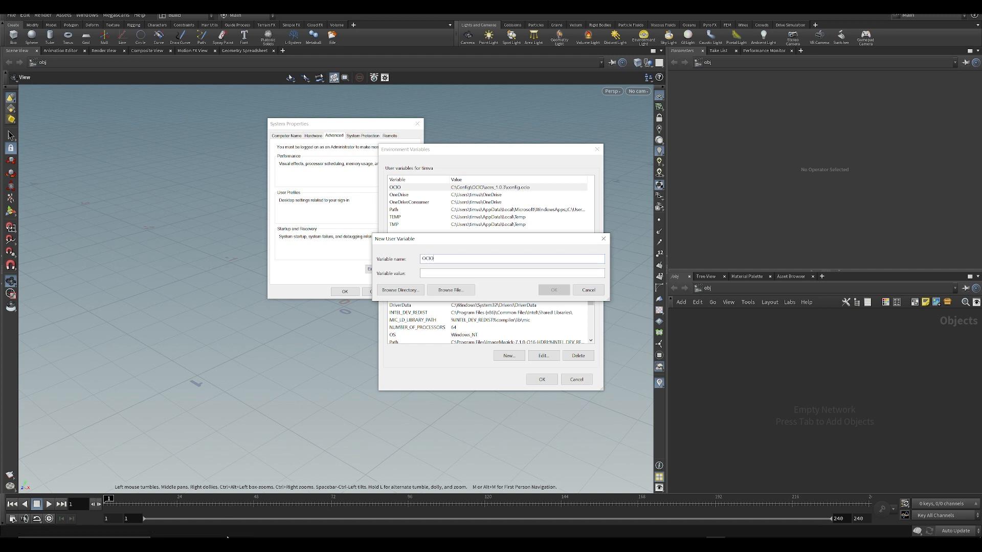
mouse_move(226, 531)
click(268, 508)
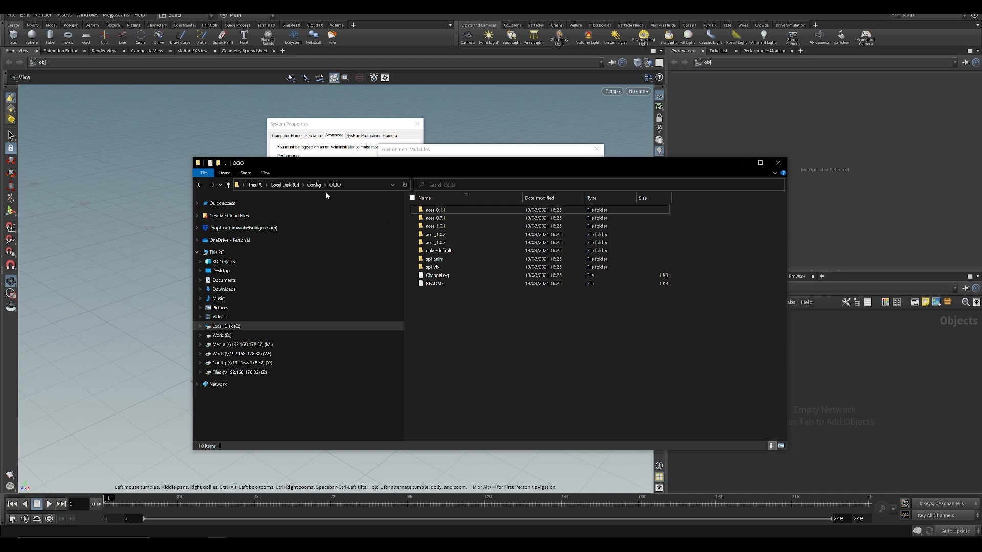
click(345, 185)
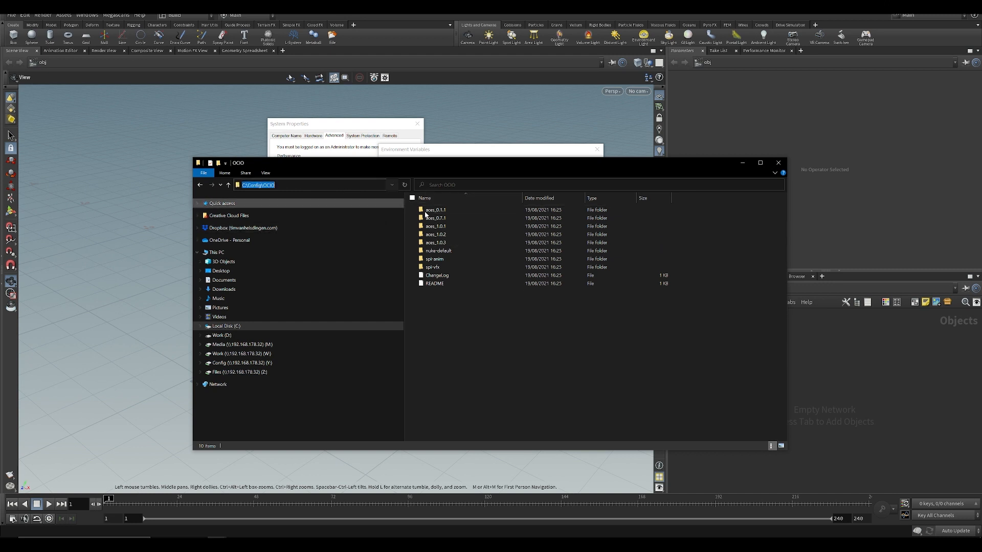
click(554, 311)
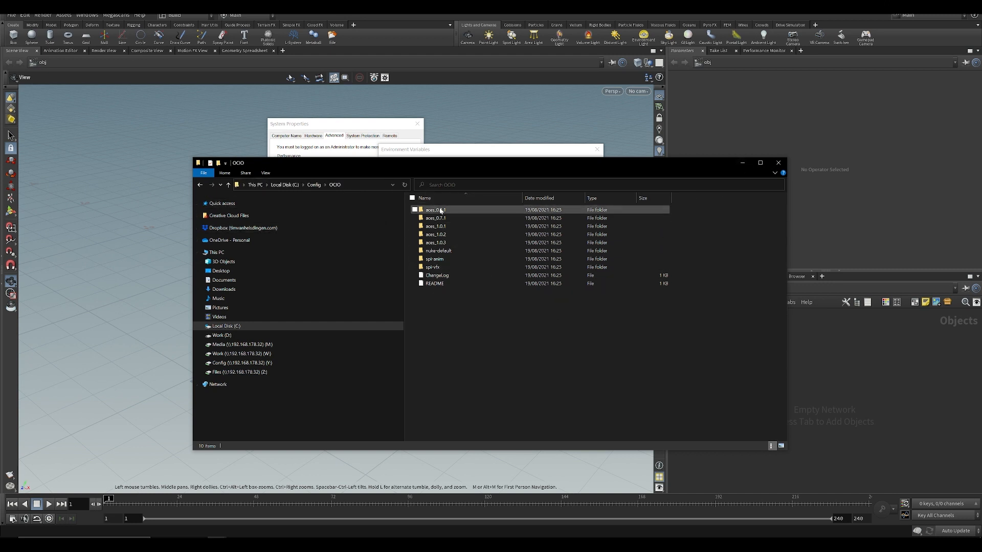
double_click(450, 245)
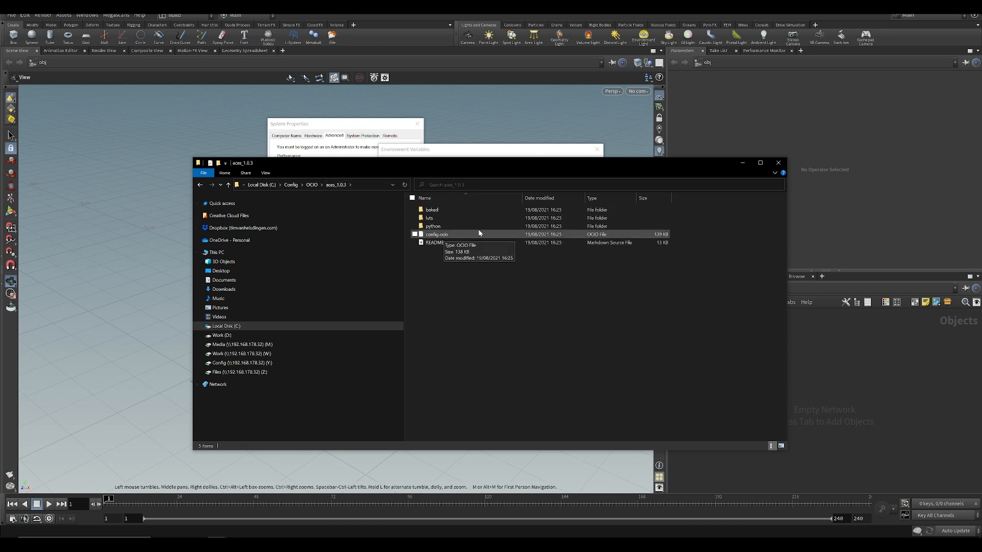
click(743, 164)
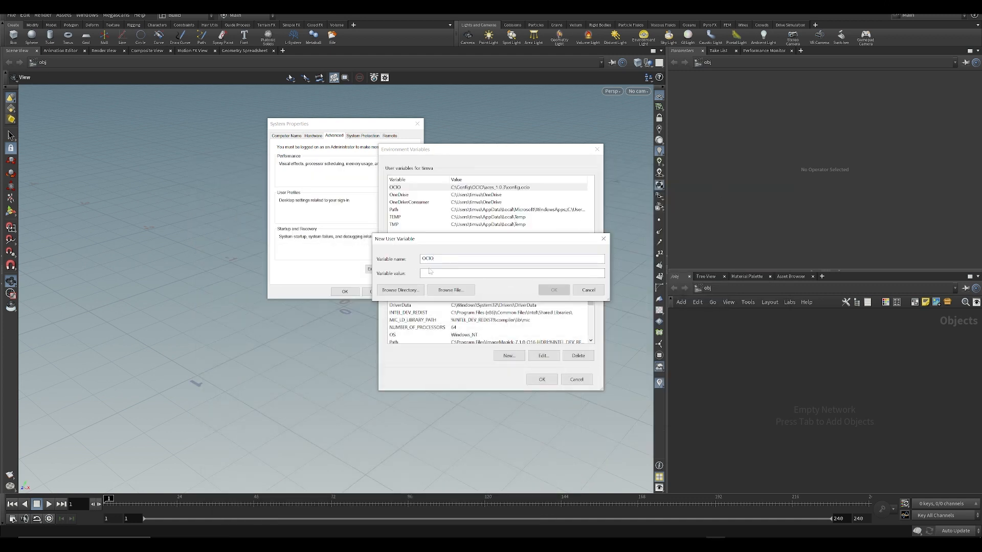
click(588, 290)
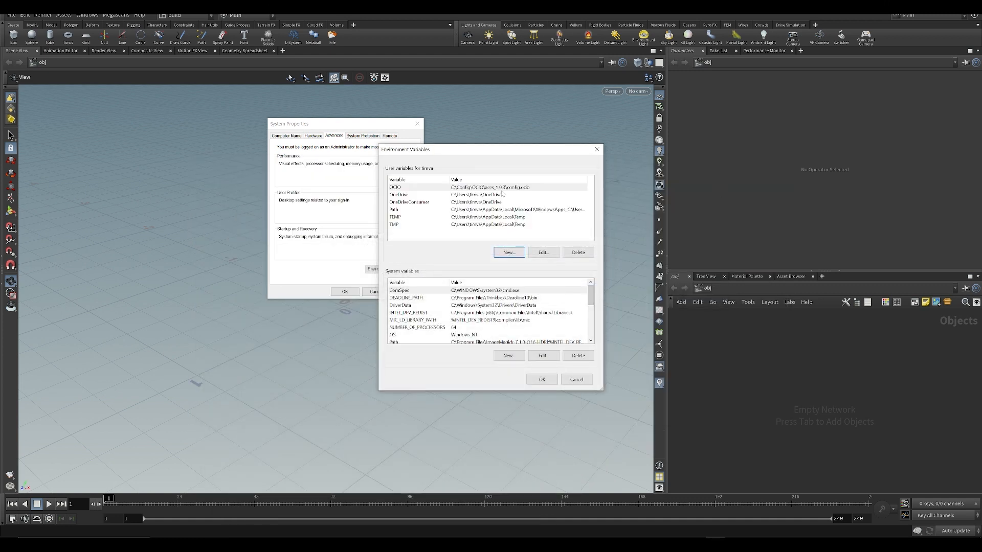
- Inspect the name and value of the existing OCIO user variable, then close the system settings and return to Houdini
click(520, 194)
click(518, 188)
click(544, 252)
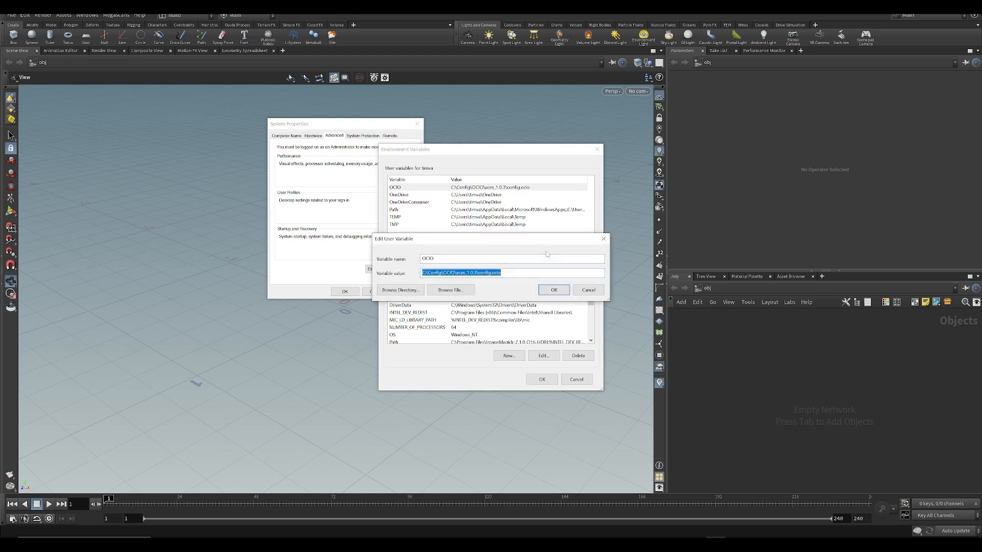
click(588, 290)
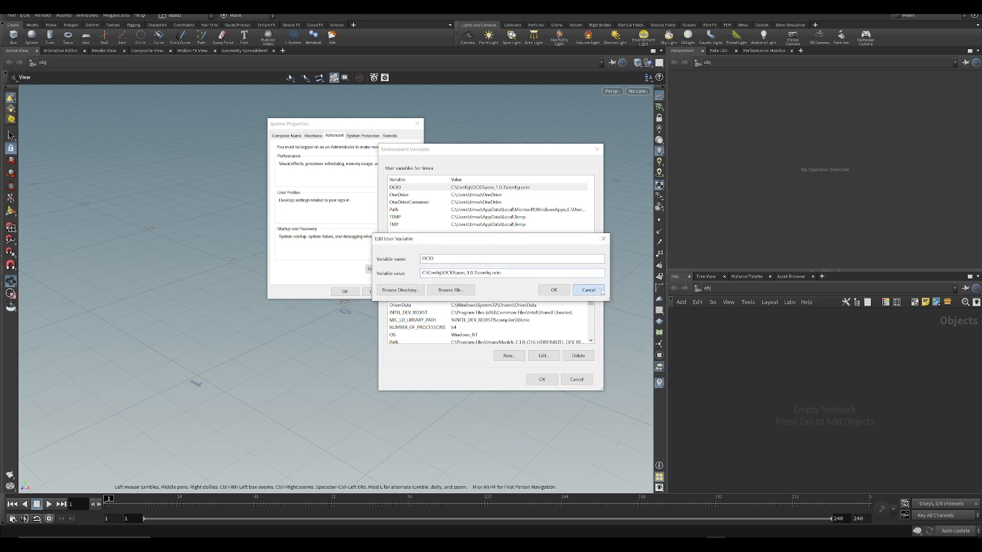
click(597, 150)
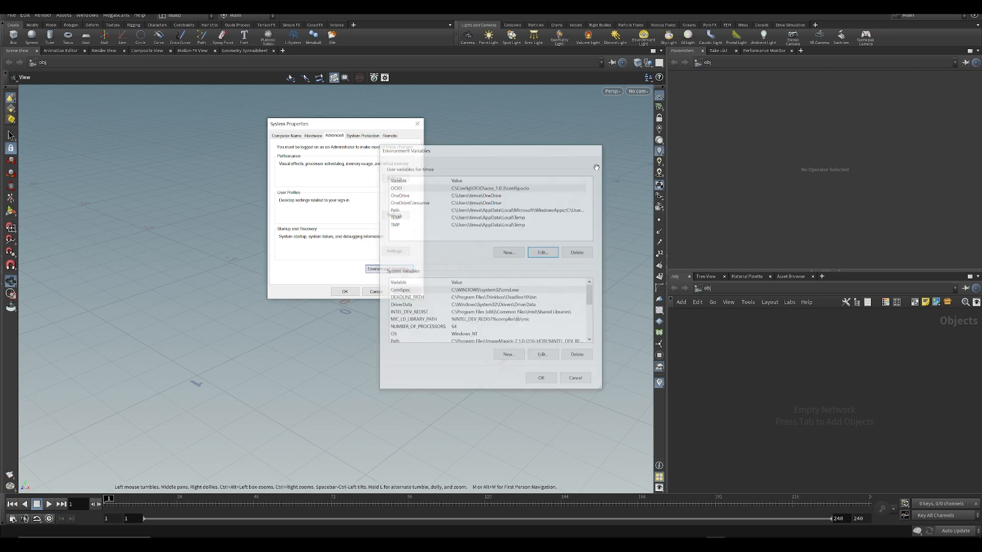
click(376, 292)
drag(408, 328, 649, 322)
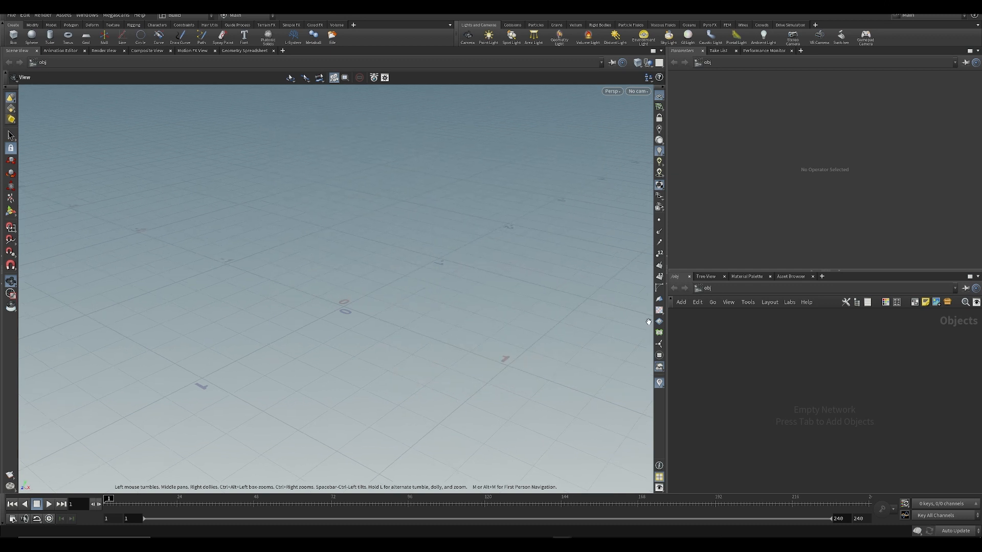
- Show the Correction Toolbar in the perspective viewport
drag(324, 382, 376, 343)
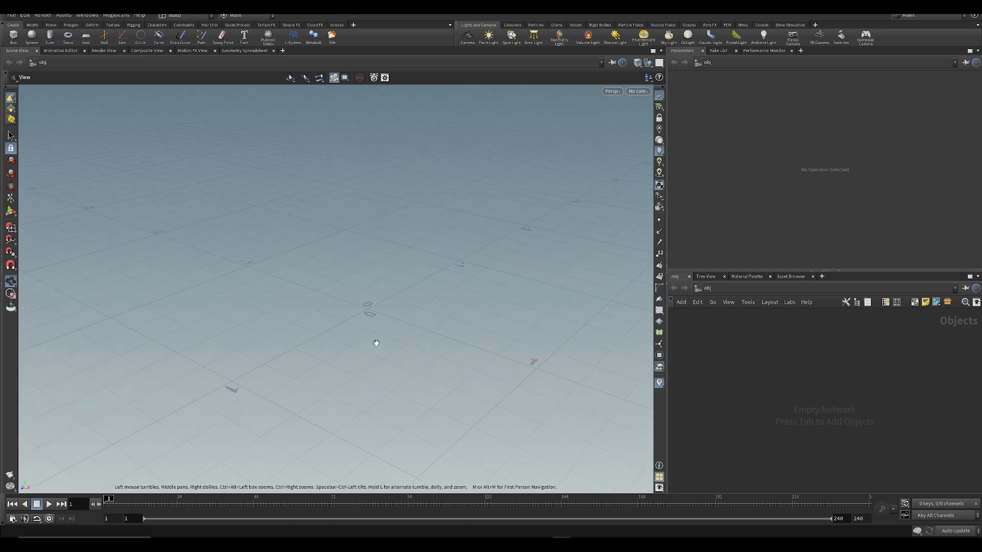
click(613, 91)
mouse_move(646, 106)
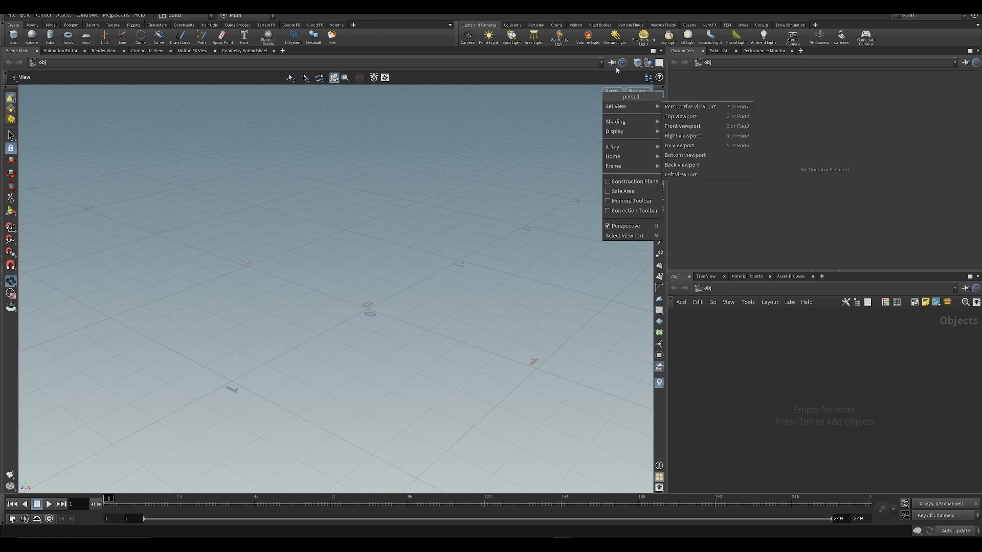
click(611, 90)
click(613, 93)
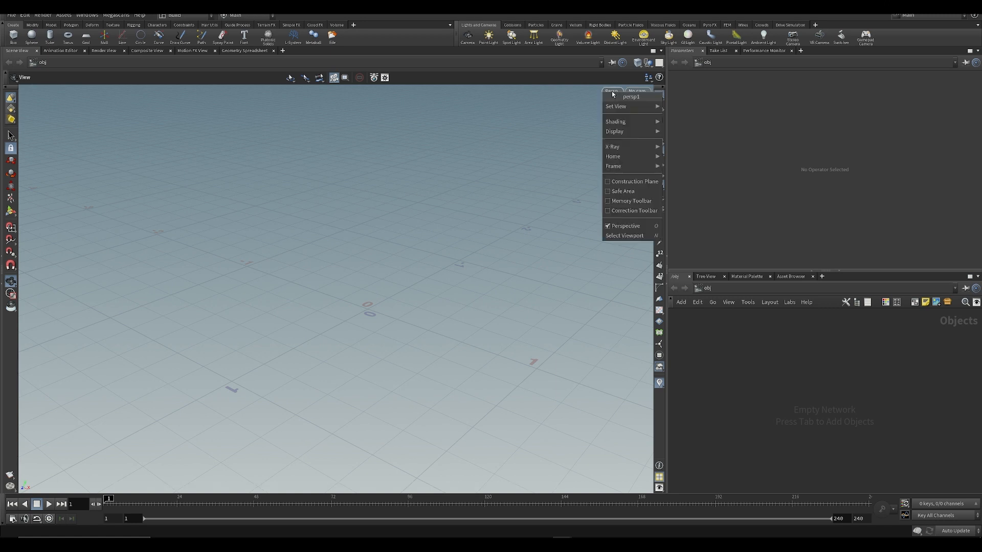
click(612, 211)
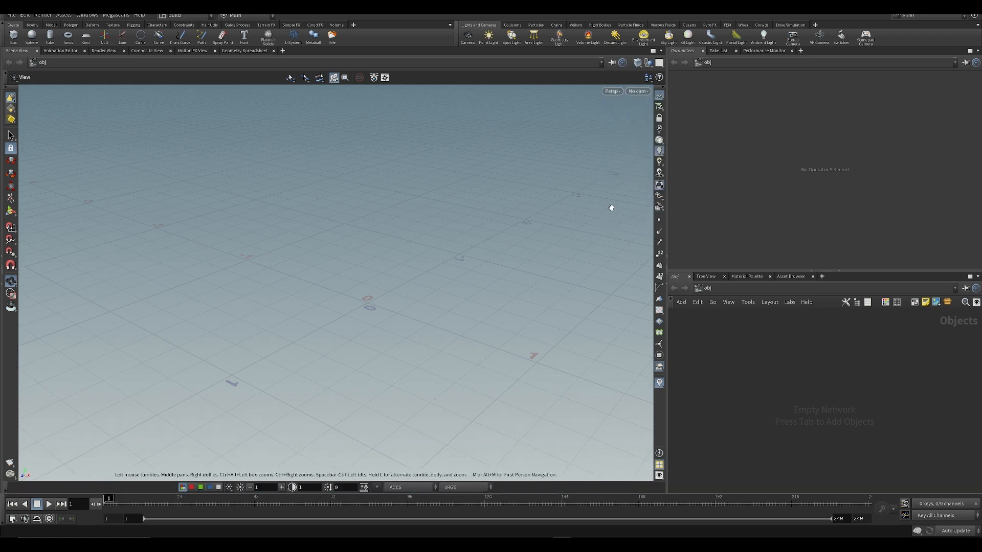
- Check the viewport's OpenColorIO display options, compare the sRGB and Rec.709 view transforms, and set the view to Rec.709
click(415, 487)
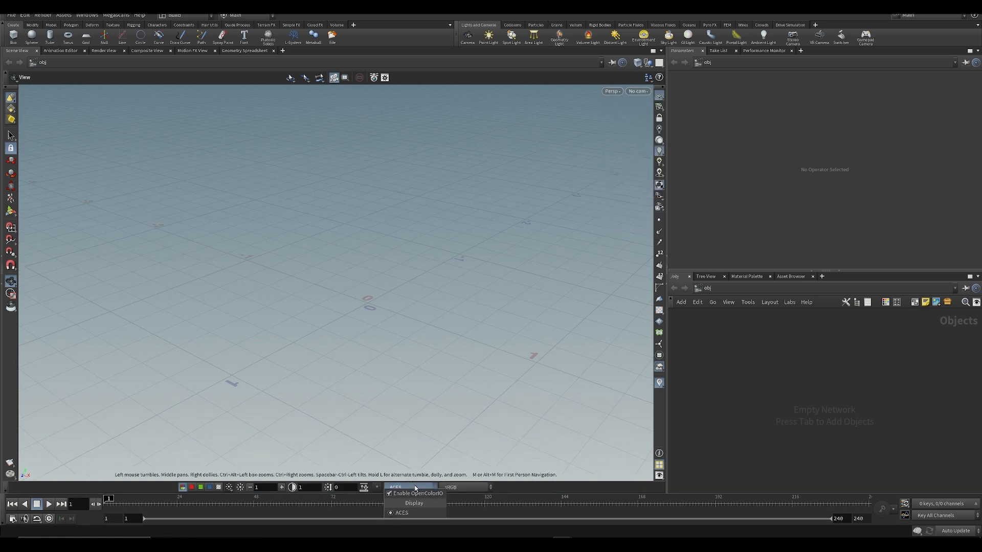
click(461, 489)
click(461, 489)
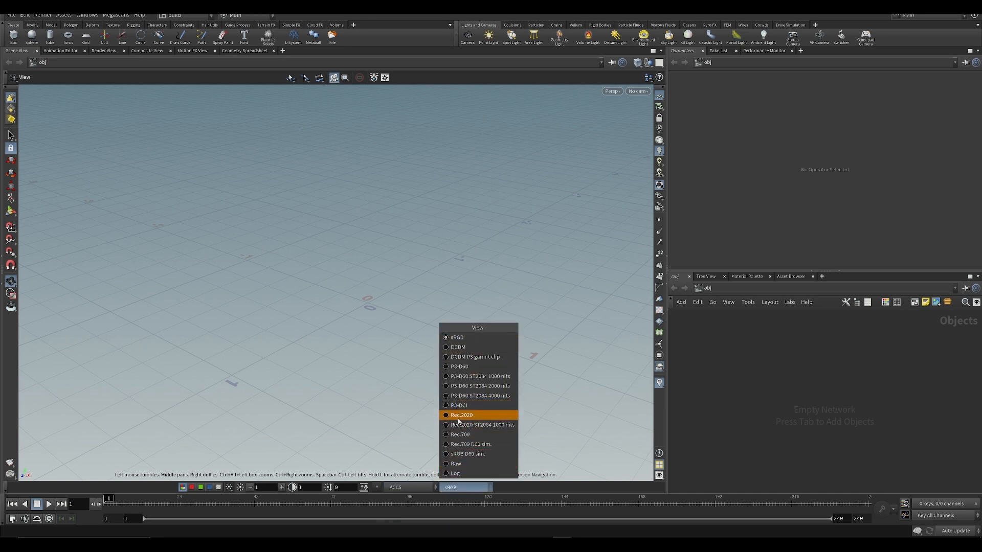
click(458, 434)
click(464, 489)
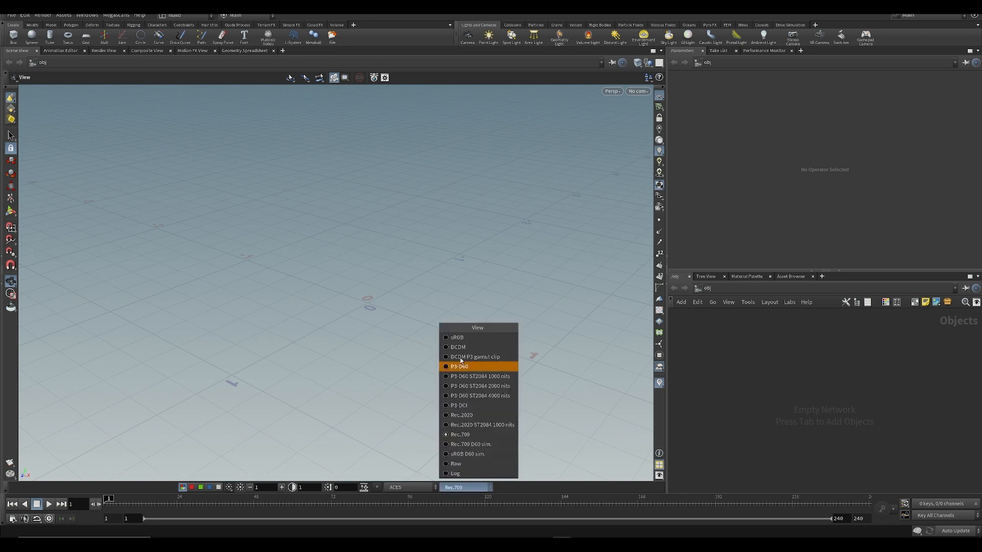
click(457, 342)
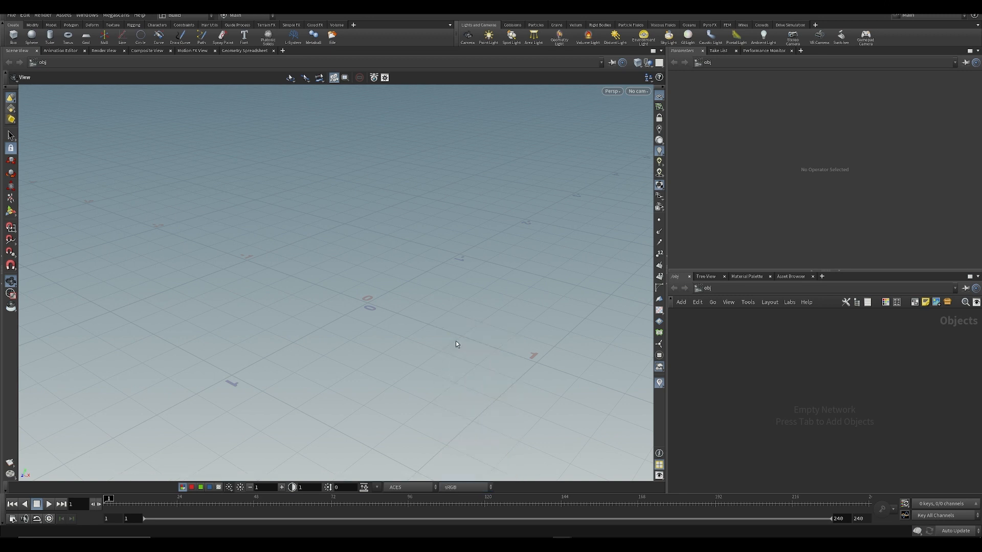
click(463, 488)
click(460, 434)
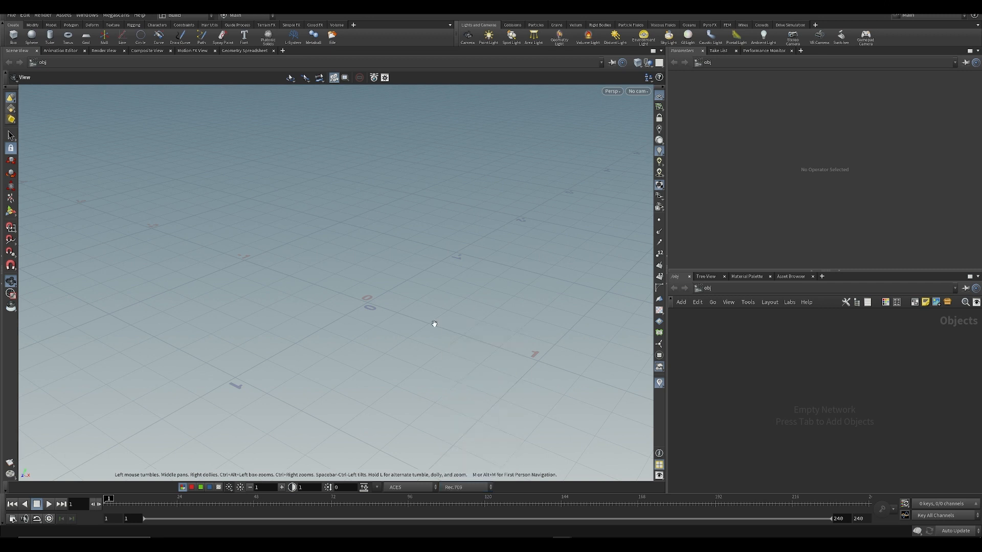
drag(361, 259, 314, 376)
drag(343, 338, 342, 261)
middle_drag(388, 322, 252, 335)
drag(198, 293, 374, 151)
drag(392, 247, 290, 333)
drag(355, 390, 347, 334)
click(465, 487)
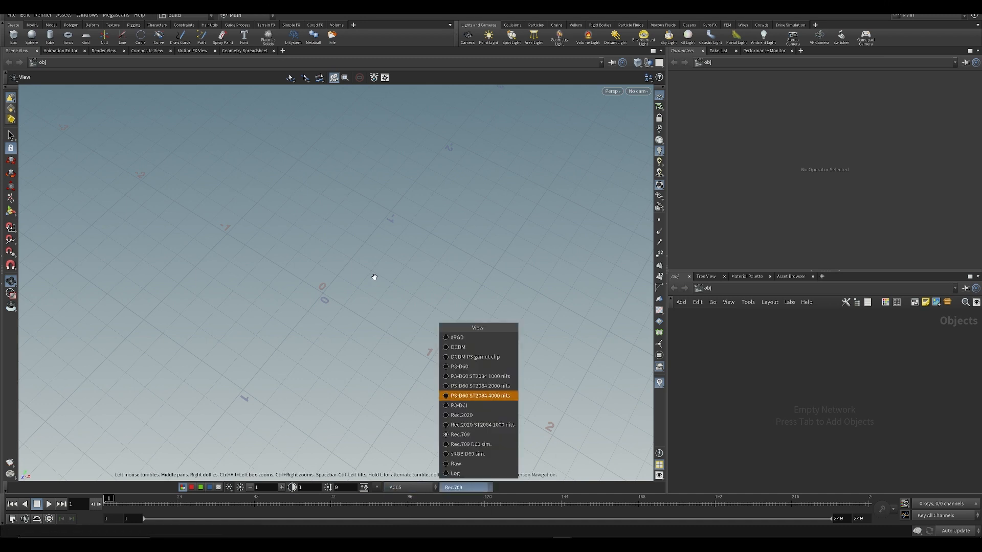
key(Escape)
drag(394, 325, 395, 377)
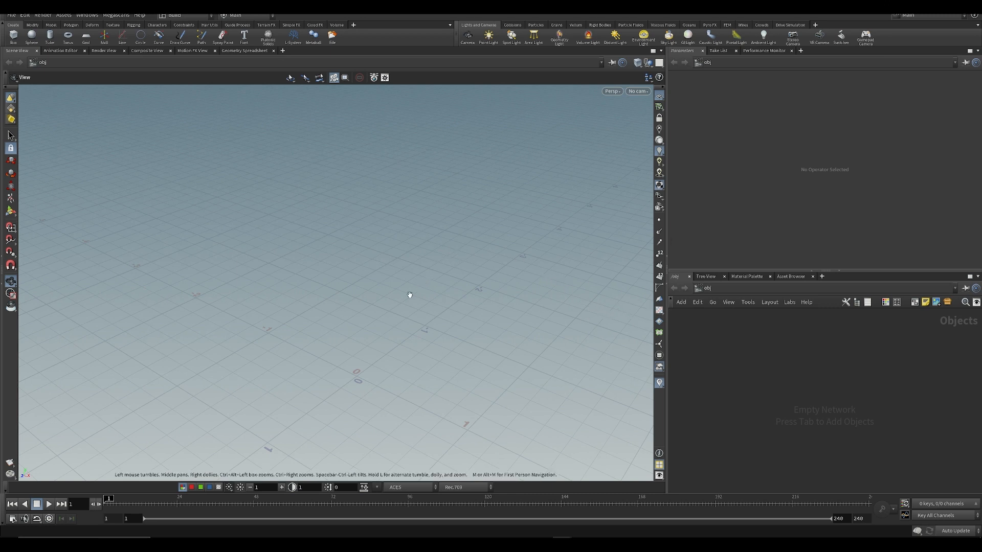
drag(391, 302, 376, 272)
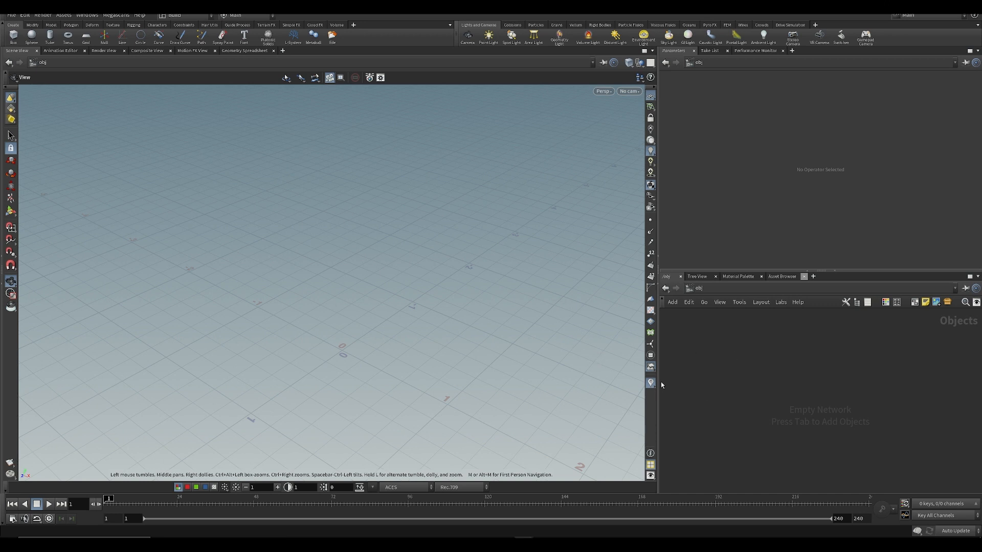
- Widen the network editor and add a tvh_ShotSetup node at object level
drag(658, 382, 606, 379)
key(Tab)
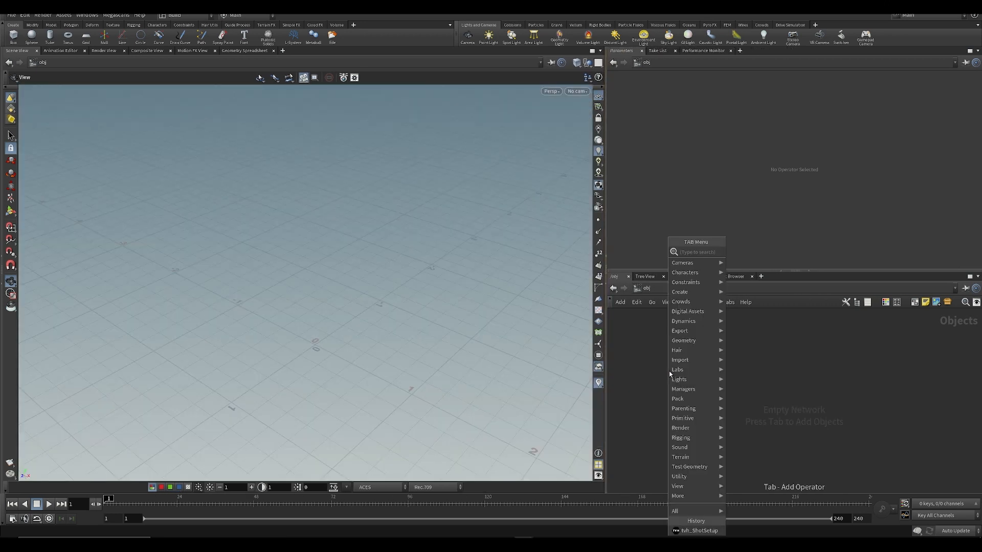
text(tvh)
click(756, 252)
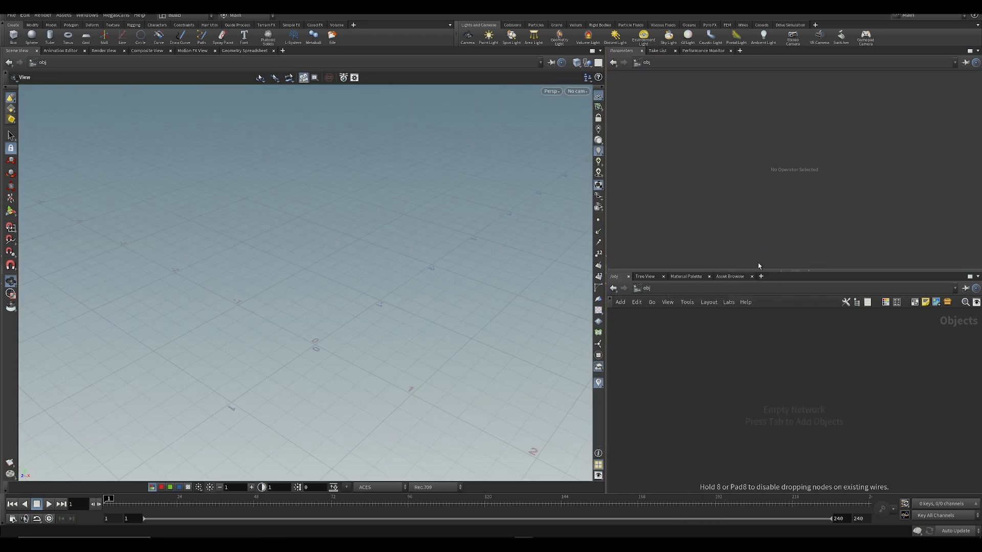
click(744, 363)
drag(746, 363, 717, 384)
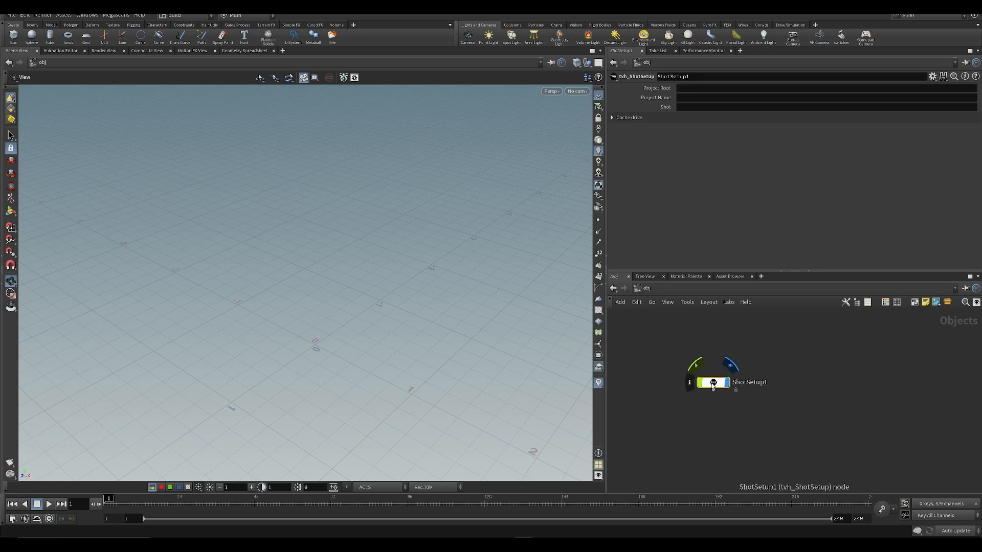
middle_drag(741, 416, 736, 444)
mouse_move(608, 433)
mouse_down()
mouse_move(588, 433)
mouse_move(620, 433)
mouse_up()
drag(722, 397, 747, 380)
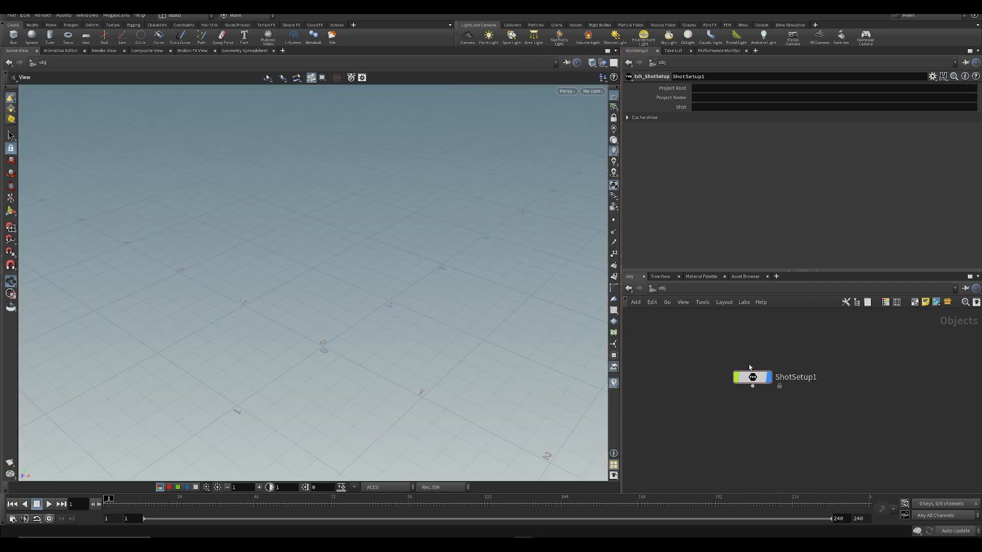
- Inspect the script nodes in the ShotSetup node's settings network, then return to the object level
double_click(752, 381)
double_click(804, 402)
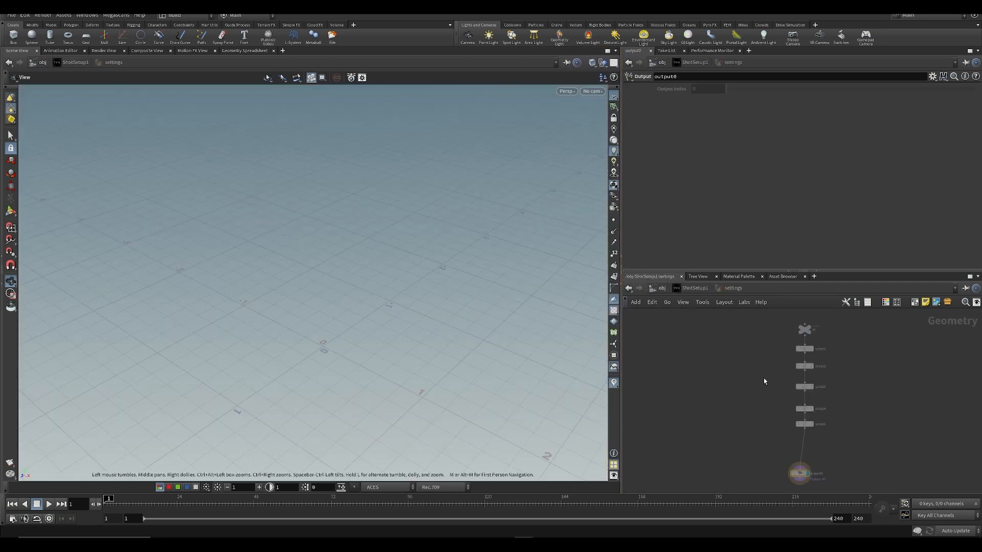
drag(717, 335, 824, 437)
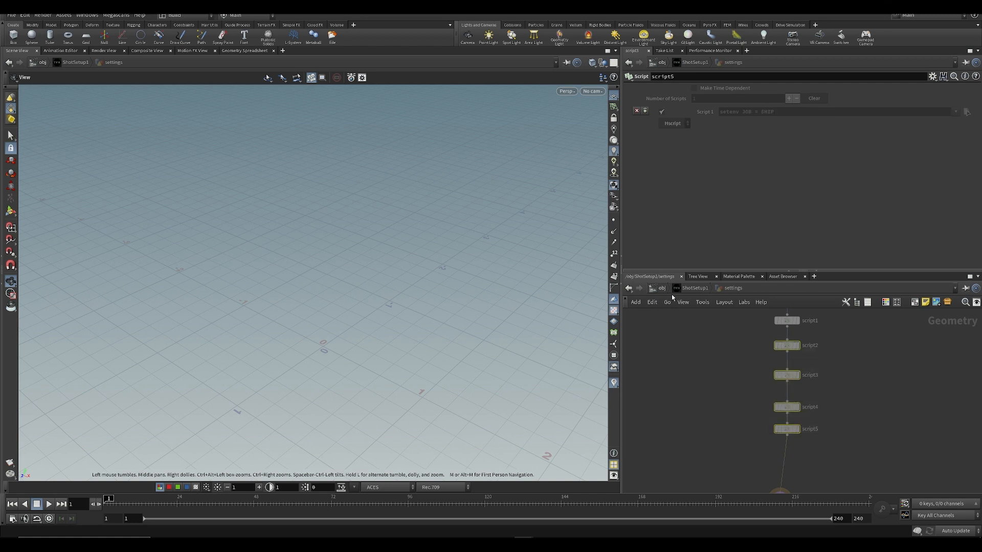
click(664, 288)
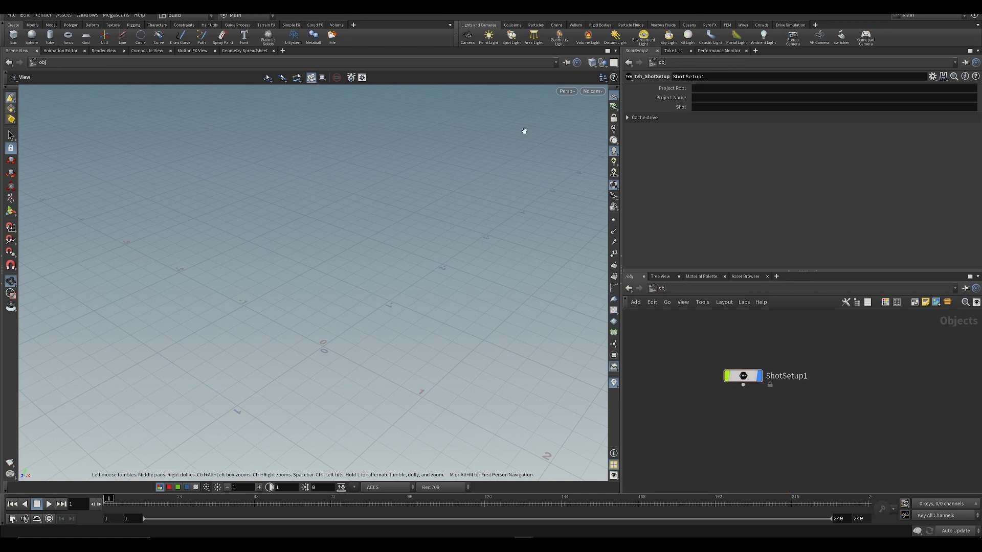
middle_drag(740, 416, 766, 384)
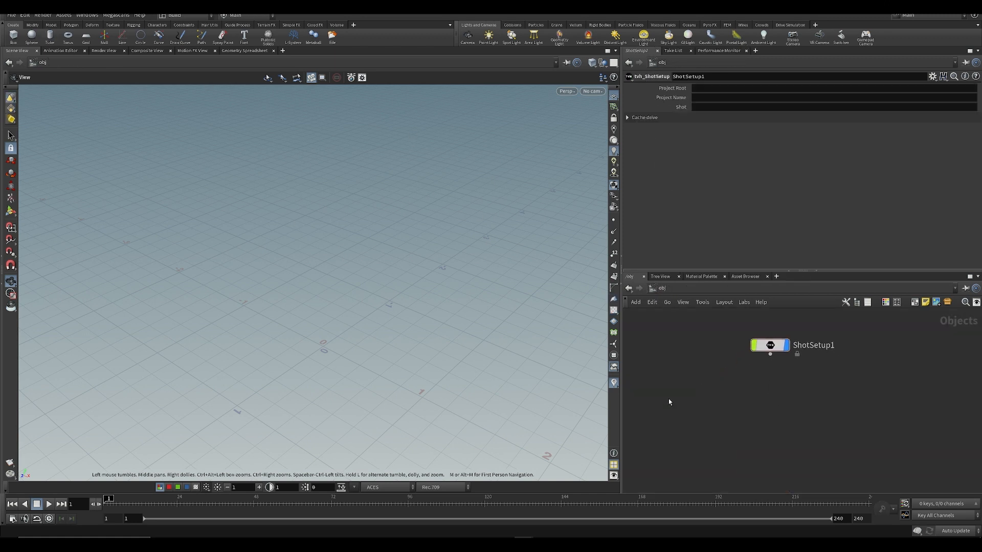
middle_drag(710, 416, 688, 460)
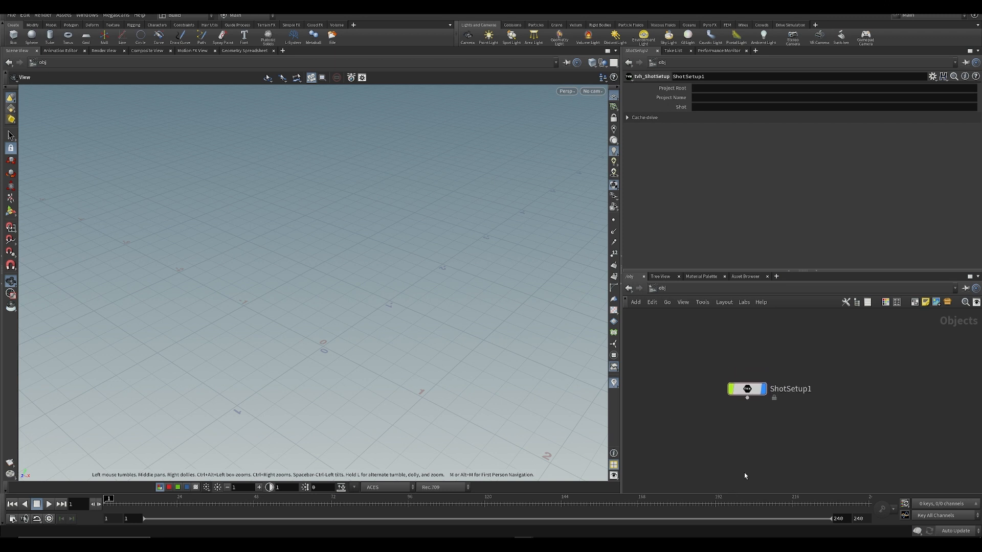
drag(698, 356, 746, 378)
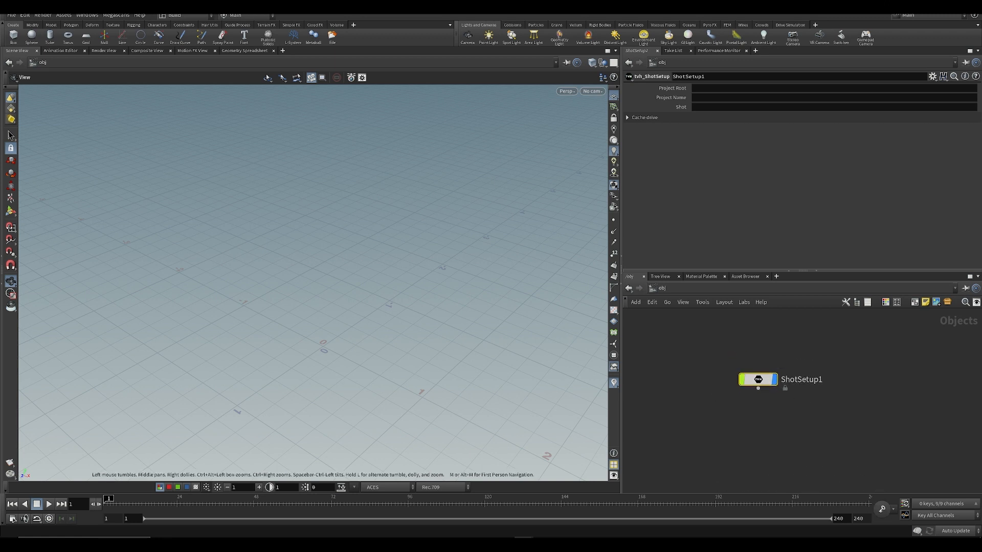
- Review the project's variables under Aliases and Variables, including CACHE, PROJECT, ROOT and SHOT, then close the window
click(25, 15)
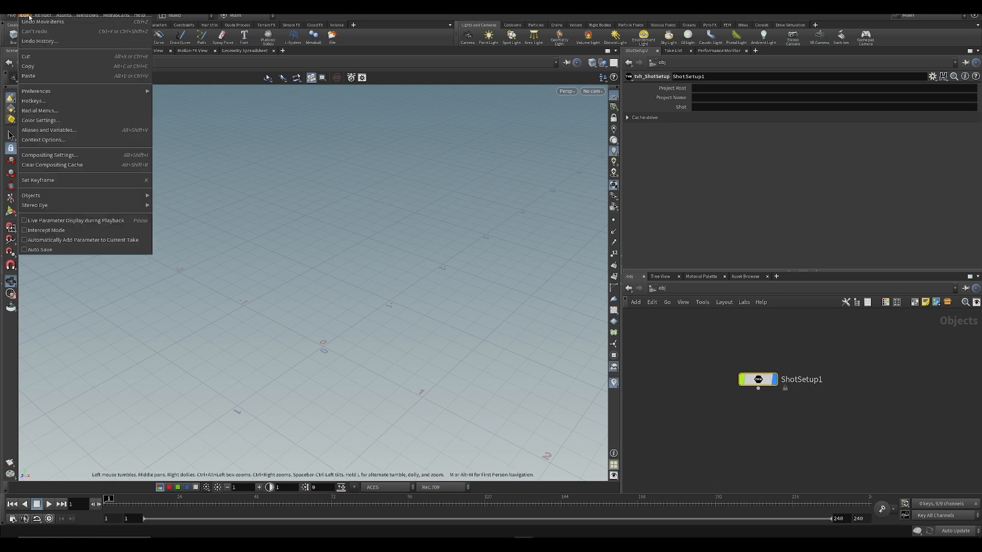
click(37, 130)
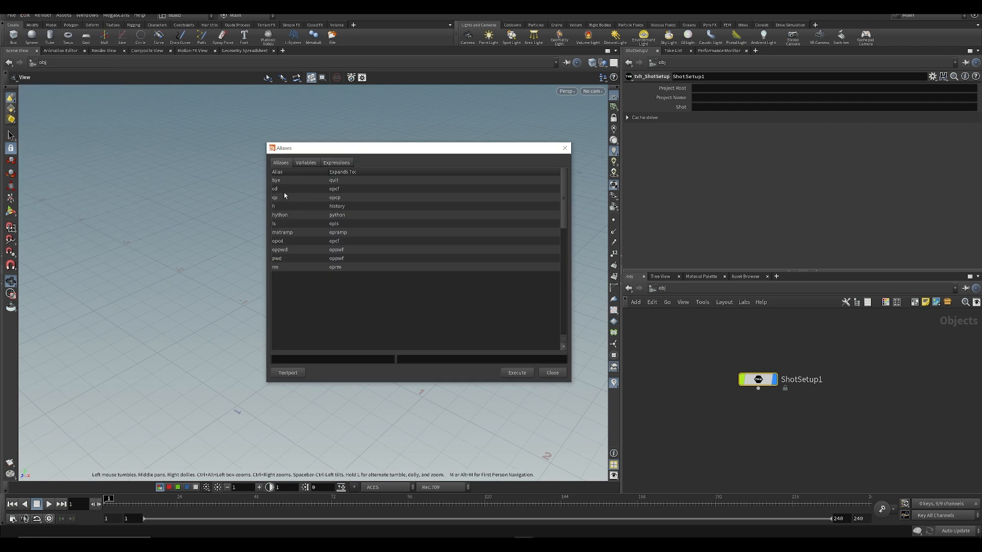
click(306, 163)
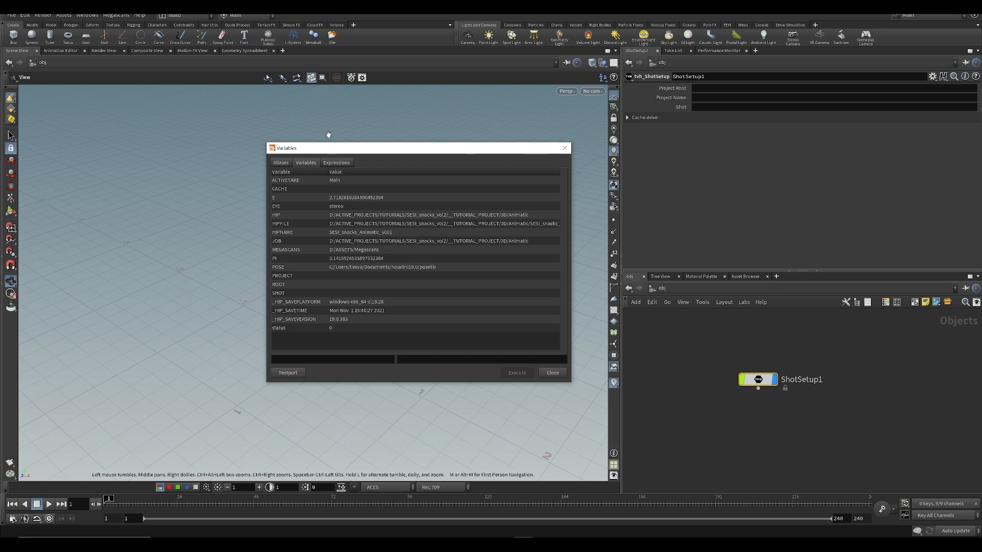
click(311, 361)
click(418, 360)
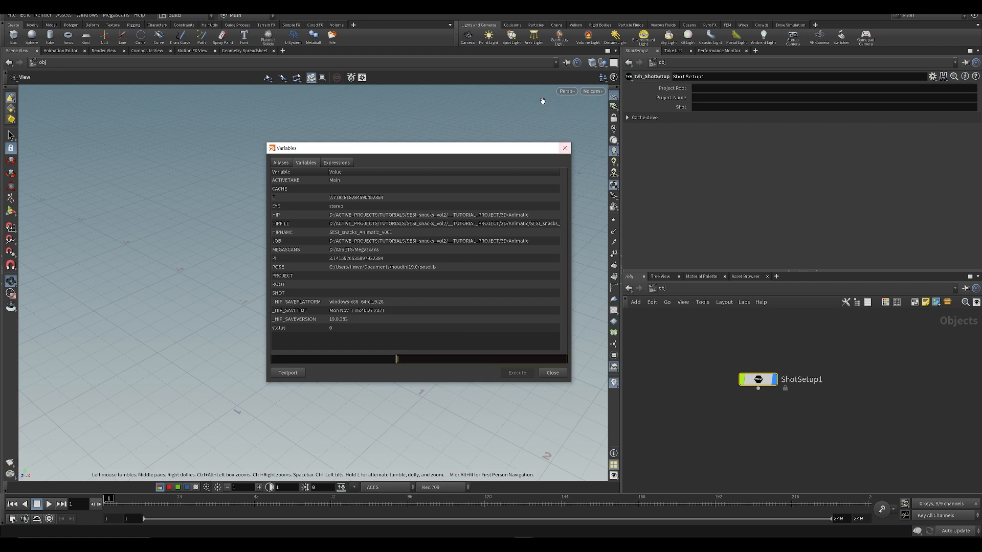
click(566, 148)
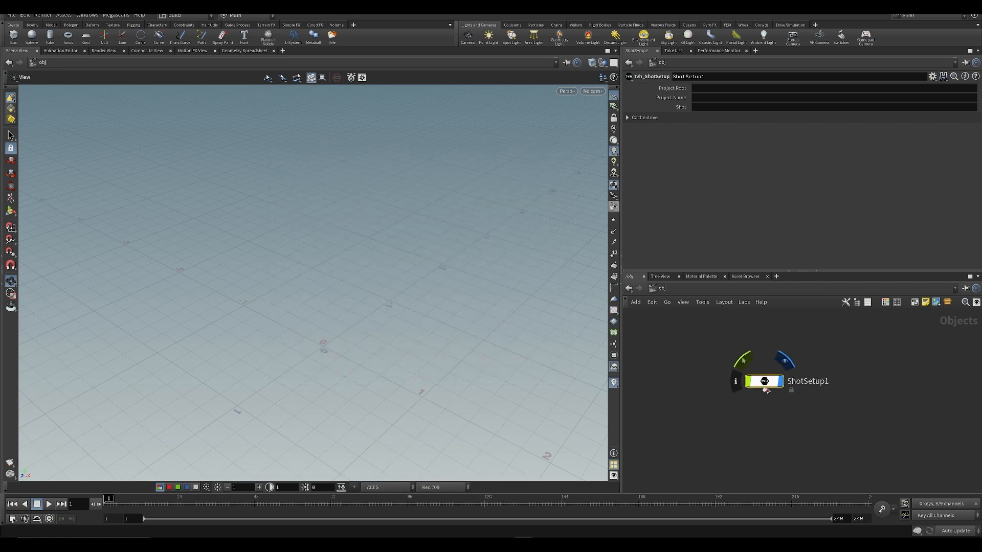
- Copy the __TUTORIAL_PROJECT folder path from File Explorer into the ShotSetup node's Project Root
mouse_move(764, 390)
mouse_down()
mouse_move(762, 333)
mouse_move(750, 423)
mouse_move(764, 378)
mouse_up()
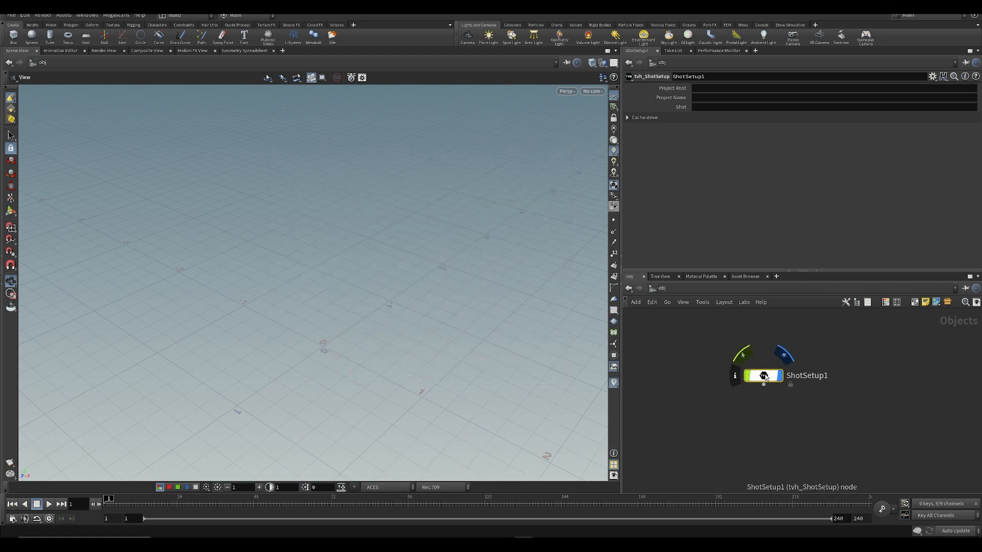
click(716, 91)
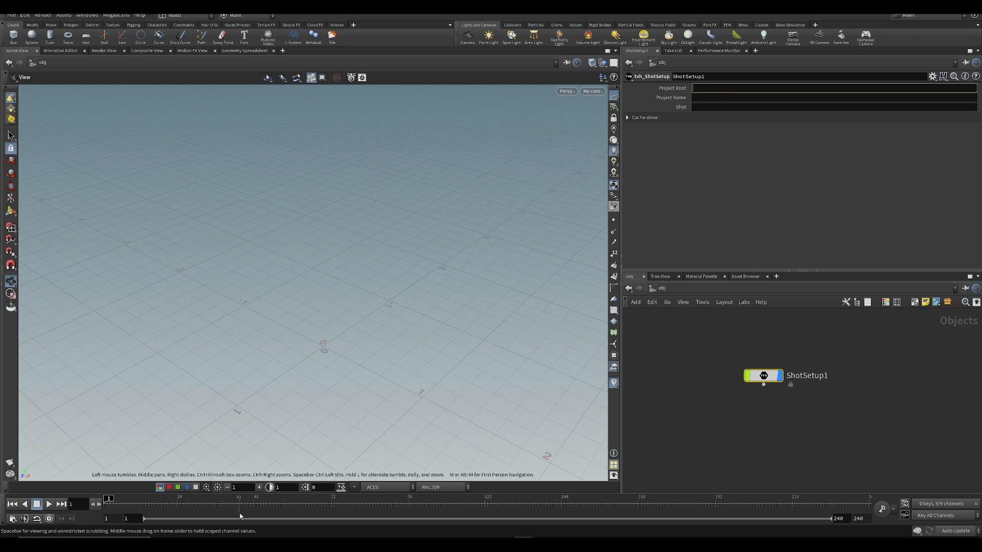
mouse_move(207, 525)
click(311, 509)
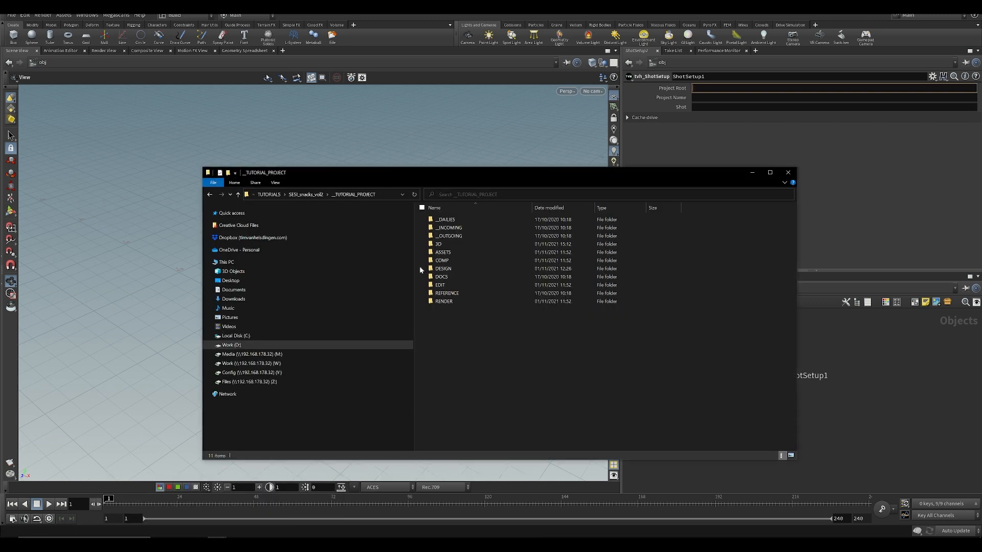
click(394, 194)
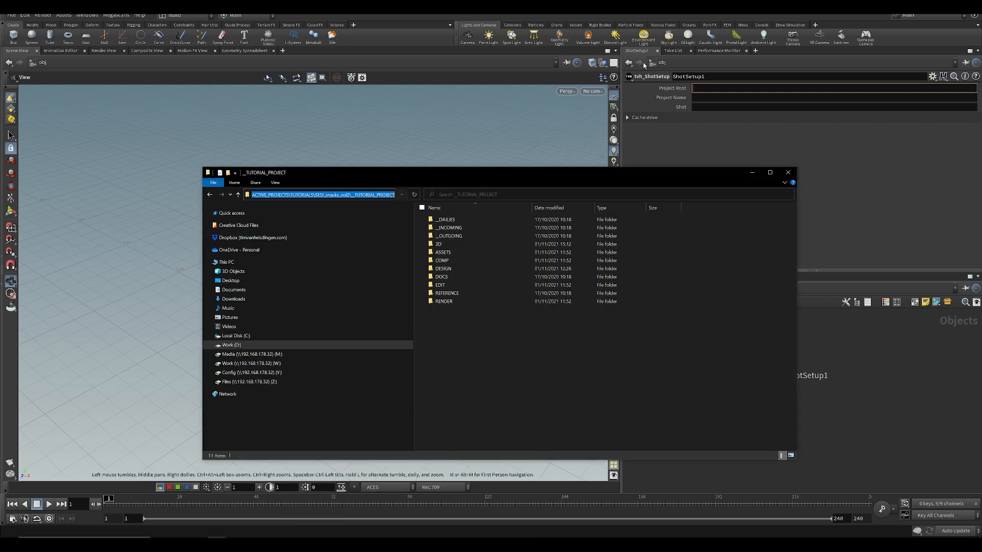
click(725, 87)
text(D:\ACTIVE_PROJECTS\TUTORIALS\SESI_snacks_vol2\__TUTORIAL_PROJECT)
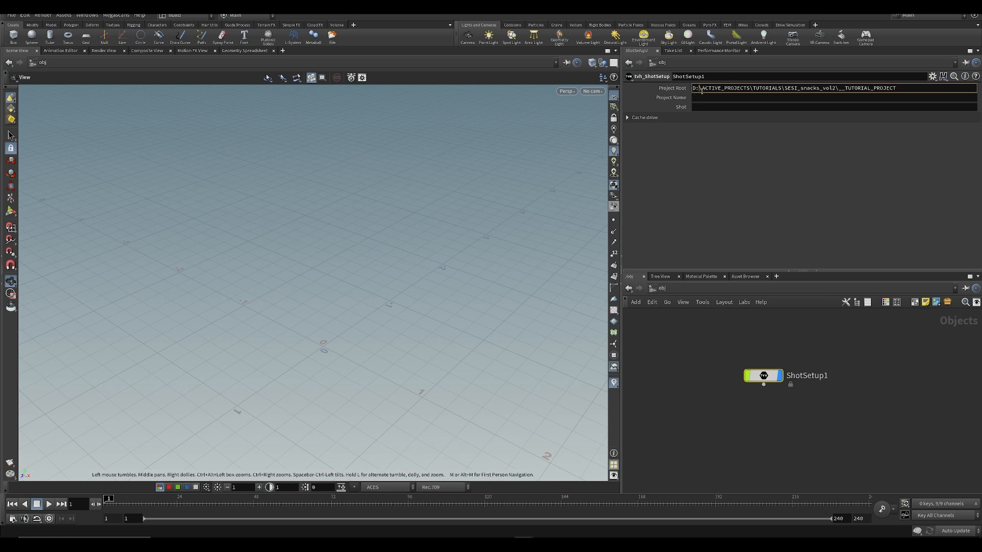
- Replace the backslashes in the Project Root with forward slashes, giving D:/ACTIVE_PROJECTS/TUTORIALS/SESI_snacks_vol2/__TUTORIAL_PROJECT
key(BackSpace)
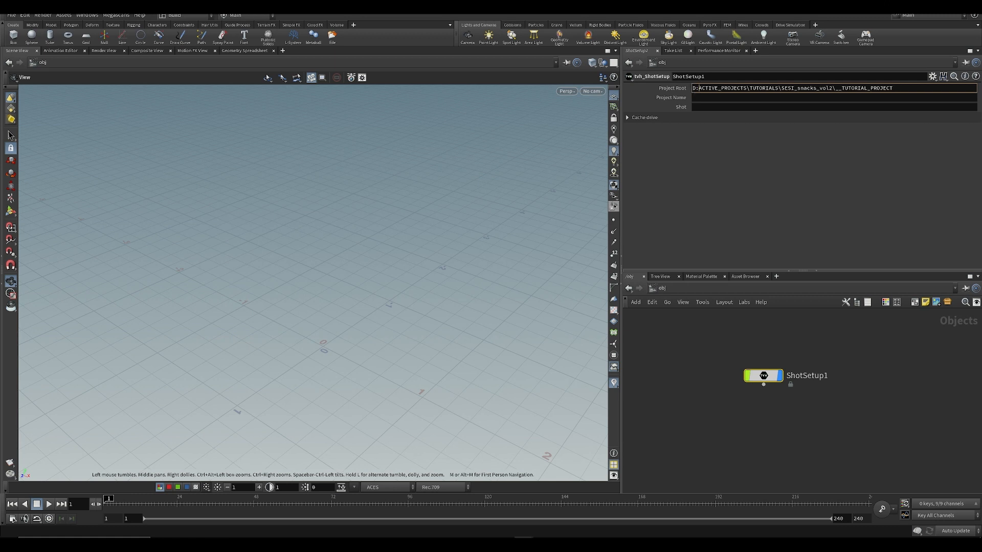
text(?)
key(BackSpace)
text(/)
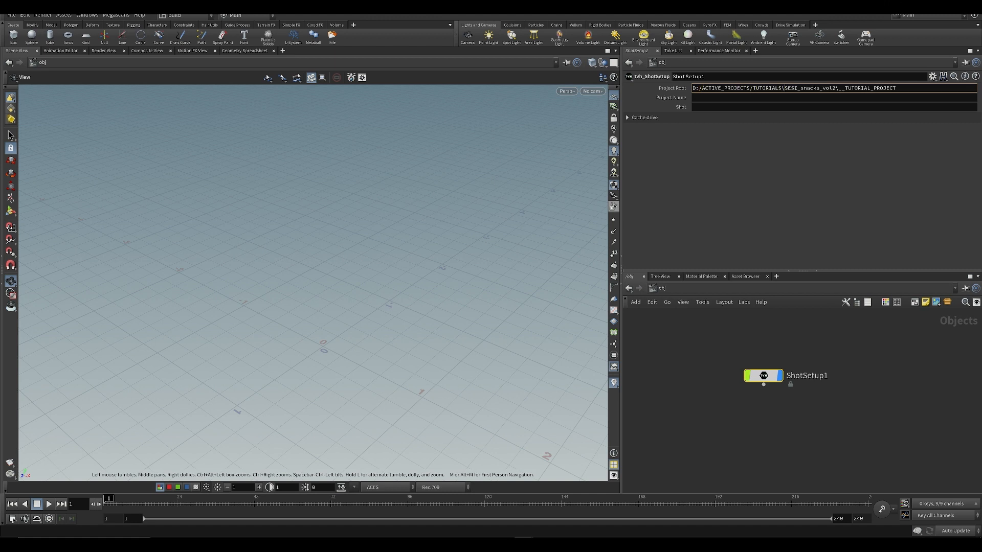
key(BackSpace)
text(/)
key(BackSpace)
text(/)
key(Tab)
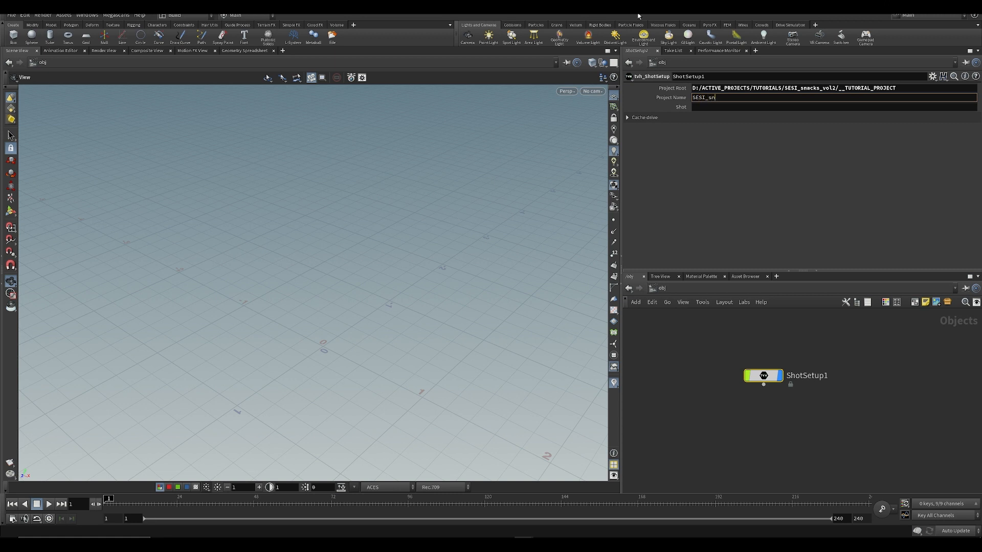
- Set the ShotSetup node's Project Name to SESI_snacks_vol2 and its Shot to Animatic
key(Return)
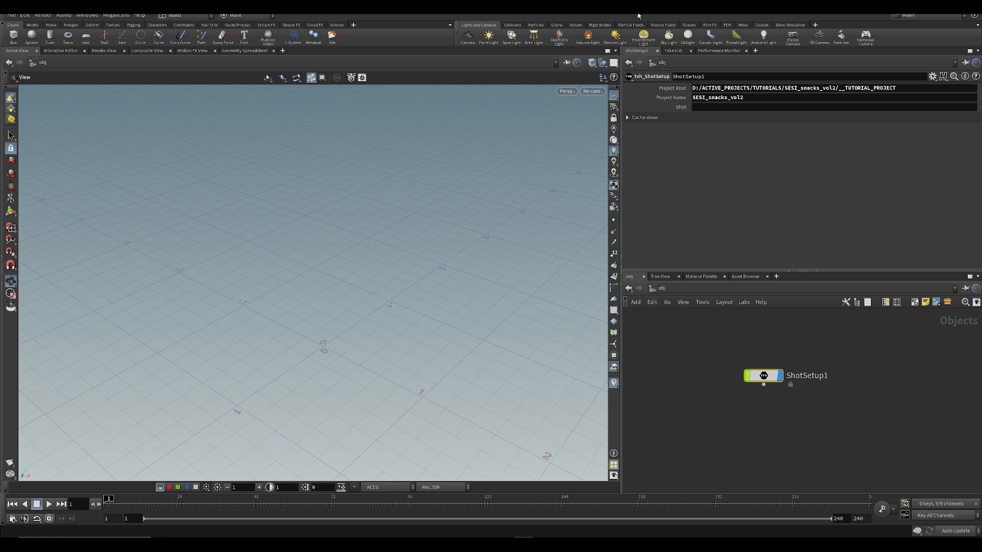
click(733, 106)
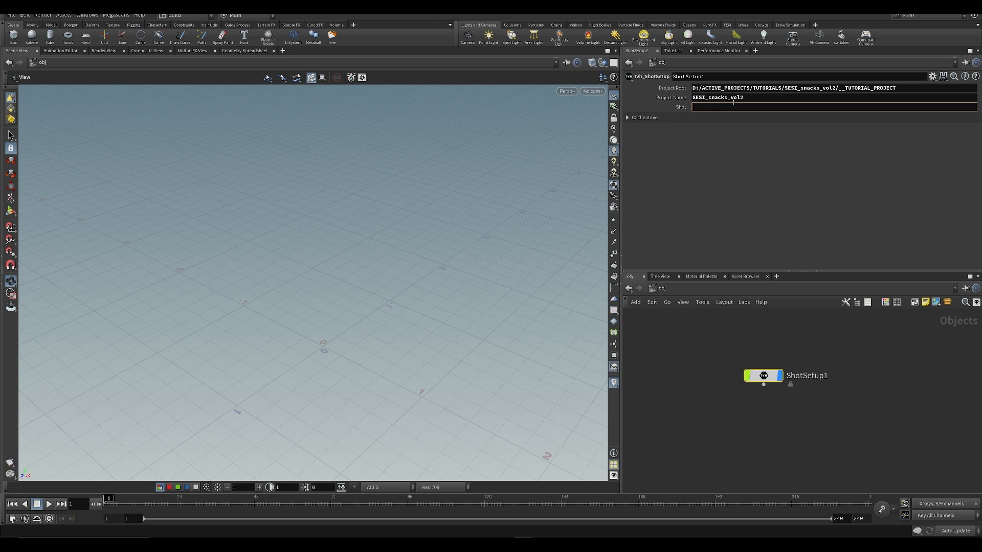
text(Animatic)
key(Return)
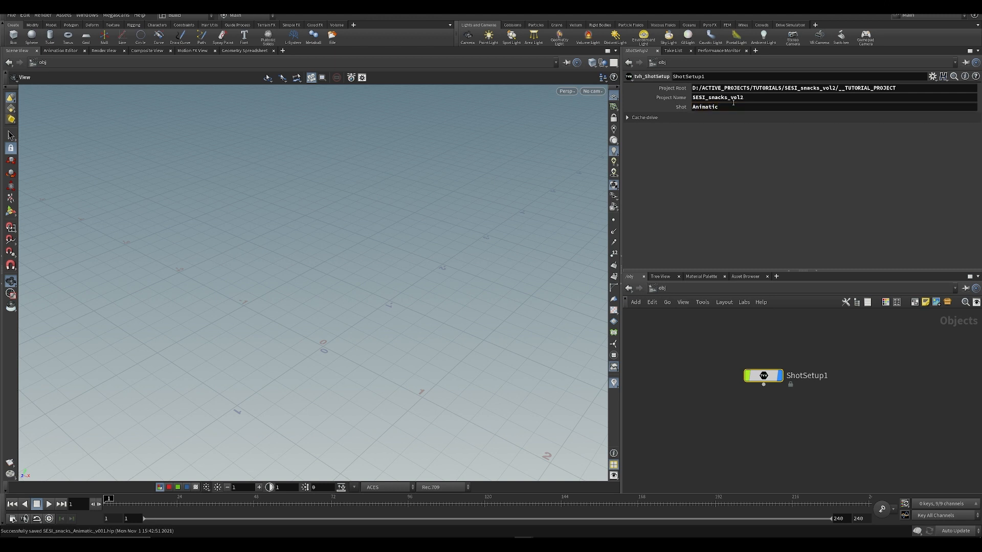
- Save the scene over SESI_snacks_Animatic_v001.hip, browsing to $ROOT/3D/Animatic/ from the $ROOT/ project folder
click(12, 15)
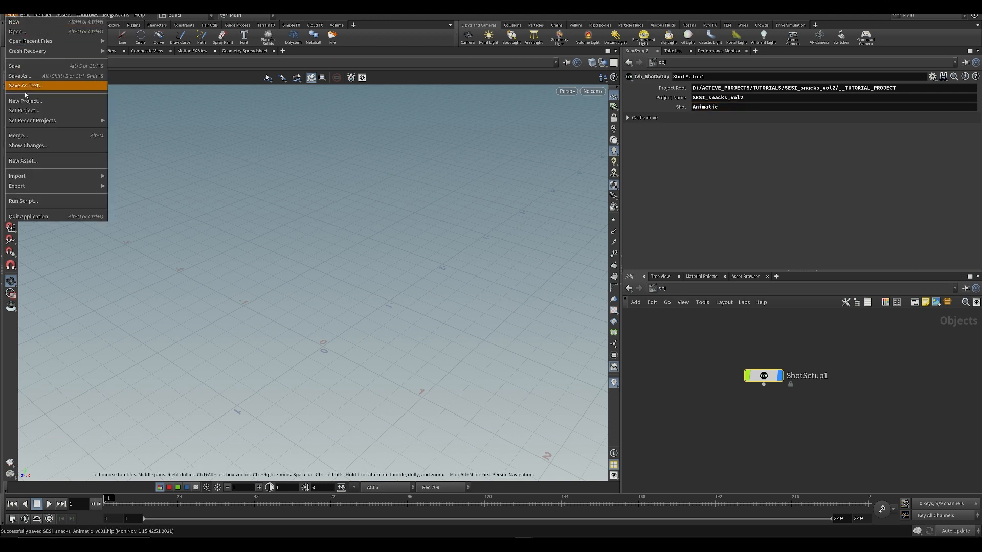
click(31, 88)
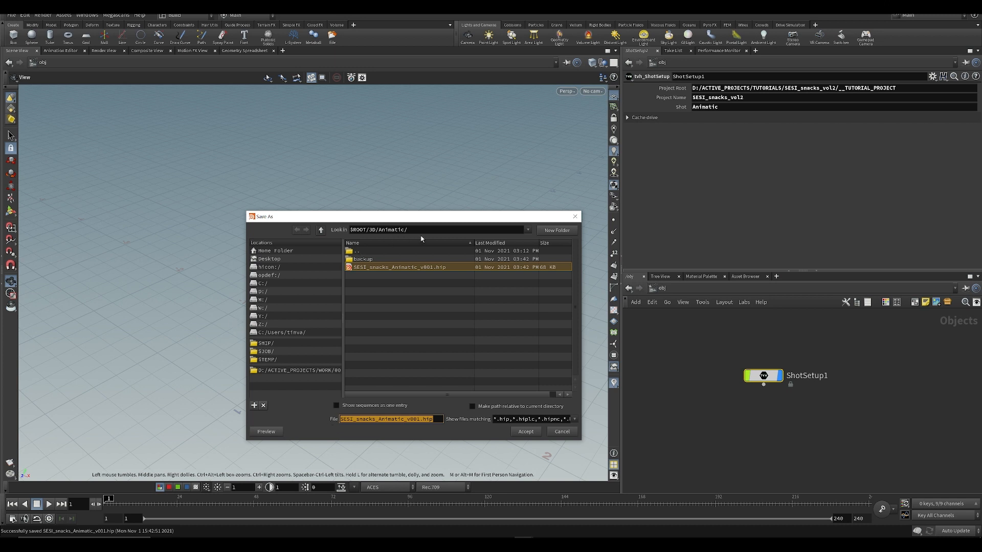
drag(370, 230, 408, 230)
key(BackSpace)
key(Return)
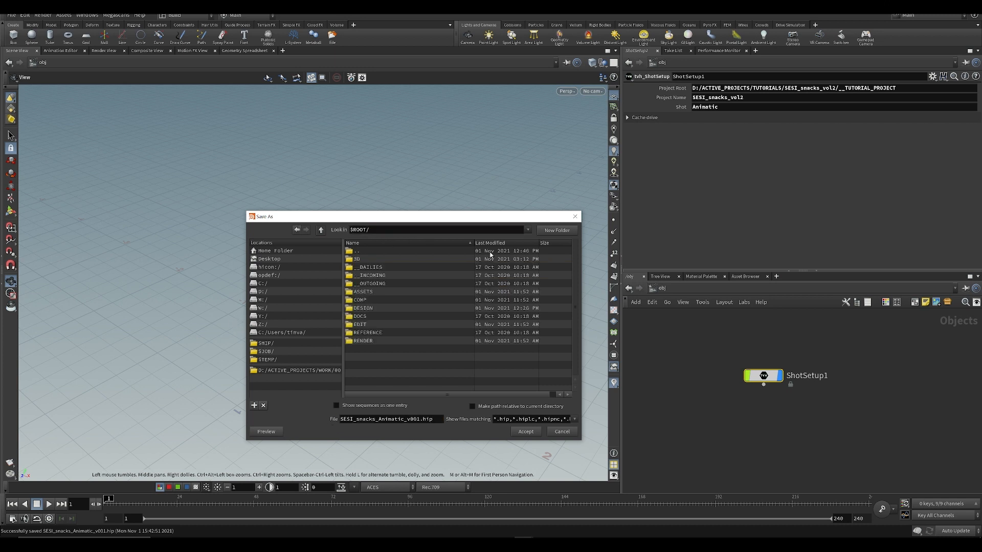
double_click(350, 259)
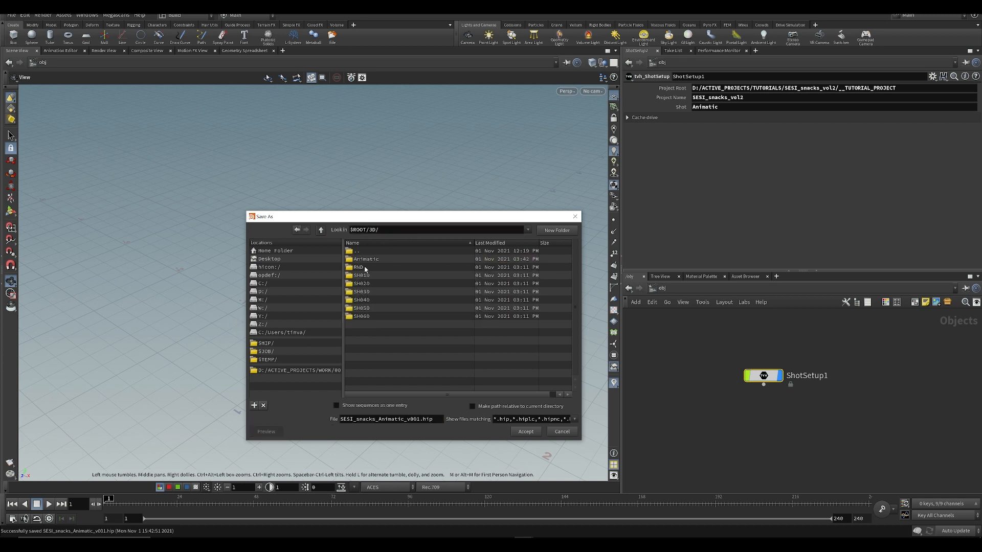
double_click(364, 259)
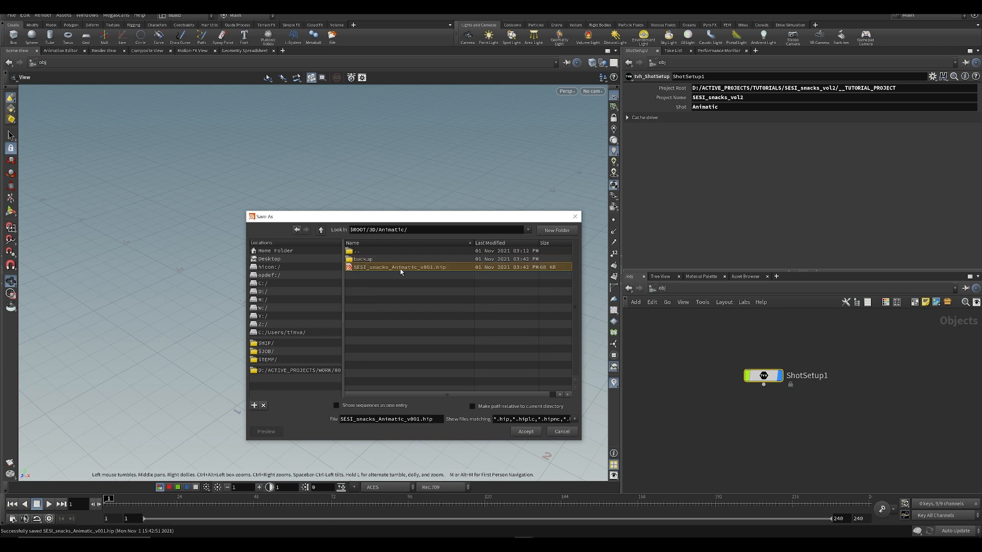
double_click(412, 267)
click(429, 287)
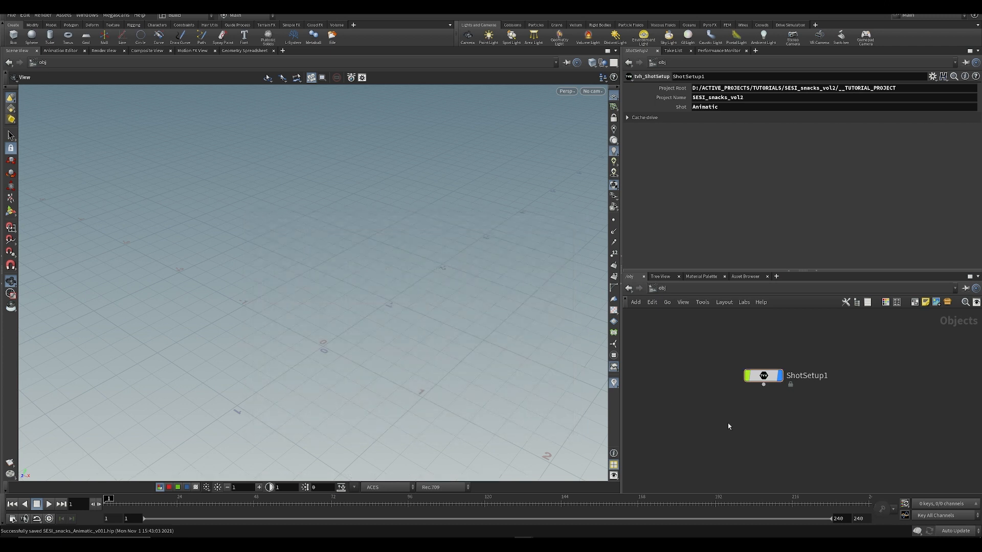
key(ctrl+s)
- Enlarge the network editor, add a File node beside the ShotSetup node and go inside it
middle_drag(763, 379, 765, 402)
scroll(764, 402, down, 1)
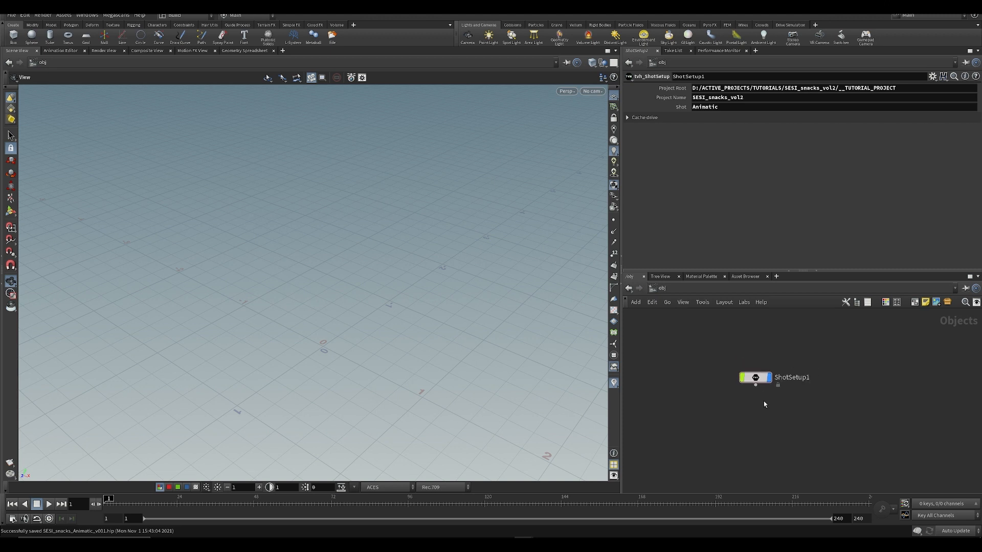
drag(622, 374, 623, 378)
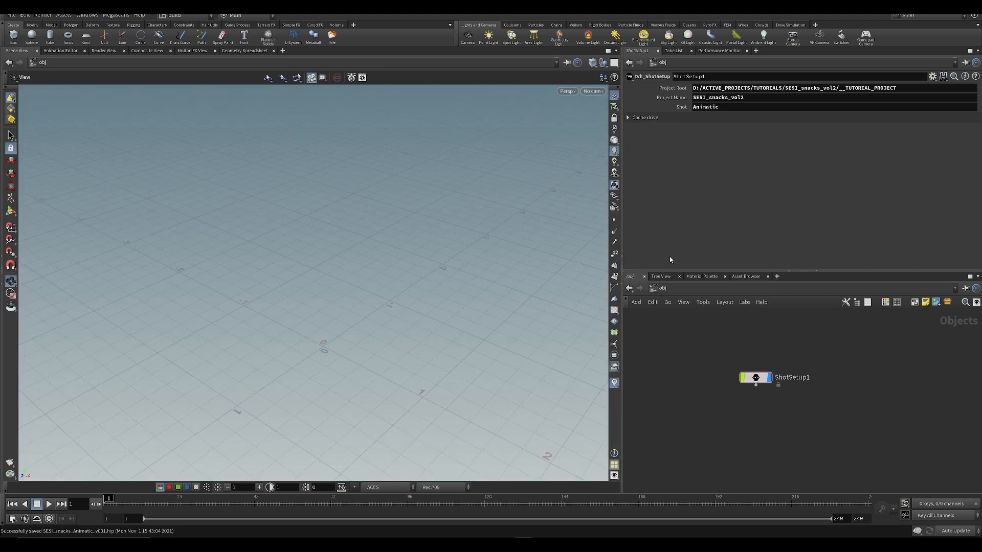
drag(686, 270, 685, 253)
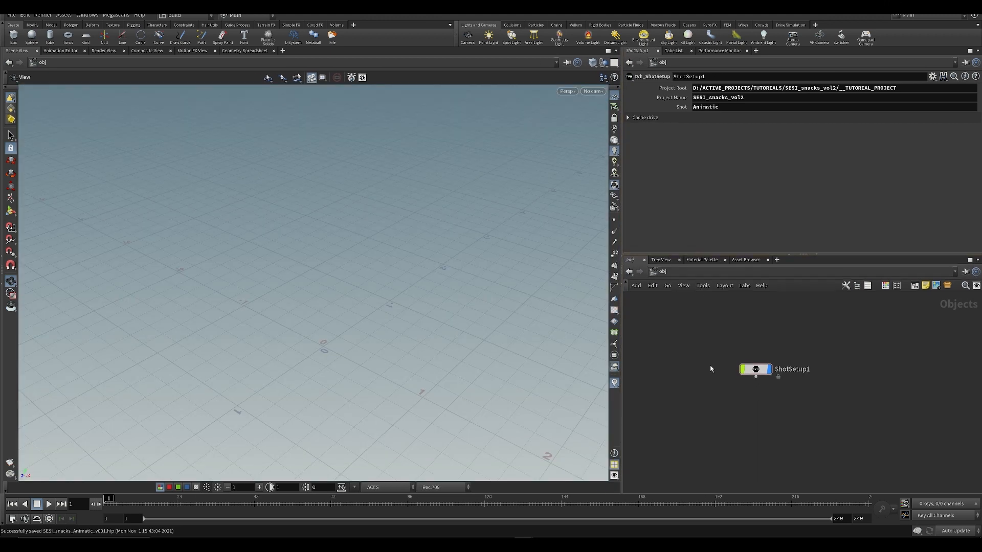
key(Tab)
mouse_move(712, 369)
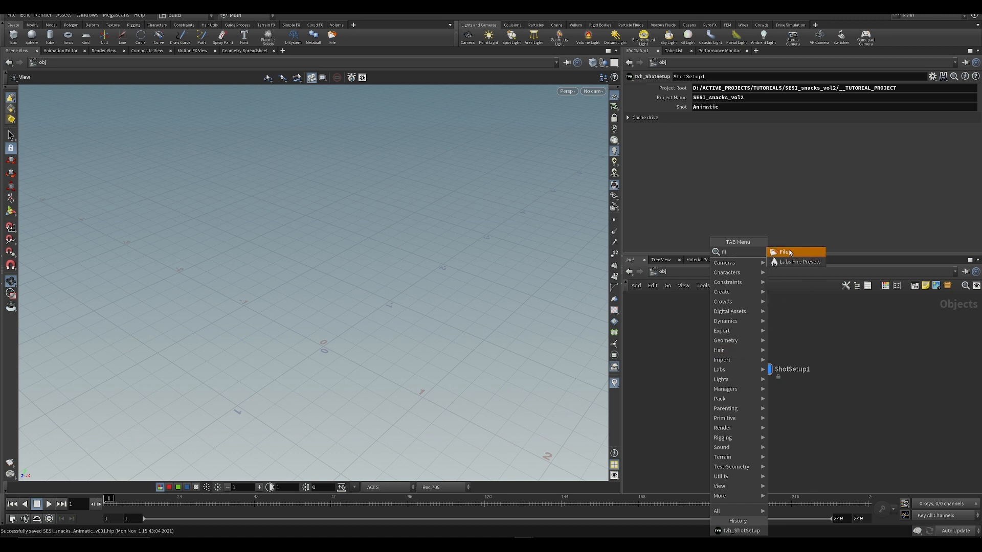
click(790, 253)
click(701, 405)
double_click(699, 402)
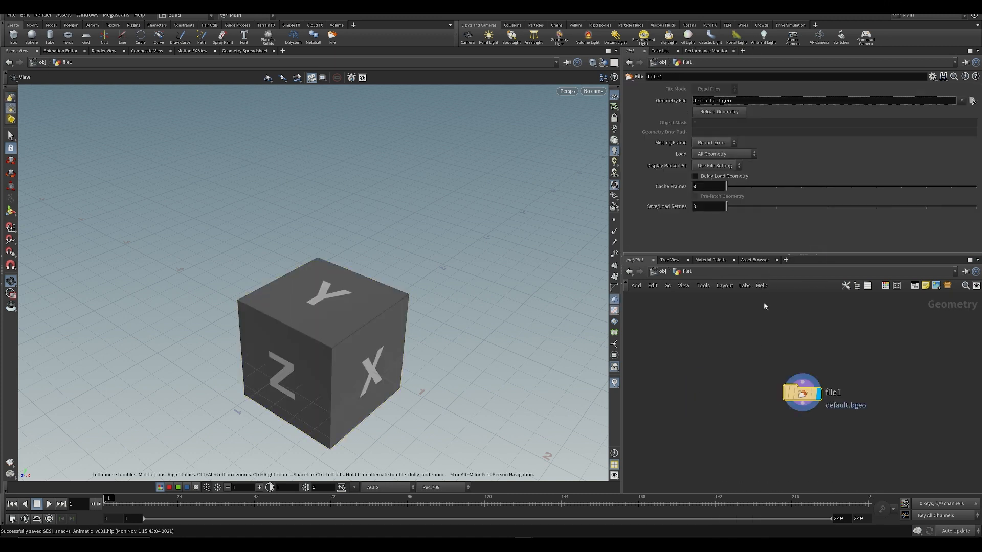
- Set the File node's Geometry File to $ROOT/, open the file chooser at that folder and cancel it
drag(736, 101, 564, 92)
text($ROOT/)
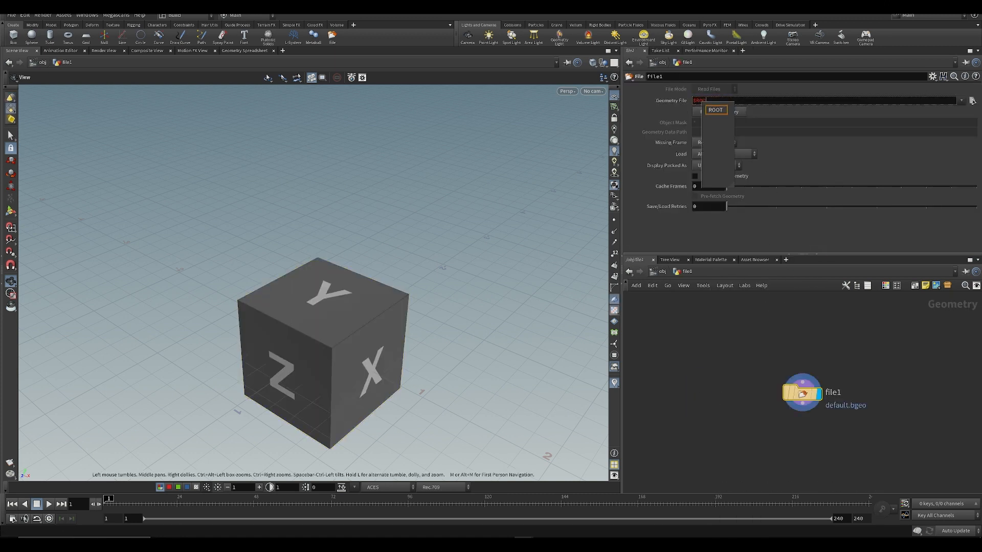
key(Return)
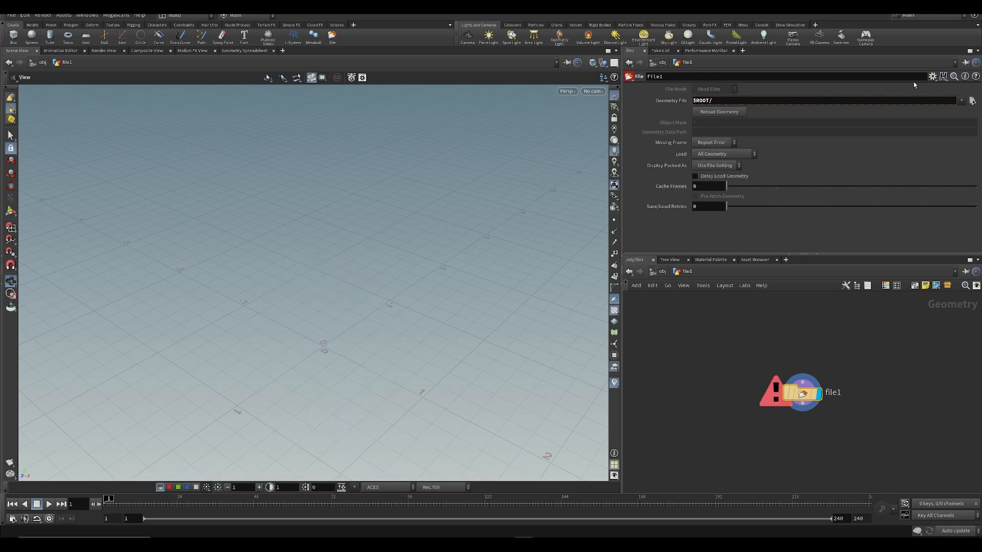
click(972, 101)
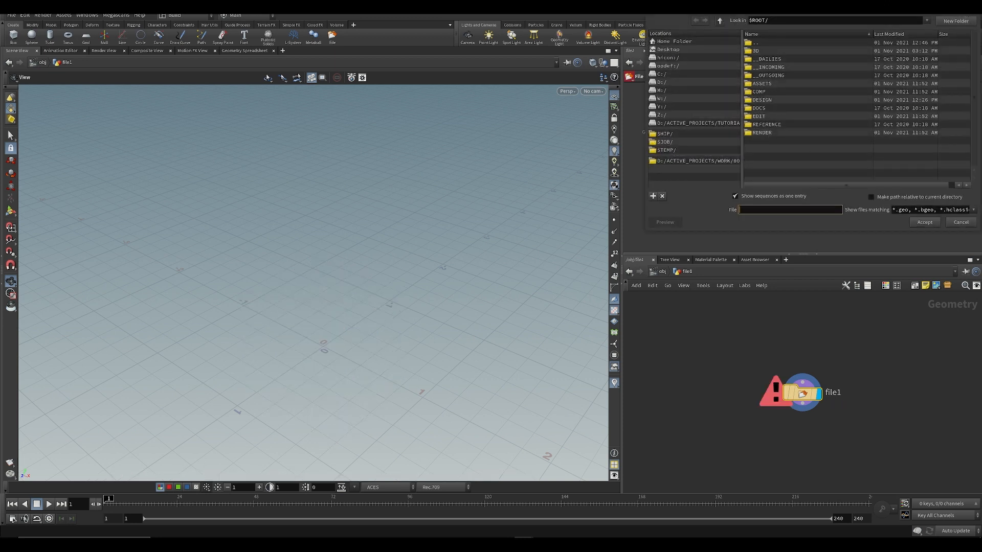
key(Escape)
- Return to the object level, delete the file object and save the scene
key(u)
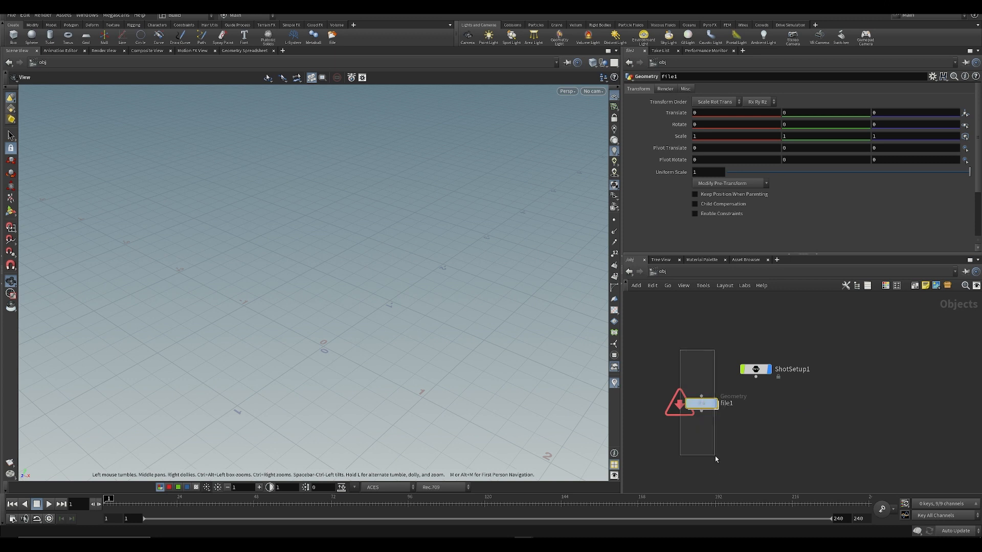
drag(716, 456, 716, 455)
key(Delete)
middle_drag(726, 445, 761, 408)
key(ctrl+s)
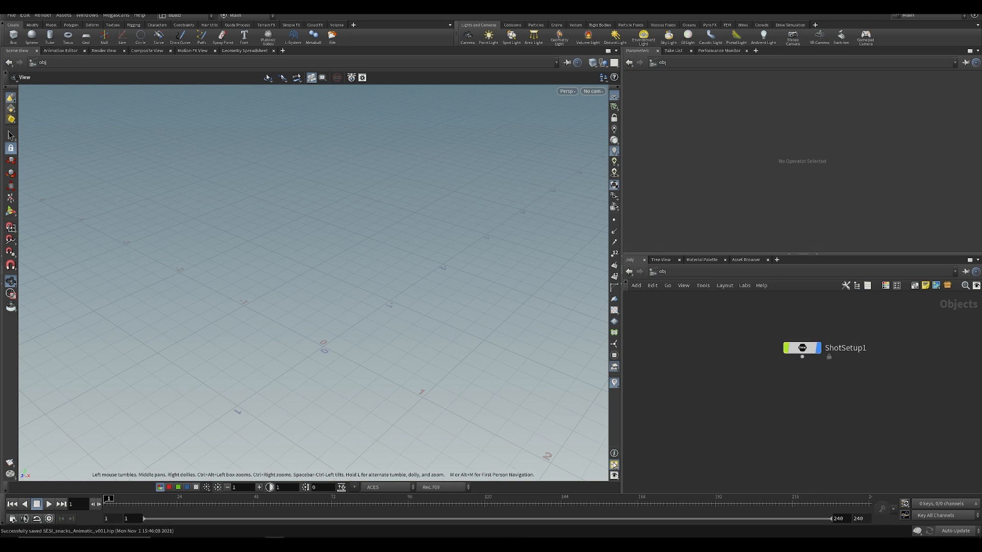
- Switch to the SESI Snacks storyboard PDF in Acrobat and examine its shot sketches and captions up close
middle_drag(701, 407, 692, 379)
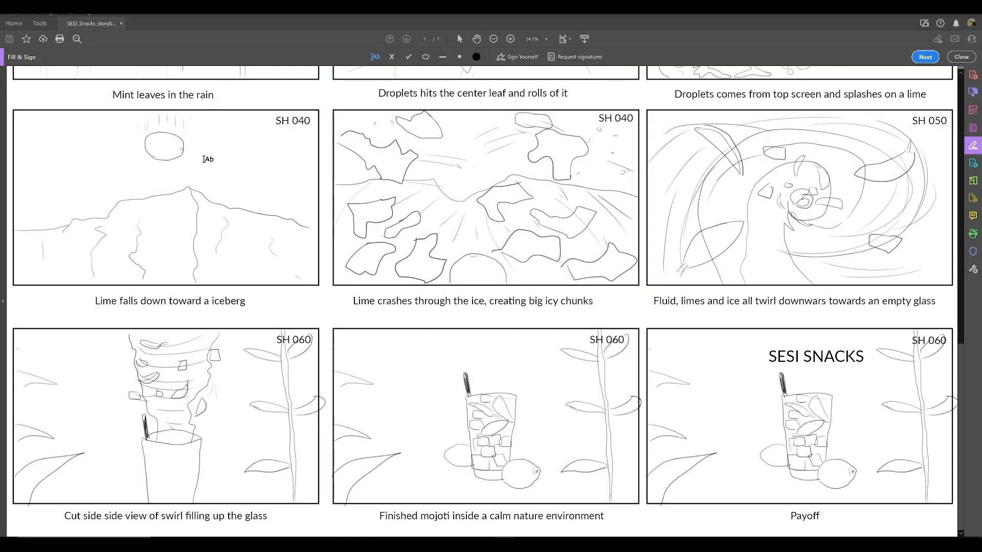
ctrl+scroll(205, 160, up, 1)
ctrl+scroll(196, 182, up, 1)
middle_drag(194, 179, 308, 457)
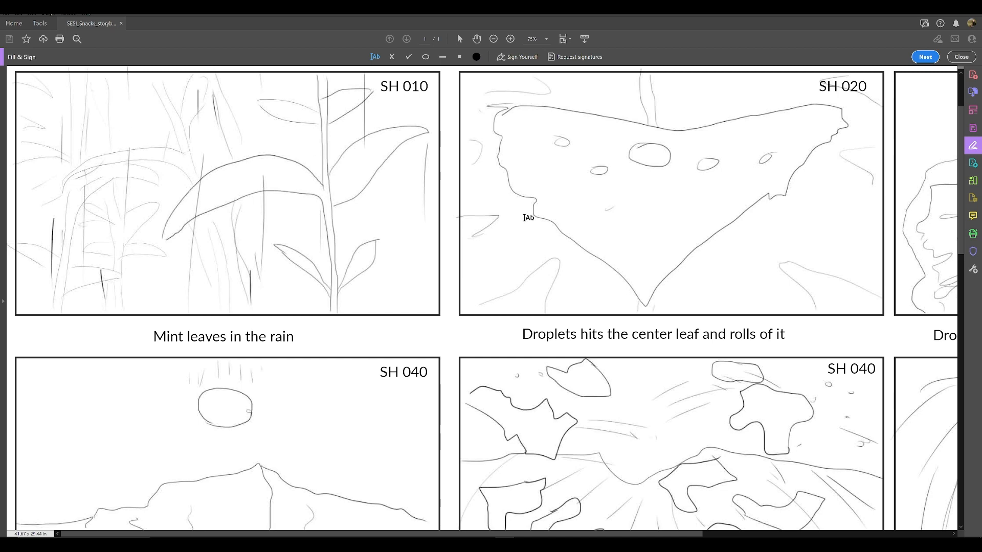
middle_drag(498, 202, 477, 248)
middle_drag(340, 199, 196, 208)
middle_drag(376, 206, 273, 214)
middle_drag(402, 293, 769, 313)
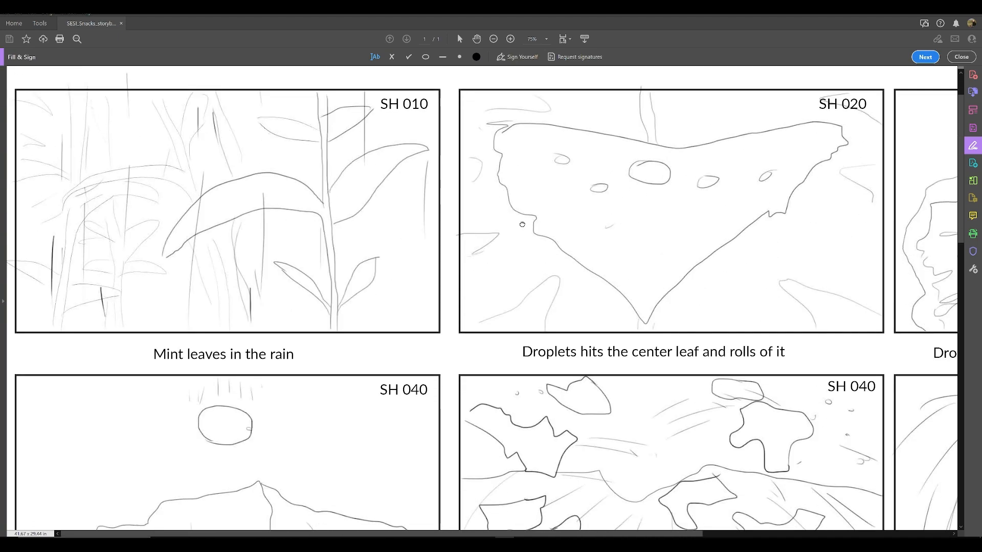
middle_drag(288, 379, 288, 279)
scroll(288, 279, down, 6)
scroll(322, 275, up, 8)
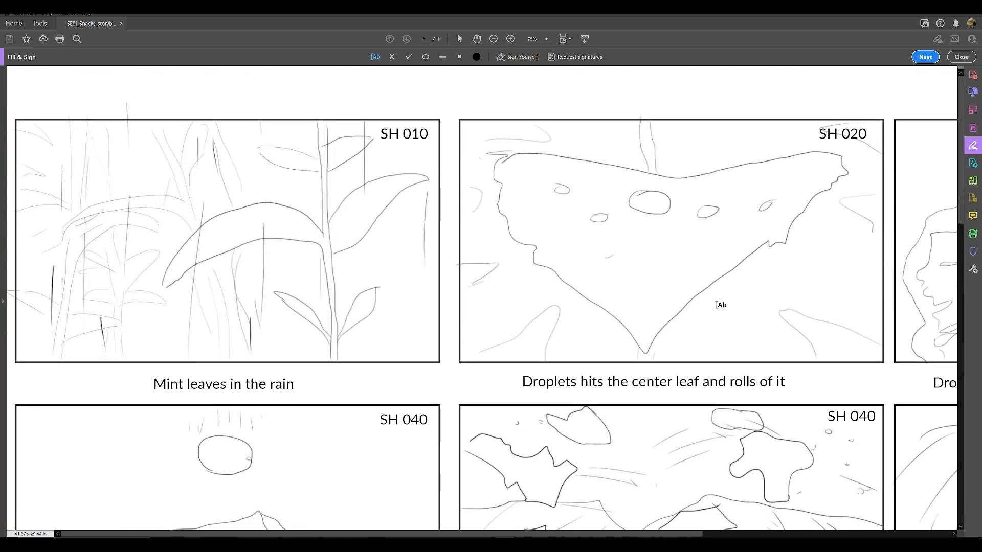
middle_drag(822, 407, 450, 305)
middle_drag(363, 342, 734, 205)
middle_drag(609, 415, 613, 252)
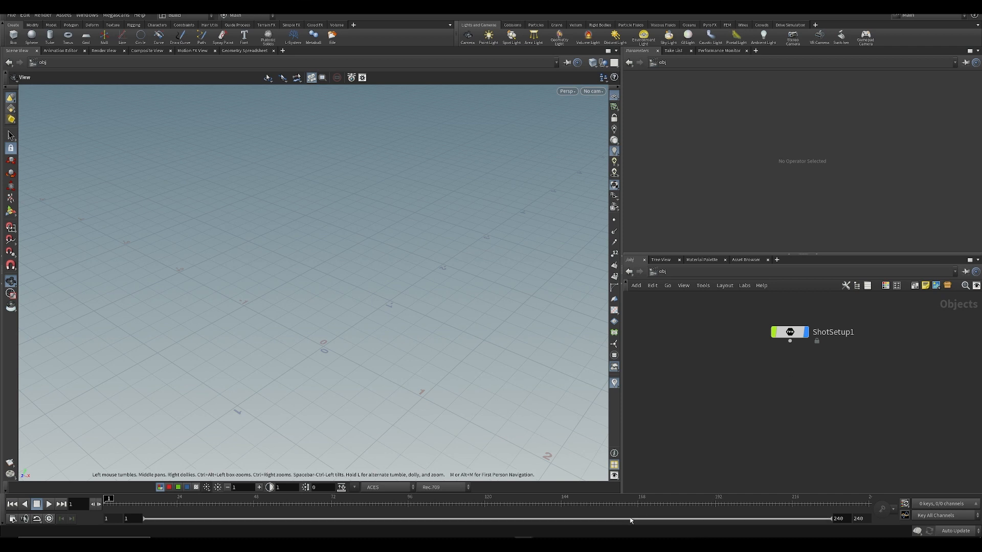
- Switch to Quixel Bridge, show the Small Green Lime asset's 3D preview and maximize the window
mouse_move(677, 545)
click(709, 514)
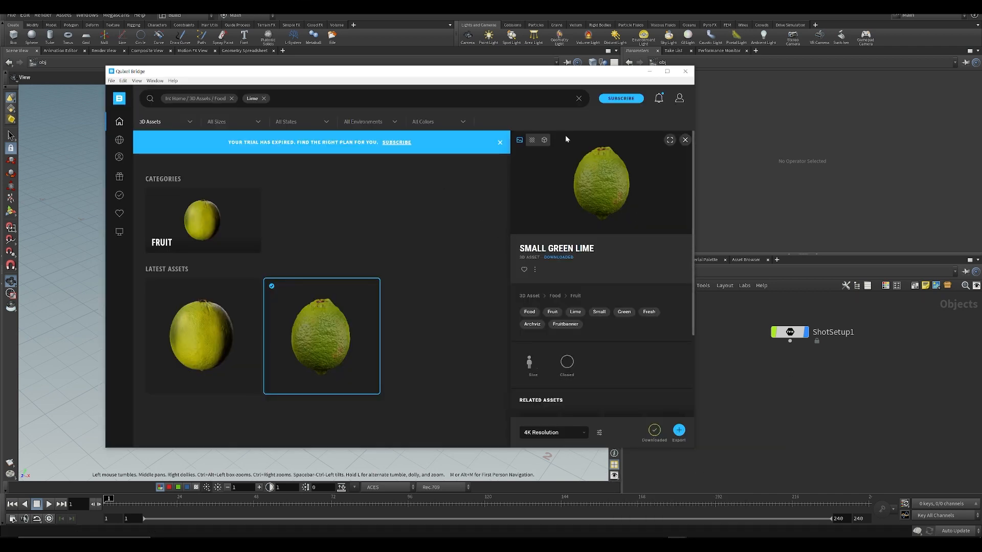
click(544, 140)
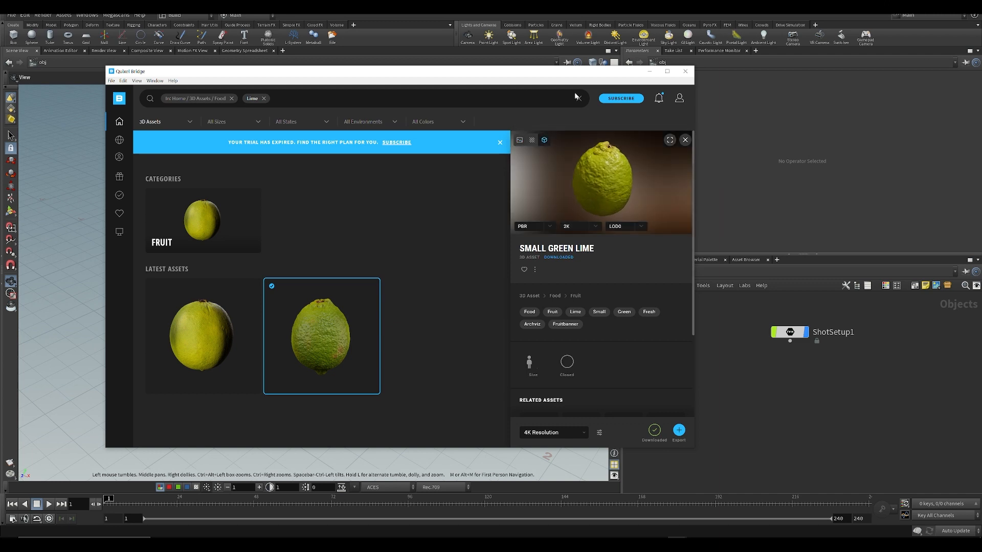
drag(578, 72, 597, 5)
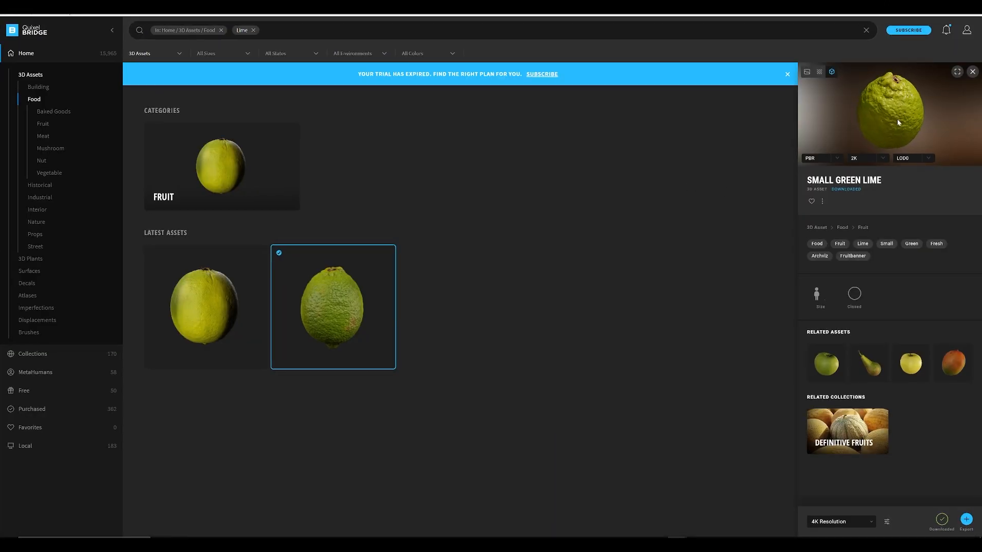
- Examine the Small Green Lime model from several angles in the full-screen 3D preview, and restore the Bridge window
drag(898, 119, 950, 75)
click(957, 71)
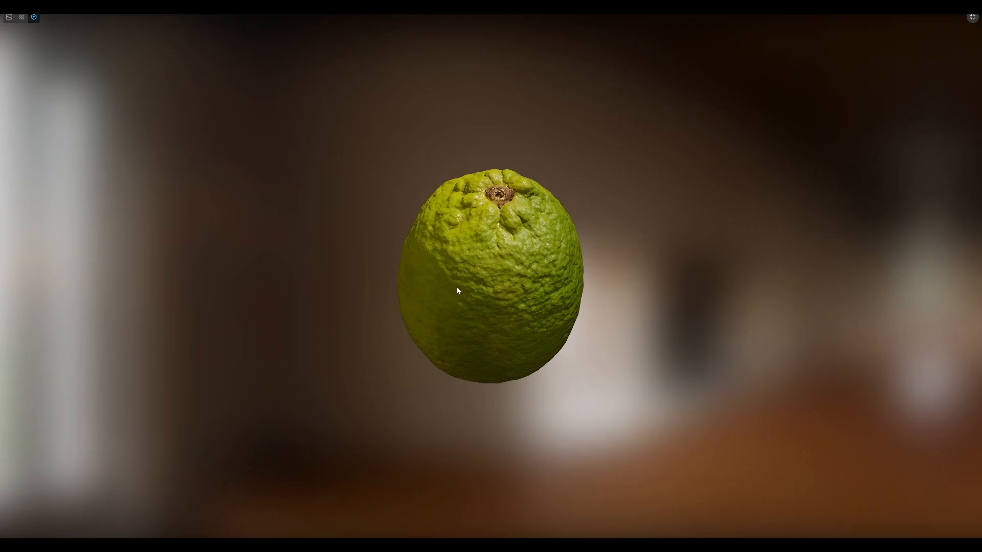
drag(458, 291, 726, 160)
key(Escape)
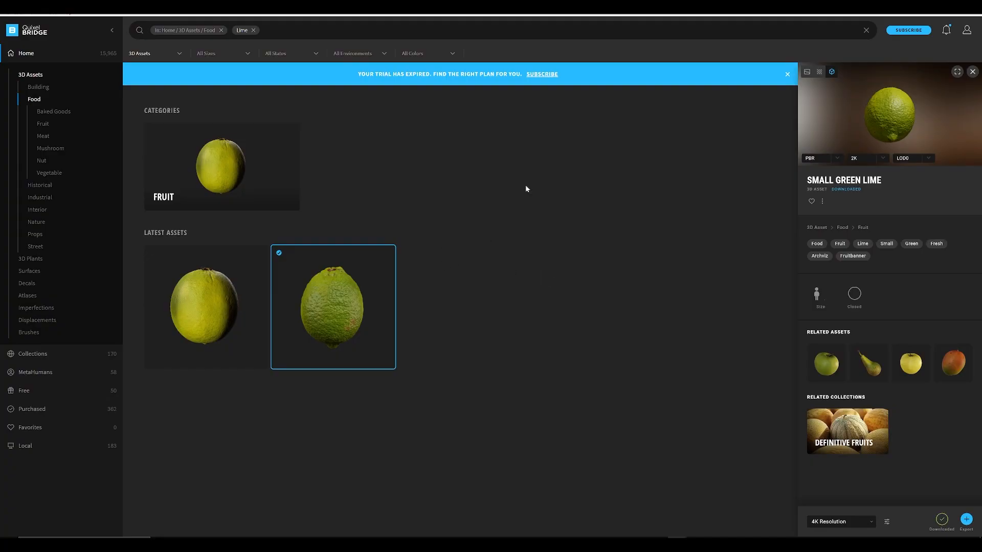
drag(532, 5, 465, 78)
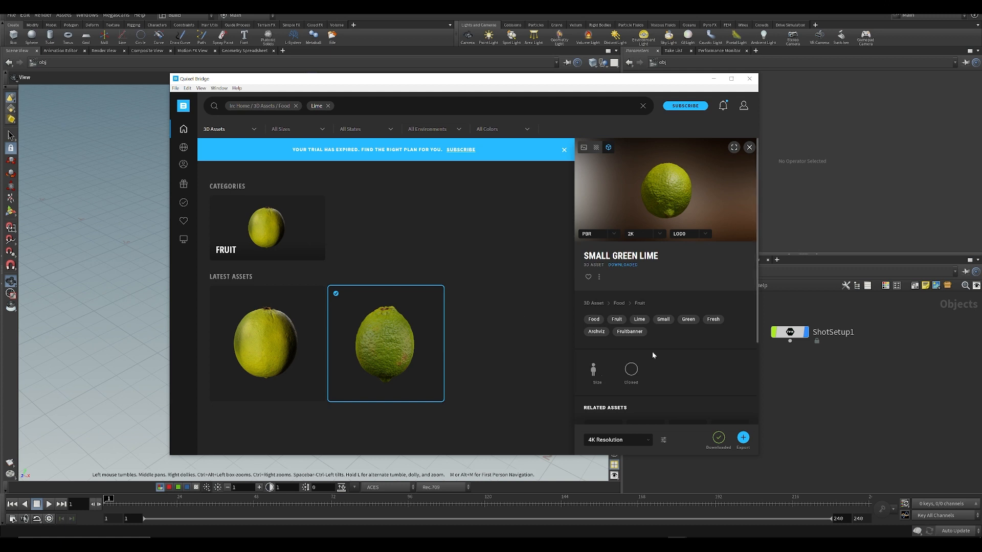
mouse_move(383, 335)
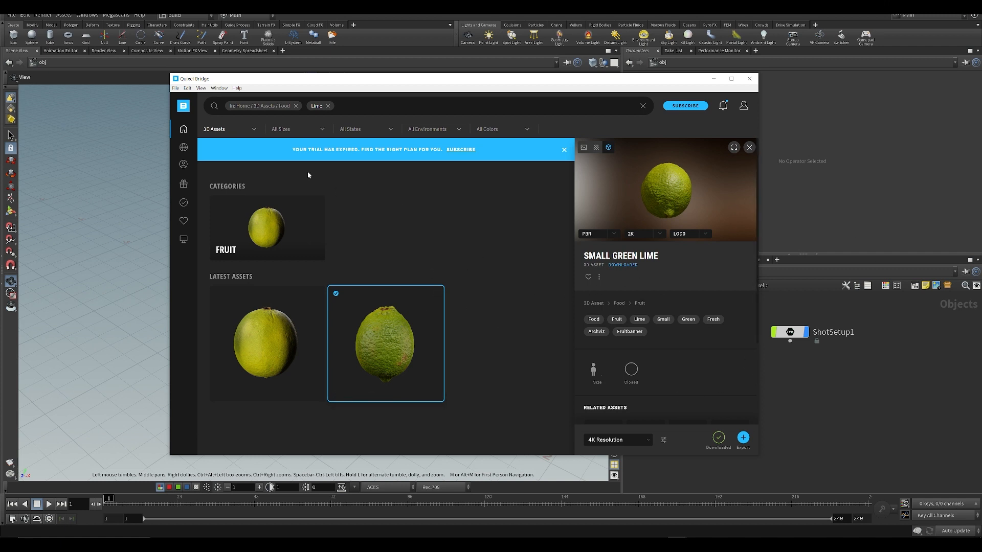
- Switch to the Quixel Megascans page in Chrome, review the subscription plans and their terms, and return to Houdini
click(846, 386)
click(658, 544)
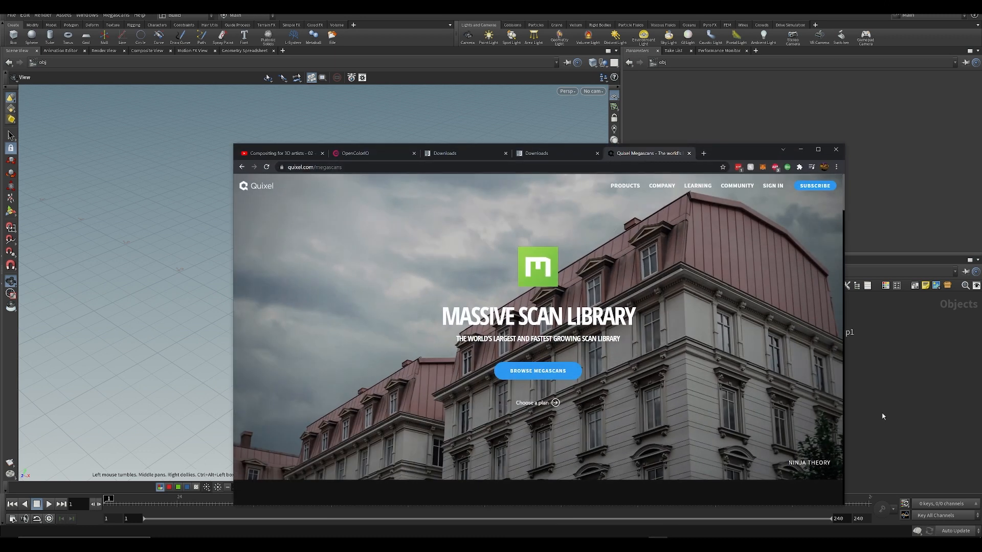
click(555, 404)
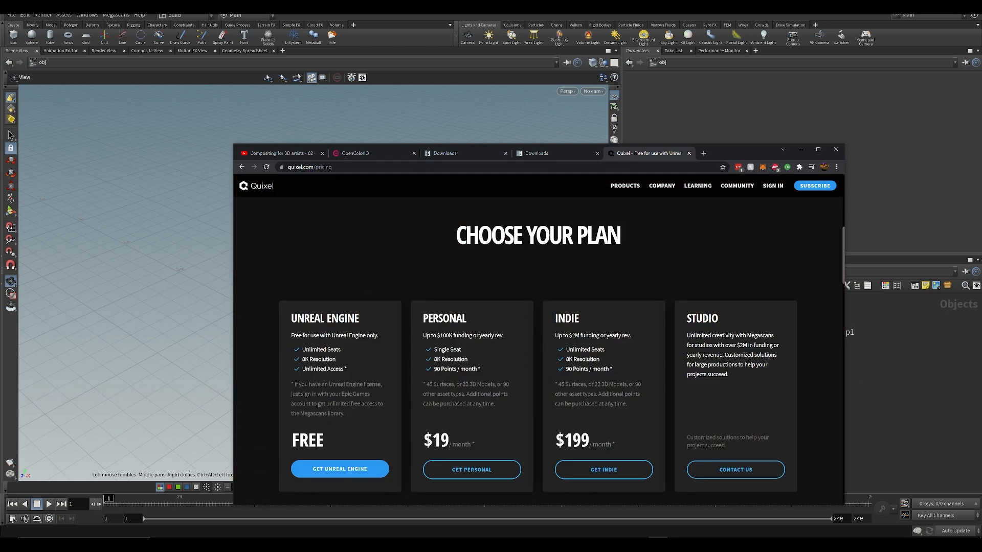
drag(435, 318, 422, 267)
click(420, 352)
scroll(357, 402, down, 2)
click(420, 271)
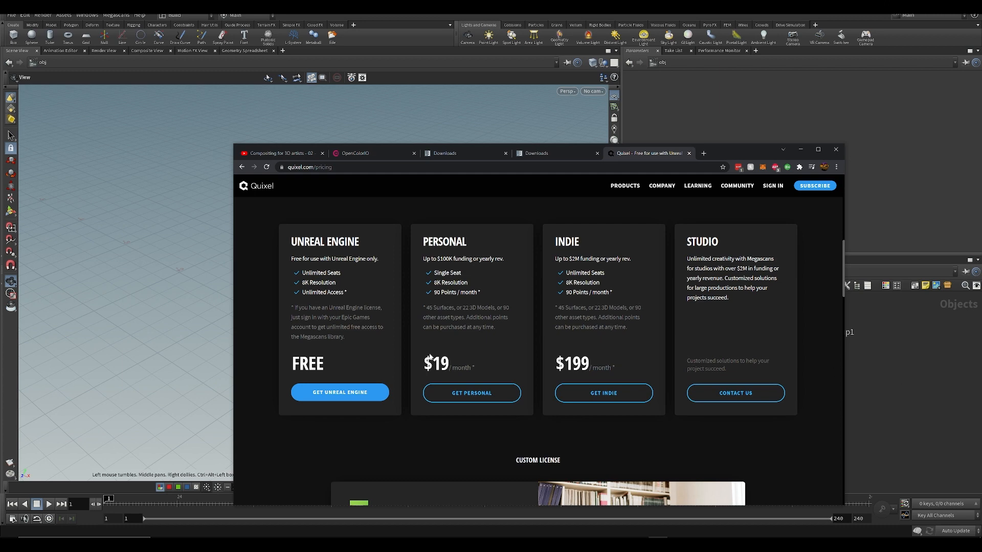
click(881, 357)
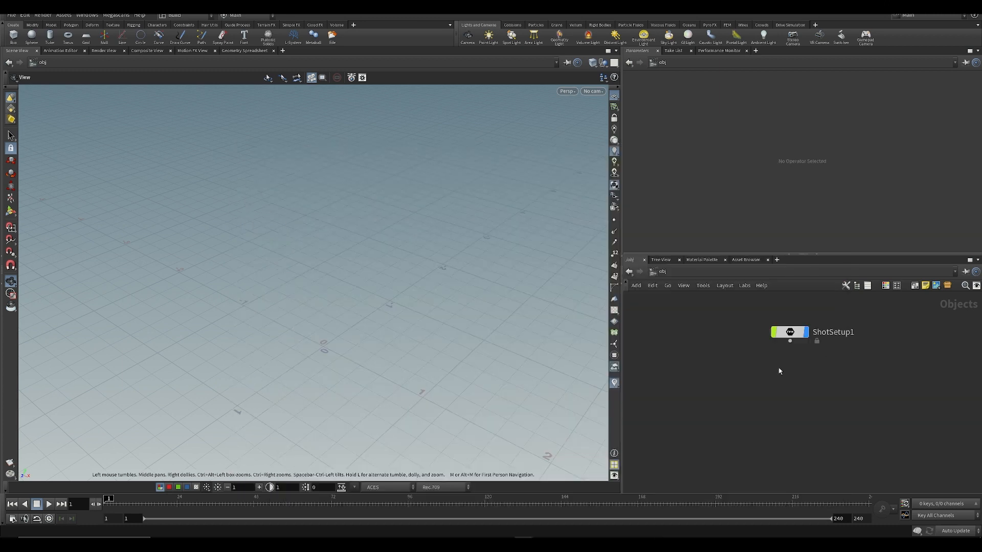
mouse_move(679, 543)
click(705, 504)
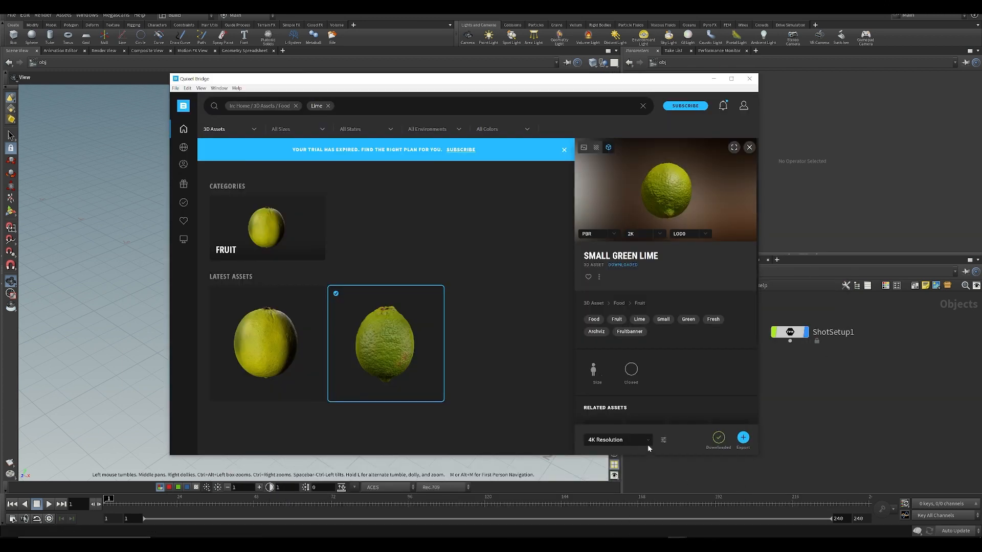
click(783, 416)
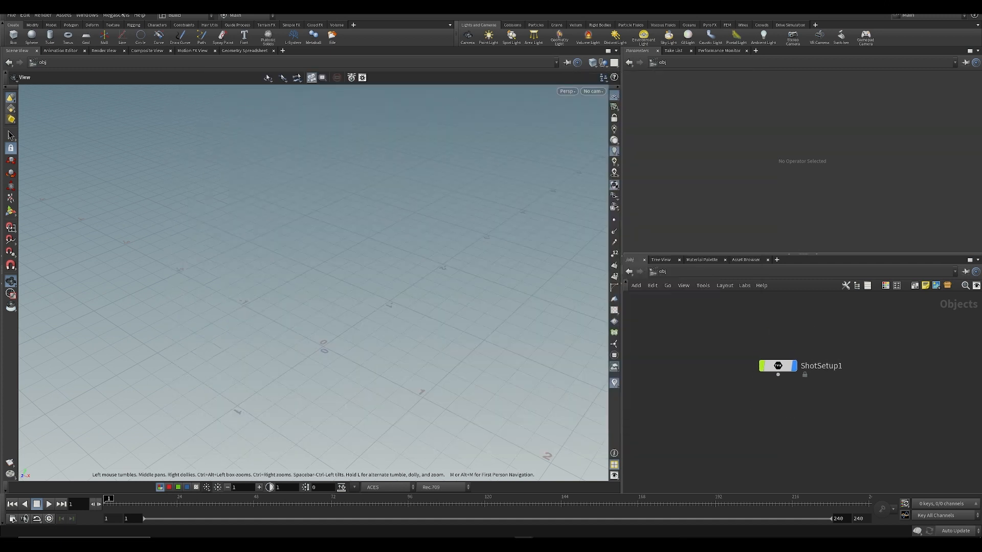
- Open the Megascans plugin's import options, turn off Import Assets on USD Stage, and set Material Type to Principled Shader
click(125, 15)
click(127, 26)
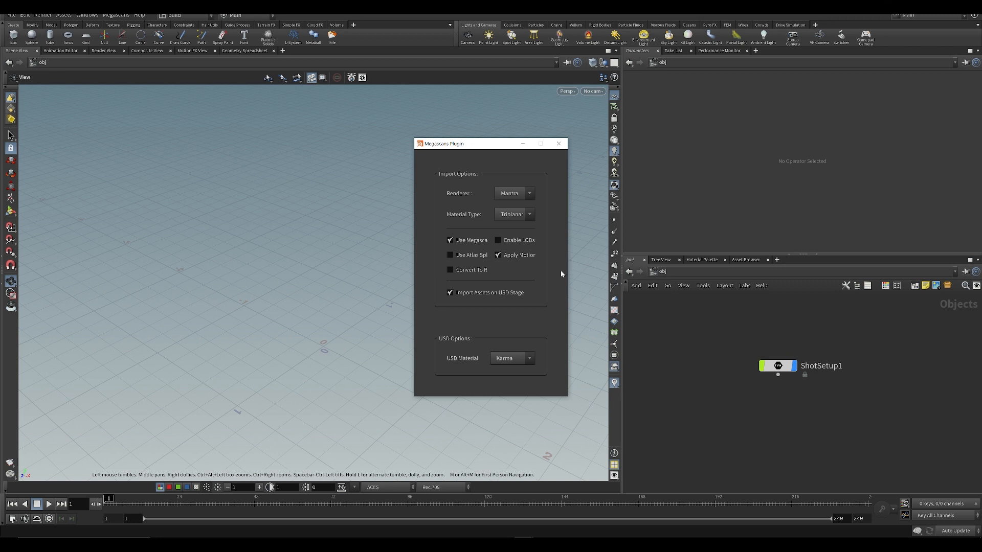
click(451, 294)
click(521, 217)
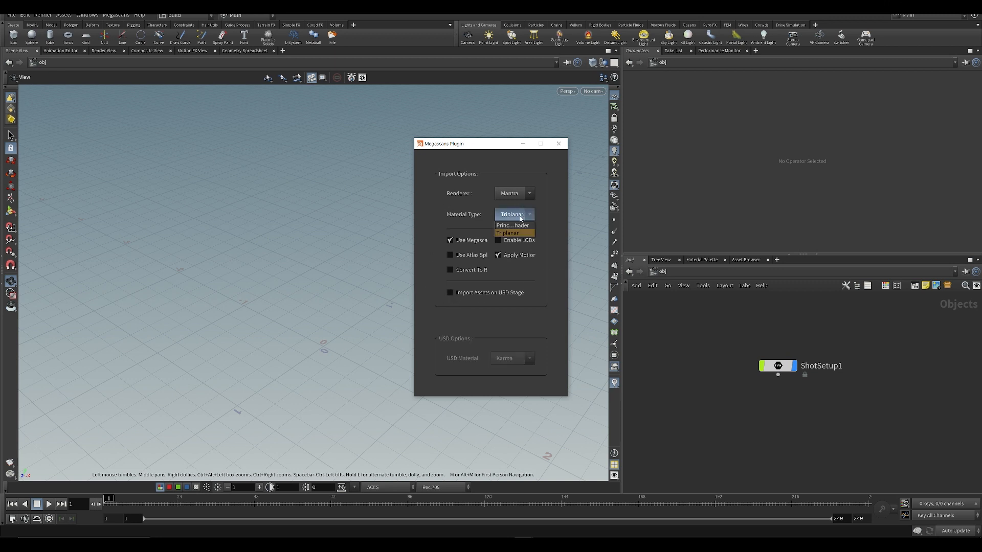
click(511, 225)
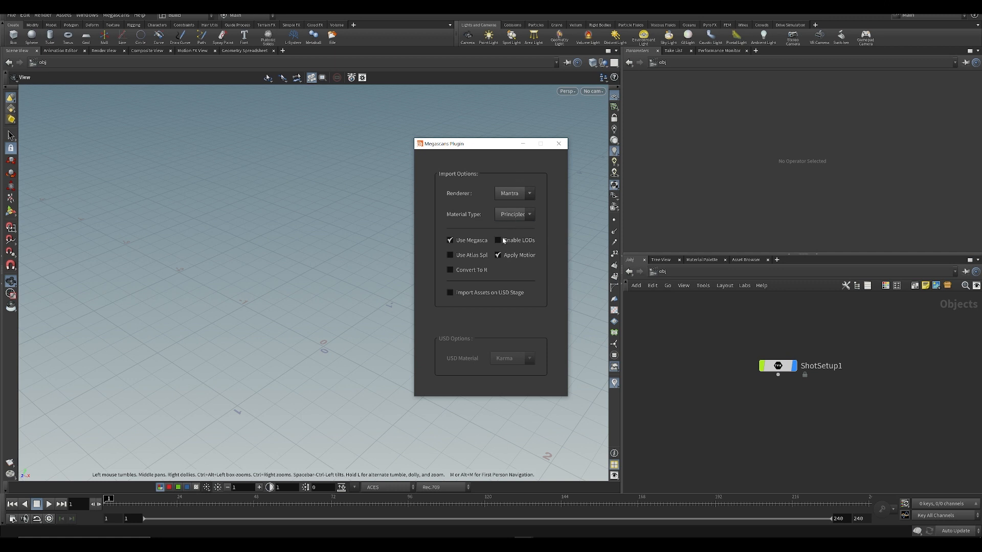
- Switch to Quixel Bridge and set the Export Target in the Export Settings to Houdini, returning to the Small Green Lime asset
click(674, 536)
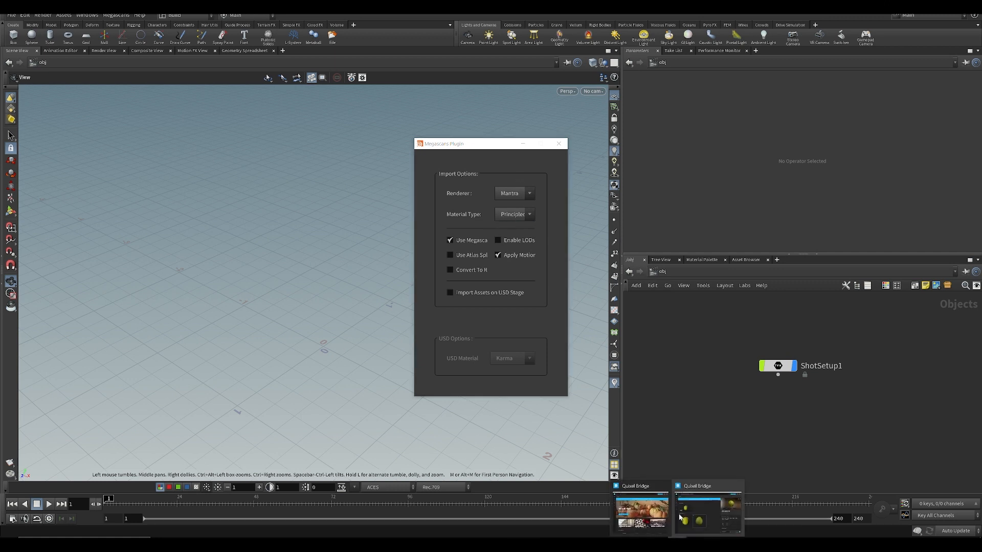
click(719, 505)
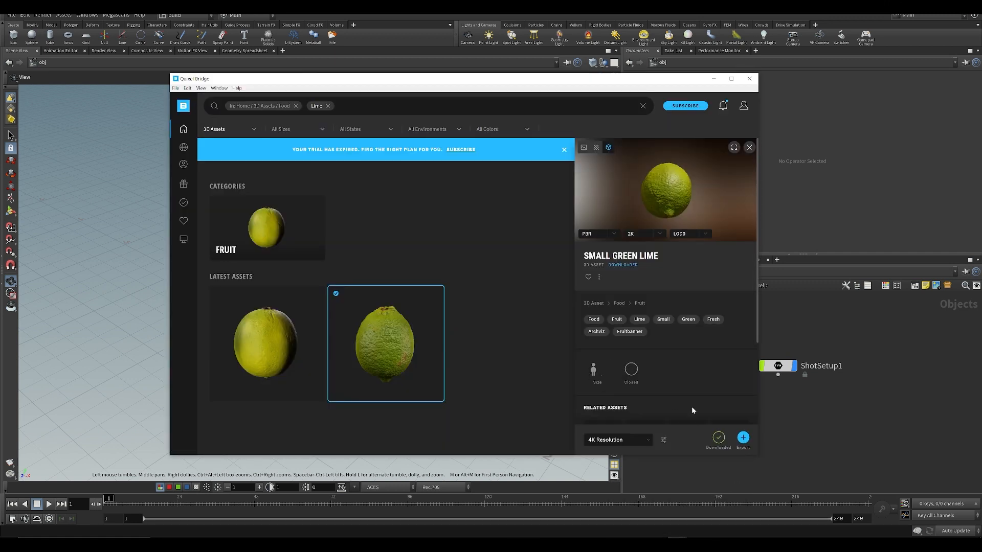
click(743, 439)
click(664, 442)
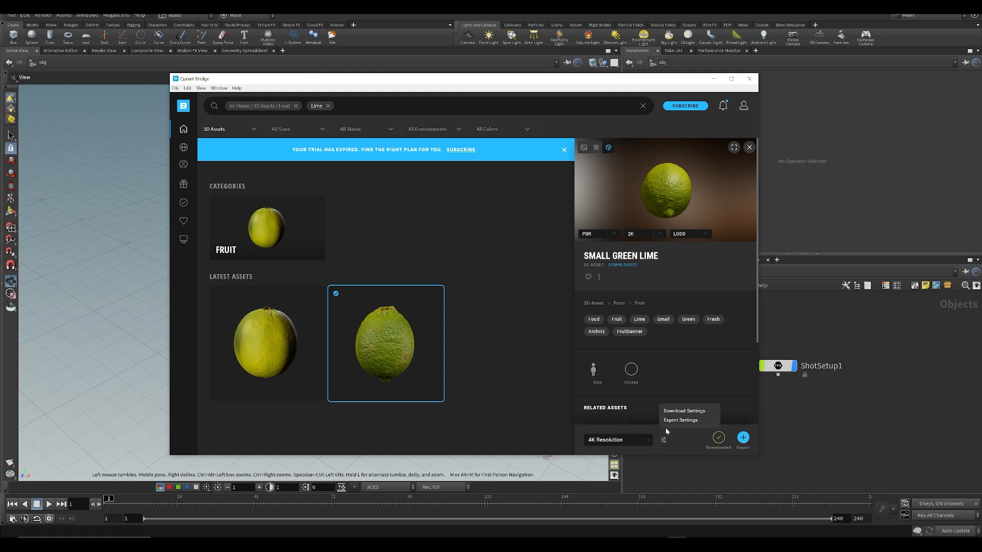
click(680, 420)
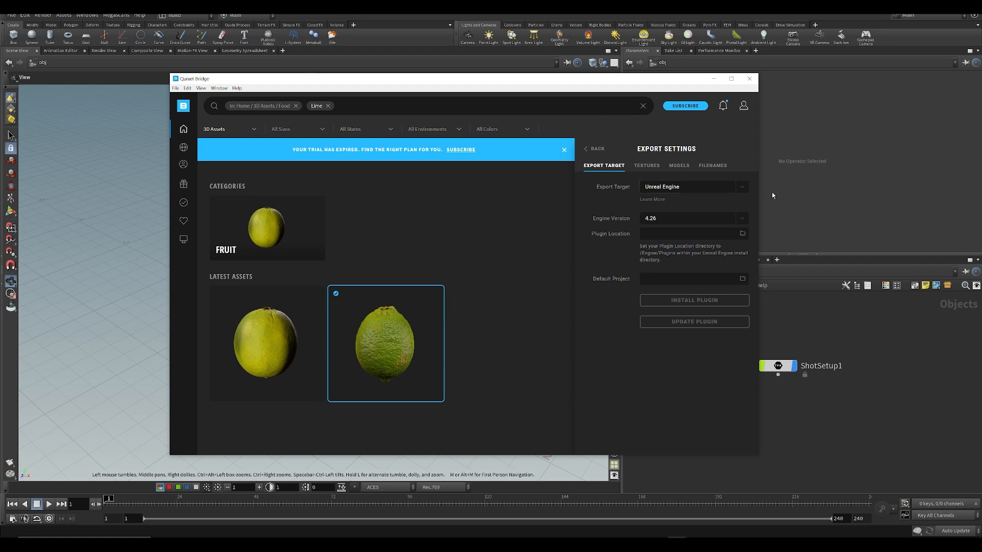
click(742, 187)
scroll(674, 253, down, 1)
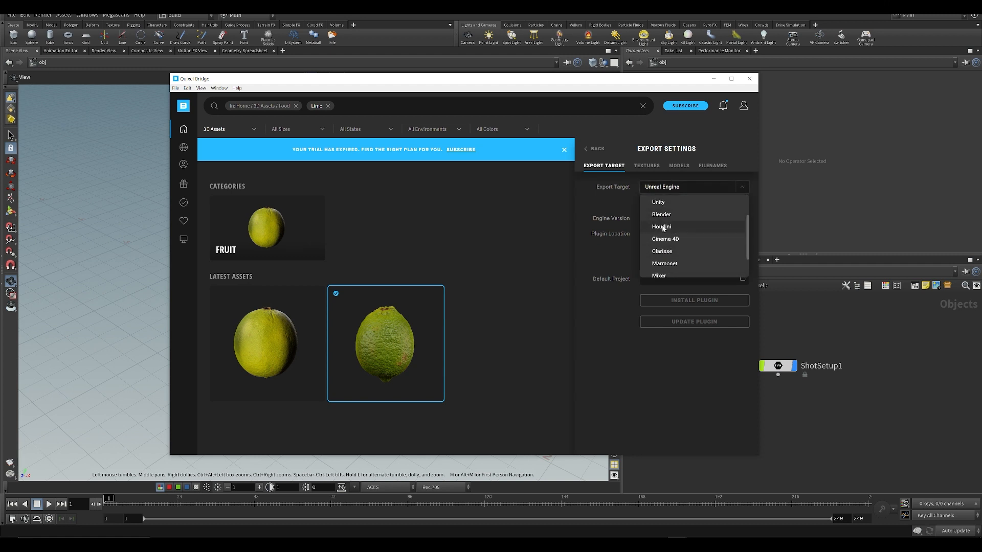
click(665, 228)
click(688, 220)
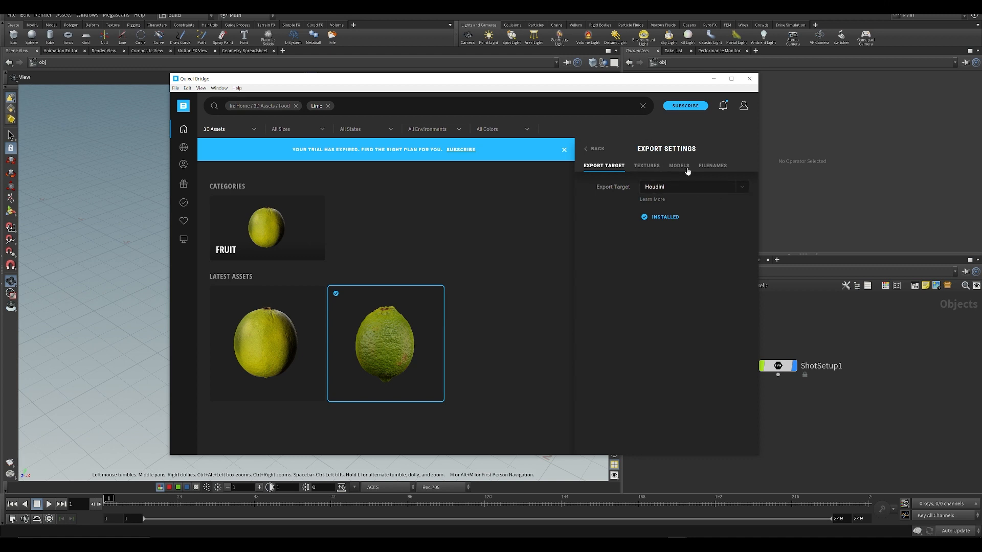
click(597, 149)
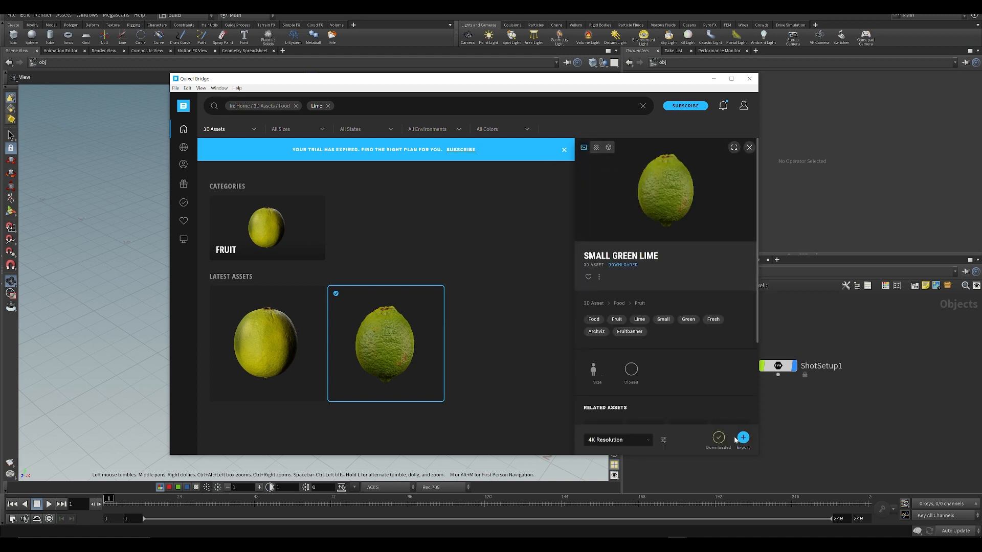
- Move the Bridge window clear of the network, export the Small Green Lime at 4K Resolution to Houdini, and close the Megascans plugin window
drag(551, 81, 482, 70)
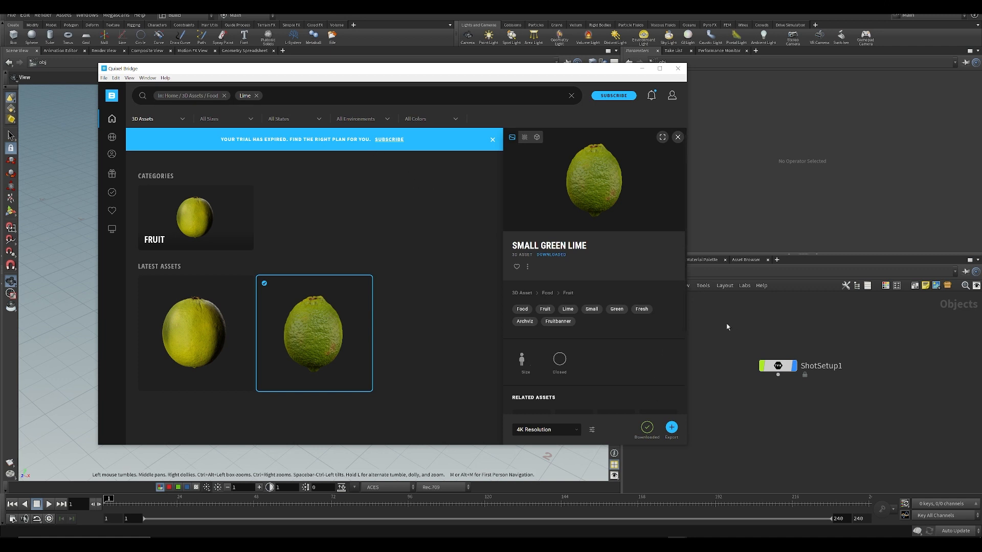
mouse_move(510, 68)
mouse_down()
mouse_move(522, 114)
mouse_move(513, 78)
mouse_up()
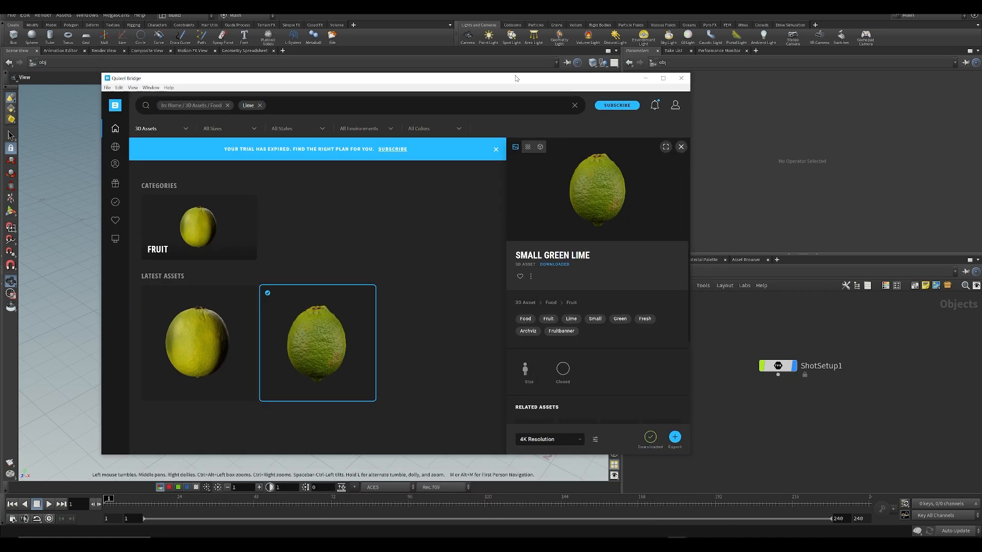
click(675, 438)
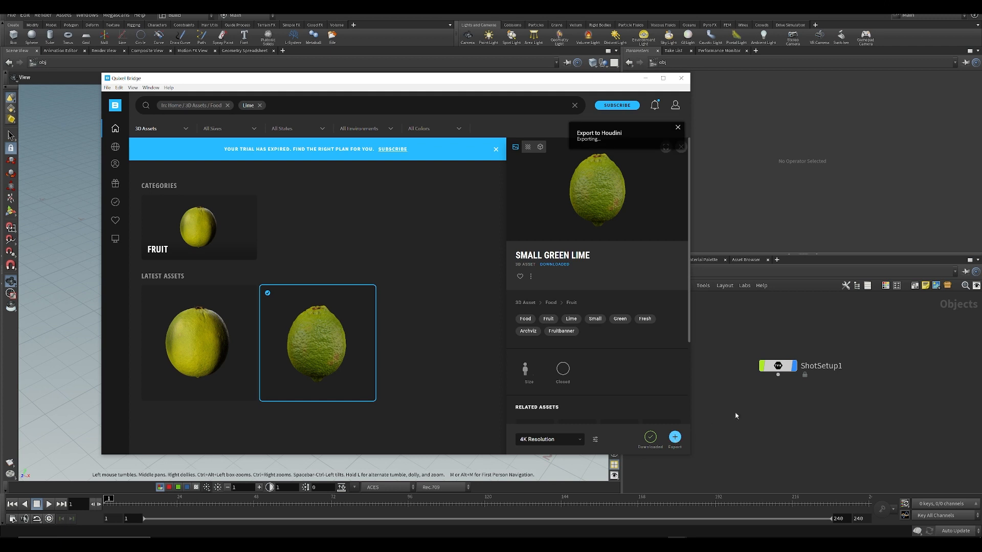
click(675, 438)
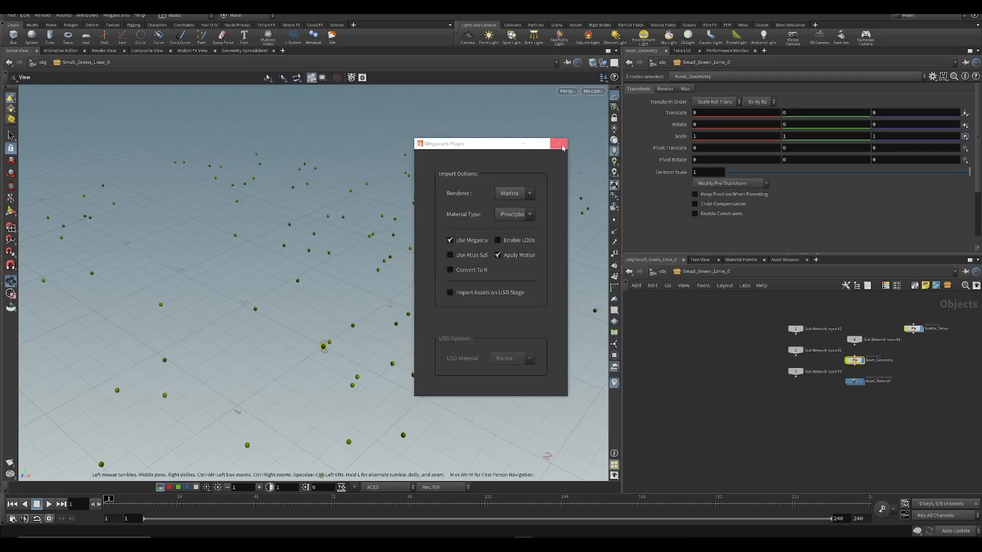
click(562, 145)
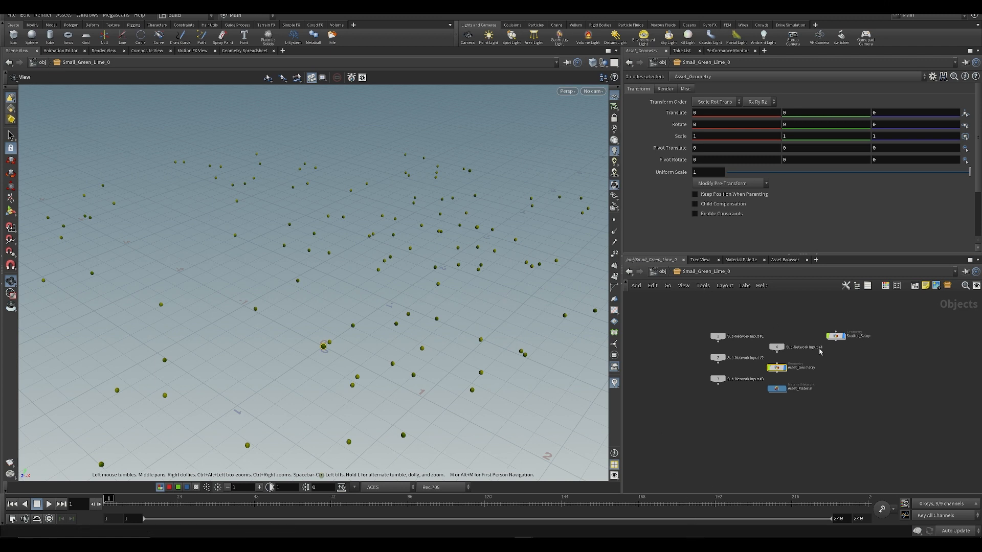
- Delete the Scatter_Setup node from the imported Small_Green_Lime_0 subnet and return to the object level
drag(290, 296, 320, 271)
scroll(356, 316, up, 3)
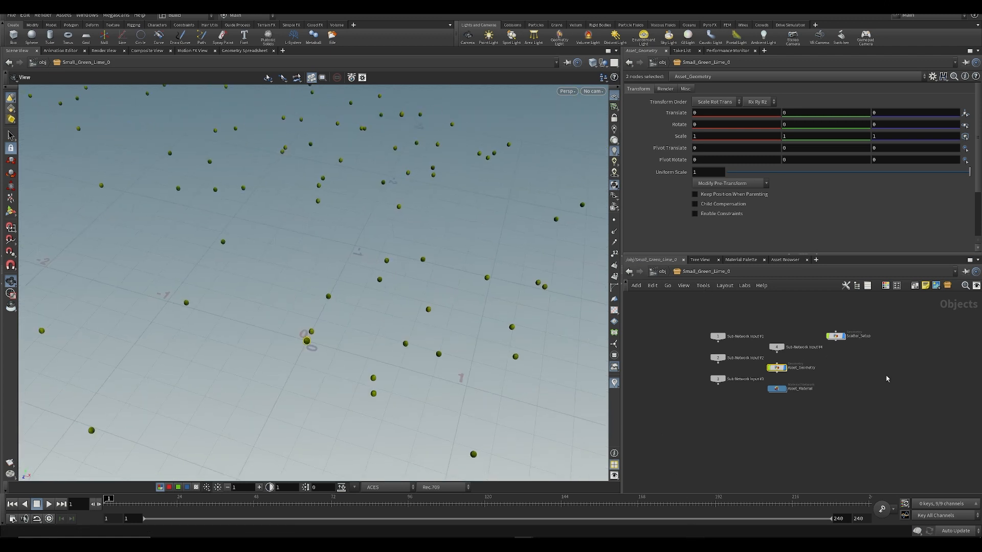
click(837, 336)
scroll(849, 338, up, 3)
key(Delete)
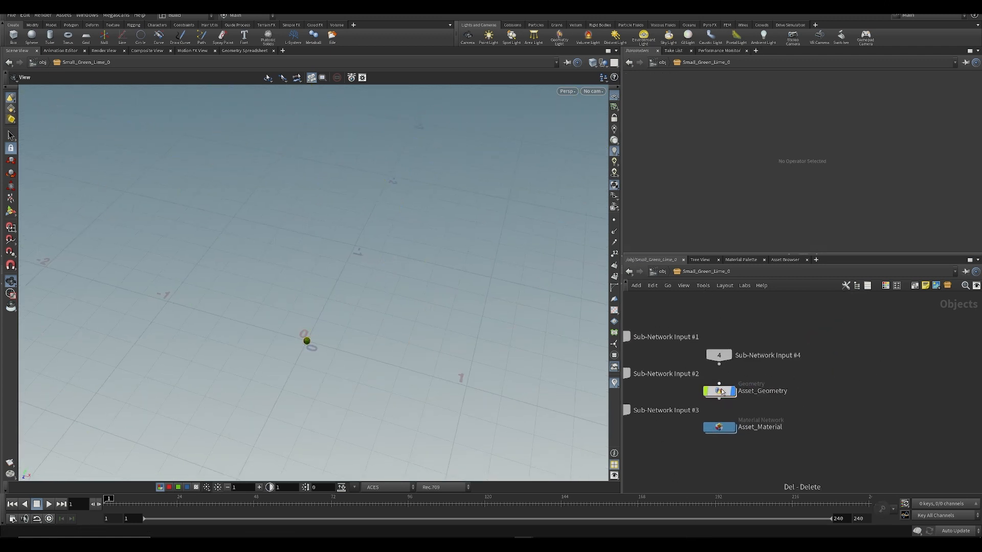
mouse_move(724, 393)
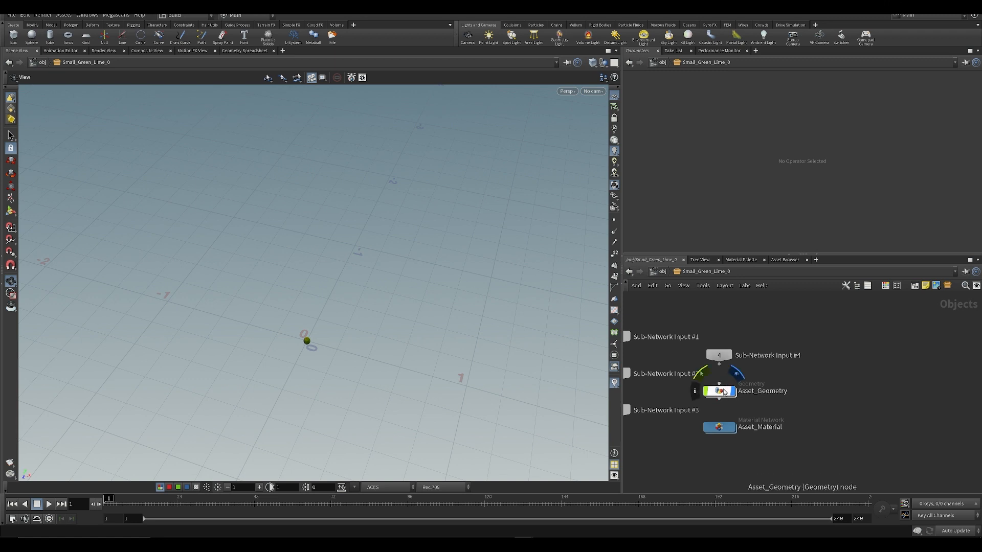
click(665, 273)
drag(780, 369, 811, 337)
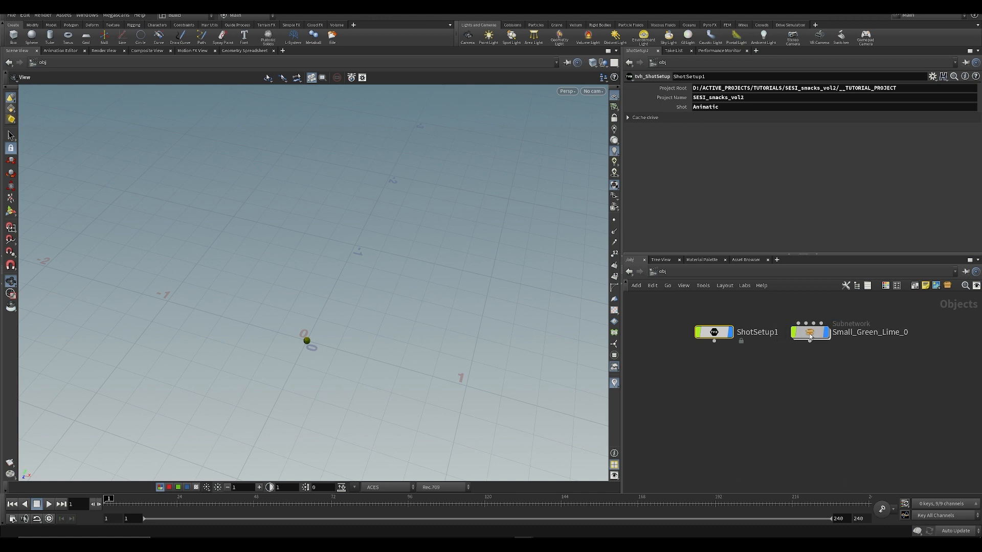
- Examine the lime's geometry up close and its Principled Shader inside the Small_Green_Lime_0 subnet
double_click(810, 333)
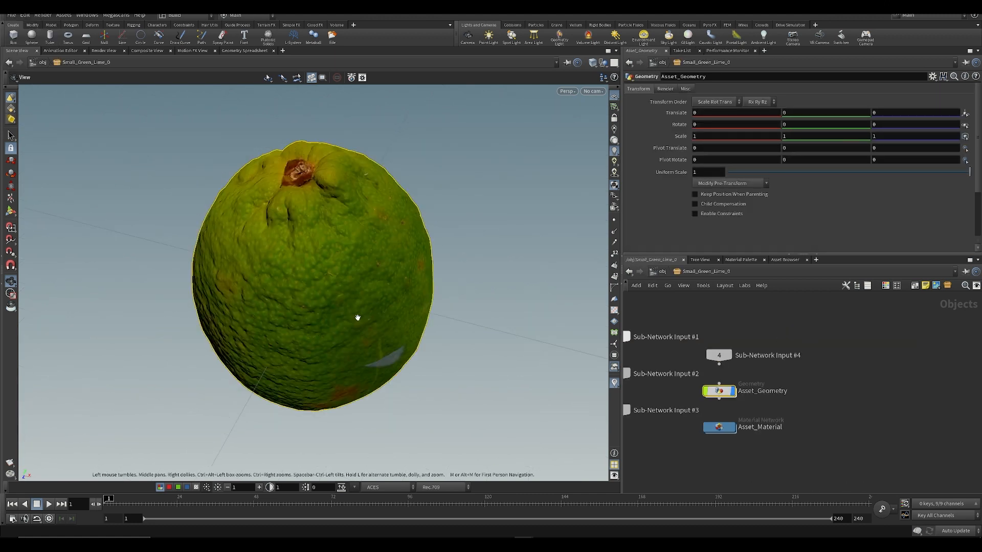
drag(357, 319, 507, 339)
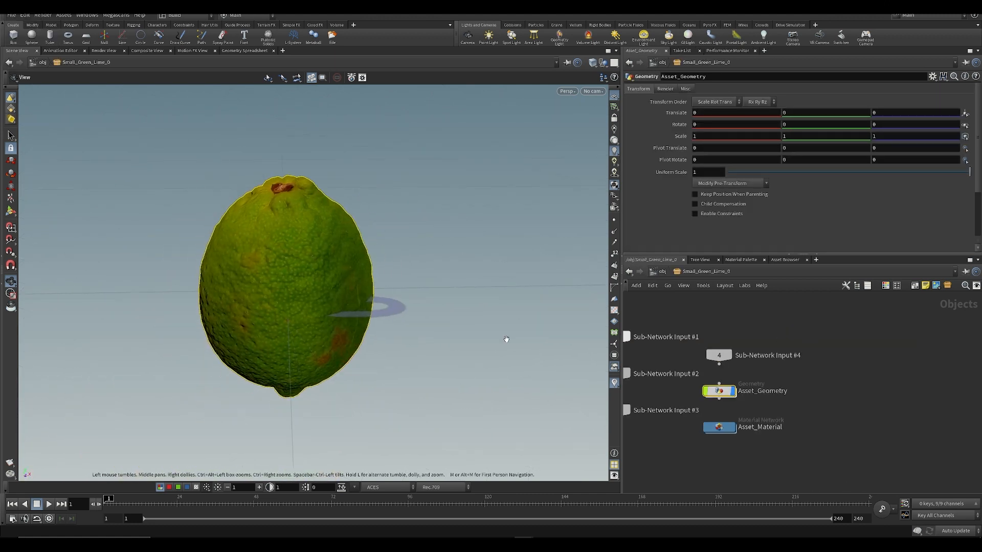
double_click(719, 427)
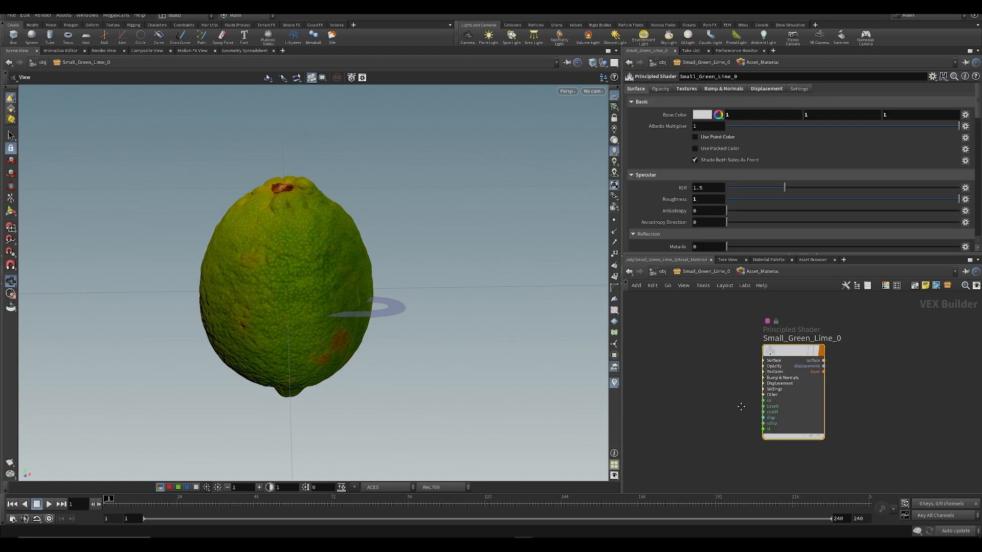
key(u)
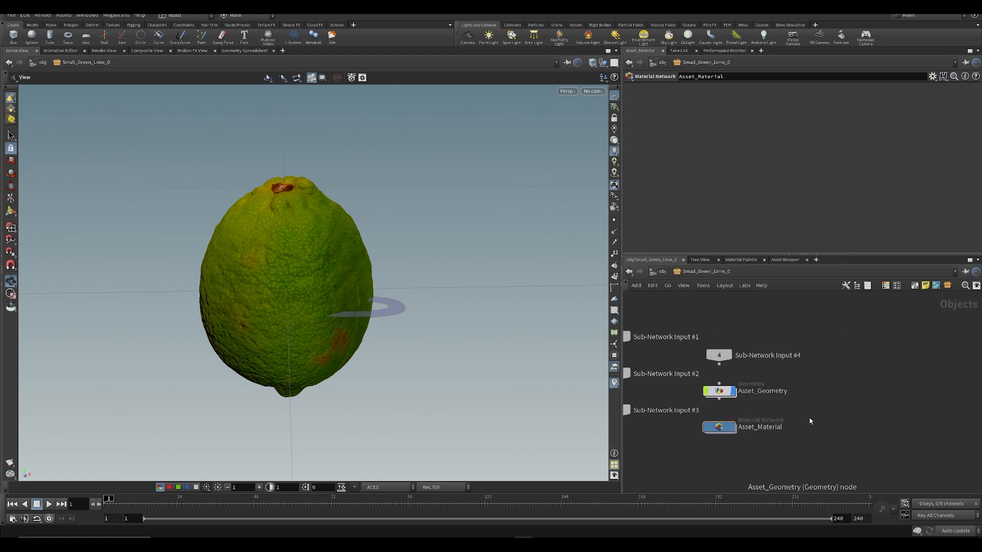
- Delete the Small_Green_Lime_0 subnet from the object network and bring up the Small Green Lime asset in Quixel Bridge
key(u)
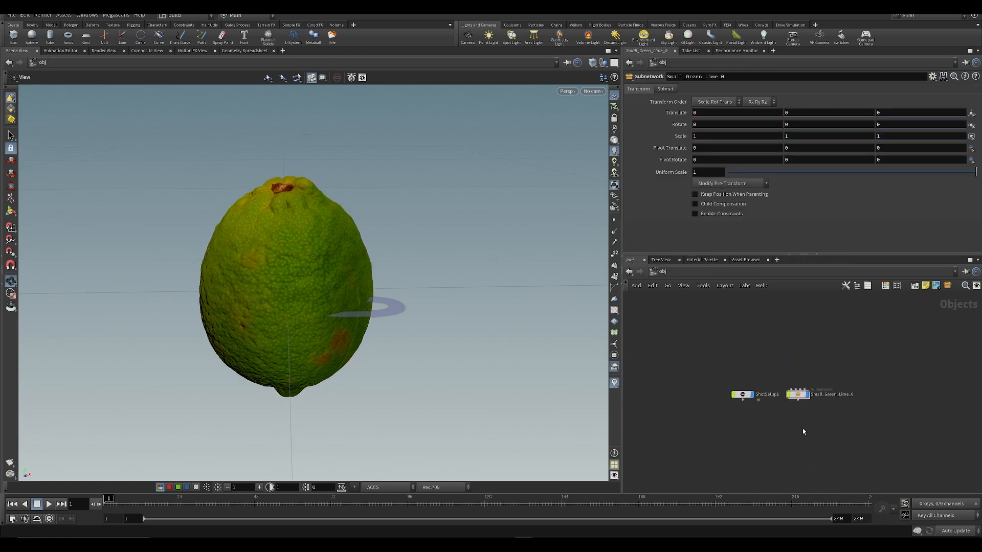
key(Delete)
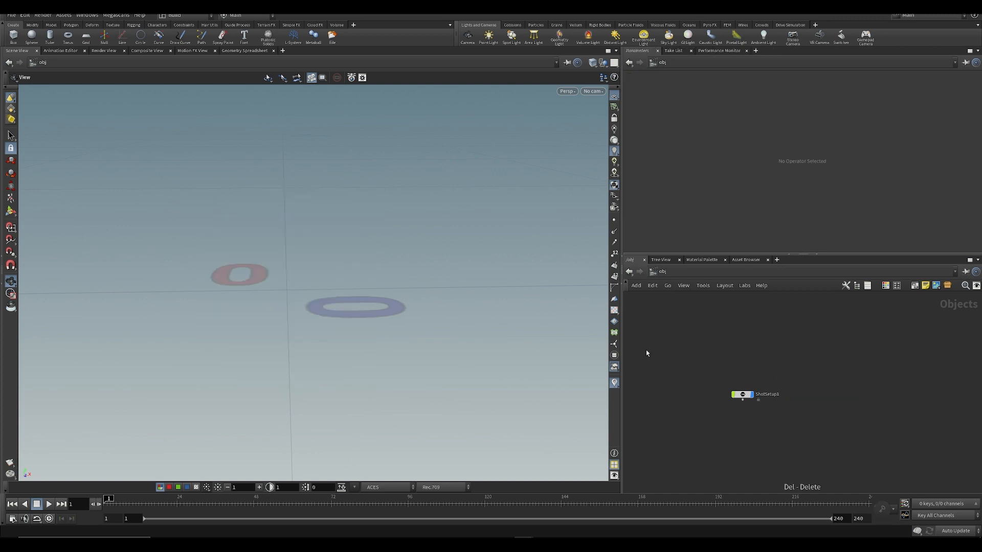
mouse_move(659, 477)
click(691, 486)
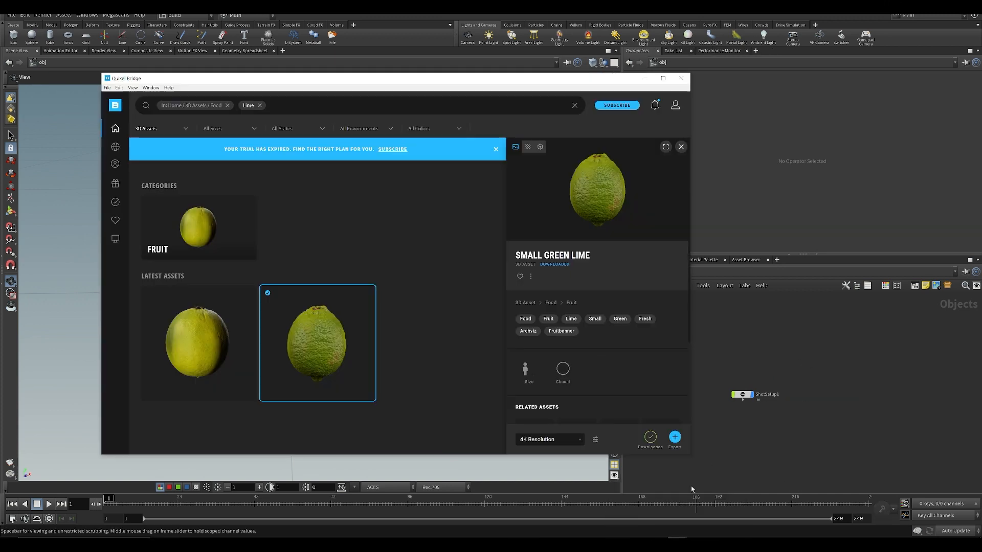
click(349, 352)
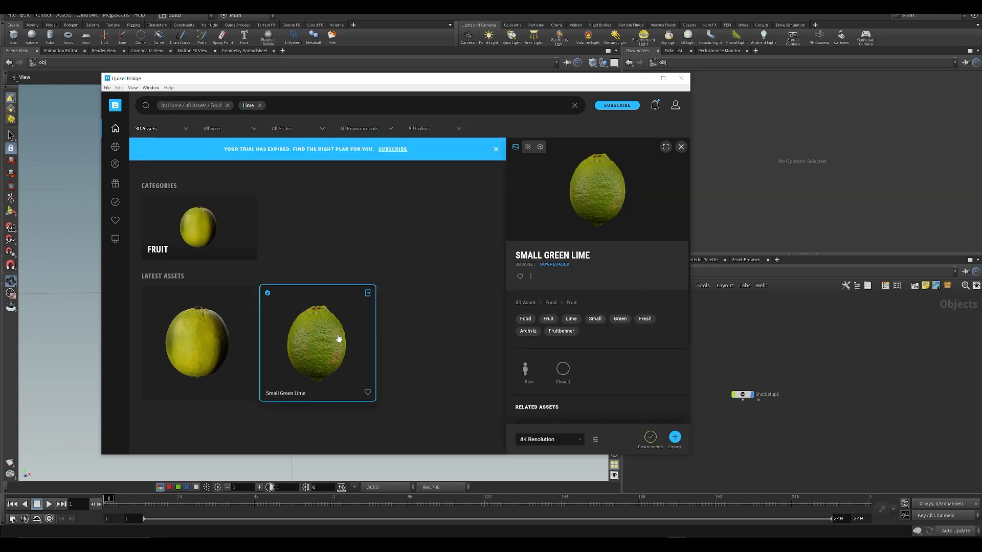
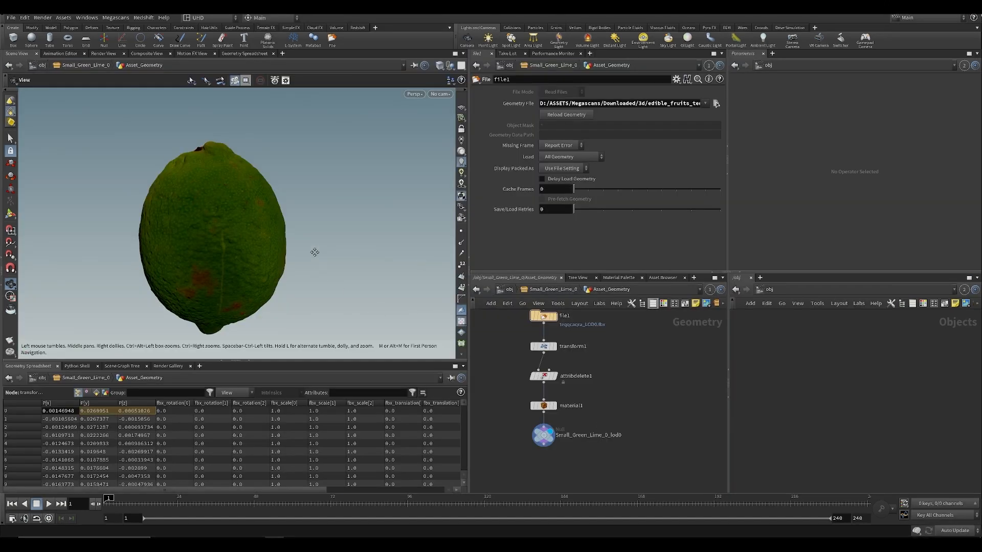
- Examine the node chain in the lime's Asset_Geometry network and the Geometry File path of its file1 node
middle_drag(315, 252, 312, 238)
key(h)
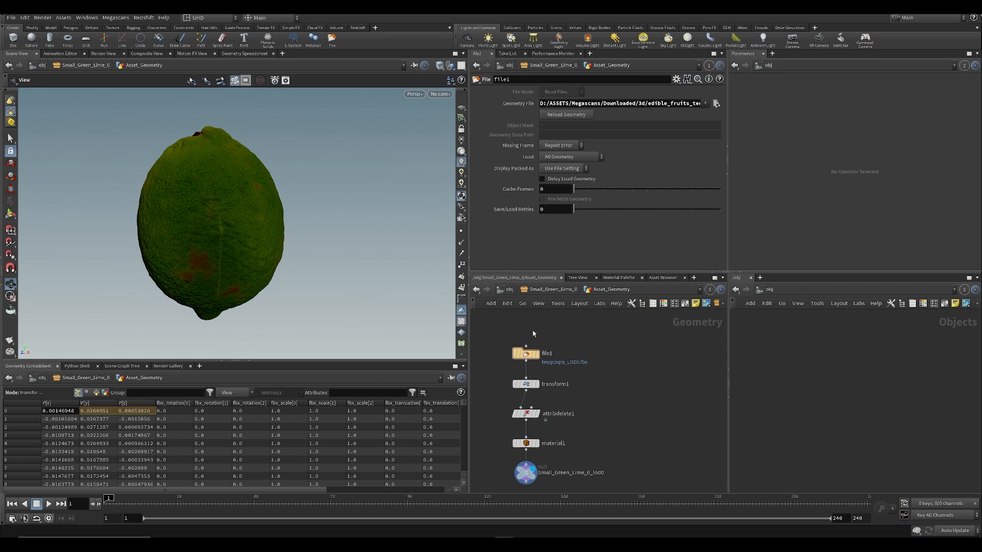
click(525, 353)
scroll(607, 399, down, 2)
middle_drag(608, 399, 605, 375)
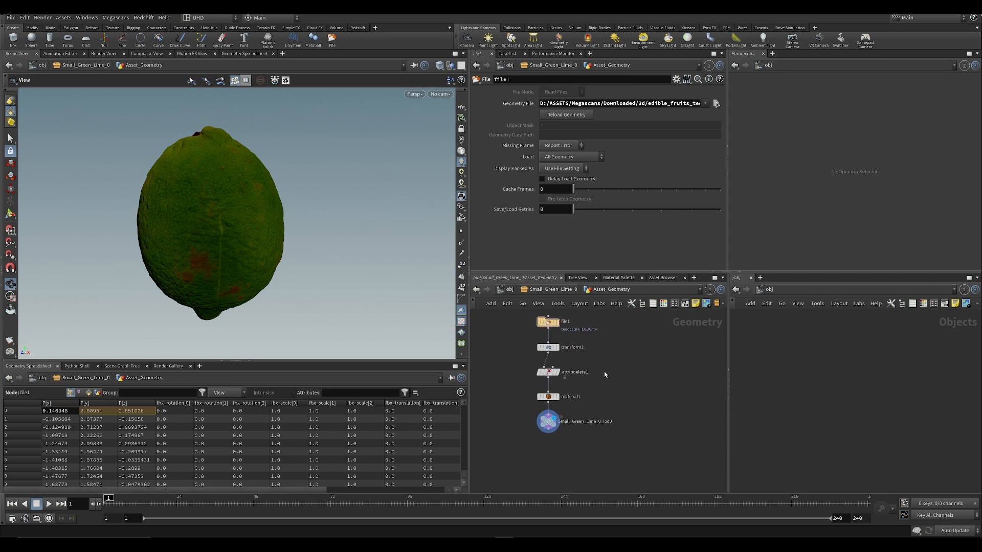
scroll(605, 375, up, 3)
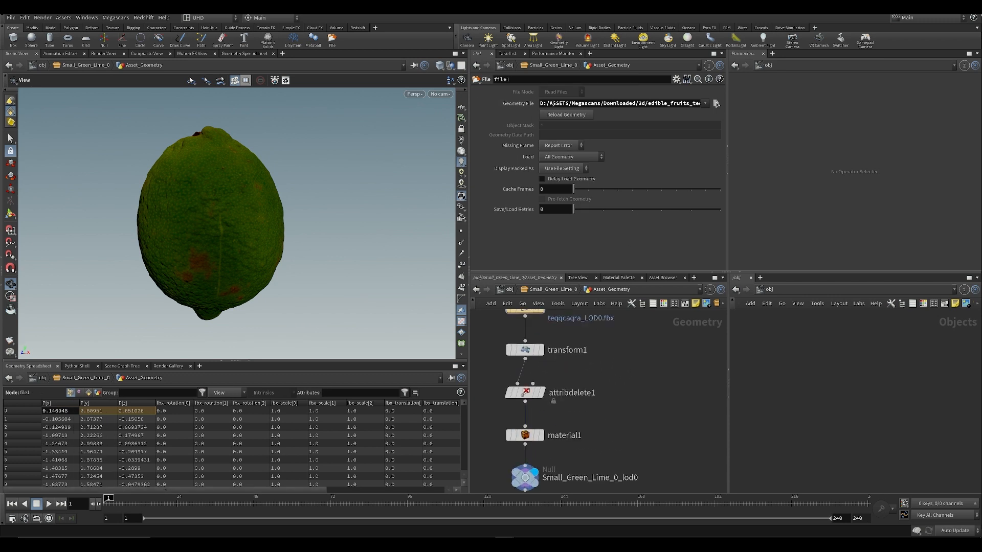
drag(573, 103, 538, 108)
middle_drag(593, 339, 587, 374)
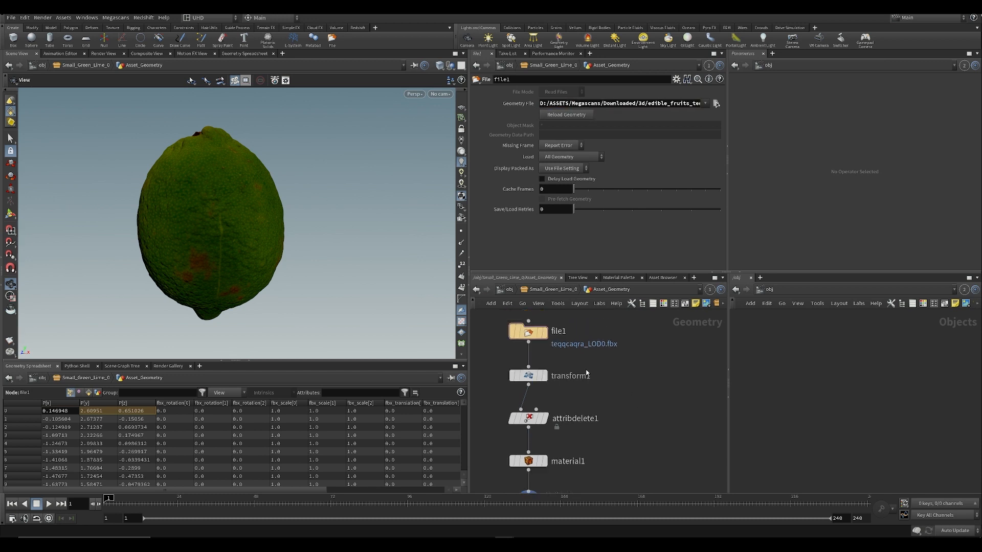
scroll(576, 375, down, 2)
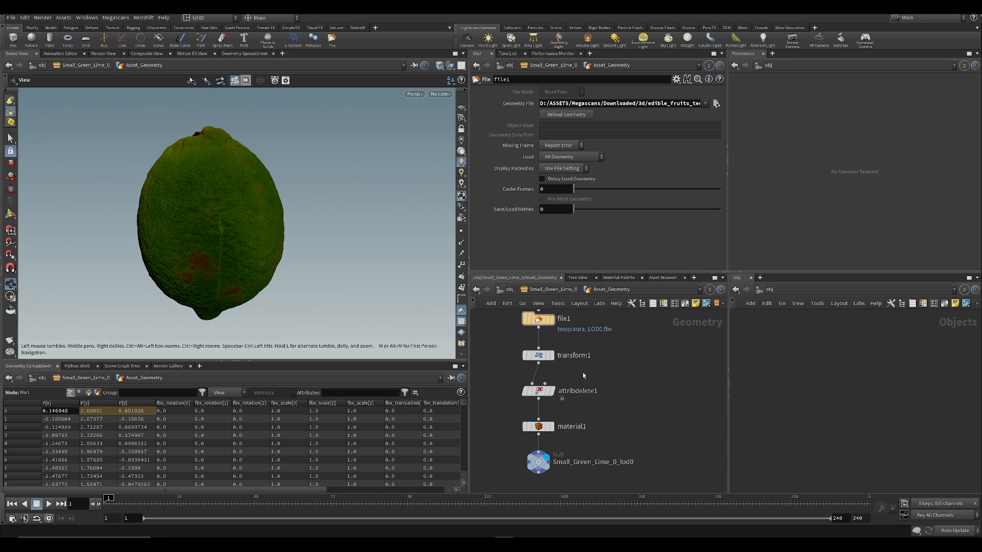
- Look up the opchange HScript command in the Houdini help
scroll(586, 377, down, 2)
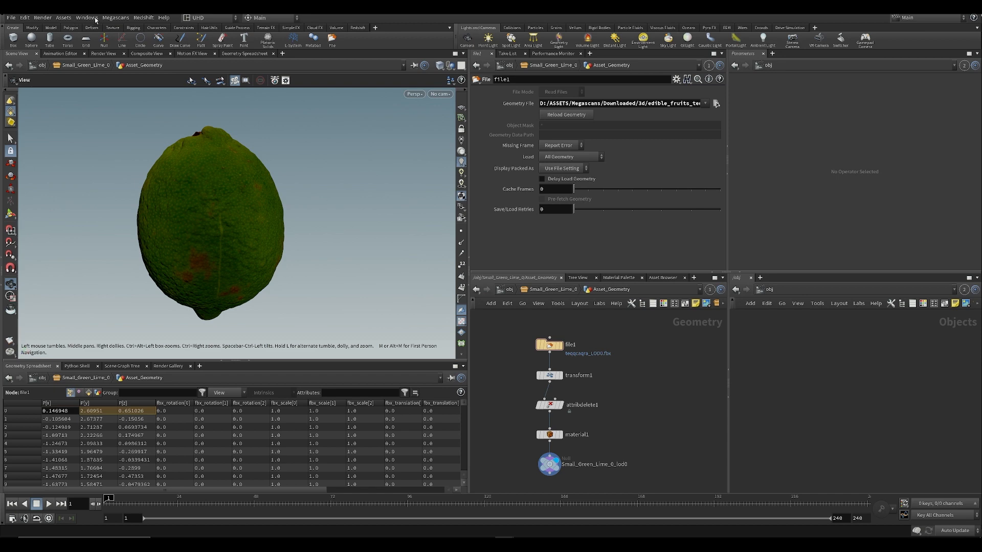
key(F1)
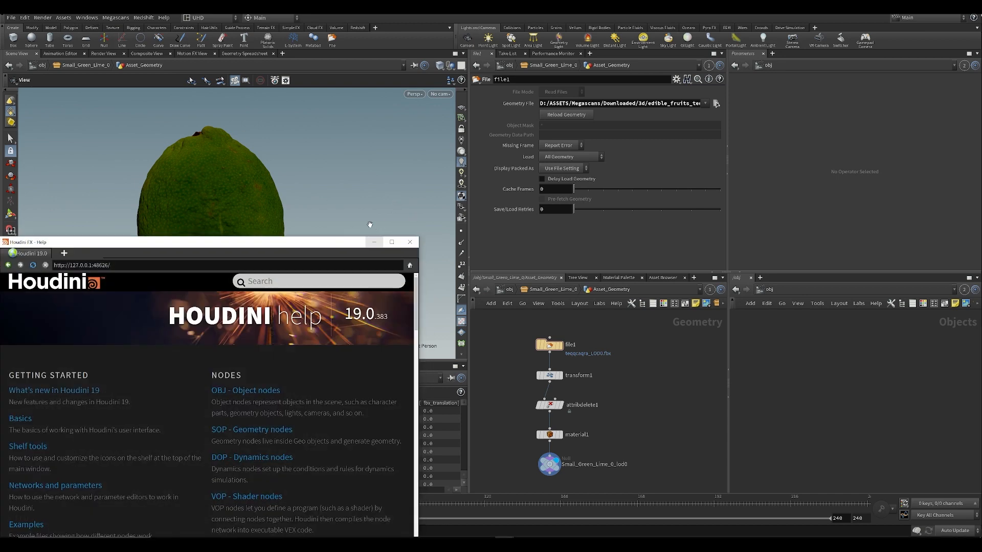
click(315, 284)
text(opchange)
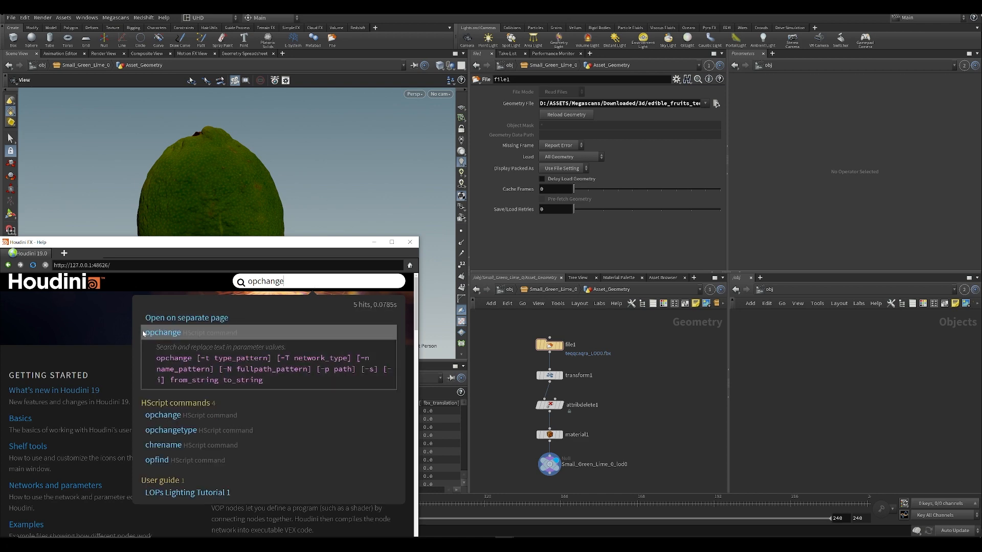
click(143, 334)
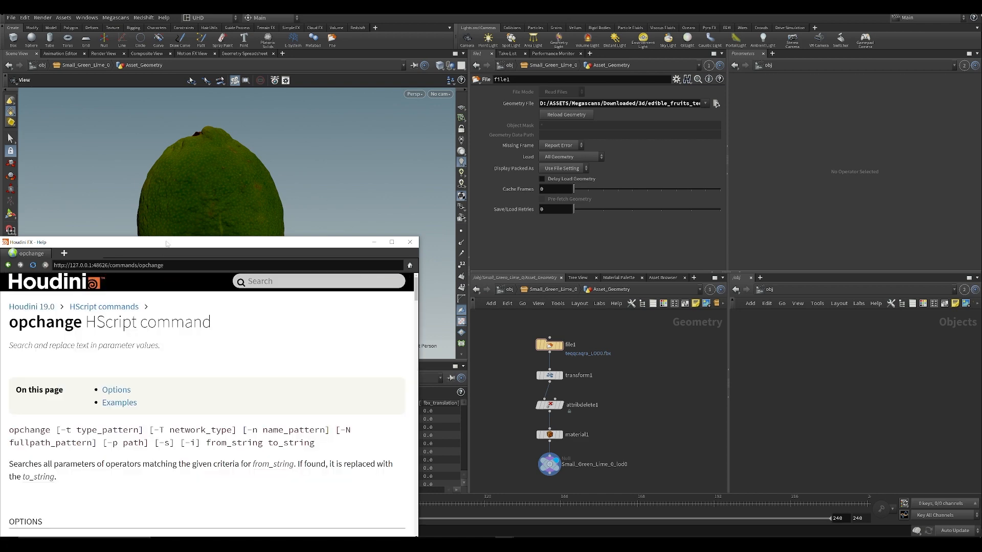
- Read the options and usage examples on the opchange help page and close the help window
drag(169, 242, 260, 178)
scroll(201, 330, down, 5)
scroll(172, 340, down, 3)
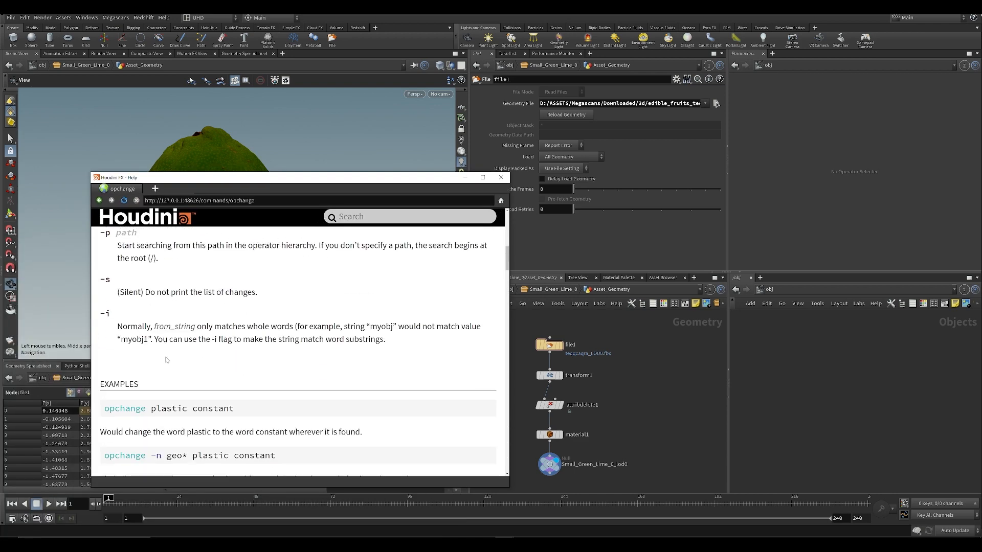
scroll(171, 341, up, 3)
scroll(172, 358, down, 5)
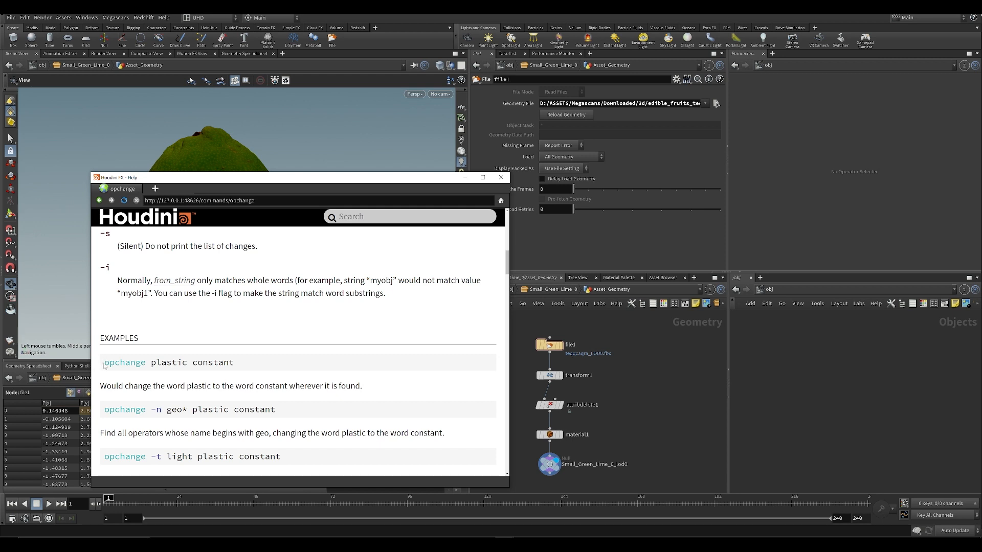
drag(104, 366, 176, 363)
click(209, 365)
key(alt+F4)
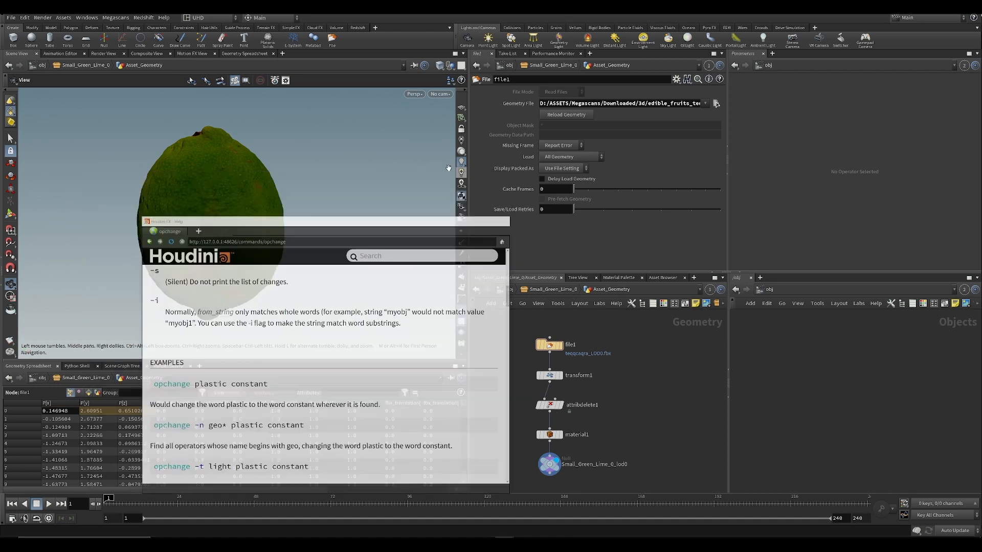
- Run opchange D:/ASSETS C:/ASSETS in the HScript Textport to repoint the asset paths
click(87, 18)
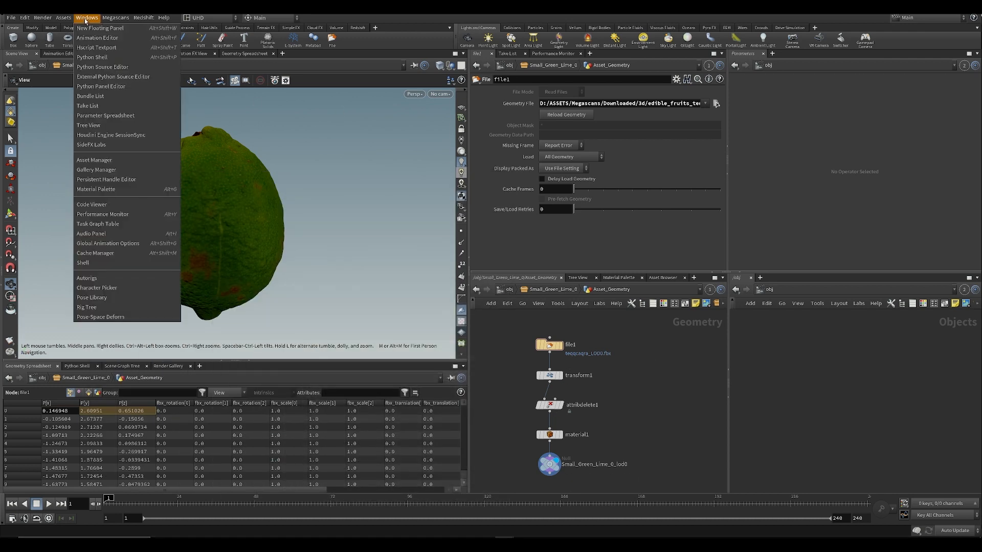
click(128, 60)
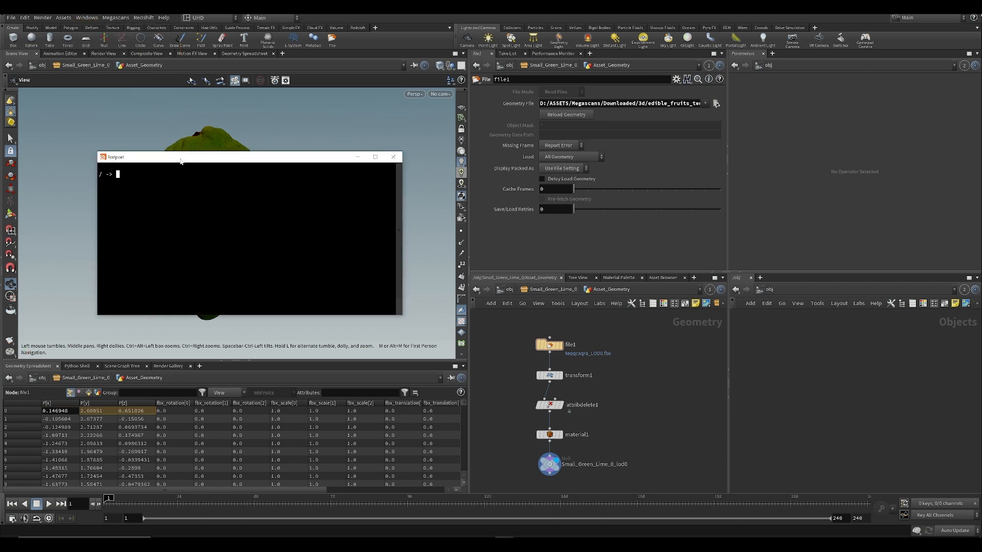
drag(180, 157, 229, 155)
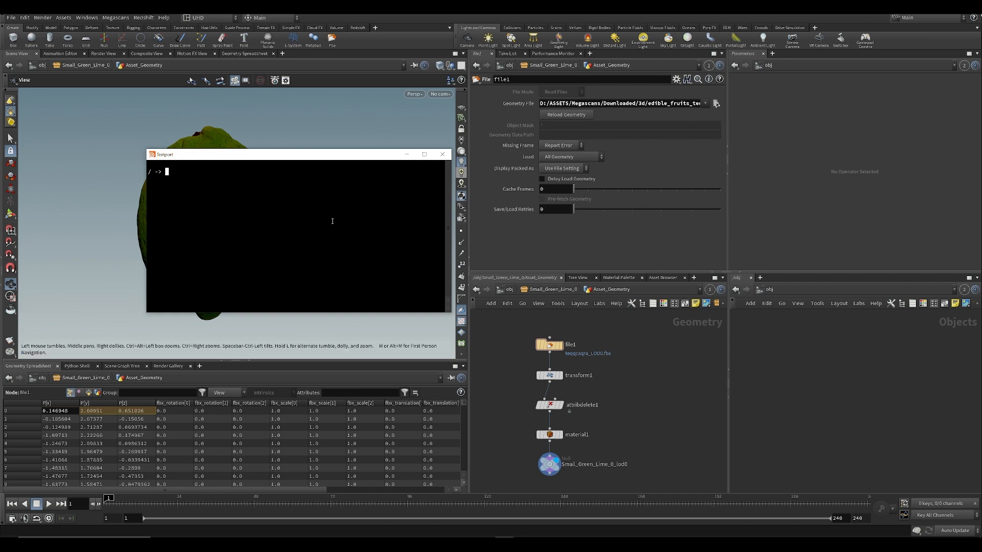
text(opchange D:)
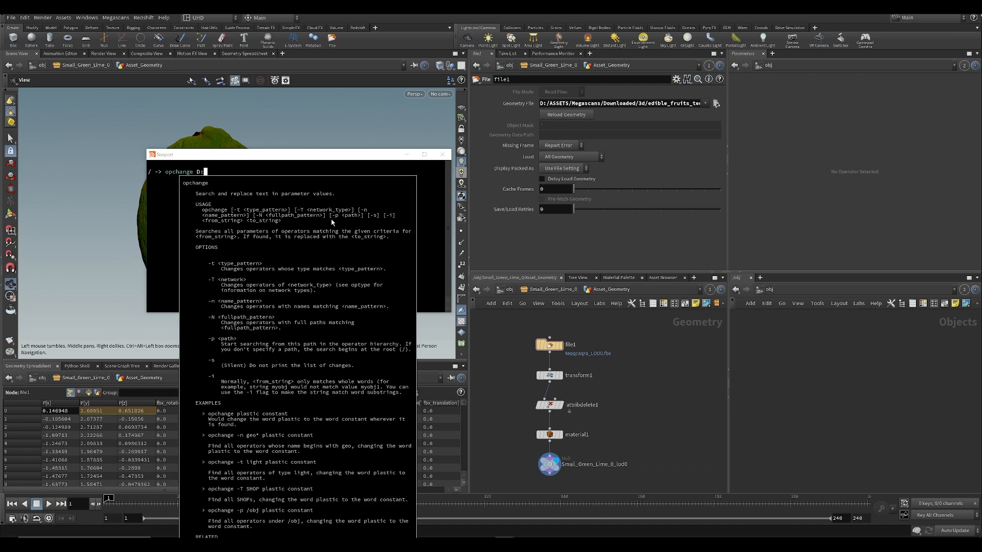
text(/ASSET)
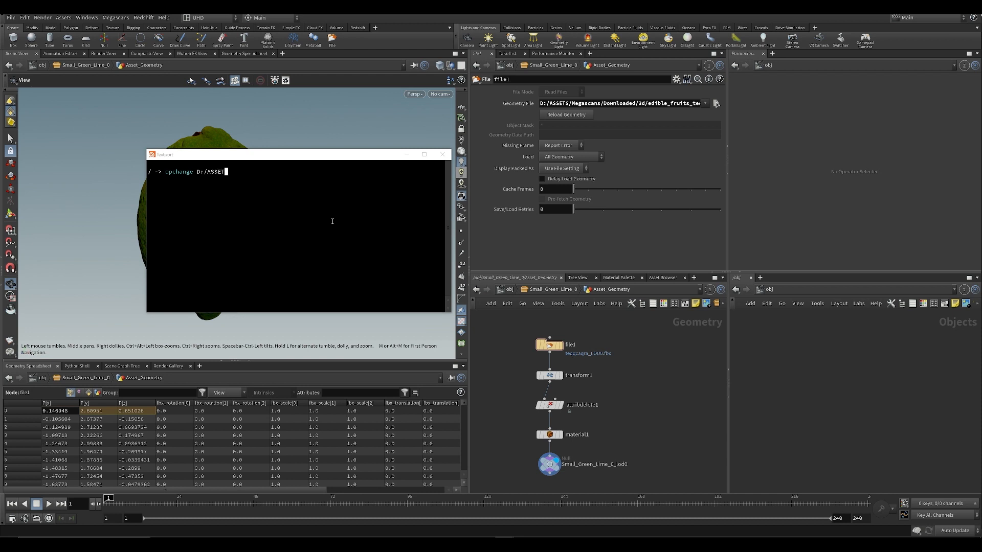
text(S C)
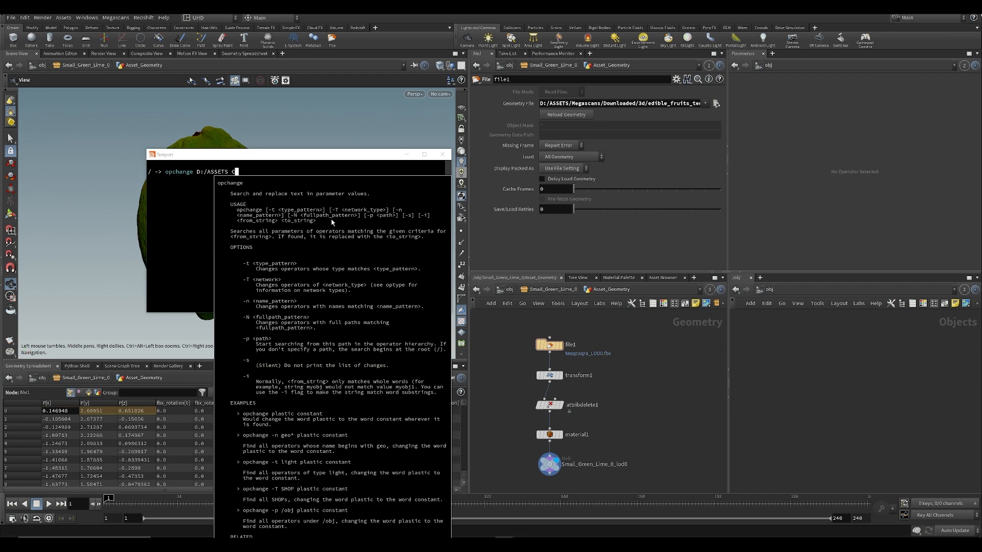
text(:/ASSET)
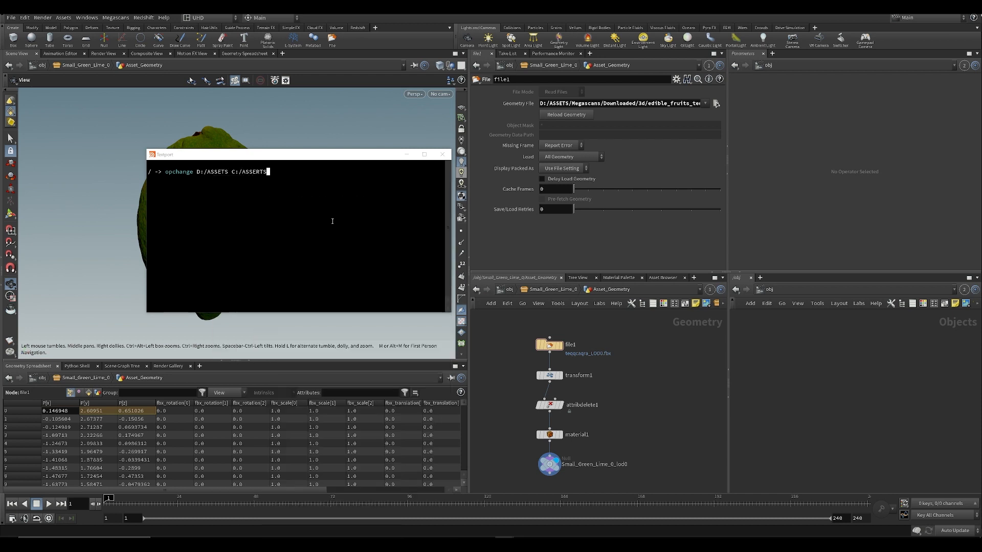
text(S)
key(Return)
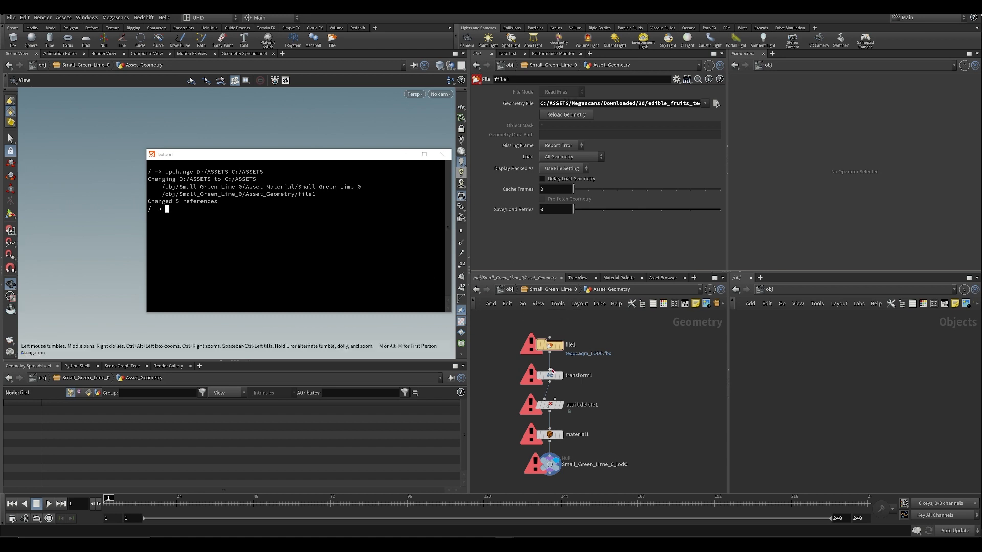
- Edit the previous Textport command and run opchange C:/ASSETS D:/ASSETS to restore the asset paths
key(Up)
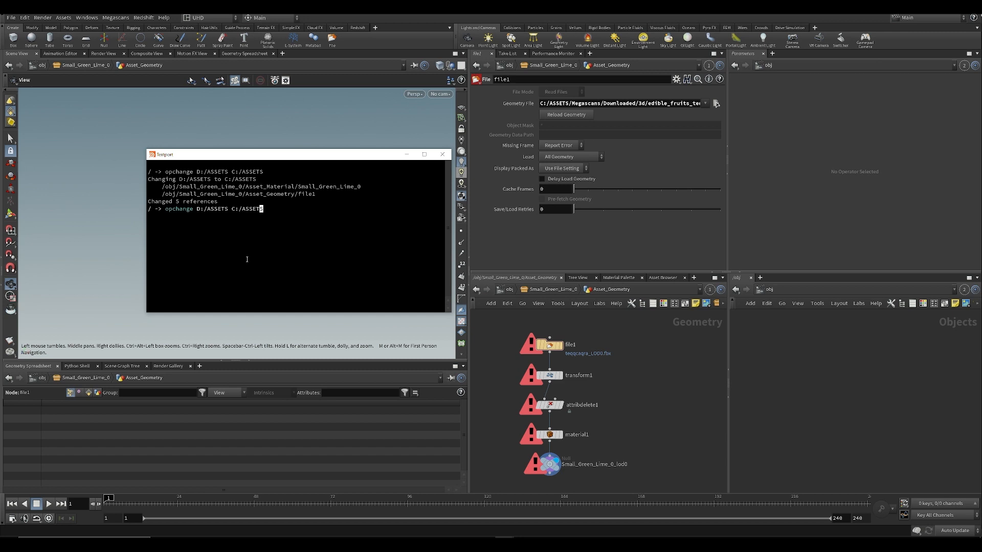
key(Left)
key(Left)
key(Left)
key(Left)
key(Left)
key(Left)
key(Left)
key(Left)
key(Left)
key(Left)
key(Left)
key(Left)
key(Left)
key(Left)
key(Left)
key(Left)
key(Left)
key(Left)
key(BackSpace)
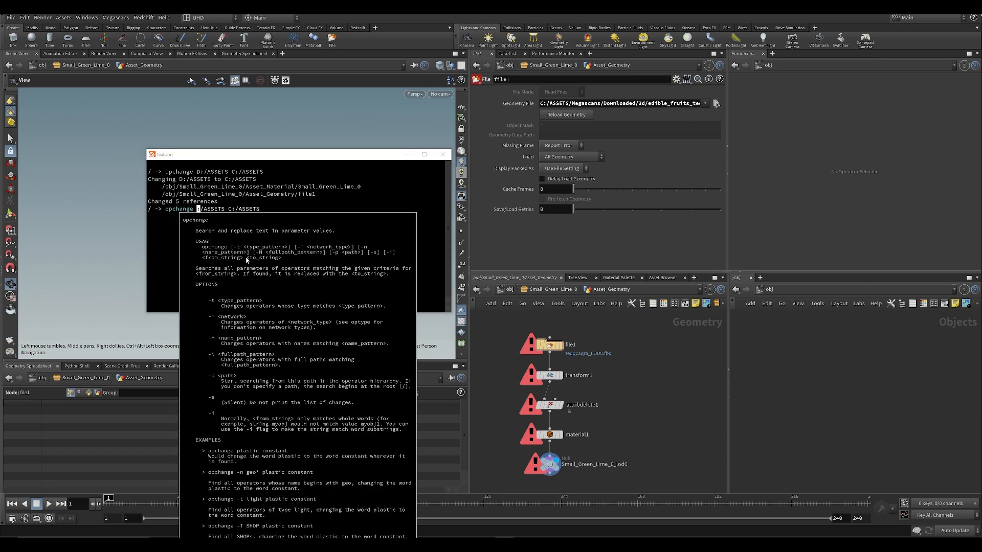
text(C)
key(Right)
key(Right)
key(Right)
key(Right)
key(Right)
key(Right)
key(Right)
key(Right)
key(Right)
key(Right)
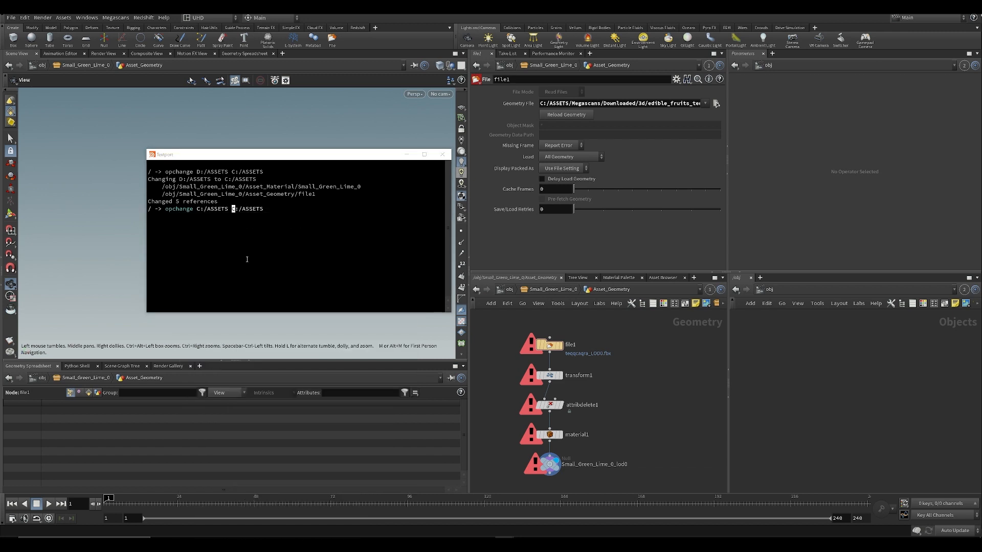
key(BackSpace)
text(D)
key(Return)
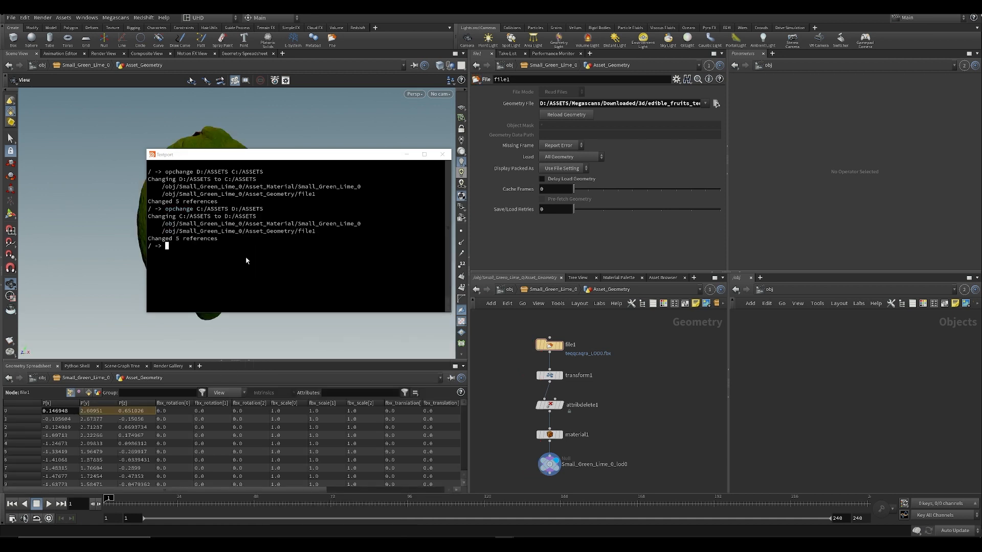
- Rework the recalled Textport command and run opchange D:/ASSETS C:/ on the asset paths
key(Up)
key(Left)
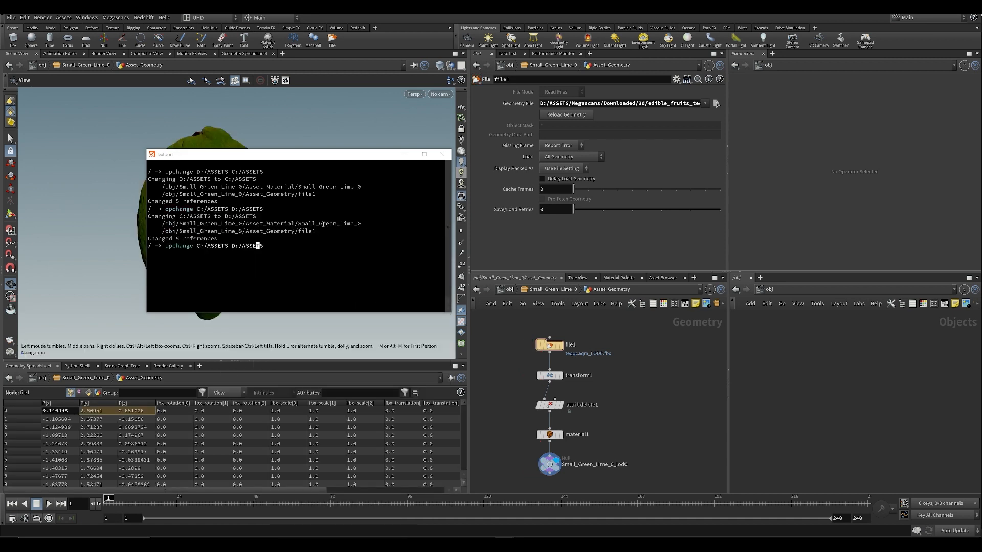
key(Left)
key(Left)
key(Left)
key(Left)
key(Left)
key(Left)
key(Left)
key(Left)
key(Left)
key(Left)
key(Left)
key(Left)
key(Left)
key(Left)
key(Left)
key(Left)
key(Left)
key(Left)
key(Delete)
text(D)
key(Right)
key(Right)
key(Right)
key(Right)
key(Right)
key(Right)
key(Right)
key(Right)
key(Right)
key(Right)
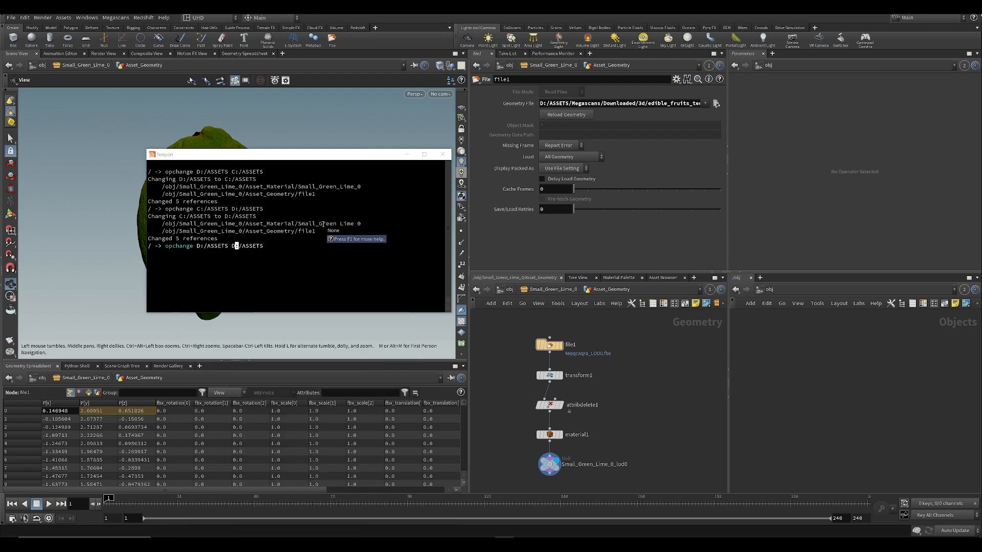
key(BackSpace)
text(C)
key(Right)
key(Right)
key(Right)
key(Right)
key(Right)
key(Right)
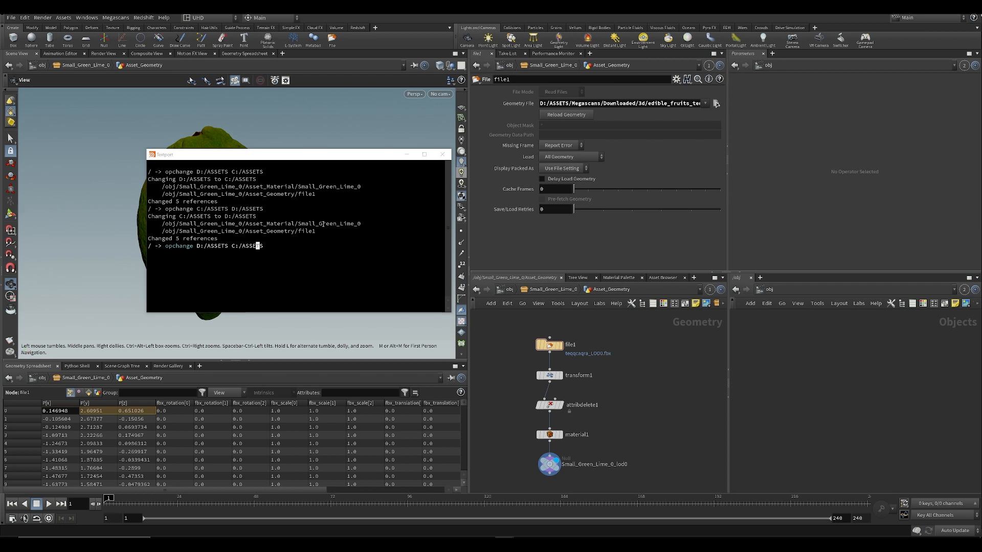
key(Right)
key(Right)
key(BackSpace)
key(BackSpace)
key(BackSpace)
key(BackSpace)
key(BackSpace)
key(BackSpace)
key(Return)
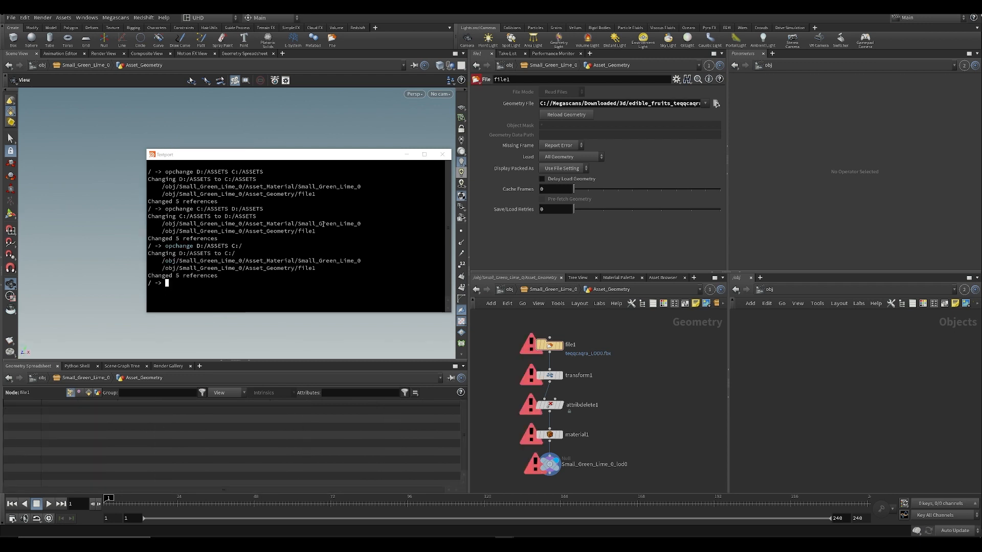
- Undo the last opchange path replacement and close the Textport
key(ctrl+z)
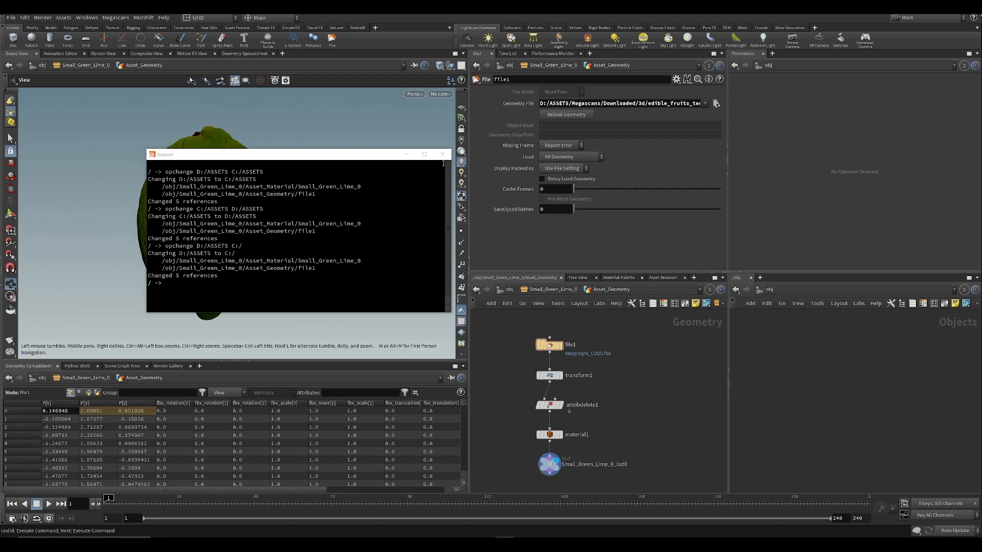
click(442, 154)
scroll(630, 368, down, 5)
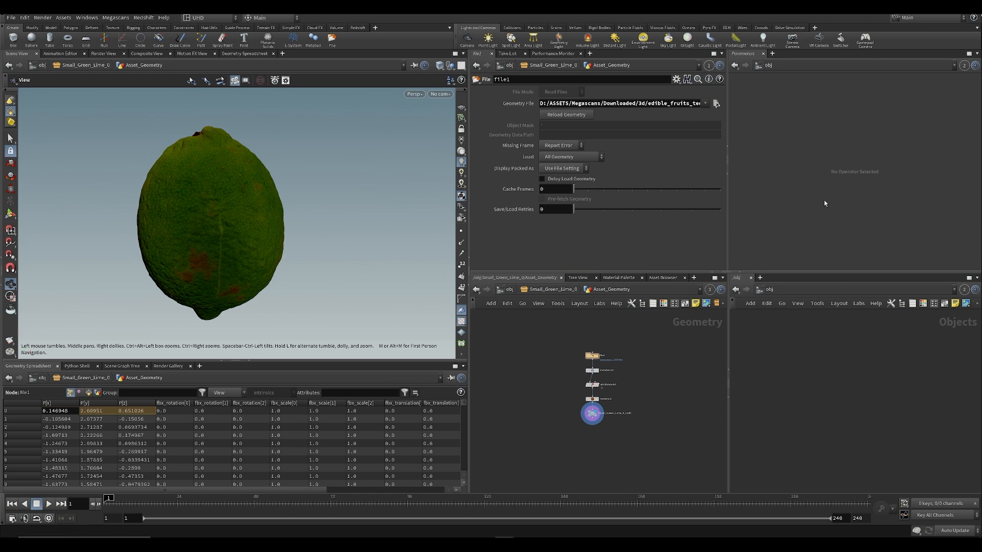
middle_drag(645, 371, 632, 372)
scroll(583, 383, up, 3)
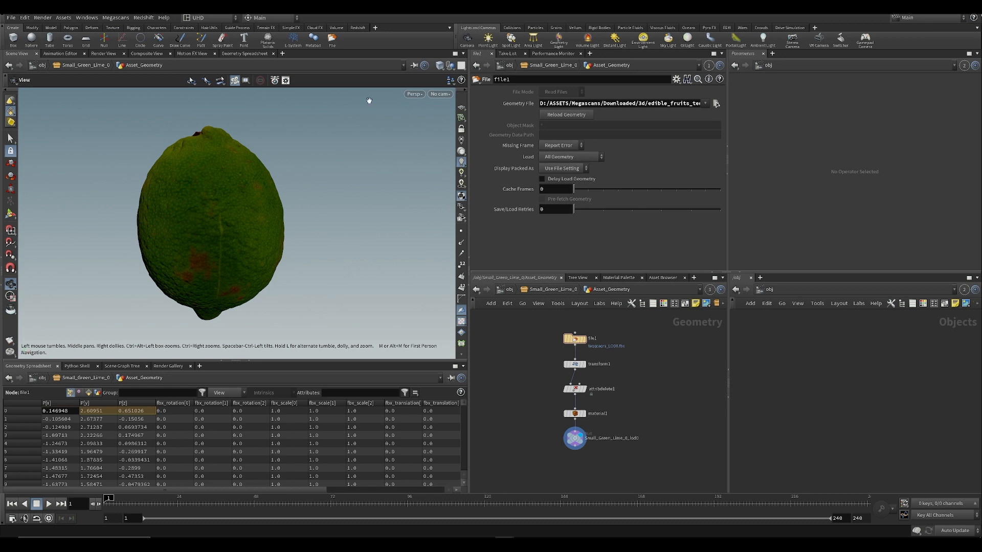
scroll(517, 379, down, 3)
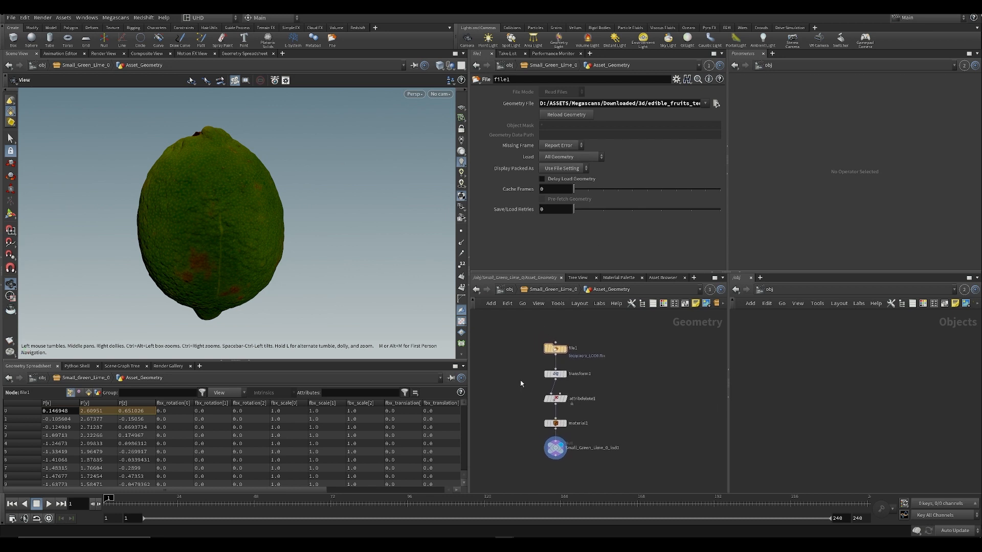
mouse_move(628, 439)
middle_down()
mouse_move(643, 421)
mouse_move(636, 434)
mouse_move(640, 399)
mouse_move(630, 432)
middle_up()
scroll(635, 433, up, 2)
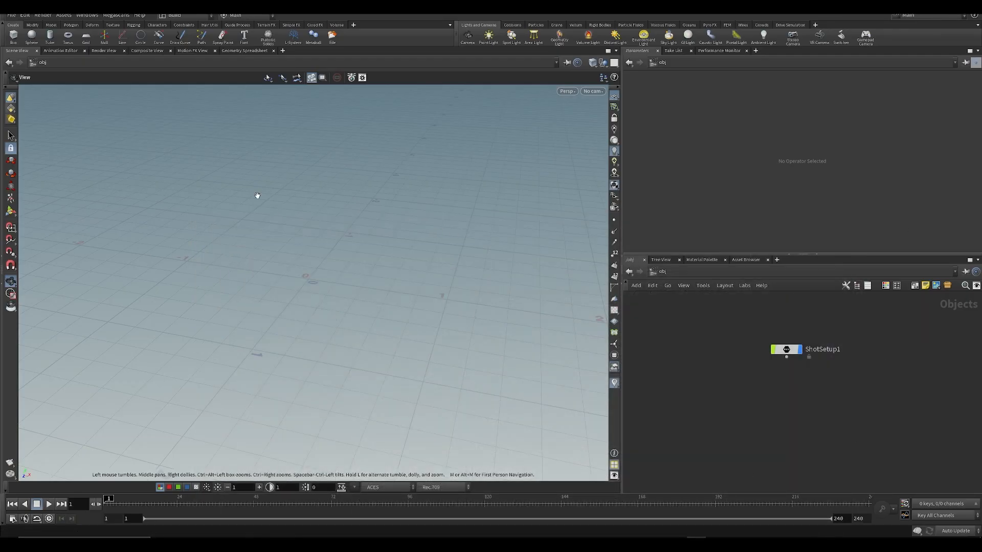
- Switch to Quixel Bridge, clear the Lime and Food filters, and search for mint within 3D Plants
mouse_move(678, 546)
click(714, 508)
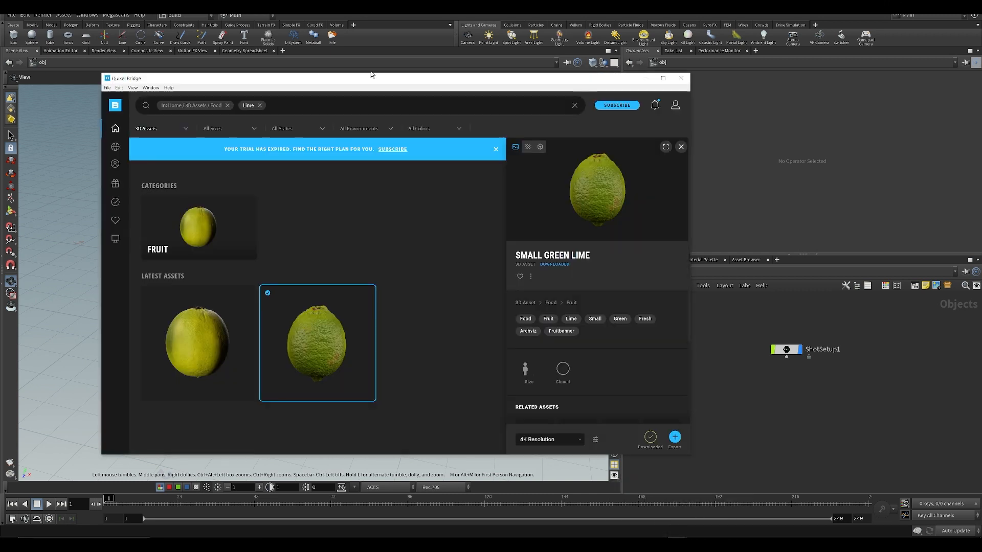
click(259, 105)
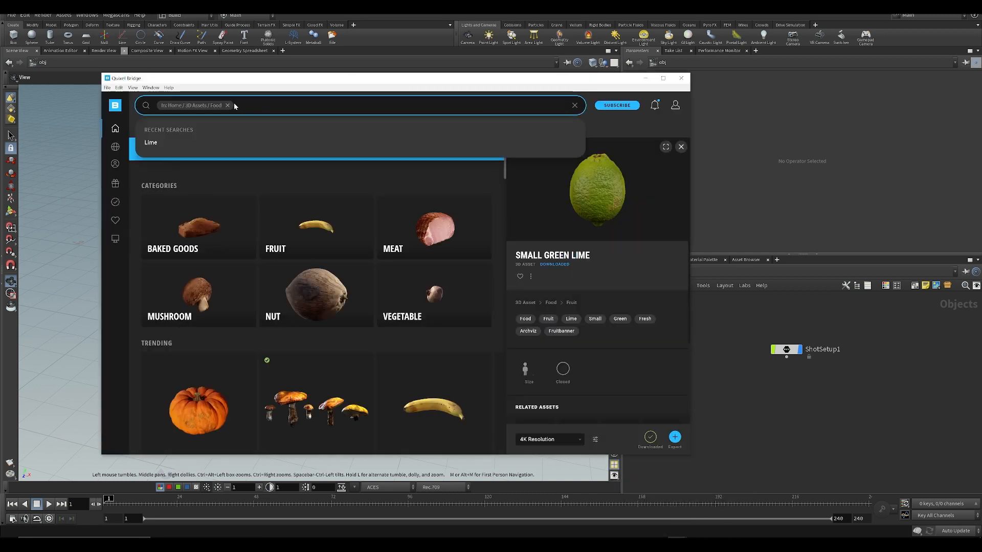
click(228, 106)
click(225, 105)
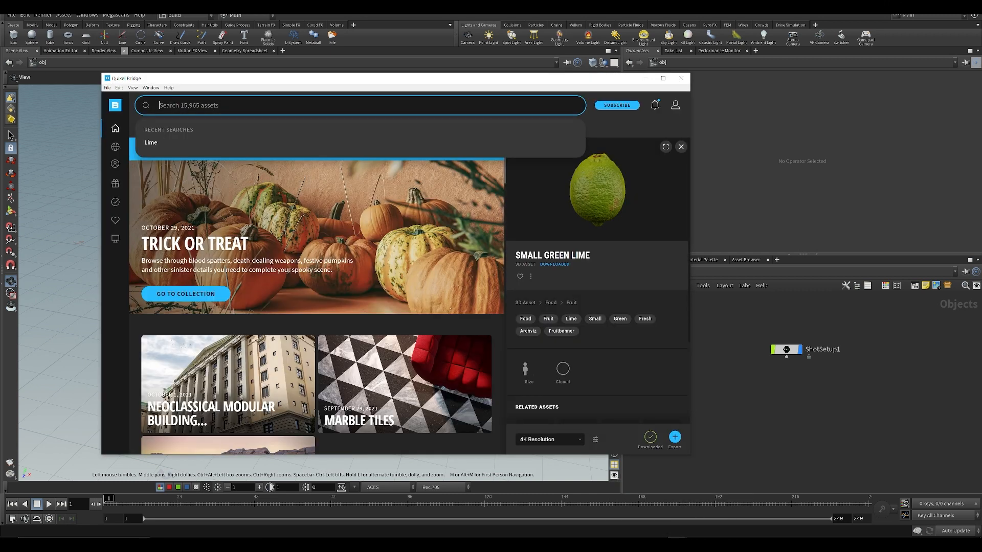
text(mint)
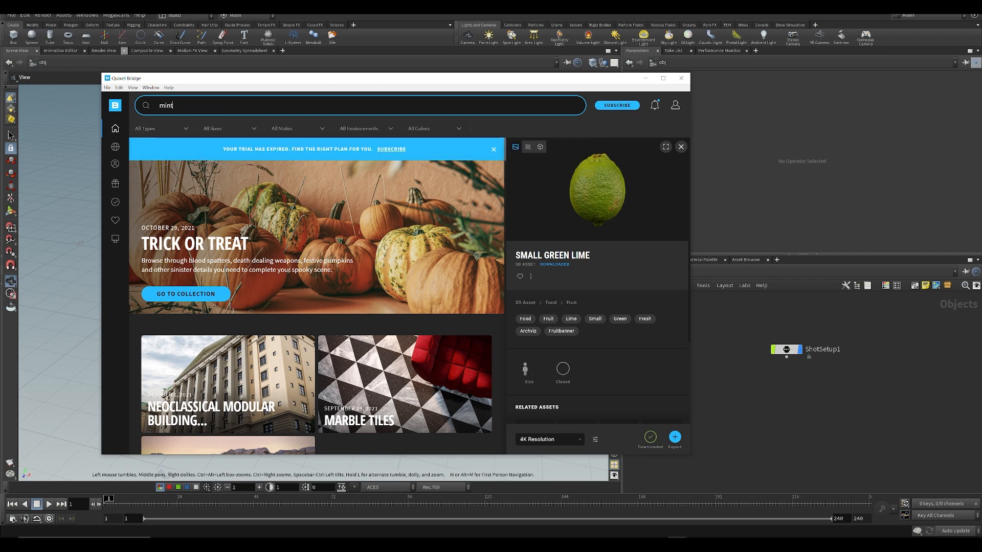
key(Return)
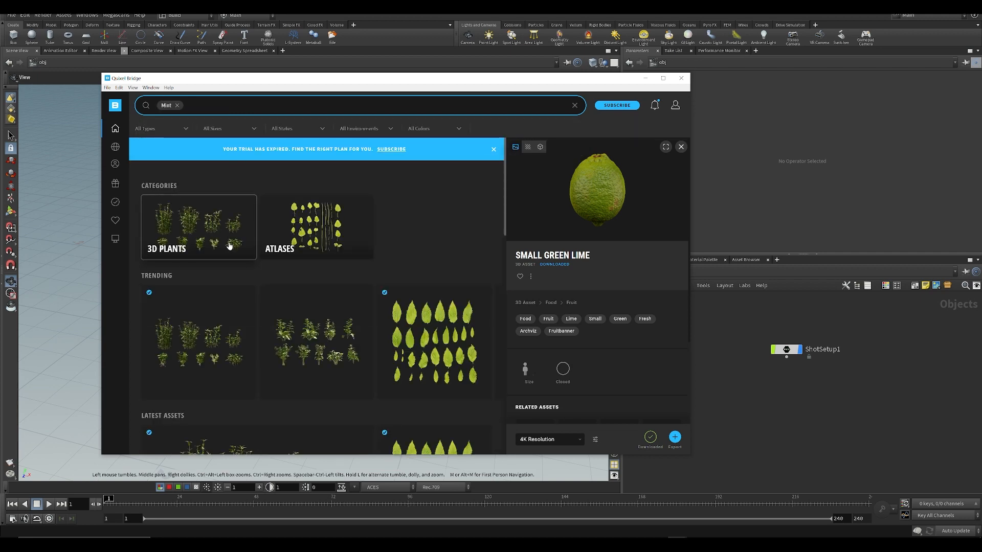
click(179, 230)
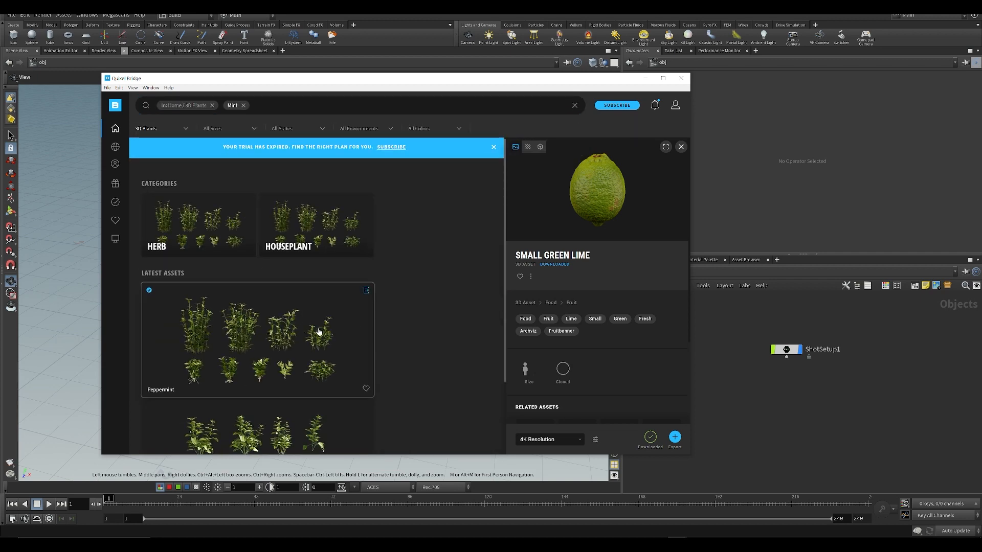
scroll(319, 332, down, 2)
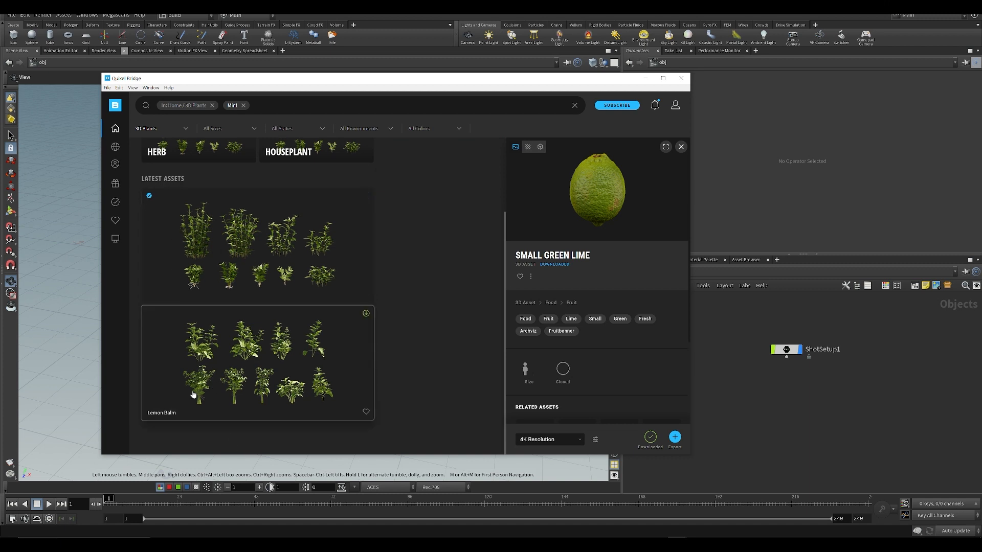
- Select the Peppermint plant in Quixel Bridge, then switch to Houdini and enable the Use Megascans import option in the Megascans Plugin
click(204, 271)
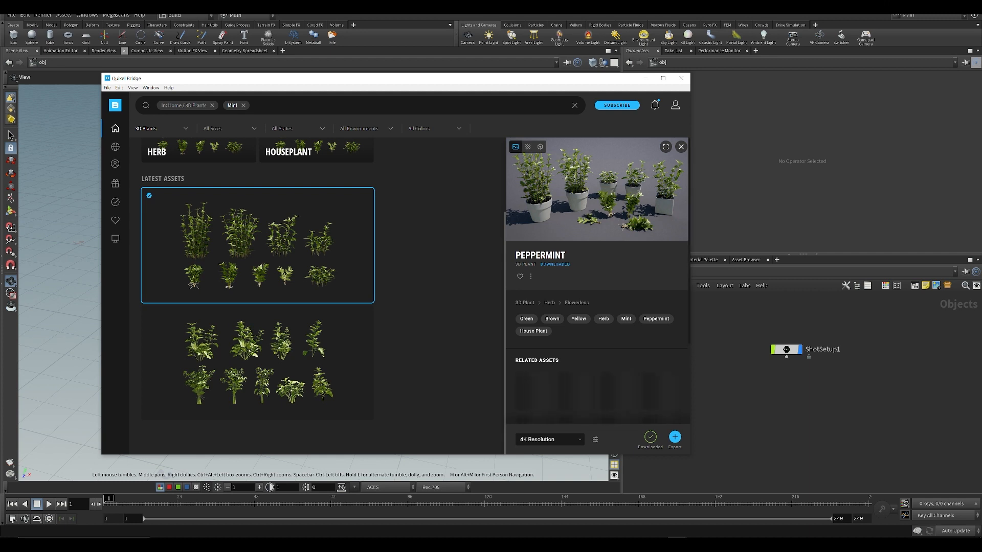
click(116, 15)
click(123, 23)
drag(439, 145, 449, 139)
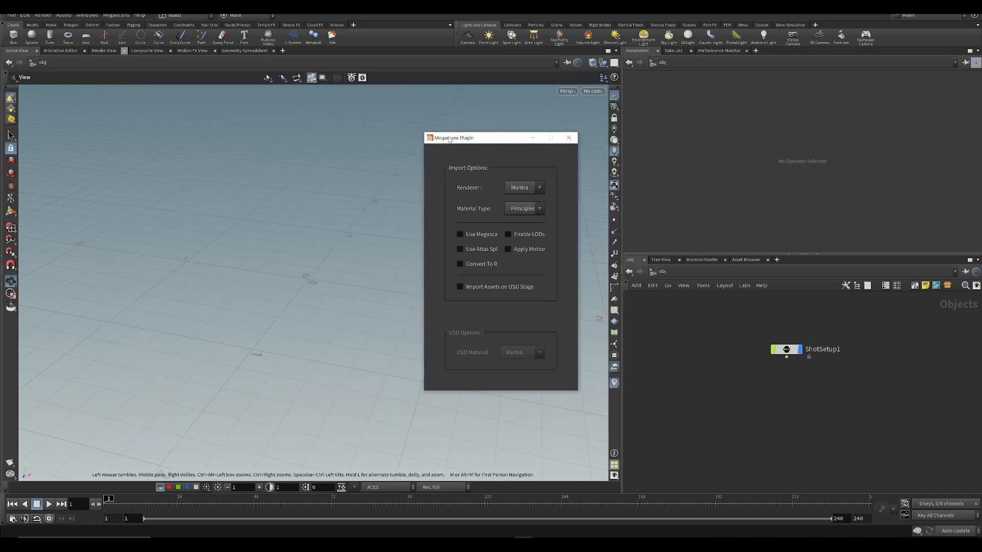
click(460, 235)
- Switch back to Quixel Bridge, export Peppermint at 4K Resolution to Houdini, and close the Megascans Plugin window
mouse_move(678, 545)
click(702, 505)
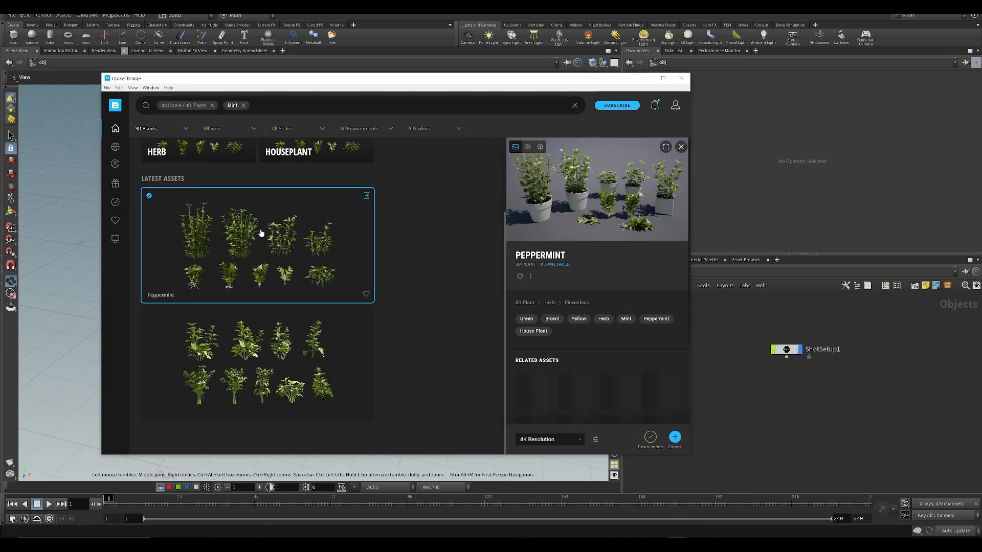
click(558, 441)
click(559, 443)
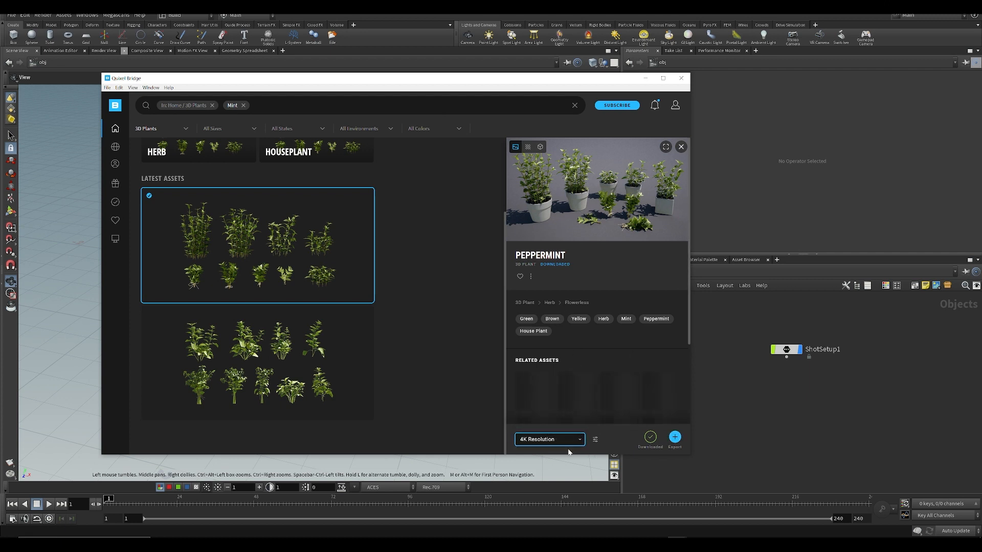
click(544, 443)
click(549, 441)
click(675, 437)
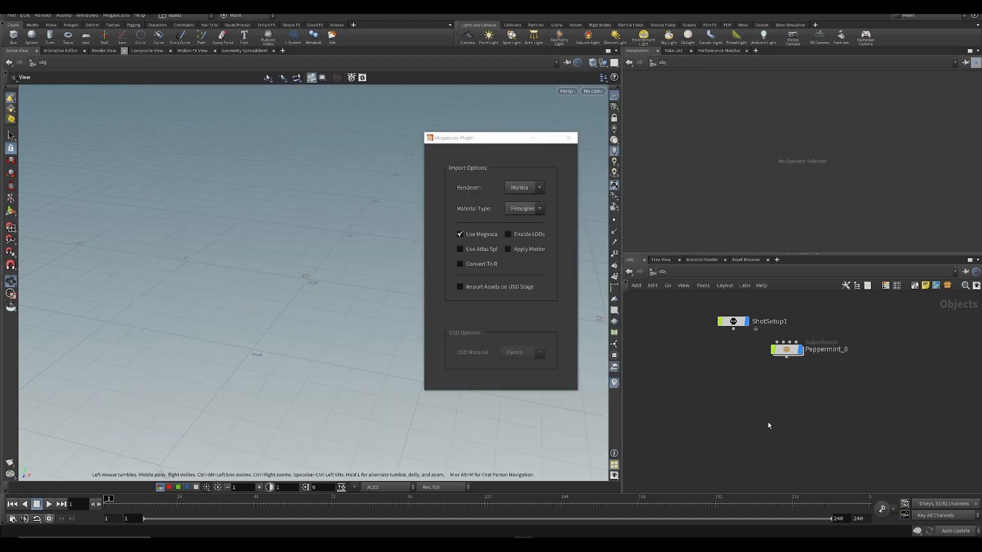
click(569, 138)
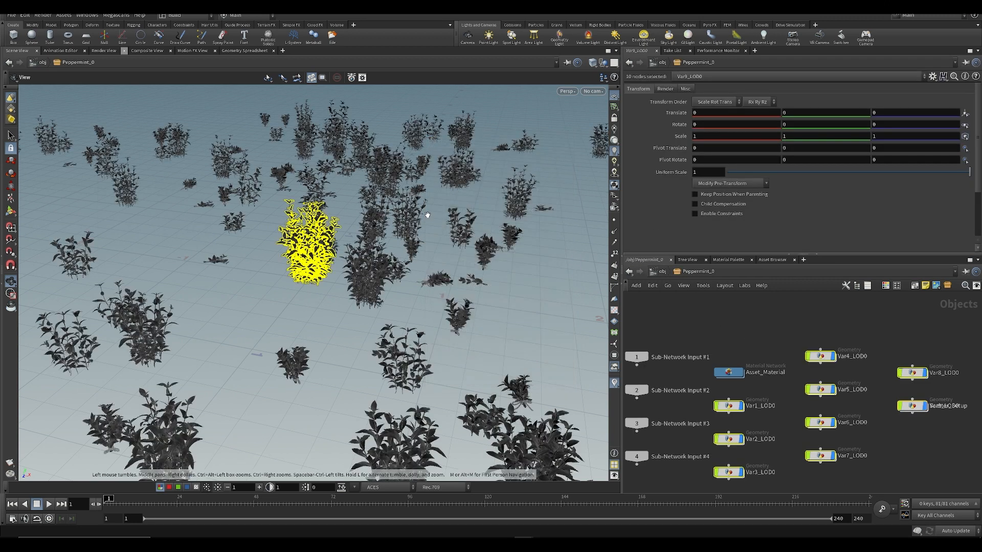
- Inside the Peppermint_0 subnetwork, move Scatter_Setup out from under Var9_LOD0 and turn off its display
drag(356, 261, 359, 301)
click(917, 434)
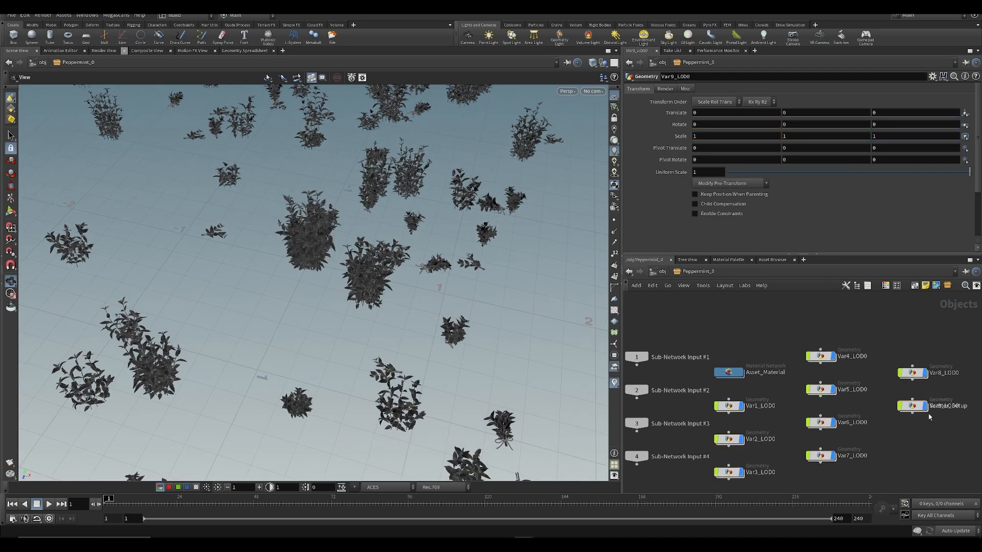
middle_drag(902, 424, 863, 386)
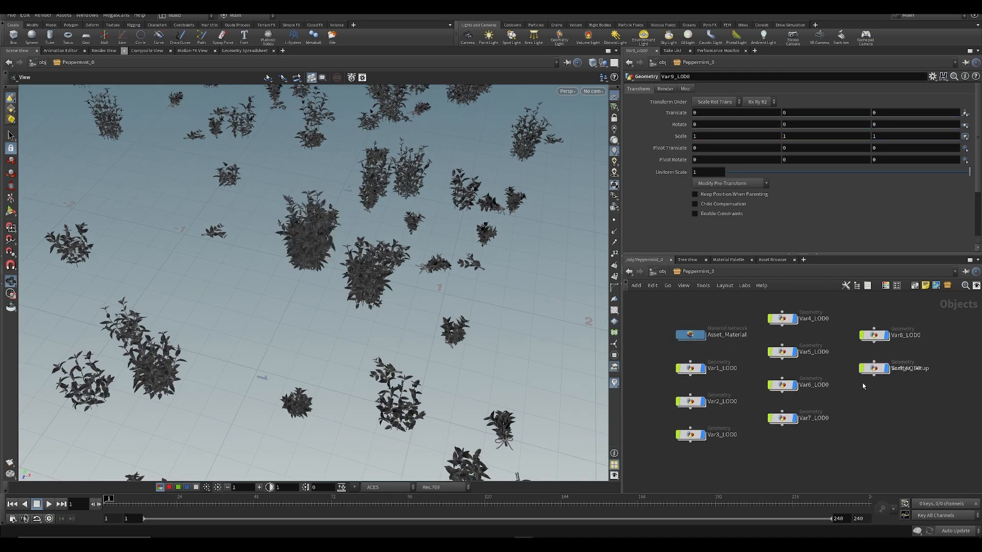
drag(875, 369, 876, 398)
click(893, 387)
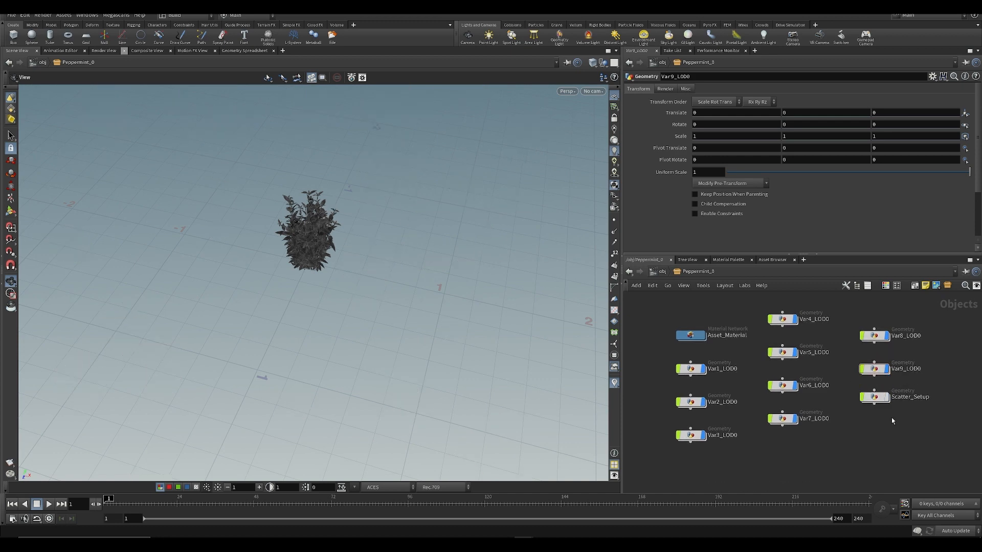
scroll(848, 415, down, 2)
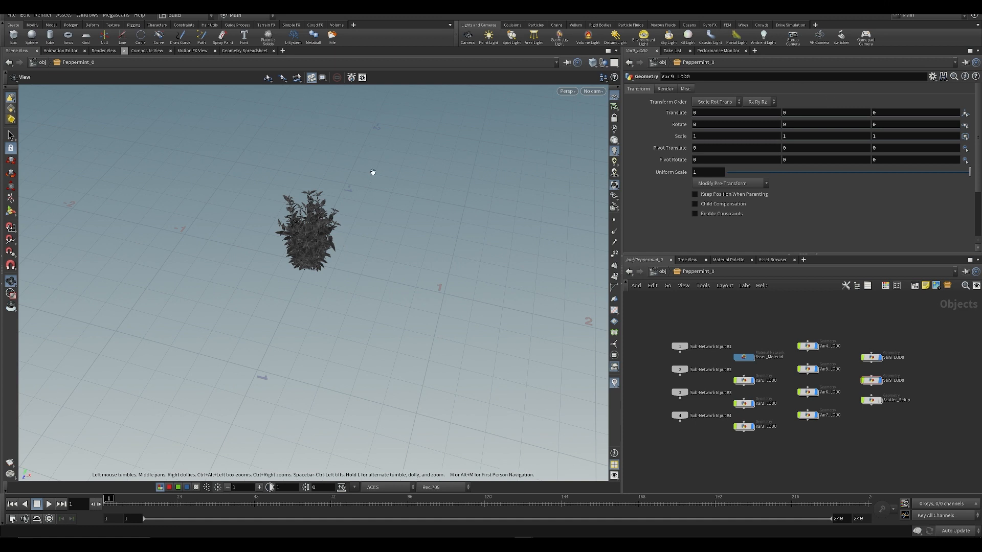
key(space+g)
drag(481, 435, 366, 276)
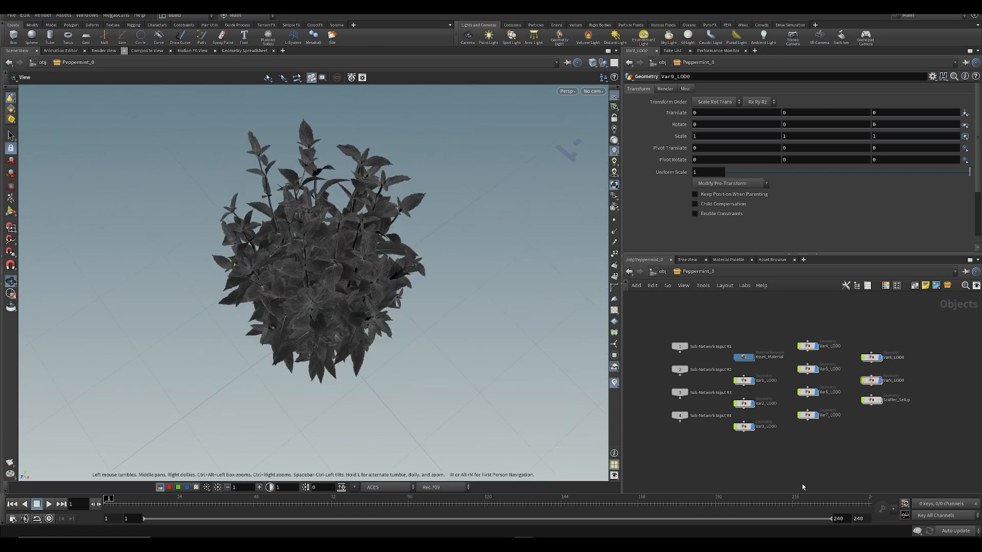
- Turn off the display of all the plant variations, Var1_LOD0 through Var9_LOD0
drag(829, 324, 797, 464)
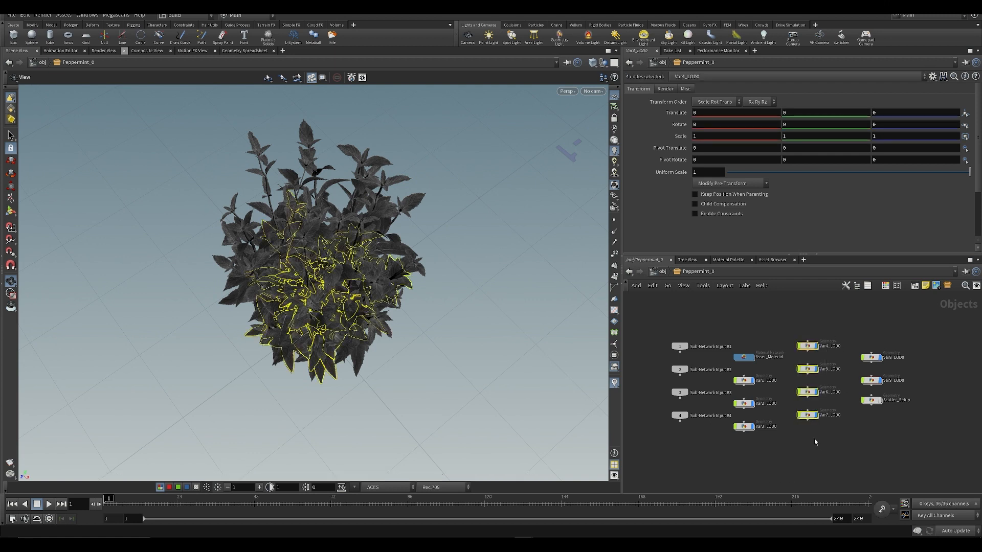
click(821, 402)
drag(849, 323, 898, 437)
click(911, 339)
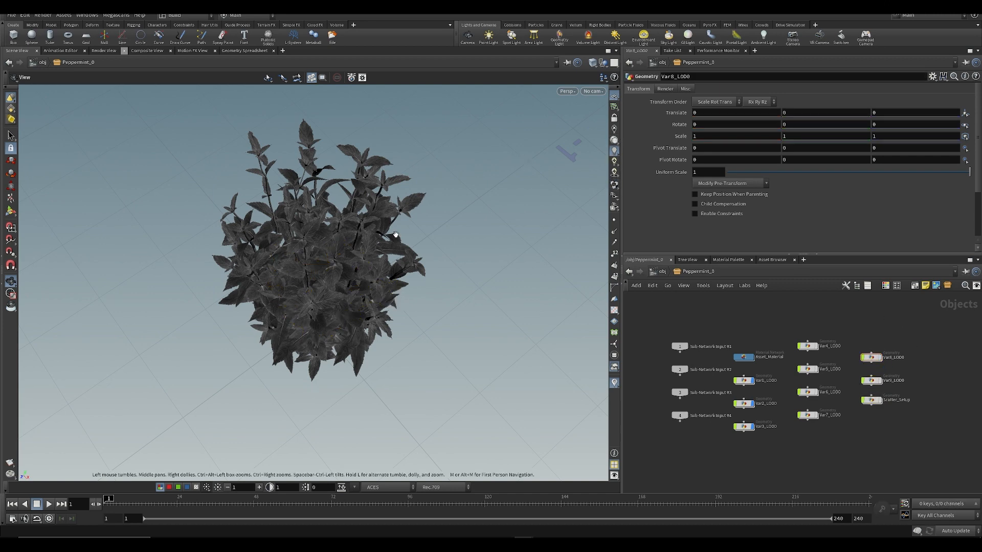
mouse_move(412, 238)
mouse_down()
mouse_move(408, 213)
mouse_move(410, 220)
mouse_up()
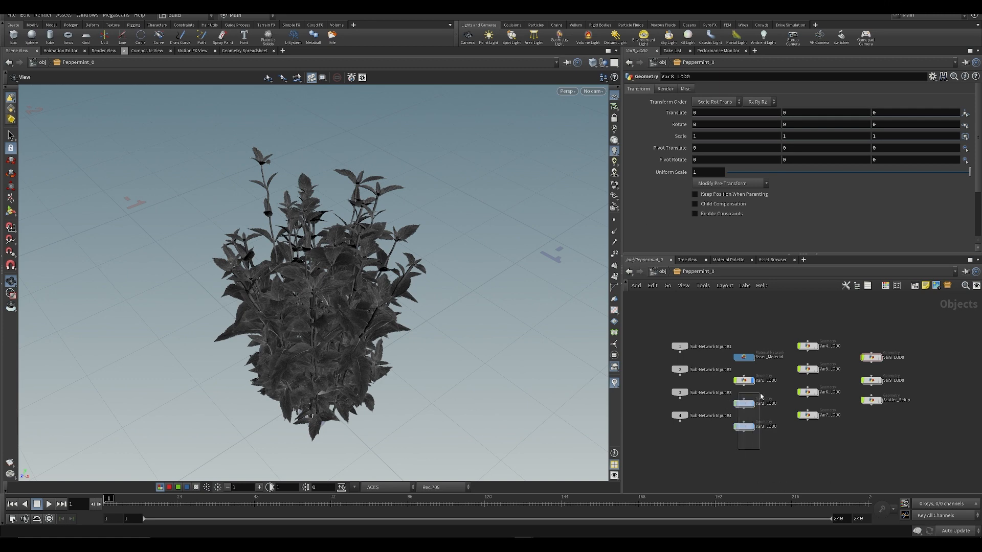
drag(732, 363, 771, 441)
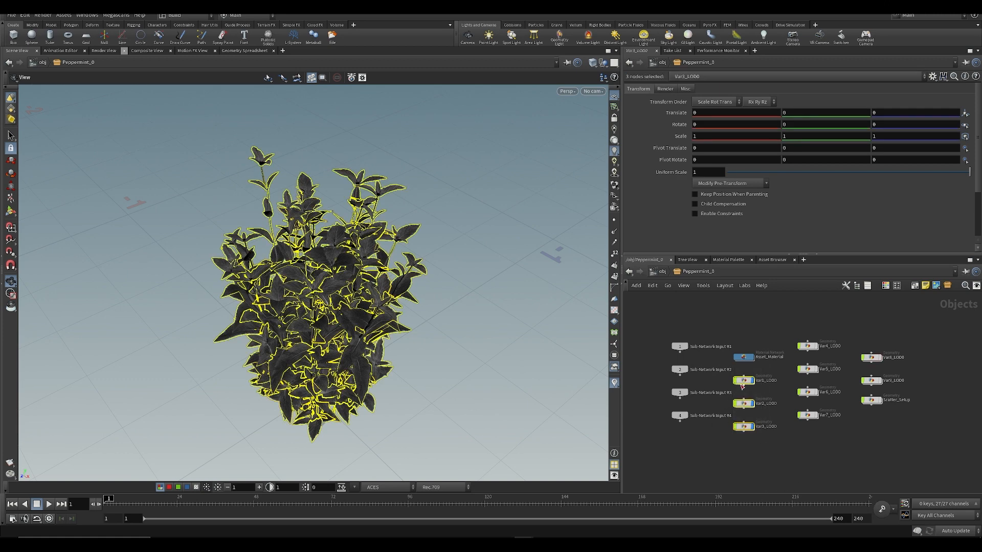
drag(726, 369, 758, 448)
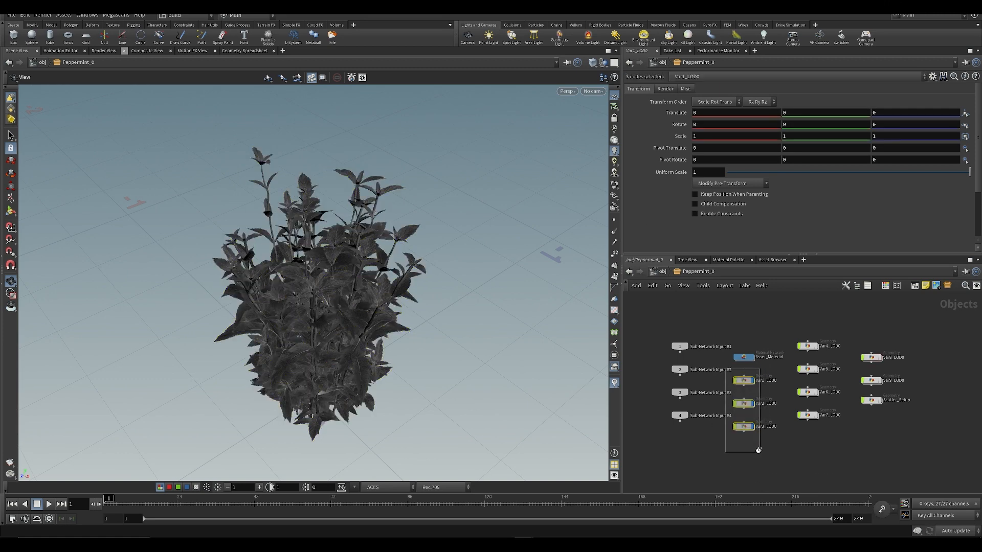
click(755, 373)
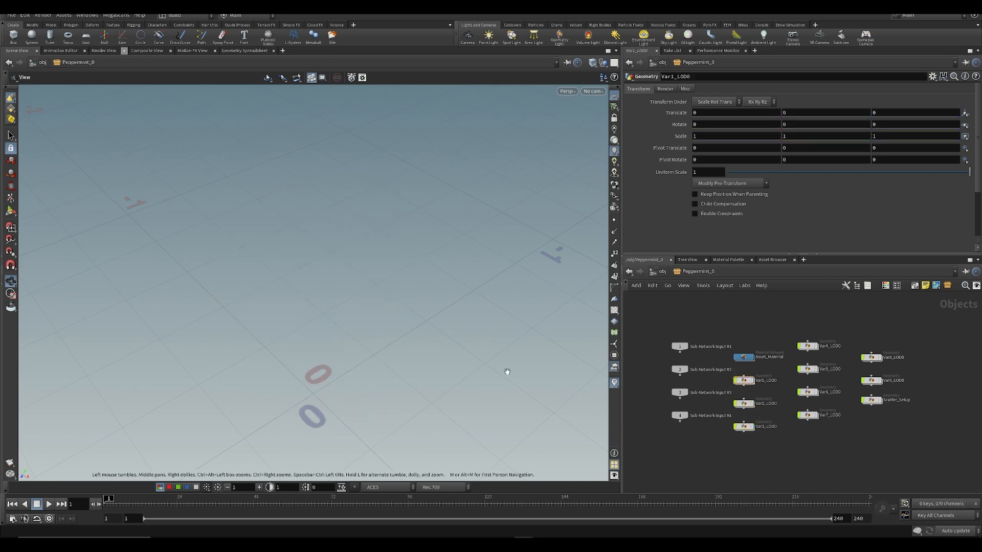
- Display only Var2_LOD0 and examine the plant's stems and leaves from several angles
click(753, 404)
drag(421, 319, 411, 224)
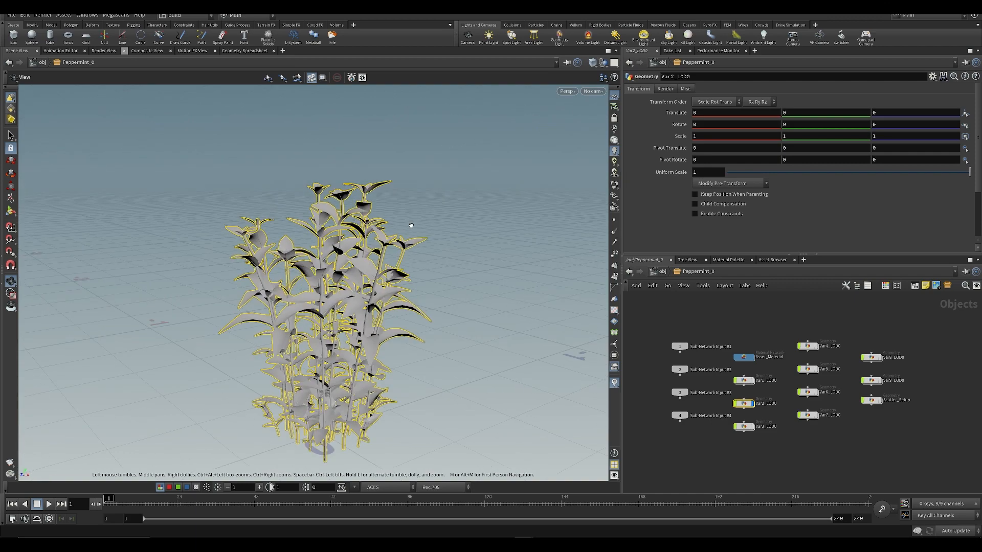
middle_drag(411, 224, 451, 169)
right_drag(450, 168, 486, 230)
drag(486, 230, 522, 274)
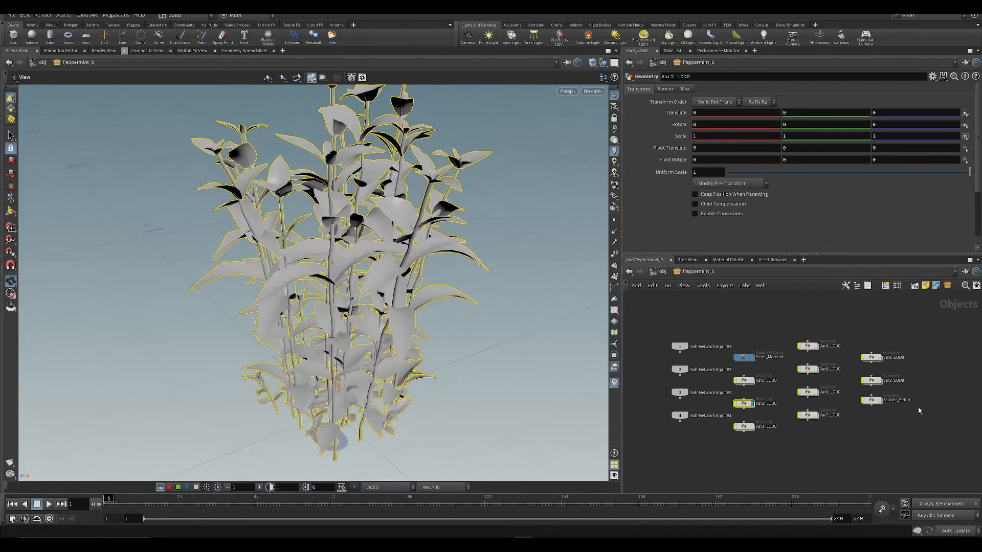
drag(210, 254, 287, 258)
scroll(701, 405, up, 3)
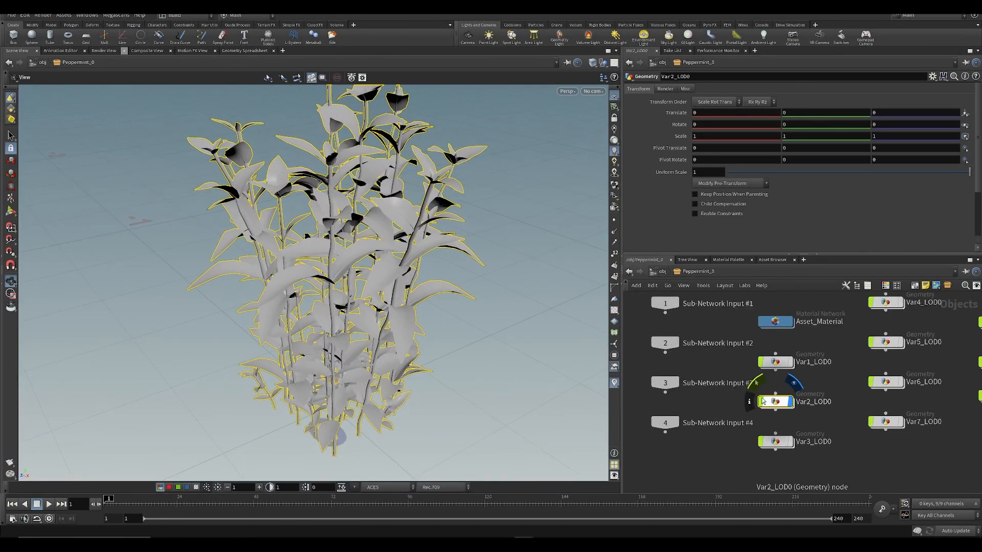
drag(417, 256, 409, 291)
right_drag(409, 291, 381, 230)
drag(381, 231, 390, 253)
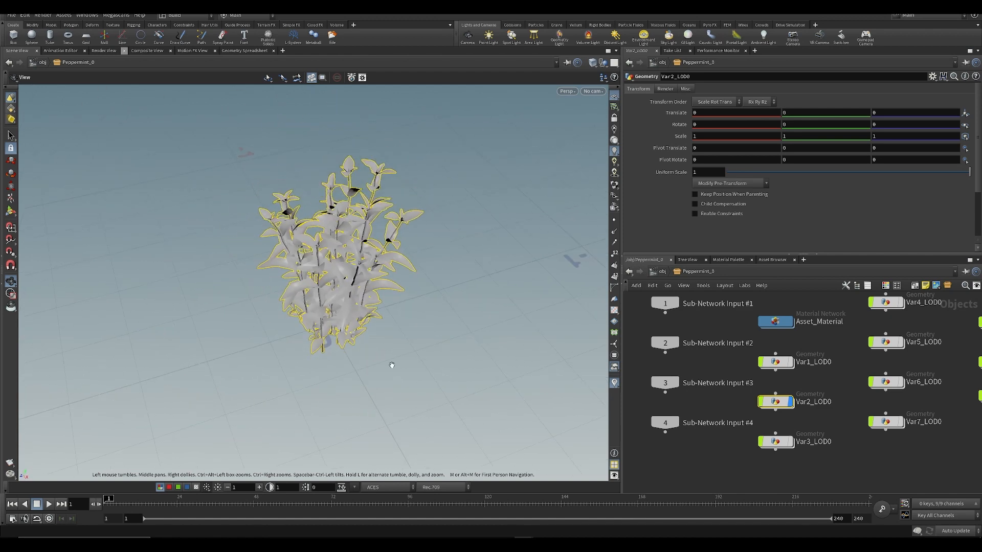
- Save the scene file and return from the Peppermint_0 subnetwork to the obj level
click(733, 474)
middle_drag(723, 466, 707, 452)
key(ctrl+s)
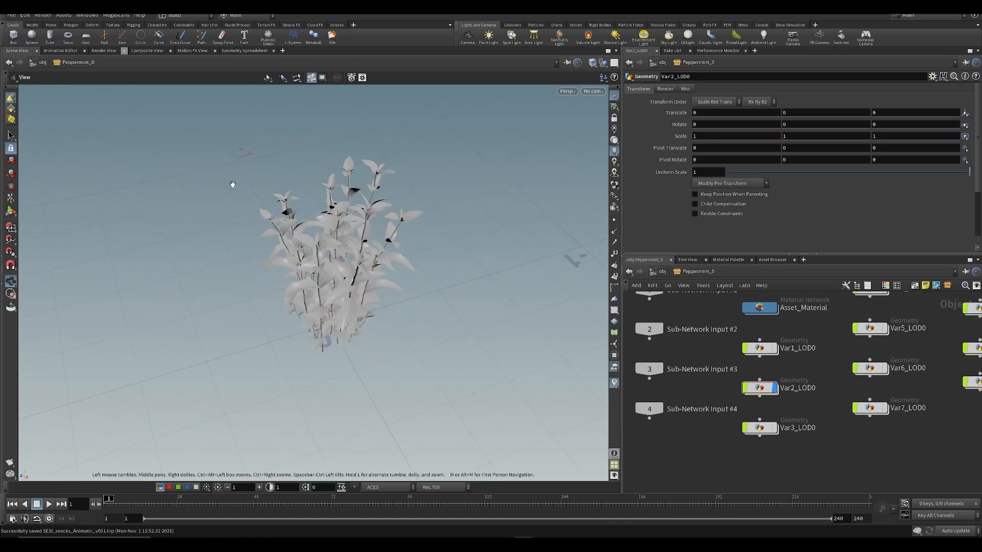
drag(388, 304, 256, 322)
key(h)
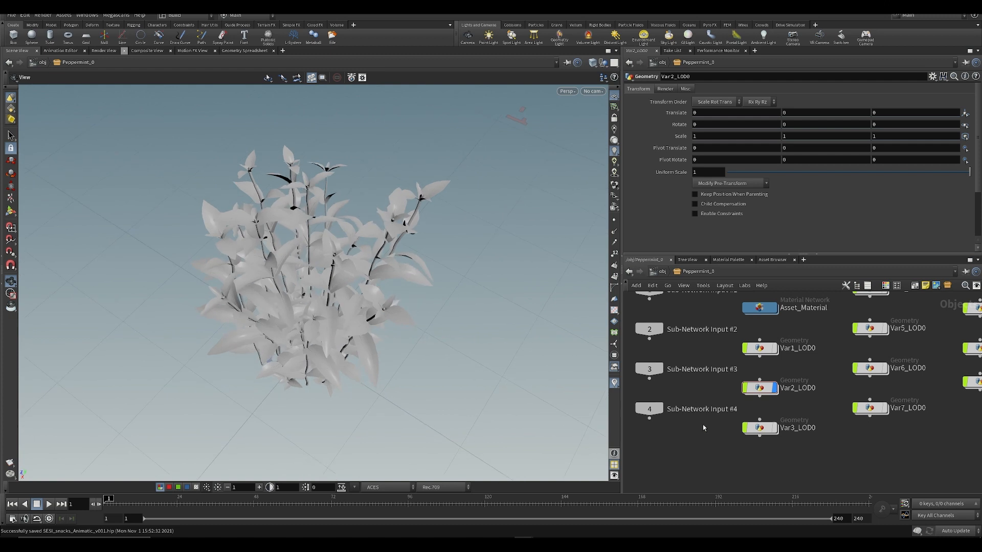
scroll(710, 433, down, 2)
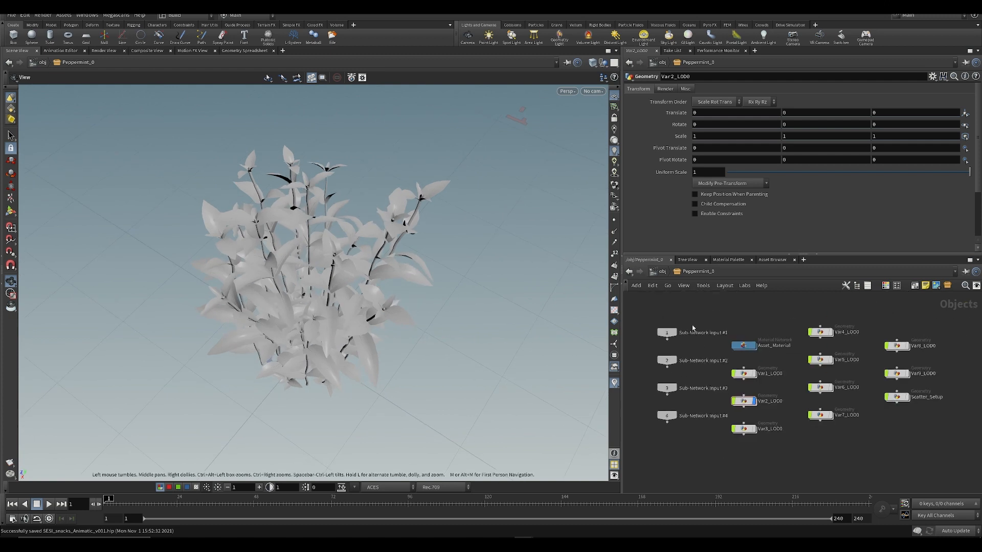
click(656, 274)
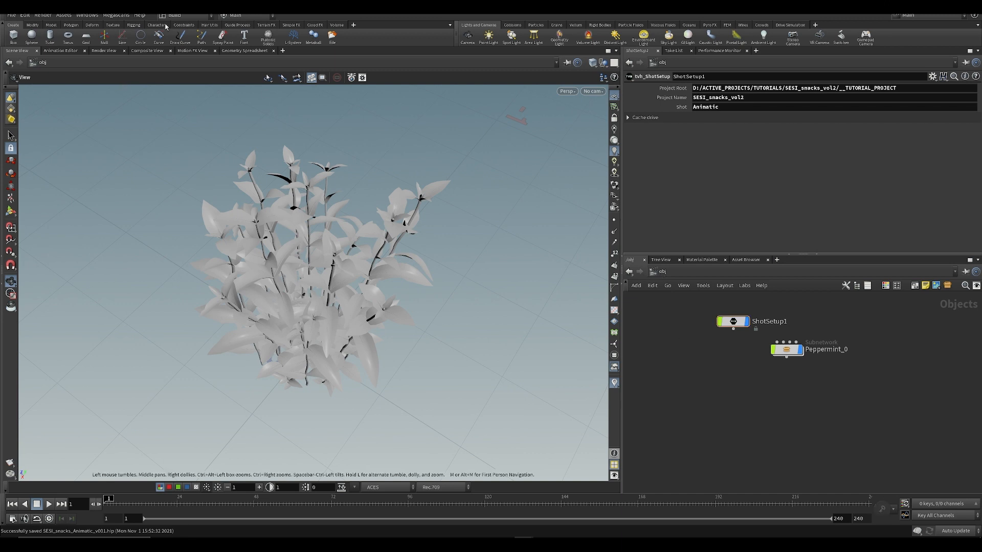
click(617, 51)
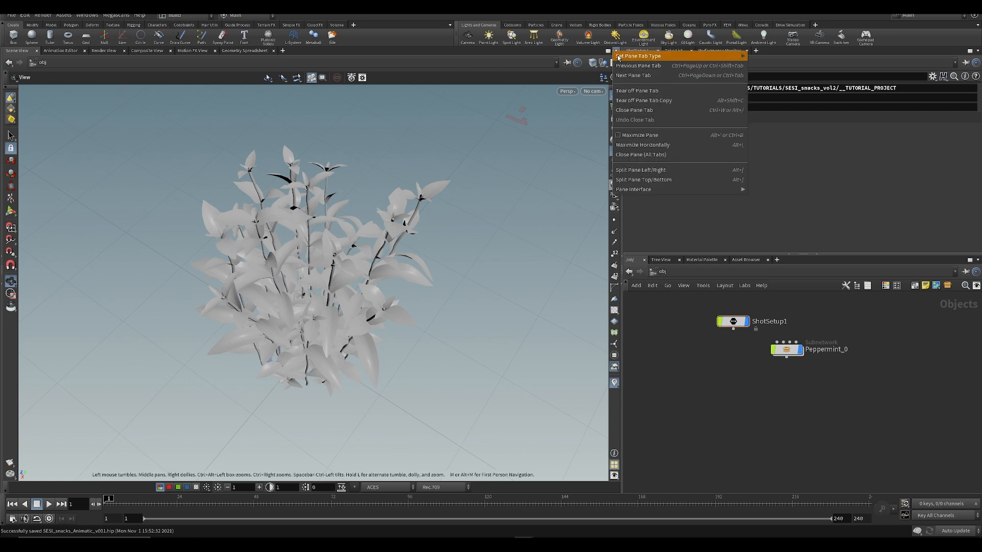
click(640, 169)
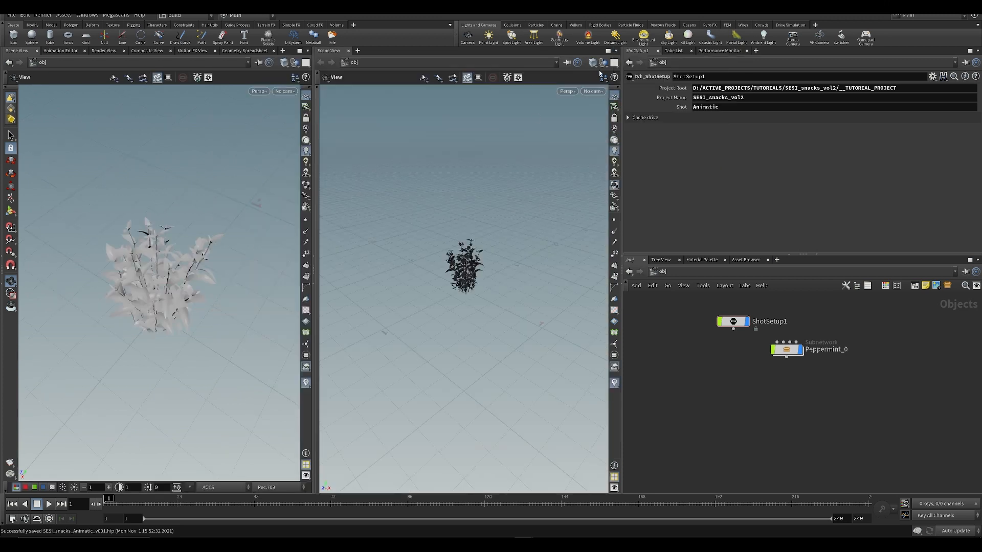
click(616, 51)
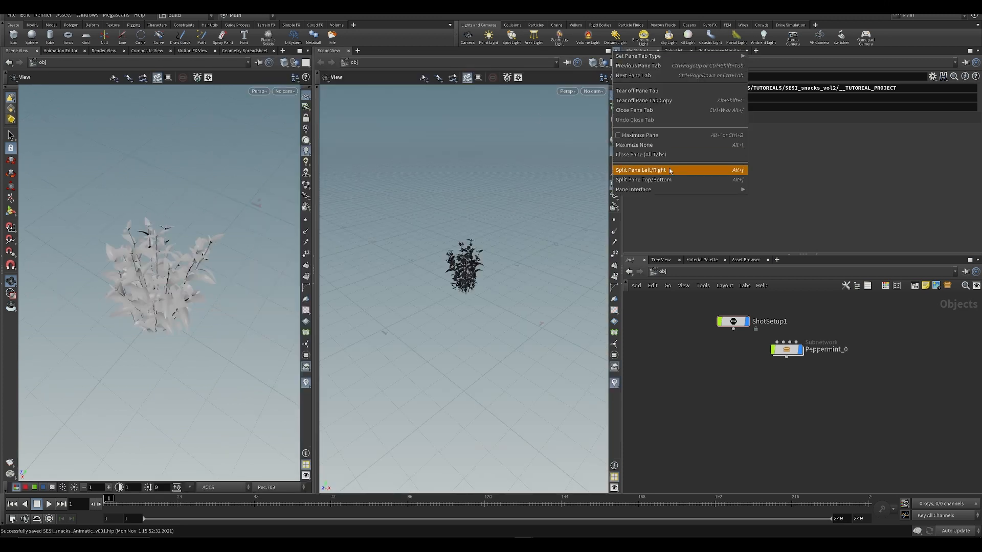
click(646, 155)
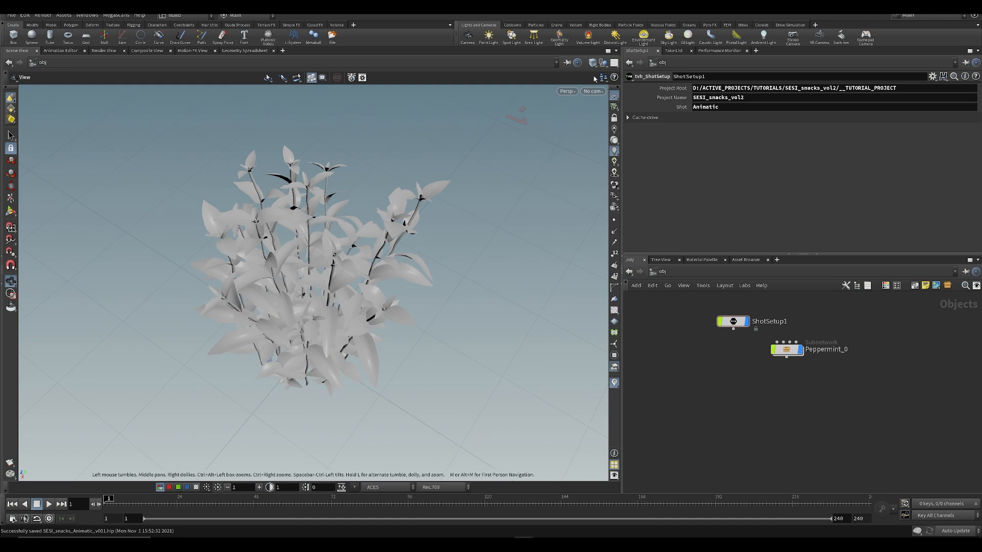
- Split the scene view pane top/bottom and change the lower pane to a Geometry Spreadsheet
click(616, 52)
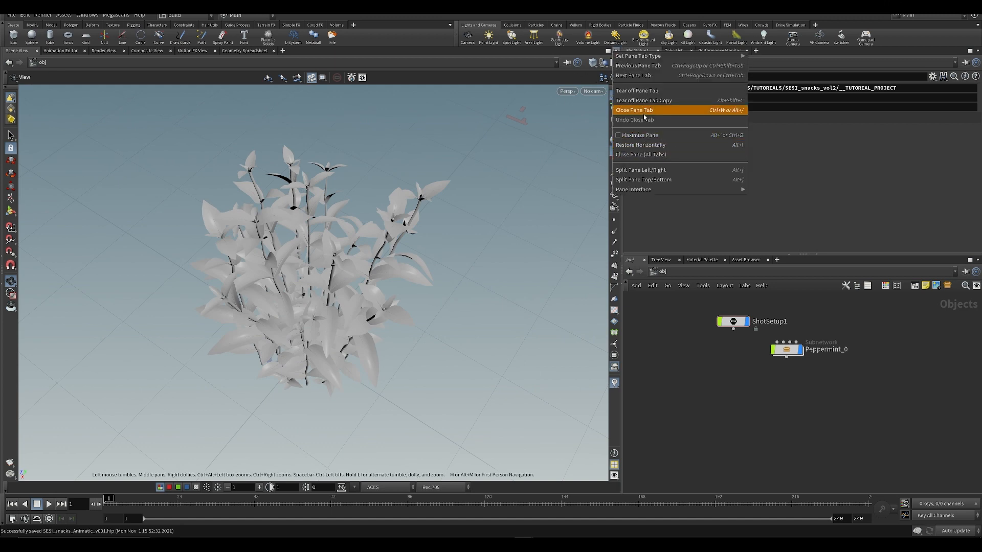
click(642, 180)
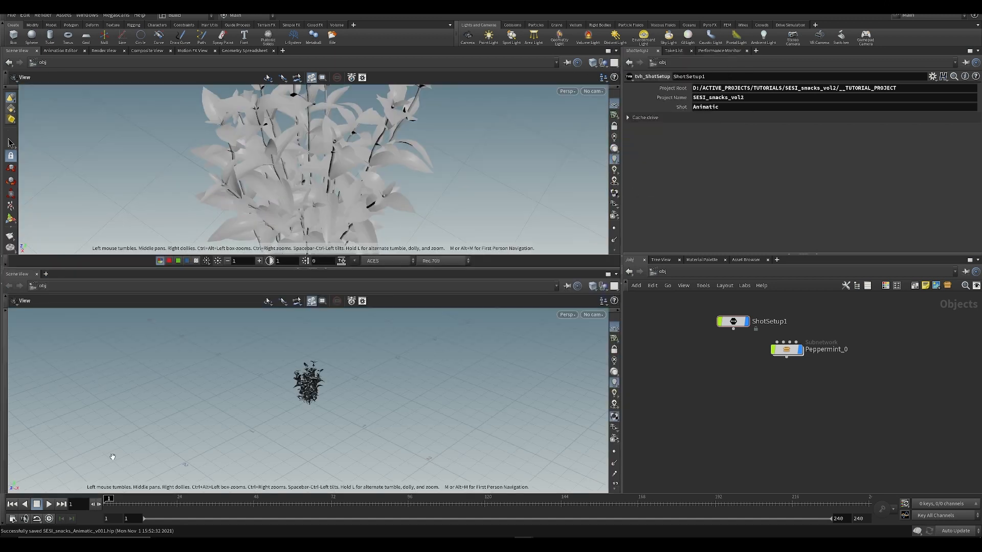
right_click(19, 277)
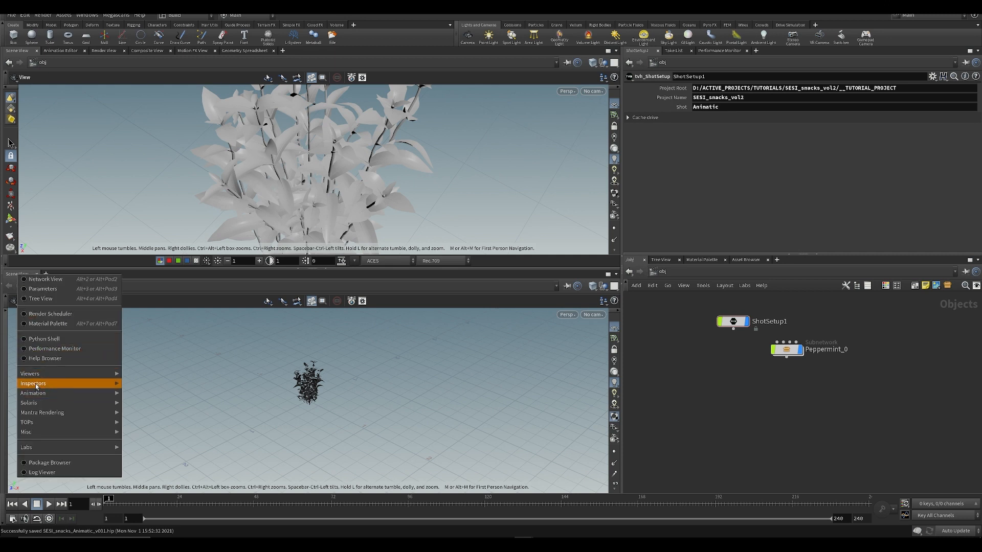
mouse_move(102, 403)
click(148, 385)
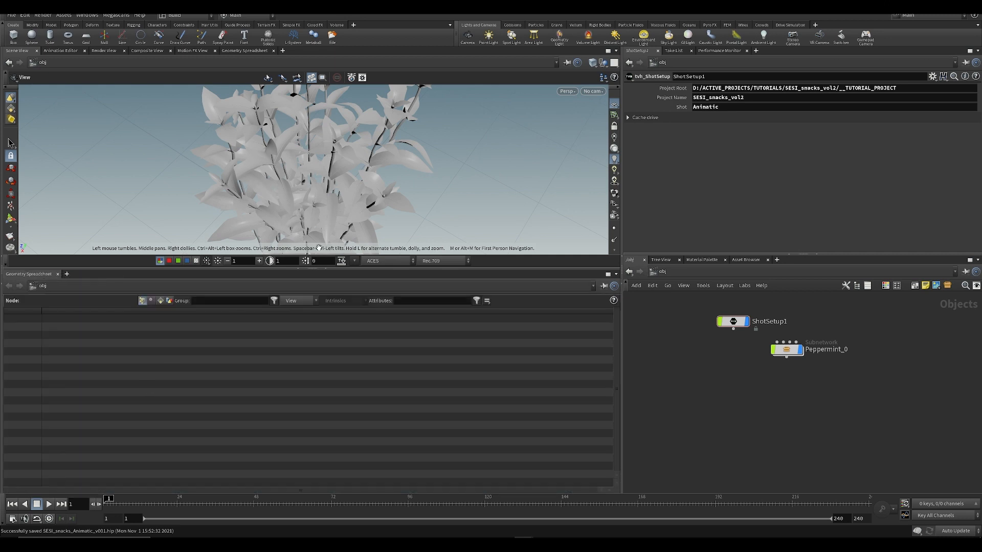
- Resize the panes for a shorter spreadsheet and a wider network area, and place Peppermint_0 beside ShotSetup1
drag(326, 273, 326, 377)
drag(787, 353, 795, 324)
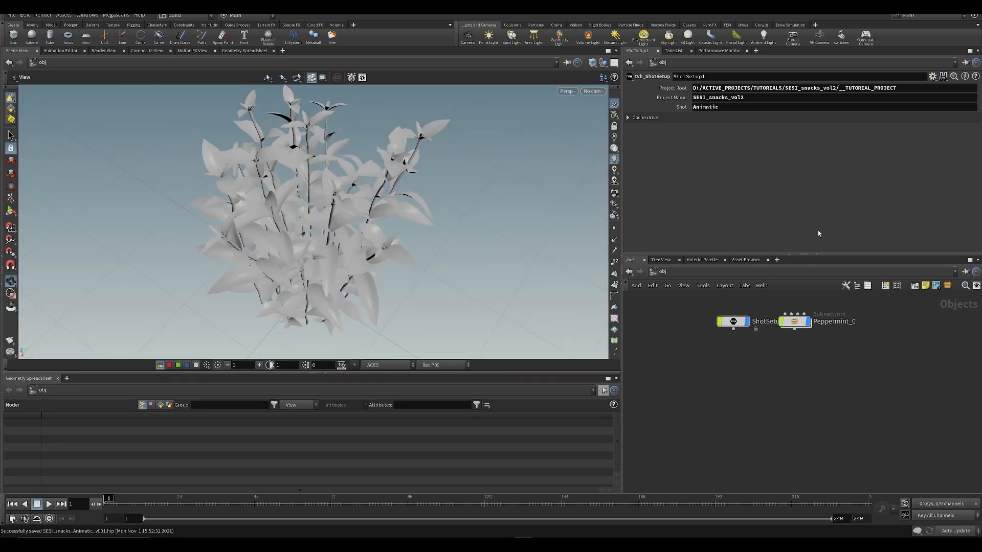
drag(621, 320, 532, 320)
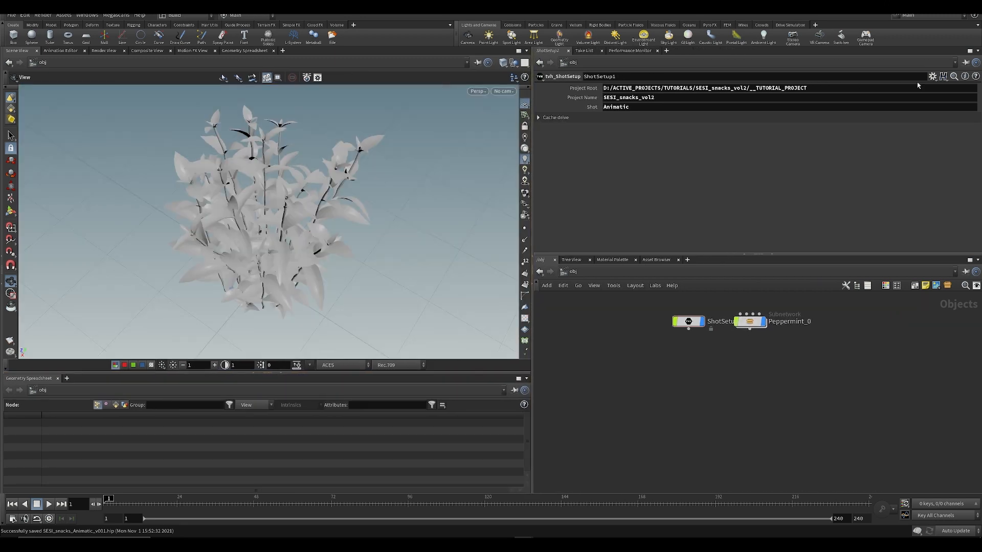
- Split both the parameter pane and the network pane left/right to get two side-by-side pairs
click(978, 50)
click(872, 179)
click(978, 260)
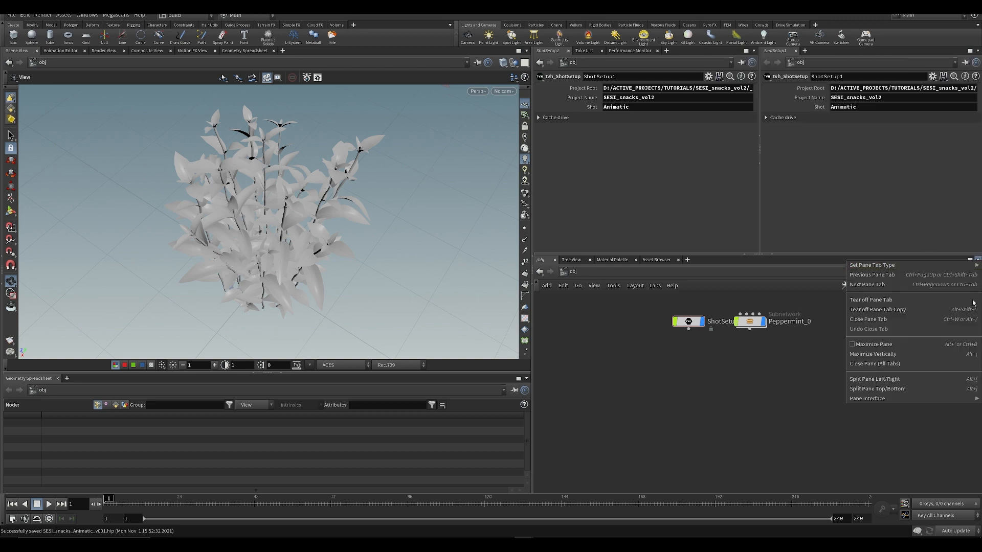
click(872, 379)
- Link the first parameter and network panes to group 1 and the second pair to group 2
click(740, 65)
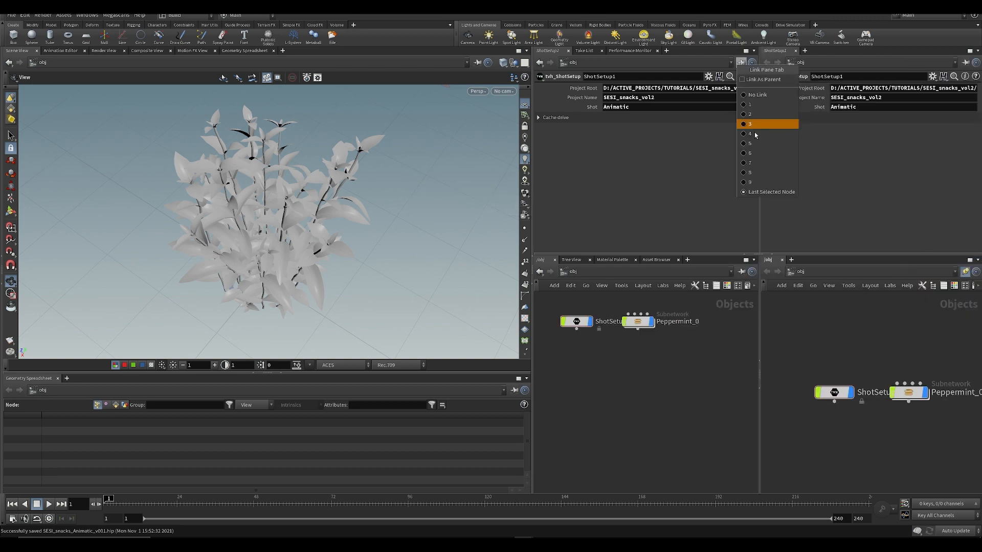
click(748, 105)
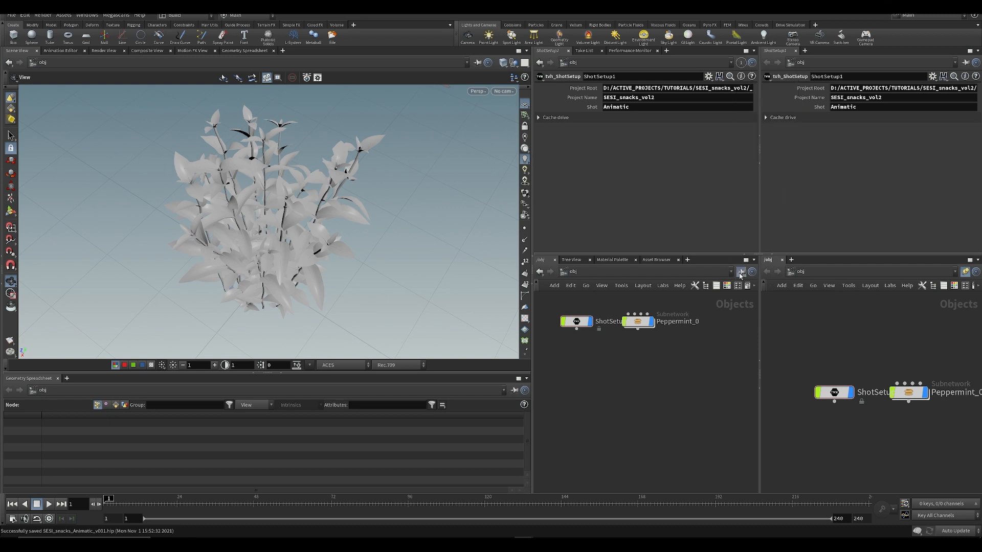
click(740, 274)
click(749, 316)
click(966, 63)
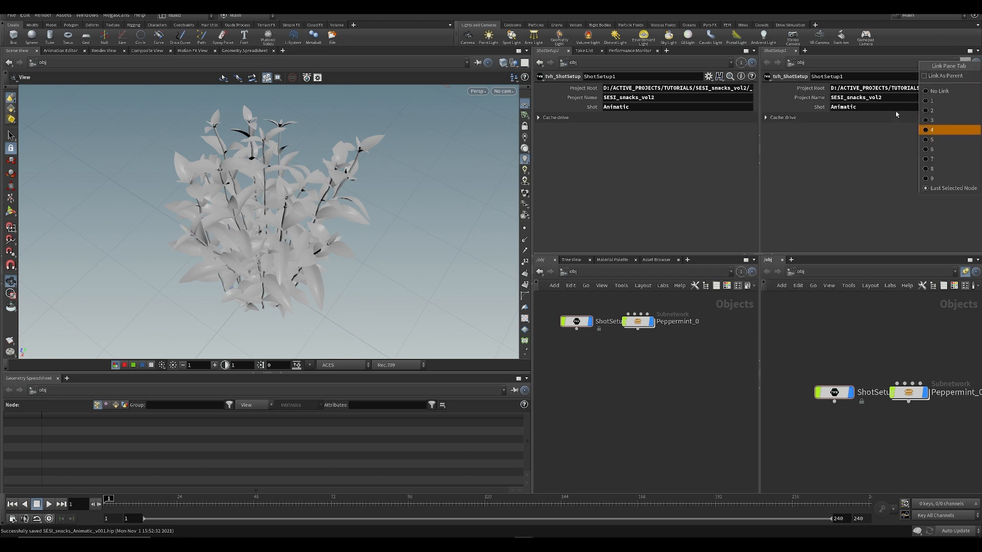
click(934, 112)
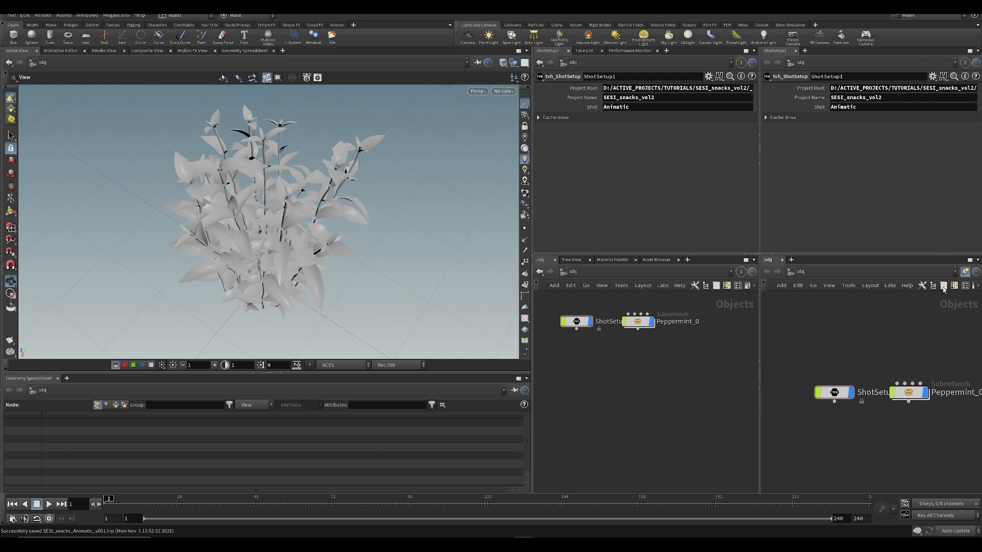
click(966, 272)
click(932, 321)
- Enter Peppermint_0 in the second network pane, keep the first at obj, and orbit the plant
double_click(908, 393)
middle_drag(647, 414, 625, 456)
click(584, 371)
scroll(609, 367, down, 3)
middle_drag(612, 365, 652, 399)
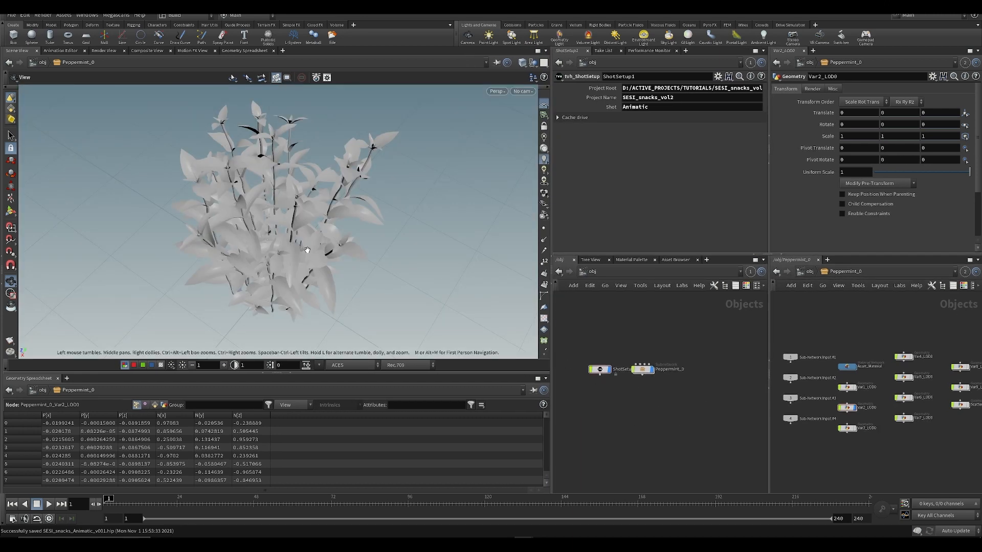
drag(308, 250, 328, 220)
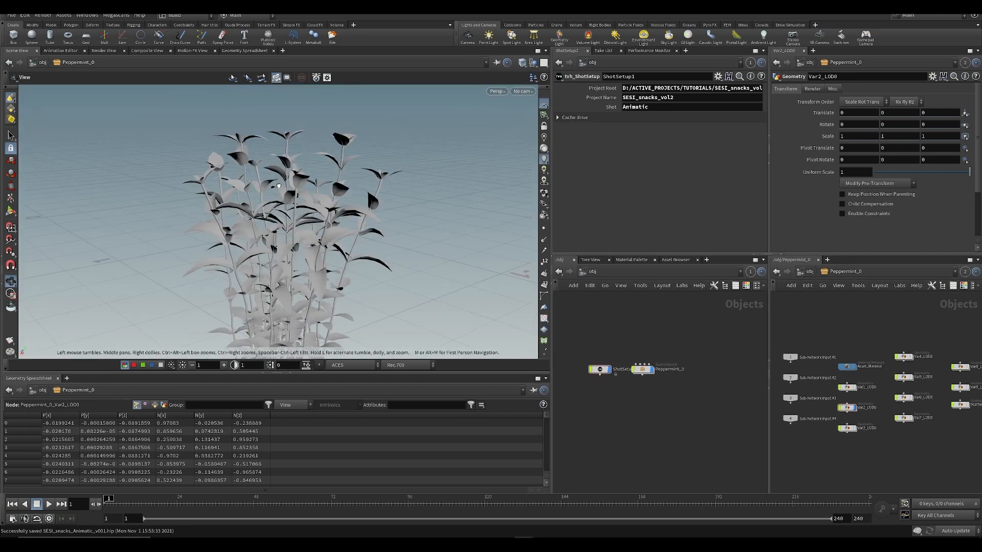
scroll(328, 220, down, 3)
middle_drag(644, 457, 641, 402)
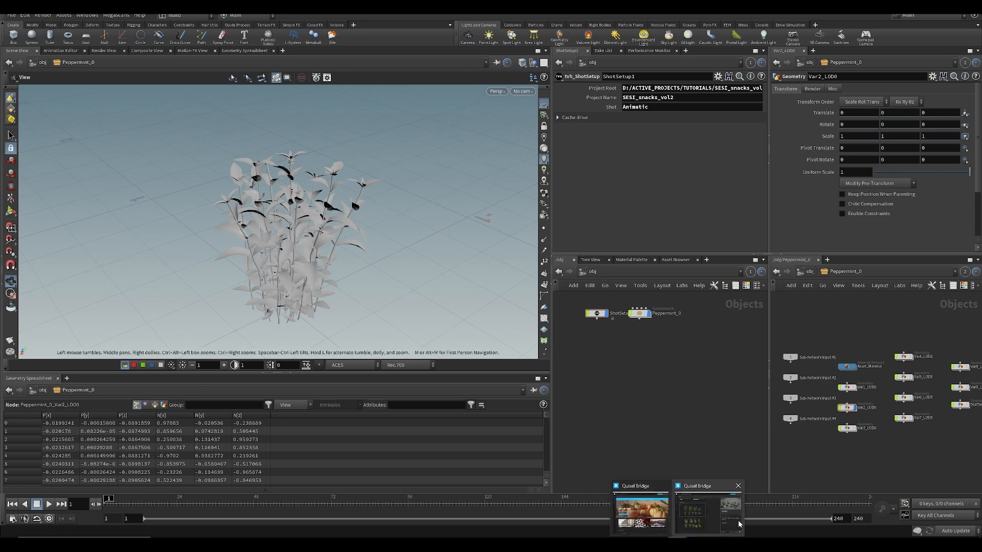
- Switch to Quixel Bridge, search the 3D Plants for lime, then drop that filter and search all assets for lime
click(708, 508)
click(243, 105)
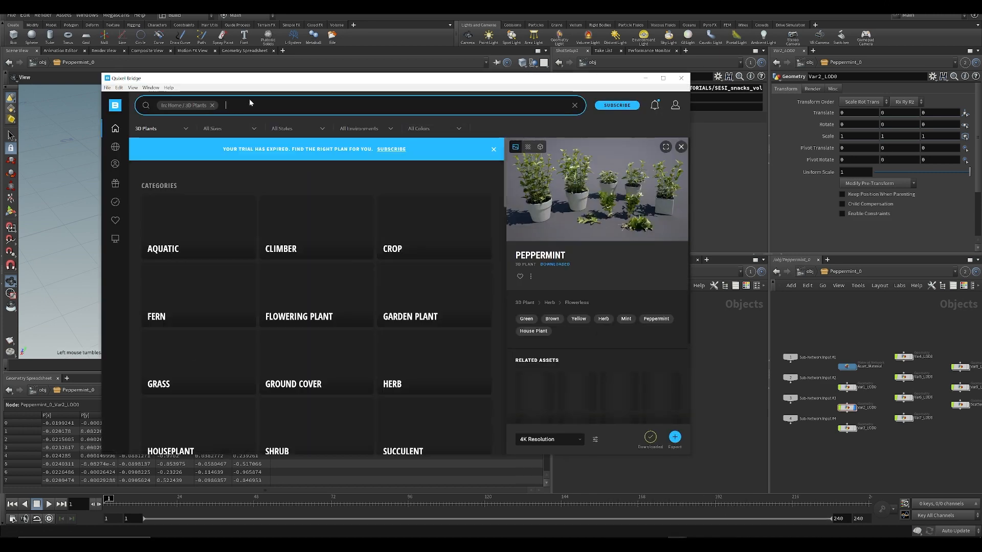
text(lime)
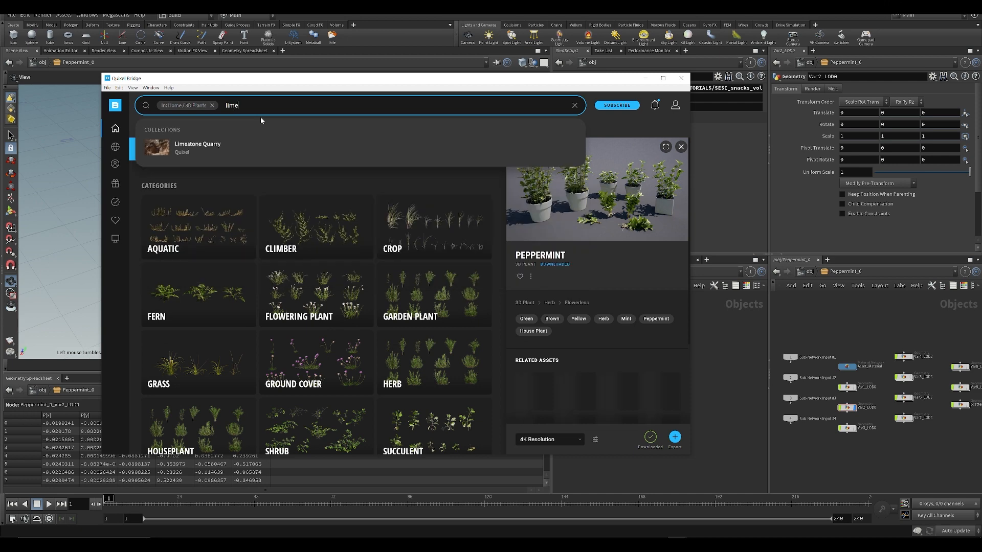
key(Return)
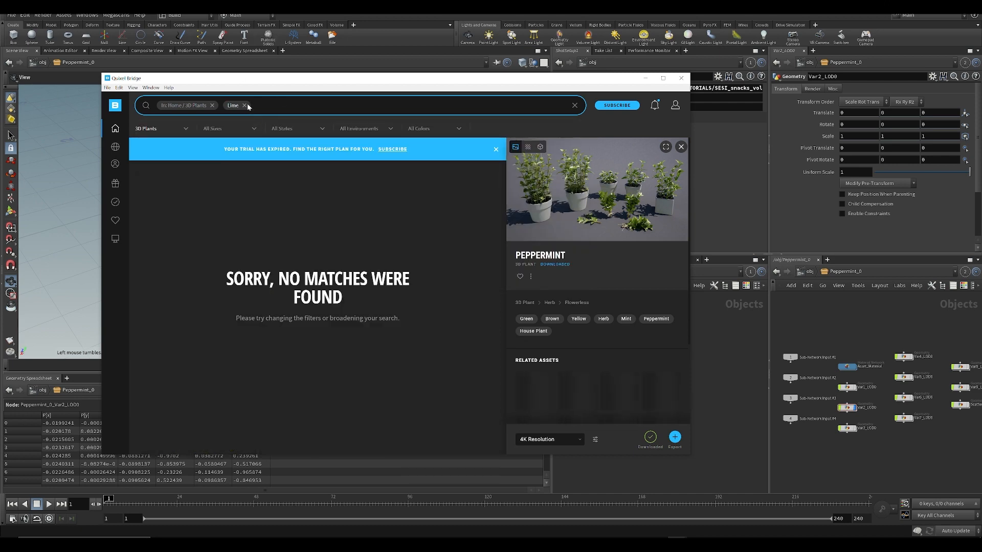
key(BackSpace)
key(BackSpace)
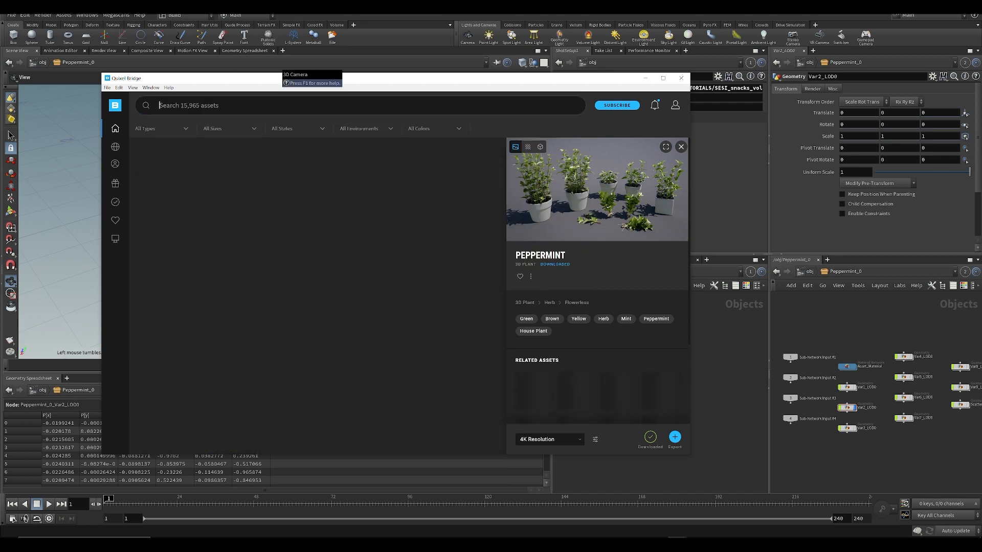
text(lime)
key(Return)
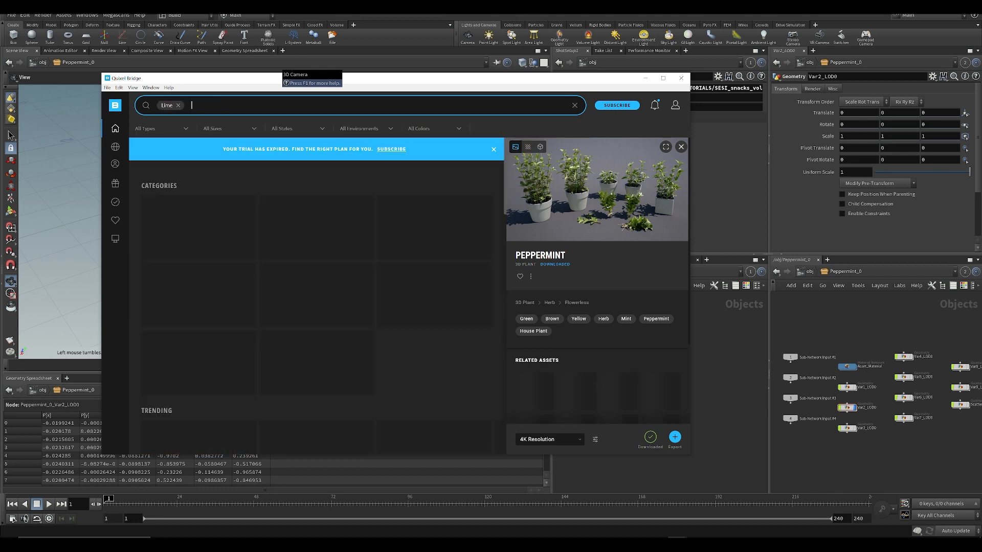
- Minimize Quixel Bridge and open the Megascans Plugin window in Houdini
click(645, 80)
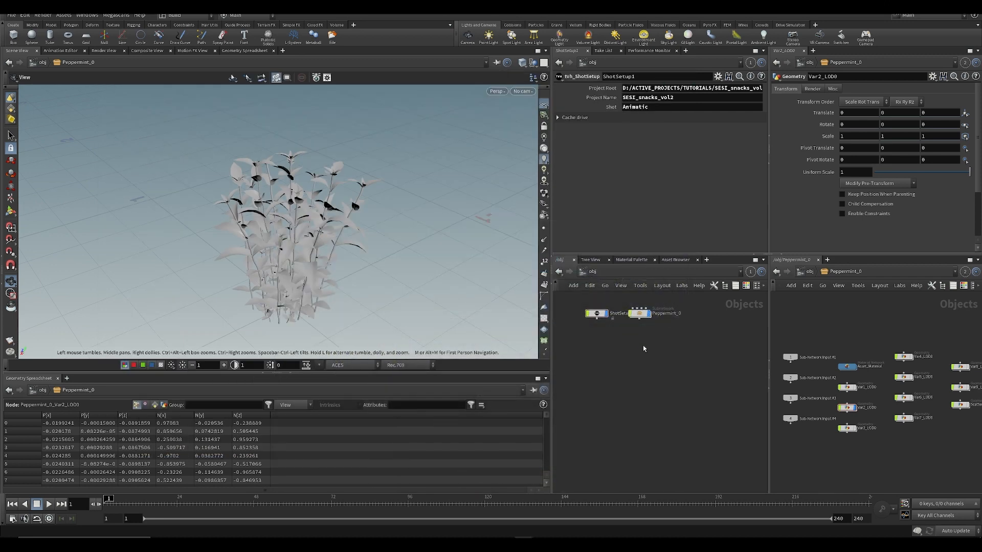
click(117, 16)
click(121, 24)
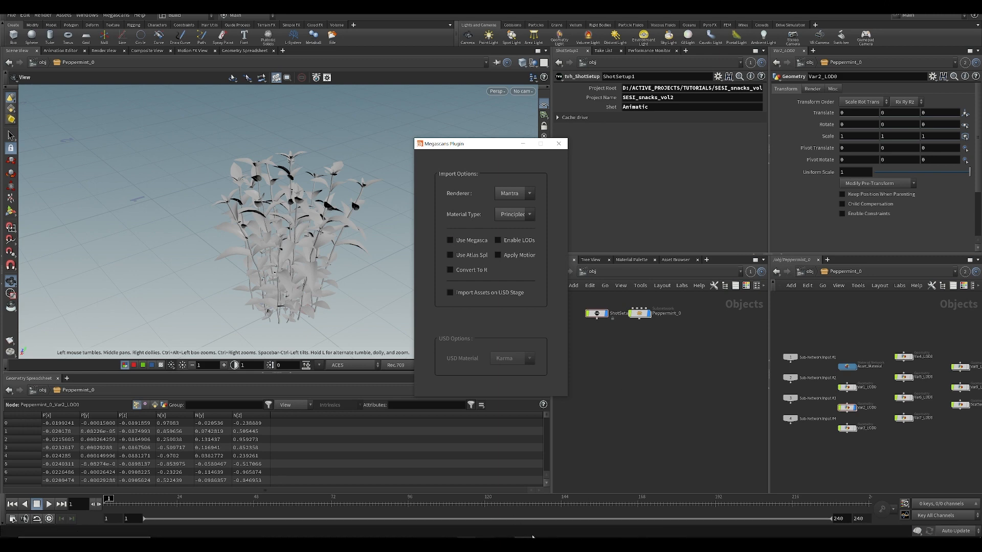
- Return to Quixel Bridge and export the Small Green Lime 3D asset to Houdini at 4K resolution
click(677, 546)
click(711, 516)
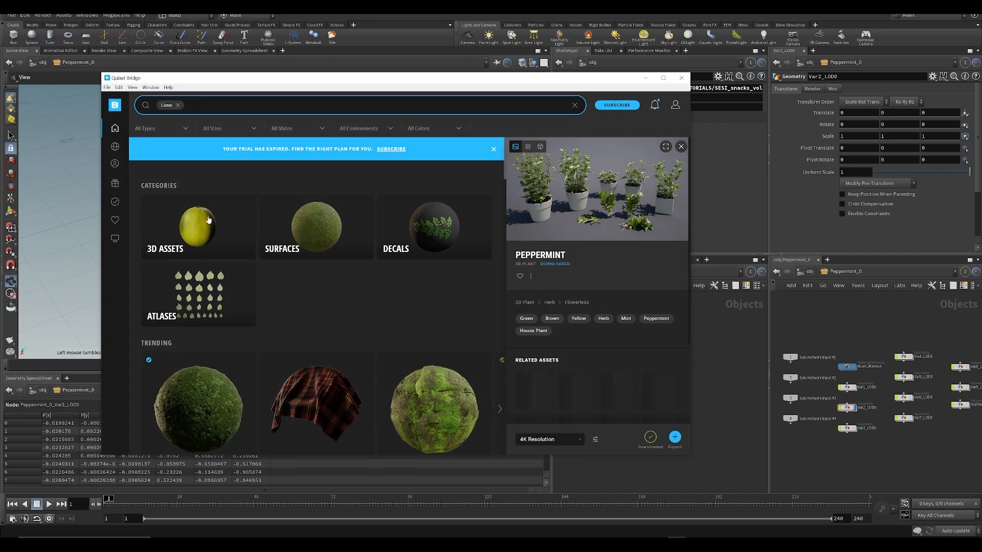
click(186, 223)
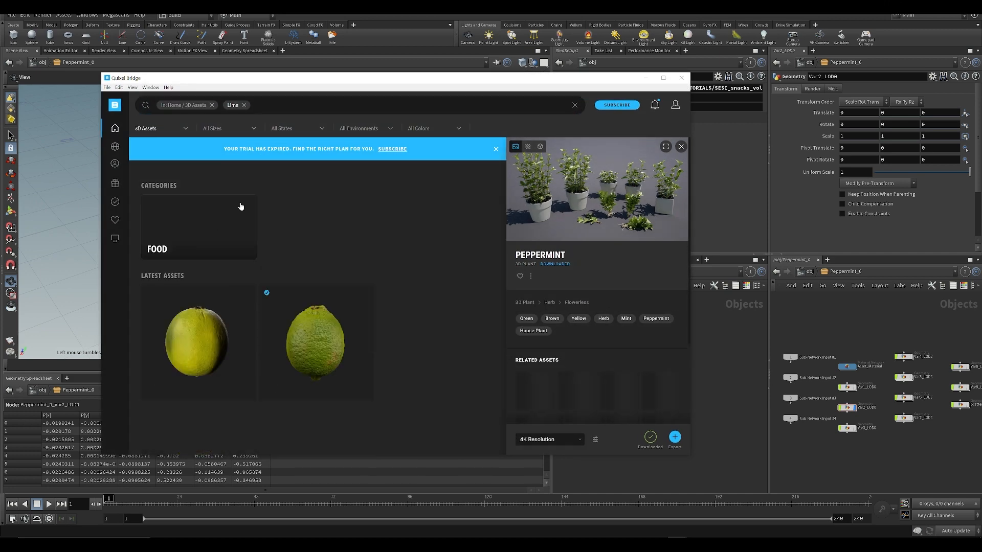
click(302, 361)
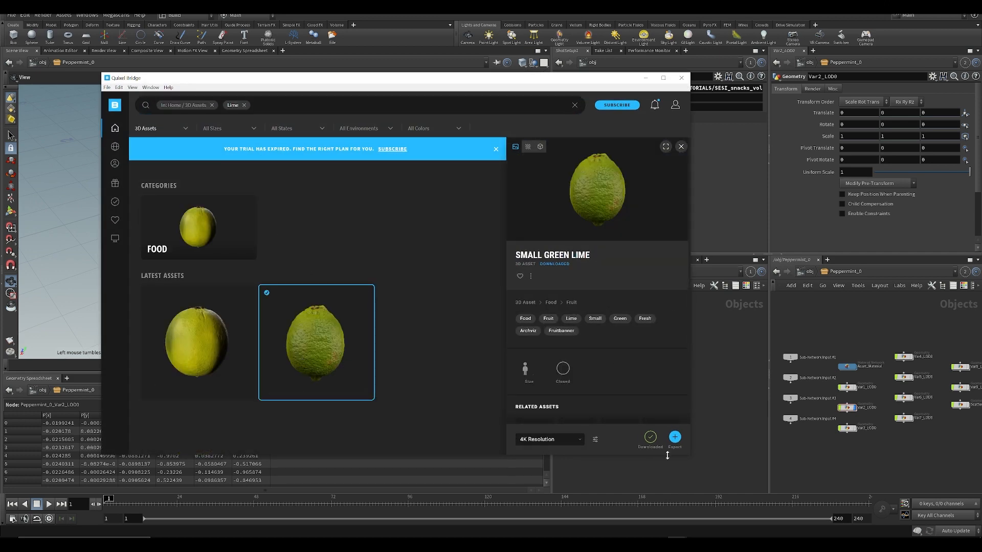
click(675, 438)
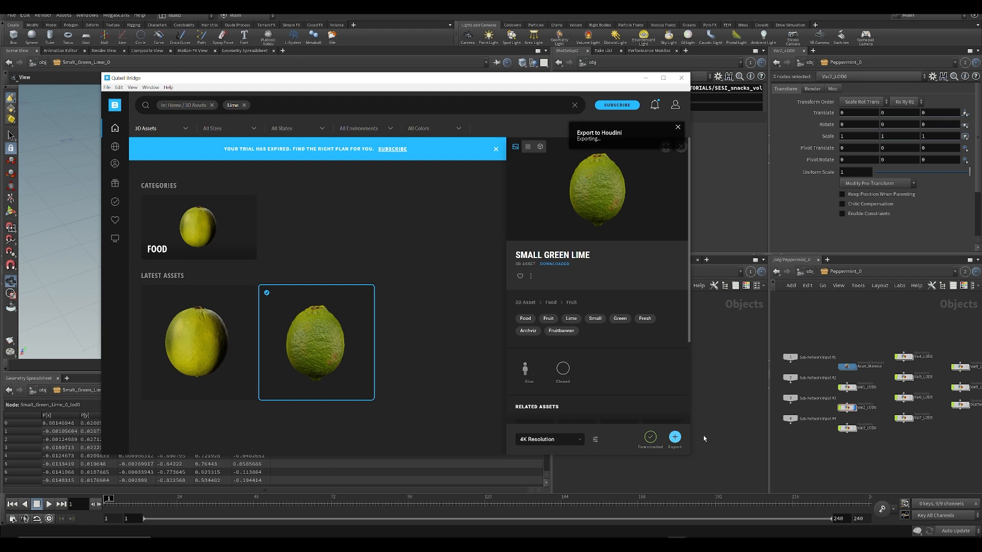
- Place Small_Green_Lime_0 beneath Peppermint_0, move both away from ShotSetup1, and close the Megascans Plugin window
middle_drag(703, 435, 732, 415)
middle_drag(667, 355, 674, 453)
scroll(655, 405, up, 1)
drag(635, 391, 643, 398)
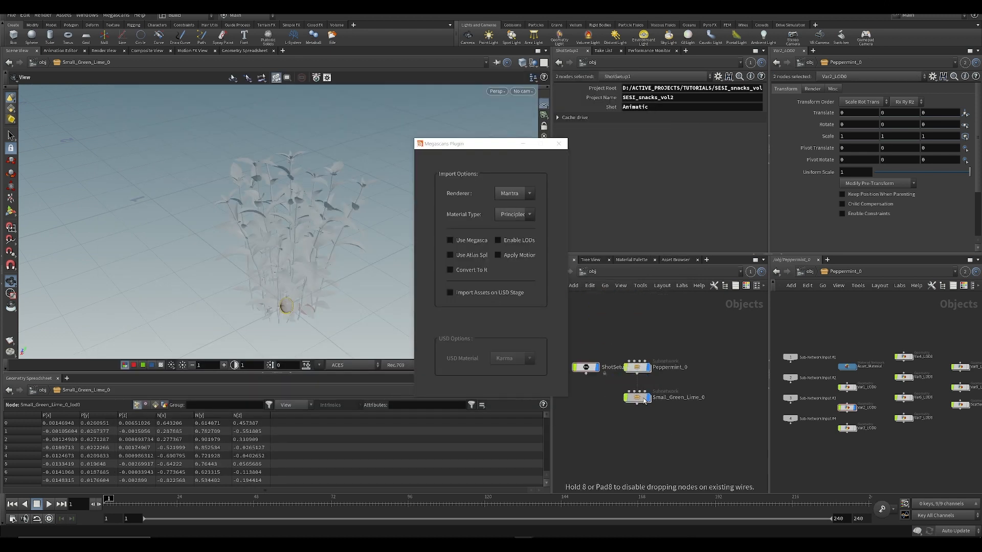
drag(686, 337, 720, 398)
click(700, 434)
click(559, 145)
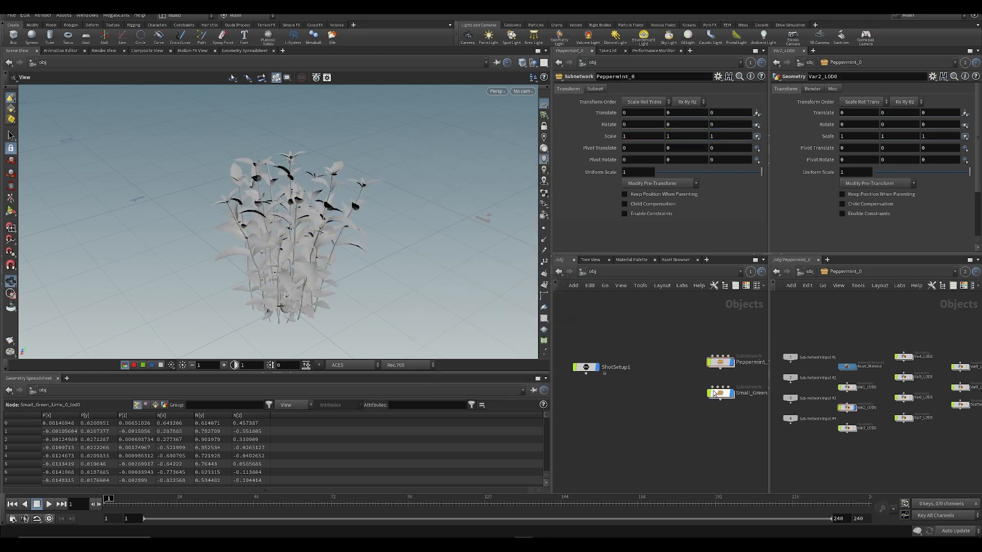
- Widen the first network pane and enclose Peppermint_0 and Small_Green_Lime_0 in a network box
middle_drag(715, 394, 622, 398)
scroll(622, 398, down, 1)
drag(614, 328, 693, 455)
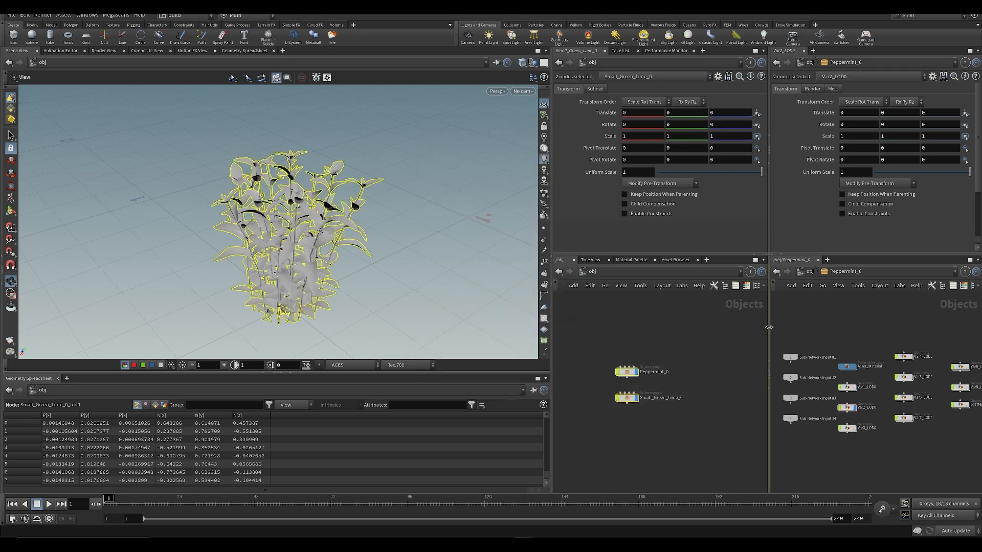
drag(770, 327, 803, 294)
click(767, 288)
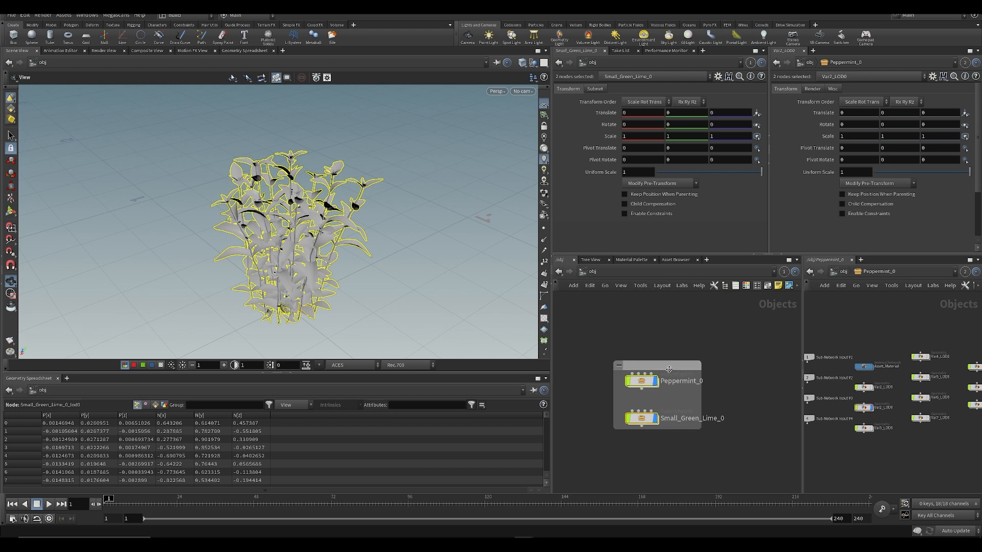
- Title the network box "3D MODELS" and save the scene file
click(661, 366)
double_click(661, 366)
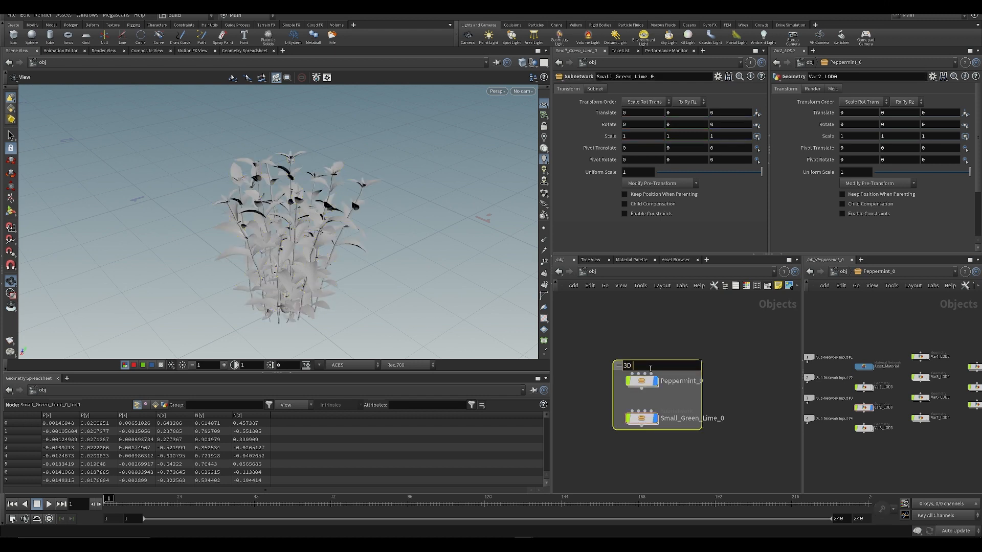
key(Return)
key(ctrl+s)
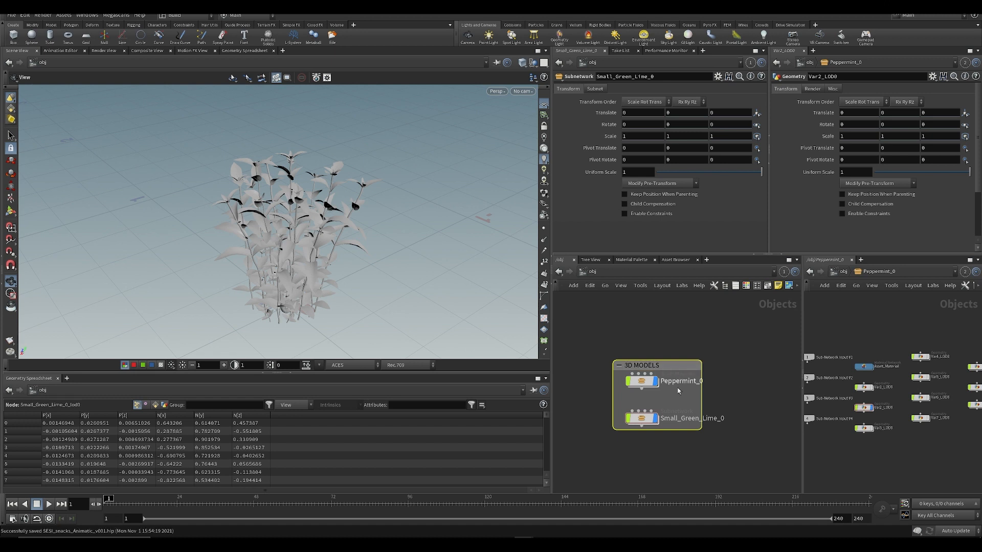
- Enlarge the 3D MODELS network box so it fits both asset nodes with extra space
click(665, 447)
drag(702, 429, 723, 463)
middle_drag(647, 349, 707, 343)
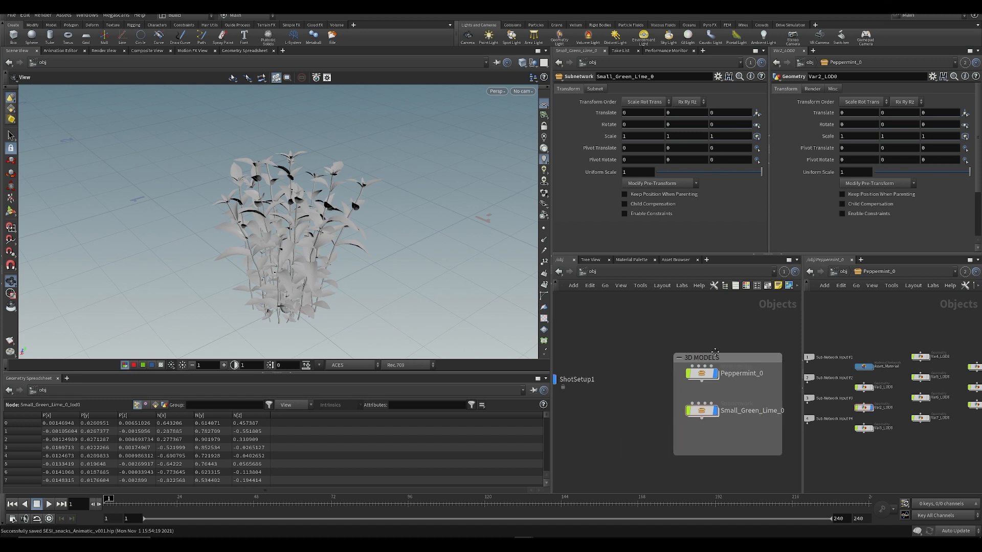
scroll(707, 342, down, 2)
middle_drag(707, 383, 734, 393)
- Turn off the display of Peppermint_0 and Small_Green_Lime_0
click(757, 365)
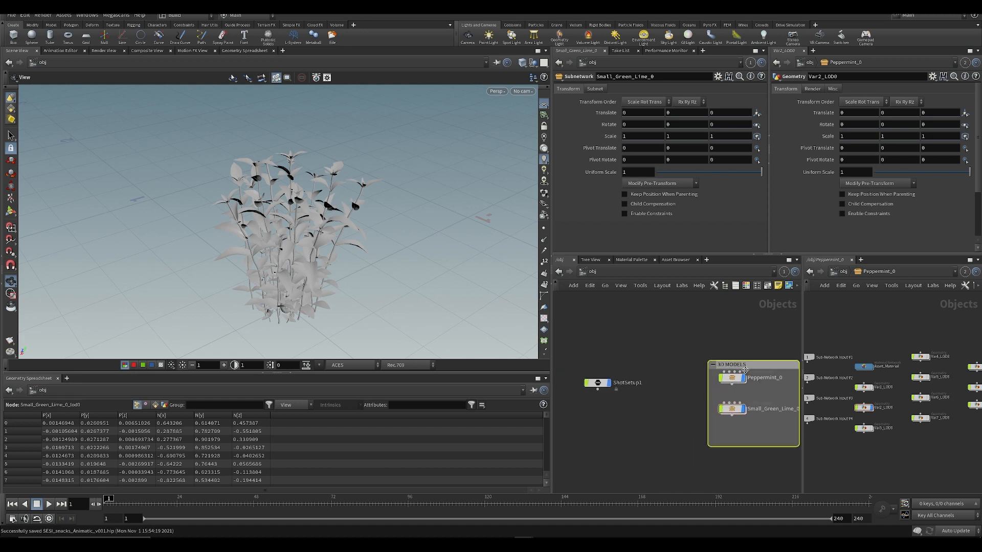
click(748, 367)
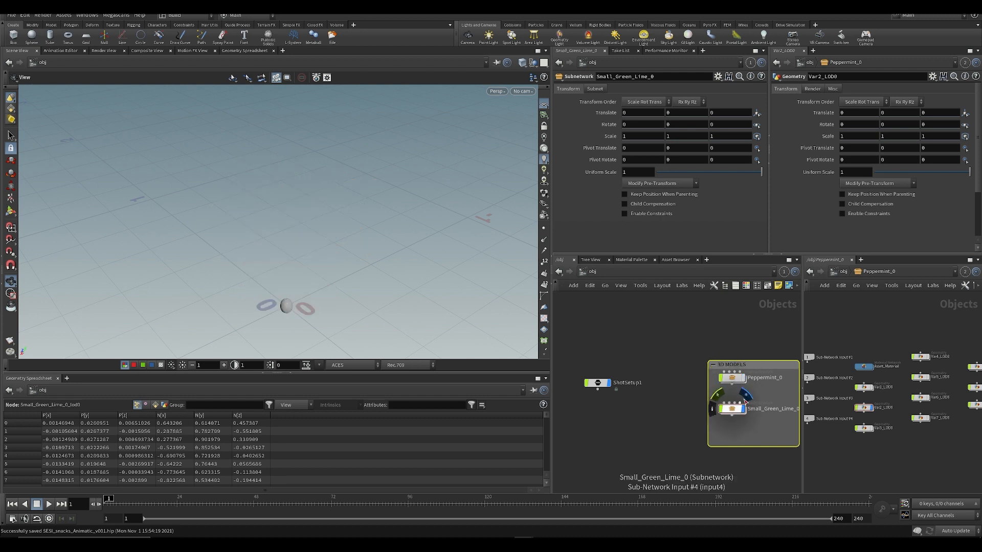
click(737, 409)
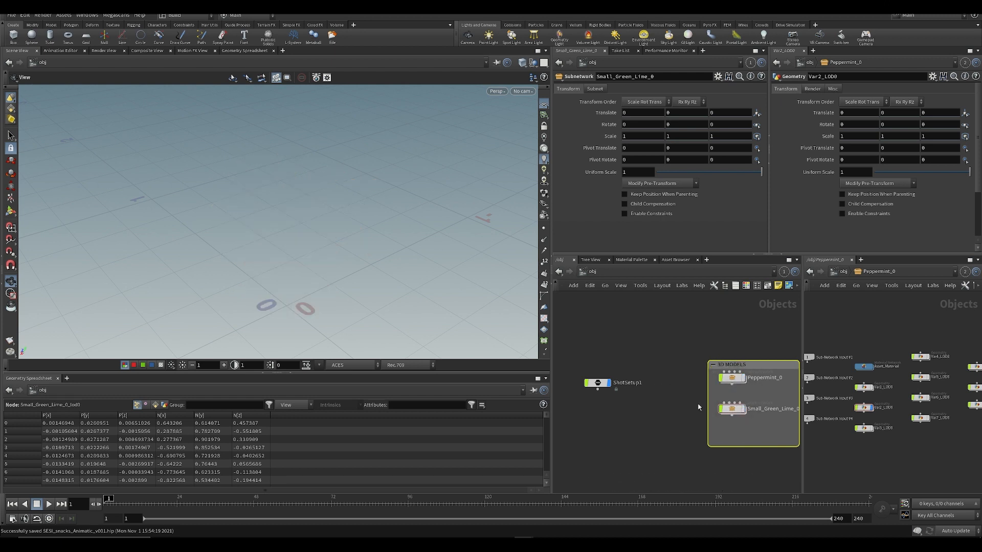
- Move ShotSetup1 up, clear of the 3D MODELS box, leaving free space below it
middle_drag(671, 400, 701, 408)
drag(617, 390, 666, 321)
click(670, 413)
middle_drag(643, 392, 670, 393)
- Add a subnetwork below ShotSetup1, rename it SH010, and go inside it
key(Tab)
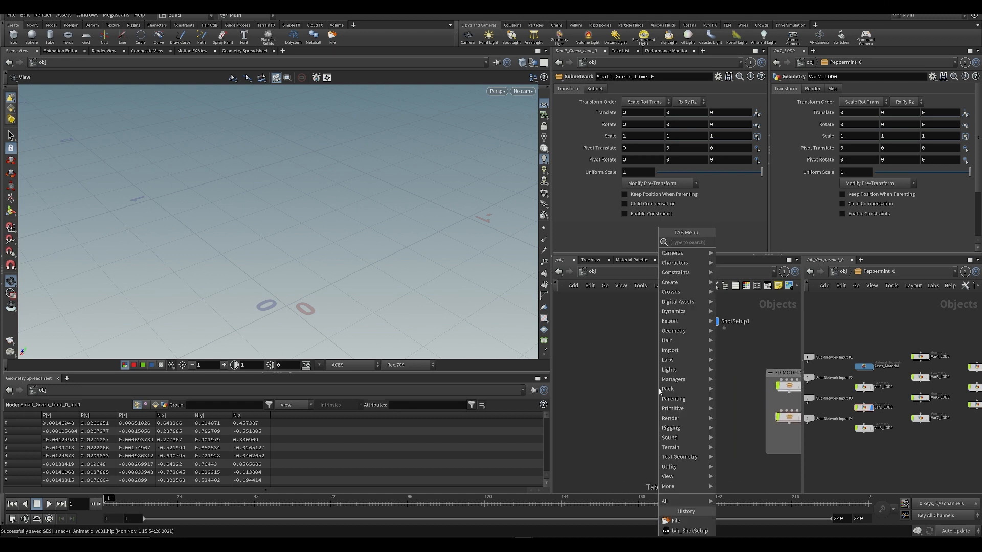
text(sub)
key(Return)
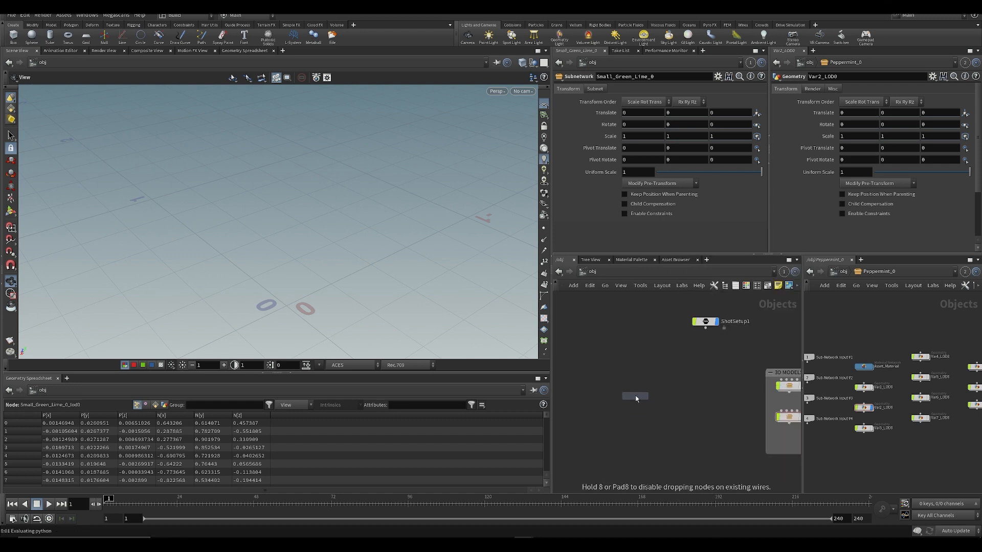
click(634, 390)
double_click(643, 381)
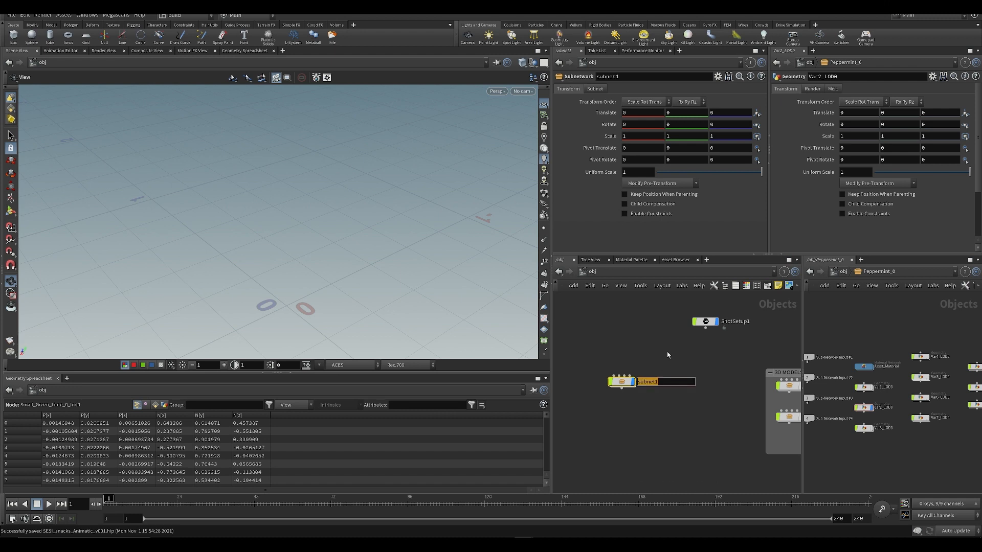
text(SH010)
key(Return)
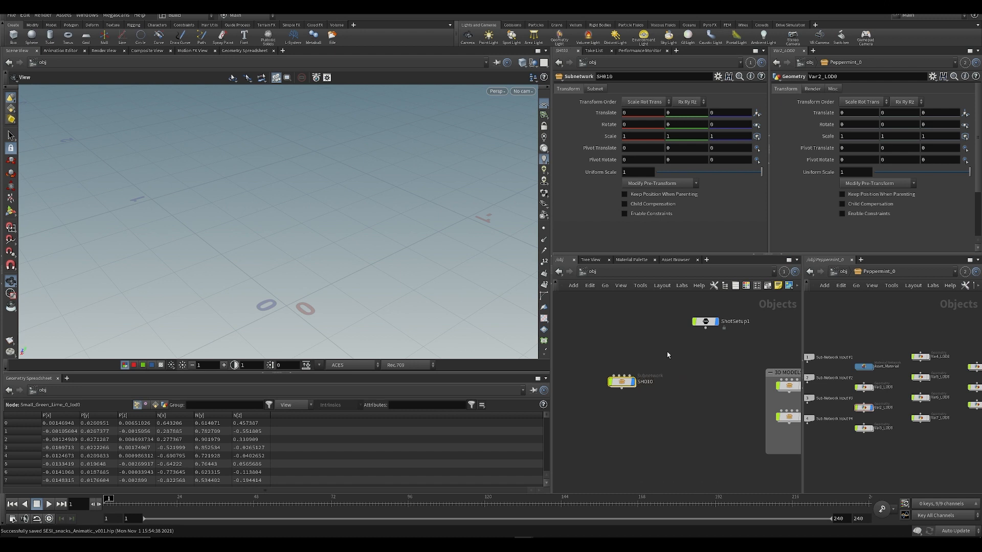
scroll(622, 378, up, 3)
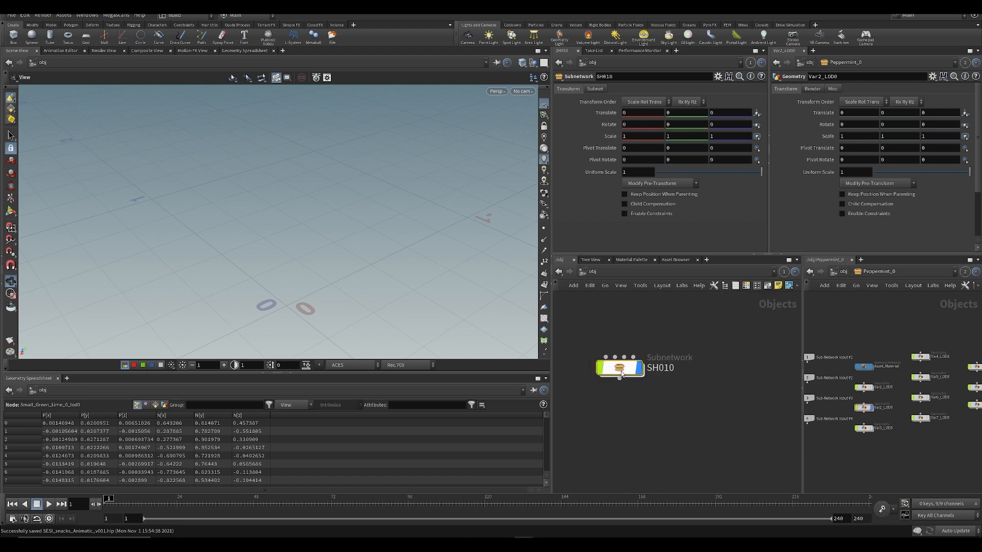
double_click(621, 369)
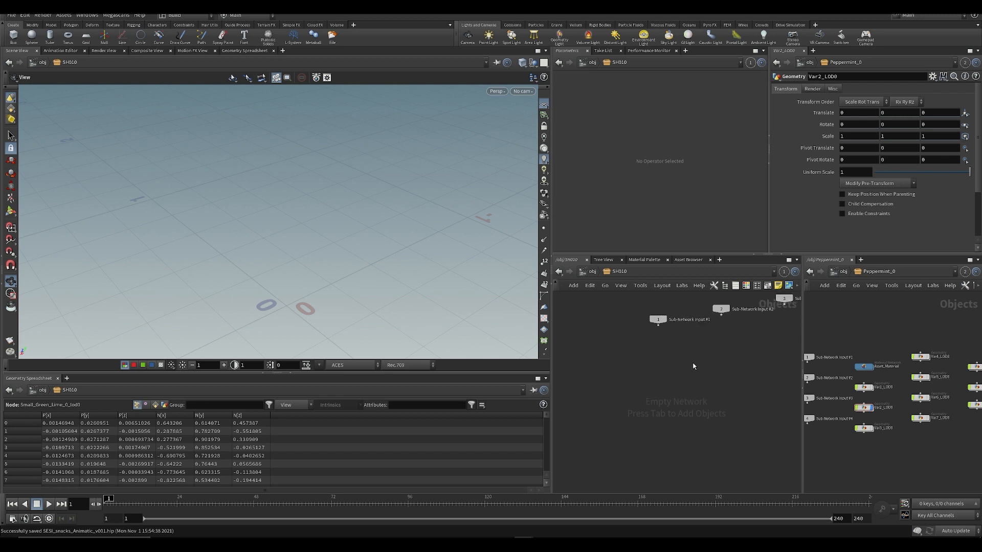
- Add a Geometry node inside SH010 and rename it HERO_PLANT
middle_drag(326, 239, 332, 230)
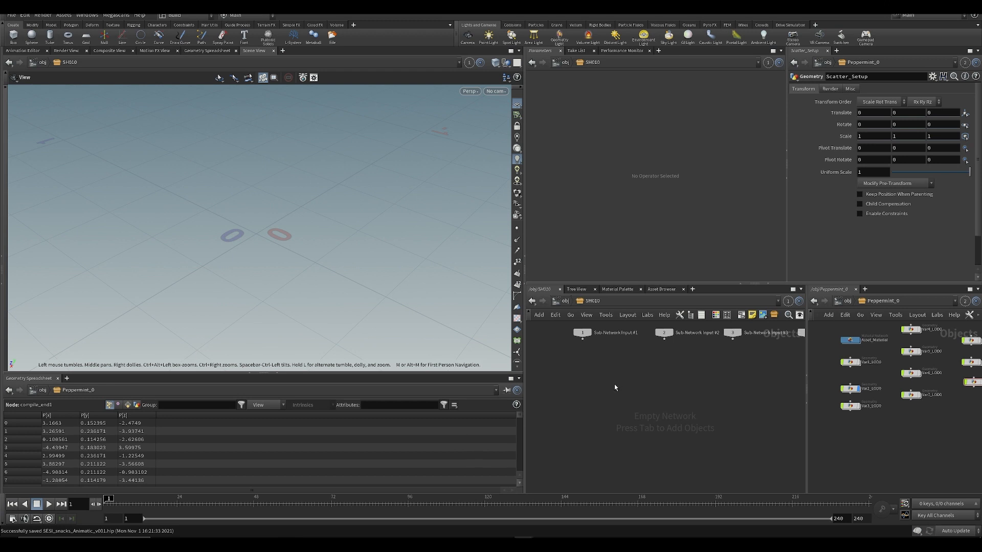
key(Tab)
click(687, 254)
click(582, 378)
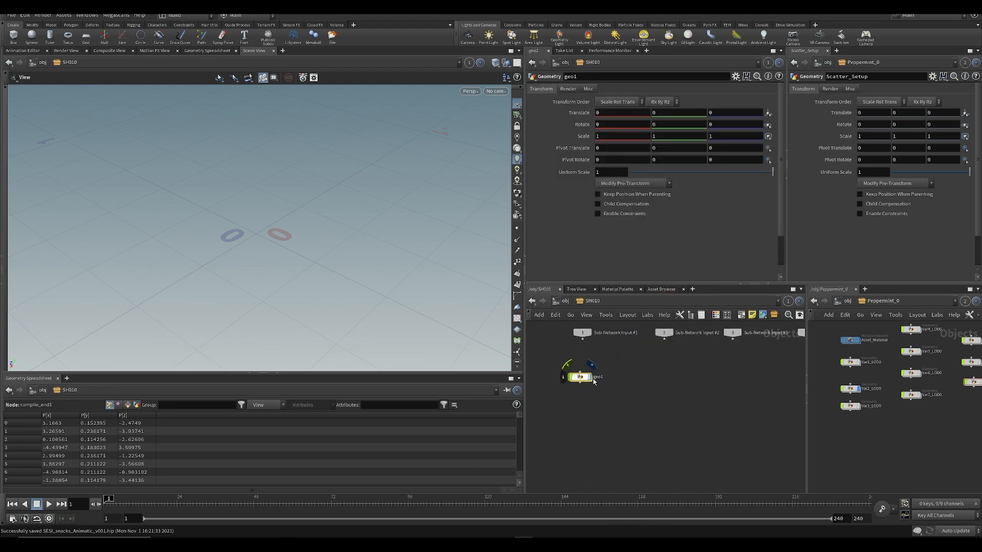
double_click(602, 378)
text(HERO_PLANT)
key(Return)
- Inside HERO_PLANT, add an Object Merge with Object 1 set to Peppermint_0's Var2_LOD0, and return to SH010
scroll(601, 372, up, 2)
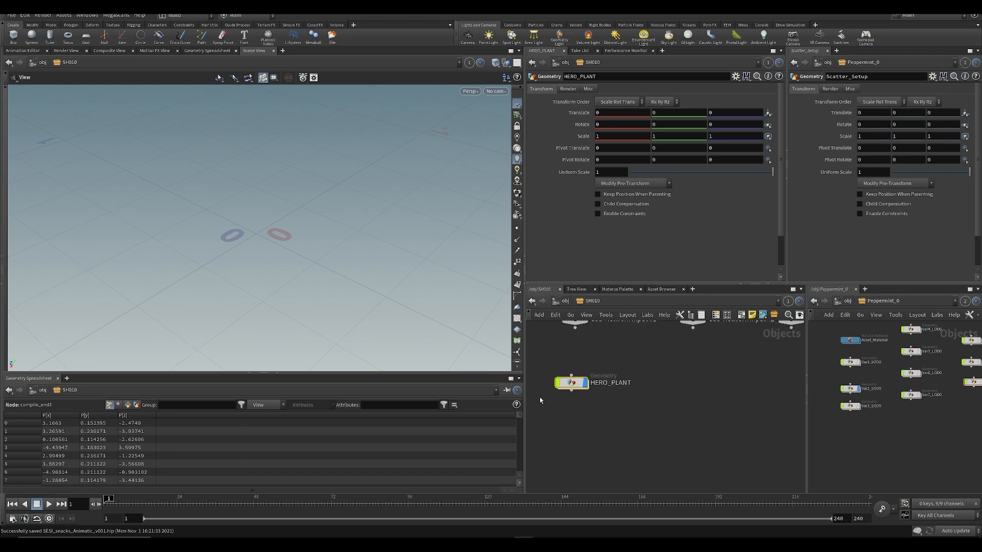
double_click(568, 384)
key(Tab)
text(obj)
key(Return)
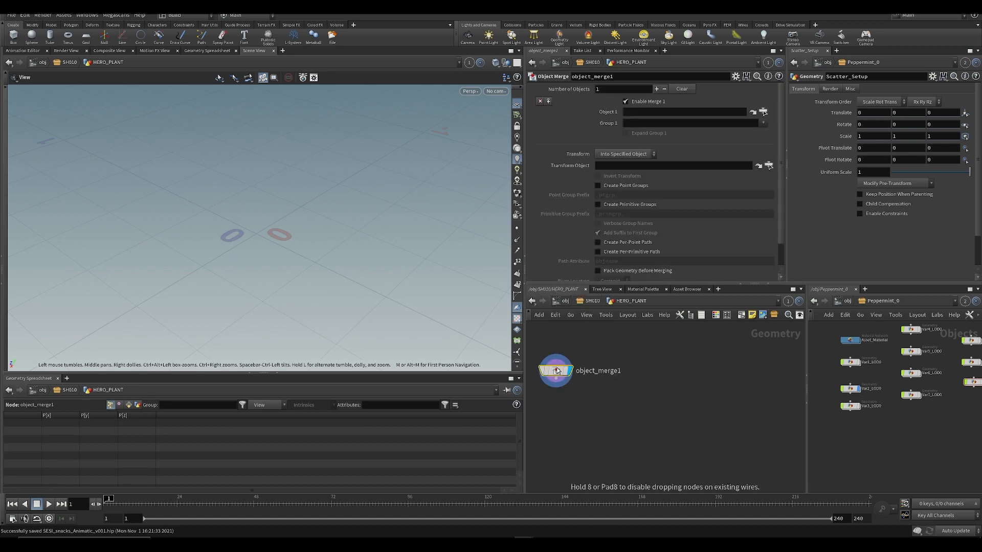
scroll(819, 376, up, 2)
drag(866, 395, 560, 77)
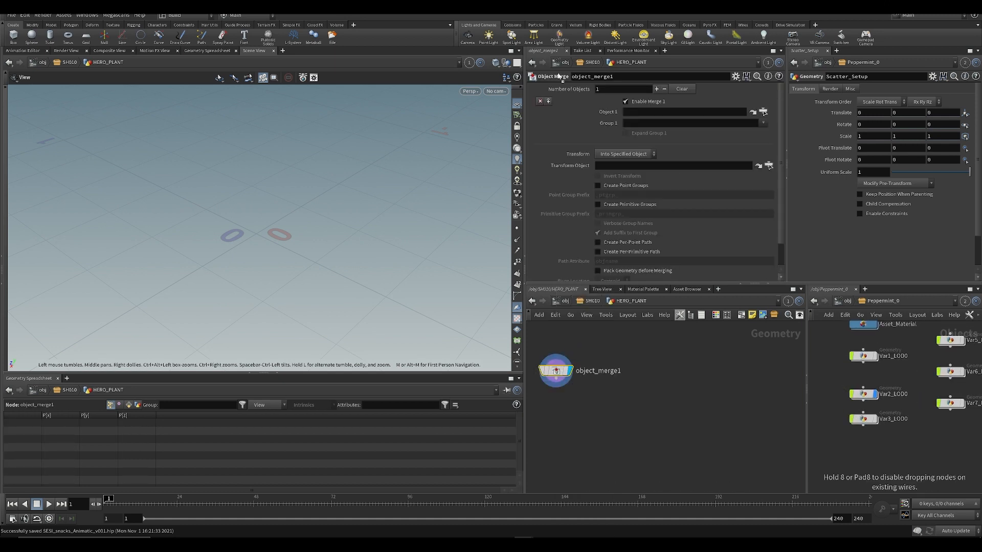
drag(643, 122, 641, 113)
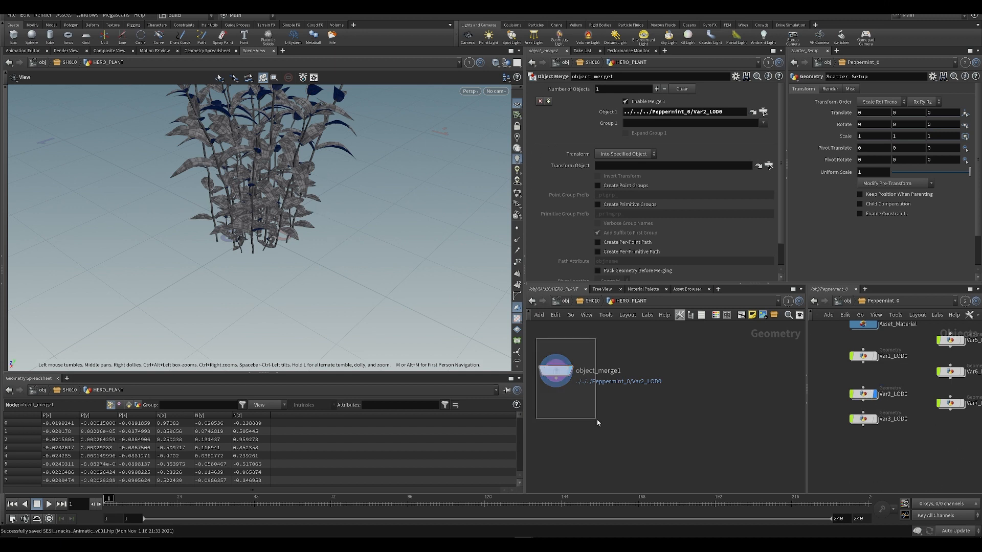
key(u)
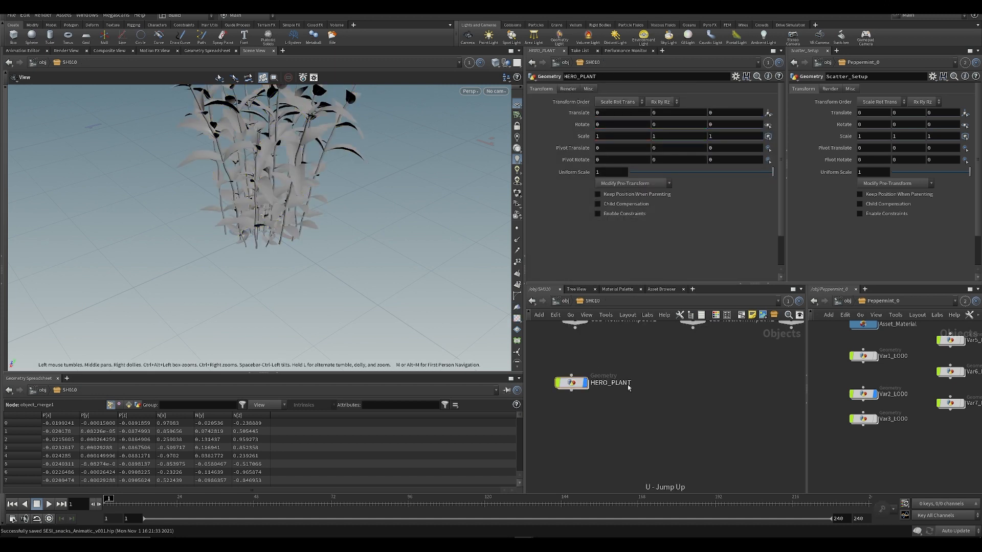
- Add a camera beside HERO_PLANT, rename it SH010_cam_v001, and save the scene
key(Tab)
text(cam)
key(Return)
click(666, 365)
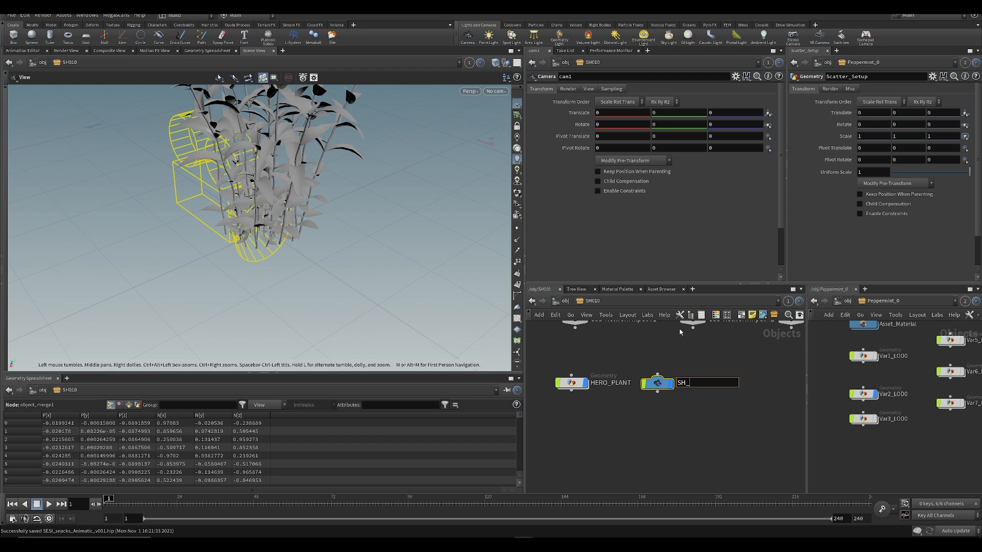
text(10_)
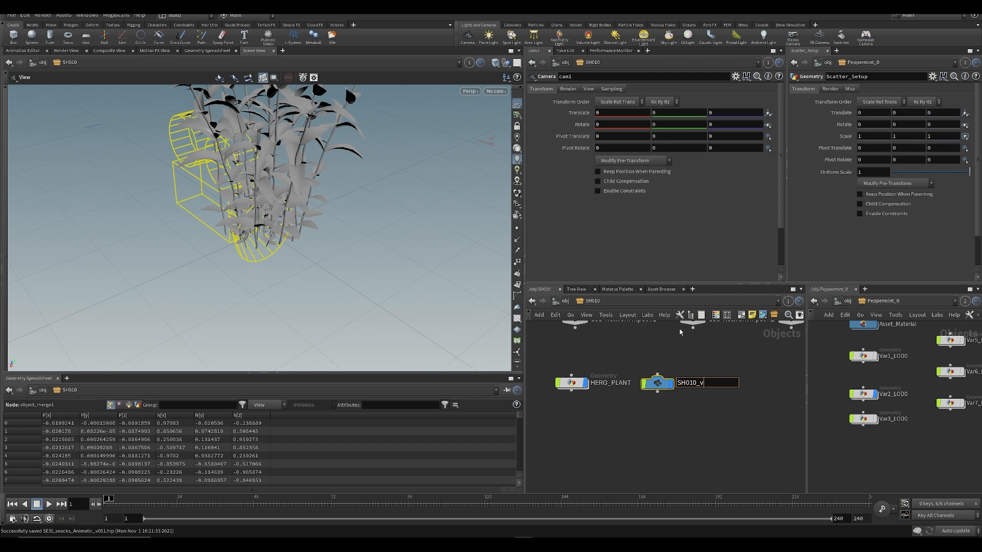
text(cam_v001)
key(Return)
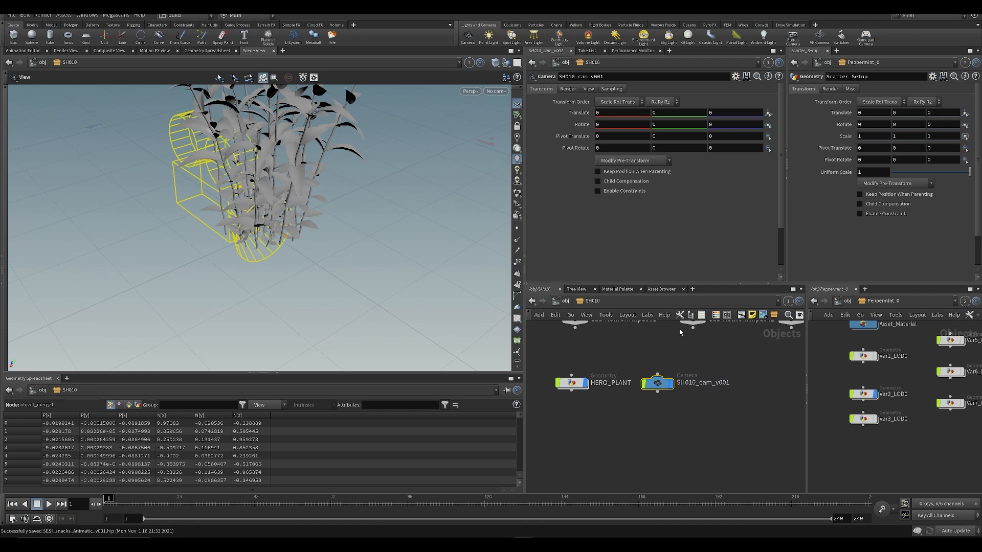
click(612, 454)
key(ctrl+s)
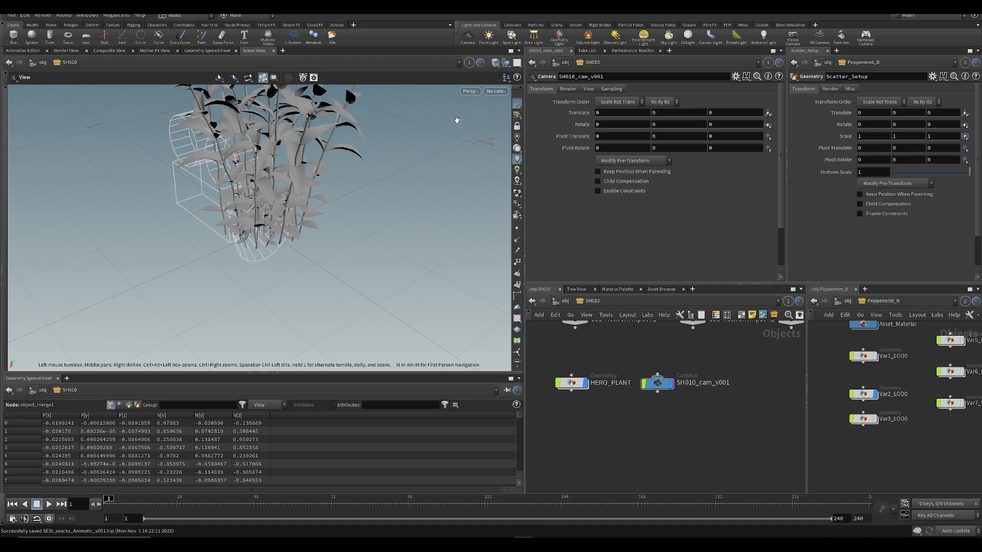
middle_drag(651, 447, 645, 452)
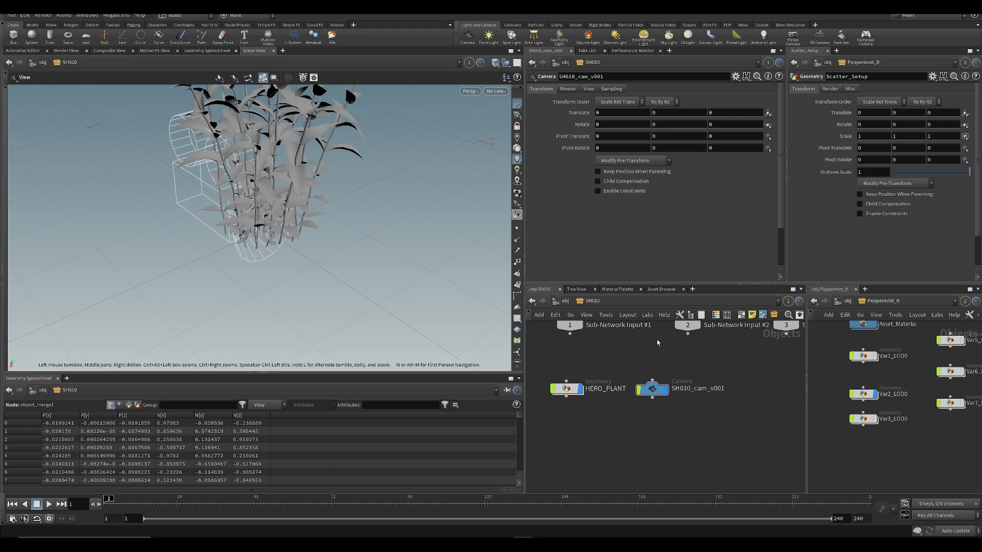
- Look through SH010_cam_v001 in the viewport and lock the camera to the view
click(496, 91)
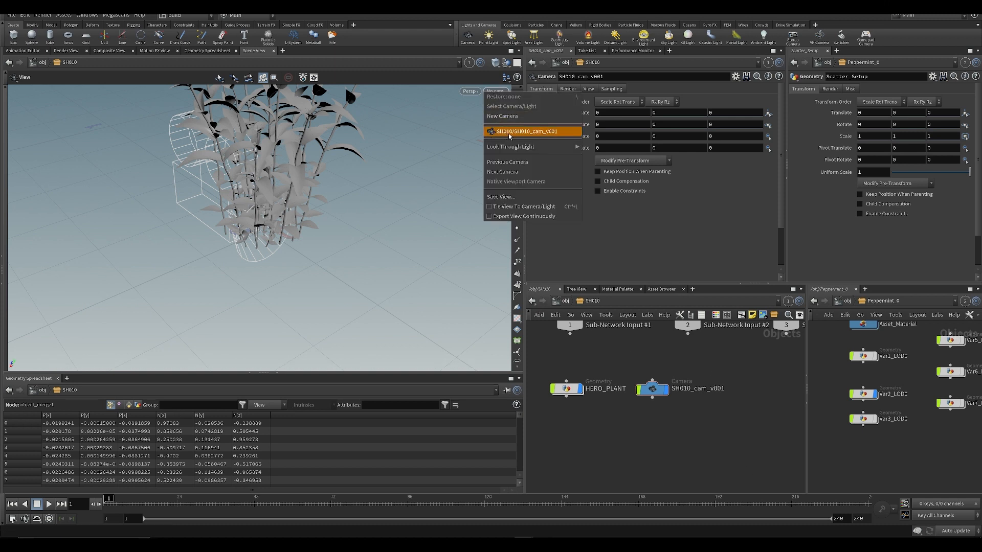
click(510, 133)
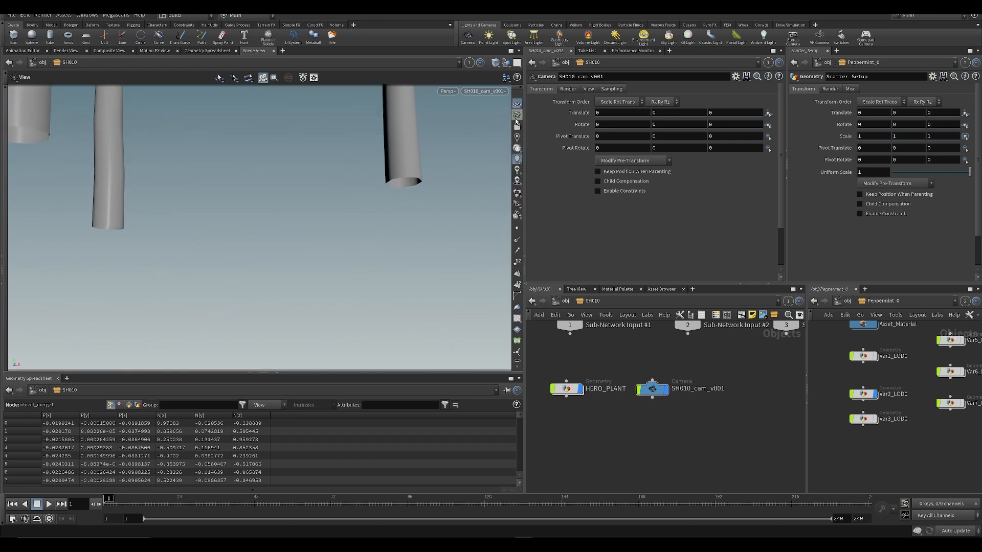
click(517, 126)
- Frame HERO_PLANT through the locked camera, composing a low close-up with the plant filling the right side and open background on the left
drag(562, 357, 599, 447)
drag(567, 389, 571, 396)
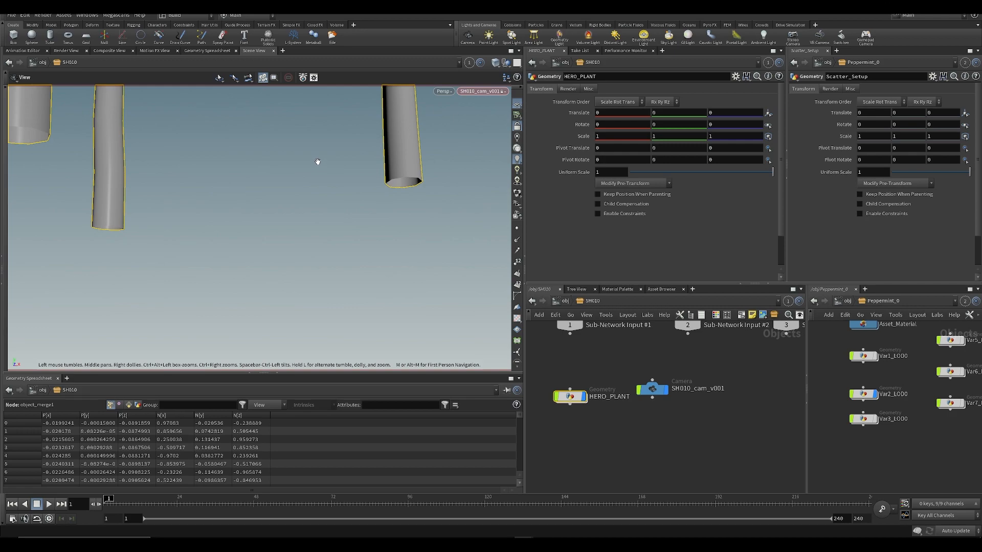
key(f)
drag(314, 172, 324, 234)
right_drag(323, 234, 303, 229)
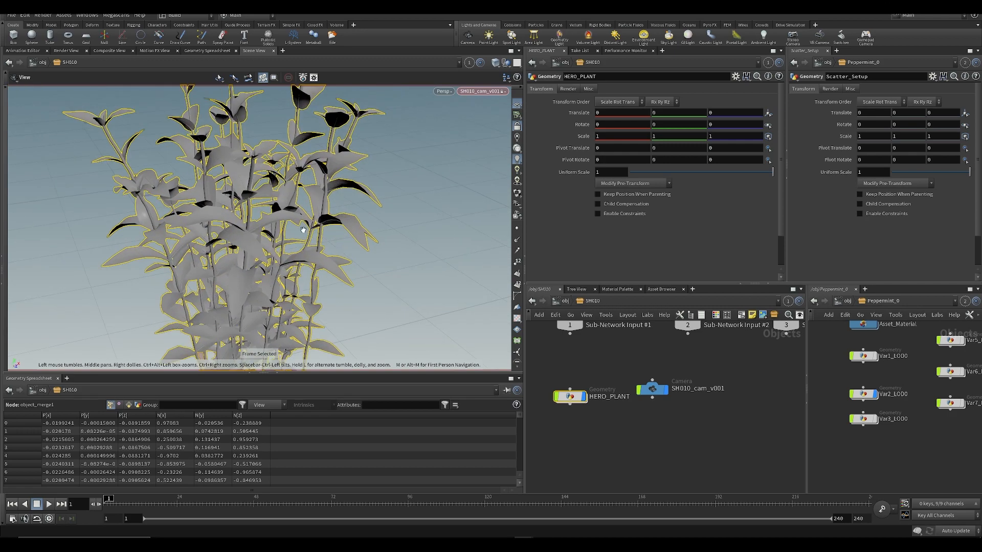
drag(303, 230, 240, 198)
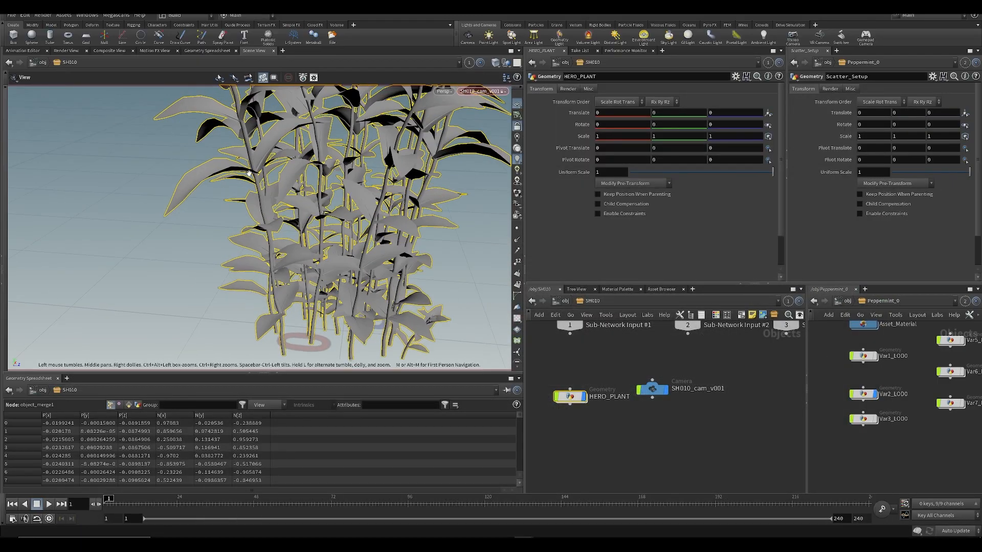
scroll(249, 174, down, 10)
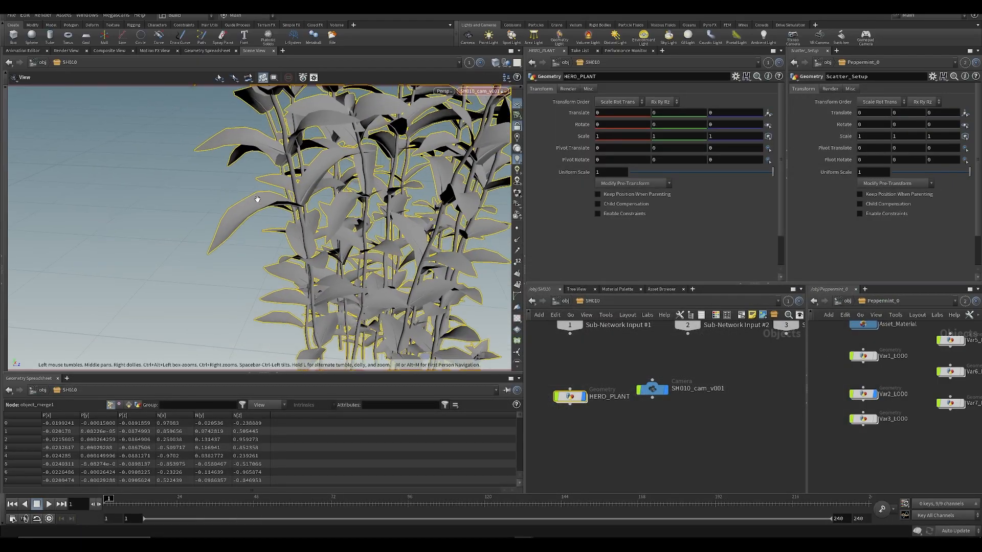
drag(300, 215, 332, 187)
right_drag(416, 247, 327, 245)
drag(327, 246, 293, 227)
drag(360, 279, 342, 271)
- Set the focal length of SH010_cam_v001 to 62 mm
click(652, 389)
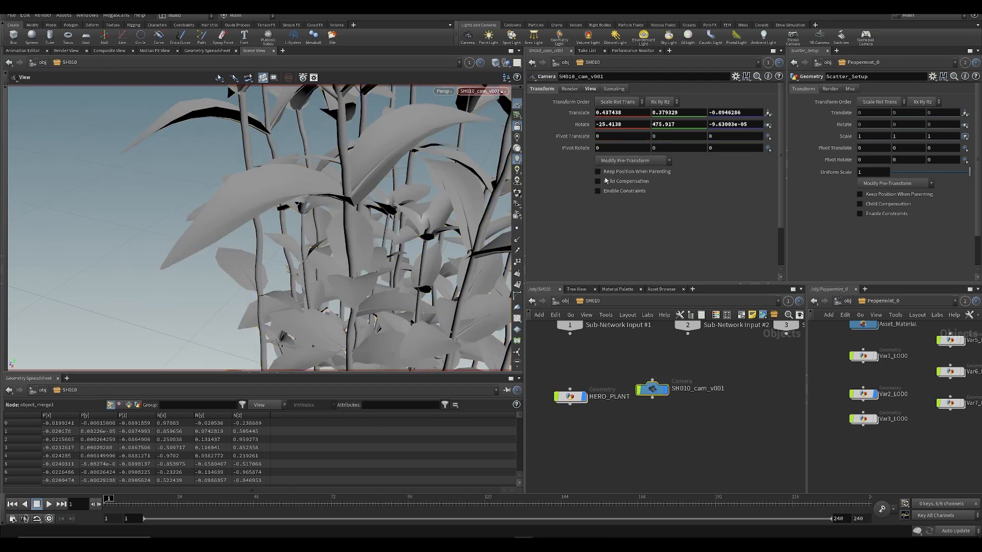
click(590, 89)
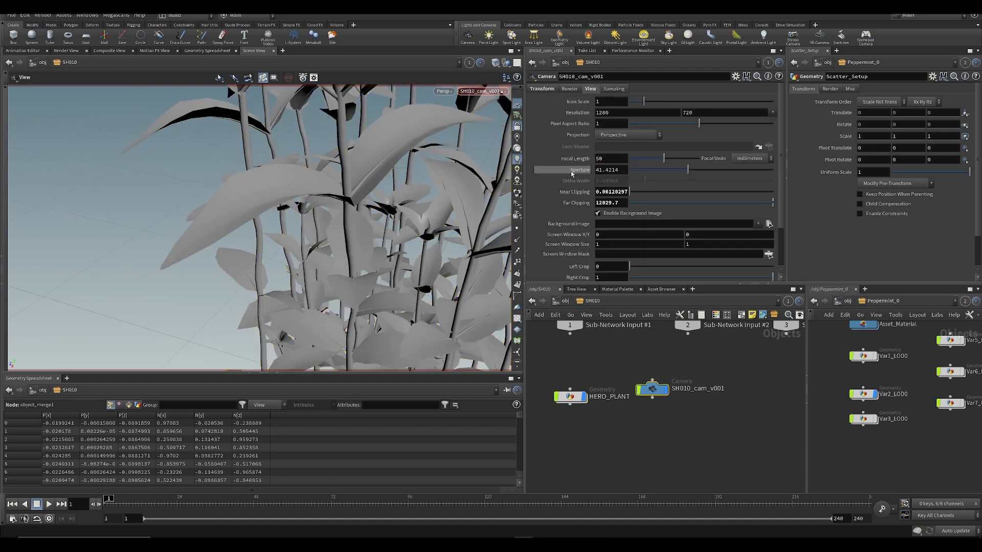
mouse_move(537, 148)
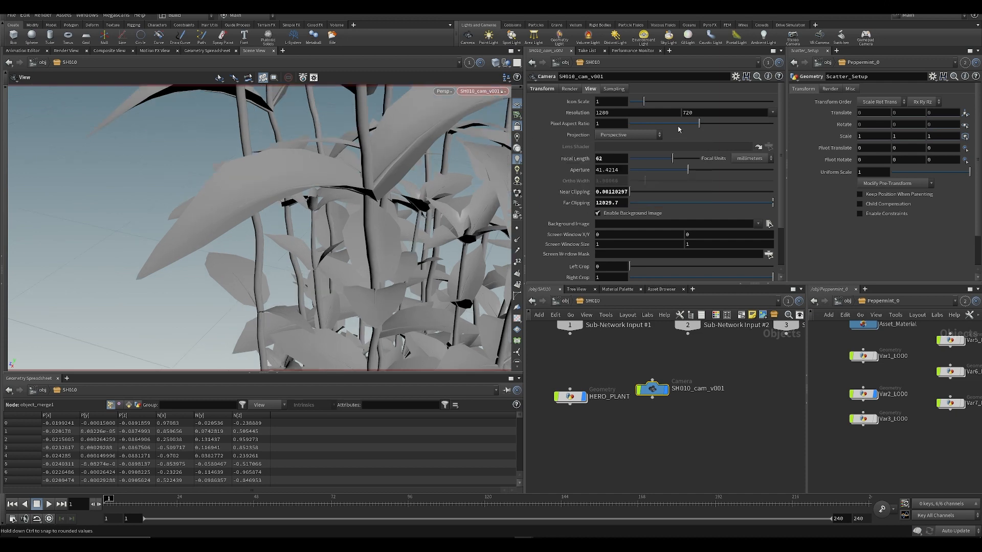
- Refine the camera framing so the large leaf sits near the centre of the shot, and save the scene
drag(263, 218, 310, 233)
key(ctrl+s)
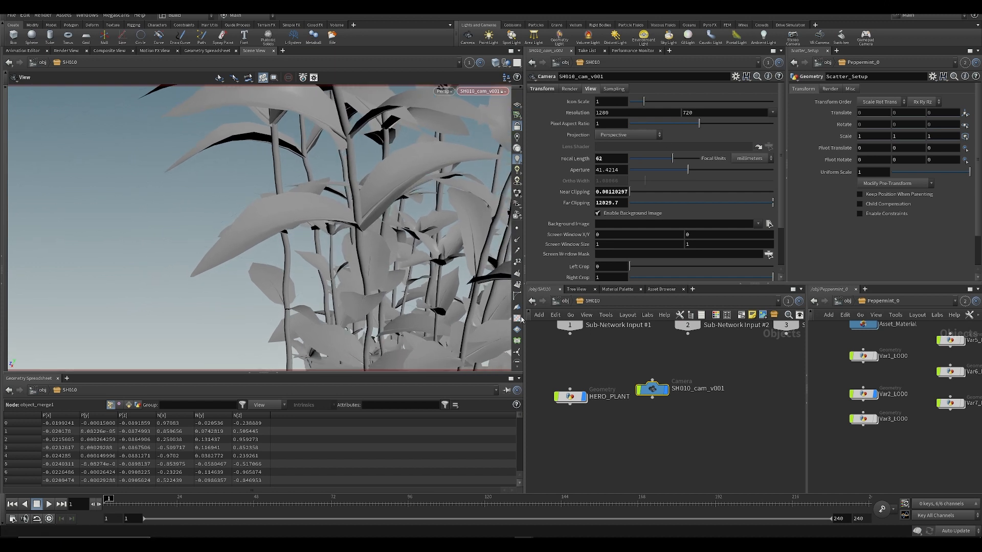
drag(336, 267, 315, 257)
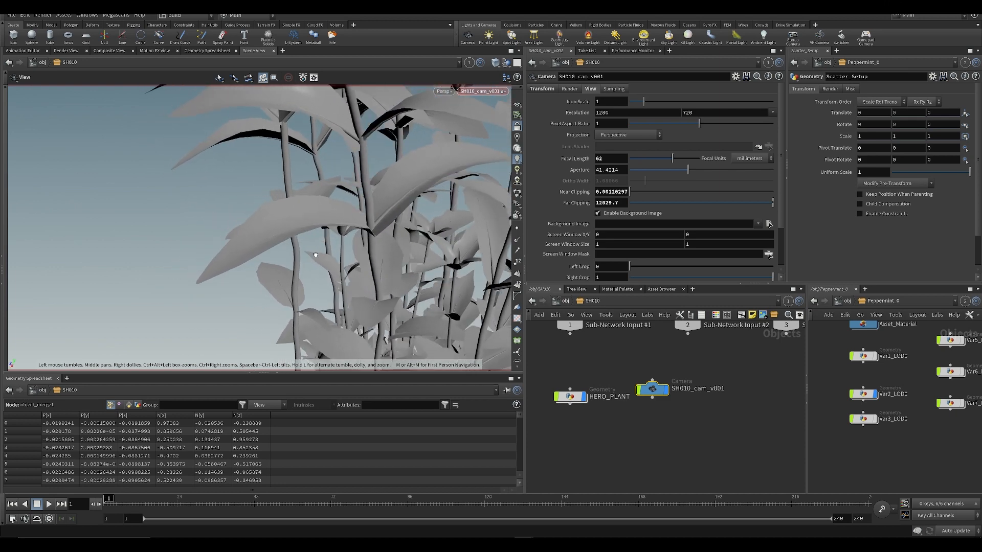
key(ctrl+s)
drag(250, 213, 306, 190)
click(621, 434)
key(ctrl+s)
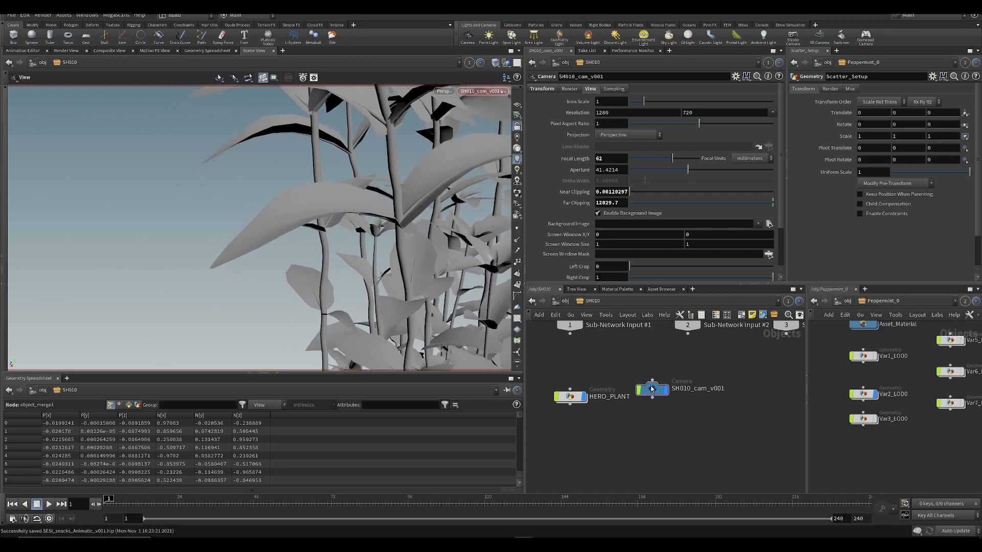
- Add a second Geometry node in SH010, rename it ENVIRONMENT_SCATTER, and place it below HERO_PLANT
scroll(652, 389, down, 3)
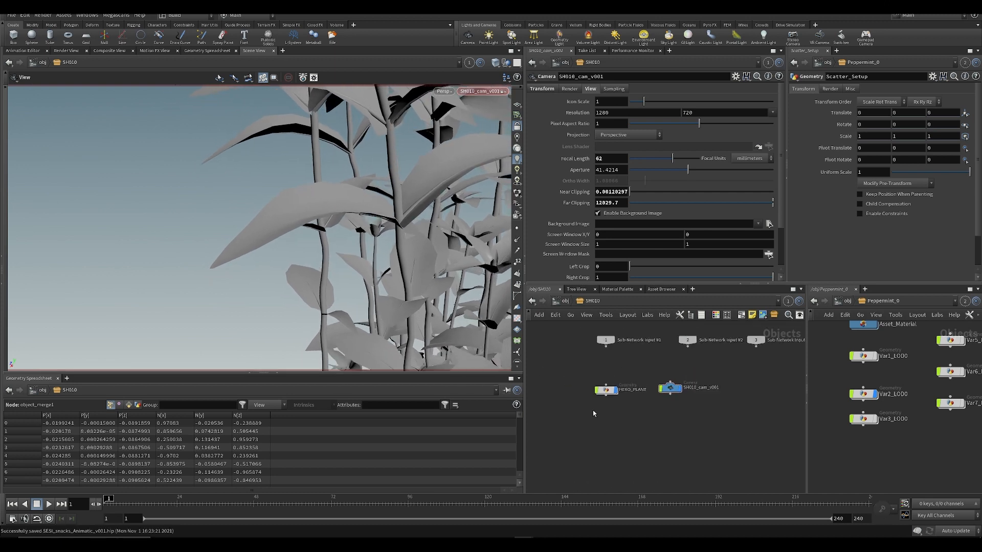
key(Tab)
text(ge)
key(Return)
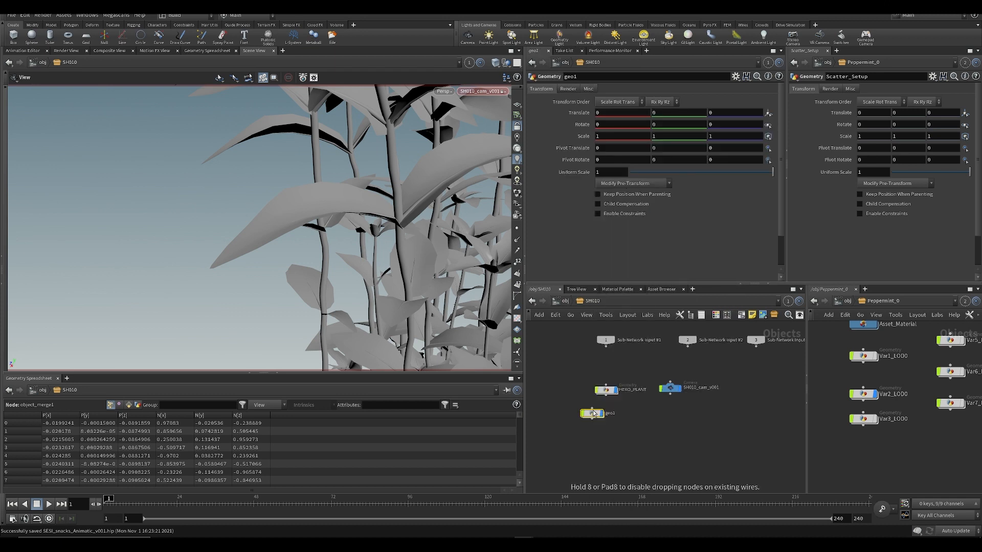
scroll(623, 445, up, 2)
click(622, 422)
double_click(650, 416)
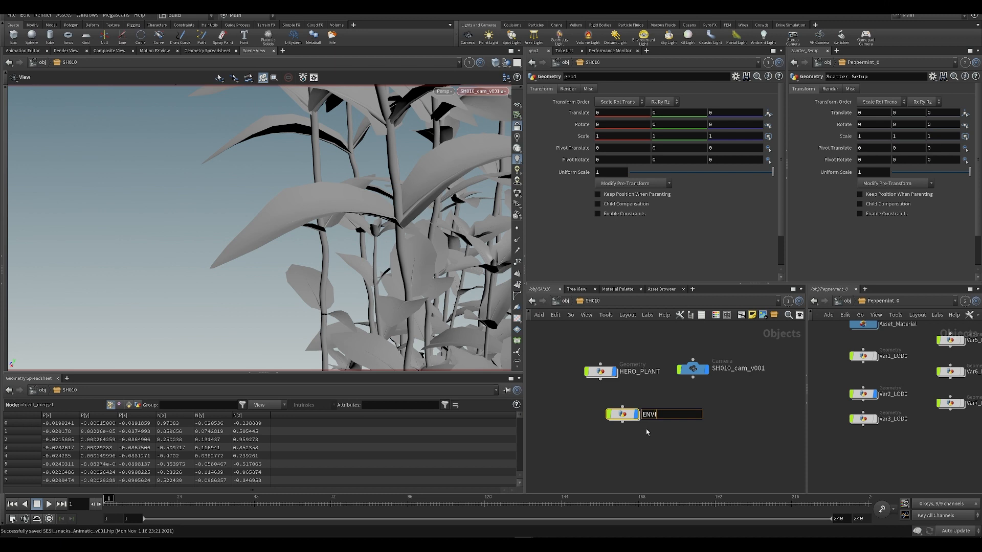
text(ENVIRONMENT)
key(ctrl+a)
text(ENVIRONMENT_SCATTER)
key(Return)
drag(636, 405, 611, 418)
- Inside ENVIRONMENT_SCATTER, add an Object Merge that loads Peppermint_0's Var2_LOD0 with Transform set to Into This Object
double_click(603, 421)
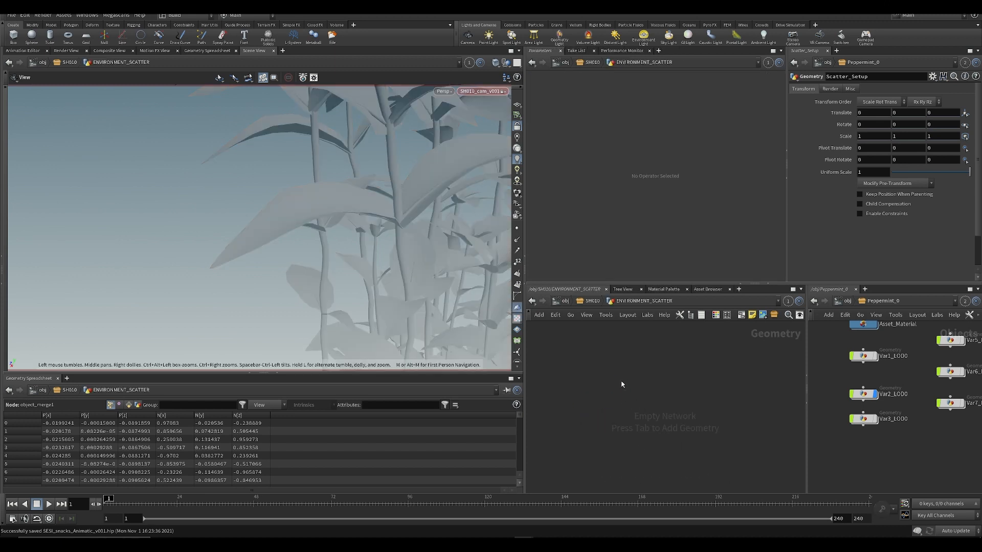
key(Tab)
mouse_move(621, 379)
text(ob)
key(Return)
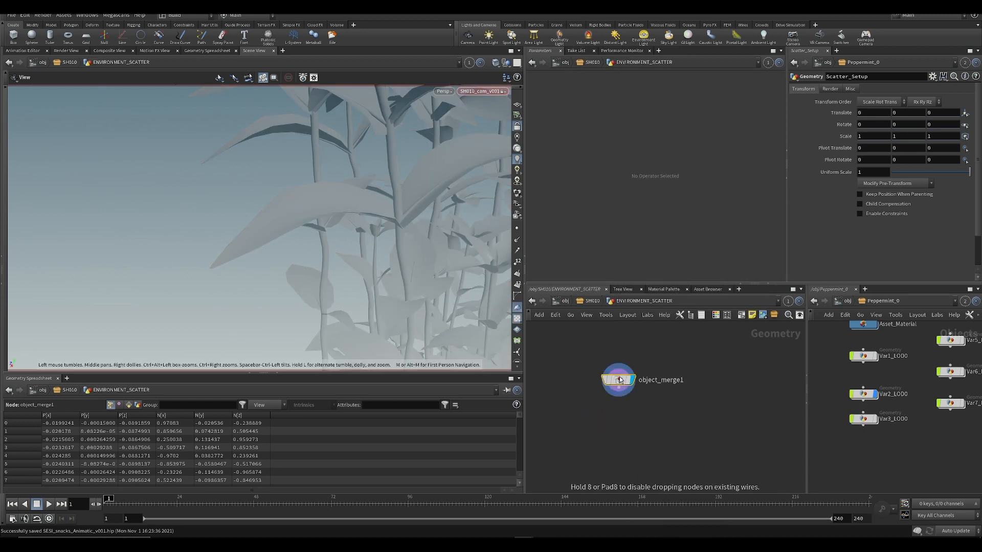
click(619, 379)
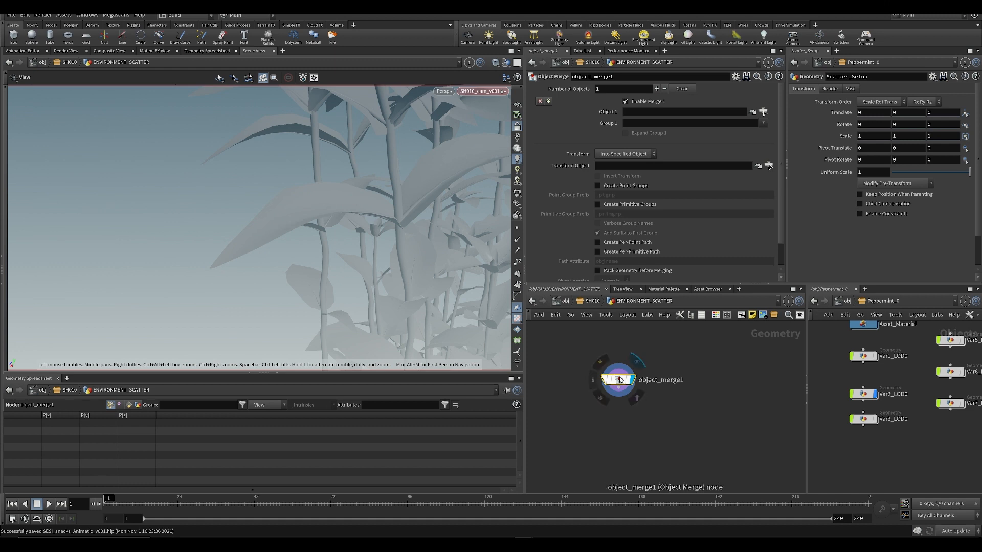
middle_drag(677, 390, 647, 397)
click(673, 399)
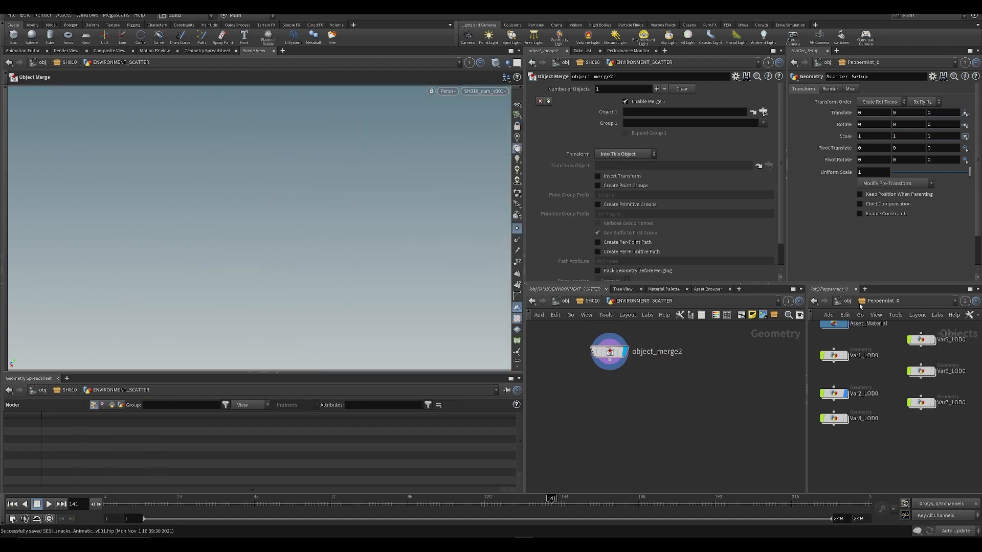
drag(840, 395, 665, 112)
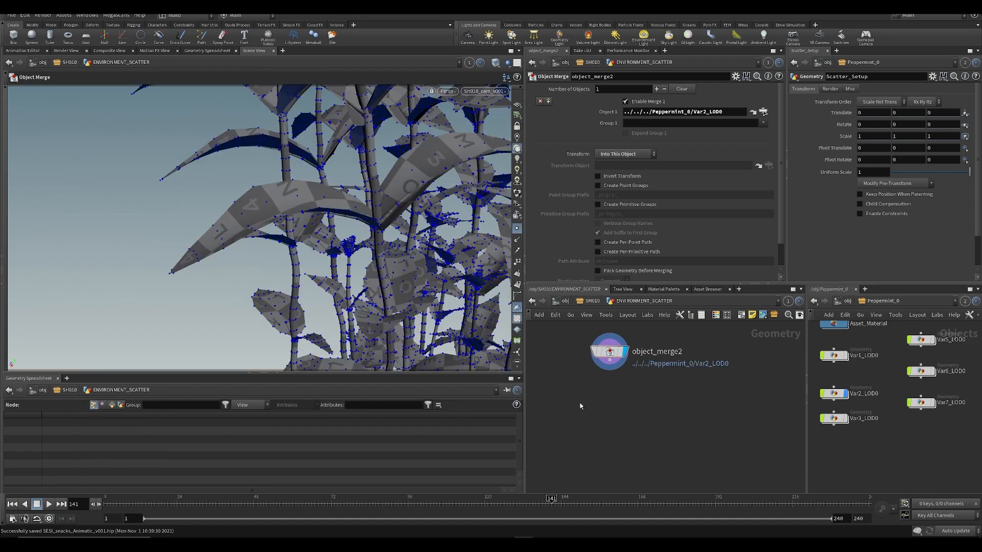
key(Escape)
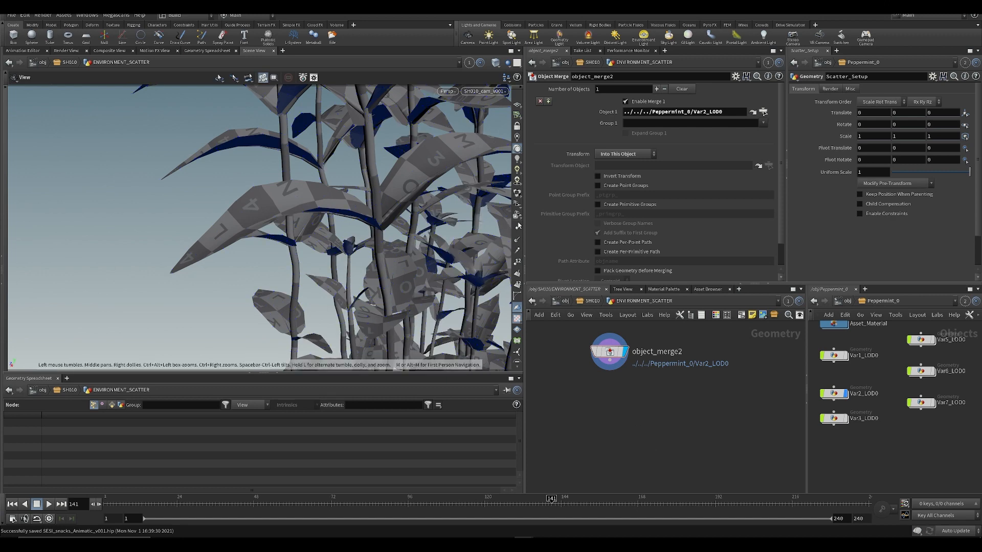
middle_drag(869, 456, 903, 468)
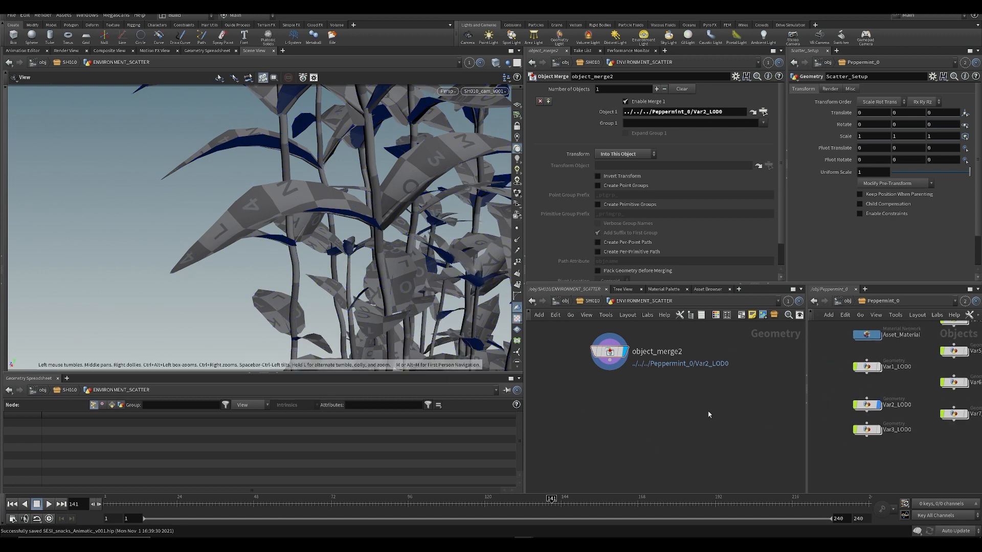
middle_drag(611, 395, 614, 431)
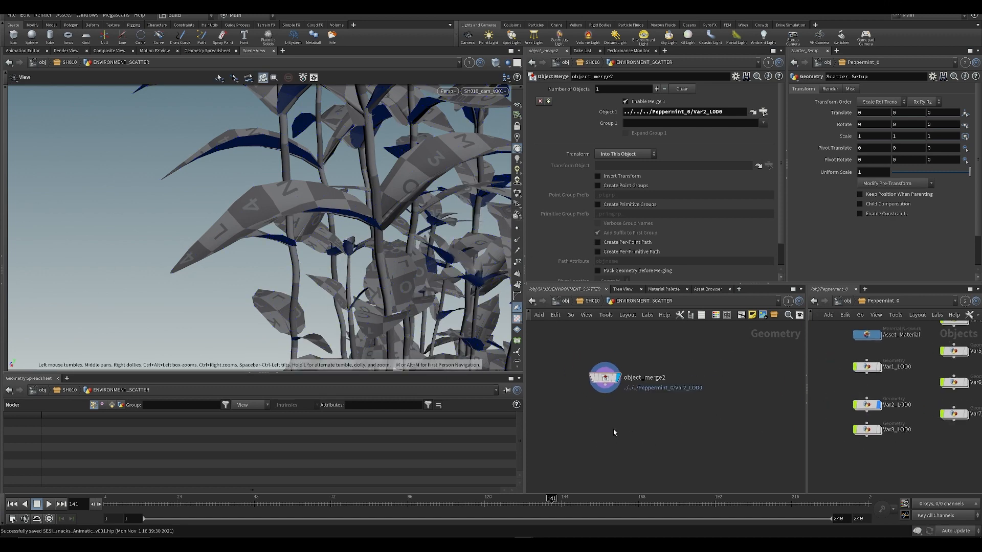
- Return to the SH010 level, add a Geometry node beside HERO_PLANT, and rename it GROUND
scroll(634, 438, down, 2)
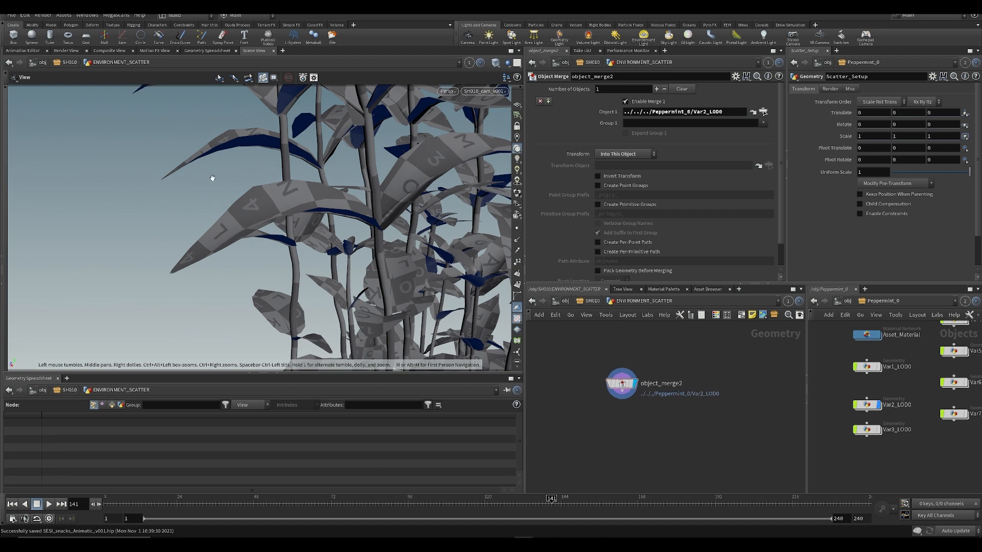
key(u)
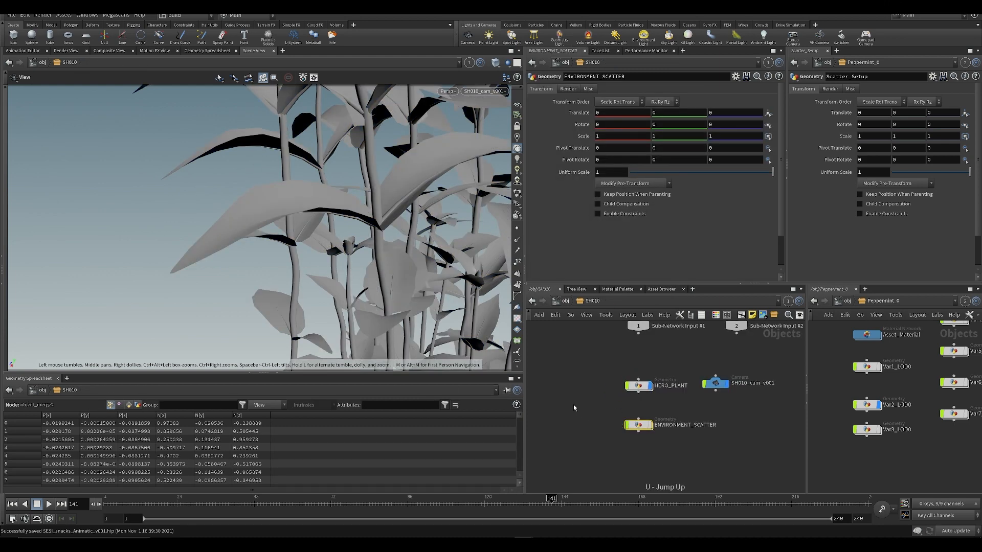
key(Tab)
text(geo)
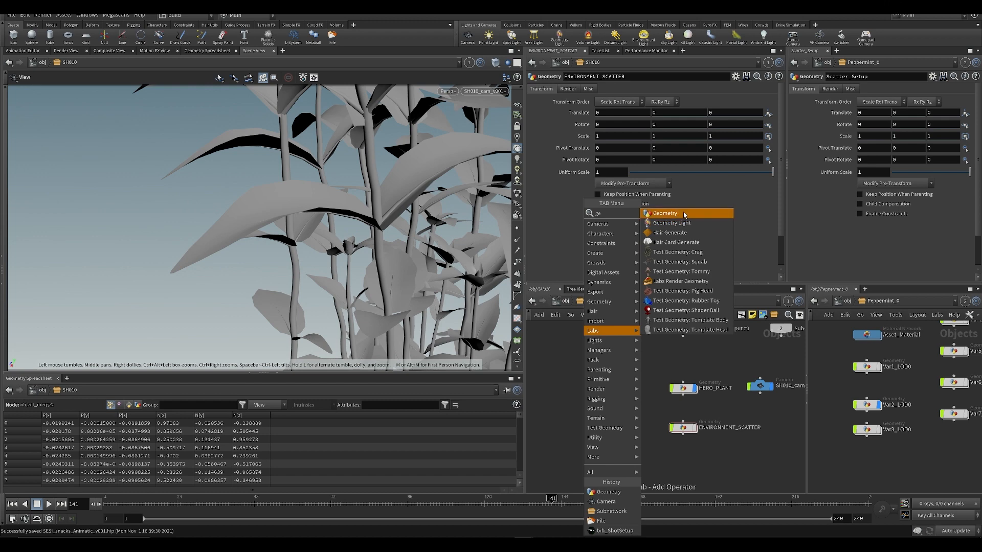
click(685, 214)
click(621, 392)
double_click(641, 389)
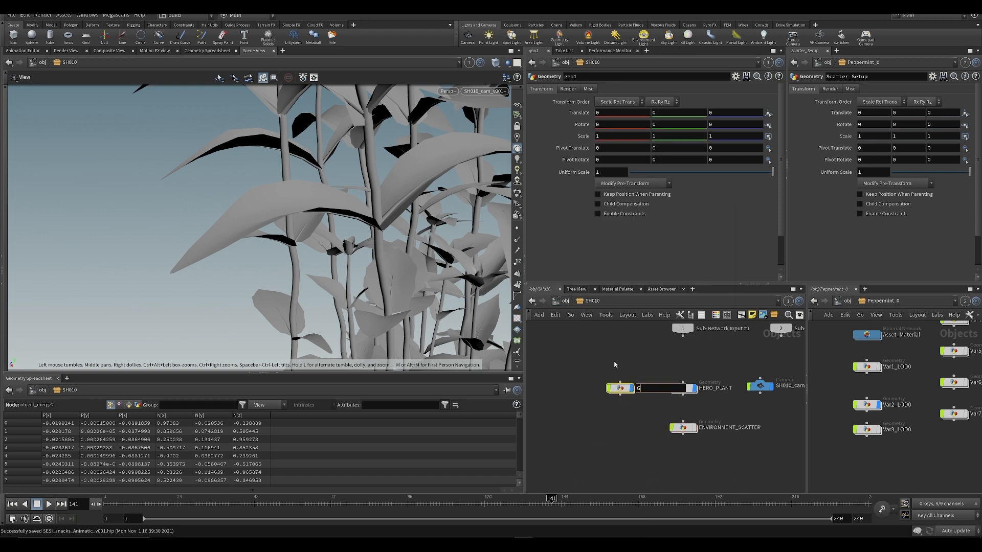
text(GROUND)
key(Return)
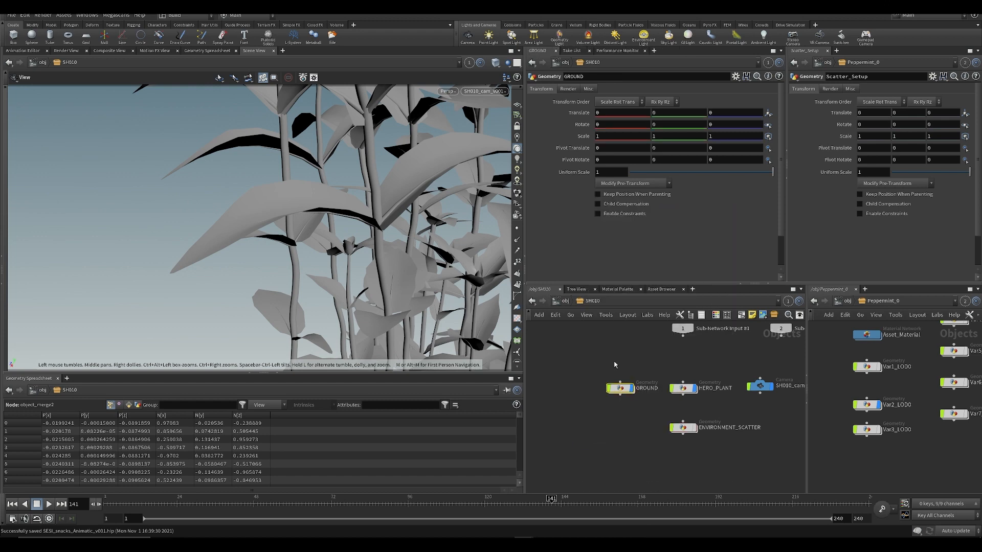
- Inside GROUND, add a Grid node
double_click(618, 388)
key(Tab)
text(grd)
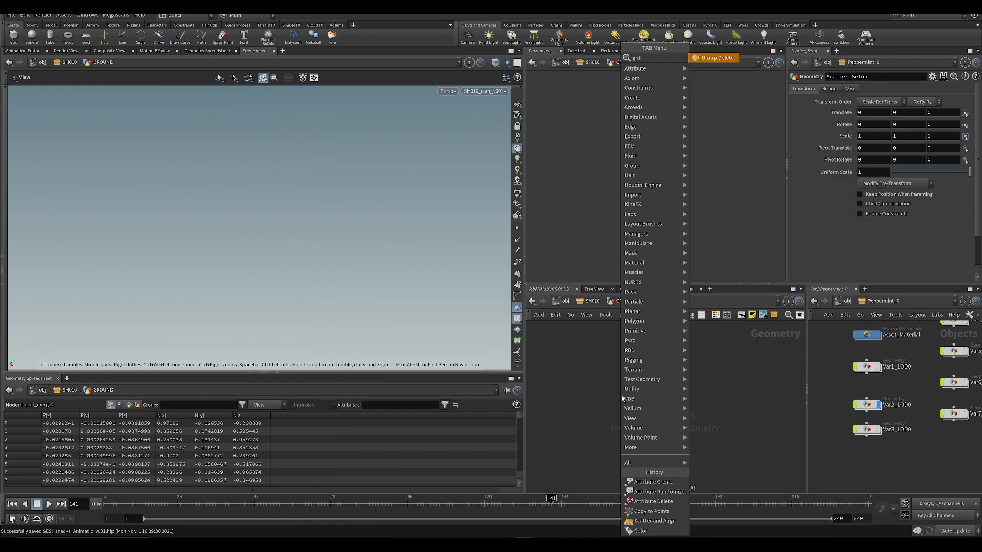
key(BackSpace)
text(id)
key(Return)
click(622, 398)
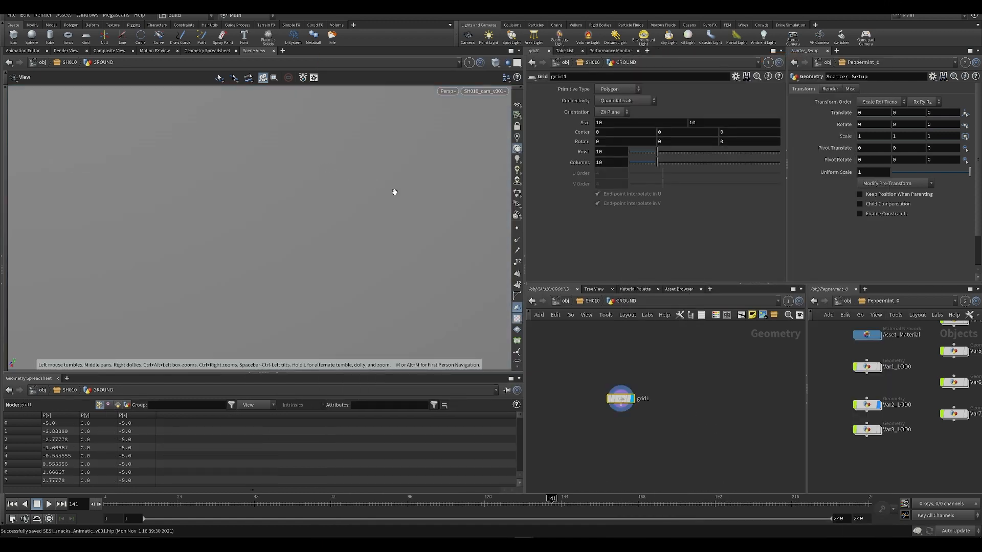
- Set the grid's size to 3 by 3
double_click(617, 122)
text(3)
key(Tab)
text(3)
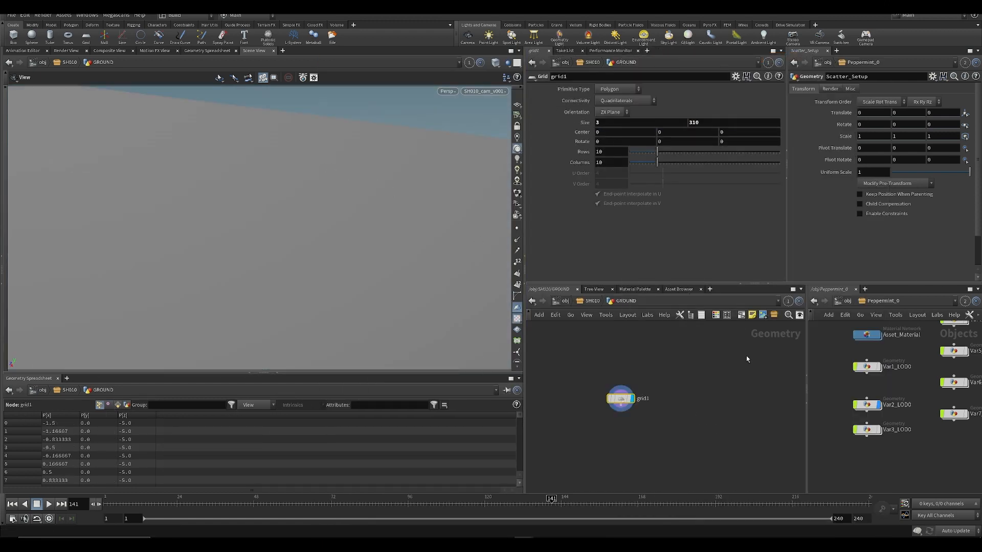
key(Return)
double_click(701, 123)
text(3)
key(Return)
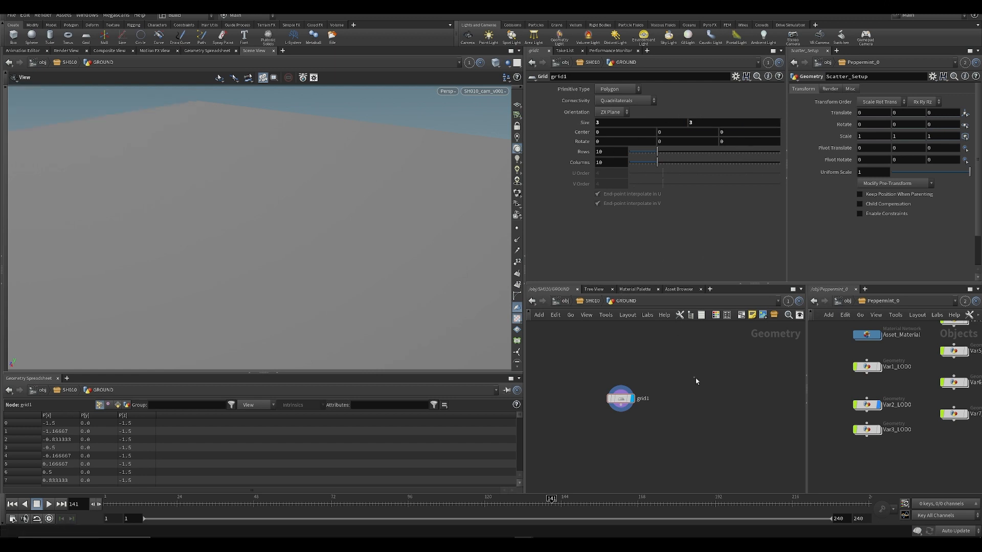
- Show all scene objects together with the ground and activate the grid's resize handles in the viewport
right_drag(400, 260, 314, 237)
click(507, 63)
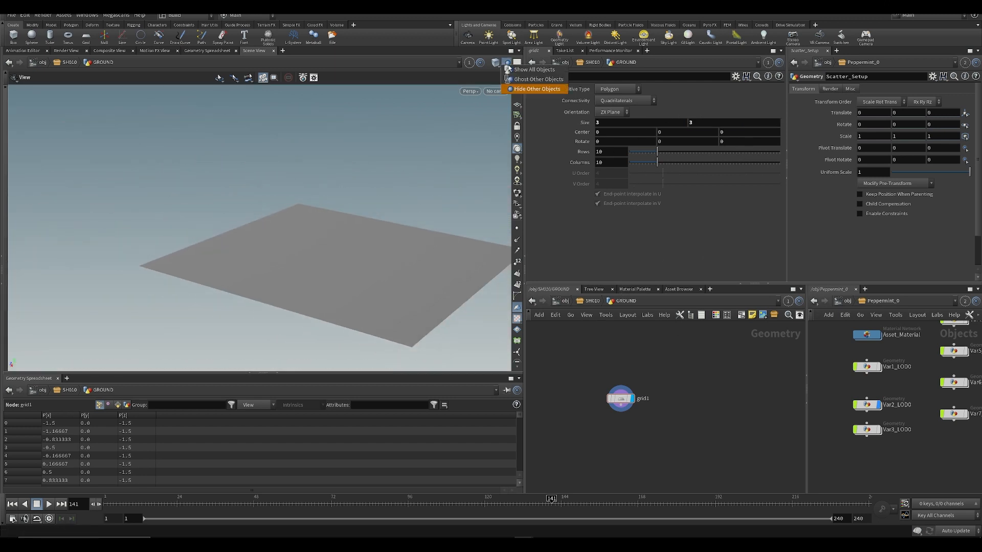
click(527, 70)
click(622, 400)
key(Return)
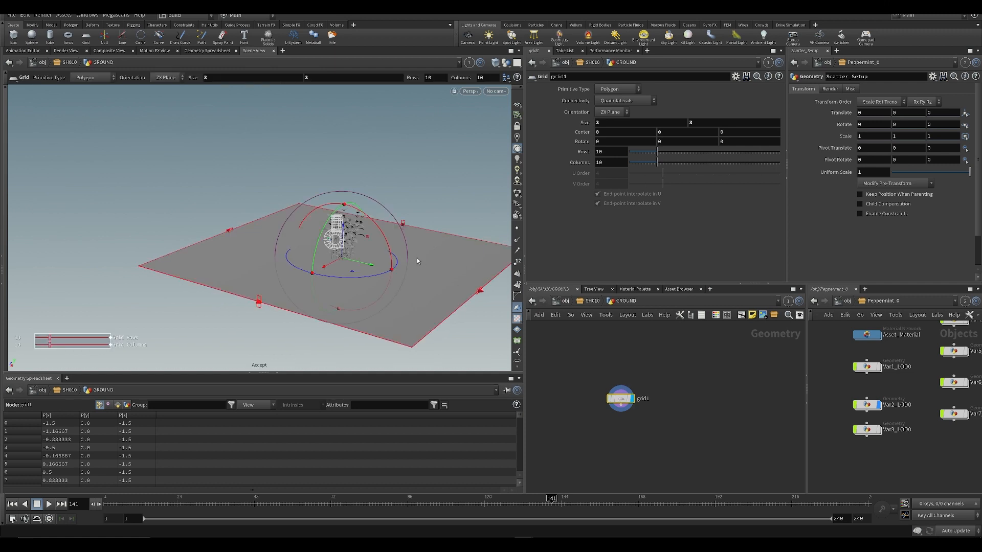
- Resize the grid by its handles to about 3.15 by 2.13, offset from the plant at about -0.93 in X and 0.78 in Z
drag(471, 296, 364, 261)
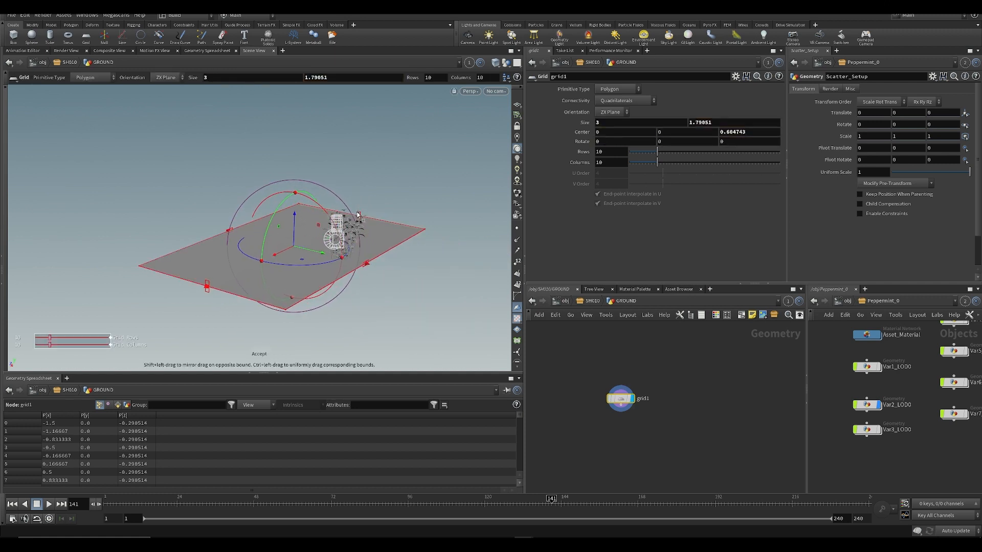
drag(358, 213, 394, 198)
drag(254, 221, 230, 216)
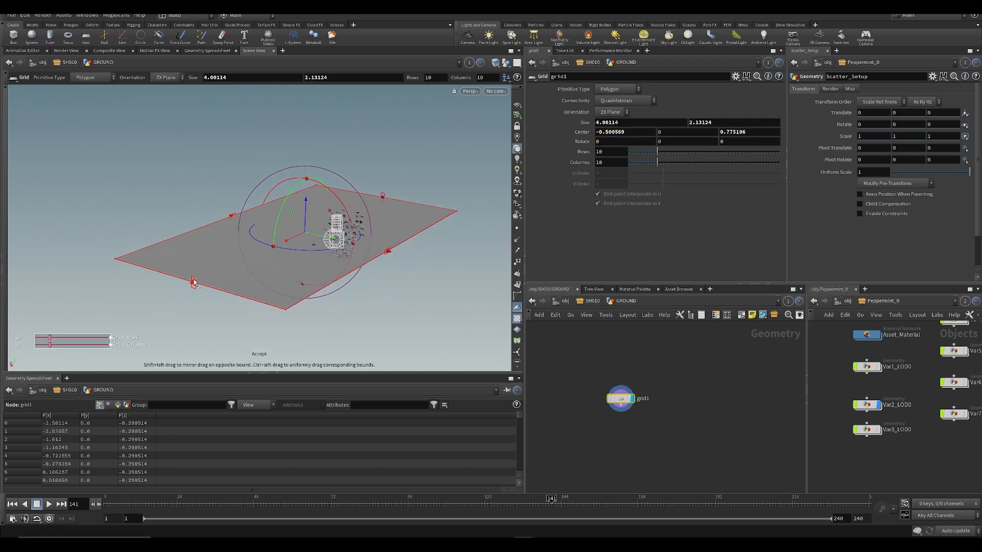
drag(193, 283, 250, 262)
- Check the ground through SH010_cam_v001 and extend one grid edge to make its second size about 2.26
click(496, 91)
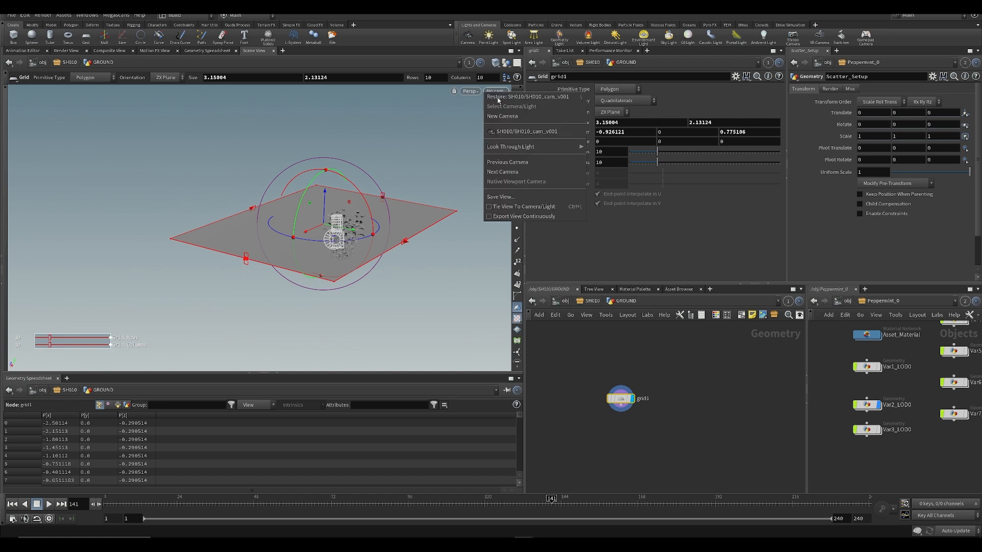
click(502, 132)
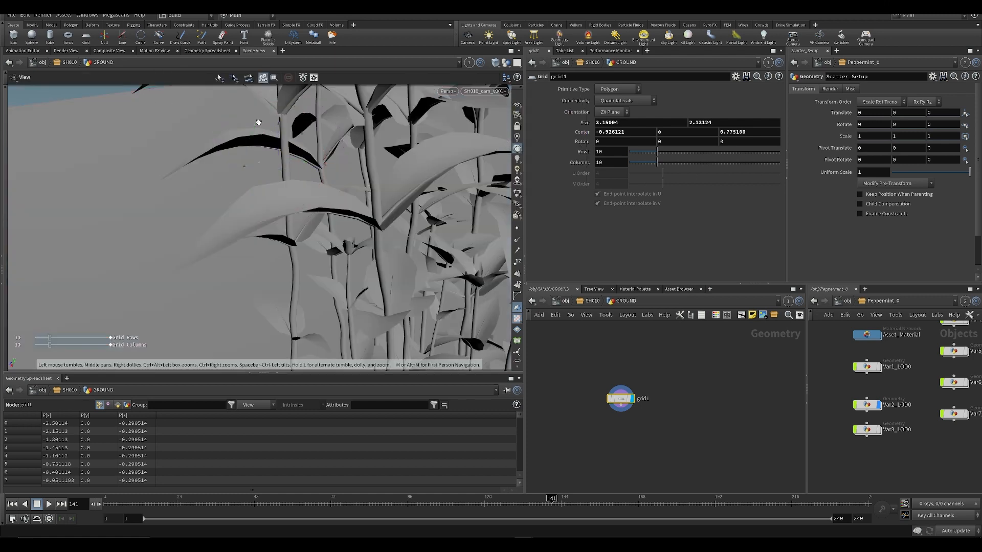
alt+right_drag(259, 122, 239, 166)
drag(92, 164, 83, 164)
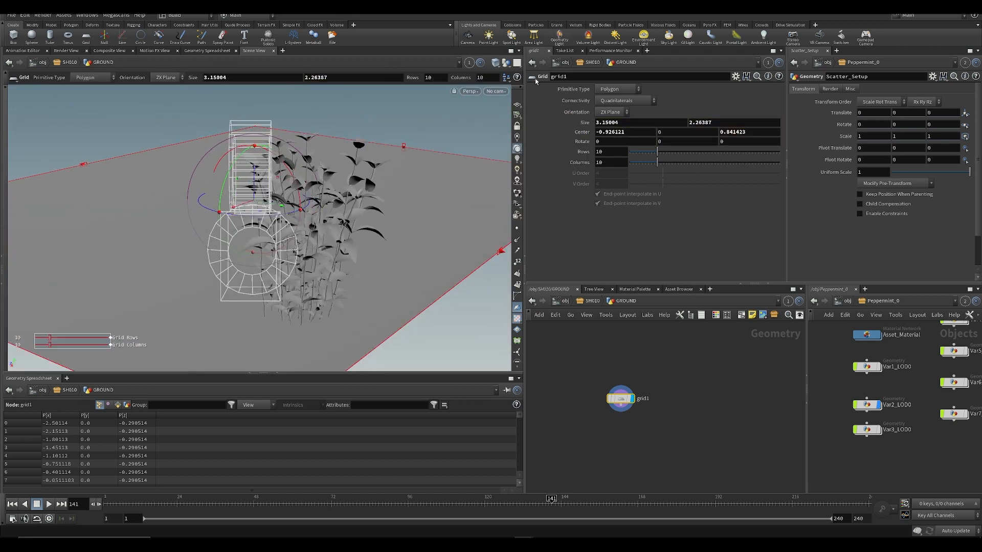
- Look through SH010_cam_v001 again and display wireframe over the shaded geometry
click(495, 91)
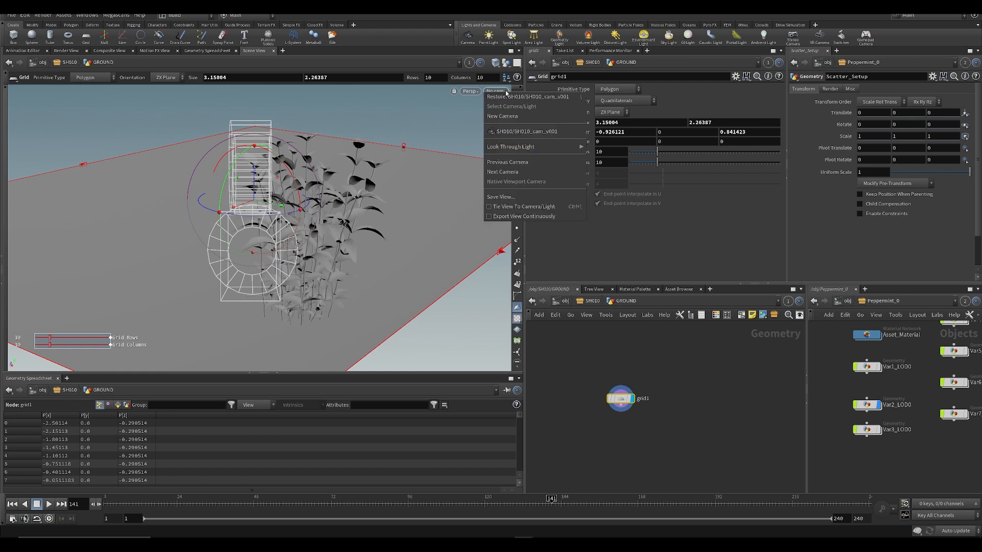
click(517, 132)
click(496, 62)
click(511, 176)
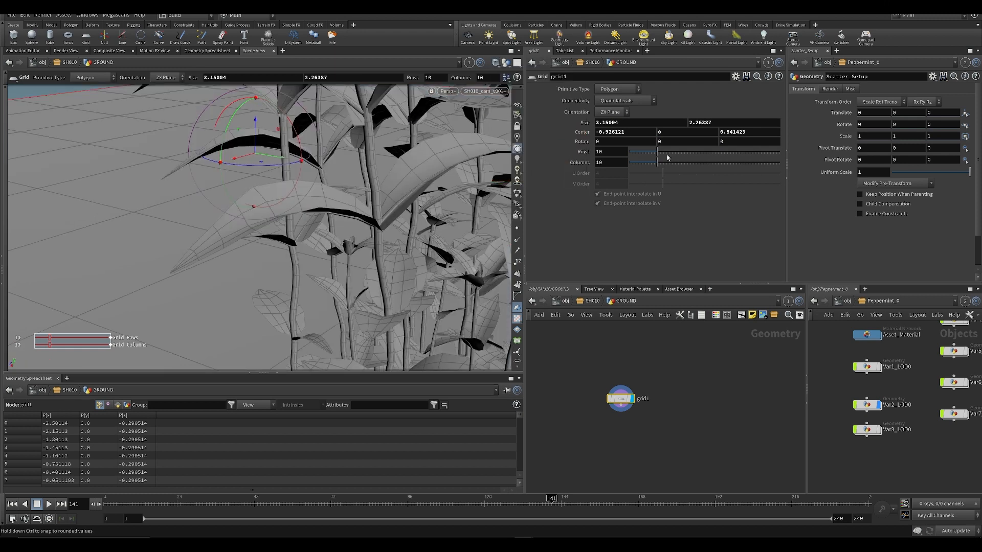
- Set the grid's rows to 100 and open its column count for editing
drag(658, 162, 823, 162)
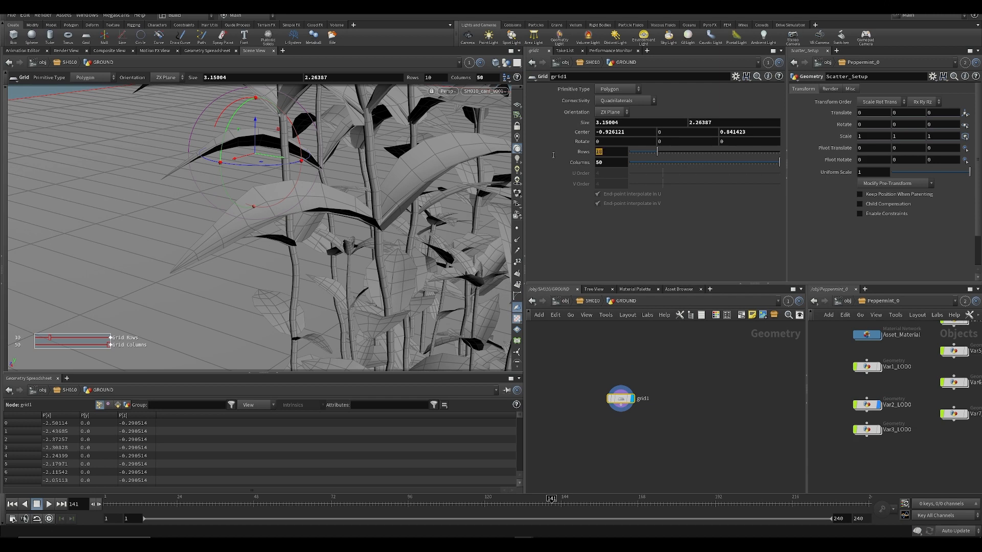
key(Tab)
text(10)
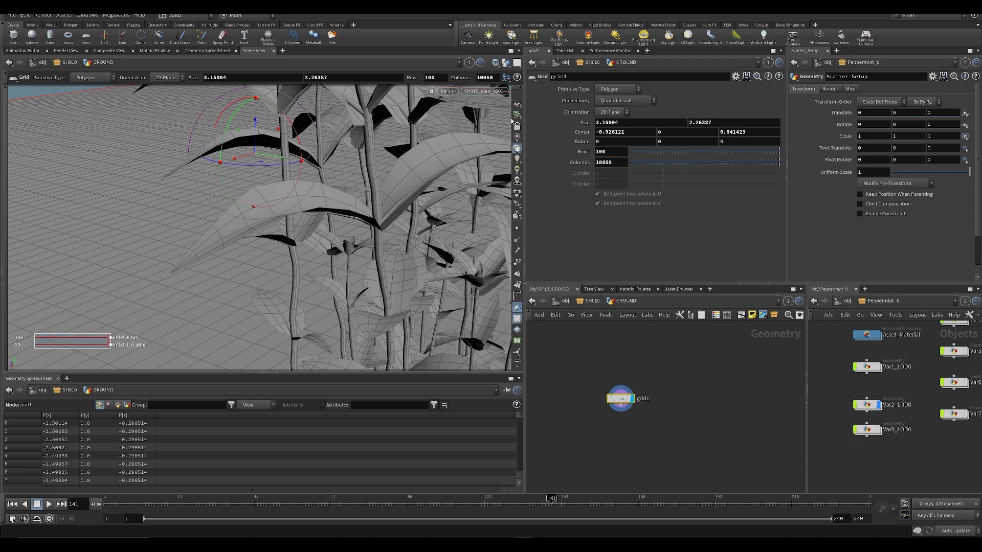
key(Return)
drag(618, 164, 573, 158)
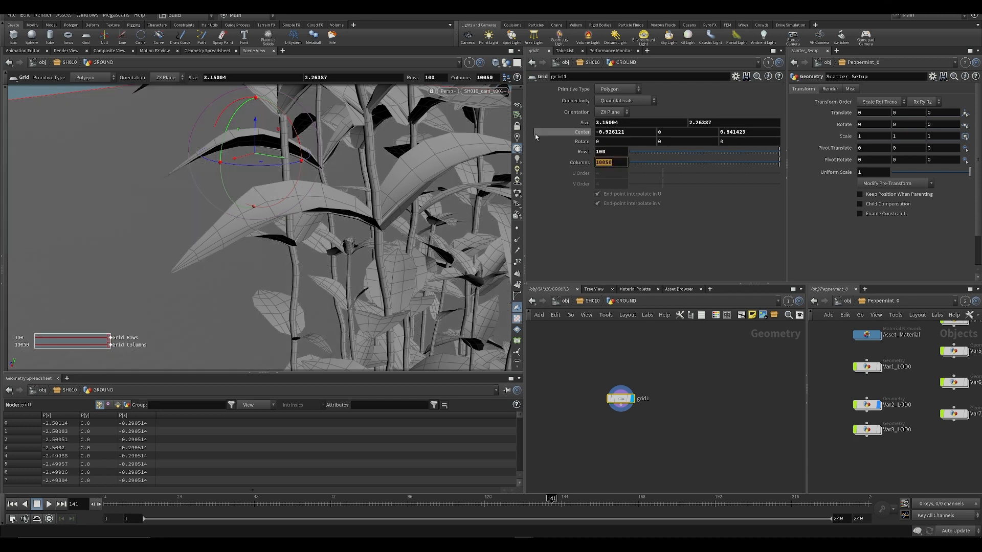
- Set the grid's columns to 100 and save the scene
text(100)
key(Return)
key(ctrl+s)
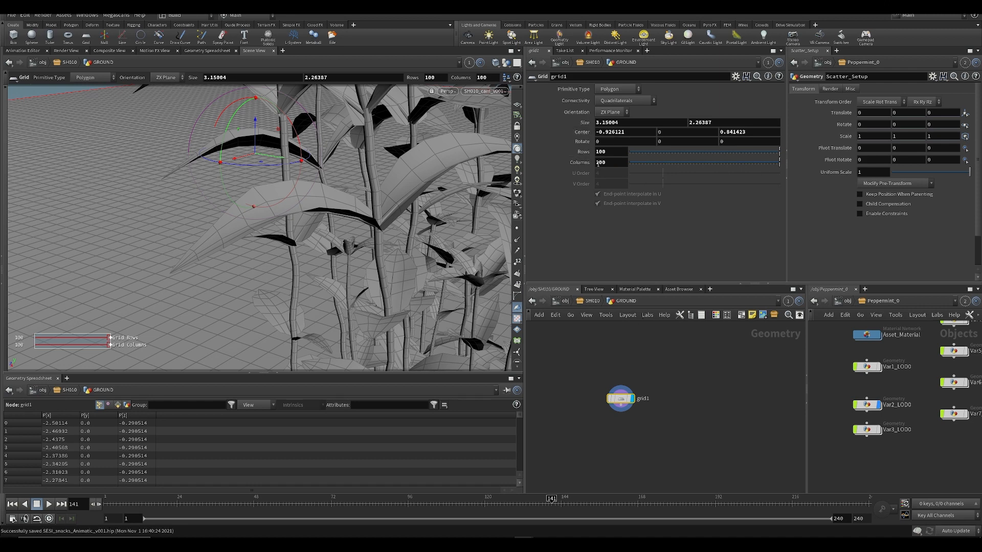
- Add a Mountain node connected below the grid and display its result
click(597, 468)
middle_drag(632, 467, 632, 449)
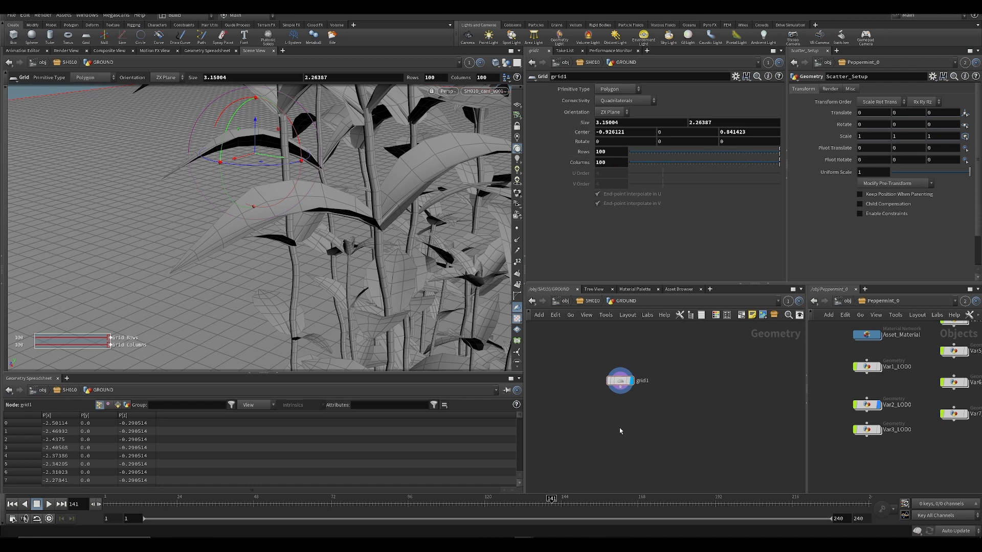
key(Tab)
text(mountain)
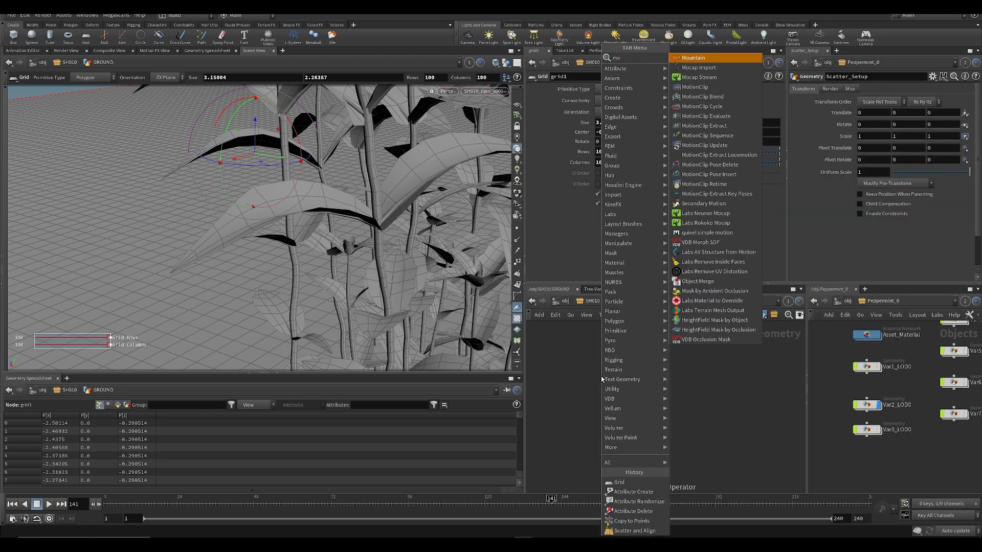
key(Return)
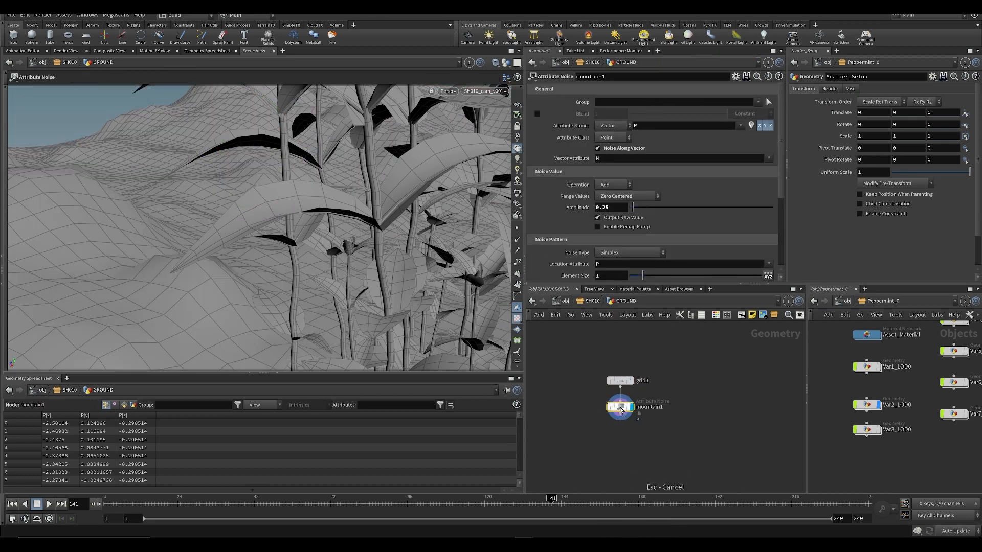
- Insert a UV Project node between the grid and the mountain node, aligning the mountain node beneath it
key(Tab)
text(uv pr)
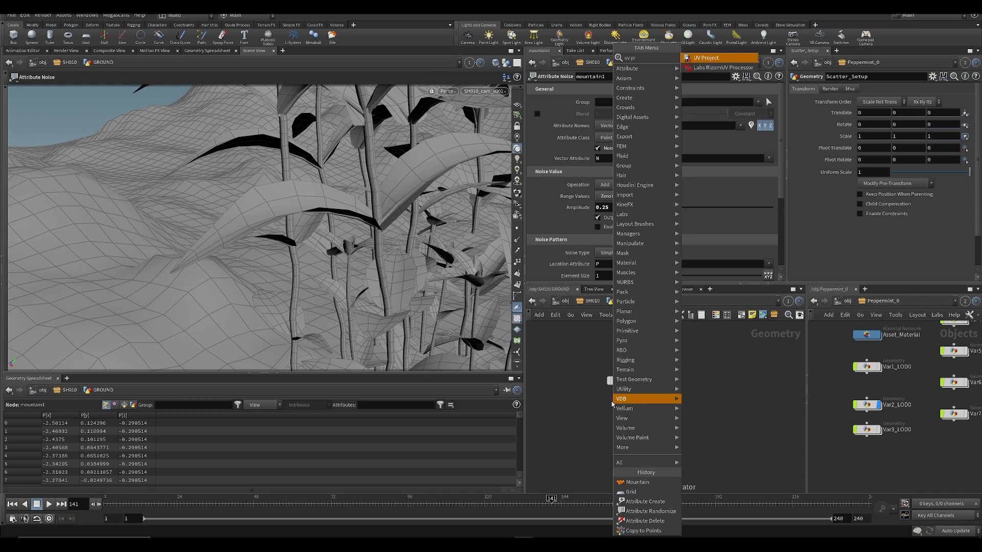
key(Return)
click(625, 442)
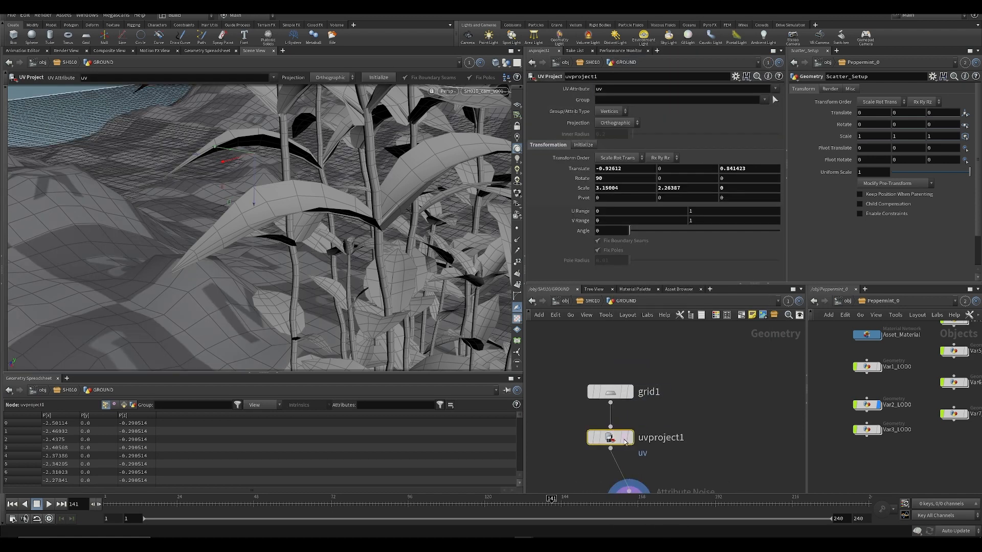
click(584, 145)
middle_drag(608, 351, 608, 338)
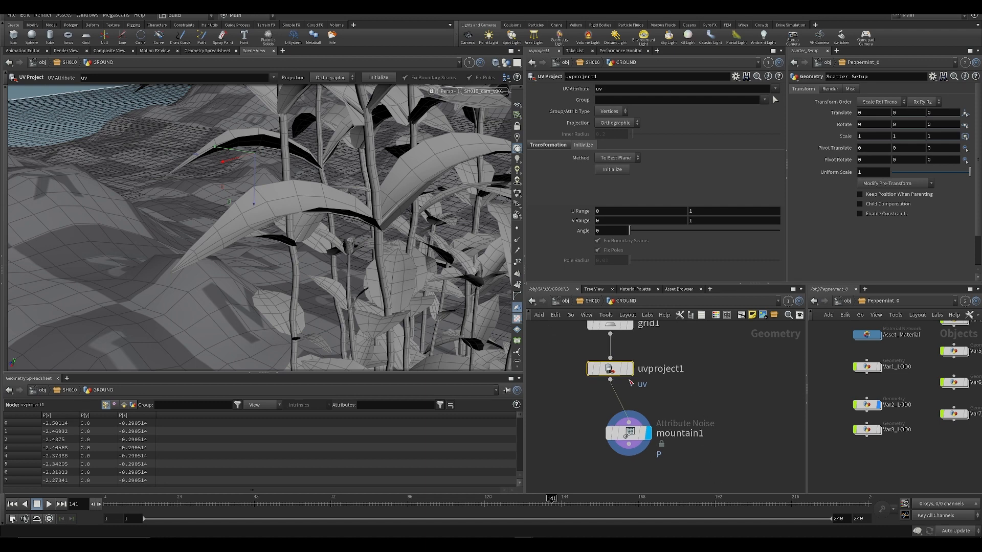
drag(614, 437, 599, 432)
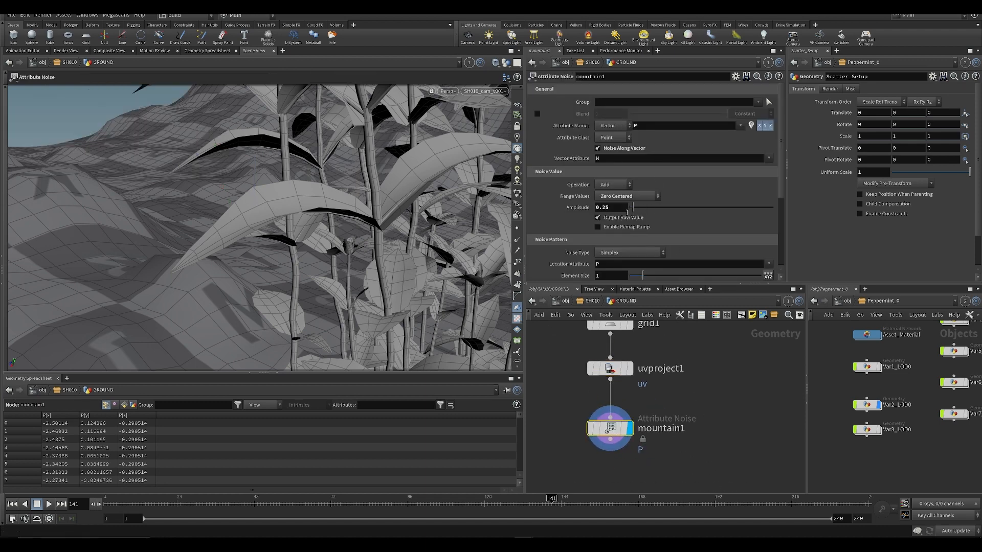
- Set the mountain noise's amplitude to 0.1 and its element size to 0.19
text(0.1)
key(Return)
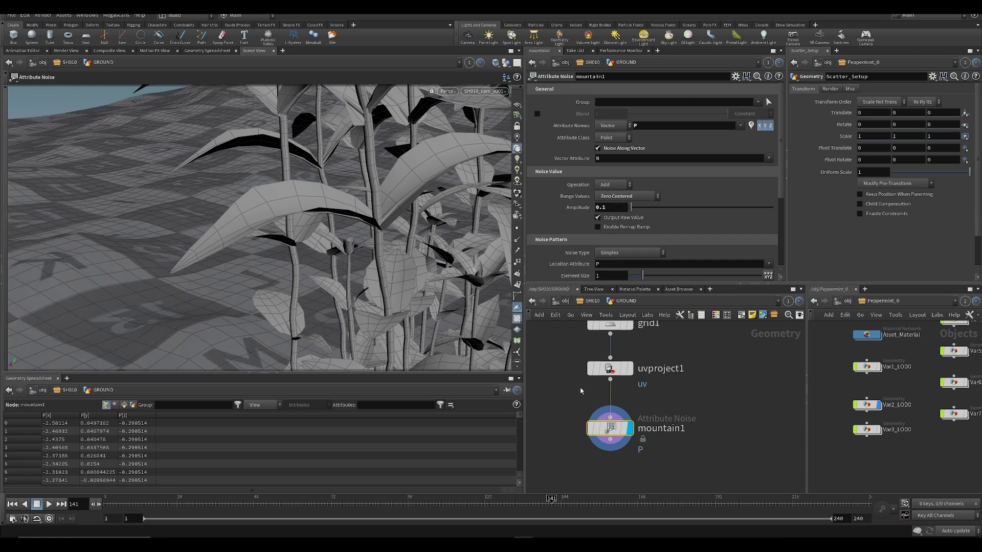
drag(634, 285, 627, 222)
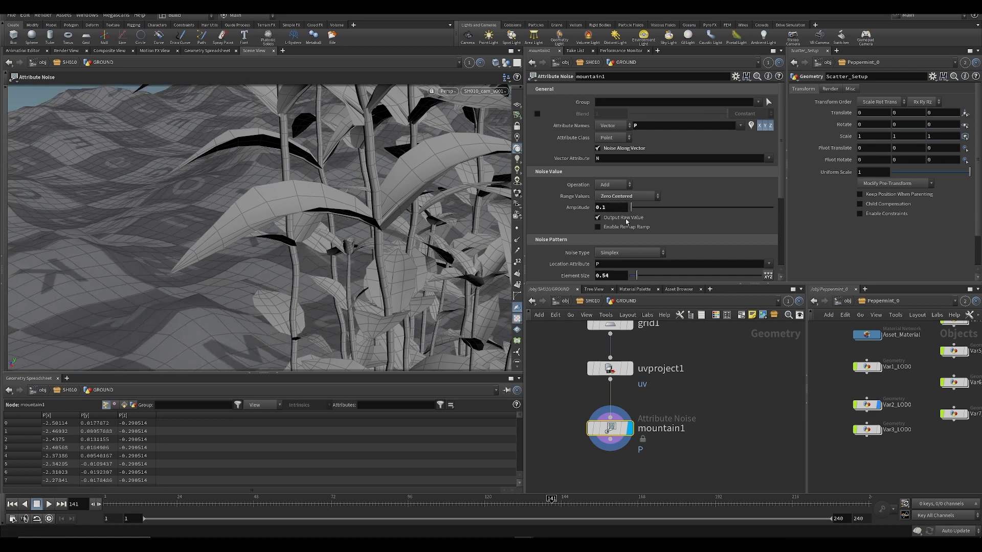
key(Return)
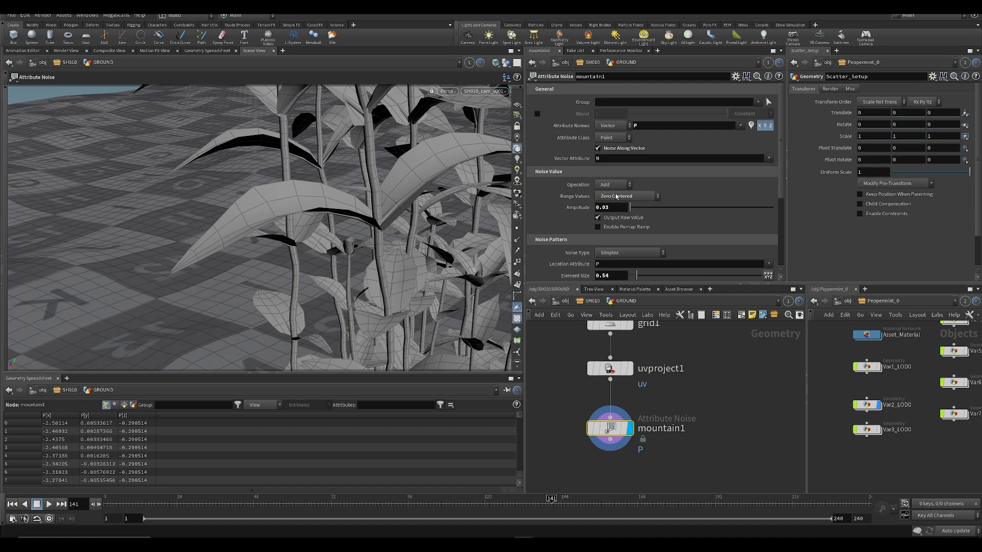
key(ctrl+z)
drag(640, 277, 633, 281)
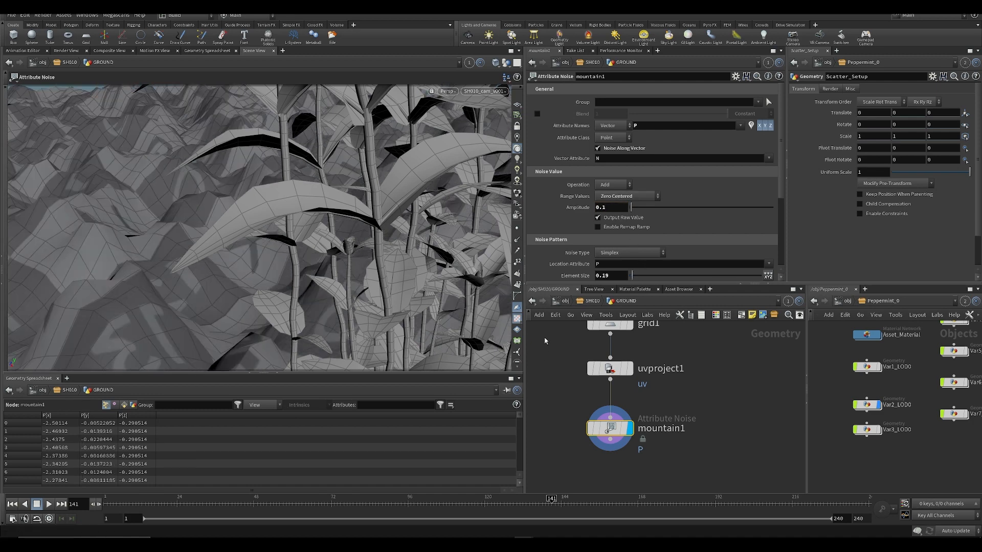
click(546, 339)
key(ctrl+z)
- Increase the ground grid's rows and columns to 125 each and save the scene
click(612, 326)
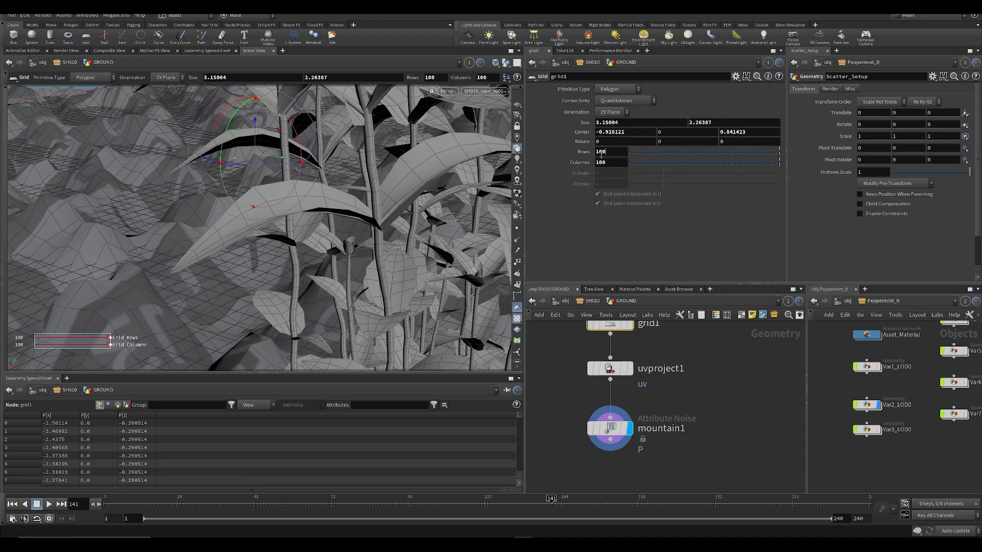
drag(614, 152, 505, 68)
text(125)
key(Tab)
text(125)
key(Return)
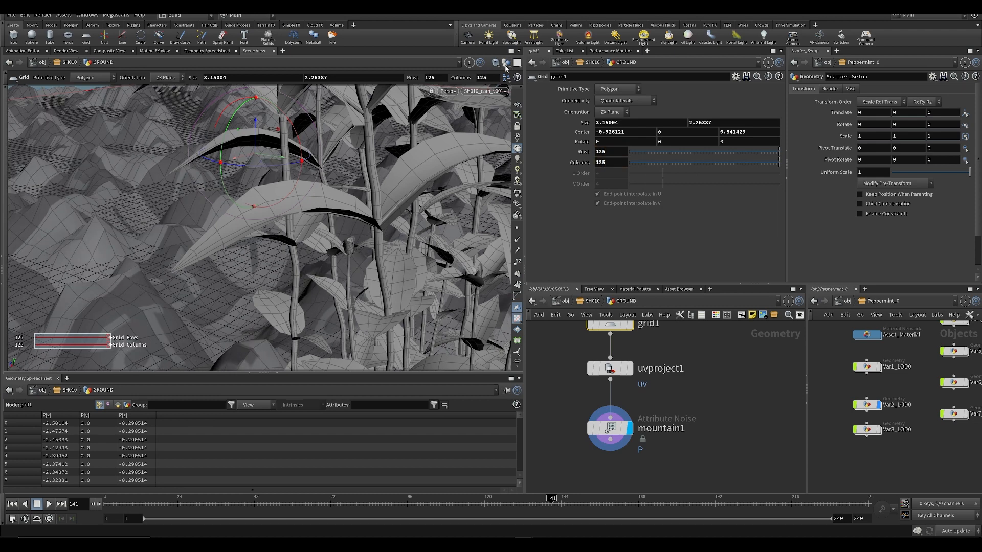
key(ctrl+s)
- Change the mountain noise's range values to Positive
drag(585, 424, 601, 451)
click(628, 196)
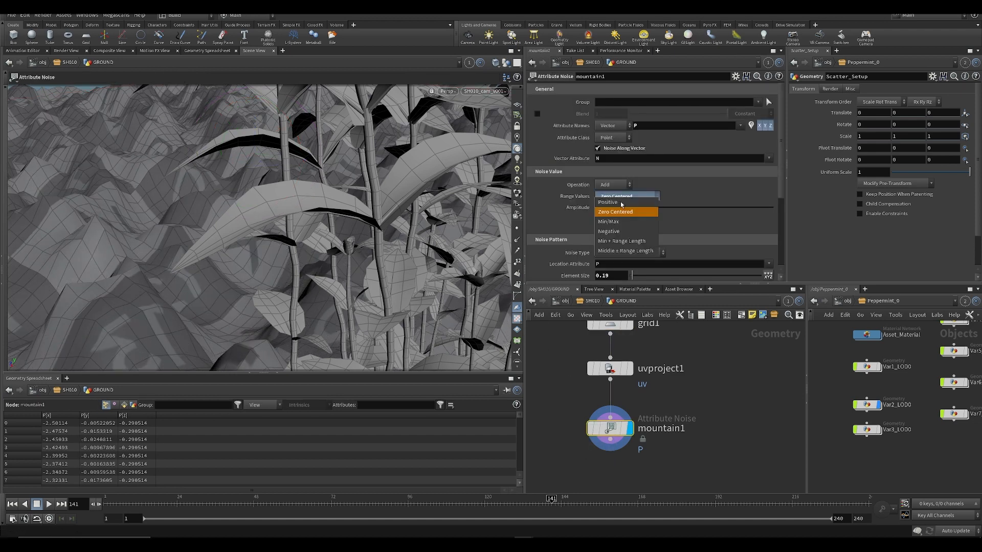
click(617, 211)
key(ctrl+z)
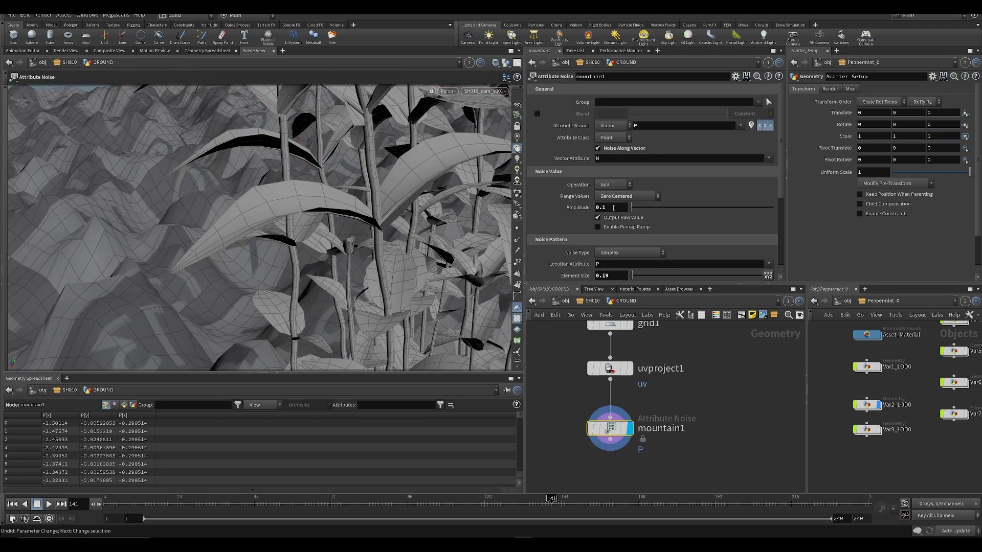
click(615, 197)
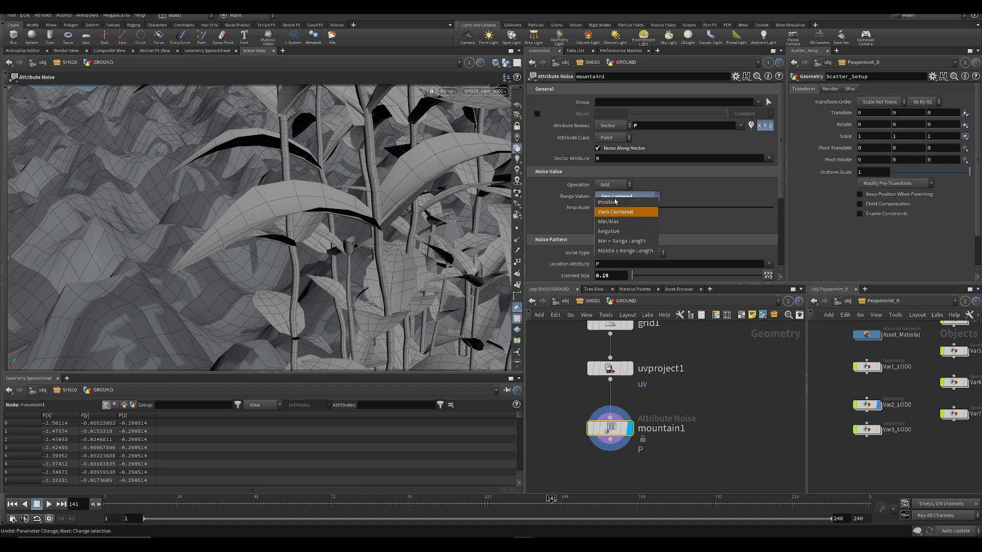
click(608, 203)
- Set the mountain noise's amplitude to 0.03 and element size to 0.12, and save the scene
click(607, 211)
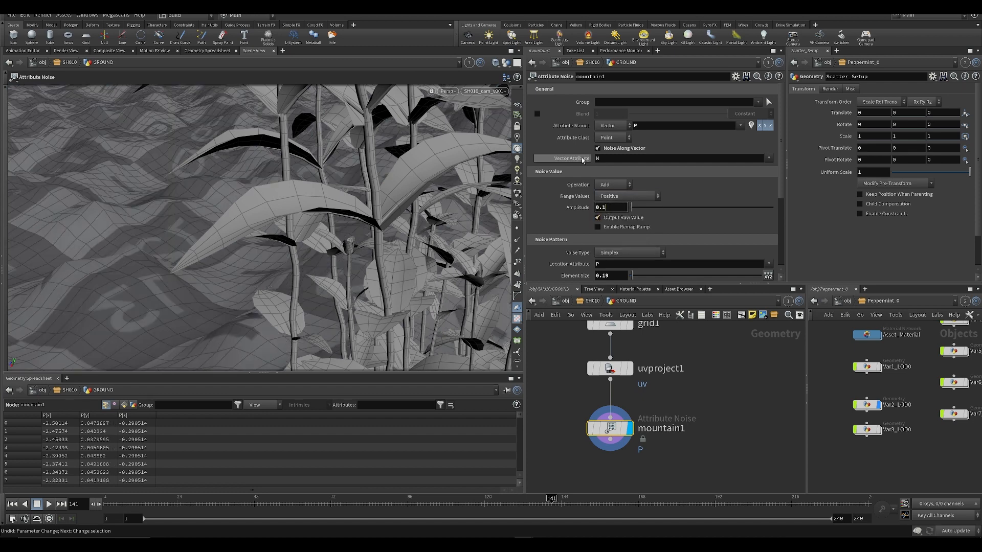
key(BackSpace)
text(03)
key(Return)
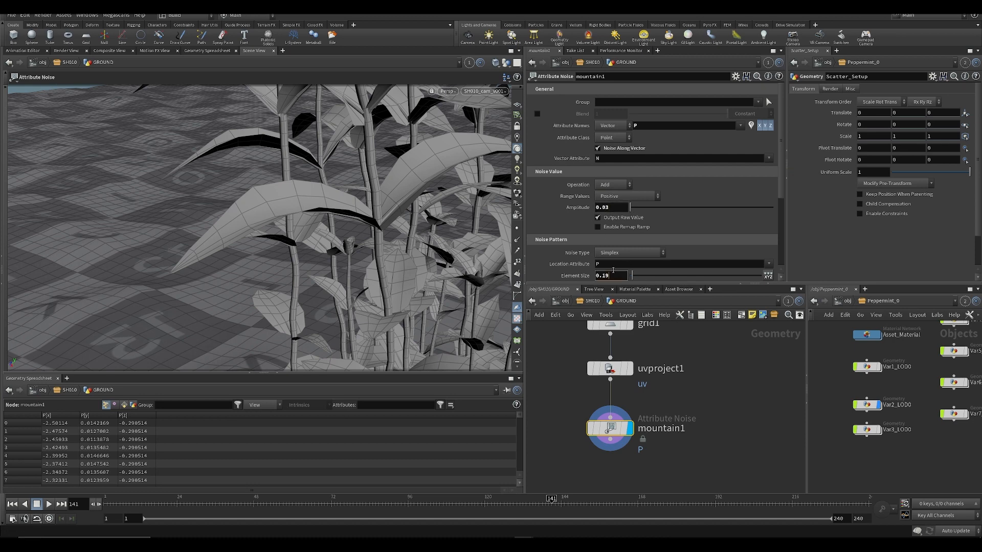
text(2)
key(Return)
key(ctrl+s)
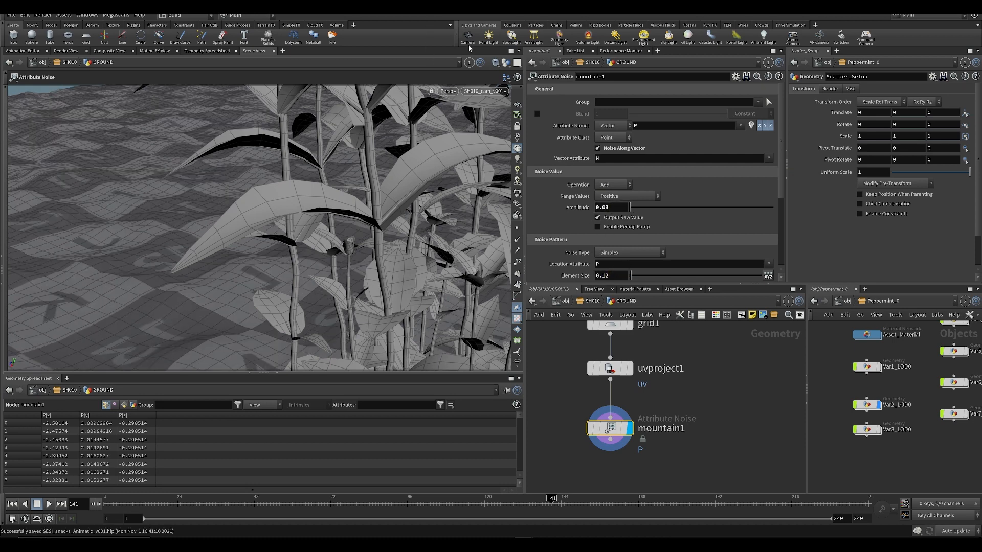
- Switch the viewport to shading without wireframe and raise the mountain noise's amplitude to 0.06
click(517, 148)
click(527, 162)
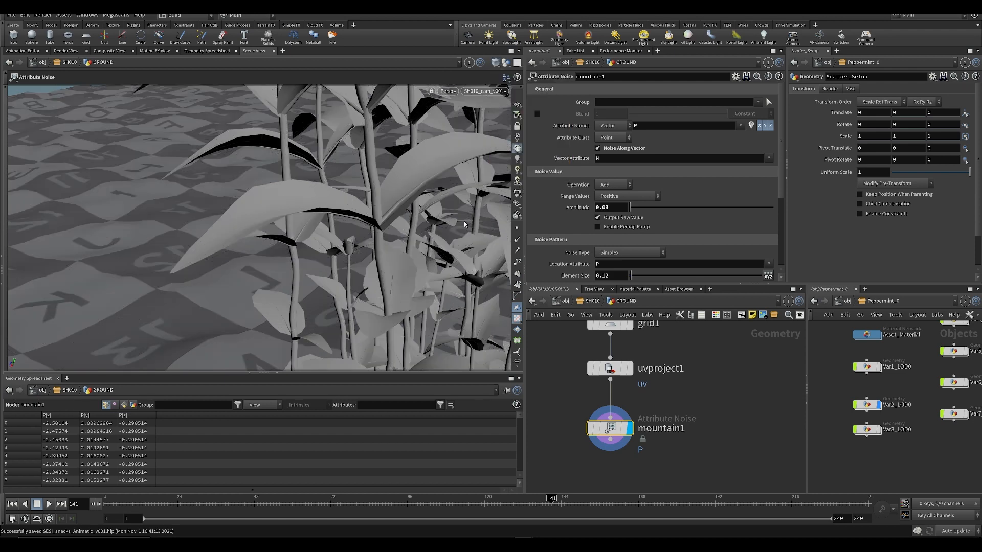
middle_drag(614, 217, 629, 229)
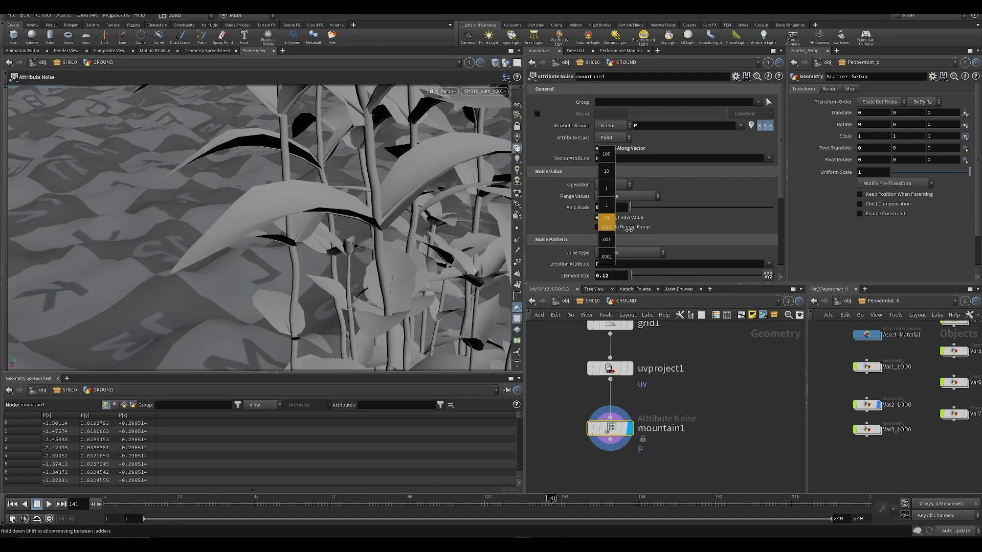
- Add a Null node below the mountain node and name it OUT
key(Tab)
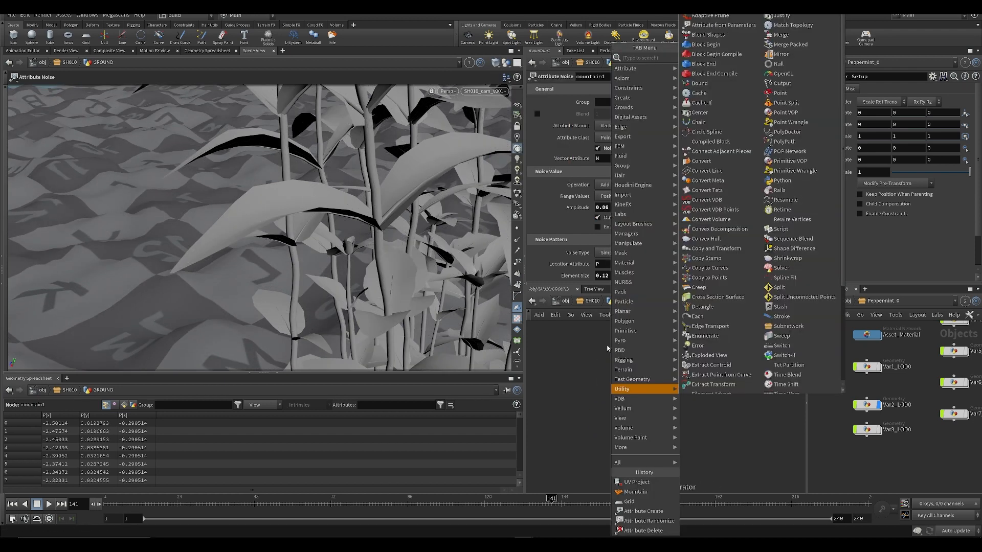
text(null)
key(Return)
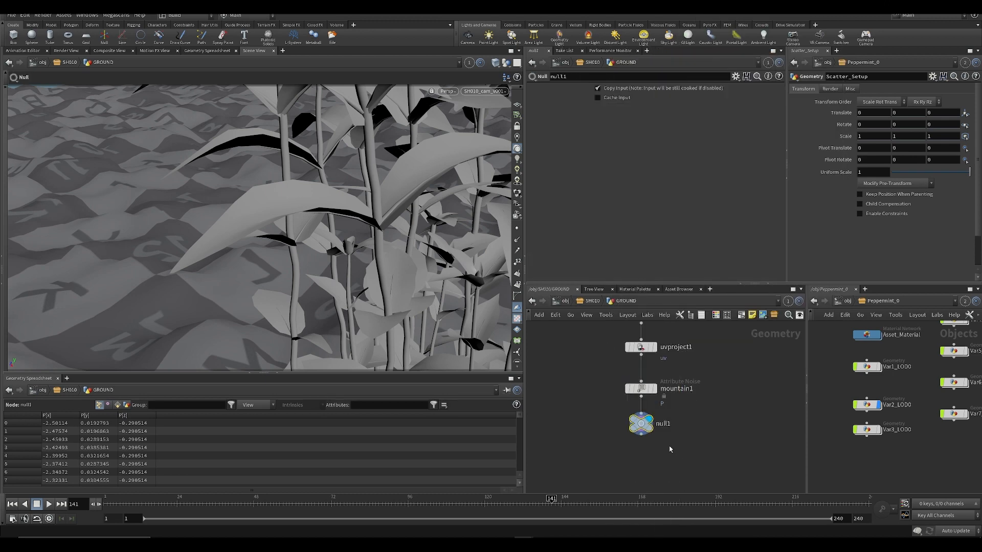
double_click(664, 423)
text(OUT)
key(Return)
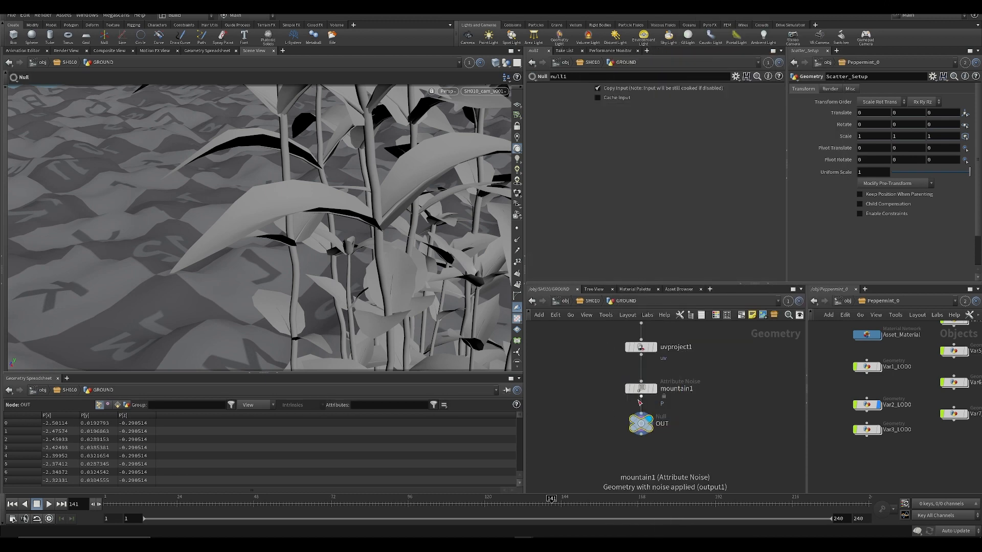
- Copy the OUT node and add a new Object Merge inside the ENVIRONMENT_SCATTER geometry
key(ctrl+s)
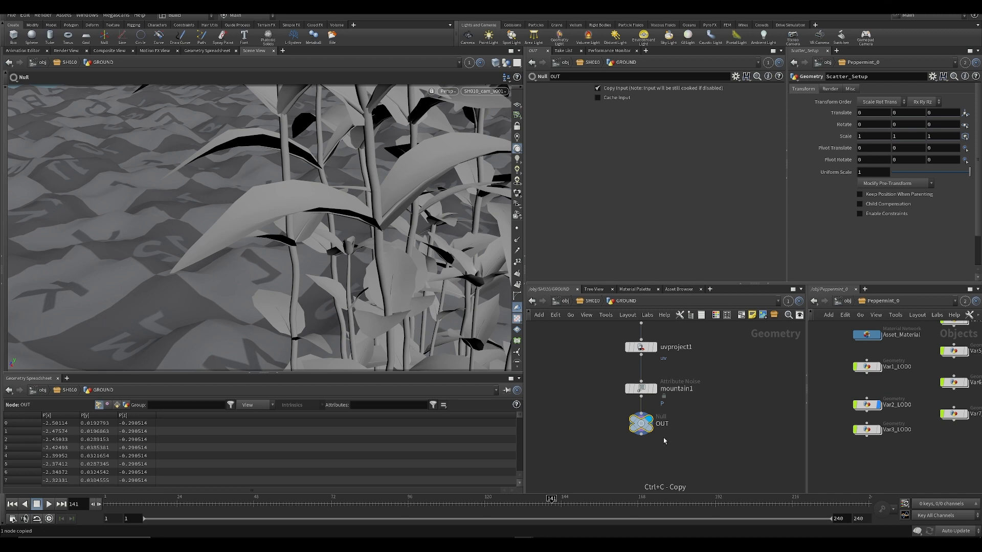
key(u)
double_click(643, 426)
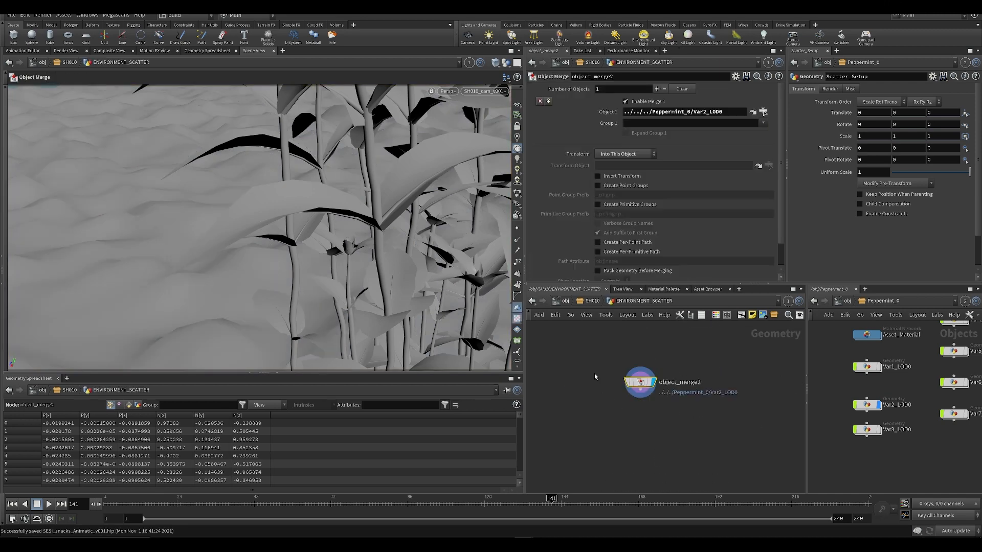
key(Tab)
text(obj)
key(Return)
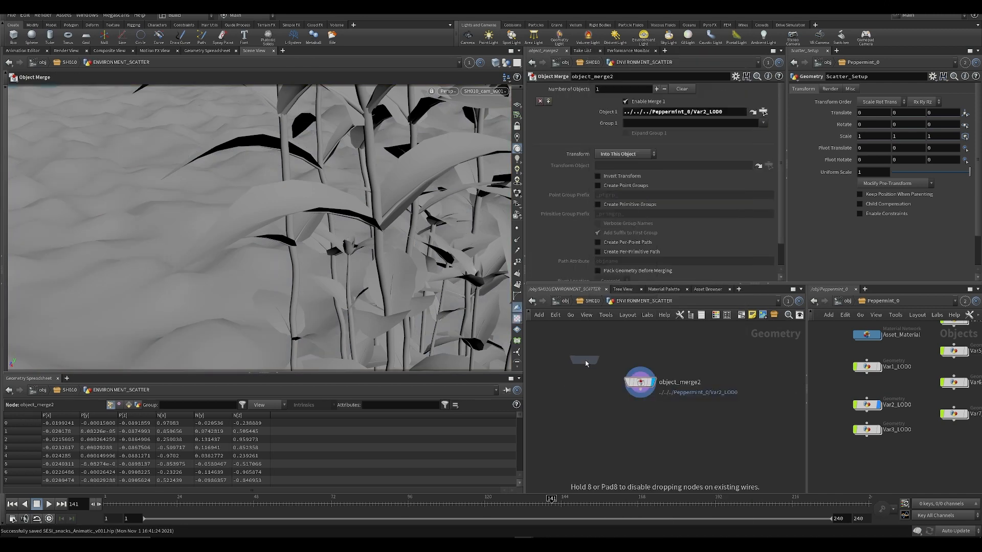
click(572, 384)
- Point the new Object Merge to /obj/SH010/GROUND/OUT and set its transform to Into This Object
click(628, 112)
text(/obj/SH010/GROUND/OUT)
click(619, 155)
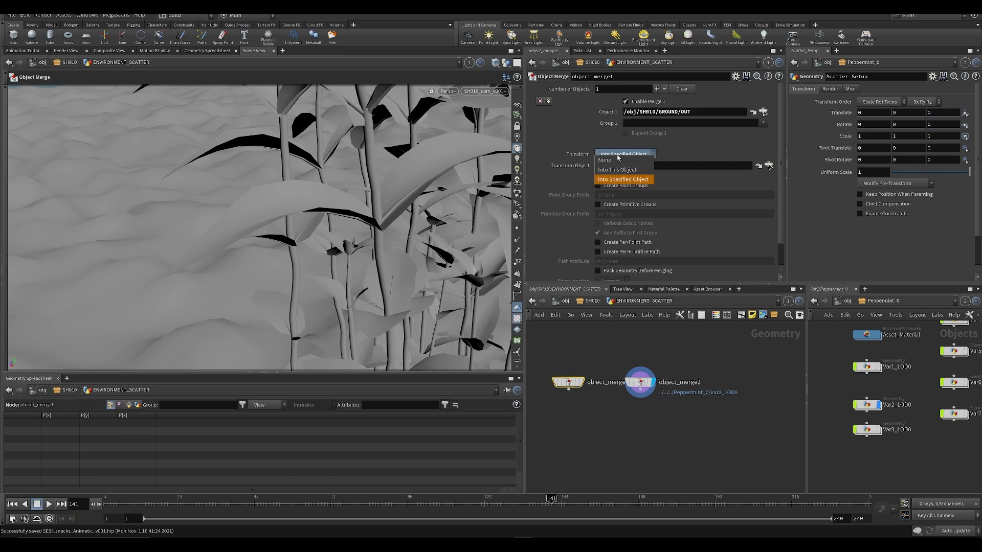
click(617, 171)
- Browse to SH010 in the second network view and turn off the display of the GROUND object
click(845, 301)
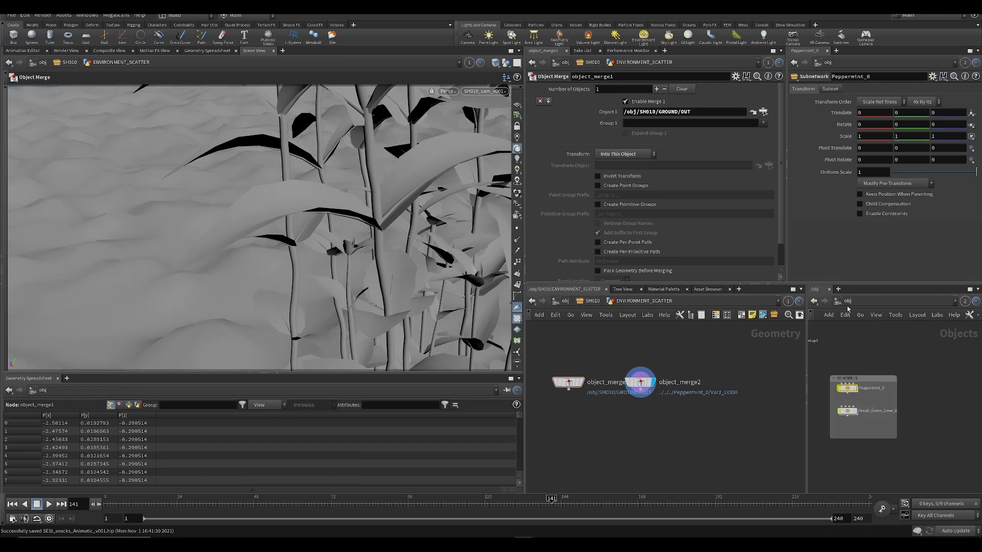
double_click(819, 387)
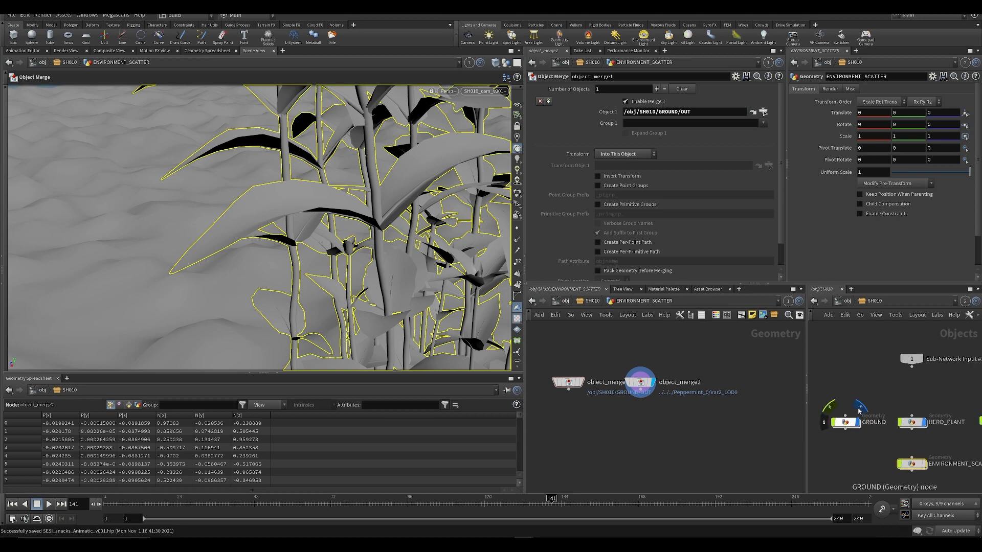
click(857, 422)
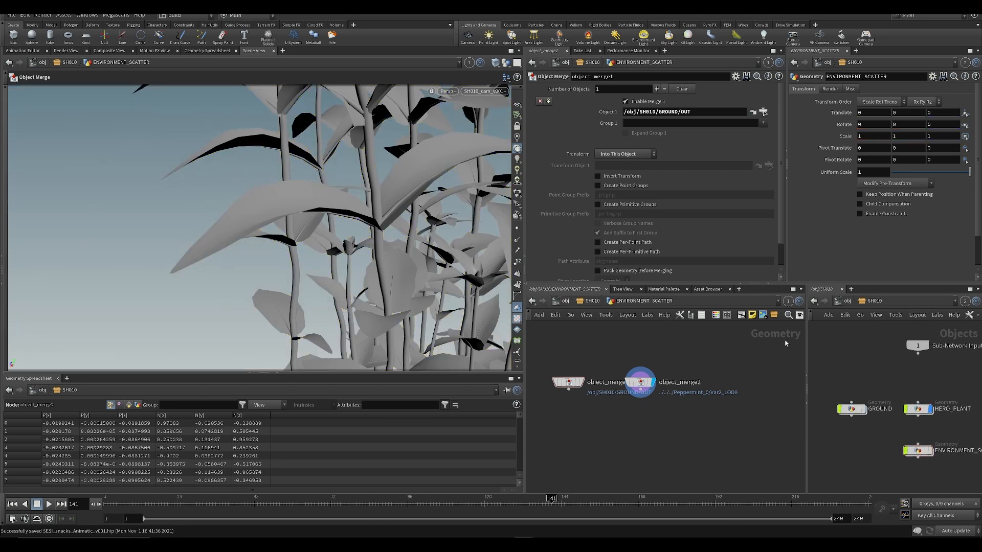
- Display the merged ground in ENVIRONMENT_SCATTER and save the scene
click(581, 382)
middle_drag(617, 421, 644, 400)
key(ctrl+s)
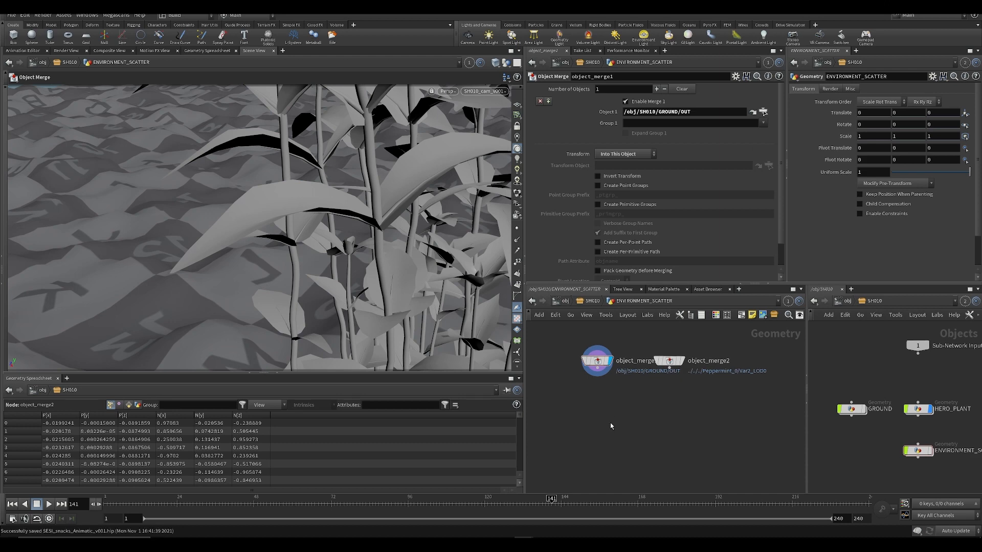
- Add a Color node below the ground's Object Merge and set its color to black
key(Tab)
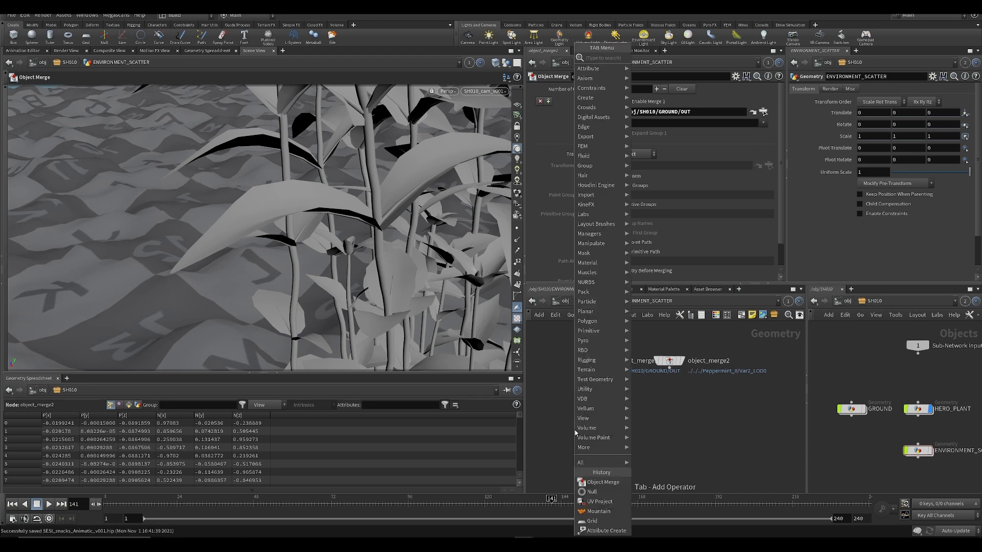
text(co)
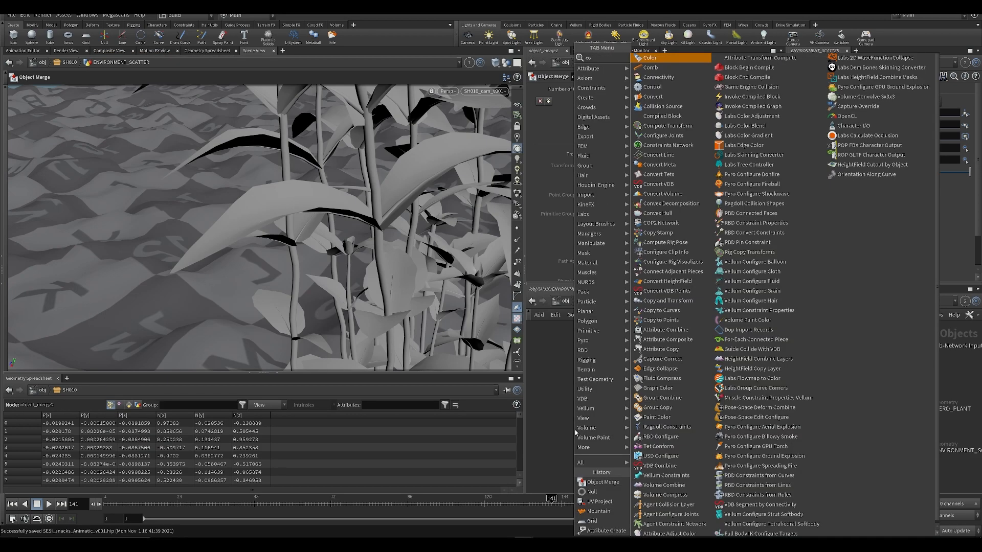
key(Return)
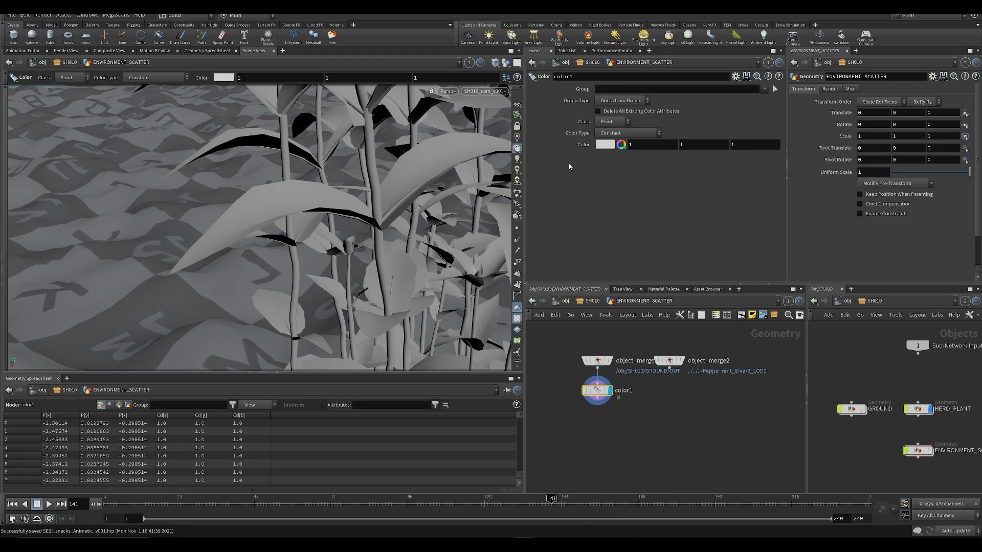
click(604, 145)
click(573, 128)
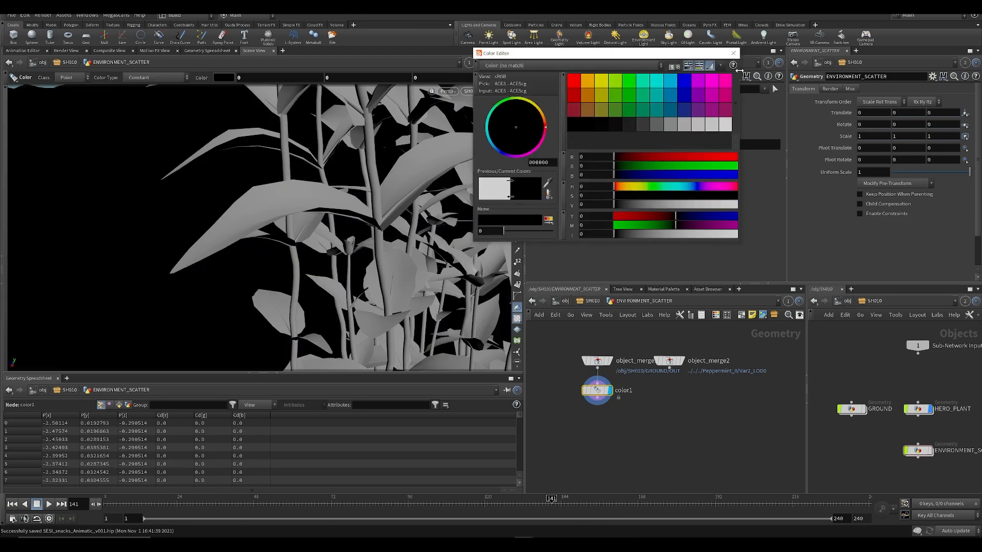
click(734, 53)
- Add a Paint Color node below the Color node
key(Tab)
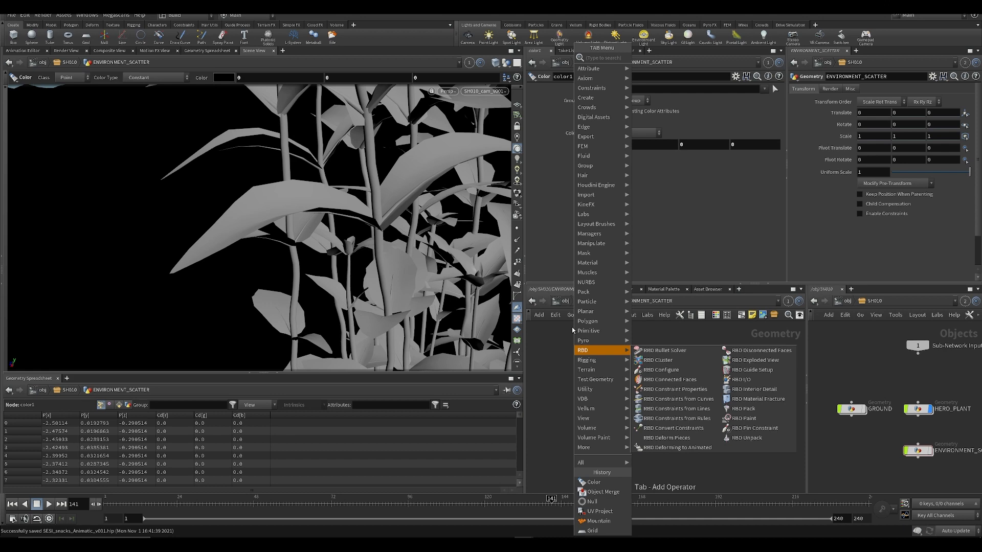
text(c)
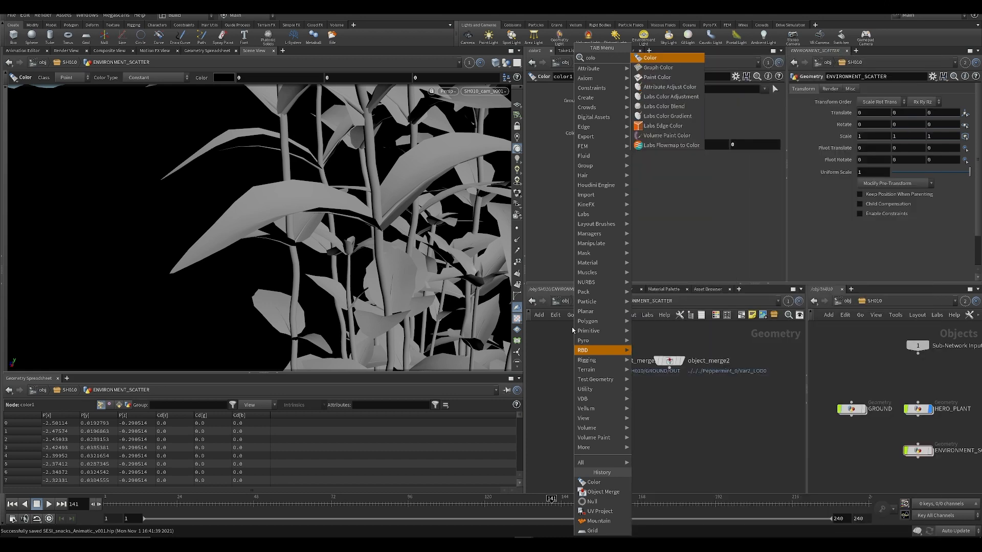
key(BackSpace)
text(paint)
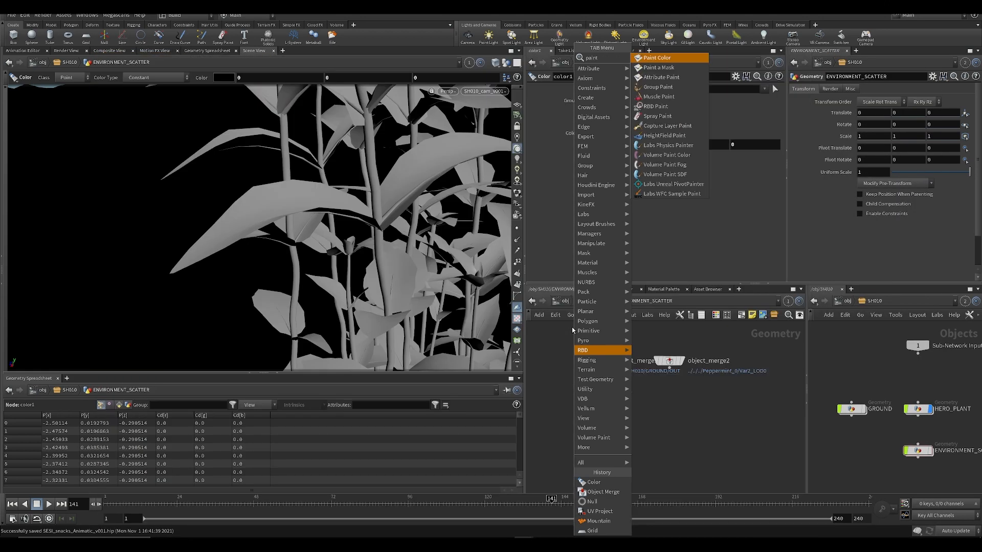
key(Return)
key(Return)
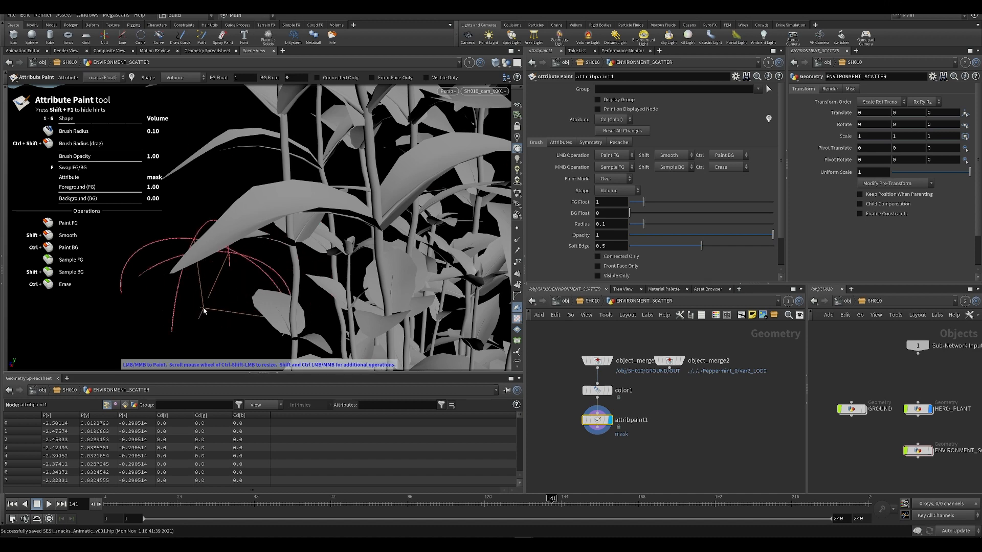
- Paint white Cd strokes on the ground around the hero plant with the Attribute Paint node, and save the scene
click(597, 390)
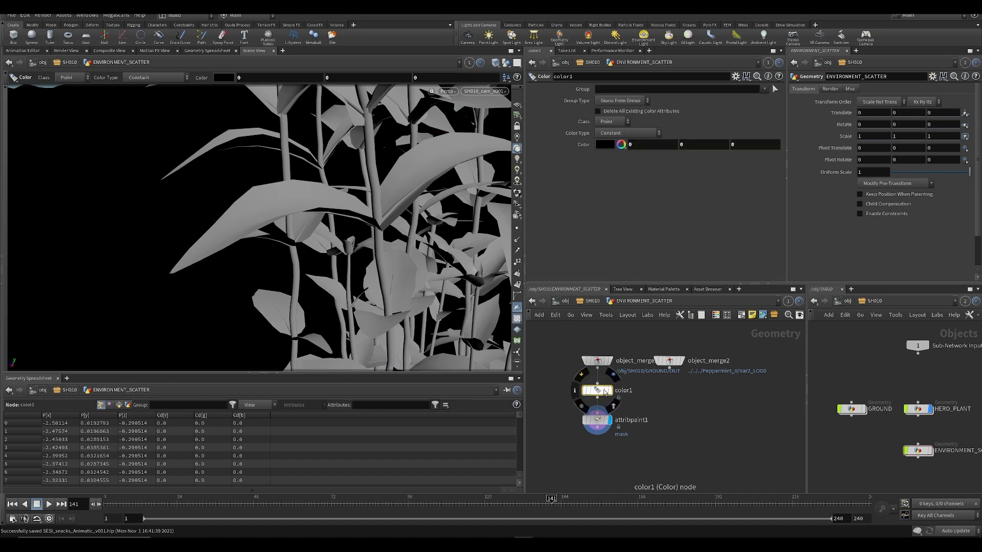
click(601, 420)
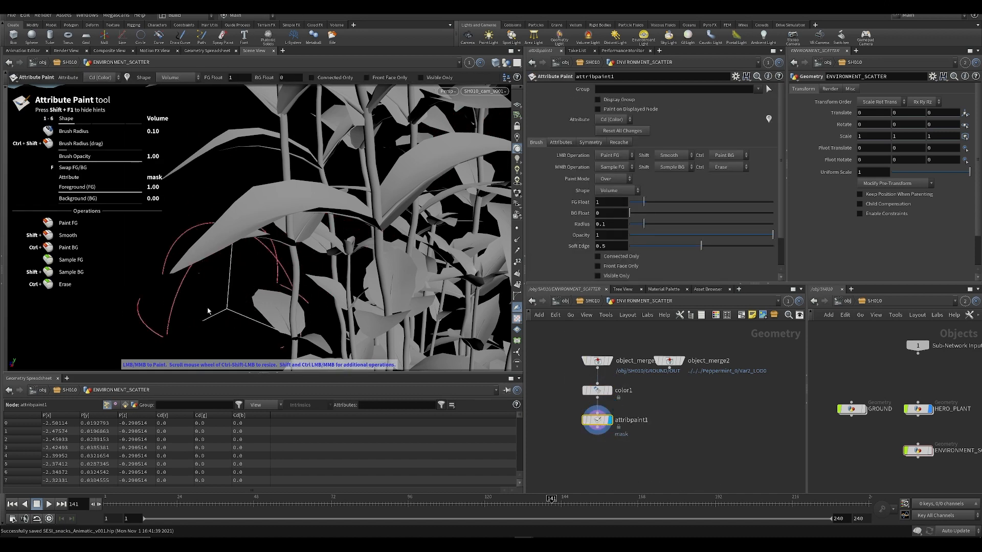
mouse_move(166, 300)
mouse_down()
mouse_move(104, 258)
mouse_move(159, 185)
mouse_move(307, 261)
mouse_move(256, 174)
mouse_move(31, 229)
mouse_move(287, 179)
mouse_move(460, 184)
mouse_move(215, 219)
mouse_move(55, 324)
mouse_move(117, 195)
mouse_move(246, 164)
mouse_move(501, 153)
mouse_move(102, 210)
mouse_move(41, 179)
mouse_move(140, 240)
mouse_move(71, 307)
mouse_move(215, 153)
mouse_move(358, 153)
mouse_move(240, 146)
mouse_move(263, 145)
mouse_up()
key(ctrl+s)
- Add a Scatter and Align node below the Attribute Paint node
middle_drag(594, 462, 591, 402)
key(Tab)
text(scatt)
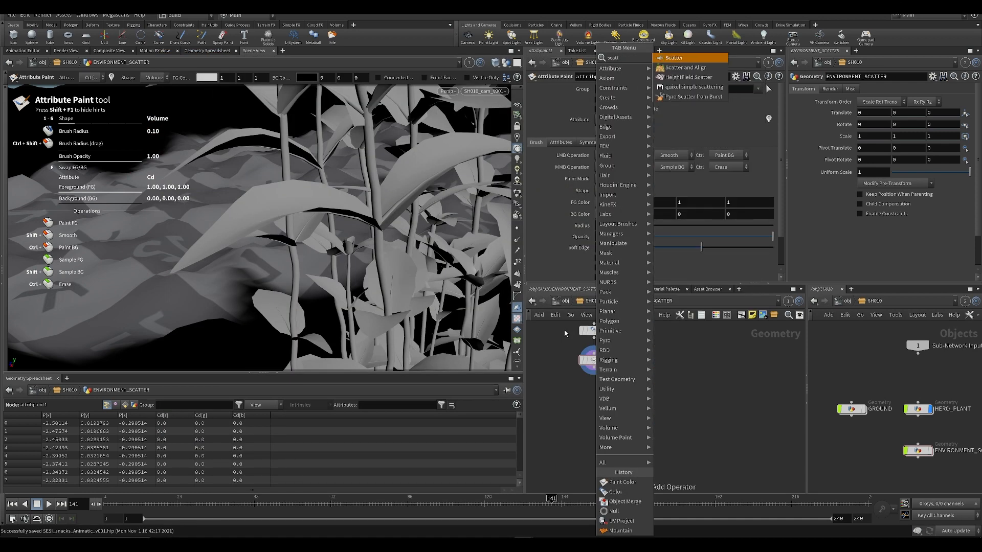
key(Down)
key(Return)
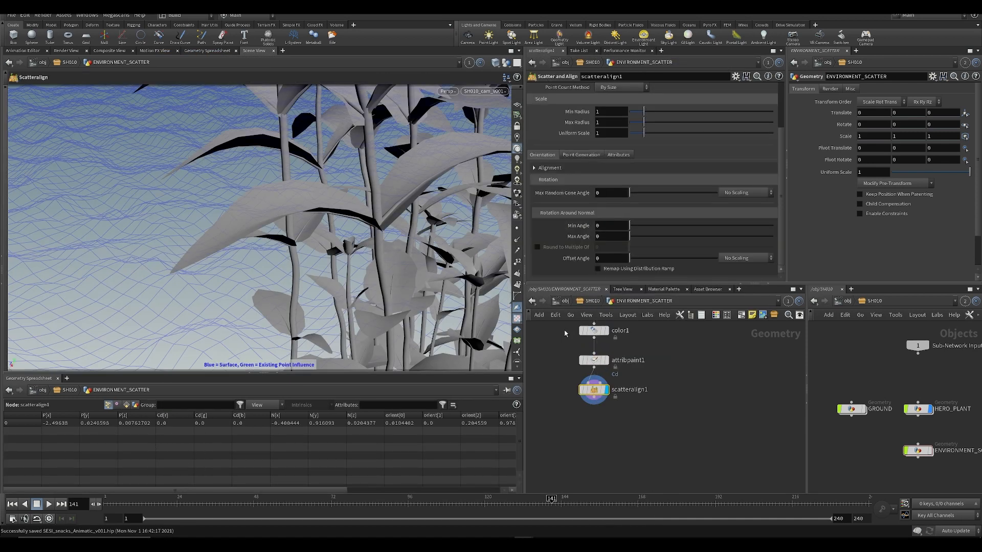
- Set the Scatter and Align point count method to Number of Points and scale the coverage by the Cd attribute
scroll(611, 153, up, 3)
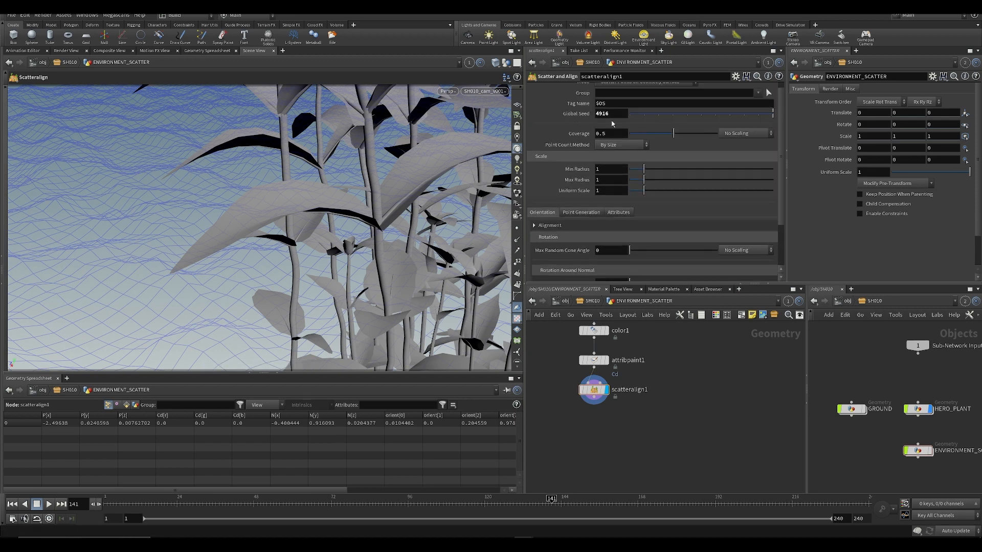
click(610, 145)
click(619, 180)
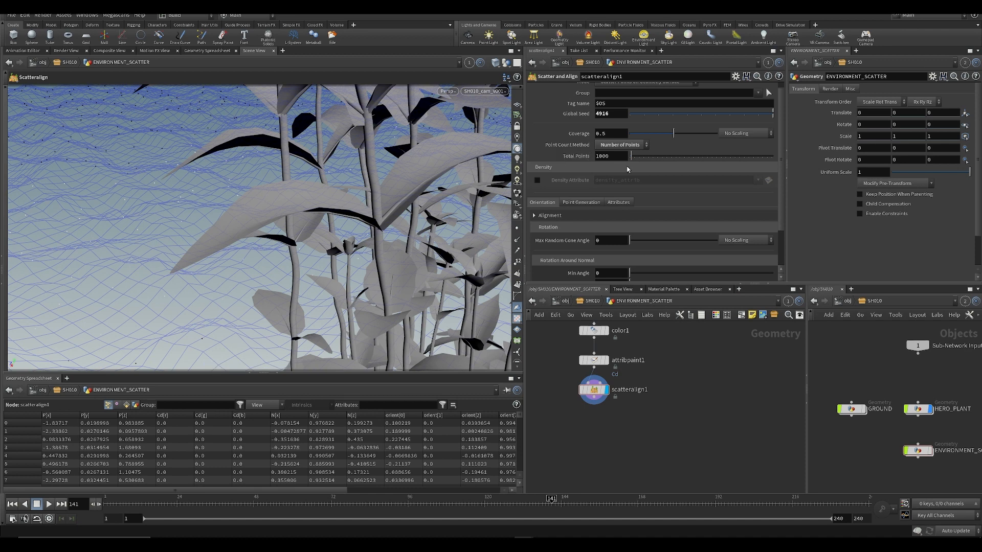
click(742, 133)
click(740, 150)
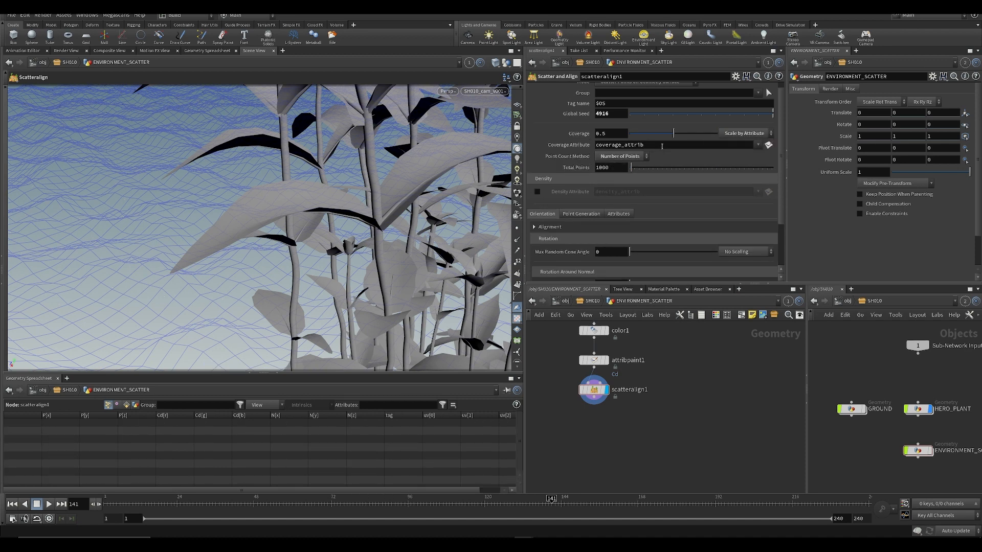
click(662, 147)
text(Cd)
key(Return)
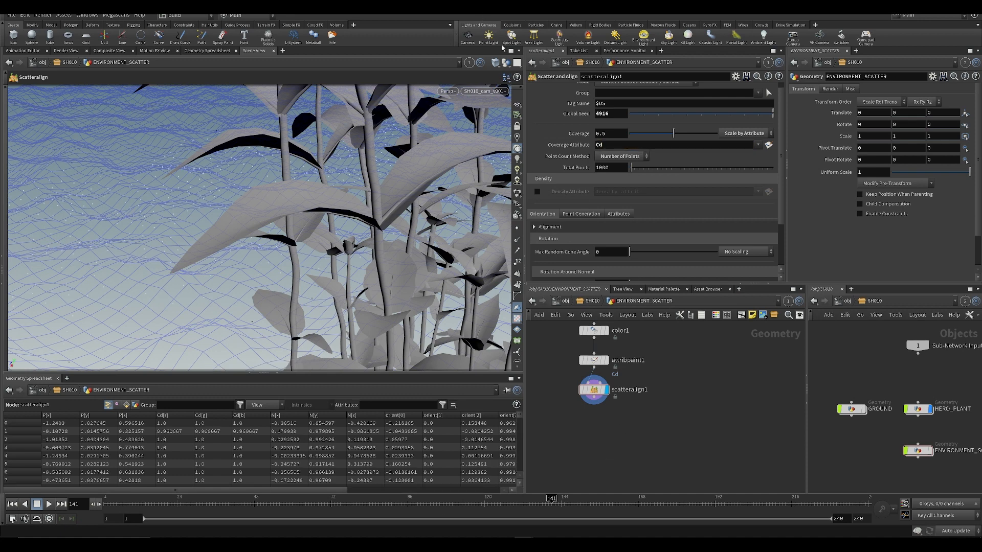
- Reset all changes on the Attribute Paint node and paint new white strokes across the ground
middle_drag(577, 355, 586, 388)
click(605, 392)
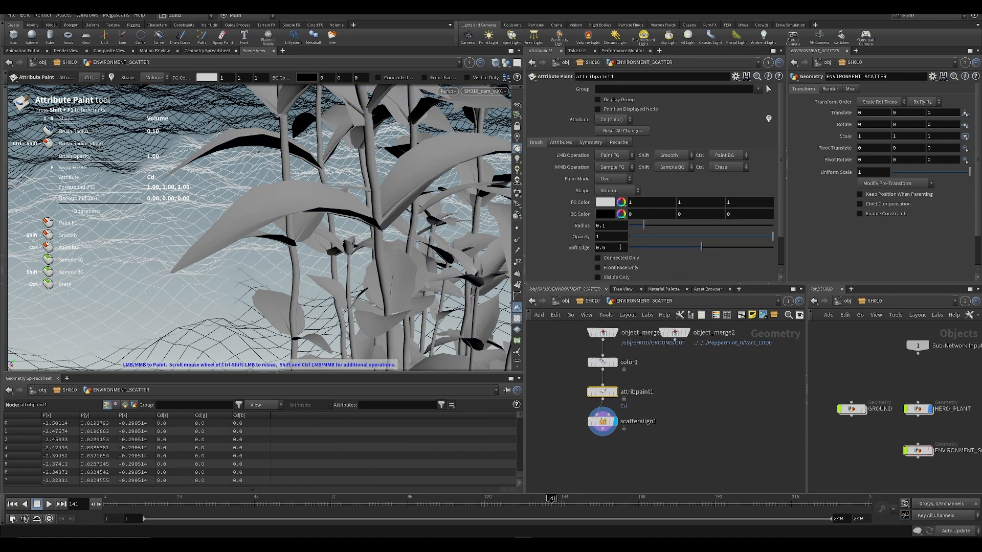
click(621, 134)
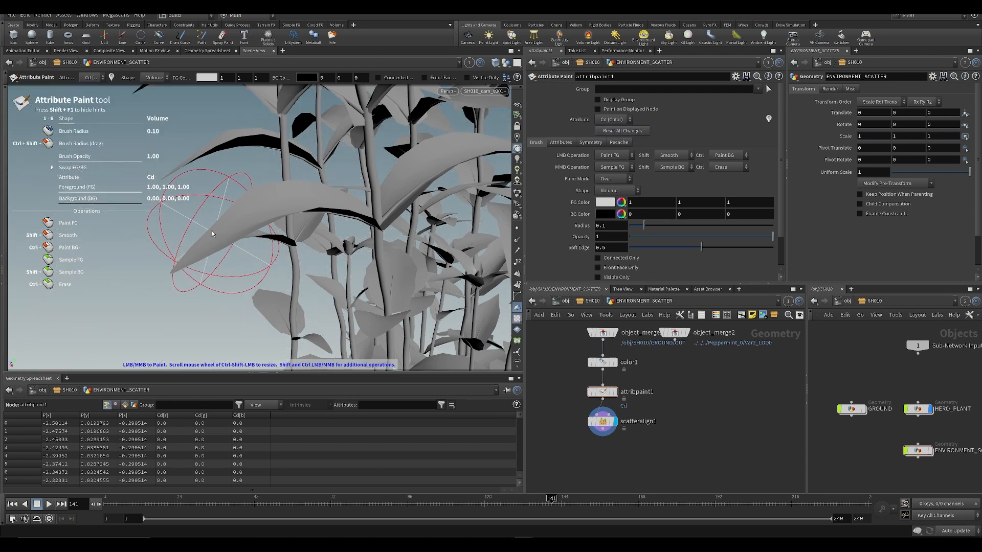
mouse_move(209, 231)
mouse_down()
mouse_move(157, 233)
mouse_move(111, 218)
mouse_move(348, 166)
mouse_move(123, 217)
mouse_move(59, 218)
mouse_move(107, 266)
mouse_move(440, 204)
mouse_move(163, 258)
mouse_move(68, 313)
mouse_up()
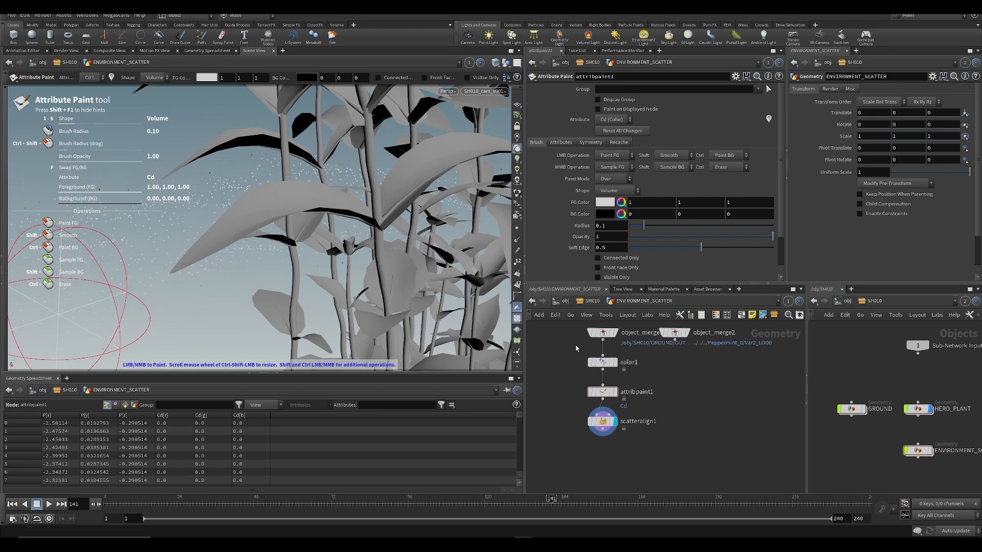
- Set the Scatter and Align coverage to 1 and total points to 24, and save the scene
click(603, 422)
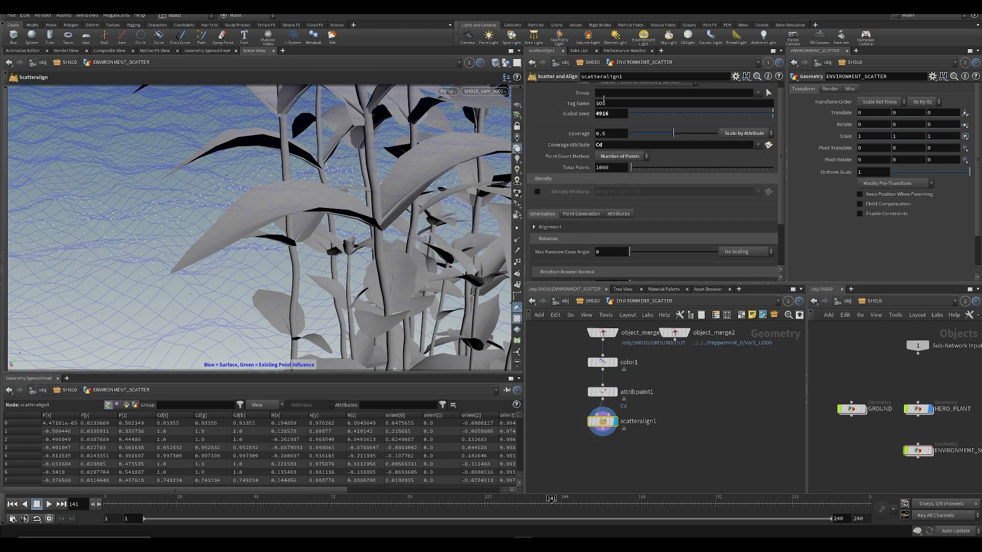
drag(673, 133, 753, 143)
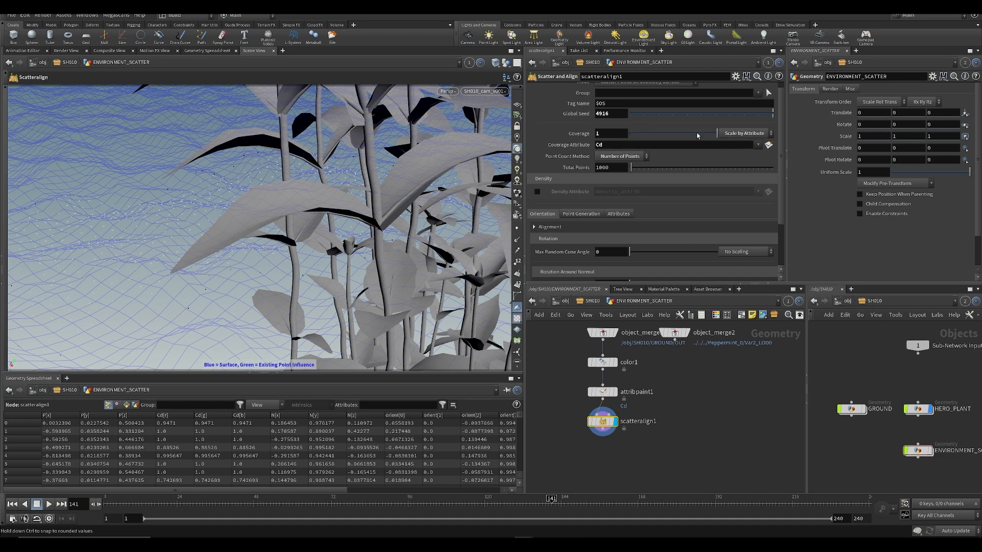
drag(697, 133, 736, 98)
text(24)
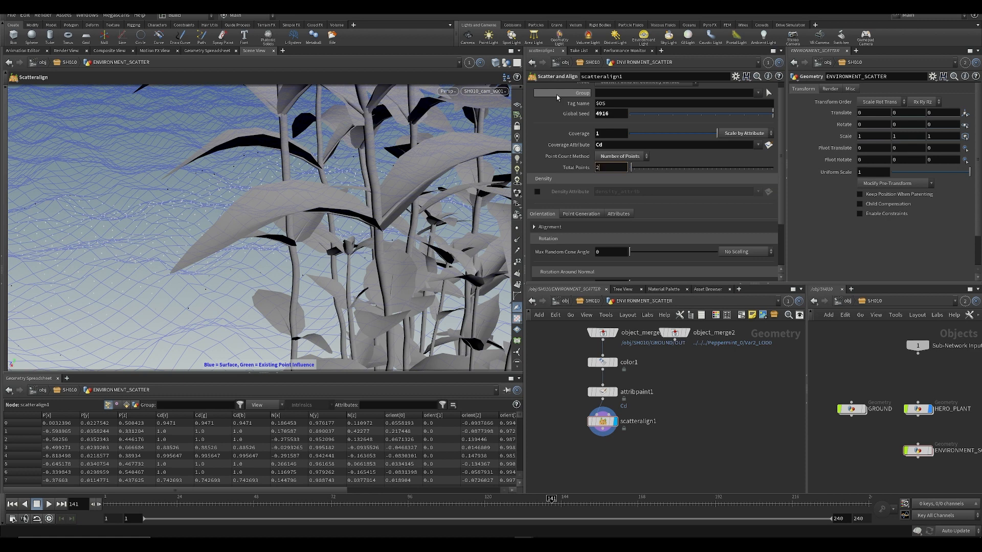
key(Return)
key(ctrl+s)
- Place the peppermint Object Merge beside the ground chain, display it, and show the other objects unghosted in the viewport
scroll(670, 369, down, 2)
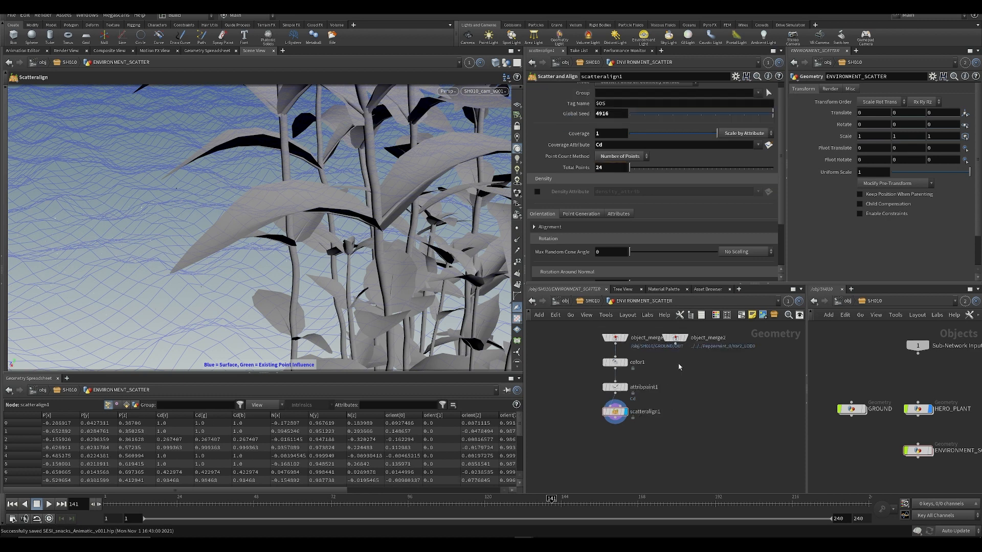
drag(685, 342, 566, 342)
click(581, 333)
click(566, 343)
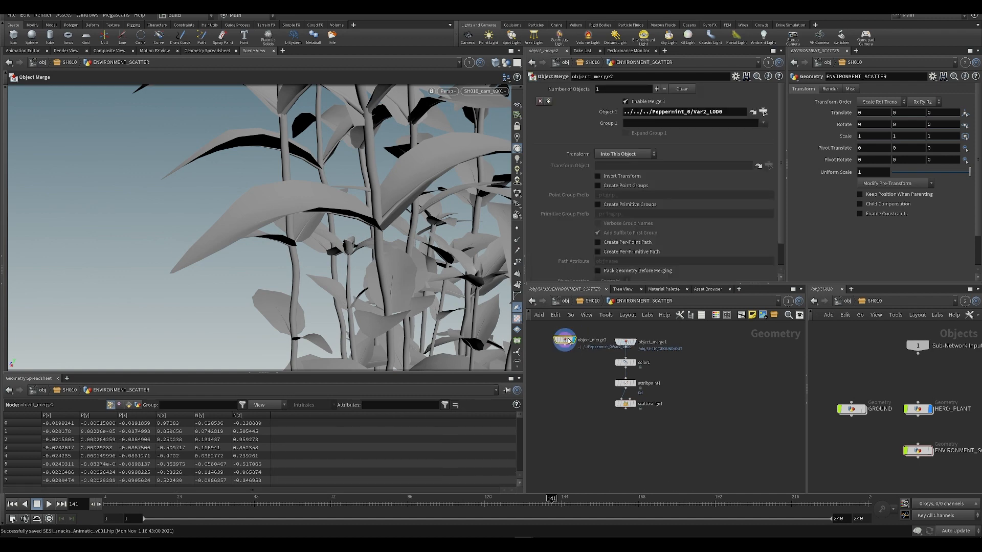
click(509, 64)
click(507, 89)
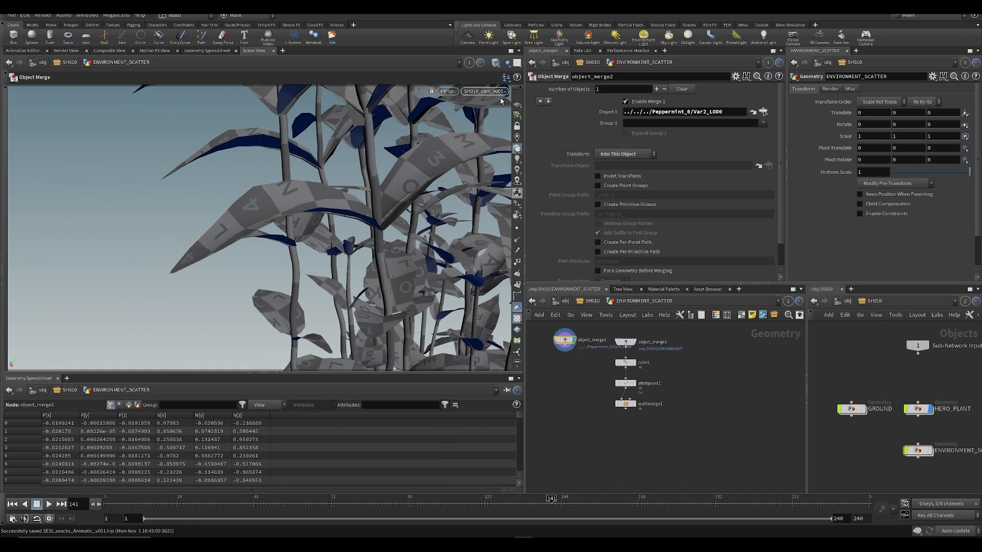
- Add a Copy to Points node below the scatter network
right_drag(579, 376, 603, 438)
key(Tab)
text(ctp)
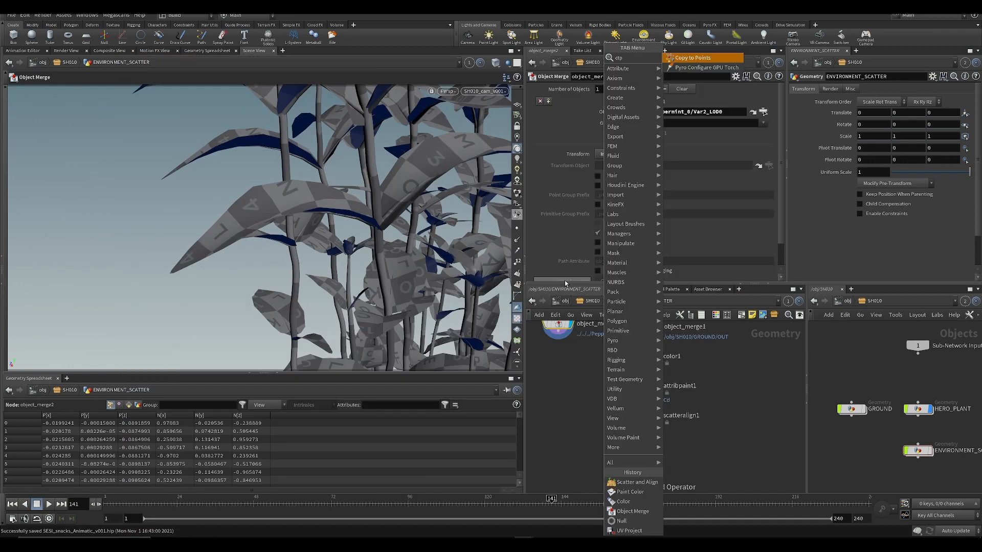
key(Return)
middle_drag(594, 400, 605, 329)
scroll(617, 425, down, 1)
- Connect the Scatter and Align output to the Copy to Points target points input and enable Pack and Instance
click(646, 452)
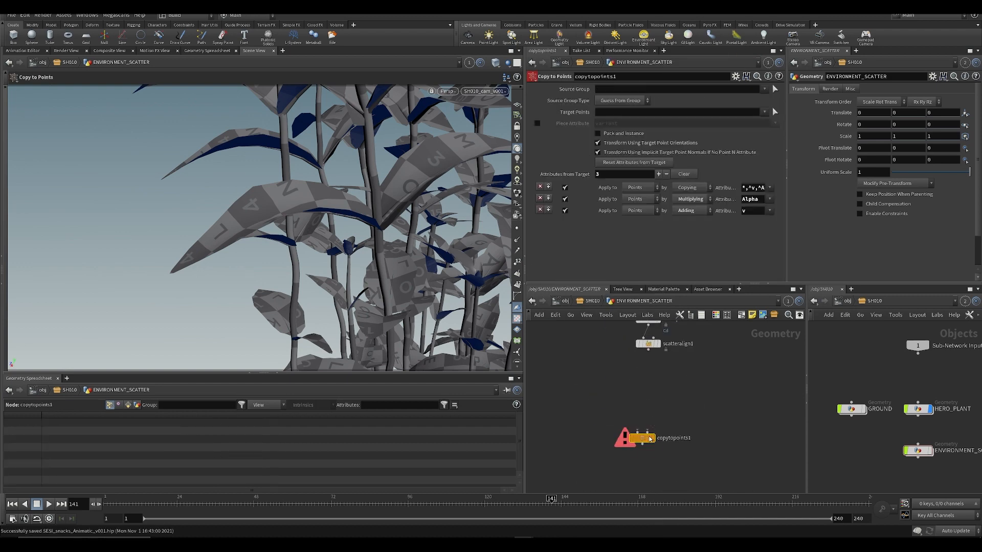
drag(648, 433, 663, 351)
middle_drag(678, 375, 672, 390)
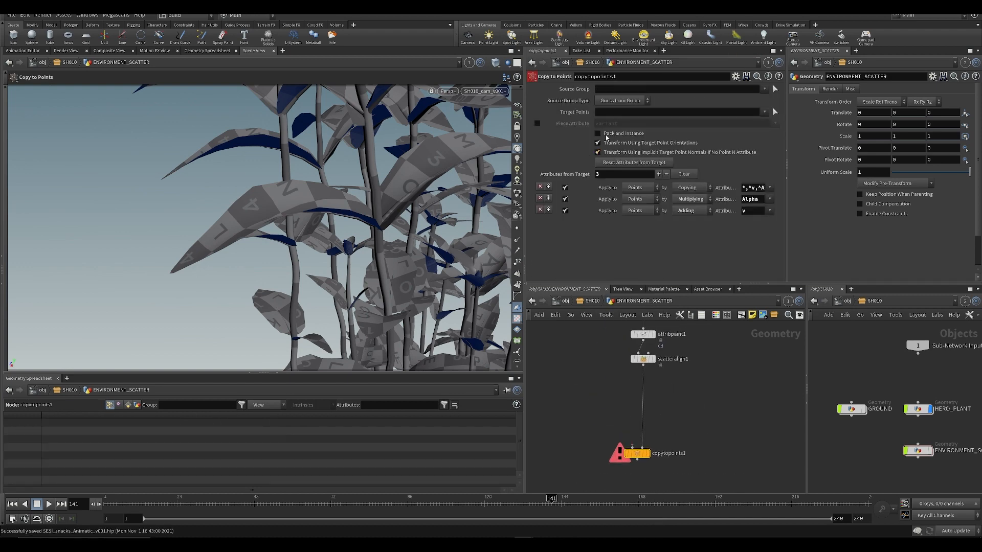
click(598, 134)
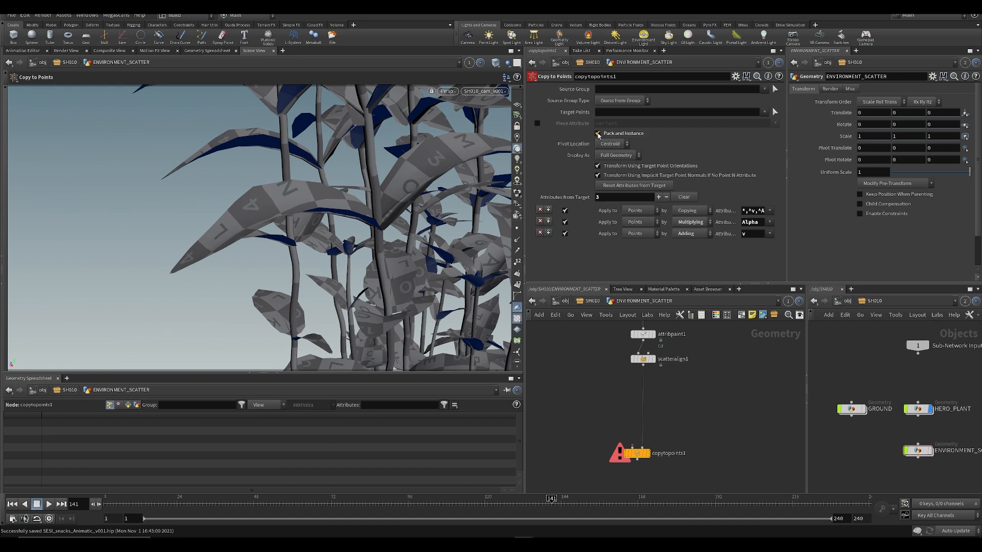
- Connect the peppermint Object Merge to the geometry input of Copy to Points and display the copied plants
drag(643, 454, 628, 419)
middle_drag(661, 403, 672, 464)
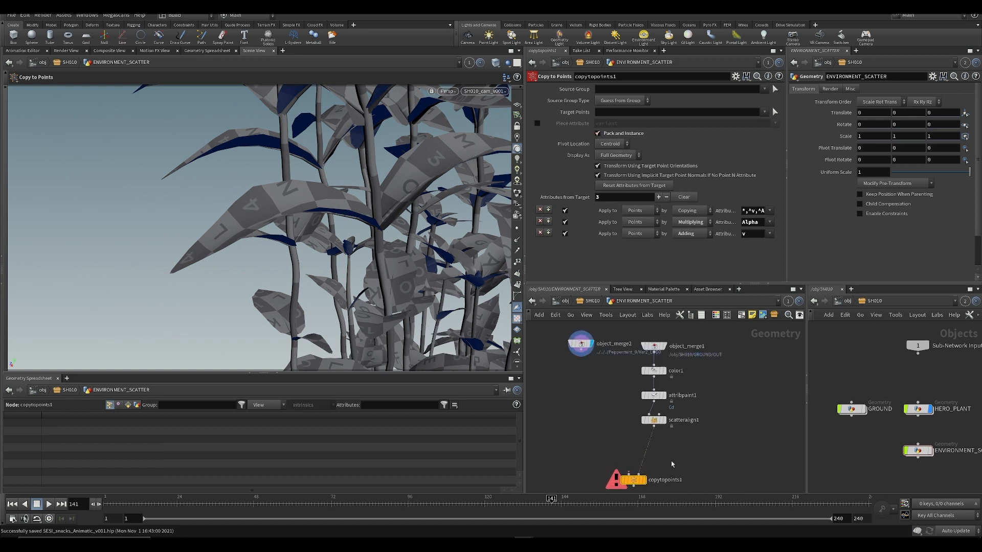
scroll(625, 419, down, 2)
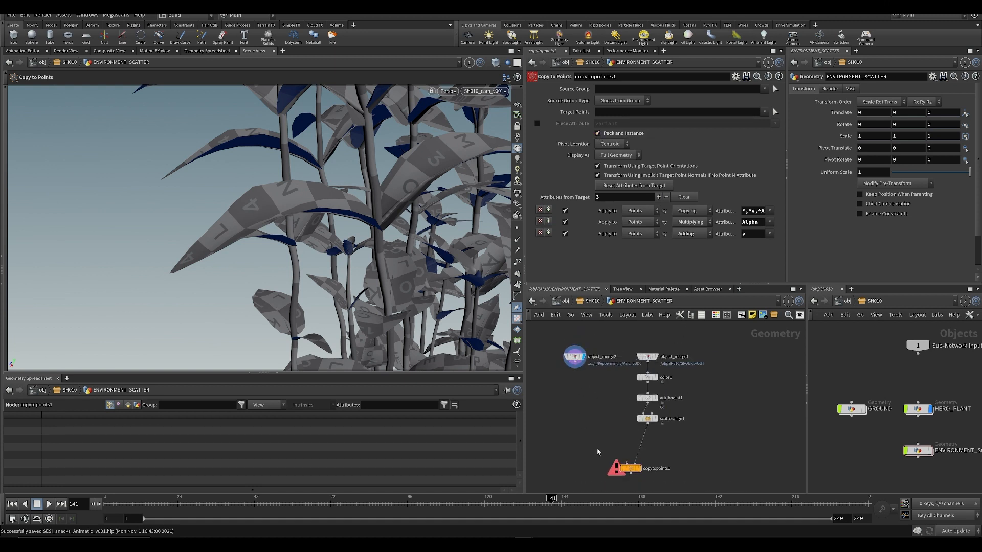
scroll(620, 453, up, 2)
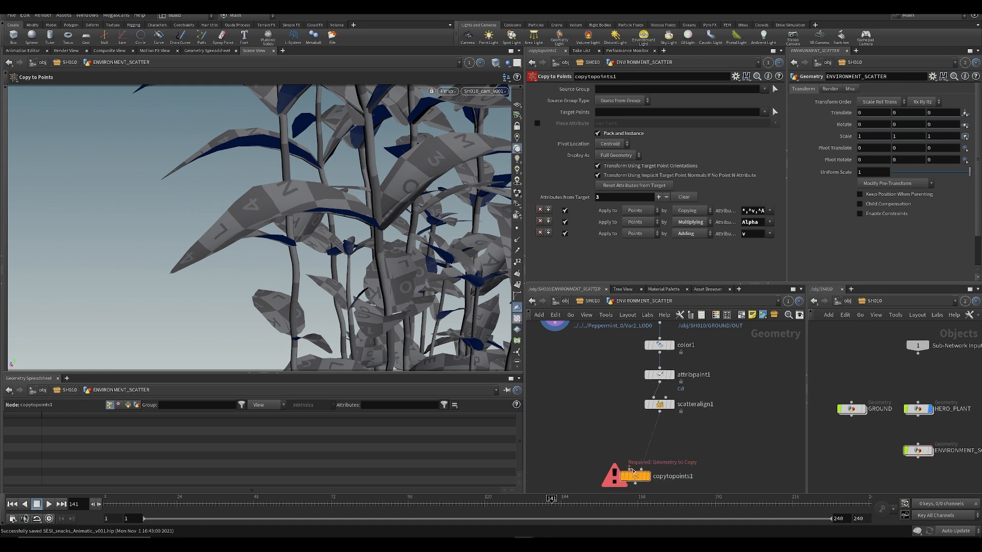
drag(630, 468, 563, 329)
scroll(580, 372, down, 2)
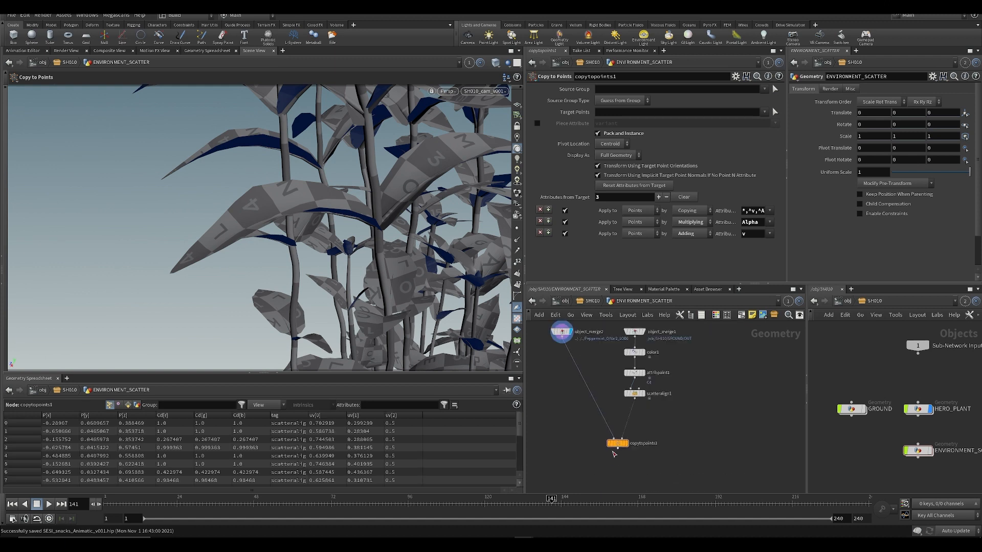
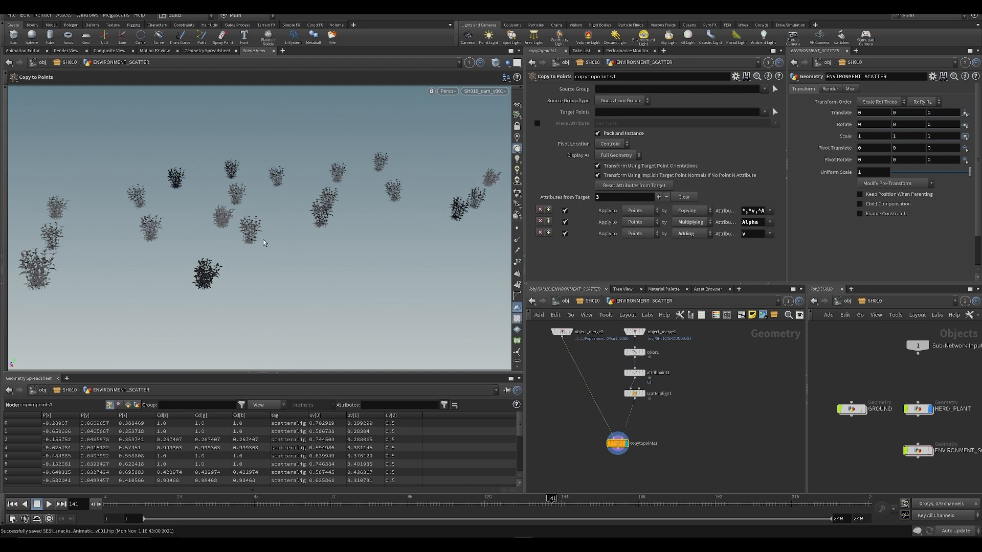
scroll(626, 419, up, 3)
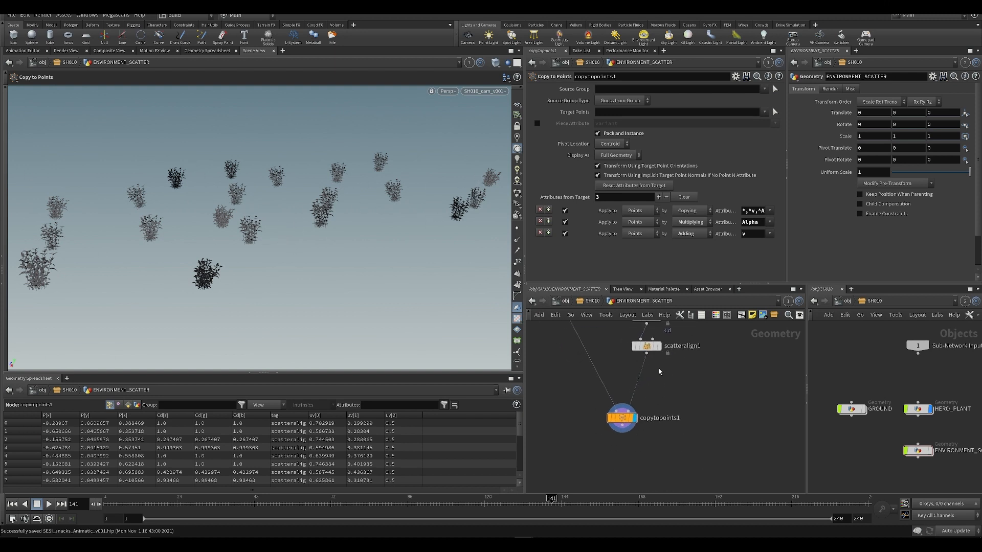
- Insert an Attribute Delete node between the Scatter and Align node and Copy to Points
key(Tab)
text(de)
key(BackSpace)
key(BackSpace)
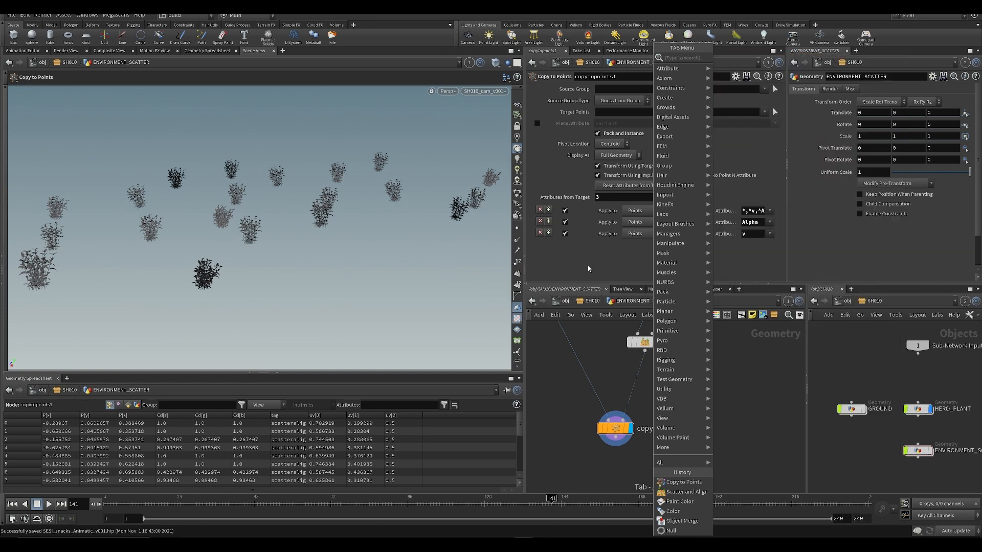
text(aw)
key(Return)
scroll(575, 360, up, 2)
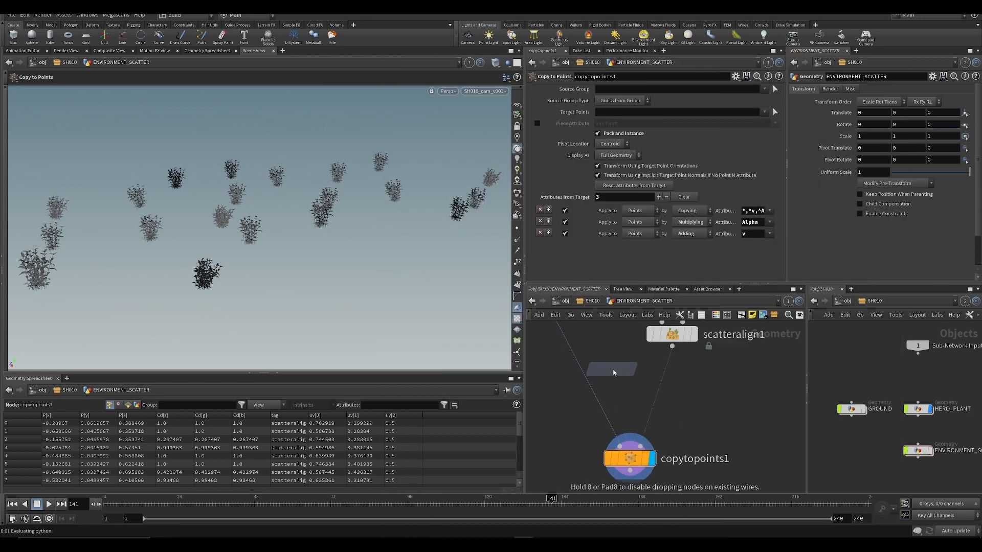
click(622, 371)
drag(622, 371, 672, 385)
- Set the Attribute Delete node to remove the Cd point attribute, and save the scene
click(776, 109)
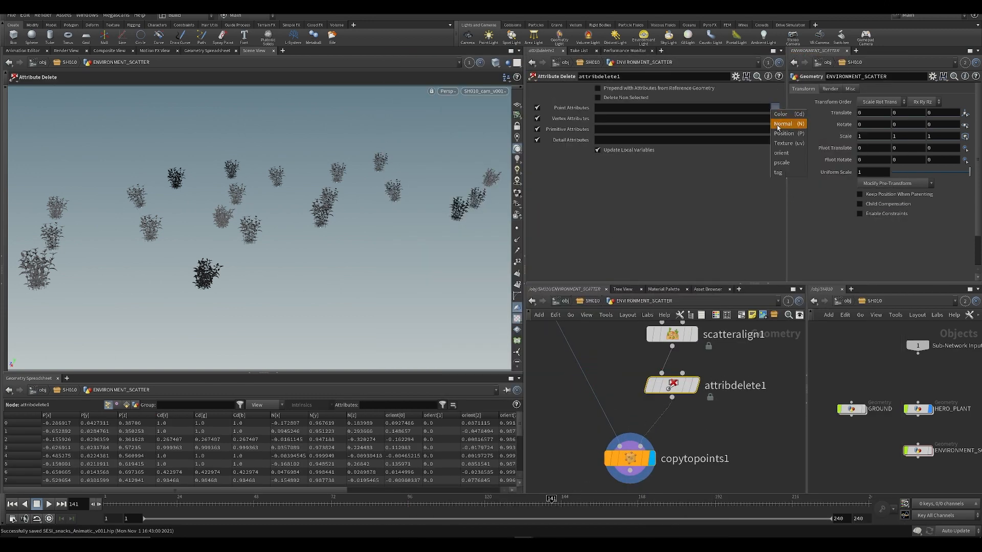
click(782, 122)
click(757, 481)
middle_drag(728, 442, 715, 400)
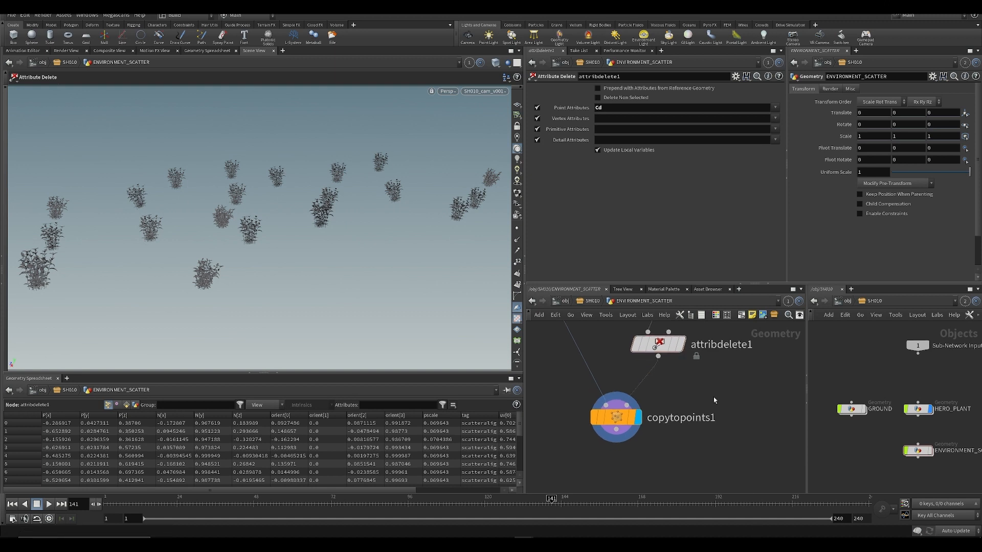
scroll(715, 399, down, 3)
key(ctrl+s)
- Make room above Copy to Points and insert an Attribute Randomize node below Attribute Delete
drag(657, 410, 656, 439)
scroll(659, 409, up, 2)
key(Tab)
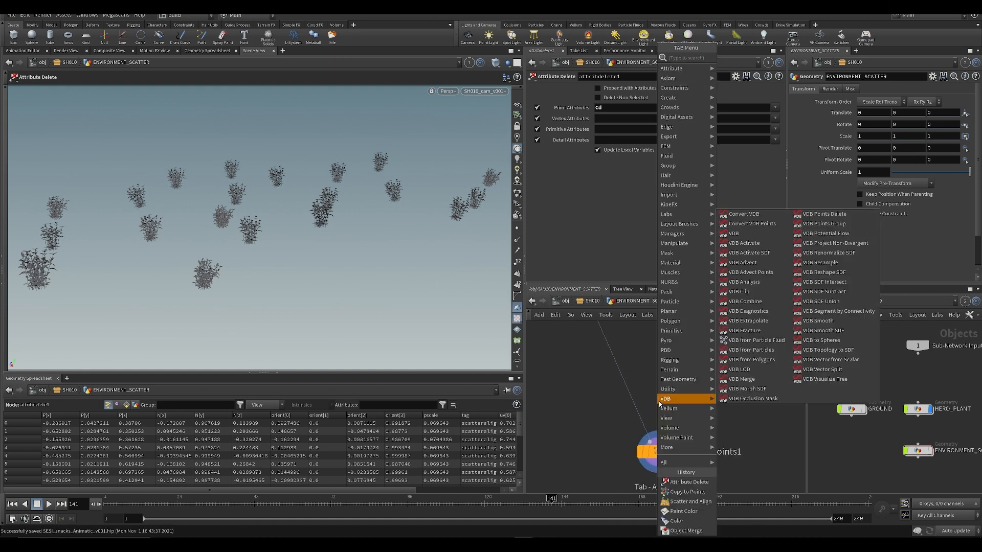
text(ara)
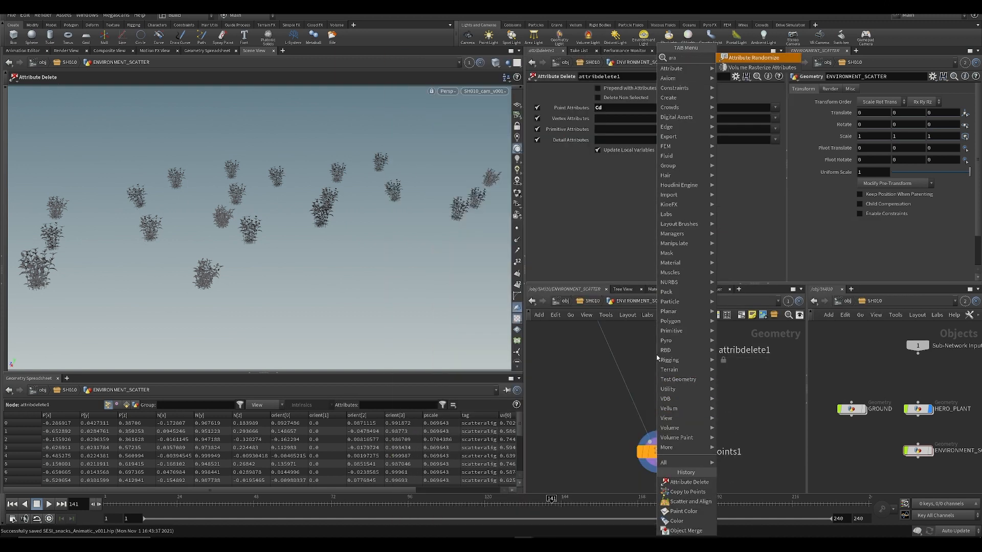
key(Return)
click(658, 358)
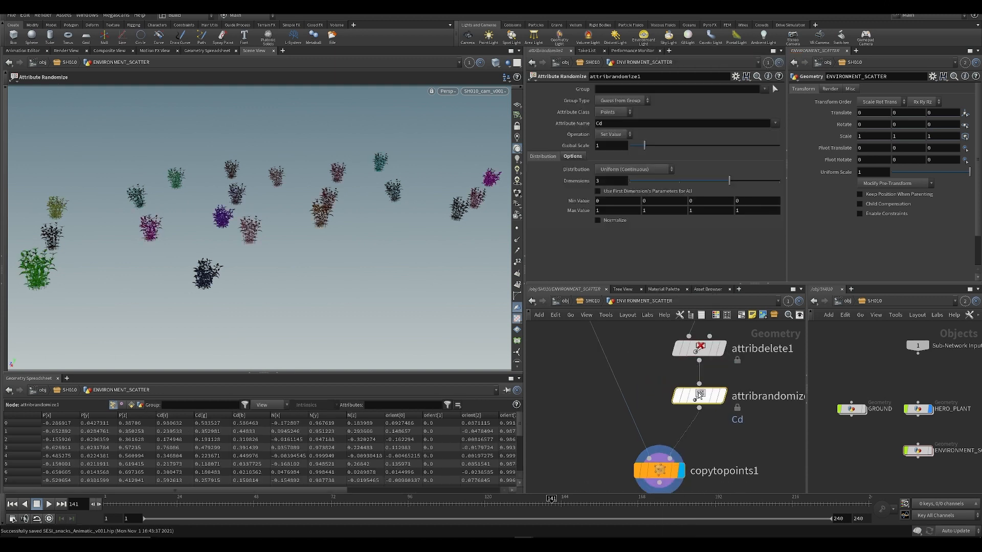
- Set the Attribute Randomize node to randomize pscale with 1 dimension, keeping the Uniform (Continuous) distribution
text(pscal)
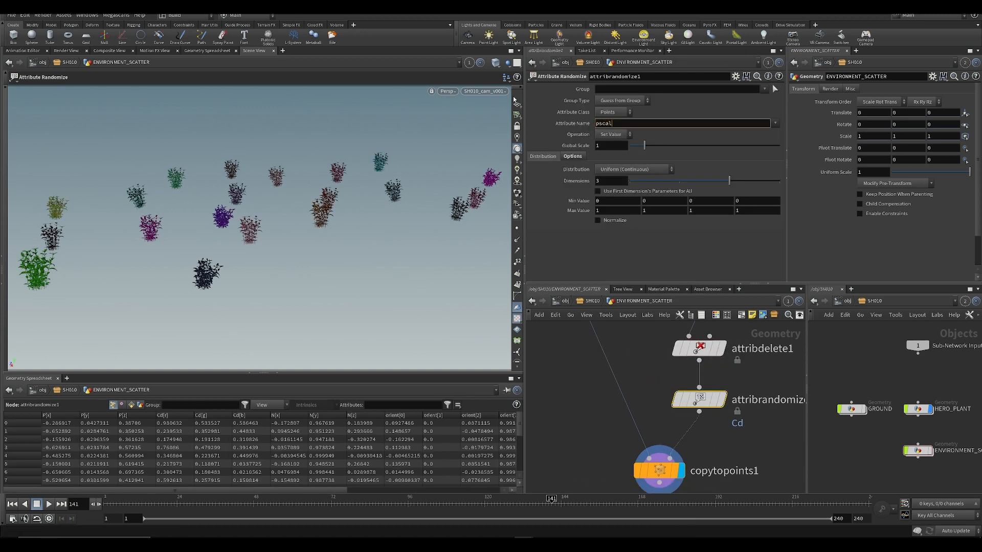
text(e)
key(Return)
click(634, 169)
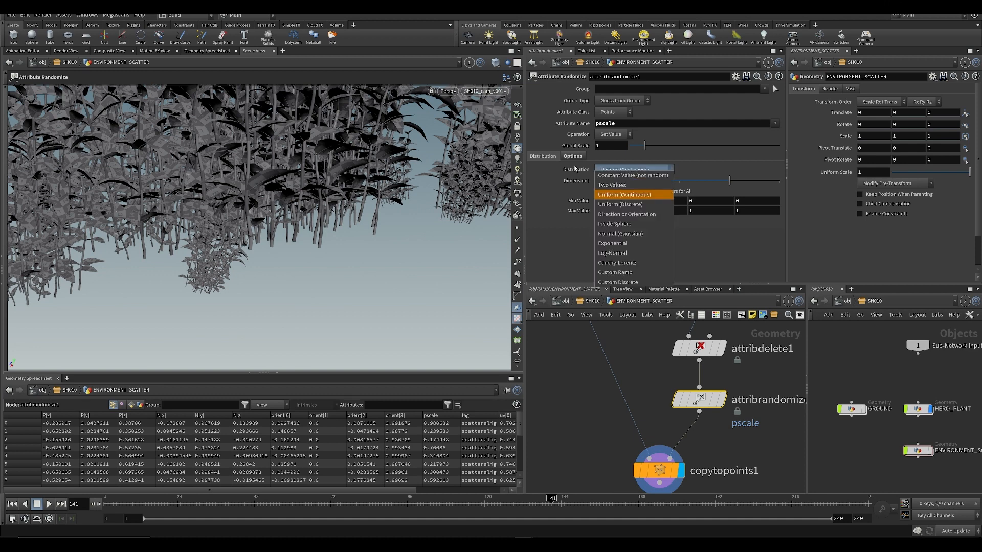
click(575, 169)
click(629, 181)
- Set the minimum value of the randomized pscale to .75 and save the scene
click(599, 192)
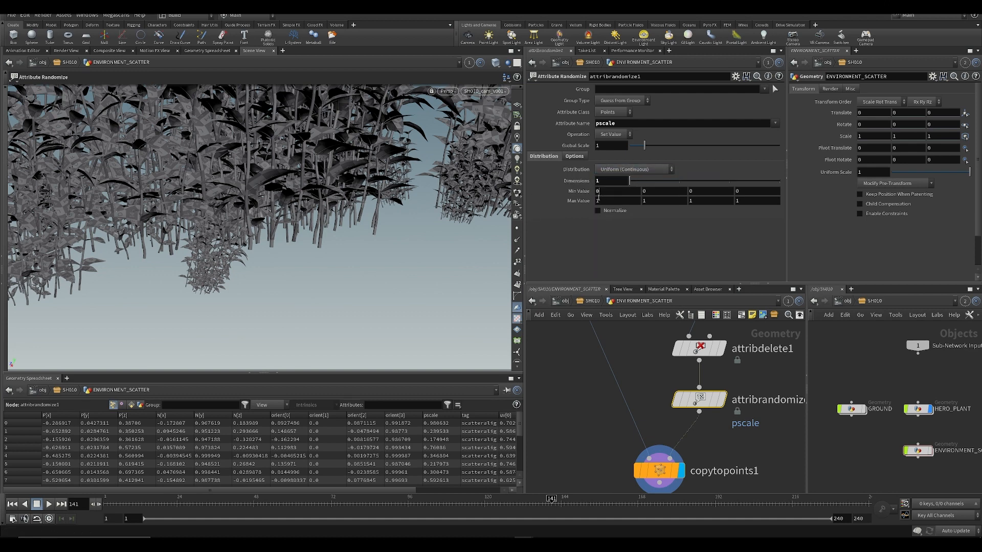
drag(599, 194, 573, 191)
text(.75)
key(Return)
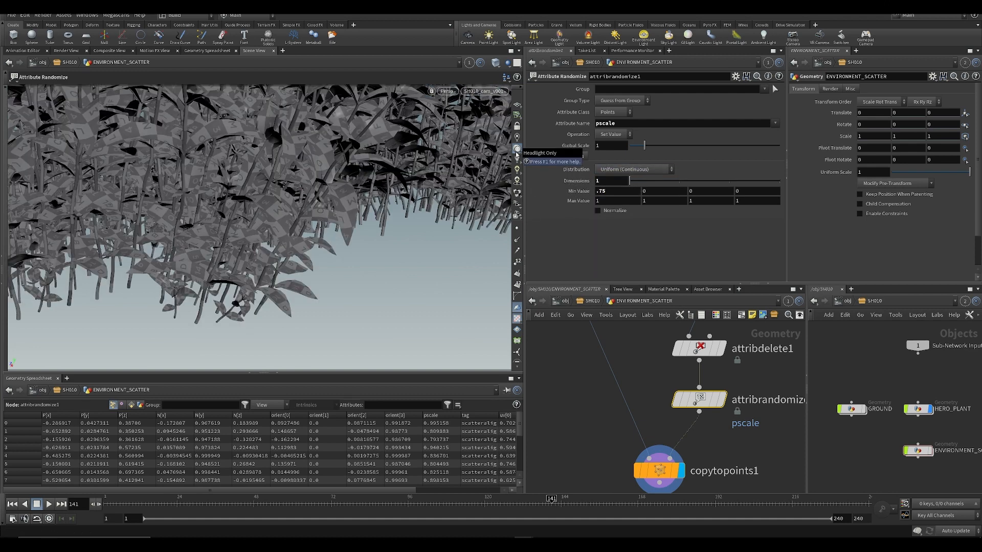
key(ctrl+s)
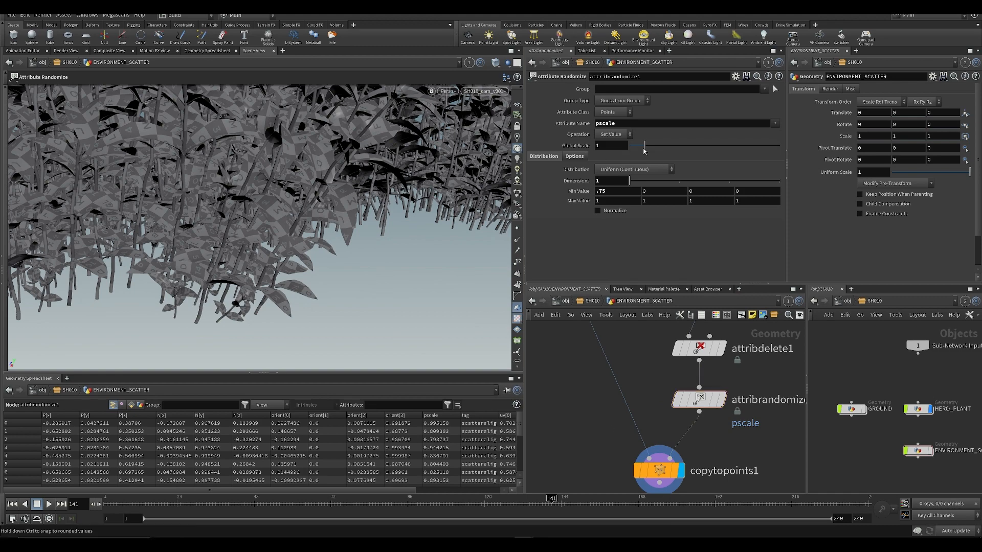
- Set the Global Scale of the Attribute Randomize node to 1.09 and check the plants from the side
drag(644, 146, 647, 149)
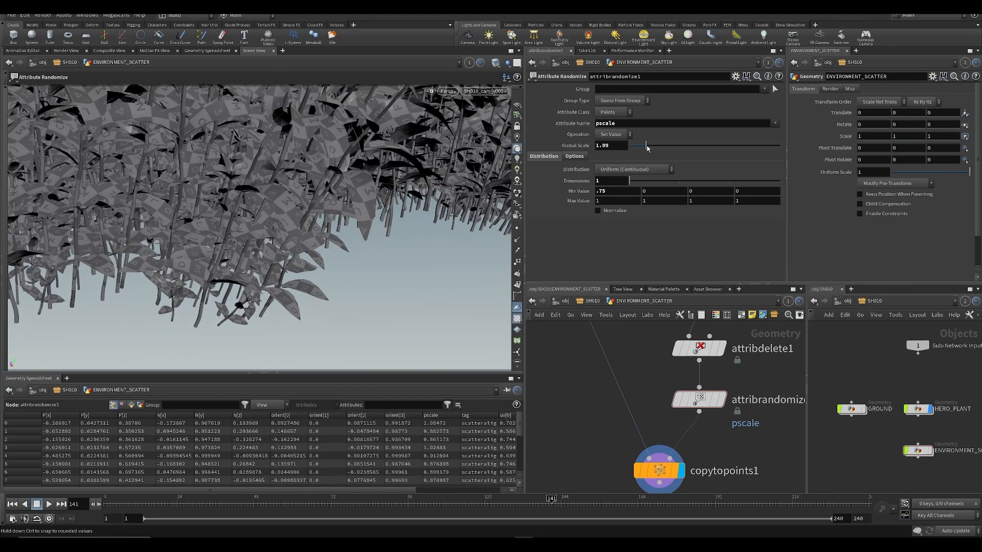
alt+right_drag(246, 214, 237, 210)
alt+drag(237, 210, 311, 229)
- Display the Attribute Paint result and examine its point normals on the painted ground
scroll(615, 354, down, 4)
middle_drag(624, 340, 607, 440)
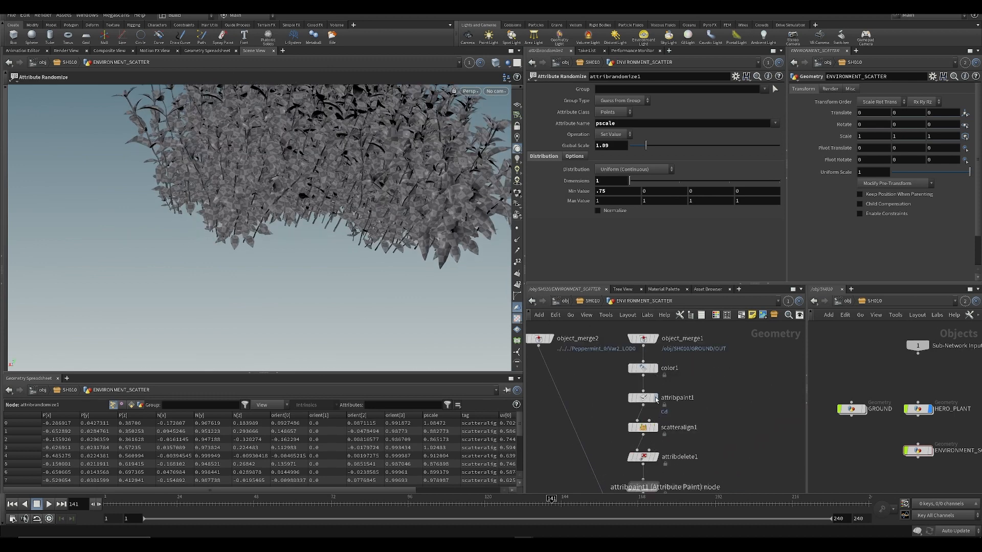
click(656, 398)
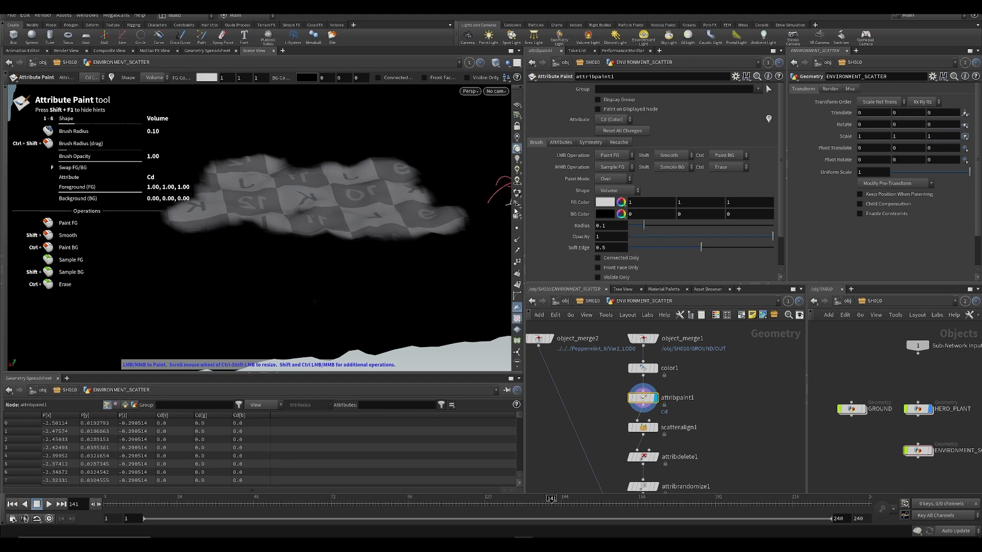
click(517, 240)
alt+scroll(414, 206, up, 10)
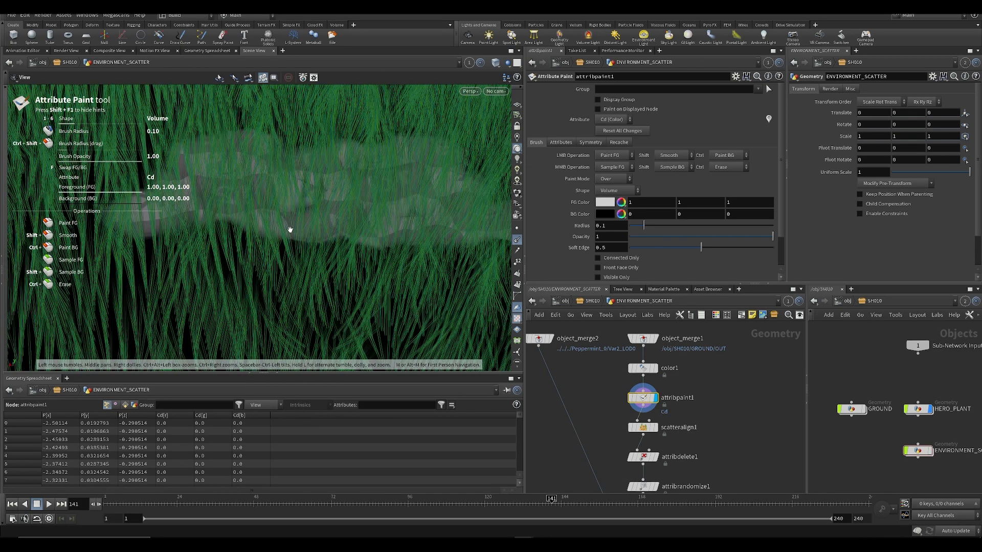
alt+right_drag(268, 204, 299, 211)
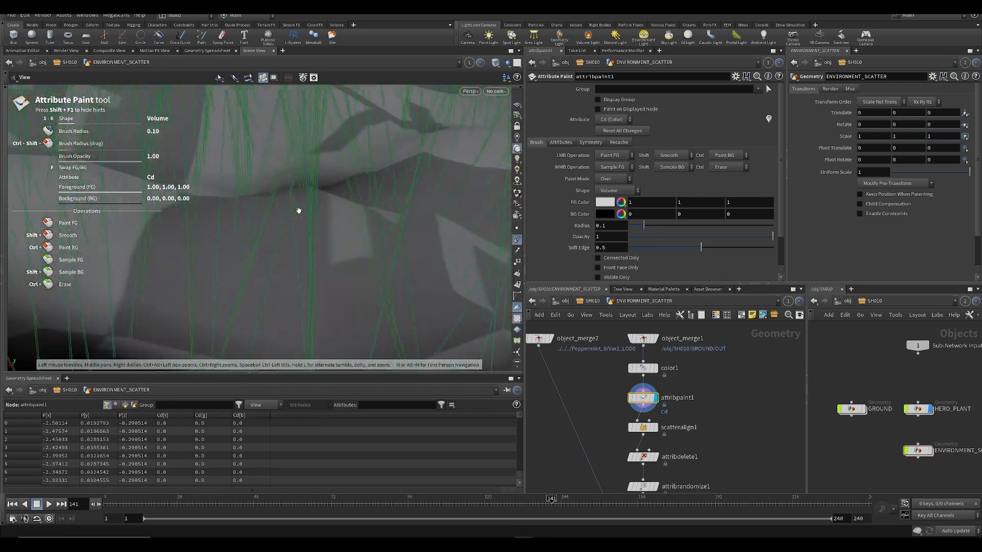
- Look through SH010_cam_v001 with the point normals hidden and display the Copy to Points result
middle_drag(723, 453, 710, 399)
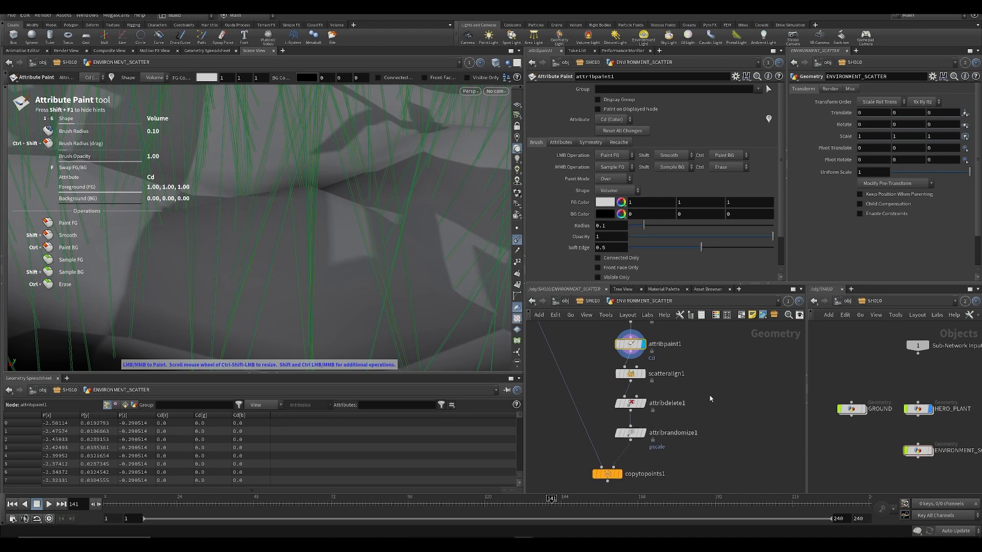
click(495, 91)
click(511, 132)
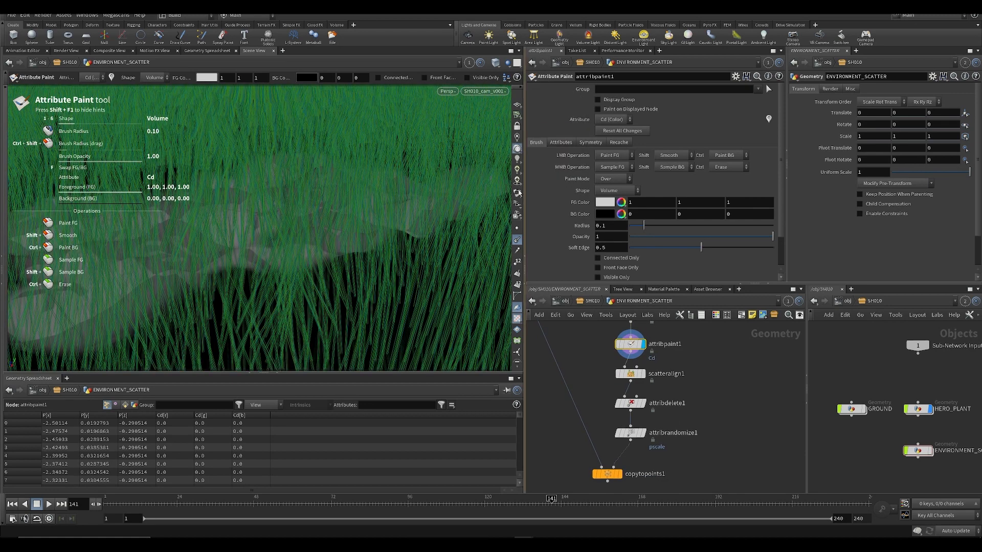
click(517, 239)
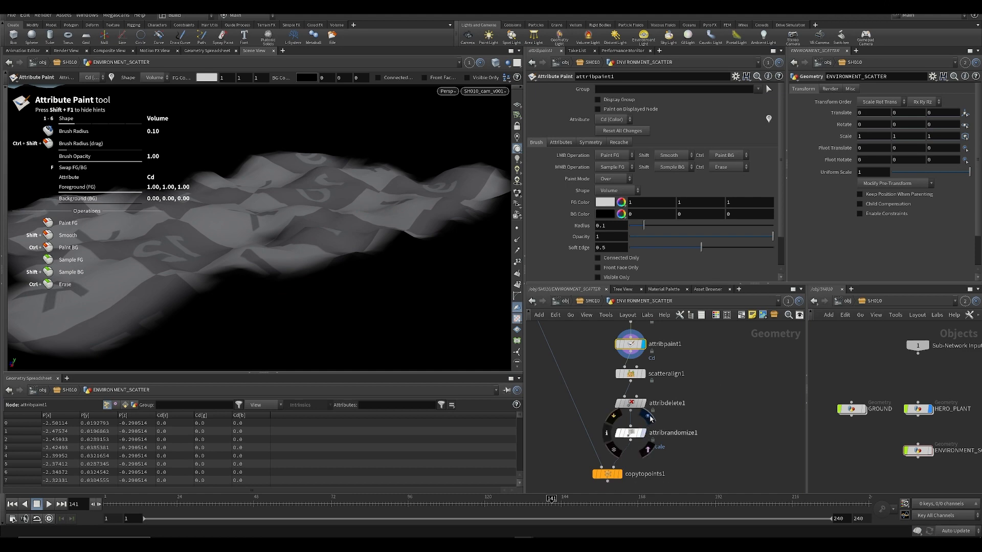
click(643, 433)
click(619, 472)
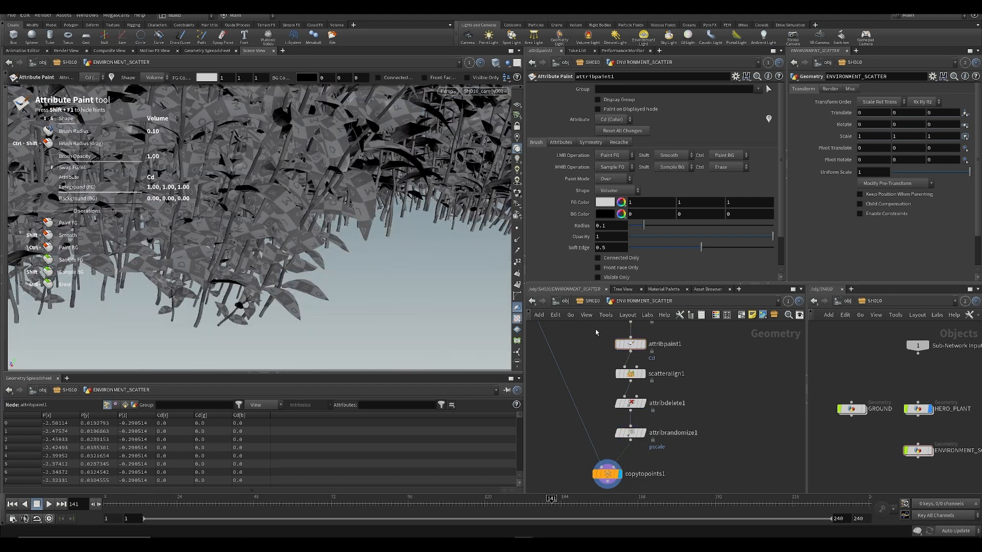
- Insert an Attribute Create node between Attribute Paint and the Scatter and Align node
middle_drag(598, 404, 578, 452)
key(Tab)
text(acre)
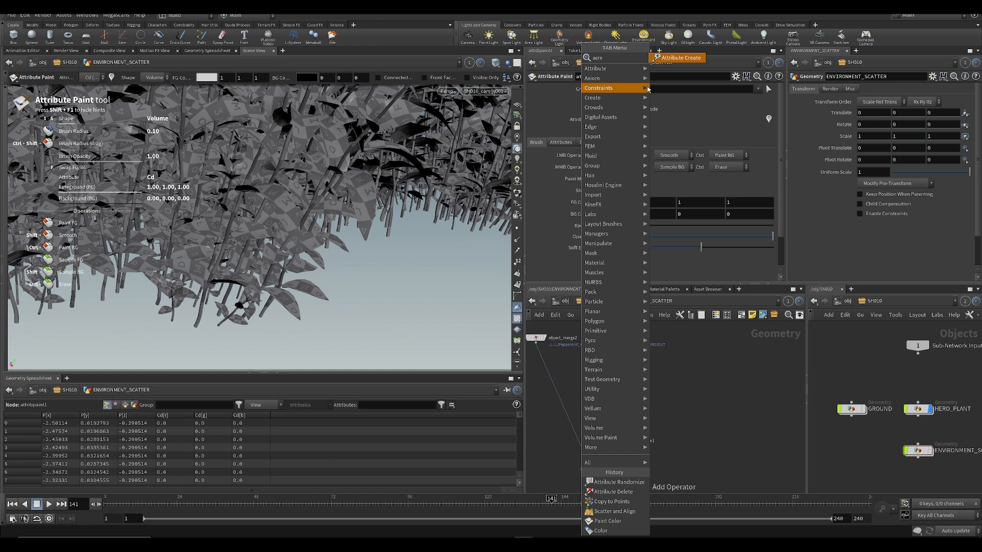
click(681, 58)
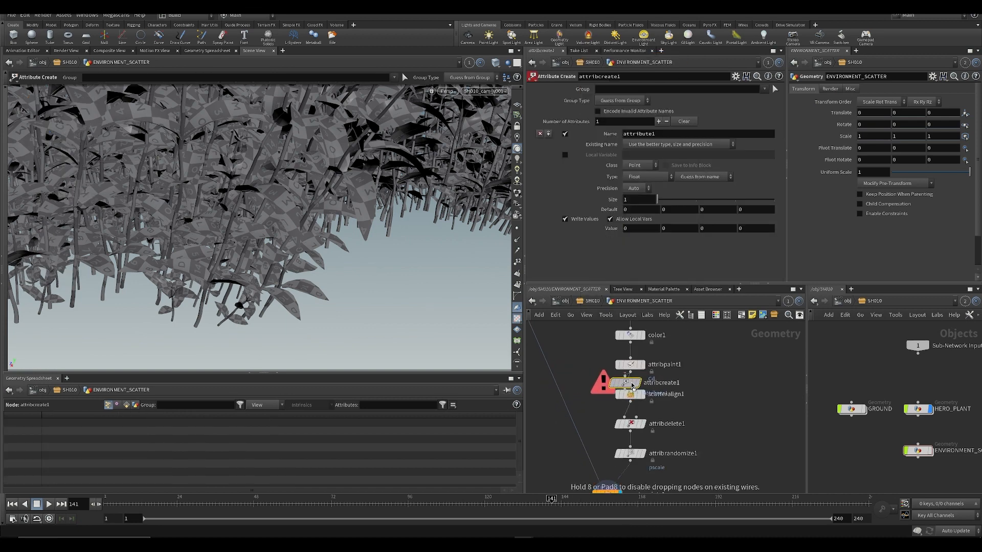
click(633, 387)
- Name the created attribute N and keep its class as Point
click(676, 134)
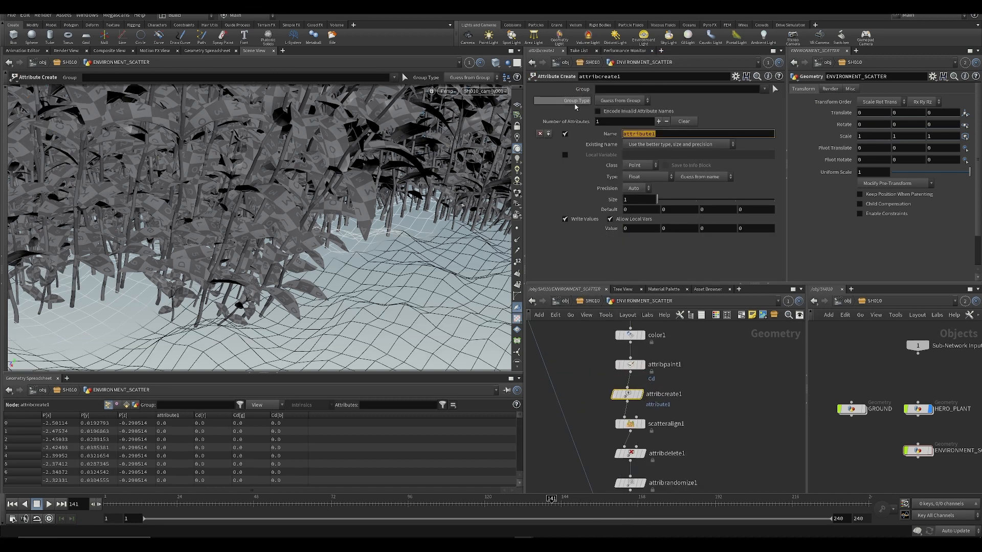
text(N)
key(Return)
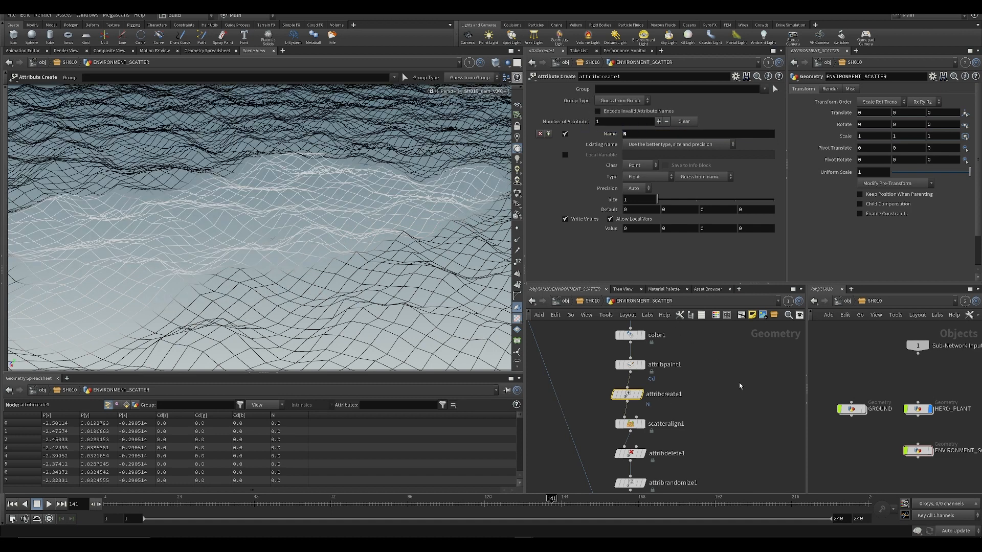
click(634, 165)
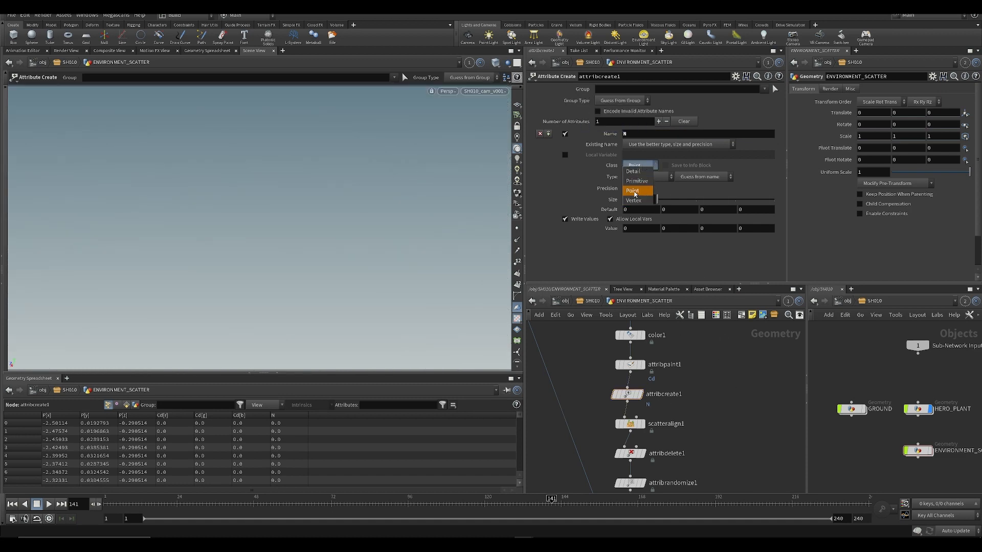
click(633, 188)
- Set the N attribute's type to Vector and its second value component to 1
click(633, 188)
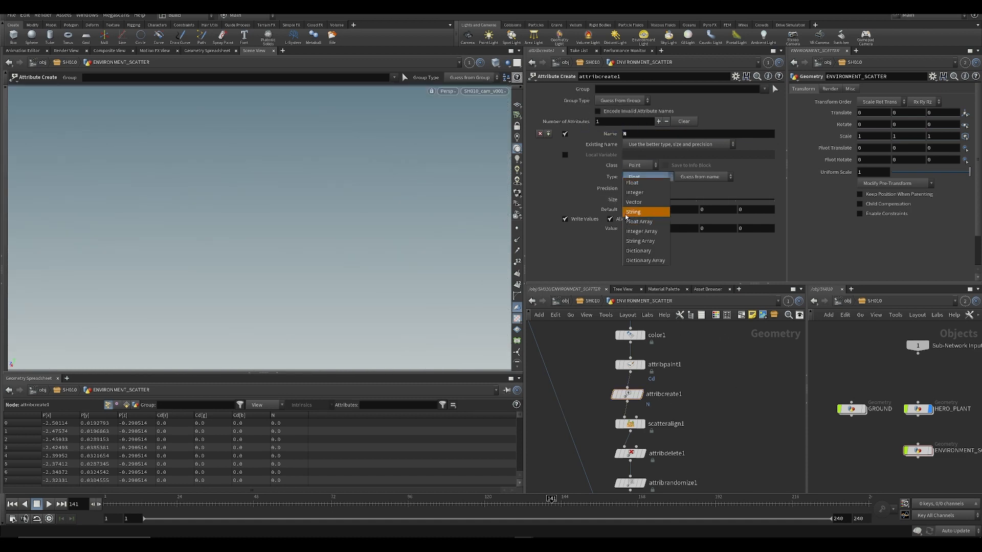
click(634, 182)
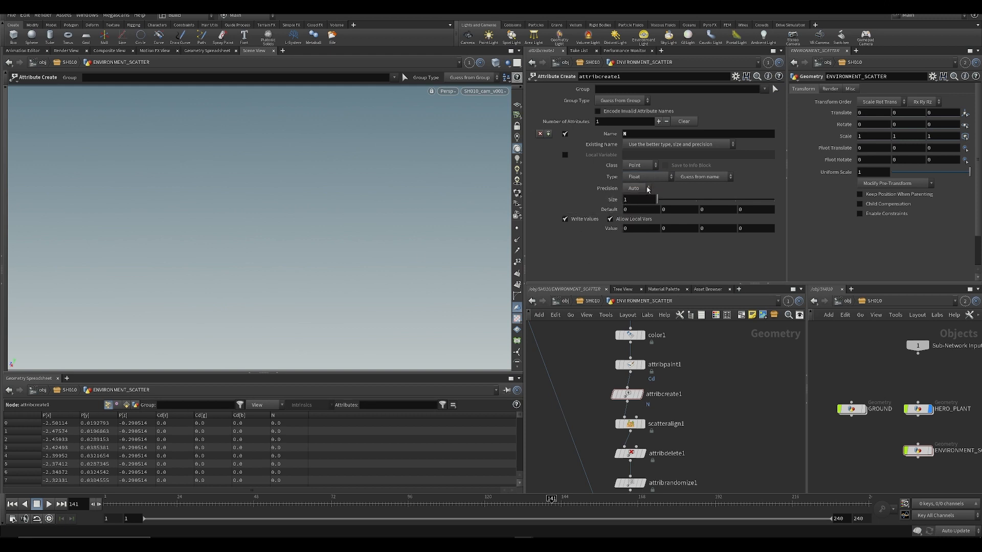
click(645, 177)
click(635, 203)
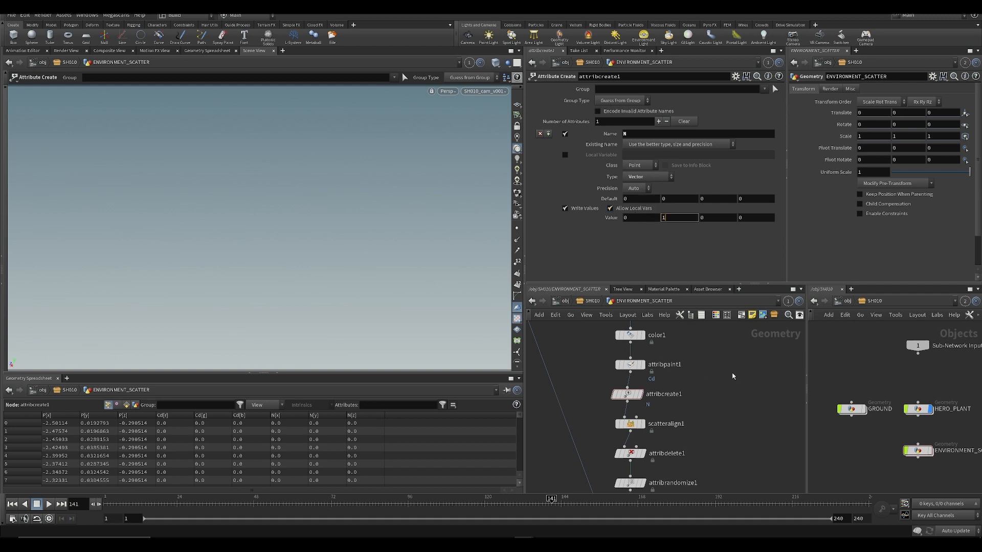
text(1)
key(Return)
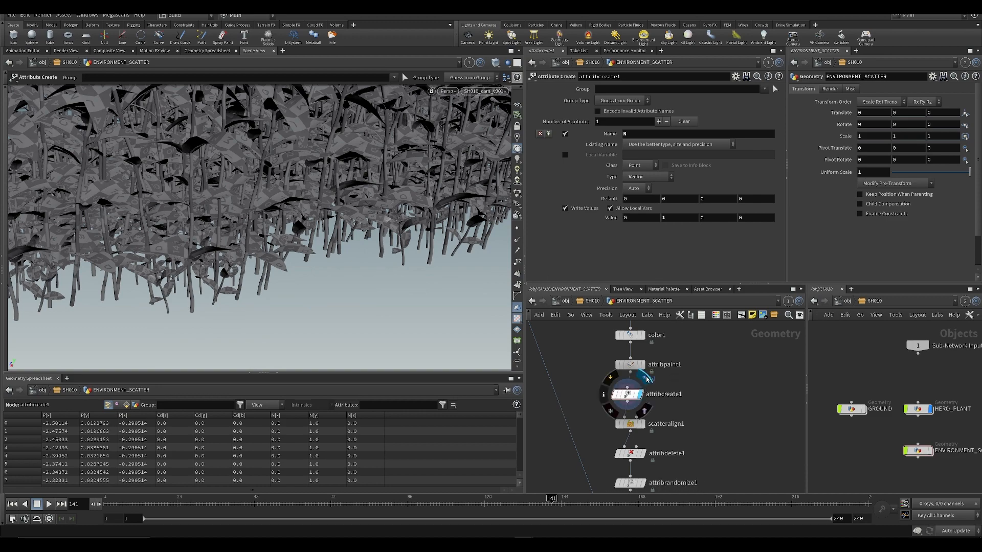
- Display the Attribute Create result with point normals, check their direction from the side, and return to the shot camera
click(640, 394)
click(517, 241)
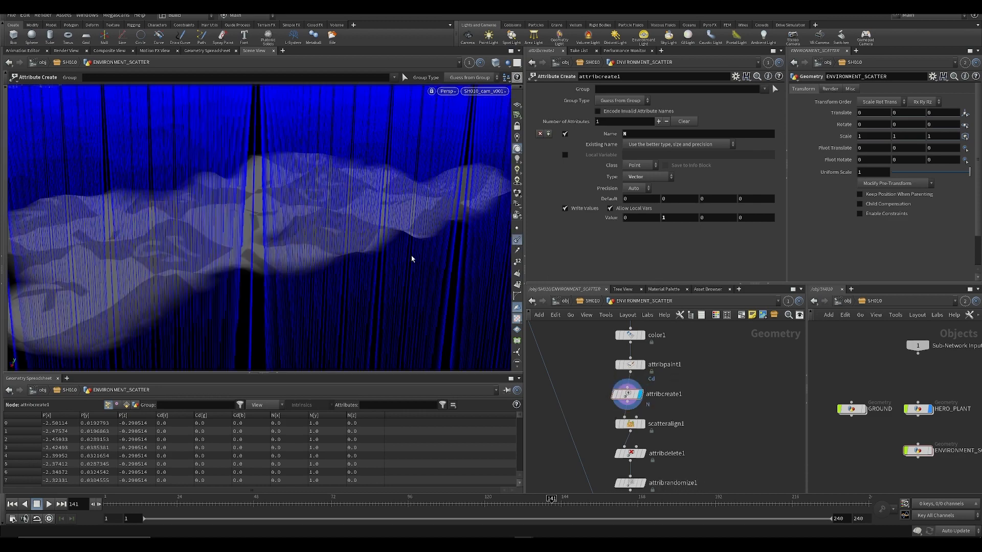
alt+drag(412, 259, 322, 247)
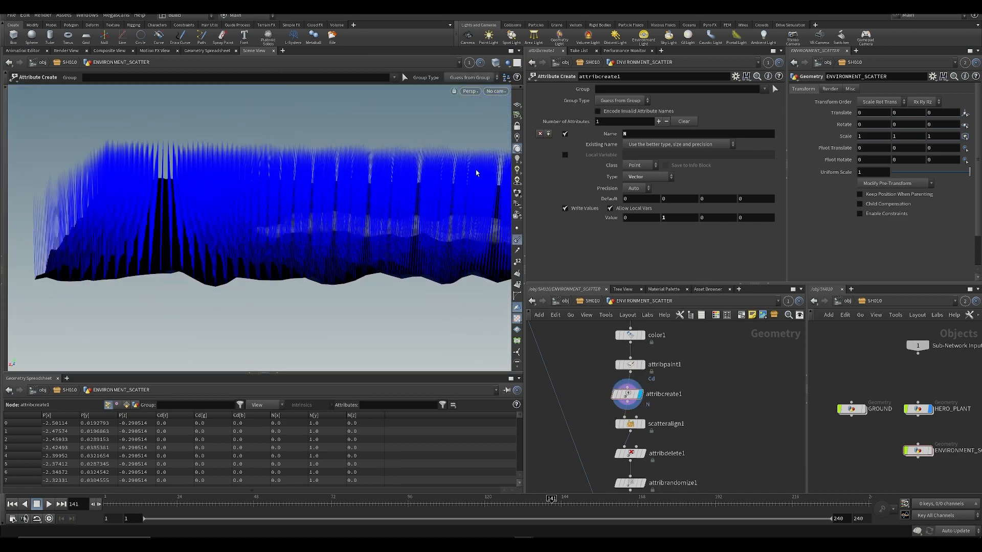
click(504, 139)
- Display the Copy to Points result again and save the scene
middle_drag(738, 455, 745, 397)
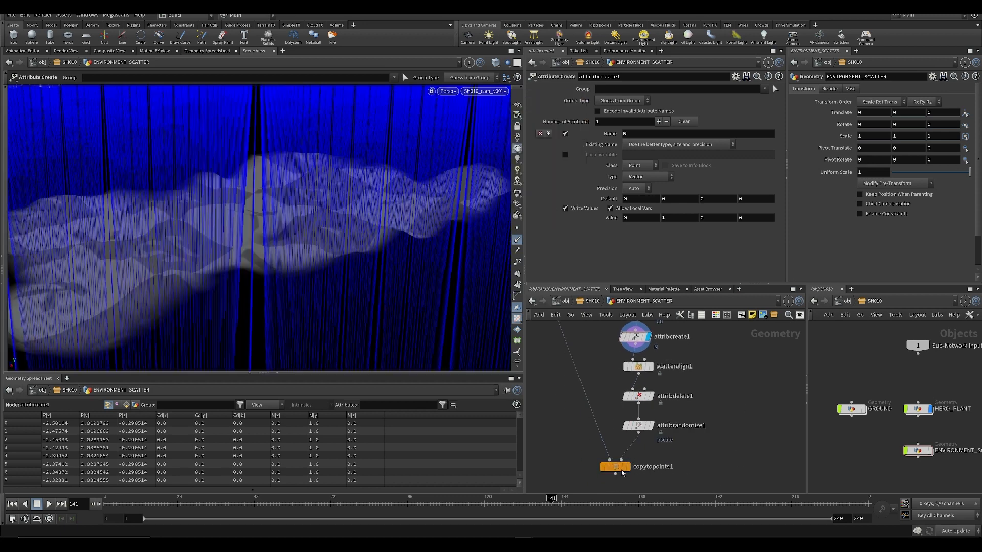
click(626, 467)
key(ctrl+s)
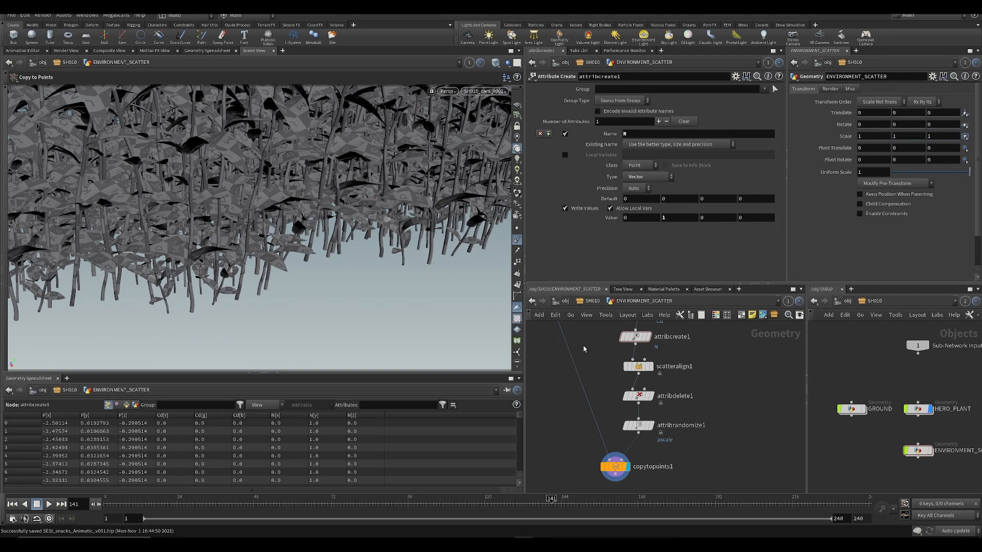
- Set the Scatter and Align node's maximum rotation angle around the normal to 127.1
middle_drag(584, 346, 592, 386)
click(646, 407)
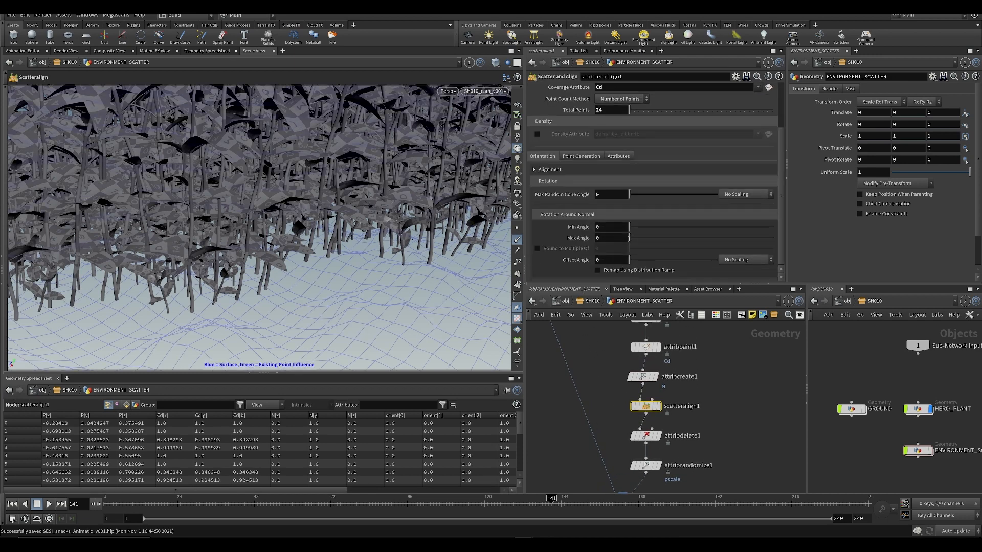
mouse_move(629, 237)
mouse_down()
mouse_move(680, 238)
mouse_move(629, 232)
mouse_up()
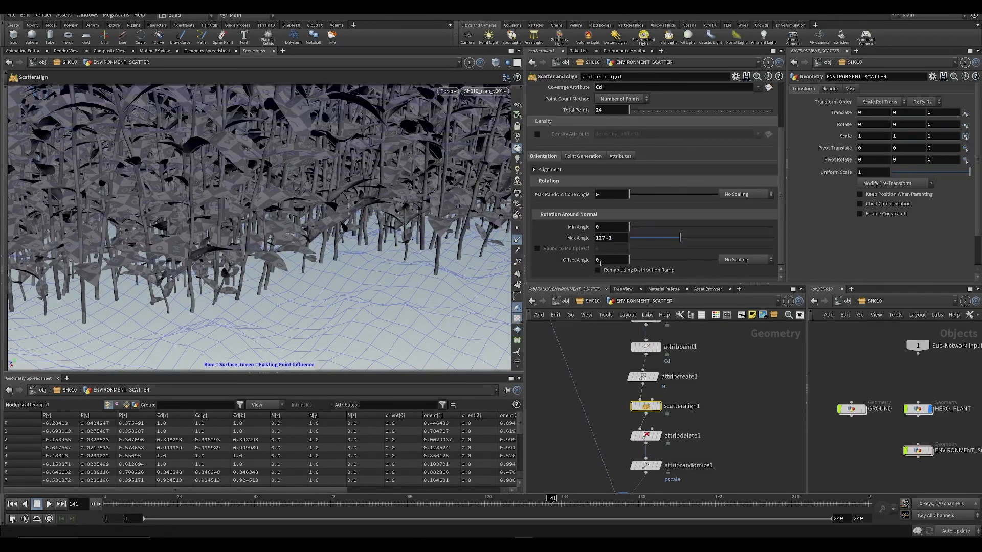
- Go back to the Attribute Paint node, undo the last two brush strokes, and save the scene
scroll(682, 392, down, 2)
click(653, 355)
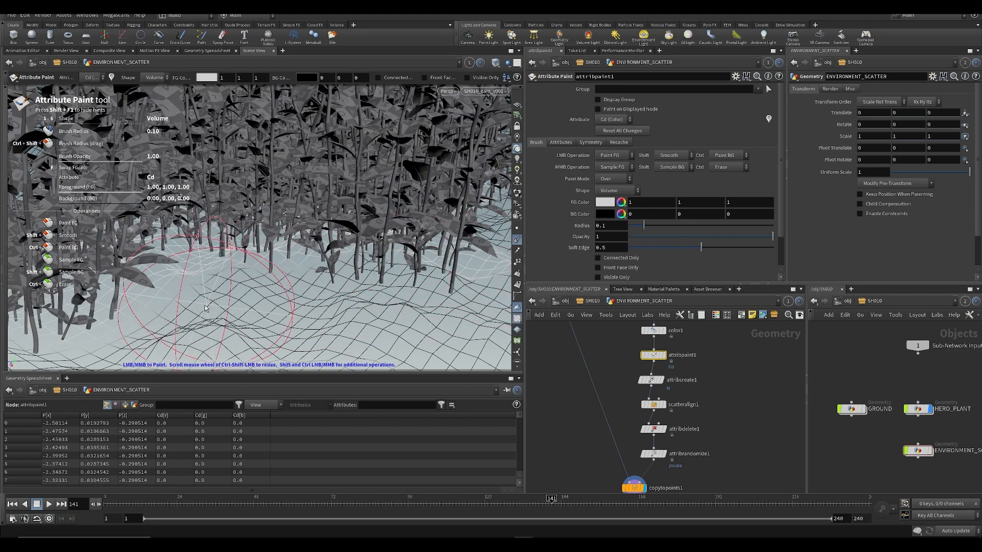
key(ctrl+z)
key(ctrl+z)
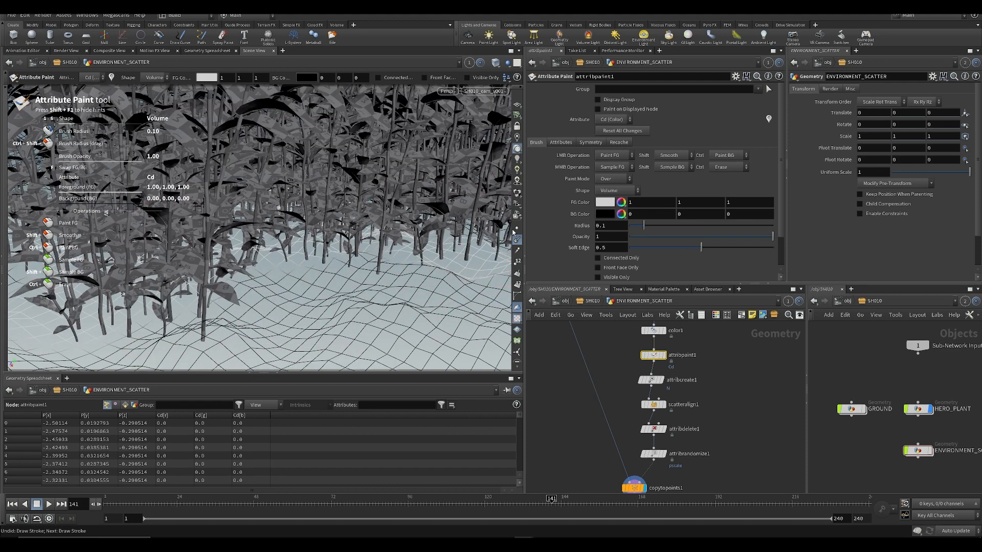
click(720, 437)
scroll(709, 445, down, 1)
middle_drag(688, 463, 682, 385)
key(ctrl+s)
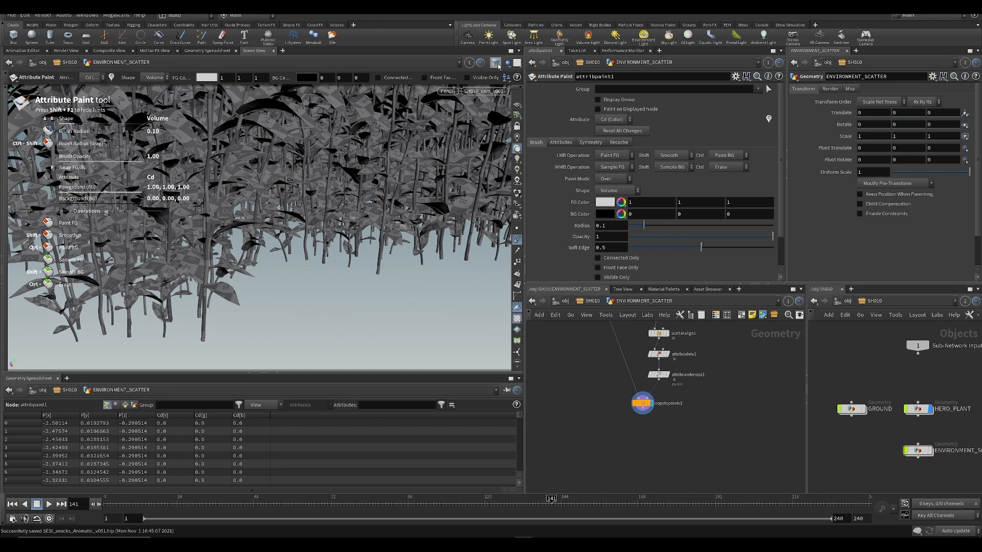
- Show the other shot objects alongside the scattered plants, and set the Scatter and Align node's total points to 18
middle_drag(718, 415, 689, 421)
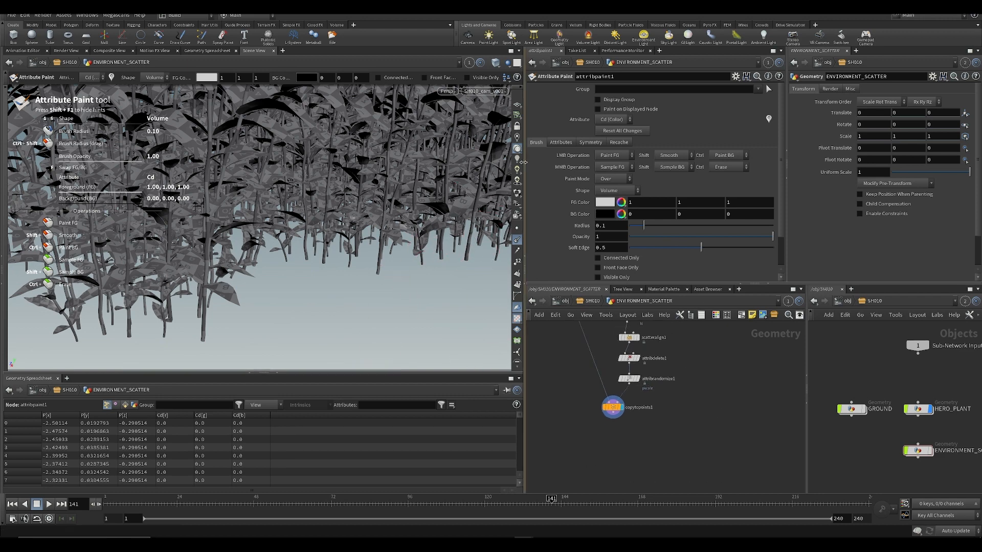
click(508, 62)
click(518, 70)
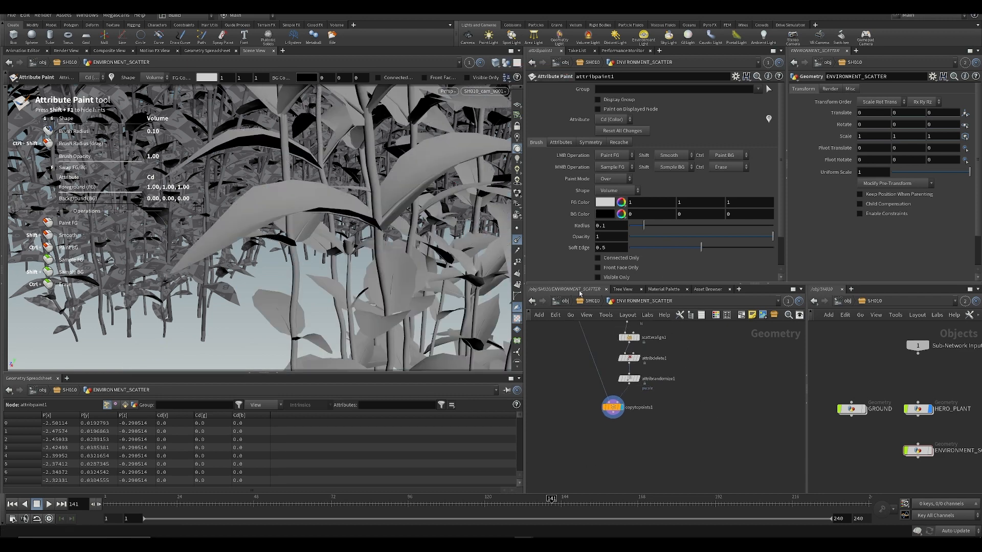
middle_drag(673, 339, 682, 408)
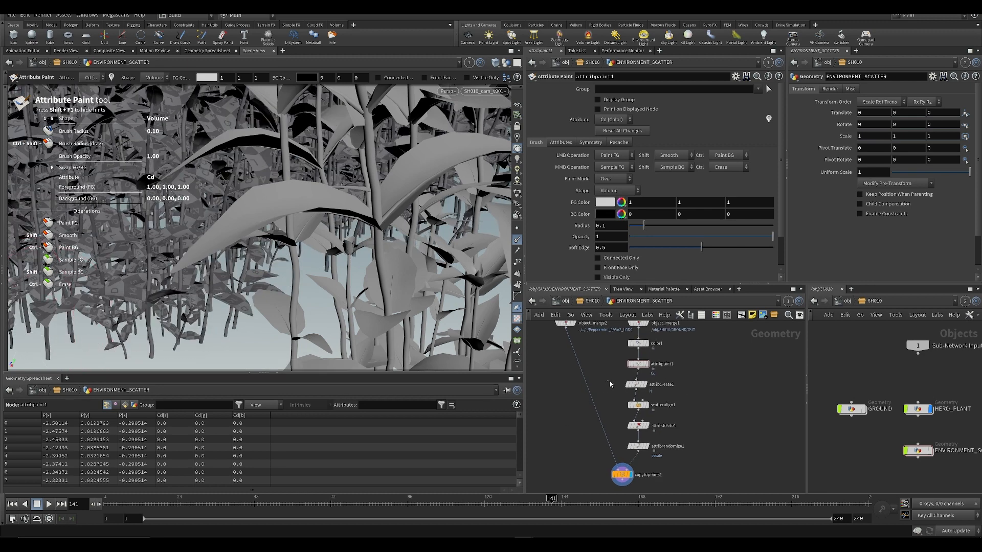
click(639, 404)
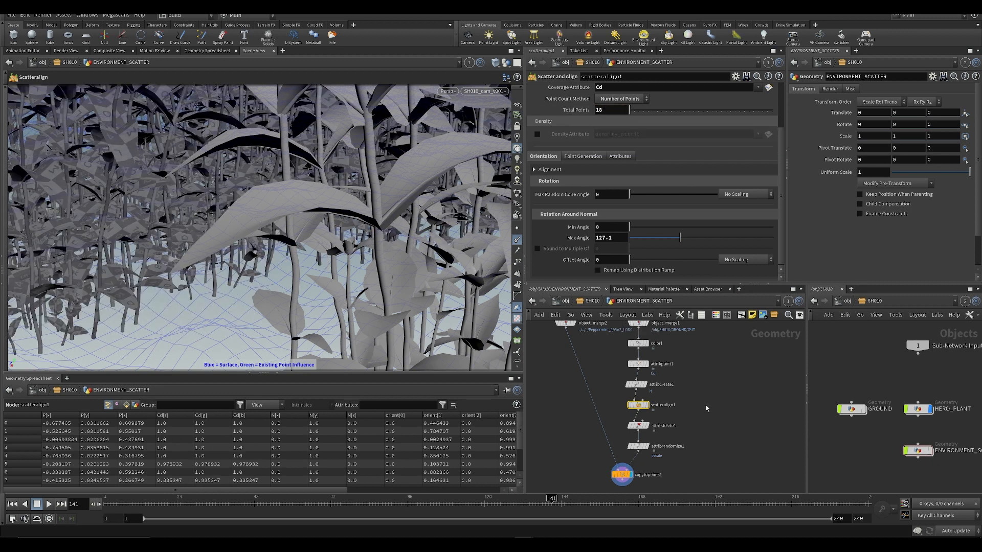
- Go up to the SH010 level, turn on display for ENVIRONMENT_SCATTER and GROUND, and save the scene
key(u)
click(633, 455)
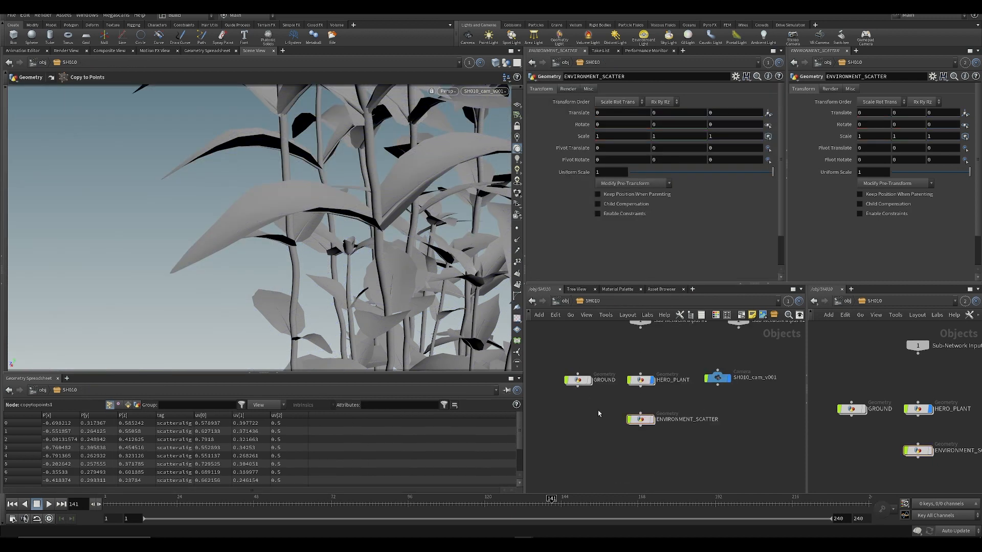
click(651, 420)
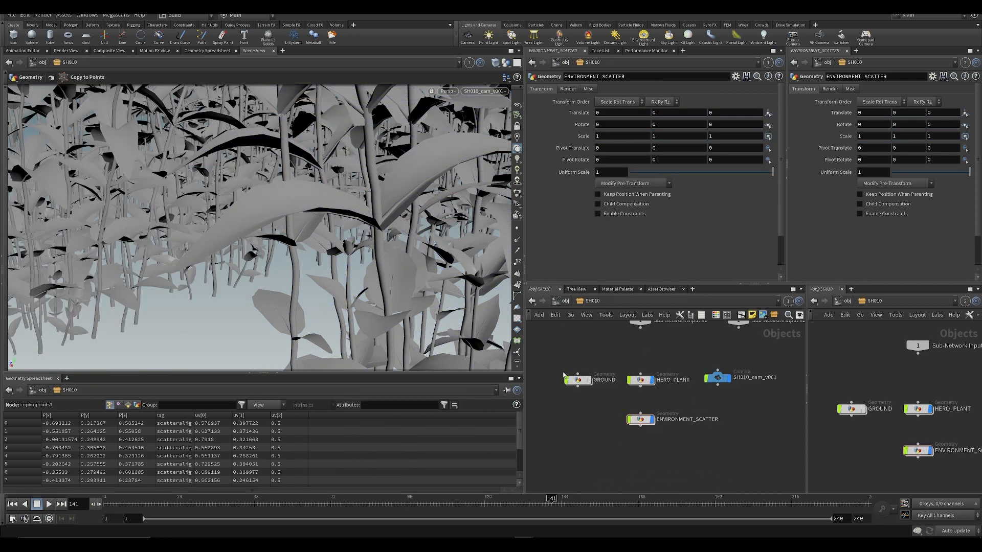
click(590, 380)
key(ctrl+s)
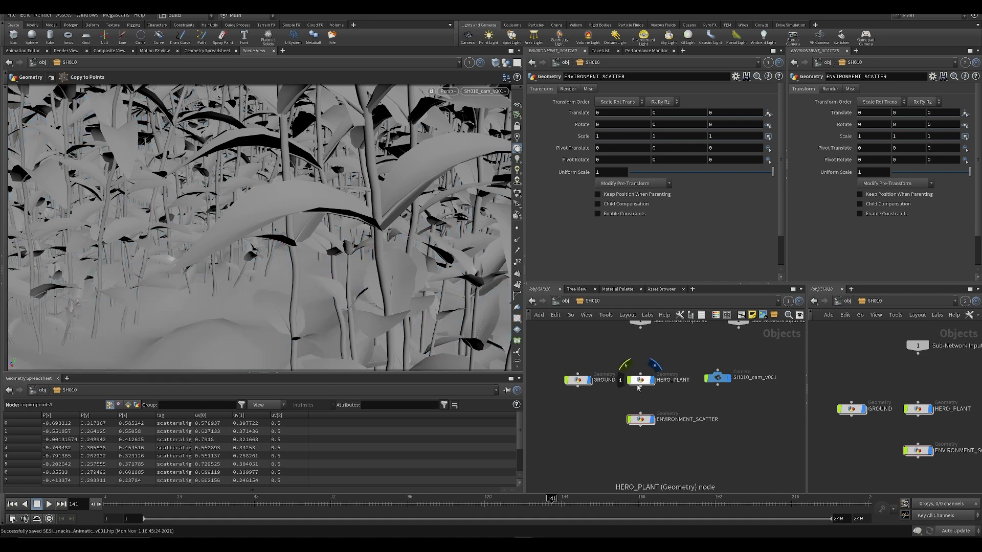
- Lower the grid inside GROUND to a Y center of -0.095, return to SH010, and save the scene
click(580, 381)
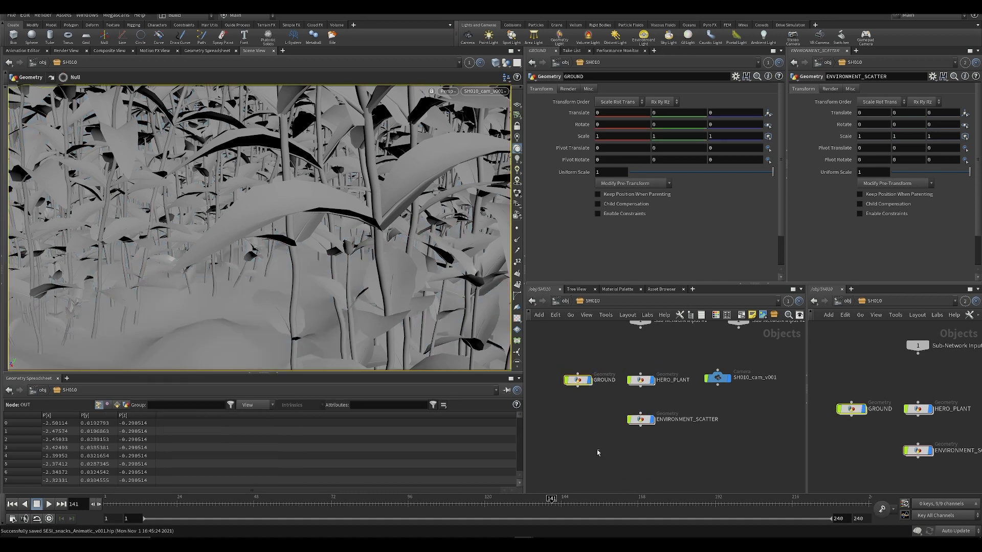
click(587, 381)
double_click(587, 381)
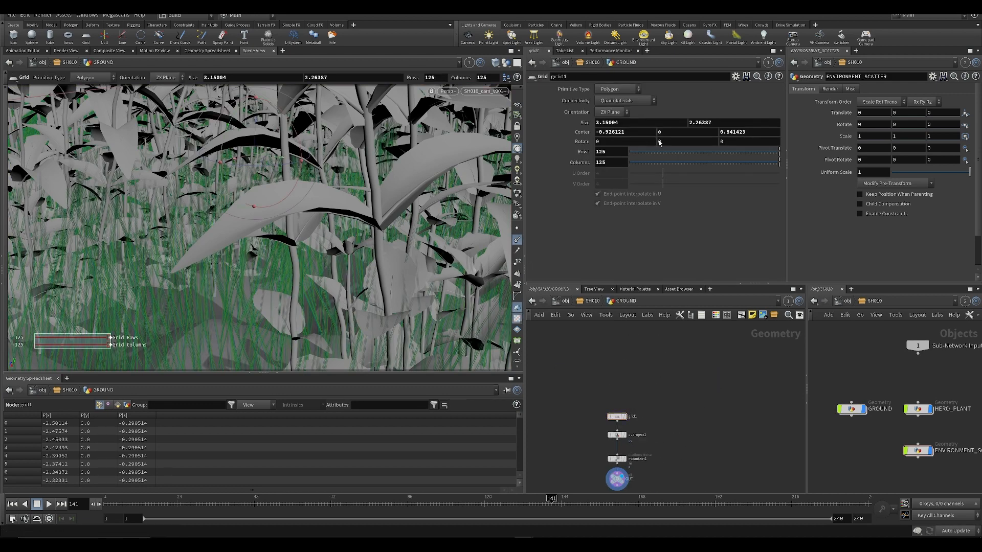
middle_drag(674, 133, 657, 140)
click(592, 302)
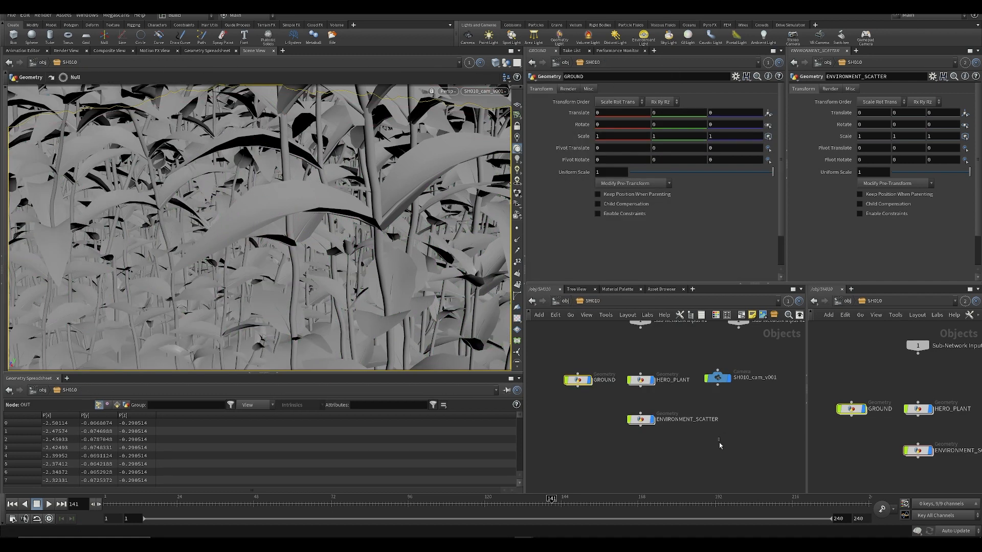
double_click(585, 385)
middle_drag(671, 132, 686, 162)
click(515, 243)
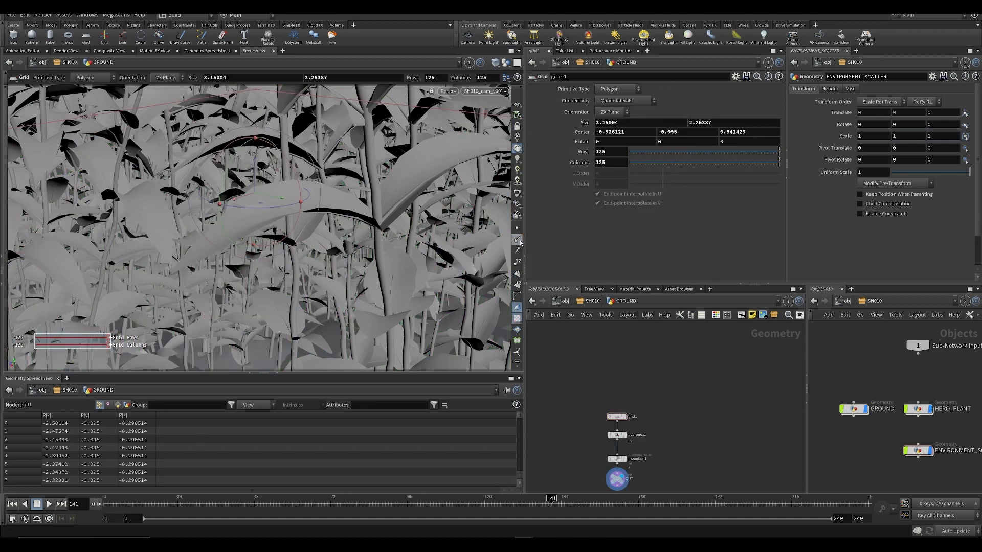
middle_drag(697, 451, 680, 367)
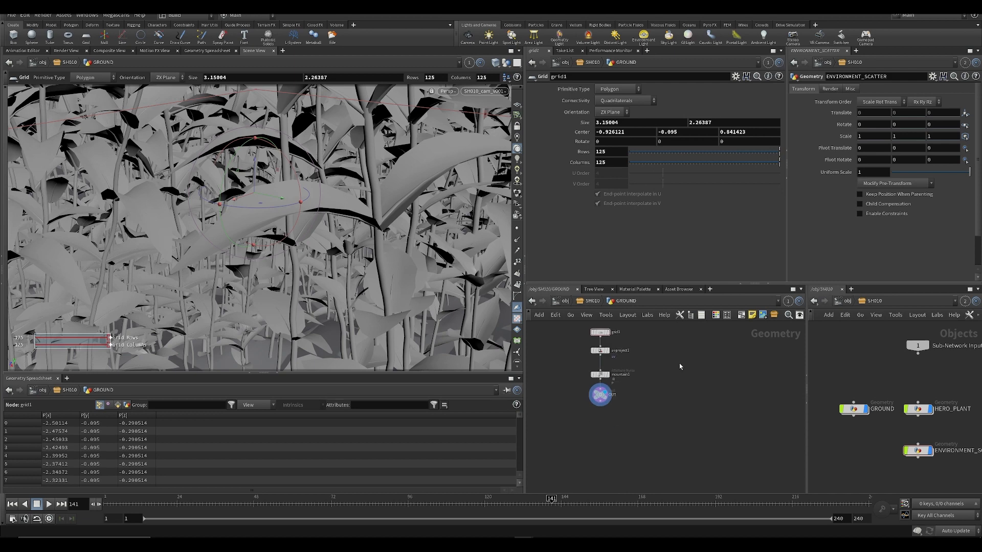
click(591, 302)
key(ctrl+s)
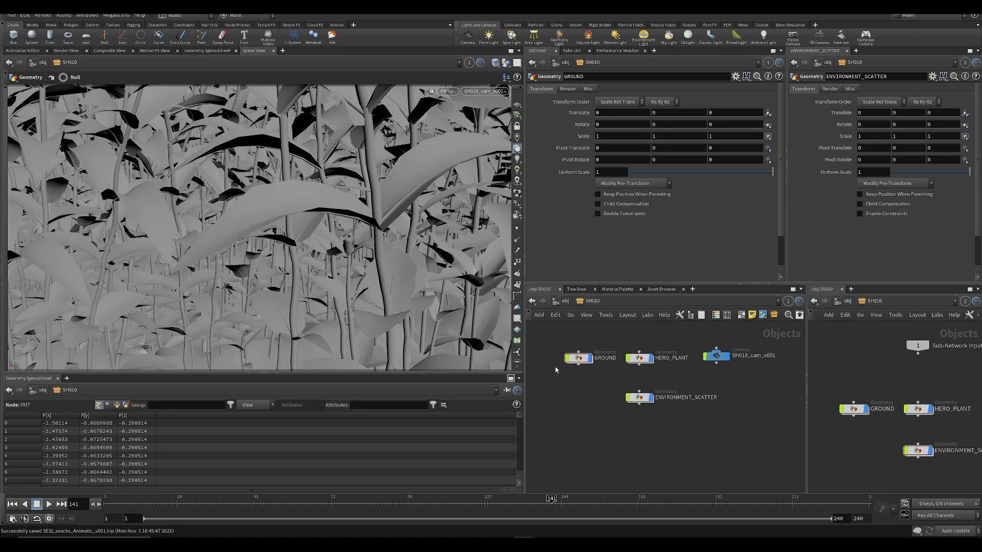
scroll(557, 376, down, 3)
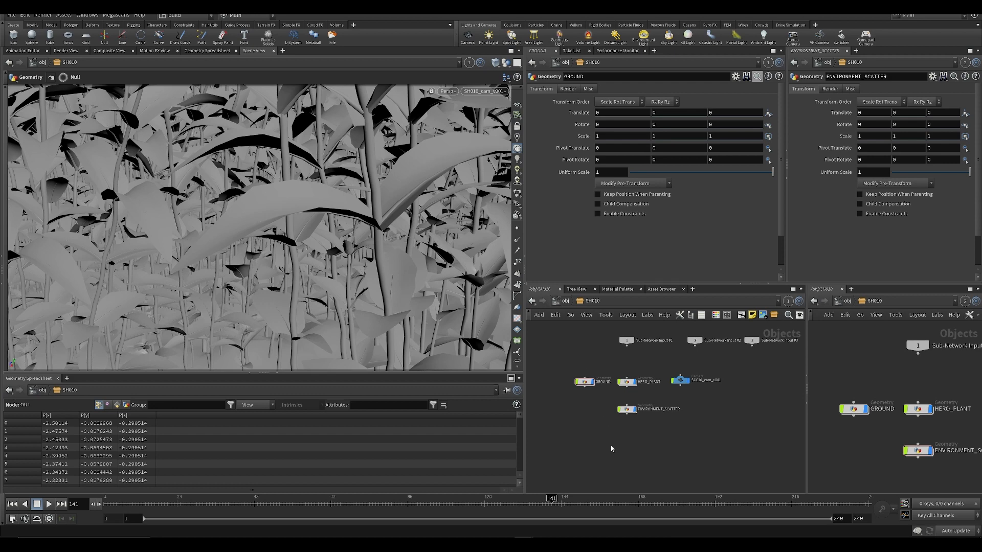
scroll(622, 430, up, 3)
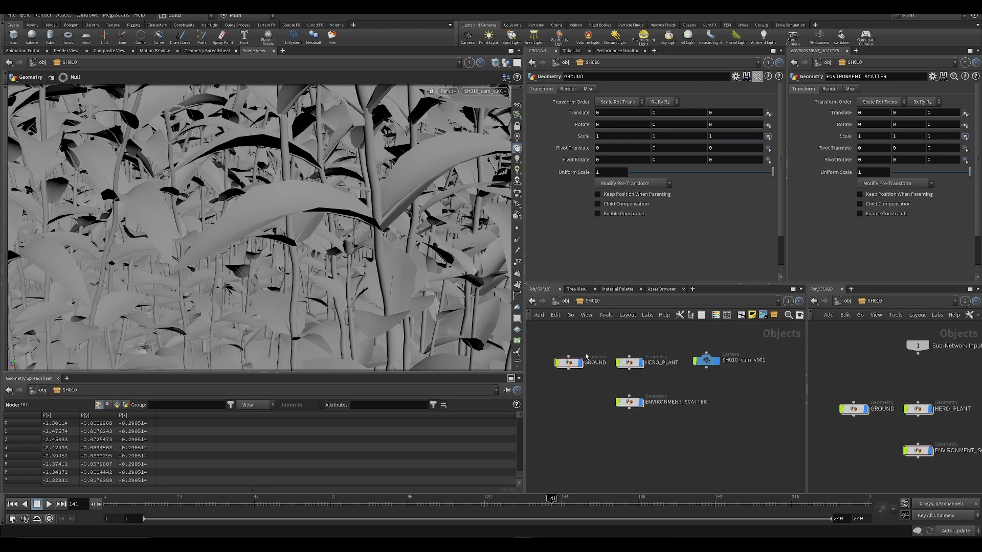
click(571, 362)
click(571, 402)
middle_drag(593, 408, 581, 415)
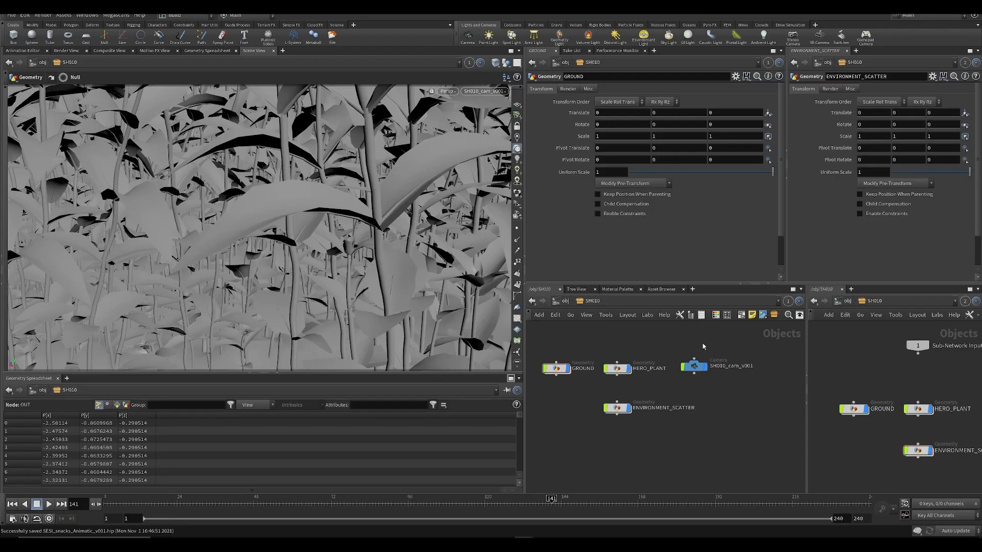
- Add a Null object above SH010_cam_v001 and connect it as the camera's parent
click(660, 386)
drag(659, 393, 651, 426)
key(Tab)
text(null)
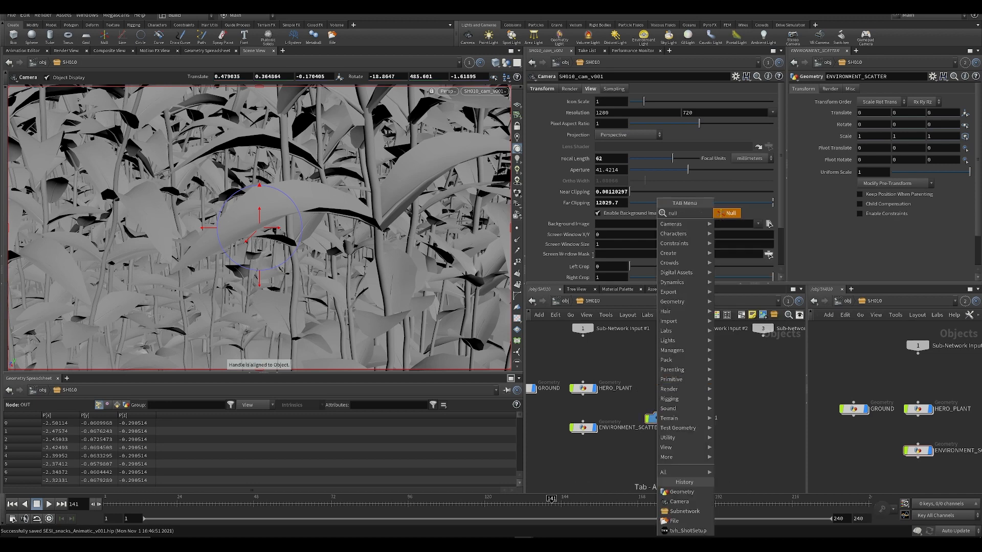
key(Return)
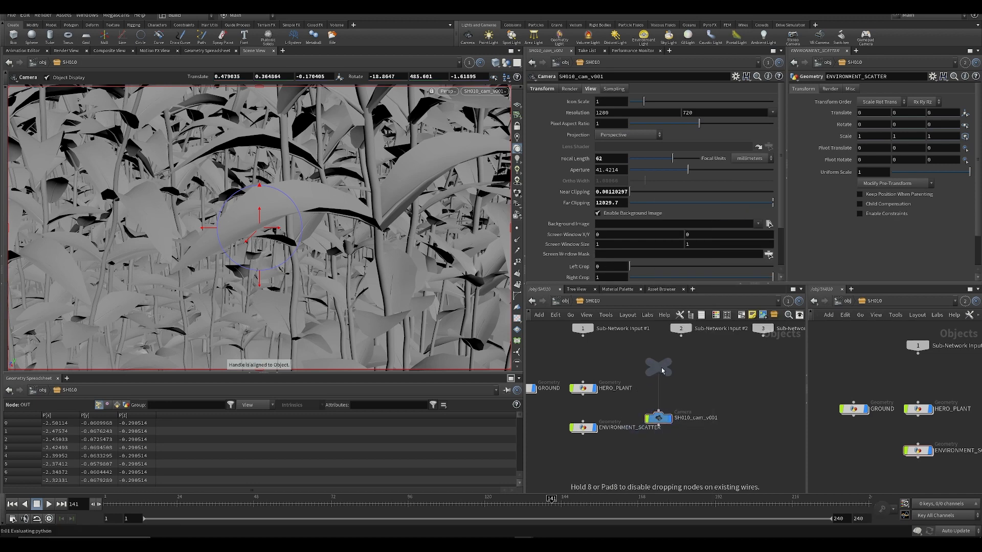
click(657, 365)
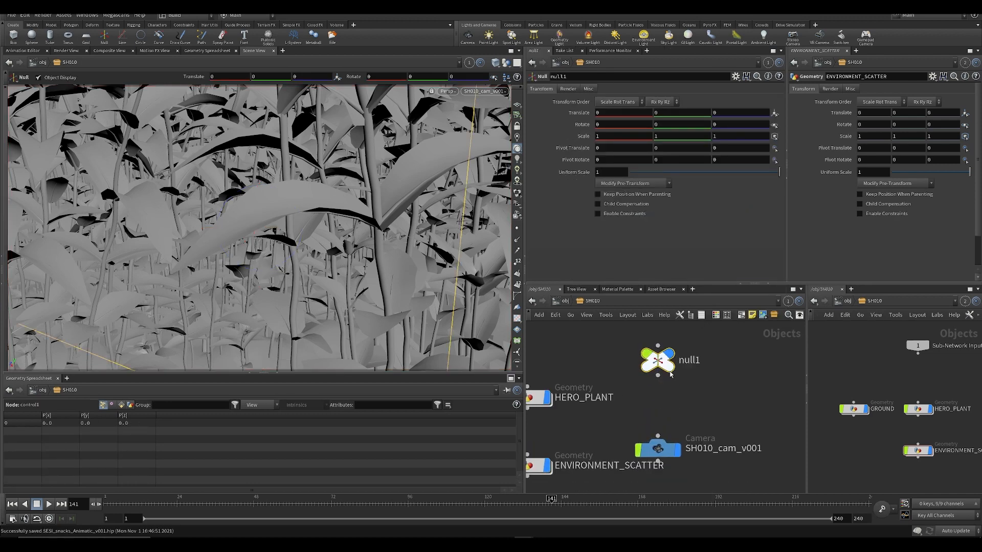
click(653, 412)
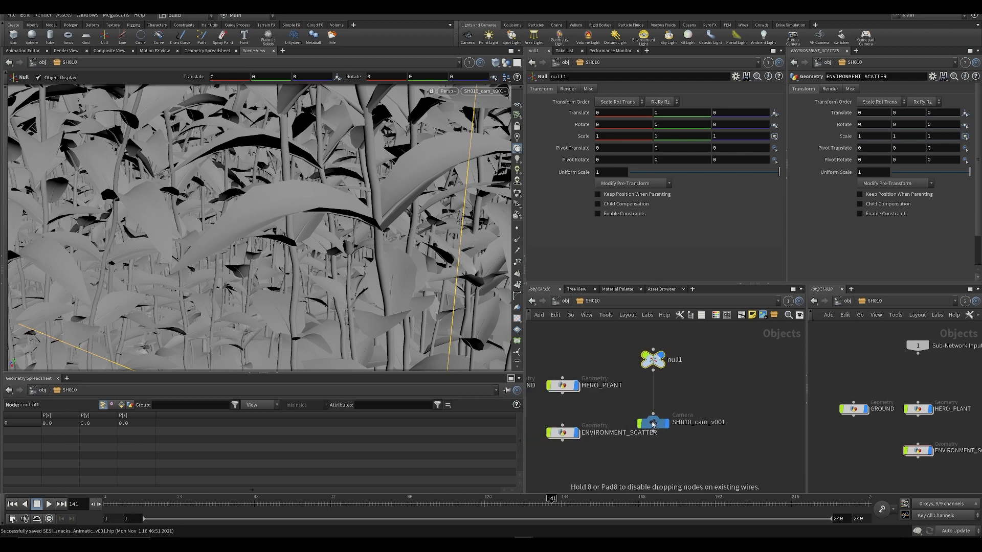
click(653, 369)
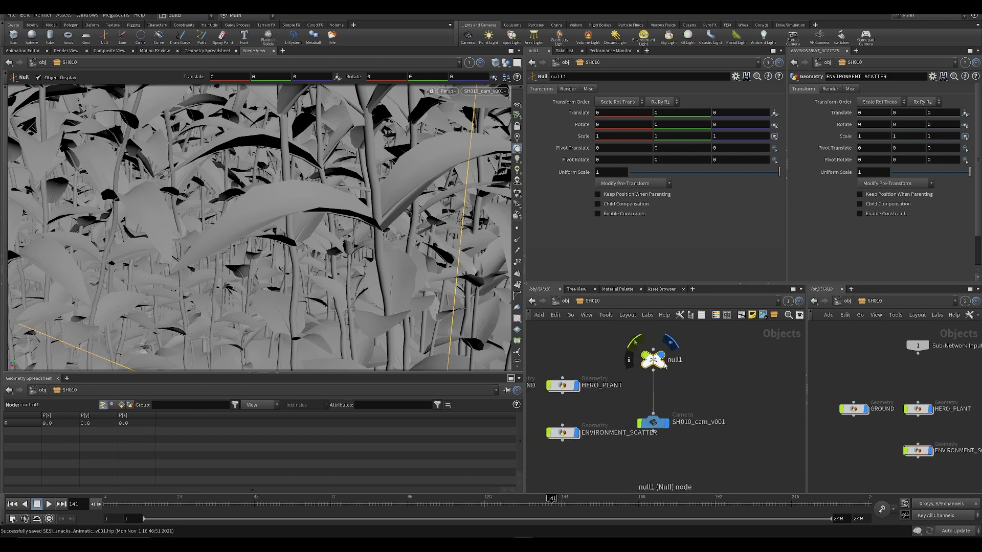
- Try translating the null along Y and undo the move
double_click(675, 360)
middle_drag(656, 111, 664, 113)
key(ctrl+z)
- Set the current frame to 1 and save the scene
drag(134, 504, 103, 506)
middle_drag(673, 467, 641, 463)
key(ctrl+s)
key(h)
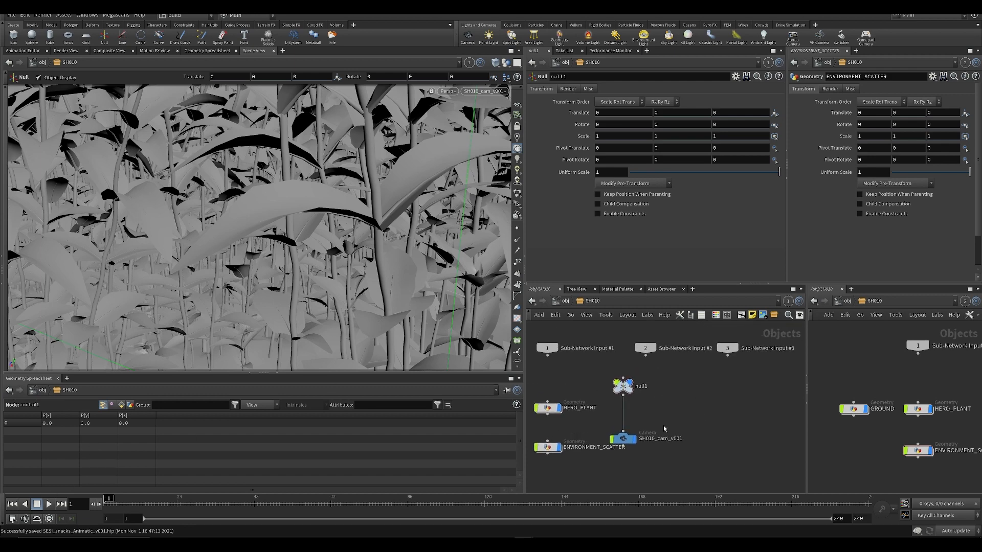
middle_drag(664, 429, 685, 373)
drag(689, 447, 643, 350)
click(667, 366)
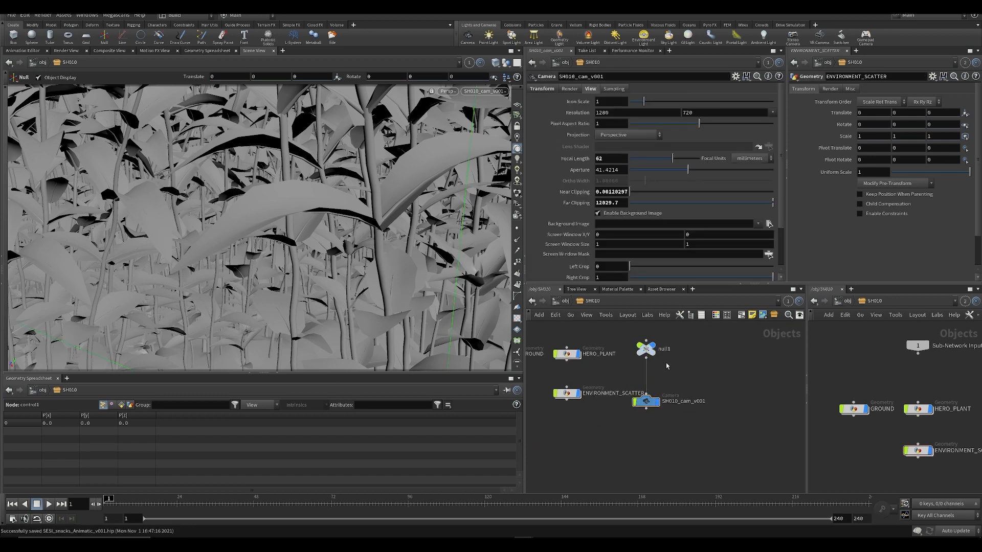
- Set the global animation frame rate to 30 FPS and move the options dialog over the viewport
click(13, 518)
double_click(19, 379)
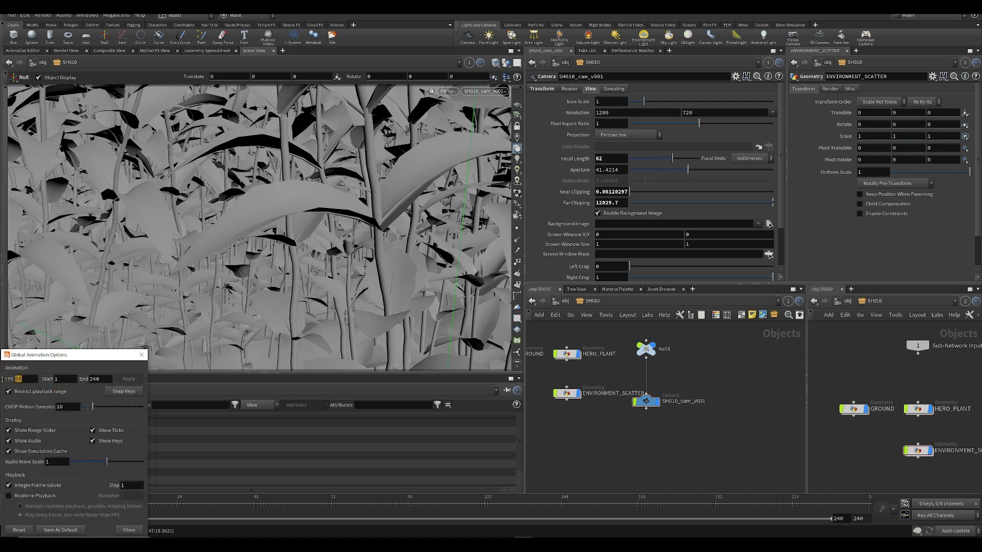
text(30)
key(Return)
drag(100, 356, 322, 265)
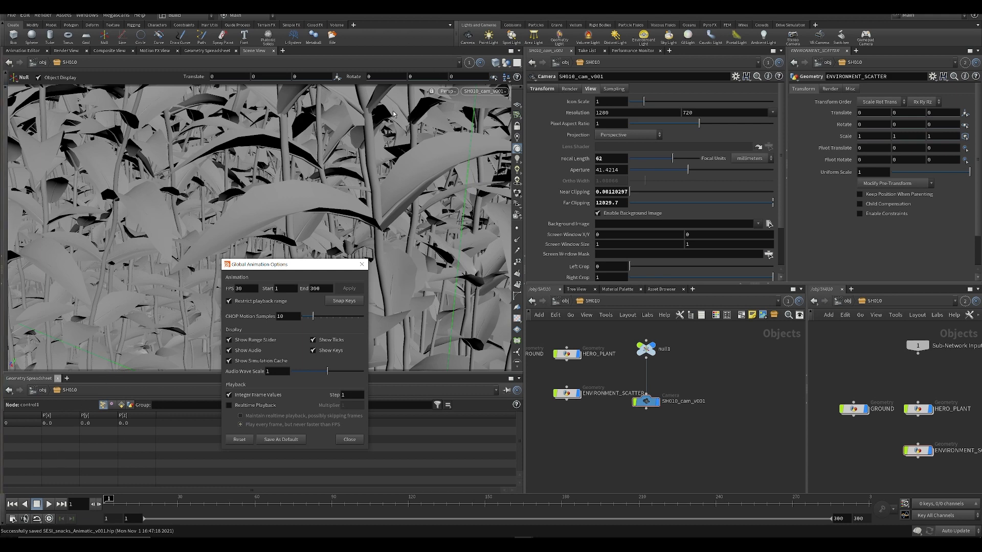
- Set the global frame range to start at 1001 and end at 1250, apply it, and close the options
click(280, 289)
key(Tab)
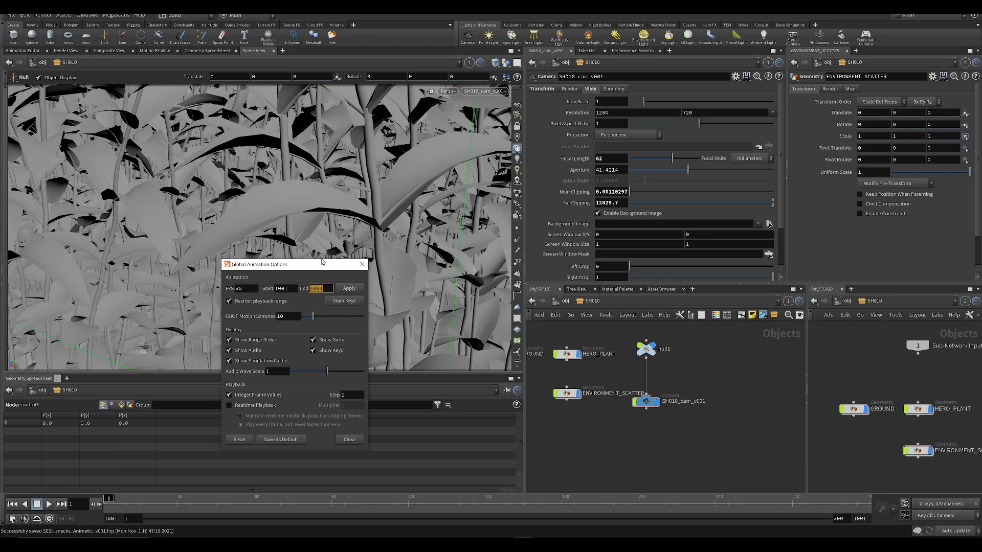
text(10)
key(Return)
click(350, 289)
click(361, 264)
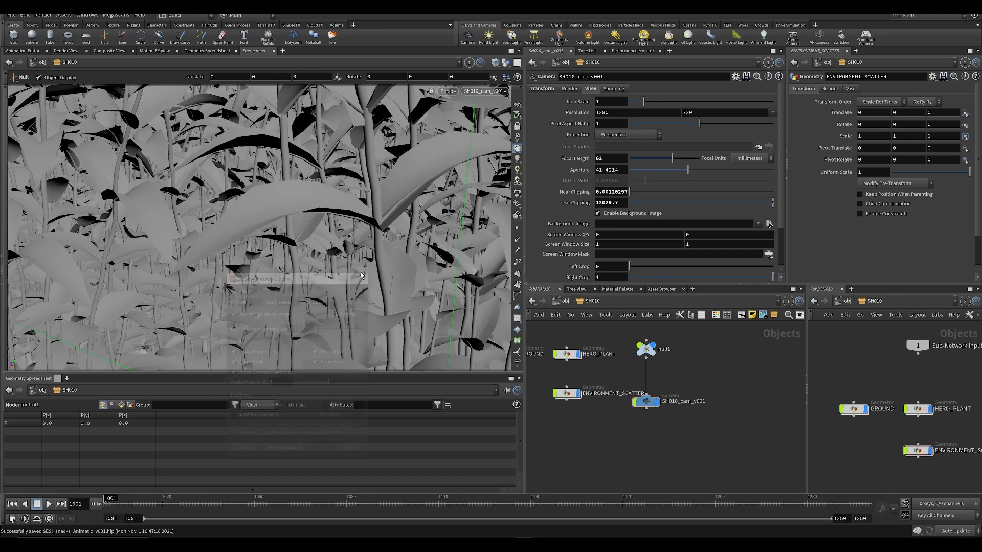
- Scrub to frame 1012, save the scene, and select SH010_cam_v001
drag(72, 500, 137, 500)
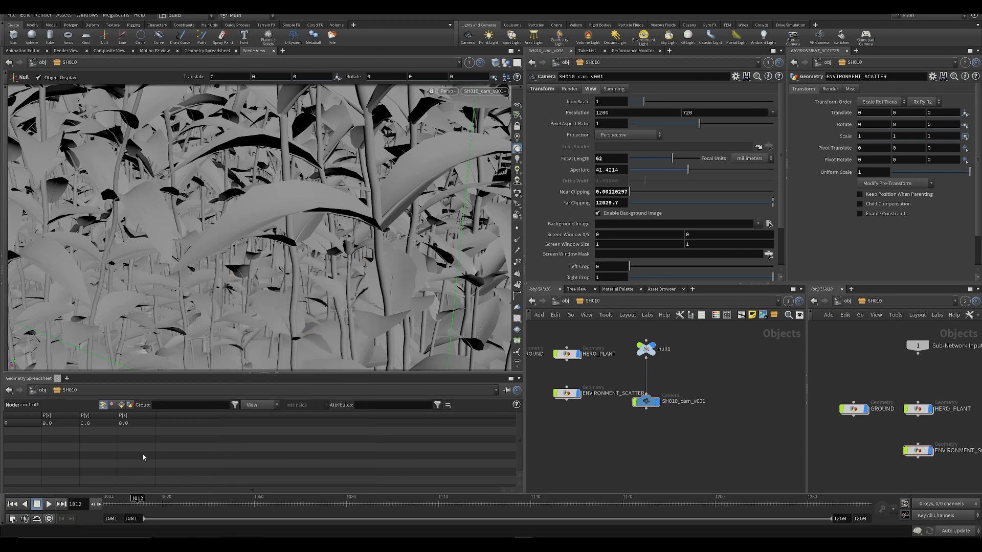
key(ctrl+s)
mouse_move(630, 444)
middle_down()
mouse_move(644, 451)
mouse_move(624, 453)
middle_up()
click(660, 415)
click(649, 446)
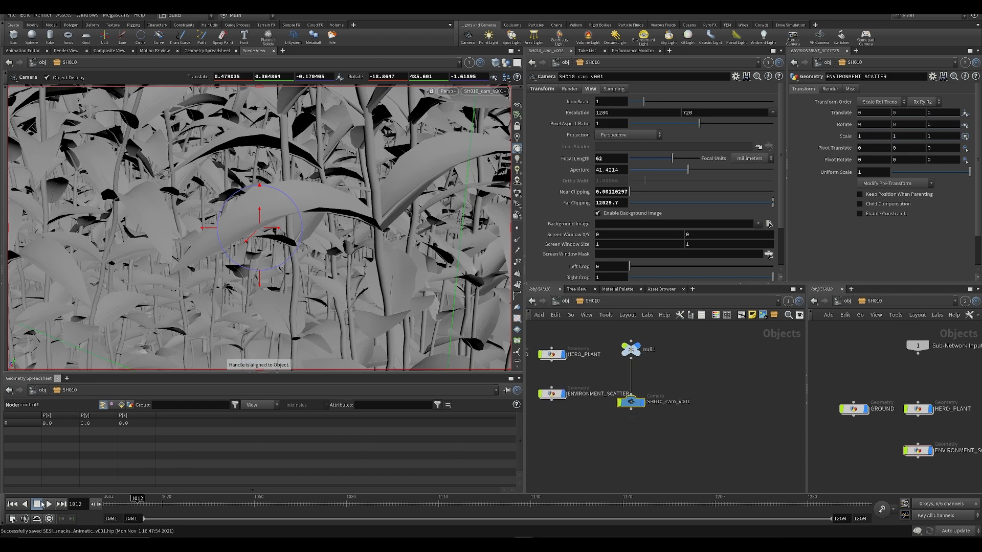
- Try a global start frame of 1000, restore it to 1001, and close the animation options
click(12, 518)
click(294, 289)
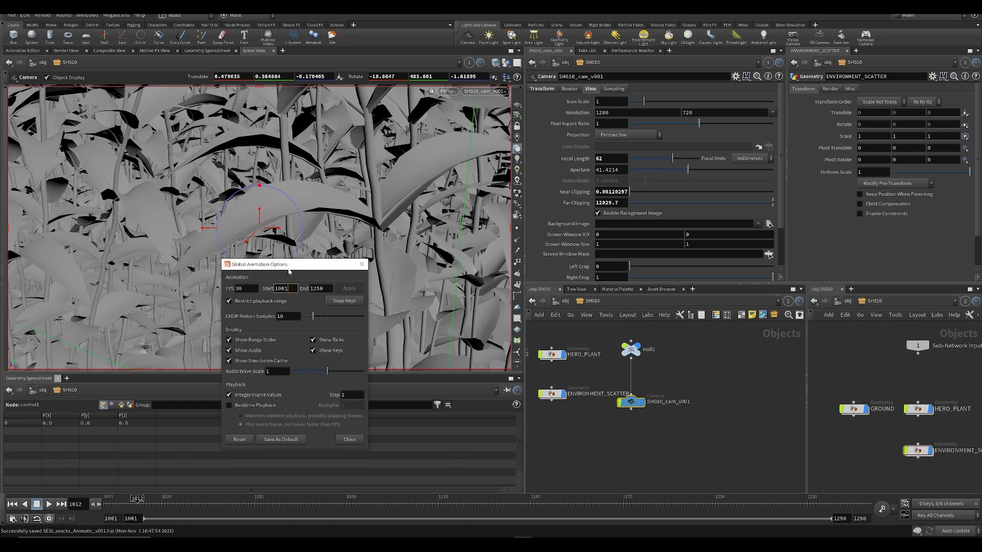
drag(289, 267, 416, 225)
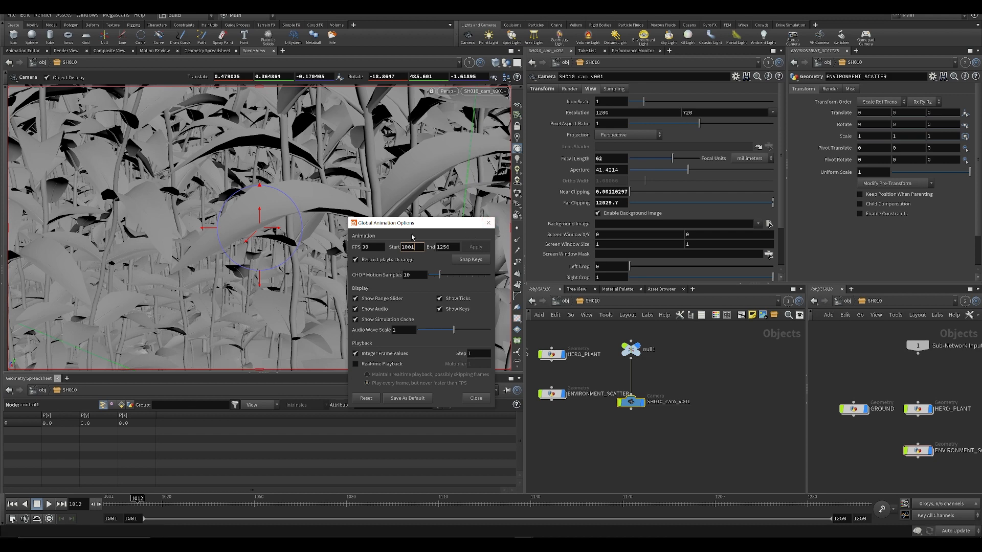
key(Return)
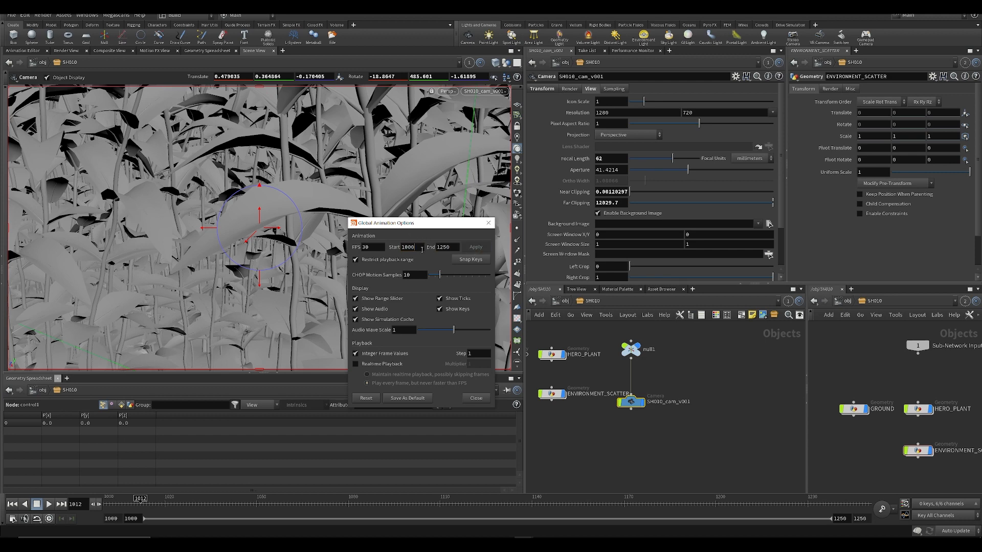
text(1)
key(Return)
click(473, 247)
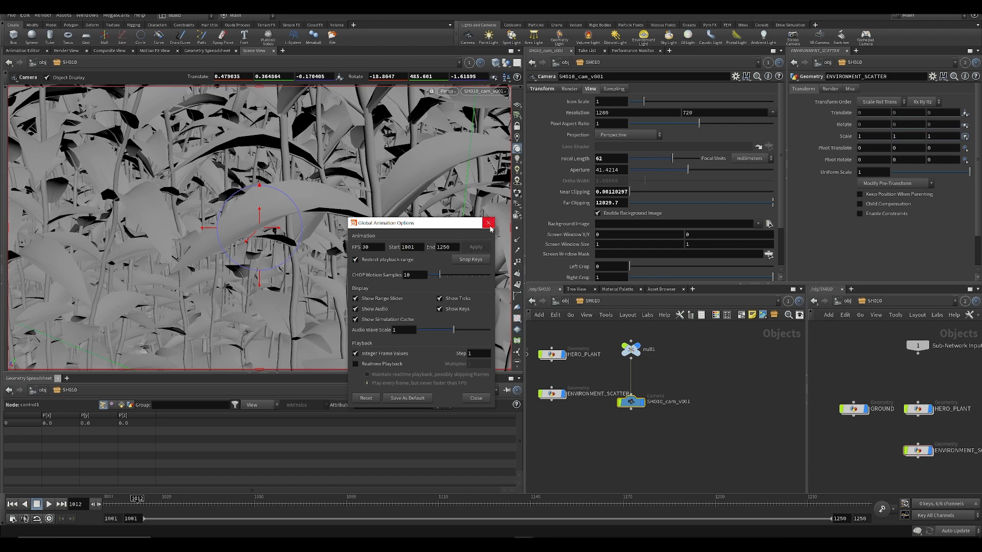
click(489, 225)
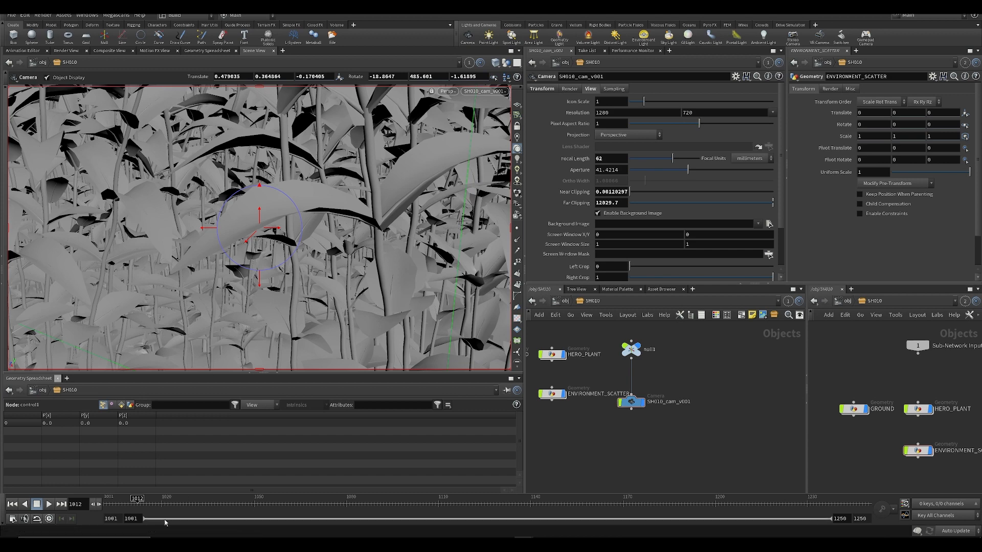
- Move the current time back to frame 1001
drag(139, 505, 104, 504)
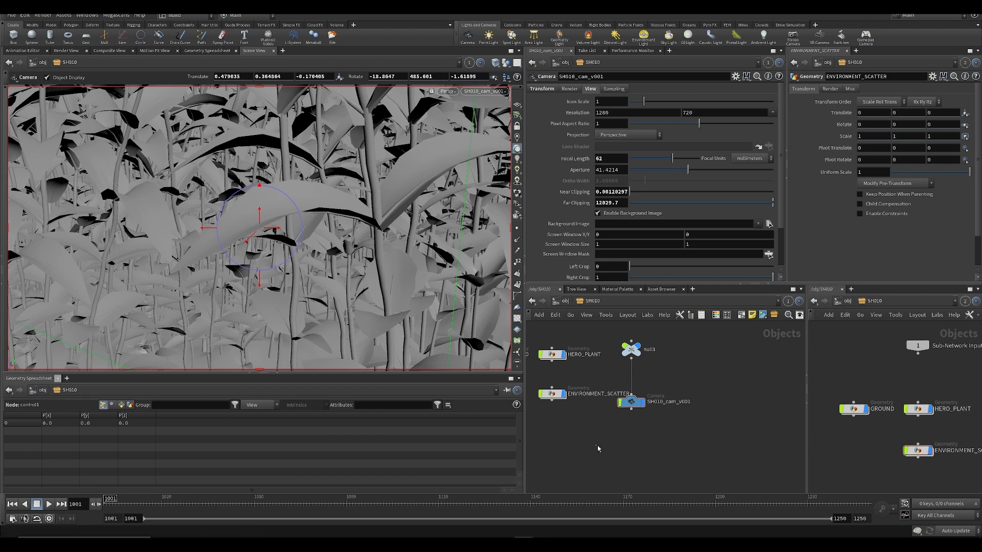
middle_drag(598, 446, 600, 456)
- Try a global start frame of 0, restore it to 1001, and close the animation options
click(12, 519)
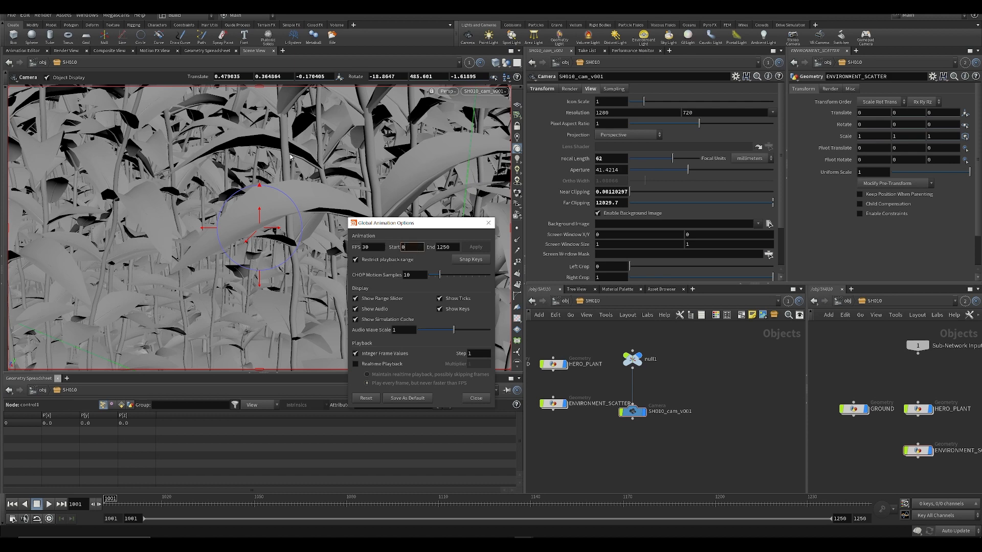
key(Return)
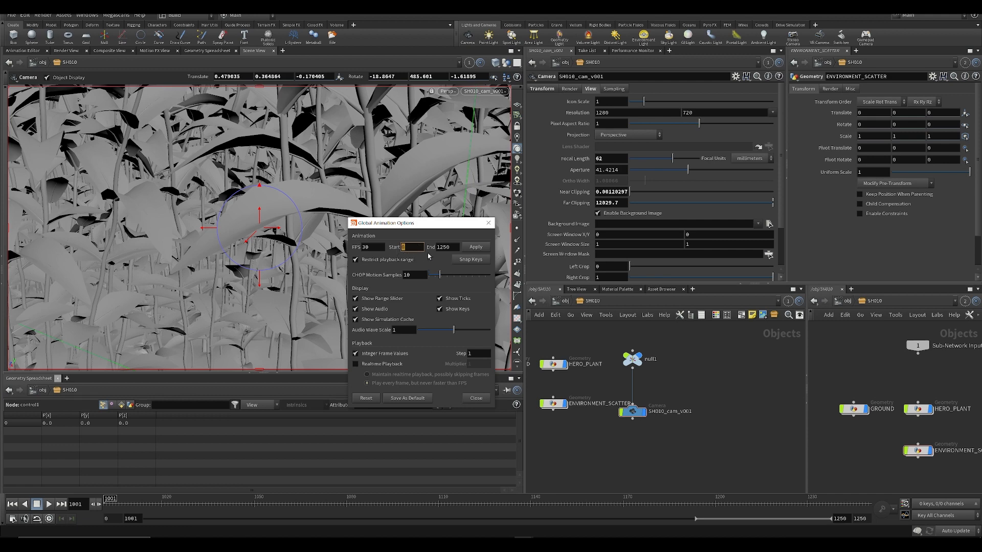
key(Return)
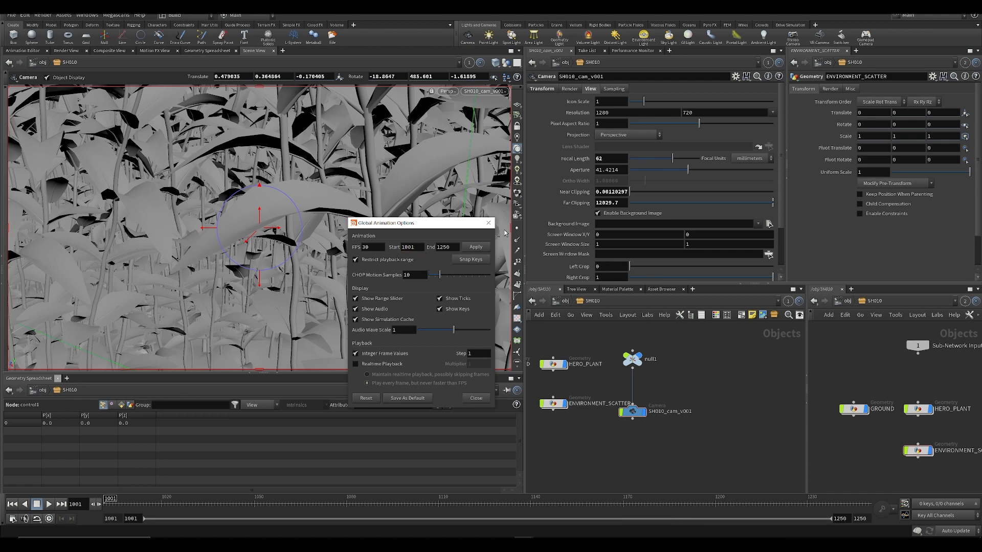
click(488, 223)
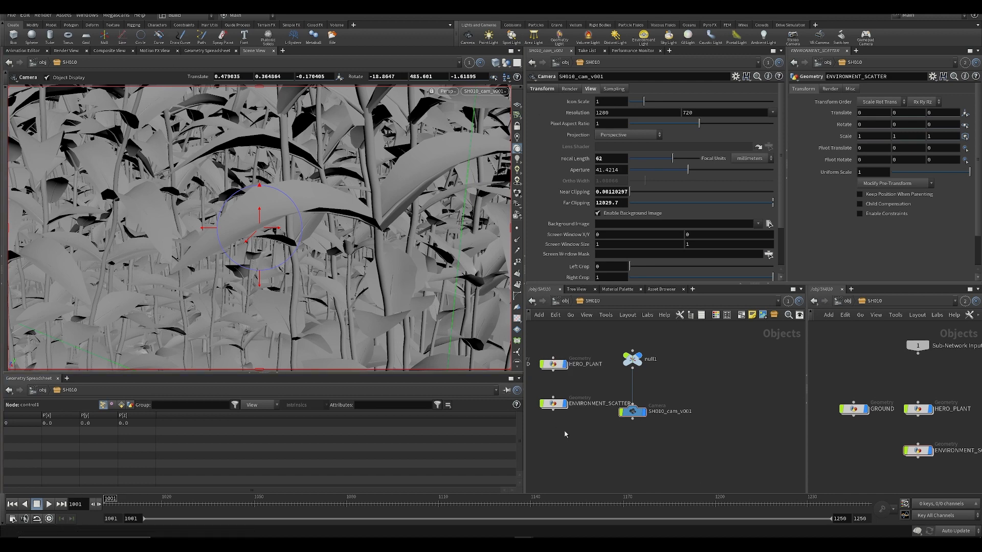
- Save the scene and rename the null that parents the camera as mover
key(ctrl+s)
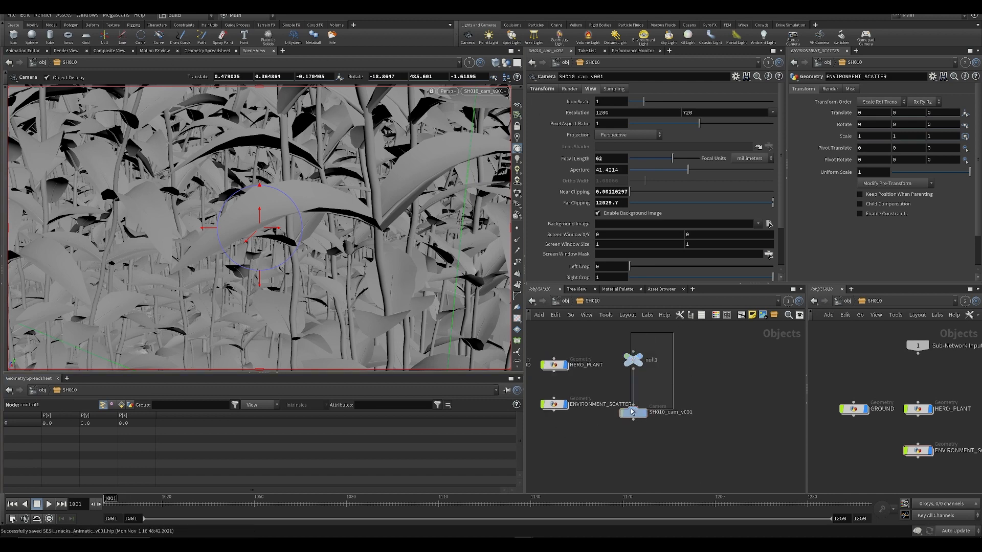
click(639, 360)
middle_drag(639, 360, 632, 375)
double_click(646, 375)
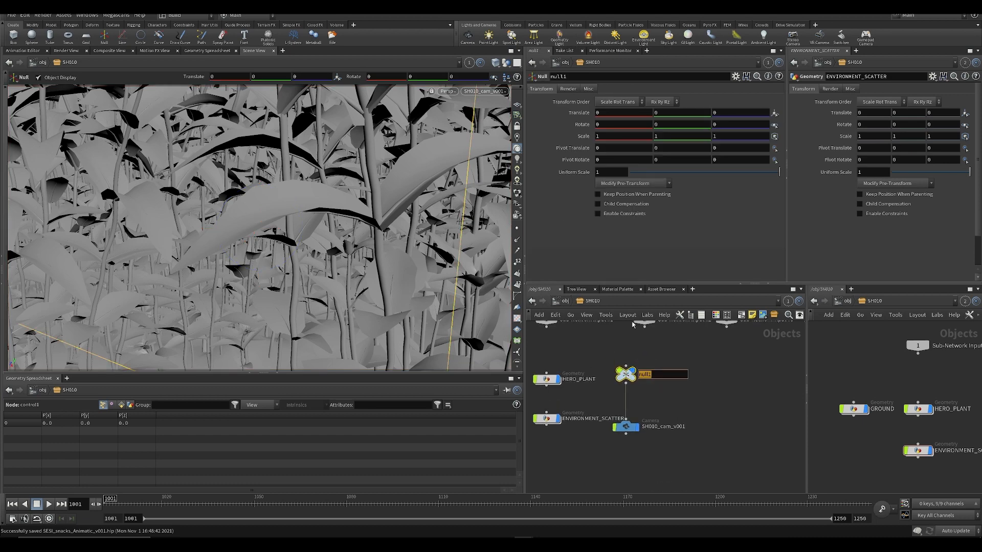
text(mover)
key(Return)
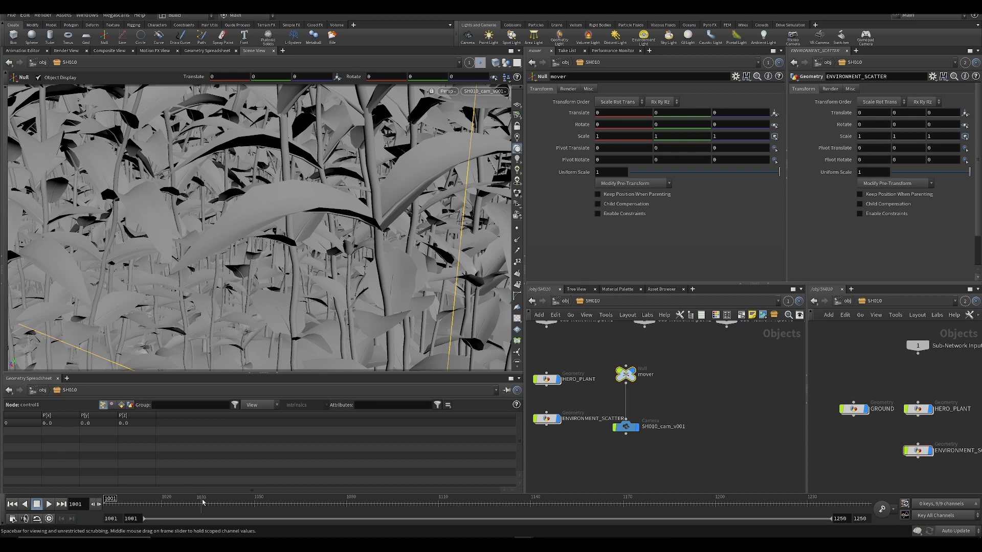
- Keyframe mover's Translate Y at its current value on frame 1100 and at 0.01 on frame 1001
drag(233, 505, 408, 506)
alt+click(678, 117)
drag(408, 505, 105, 505)
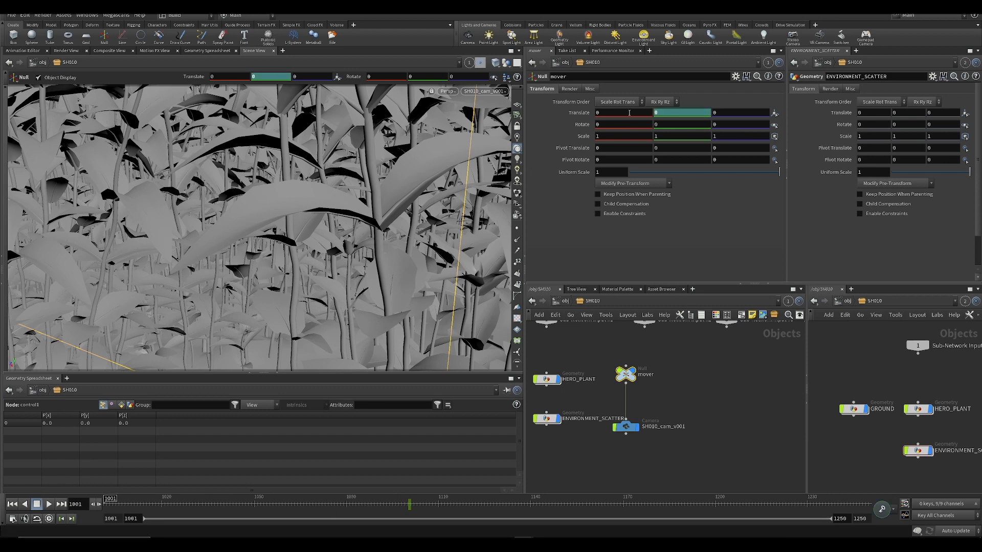
middle_drag(656, 114, 680, 135)
alt+click(673, 114)
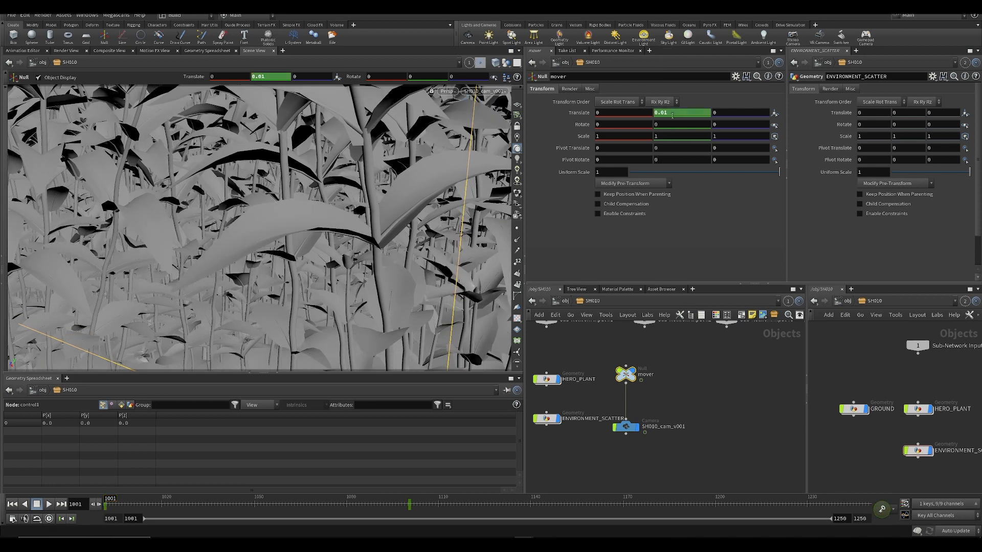
- Straighten mover's Translate Y curve between both of its keys and close the animation curve editor
shift+click(667, 114)
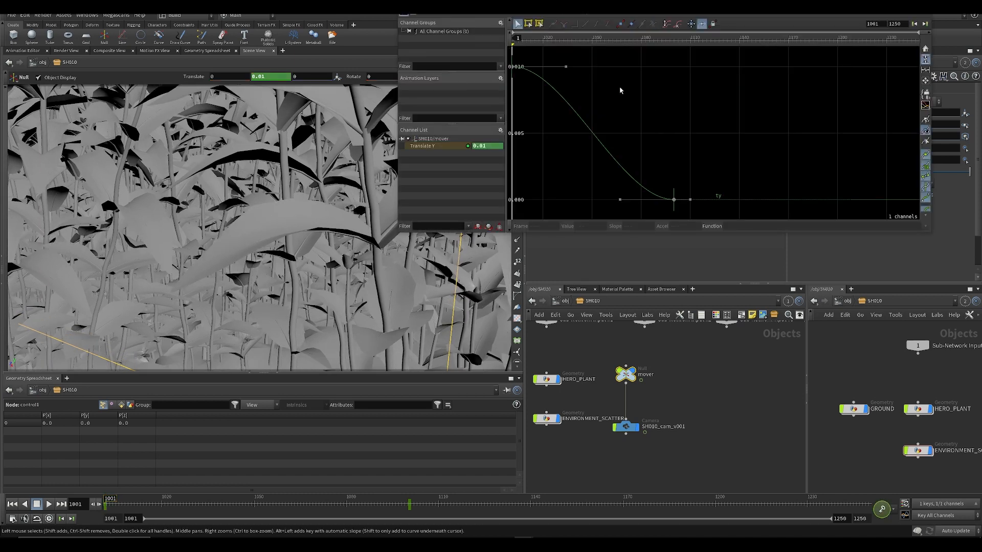
click(566, 66)
shift+click(674, 200)
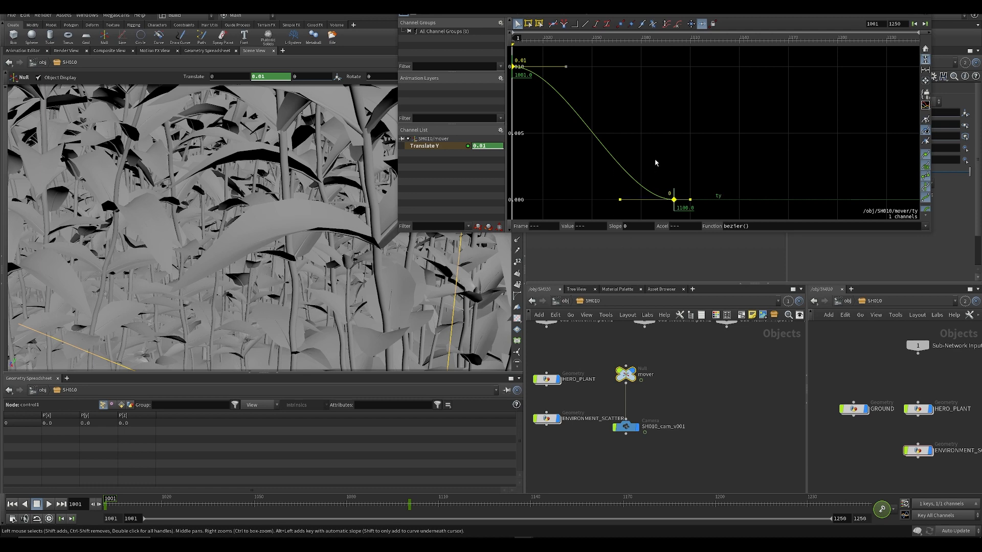
click(587, 24)
click(921, 6)
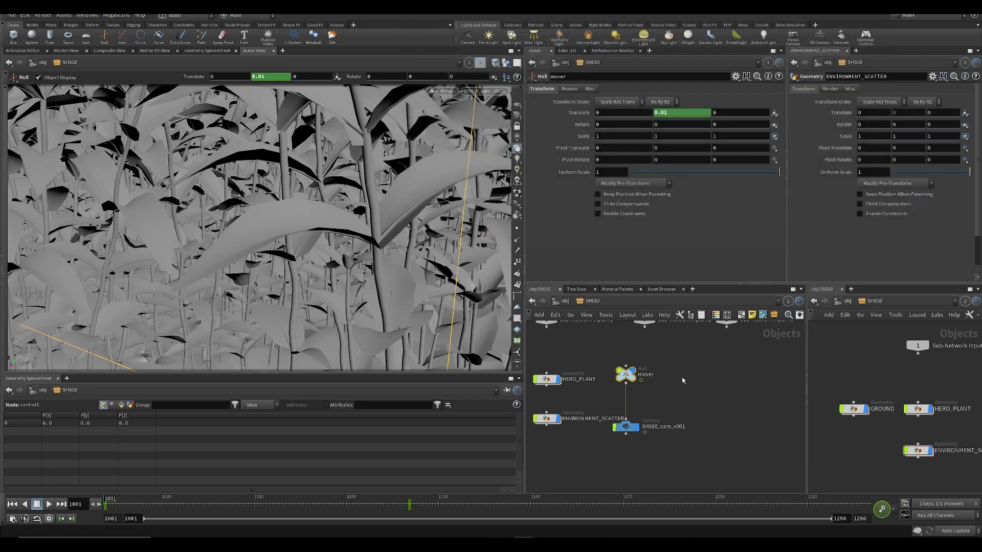
- Play back the shot to review the camera's vertical move, rewinding to frame 1001 after each run
key(Up)
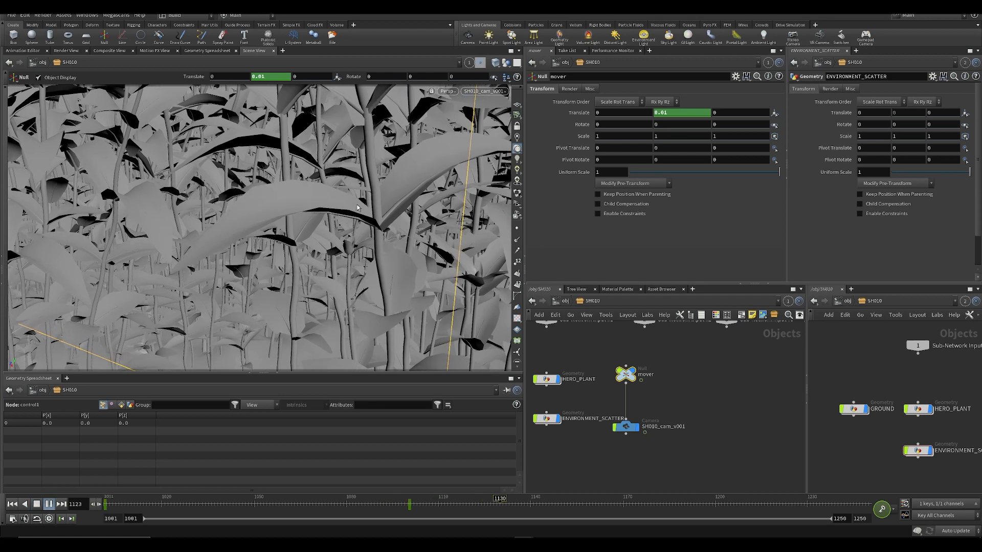
key(ctrl+Up)
key(Up)
key(ctrl+Up)
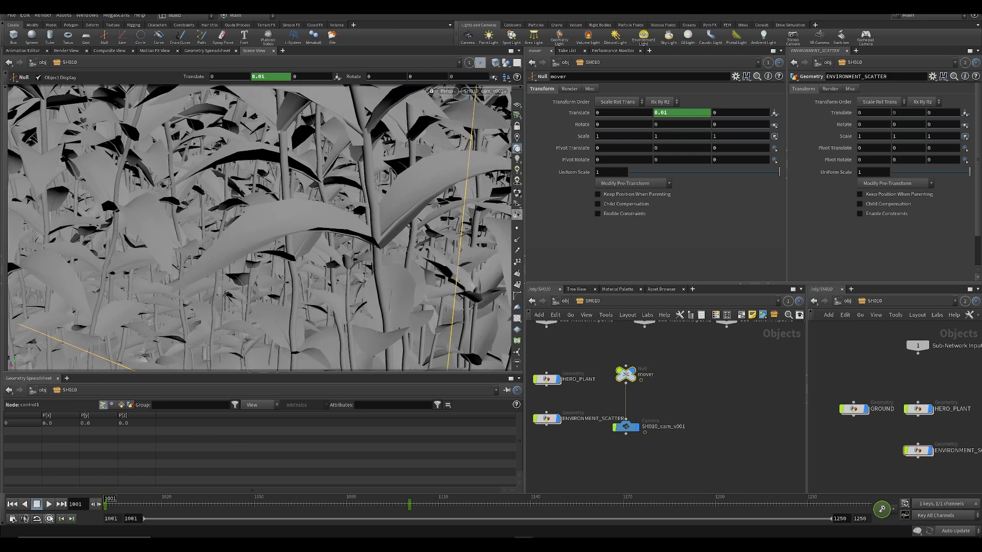
key(Up)
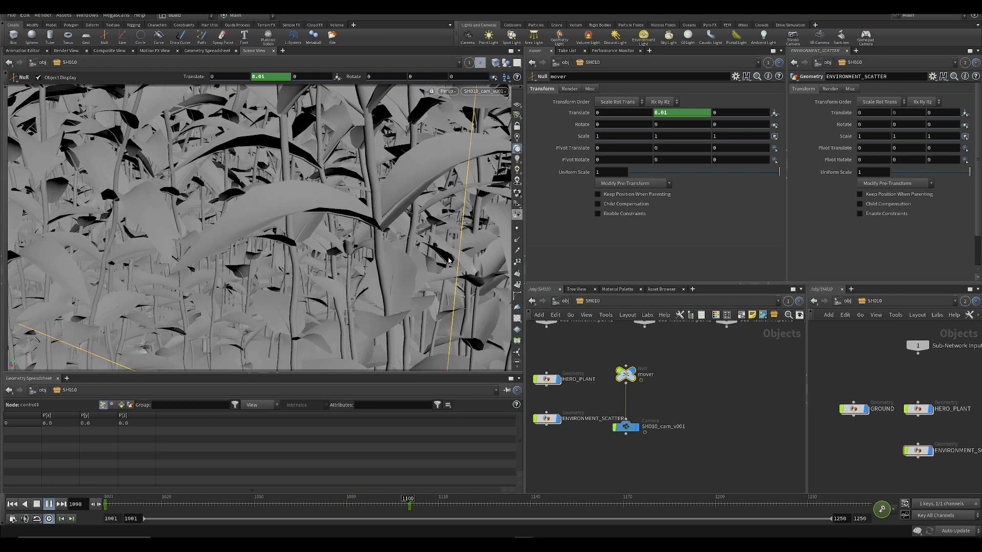
key(ctrl+Up)
- Reapply straight interpolation to mover's Translate Y segment starting at frame 1001 and close the curve editor
shift+click(666, 113)
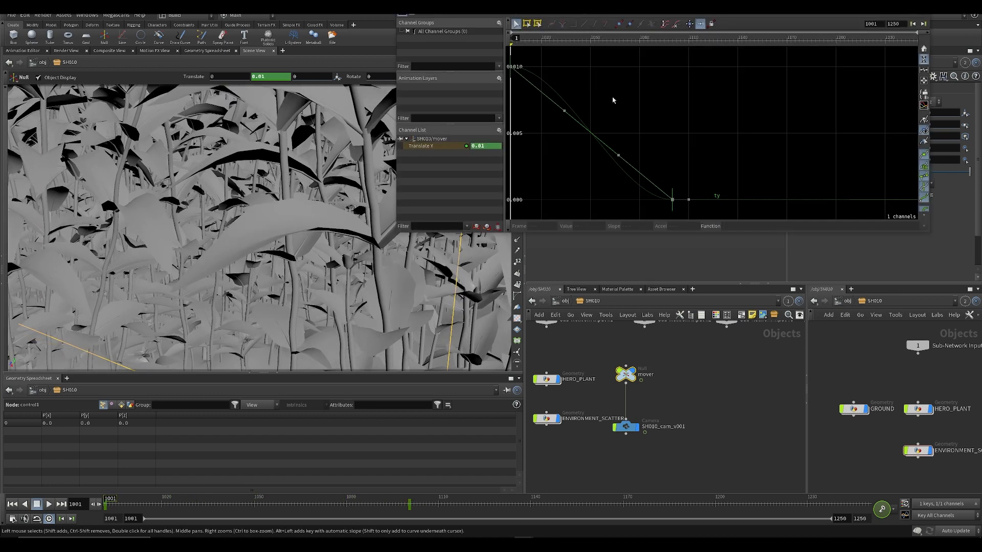
click(555, 103)
click(584, 24)
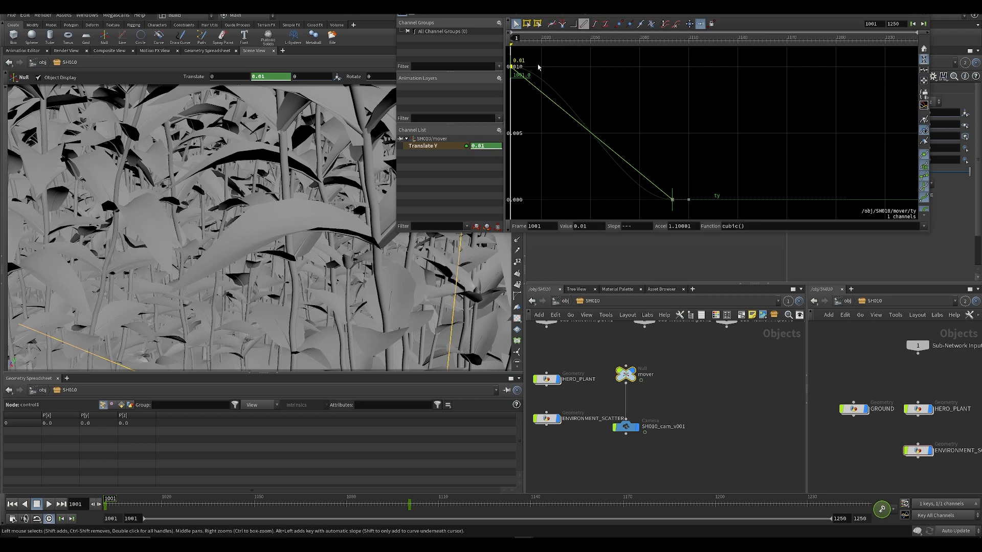
click(624, 97)
click(923, 7)
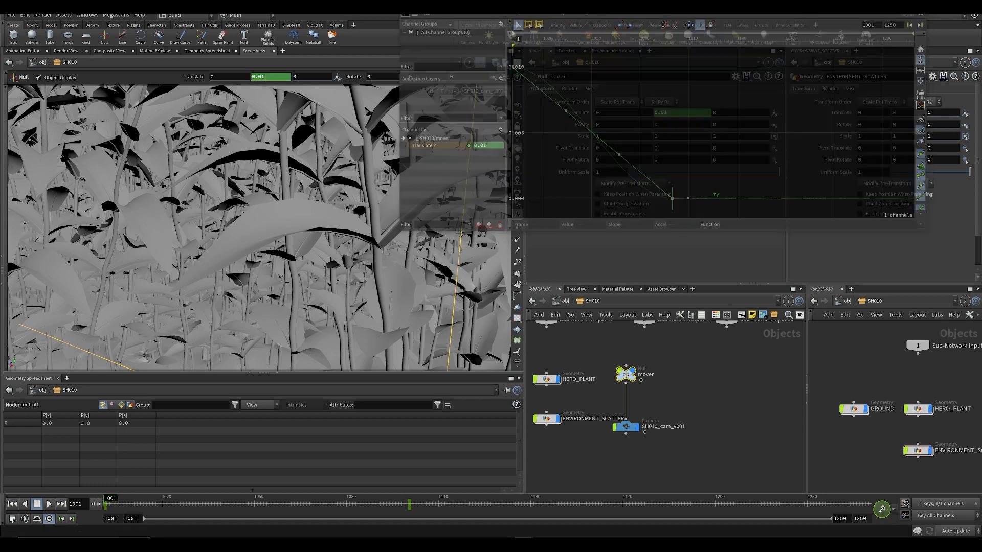
- Review the straightened camera move in playback, deselect the null, and replay the shot from frame 1001
key(Up)
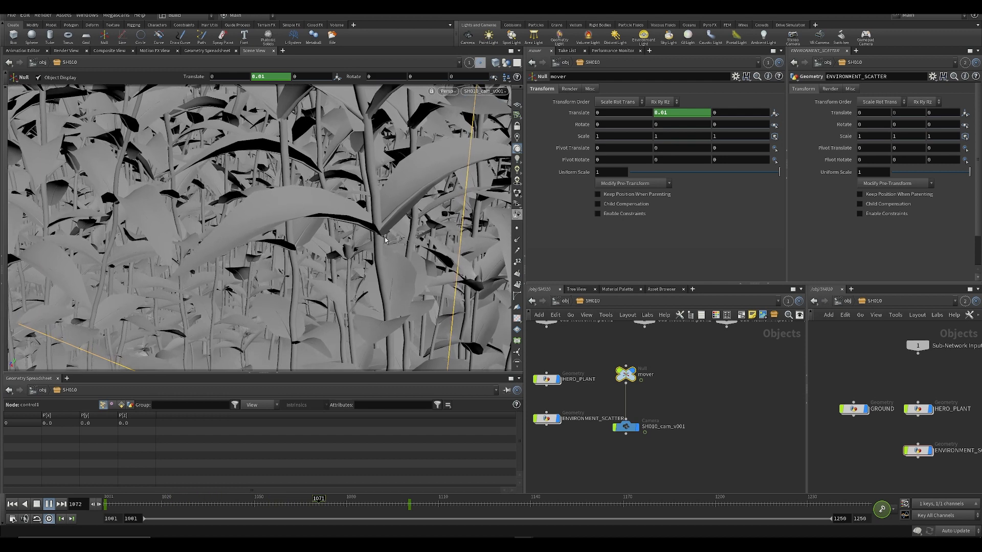
key(Up)
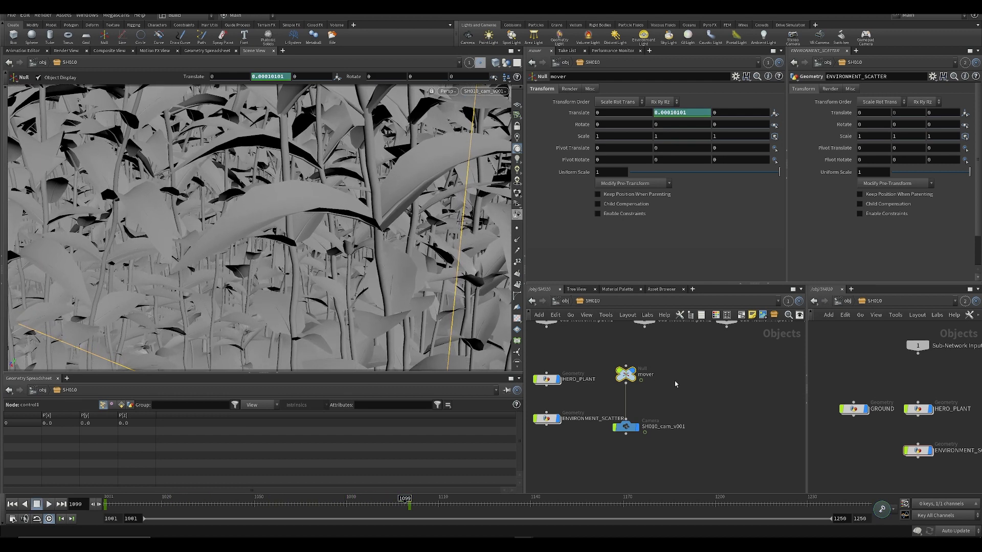
middle_drag(686, 391, 680, 398)
click(680, 398)
key(ctrl+Up)
key(Up)
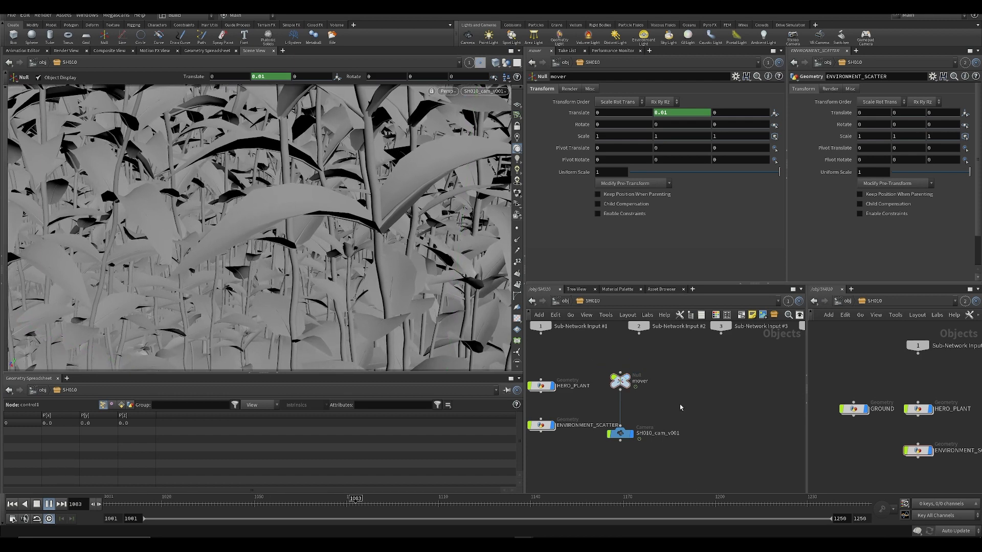
key(ctrl+Up)
- Select SH010_cam_v001 and inspect its transform parameters
scroll(668, 422, down, 1)
middle_drag(668, 422, 711, 390)
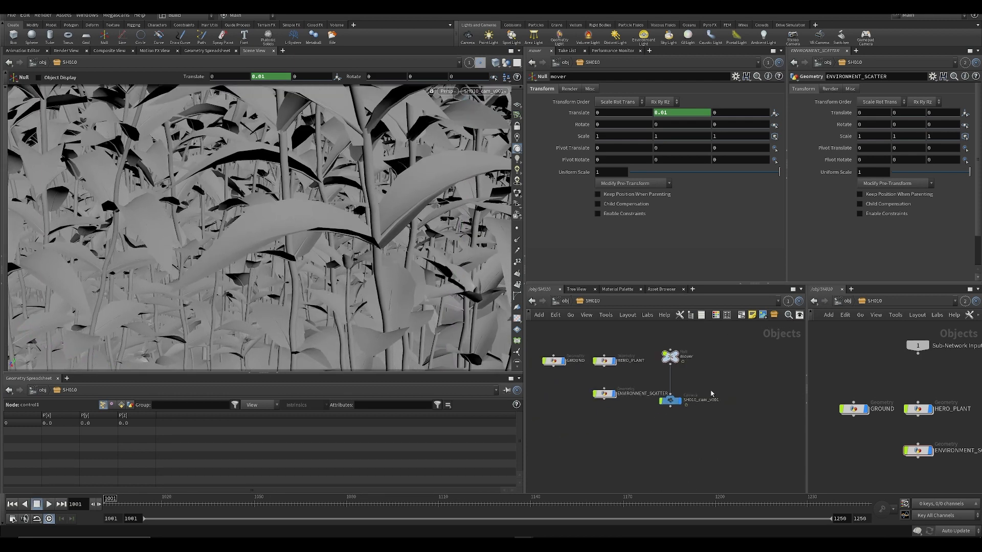
middle_drag(770, 422, 673, 446)
click(572, 425)
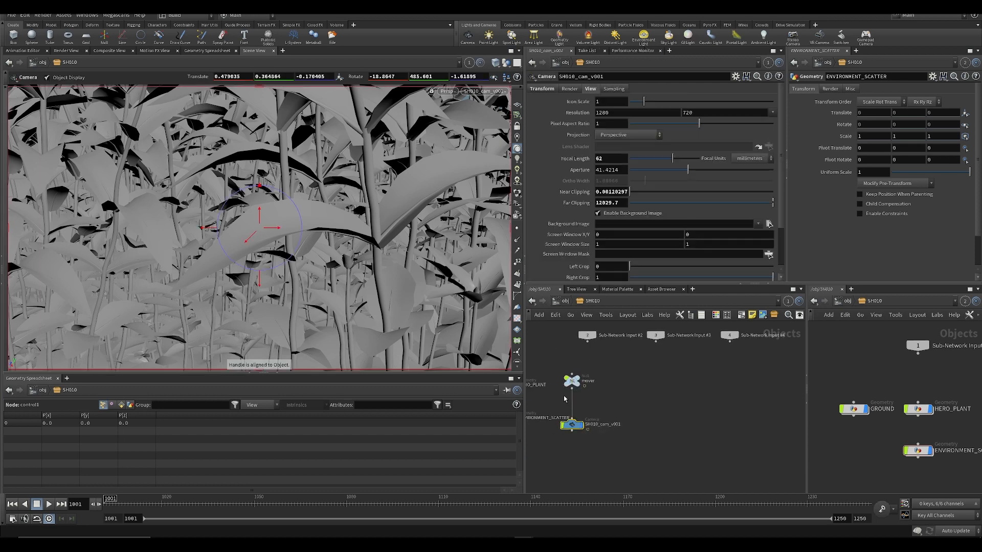
click(549, 88)
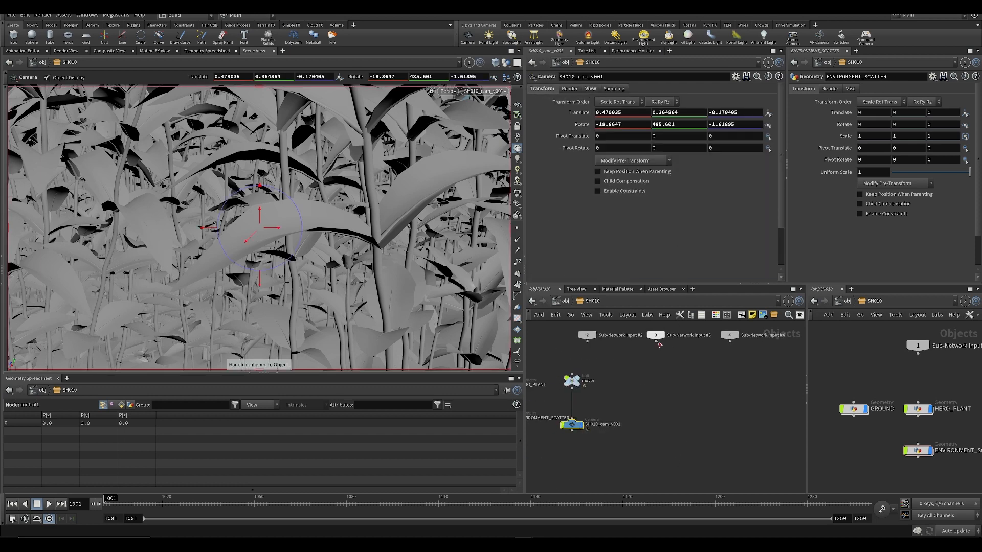
- Move mover's final Translate Y key to frame 1120, straighten the segment again, and close the curve editor
click(572, 381)
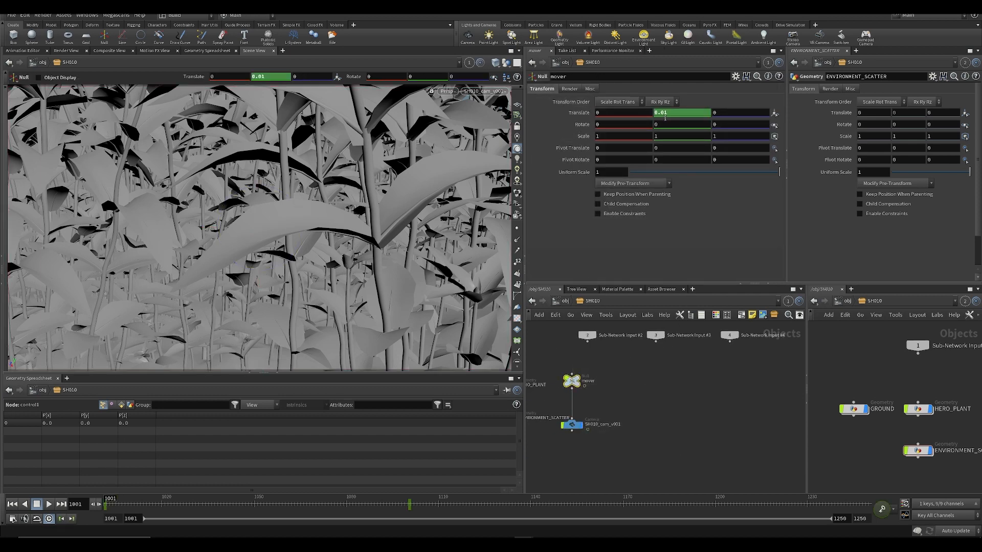
shift+click(664, 113)
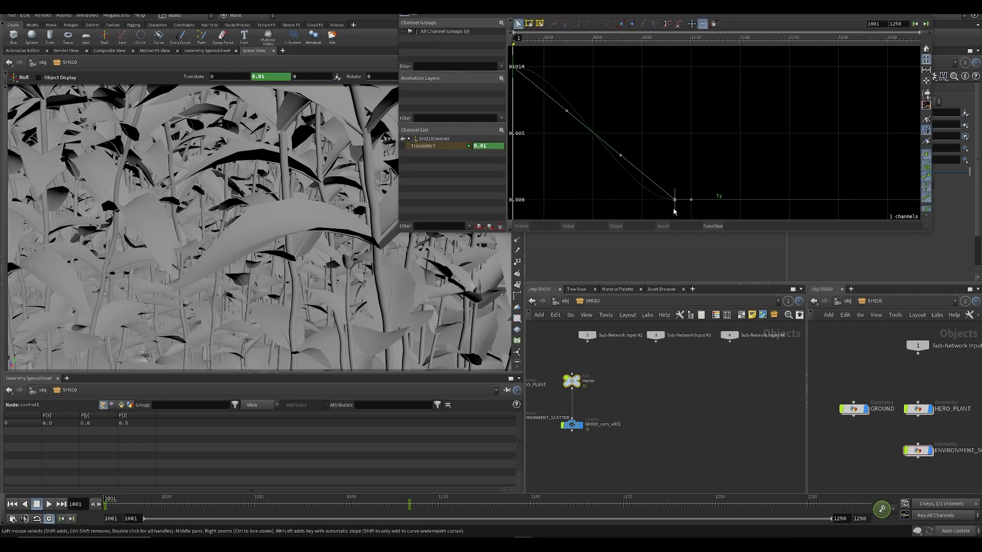
drag(674, 210, 709, 213)
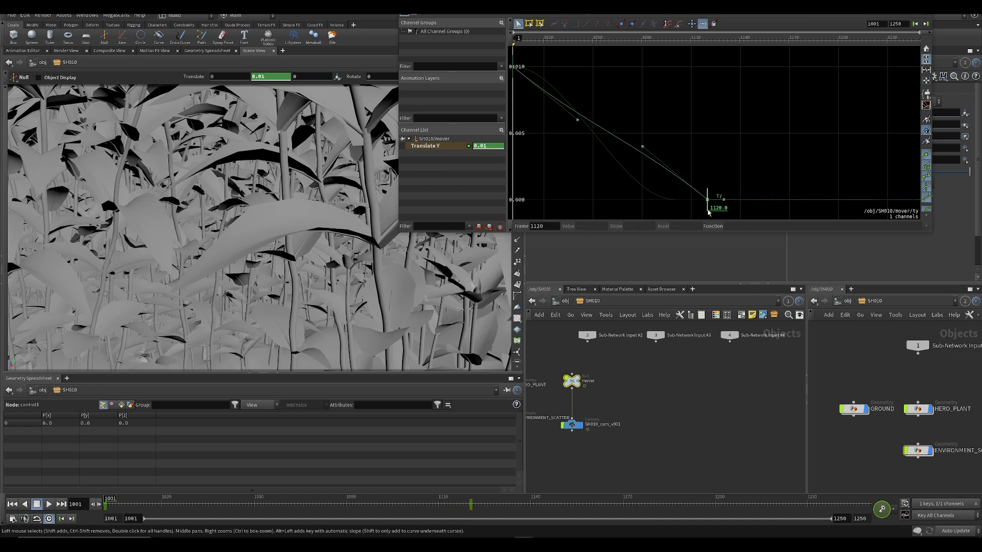
drag(737, 151, 701, 207)
click(576, 24)
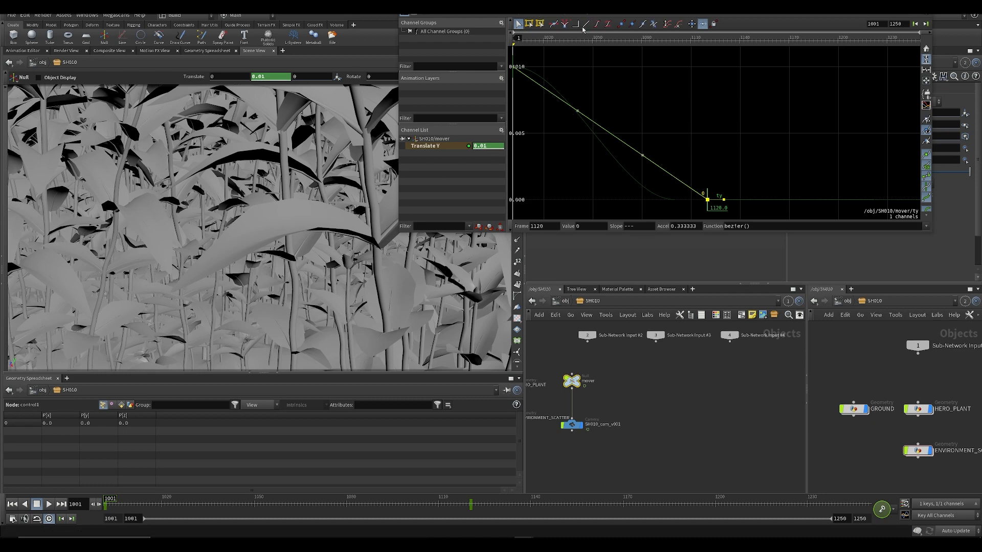
click(655, 74)
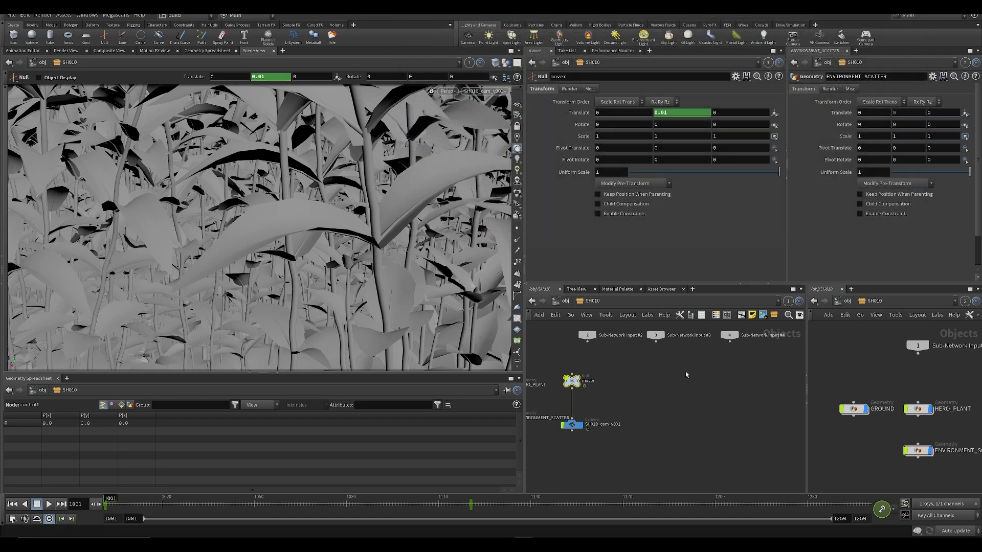
- Save the scene and play back the shot to review the camera move
key(ctrl+s)
key(Up)
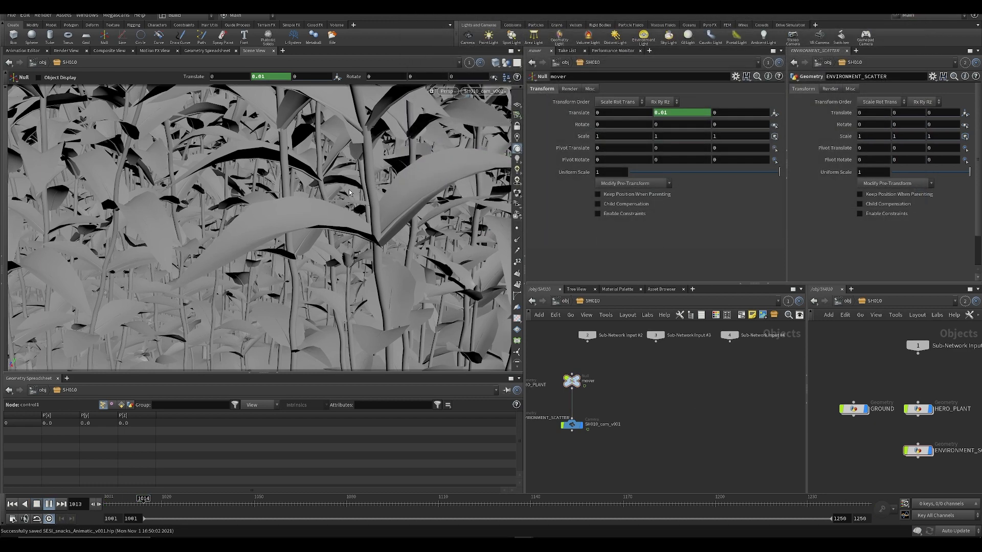
middle_drag(609, 413, 685, 406)
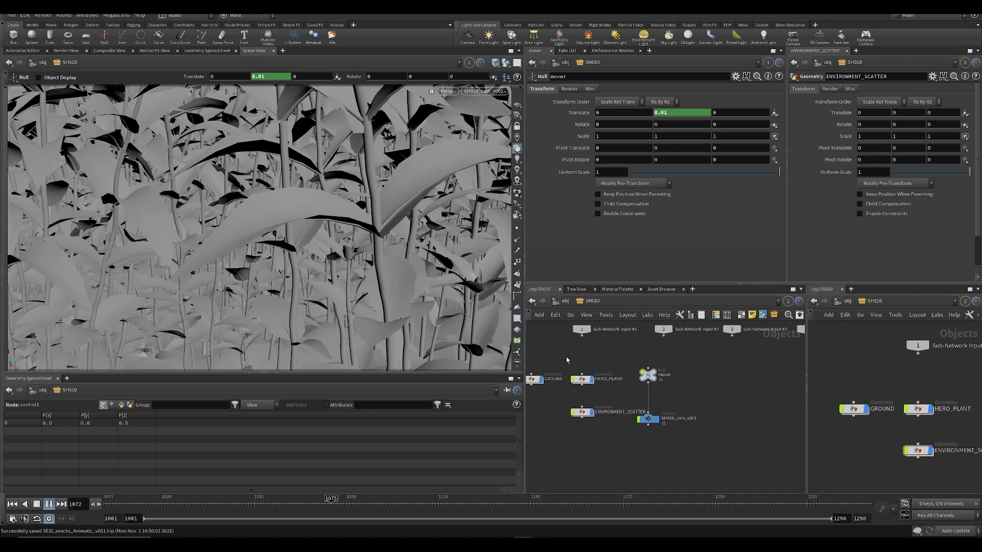
key(Up)
- Create a Geometry object below GROUND in the SH010 network and name it RAIN
middle_drag(548, 455, 622, 459)
scroll(623, 458, down, 1)
scroll(623, 457, up, 3)
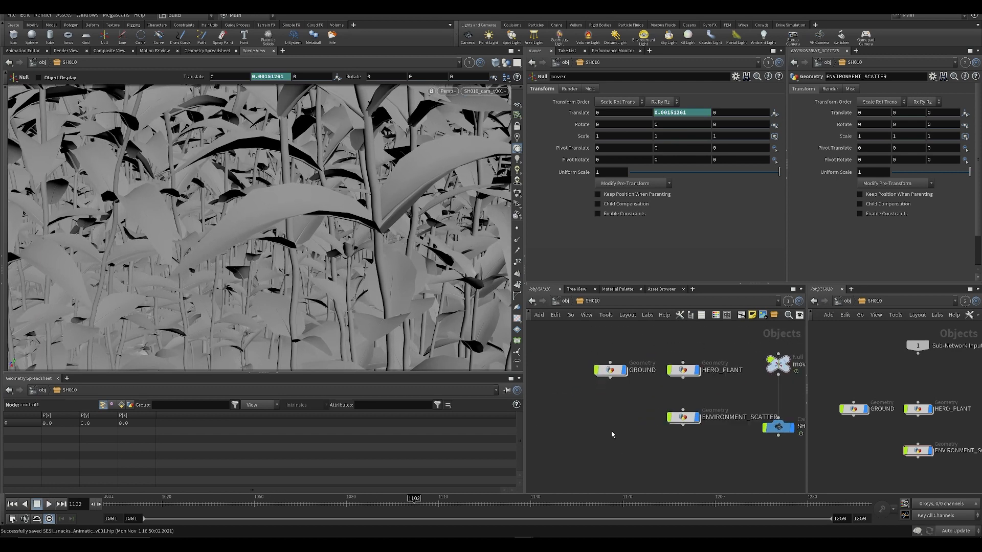
key(Tab)
text(ge)
click(689, 208)
scroll(591, 404, up, 2)
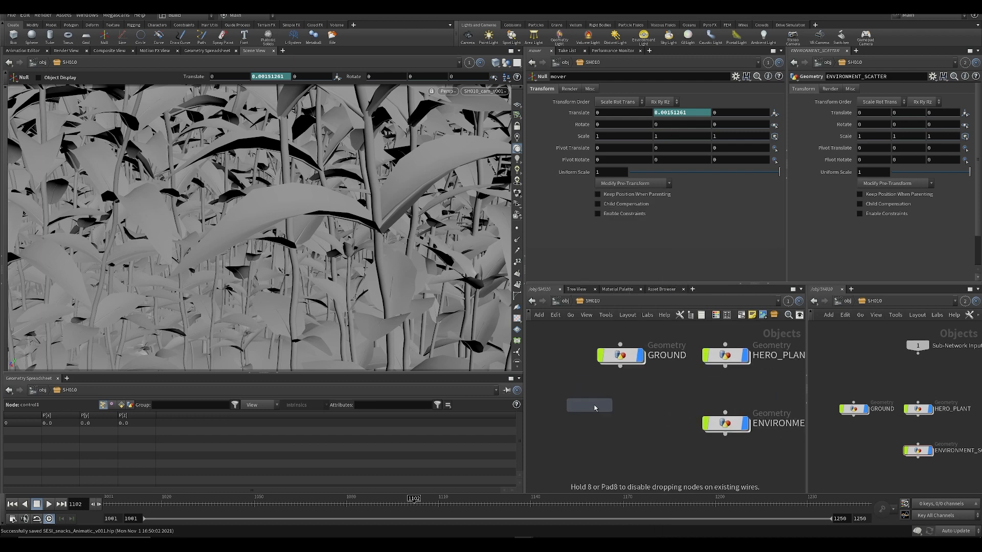
click(620, 412)
click(658, 412)
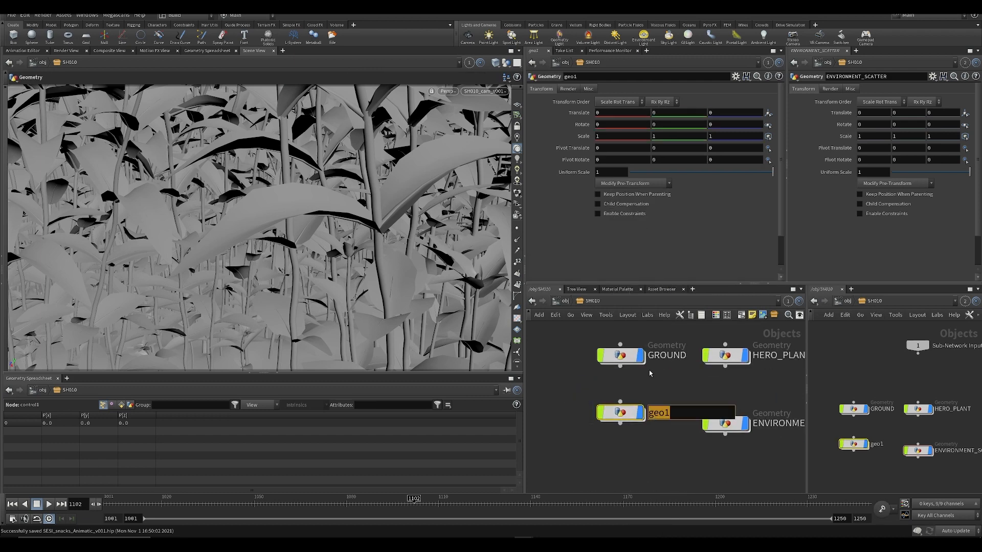
text(RAIN)
key(Return)
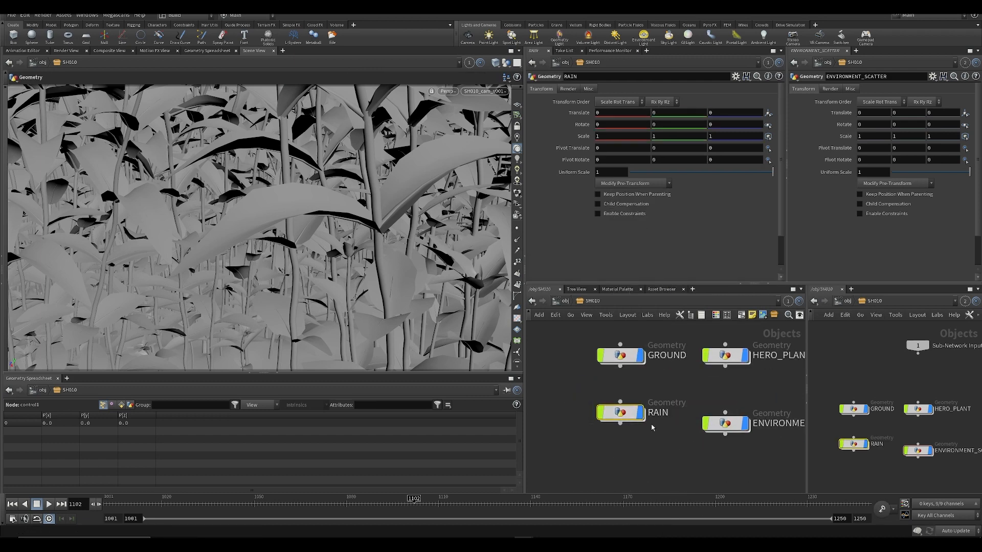
- Add a Grid node inside the RAIN object
double_click(620, 413)
key(Tab)
text(gr)
key(Return)
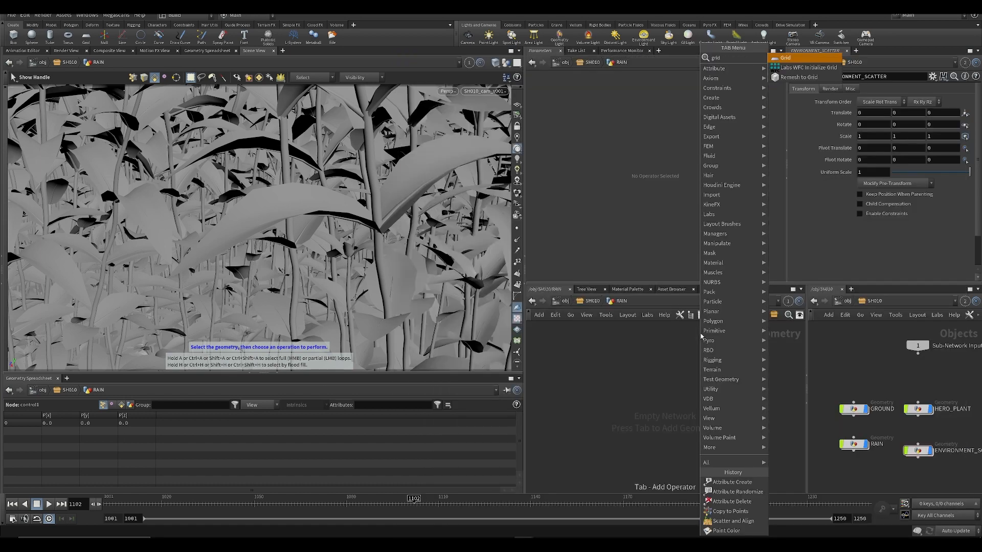
click(702, 336)
drag(701, 337, 635, 387)
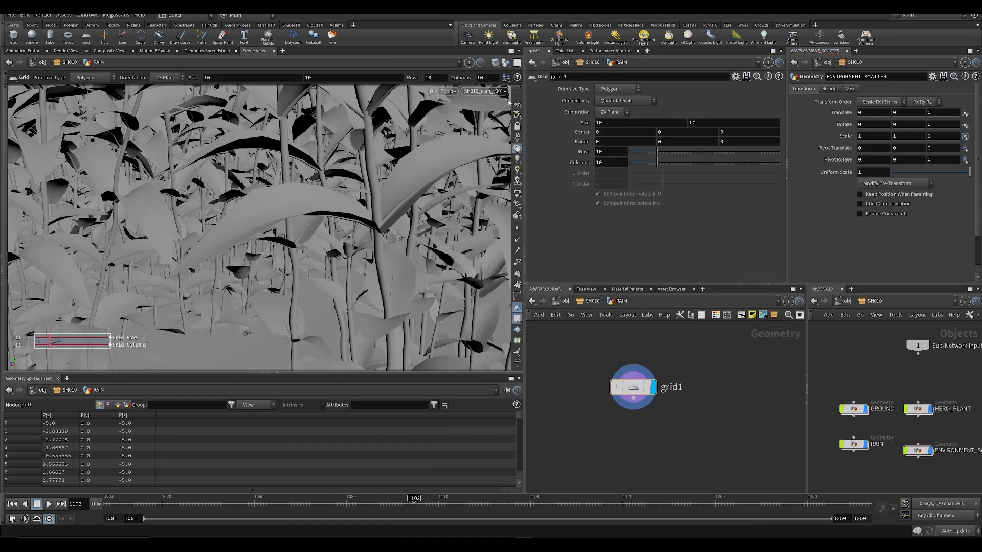
- Leave the camera view, pull back from the plants, and ghost the other objects in the viewport
scroll(392, 200, down, 10)
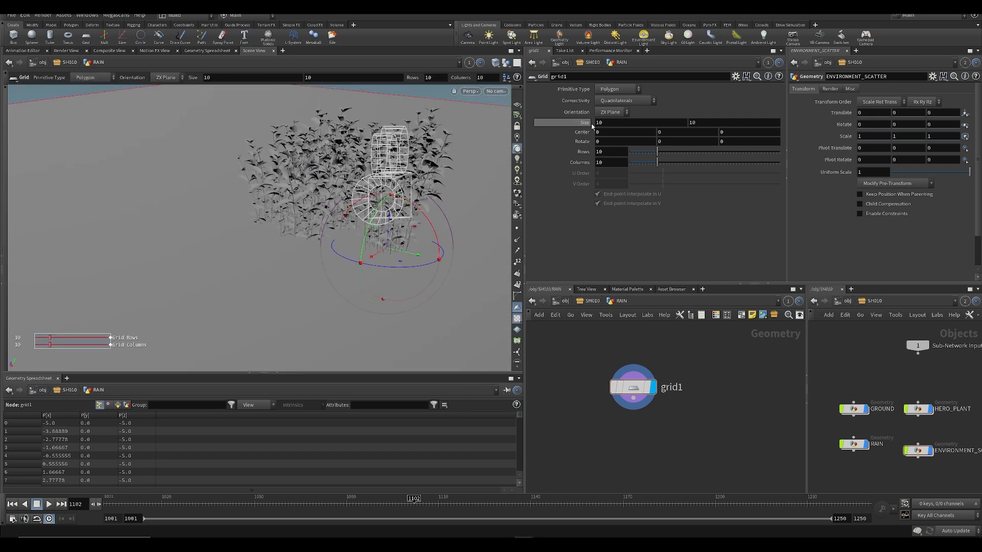
click(507, 63)
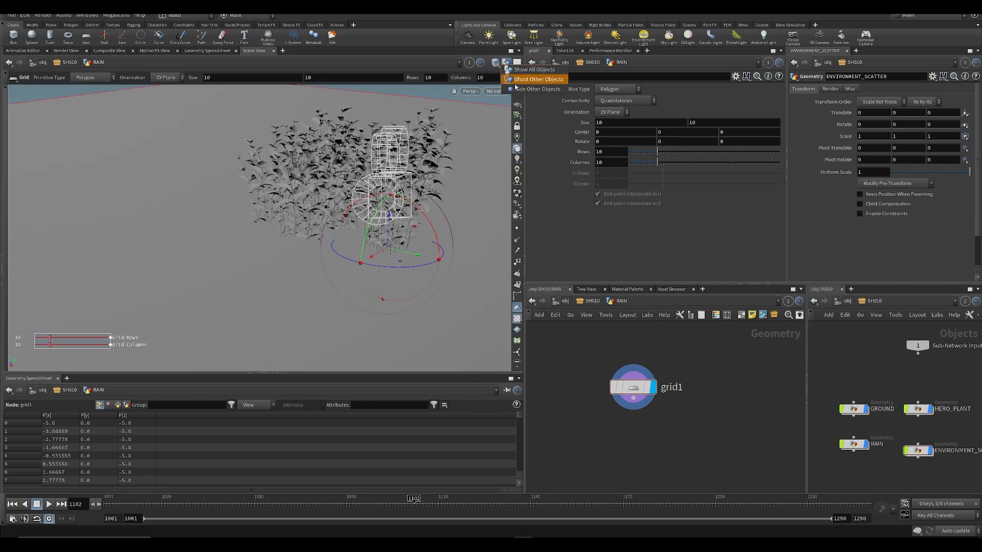
click(516, 89)
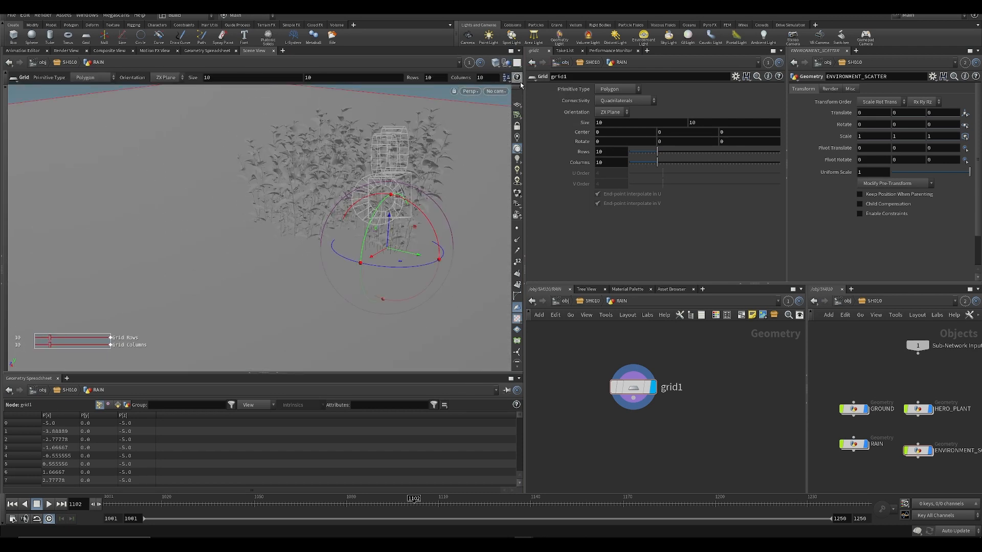
- Set the grid's size to 2 by 2
click(615, 124)
text(2)
key(Tab)
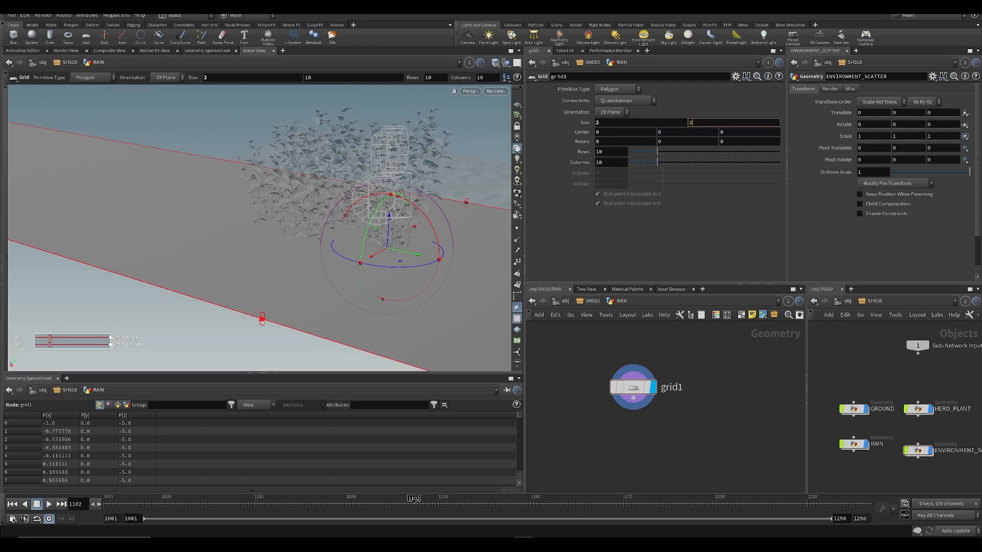
text(2)
key(Return)
- Shrink the grid from two edges to about 1.29 by 1.13 so that it covers the plants
alt+drag(292, 109, 357, 241)
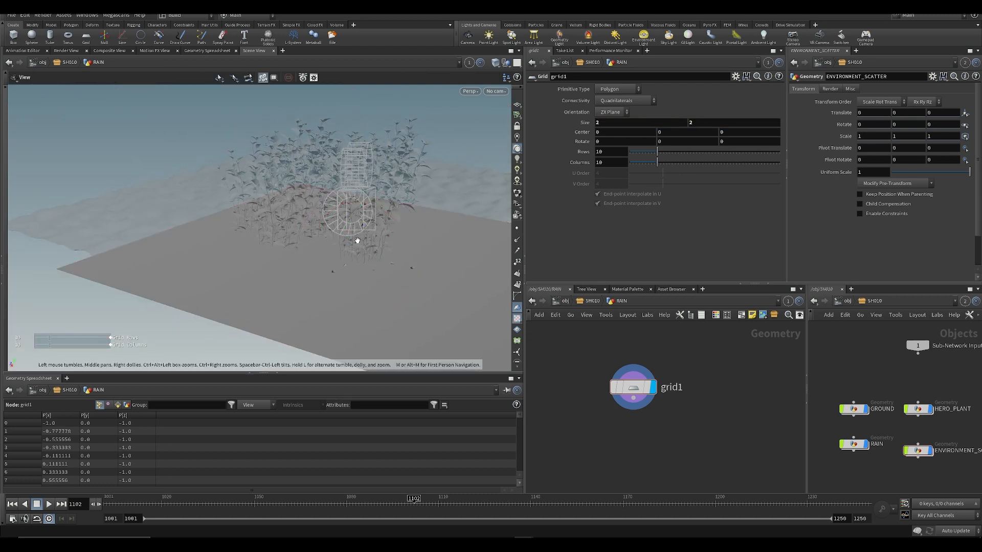
alt+right_drag(357, 241, 444, 247)
drag(483, 269, 373, 236)
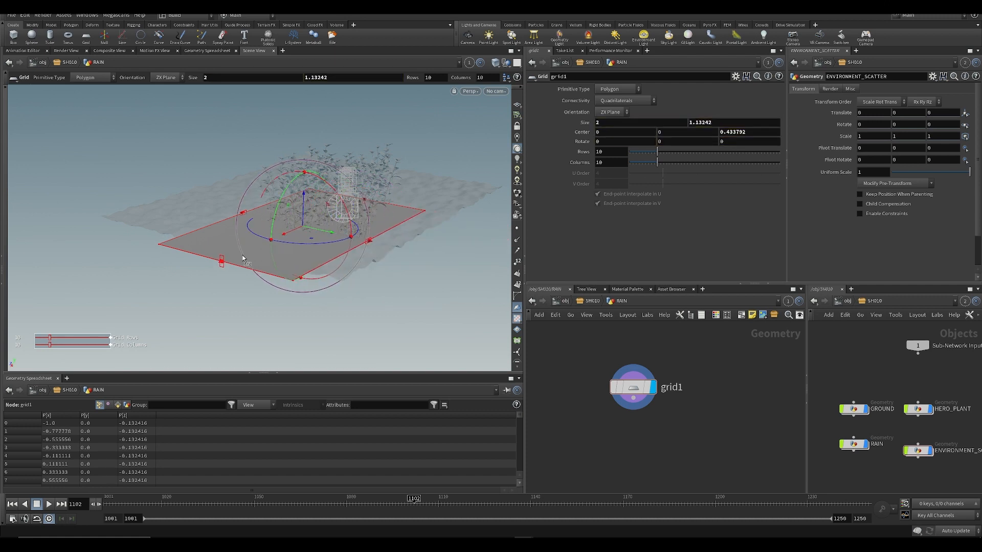
drag(222, 263, 283, 235)
- Undo the last handle transform and raise the grid above the plants to a center Y of about 0.5
alt+drag(307, 191, 410, 184)
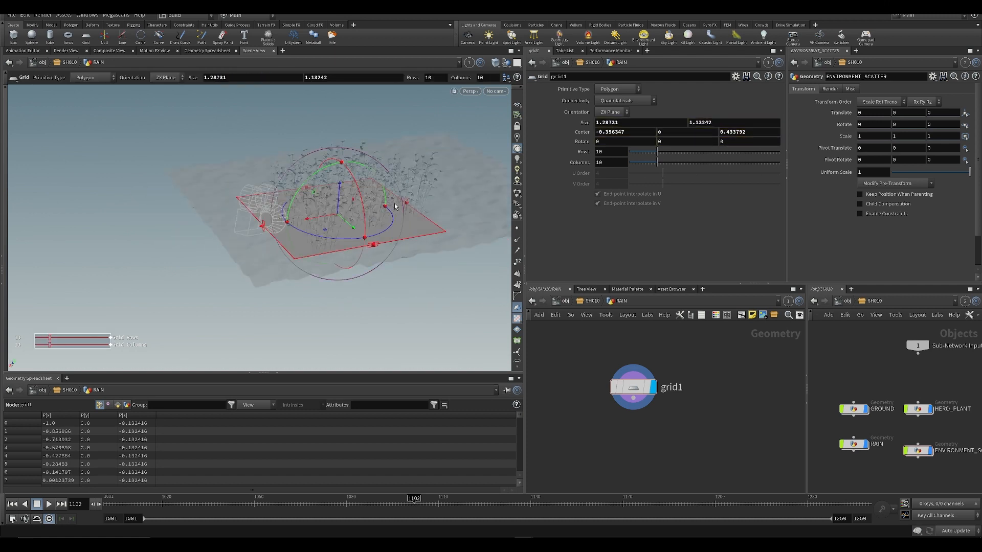
key(ctrl+z)
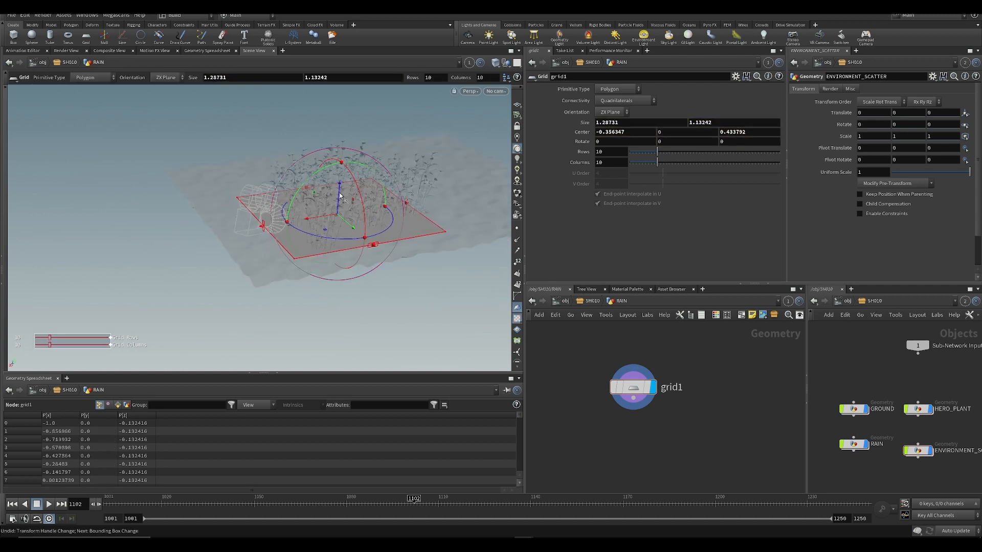
drag(340, 194, 344, 145)
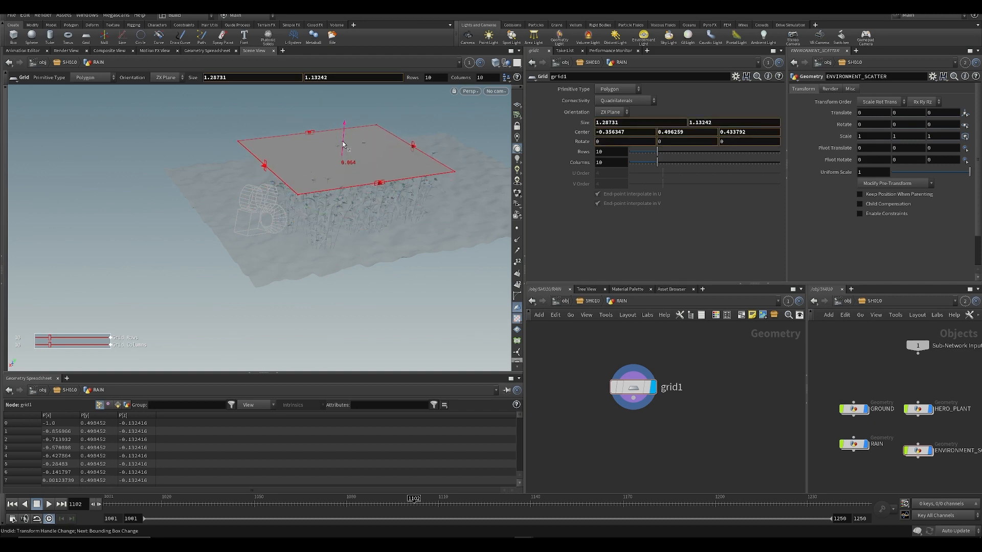
- Add a POP Network fed by grid1 and make it the displayed node
key(Tab)
text(pop n)
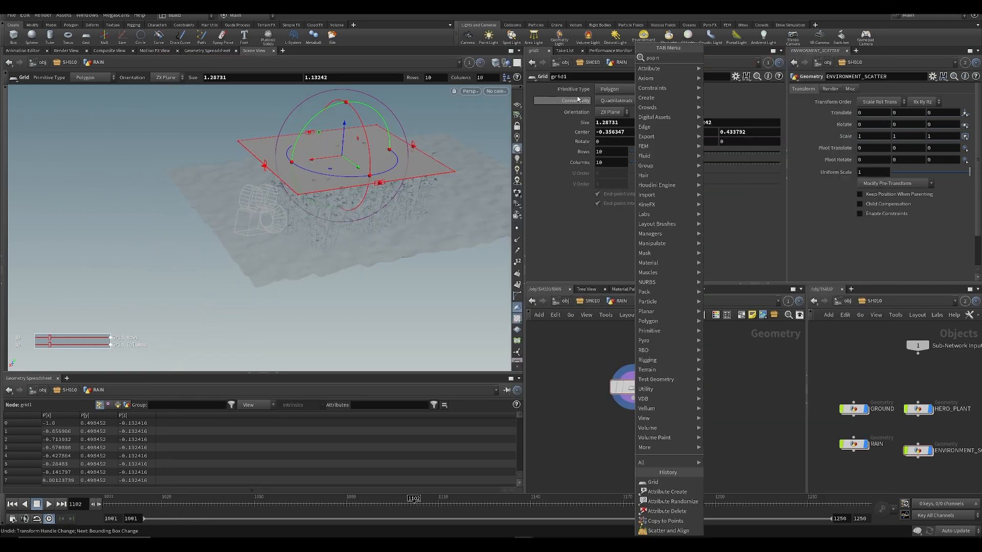
key(Return)
key(Return)
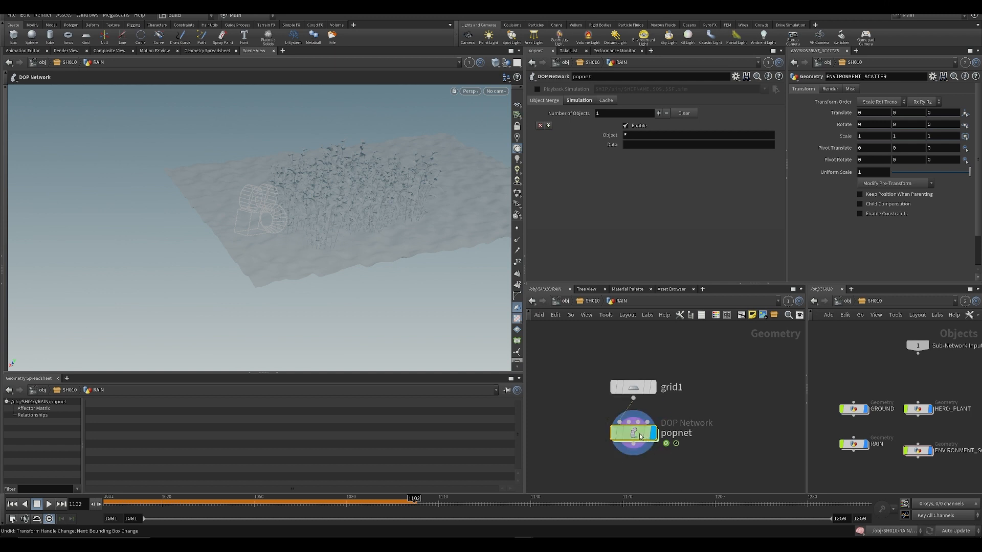
- Add a Gravity Force node inside popnet, near the output node
double_click(639, 434)
middle_drag(669, 424, 674, 400)
middle_drag(638, 438, 620, 410)
scroll(616, 415, down, 2)
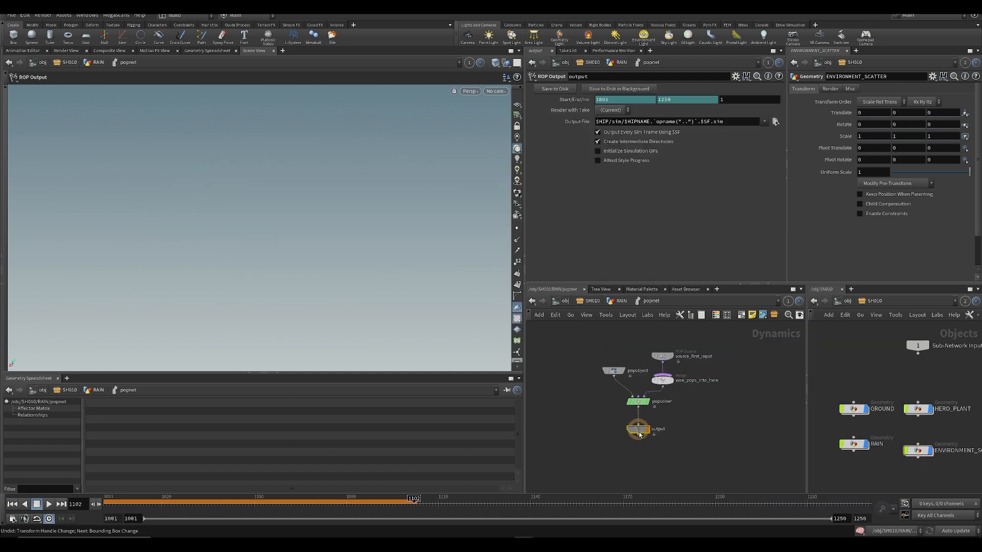
key(Tab)
text(GRAV)
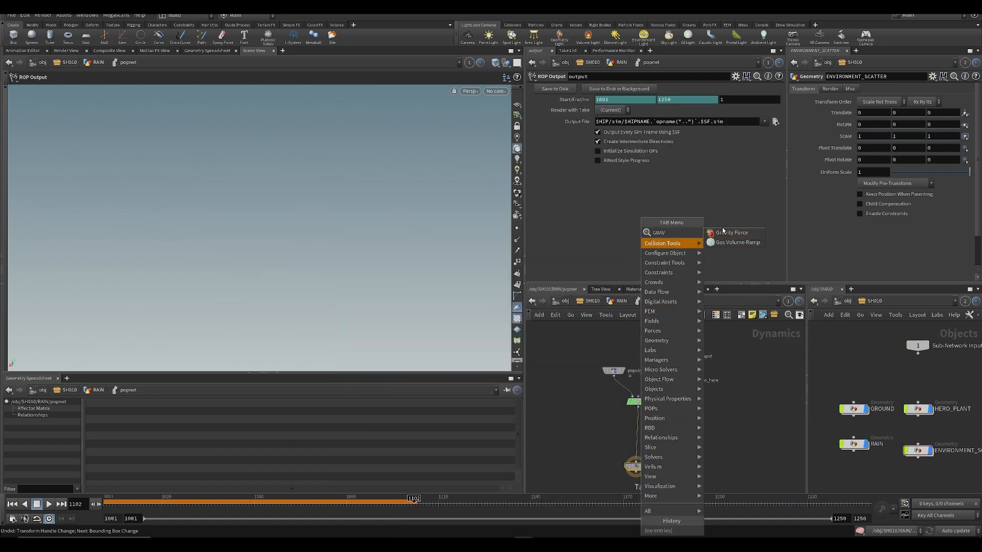
click(727, 234)
click(638, 480)
- Cut the Gravity Force node's wrong wiring and insert it between popsolver and output
scroll(602, 409, up, 2)
middle_drag(601, 409, 588, 341)
scroll(587, 341, down, 1)
click(630, 437)
key(ctrl+x)
key(ctrl+v)
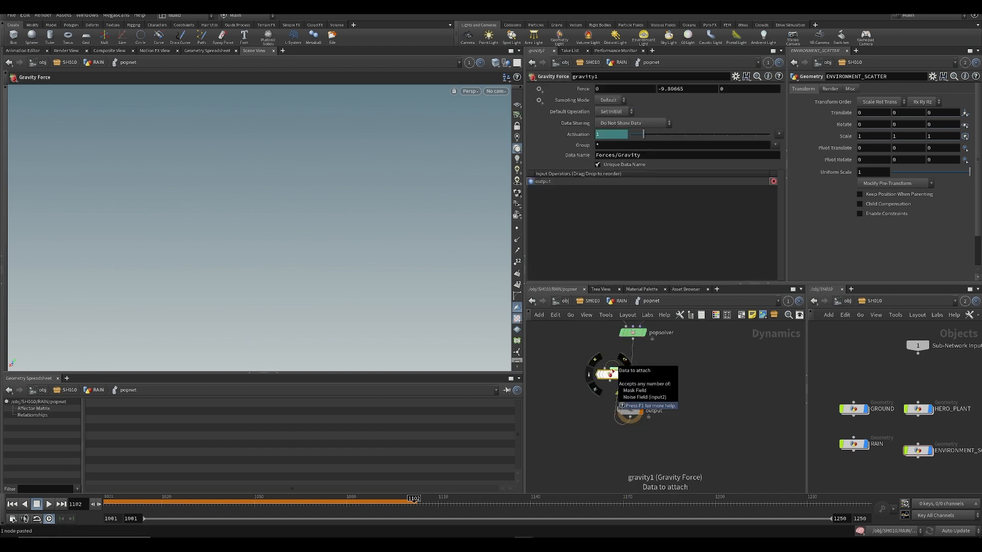
click(613, 371)
key(y)
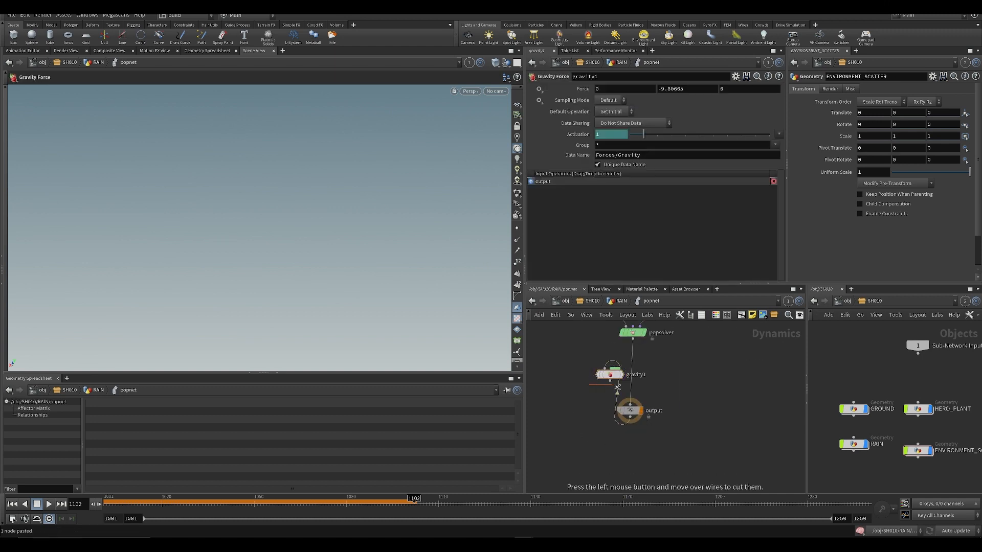
mouse_move(593, 388)
mouse_down()
mouse_move(622, 392)
mouse_move(629, 374)
mouse_up()
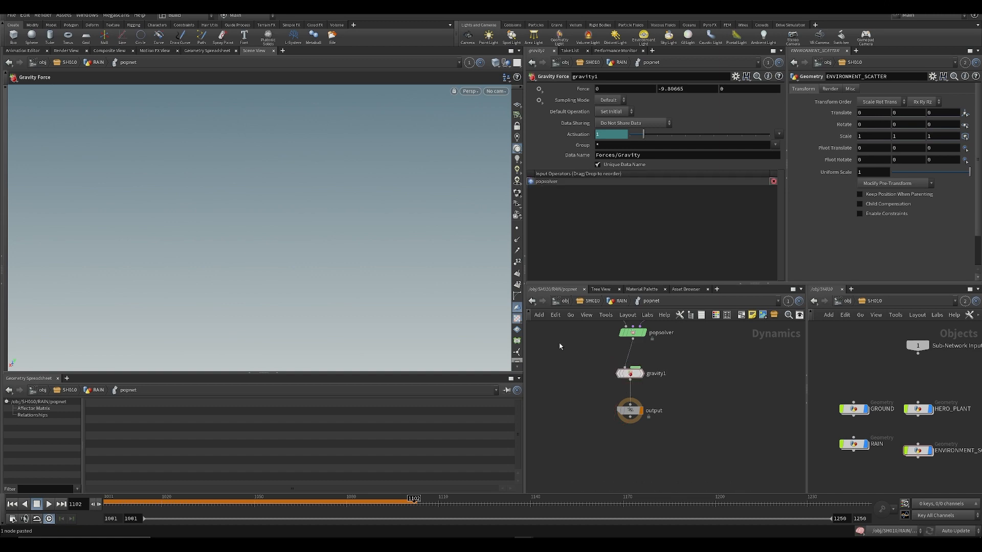
- Play the particle simulation from the first frame and return to frame 1001
key(ctrl+Up)
key(Up)
key(ctrl+Up)
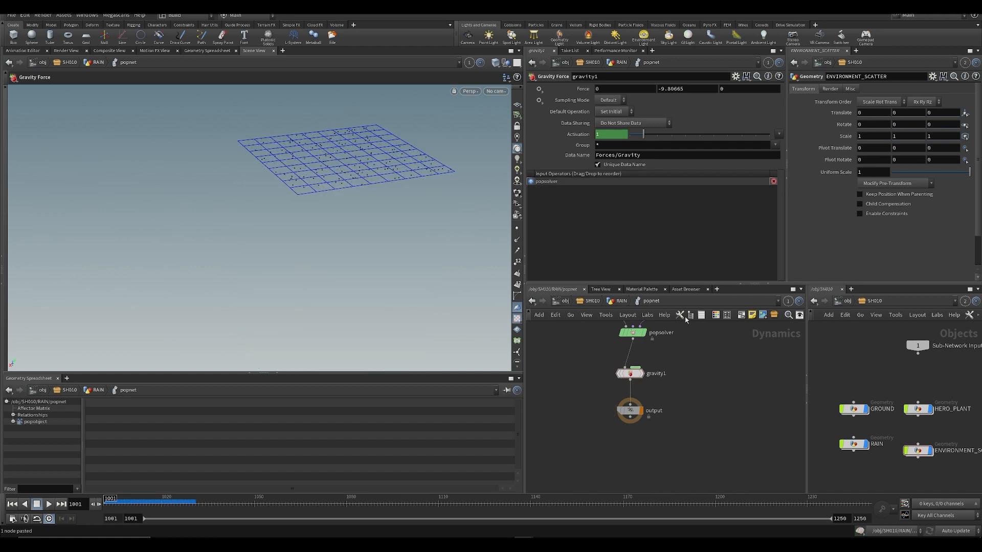
- Set the Life Expectancy of source_first_input to 3, preview the falling particles, and return to frame 1001
middle_drag(674, 361, 679, 377)
key(h)
click(660, 361)
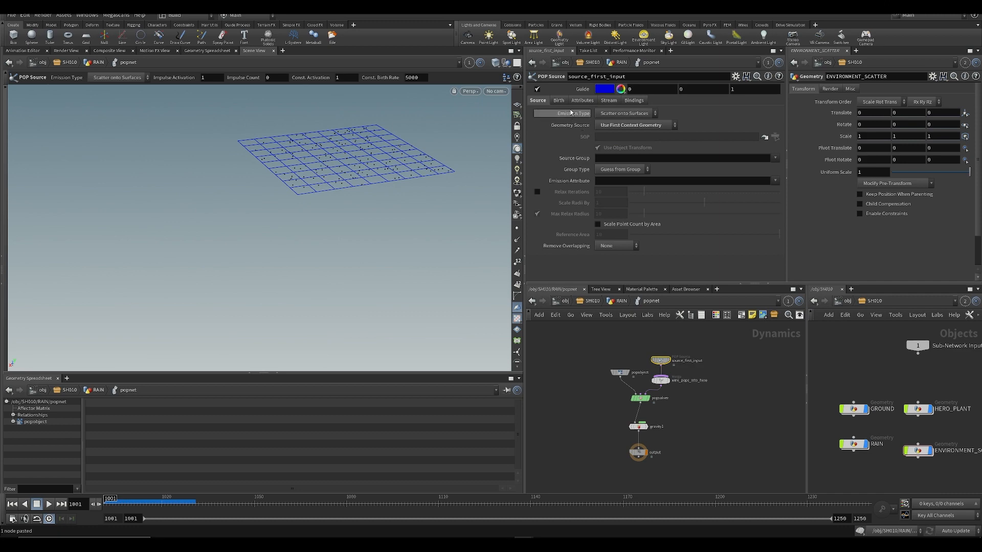
double_click(616, 213)
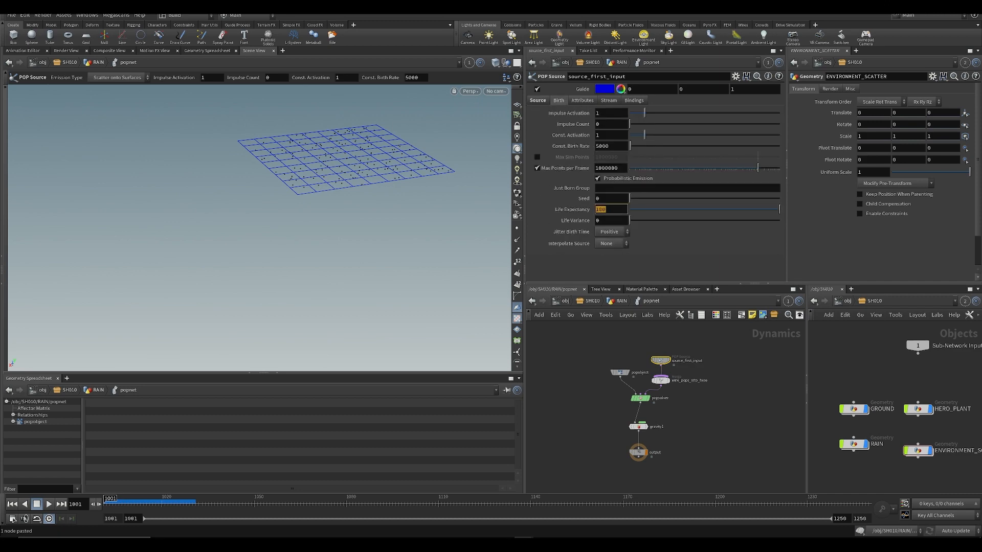
text(3)
key(Return)
key(Up)
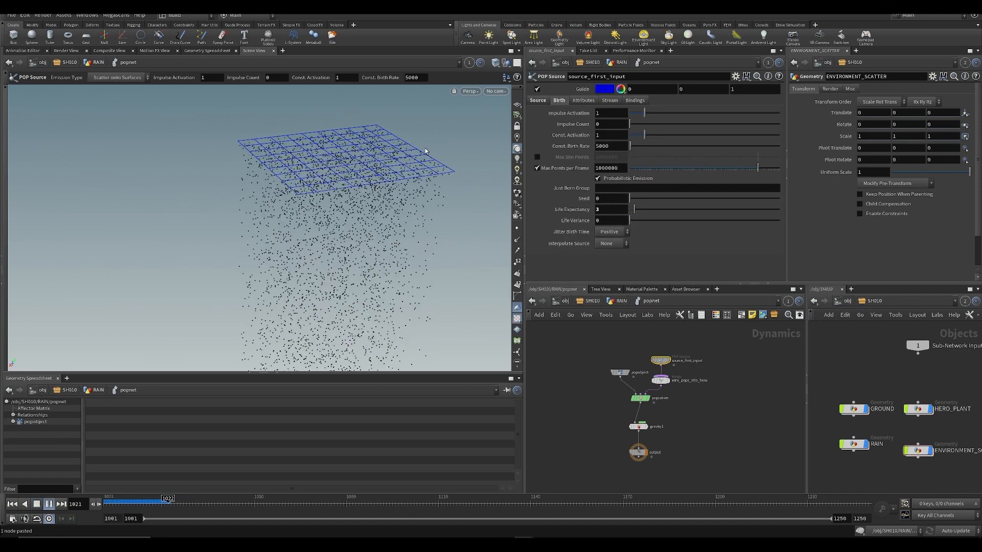
key(ctrl+Up)
- Set the Life Expectancy of source_first_input to 2
double_click(609, 209)
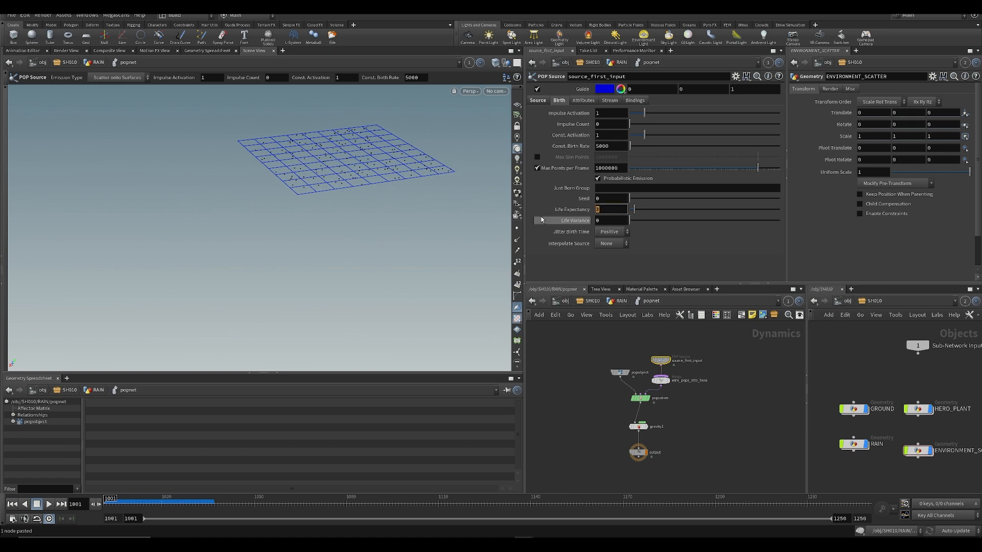
text(2)
key(Return)
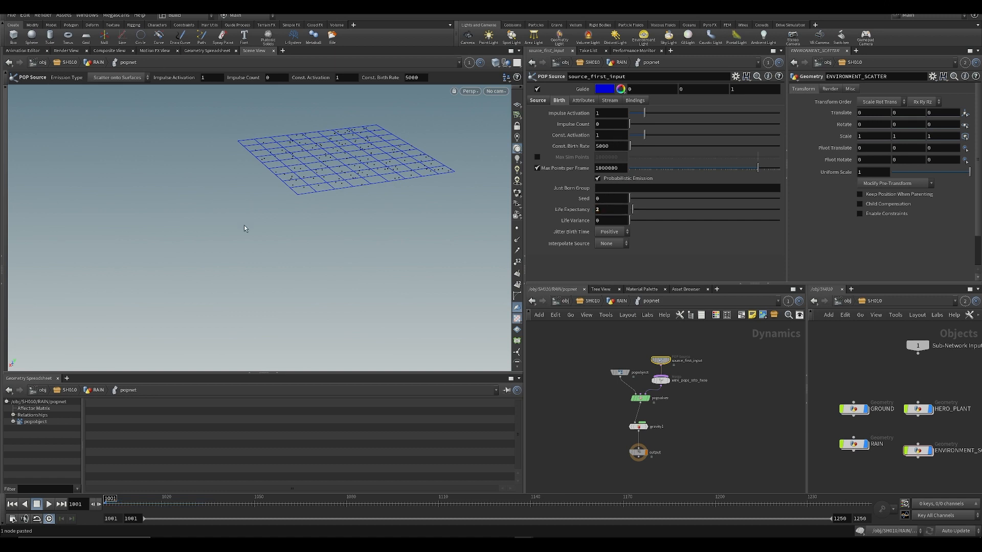
- Look through SH010_cam_v001, play the rain particles, and return to frame 1001
click(497, 91)
click(517, 132)
key(Up)
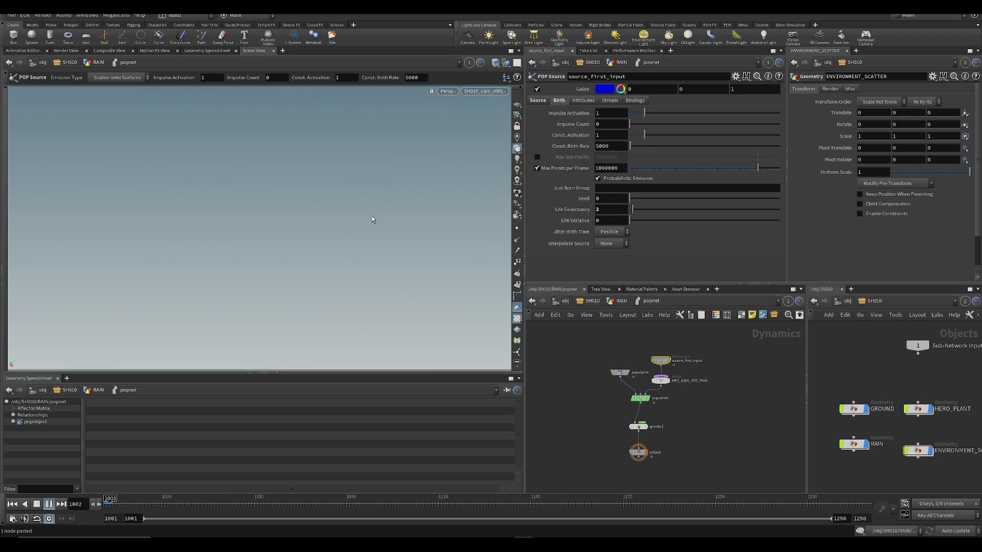
key(ctrl+Up)
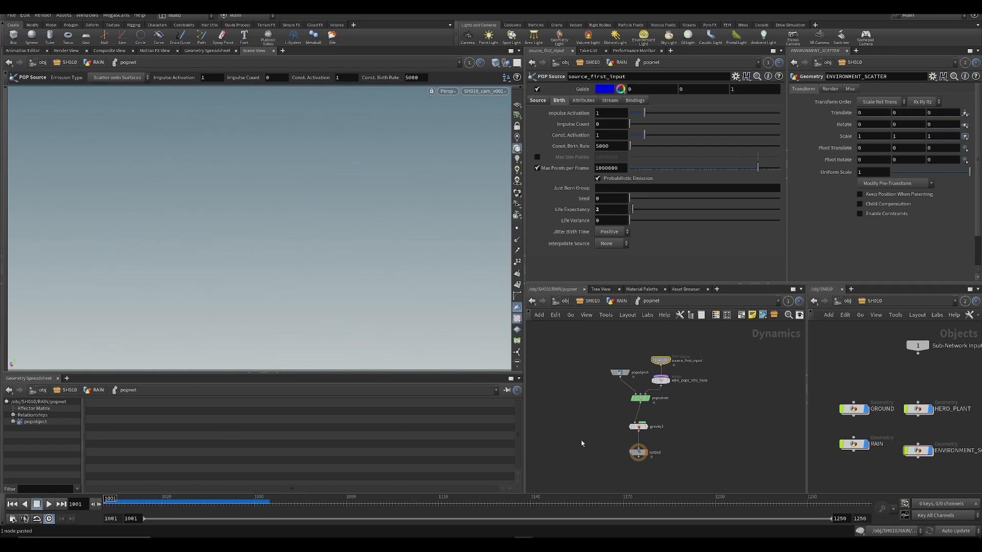
- Return to the RAIN network and set popnet's simulation Start Frame to 970
click(580, 441)
middle_drag(582, 419, 567, 409)
key(u)
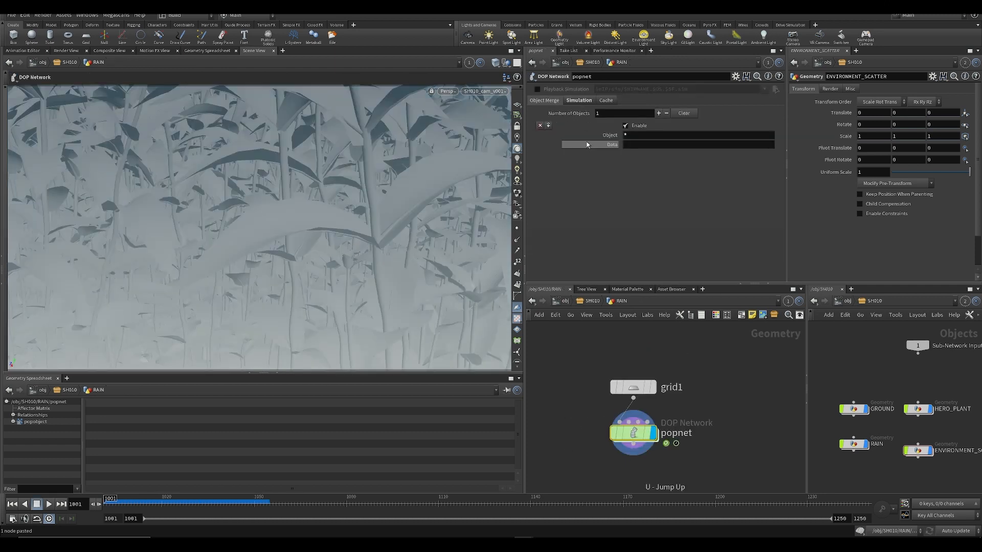
click(572, 104)
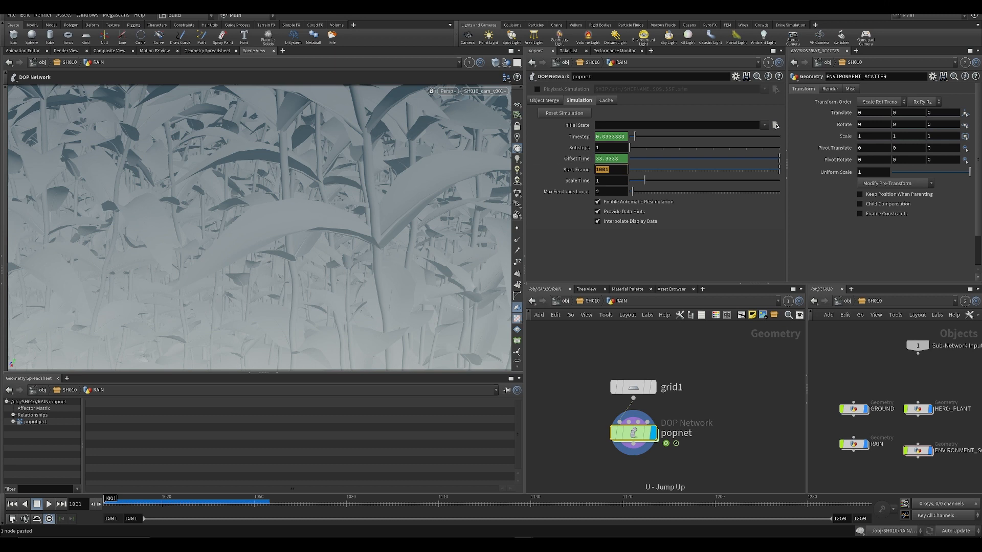
text(970)
key(Return)
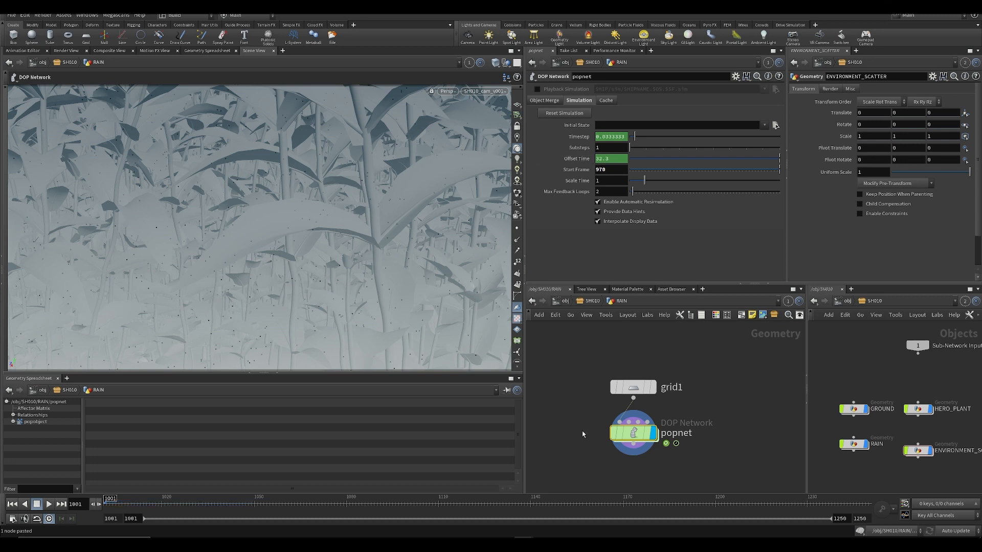
- Set popnet's Start Frame to 1001, play the rain simulation twice, and return to frame 1001
middle_drag(583, 431, 584, 361)
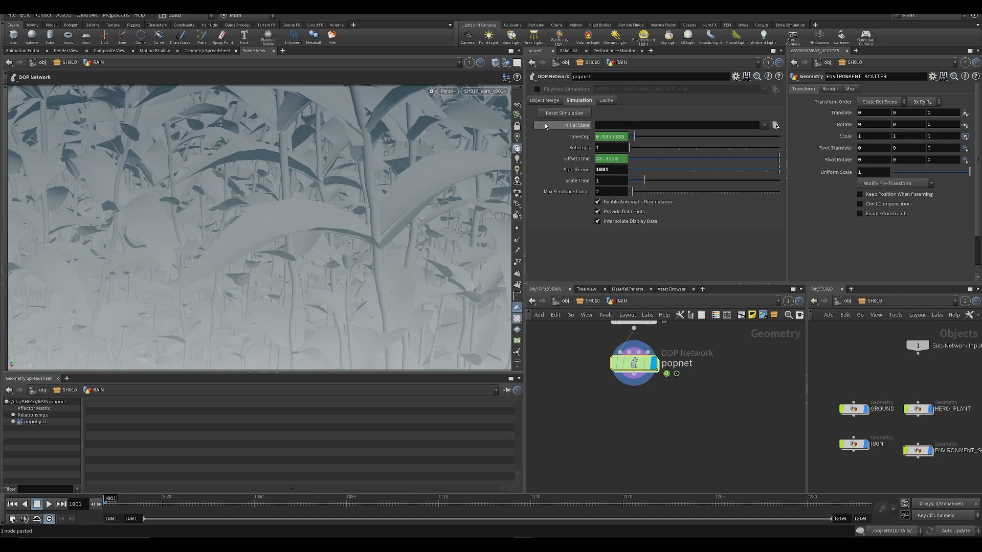
key(Up)
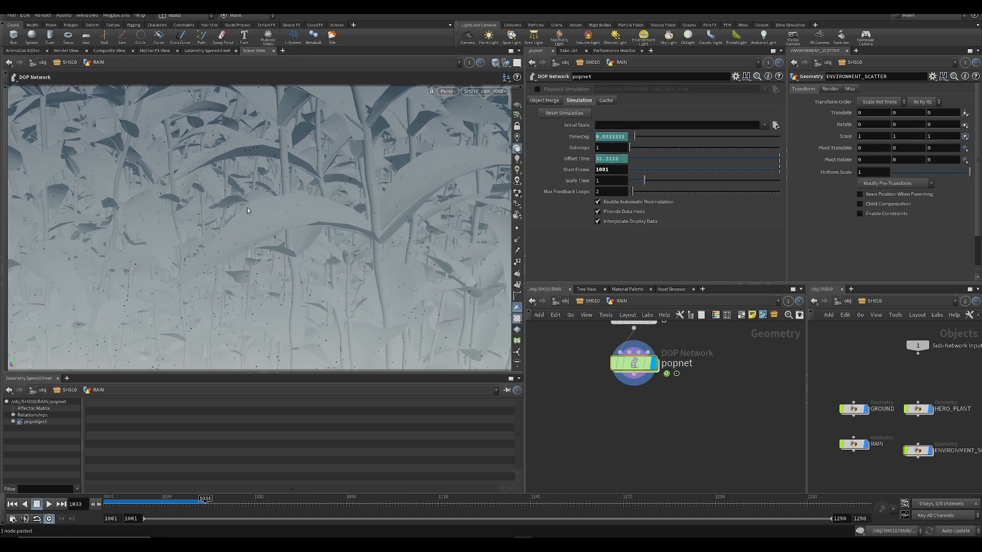
key(ctrl+Up)
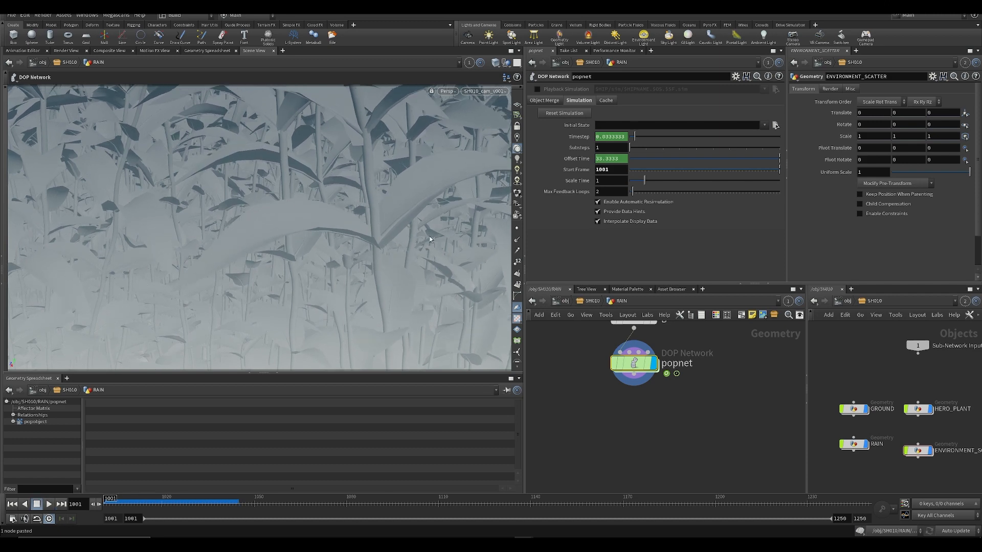
key(Up)
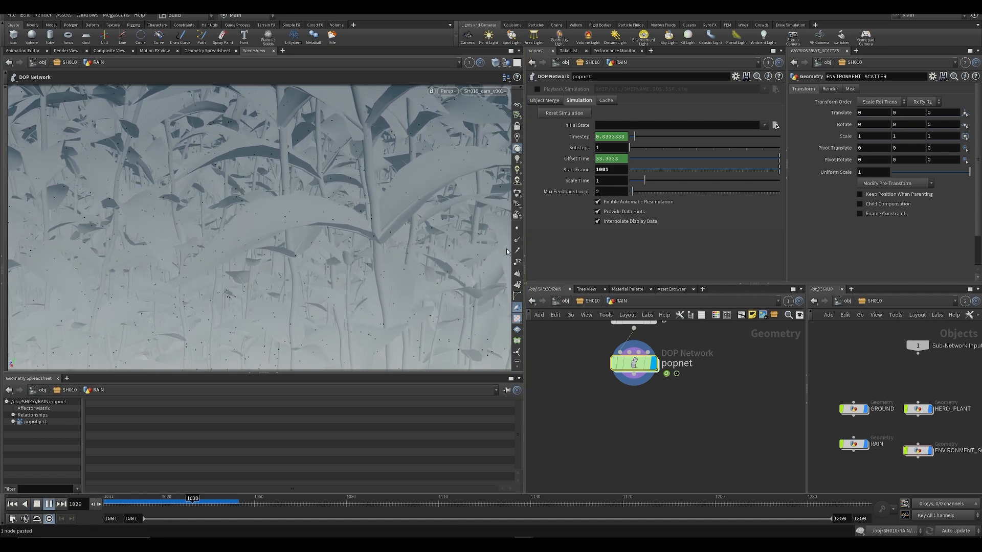
key(ctrl+Up)
- Inside popnet, set popsolver's Time Scale to .5, play the simulation, and return to frame 1001
scroll(602, 392, up, 3)
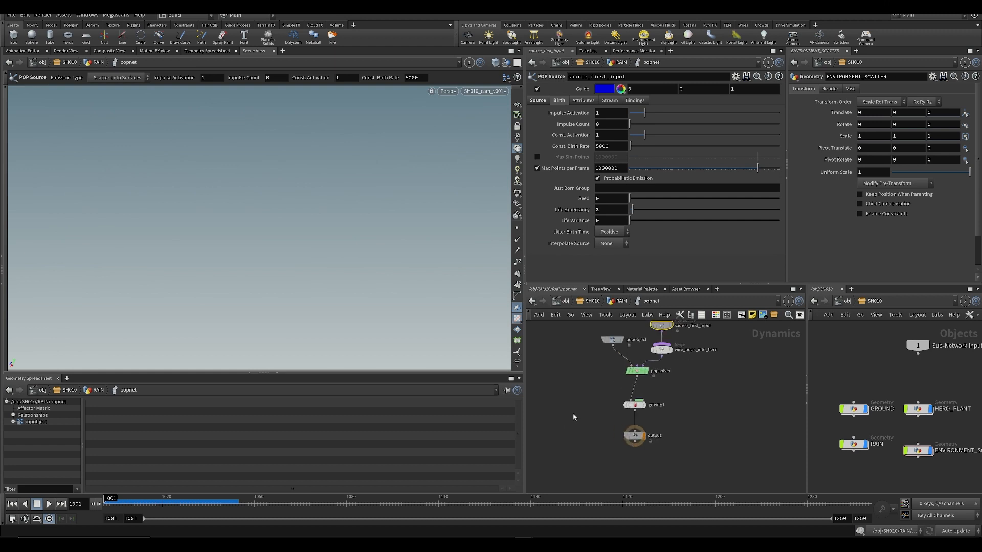
click(636, 371)
double_click(602, 103)
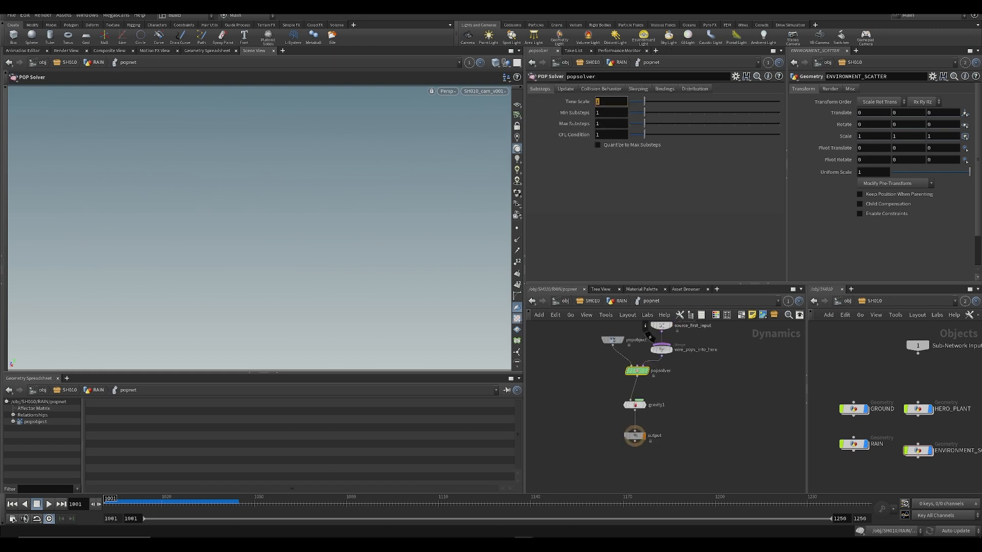
text(.5)
key(Return)
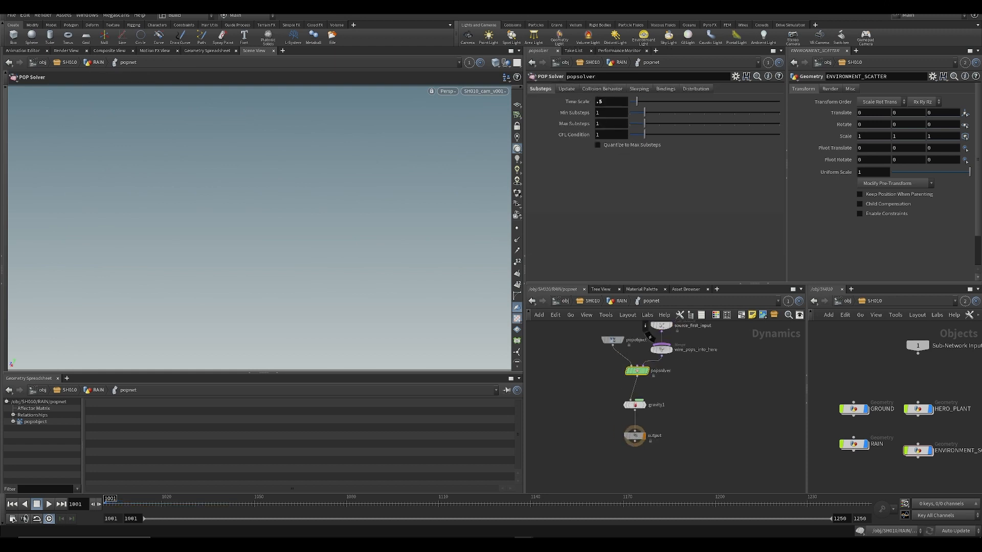
click(49, 505)
key(ctrl+Up)
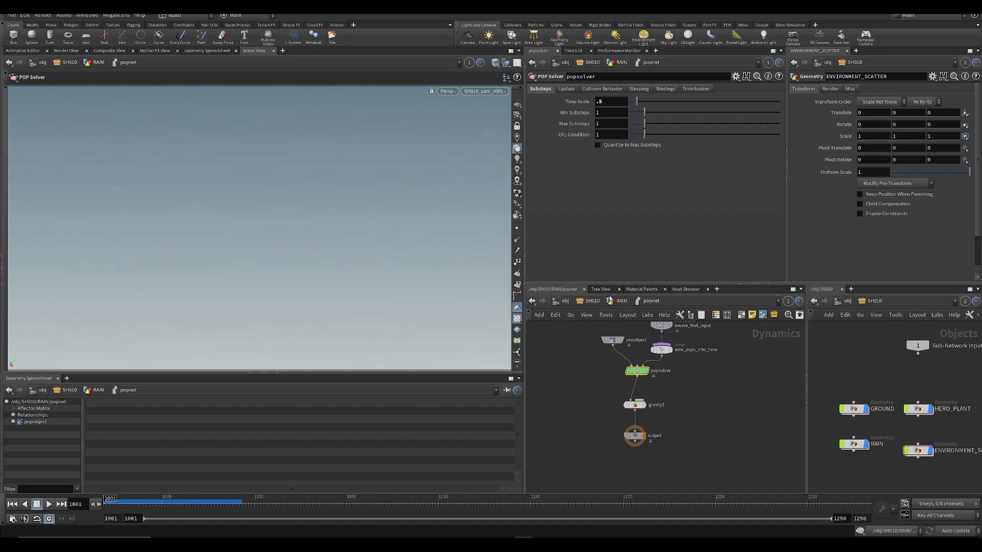
- Return to the RAIN network, set popnet's Start Frame to 970, and save the scene file
click(612, 301)
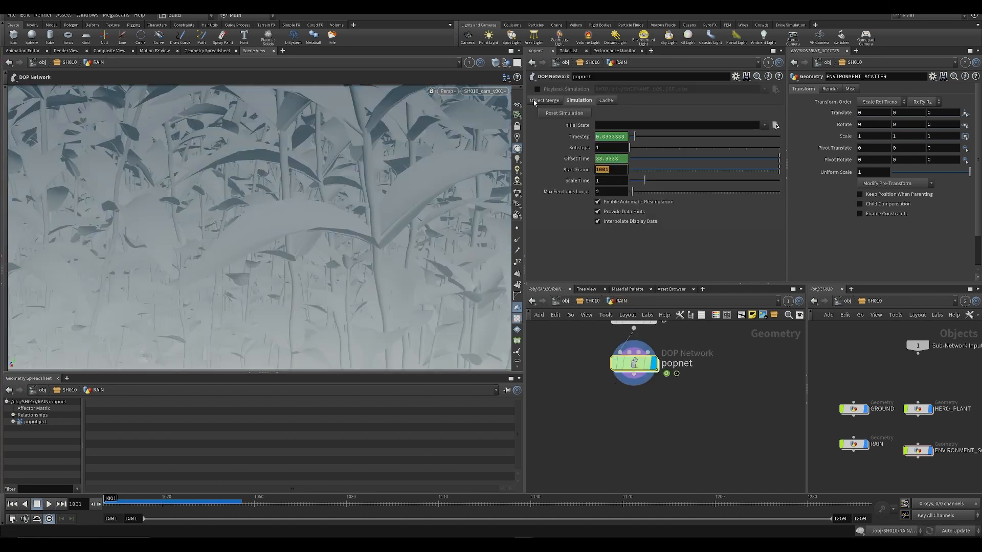
key(Return)
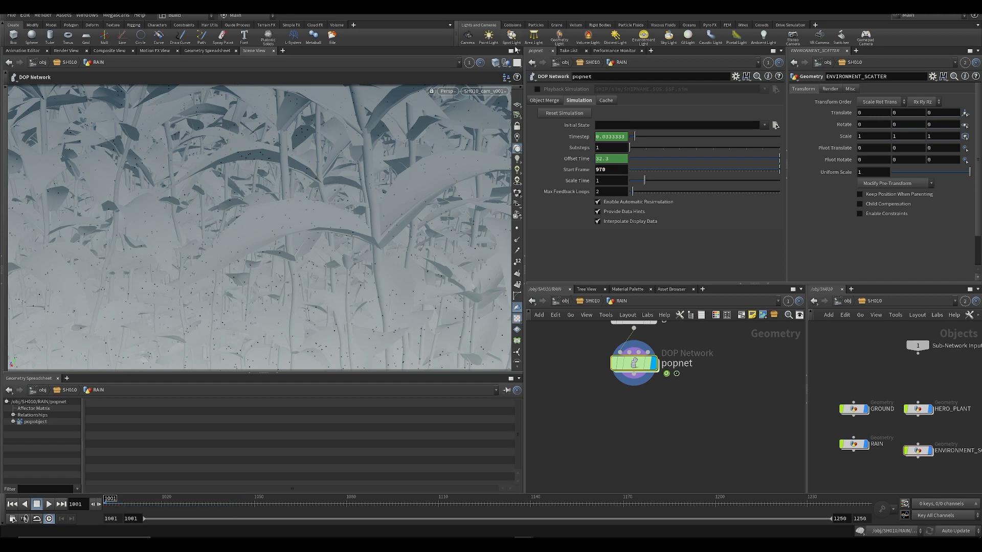
scroll(632, 440, down, 4)
scroll(648, 411, up, 3)
scroll(665, 425, down, 2)
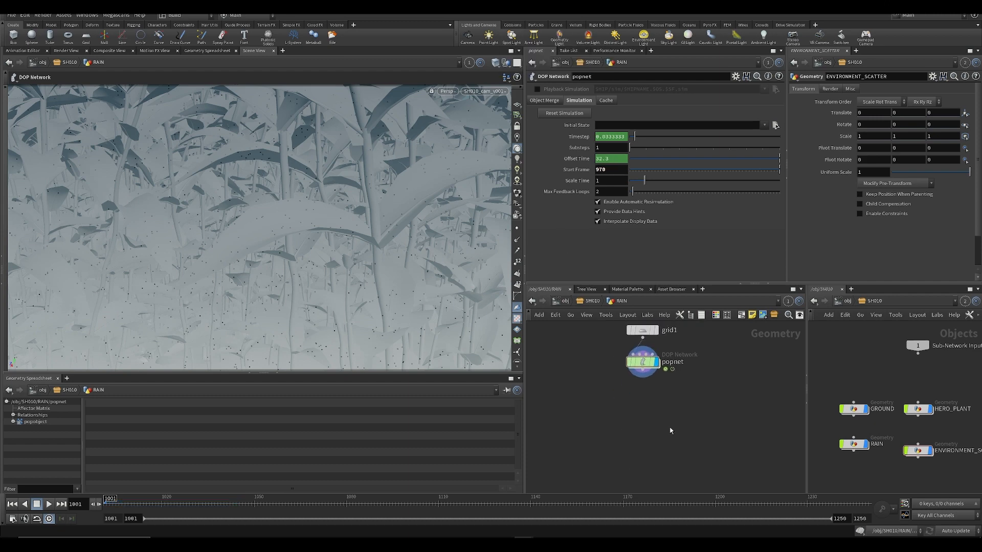
key(ctrl+s)
- Add a Copy to Points node below popnet and connect popnet's output to its target points input
key(Tab)
text(trail)
key(Return)
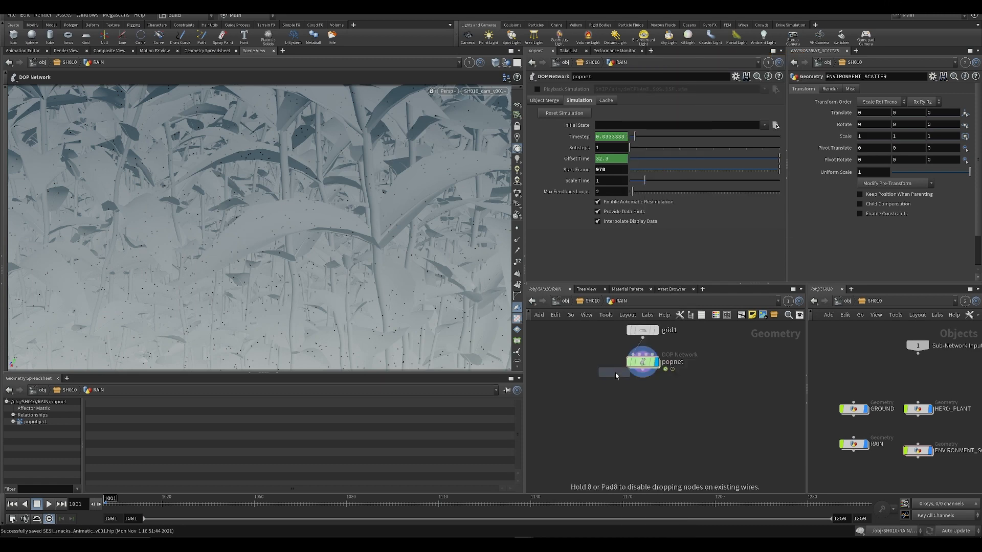
click(611, 403)
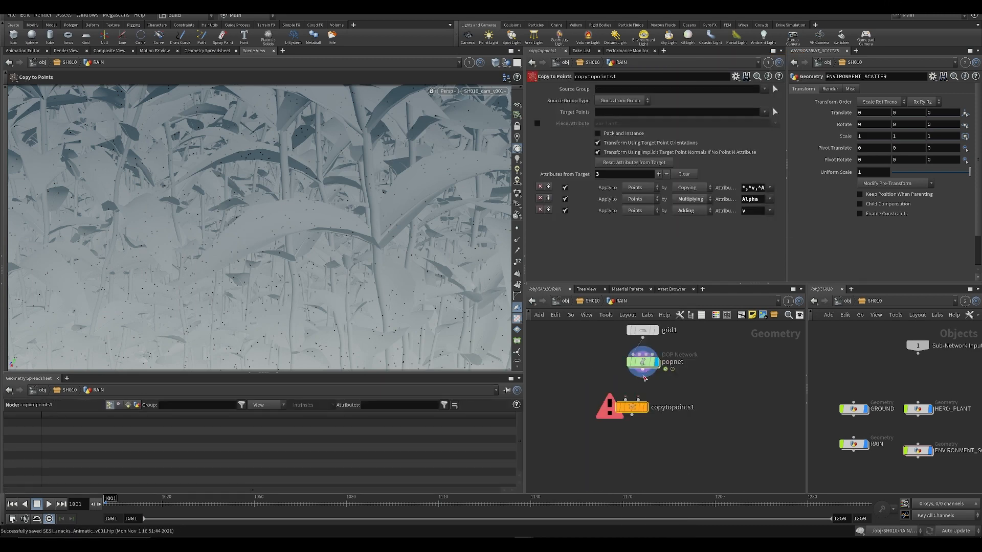
click(643, 377)
click(639, 400)
- Add a Sphere node beside popnet and connect it to the first input of copytopoints1
key(Tab)
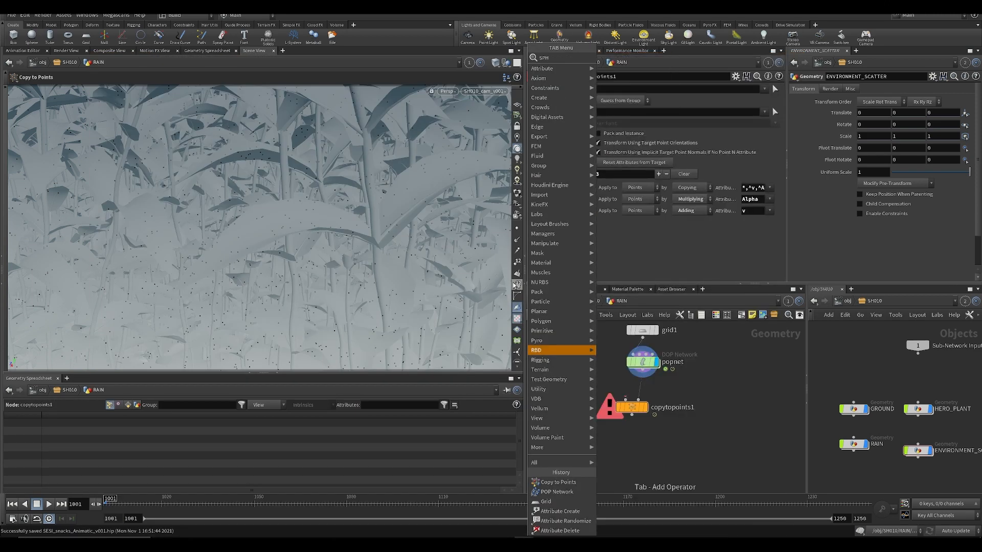
key(Return)
click(591, 348)
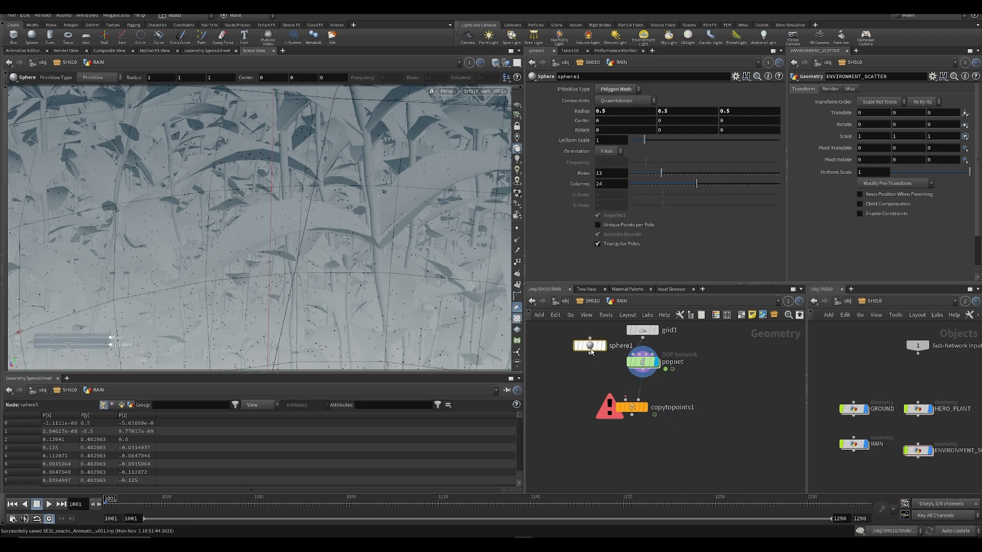
drag(591, 352, 595, 357)
click(593, 358)
click(626, 399)
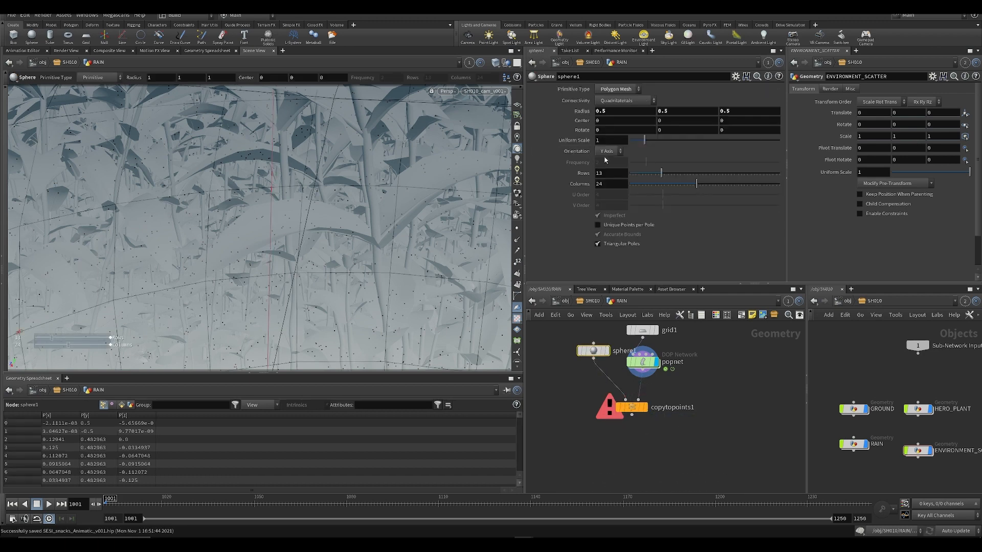
- Set sphere1's Uniform Scale to .01, then enable Pack and Instance on copytopoints1 and display that node
click(611, 140)
text(.01)
key(Return)
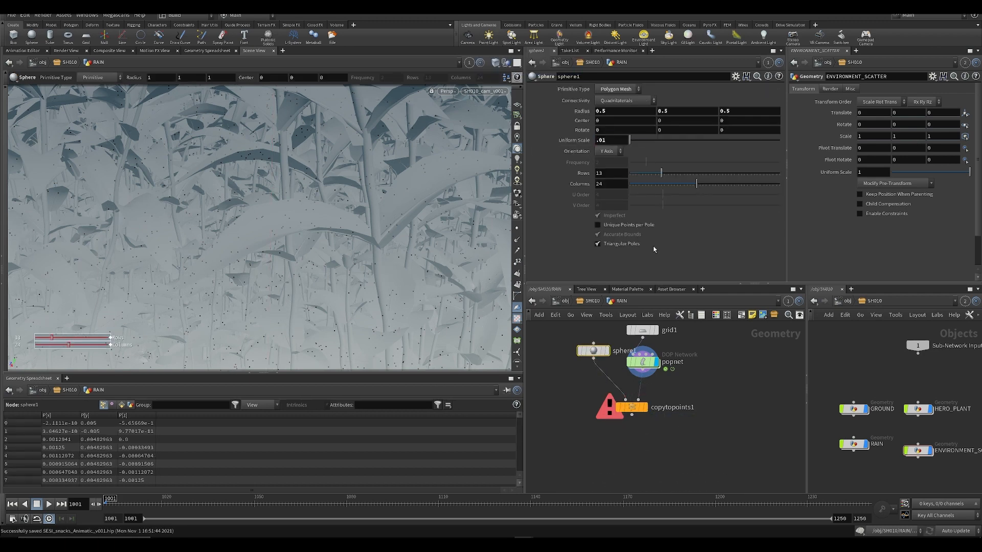
click(645, 408)
click(598, 134)
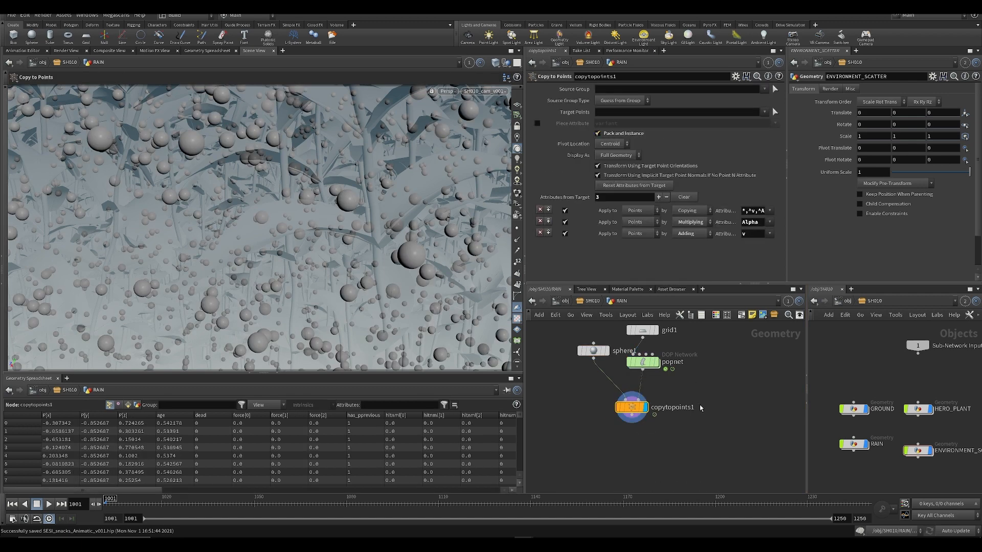
- Try a Uniform Scale of .003 on sphere1, then set it to .005
click(594, 351)
click(614, 141)
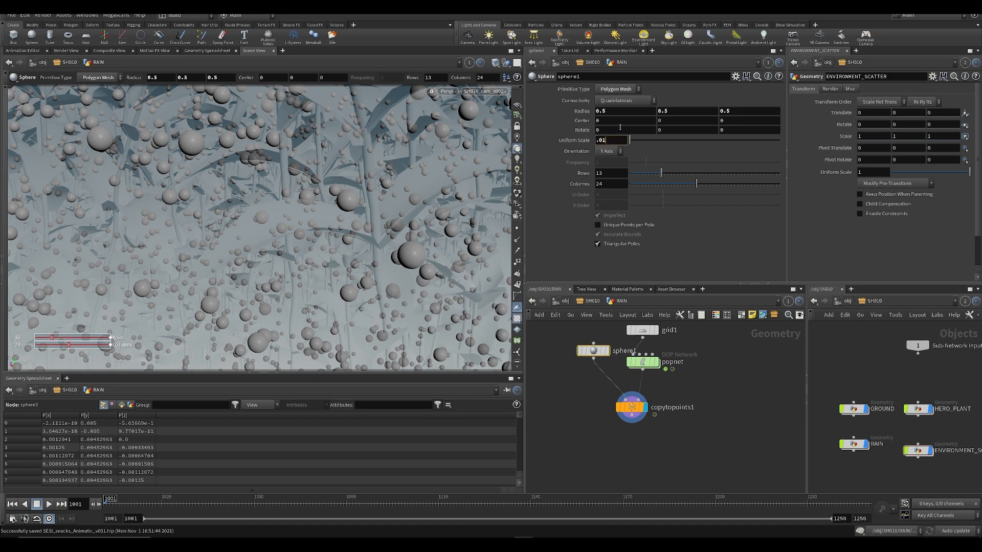
text(3)
key(Return)
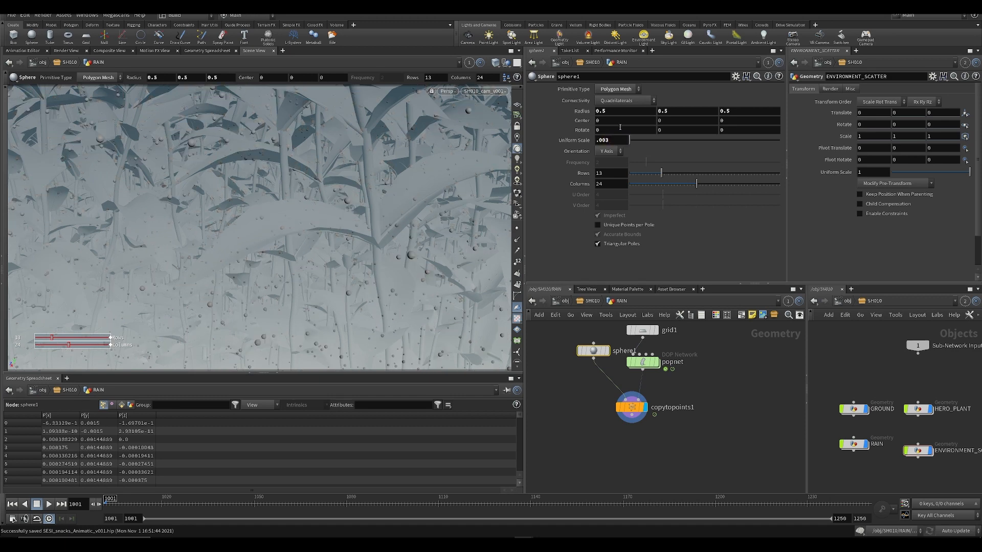
click(599, 143)
text(5)
key(Return)
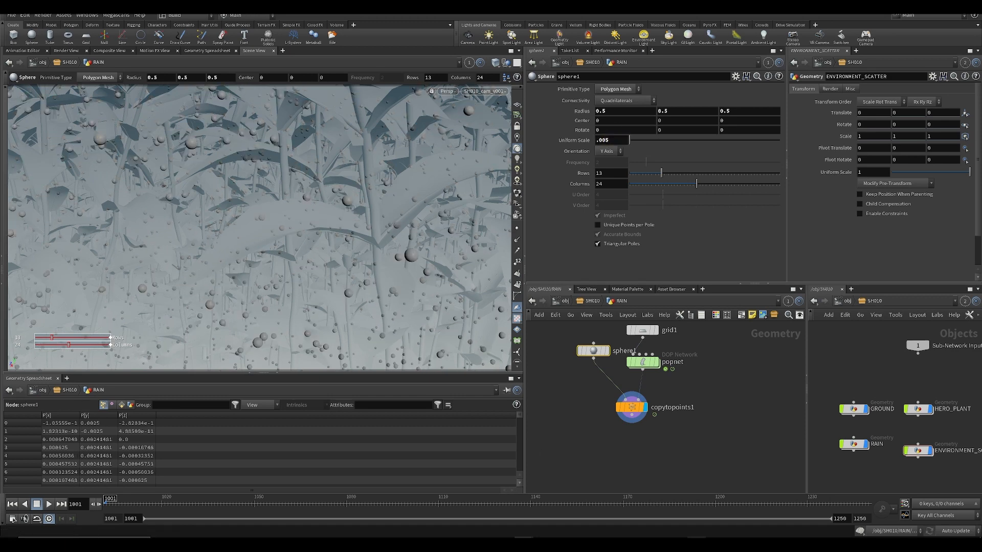
- Go up to the SH010 level, play the sphere raindrops among the plants, and return to frame 1001
key(u)
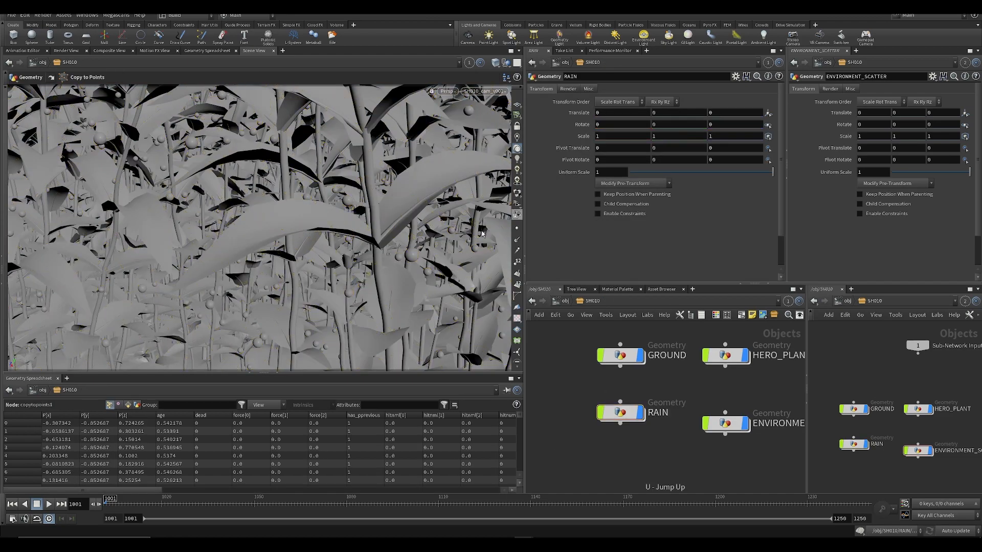
key(Up)
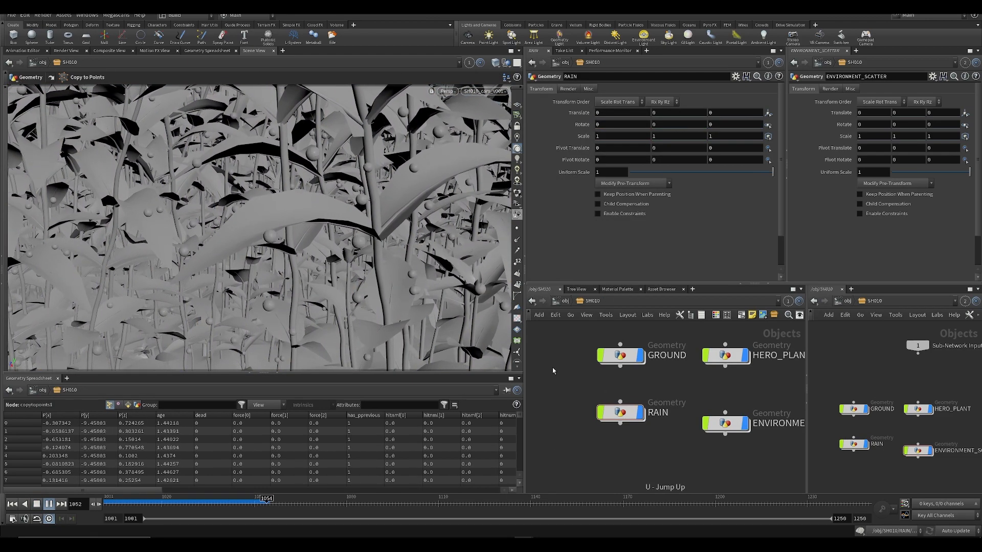
key(ctrl+Up)
- Reopen popnet inside RAIN and set popsolver's Time Scale to .2
double_click(621, 413)
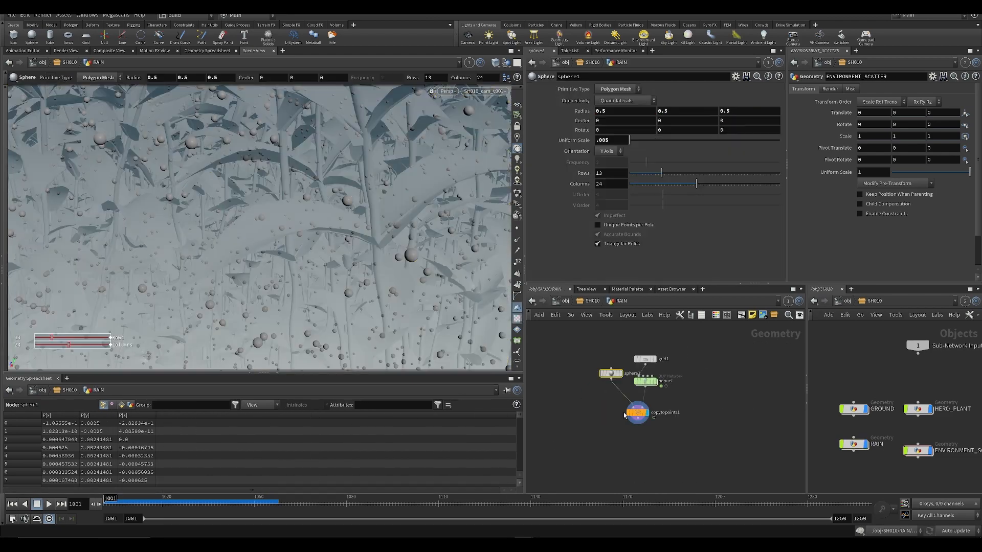
double_click(646, 382)
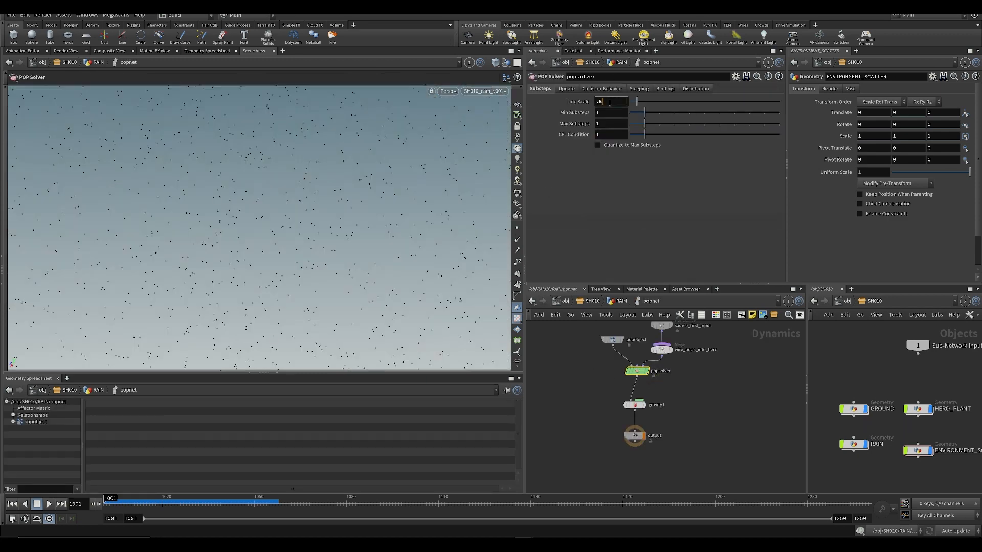
key(BackSpace)
text(2)
key(Return)
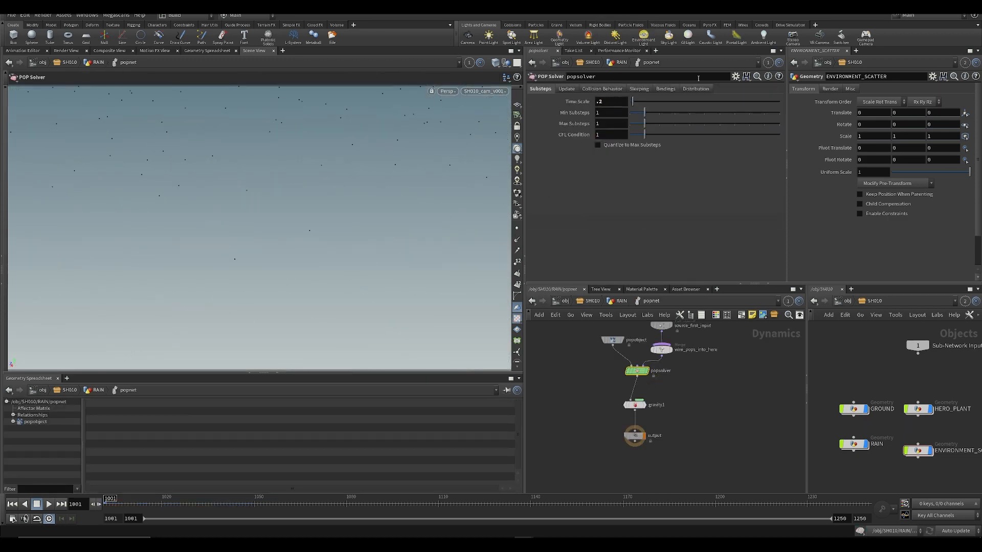
- Play the slowed rain in the RAIN network and at the SH010 level, stopping at frame 1111
key(u)
key(Up)
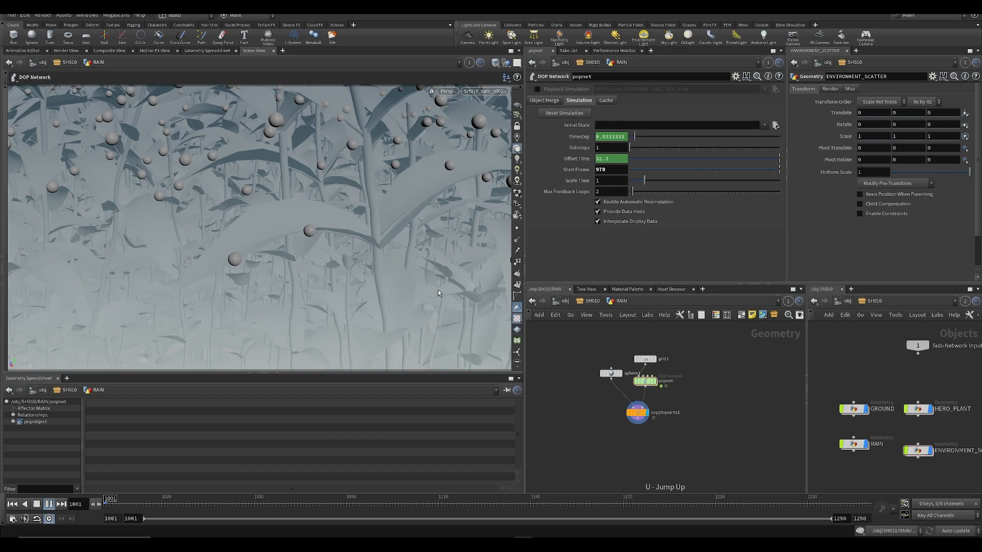
key(Up)
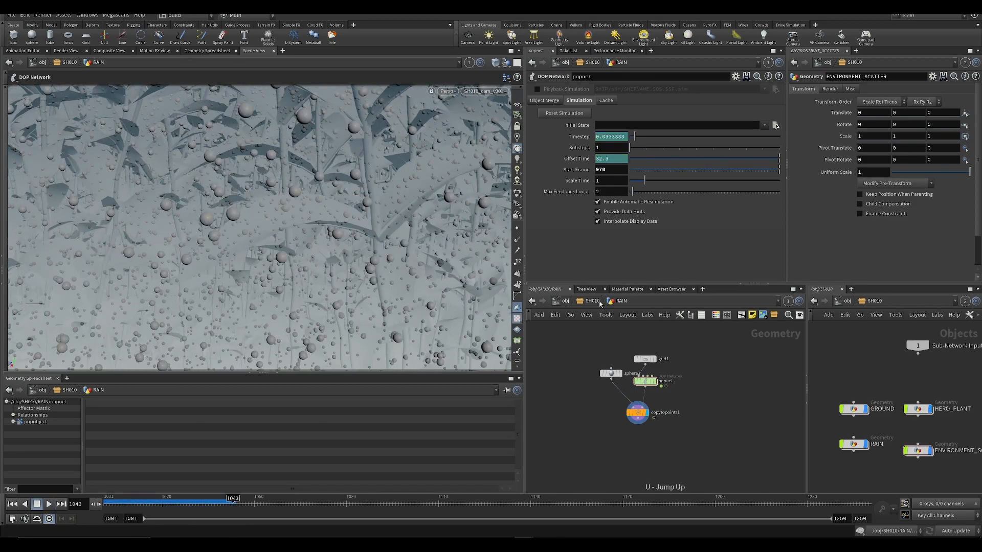
click(592, 301)
click(568, 364)
key(Up)
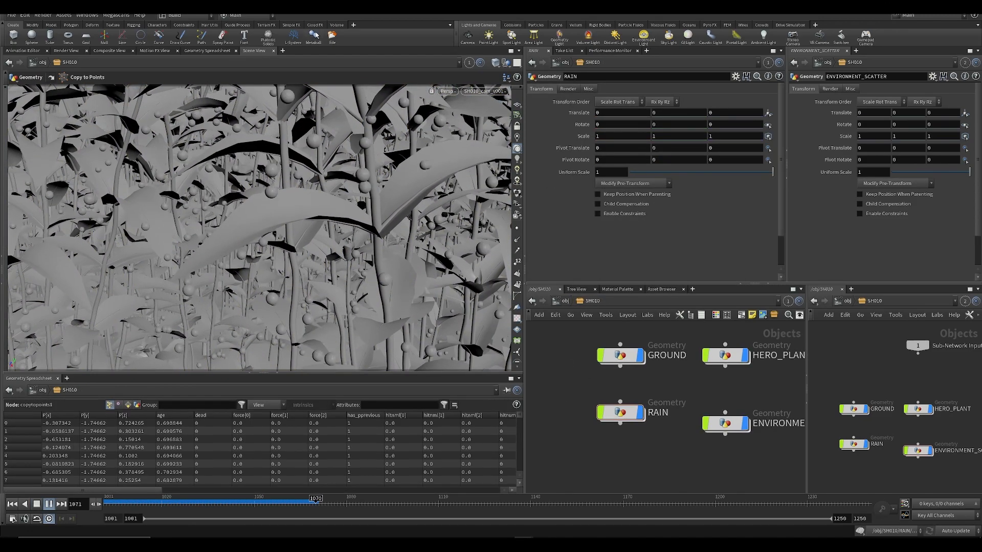
key(Up)
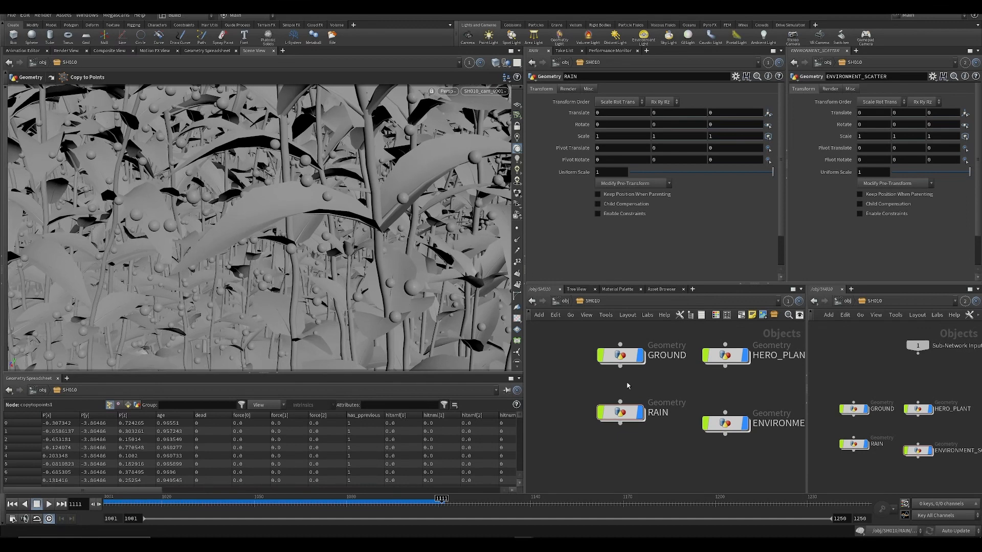
- Reopen popnet inside RAIN and set the Const. Birth Rate of source_first_input to 700
double_click(628, 416)
double_click(635, 405)
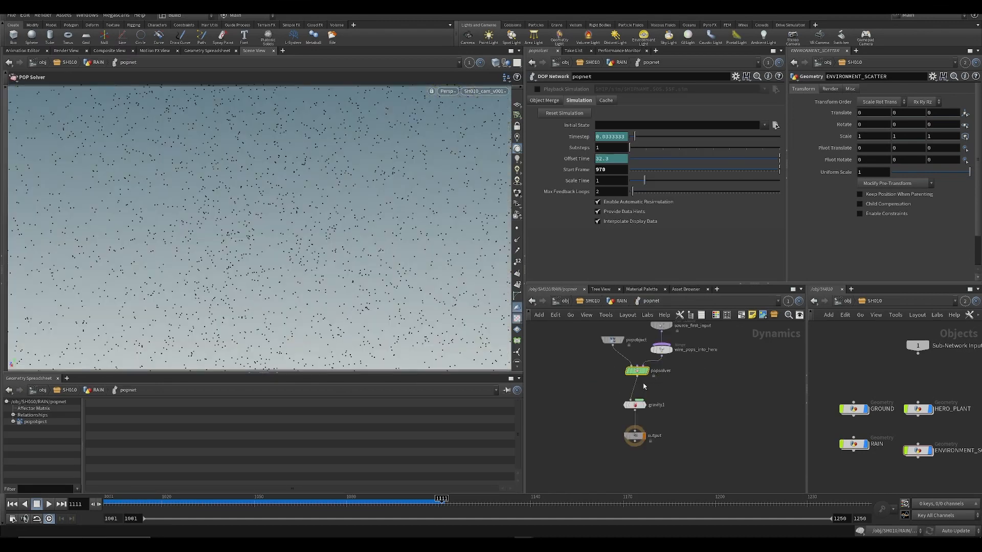
click(662, 379)
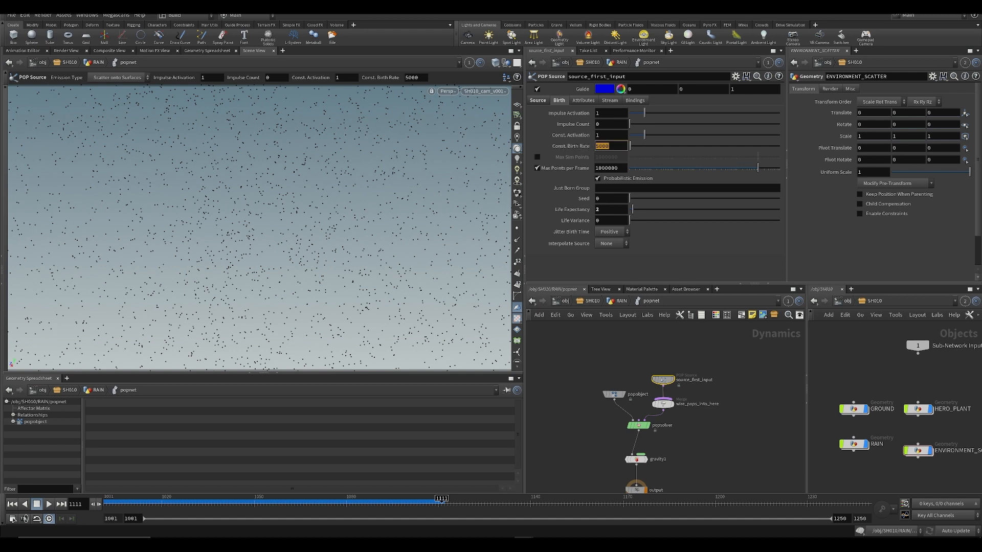
text(70)
key(Return)
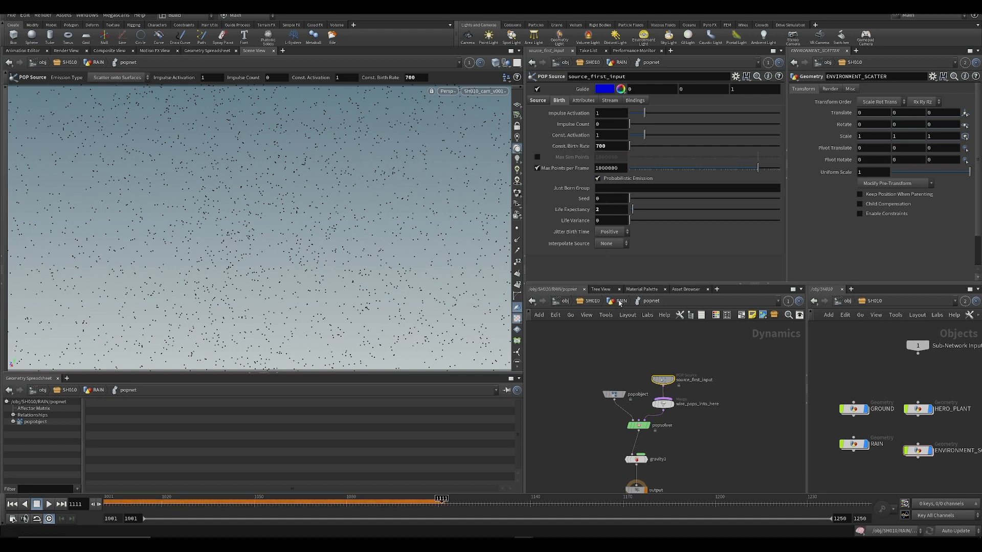
- Play the sparser rain from frame 1001 in the RAIN network, then reopen popnet and return to frame 1001
key(u)
key(ctrl+Up)
key(Up)
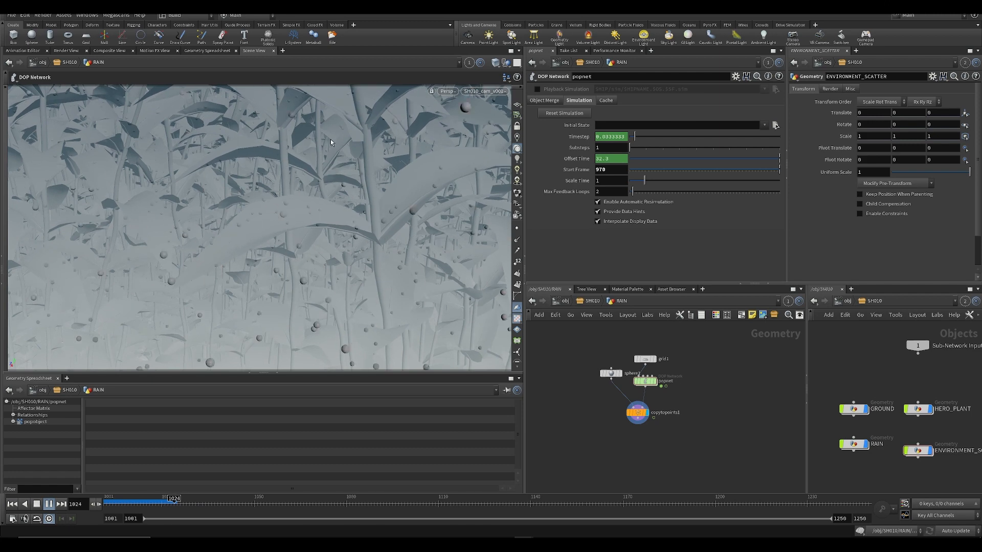
double_click(645, 382)
key(ctrl+Up)
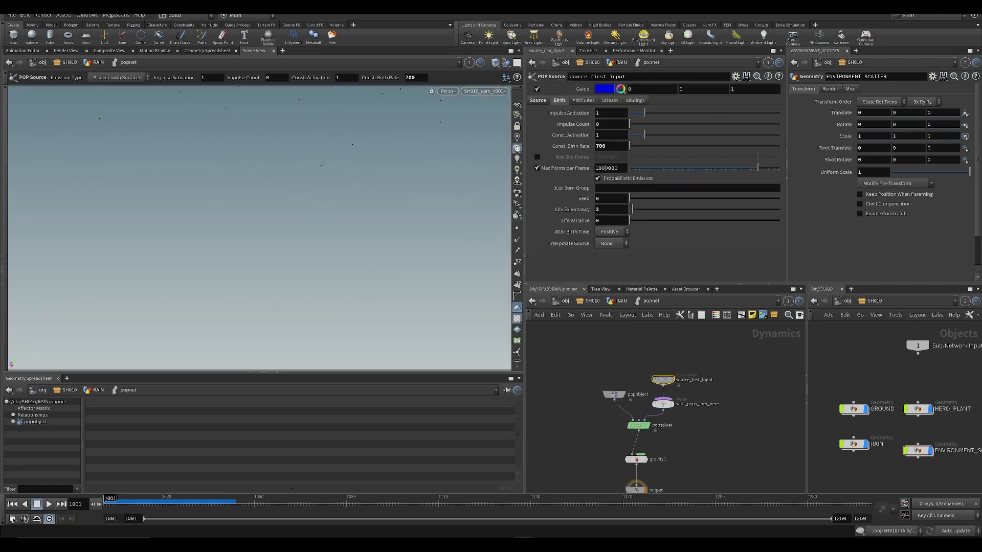
- Set popsolver's Time Scale to .7 and return to the SH010 level
click(643, 427)
double_click(602, 103)
text(.7)
key(Return)
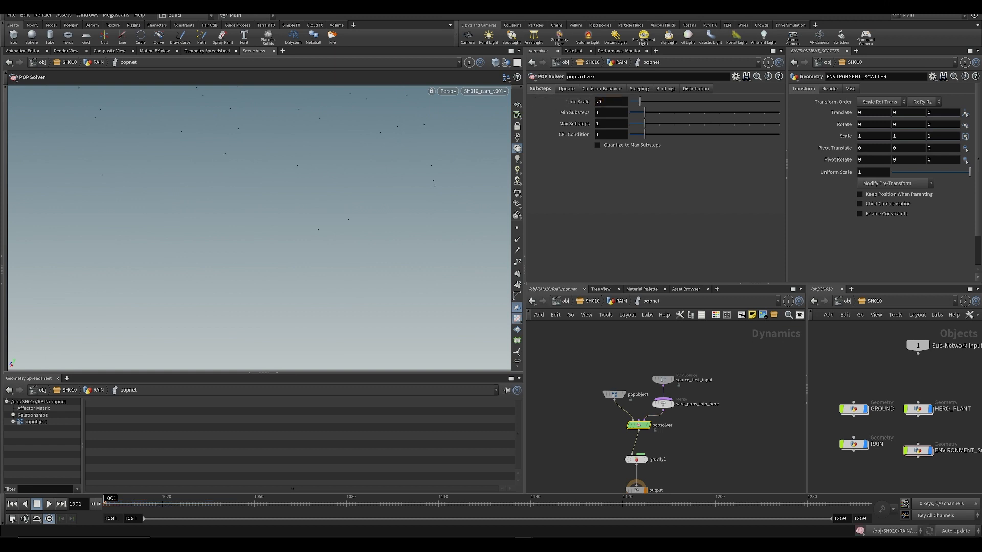
click(621, 301)
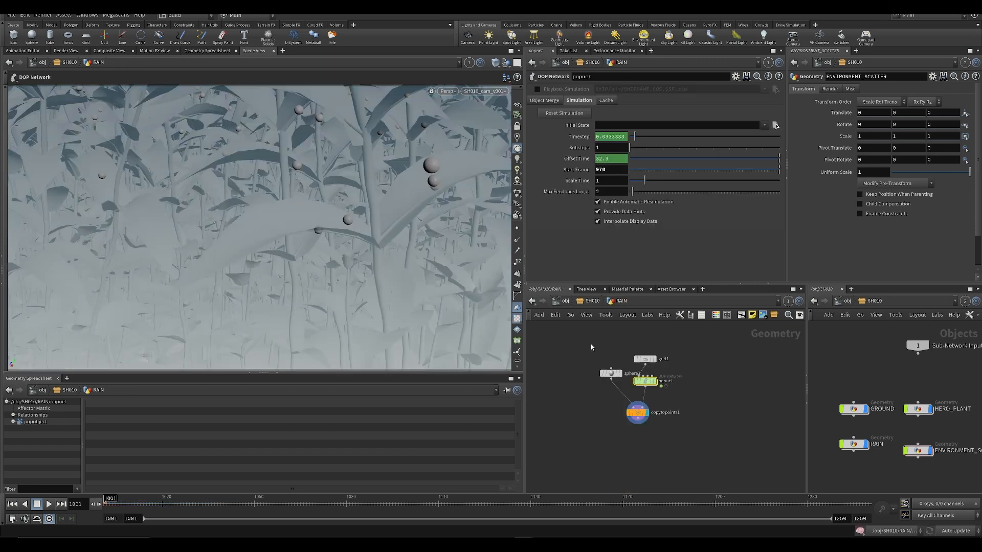
click(592, 301)
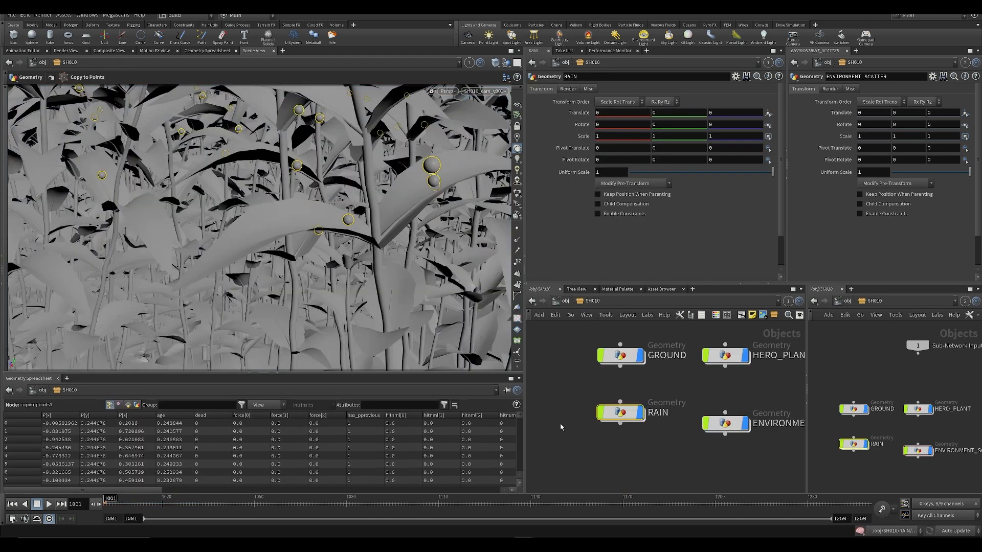
- Play the faster rain in the RAIN network and at the SH010 level, then scrub back to frame 1001
double_click(626, 415)
key(Up)
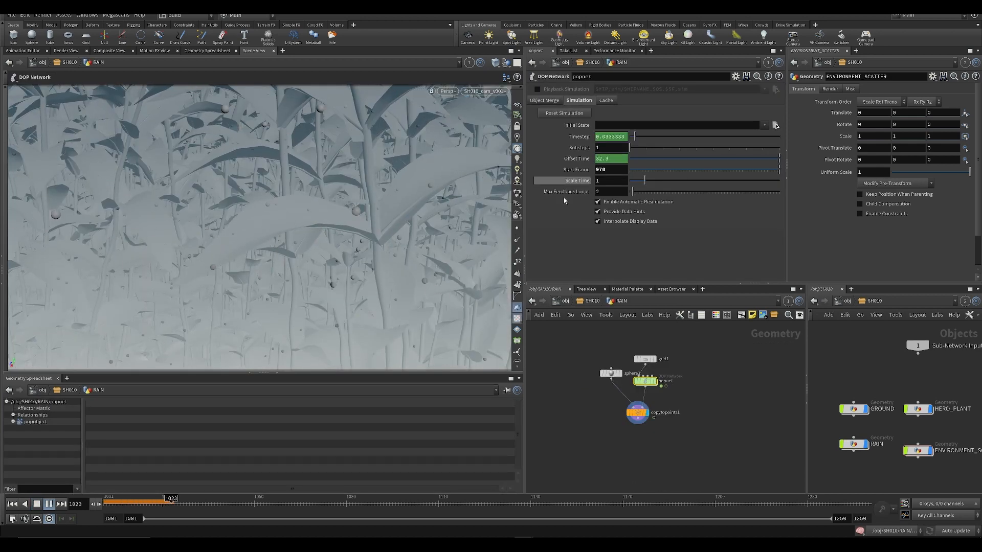
click(592, 301)
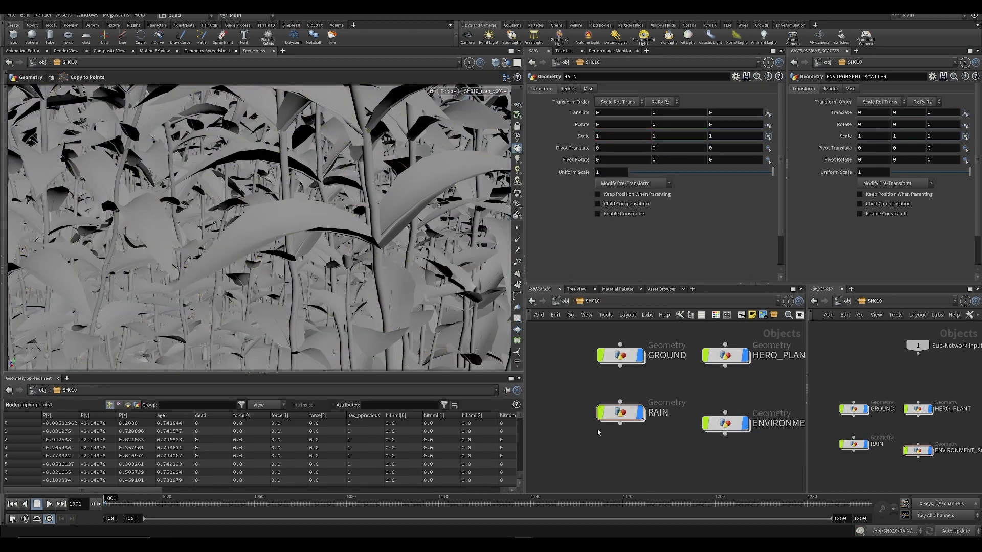
key(Up)
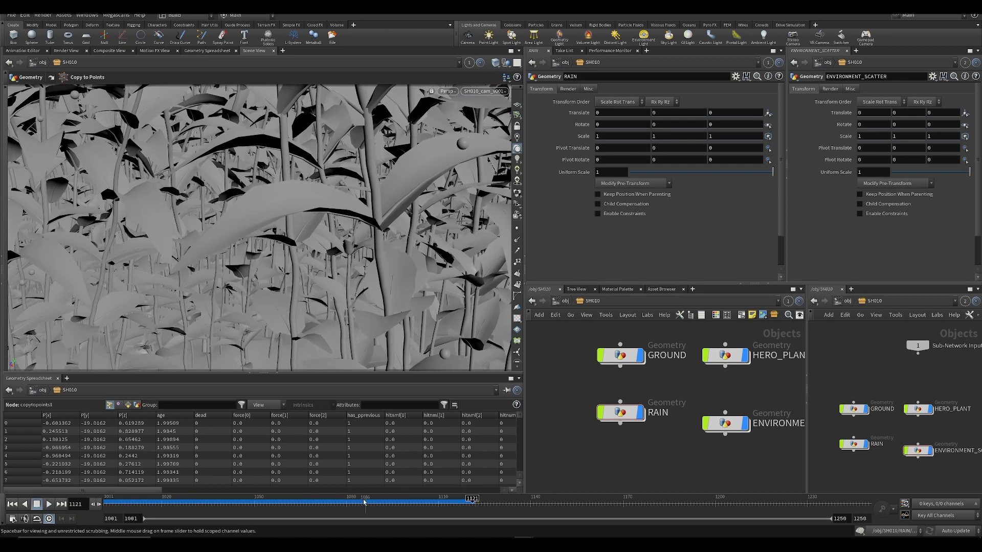
click(325, 504)
drag(325, 506, 282, 508)
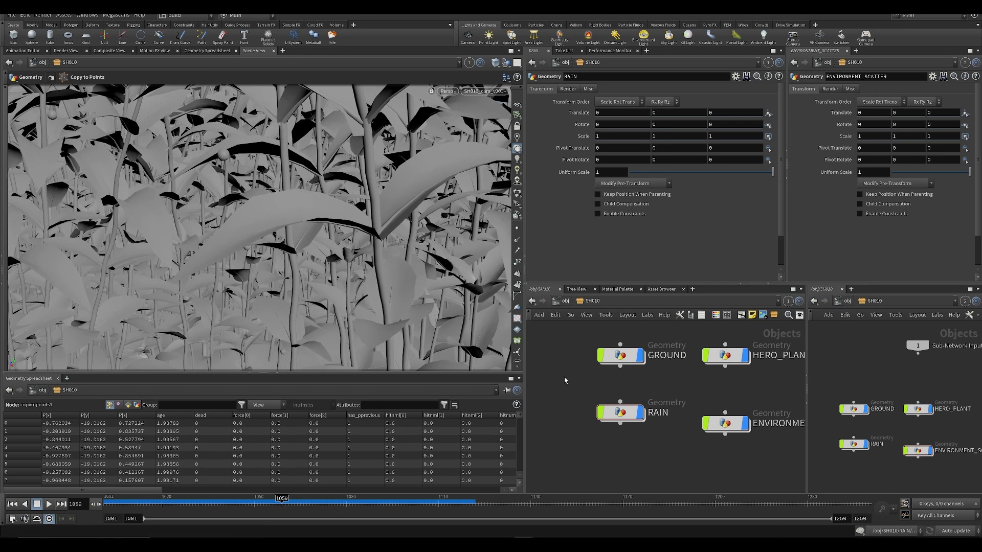
middle_drag(585, 416, 562, 431)
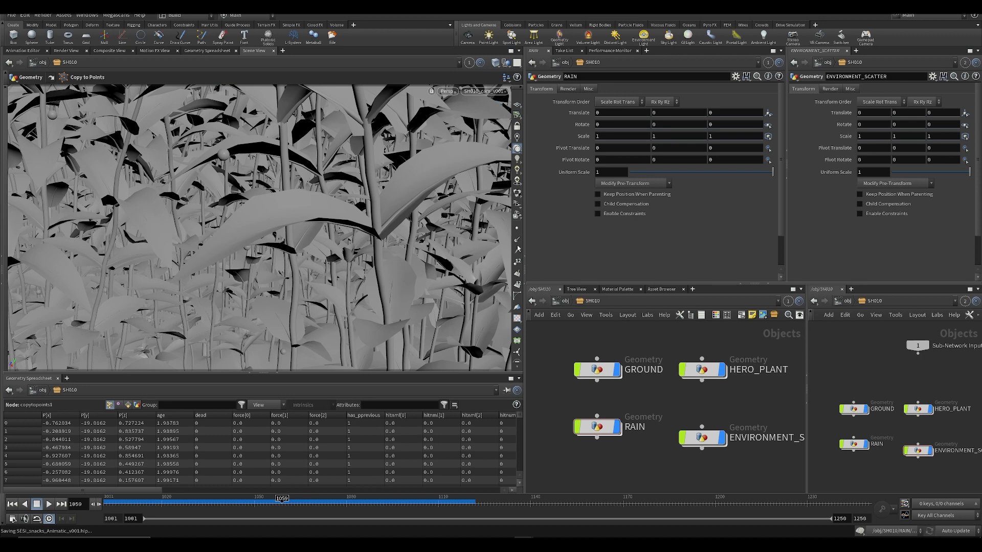
click(221, 510)
drag(221, 510, 105, 503)
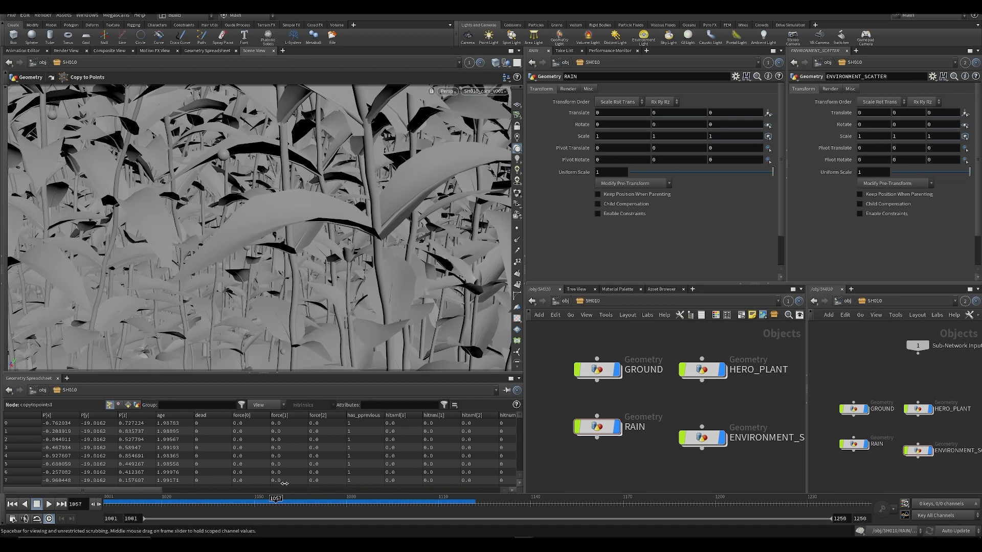
- Open HERO_PLANT and delete the large curved leaf in the middle of the camera view with a Blast
middle_drag(643, 463, 614, 421)
scroll(620, 414, down, 3)
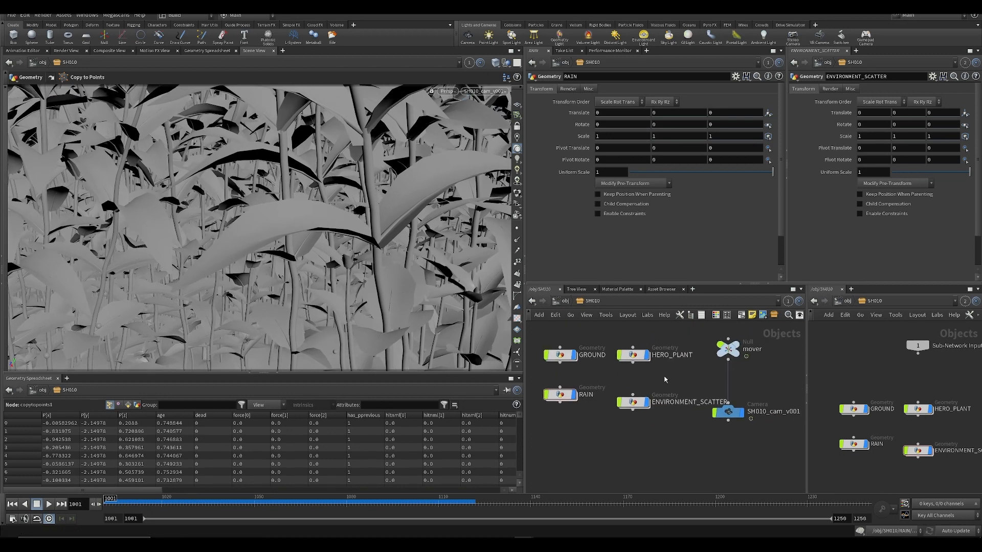
double_click(634, 355)
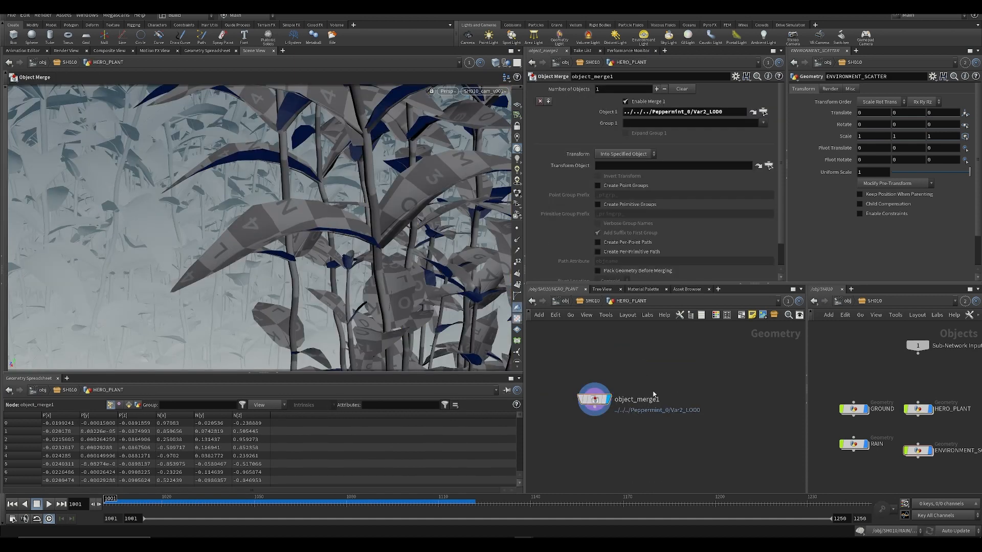
key(s)
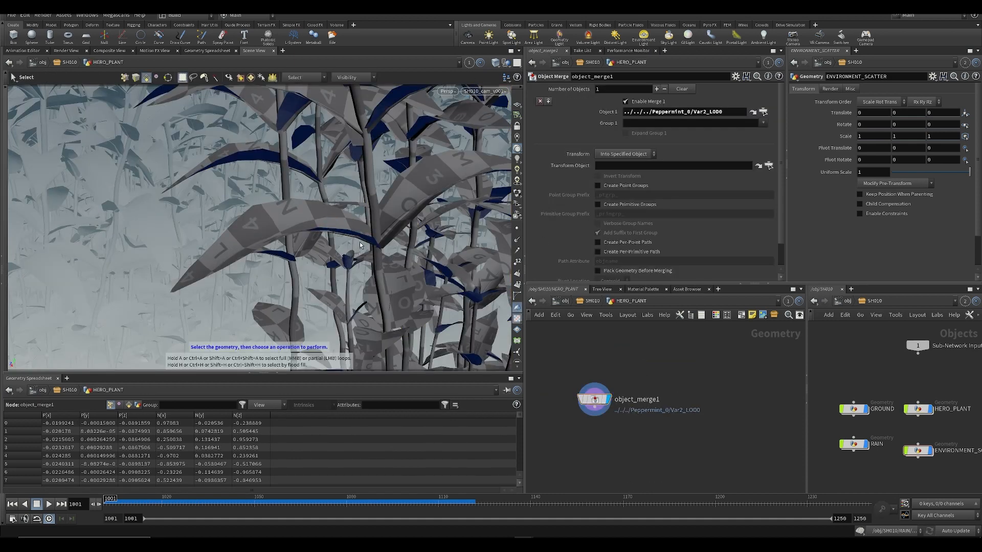
double_click(340, 219)
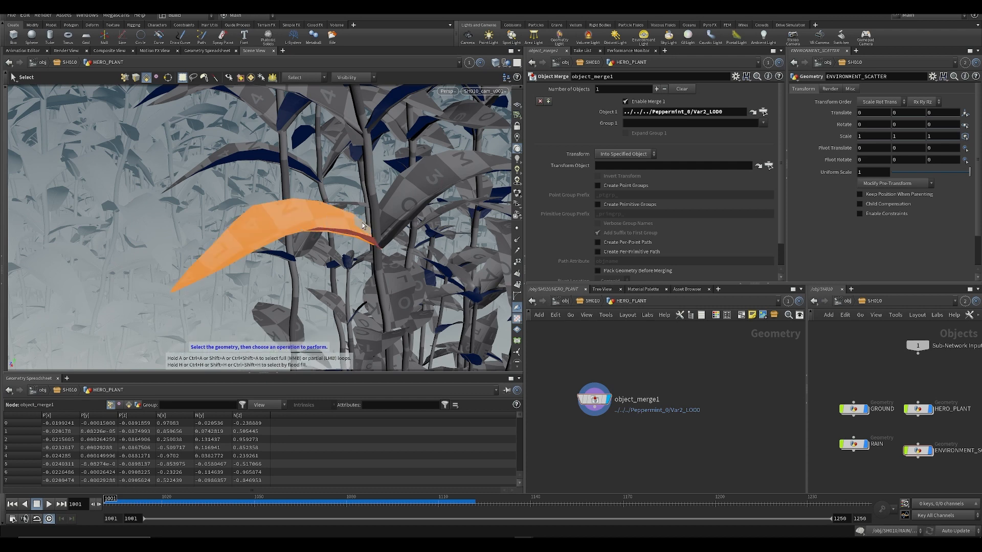
key(Delete)
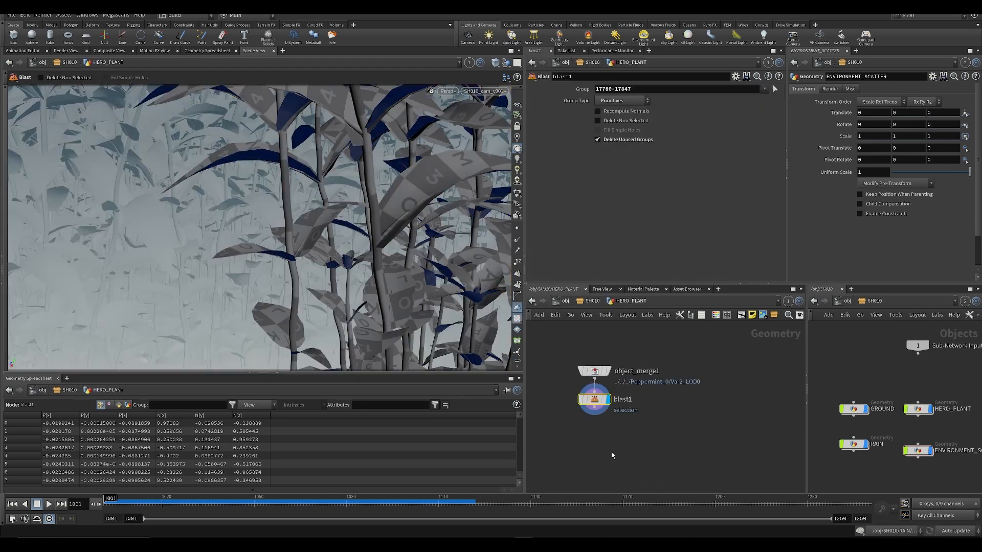
- Add a Null fed by blast1 and name it main_plant
key(Tab)
text(null)
key(Return)
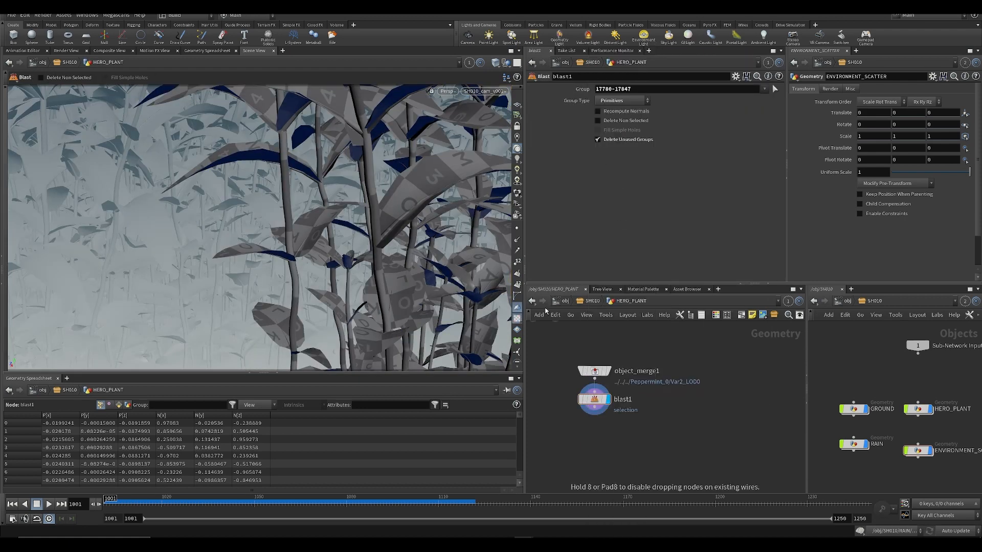
click(563, 453)
drag(563, 443, 594, 407)
click(587, 453)
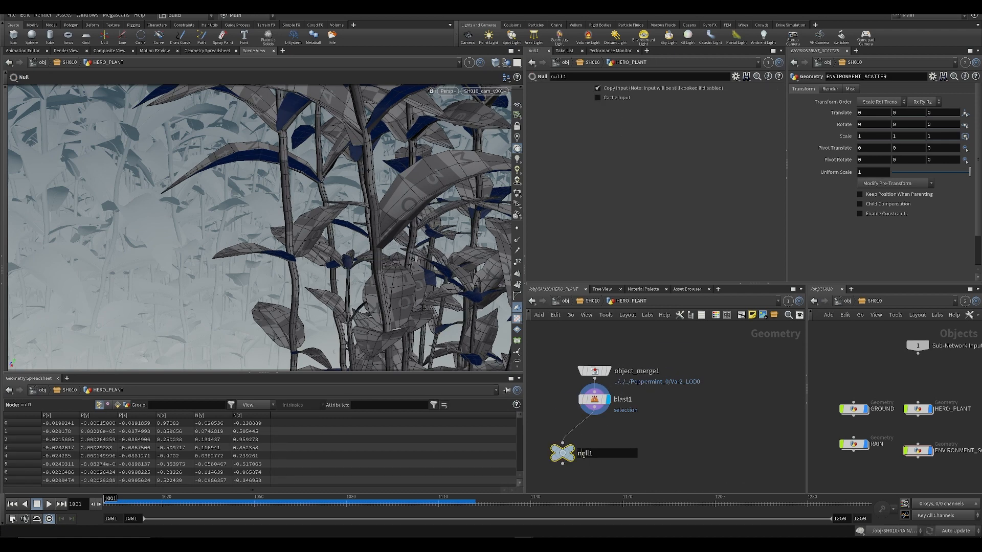
text(ma)
text(in_plant)
key(Return)
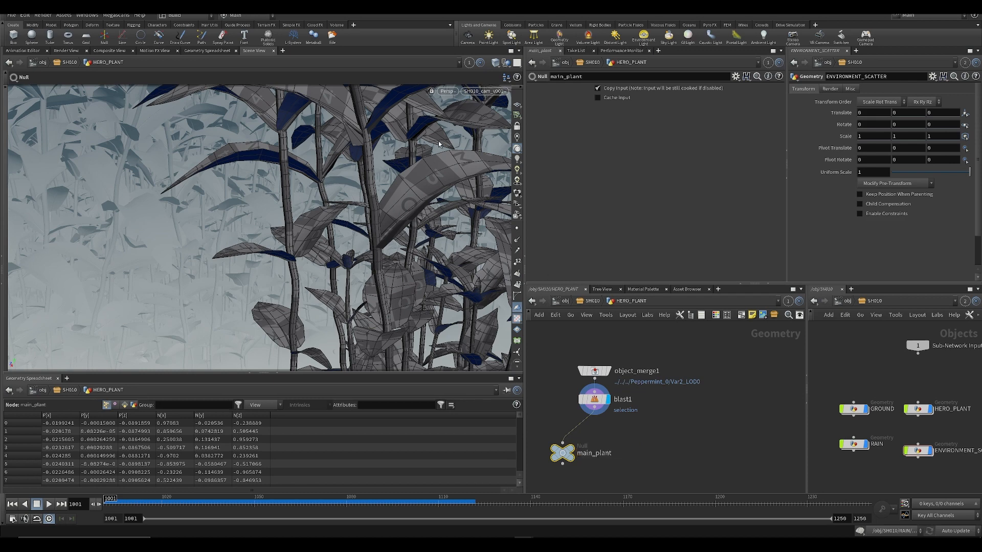
- Duplicate blast1 and the main_plant null, and enable Delete Non Selected on the copied Blast to isolate the leaf
mouse_move(545, 409)
mouse_down()
mouse_move(573, 474)
mouse_move(639, 453)
mouse_up()
key(ctrl+c)
key(ctrl+v)
drag(602, 401, 637, 408)
click(634, 120)
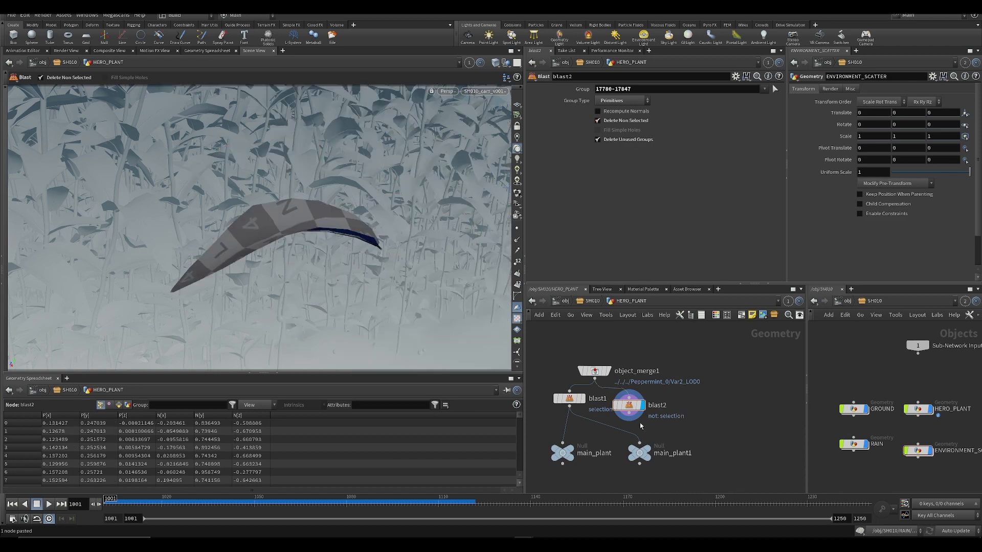
- Connect blast2 to the copied null, rename that null hero_leaf, and save the scene
drag(629, 415, 639, 443)
double_click(673, 453)
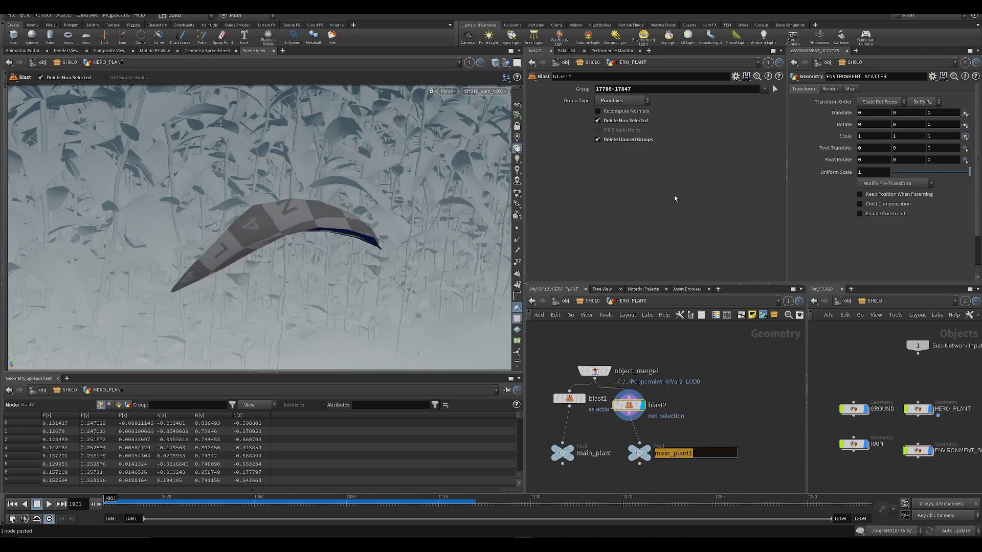
text(hero_leaf)
key(Return)
key(ctrl+s)
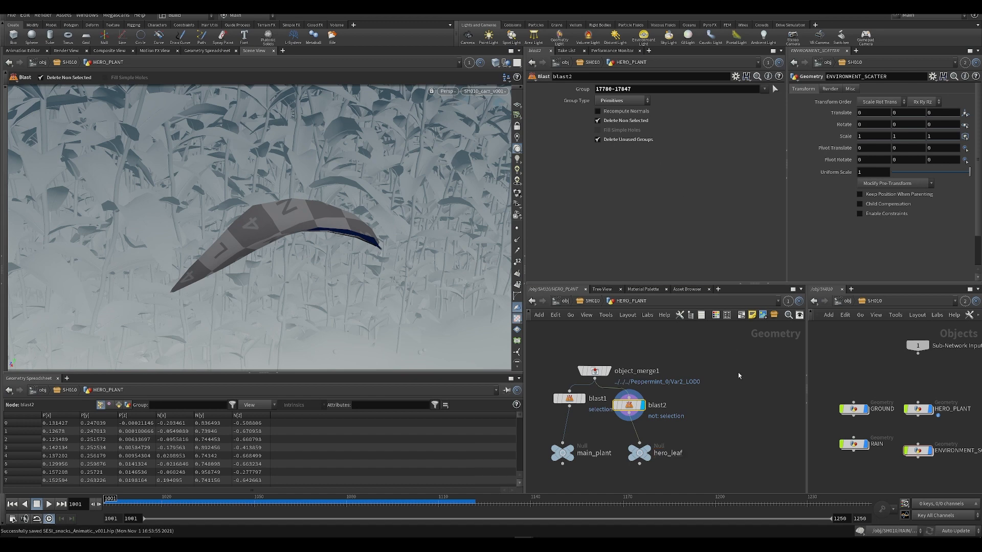
- Check the isolated leaf at the SH010 level and reopen HERO_PLANT
scroll(704, 413, down, 1)
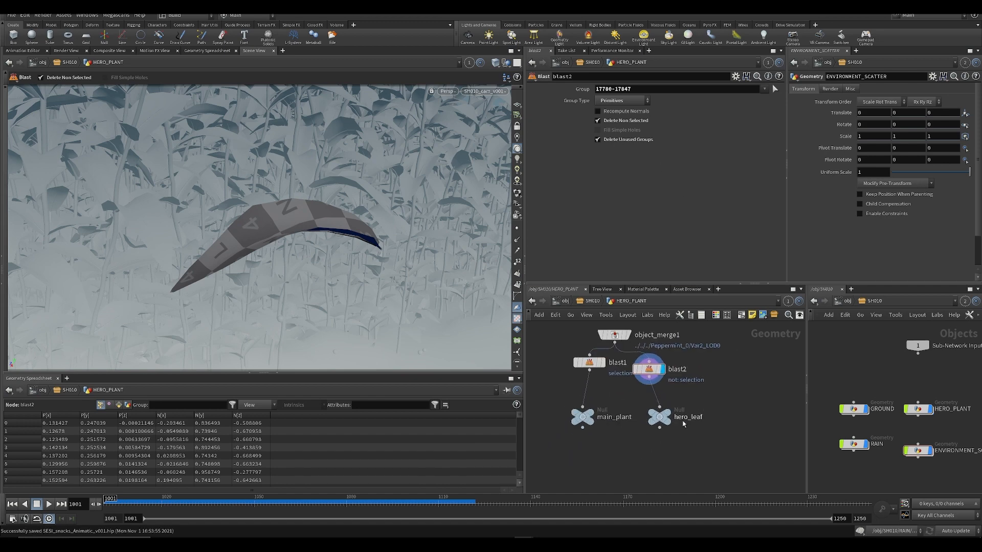
key(u)
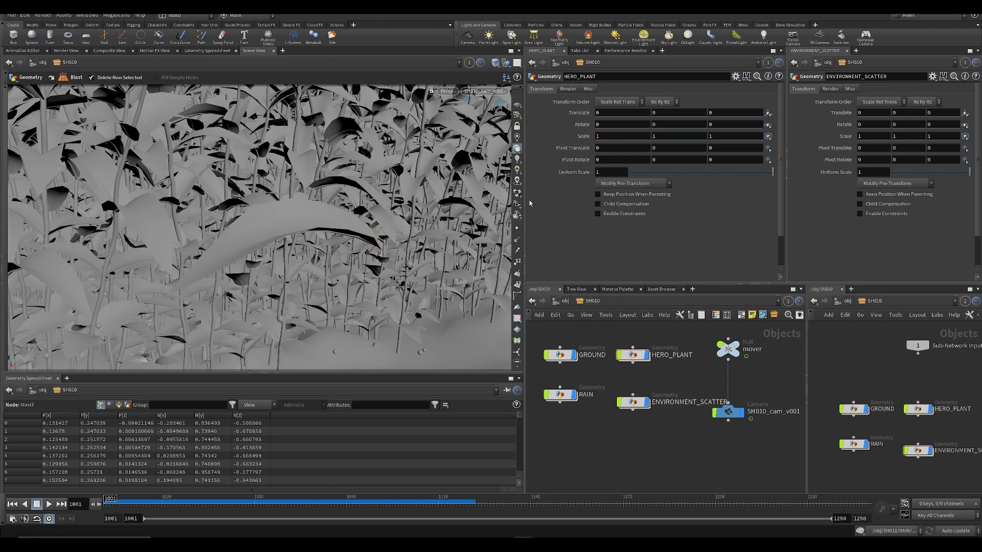
middle_drag(659, 450, 637, 471)
double_click(612, 376)
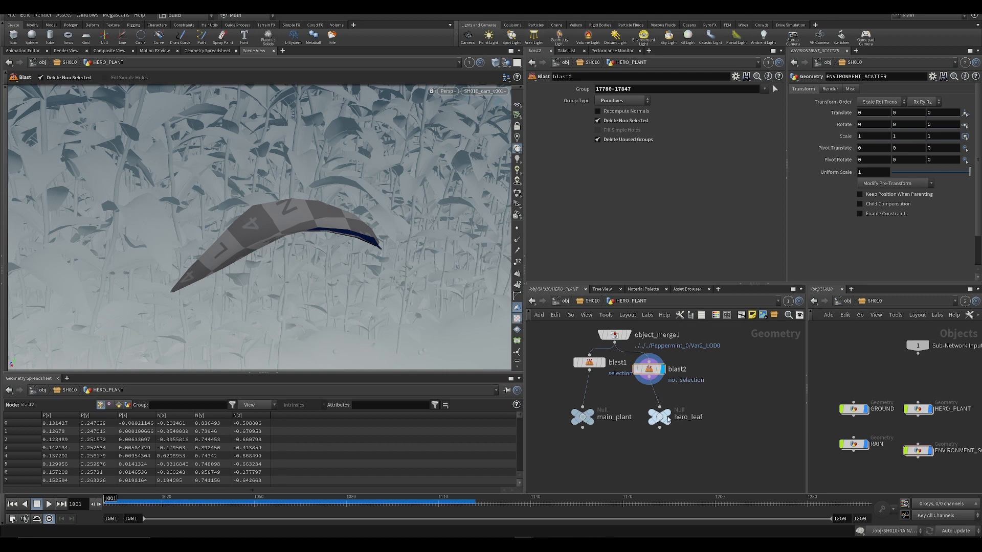
- Line up the main_plant and hero_leaf nulls below their Blast nodes and set the display flag on main_plant
drag(660, 417, 647, 423)
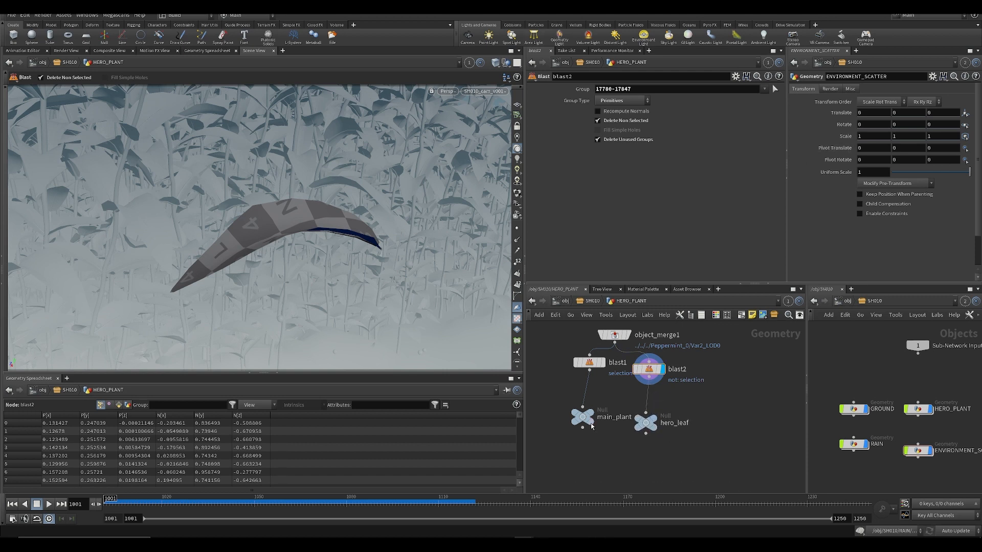
drag(587, 421, 655, 421)
scroll(673, 462, down, 3)
middle_drag(673, 461, 659, 450)
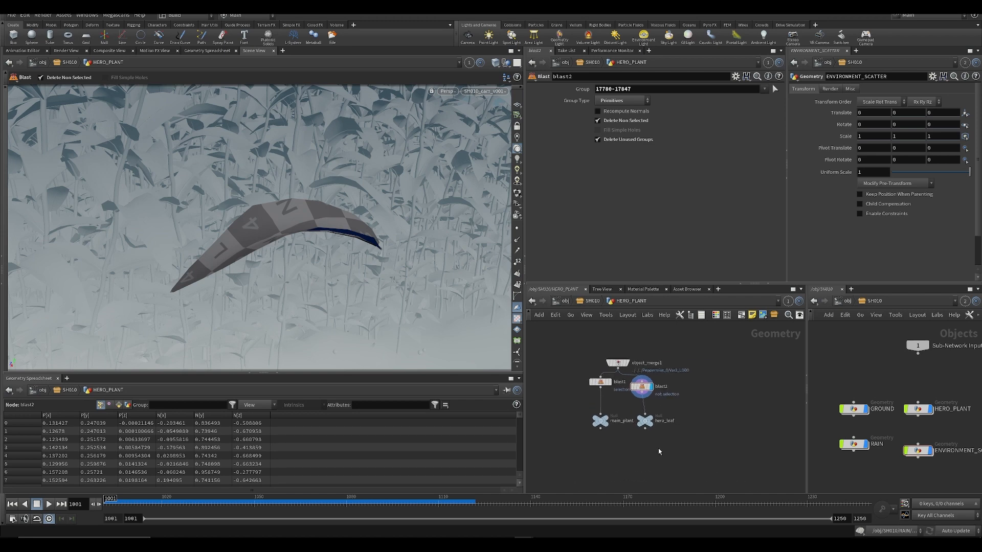
scroll(660, 452, up, 3)
click(580, 409)
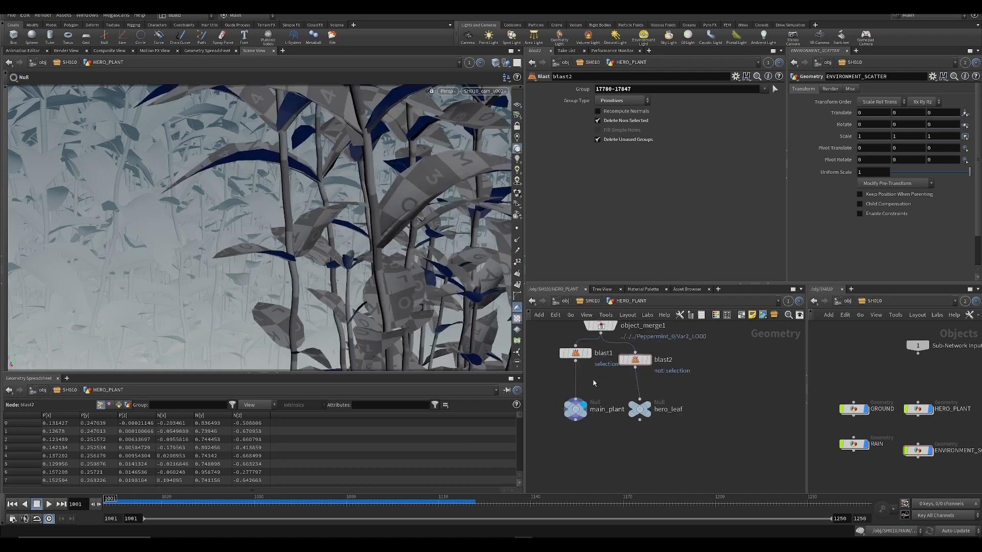
- Add a Geometry object to SH010 in the second network view, name it HER_LEAF, and save the scene
click(576, 409)
key(ctrl+c)
key(Tab)
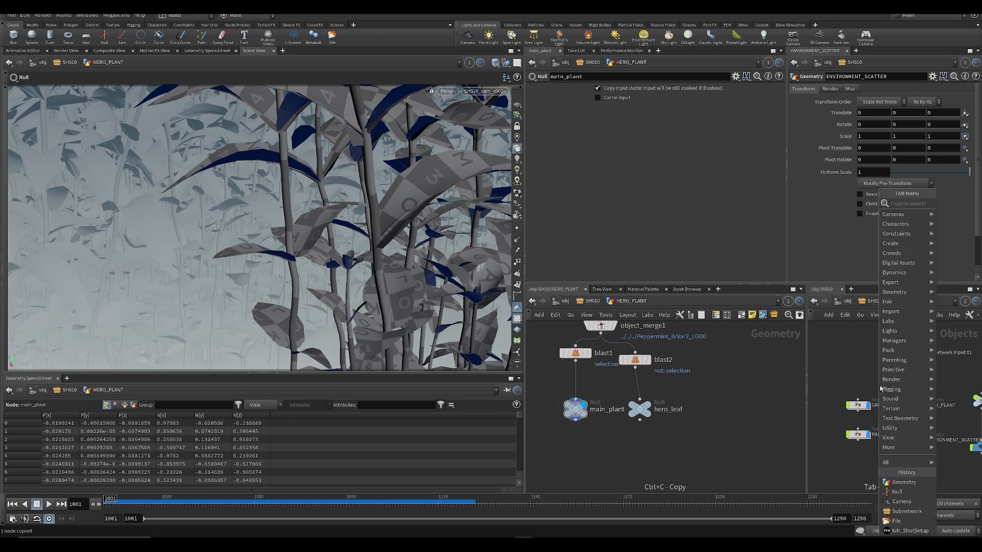
text(ge)
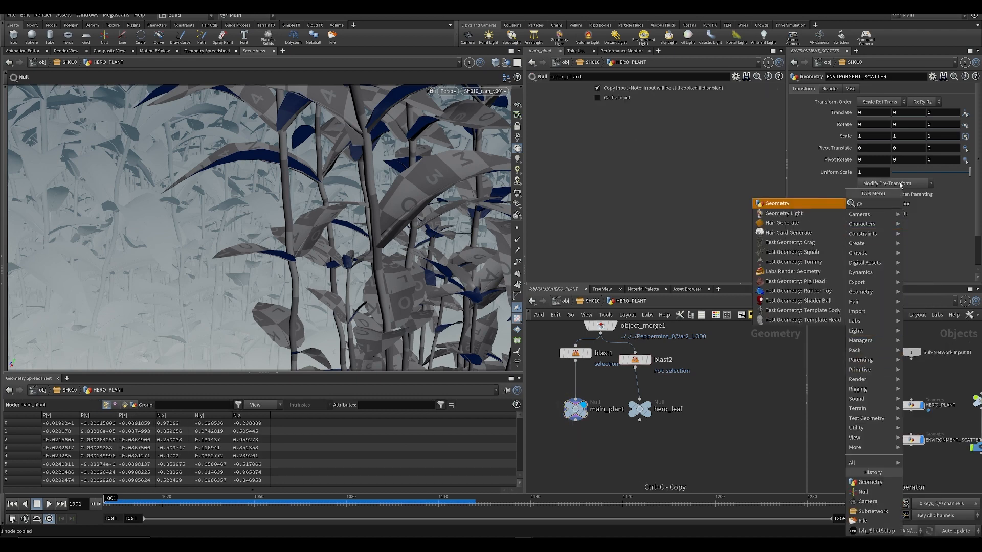
click(820, 204)
click(912, 376)
double_click(932, 377)
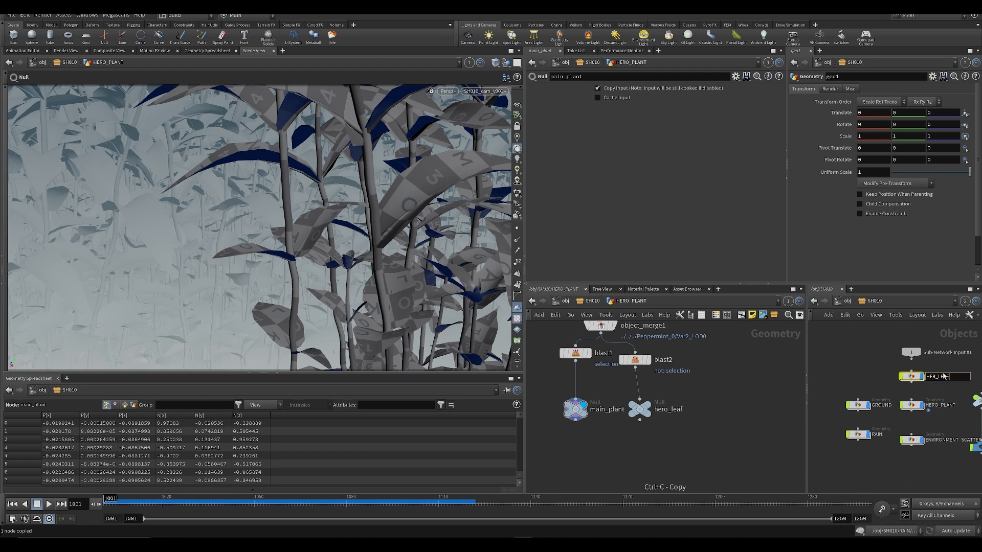
key(Return)
key(ctrl+s)
- Correct the new Geometry object's name to HERO_LEAF and place it above HERO_PLANT
scroll(941, 379, up, 2)
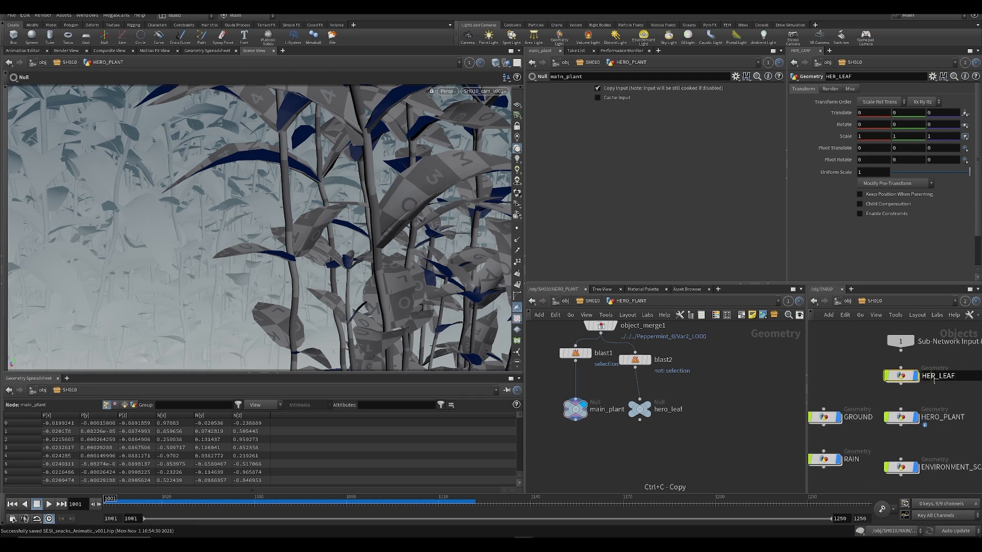
double_click(934, 380)
text(O)
key(Return)
mouse_move(902, 377)
mouse_down()
mouse_move(890, 386)
mouse_move(901, 382)
mouse_up()
key(h)
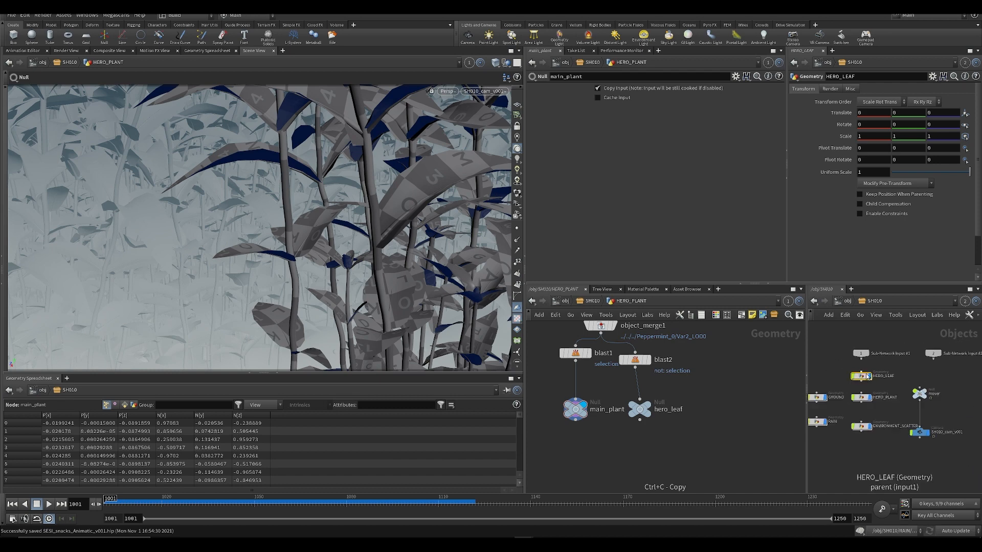
- Inside HERO_LEAF, add an Object Merge and reference HERO_PLANT's hero_leaf null as Object 1
double_click(864, 379)
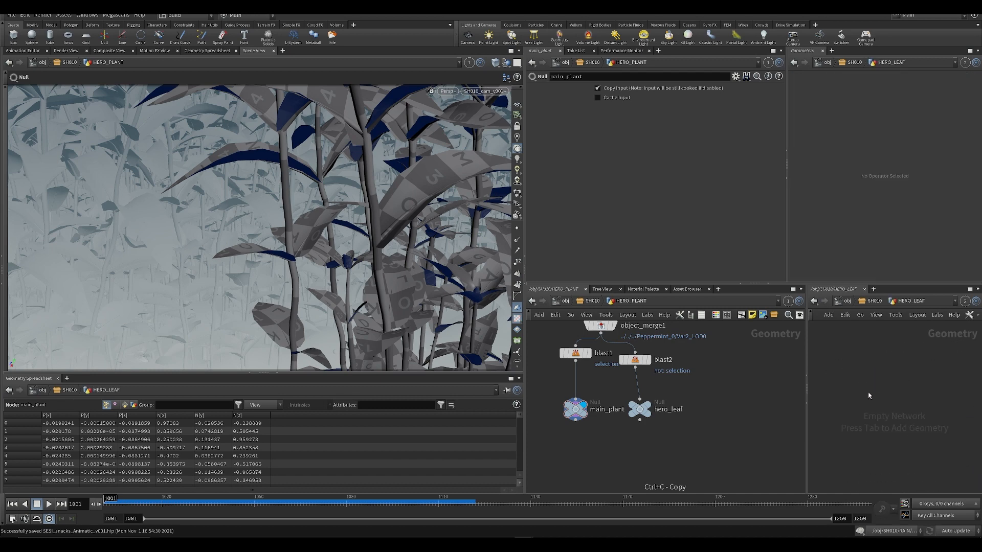
key(Tab)
text(obj)
key(Return)
click(819, 385)
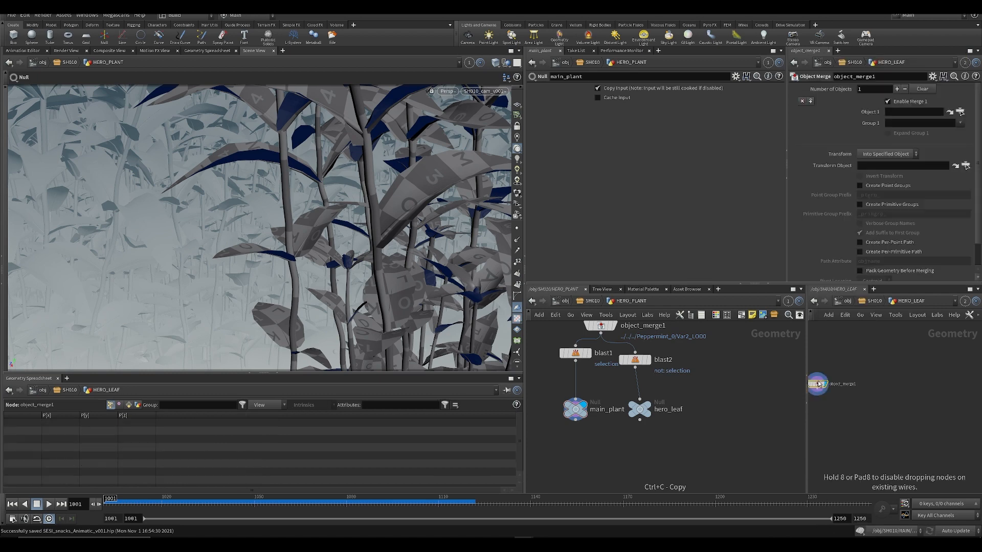
drag(824, 383, 875, 370)
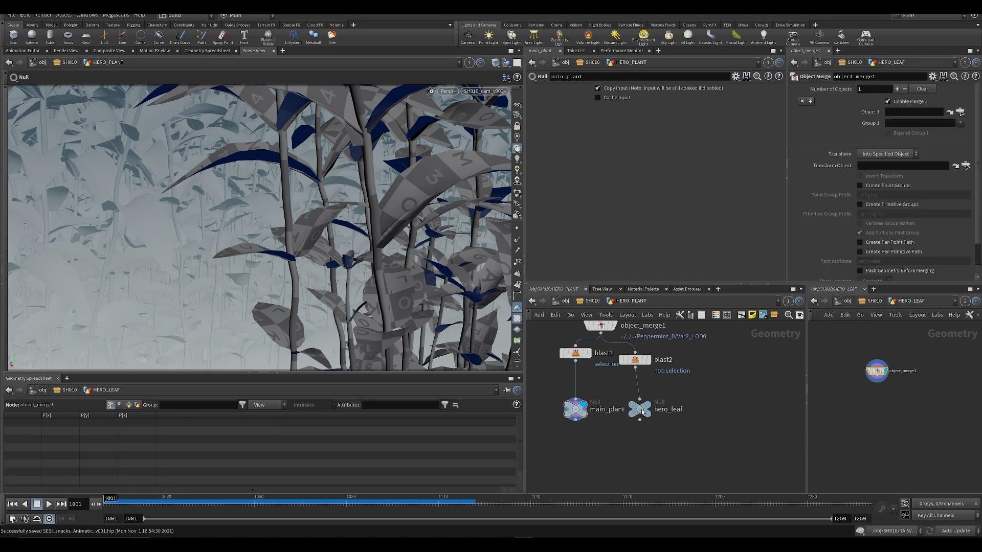
drag(639, 409, 915, 112)
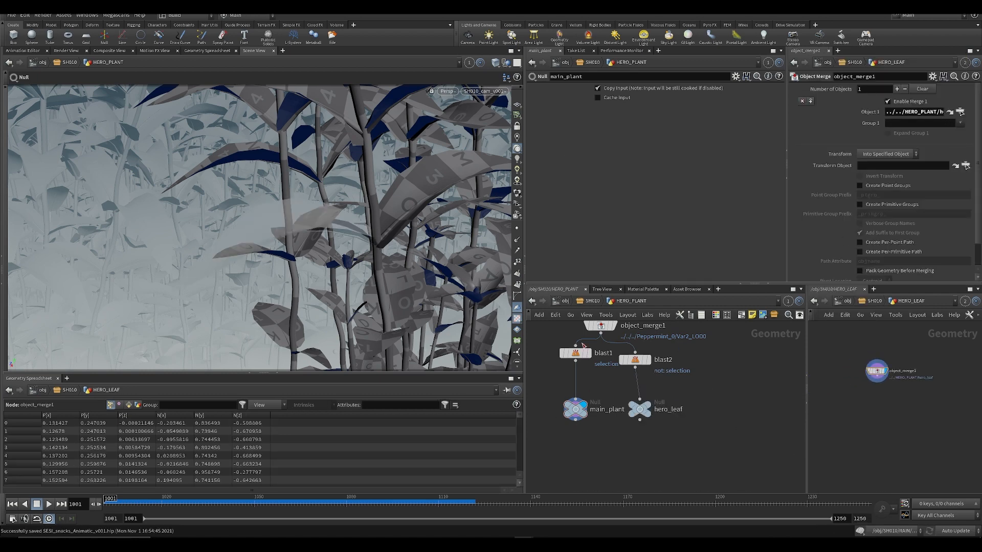
- Enter HERO_LEAF in the main network view and add a Bend node below object_merge1, connected to it and displayed
click(593, 301)
double_click(611, 341)
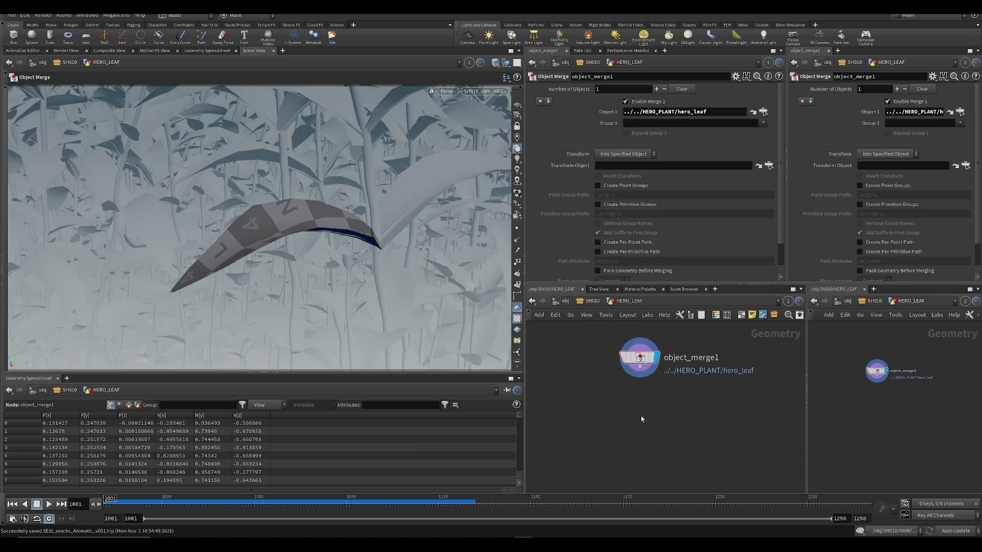
key(Tab)
text(tra)
key(Return)
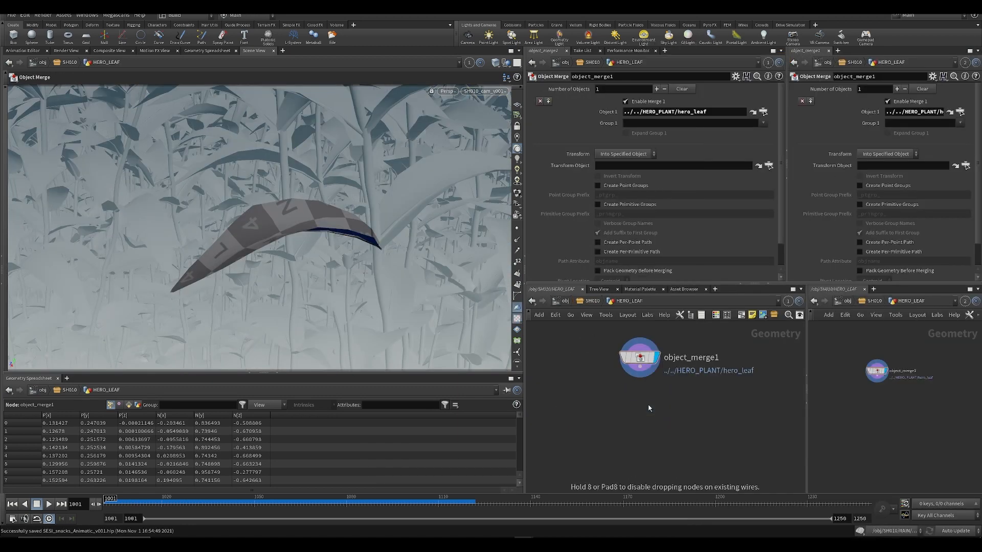
click(649, 407)
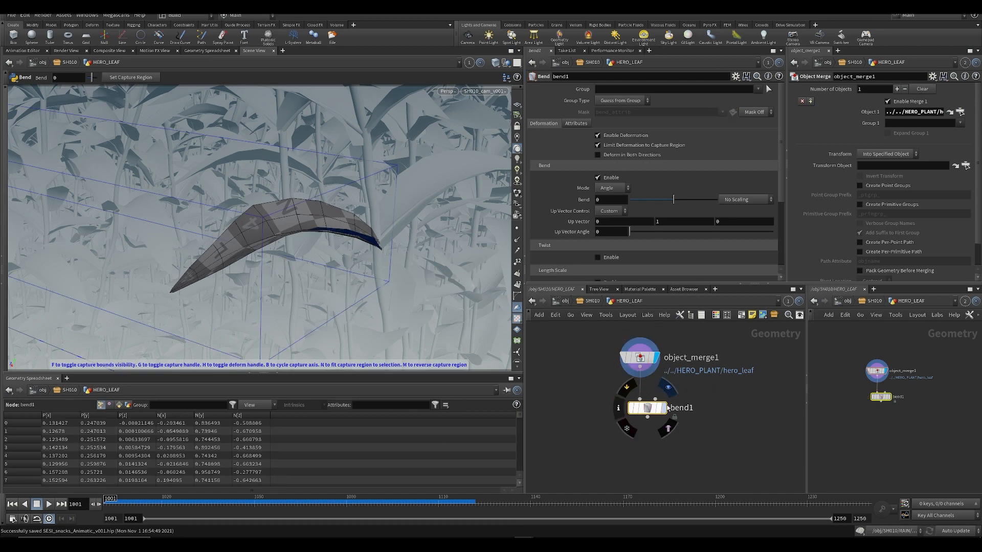
click(667, 408)
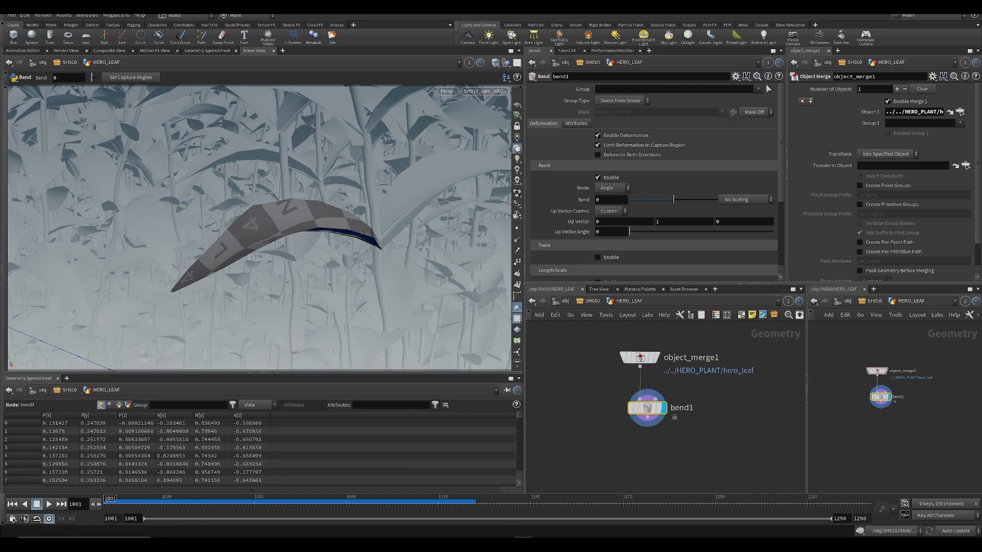
key(l)
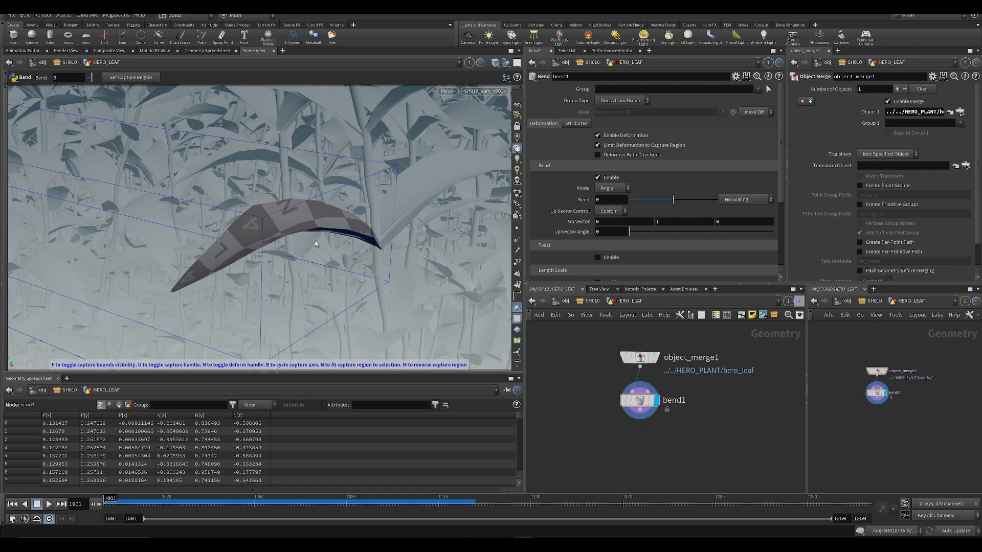
- Shorten bend1's Capture Length to 0.21
alt+right_drag(315, 245, 293, 241)
alt+drag(293, 241, 271, 281)
alt+middle_drag(271, 281, 263, 200)
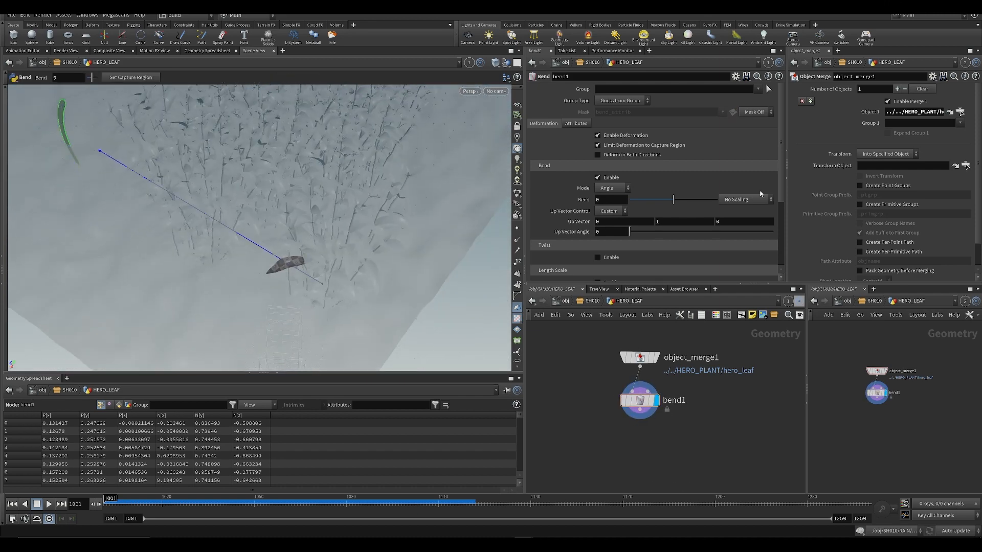
scroll(682, 225, down, 5)
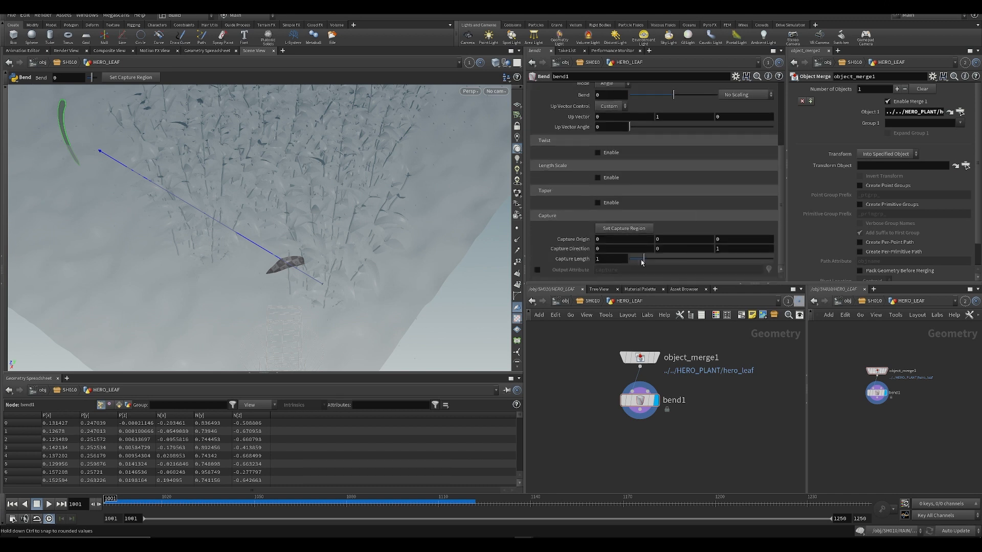
drag(642, 262, 635, 262)
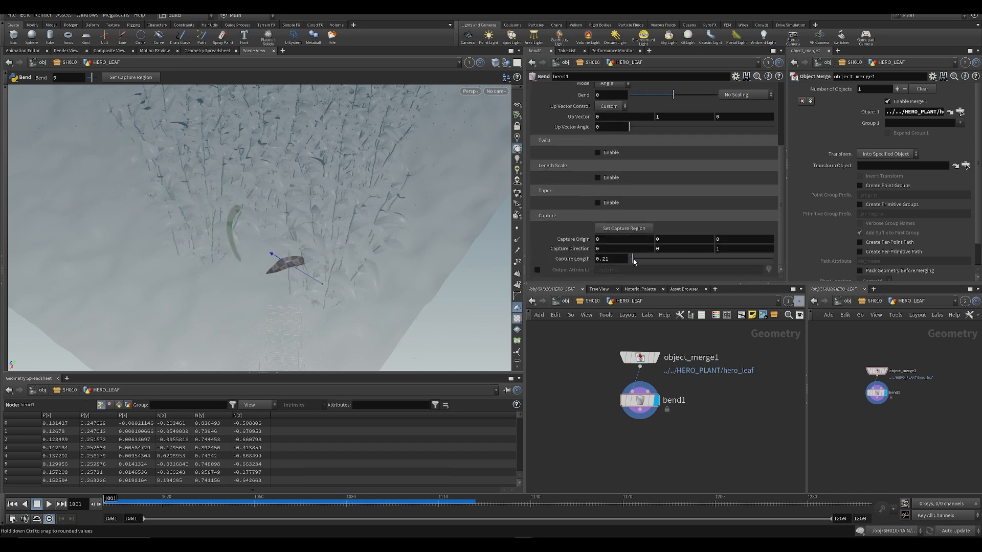
click(652, 400)
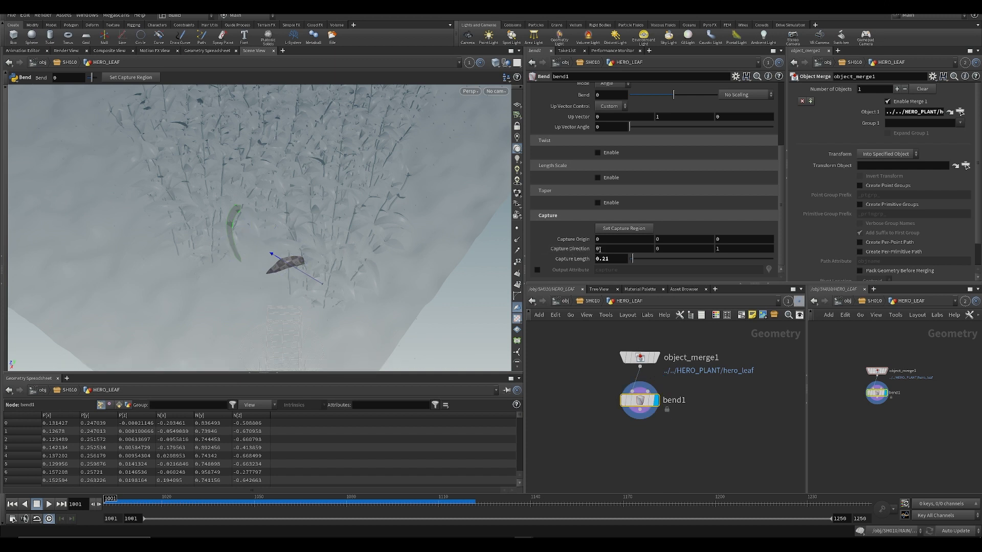
- Shift bend1's Capture Origin to X -0.04 and Z 0.1
middle_drag(599, 240, 592, 261)
key(ctrl+z)
middle_drag(728, 242, 772, 270)
alt+drag(284, 248, 228, 246)
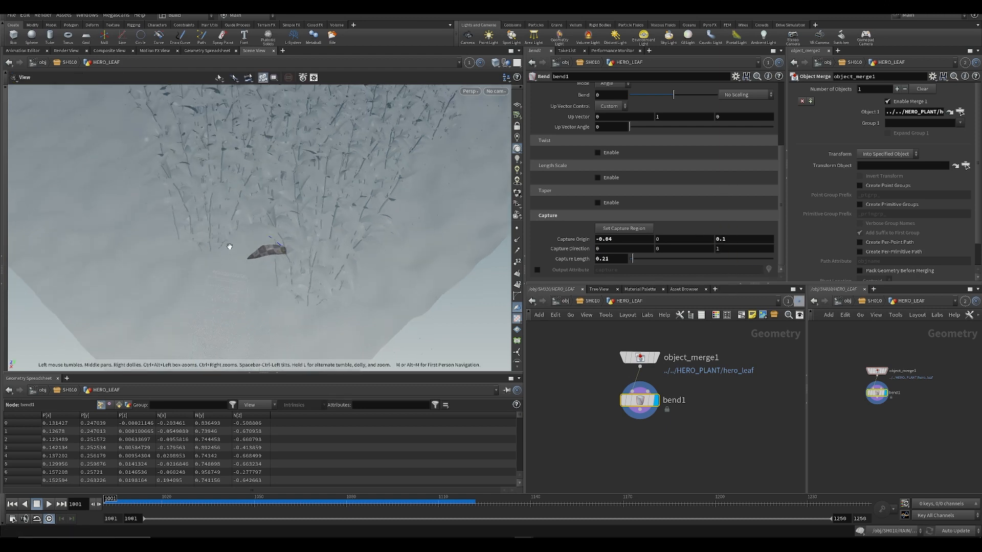
alt+right_drag(228, 245, 260, 245)
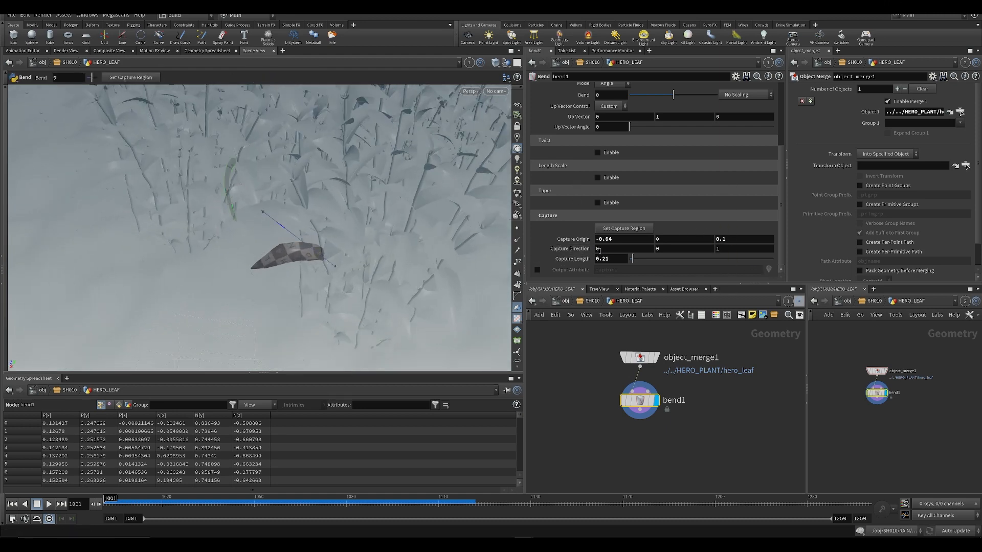
- Try a different Capture Direction X on bend1 and undo the change
middle_drag(600, 251, 663, 251)
alt+drag(328, 280, 309, 203)
key(ctrl+z)
alt+drag(298, 148, 299, 213)
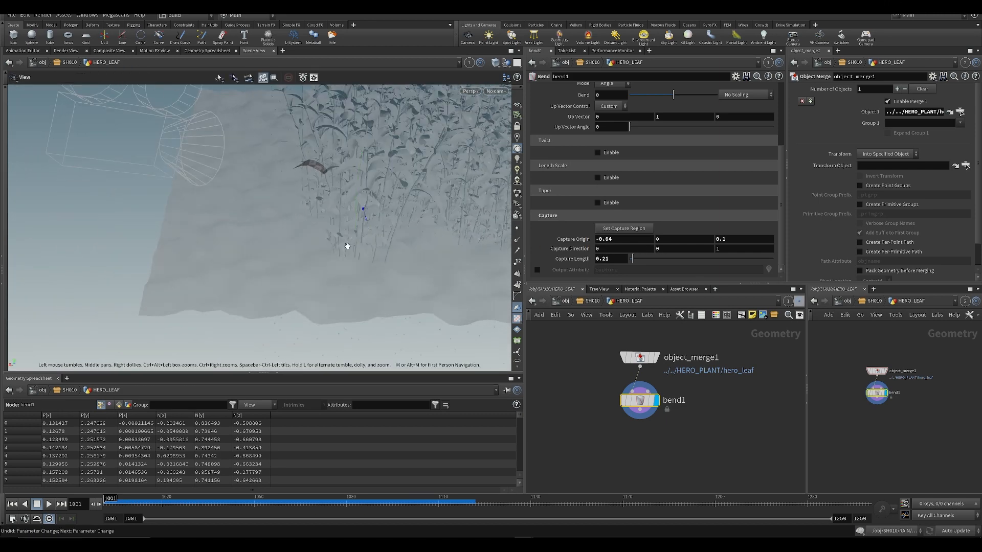
- Raise bend1's Capture Origin Y to 0.2
alt+middle_drag(346, 245, 357, 257)
alt+drag(365, 217, 441, 211)
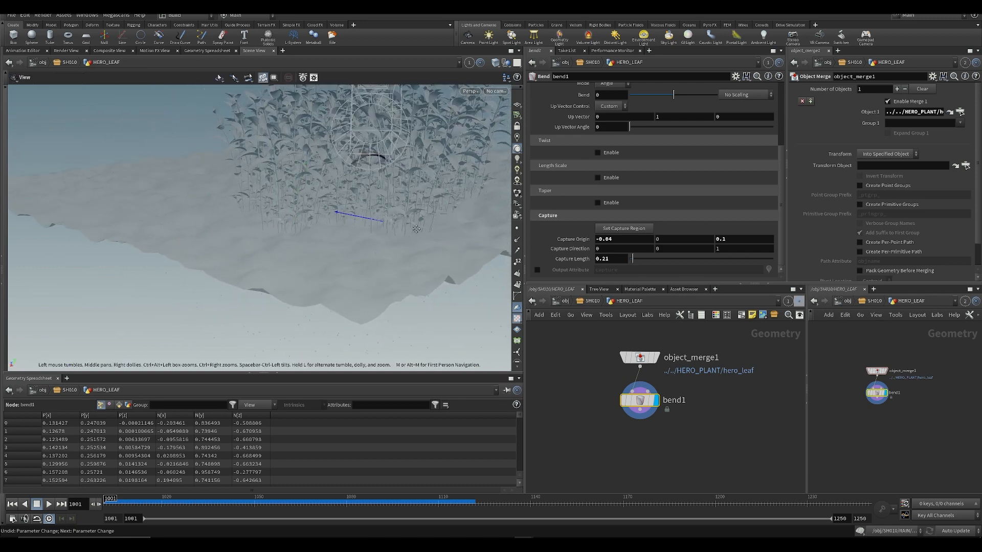
alt+middle_drag(441, 210, 395, 236)
middle_drag(666, 240, 753, 253)
alt+drag(325, 211, 302, 236)
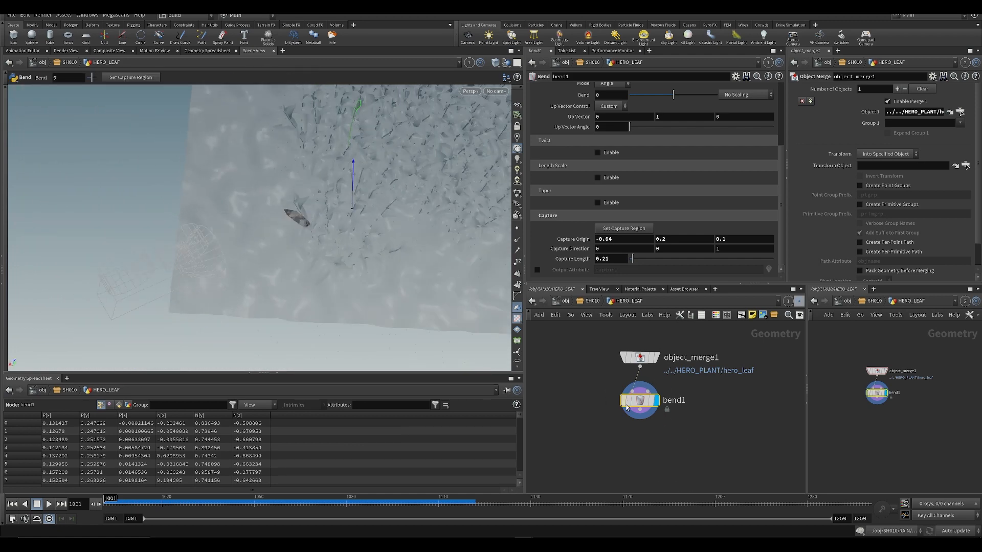
alt+drag(349, 220, 367, 166)
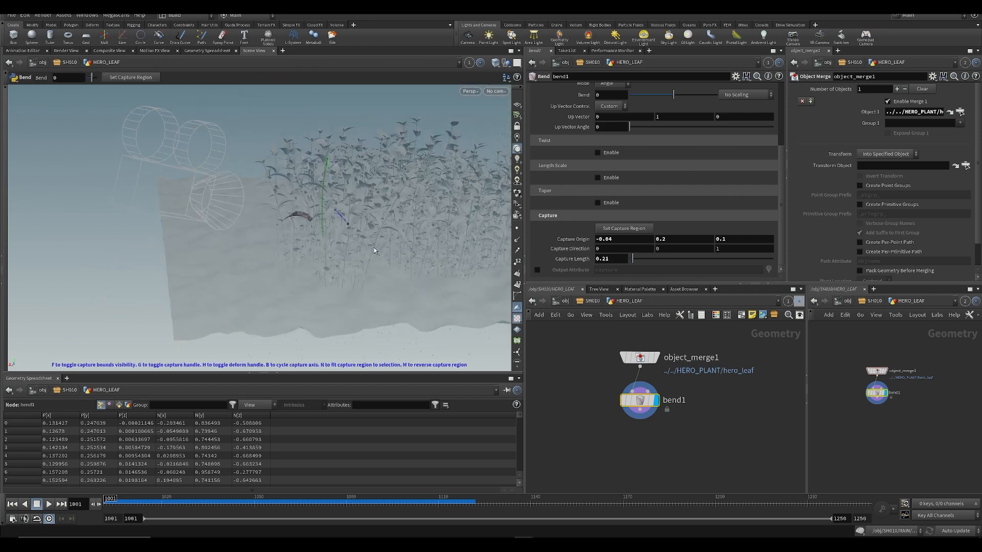
- Using the top view as reference, set bend1's Capture Origin to X 0.14 and Z 0 so it meets the leaf's base
middle_drag(611, 239, 676, 272)
alt+drag(358, 236, 318, 264)
key(space+2)
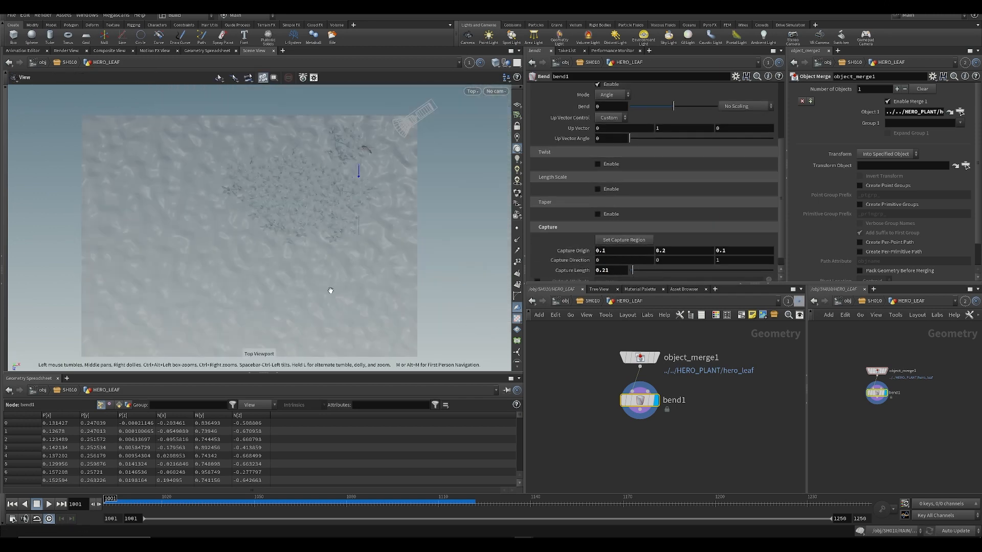
key(space+3)
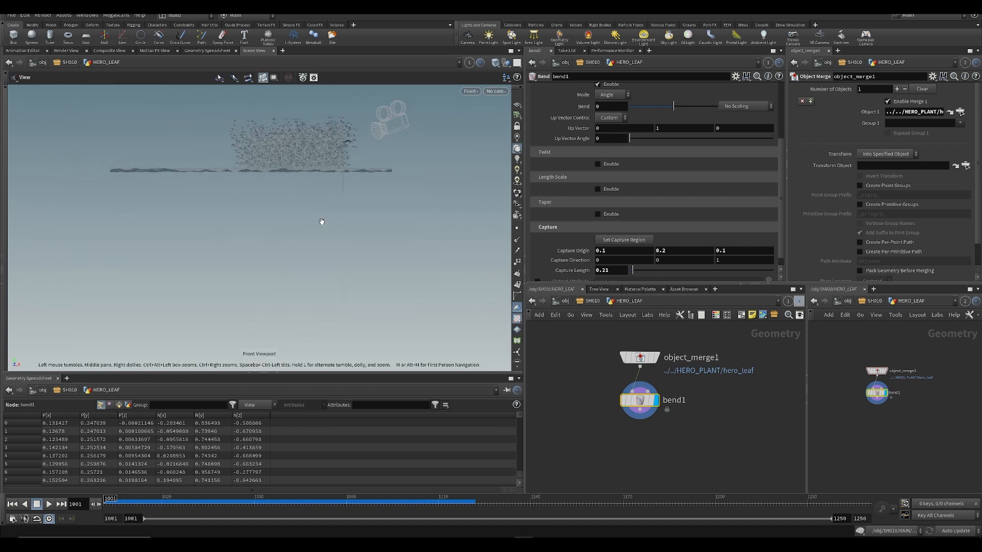
key(space+2)
alt+right_drag(324, 172, 351, 176)
scroll(358, 153, up, 5)
key(Return)
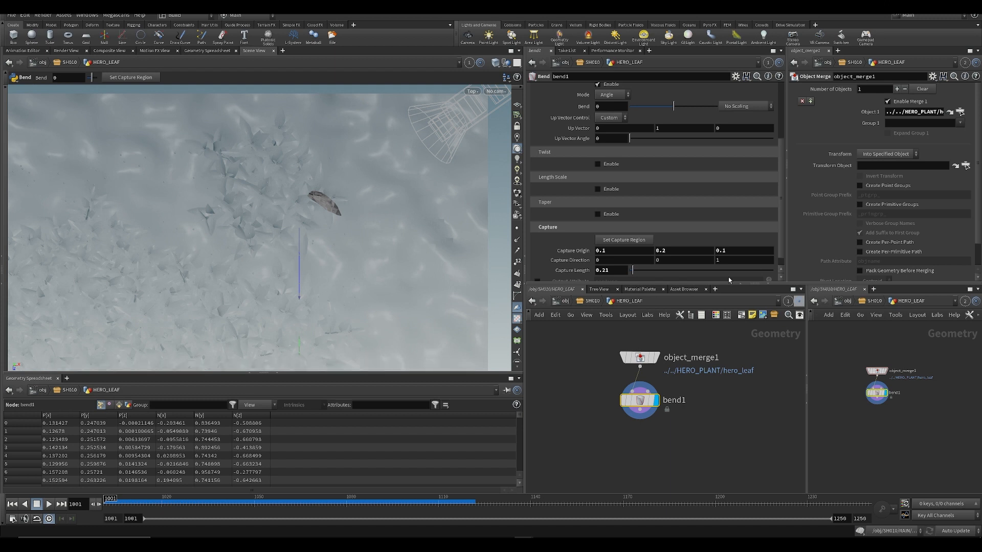
middle_drag(628, 252, 647, 267)
middle_drag(721, 251, 759, 267)
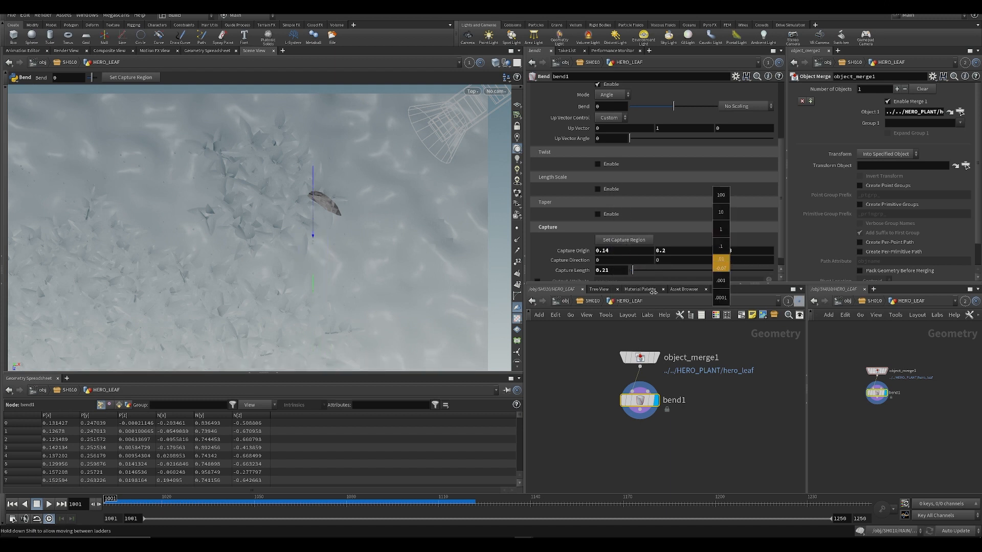
middle_drag(679, 298, 677, 298)
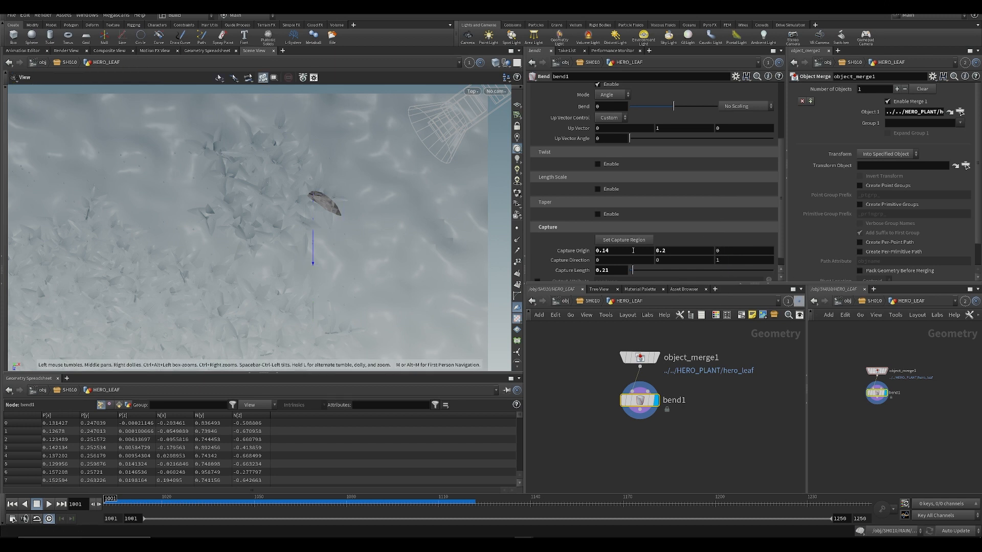
- Aim the bend capture along the leaf with Capture Direction X 1.3 and Capture Length 0.13
middle_drag(611, 262, 667, 265)
mouse_move(604, 268)
middle_down()
mouse_move(629, 281)
mouse_move(606, 294)
mouse_move(618, 271)
middle_up()
drag(325, 230, 404, 133)
key(Return)
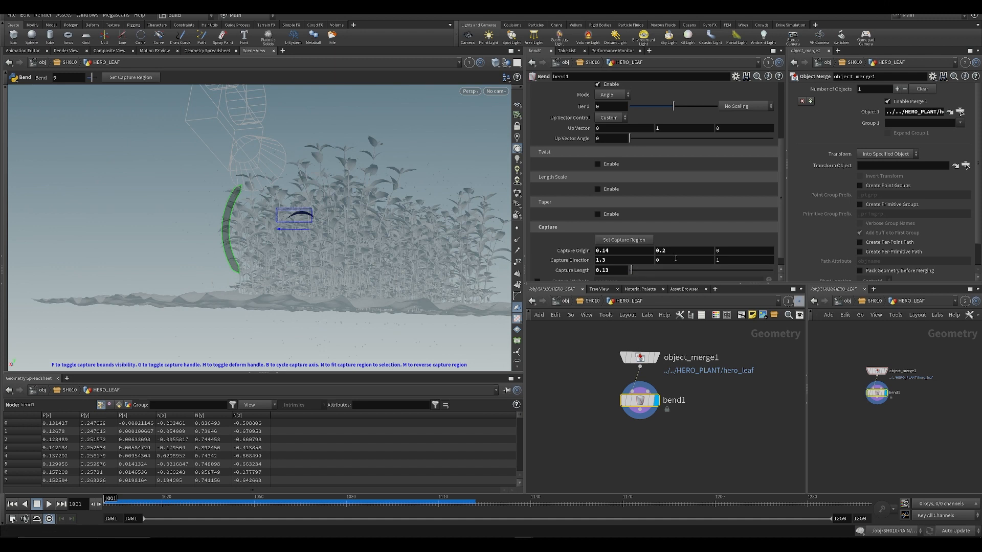
- Raise bend1's Capture Origin Y to 0.25 to bring the capture region level with the leaf
mouse_move(676, 259)
middle_down()
mouse_move(717, 275)
mouse_move(665, 248)
mouse_move(674, 263)
mouse_move(659, 258)
mouse_move(685, 259)
middle_up()
key(ctrl+z)
key(ctrl+z)
scroll(318, 210, up, 8)
key(Escape)
key(Return)
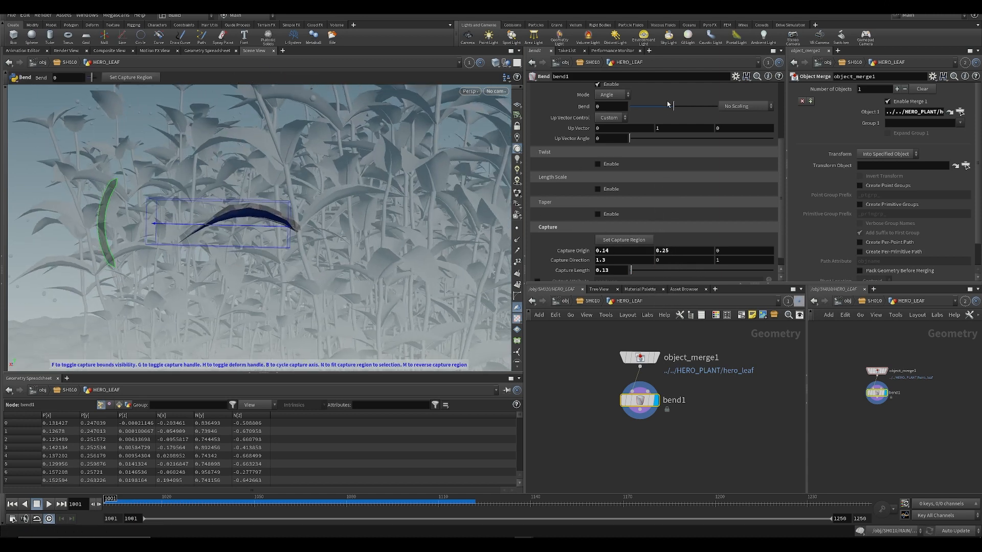
- Try a negative Bend angle on the hero leaf and undo it
drag(668, 108, 652, 108)
key(ctrl+z)
scroll(416, 287, up, 5)
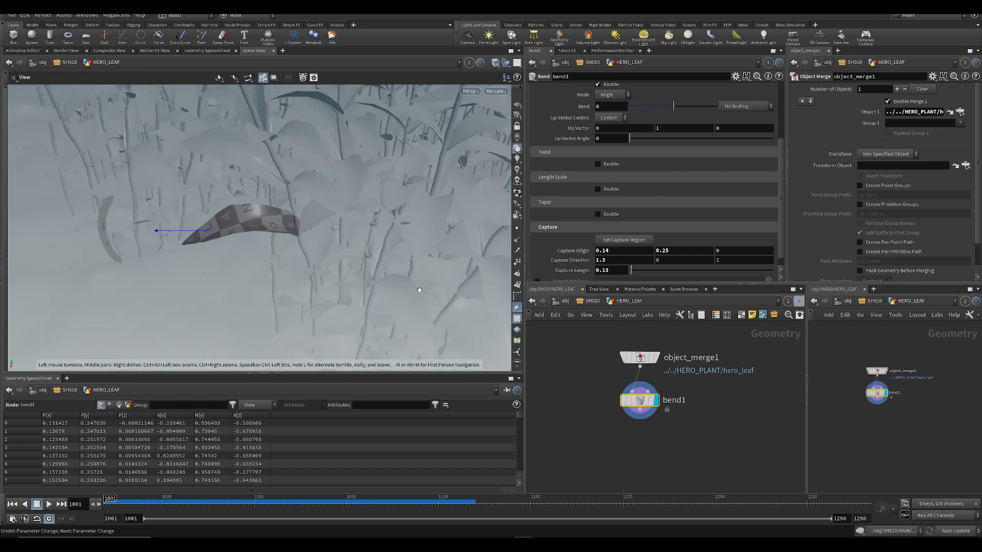
- Fine-tune bend1's Capture Origin X to 0.13 at the leaf's base
middle_drag(606, 251, 609, 252)
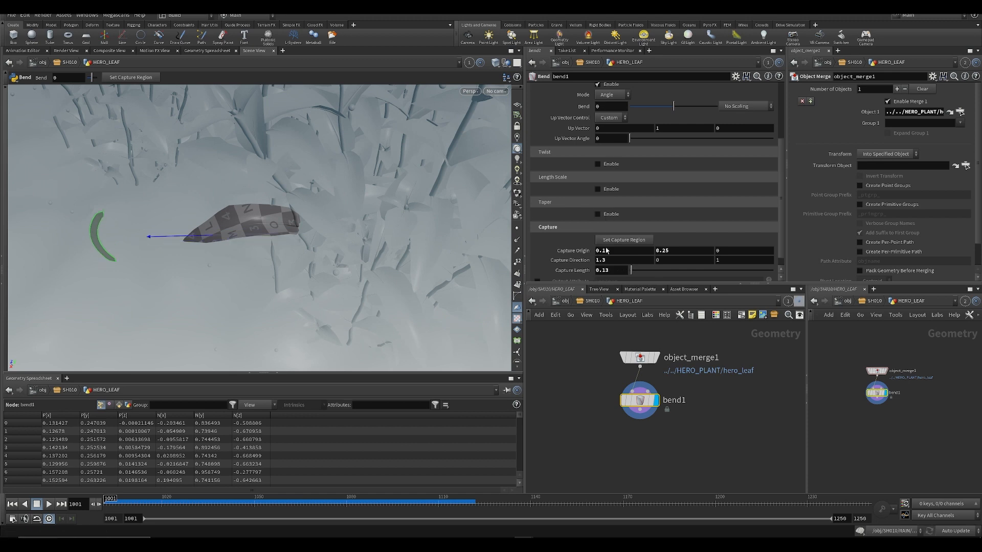
mouse_move(749, 251)
middle_down()
mouse_move(767, 256)
mouse_move(744, 242)
middle_up()
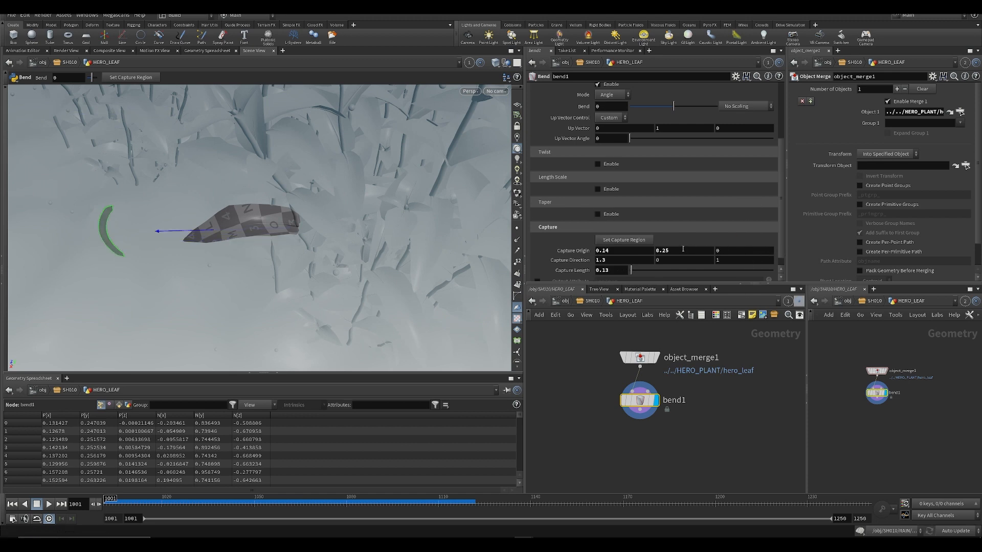
middle_drag(683, 251, 661, 220)
drag(607, 251, 614, 251)
key(Escape)
middle_drag(609, 270, 571, 287)
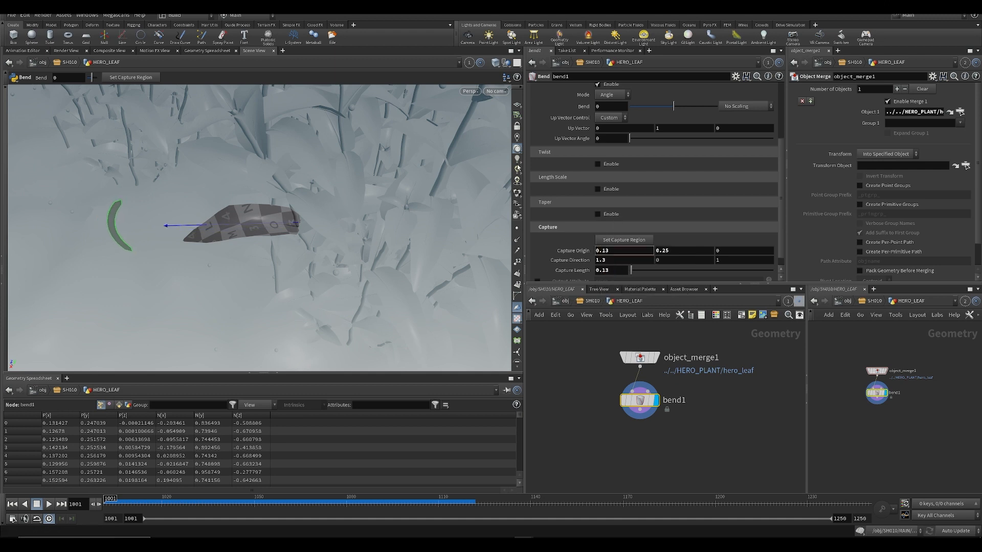
- Save the scene and set bend1's Capture Direction X to 1.48 while looking through SH010_cam_v001
click(500, 91)
click(511, 133)
key(ctrl+s)
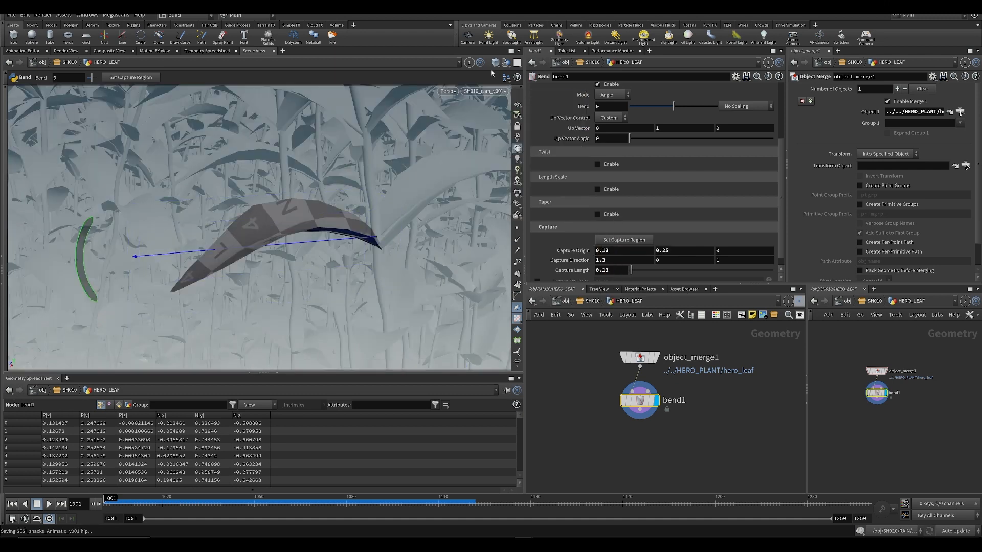
middle_drag(609, 259, 644, 271)
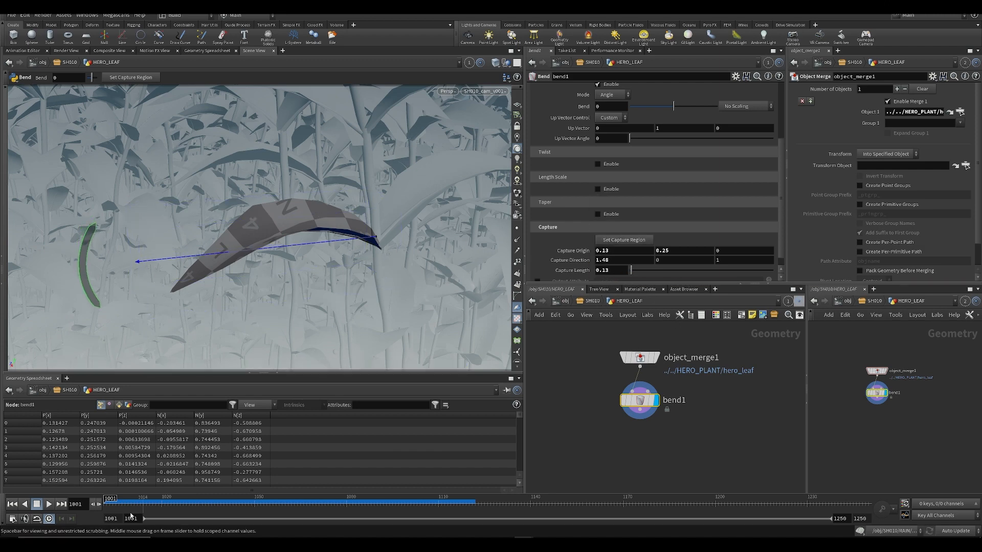
- Set a keyframe of 0 on bend1's Bend parameter at frame 1101
drag(220, 504, 412, 504)
scroll(592, 174, up, 4)
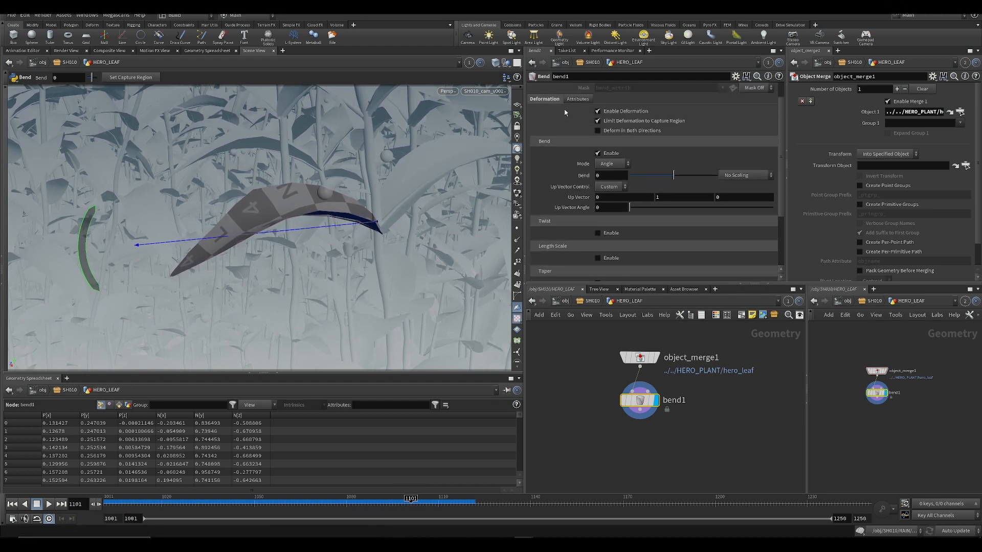
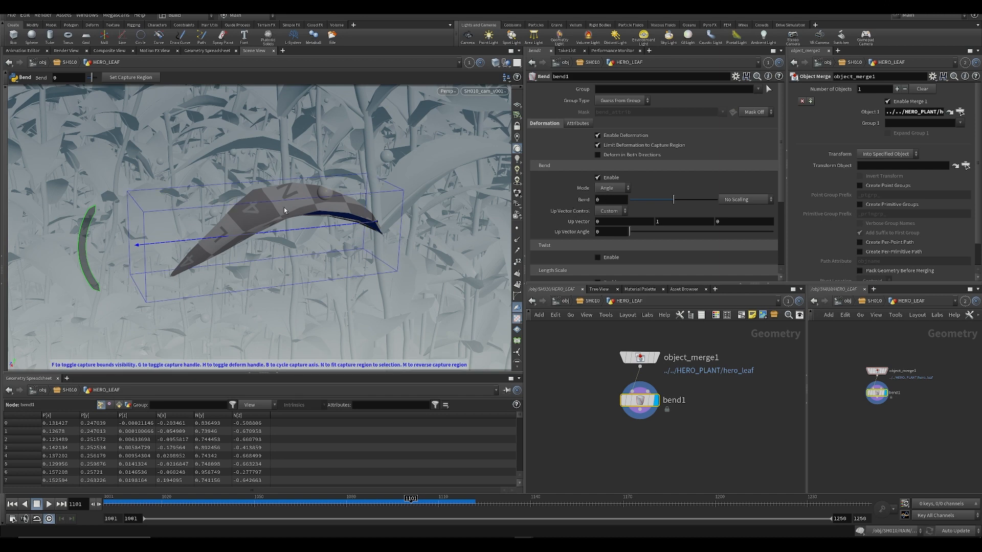
alt+click(588, 202)
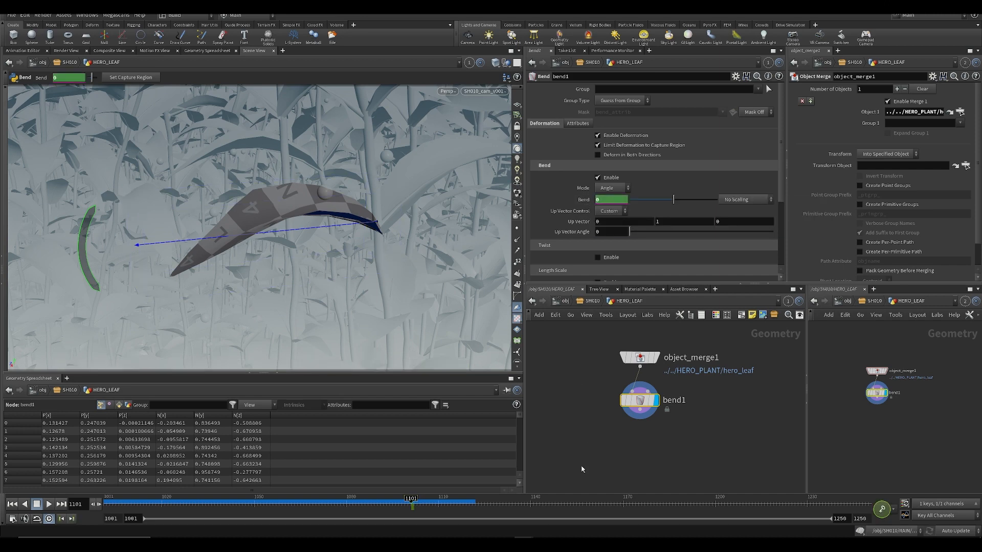
- Add a second Bend keyframe of -30.7 on bend1 at about frame 1118
click(625, 454)
middle_drag(630, 464, 620, 461)
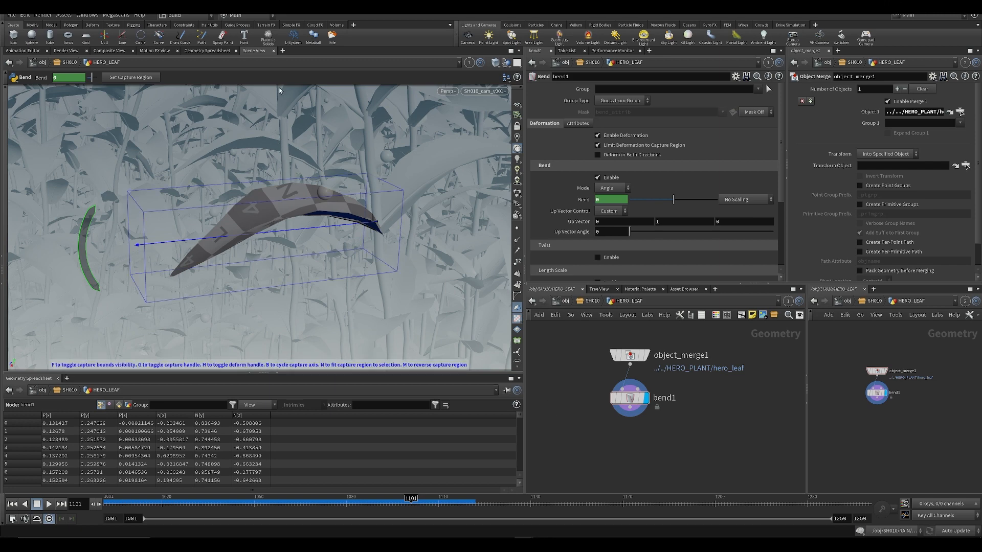
middle_drag(608, 445, 574, 430)
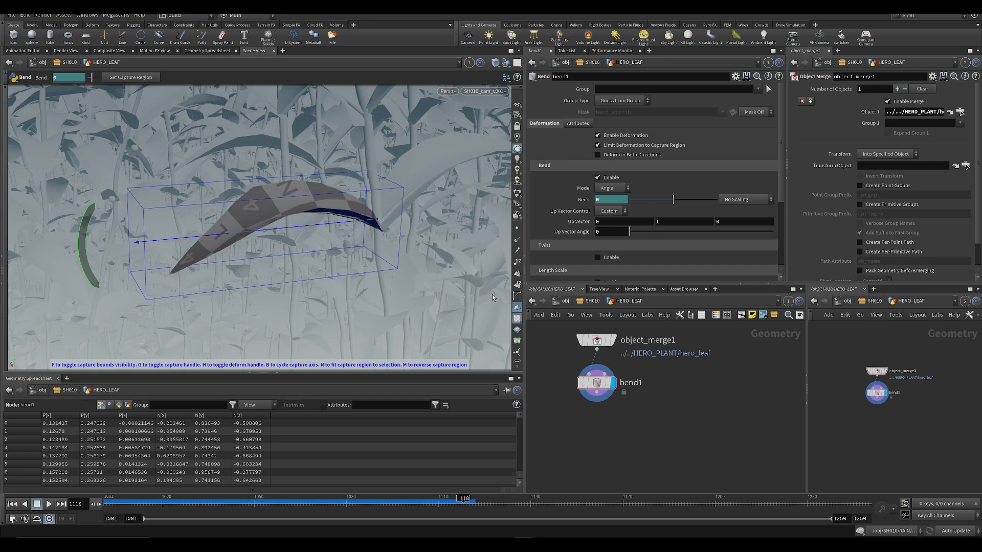
drag(675, 198, 660, 193)
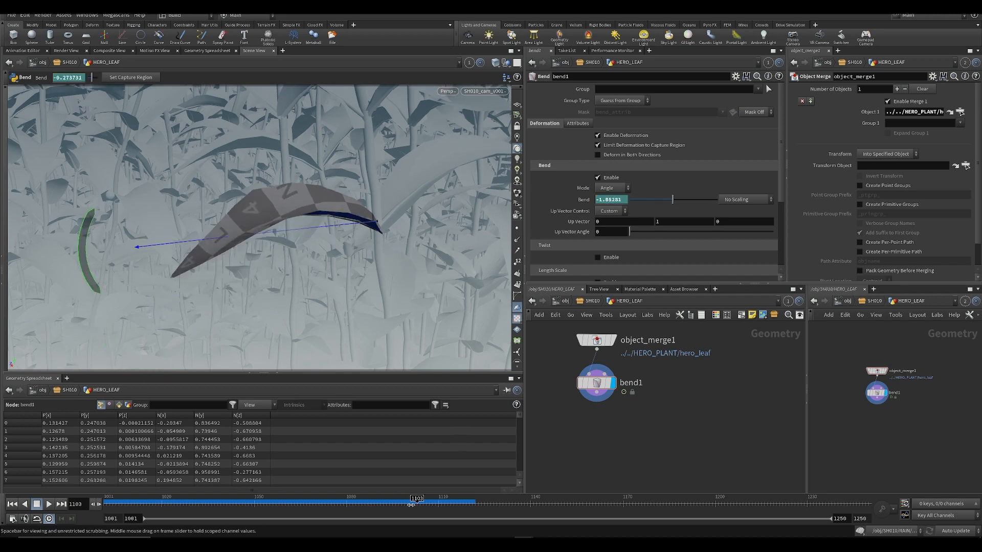
- In the Animation Editor, steepen the Bend curve at its first key and move the second key to frame 1115
shift+click(607, 201)
drag(629, 148, 622, 202)
drag(647, 284, 640, 284)
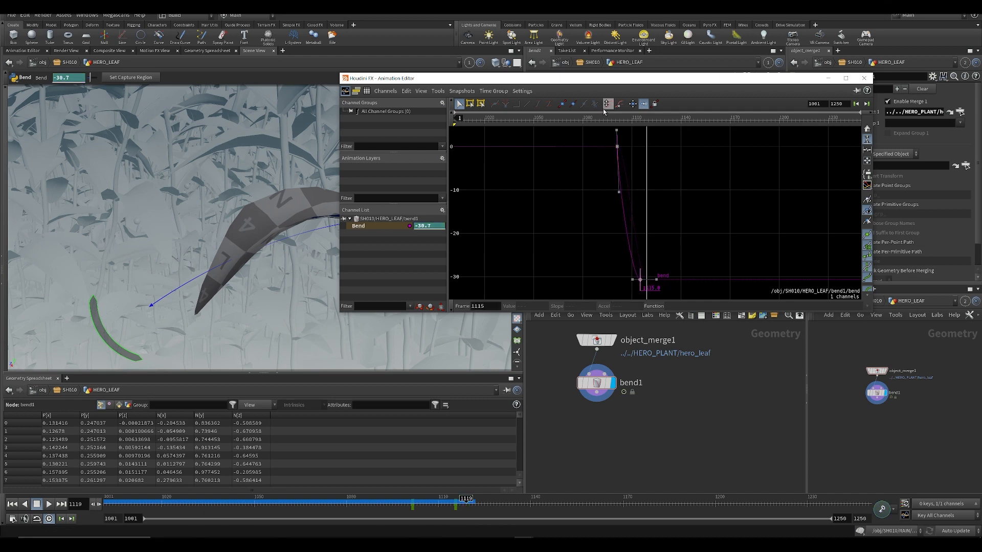
- Close the Animation Editor, return to the SH010 level and save the scene
mouse_move(607, 122)
mouse_down()
mouse_move(633, 128)
mouse_move(621, 128)
mouse_up()
click(864, 78)
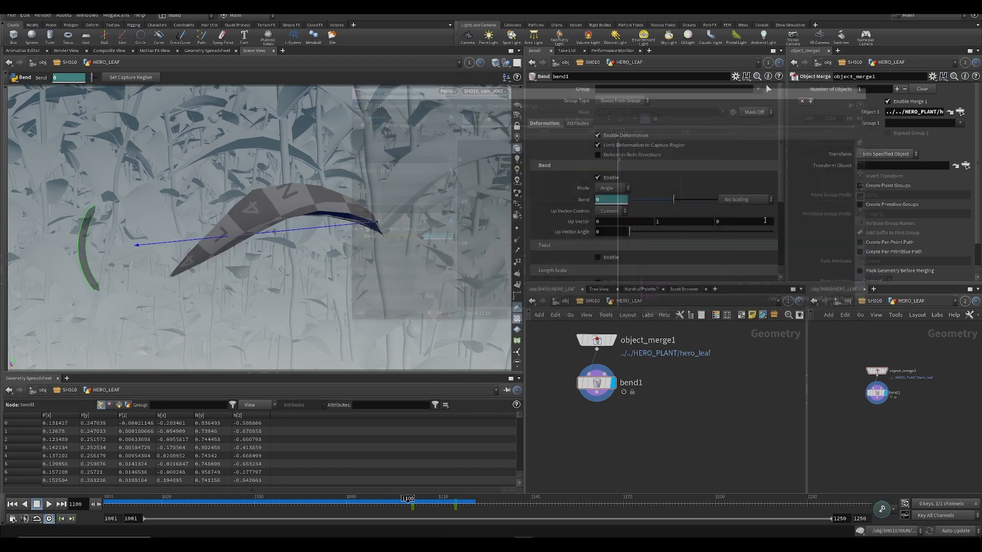
key(u)
click(590, 470)
middle_drag(591, 473, 696, 475)
key(ctrl+s)
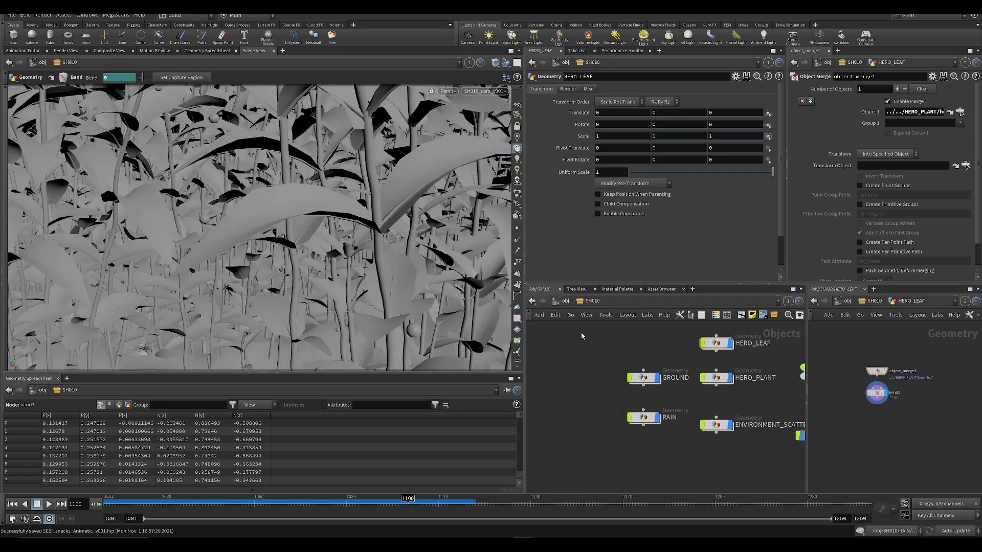
- Add a Sphere object inside SH010, name it big_drop and place its node beside HERO_LEAF
key(Tab)
text(sp)
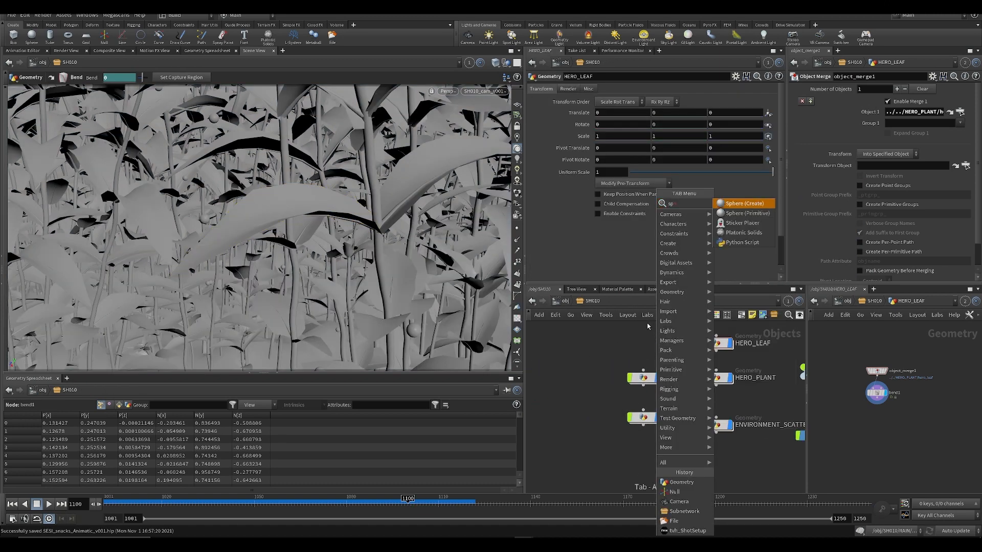
key(BackSpace)
text(o)
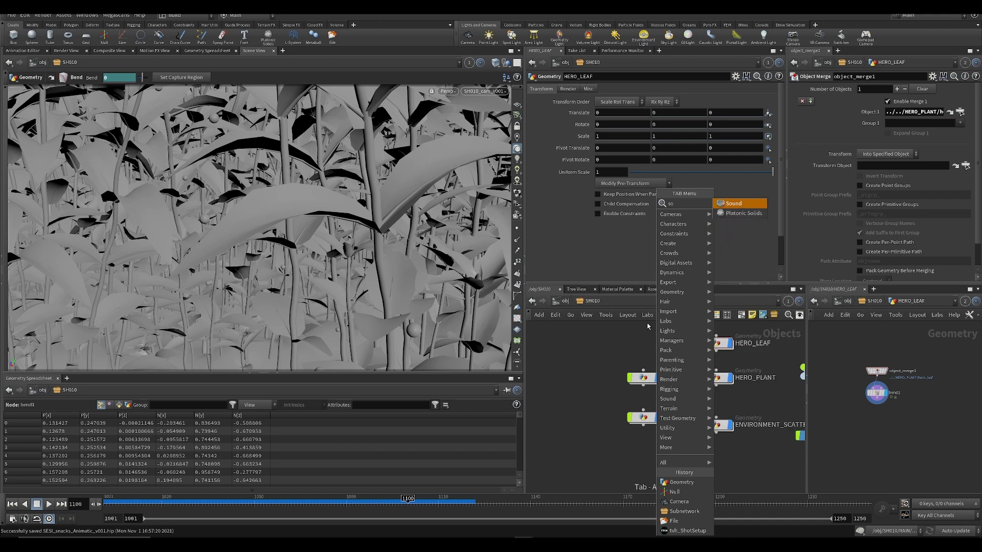
key(BackSpace)
text(ph)
key(Return)
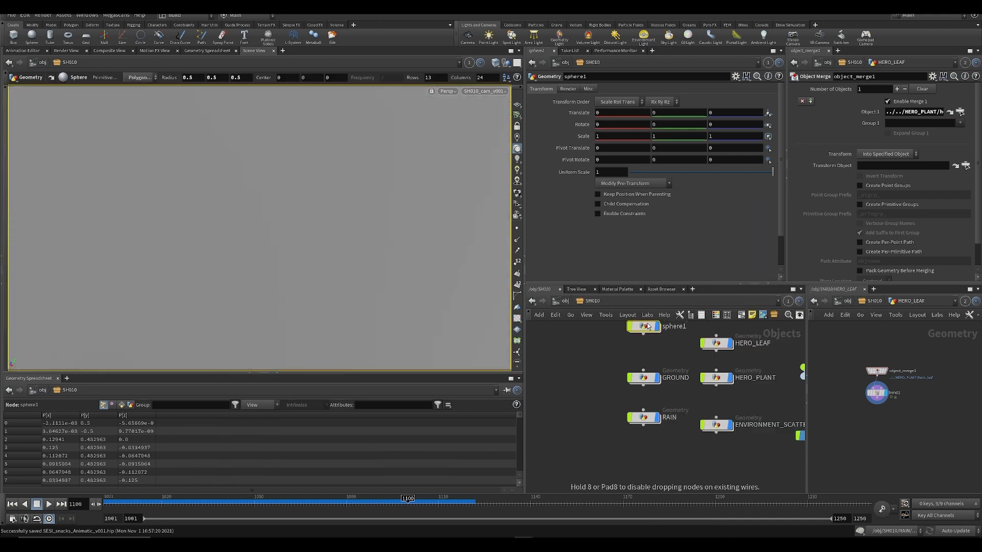
click(648, 316)
click(624, 342)
middle_drag(625, 342, 614, 350)
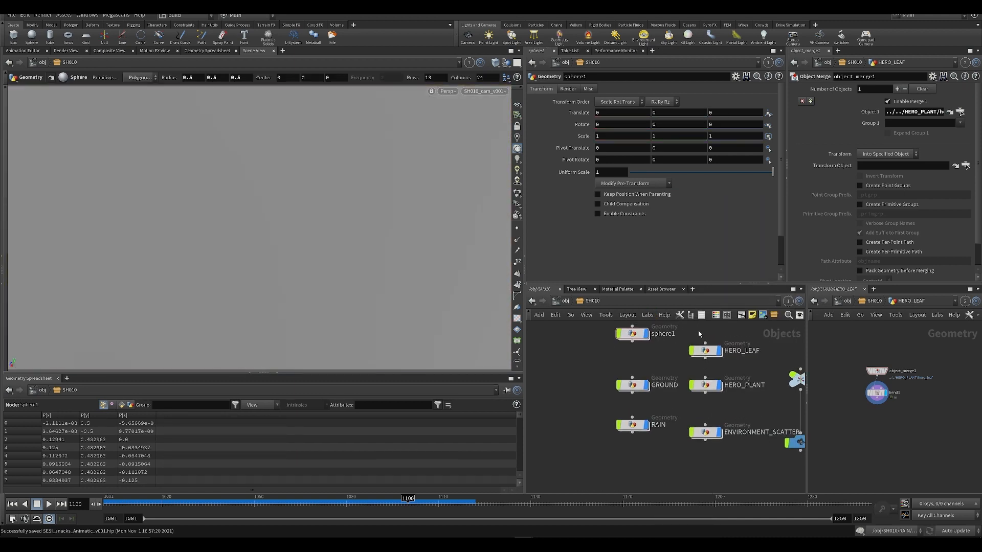
click(664, 336)
text(big_drop)
key(Return)
drag(618, 336, 613, 354)
- Set big_drop's Uniform Scale to 0.01 and move it to about Y 0.195, Z 0.100
drag(651, 171, 646, 173)
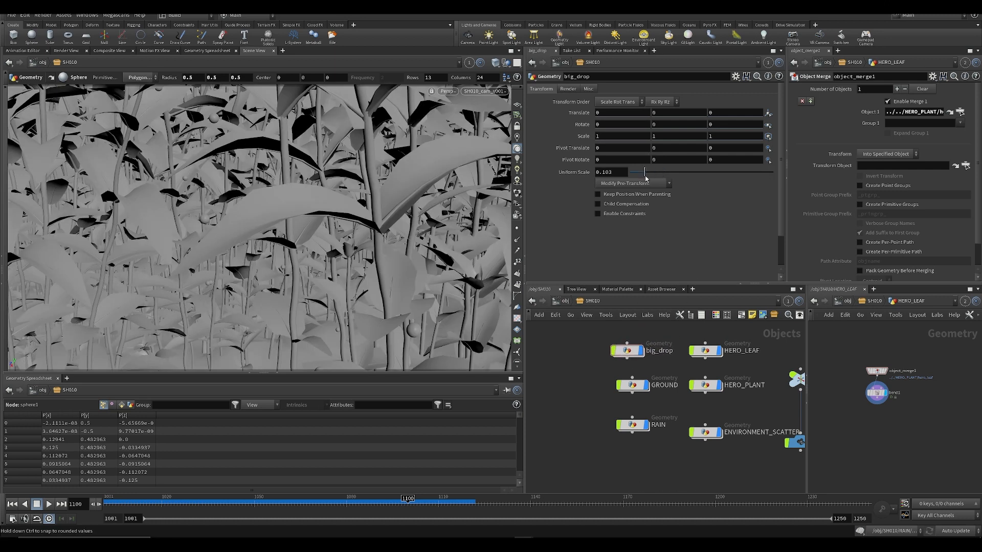
alt+right_drag(330, 164, 256, 225)
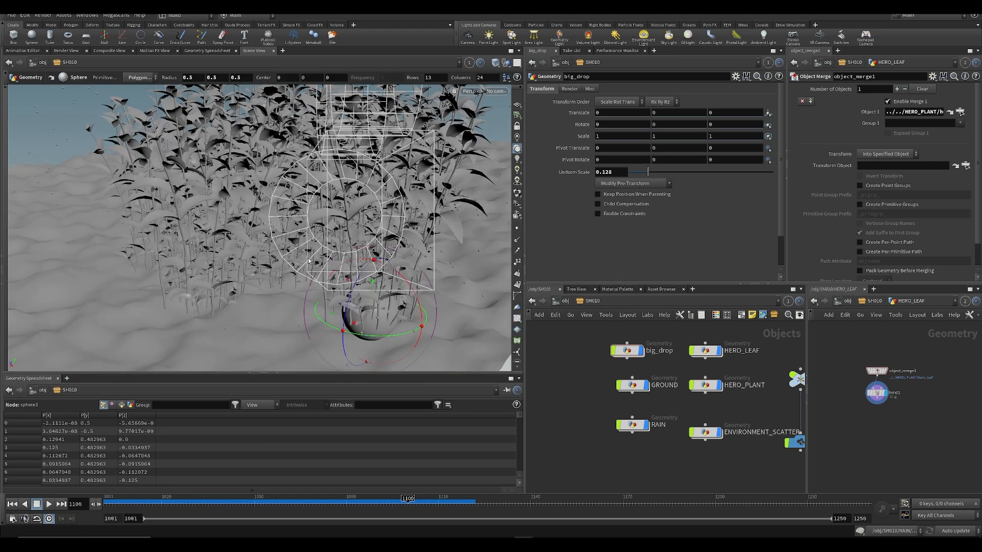
drag(345, 311, 312, 304)
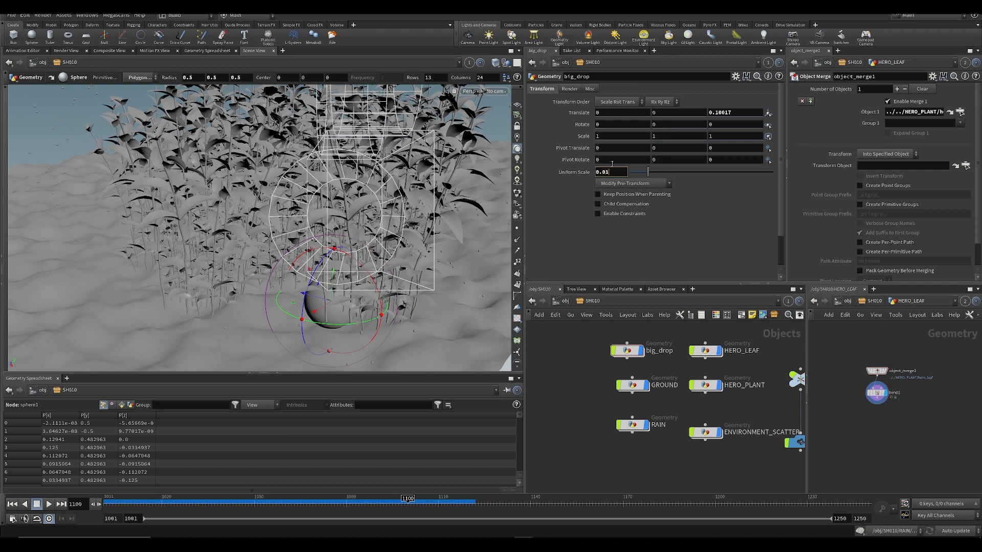
key(Return)
mouse_move(334, 277)
mouse_down()
mouse_move(333, 195)
mouse_move(323, 285)
mouse_up()
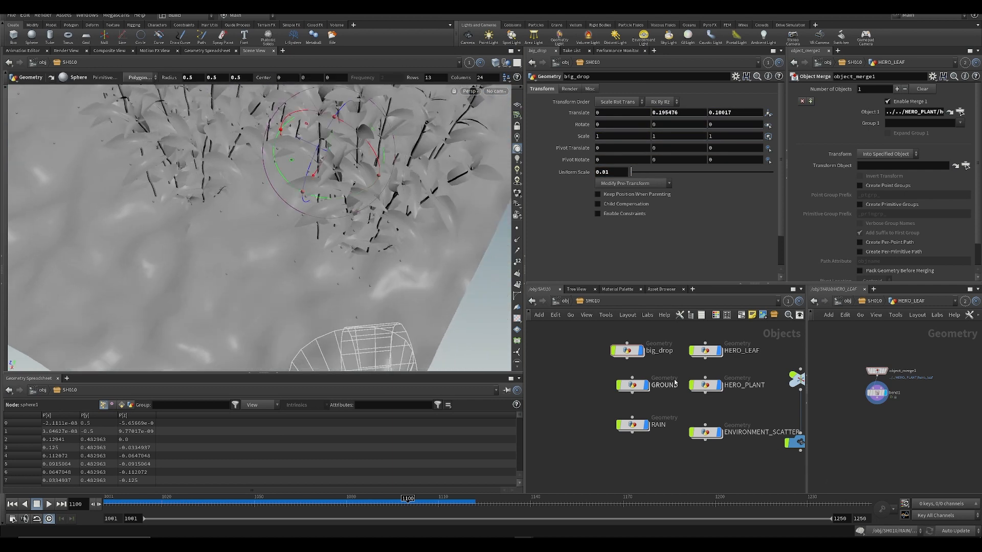
- Inside big_drop, add a Color node after sphere1, set it to red (1, 0, 0) and return to SH010
double_click(630, 356)
key(Tab)
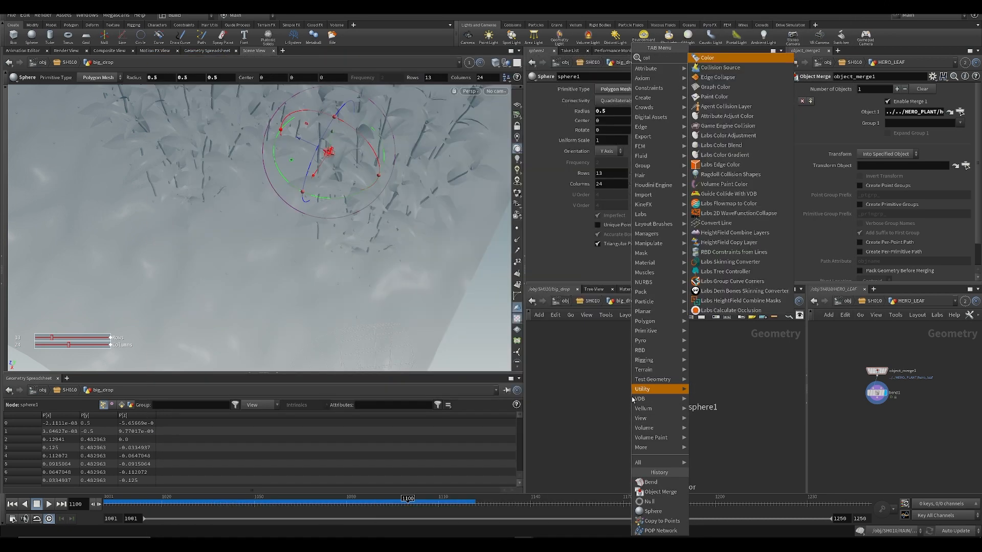
key(Escape)
key(Return)
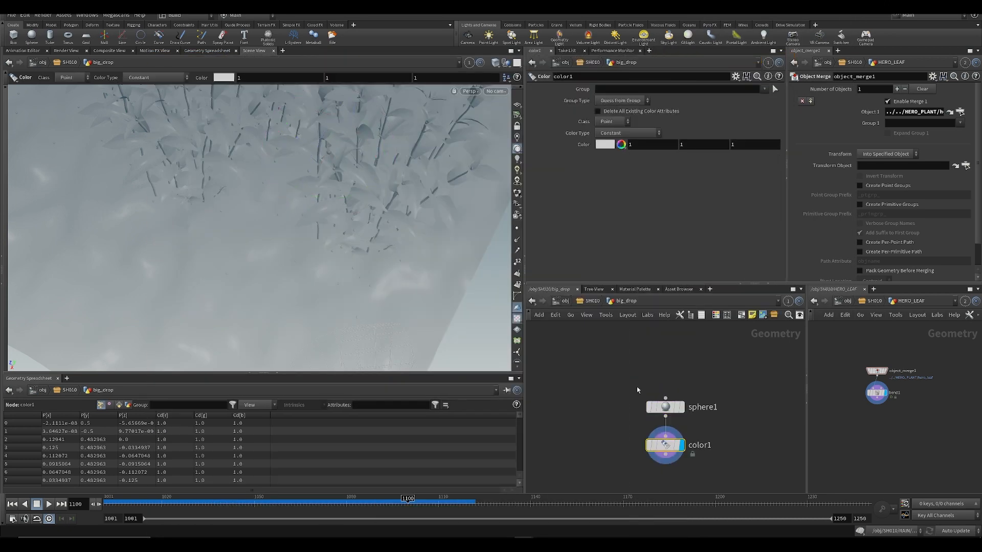
click(604, 145)
click(572, 78)
click(733, 53)
click(592, 302)
- Move big_drop towards the hero leaf, to about X 0.217 and Y 0.322, and check its placement in the top view
alt+drag(296, 245, 274, 194)
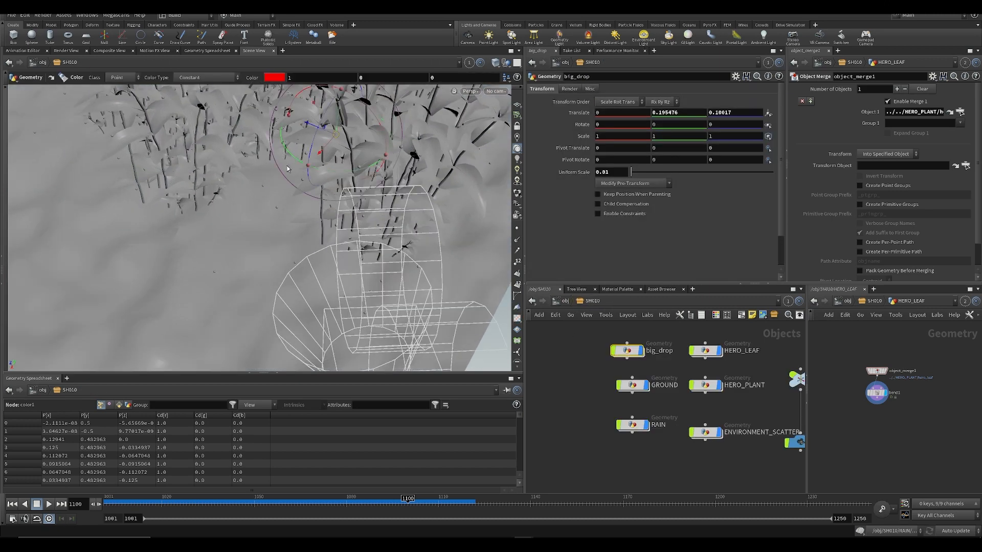
alt+drag(322, 165, 303, 192)
drag(337, 141, 310, 160)
alt+middle_drag(310, 159, 309, 221)
alt+drag(310, 221, 180, 281)
key(space+2)
key(space+3)
key(space+2)
alt+right_drag(375, 211, 322, 159)
alt+middle_drag(322, 160, 292, 279)
alt+right_drag(287, 289, 279, 404)
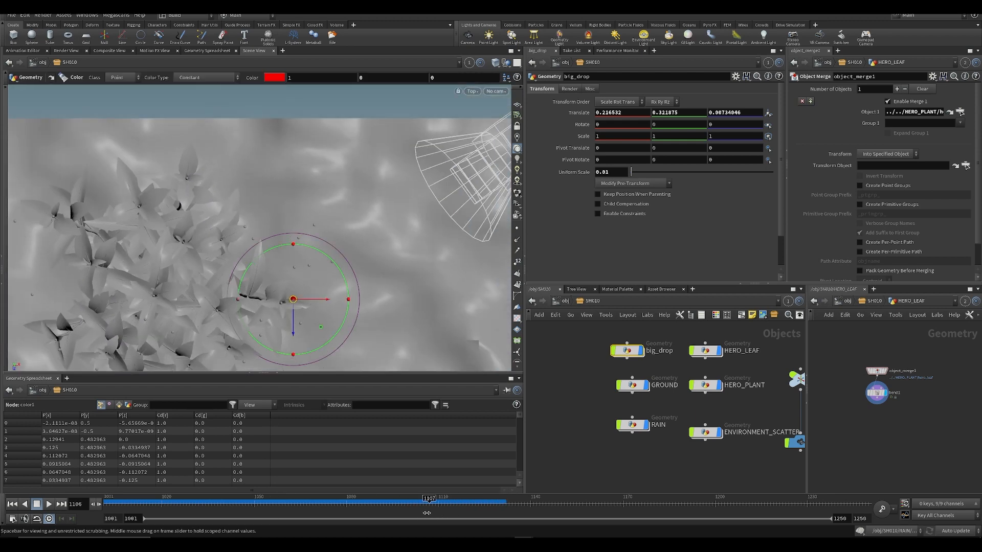
- At frame 1105, move big_drop to about X 0.211, Y 0.249, Z 0.056 near the hero leaf
drag(426, 513, 423, 511)
drag(294, 331, 267, 231)
key(space+1)
drag(255, 283, 255, 307)
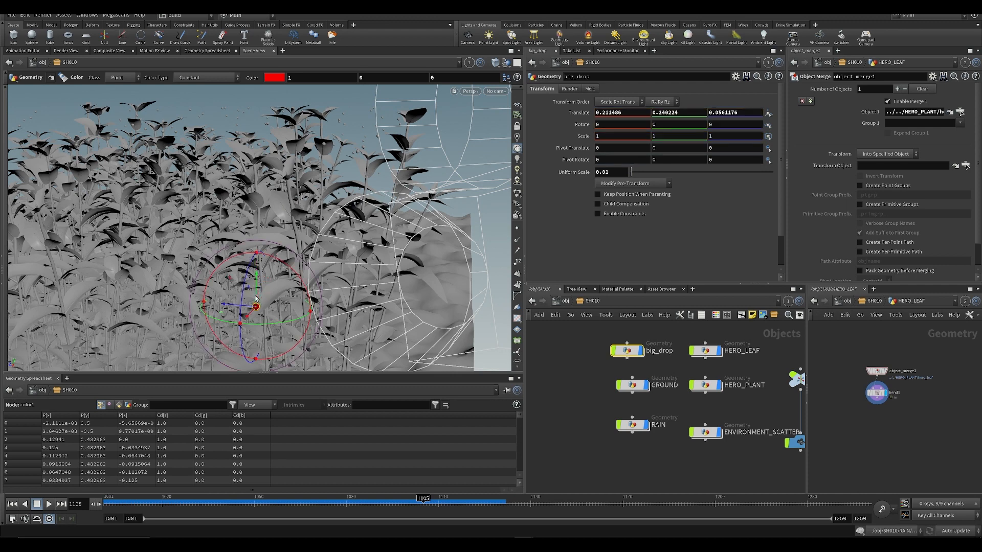
- Look through SH010_cam_v001 and position big_drop on the hero leaf at about X 0.183, Y 0.255, Z 0.041
key(space+g)
drag(373, 242, 360, 222)
click(497, 92)
click(494, 134)
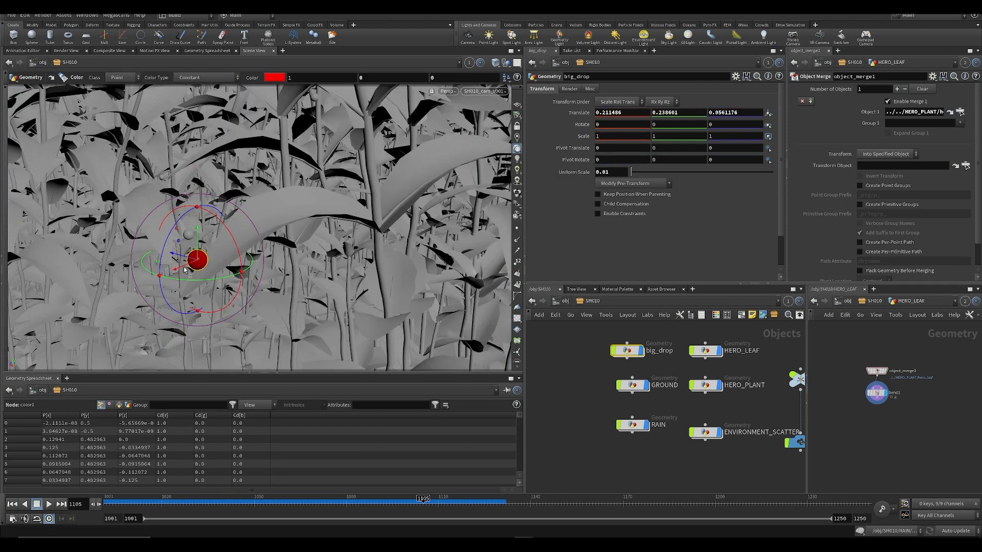
drag(185, 271, 259, 210)
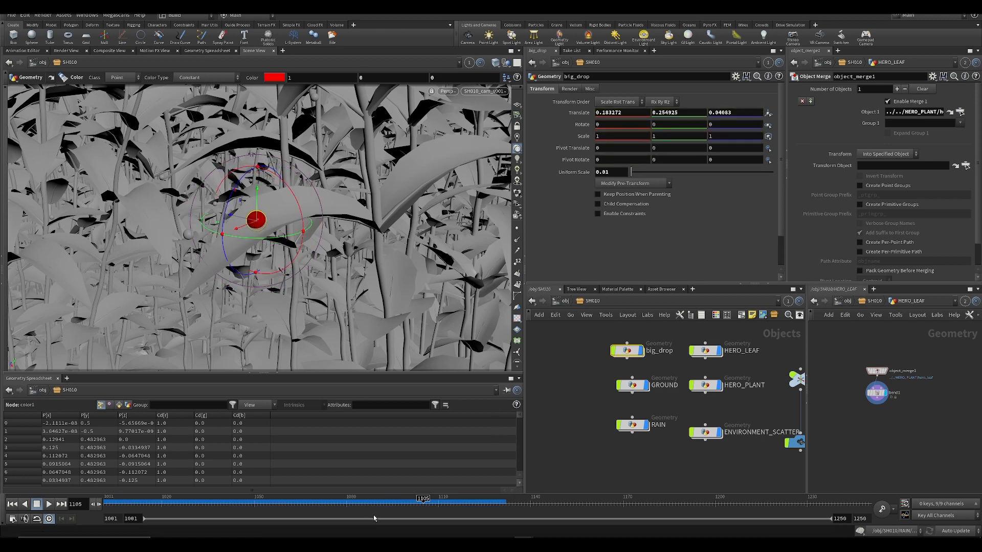
- At frame 1102, raise big_drop's Translate Y to 0.258925 and set a keyframe on it
drag(417, 500, 439, 500)
middle_drag(662, 111, 682, 103)
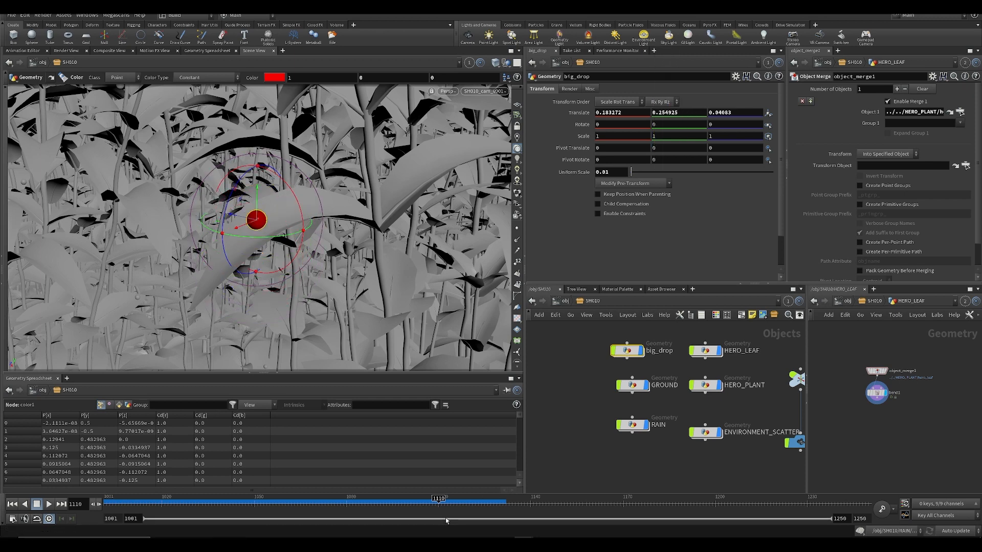
drag(439, 500, 414, 500)
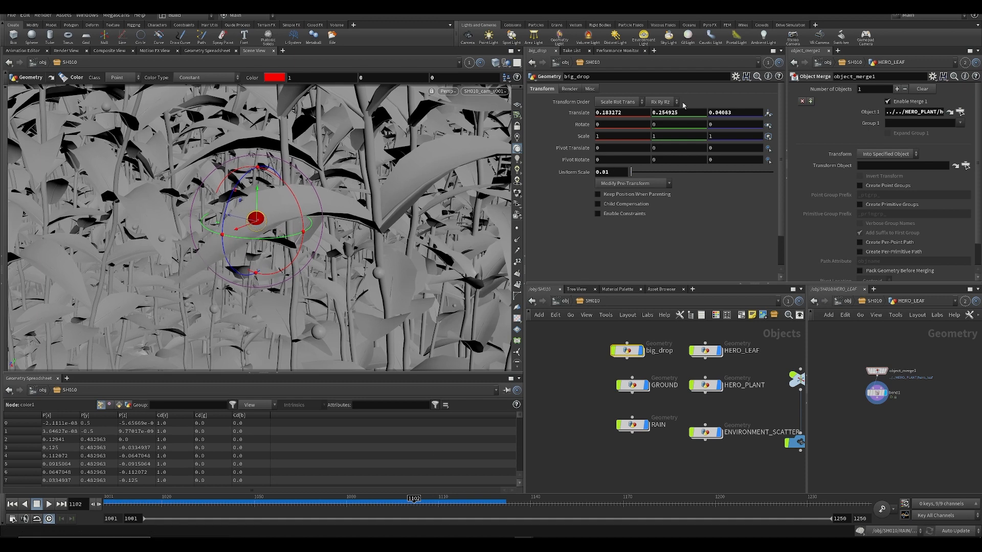
mouse_move(682, 104)
middle_down()
mouse_move(680, 134)
mouse_move(683, 110)
middle_up()
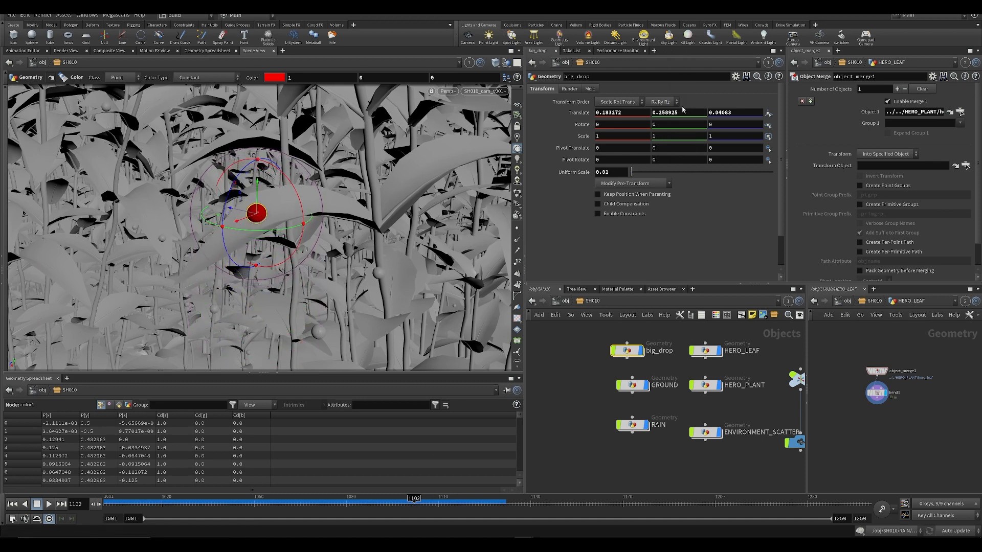
alt+click(683, 114)
- At frame 1096, keyframe big_drop's Translate Y at 0.395056, above the camera view, and play the fall
key(Left)
key(Left)
key(Left)
key(Left)
key(Left)
key(Left)
key(Left)
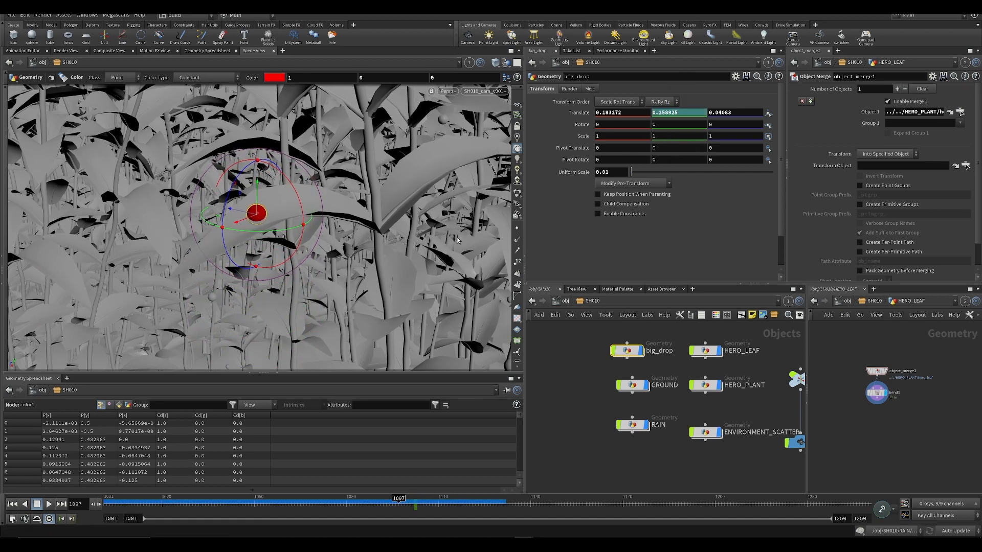
key(Right)
drag(258, 194, 322, 197)
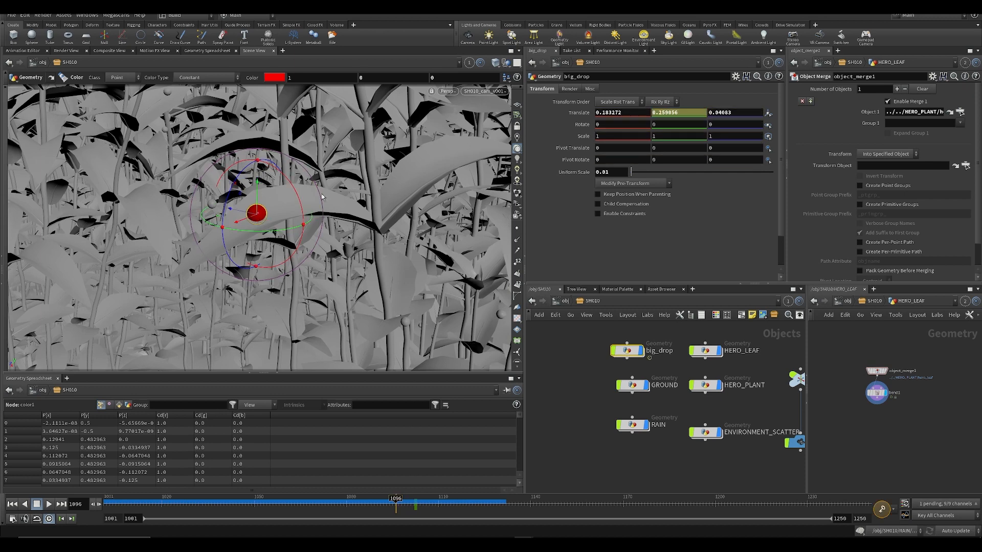
middle_drag(678, 112, 981, 146)
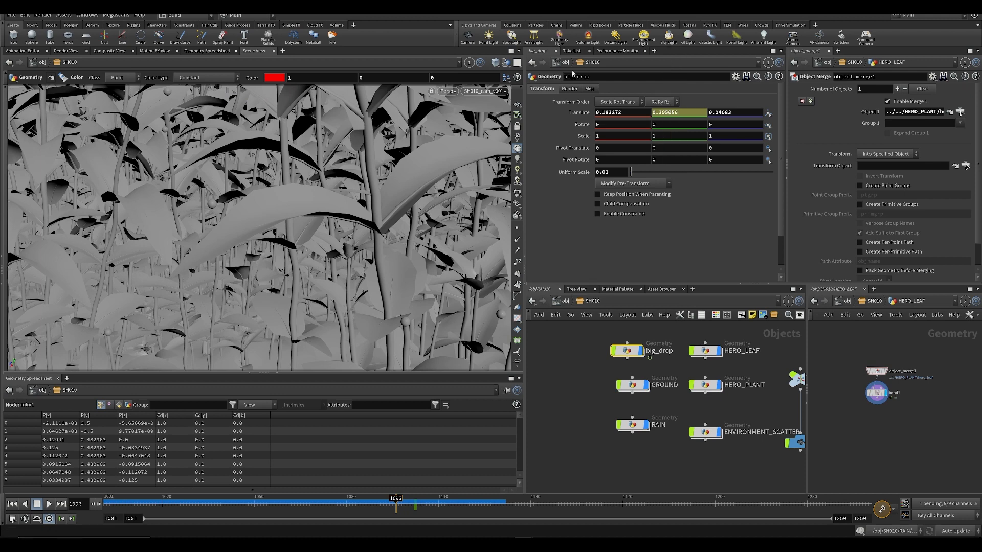
alt+click(656, 111)
key(Up)
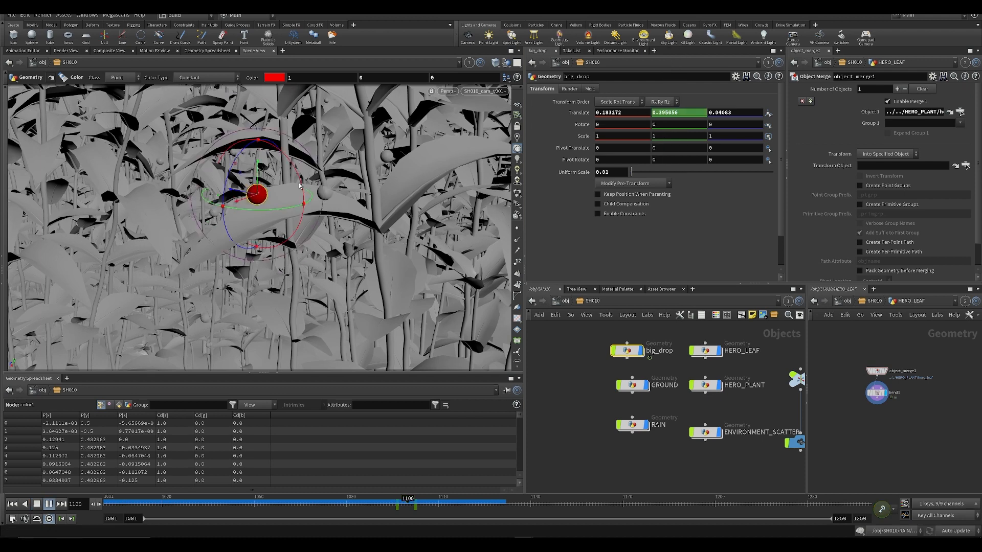
- At frame 1108, move big_drop down the leaf to about X 0.197, Y 0.250, Z 0.037 and keyframe Translate Y
click(433, 508)
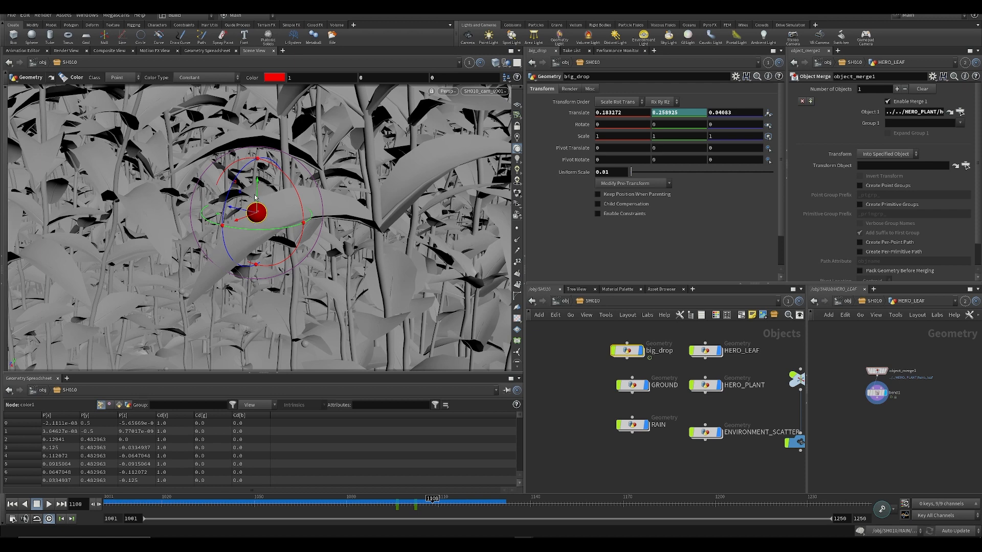
drag(257, 199, 238, 252)
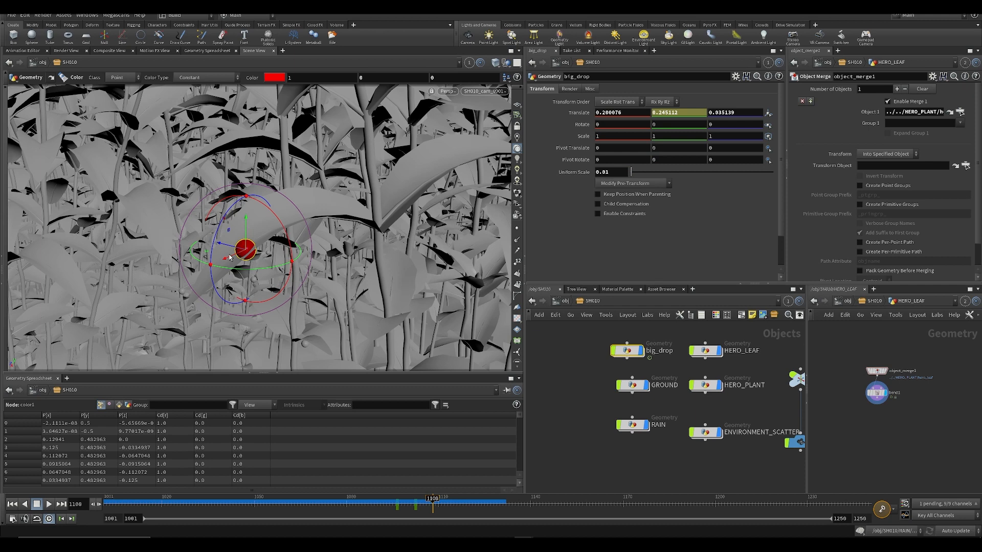
key(ctrl+z)
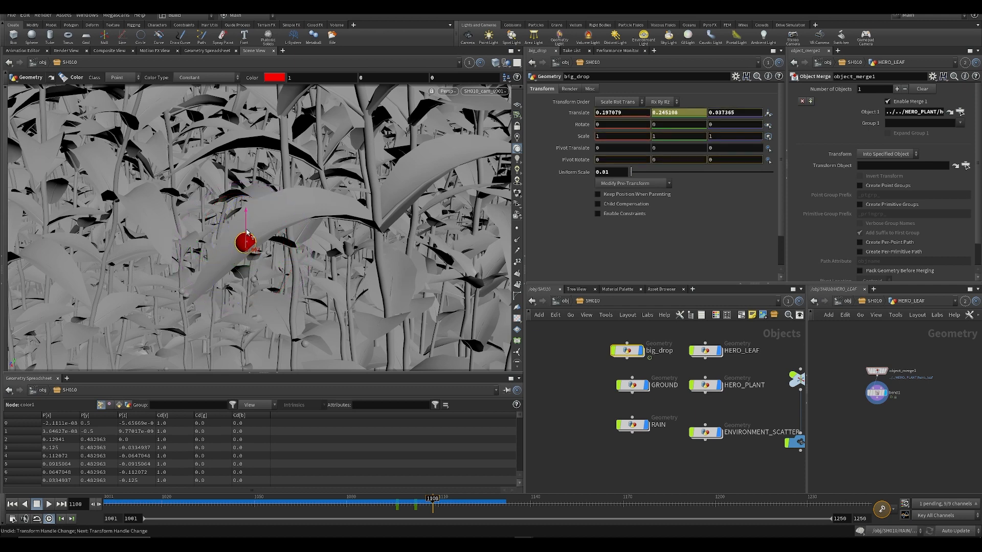
key(ctrl+z)
key(r)
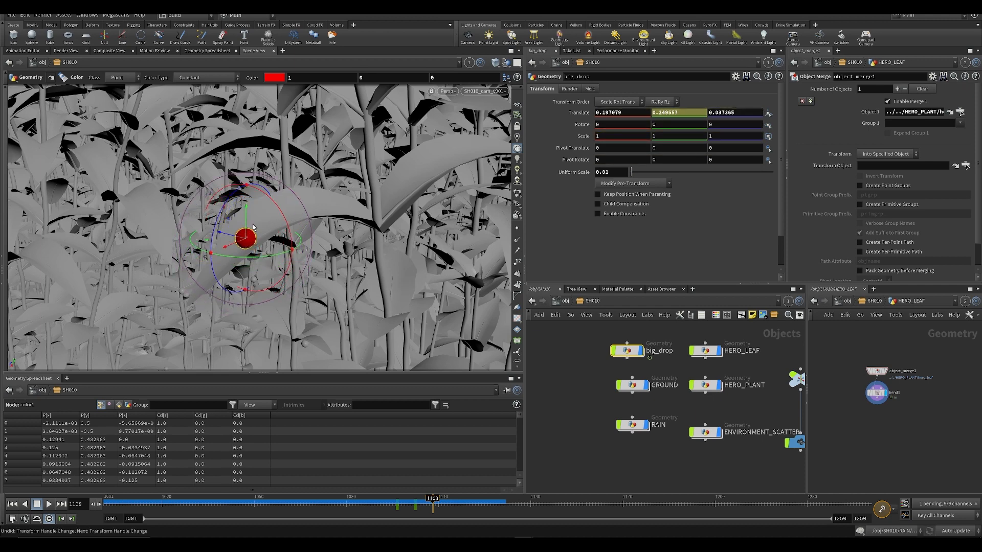
alt+click(674, 113)
- Play the shot from frame 1001 to check big_drop's fall onto the hero leaf, and save the scene
click(389, 504)
key(Up)
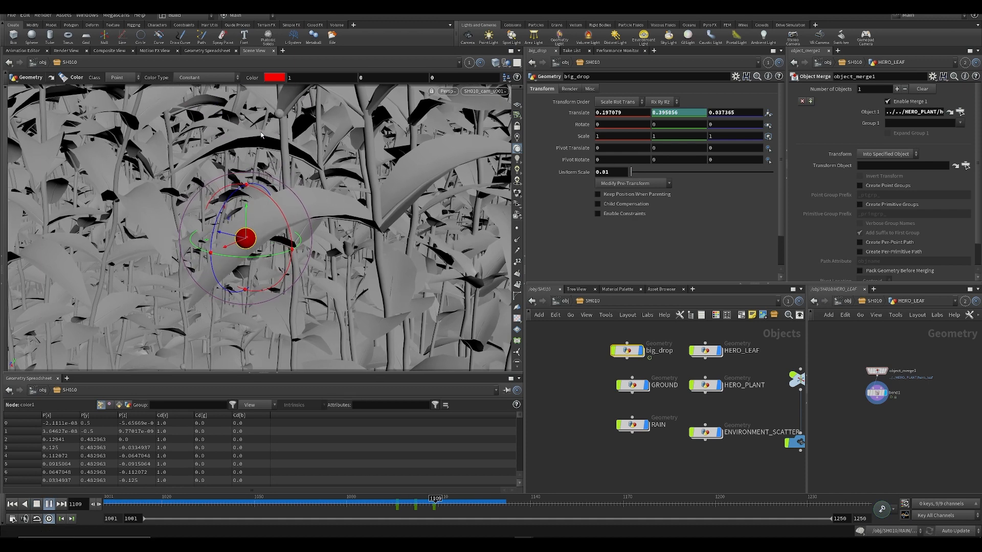
key(Up)
click(566, 415)
drag(421, 501, 105, 504)
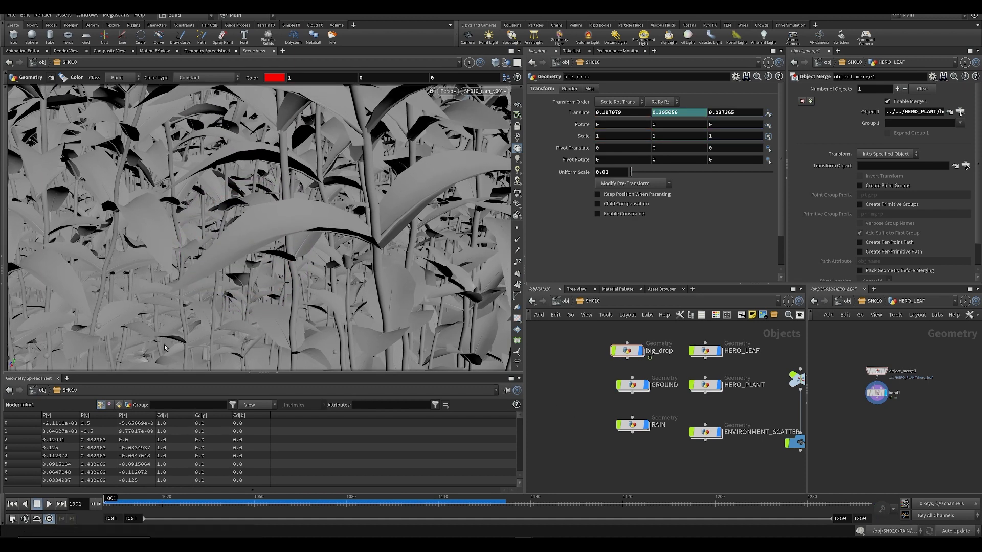
key(Up)
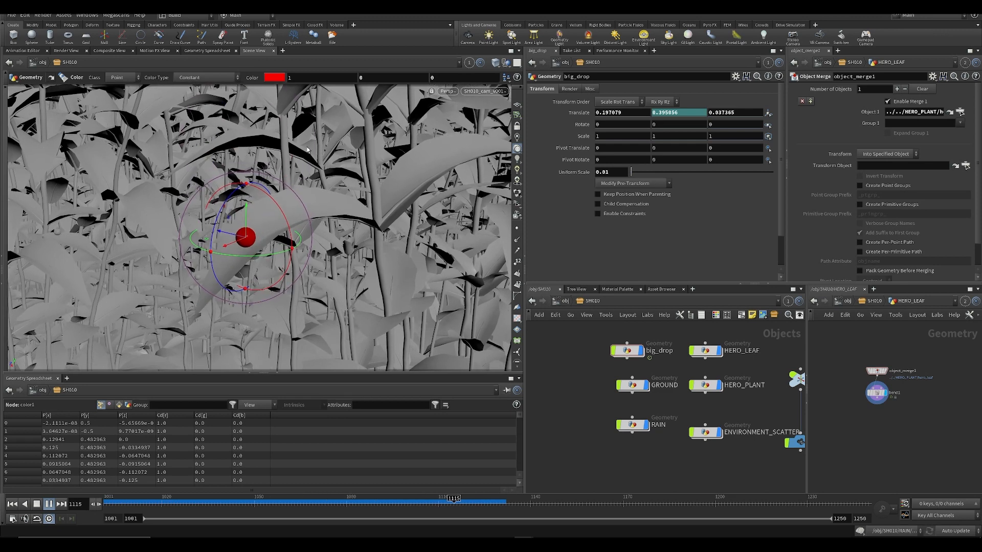
key(Up)
key(s)
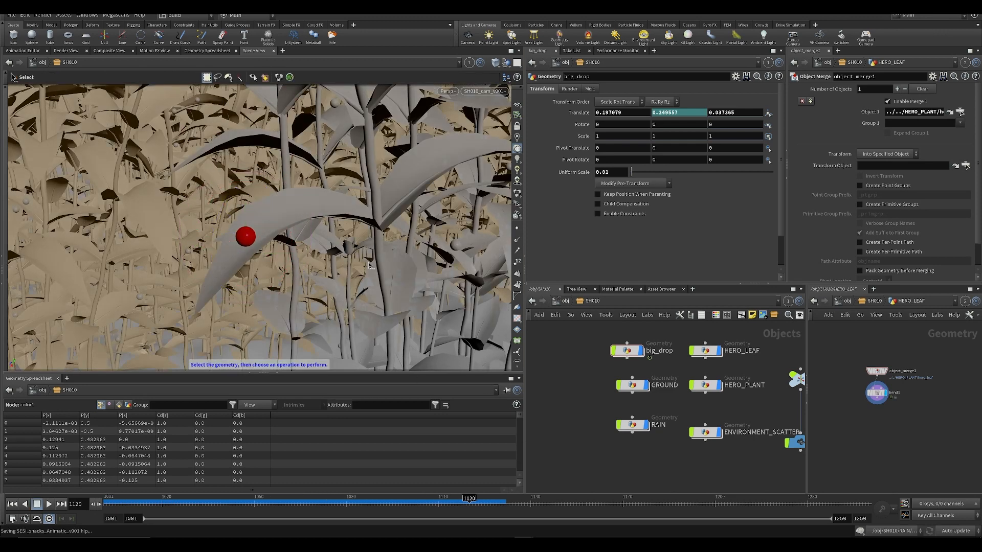
- Move to frame 1100, bypass the color1 node inside big_drop, and return to the SH010 network
click(298, 503)
drag(317, 511, 408, 505)
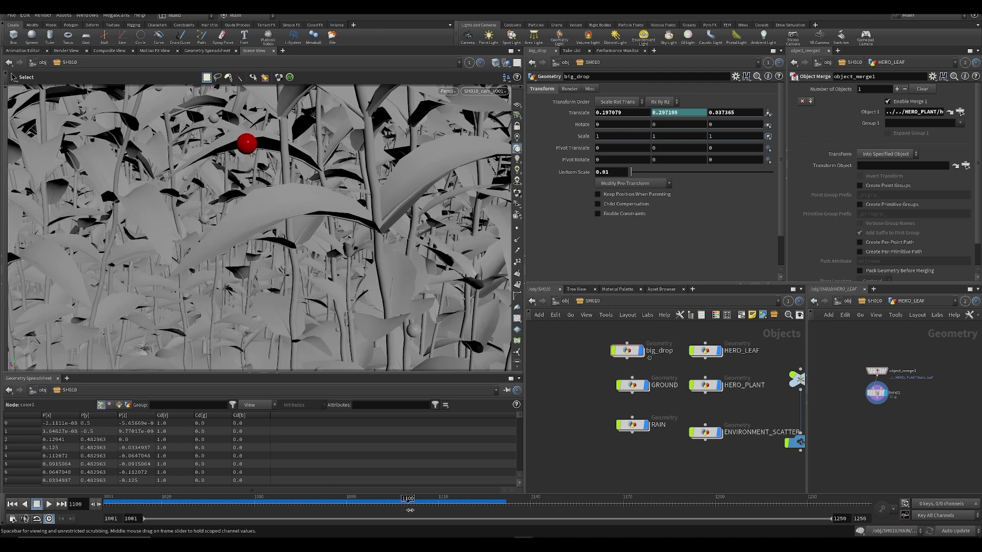
double_click(627, 356)
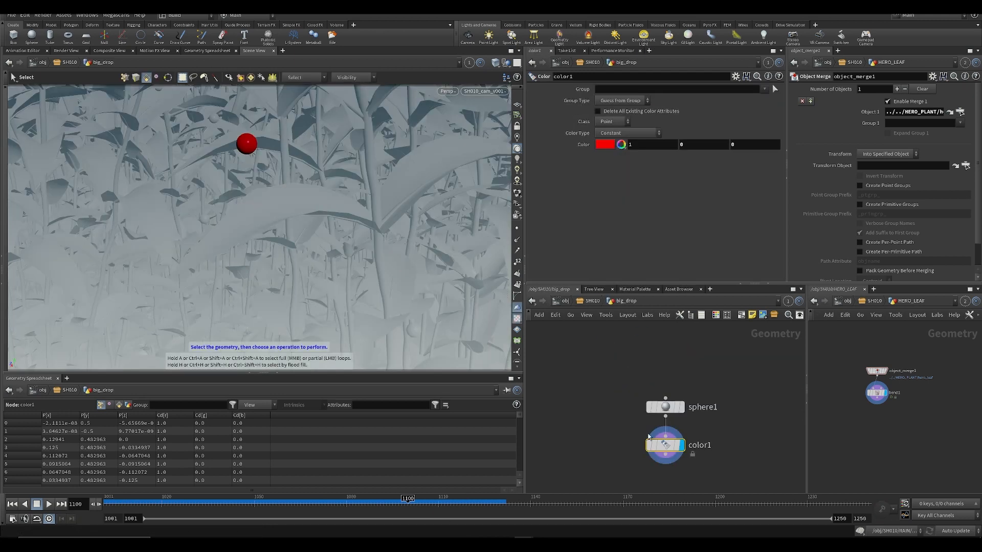
click(665, 407)
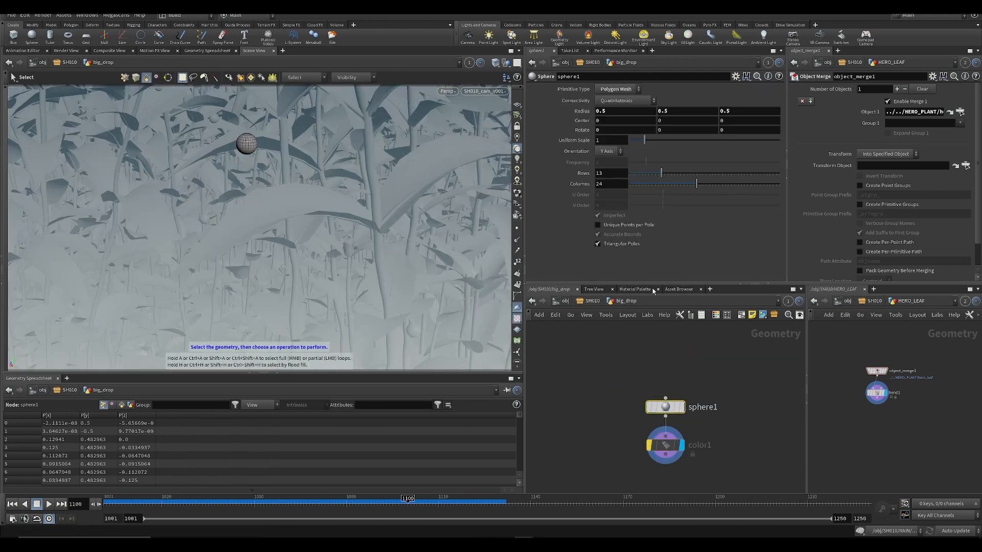
click(591, 305)
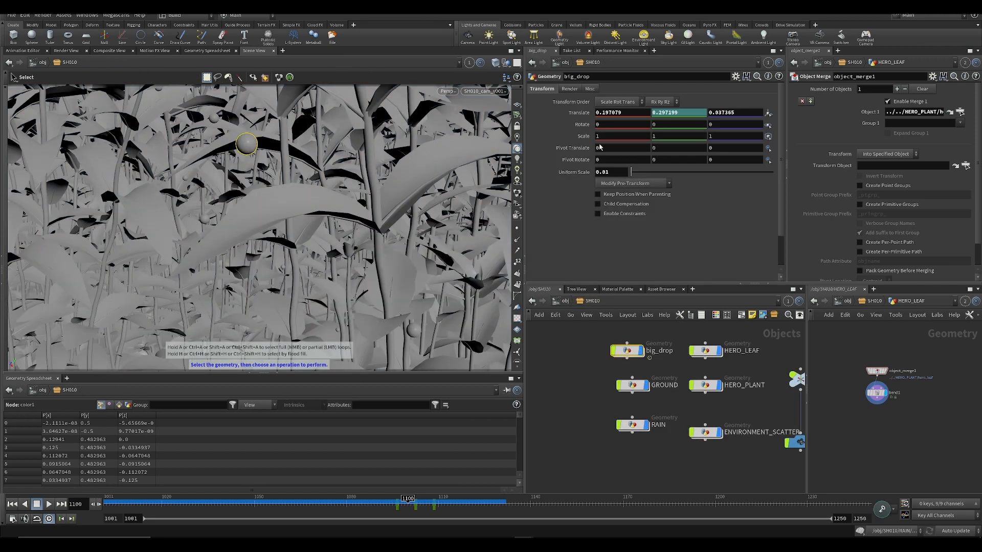
- Set big_drop's Uniform Scale to 0.007 and save the scene
click(609, 173)
text(0.007)
key(Return)
key(ctrl+s)
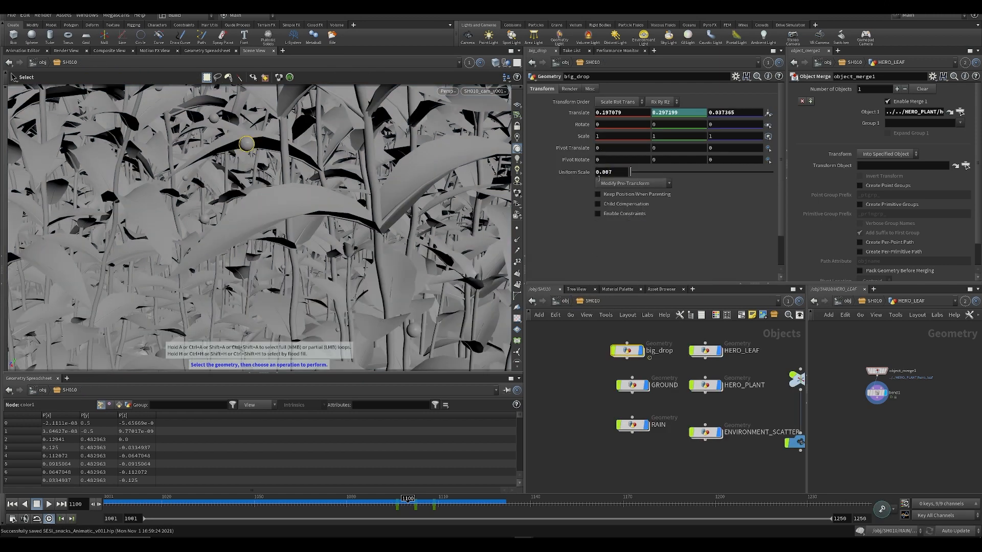
click(538, 457)
middle_drag(553, 439, 542, 433)
key(ctrl+s)
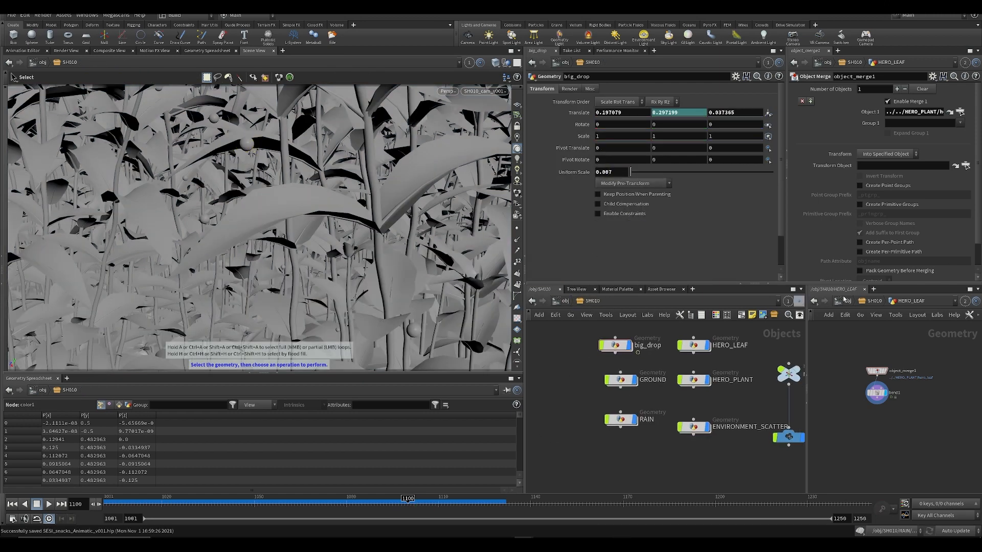
click(882, 303)
click(853, 302)
click(852, 303)
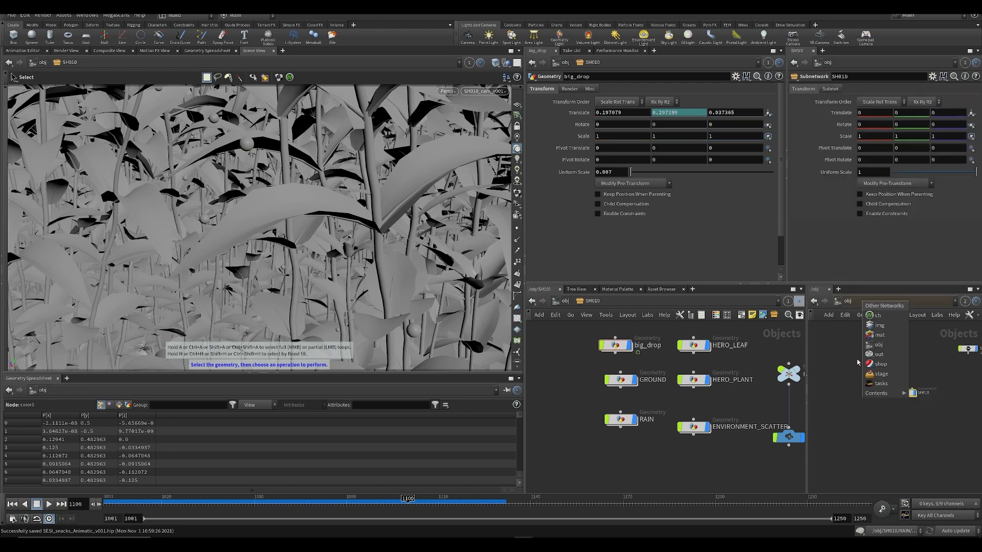
click(886, 384)
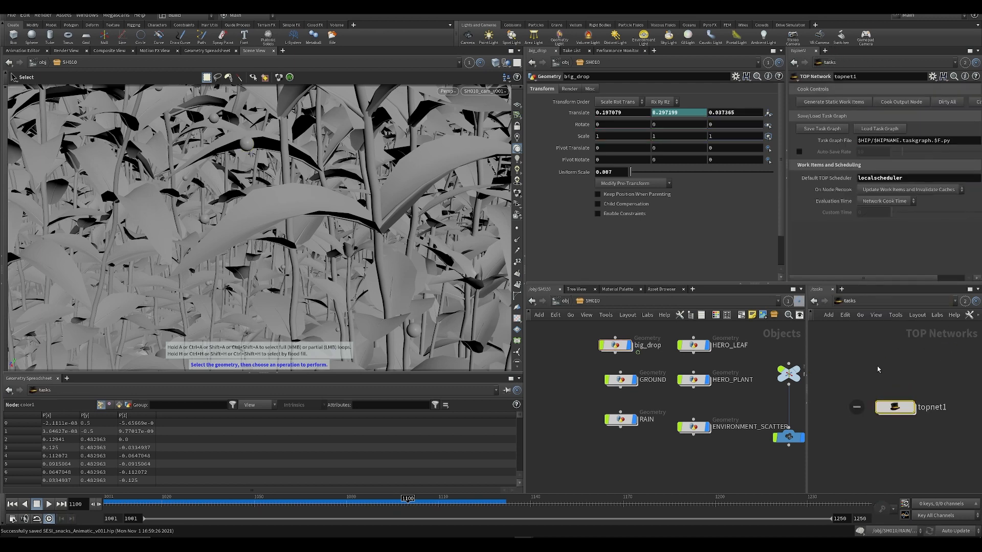
double_click(895, 409)
key(Tab)
text(tvh)
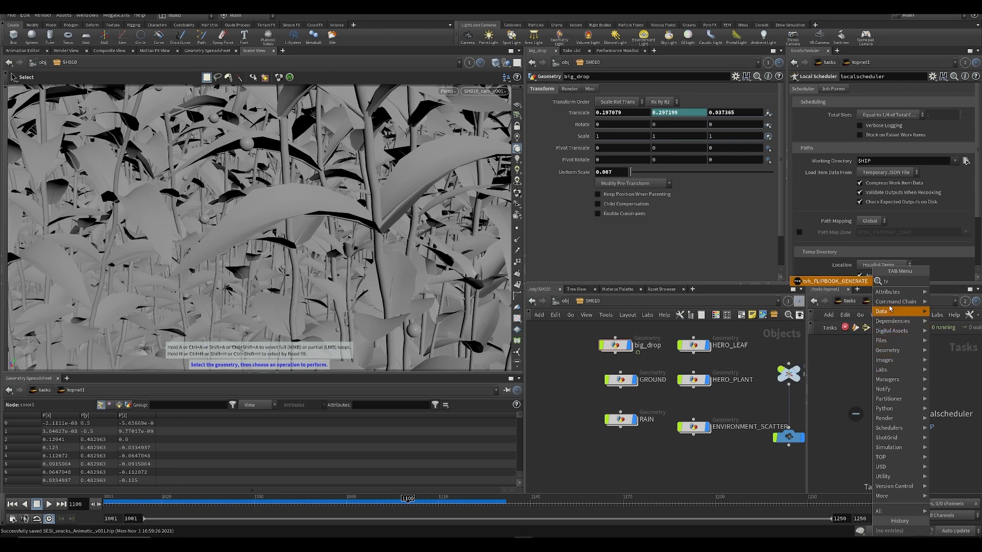
click(843, 284)
click(886, 379)
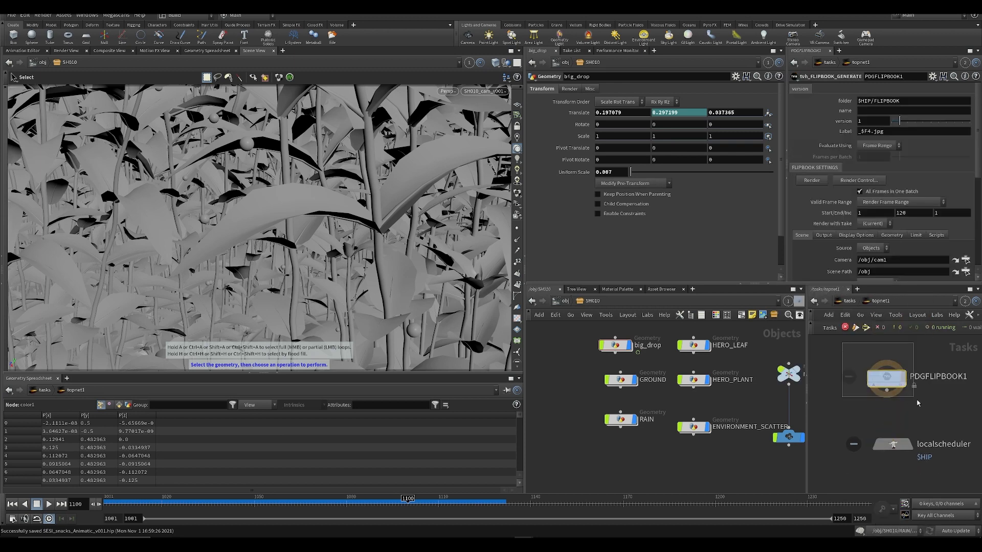
scroll(909, 408, down, 3)
key(Delete)
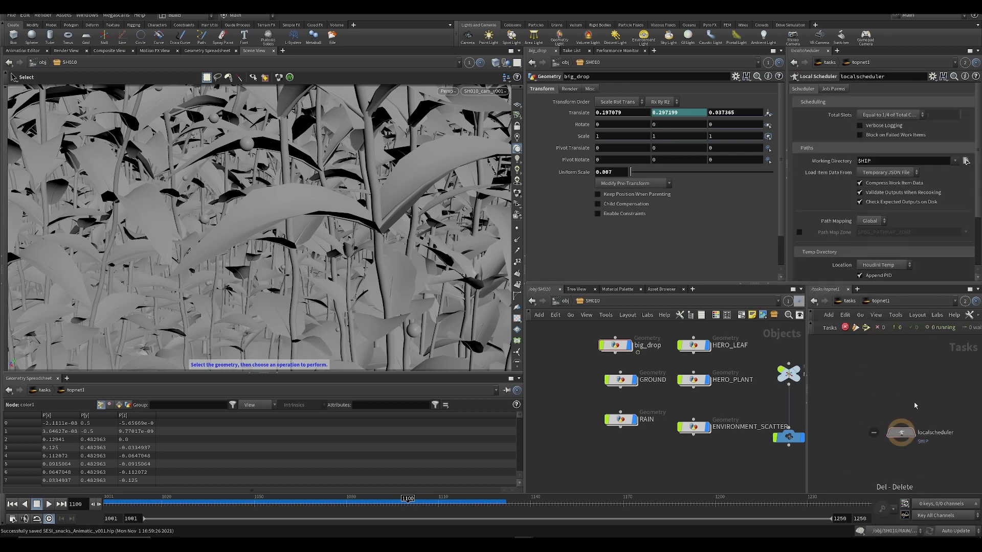
click(847, 302)
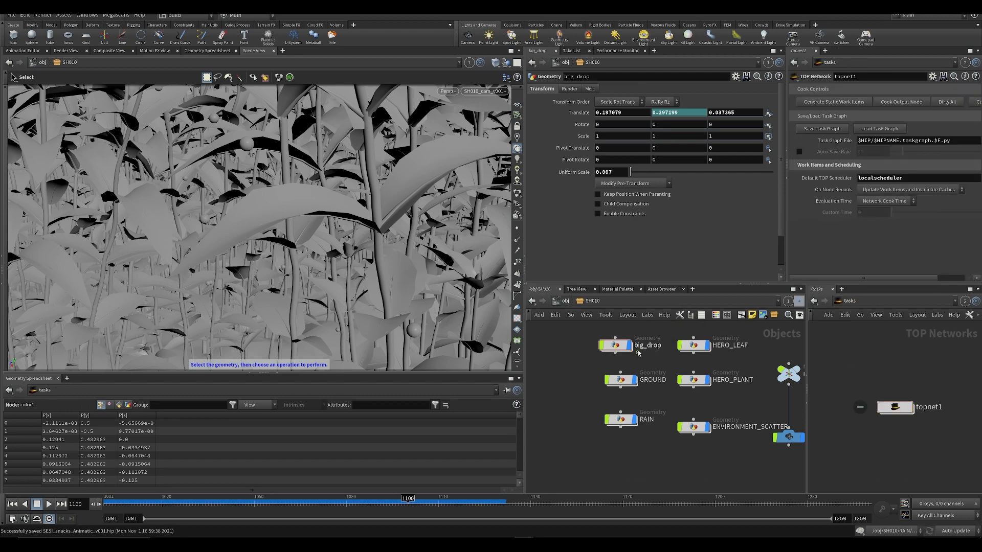
- Set up a new viewport flipbook with the frame range 1001 to 1120
middle_drag(594, 372, 579, 413)
drag(601, 386, 607, 385)
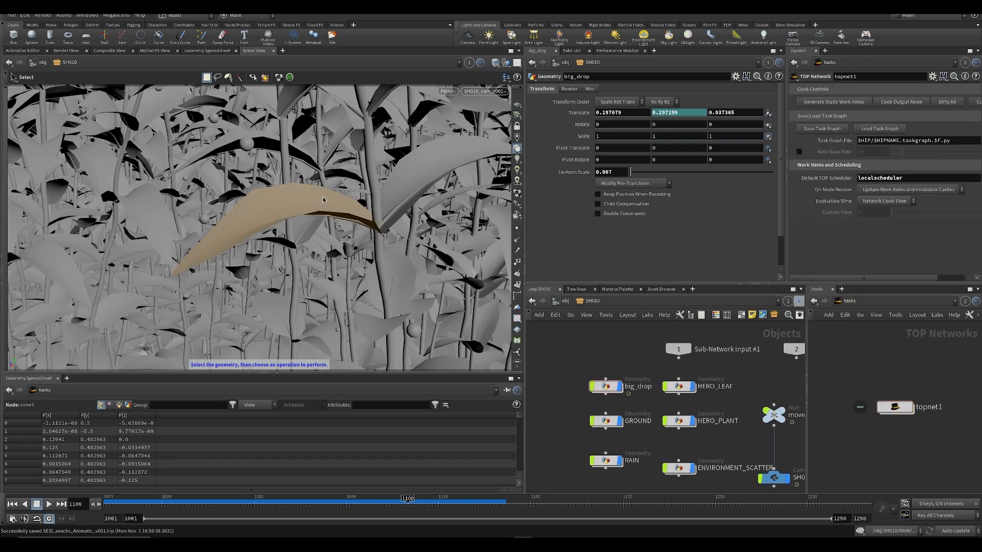
click(6, 361)
click(11, 355)
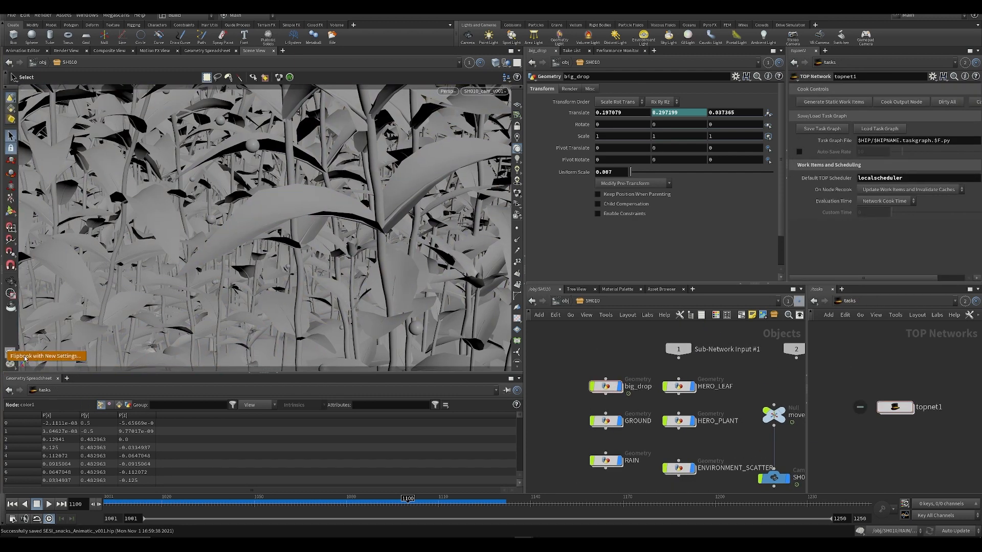
click(25, 357)
double_click(85, 307)
text(1)
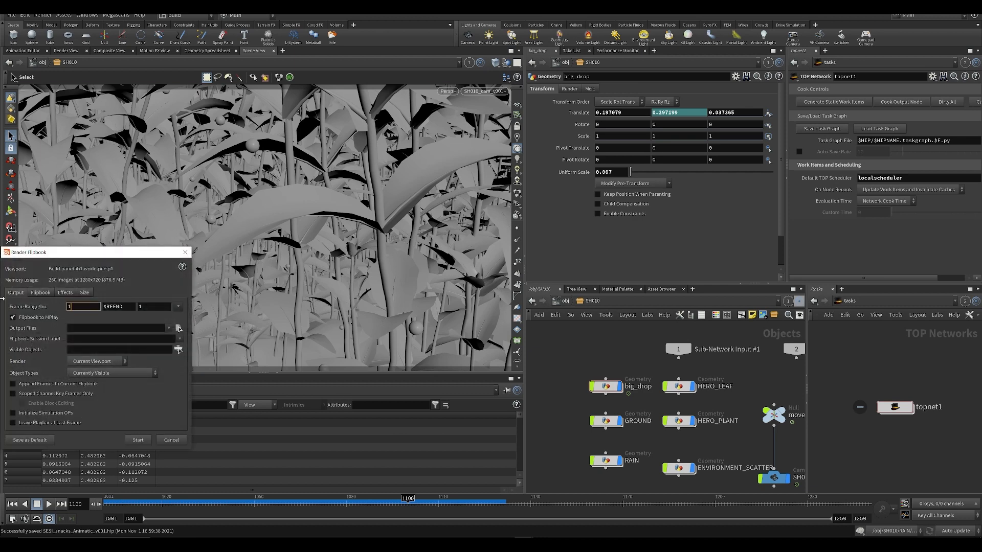
text(001)
key(Tab)
- Set the flipbook resolution to 1920 by 1080 and start rendering it
click(83, 294)
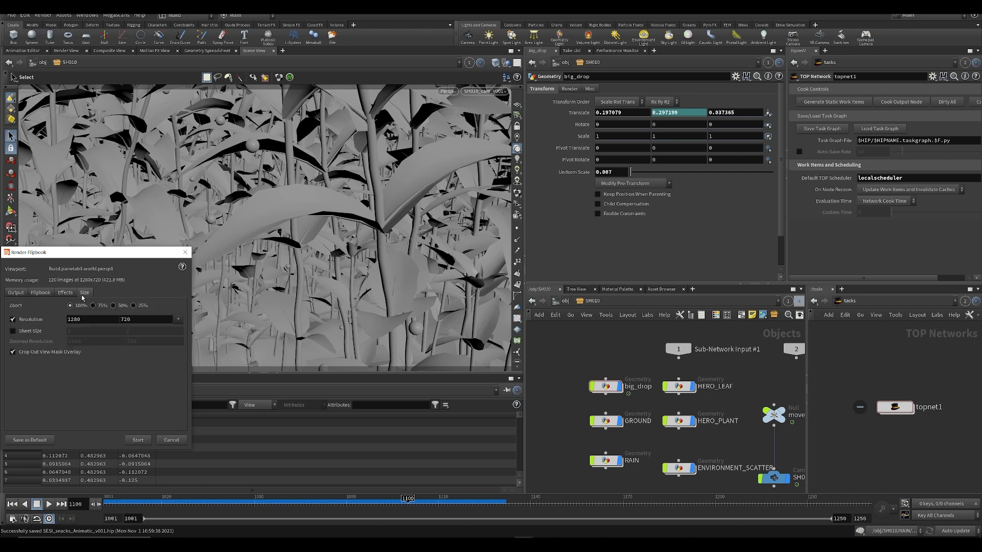
double_click(93, 321)
text(1920)
key(Tab)
text(10)
click(138, 441)
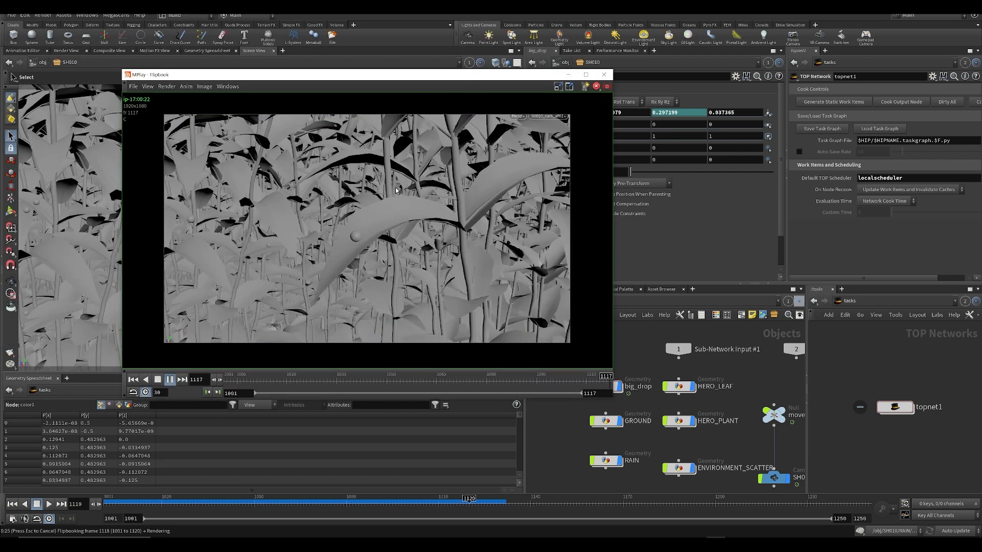
click(132, 86)
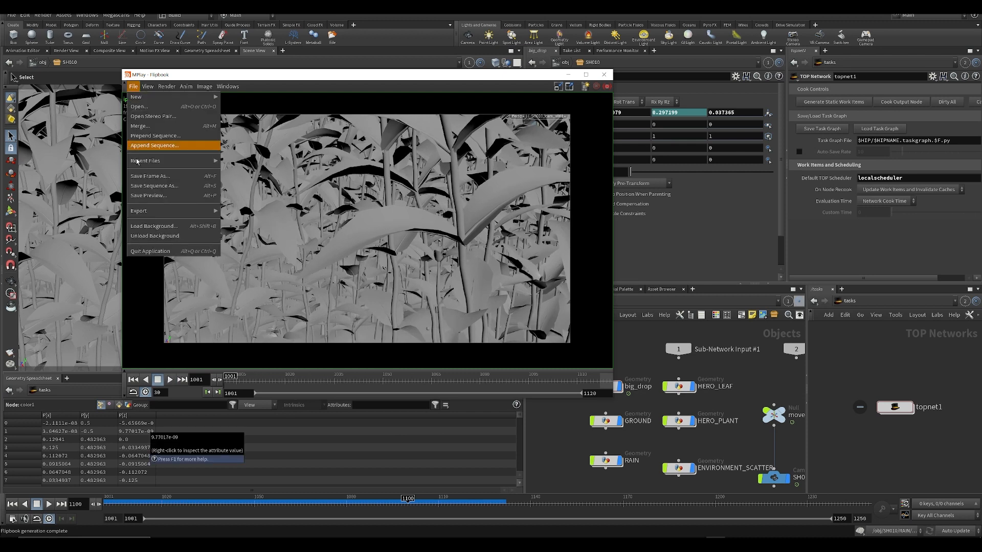
mouse_move(183, 211)
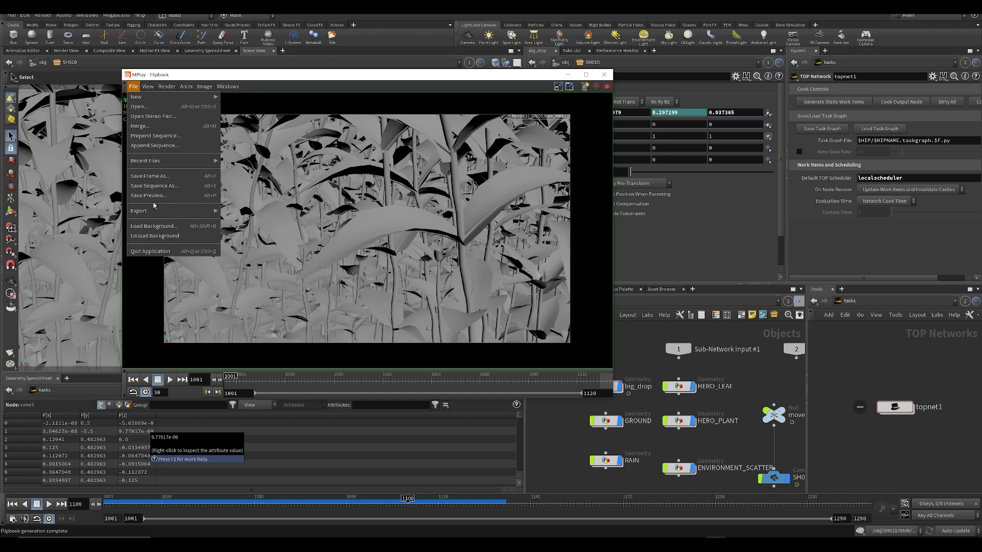
mouse_move(153, 209)
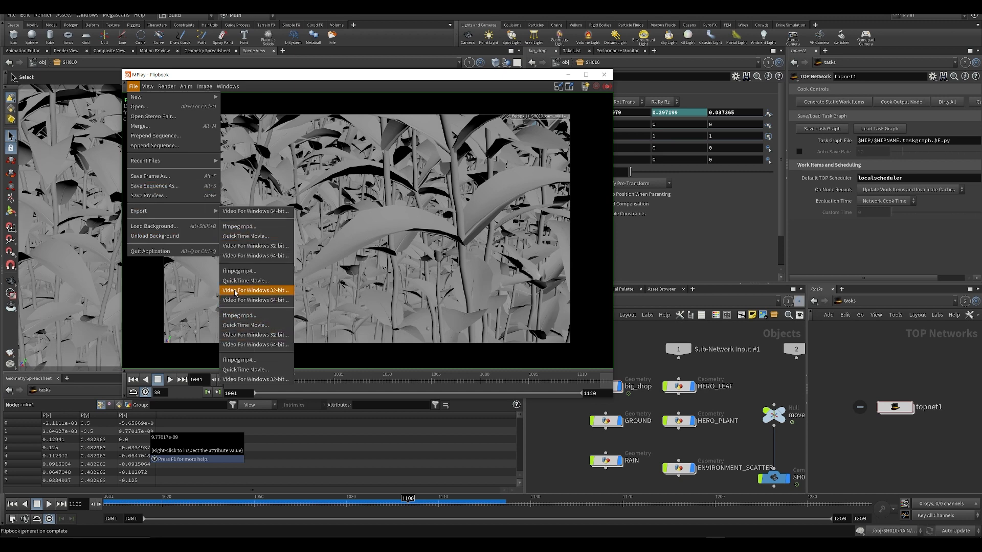
click(159, 188)
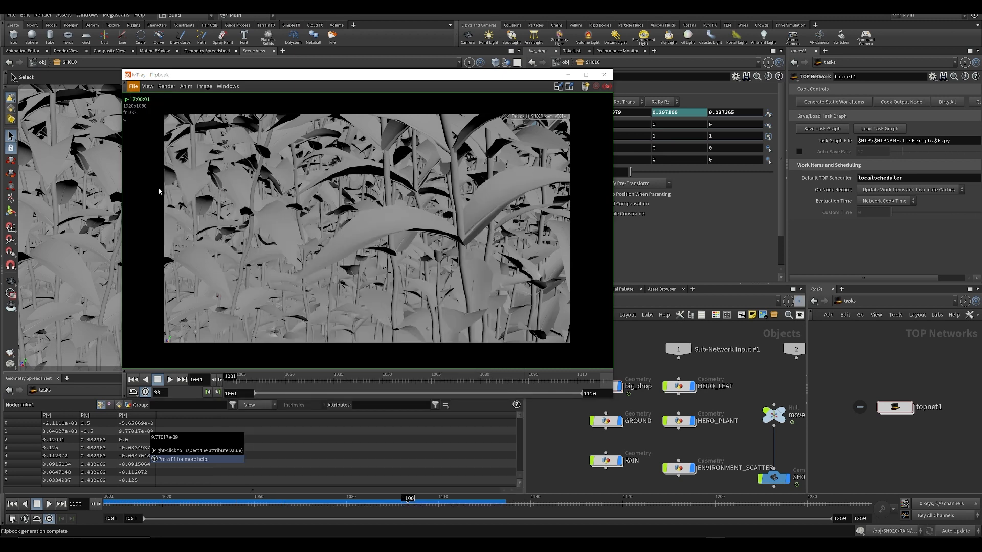
drag(188, 90, 345, 98)
click(361, 118)
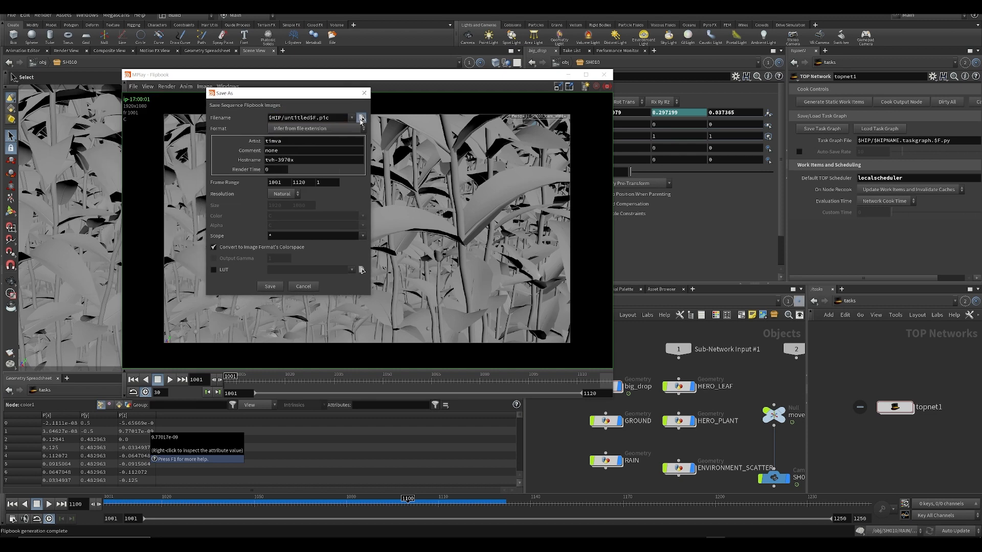
click(501, 227)
click(364, 93)
- Set up an ffmpeg mp4 export of the flipbook and create a FLIP folder under $HIP for the output
click(133, 87)
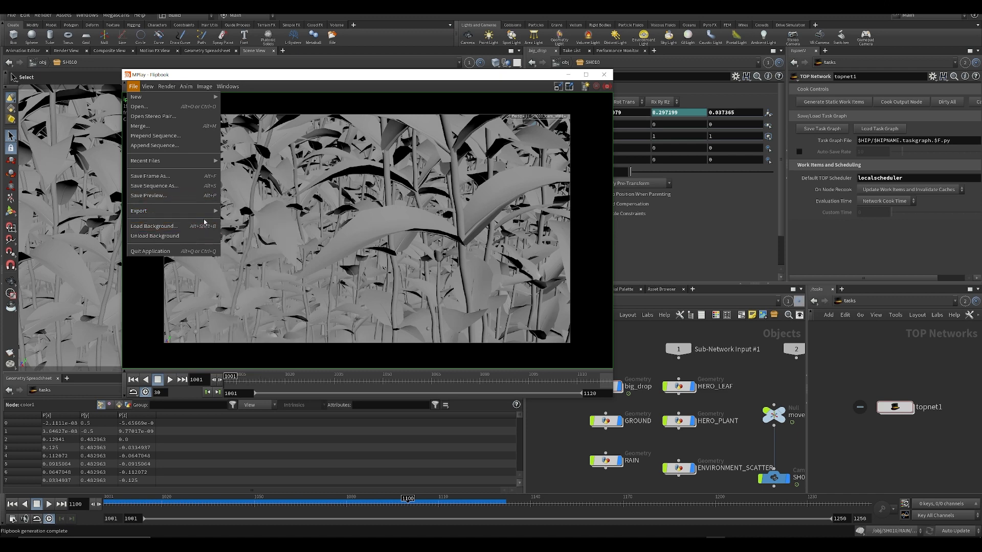
click(240, 226)
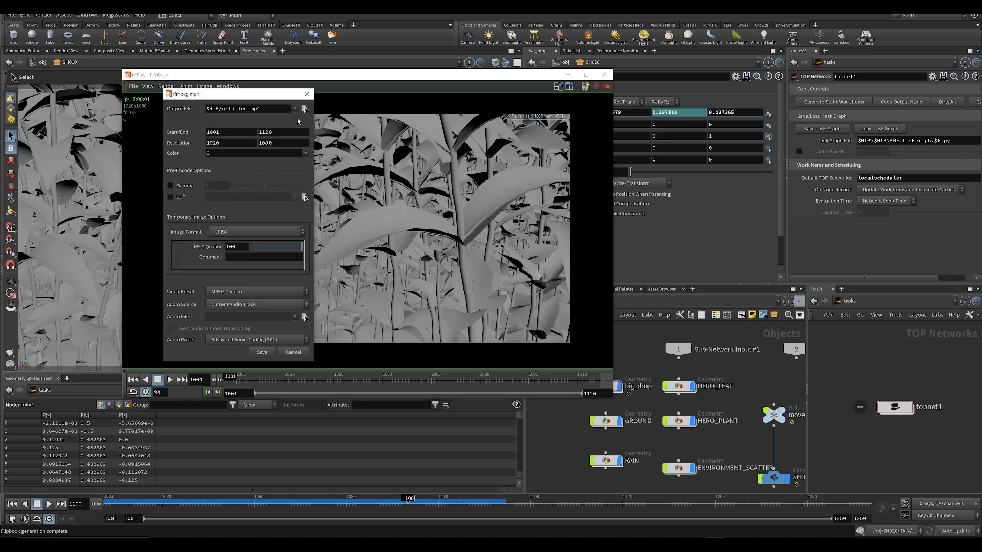
click(305, 109)
click(485, 25)
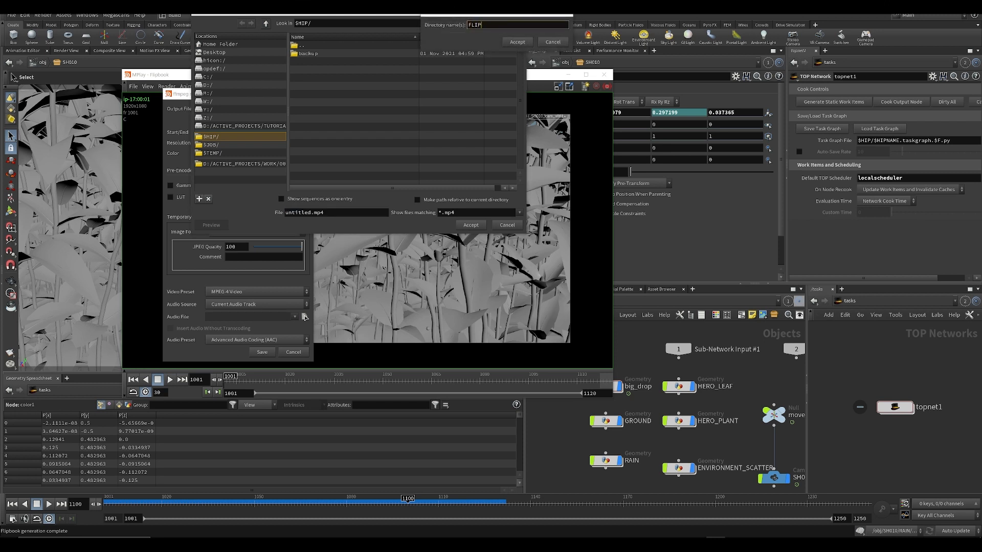
key(Return)
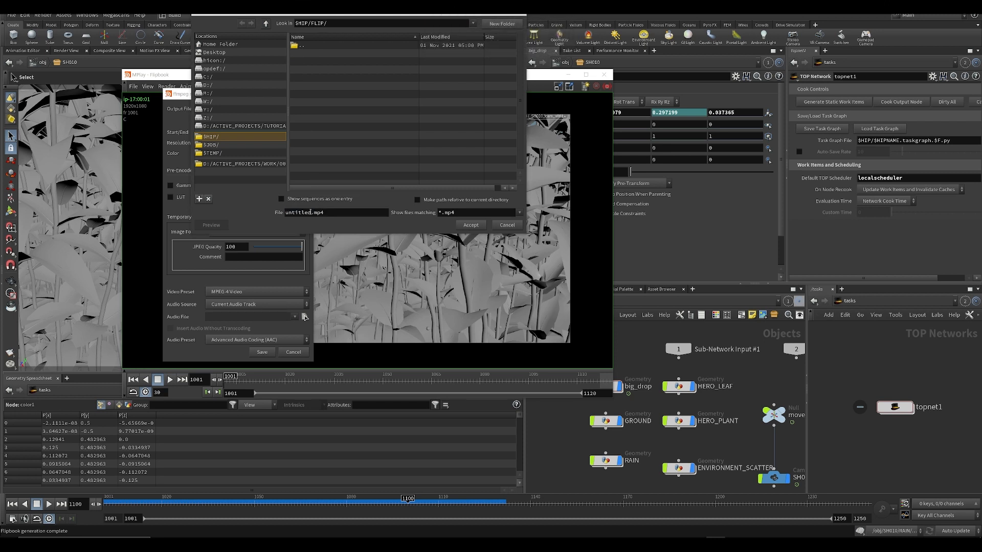
- Name the exported video SH010_v001.mp4 in the FLIP folder and accept it as the output file
double_click(310, 212)
text(SH)
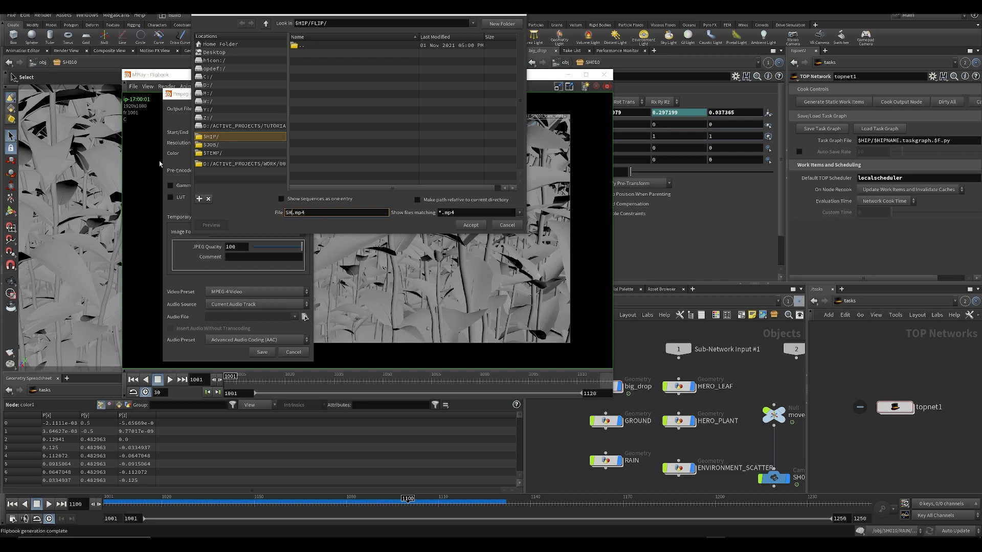
text(010_v001)
key(Return)
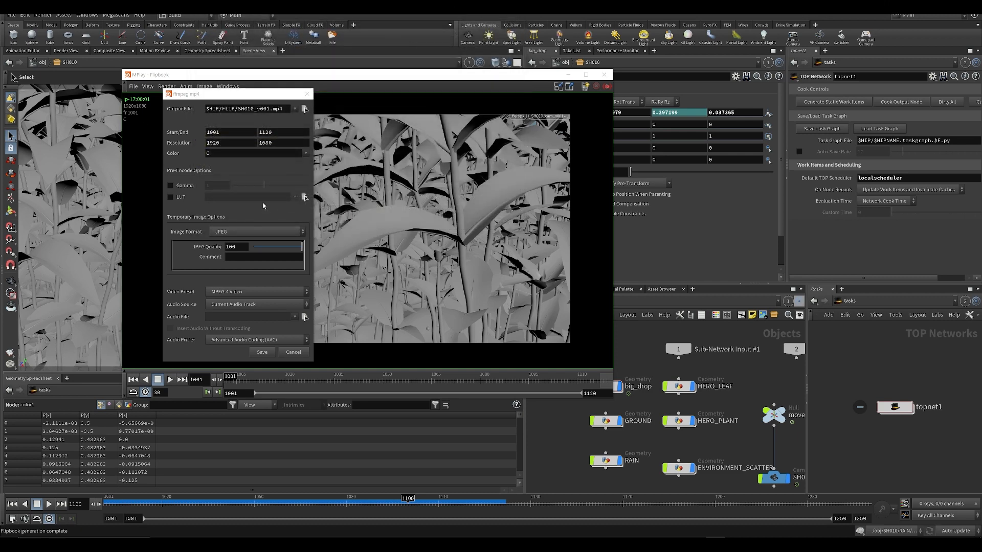
- Dismiss the ffmpeg mp4 export dialog and look over the video formats available for exporting the flipbook
click(307, 94)
click(133, 86)
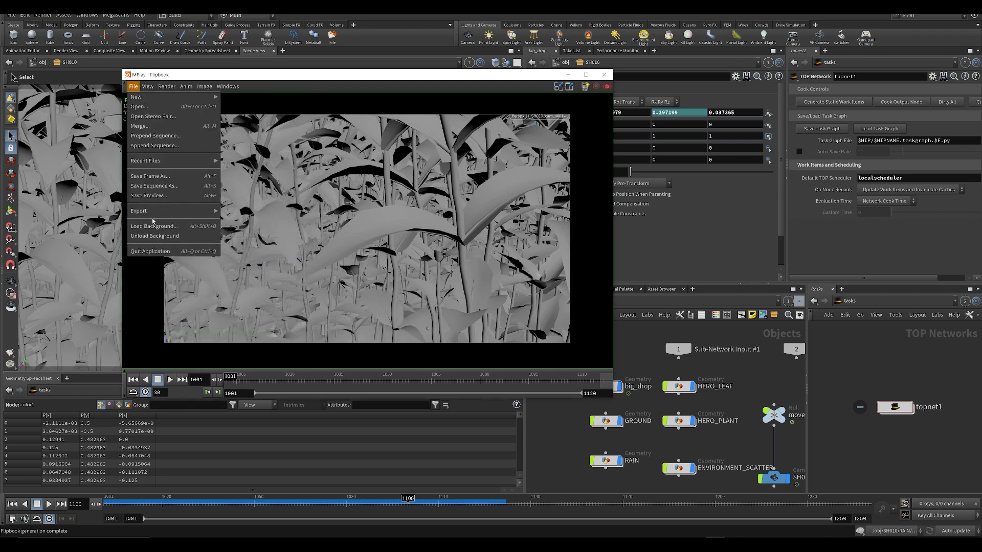
mouse_move(154, 211)
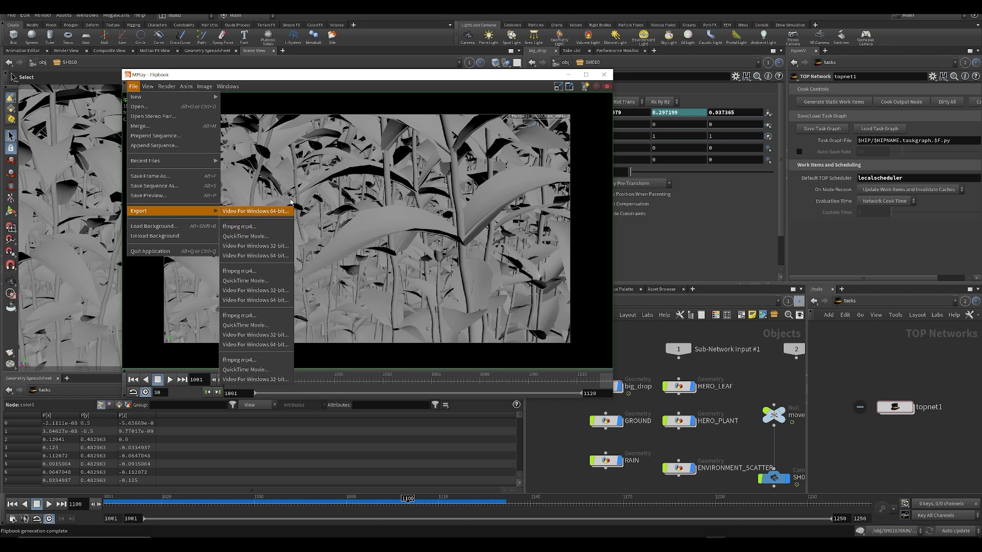
click(369, 243)
drag(861, 355, 928, 453)
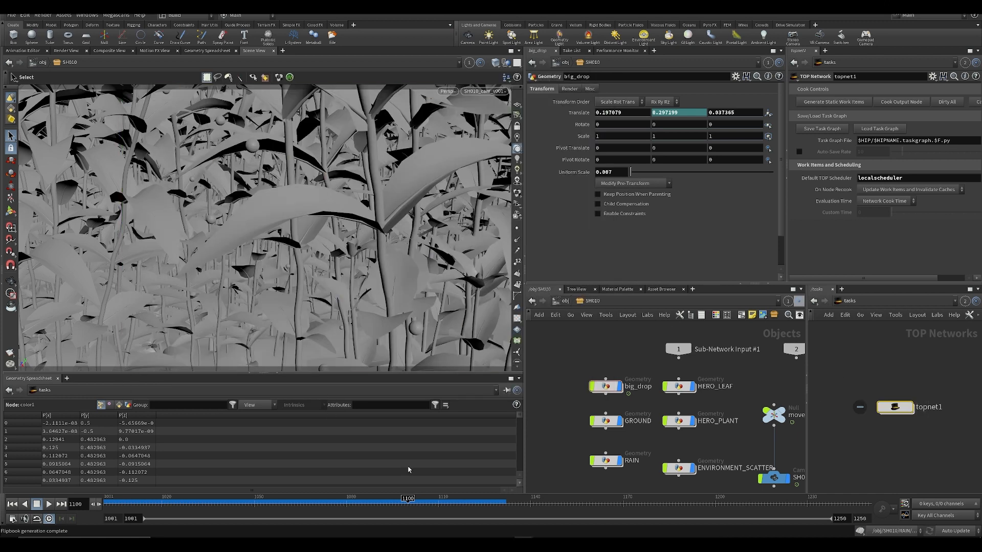
- Open the Houdini environment settings file in Notepad and examine its PDG_FFMPEG and other path entries
click(10, 14)
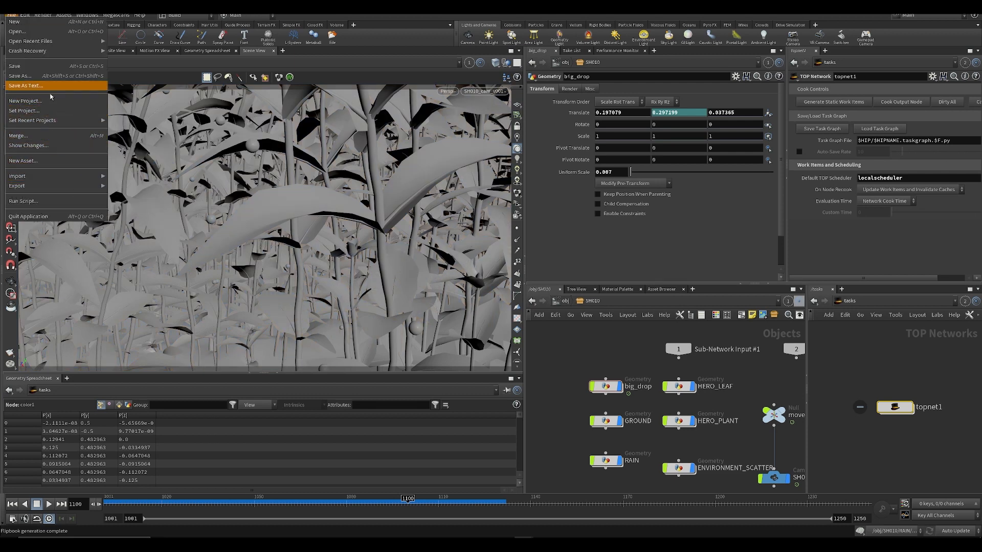
click(238, 482)
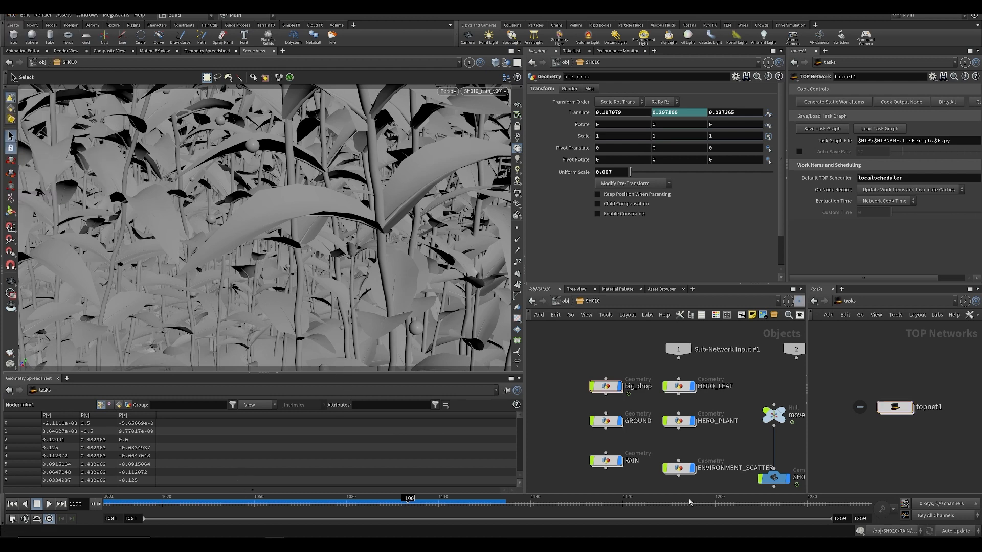
mouse_move(639, 544)
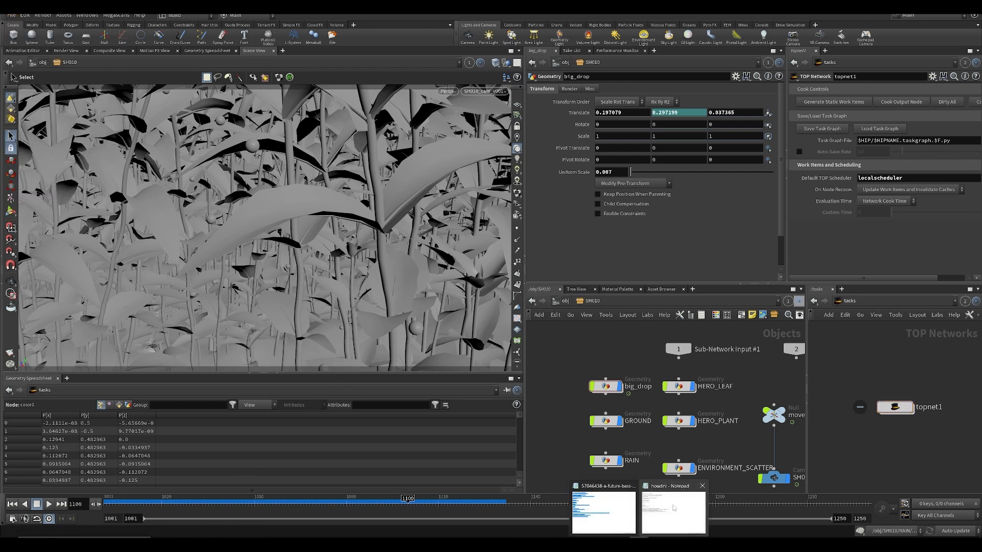
click(674, 511)
mouse_move(369, 239)
mouse_down()
mouse_move(267, 239)
mouse_move(375, 246)
mouse_up()
click(374, 247)
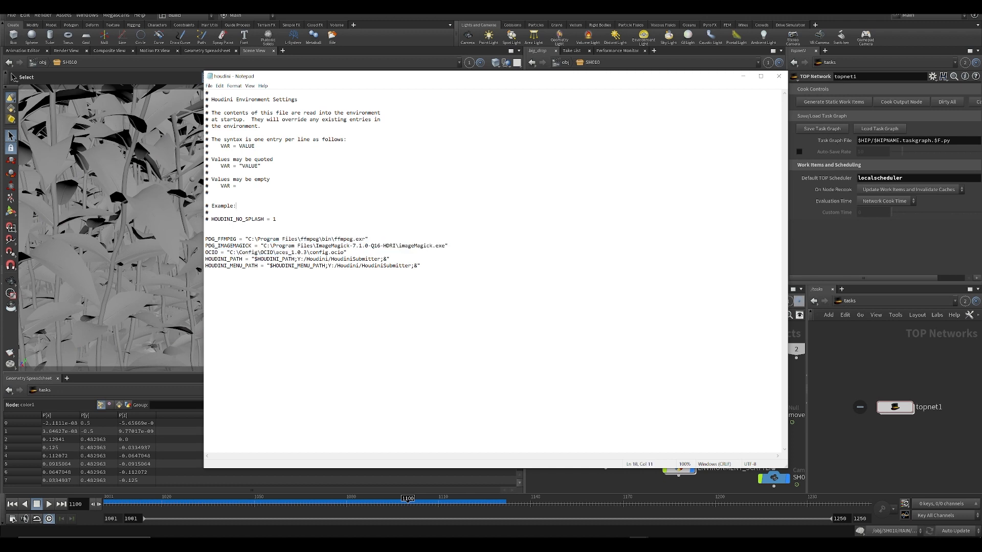
drag(224, 246, 304, 266)
click(305, 267)
click(859, 413)
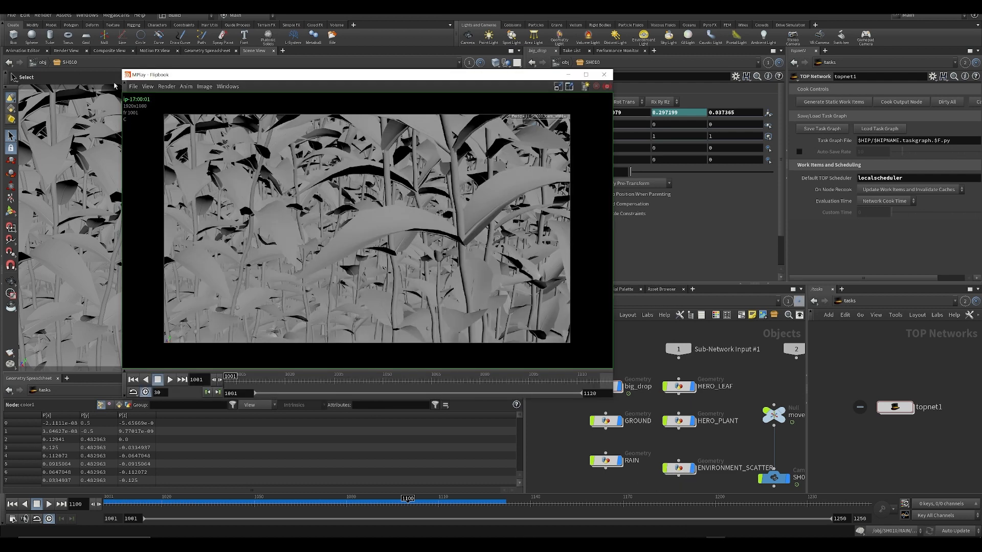
- Export the flipbook as an ffmpeg mp4 to the $HIP/FLIP folder, named sesisnacks_SH010_v001.mp4
click(133, 86)
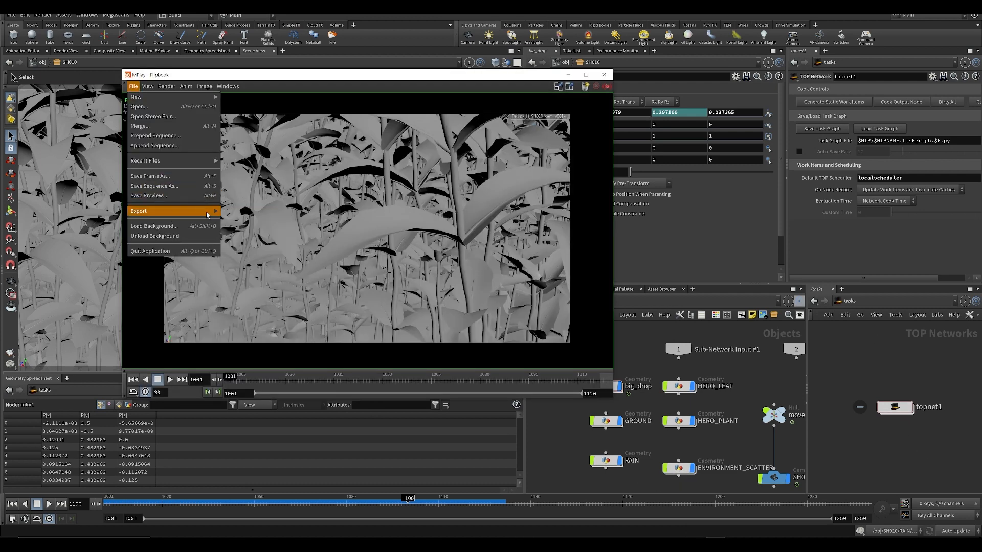
mouse_move(209, 213)
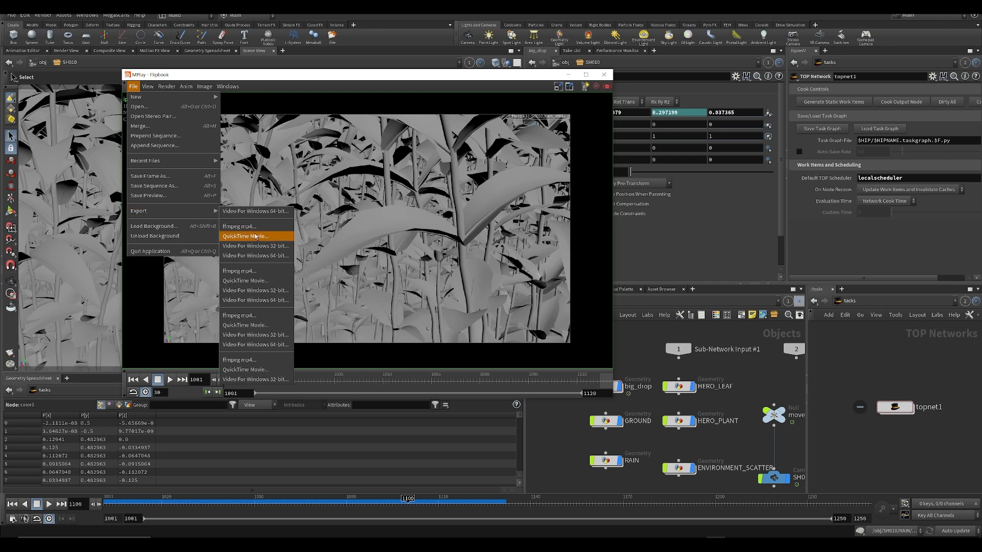
click(243, 272)
click(307, 109)
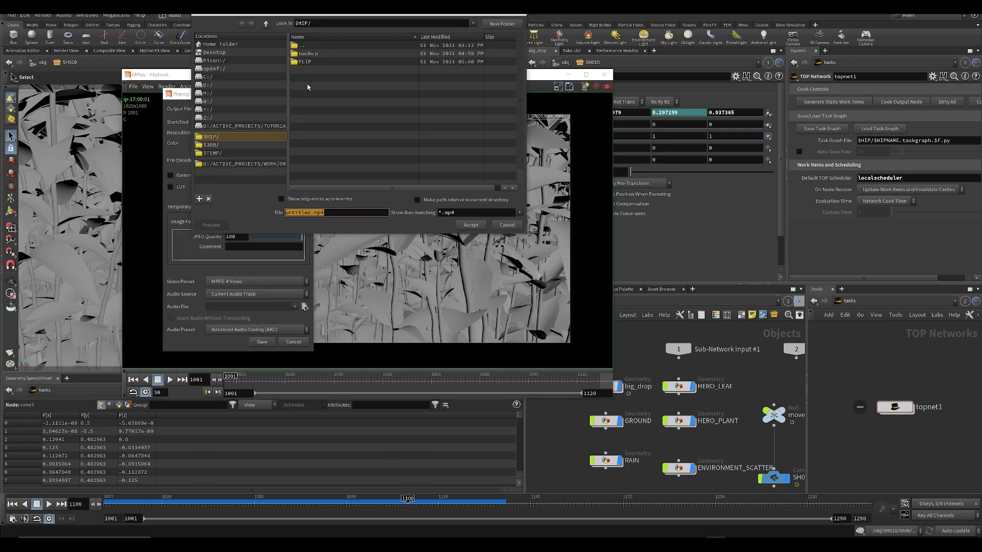
double_click(300, 62)
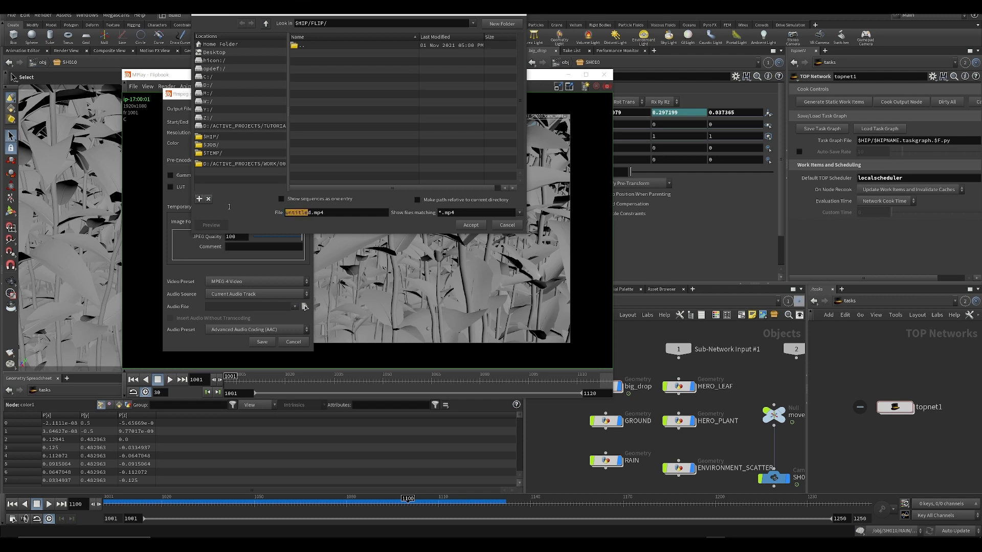
key(BackSpace)
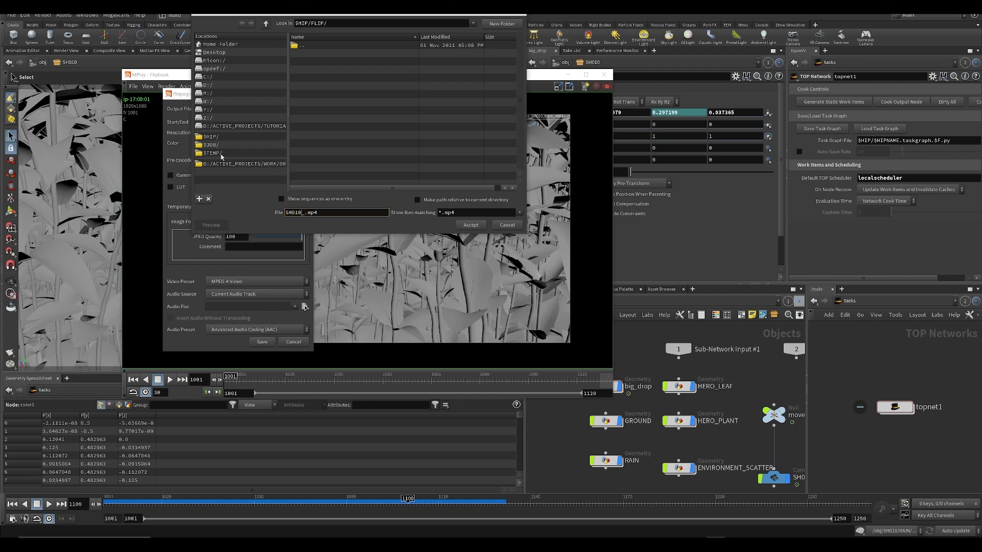
text(sesisnacks_)
key(Return)
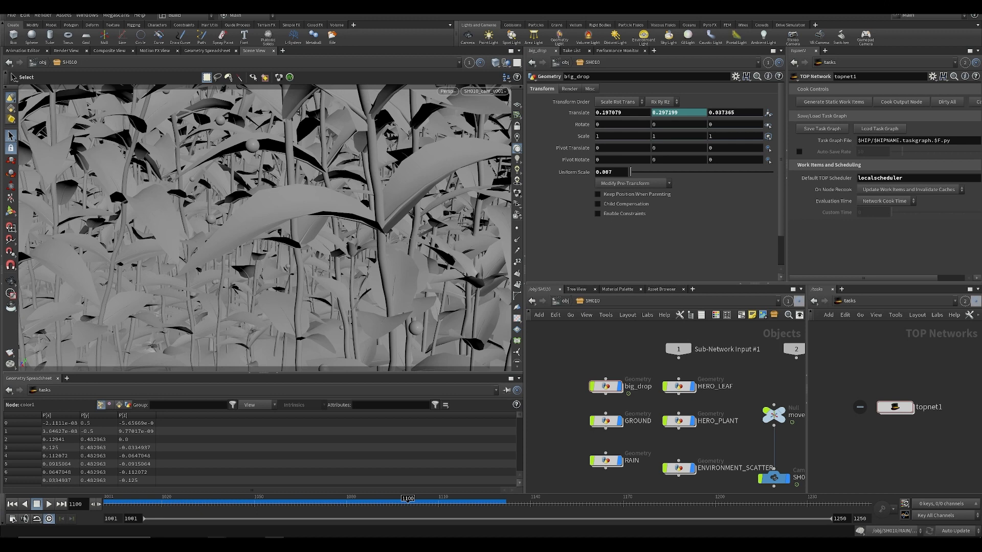
- Play sesisnacks_SH010_v001.mp4 from the FLIP folder in File Explorer to review the shot, and close the player
mouse_move(218, 538)
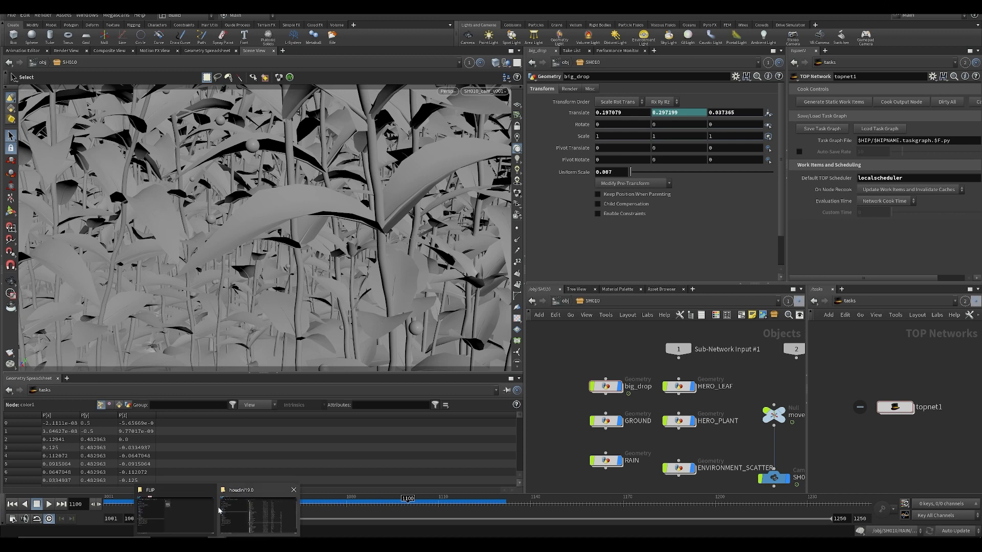
click(177, 512)
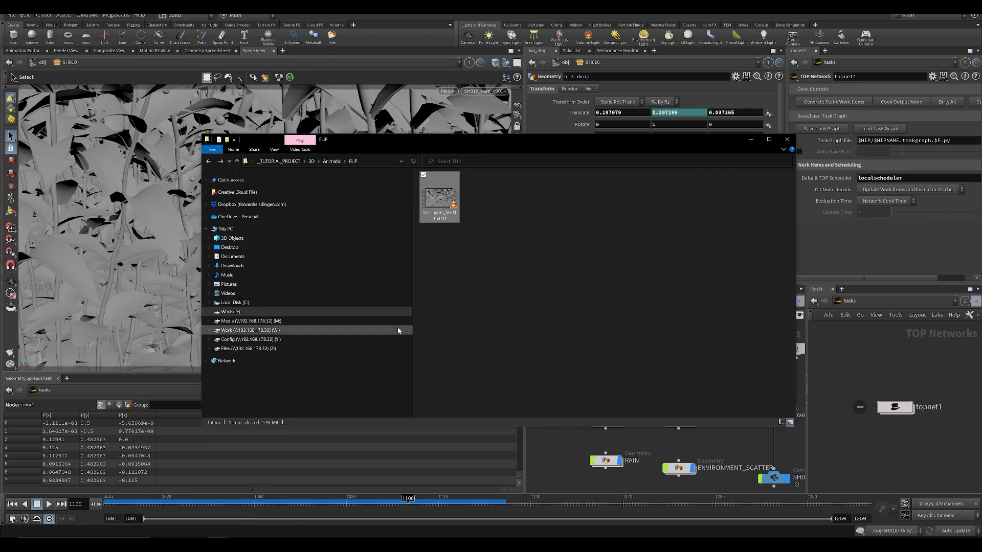
double_click(442, 209)
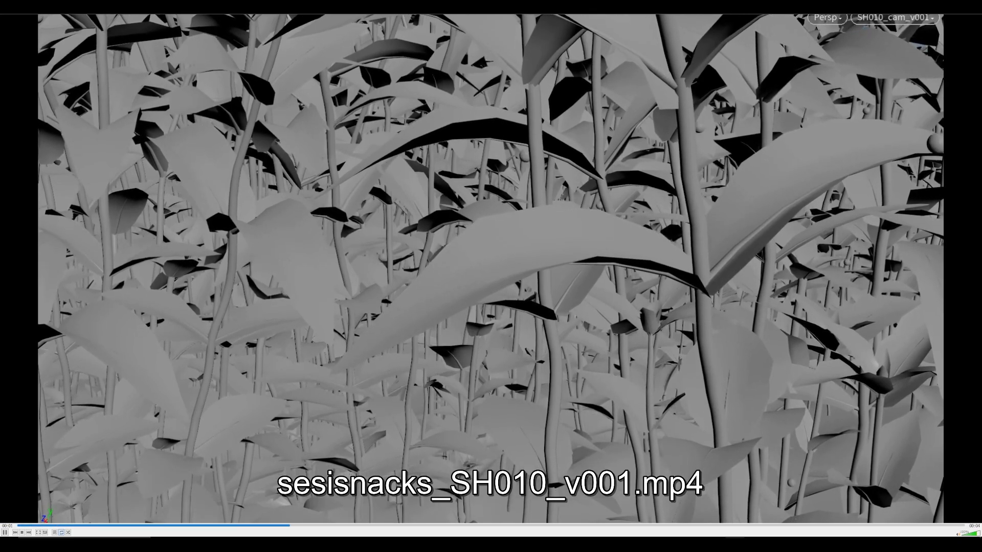
key(alt+F4)
- Duplicate the SH010 subnetwork, place the copy directly below it, and rename the copy SH020
click(836, 437)
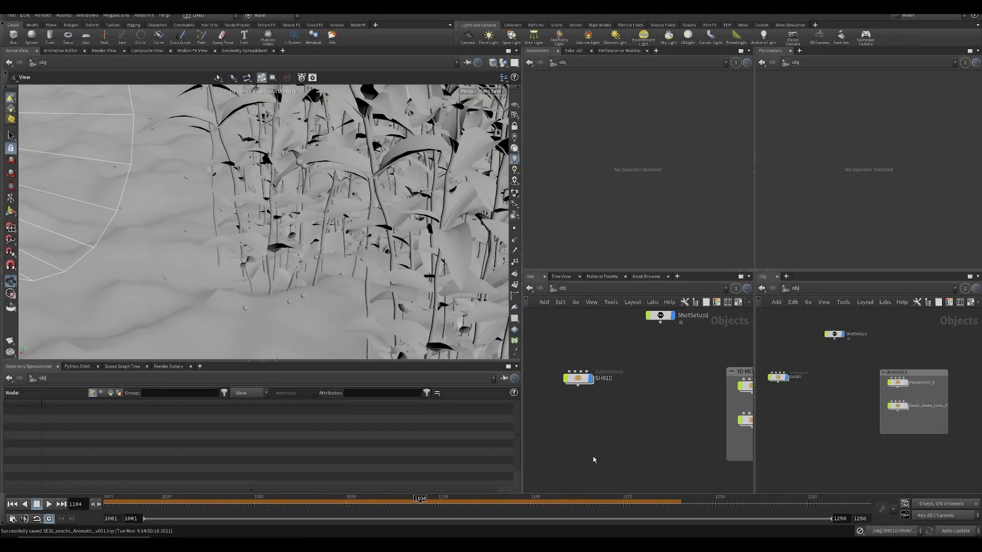
drag(597, 433, 556, 343)
key(ctrl+c)
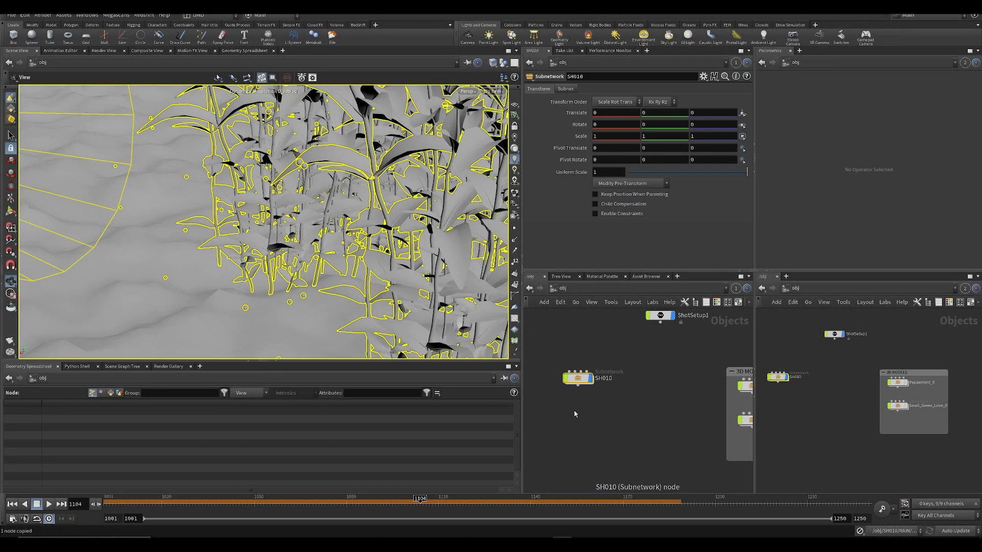
key(ctrl+v)
drag(578, 412, 583, 416)
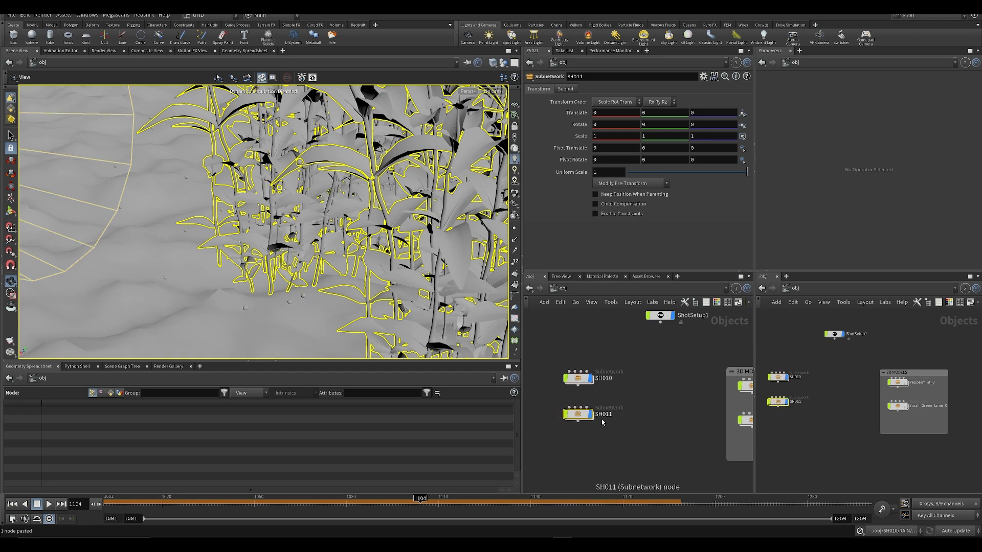
double_click(608, 416)
key(Return)
- Turn off the display of the SH010 subnetwork and select SH020
scroll(590, 367, up, 3)
click(602, 347)
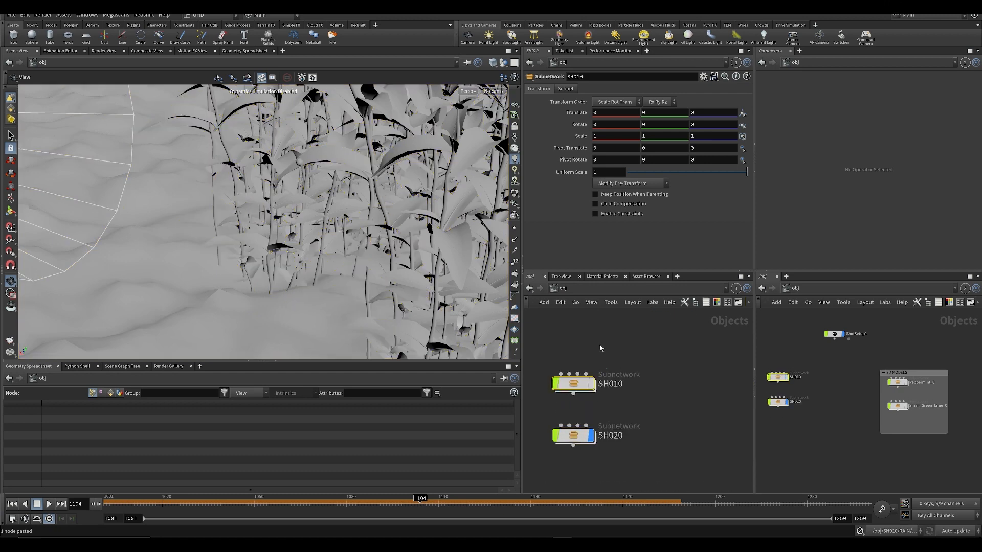
click(578, 435)
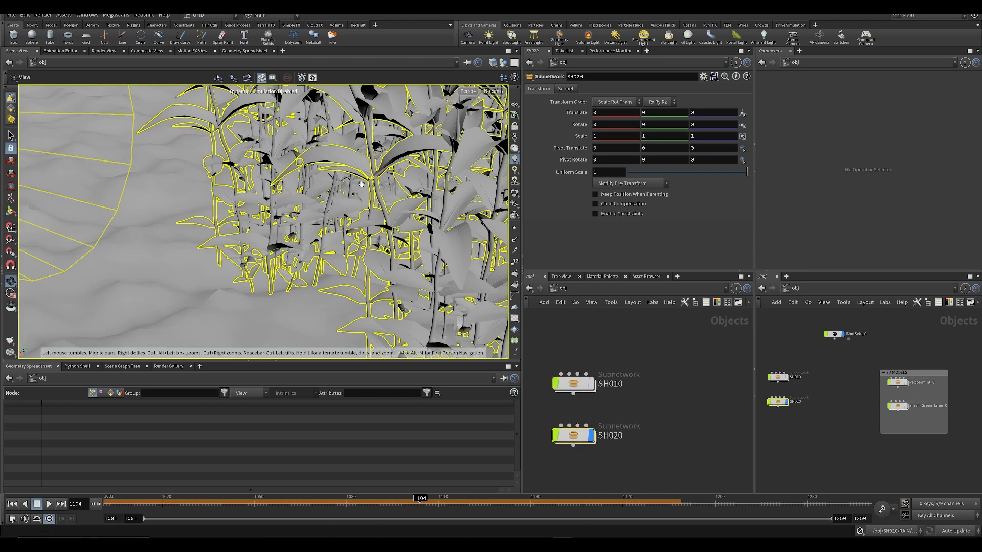
- Check the SH 020 panel of the storyboard PDF in Acrobat, and enter the SH020 subnetwork in Houdini
click(576, 532)
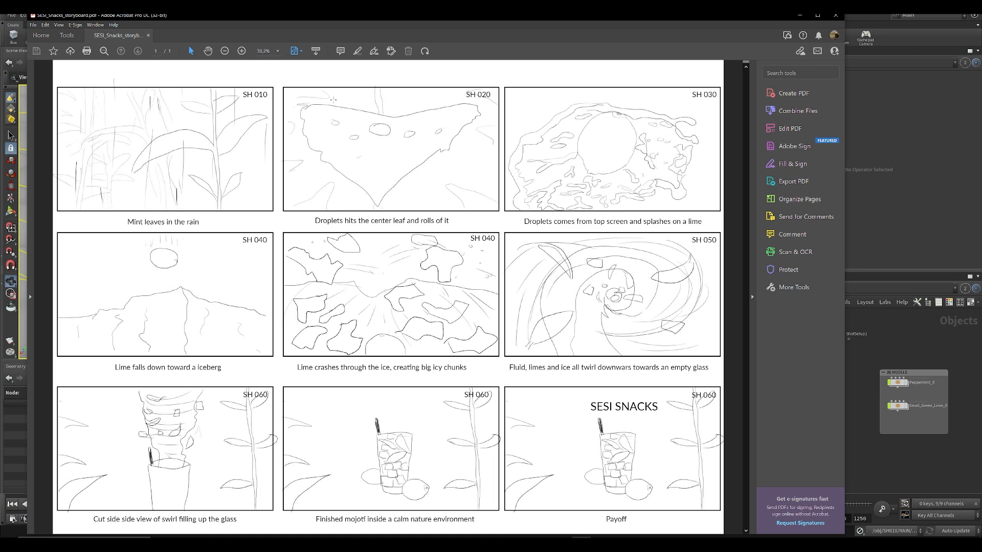
click(853, 454)
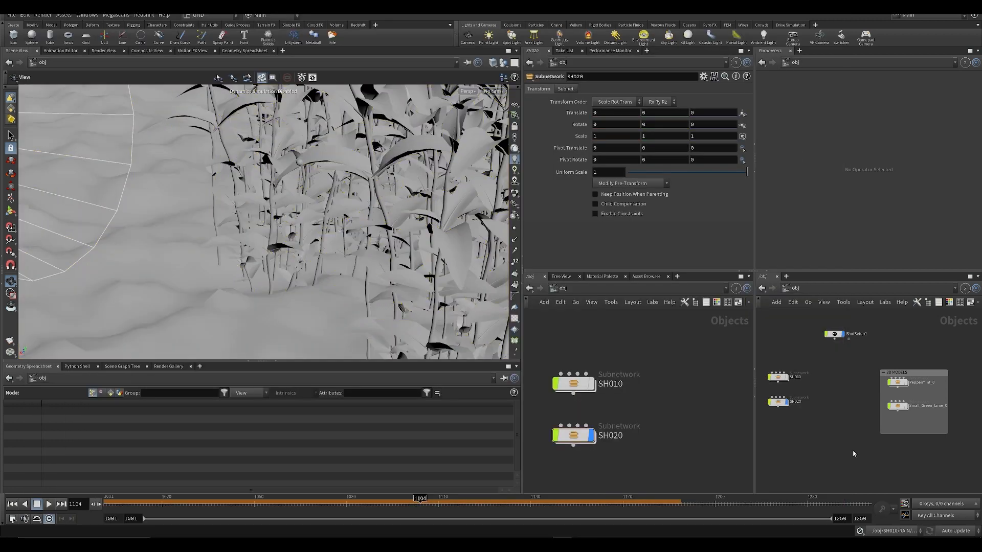
click(586, 436)
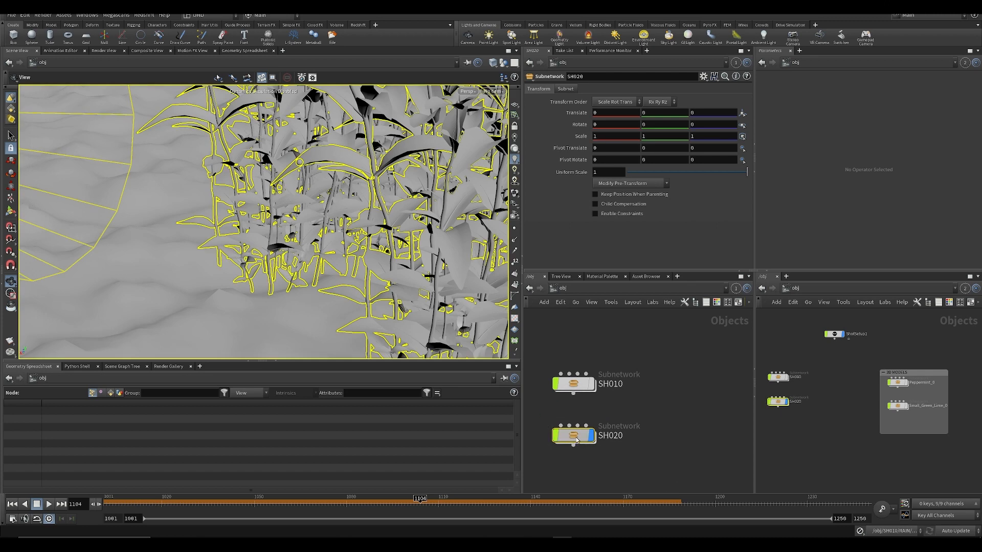
double_click(587, 437)
click(590, 463)
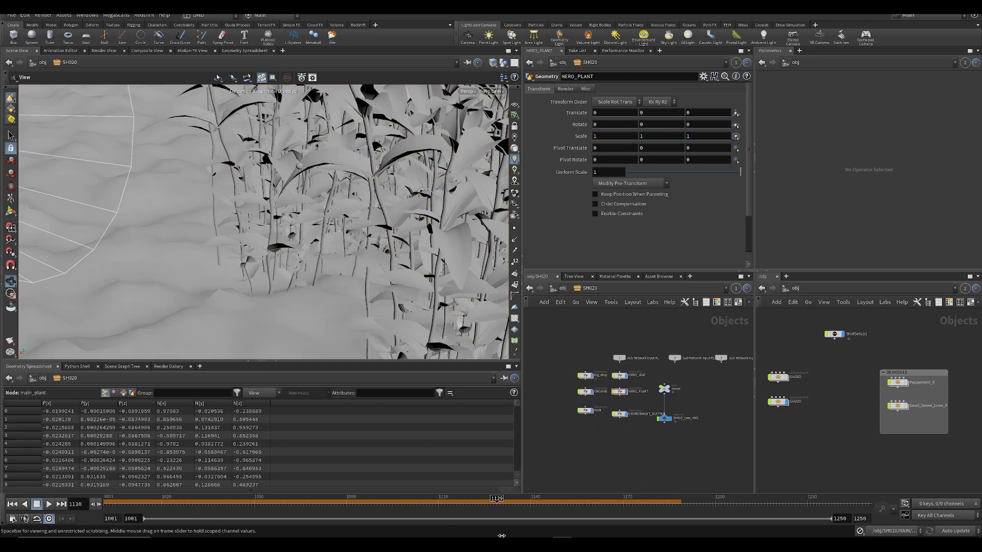
- Go to frame 1107 and examine the big drop on the hero leaf from several angles
drag(423, 499, 429, 531)
drag(266, 240, 369, 256)
scroll(211, 247, up, 8)
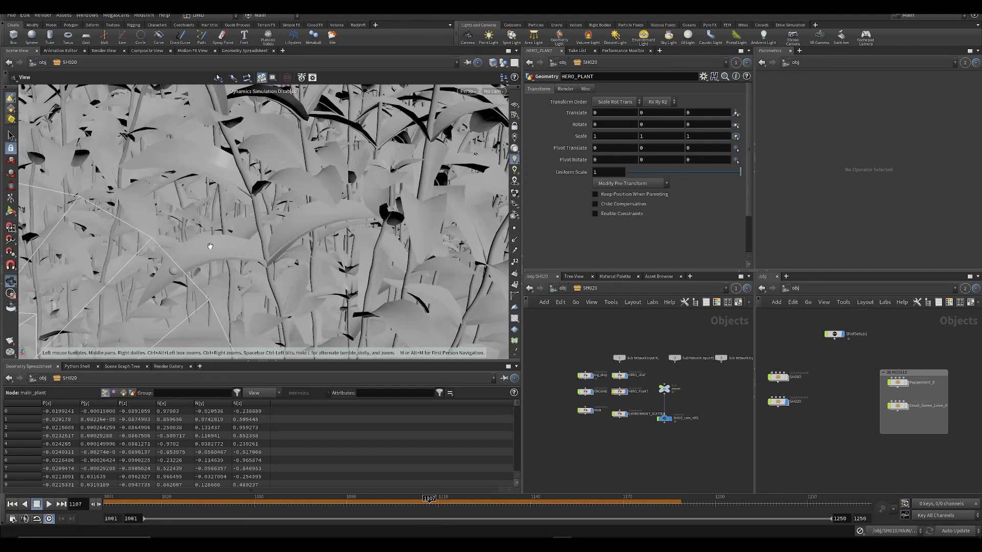
drag(232, 259, 290, 250)
middle_drag(289, 250, 378, 159)
scroll(358, 168, up, 4)
mouse_move(348, 184)
mouse_down()
mouse_move(316, 217)
mouse_move(362, 191)
mouse_move(344, 204)
mouse_move(353, 173)
mouse_up()
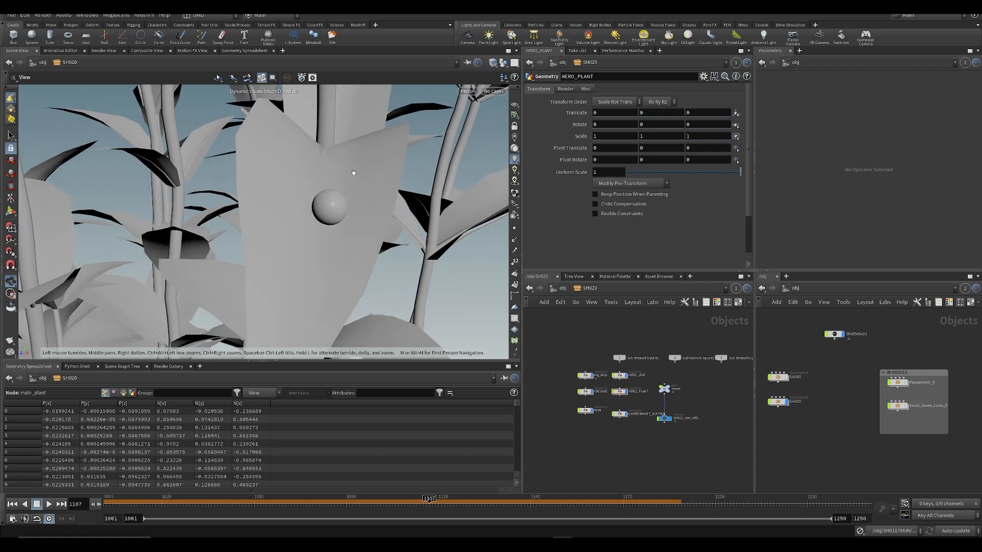
right_drag(347, 175, 263, 201)
mouse_move(263, 201)
mouse_down()
mouse_move(307, 182)
mouse_move(320, 190)
mouse_move(326, 166)
mouse_move(322, 200)
mouse_move(303, 194)
mouse_move(267, 215)
mouse_up()
scroll(637, 392, up, 2)
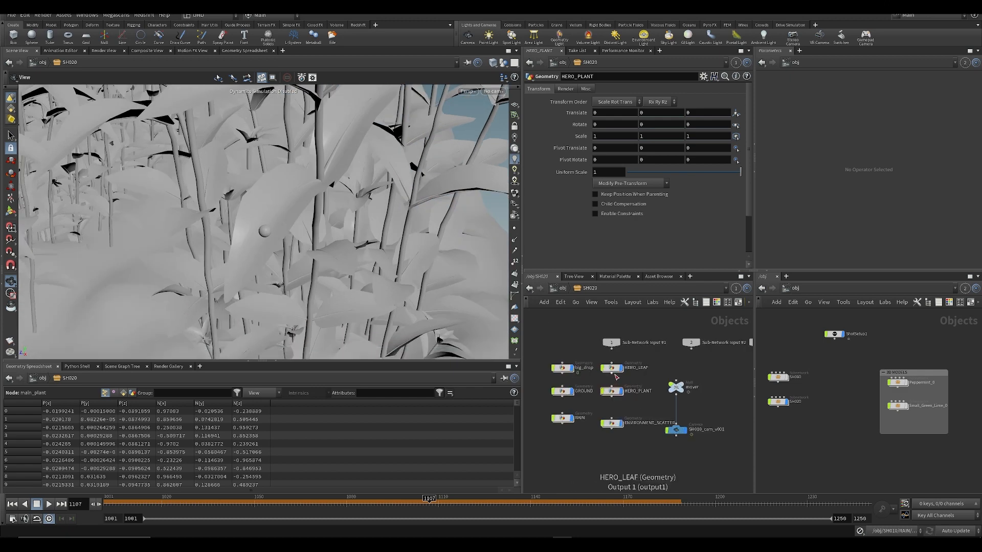
- Inspect the node setup inside the HERO_LEAF geometry and return to the SH020 level
click(612, 368)
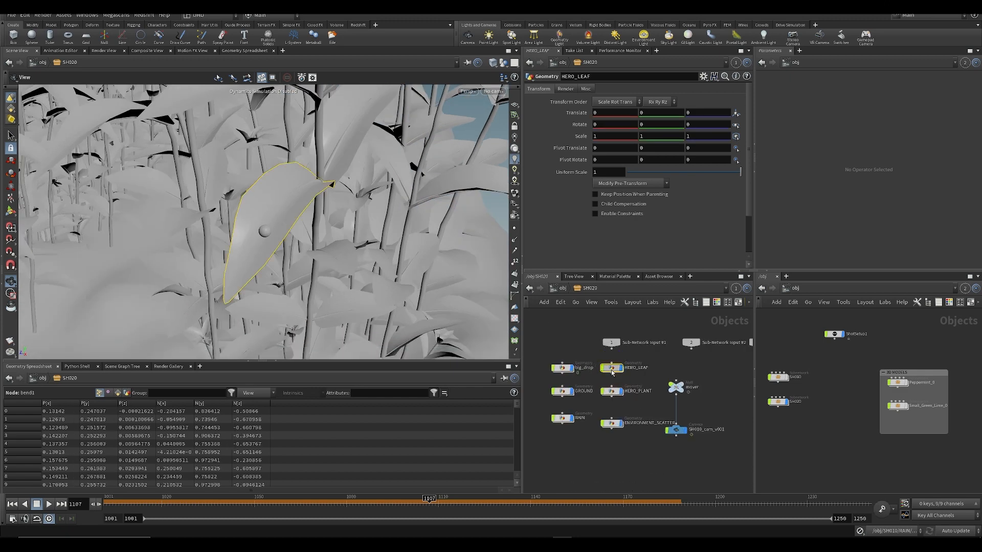
double_click(612, 368)
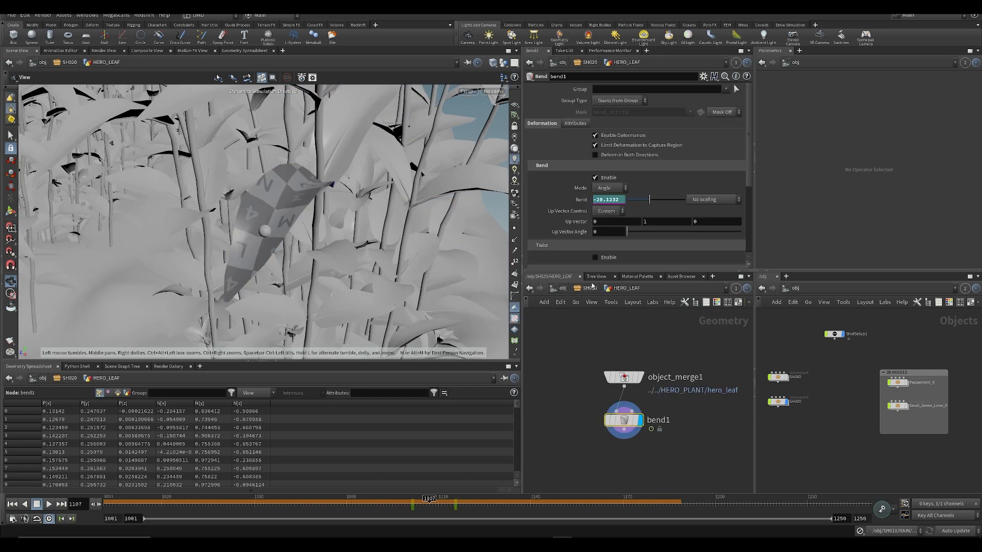
click(591, 288)
- Inside HERO_PLANT, display object_merge1 and insert a Transform node between it and the two blast nodes
double_click(610, 383)
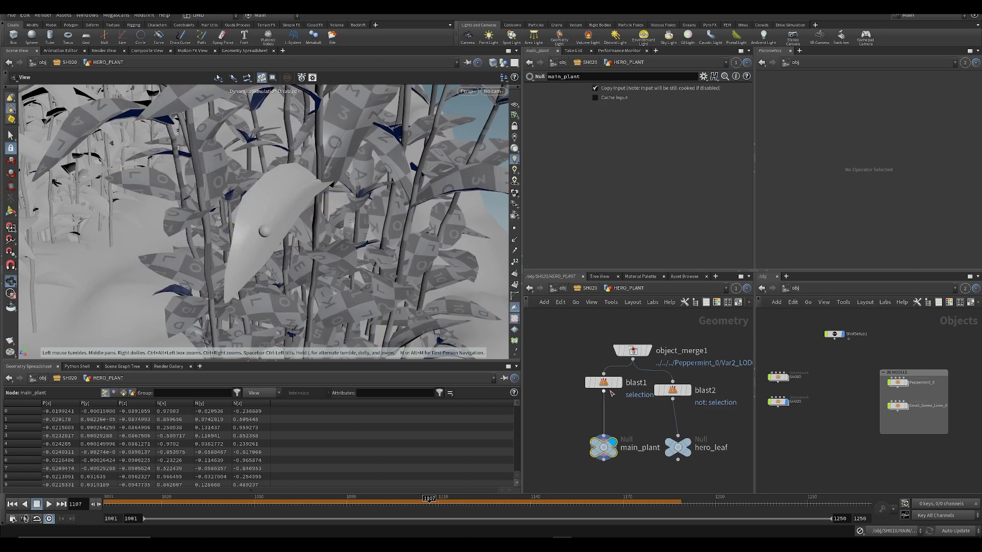
middle_drag(531, 397, 528, 409)
drag(613, 403, 611, 367)
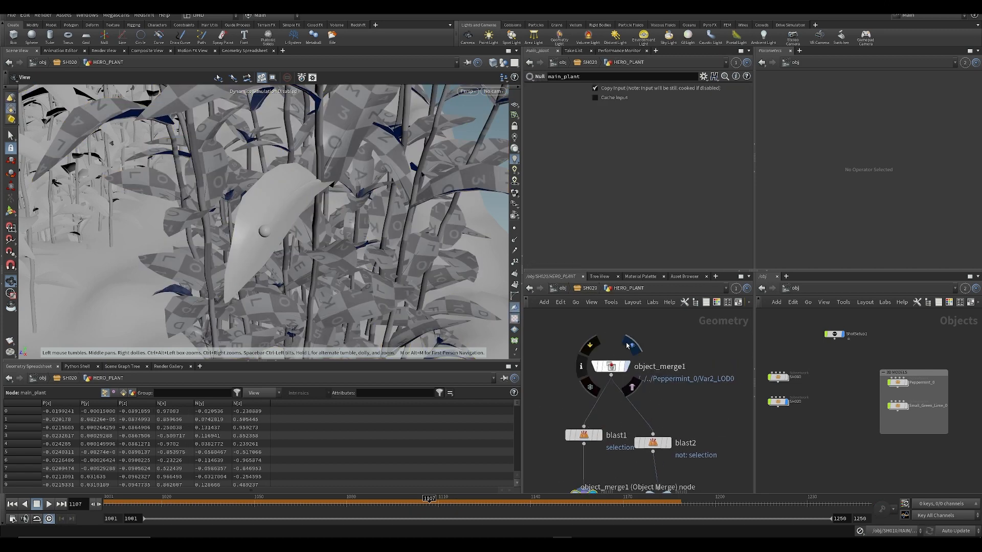
click(632, 346)
key(Tab)
text(trans)
key(Return)
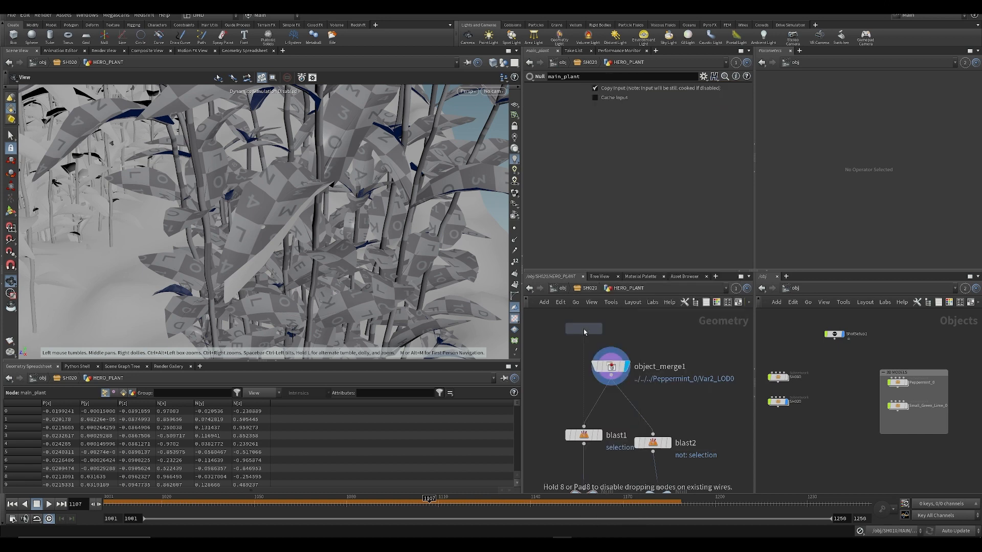
click(568, 365)
drag(565, 380, 612, 404)
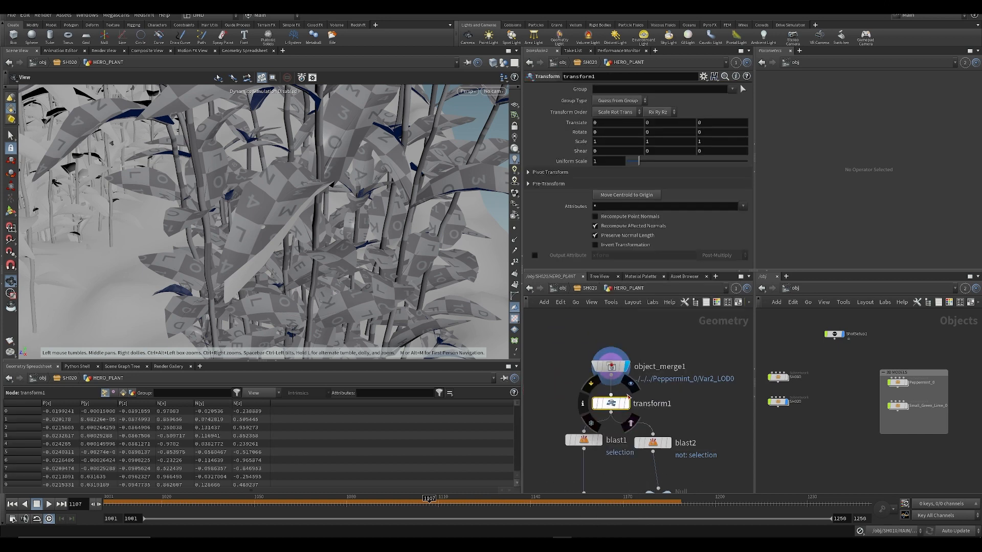
- Display transform1 in HERO_PLANT and rotate the plant about Y to 106.8, checking the hero leaf's direction from several angles
click(632, 383)
right_drag(373, 217, 326, 200)
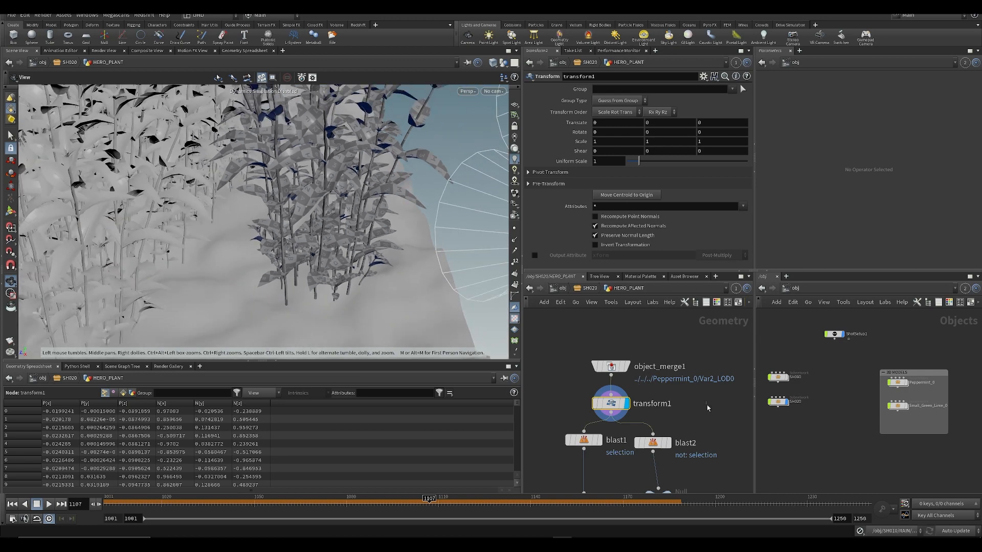
middle_drag(670, 133, 729, 111)
drag(340, 177, 302, 329)
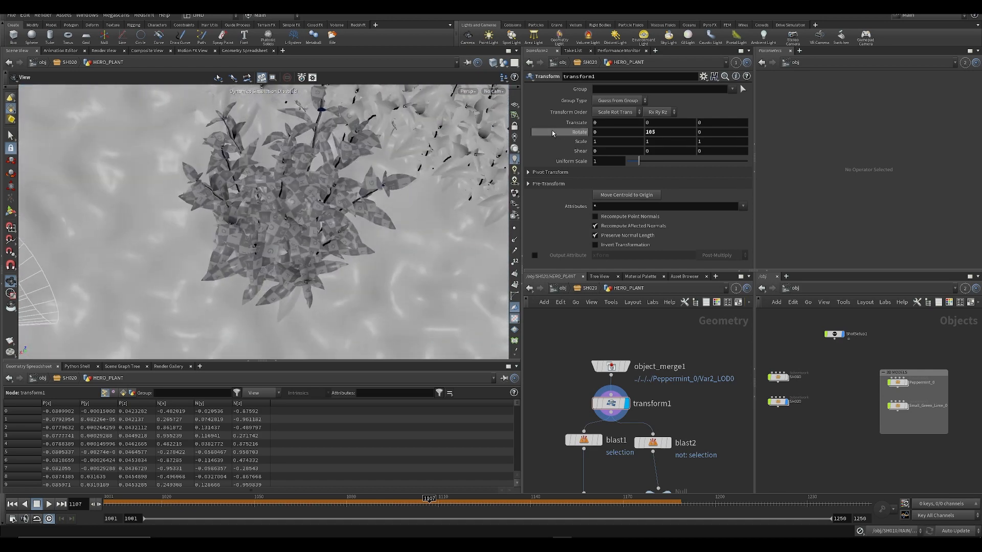
middle_drag(650, 132, 737, 123)
middle_drag(329, 264, 316, 254)
drag(315, 254, 319, 135)
right_drag(320, 135, 329, 193)
middle_drag(659, 132, 608, 131)
drag(461, 188, 325, 195)
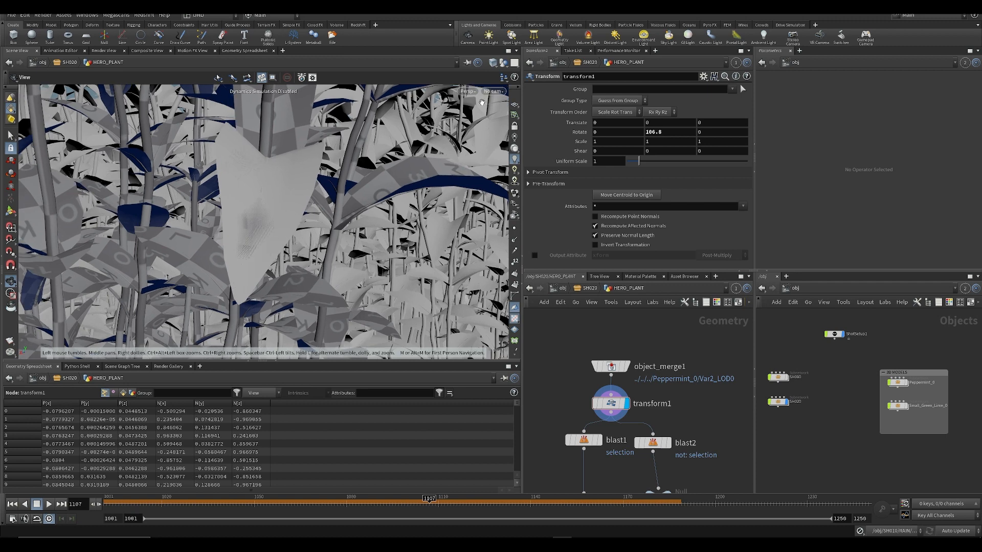
- Look through the SH010_cam_v001 camera, refine the hero plant's Rotate Y to 92.8, and go to frame 1091
click(494, 91)
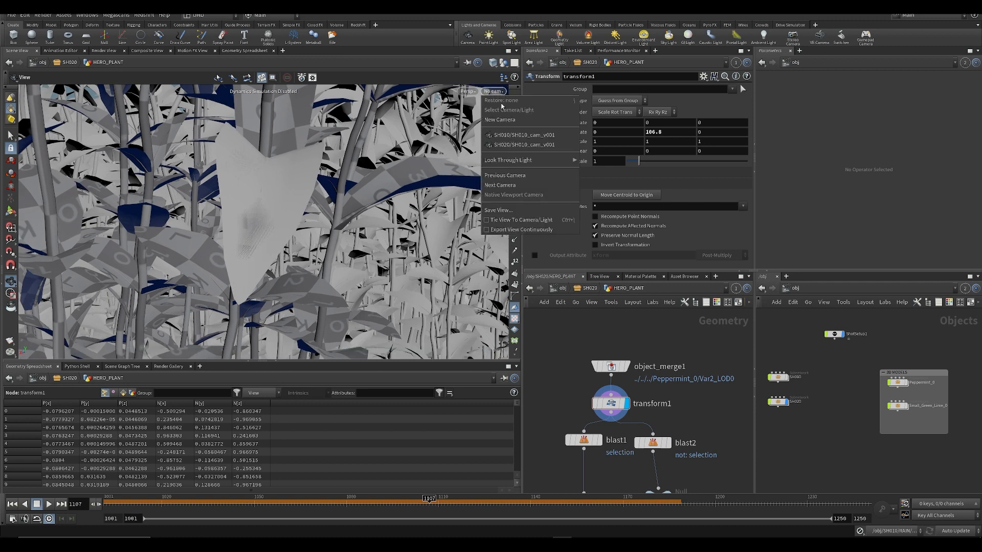
click(515, 136)
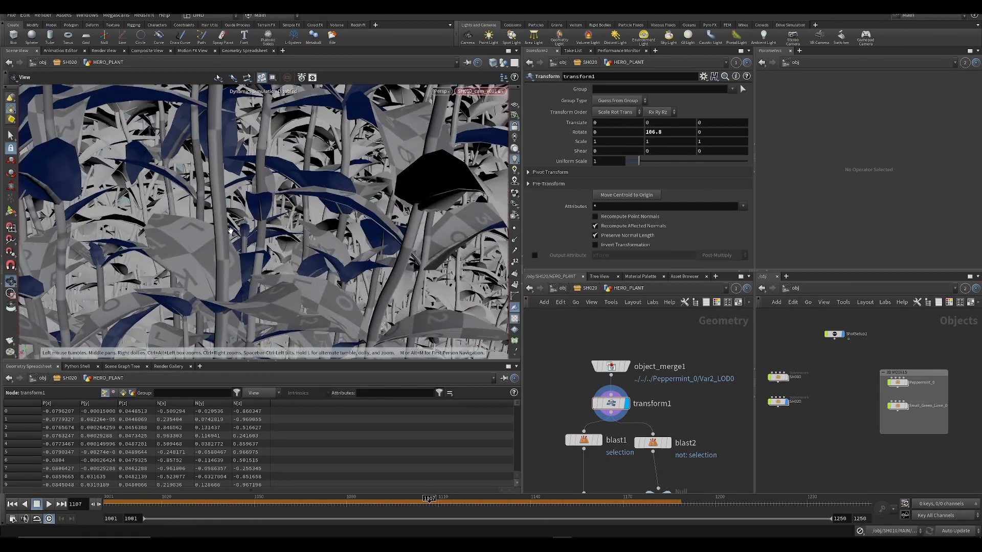
drag(230, 231, 120, 230)
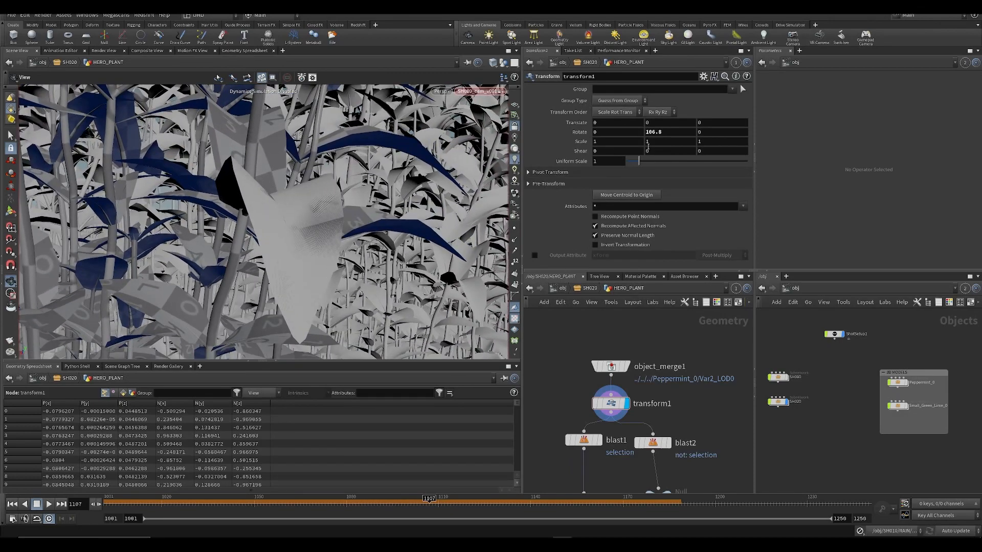
middle_drag(649, 132, 583, 115)
middle_drag(327, 220, 409, 195)
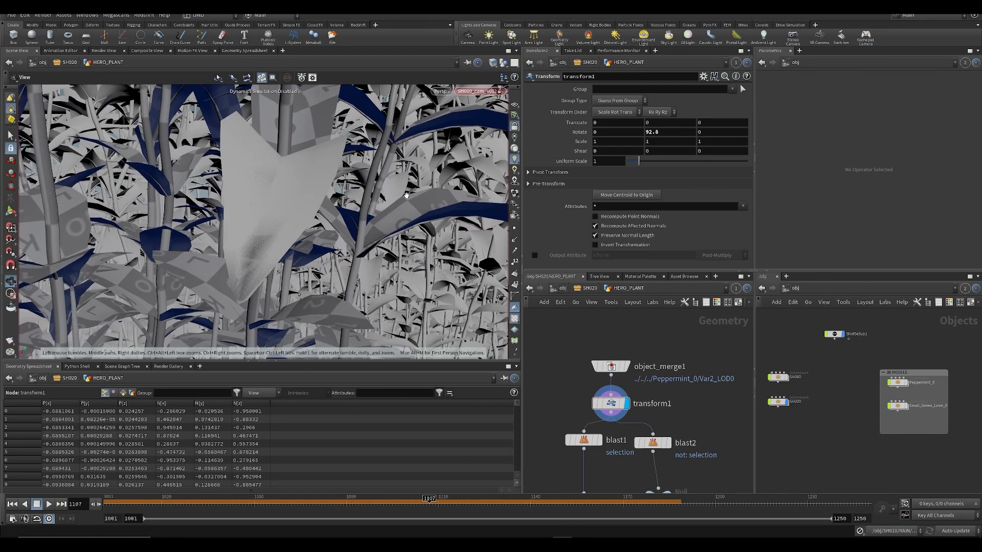
middle_drag(350, 199, 306, 208)
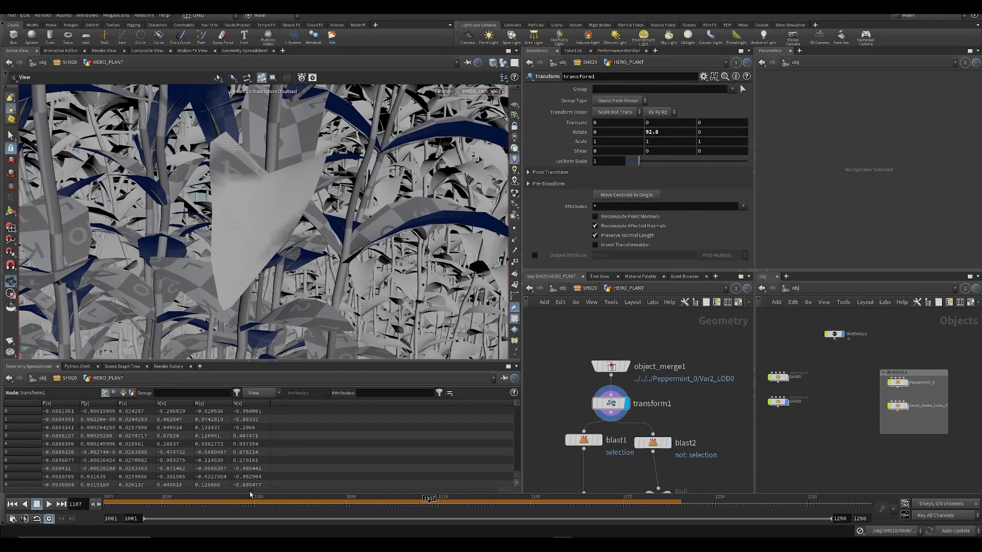
drag(266, 502, 379, 503)
- Check the main_plant and hero_leaf output nulls, return to the SH020 level, and save the scene
middle_drag(581, 359, 584, 320)
scroll(584, 320, down, 3)
scroll(622, 406, up, 3)
middle_drag(660, 442, 644, 444)
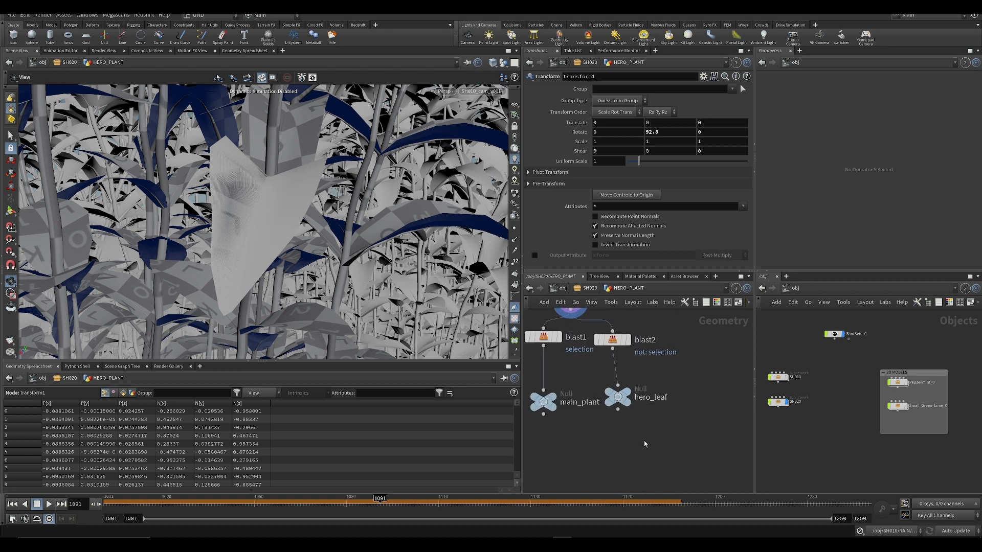
key(u)
key(ctrl+s)
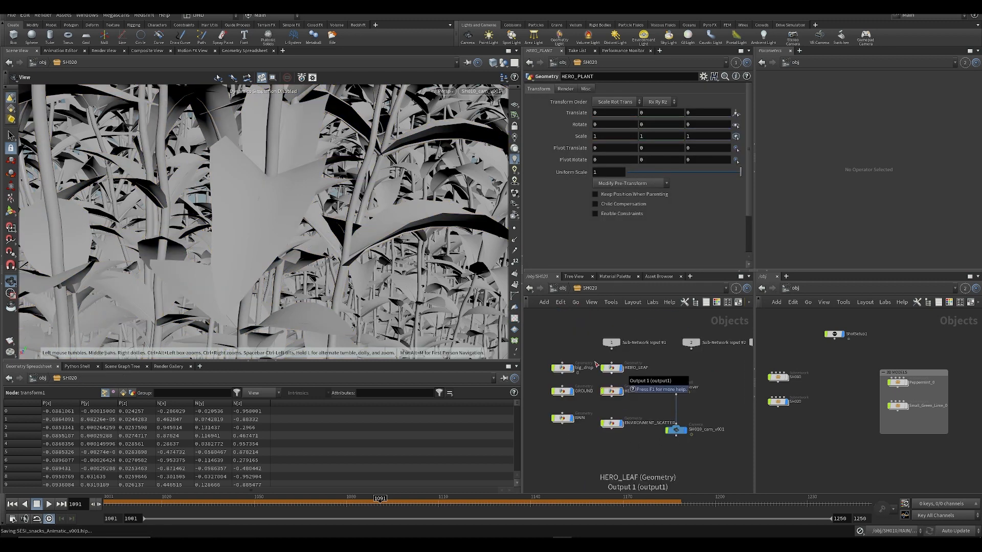
- Inspect the networks inside HERO_LEAF and HERO_PLANT and return to the SH020 level
double_click(612, 368)
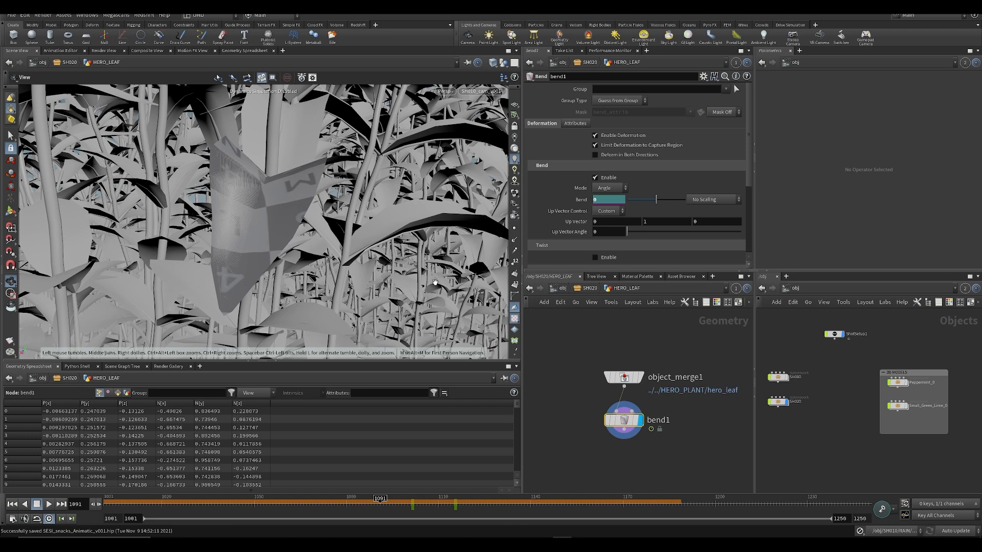
click(589, 289)
double_click(611, 391)
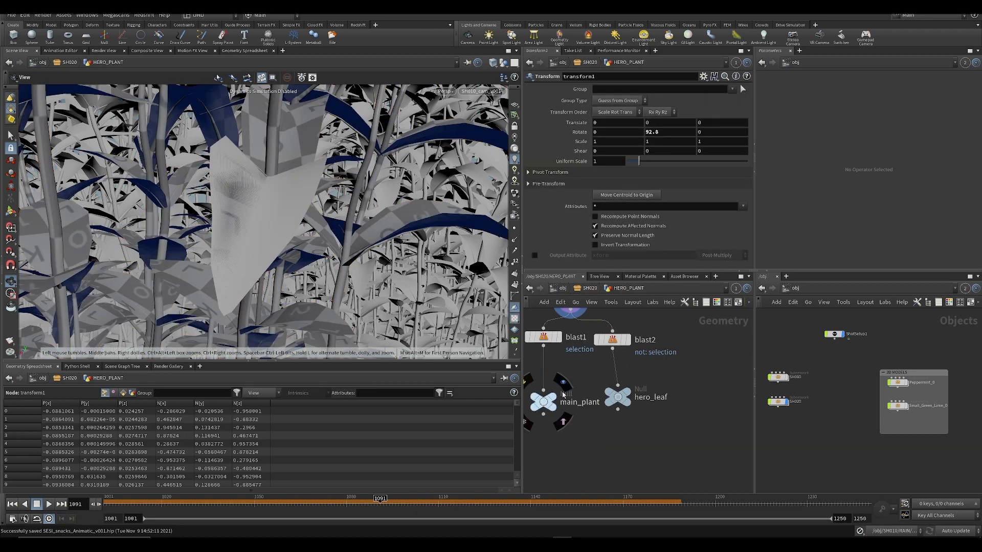
key(u)
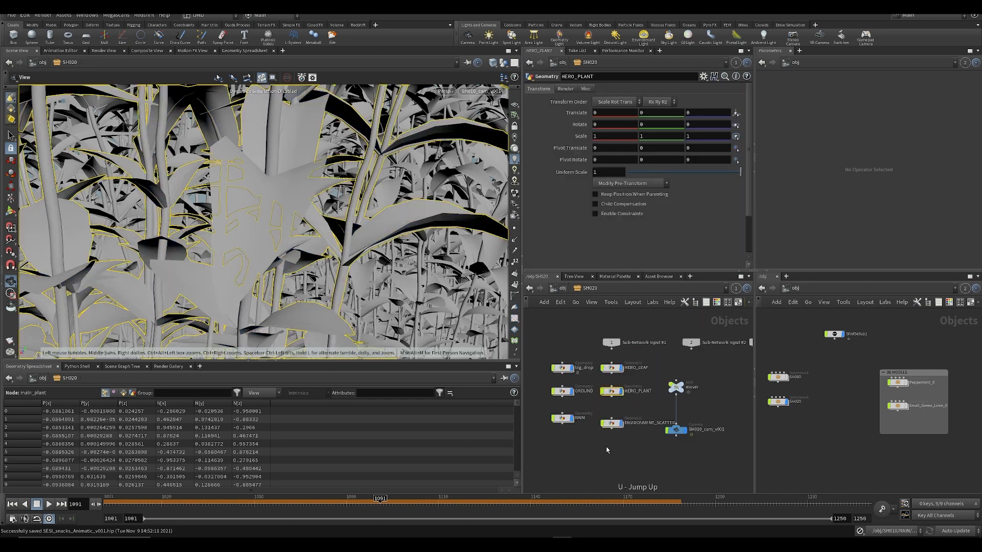
- Inside HERO_LEAF, insert a Transform node between object_merge1 and bend1 and display it
double_click(608, 367)
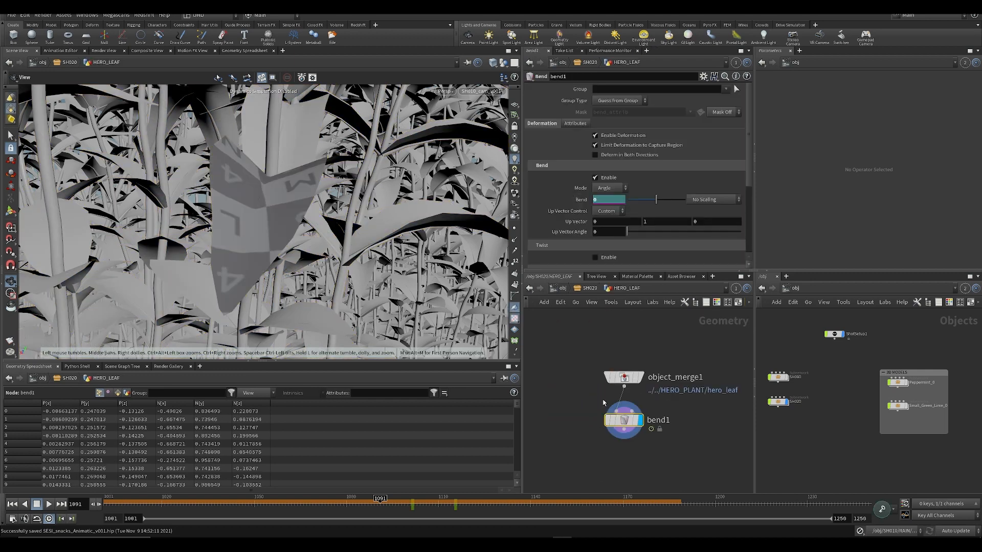
scroll(625, 392, up, 5)
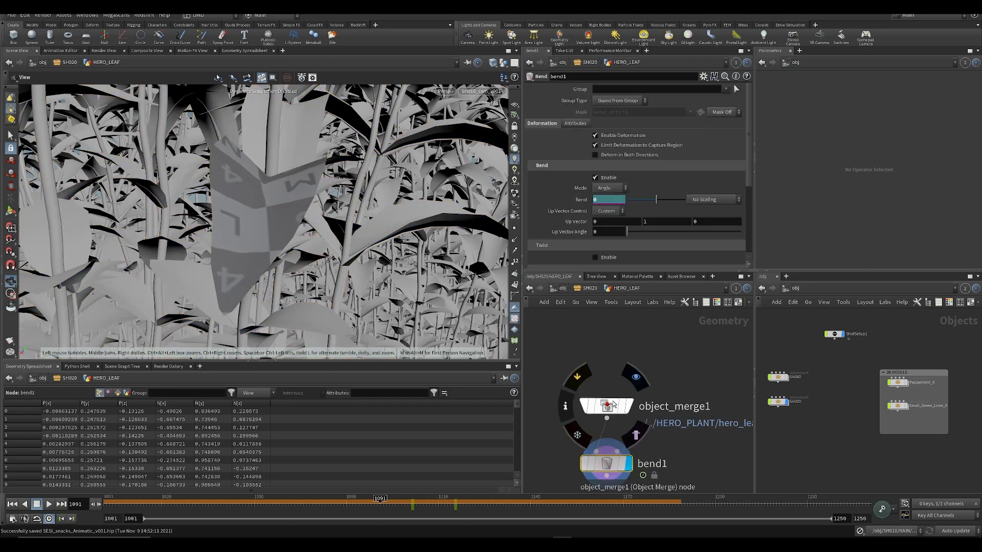
key(Tab)
text(tr)
key(Return)
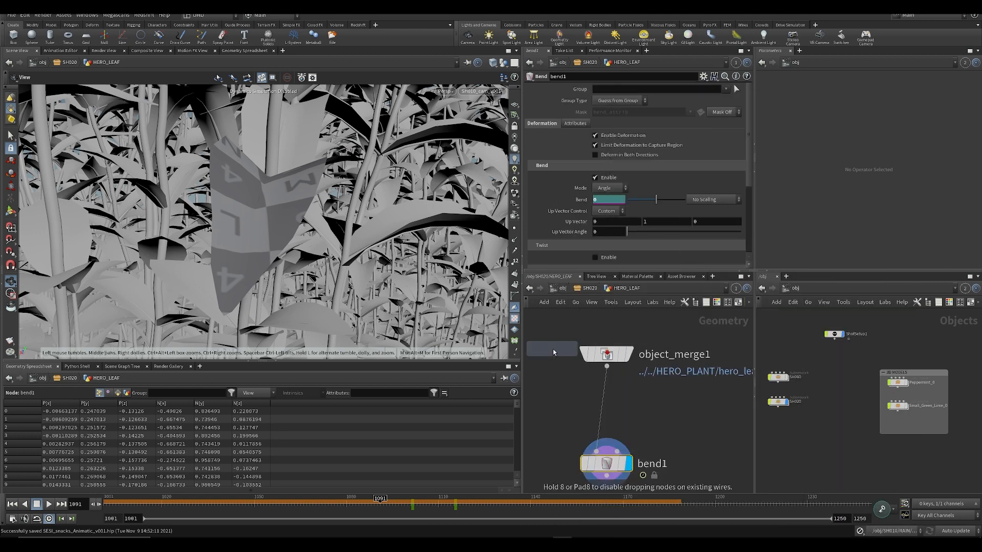
click(603, 404)
click(620, 406)
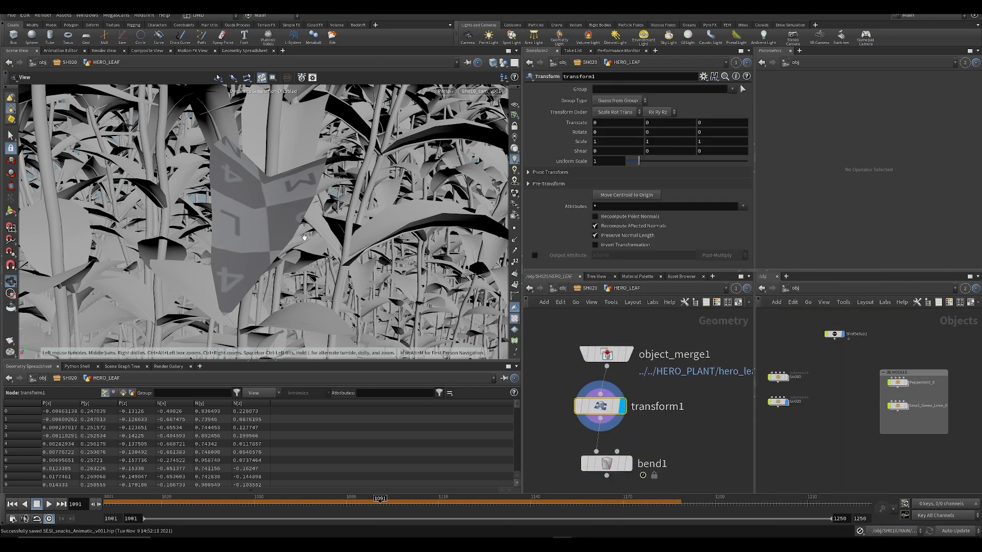
- Switch to Acrobat to check the SH 020 storyboard panel, and return to Houdini
click(582, 544)
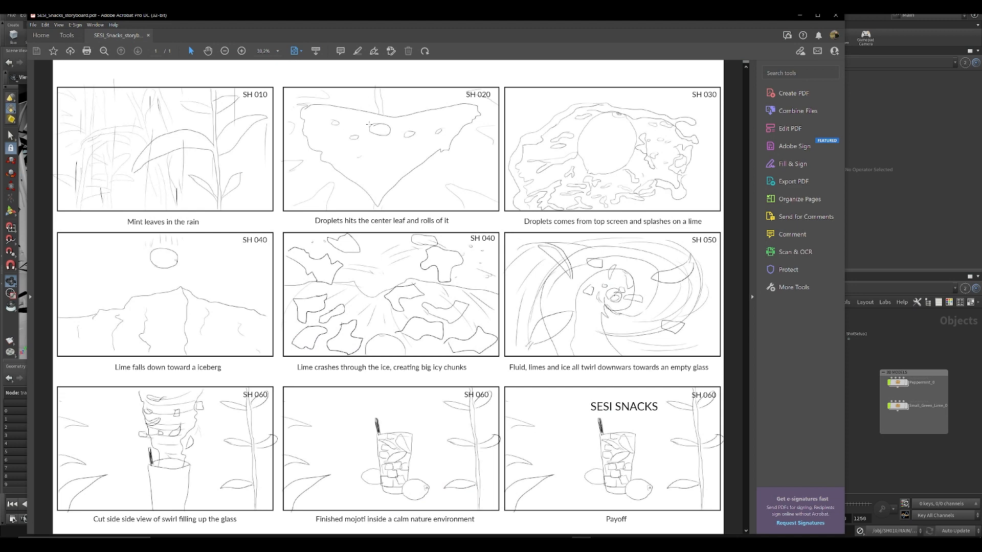
click(891, 481)
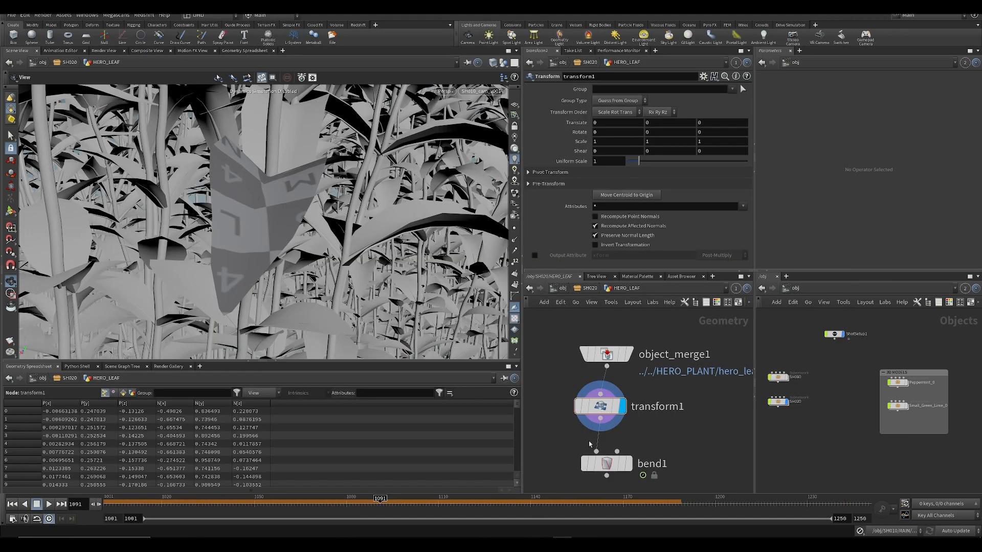
drag(601, 408, 607, 406)
click(623, 196)
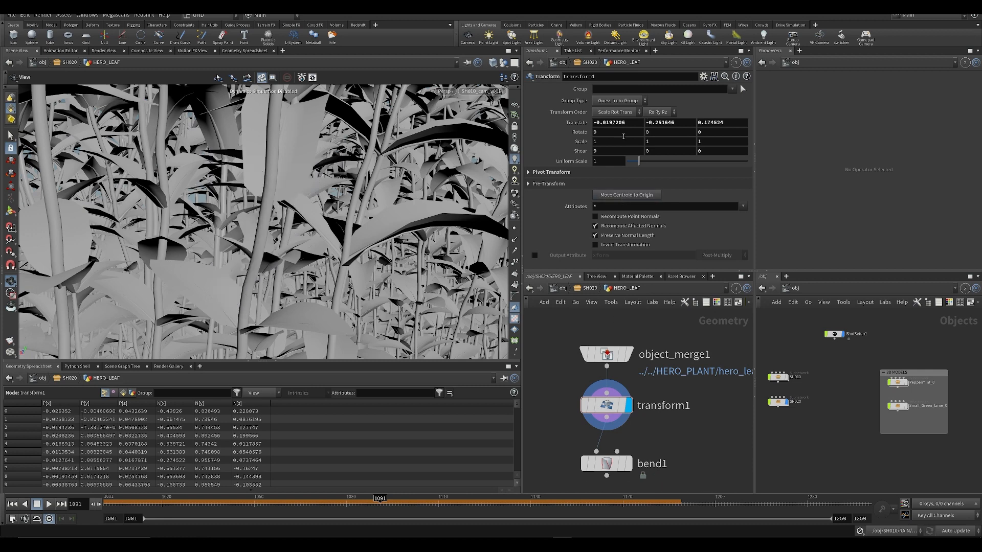
drag(606, 123, 511, 111)
text(0)
key(Tab)
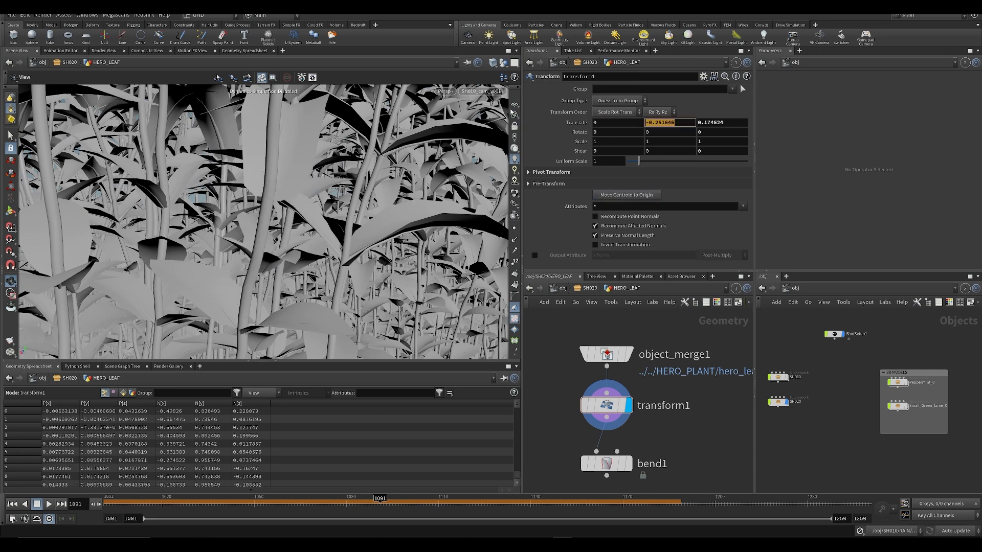
text(0)
key(Tab)
text(0)
key(Return)
- Save the scene, select transform1 in HERO_LEAF, and bring up its transform handle on the leaf
key(ctrl+s)
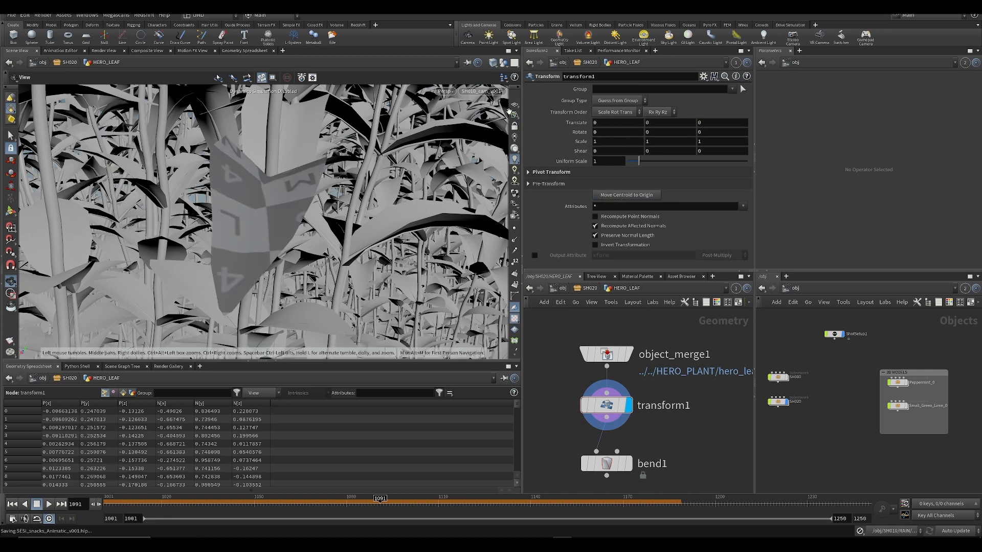
click(593, 405)
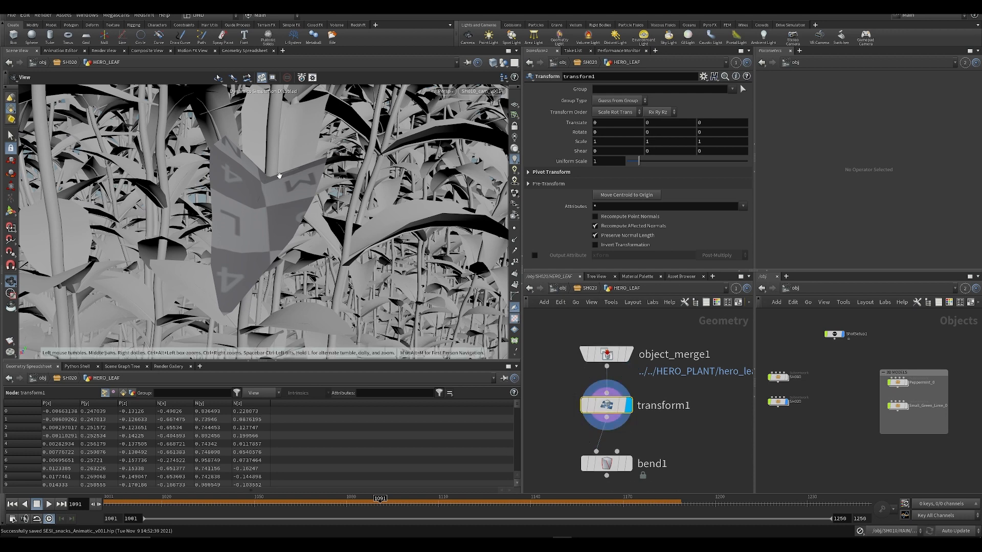
drag(280, 191, 237, 230)
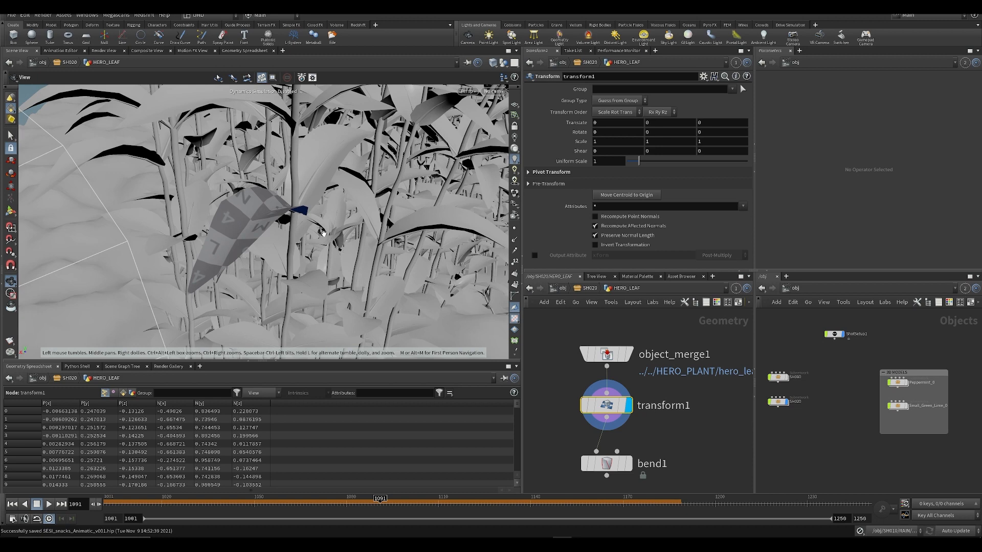
key(Return)
alt+drag(263, 245, 225, 259)
mouse_move(284, 266)
alt+mouse_down()
mouse_move(235, 254)
mouse_move(280, 264)
alt+mouse_up()
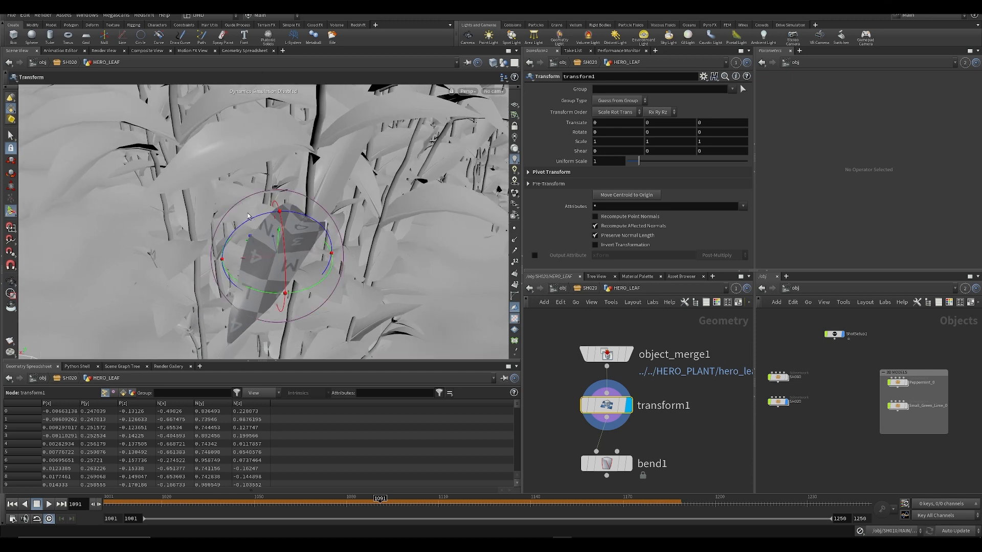
alt+drag(340, 236, 317, 259)
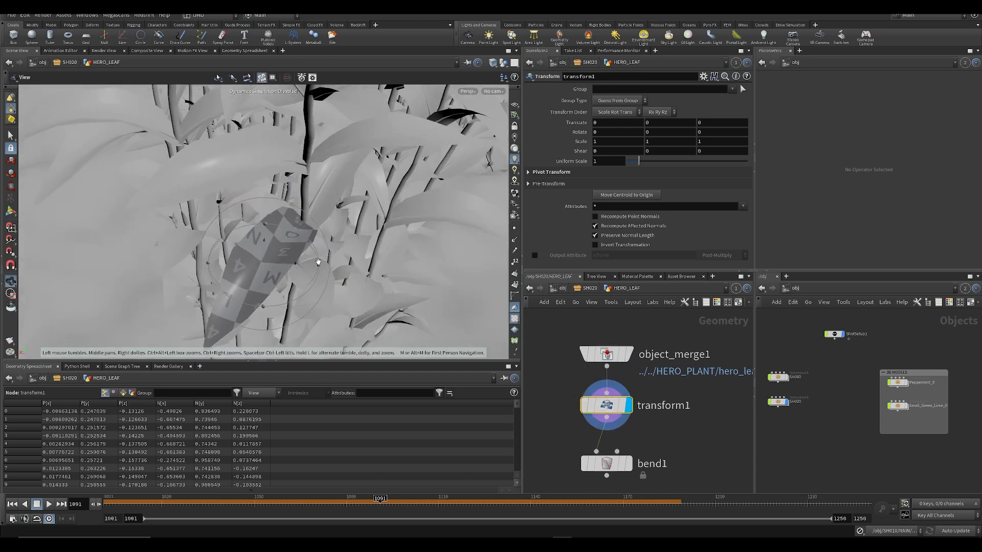
key(Insert)
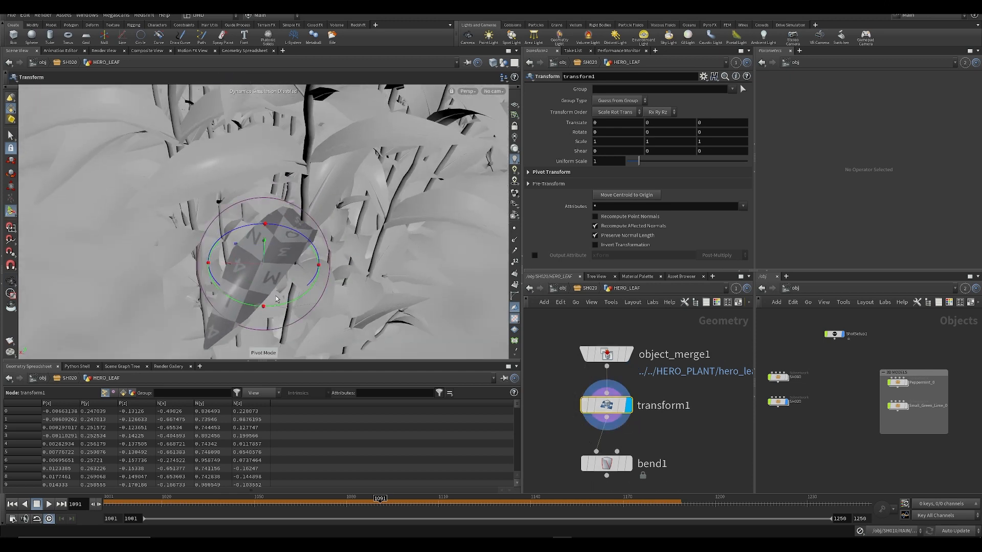
drag(279, 308, 254, 307)
key(ctrl+z)
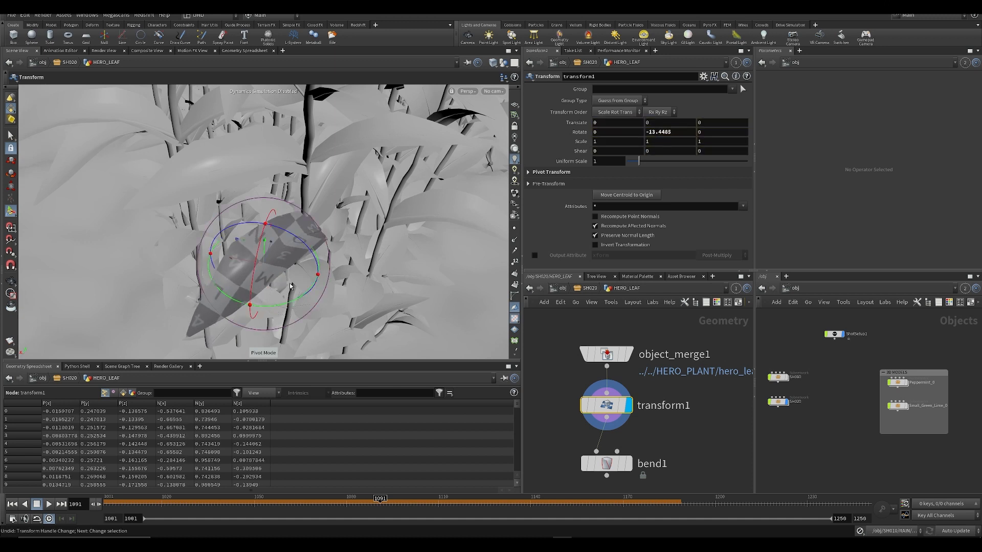
- In pivot mode, rotate transform1's pivot about -38 degrees in Y and move it to the leaf's base, at about -0.008, 0.252, -0.139
key(Insert)
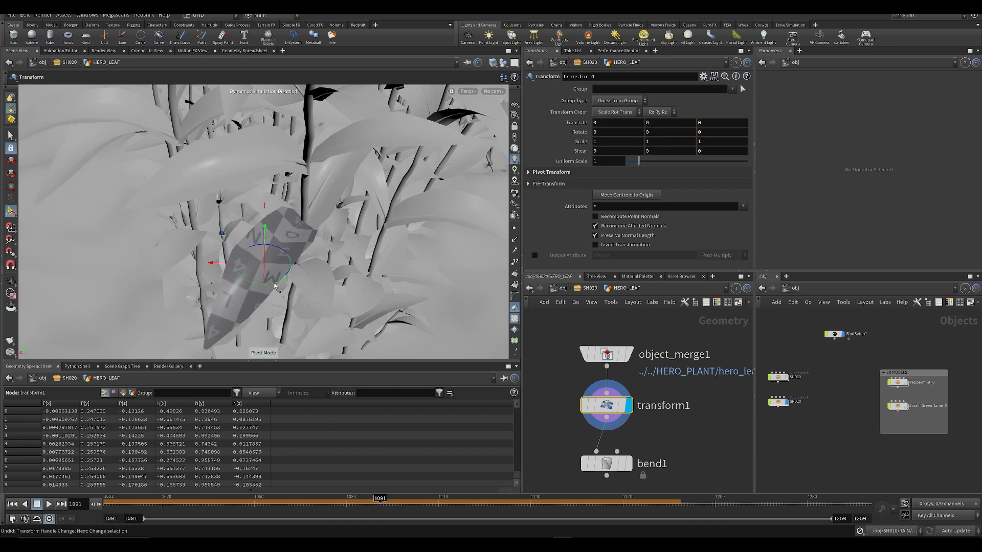
drag(275, 287, 257, 288)
mouse_move(271, 284)
alt+mouse_down()
mouse_move(251, 245)
mouse_move(257, 287)
alt+mouse_up()
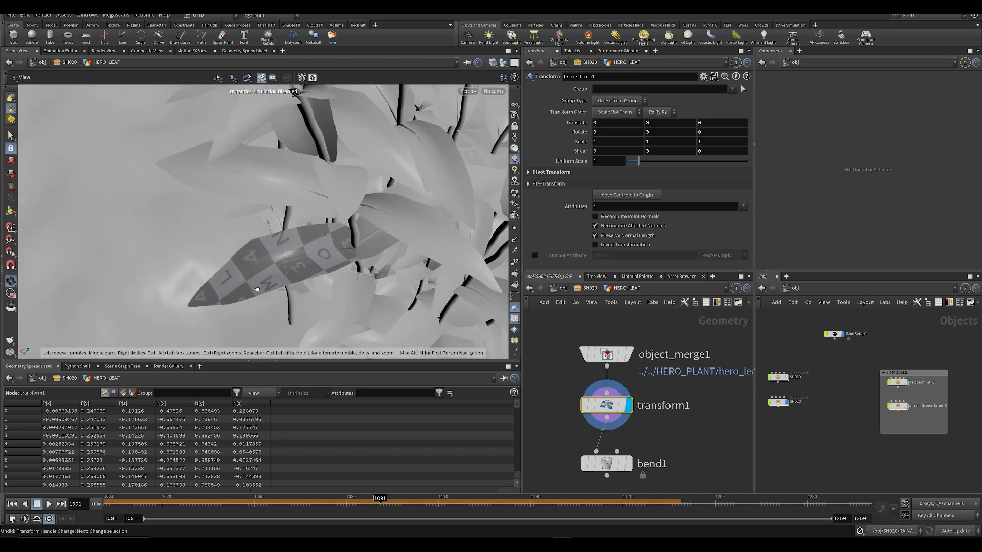
drag(328, 261, 389, 248)
click(530, 172)
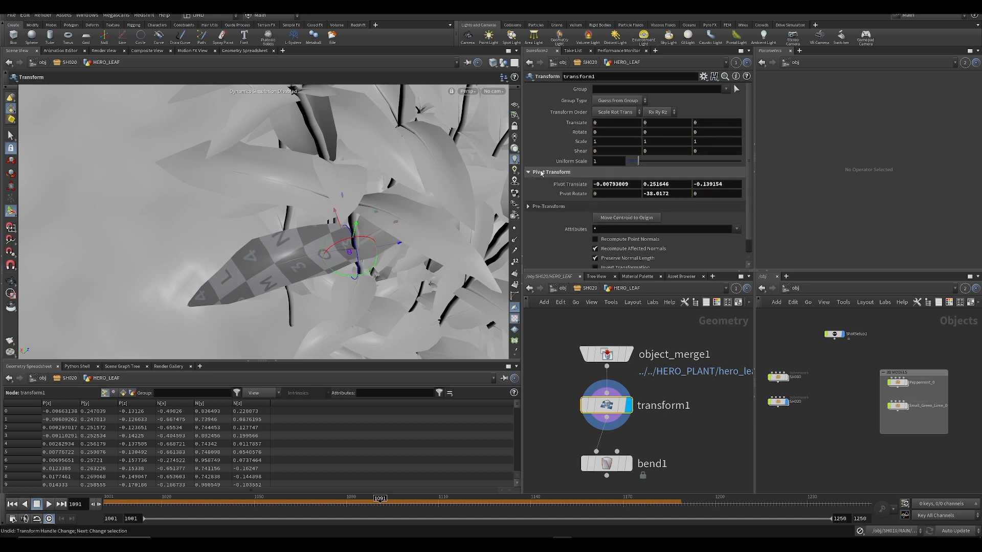
click(528, 172)
- Nudge transform1's pivot up and inward to where the hero leaf meets the stem, checking its placement from several angles
alt+drag(293, 225, 300, 191)
alt+right_drag(300, 190, 329, 218)
alt+drag(329, 219, 325, 246)
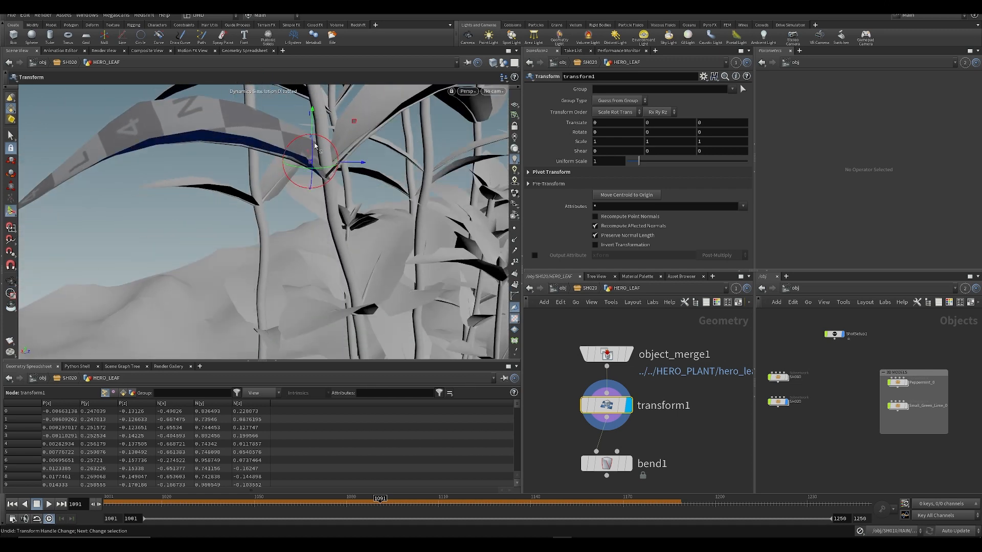
drag(313, 126, 313, 116)
drag(346, 153, 355, 153)
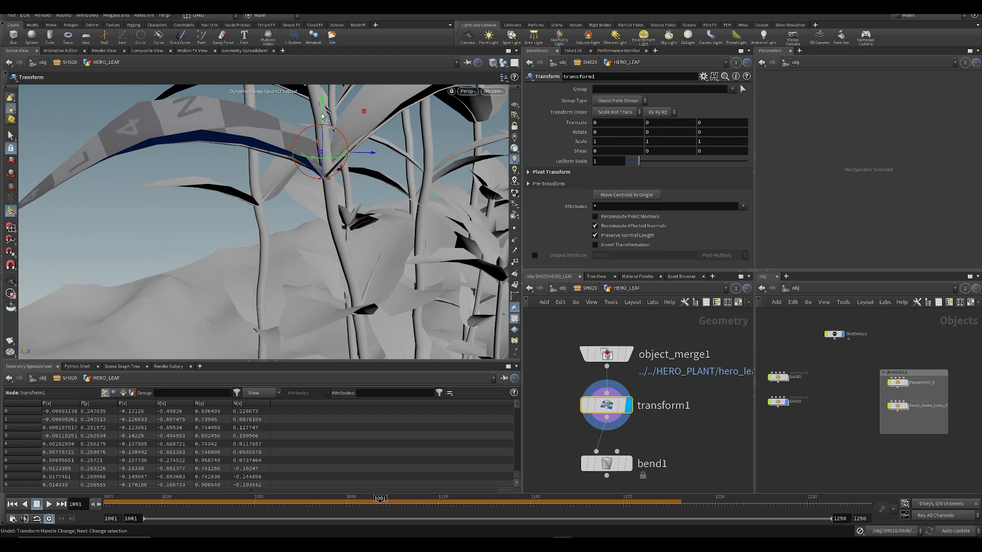
alt+drag(327, 158, 353, 184)
alt+right_drag(353, 184, 239, 219)
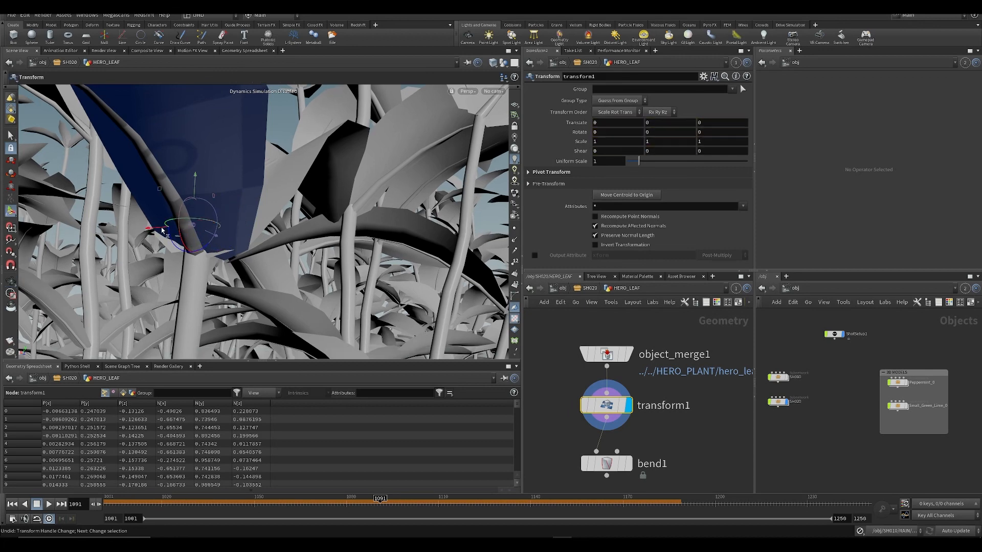
mouse_move(188, 220)
alt+mouse_down()
mouse_move(185, 210)
mouse_move(187, 219)
alt+mouse_up()
alt+right_drag(188, 218, 159, 204)
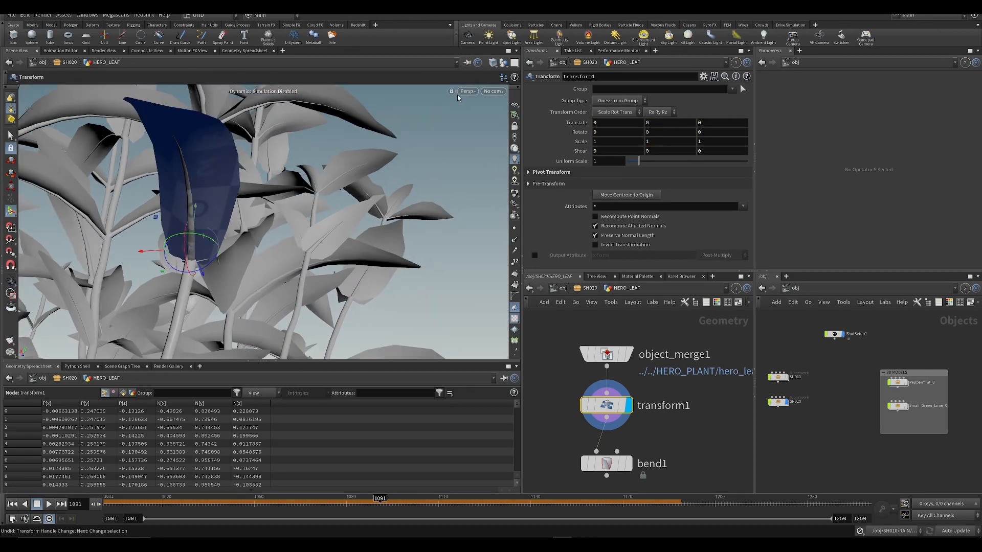
- Undo the last handle change, fine-tune transform1's pivot where the hero leaf meets the stem, and leave pivot mode
click(490, 94)
click(524, 135)
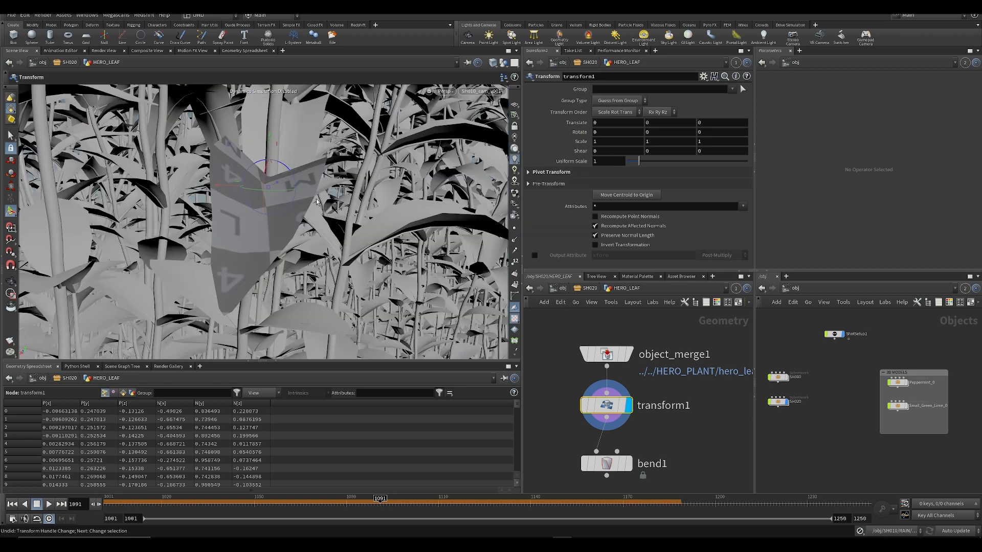
click(272, 190)
key(ctrl+z)
alt+drag(269, 200, 274, 250)
alt+right_drag(274, 250, 241, 219)
alt+drag(250, 164, 255, 197)
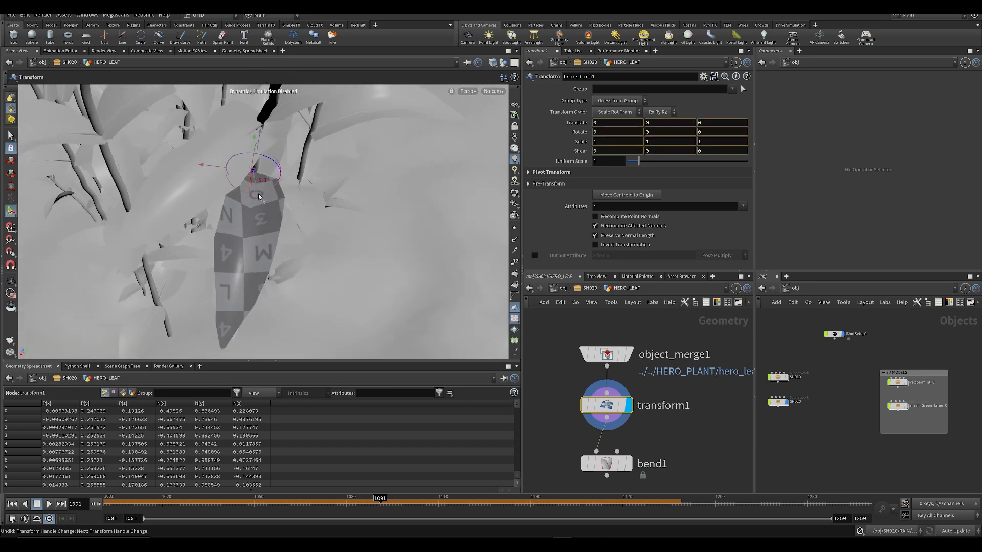
alt+drag(259, 193, 240, 198)
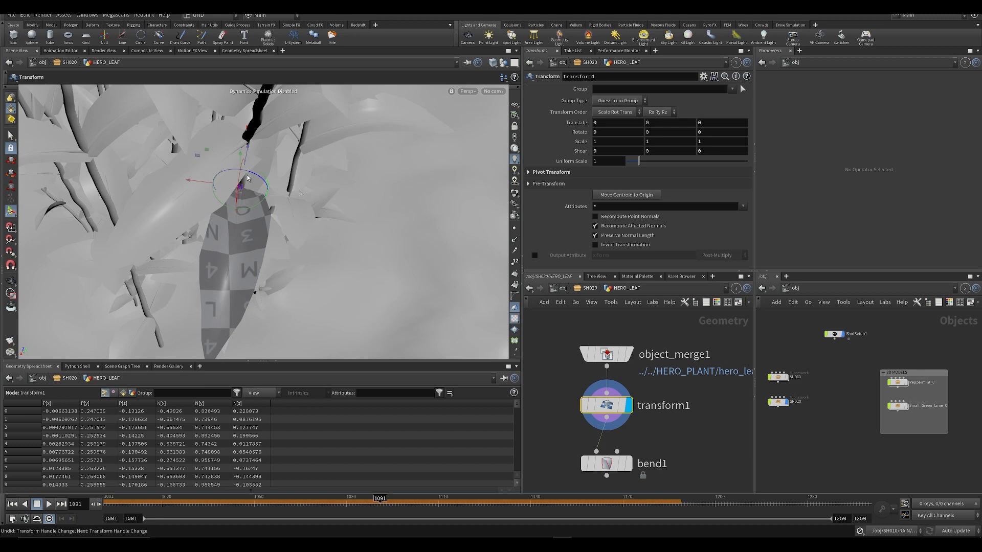
drag(203, 183, 206, 183)
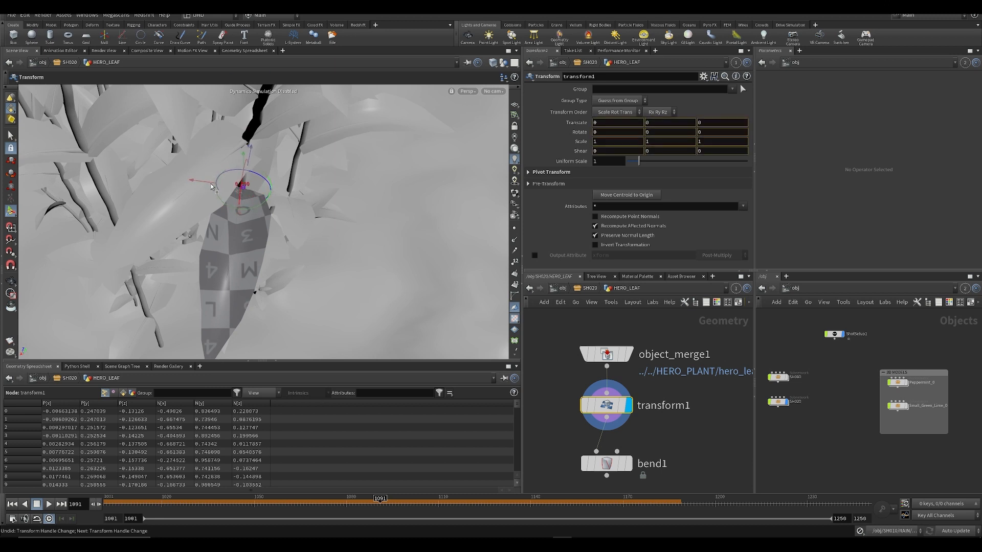
key(Insert)
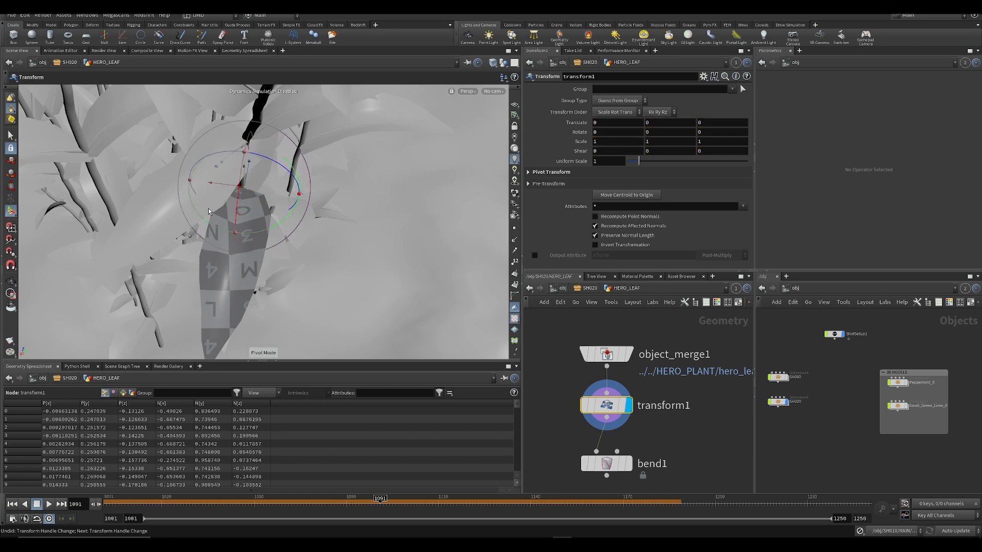
- Looking through the SH020 camera, widen the hero leaf to an X scale of 3.4 and rotate it about -8.7 degrees in Z
alt+drag(307, 271, 267, 79)
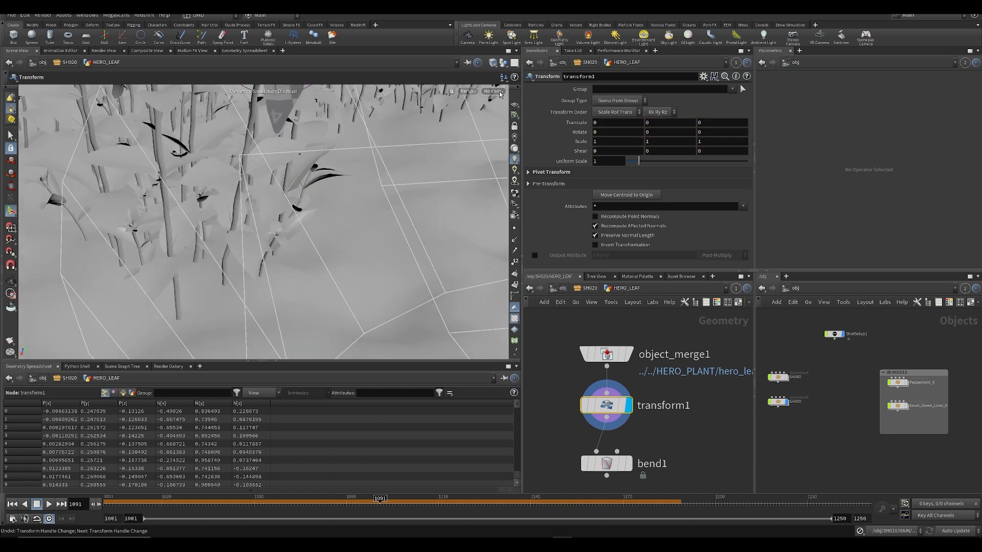
click(494, 92)
click(515, 146)
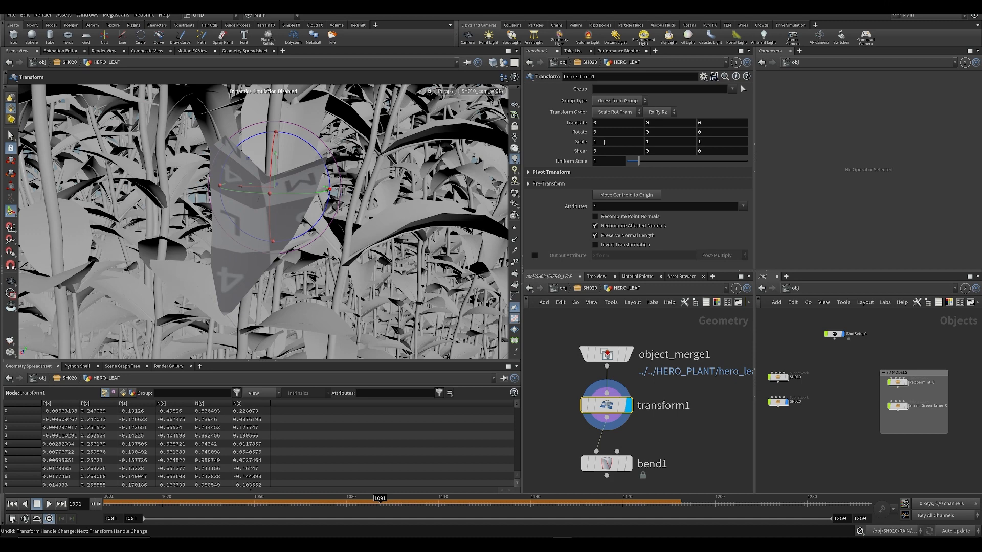
middle_drag(604, 142, 564, 154)
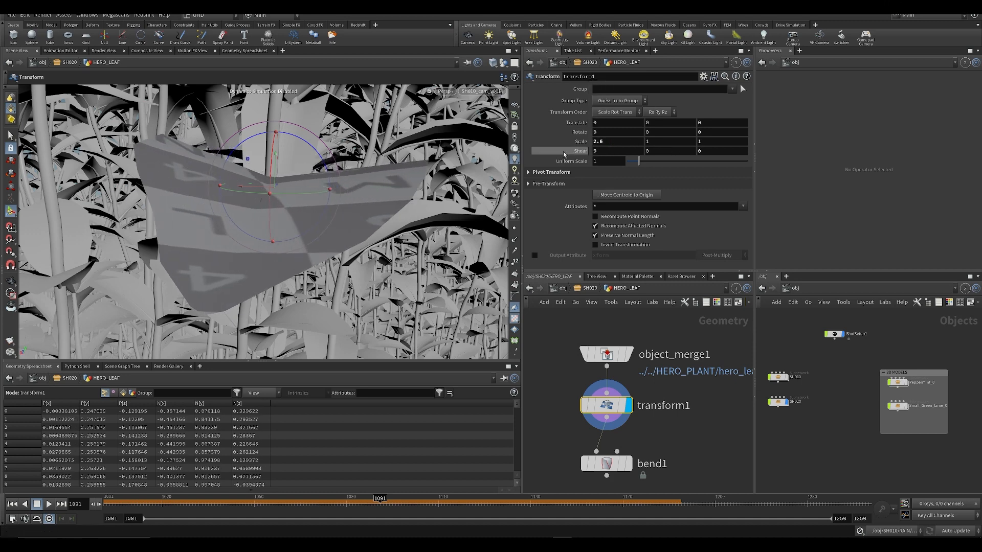
drag(318, 166, 305, 171)
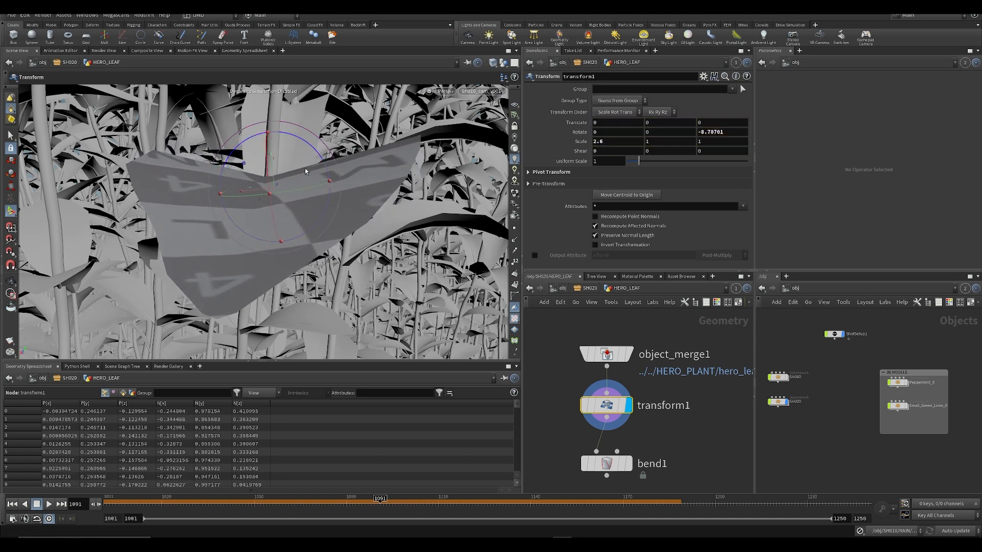
drag(256, 192, 259, 192)
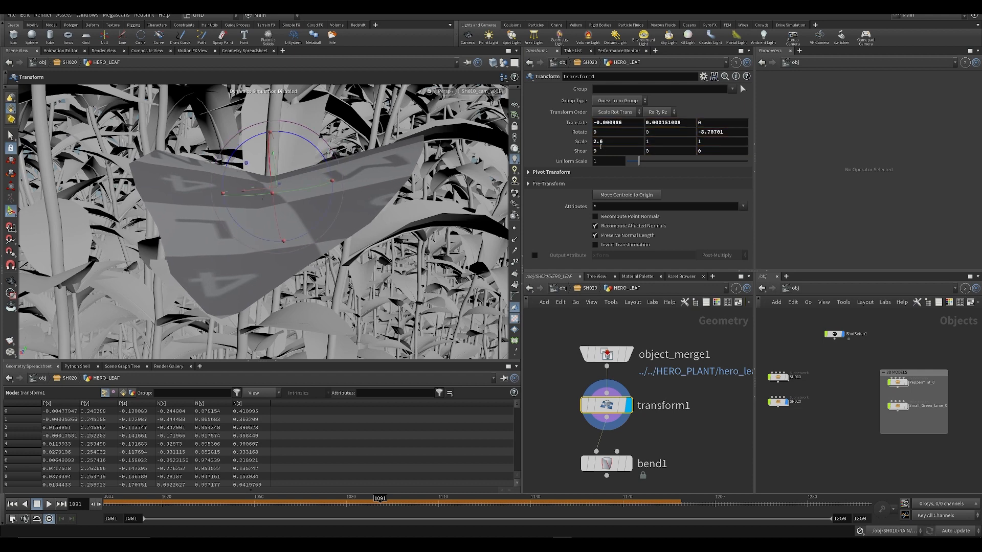
middle_drag(601, 147, 602, 145)
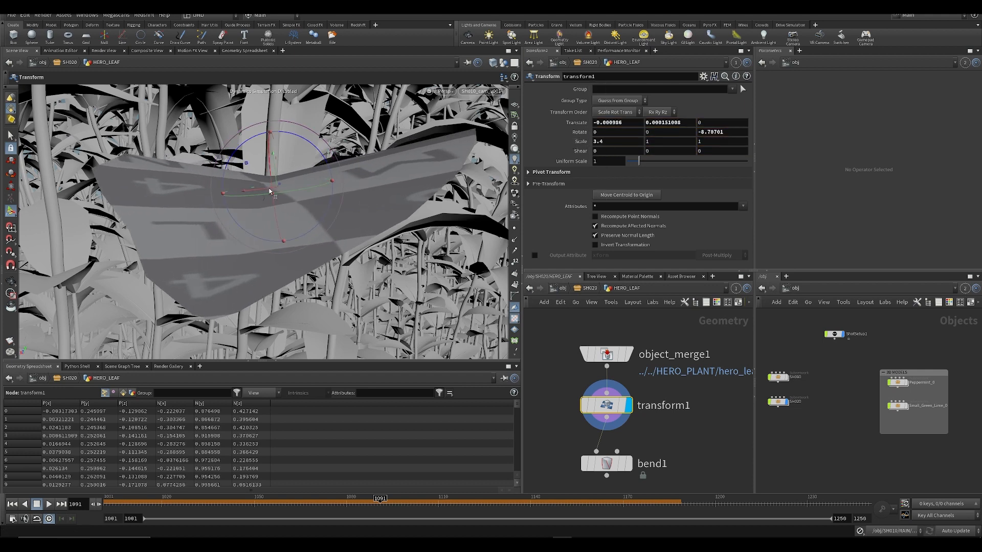
- Raise the hero leaf to about 0.009 in Y and tilt it to about -14.9 degrees in X and -5.5 degrees in Y
drag(272, 185, 297, 182)
drag(322, 141, 326, 142)
drag(256, 169, 261, 171)
key(Escape)
alt+drag(271, 217, 274, 215)
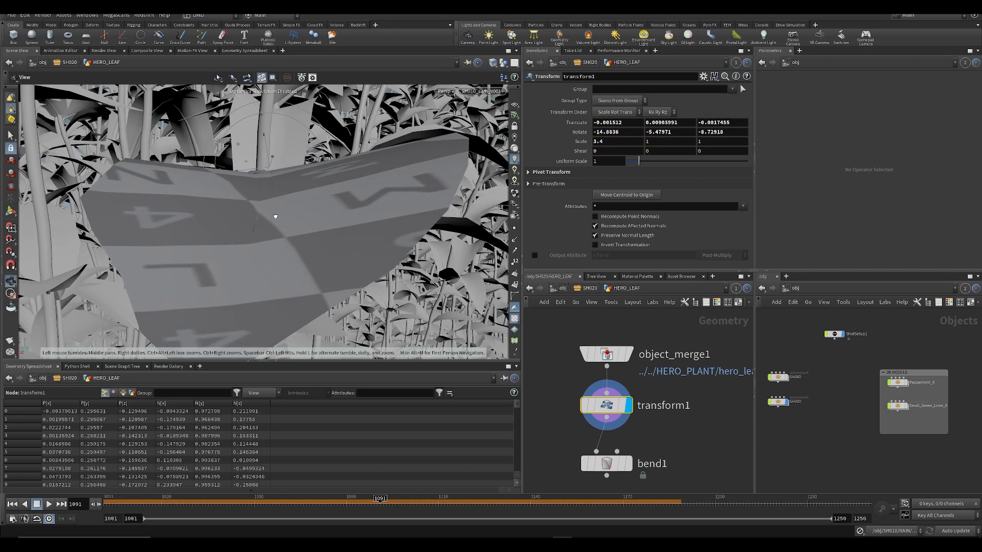
- Return to the SH020 camera, lock it to the view, and reframe it on the hero leaf
click(494, 93)
click(527, 145)
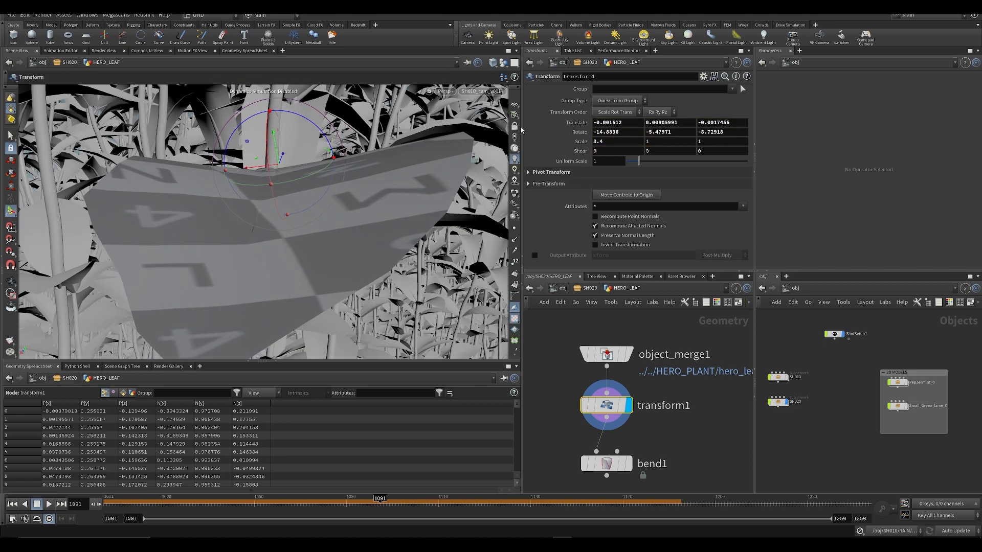
key(Escape)
drag(404, 151, 294, 154)
key(Return)
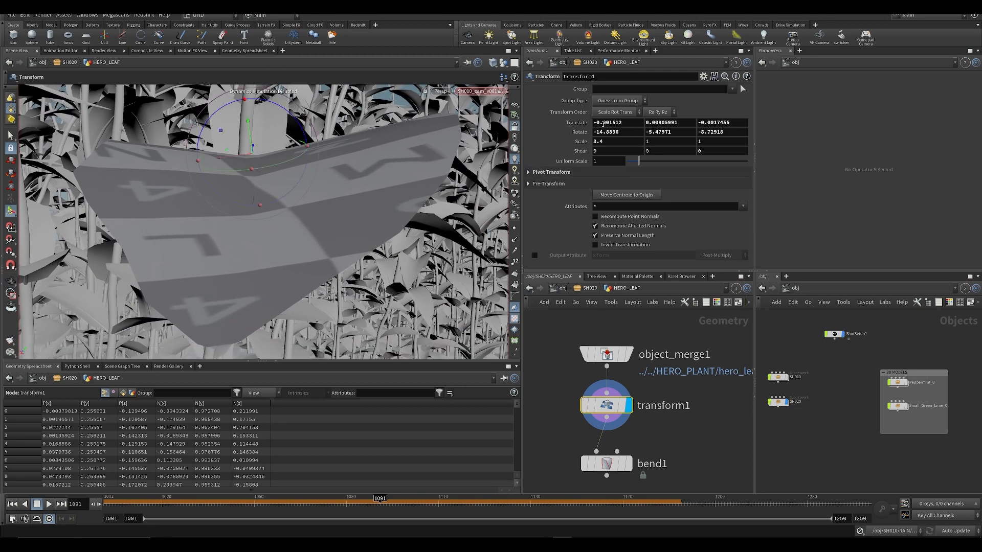
- Set transform1's X translation to 0.000488 and save the scene at frame 1001
middle_drag(598, 122, 568, 145)
key(ctrl+z)
middle_drag(614, 121, 629, 151)
key(Escape)
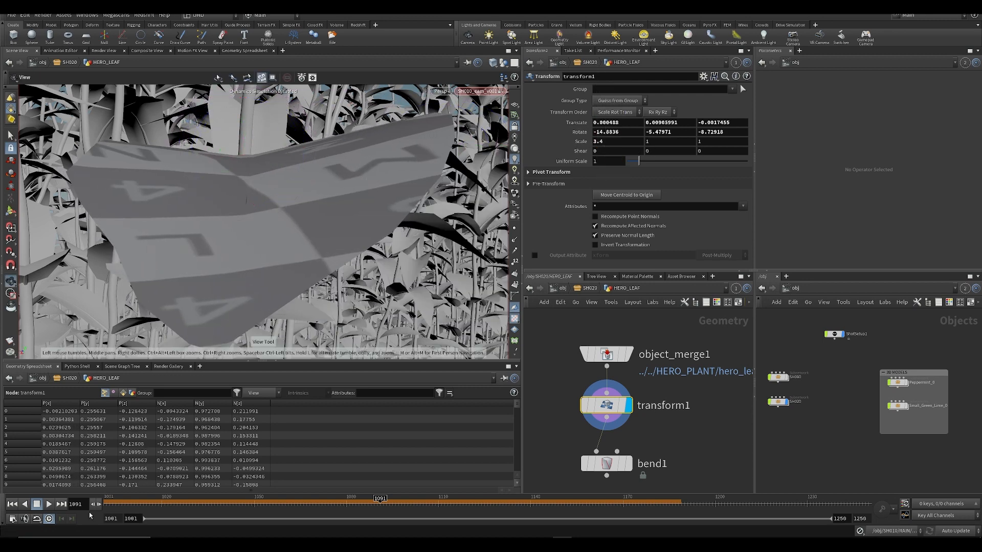
drag(151, 506, 104, 505)
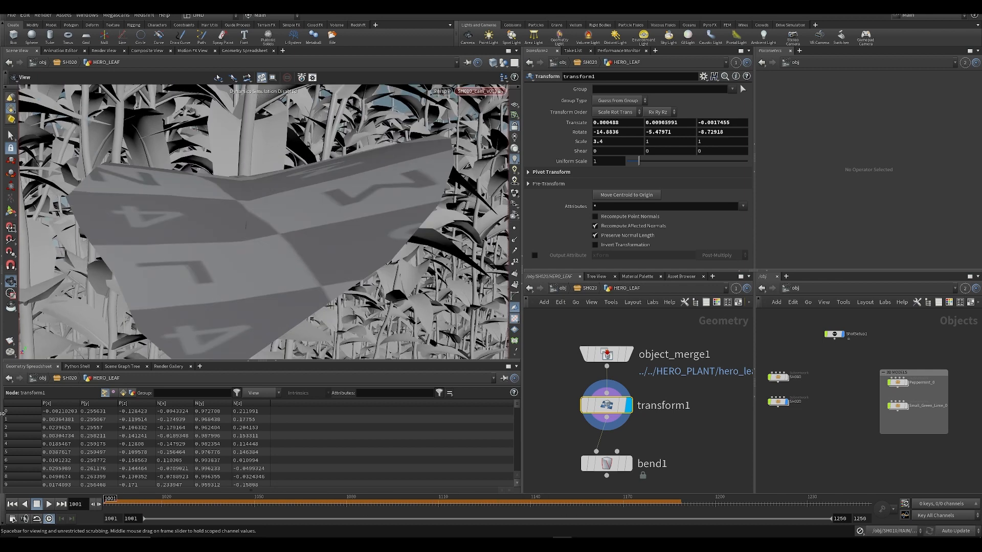
key(ctrl+s)
- From outside the shot camera, set transform1's Z scale to 1.33 and its X translation to -0.004512
click(606, 463)
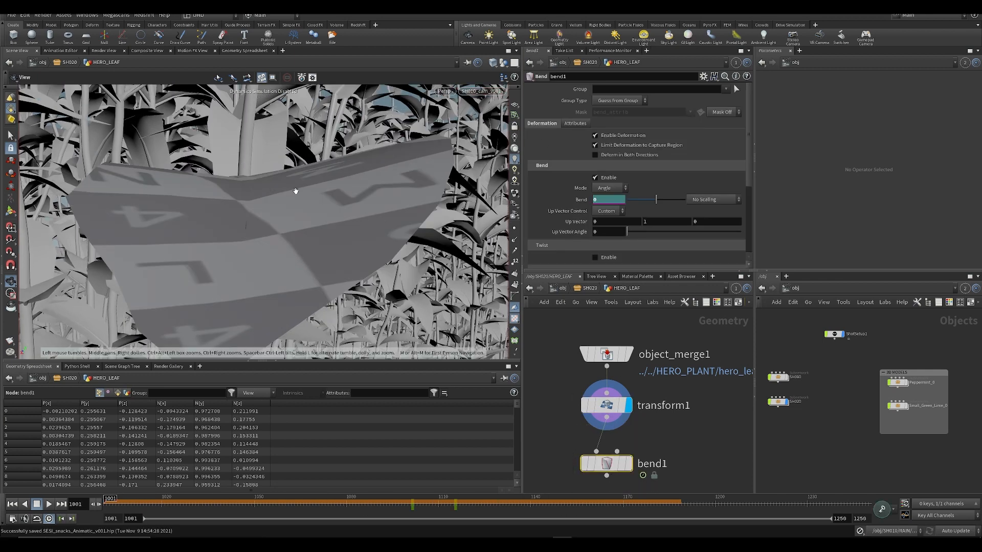
drag(296, 222, 275, 228)
key(space+g)
drag(237, 181, 296, 245)
click(601, 410)
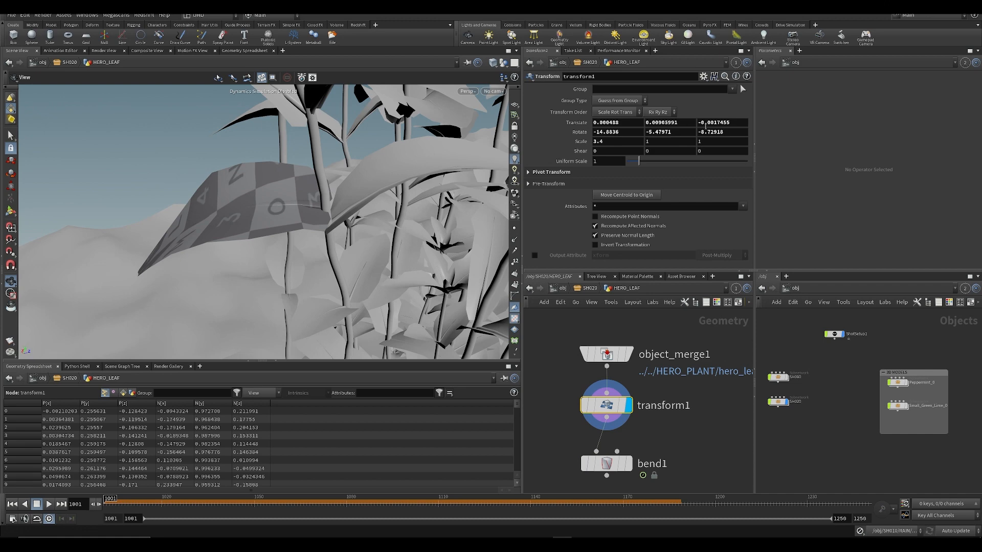
middle_drag(702, 141, 736, 141)
drag(308, 234, 414, 224)
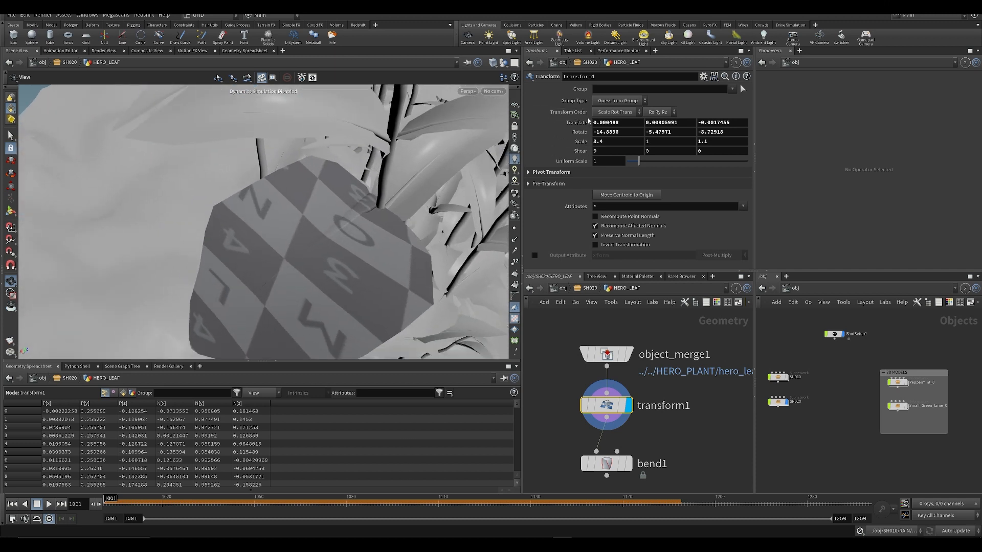
middle_drag(607, 123, 608, 127)
click(735, 88)
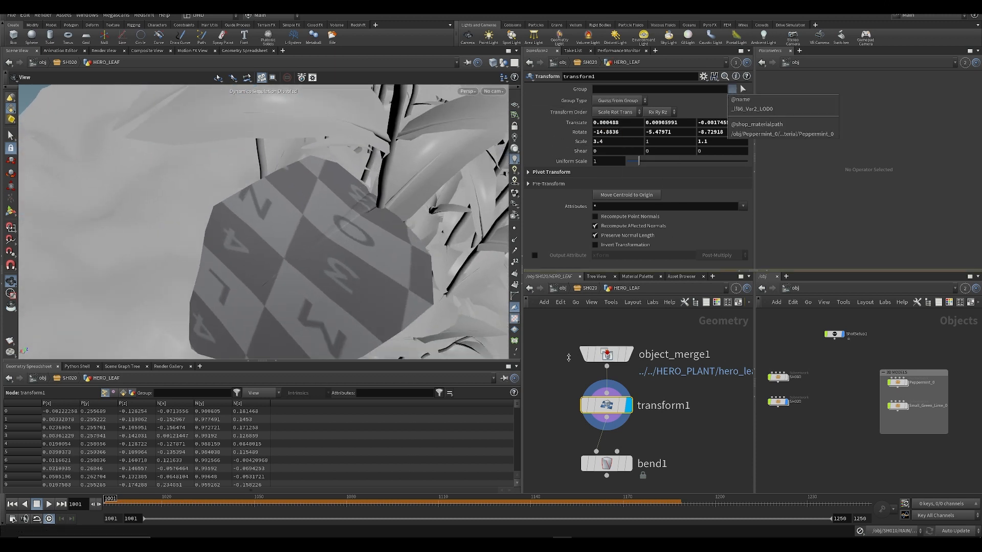
click(554, 373)
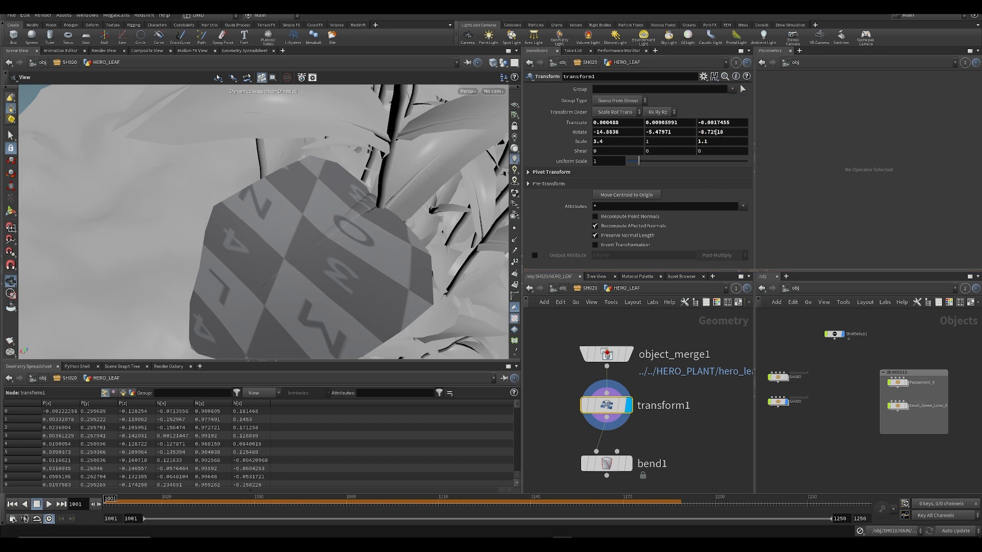
middle_drag(708, 141, 732, 146)
middle_drag(602, 132, 569, 161)
- Look through the SH020 camera with the view locked to it and reframe the enlarged leaf at frame 1001
click(493, 92)
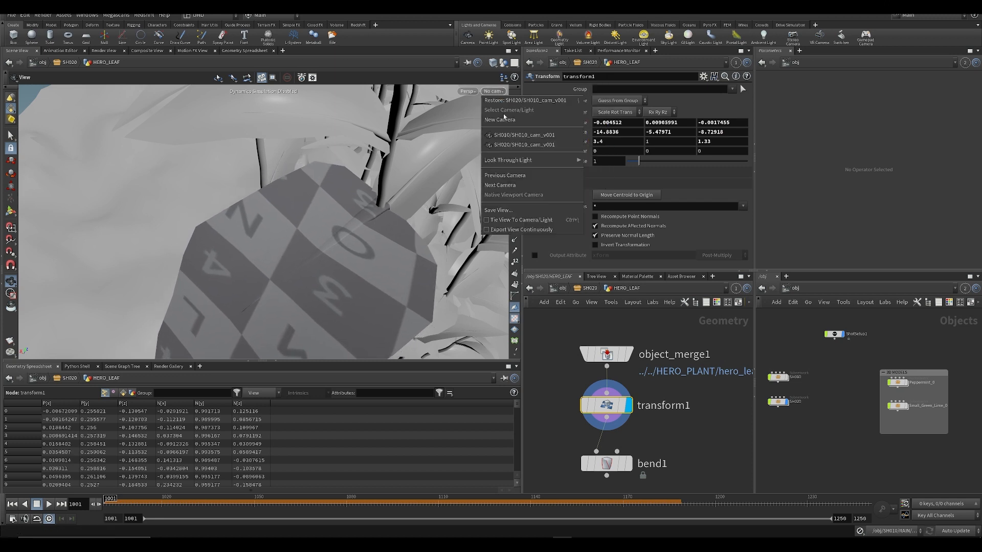
click(510, 145)
click(517, 127)
drag(372, 134, 312, 177)
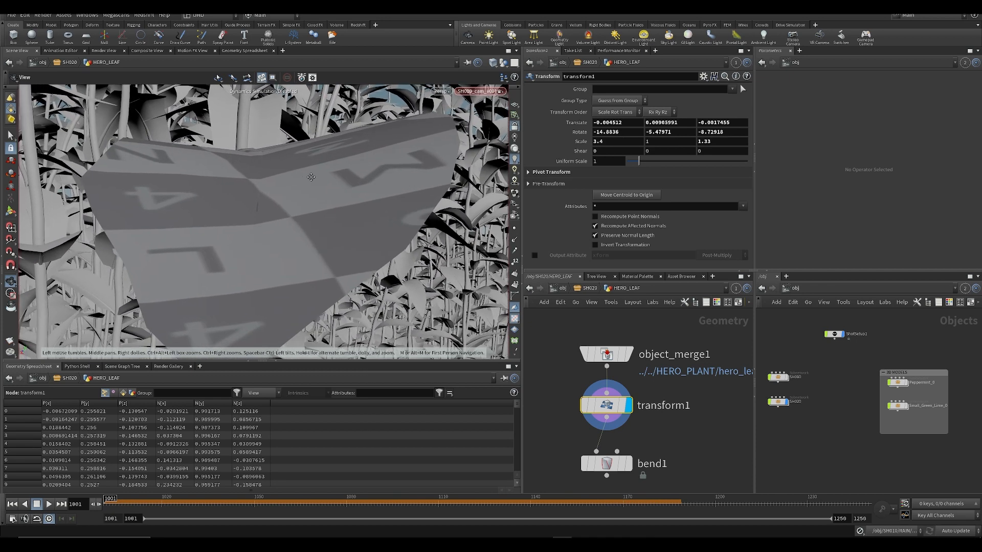
drag(113, 501, 93, 503)
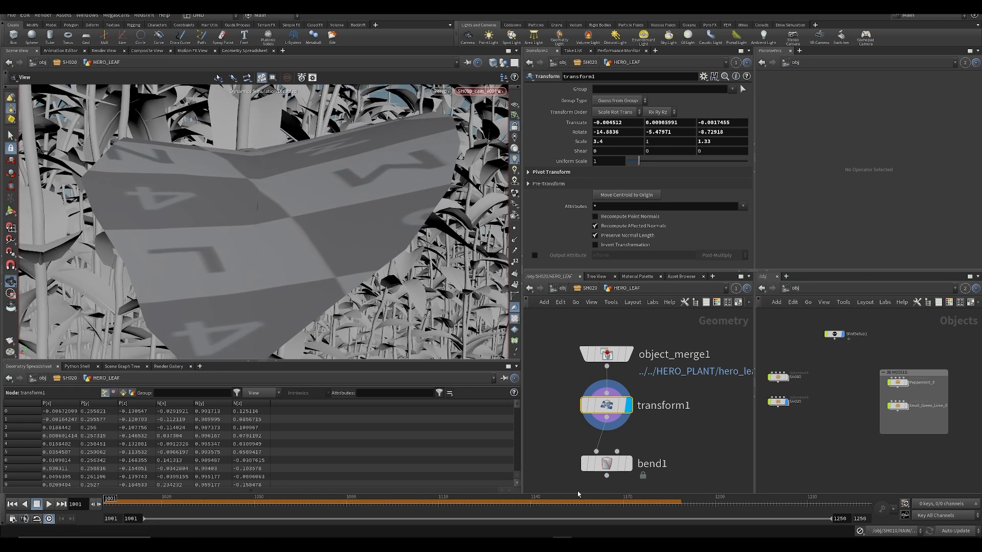
- Display bend1, go to frame 1024, and bring up its bend handle and capture settings outside the shot camera
click(634, 439)
click(606, 470)
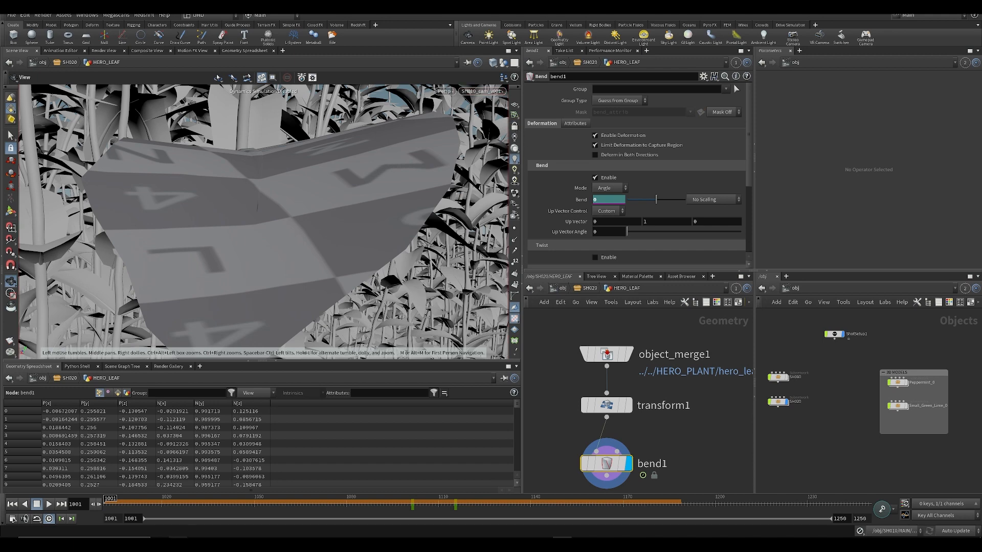
drag(114, 501, 174, 501)
drag(278, 299, 208, 276)
scroll(208, 277, down, 10)
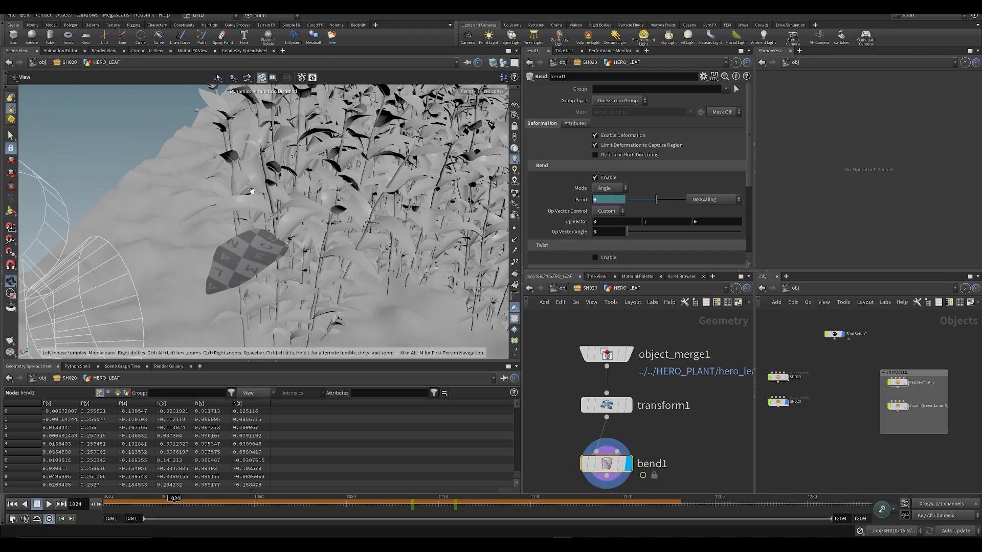
key(Return)
drag(240, 193, 164, 185)
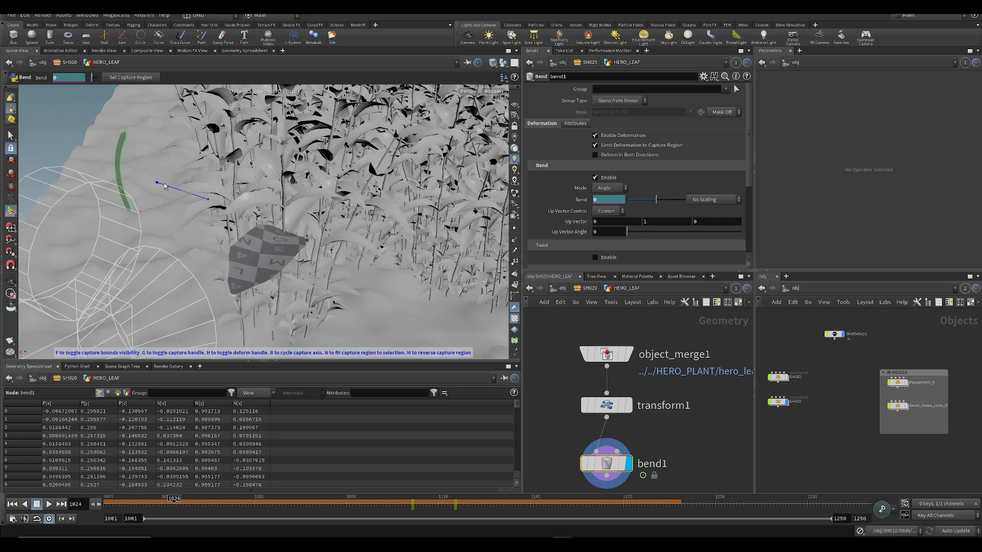
scroll(611, 225, down, 5)
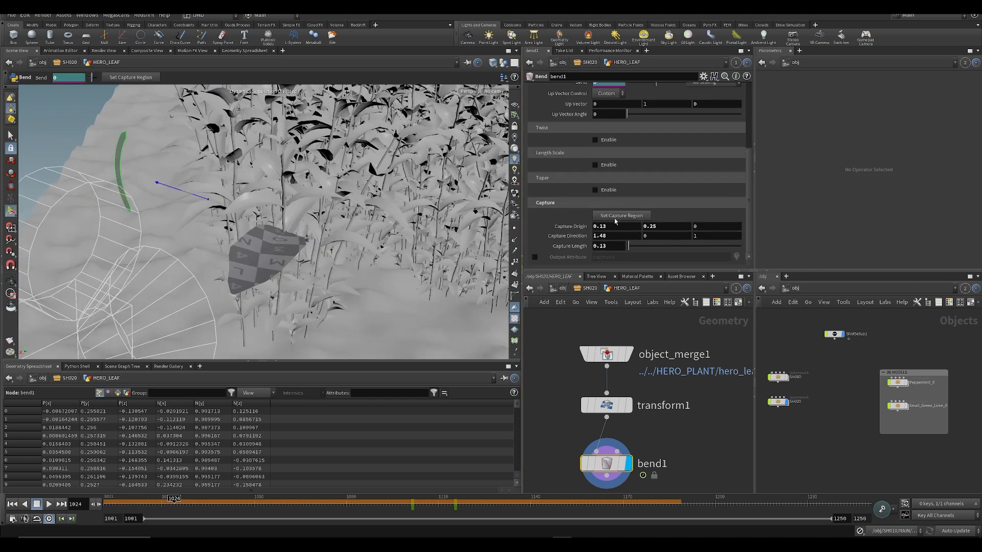
click(617, 217)
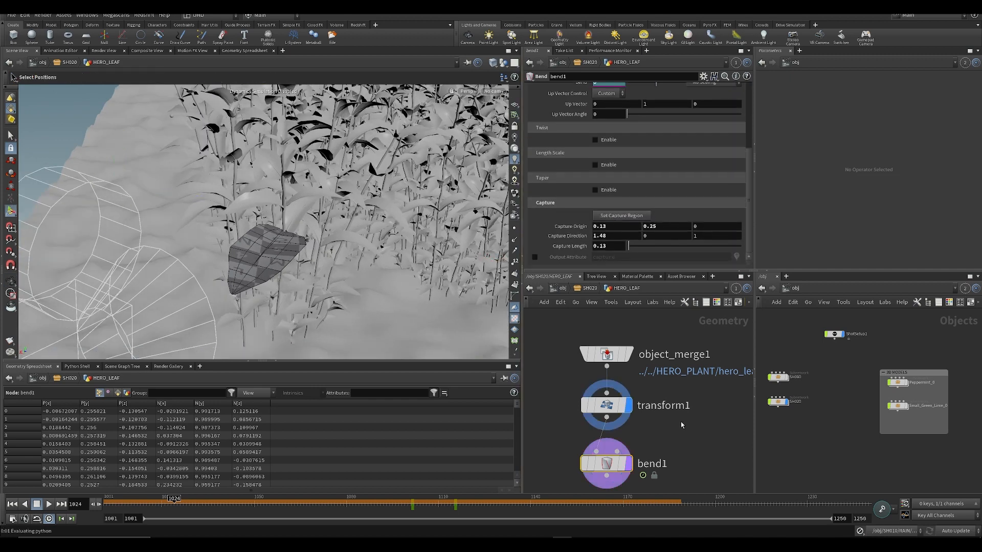
click(629, 464)
alt+drag(351, 269, 351, 247)
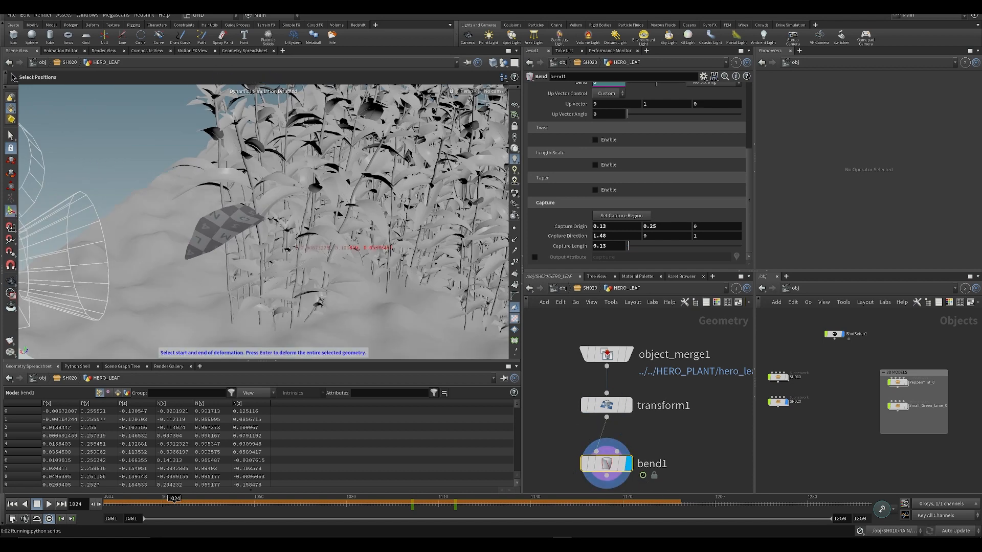
key(Escape)
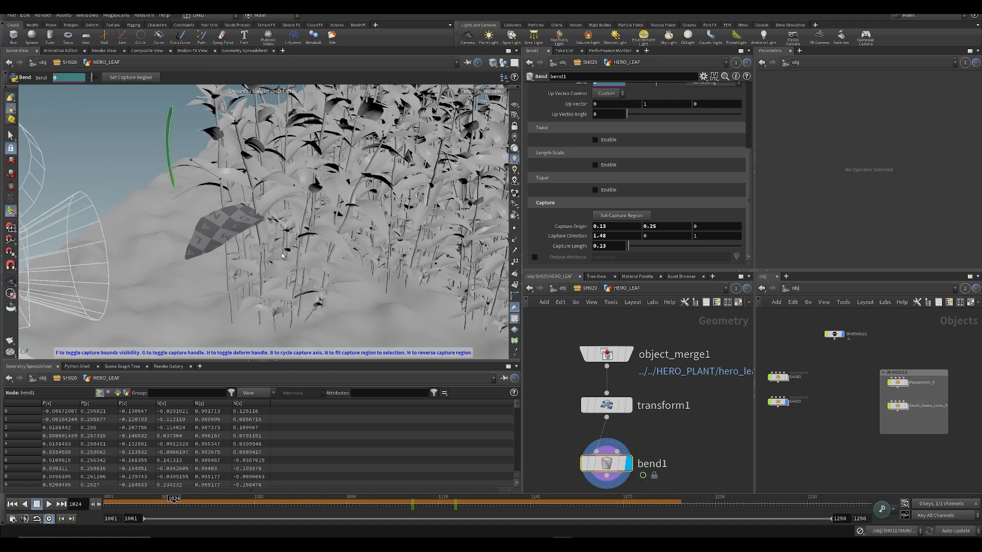
- Set bend1's capture region to fit the entire hero leaf, save the scene, and return to the bend settings
click(611, 217)
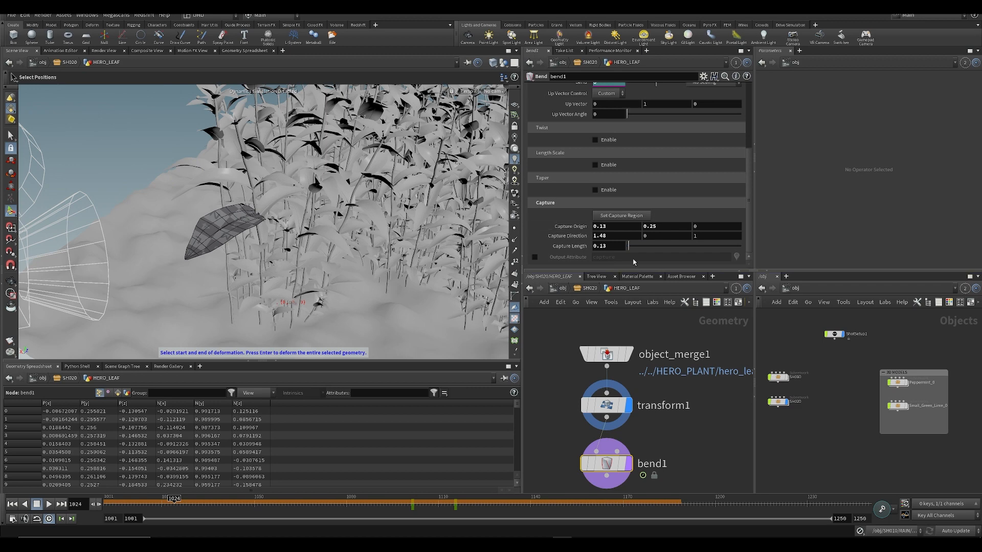
mouse_move(626, 462)
middle_drag(626, 462, 624, 395)
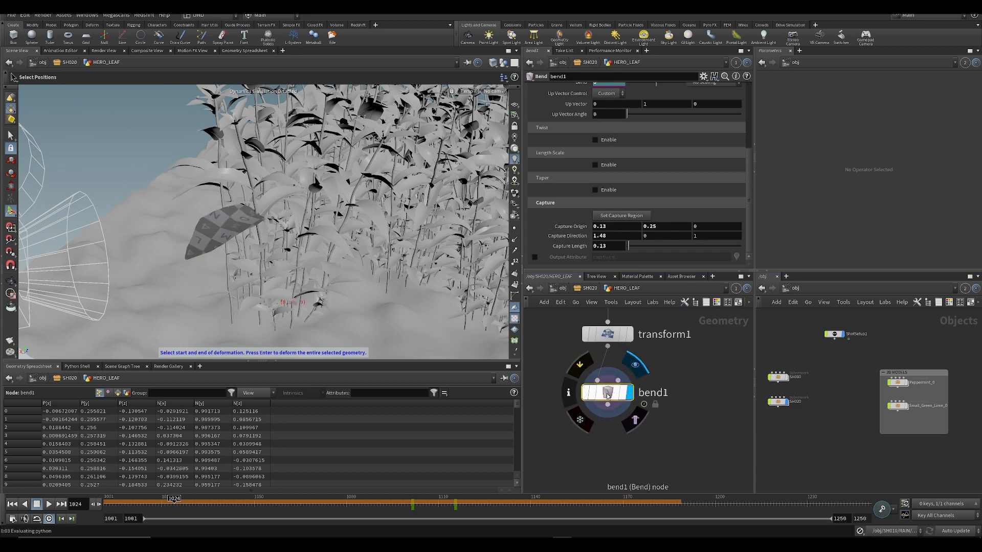
key(Return)
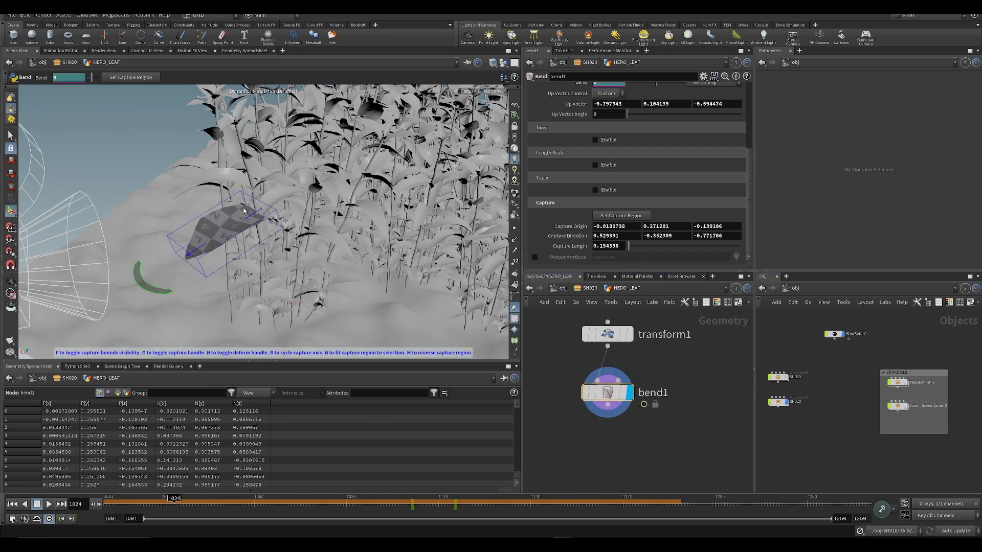
key(ctrl+s)
scroll(619, 219, up, 3)
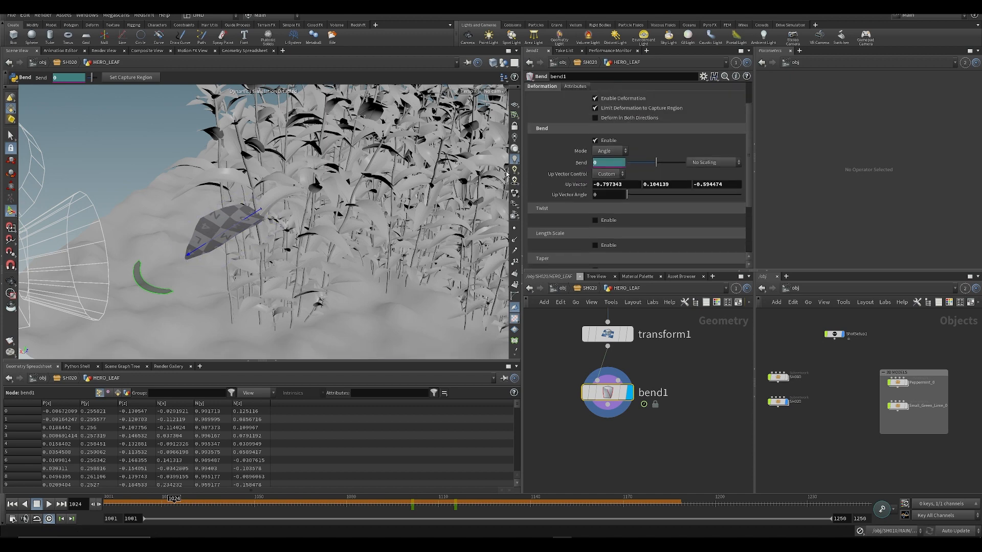
- Scrub the hero leaf's bend animation and set bend1's up vector to 0, 1, 0
drag(138, 503, 390, 504)
alt+drag(245, 220, 301, 292)
drag(412, 508, 447, 511)
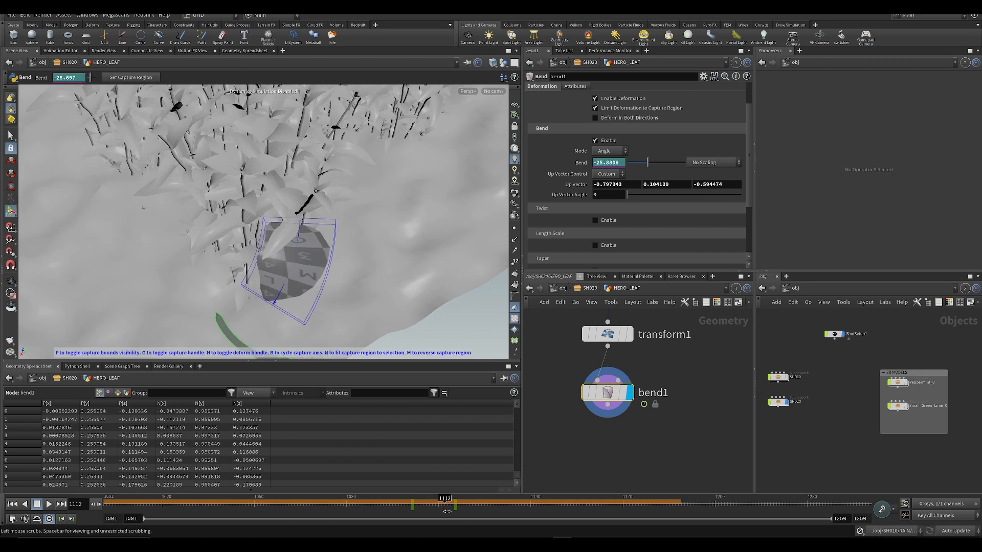
scroll(609, 181, up, 3)
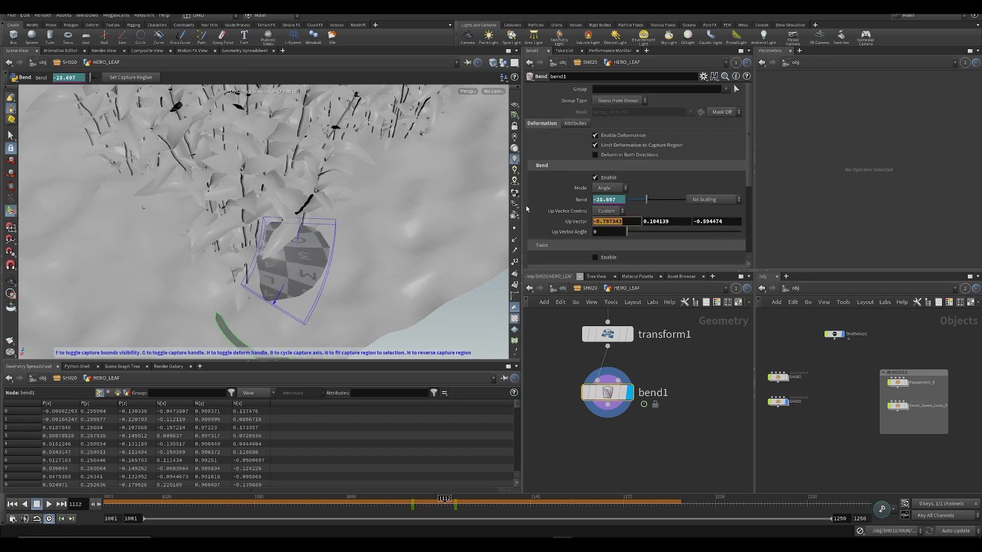
key(Tab)
text(0)
key(Tab)
text(0)
key(Return)
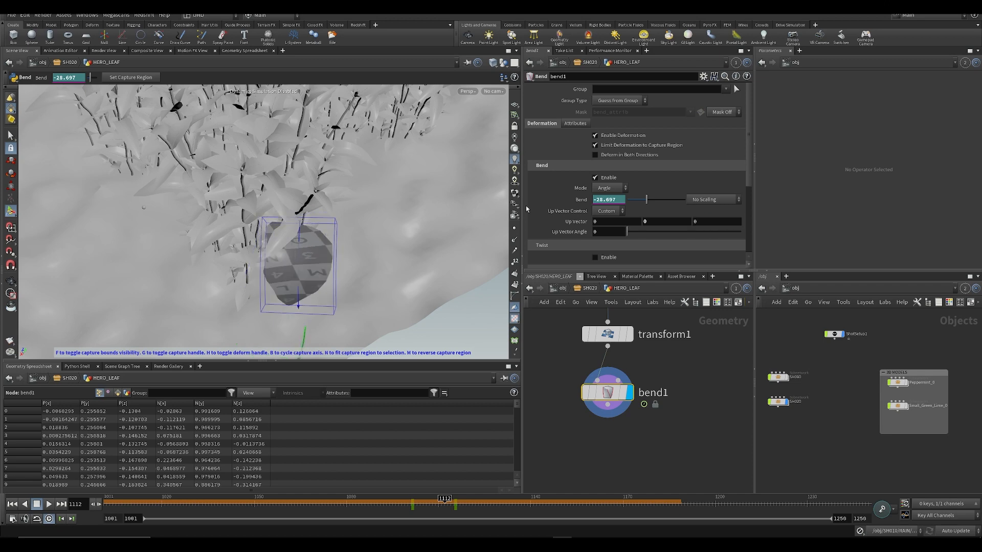
alt+drag(368, 225, 241, 199)
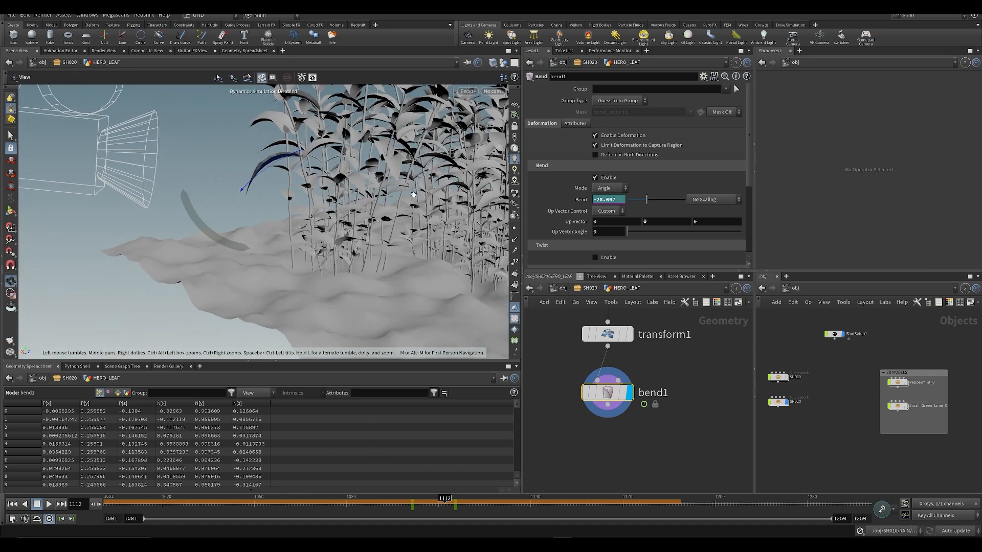
text(1)
key(Return)
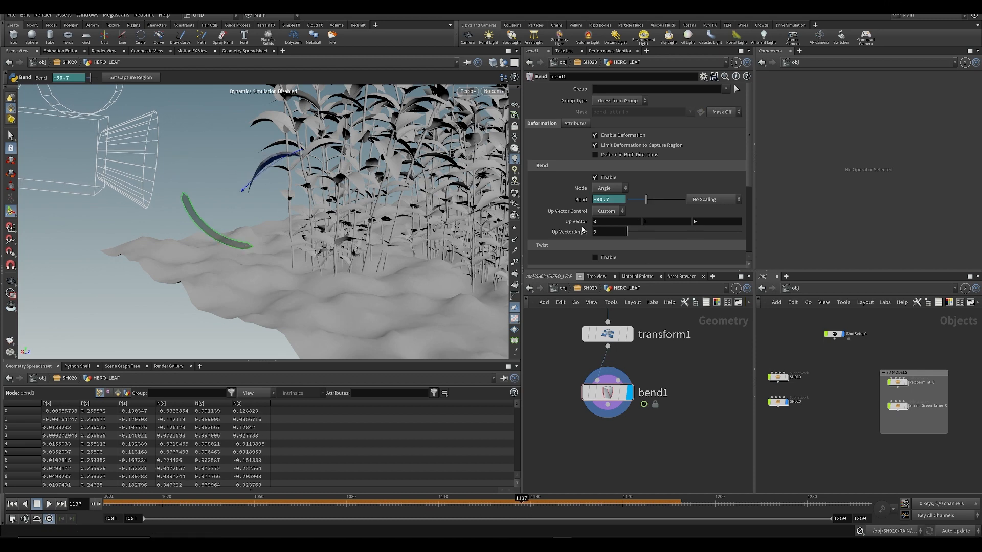
- Look through the SH020 camera and go back to frame 1001
alt+drag(255, 230, 374, 240)
click(492, 91)
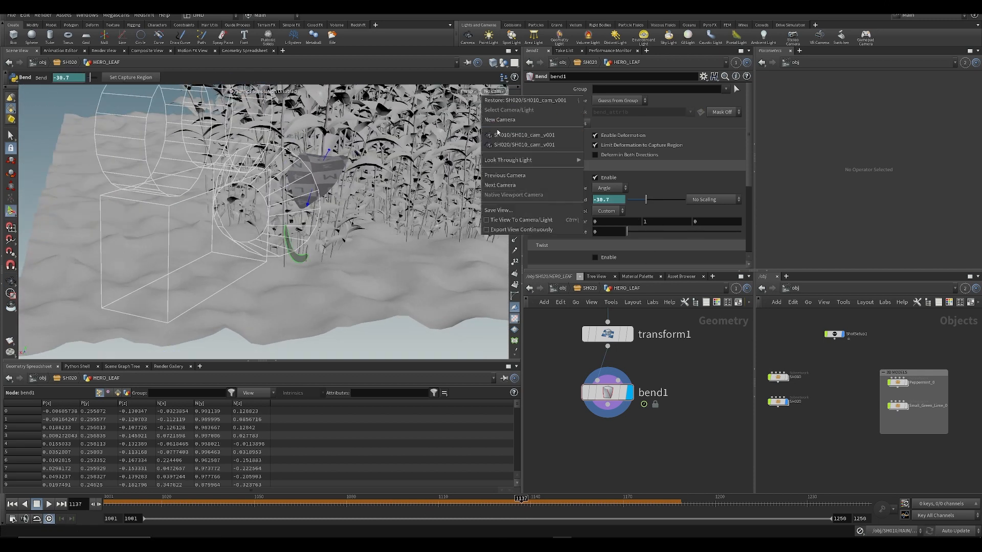
click(492, 136)
click(484, 91)
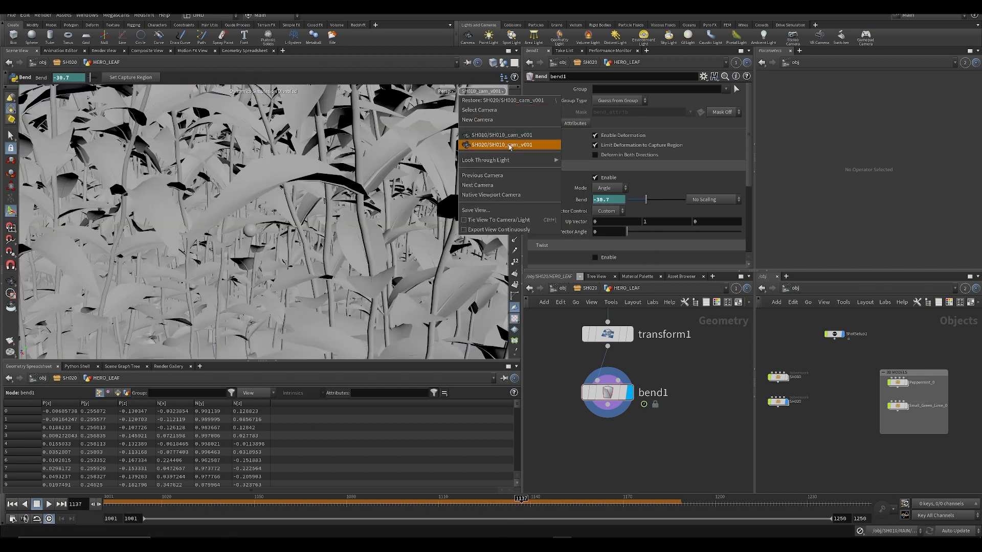
click(512, 145)
drag(128, 502, 104, 503)
- Delete the animation channel on bend1's Bend parameter, set the bend to 5.9 and scrub the shot to frame 1111
right_click(581, 200)
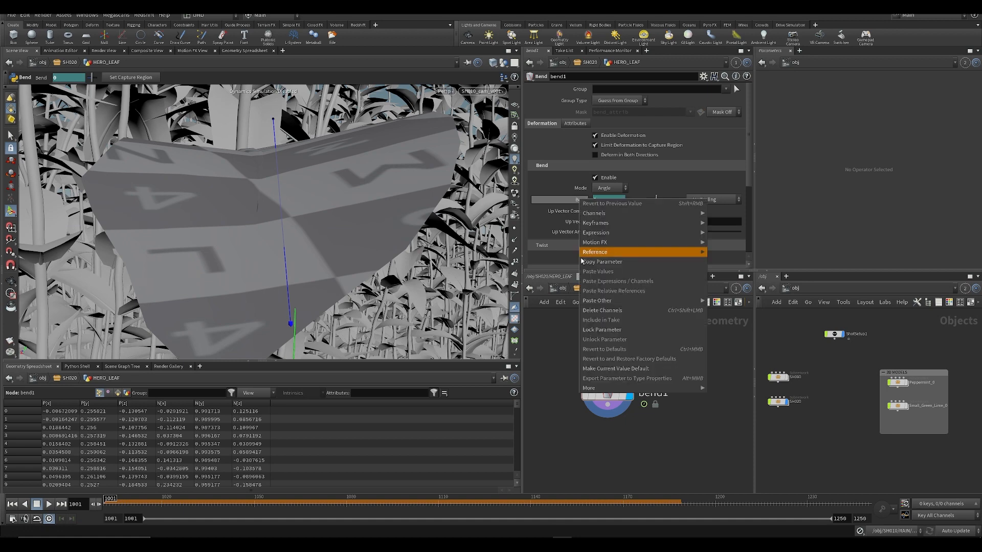
click(614, 311)
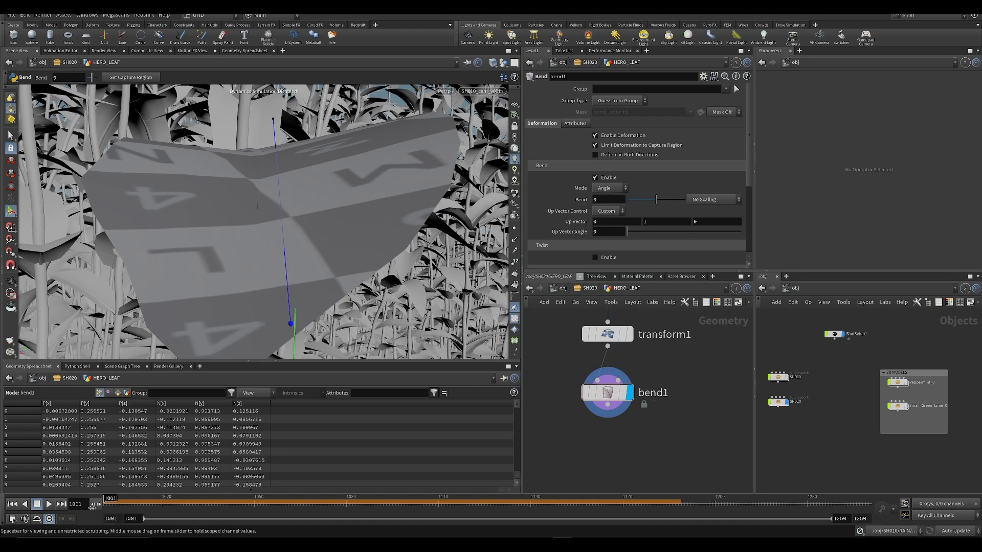
mouse_move(656, 202)
mouse_down()
mouse_move(667, 202)
mouse_move(660, 209)
mouse_up()
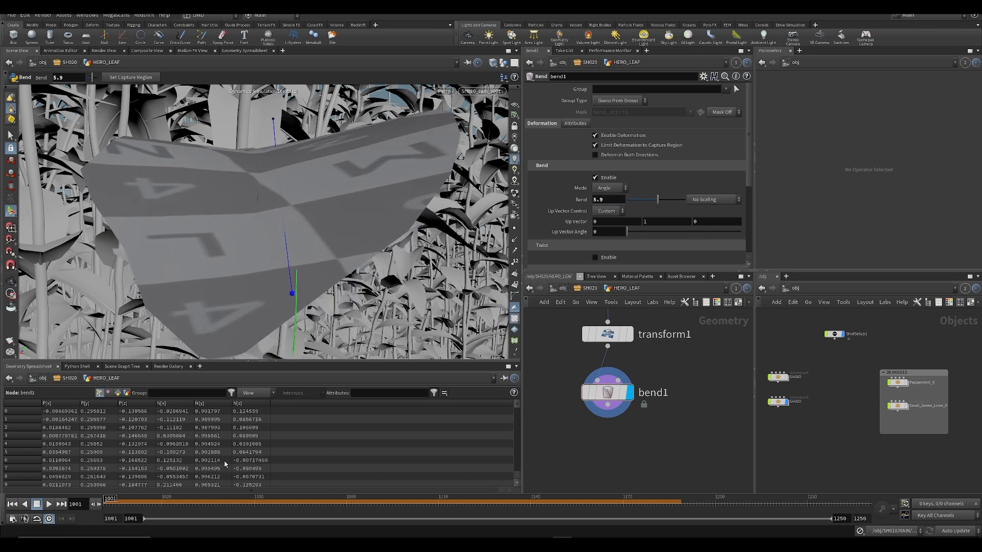
click(128, 506)
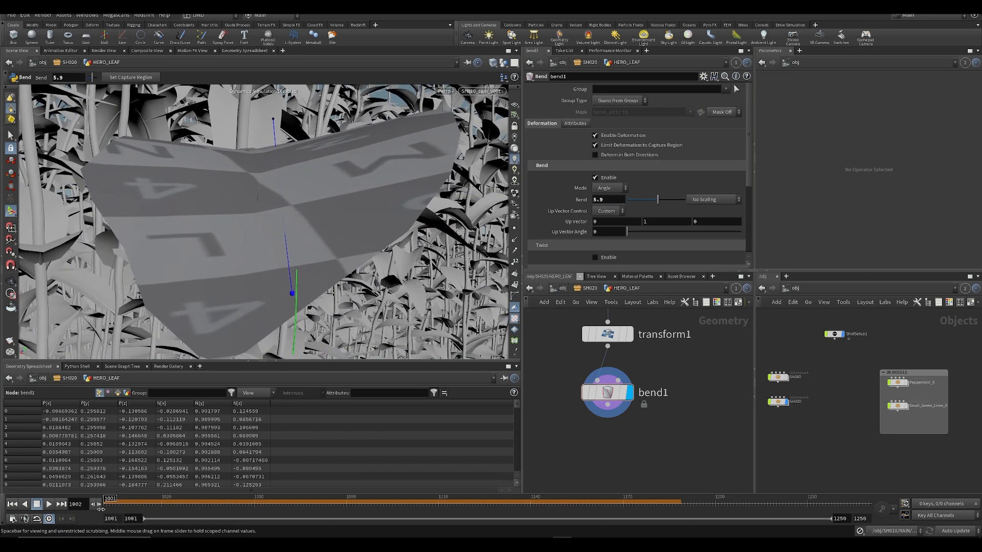
drag(104, 508, 441, 508)
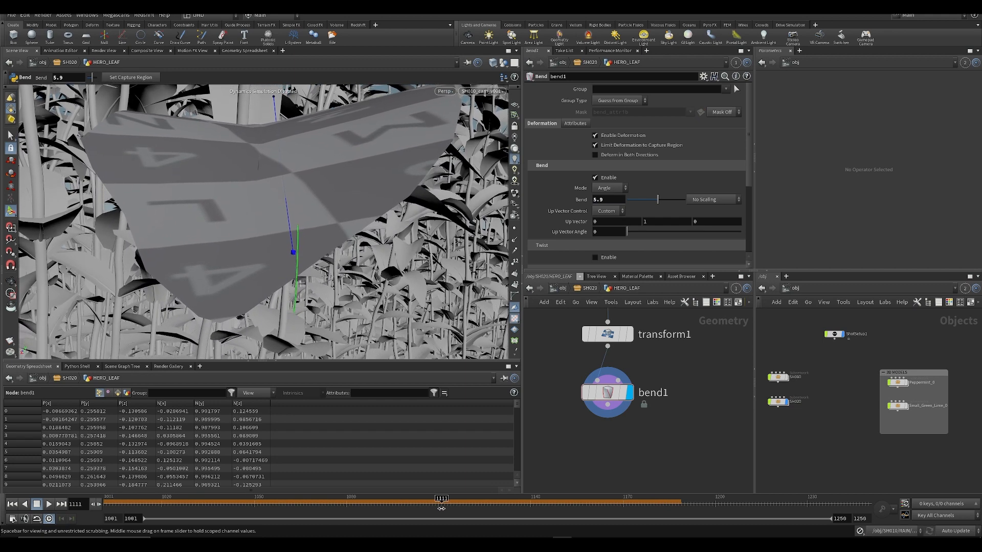
- In the SH020 network, go to frame 1100 and bring up the mover null's Translate Y curve in the animation editor
middle_drag(557, 362, 548, 393)
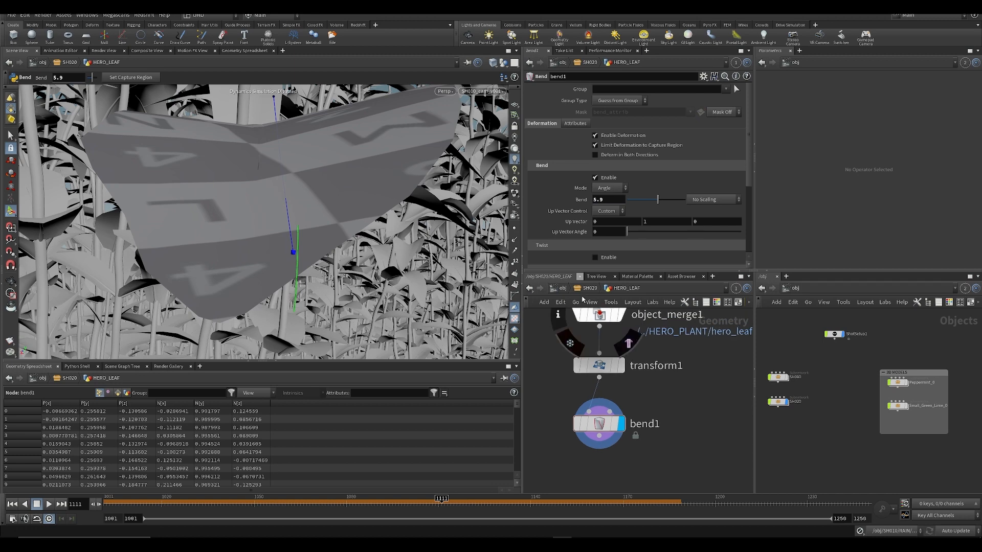
click(583, 290)
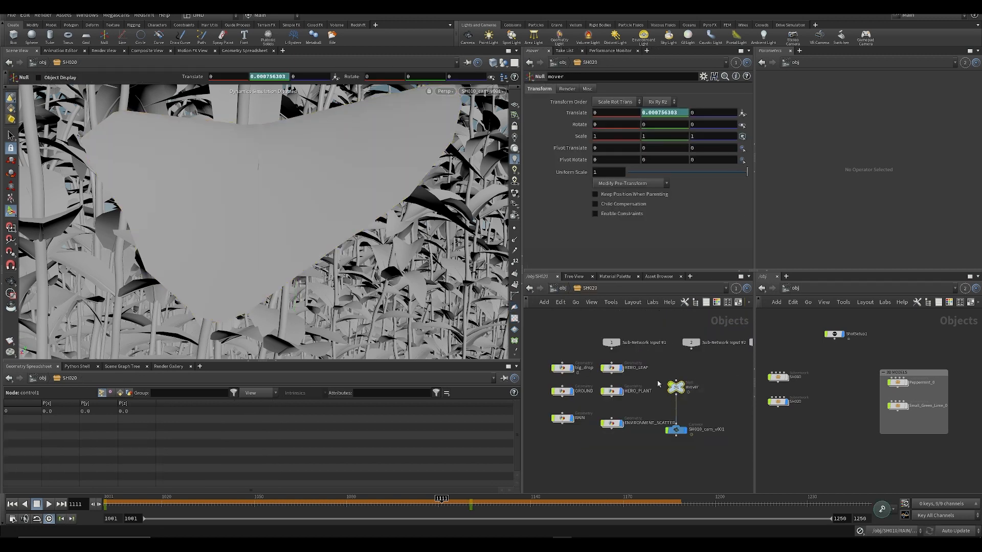
click(438, 505)
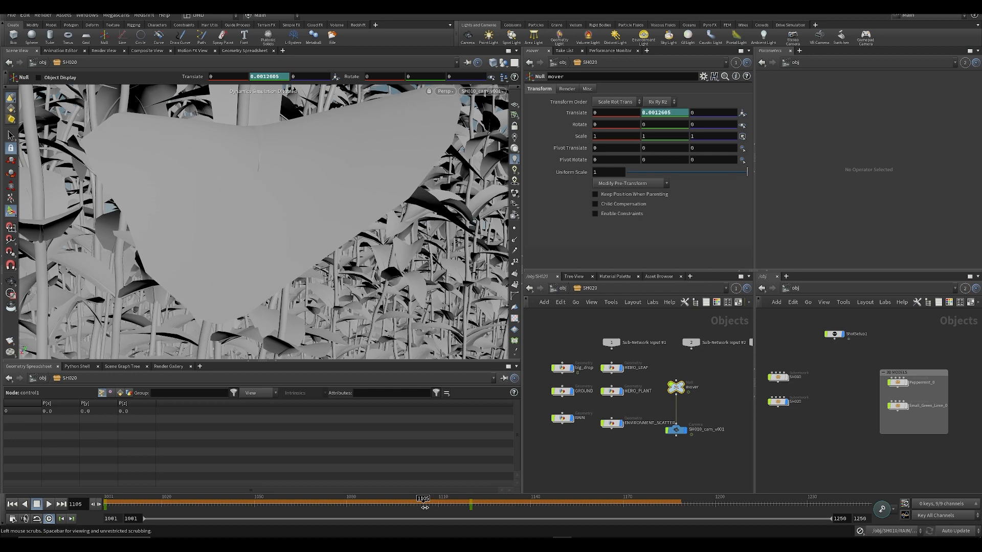
drag(436, 506, 415, 507)
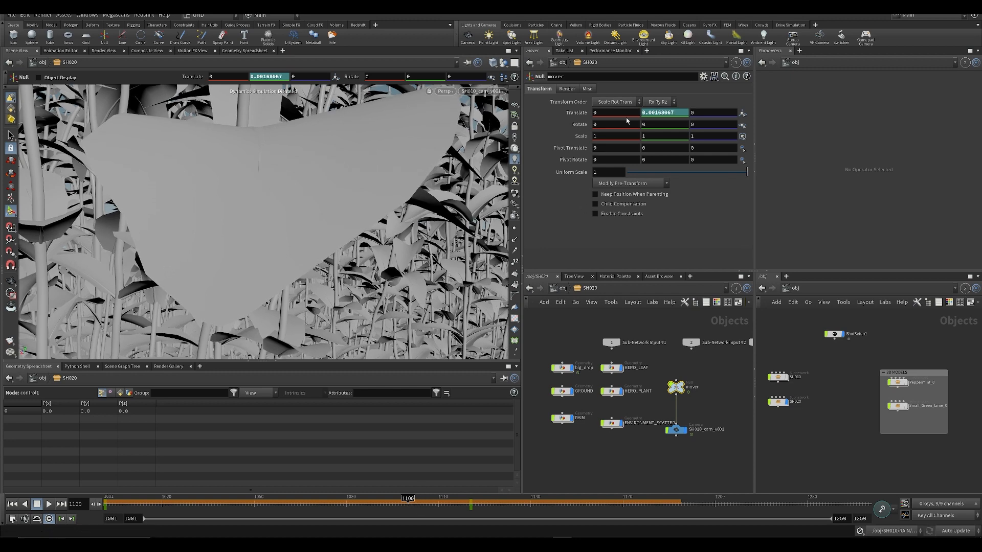
shift+click(655, 113)
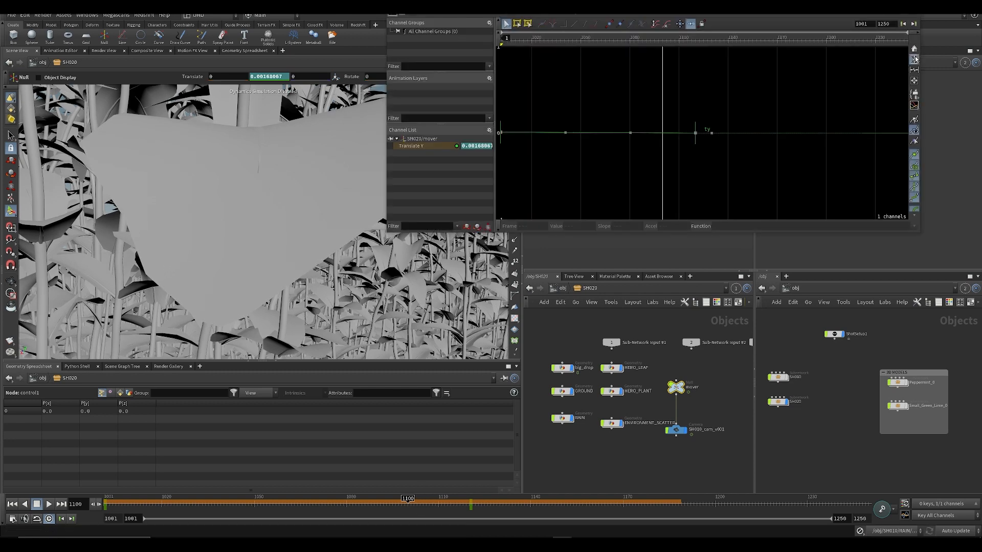
scroll(744, 102, down, 3)
scroll(697, 212, up, 2)
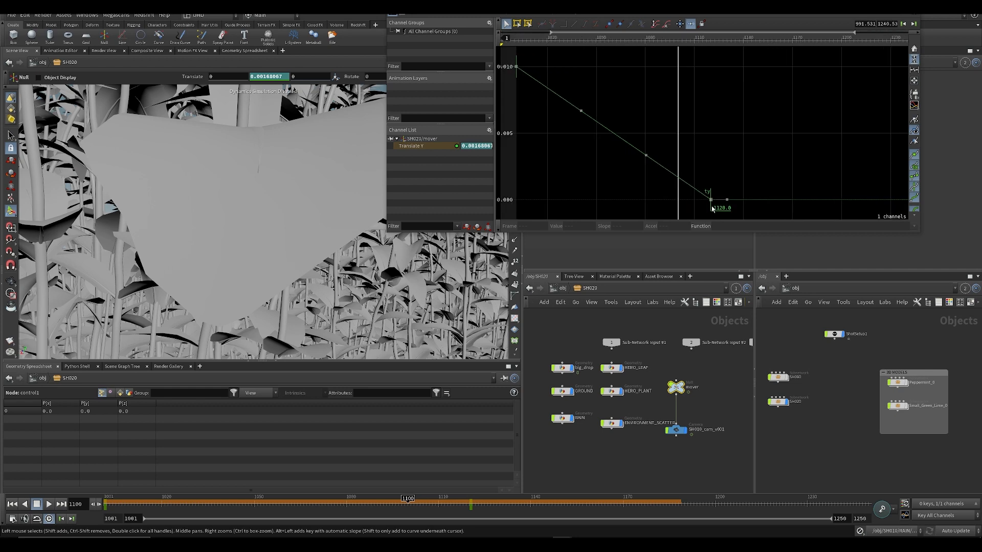
- Move the mover's last Translate Y key to frame 1100 and straighten the curve leading into it
drag(711, 212, 680, 212)
click(678, 200)
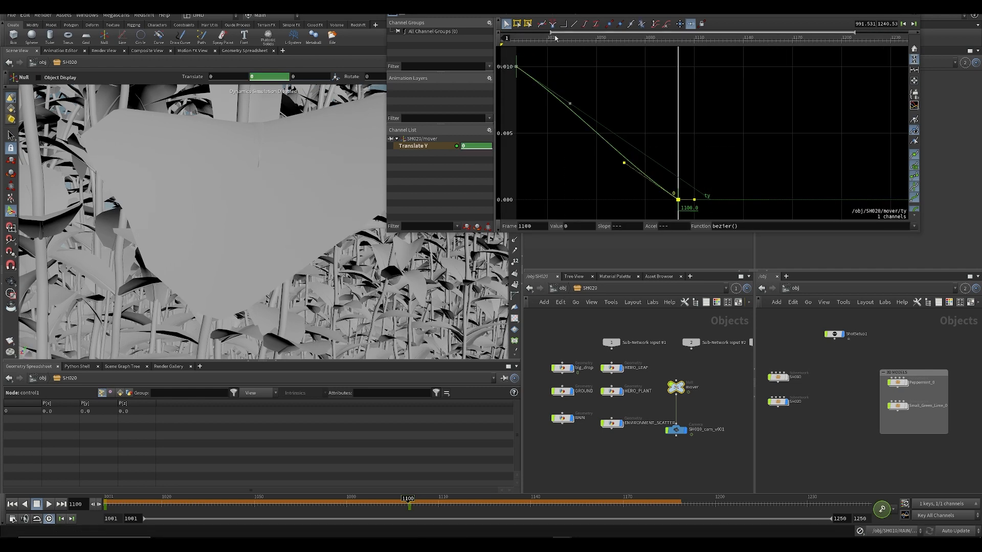
click(579, 26)
middle_drag(730, 153, 692, 109)
scroll(692, 110, up, 1)
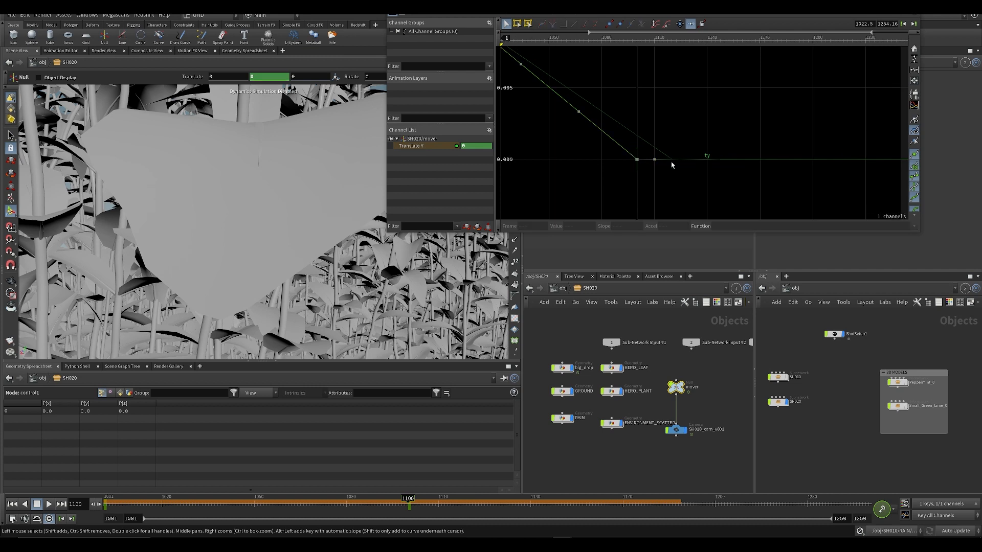
- Add a Translate Y key at frame 1113, lower it to about -0.053, and close the animation editor
alt+click(660, 160)
drag(660, 160, 643, 204)
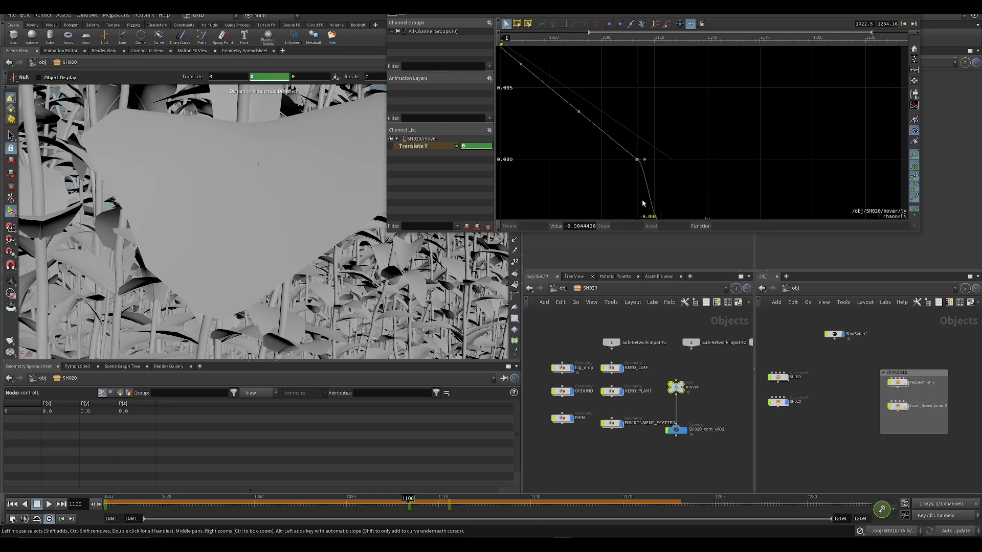
middle_drag(653, 182, 653, 143)
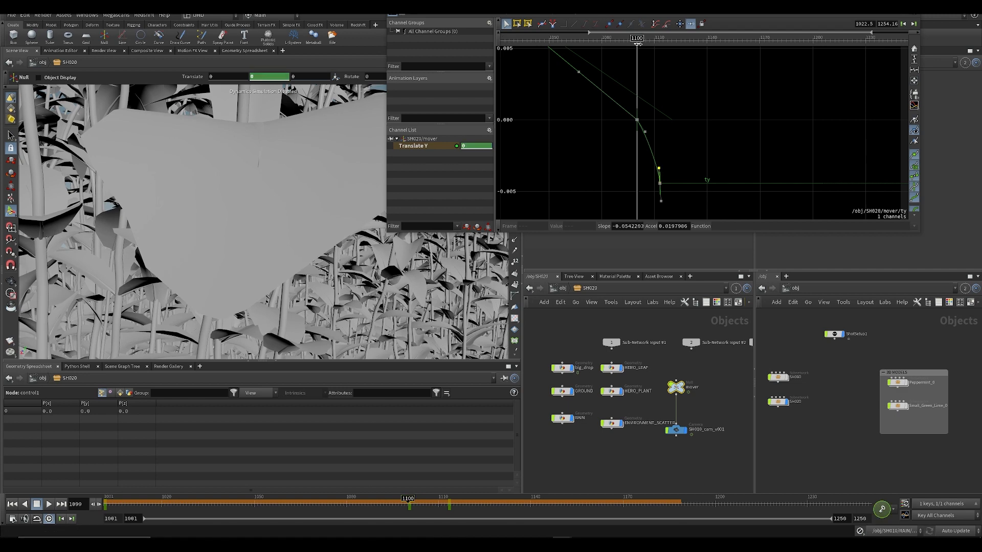
drag(637, 44, 656, 44)
middle_drag(690, 123, 690, 47)
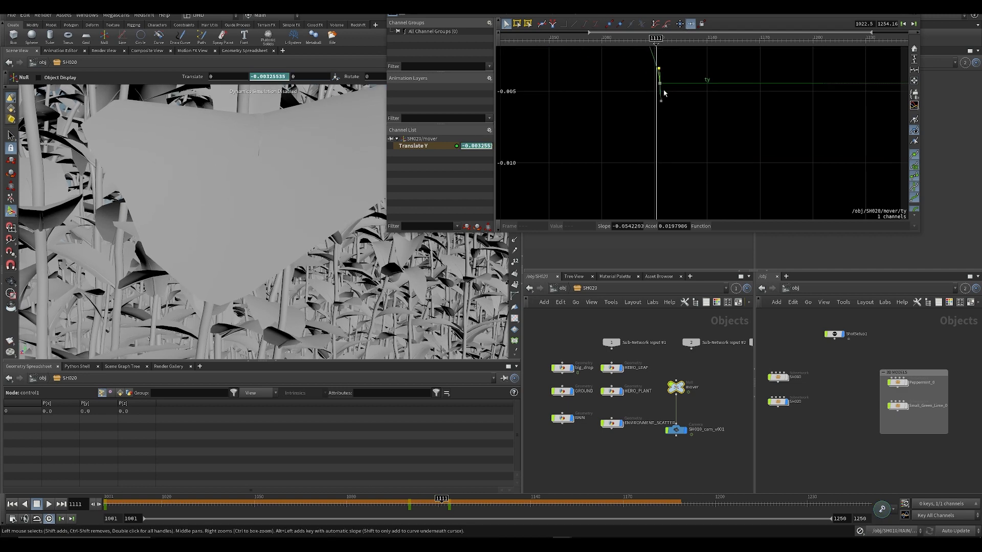
drag(659, 84, 660, 217)
scroll(683, 154, down, 10)
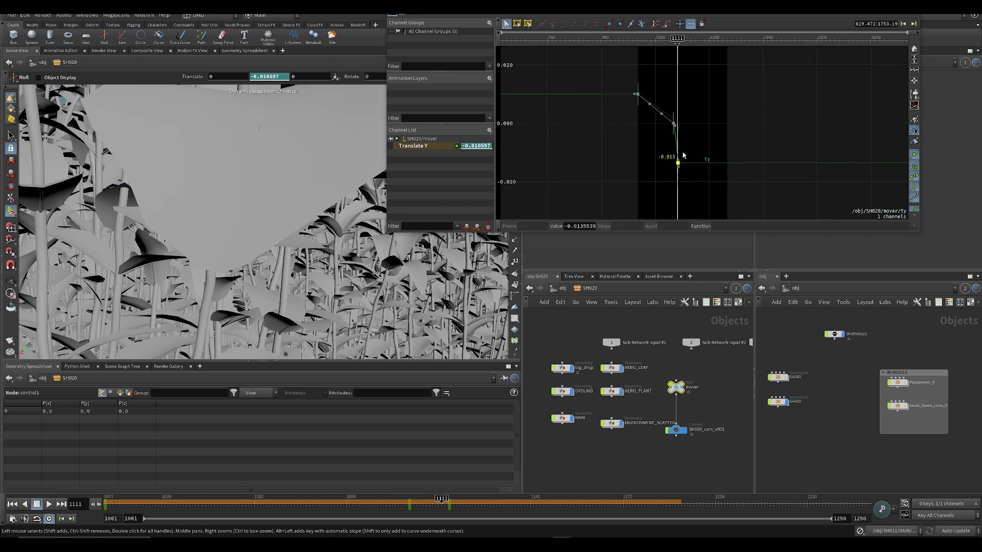
middle_drag(682, 155, 676, 114)
scroll(667, 89, up, 1)
drag(673, 126, 676, 250)
mouse_move(670, 150)
middle_down()
mouse_move(664, 124)
mouse_move(669, 146)
middle_up()
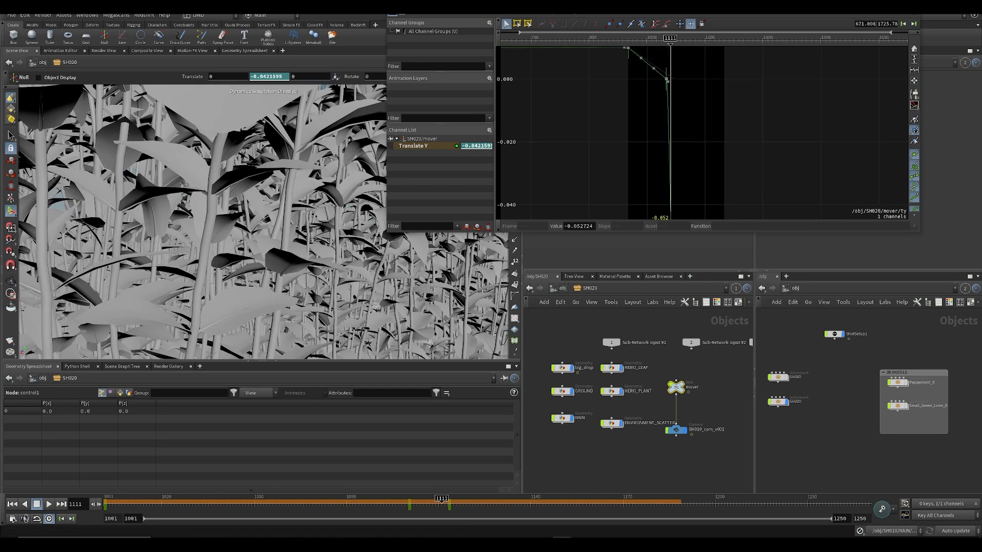
click(913, 4)
- Reopen the mover's Translate Y curve, lower the frame 1113 key to about -0.094, and save the scene
shift+click(666, 113)
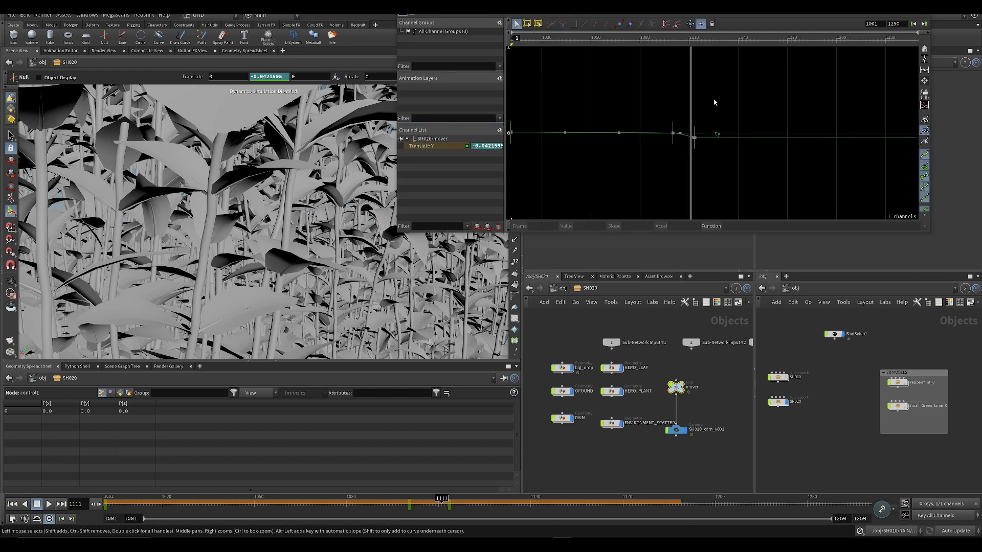
click(924, 59)
scroll(675, 94, up, 5)
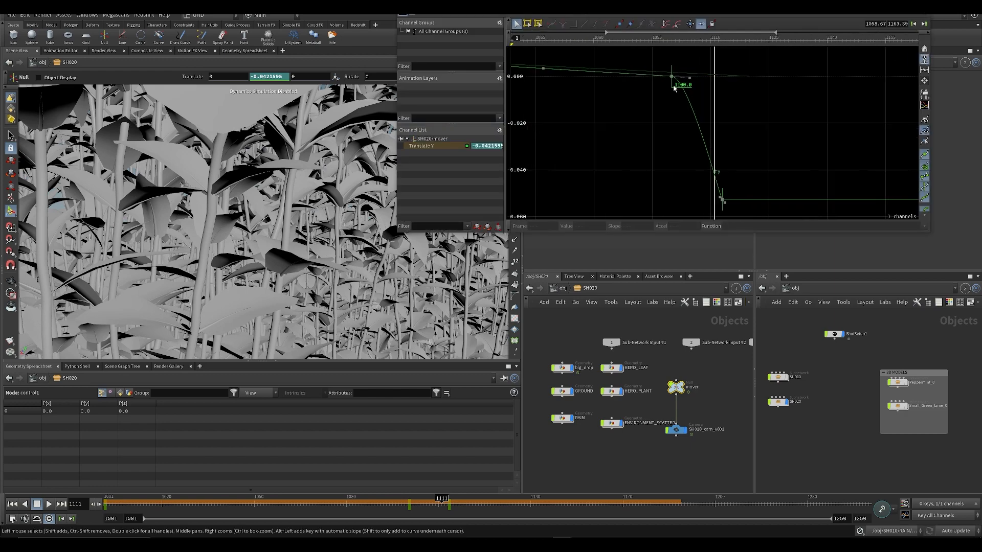
drag(654, 41, 722, 45)
middle_drag(720, 167, 688, 79)
scroll(688, 79, down, 1)
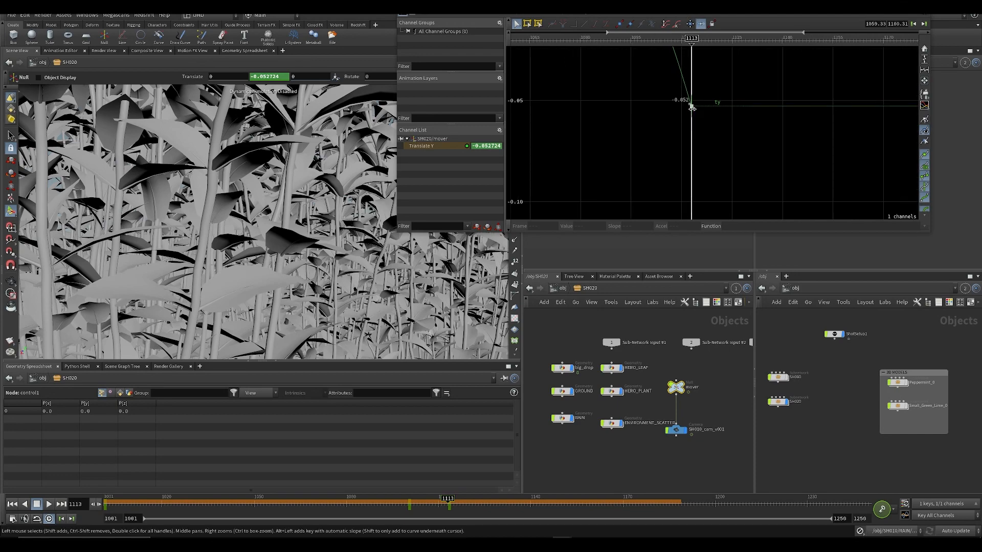
drag(692, 108, 692, 189)
key(ctrl+s)
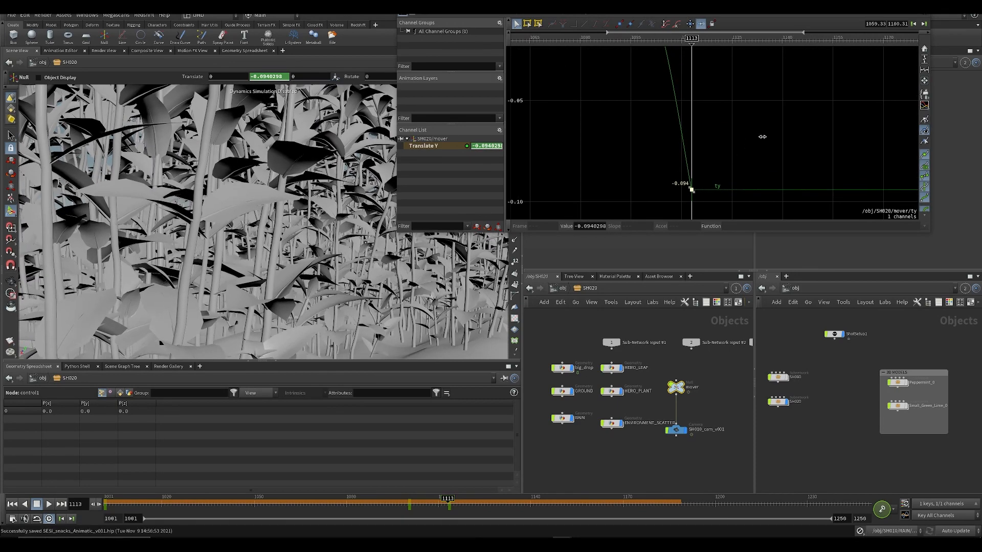
- Inspect the Translate Y curve around the frame 1100 key with the shot at frame 1093, and close the animation editor
click(763, 137)
middle_drag(697, 84, 699, 222)
scroll(658, 63, up, 1)
mouse_move(634, 42)
mouse_down()
mouse_move(687, 44)
mouse_move(622, 44)
mouse_up()
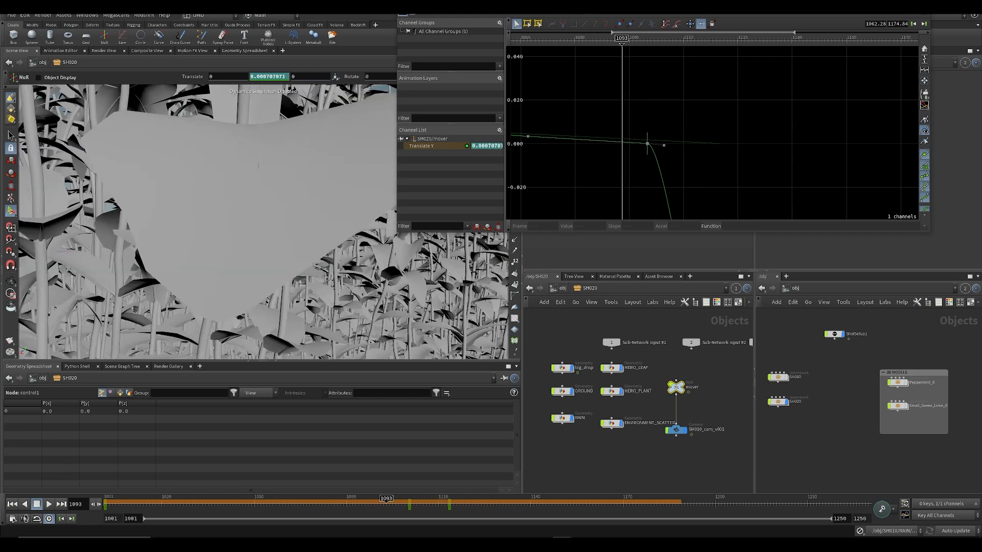
click(920, 6)
- Return to the HERO_LEAF network, save the scene, and scrub the bent leaf back to frame 1001
scroll(637, 348, up, 4)
double_click(592, 382)
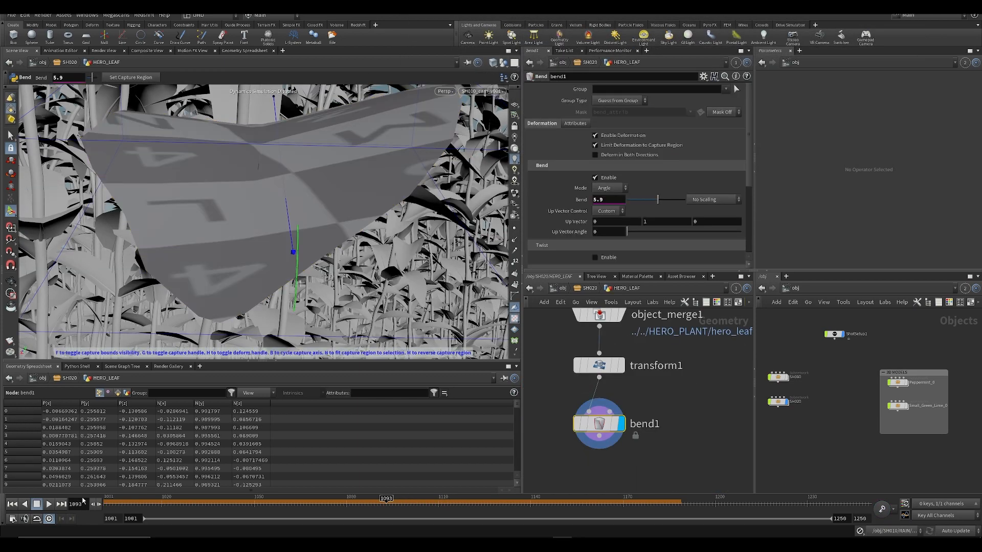
drag(176, 504, 245, 525)
scroll(633, 461, down, 2)
key(ctrl+s)
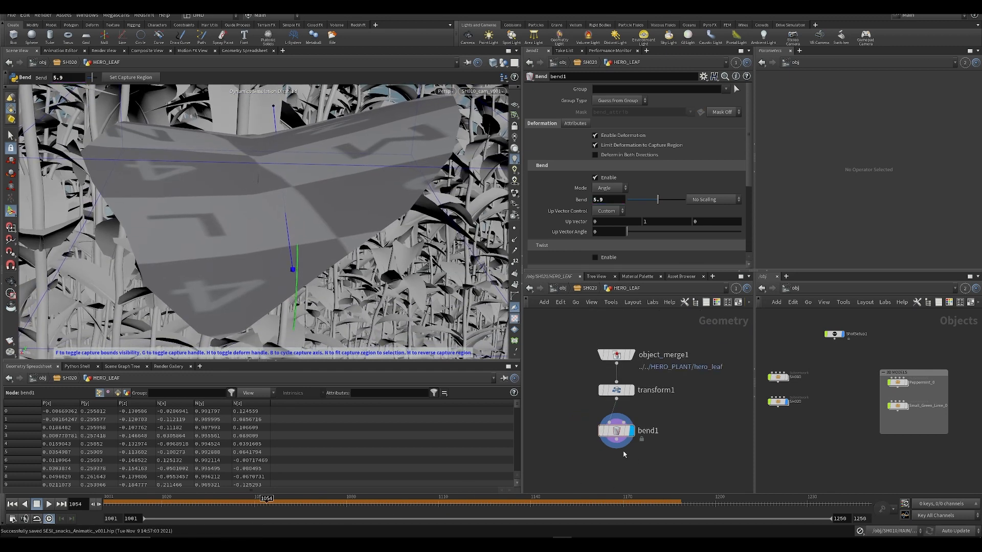
key(Escape)
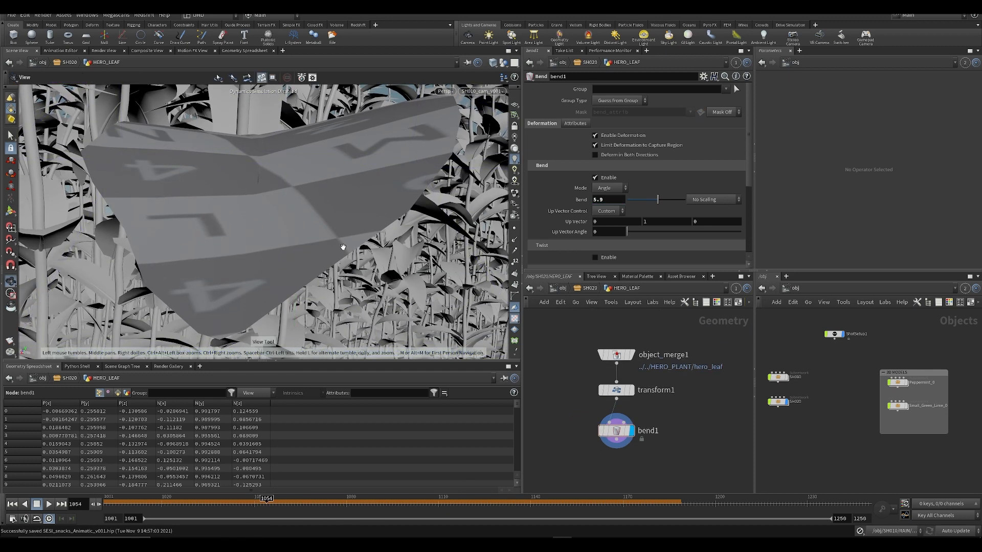
middle_drag(635, 466, 633, 422)
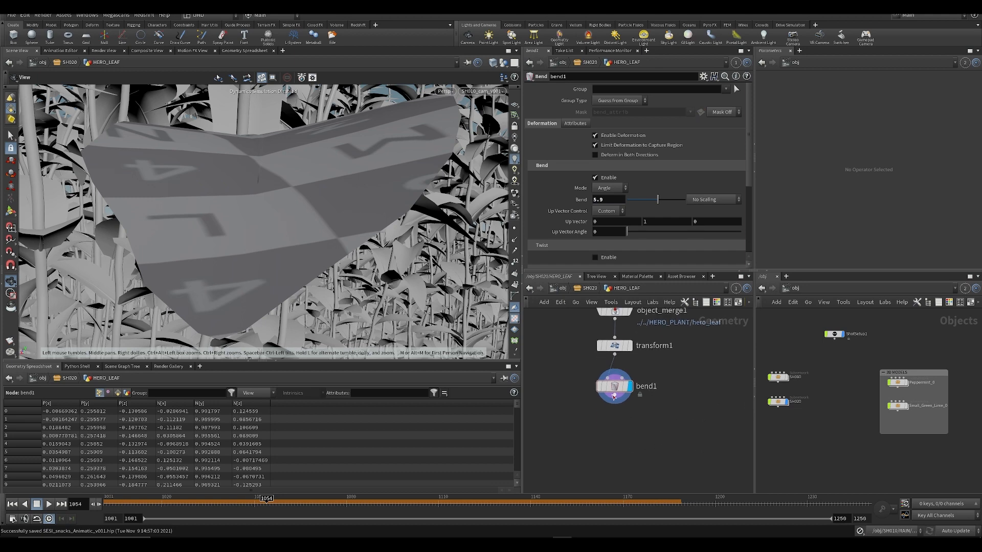
drag(179, 504, 92, 499)
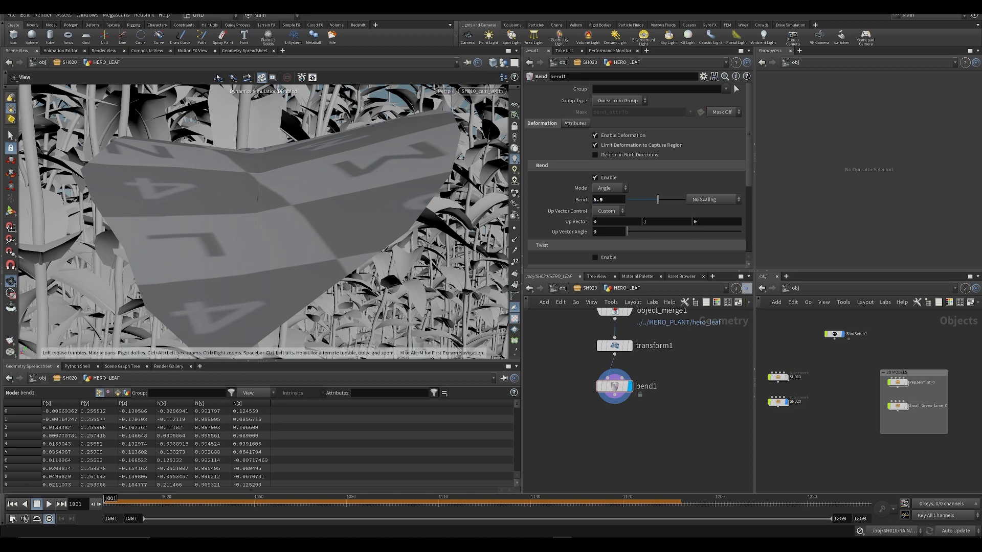
- Raise the bend1 angle to 17.8 and set a keyframe for it at frame 1001
middle_drag(675, 368, 684, 380)
drag(657, 201, 662, 200)
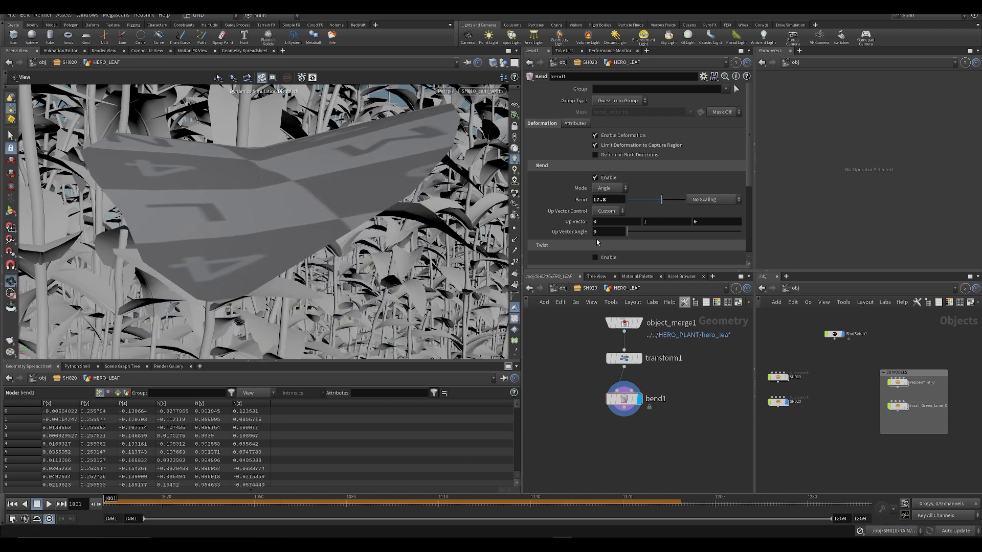
alt+click(581, 203)
- Lower the leaf's bend angle to -2.8 at frame 1102 for the second bend key
drag(212, 498, 404, 515)
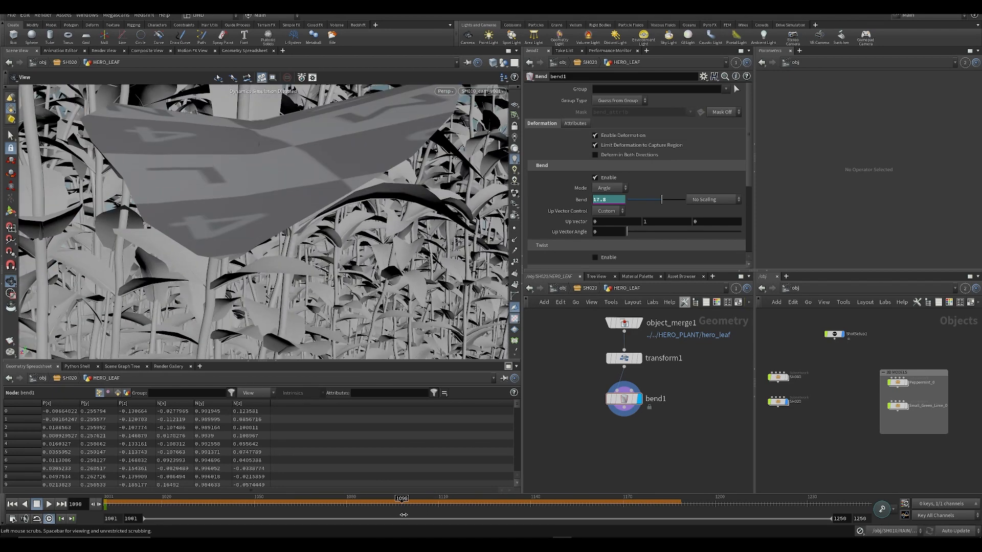
drag(661, 200, 647, 201)
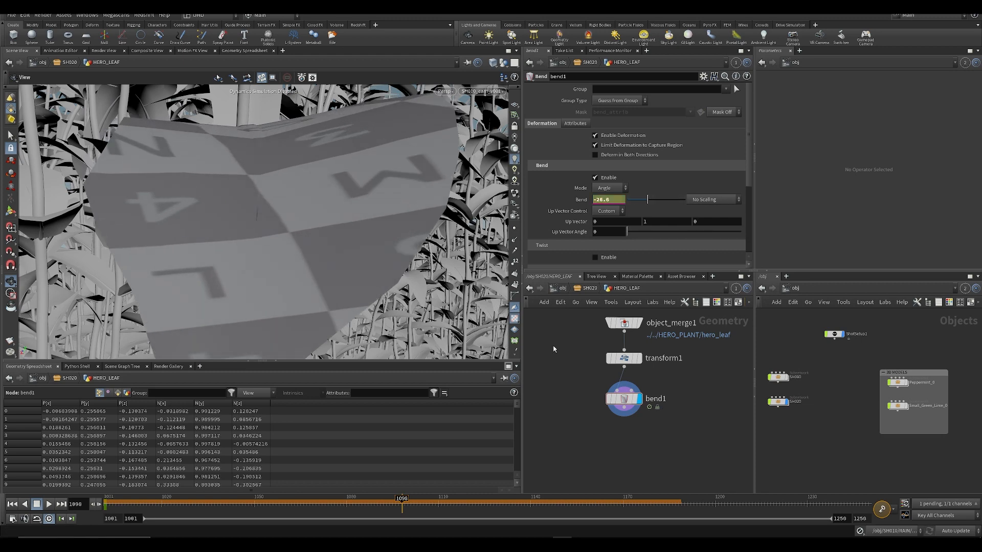
drag(404, 499, 415, 498)
drag(661, 199, 656, 200)
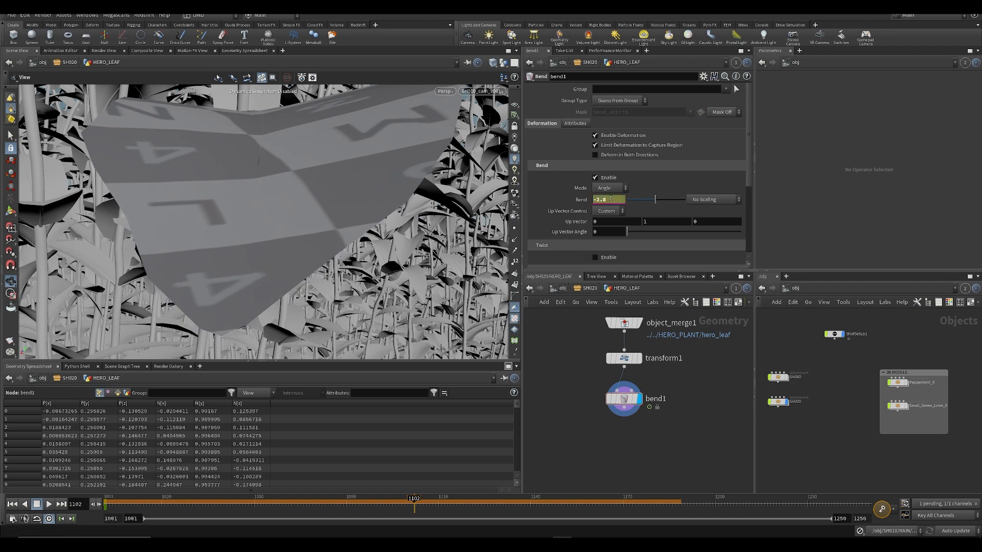
- Key the leaf's bend angle at 10.7 on frame 1008
drag(415, 499, 122, 507)
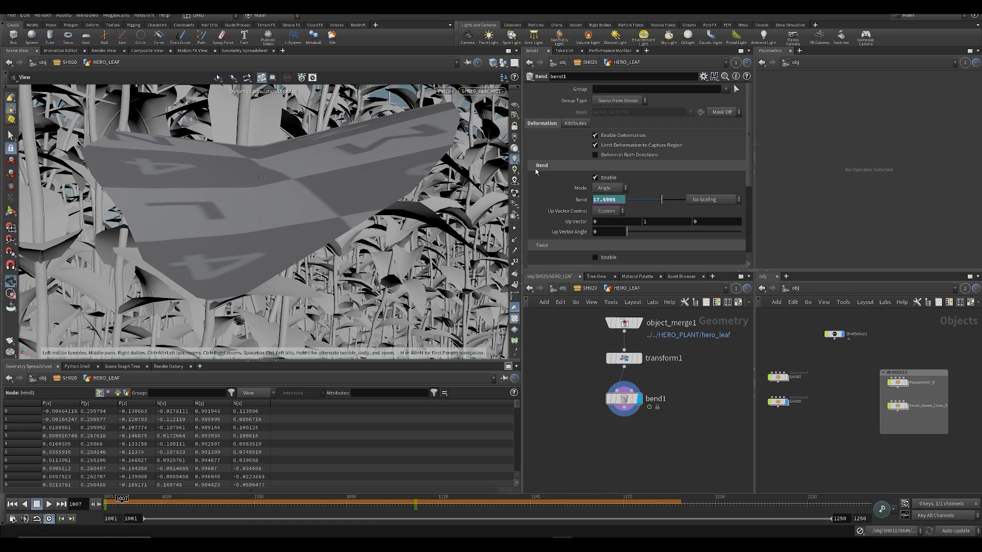
drag(123, 507, 127, 508)
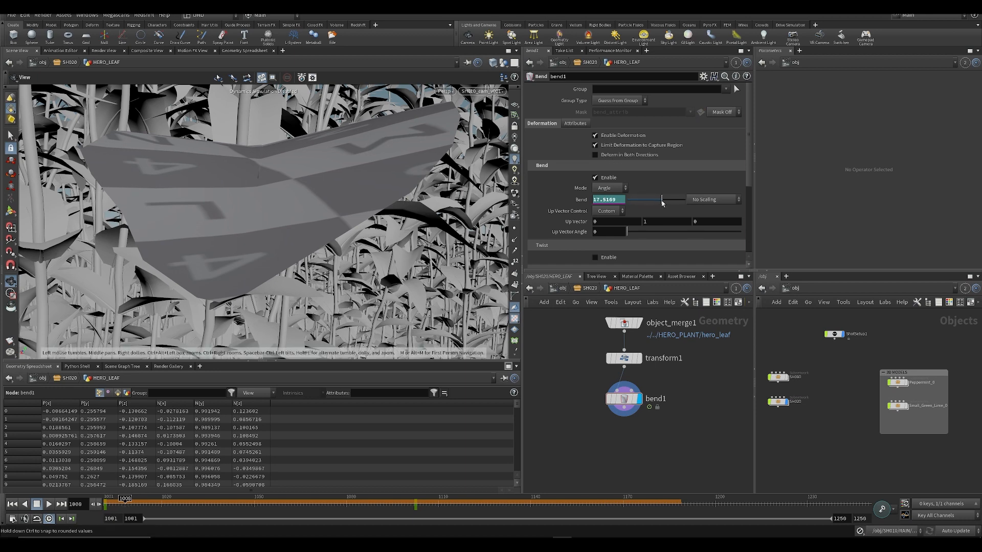
drag(662, 202, 660, 199)
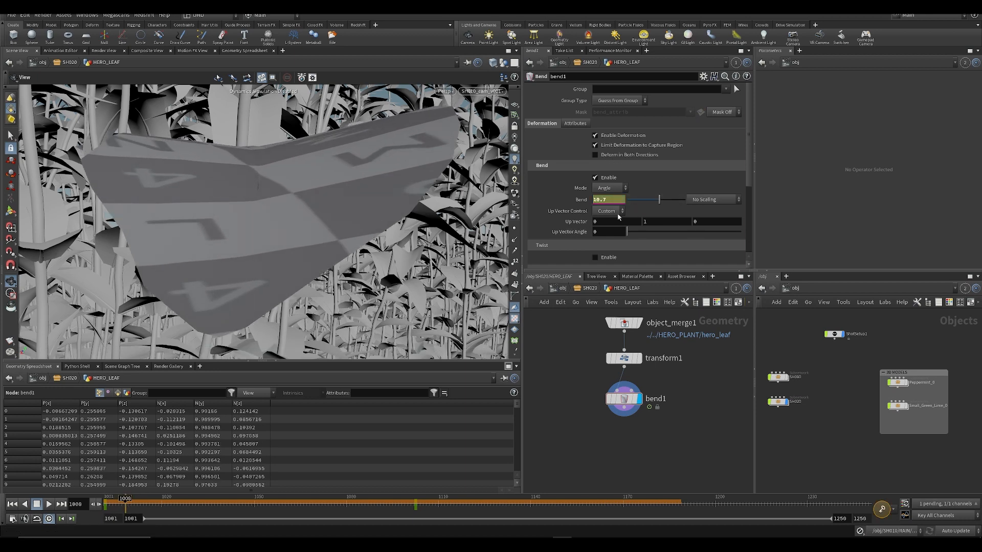
click(882, 509)
- Set the leaf's bend to 21 at frame 1014 and play the motion from the start
click(146, 506)
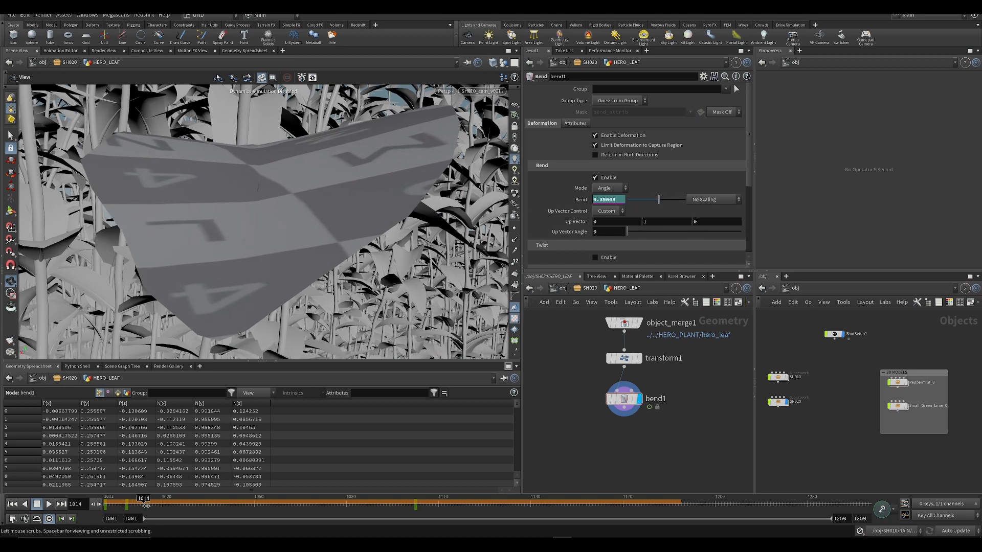
drag(659, 199, 664, 201)
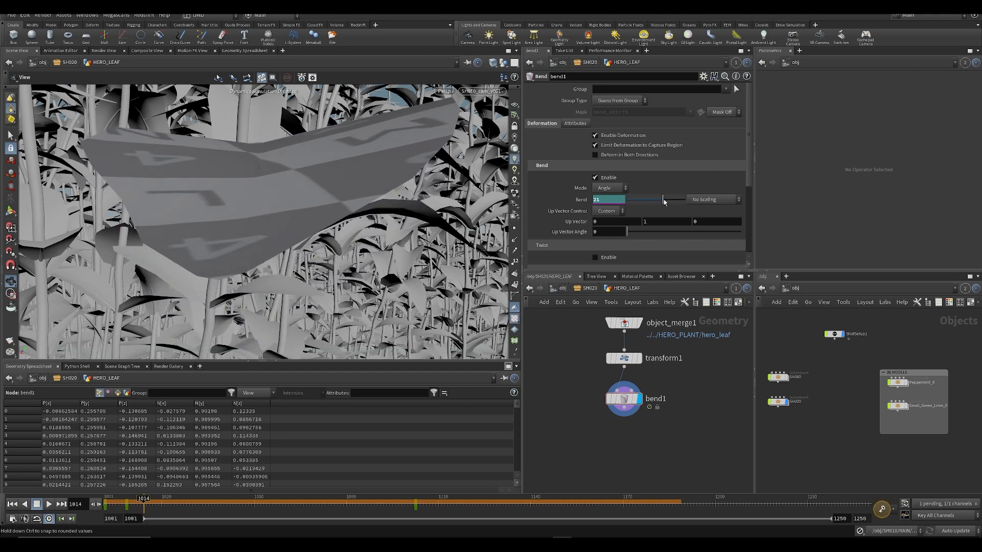
key(ctrl+Up)
key(Up)
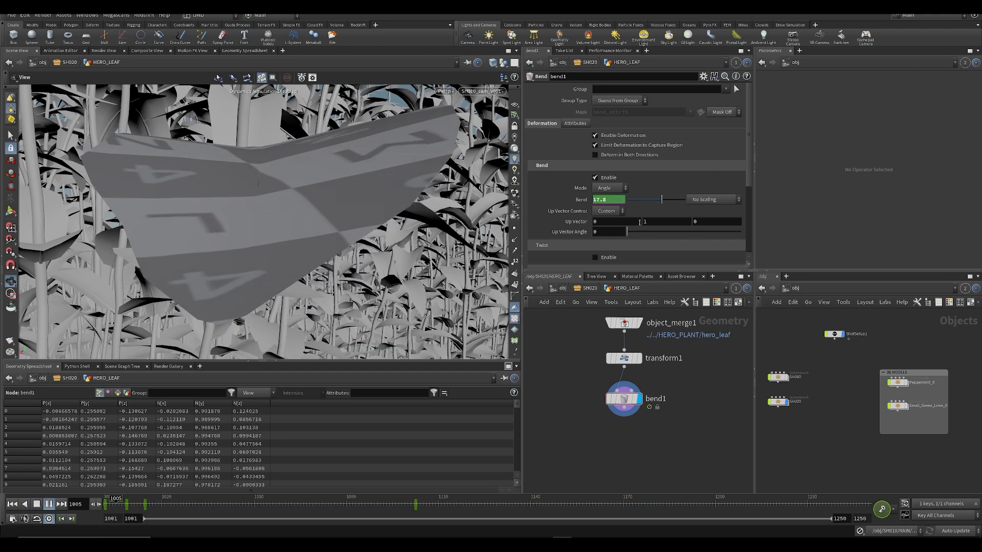
key(ctrl+Up)
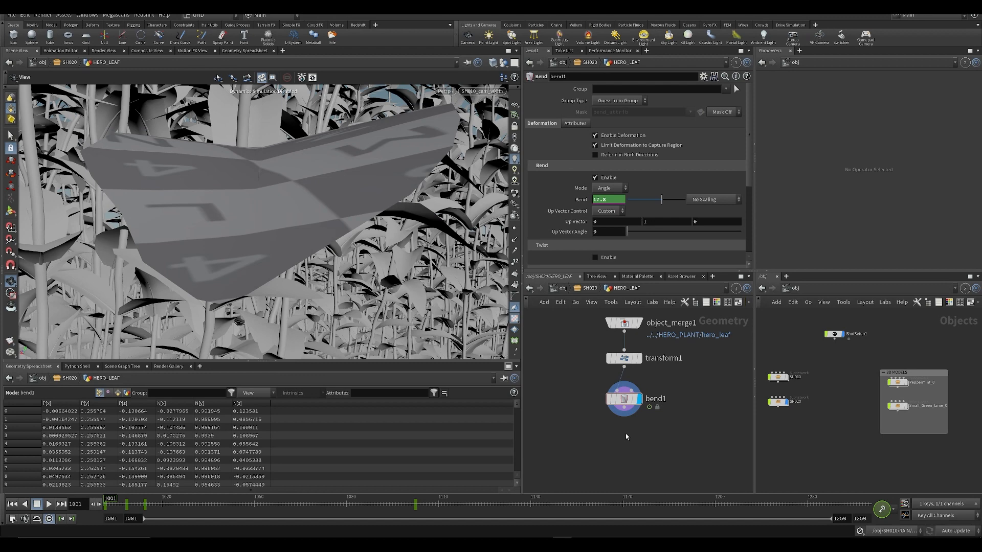
- Save the scene with the timeline at frame 1001
middle_drag(609, 441, 603, 440)
mouse_move(105, 505)
mouse_down()
mouse_move(90, 514)
mouse_move(153, 512)
mouse_move(221, 528)
mouse_move(107, 505)
mouse_move(158, 506)
mouse_move(106, 507)
mouse_up()
scroll(593, 469, down, 1)
middle_drag(619, 465, 635, 449)
key(ctrl+s)
scroll(621, 416, up, 3)
drag(626, 379, 625, 377)
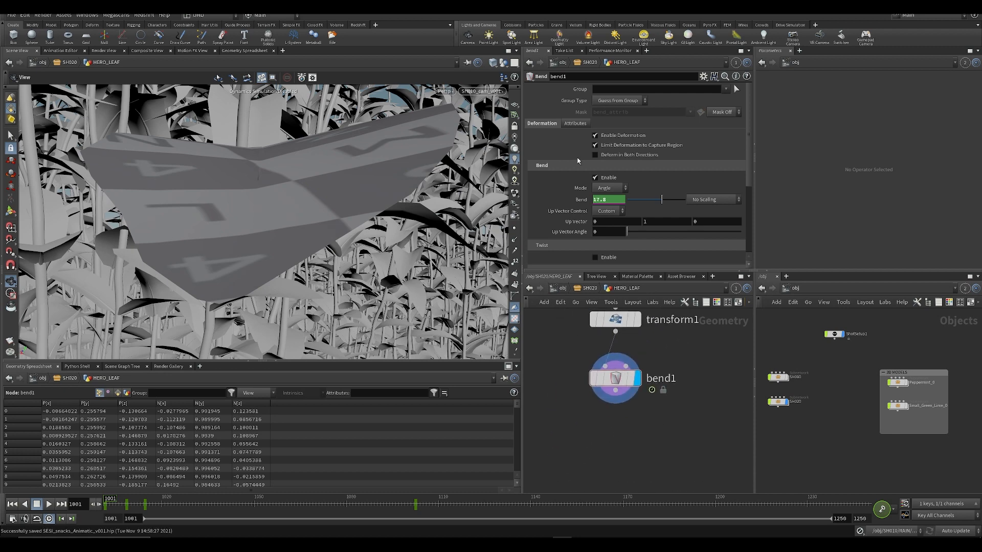
right_click(582, 201)
mouse_move(607, 251)
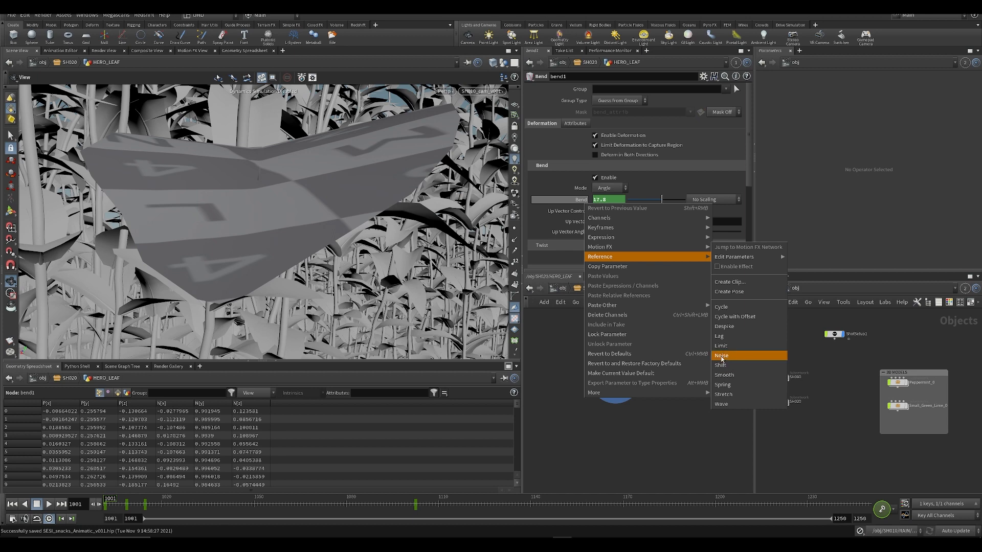
click(727, 405)
- Add a CHOP Network node to HERO_LEAF and place it beside bend1
key(Tab)
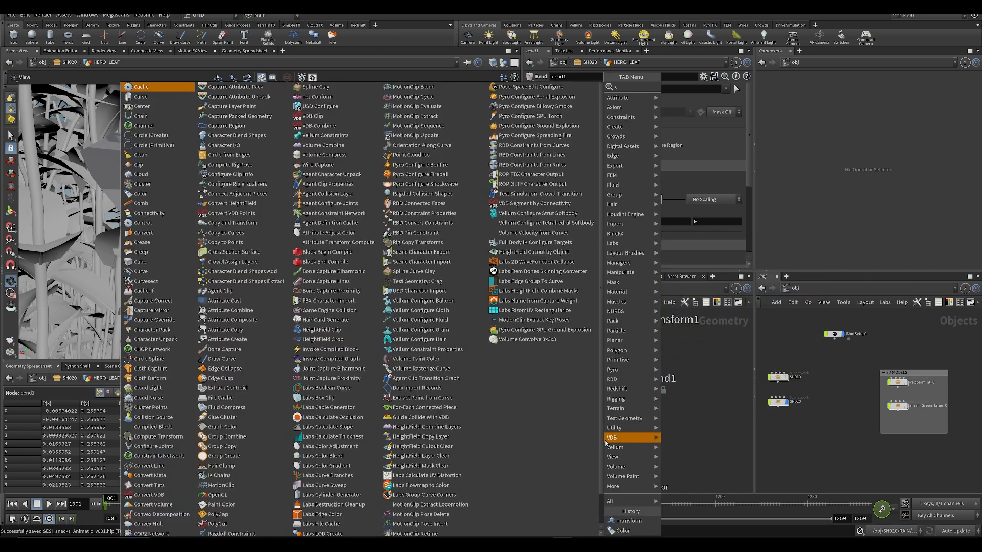
text(chop)
key(Return)
click(605, 442)
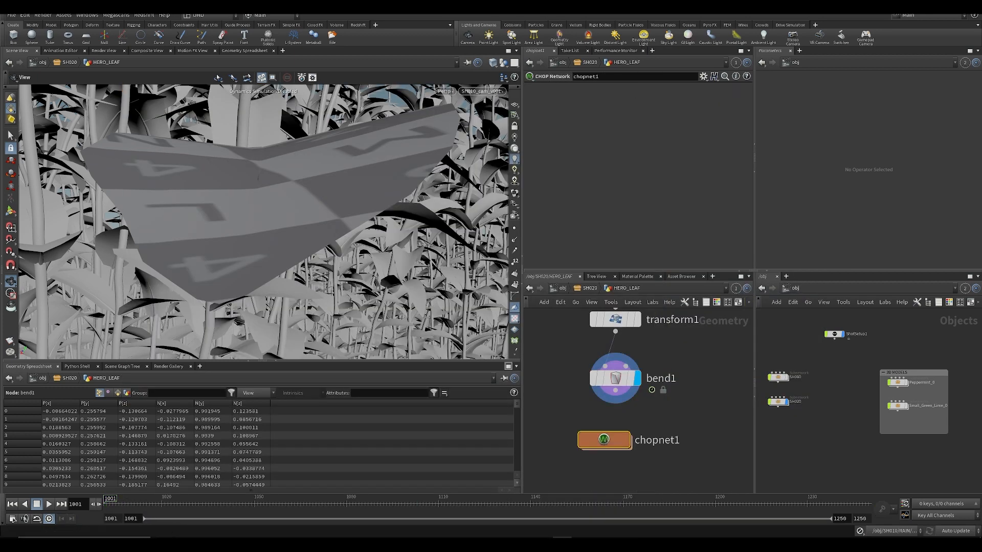
drag(592, 443, 708, 392)
scroll(587, 362, down, 3)
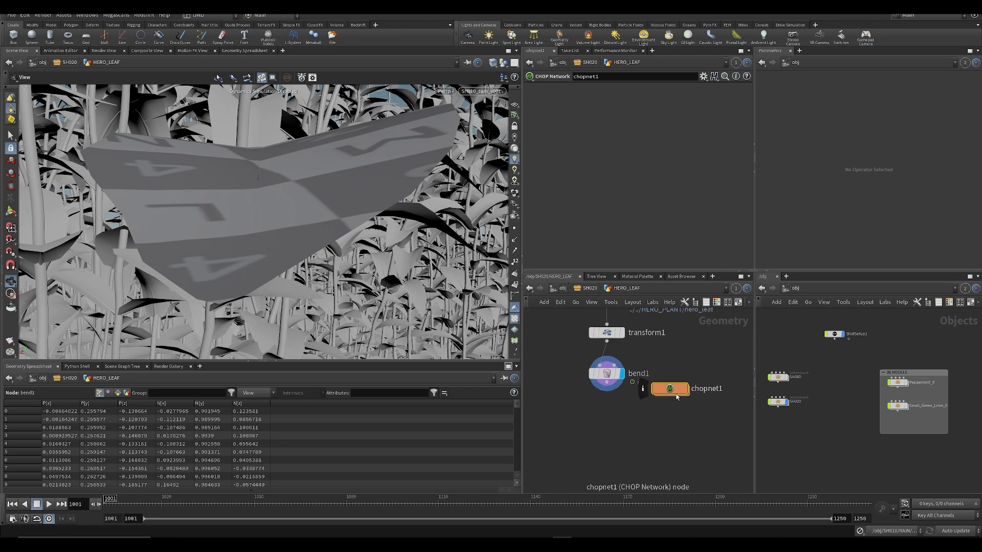
- Add a Null node below bend1 and wire it to bend1's output
click(638, 414)
key(Tab)
mouse_move(618, 393)
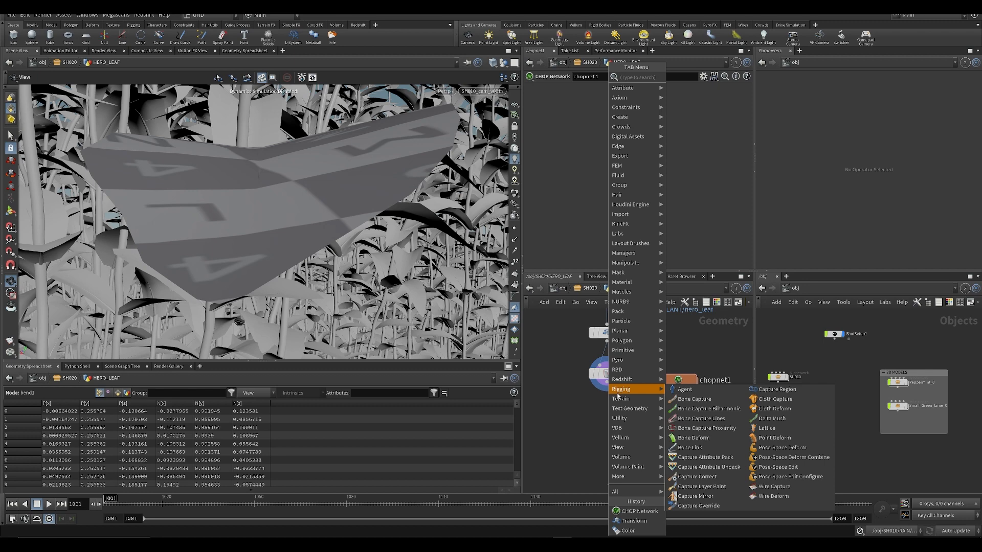
text(null)
key(Return)
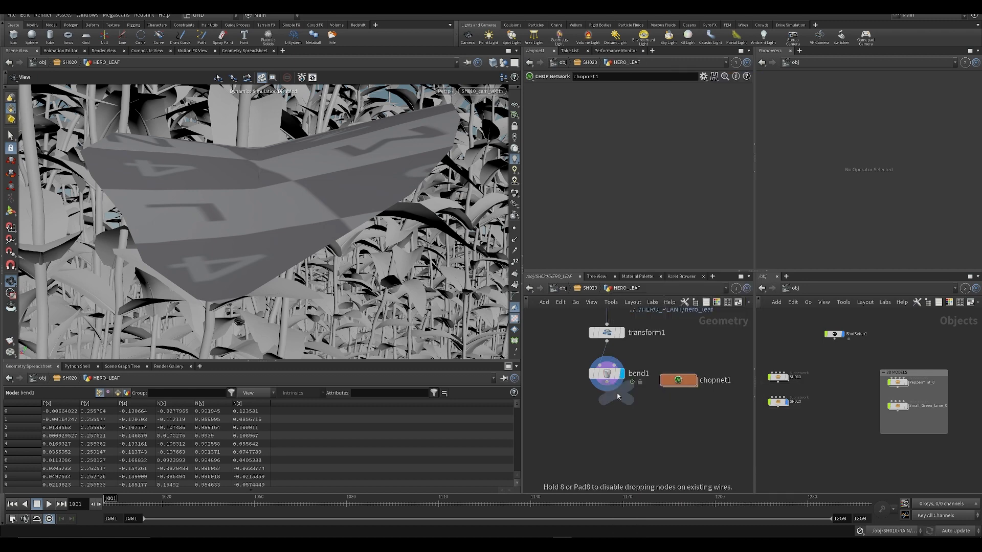
click(596, 426)
drag(596, 407, 596, 416)
drag(596, 426, 607, 433)
- Rename the null as IN_CHOPS and save the scene
double_click(636, 433)
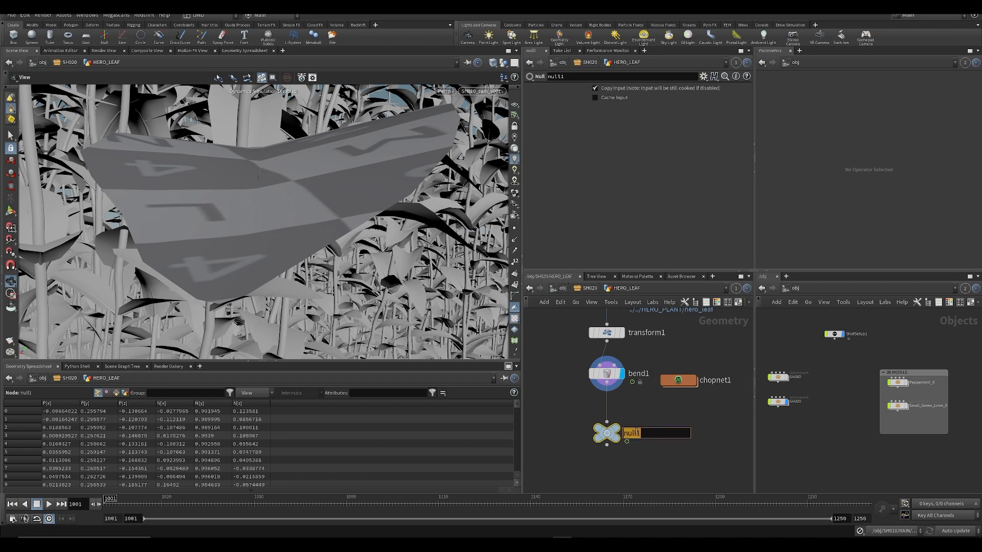
text(IN_CHOPS)
key(Return)
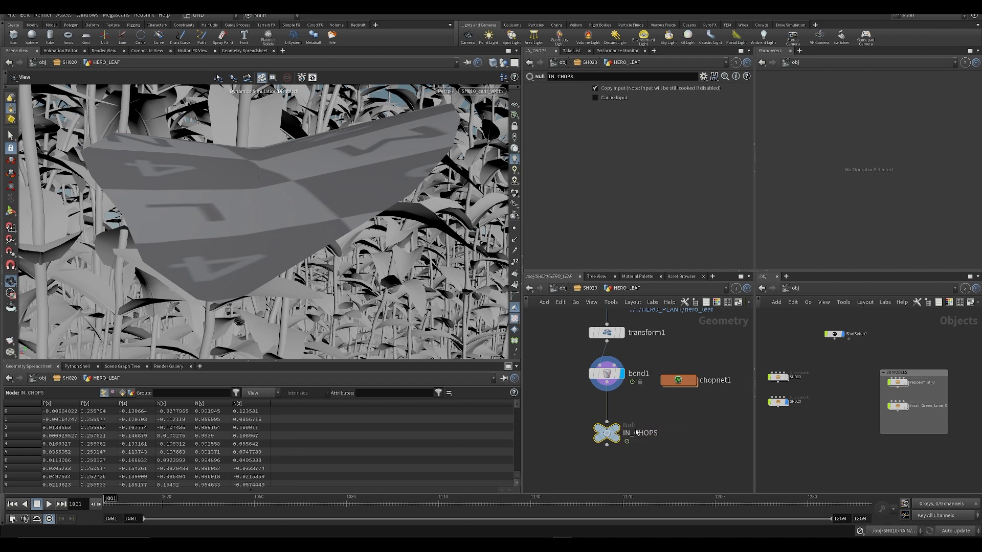
key(ctrl+s)
click(593, 370)
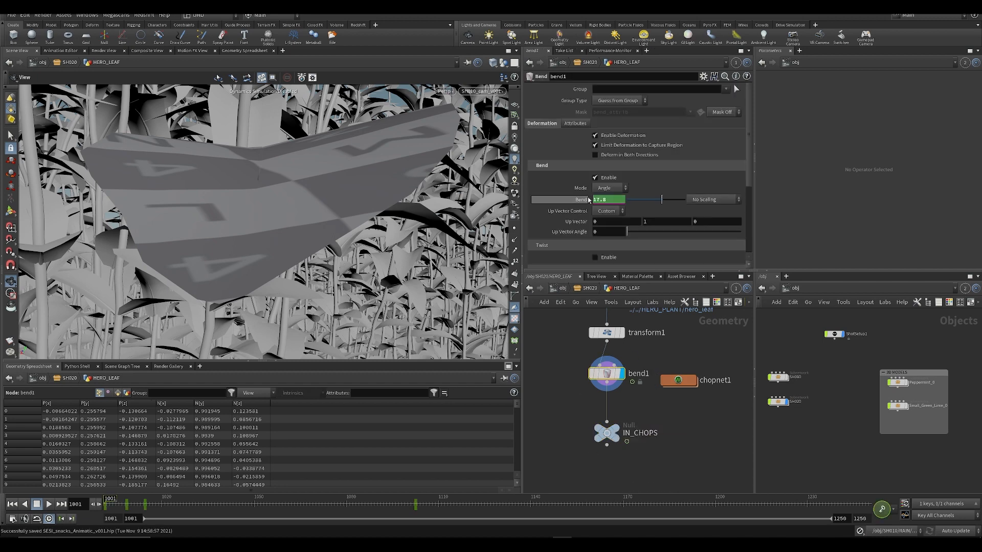
right_click(589, 200)
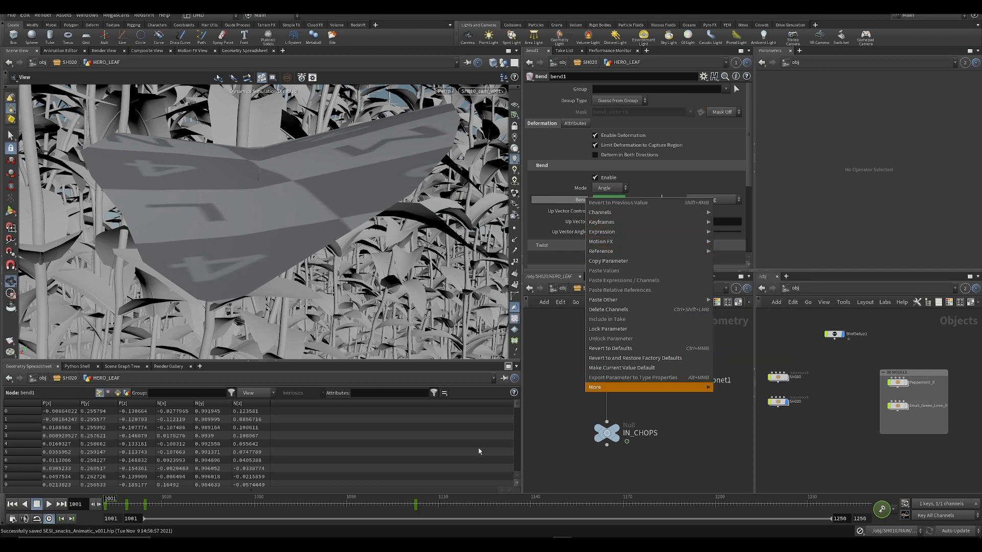
key(Escape)
- Add a Channel node below IN_CHOPS and wire the null into it
key(Tab)
mouse_move(576, 403)
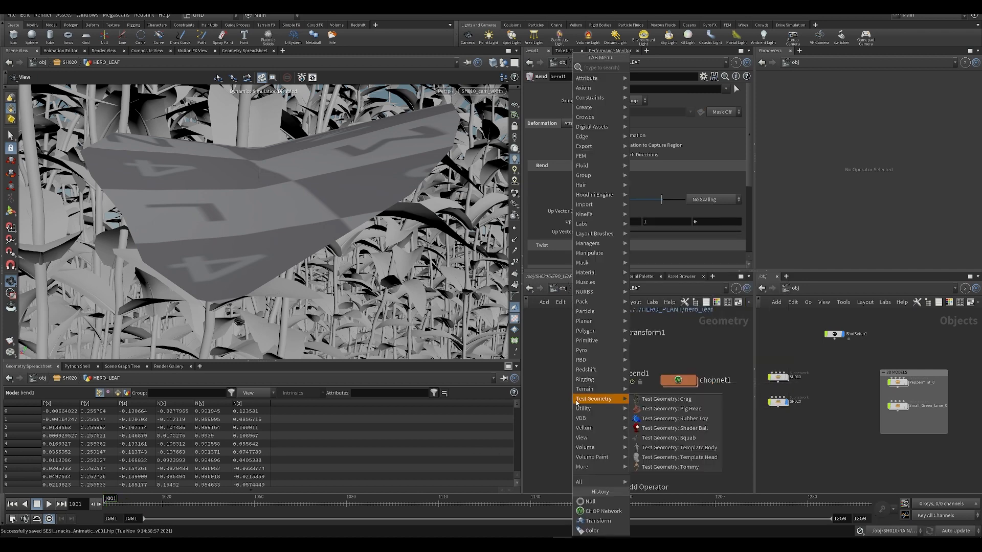
text(chnan)
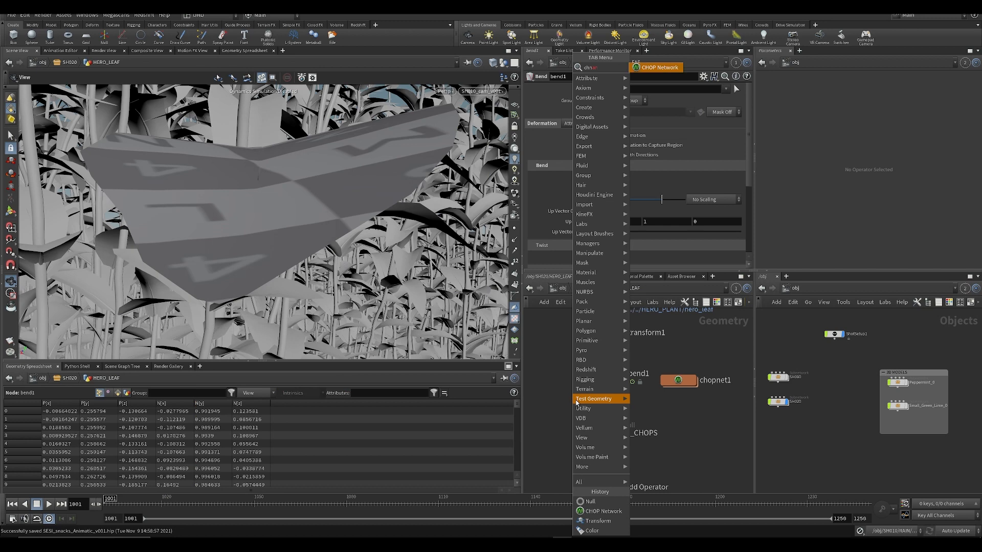
key(BackSpace)
key(BackSpace)
key(BackSpace)
text(an)
key(Return)
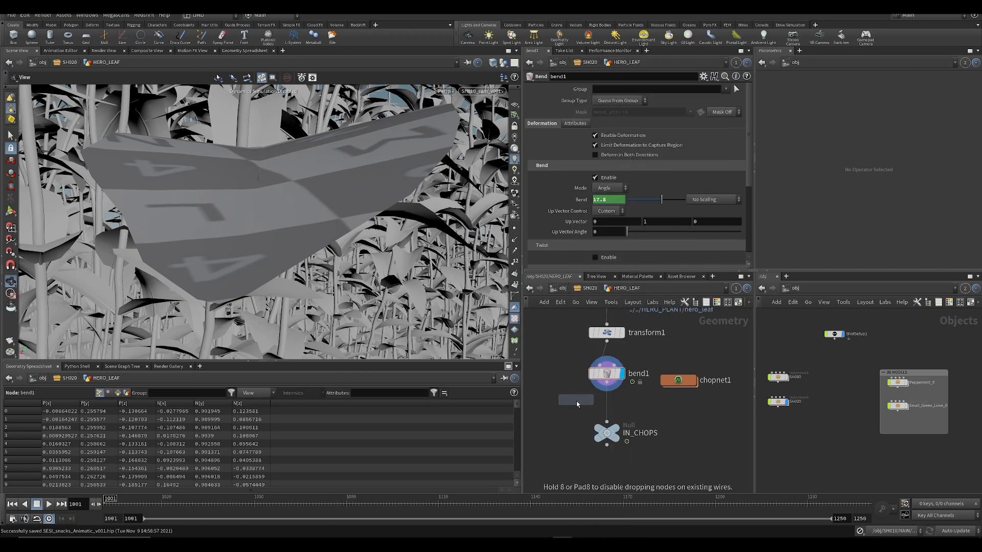
click(606, 427)
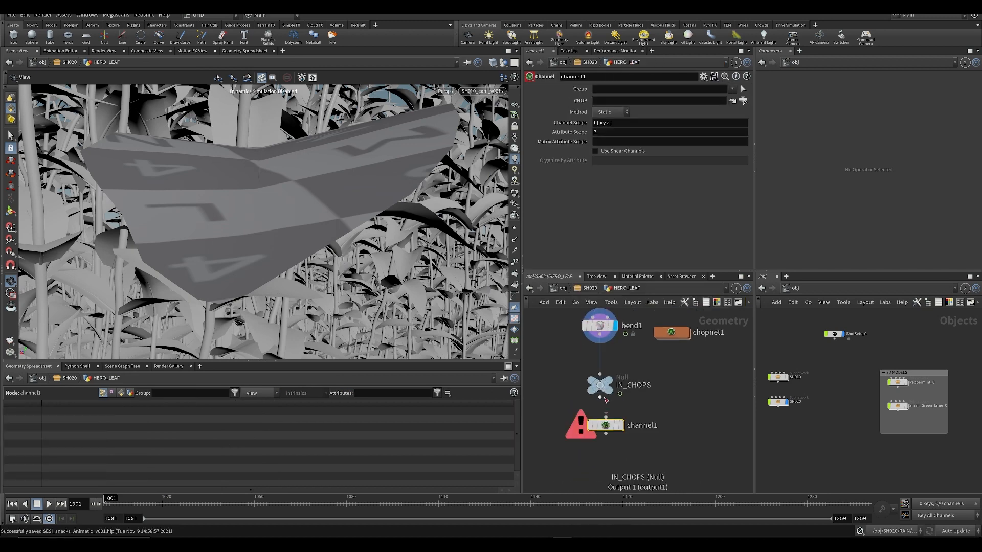
drag(600, 398, 606, 416)
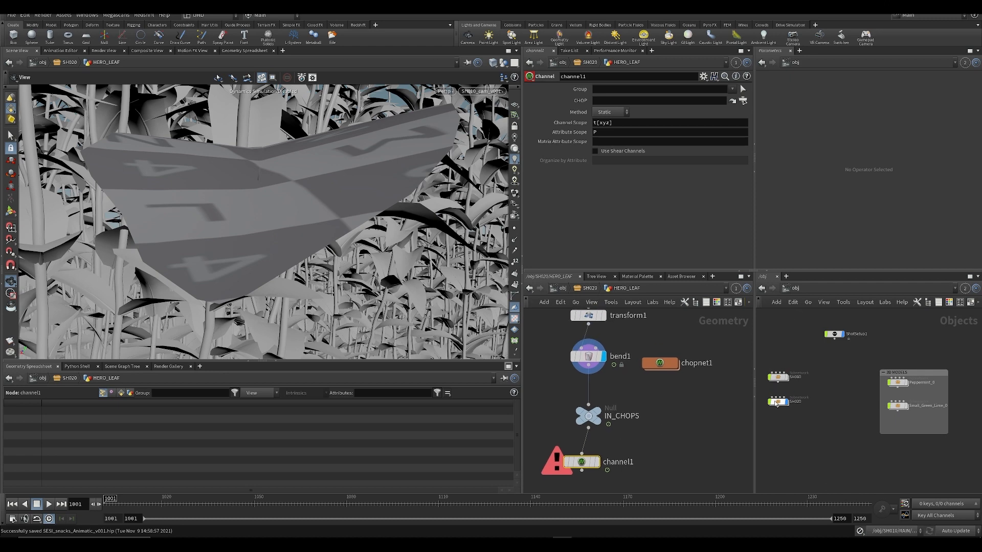
- Open chopnet1 inside SH020's HERO_LEAF in the second network view and add a Geometry node
double_click(777, 403)
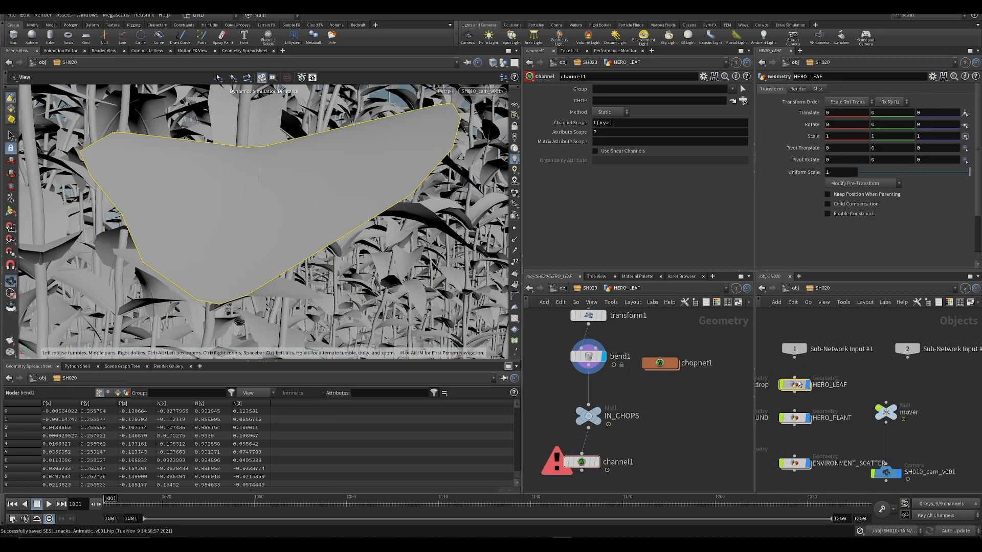
double_click(798, 385)
double_click(853, 383)
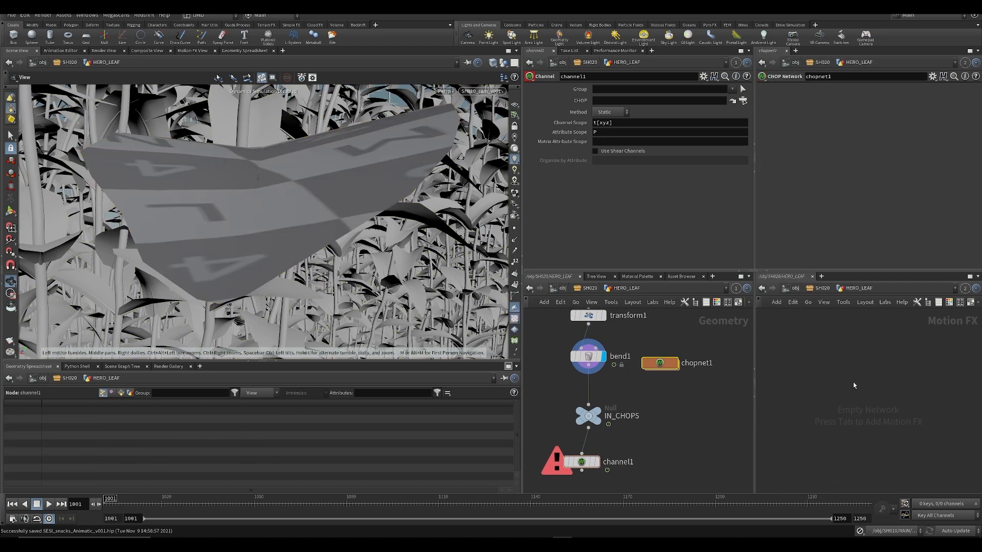
key(Tab)
text(ge)
click(929, 320)
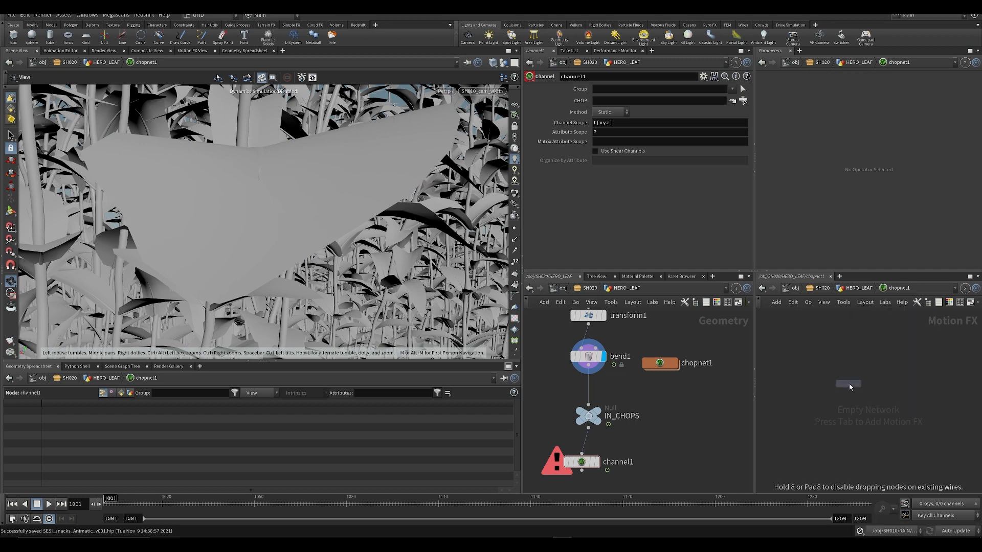
click(838, 370)
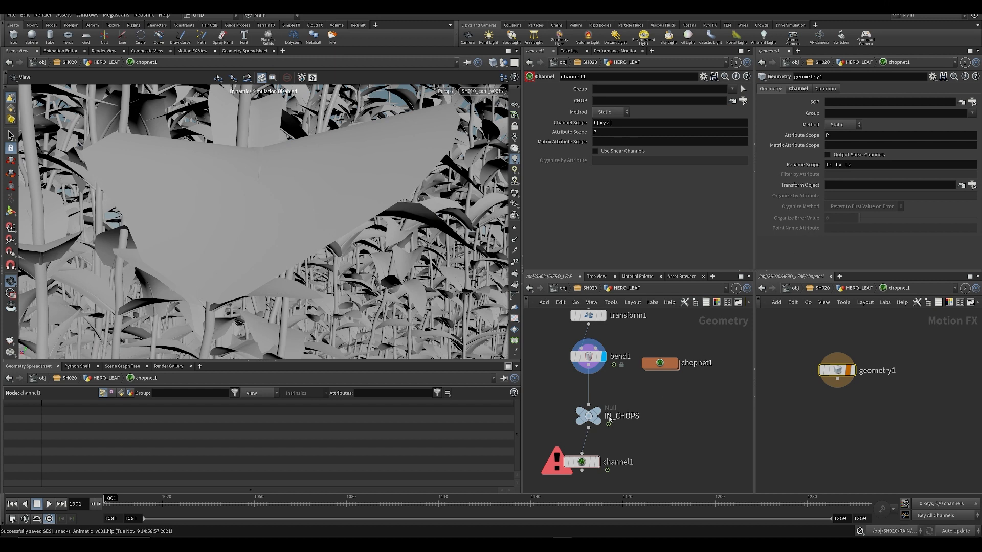
- Point geometry1's SOP at ../../IN_CHOPS and set its method to Animated
drag(610, 419, 841, 104)
click(833, 125)
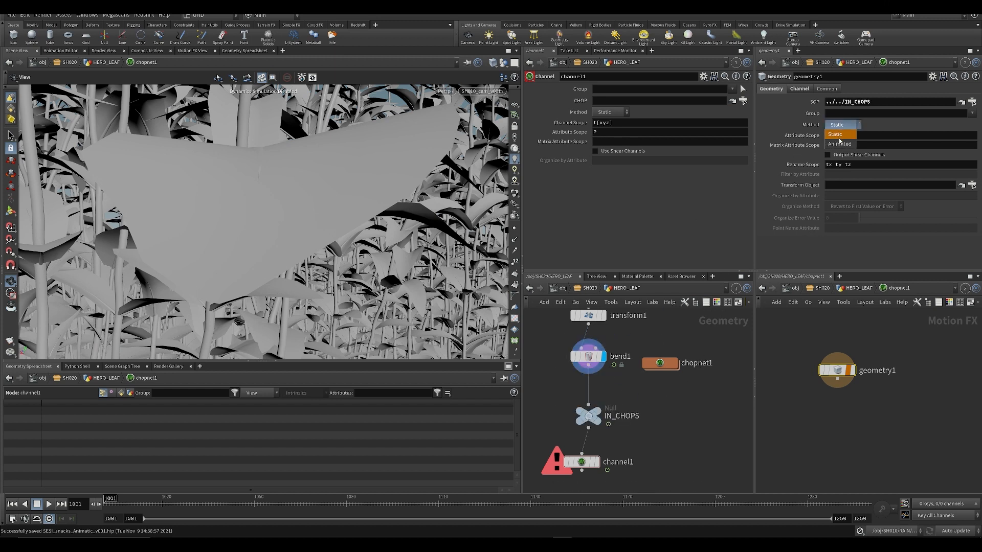
click(841, 143)
- Move geometry1 up and add a Jiggle node wired below it
drag(837, 370, 837, 339)
key(Tab)
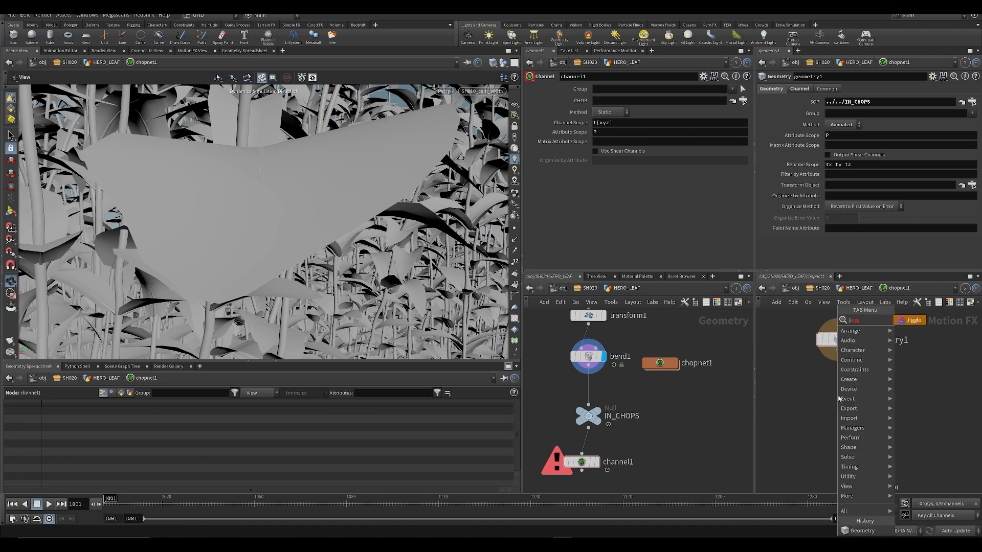
text(jigg)
key(Return)
click(838, 393)
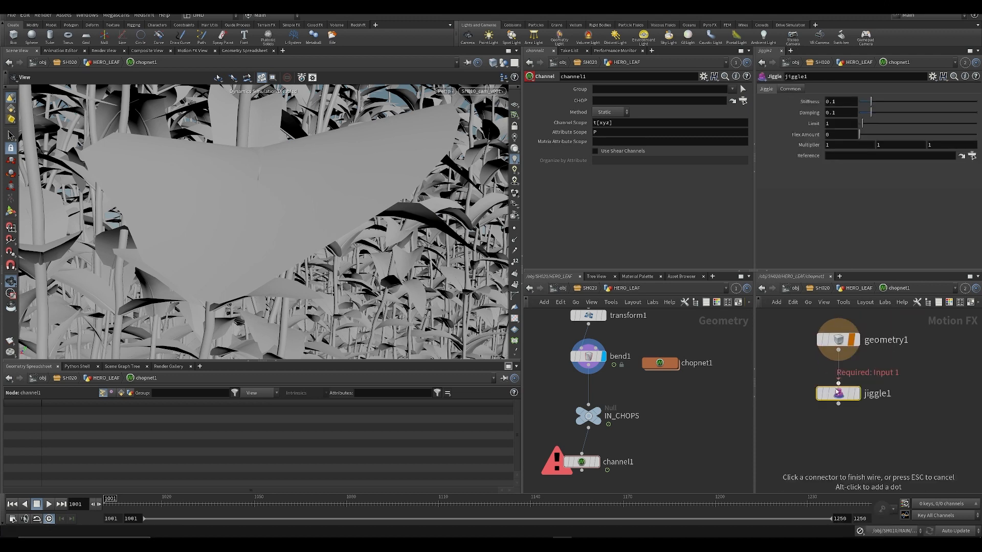
- Add a Null node wired below jiggle1 in chopnet1 and rename it OUT
key(Tab)
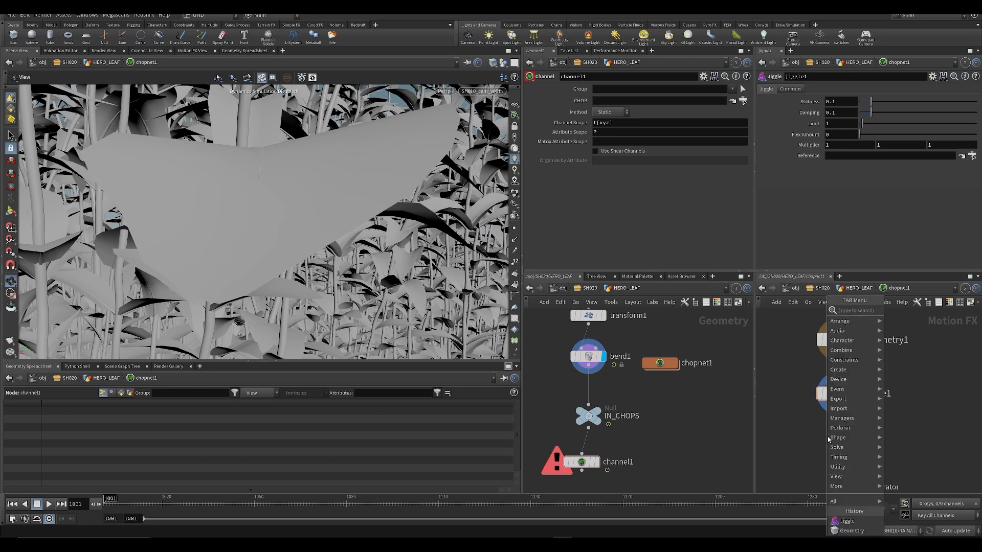
text(null)
key(Return)
click(828, 440)
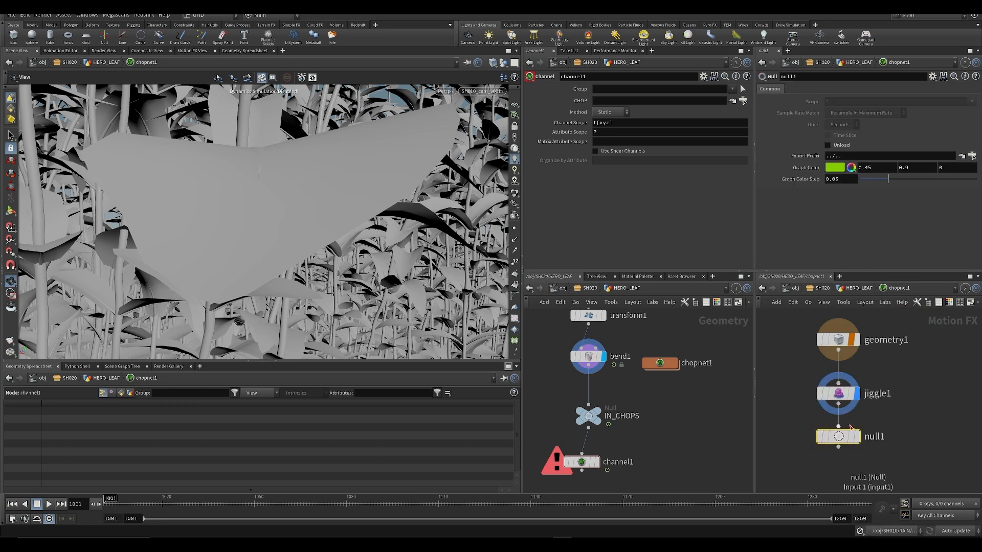
click(884, 438)
drag(885, 438, 756, 417)
text(OUT)
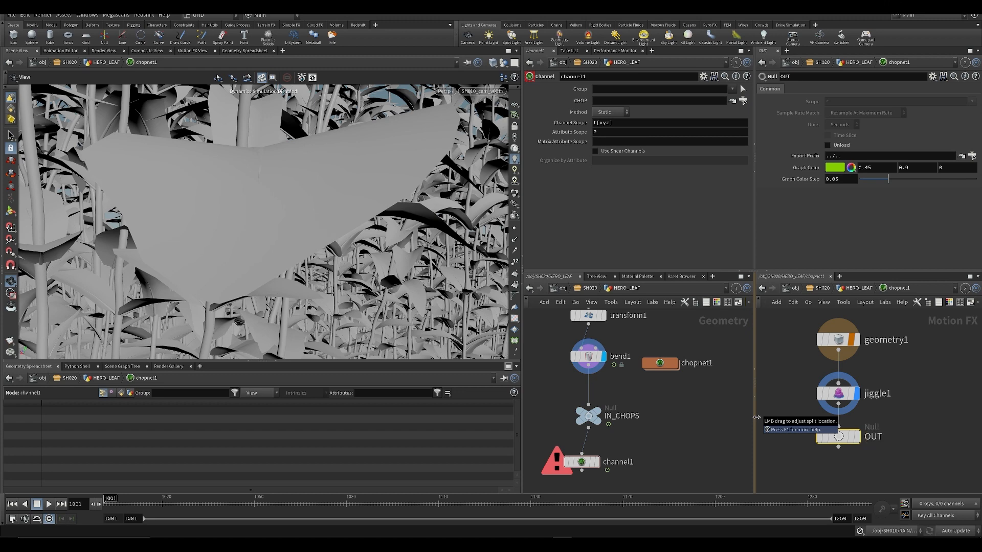
key(Return)
- Display channel1, point its CHOP parameter at ../chopnet1/OUT, and set its method to Animated
click(594, 462)
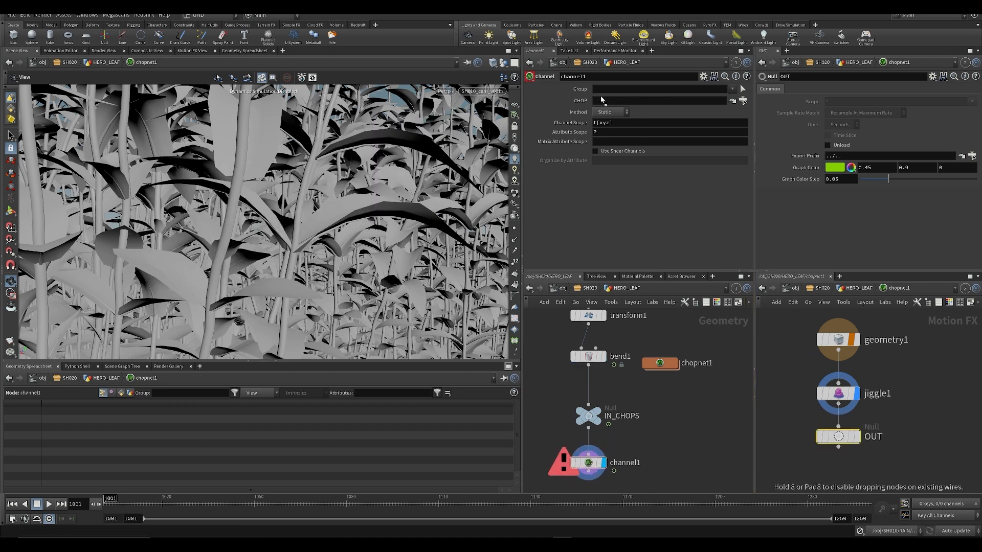
click(606, 116)
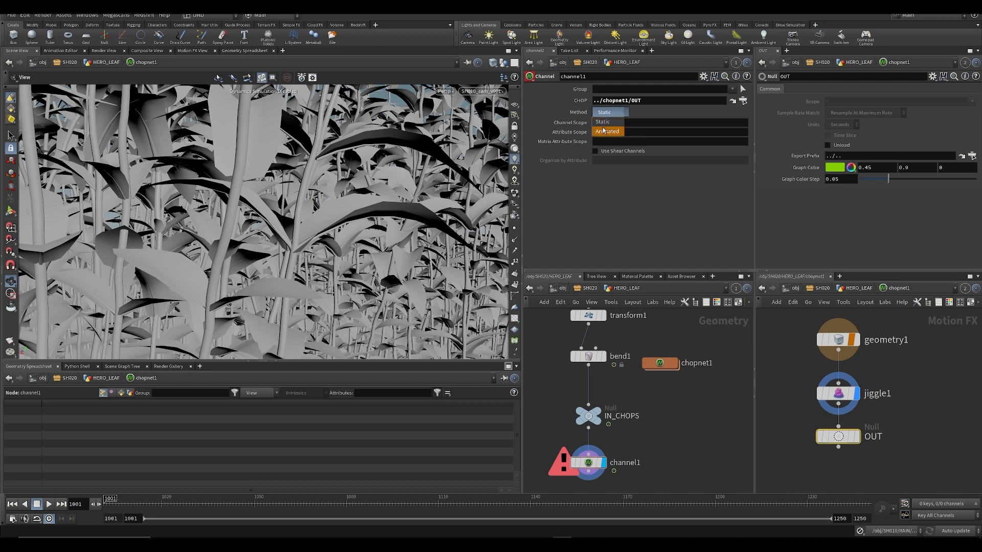
click(606, 131)
middle_drag(707, 433, 700, 412)
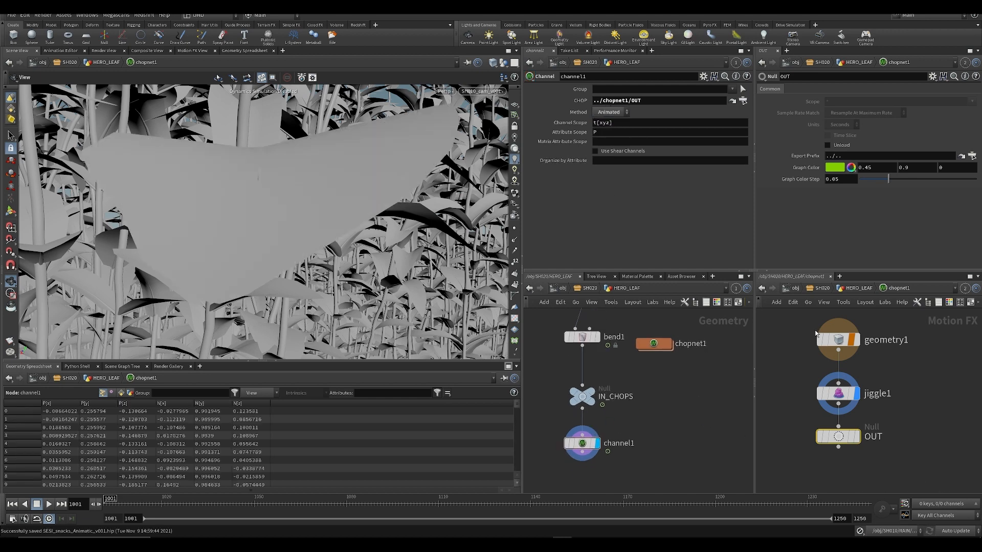
middle_drag(599, 321, 595, 346)
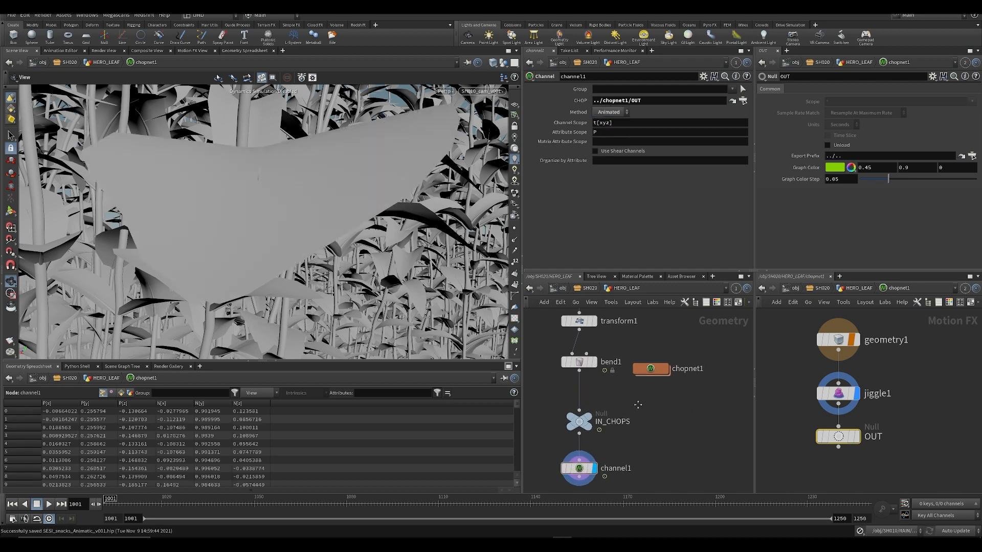
- Display IN_CHOPS and scrub through the opening frames to inspect the leaf's motion without jiggle, returning to frame 1001
click(591, 424)
click(121, 499)
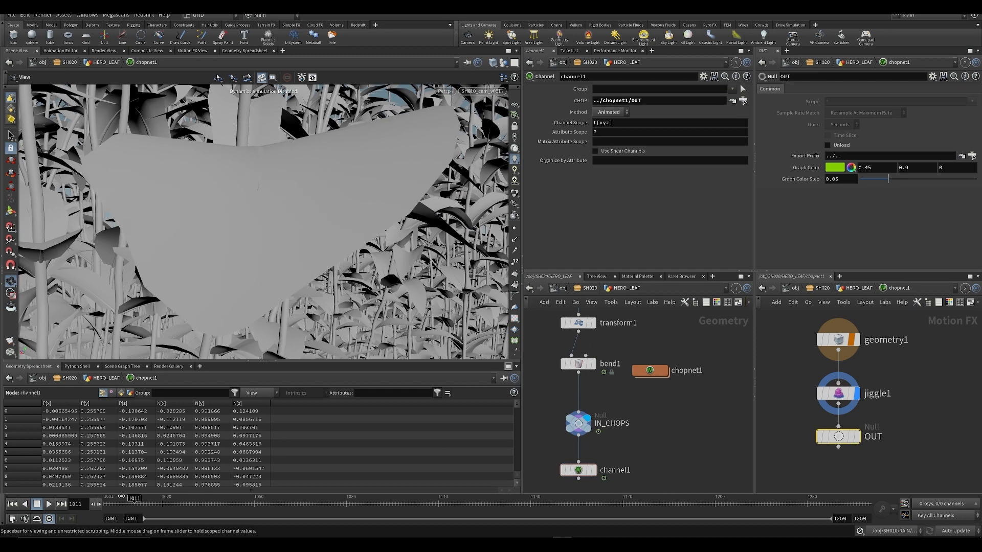
drag(121, 498, 97, 499)
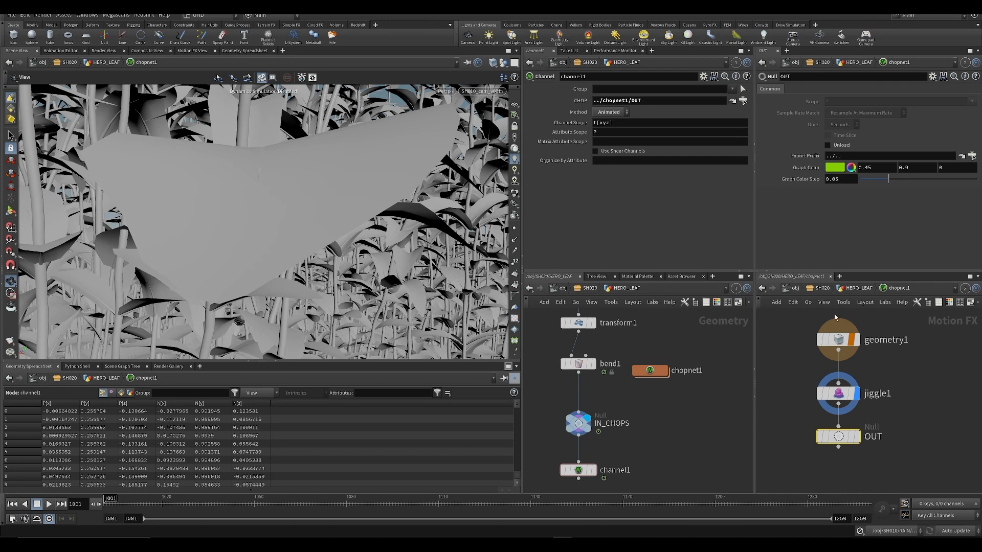
- Make channel1 the displayed node again and move the orange flag in chopnet1 from geometry1 to the OUT null
click(842, 398)
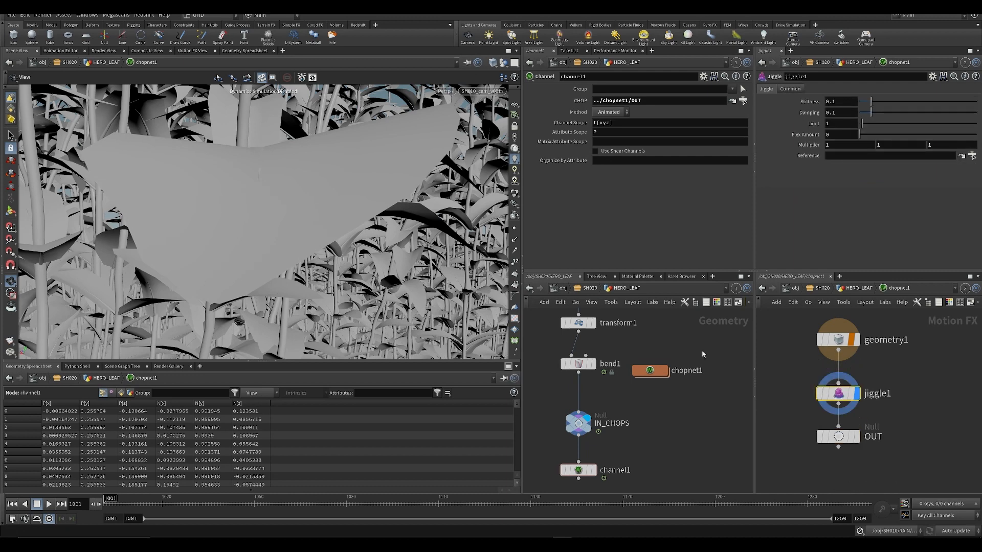
click(593, 470)
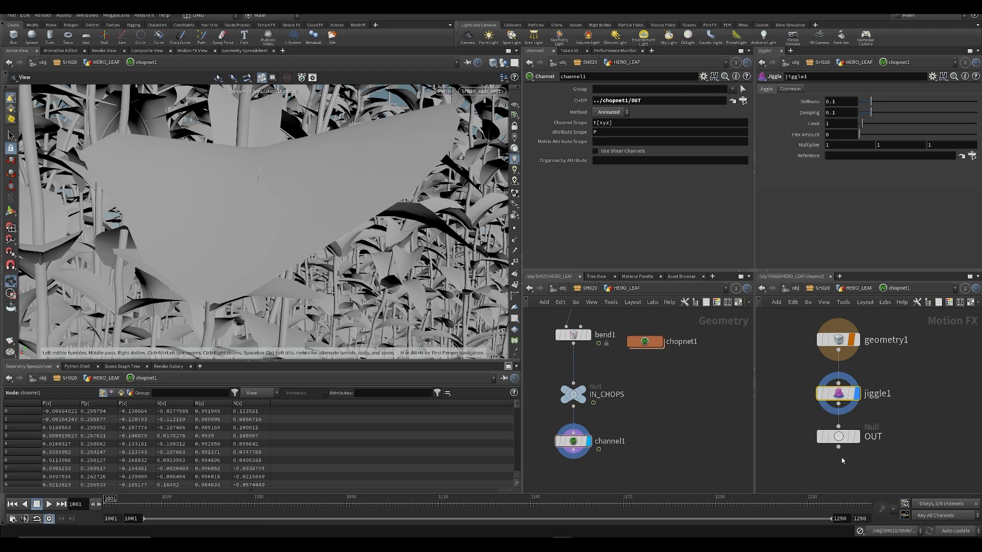
mouse_move(847, 442)
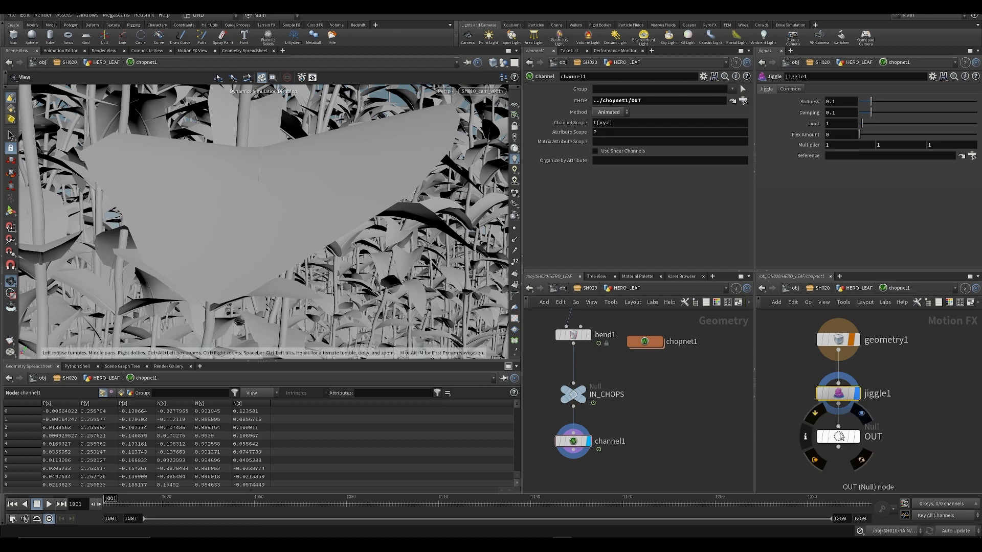
click(864, 463)
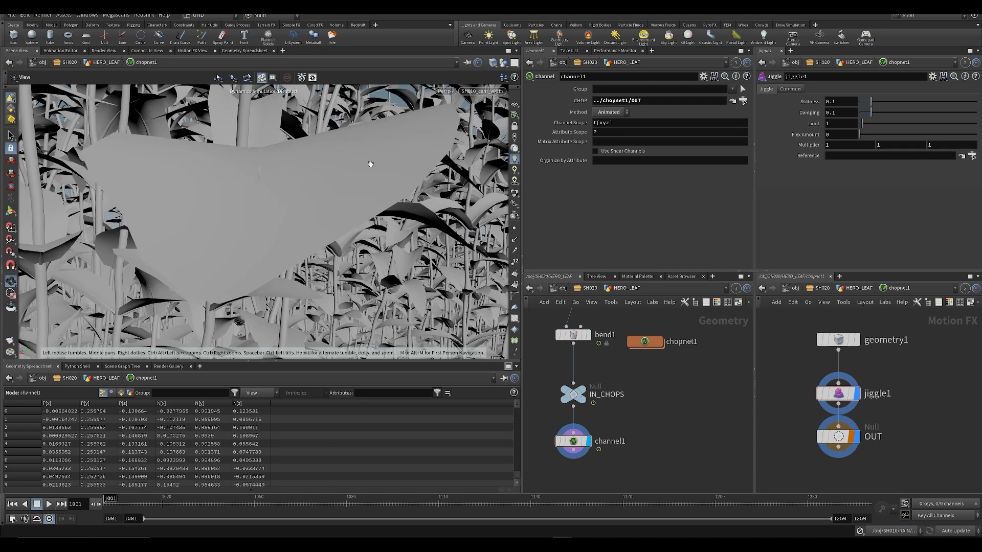
- Play the leaf's motion from a free perspective view and save the scene
right_drag(274, 214, 253, 215)
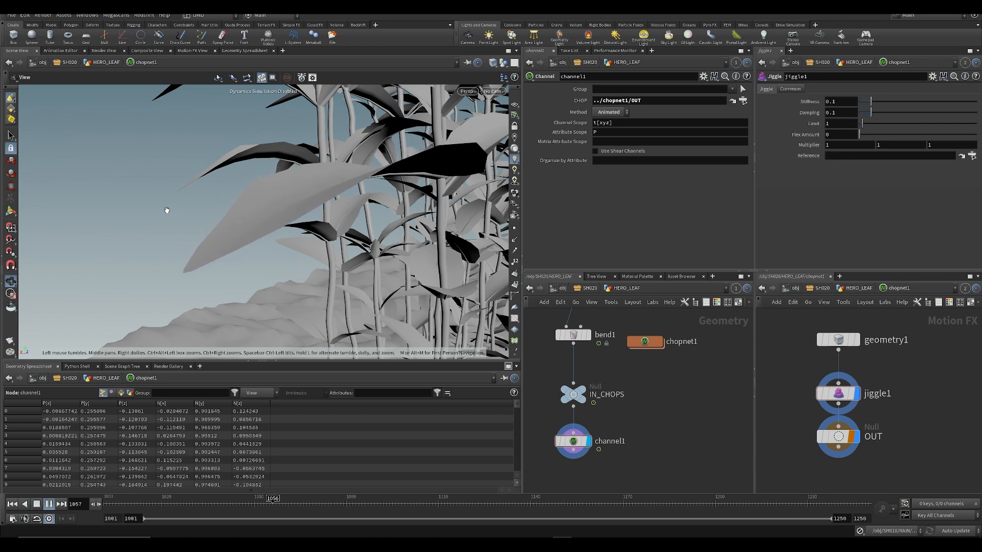
key(Escape)
key(ctrl+s)
- Look through the SH020 camera and play the shot to check the jiggling leaf
middle_drag(604, 395, 604, 432)
scroll(594, 401, down, 2)
mouse_move(328, 255)
mouse_down()
mouse_move(394, 265)
mouse_move(341, 258)
mouse_up()
key(h)
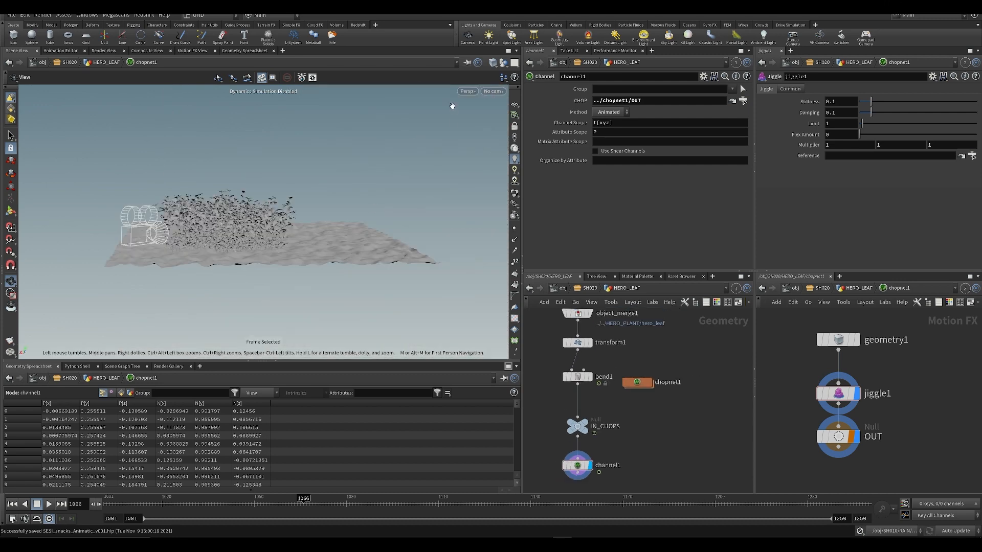
click(493, 91)
click(502, 144)
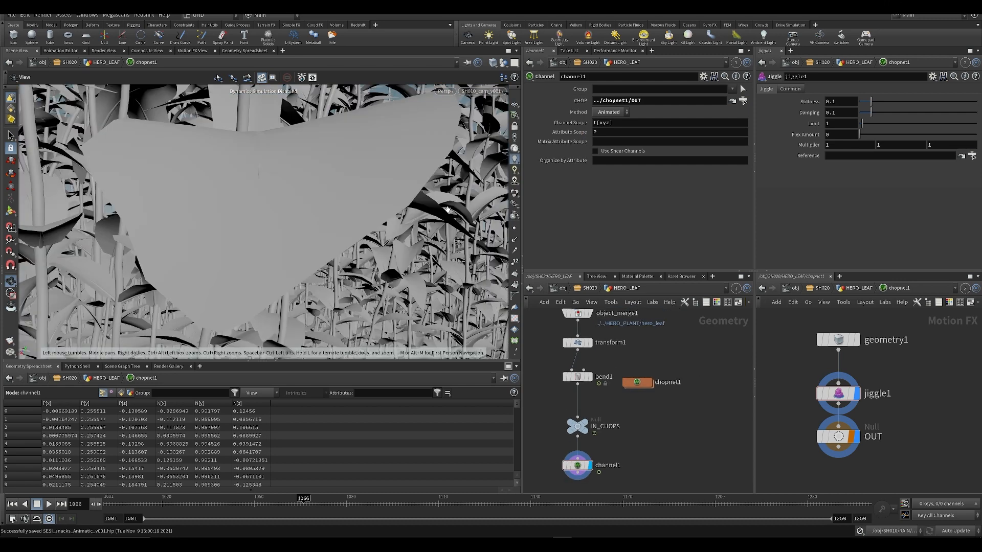
key(ctrl+Up)
key(Up)
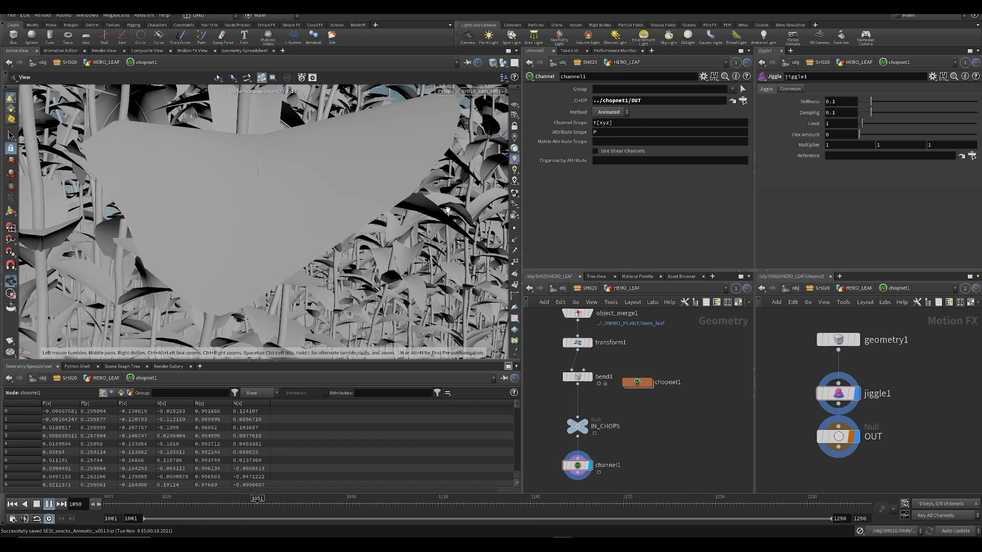
key(Up)
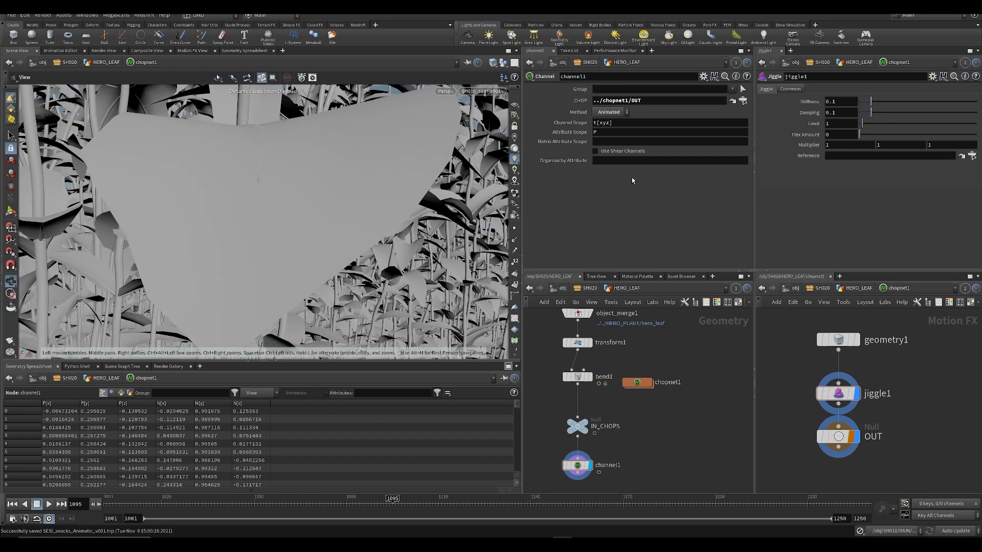
- Move chopnet1 down beside channel1 in the HERO_LEAF network
drag(636, 383, 647, 454)
scroll(606, 436, down, 3)
middle_drag(606, 436, 664, 414)
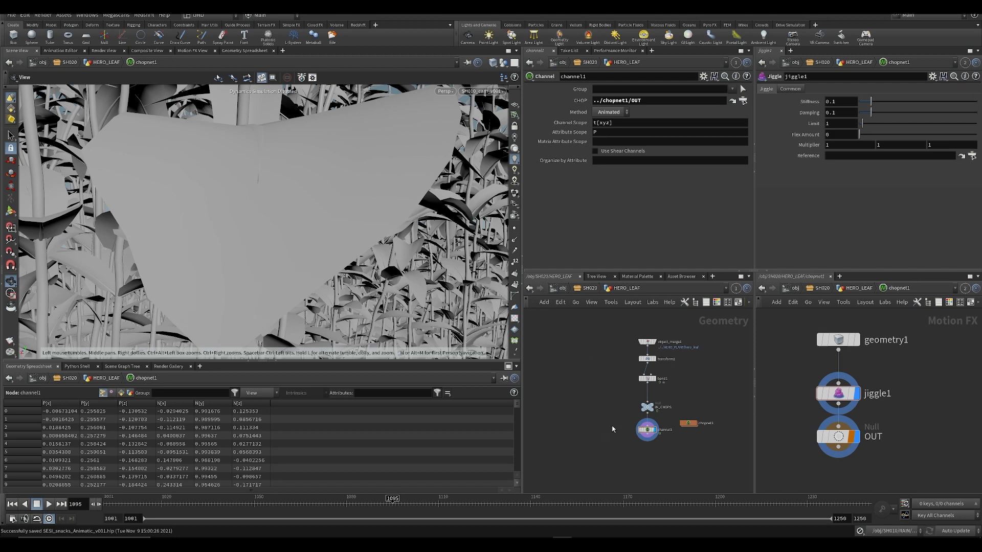
middle_drag(609, 394, 576, 407)
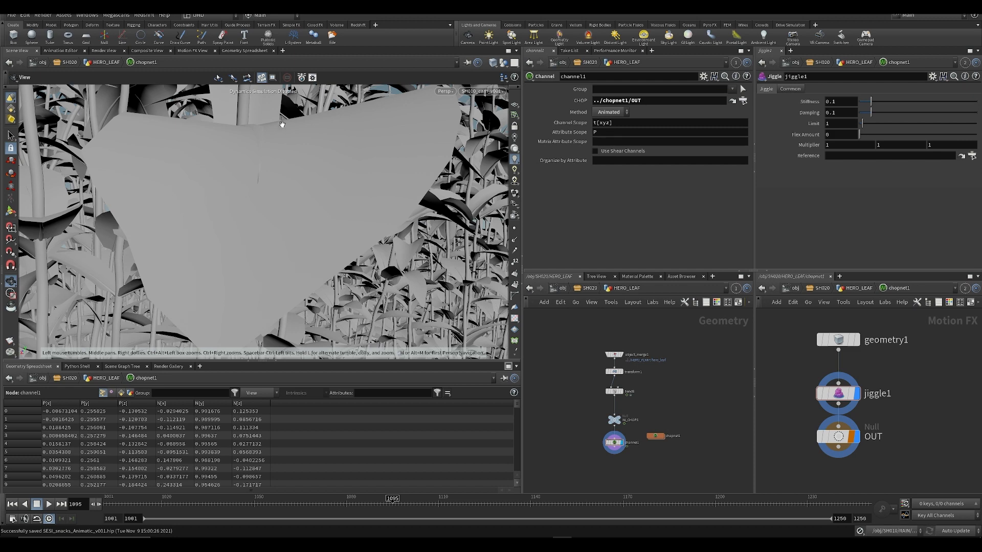
- Add a Sphere node beside the hero leaf's node chain and turn on its template flag
scroll(587, 395, up, 2)
middle_drag(583, 410, 638, 415)
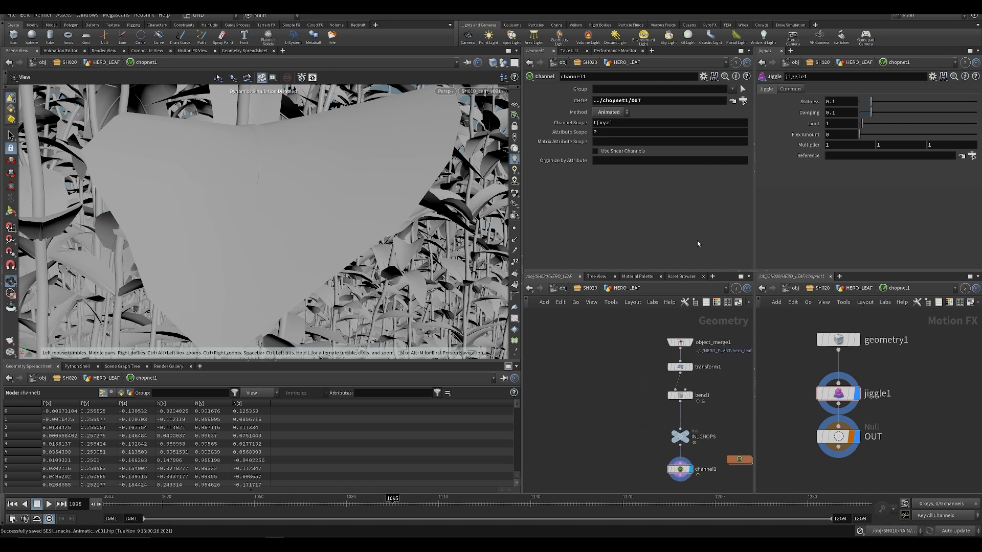
key(Tab)
text(sph)
key(Return)
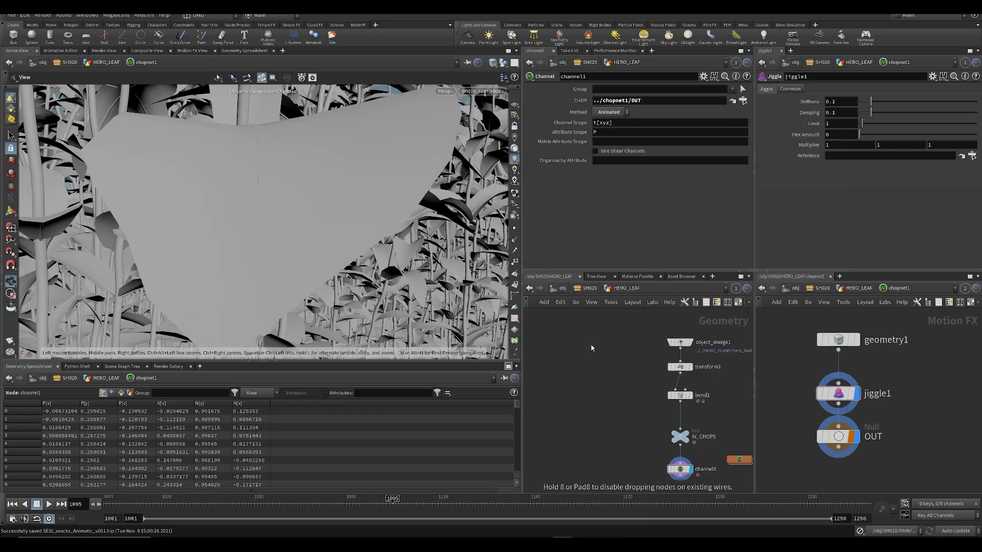
click(592, 348)
click(598, 342)
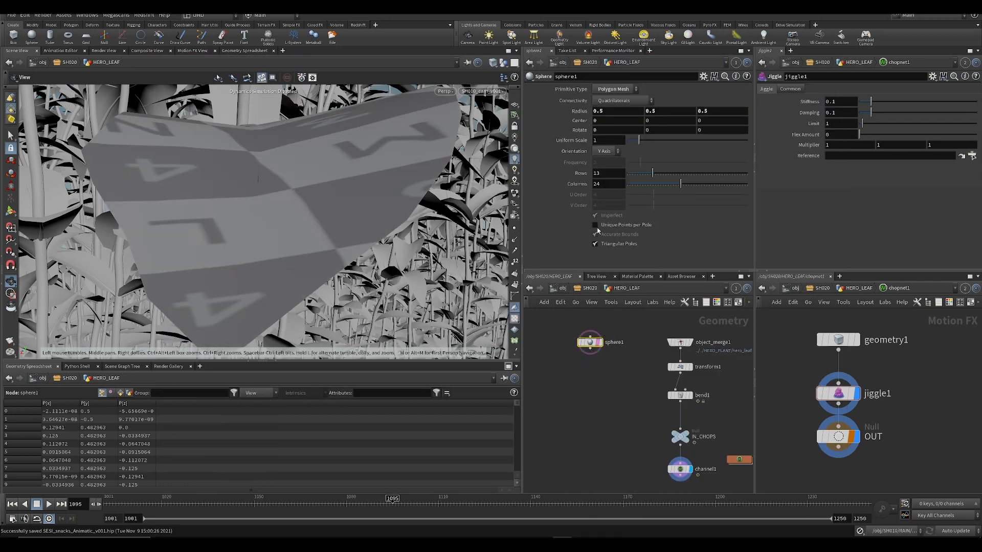
- Set the sphere's primitive type to Polygon and its uniform scale to 0.04
click(613, 89)
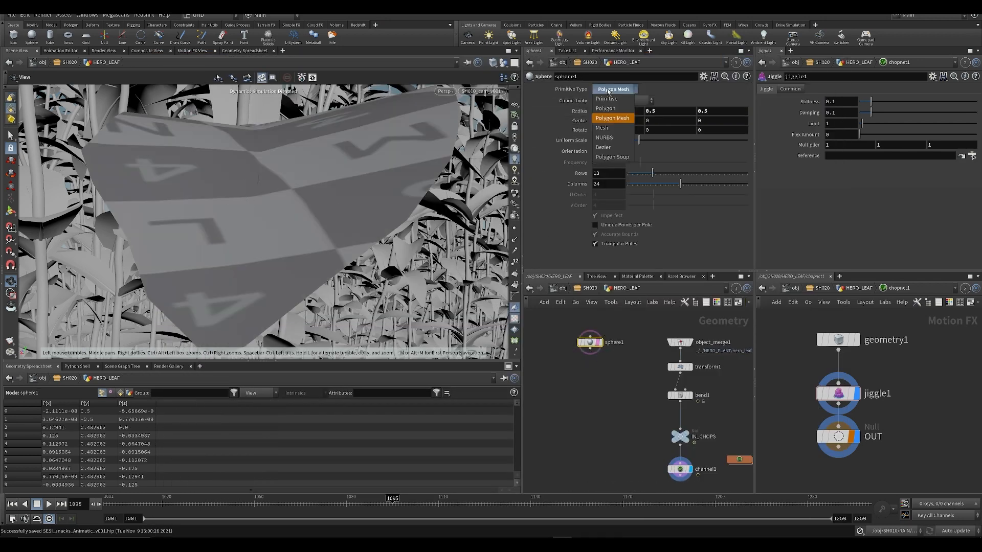
click(611, 99)
key(f)
key(h)
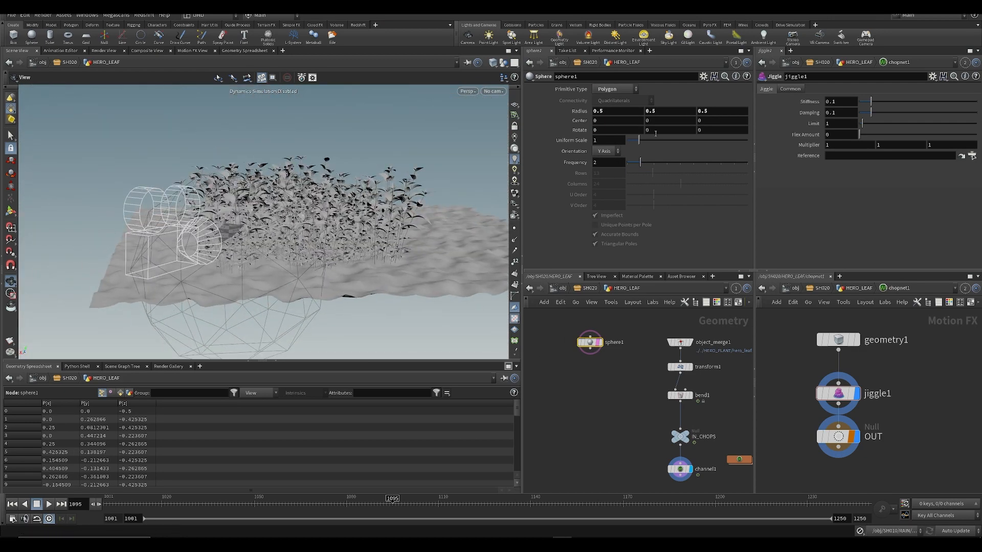
drag(636, 142, 628, 142)
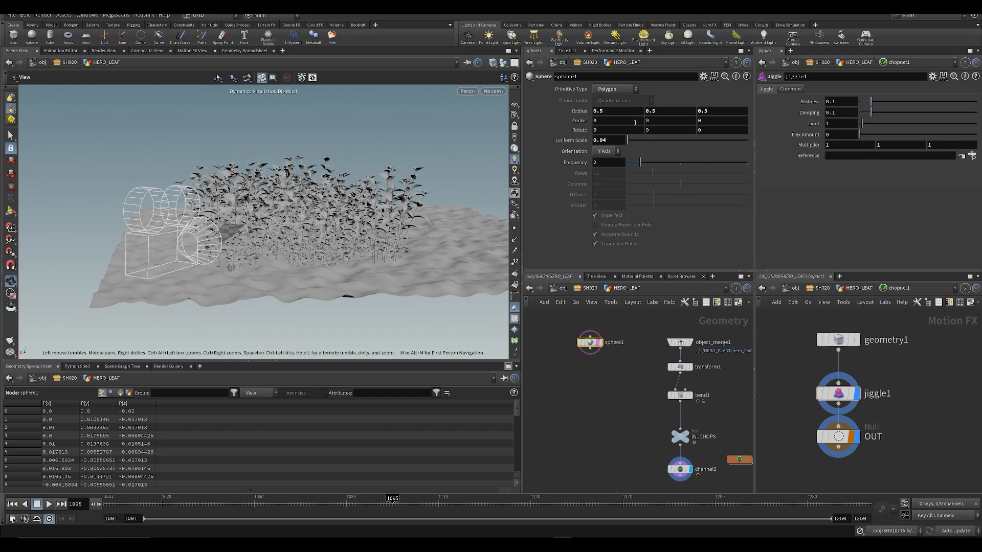
- Place the sphere just above the hero leaf at centre 0.0174, 0.3398, -0.1821 and shrink its uniform scale to 0.024
middle_drag(651, 121, 672, 124)
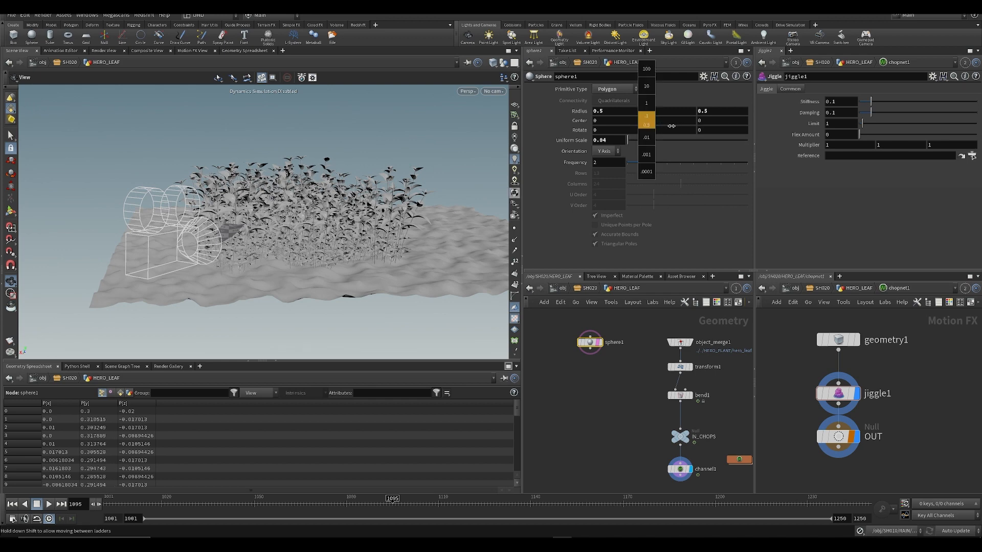
drag(353, 187, 315, 329)
middle_drag(316, 329, 274, 193)
scroll(271, 196, up, 5)
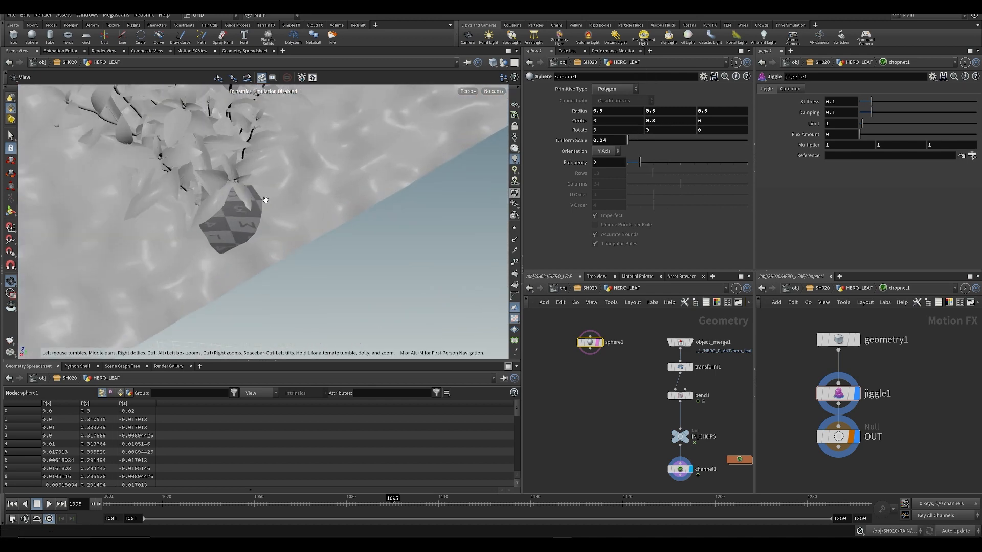
scroll(265, 200, up, 2)
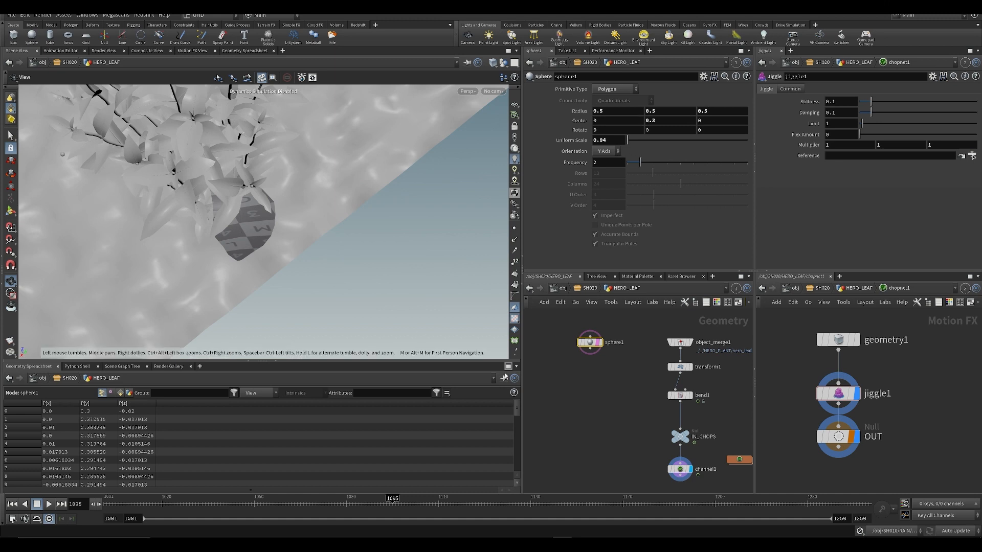
key(Return)
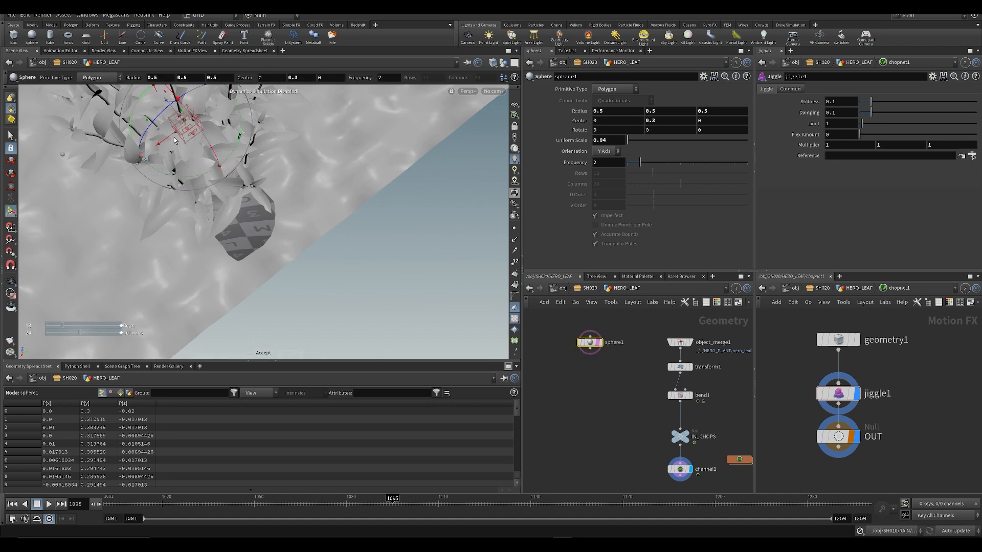
drag(175, 115, 249, 199)
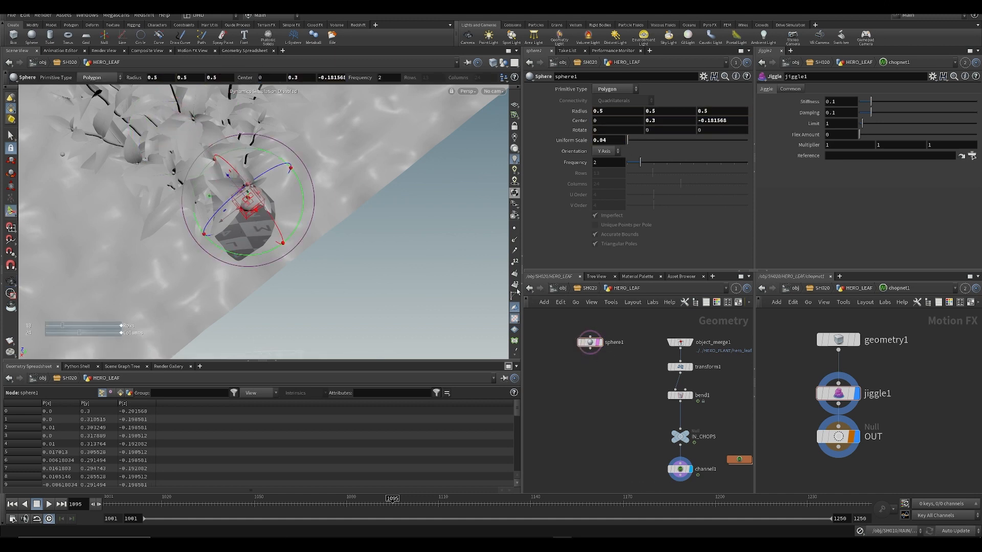
alt+drag(228, 234, 272, 252)
key(ctrl+z)
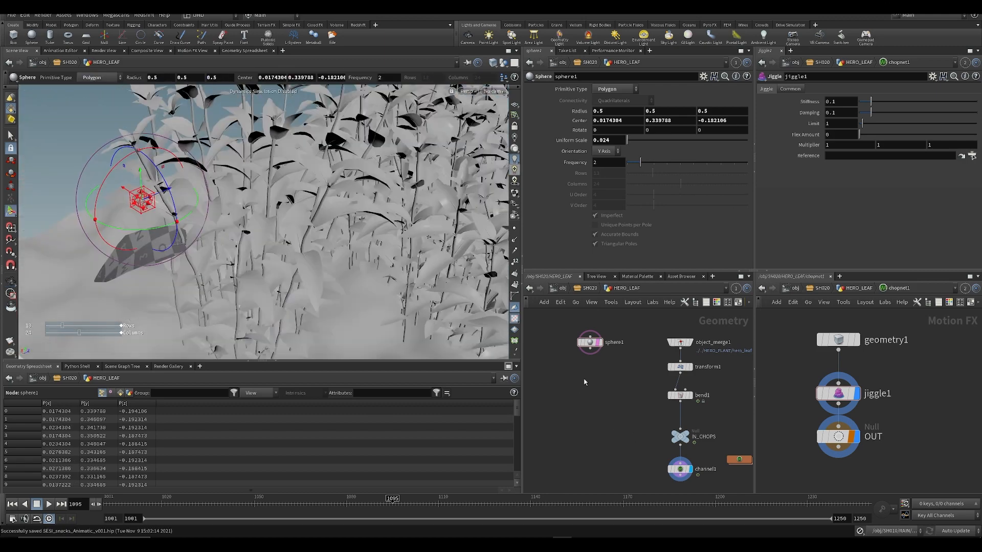
- Add a Vellum Configure Strut Softbody setup directly below sphere1
key(Tab)
text(soft)
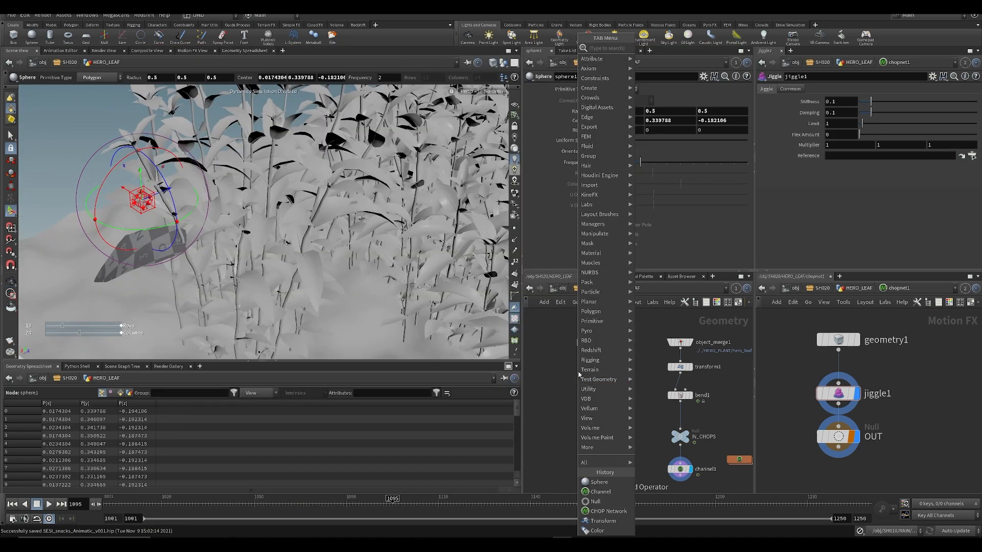
text(v)
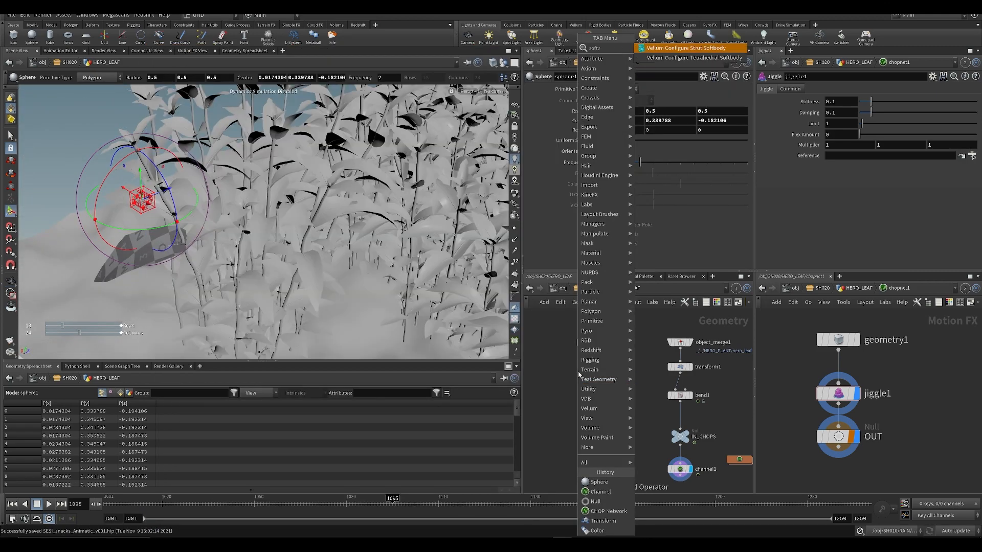
key(Return)
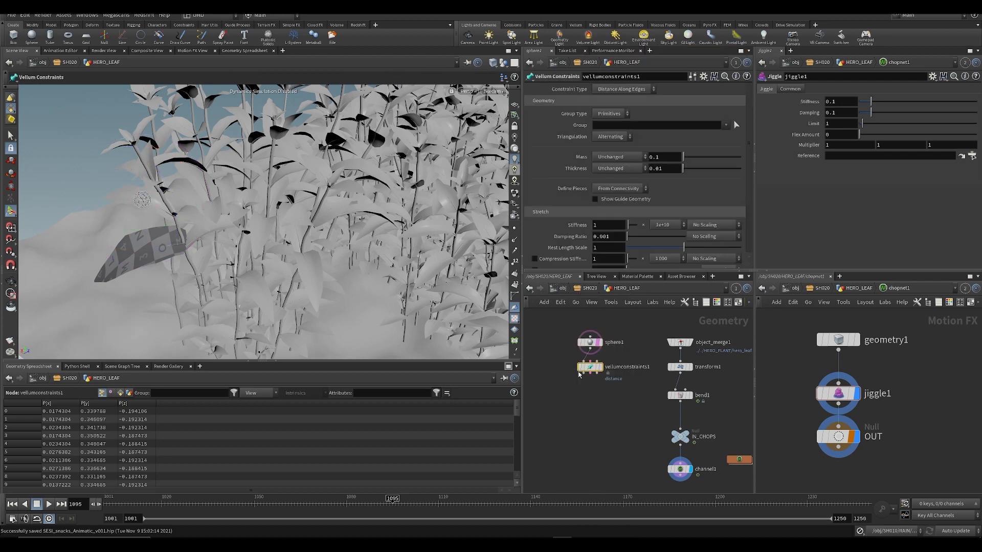
- Add a Vellum Solver node below vellumstruts1 and save the scene
scroll(591, 415, up, 1)
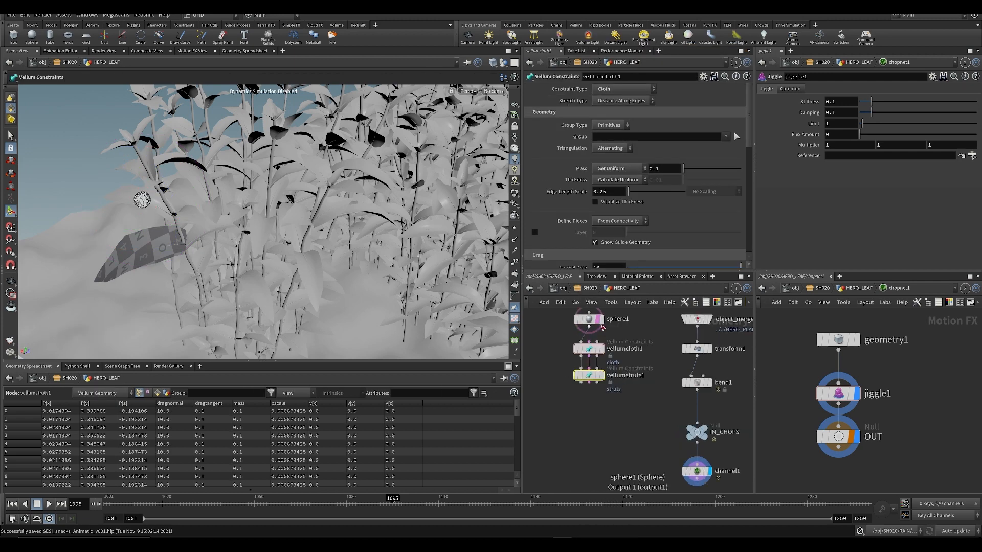
mouse_move(601, 421)
middle_down()
mouse_move(625, 403)
mouse_move(611, 406)
middle_up()
key(Tab)
text(vellu)
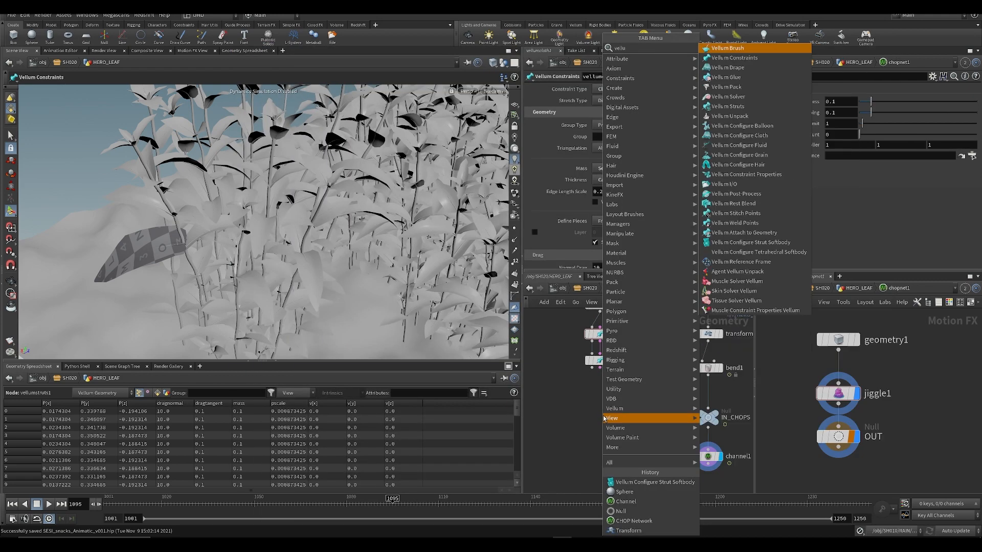
text(m so)
key(Return)
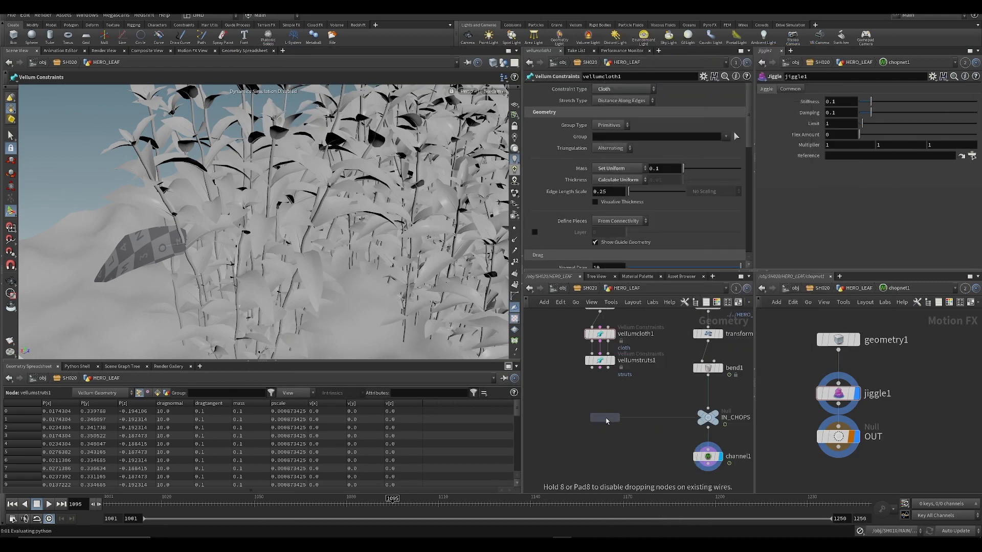
scroll(603, 439, down, 3)
click(608, 467)
key(ctrl+s)
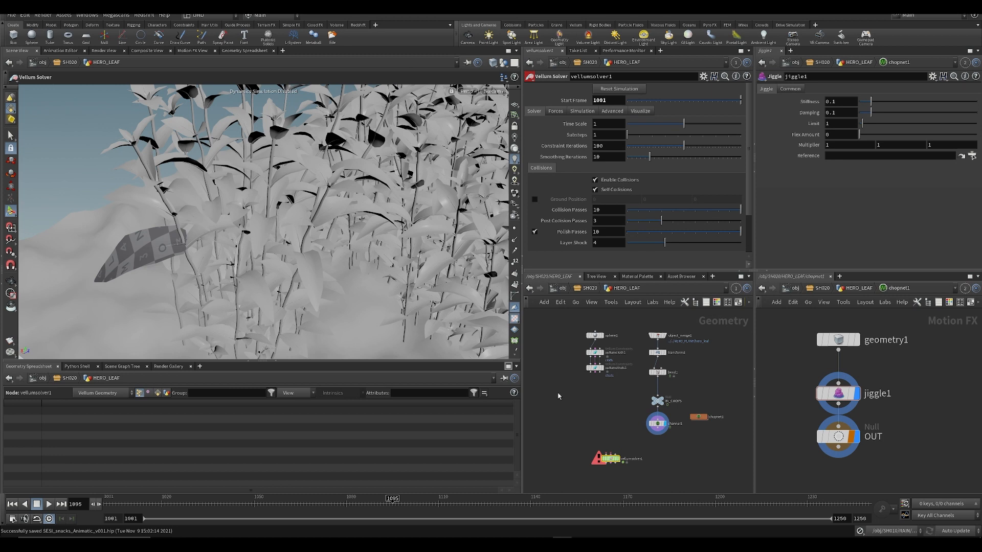
- Wire vellumstruts1's geometry and constraint outputs into vellumsolver1, and connect channel1 to its collision geometry input
scroll(593, 382, up, 3)
click(589, 366)
middle_drag(599, 415, 582, 360)
click(599, 453)
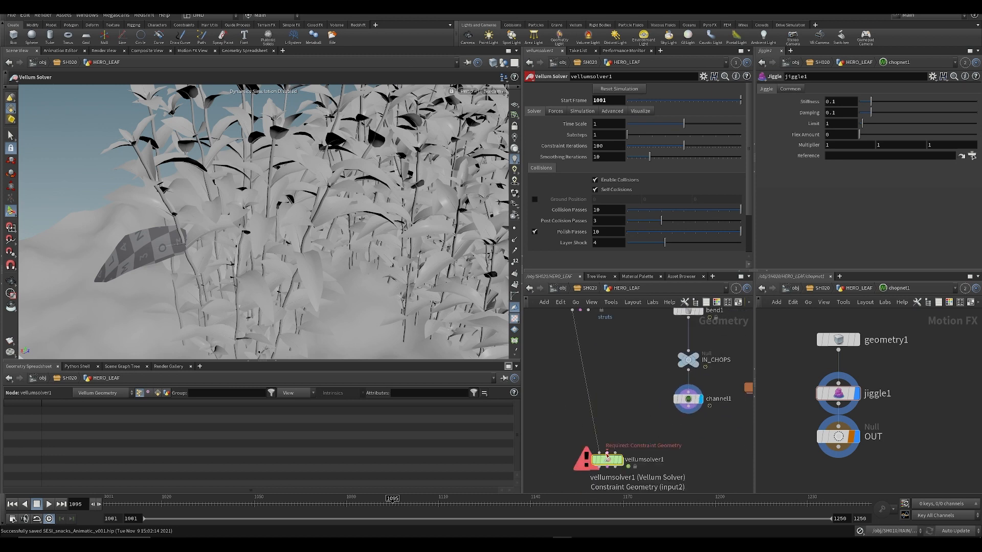
click(607, 455)
middle_drag(604, 440, 594, 468)
click(586, 357)
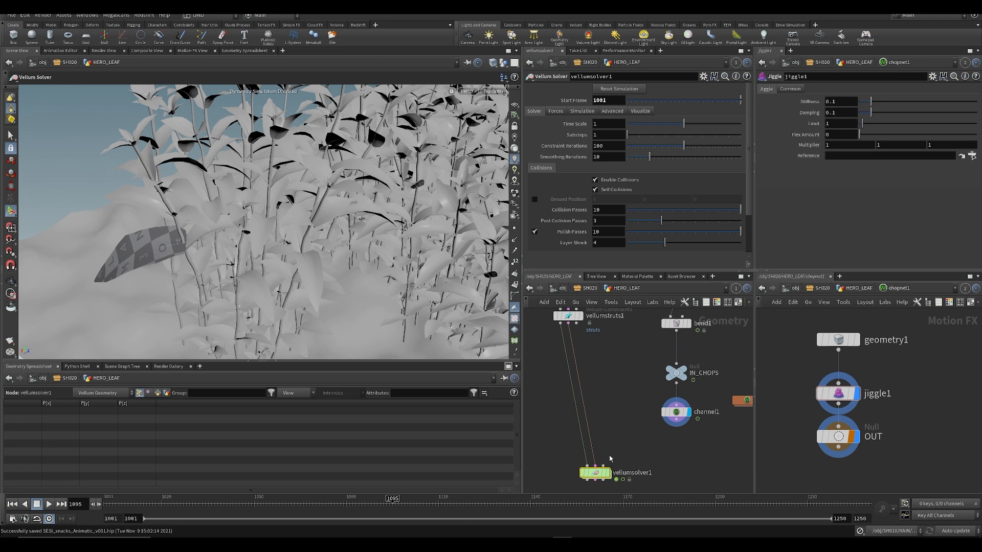
click(674, 427)
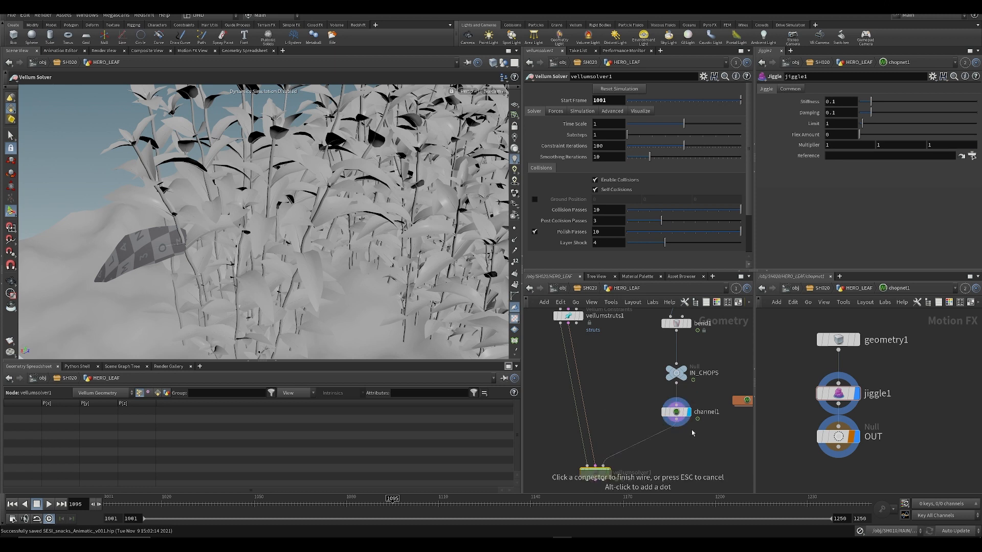
click(604, 466)
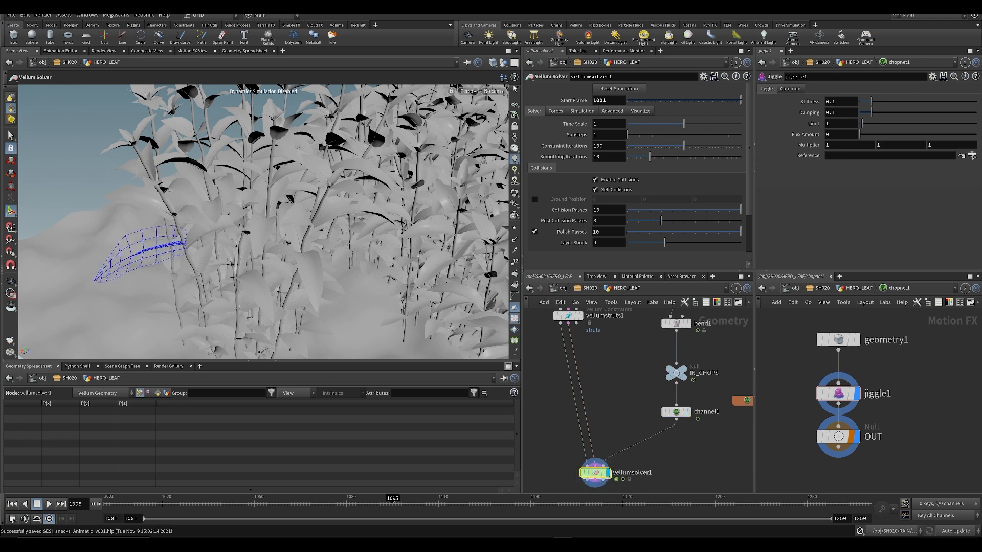
- Play the solver setup from frame 1001 through the SH020/SH010_cam_v001 camera and return to the start
click(493, 91)
click(512, 147)
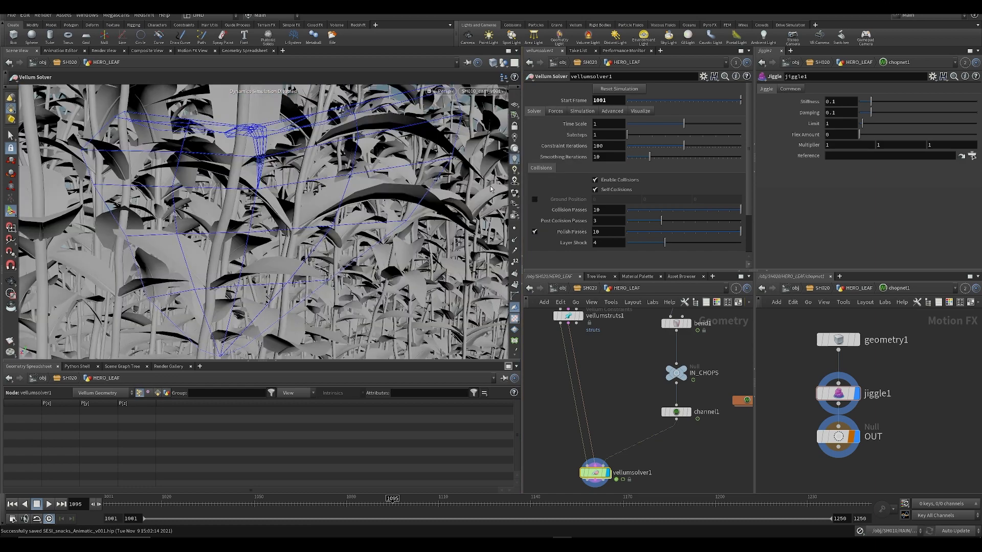
key(ctrl+Up)
key(Up)
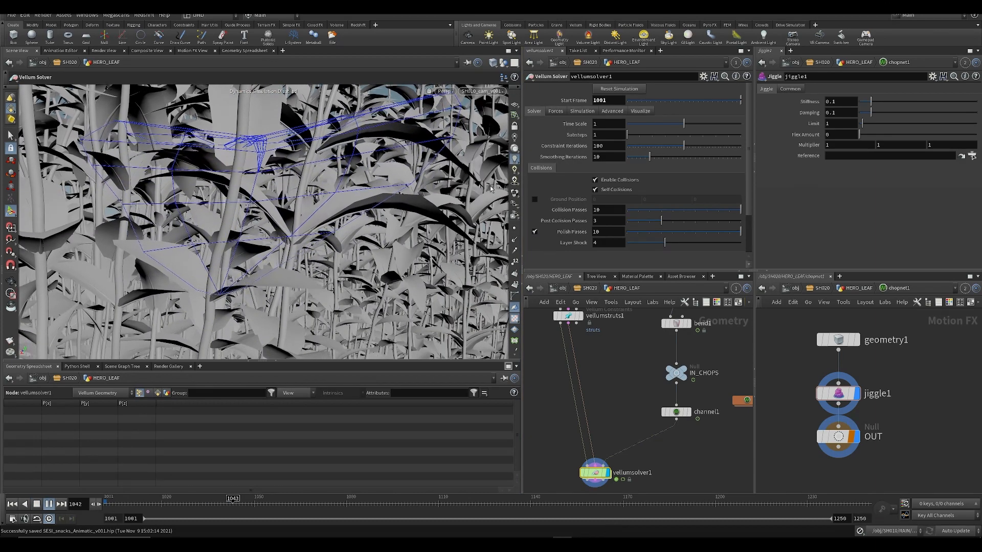
key(ctrl+Up)
middle_drag(665, 488, 689, 418)
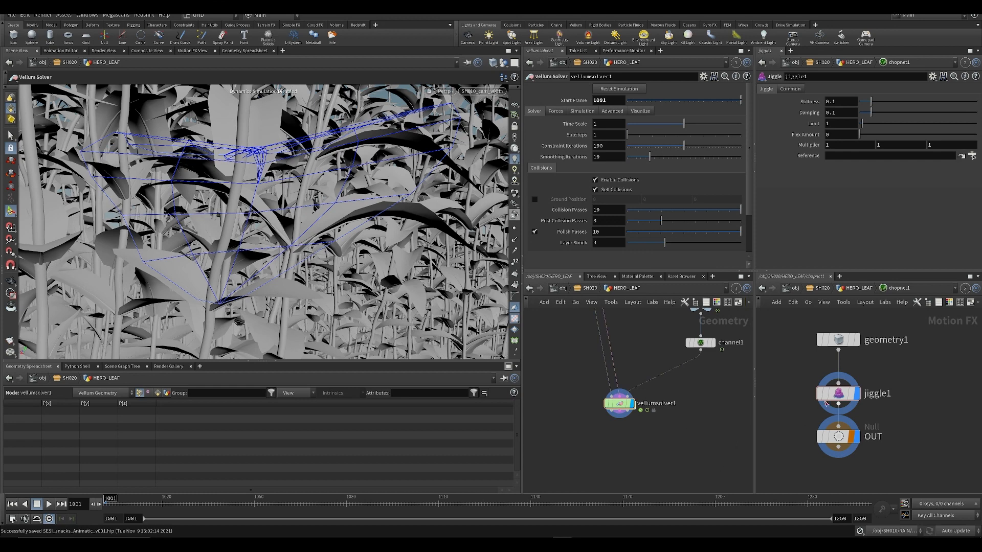
middle_drag(649, 346, 627, 406)
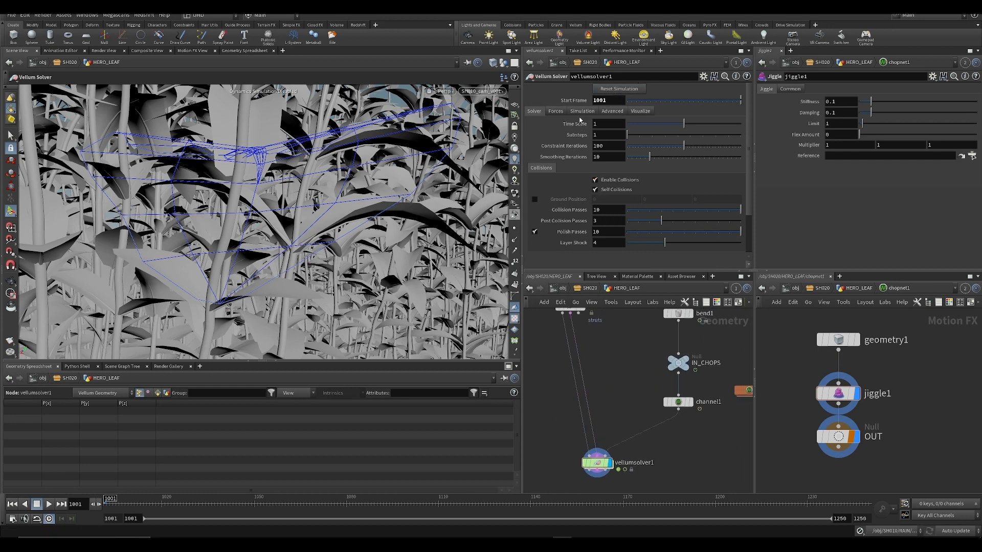
- Add a Null below vellumsolver1, wire it to the solver's first output and display it
scroll(587, 432, down, 1)
middle_drag(591, 446, 589, 409)
key(Tab)
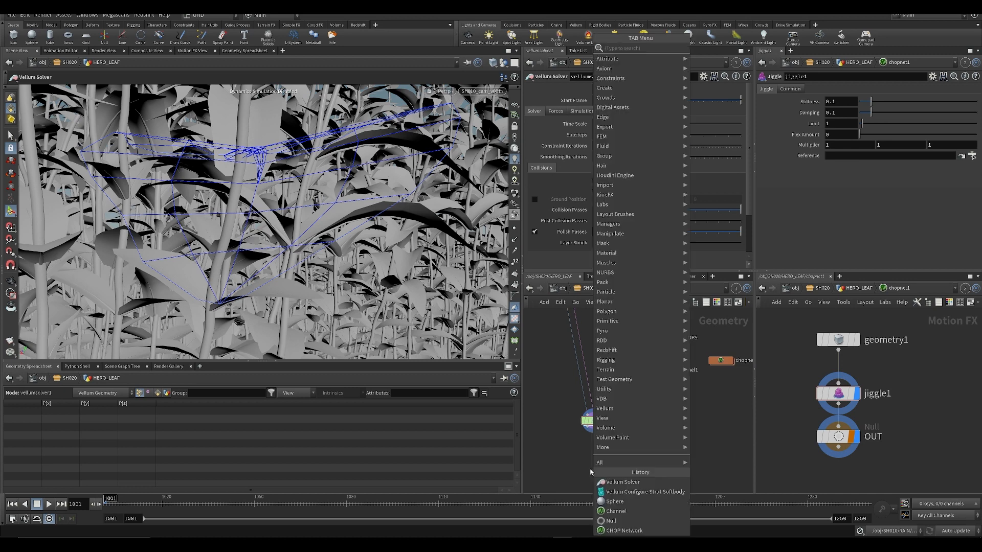
key(Escape)
click(577, 462)
click(577, 454)
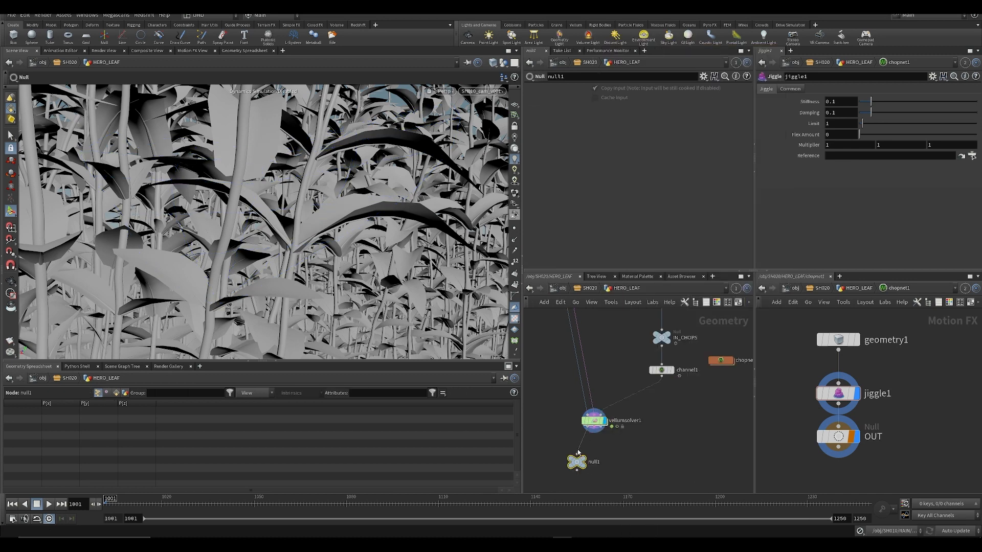
click(588, 450)
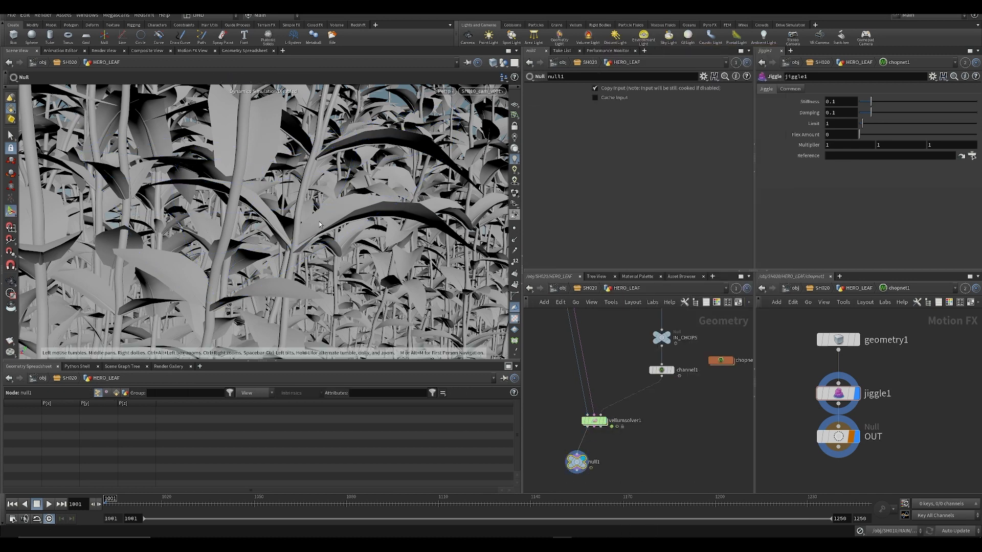
- Leave the camera view, hide the other objects to check the sphere at vellumstruts1, and display null1 again
key(Escape)
drag(324, 222, 291, 239)
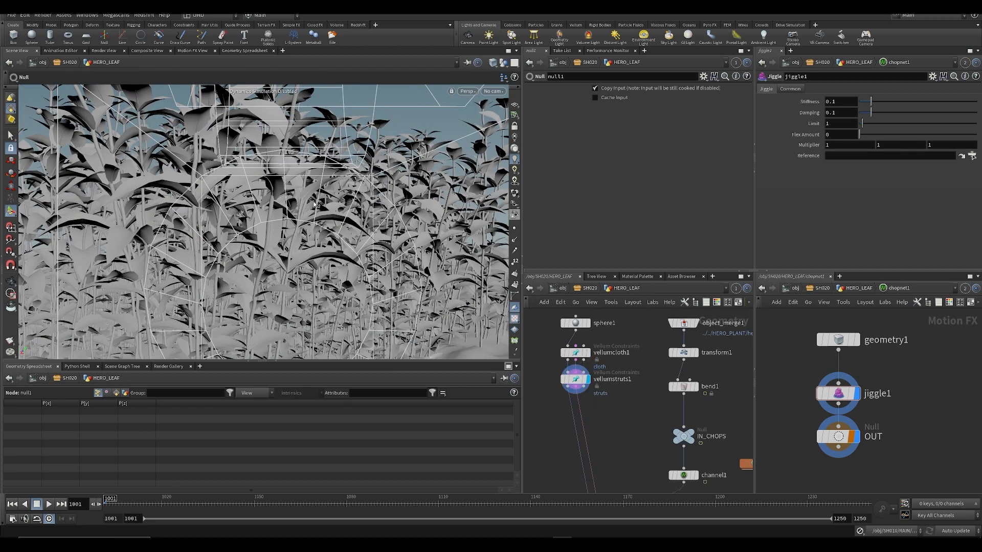
alt+drag(314, 205, 292, 211)
click(505, 63)
click(531, 93)
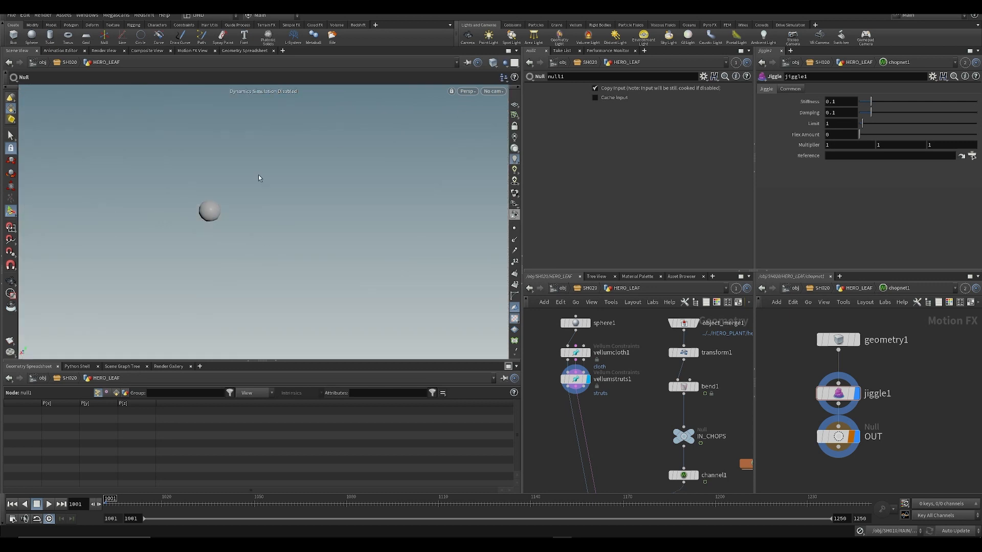
middle_drag(601, 432, 620, 276)
click(607, 429)
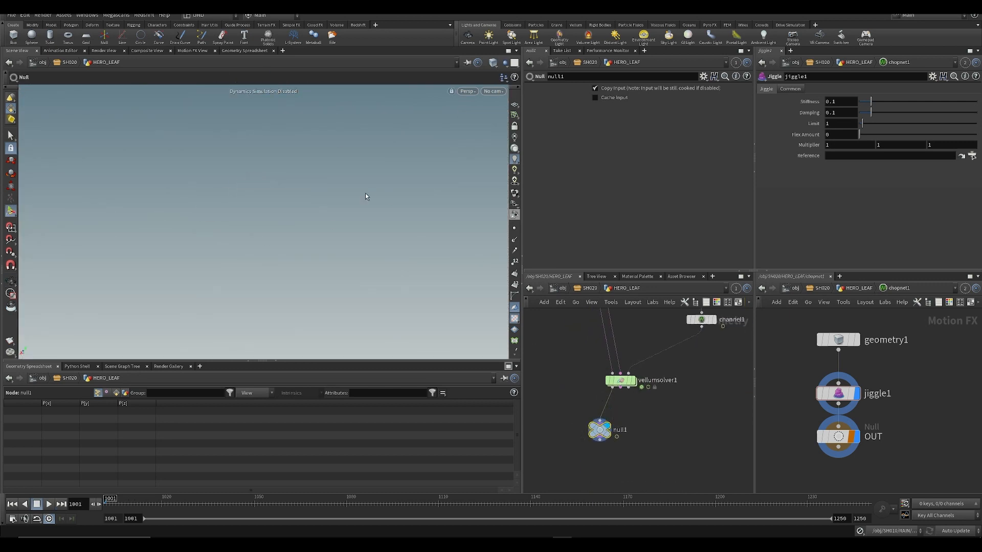
- Select vellumsolver1, play its simulation with the leaf collision guide shown and return to frame 1001
click(623, 383)
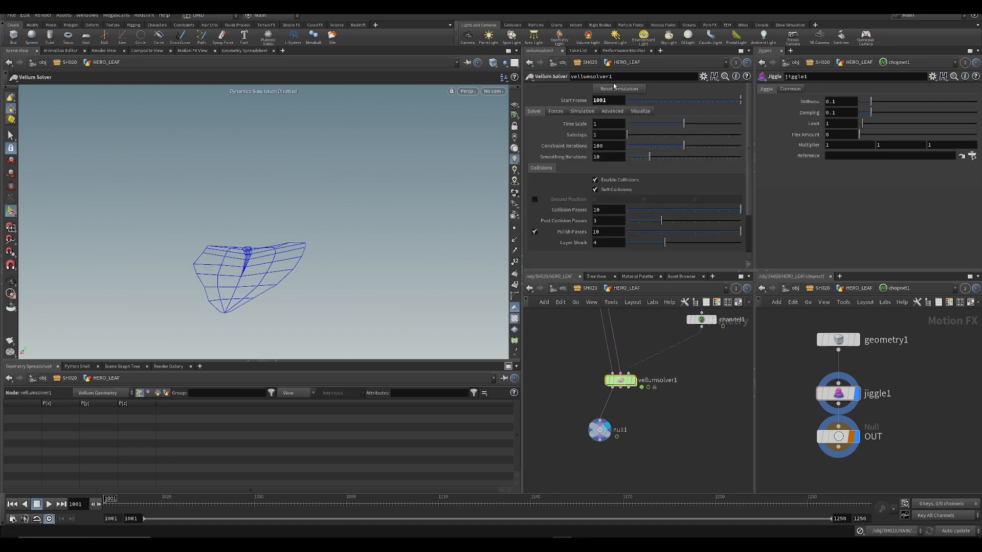
key(Up)
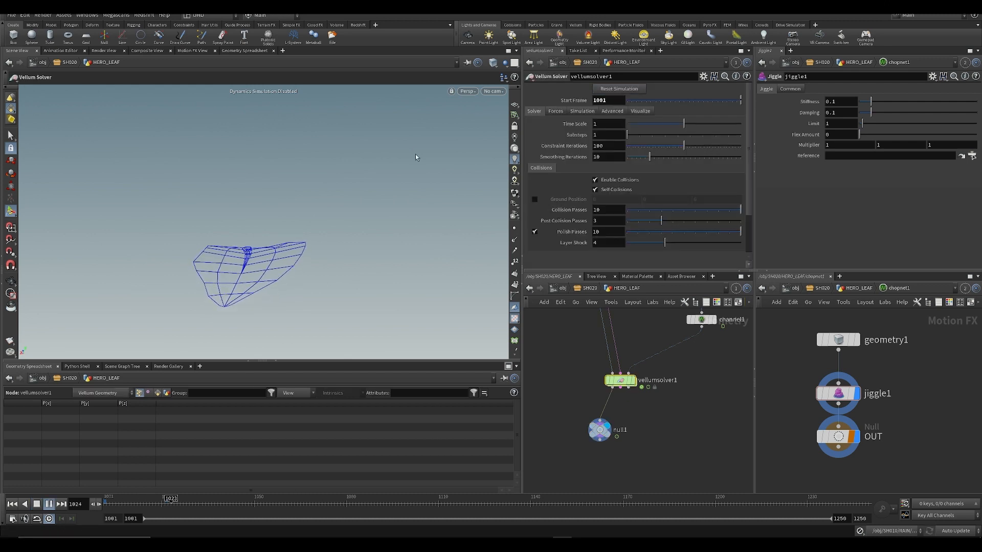
key(ctrl+Up)
- Turn simulation back on, line vellumsolver1 up below vellumstruts1 and set the display to null1
middle_drag(678, 354, 633, 343)
click(612, 371)
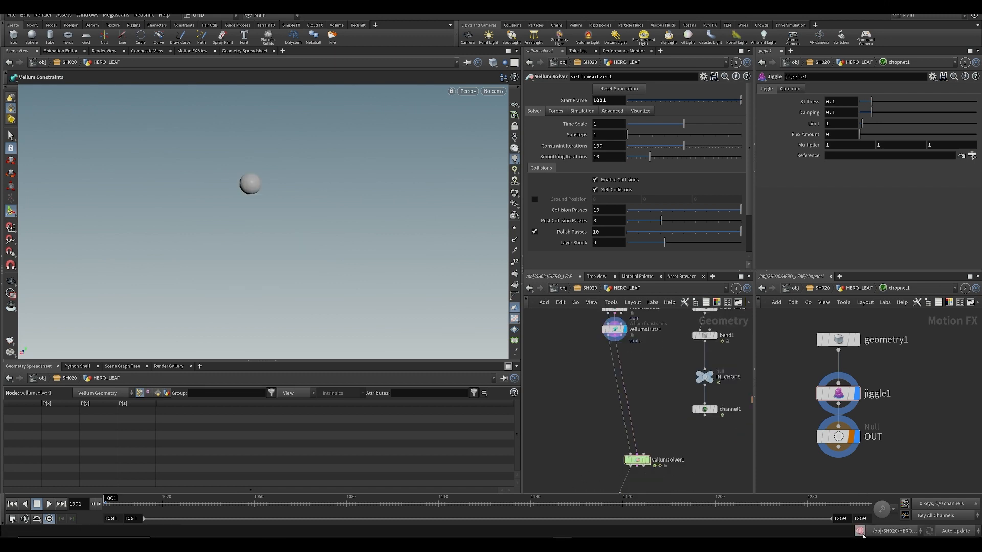
middle_drag(655, 478, 623, 438)
scroll(621, 424, up, 2)
drag(604, 425, 582, 365)
middle_drag(603, 379, 597, 445)
scroll(597, 445, down, 3)
middle_drag(597, 445, 593, 394)
click(587, 448)
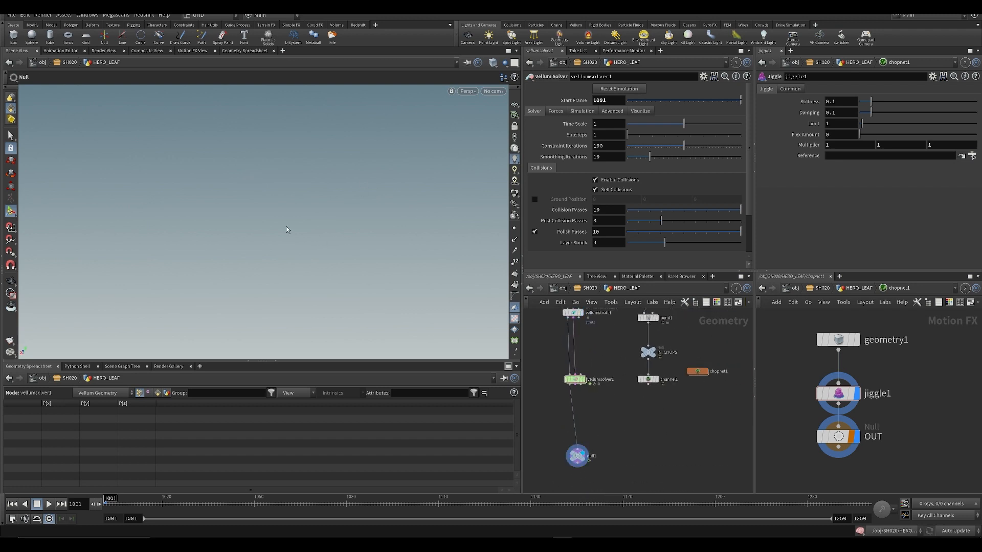
- Play the droplet simulation from frame 1001 in a wider free view
key(ctrl+Up)
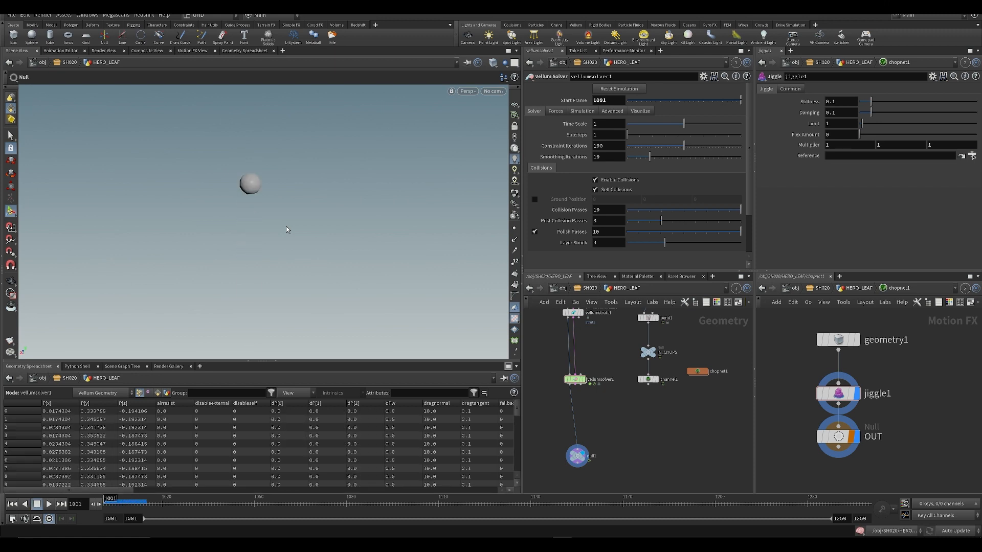
alt+right_drag(287, 226, 265, 215)
key(Escape)
key(Up)
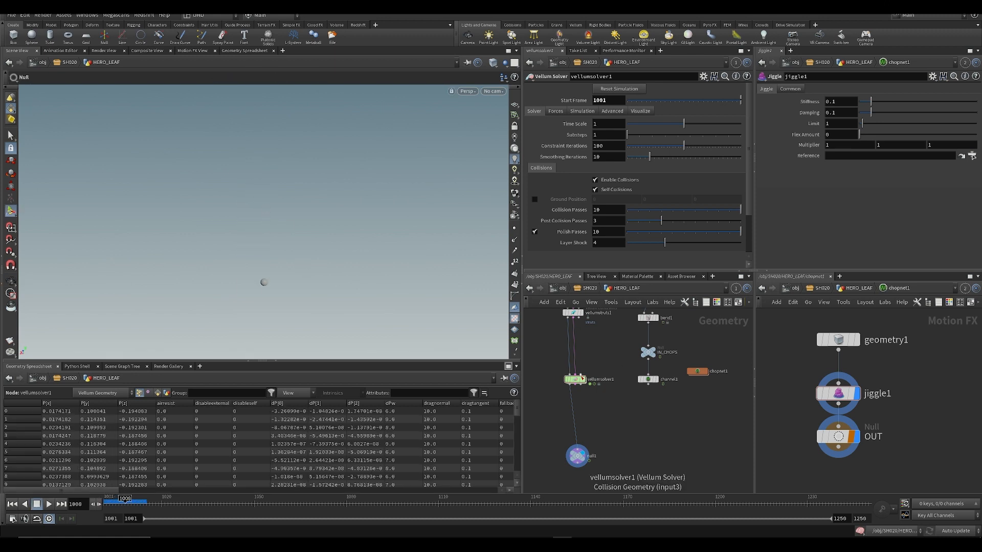
- Move vellumsolver1 down closer to null1 and replay the droplet simulation from the first frame
drag(575, 379, 578, 412)
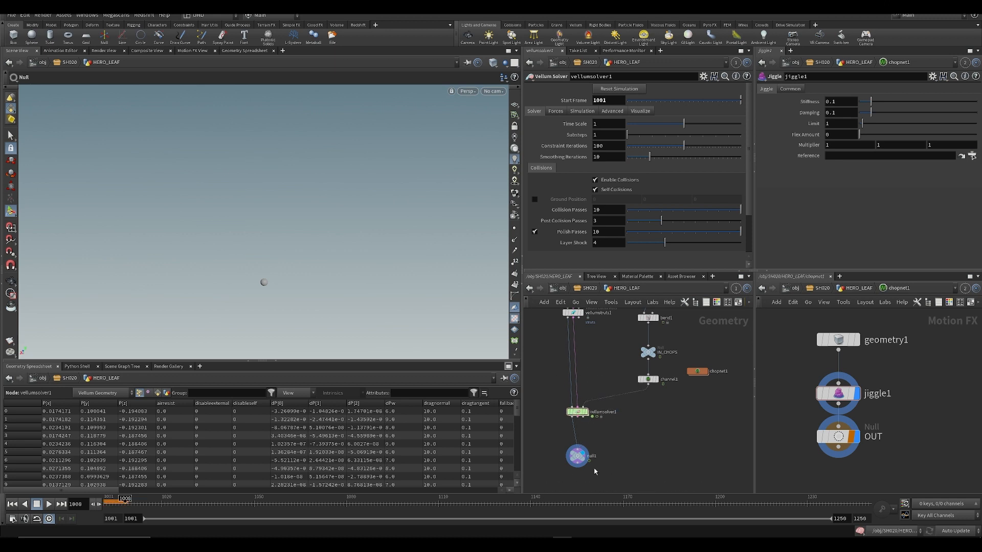
key(ctrl+Up)
key(Up)
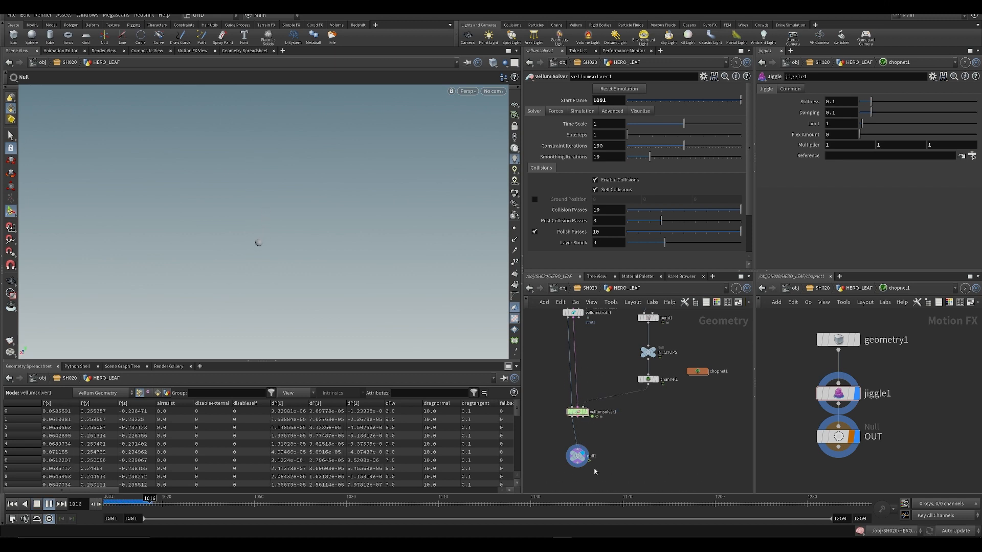
key(ctrl+Up)
- Play the simulation to frame 1025 through the SH020/SH010_cam_v001 camera and save the scene
click(499, 93)
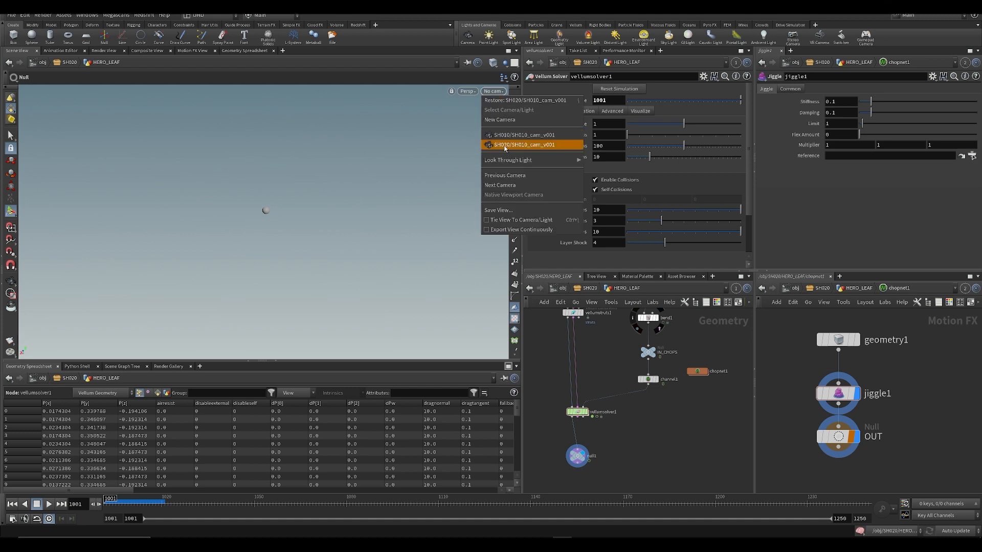
click(502, 146)
key(Up)
key(Up)
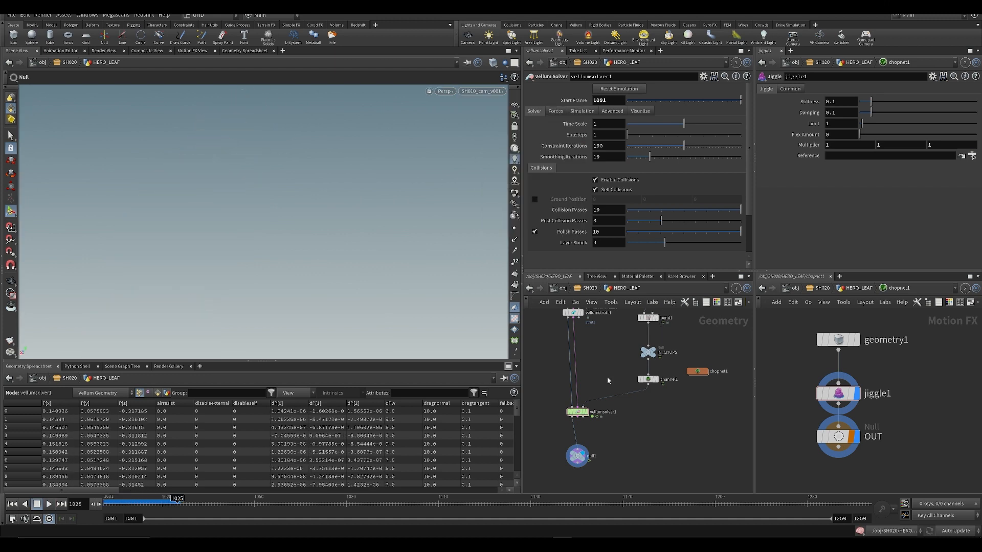
scroll(635, 420, down, 3)
key(ctrl+s)
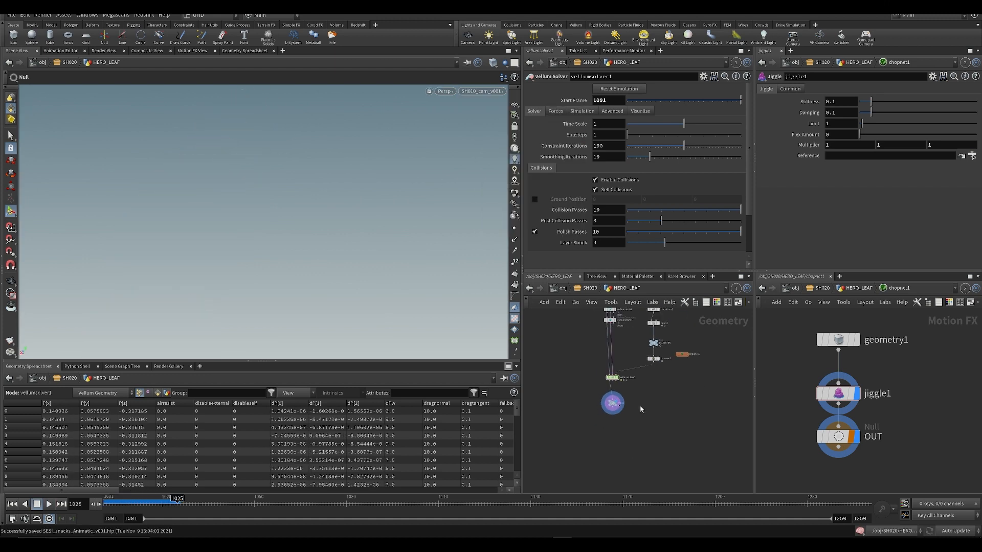
- Add a Null named OUT_LEAF below channel1 and wire channel1 into it
scroll(624, 393, up, 3)
middle_drag(624, 393, 606, 366)
key(Tab)
text(null)
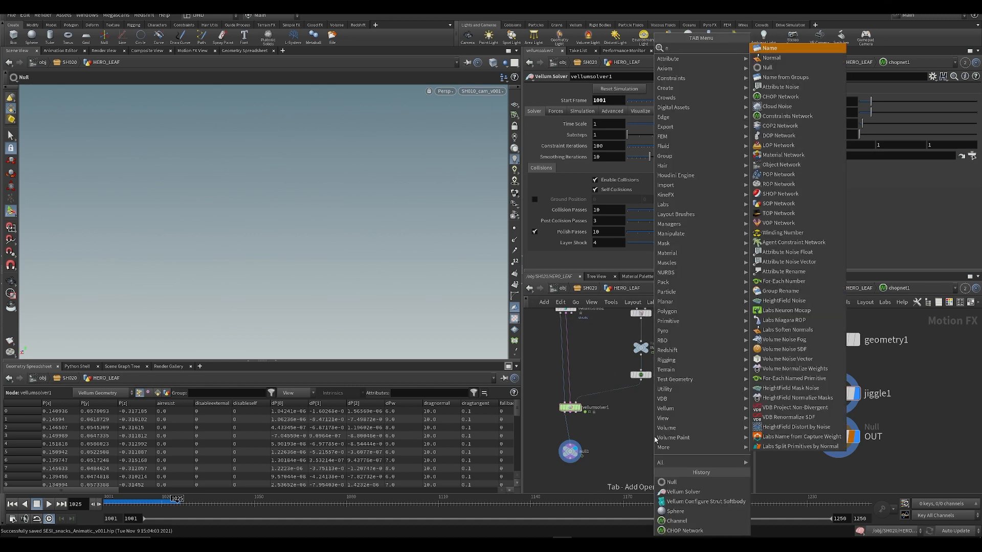
key(Return)
click(633, 463)
click(641, 375)
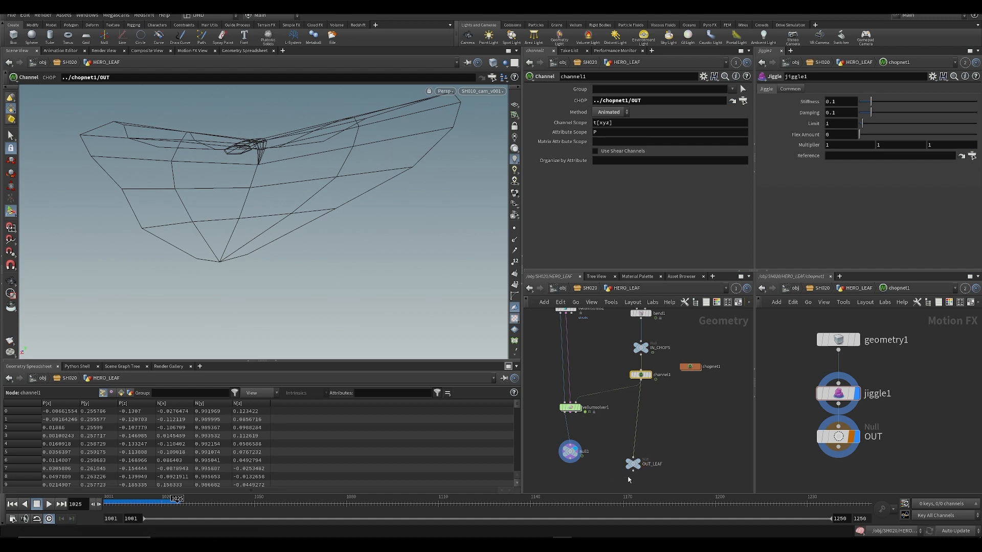
- Insert a Vellum Post-Process node between vellumsolver1 and null1, placing it directly below the solver
scroll(569, 430, up, 3)
key(Tab)
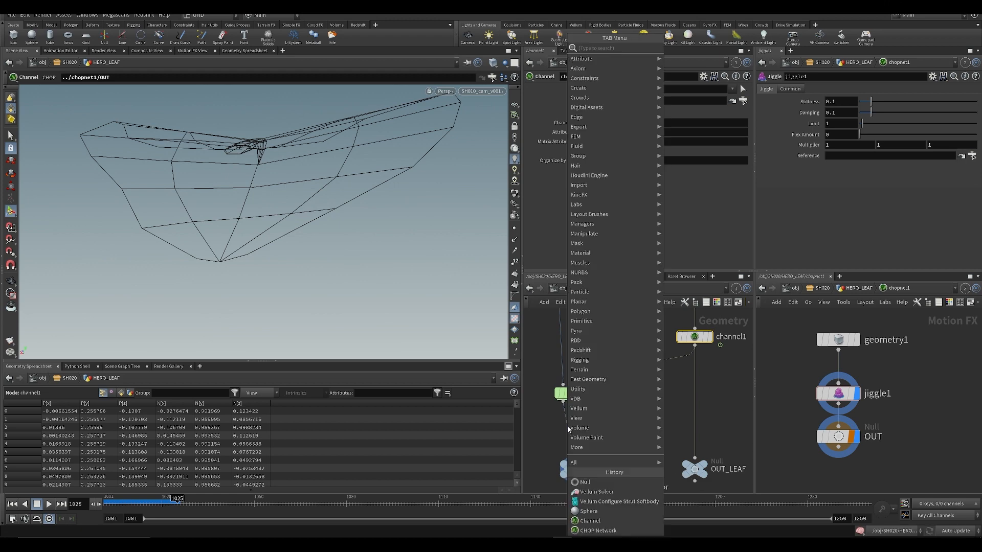
text(vellum pos)
key(Return)
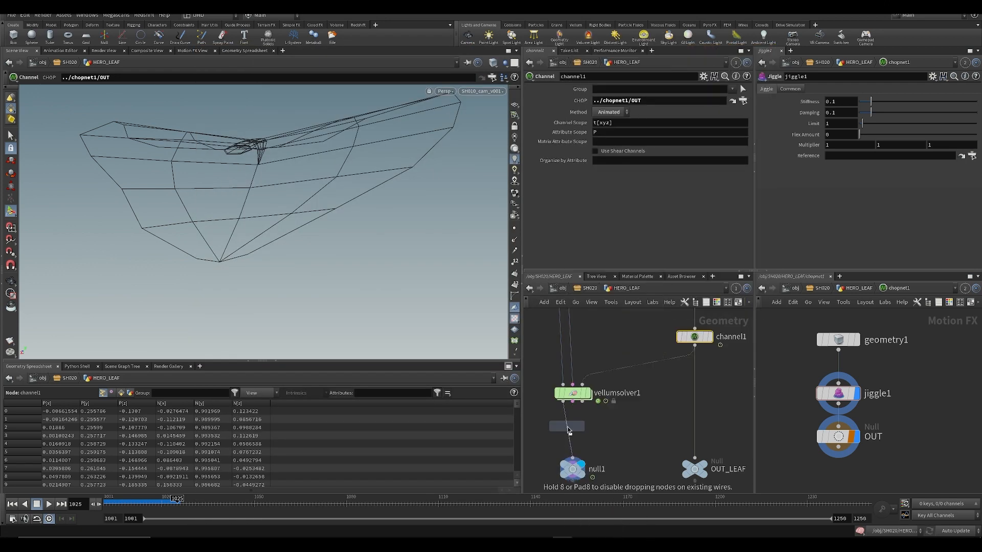
scroll(567, 430, up, 2)
click(569, 432)
drag(576, 391, 583, 417)
middle_drag(616, 419, 619, 355)
drag(616, 430, 601, 435)
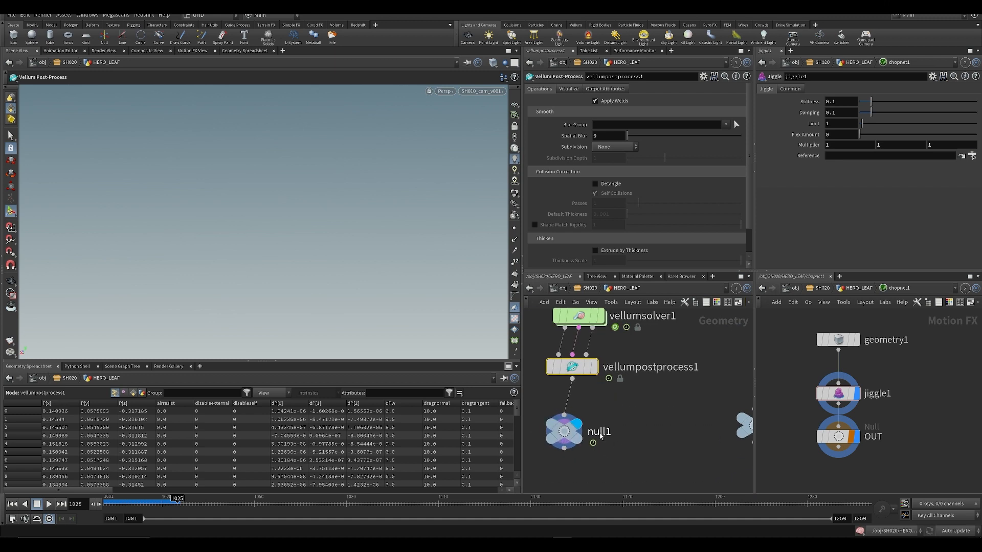
- Rename null1 below the Vellum Post-Process node as OUT_drop and save the scene
double_click(602, 432)
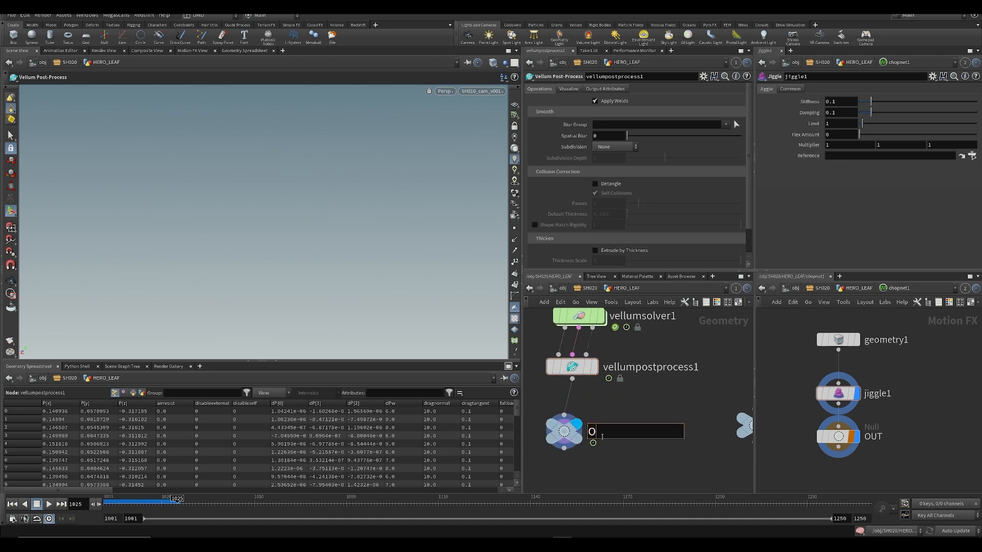
text(OUT_sphere)
key(Return)
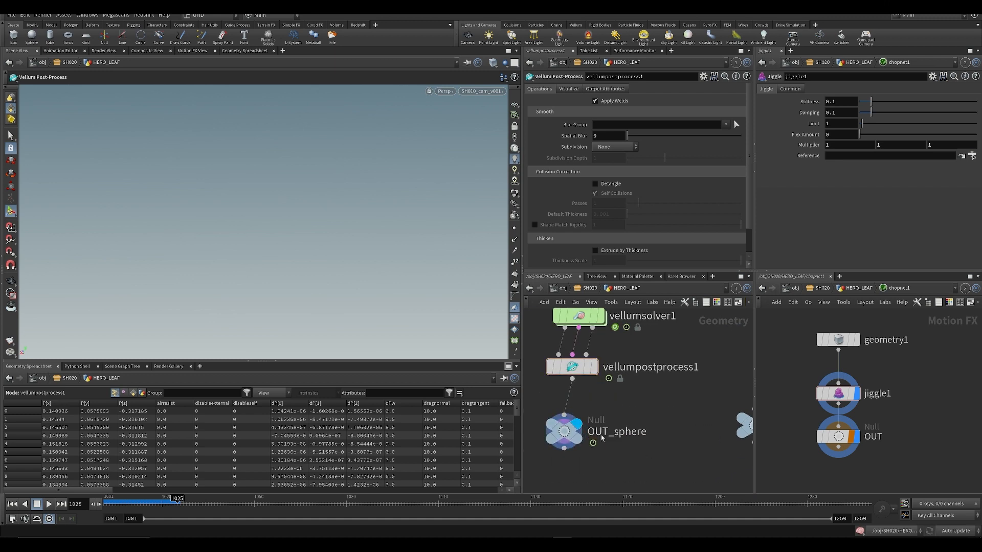
double_click(616, 434)
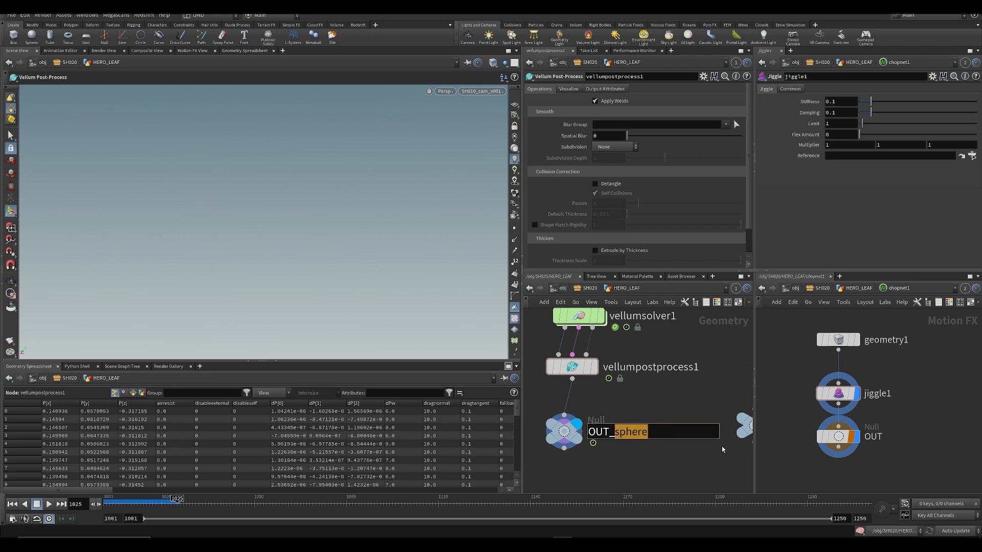
text(drop)
key(Return)
key(ctrl+s)
key(h)
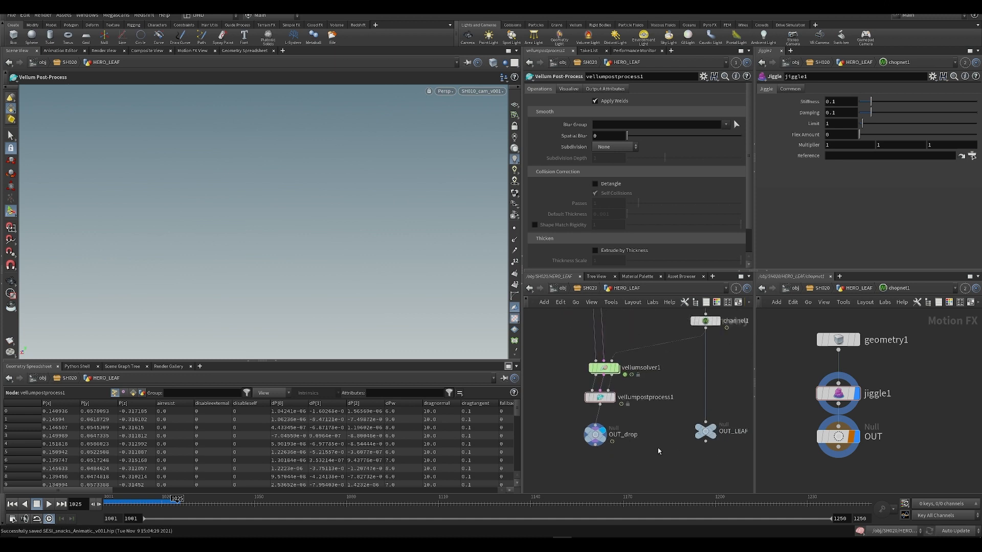
- Open the big_drop object in the second network view and delete all of its existing nodes
click(822, 288)
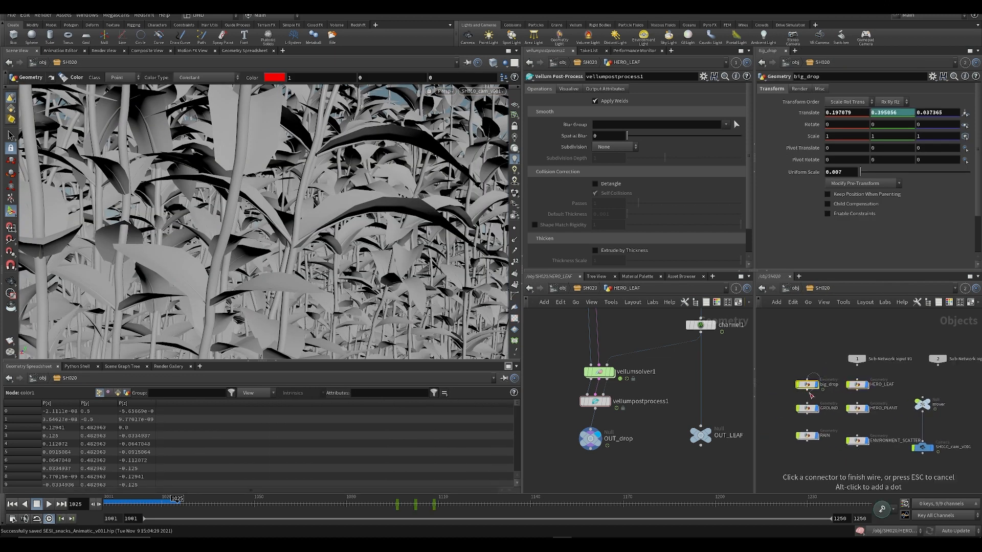
double_click(813, 385)
drag(864, 397, 866, 400)
drag(780, 344, 908, 461)
key(Delete)
- Add an Object Merge in big_drop that references HERO_LEAF/OUT_drop, with Transform set to Into This Object
key(Tab)
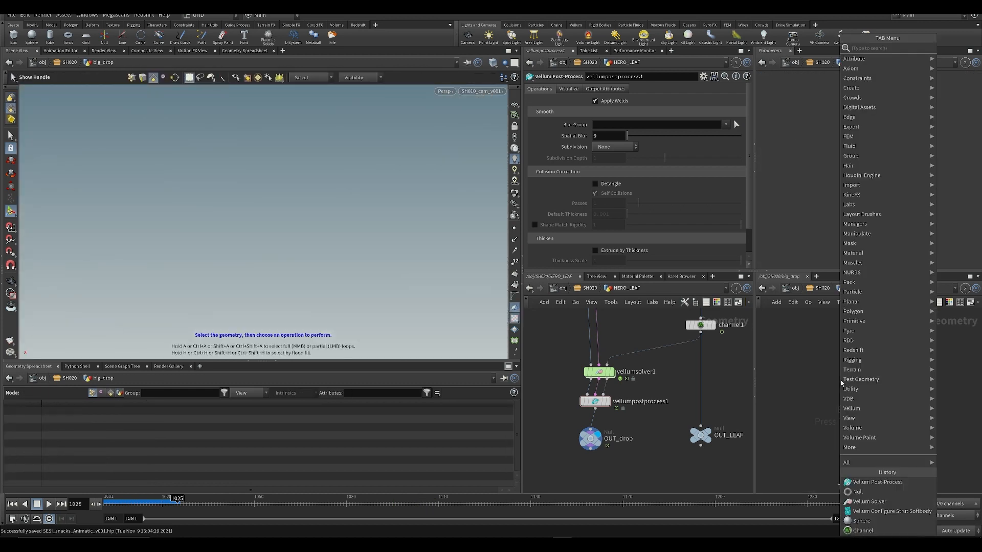
text(obj)
key(Return)
click(841, 382)
drag(591, 438, 880, 115)
click(857, 154)
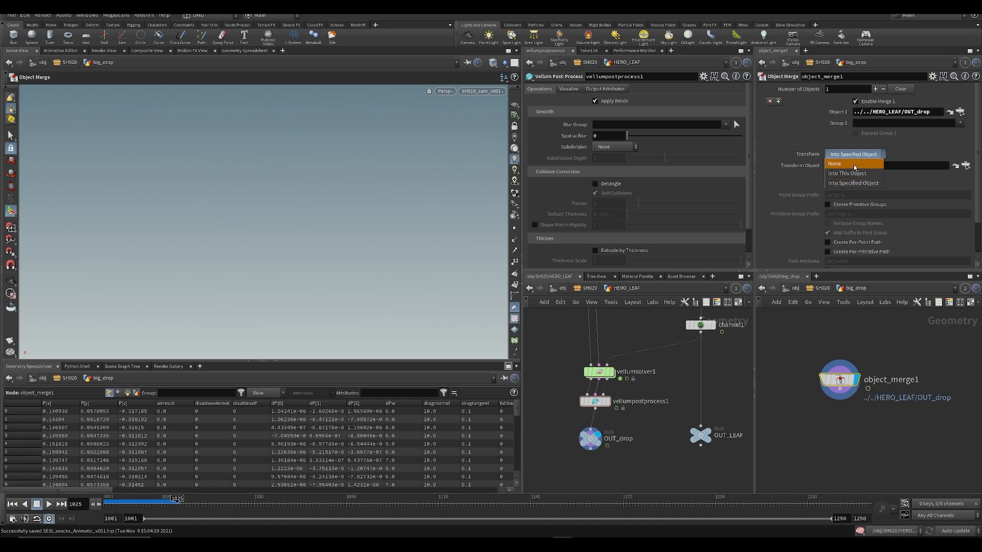
click(855, 169)
- Make OUT_LEAF the displayed node inside HERO_LEAF and return to the SH020 level
key(u)
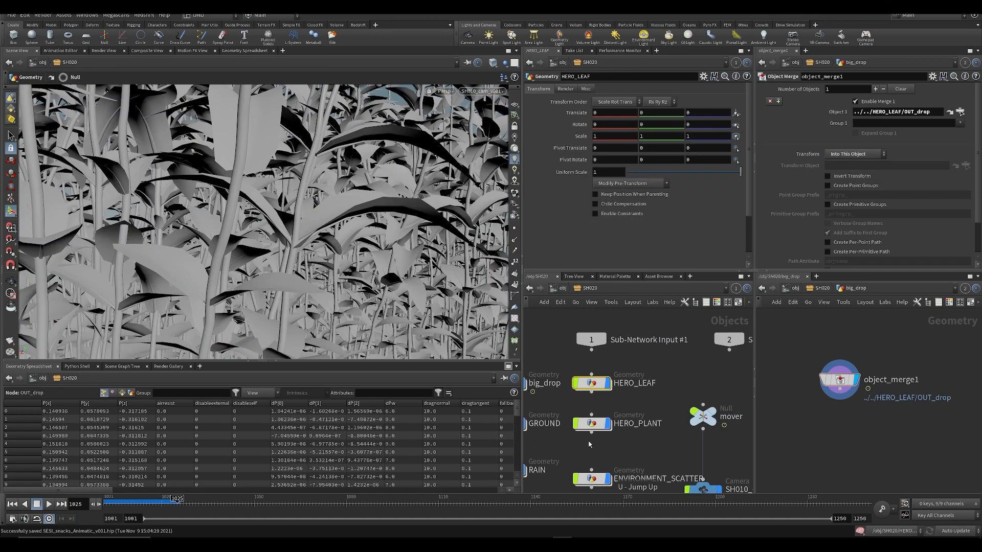
click(564, 398)
middle_drag(564, 398, 585, 399)
double_click(616, 385)
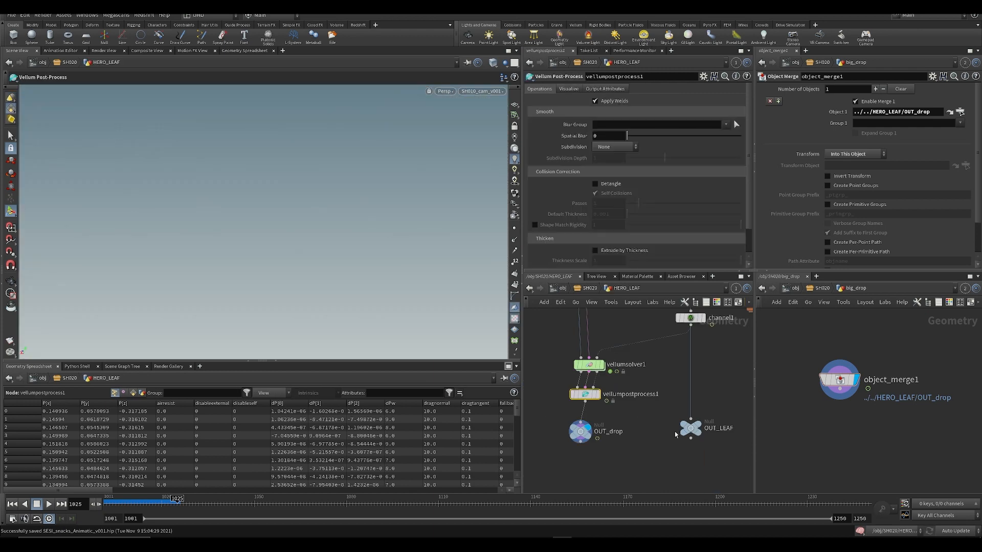
click(708, 413)
key(u)
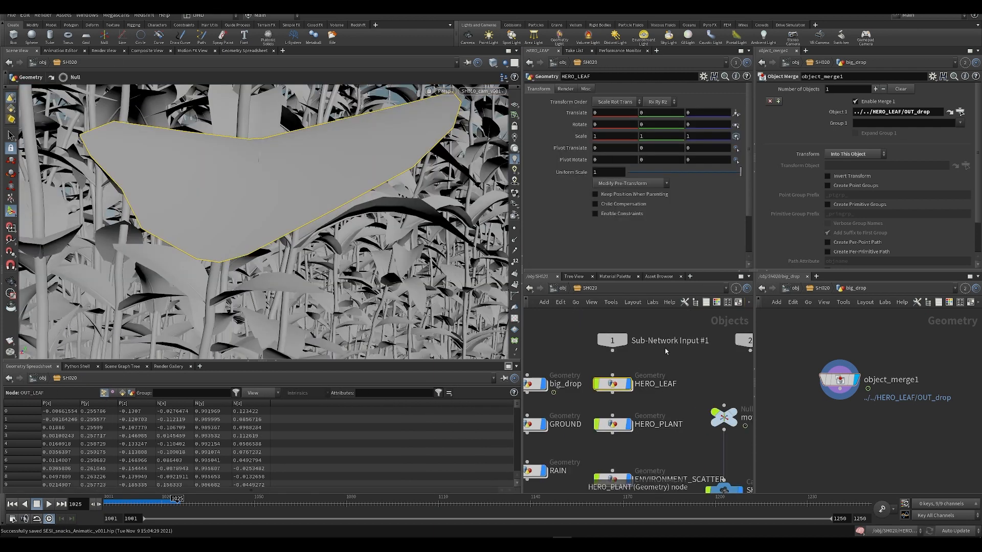
- Replay the droplet simulation with the full plants, leave the shot camera for a side view, and save the scene
click(566, 348)
key(Up)
key(ctrl+Up)
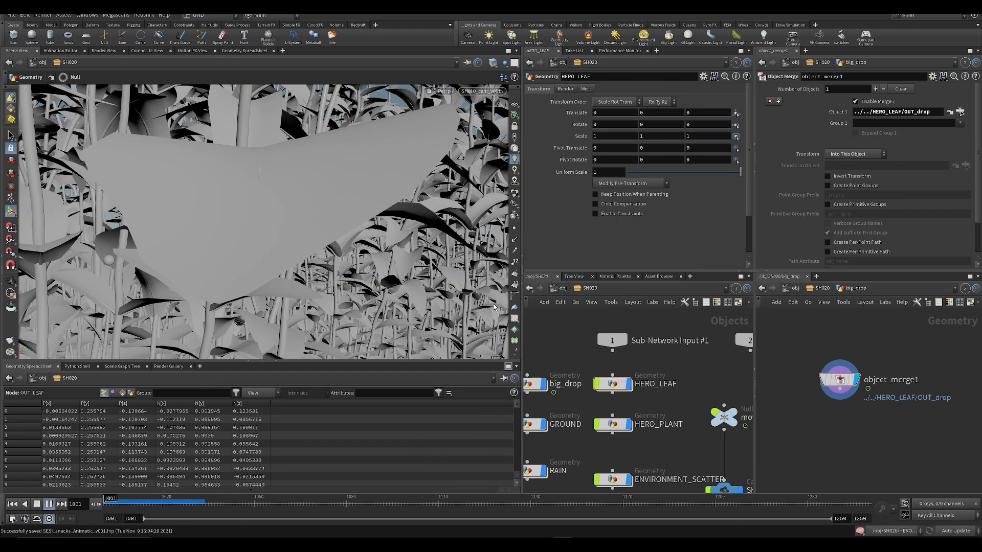
key(ctrl+Up)
key(Up)
key(ctrl+Up)
drag(299, 221, 265, 230)
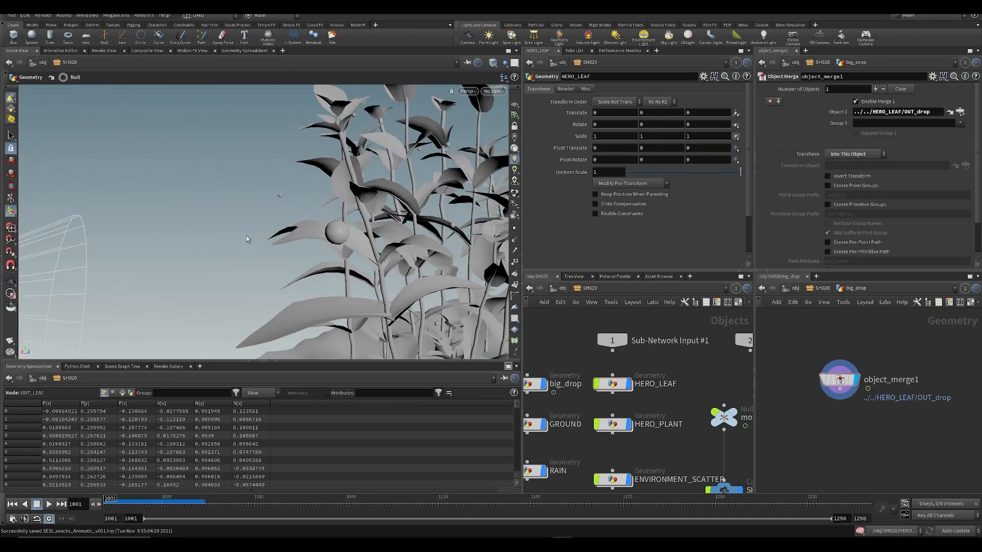
key(ctrl+s)
scroll(547, 452, down, 3)
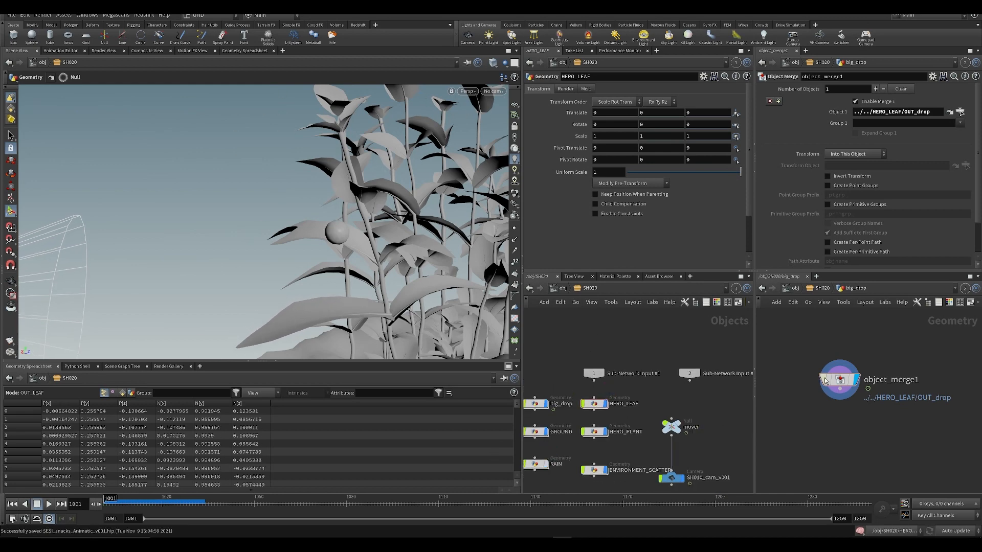
- Open HERO_LEAF in the second network view and set vellumsolver1's Time Scale to .33
click(823, 288)
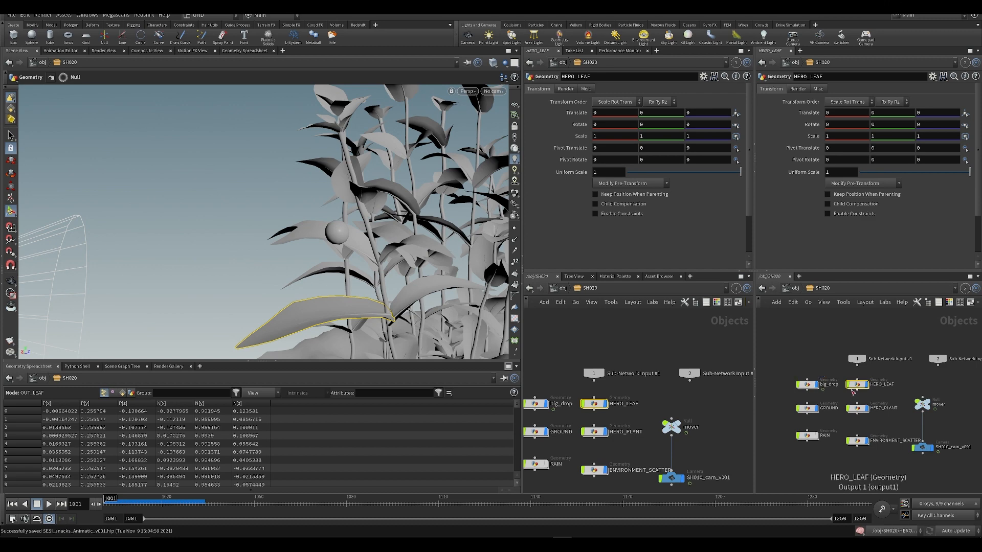
double_click(858, 412)
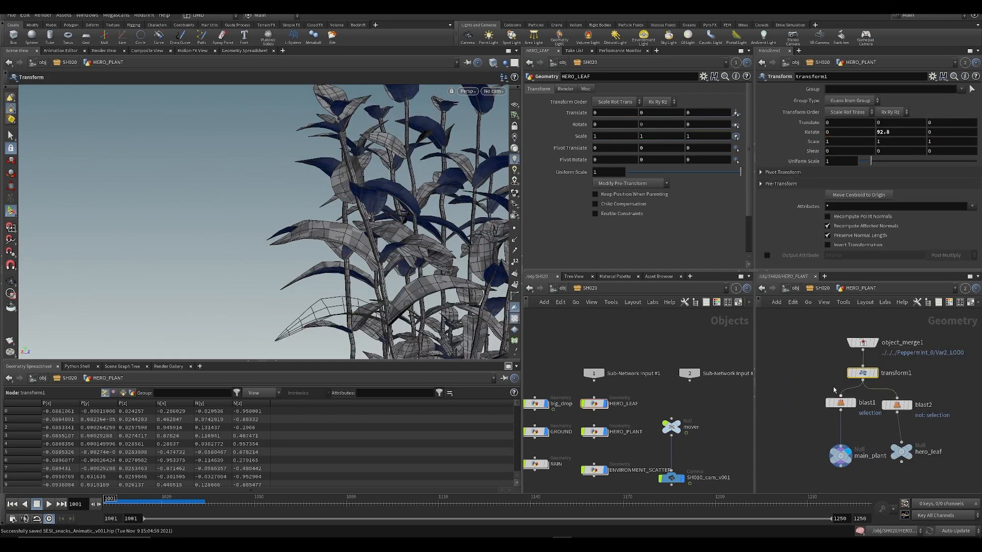
key(u)
double_click(859, 385)
middle_drag(859, 384, 921, 358)
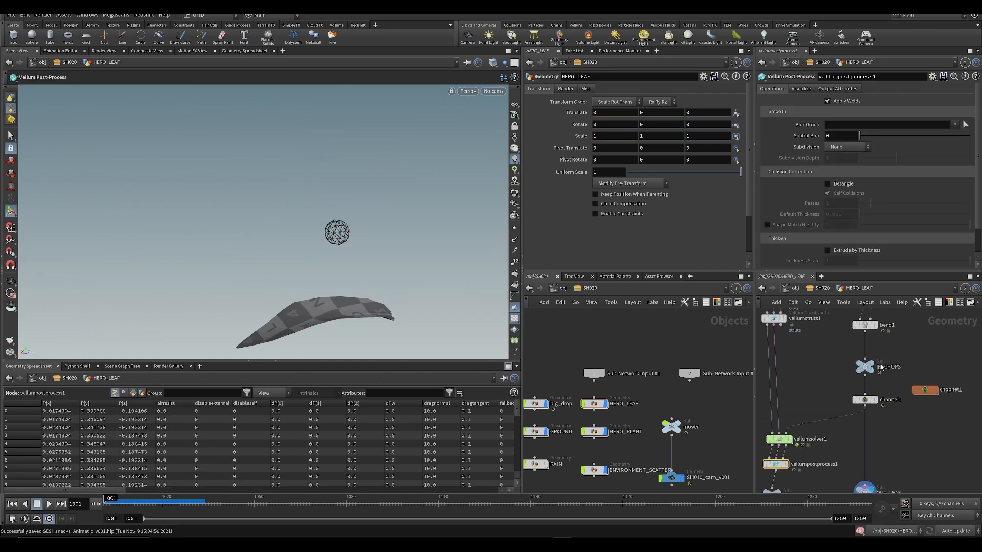
scroll(921, 353, down, 1)
click(804, 416)
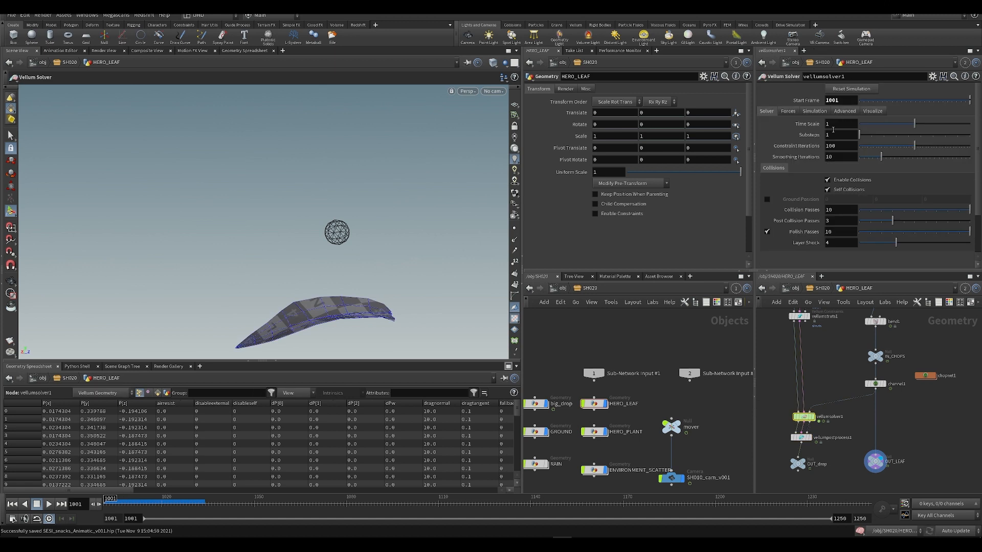
text(.33)
key(Return)
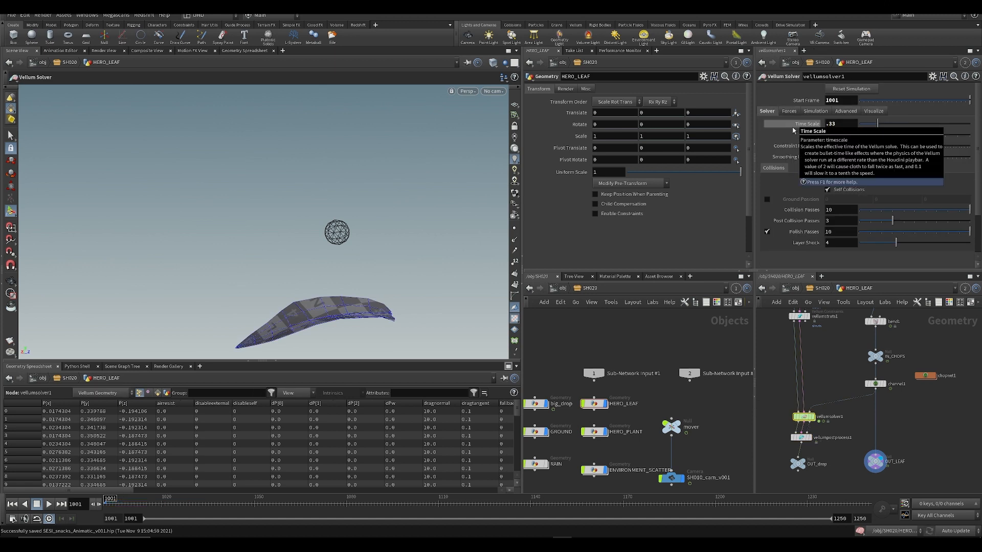
- Play the slowed simulation, rewind it to frame 1001, and save the scene
key(Up)
key(ctrl+Up)
key(ctrl+s)
click(589, 403)
- Set the Frequency of sphere1 in HERO_LEAF to 4
middle_drag(779, 334, 805, 427)
scroll(806, 428, up, 1)
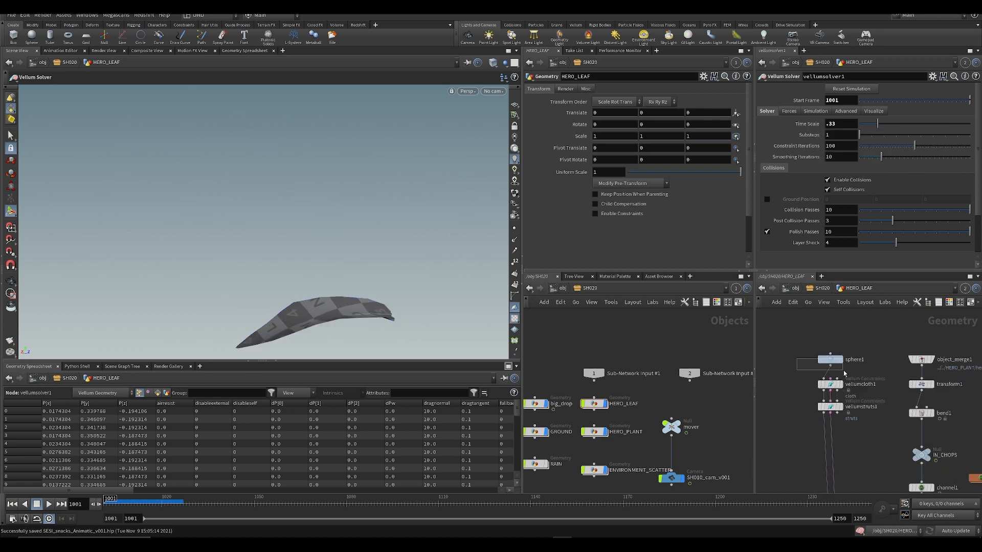
drag(797, 359, 845, 374)
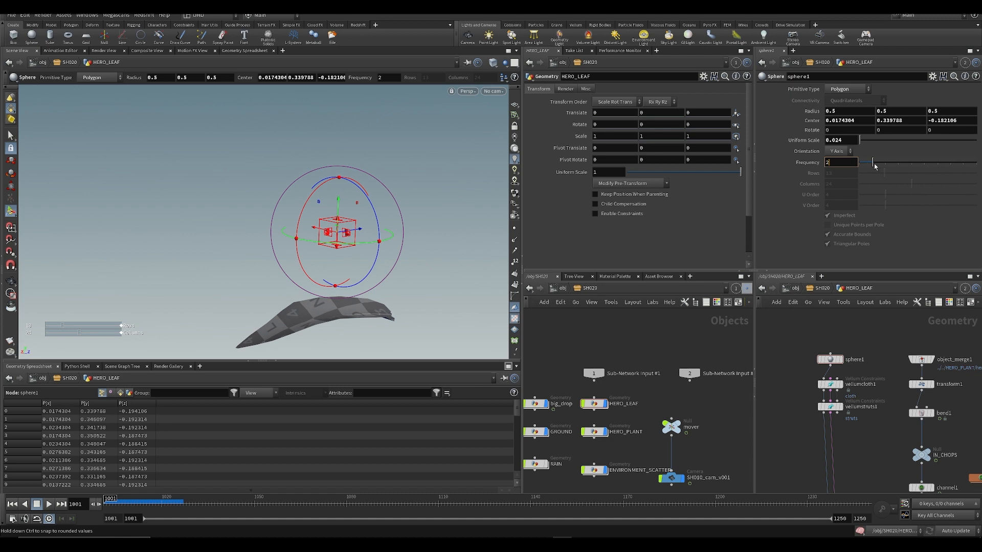
drag(874, 164, 889, 166)
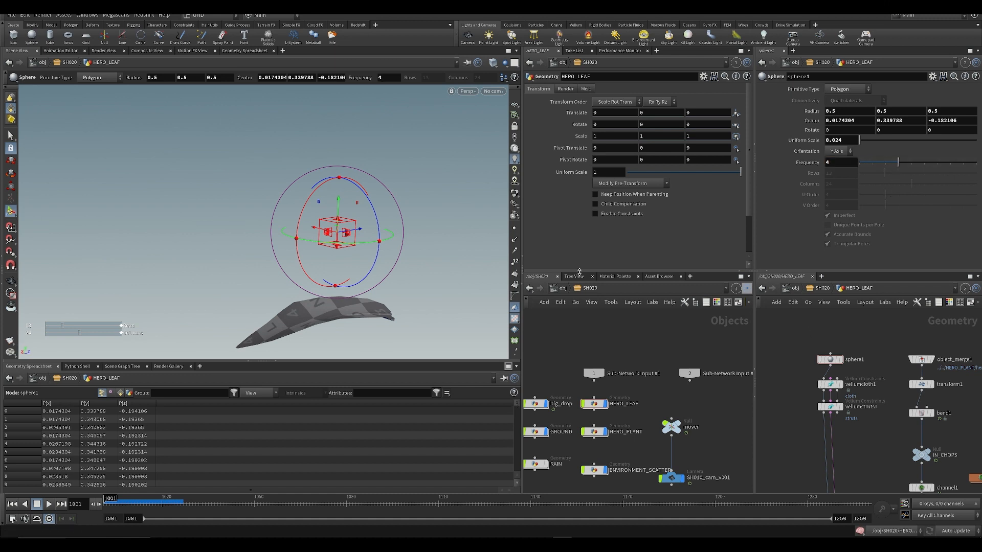
key(Escape)
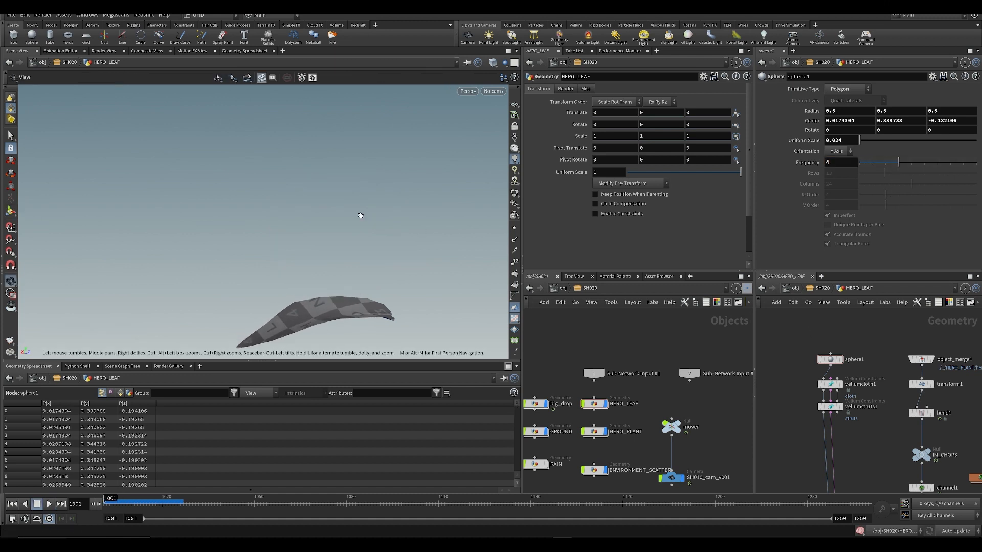
- Link the scene viewer to pane group 1 so it shows SH020, and replay the simulation
click(466, 62)
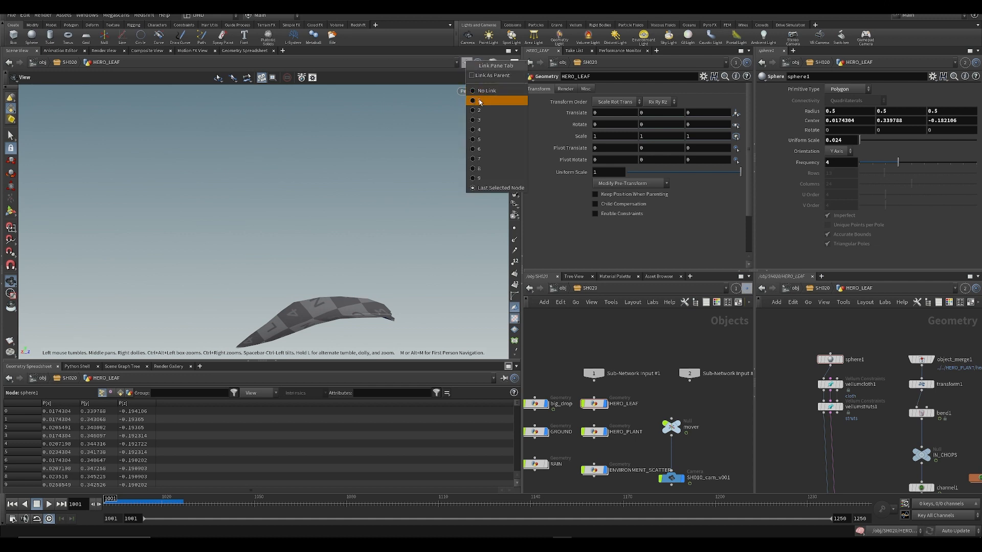
click(478, 101)
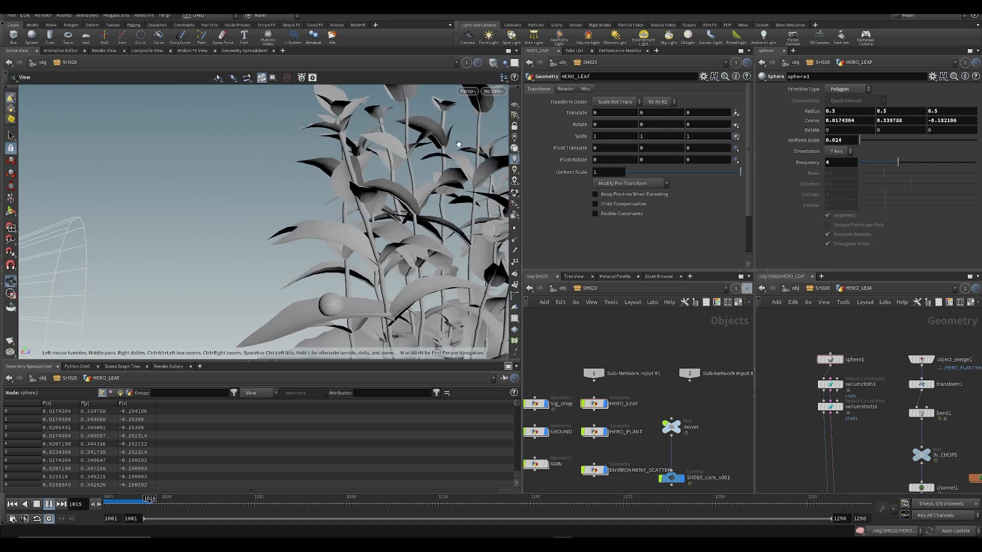
key(ctrl+Up)
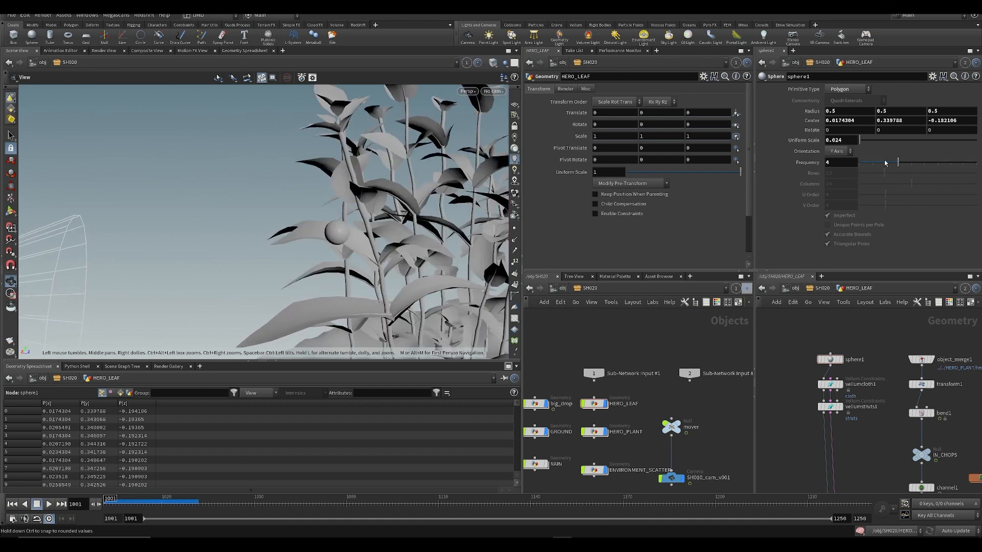
- Set sphere1's Frequency to 3 and vellumstruts1's stretch stiffness multiplier to 1
middle_click(672, 427)
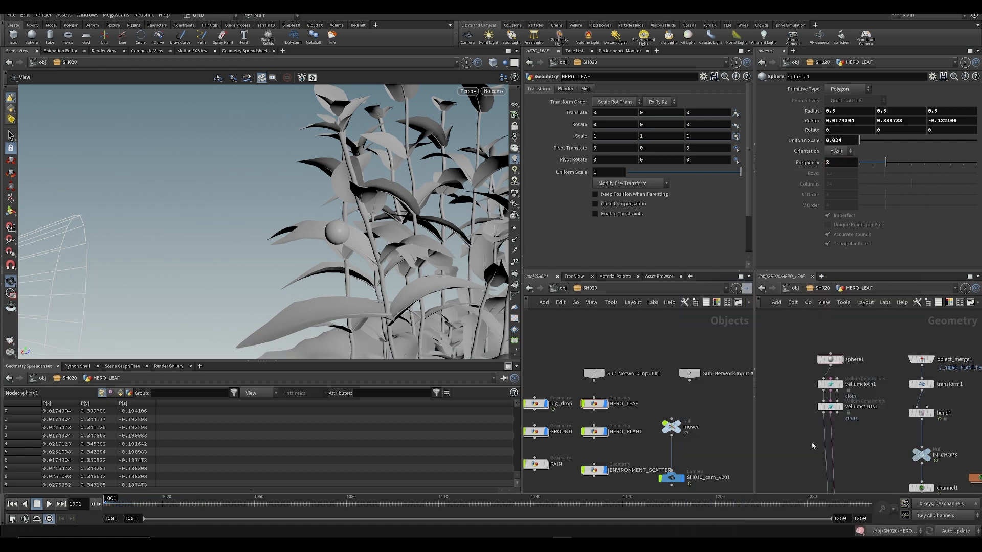
mouse_move(813, 447)
middle_down()
mouse_move(798, 391)
mouse_move(802, 439)
middle_up()
click(834, 344)
middle_drag(813, 357, 814, 392)
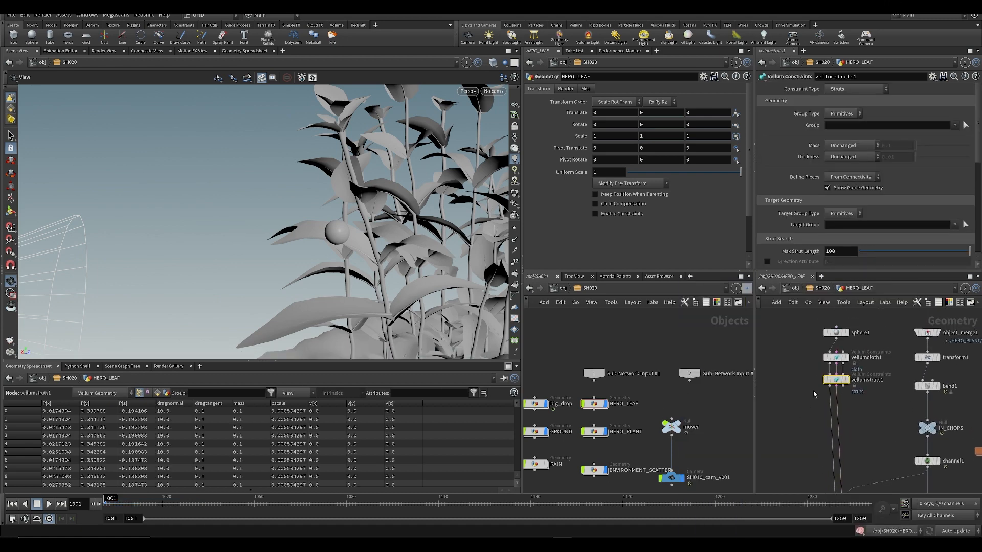
scroll(879, 219, down, 3)
click(838, 358)
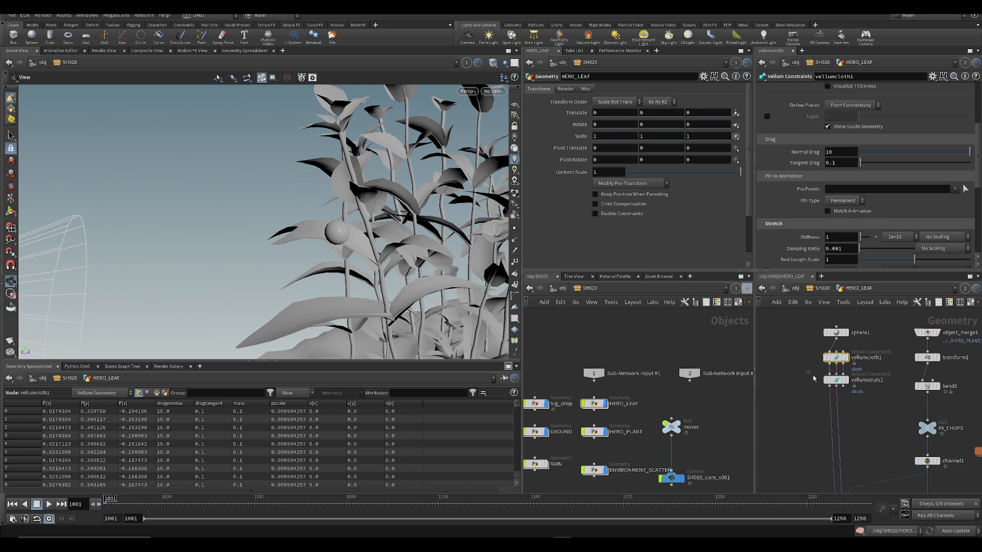
click(836, 380)
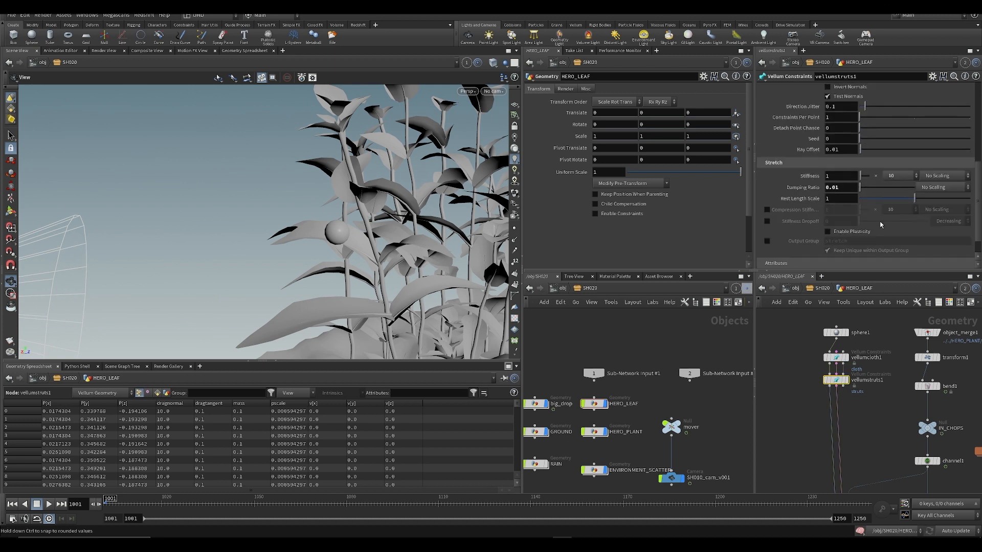
click(898, 176)
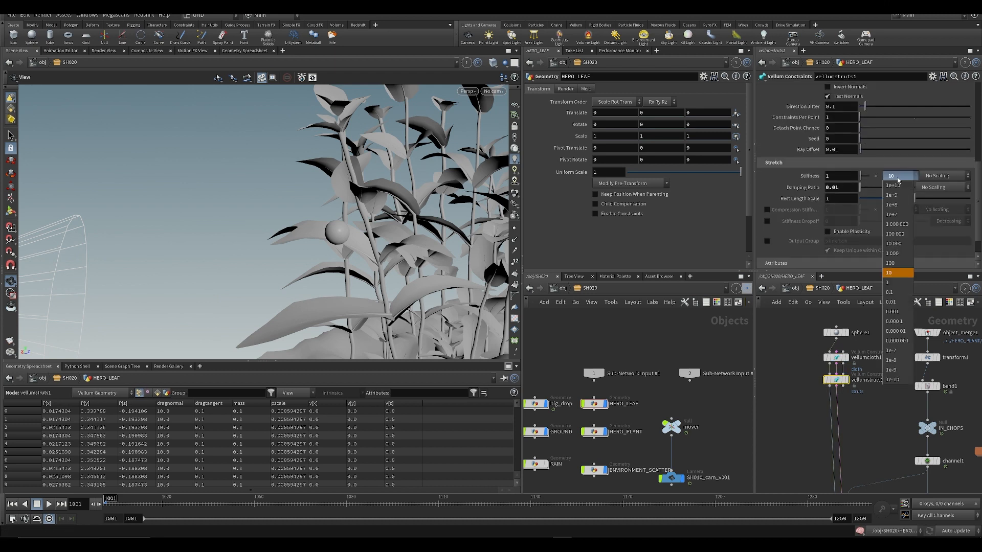
click(906, 282)
scroll(879, 245, down, 2)
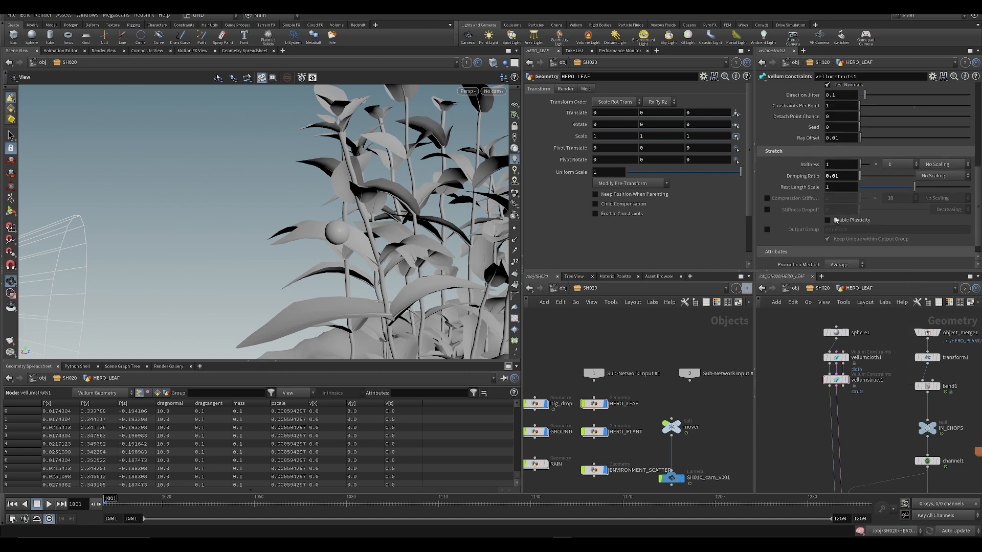
- Set vellumcloth1's stretch stiffness multiplier to 10, then play the simulation and rewind to frame 1001
click(833, 360)
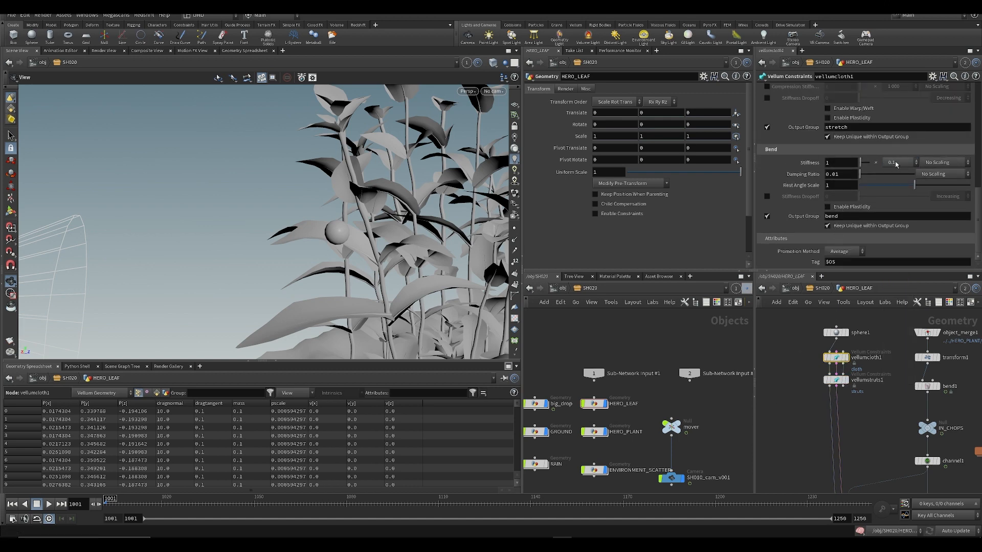
scroll(857, 191, up, 5)
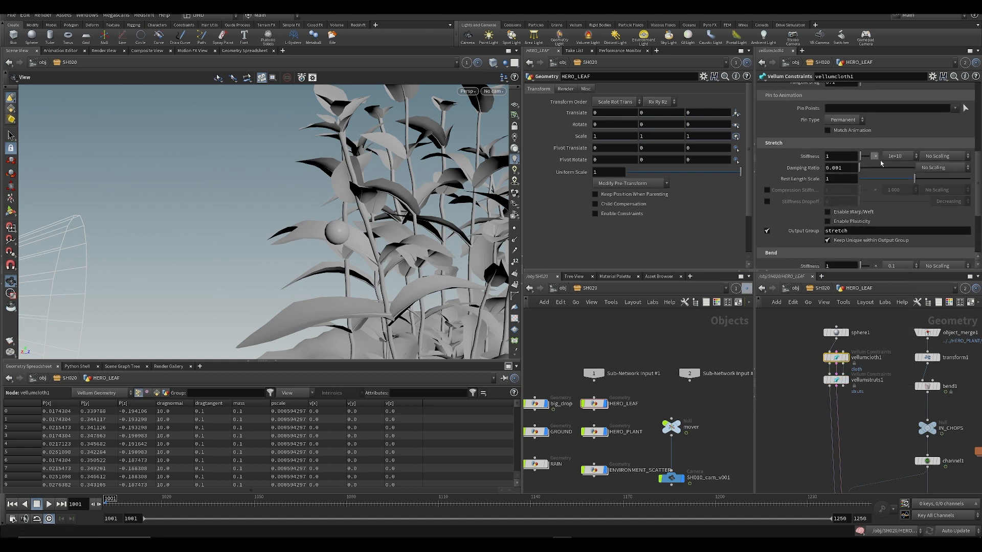
click(899, 157)
click(892, 253)
key(Up)
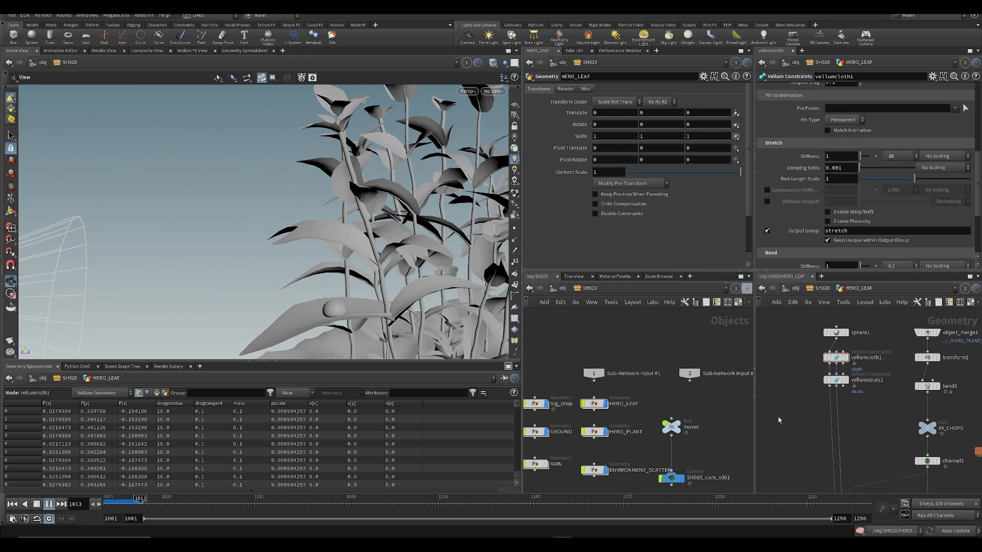
key(ctrl+Up)
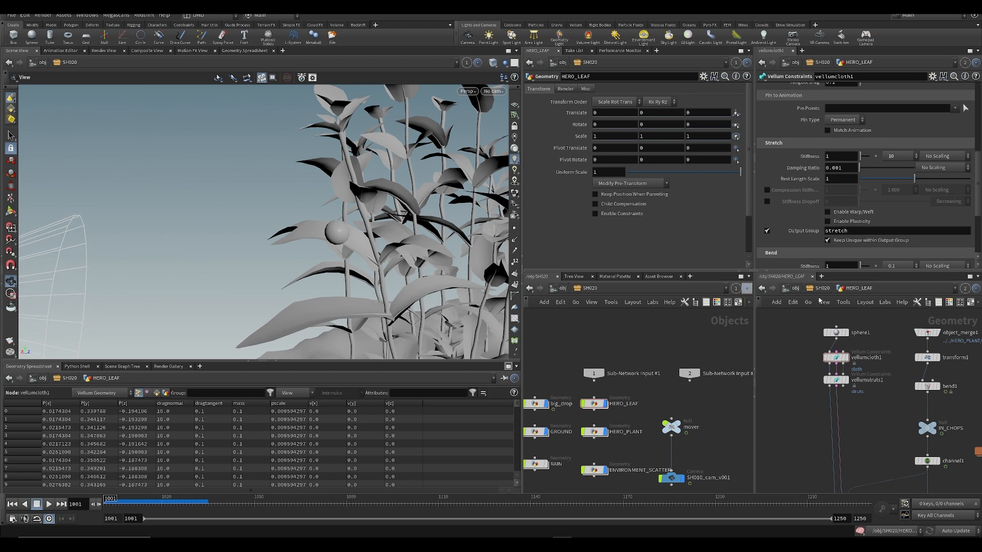
- Try vellumcloth1's stretch stiffness multiplier at 10 000 and 1 000, playing and rewinding the simulation for each, and save the scene
click(875, 159)
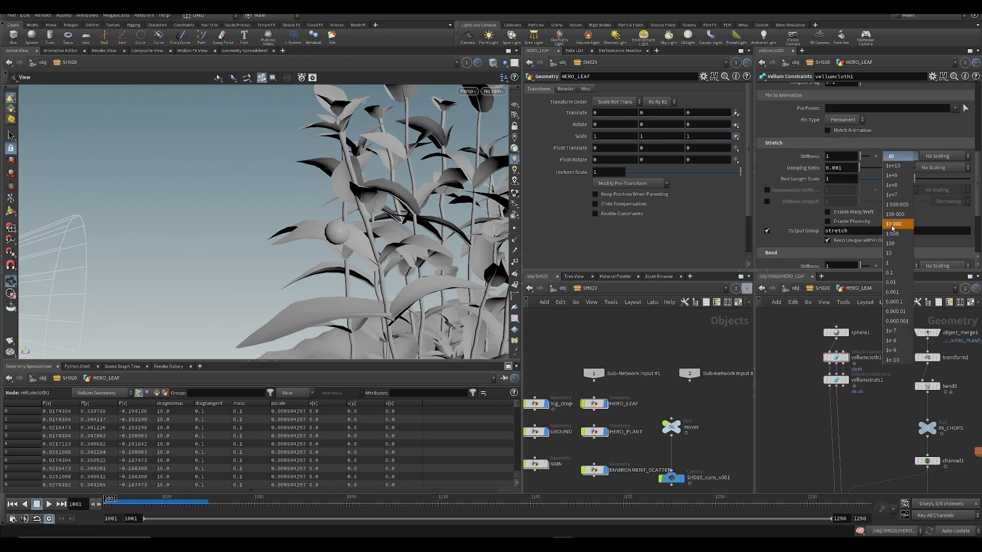
click(890, 225)
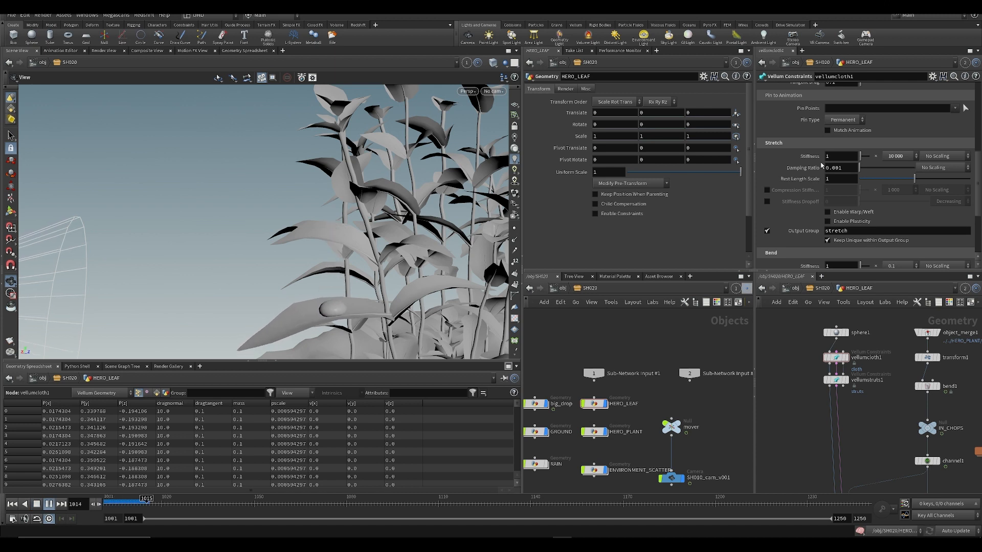
key(ctrl+Up)
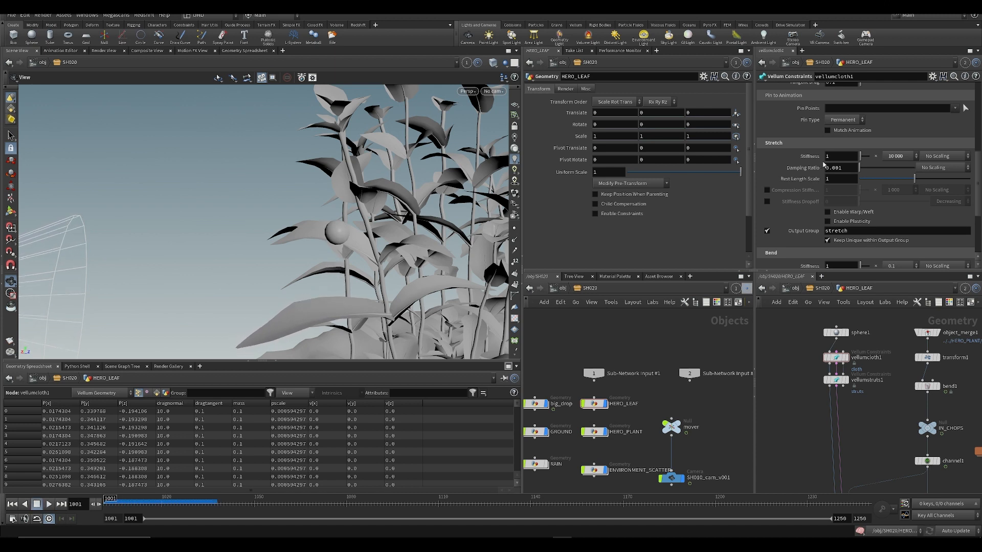
click(892, 158)
click(898, 242)
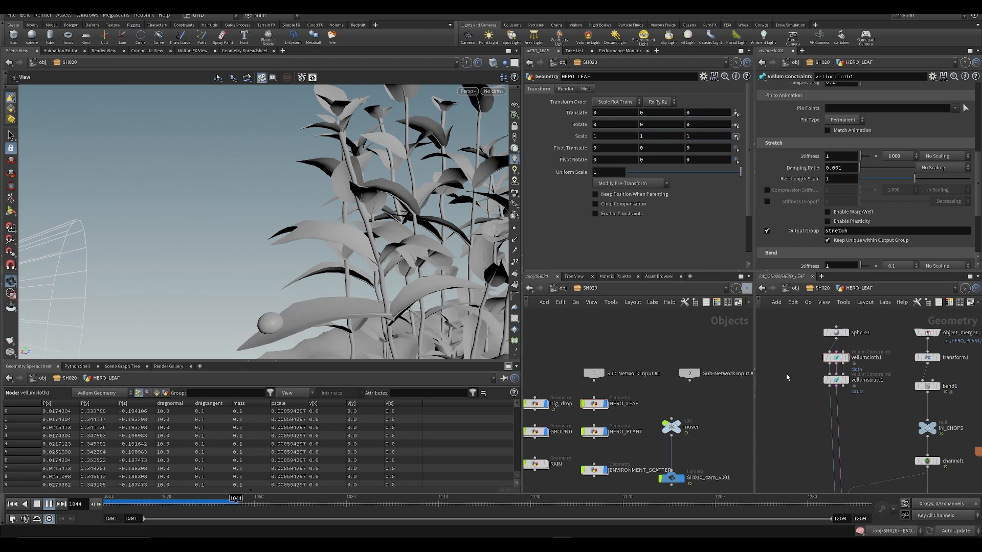
key(ctrl+Up)
key(ctrl+s)
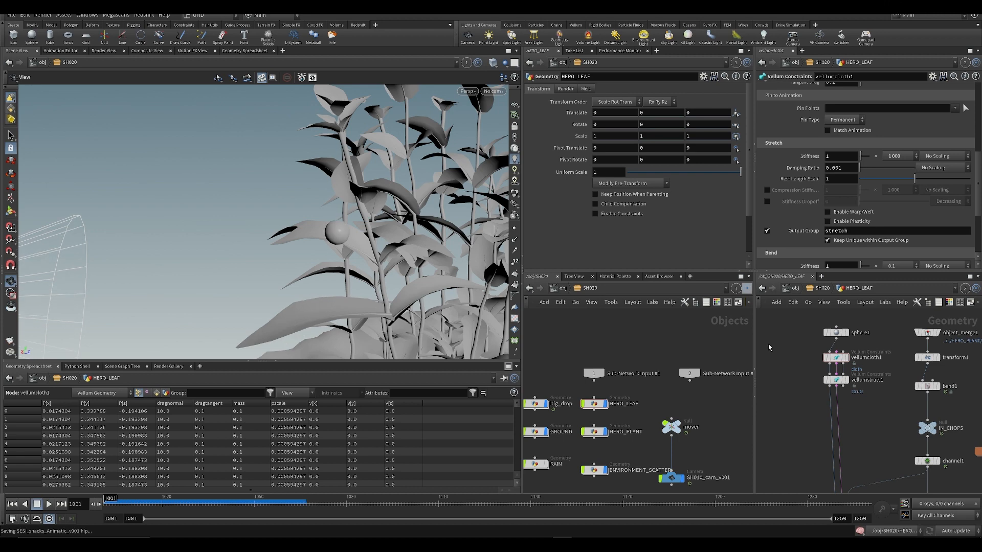
- Set vellumcloth1's stretch stiffness multiplier to 100, play the simulation and rewind to frame 1001
scroll(812, 393, down, 2)
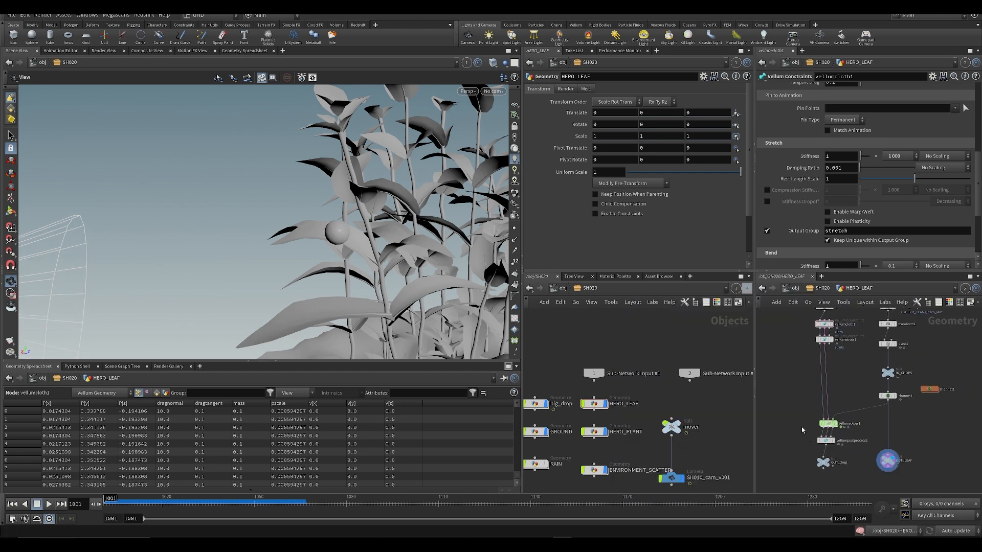
middle_drag(802, 430, 779, 472)
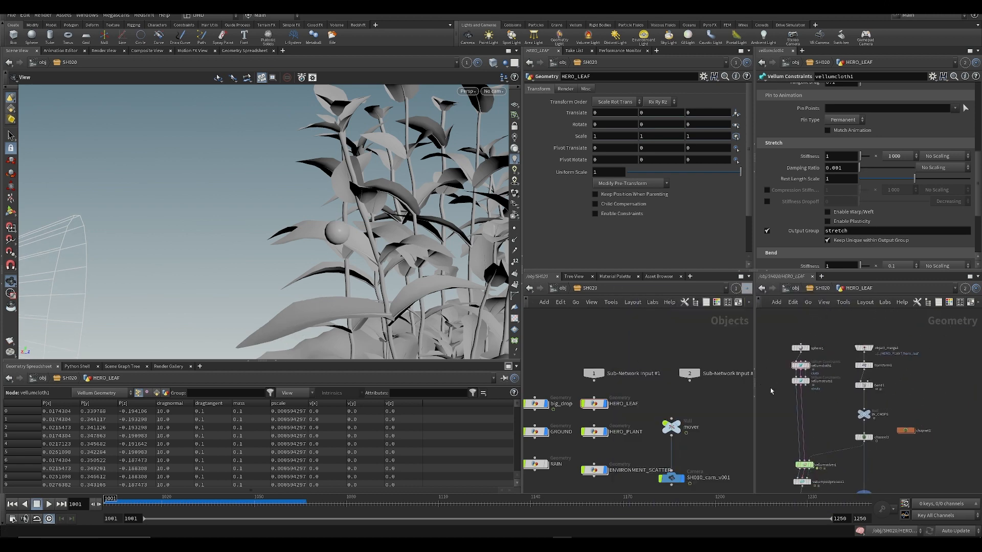
click(914, 156)
click(898, 243)
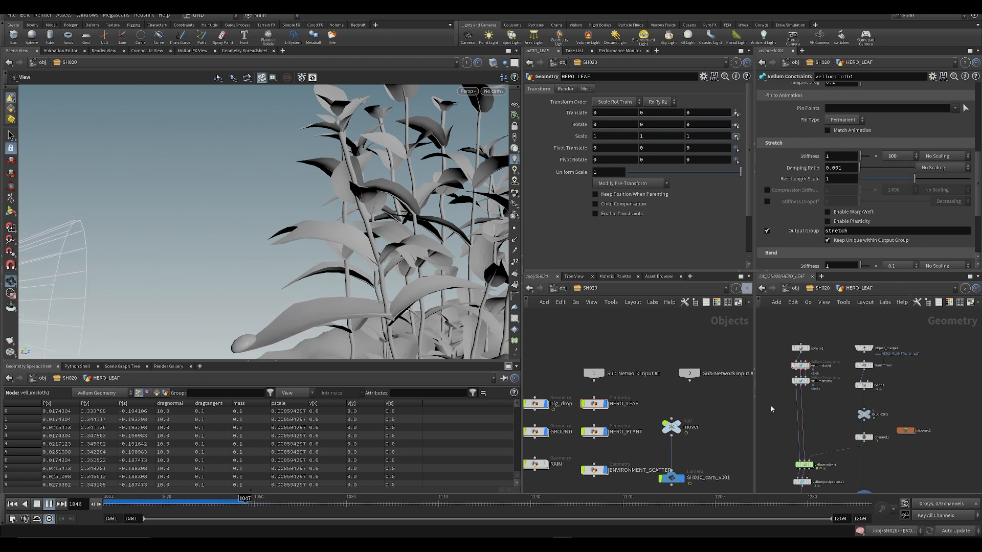
key(Up)
key(ctrl+Up)
scroll(924, 109, up, 4)
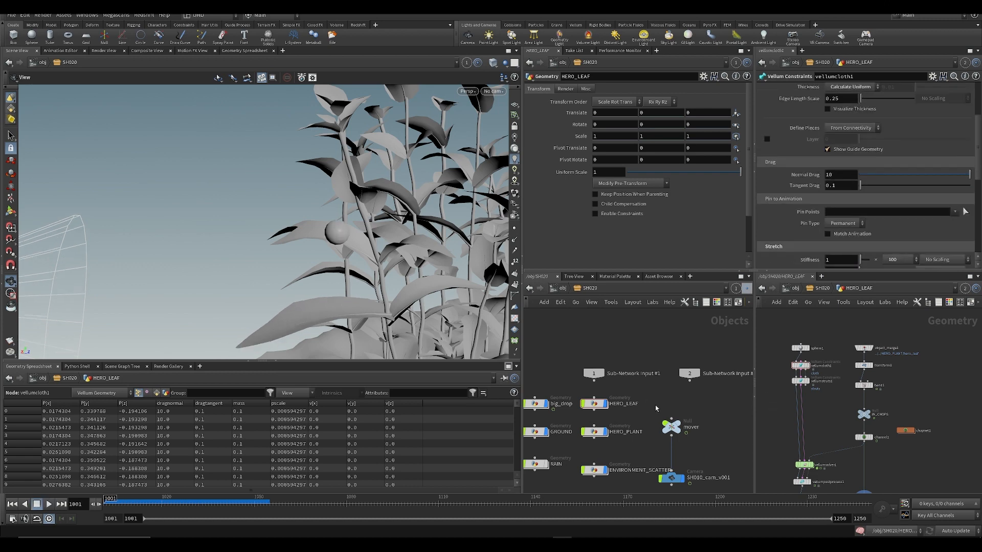
- Link the scene viewer to pane group 2 and move sphere1's center to about -0.0041, 0.3398, -0.1758
click(799, 349)
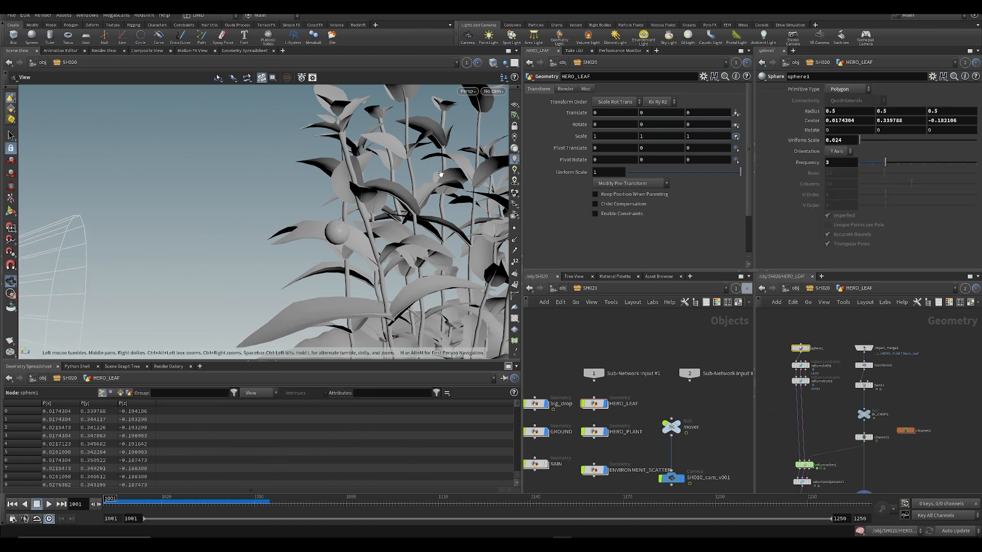
key(Return)
click(466, 63)
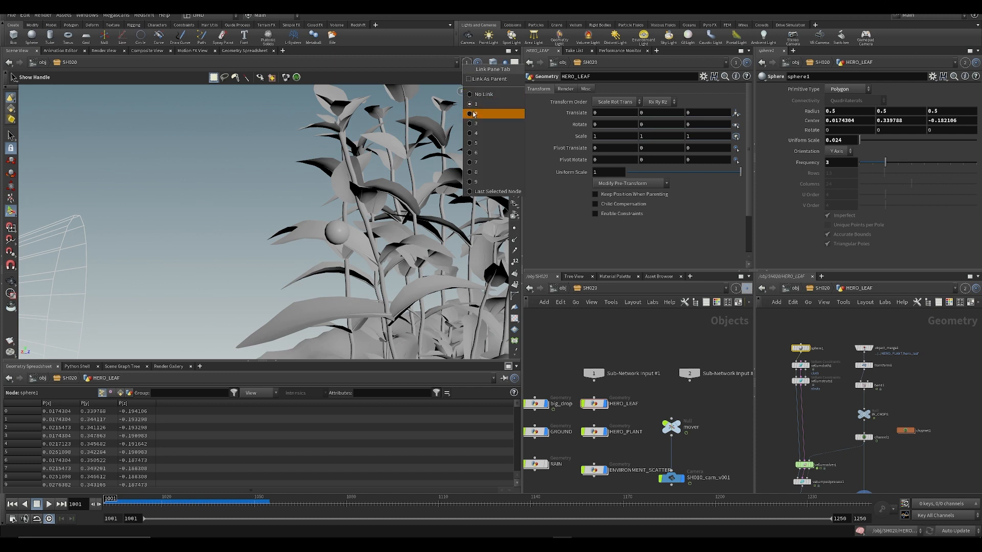
click(474, 113)
alt+drag(353, 248, 369, 273)
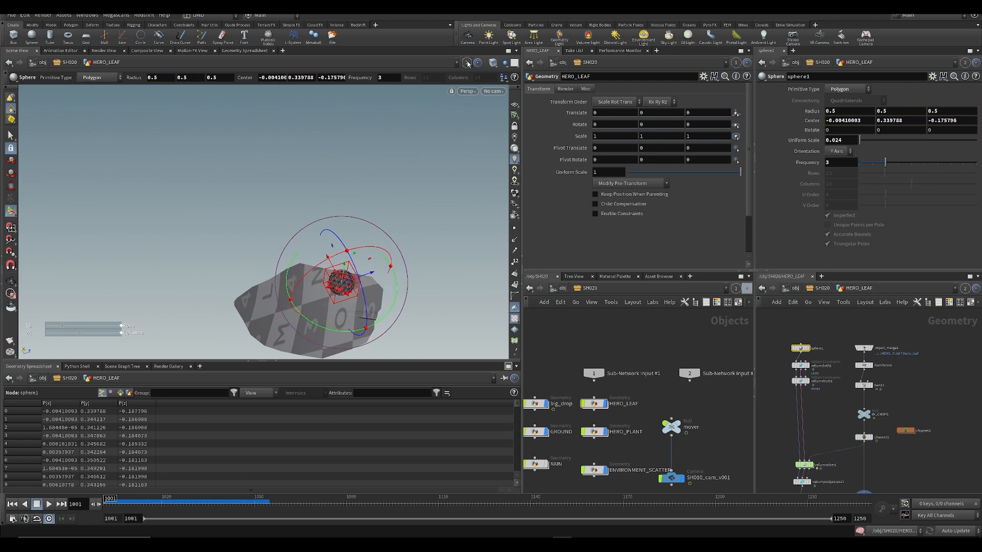
- Link the scene viewer back to pane group 1, replay the simulation, rewind to frame 1001 and save the scene
click(468, 64)
click(475, 103)
alt+drag(344, 313, 397, 191)
key(Up)
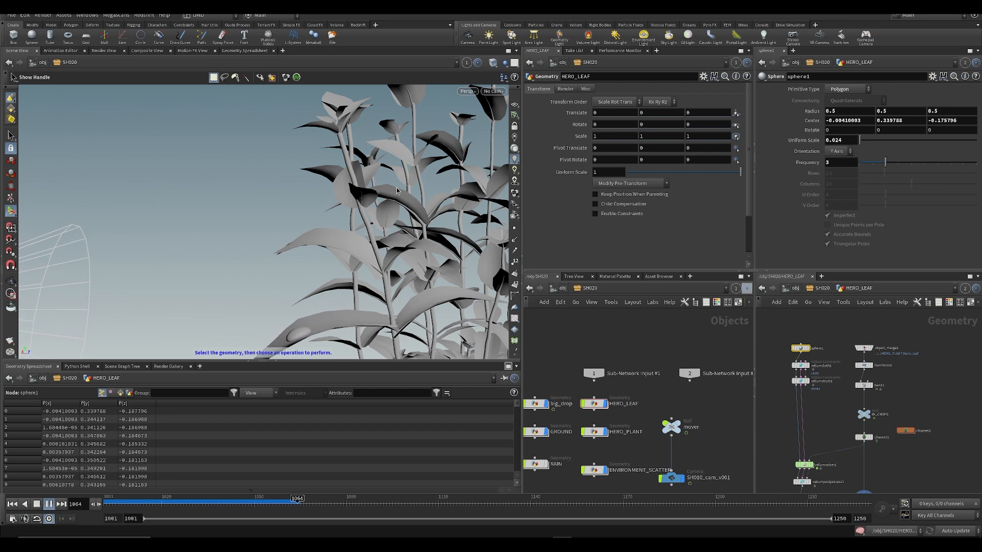
key(ctrl+Up)
key(ctrl+s)
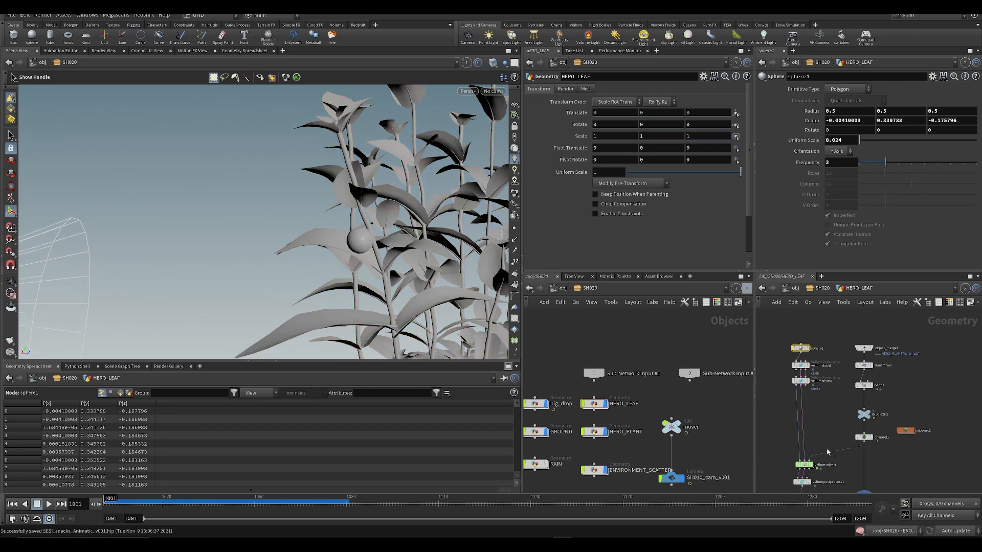
- Set the Time Scale of vellumsolver1 to 0.25
middle_drag(767, 476, 774, 424)
scroll(790, 422, up, 3)
click(798, 401)
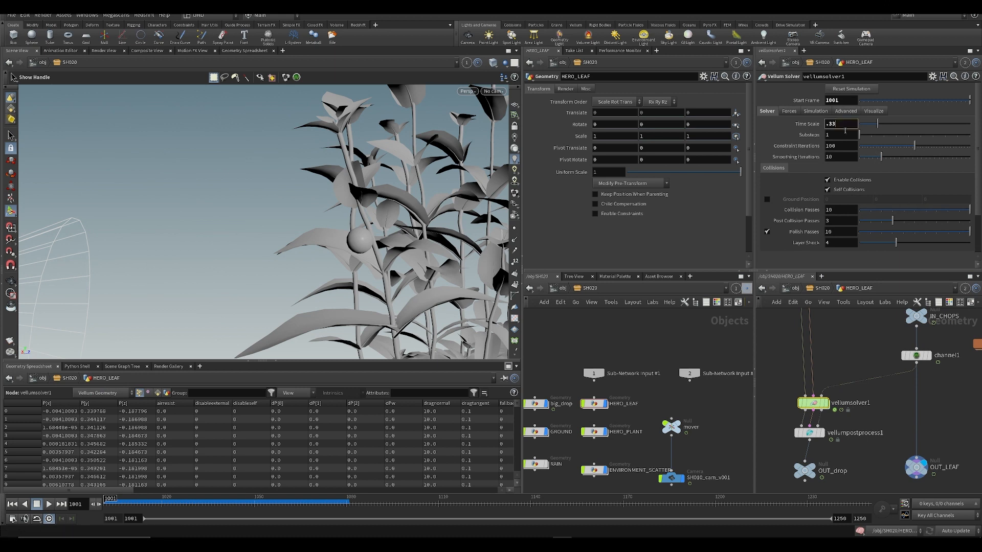
key(Return)
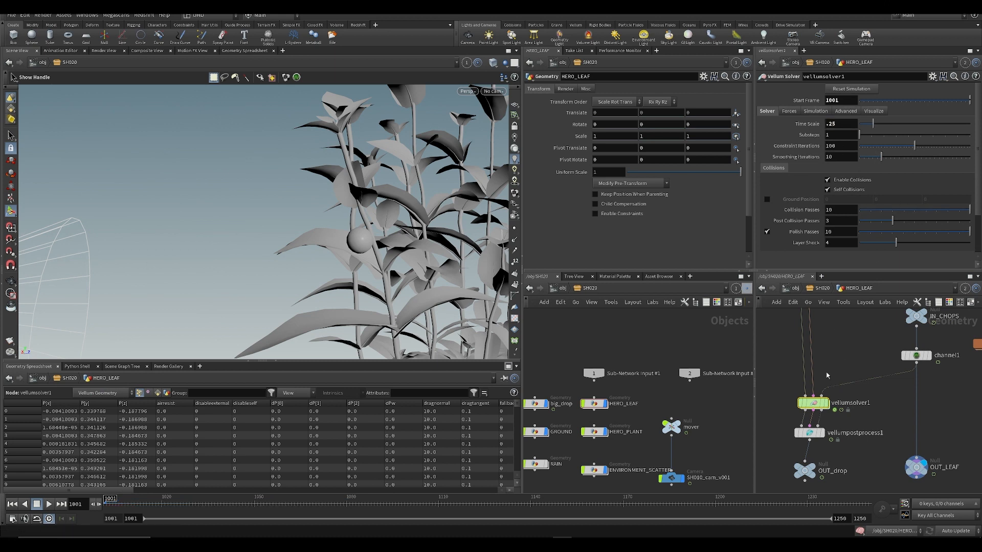
- Set vellumsolver1's friction Static Threshold to 2, then play the simulation and rewind to frame 1001
middle_drag(827, 375, 786, 478)
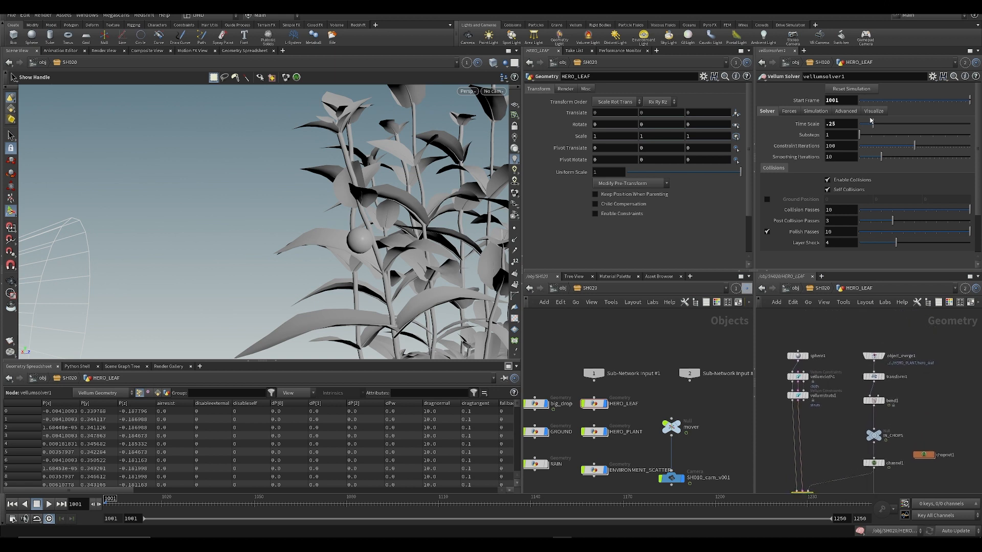
click(796, 111)
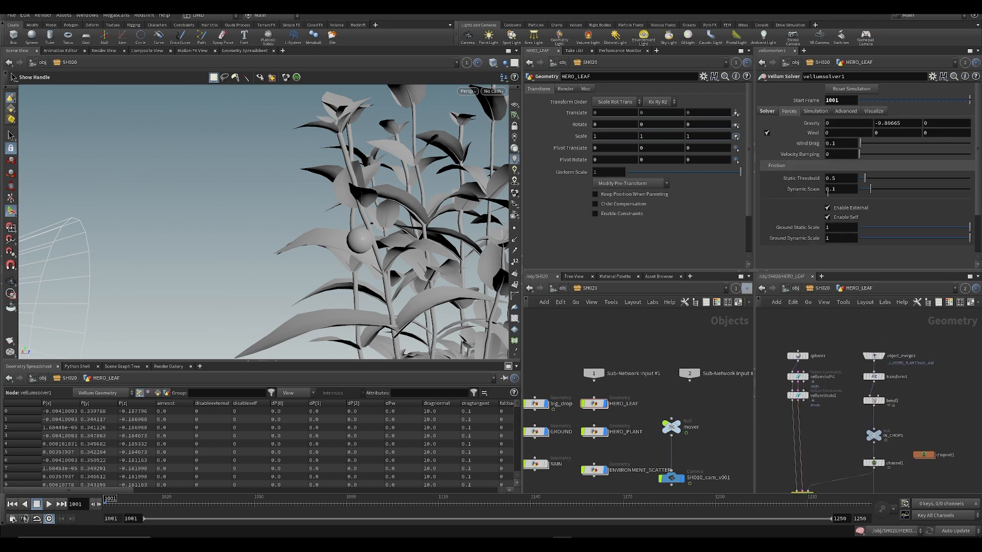
click(842, 179)
key(Up)
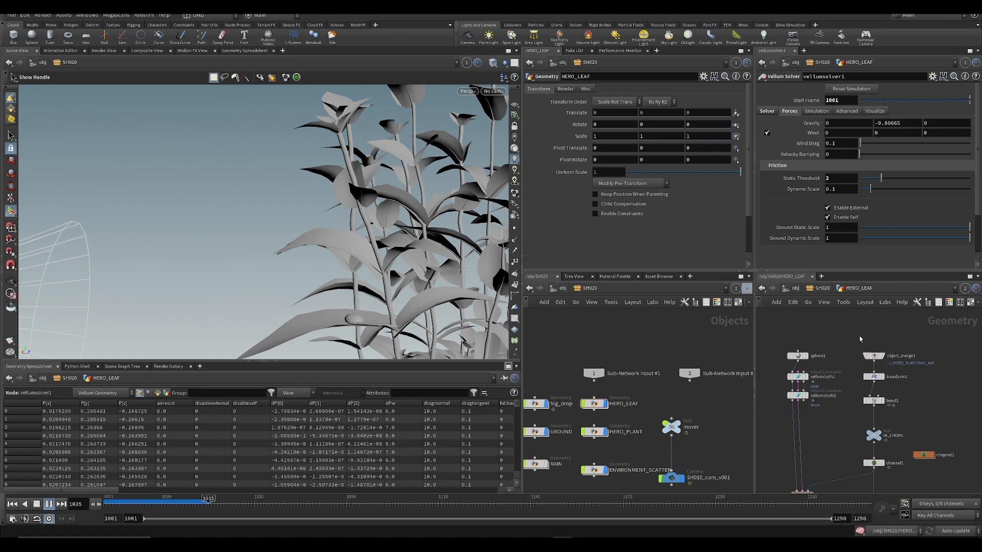
key(ctrl+Up)
middle_drag(838, 428, 836, 380)
scroll(850, 397, up, 3)
key(Tab)
text(trail)
key(Return)
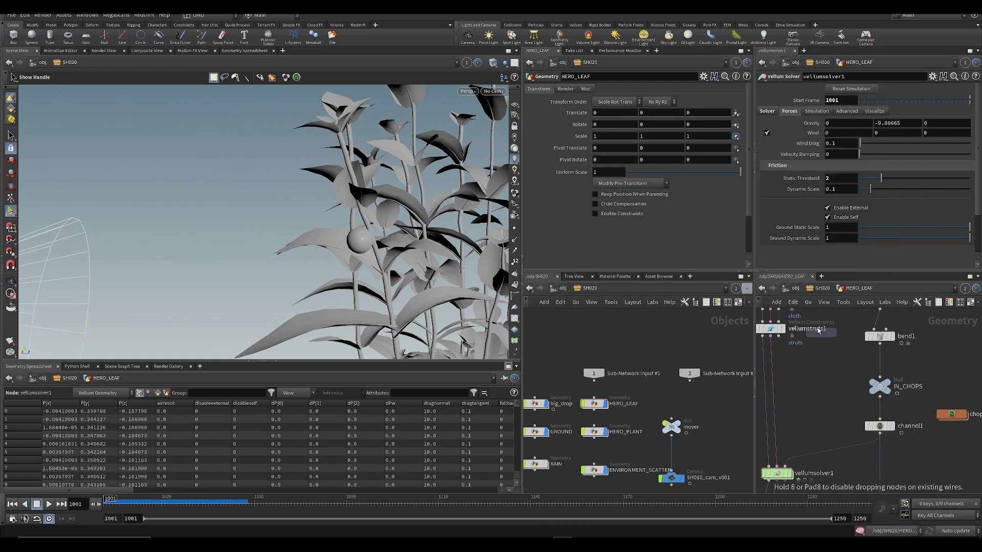
middle_drag(818, 331, 812, 454)
click(839, 433)
key(Delete)
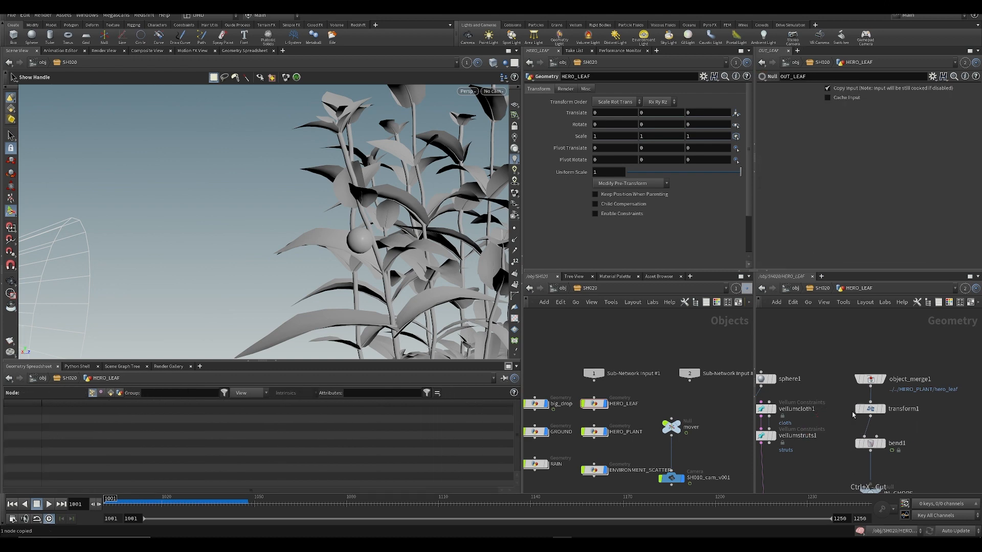
- Set transform1's X rotation to about -19.18 for the hero leaf, play the shot through the camera and return to frame 1001
click(869, 410)
key(ctrl+c)
middle_drag(846, 134, 642, 156)
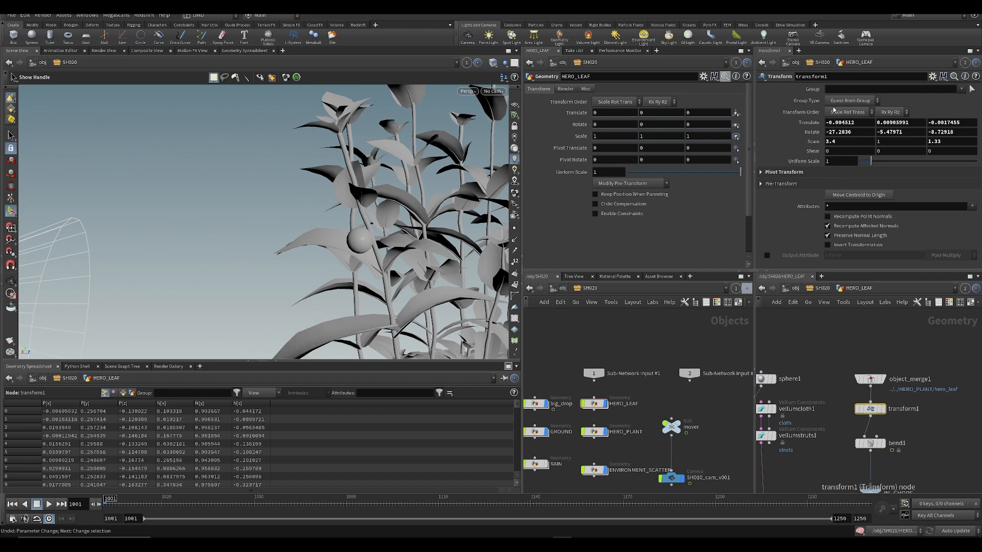
middle_drag(842, 132, 634, 141)
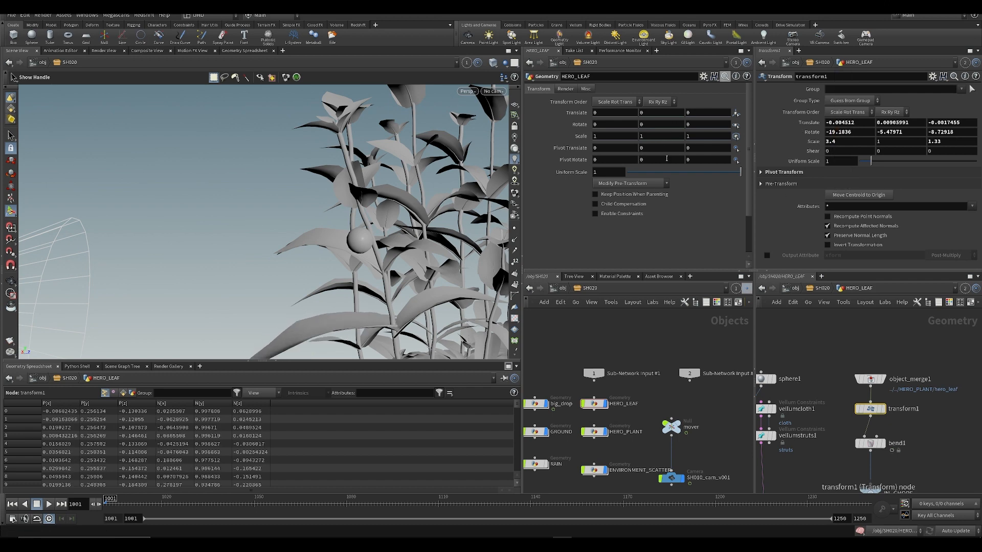
key(Up)
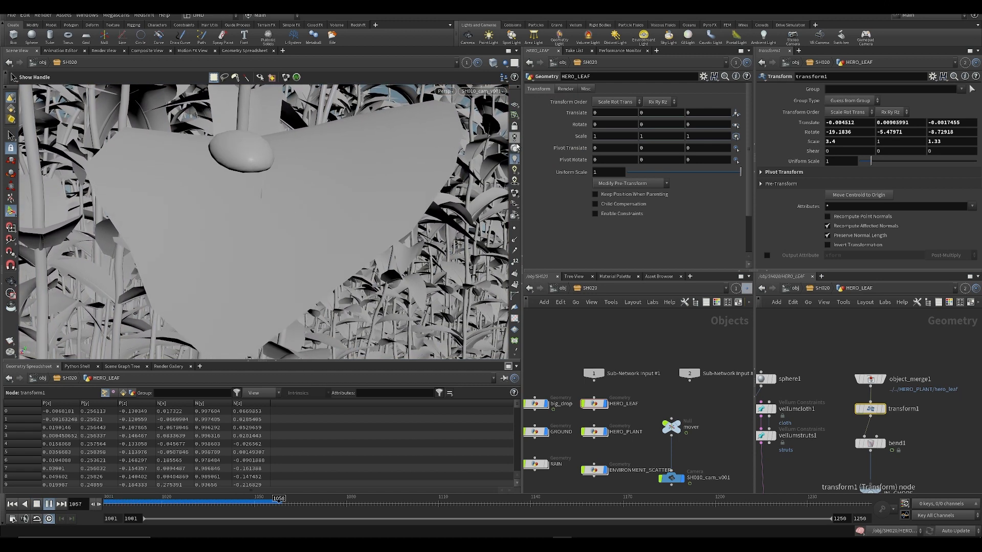
key(Up)
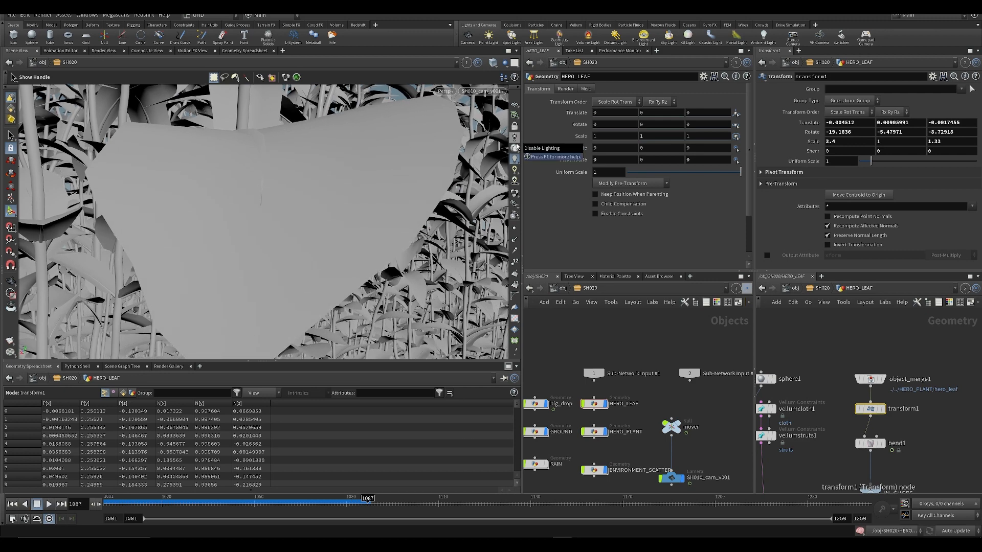
drag(137, 503, 59, 510)
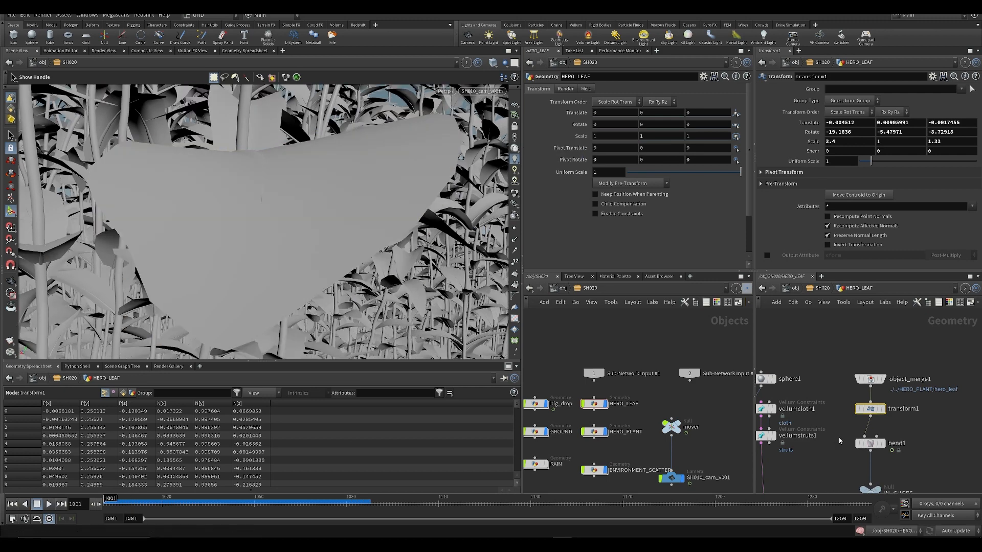
- Set the Start Frame of vellumsolver1 to 991 and reset the simulation
scroll(840, 442, down, 3)
middle_drag(816, 485, 822, 398)
click(800, 429)
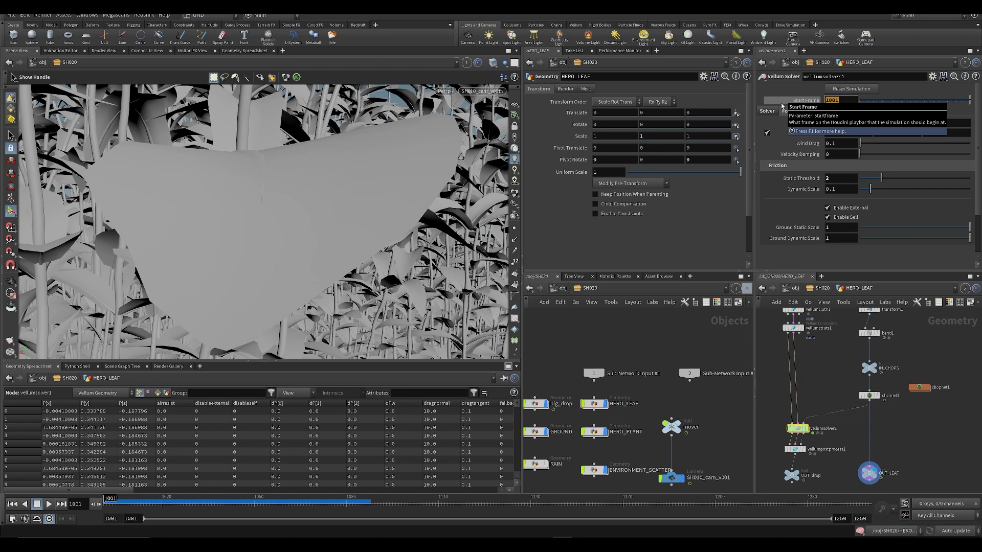
text(991)
key(Return)
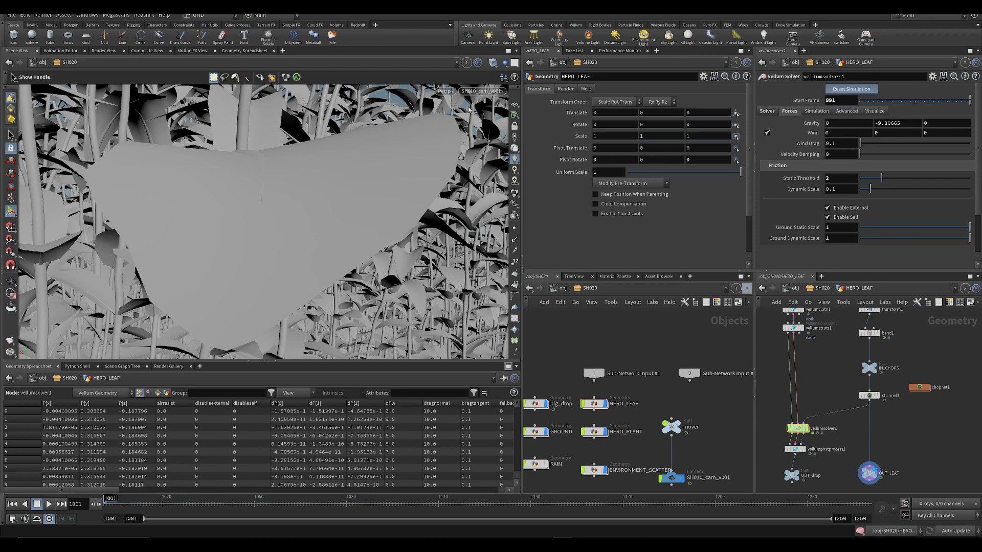
- Play the shot through the camera, scrub to frame 1063 where the drop leaves the leaf, and save the scene
key(Up)
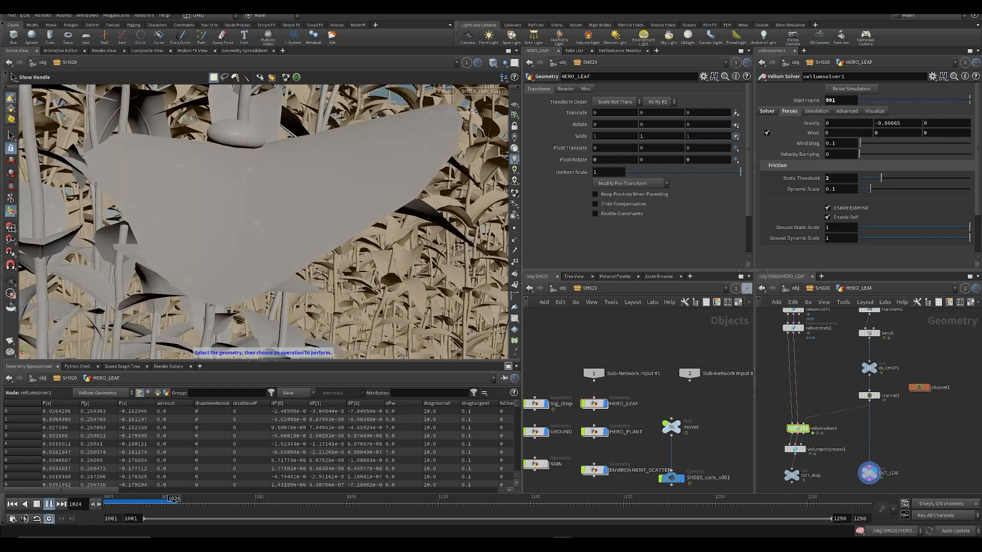
key(ctrl+Up)
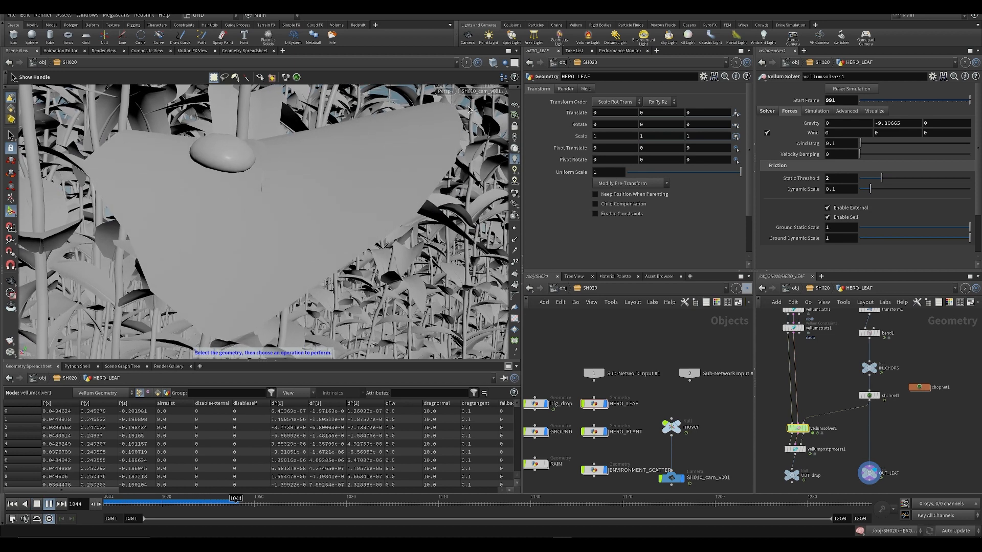
key(Up)
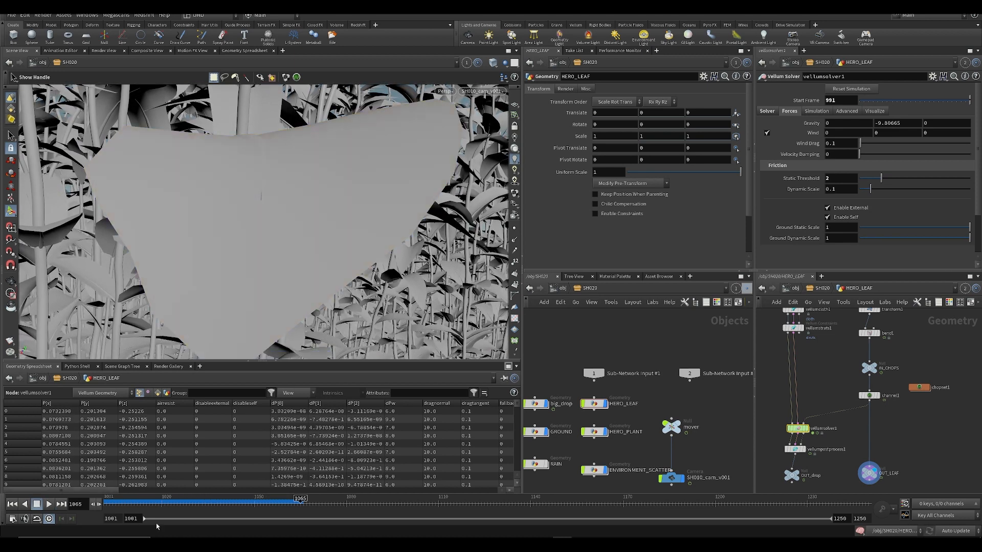
drag(273, 505, 295, 504)
key(ctrl+s)
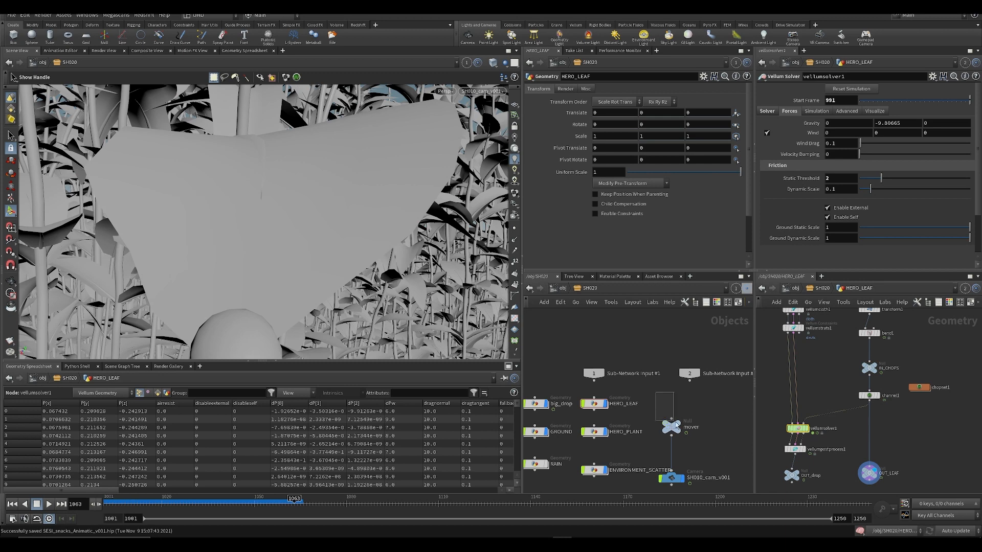
- In mover's Translate Y curve, shift the last two keys earlier so the fall starts at frame 1063 from a value of about -0.0056
click(674, 427)
shift+click(664, 115)
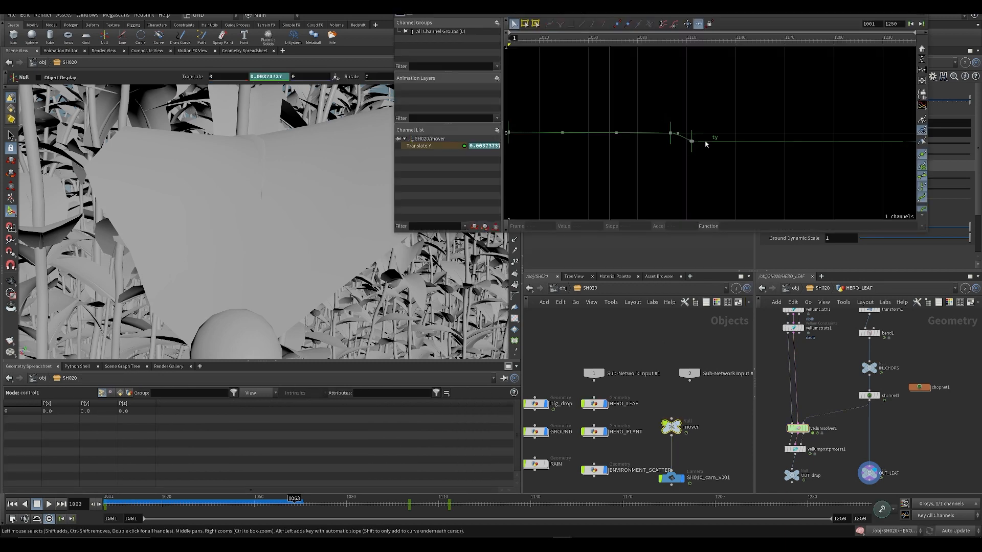
click(921, 59)
drag(728, 55, 631, 245)
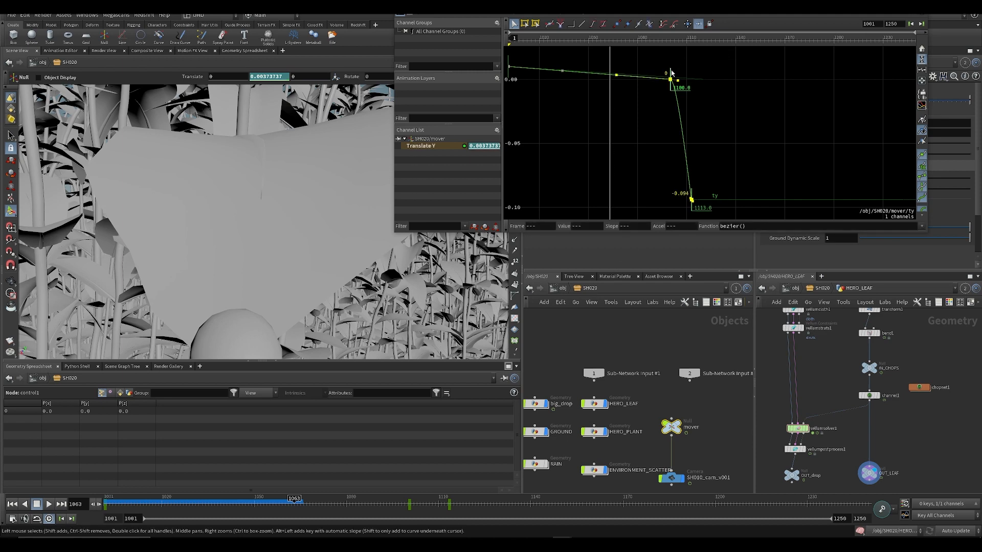
drag(671, 73, 622, 90)
click(602, 83)
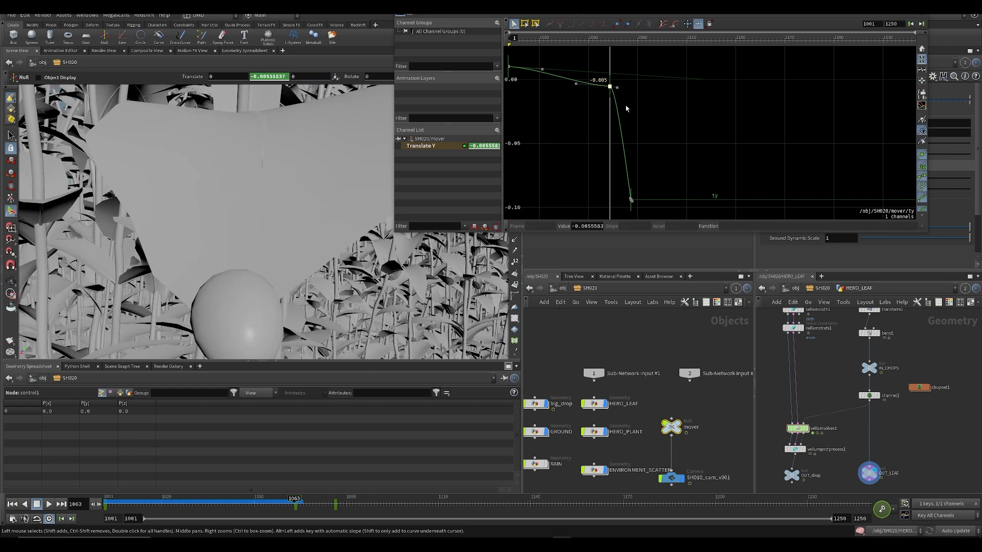
- In mover's Translate Y curve, lower the last key at frame 1076 to about -0.15 and play back the shot from frame 1001
key(Right)
key(Right)
key(Right)
key(Right)
key(Right)
key(Right)
key(Right)
key(Right)
key(Right)
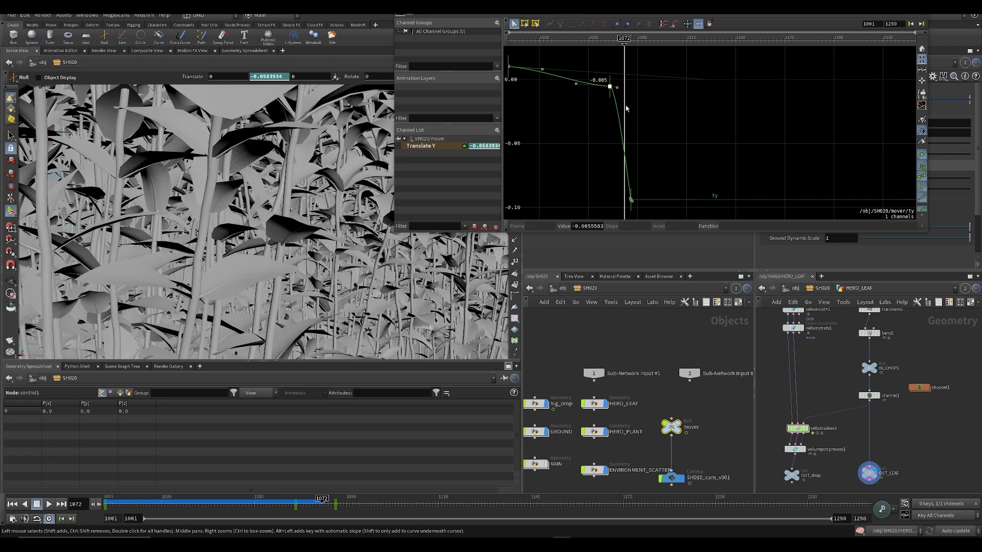
middle_drag(630, 150, 626, 90)
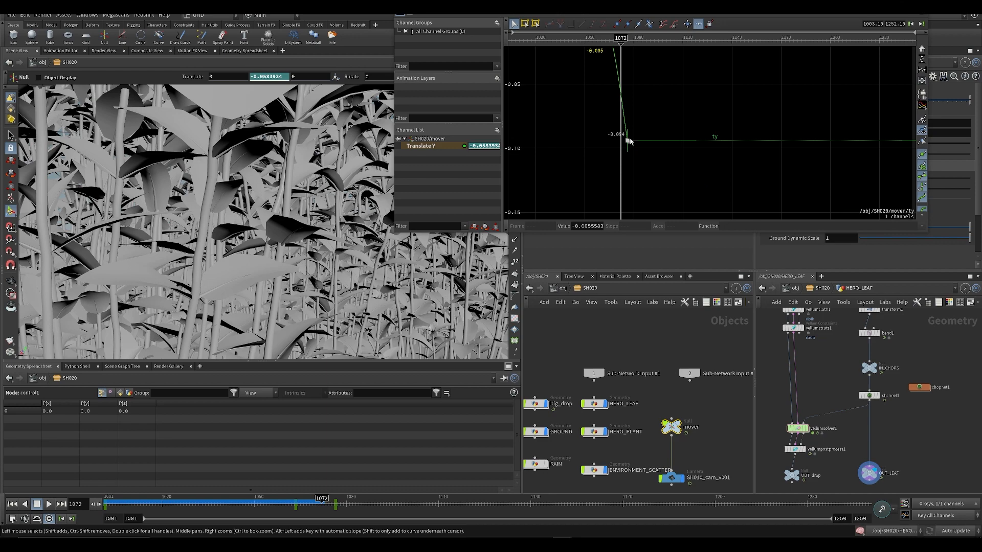
drag(630, 142, 628, 213)
key(ctrl+Up)
key(Up)
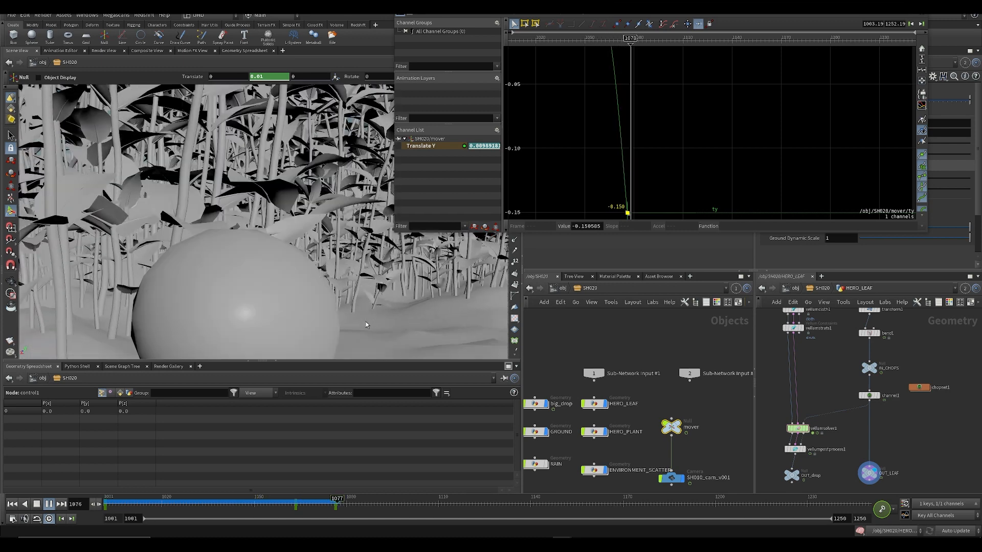
key(ctrl+Up)
click(921, 7)
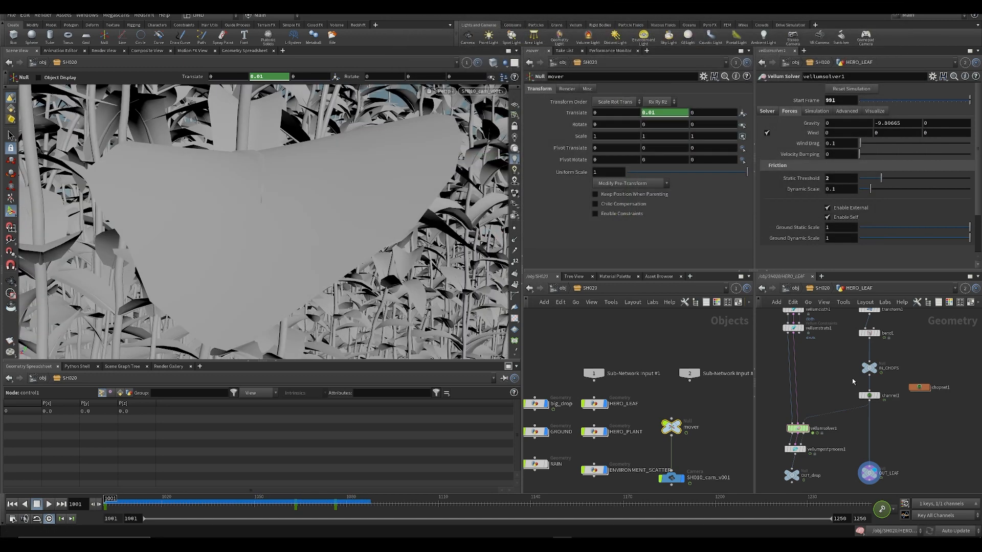
- Select sphere1 in HERO_LEAF, play the shot through the camera and scrub to frame 1078 to check the falling drop
middle_drag(853, 382, 864, 463)
click(806, 369)
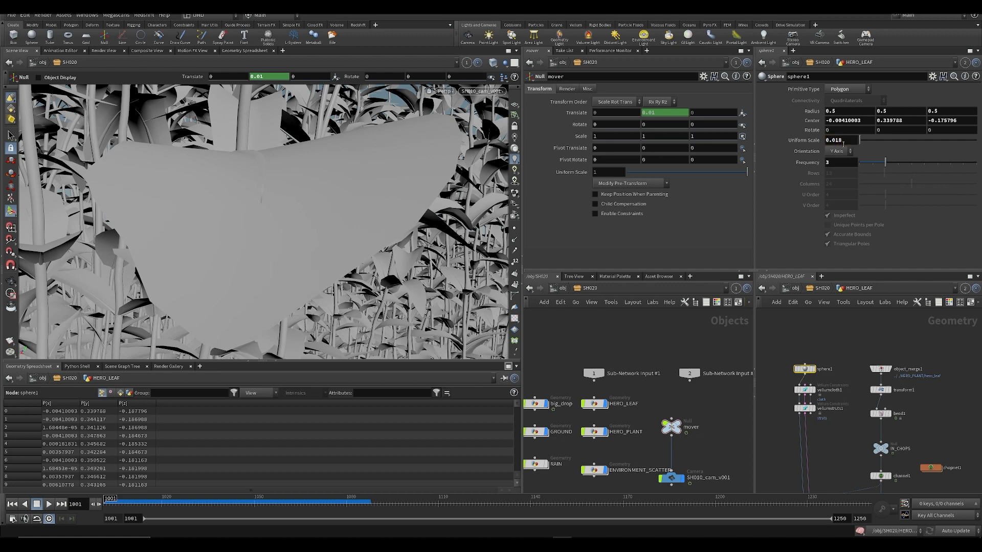
key(Up)
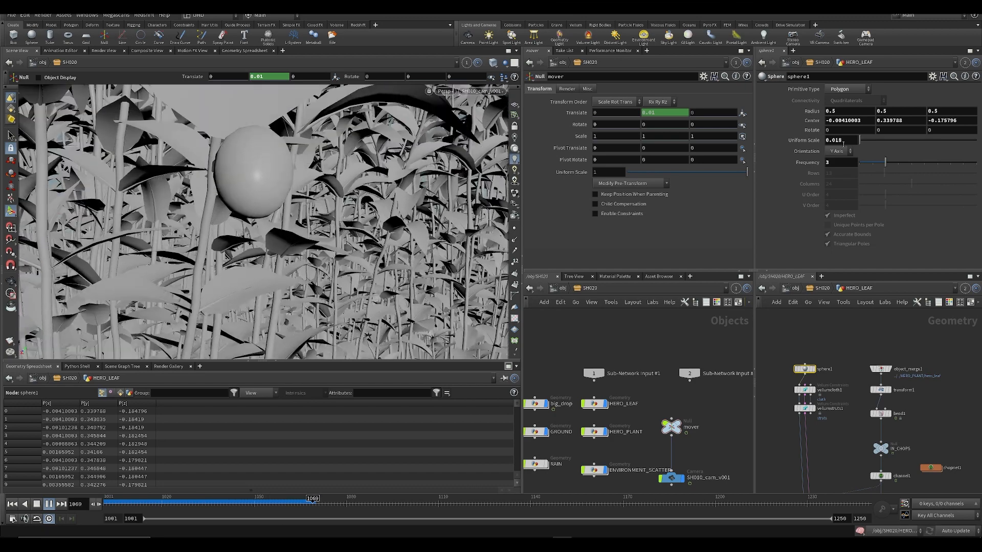
key(Up)
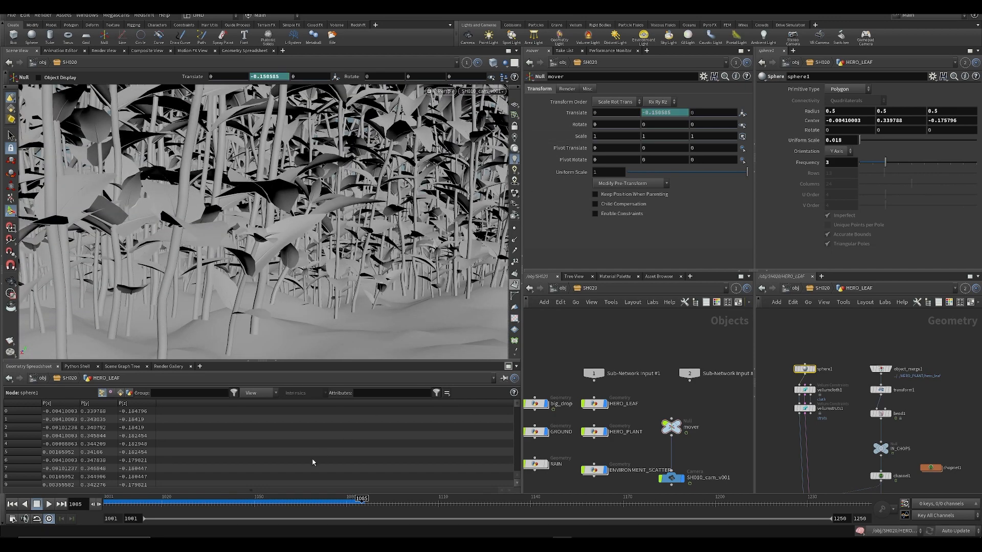
drag(323, 504, 344, 505)
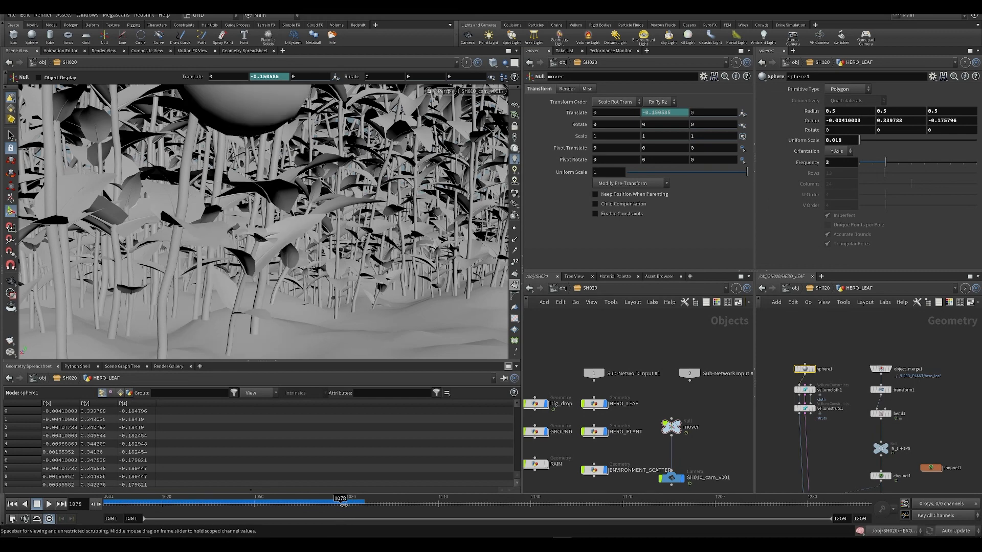
- In mover's Translate Y curve, raise the key at frame 1076 to about -0.115 and play back the shot
shift+click(659, 113)
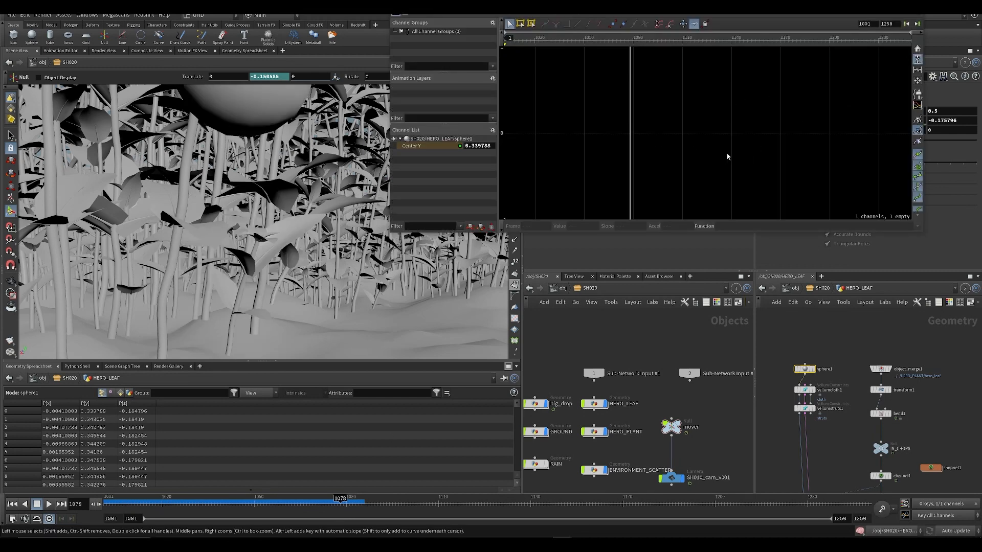
click(672, 479)
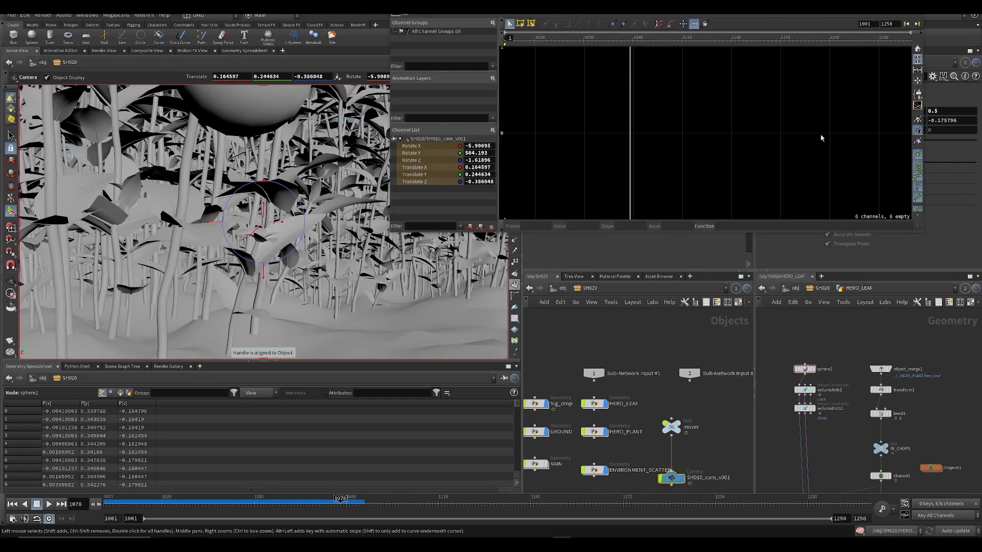
drag(722, 1, 672, 156)
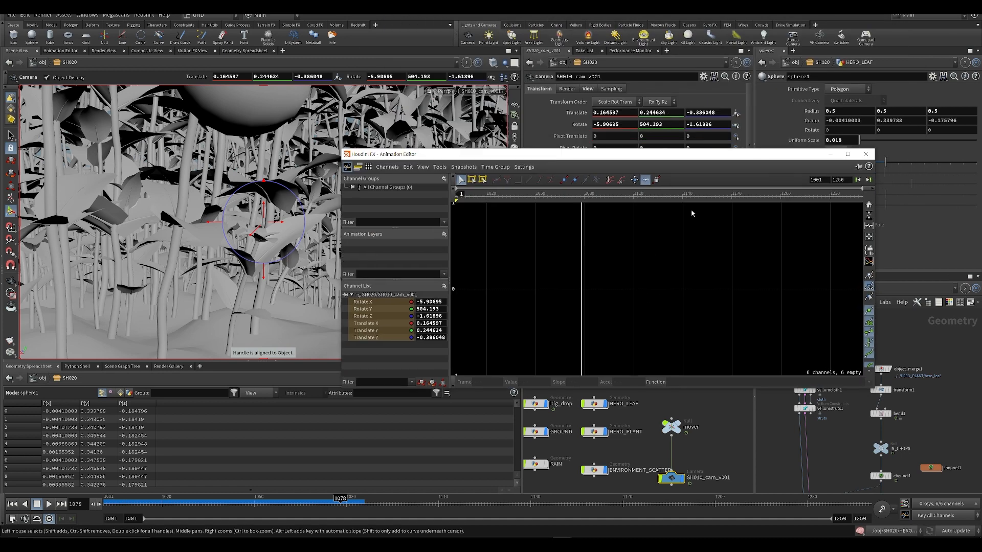
drag(643, 412, 692, 444)
scroll(582, 303, up, 4)
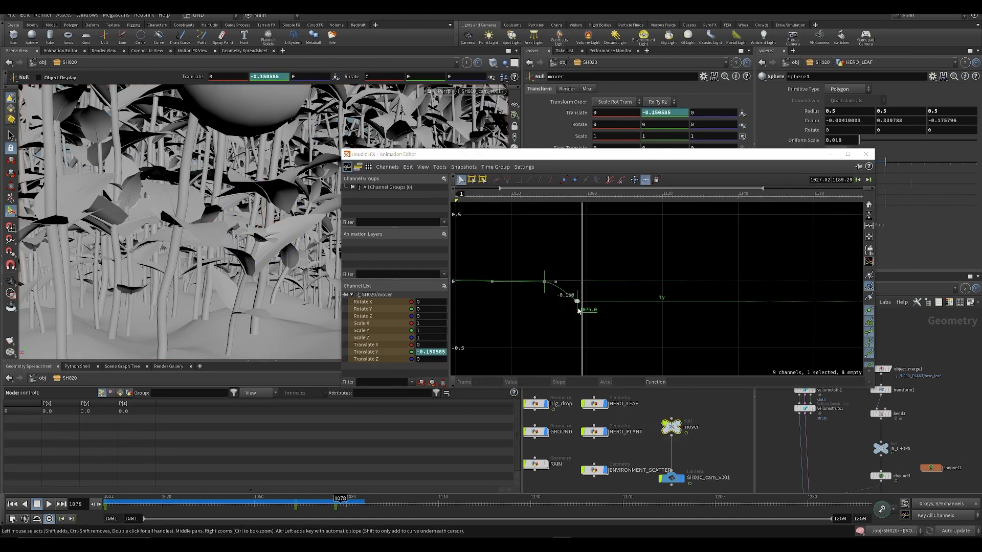
click(868, 217)
scroll(576, 352, up, 10)
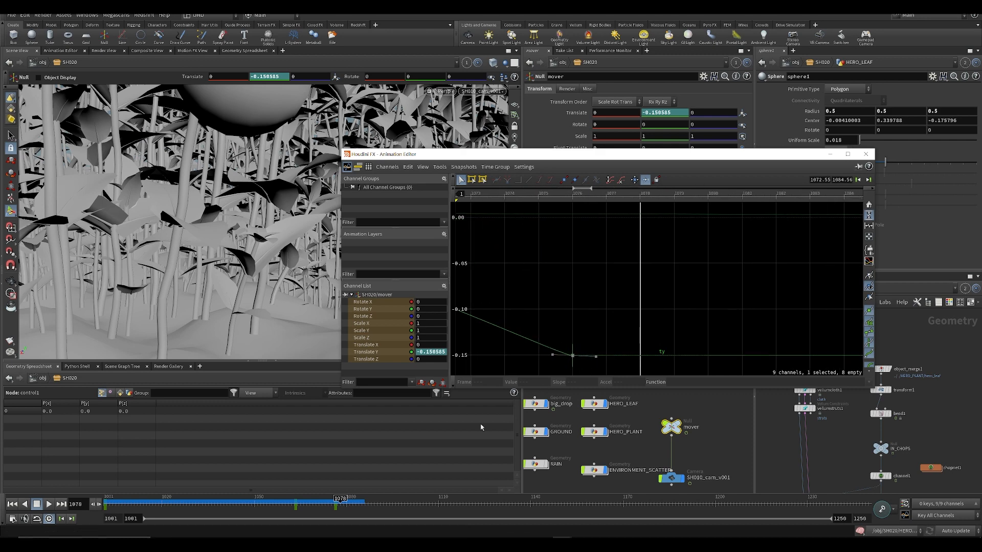
key(Left)
key(Left)
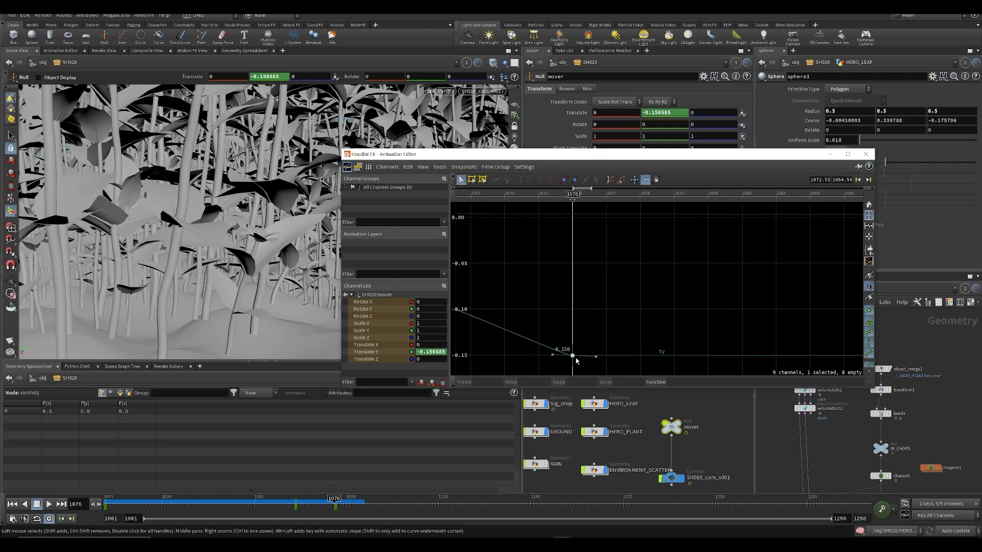
drag(574, 357, 577, 324)
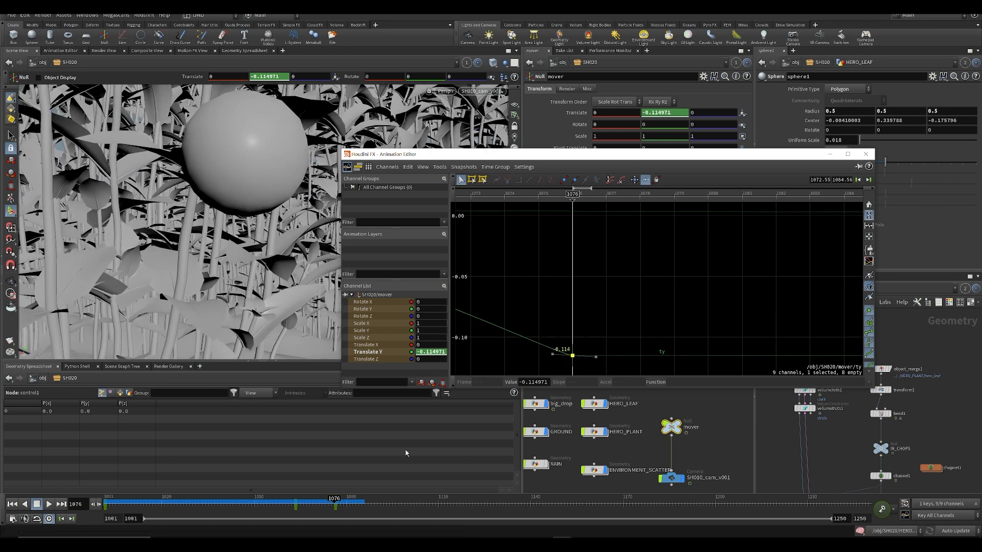
click(224, 510)
key(Up)
key(Up)
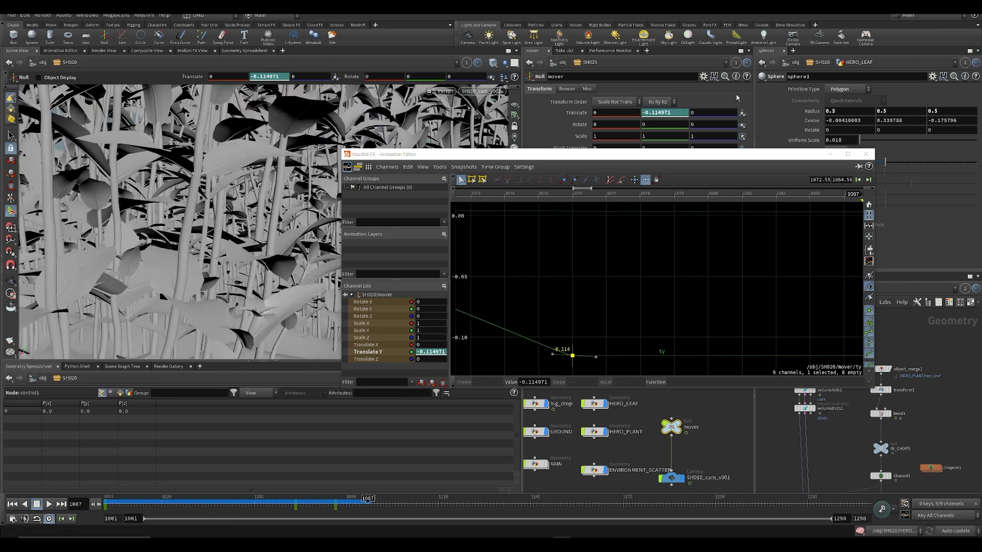
- Close the Animation Editor, save the scene and return to frame 1001
click(866, 154)
click(644, 364)
middle_drag(652, 353, 595, 397)
key(ctrl+s)
scroll(596, 396, down, 1)
key(h)
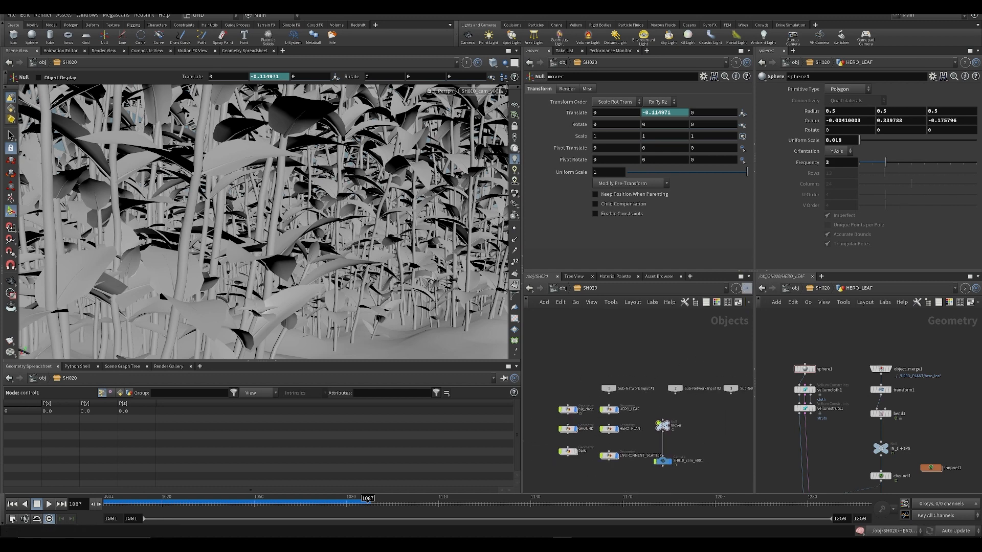
key(ctrl+Up)
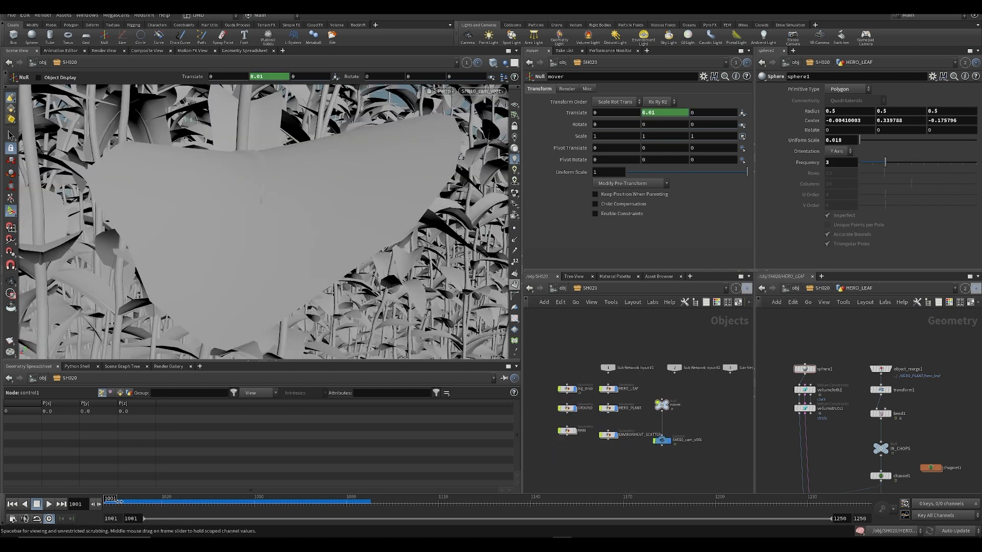
drag(110, 504, 35, 512)
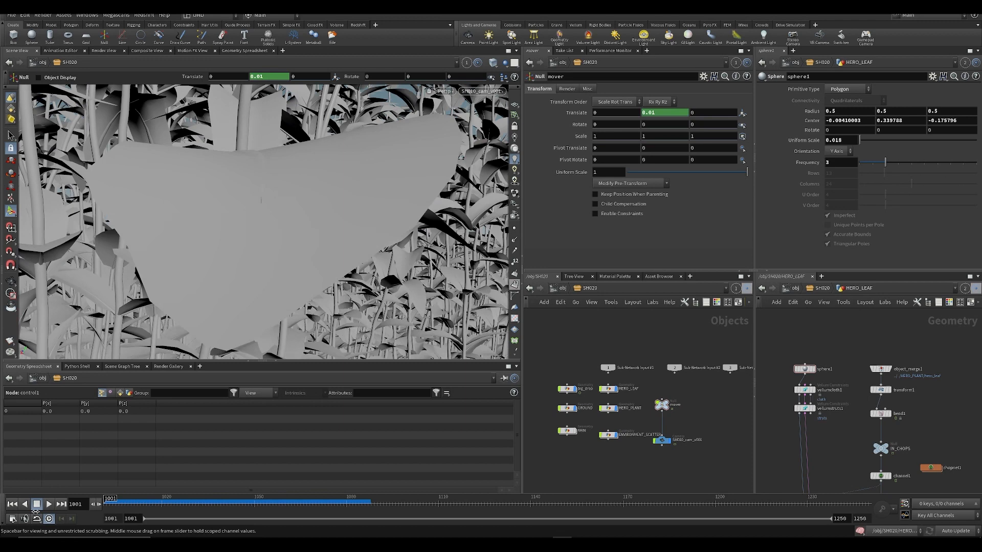
- Render a flipbook of frames 1001 to 1100 at 1920 x 1080 and stop its playback
click(10, 341)
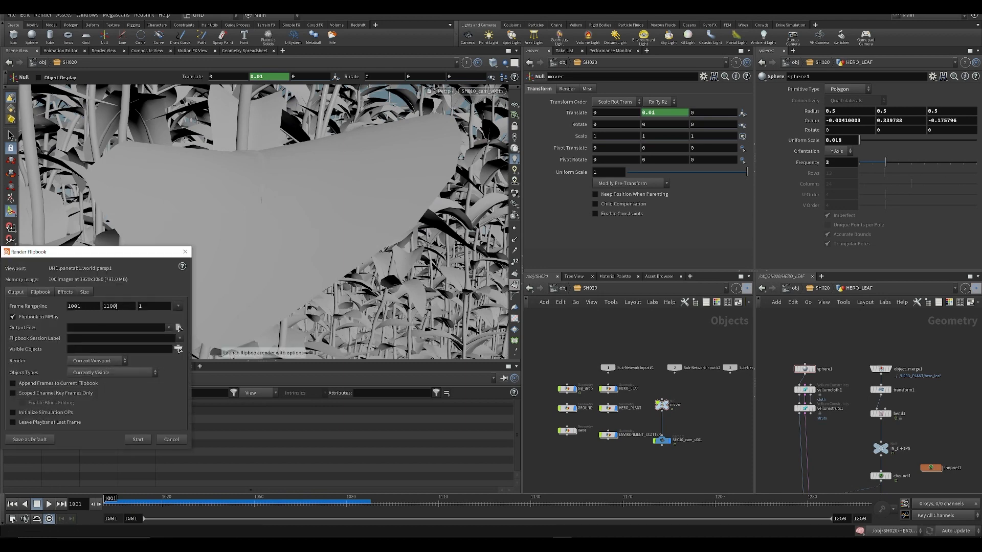
click(85, 292)
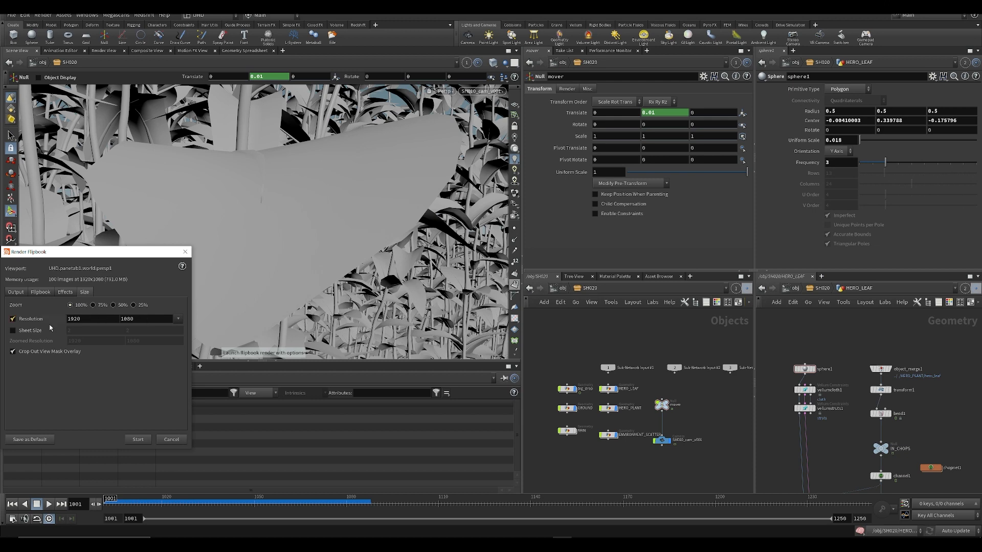
click(138, 440)
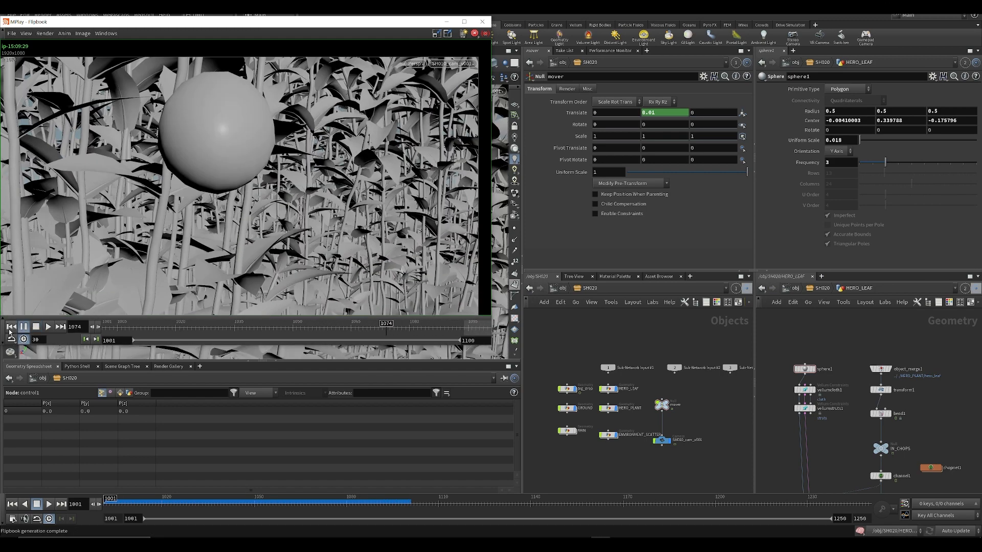
click(37, 327)
- Export the flipbook as an MP4 movie named sesisnacks_SH020_v001.mp4 in the $HIP/FLIP folder
click(11, 33)
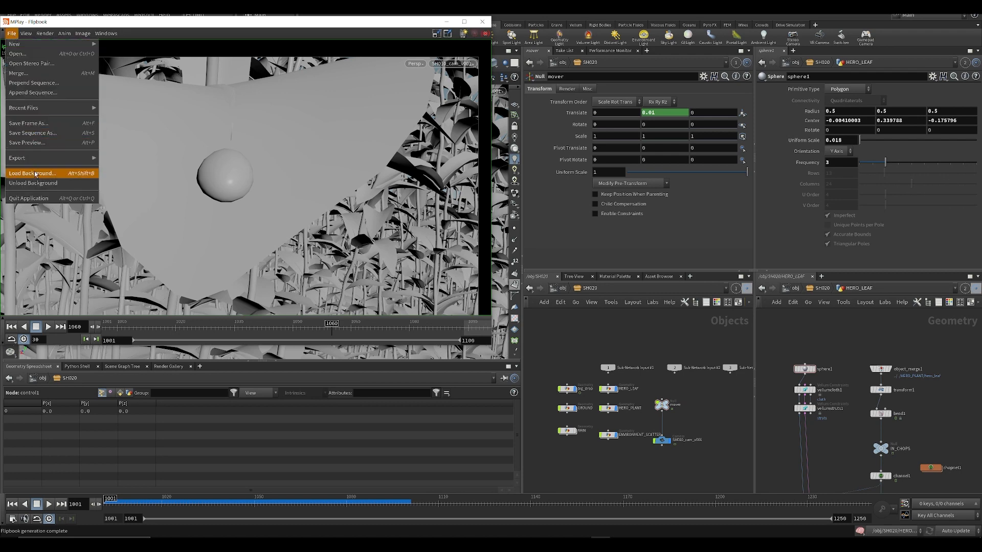
mouse_move(82, 159)
click(133, 175)
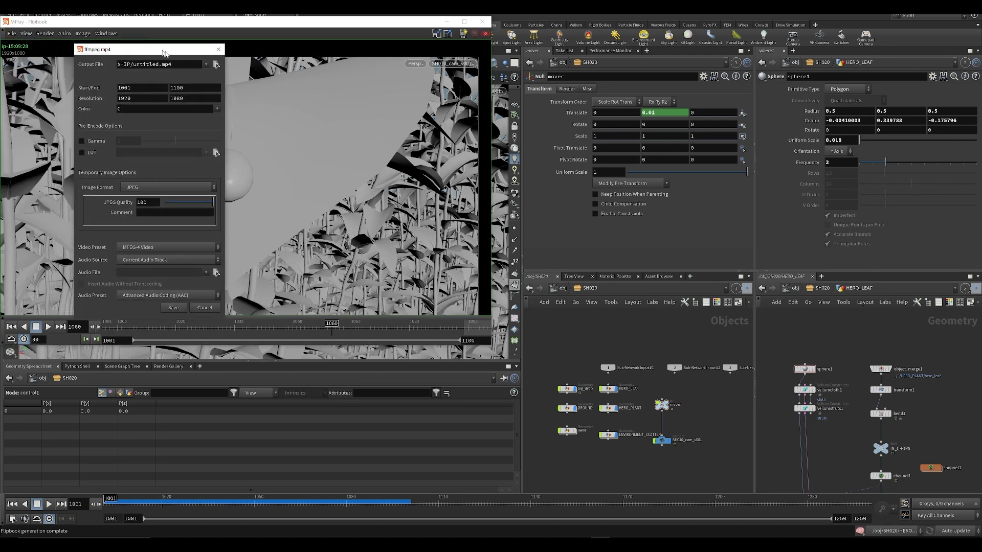
click(378, 109)
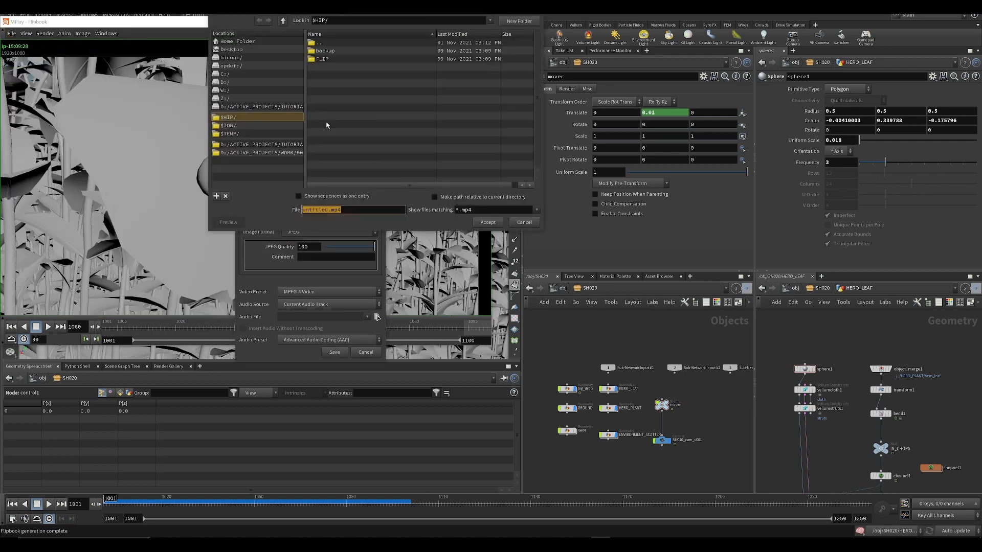
double_click(322, 59)
click(354, 51)
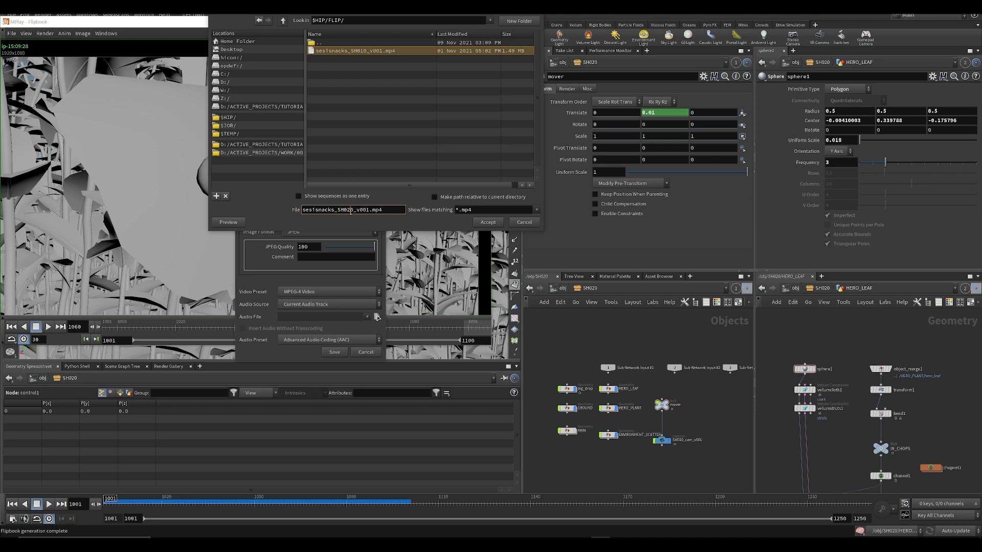
click(487, 223)
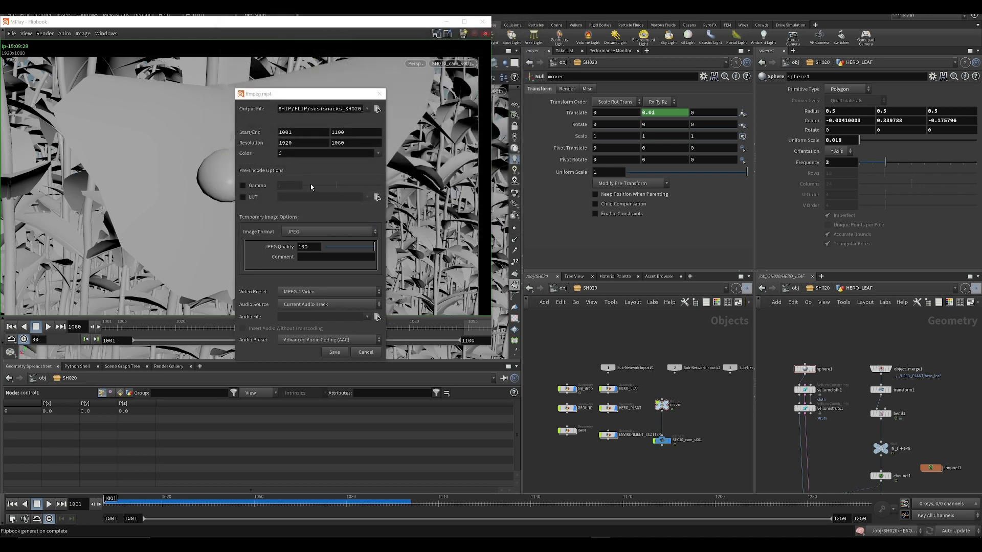
click(335, 353)
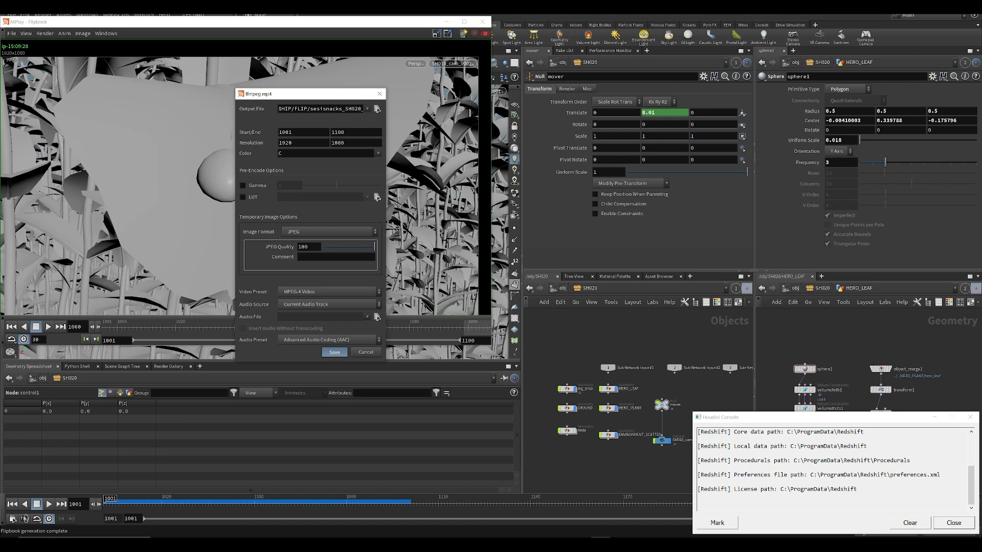
click(935, 417)
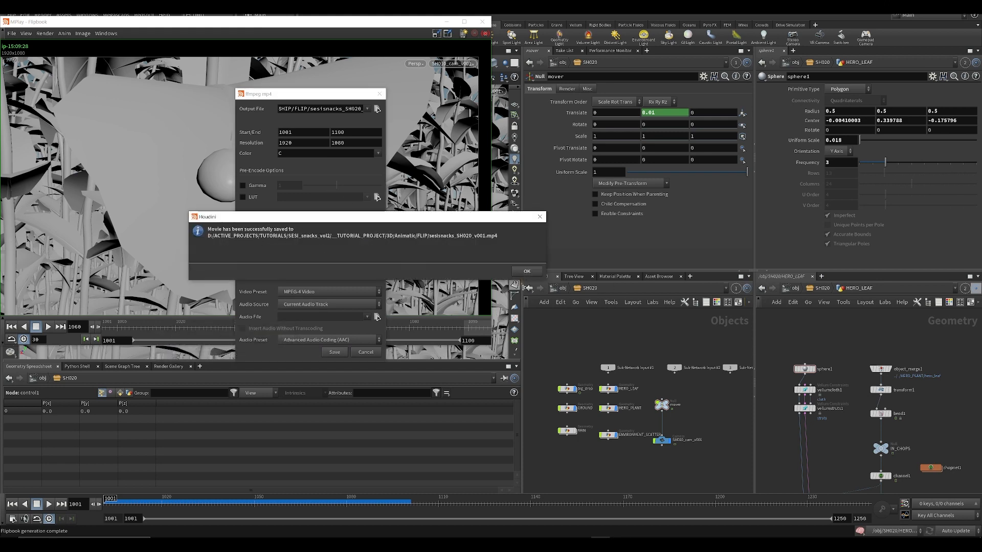
click(527, 272)
click(551, 323)
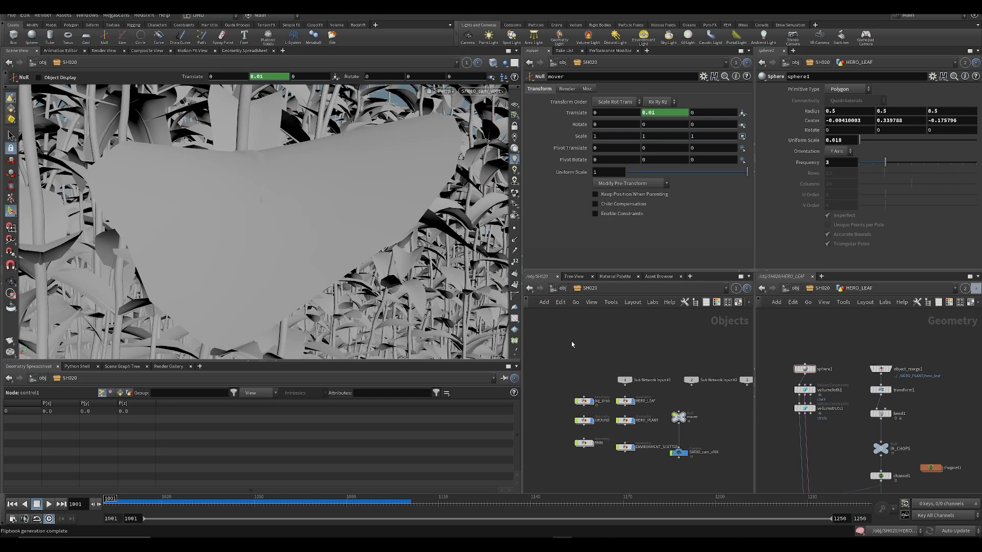
- Save the scene and check the next shot in the SESI_Snacks_storyboard PDF
key(ctrl+s)
mouse_move(578, 354)
middle_down()
mouse_move(592, 338)
mouse_move(560, 339)
mouse_move(602, 362)
mouse_move(588, 339)
mouse_move(584, 371)
mouse_move(615, 356)
mouse_move(592, 359)
middle_up()
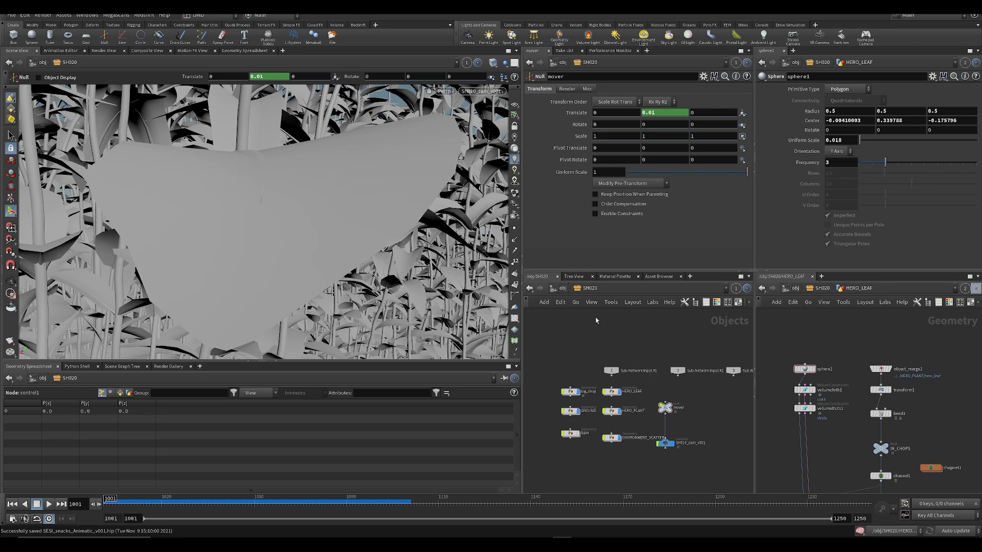
click(582, 543)
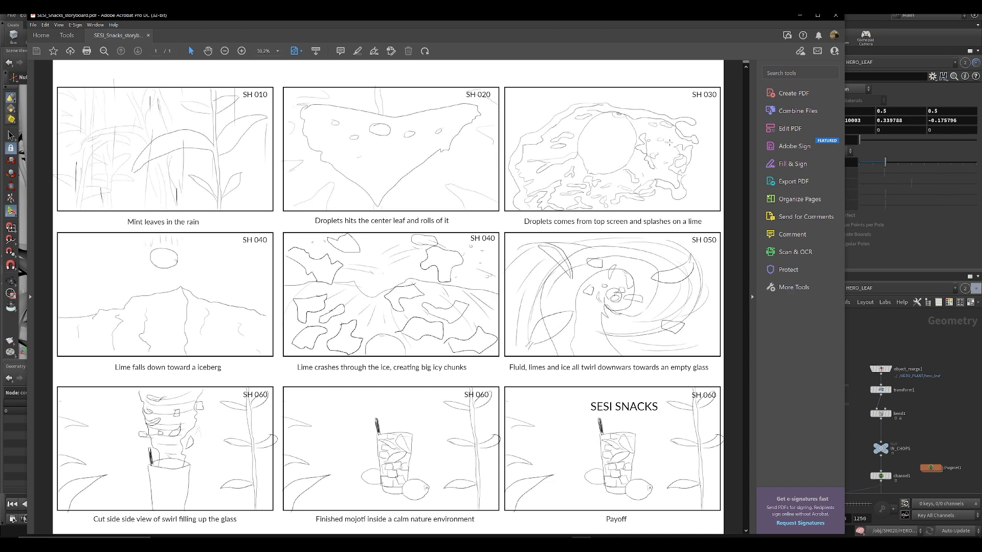
click(818, 15)
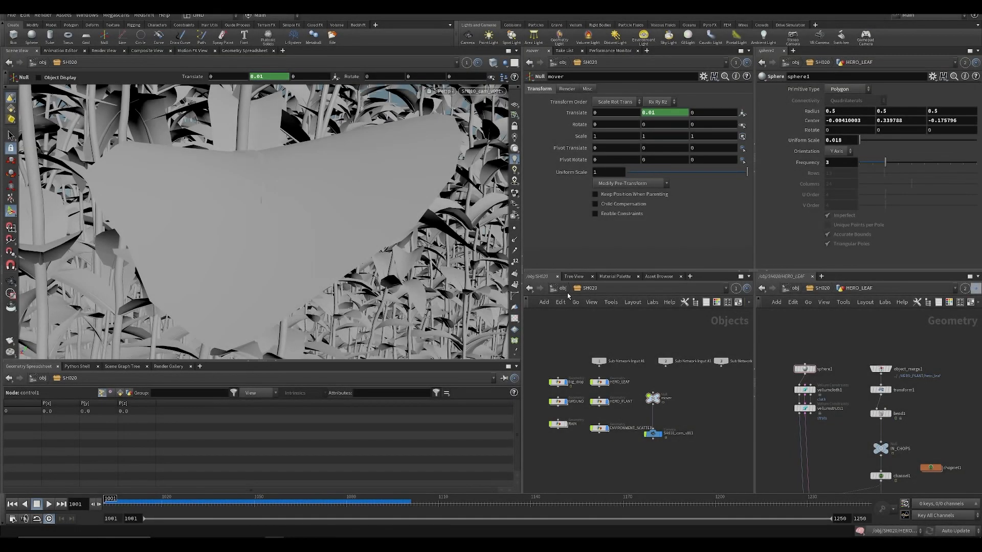
- Add a subnetwork below SH020 at the obj level and name it SH030
click(562, 288)
scroll(617, 416, down, 2)
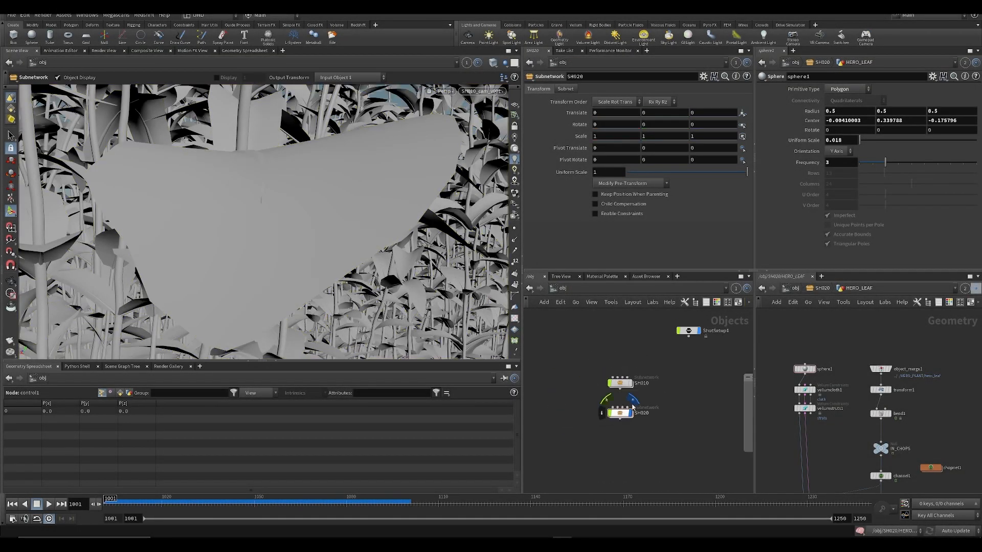
click(631, 413)
key(Tab)
text(sub)
key(Return)
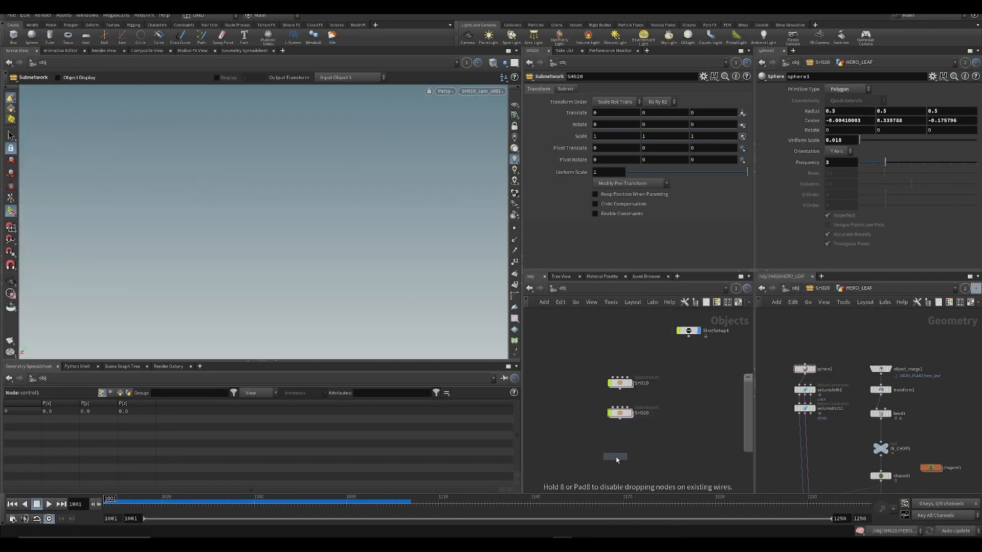
click(616, 455)
double_click(649, 454)
double_click(650, 454)
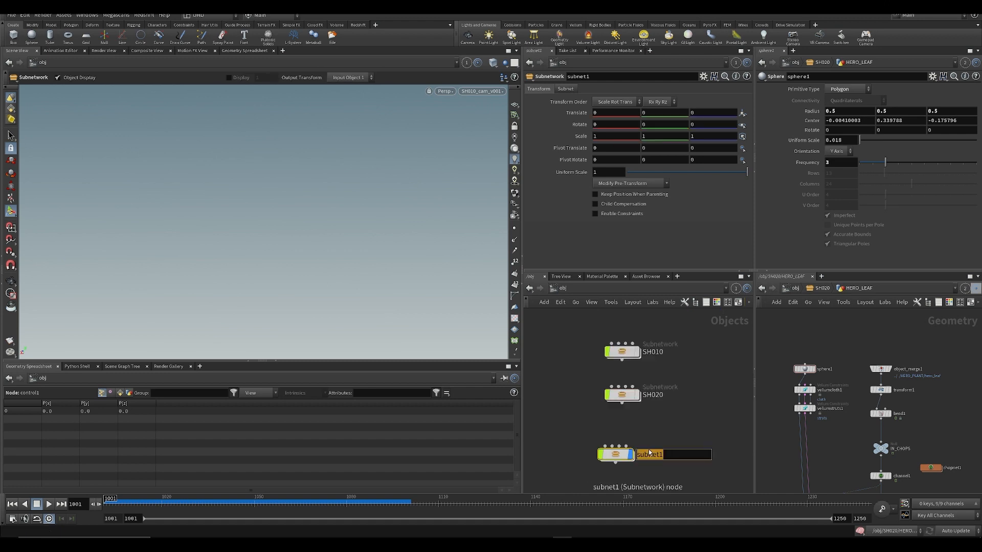
text(SH030)
key(Return)
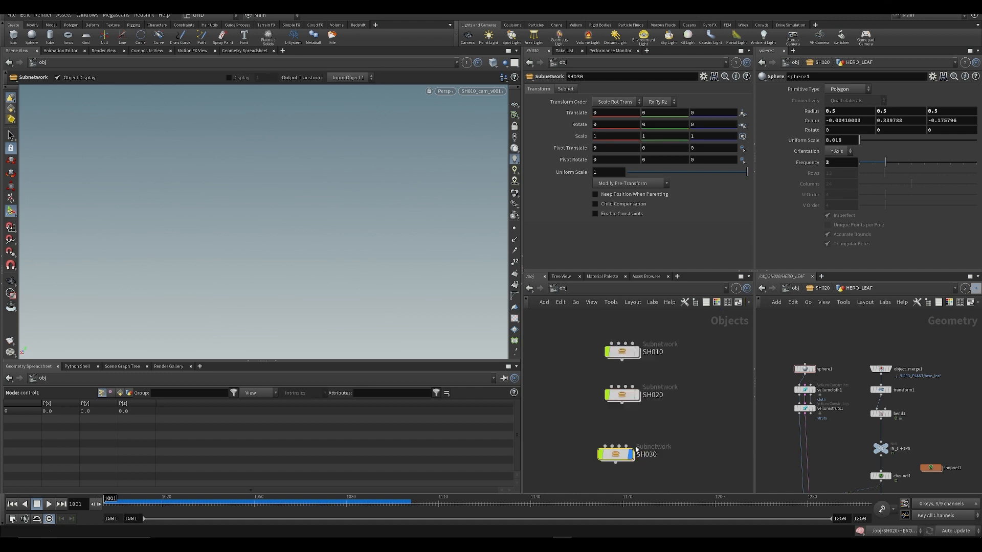
drag(621, 461, 634, 448)
- Inside the SH030 subnetwork, add a Geometry object and name it LIME
double_click(633, 449)
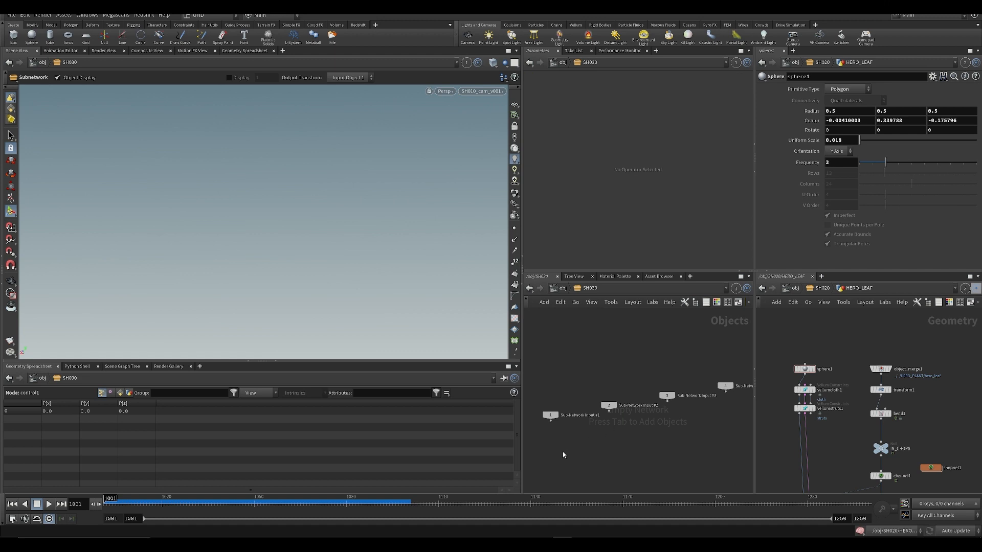
key(Tab)
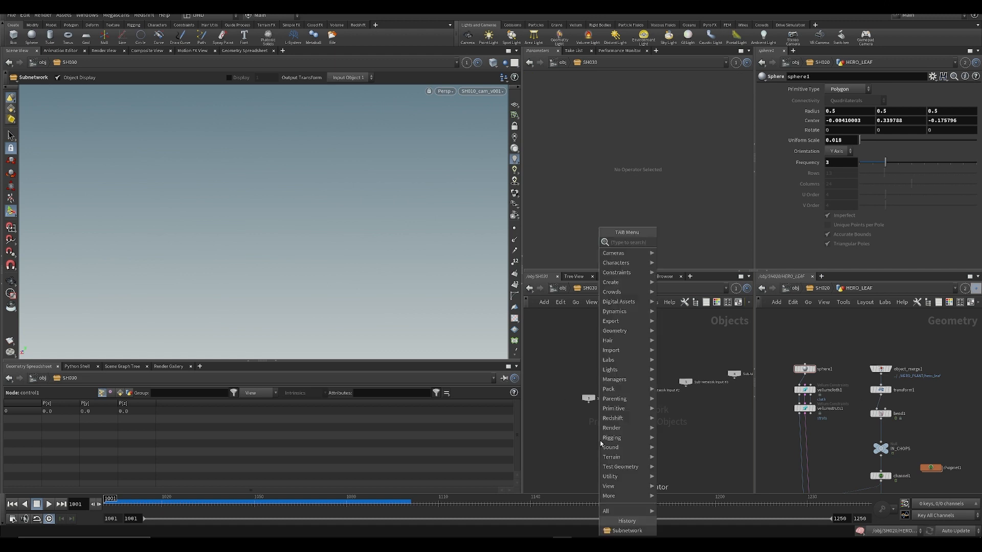
text(om)
key(Escape)
key(Escape)
key(Tab)
text(ge)
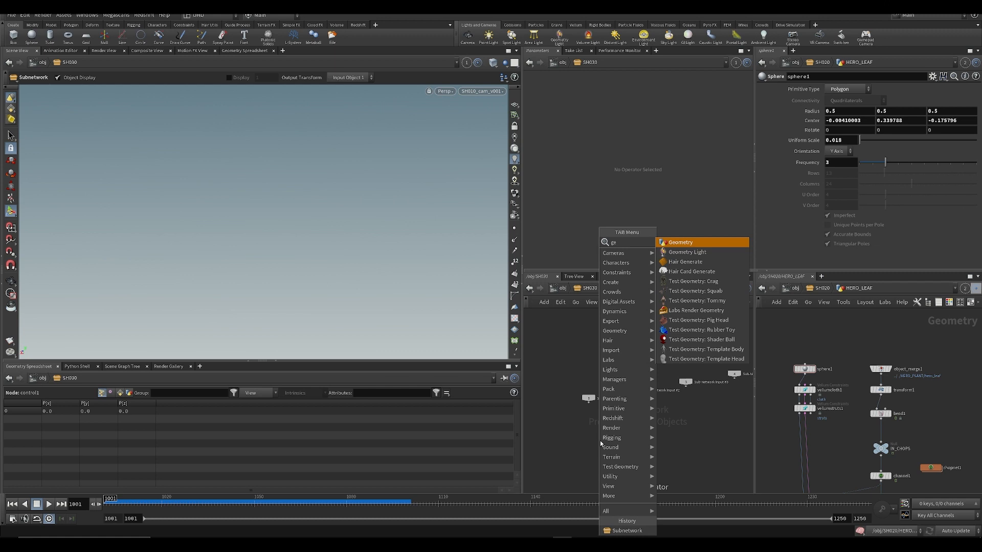
key(Return)
click(596, 437)
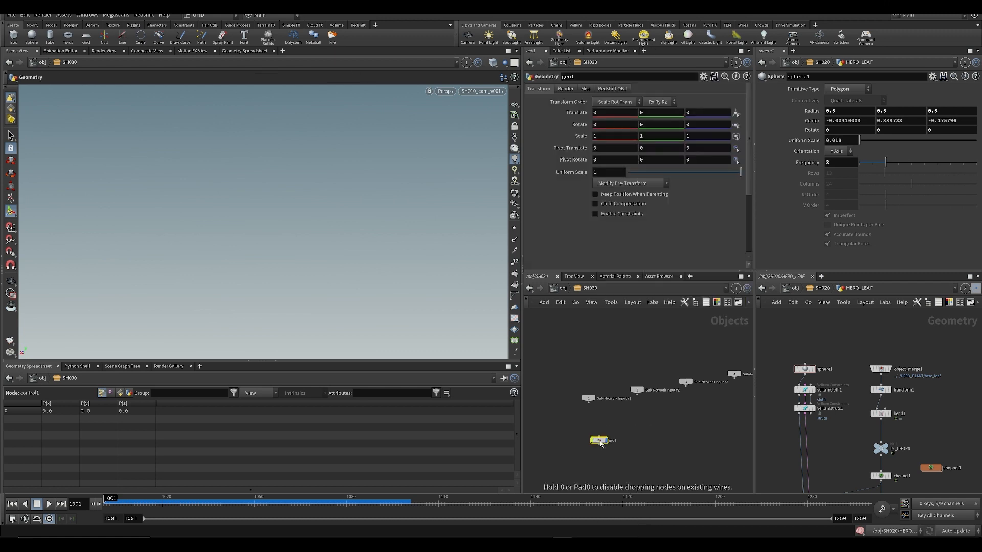
double_click(610, 434)
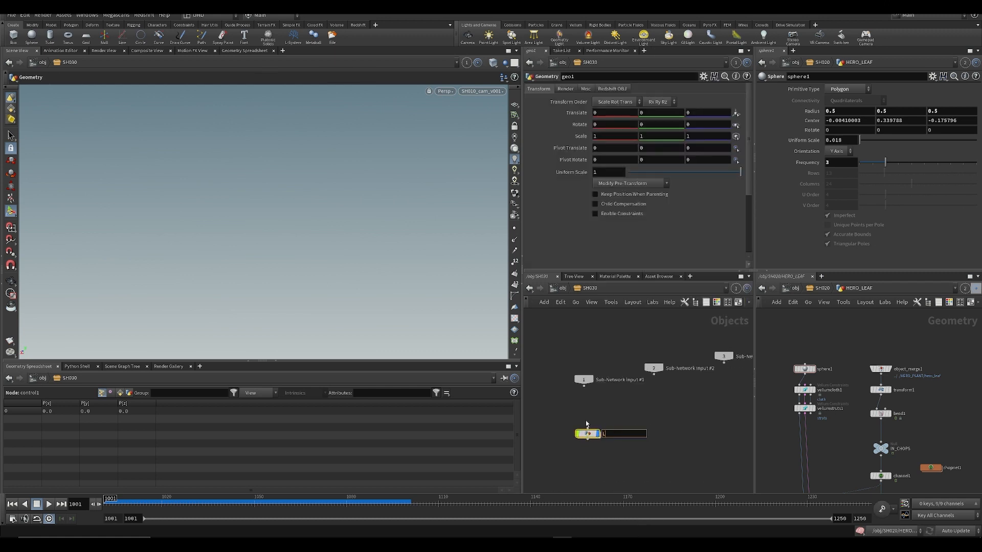
key(Return)
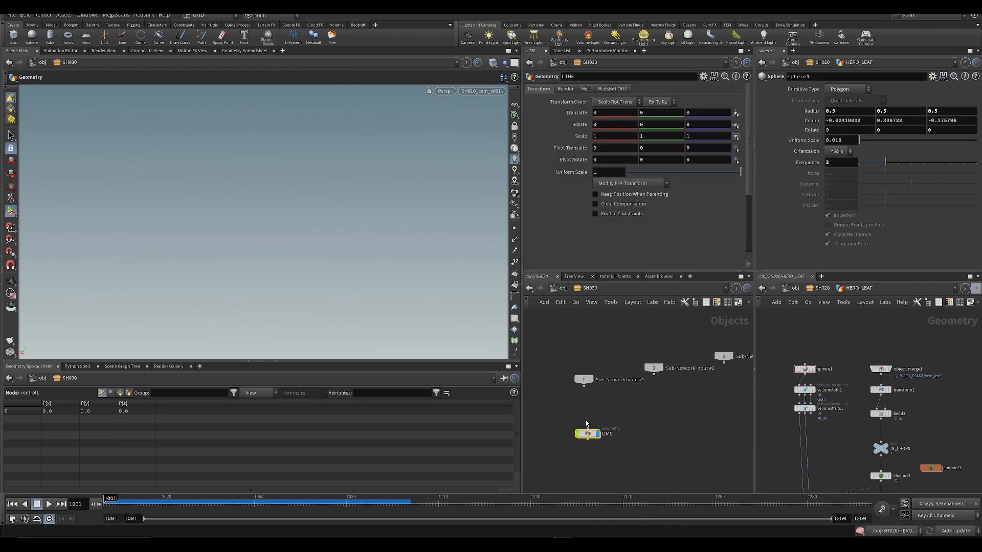
- Bring up the obj-level 3D MODELS in the second network view and add an Object Merge node inside LIME
click(792, 290)
scroll(891, 442, up, 3)
drag(593, 431, 581, 424)
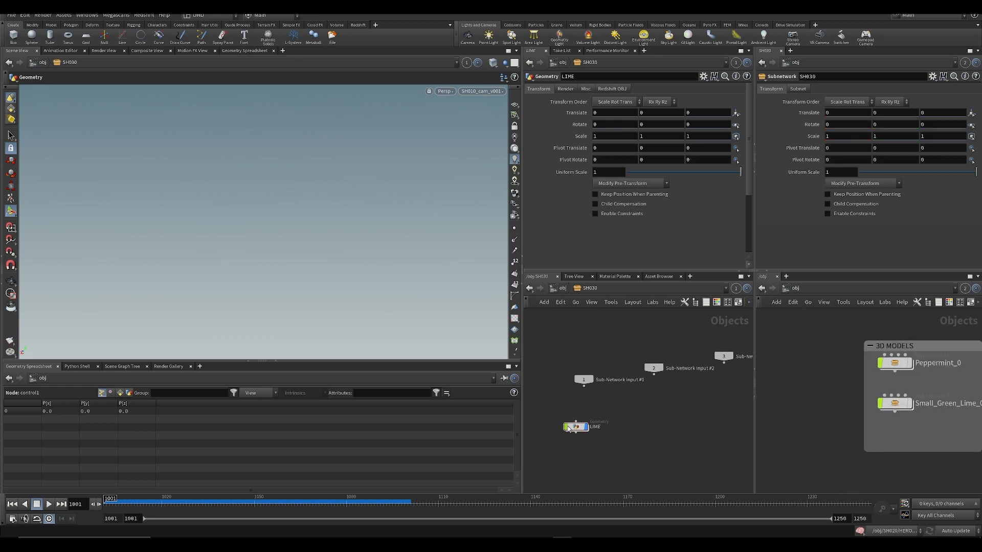
double_click(578, 426)
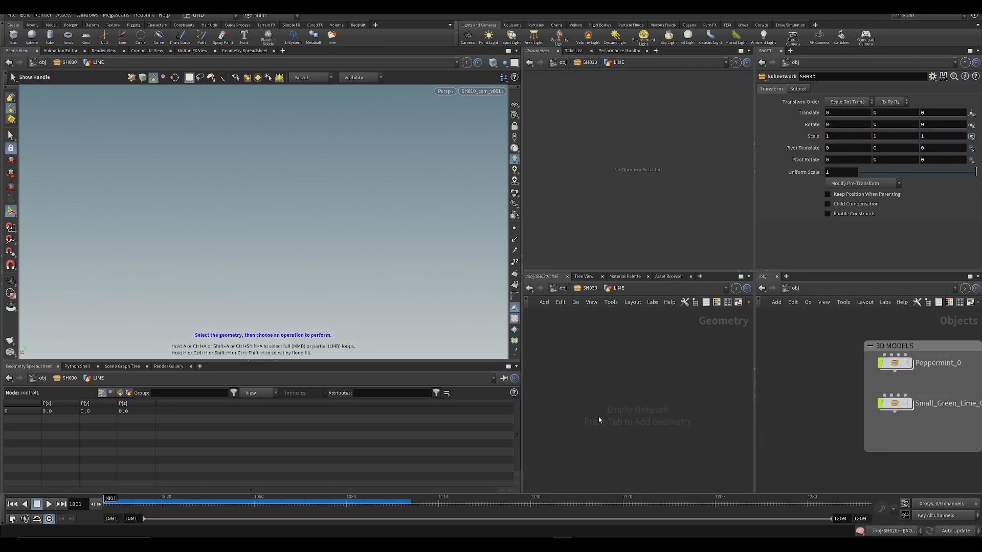
key(Tab)
click(627, 492)
click(598, 417)
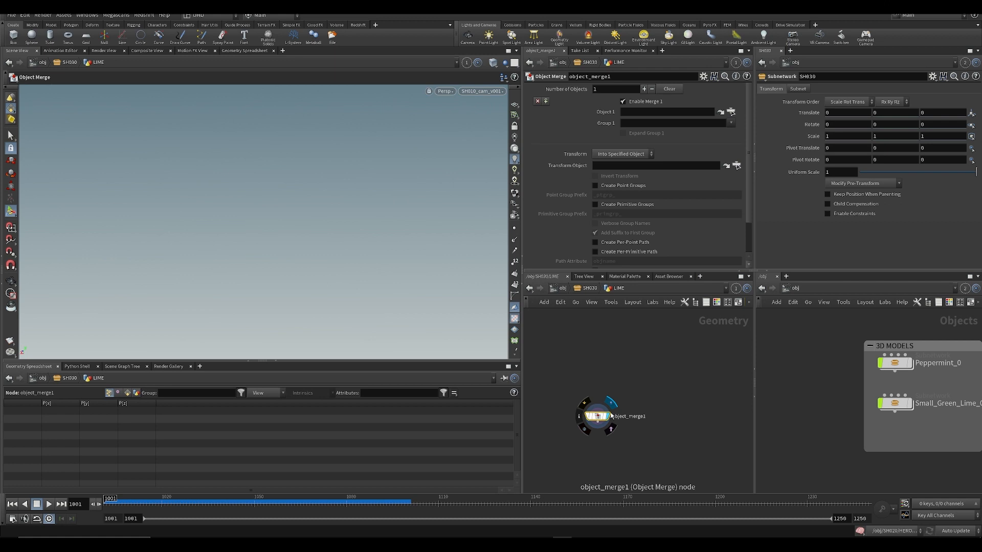
- Set Object 1 of the Object Merge to the Asset_Geometry node inside Small_Green_Lime_0
double_click(895, 403)
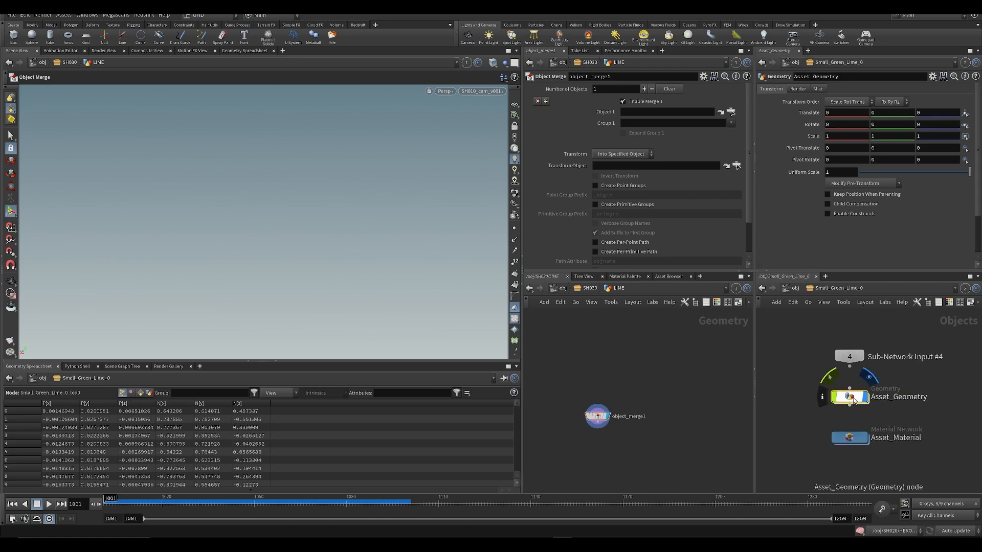
drag(854, 400, 673, 156)
drag(627, 112, 628, 112)
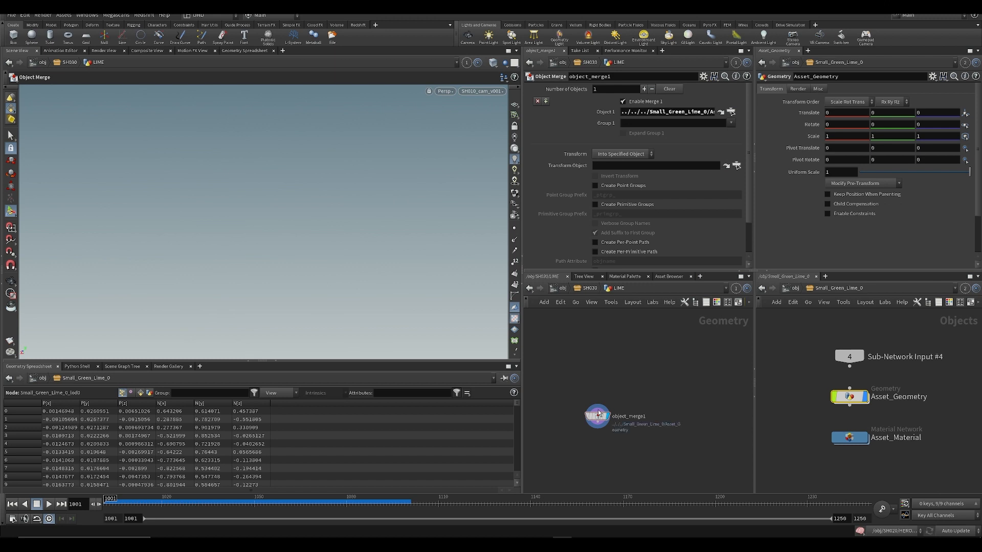
click(597, 417)
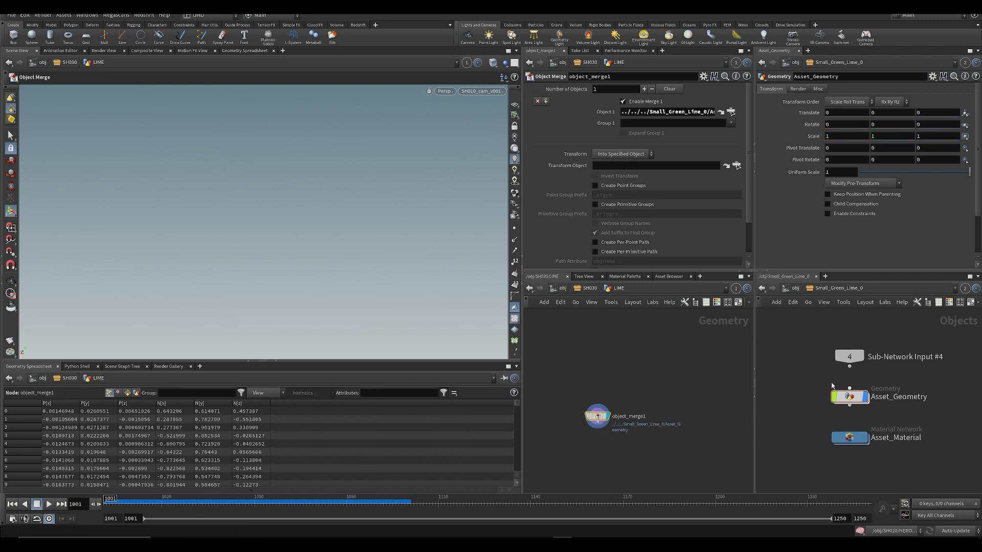
- Frame the merged lime in the viewport and save the scene
key(space+g)
alt+drag(320, 235, 286, 252)
key(ctrl+s)
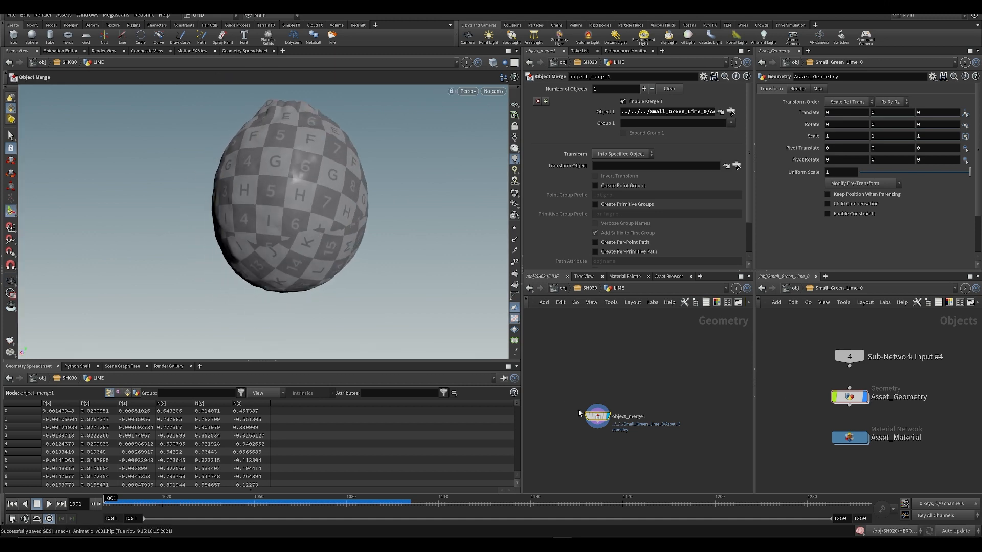
- Turn on the viewport's reference grid and check the lime's placement against it from several angles
click(515, 104)
alt+scroll(279, 206, down, 10)
alt+drag(281, 207, 322, 219)
alt+right_drag(302, 228, 282, 255)
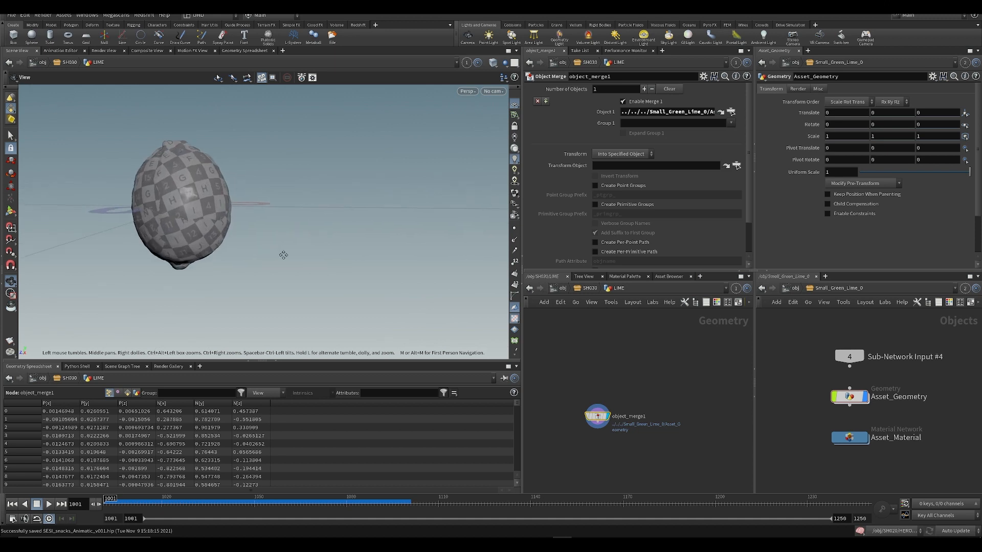
alt+drag(283, 255, 294, 238)
alt+middle_drag(293, 237, 356, 251)
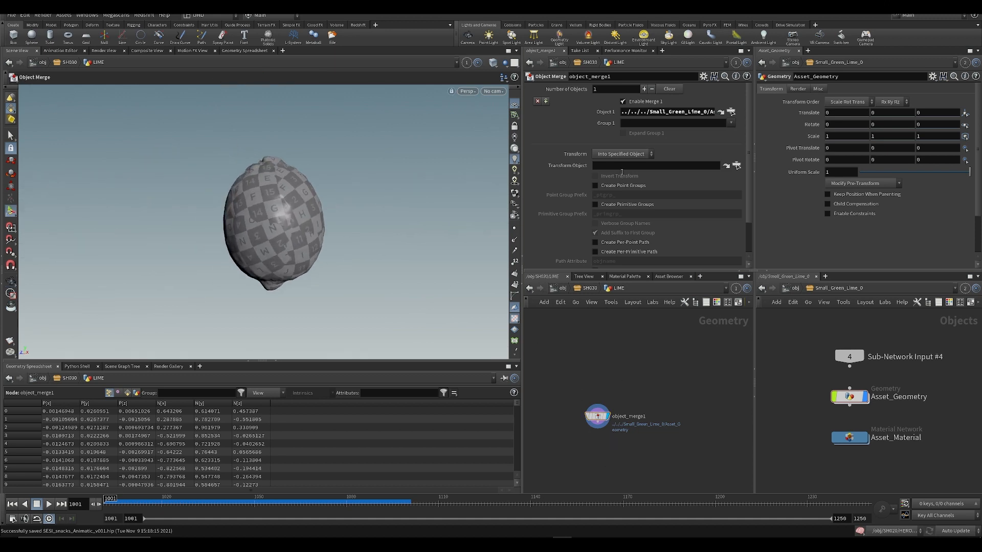
- Try the Into This Object transform on the Object Merge, test the LIME object's translation and undo that parameter change
click(617, 155)
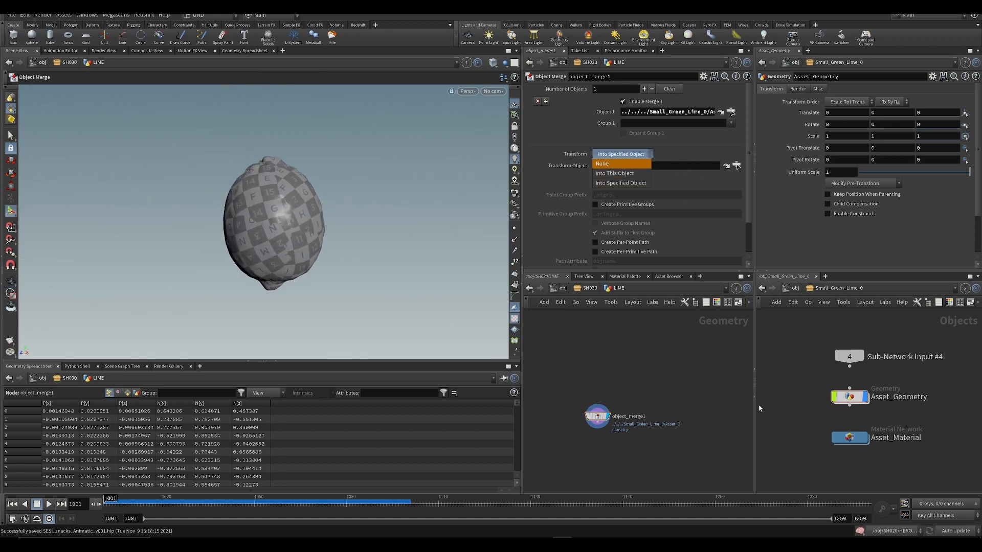
click(613, 174)
key(u)
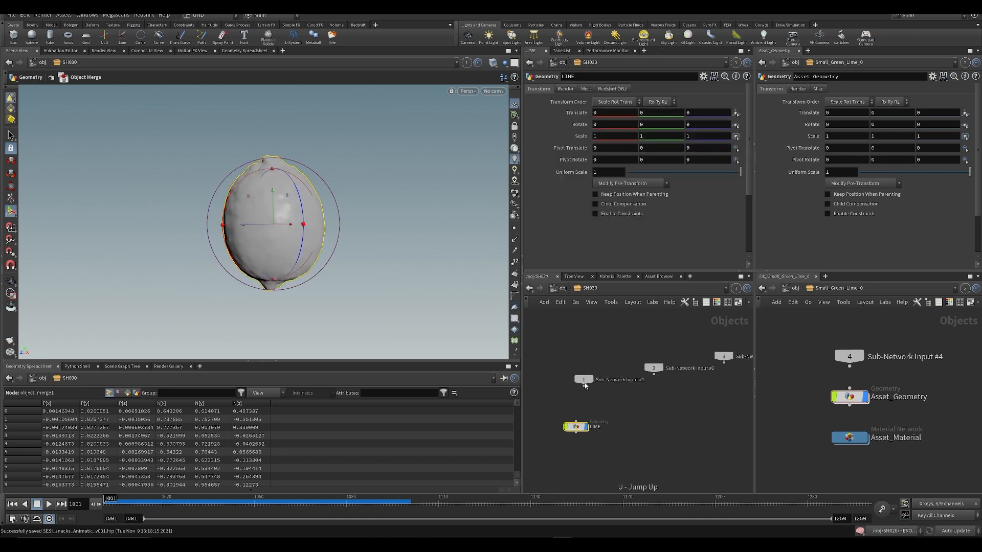
middle_drag(647, 117, 647, 118)
key(ctrl+z)
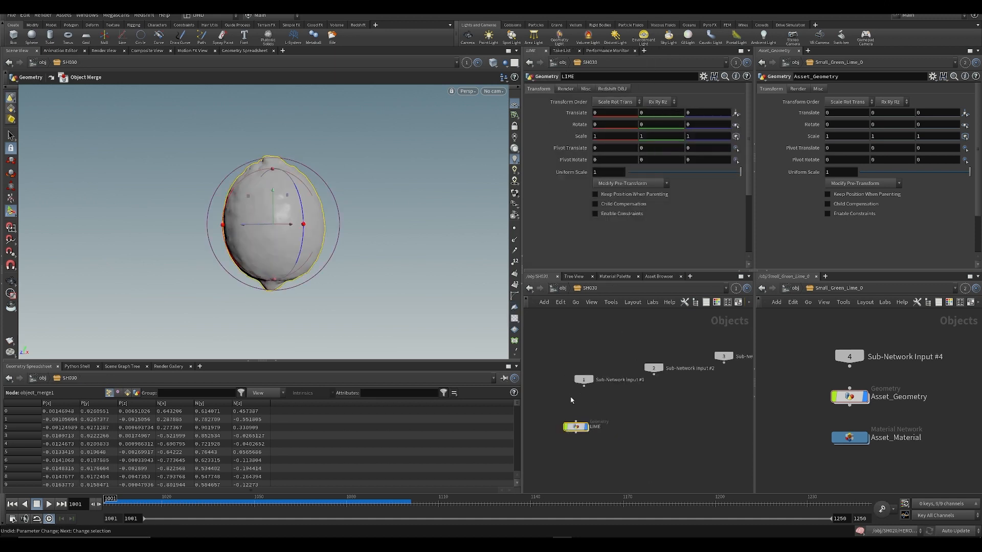
- Set the Transform option of LIME's Object Merge to None, return to the SH030 level and save the scene
double_click(578, 430)
click(623, 157)
click(622, 164)
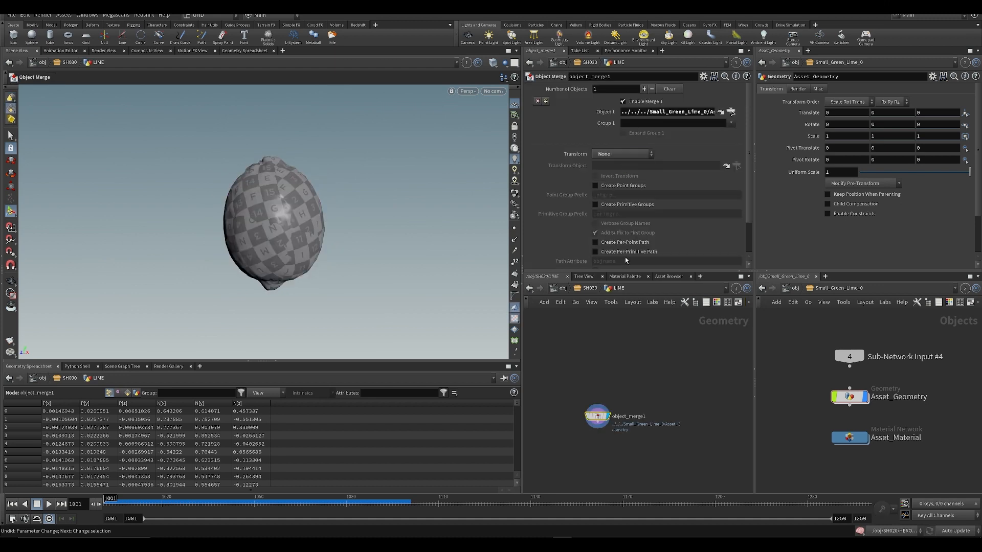
key(u)
key(ctrl+s)
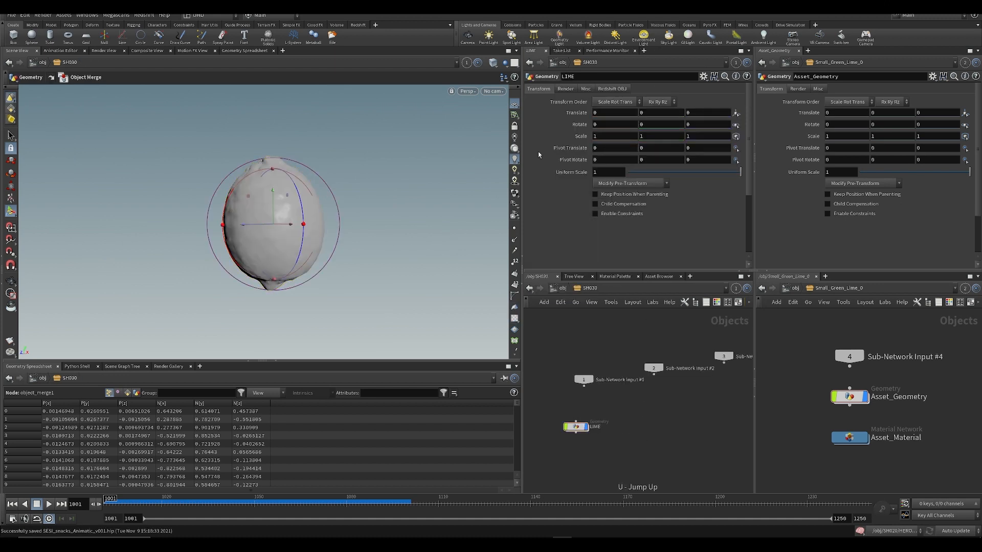
- Try moving the LIME object with its transform handle and undo the move
click(499, 93)
click(169, 257)
drag(274, 224, 278, 222)
key(ctrl+z)
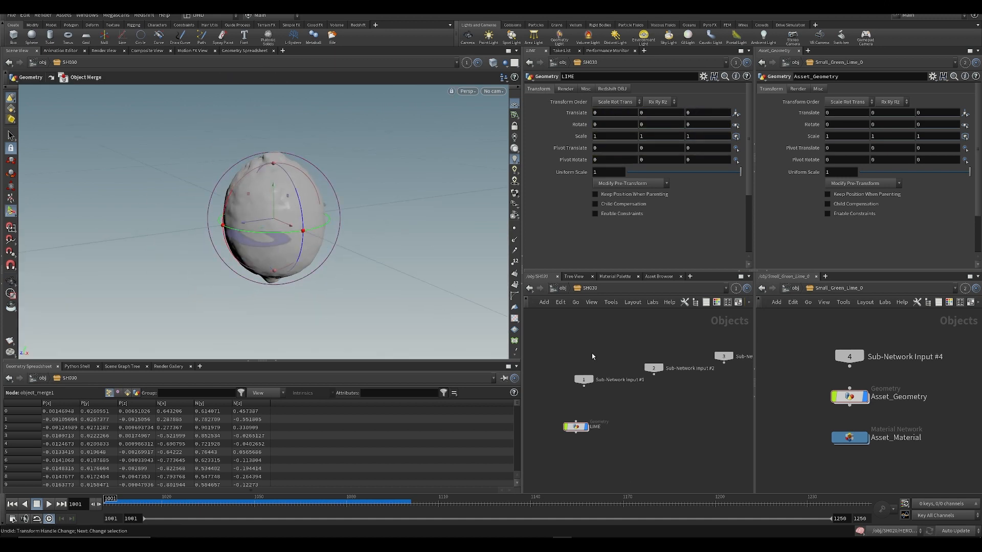
- Add a camera to the SH030 network beside the LIME object and bring up its view settings
middle_drag(623, 468, 626, 452)
alt+drag(384, 258, 314, 222)
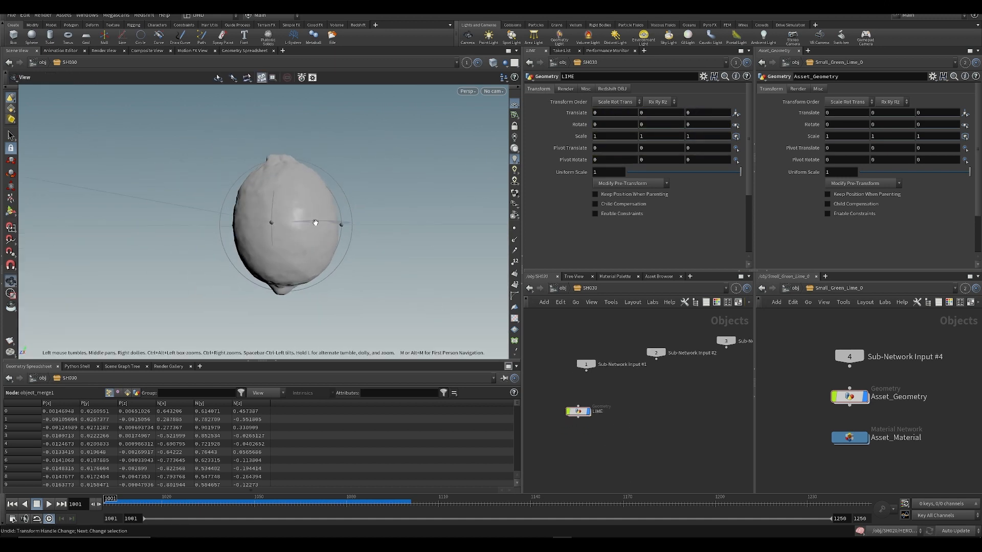
alt+right_drag(313, 221, 300, 249)
drag(328, 254, 253, 212)
key(Tab)
mouse_move(660, 350)
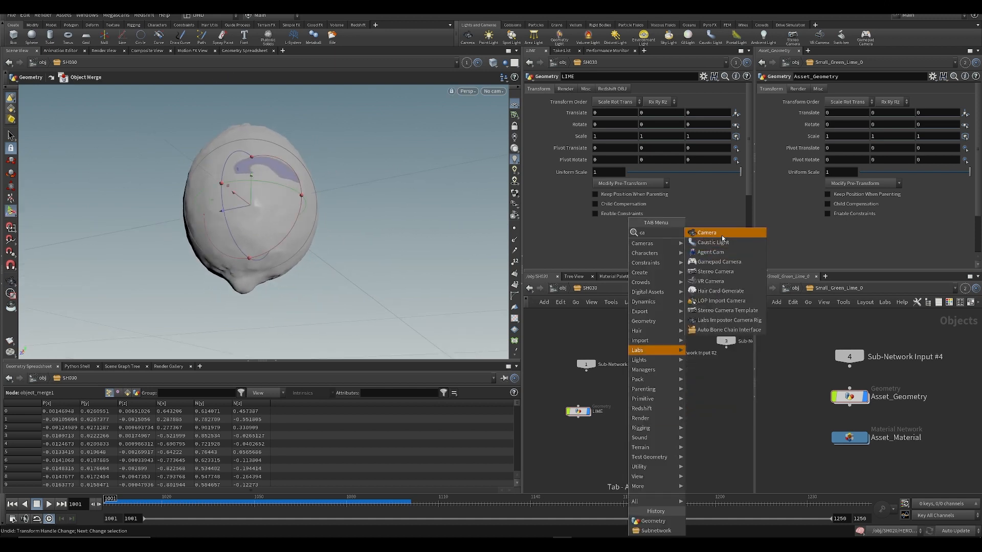
click(716, 234)
click(633, 430)
click(586, 89)
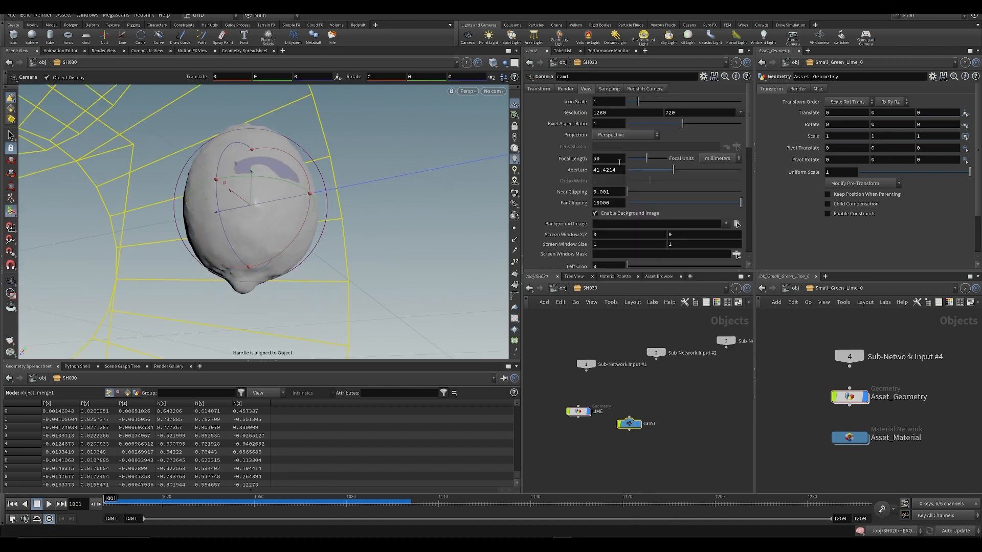
- Look through the new SH030/cam1 camera and lock it to the viewport movement
click(493, 91)
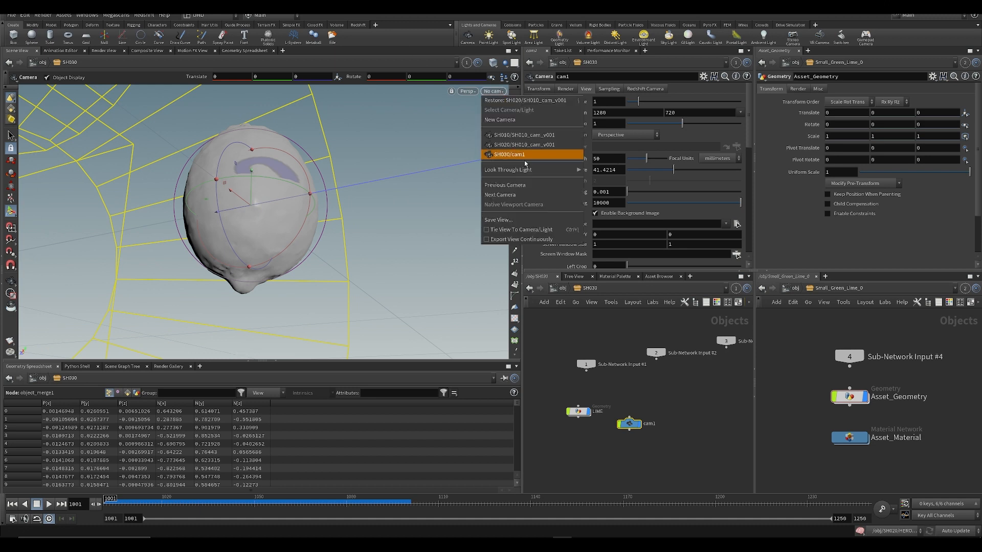
click(514, 154)
click(514, 126)
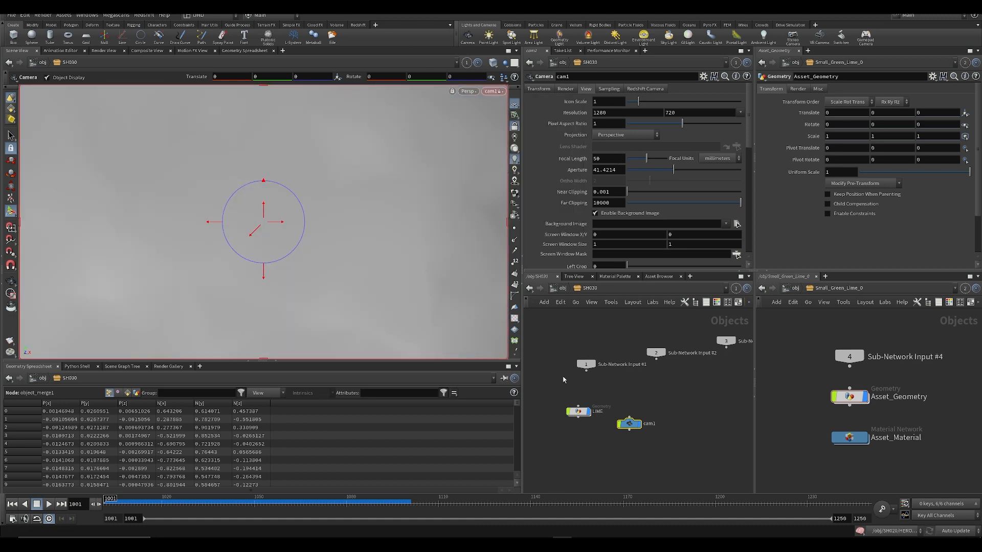
- Frame the LIME through the camera from slightly below and at an angle, checking the SH 030 panel in the storyboard
click(578, 412)
key(f)
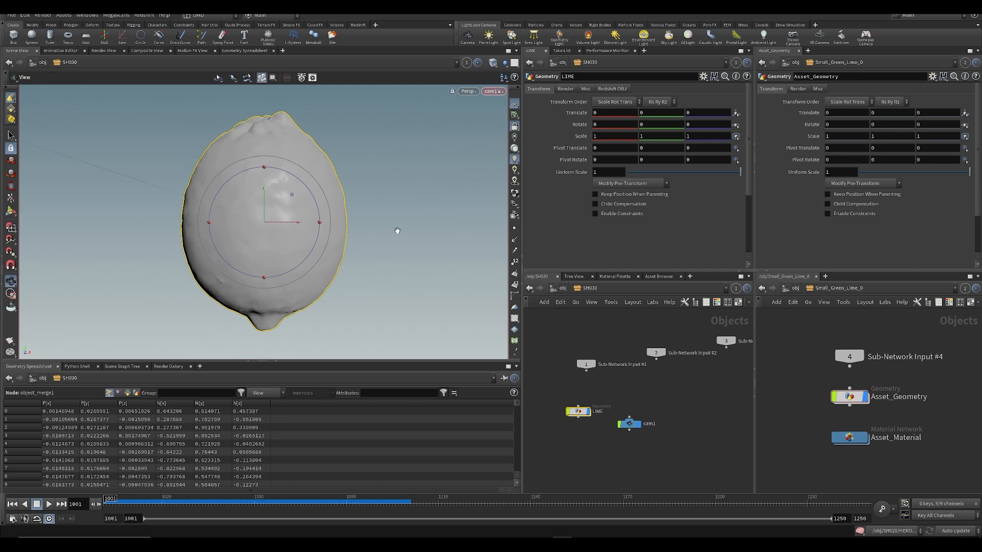
alt+drag(333, 205, 318, 160)
click(581, 543)
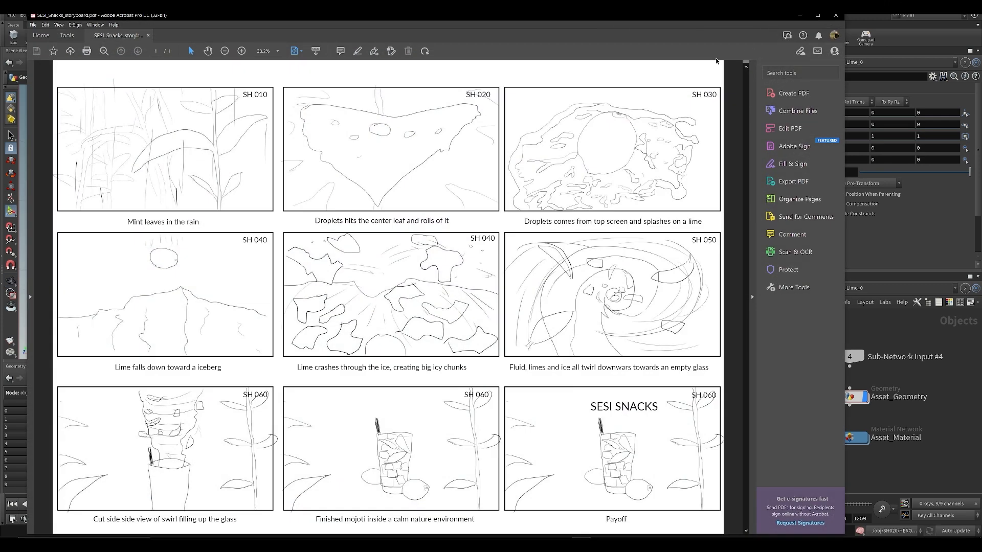
click(926, 471)
alt+drag(350, 160, 302, 167)
alt+scroll(316, 179, down, 3)
alt+middle_drag(315, 180, 291, 178)
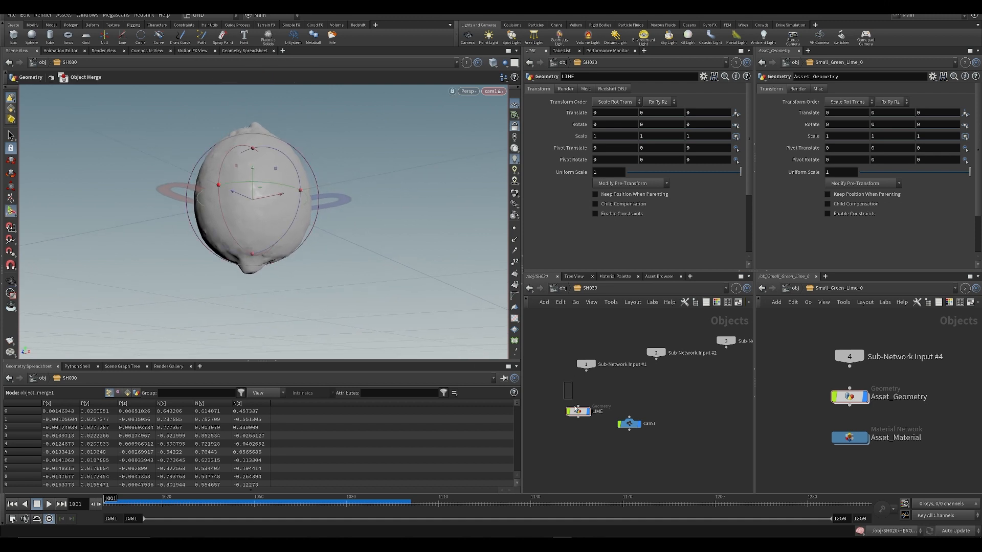
- Rotate the LIME object to about -62.35 degrees around Z and nudge its position slightly in X and Y
drag(297, 214, 260, 211)
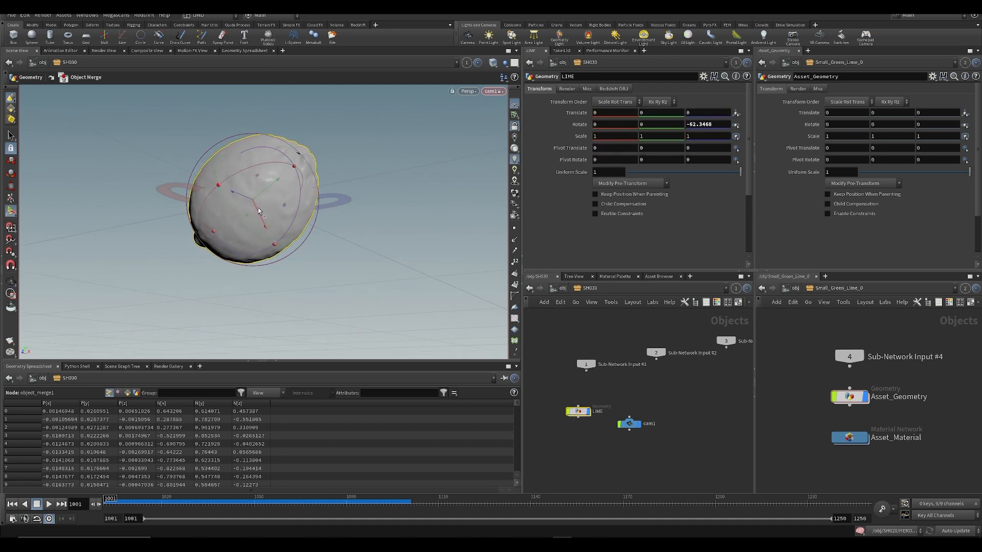
click(259, 214)
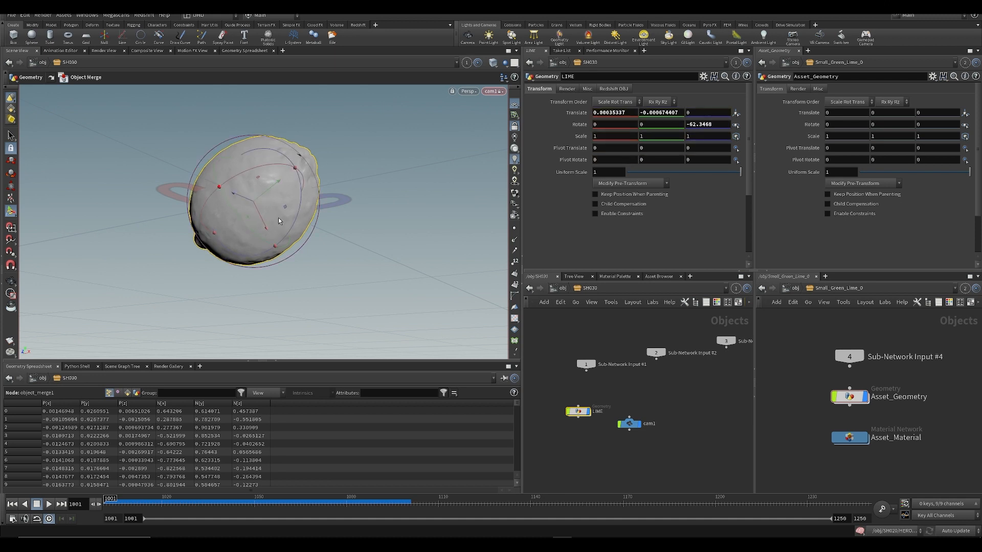
click(174, 499)
key(ctrl+Up)
- Rename the camera to SH030_cam and save the scene
click(629, 424)
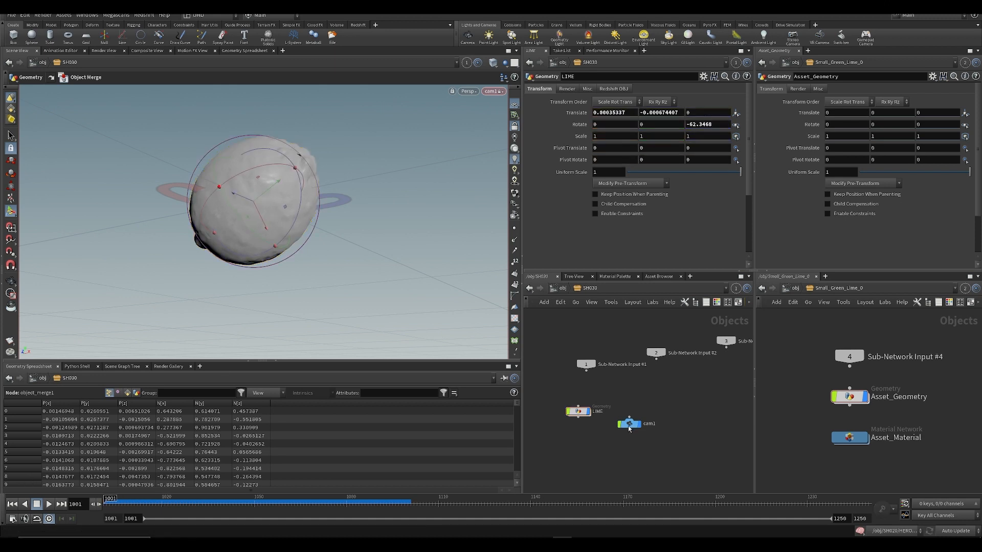
click(655, 424)
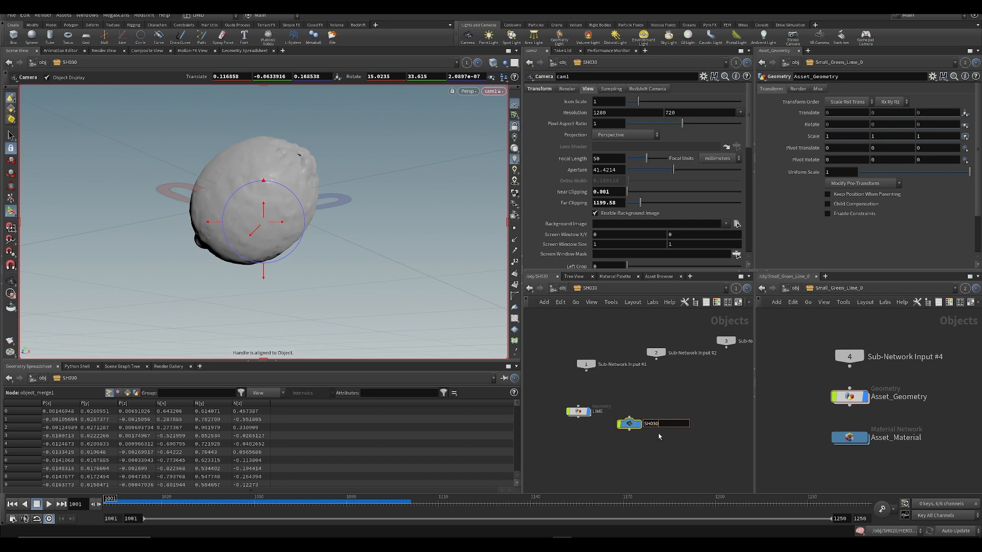
text(SH030_cam)
key(Return)
key(ctrl+s)
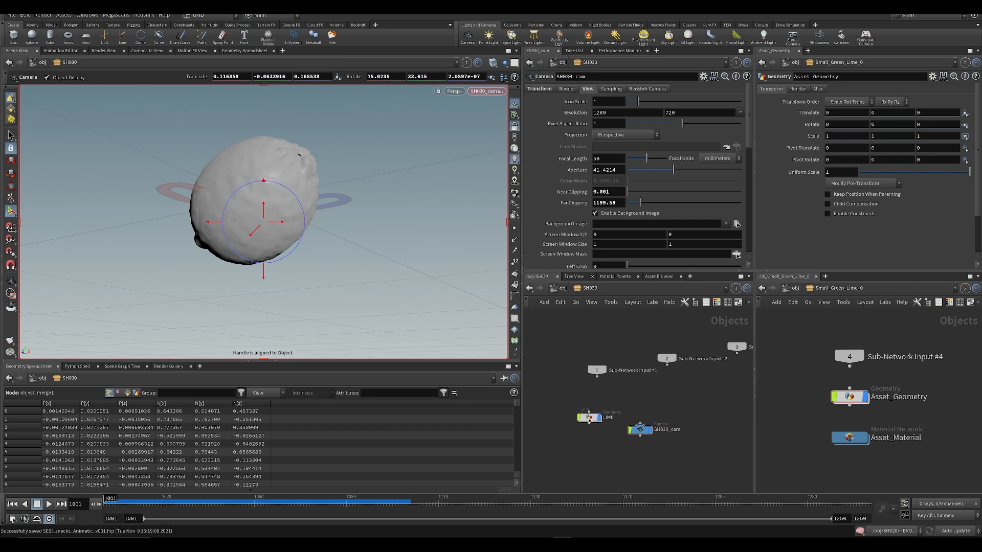
- Add a null wired in as the parent of SH030_cam and name it mover
drag(590, 418, 580, 425)
key(Tab)
text(nul)
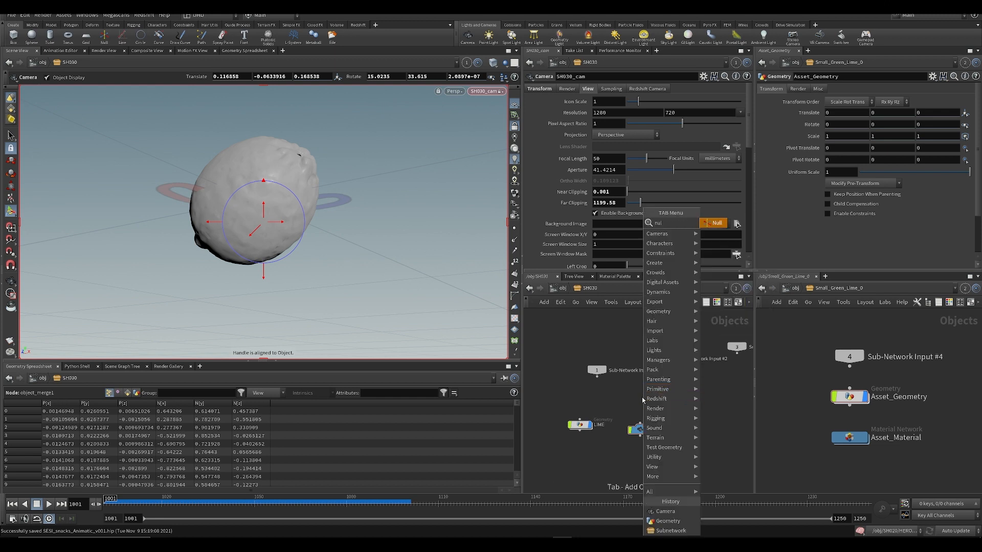
key(Return)
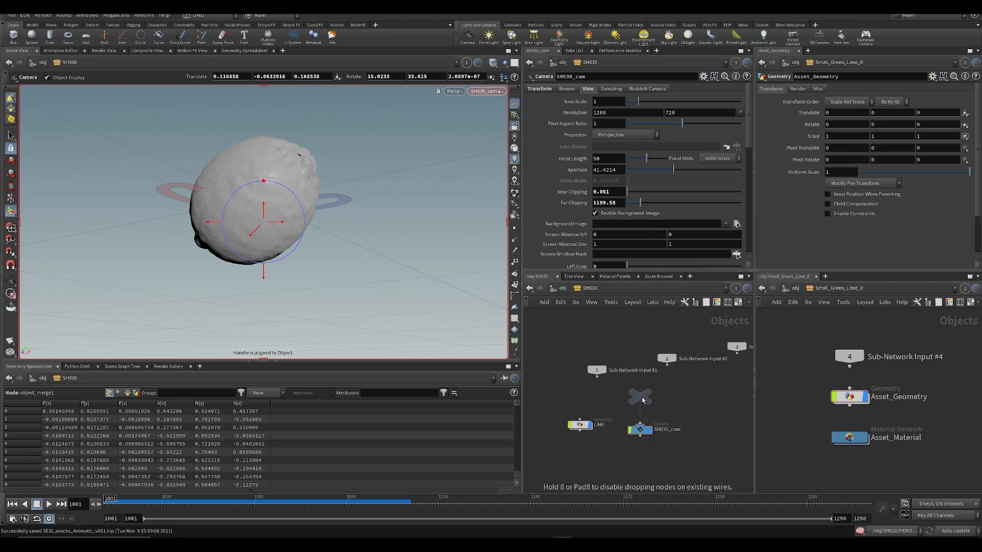
click(642, 397)
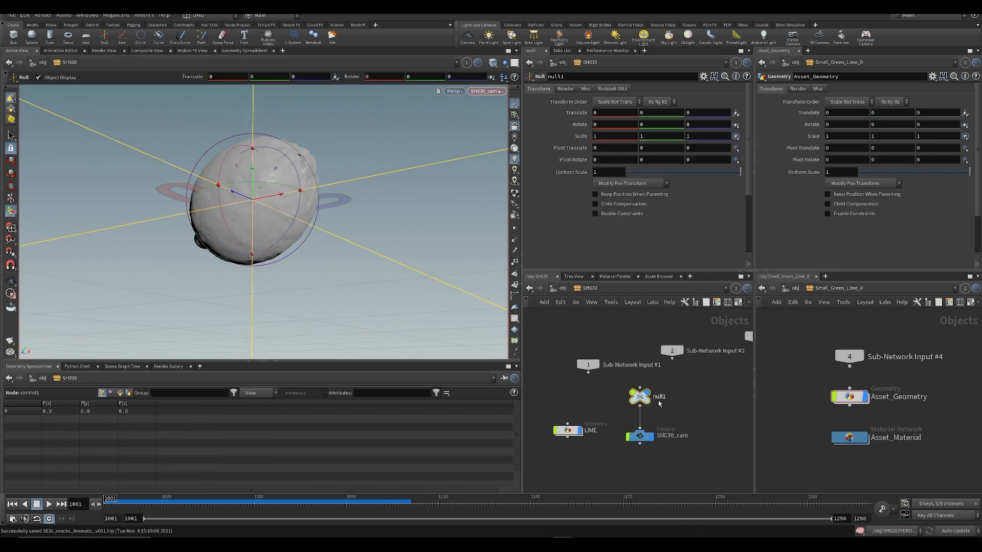
double_click(657, 398)
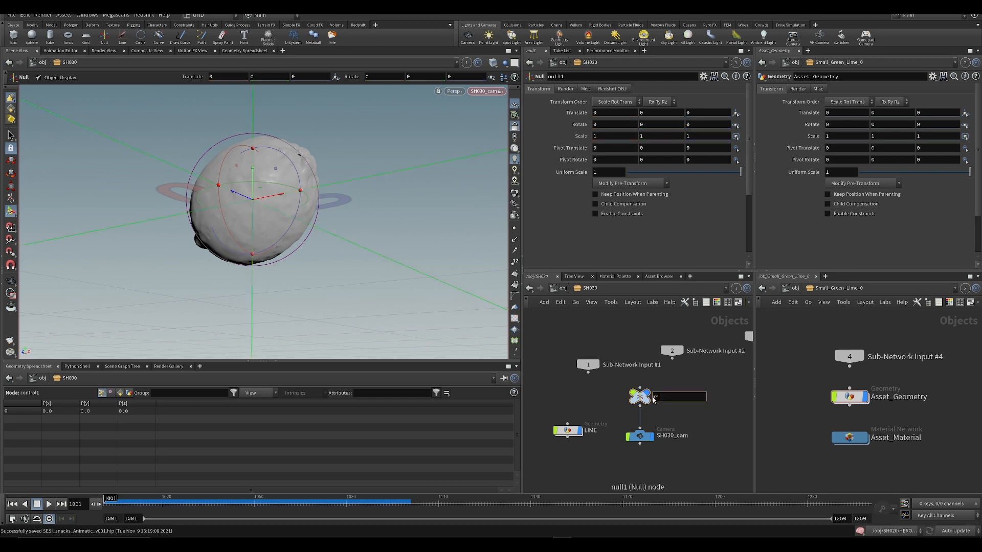
key(Return)
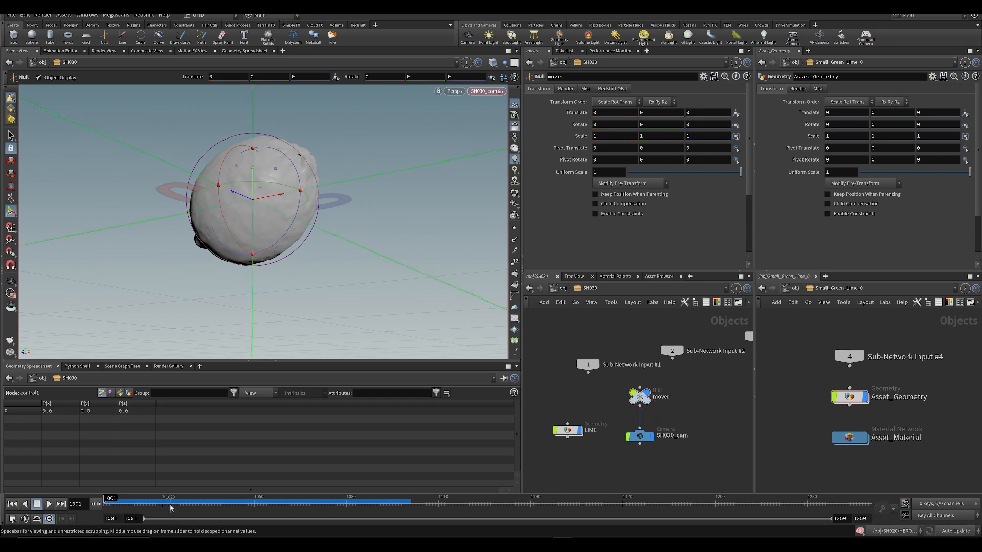
- Move the timeline to frame 1010
drag(140, 510, 158, 509)
key(ctrl+Up)
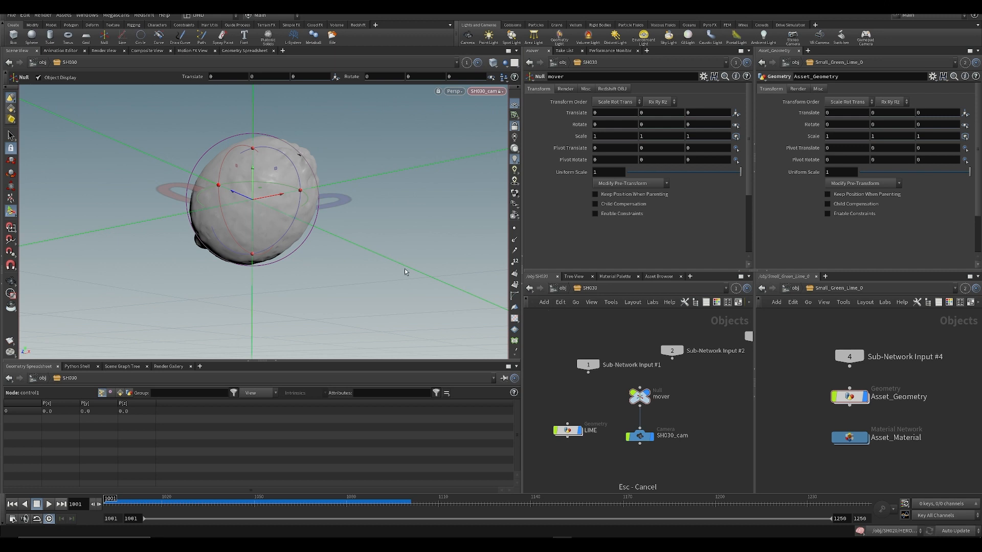
key(ctrl+Up)
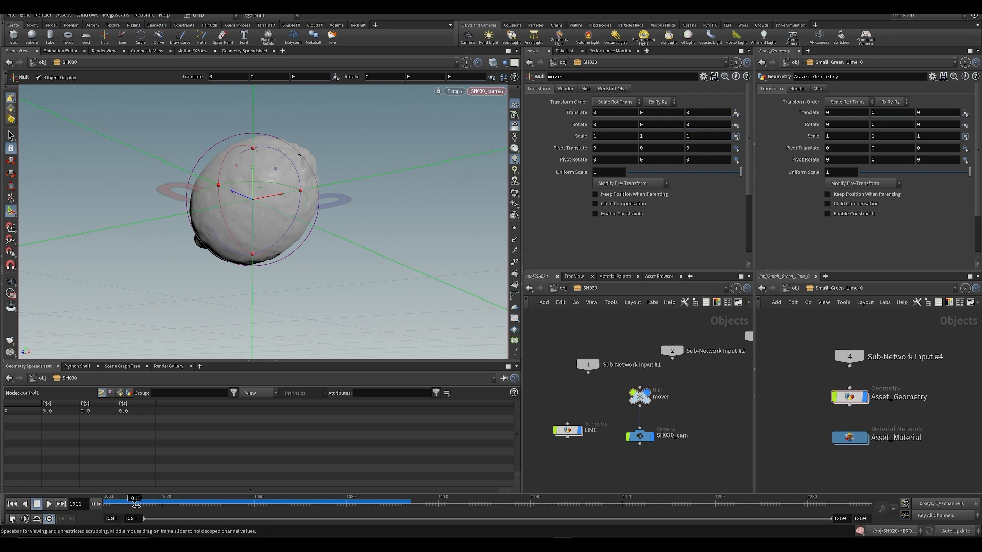
drag(135, 507, 133, 506)
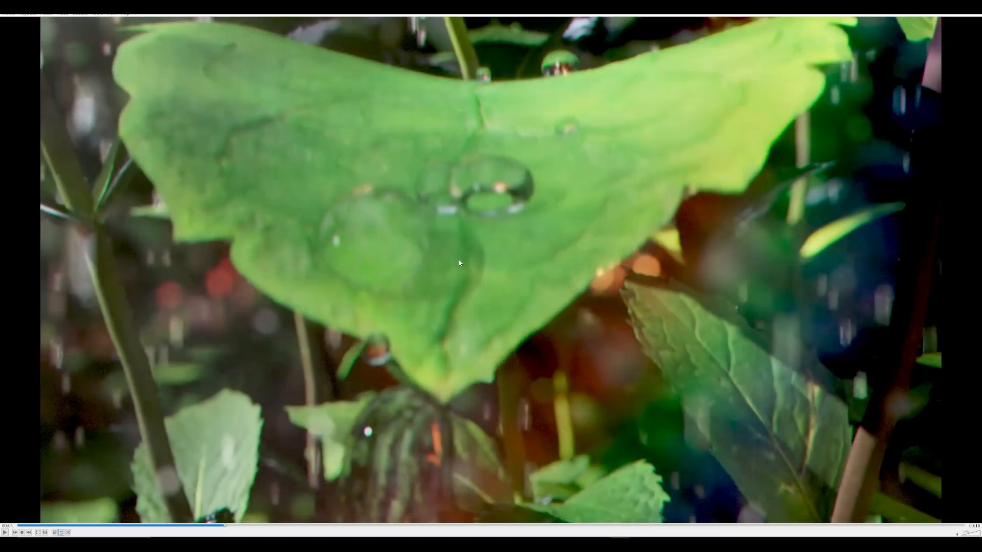
- Play the finished video around the leaf-to-lime transition to study the motion of the lime splash shot
scroll(458, 222, down, 5)
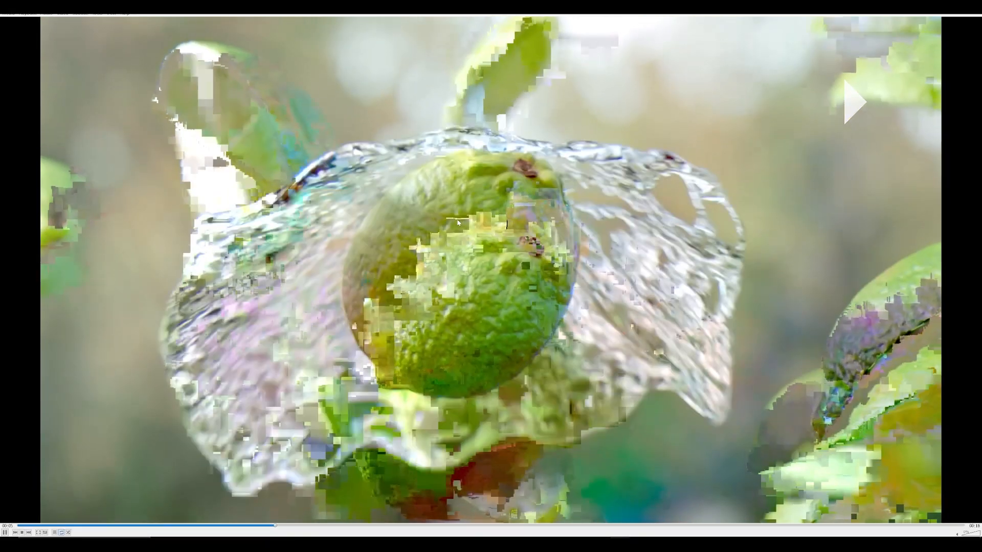
key(space)
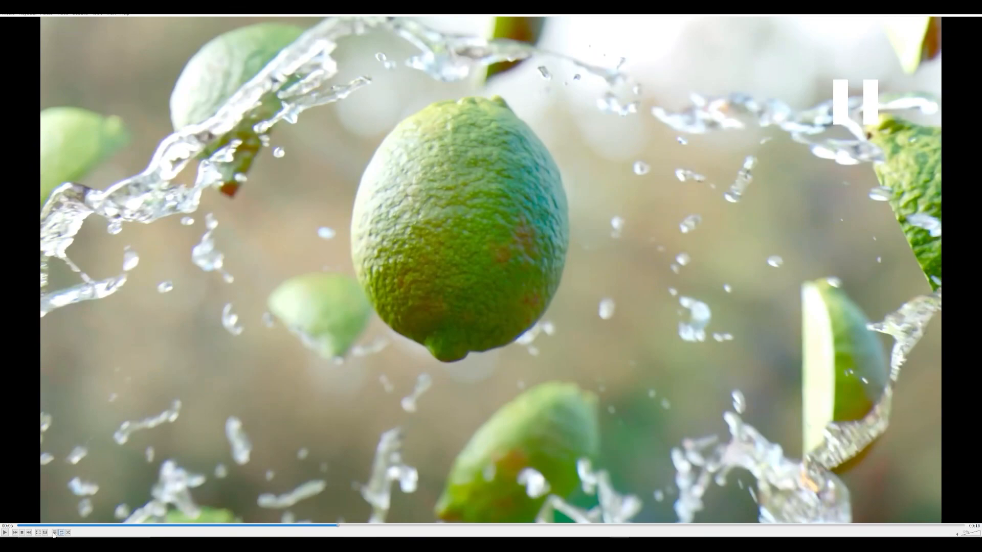
click(84, 526)
key(space)
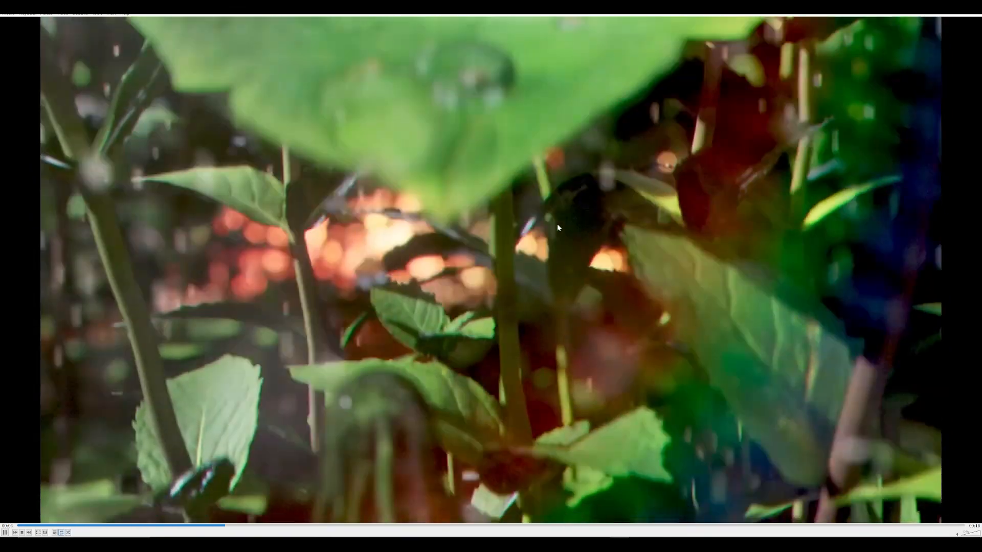
key(space)
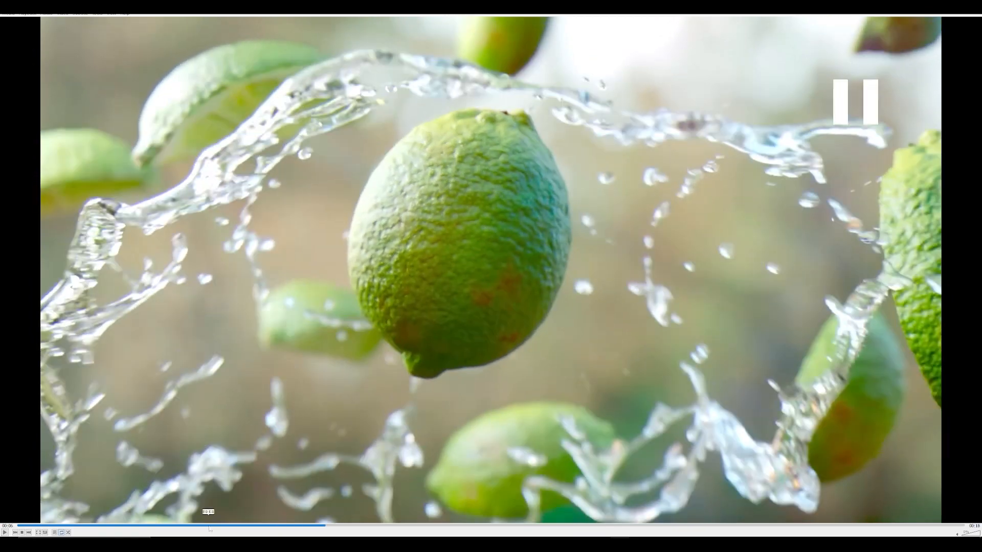
click(236, 526)
key(space)
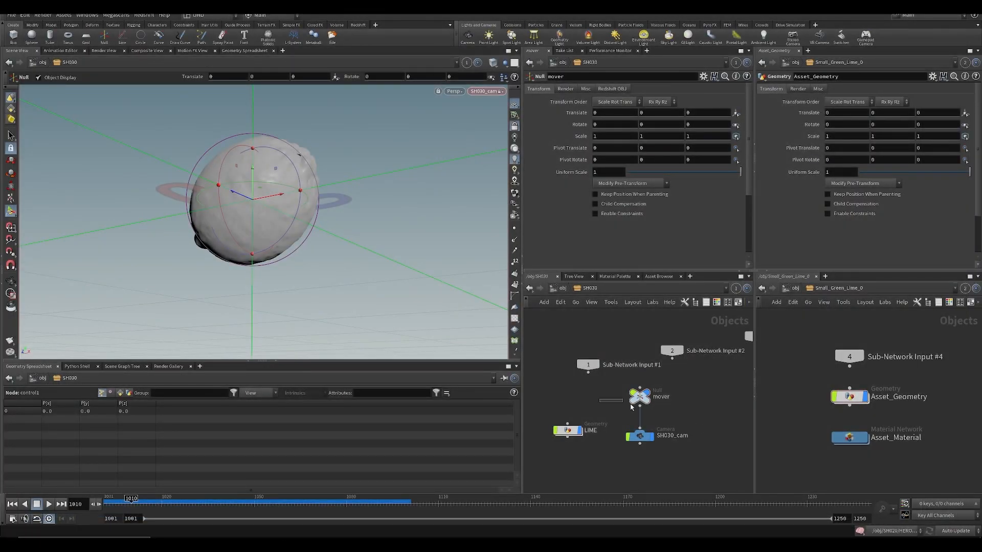
- Hide the mover null, shift the camera framing slightly so the lime sits lower, and save the scene
key(ctrl+s)
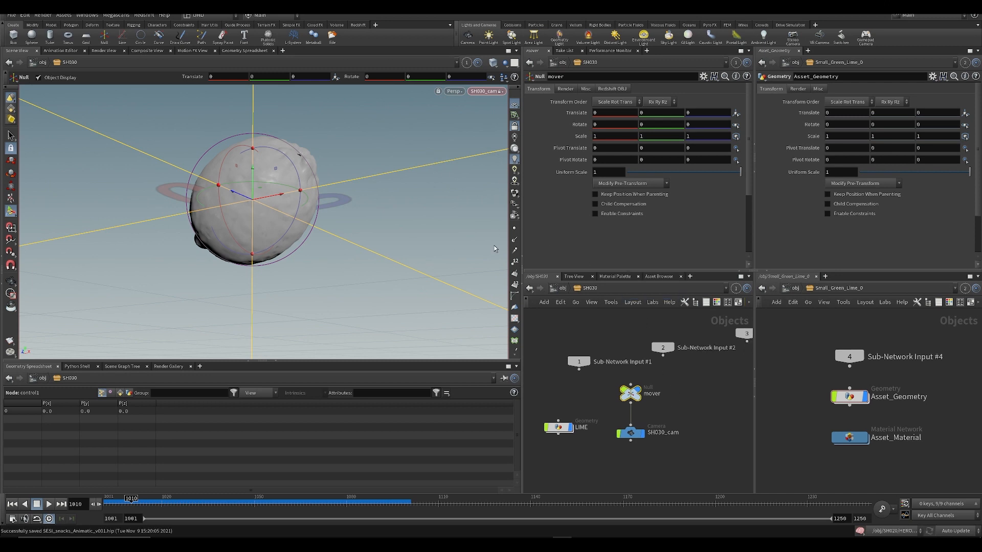
alt+middle_drag(316, 193, 312, 214)
click(599, 407)
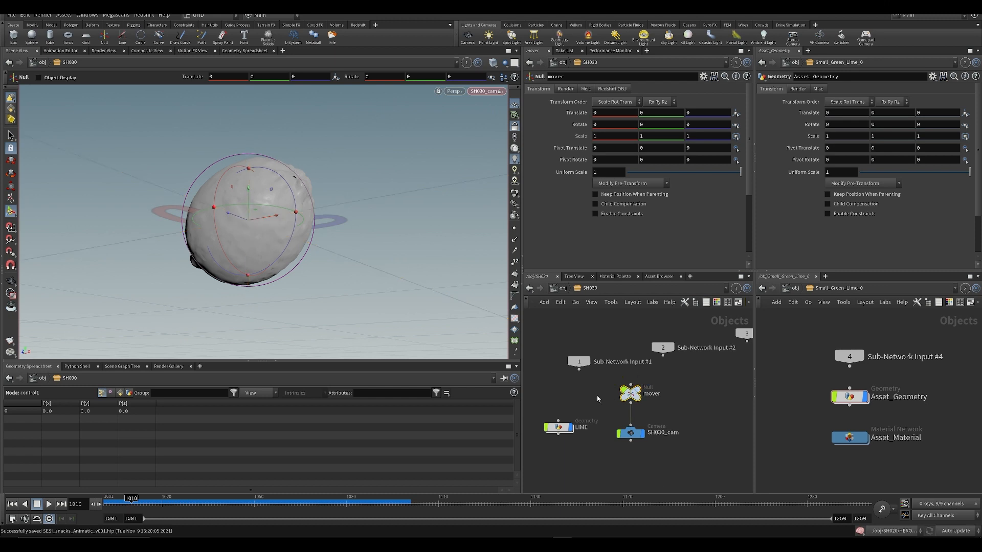
middle_drag(558, 422, 586, 419)
key(ctrl+s)
drag(587, 420, 587, 430)
- Unlock SH030_cam from the viewport and orbit out of it into the free perspective view
click(515, 127)
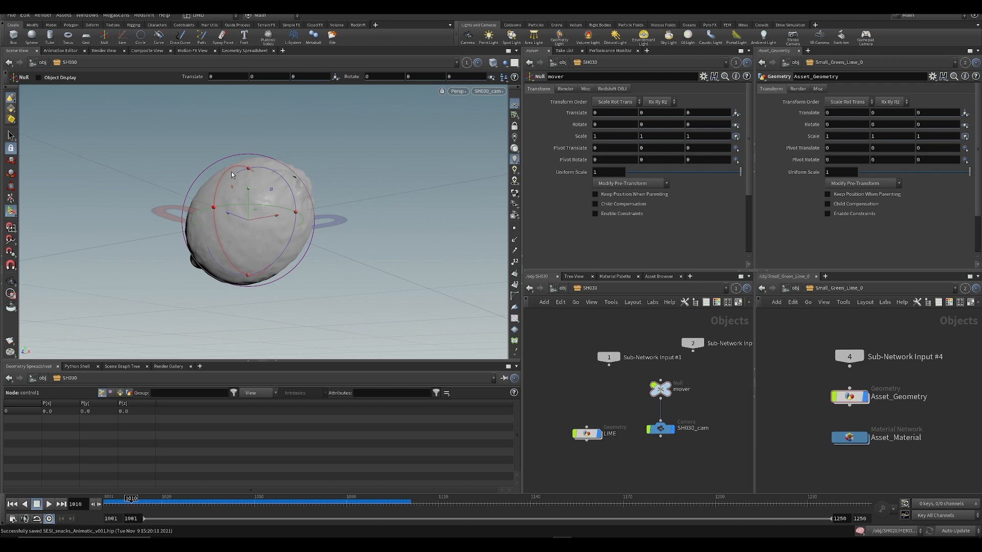
key(Escape)
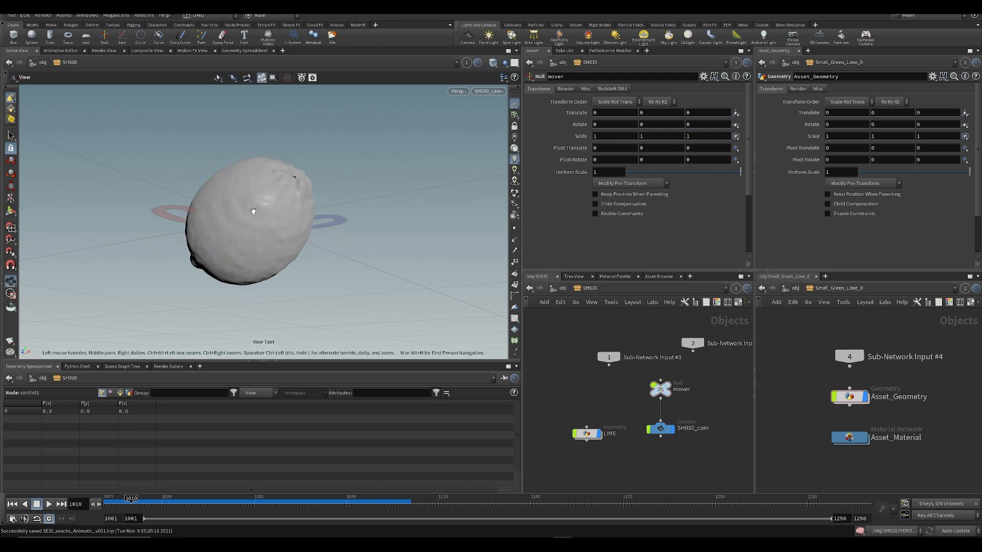
drag(254, 211, 267, 223)
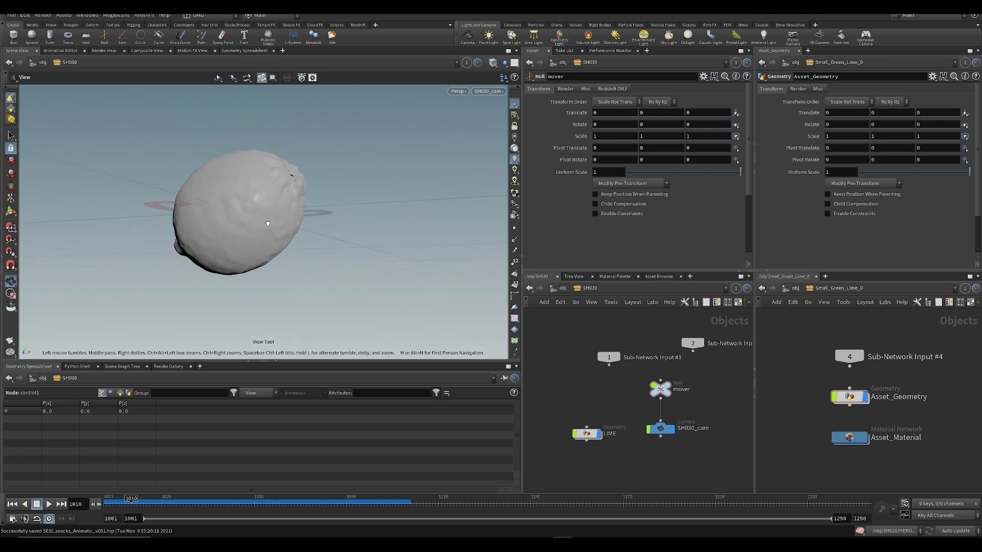
- Examine the lime from several angles in the free perspective view
middle_drag(613, 399, 619, 344)
drag(590, 381, 590, 344)
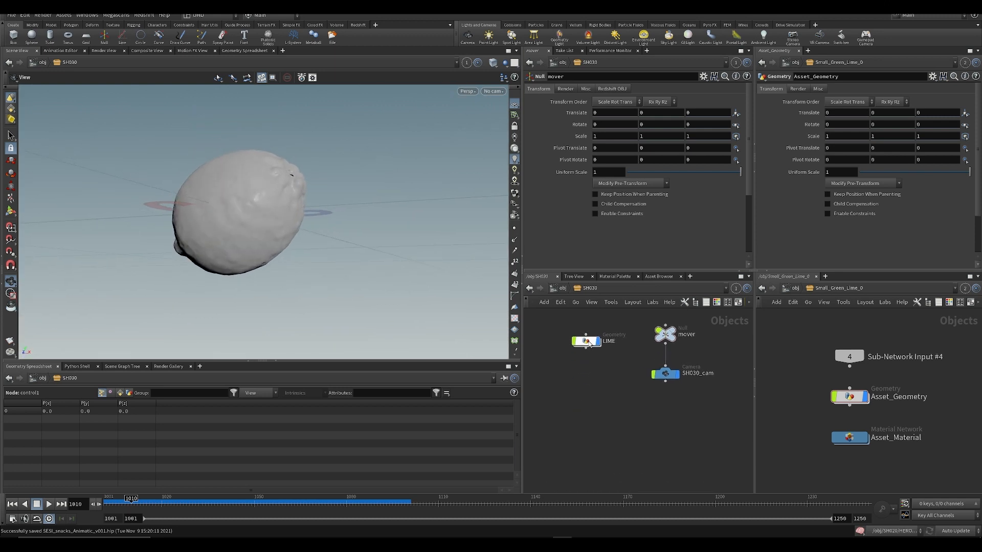
middle_drag(590, 344, 586, 393)
mouse_move(288, 177)
mouse_down()
mouse_move(331, 238)
mouse_move(358, 253)
mouse_move(252, 226)
mouse_move(397, 250)
mouse_move(424, 243)
mouse_move(324, 259)
mouse_move(253, 250)
mouse_move(235, 281)
mouse_move(239, 295)
mouse_move(271, 185)
mouse_up()
drag(378, 317, 204, 221)
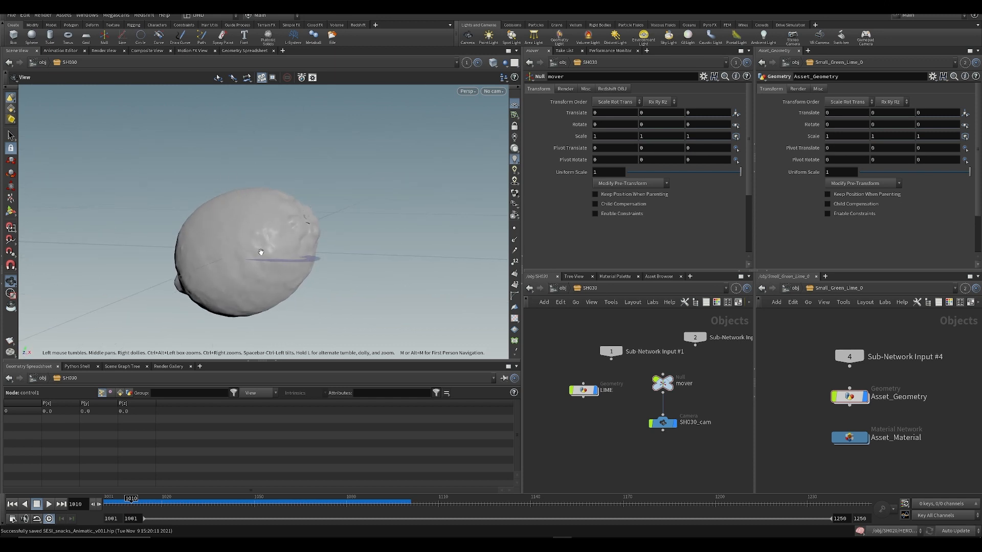
drag(260, 253, 216, 101)
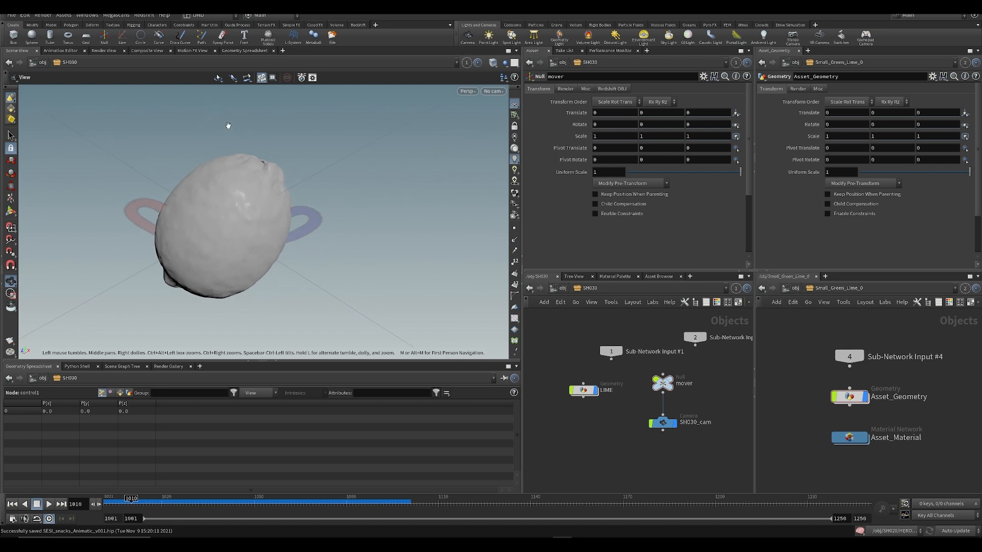
drag(256, 164, 220, 221)
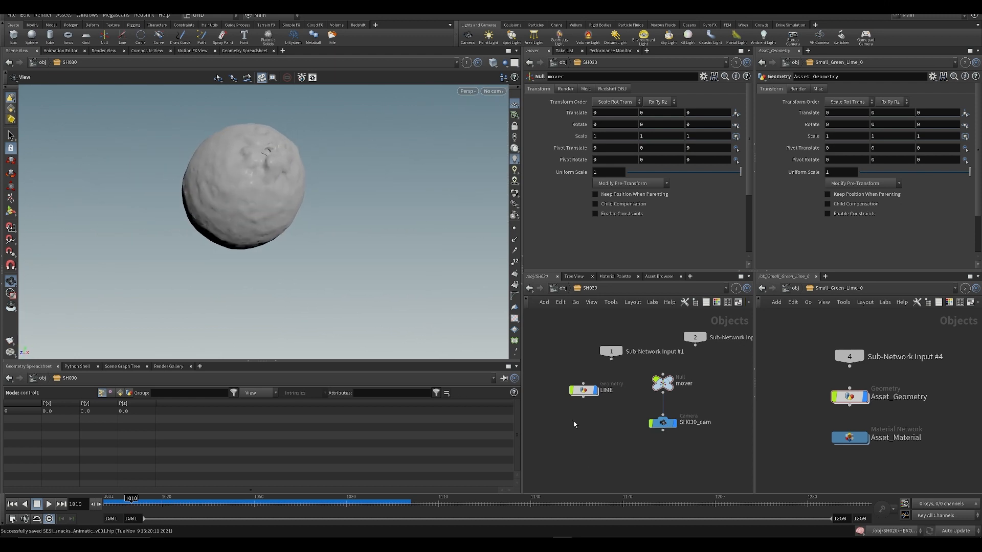
- Add a Geometry object in SH030 beside LIME and rename it FLIP
middle_drag(588, 424, 658, 409)
key(Tab)
text(geo)
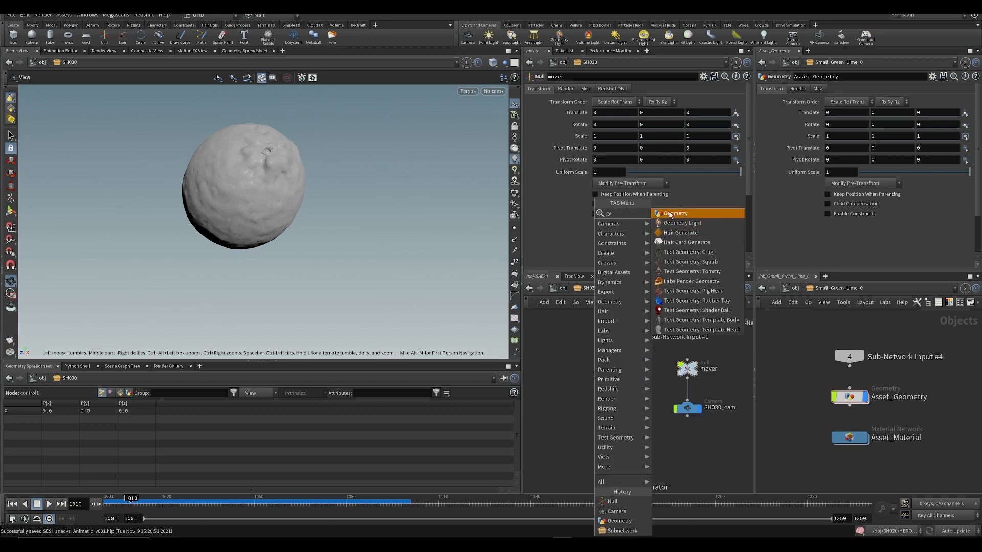
key(Return)
click(557, 376)
drag(557, 378, 549, 378)
middle_drag(554, 389, 663, 394)
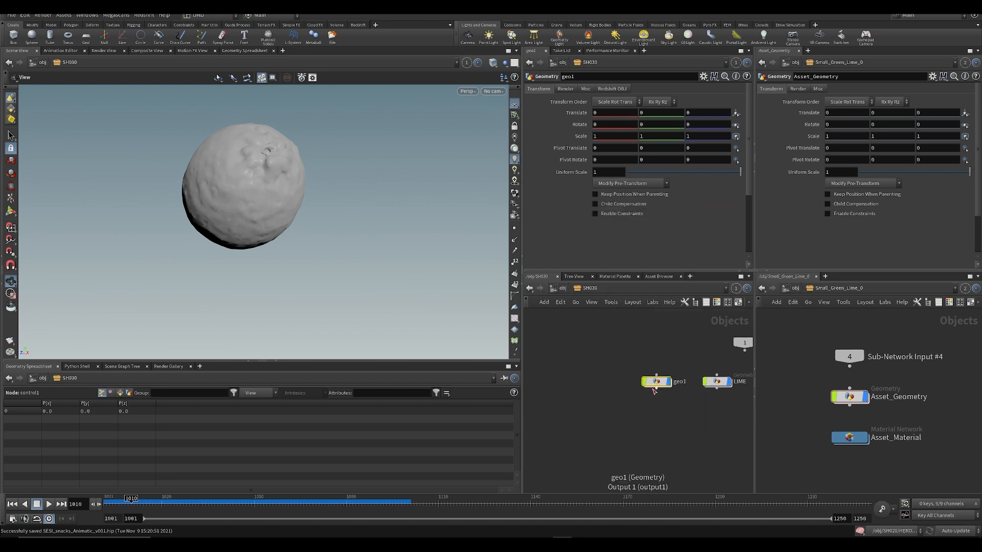
drag(658, 384, 644, 384)
click(669, 384)
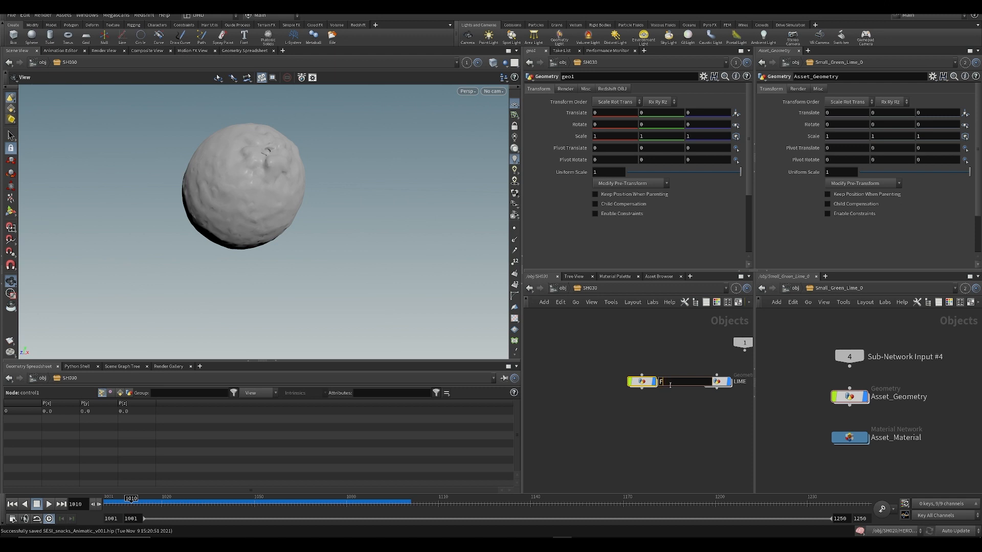
key(Return)
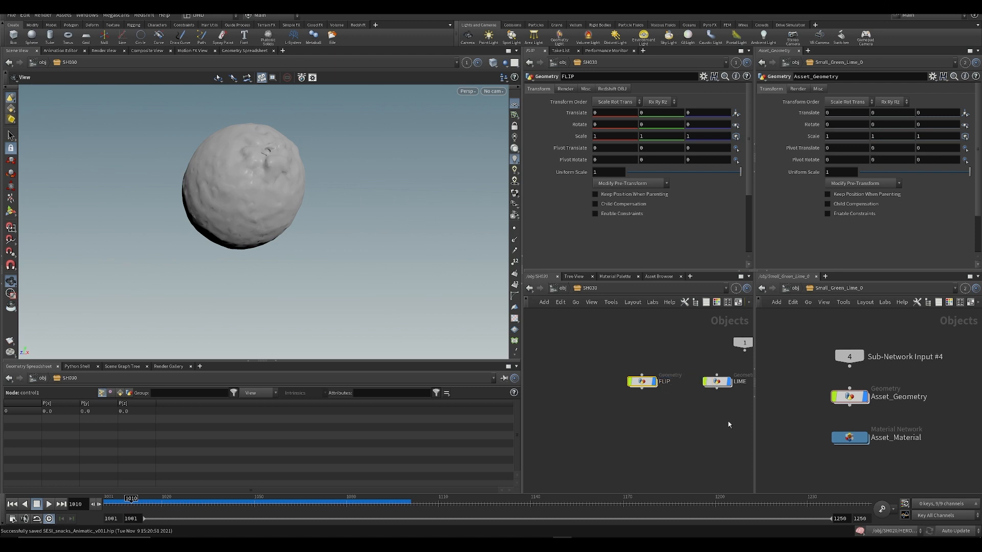
- Go inside the FLIP geometry and place an Object Merge node in its empty network
double_click(639, 383)
key(Tab)
click(632, 482)
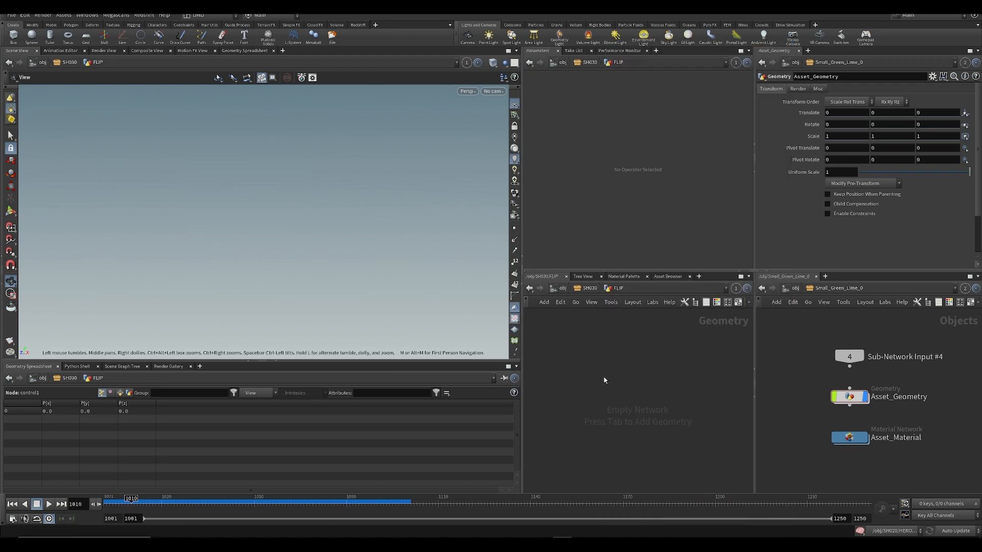
click(602, 377)
- Reference the LIME object as Object 1 of the Object Merge with transform Into This Object, and save the scene
click(795, 292)
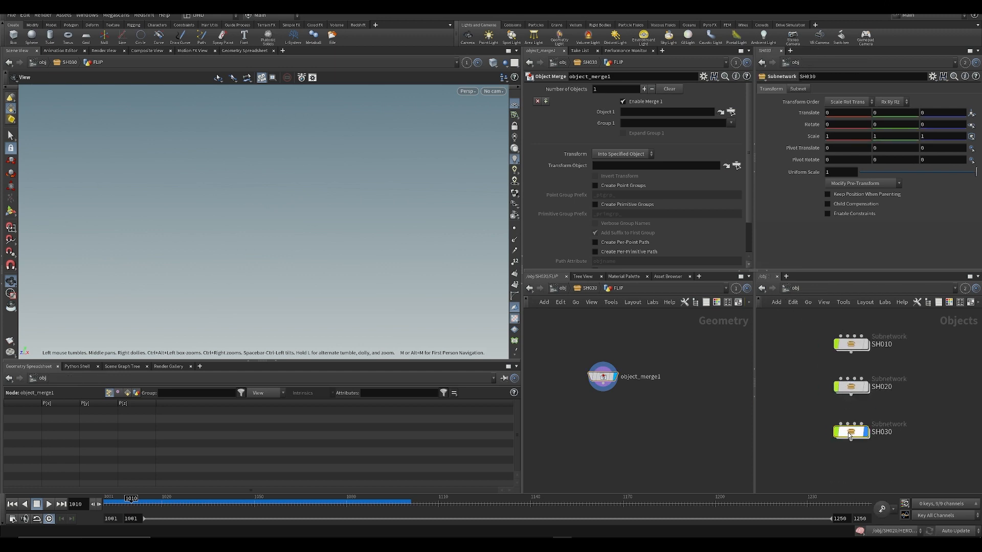
double_click(857, 436)
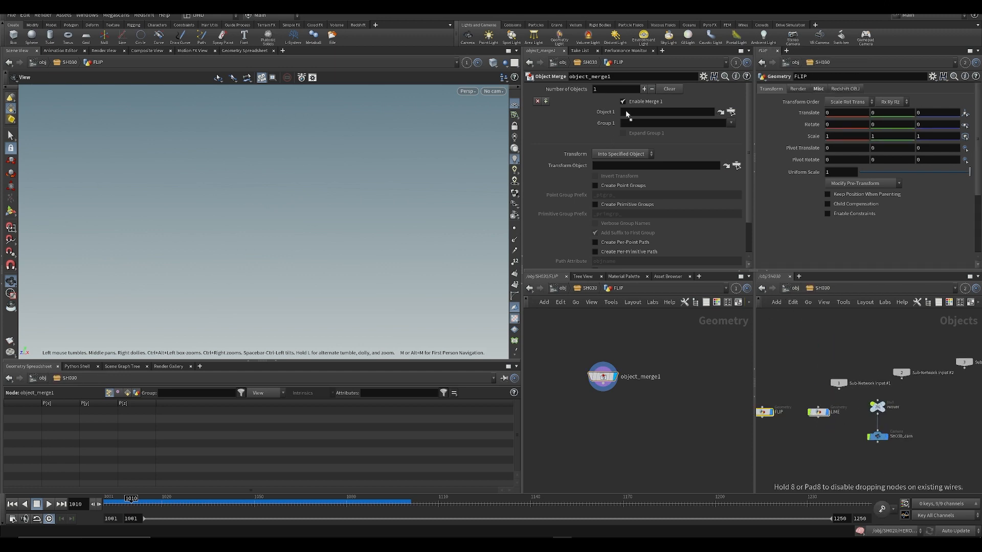
drag(627, 113, 629, 113)
click(621, 154)
click(621, 171)
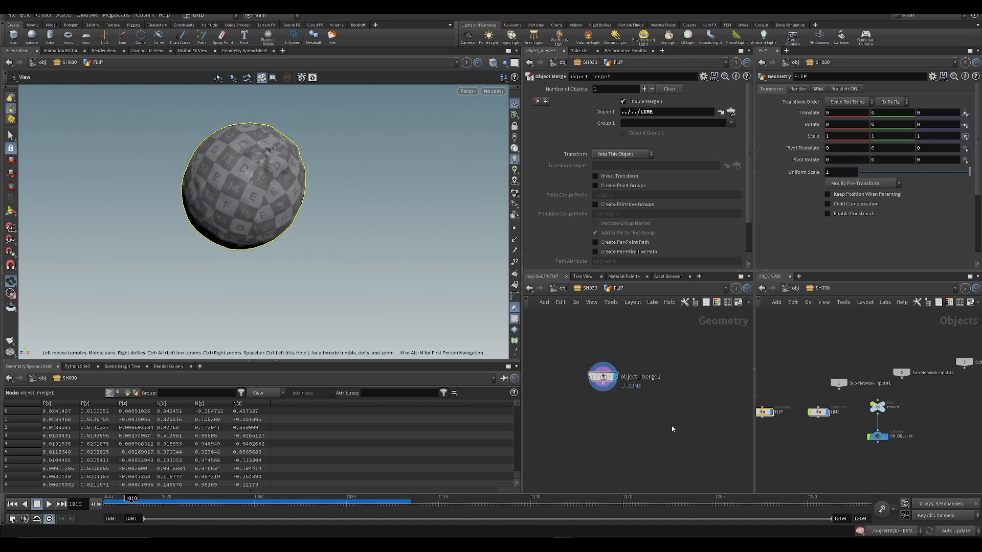
key(ctrl+s)
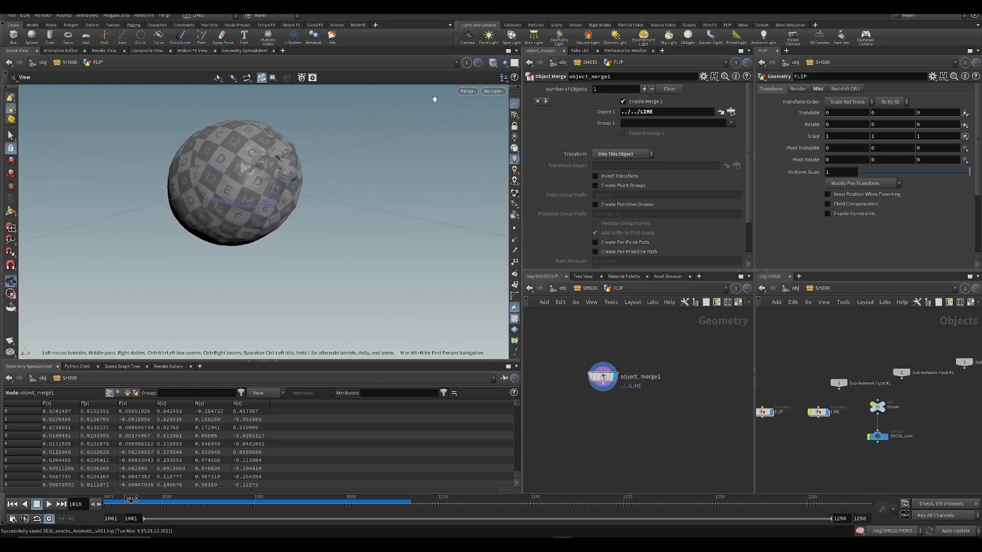
- Look through SH030_cam and add a Sphere node beside the Object Merge, displayed as a template
click(494, 91)
click(516, 154)
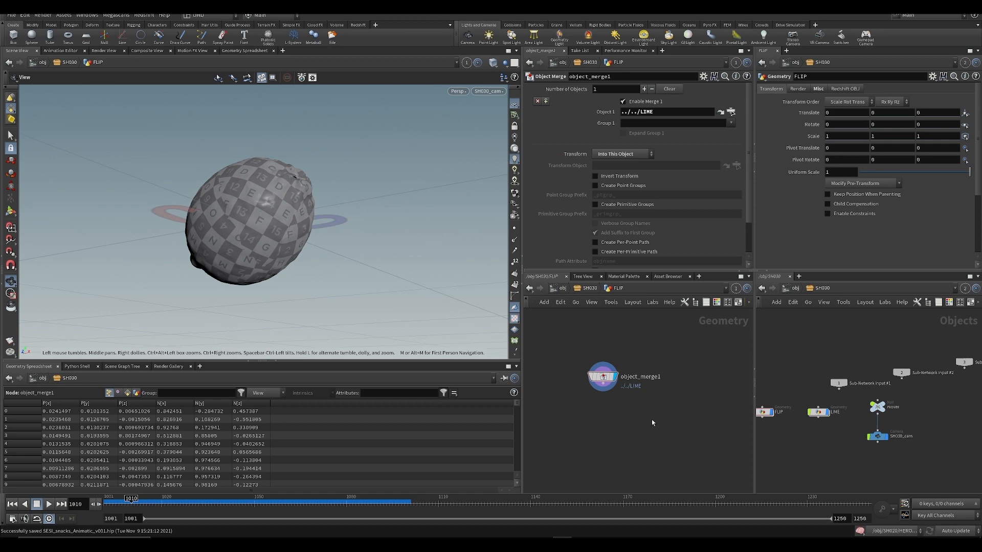
key(Tab)
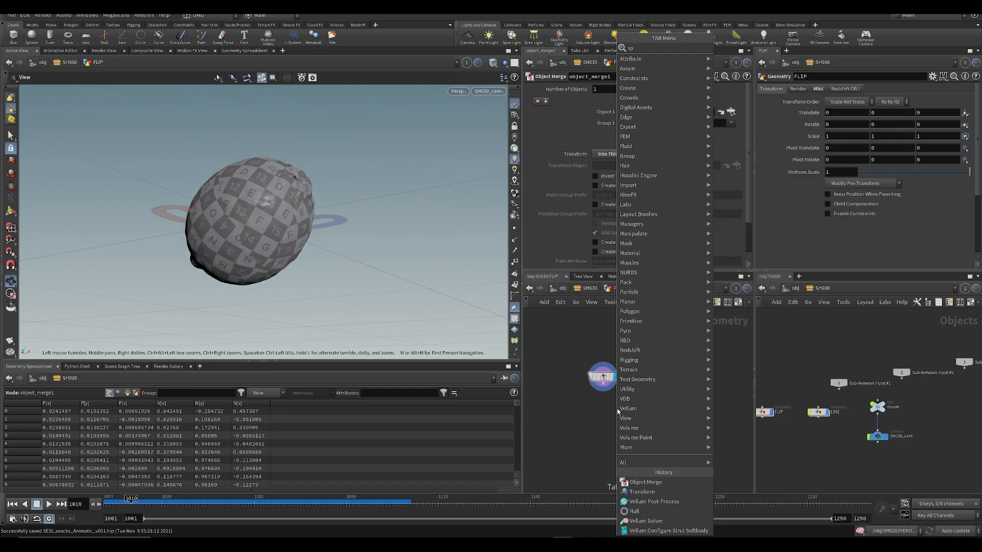
text(trans)
key(Return)
click(666, 362)
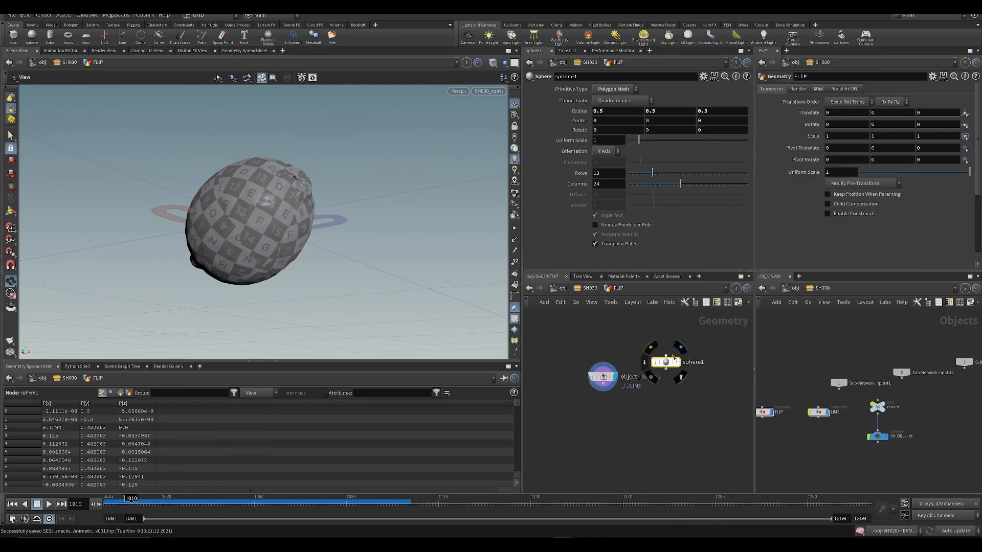
drag(670, 361, 668, 377)
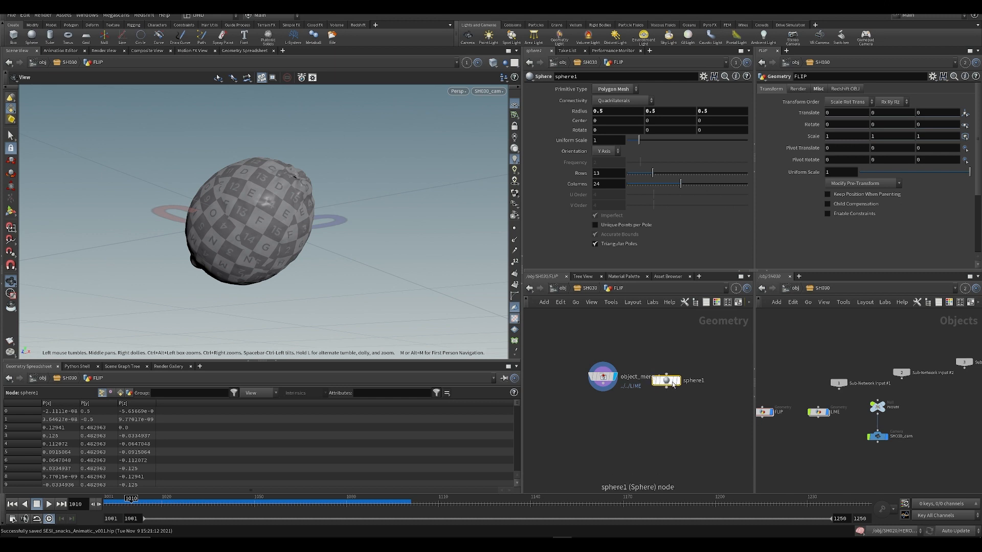
click(677, 387)
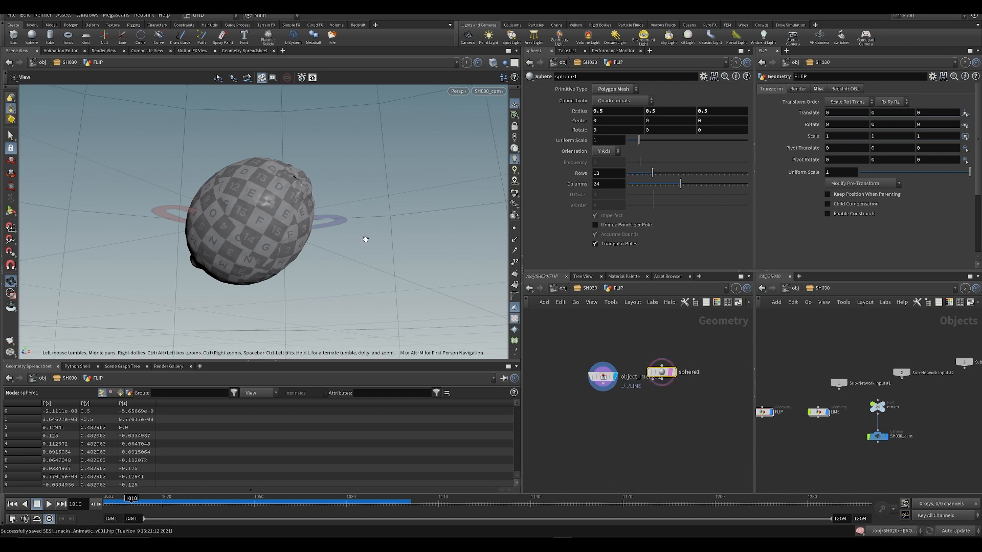
- Set the LIME object's uniform scale to 10
click(820, 412)
mouse_move(842, 171)
middle_down()
mouse_move(850, 176)
mouse_move(837, 173)
middle_up()
drag(829, 171, 776, 171)
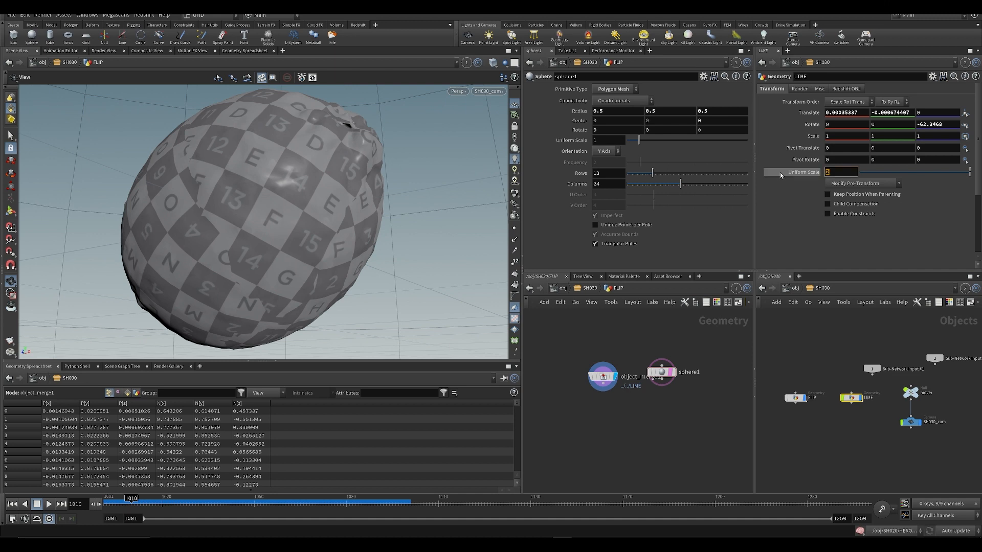
text(10)
key(Return)
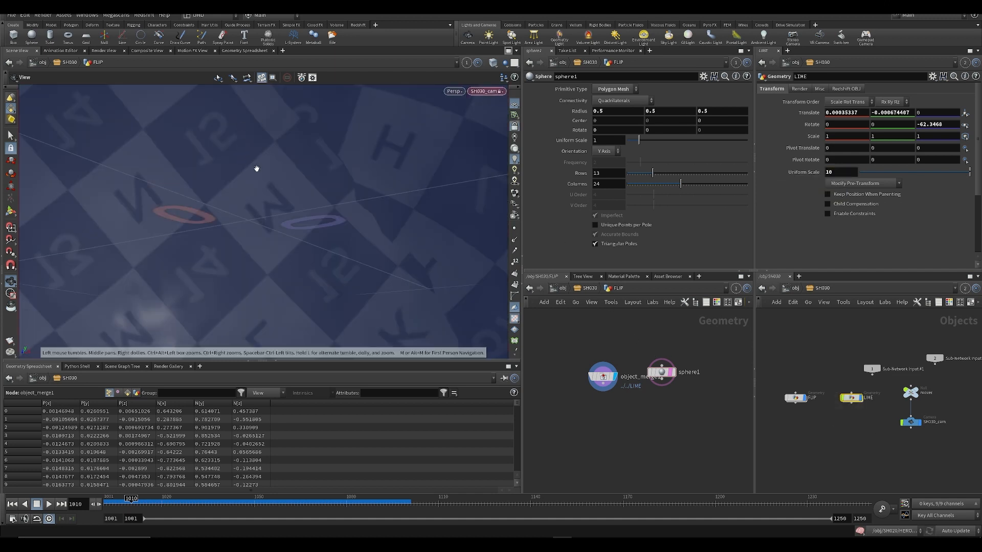
- Reframe the locked SH030_cam so the whole enlarged lime fits in the shot
key(f)
scroll(274, 219, down, 8)
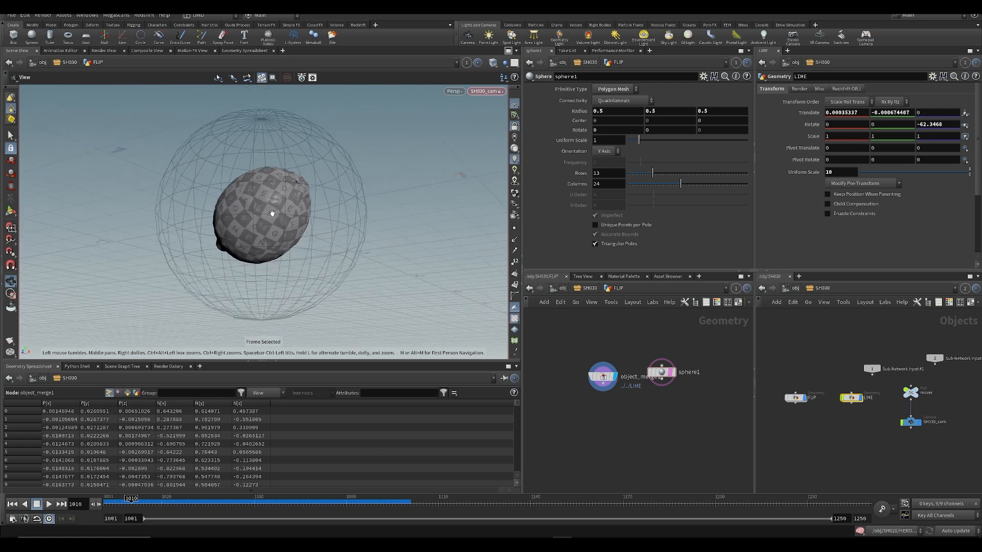
scroll(285, 200, up, 2)
mouse_move(286, 200)
mouse_down()
mouse_move(263, 219)
mouse_move(295, 215)
mouse_up()
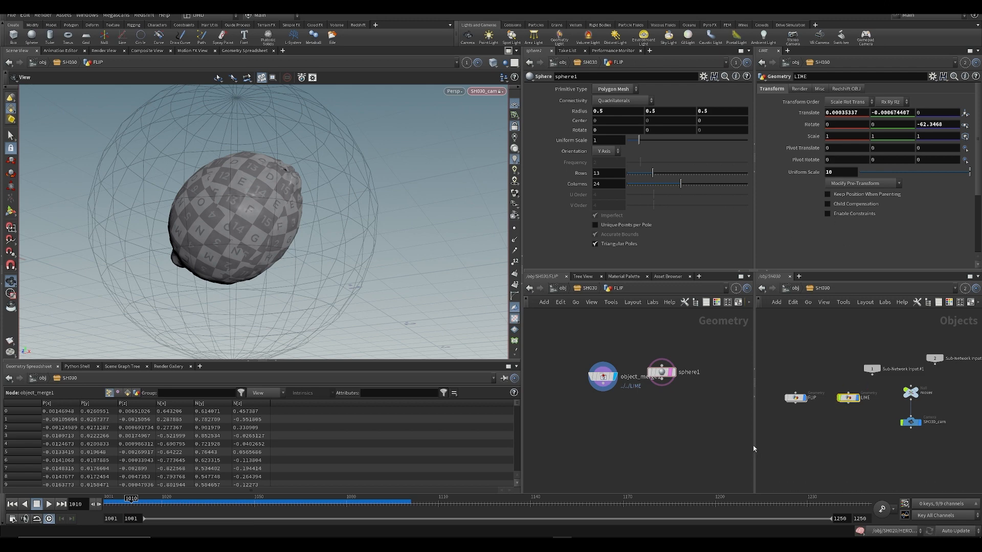
- Place the sphere above the lime with a Y center of 0.4 and a uniform scale of 0.15
click(592, 334)
click(659, 374)
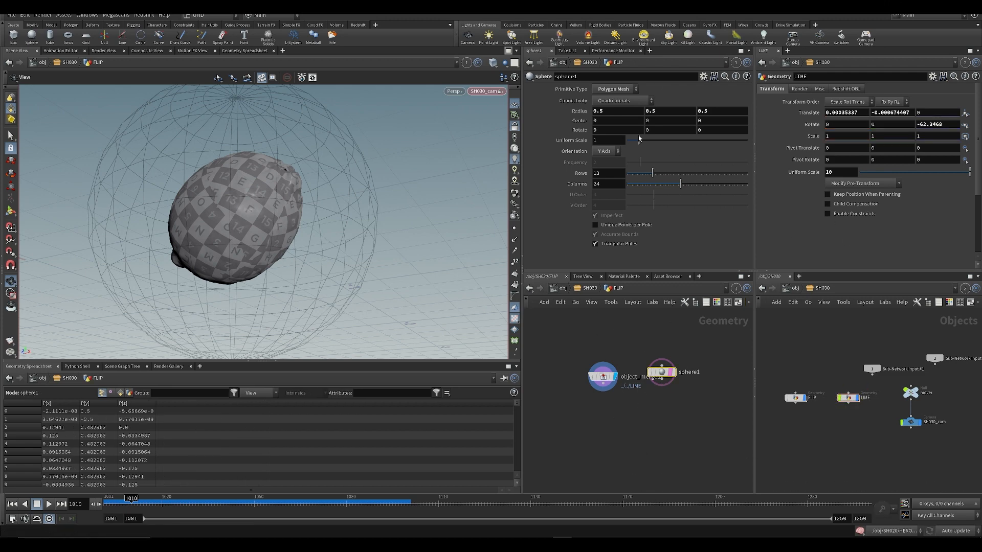
drag(638, 139, 632, 140)
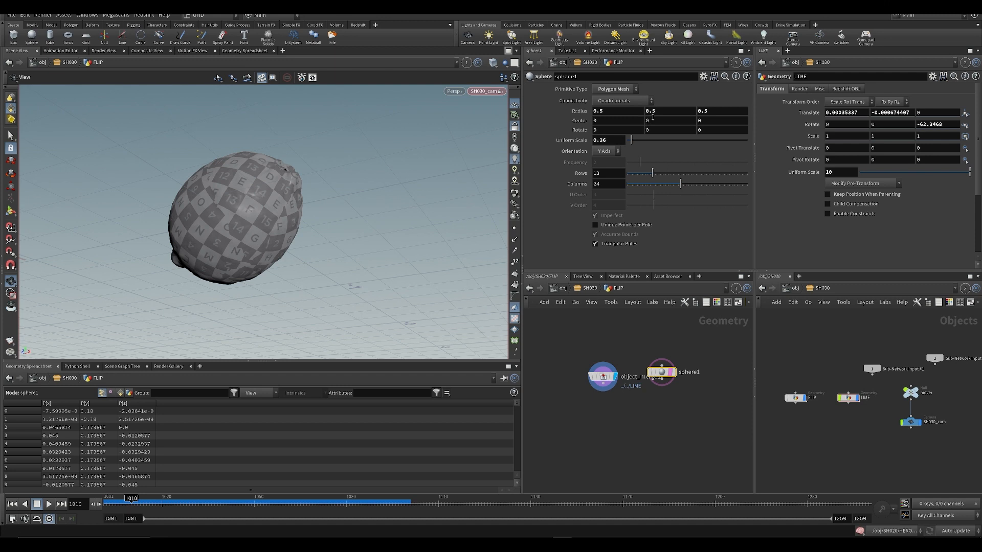
middle_drag(655, 121, 632, 126)
key(ctrl+z)
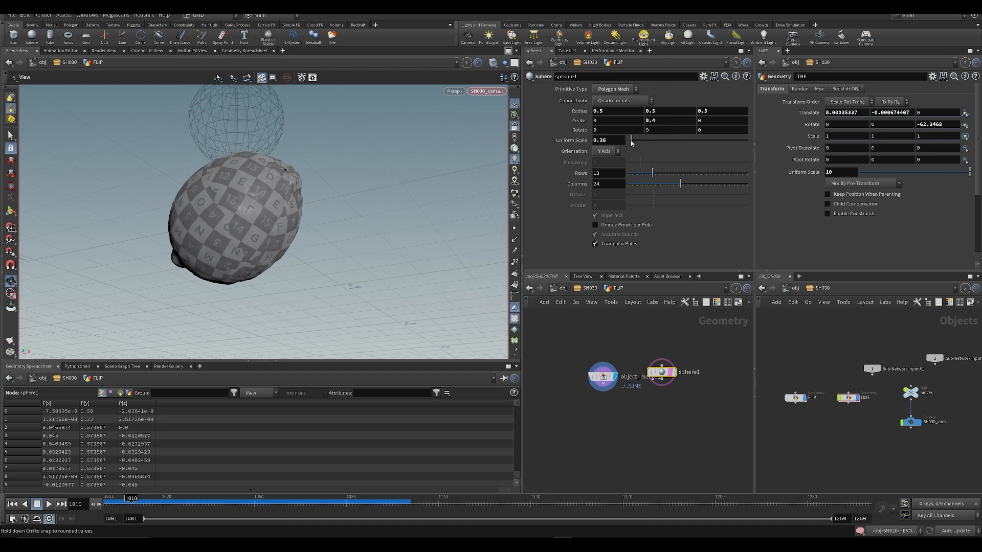
drag(632, 141, 629, 140)
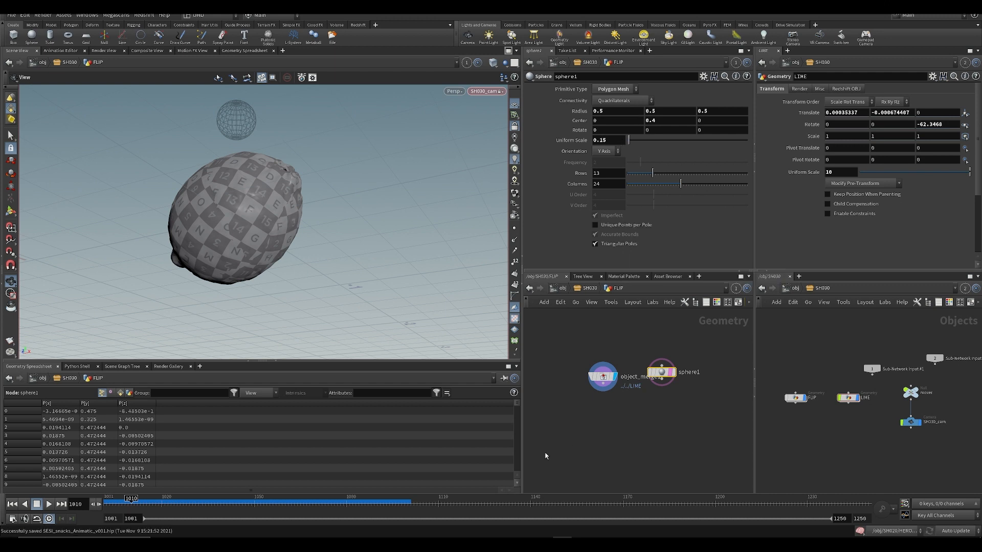
- Display the sphere at frame 1001, then wire a FLIP DOP Source node below it and display that node
click(13, 504)
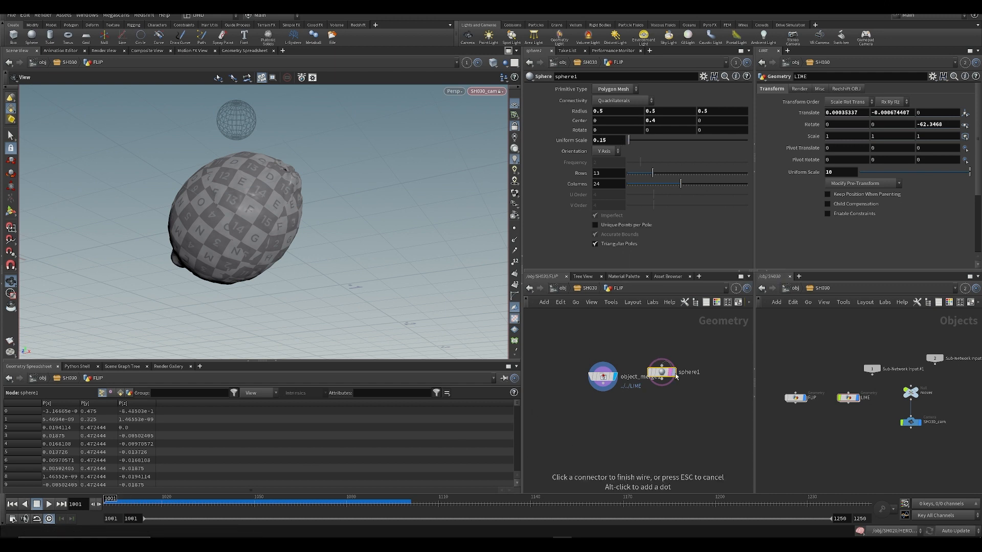
click(677, 357)
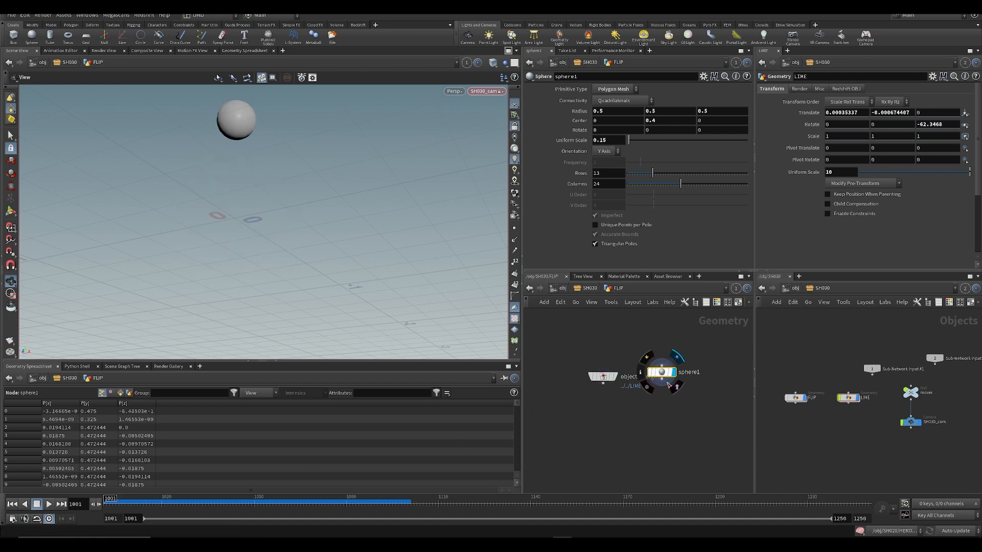
key(Tab)
text(flip so)
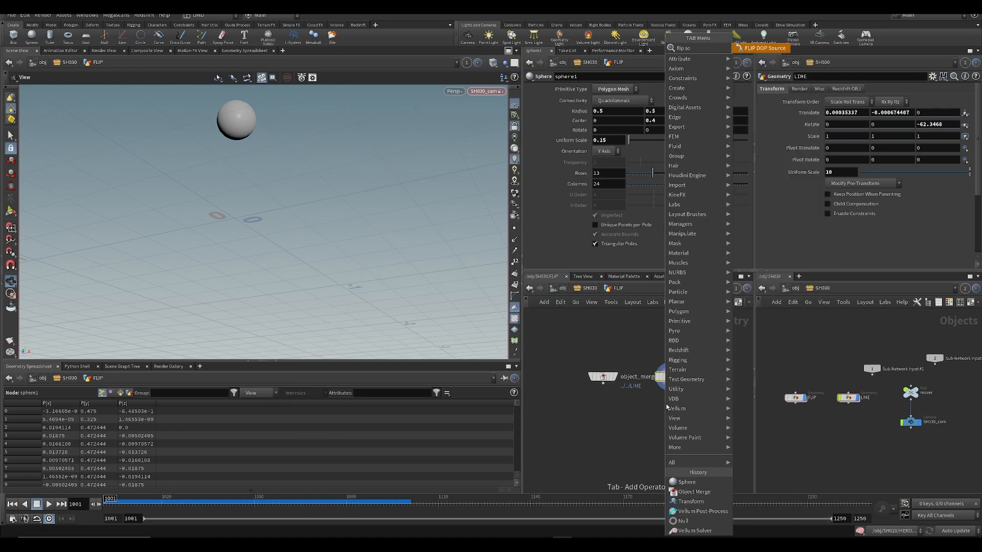
key(Return)
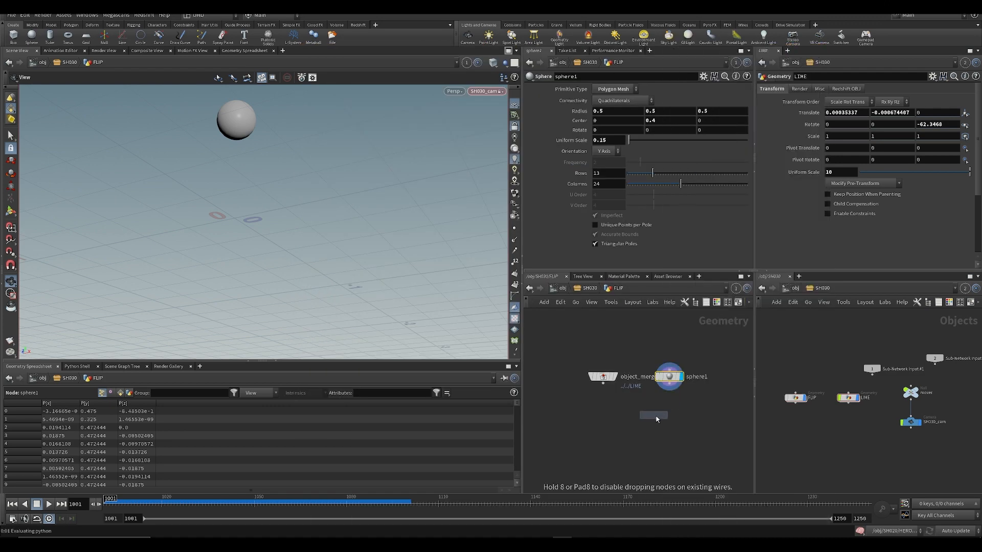
click(666, 404)
click(670, 412)
click(670, 382)
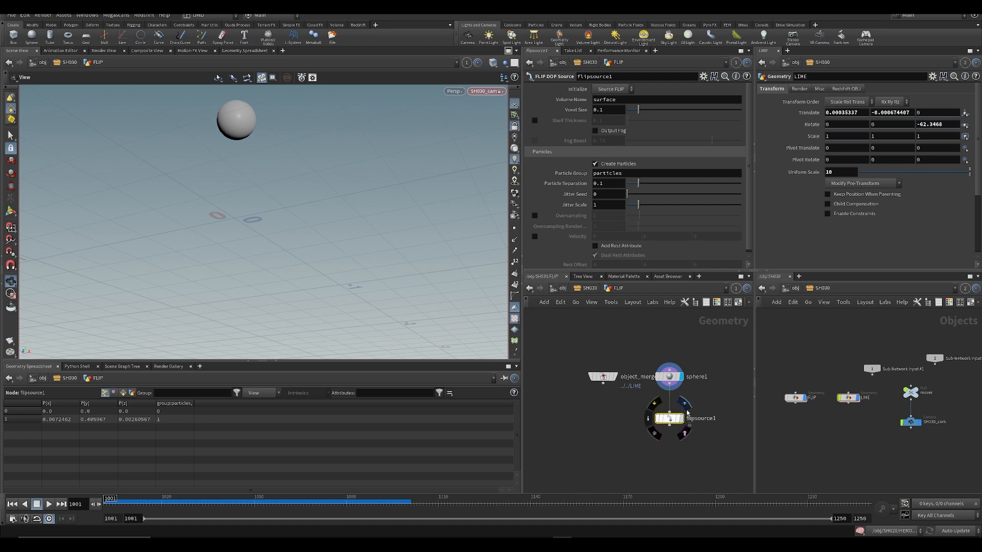
click(680, 418)
- Try a voxel size of 0.03 on the FLIP source and check its node info
click(609, 110)
text(0.03)
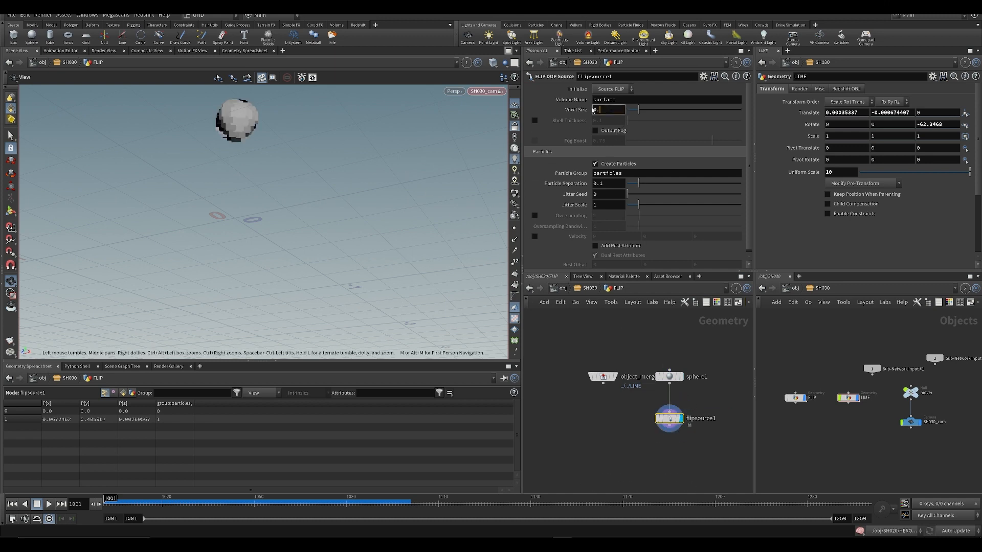
key(Return)
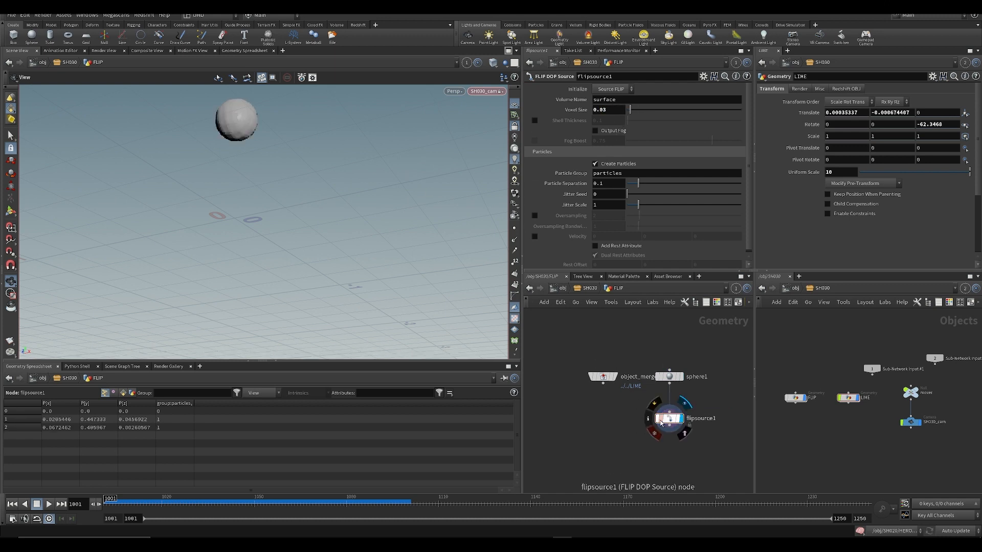
middle_click(670, 418)
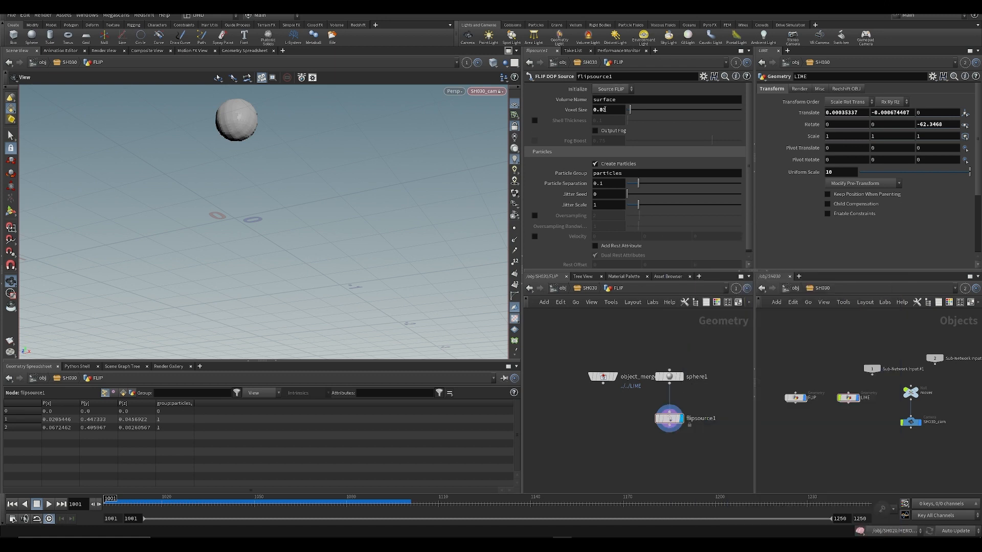
- Set the FLIP source's voxel size to 0.01 and check its node info
click(614, 109)
key(BackSpace)
text(1)
key(Return)
middle_click(668, 424)
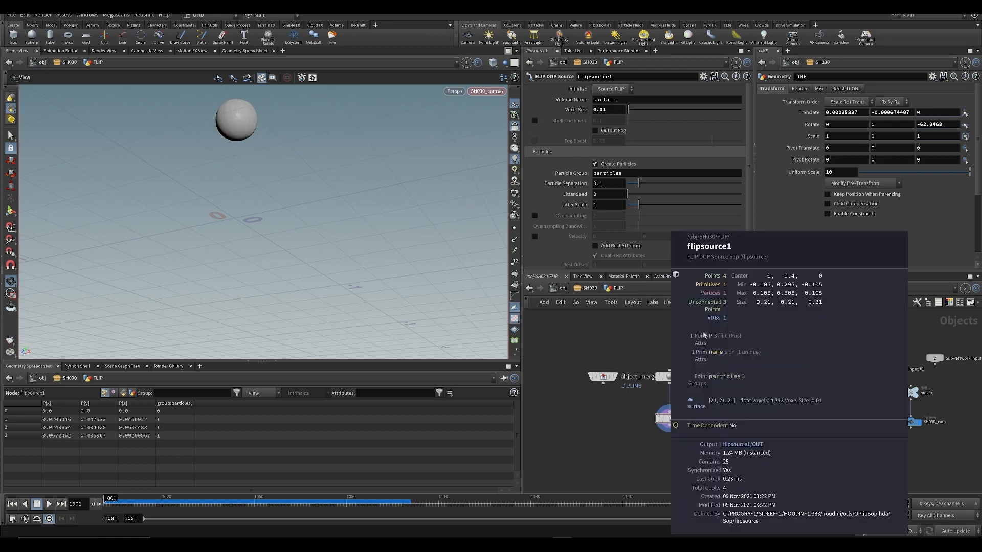
- Link the FLIP source's Particle Separation to its Voxel Size with a relative reference
middle_drag(625, 461, 635, 412)
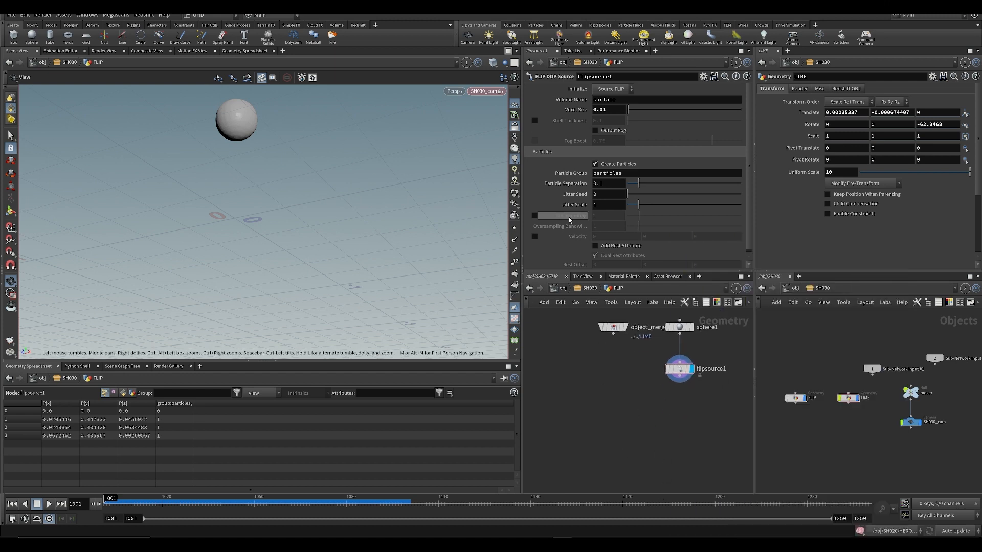
right_click(583, 110)
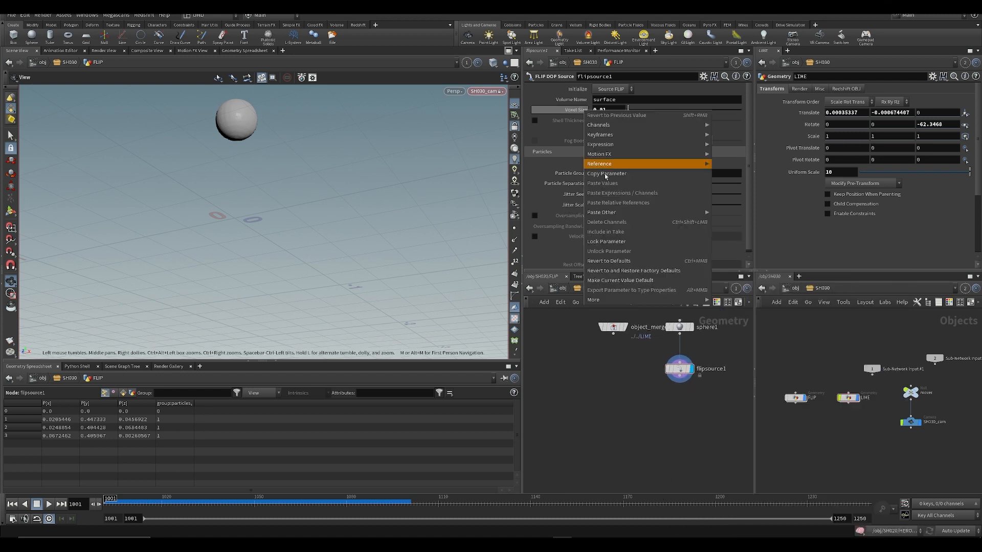
click(595, 175)
right_click(568, 176)
key(Escape)
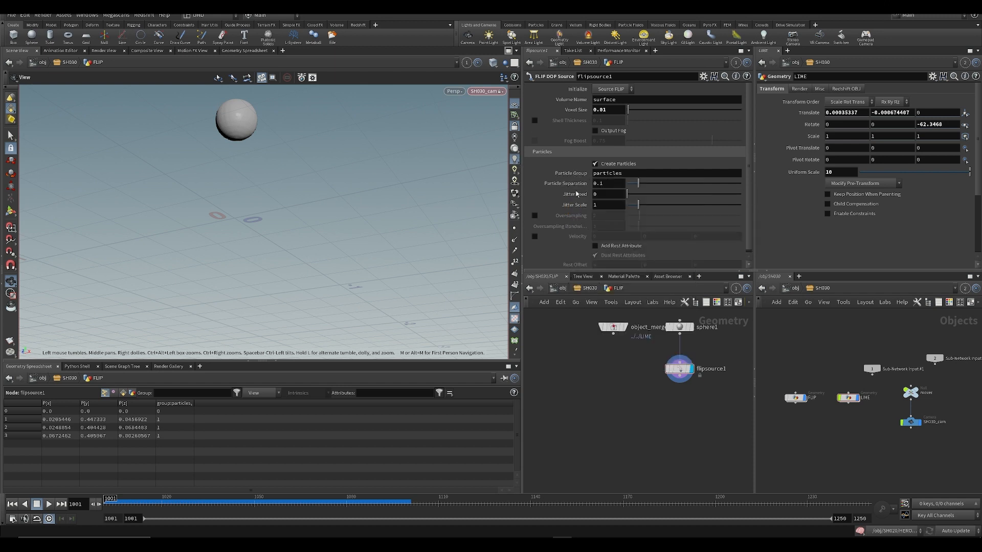
right_click(571, 188)
click(604, 275)
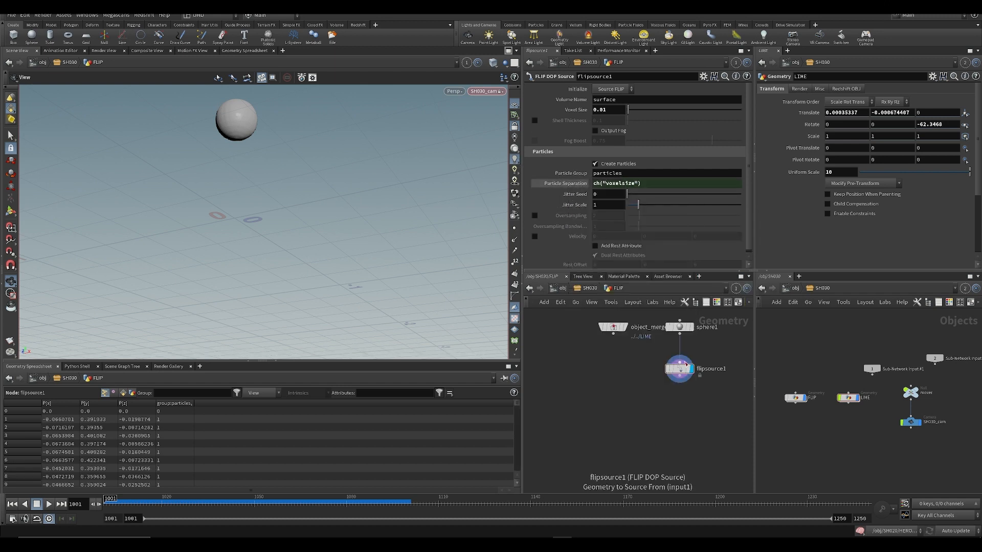
- Check the FLIP source's node info and save the scene
middle_click(686, 369)
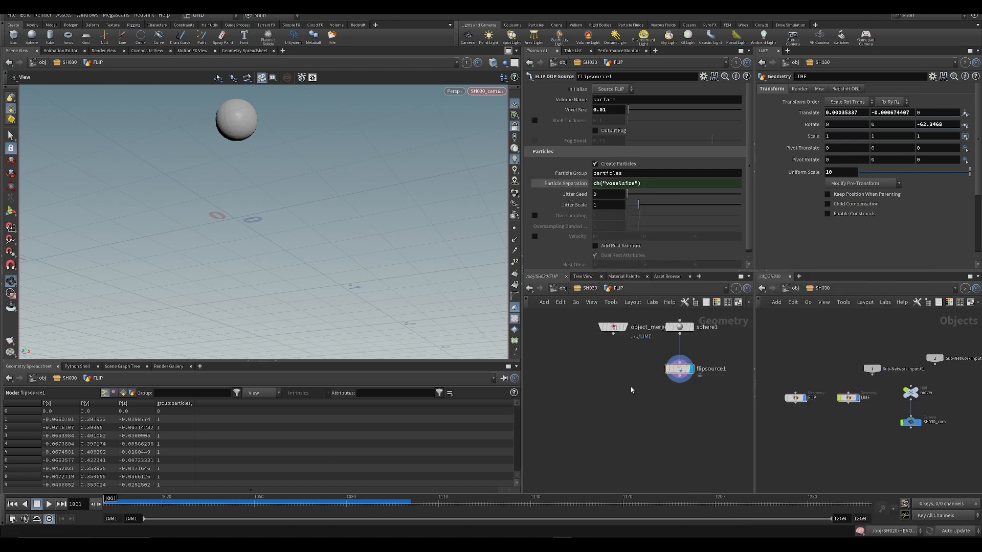
middle_drag(632, 390, 635, 378)
key(ctrl+s)
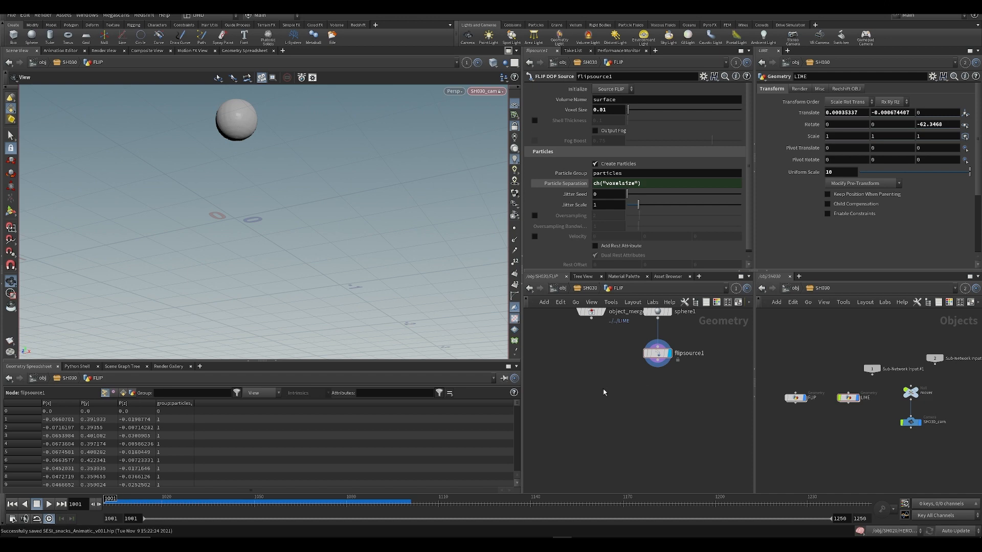
key(Tab)
text(dop)
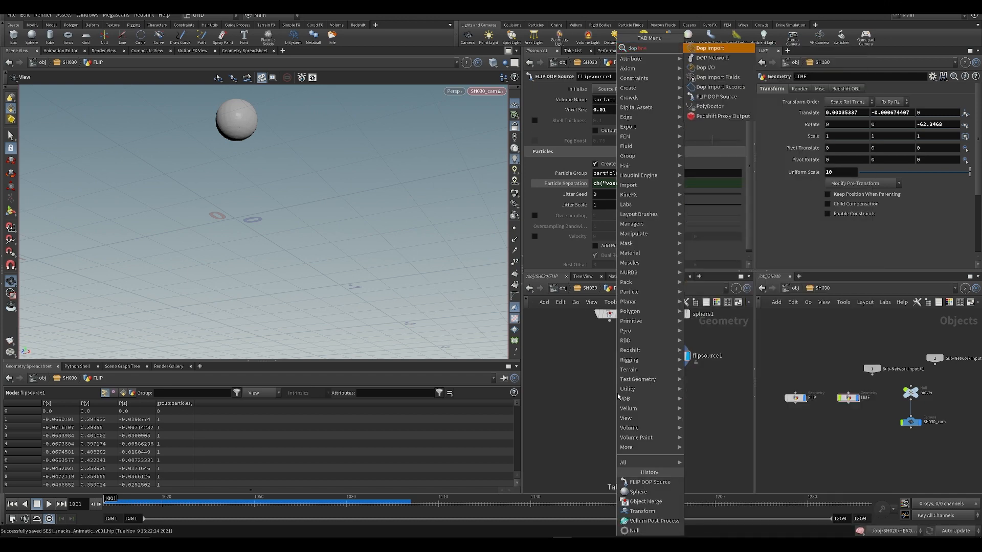
key(Return)
key(Escape)
- Add a DOP Network node below the FLIP source
key(Tab)
text(dopn)
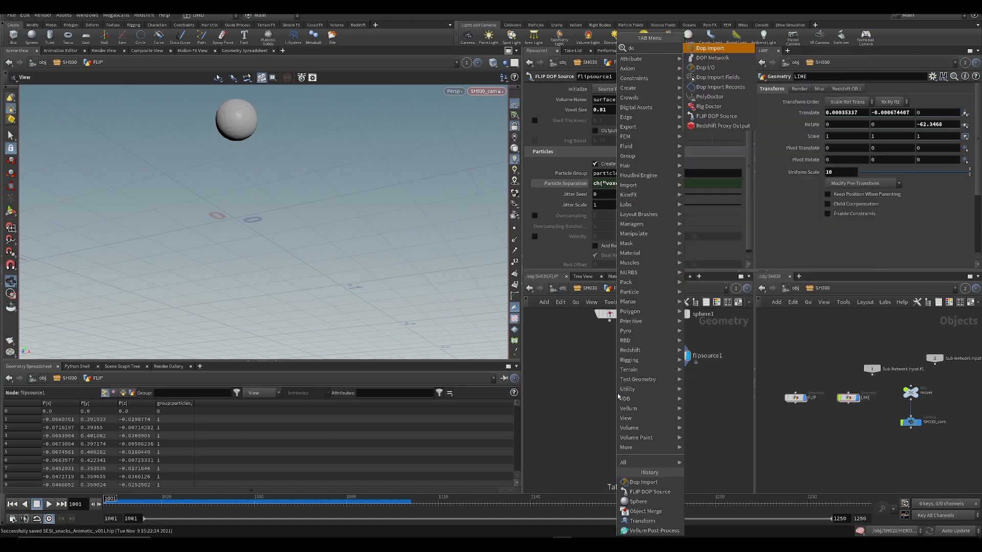
key(Return)
click(654, 433)
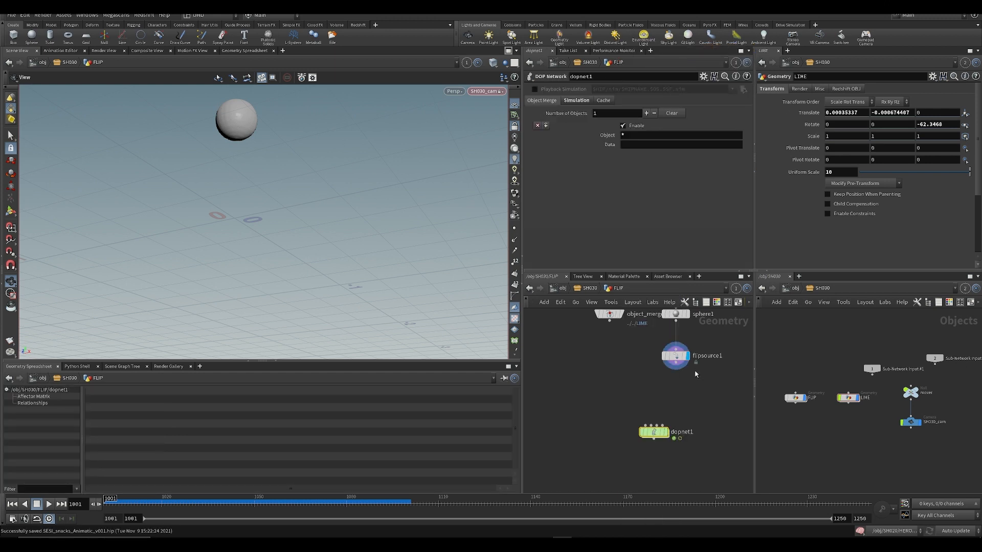
- Wire the FLIP source into the DOP network's first input and the lime object merge into its second, then tidy the node layout
click(676, 364)
click(646, 425)
click(649, 425)
click(607, 331)
middle_drag(607, 335, 600, 382)
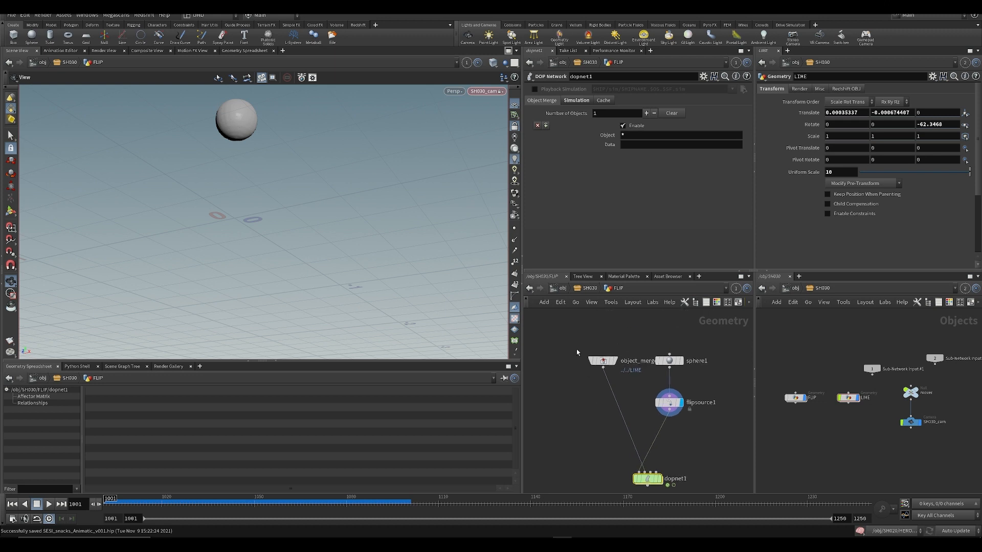
drag(600, 360, 713, 391)
drag(633, 342, 606, 393)
middle_drag(614, 456, 603, 431)
double_click(636, 455)
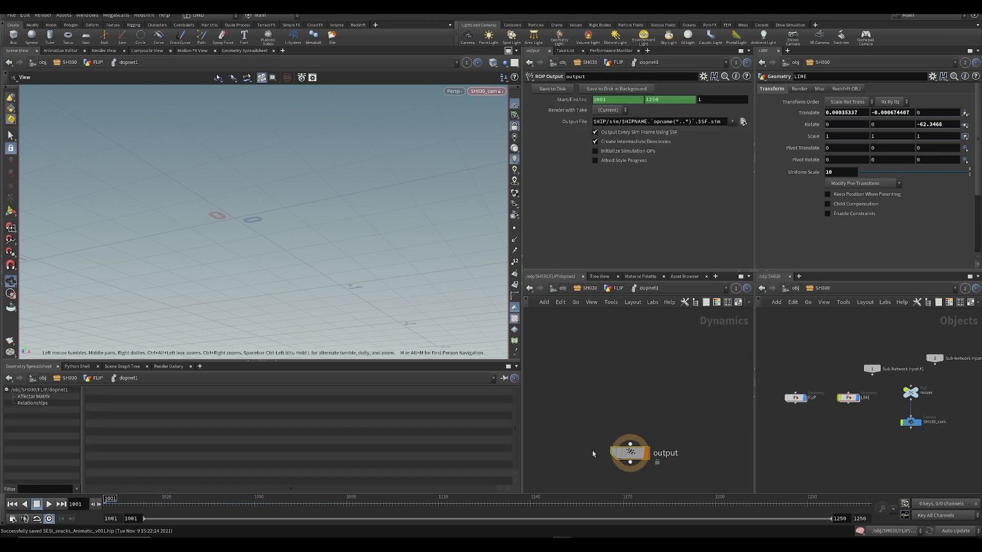
key(u)
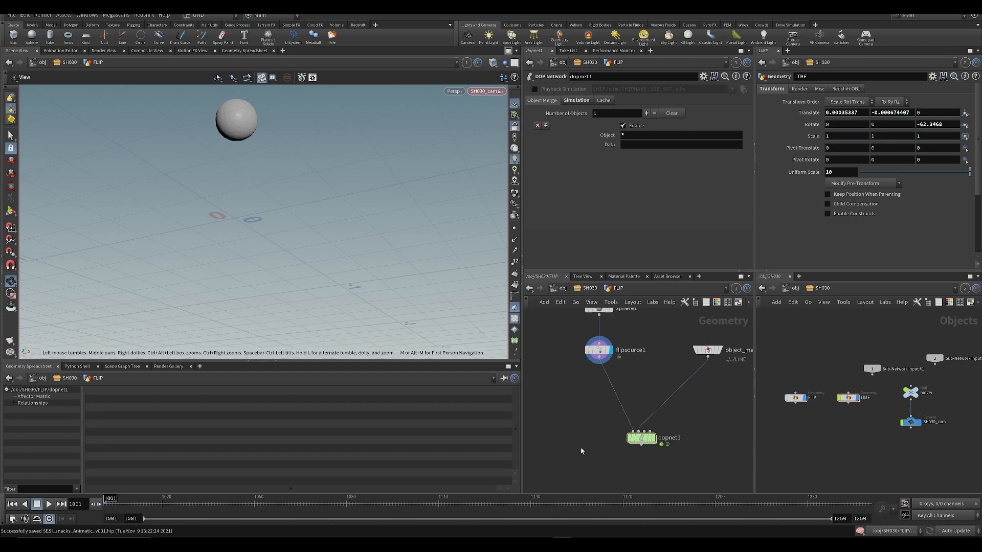
key(Tab)
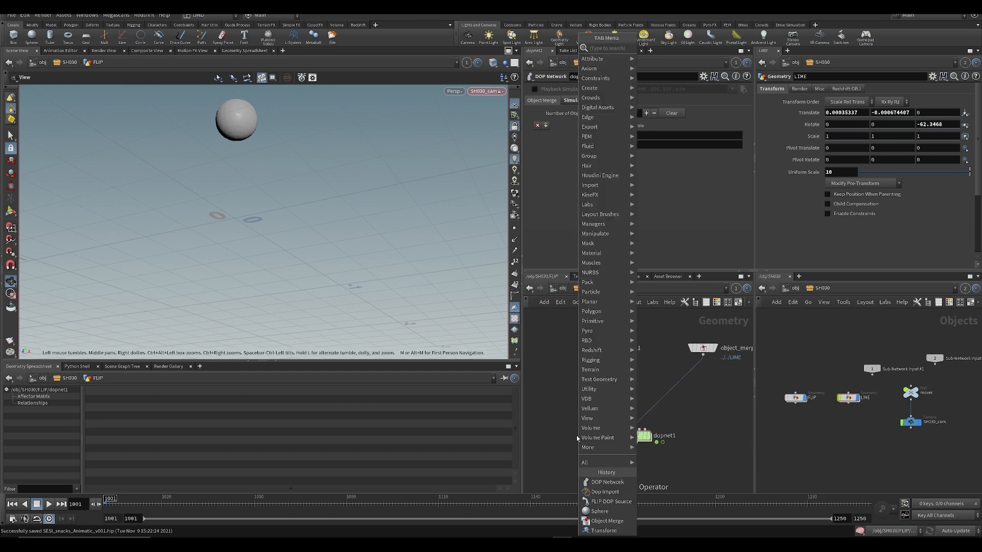
text(flip)
key(Escape)
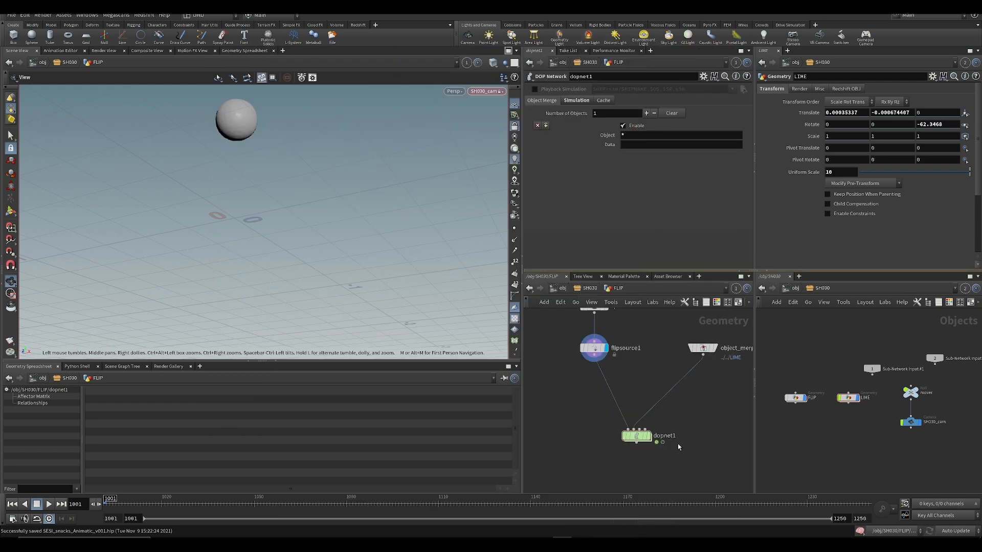
- Enter the DOP network and place a FLIP Object node above the output node
double_click(636, 434)
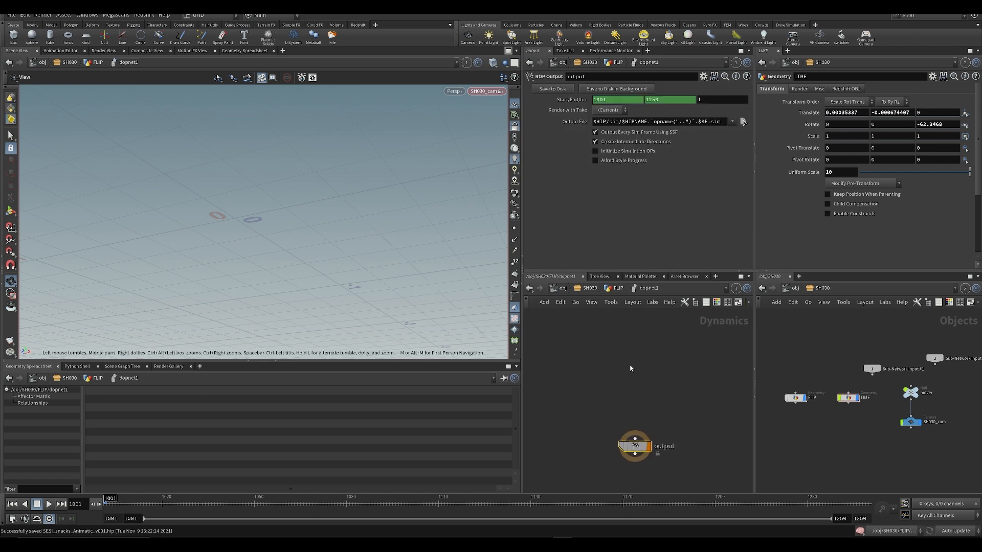
text(ip)
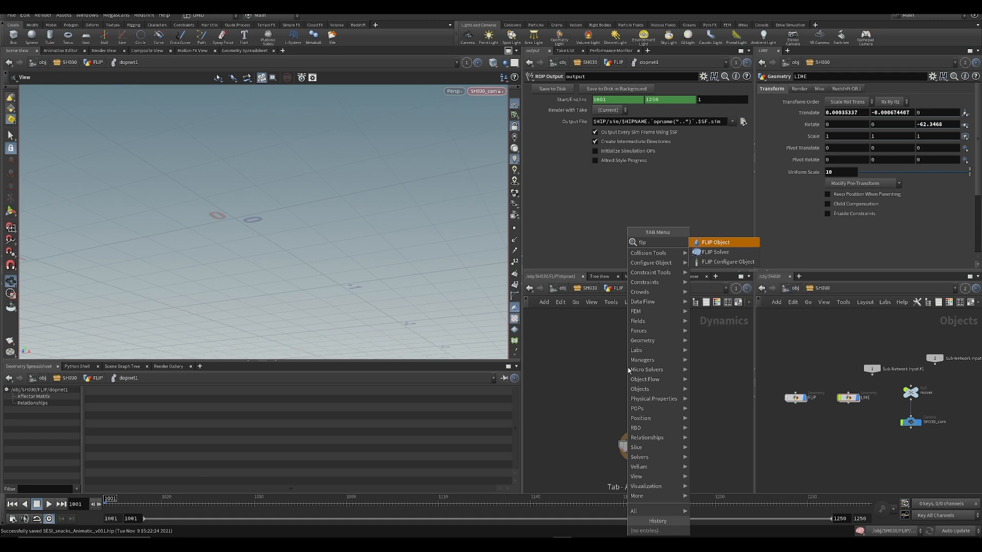
key(Return)
key(Return)
drag(628, 368, 563, 344)
- Add a FLIP Solver wired into the output node and connect the FLIP object to its first input
key(Tab)
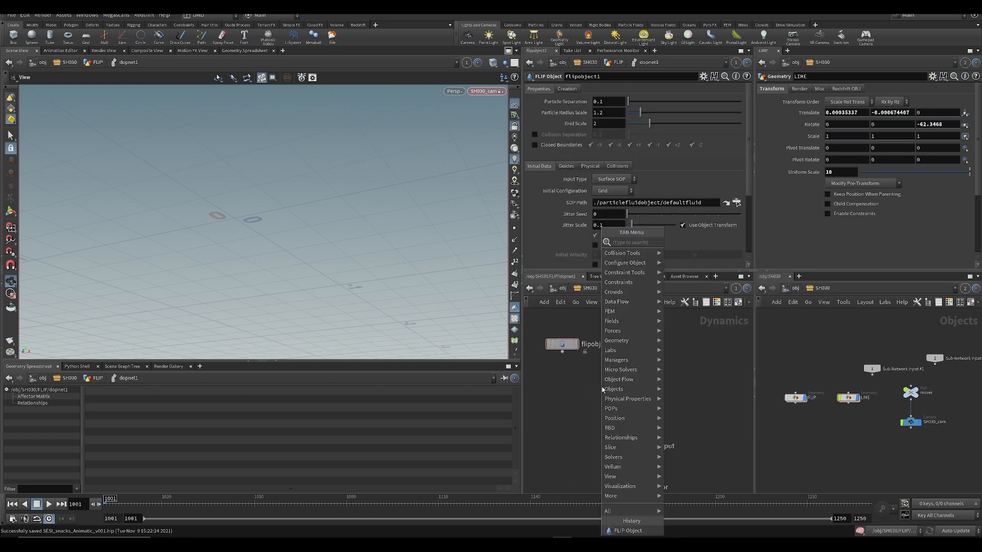
text(flips)
key(Return)
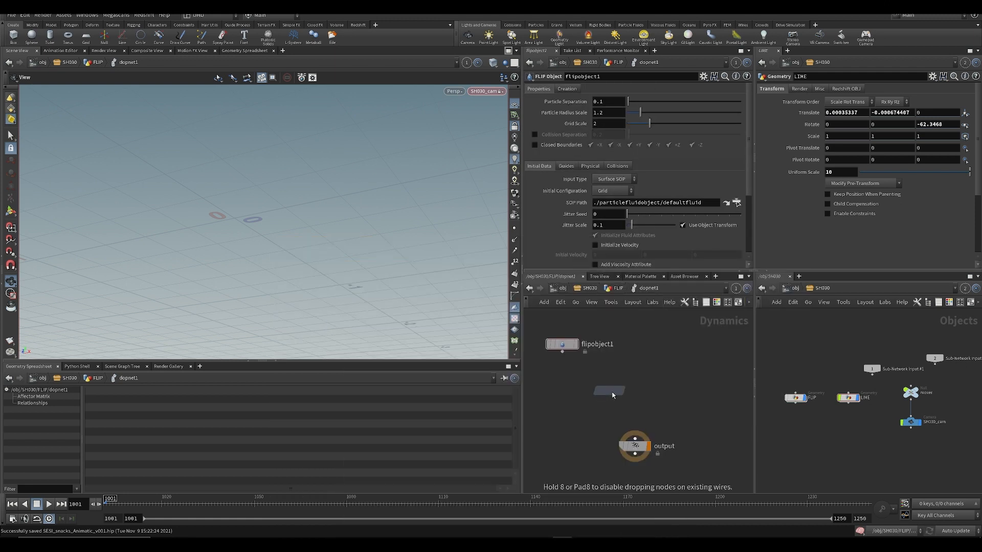
click(627, 386)
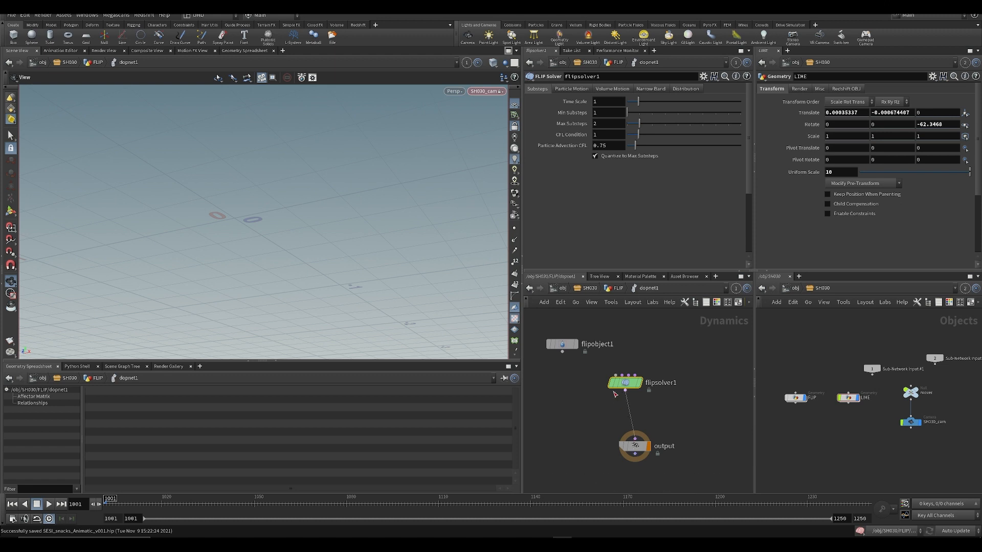
drag(563, 345, 568, 331)
click(568, 338)
click(625, 384)
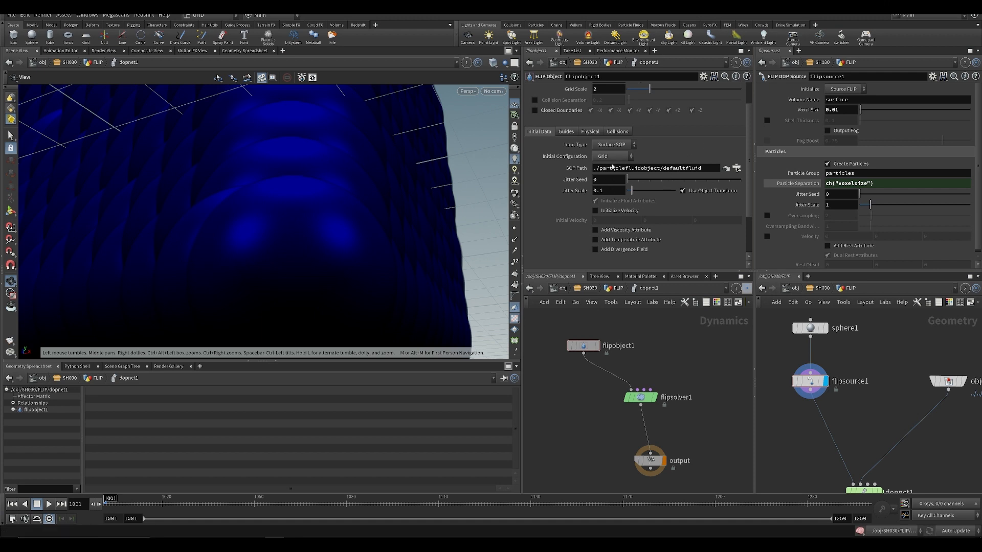
- Try the expression `opinputpath("..",0)` as the FLIP object's SOP Path
double_click(614, 170)
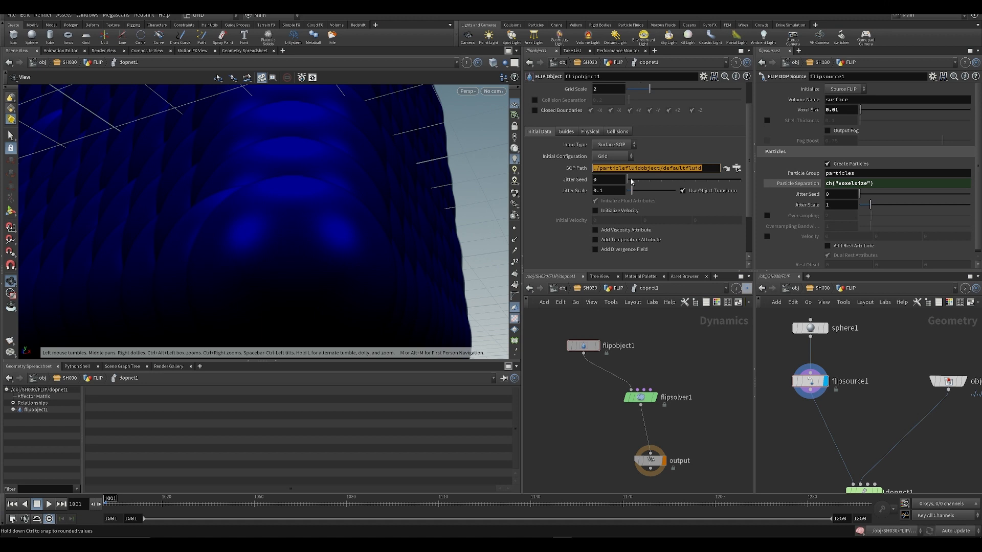
key(BackSpace)
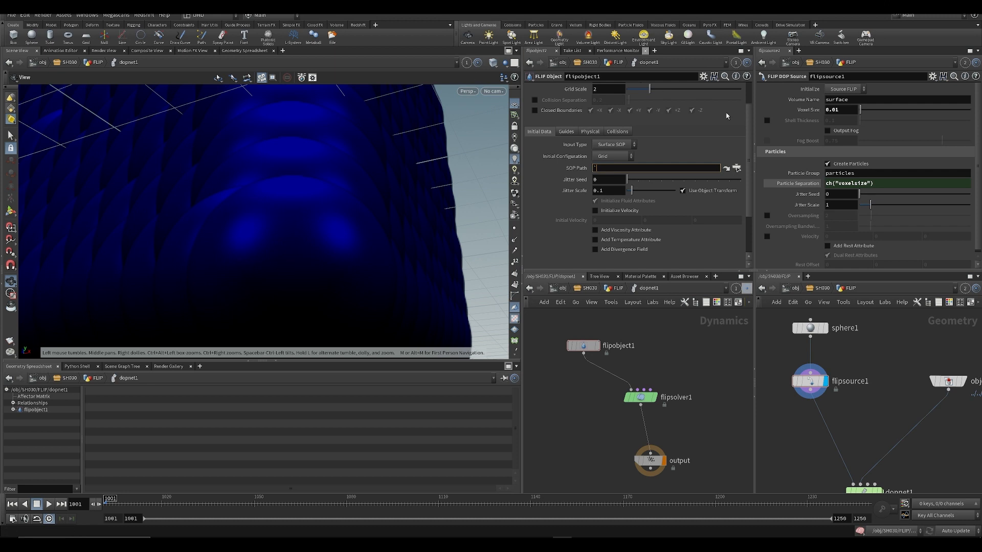
text(opin)
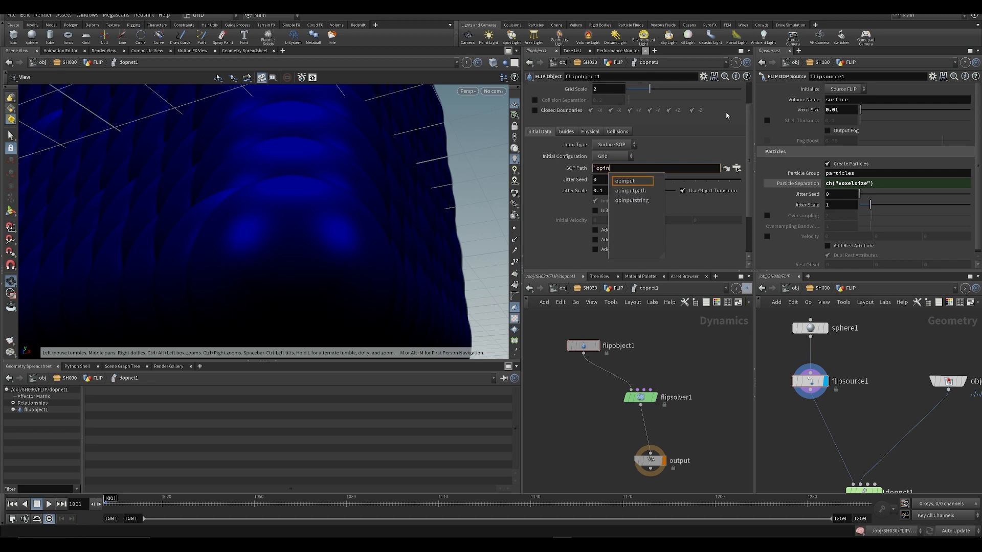
text(putpath("..",0)
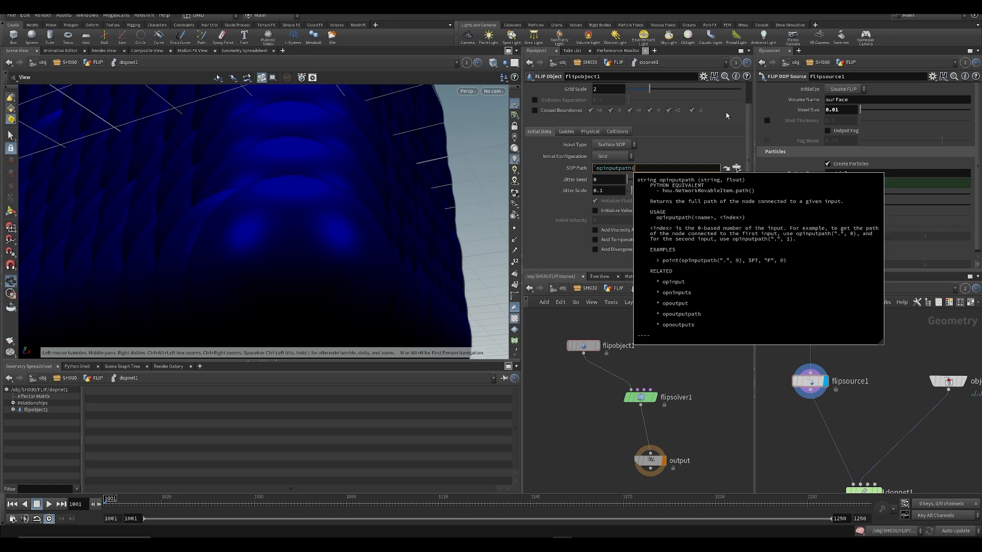
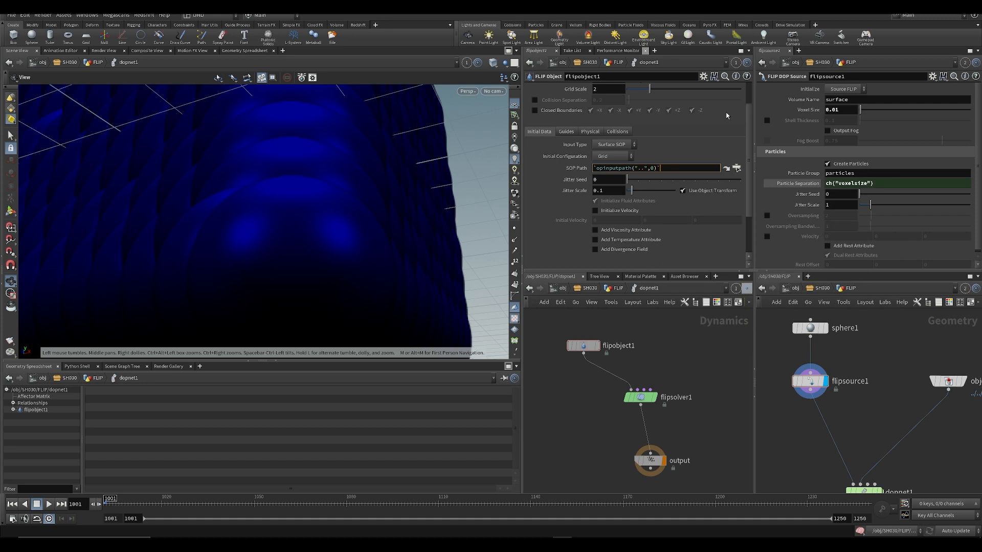
key(Return)
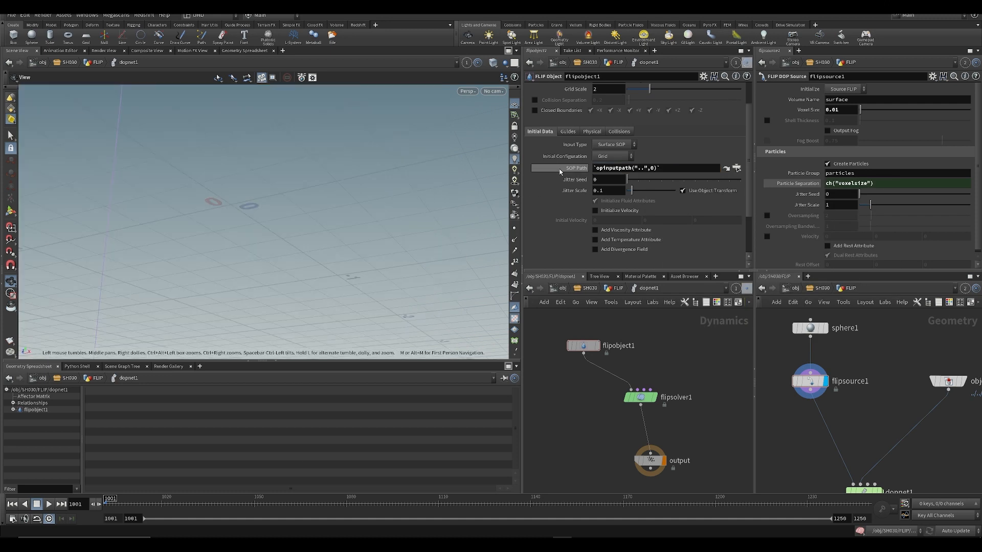
click(571, 170)
click(573, 169)
- Insert a Null node between the FLIP source and the DOP network, and set it as the FLIP object's SOP Path
middle_drag(829, 411, 829, 385)
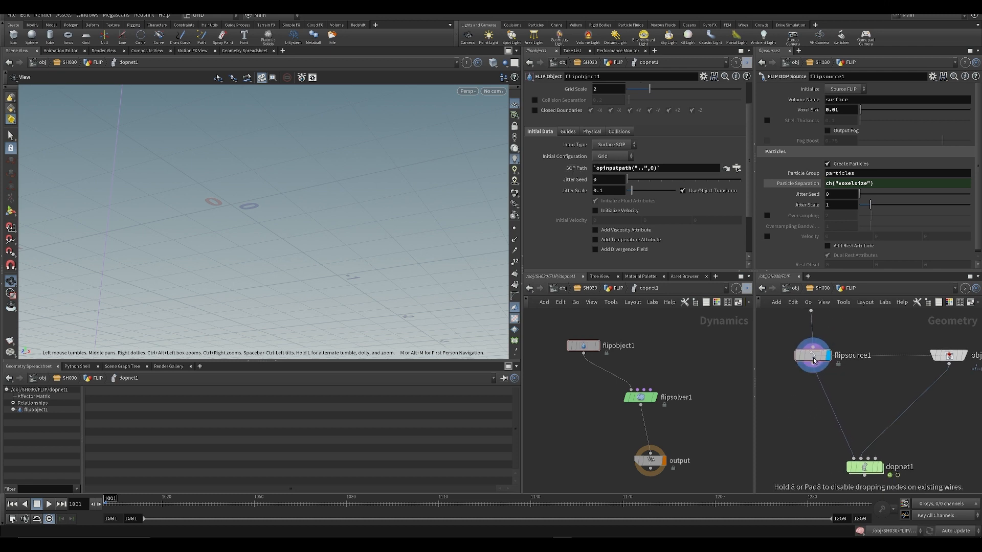
key(Tab)
text(null)
key(Return)
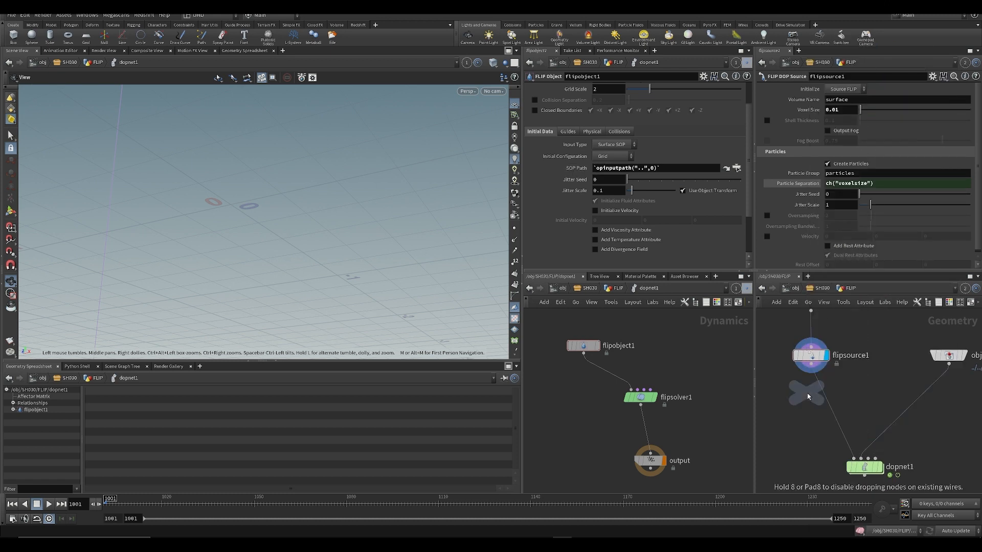
scroll(809, 397, up, 3)
click(813, 405)
drag(818, 417, 836, 417)
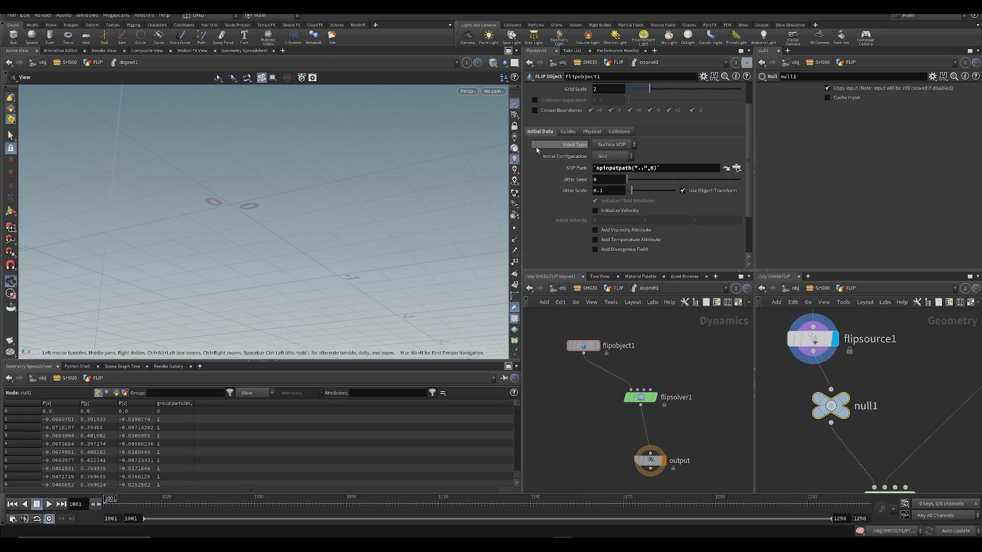
click(567, 170)
- Rename the null IN_FLIP, save the scene, and align the null under the FLIP source
double_click(861, 408)
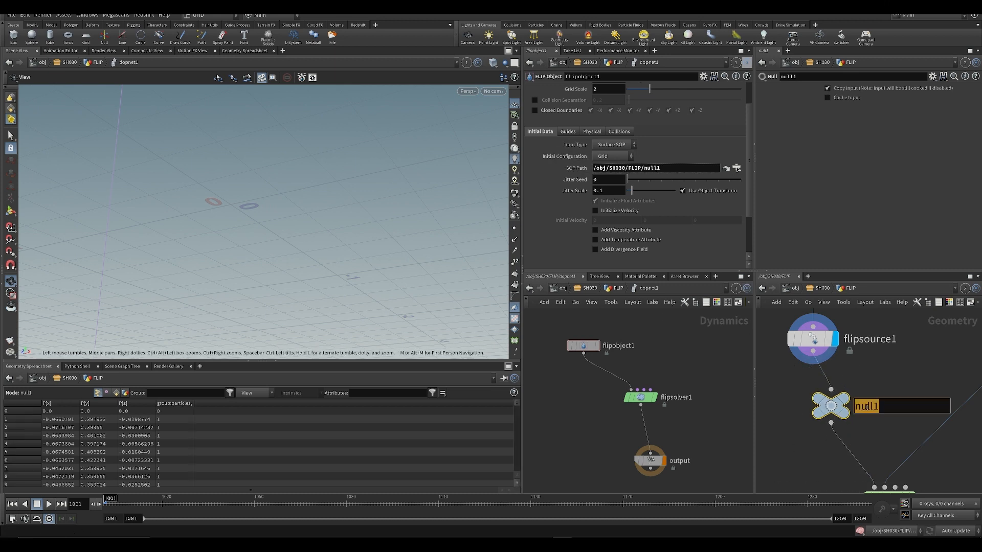
text(IN_FLIP)
key(Return)
key(ctrl+s)
drag(830, 407, 812, 411)
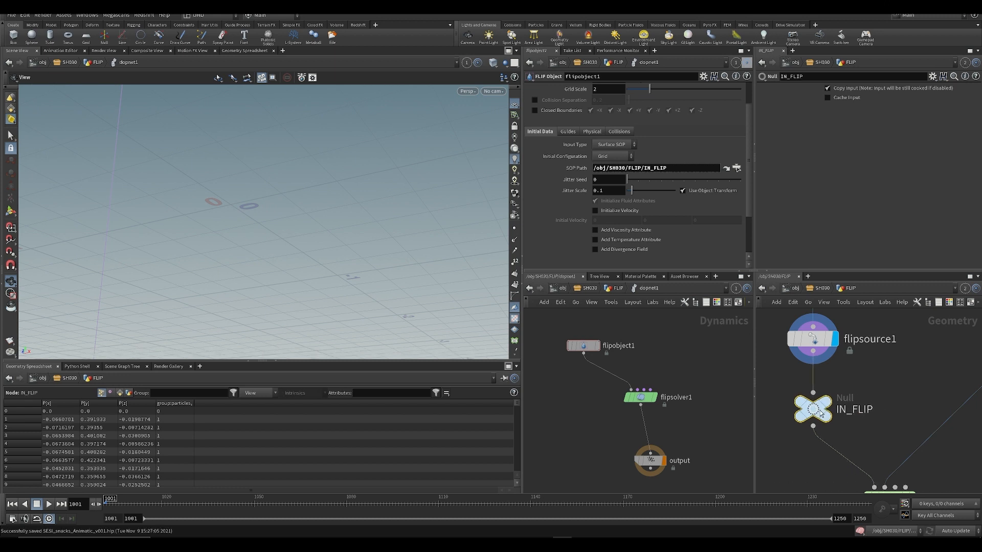
- Link the FLIP object's Particle Separation to the FLIP source's Voxel Size with a relative reference
scroll(578, 348, down, 3)
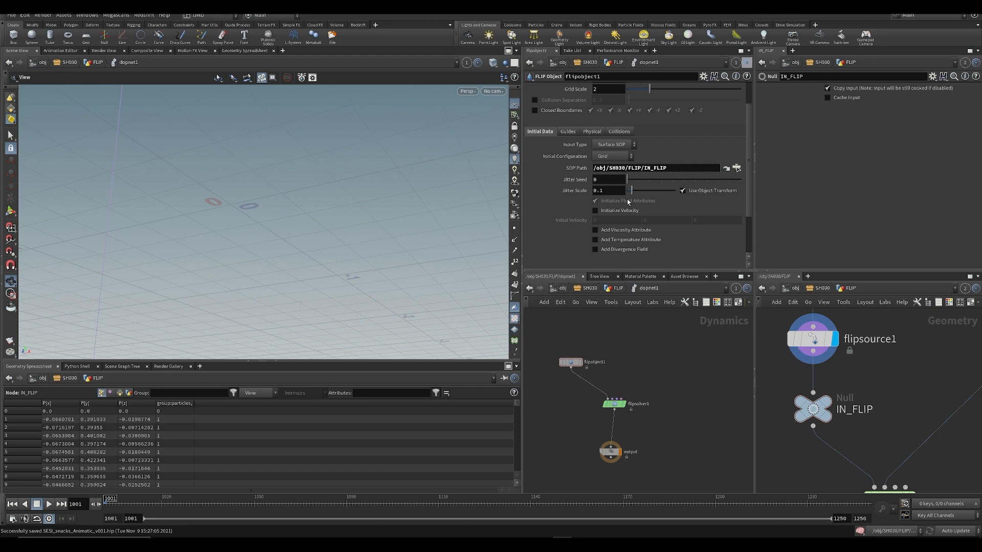
scroll(834, 353, down, 4)
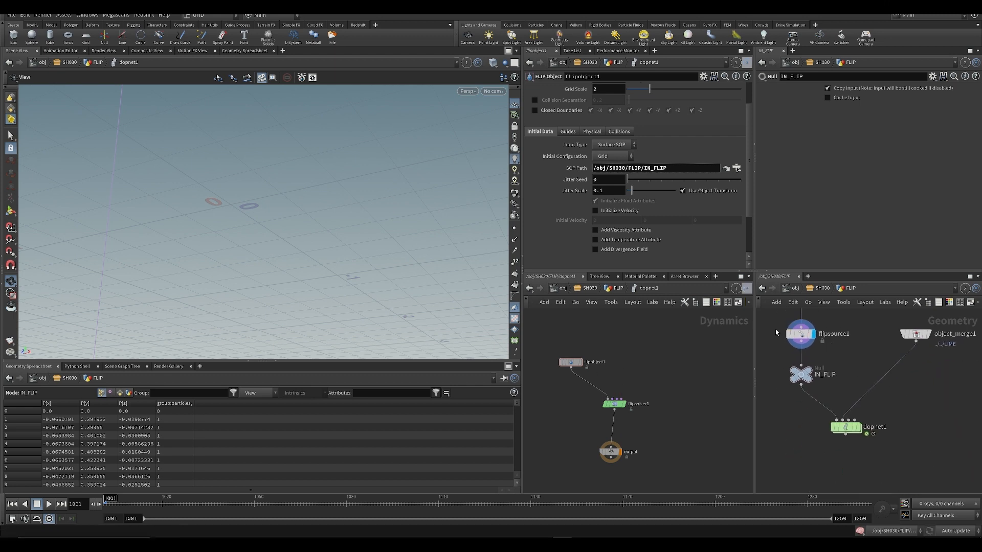
click(799, 334)
right_click(804, 109)
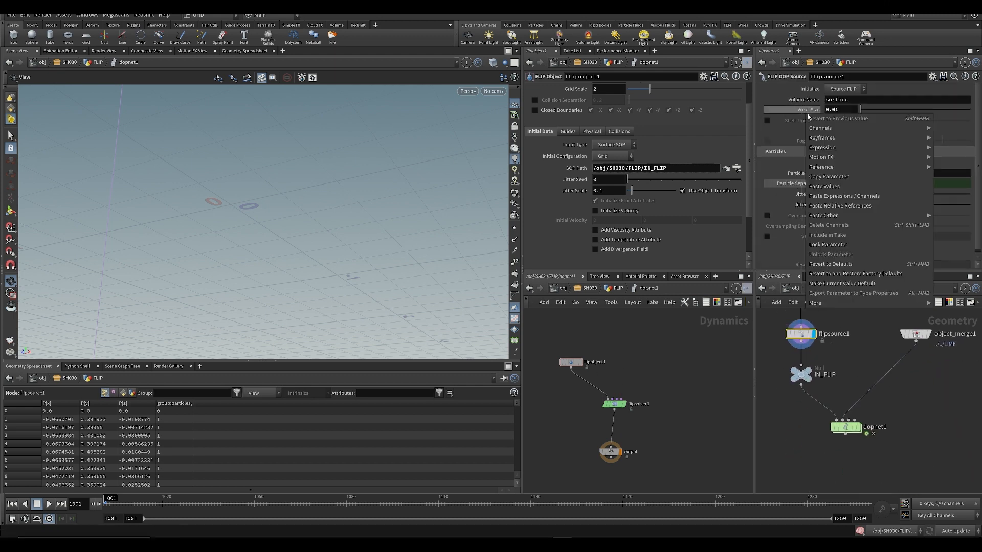
click(825, 178)
scroll(580, 147, up, 3)
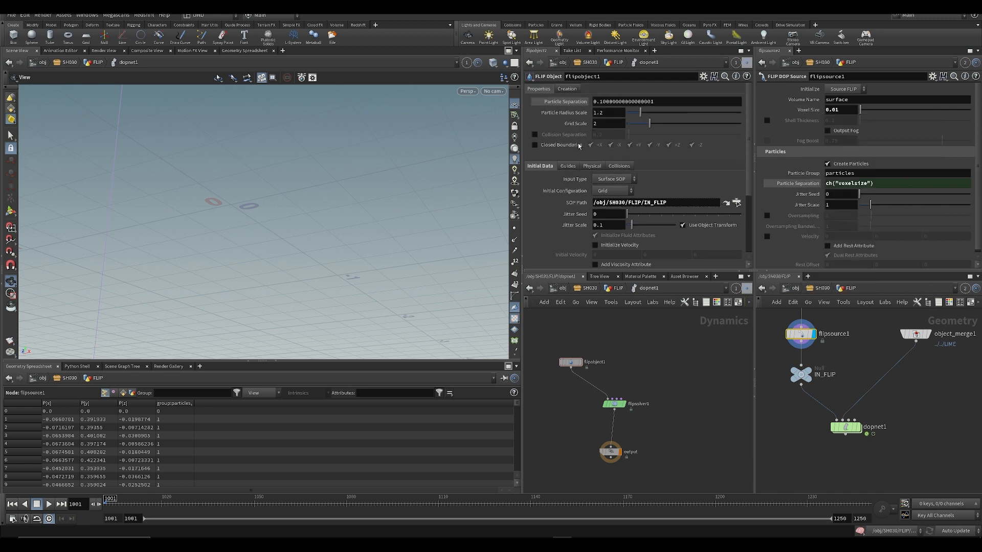
right_click(563, 103)
click(601, 199)
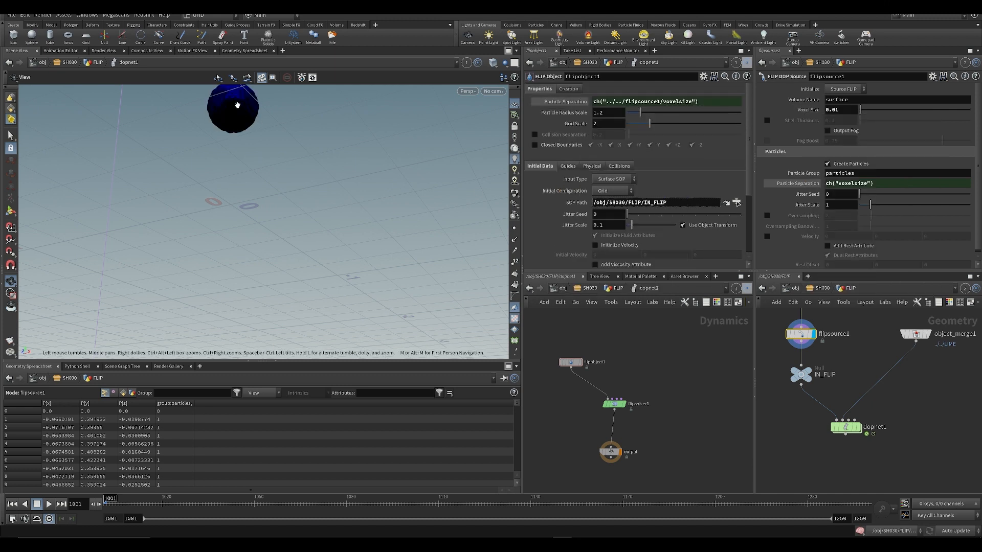
- Set the FLIP object's particle guide visualization to Particles
click(571, 362)
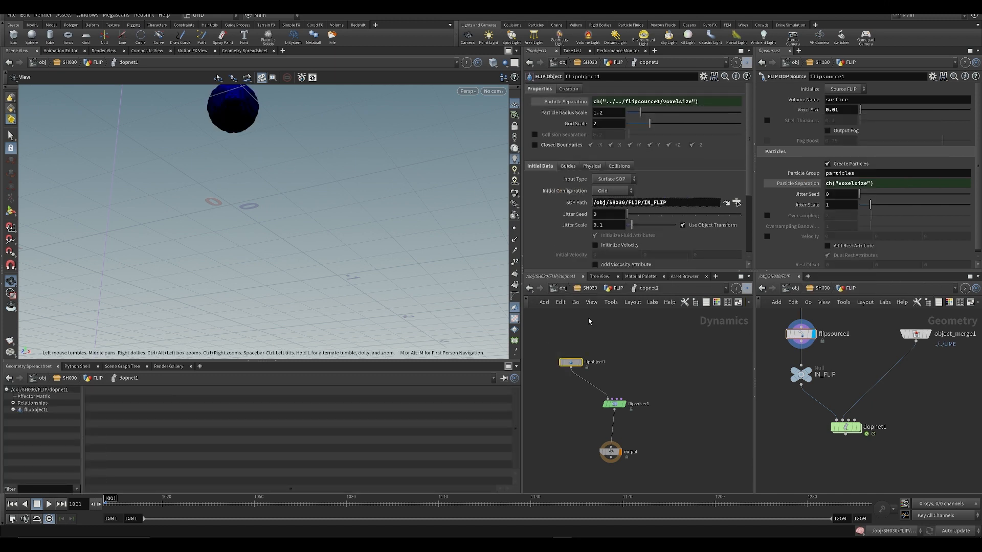
click(568, 167)
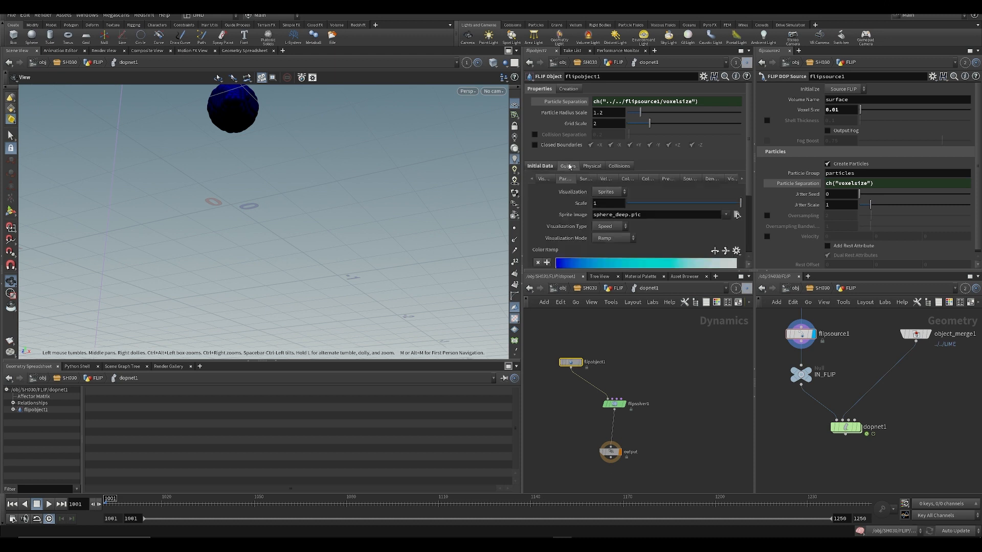
click(548, 180)
click(565, 181)
click(582, 181)
click(547, 181)
click(569, 181)
click(608, 191)
click(611, 232)
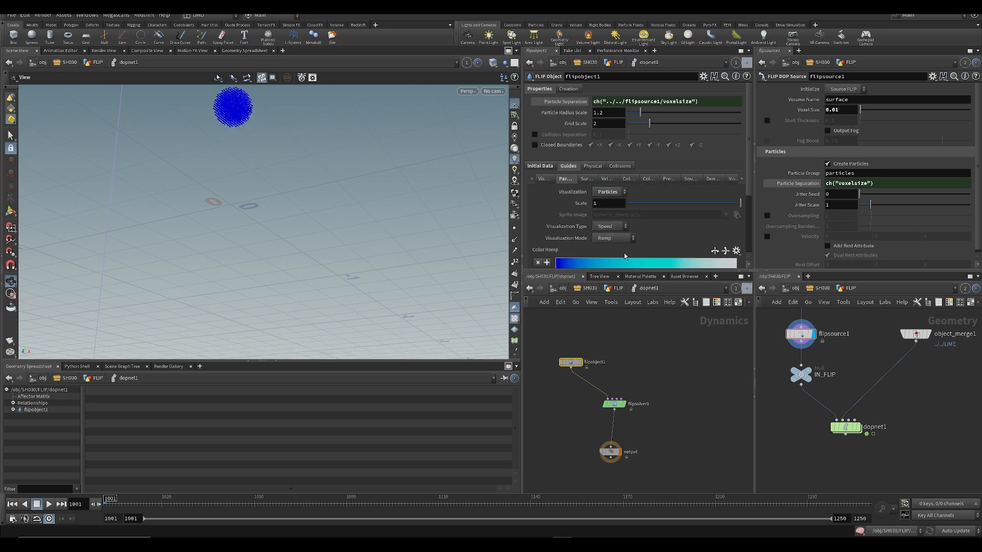
- Try the Grain and Spheres visualizations for the FLIP object's particles, return to Particles, and save the scene
key(ctrl+s)
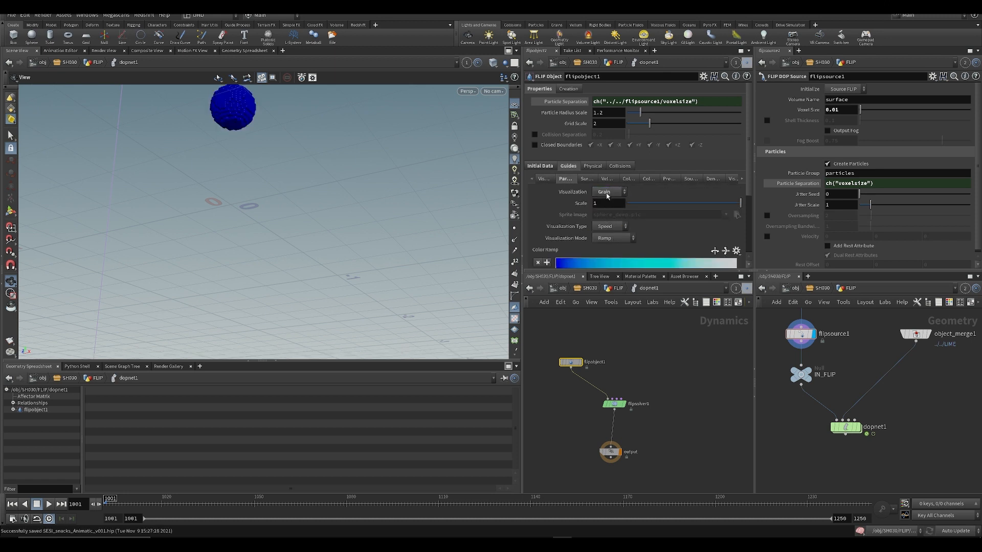
click(607, 192)
click(604, 203)
click(608, 192)
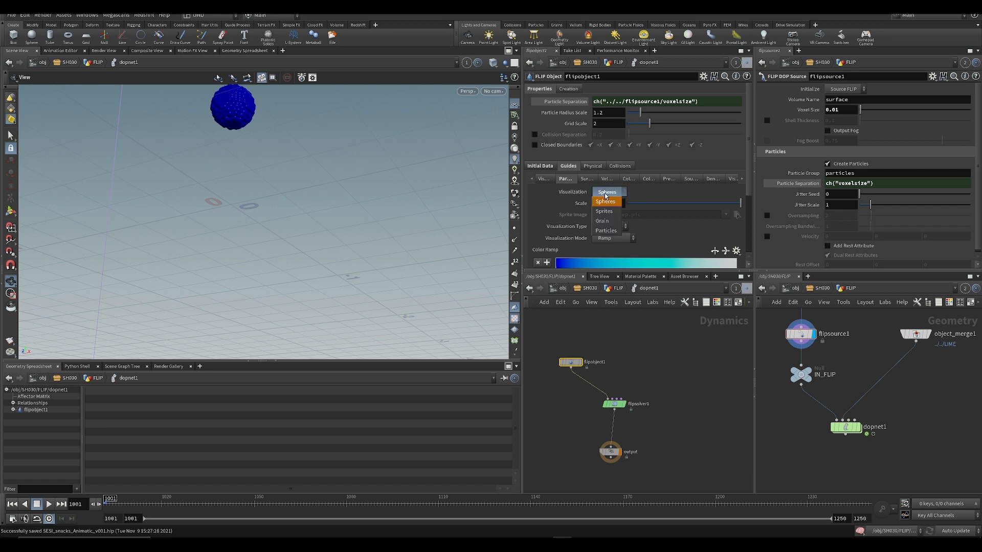
click(609, 225)
key(ctrl+s)
scroll(629, 373, up, 4)
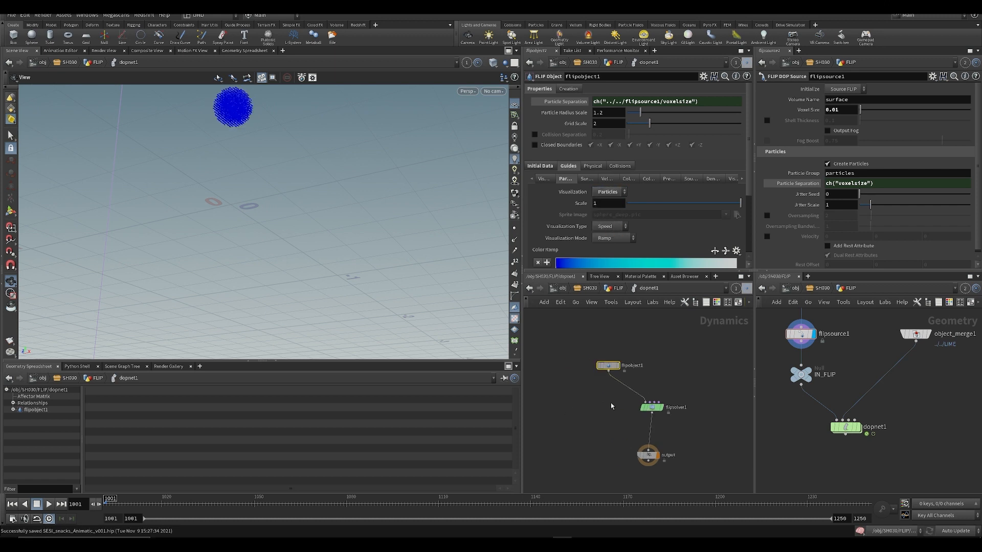
- Add a Static Object node to the DOP network beside the FLIP solver
scroll(650, 376, down, 3)
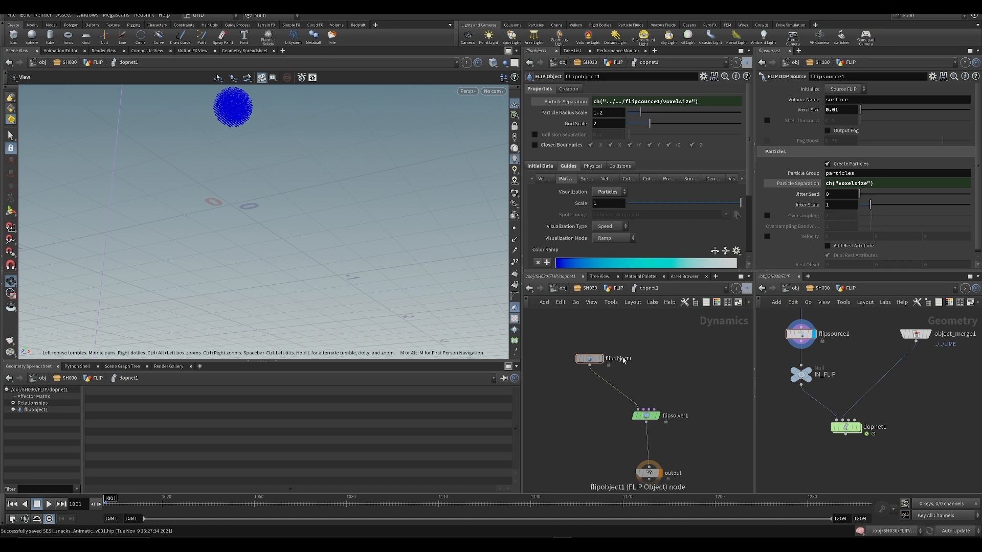
key(Tab)
text(st)
click(665, 204)
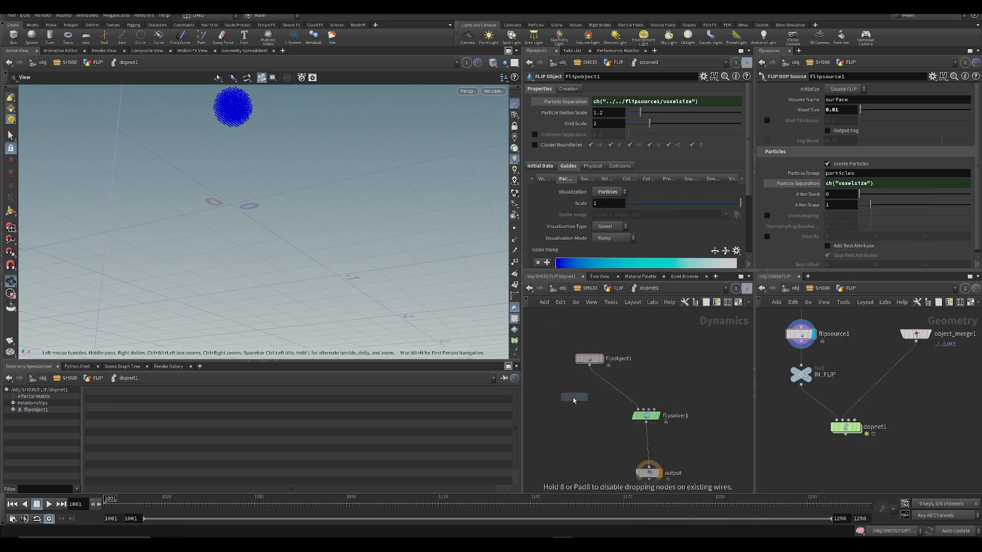
click(543, 411)
click(614, 453)
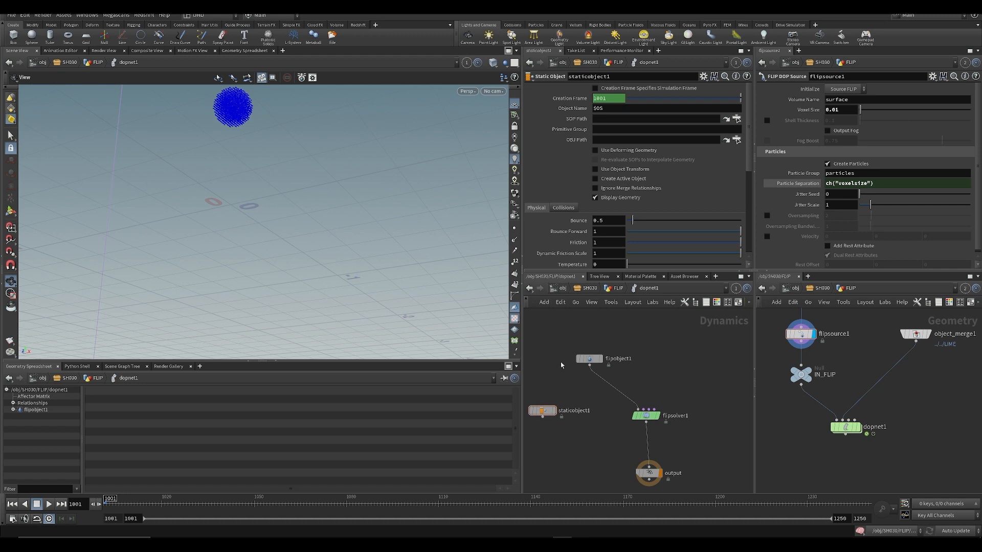
mouse_move(548, 343)
mouse_down()
mouse_move(592, 378)
mouse_move(557, 341)
mouse_up()
middle_drag(605, 430, 605, 406)
- Add a Merge node that joins the static object and the FLIP solver, and feed it into the output
key(Tab)
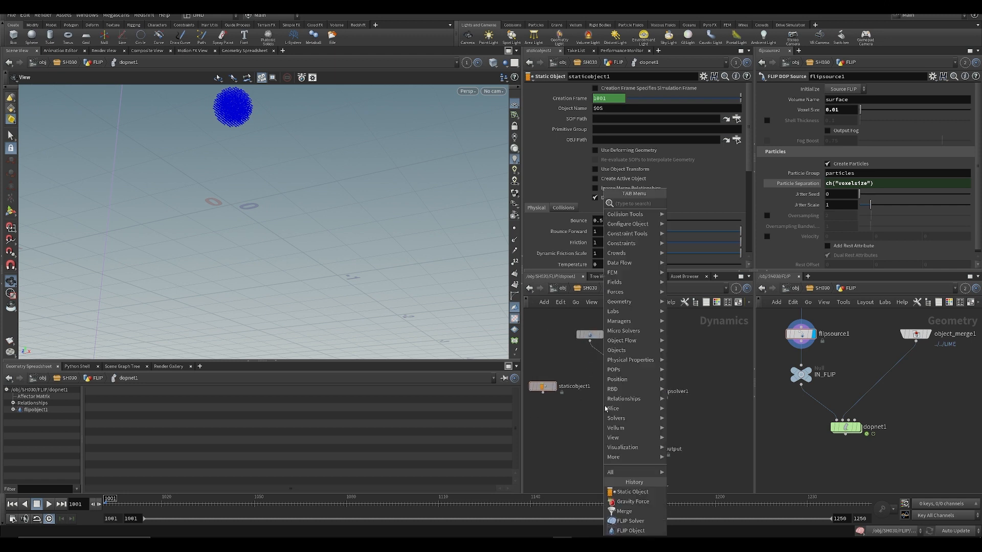
mouse_move(635, 402)
click(695, 225)
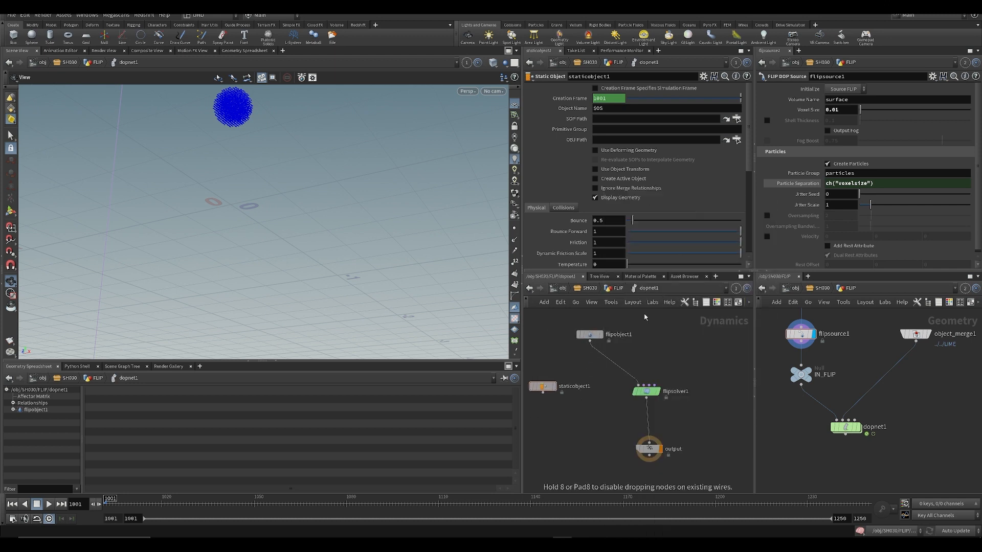
click(566, 423)
drag(562, 393, 646, 398)
drag(649, 450, 610, 469)
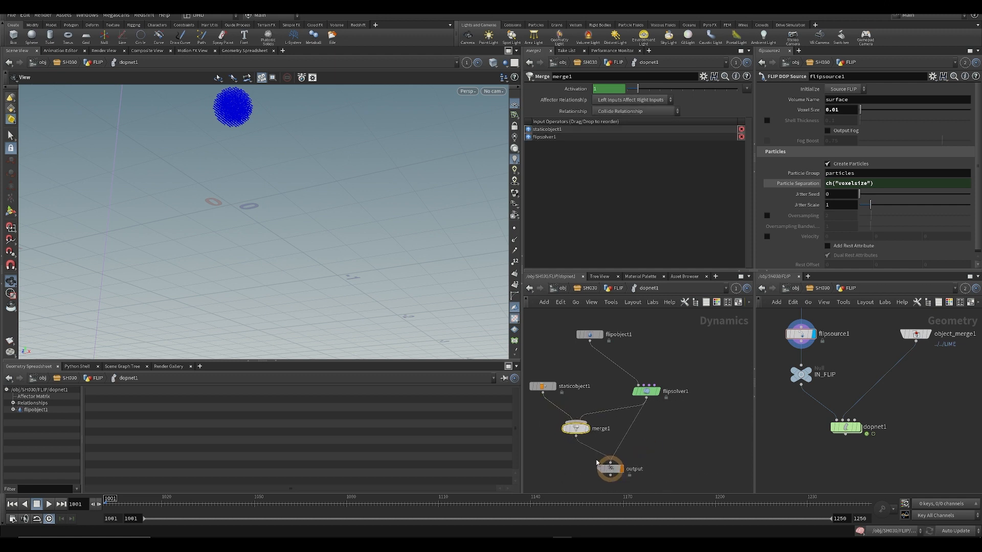
drag(576, 428, 622, 435)
drag(621, 476, 623, 478)
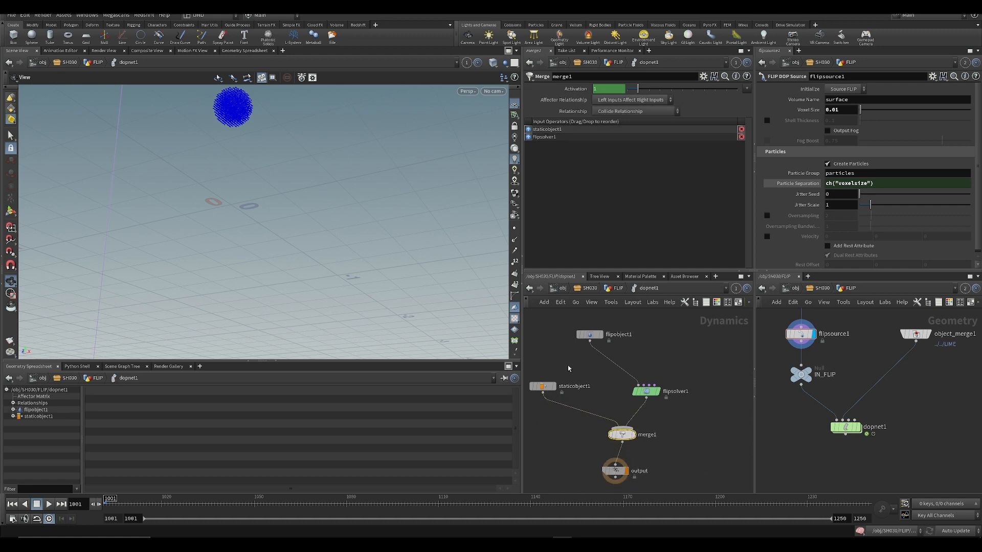
- Copy the FLIP object's SOP Path expression to the static object as `opinputpath("..",1)` and save the scene
click(590, 335)
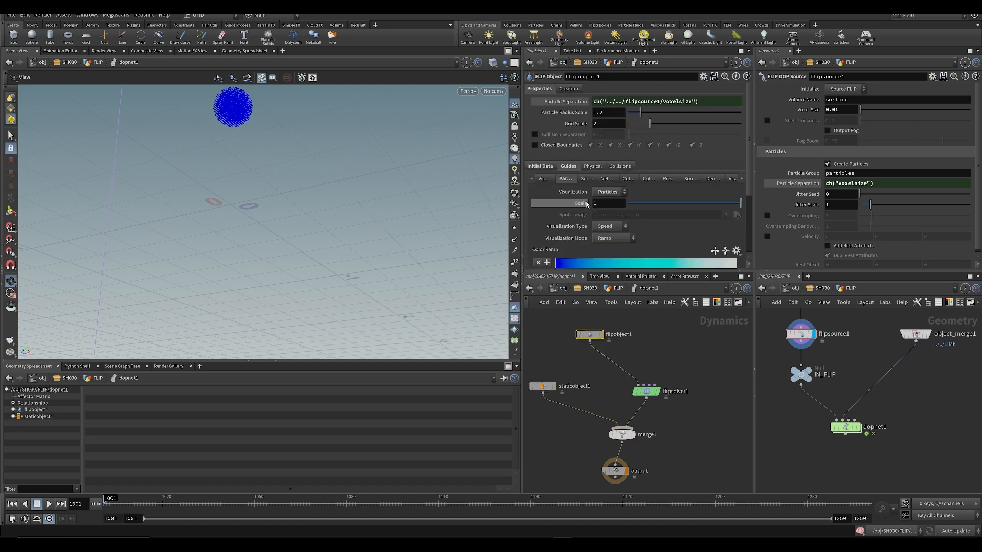
drag(592, 337, 592, 334)
click(545, 166)
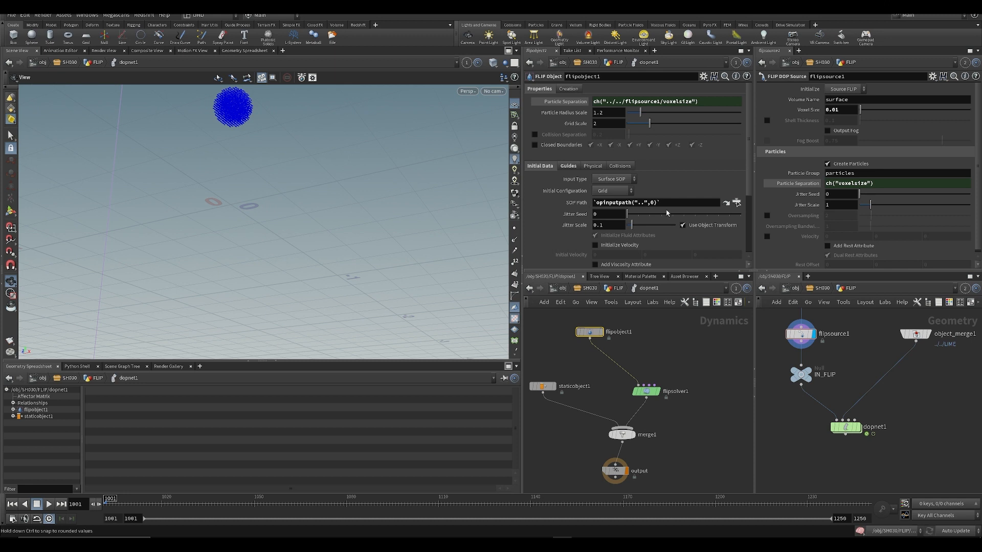
drag(671, 204, 577, 202)
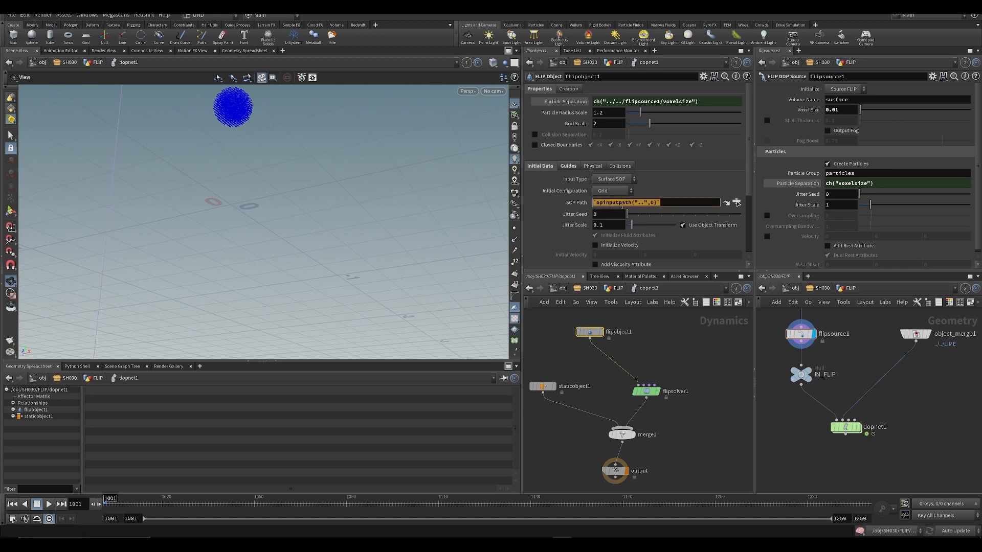
click(542, 387)
click(606, 121)
key(ctrl+v)
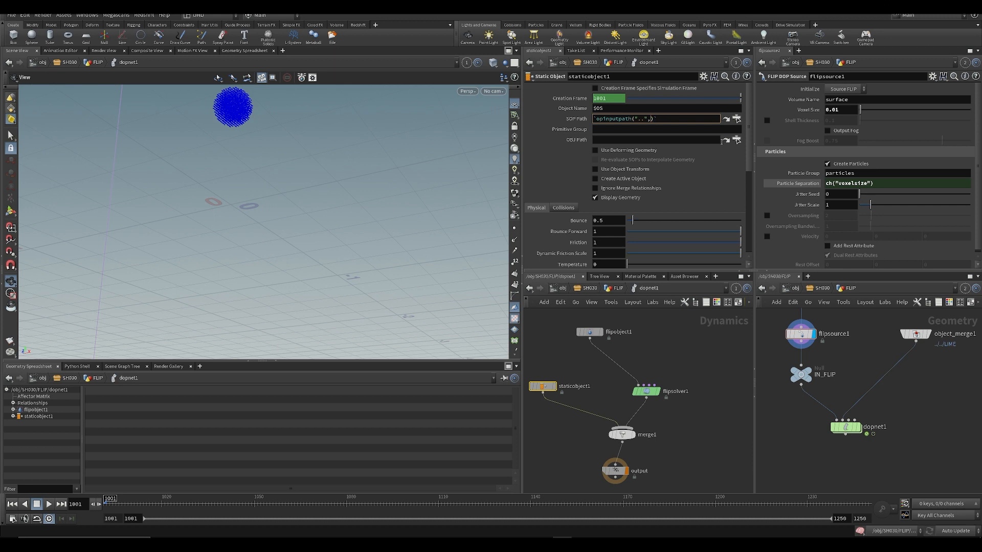
text(1)
key(Return)
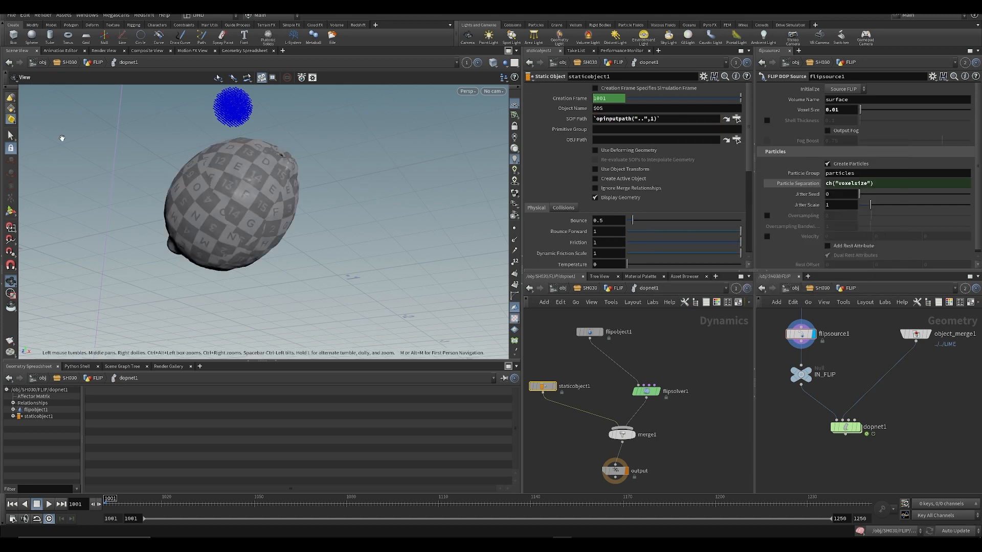
key(ctrl+s)
- Enable Initialize Velocity on the FLIP object, set its Y initial velocity to -10, and play the simulation
middle_drag(625, 472, 623, 497)
click(595, 354)
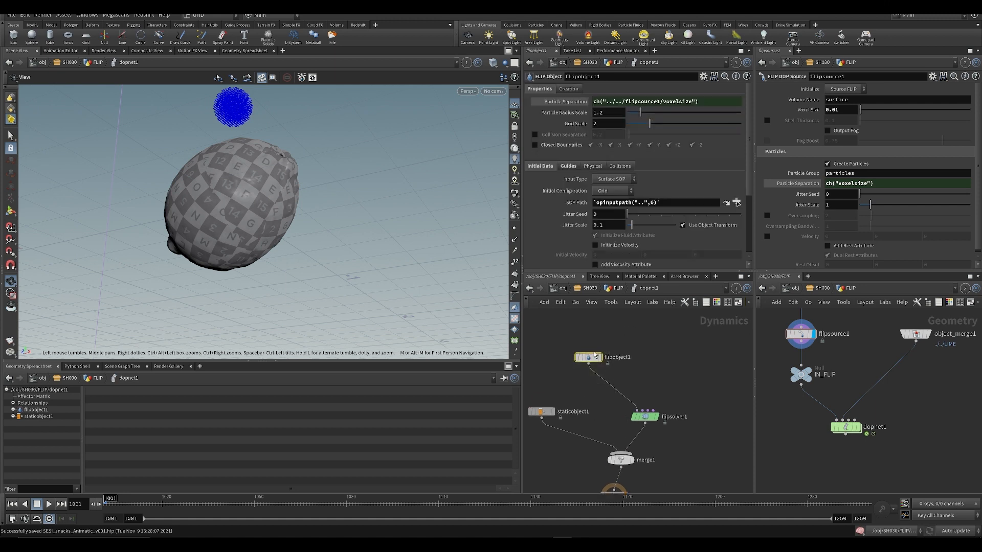
scroll(613, 193, down, 3)
click(627, 176)
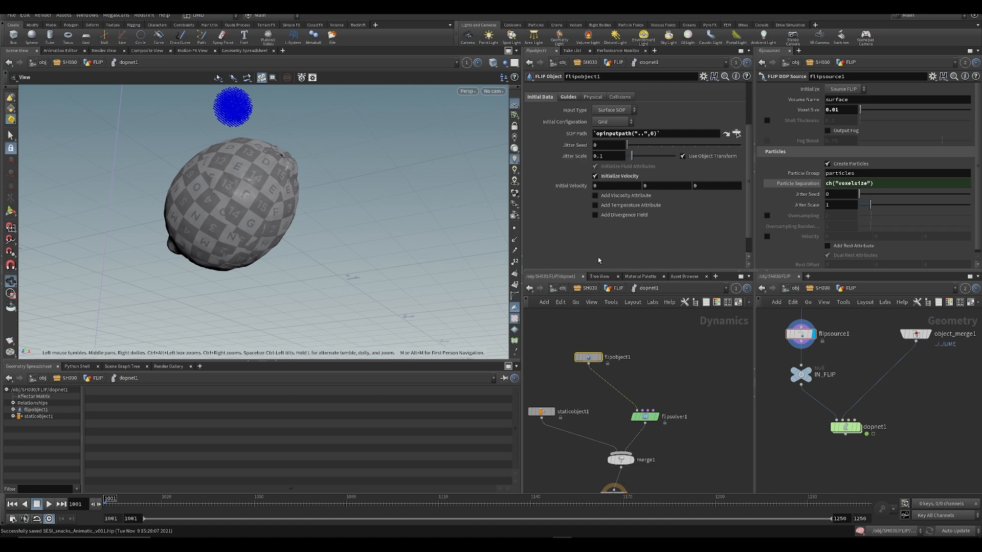
scroll(597, 246, up, 1)
click(610, 191)
click(610, 191)
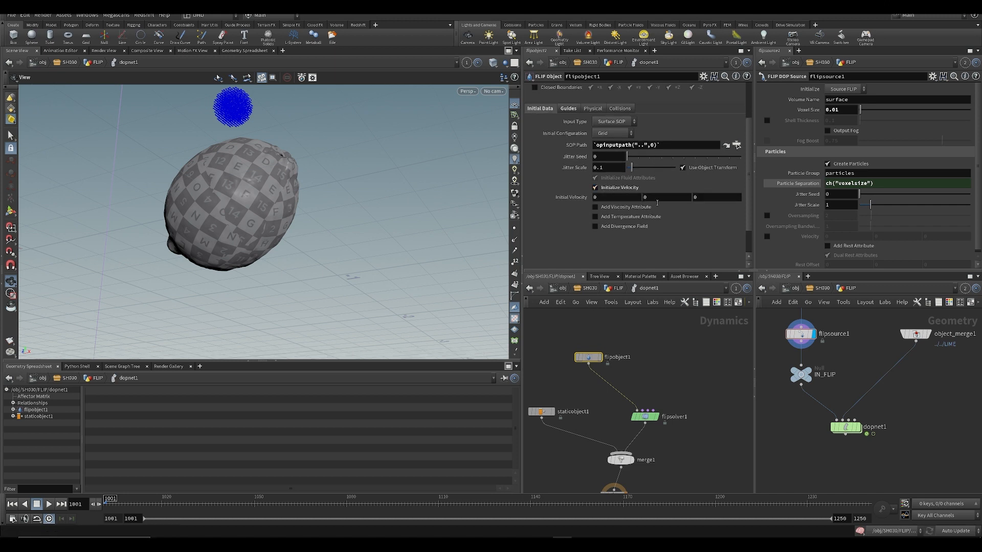
click(660, 198)
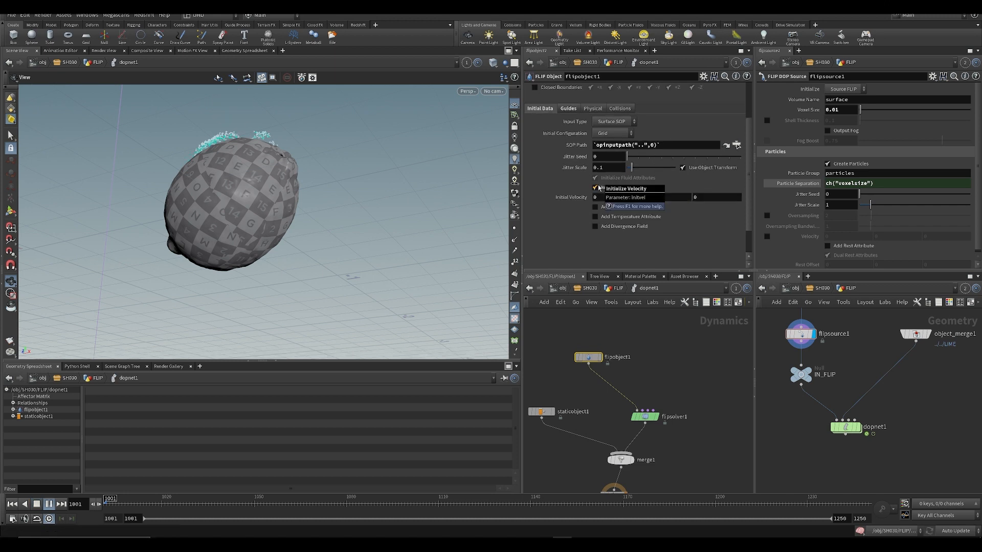
- Set the FLIP object's Y initial velocity to -2, play the simulation, return to the first frame, and save
double_click(663, 197)
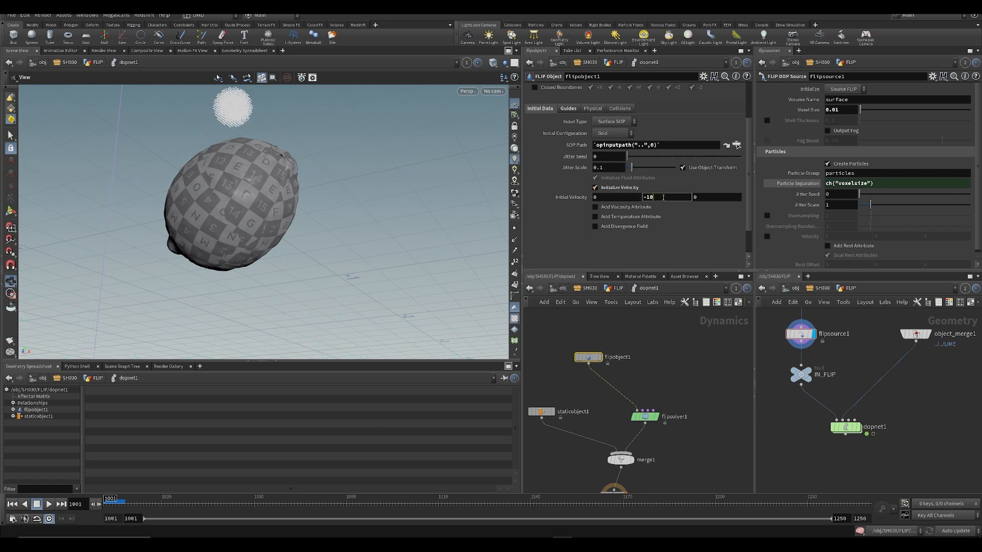
text(2)
key(Return)
key(Up)
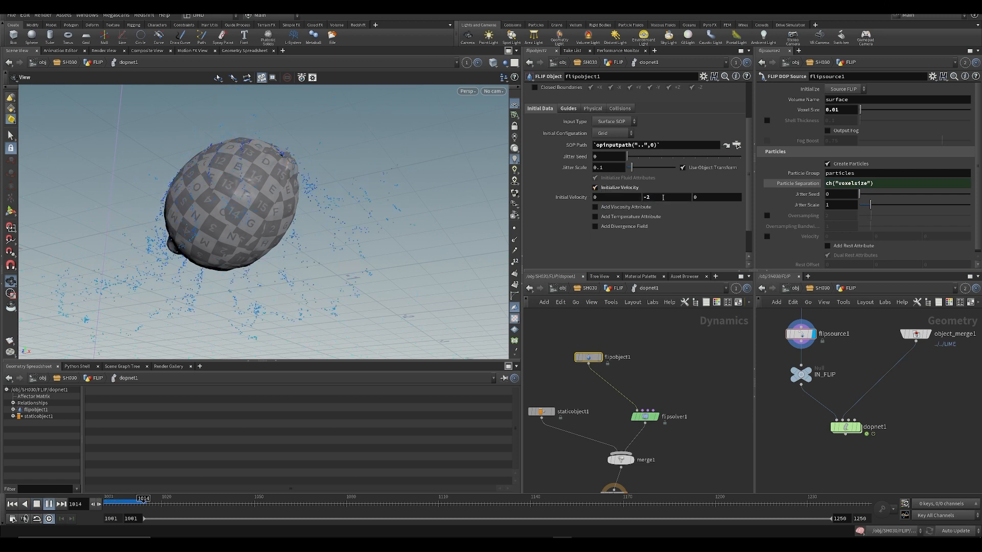
key(ctrl+Up)
key(ctrl+s)
- Test the simulation with the FLIP object's Y initial velocity at -1.5, rewind to the start, and save
click(664, 197)
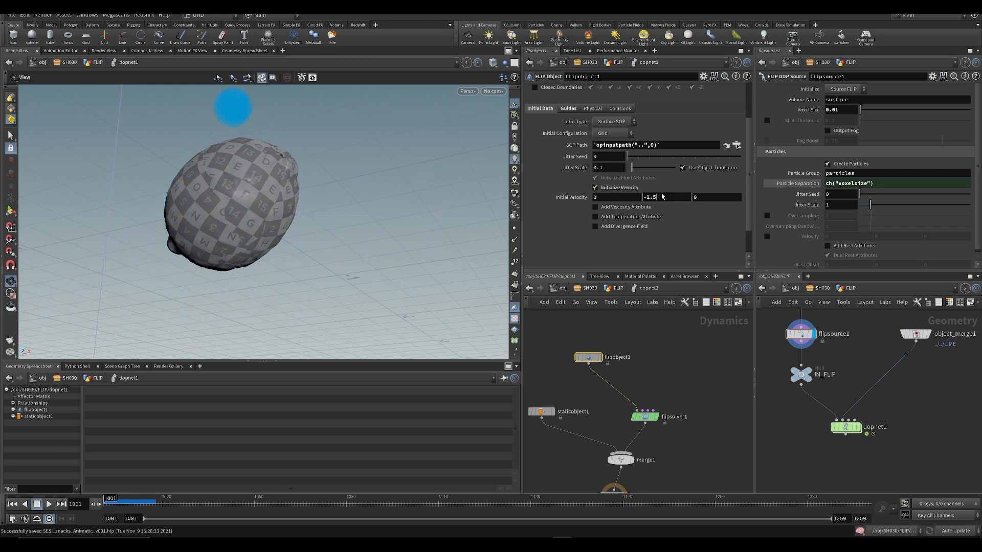
text(1.5)
key(Return)
key(Up)
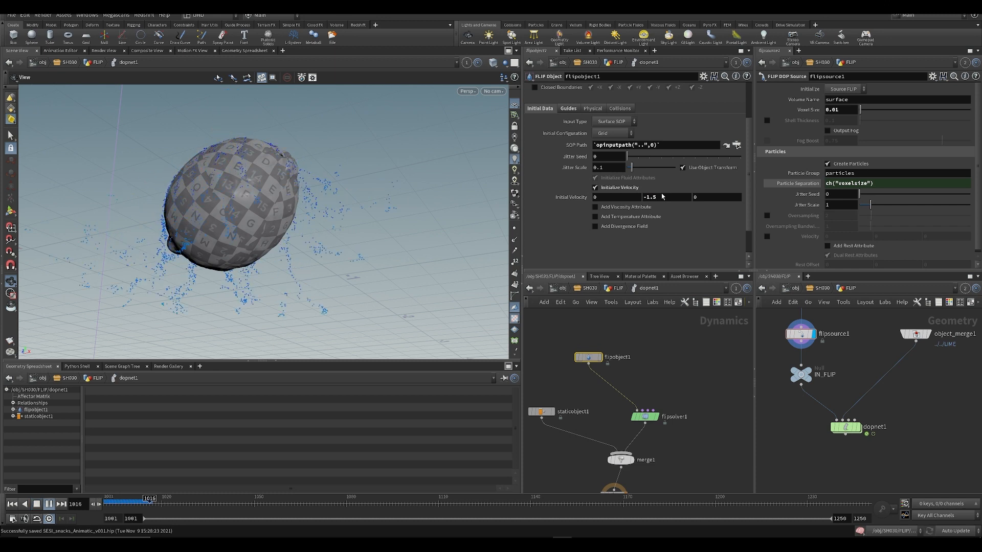
key(ctrl+Up)
key(ctrl+s)
- Set the FLIP object's Y initial velocity to -1, play the simulation, save the scene, and rewind
click(679, 199)
key(BackSpace)
key(BackSpace)
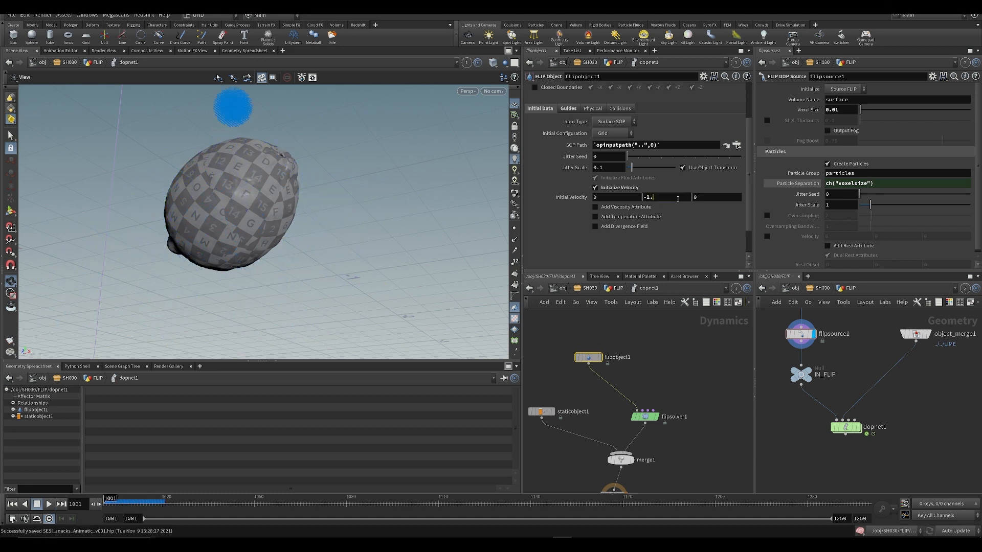
key(Return)
key(Up)
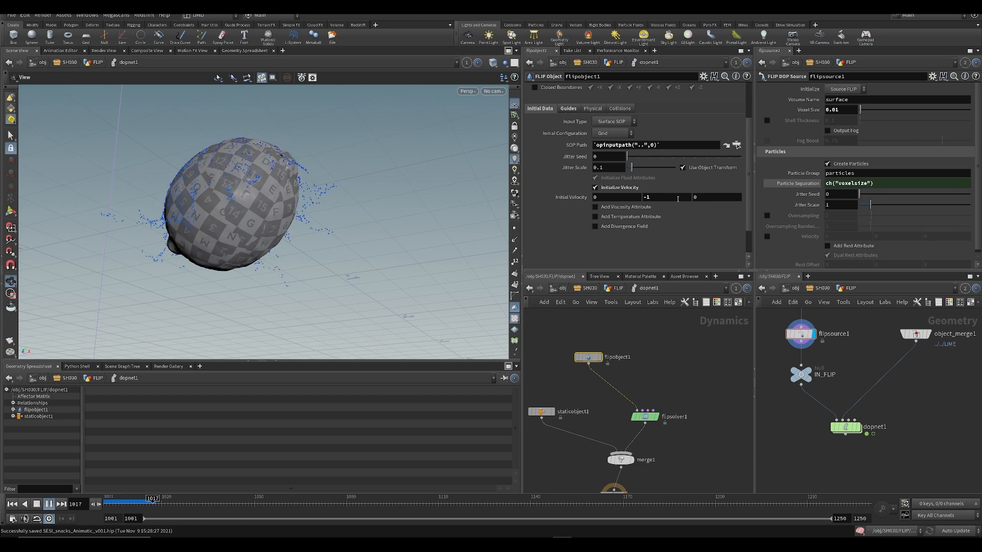
key(Up)
key(ctrl+s)
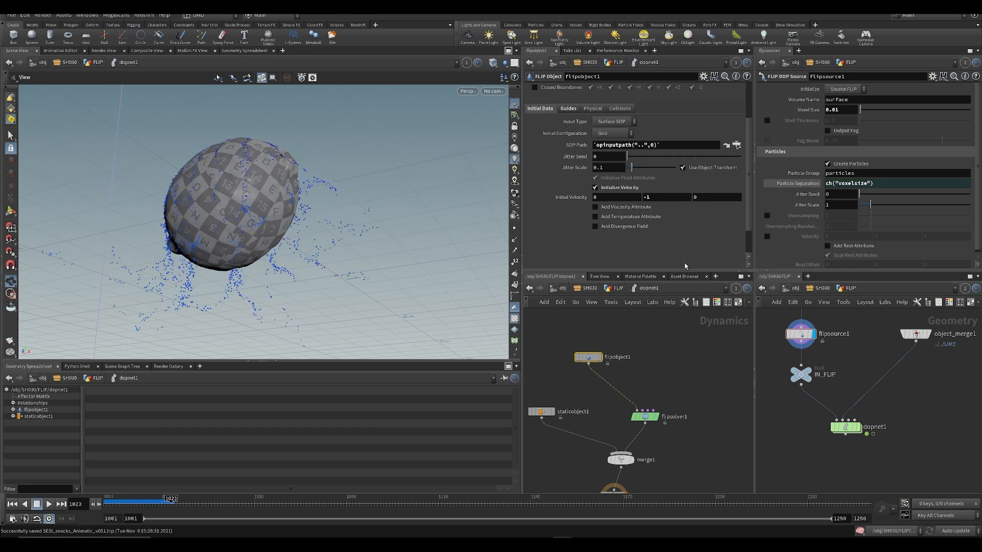
key(ctrl+Up)
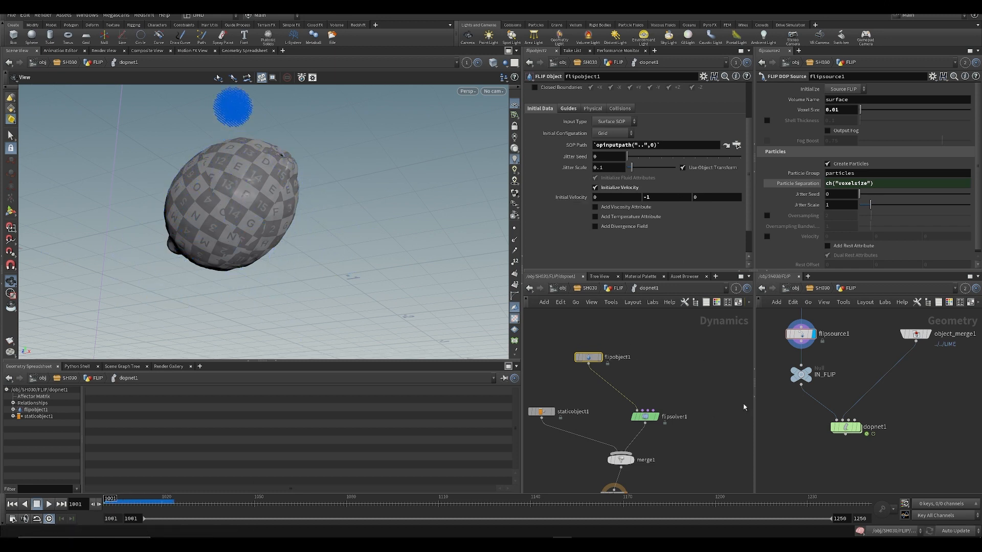
- Space out the merge, FLIP solver and static object nodes to tidy the DOP network layout
middle_drag(680, 383, 710, 397)
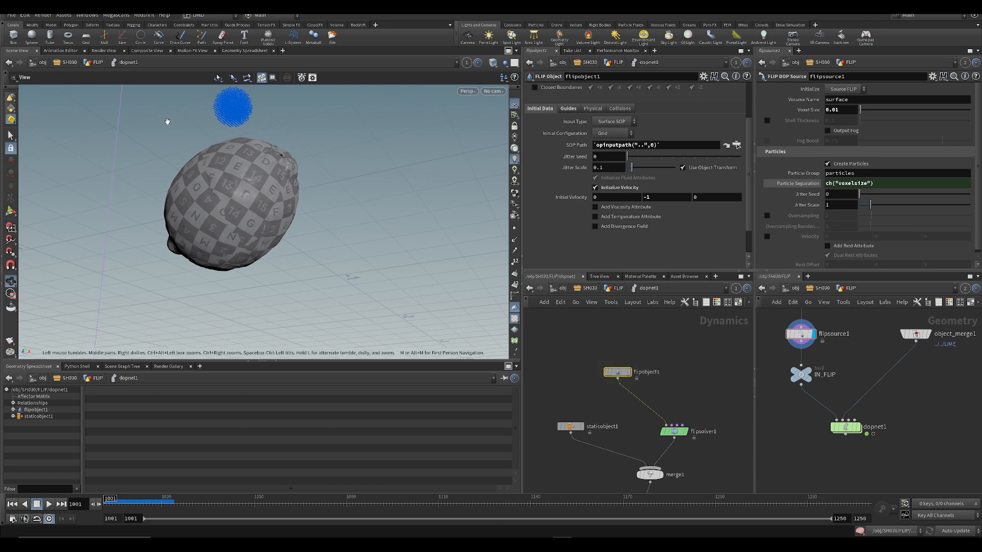
middle_drag(612, 382, 621, 340)
click(652, 463)
drag(654, 469, 673, 474)
drag(658, 433, 670, 437)
drag(579, 386, 565, 381)
middle_drag(588, 372, 582, 391)
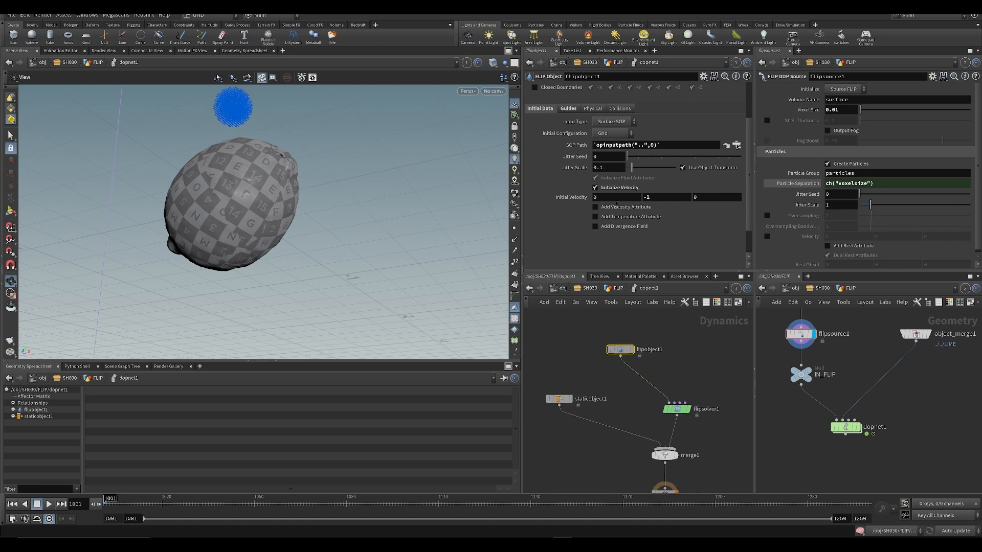
- Set the FLIP object's Viscosity to 10, play the simulation, and return to the first frame
scroll(652, 232, up, 2)
scroll(628, 234, down, 1)
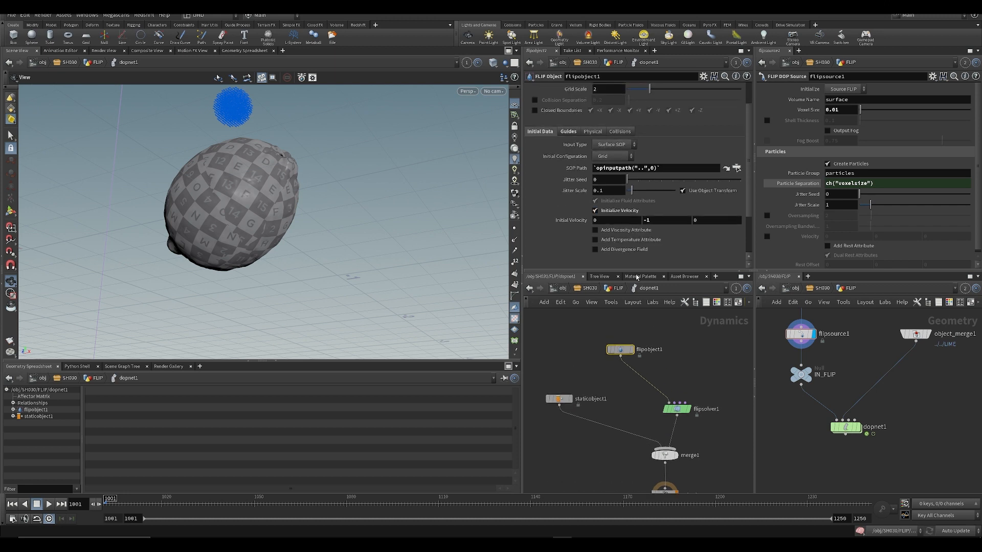
scroll(589, 148, up, 3)
click(594, 166)
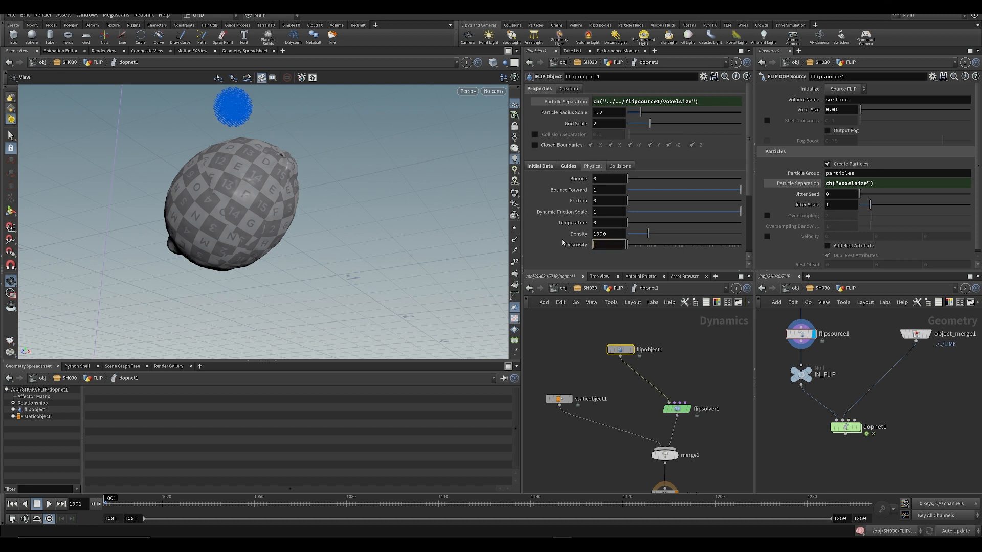
key(Return)
key(Up)
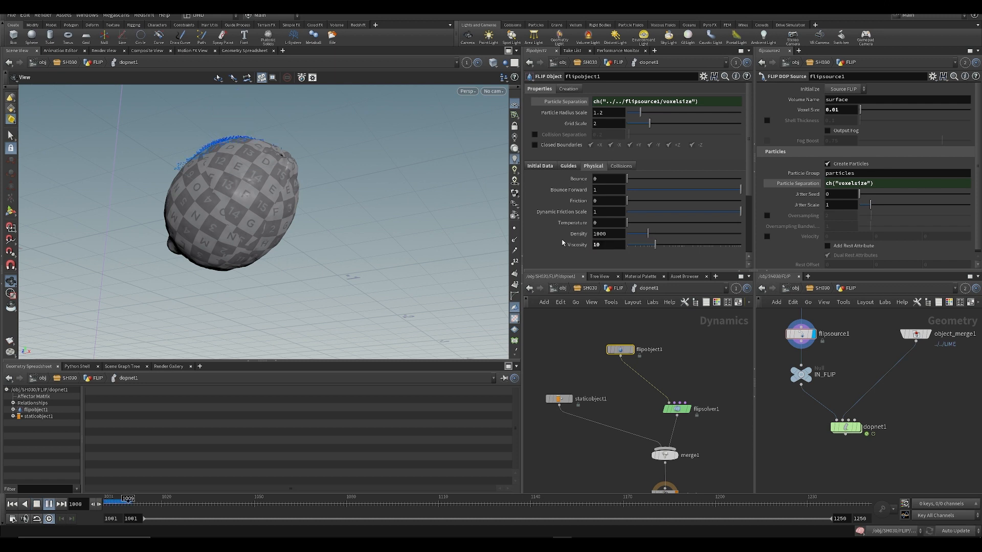
key(ctrl+Up)
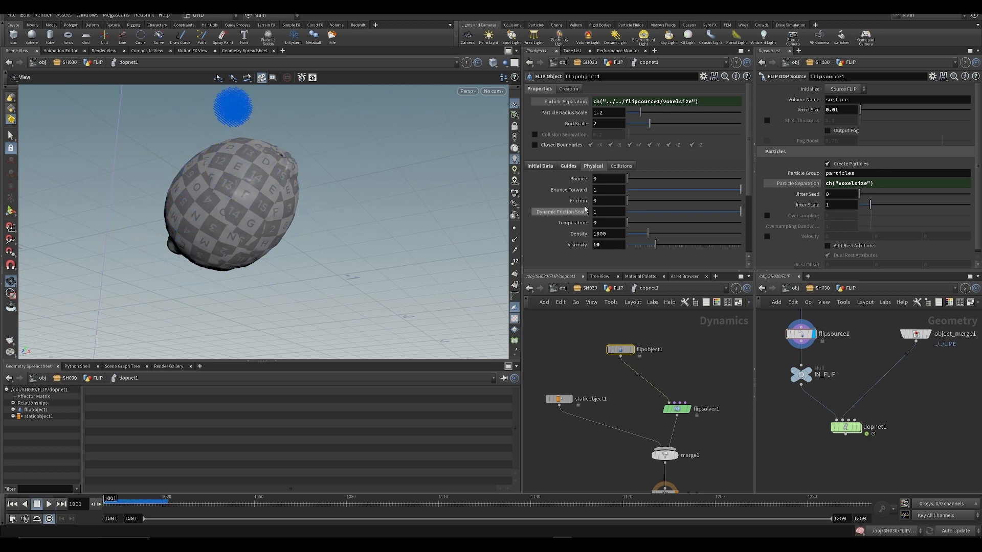
- Enable viscosity in the FLIP solver's volume motion settings, play the simulation, and return to the first frame
click(677, 409)
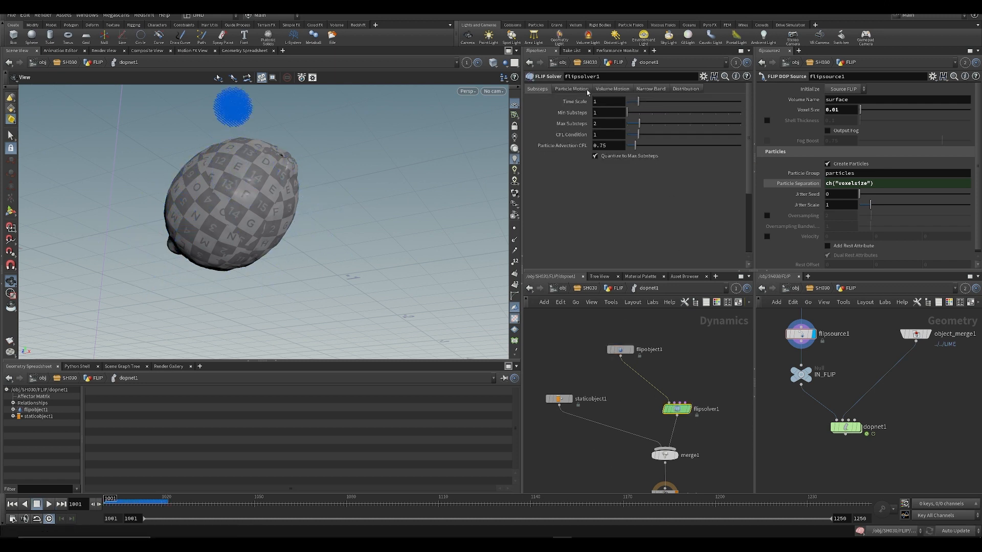
click(612, 90)
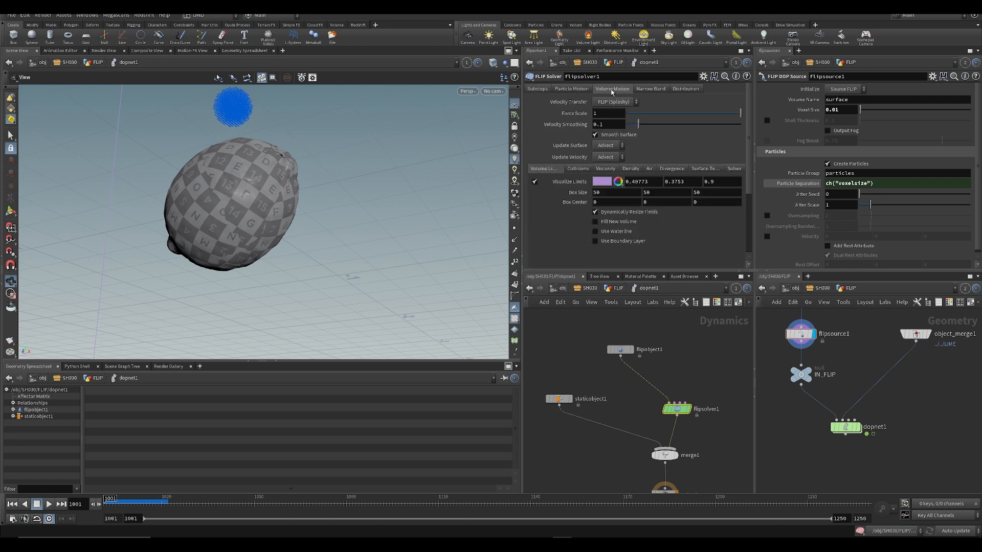
click(615, 171)
click(608, 181)
key(Up)
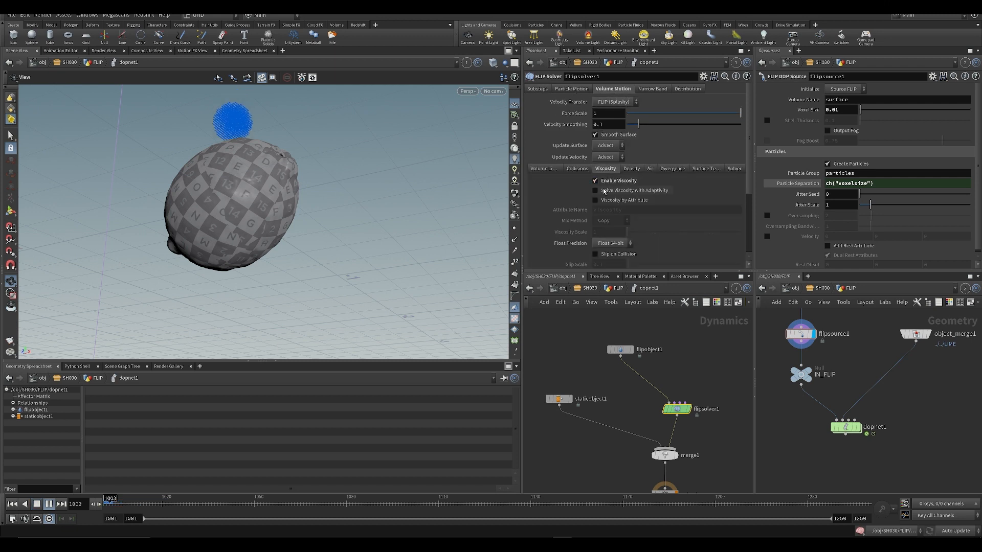
key(ctrl+Up)
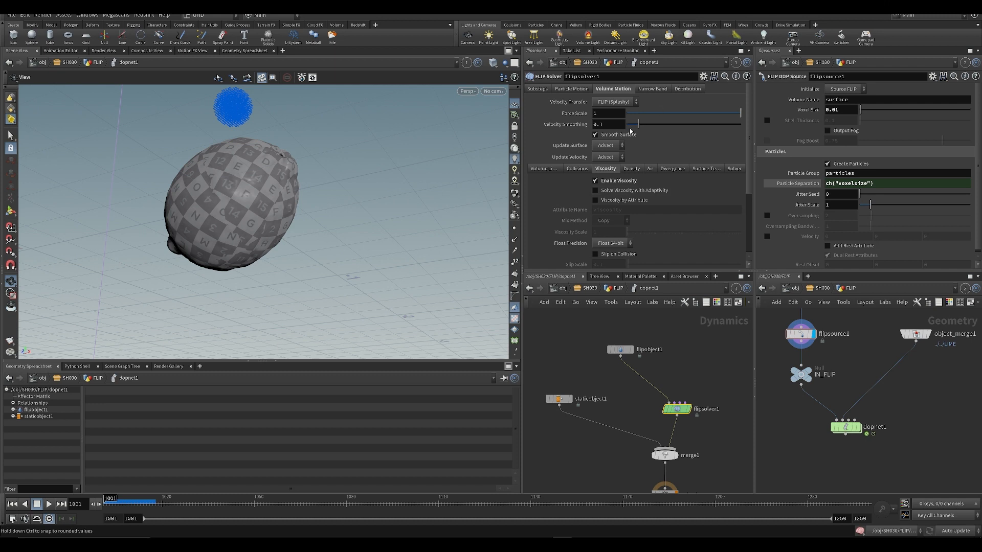
- Test the simulation with the FLIP object's Viscosity at 1 and at 0, rewinding after each run
click(541, 91)
drag(585, 317, 639, 382)
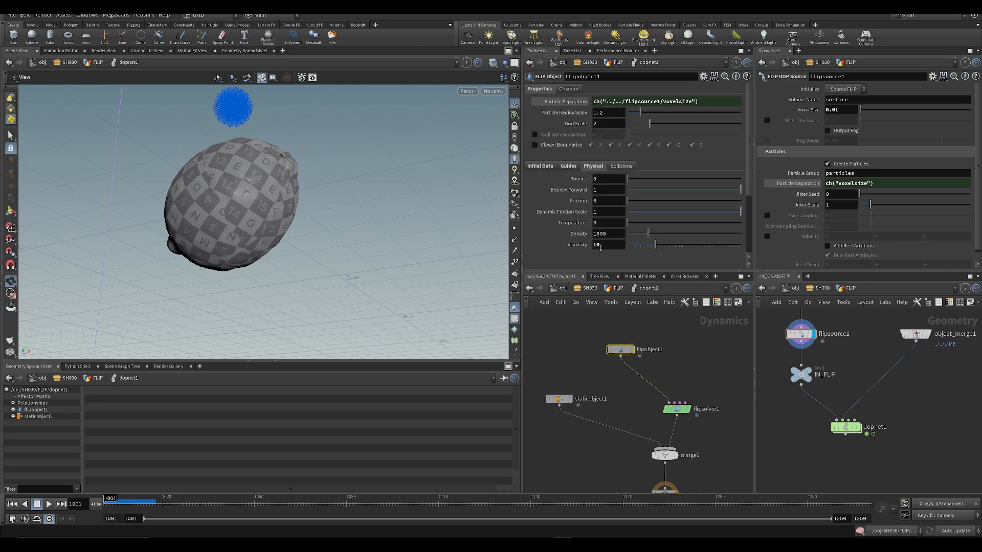
click(574, 248)
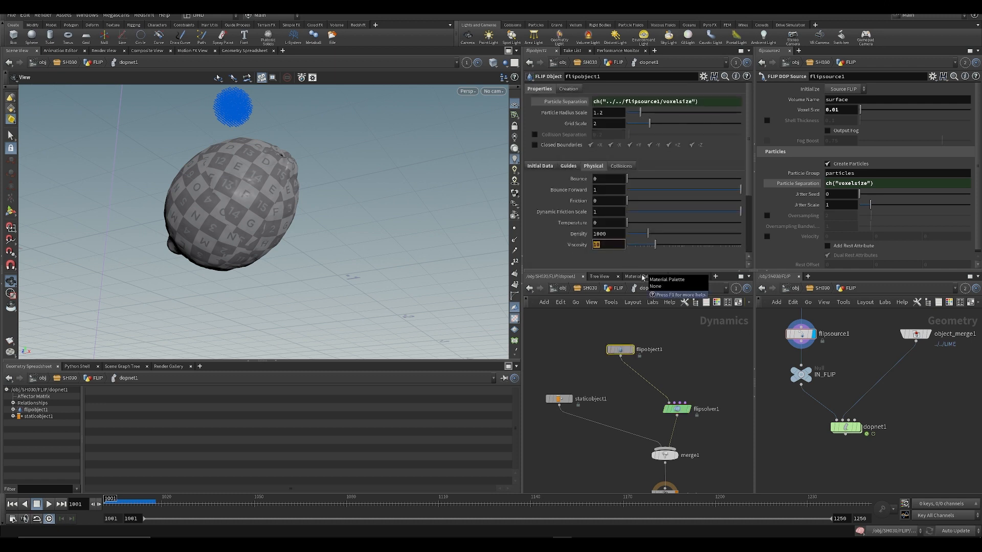
text(1)
key(Return)
key(Up)
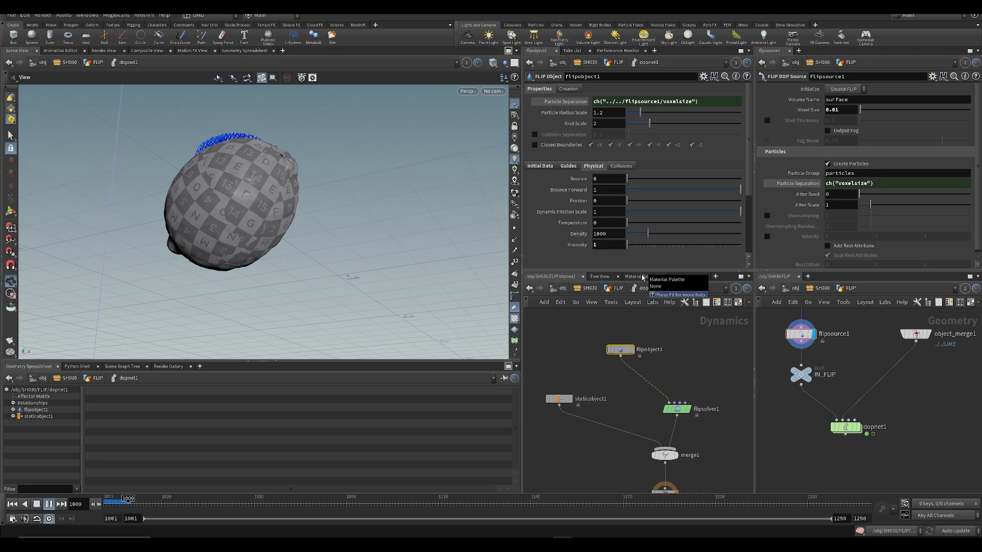
key(ctrl+Up)
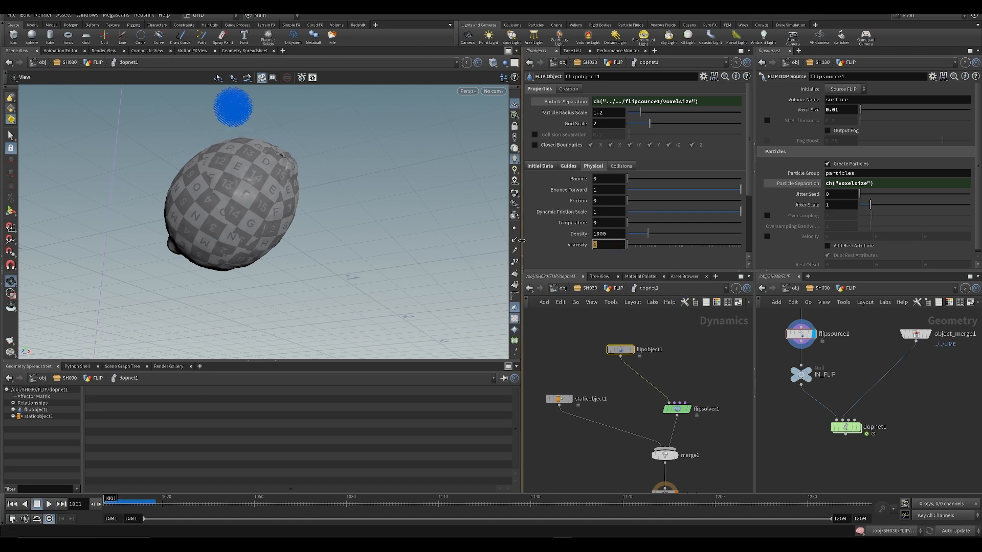
key(Up)
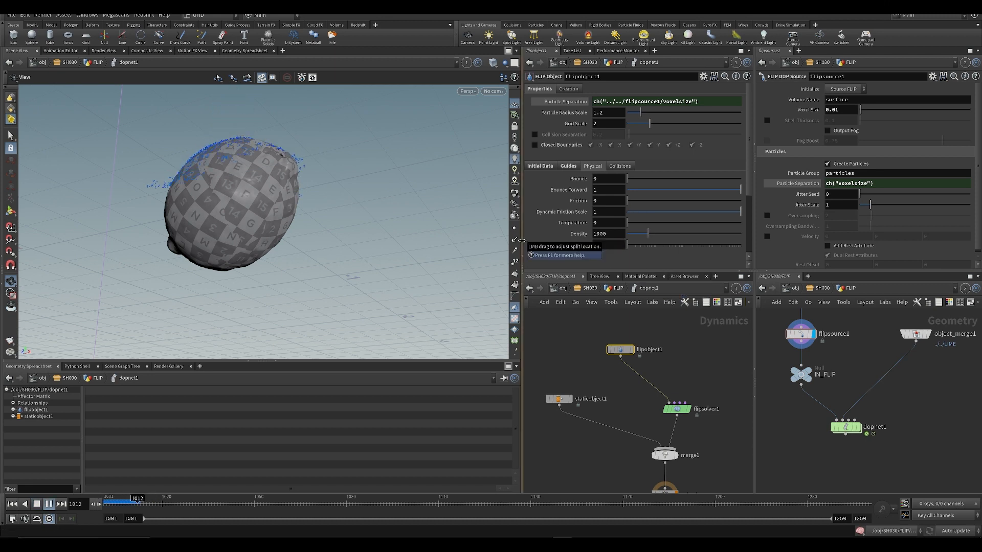
key(ctrl+Up)
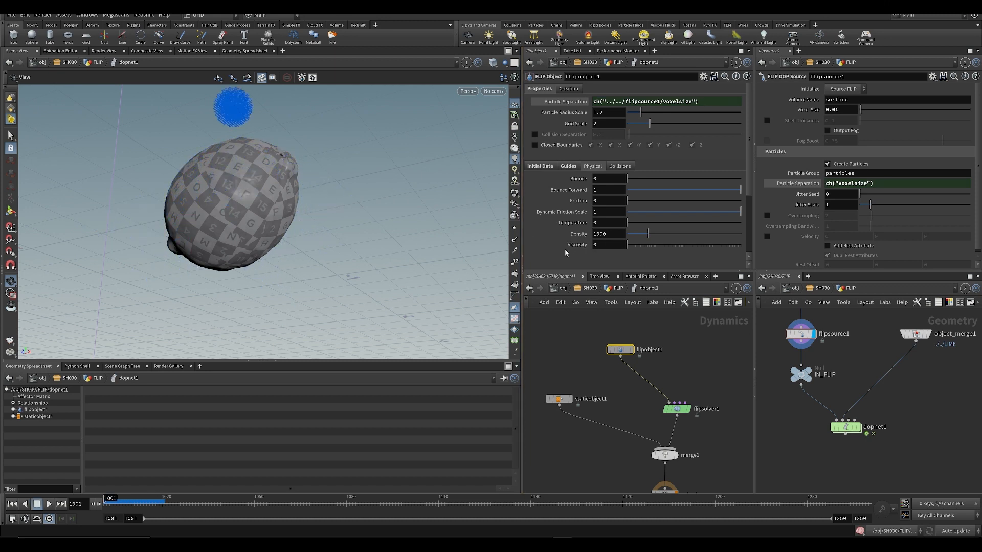
- Set the FLIP object's Viscosity to .01, play the simulation, and return to the first frame
drag(609, 247, 533, 249)
text(.01)
key(Return)
key(Up)
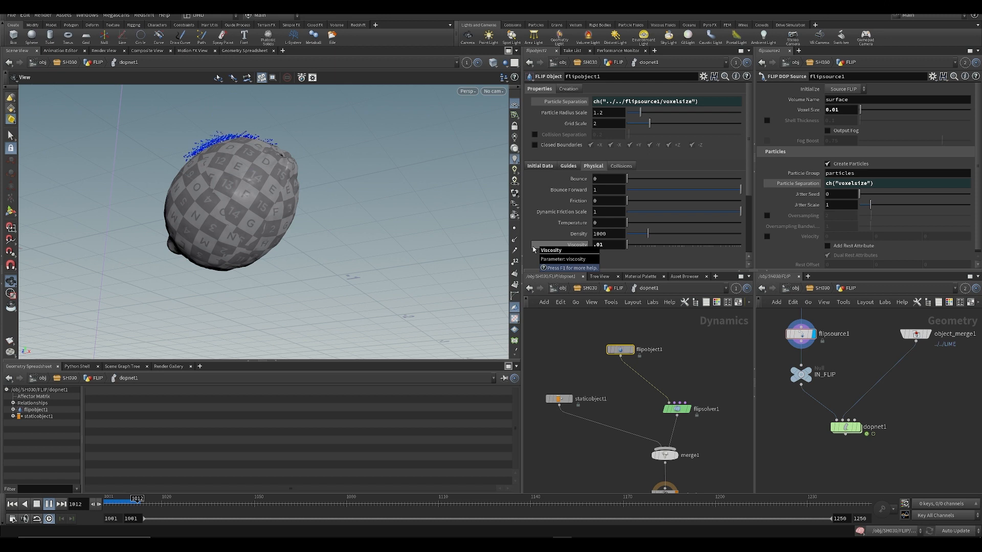
key(ctrl+Up)
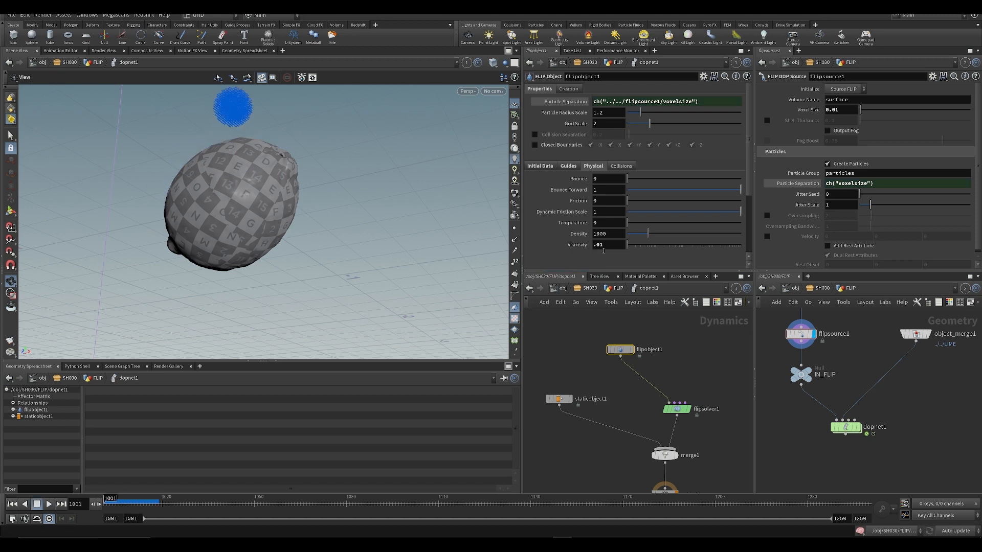
- Check the FLIP solver's viscosity options, replay the simulation from the start, rewind, and save the scene
drag(603, 249, 582, 254)
click(677, 408)
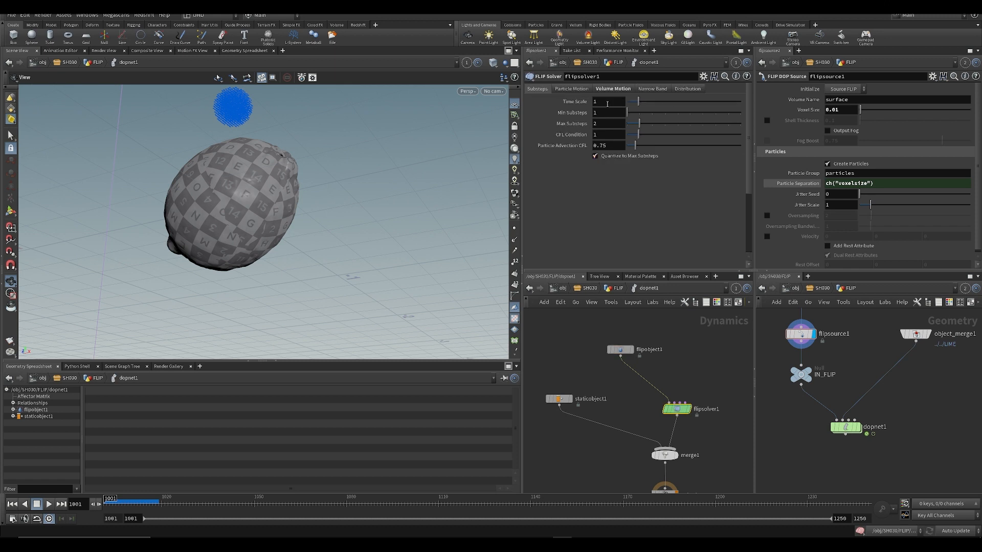
scroll(633, 205, down, 4)
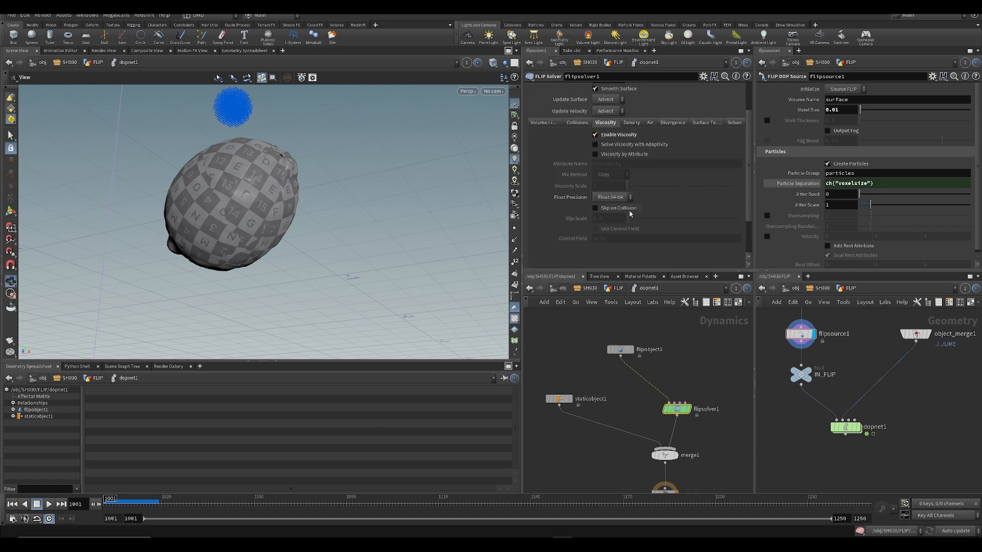
scroll(631, 213, up, 3)
click(624, 353)
key(Up)
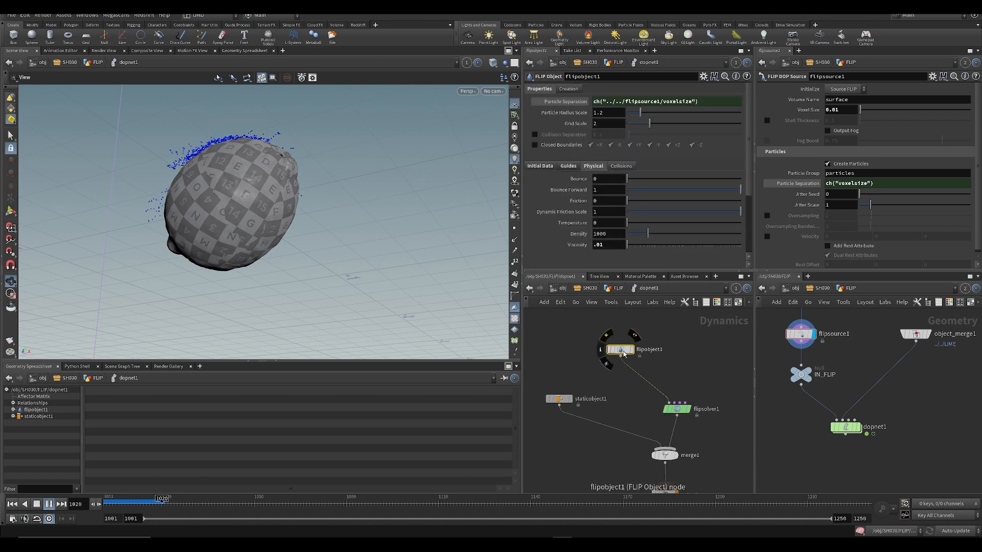
key(ctrl+Up)
key(ctrl+s)
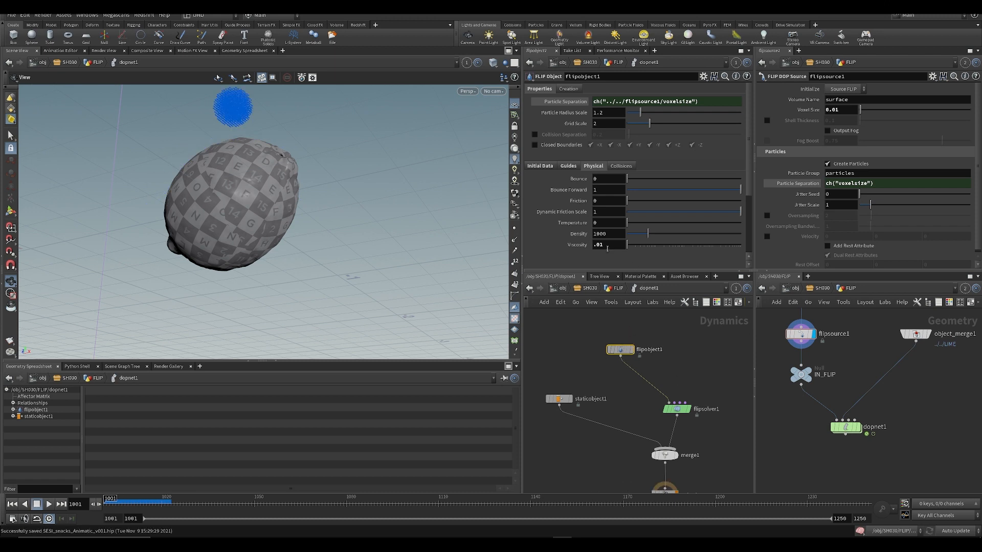
- Set the FLIP object's Viscosity to 0, play the simulation, and rewind to the start
drag(610, 247, 550, 266)
text(0)
key(Return)
key(Up)
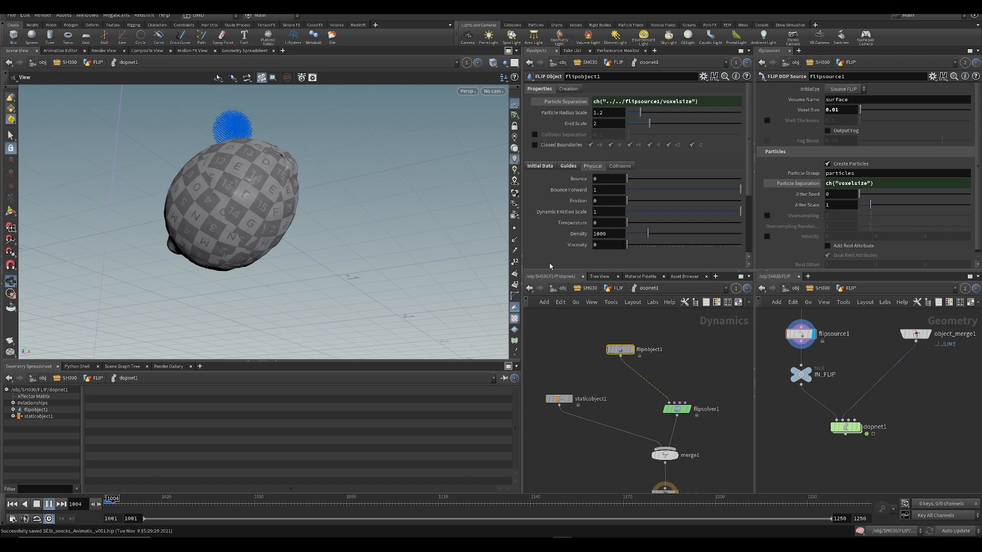
key(ctrl+Up)
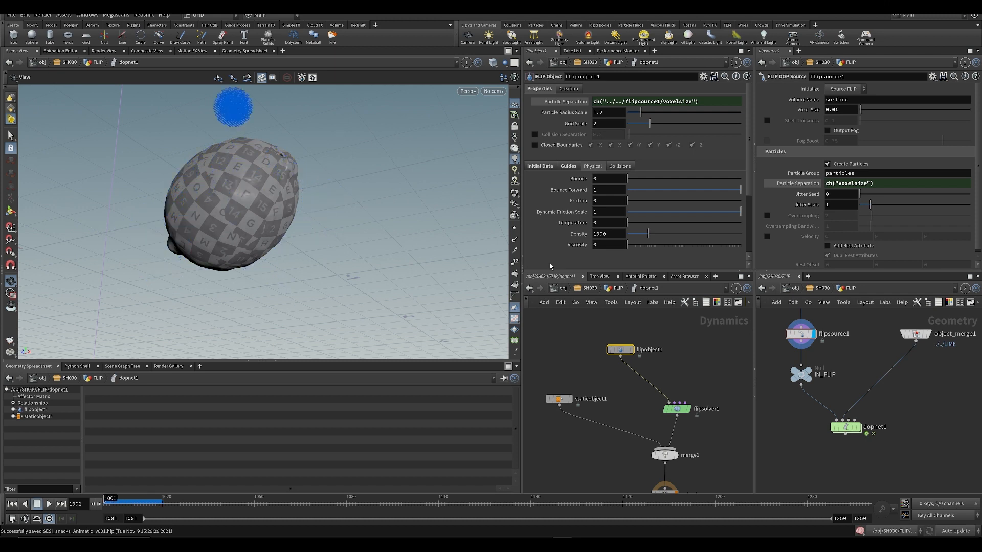
- Show the FLIP solver's particle Reseeding settings and briefly play the simulation
drag(666, 407, 659, 407)
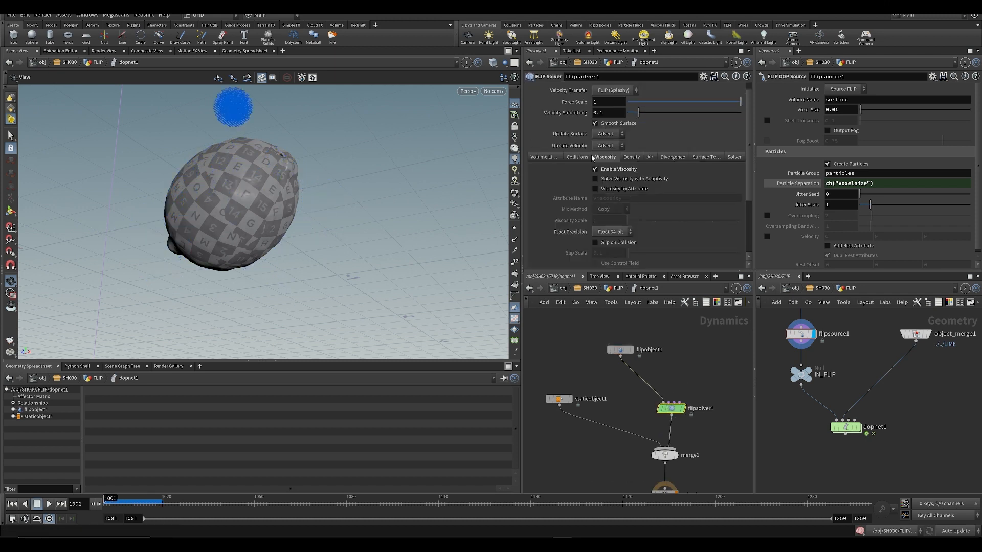
click(563, 90)
click(567, 154)
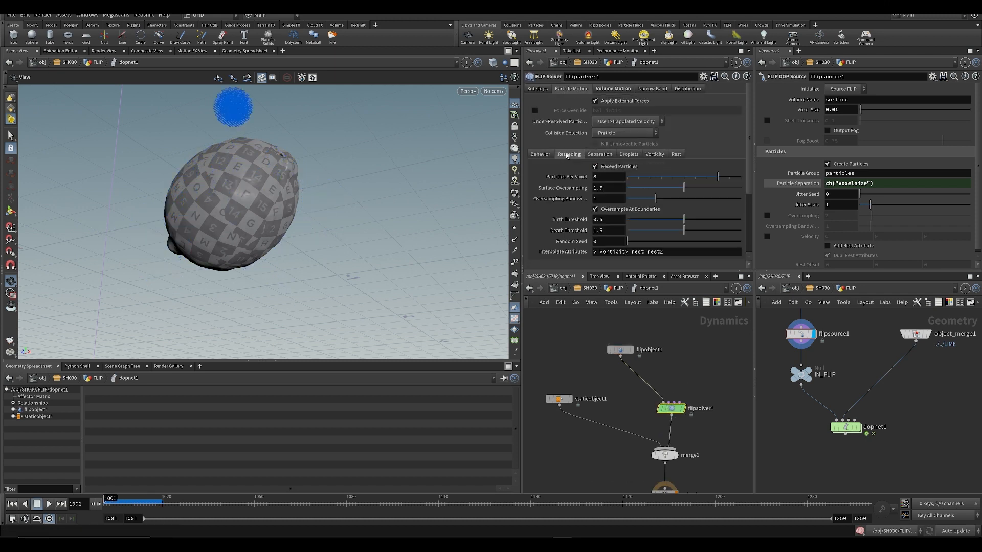
key(Up)
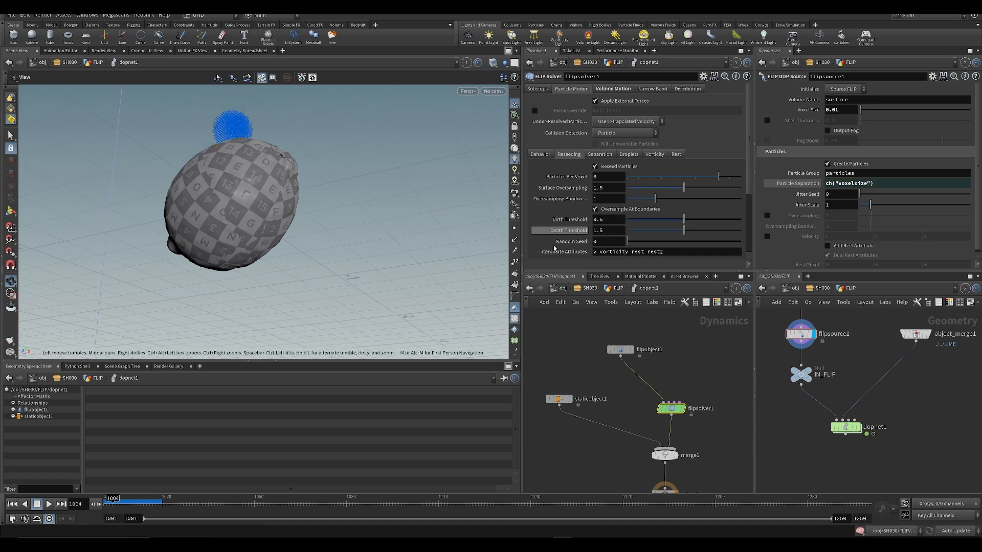
- Set the FLIP object's Particle Separation, linked to the source voxel size, to 0.005, play the simulation, and return to the first frame
click(620, 349)
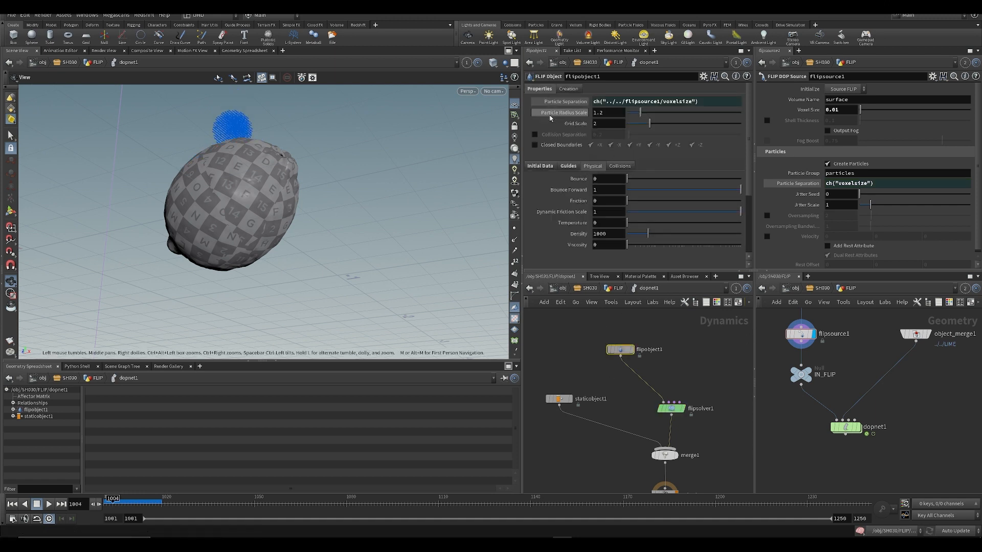
click(607, 102)
key(BackSpace)
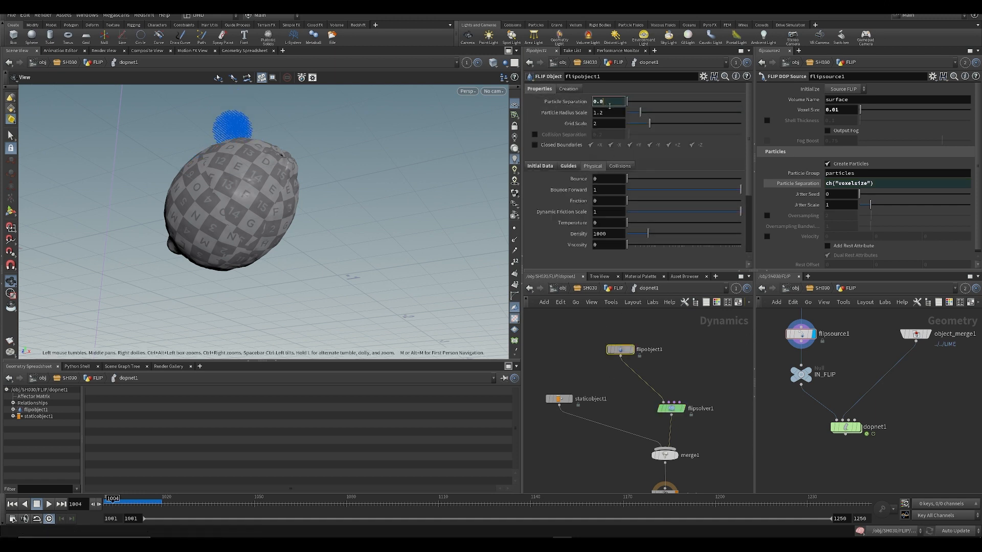
text(05)
key(Return)
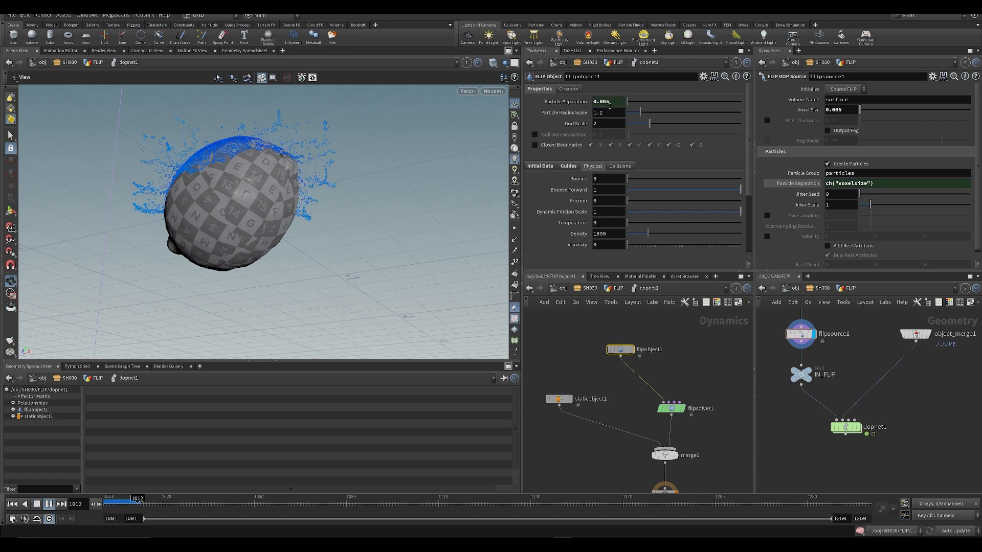
click(109, 506)
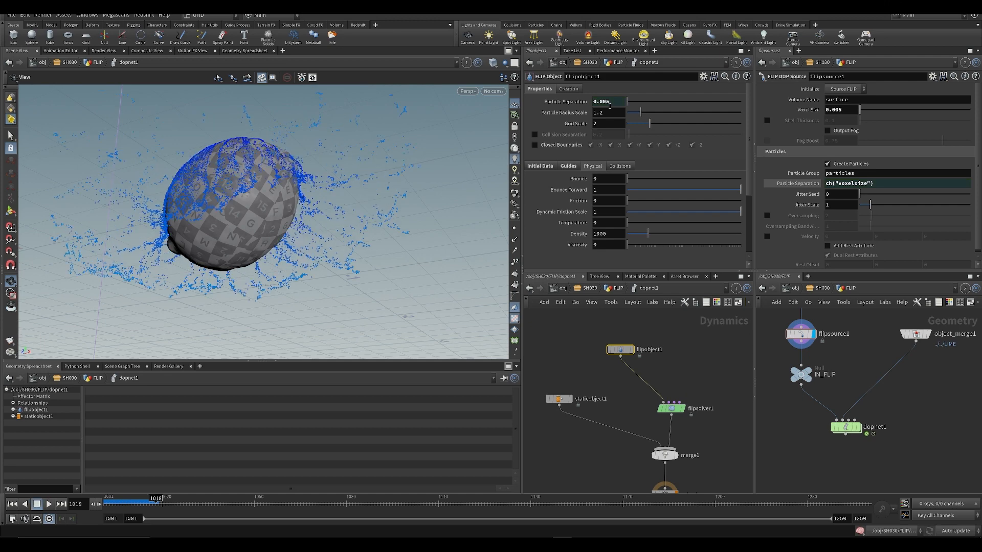
mouse_move(109, 510)
mouse_down()
mouse_move(157, 507)
mouse_move(107, 507)
mouse_up()
- Show the FLIP solver's reseeding parameters, go to frame 1011, and examine the splash around the lime up close
click(670, 408)
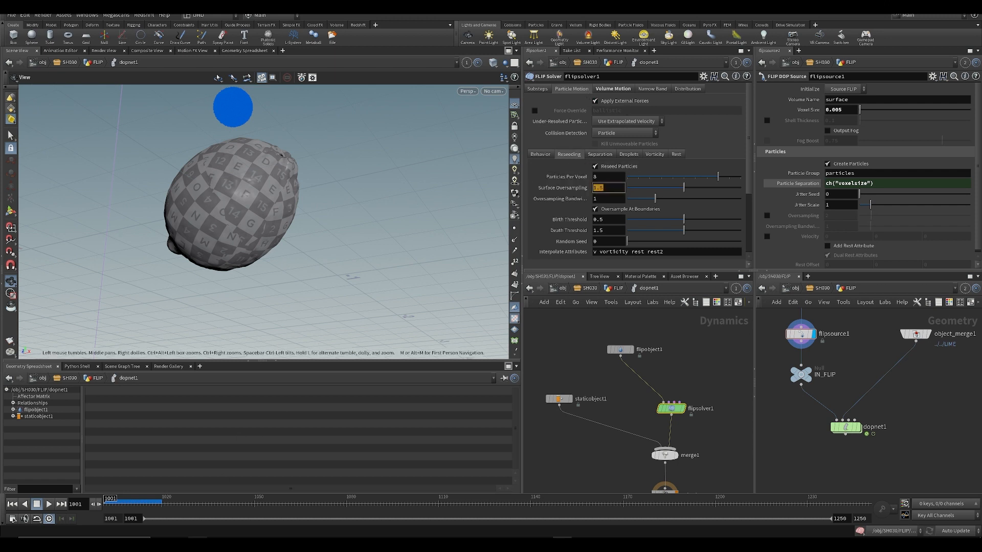
drag(107, 504, 135, 504)
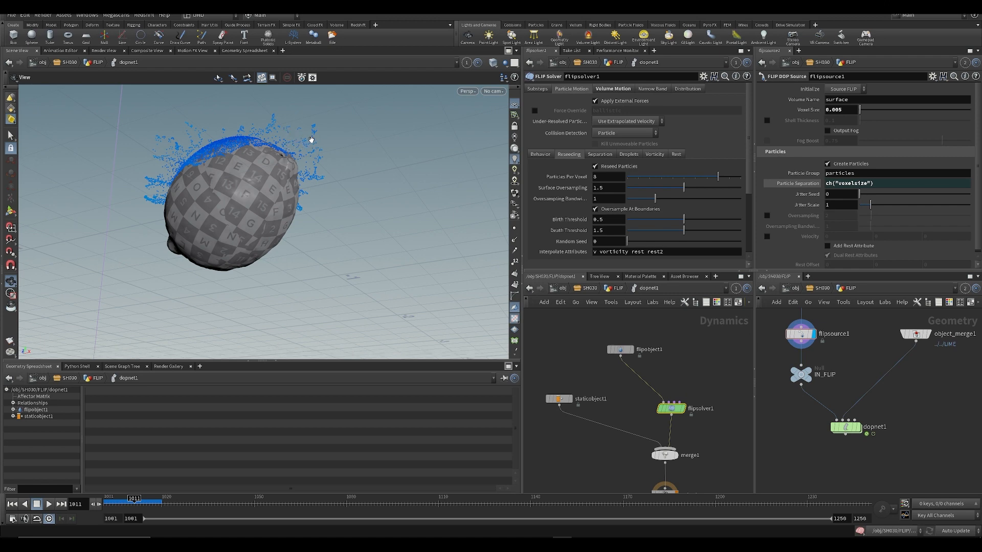
drag(309, 162, 299, 179)
mouse_move(299, 179)
right_down()
mouse_move(287, 153)
mouse_move(307, 171)
right_up()
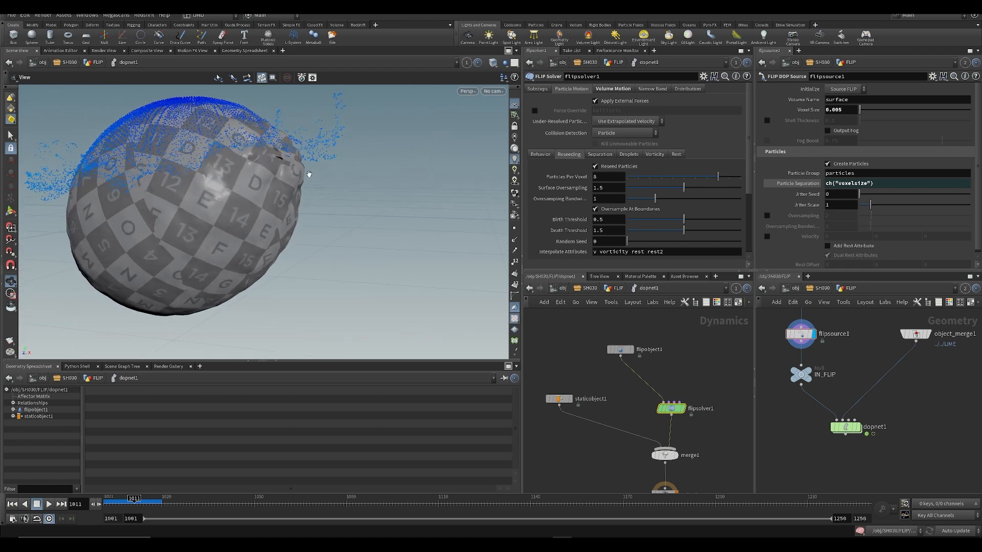
drag(307, 170, 294, 194)
key(f)
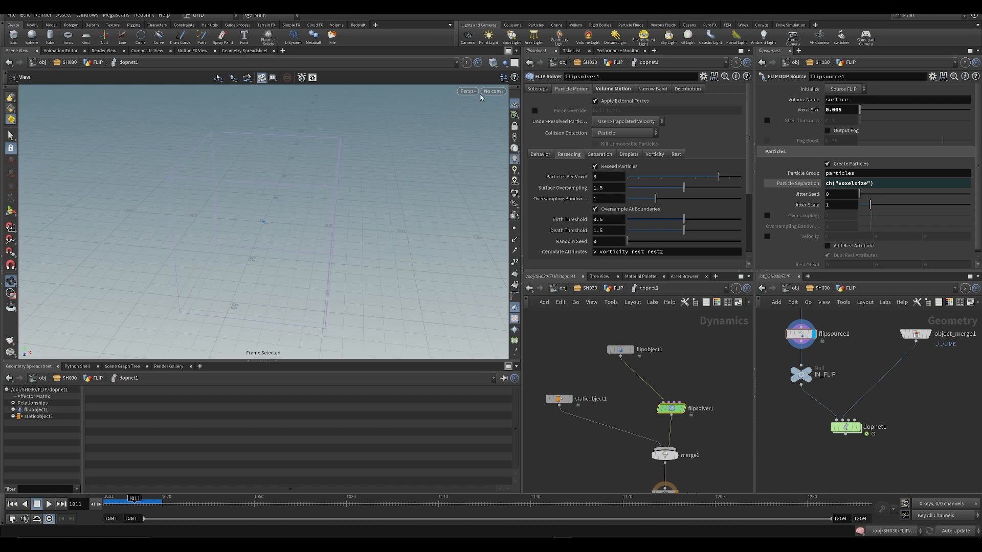
- Switch the viewport between the shot cameras and the free view, ending on SH030_cam
click(490, 91)
click(518, 145)
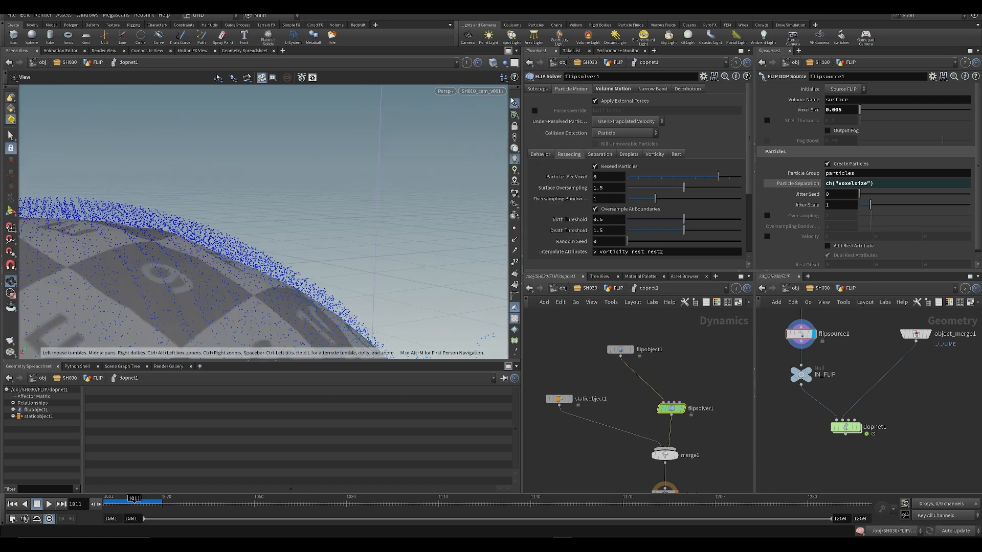
click(489, 91)
click(484, 154)
drag(352, 217, 316, 191)
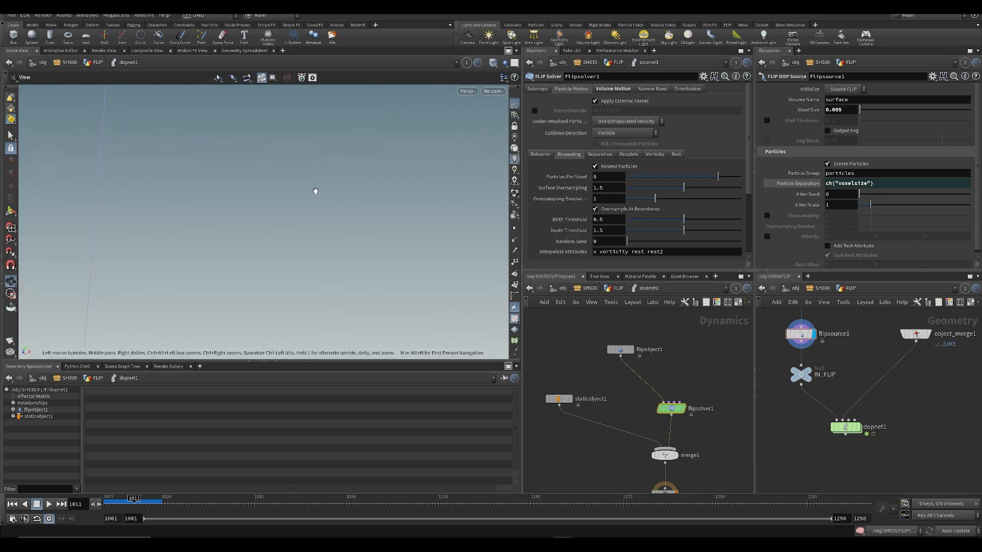
click(493, 92)
click(514, 153)
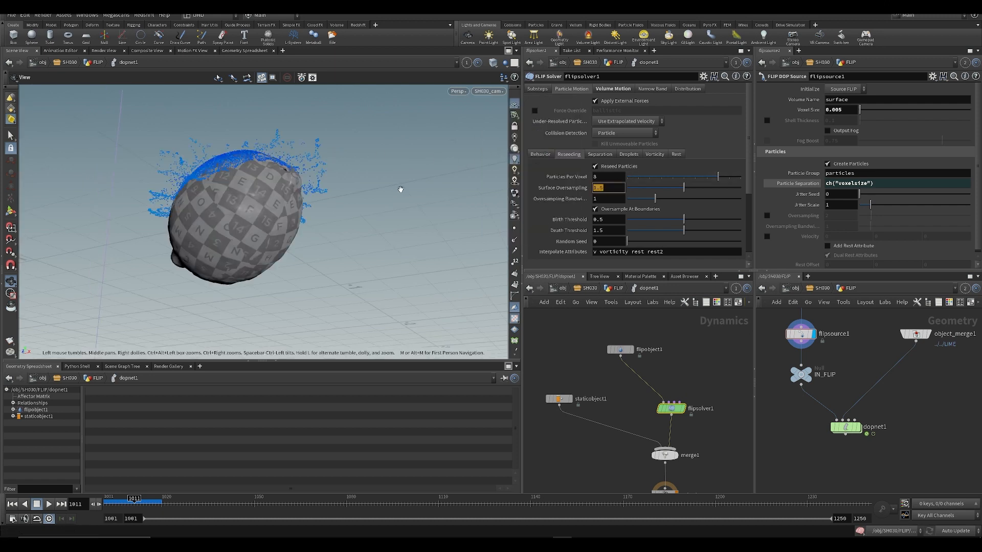
- Set the FLIP solver's Surface Oversampling to 12, play the simulation from the first frame, and stop it
key(Return)
key(ctrl+Up)
key(Up)
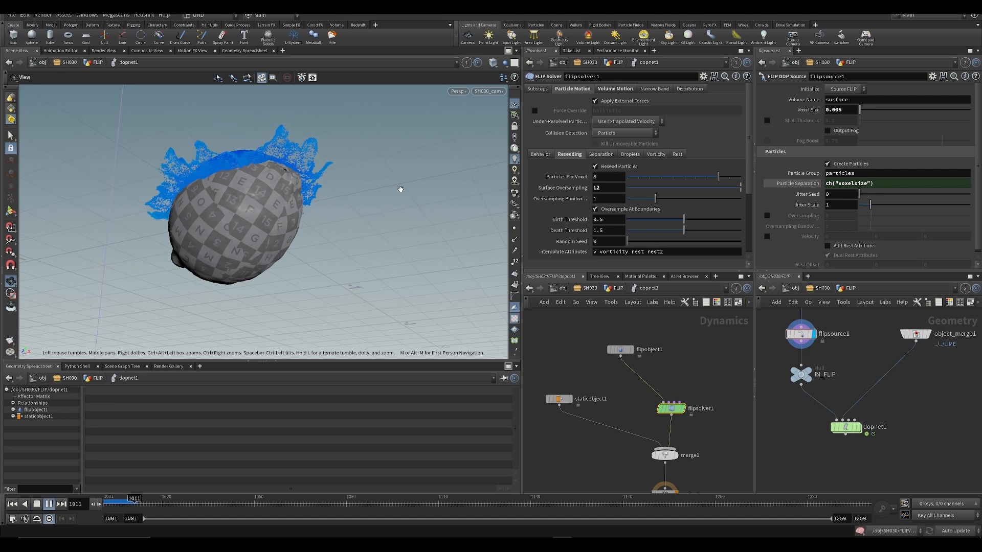
key(Up)
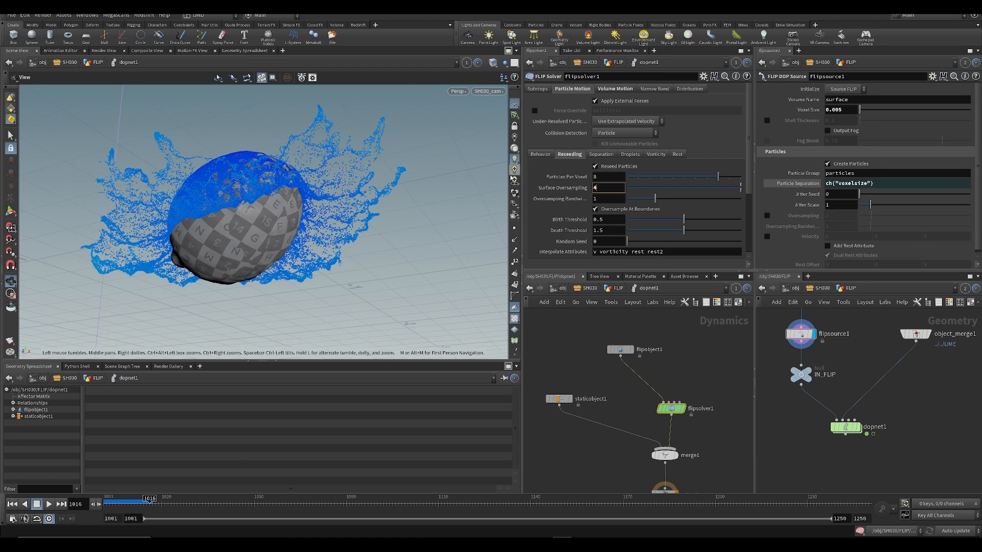
- Set the FLIP solver's Surface Oversampling to 42 and play the simulation from the first frame
text(2)
key(Return)
key(ctrl+Up)
key(Up)
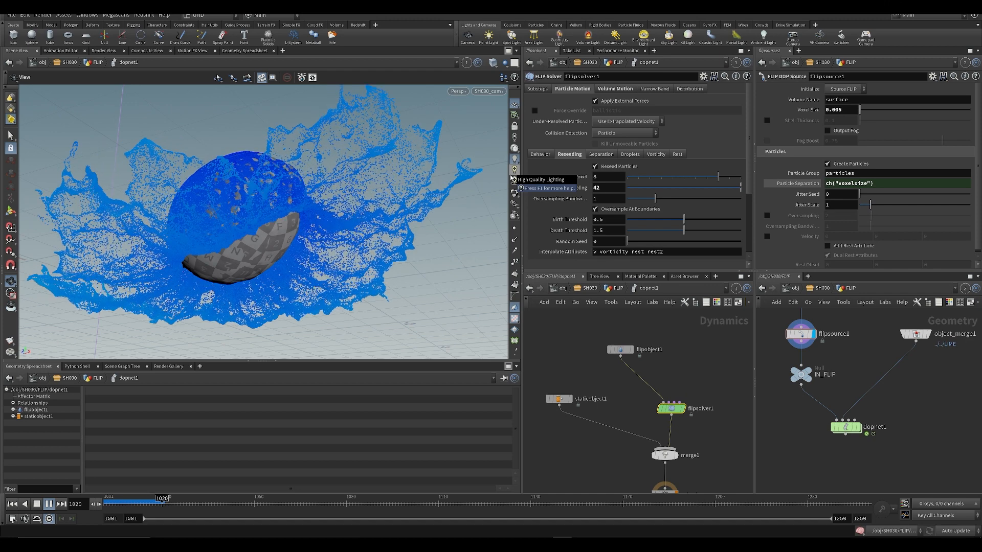
- Stop the simulation and compare the splash through the free view and the SH010 camera, ending on SH030_cam
key(Escape)
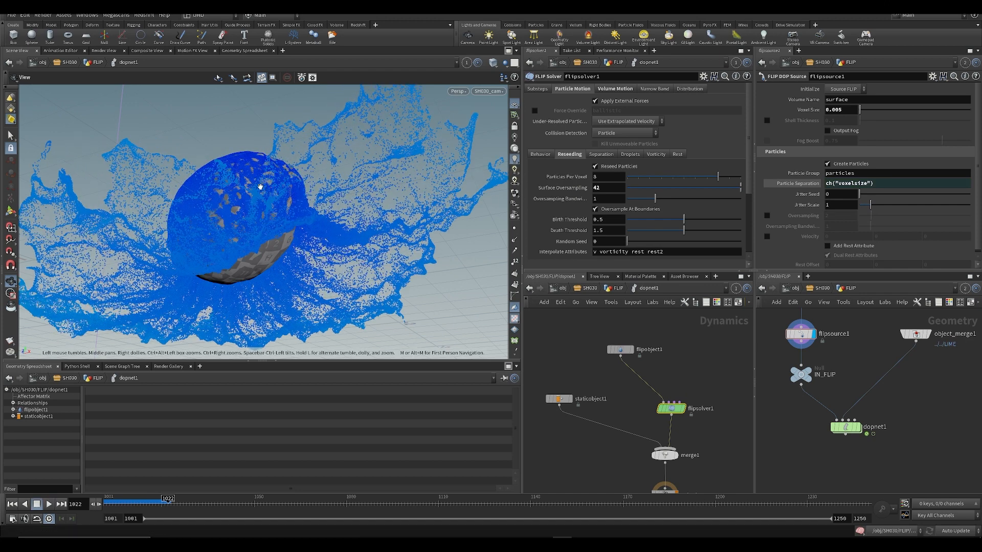
drag(260, 190, 274, 226)
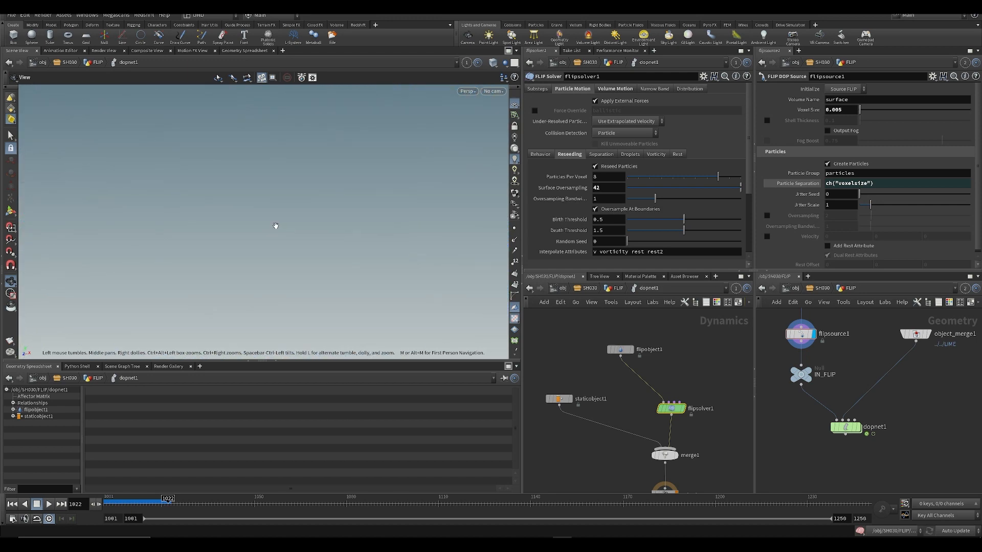
click(487, 91)
click(517, 149)
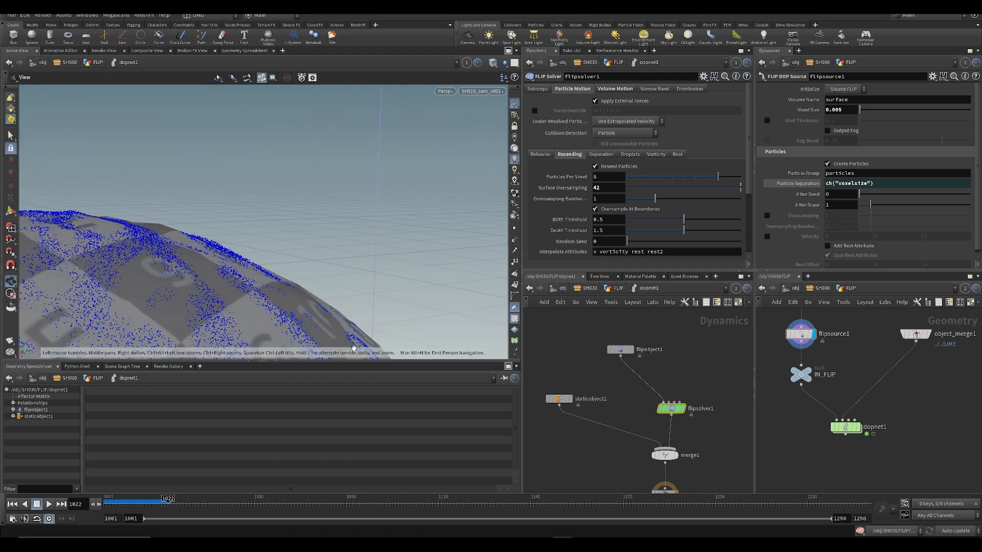
click(482, 91)
click(488, 152)
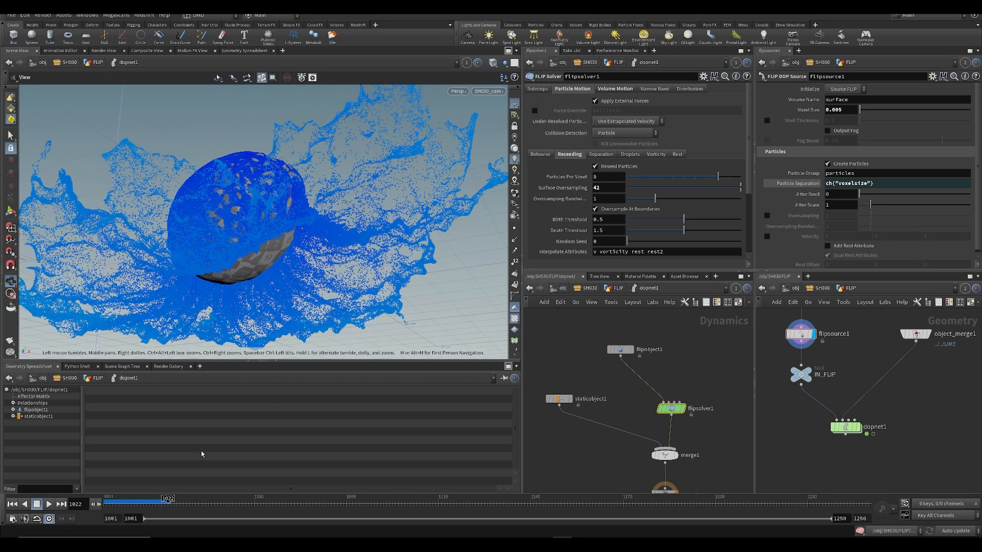
- Go to frame 1010 and save the scene
click(126, 505)
mouse_move(127, 511)
mouse_down()
mouse_move(165, 511)
mouse_move(128, 510)
mouse_move(170, 520)
mouse_move(154, 507)
mouse_move(123, 507)
mouse_move(151, 511)
mouse_move(132, 511)
mouse_up()
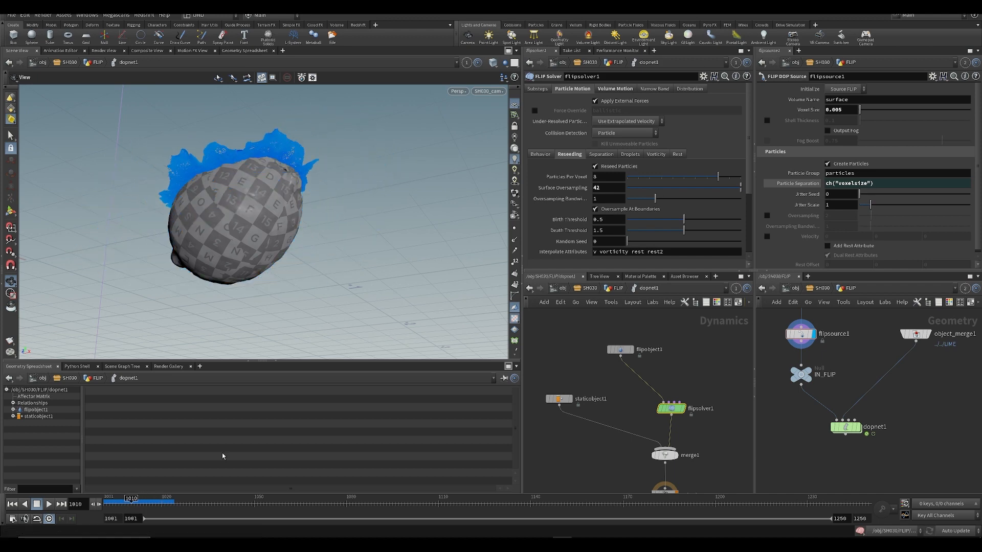
key(ctrl+s)
middle_drag(575, 374, 536, 390)
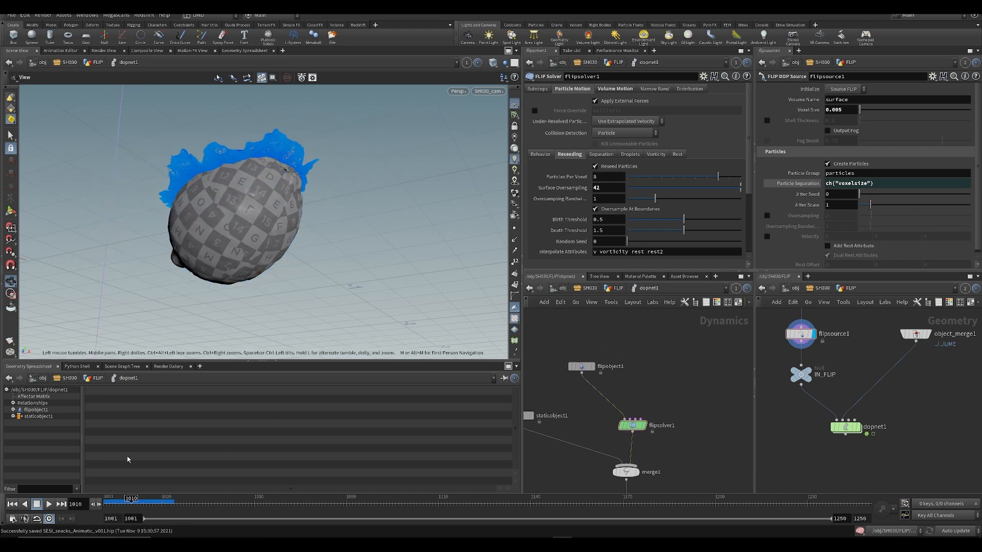
- Play the splash from the start of the timeline, stop it, and return to frame 1001
click(104, 506)
key(Up)
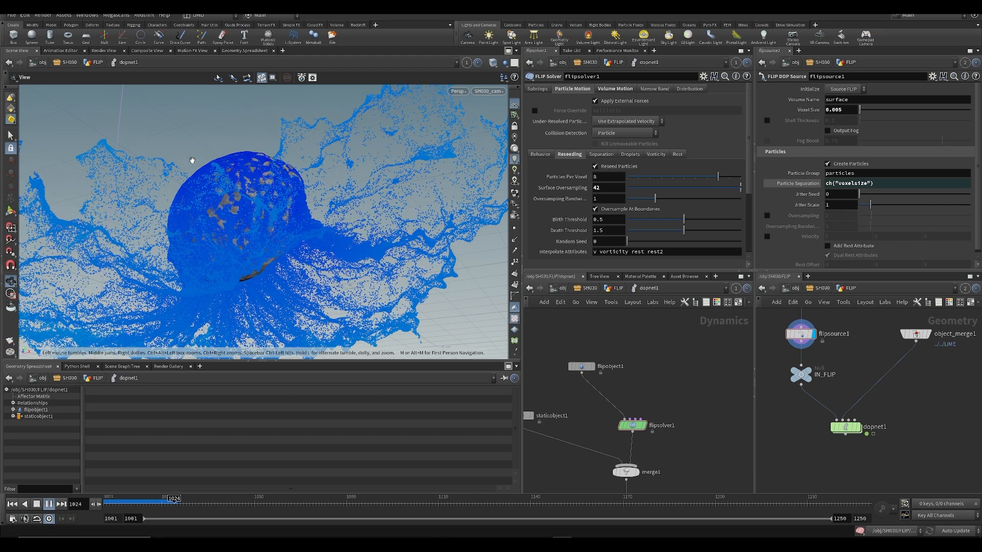
click(147, 499)
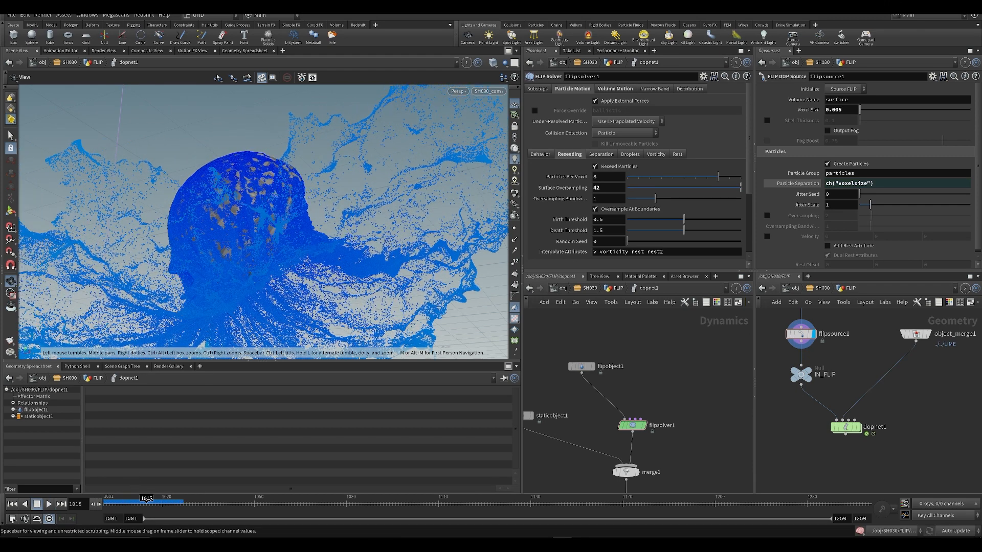
drag(147, 499, 76, 501)
- Add a POP Attract node beside flipobject1 in the DOP network
key(Tab)
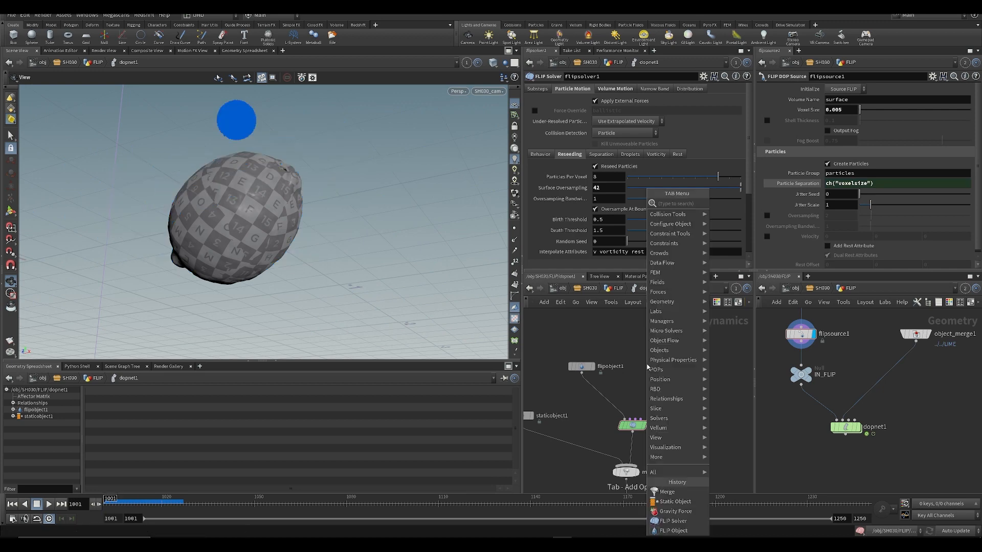
text(popatt)
key(Return)
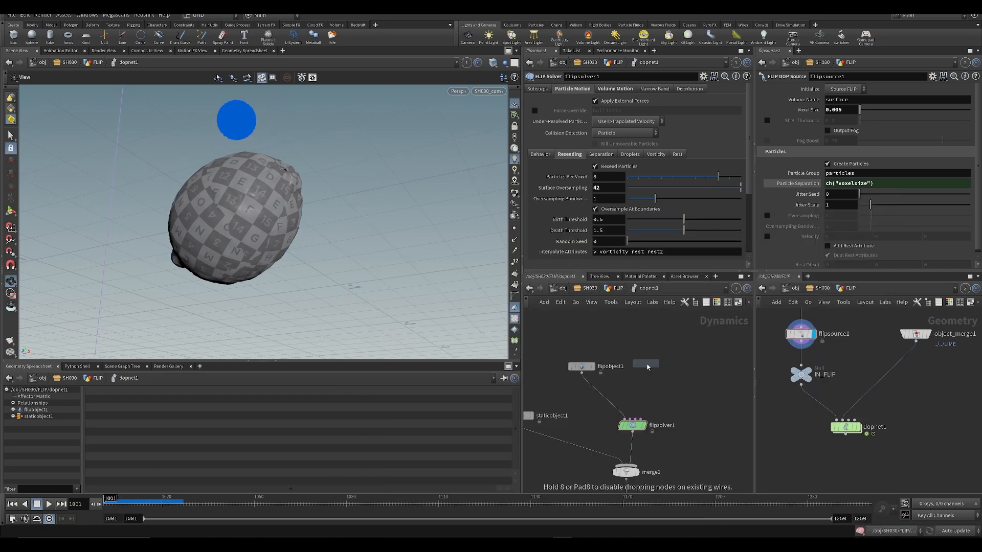
click(624, 355)
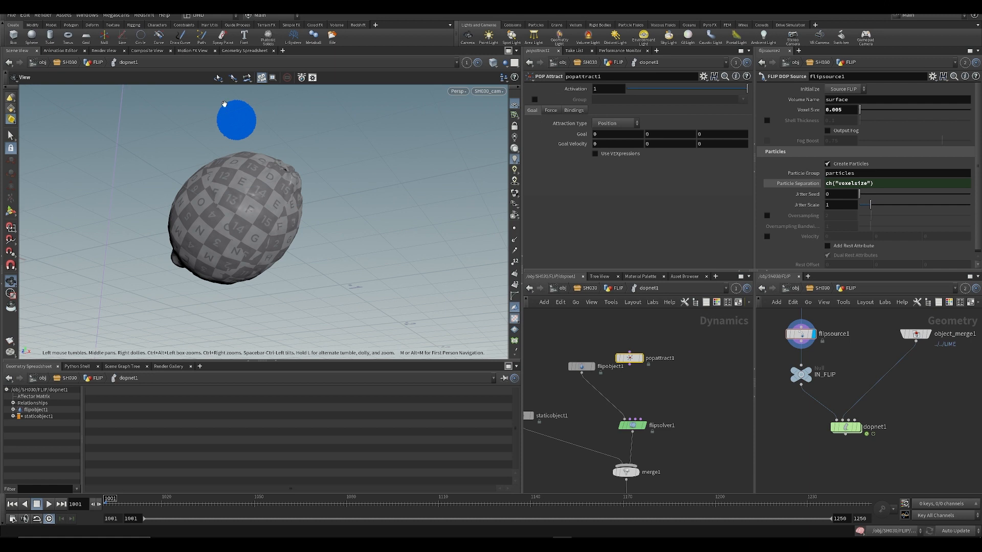
- Set the FLIP solver's Surface Oversampling to 12
click(582, 366)
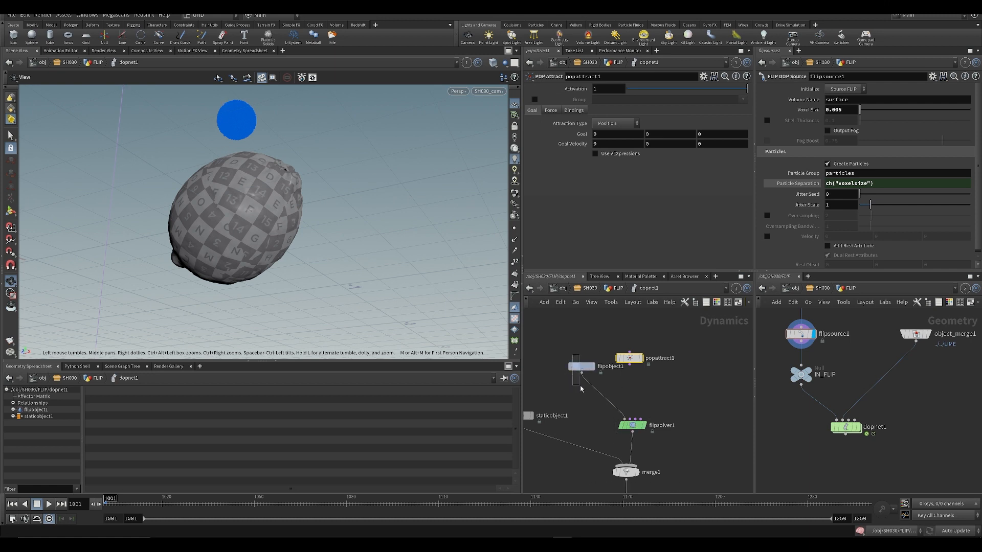
click(634, 426)
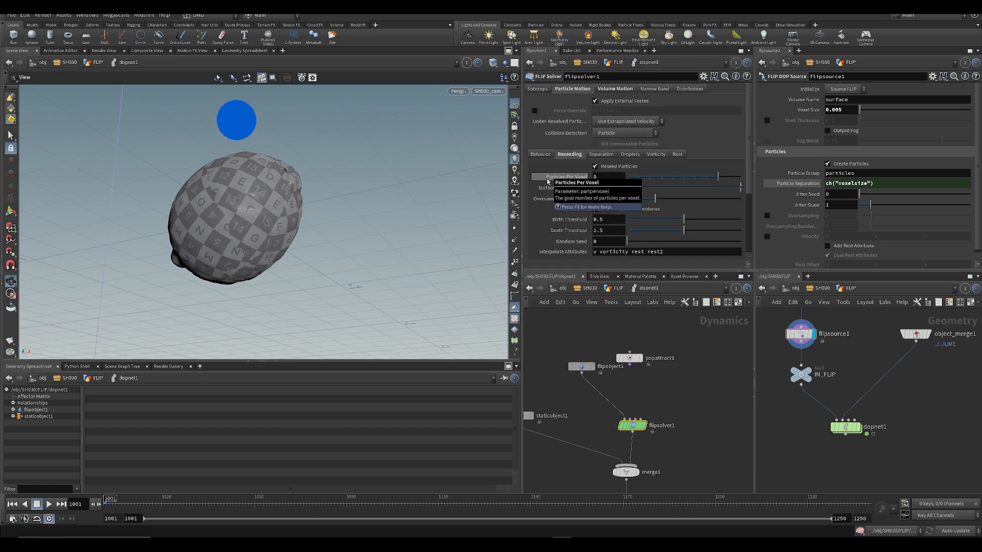
text(2)
key(Return)
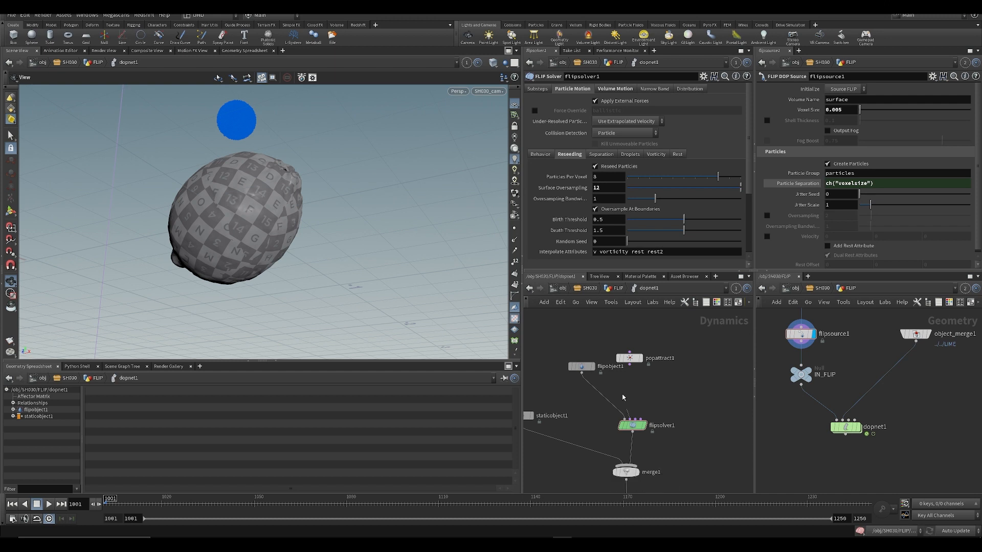
- Wire popattract1 into the second input of flipsolver1
click(630, 364)
click(625, 418)
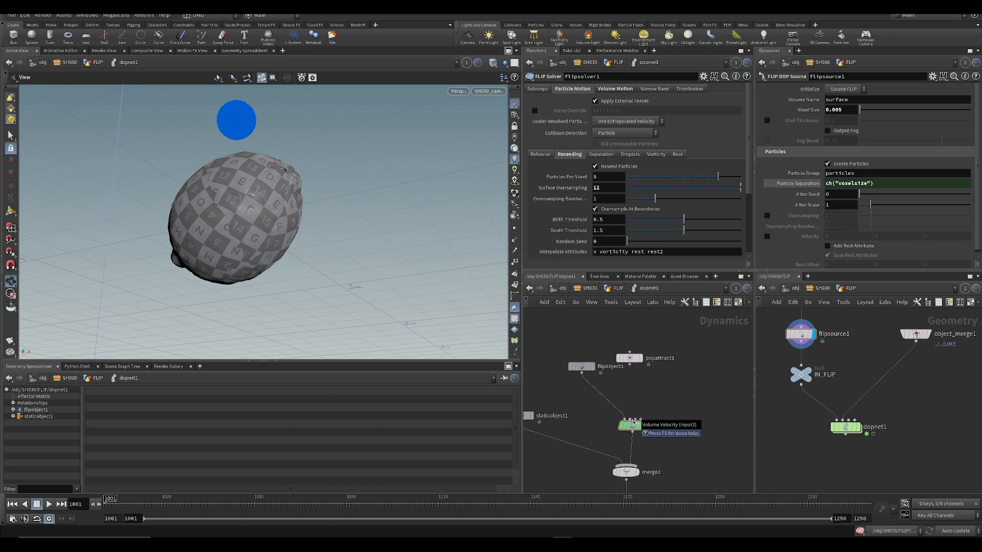
click(630, 419)
- Raise the POP Attract goal along Y to about 0.28, between the fluid ball and the lime
click(630, 358)
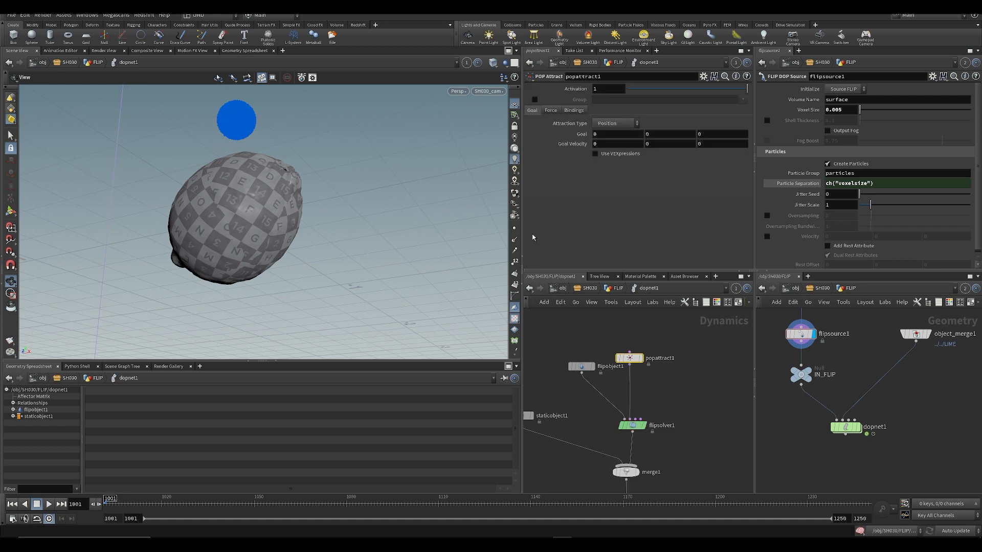
key(Return)
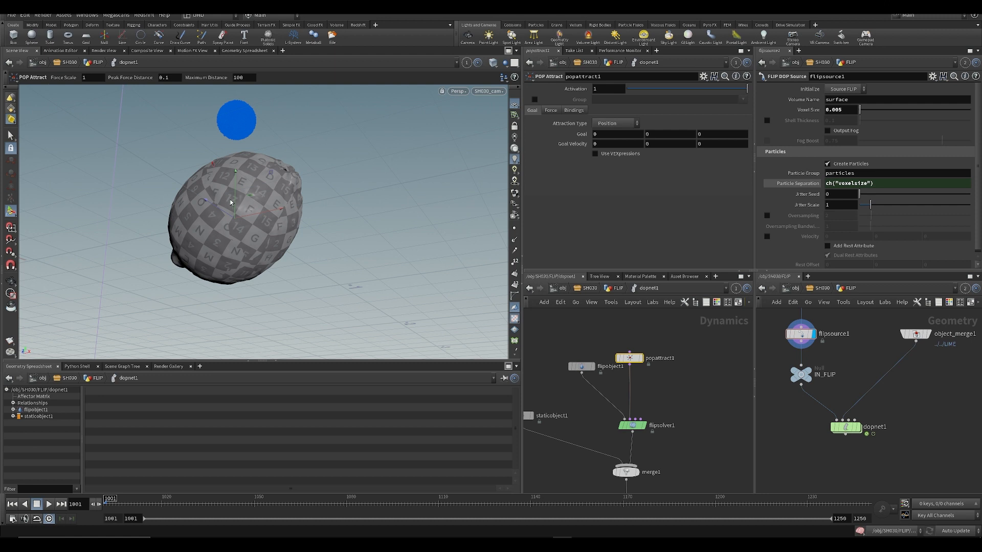
drag(231, 203, 253, 129)
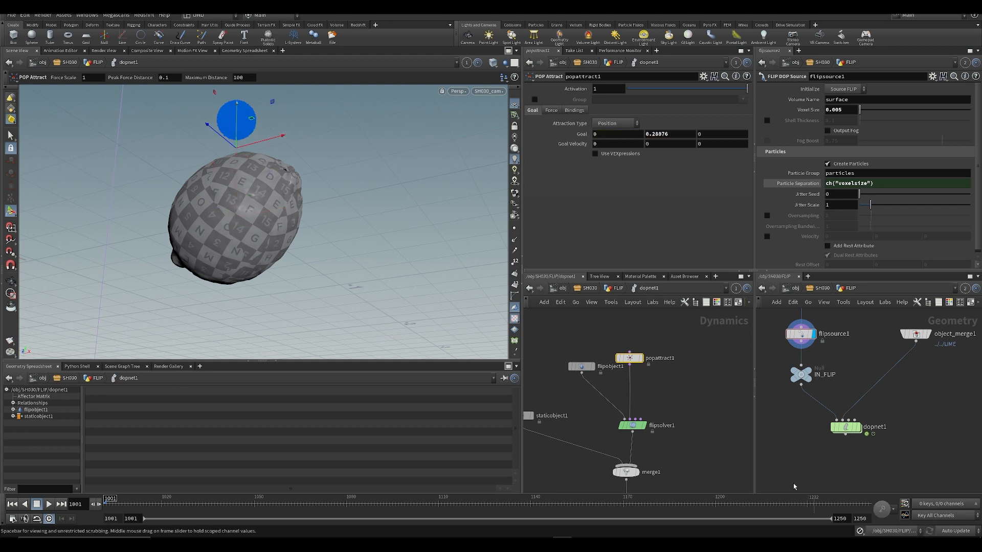
- Re-enable the simulation, play it from the first frame with the POP Attract force, and stop it
click(118, 500)
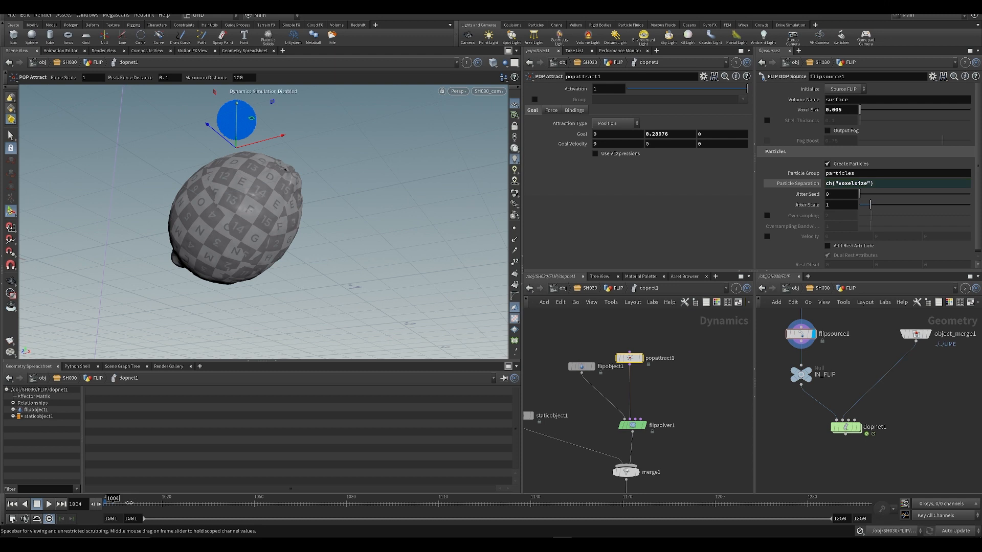
click(859, 528)
key(Up)
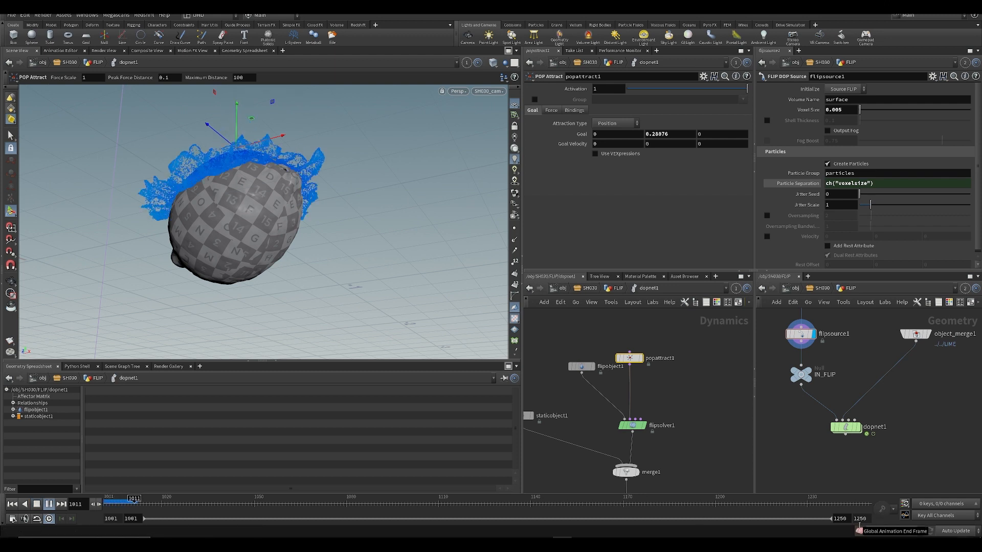
key(Escape)
- Set the POP Attract's Force Scale to 0 at frame 1009 and keyframe it
click(551, 110)
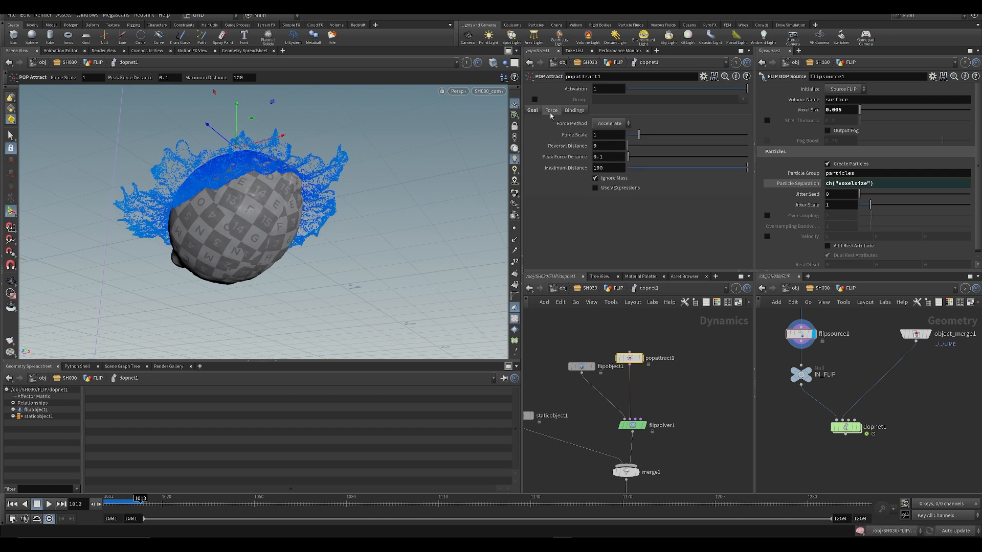
click(136, 501)
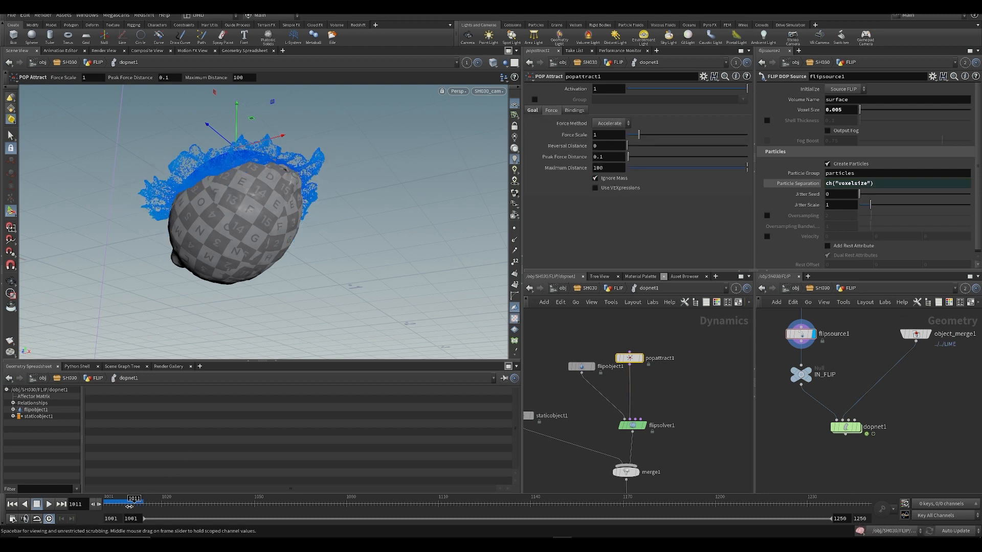
key(Left)
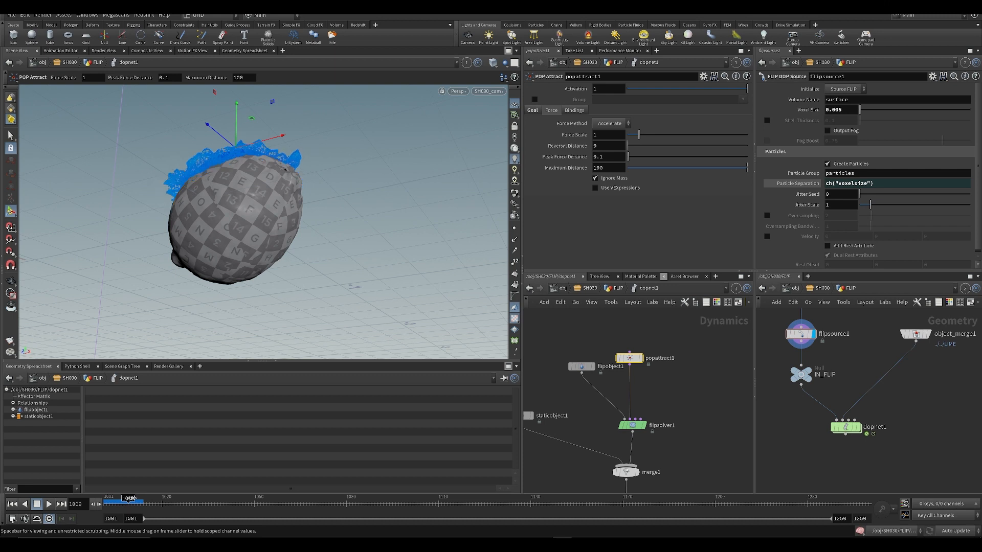
drag(638, 135, 599, 141)
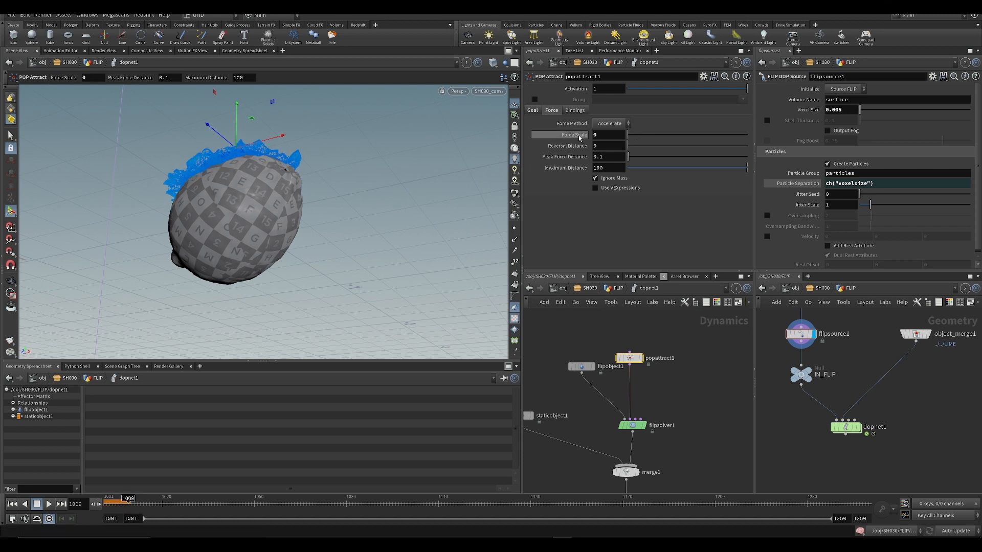
alt+click(581, 136)
- Key the POP Attract's Force Scale at -300 on frame 1018, then play the simulation from the first frame and stop it
click(156, 502)
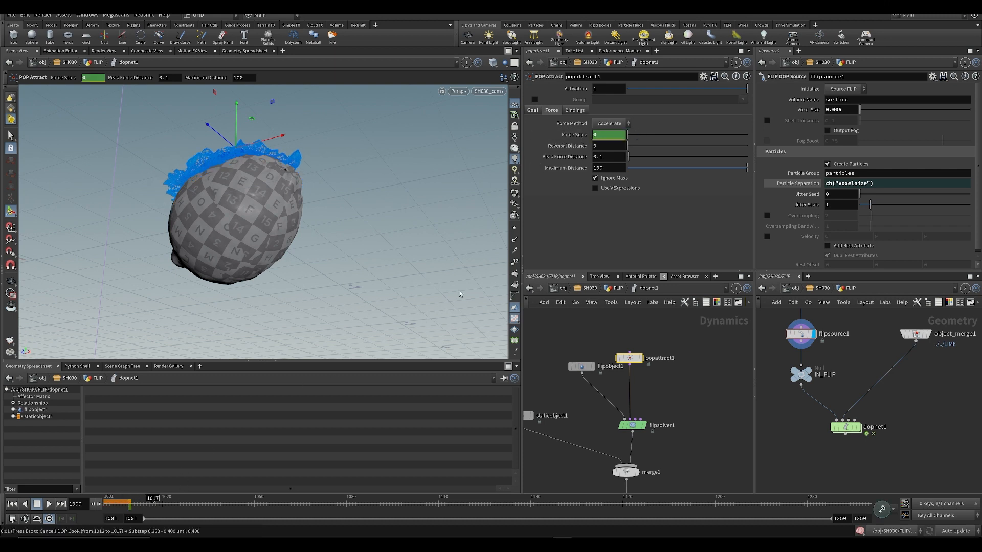
key(Escape)
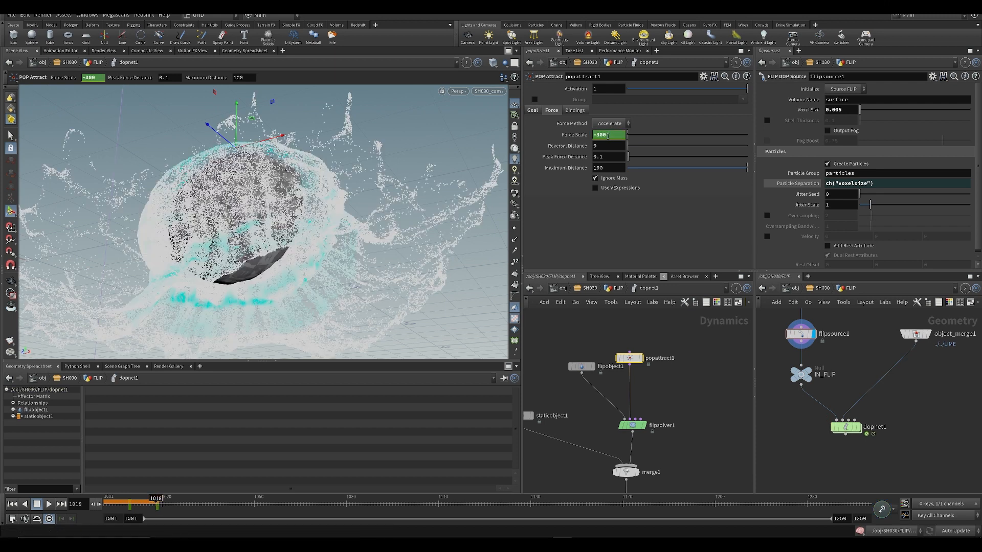
key(ctrl+Up)
key(Up)
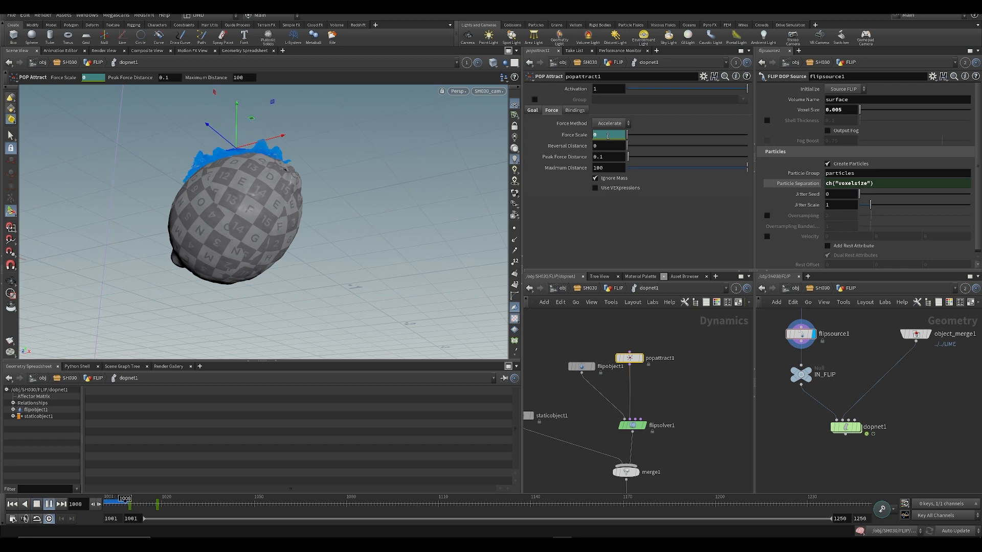
key(Up)
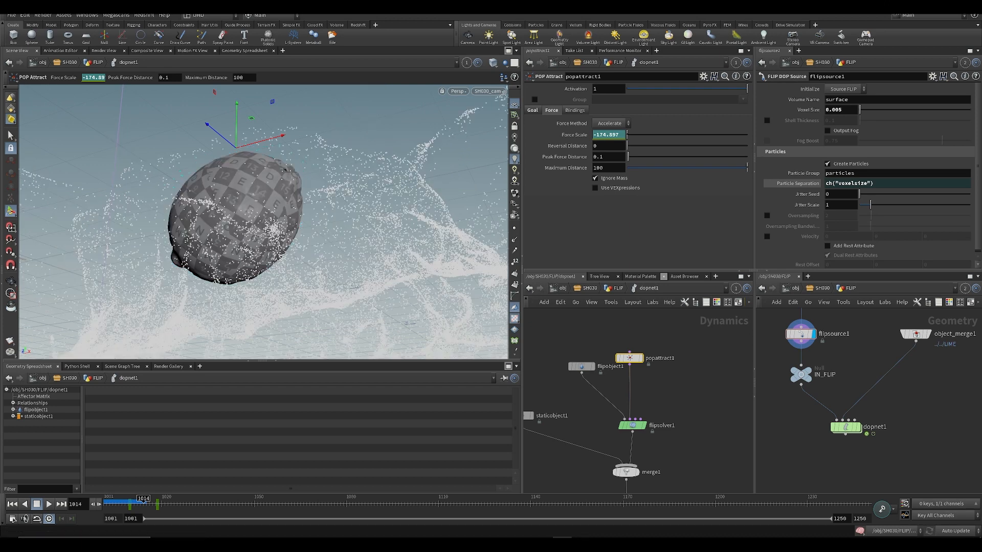
- Disable the simulation, set the Force Scale key at frame 1018 to -75, and return to the first frame
click(860, 532)
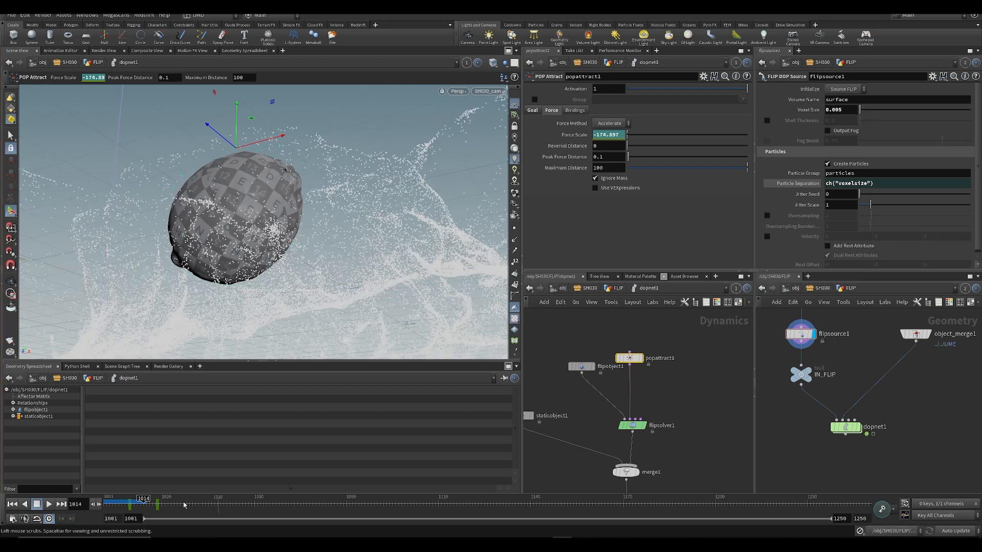
key(Up)
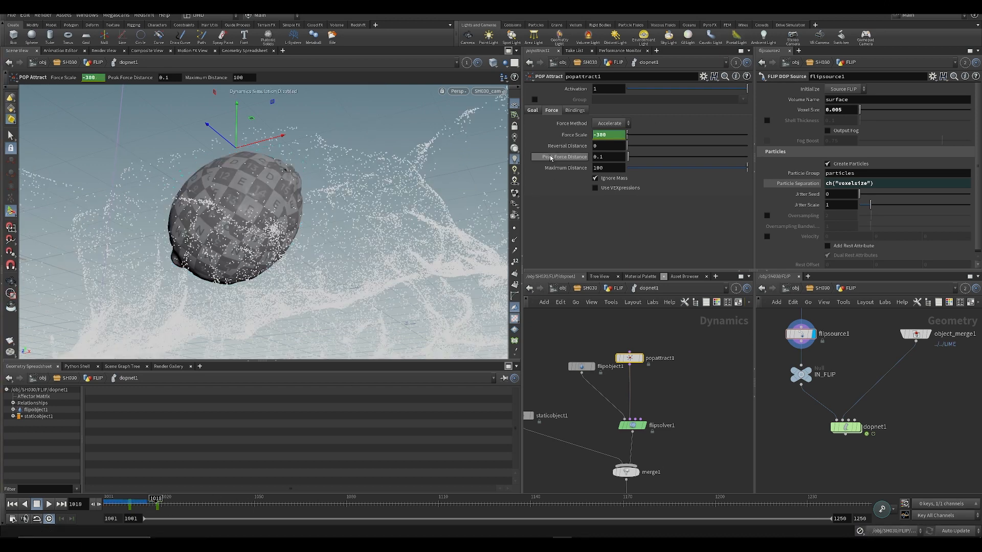
drag(611, 135, 514, 77)
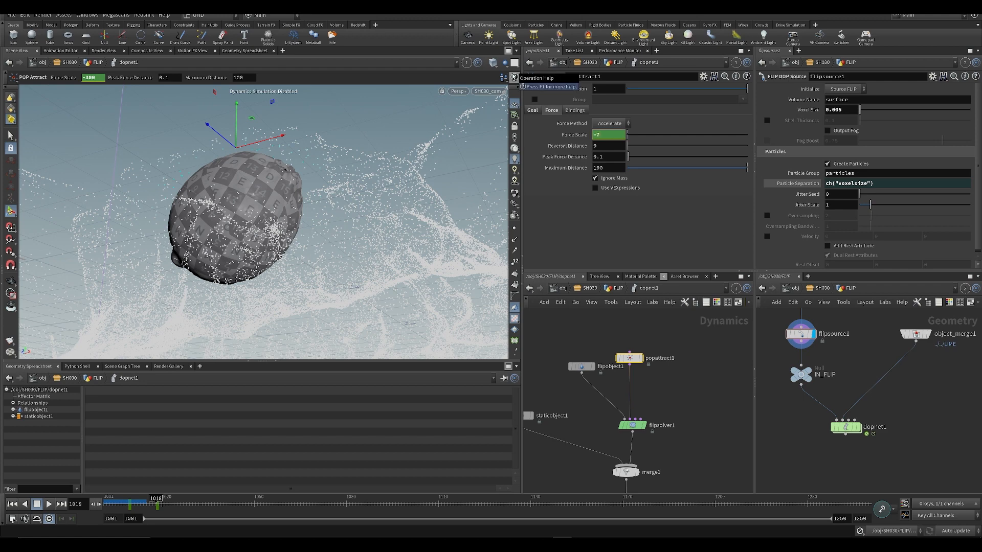
key(ctrl+Left)
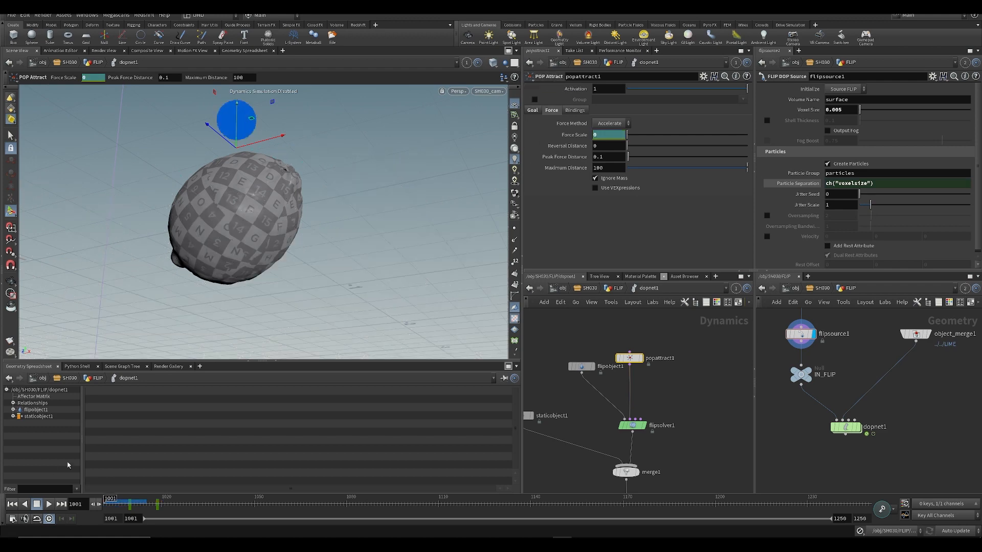
- Set the Force Scale key at frame 1018 to -35 and return to the first frame
key(Up)
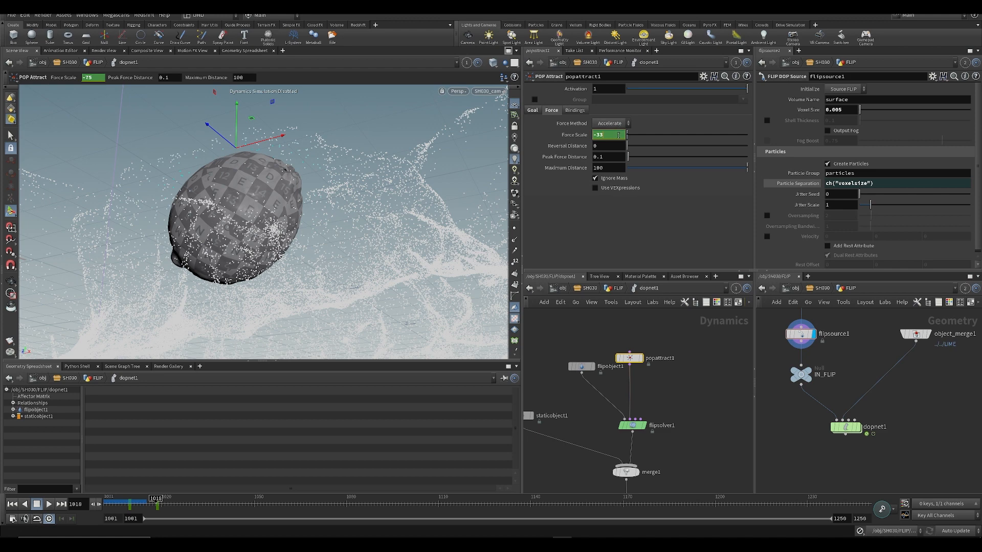
key(Return)
key(ctrl+Up)
right_click(610, 158)
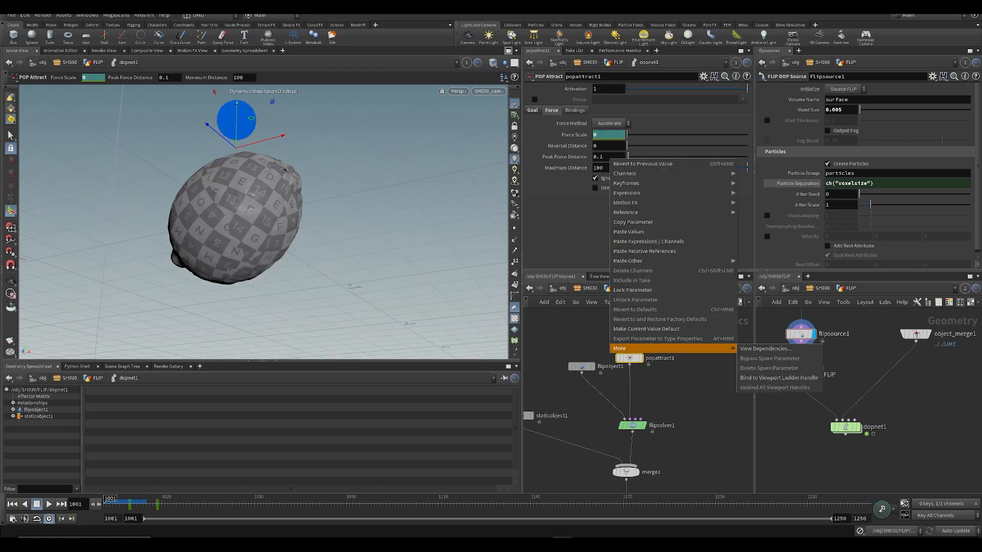
key(Escape)
key(Escape)
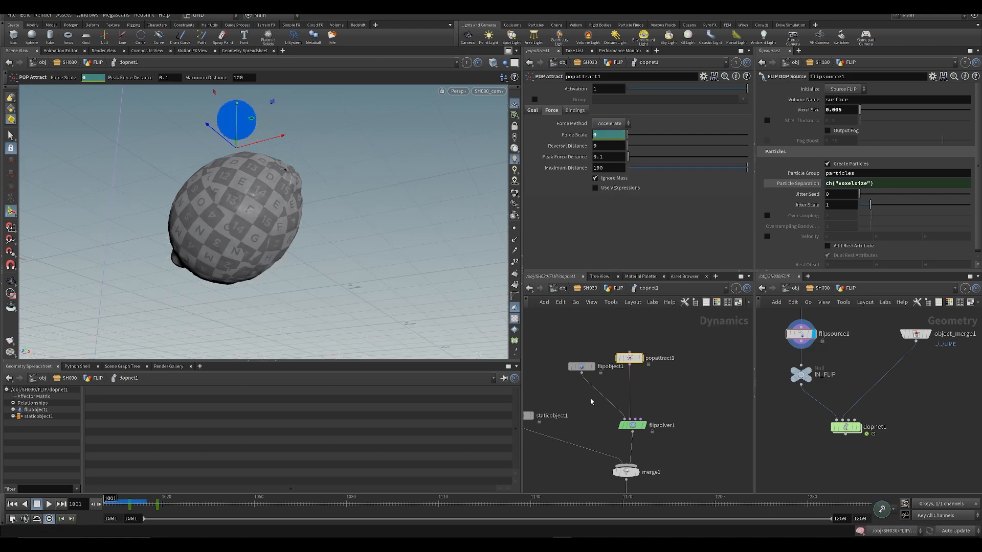
- Play the simulation, then delete the POP Attract node from the DOP network
key(Up)
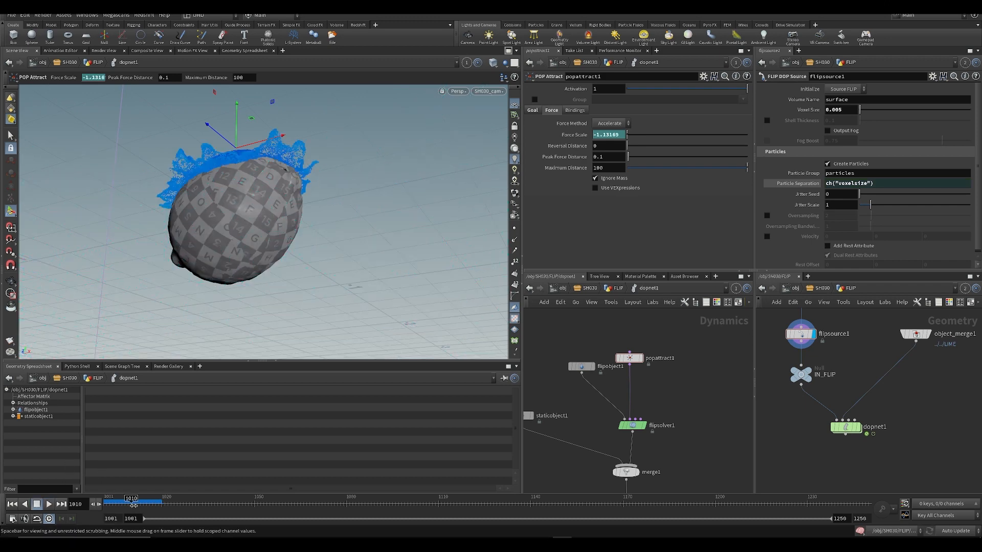
drag(666, 341, 603, 385)
key(Delete)
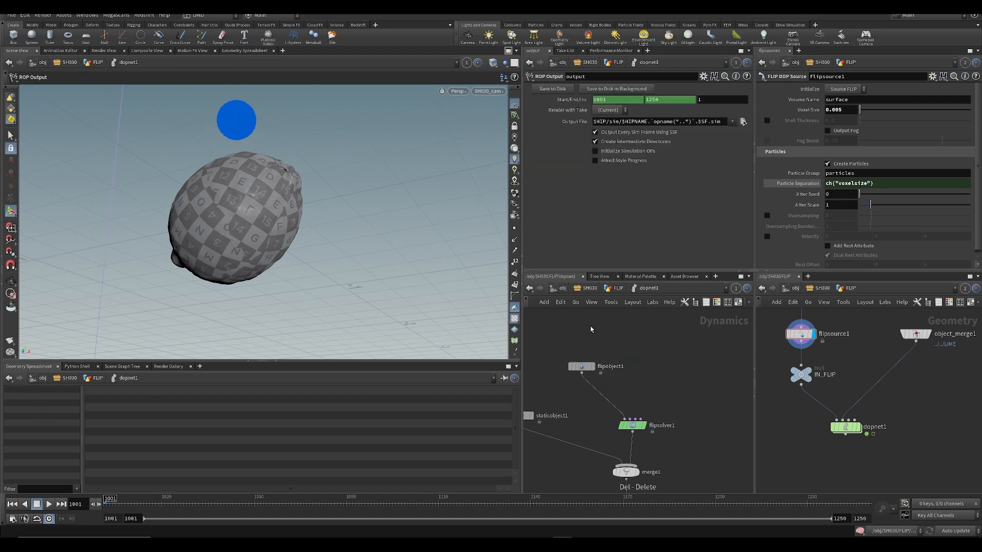
- Set the lime's Static Object friction to 0 and play the simulation to check the splash
middle_drag(560, 357, 638, 351)
drag(579, 365, 590, 462)
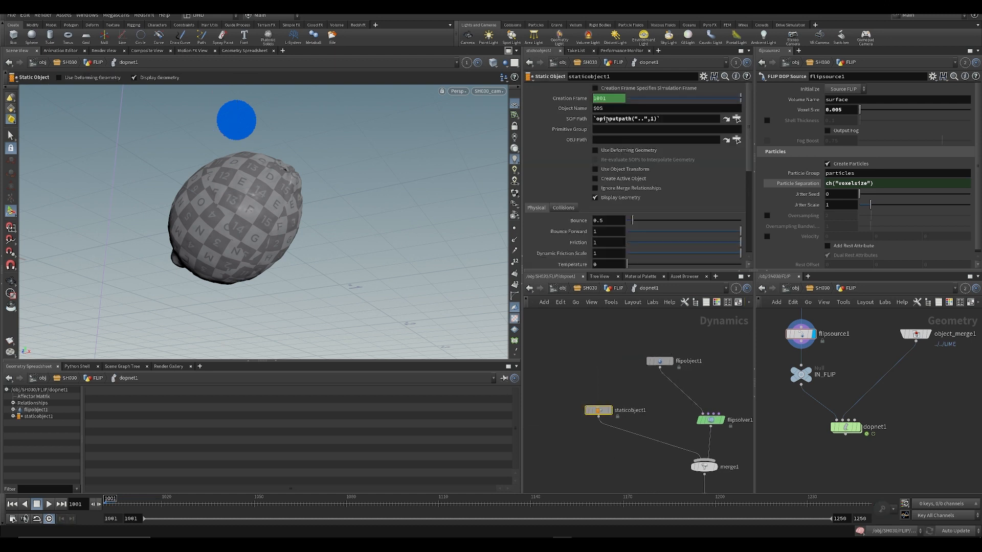
scroll(625, 222, down, 2)
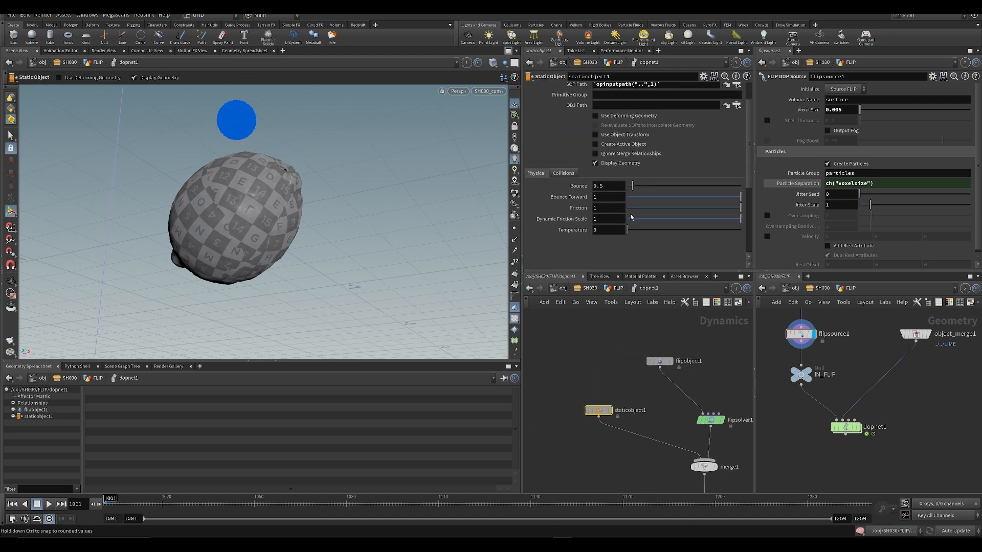
drag(612, 210, 602, 207)
key(Up)
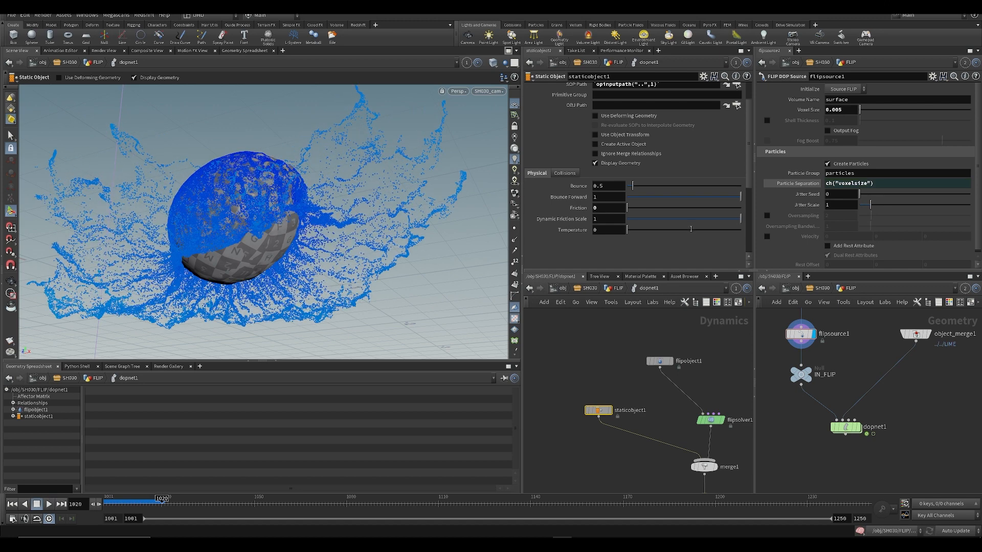
key(Up)
middle_drag(629, 382, 566, 361)
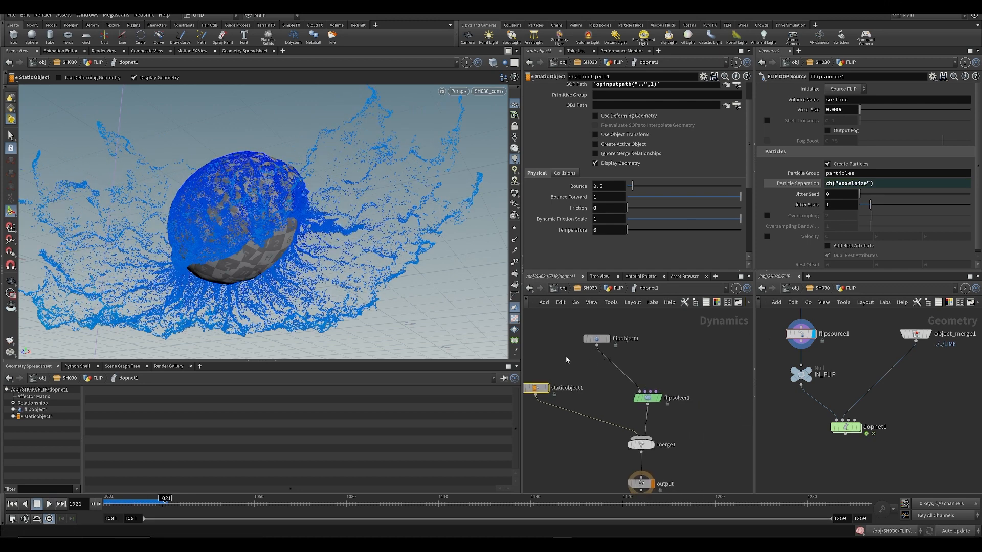
- Return to the FLIP geometry network, display dopnet1, go back to frame 1001 and save the scene
click(613, 289)
middle_drag(652, 440, 635, 353)
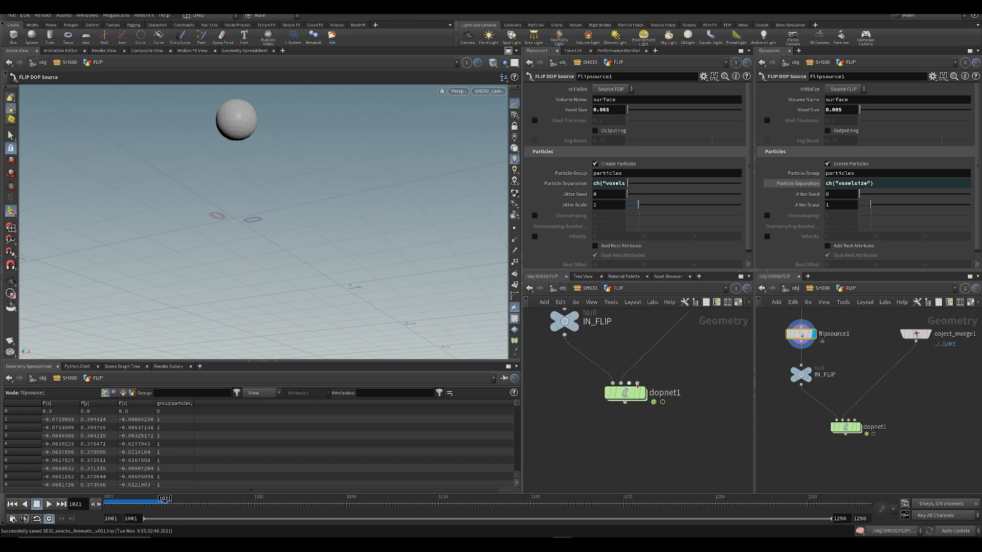
click(642, 393)
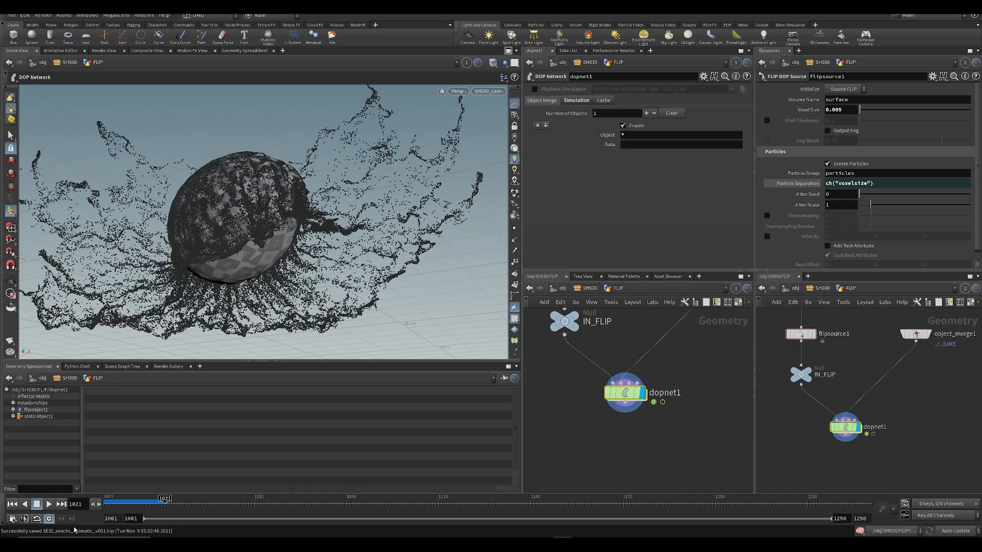
mouse_move(115, 504)
mouse_down()
mouse_move(155, 508)
mouse_move(111, 504)
mouse_up()
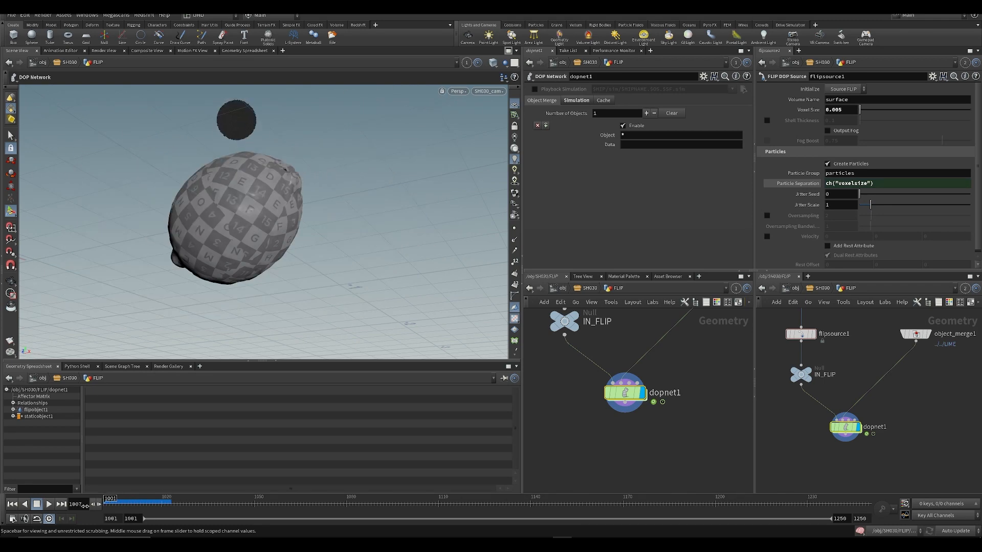
key(ctrl+s)
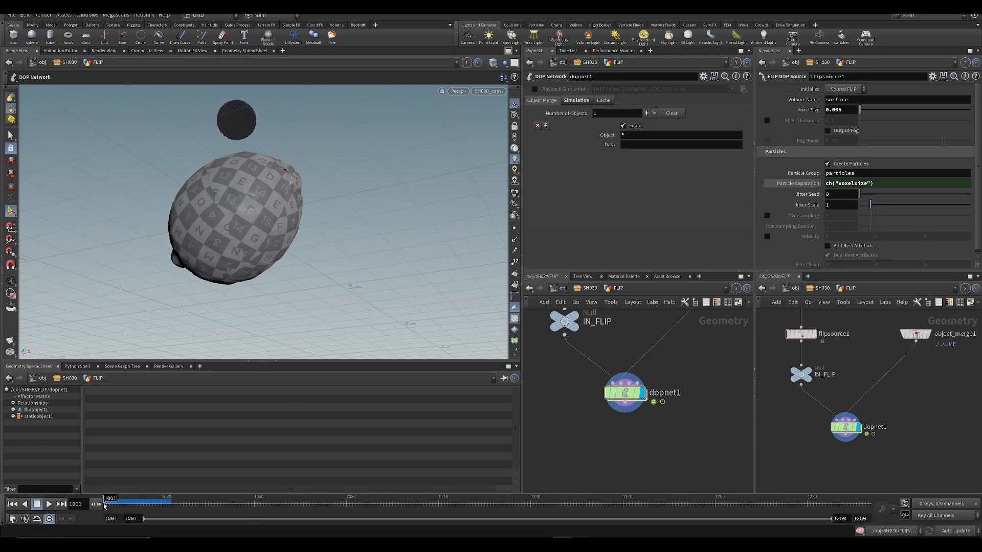
- Go up to the SH030 level, save the scene, and review the splash together with the lime over the first frames
click(587, 289)
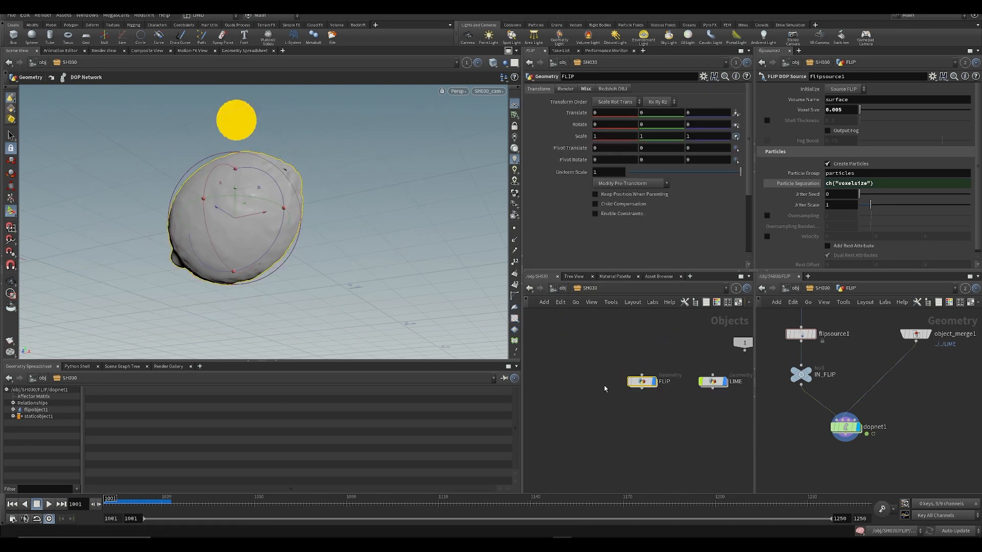
key(ctrl+s)
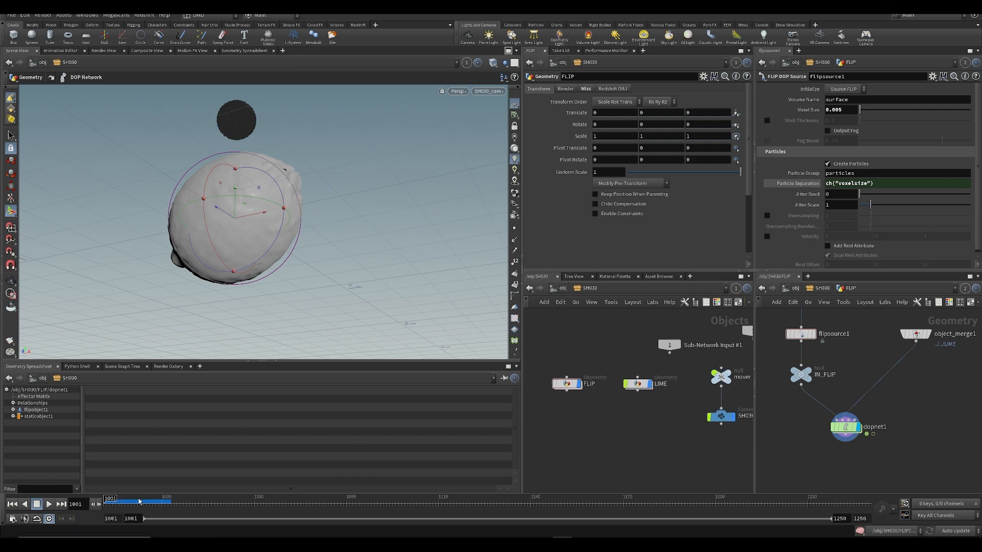
drag(107, 503, 137, 506)
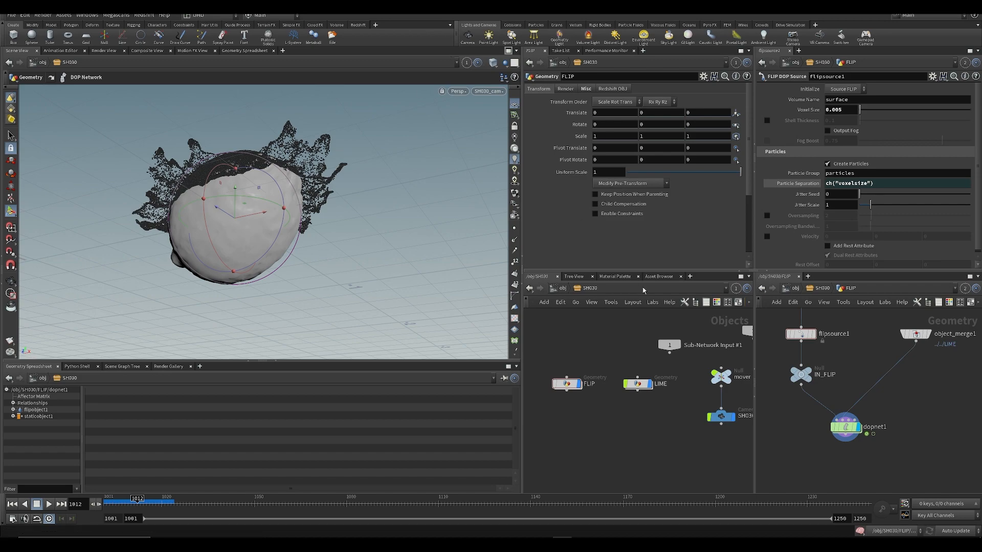
key(Up)
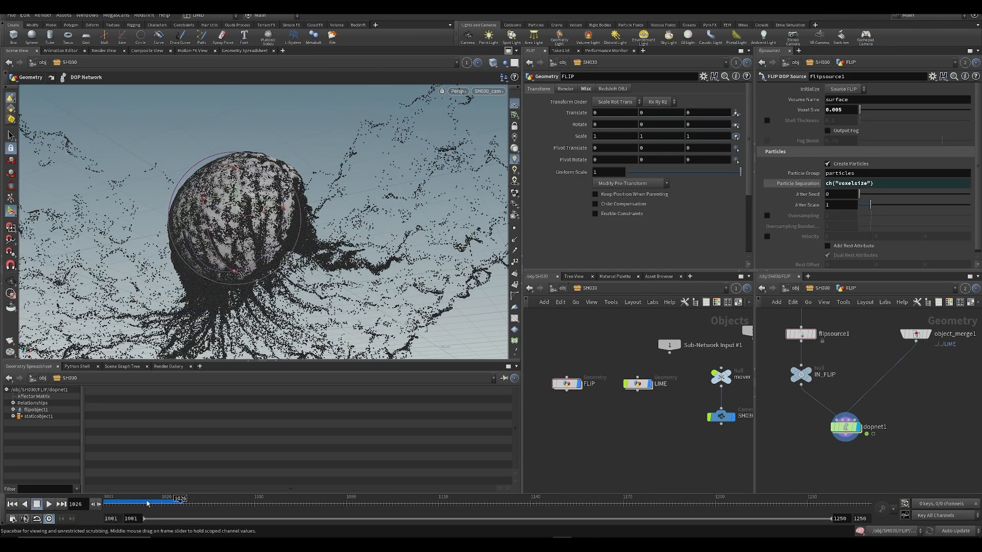
mouse_move(149, 503)
mouse_down()
mouse_move(132, 501)
mouse_move(149, 502)
mouse_up()
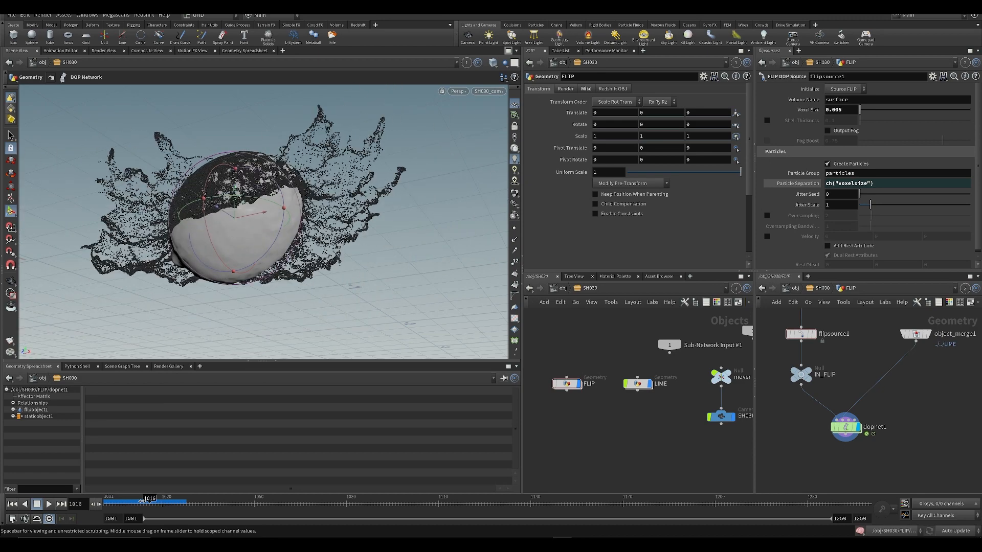
- Add a File Cache node inside the FLIP geometry, wire dopnet1 into it and save the scene
double_click(564, 385)
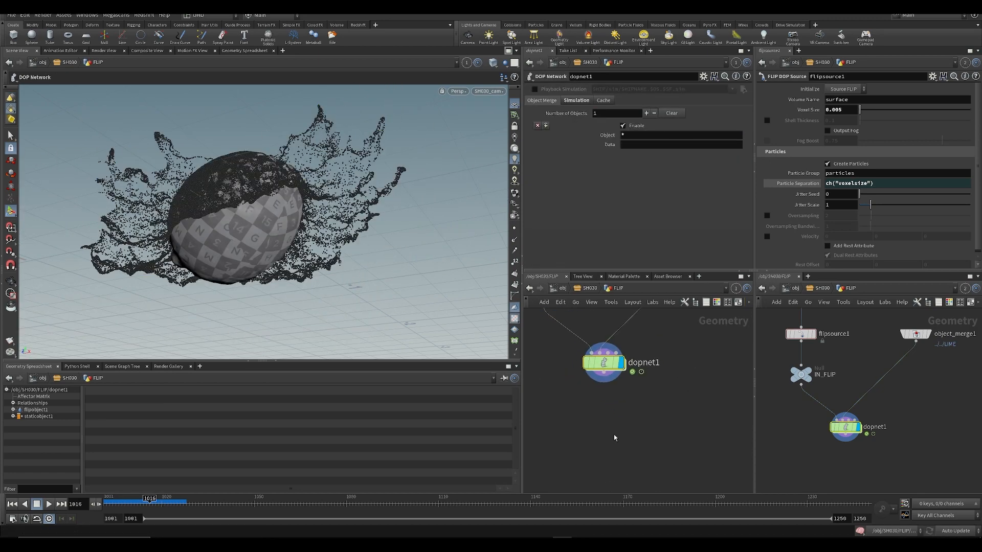
key(Tab)
text(filec)
key(Return)
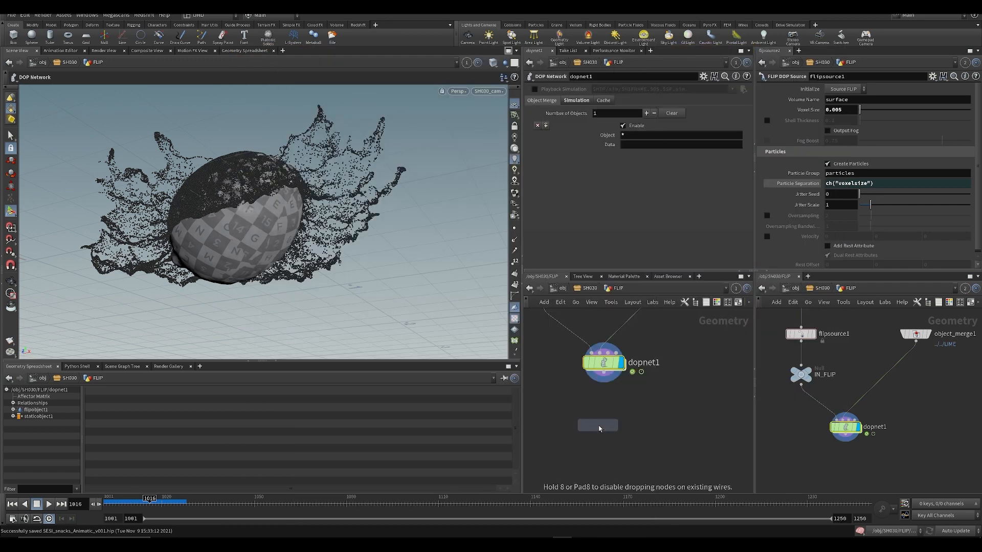
click(599, 427)
drag(604, 374, 605, 430)
key(ctrl+s)
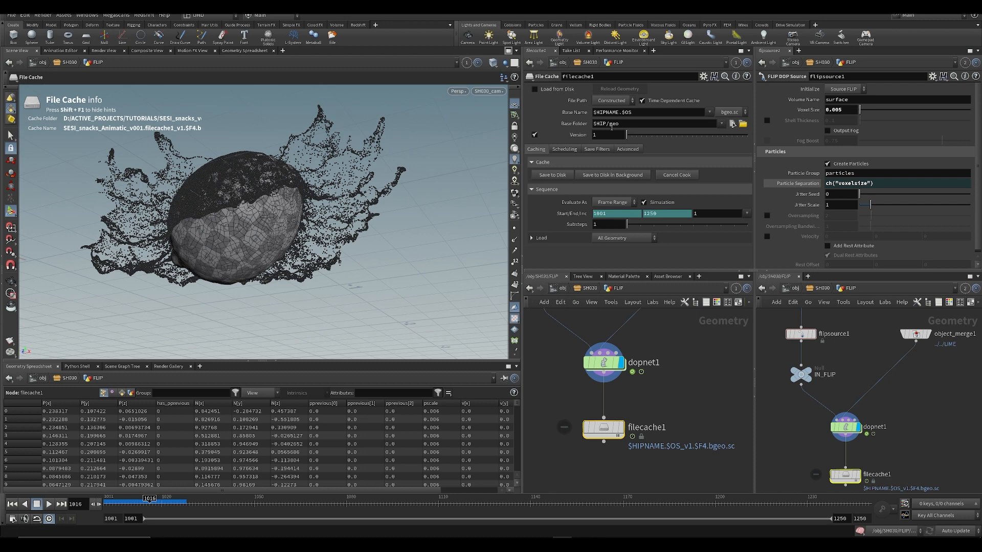
- Set the file cache's base name to flip, save the scene, and replace the end frame's channel with 1050
double_click(643, 111)
text(flip)
key(Return)
key(ctrl+s)
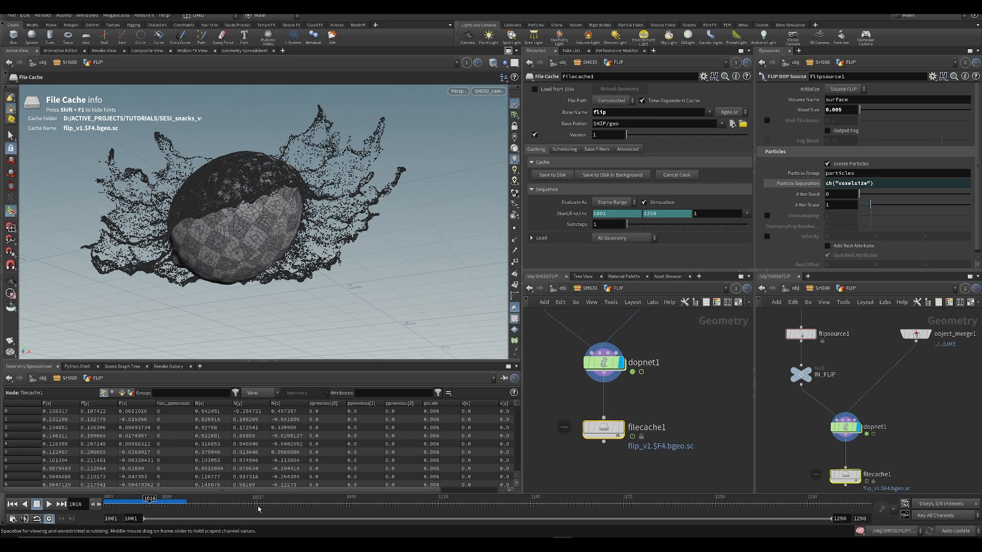
right_click(655, 212)
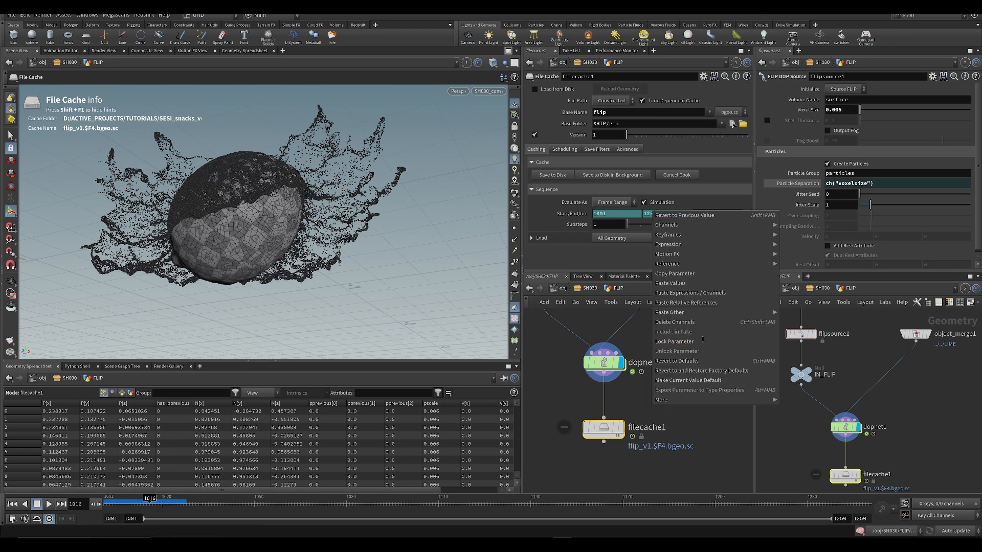
click(675, 322)
mouse_move(574, 202)
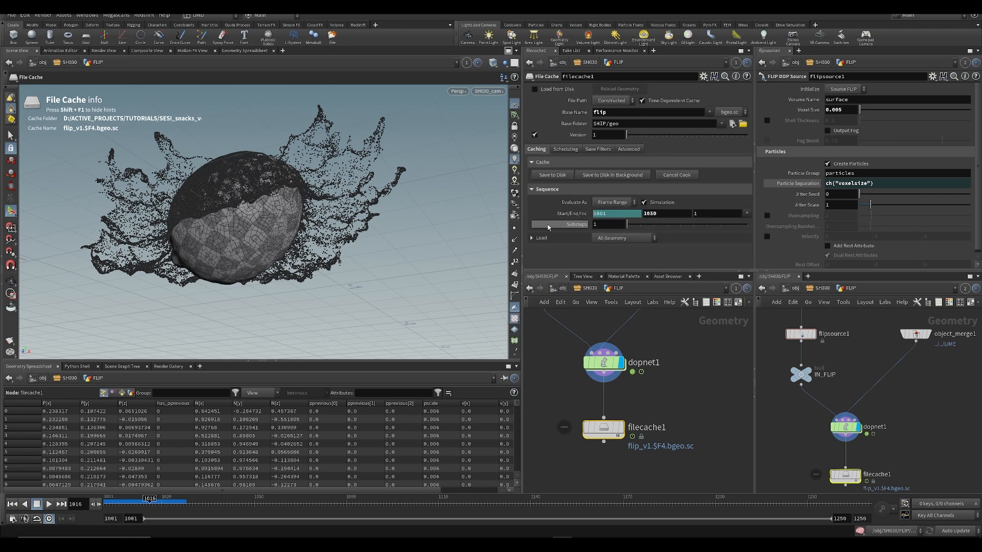
click(553, 175)
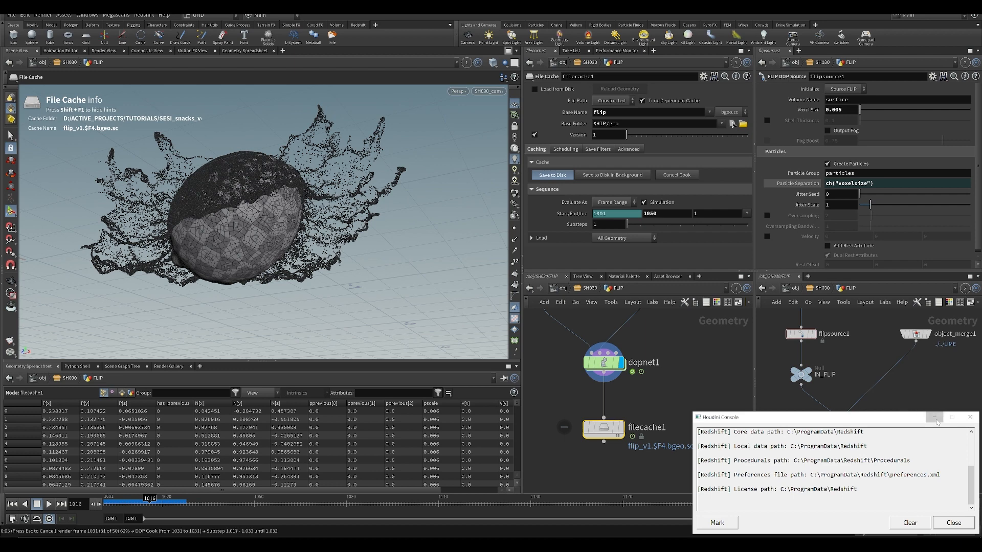
click(931, 417)
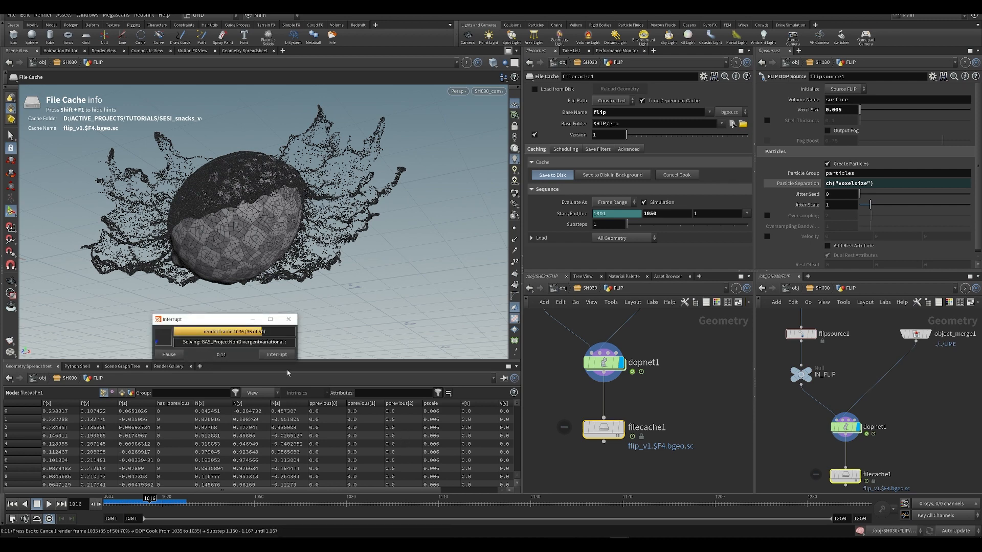
click(287, 357)
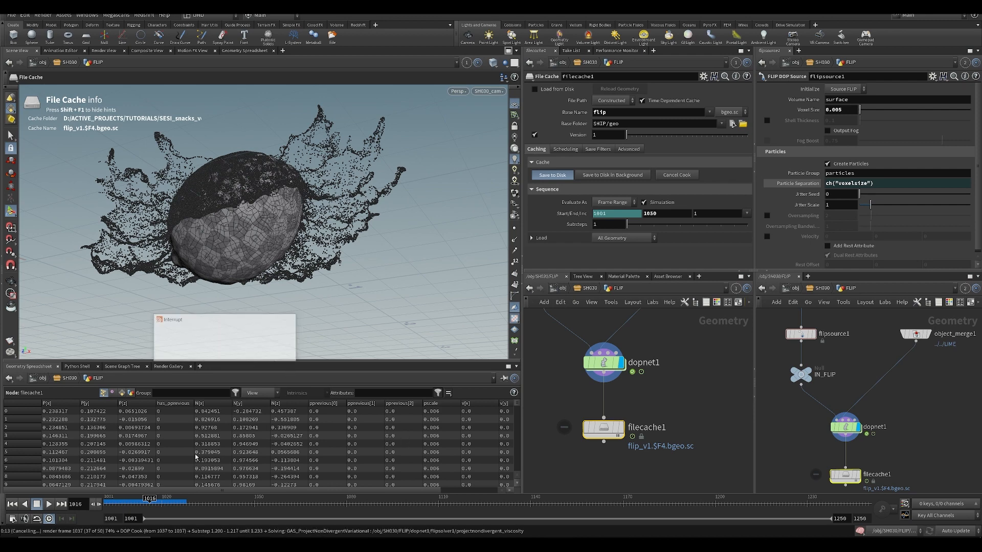
key(ctrl+s)
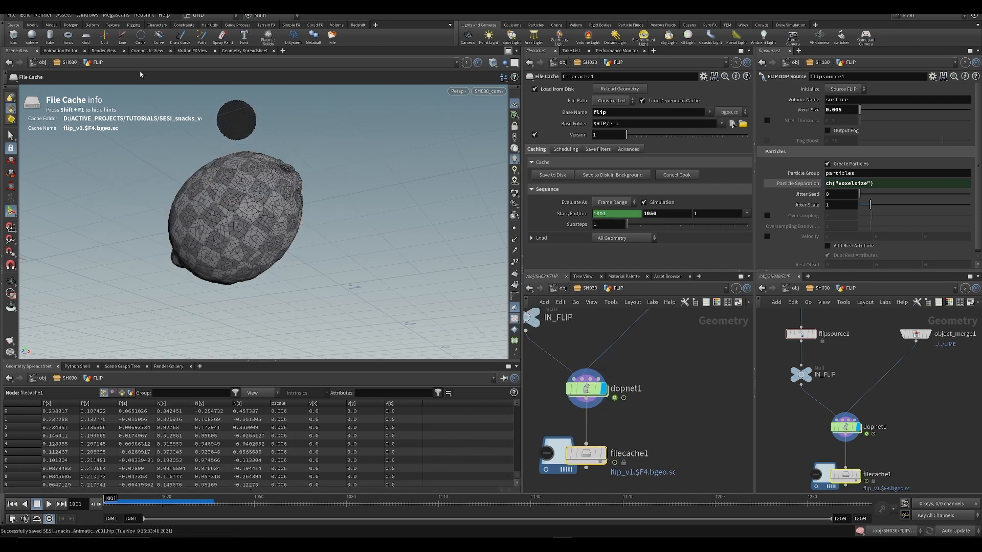
- Enable Add ID Attribute in the FLIP solver's particle motion behavior, then return to the FLIP geometry network
double_click(587, 389)
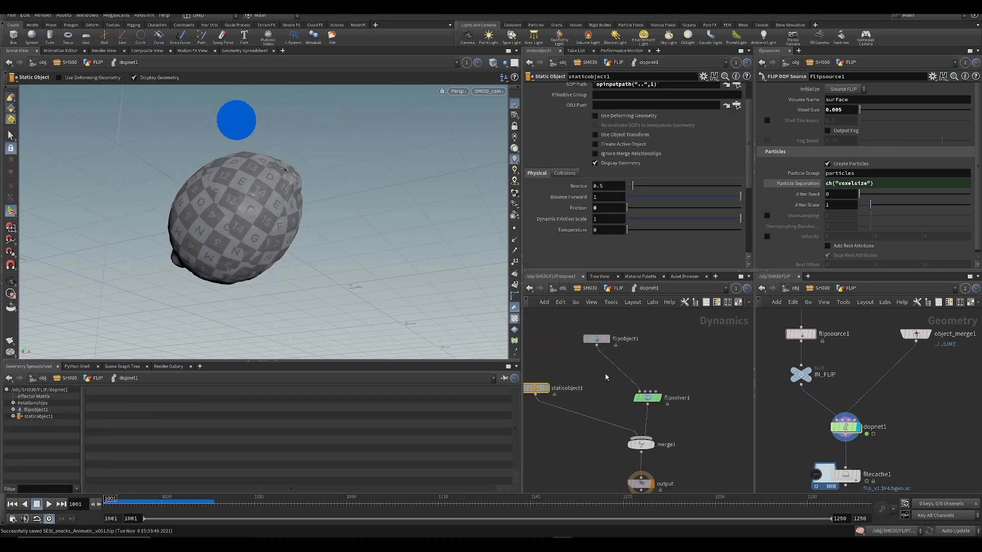
click(648, 397)
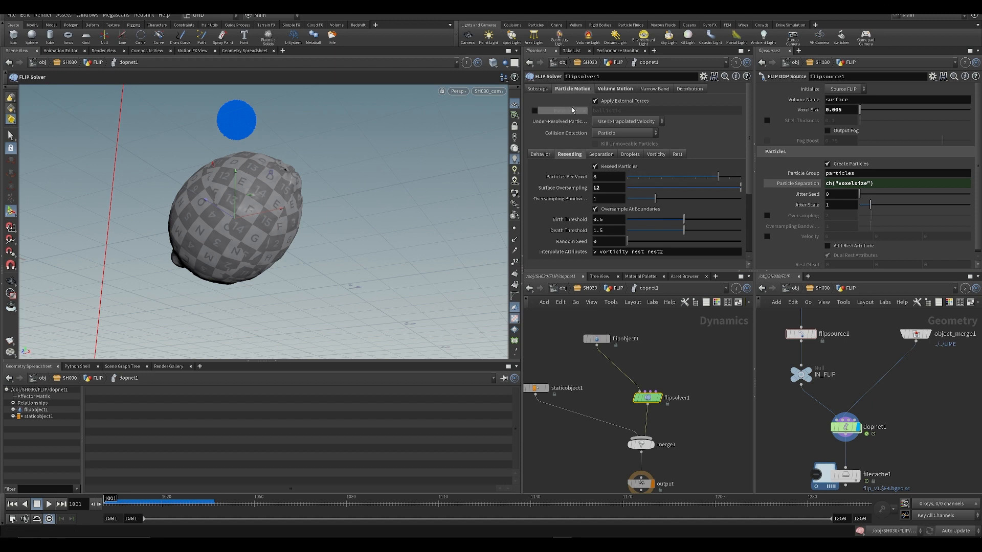
click(546, 156)
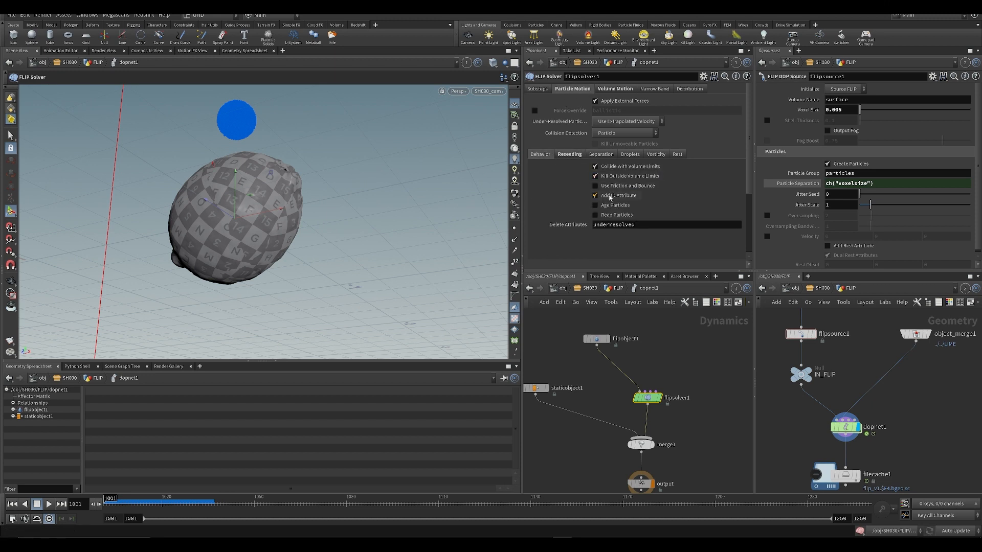
scroll(680, 426, down, 2)
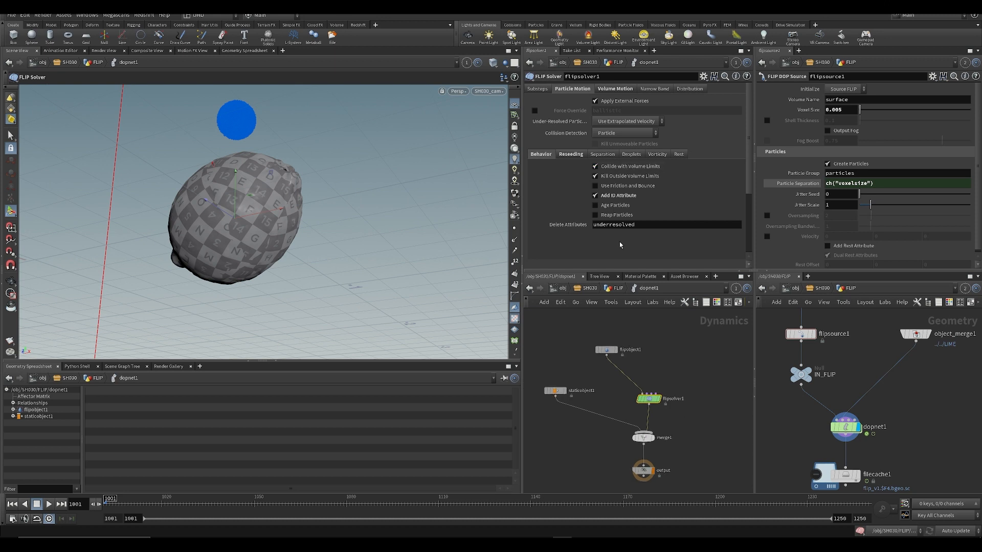
key(u)
- Save the scene, write the flip simulation cache to disk, close the console and display the file cache
click(550, 443)
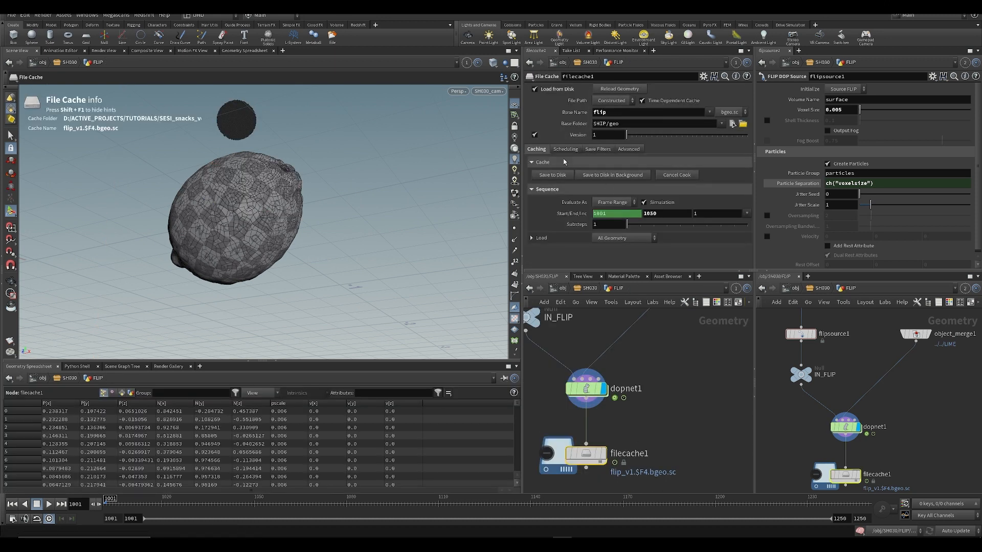
key(ctrl+s)
click(559, 176)
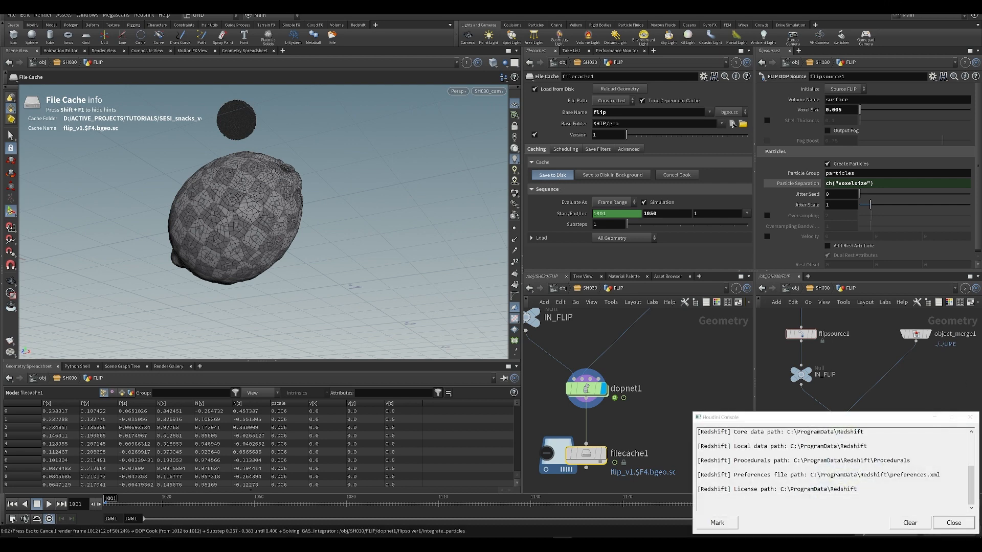
click(954, 523)
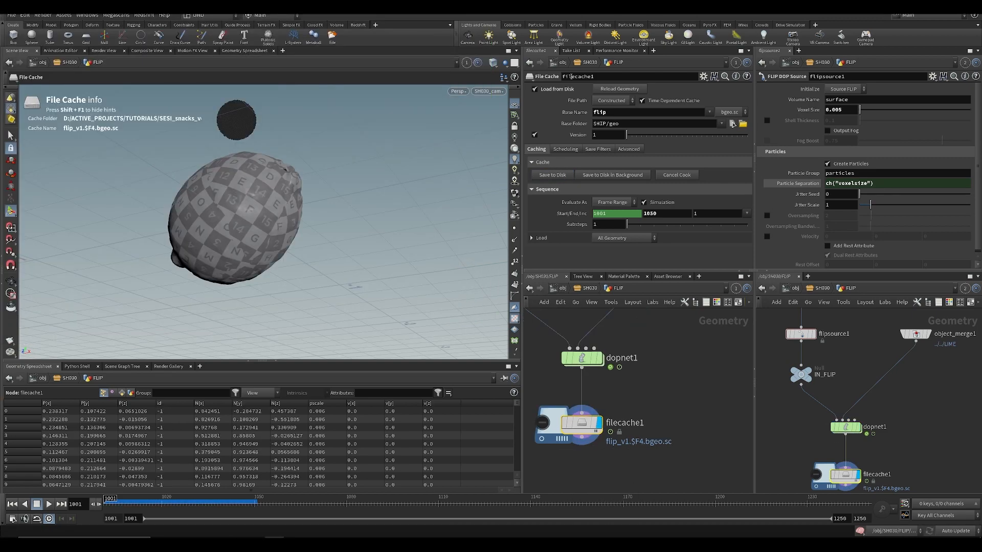
- Scrub through the cached splash around frames 1011 to 1015 to examine it
drag(123, 503, 134, 504)
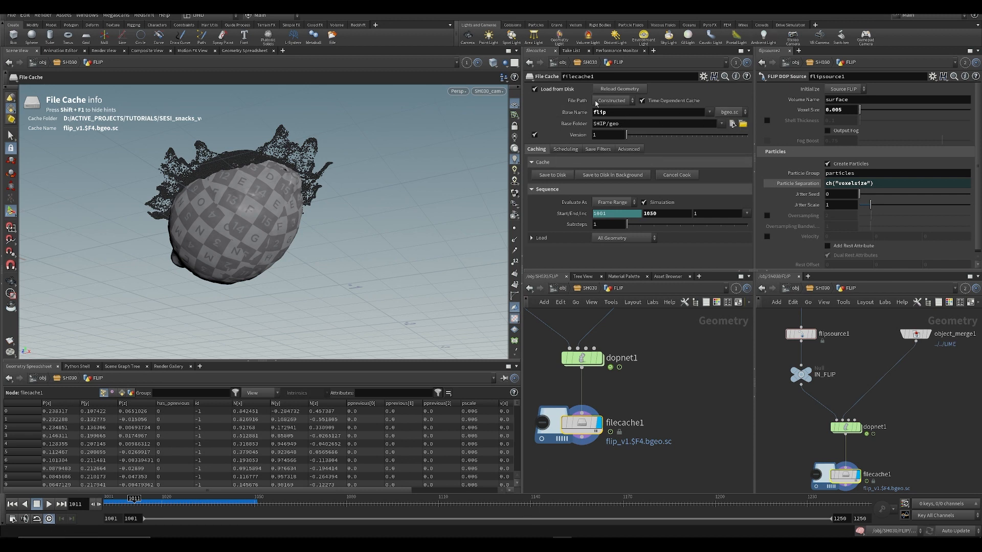
middle_drag(635, 471, 664, 472)
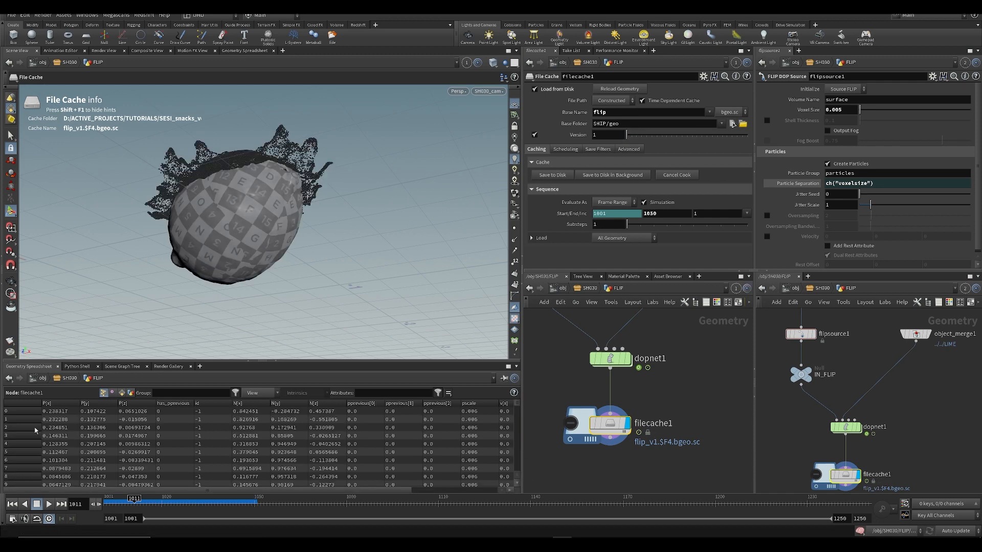
mouse_move(131, 504)
mouse_down()
mouse_move(117, 503)
mouse_move(159, 504)
mouse_move(128, 504)
mouse_move(148, 510)
mouse_move(153, 490)
mouse_move(145, 491)
mouse_up()
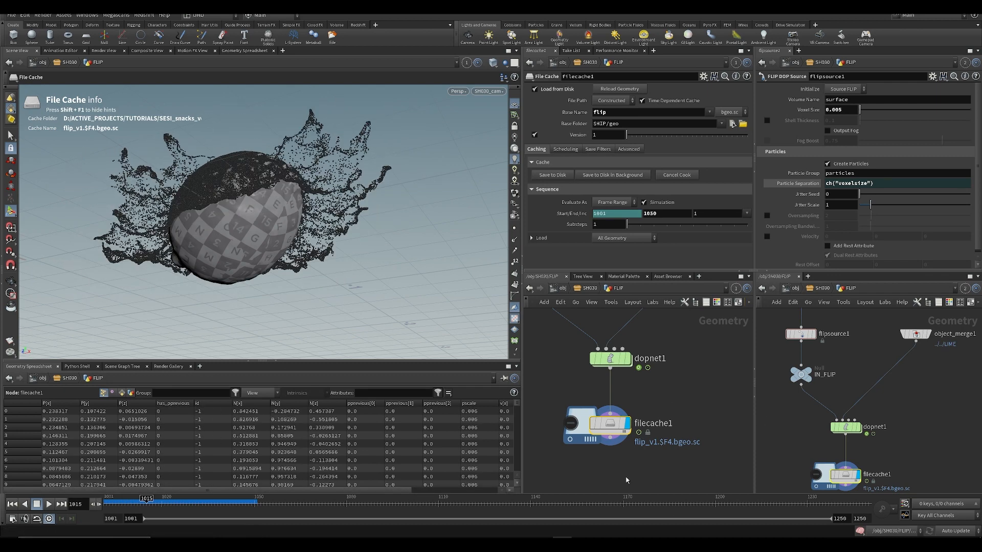
- Add a Retime node after the file cache in the FLIP network and display it
middle_drag(619, 486, 602, 424)
scroll(602, 423, down, 2)
key(Tab)
text(retime)
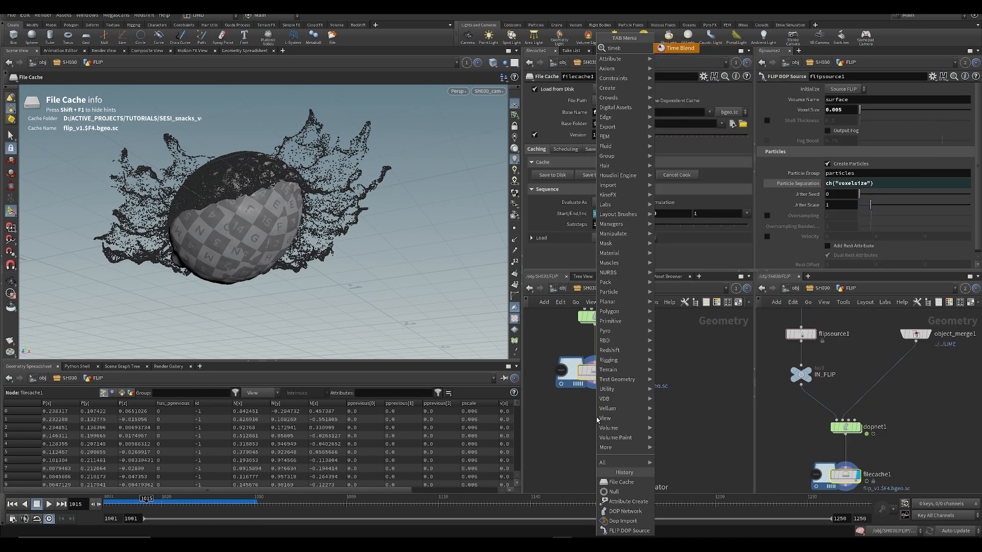
key(Return)
key(Return)
click(596, 421)
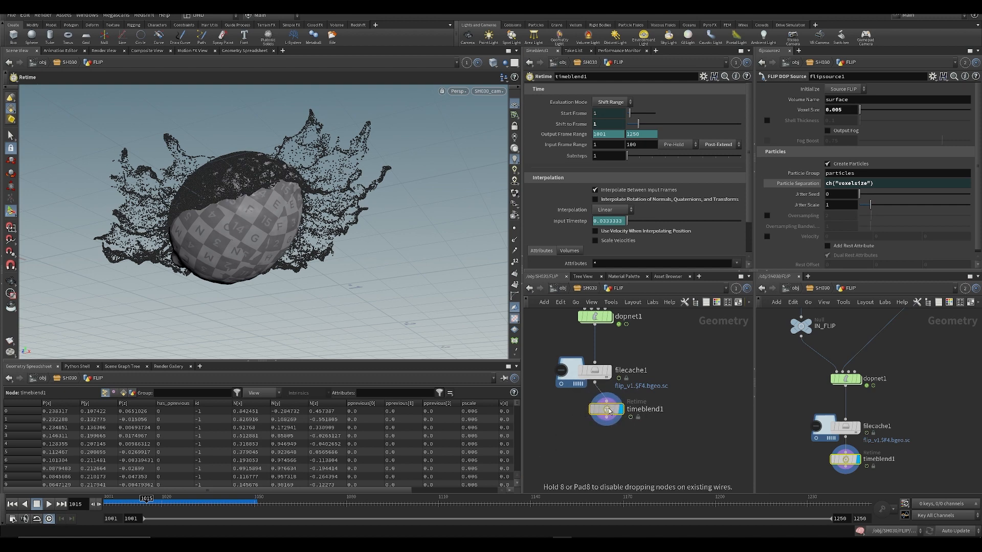
- Add a Time Shift node after the Retime node and display it
middle_drag(593, 469, 602, 410)
key(Tab)
mouse_move(638, 390)
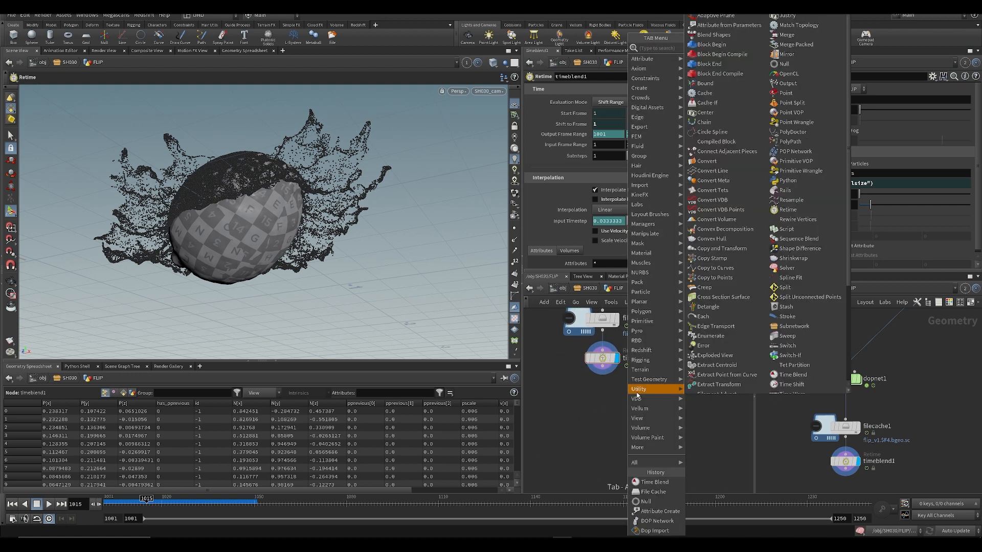
text(timeshift)
key(Return)
key(Return)
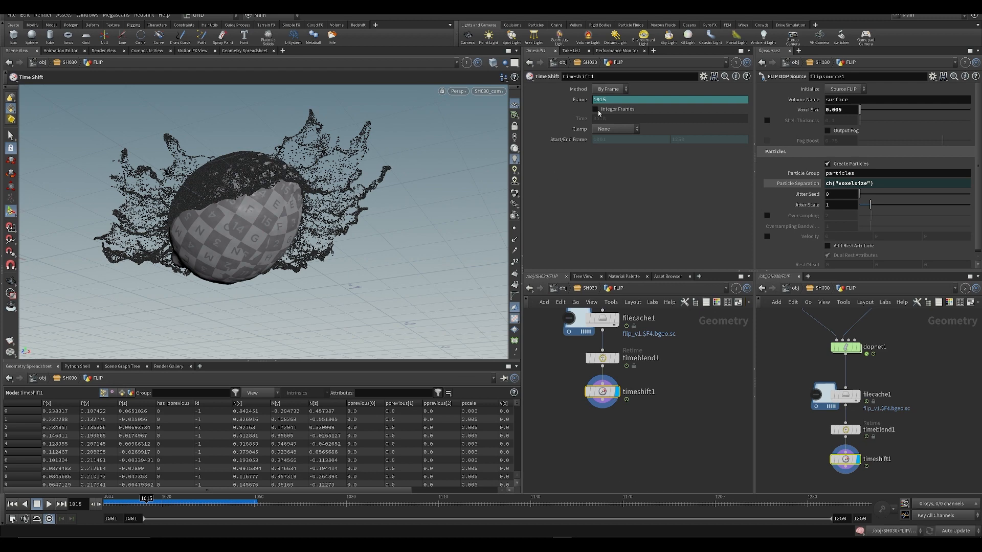
- Remove the Time Shift's Frame channel, set Frame to 1010.89, save the scene, and scrub the timeline to frame 1020
right_click(582, 100)
click(596, 212)
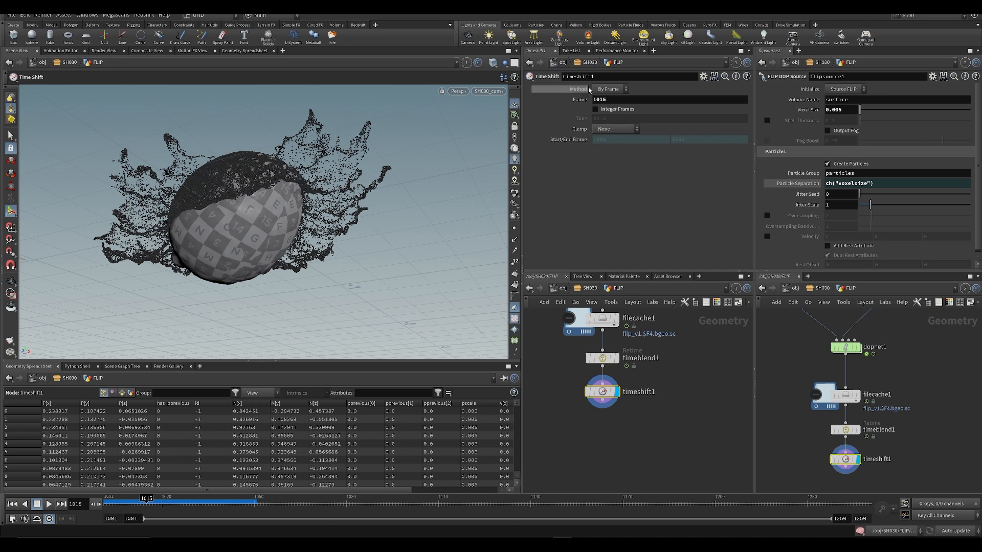
middle_drag(606, 101, 31, 200)
key(ctrl+s)
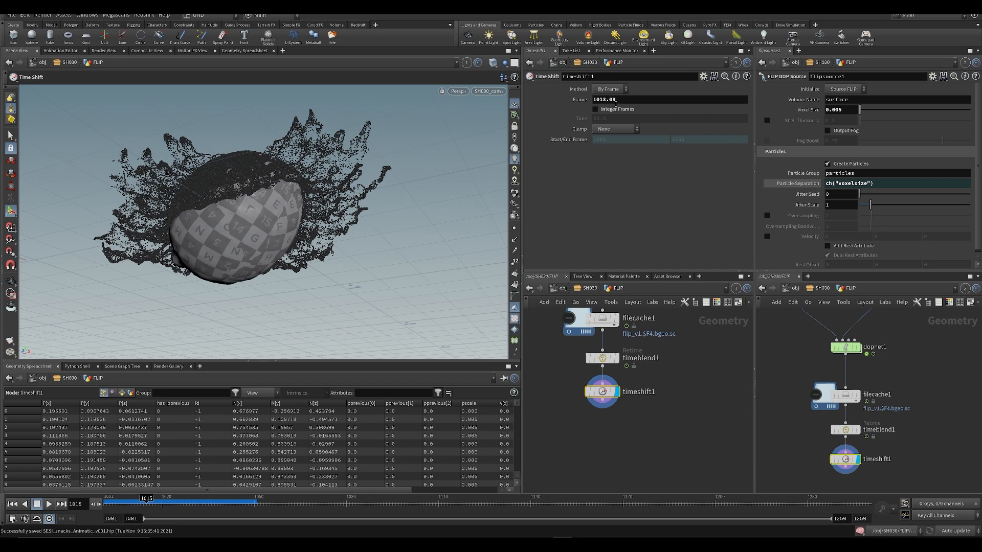
middle_drag(611, 102, 544, 104)
drag(135, 504, 164, 504)
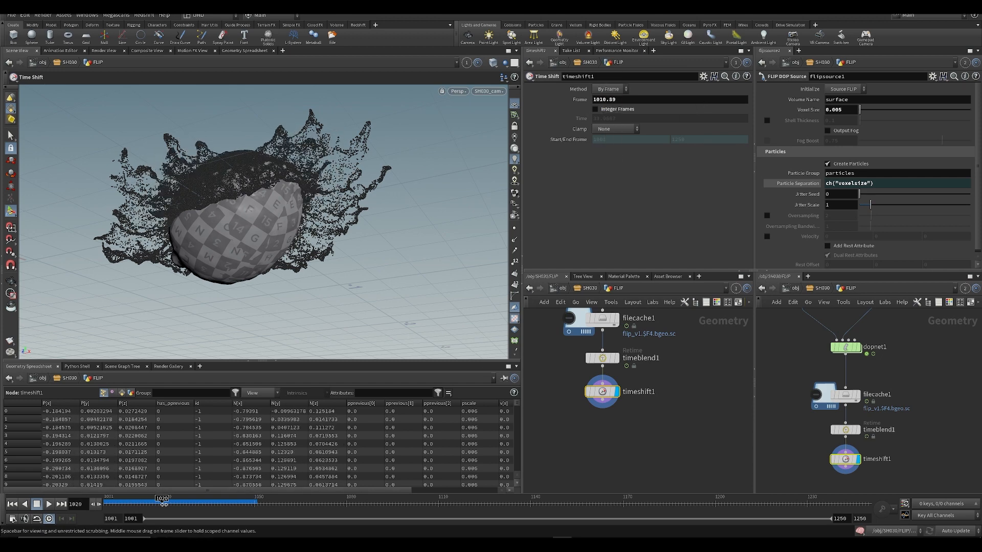
- Close the existing Scene View and open a new Scene View in the same pane
click(36, 51)
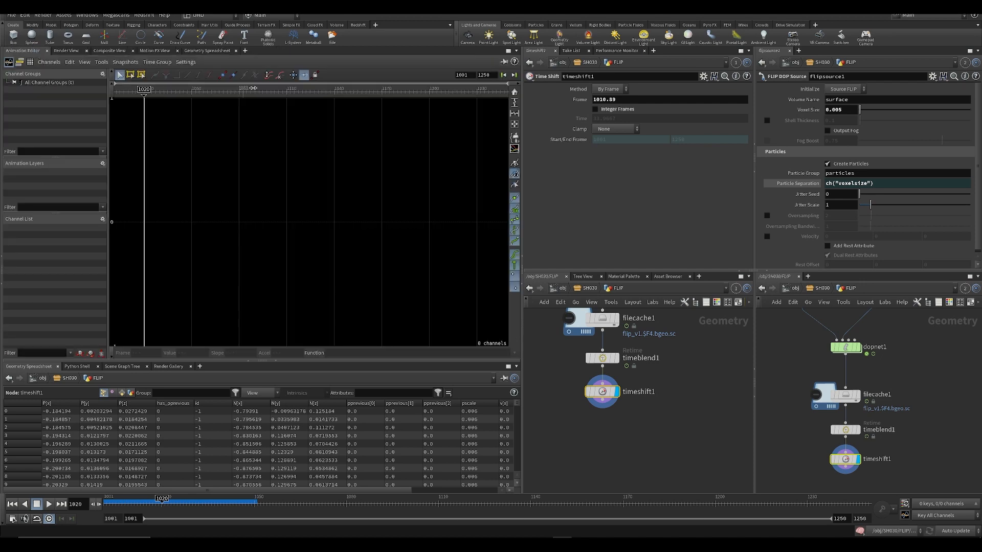
click(246, 50)
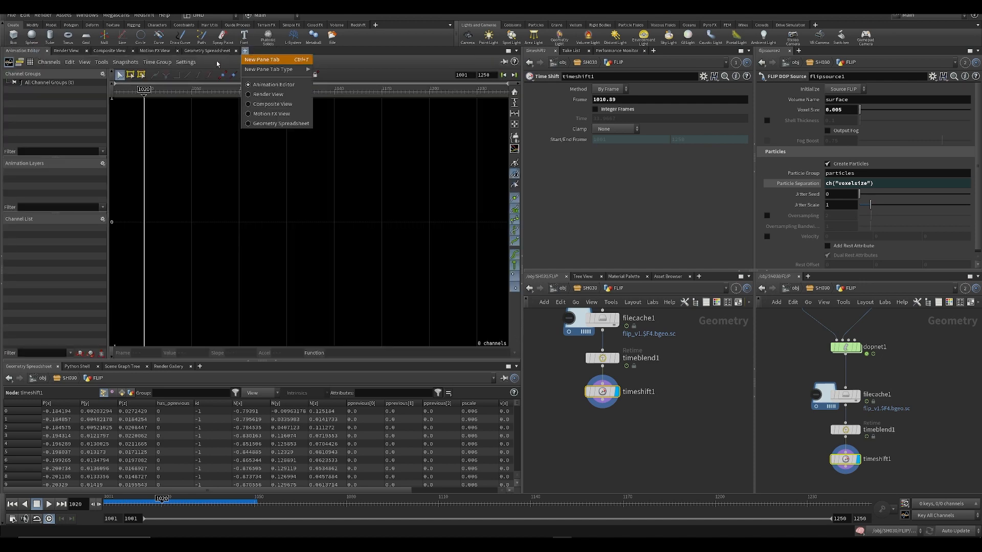
click(32, 53)
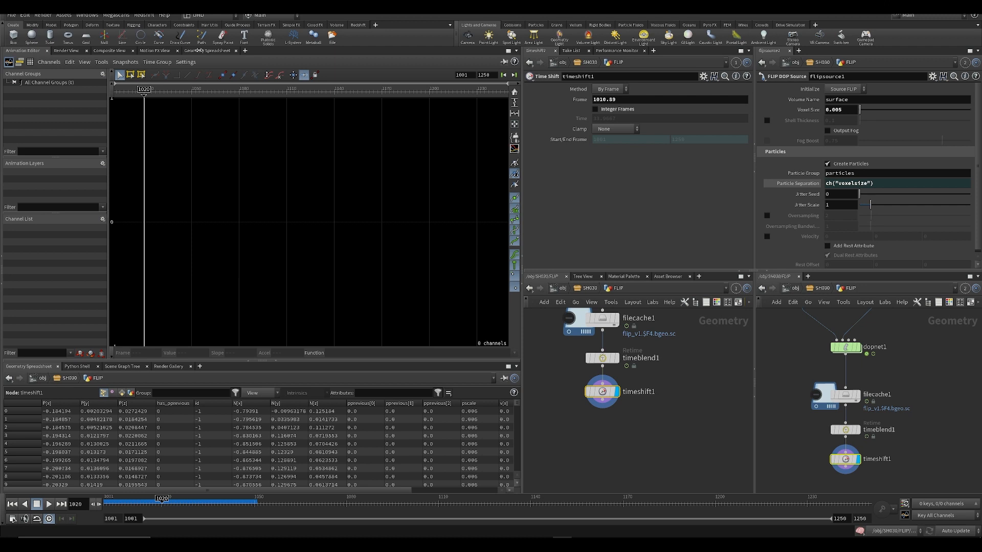
click(245, 51)
mouse_move(273, 71)
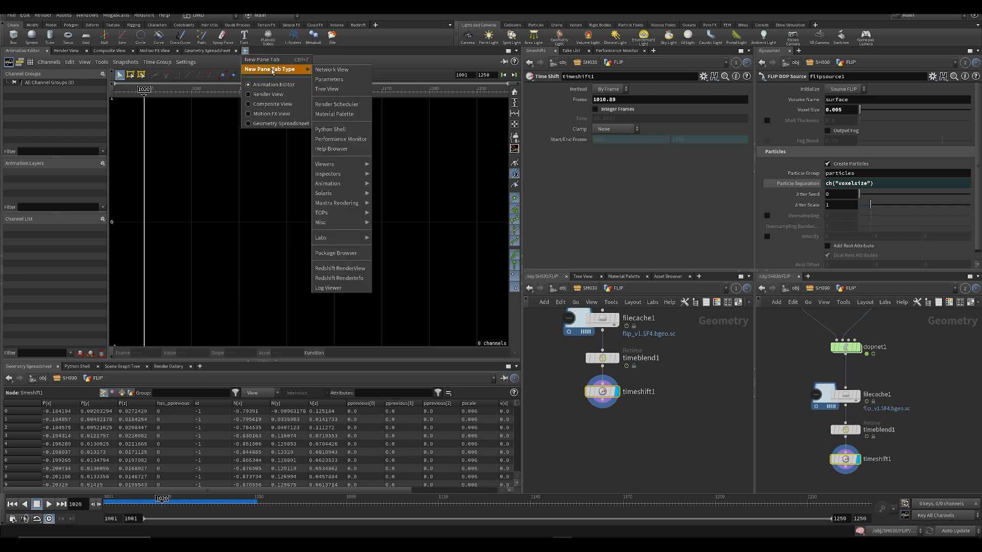
mouse_move(330, 165)
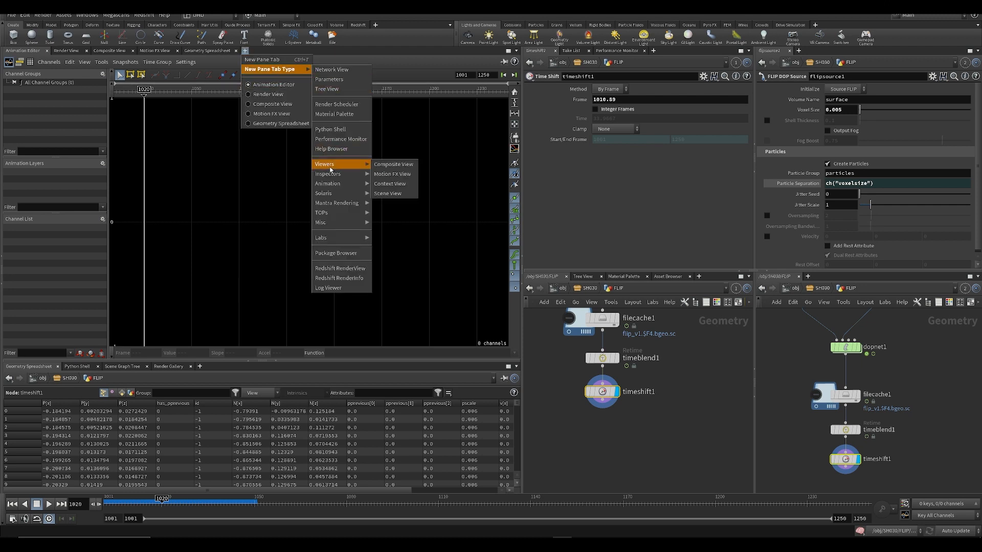
click(389, 194)
- Look through SH030_cam in the new Scene View and hide other objects
click(494, 91)
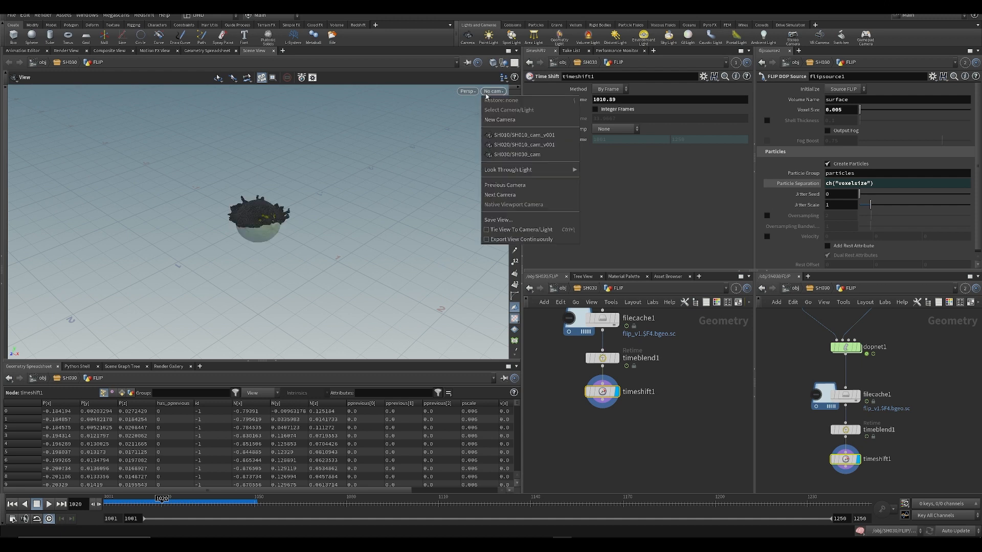
click(512, 155)
click(503, 62)
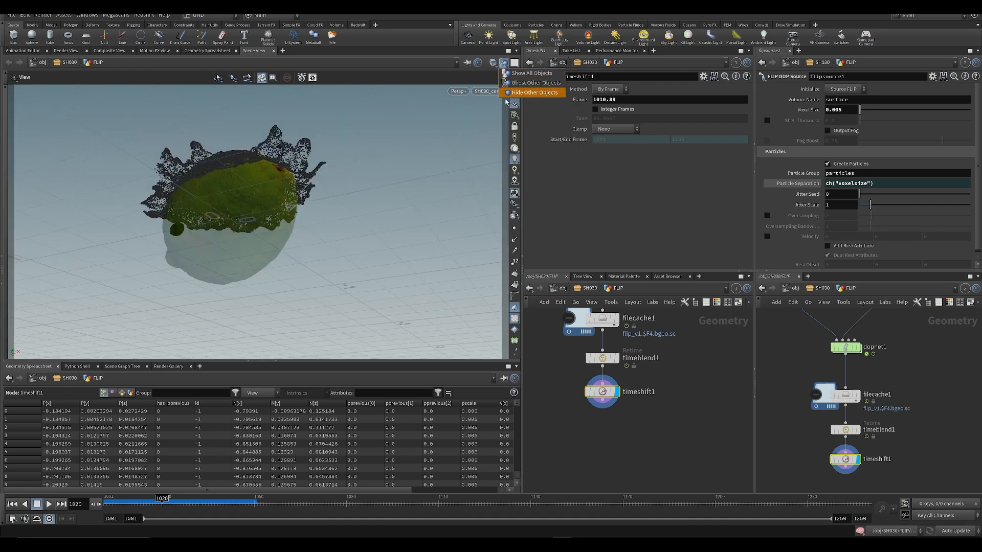
click(535, 92)
- Save the scene, move the timeline to frame 1028, and set the Time Shift's Frame to 1010.53
click(660, 503)
key(ctrl+s)
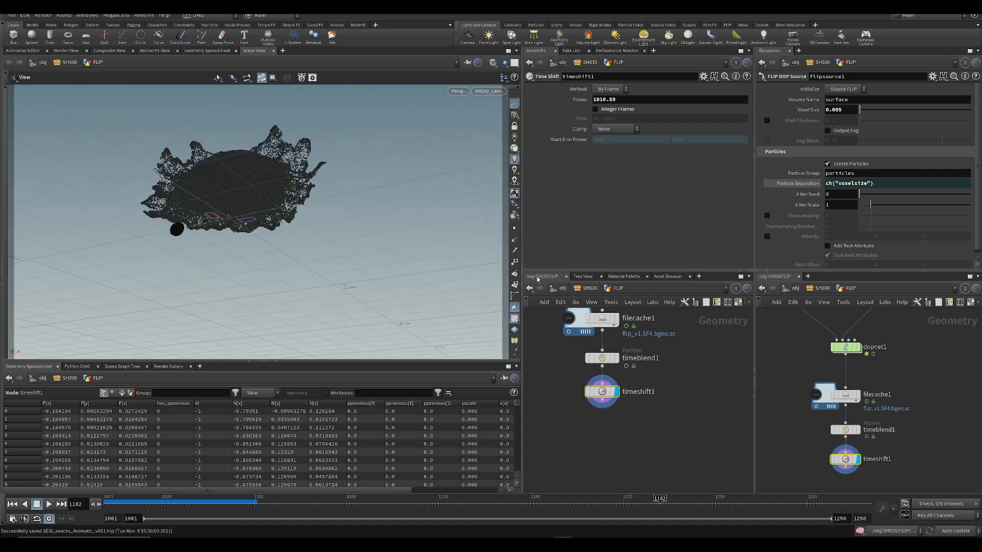
drag(154, 503, 187, 506)
middle_drag(603, 99, 642, 132)
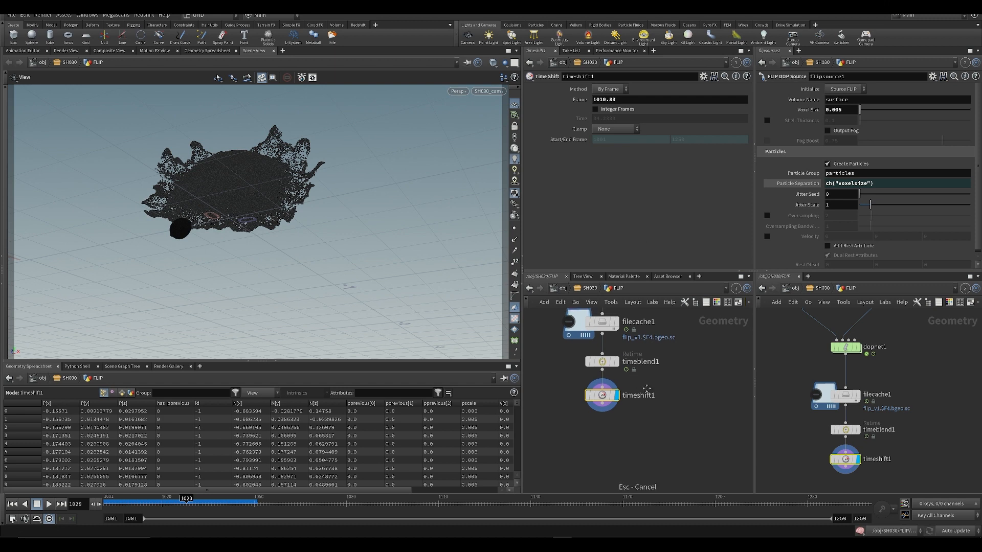
- Move the Retime and Time Shift nodes farther below the file cache in the network
scroll(639, 389, down, 2)
click(598, 385)
scroll(621, 411, up, 3)
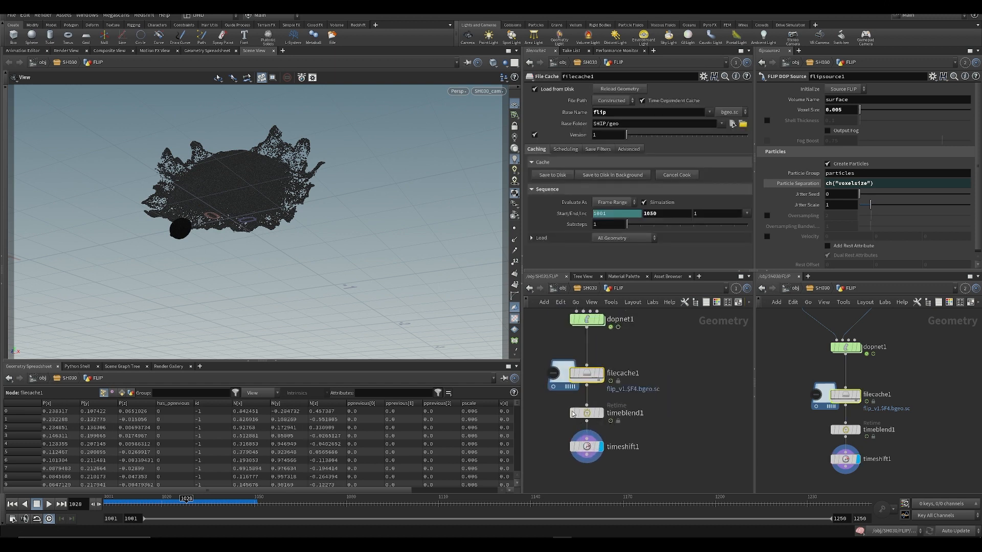
ctrl+drag(587, 414, 587, 444)
right_click(587, 408)
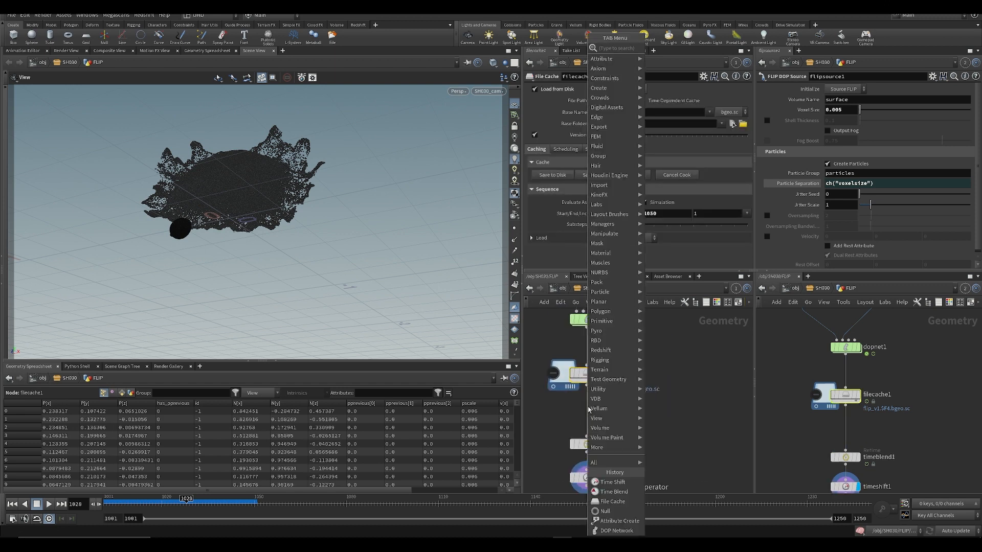
key(Escape)
- Display the file cache and scrub to frame 1015 to examine the cached splash
click(601, 373)
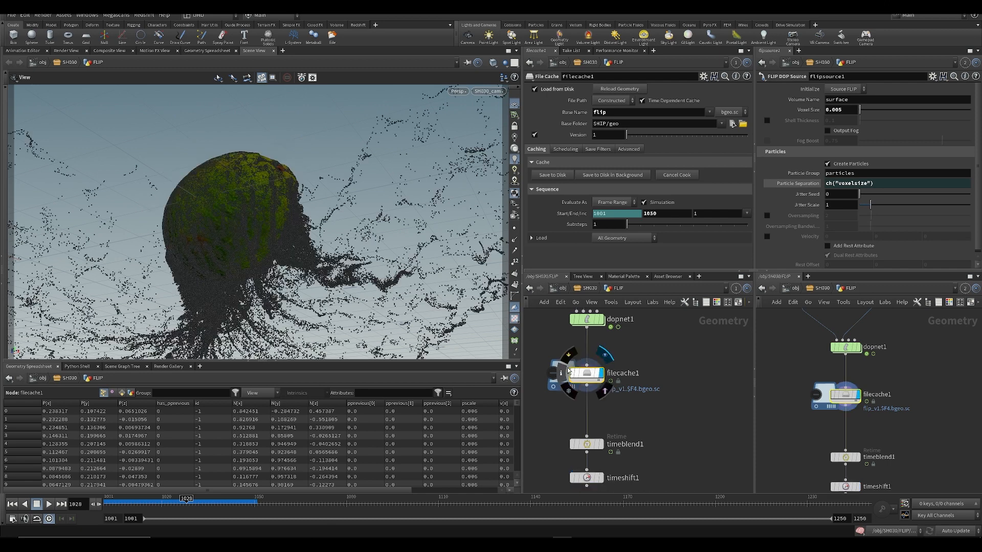
middle_drag(622, 401, 626, 367)
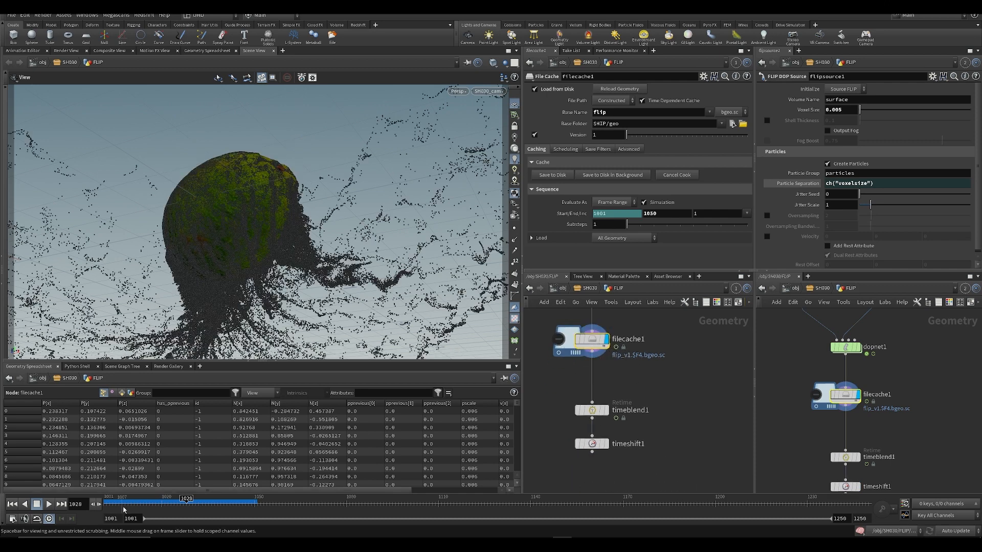
drag(118, 508, 147, 513)
middle_drag(668, 322, 631, 393)
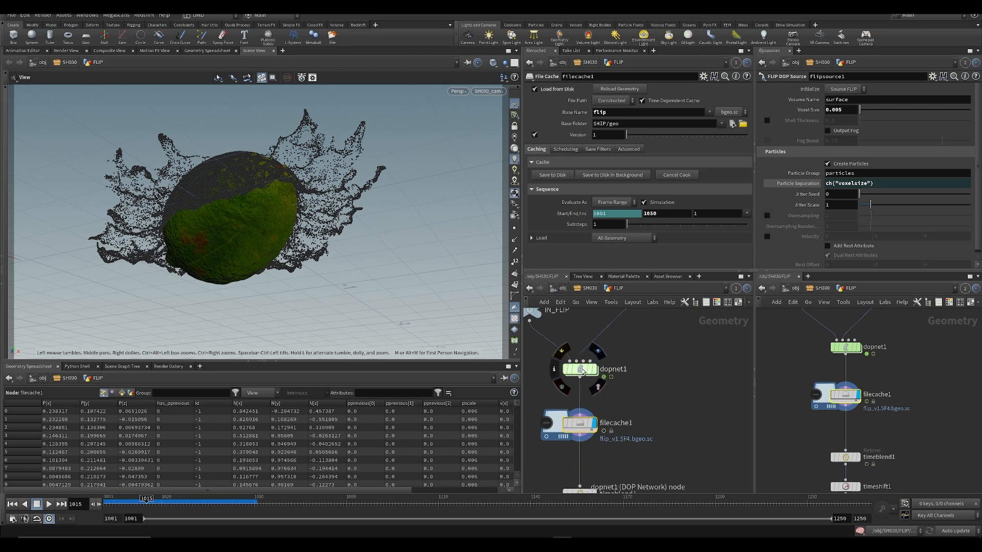
- Return to frame 1001 and set dopnet1's Object to import to flipobject1
click(580, 369)
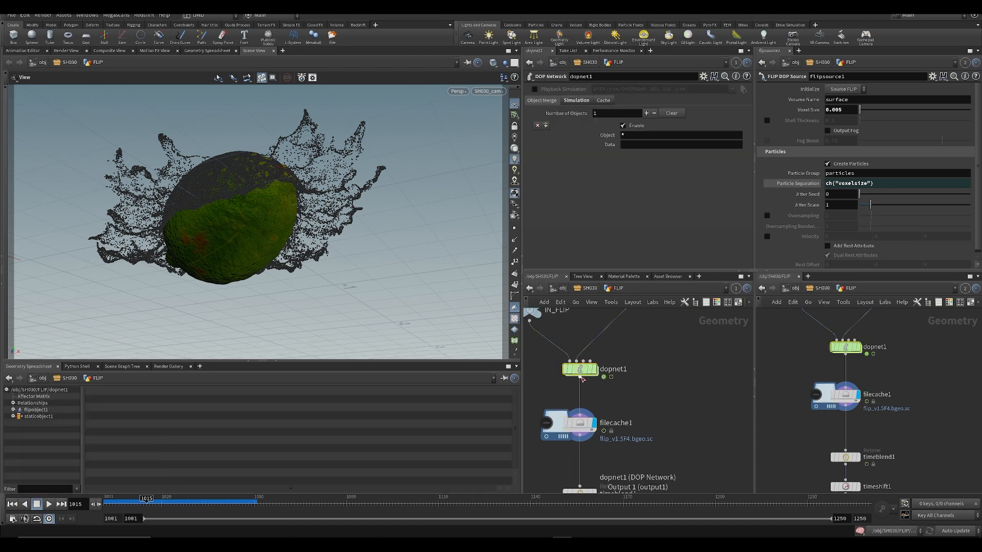
key(ctrl+Left)
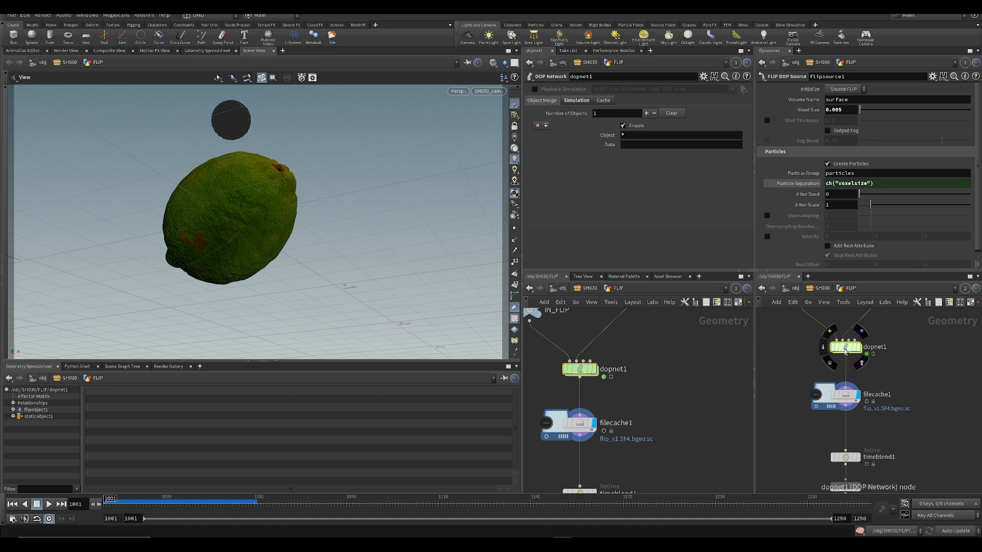
key(i)
double_click(896, 336)
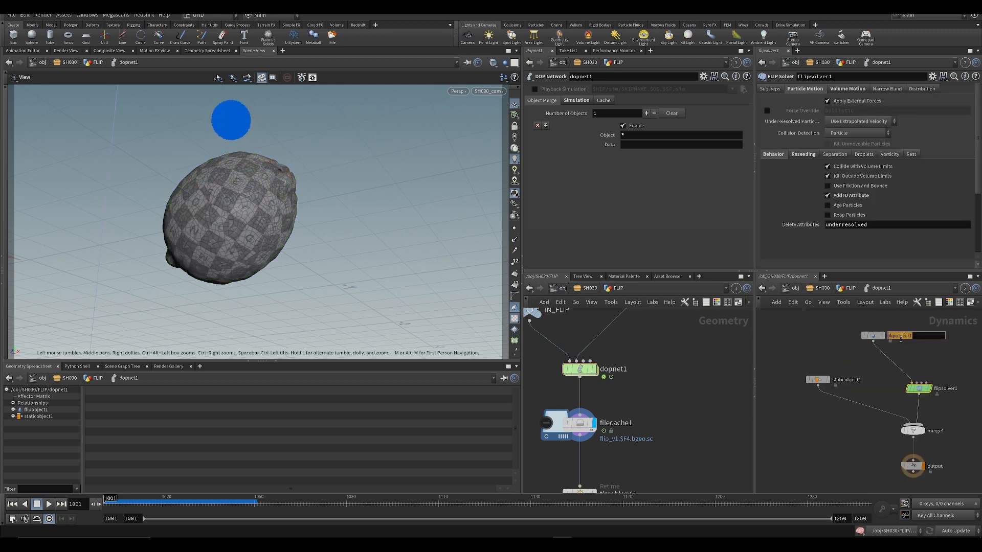
click(650, 427)
click(660, 135)
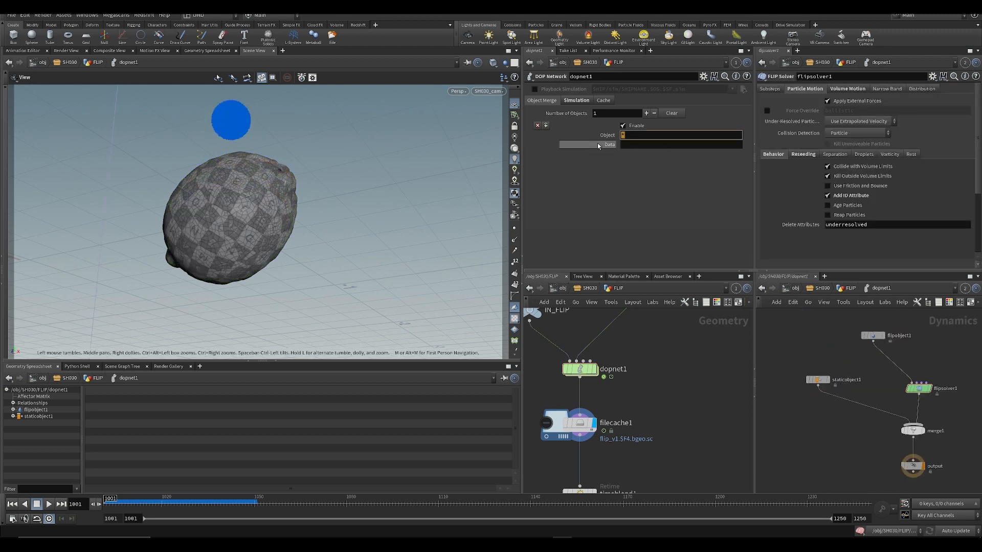
text(flipobject1)
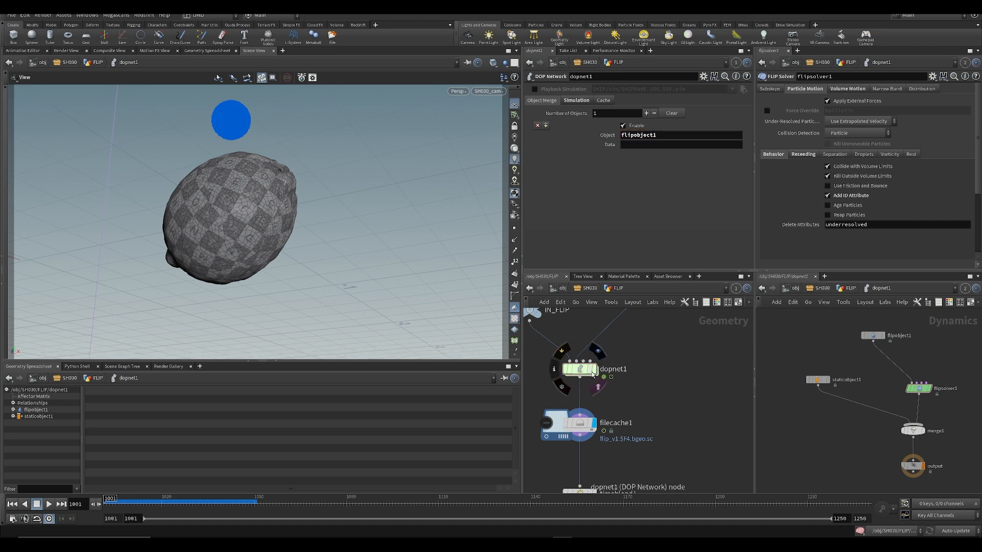
- Display dopnet1, link the Scene View to pane group 1, and play the simulation
click(594, 369)
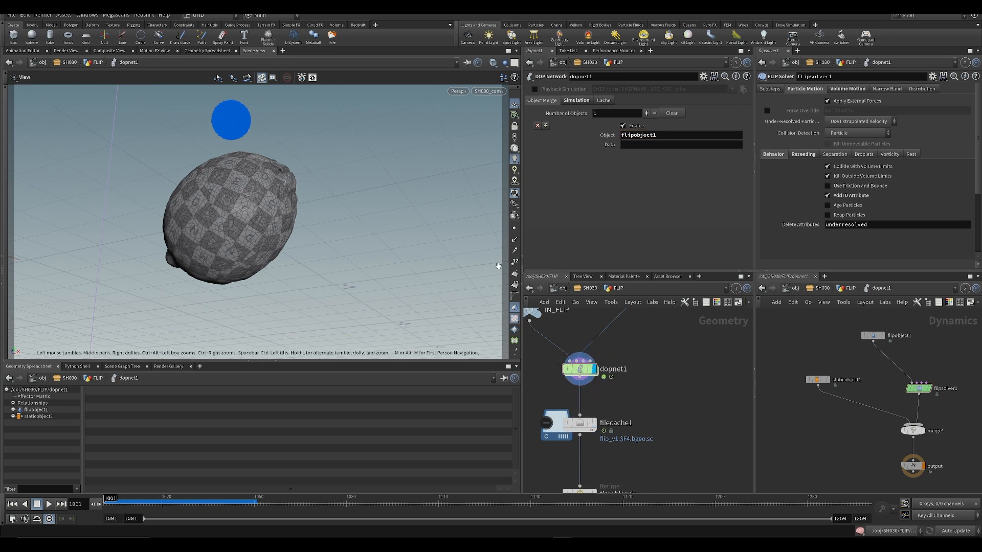
right_click(466, 61)
click(480, 104)
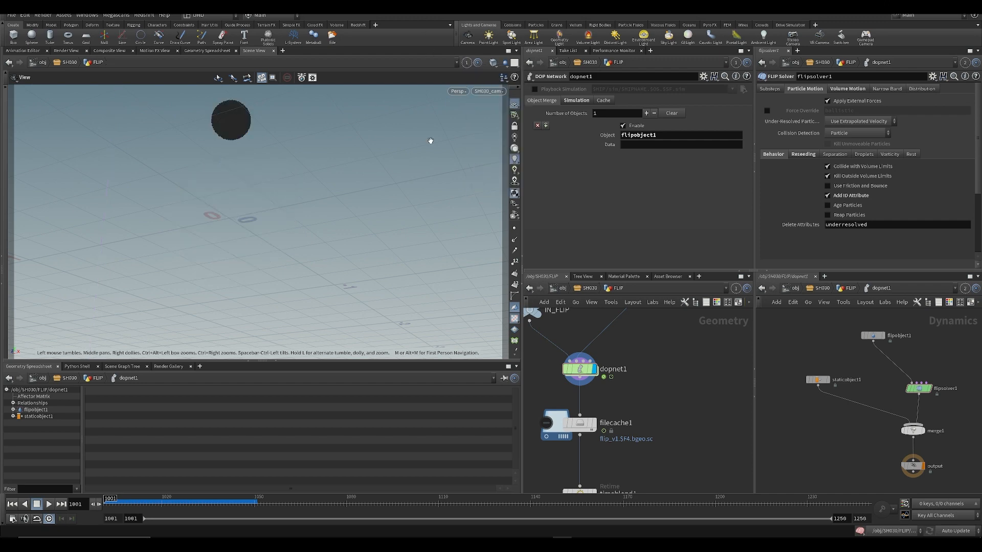
key(Up)
key(Up)
- Select filecache1 and write the FLIP simulation to disk again
middle_drag(630, 429, 636, 397)
drag(544, 376, 627, 426)
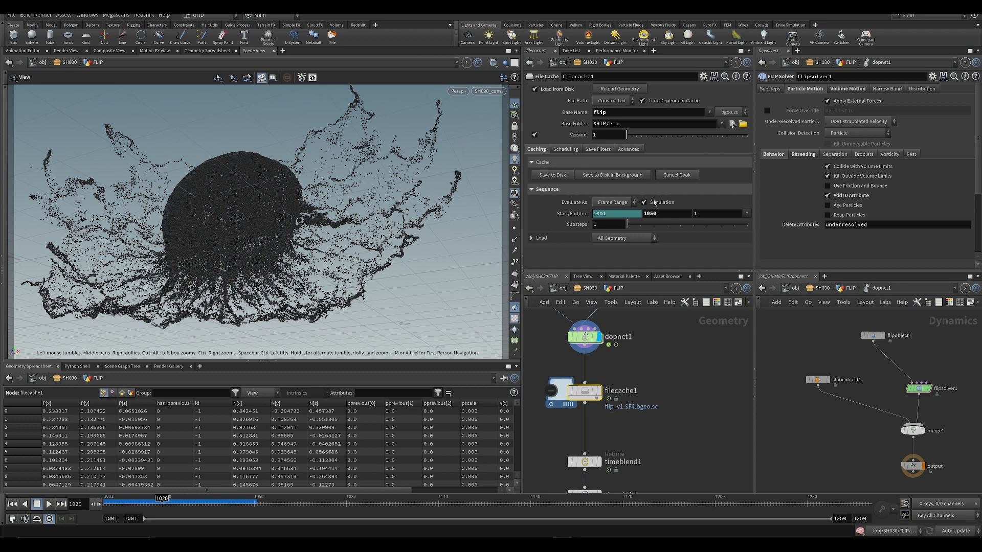
click(550, 175)
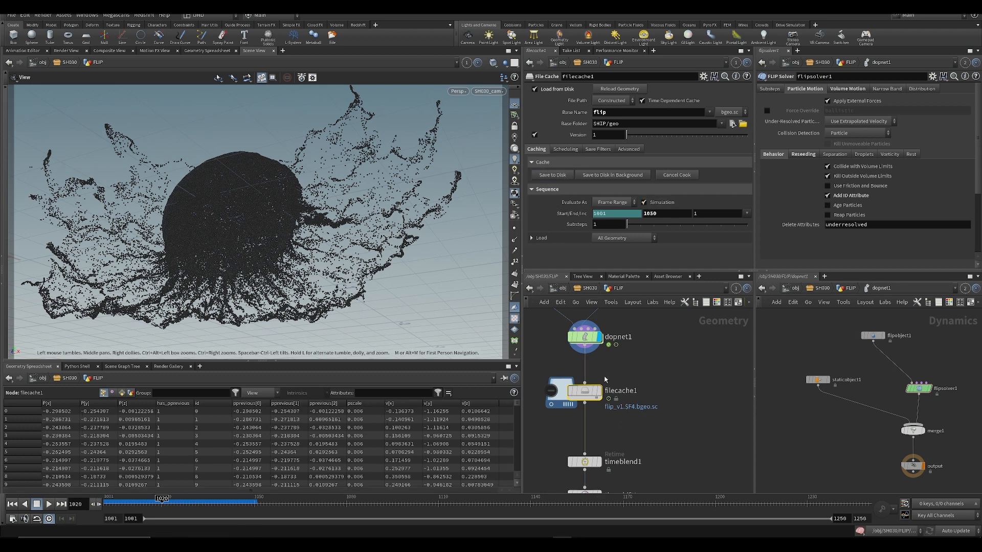
- Display the file cache, scrub the new cache to frame 1013, and save the scene
click(597, 391)
click(152, 505)
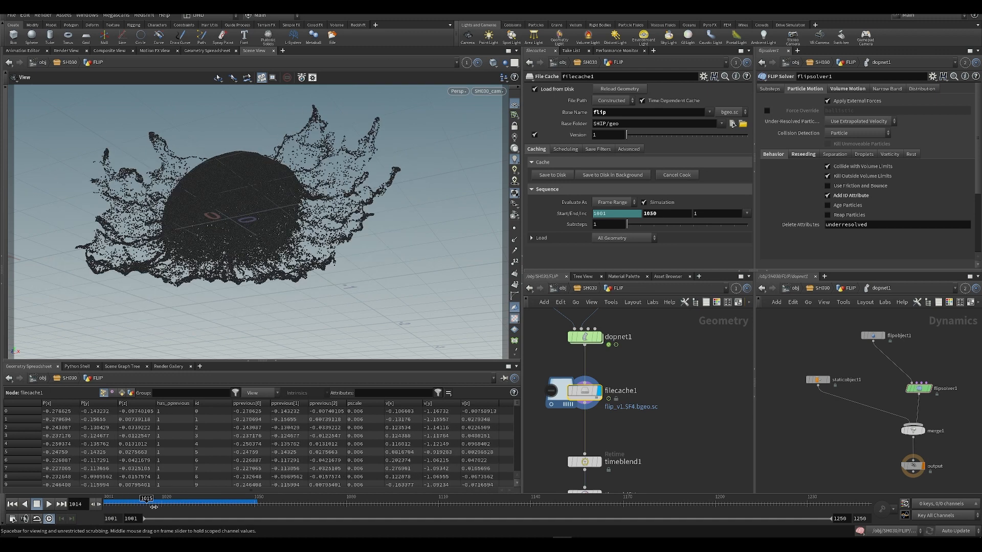
drag(154, 507, 141, 506)
key(ctrl+s)
- Display and select the Time Shift node, then set its Frame to 1015.57
middle_drag(675, 438, 671, 354)
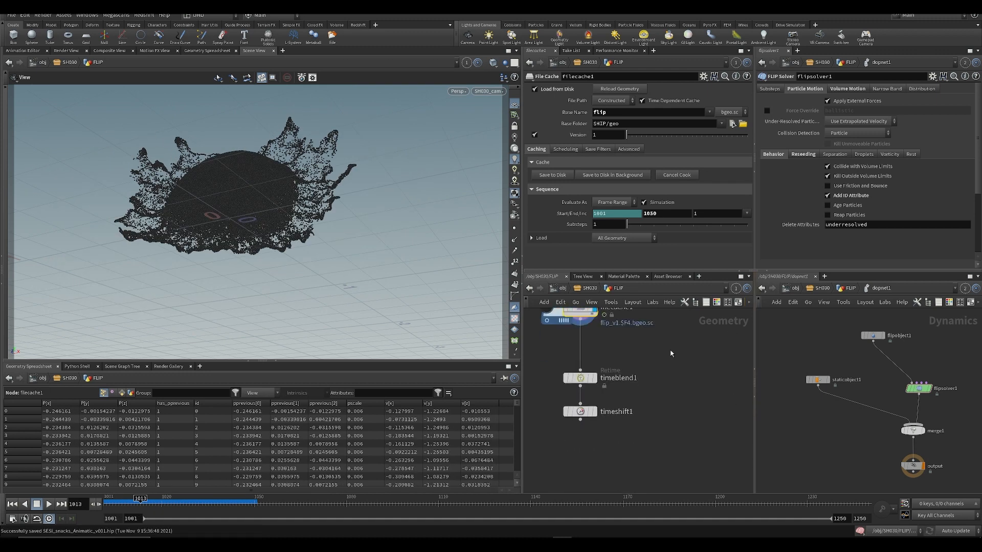
click(595, 378)
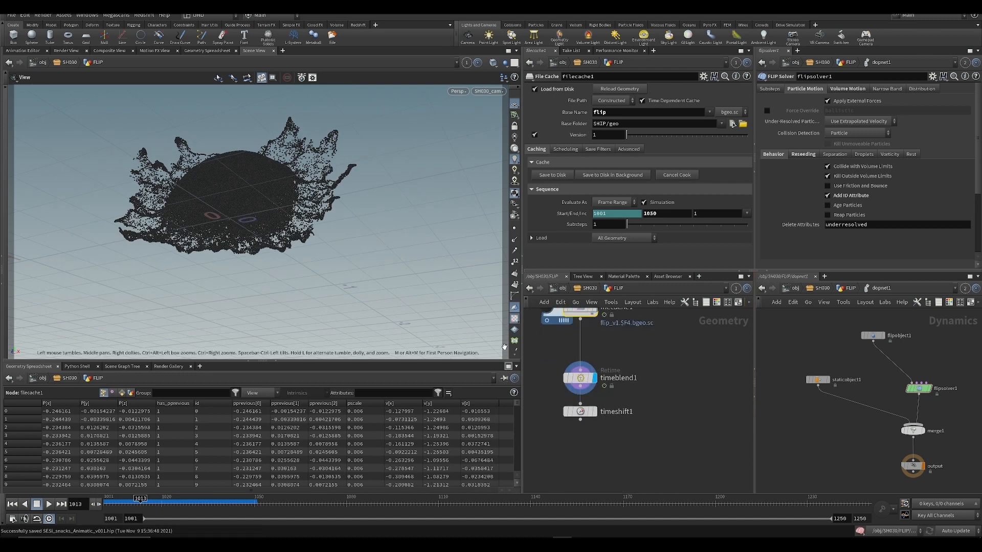
click(595, 412)
click(582, 412)
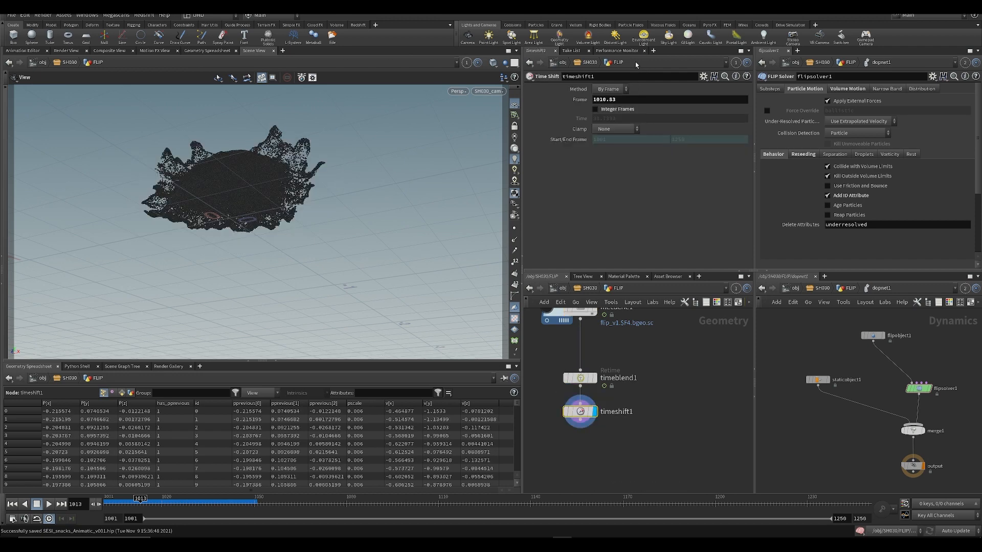
middle_drag(614, 98, 716, 115)
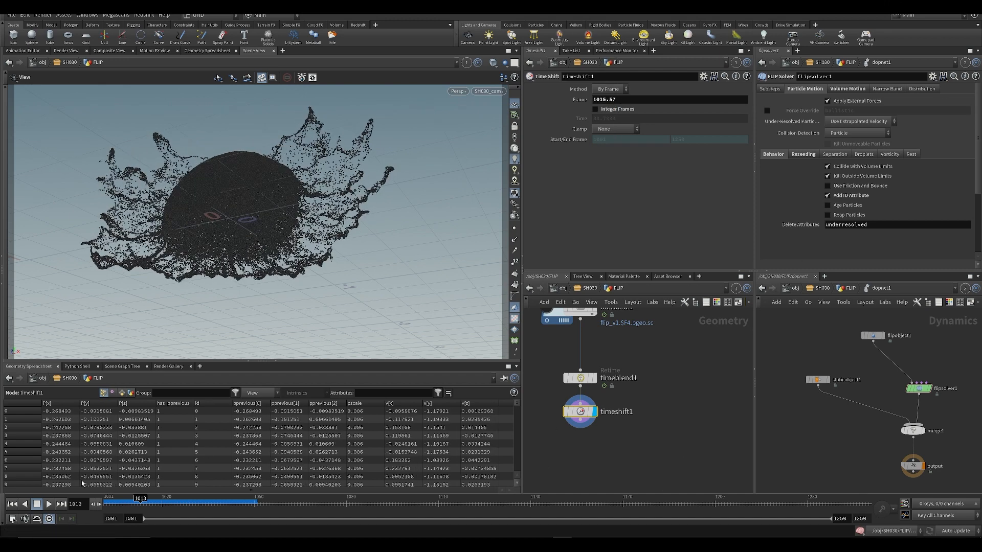
click(105, 504)
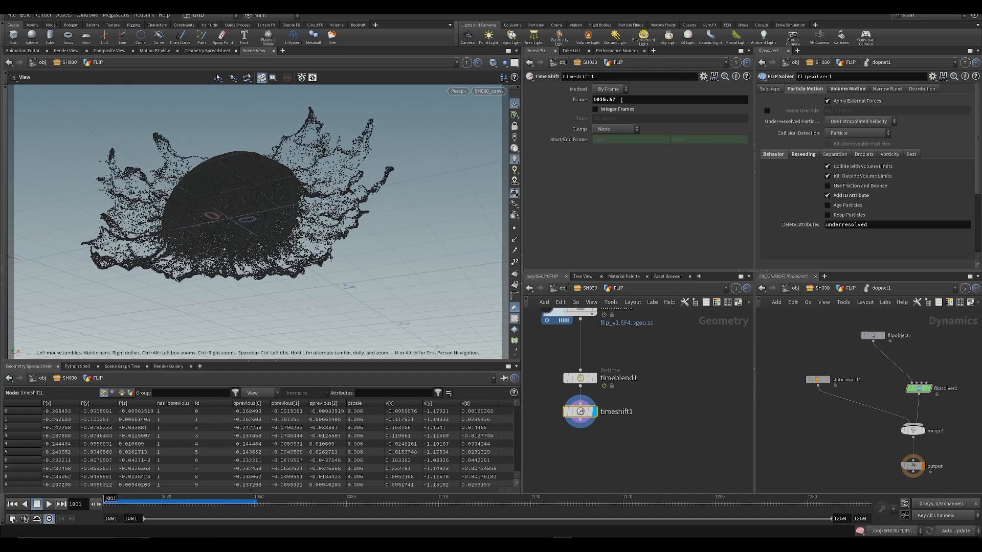
click(135, 506)
click(125, 511)
alt+click(615, 100)
drag(126, 504, 97, 503)
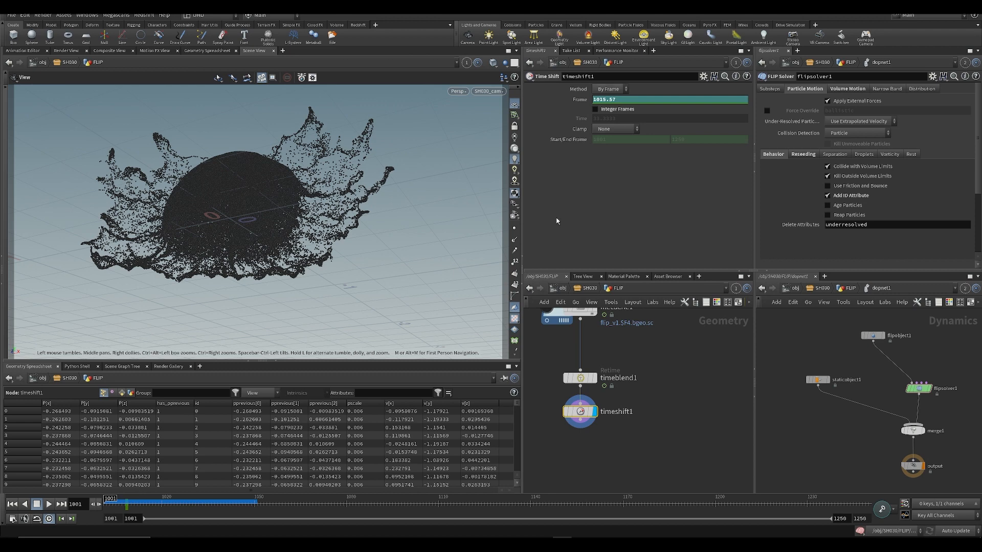
middle_click(618, 106)
drag(156, 505, 122, 506)
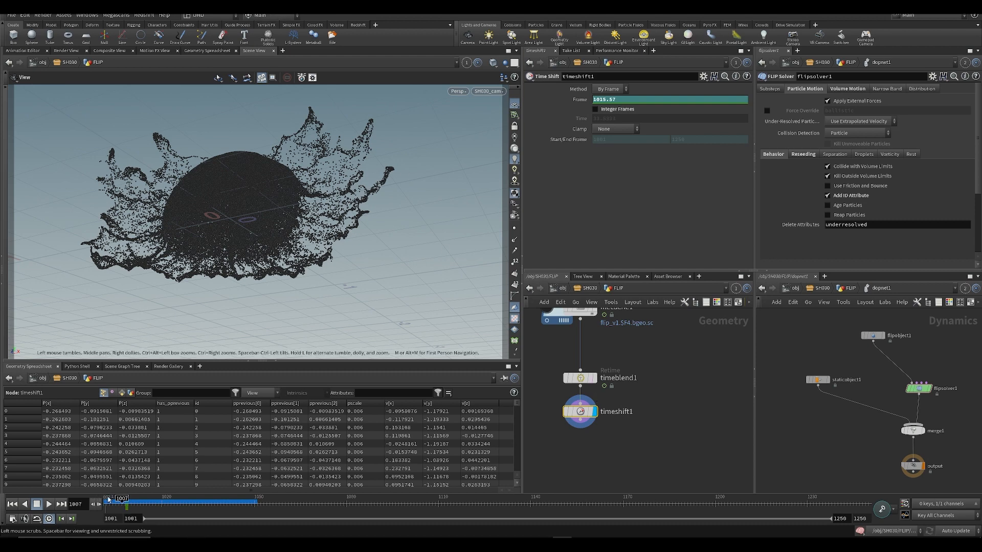
click(126, 505)
right_click(572, 98)
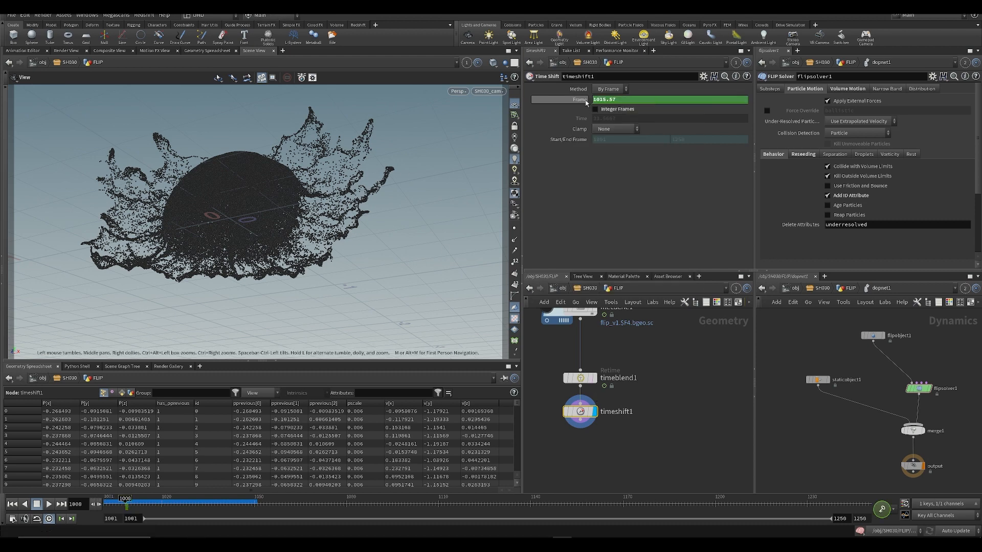
right_click(573, 97)
click(594, 208)
- At timeline frame 1010, set the Time Shift's Frame to 1005.57 and keyframe it
click(130, 504)
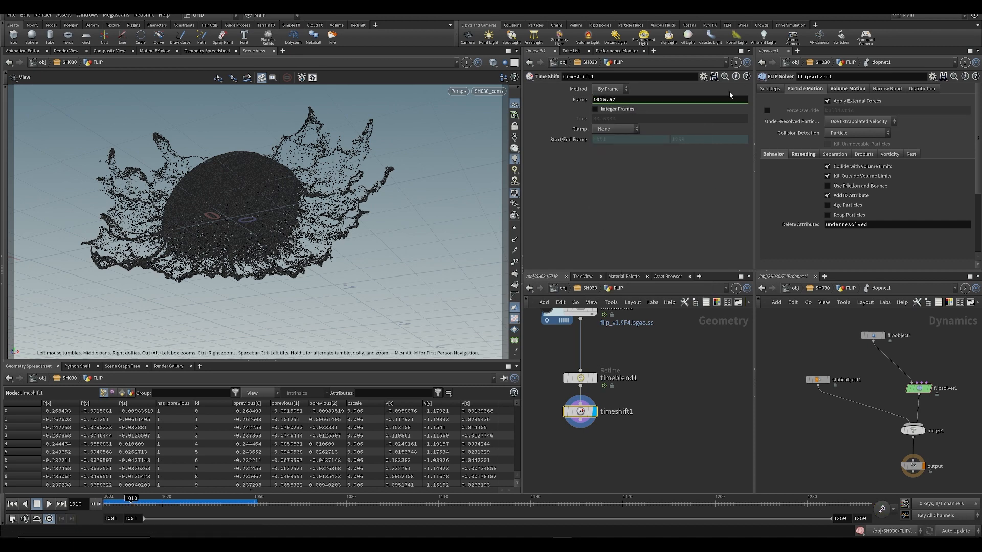
middle_drag(619, 97, 230, 153)
alt+click(624, 103)
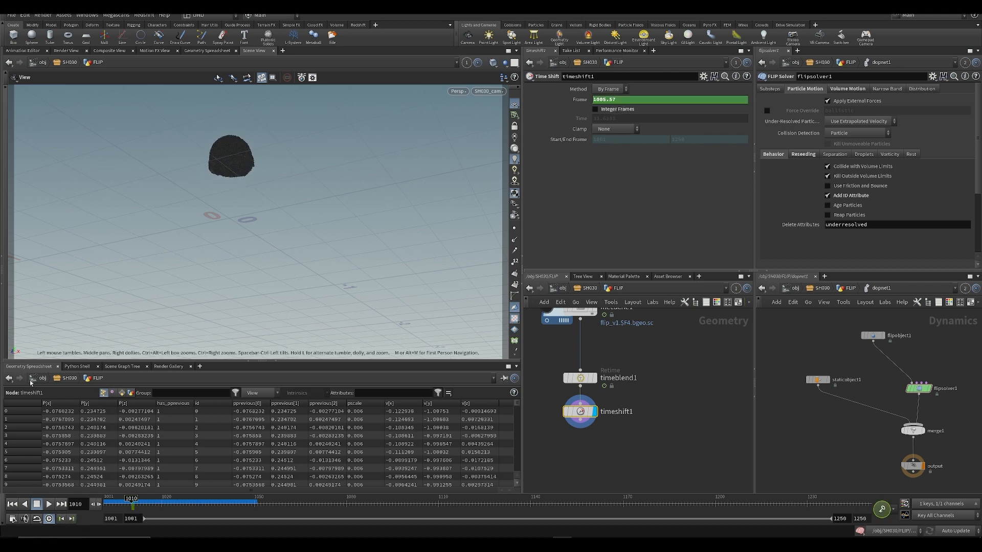
- At timeline frame 1007, set the Time Shift's Frame to 1001.07 and keyframe it
key(Left)
key(Left)
key(Left)
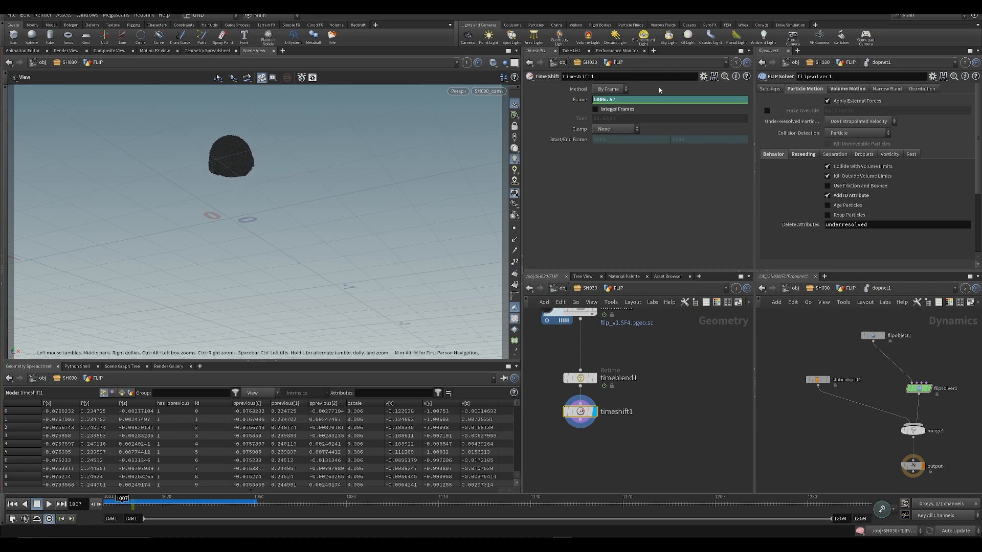
mouse_move(642, 101)
middle_down()
mouse_move(491, 136)
mouse_move(517, 140)
mouse_move(456, 146)
mouse_move(644, 102)
middle_up()
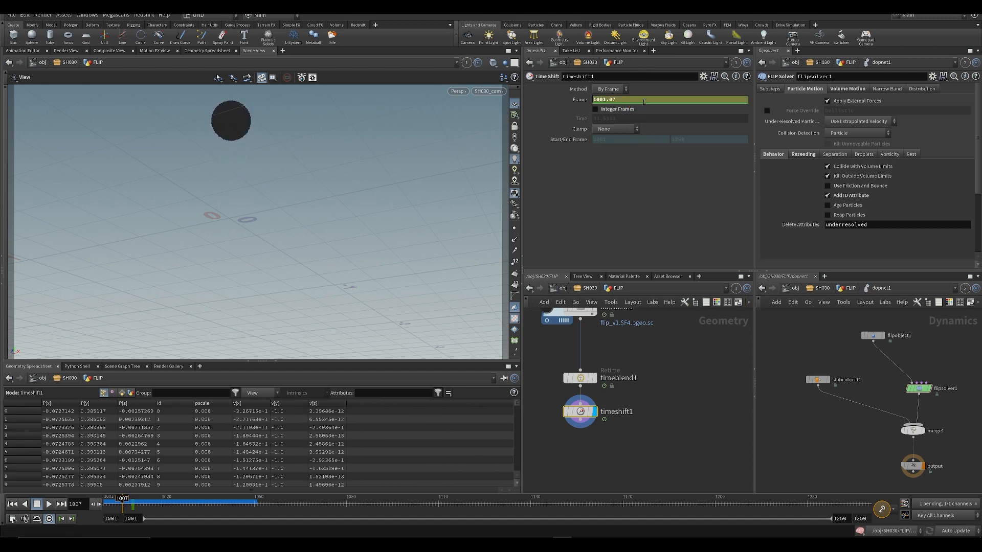
alt+click(645, 103)
- At timeline frame 1020, keyframe the Time Shift's Frame at 1011.2
key(Right)
key(Right)
key(Right)
key(Right)
key(Right)
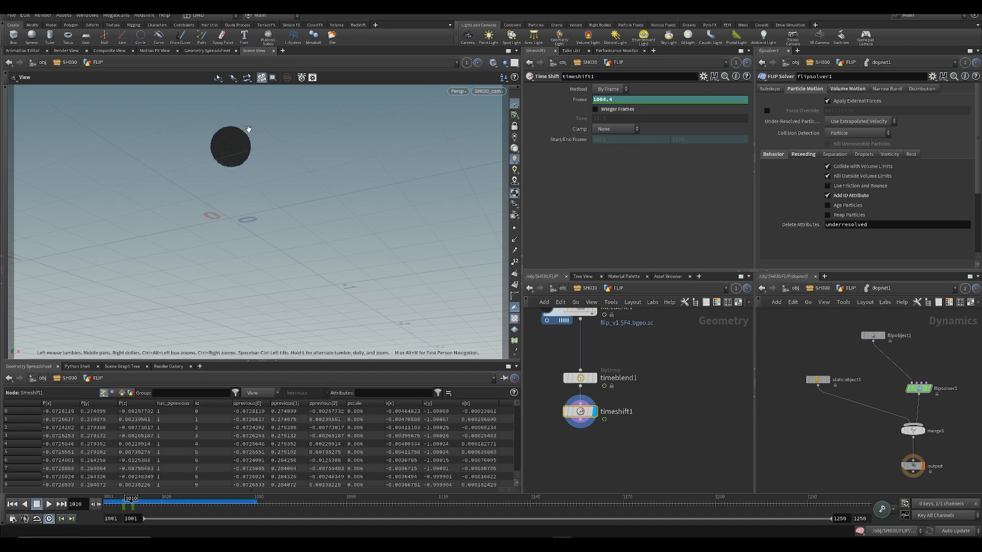
drag(154, 503, 168, 520)
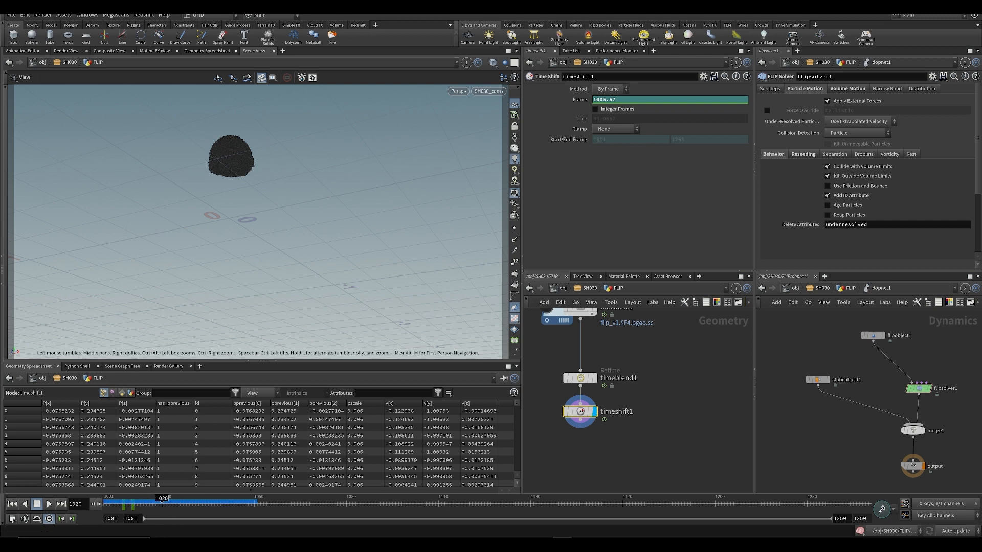
middle_drag(598, 100, 624, 111)
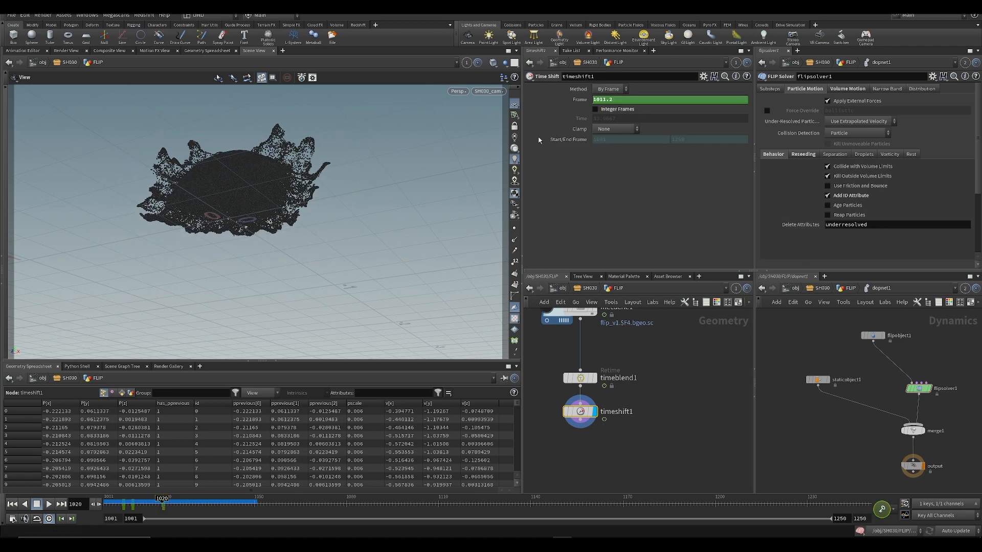
- Play back the retime and keyframe the Time Shift's Frame at 1015.5 on timeline frame 1081
key(Up)
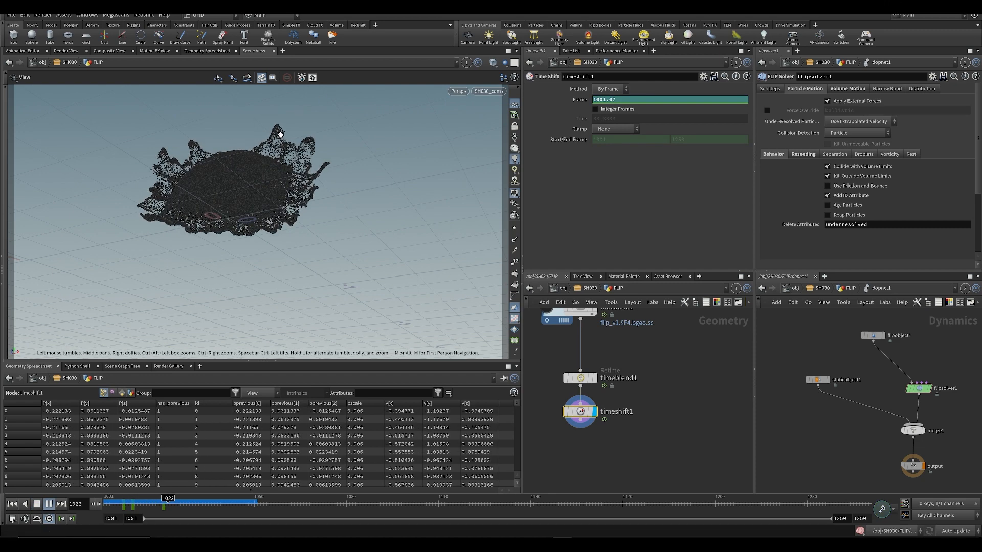
key(Up)
drag(235, 506, 350, 502)
middle_drag(618, 100, 794, 99)
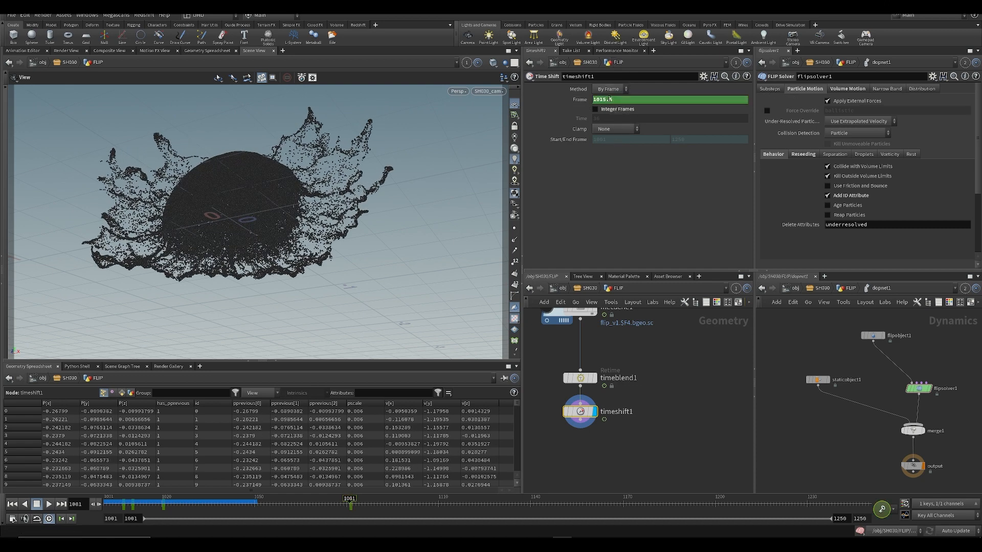
- In the Frame channel's animation curve, delete the key at frame 1020 and extend the outgoing slope handle of the frame 1010 key upward
shift+click(610, 99)
scroll(474, 120, up, 5)
middle_drag(514, 137, 532, 141)
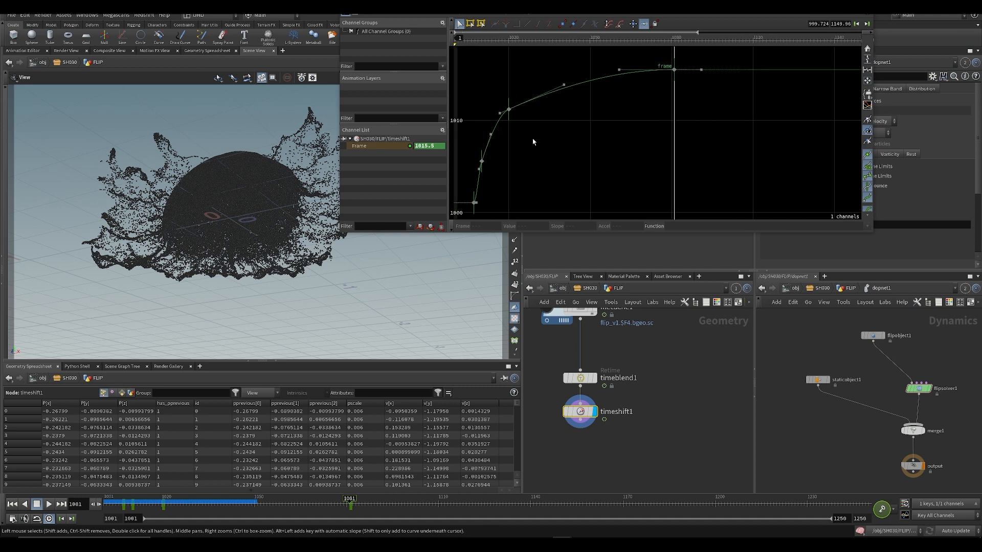
drag(487, 81, 542, 123)
drag(479, 95, 496, 83)
key(Delete)
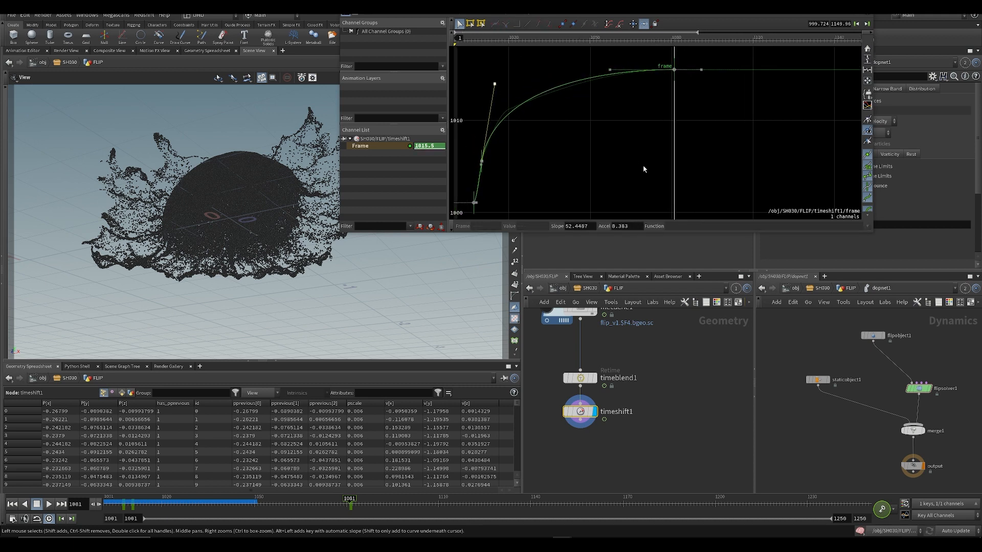
- Play the retimed splash from frame 1001 and adjust the Frame curve's last key to 1015.53
click(647, 164)
drag(497, 40, 458, 40)
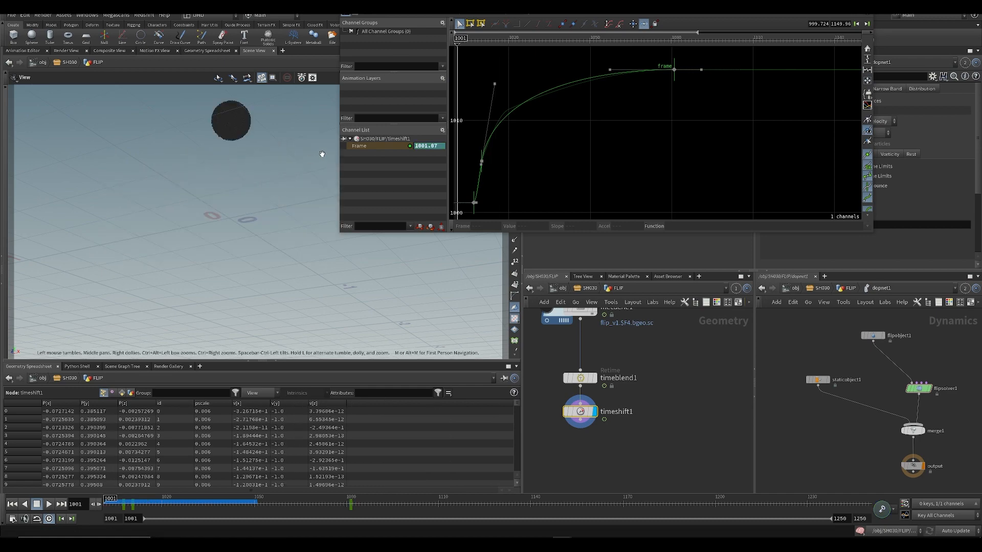
key(Up)
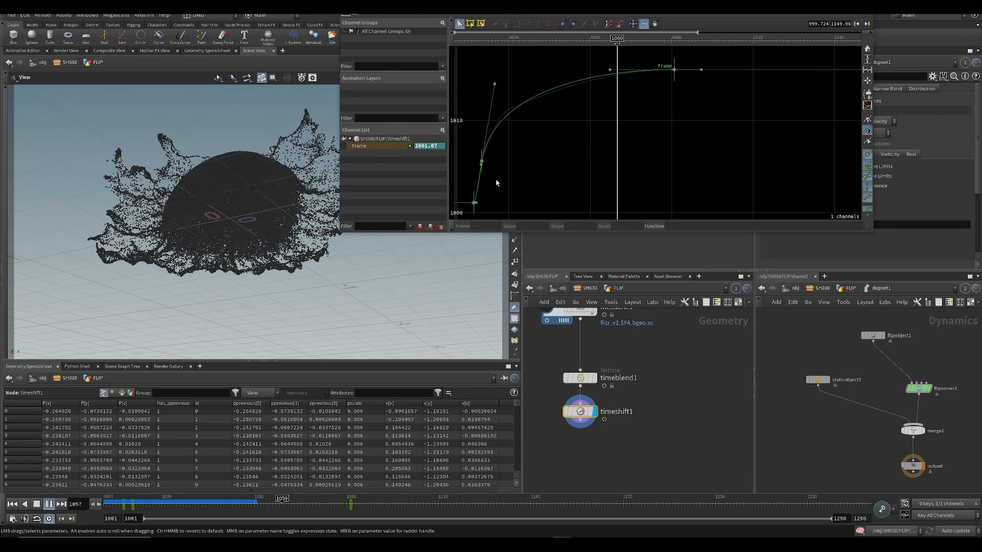
key(Up)
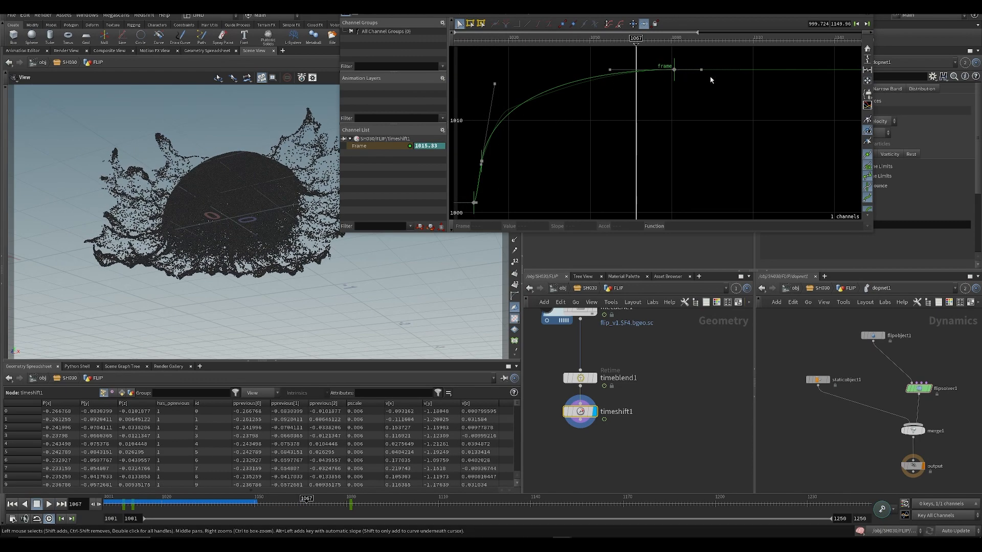
drag(674, 69, 681, 70)
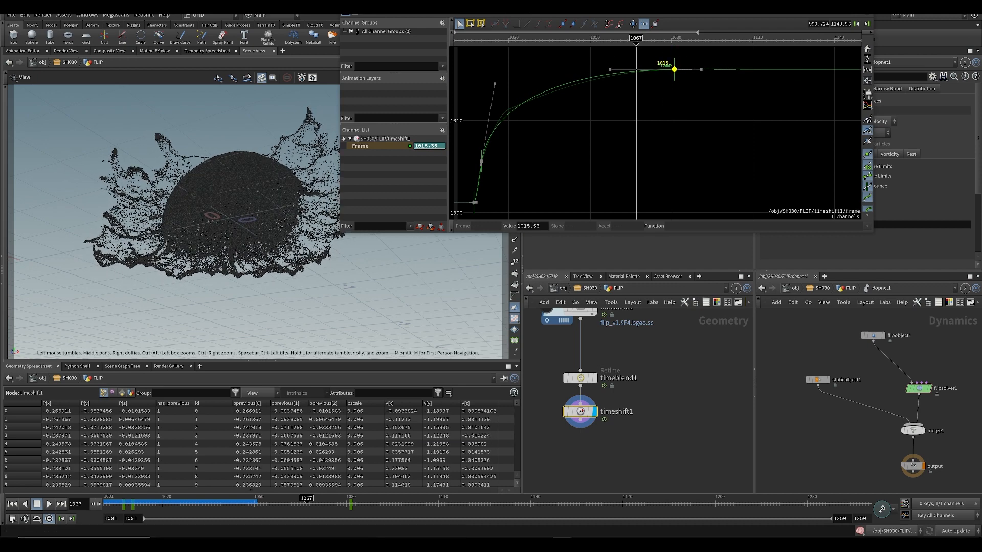
drag(170, 500, 131, 500)
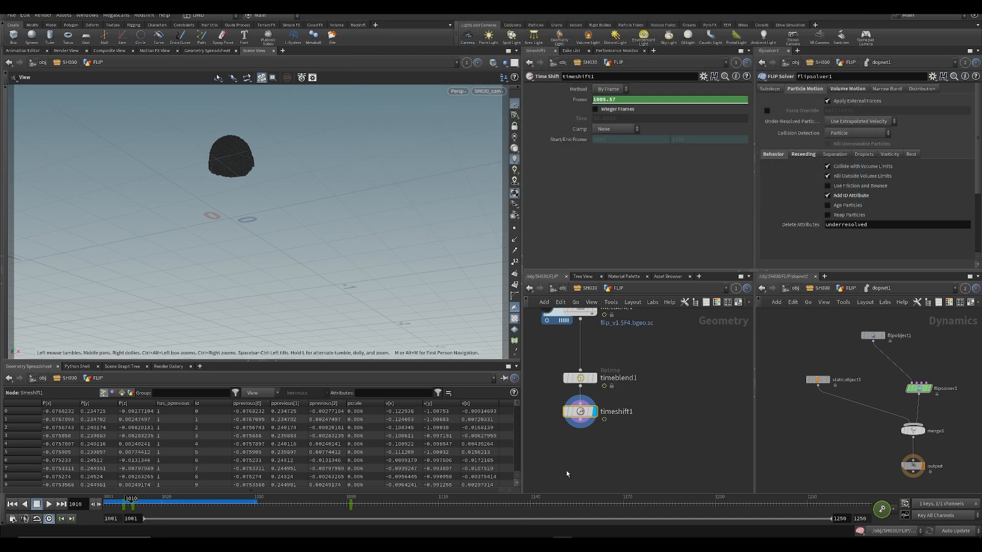
- Add a Transform node after timeshift1
key(Tab)
text(trans)
key(Return)
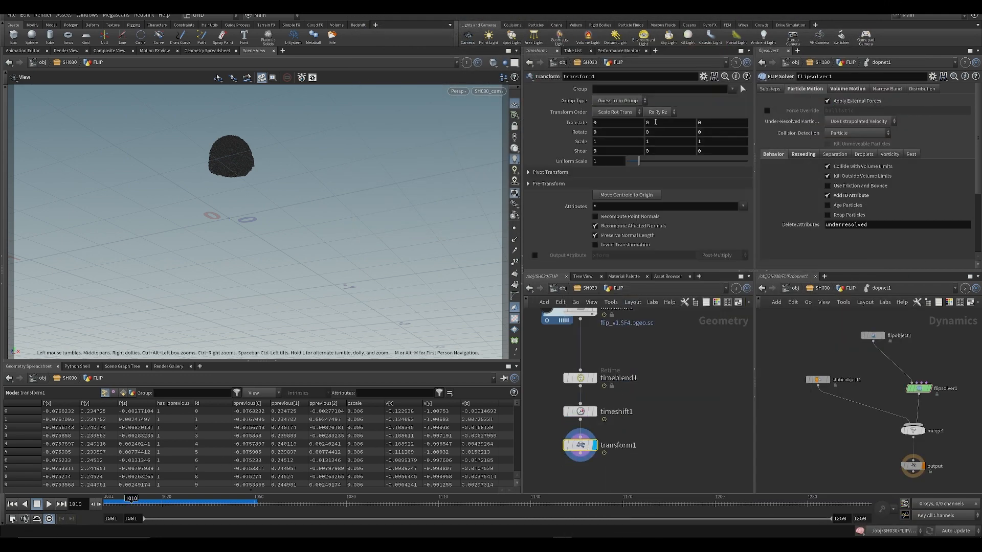
- Keyframe the Transform's Translate Y at 0 on frame 1008 and 0.8 on frame 1001, and play the drop-in
key(Left)
key(Left)
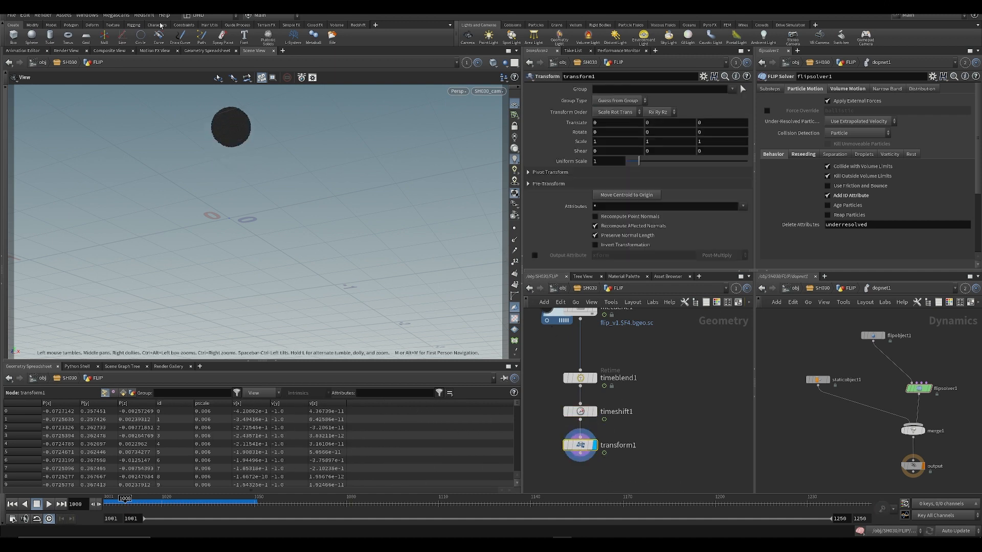
alt+click(652, 124)
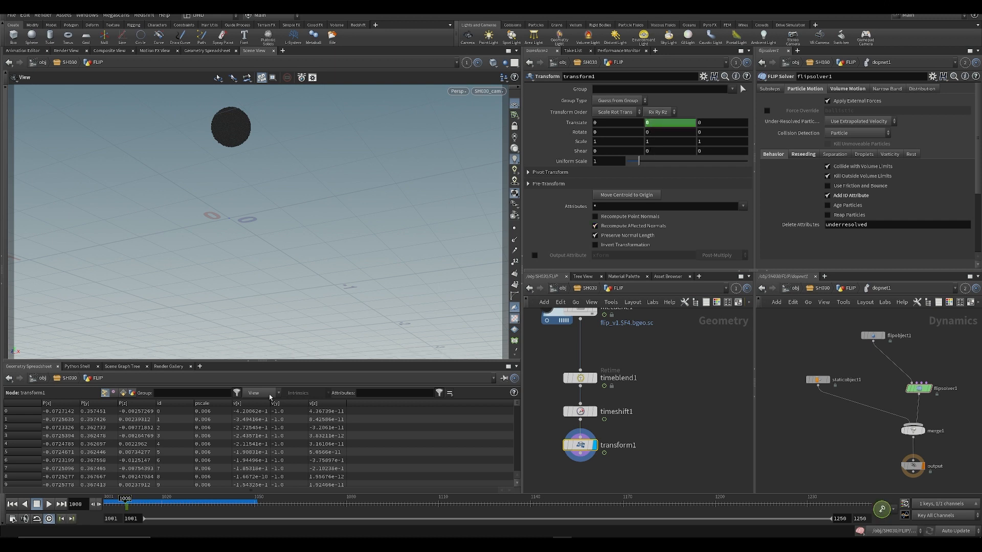
click(106, 505)
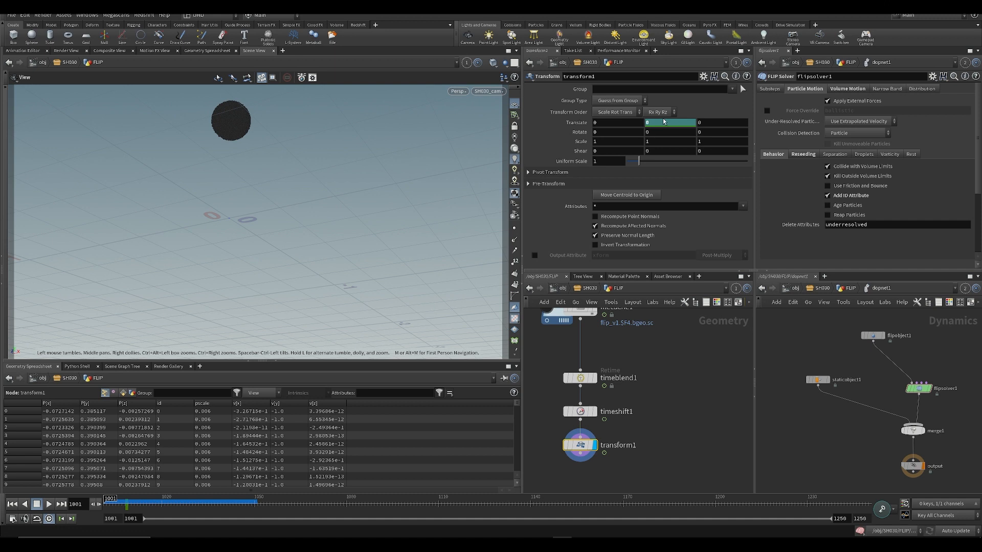
middle_drag(664, 121, 680, 123)
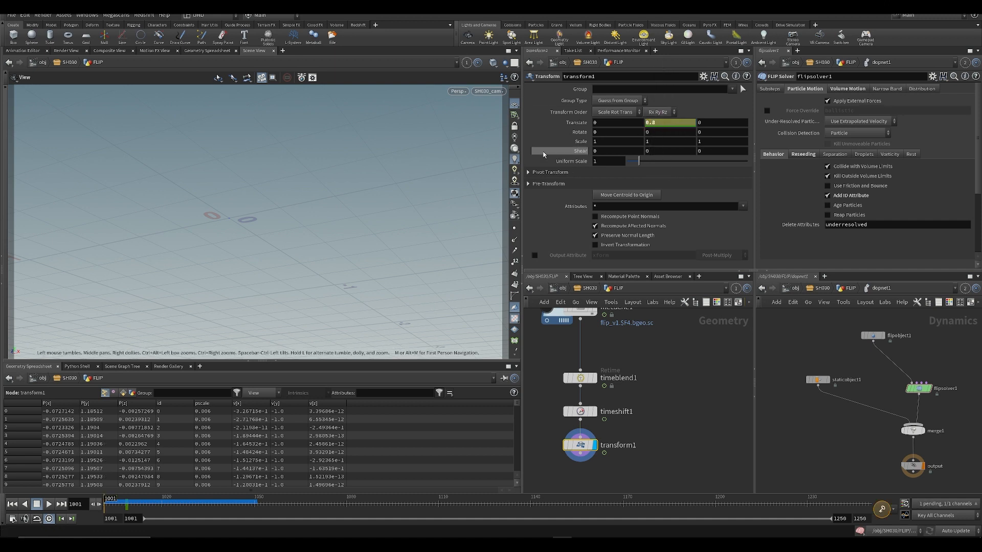
alt+click(659, 122)
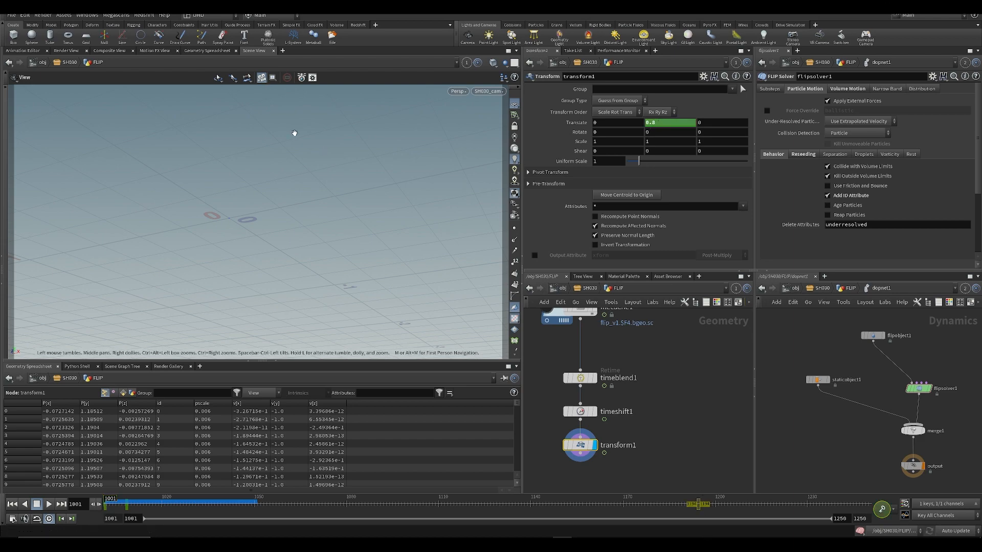
key(Up)
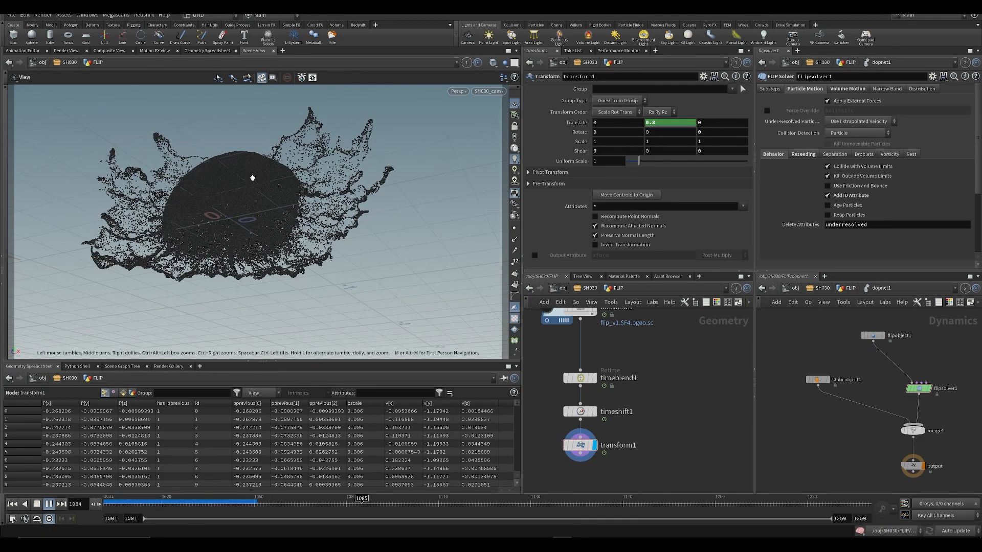
key(ctrl+Up)
- Select timeshift1 and keyframe its Frame at 1020.03 on timeline frame 1095
mouse_move(203, 504)
mouse_down()
mouse_move(269, 504)
mouse_move(206, 503)
mouse_up()
drag(548, 409, 576, 422)
drag(345, 508, 392, 509)
middle_drag(618, 99, 624, 93)
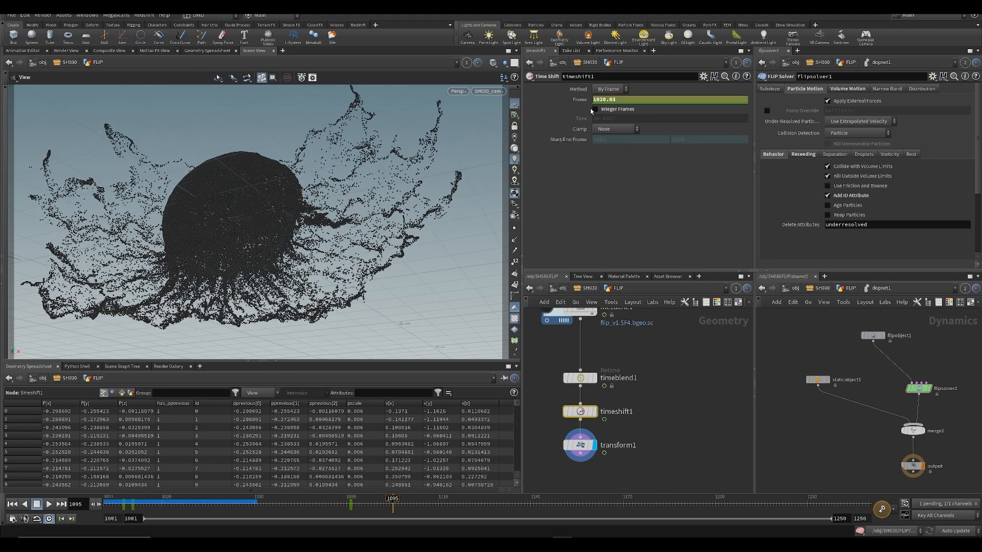
alt+click(608, 103)
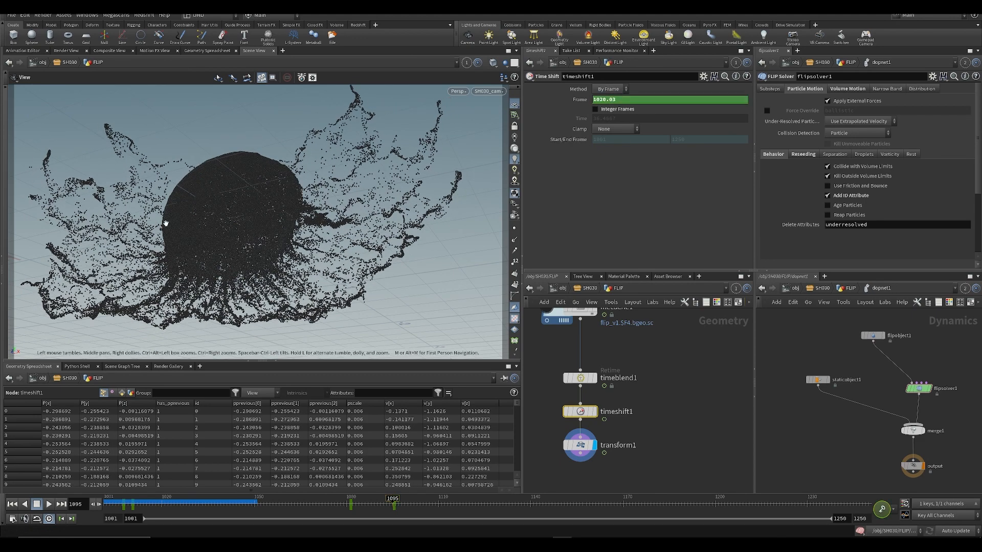
- Go up to the SH030 network and scrub to frame 1041 to check the splash against the lime
click(662, 447)
scroll(646, 391, down, 3)
middle_drag(650, 476, 634, 396)
key(u)
click(553, 455)
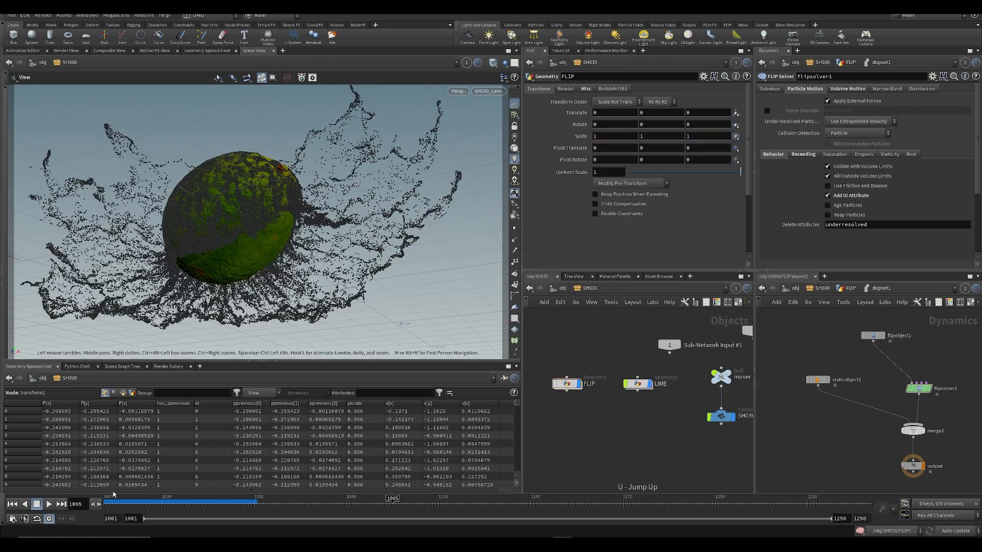
drag(118, 505, 226, 515)
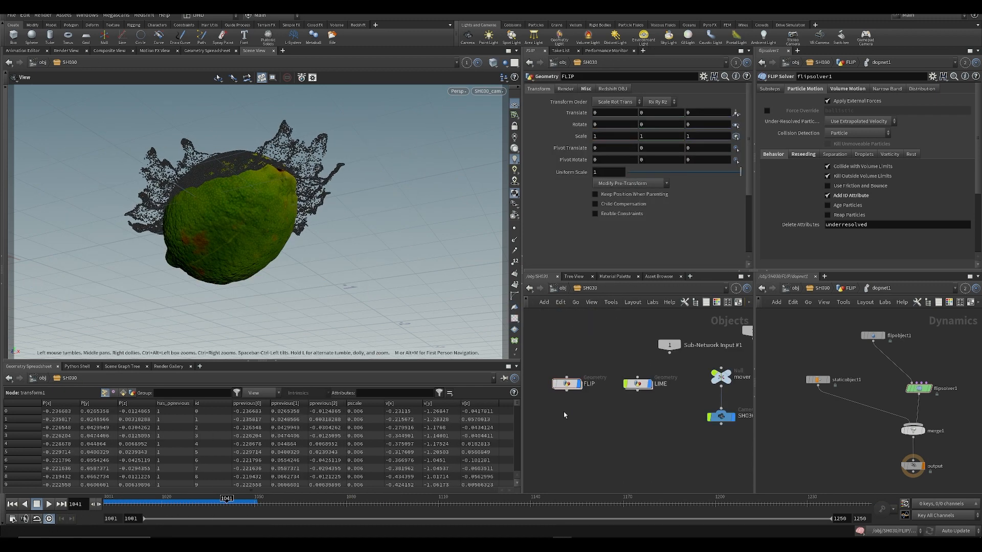
- Inside the FLIP geometry, add a Visualize node below transform1 and turn on its display
double_click(567, 383)
click(592, 409)
key(Tab)
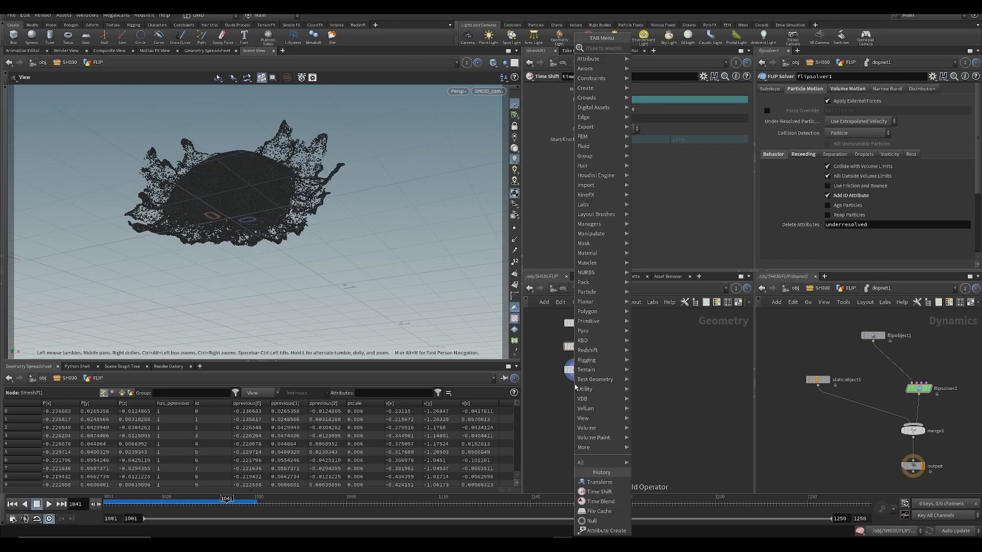
text(vis)
key(Down)
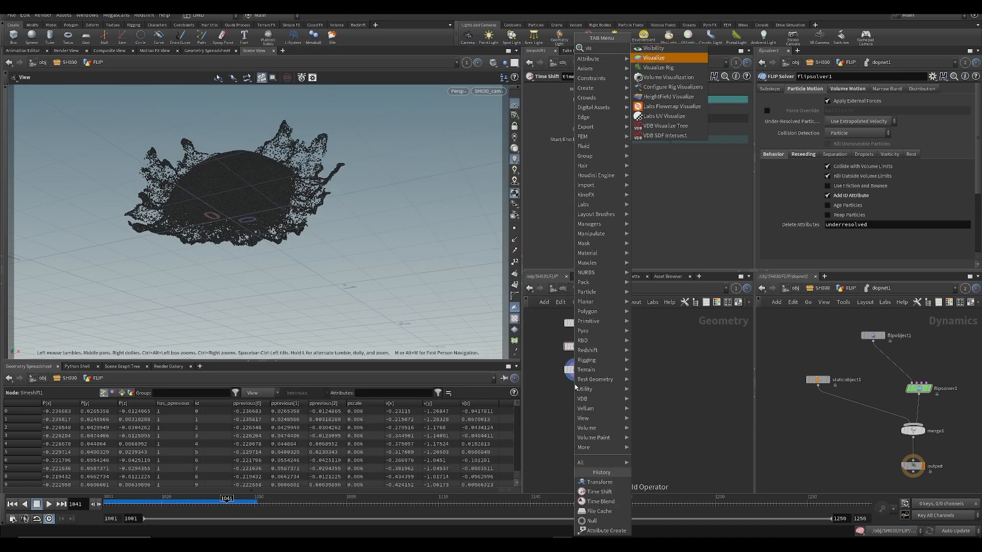
key(Return)
key(Return)
scroll(566, 374, up, 3)
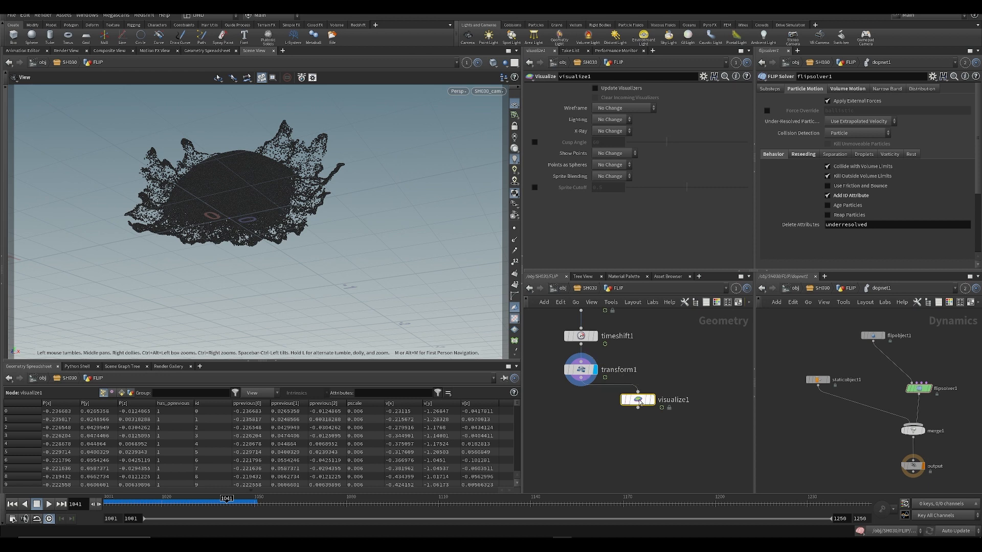
drag(638, 400, 594, 417)
click(607, 417)
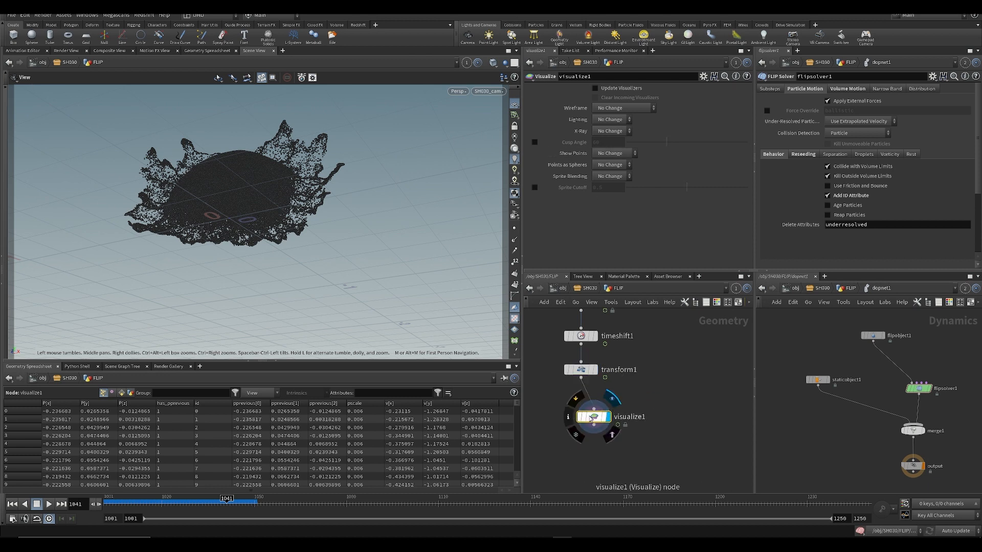
- Scrub to frame 1036 and delete the Visualize node below transform1
drag(594, 418, 580, 417)
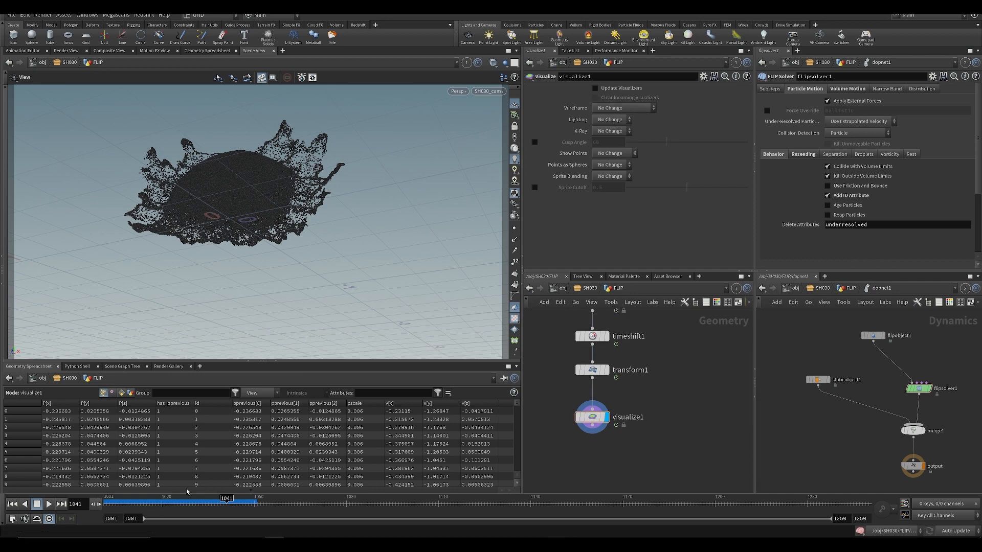
drag(175, 503, 211, 503)
middle_drag(658, 427, 703, 444)
middle_drag(665, 409, 677, 395)
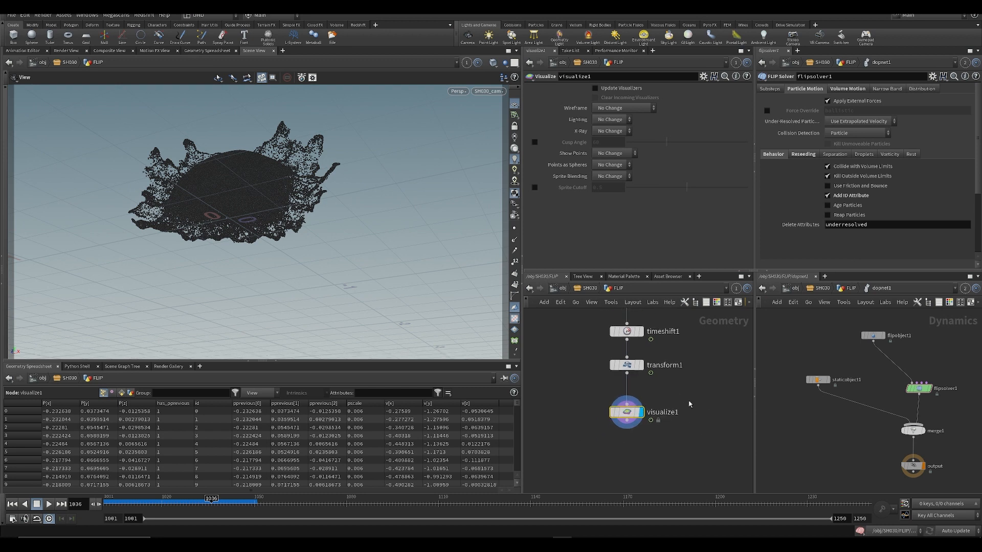
click(627, 413)
mouse_move(605, 434)
middle_down()
mouse_move(593, 447)
mouse_move(600, 436)
middle_up()
drag(569, 397, 666, 449)
middle_drag(629, 467, 592, 463)
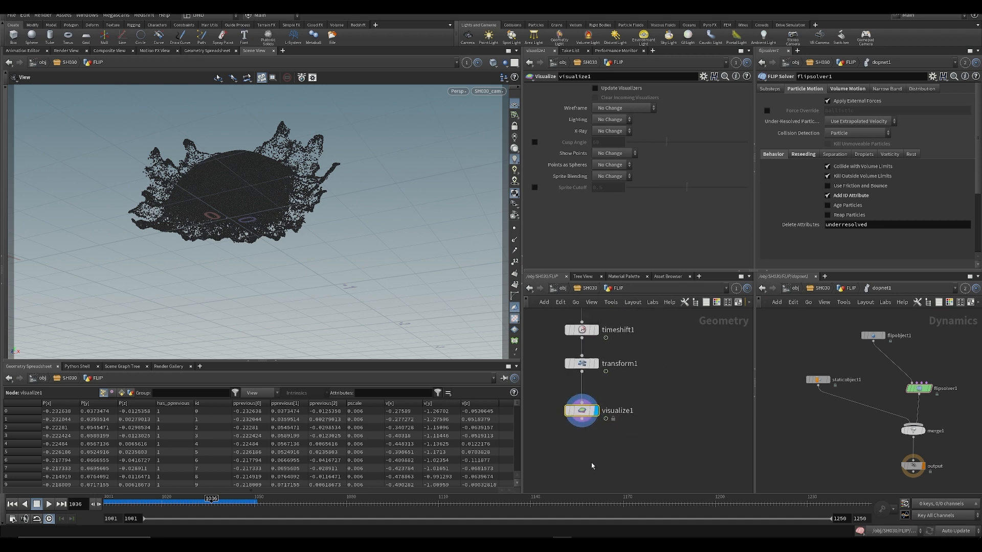
key(Delete)
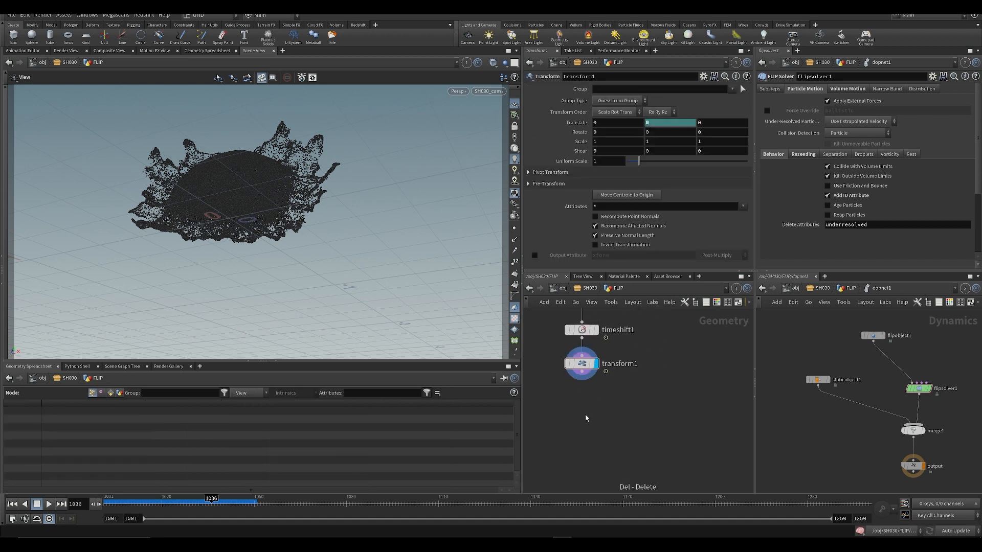
- Add an Attribute Wrangle below transform1 with the expression f@len = length(@v); and sort the point spreadsheet by len
key(Tab)
text(aw)
key(Return)
key(Return)
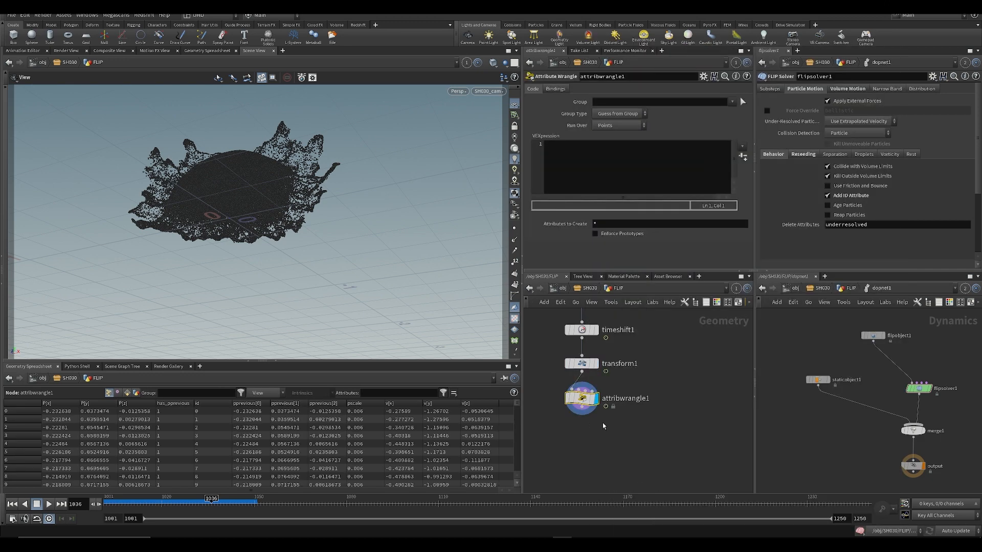
click(585, 176)
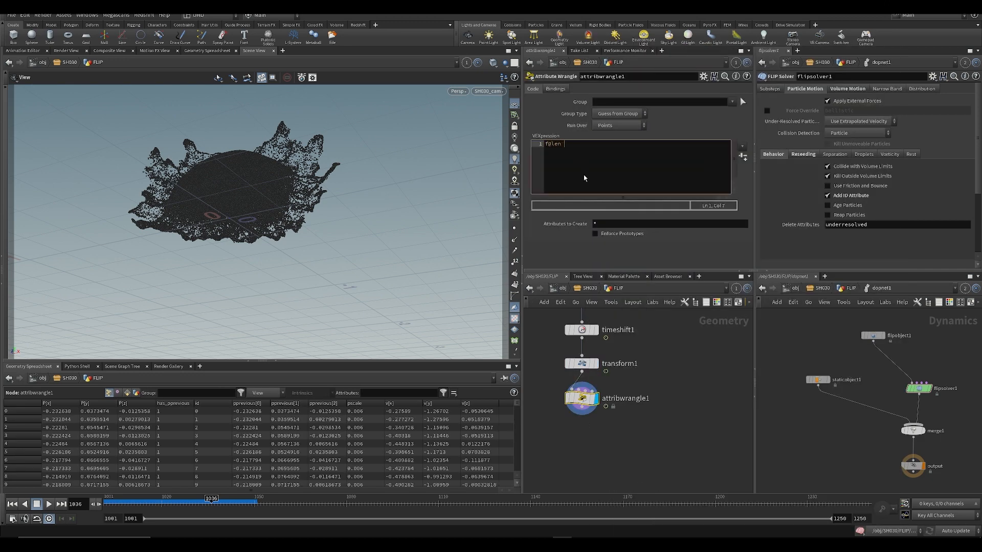
text(f@len = length(@v);)
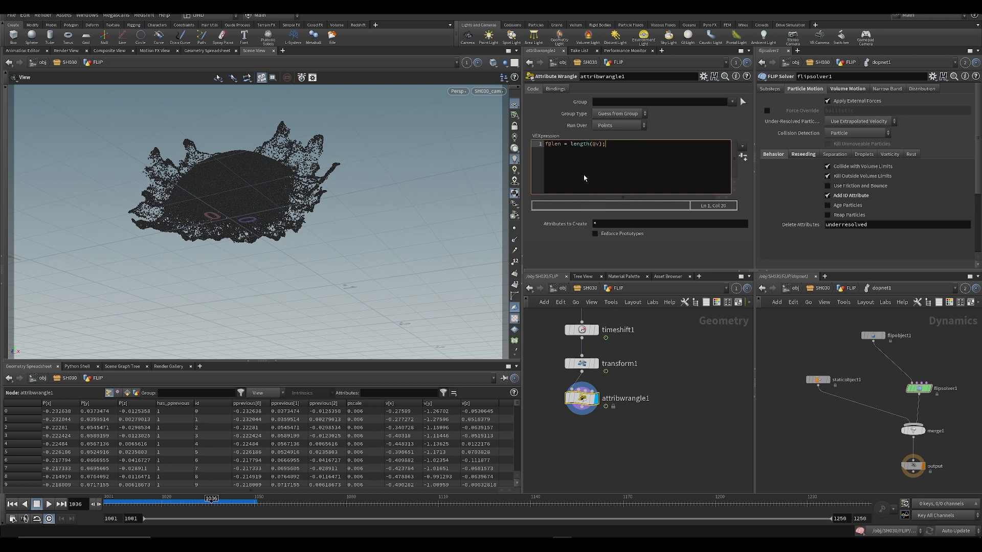
key(ctrl+Return)
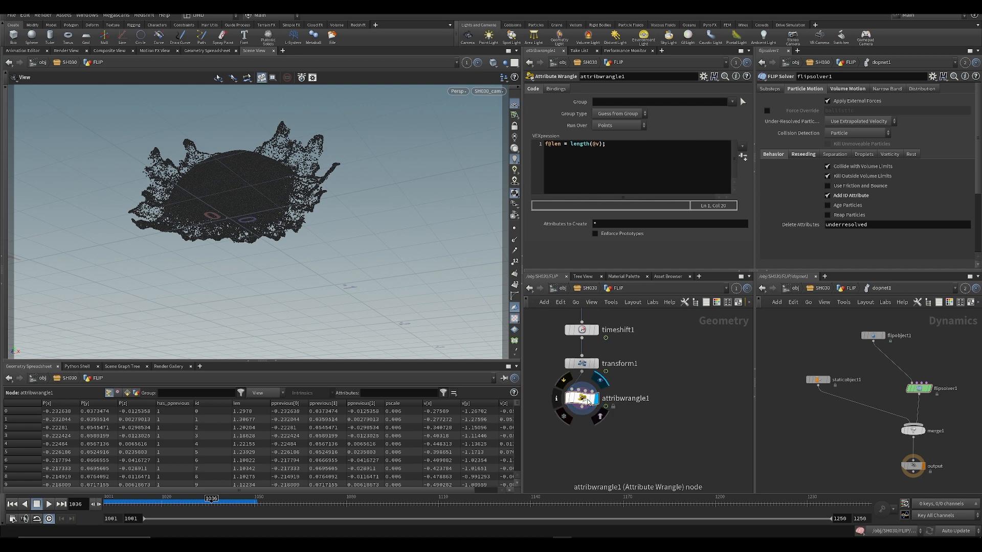
click(236, 403)
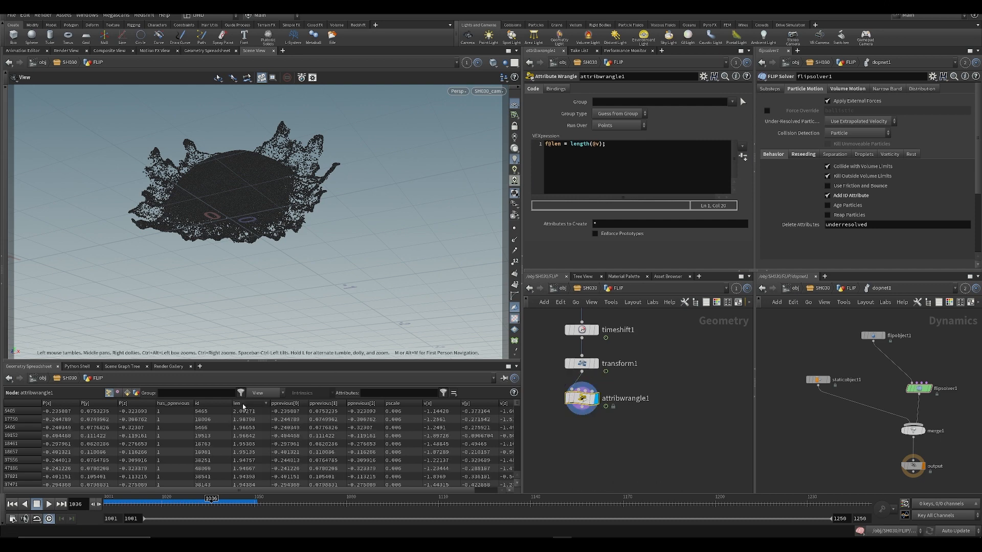
- Add a Color node below the wrangle with Color Type set to Ramp from Attribute, driven by the len attribute
key(Tab)
text(color)
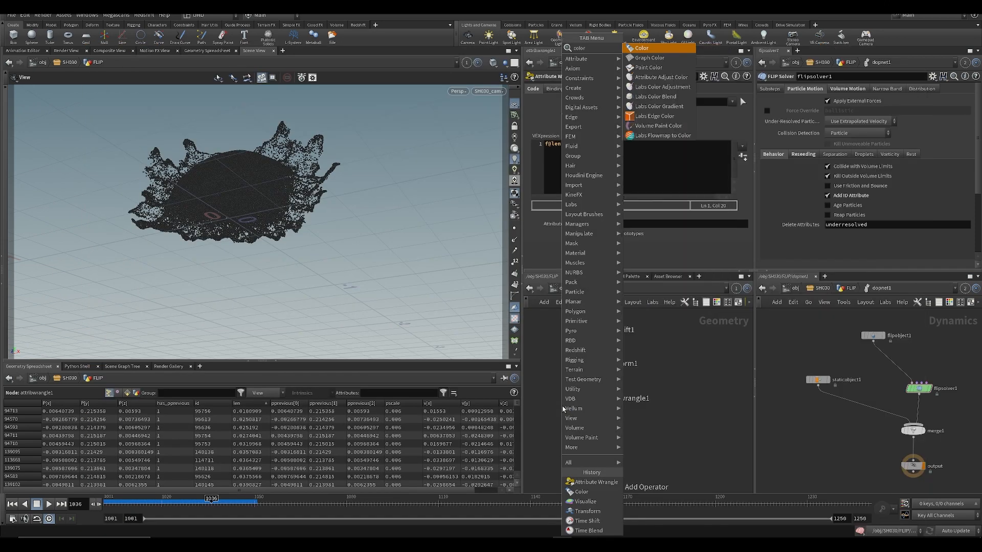
key(Return)
key(Return)
click(611, 134)
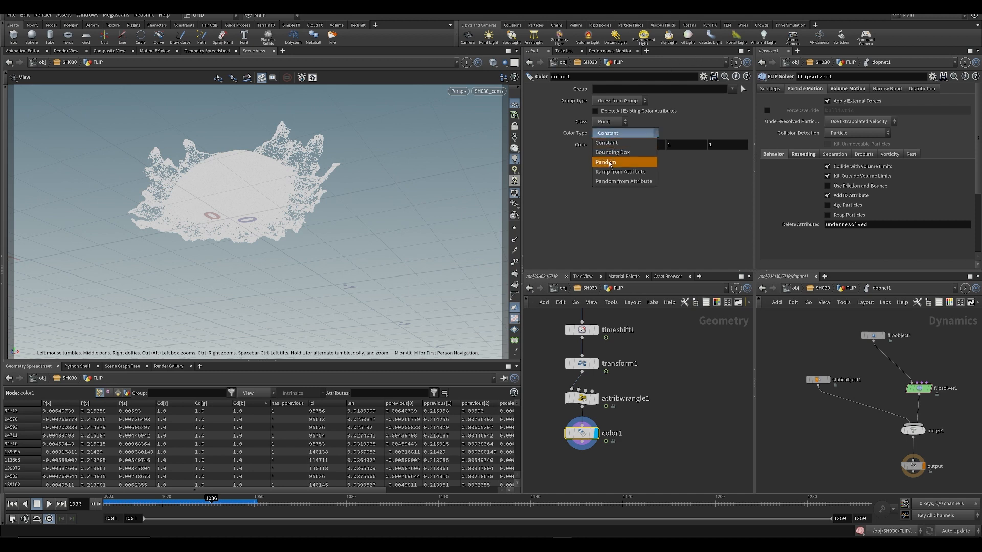
click(614, 171)
click(741, 144)
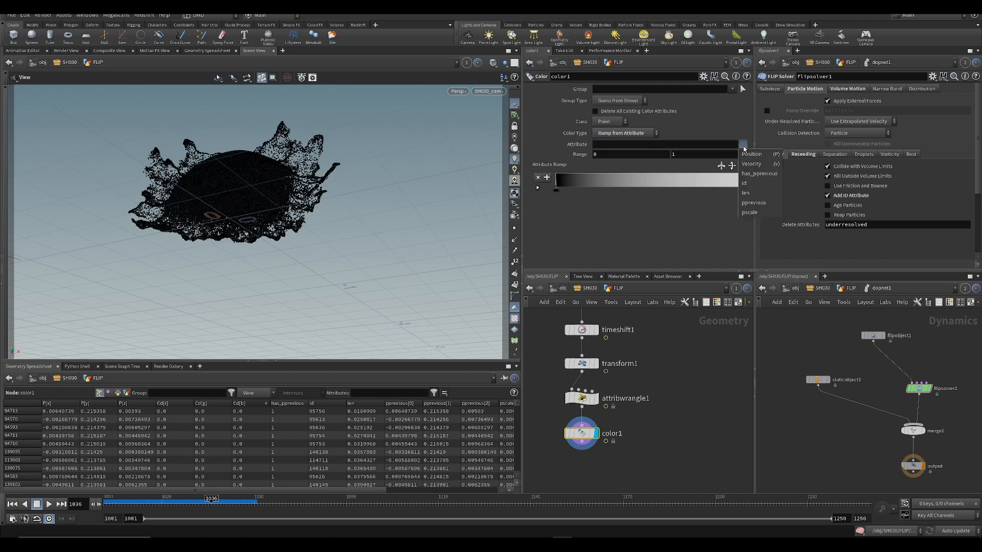
click(742, 197)
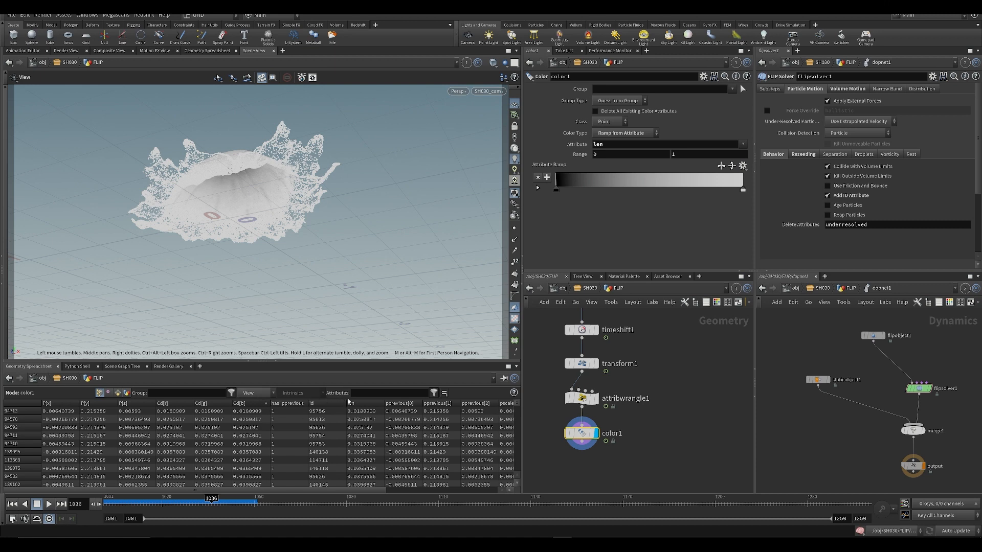
- Sort the spreadsheet by len and set the upper limit of the Color node's range to 2
click(370, 404)
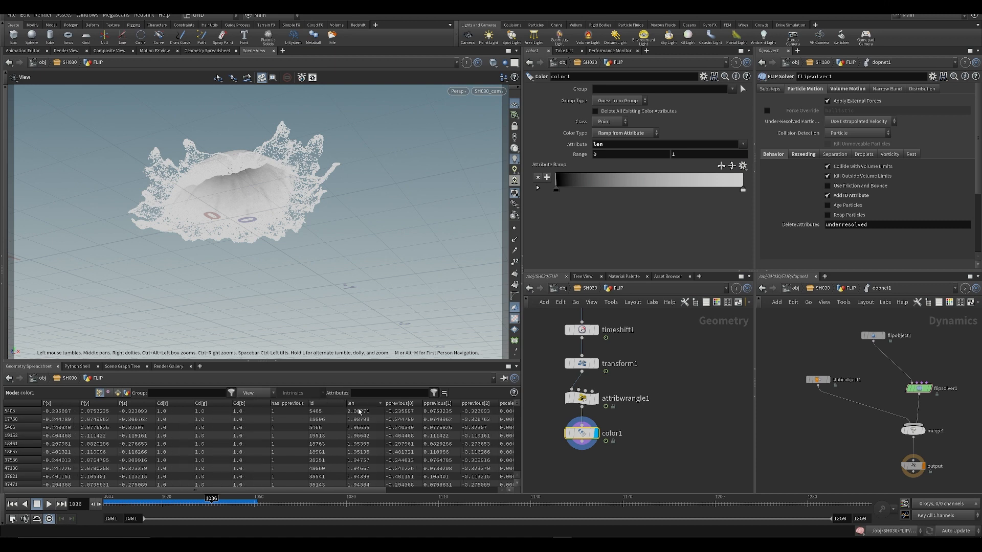
double_click(691, 155)
text(2)
key(Return)
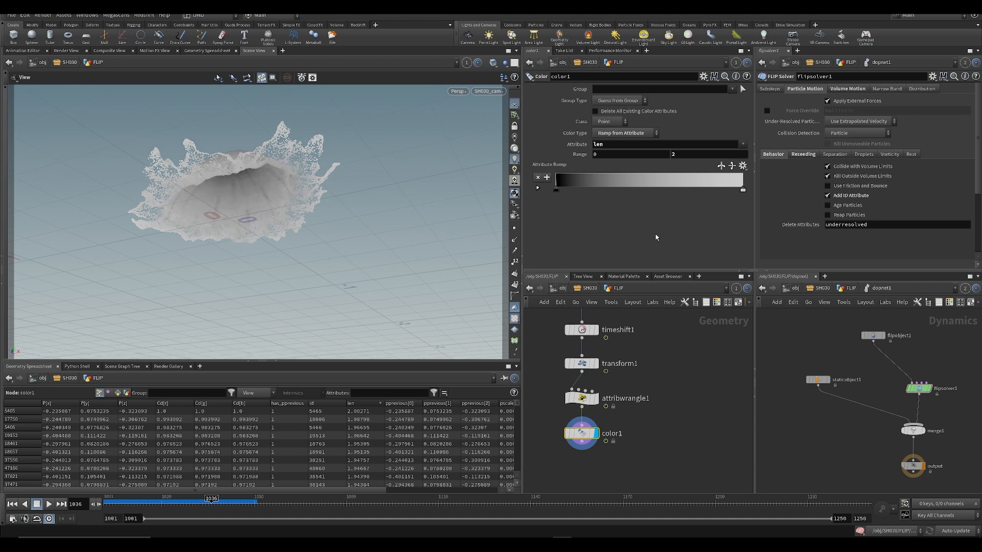
- Color the attribute ramp's end point azure blue and its start point pure blue
double_click(743, 189)
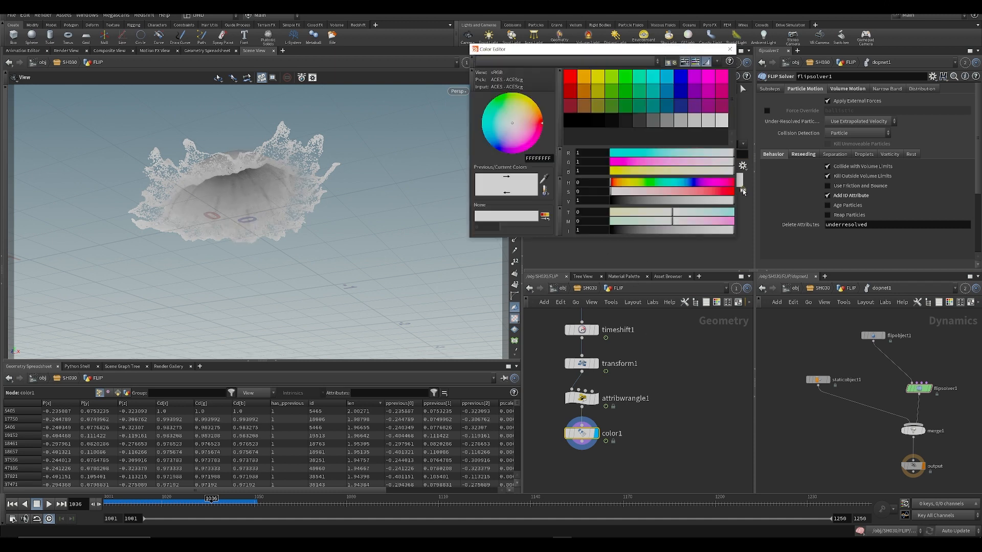
click(665, 80)
click(731, 49)
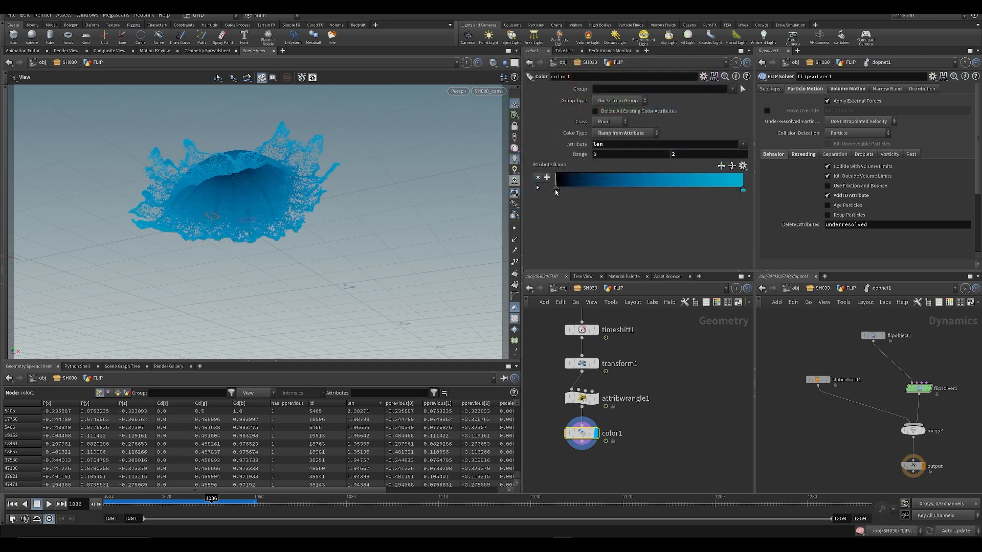
double_click(556, 191)
click(680, 82)
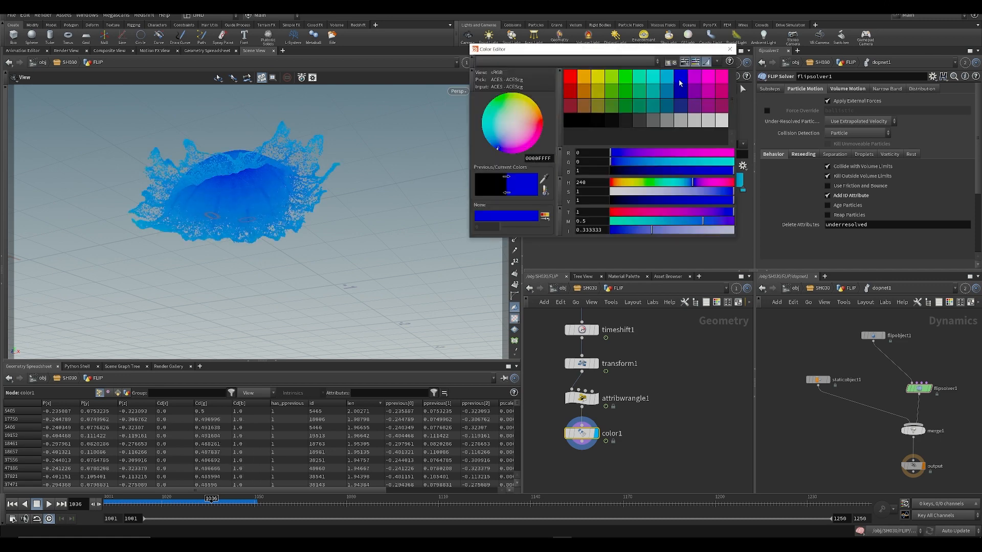
click(730, 49)
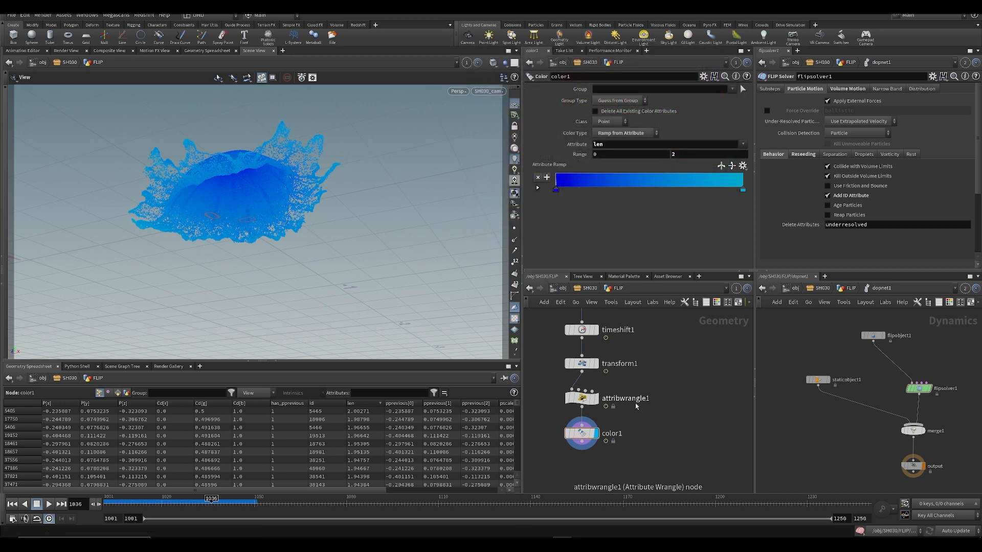
- Play back the colored splash, stop at frame 1073 and save the scene
key(Up)
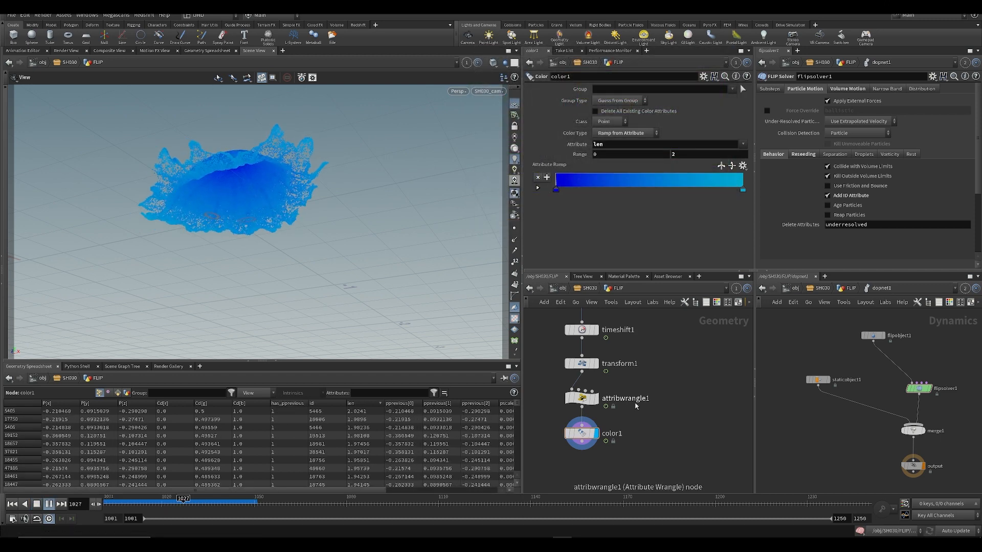
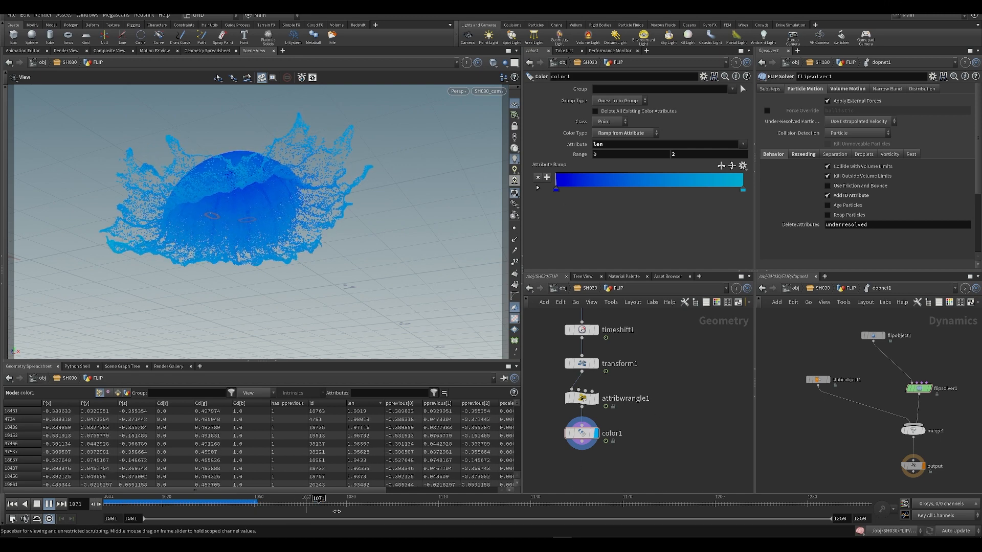
mouse_move(343, 506)
mouse_down()
mouse_move(250, 505)
mouse_move(325, 505)
mouse_up()
key(ctrl+s)
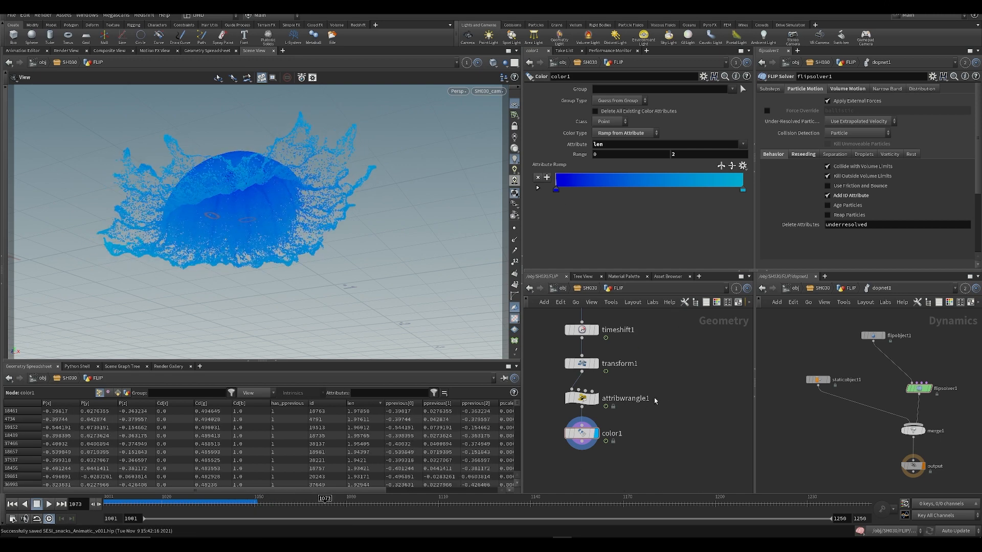
- Go up to the SH030 network, scrub through the splash around the lime, and select the mover null above the camera
middle_drag(654, 398, 696, 447)
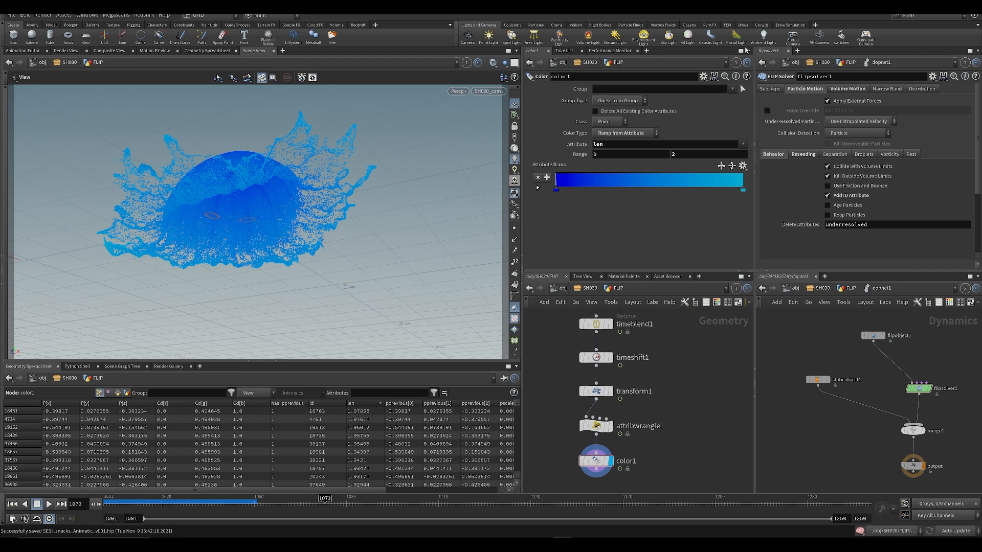
middle_drag(661, 386, 679, 316)
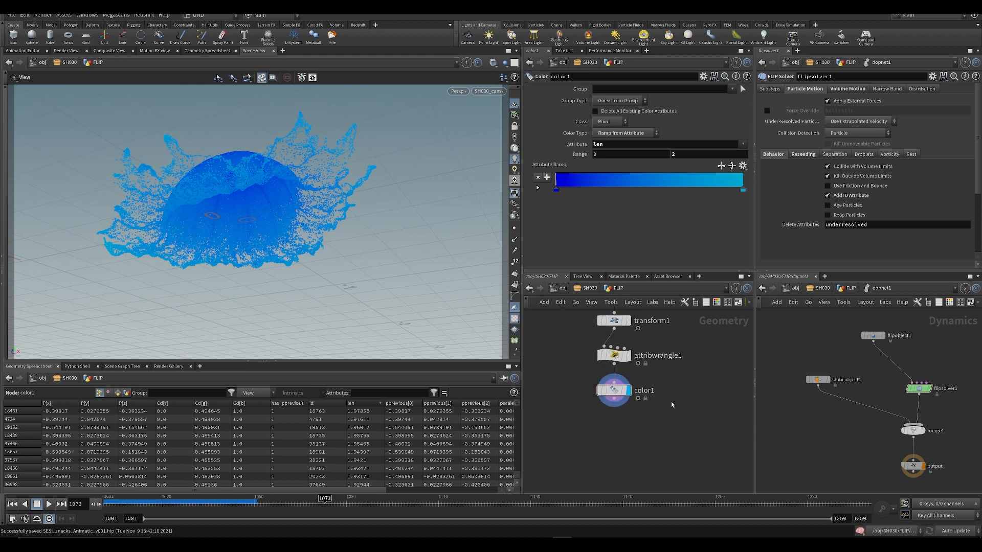
scroll(661, 416, down, 1)
key(u)
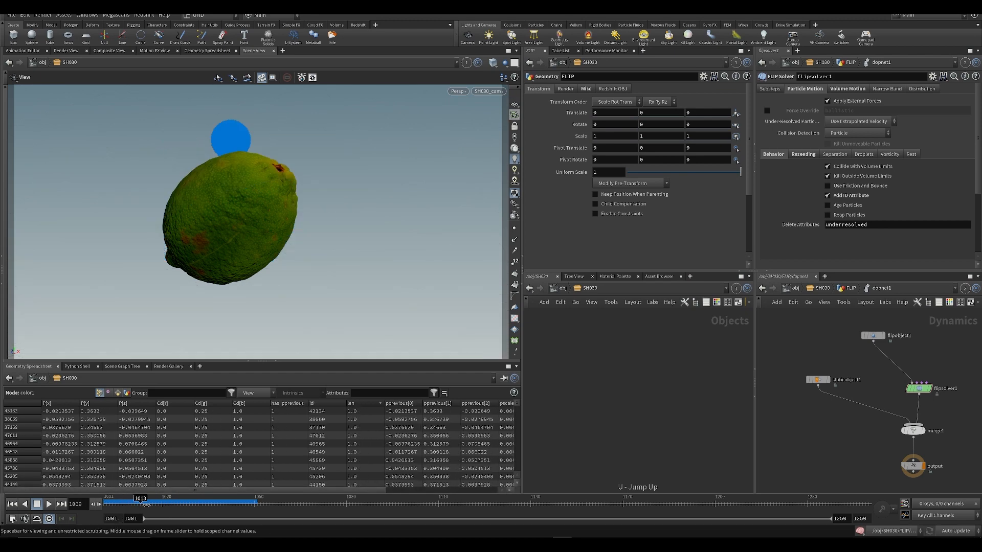
key(space+h)
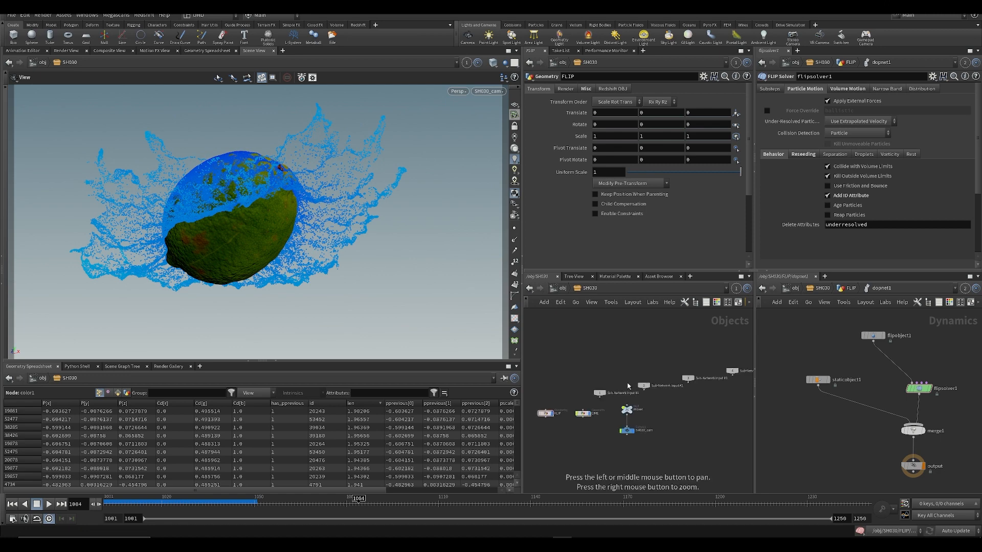
scroll(651, 405, up, 2)
click(627, 409)
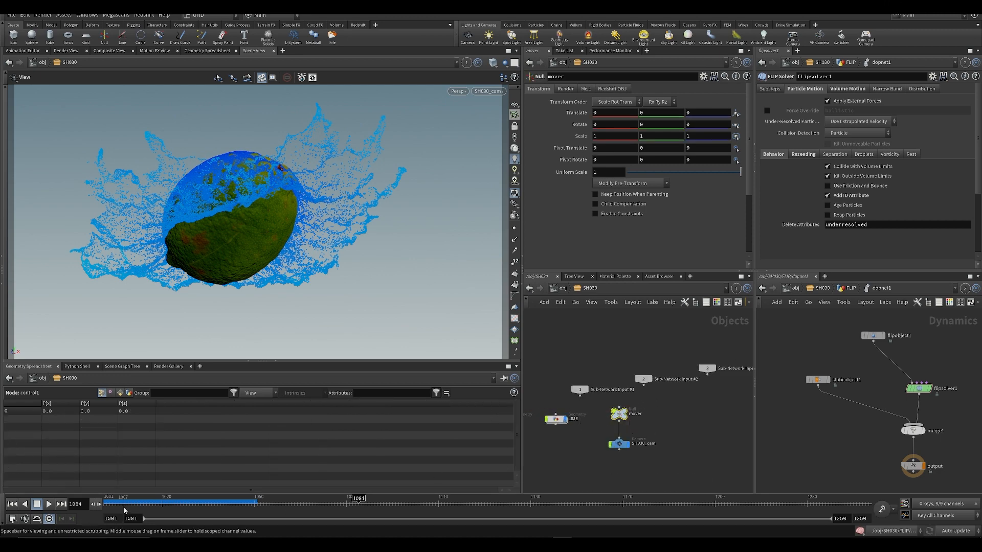
- Keyframe the mover null's Translate Y at 0 on frame 1010 and set it to 0.8 on frame 1001
drag(125, 511, 82, 507)
scroll(643, 414, up, 2)
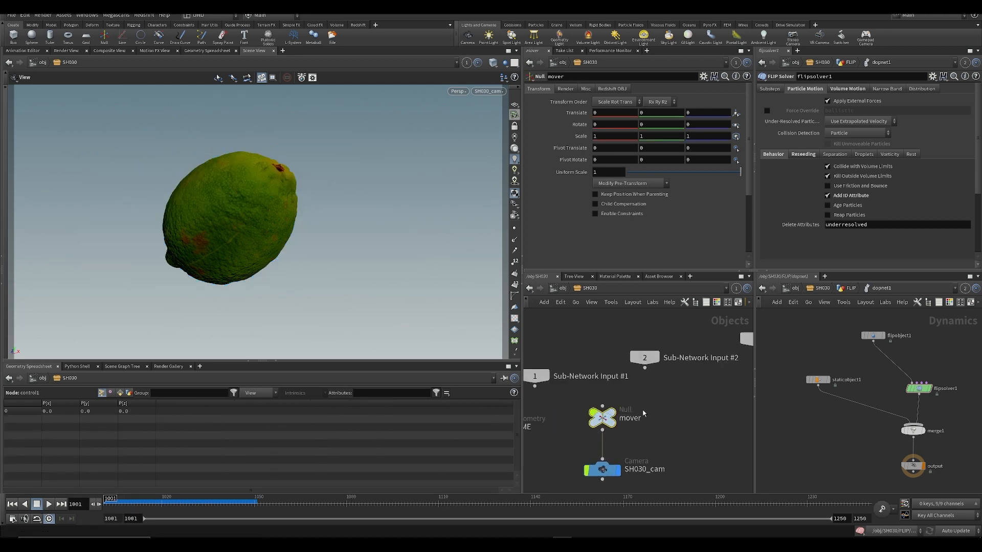
drag(114, 511, 131, 511)
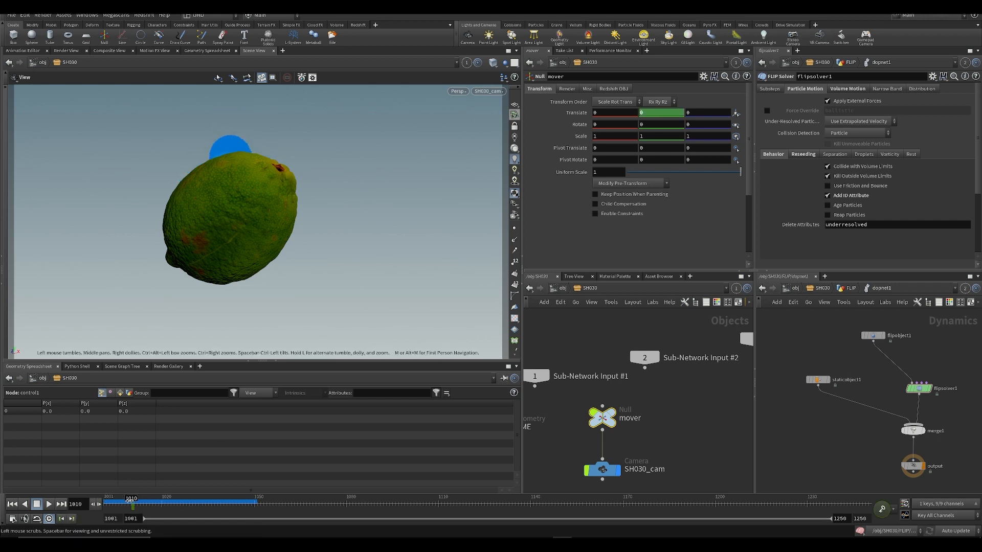
drag(131, 499, 109, 499)
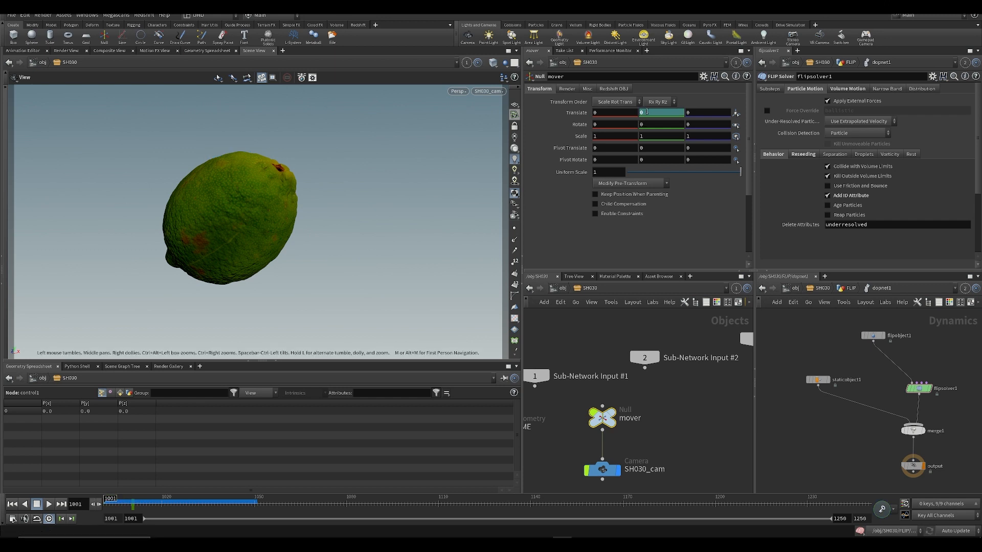
mouse_move(647, 111)
middle_down()
mouse_move(693, 122)
mouse_move(645, 112)
middle_up()
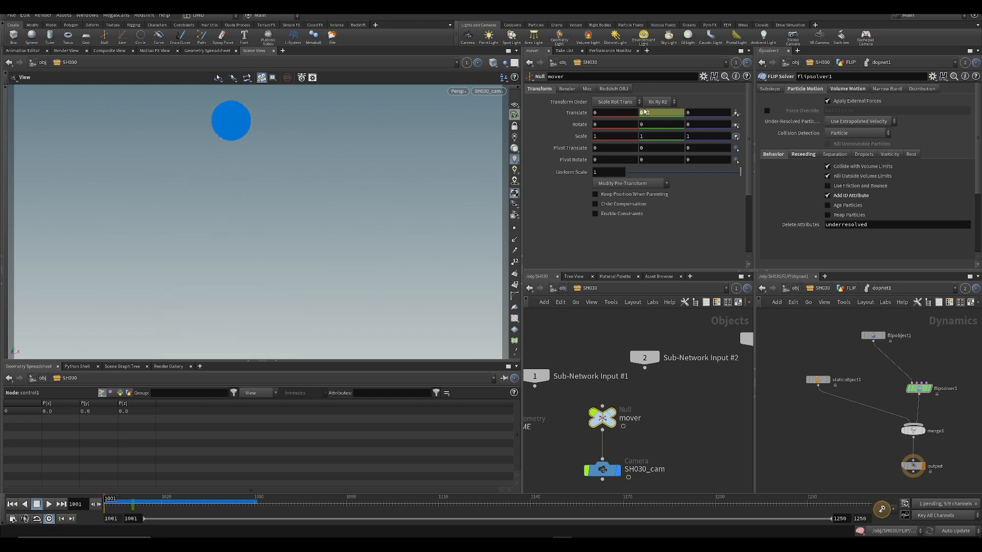
- Open the mover's Translate Y curve in the Animation Editor, steepen the 1001 key's outgoing tangent and play the shot
shift+click(665, 113)
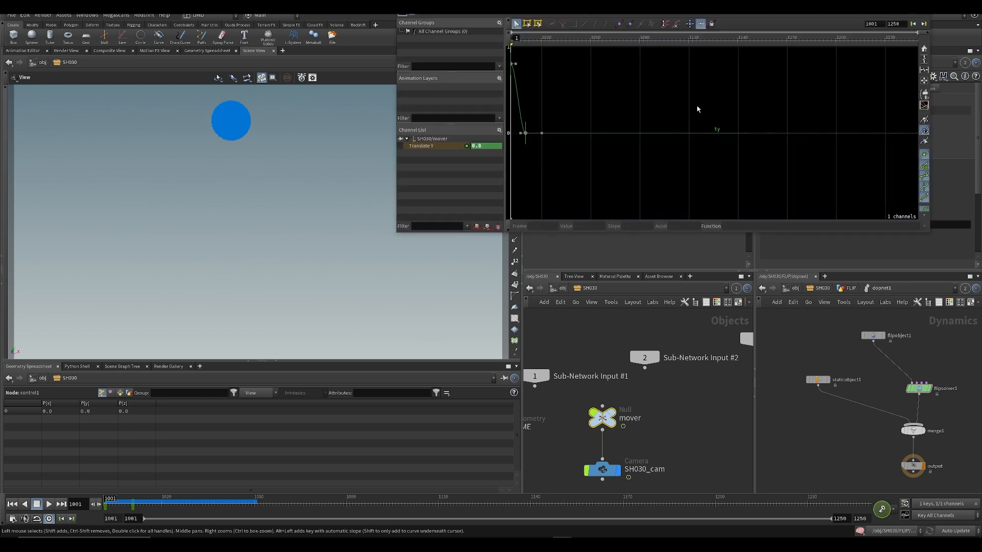
click(924, 62)
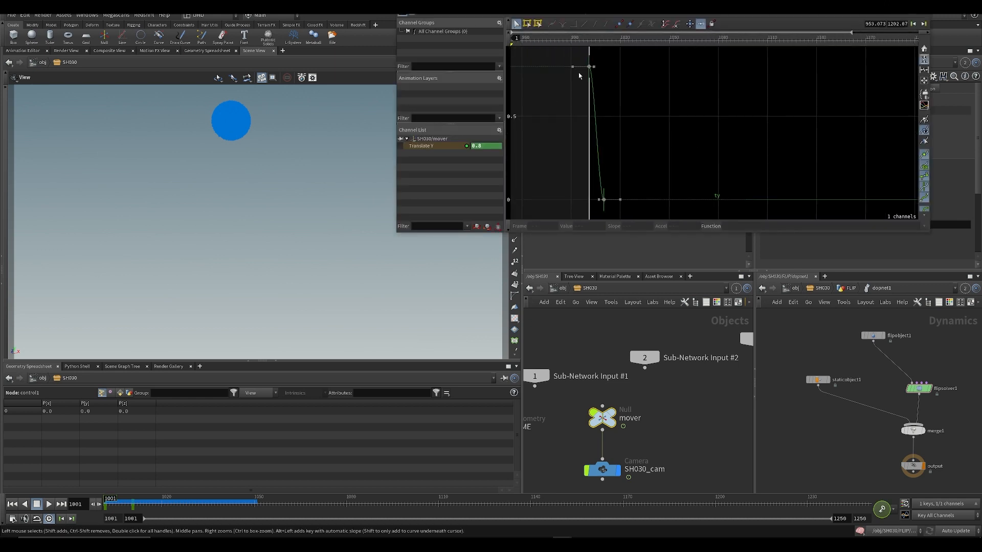
right_drag(589, 80, 613, 85)
middle_drag(596, 60, 643, 62)
scroll(629, 65, up, 3)
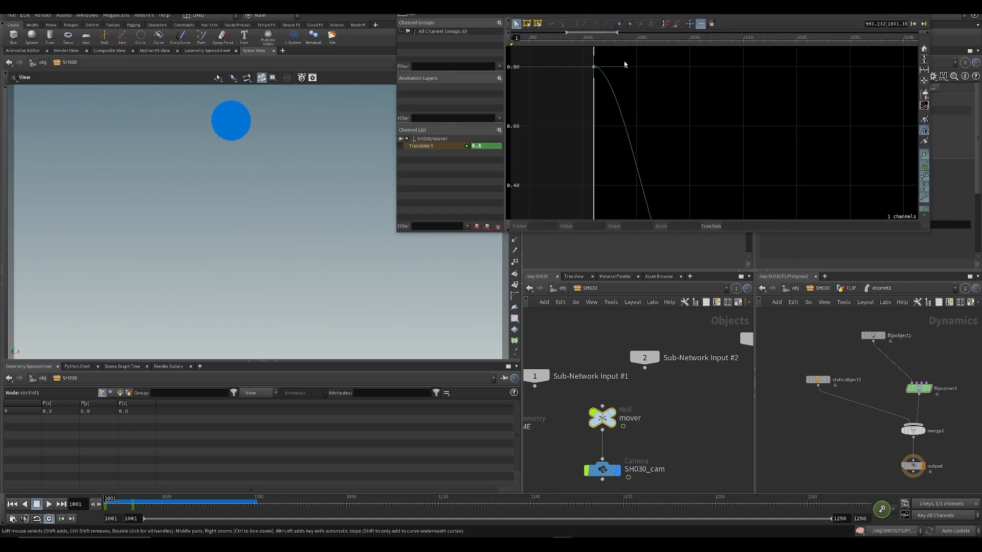
drag(611, 95, 628, 76)
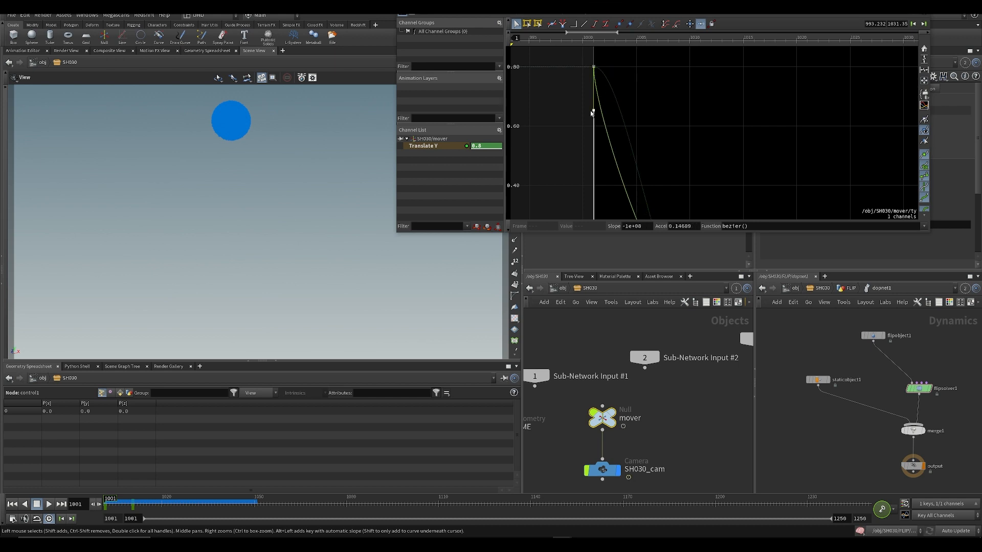
click(553, 114)
key(Up)
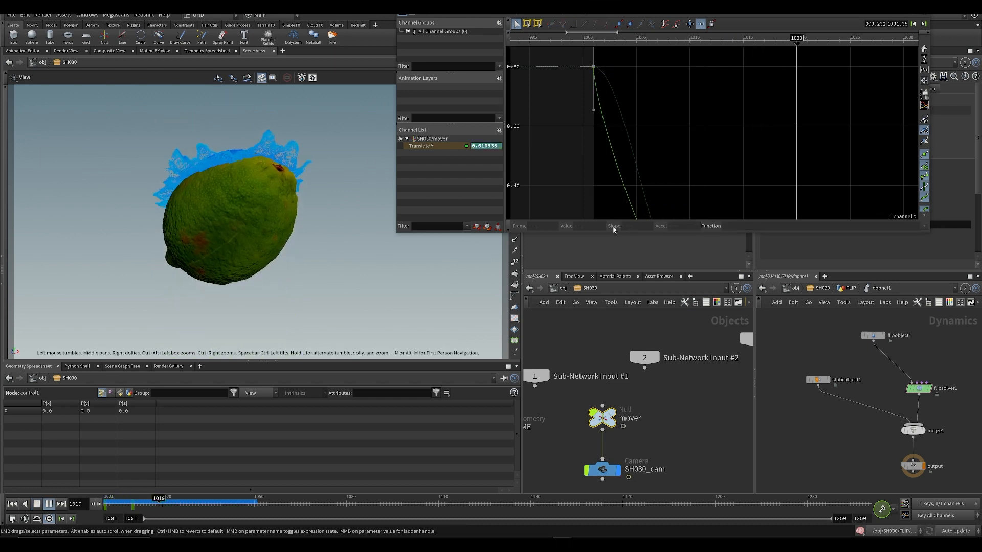
key(Up)
- Tilt the 1010 key's incoming tangent steeply upward to remove the slowdown, and preview the camera drop
middle_drag(650, 214, 650, 67)
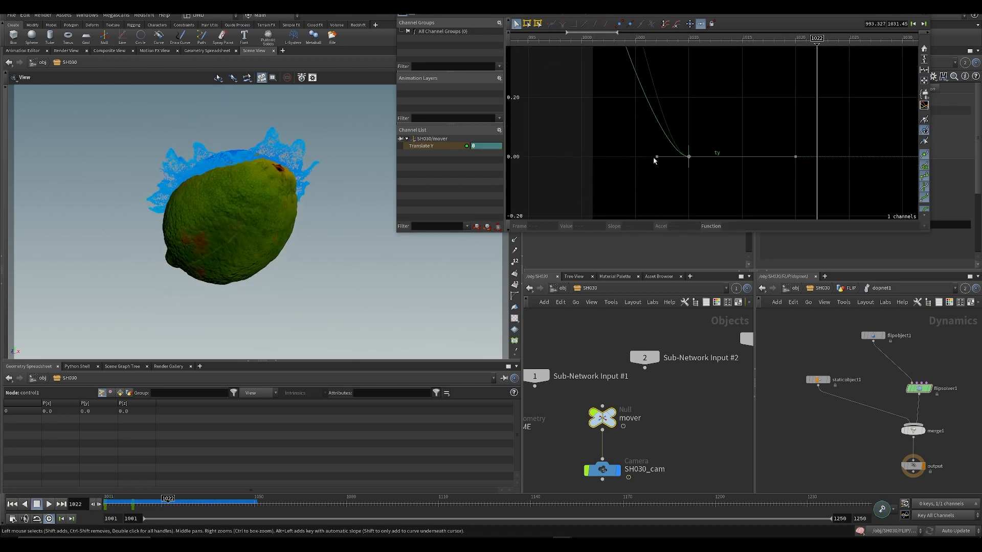
drag(660, 138, 664, 133)
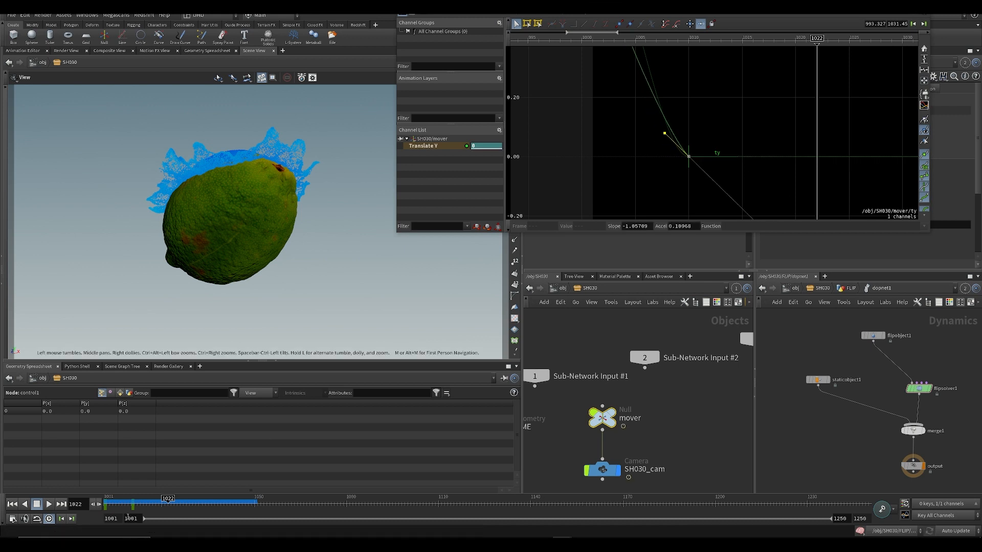
drag(116, 505, 104, 503)
key(Up)
key(Up)
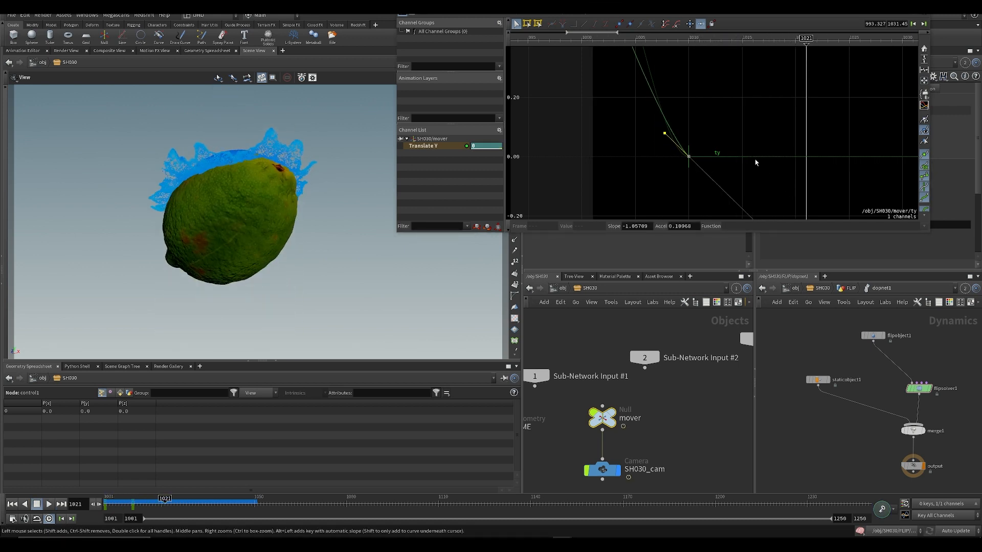
- Add a Translate Y key near frame 1027 at about -0.045, soften the 1010 key's tangents and preview the motion
middle_drag(711, 109, 640, 52)
scroll(656, 142, down, 3)
alt+click(736, 93)
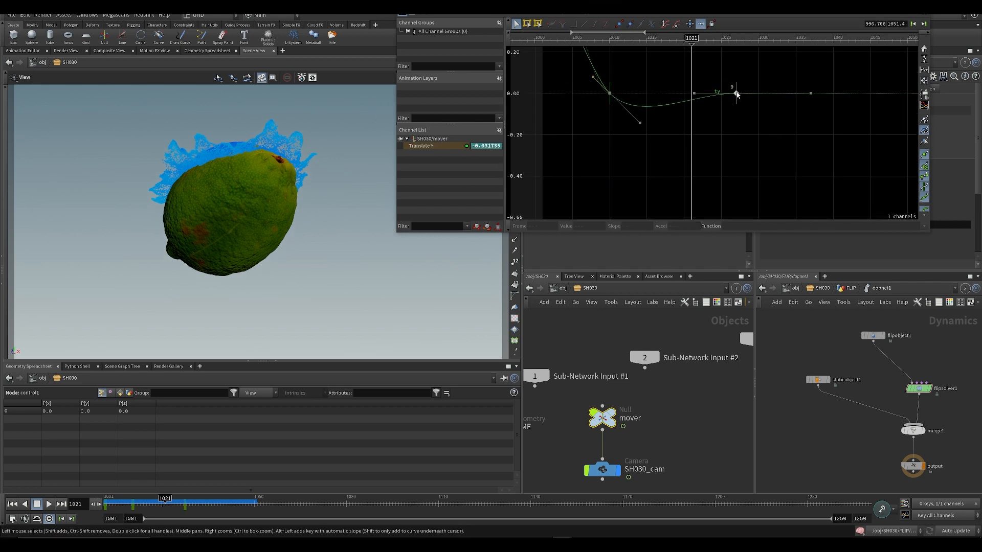
drag(641, 124, 632, 102)
drag(740, 94, 740, 103)
drag(122, 510, 105, 511)
key(Up)
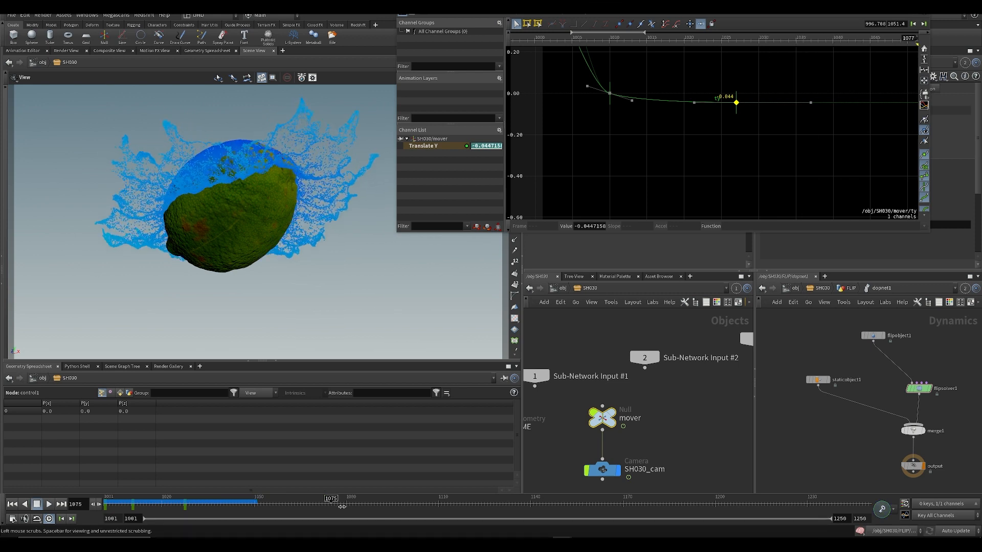
key(Up)
- Move the last Translate Y key to about frame 1091, lower it to about -0.144 and replay from the start
middle_drag(786, 123, 587, 127)
scroll(591, 133, down, 7)
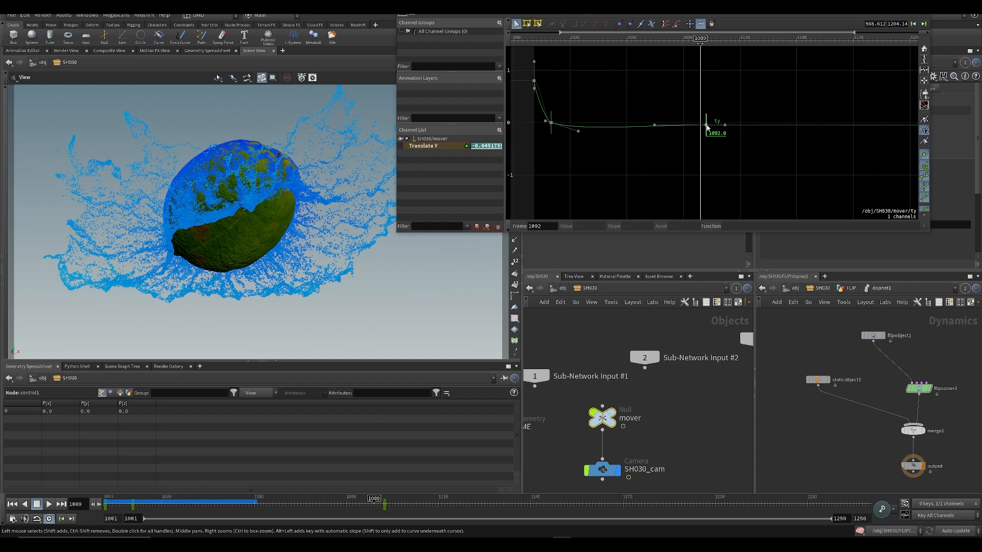
drag(704, 126, 704, 130)
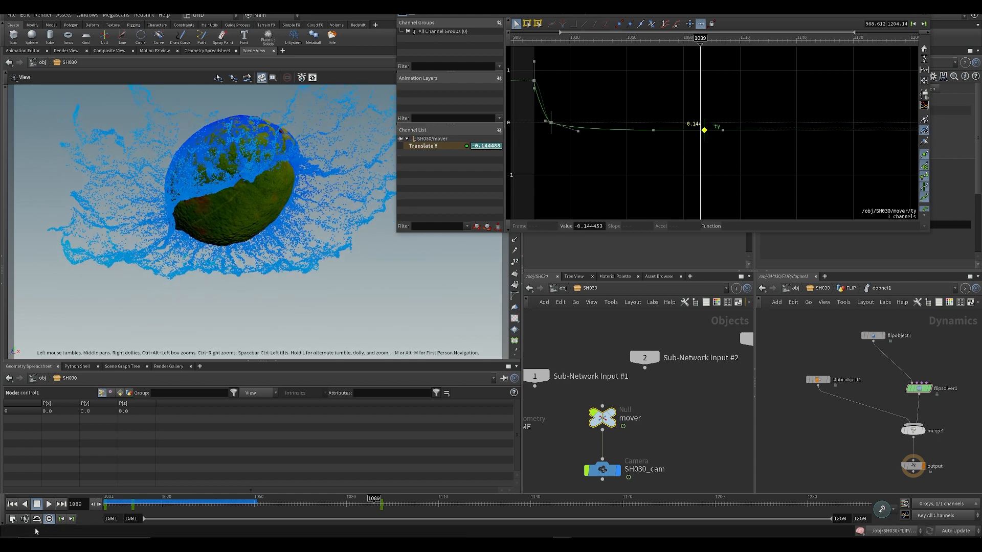
click(117, 505)
drag(116, 505, 105, 505)
key(Up)
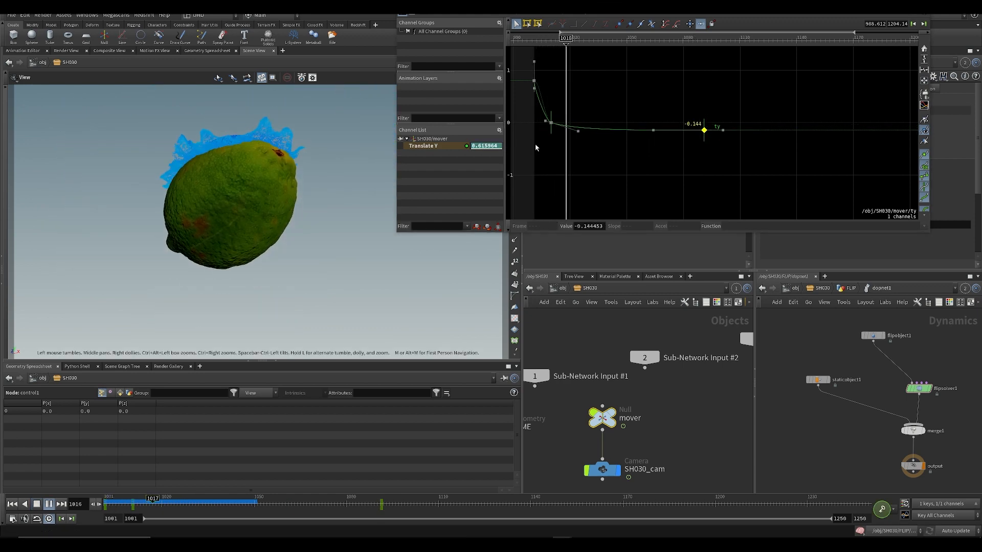
key(Up)
- Straighten the tangents of the Translate Y key at frame 1001, play the shot and save the scene
click(559, 126)
click(534, 80)
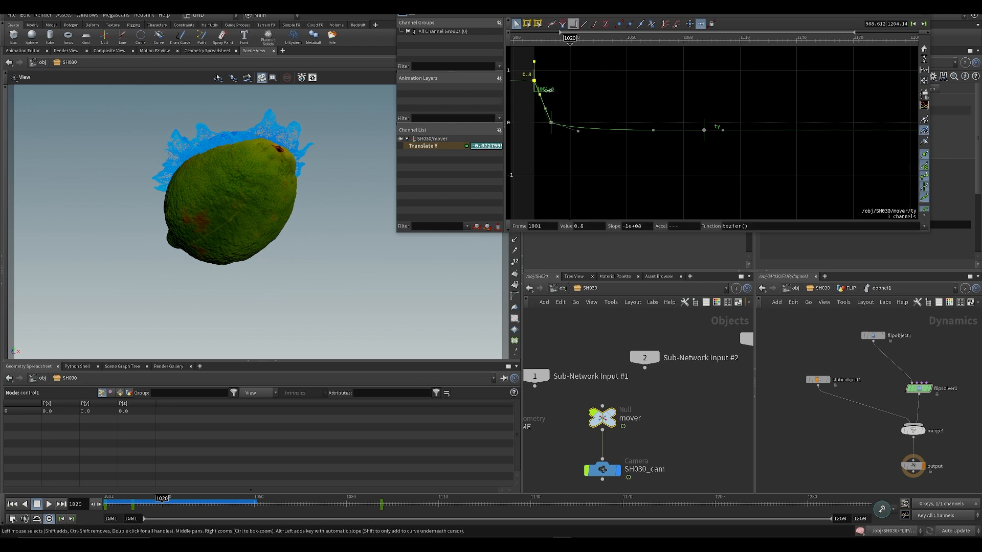
key(Up)
key(Up)
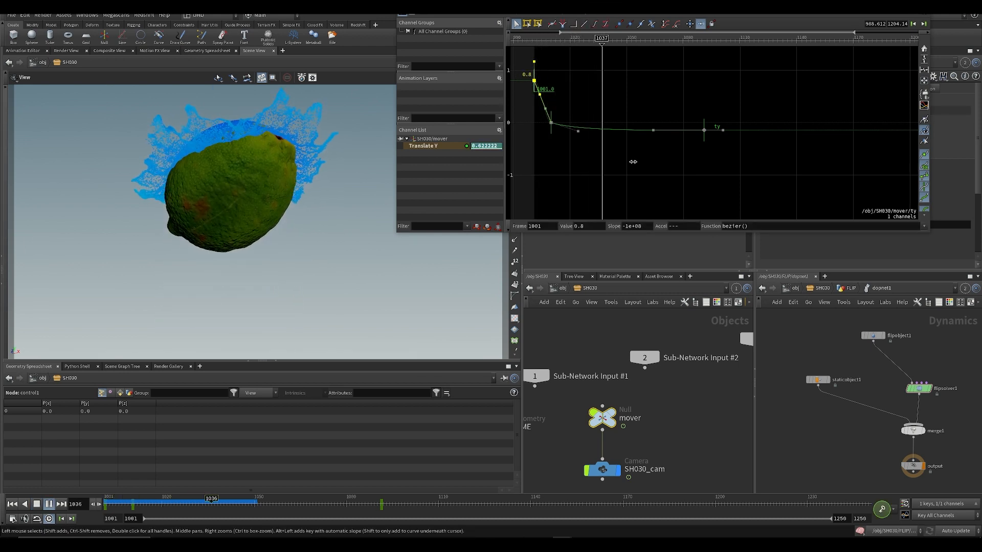
key(ctrl+s)
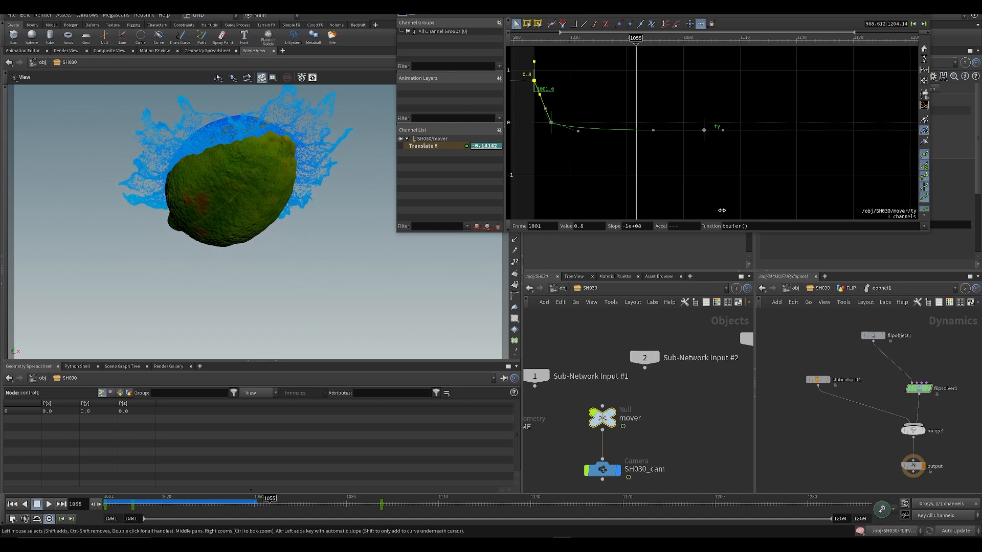
- Raise the last Translate Y key to about -0.071, straighten the 1010 key's tangents and play the move
drag(705, 131, 705, 127)
right_drag(552, 115, 581, 114)
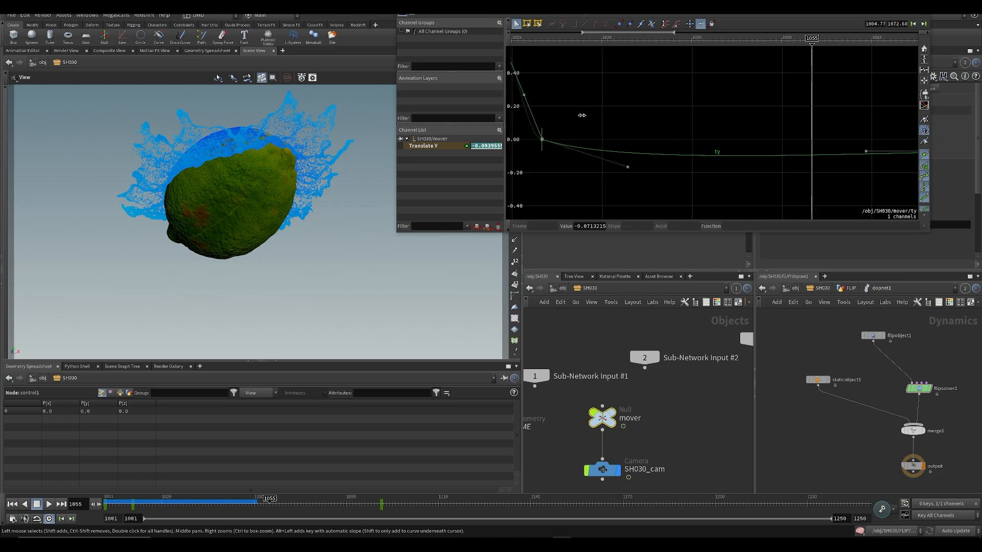
click(542, 139)
click(586, 27)
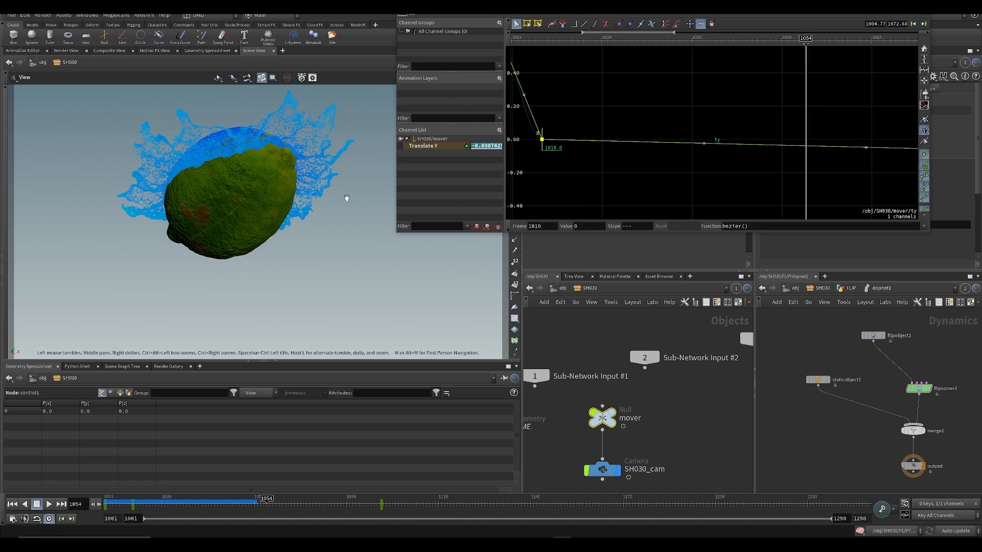
key(ctrl+Up)
key(Up)
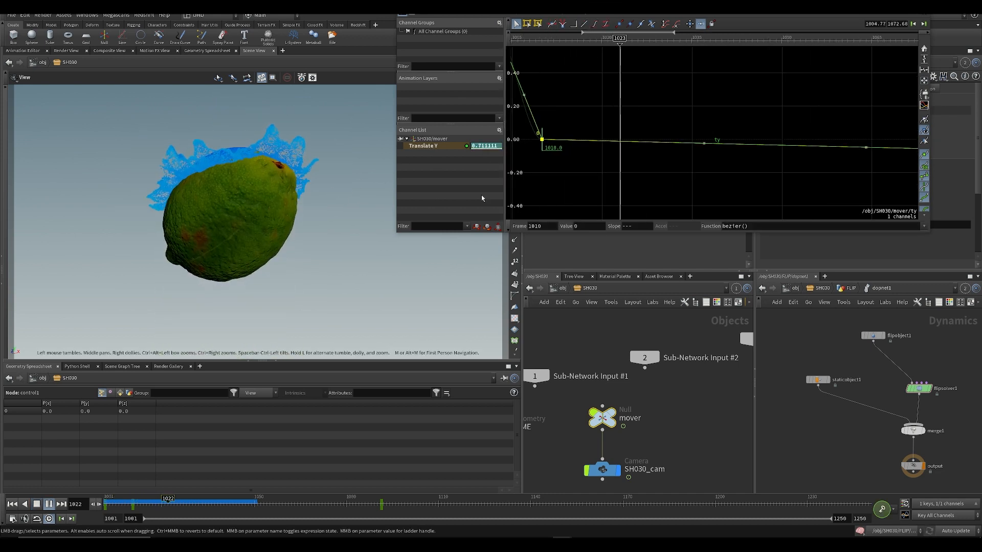
key(Up)
- Go into the FLIP geometry network, select the timeshift1 node and scrub the splash to frame 1021
middle_drag(566, 429, 674, 402)
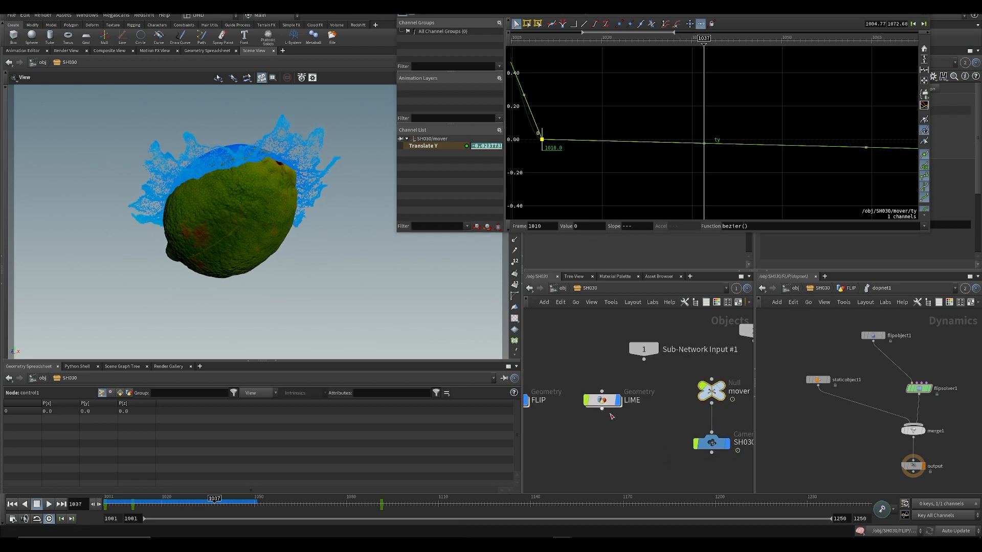
middle_drag(536, 401, 589, 405)
double_click(562, 405)
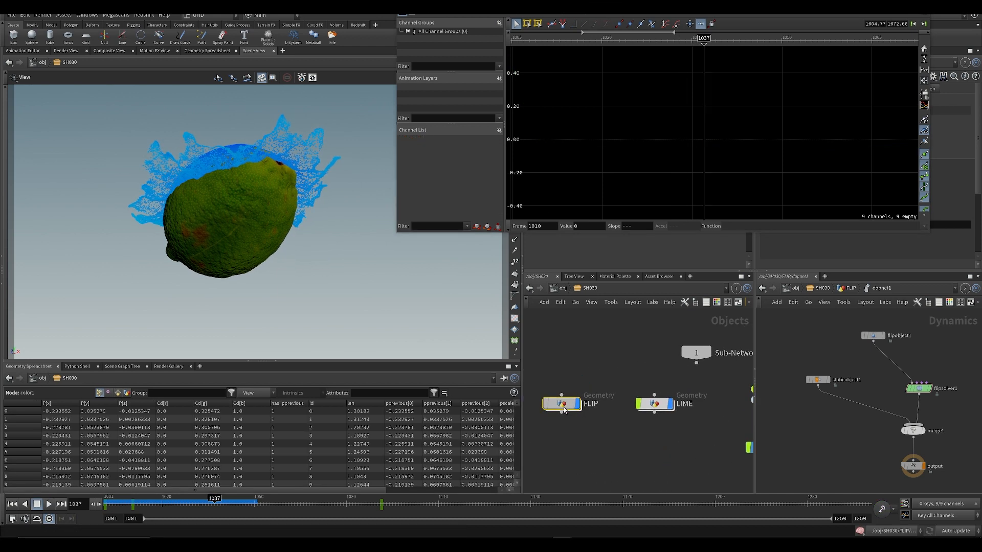
click(610, 383)
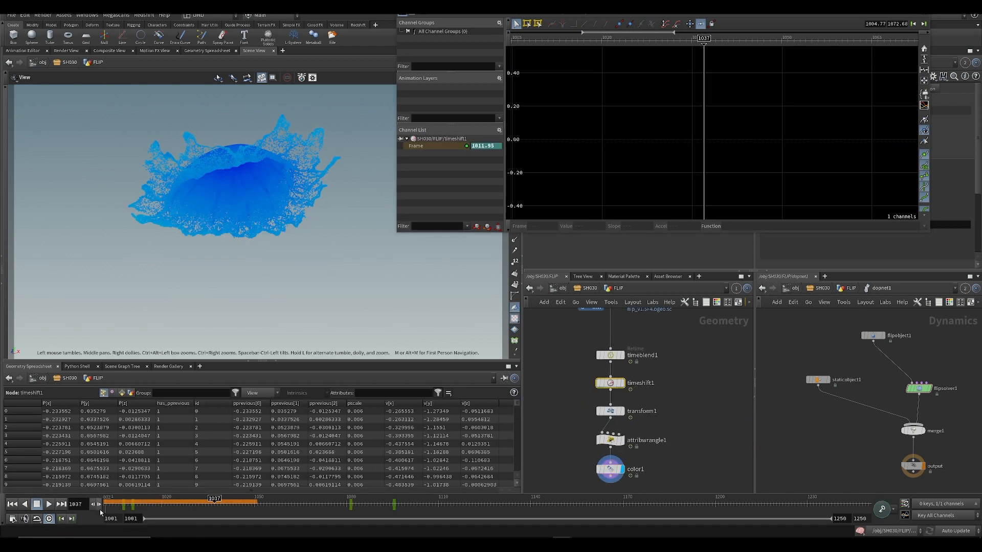
click(131, 511)
drag(134, 511, 167, 508)
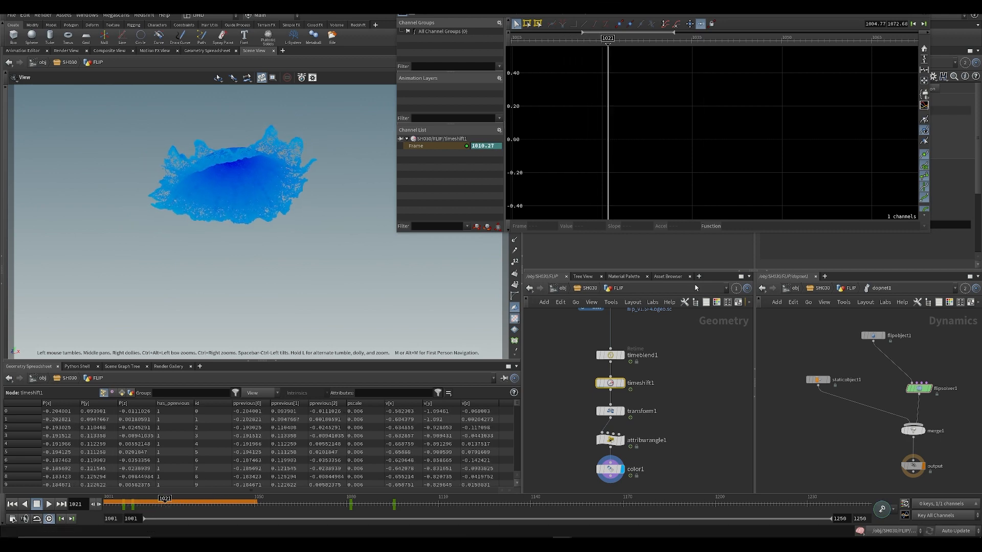
- Bring timeshift1's Frame curve into view and raise its keys at frames 1081 and 1095 to about 1026 and 1031
drag(567, 8, 973, 121)
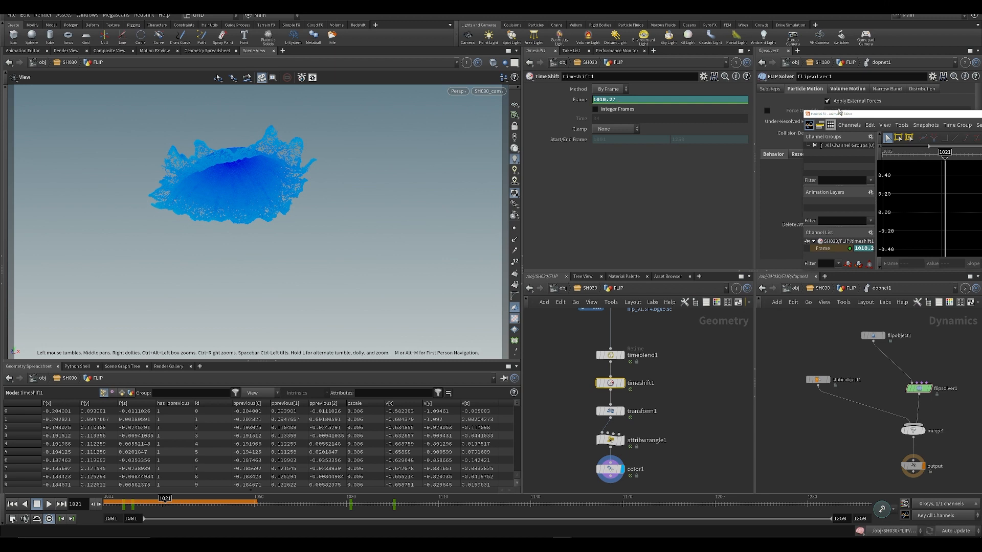
drag(839, 111, 498, 106)
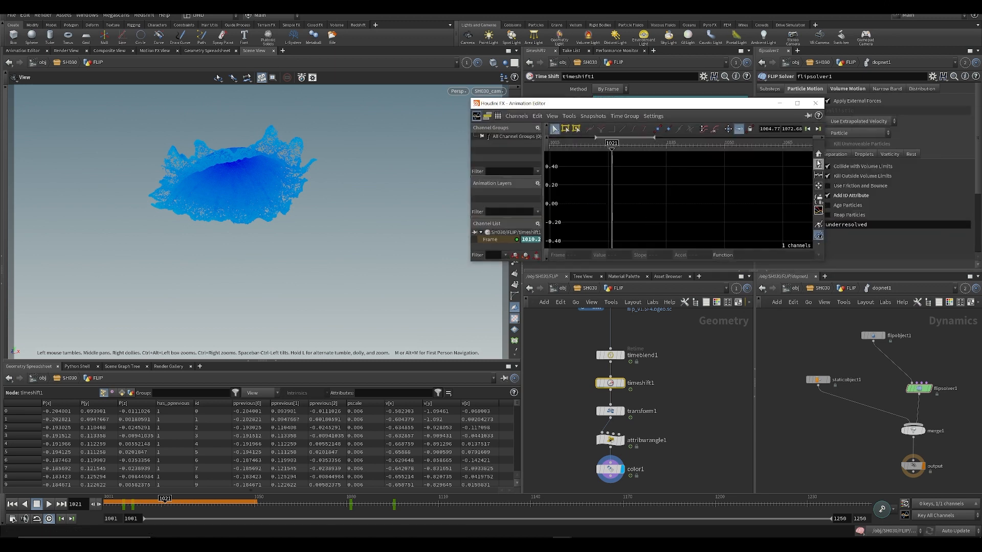
key(h)
scroll(682, 196, down, 5)
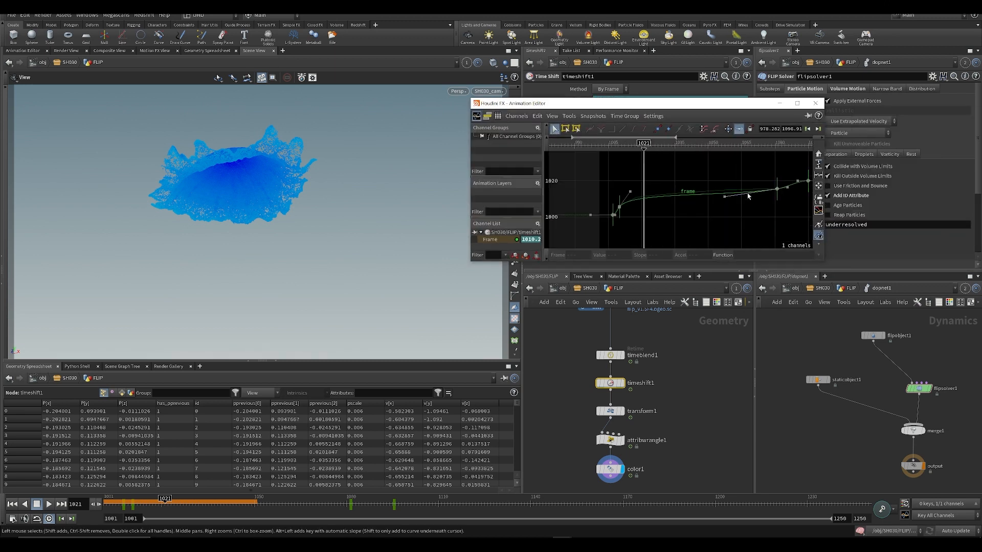
drag(798, 180, 775, 177)
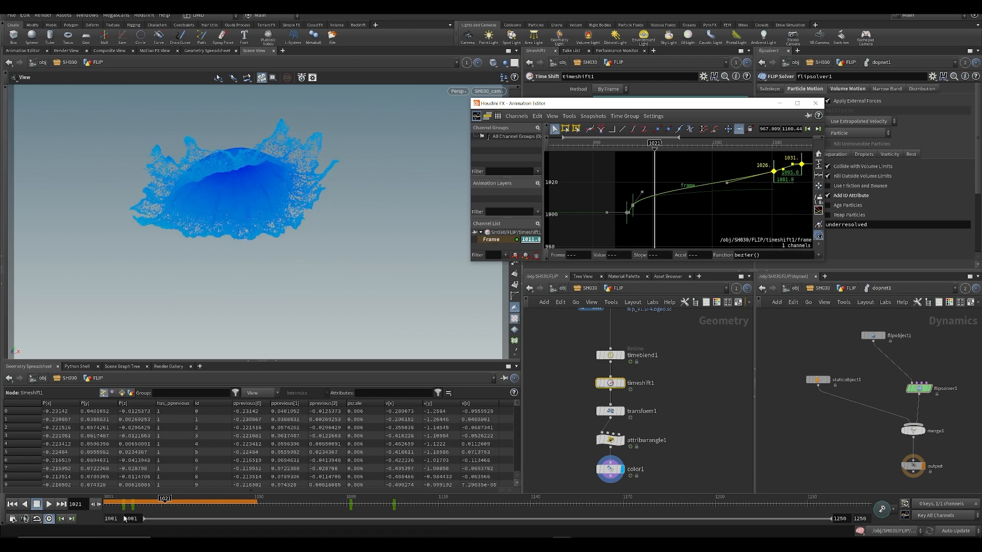
- Try deleting the frame 1081 key from timeshift1's Frame curve, and undo the deletion
click(109, 505)
key(Up)
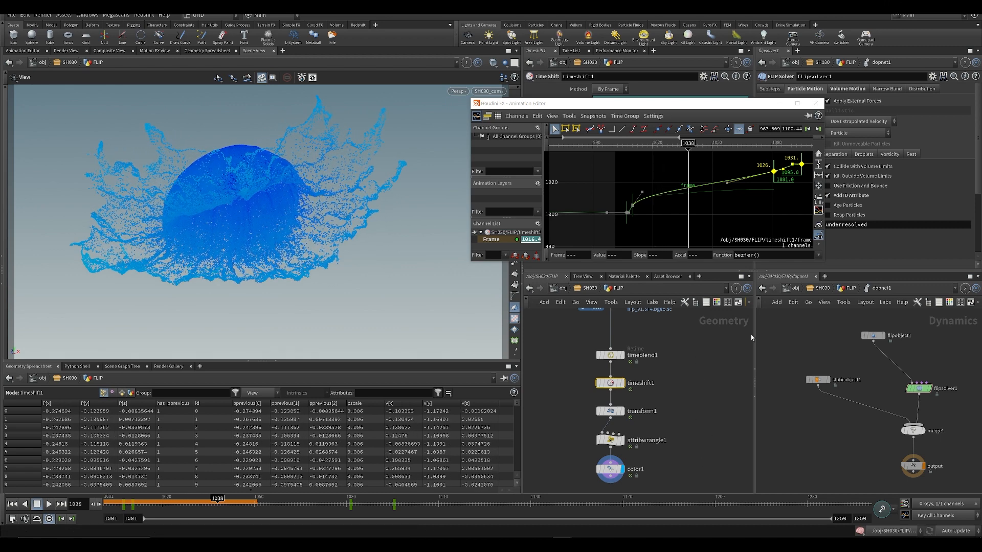
click(775, 175)
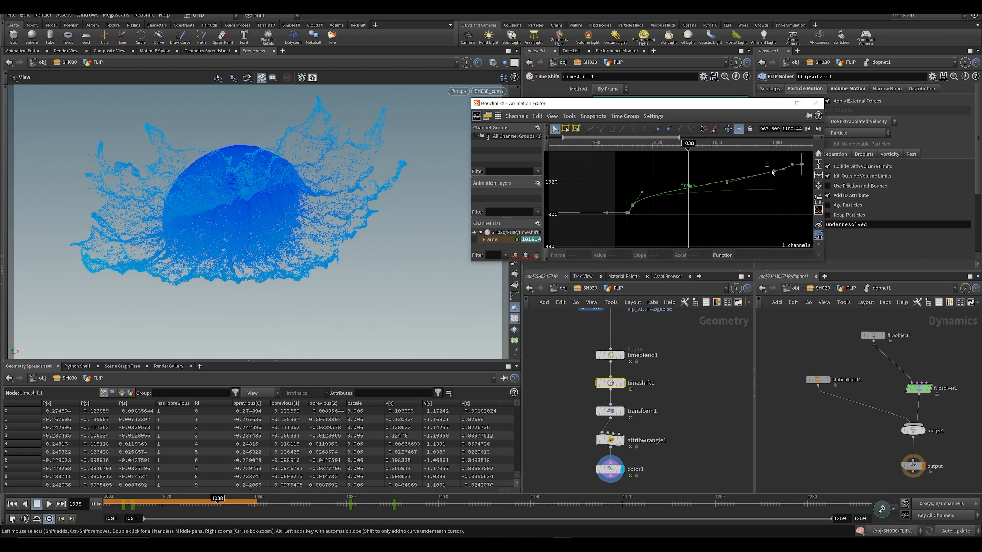
drag(765, 160, 781, 179)
key(Delete)
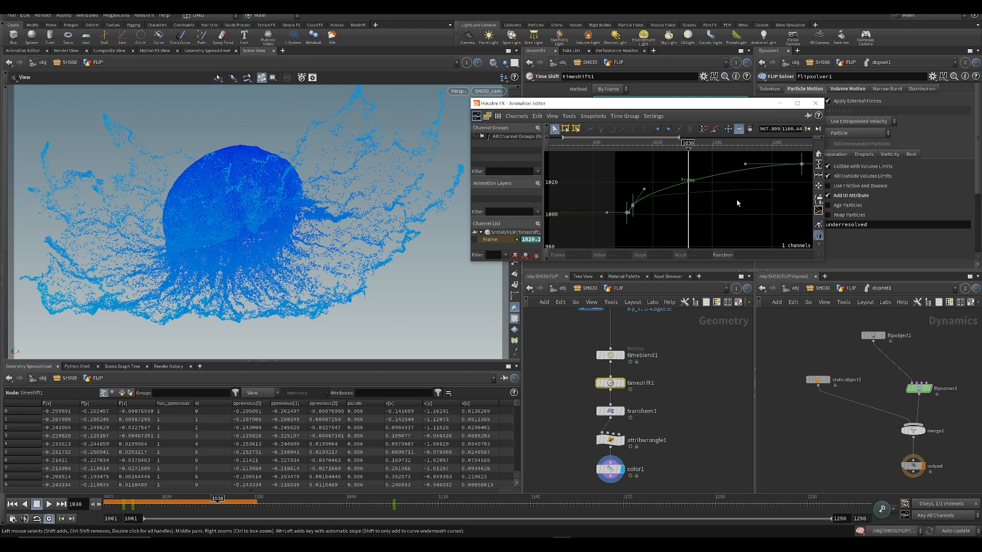
key(ctrl+z)
key(Up)
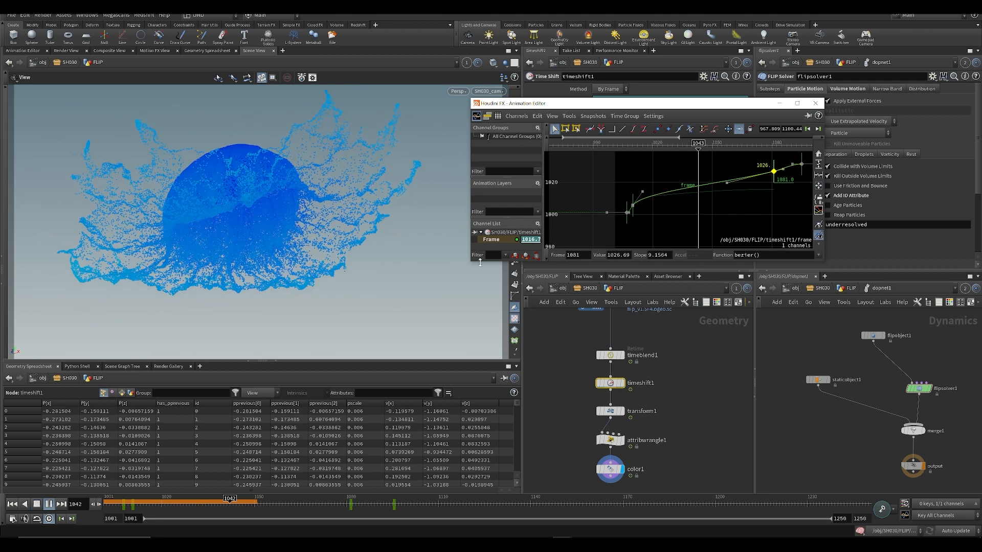
- Return from the FLIP network to the SH030 level and save the scene
key(Up)
click(816, 103)
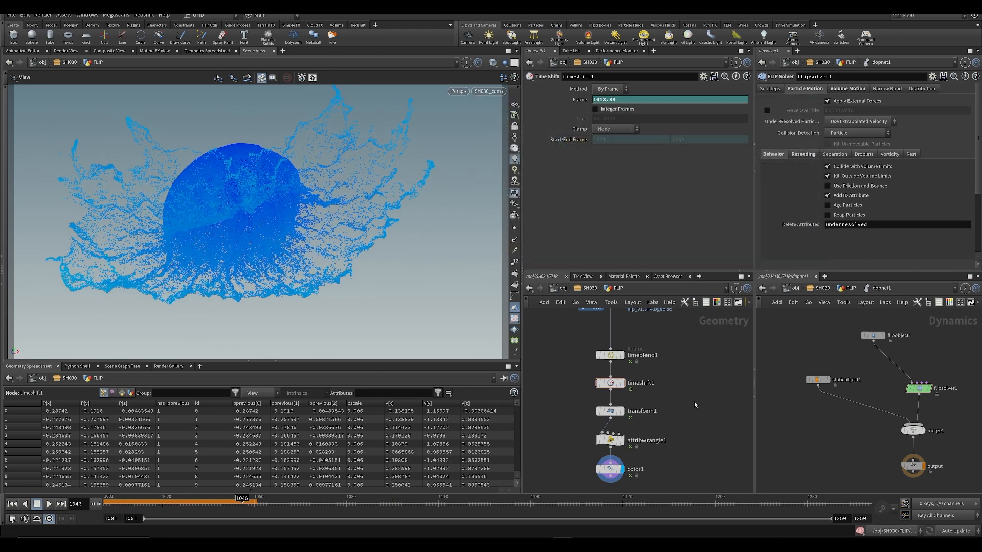
key(u)
key(ctrl+s)
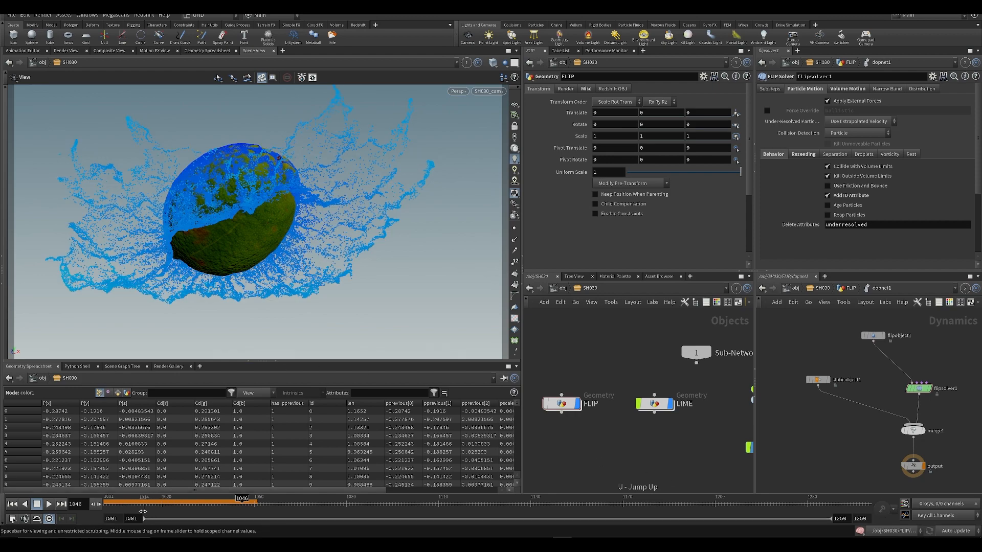
- Move the last Translate Y key of the mover null to frame 1077 in its animation curve
drag(143, 512, 325, 512)
middle_drag(655, 429, 557, 421)
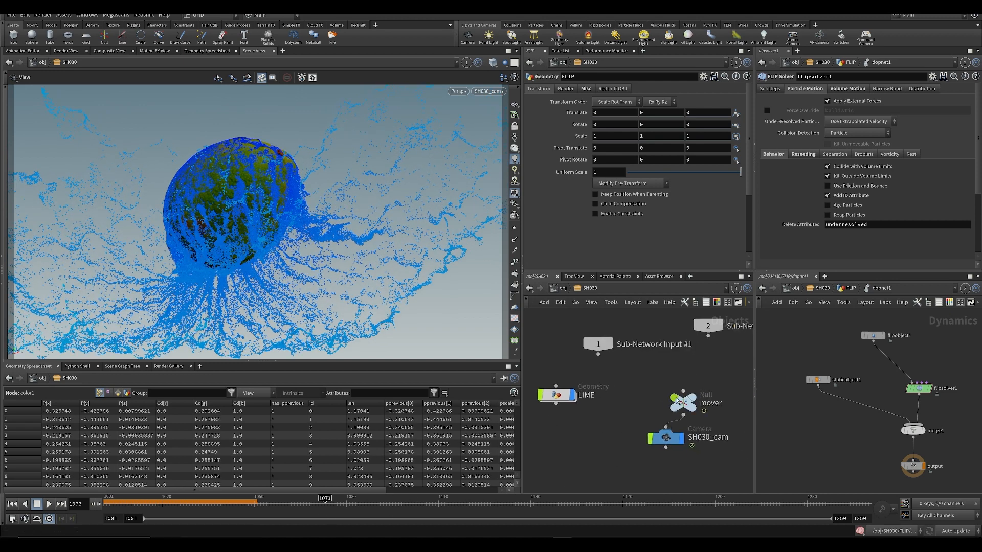
drag(679, 402, 647, 378)
mouse_move(326, 512)
mouse_down()
mouse_move(380, 512)
mouse_move(343, 512)
mouse_up()
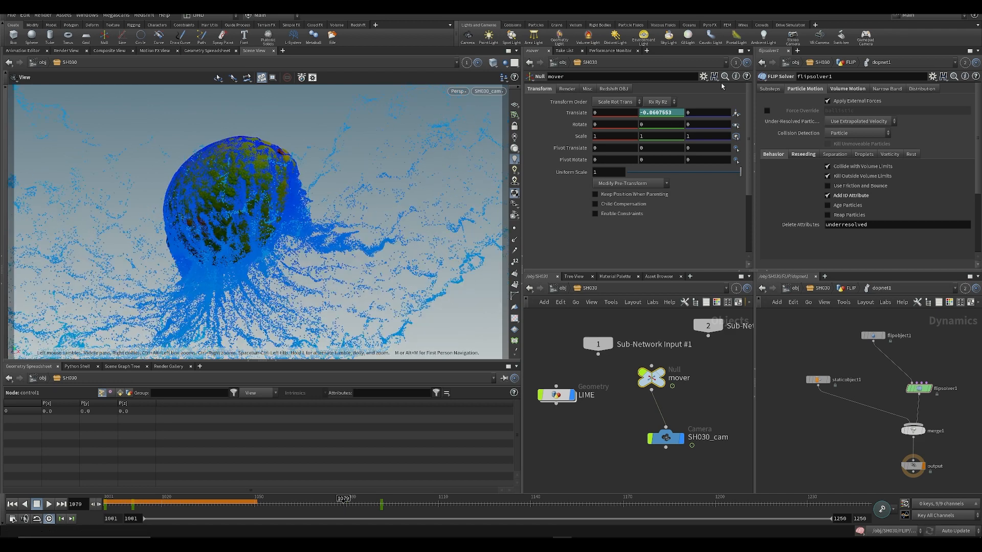
shift+click(651, 112)
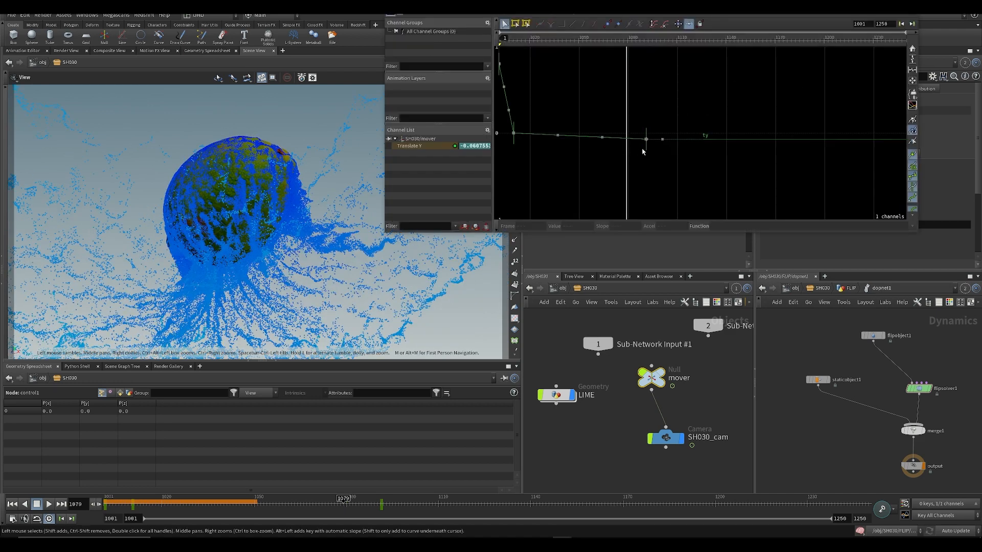
drag(647, 151, 624, 152)
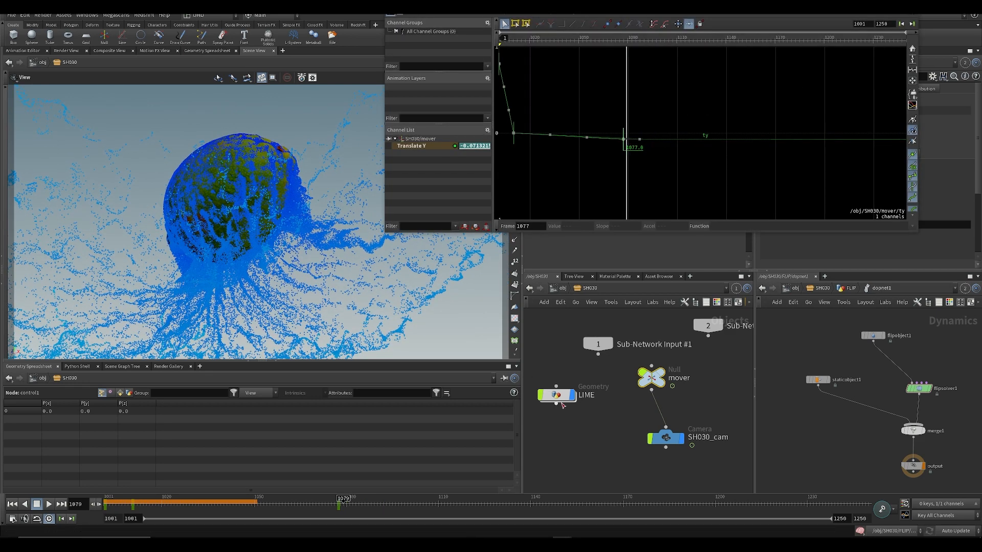
- Select the LIME geometry and play the animation up to frame 1074
middle_drag(614, 419, 634, 427)
click(269, 500)
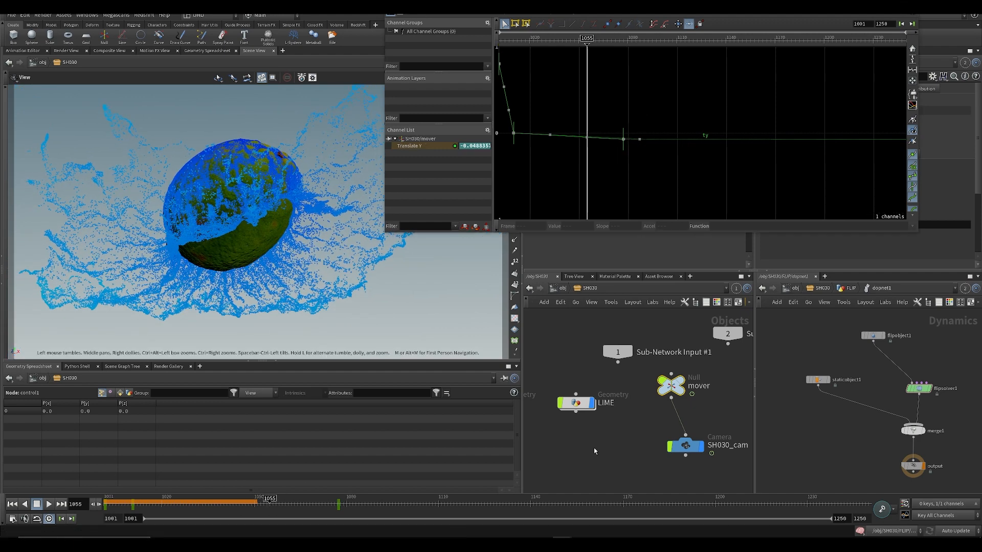
drag(576, 433, 576, 433)
drag(286, 501, 105, 510)
click(907, 6)
key(Up)
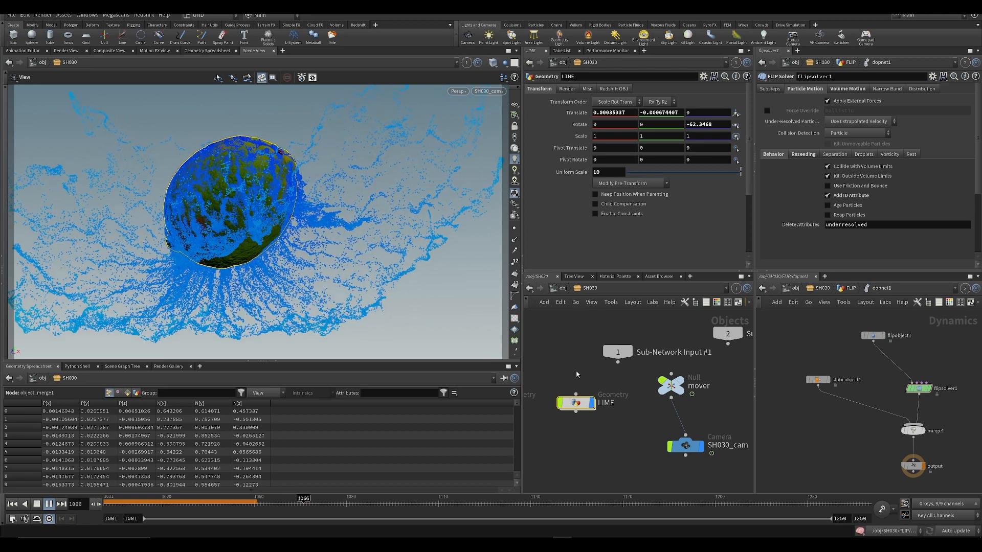
key(Up)
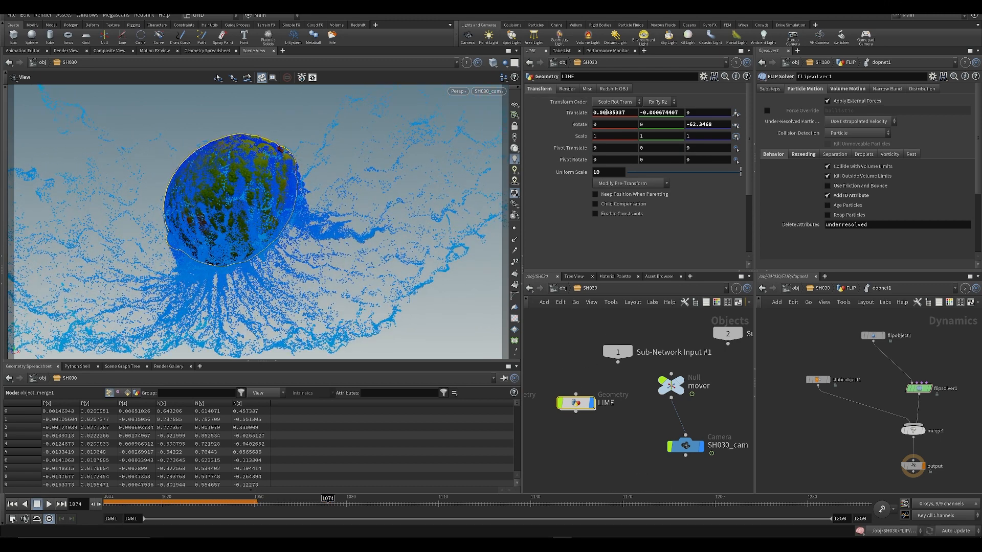
- Keyframe LIME's Translate Y at its current height on frame 1074 and at about -2.3 on frame 1087
alt+click(657, 112)
drag(339, 508, 368, 506)
mouse_move(655, 112)
middle_down()
mouse_move(629, 113)
mouse_move(660, 113)
middle_up()
alt+click(665, 112)
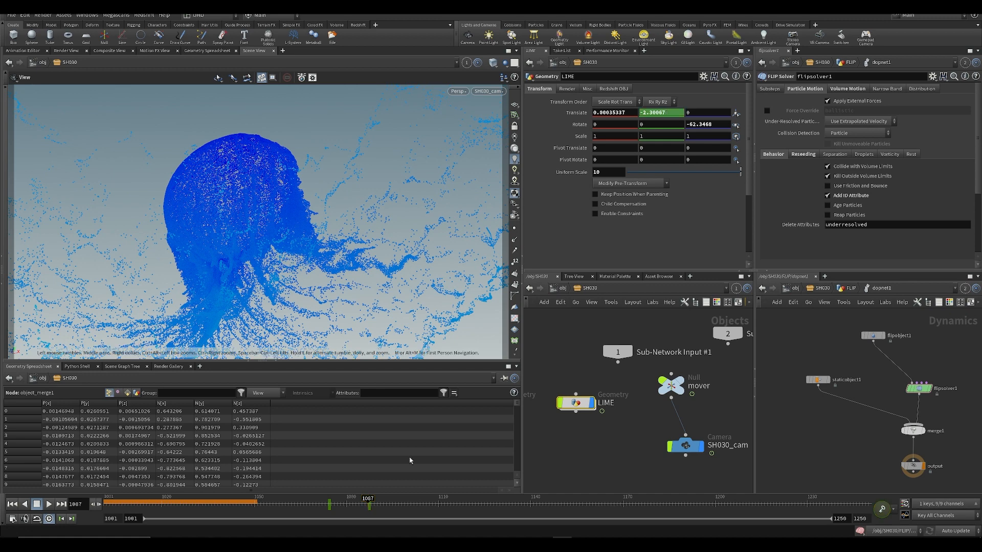
- Open LIME's Translate Y curve and try adjusting the tangent handle of the frame 1074 key
shift+click(652, 117)
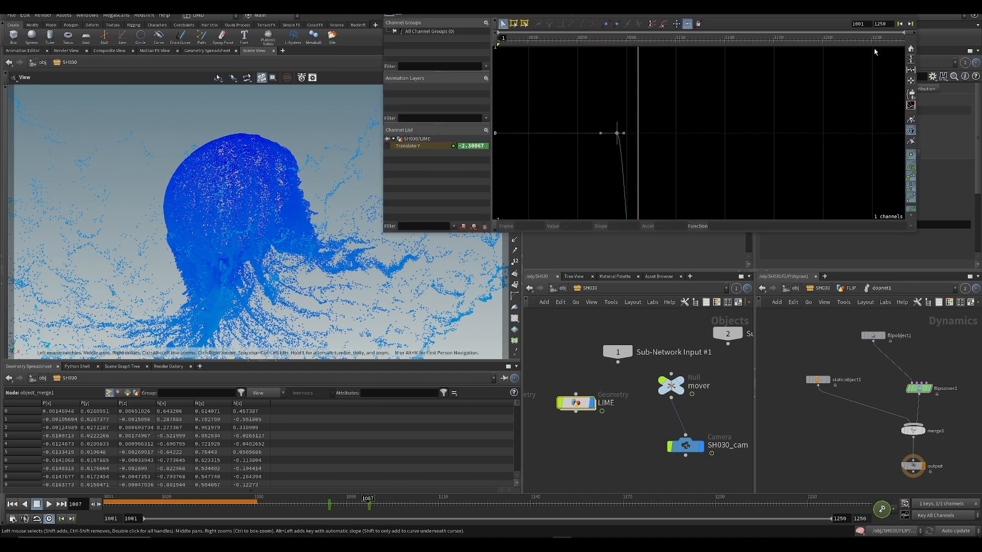
drag(649, 166, 649, 166)
scroll(635, 160, up, 6)
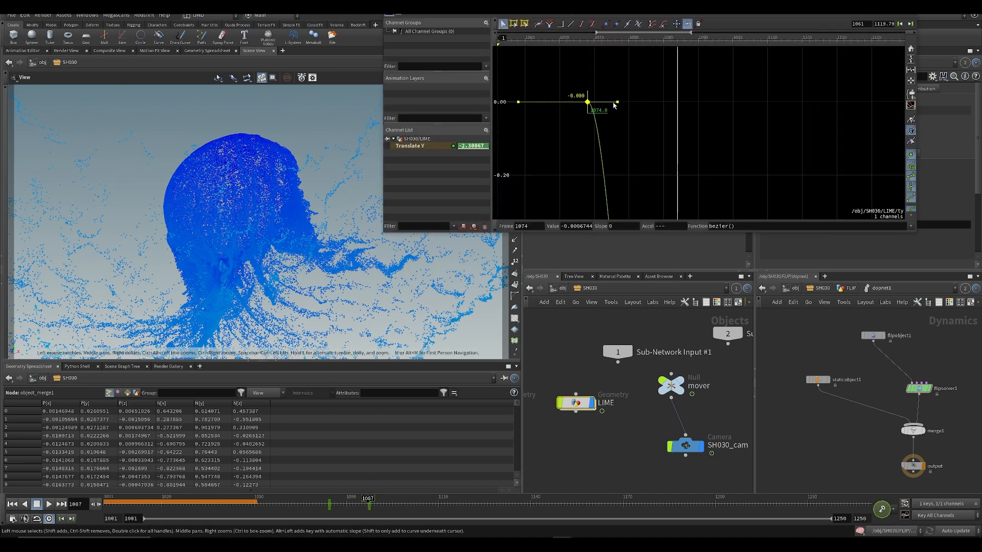
drag(616, 102, 616, 102)
key(ctrl+z)
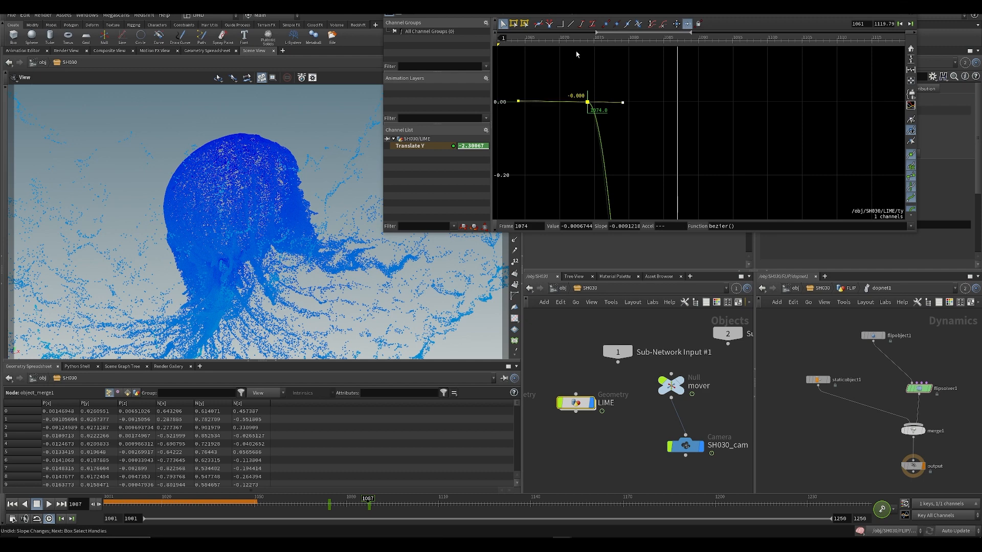
- Move the end key of LIME's Translate Y curve to frame 1097 and check the slower drop against the splash
click(575, 40)
key(Up)
key(Up)
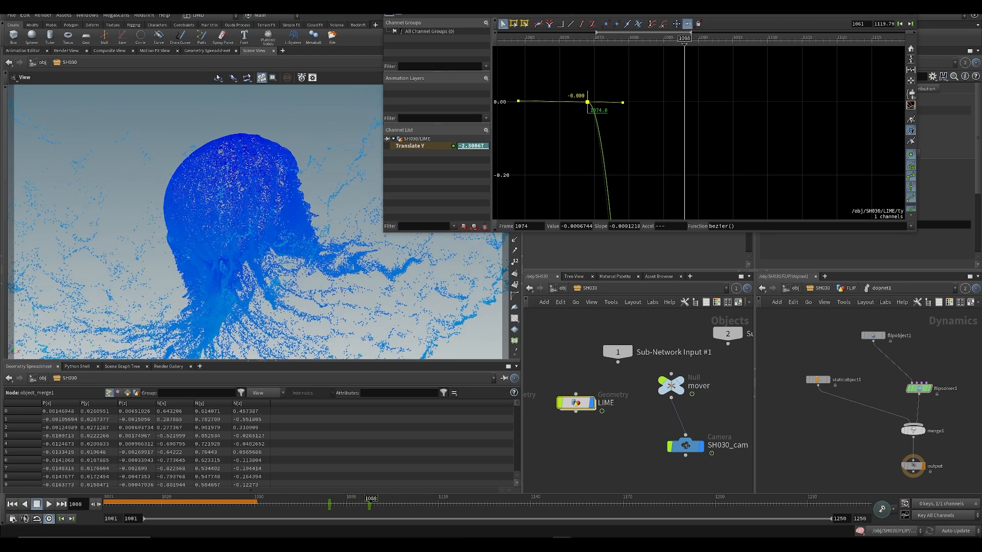
click(911, 59)
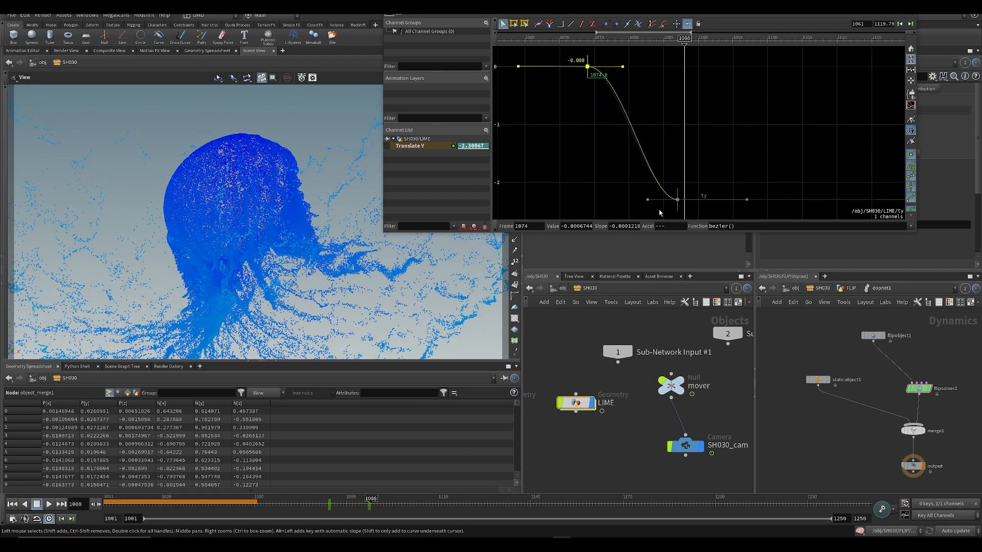
drag(677, 213, 747, 213)
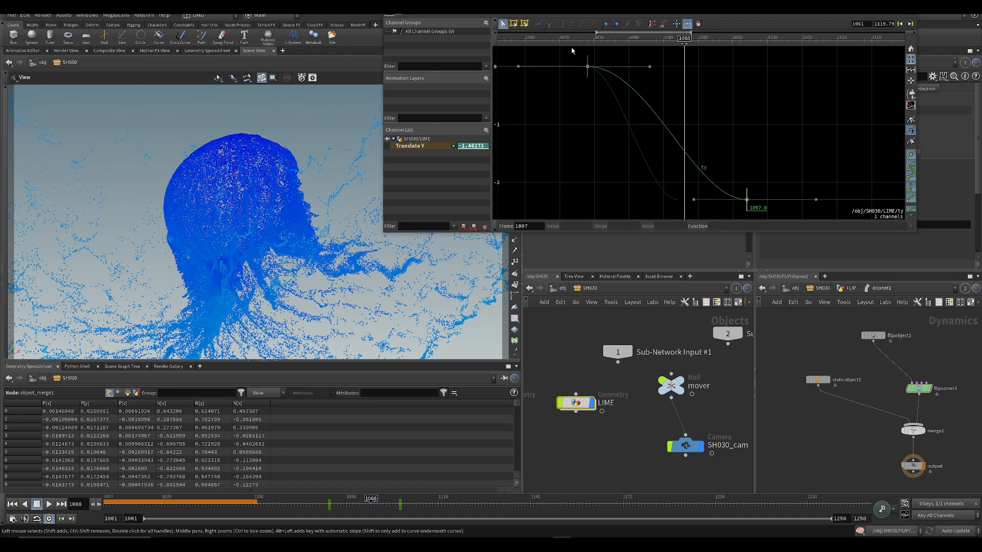
click(615, 45)
mouse_move(615, 45)
mouse_down()
mouse_move(643, 45)
mouse_move(615, 45)
mouse_up()
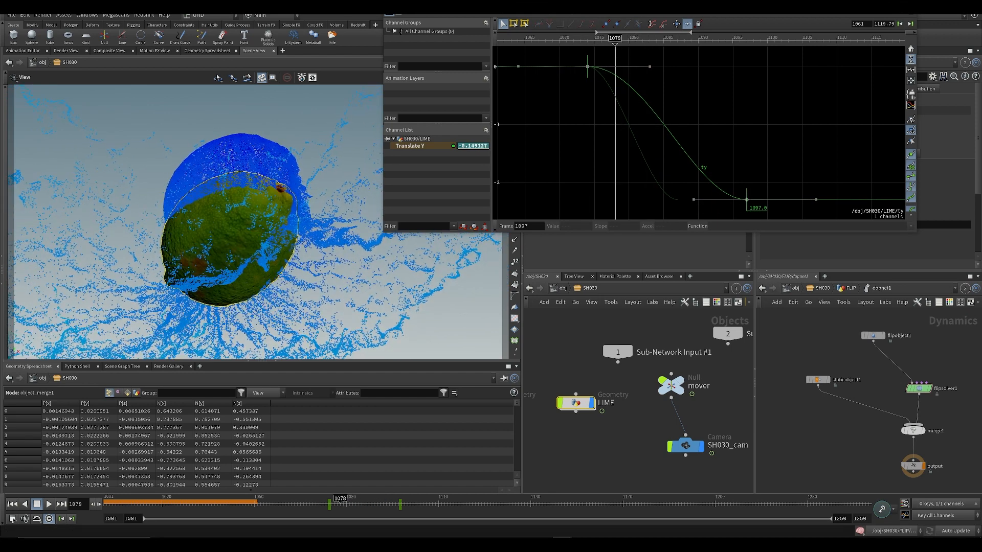
- Enter the FLIP network and lower the last two keys of timeshift1's Frame curve, those at frames 1081 and 1095
click(906, 6)
middle_click(584, 404)
middle_drag(557, 416, 704, 407)
double_click(628, 394)
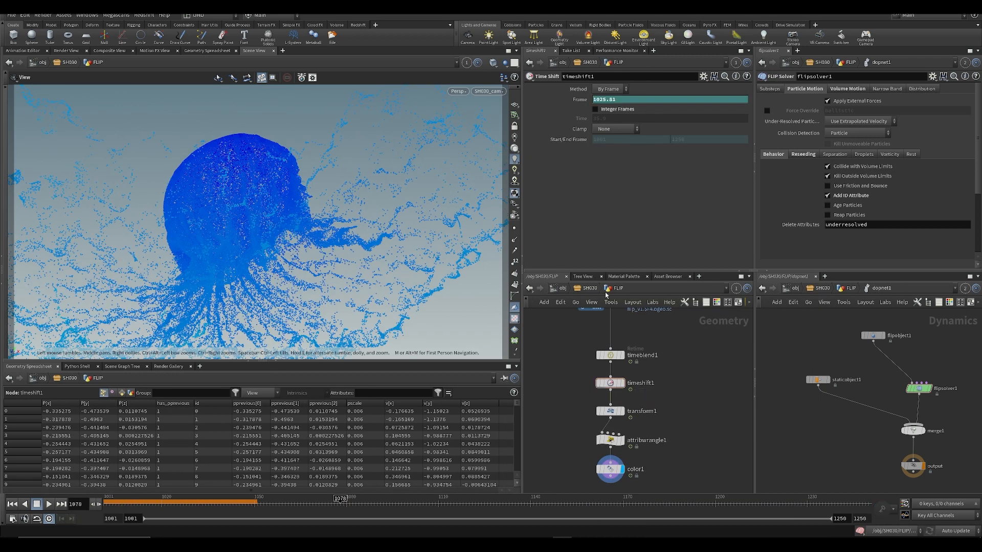
shift+click(621, 98)
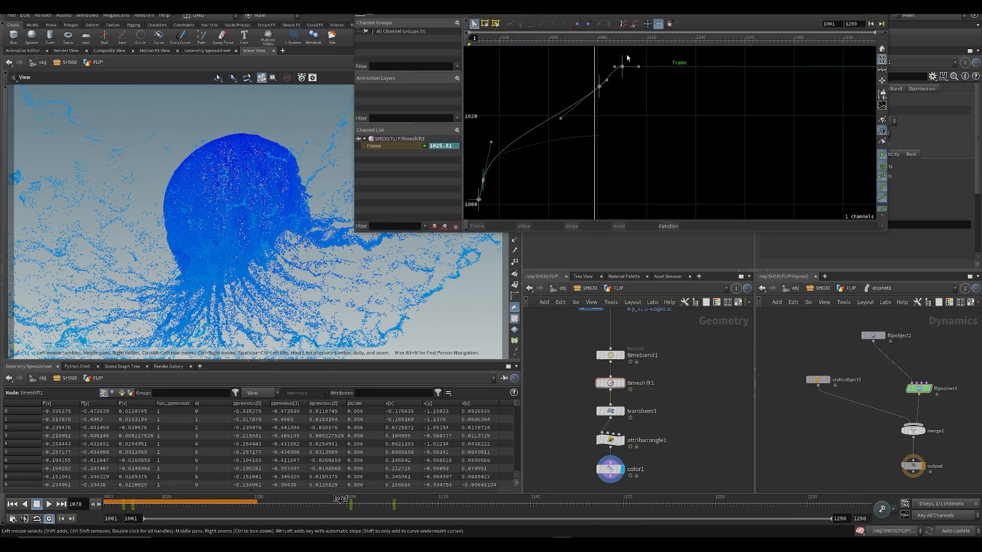
drag(674, 109, 675, 110)
drag(569, 63, 686, 128)
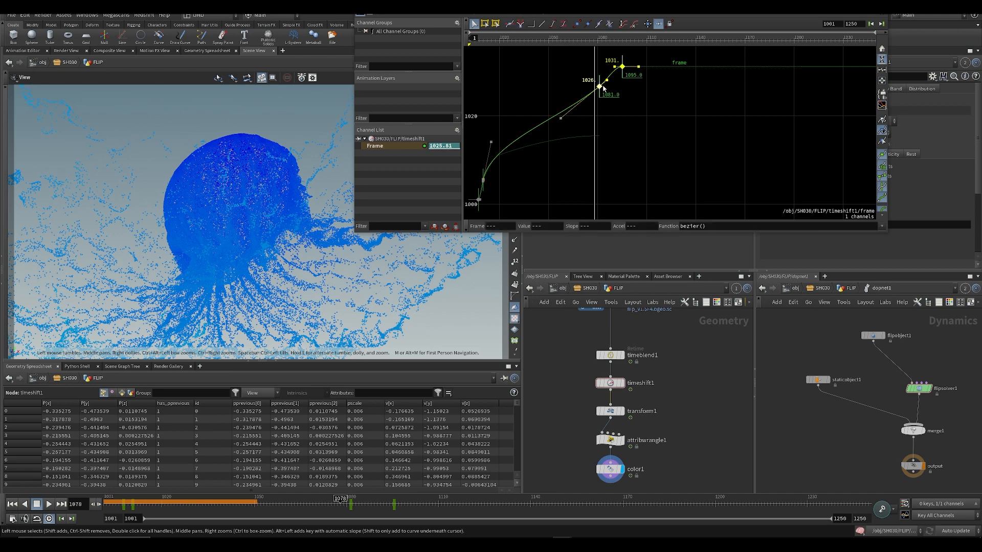
drag(604, 88, 592, 98)
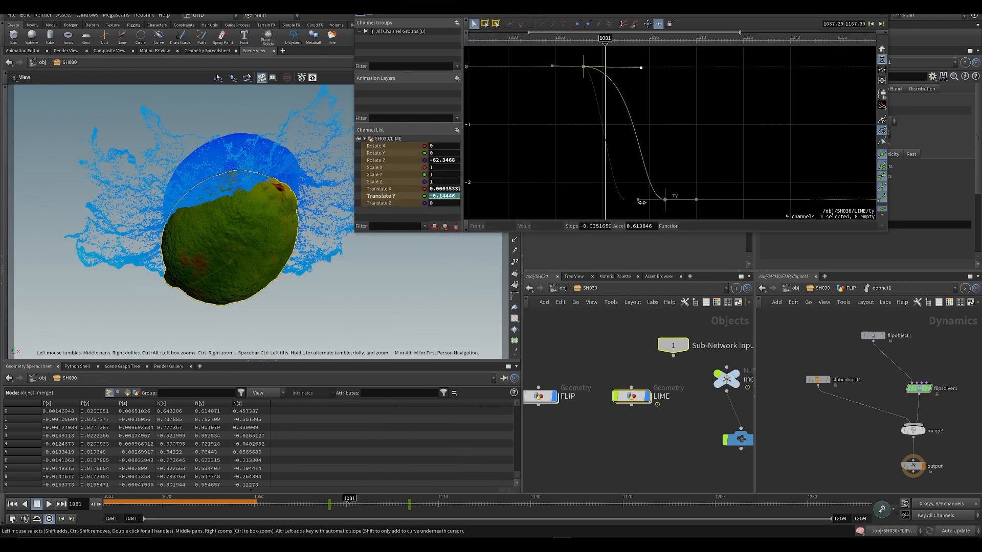
- Steepen the incoming tangent of the final key on LIME's Translate Y curve and play back the fall
drag(638, 200, 665, 164)
click(584, 41)
key(Up)
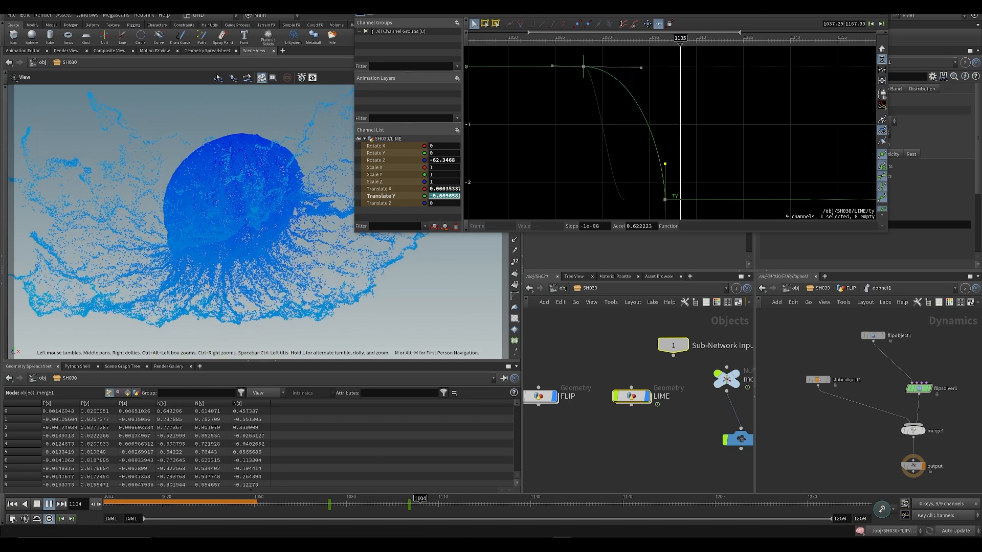
click(881, 7)
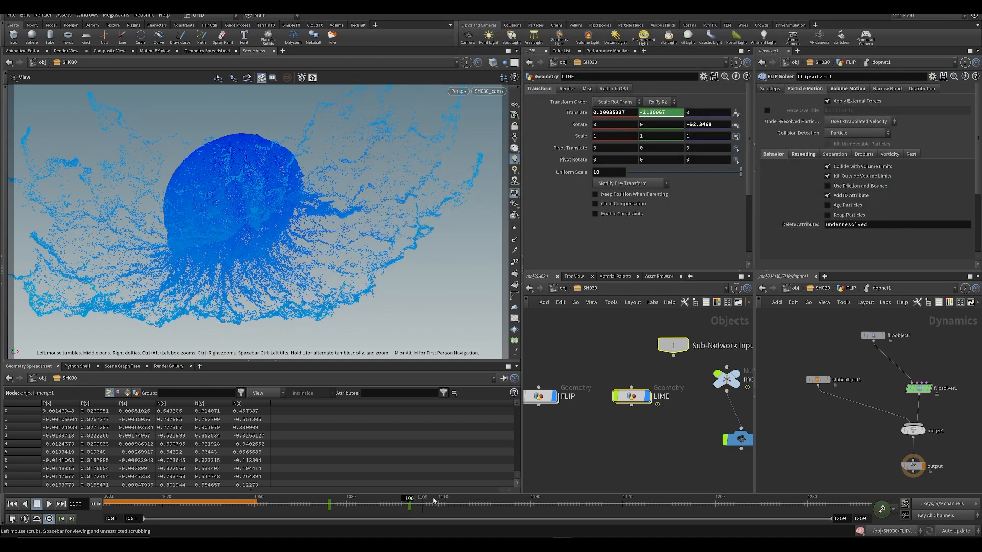
- Keyframe the mover null's Translate Y at -1.27132 on frame 1100 and review the camera move in playback
middle_drag(709, 392, 609, 401)
click(622, 391)
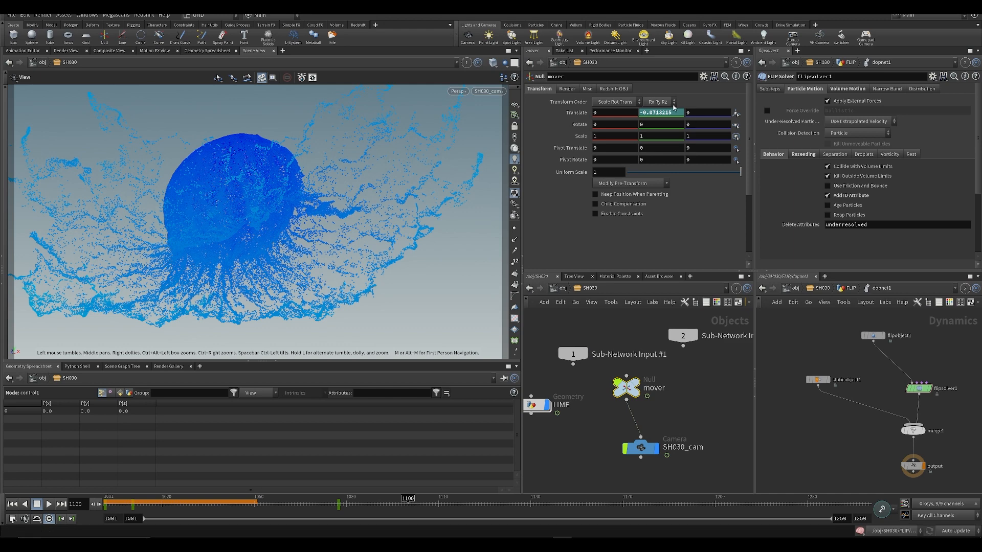
mouse_move(674, 107)
middle_down()
mouse_move(665, 121)
mouse_move(675, 112)
middle_up()
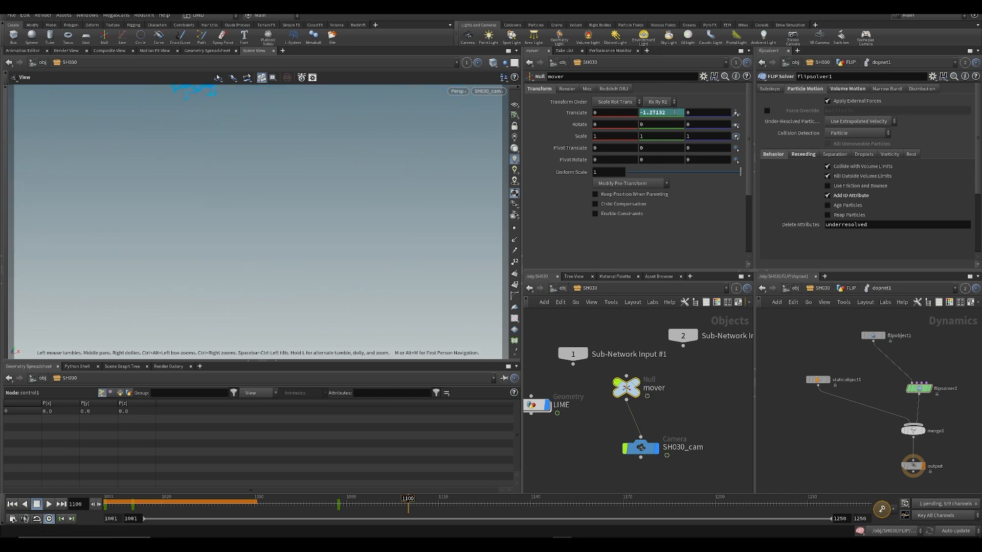
drag(343, 507, 305, 505)
key(Up)
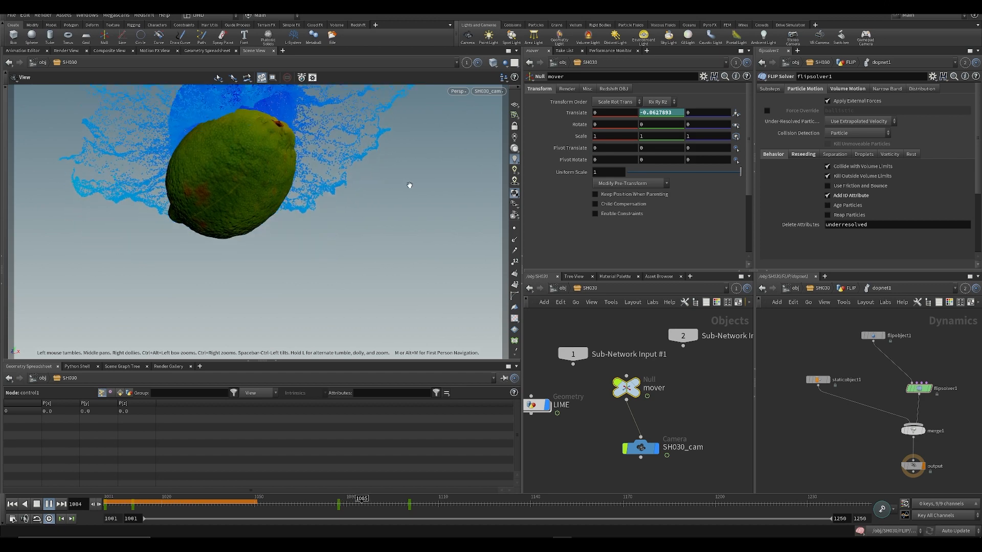
key(Up)
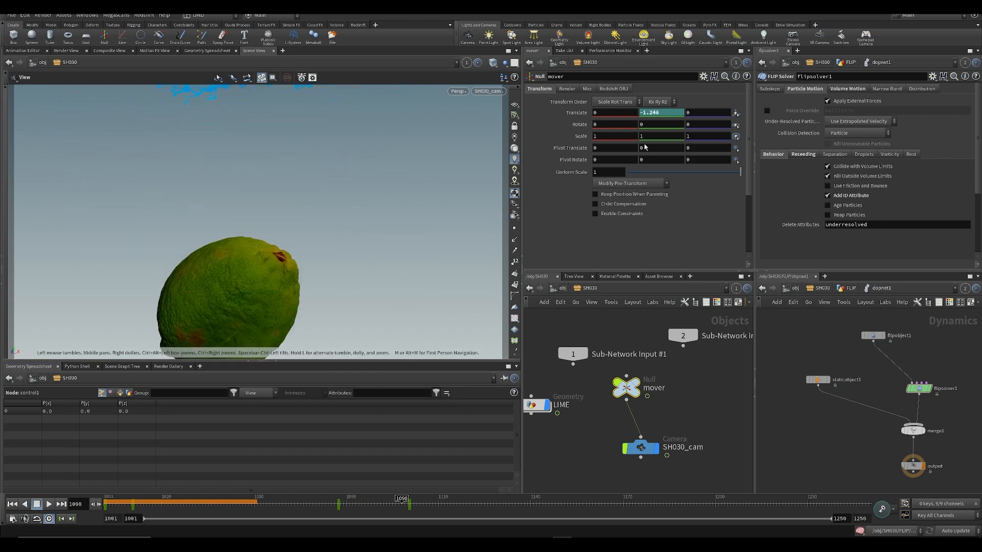
- Deselect the mover null and rewind the timeline to frame 1001
drag(195, 502, 218, 528)
click(596, 456)
middle_drag(593, 454, 665, 448)
scroll(665, 448, down, 2)
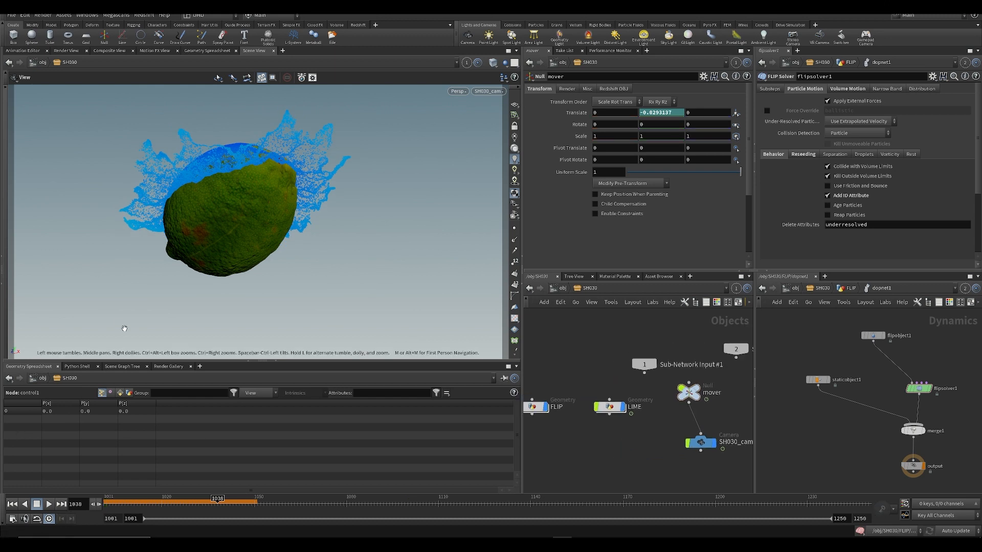
drag(118, 500, 105, 500)
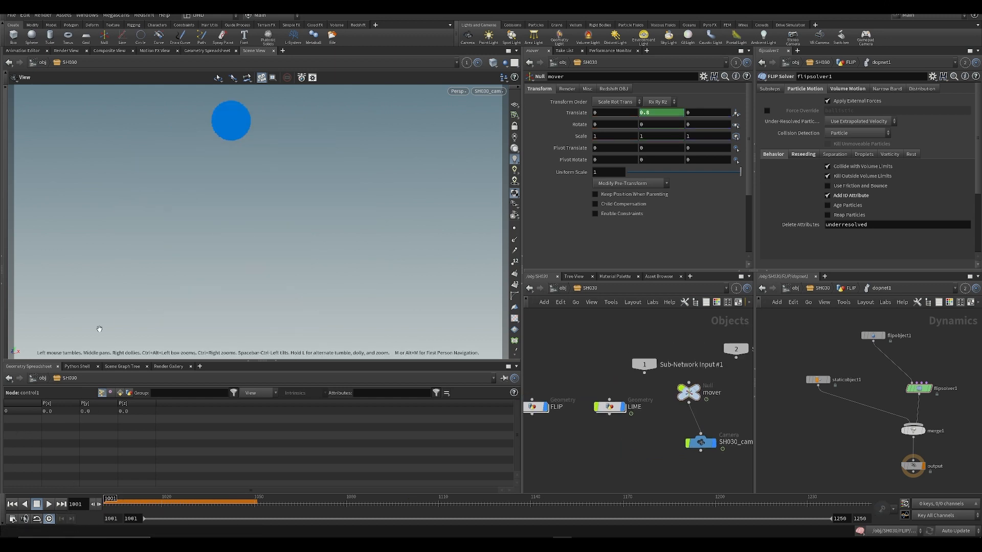
- Open the flipbook render settings and set the resolution to 1920 by 1080
click(7, 355)
click(23, 347)
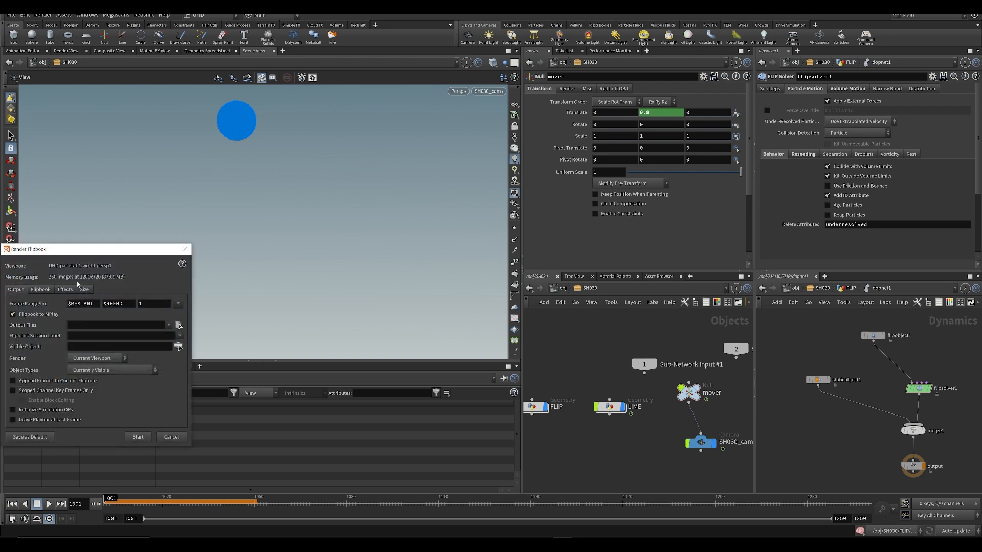
click(85, 289)
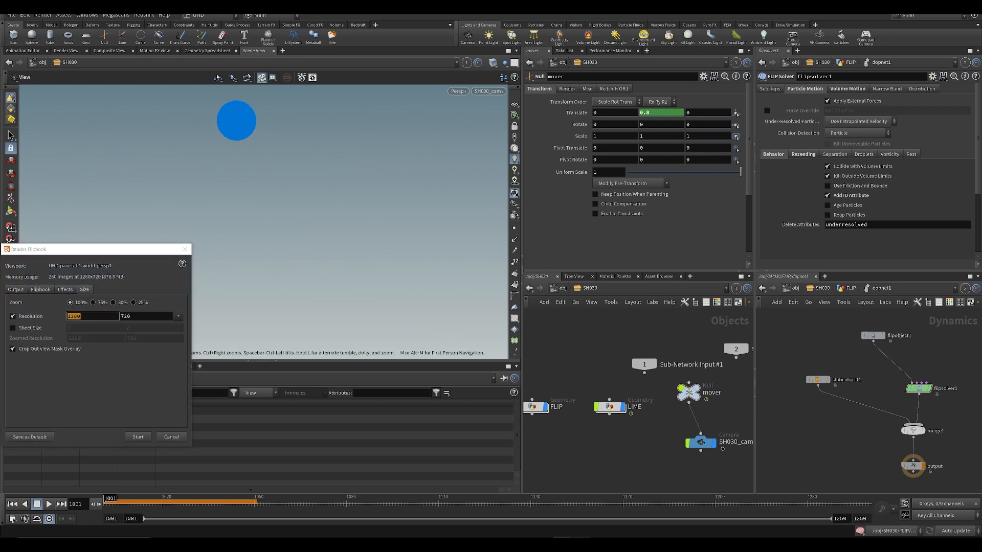
click(581, 544)
click(802, 15)
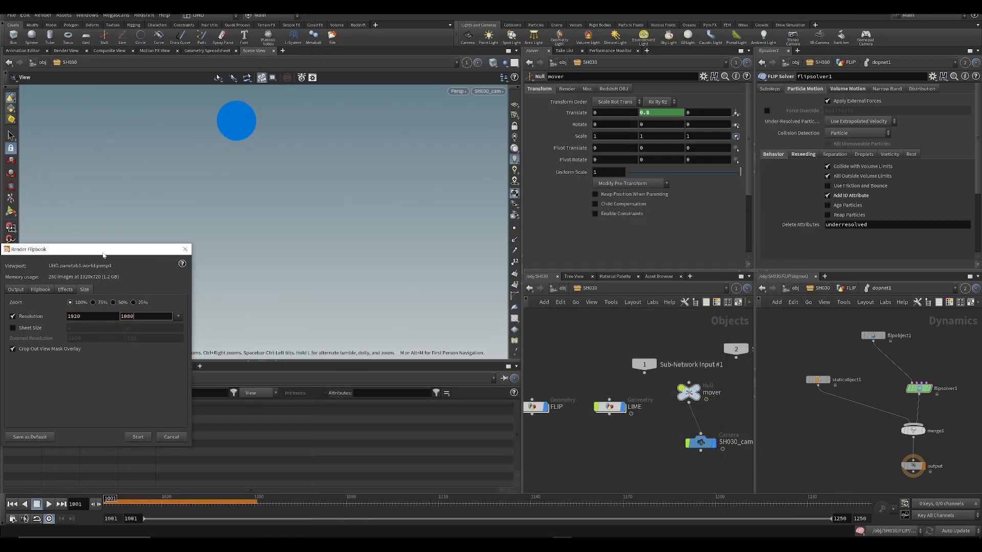
drag(103, 255, 582, 259)
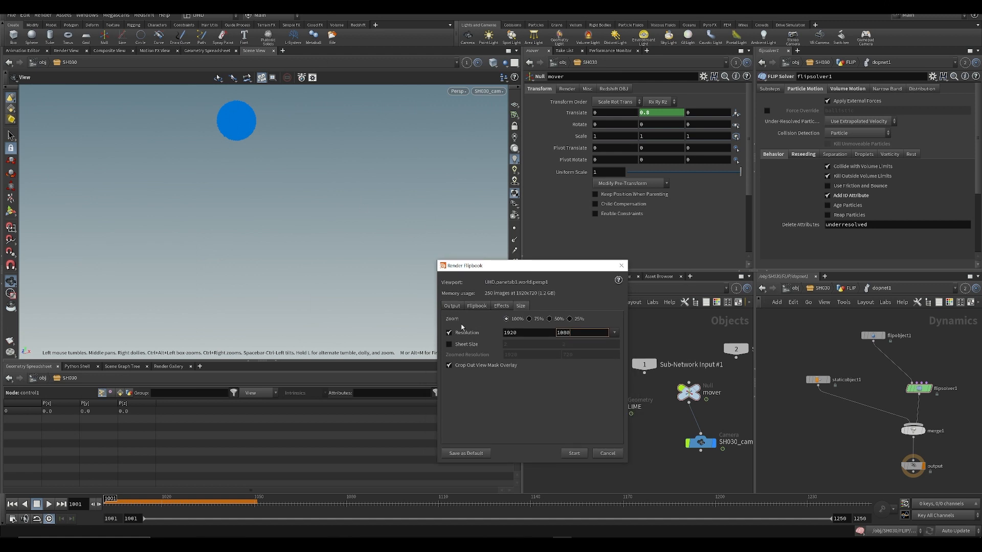
- Limit the flipbook to frames 1001–1100, render it and review the playback
click(455, 307)
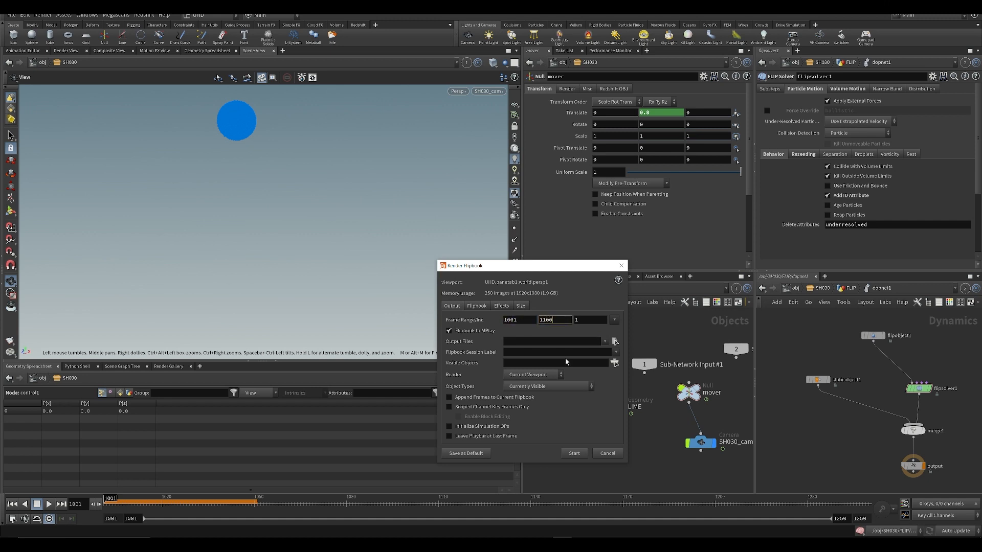
click(574, 454)
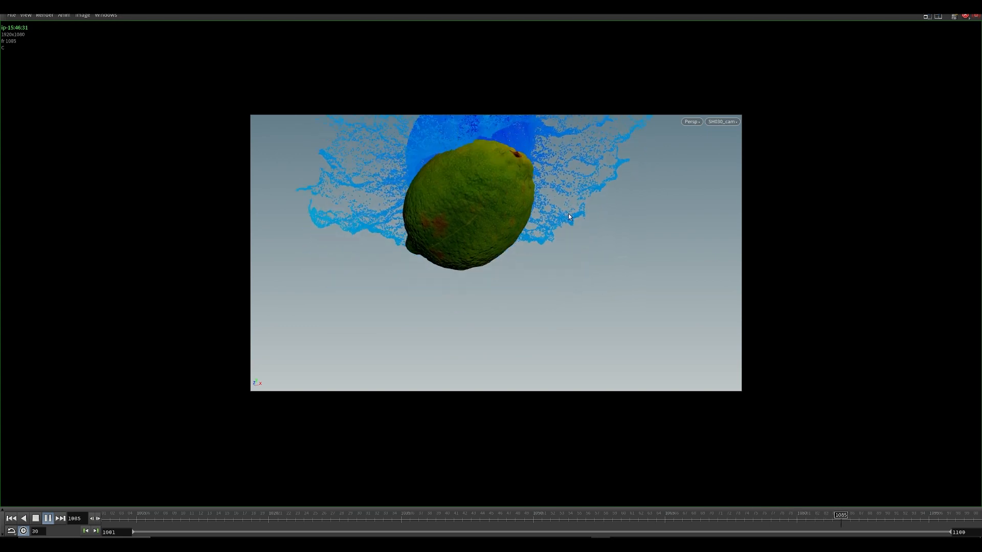
key(space)
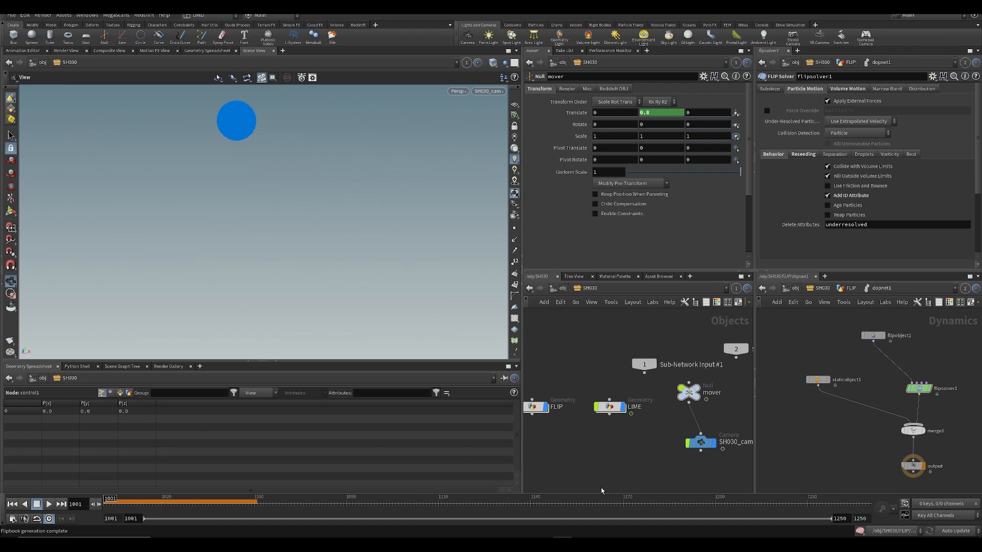
- Enter dopnet1 inside the FLIP object and play its splash simulation
middle_drag(537, 420, 660, 430)
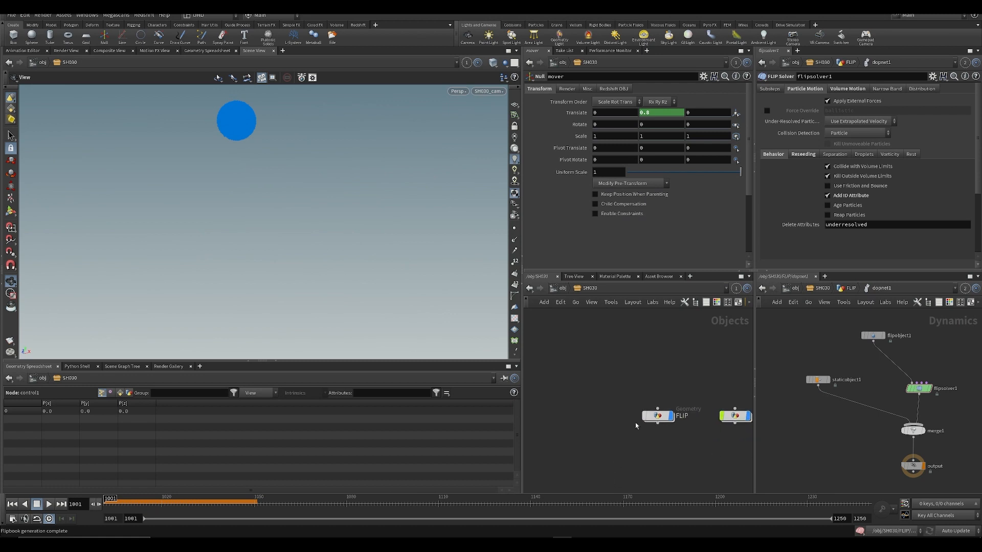
double_click(659, 417)
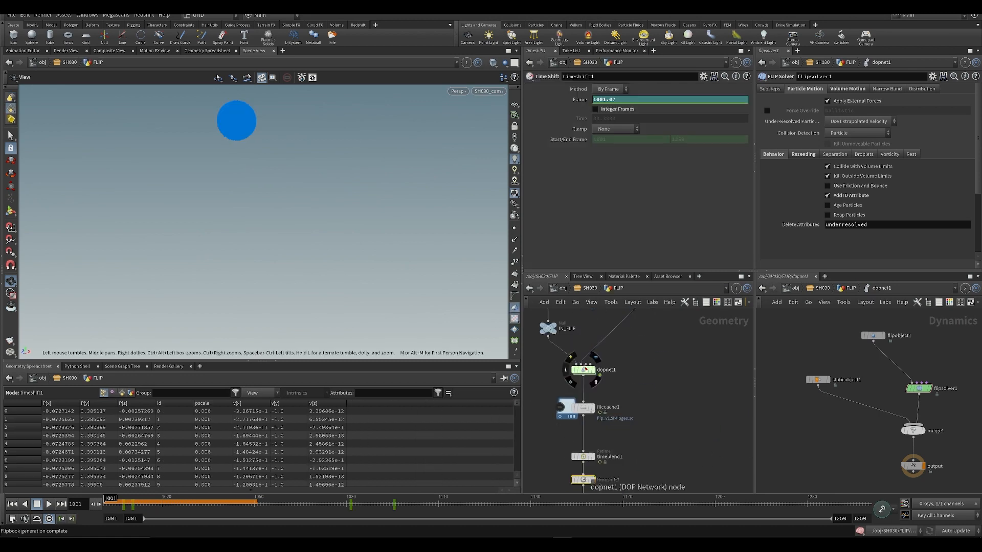
click(586, 372)
middle_drag(567, 318, 580, 393)
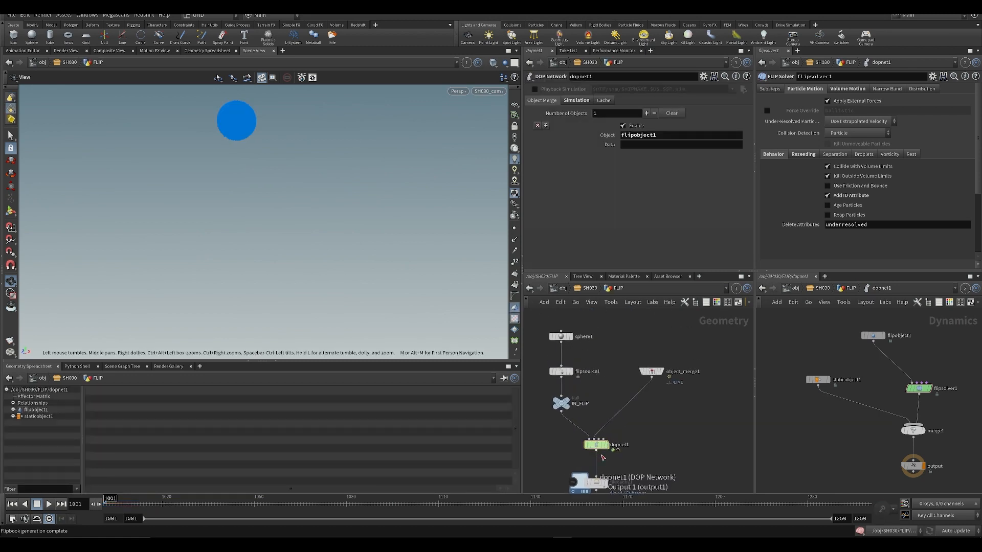
double_click(597, 444)
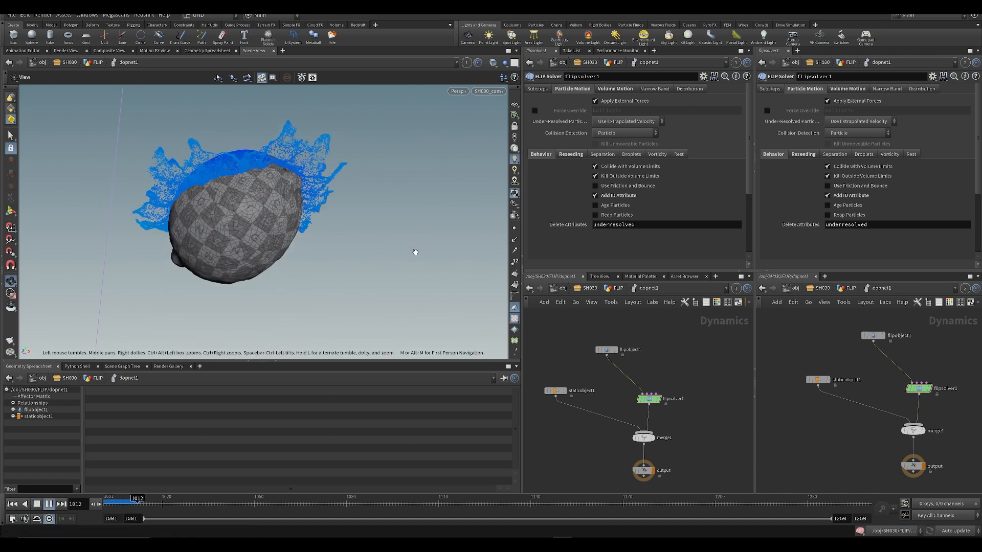
key(Escape)
- Add a POP Drag node beside flipobject1 and wire it into flipsolver1's Particle Velocity input
middle_drag(679, 368, 617, 357)
key(Tab)
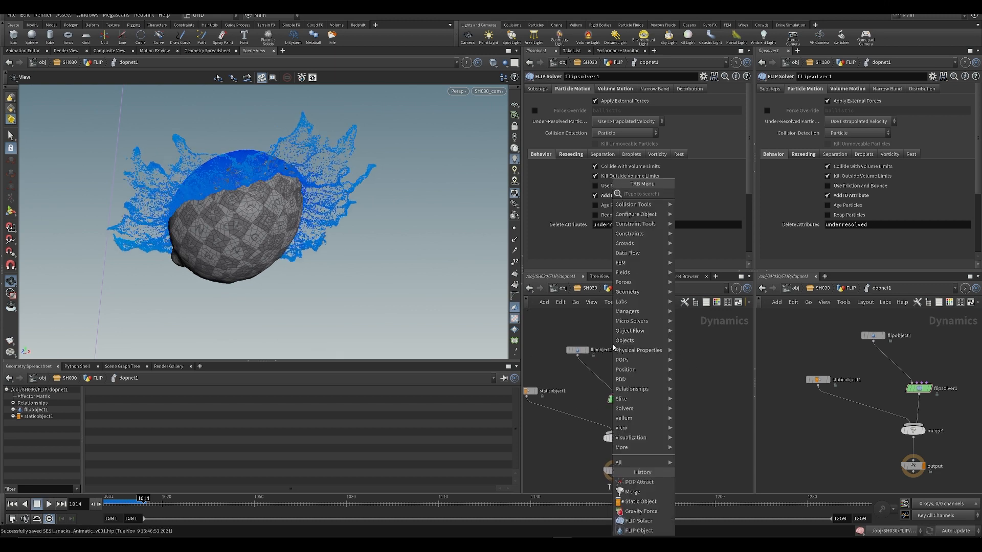
text(drag)
click(677, 404)
key(Tab)
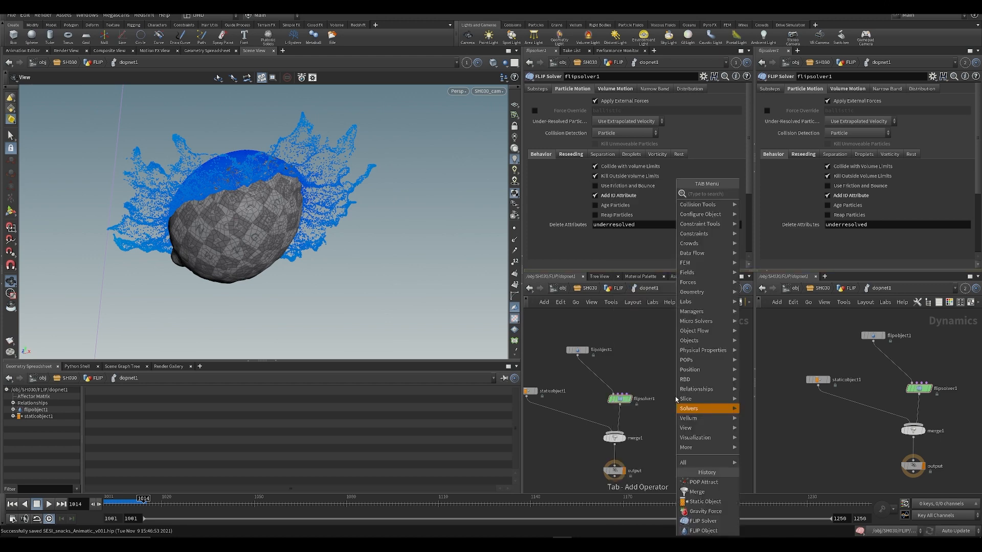
text(pop drag)
key(Return)
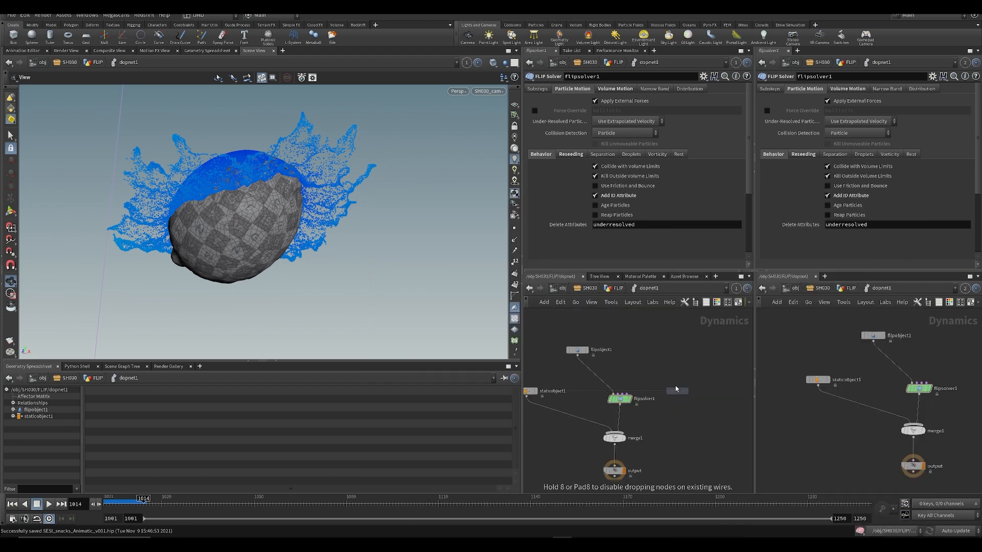
scroll(676, 389, up, 2)
click(618, 343)
click(617, 350)
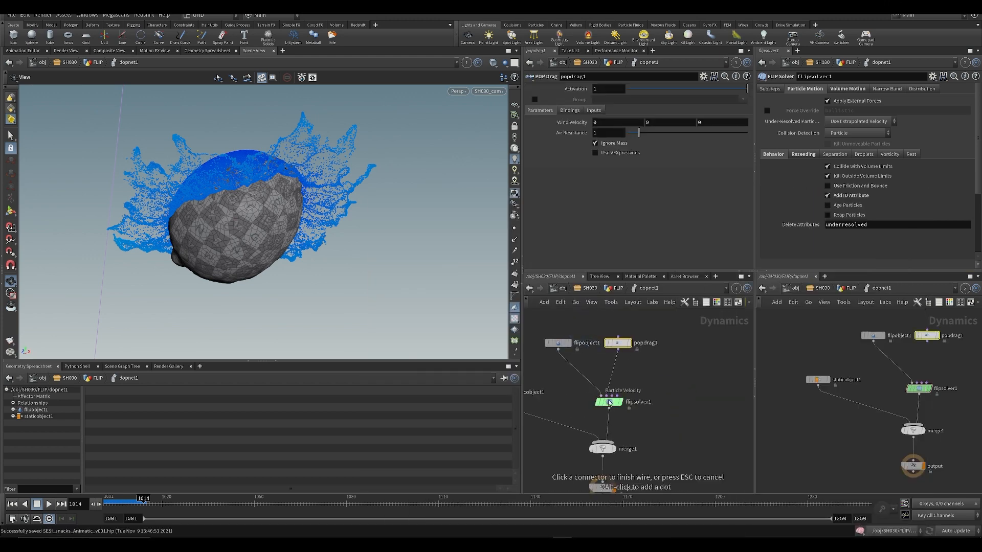
click(608, 396)
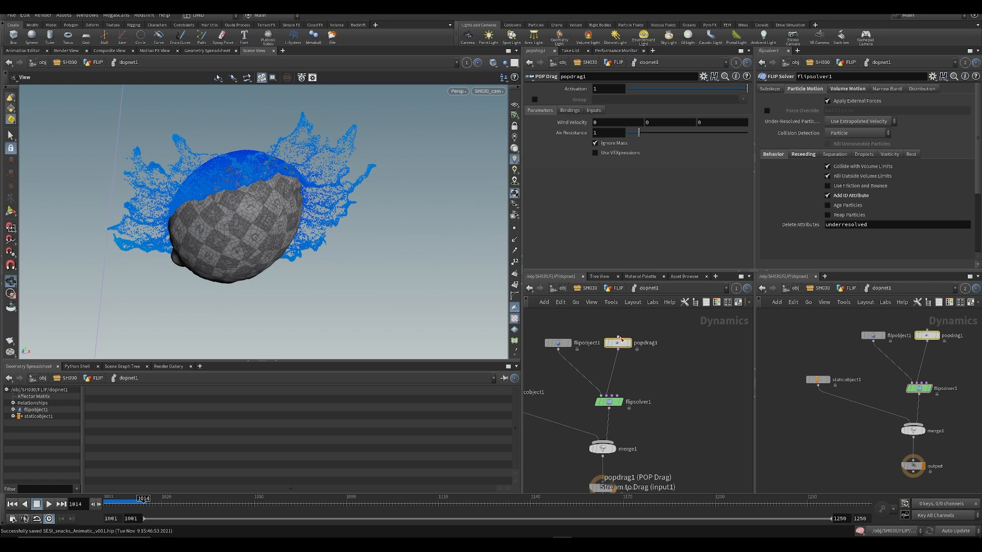
drag(621, 339, 601, 342)
- Set the Y component of flipobject1's Initial Velocity to -3
drag(539, 317, 554, 355)
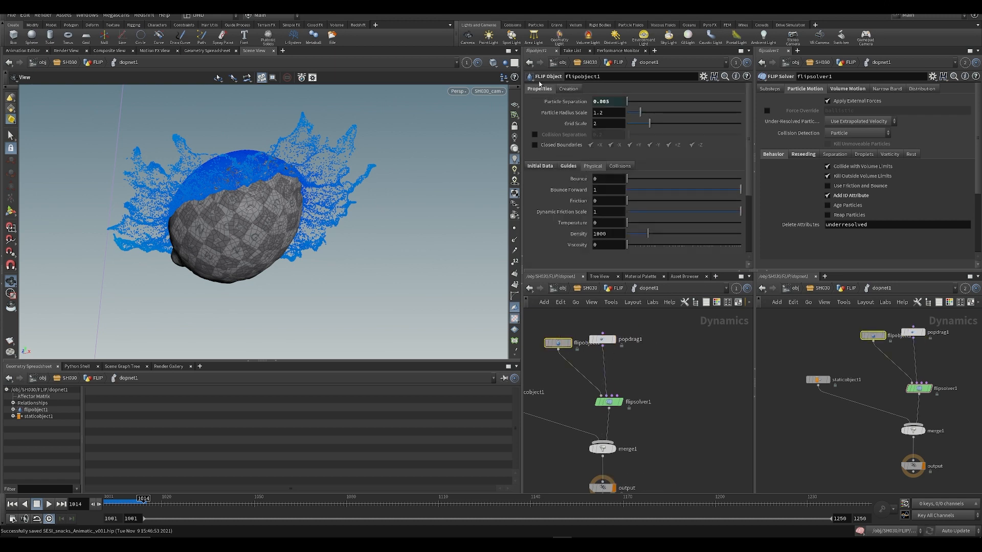
click(539, 166)
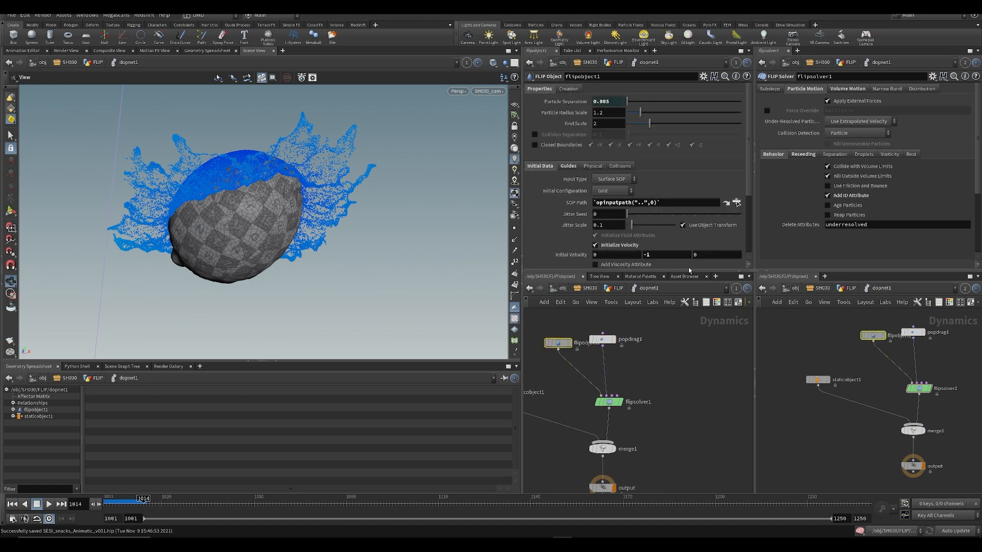
text(-3)
key(Return)
- Select popdrag1 and rerun the simulation from the first frame to check the splash
drag(588, 326, 588, 326)
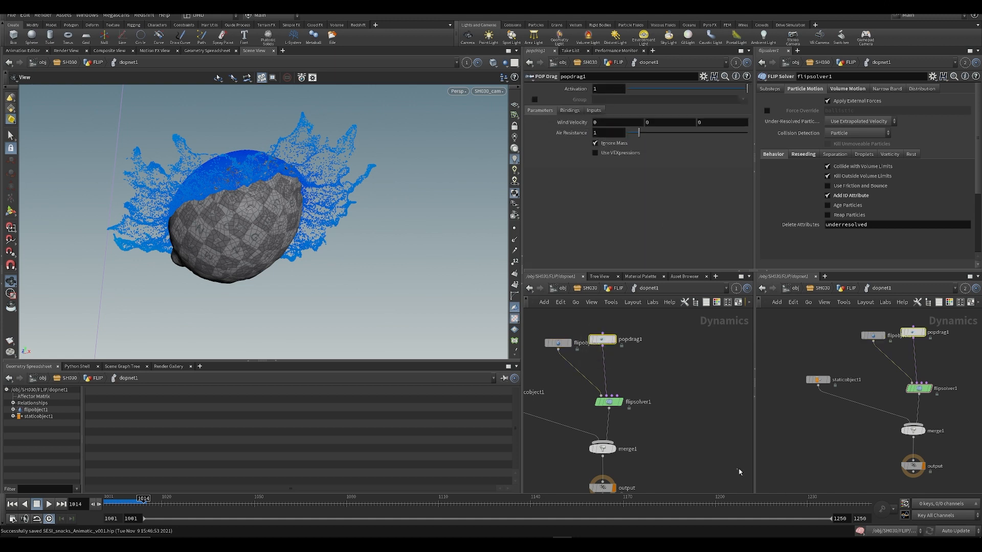
key(ctrl+Up)
key(Up)
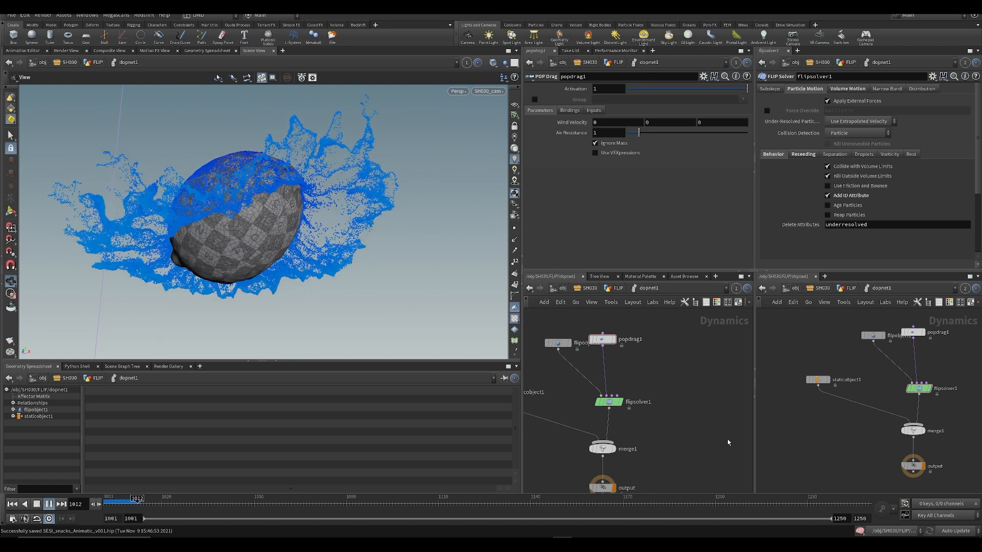
key(Up)
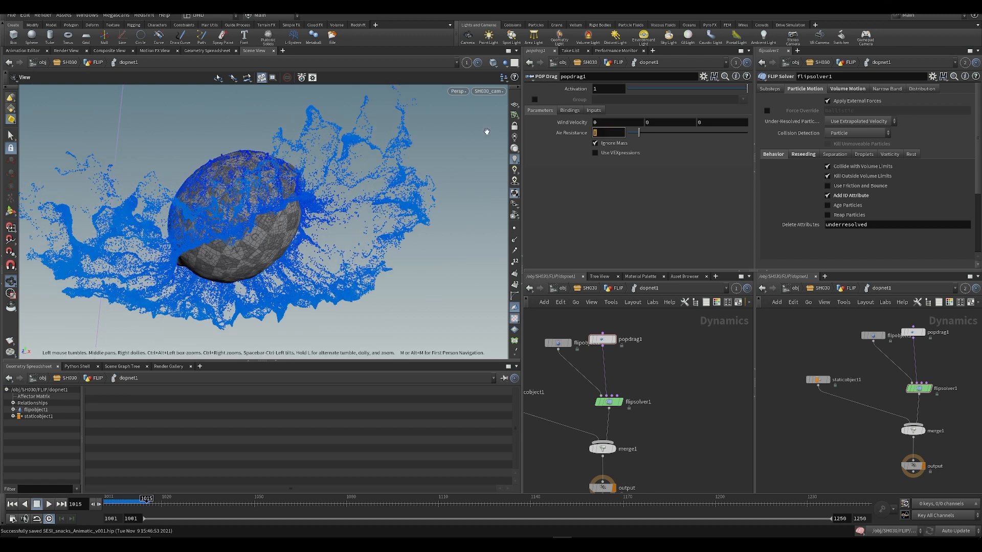
- Test an Air Resistance of 3 on popdrag1, settle on 1.75, and replay the simulation
key(ctrl+Up)
key(Up)
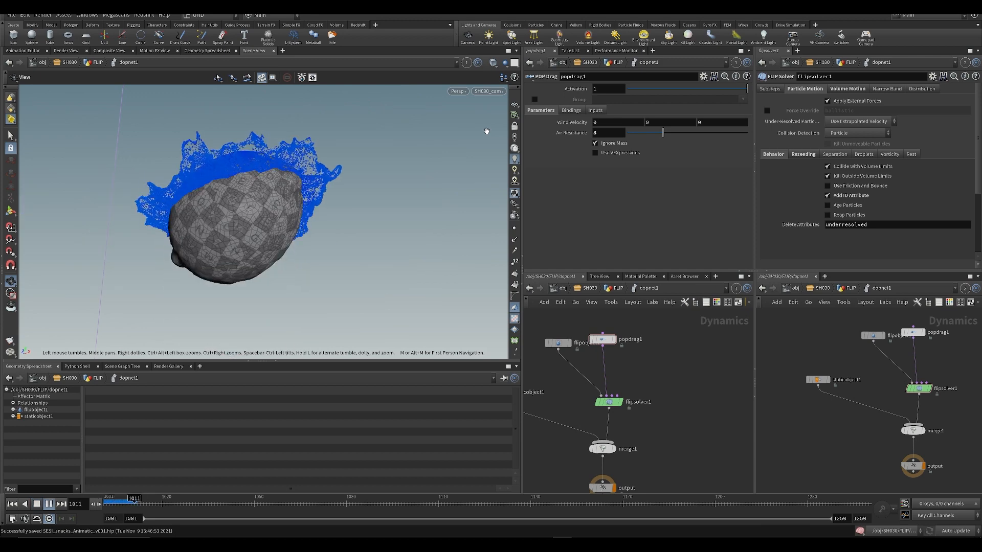
key(Up)
key(ctrl+Up)
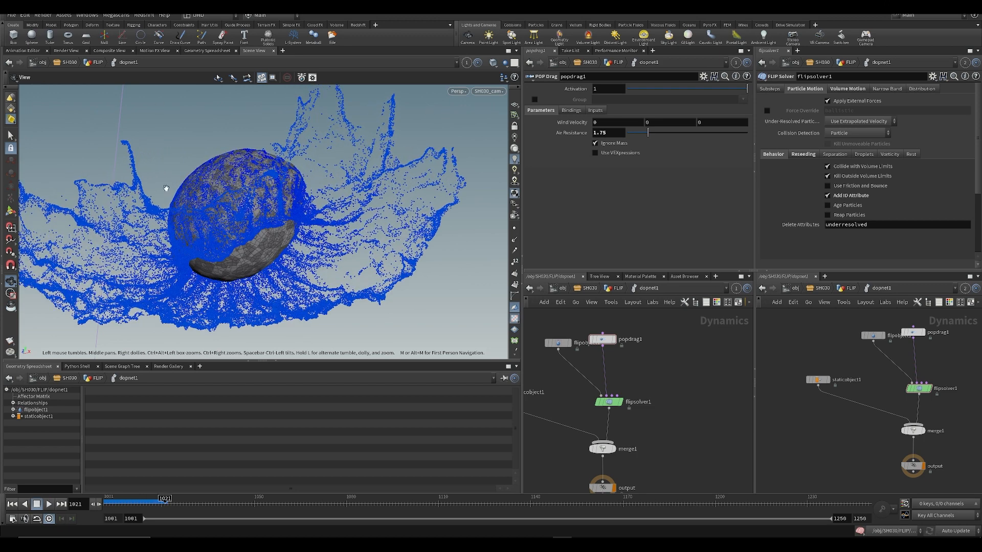
- Return to the FLIP geometry network and recache the simulation to disk with filecache1 over frames 1001–1050
key(u)
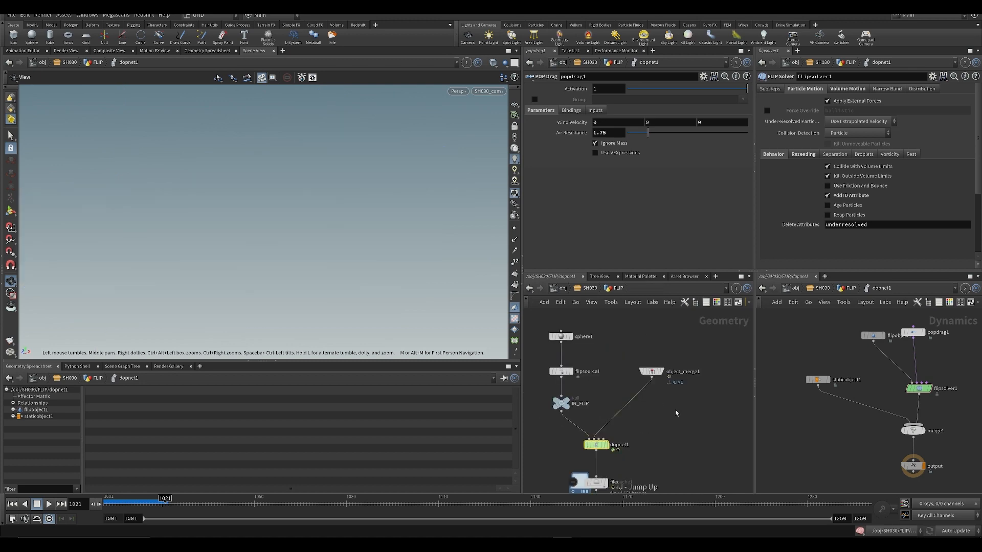
click(614, 437)
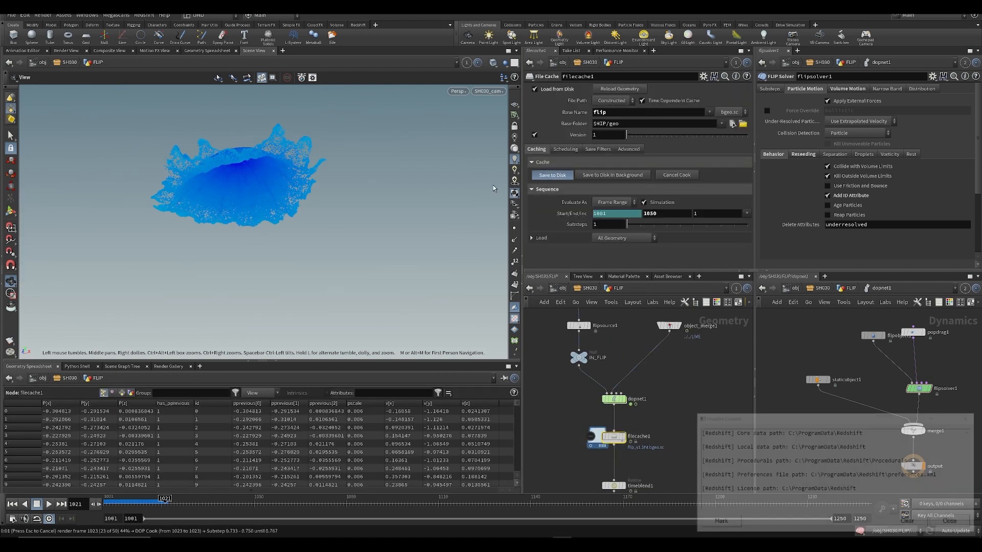
click(935, 419)
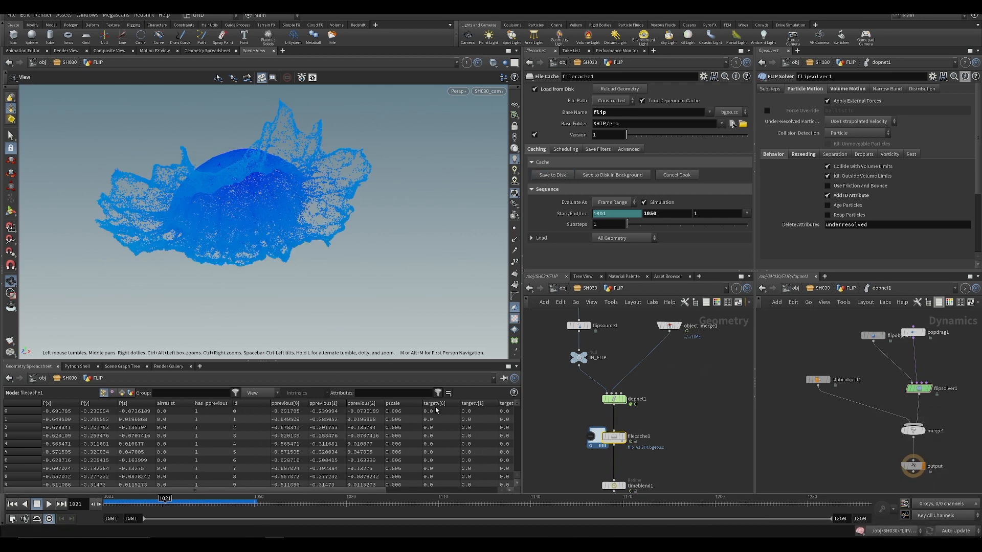
- Rewind the timeline and play back the newly cached splash
middle_drag(663, 478, 659, 392)
middle_drag(630, 466, 638, 395)
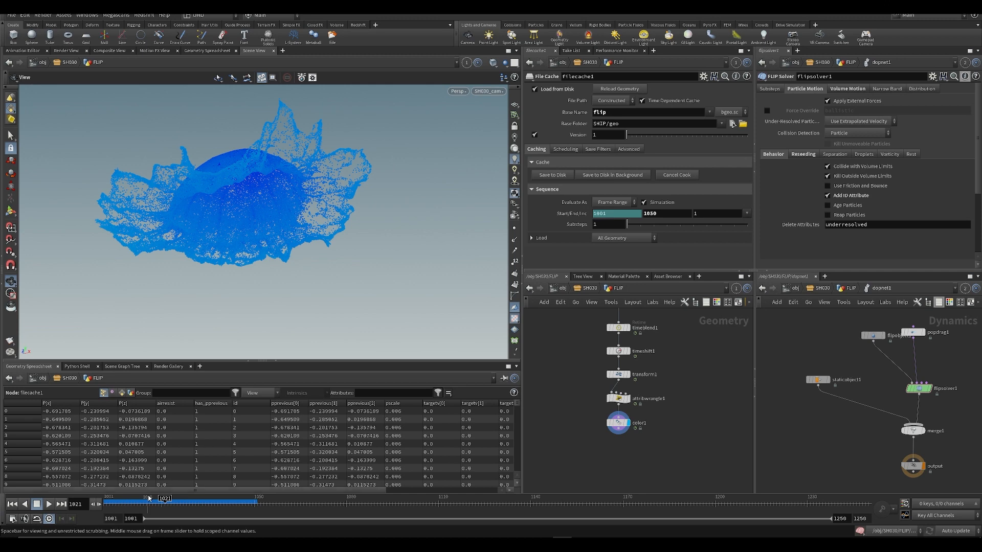
drag(146, 502, 91, 475)
key(Up)
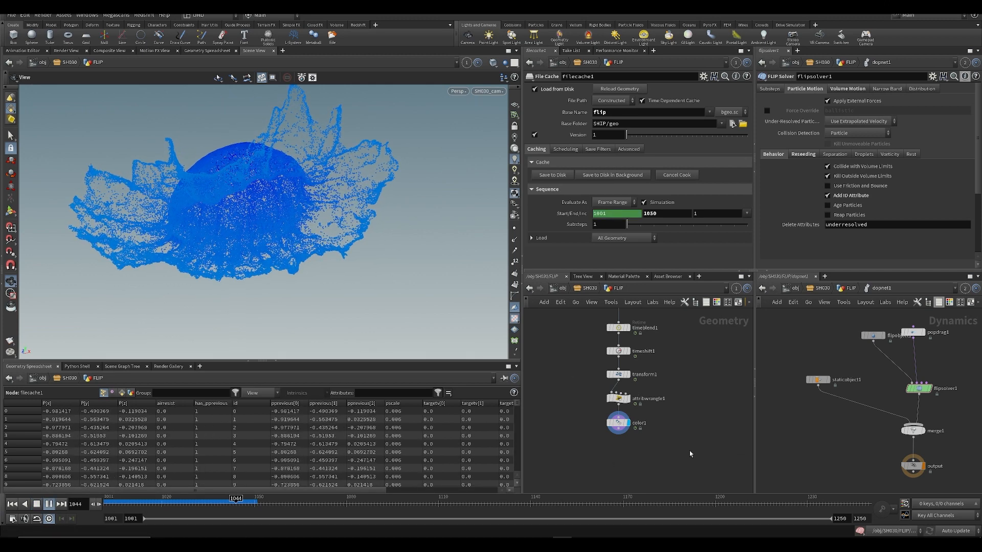
key(Up)
- Save the scene, return to the SH030 level and scrub the timeline to frame 1138 to review the fall
middle_drag(668, 422, 655, 445)
key(ctrl+s)
key(u)
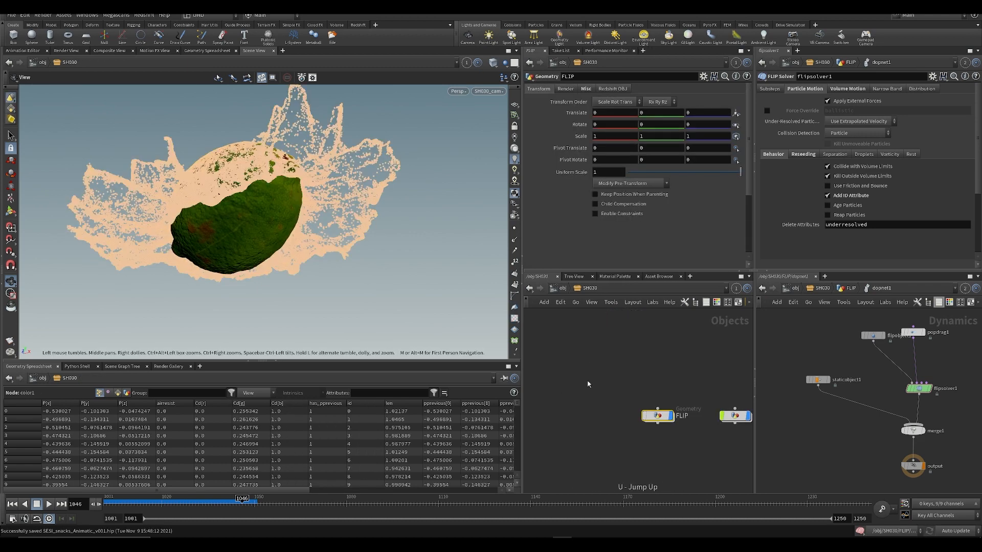
click(588, 428)
middle_drag(587, 428, 564, 407)
drag(135, 504, 524, 512)
middle_drag(645, 452, 603, 450)
- Save the scene, render a new flipbook of frames 1001–1100, and close the preview after reviewing it
key(ctrl+s)
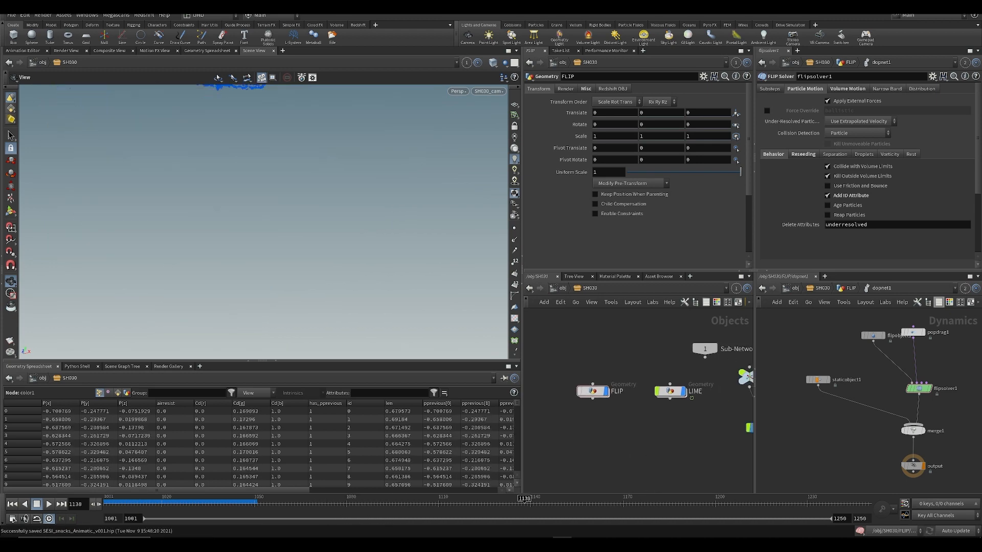
click(10, 341)
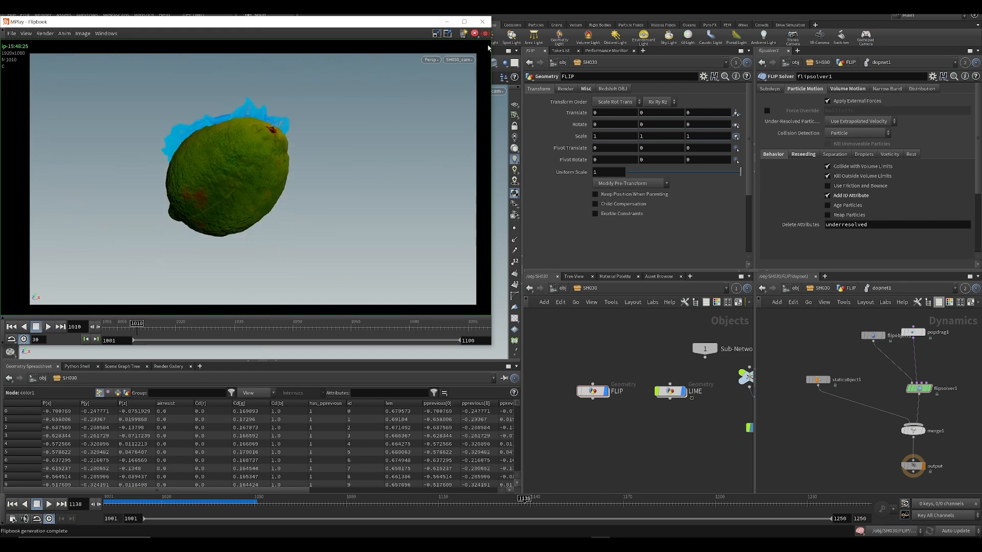
click(478, 23)
- Add a Geometry object below LIME and name it environment_limes
middle_drag(677, 471, 665, 443)
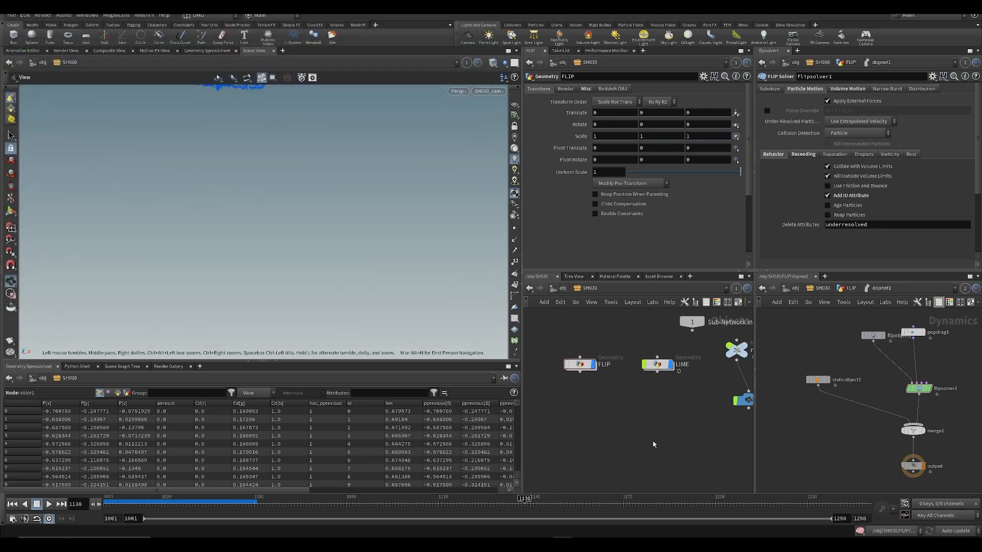
key(Tab)
mouse_move(655, 438)
text(geo)
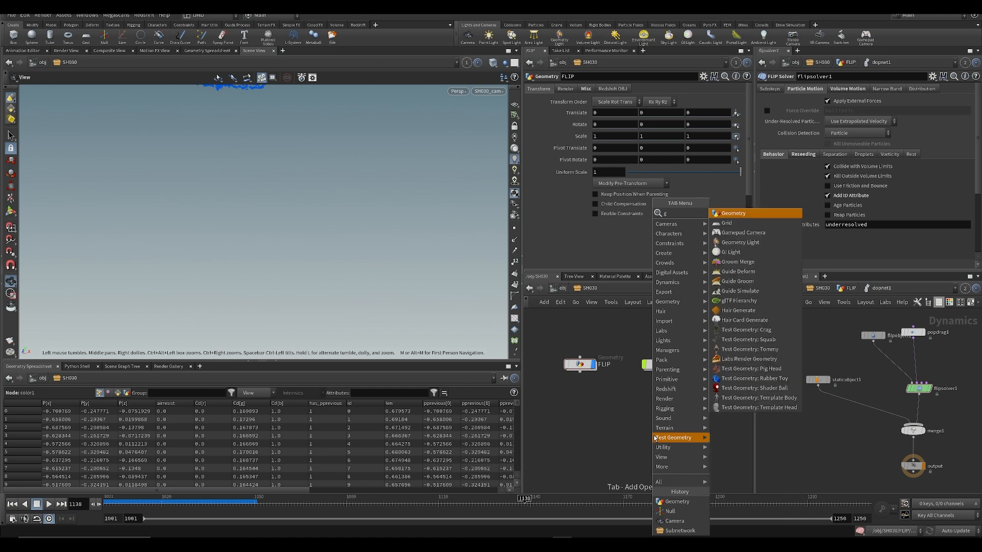
key(Return)
click(650, 424)
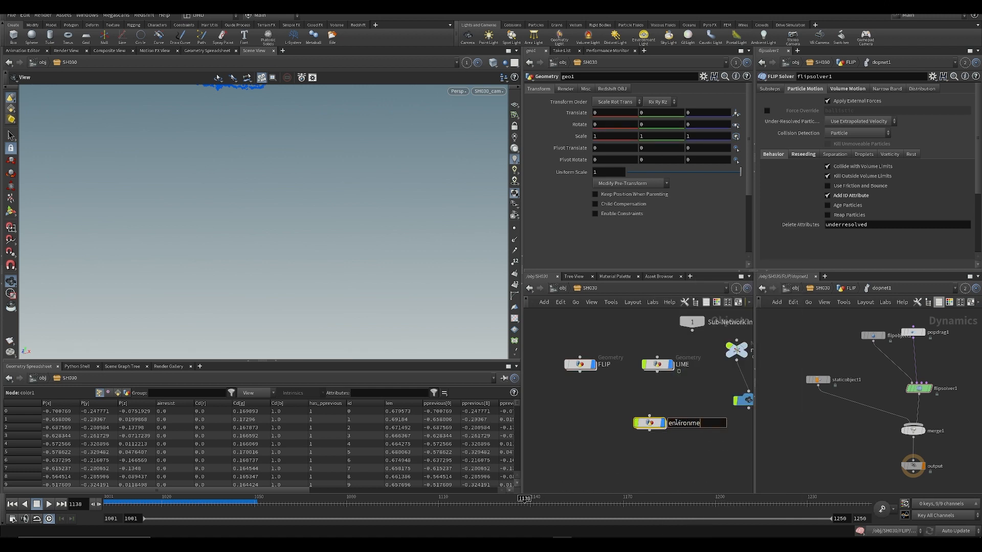
text(s)
key(Return)
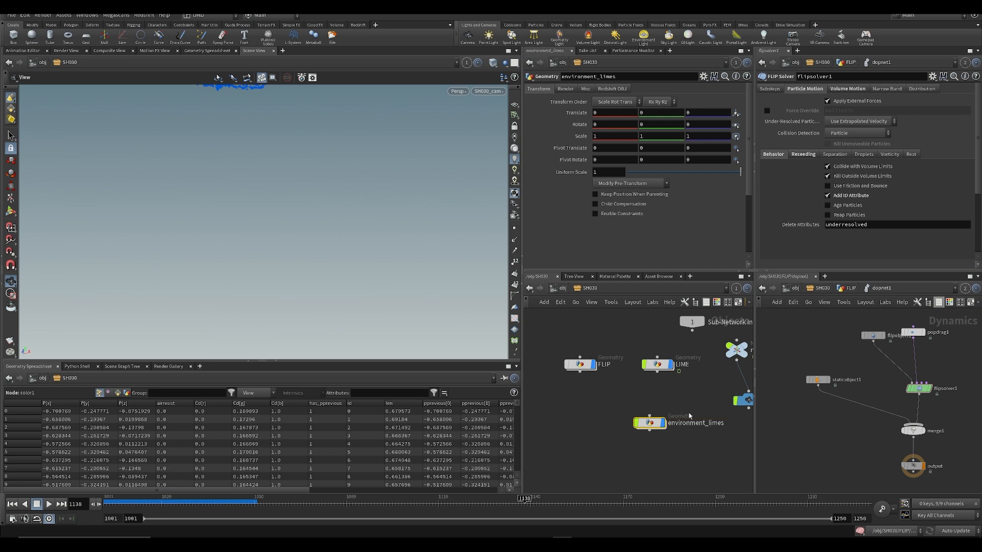
- Copy the lime's Object Merge node from the LIME object into environment_limes and frame the lime in the viewport
scroll(624, 422, down, 1)
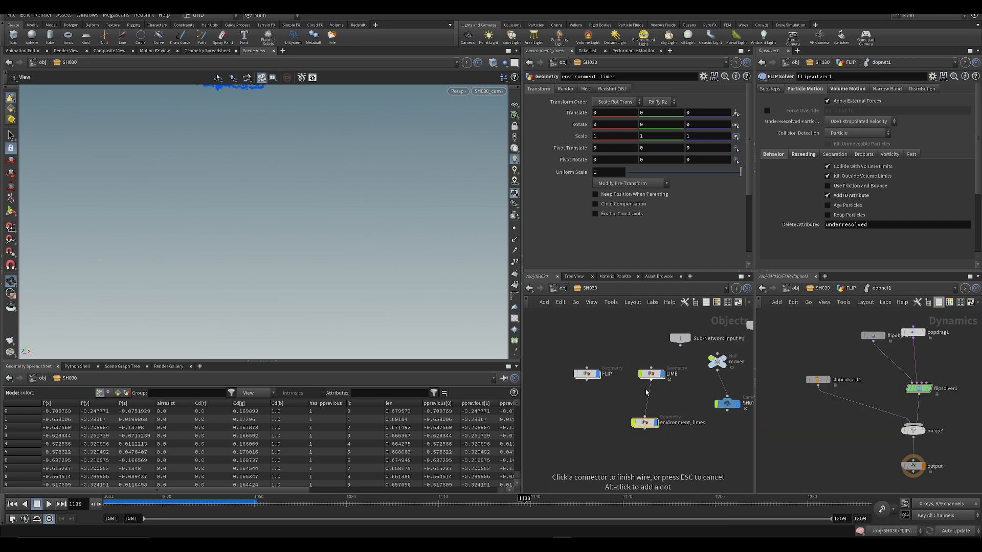
double_click(655, 374)
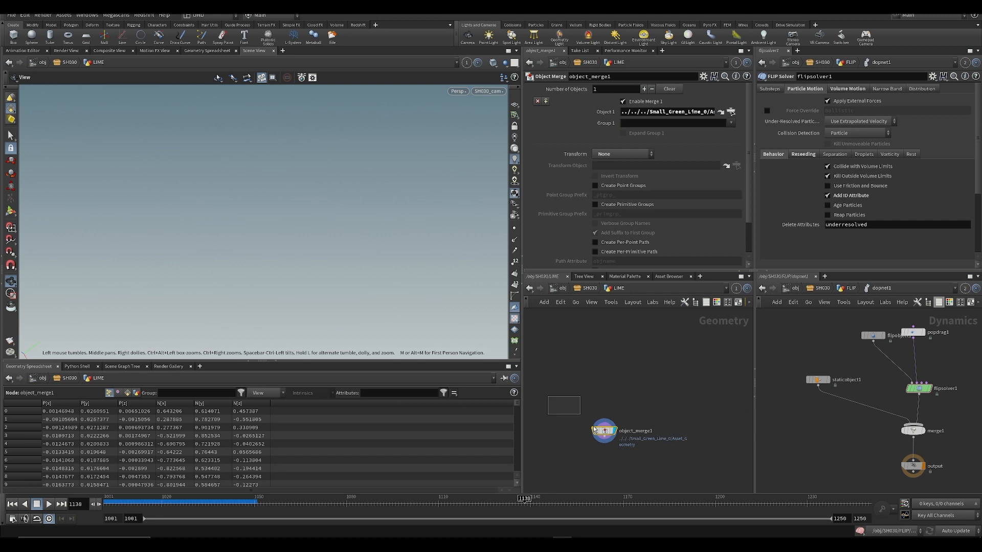
drag(604, 431, 609, 431)
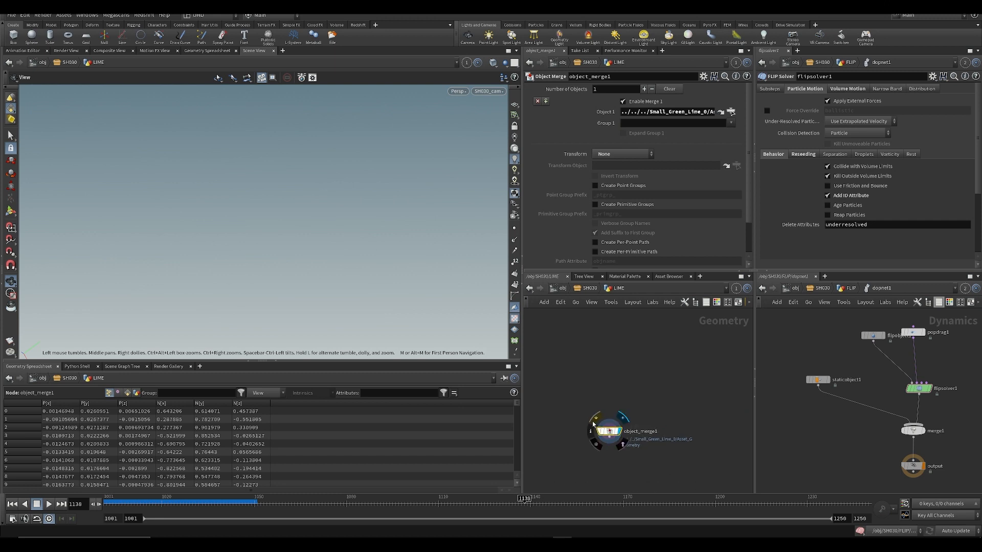
key(ctrl+c)
key(u)
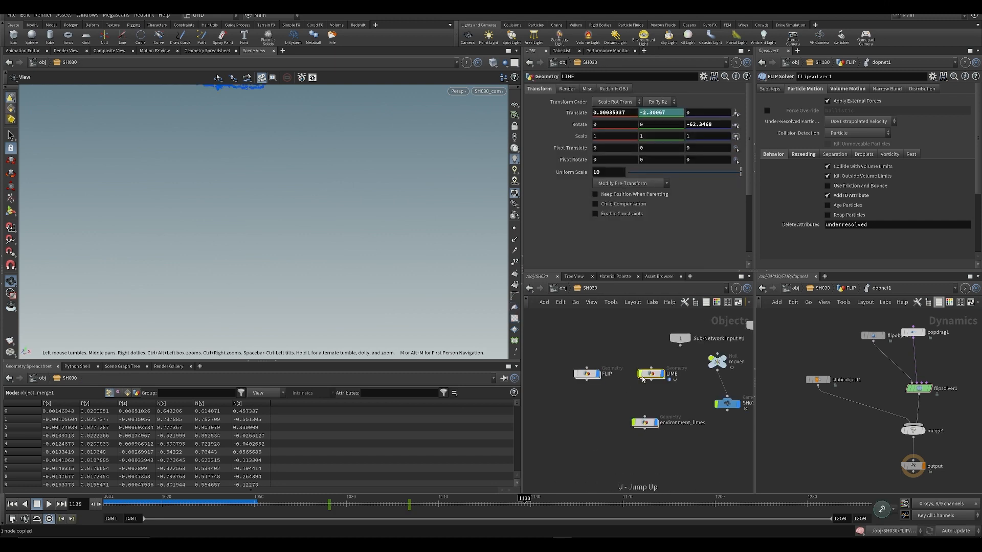
double_click(649, 424)
key(ctrl+v)
drag(653, 380, 642, 377)
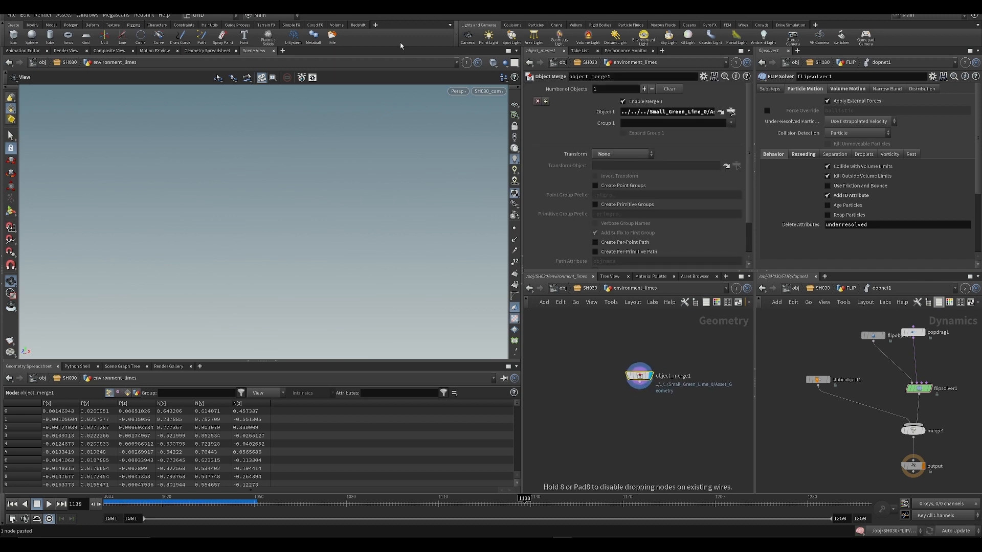
key(h)
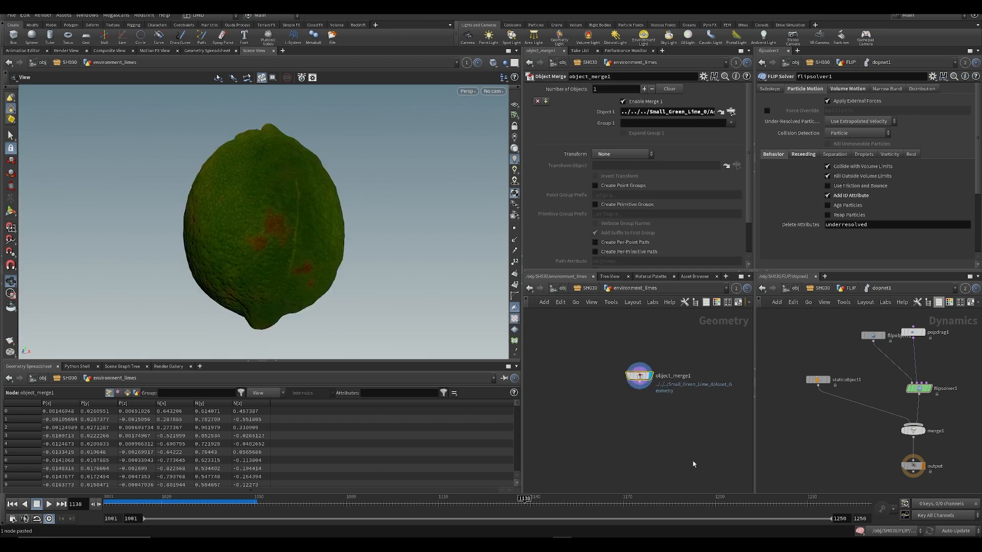
- Add a Grid node beside the Object Merge in environment_limes and set its size to 1 by 1
key(Tab)
text(tra)
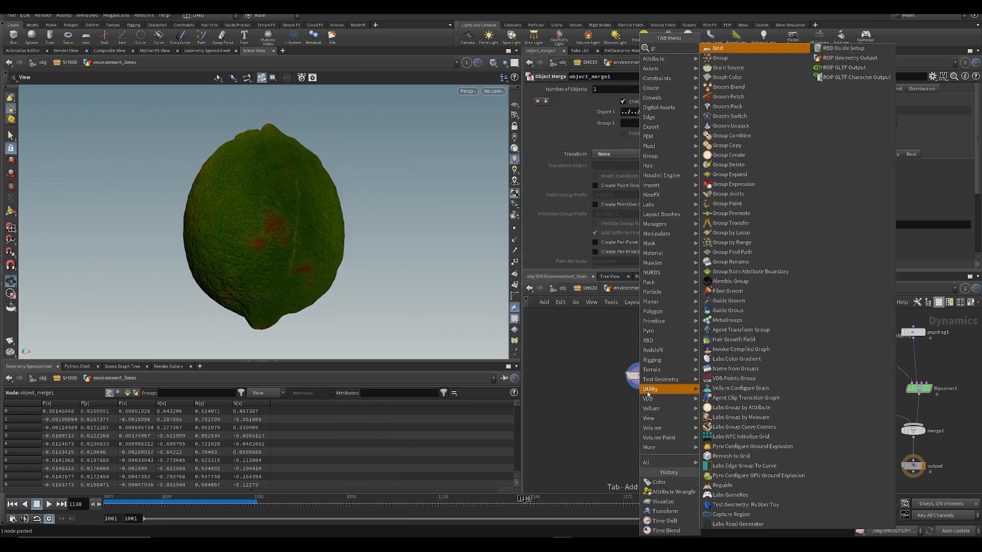
key(Return)
click(554, 382)
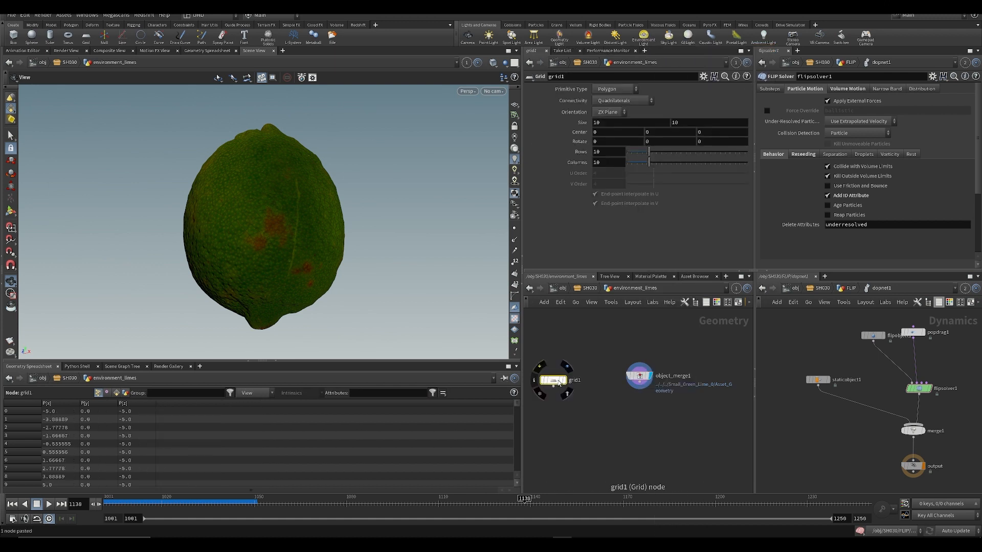
scroll(266, 187, down, 6)
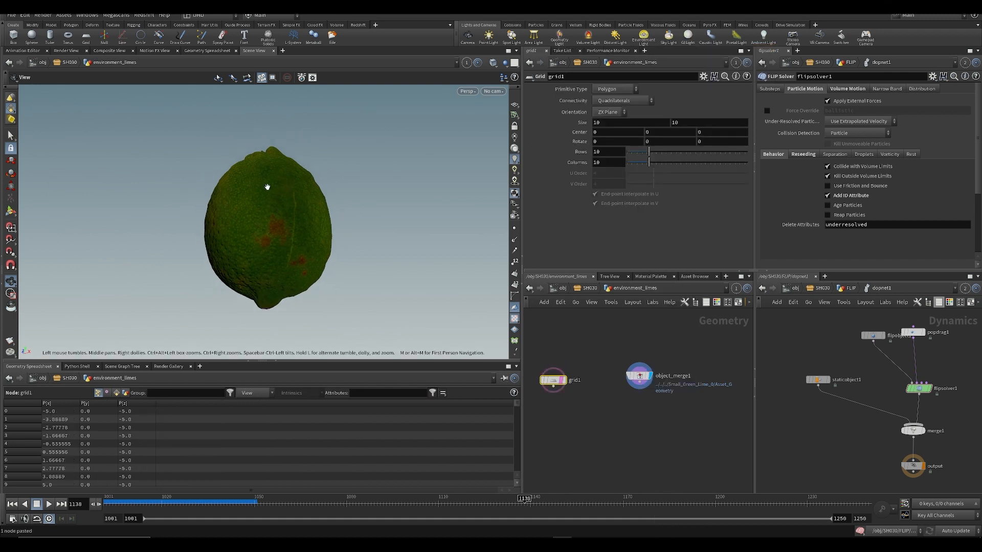
scroll(302, 225, down, 6)
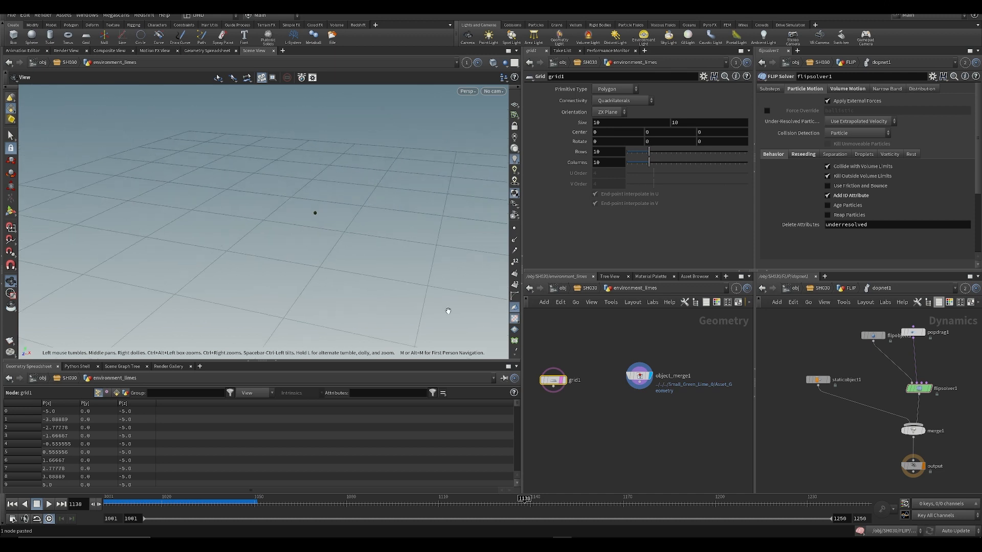
drag(312, 190, 381, 103)
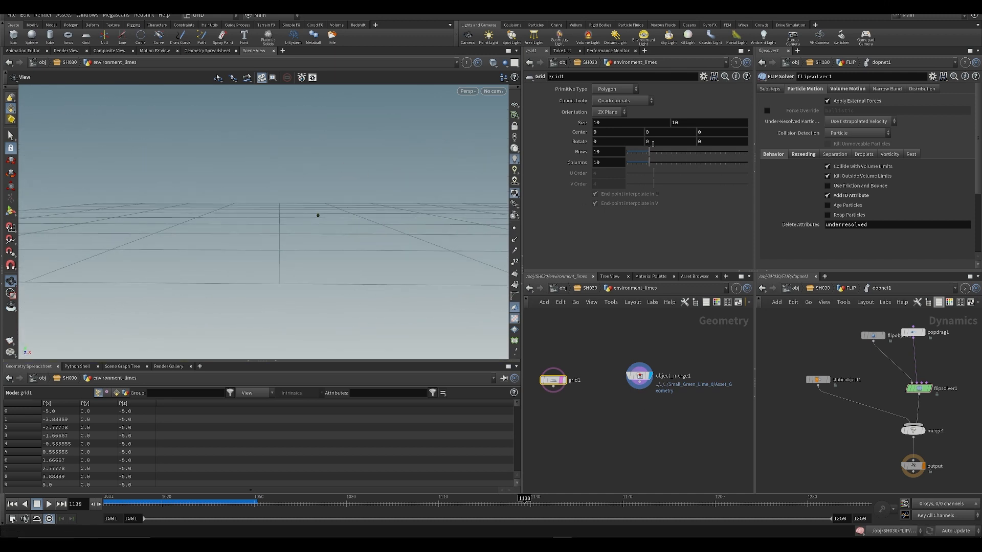
key(Tab)
text(1)
key(Return)
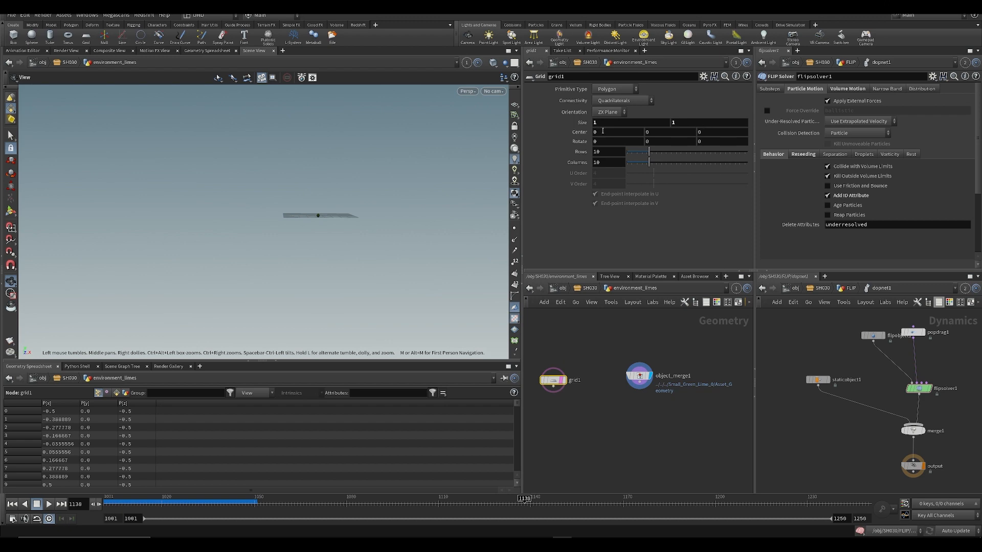
- Add a Transform node below the lime's Object Merge and set its uniform scale to 10
drag(639, 378, 630, 364)
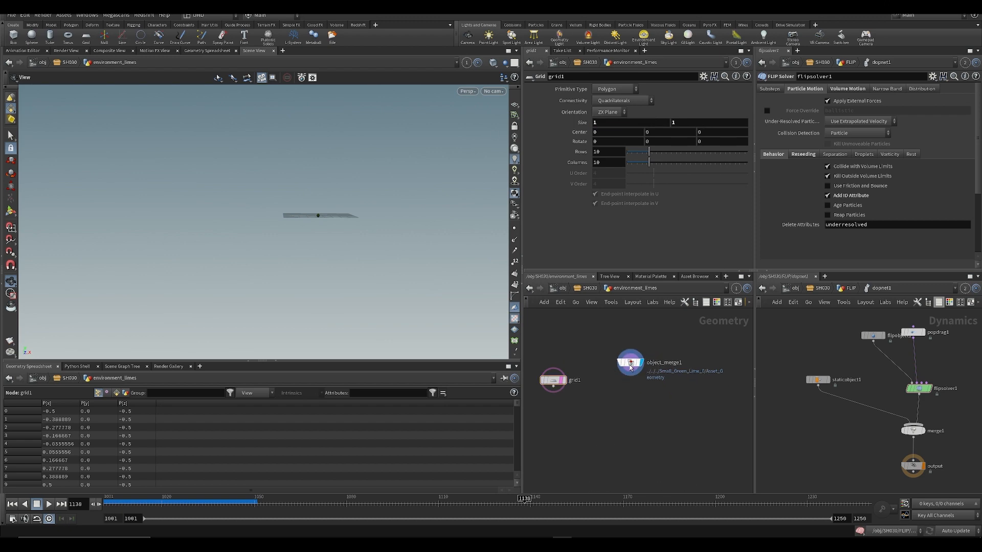
key(Tab)
text(trans)
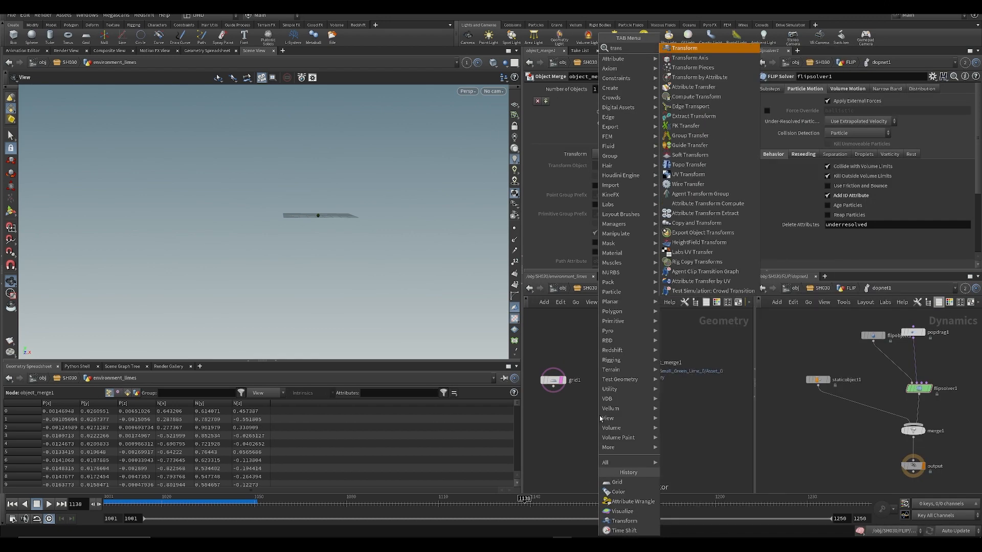
key(Return)
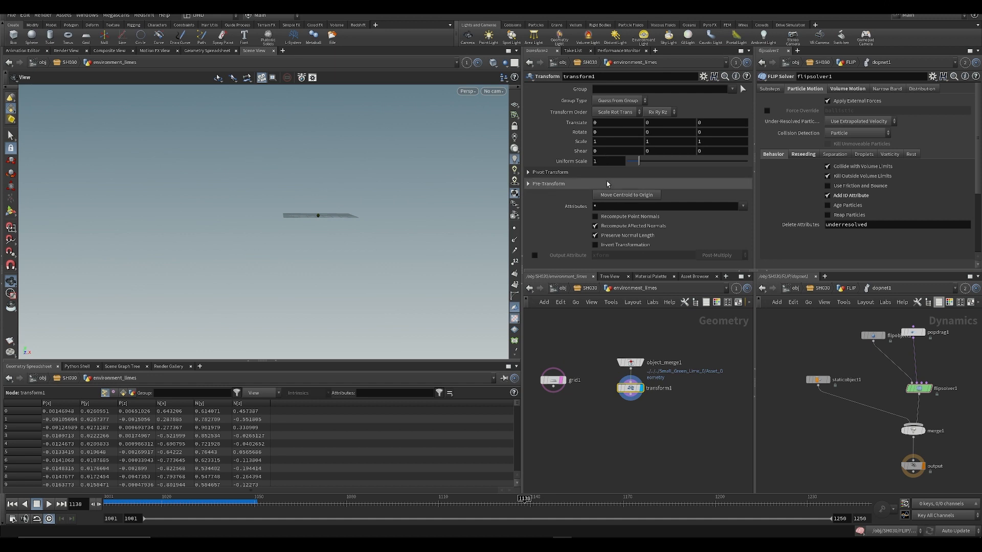
click(609, 161)
text(0)
key(Return)
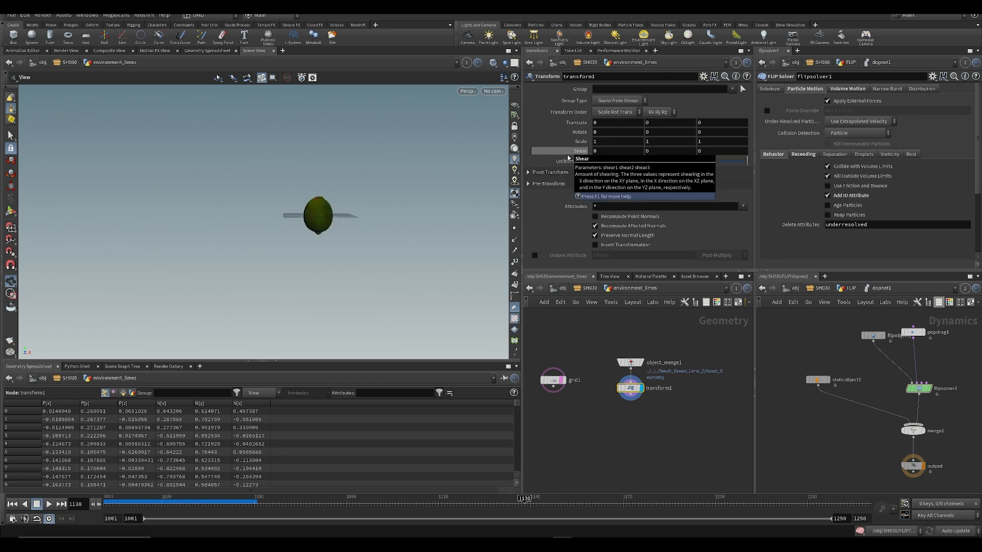
- Set the grid's orientation to YZ Plane and check how it cuts through the lime
click(553, 380)
key(h)
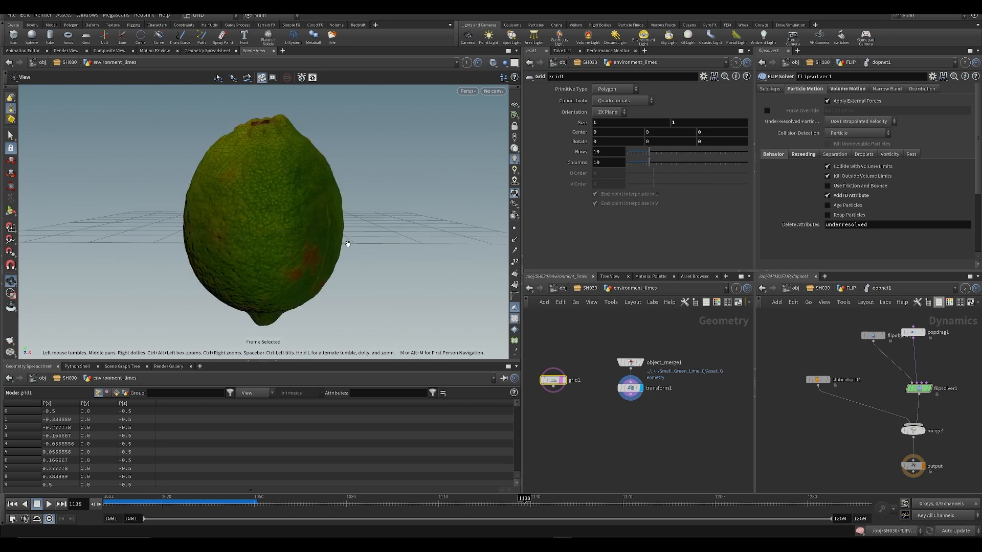
click(608, 112)
click(609, 127)
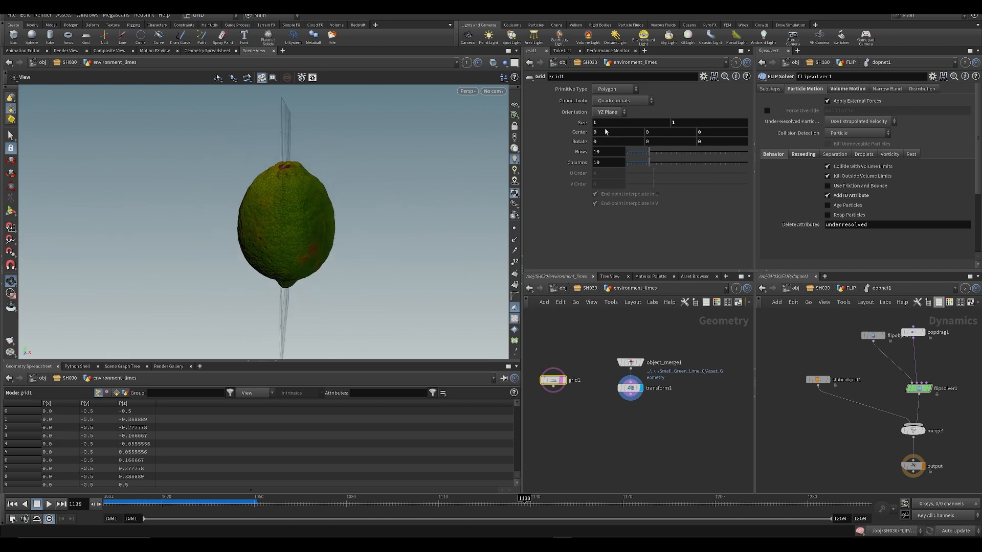
key(h)
- Duplicate the grid next to the original and set the copy's orientation to XY Plane
key(ctrl+v)
drag(552, 404, 584, 381)
key(ctrl+x)
key(ctrl+c)
key(ctrl+v)
click(597, 113)
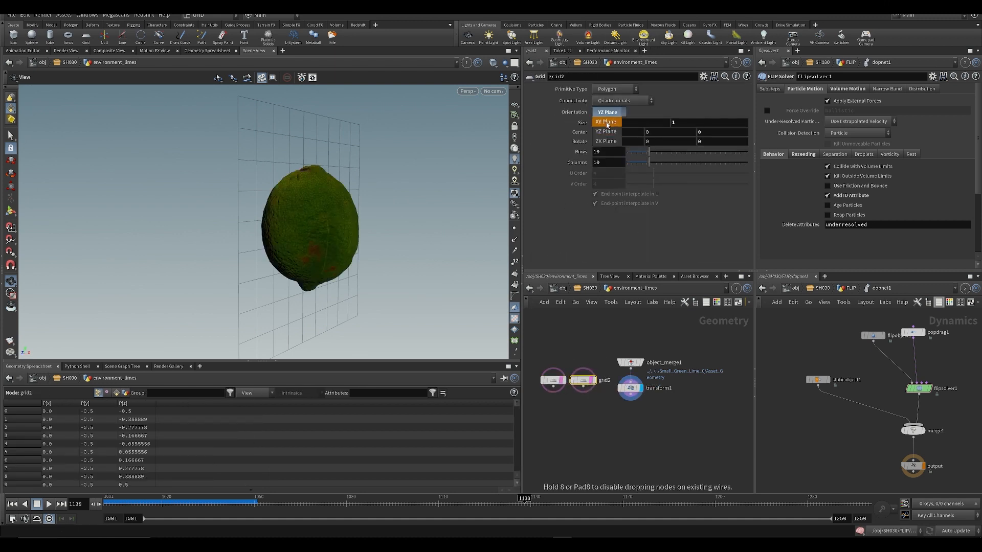
click(607, 123)
- Add a Merge node below the grids and wire both grids into it
key(Tab)
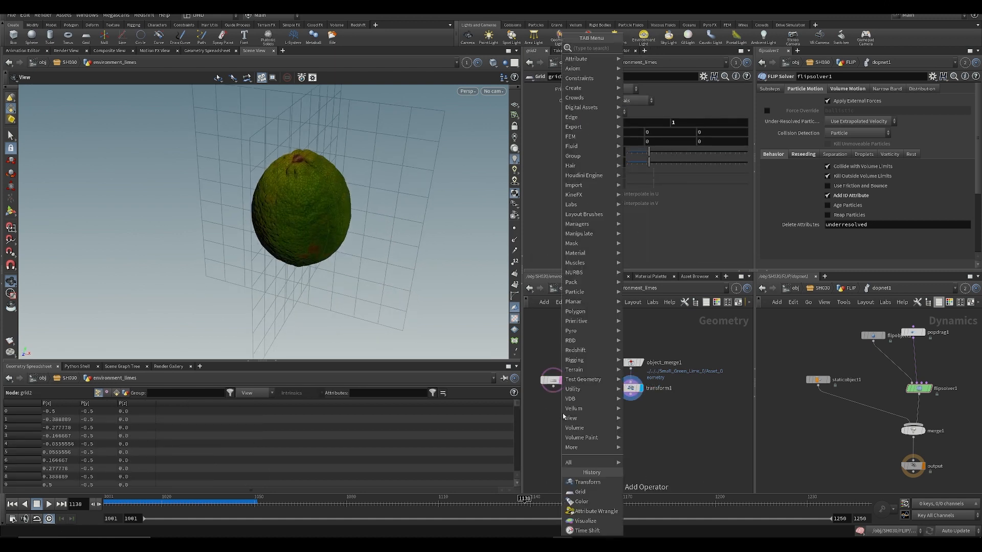
text(mer)
key(Return)
click(542, 436)
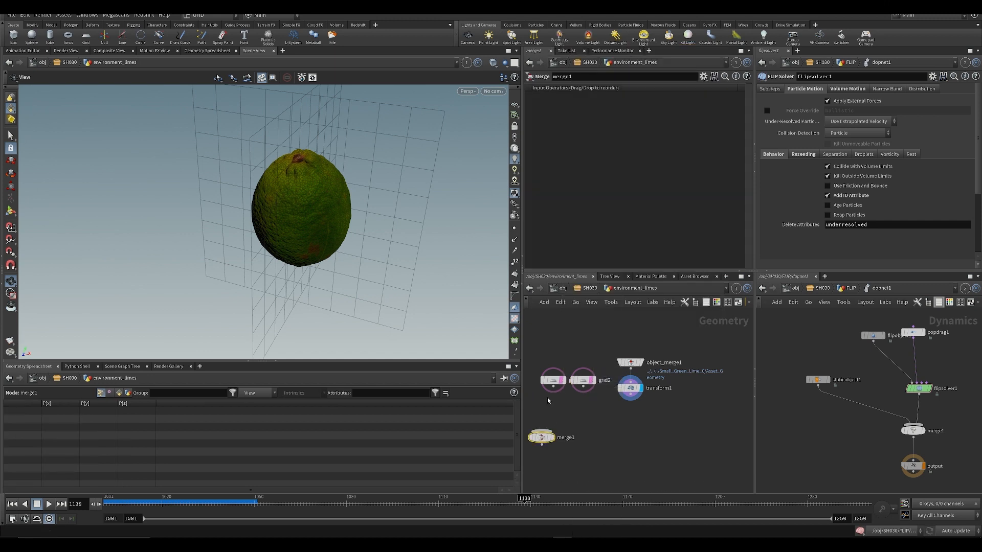
drag(545, 418, 542, 430)
drag(583, 387, 561, 443)
- Save the scene and turn off the template display of both grids
key(ctrl+s)
click(595, 392)
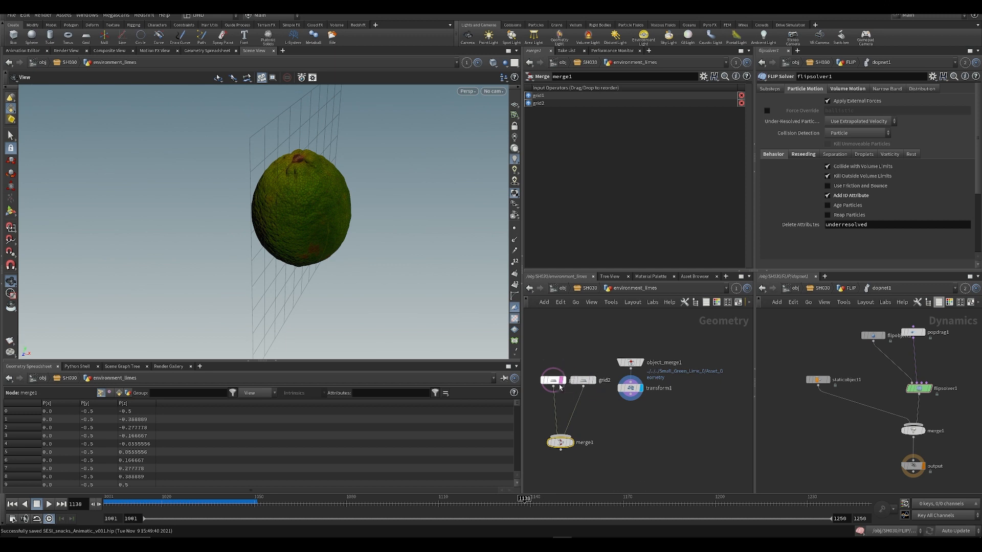
click(566, 396)
- Add a Boolean node that subtracts the merged grids from the scaled lime, display it, and inspect the cut
click(629, 462)
key(Tab)
text(scat)
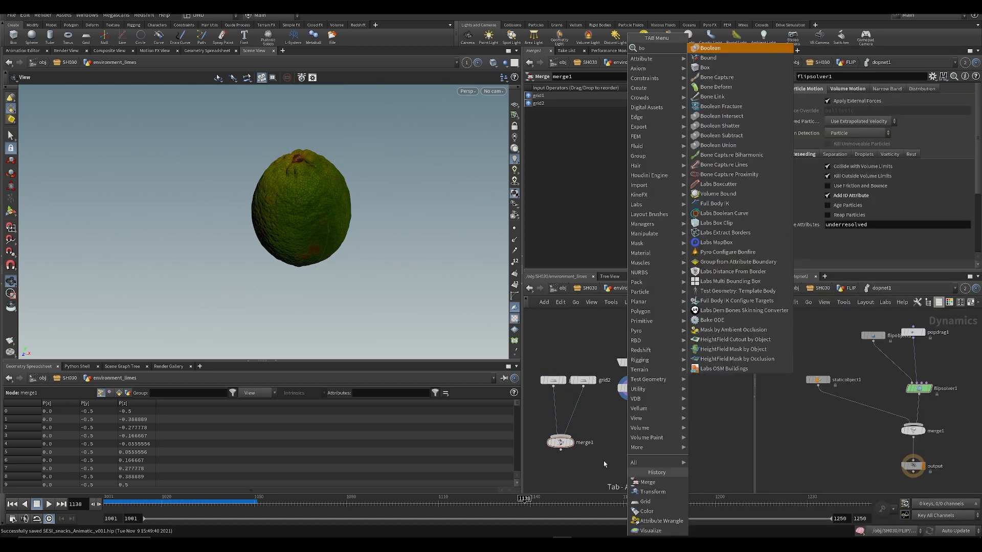
key(Return)
click(635, 444)
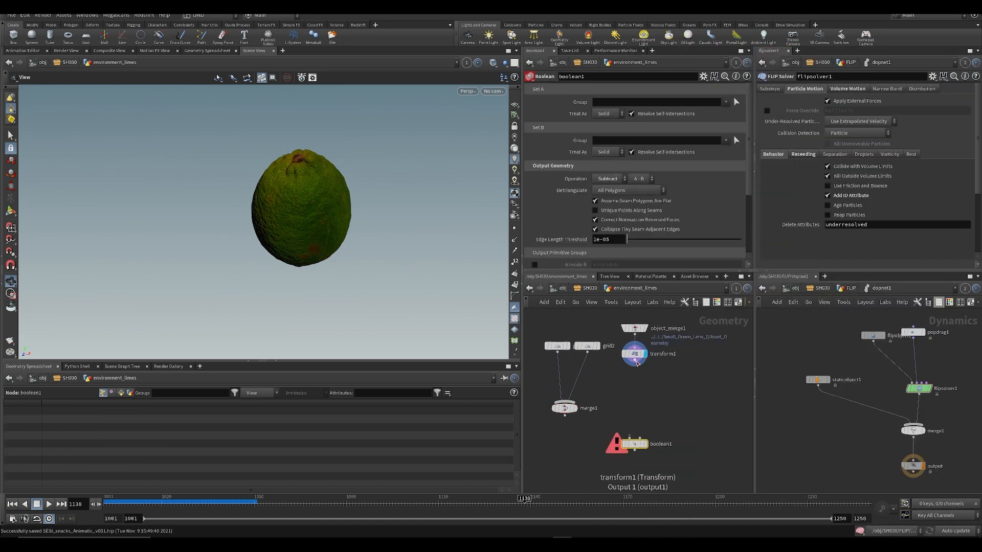
click(565, 416)
click(639, 439)
click(646, 444)
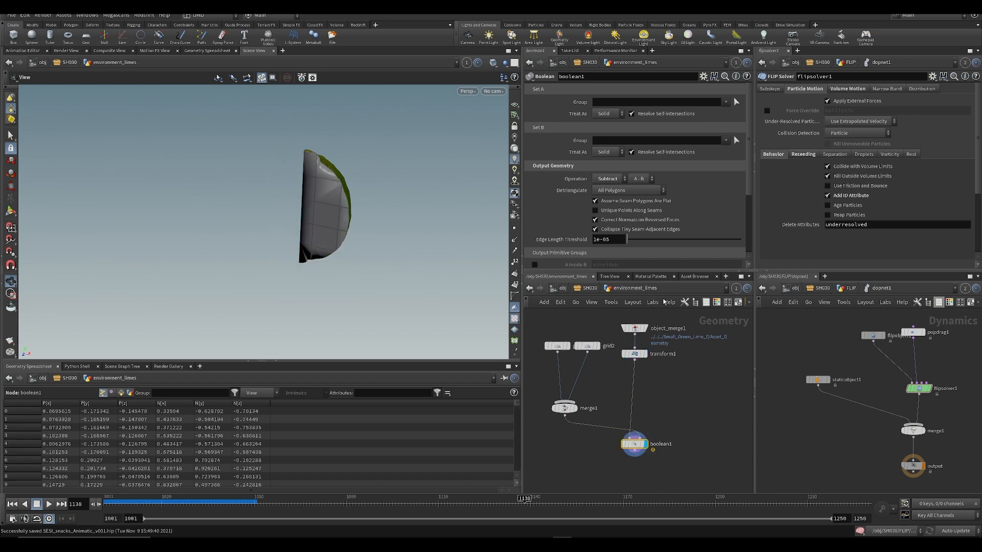
drag(399, 210, 409, 232)
drag(321, 189, 344, 220)
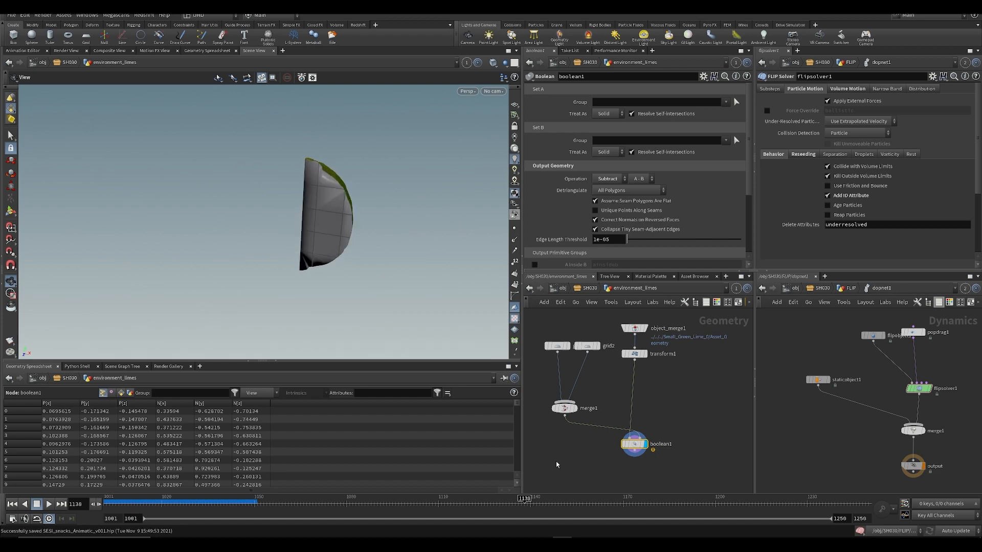
- Insert a Color node between the grids' Merge node and the Boolean
middle_drag(559, 465, 563, 393)
key(Tab)
text(co)
key(Return)
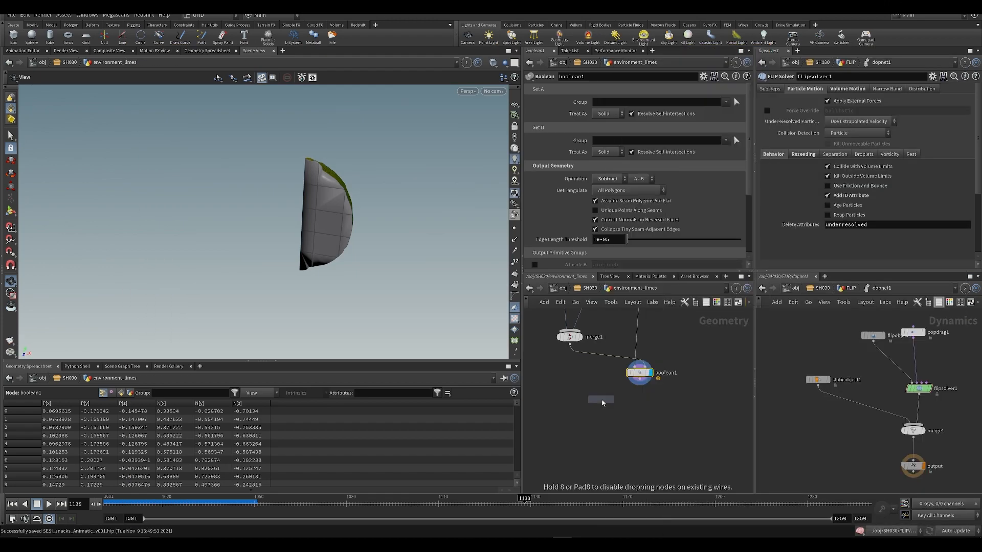
scroll(575, 396, up, 4)
click(575, 343)
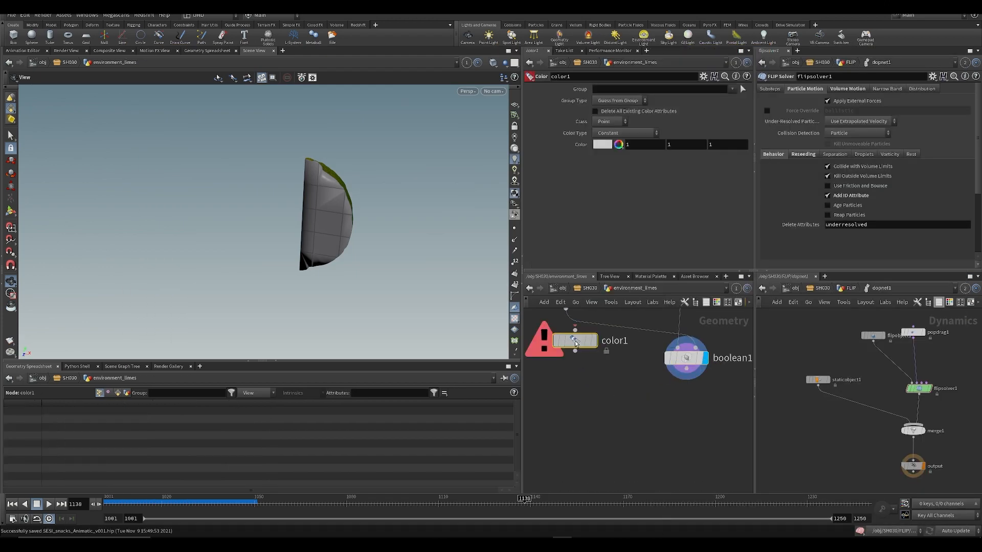
- Try green shades on the Color node, settling on RGB 0.25, 0.5, 0
click(602, 145)
click(623, 96)
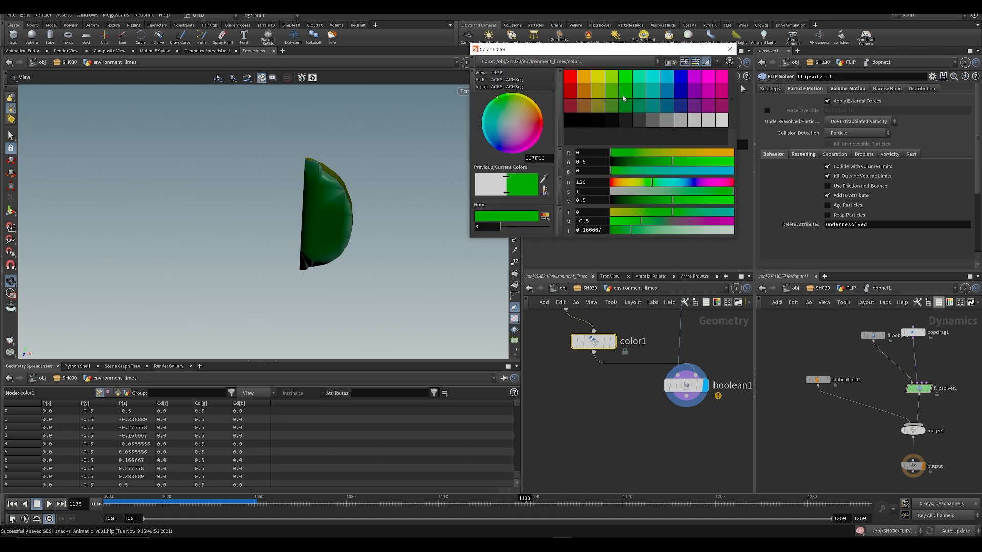
click(628, 78)
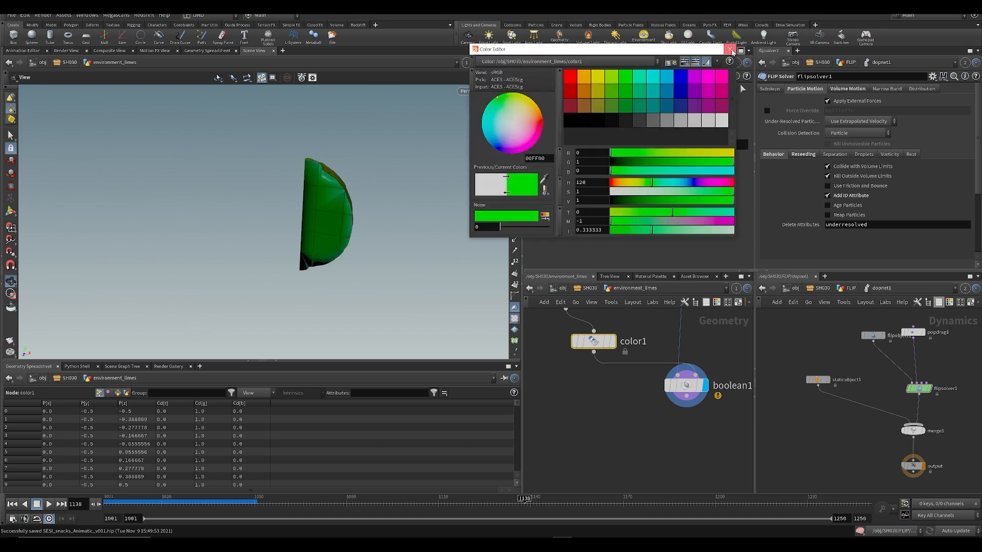
click(610, 92)
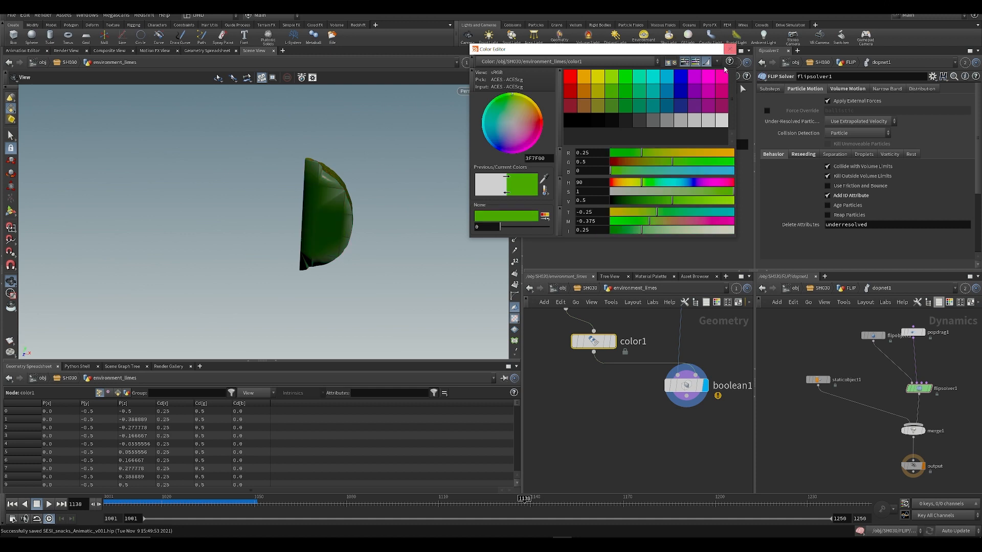
click(729, 50)
- Raise the rows and columns of both cutting grids to 50
key(h)
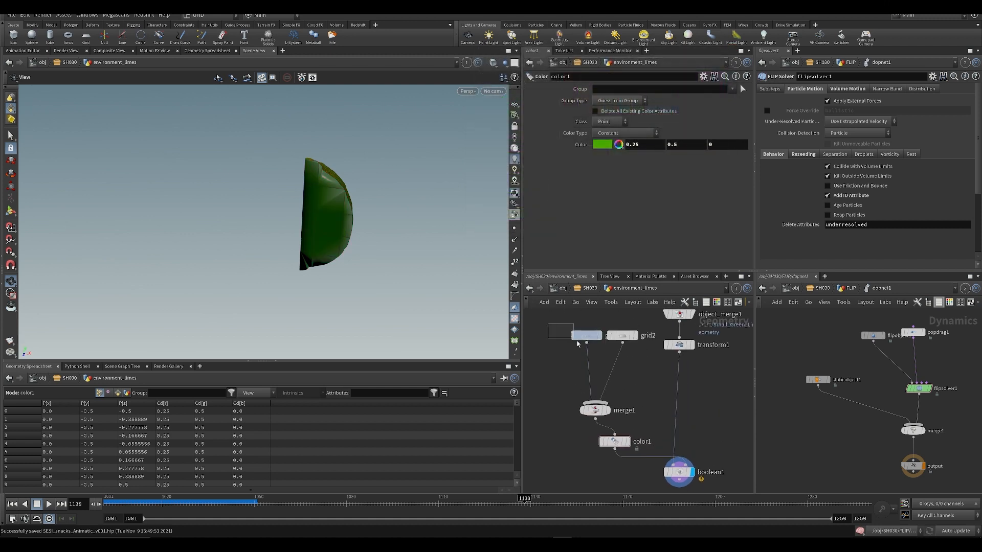
drag(576, 341, 581, 346)
drag(652, 152, 762, 161)
drag(651, 162, 938, 199)
click(623, 336)
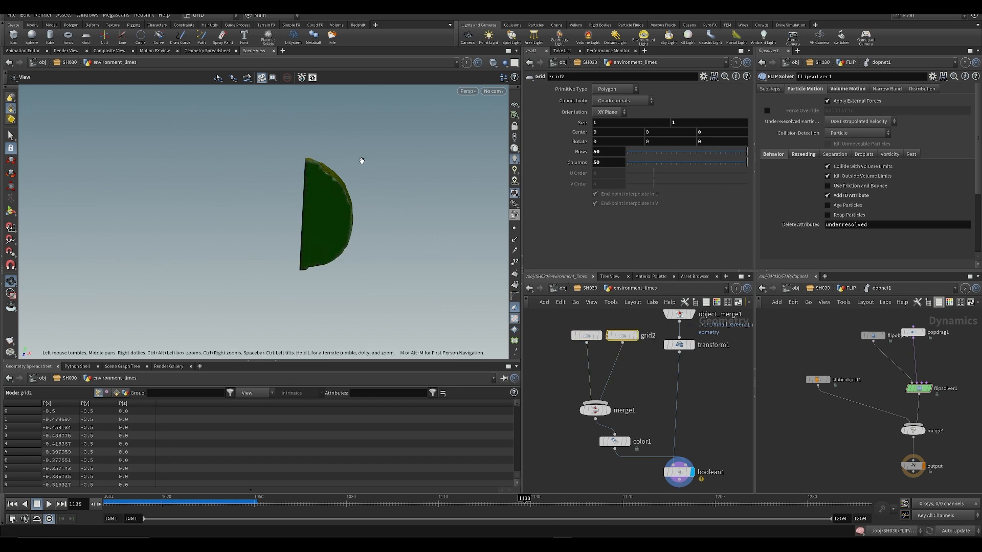
- Set the Color node to pure green with RGB 0, 1, 0
click(615, 443)
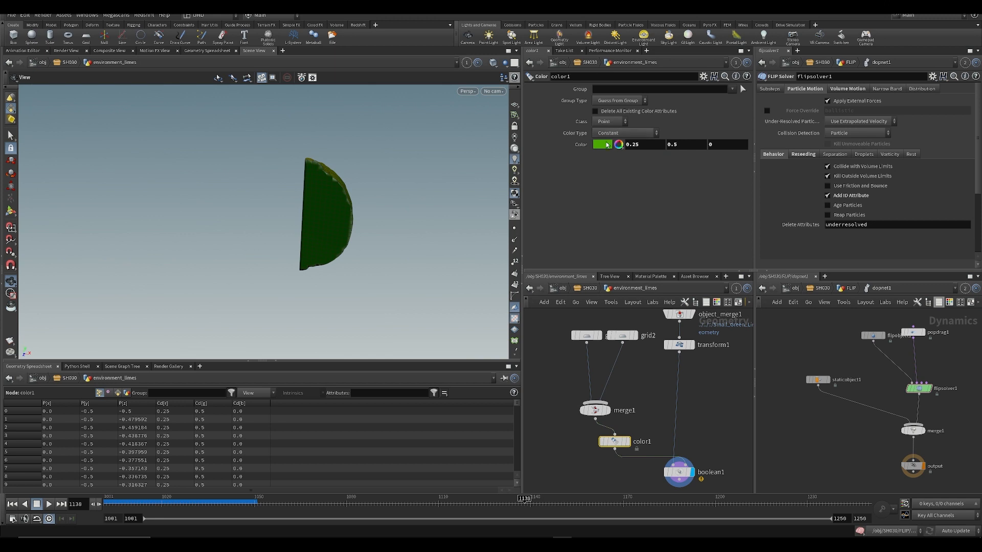
click(607, 145)
click(624, 76)
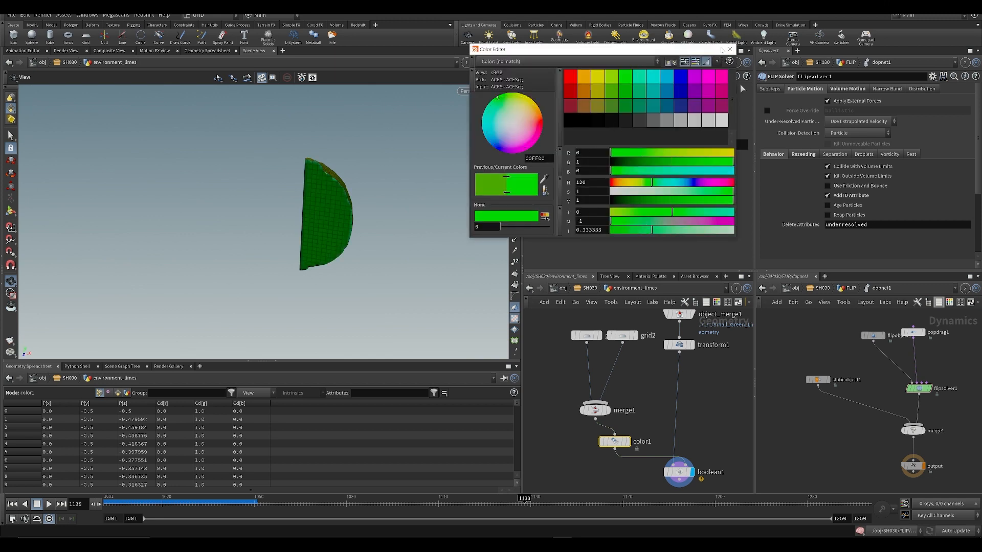
- Change the Color node to a yellowish green with RGB 0.441698, 0.578132, 0 and check the cut lime from several angles
click(730, 49)
click(493, 63)
click(512, 171)
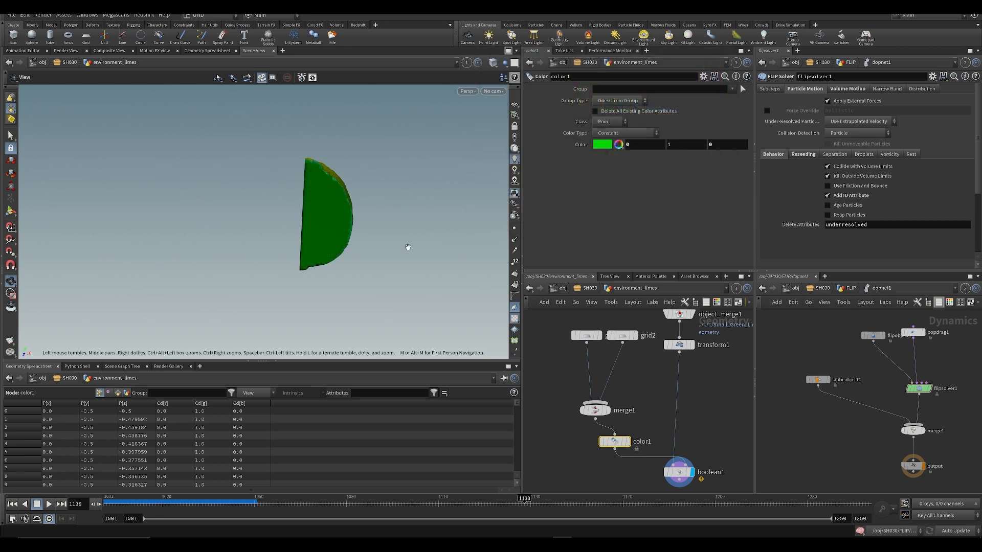
mouse_move(408, 248)
mouse_down()
mouse_move(329, 249)
mouse_move(415, 239)
mouse_up()
drag(444, 207, 385, 211)
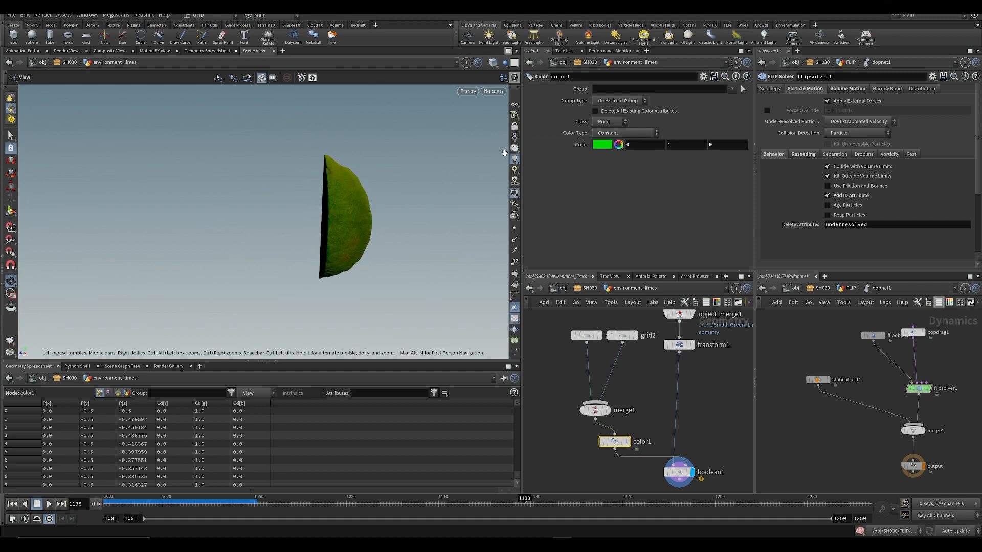
click(603, 145)
drag(545, 179, 342, 182)
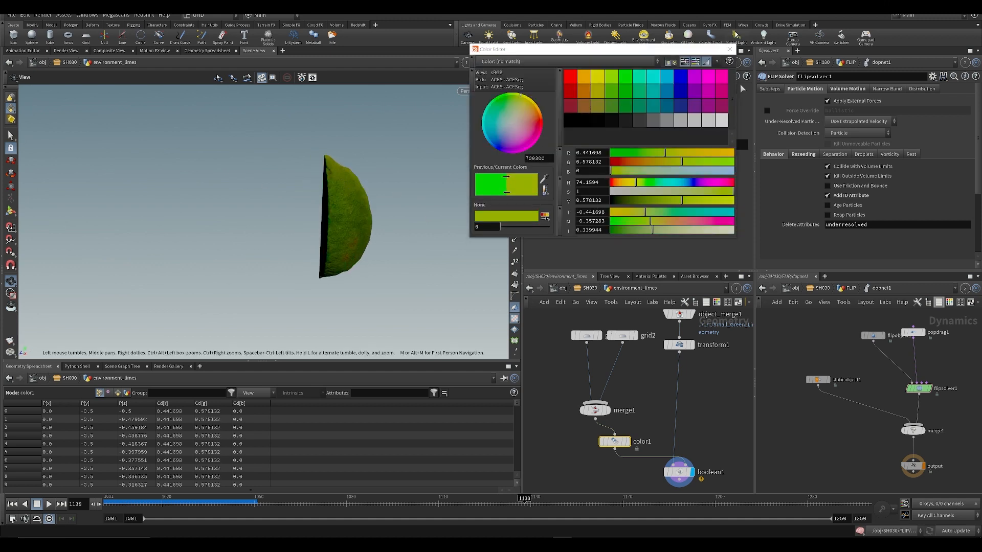
click(730, 49)
drag(425, 223, 223, 284)
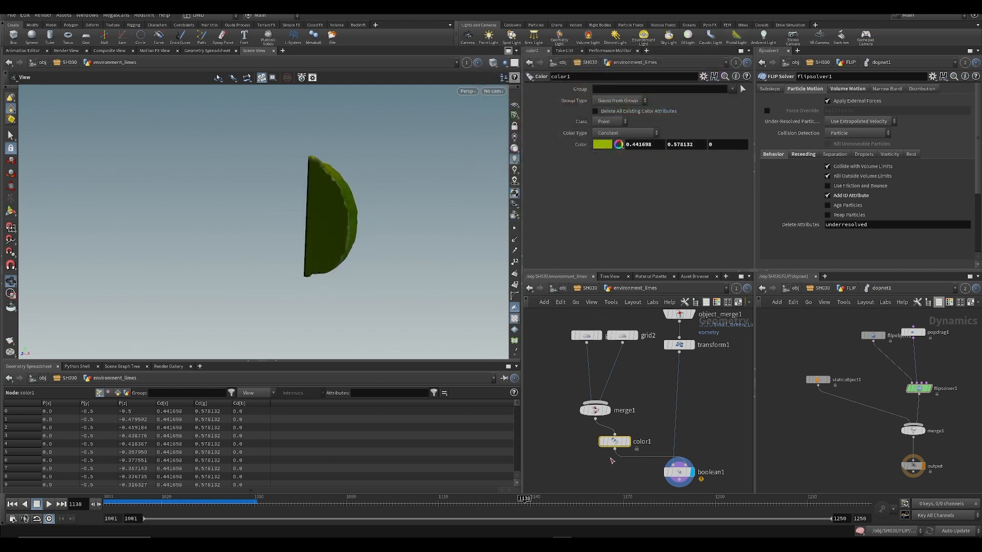
- Add a Null node below the Boolean, connected to its output, and display it
middle_drag(587, 479, 551, 390)
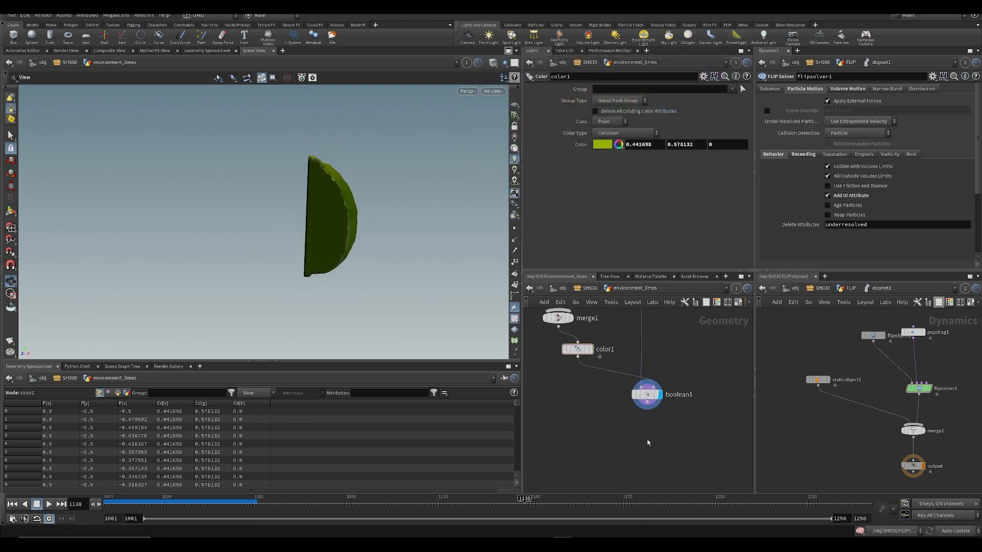
key(Tab)
text(null)
key(Return)
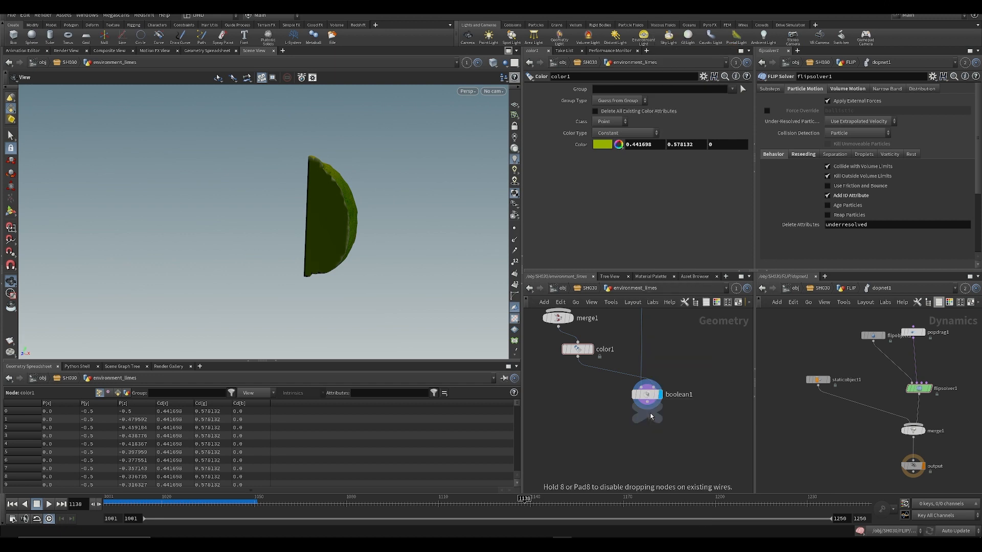
click(653, 465)
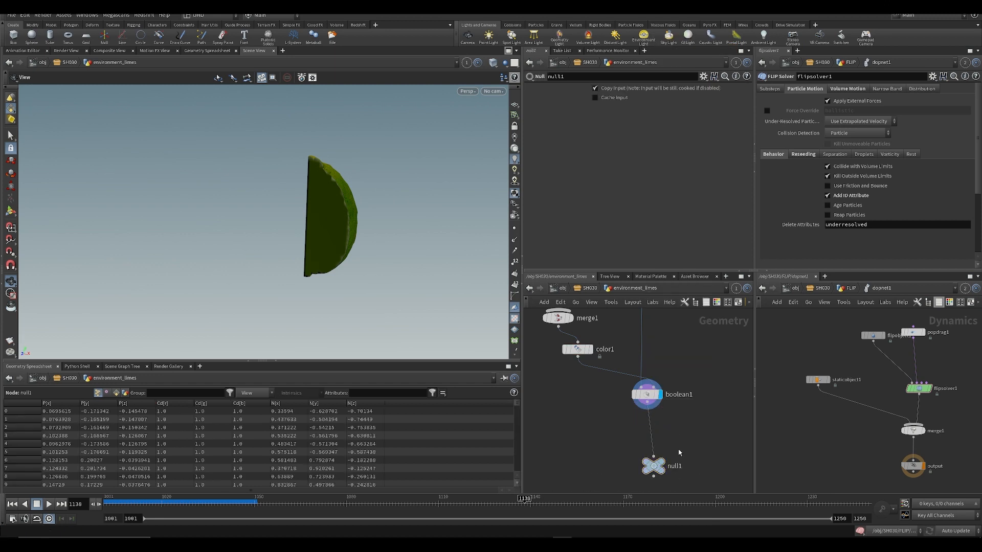
click(670, 450)
middle_drag(682, 447, 659, 411)
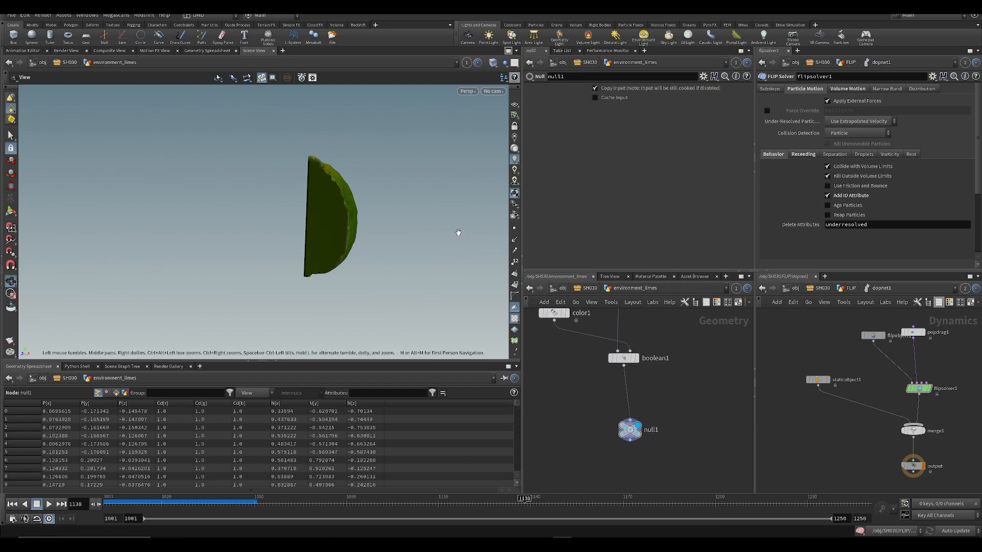
- View the cut lime through the SH030_cam camera at an earlier frame of the shot
click(484, 96)
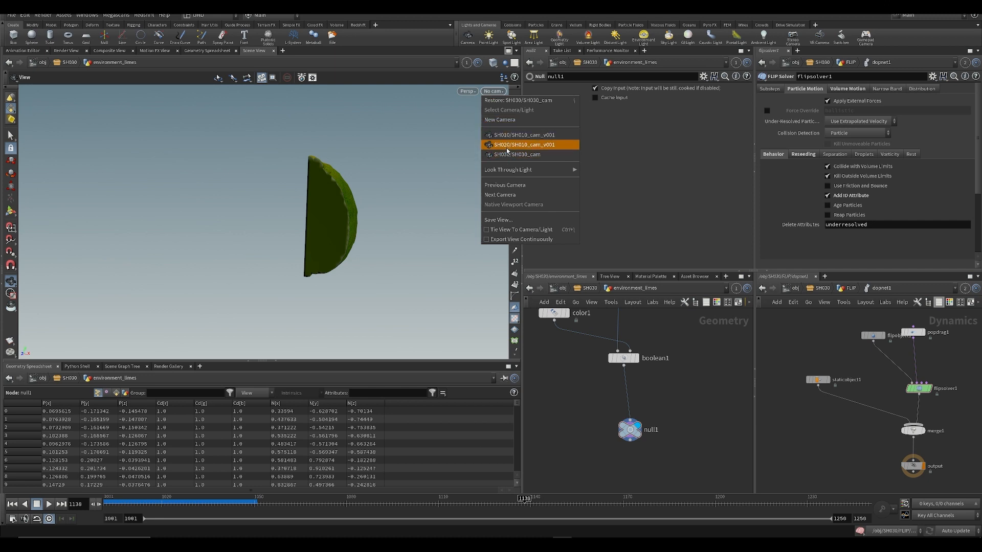
click(511, 145)
click(189, 499)
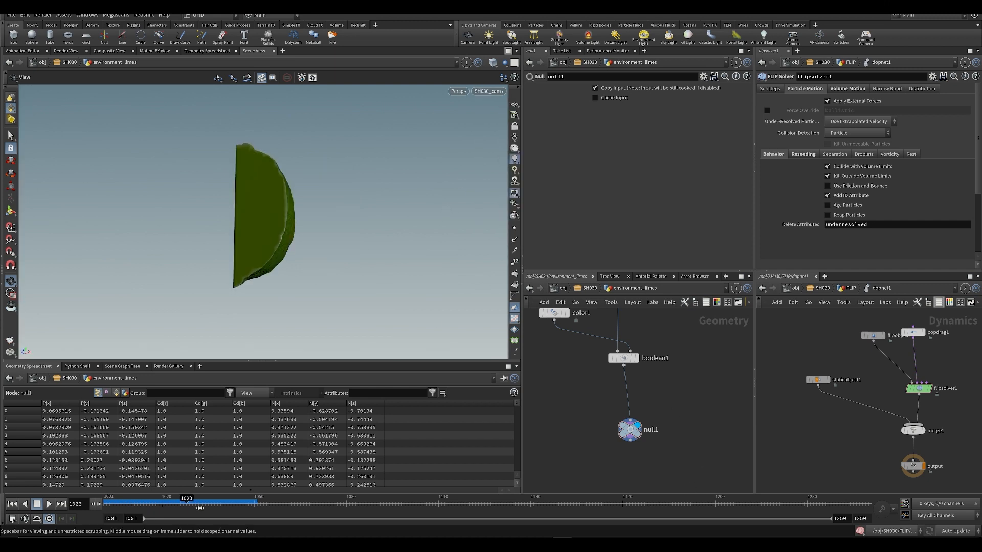
- Add a Box node beside the Boolean chain and set its uniform scale to 5.45
key(Tab)
text(b)
key(Return)
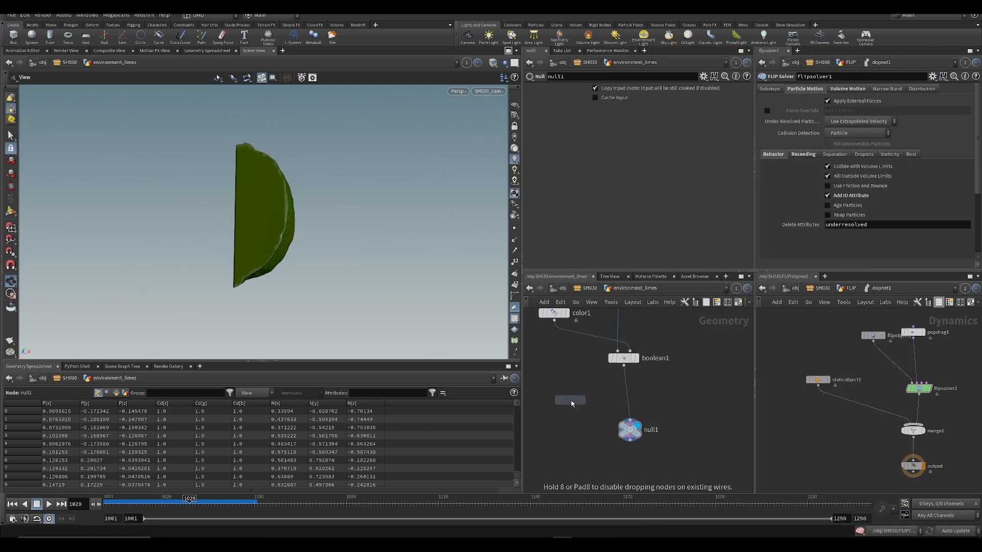
click(554, 390)
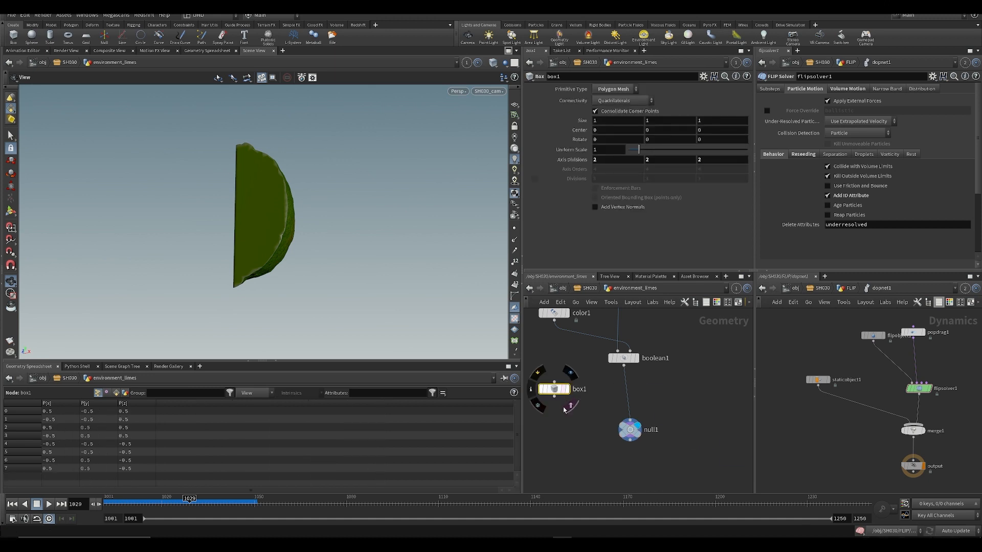
drag(638, 149, 692, 150)
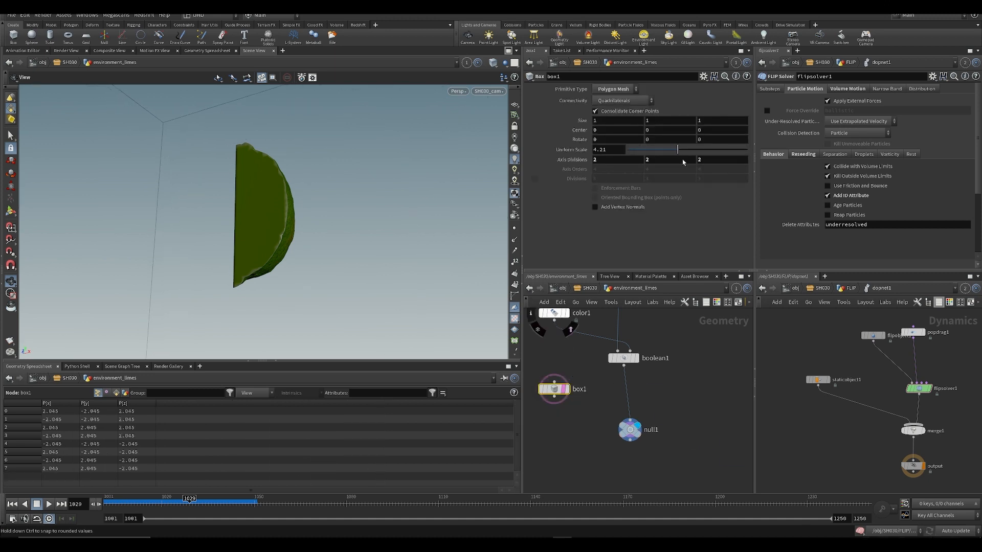
- Add an IsoOffset node connected below the box and display it
scroll(565, 410, up, 1)
middle_drag(538, 440, 577, 432)
click(567, 408)
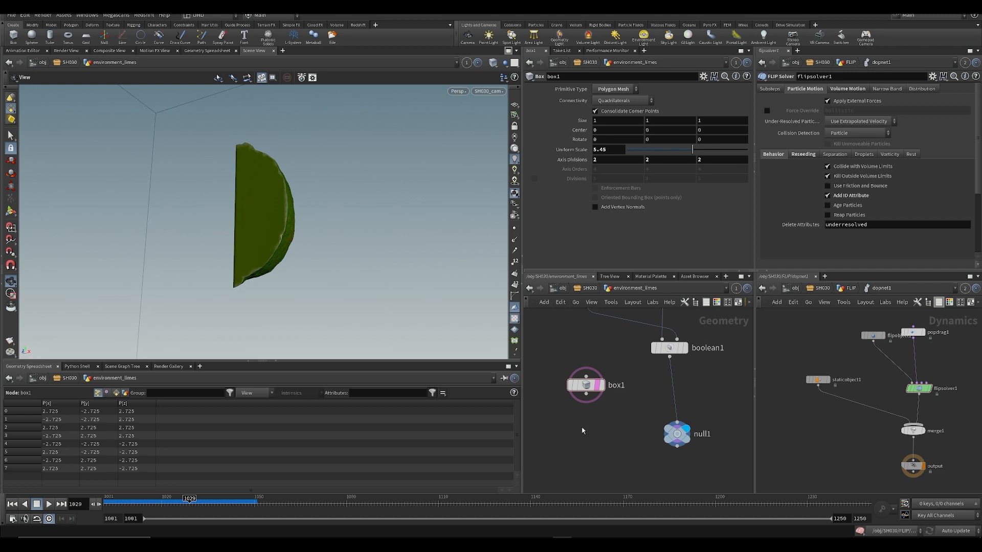
key(Tab)
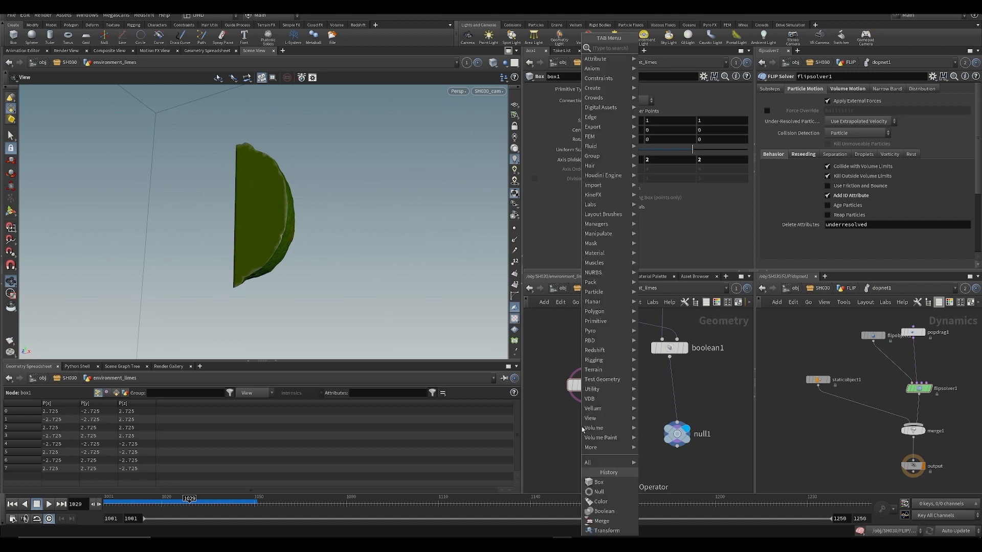
text(pfrom)
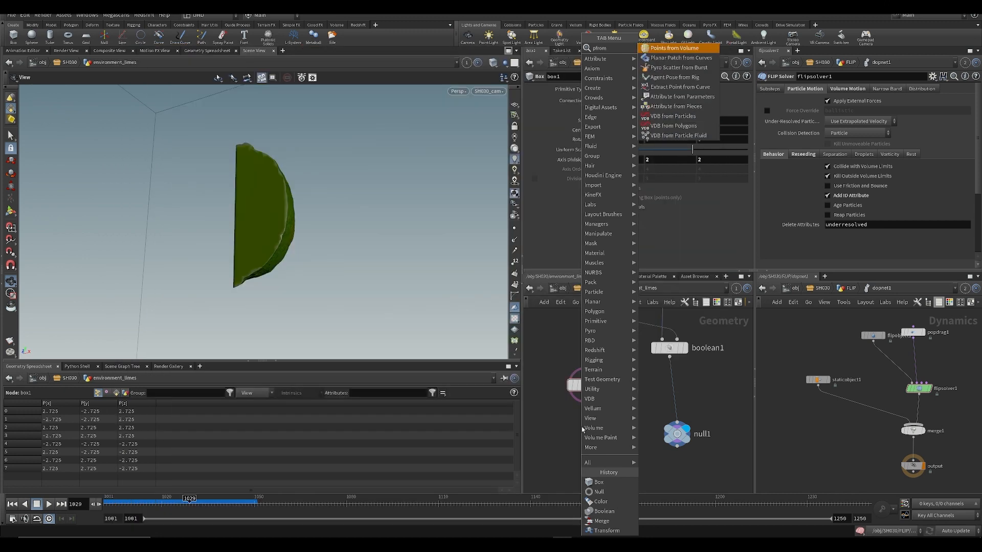
key(BackSpace)
key(BackSpace)
key(BackSpace)
key(BackSpace)
text(iso)
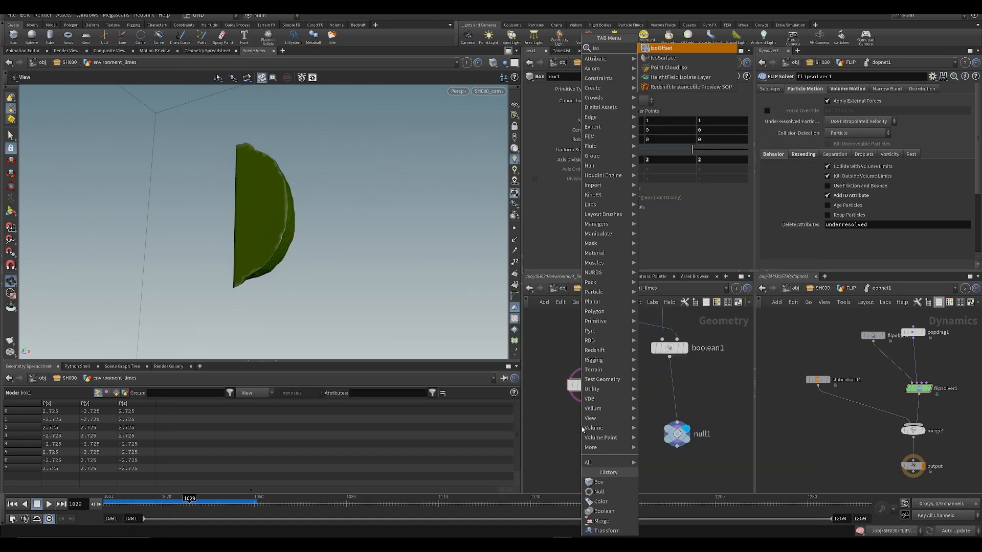
key(Return)
key(Return)
click(599, 422)
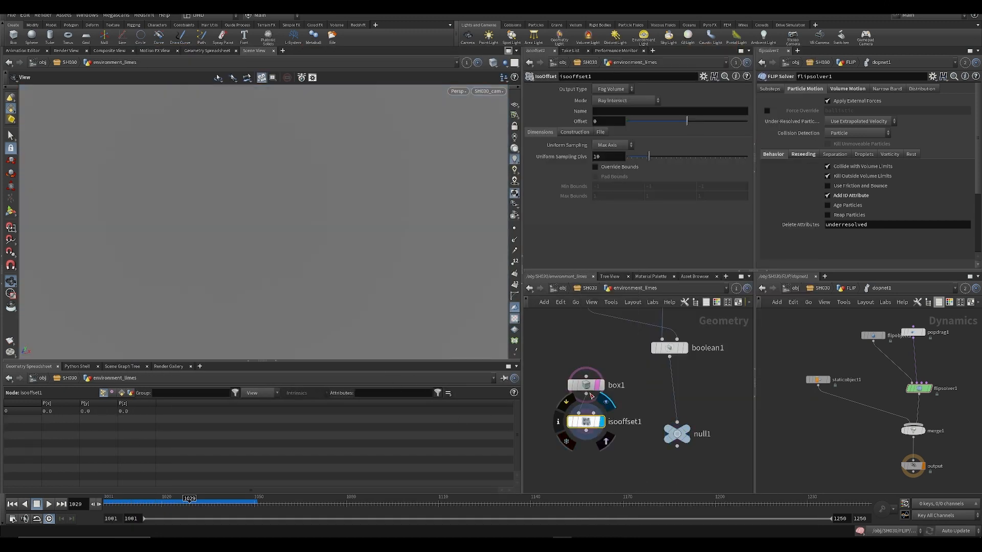
- Set the IsoOffset's uniform sampling divisions to 45 and inspect the node's volume information
middle_click(587, 421)
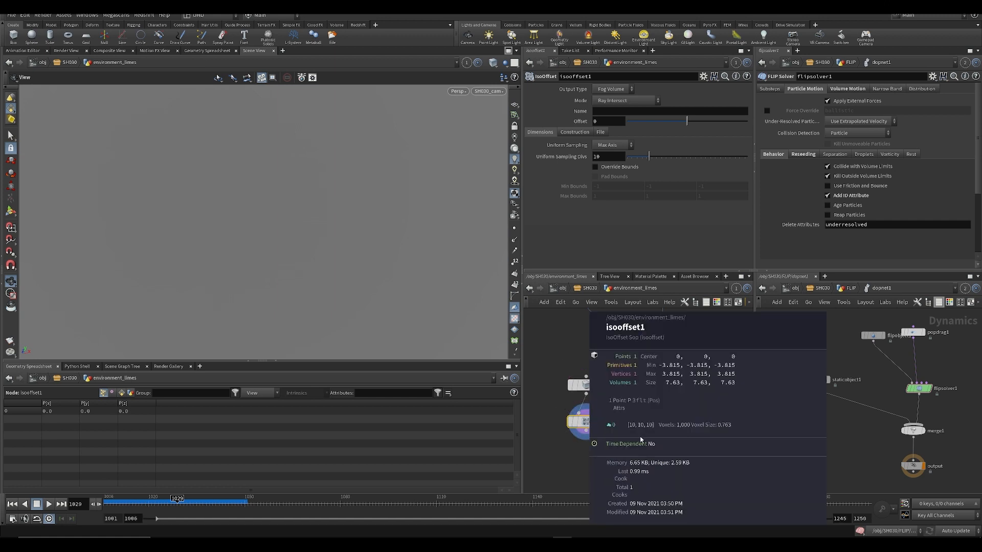
drag(663, 156, 735, 162)
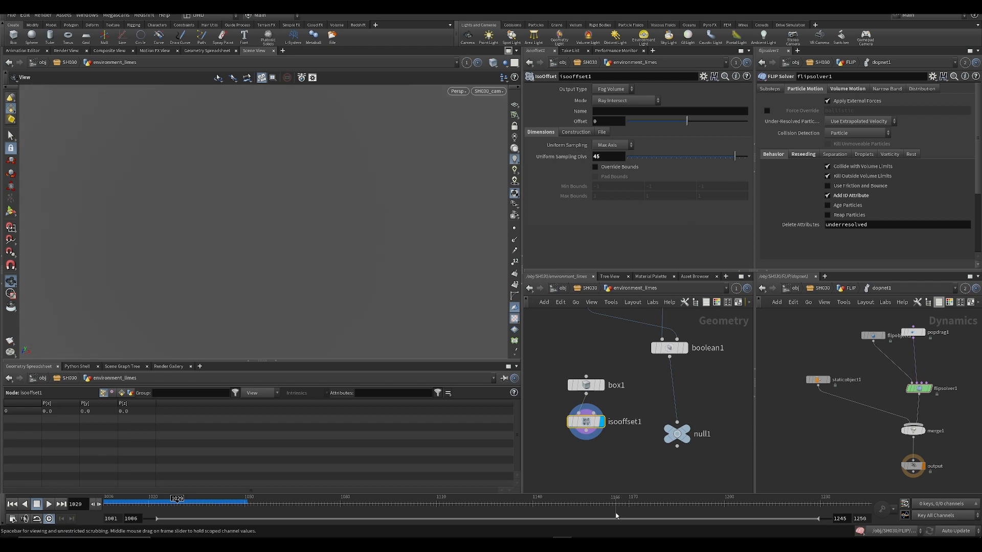
middle_click(584, 424)
middle_drag(614, 436, 620, 404)
key(Tab)
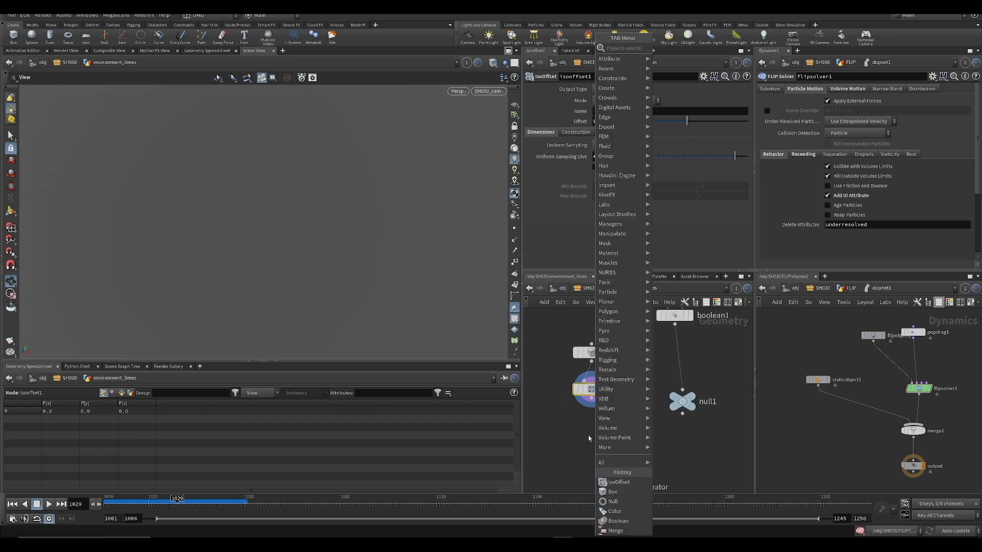
text(sca)
key(Return)
key(Return)
key(ctrl+z)
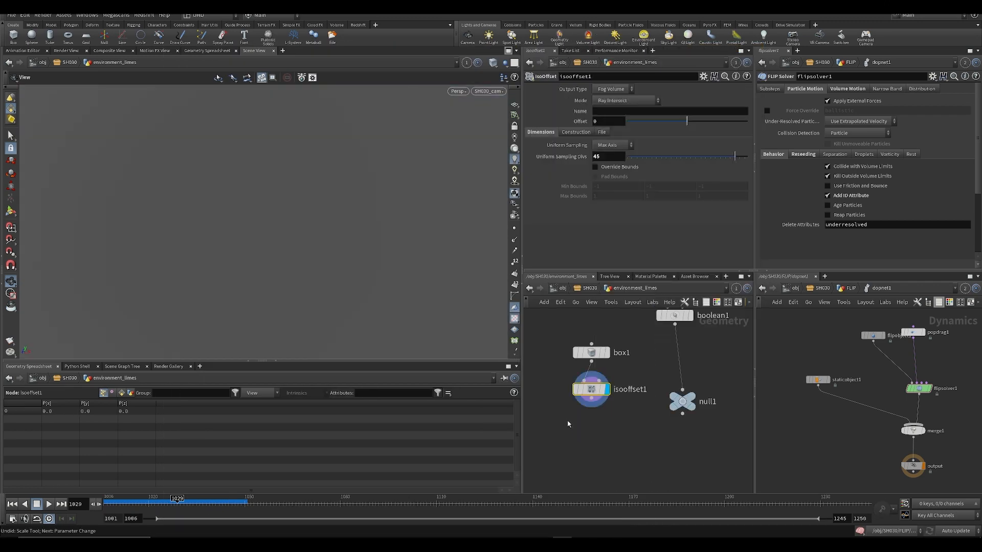
- Add a Scatter node below the IsoOffset and display its points
key(Tab)
text(sca)
key(Down)
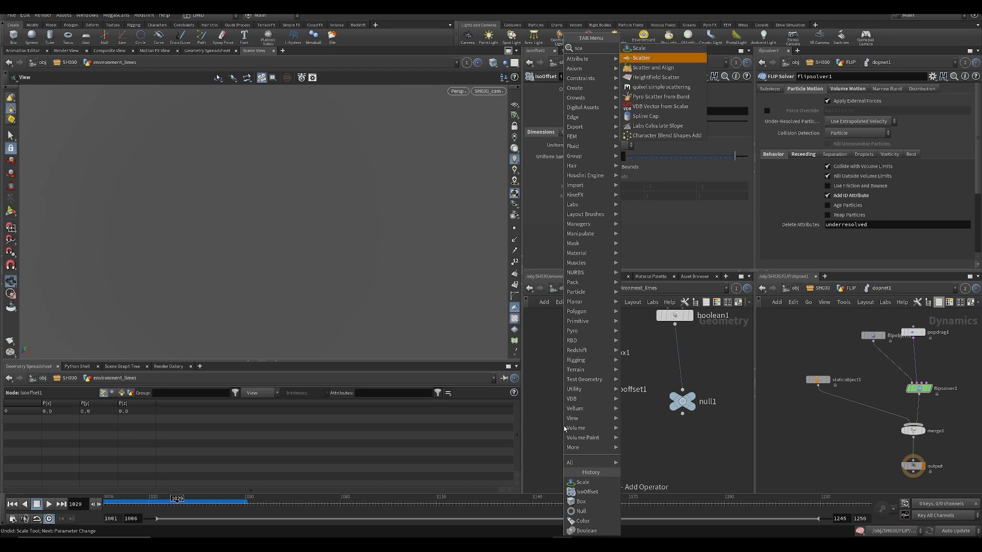
key(Return)
key(Return)
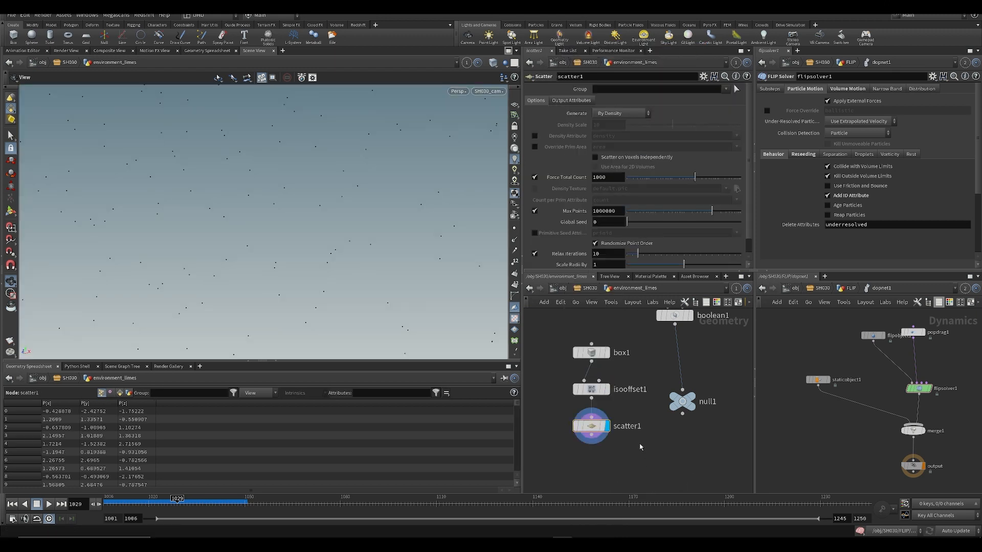
- Add a Copy to Points node below the Scatter and Null, and wire the Scatter into its target points input
scroll(639, 447, down, 2)
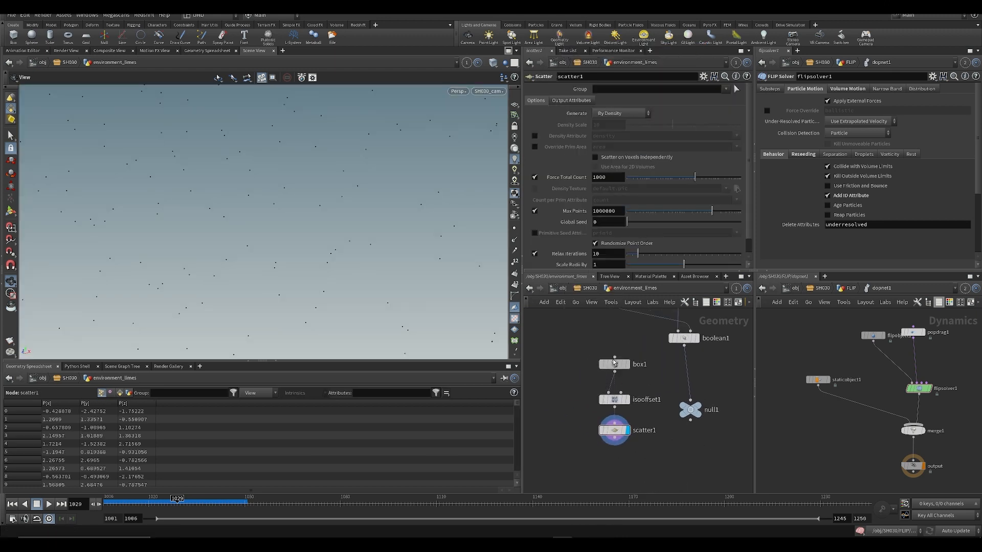
key(Tab)
text(v)
key(BackSpace)
text(copy to points)
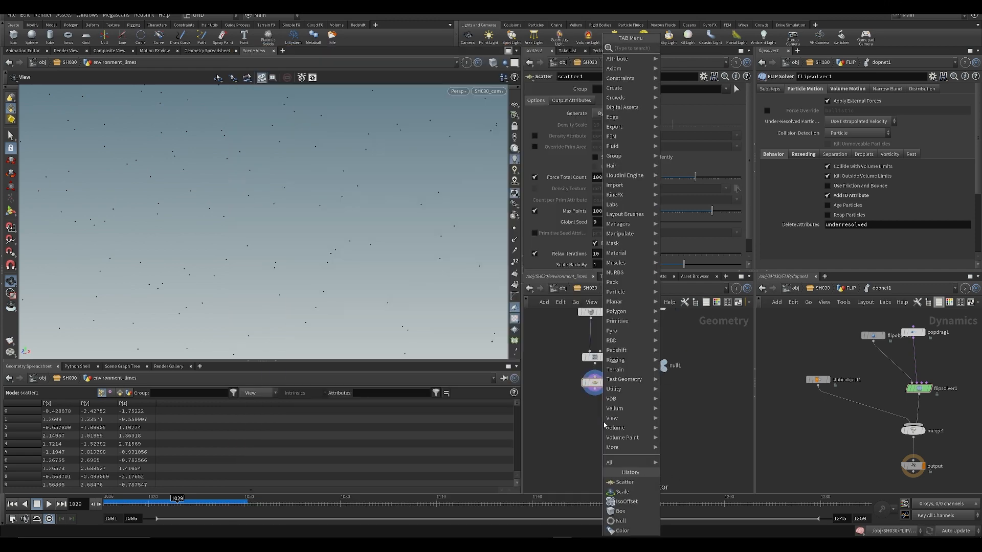
key(Return)
click(664, 449)
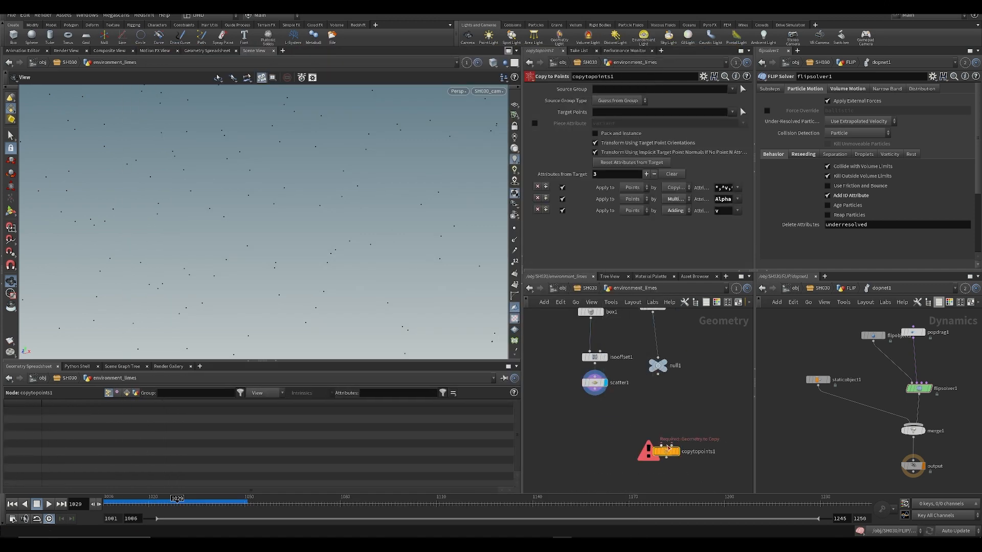
drag(666, 450, 664, 451)
drag(662, 405, 602, 392)
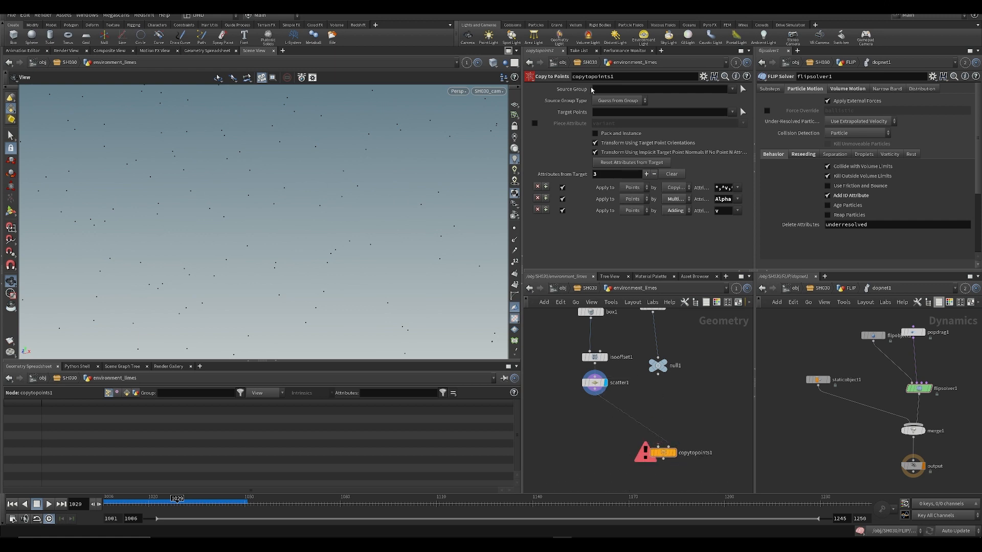
- Enable Pack and Instance on the Copy to Points node and connect the lime's Null to its geometry input
click(595, 134)
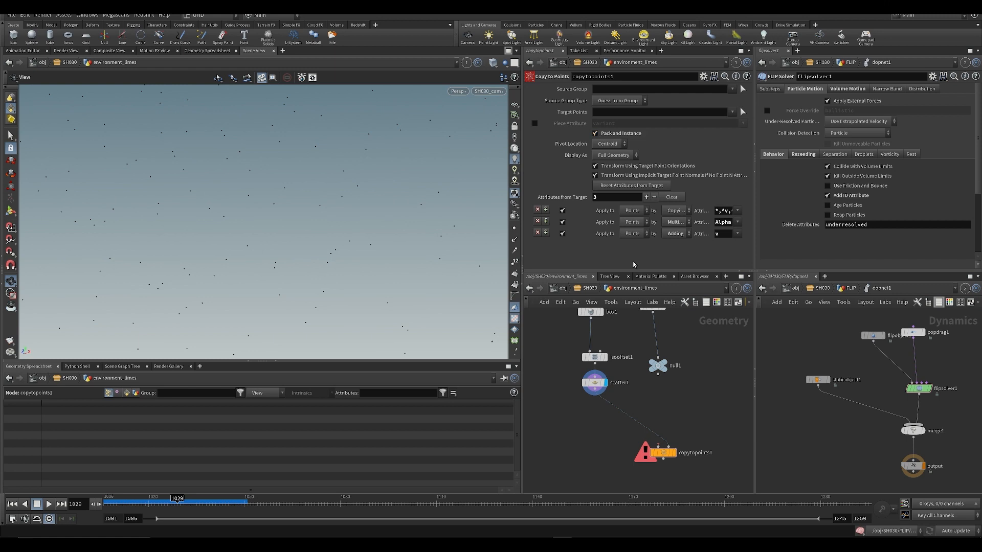
click(658, 446)
click(663, 375)
- Reduce the Scatter's Force Total Count to 48 and display the Copy to Points result
click(594, 383)
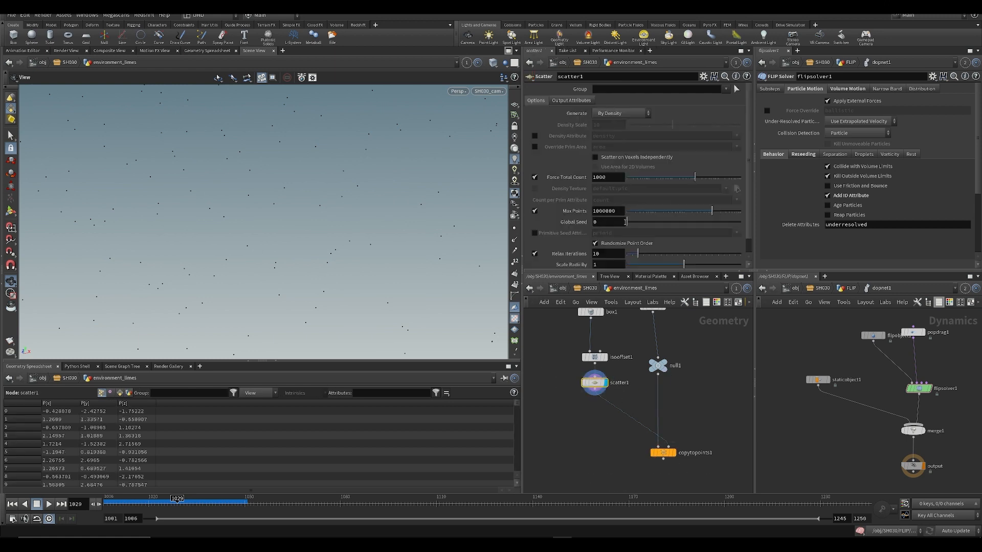
drag(651, 181, 665, 180)
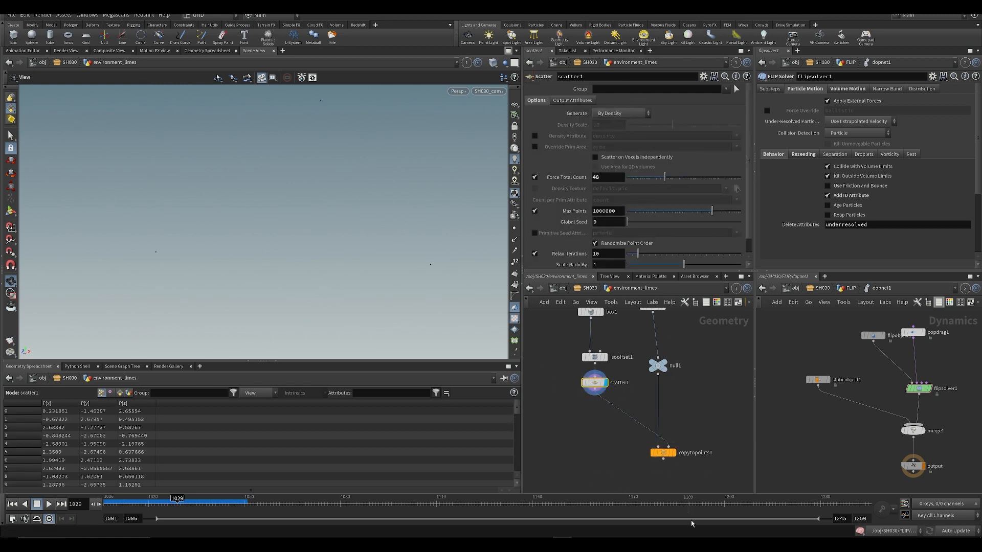
click(671, 452)
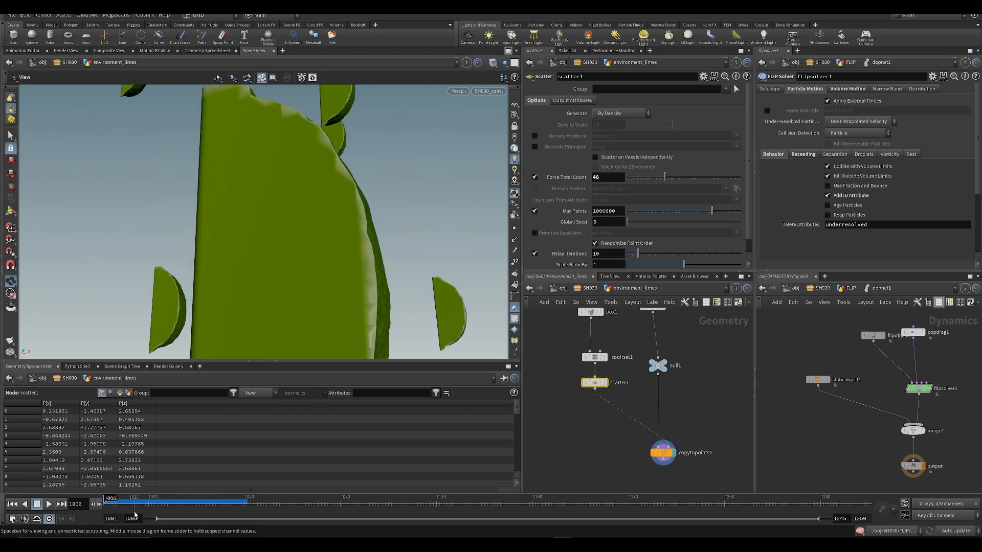
- Raise the Scatter's Force Total Count to 74 and scrub the timeline to frame 1040 to check the copied limes
drag(666, 177, 669, 178)
drag(107, 502, 334, 498)
middle_drag(574, 401, 576, 444)
drag(536, 310, 579, 364)
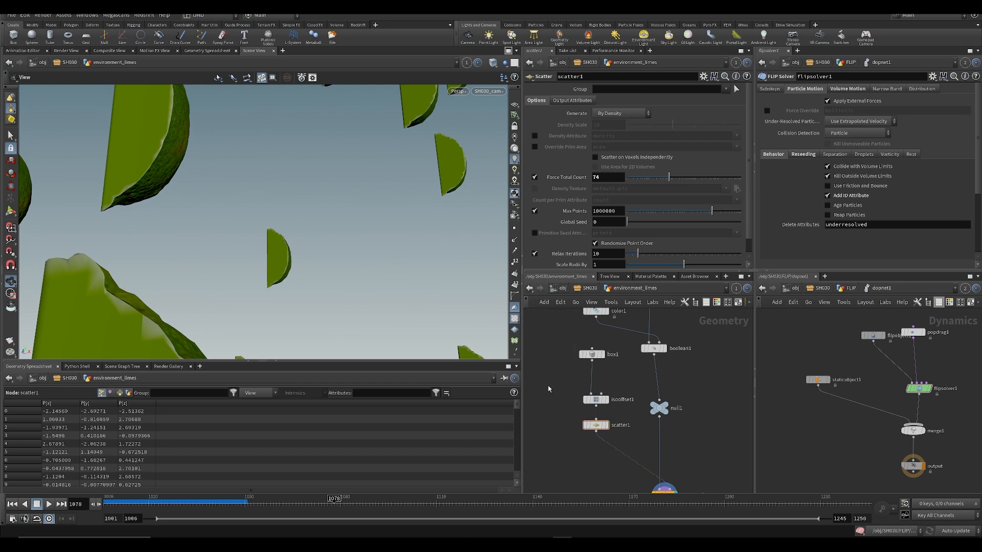
mouse_move(221, 501)
mouse_down()
mouse_move(164, 501)
mouse_move(243, 501)
mouse_move(212, 501)
mouse_up()
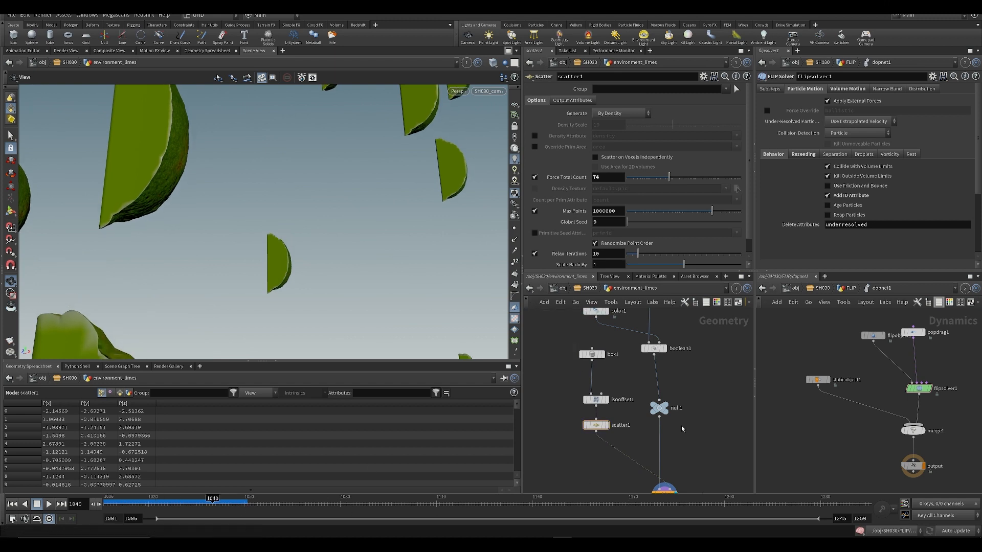
- Add an Attribute Randomize node on the wire between the lime's Null and the Copy to Points node
scroll(681, 429, up, 2)
key(Tab)
text(aran)
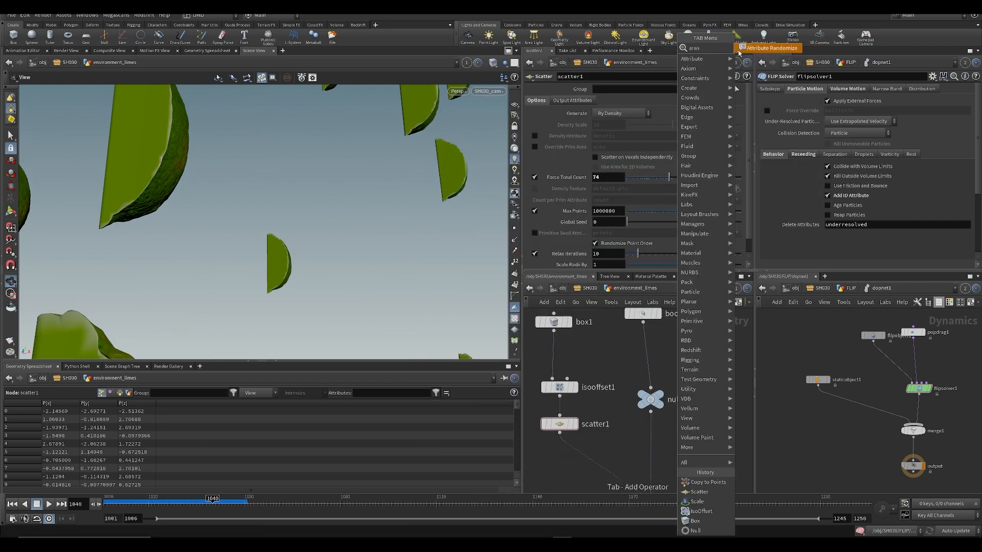
key(Return)
scroll(651, 469, up, 2)
click(638, 433)
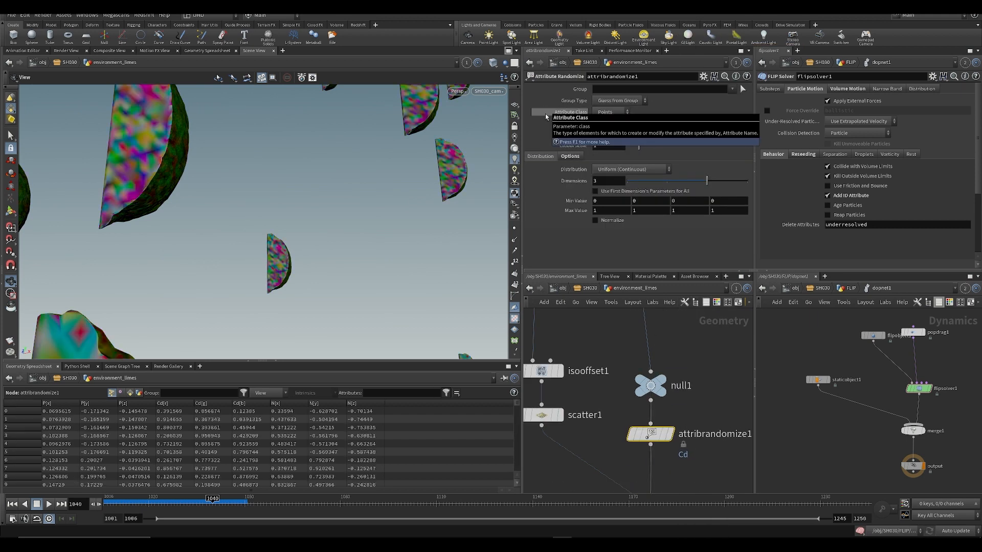
- Make the Attribute Randomize node randomize the orient attribute with 4 dimensions
text(or)
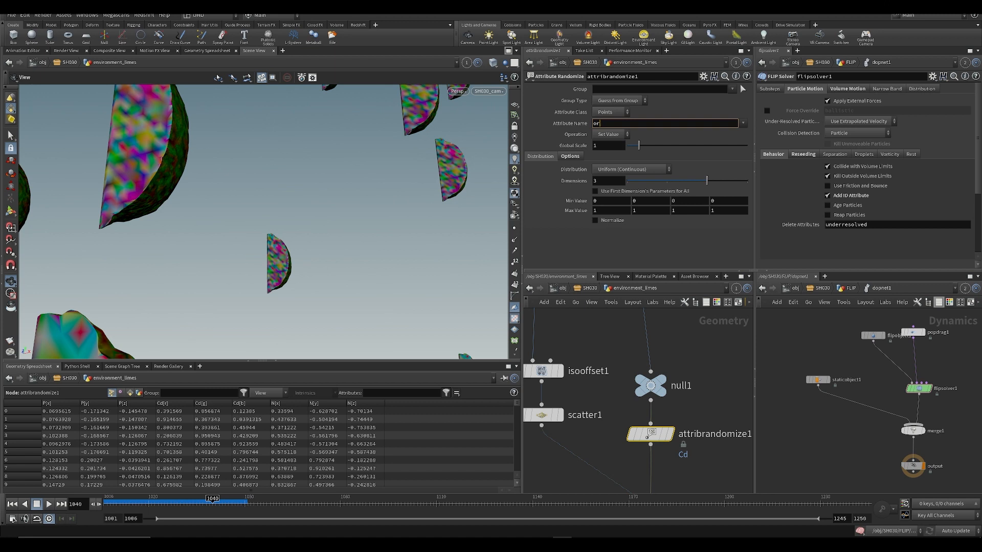
text(ient)
key(Return)
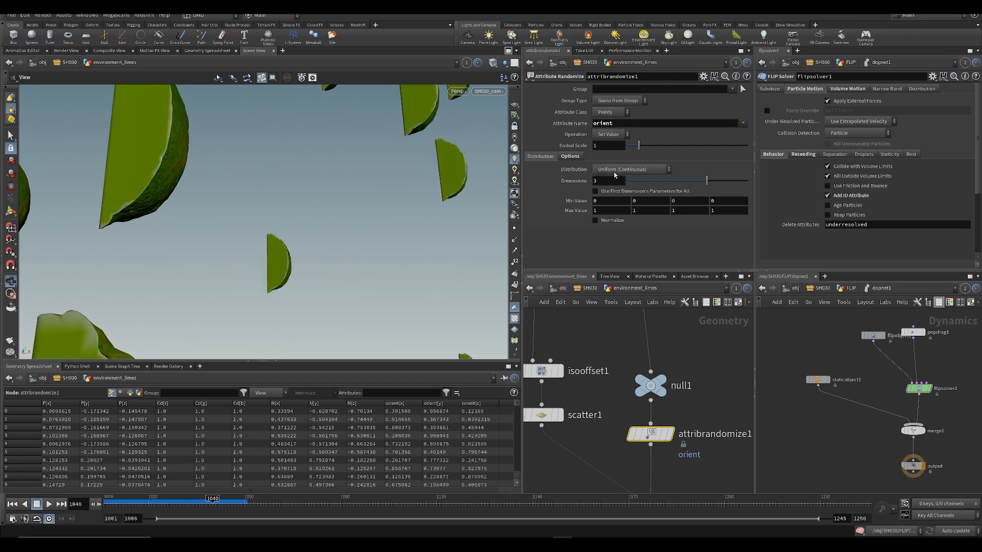
drag(717, 185, 746, 182)
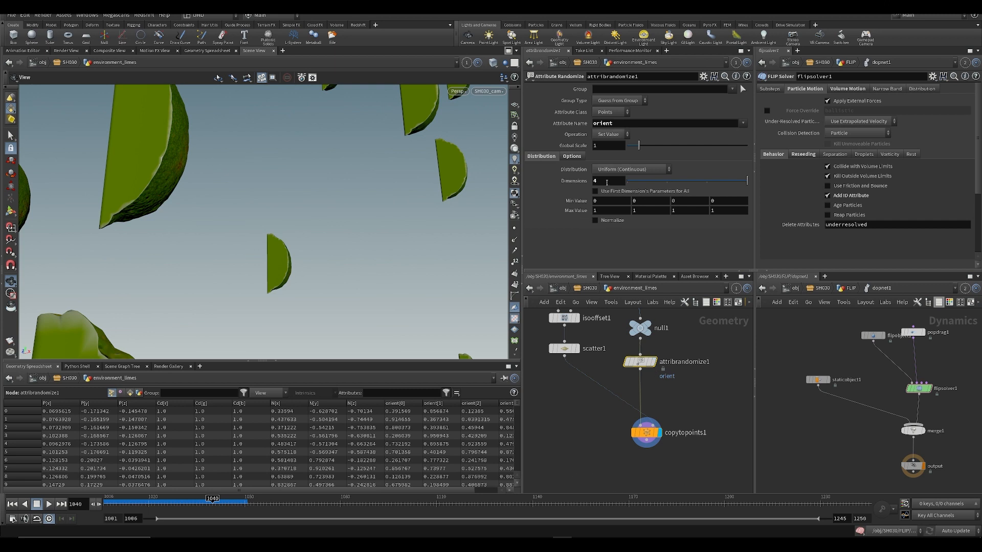
- Move the Attribute Randomize node onto the wire between the Scatter and Copy to Points nodes, and save the scene
click(636, 438)
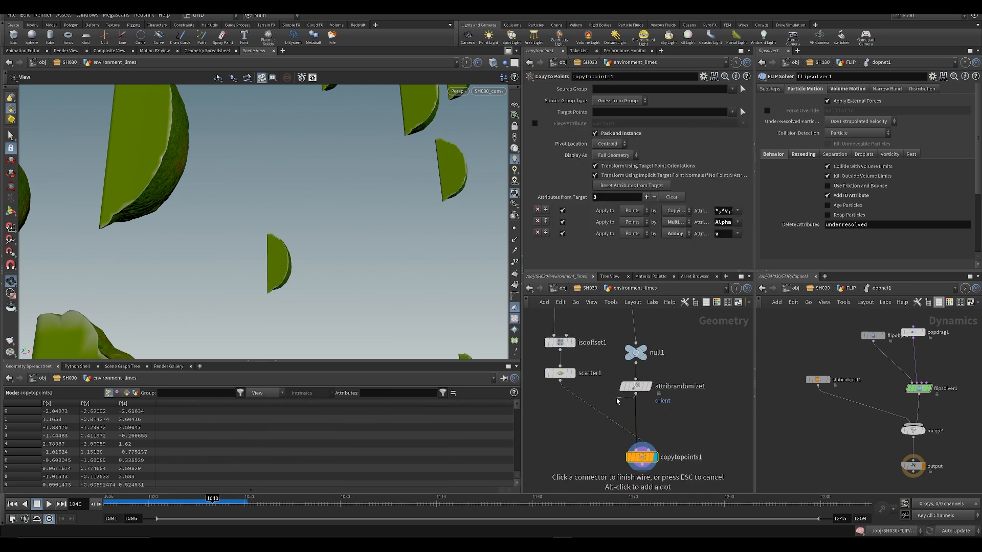
drag(639, 386, 582, 407)
click(561, 446)
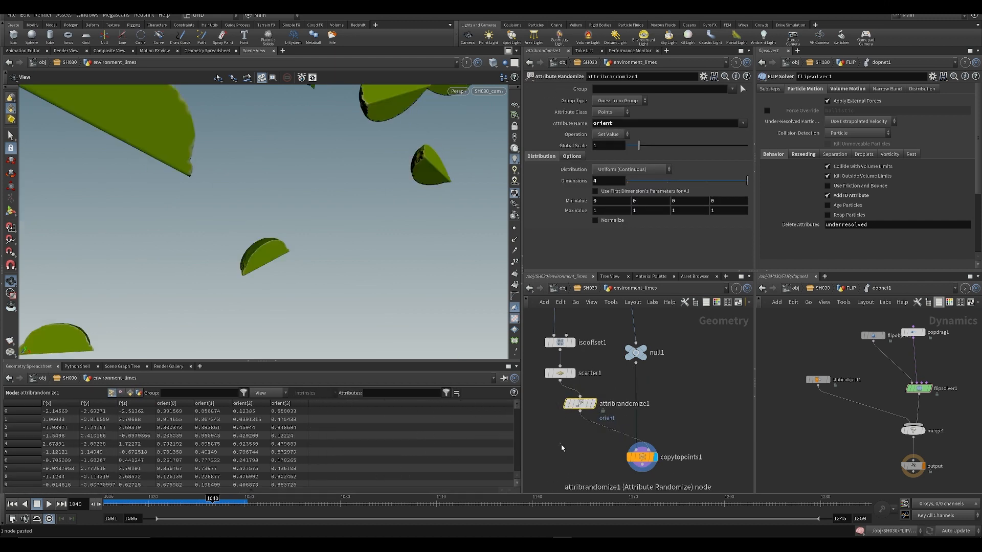
key(ctrl+s)
- Select the large lime nearest the camera in the Copy to Points result and delete it with a Blast node
middle_drag(569, 458, 570, 407)
click(579, 326)
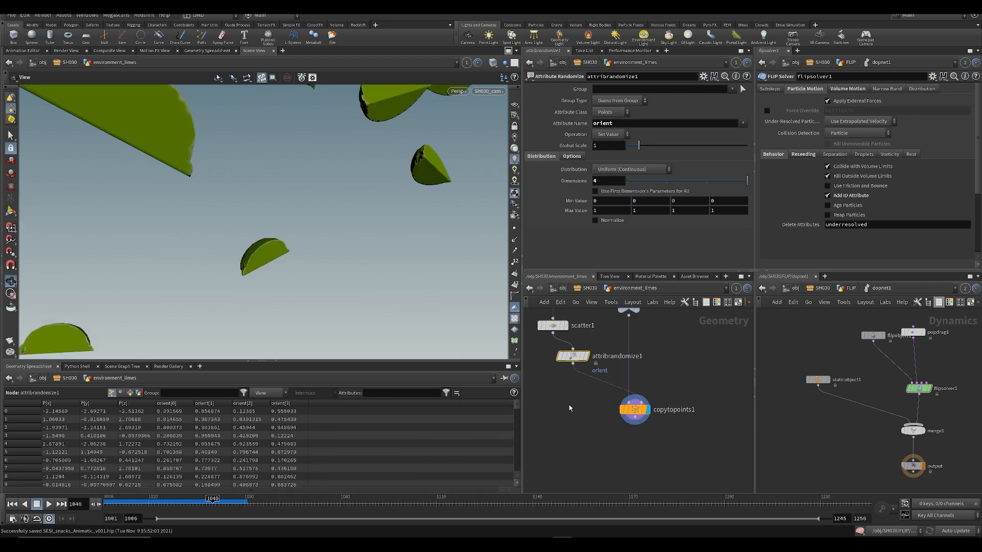
drag(138, 506, 360, 495)
click(636, 415)
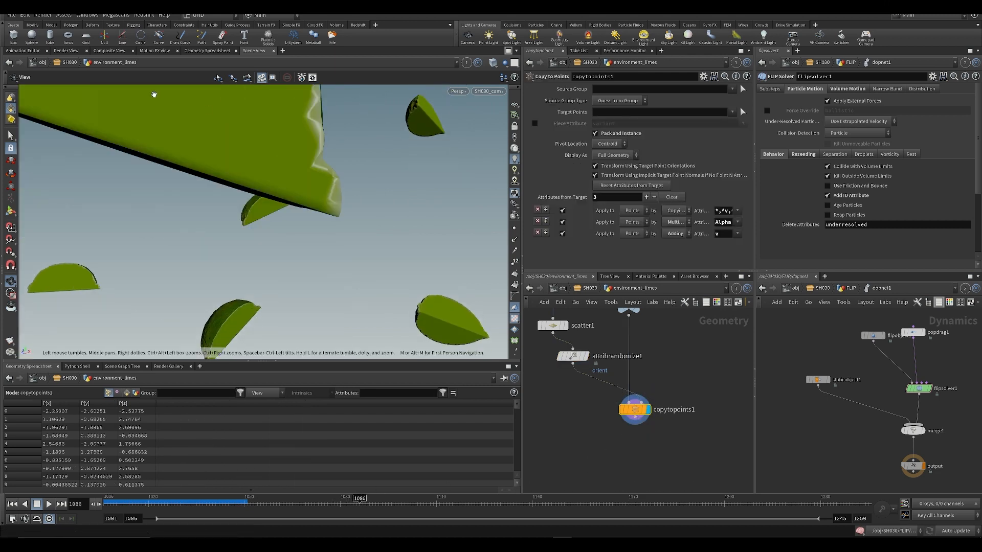
key(s)
click(222, 140)
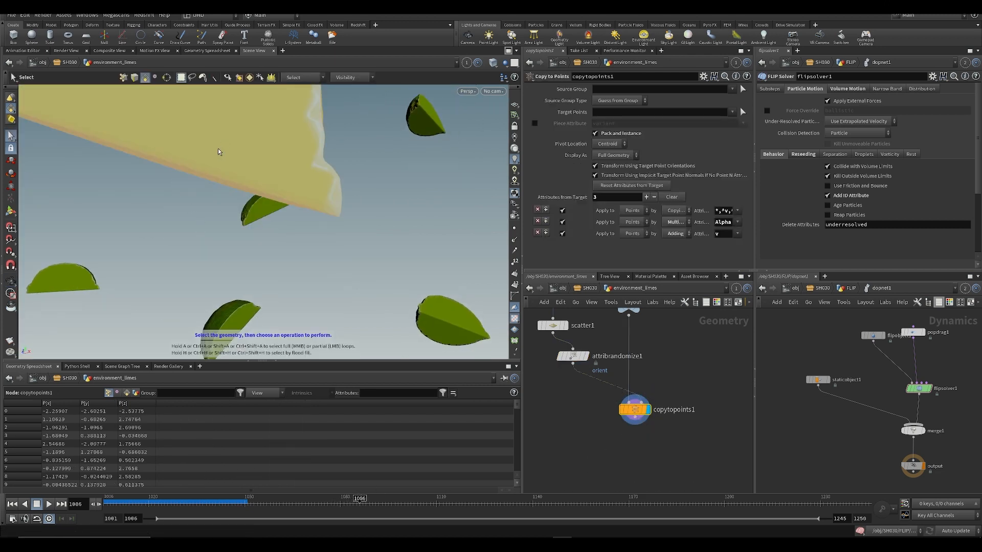
key(Delete)
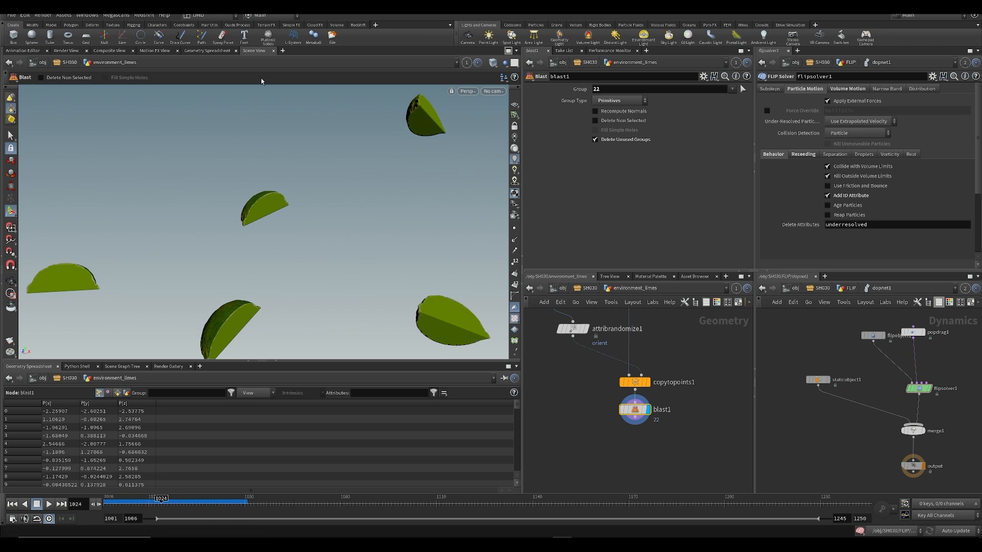
- Look through SH030_cam, play the shot to check the remaining limes, and return to the first frame
click(493, 91)
click(511, 142)
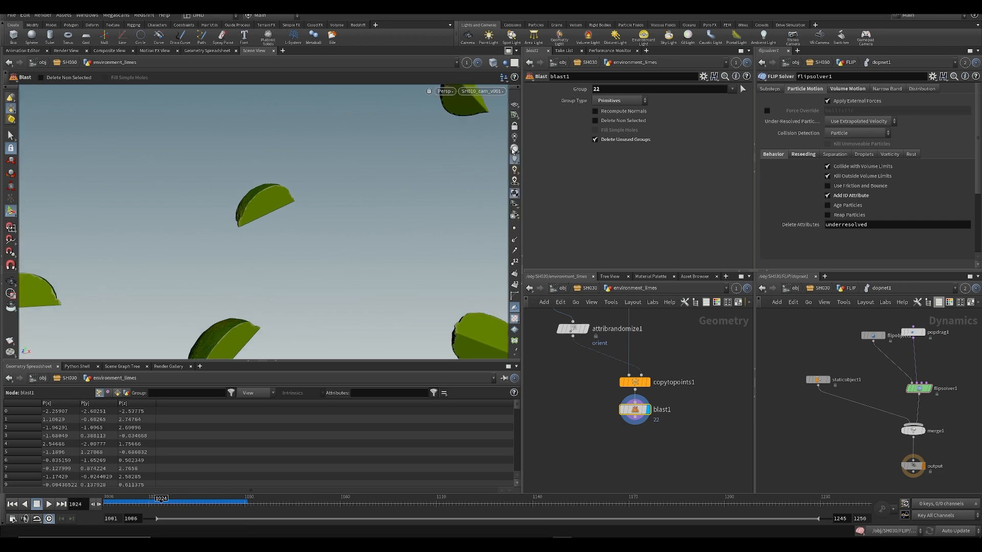
click(491, 92)
click(497, 151)
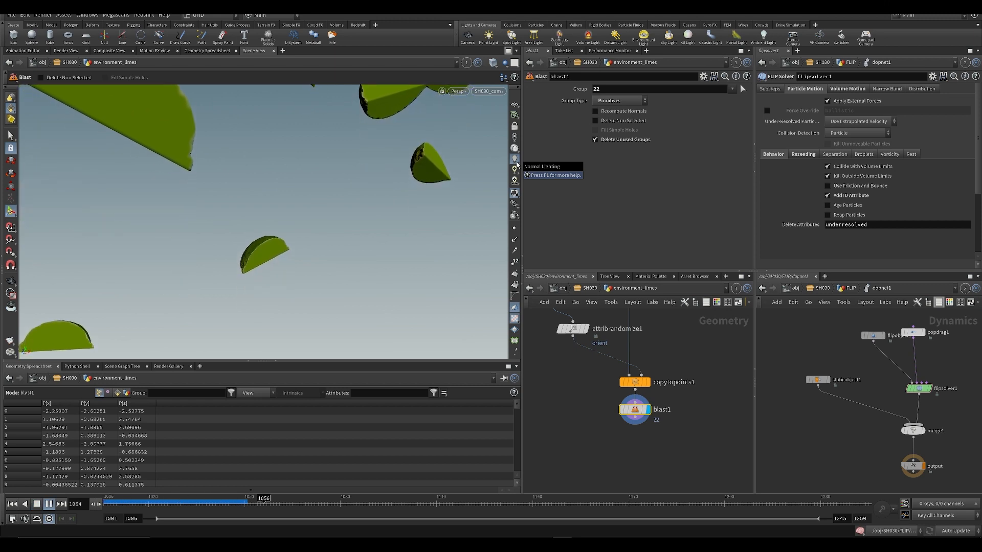
key(ctrl+Up)
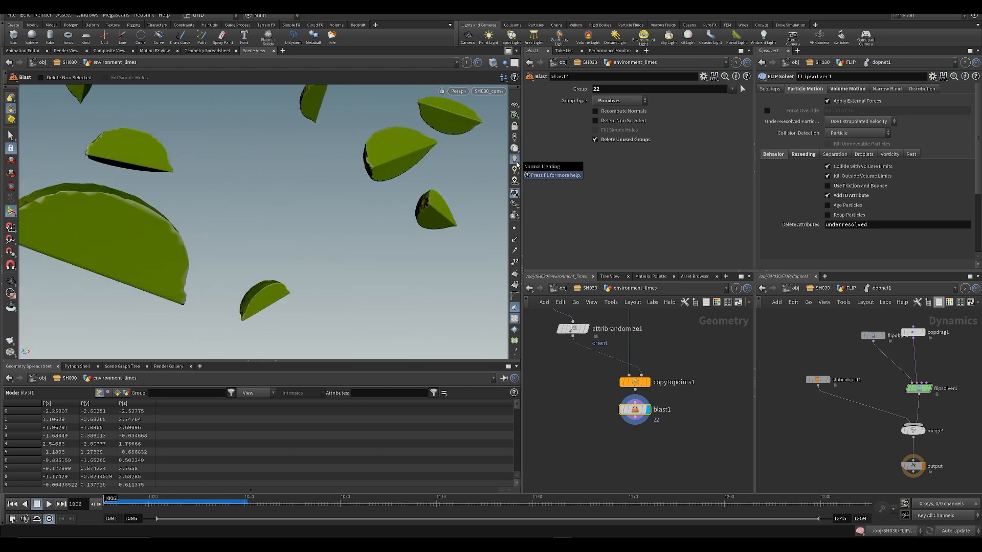
- Add a Primitive Properties node wired below the Blast, display it, save the scene, and enable Do Transformation
key(Tab)
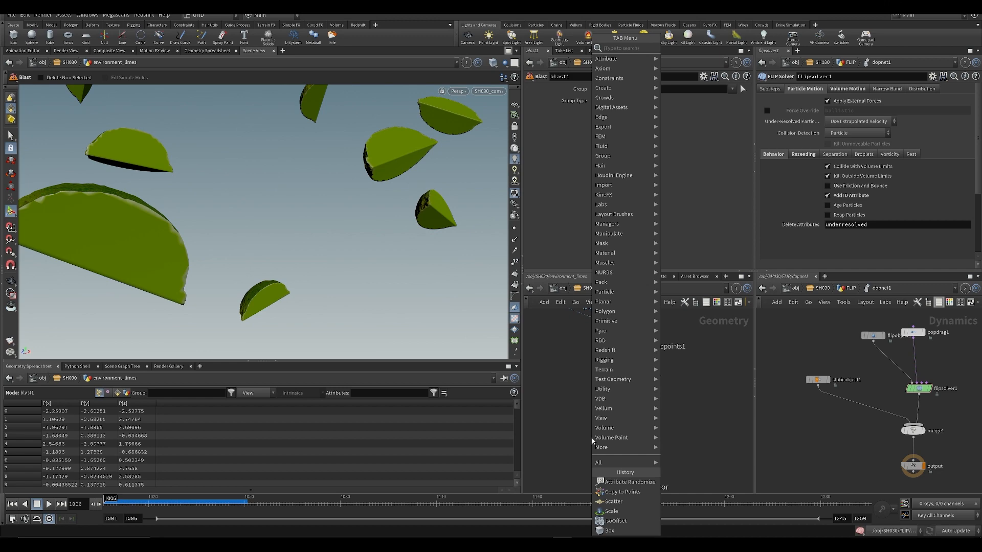
text(prim)
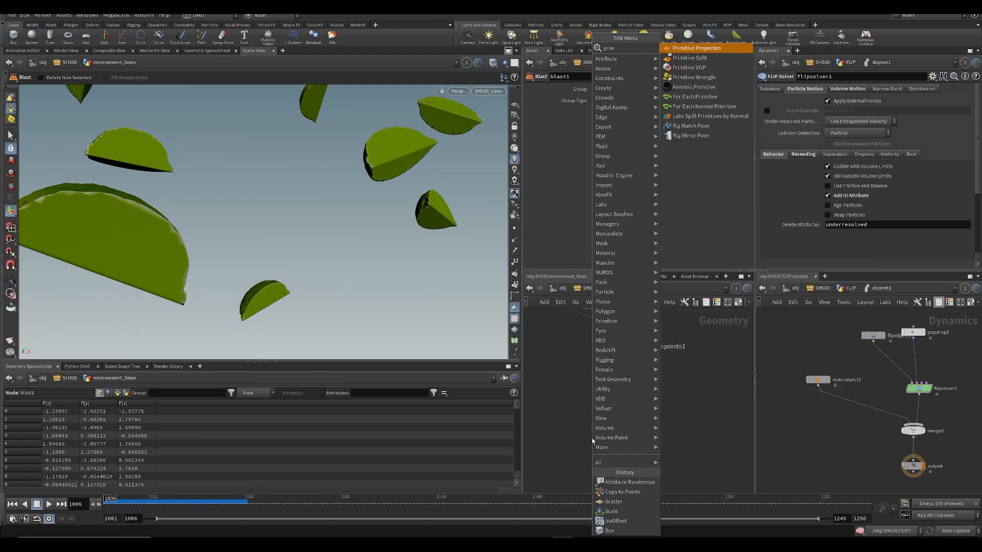
text( s)
key(BackSpace)
key(BackSpace)
key(Down)
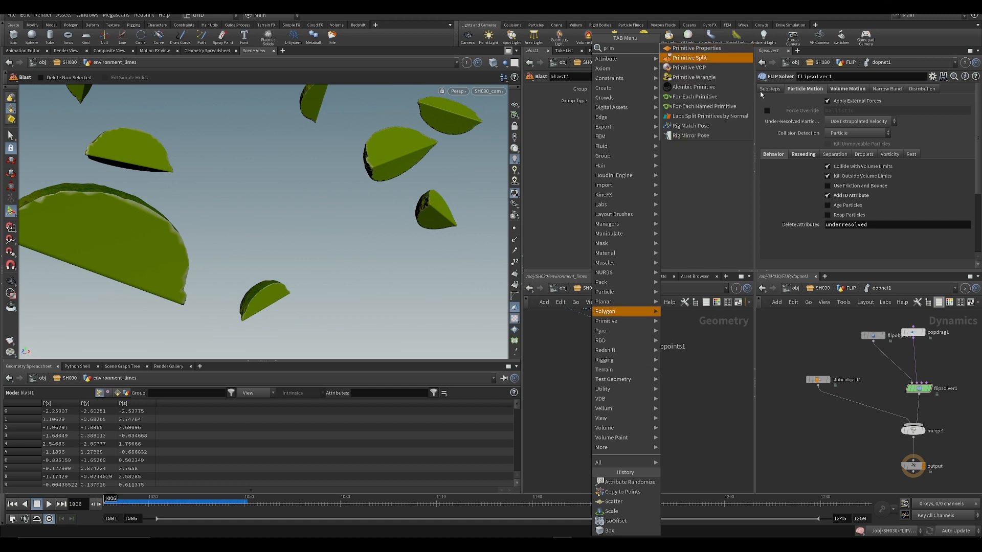
click(692, 49)
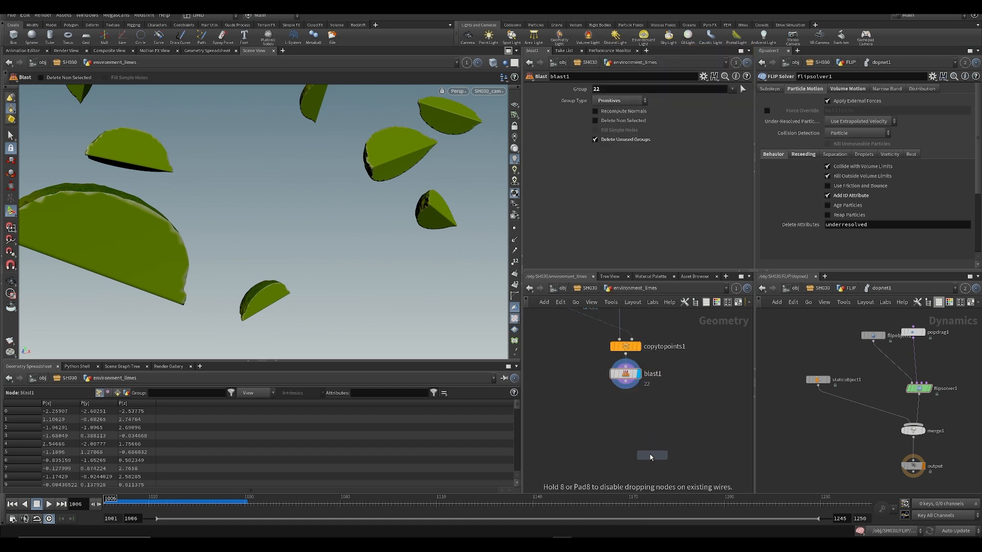
click(625, 431)
drag(625, 382, 630, 422)
click(639, 431)
key(ctrl+s)
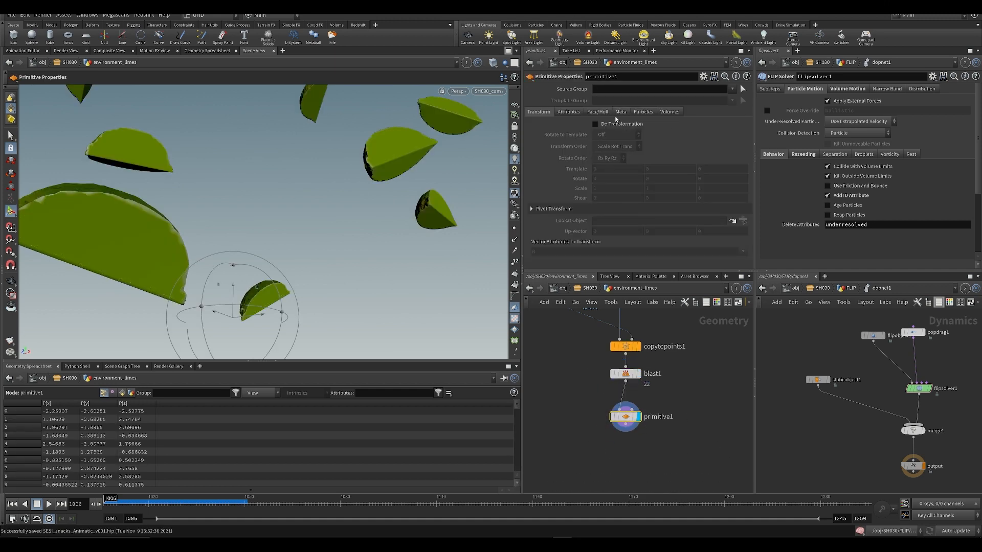
click(626, 124)
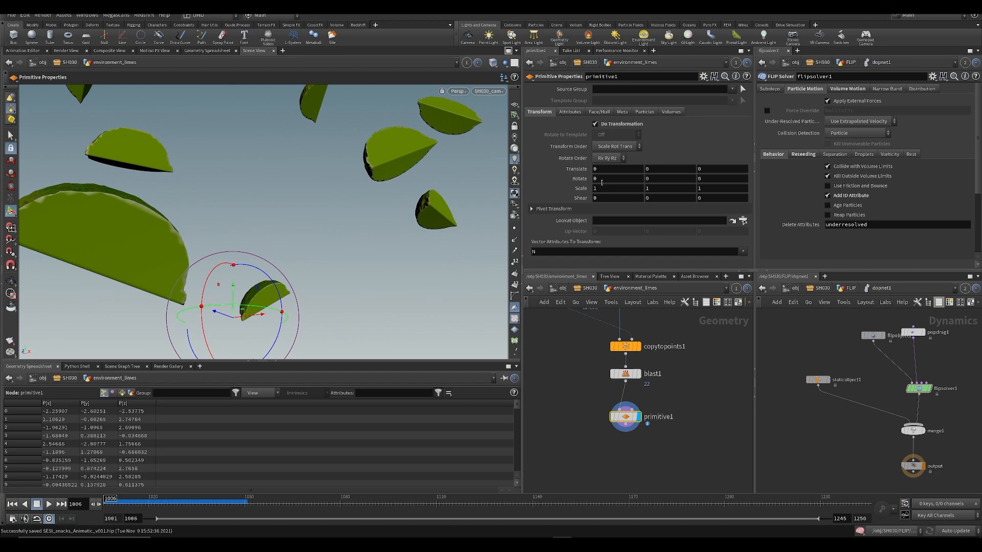
- Try out a rotation of the copied limes on the Primitive Properties node and undo it
middle_drag(578, 181, 675, 174)
key(ctrl+z)
key(ctrl+z)
key(Escape)
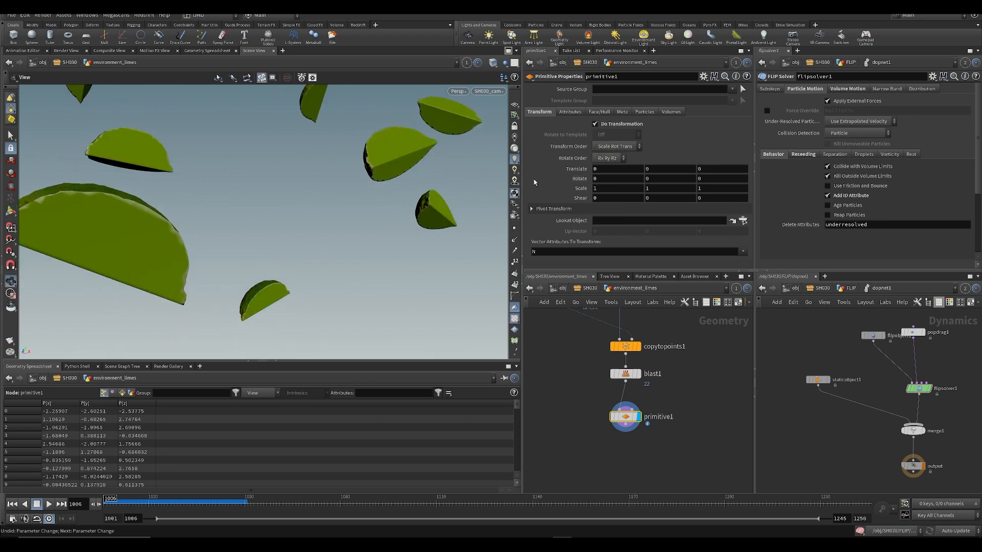
- Save the scene, start the playback range at frame 1001, and keyframe the Primitive Properties Rotate values at 0 there
key(ctrl+s)
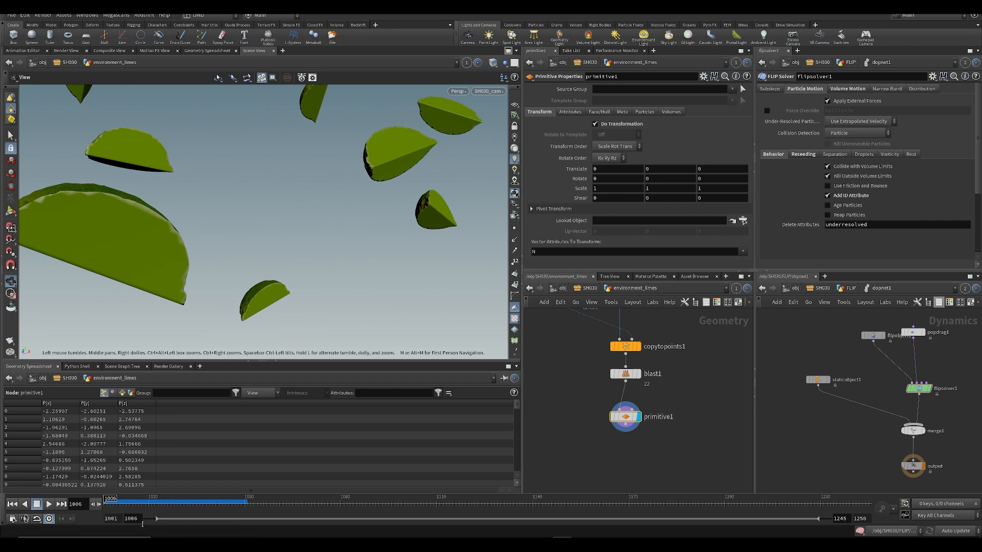
drag(156, 519, 144, 520)
click(106, 505)
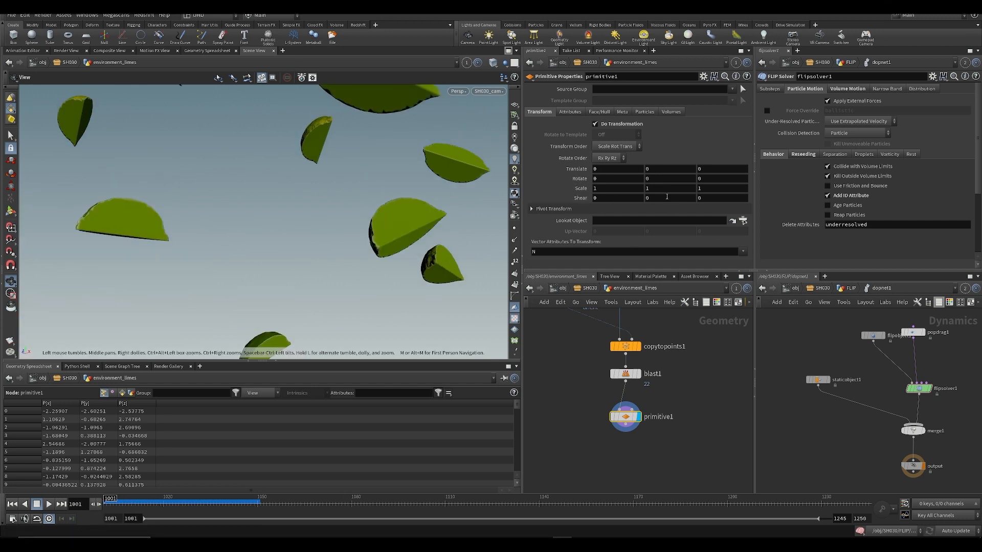
alt+click(562, 189)
alt+click(569, 179)
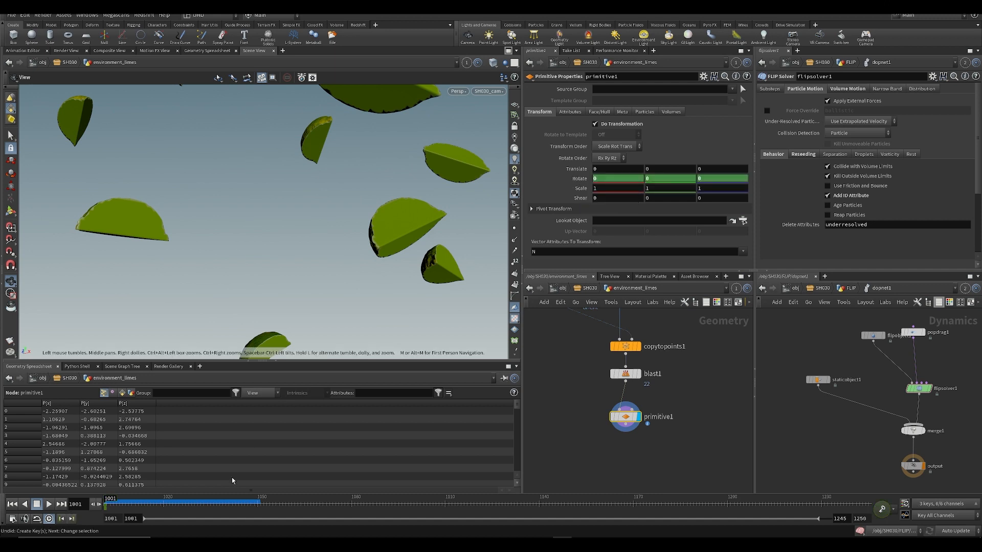
- Keyframe an equal rotation on all three axes at frame 1123, and play from the first frame to check the tumbling limes
drag(215, 506, 286, 515)
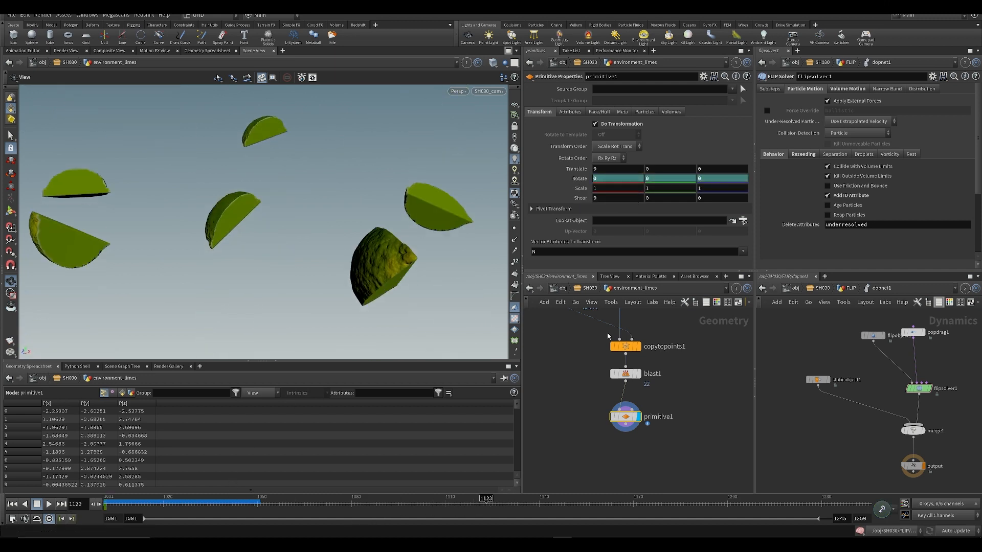
mouse_move(592, 177)
middle_down()
mouse_move(580, 159)
mouse_move(393, 175)
mouse_move(574, 178)
middle_up()
alt+click(578, 179)
key(ctrl+Left)
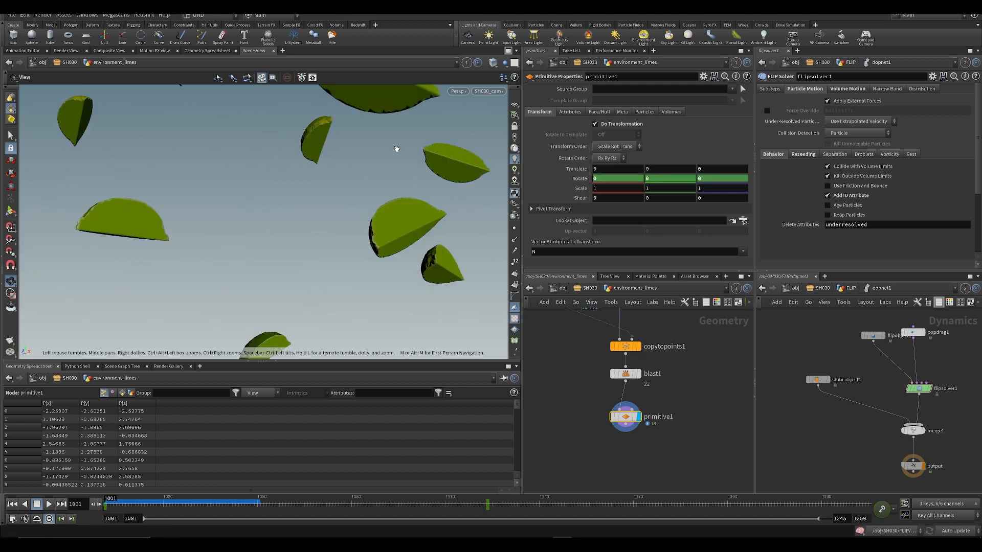
key(Up)
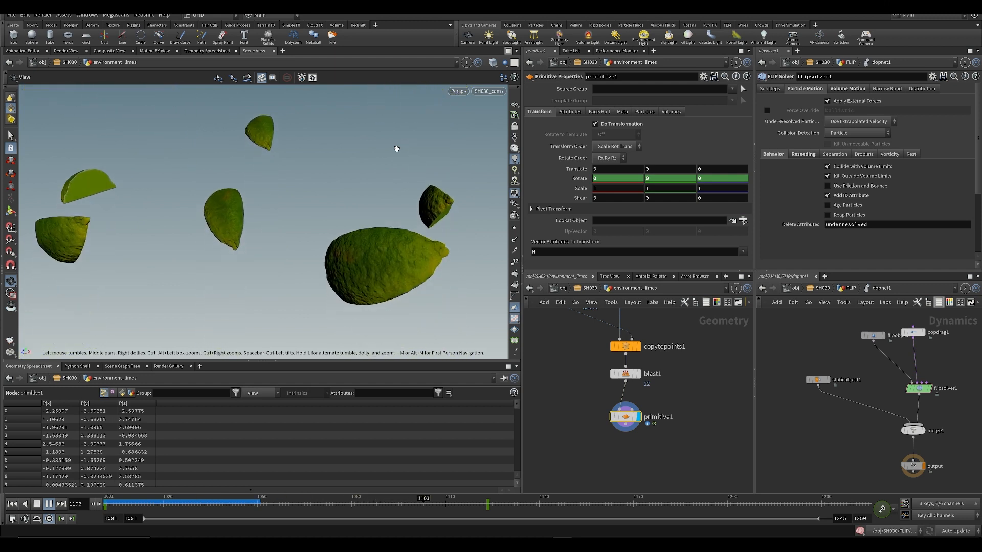
key(Down)
- Inspect the geometry inside the LIME object through the shot camera, return to the SH030 level, and save the scene
key(u)
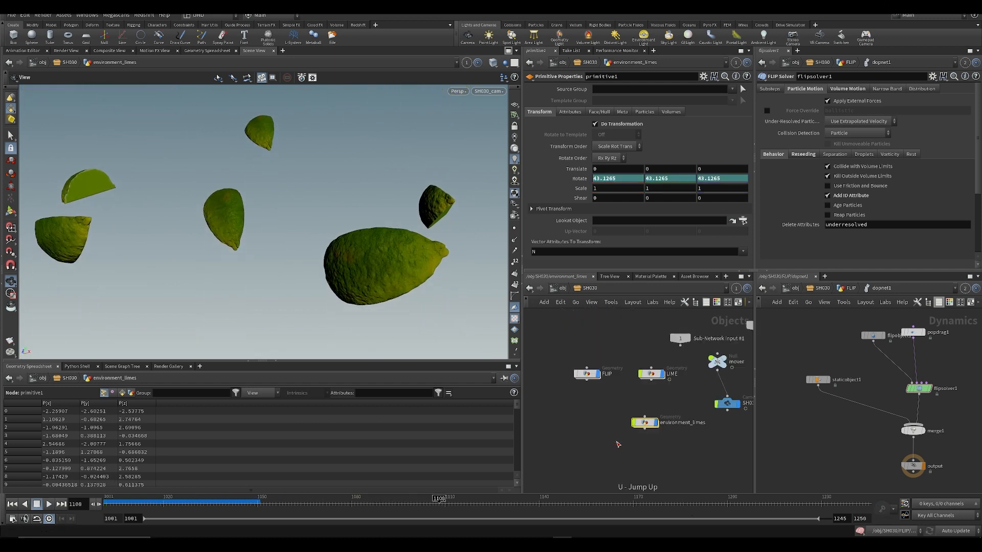
click(489, 91)
double_click(622, 379)
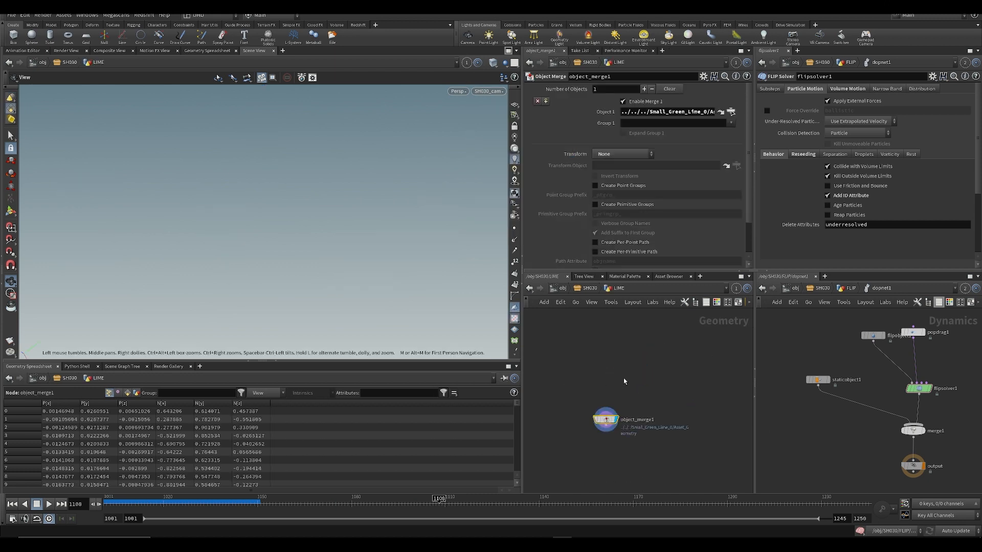
key(f)
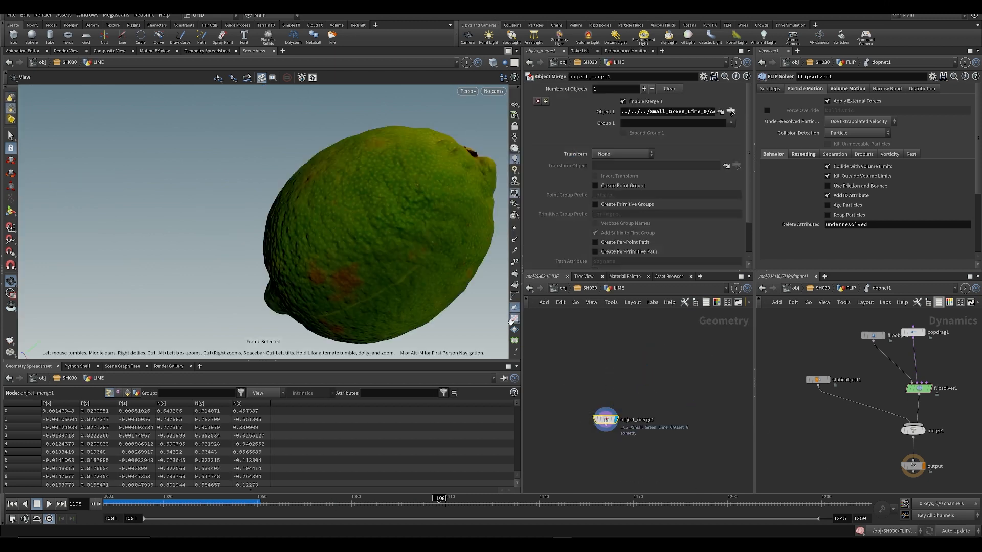
click(493, 91)
click(503, 158)
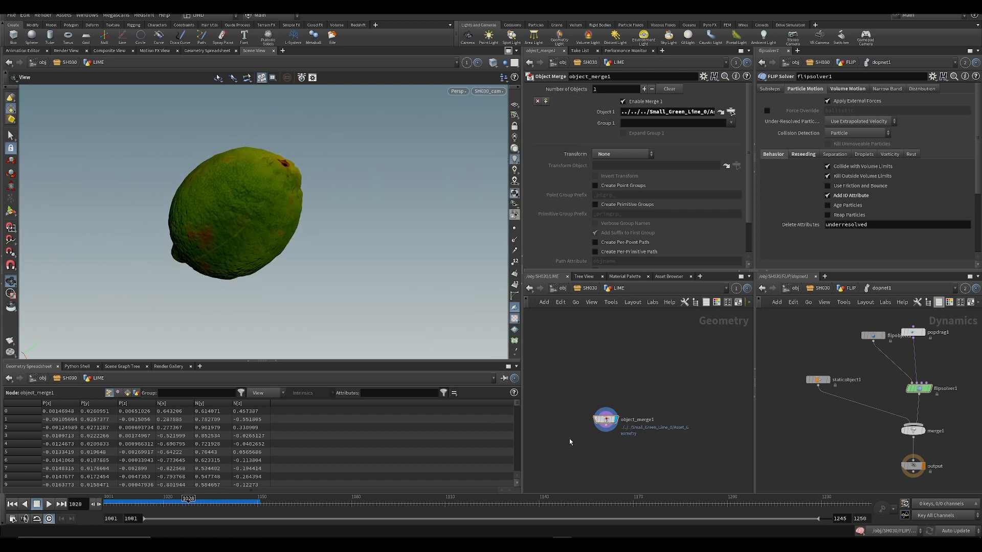
key(u)
key(ctrl+s)
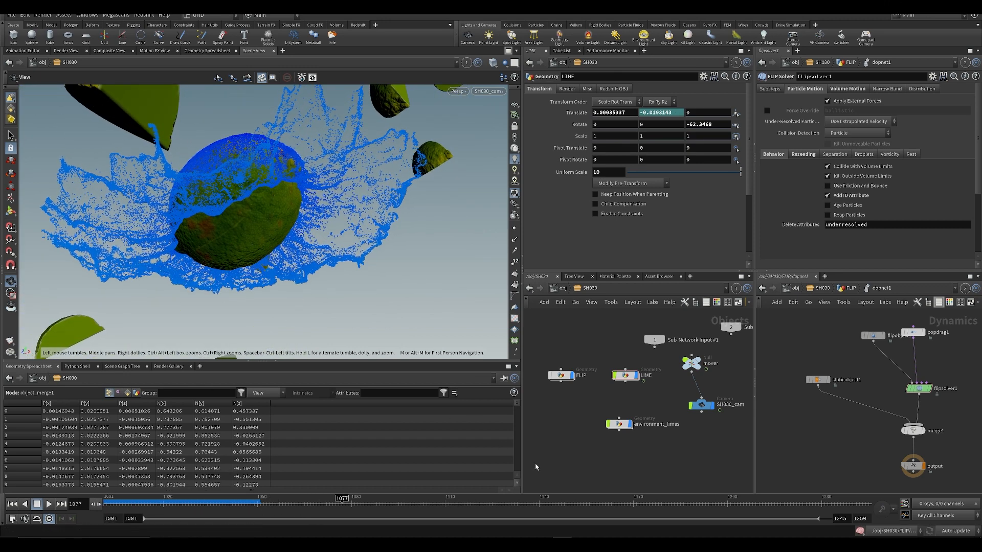
- Try a flipbook preview of frames 1001 to 1100 through SH030_cam, and close the flipbook player
click(8, 346)
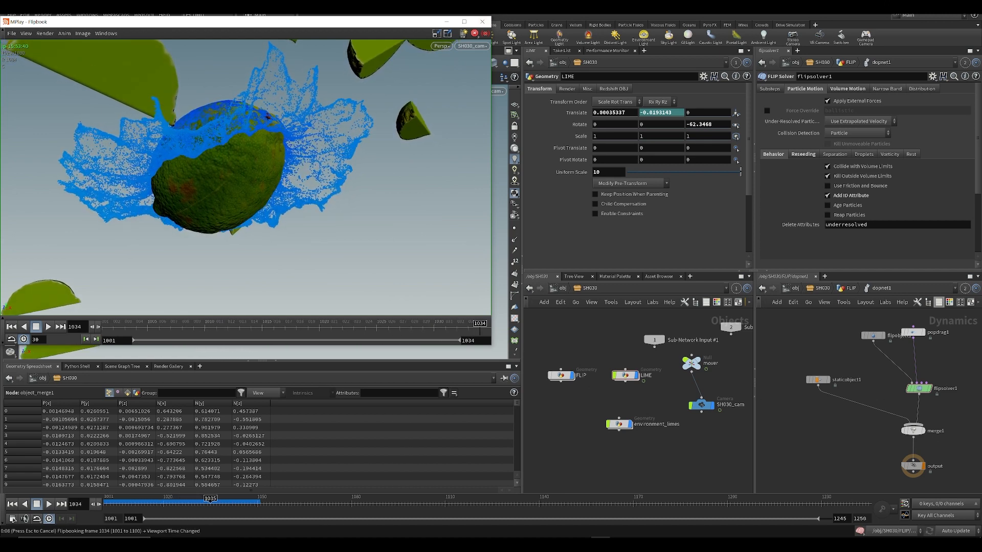
click(482, 21)
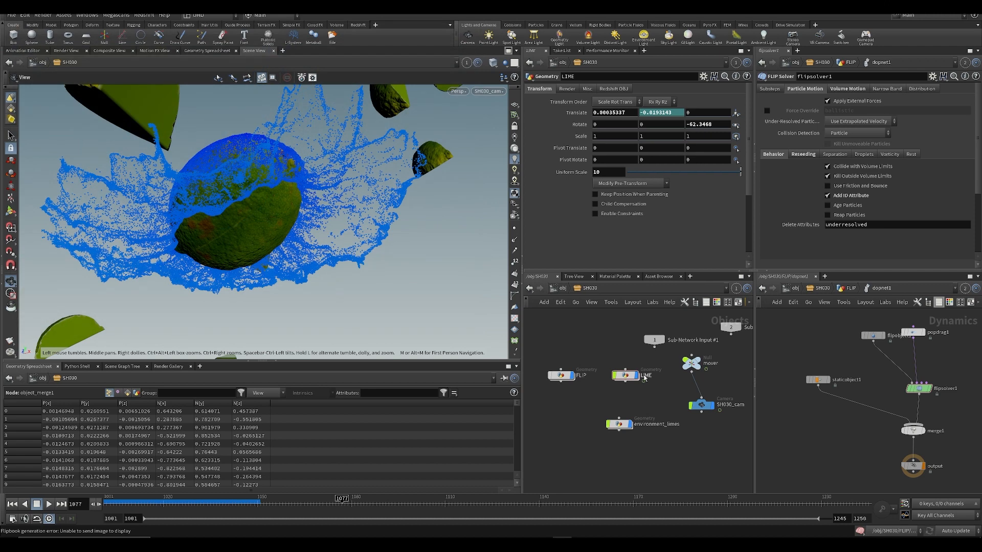
double_click(626, 375)
key(u)
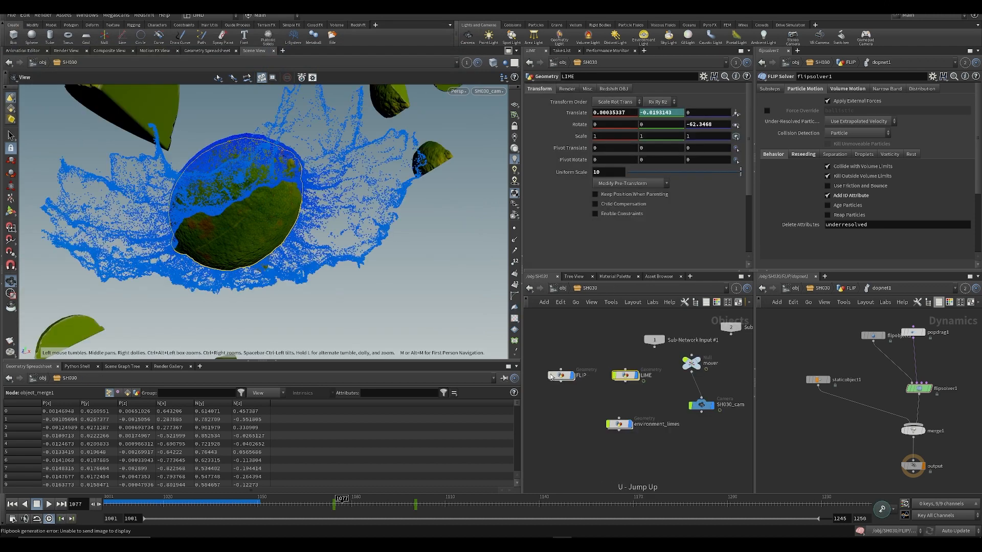
- Delete the large lime slice nearest the camera inside environment_limes, return to the SH030 level, and save the scene
double_click(634, 428)
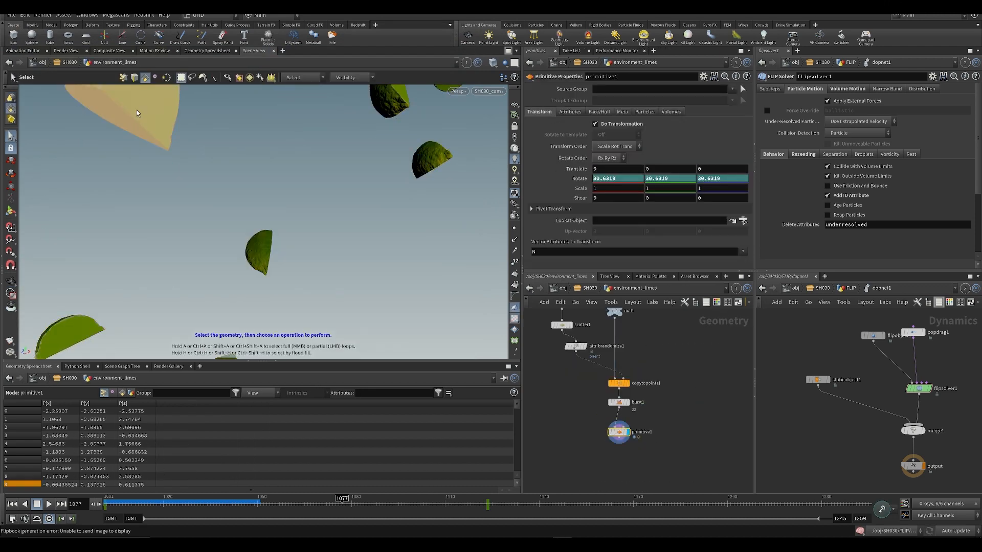
key(Delete)
key(u)
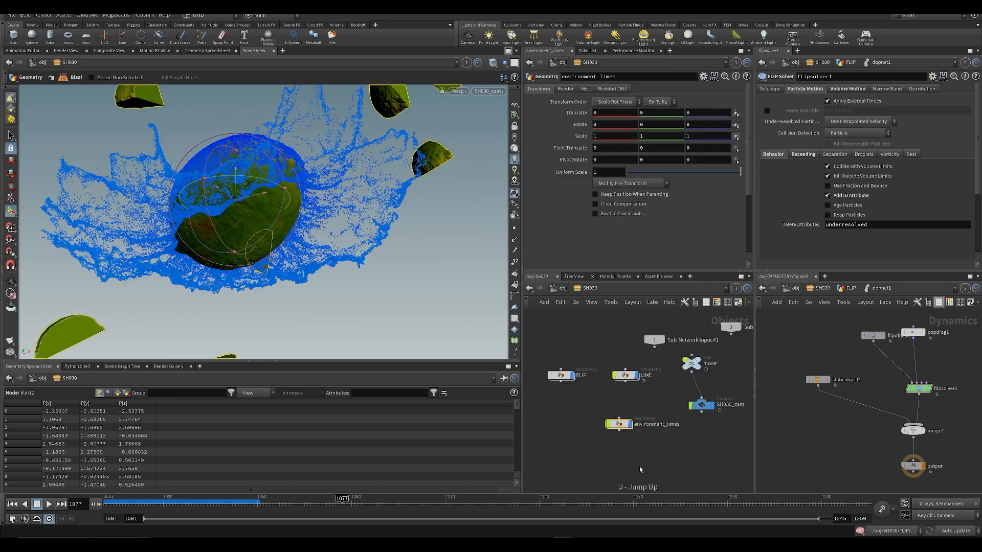
key(ctrl+s)
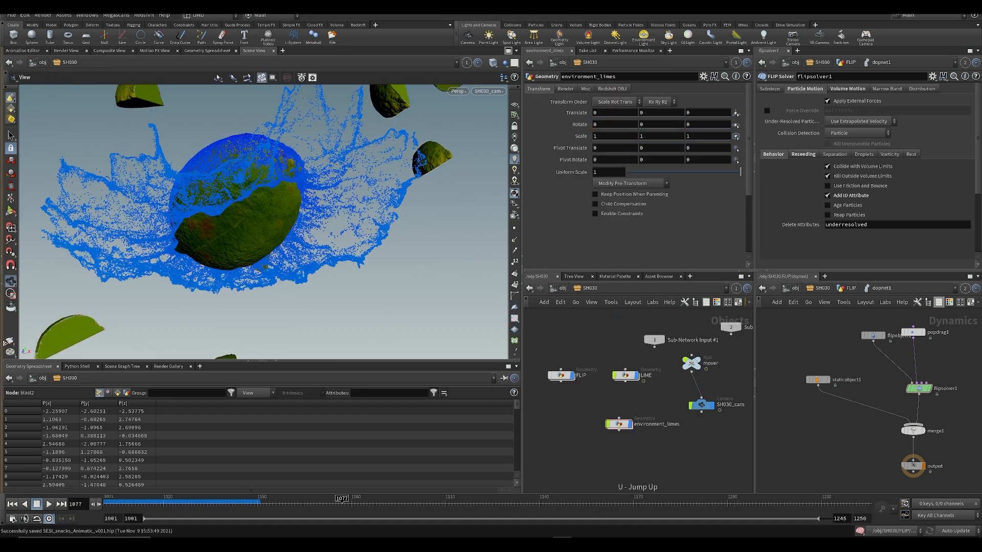
- Render a flipbook of frames 1001 to 1100 through SH030_cam and play it back to check the falling limes
click(3, 342)
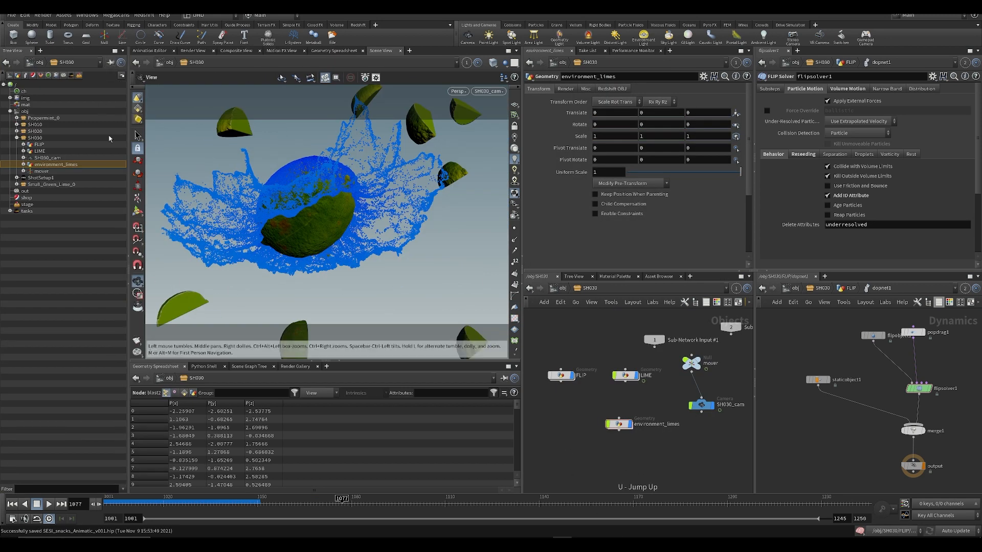
click(128, 257)
click(10, 341)
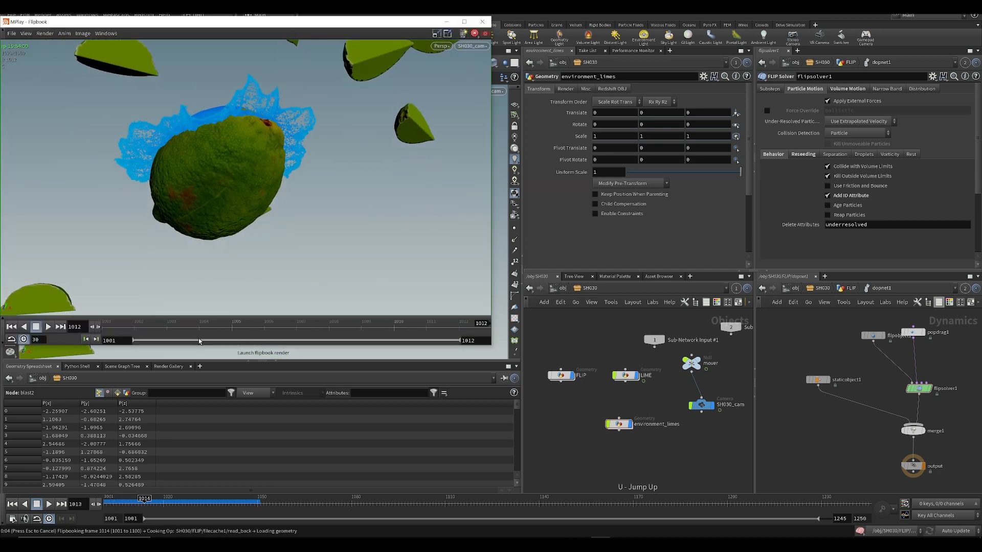
drag(183, 29, 456, 124)
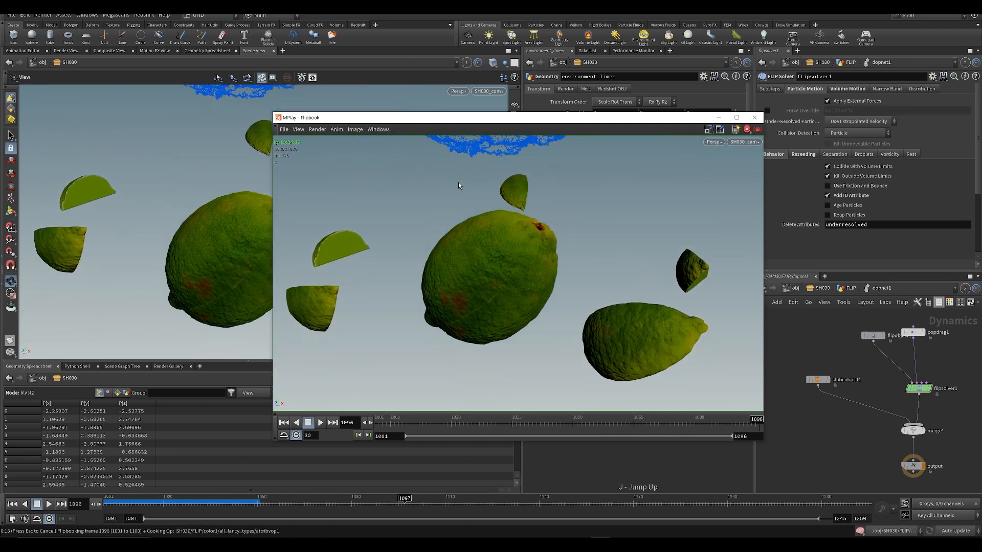
key(Up)
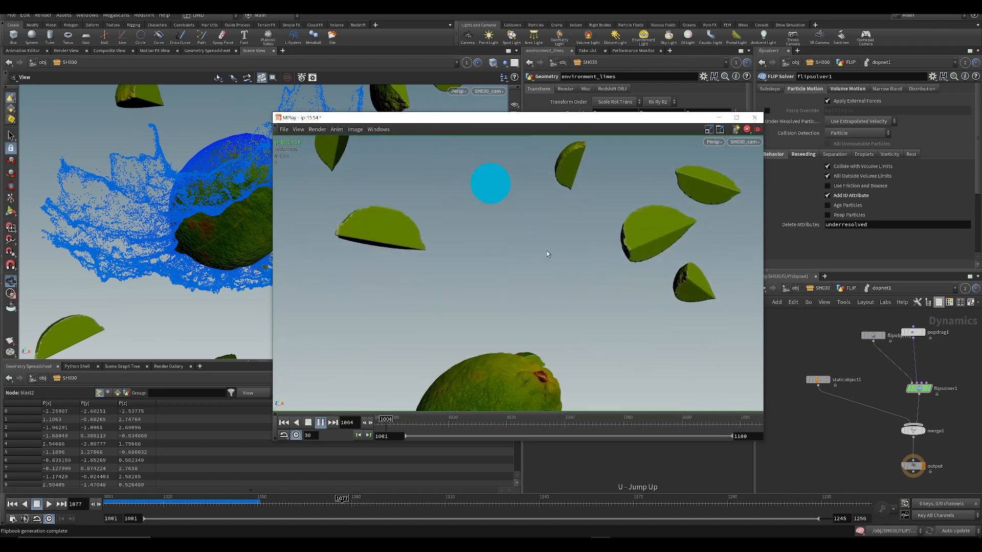
click(621, 456)
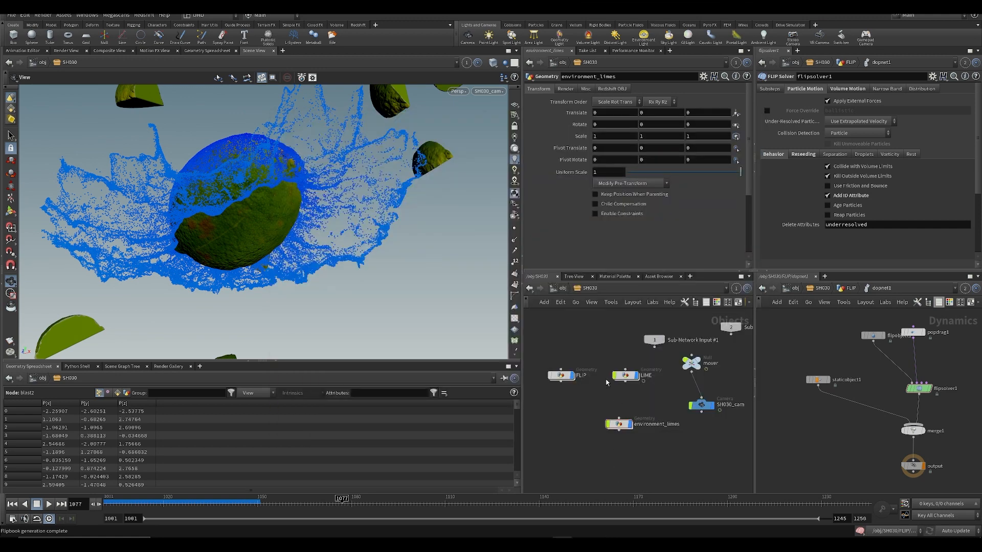
- Straighten LIME's Translate Y animation curve between the keys at frames 1074 and 1100, and close the animation editor
drag(637, 364, 636, 363)
click(333, 506)
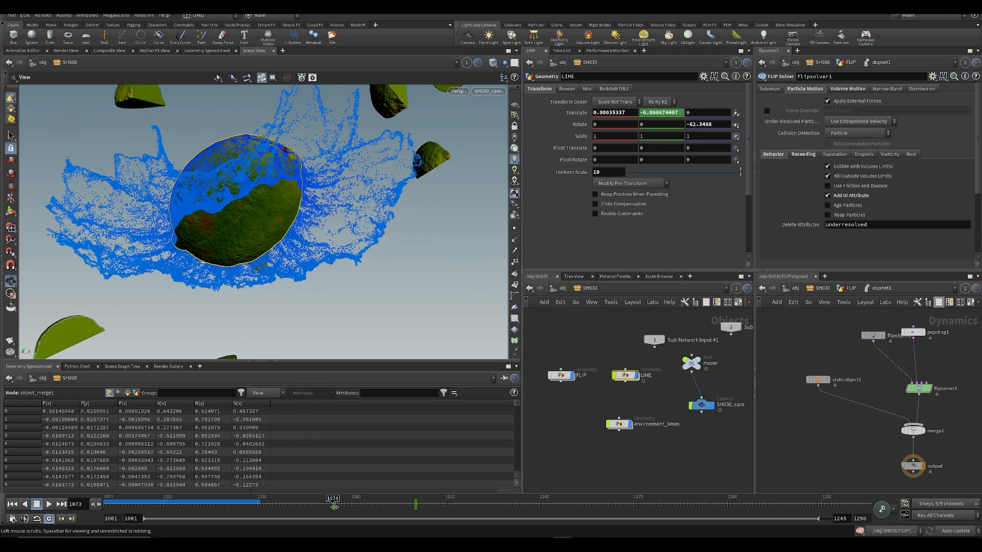
shift+click(651, 113)
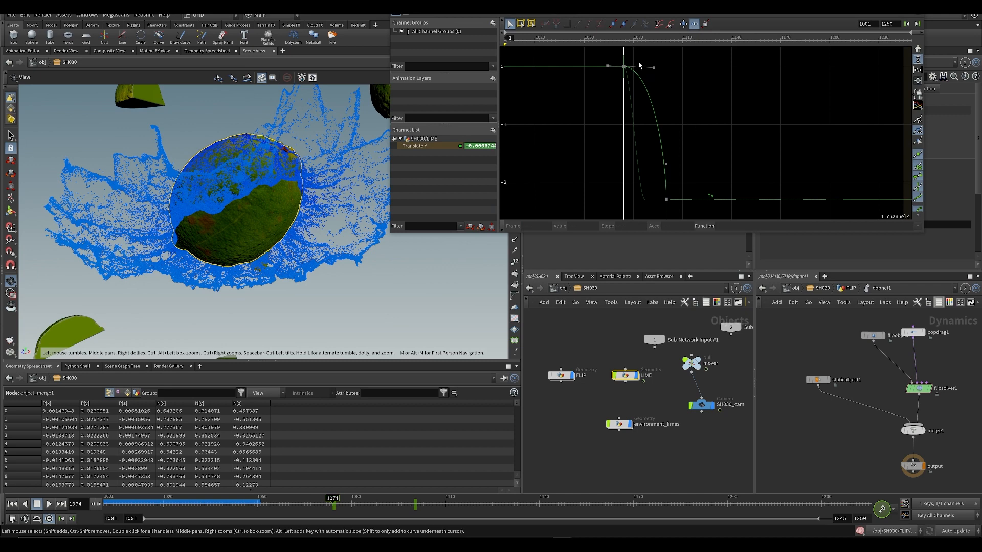
drag(651, 68, 630, 92)
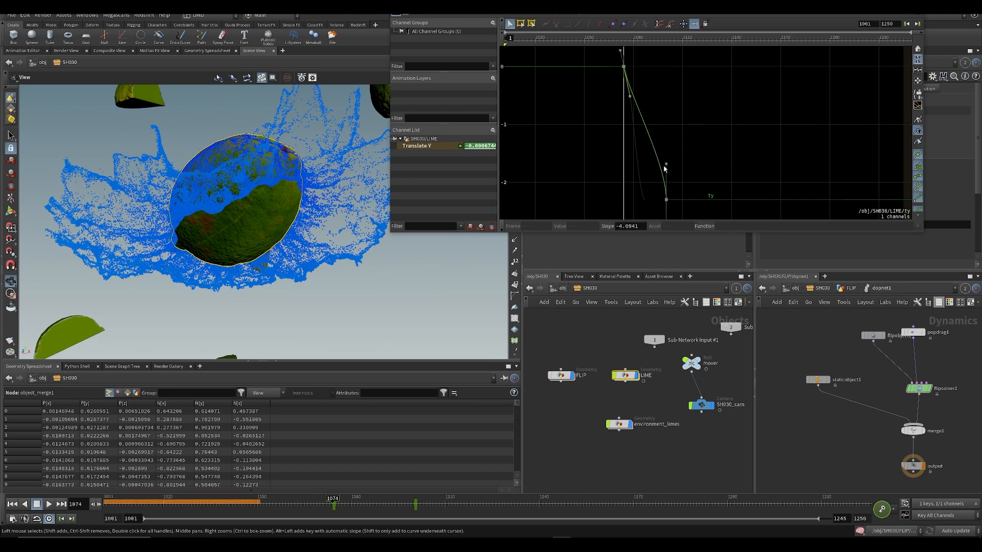
drag(665, 169, 651, 171)
drag(170, 506, 309, 515)
click(626, 82)
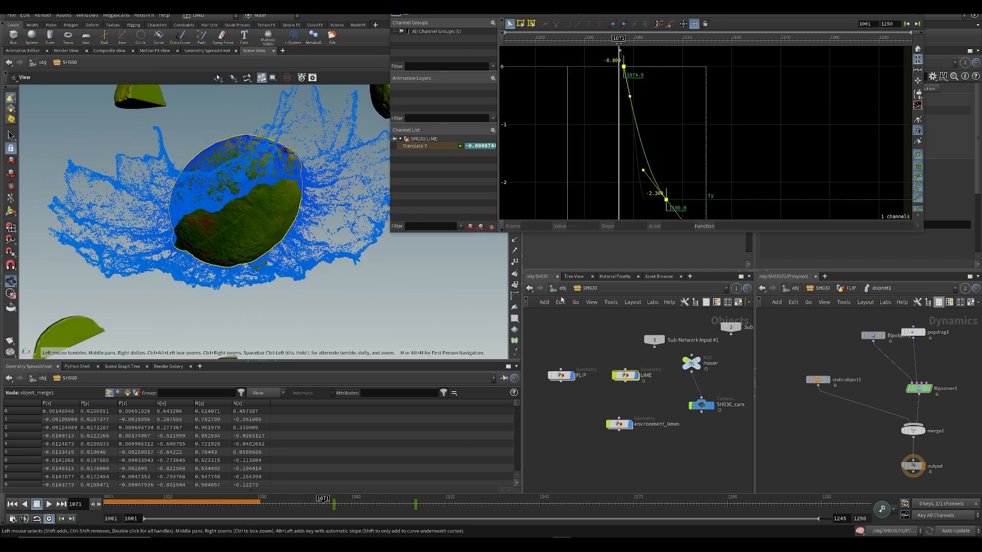
click(577, 25)
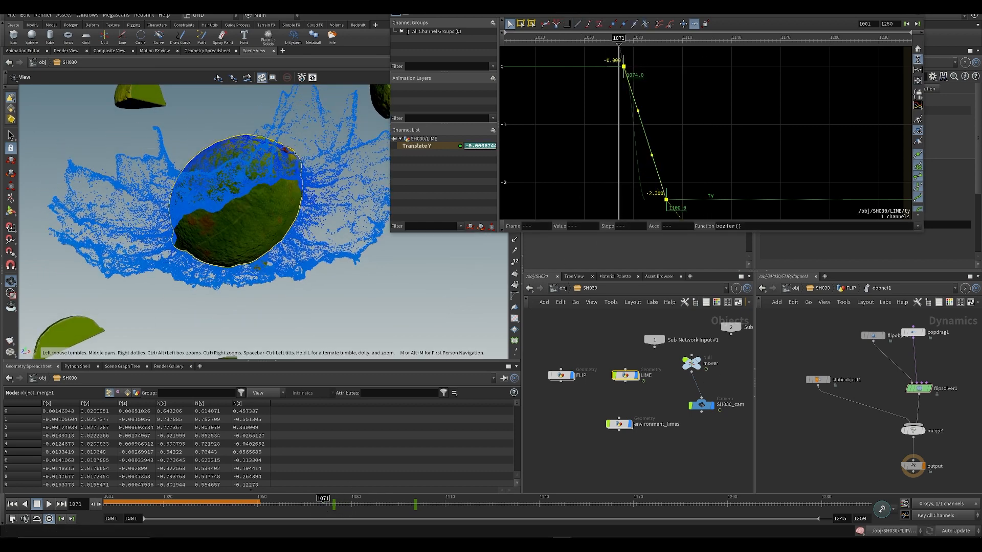
click(913, 7)
click(566, 469)
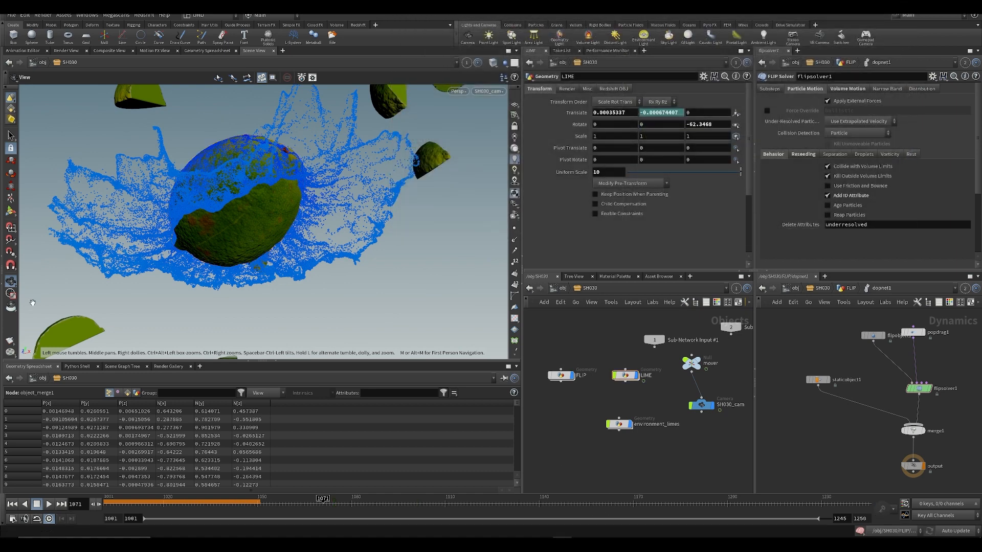
- Preview the straightened lime drop in a new flipbook of frames 1001 to 1100, and return to the scene
click(10, 343)
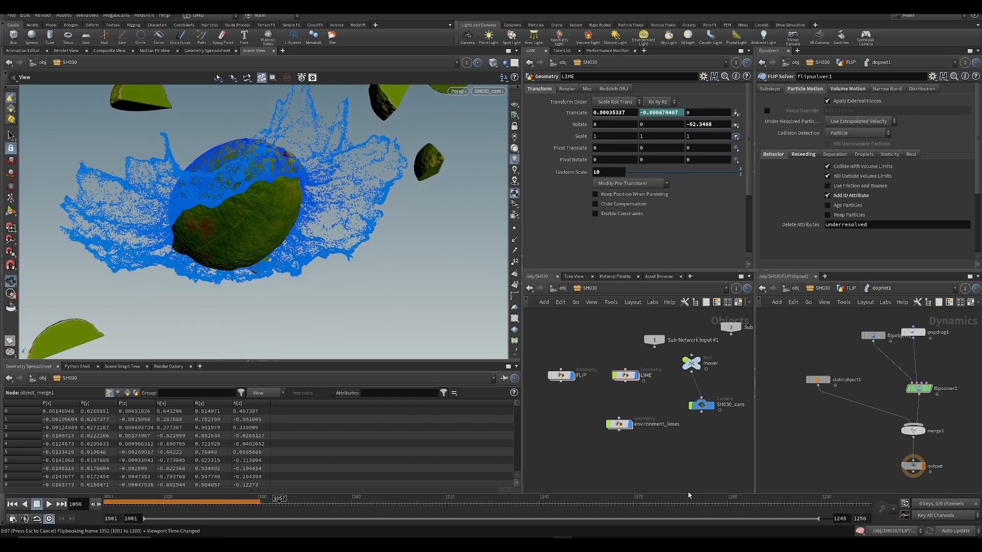
click(600, 543)
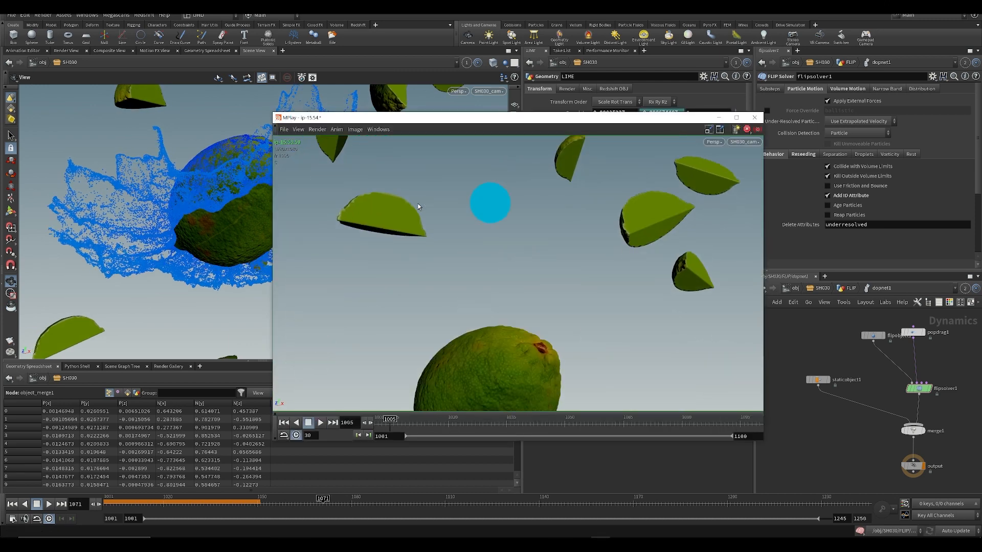
click(625, 384)
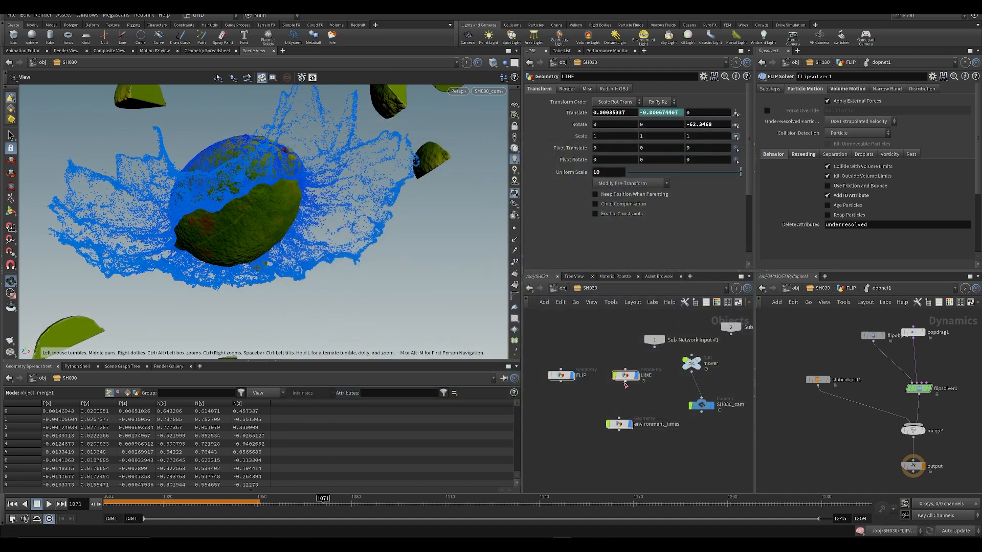
- Ease the start of LIME's Translate Y drop by flattening the tangent of the frame 1074 key to a slope of about -0.69
drag(647, 413, 647, 412)
shift+click(660, 112)
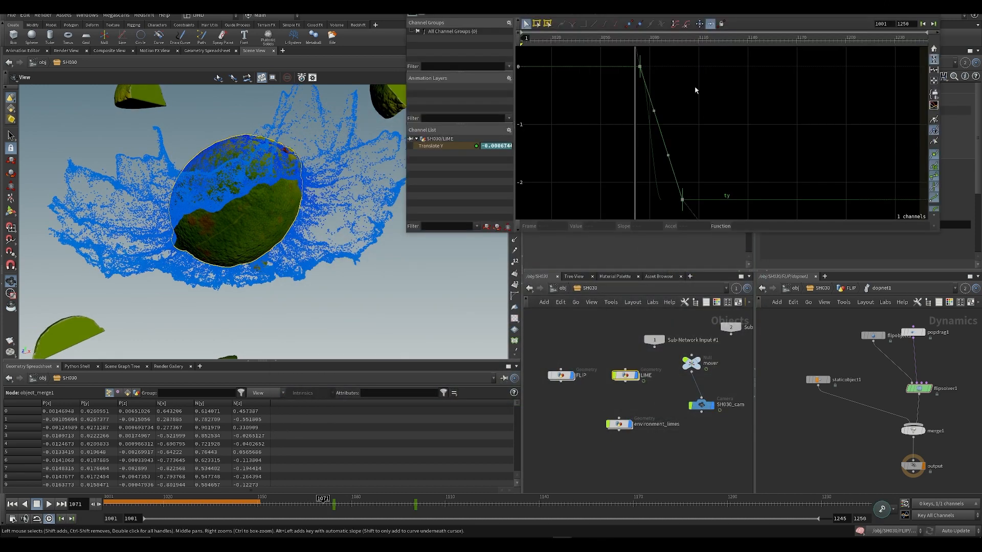
drag(666, 86, 587, 61)
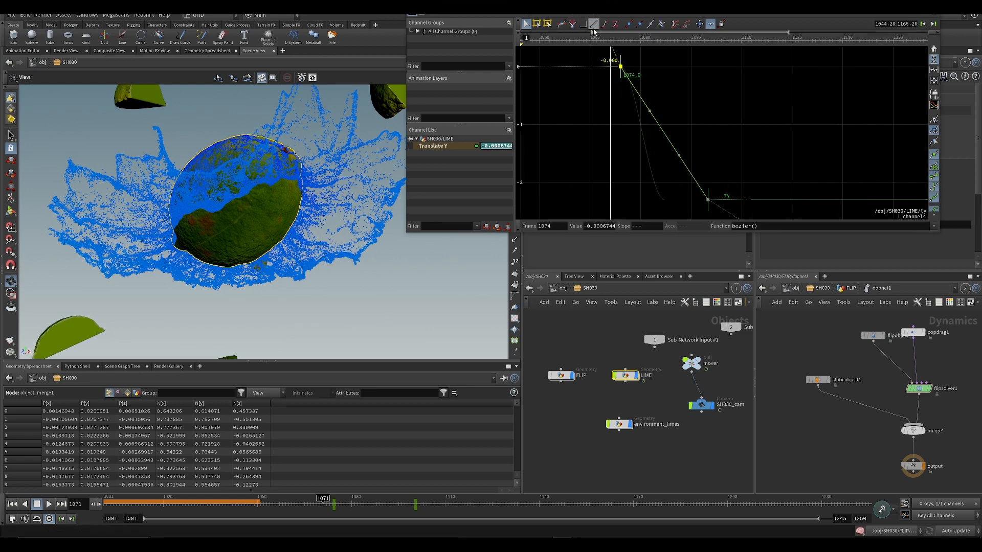
click(640, 66)
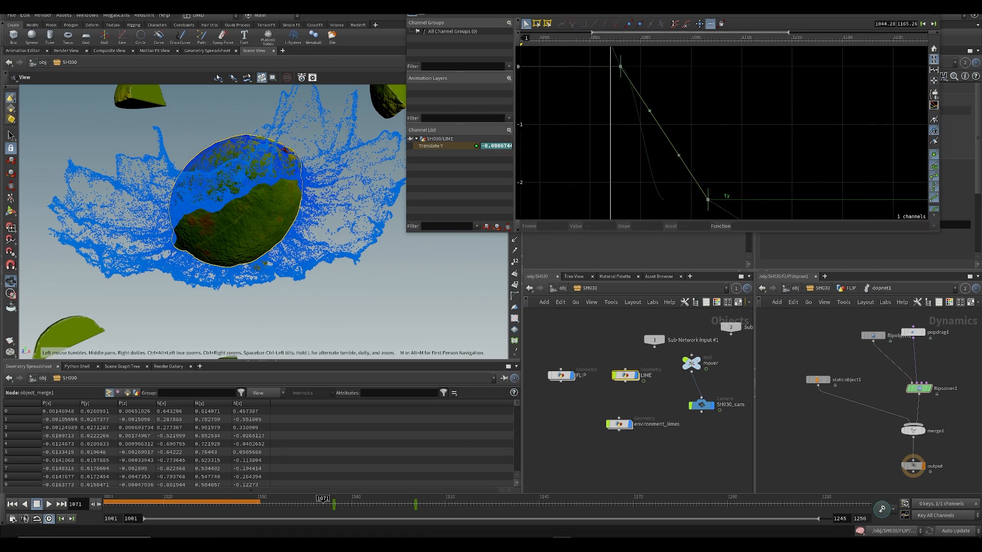
drag(330, 504, 353, 505)
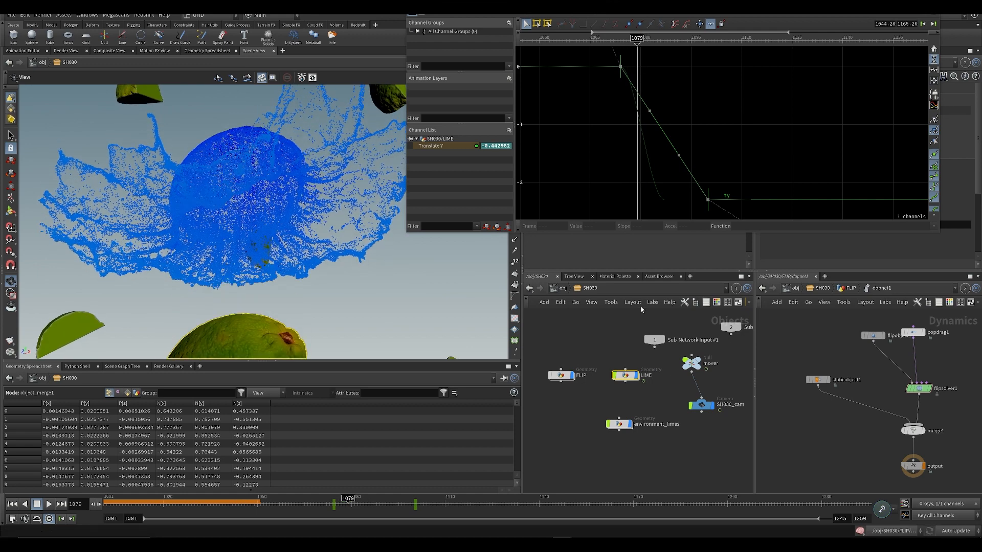
scroll(600, 89, up, 1)
drag(659, 112, 647, 77)
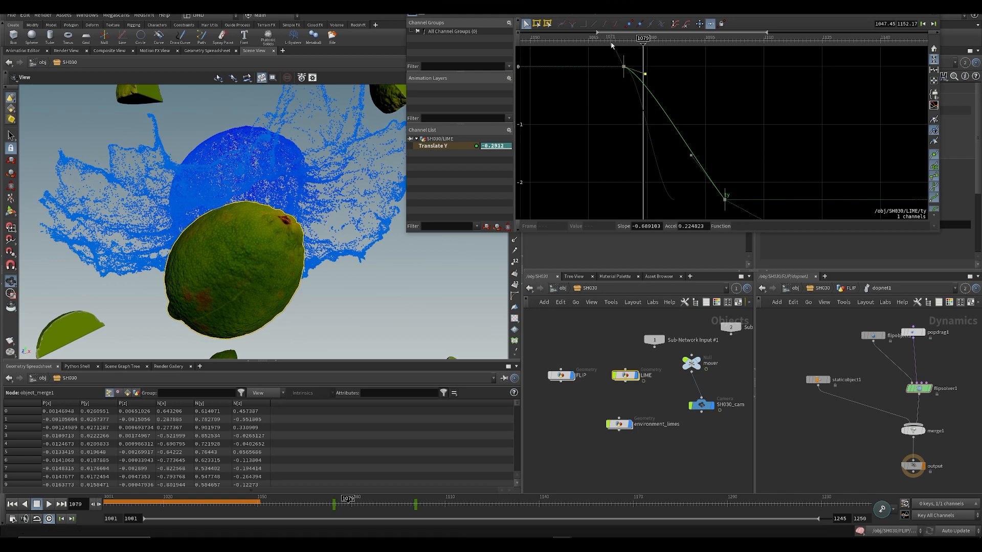
- Scrub the timeline around frame 1080 to check the eased lime drop, and render a new flipbook of frames 1001 to 1100
drag(613, 42, 643, 42)
click(594, 505)
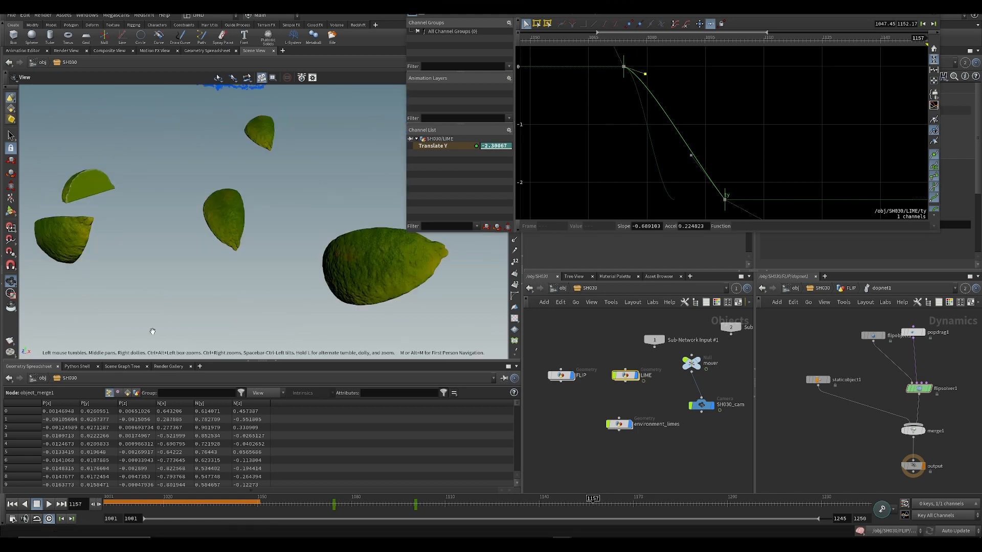
drag(324, 520, 328, 519)
drag(321, 505, 345, 503)
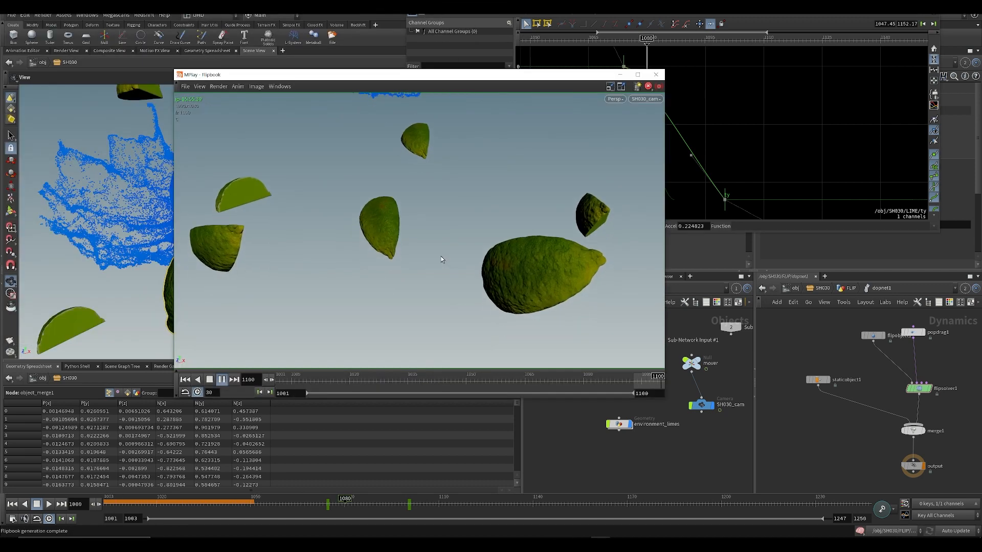
- Export the flipbook as an MPEG-4 video named sesisnacks_SH030_v001.mp4 in $HIP/FLIP, and close the console and export windows
click(188, 89)
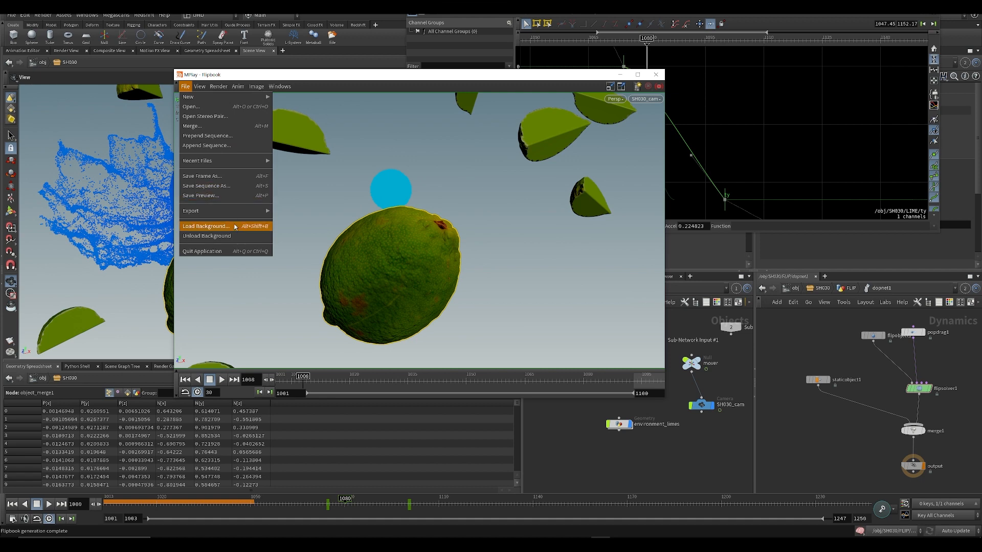
mouse_move(242, 211)
click(311, 226)
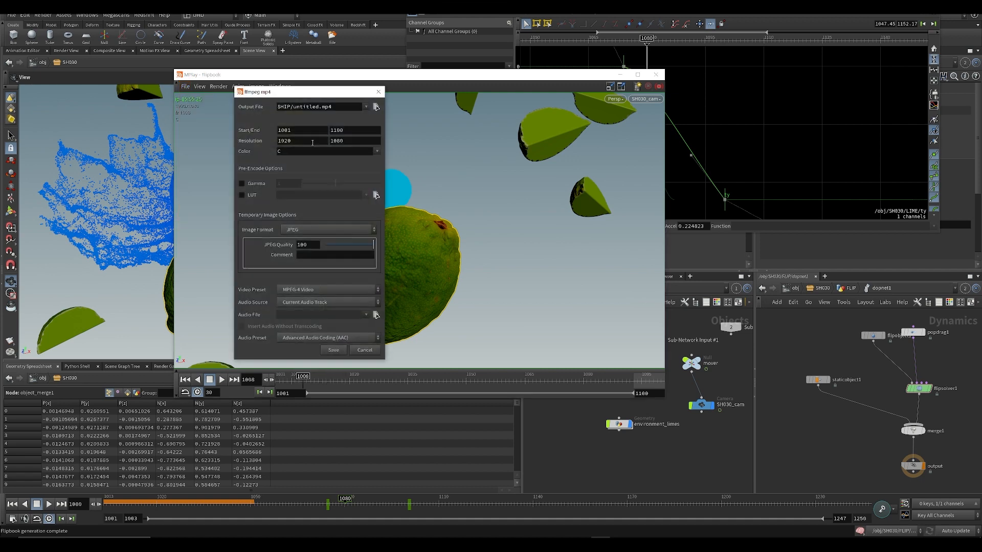
click(376, 107)
double_click(317, 60)
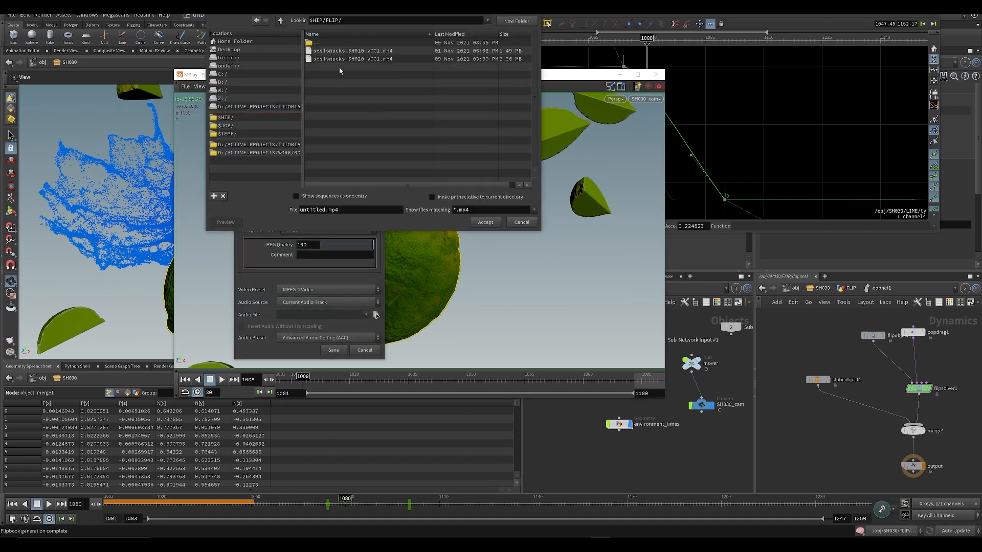
click(348, 59)
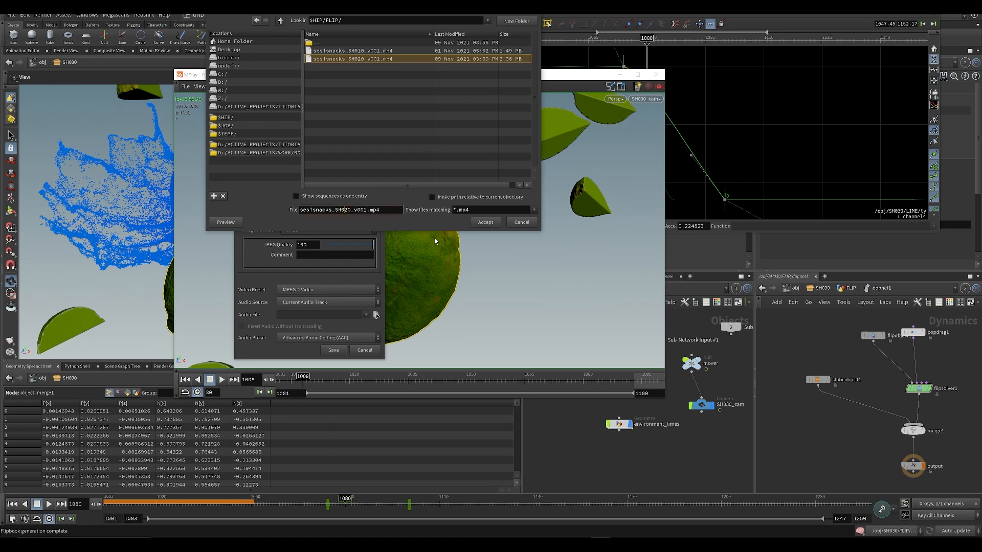
key(Return)
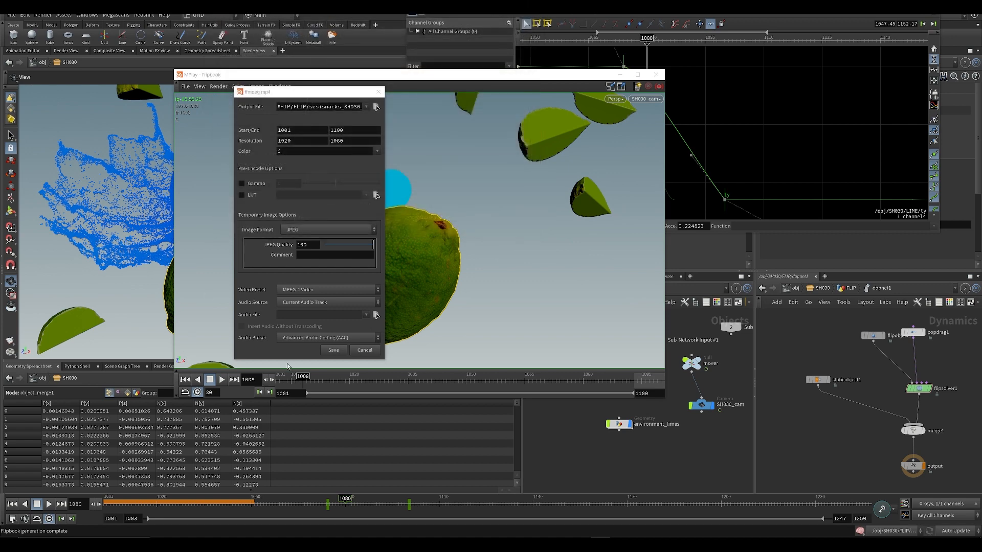
click(335, 352)
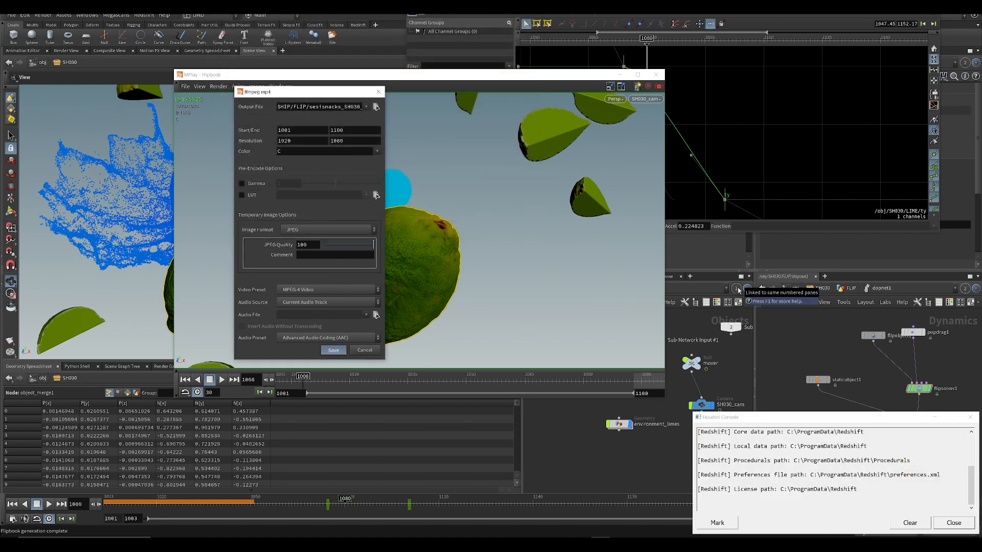
click(942, 419)
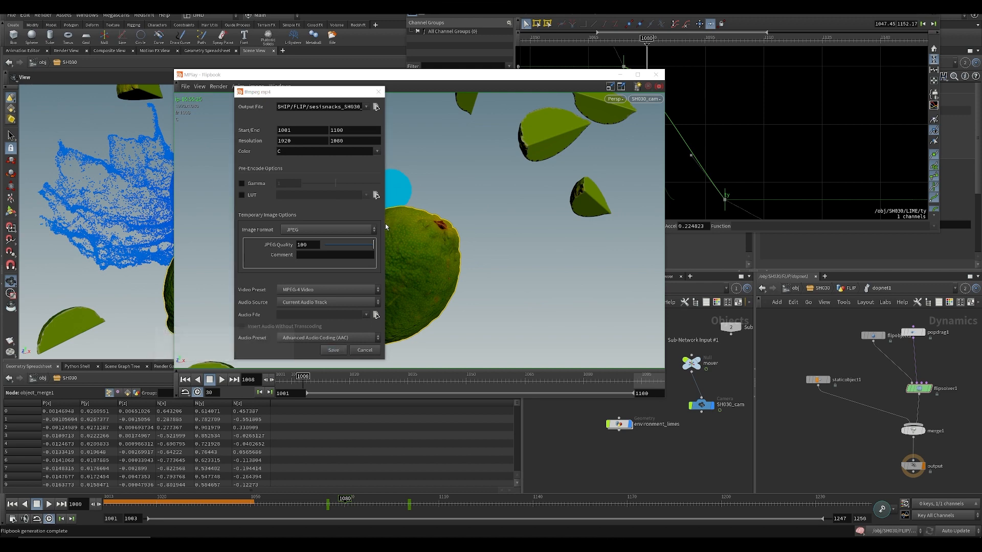
click(534, 252)
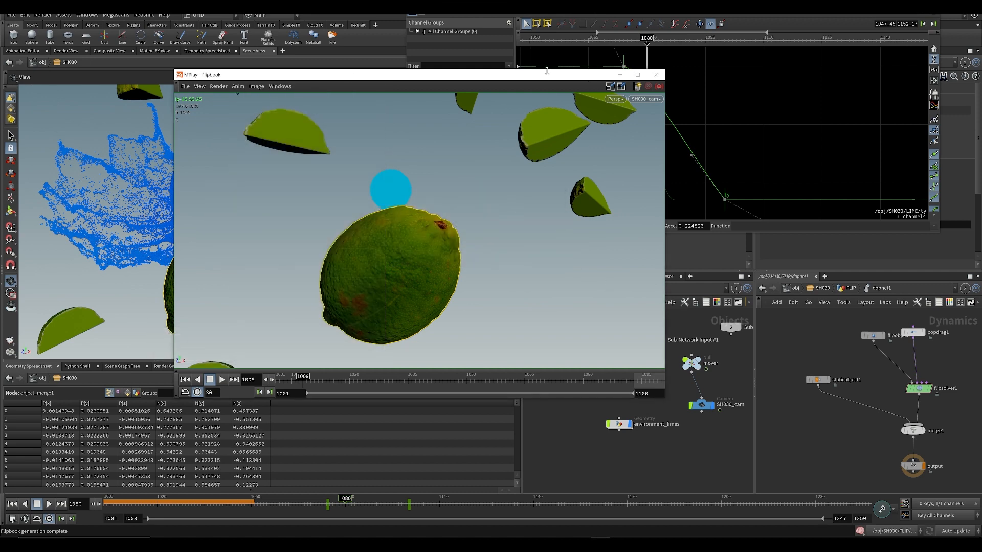
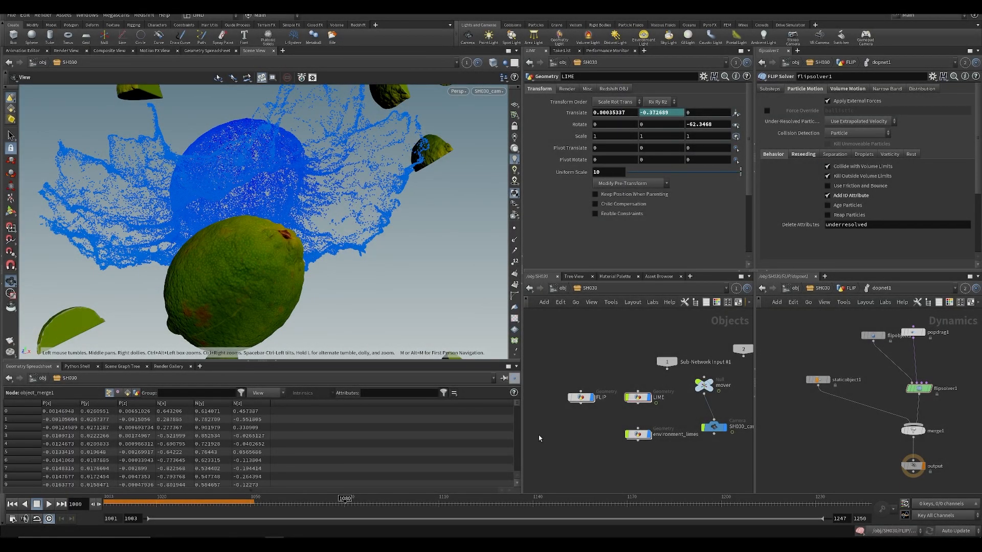
- Go up to the obj level, hide the SH030 subnetwork, and save the scene
key(u)
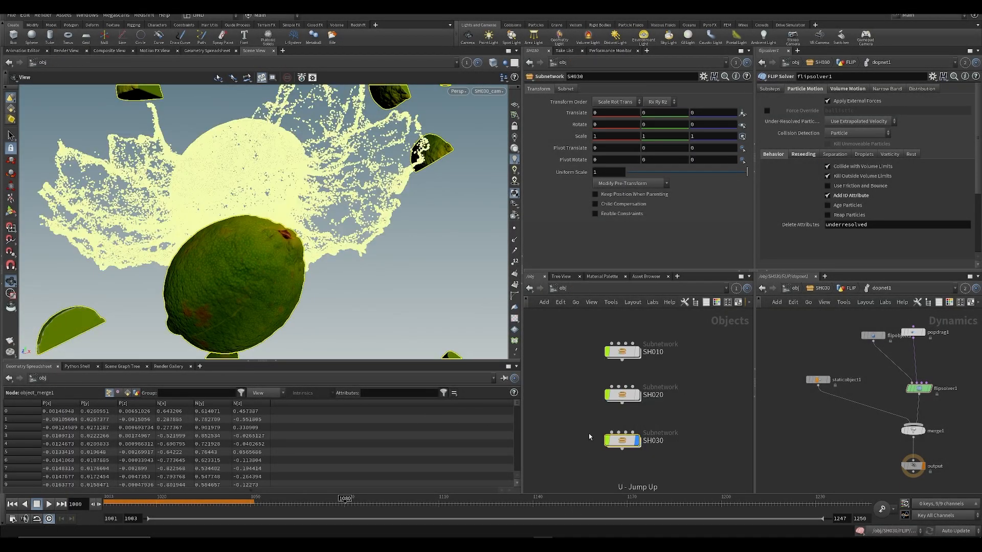
click(646, 425)
key(ctrl+s)
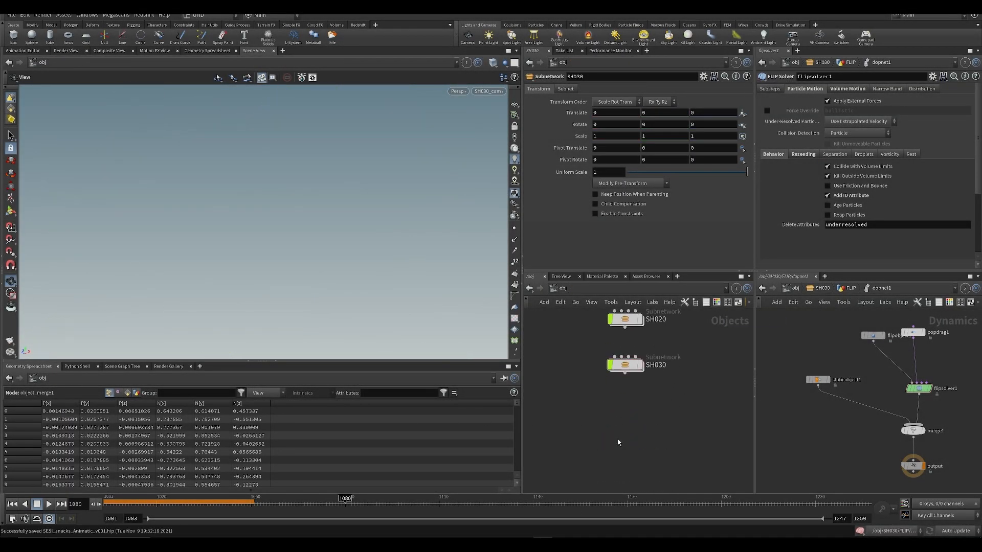
- At the obj level, add a Subnetwork below SH030 and name it SH040
click(795, 289)
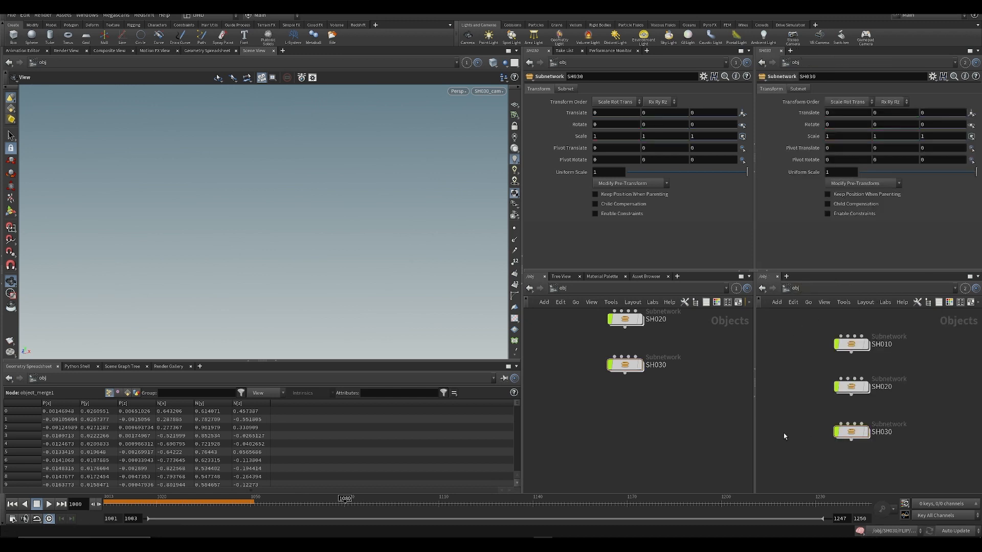
key(Tab)
mouse_move(643, 416)
click(704, 214)
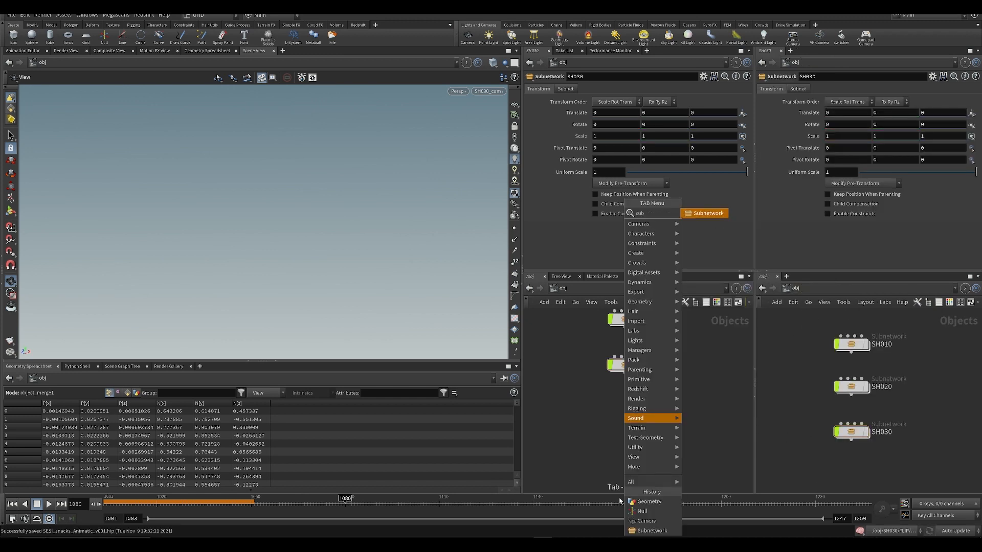
click(632, 418)
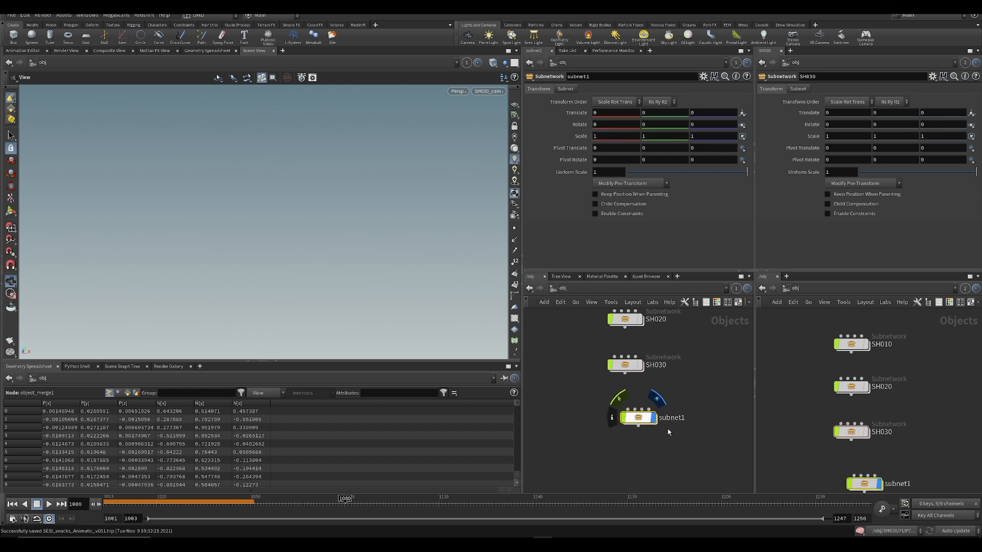
drag(634, 420, 625, 423)
key(F2)
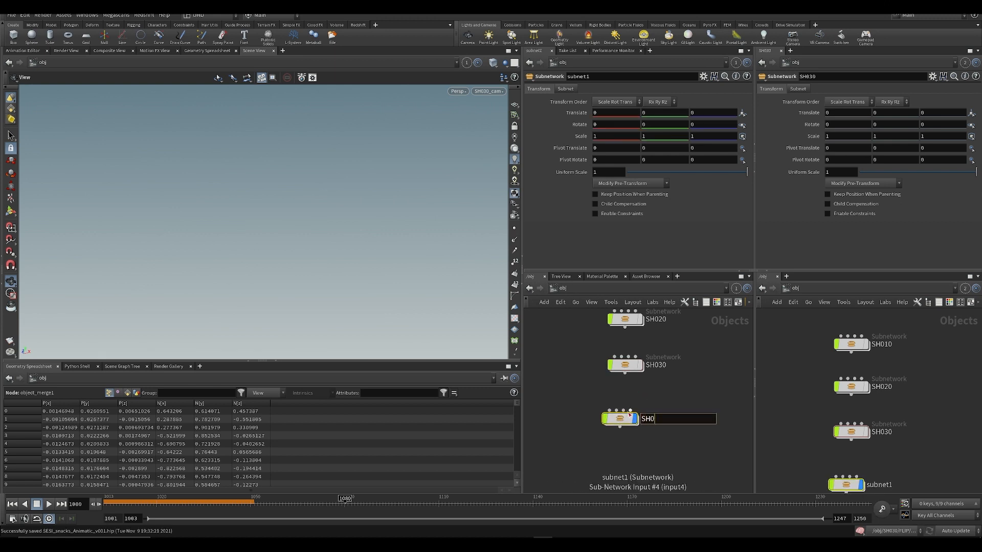
key(Return)
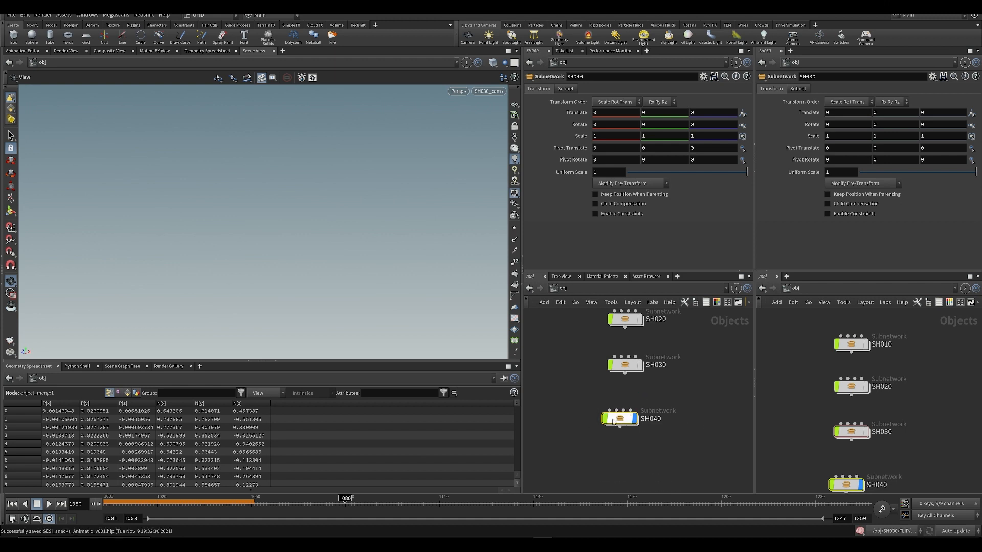
drag(613, 421, 623, 423)
- Inside the SH040 subnetwork, add a Geometry object and name it lime
double_click(629, 426)
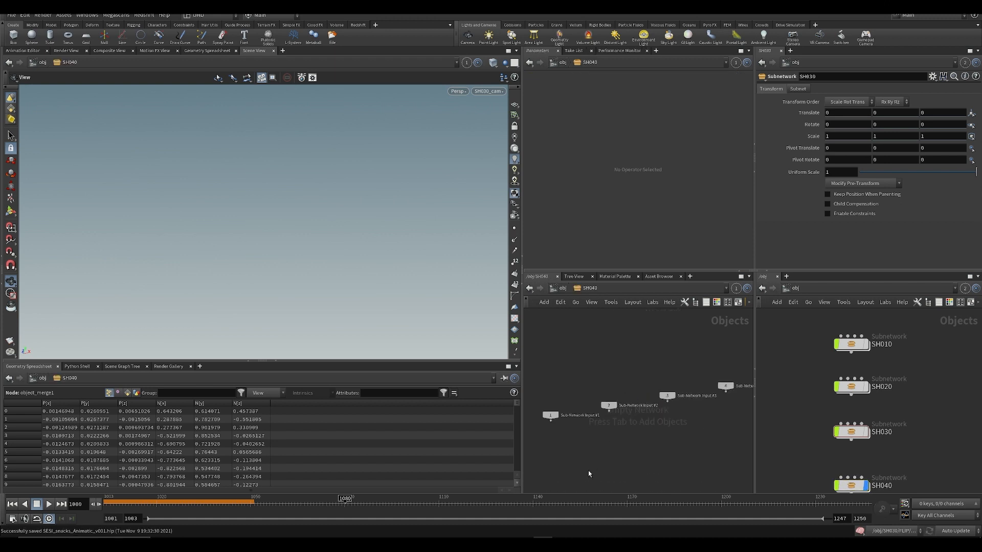
key(Tab)
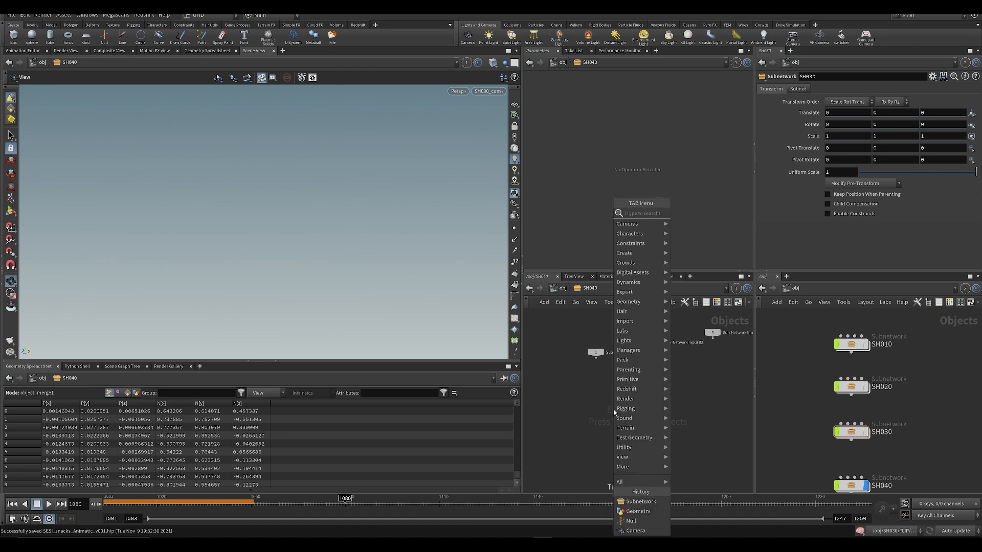
text(ob)
key(BackSpace)
key(BackSpace)
text(geo)
key(Return)
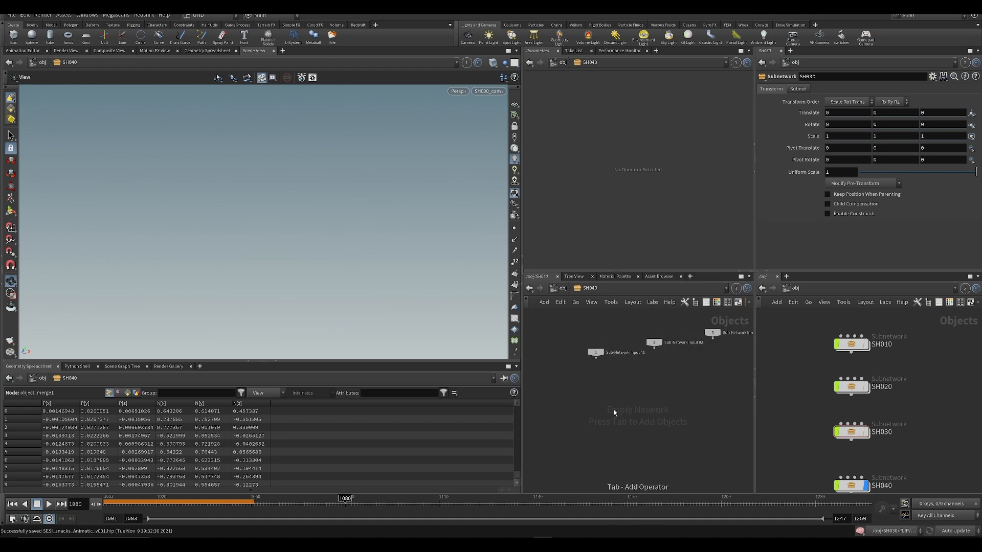
click(614, 413)
scroll(621, 394, up, 2)
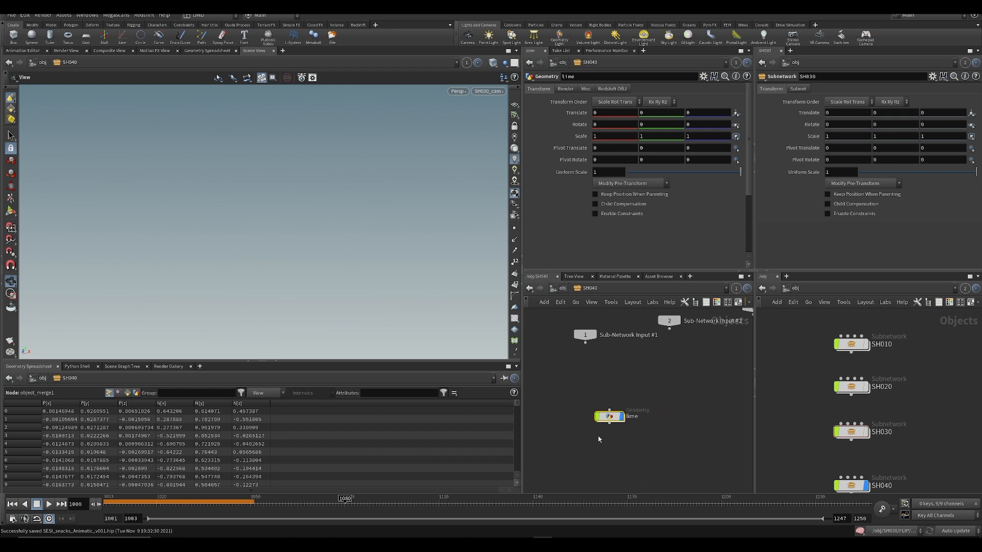
- Add an Object Merge node inside the lime geometry object
double_click(612, 421)
key(Tab)
text(ob)
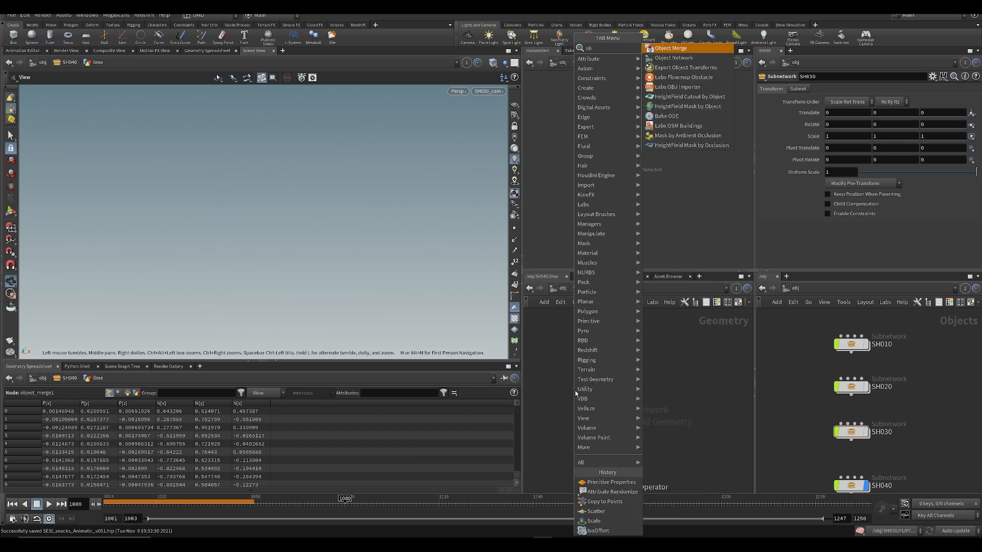
key(Return)
click(575, 391)
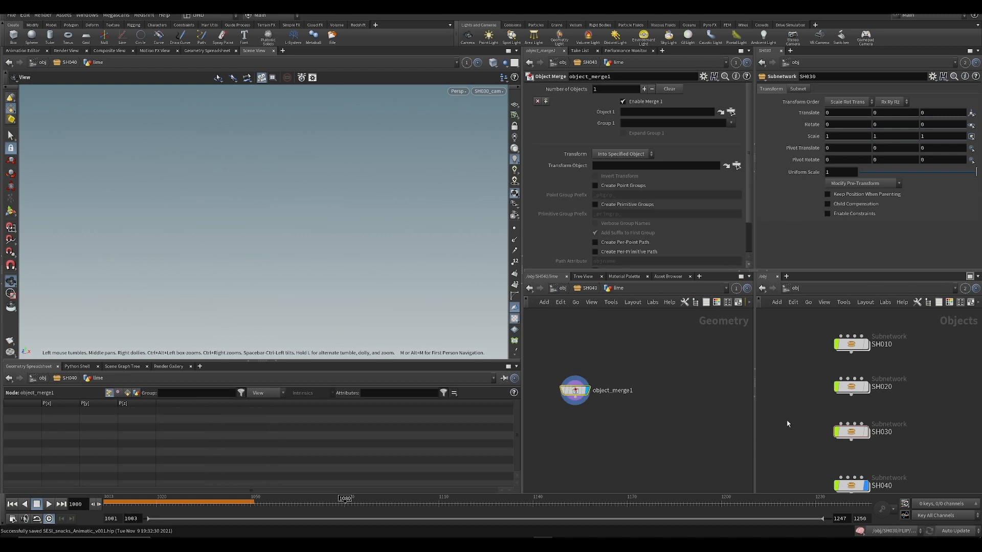
- Set Object 1 of the Object Merge to the Asset_Geometry node inside the Small_Green_Lime_0 subnetwork
scroll(813, 407, down, 3)
middle_drag(882, 385, 757, 370)
scroll(772, 383, up, 3)
double_click(859, 383)
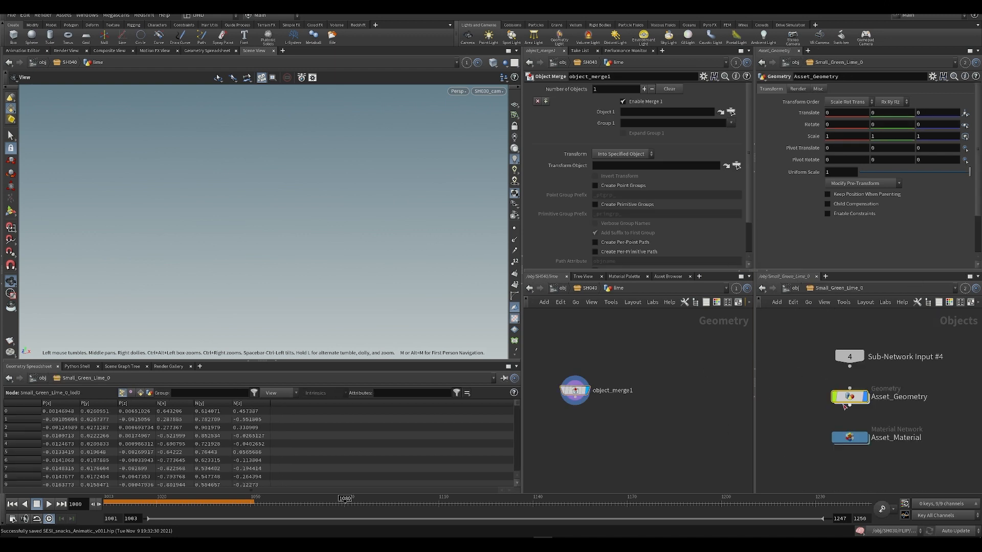
drag(852, 399, 666, 67)
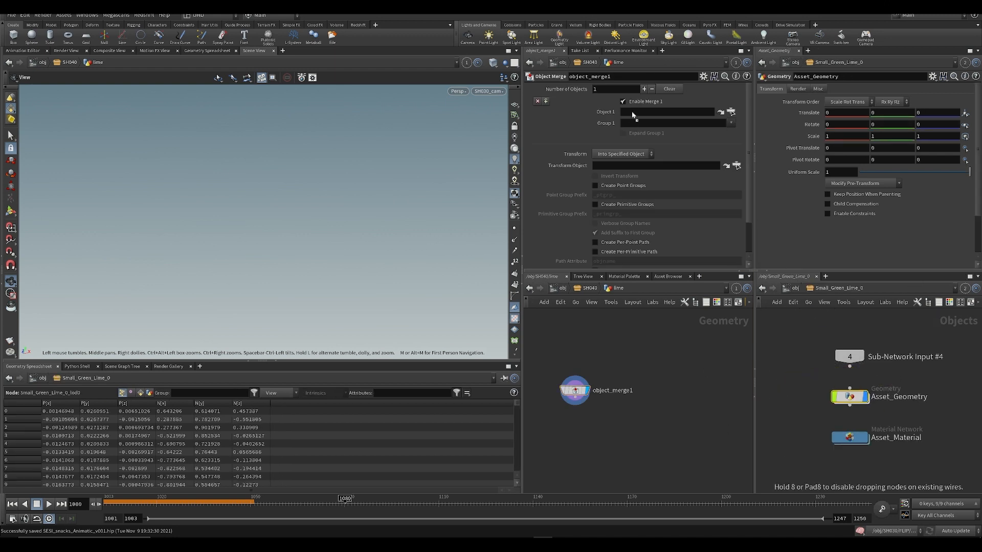
drag(633, 115, 635, 113)
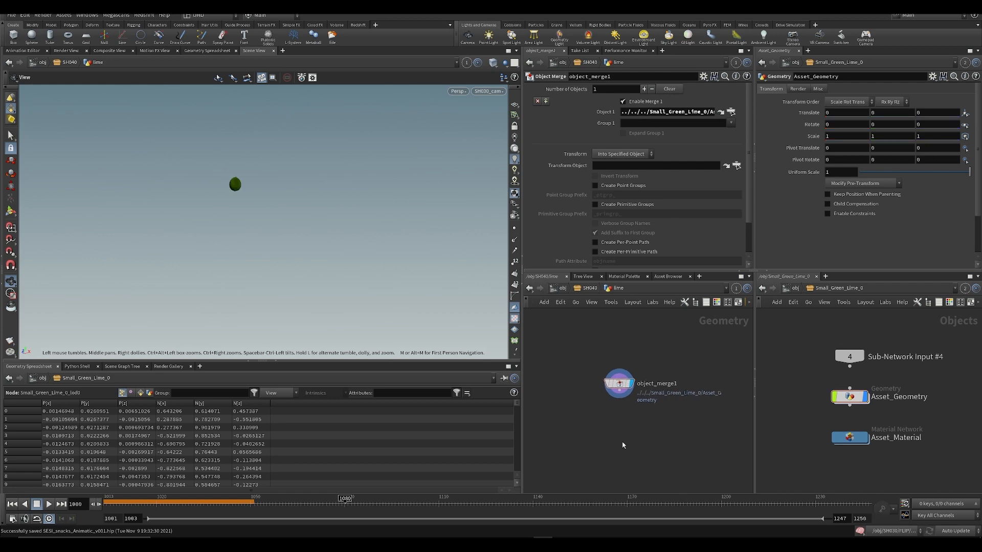
- Append a Transform node to the lime's Object Merge and set its uniform scale to 10
key(Tab)
text(trans)
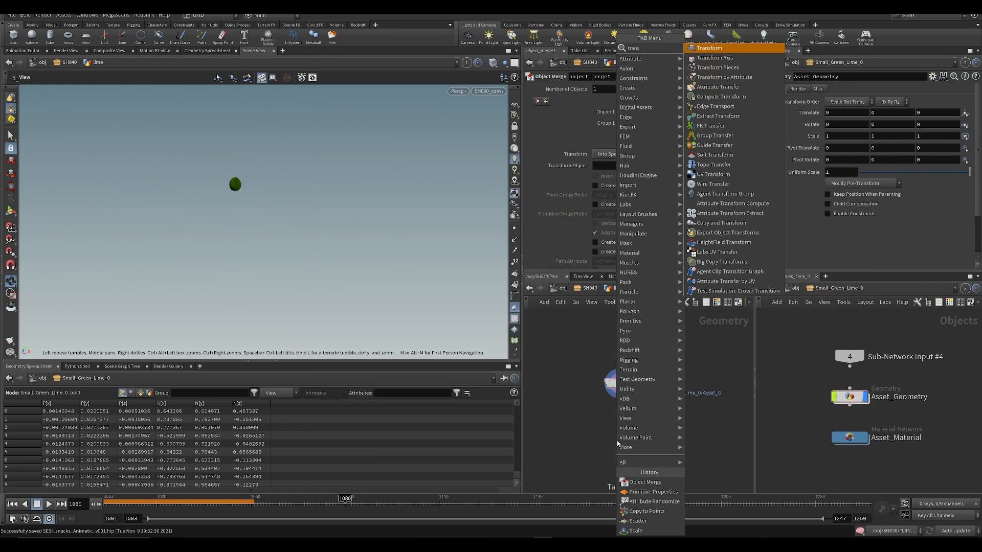
key(Return)
drag(608, 164, 591, 171)
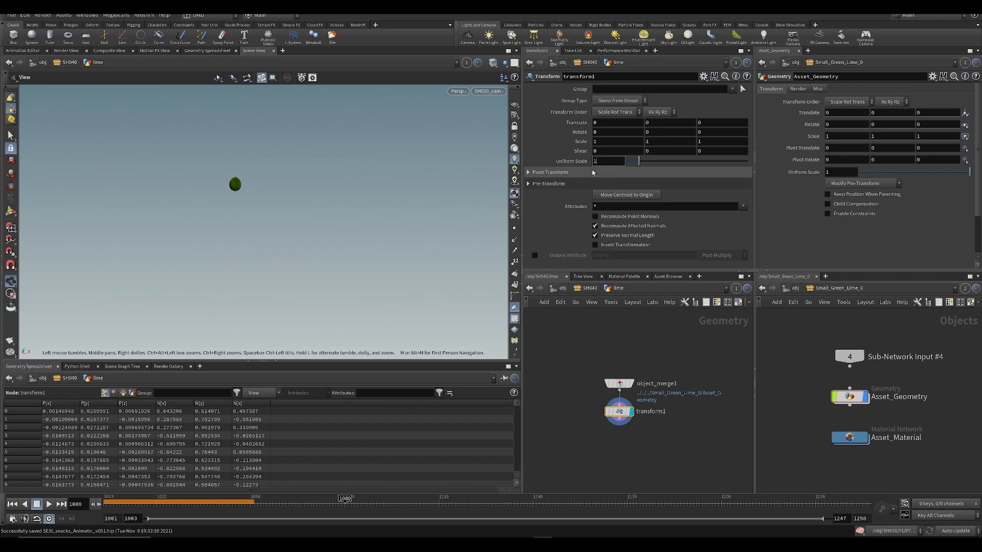
text(10)
key(Return)
- Add a second Geometry object in SH040, consult the storyboard PDF for the SH040 panels, and name the object iceberg
key(u)
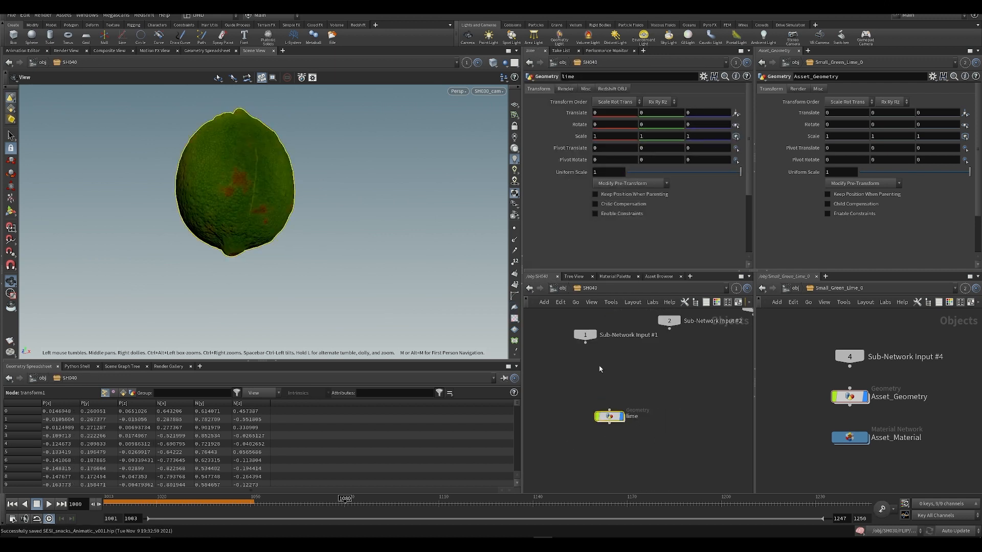
middle_drag(651, 440, 649, 409)
key(Tab)
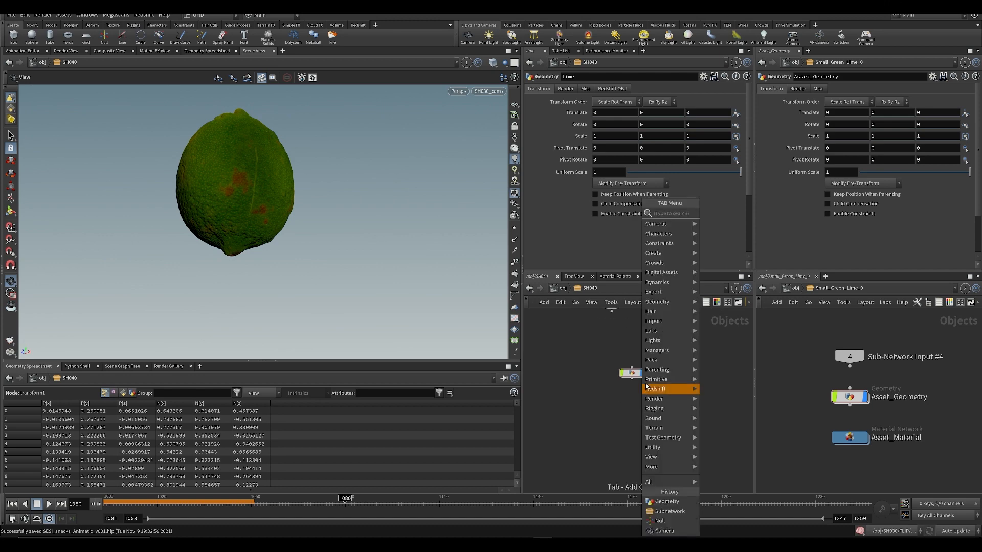
mouse_move(660, 389)
click(724, 213)
click(639, 416)
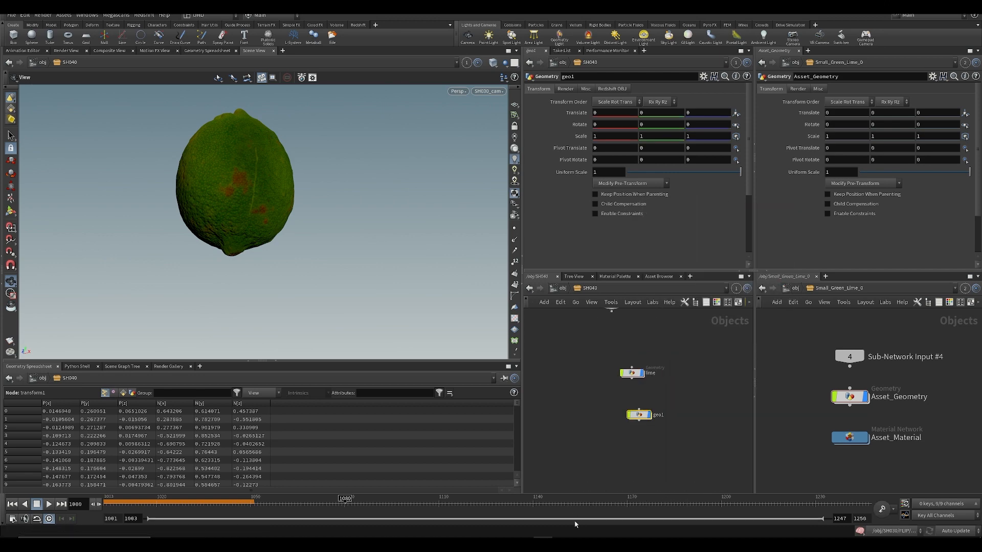
click(562, 544)
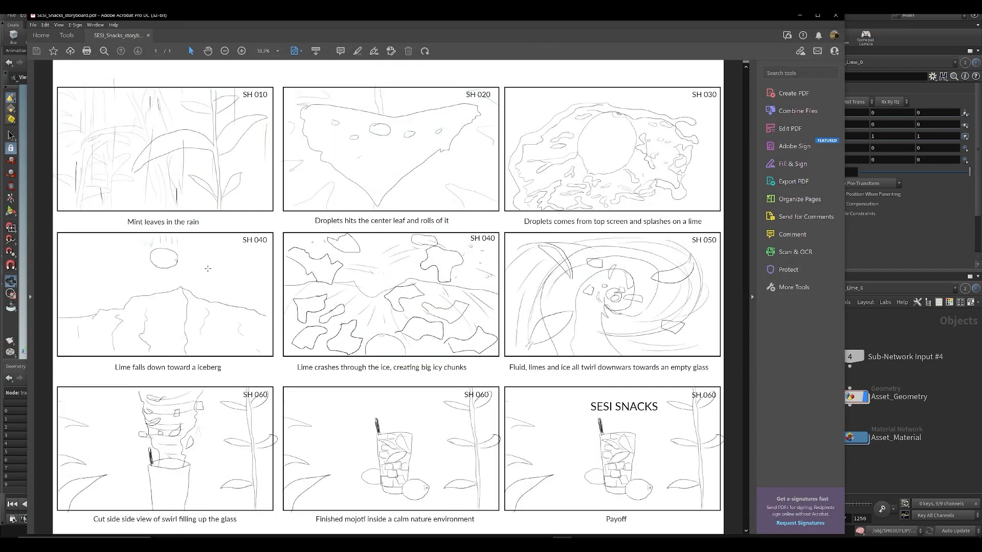
click(930, 466)
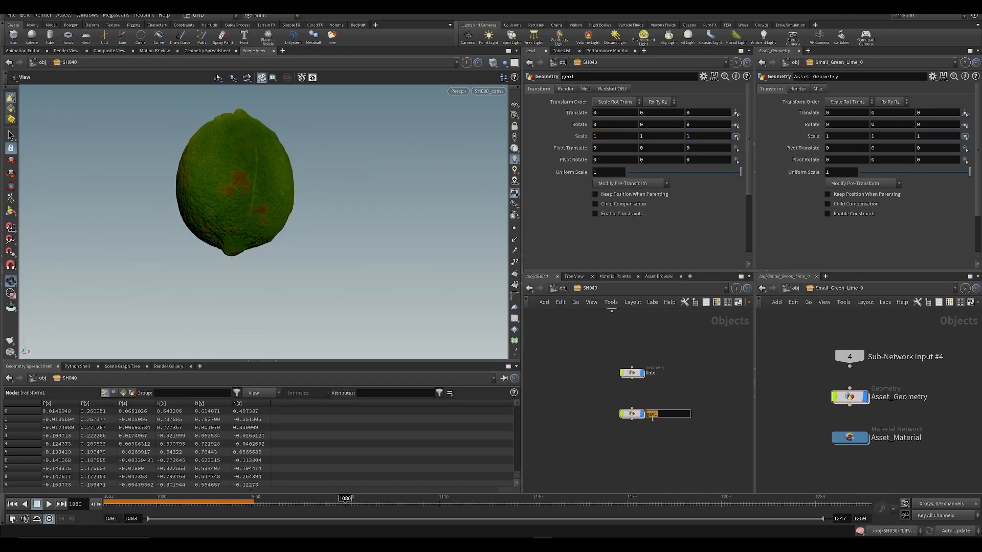
text(iceberg)
key(Return)
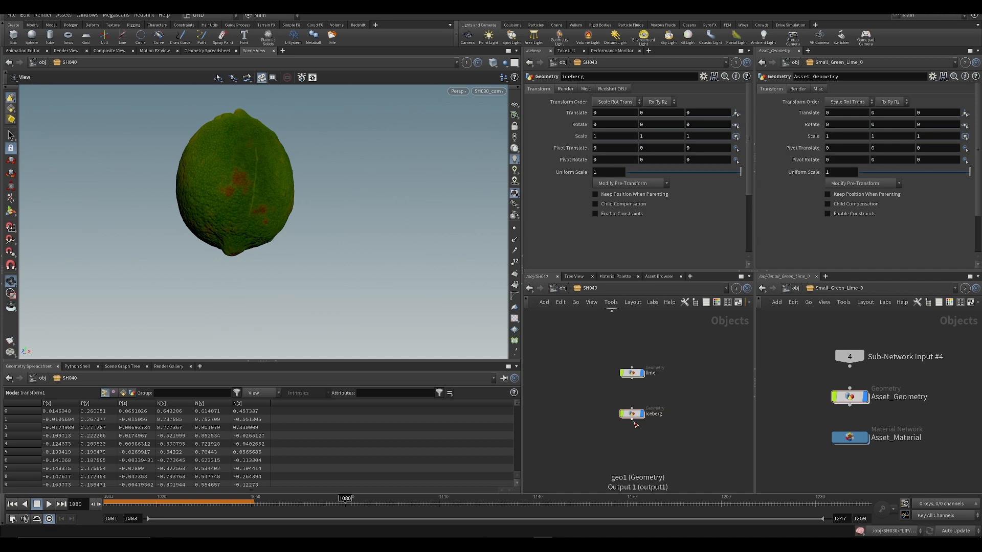
- Add a Box node inside the iceberg object and leave the SH030 camera view to frame the whole box
double_click(633, 414)
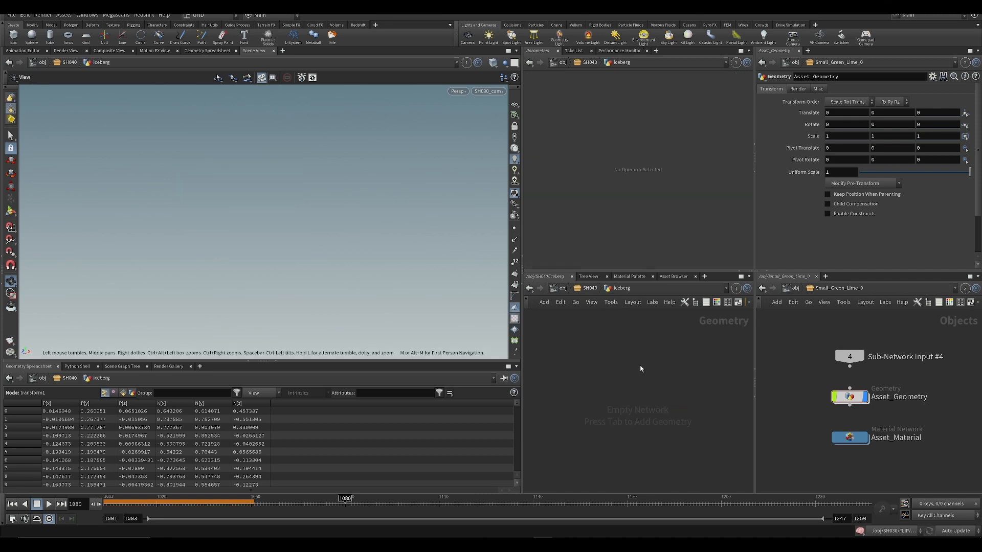
key(Tab)
key(Escape)
click(623, 361)
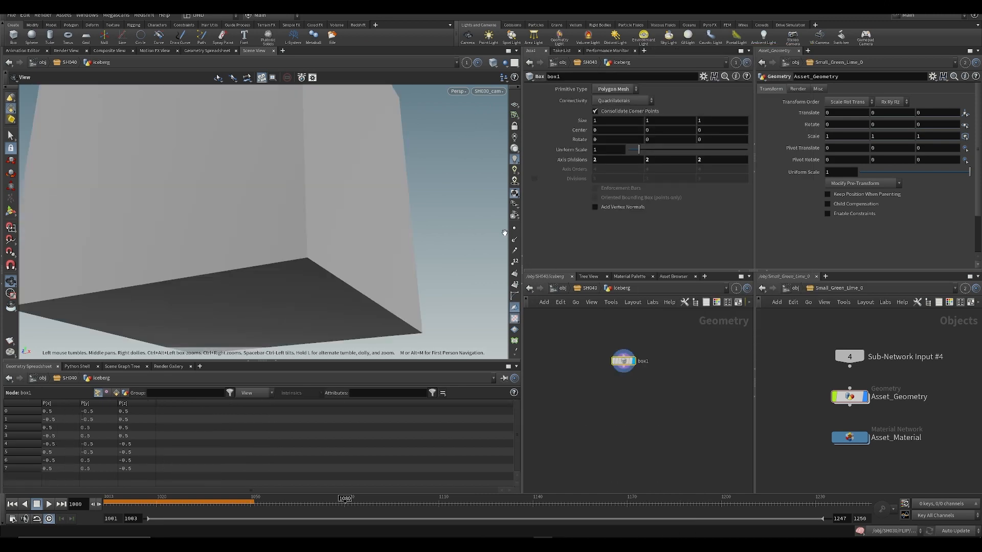
drag(314, 217, 261, 259)
scroll(322, 225, down, 8)
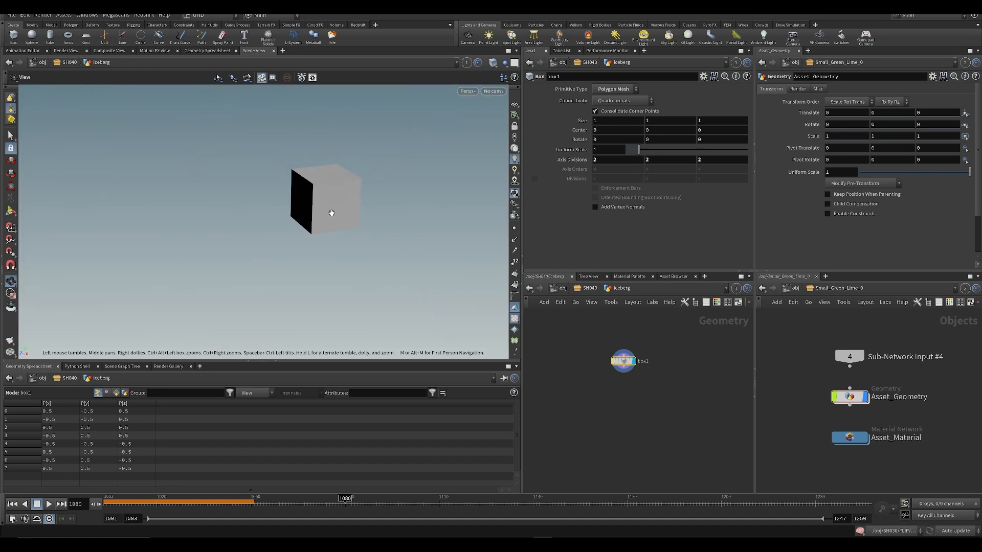
middle_drag(331, 213, 332, 285)
scroll(333, 285, up, 1)
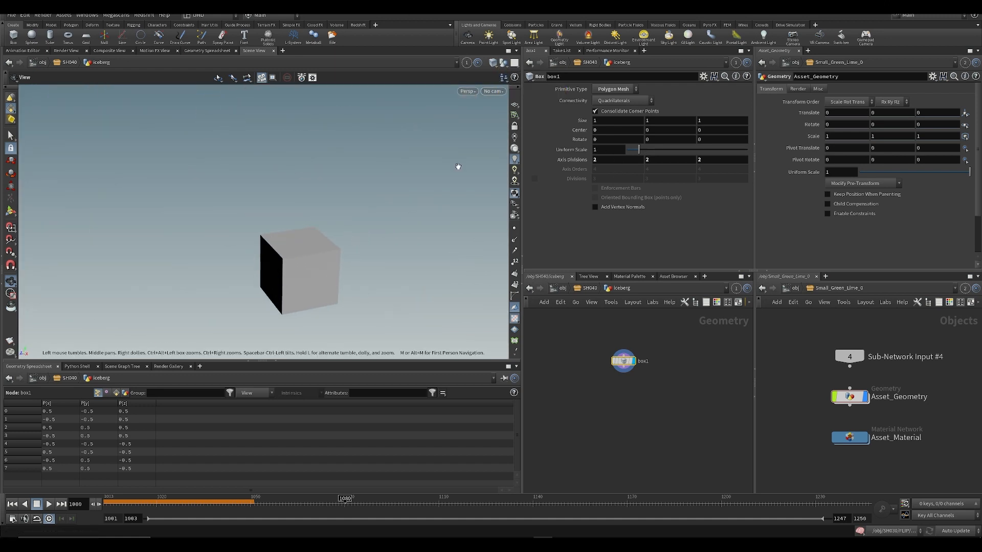
- Compare the lime with the iceberg box, and reset the uniform scale of the lime's Transform node to 1
key(u)
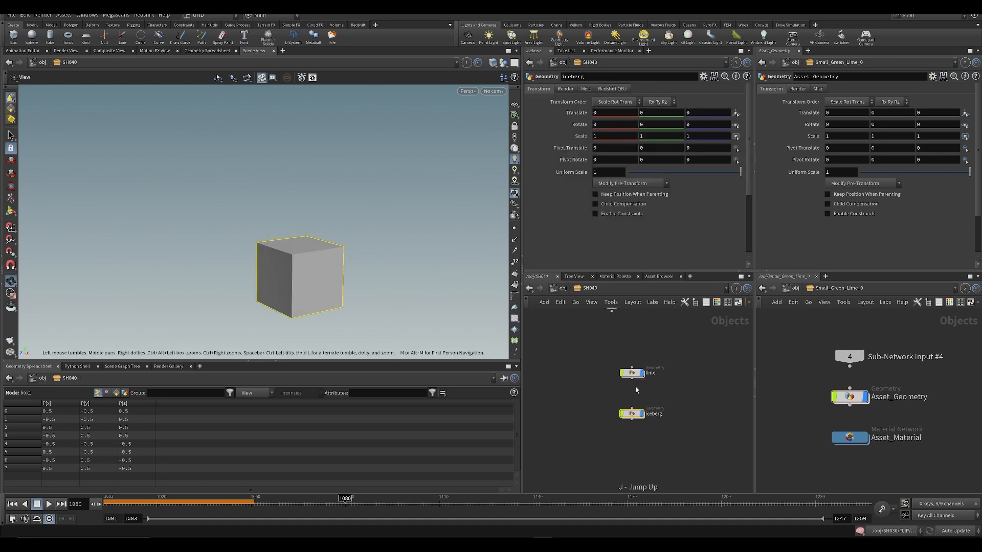
click(634, 373)
double_click(631, 414)
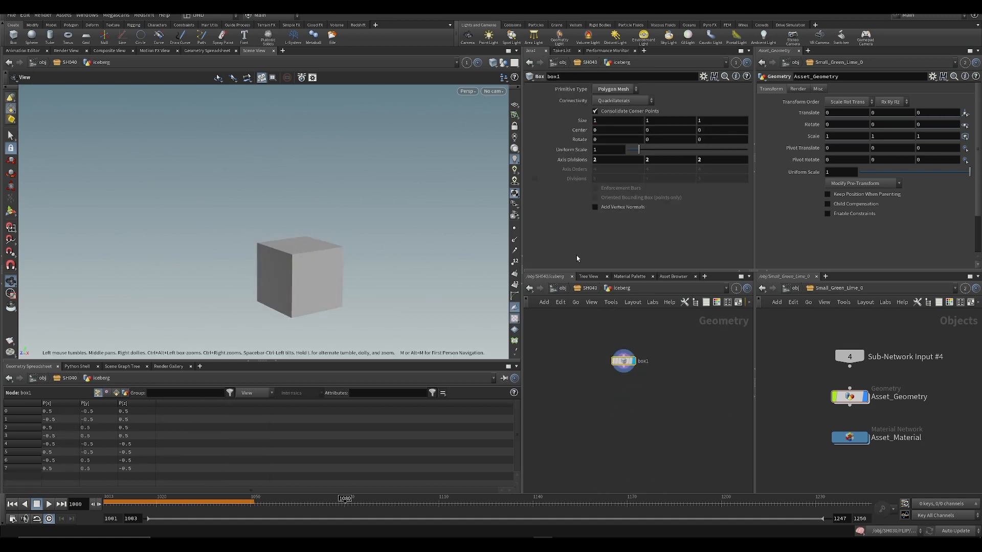
key(u)
double_click(634, 373)
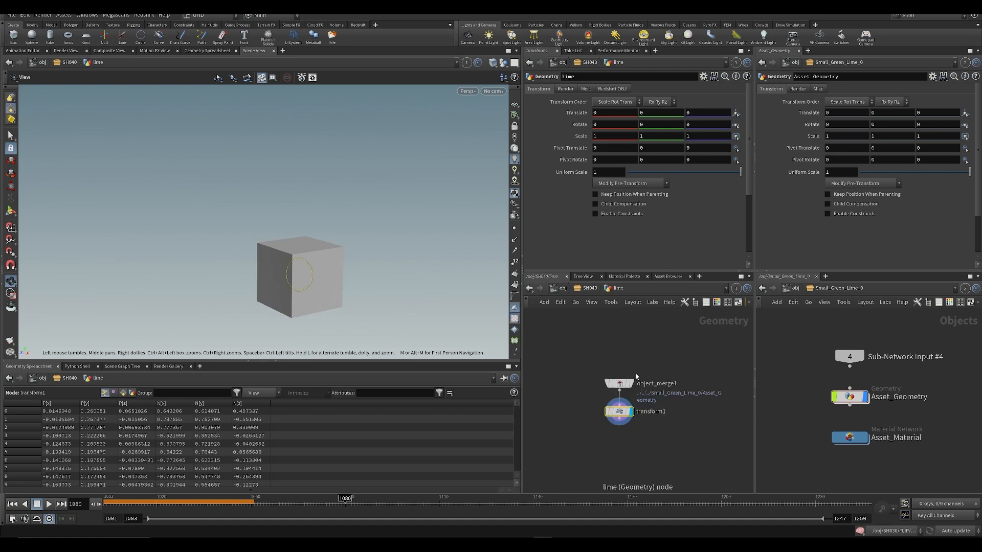
ctrl+middle_click(584, 162)
key(u)
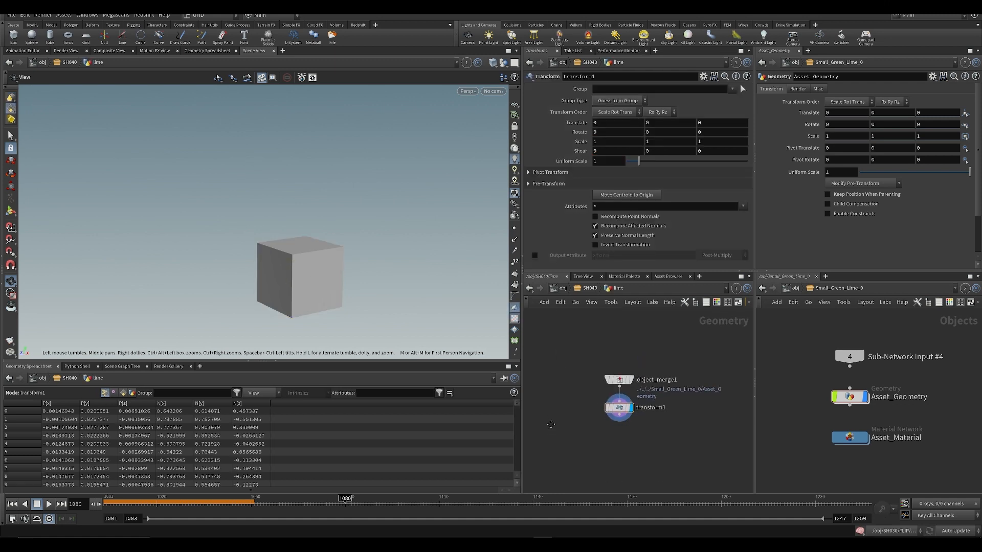
- Enlarge the box inside the iceberg object to a uniform scale of about 3.34, undoing the trial change to its X size
click(630, 414)
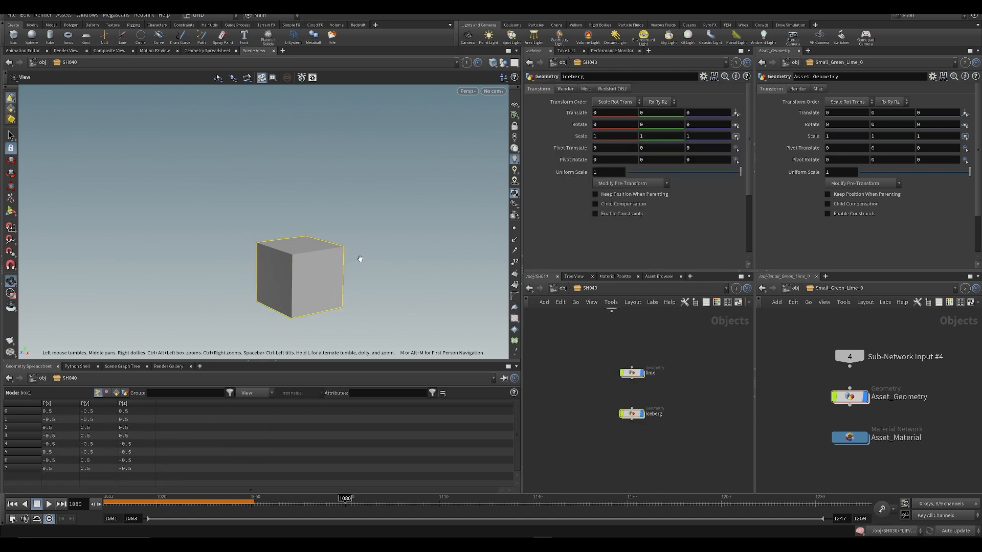
double_click(633, 413)
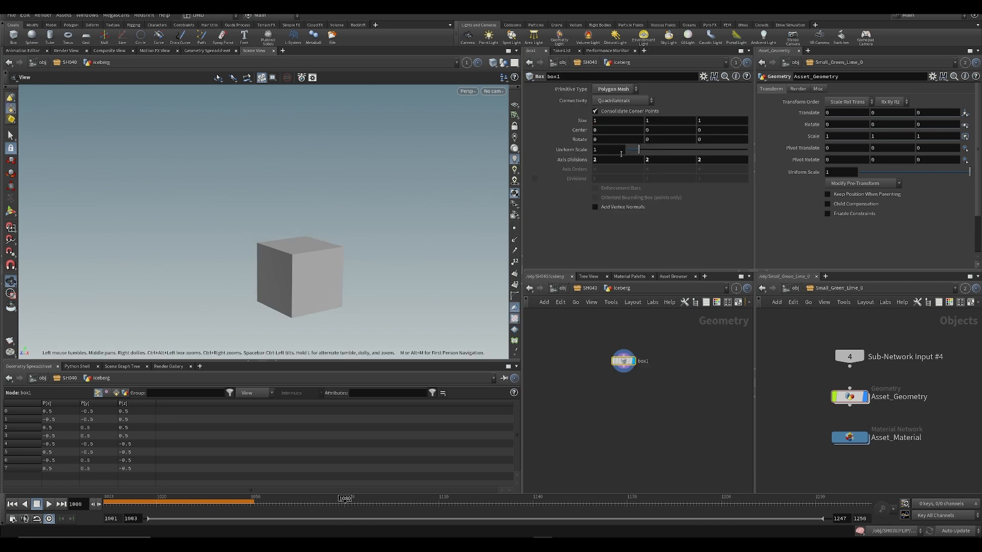
drag(375, 264, 391, 238)
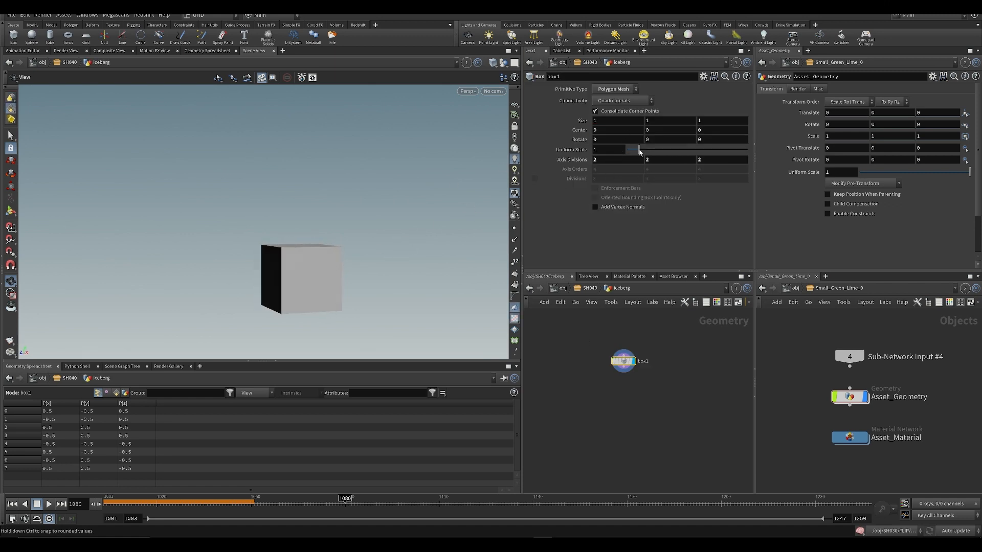
drag(639, 152, 654, 150)
drag(307, 259, 271, 199)
middle_drag(601, 120, 623, 125)
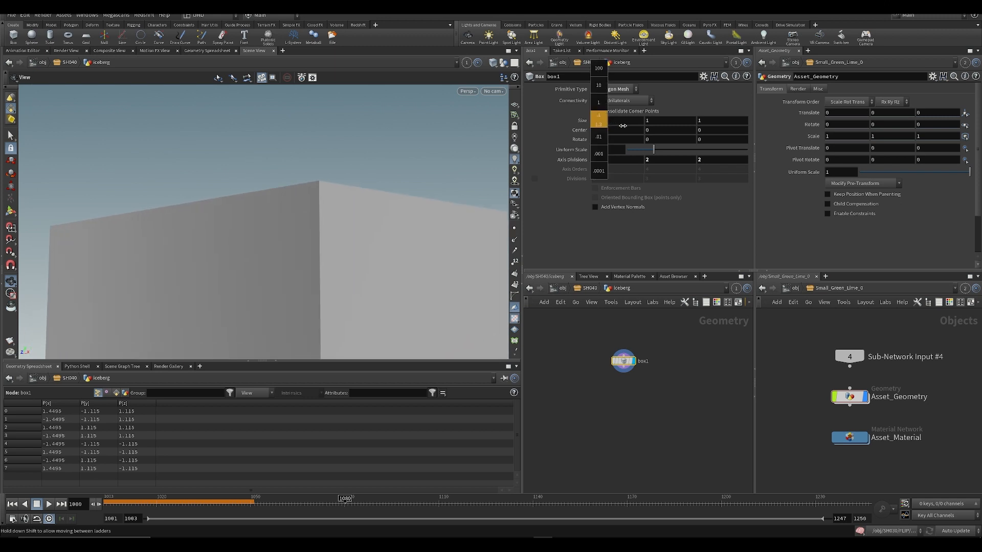
key(ctrl+z)
drag(660, 150, 667, 156)
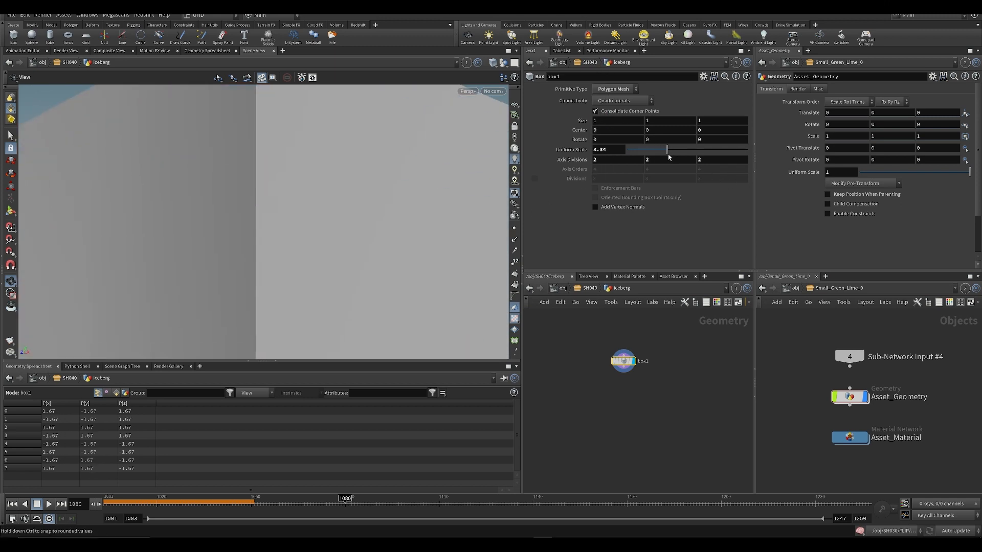
- Create a new camera from a low, close view facing the near top corner of the iceberg box
right_drag(348, 233, 289, 250)
middle_drag(287, 249, 289, 290)
mouse_move(279, 204)
mouse_down()
mouse_move(250, 193)
mouse_move(300, 201)
mouse_move(292, 191)
mouse_move(288, 206)
mouse_up()
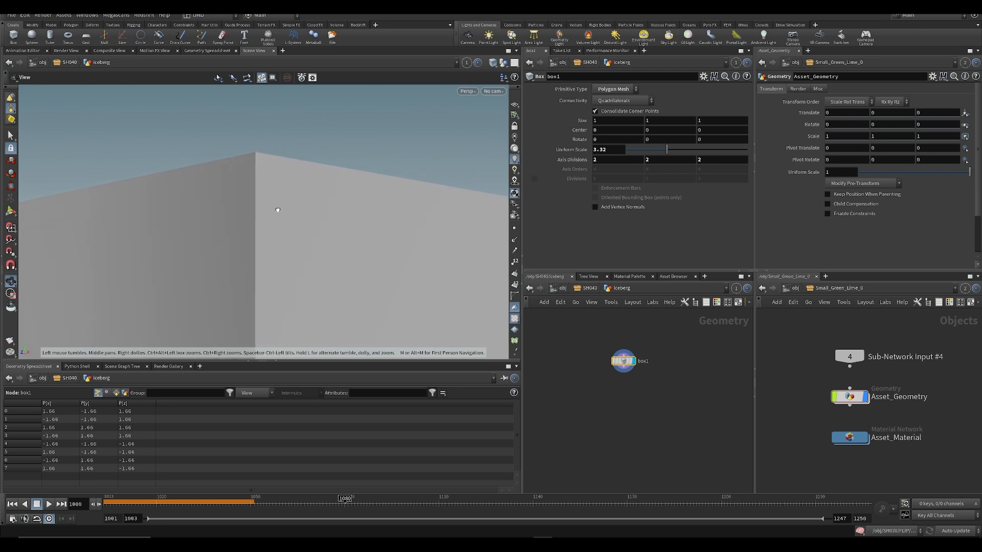
click(491, 92)
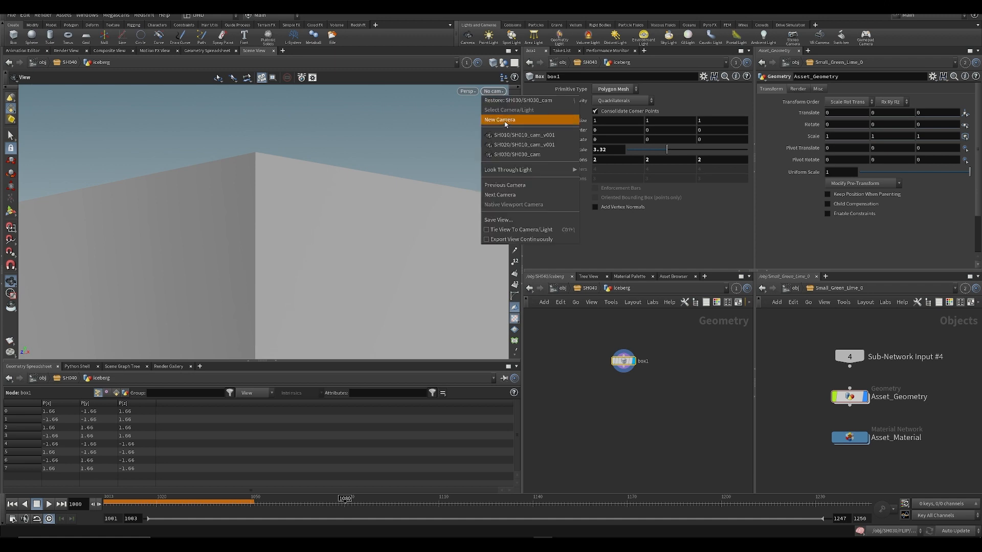
click(505, 123)
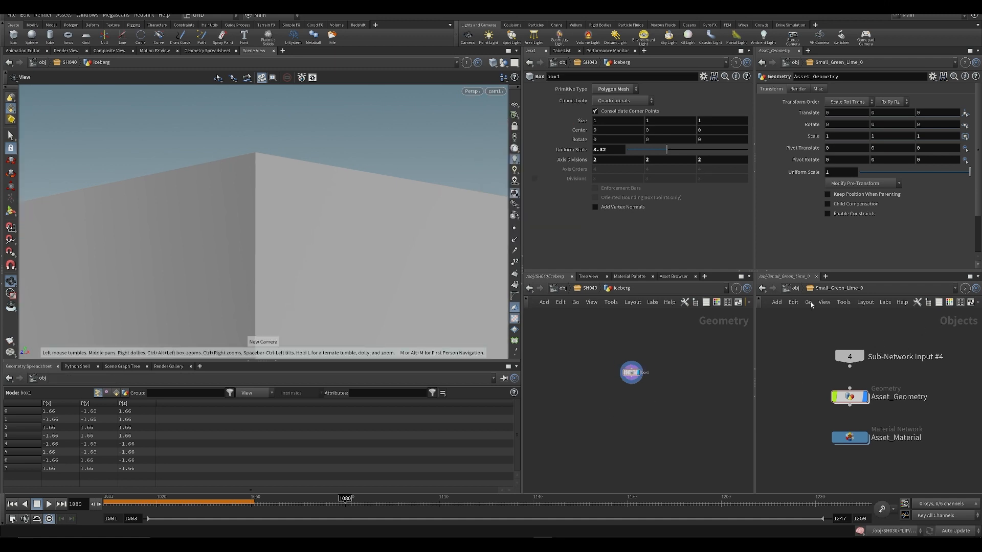
- Move the new camera from the object level into the SH040 subnetwork and name it SH040
scroll(869, 404, down, 5)
click(797, 289)
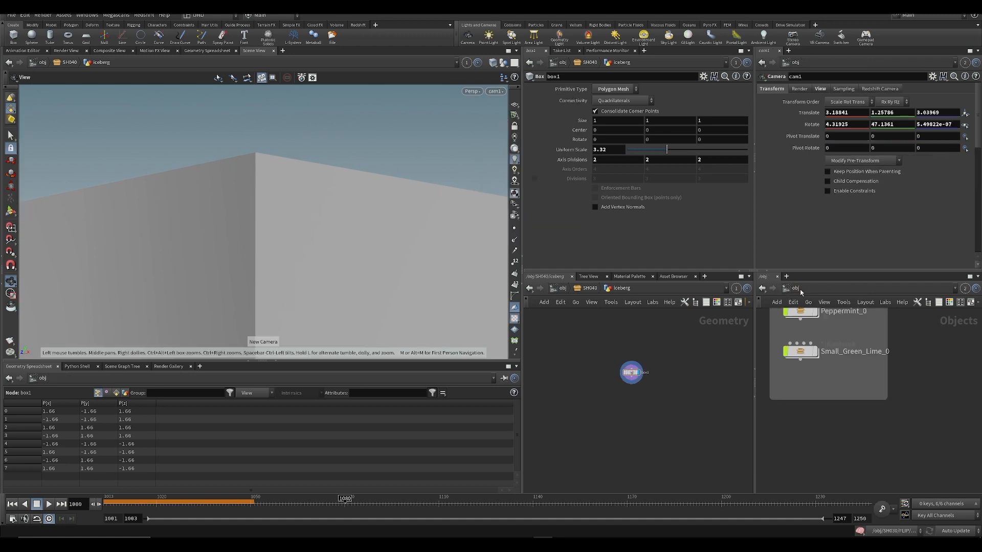
scroll(883, 444, down, 6)
middle_drag(862, 452, 886, 423)
scroll(862, 424, up, 4)
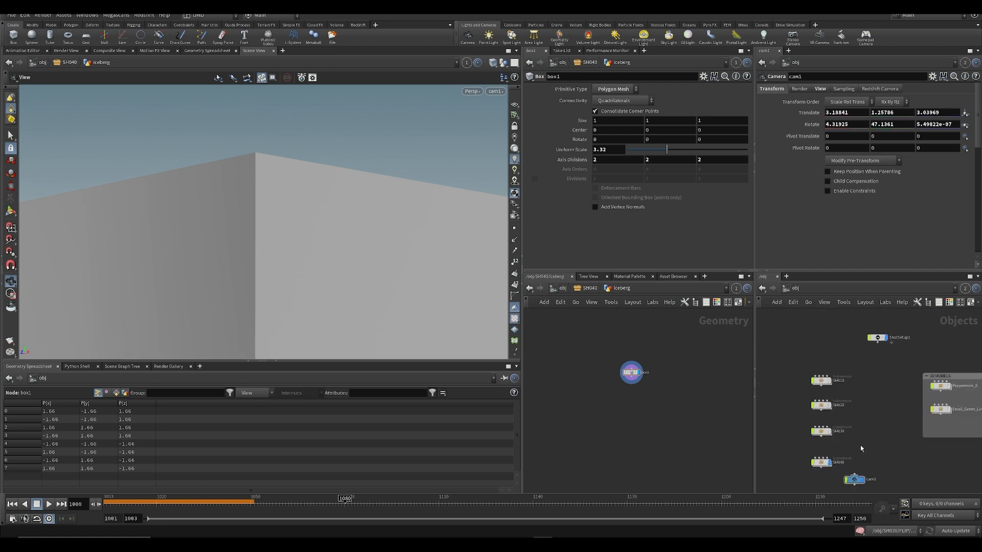
middle_drag(884, 468, 891, 422)
key(ctrl+x)
double_click(827, 415)
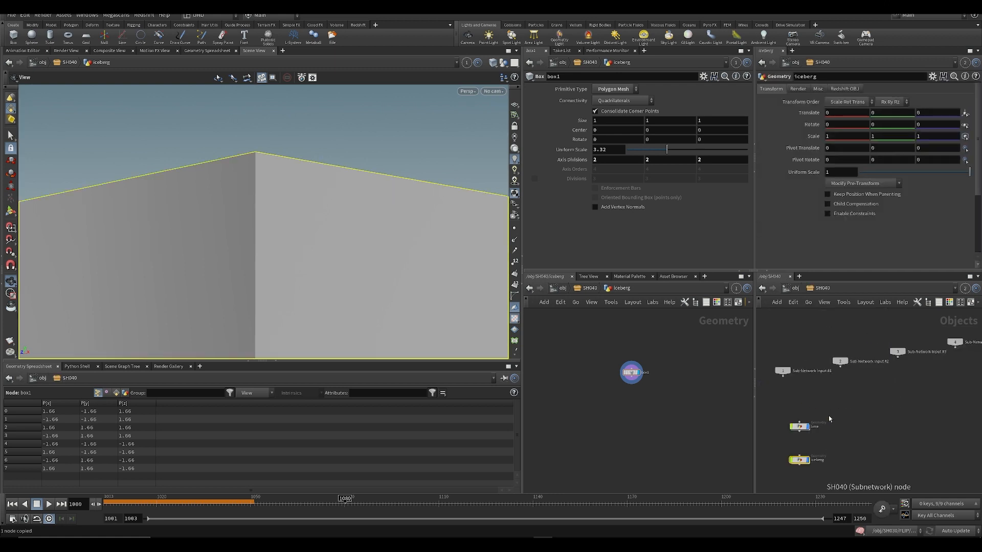
key(ctrl+v)
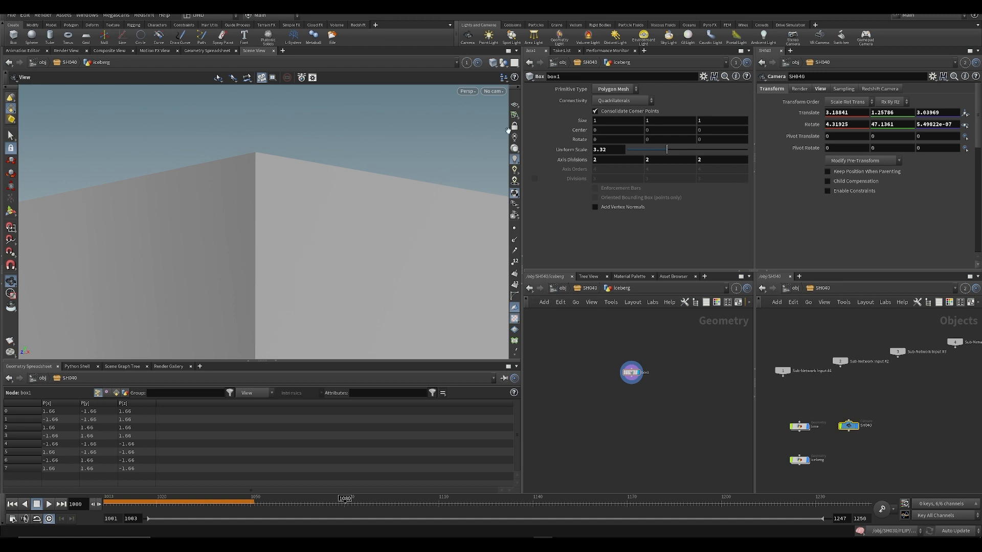
- Look through the SH040 camera and save the scene
click(493, 91)
click(508, 162)
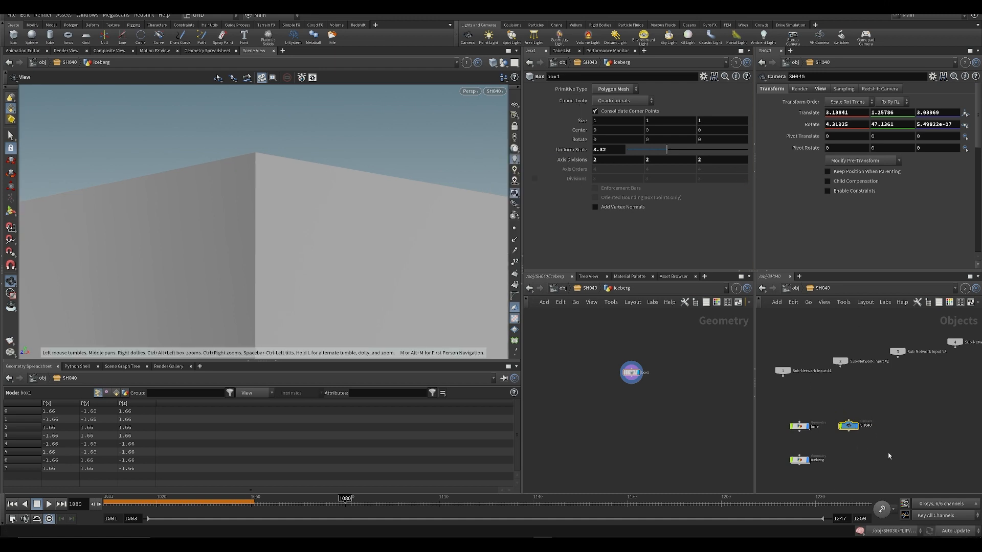
scroll(889, 456, up, 3)
key(ctrl+s)
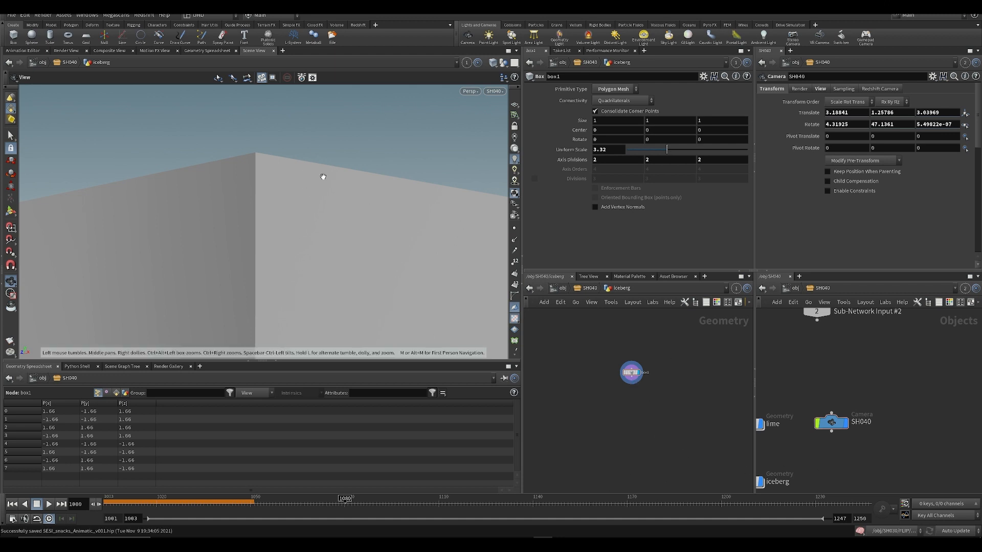
- Show the wireframe over the shaded iceberg box, set its axis divisions to 26 in all directions, and save the scene
drag(275, 210, 256, 190)
right_drag(256, 191, 312, 228)
drag(311, 228, 256, 162)
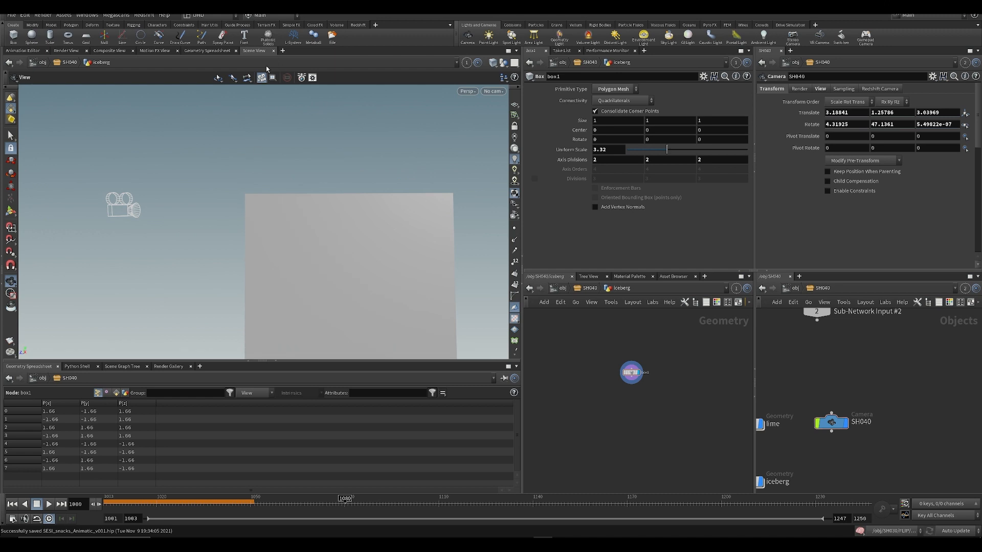
drag(238, 210, 345, 184)
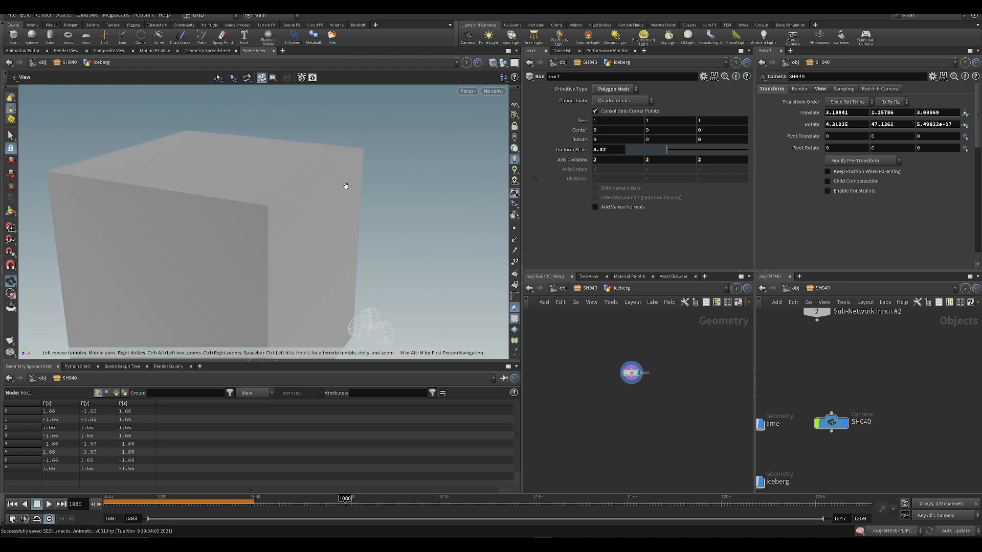
click(503, 62)
click(526, 123)
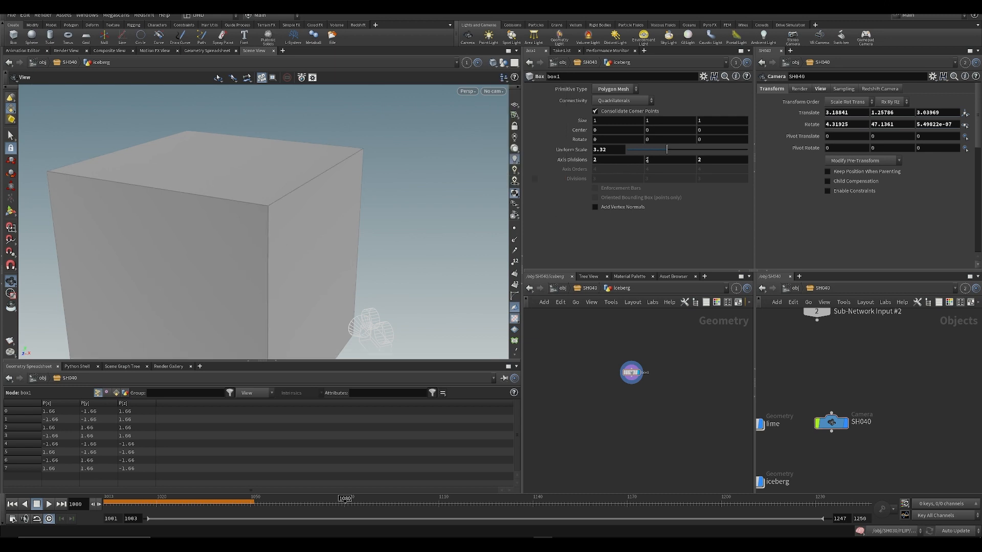
middle_drag(552, 160, 663, 188)
drag(454, 275, 198, 210)
key(ctrl+s)
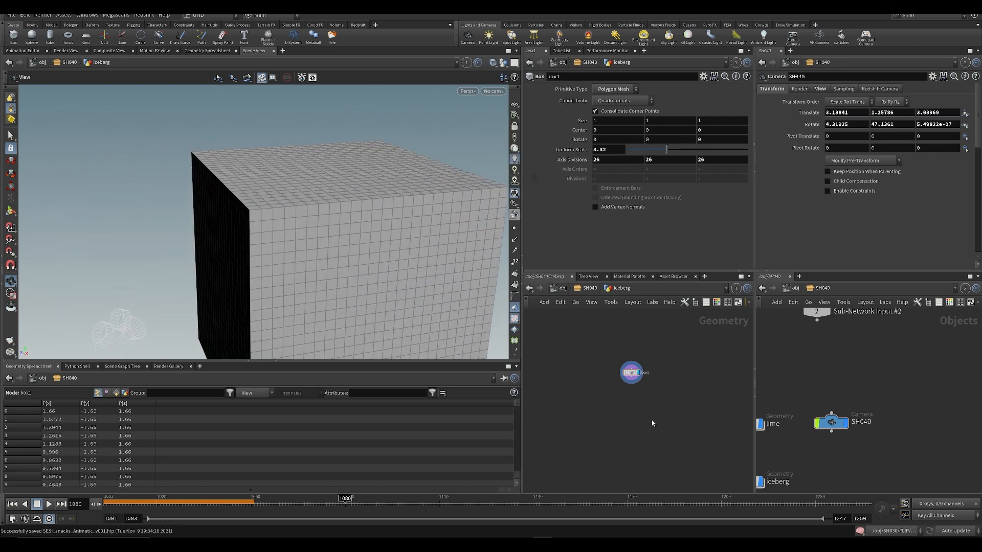
- Add a Mountain node after the box inside the iceberg object and set its noise amplitude to 0.09
key(Tab)
text(noise)
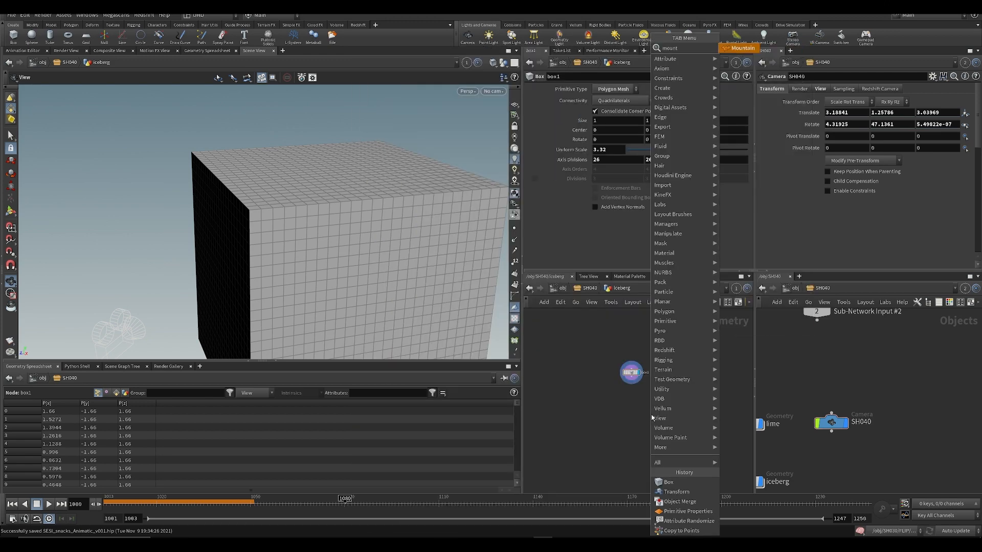
key(Return)
click(638, 408)
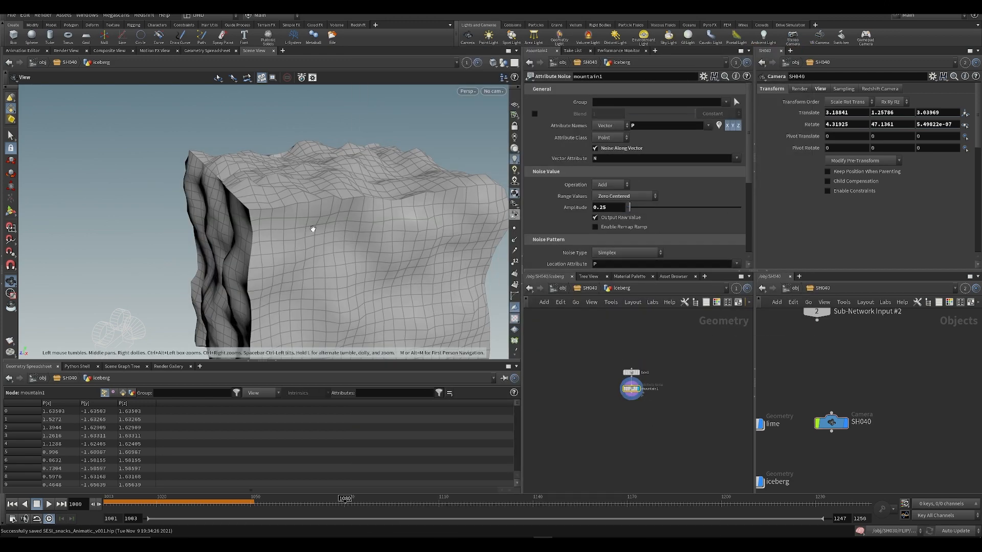
drag(313, 229, 370, 200)
middle_drag(614, 208, 543, 241)
- Return to the SH040 camera view of the displaced iceberg and save the scene
drag(494, 96, 500, 88)
click(494, 91)
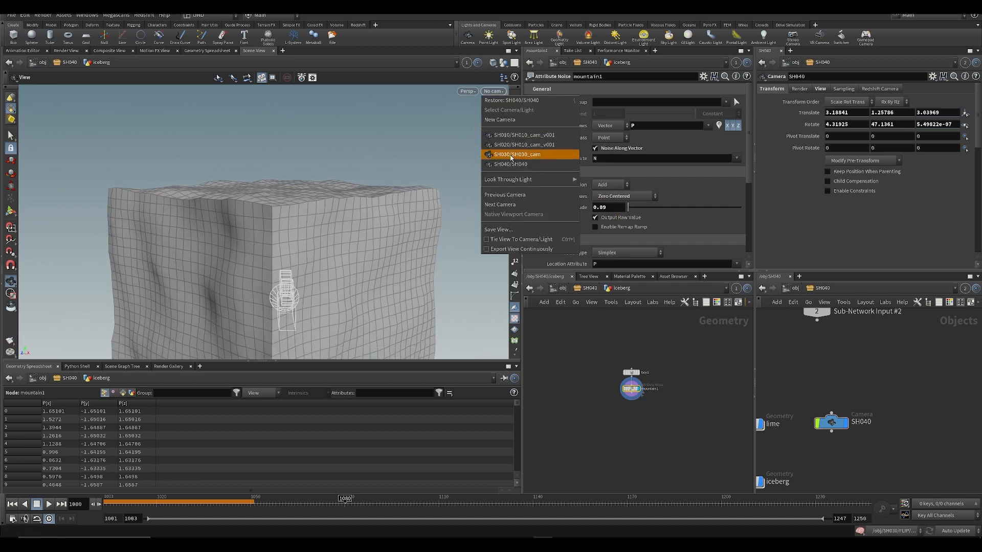
click(514, 154)
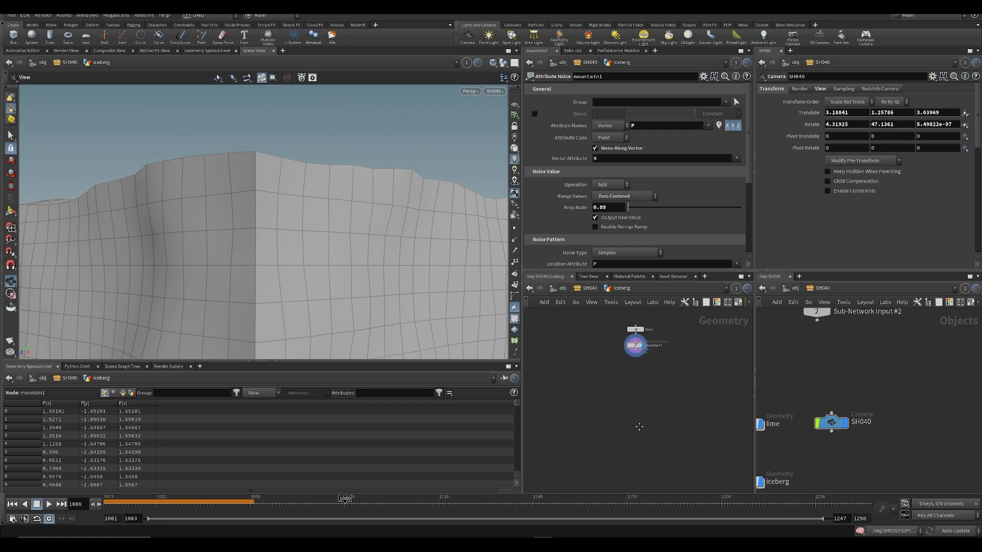
key(ctrl+s)
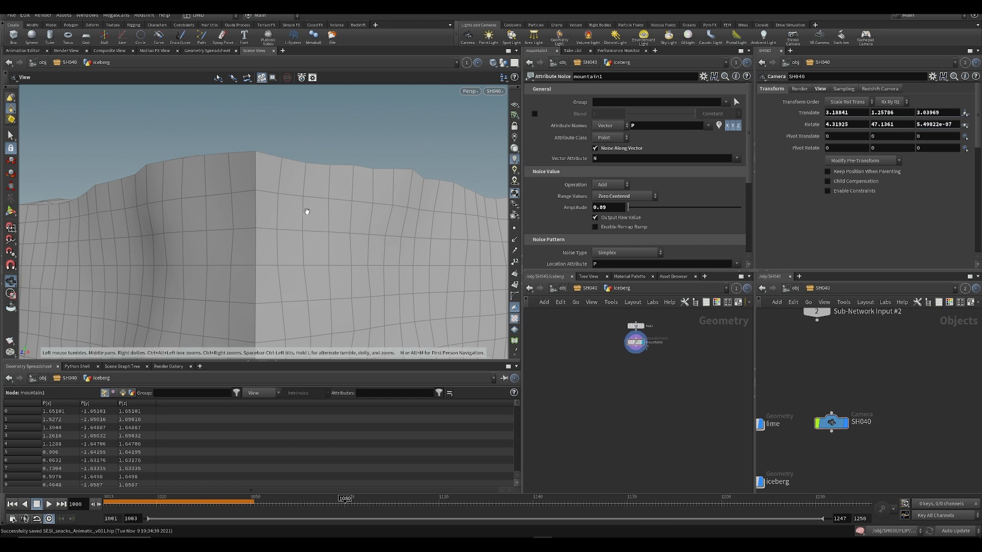
- Examine the displaced iceberg from several sides and compare it with the framing of the SH040 camera
drag(307, 212, 221, 264)
right_drag(222, 264, 267, 268)
drag(267, 267, 443, 264)
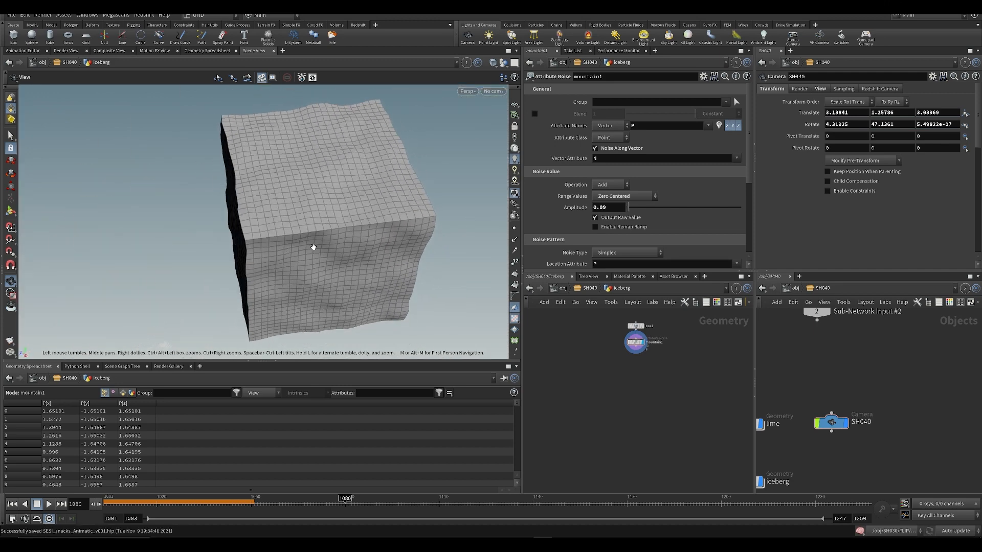
drag(314, 247, 278, 267)
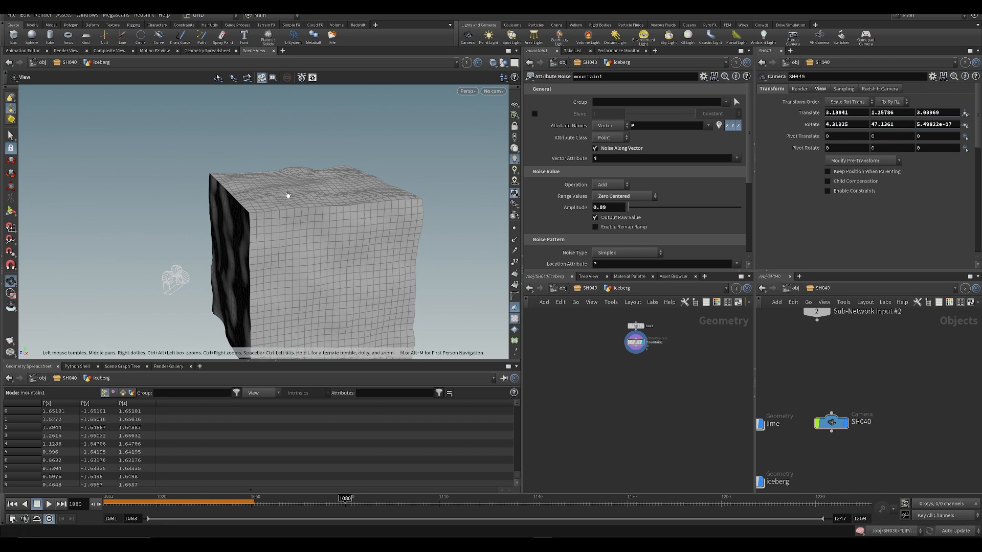
drag(269, 227, 243, 237)
drag(231, 205, 315, 243)
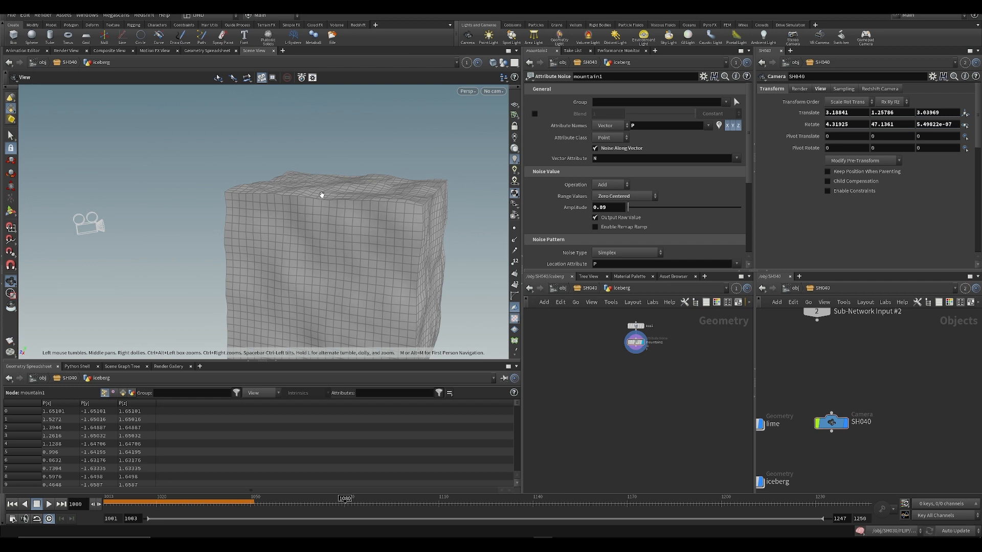
drag(243, 245, 403, 127)
click(493, 91)
click(497, 164)
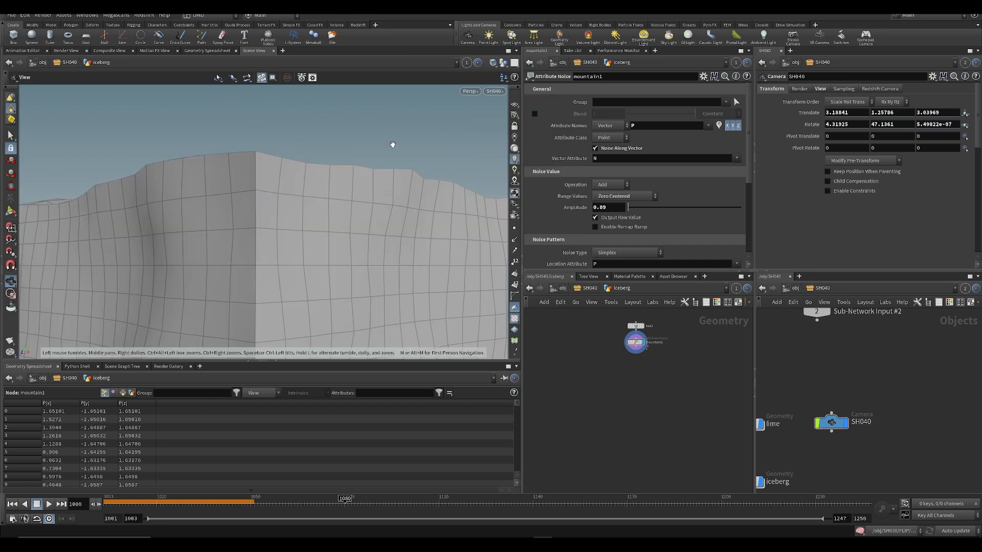
right_drag(214, 341, 232, 285)
middle_drag(232, 285, 260, 266)
click(493, 91)
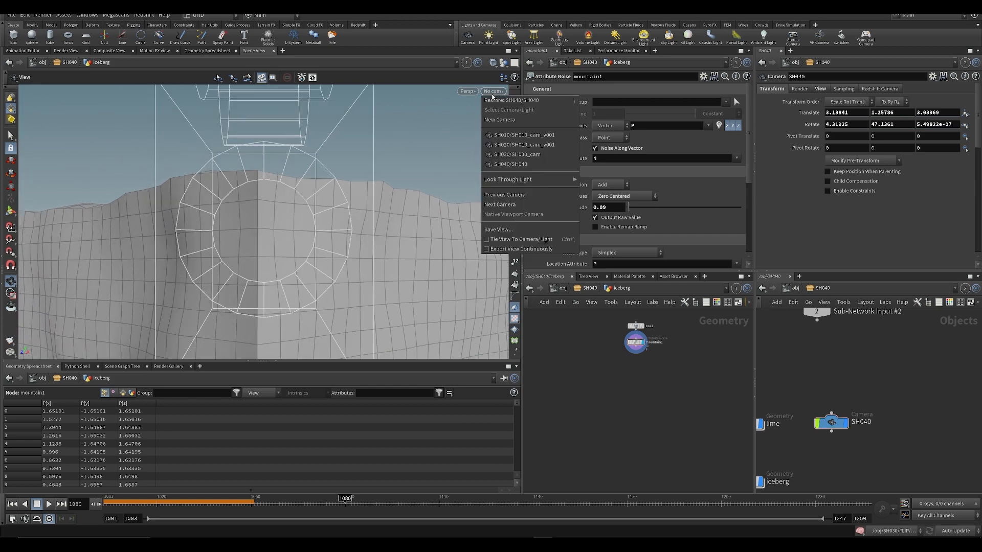
click(499, 162)
key(s)
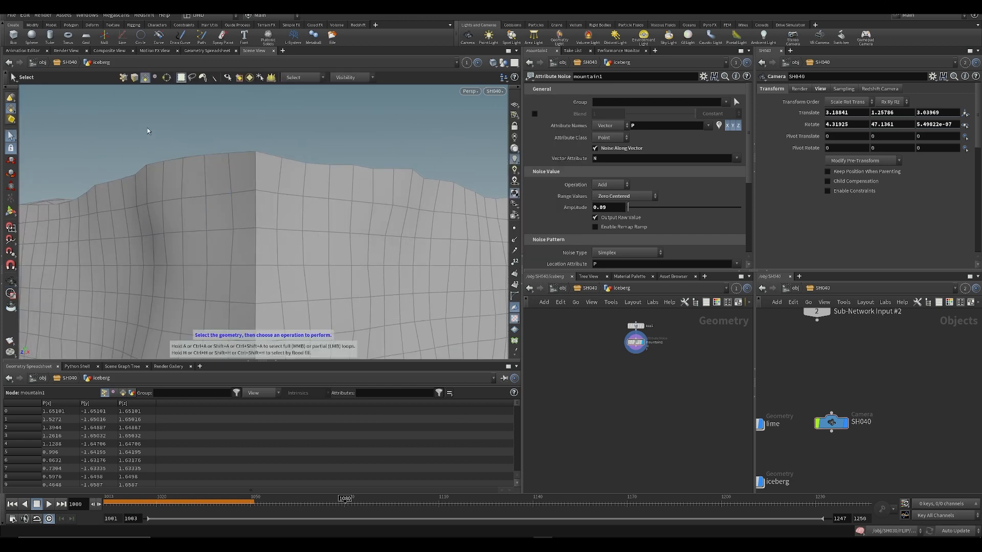
drag(128, 146, 423, 358)
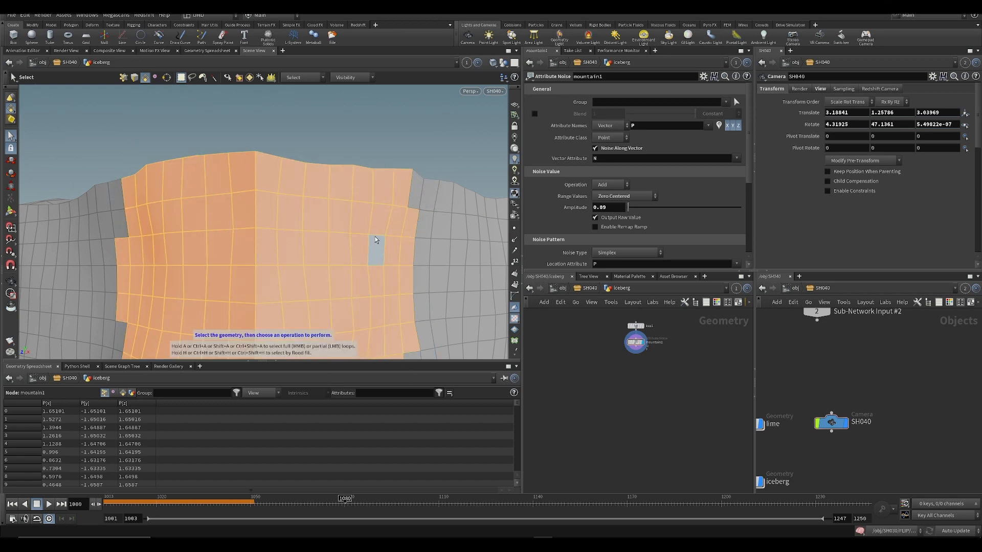
click(438, 127)
- Add a Sphere node beside the box and mountain nodes inside the iceberg object
alt+drag(438, 127, 296, 243)
scroll(335, 238, down, 8)
middle_drag(627, 388, 592, 403)
key(Tab)
text(s)
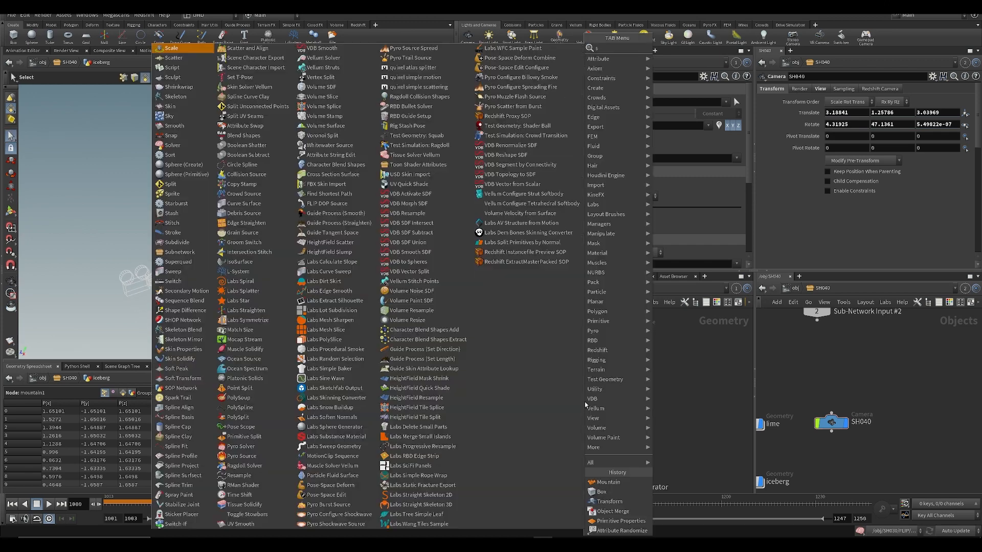
text(phe)
key(Return)
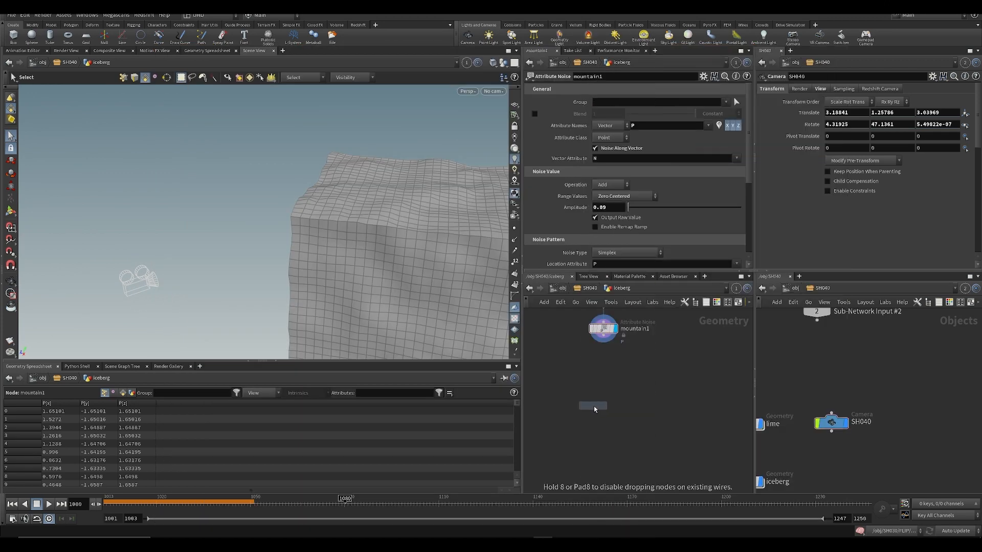
scroll(595, 404, down, 2)
click(586, 367)
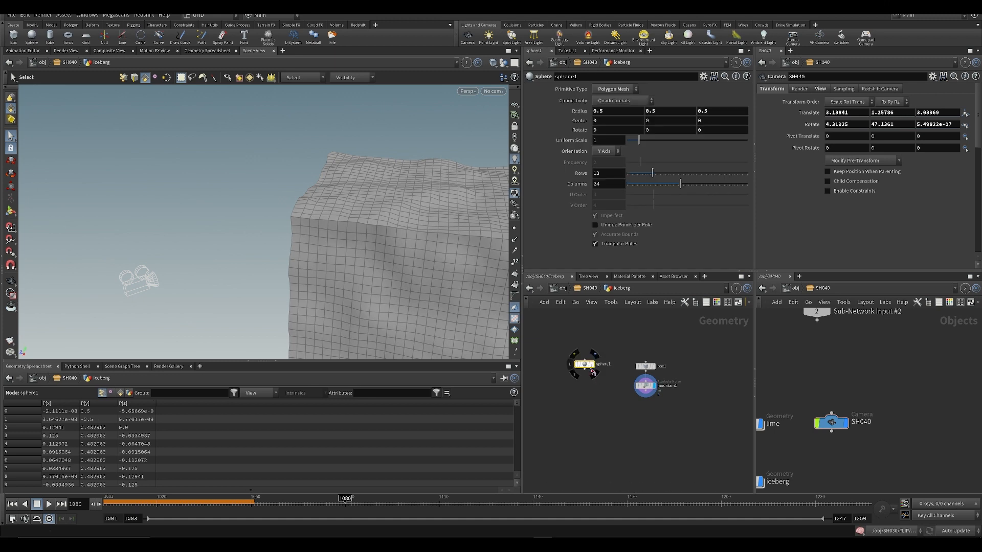
- Set the sphere's uniform scale to about 1.02 and raise its center to Y 2.1, above the iceberg's top
scroll(390, 251, down, 3)
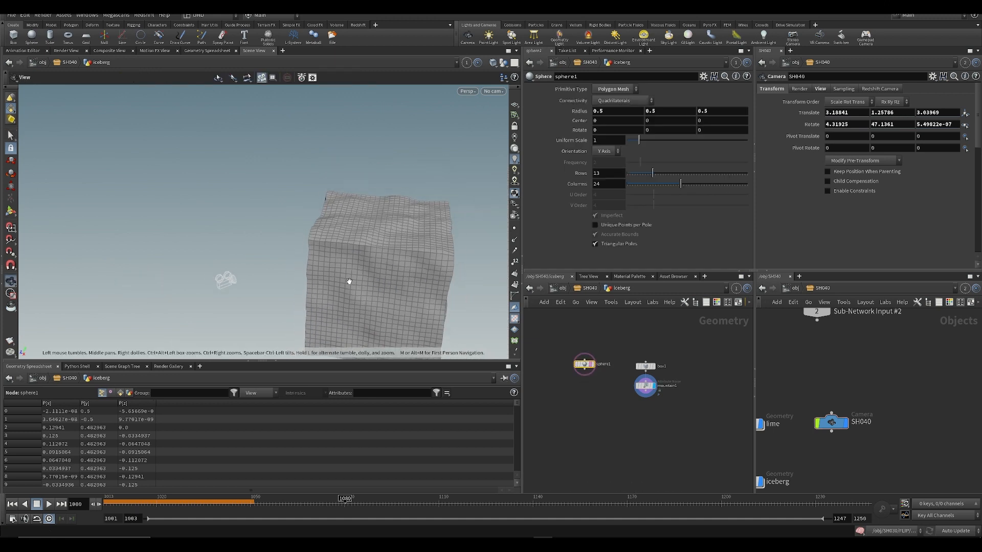
drag(639, 140, 644, 162)
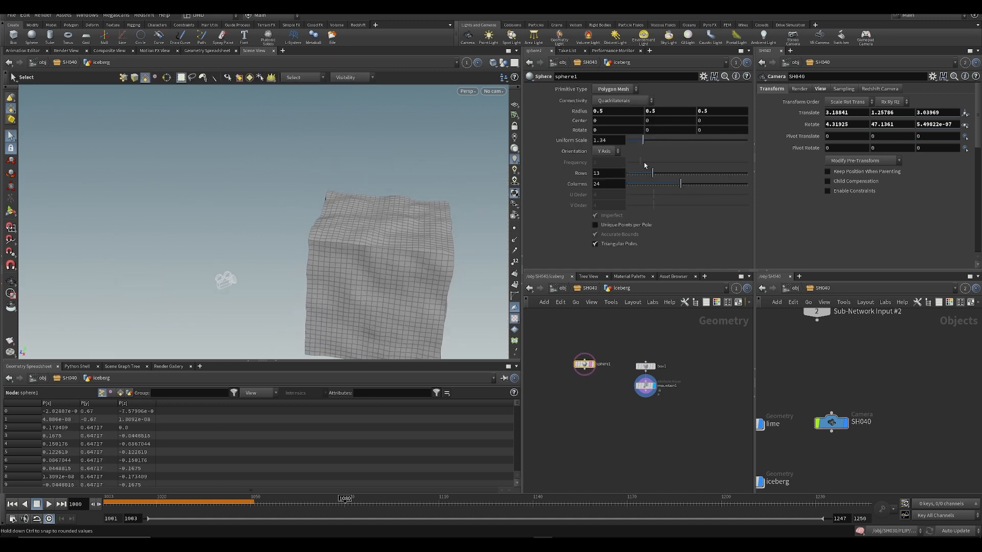
middle_drag(647, 120, 732, 139)
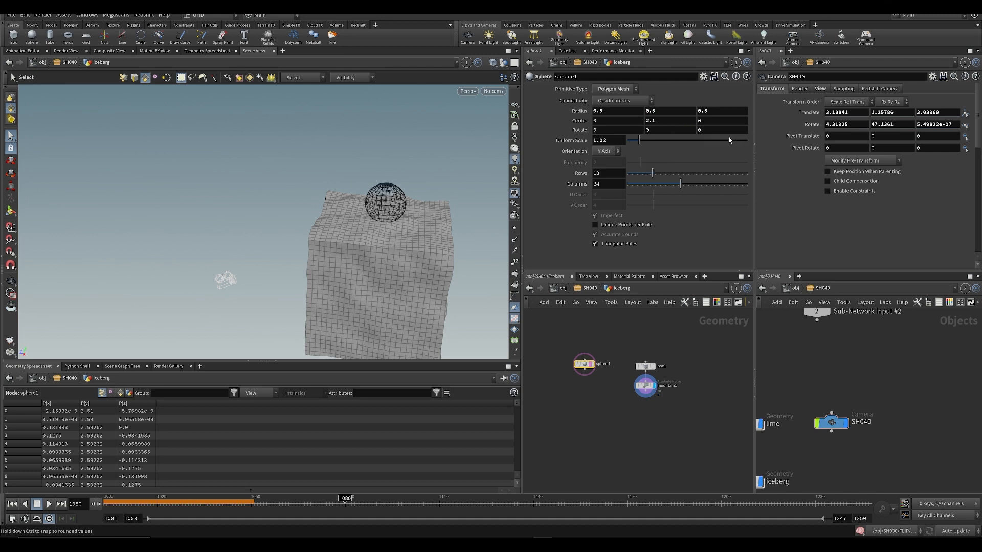
alt+drag(237, 221, 257, 258)
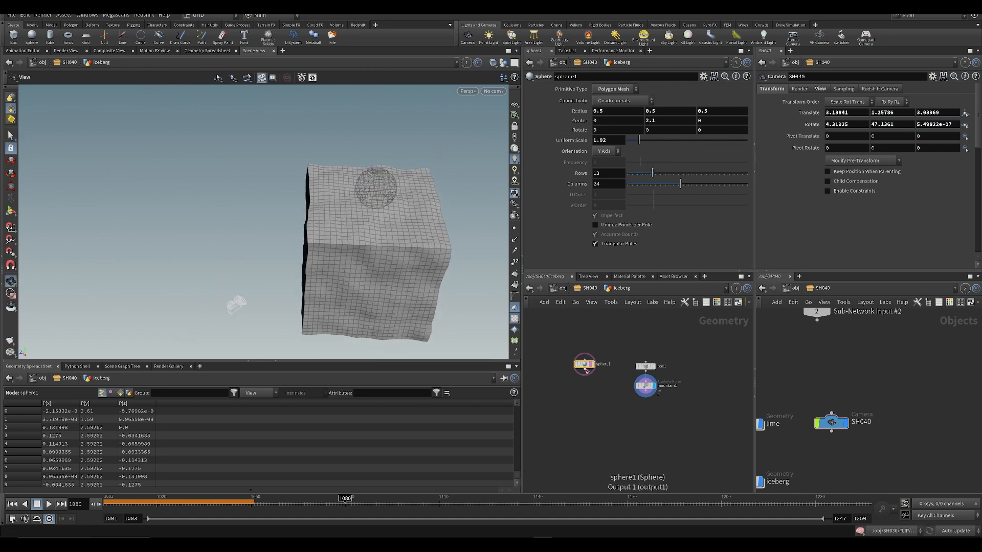
- Move the sphere onto the iceberg's near top corner, with its center at about 1.62, 1.44, 1.49
key(Return)
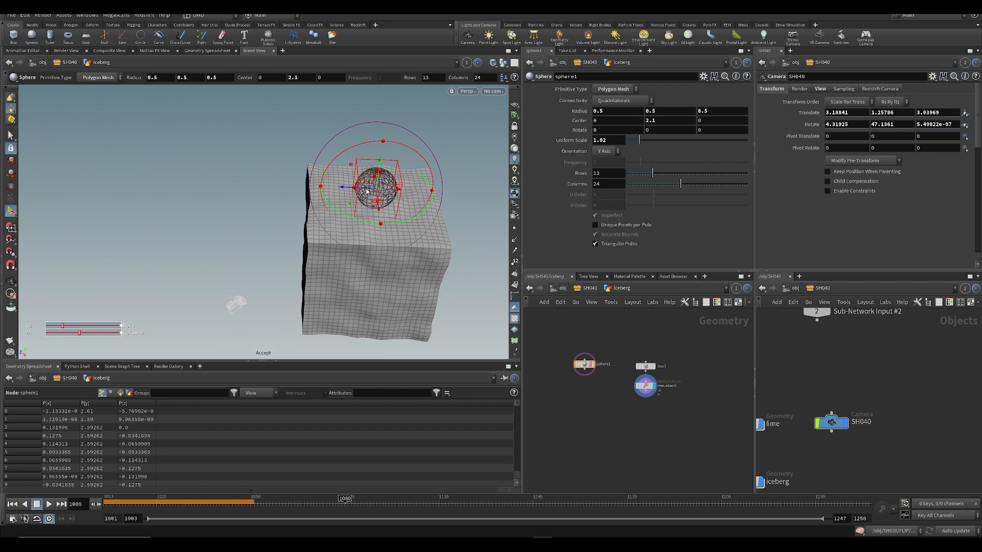
drag(367, 191, 312, 190)
alt+drag(312, 191, 384, 203)
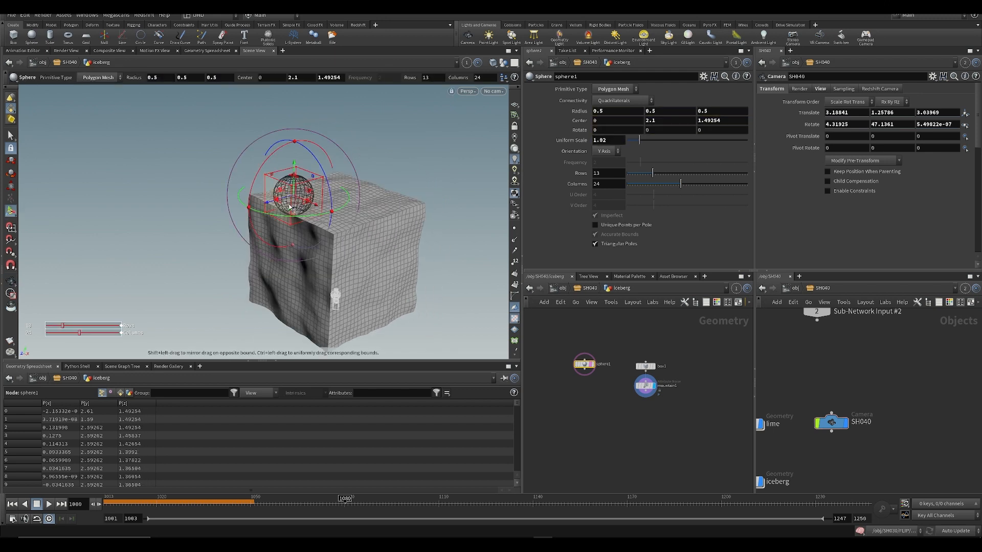
drag(300, 202, 337, 227)
scroll(339, 196, up, 5)
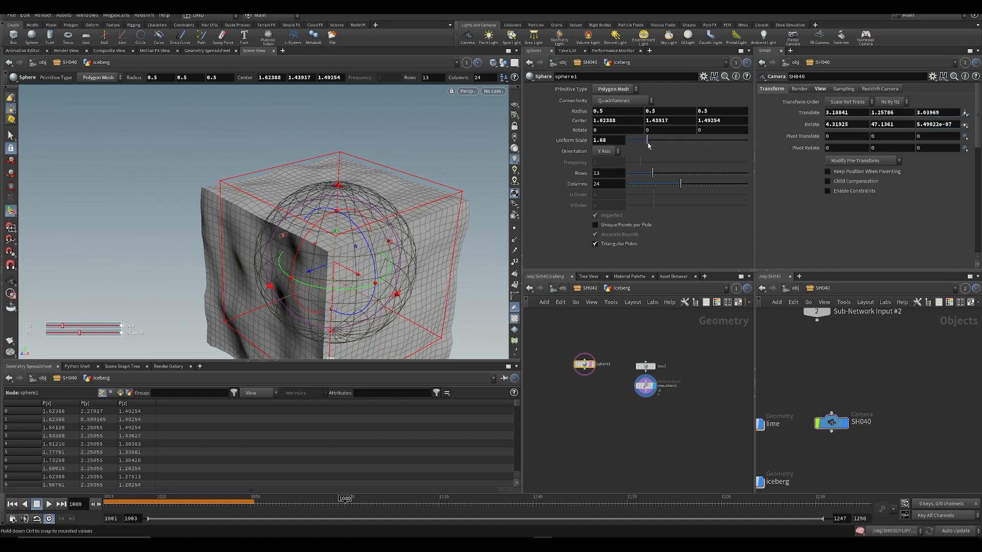
- Set the sphere's uniform scale to 1.55, stretch its radii to about 0.56, 0.66, 0.5 and center it at about 1.47, 1.19, 1.49
alt+drag(328, 245, 358, 281)
key(ctrl+s)
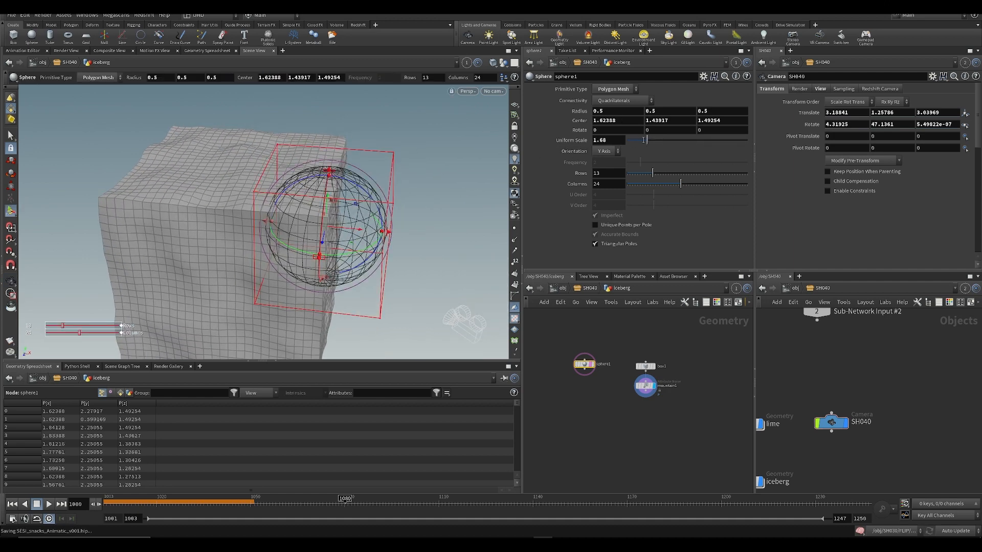
drag(646, 144, 648, 144)
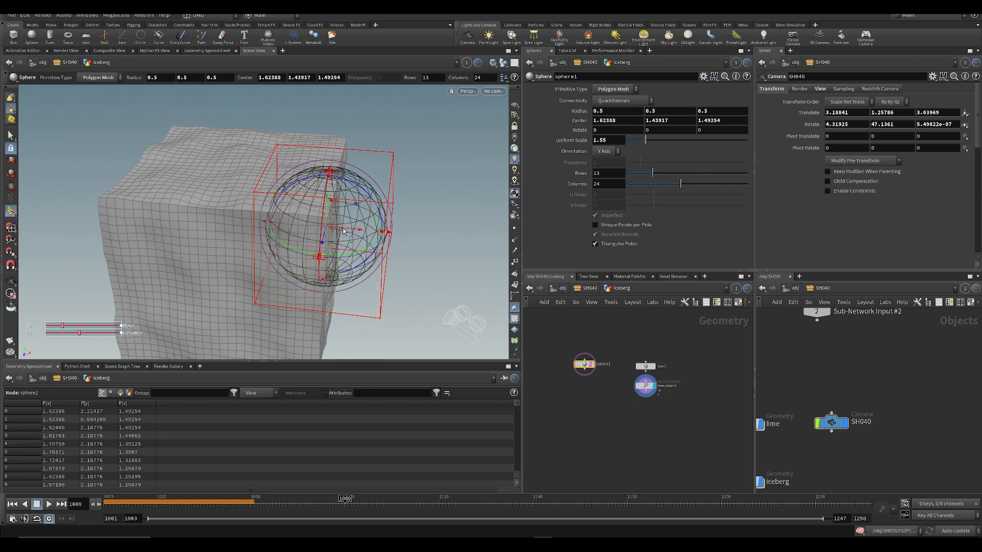
drag(359, 230, 341, 222)
key(ctrl+s)
alt+drag(390, 276, 228, 259)
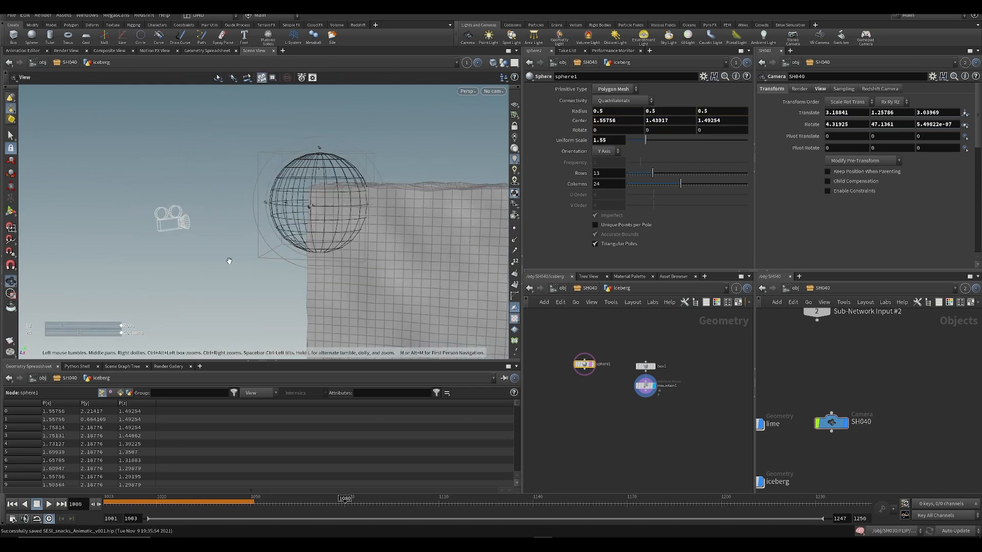
drag(319, 258, 350, 211)
key(Escape)
- Add a Boolean node that takes the displaced iceberg as its first input and the sphere as its second, and display it
key(Tab)
text(bool)
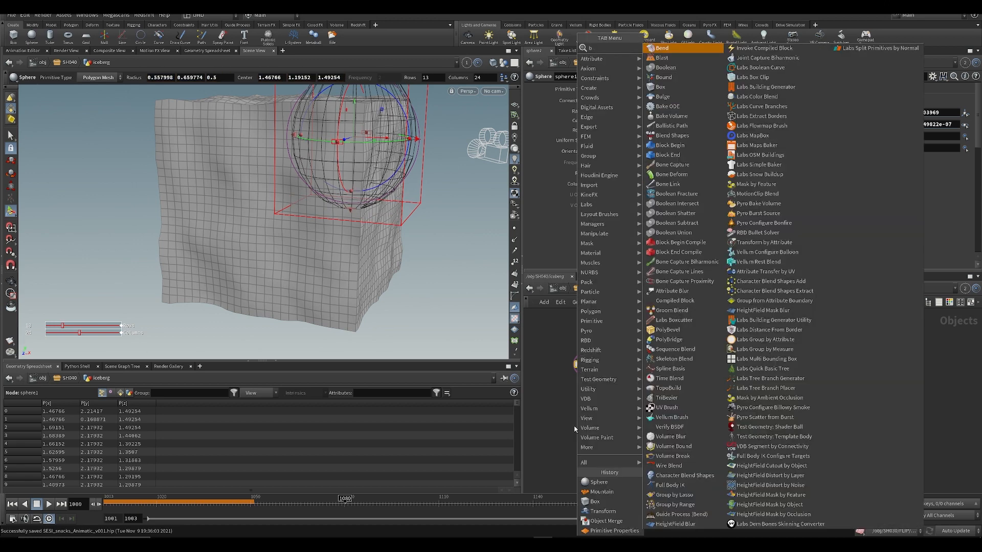
key(Return)
scroll(619, 416, up, 3)
click(660, 451)
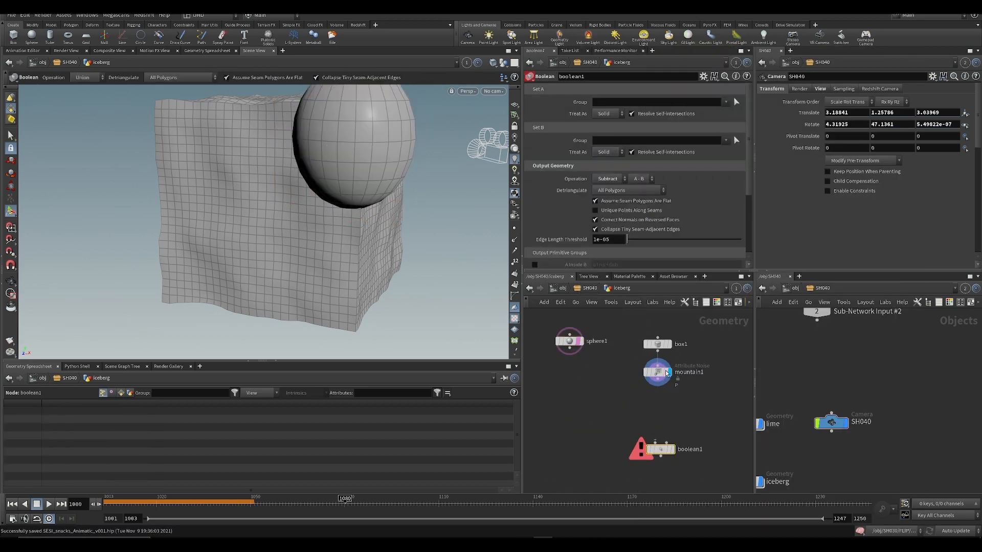
drag(658, 379, 570, 352)
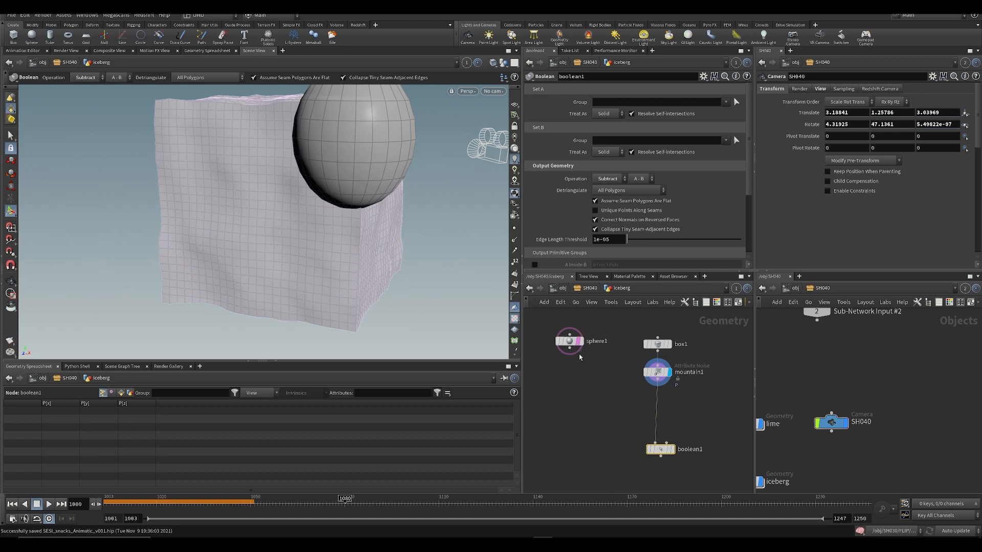
alt+drag(378, 136, 471, 156)
- Try the Intersect operation on the boolean node
click(622, 190)
click(604, 211)
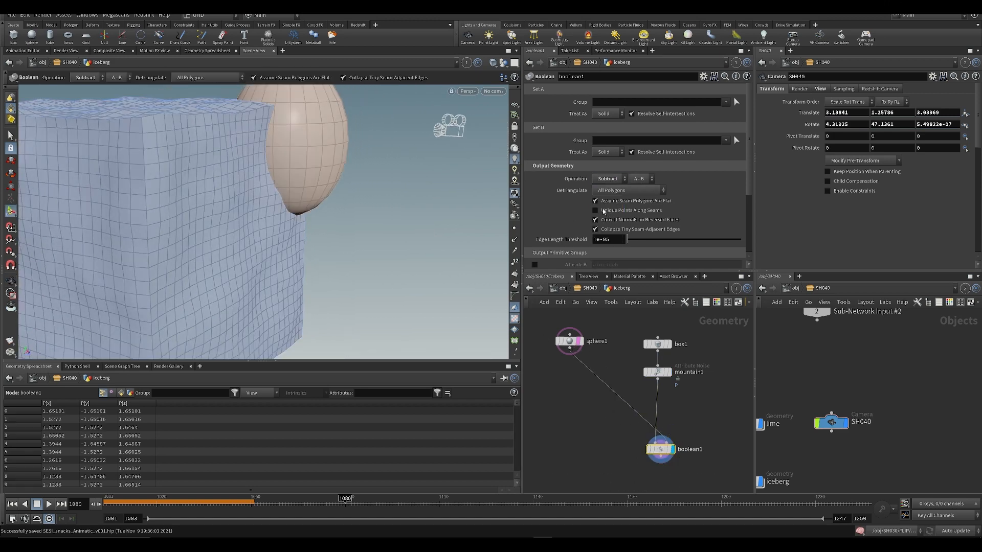
click(607, 179)
click(607, 189)
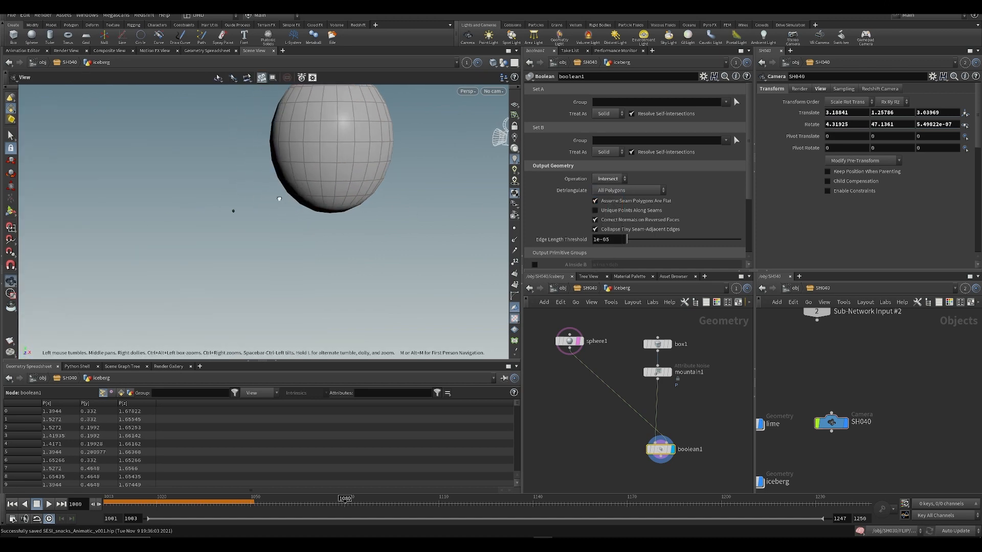
- Turn off the sphere node's template display and set the boolean's operation to Subtract, A - B
click(582, 342)
click(614, 182)
click(614, 211)
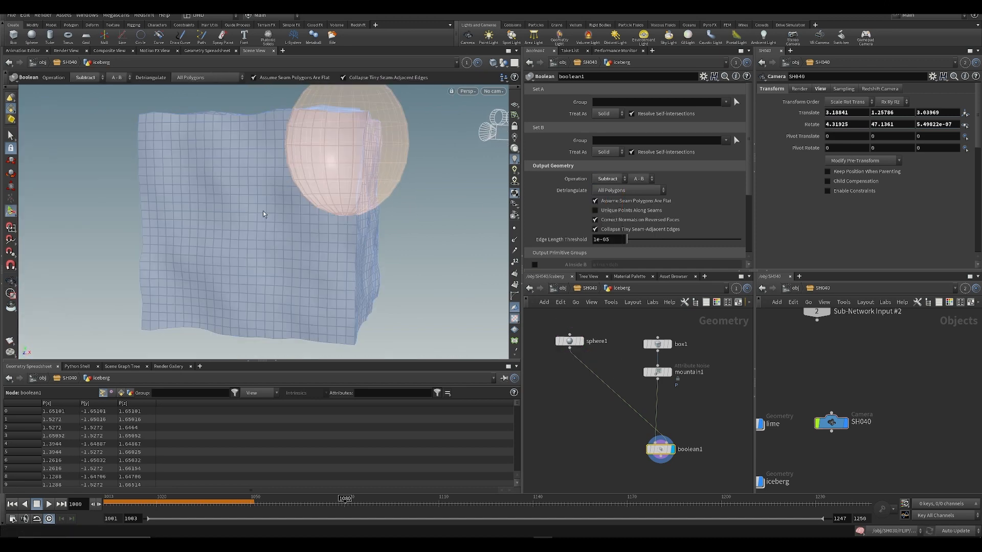
alt+drag(265, 214, 187, 245)
key(Return)
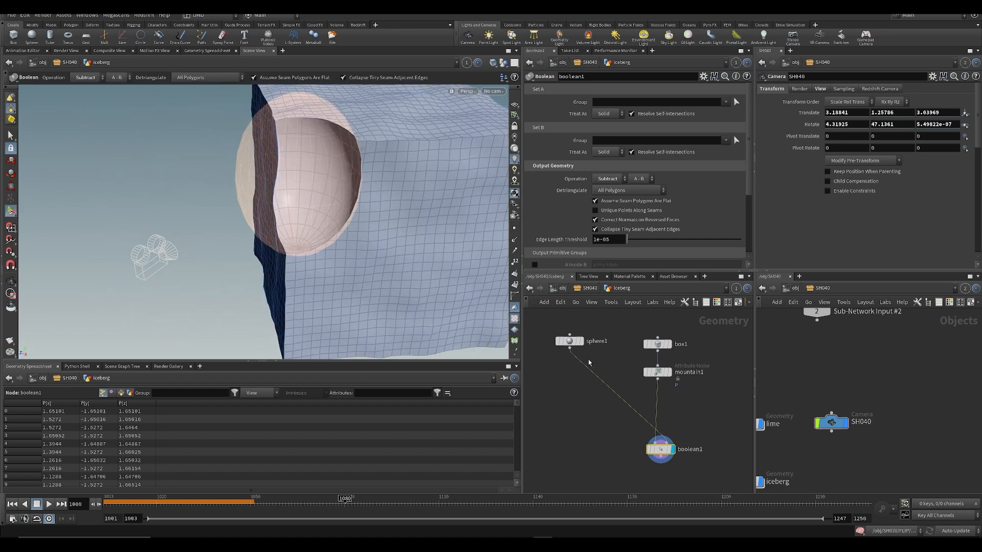
- Duplicate the iceberg's mountain node, insert the copy between the sphere and the boolean, and display it
click(658, 373)
key(ctrl+c)
click(583, 368)
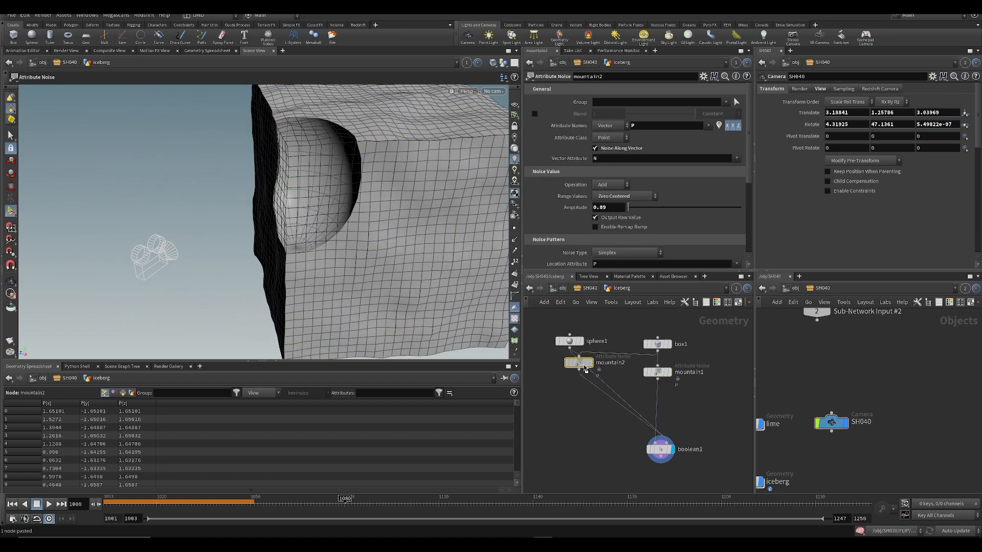
click(591, 369)
alt+drag(312, 220, 445, 208)
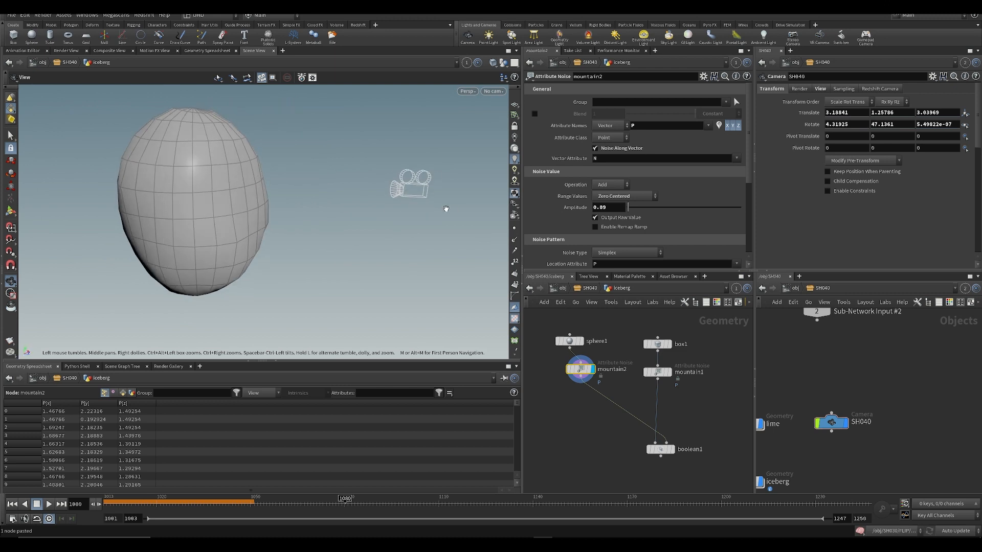
- Raise the sphere's resolution to 27 rows and 37 columns, and display the boolean node
click(570, 342)
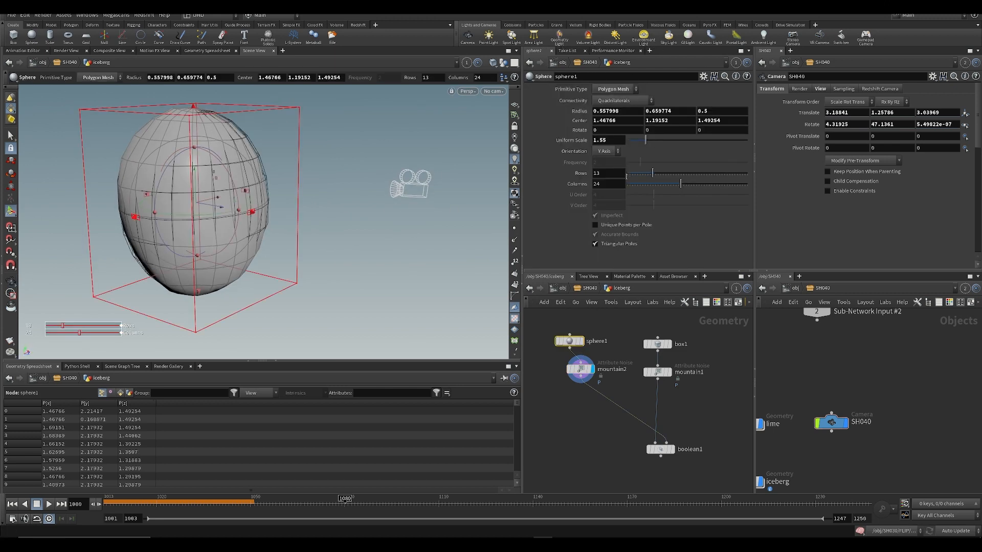
drag(656, 177, 668, 175)
mouse_move(680, 184)
mouse_down()
mouse_move(714, 184)
mouse_move(689, 175)
mouse_up()
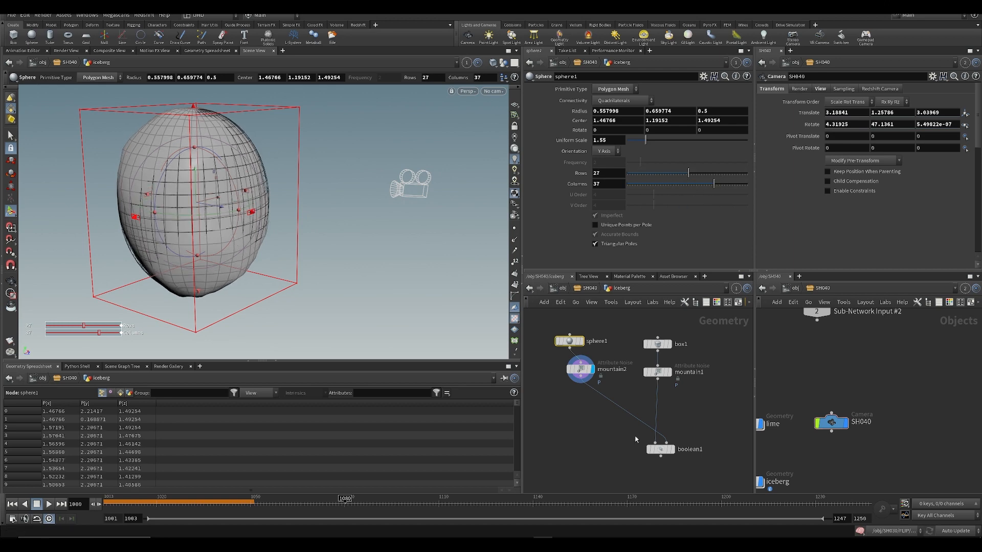
click(670, 450)
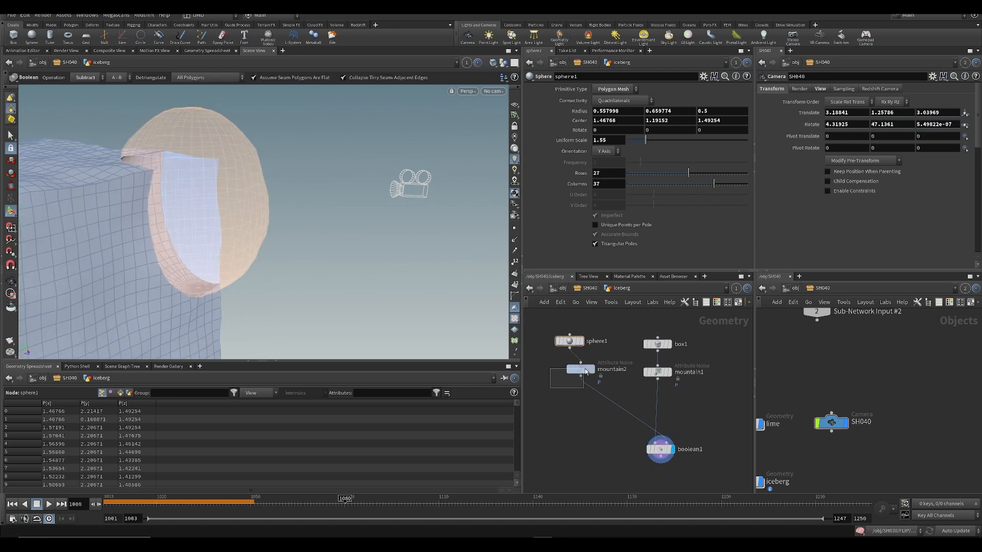
- Set the sphere branch's mountain noise to amplitude 0.16 and element size 0.63
drag(585, 369, 587, 369)
alt+drag(259, 298, 156, 258)
alt+right_drag(156, 258, 448, 178)
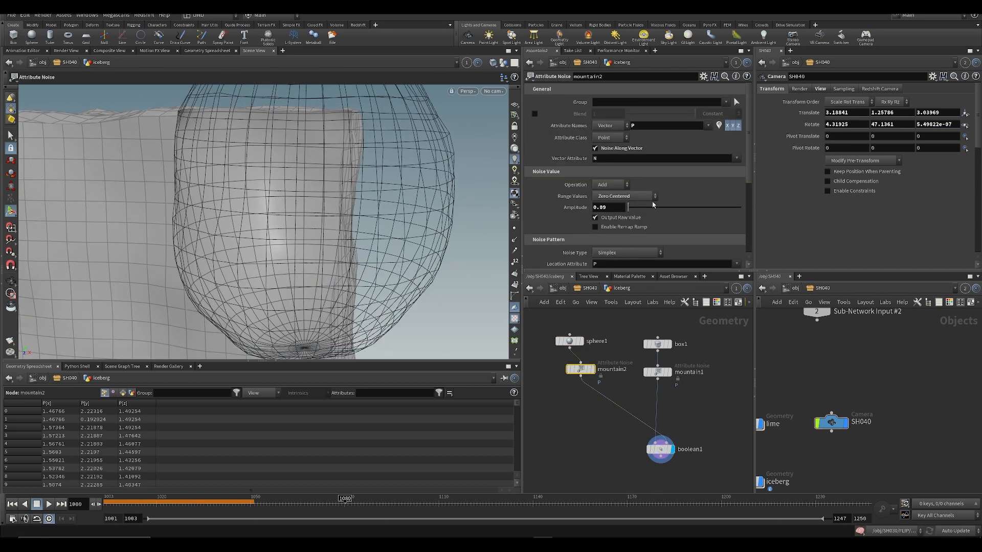
middle_drag(610, 210, 632, 224)
scroll(625, 207, down, 3)
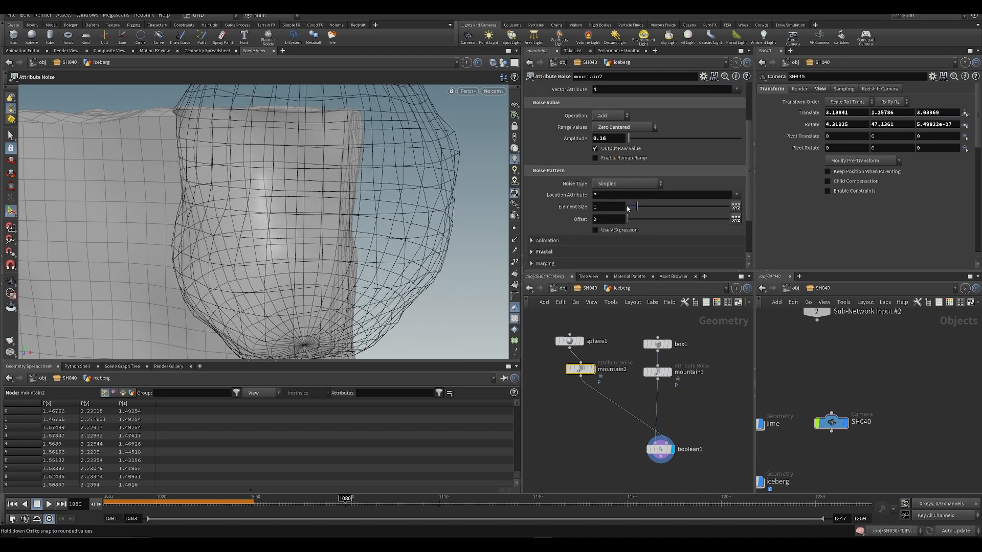
drag(641, 207, 635, 209)
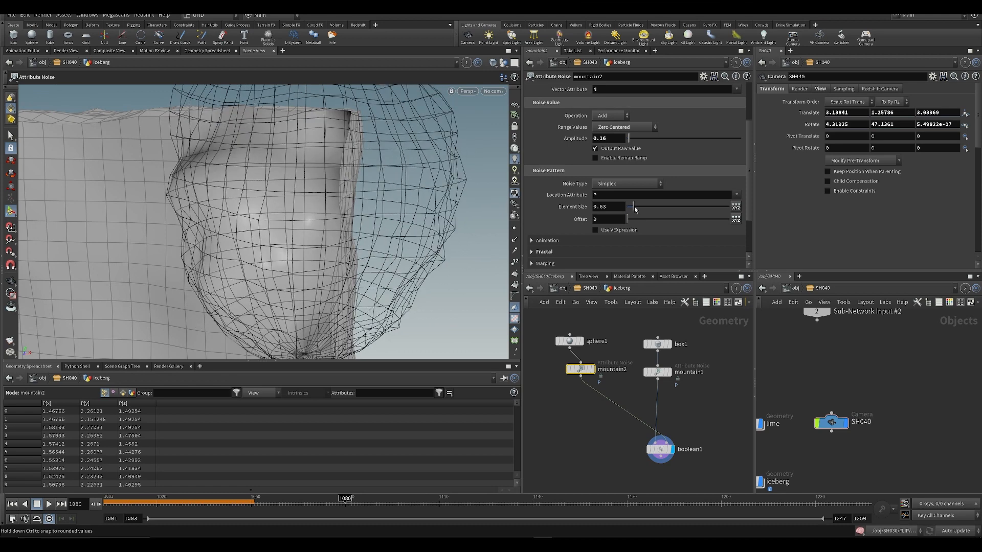
- View the carved iceberg through the SH040 camera
click(600, 430)
click(496, 91)
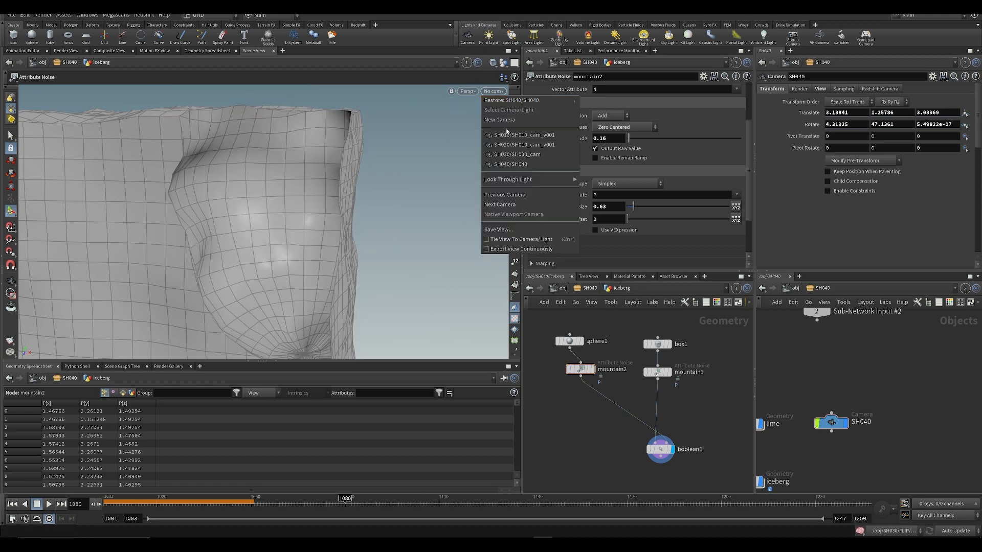
click(525, 155)
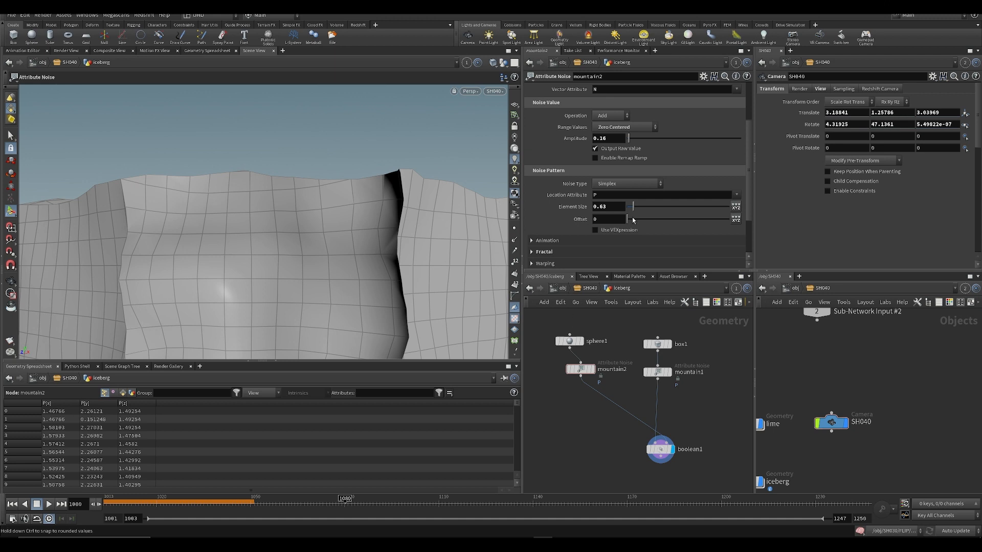
- Duplicate the boolean node with its two inputs, place the copy beside the original and display it
middle_drag(601, 446, 609, 379)
drag(634, 372, 596, 377)
key(ctrl+c)
key(ctrl+v)
click(676, 378)
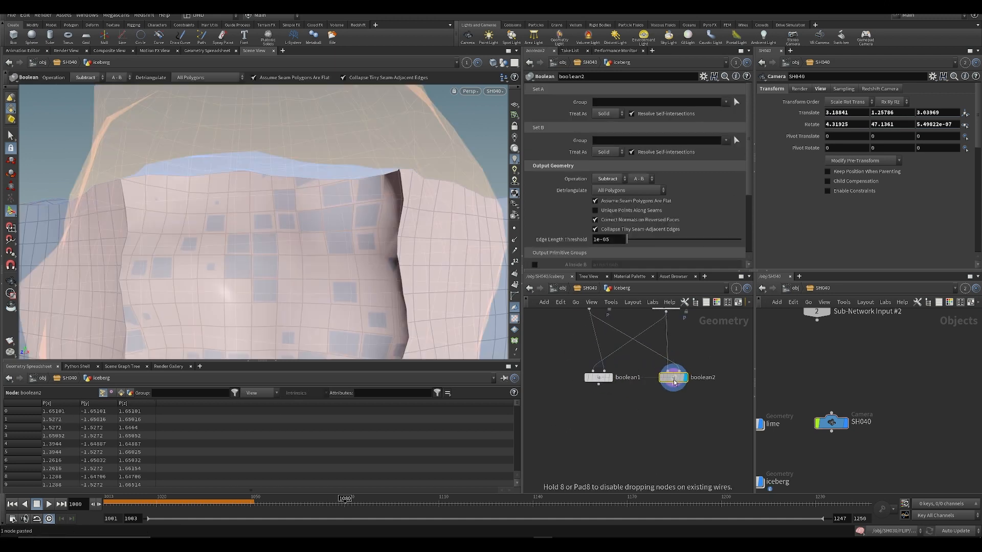
- Try the B - A subtraction on the duplicated boolean, save the scene, and set the operation to Intersect
click(639, 179)
click(638, 198)
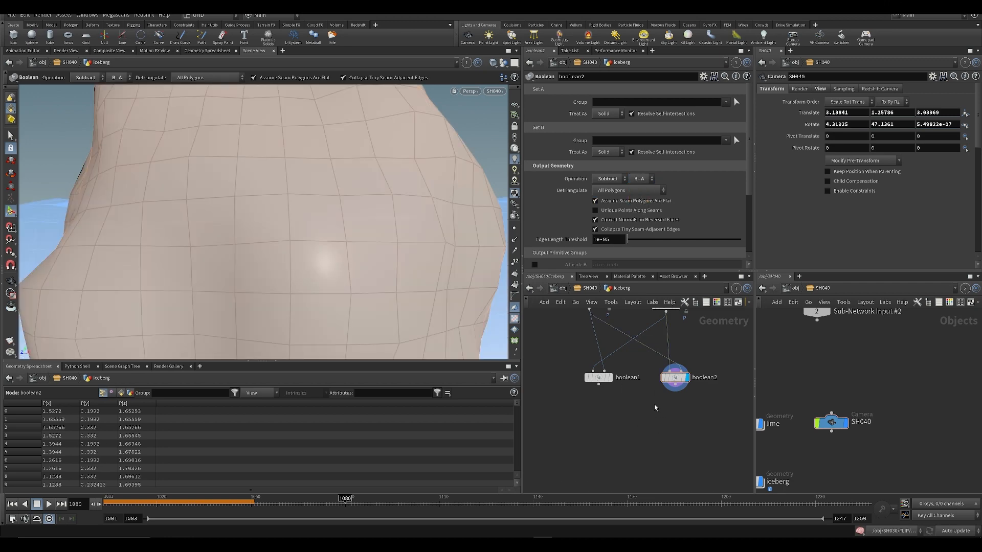
key(ctrl+s)
click(614, 178)
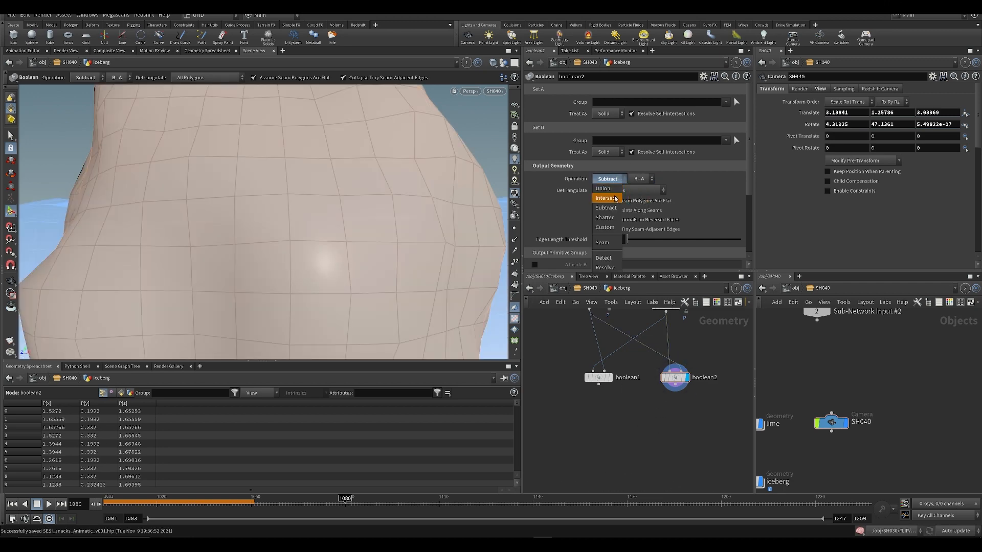
click(606, 199)
- Compare the subtracted iceberg with the intersected corner piece by displaying each boolean from several angles
alt+drag(354, 226, 346, 247)
alt+right_drag(346, 247, 315, 236)
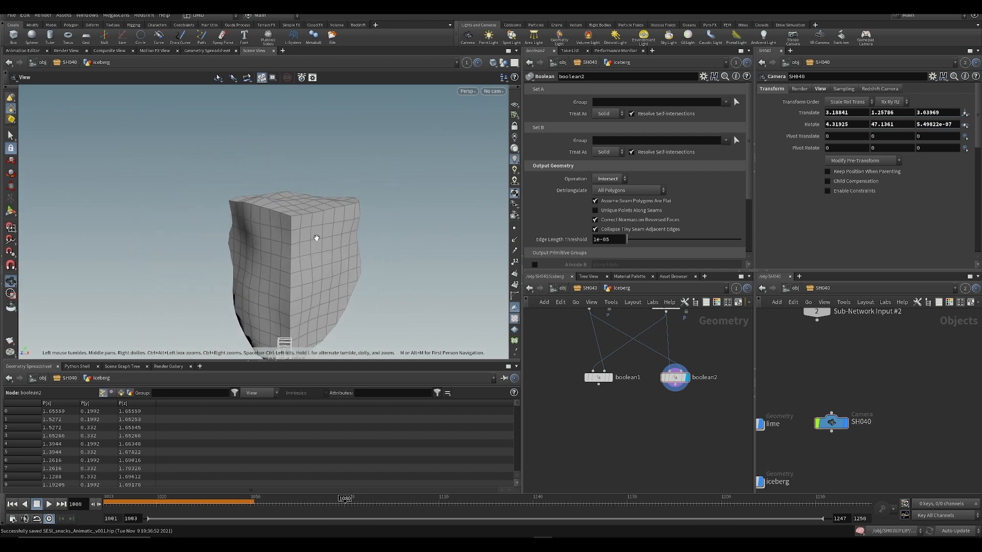
alt+drag(315, 235, 239, 217)
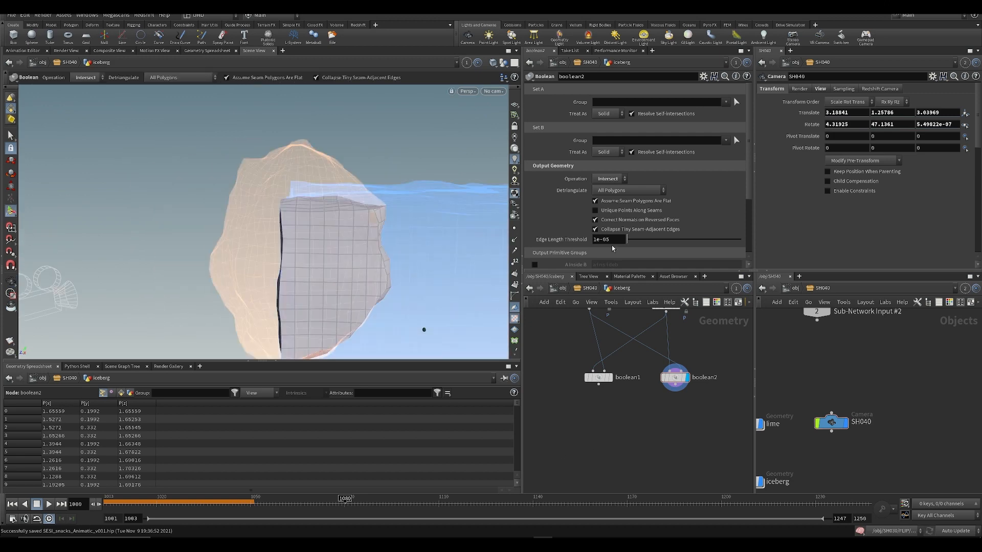
click(609, 378)
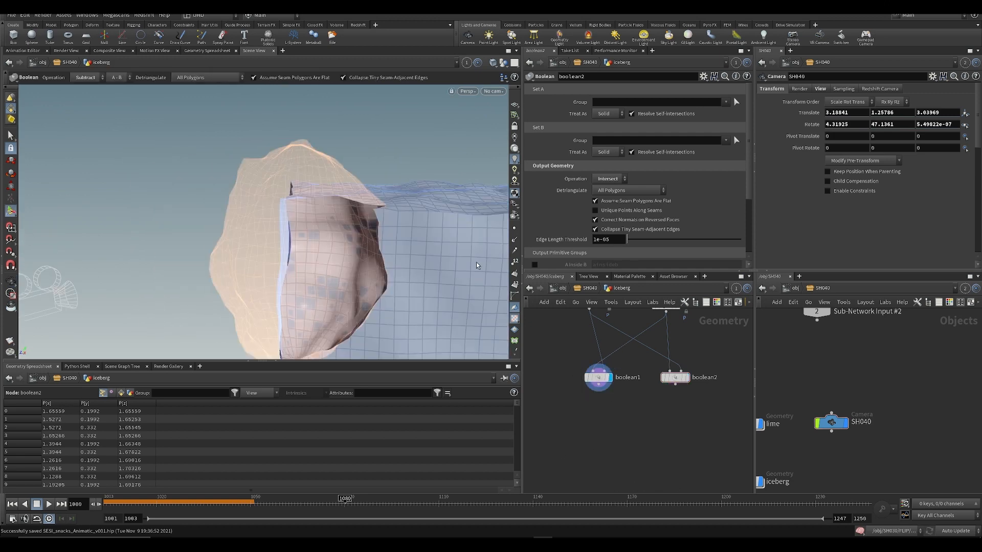
alt+drag(476, 265, 363, 245)
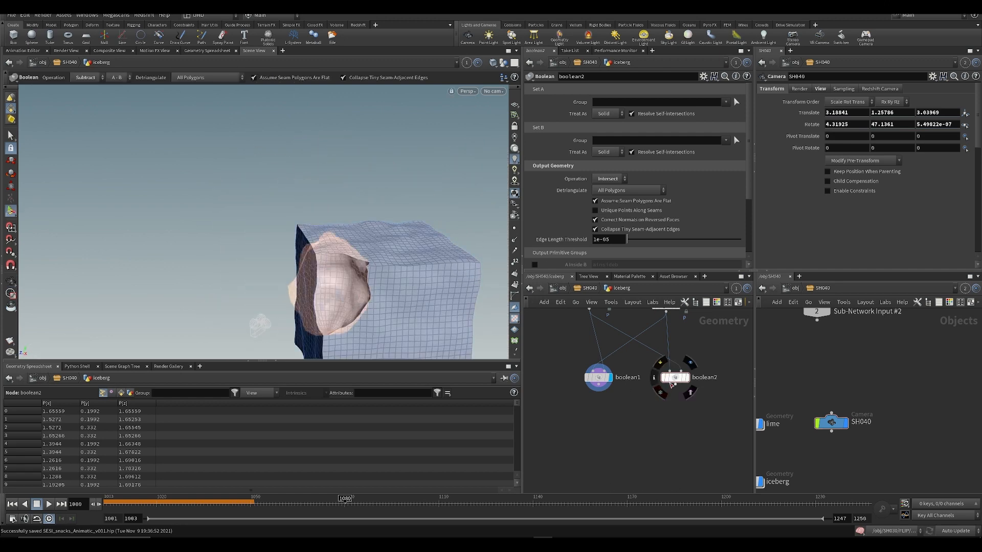
click(687, 378)
alt+drag(300, 236, 390, 220)
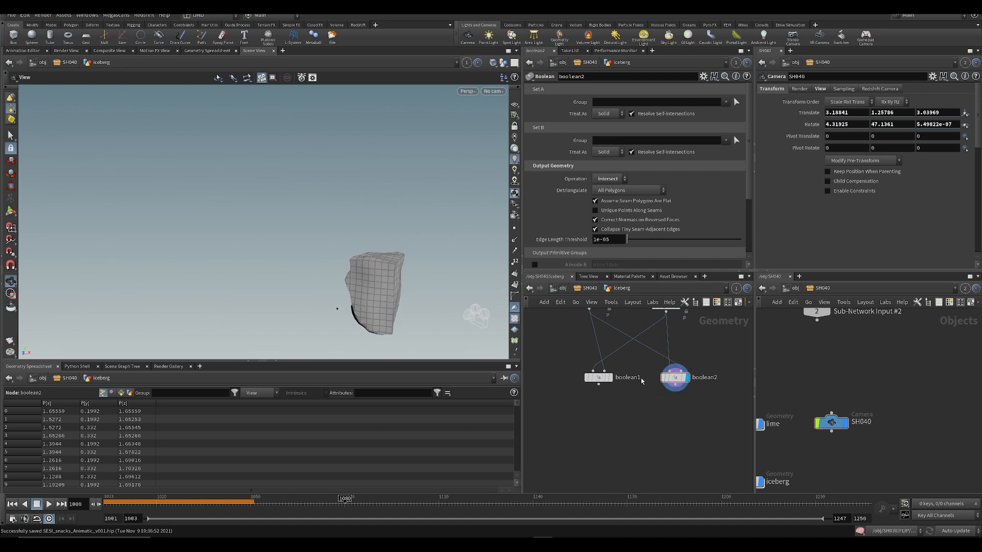
key(Return)
- Rearrange the network so the intersect boolean sits below the box branch and the subtract boolean below the sphere branch, and display the intersect boolean
drag(599, 378, 612, 377)
middle_drag(660, 378, 664, 423)
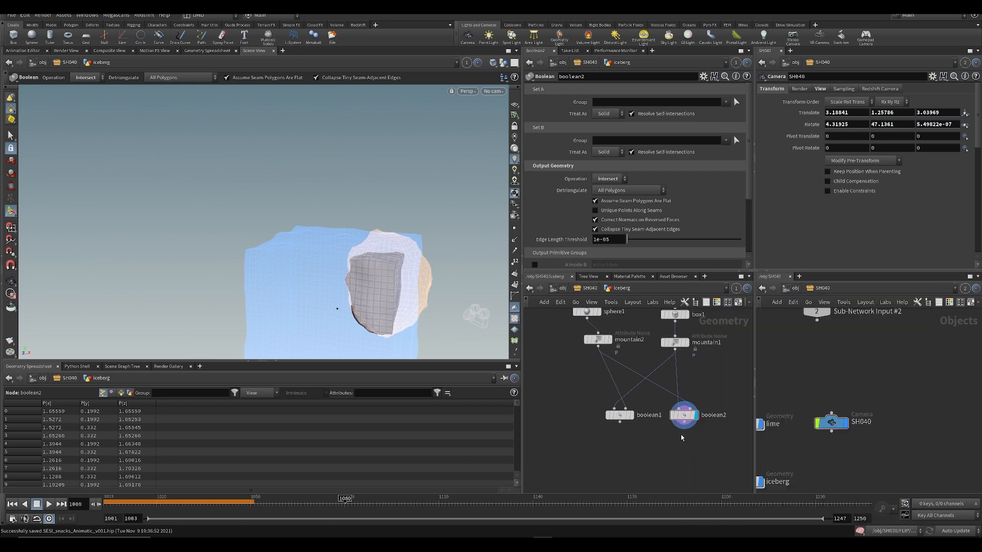
scroll(655, 432, down, 5)
drag(705, 379, 655, 438)
middle_drag(565, 458, 628, 390)
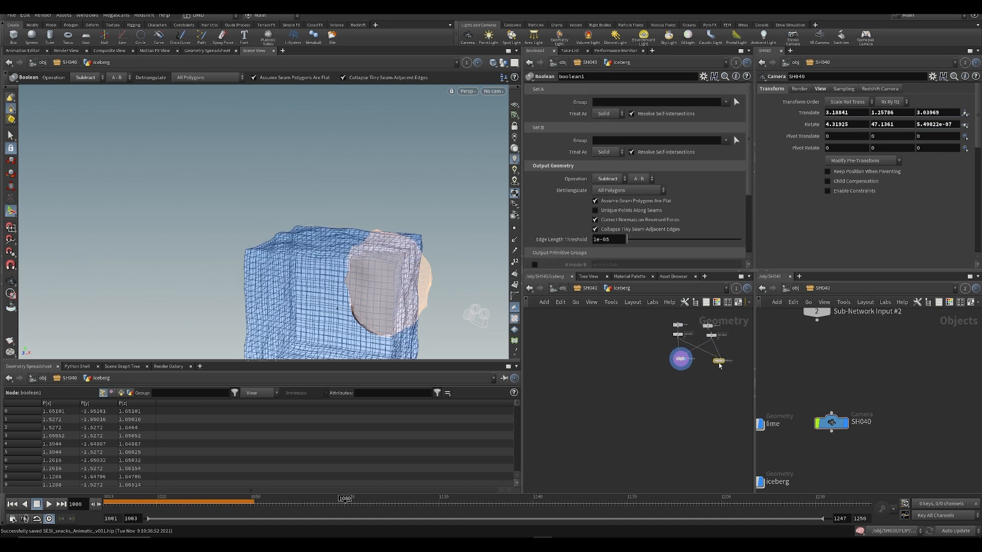
middle_drag(683, 370, 622, 319)
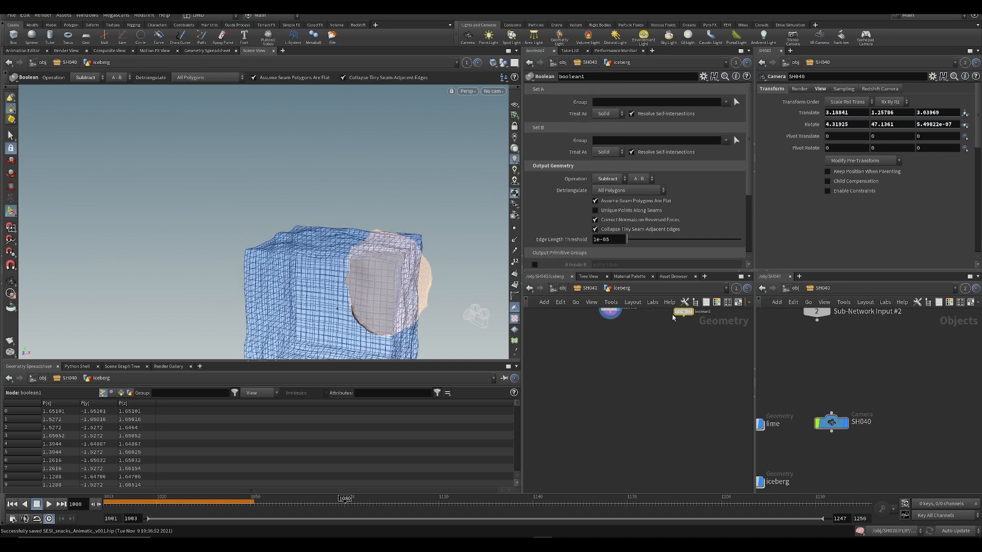
scroll(667, 388, up, 3)
click(670, 373)
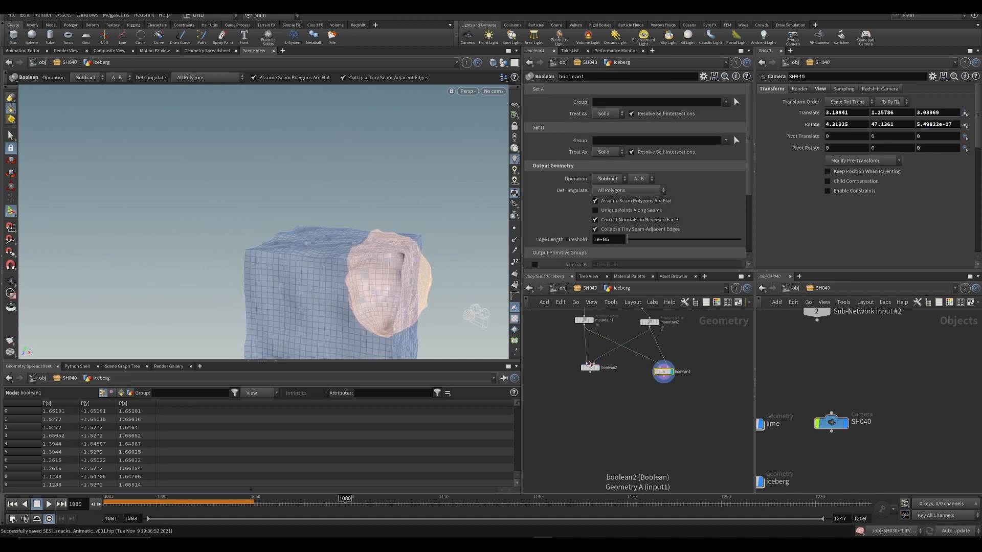
drag(600, 365, 588, 372)
click(594, 373)
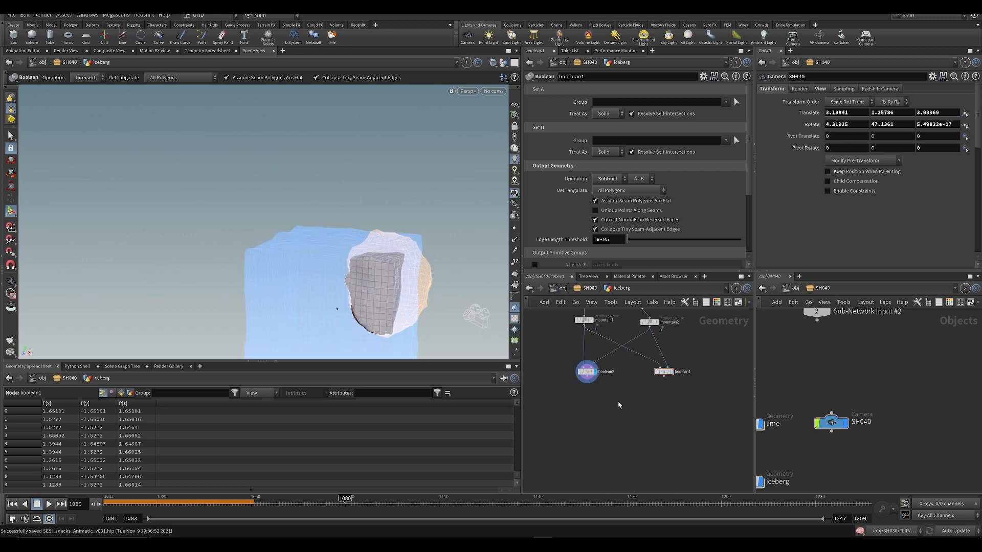
- Add an RBD Material Fracture node below the intersect boolean, wire the boolean into its geometry input and display it
key(Tab)
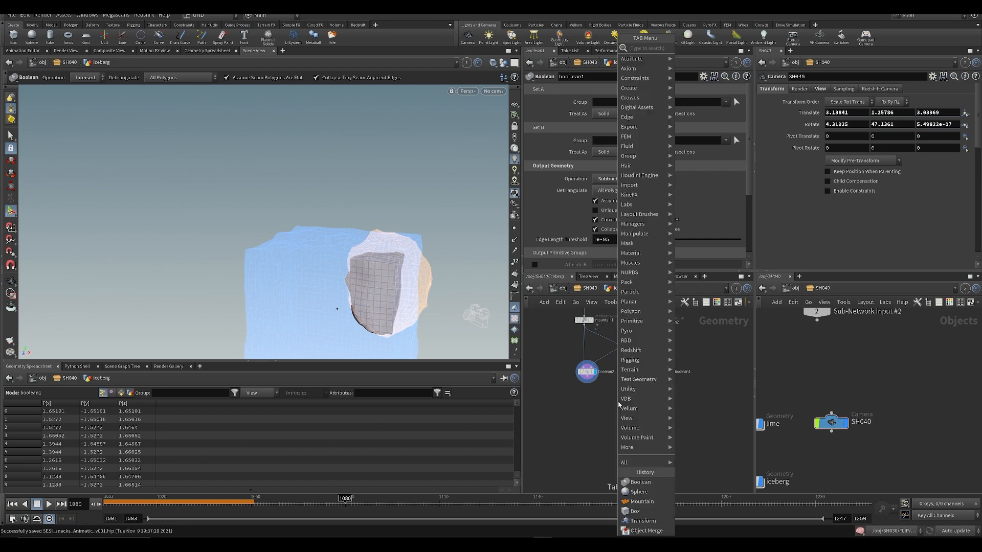
text(mater fr)
key(Escape)
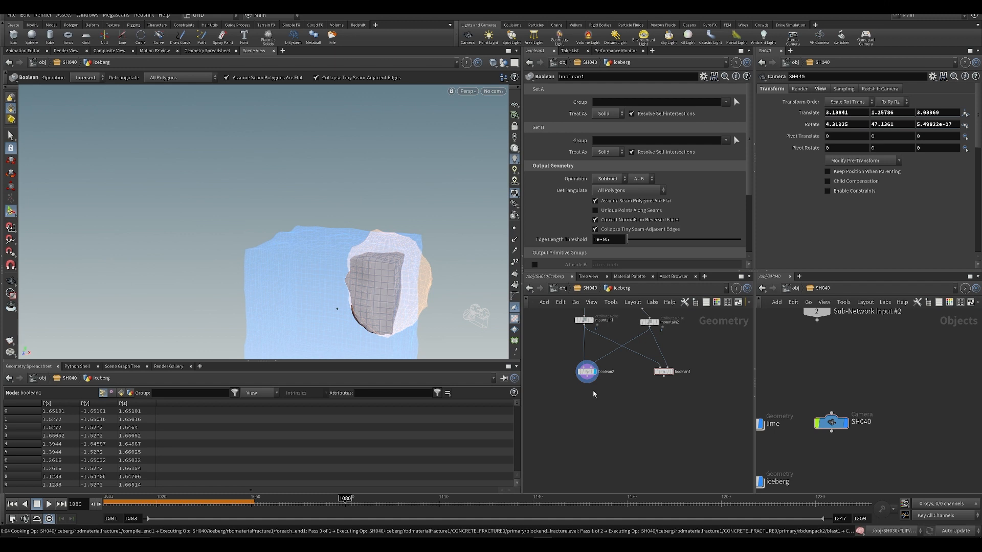
drag(664, 390, 566, 412)
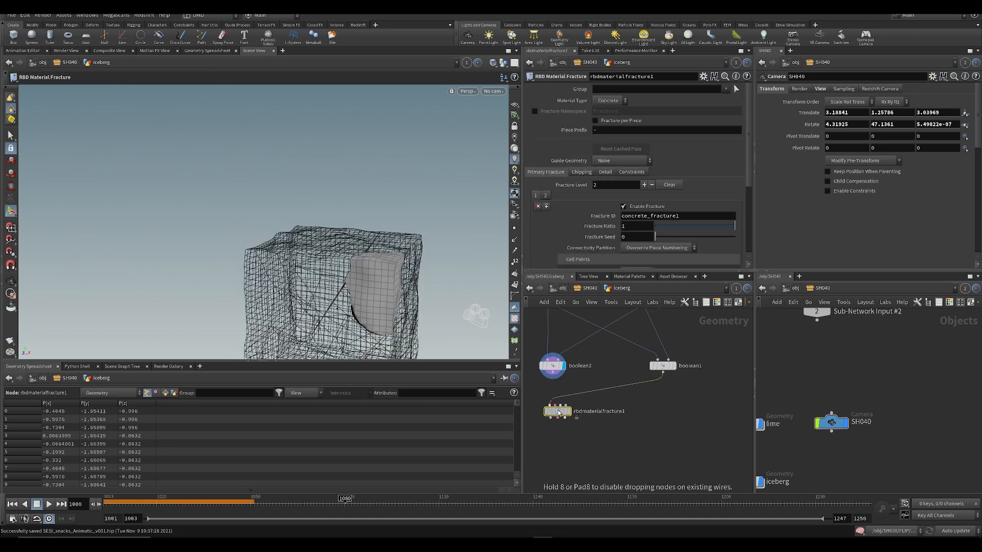
scroll(556, 358, up, 3)
drag(556, 352, 544, 407)
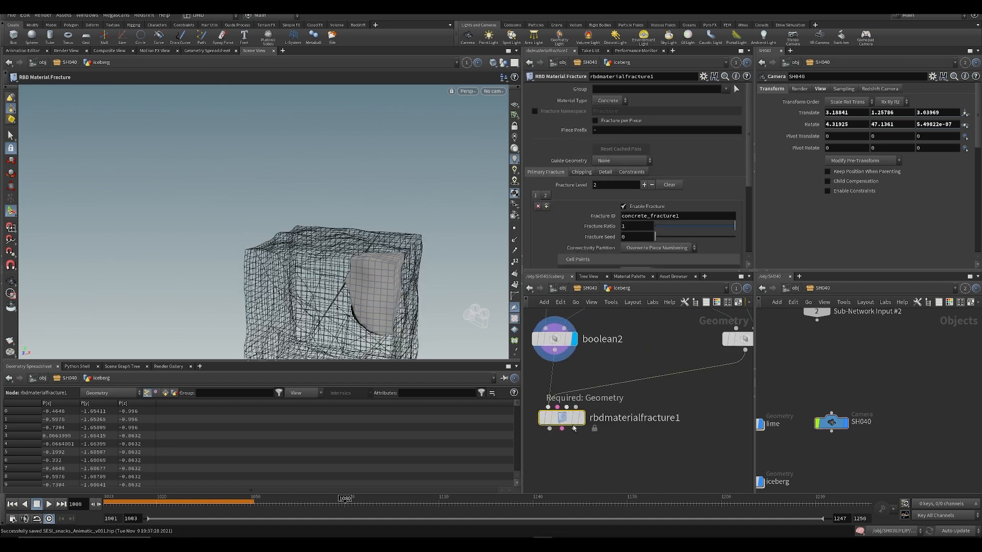
click(583, 418)
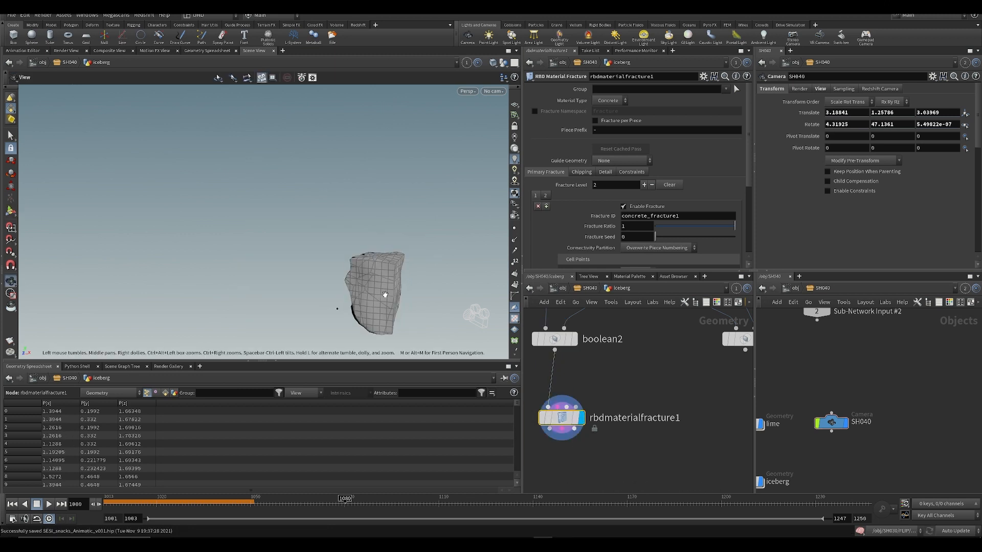
drag(385, 295, 370, 279)
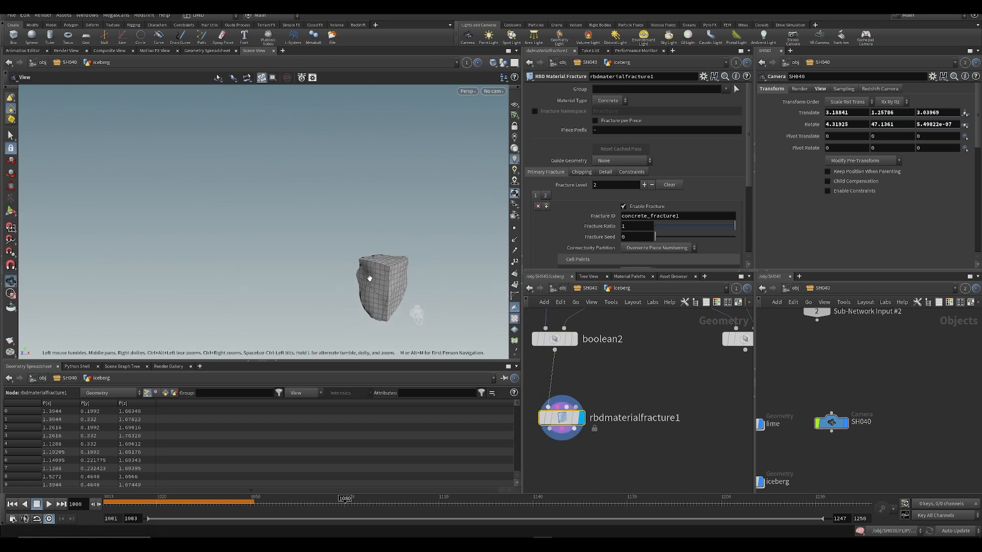
scroll(370, 279, up, 5)
- Set the material fracture to one fracture level with 24 scatter points, and move the timeline to frame 1175
key(Return)
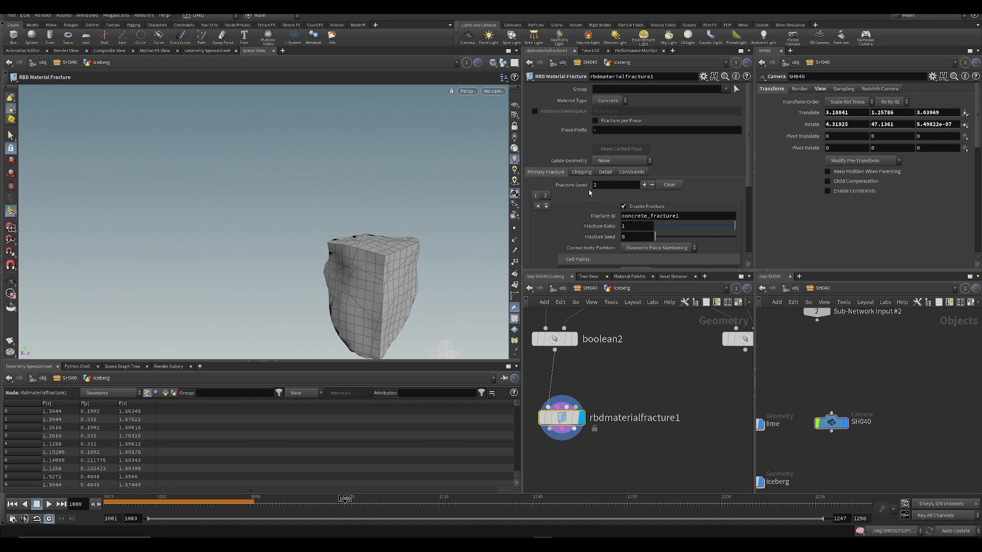
click(603, 416)
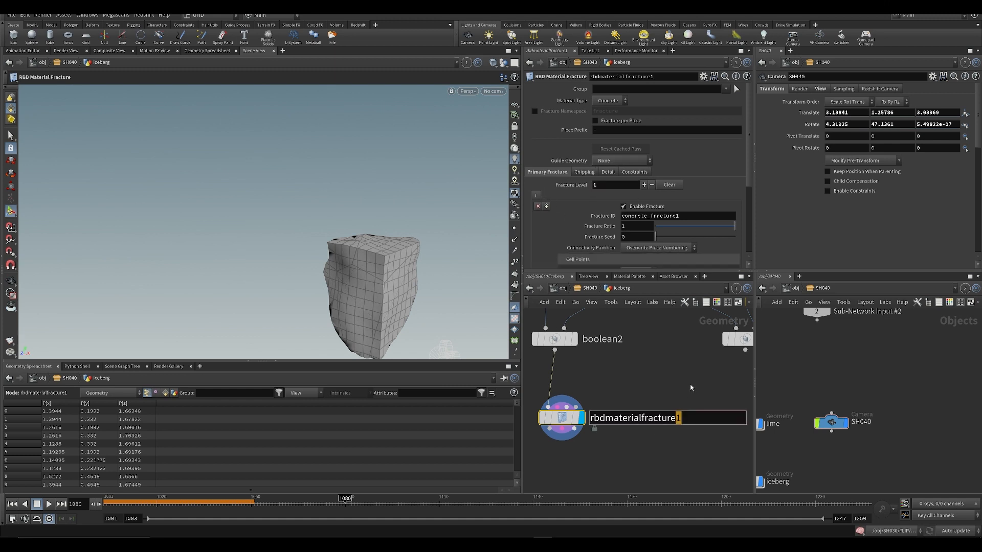
click(691, 388)
alt+drag(297, 263, 457, 248)
alt+middle_drag(457, 248, 512, 118)
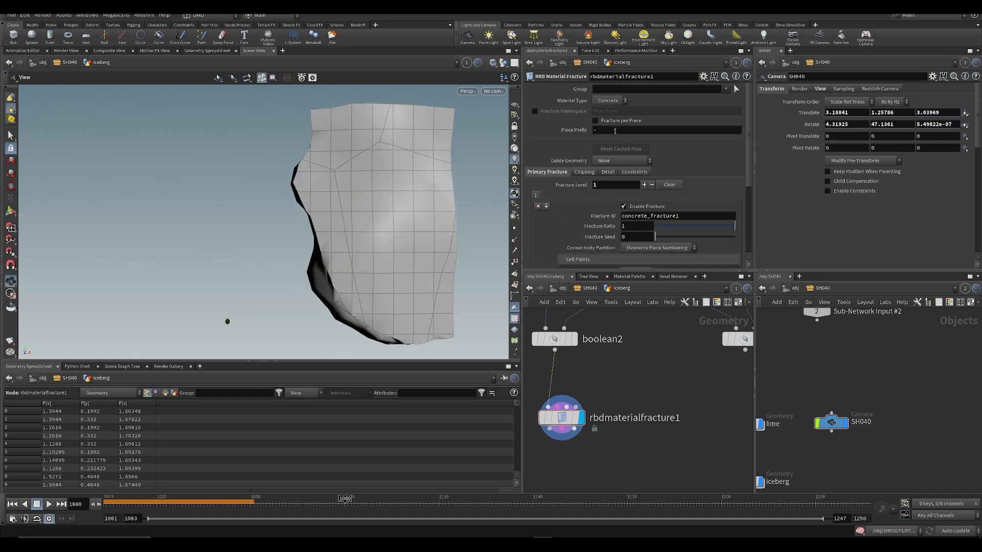
scroll(633, 217, down, 3)
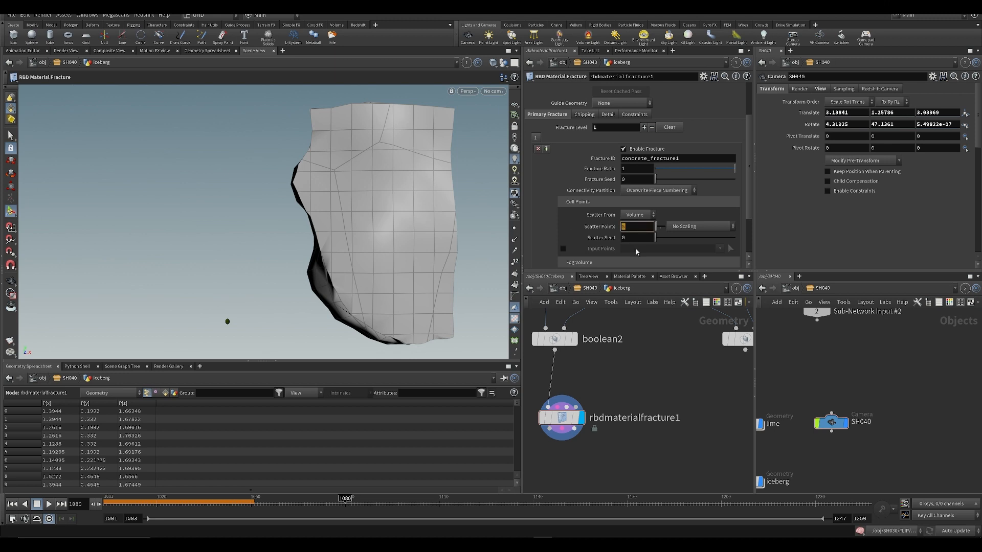
text(4)
key(Return)
alt+drag(343, 160, 401, 190)
click(643, 504)
- Add an Exploded View node fed by the material fracture's geometry output, display it and save the scene
scroll(622, 422, down, 3)
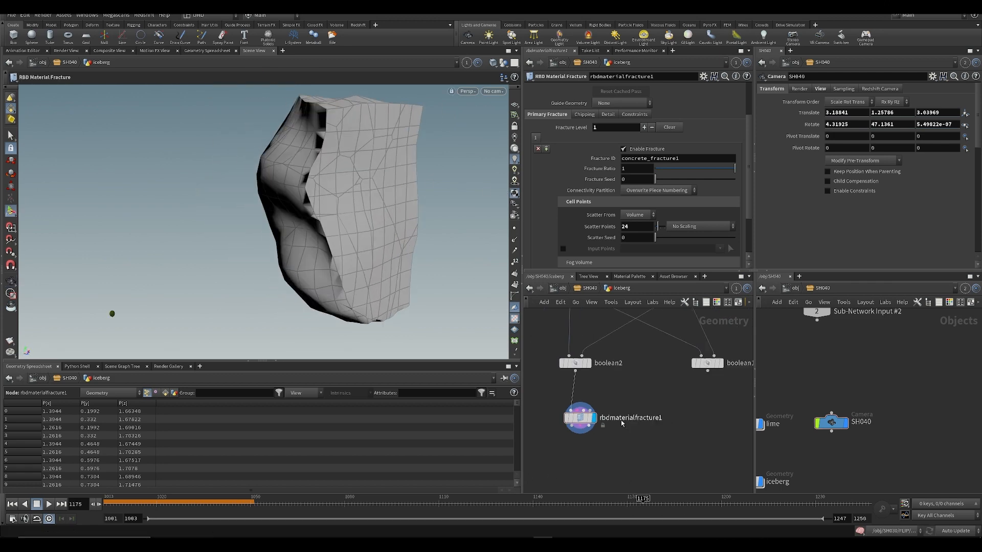
middle_drag(600, 439, 622, 417)
key(Tab)
text(exp)
key(Return)
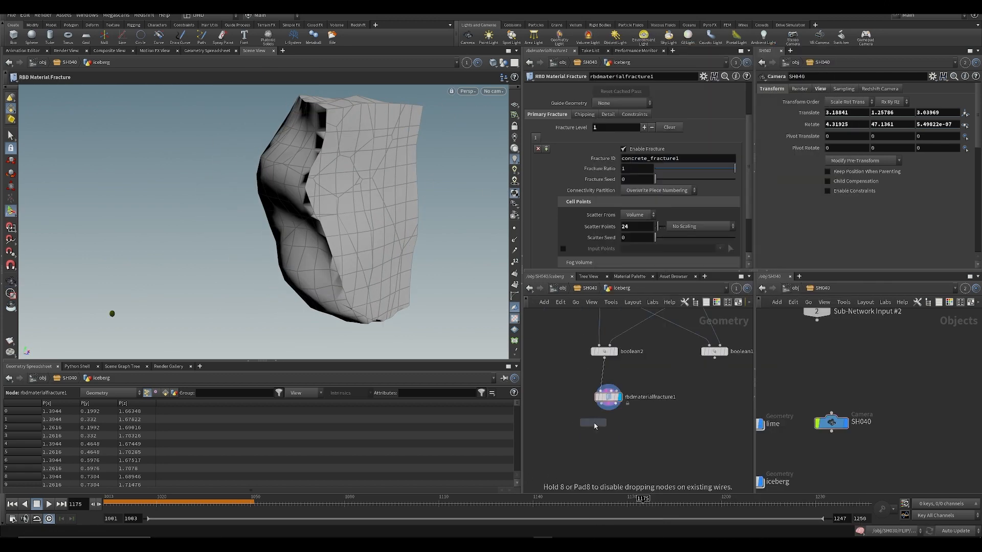
click(578, 437)
click(575, 435)
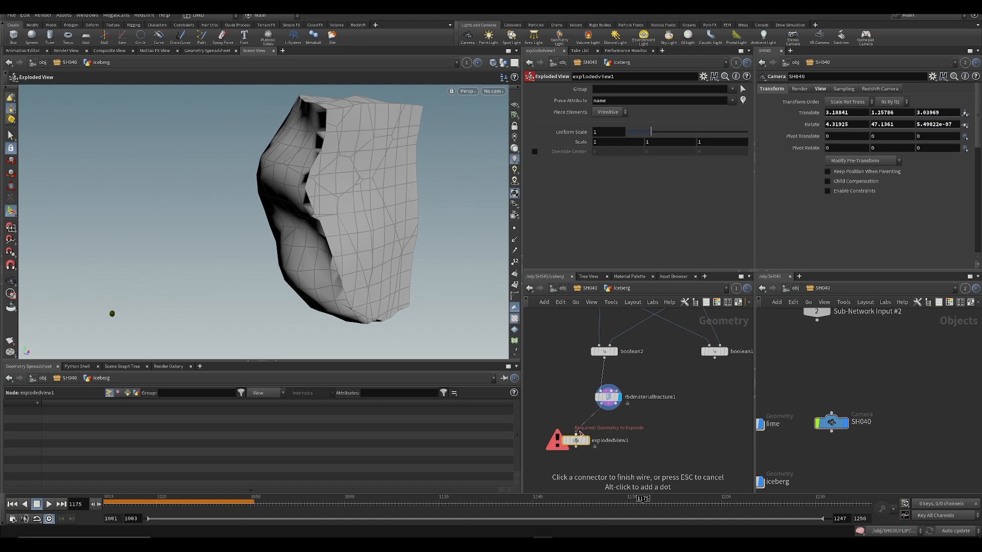
click(576, 435)
click(587, 440)
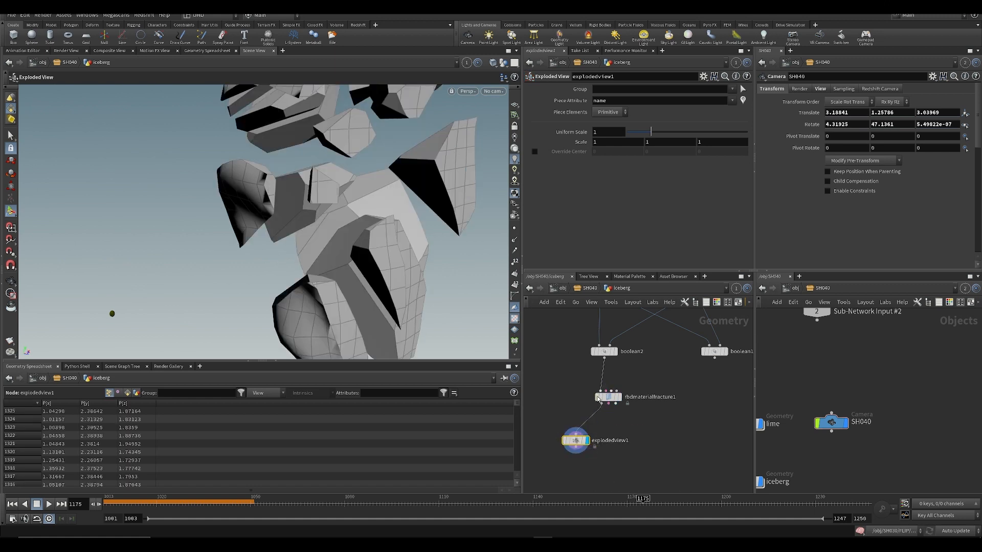
alt+drag(351, 191, 287, 175)
key(h)
key(ctrl+s)
- Set the material fracture's scatter points to 36 and save the scene
click(609, 396)
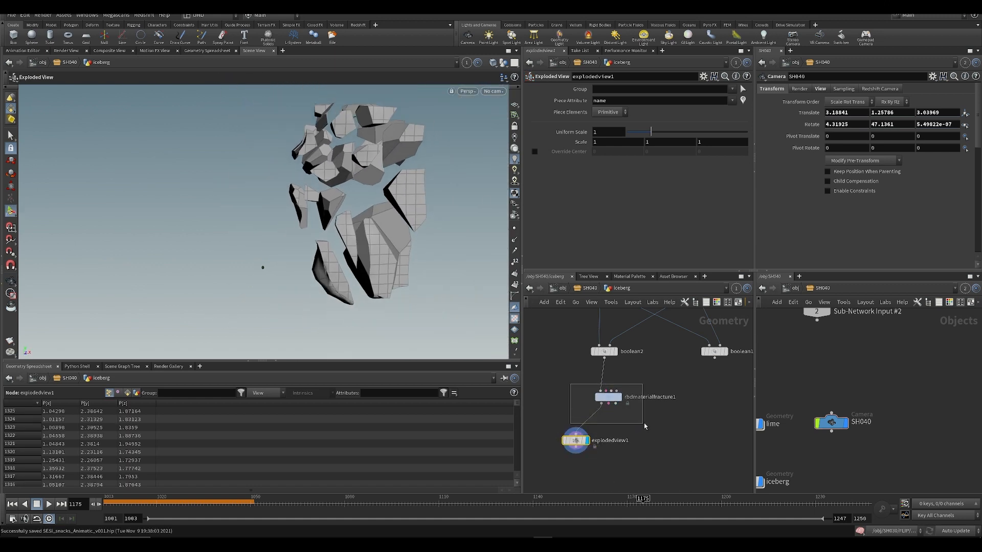
click(651, 228)
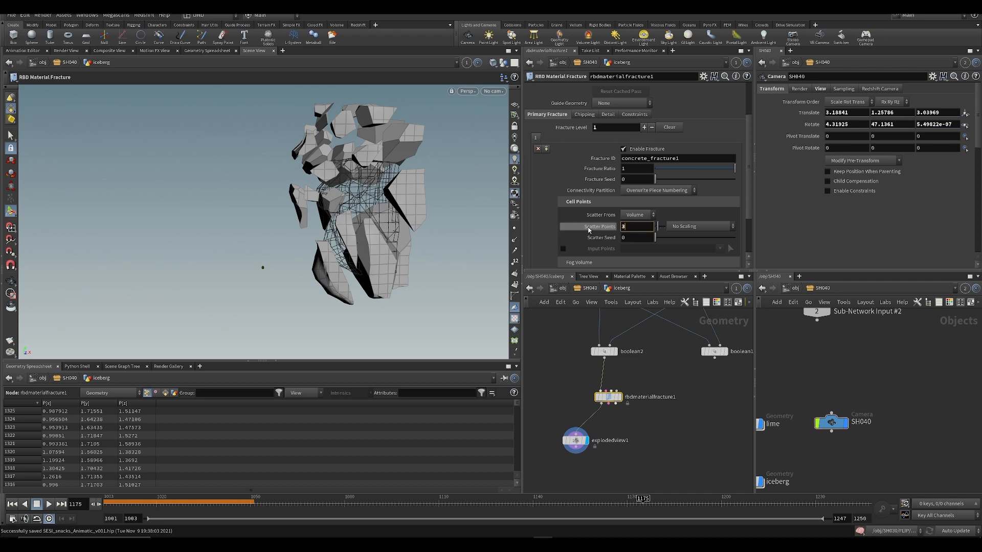
text(36)
key(Return)
alt+drag(460, 223, 486, 213)
key(ctrl+s)
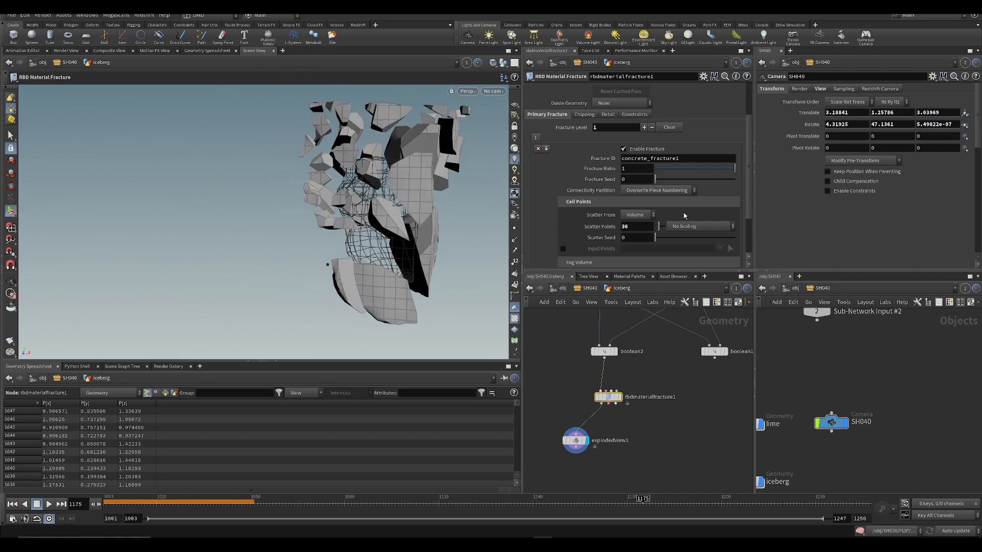
- Undo the fracture seed change and set the scatter seed of the first fracture level to 1.93
scroll(671, 177, down, 3)
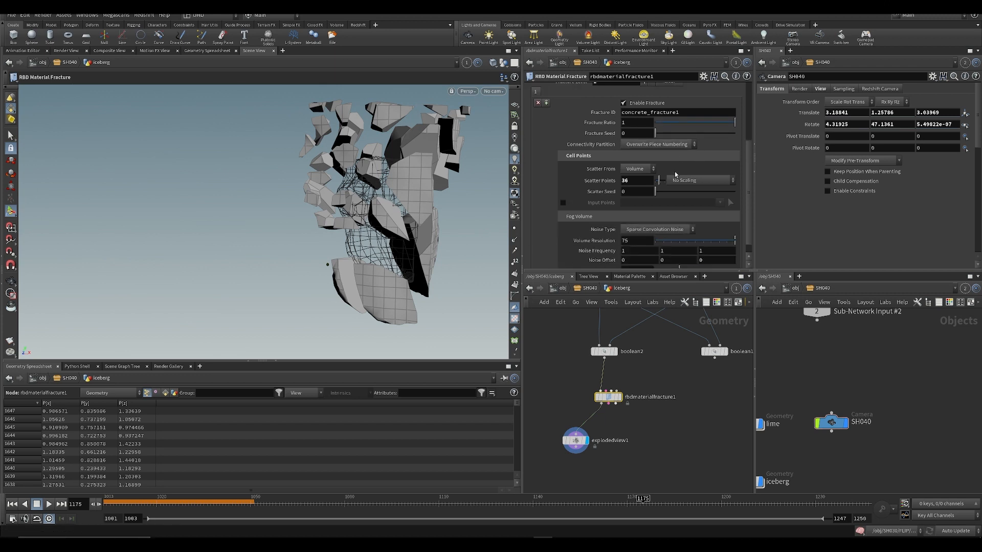
scroll(687, 220, down, 1)
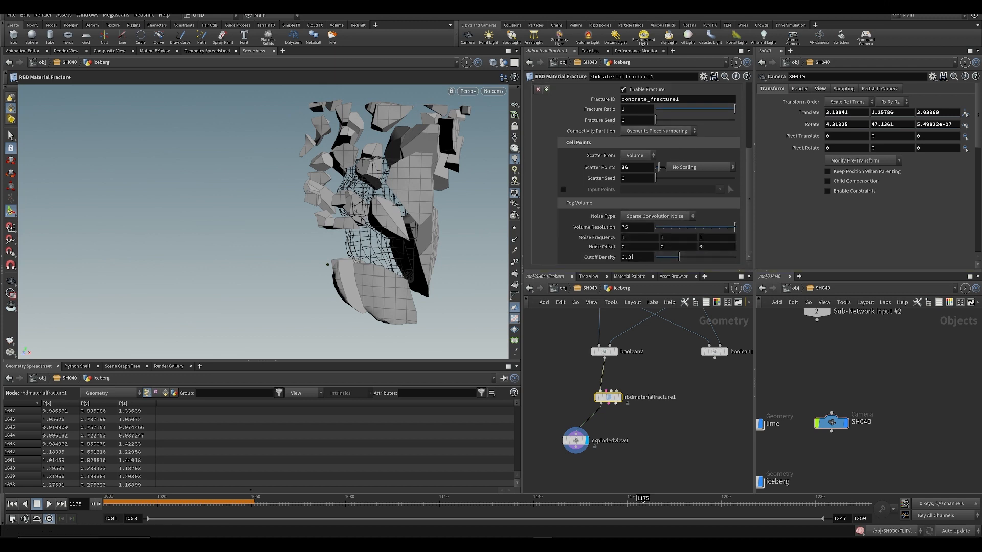
scroll(649, 205, up, 5)
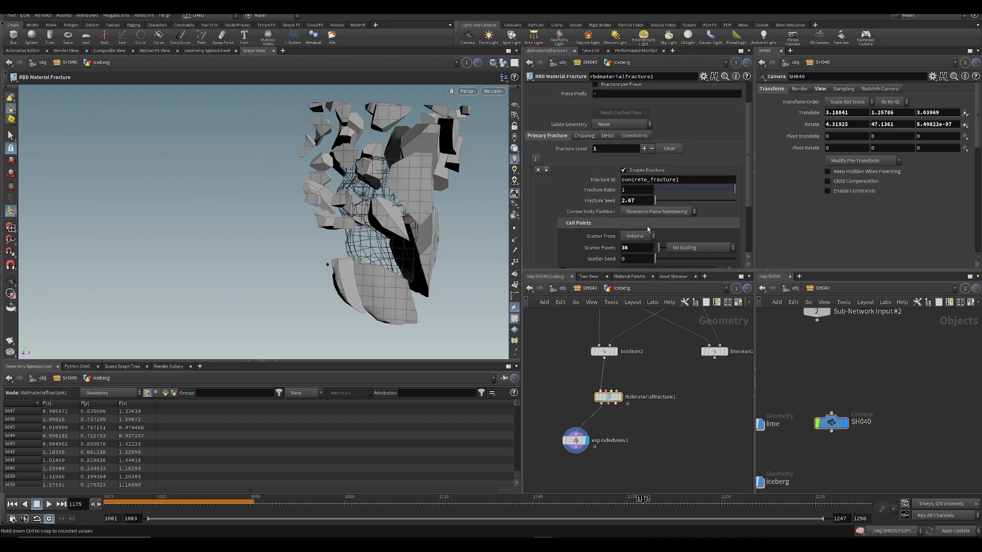
key(ctrl+z)
drag(663, 259, 671, 260)
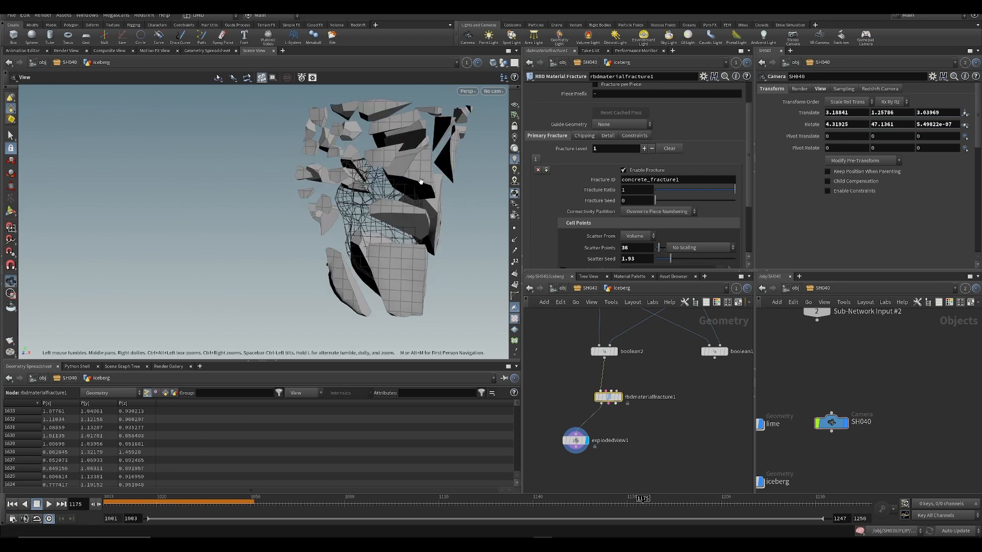
- Raise the material fracture's fracture level to 2 to add a second round of concrete fracturing
mouse_move(421, 181)
alt+mouse_down()
mouse_move(438, 202)
mouse_move(432, 193)
alt+mouse_up()
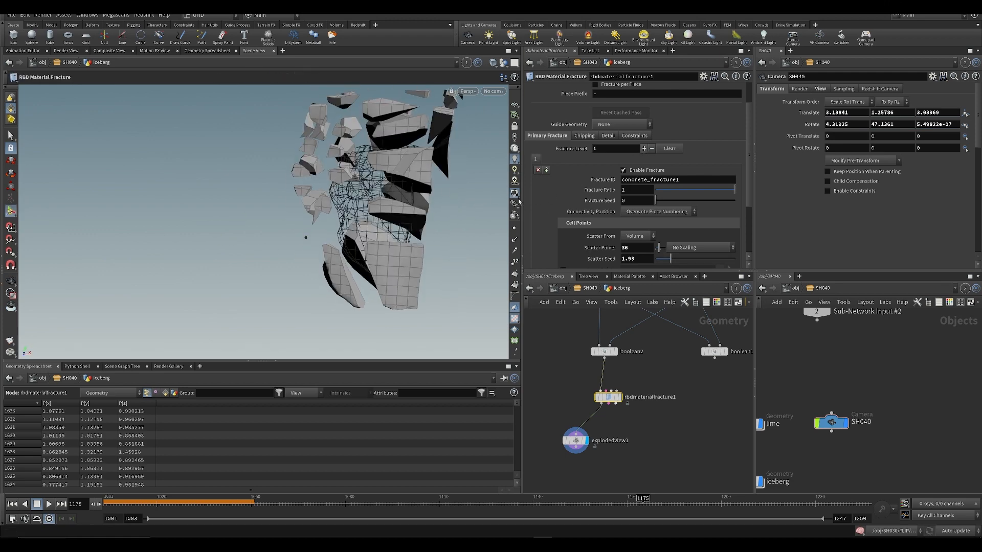
alt+drag(409, 212, 268, 272)
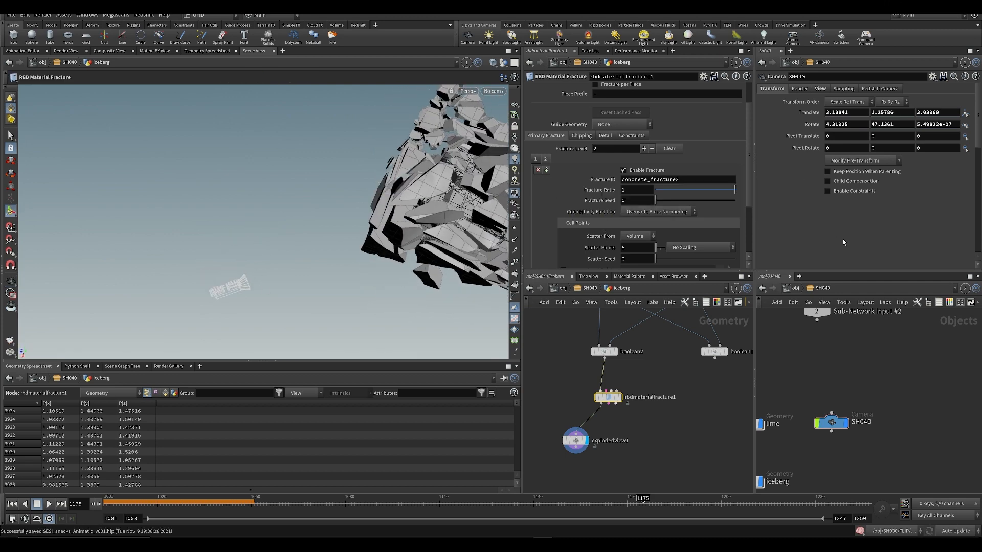
scroll(644, 224, down, 3)
scroll(655, 231, down, 1)
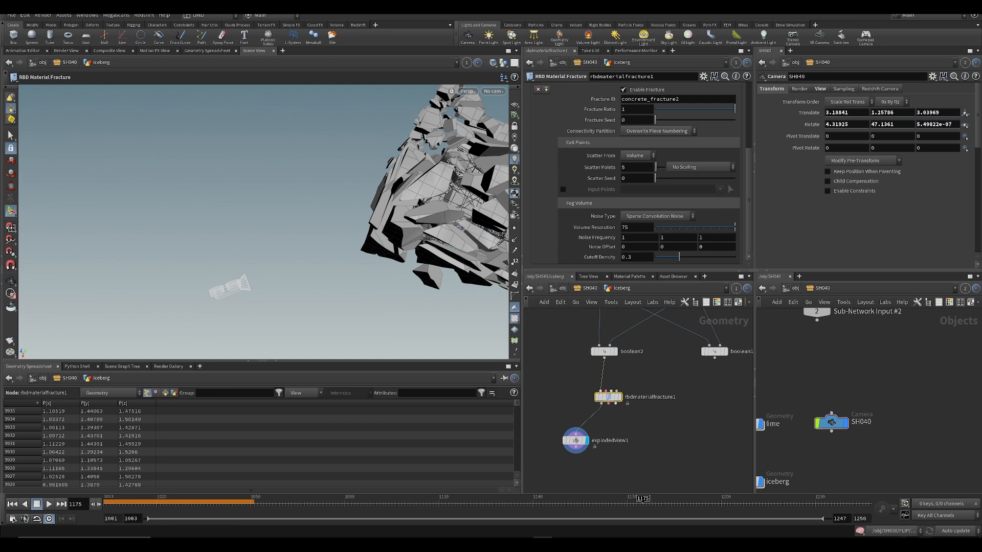
- Switch scene updates to Manual, set the second level's fog volume noise frequency to 32 on all axes, and restore Auto Update
click(957, 532)
click(950, 520)
mouse_move(572, 231)
text(2)
key(Tab)
text(32)
key(Tab)
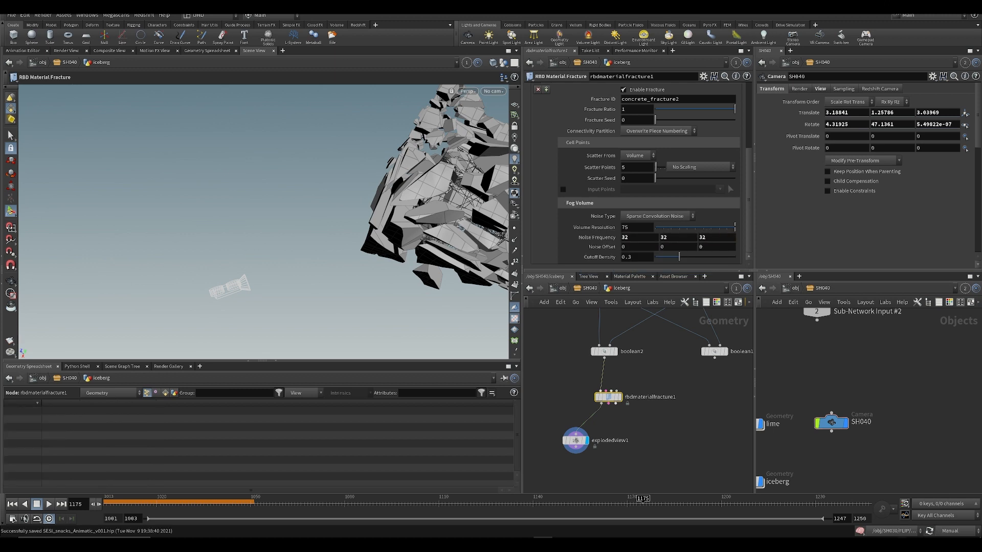
click(951, 531)
click(952, 503)
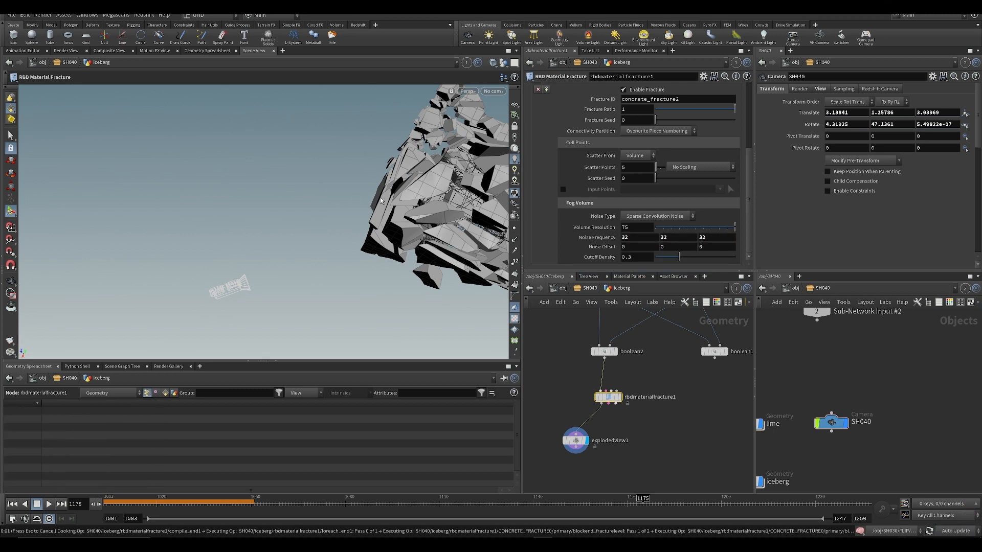
- Look through the SH040 camera and compare the exploded pieces with the assembled fractured chunk
alt+drag(399, 237, 471, 248)
click(494, 91)
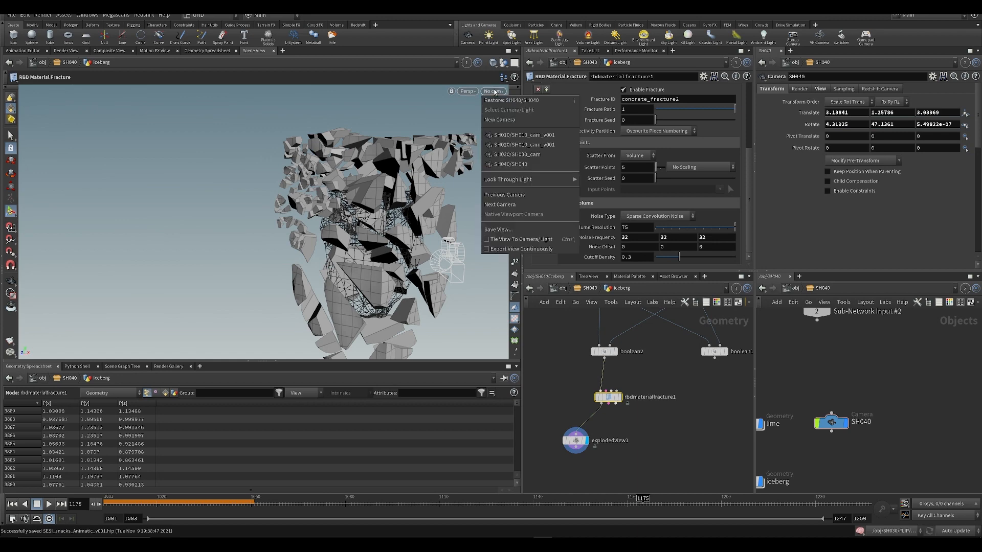
click(506, 164)
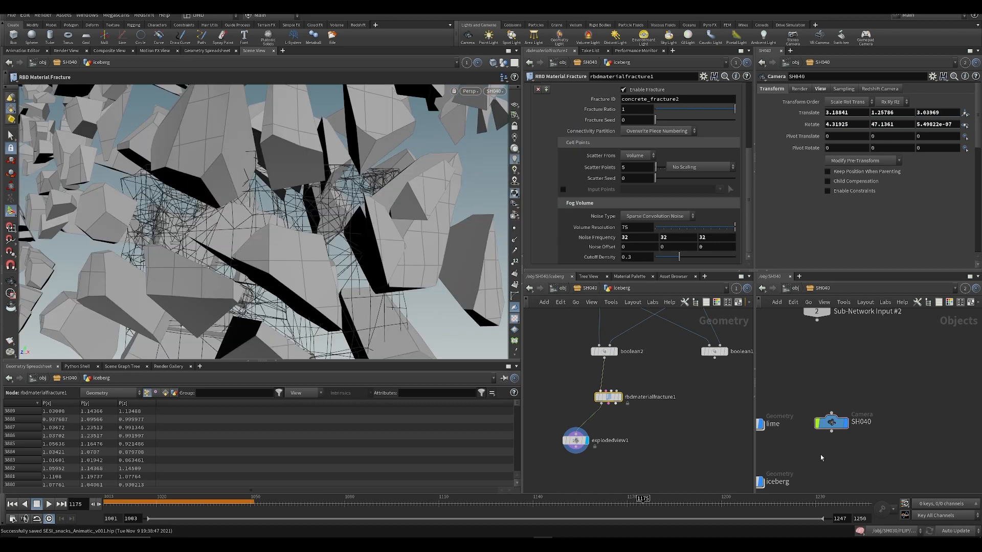
click(624, 388)
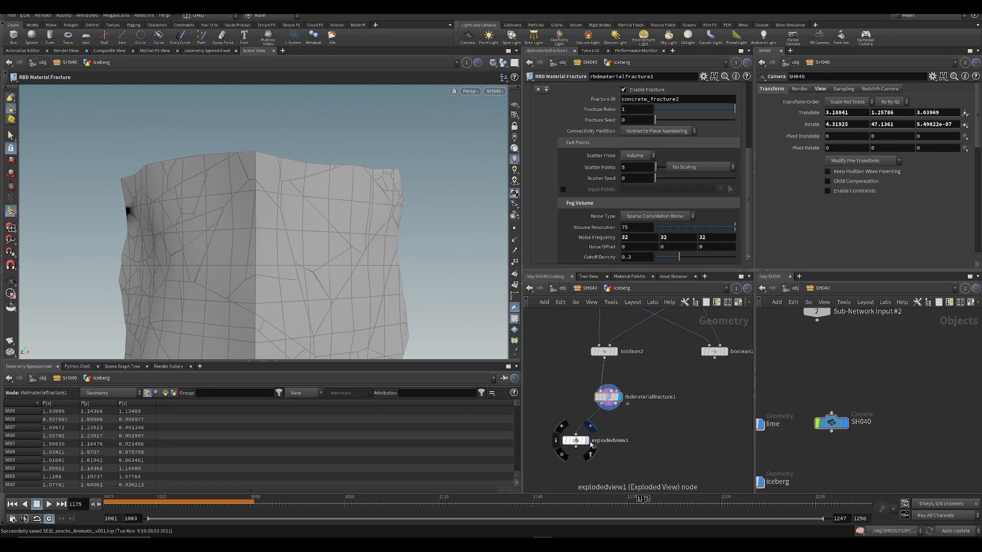
click(591, 428)
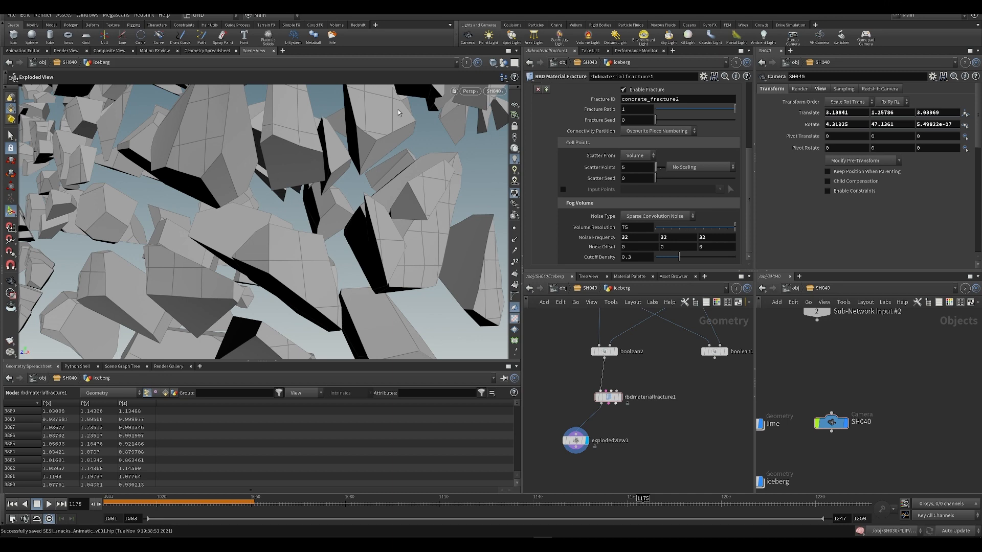
mouse_move(341, 195)
alt+mouse_down()
mouse_move(242, 218)
mouse_move(312, 179)
mouse_move(338, 189)
alt+mouse_up()
- Display the material fracture node instead of the exploded view and save the scene
click(623, 383)
scroll(337, 189, down, 4)
alt+scroll(336, 190, down, 2)
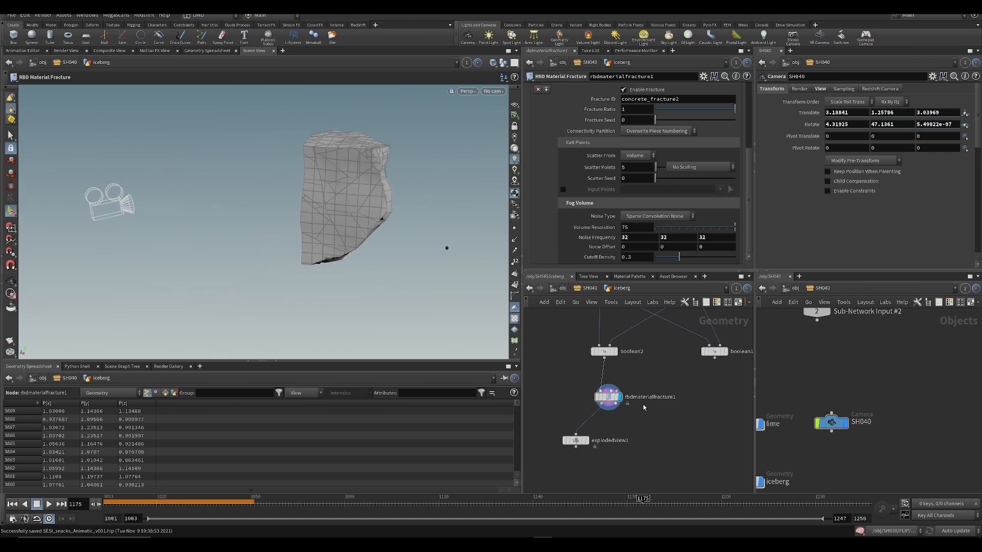
scroll(651, 426, down, 1)
middle_drag(651, 425, 625, 378)
scroll(658, 365, up, 1)
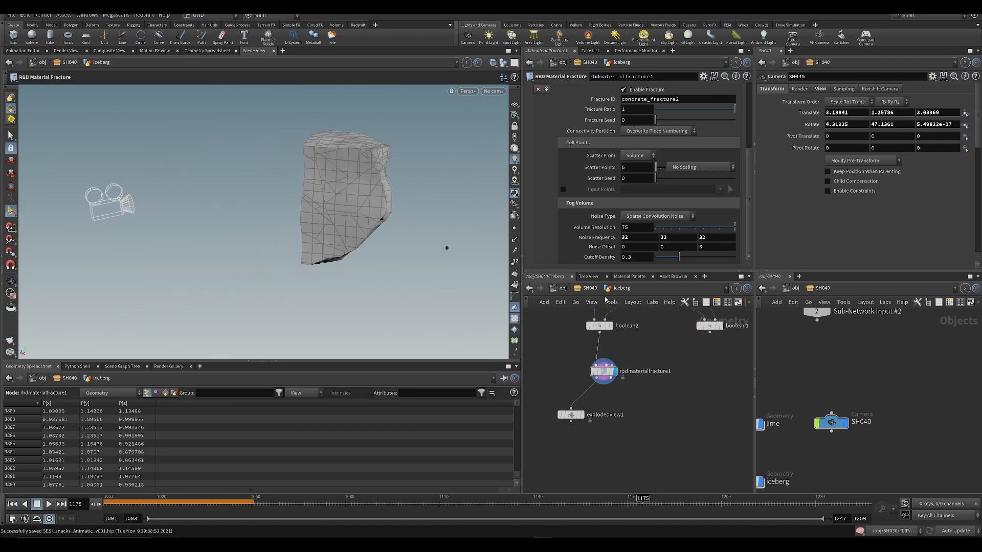
key(ctrl+s)
- Add an RBD Bullet Solver node below the material fracture node in the iceberg network
scroll(639, 417, down, 2)
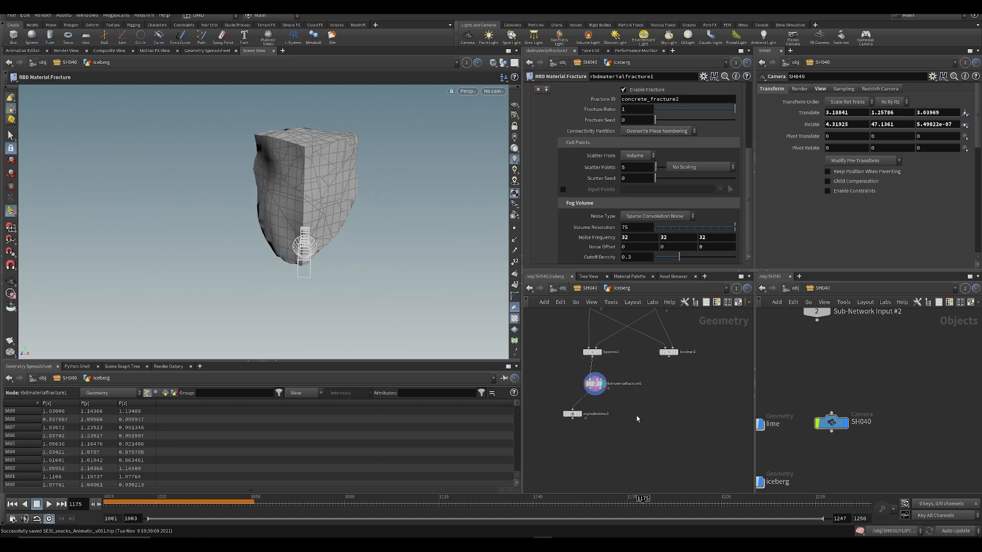
key(Tab)
text(so)
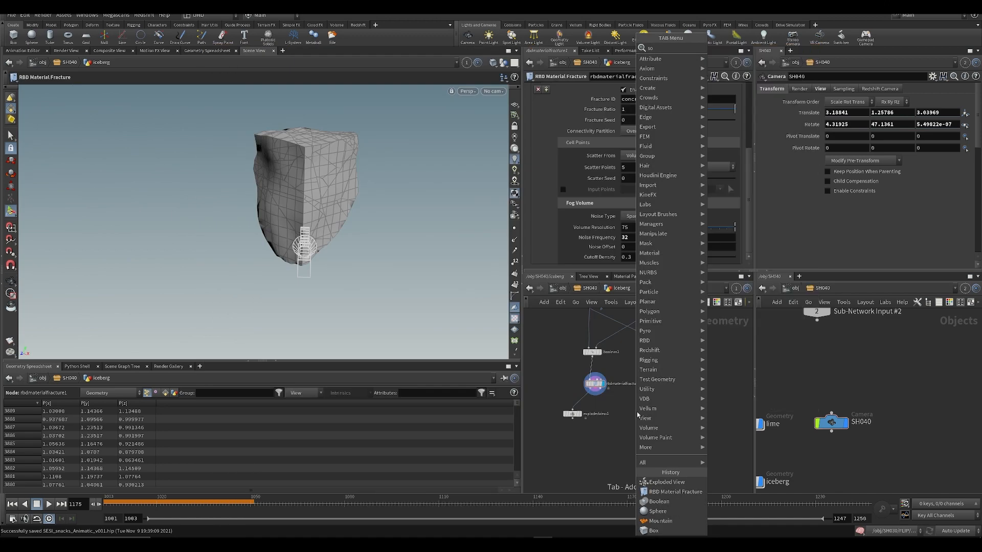
text(lver)
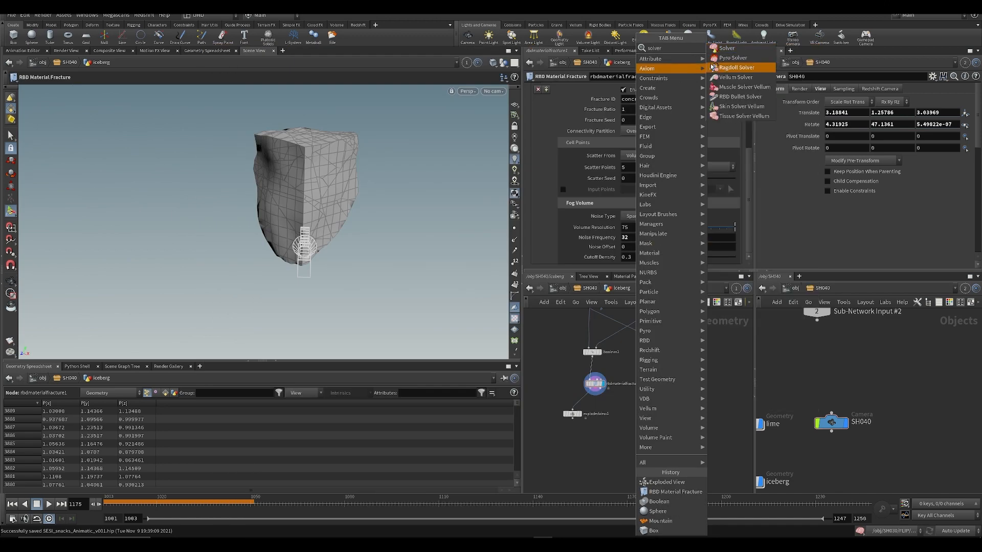
click(738, 97)
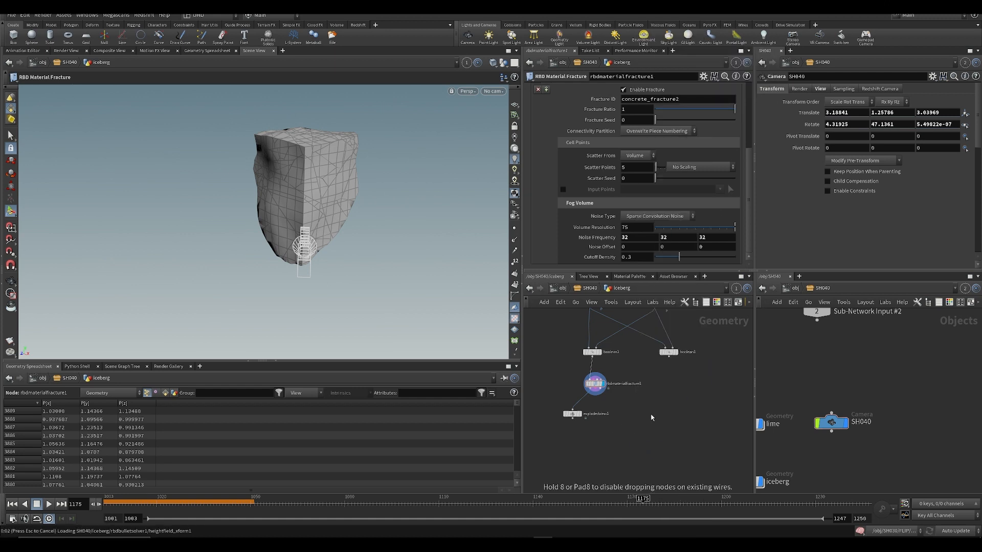
click(616, 434)
- Wire the material fracture's geometry and constraint outputs into the bullet solver's matching inputs
scroll(593, 421, up, 2)
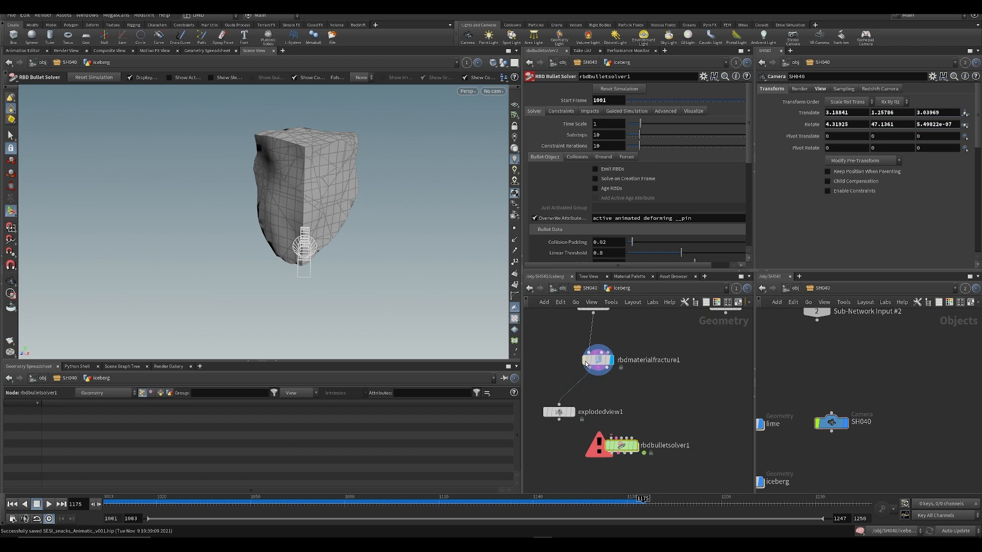
click(590, 367)
click(611, 439)
click(616, 438)
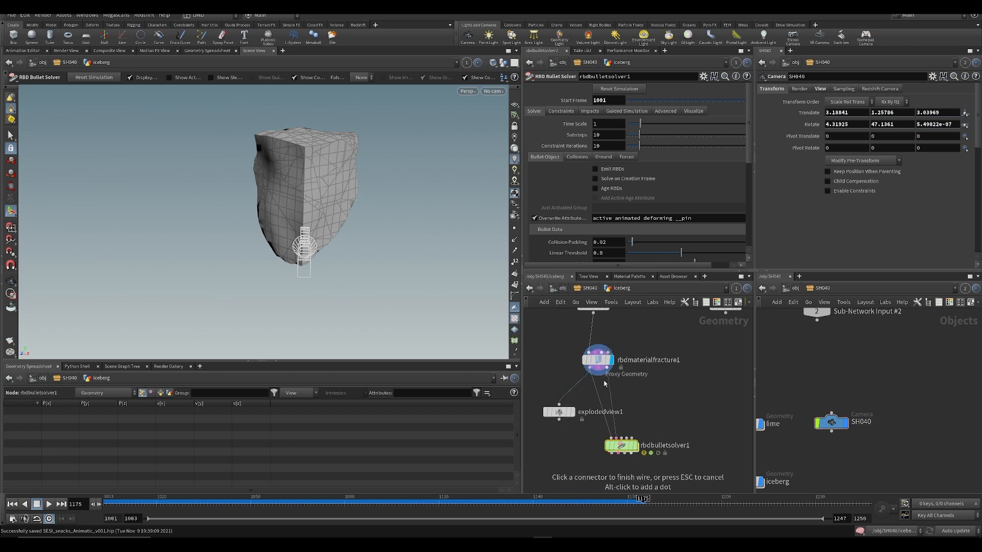
click(599, 367)
middle_drag(674, 402, 652, 400)
scroll(653, 401, down, 2)
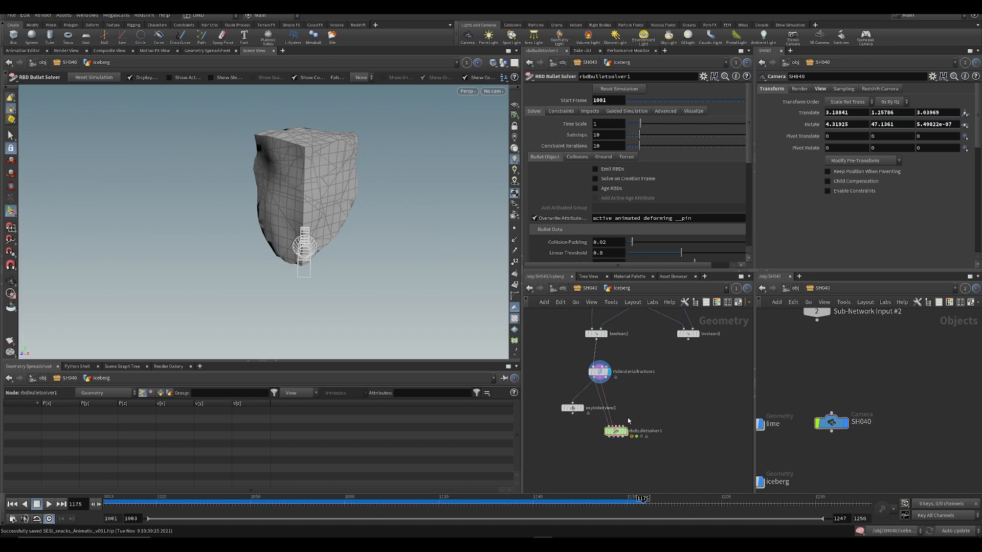
- Display the bullet solver, play the simulation from the first frame to check the chunk's motion, and rewind
click(626, 431)
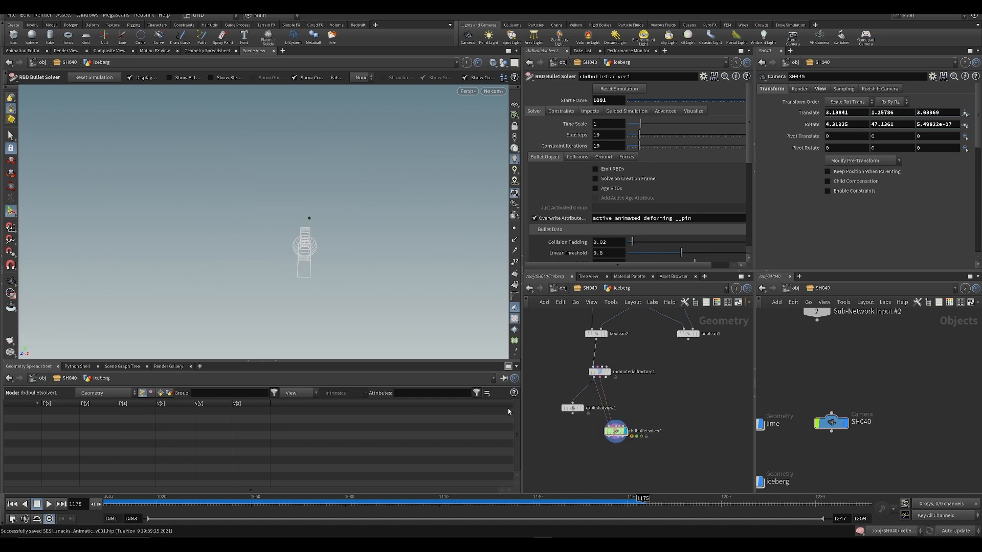
key(ctrl+Up)
key(Up)
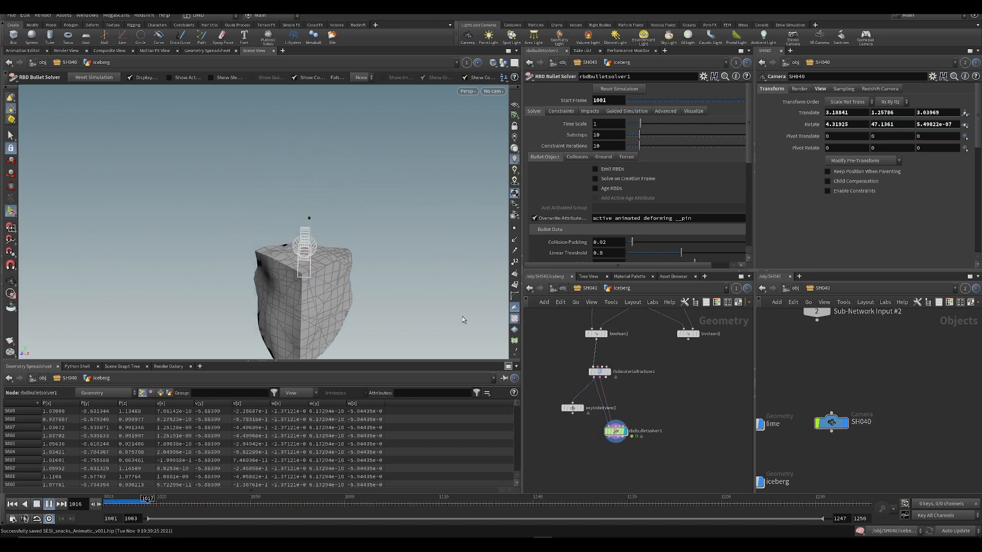
key(ctrl+Up)
- Connect the carved iceberg from boolean1 to the bullet solver's collision input
scroll(631, 428, up, 2)
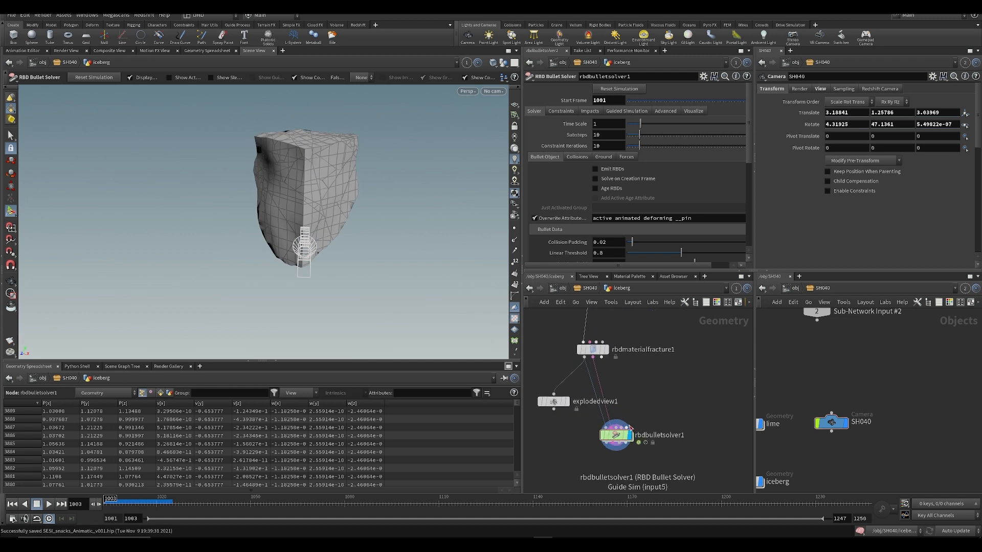
click(622, 428)
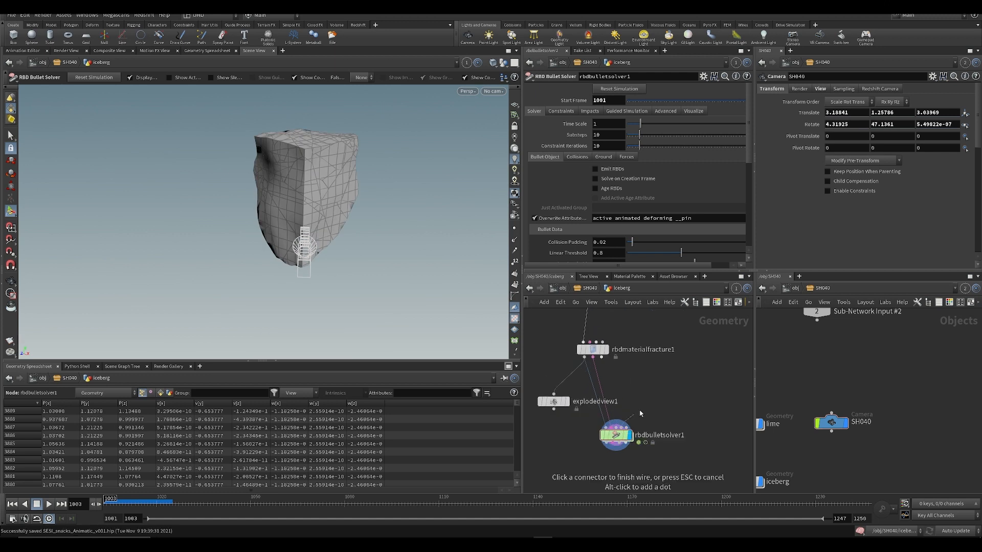
middle_drag(707, 328, 686, 413)
click(700, 387)
click(717, 365)
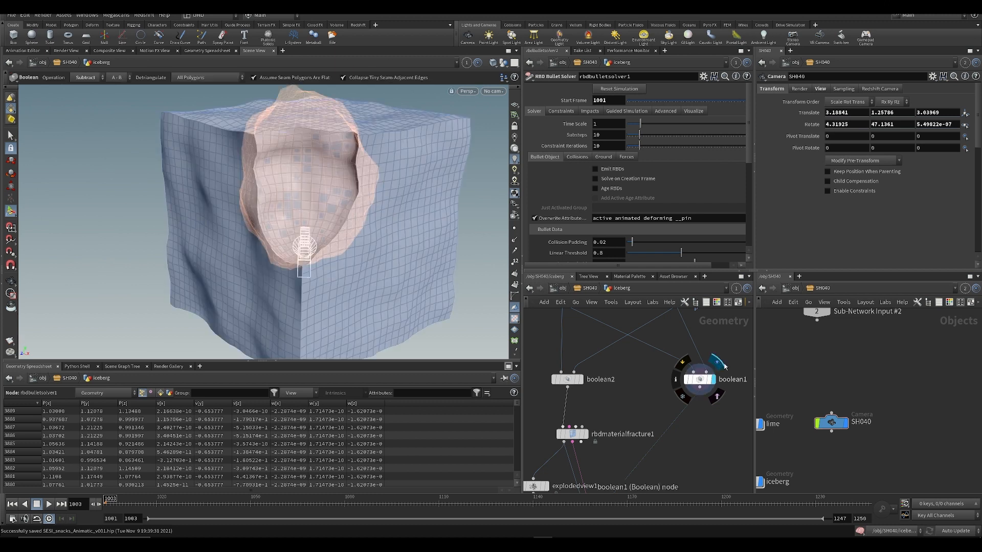
middle_drag(727, 457, 753, 333)
click(634, 397)
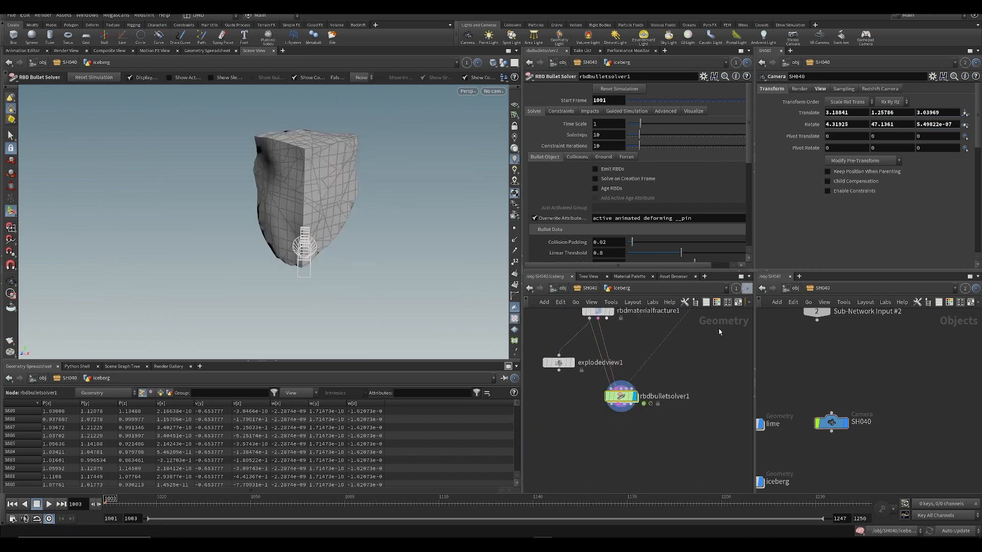
- Display boolean1 and examine the shape of the iceberg's carved cavity from several angles
key(h)
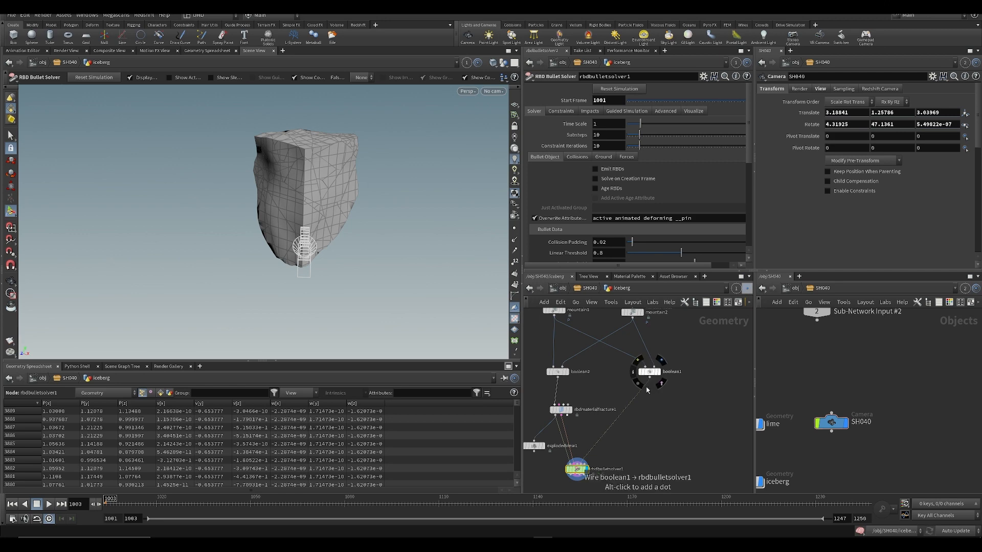
click(661, 360)
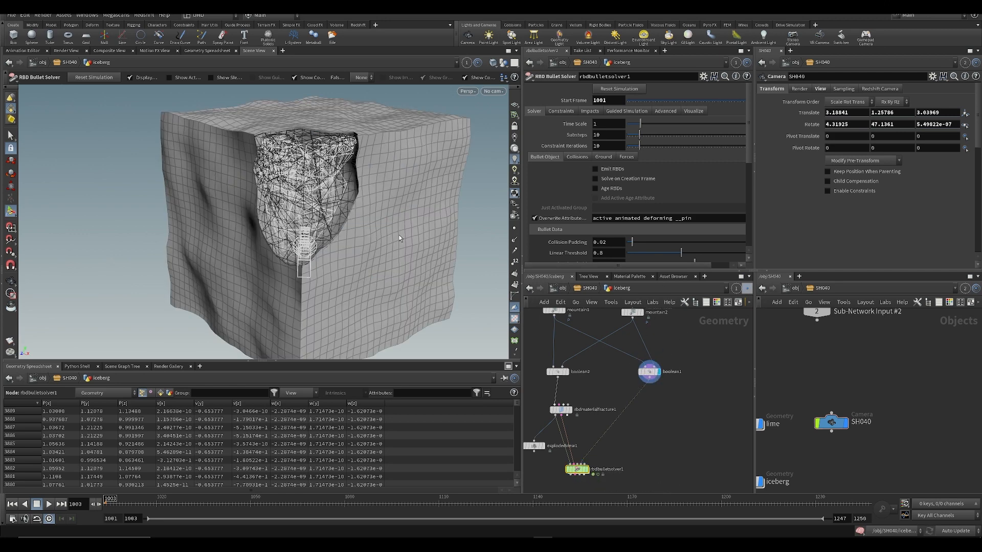
alt+drag(374, 233, 323, 219)
click(604, 419)
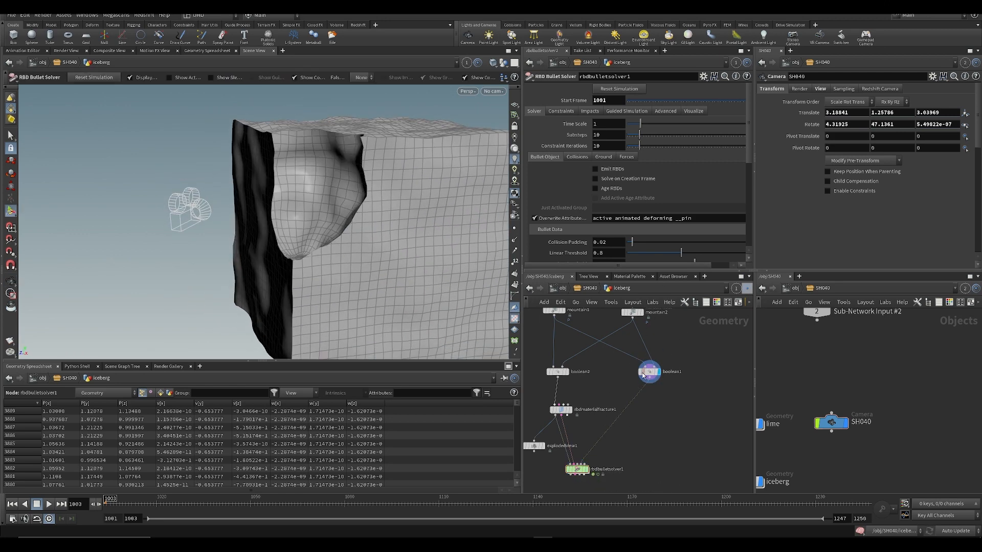
click(648, 372)
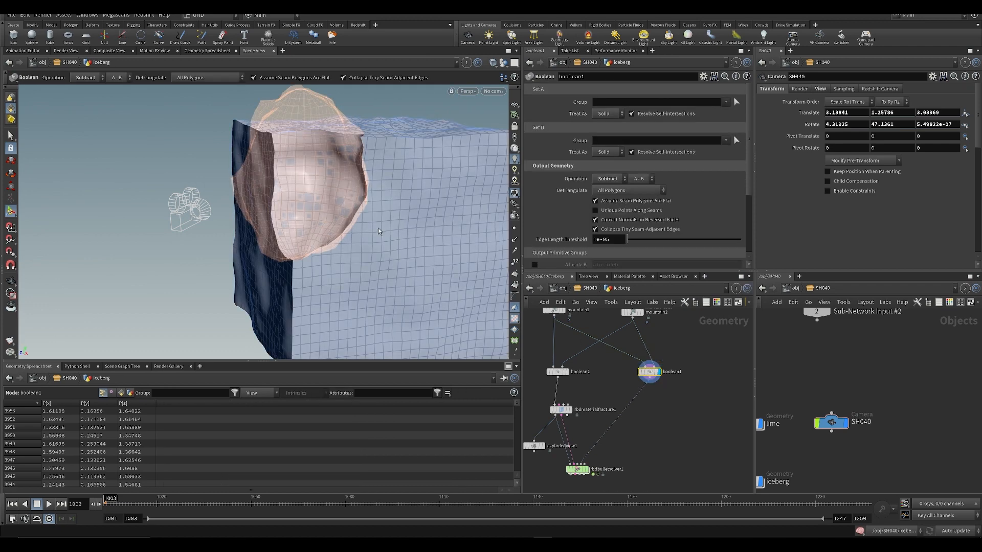
alt+drag(378, 232, 337, 178)
key(Return)
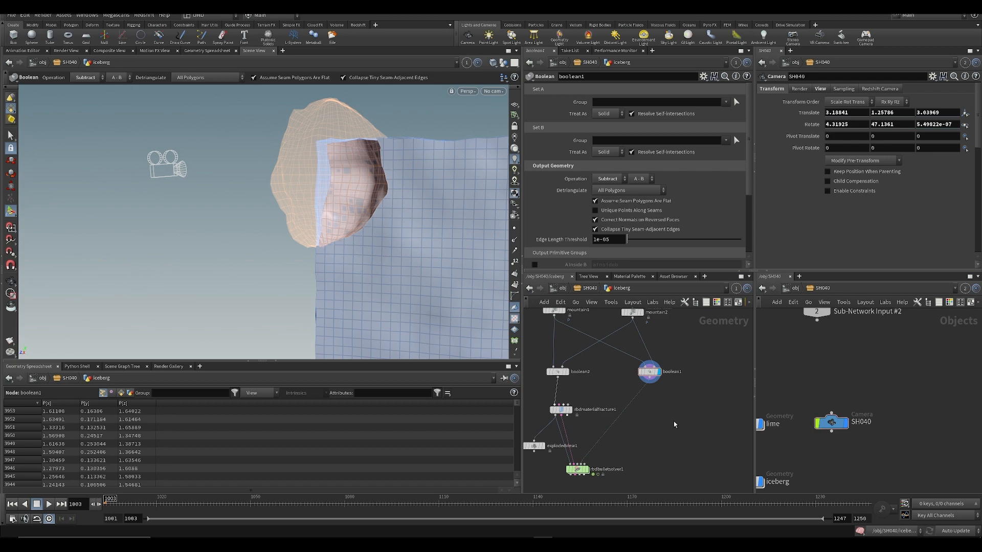
alt+drag(217, 222, 287, 222)
key(Return)
key(Escape)
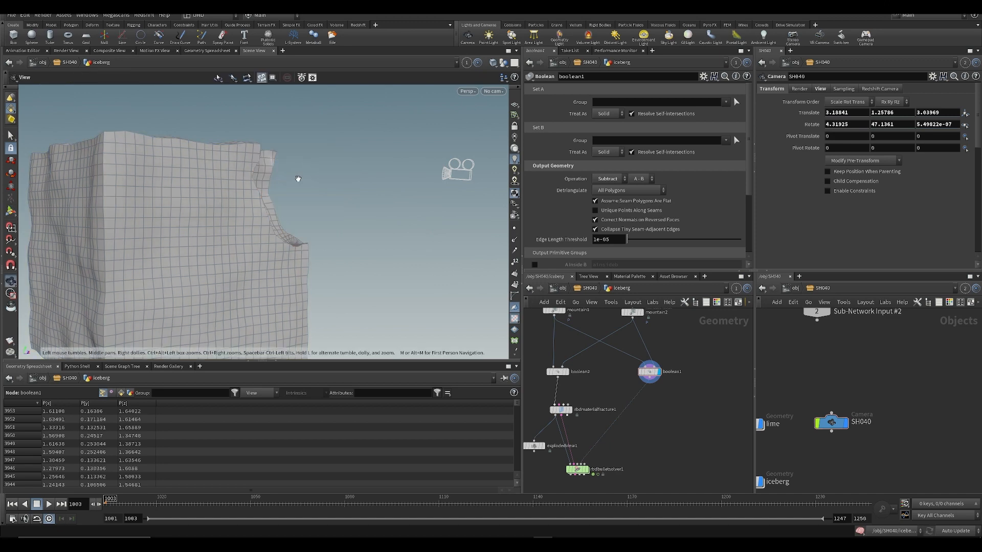
drag(296, 179, 250, 179)
drag(371, 250, 274, 157)
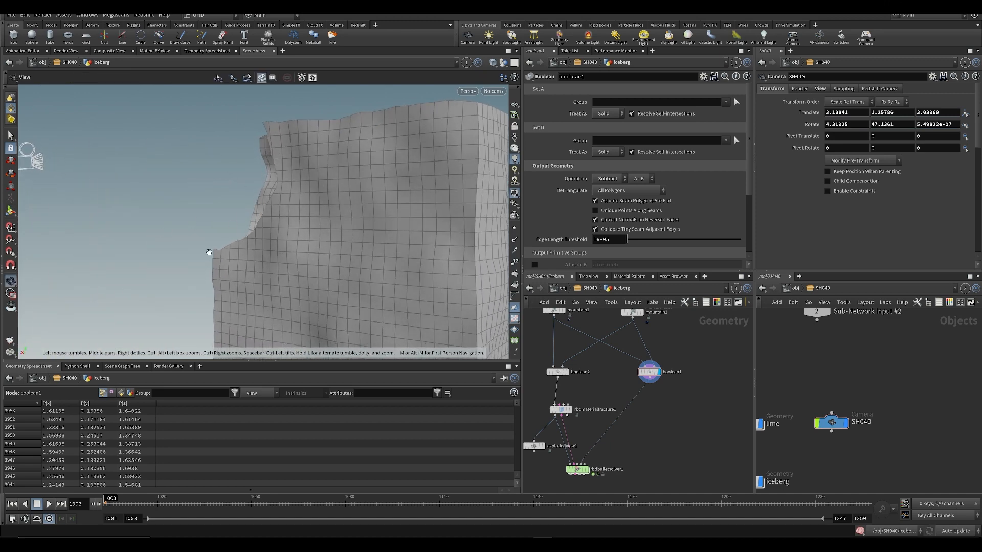
drag(208, 253, 231, 244)
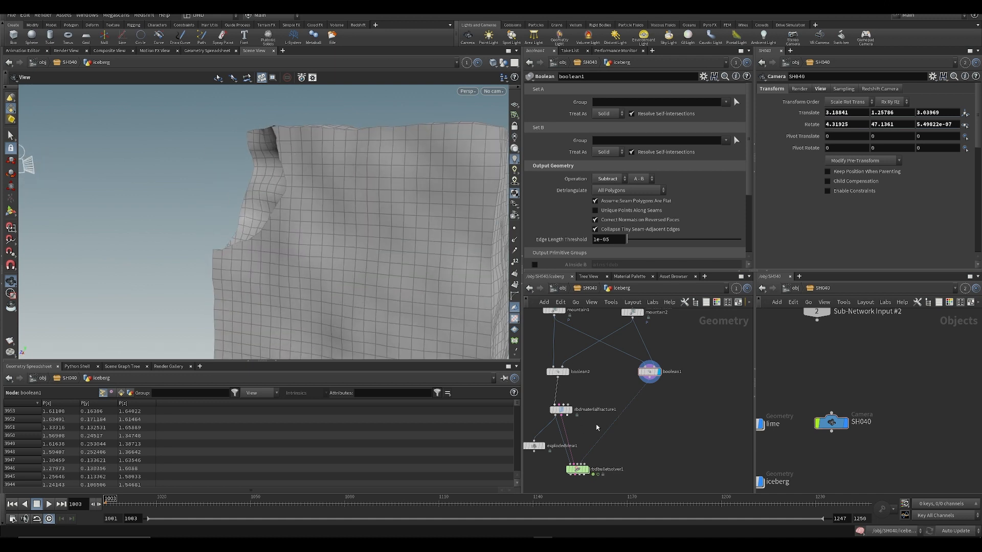
- Display the bullet solver, set its collision geometry representation to Concave, and save the scene
middle_drag(590, 386, 642, 348)
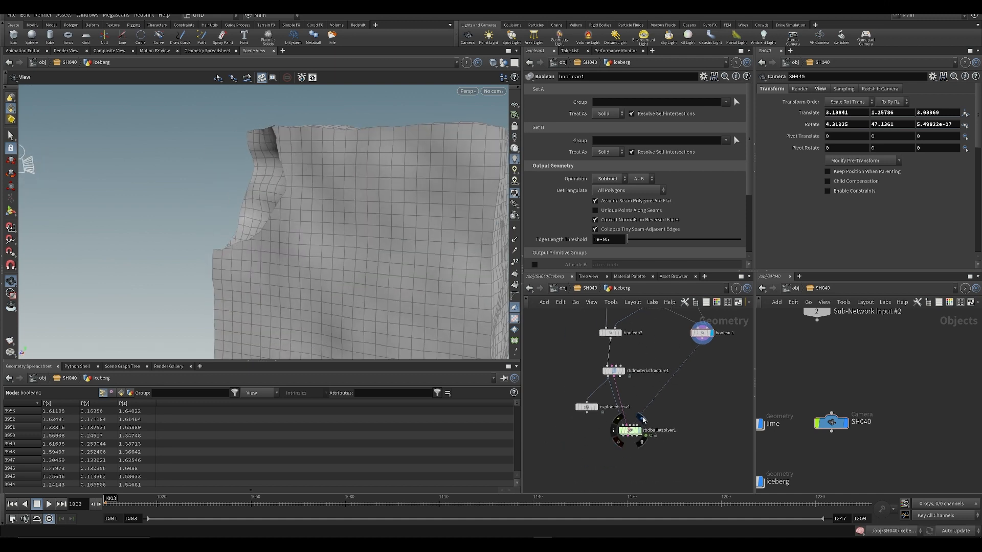
click(639, 431)
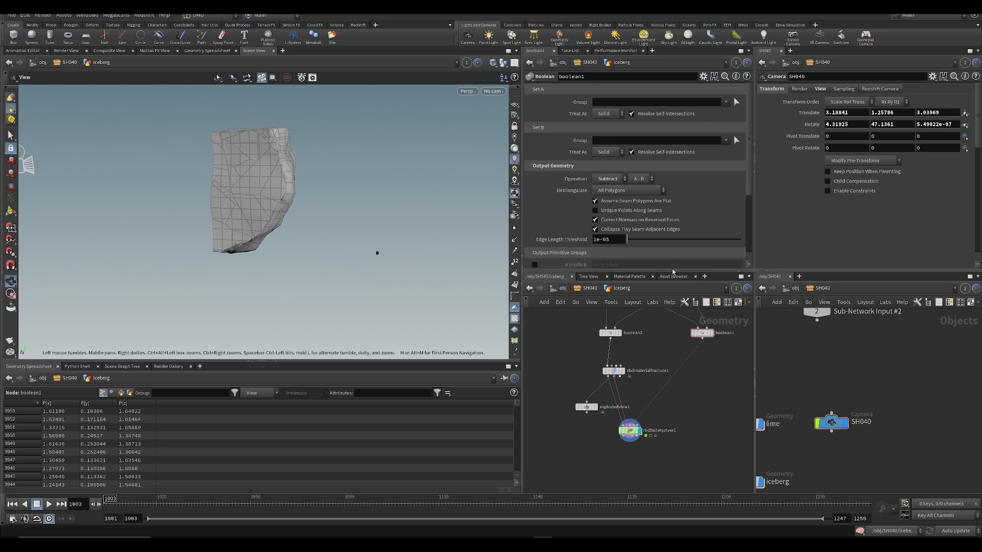
click(630, 431)
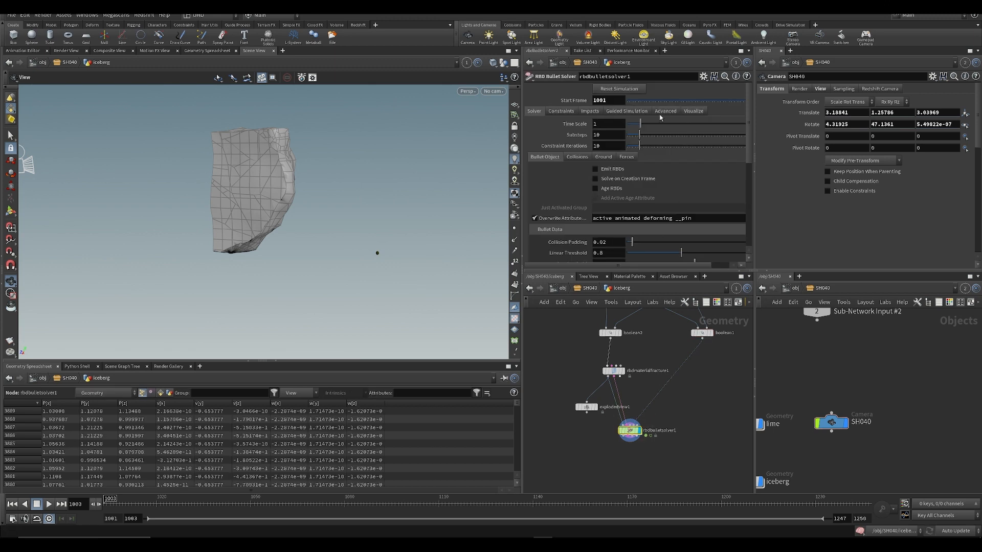
click(578, 157)
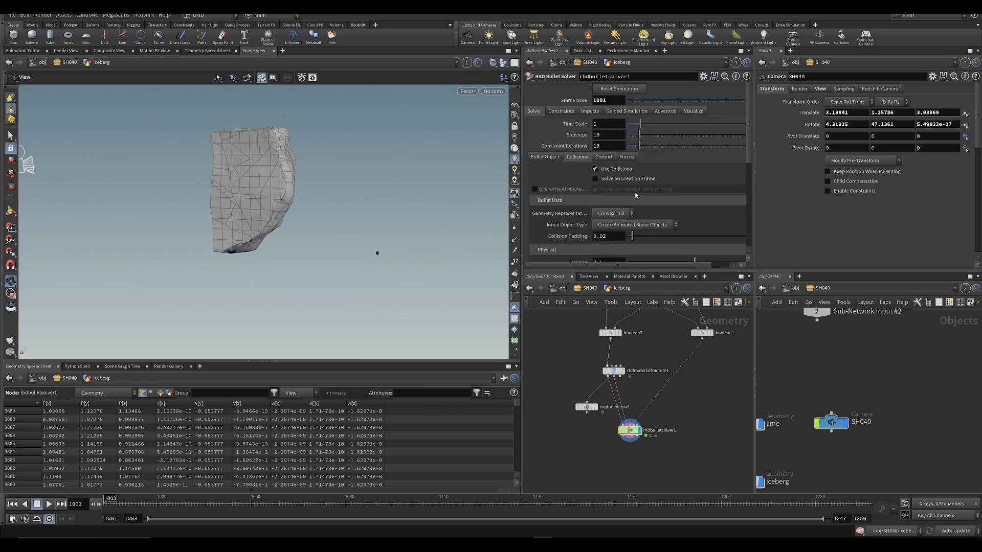
click(610, 214)
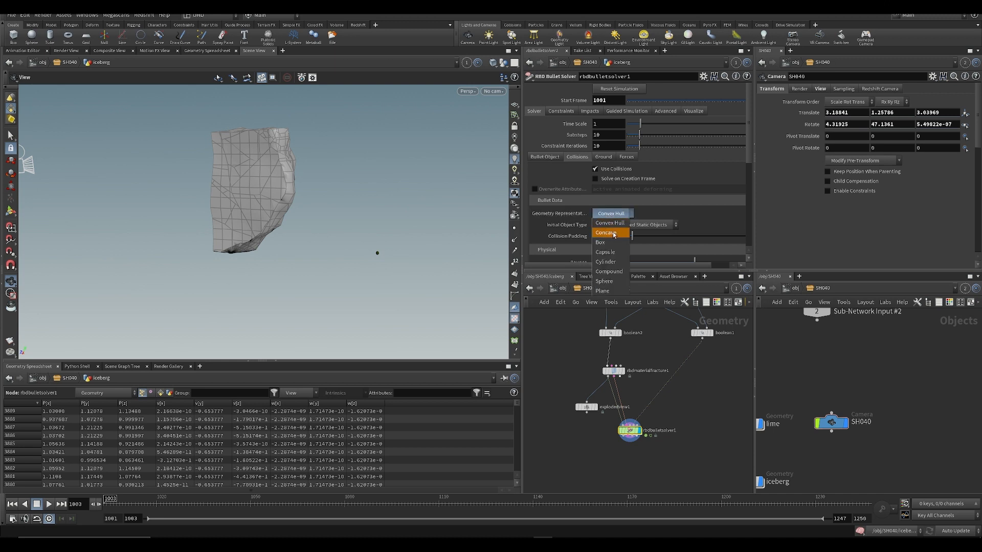
click(609, 234)
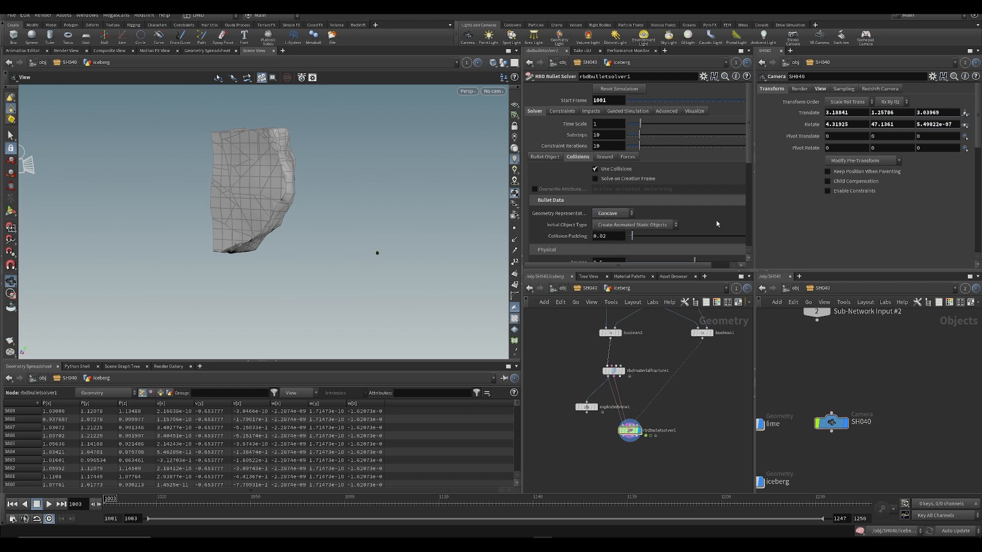
middle_drag(702, 430, 662, 427)
key(ctrl+s)
- Add a Convex Decomposition node below boolean1, next to its connection to the bullet solver
key(Tab)
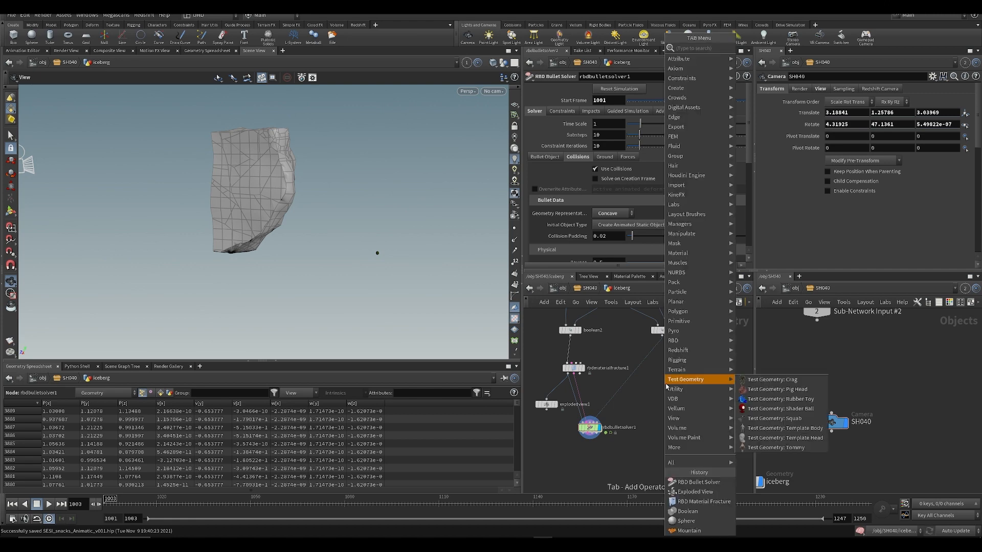
text(ceco)
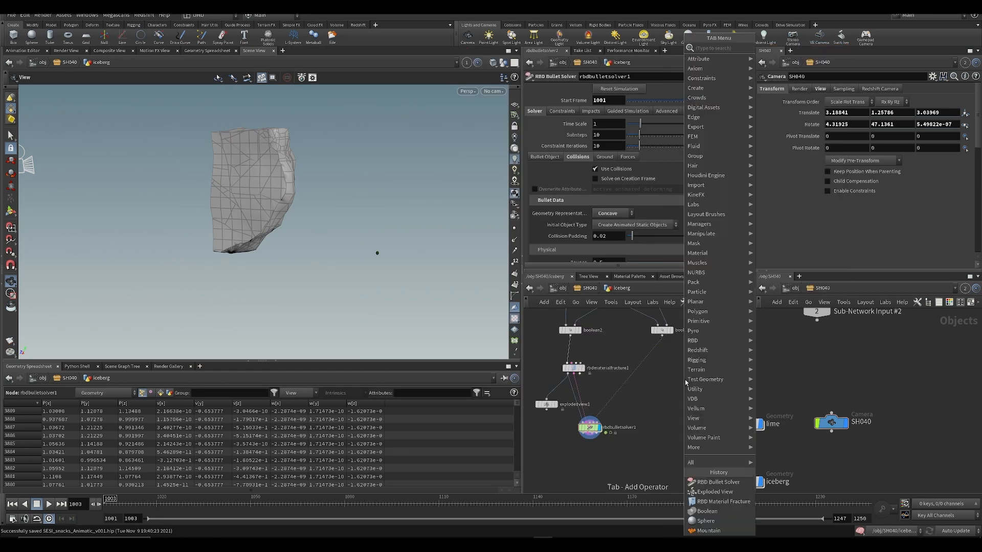
key(Return)
click(678, 382)
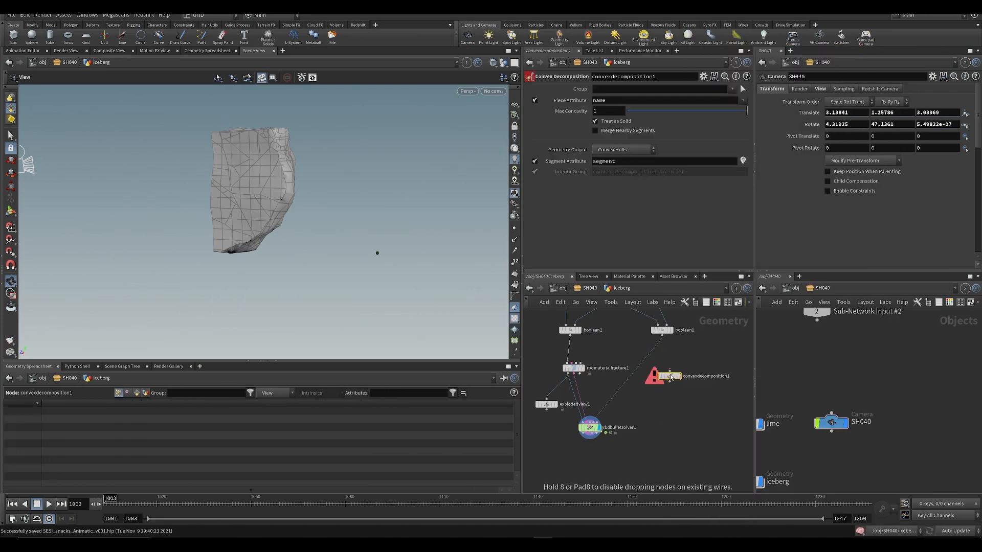
- Feed boolean1 into the Convex Decomposition node, display it and examine the resulting hull around the iceberg's cutout corner
click(683, 374)
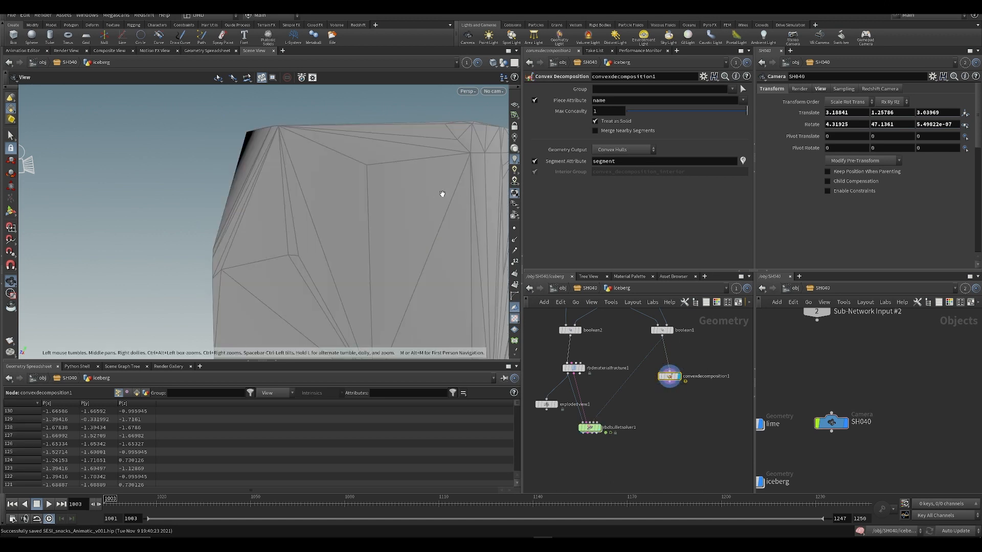
alt+drag(284, 212, 270, 233)
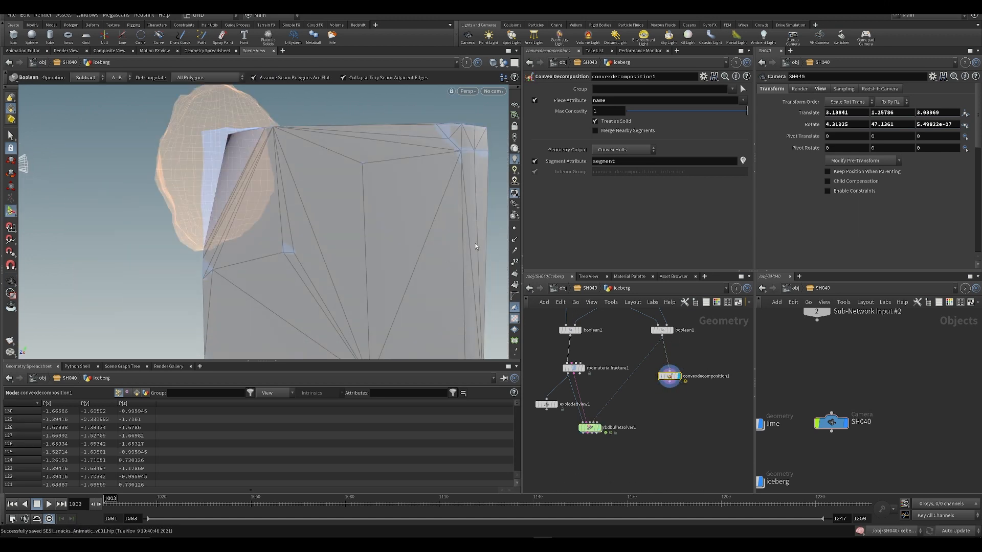
alt+drag(220, 254, 271, 136)
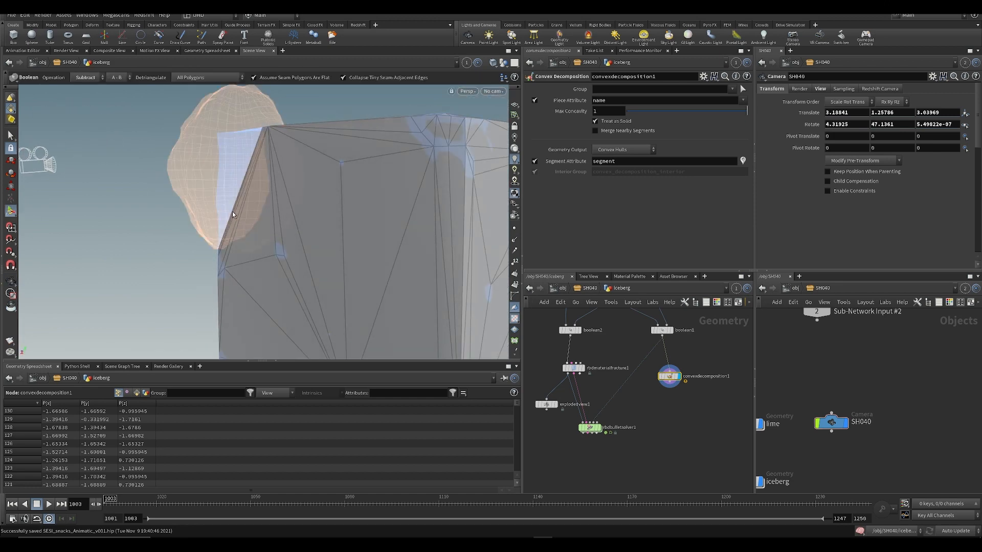
alt+drag(250, 170, 223, 161)
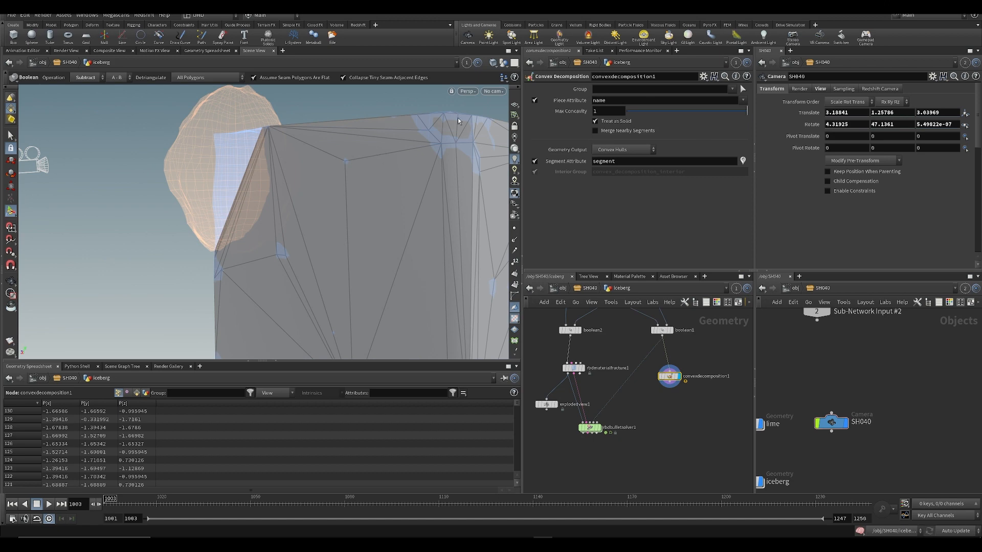
key(Escape)
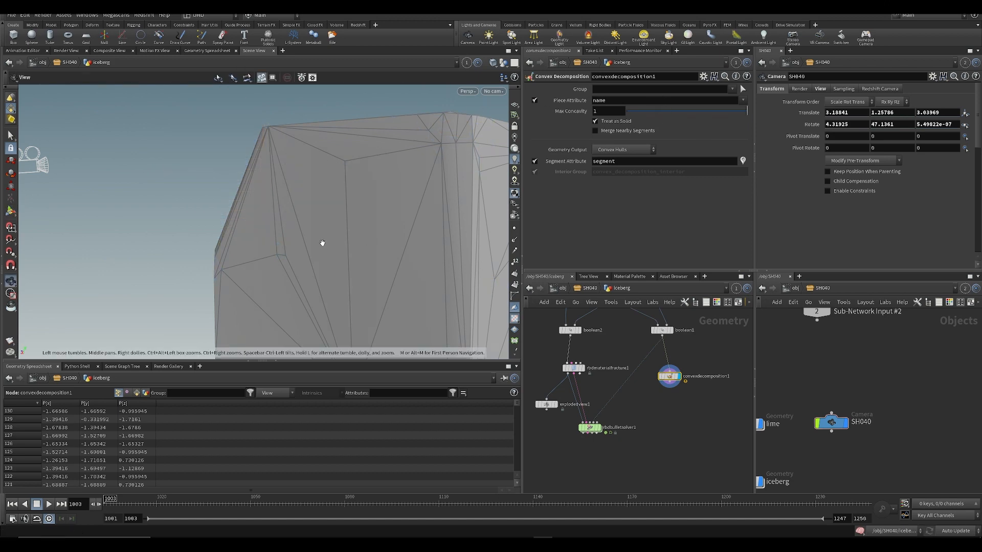
drag(322, 241, 375, 218)
drag(335, 250, 287, 241)
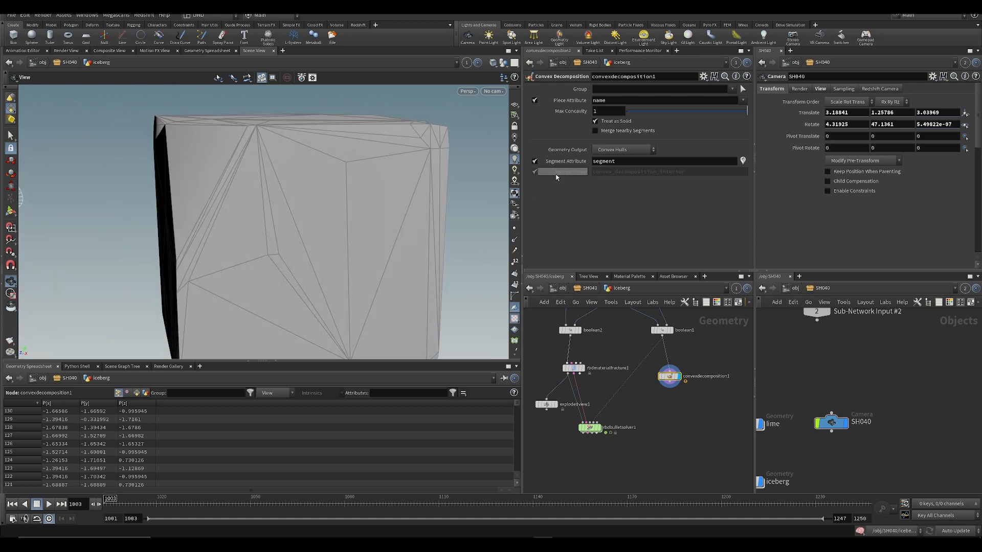
- Compare the bullet solver's guide geometry and the exploded fracture pieces with the convex decomposition hull
click(589, 428)
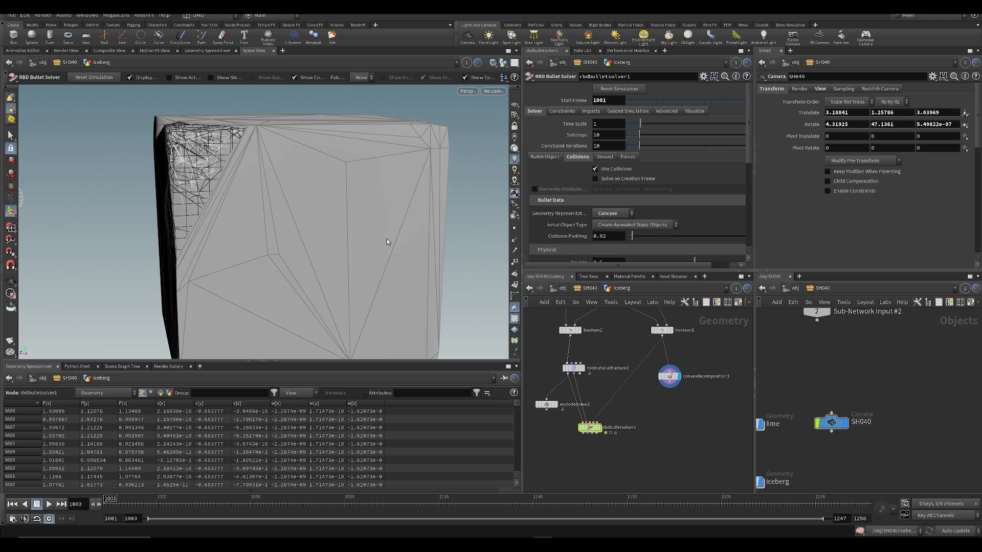
click(555, 404)
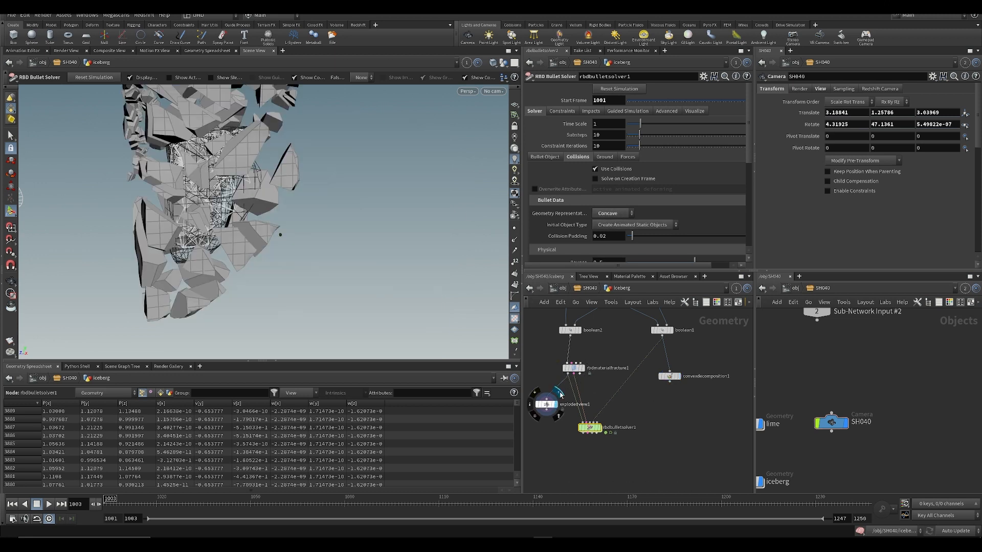
click(678, 377)
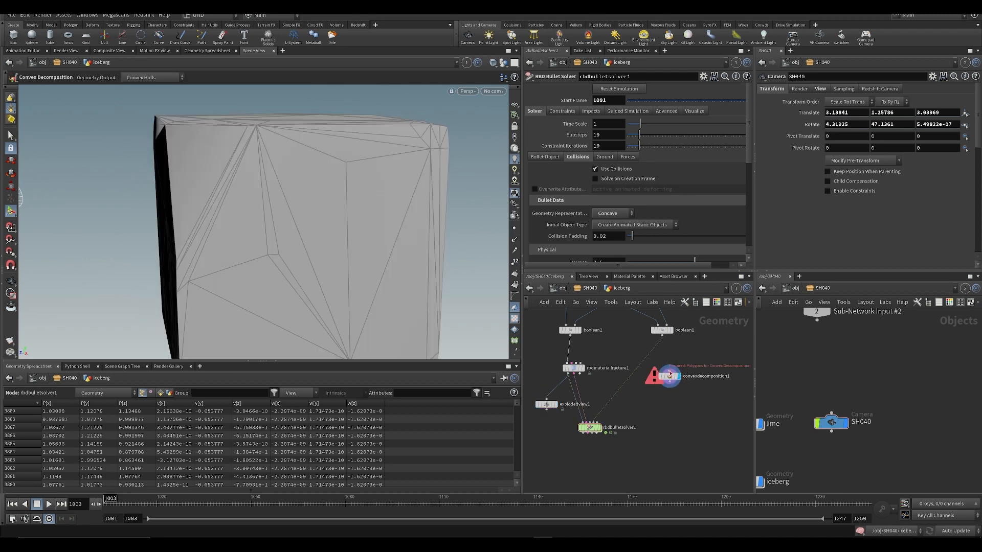
- Lower the Convex Decomposition's Max Concavity to 0.057 and check how the hulls follow the cavity
click(670, 376)
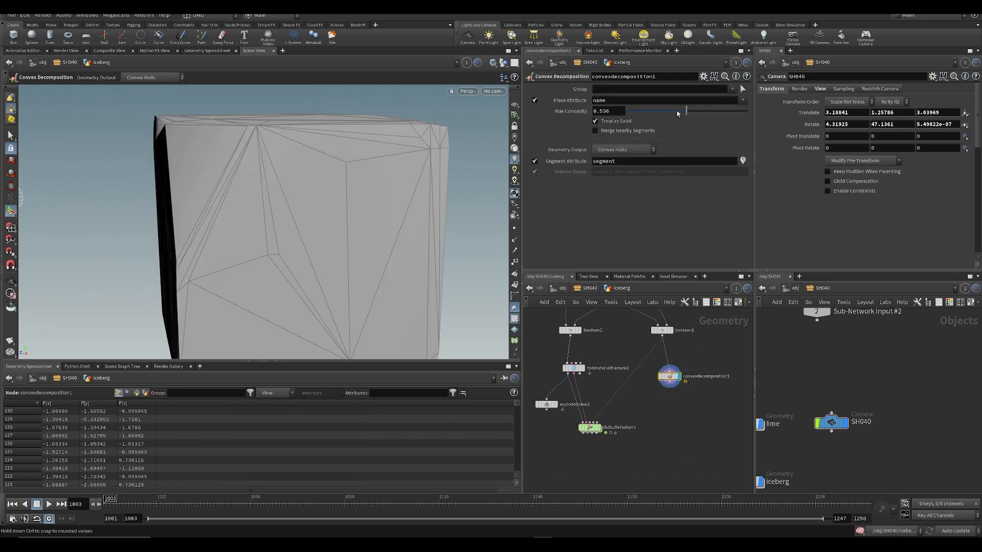
drag(639, 113, 640, 114)
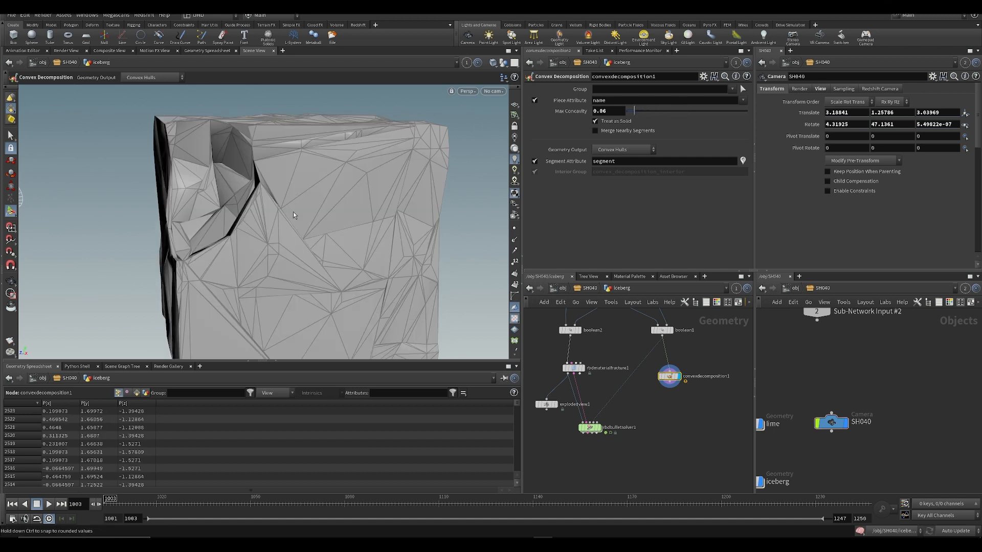
alt+drag(179, 210, 275, 158)
alt+middle_drag(275, 158, 256, 220)
alt+drag(256, 220, 344, 219)
- Move the explodedview1 node below convexdecomposition1, wire it to that node's output and display the separated convex pieces
drag(546, 405, 687, 422)
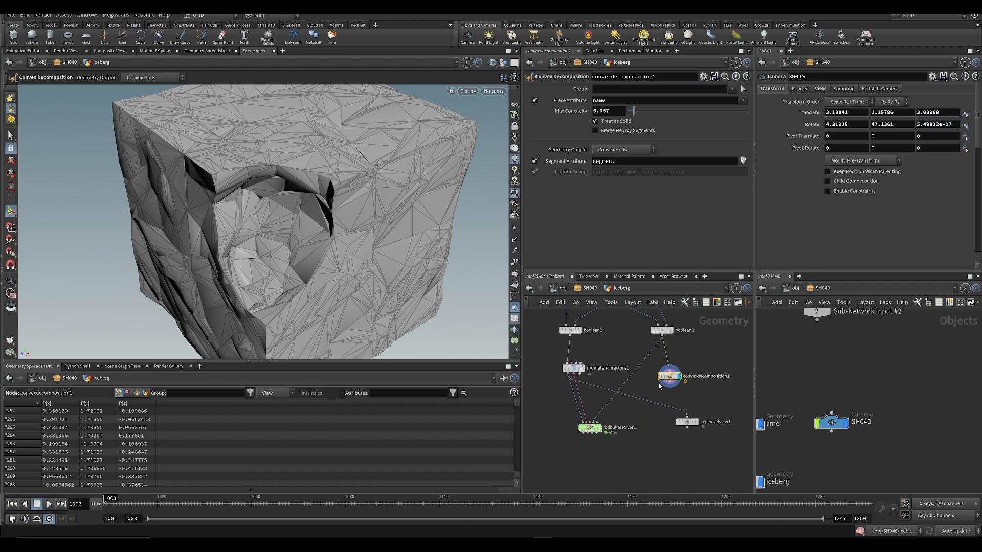
click(668, 382)
click(686, 417)
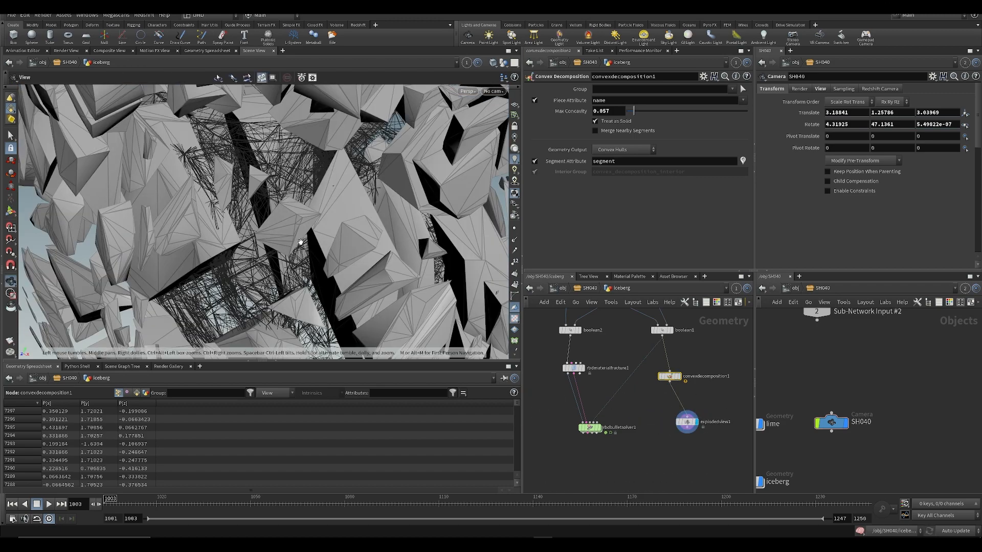
alt+drag(300, 242, 326, 153)
alt+right_drag(326, 154, 246, 289)
alt+drag(247, 204, 345, 199)
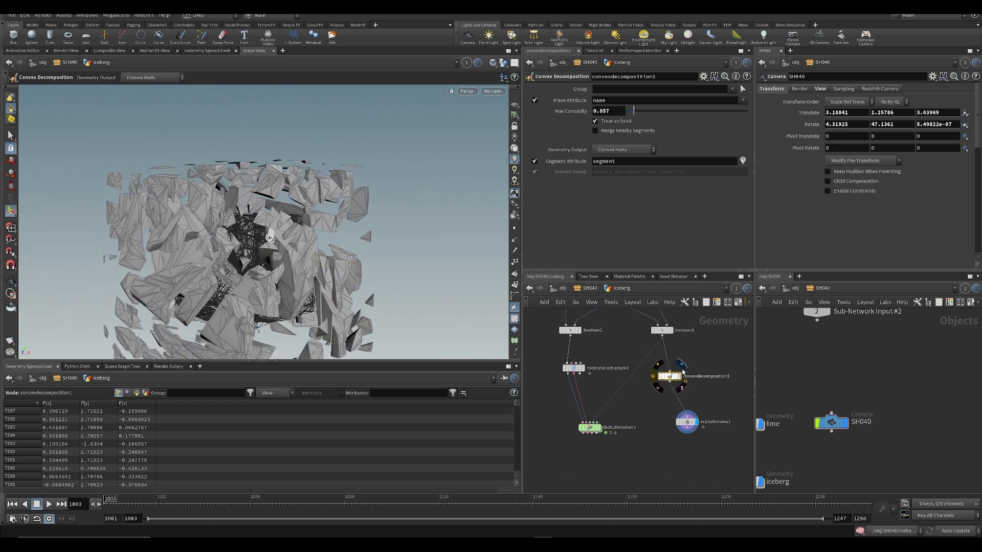
- Display the convex decomposition again, shift it and its exploded view node aside together, and examine the cavity's hulls
click(682, 366)
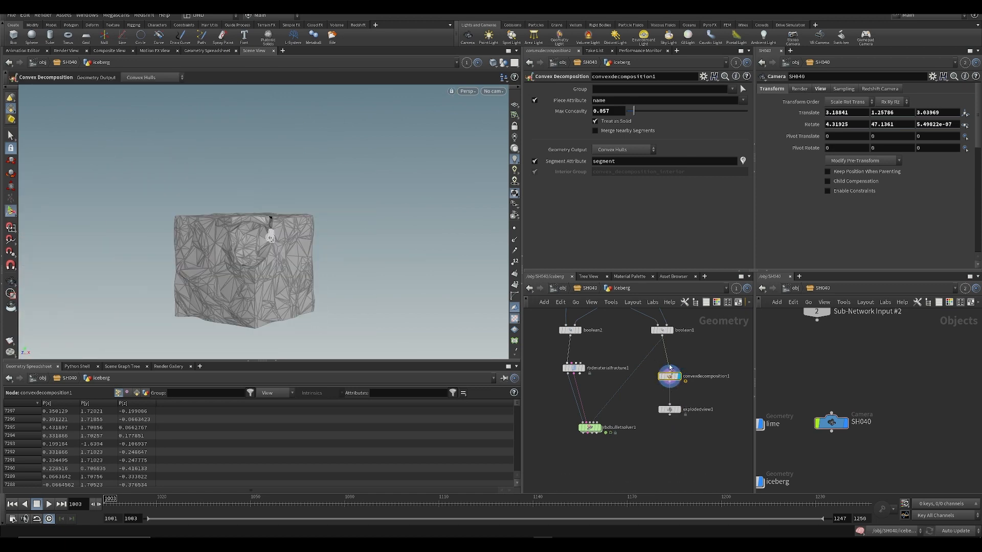
drag(689, 363, 659, 415)
drag(670, 377, 693, 376)
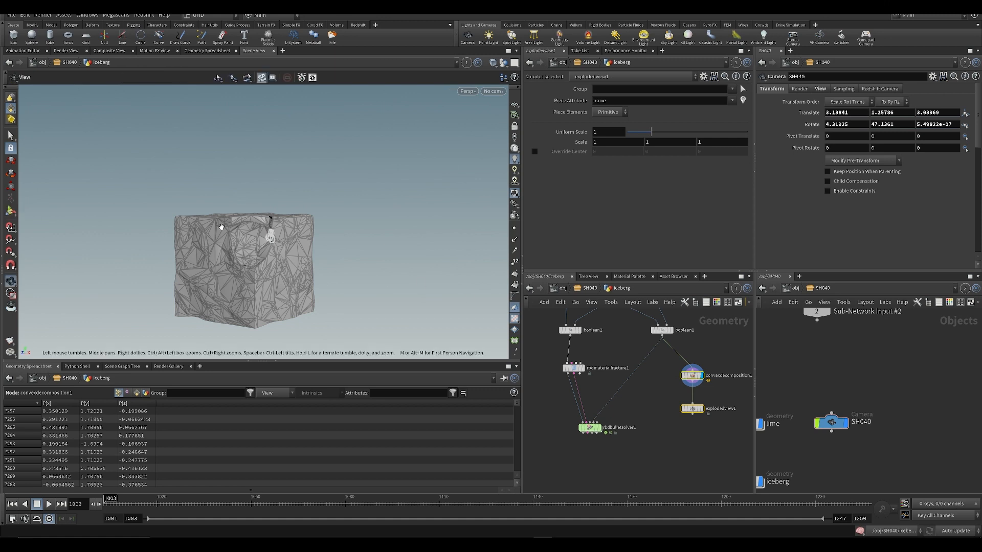
alt+drag(386, 277, 332, 297)
middle_drag(297, 306, 328, 225)
right_drag(329, 225, 294, 130)
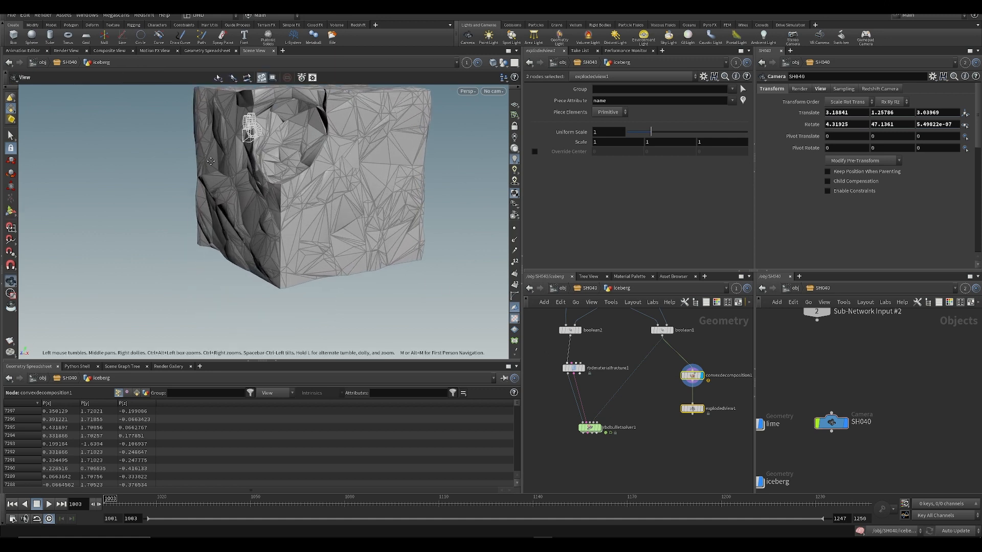
middle_drag(286, 130, 325, 227)
right_drag(324, 227, 350, 168)
alt+middle_drag(364, 225, 339, 154)
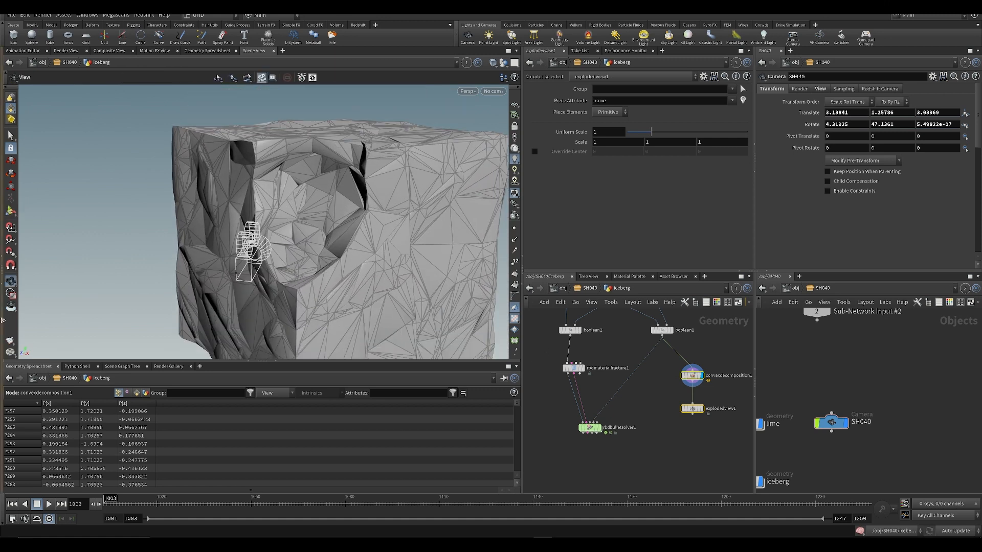
click(2, 323)
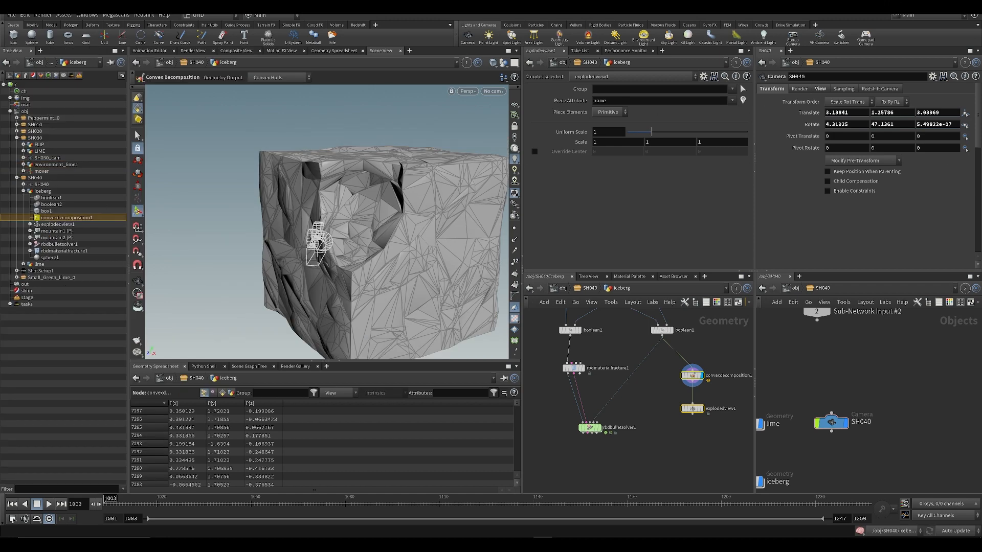
click(128, 258)
click(631, 433)
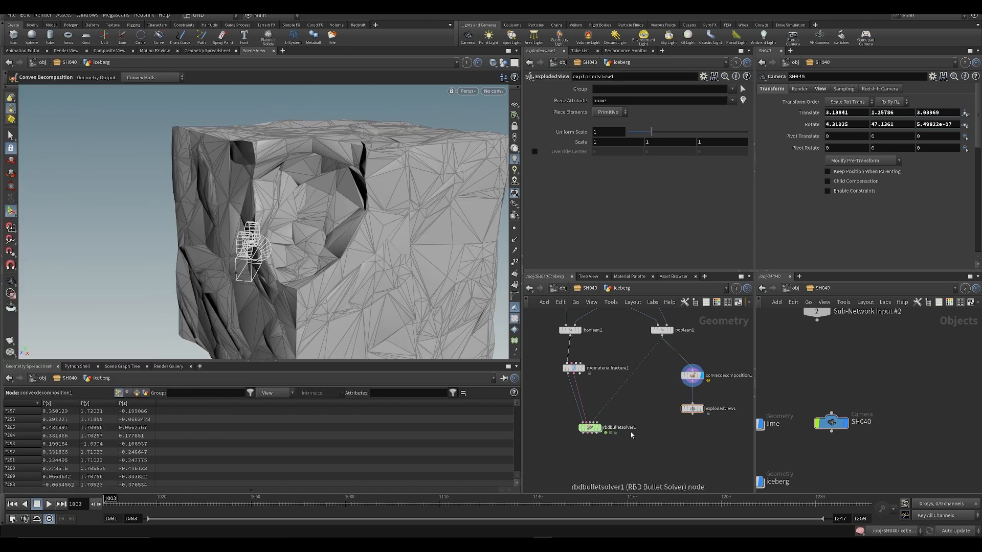
- Save the scene, display the rbdbulletsolver1 node and reset its simulation
scroll(632, 435, up, 3)
key(ctrl+s)
click(561, 425)
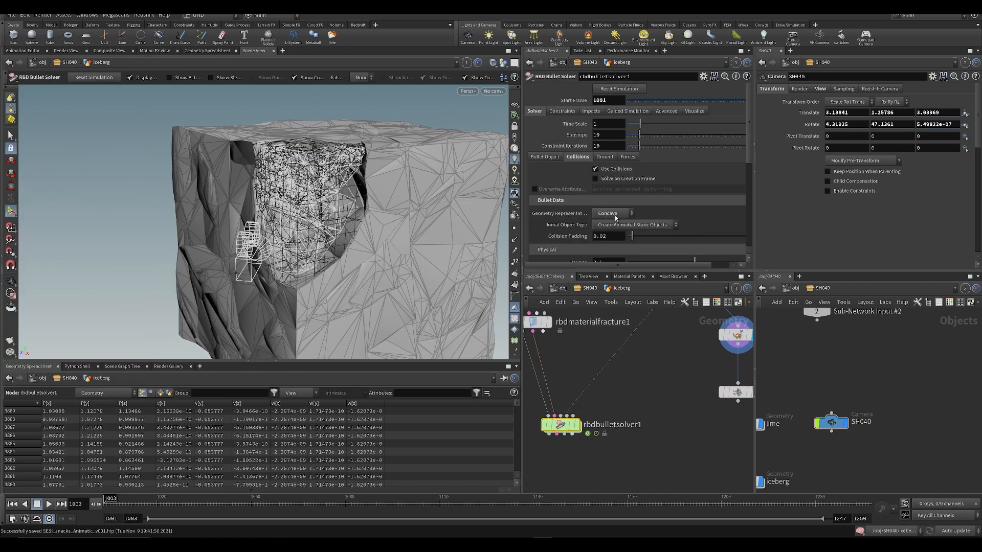
click(579, 406)
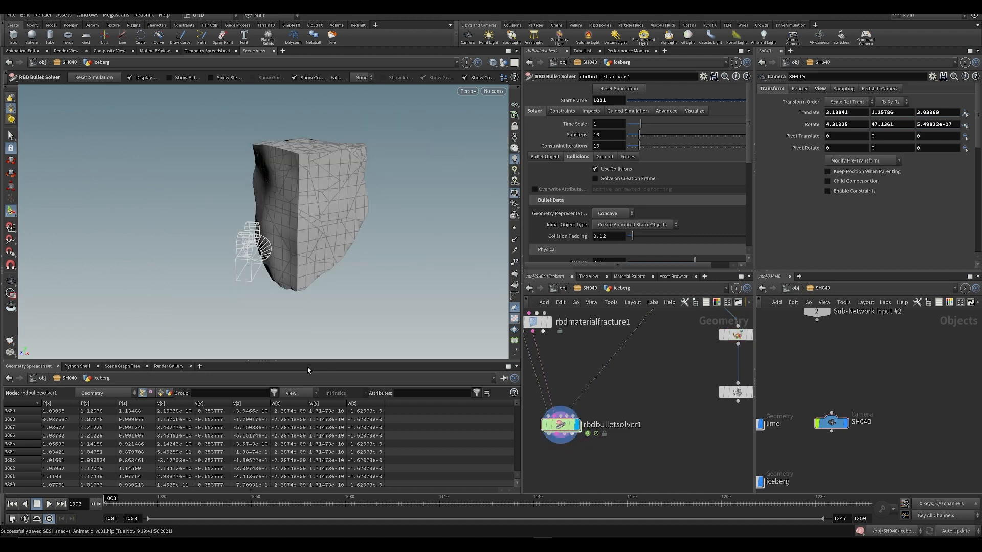
click(618, 90)
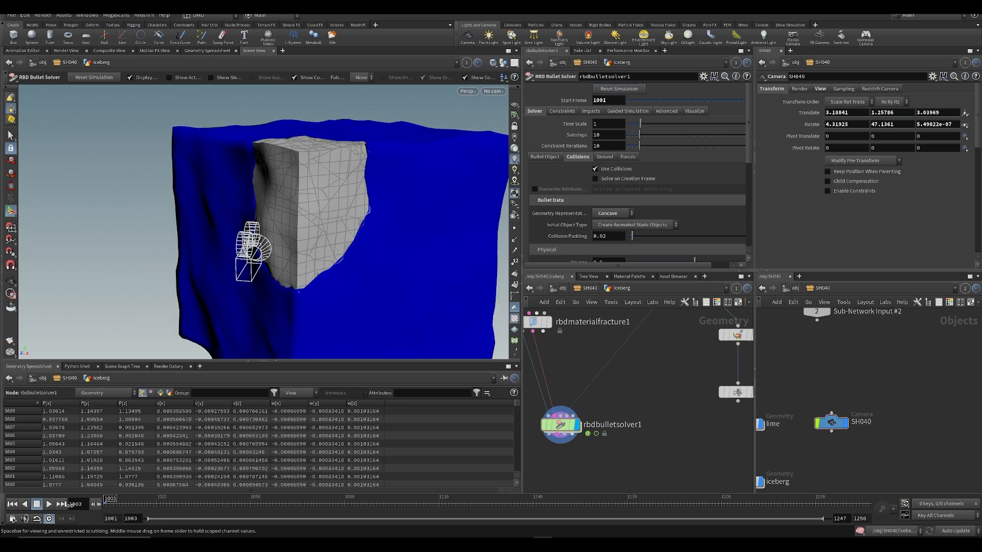
- Start the playback range at frame 1001, play the simulation, return to the first frame and save the scene
drag(149, 519, 124, 520)
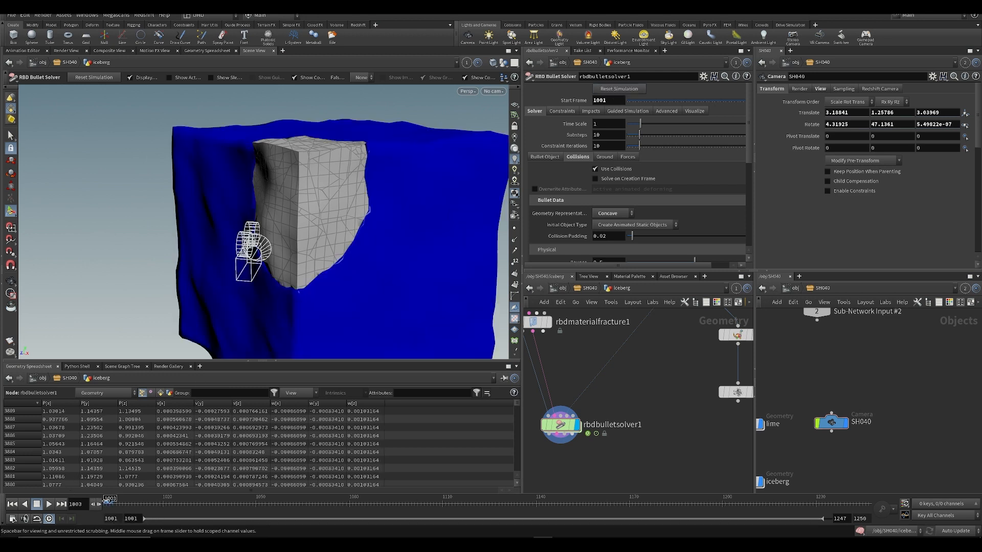
click(104, 503)
click(50, 504)
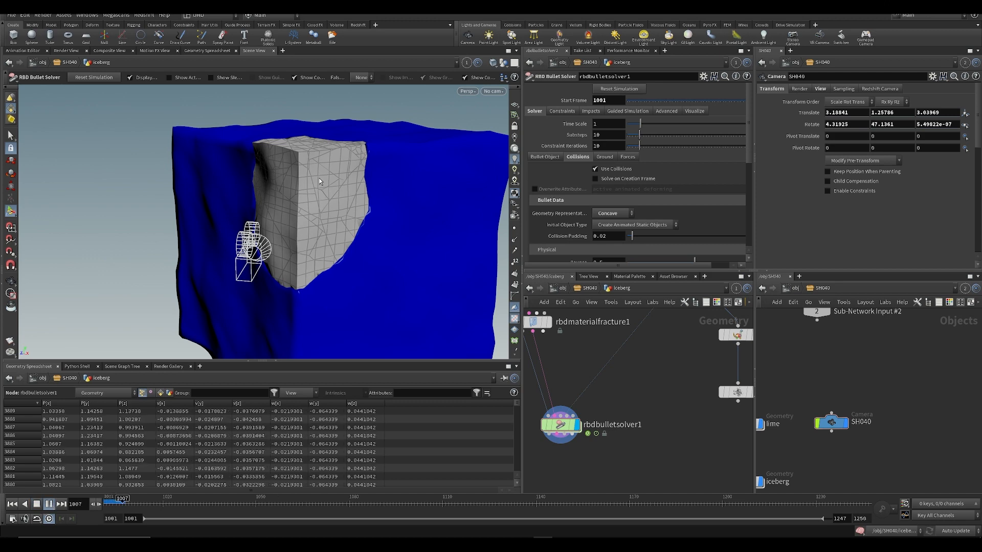
drag(136, 504, 104, 504)
key(ctrl+s)
- Replay the simulation with a close view of where the fractured chunk meets the iceberg, and return to frame 1001
alt+drag(381, 192, 324, 210)
alt+right_drag(324, 210, 296, 201)
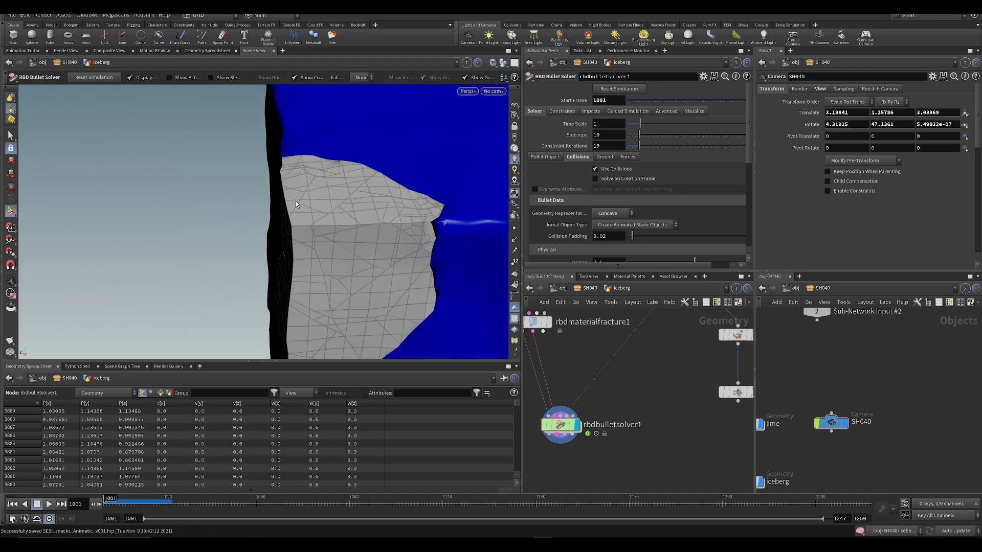
alt+drag(295, 201, 346, 179)
key(Up)
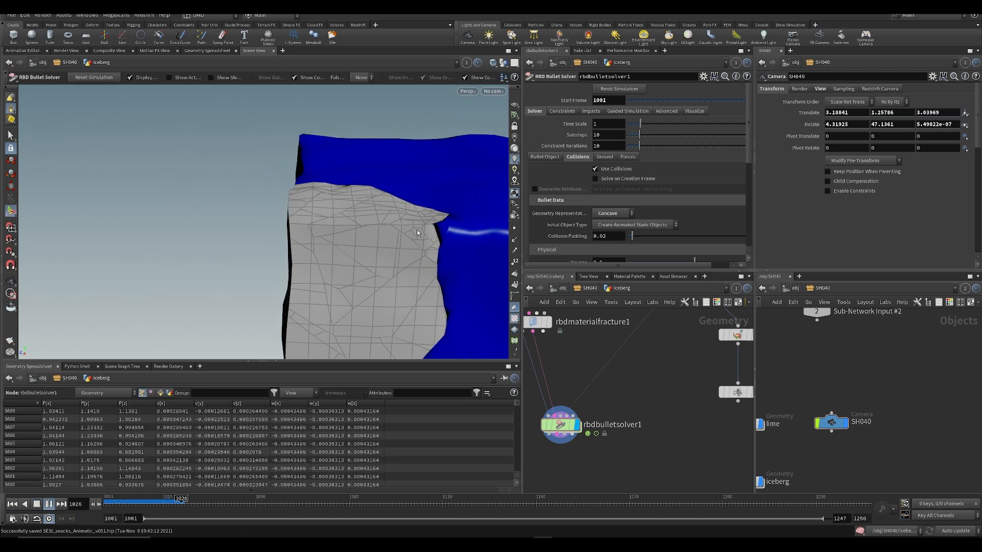
key(ctrl+Up)
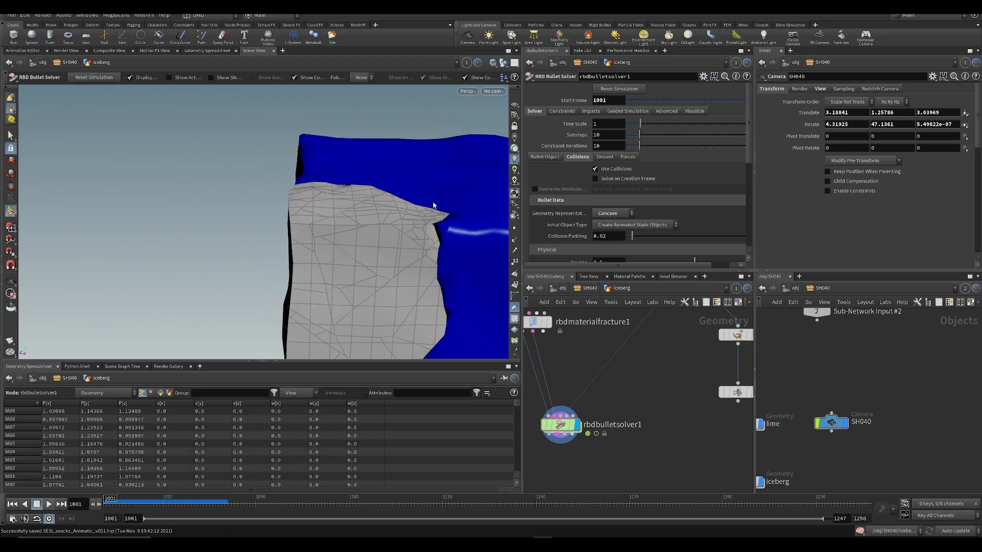
- Save the scene and examine the fractured chunk's fit in the blue collision iceberg from several sides
drag(404, 269, 189, 244)
key(ctrl+s)
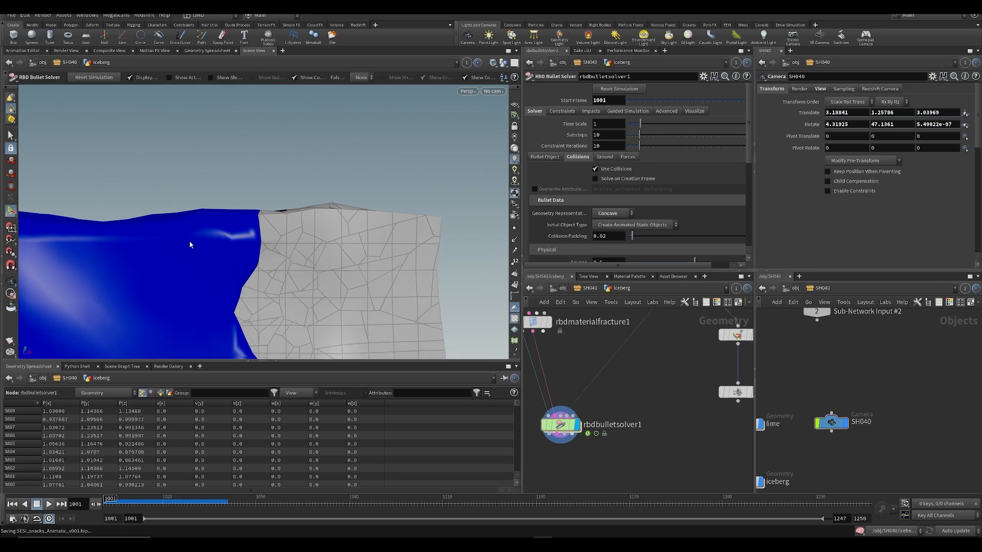
alt+drag(302, 257, 268, 248)
scroll(295, 243, down, 4)
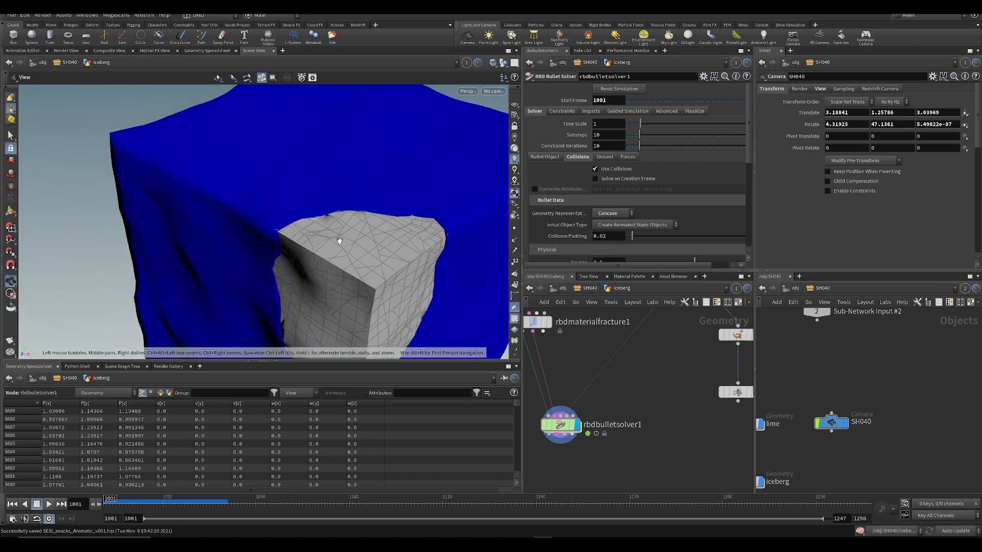
scroll(633, 392, down, 5)
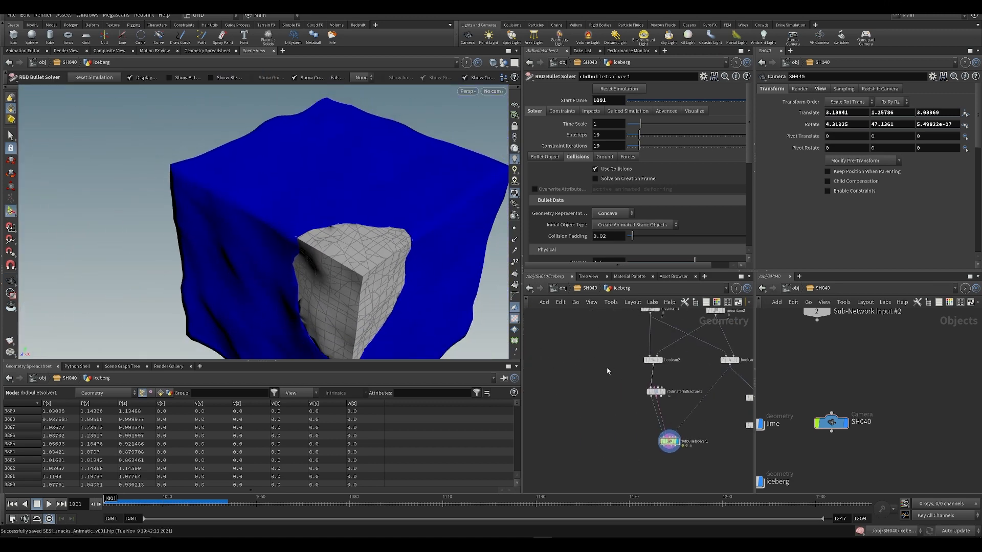
alt+drag(417, 294, 345, 248)
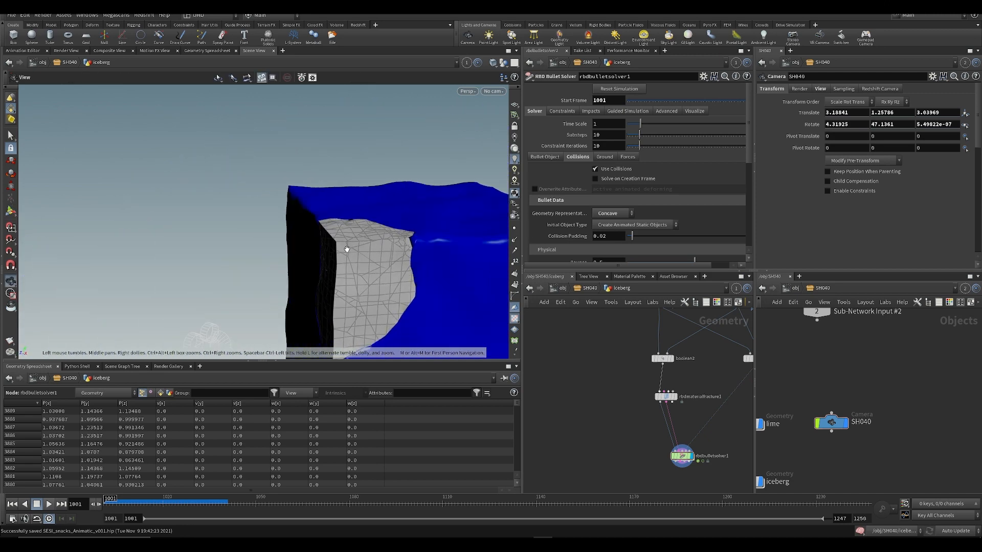
- Add a Null node and connect it to the constraint output of rbdmaterialfracture1
middle_click(660, 398)
drag(611, 382, 708, 416)
middle_drag(642, 423, 557, 407)
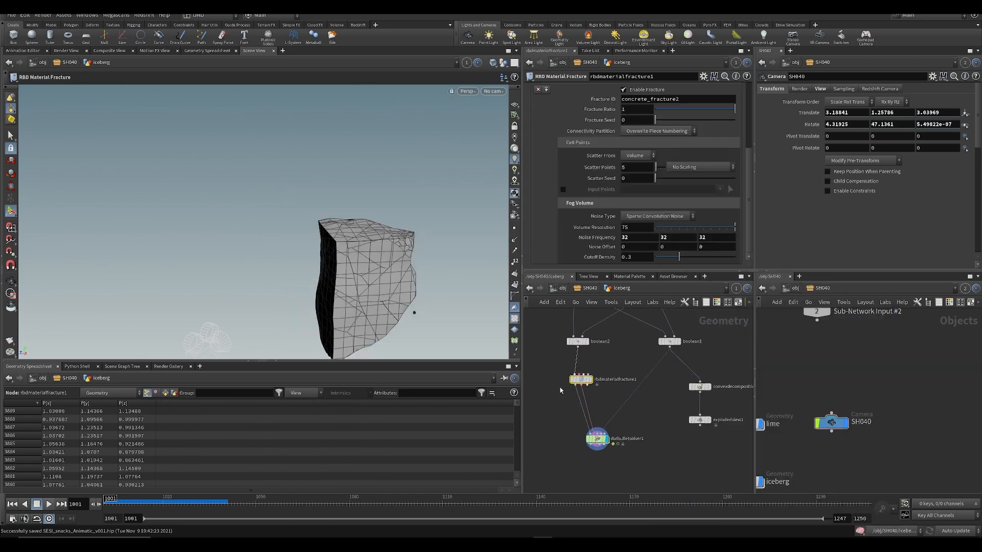
click(558, 393)
scroll(556, 392, up, 3)
key(Tab)
text(null)
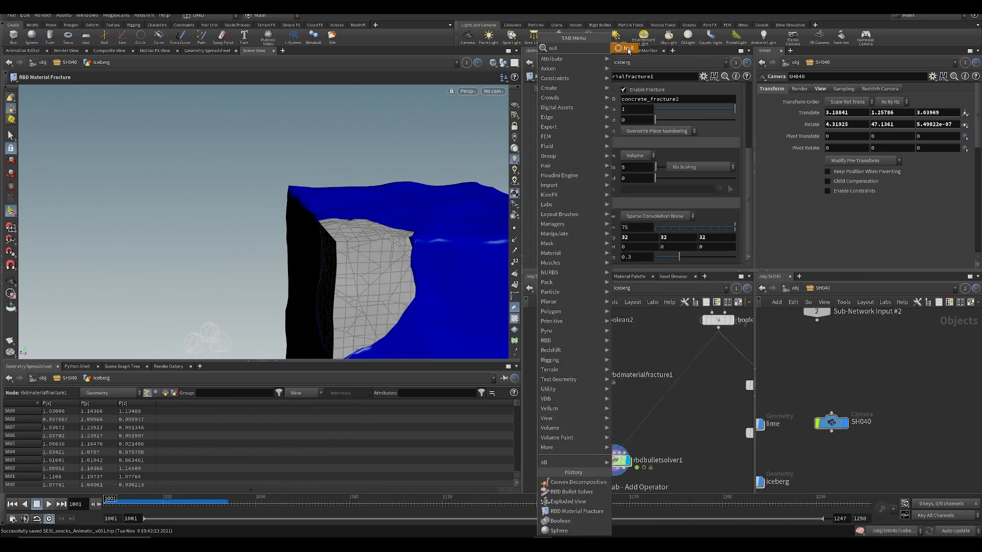
click(629, 48)
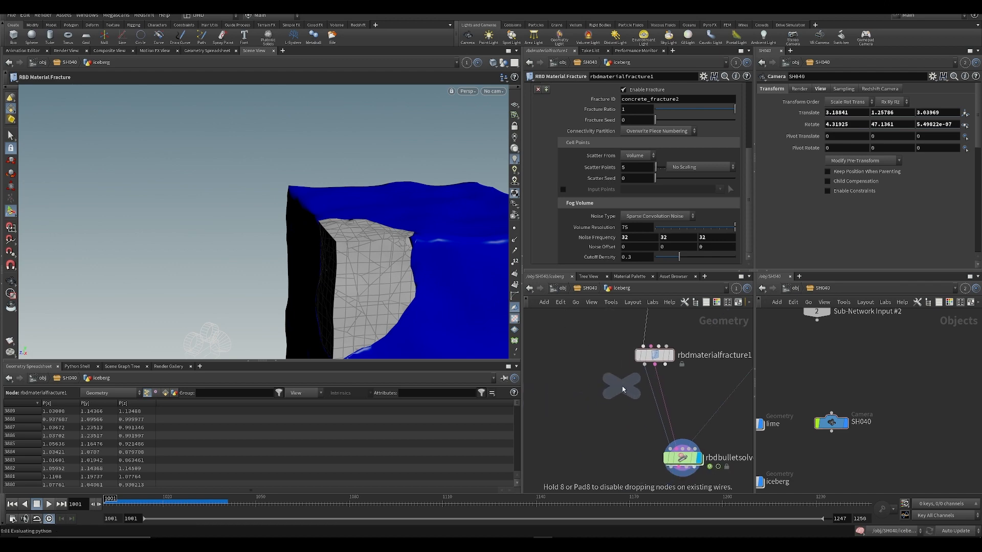
click(573, 420)
drag(655, 364, 573, 410)
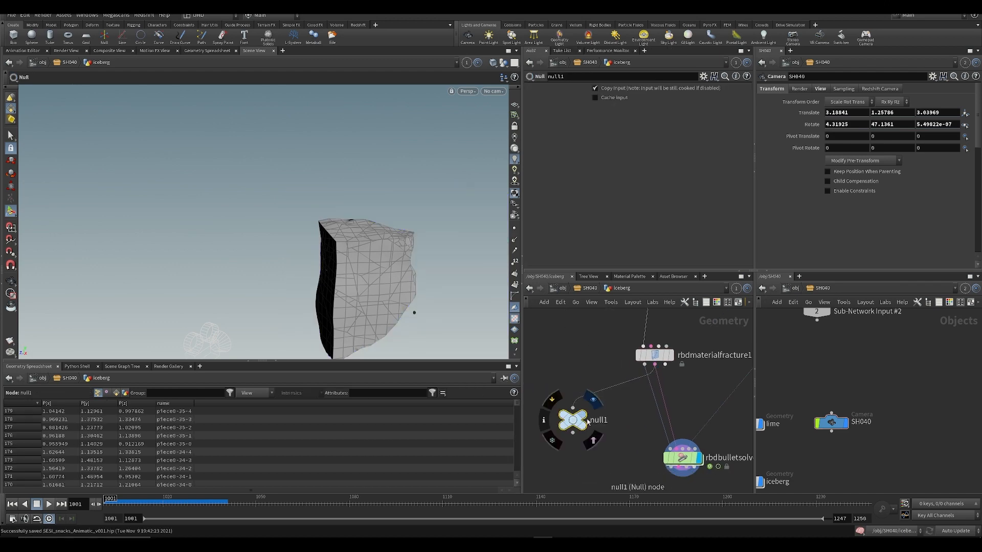
- Examine the constraint network shown by null1 from several sides
key(Escape)
scroll(343, 292, up, 6)
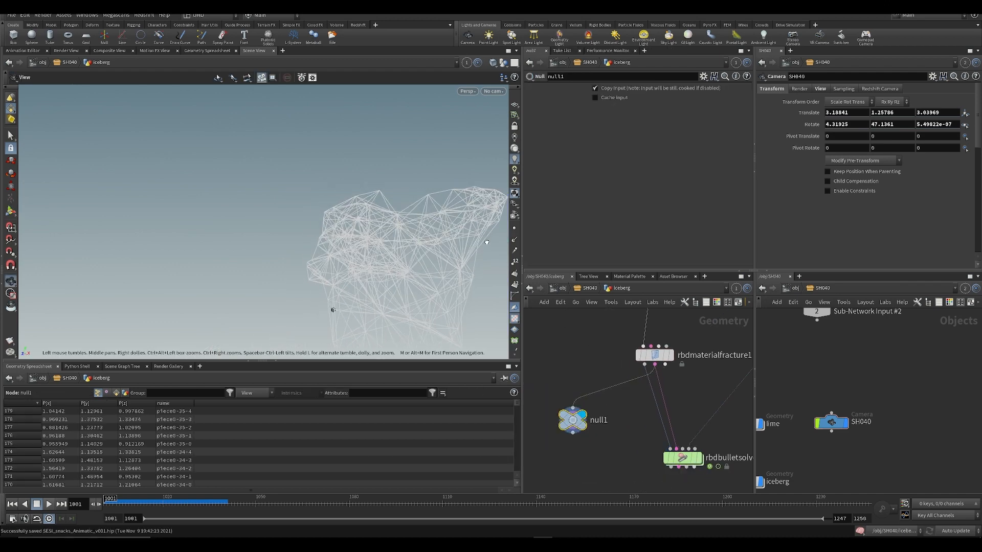
middle_drag(335, 308, 204, 222)
drag(204, 222, 162, 201)
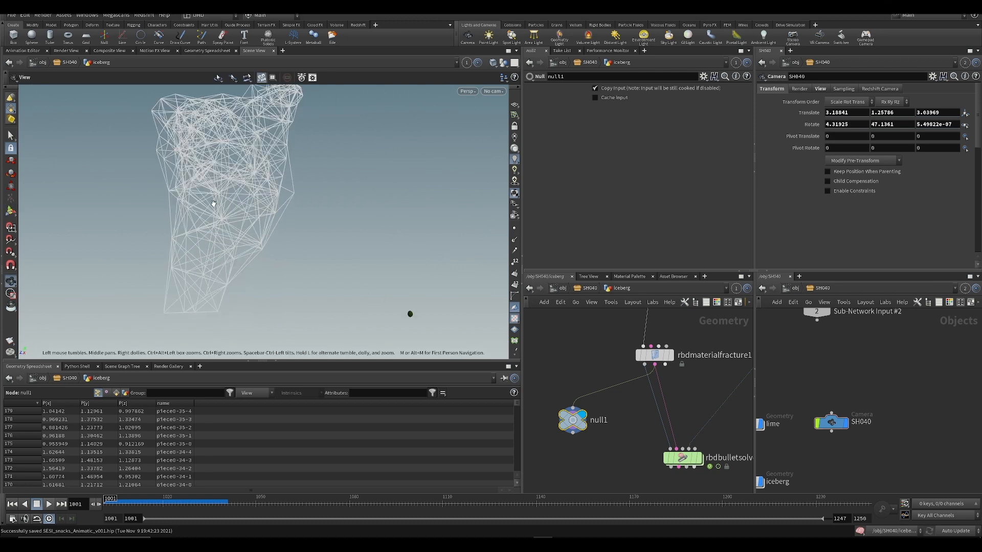
middle_drag(163, 200, 232, 229)
drag(232, 228, 266, 241)
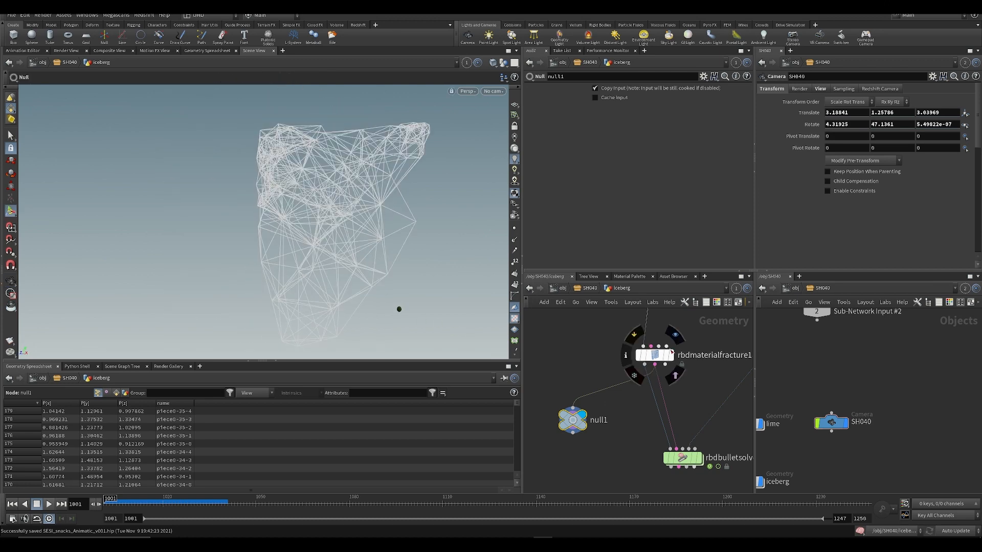
- Compare the fractured geometry of rbdmaterialfracture1 with the constraint network in null1 by alternating between the two
click(670, 355)
click(573, 411)
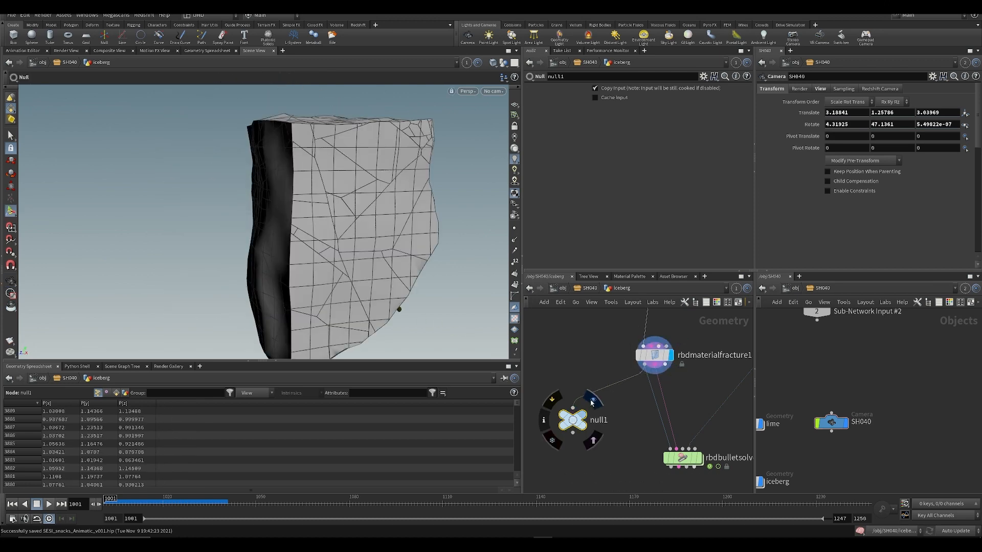
click(654, 364)
click(573, 409)
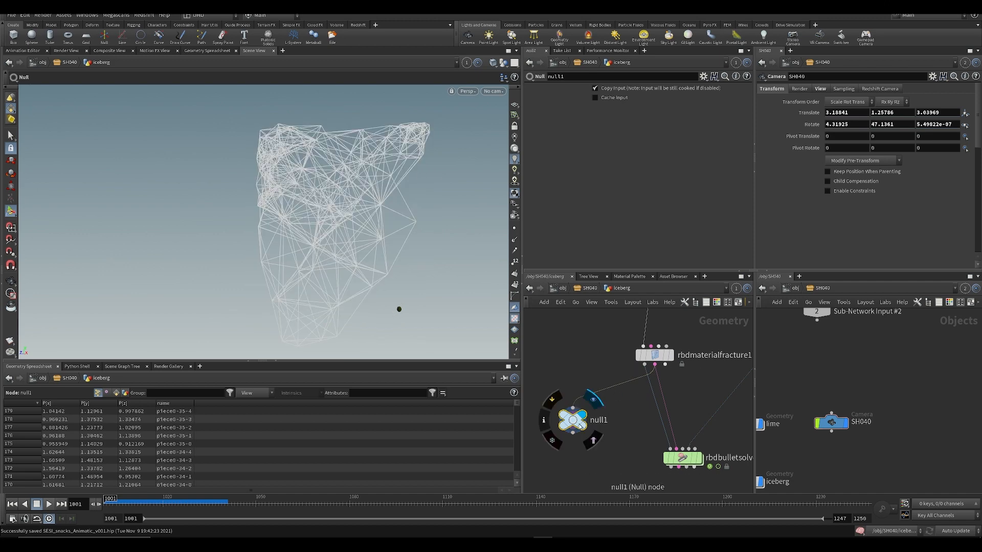
alt+drag(354, 273, 269, 251)
alt+middle_drag(404, 267, 281, 240)
scroll(280, 240, up, 3)
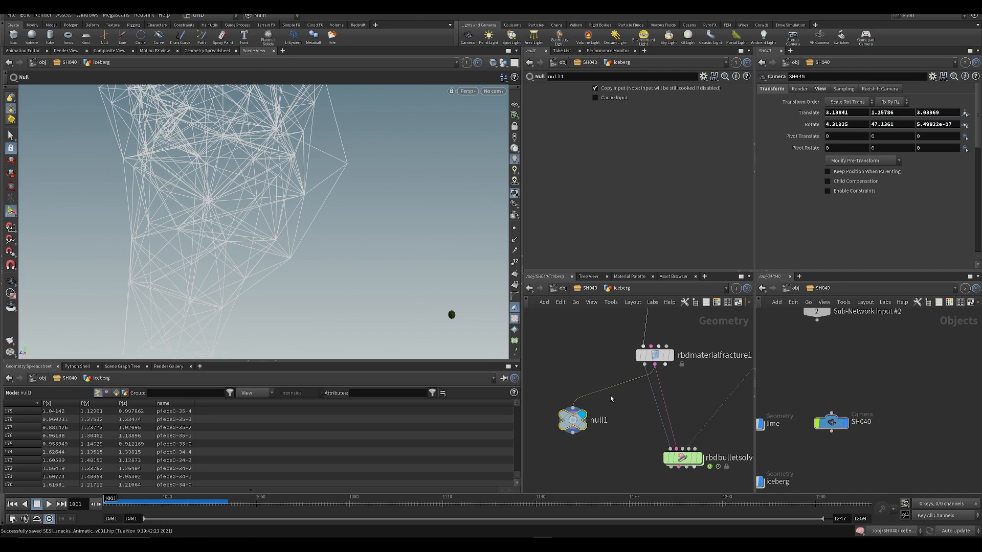
- Rewire null1 to the geometry output of rbdmaterialfracture1, then add, connect and display an Exploded View node below it
click(645, 365)
click(573, 409)
middle_drag(606, 362, 620, 324)
scroll(620, 325, down, 3)
key(Tab)
text(ex)
click(725, 50)
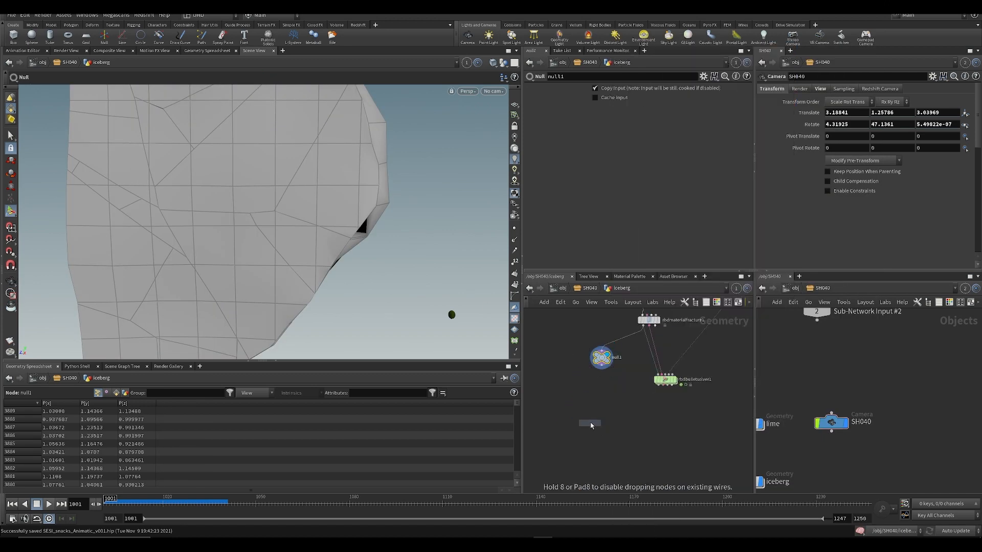
click(592, 409)
drag(601, 367, 592, 402)
click(601, 409)
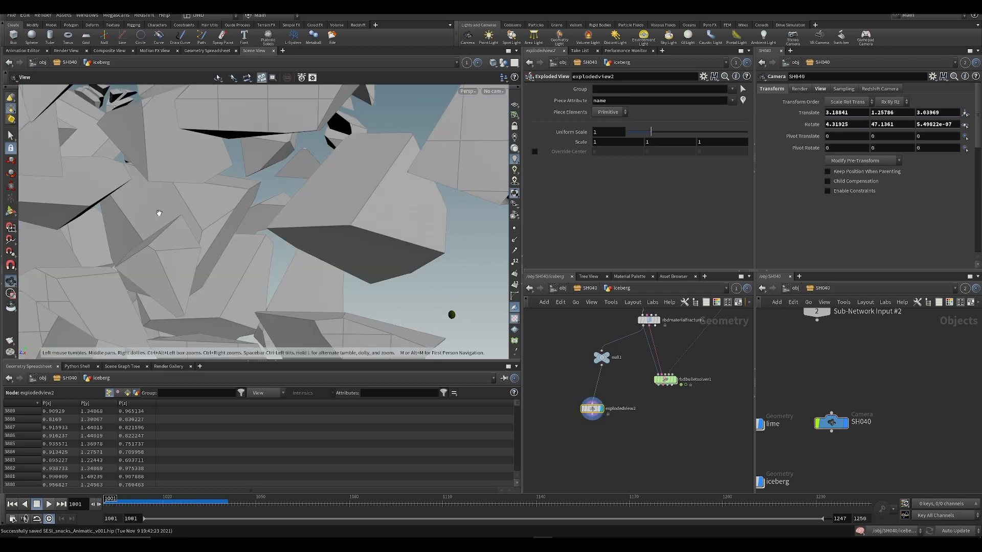
- Show the primitive attributes of the exploded pieces in the Geometry Spreadsheet and widen the name column to read the piece names
alt+drag(159, 214, 366, 189)
alt+right_drag(366, 189, 304, 250)
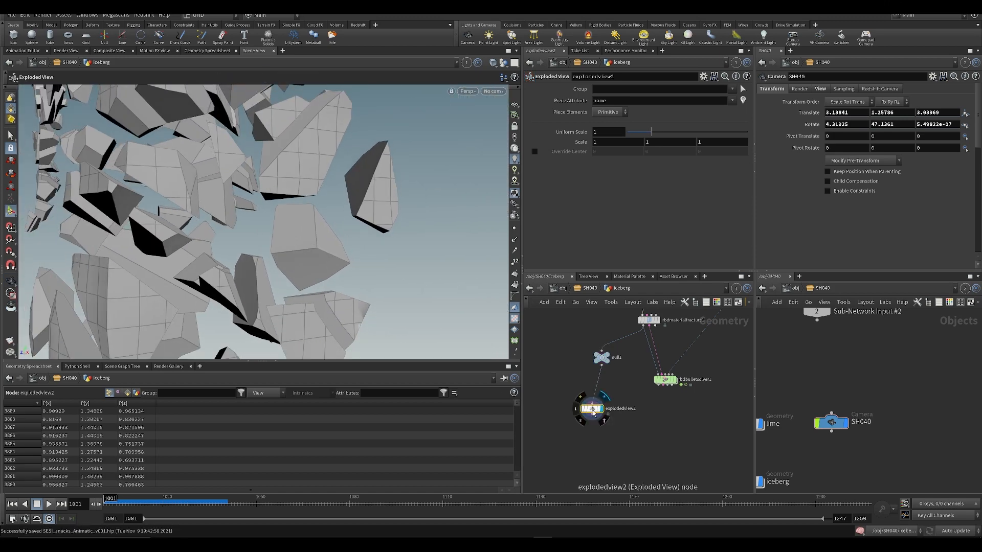
click(128, 393)
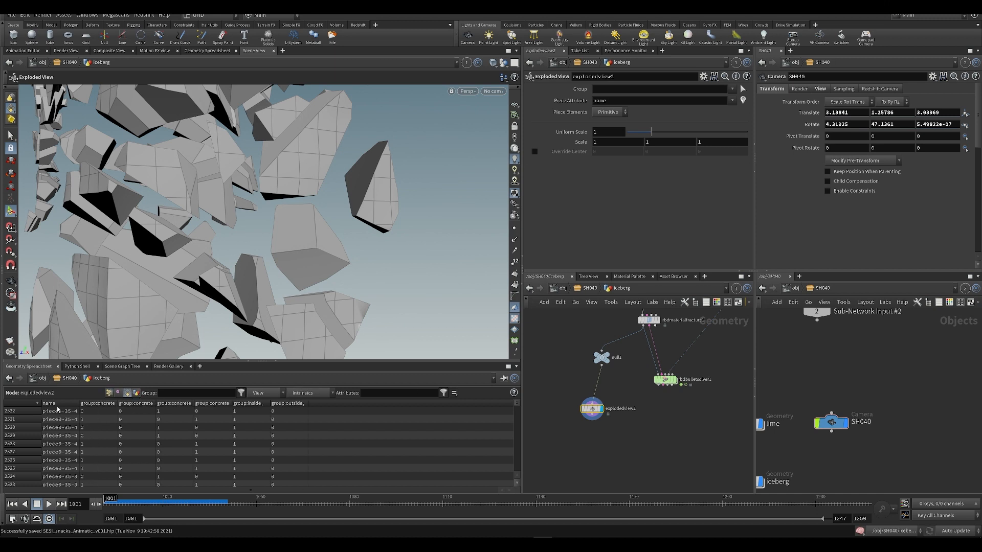
drag(82, 405, 151, 411)
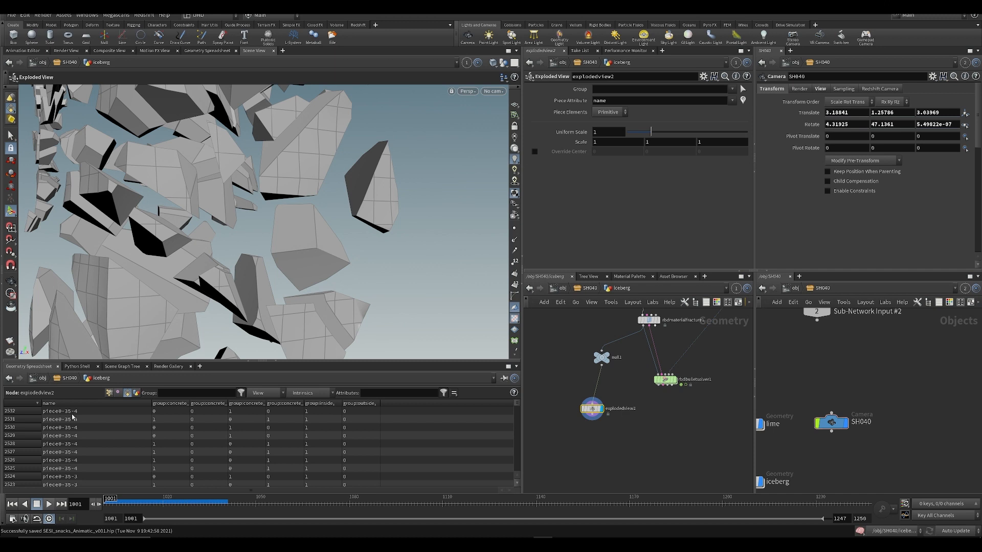
middle_drag(595, 340, 581, 385)
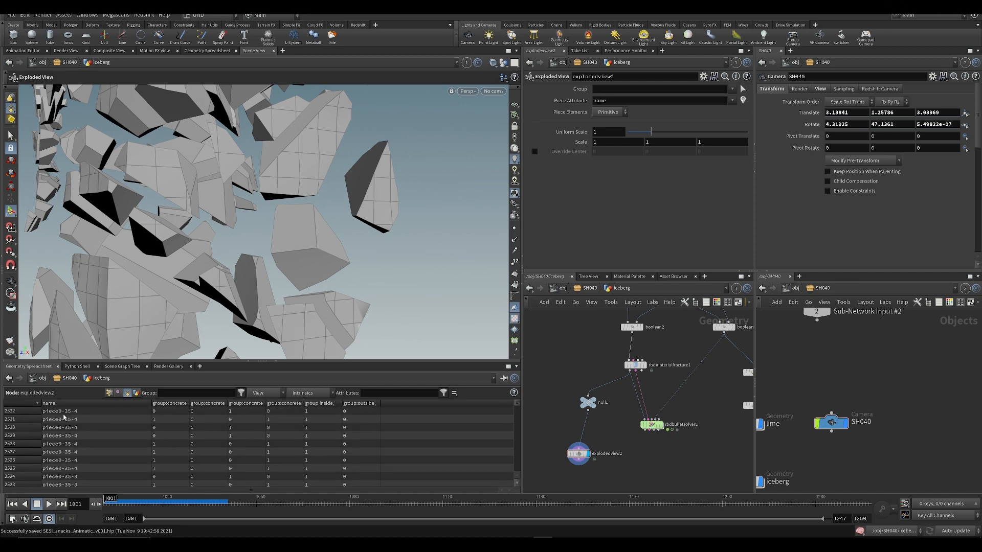
scroll(64, 417, down, 1)
- Examine the exploded iceberg pieces from several angles, relating them to the listed piece names
alt+drag(255, 244, 196, 247)
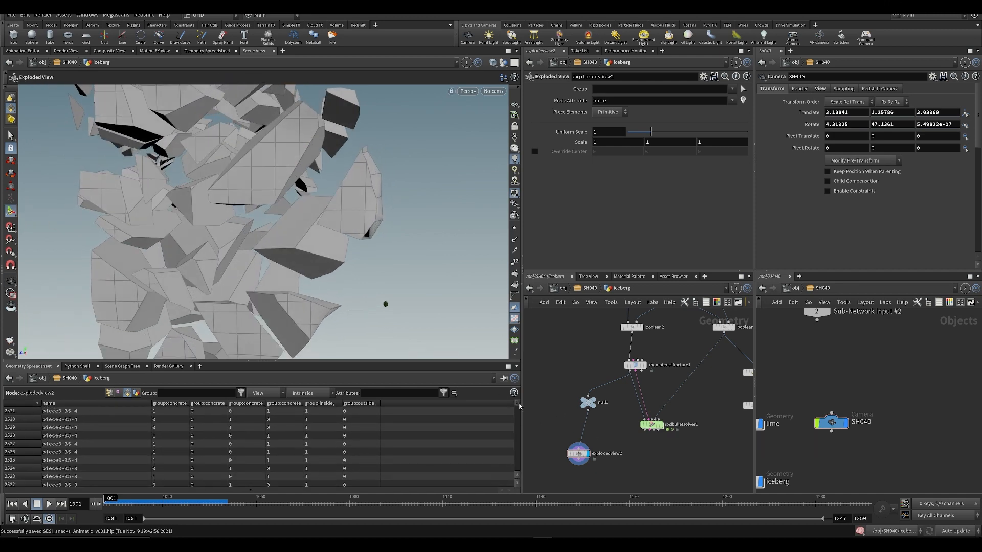
mouse_move(519, 404)
mouse_down()
mouse_move(517, 466)
mouse_move(517, 401)
mouse_up()
mouse_move(353, 235)
alt+mouse_down()
mouse_move(298, 224)
mouse_move(347, 244)
alt+mouse_up()
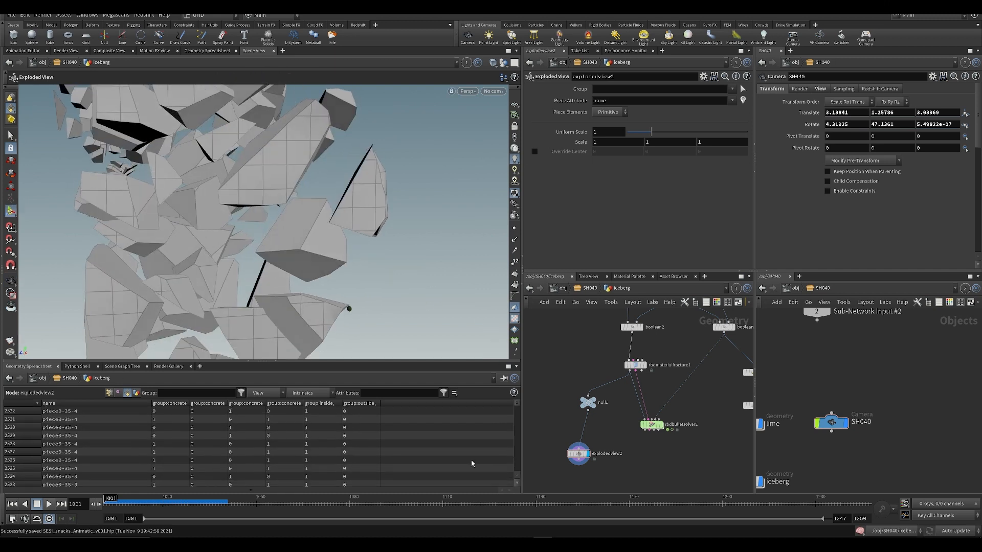
mouse_move(516, 405)
mouse_down()
mouse_move(518, 451)
mouse_move(517, 401)
mouse_up()
alt+drag(387, 237, 328, 225)
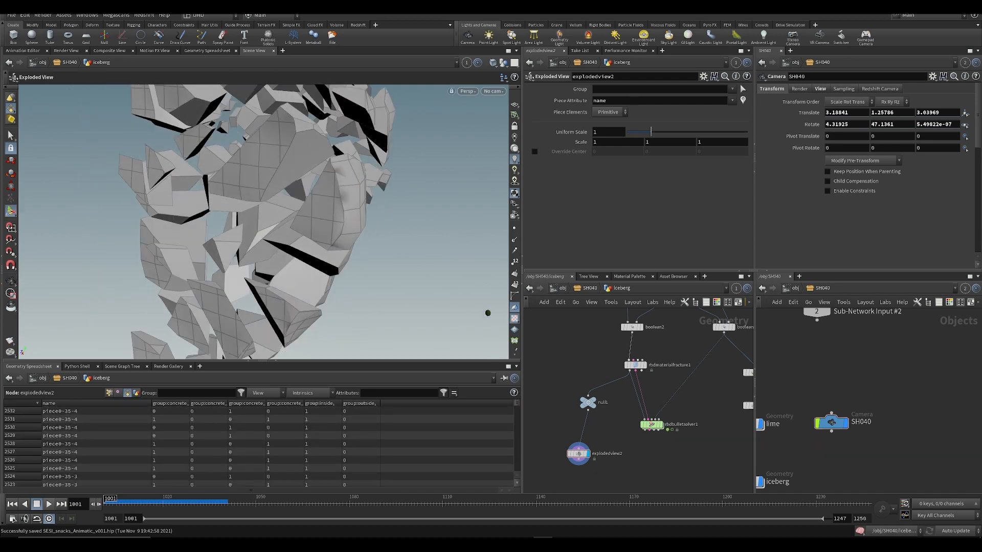
alt+drag(386, 306, 253, 147)
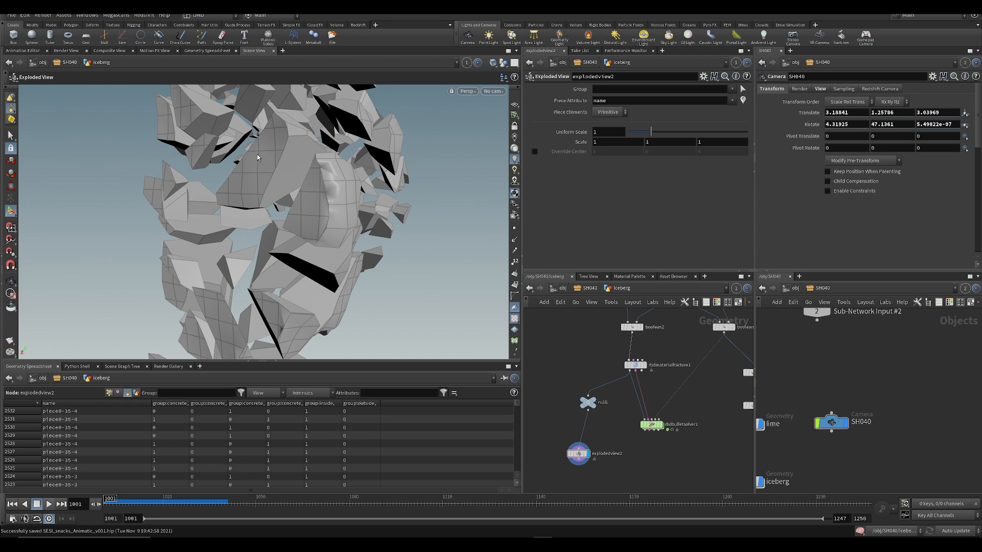
alt+drag(218, 210, 249, 171)
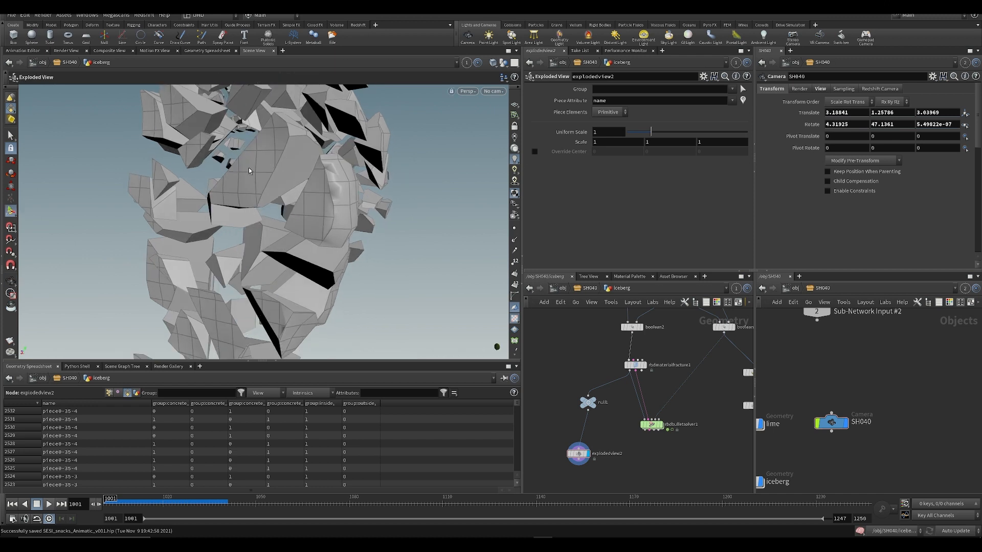
- Reconnect null1 to the constraint output of rbdmaterialfracture1 and display its constraint network
middle_drag(618, 405, 615, 377)
scroll(616, 377, up, 2)
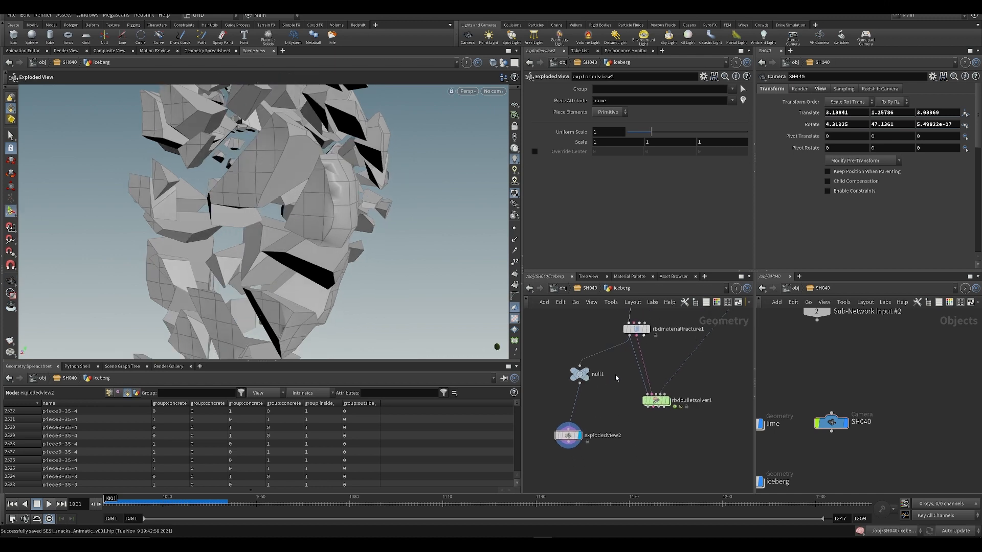
click(630, 337)
click(596, 362)
click(595, 363)
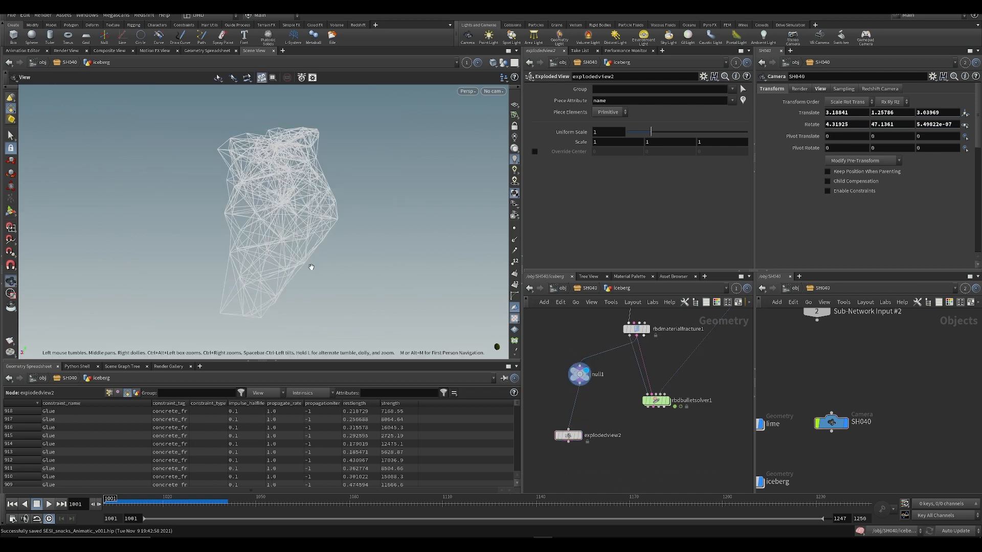
alt+drag(312, 268, 239, 232)
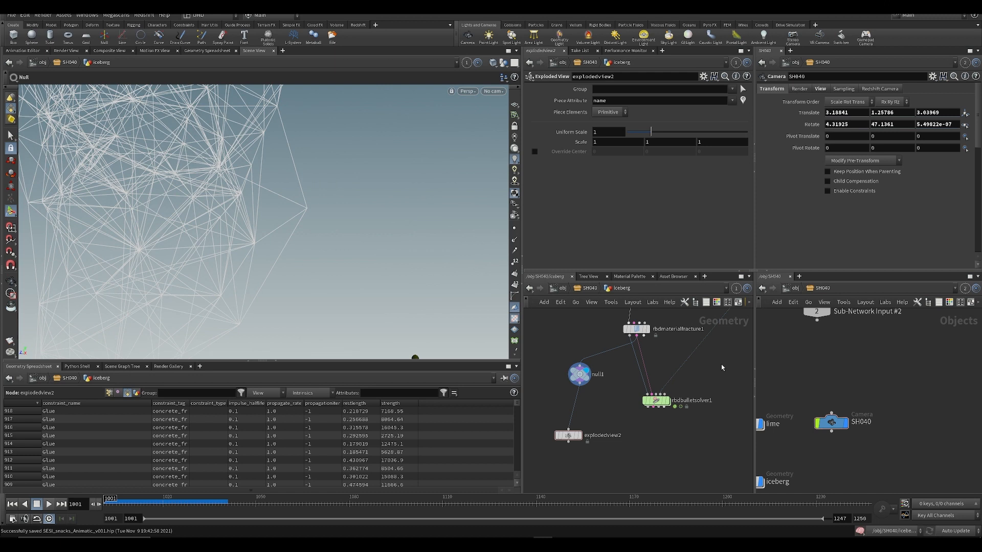
- List null1's point attributes in the Geometry Spreadsheet and look closely at the constraint points
click(596, 375)
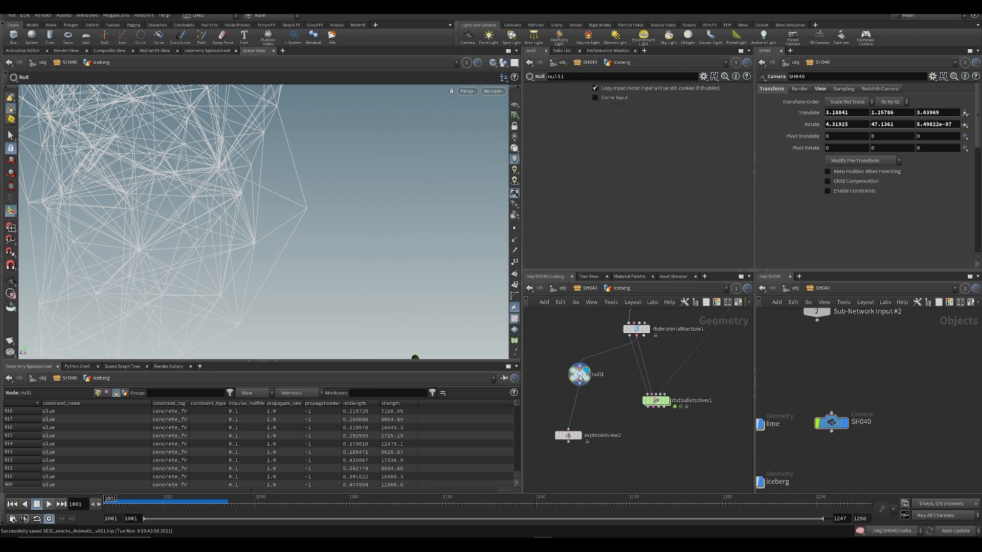
click(98, 393)
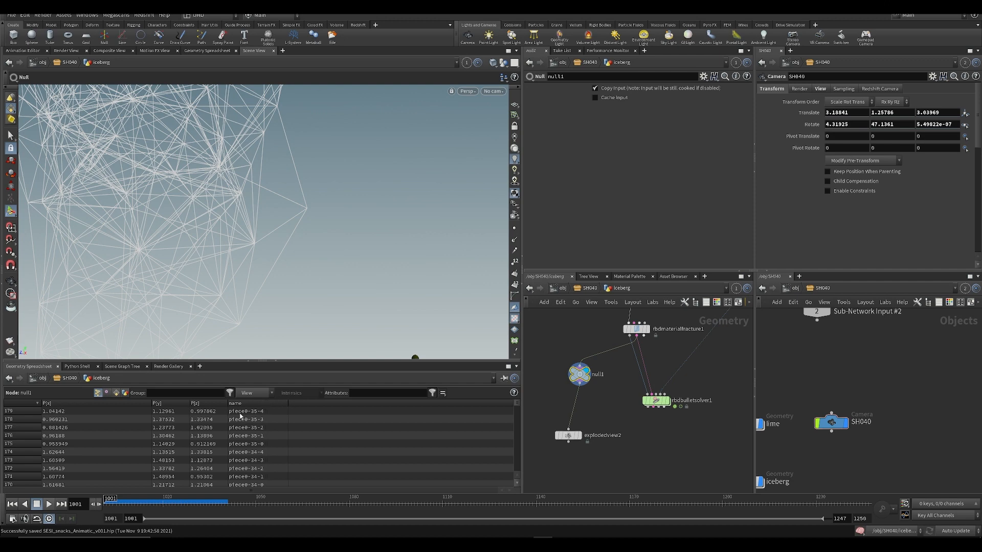
drag(261, 290, 314, 218)
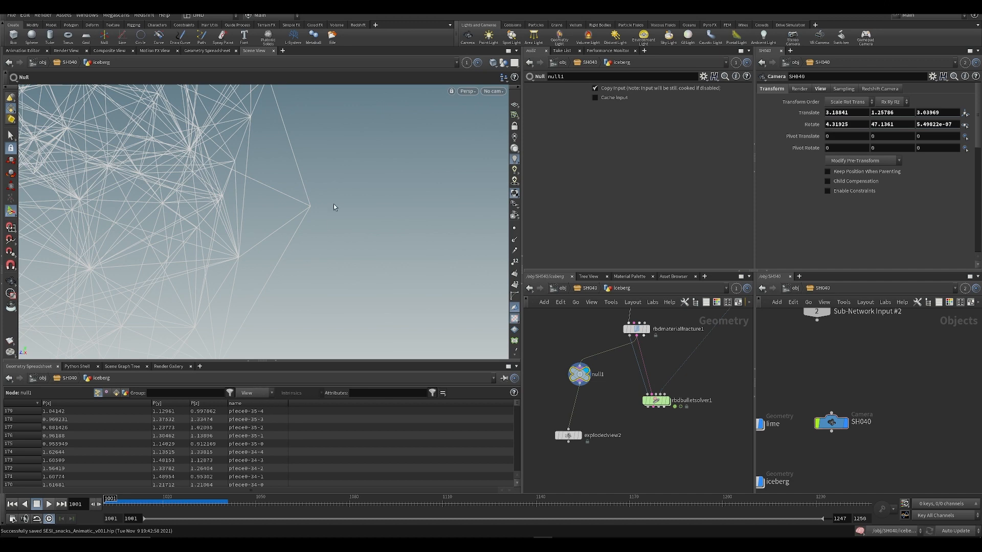
- Add a scene Marker visualizer that labels the geometry with the name attribute, and uncover the viewport
key(d)
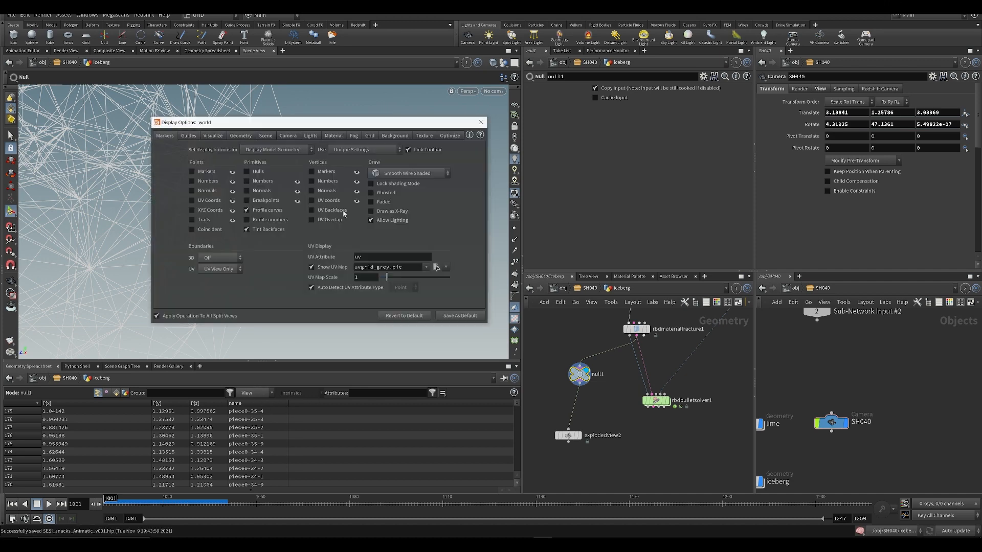
click(216, 137)
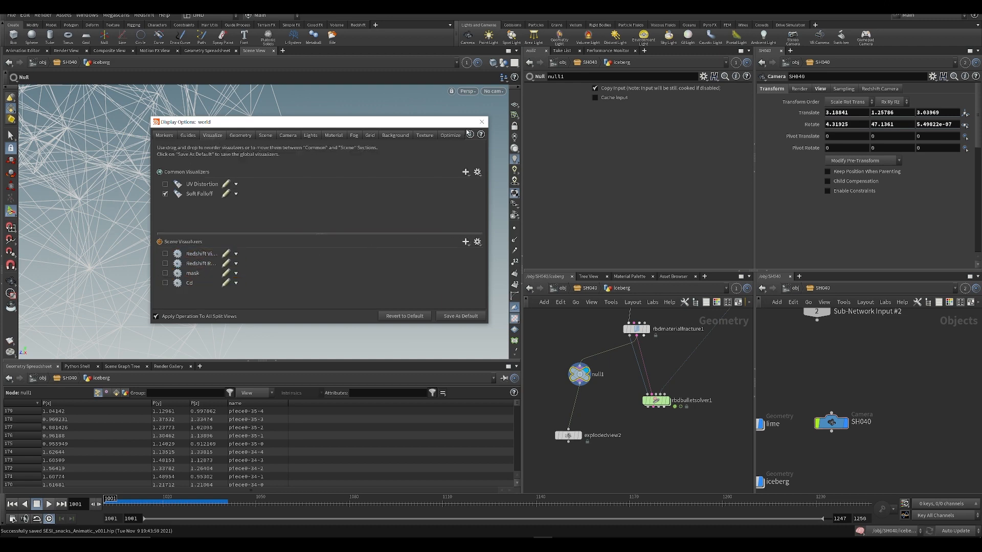
click(466, 243)
click(465, 254)
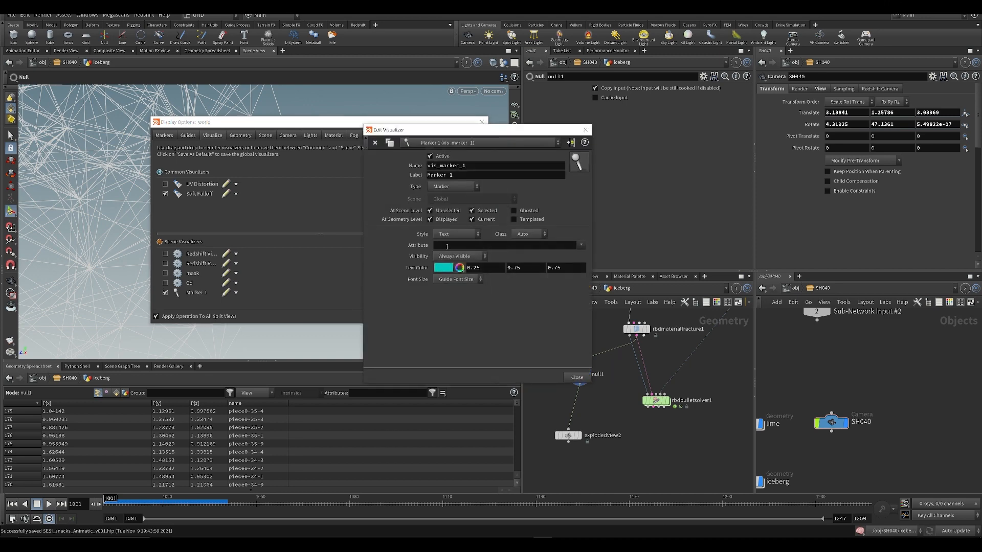
key(Return)
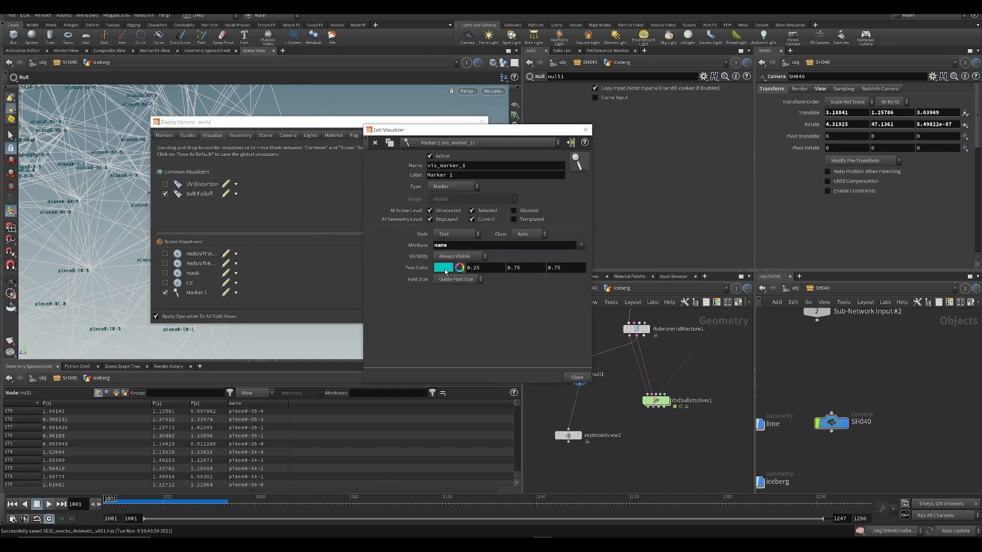
drag(316, 127, 596, 131)
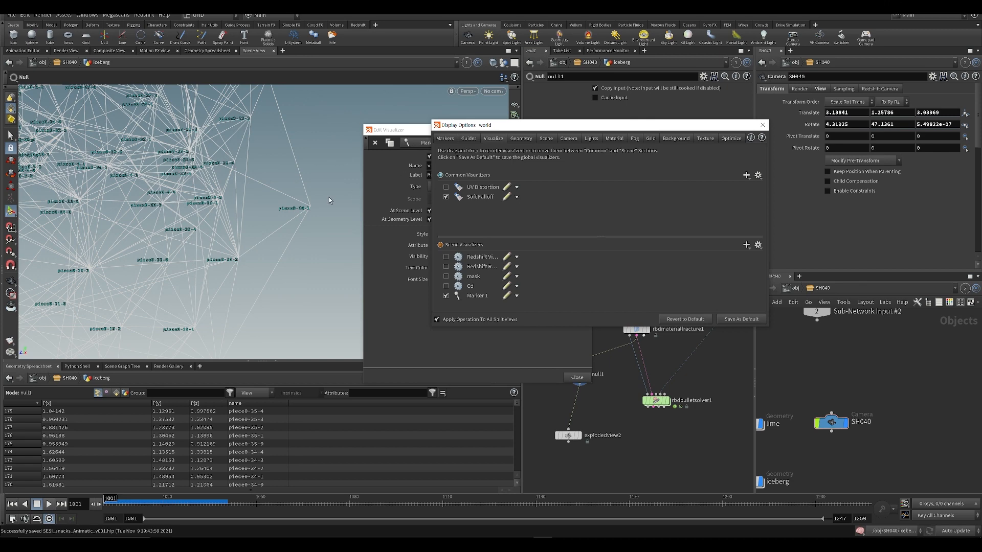
- Inspect the piece names on the constraint points, turn off the Marker 1 visualizer and close the display options and visualizer windows
alt+drag(329, 198, 288, 211)
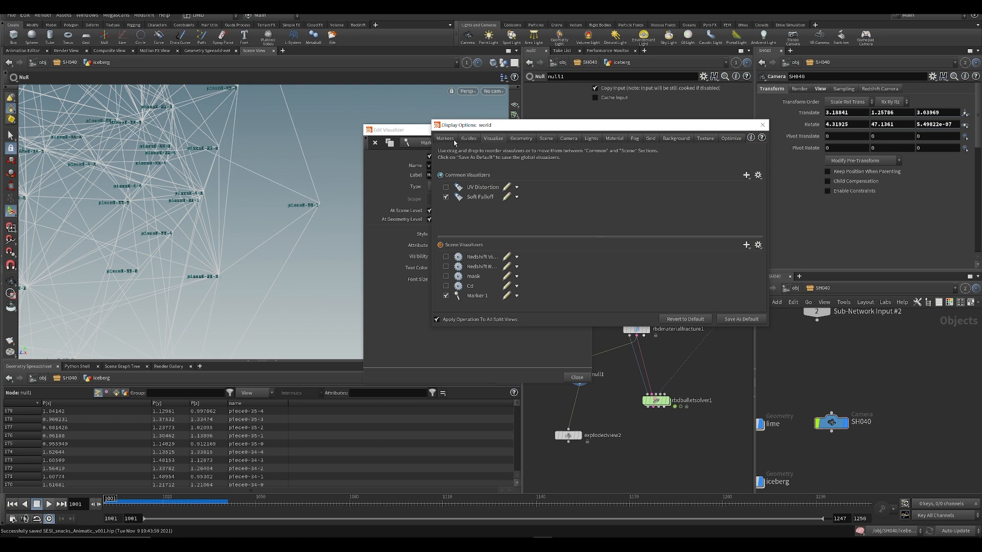
click(446, 295)
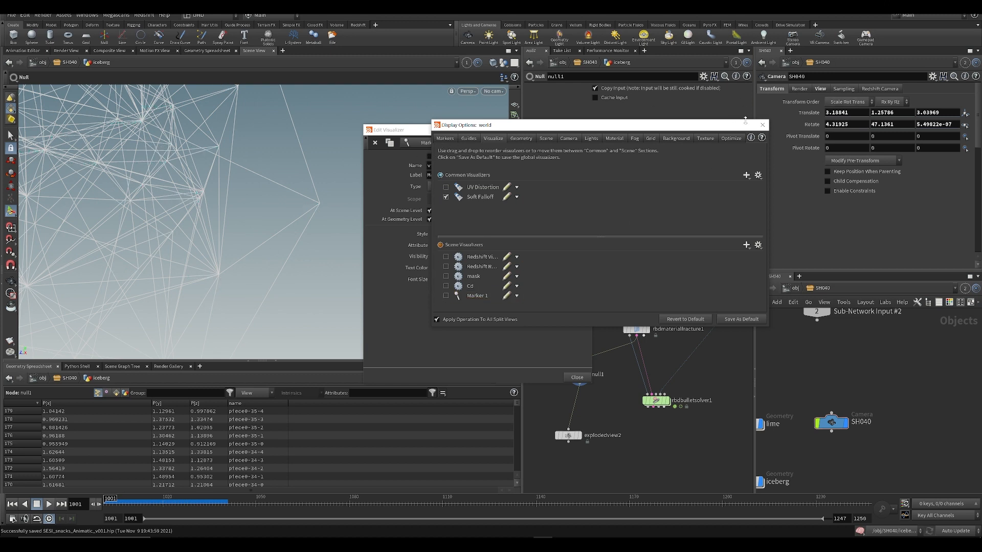
click(764, 127)
click(577, 378)
scroll(550, 335, down, 3)
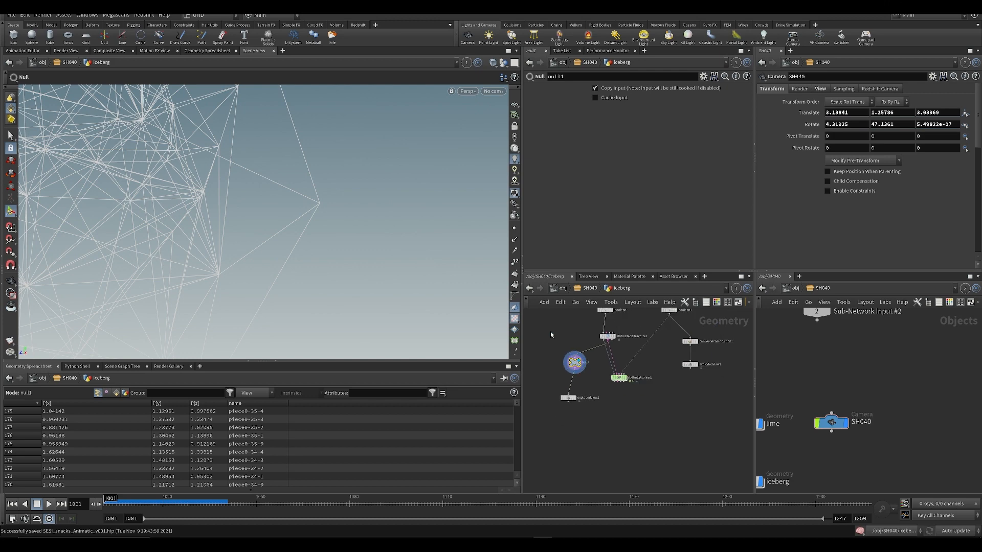
- Display the fractured geometry of rbdmaterialfracture1 in the viewport instead of the constraint network
drag(623, 343, 623, 344)
middle_drag(623, 344, 606, 353)
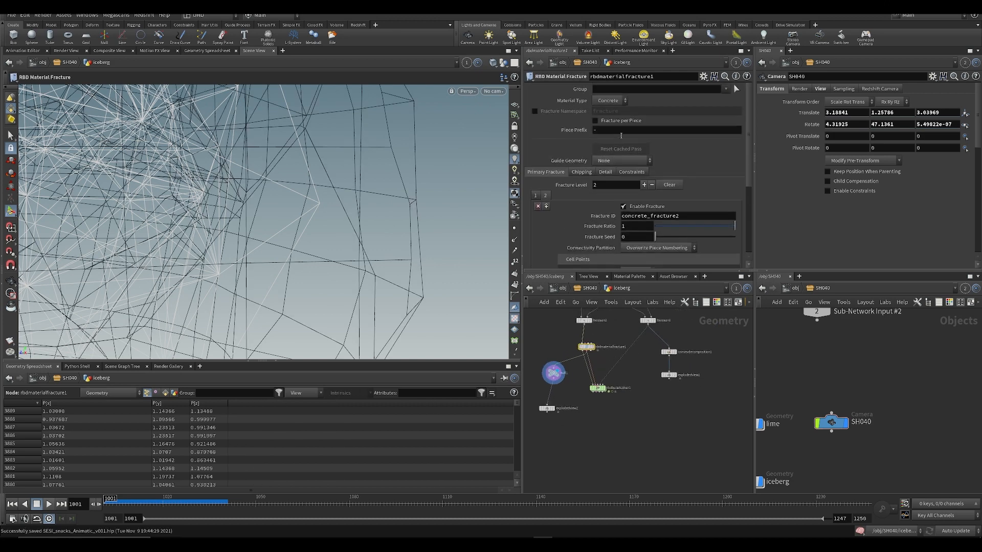
click(583, 172)
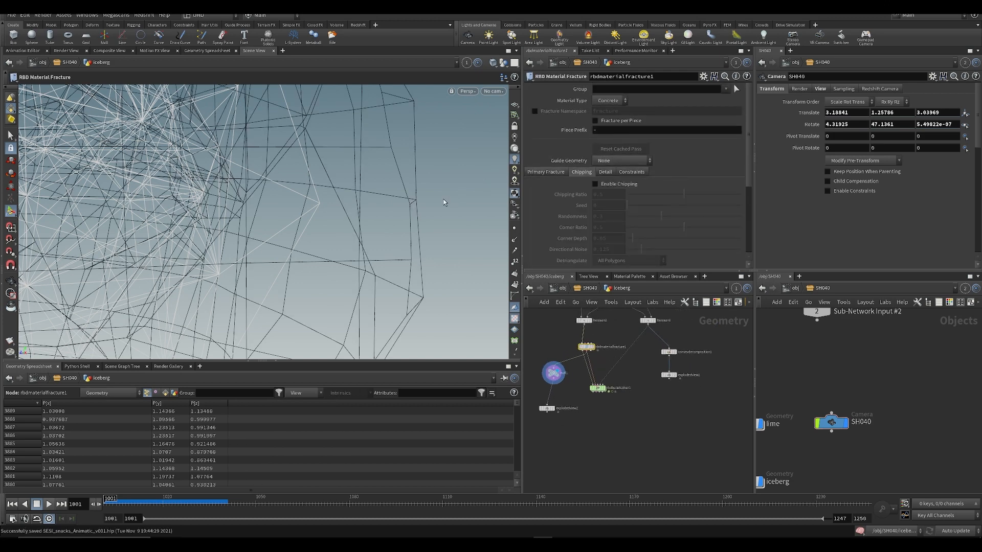
scroll(358, 229, down, 10)
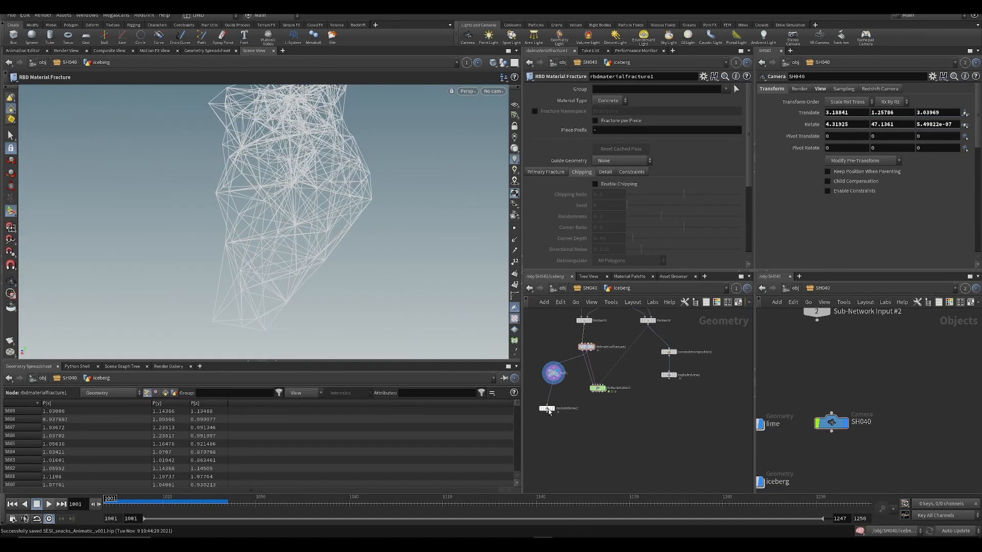
scroll(565, 400, up, 3)
middle_drag(565, 400, 563, 462)
click(607, 374)
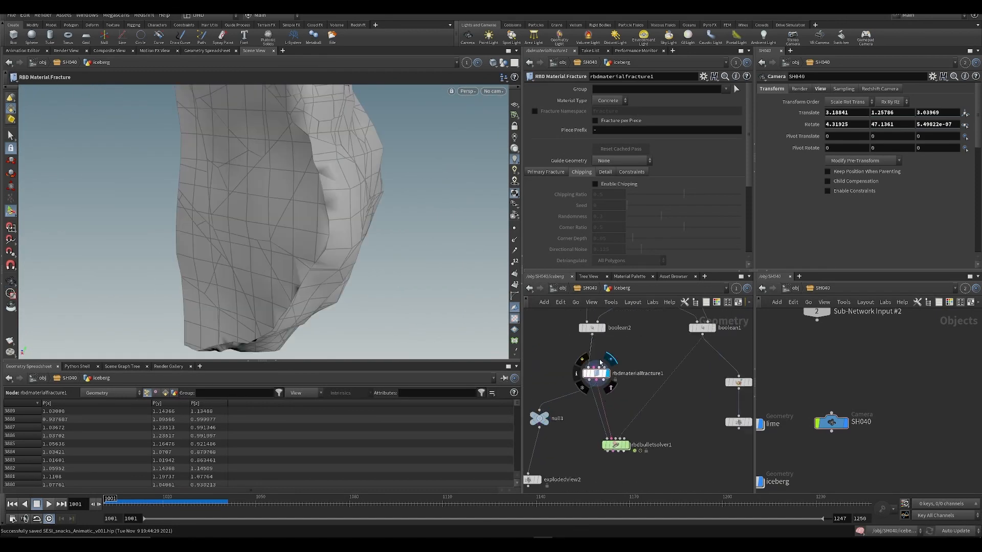
key(Escape)
alt+drag(352, 238, 404, 242)
- Set the Primary Strength of the glue constraints in rbdmaterialfracture1 to 0
click(596, 373)
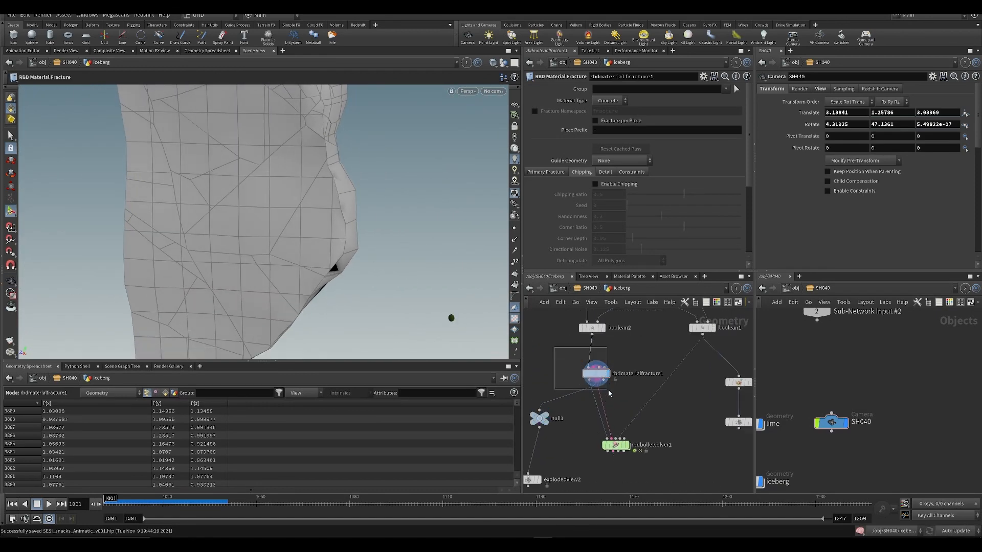
click(631, 172)
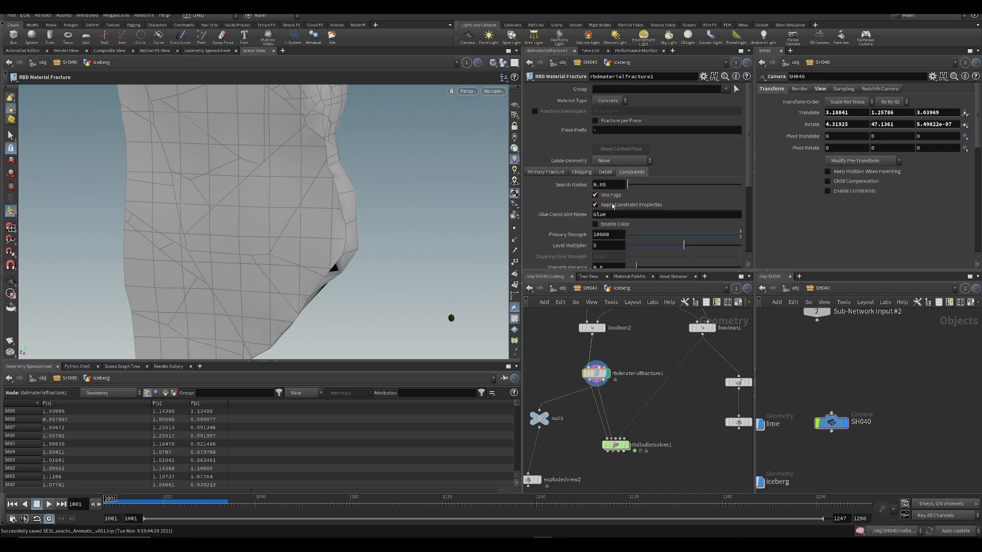
scroll(617, 221, down, 1)
click(614, 212)
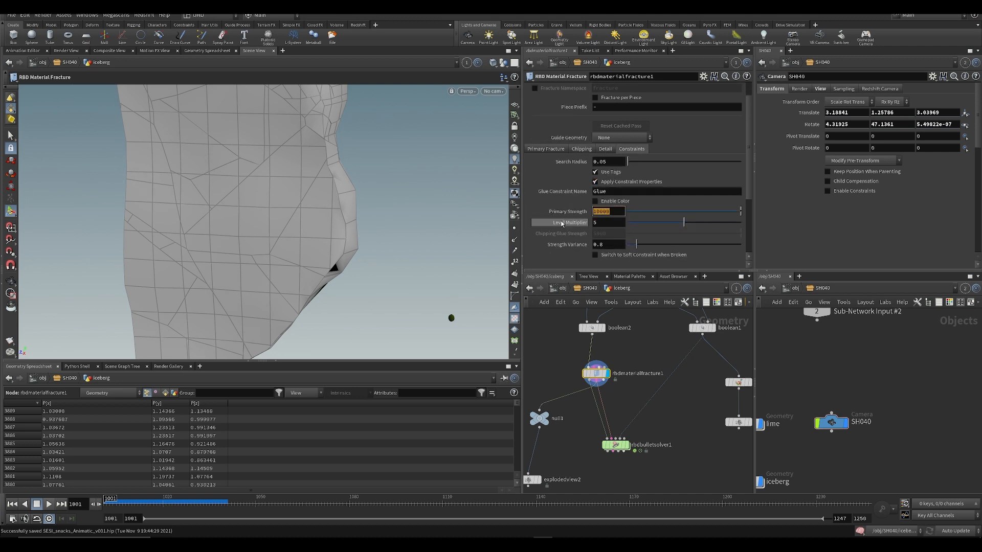
text(0)
key(Return)
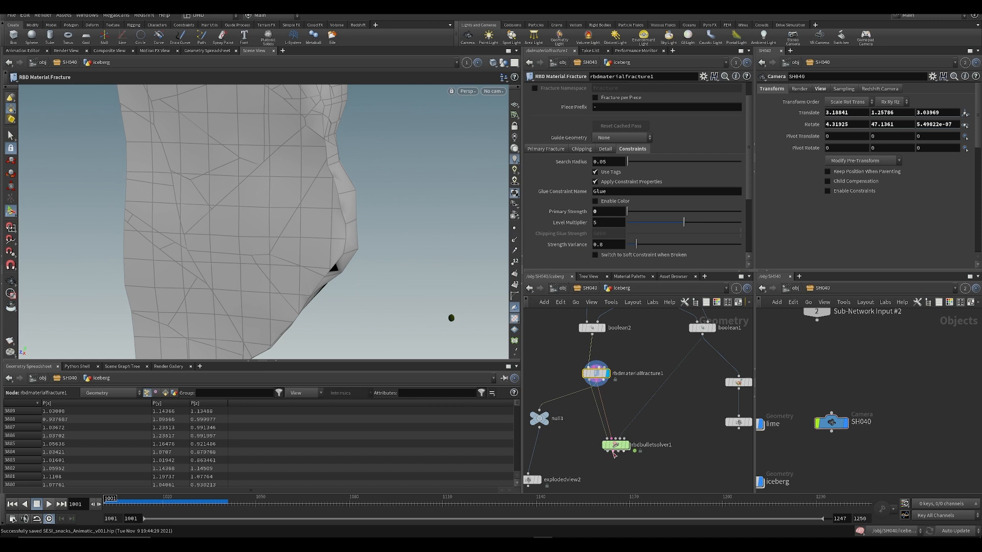
- Display rbdbulletsolver1, play the simulation of the iceberg chunk and check it at frame 1057
click(627, 445)
scroll(366, 240, down, 5)
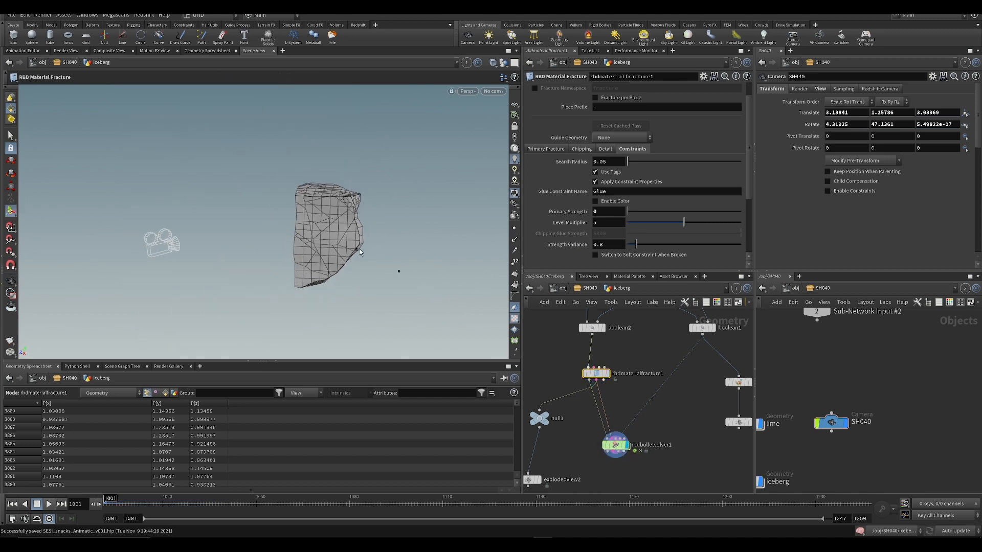
key(Up)
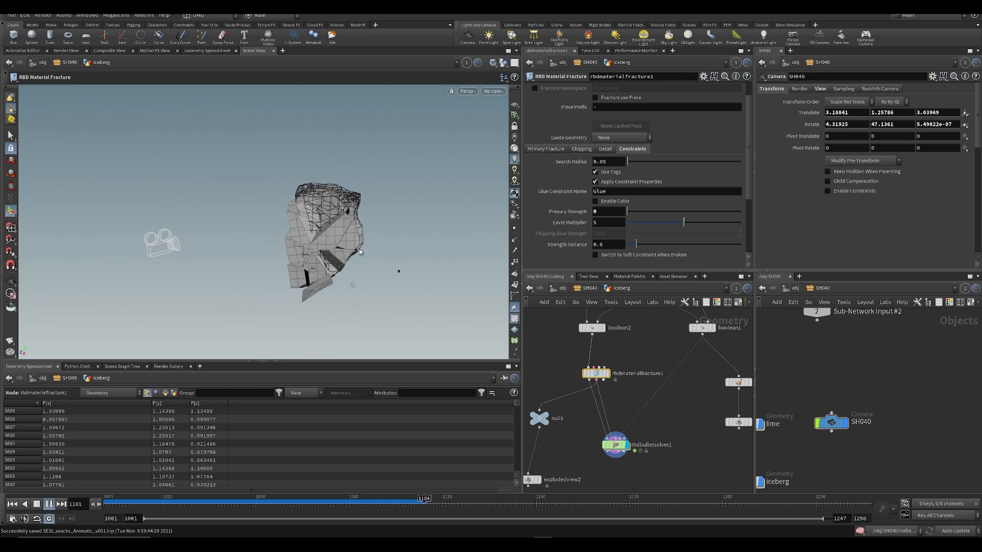
click(278, 504)
- Show boolean1 as a template around the simulated pieces, replay the simulation and save the scene
middle_drag(718, 405, 670, 390)
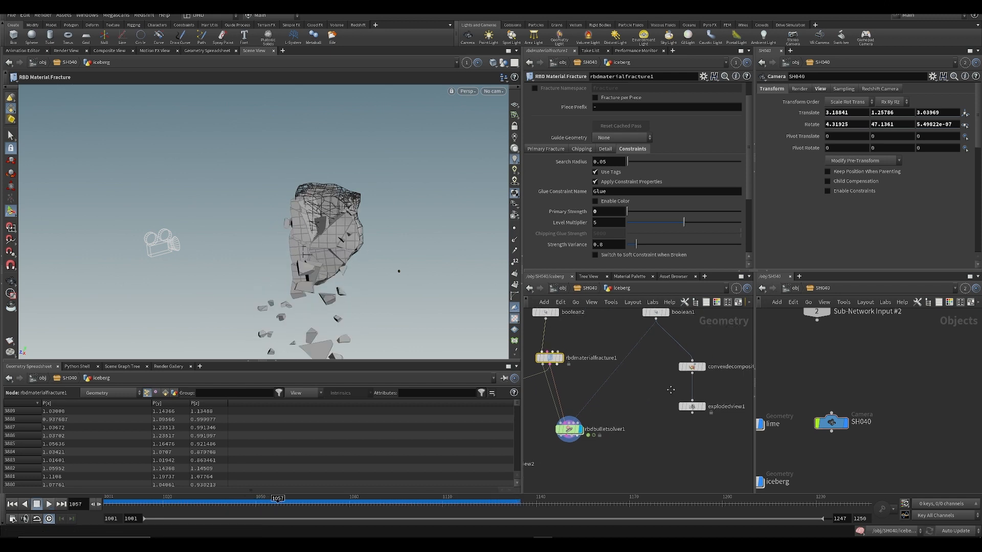
scroll(671, 390, down, 3)
click(664, 336)
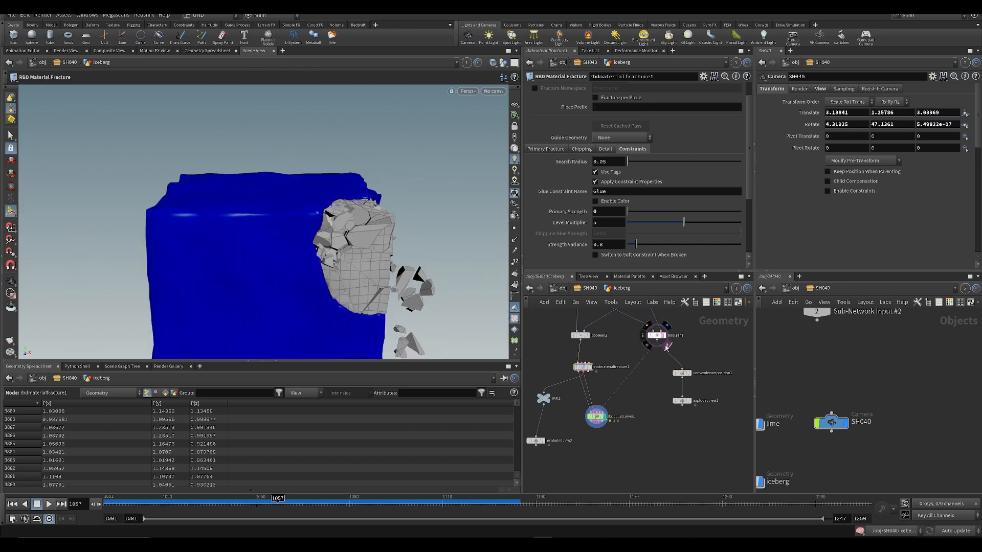
key(Escape)
alt+drag(395, 258, 398, 255)
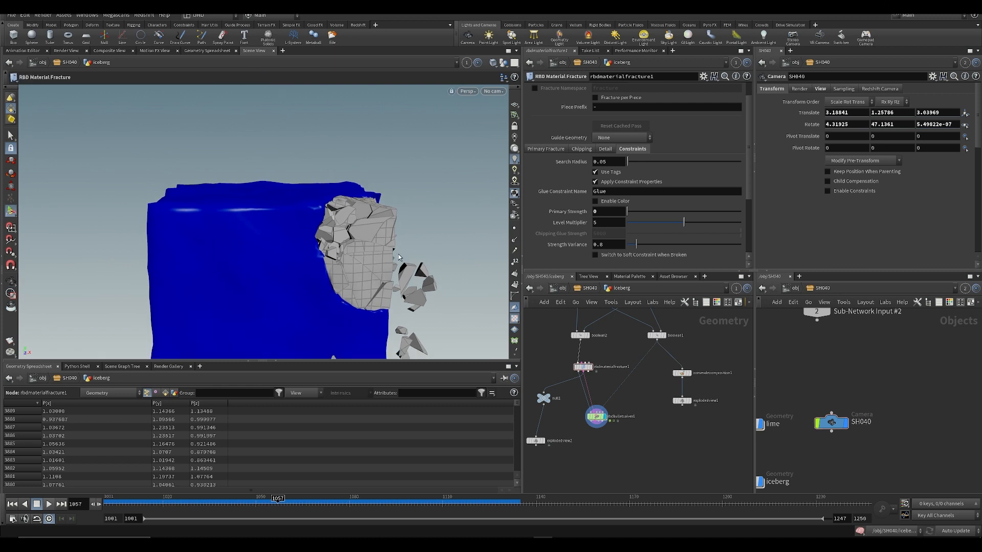
key(Up)
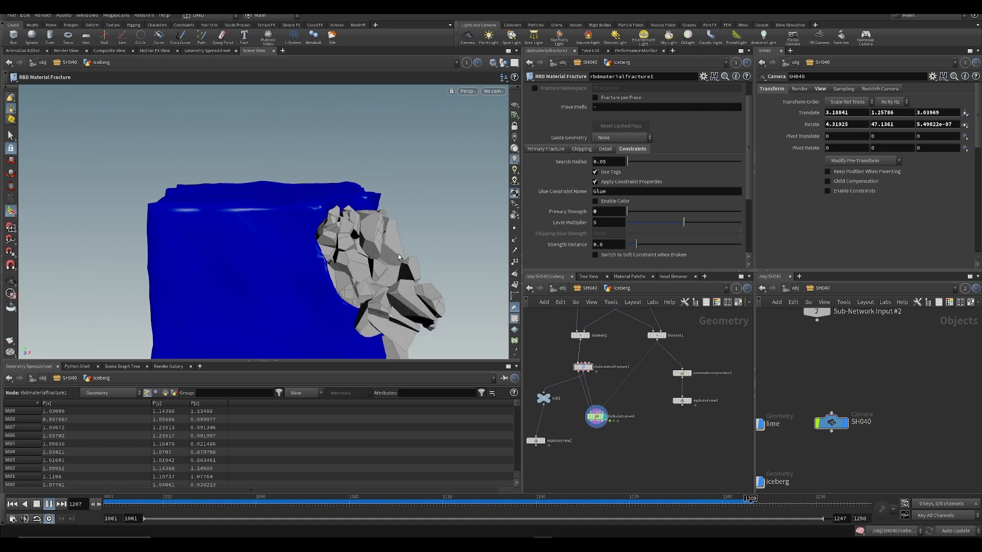
key(ctrl+s)
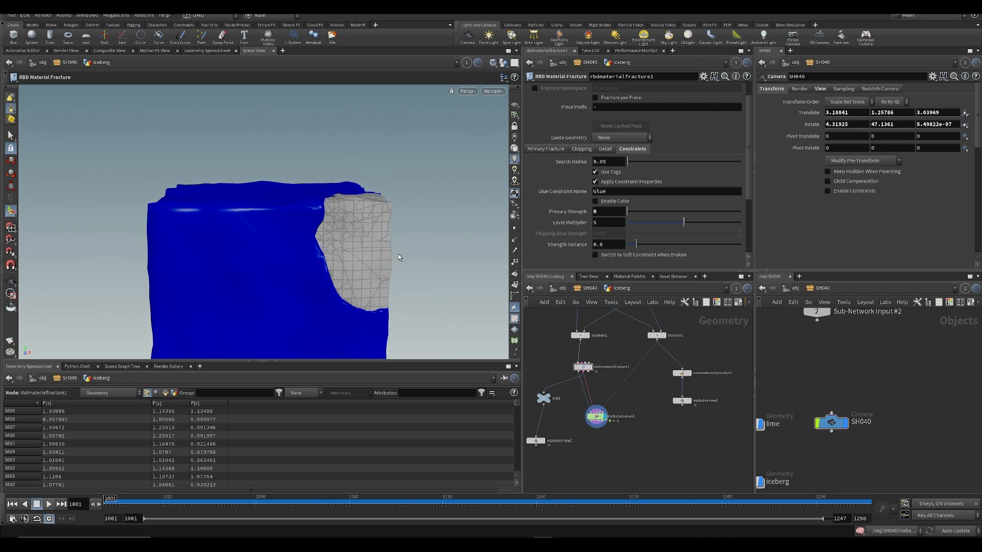
- Examine the cell point and fog volume settings of the concrete_fracture2 level in rbdmaterialfracture1
scroll(552, 352, down, 2)
scroll(553, 356, up, 2)
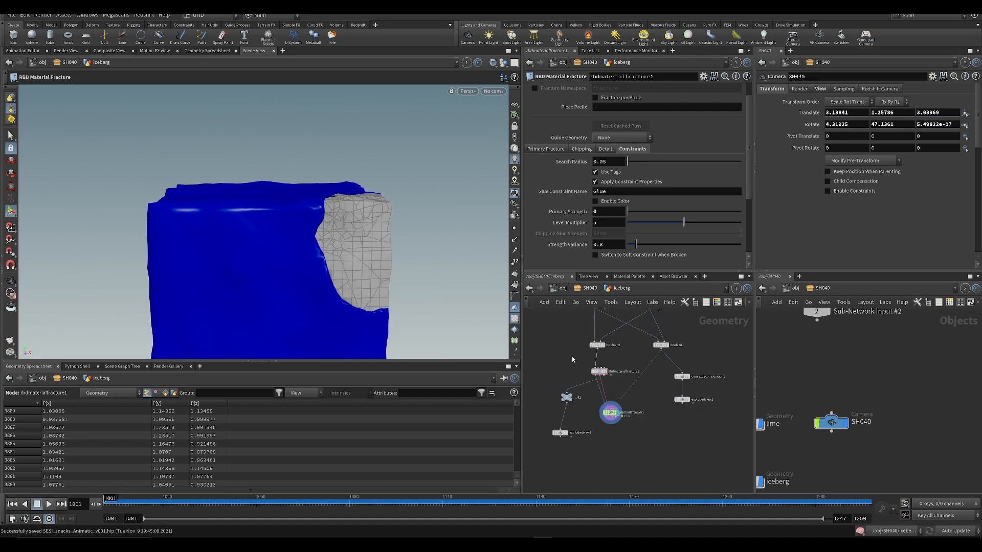
scroll(547, 173, up, 1)
click(546, 173)
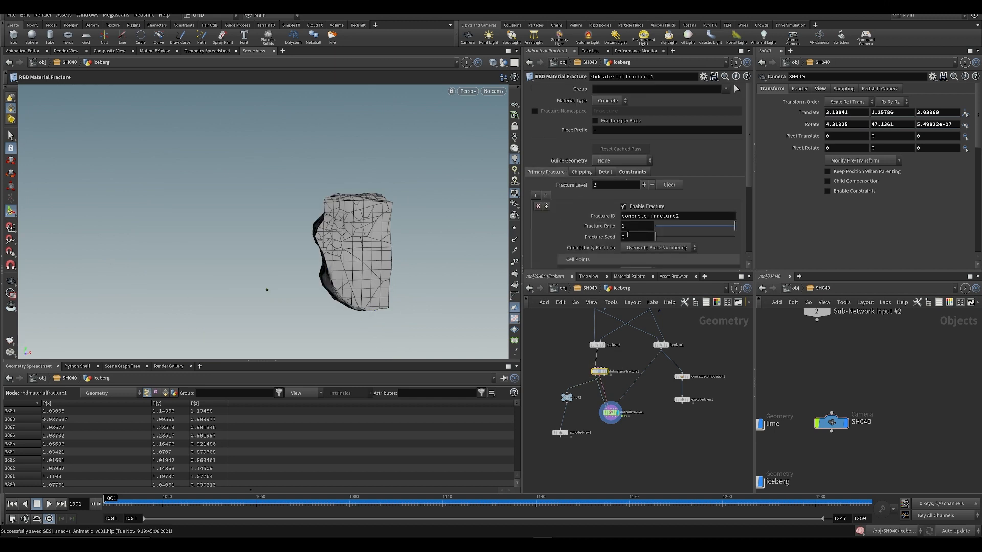
scroll(627, 234, down, 3)
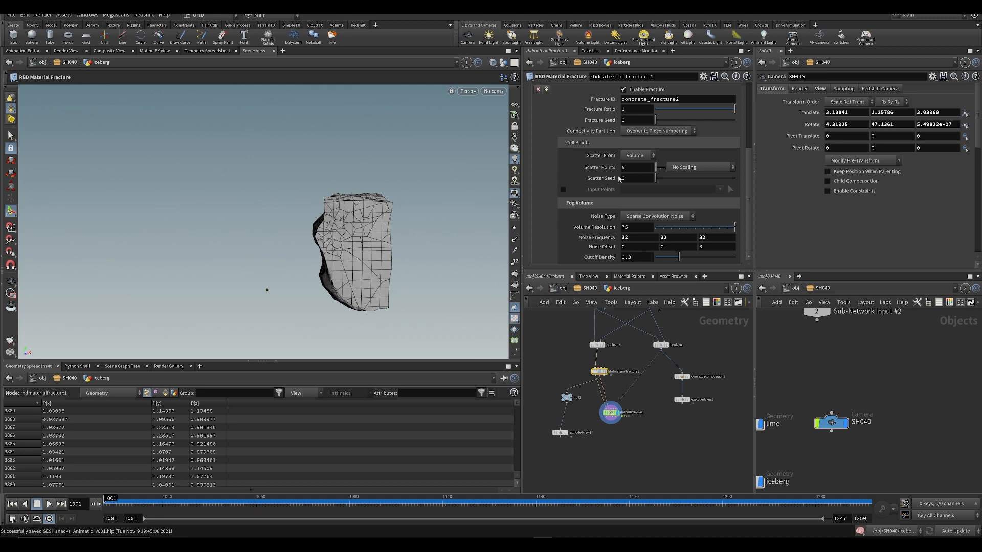
scroll(641, 169, up, 2)
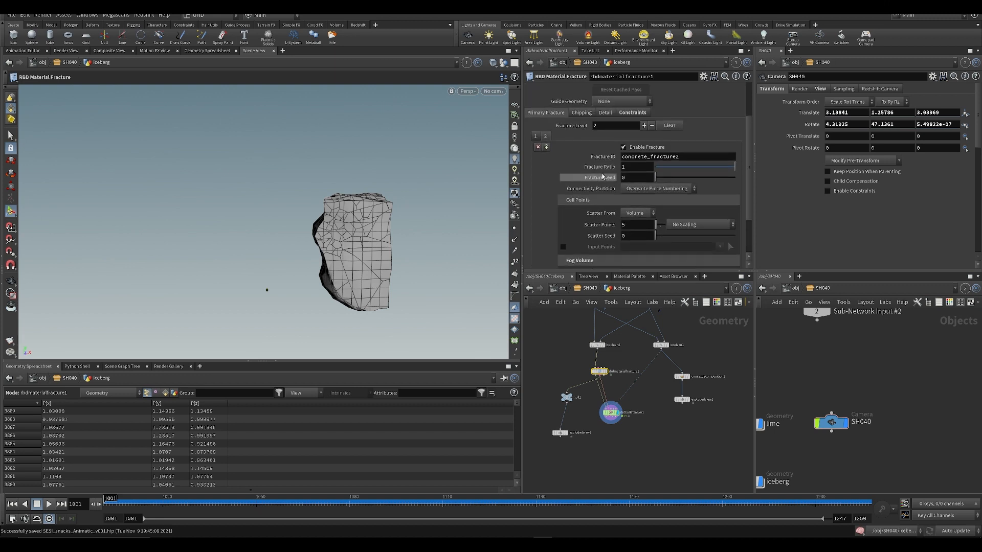
scroll(603, 194, up, 2)
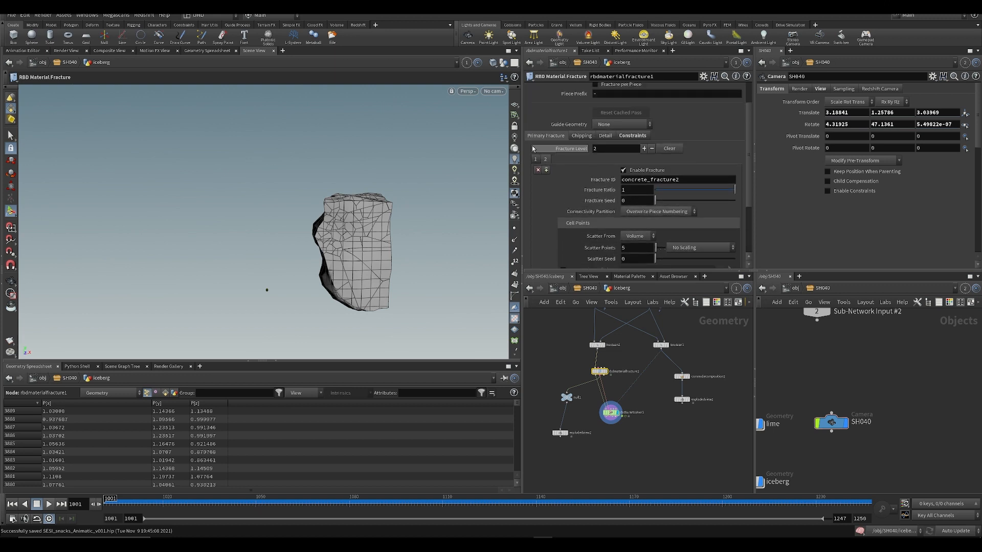
- Set the concrete_fracture1 level's fog volume Noise Frequency to 16, 16, 16 with cooking on Manual, and restore Auto Update
click(536, 159)
scroll(601, 215, down, 6)
scroll(612, 236, down, 1)
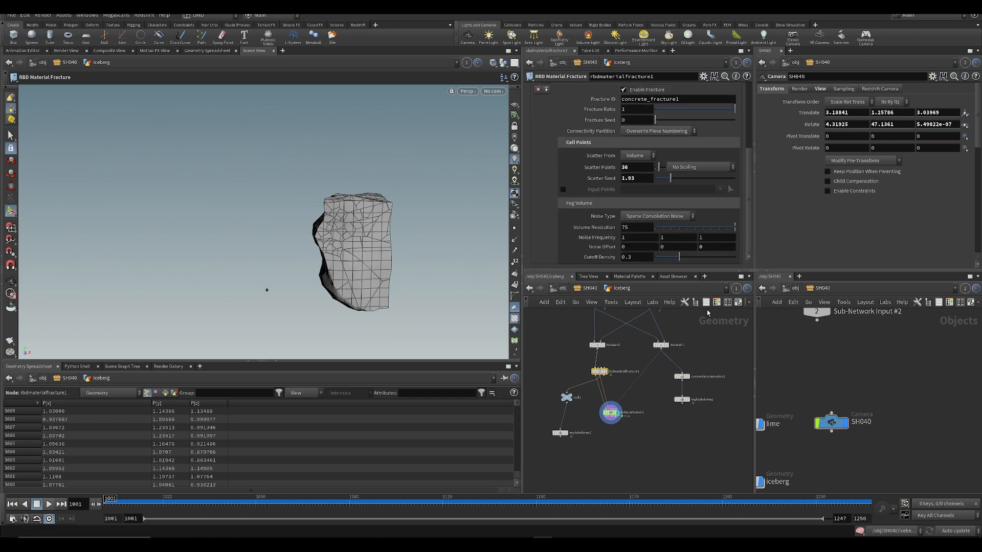
click(957, 532)
click(953, 524)
text(16)
key(Tab)
text(16)
key(Tab)
text(16)
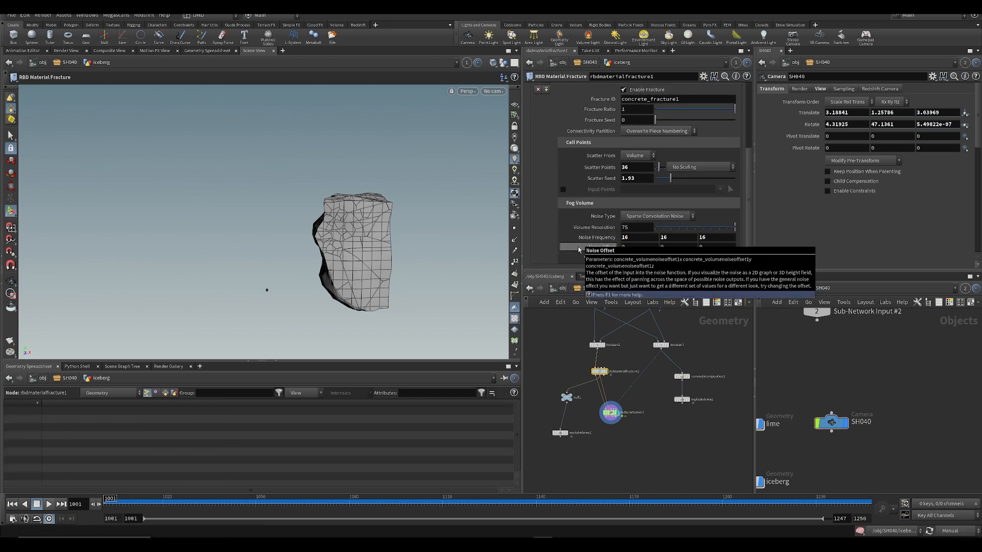
click(950, 532)
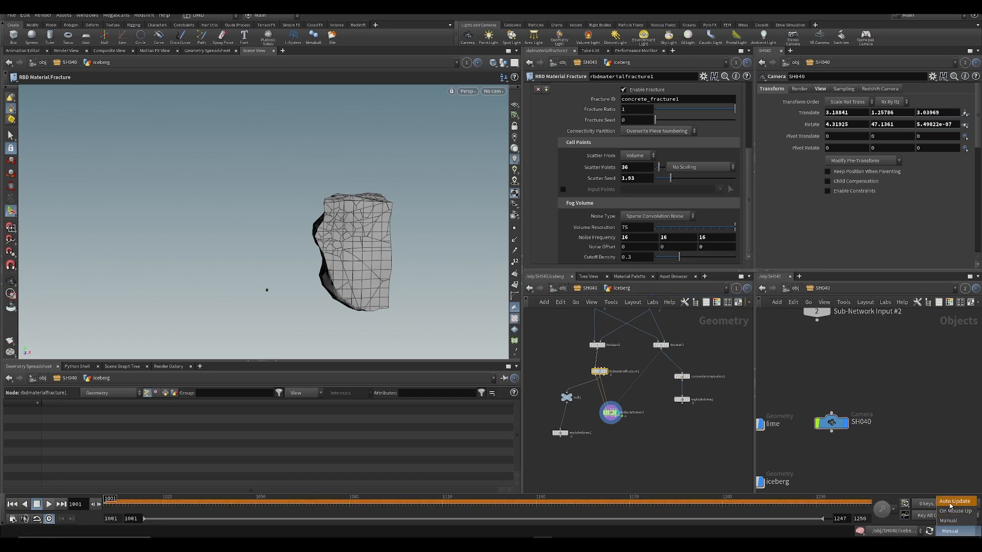
click(950, 504)
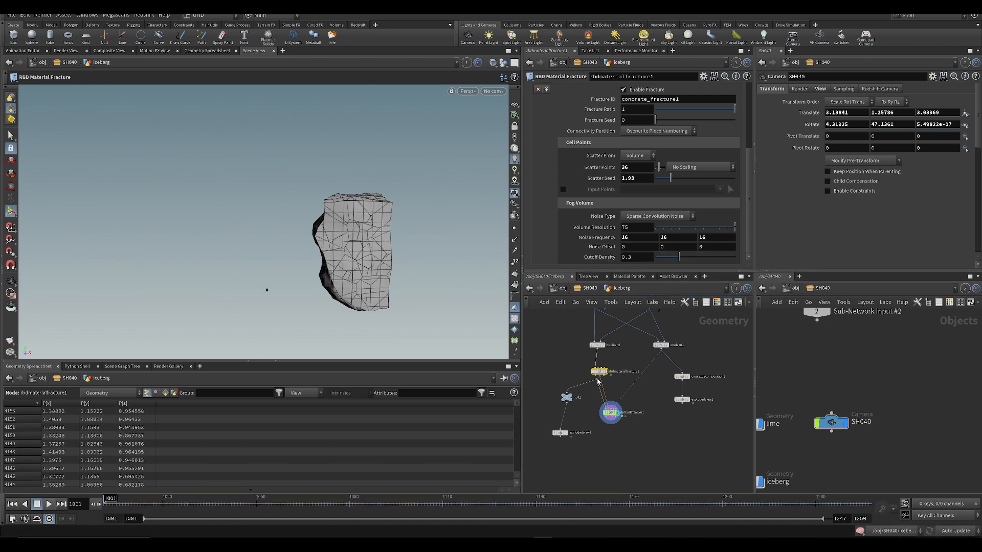
- Replay the rbdbulletsolver1 simulation from a frontal view of the chunk, and save the scene at frame 1001
scroll(583, 378, up, 3)
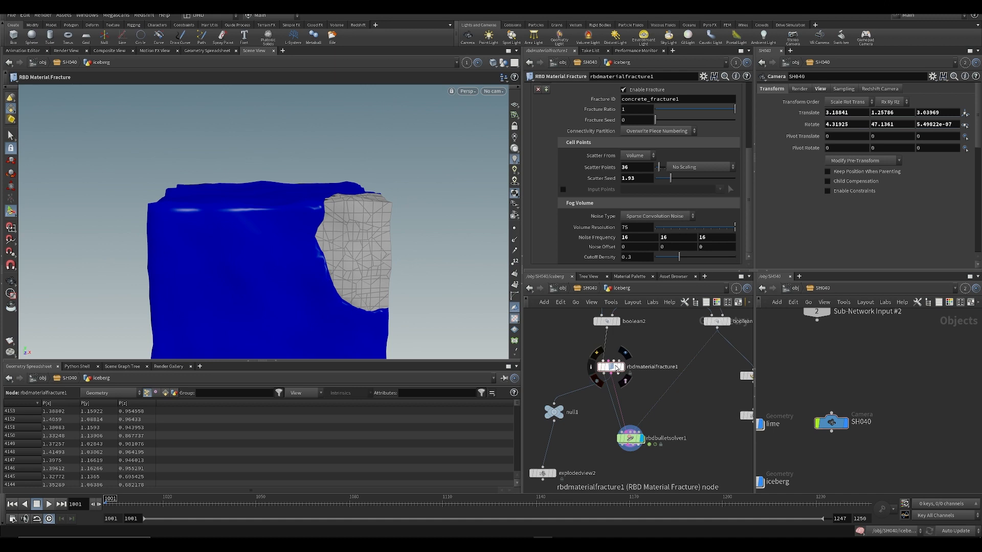
alt+drag(458, 303, 318, 259)
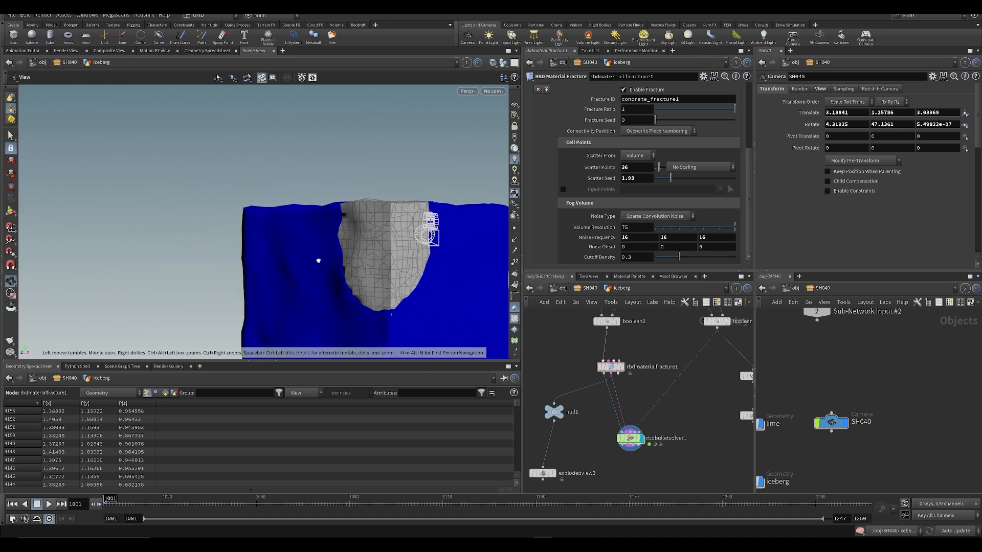
click(622, 444)
key(Up)
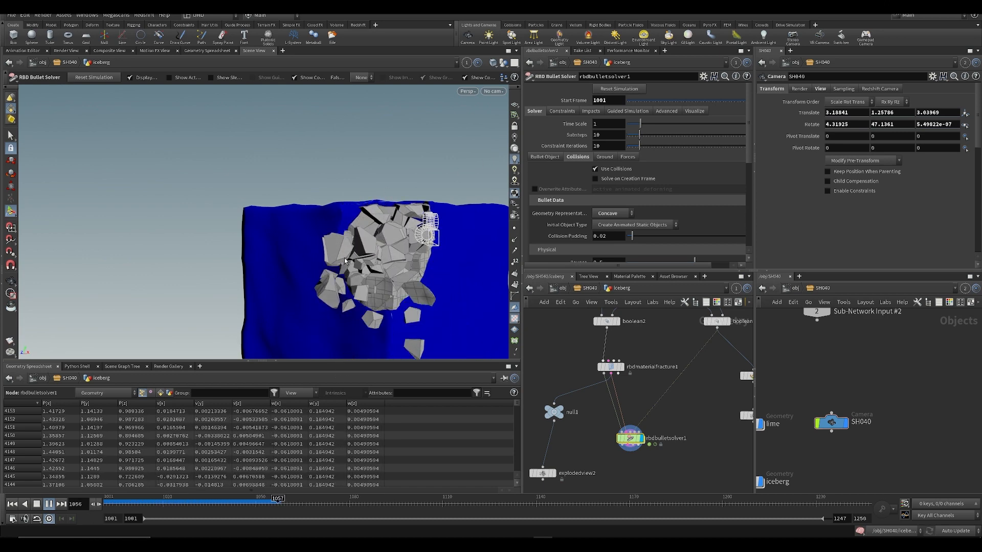
key(ctrl+Up)
middle_drag(653, 369, 646, 369)
scroll(646, 373, down, 3)
key(ctrl+s)
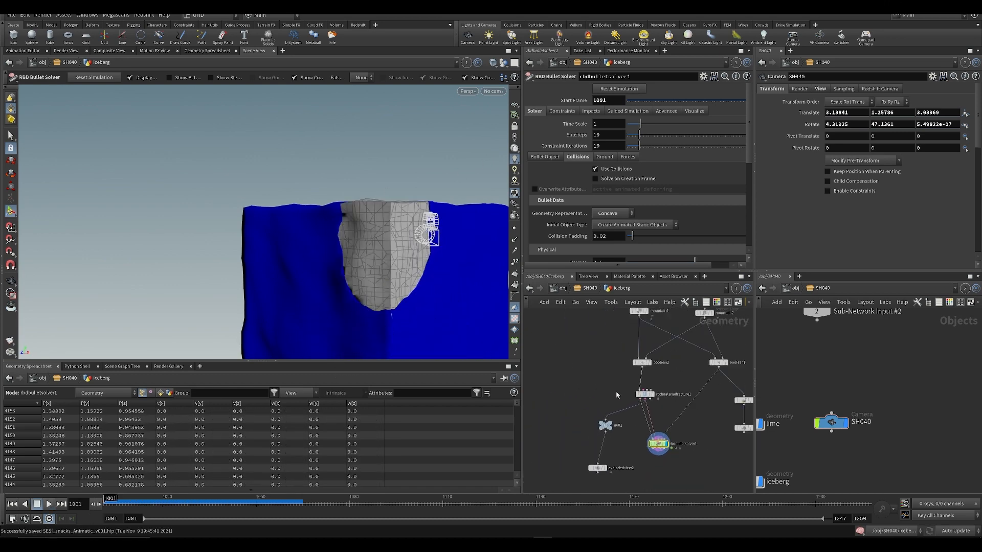
- Reset the rbdbulletsolver1 simulation in the iceberg network and leave dynamics simulation disabled for the scene
mouse_move(576, 352)
middle_down()
mouse_move(561, 423)
mouse_move(558, 376)
mouse_move(591, 362)
middle_up()
scroll(572, 337, up, 2)
click(589, 288)
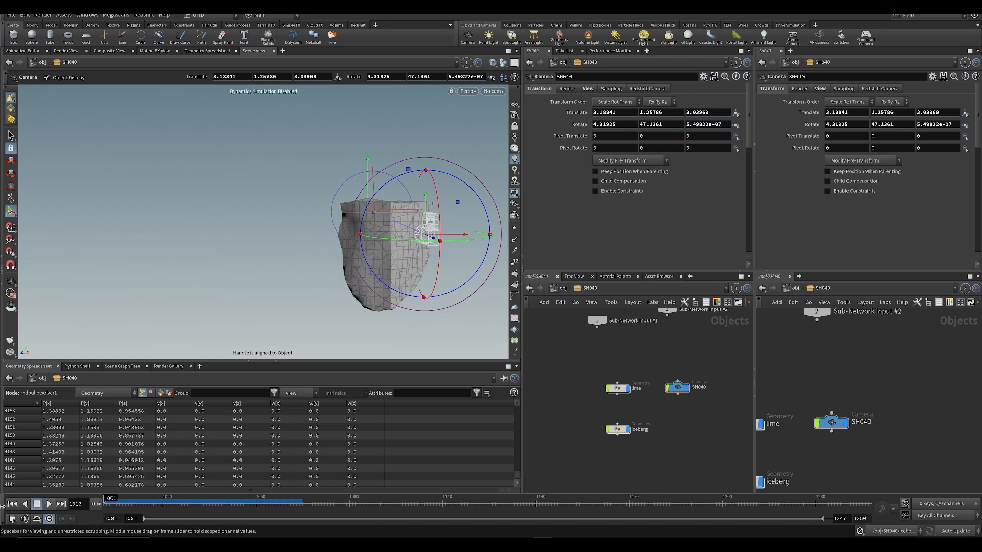
double_click(617, 432)
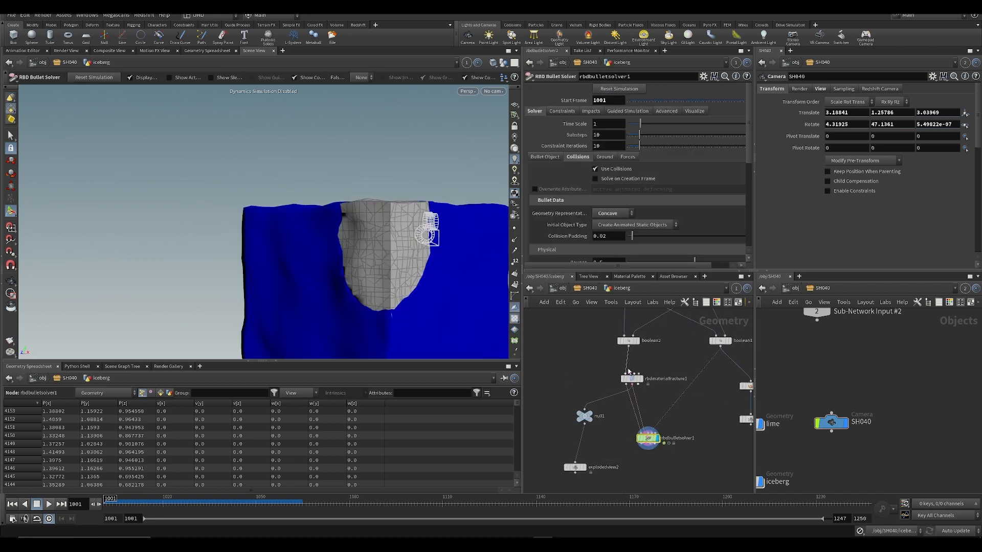
click(573, 371)
middle_drag(549, 383, 538, 380)
click(860, 531)
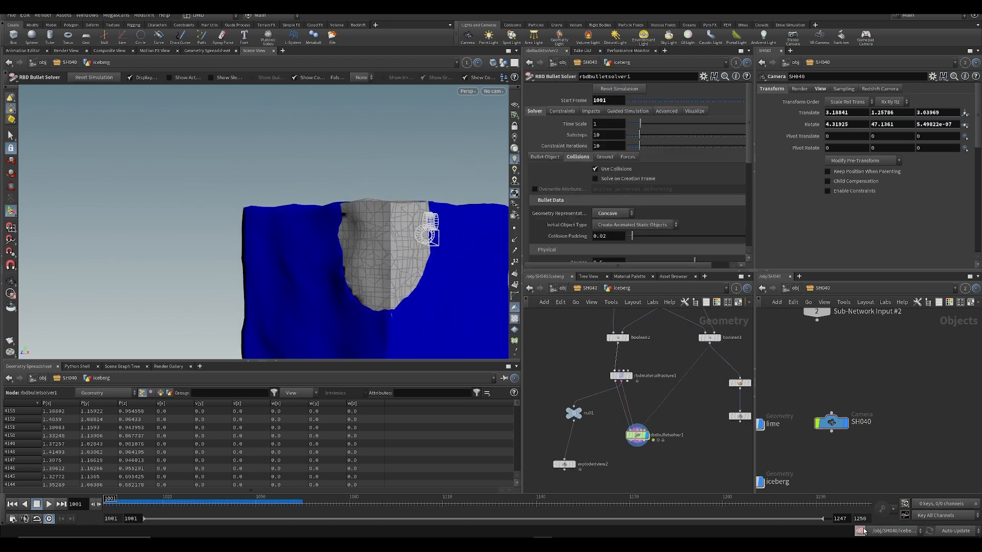
click(616, 89)
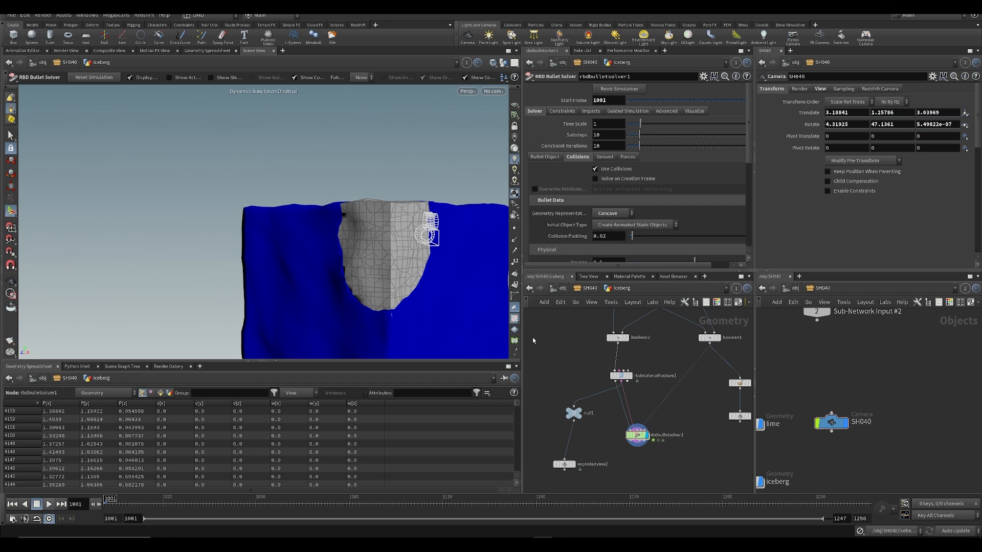
- Return to the SH040 level and save the scene
key(u)
key(ctrl+s)
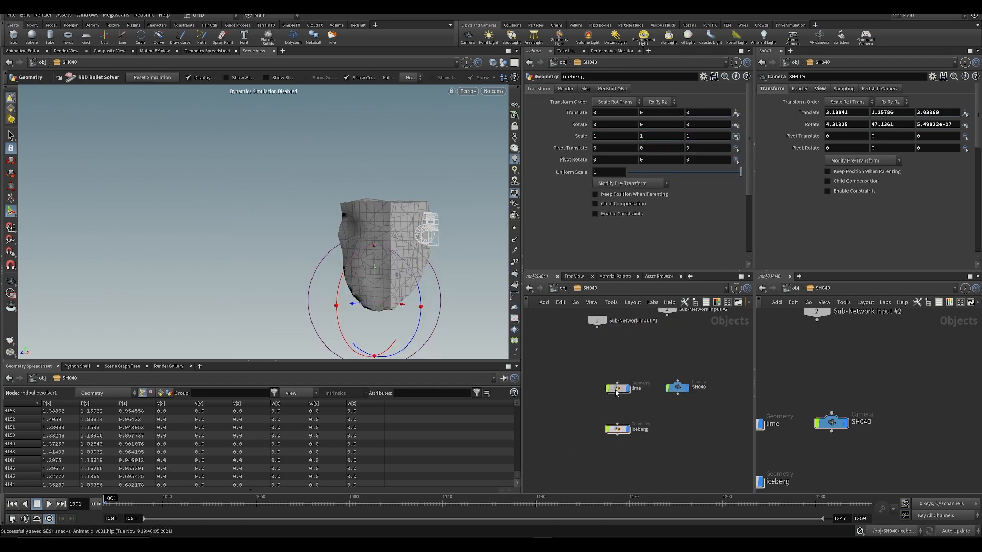
click(617, 389)
drag(376, 279, 396, 121)
key(ctrl+z)
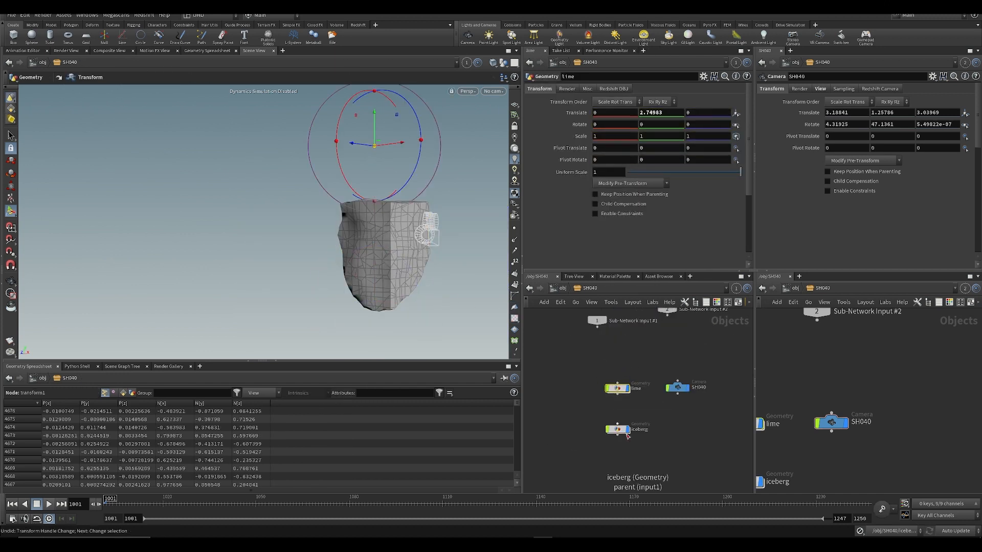
- Set the Uniform Scale of transform1 inside the lime object to 10 and return to the SH040 level
double_click(617, 389)
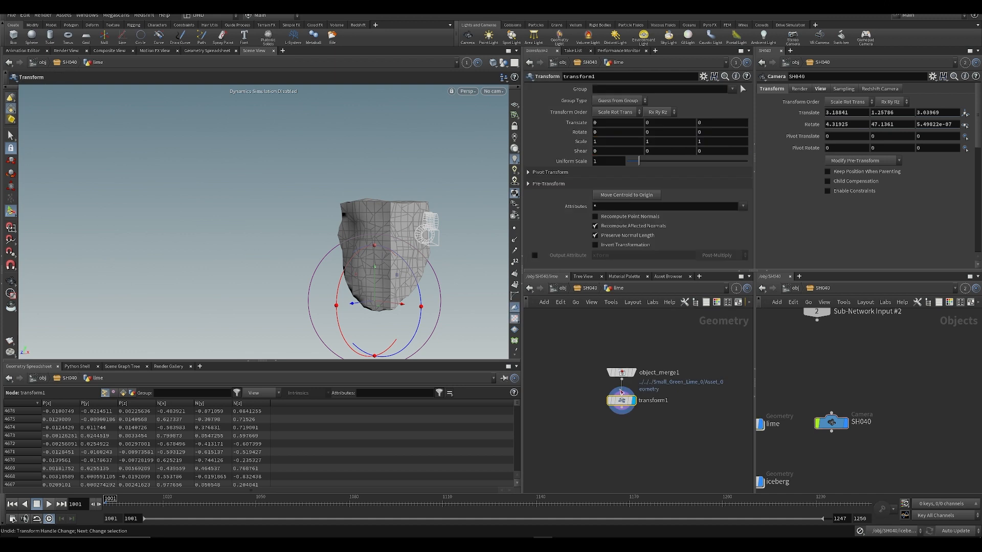
click(608, 171)
text(10)
key(Return)
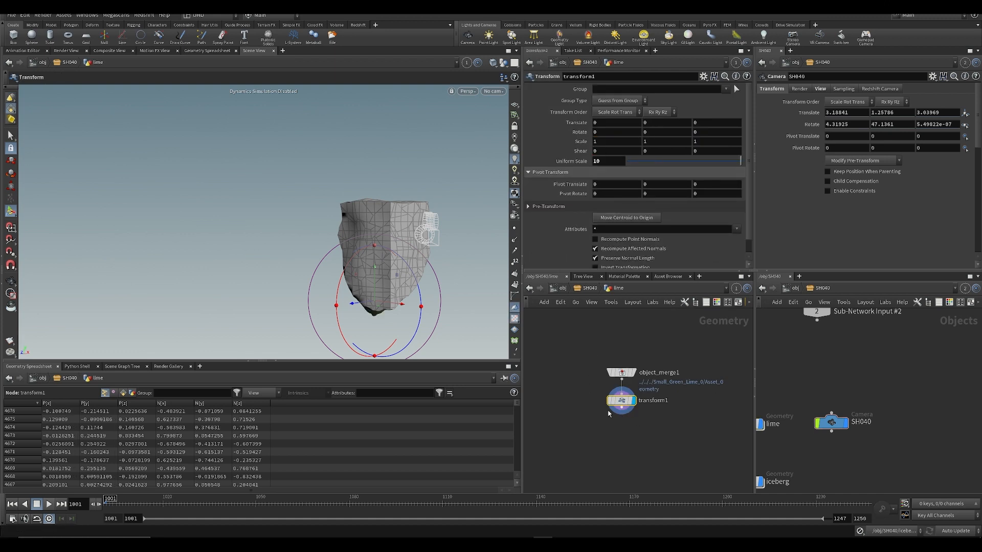
key(u)
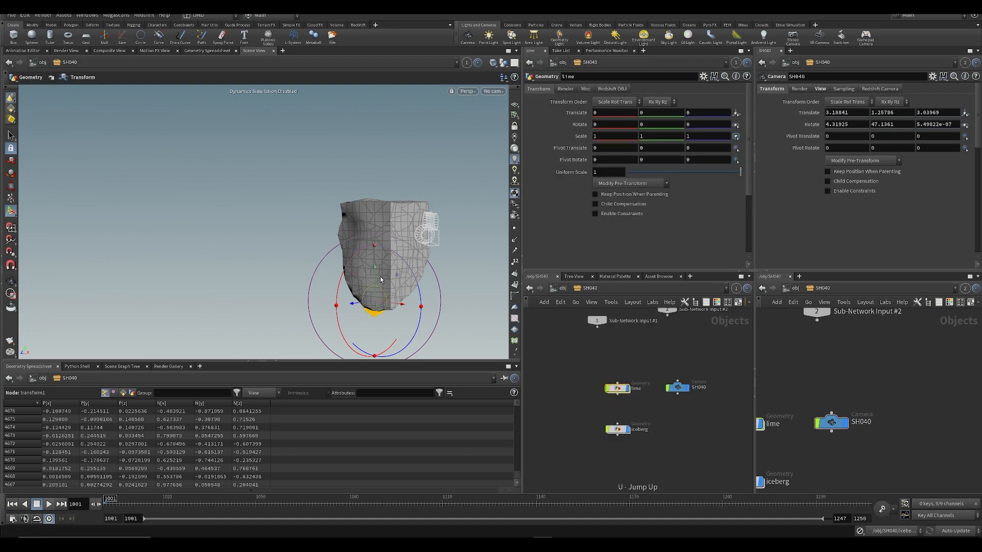
- Position the lime above the chunk at about X 1.27, Y 2.80, Z 1.41 with a Z rotation of about -52.7
drag(376, 279, 384, 227)
alt+middle_drag(386, 176, 286, 235)
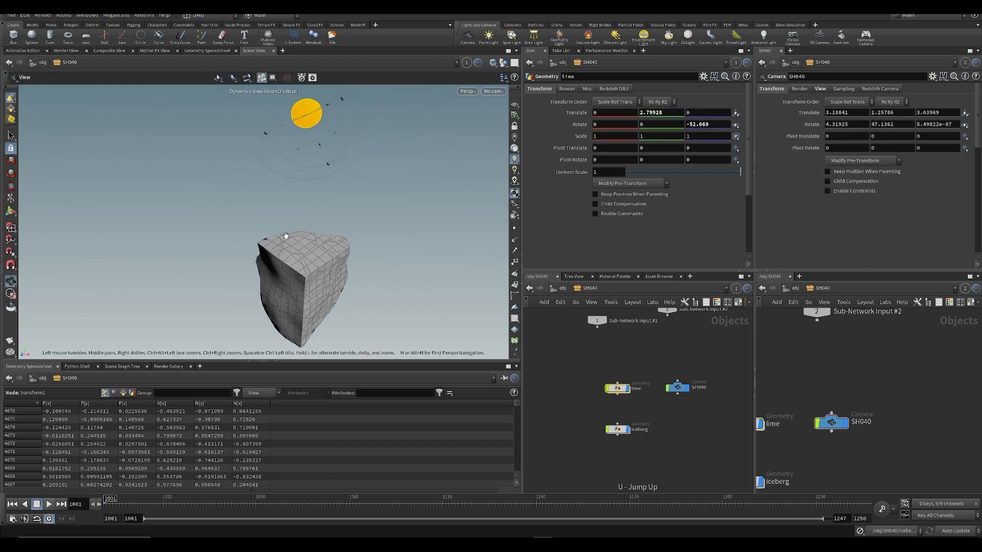
alt+drag(308, 230, 315, 293)
scroll(313, 286, down, 5)
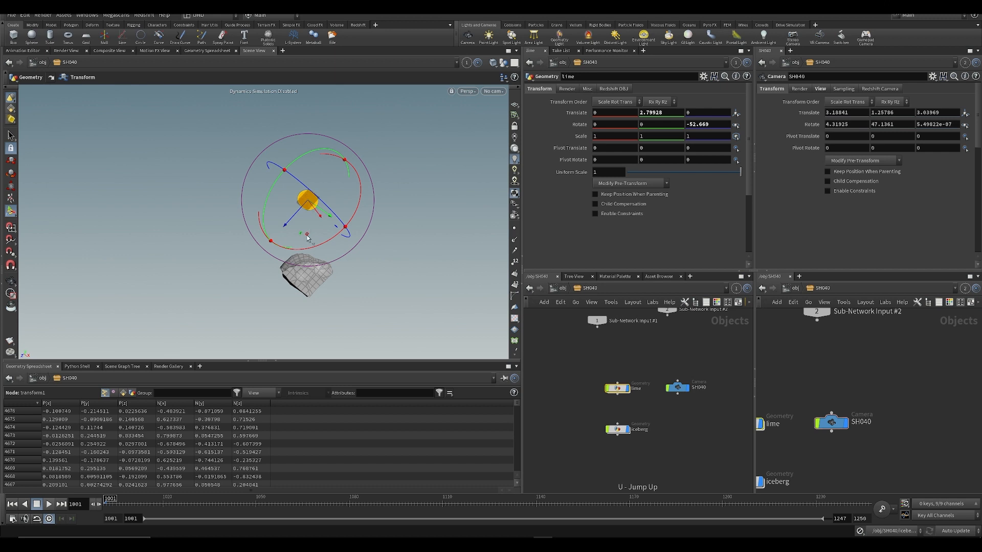
key(m)
drag(288, 225, 330, 271)
key(ctrl+z)
alt+drag(330, 271, 339, 223)
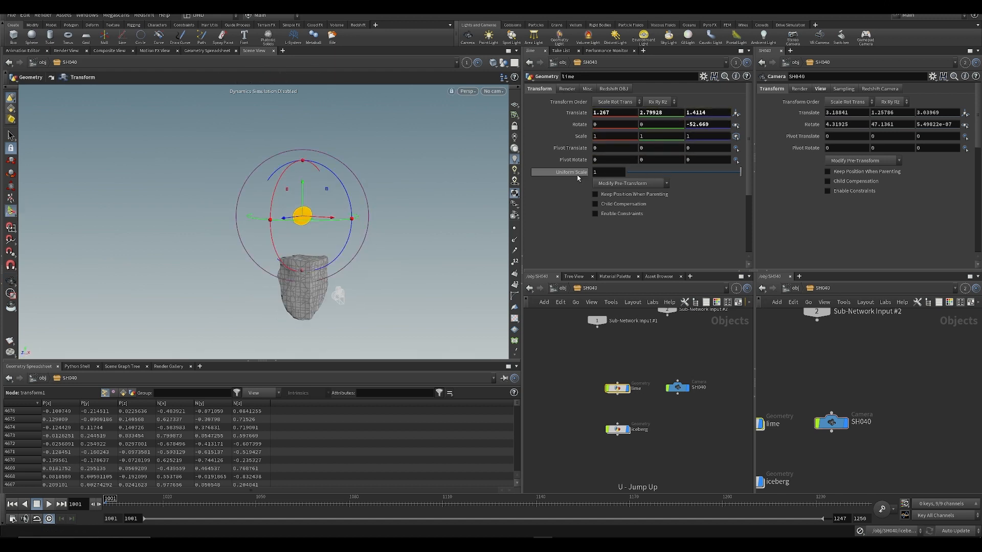
- Set the lime object's Uniform Scale to 0.5 and save the scene
middle_drag(602, 172, 582, 179)
key(ctrl+s)
drag(314, 273, 321, 226)
key(t)
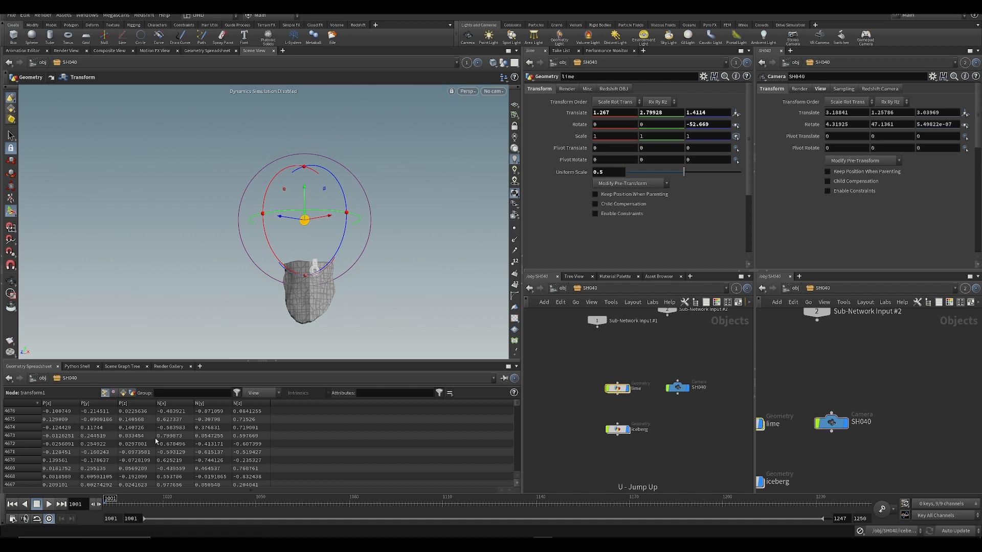
- Move the lime to about X 1.33, Y 3.35, Z 1.39 above the chunk, aligning it in top view, and save
alt+drag(277, 288, 397, 241)
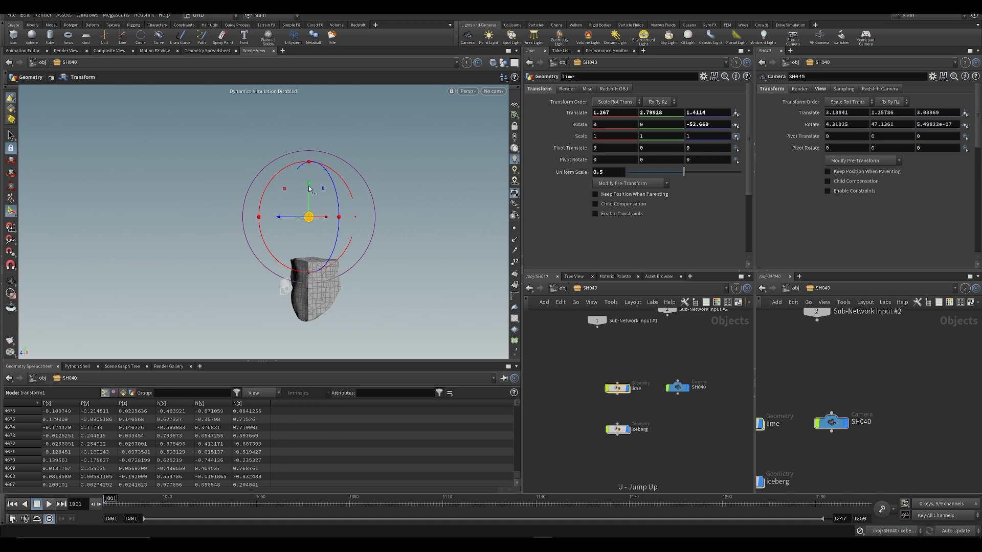
drag(310, 194, 302, 266)
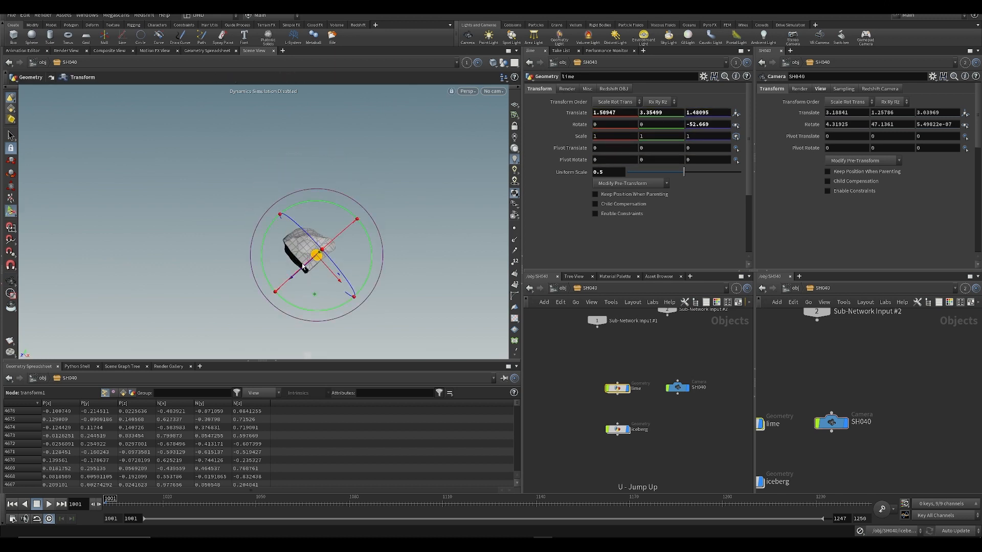
key(space+3)
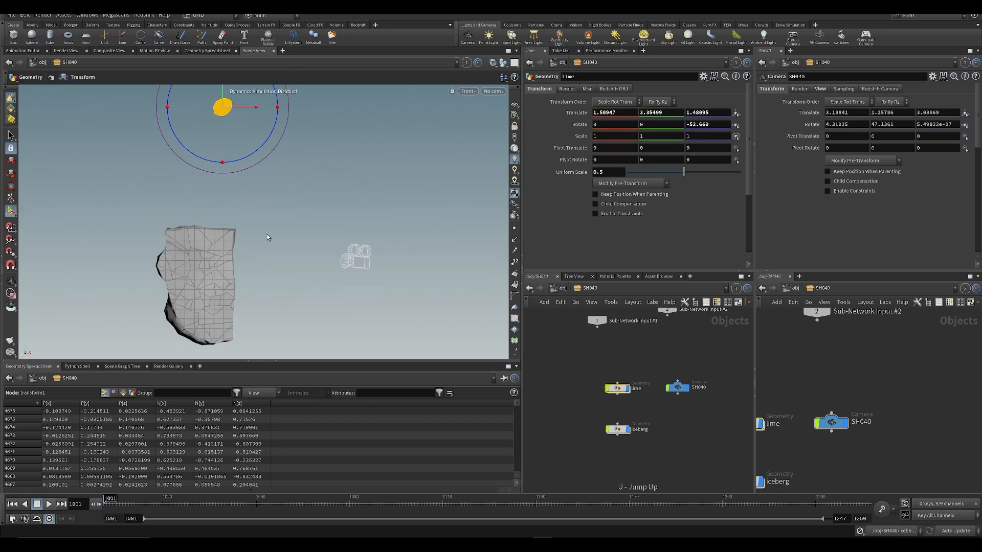
key(space+2)
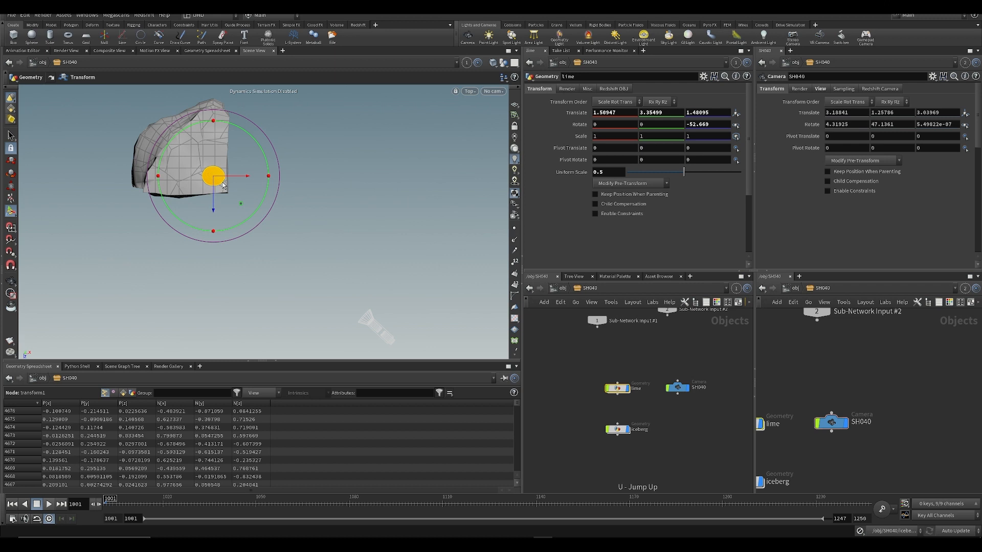
drag(216, 192, 220, 168)
key(ctrl+s)
key(space+1)
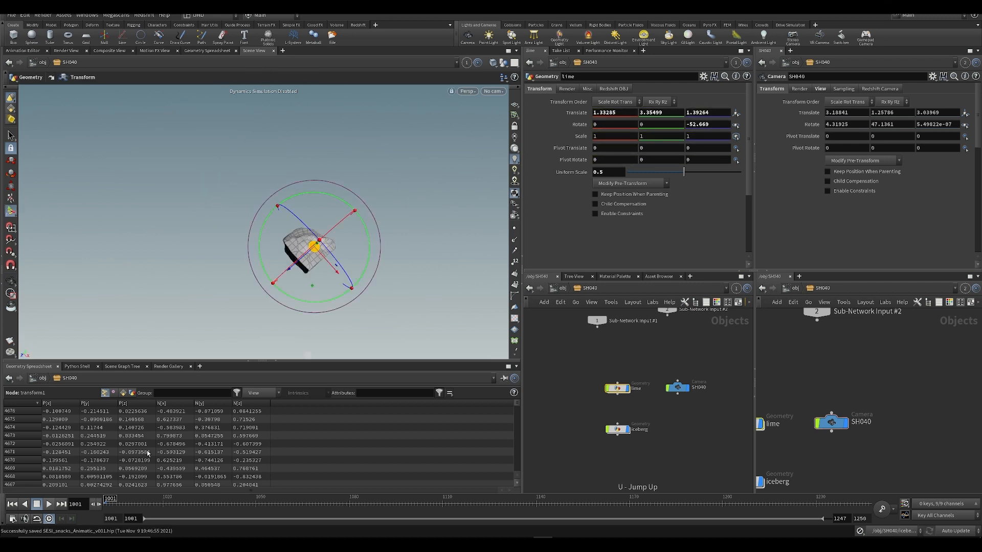
- Keyframe the lime's translation at frame 1001, and key Translate Y at about -3.37 at frame 1020
alt+drag(225, 266, 253, 158)
alt+click(578, 113)
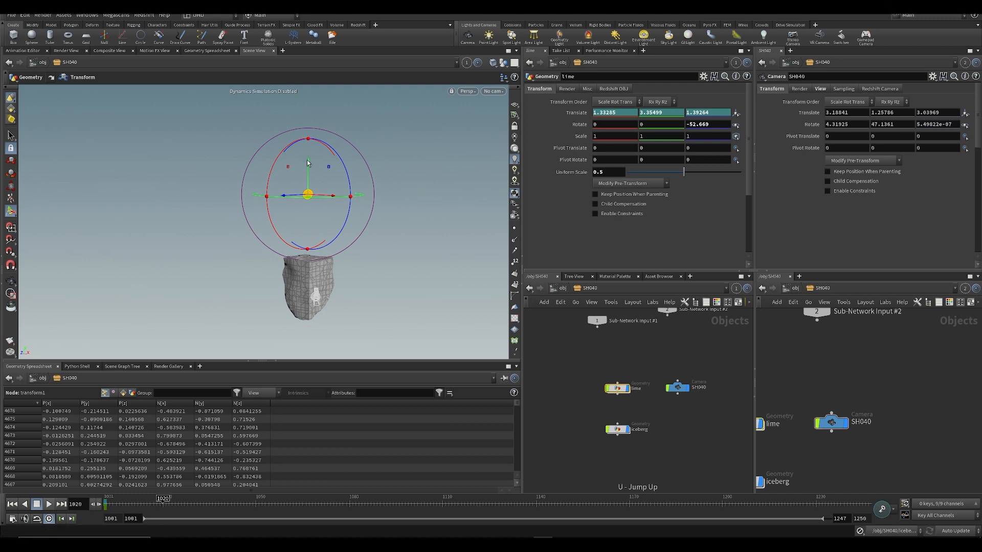
drag(308, 167, 291, 330)
alt+middle_drag(292, 330, 274, 216)
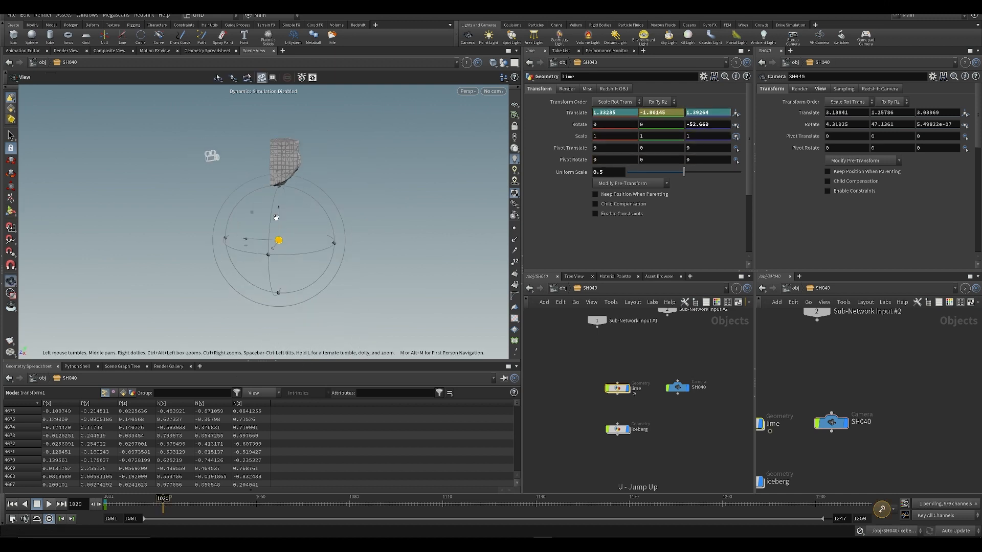
drag(280, 214, 280, 257)
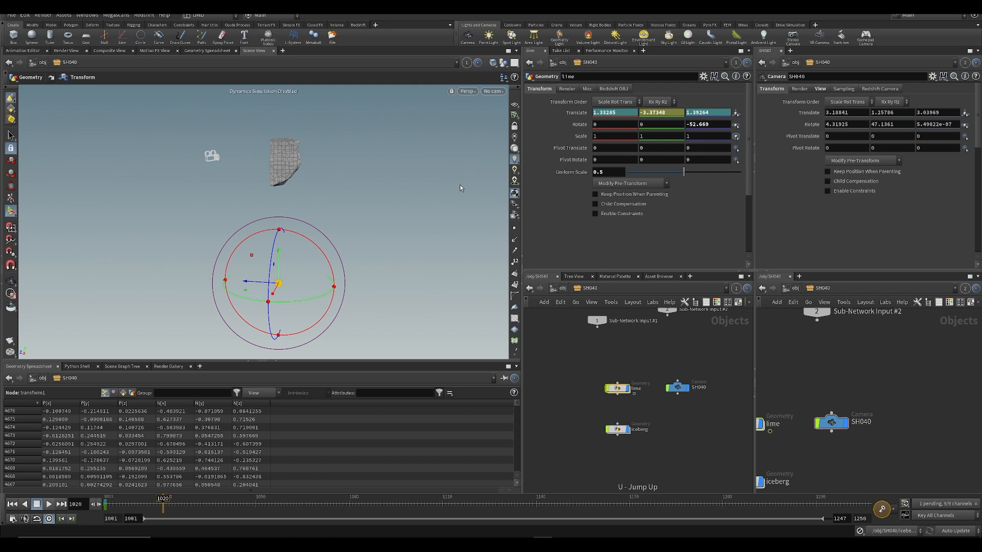
alt+click(660, 114)
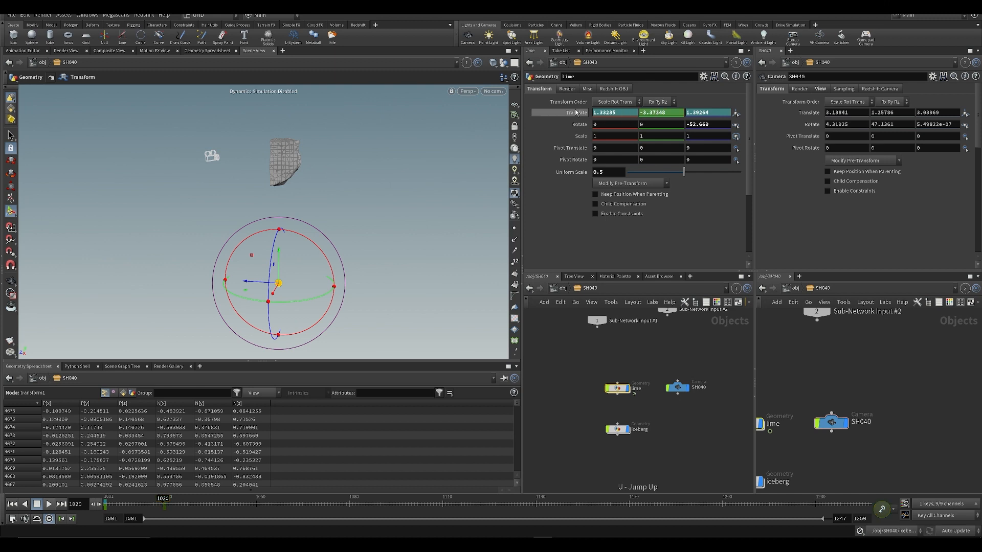
- Delete the lime's Translate X and Z channels, return to frame 1001, and save the scene
right_click(616, 118)
click(665, 228)
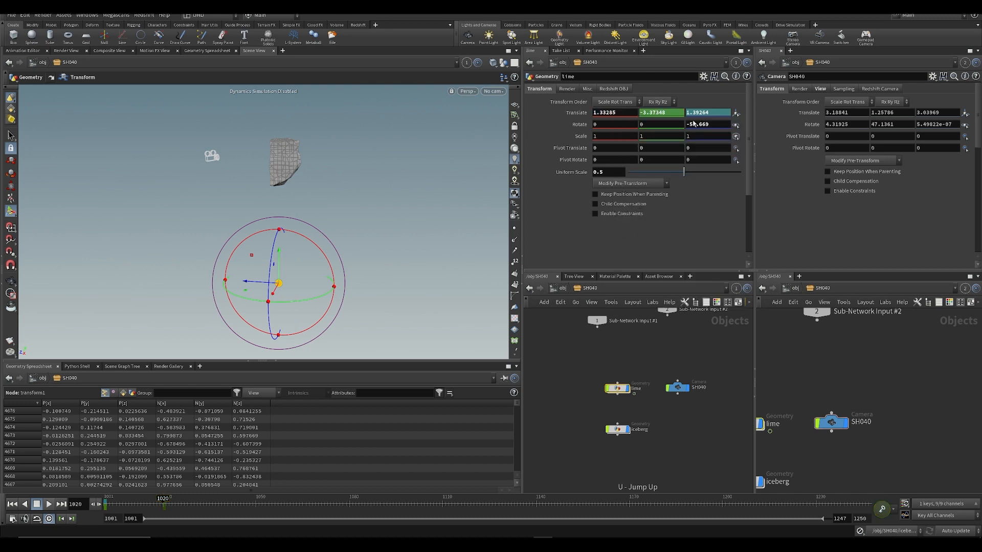
right_click(695, 112)
click(711, 221)
key(Up)
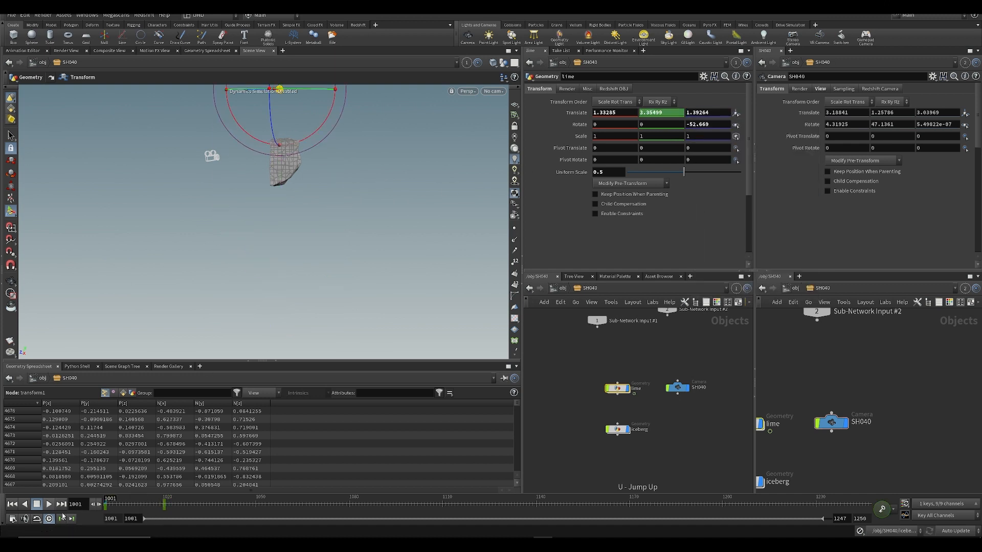
key(ctrl+Up)
key(ctrl+s)
- Reshape the lime's Translate Y curve by steepening the first key's tangent and changing the keys' interpolation, and save the scene
shift+click(667, 114)
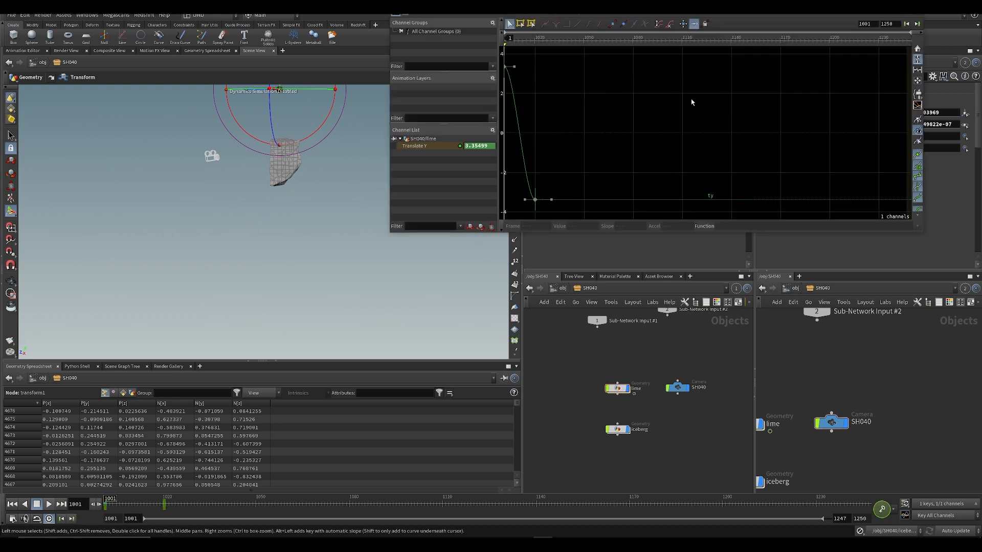
middle_drag(581, 142, 656, 208)
right_drag(655, 208, 684, 173)
middle_drag(684, 173, 612, 125)
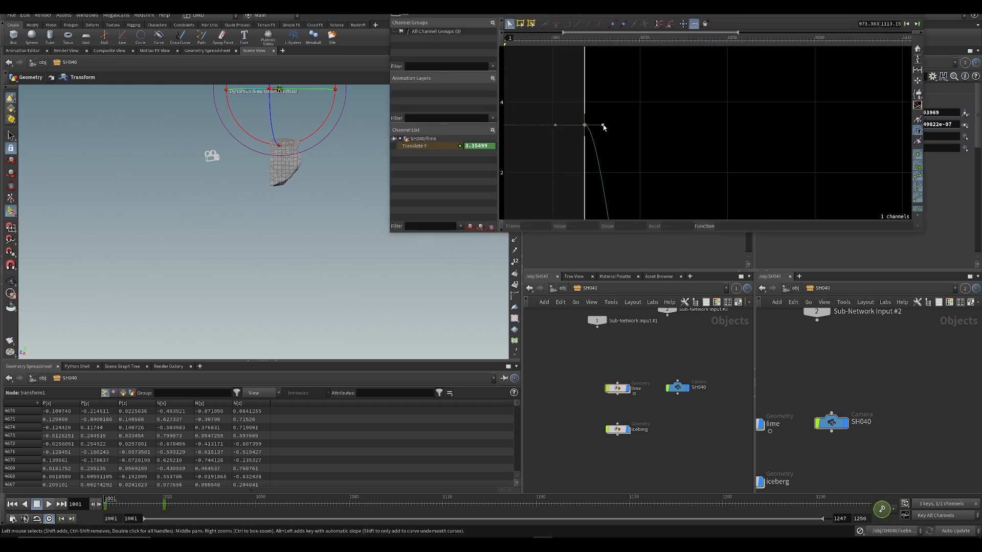
drag(604, 127, 591, 159)
middle_drag(609, 152, 579, 61)
right_drag(579, 61, 570, 118)
drag(637, 132, 568, 255)
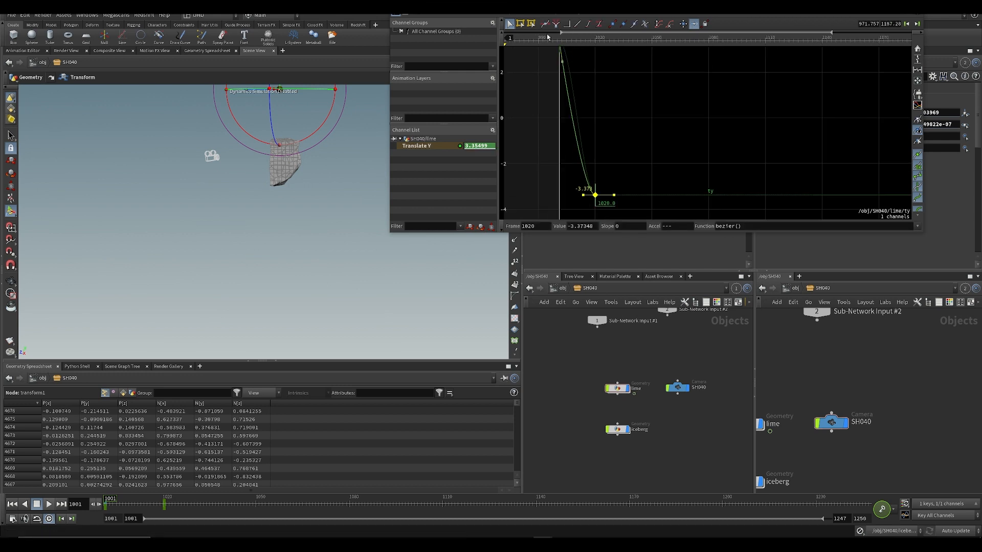
click(578, 23)
key(ctrl+s)
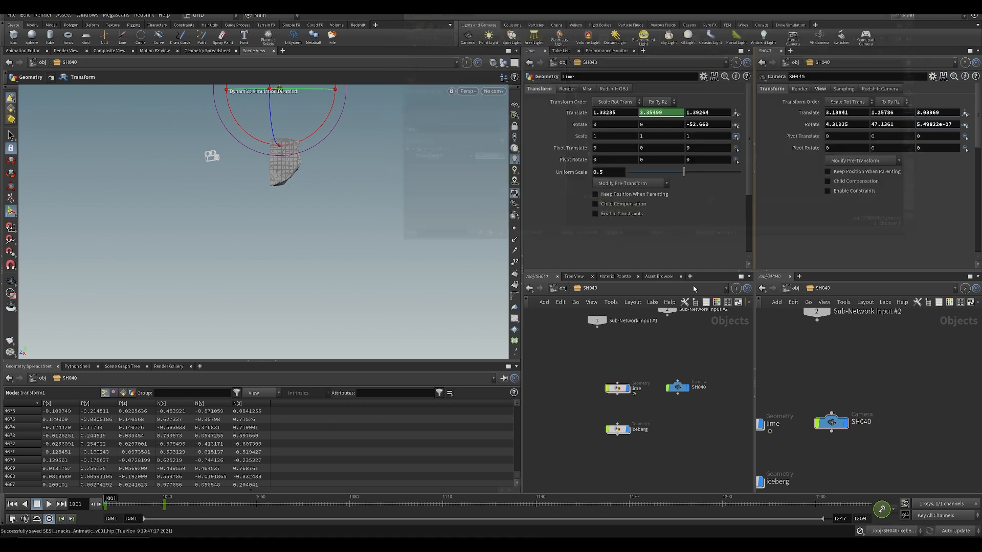
- Save the scene again and bring the lime and iceberg nodes into view in the second network view
drag(573, 385, 617, 403)
alt+drag(328, 240, 313, 219)
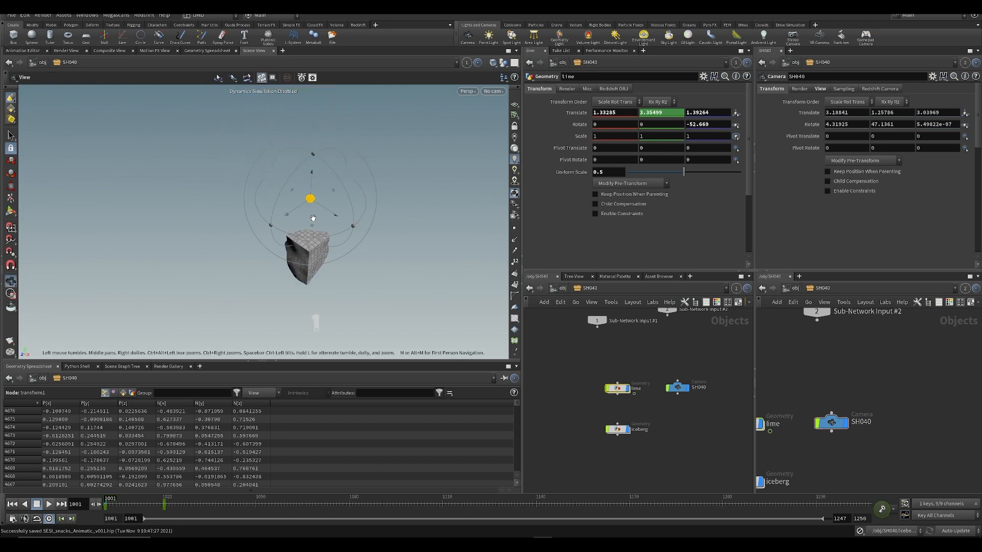
key(ctrl+s)
alt+drag(353, 247, 297, 229)
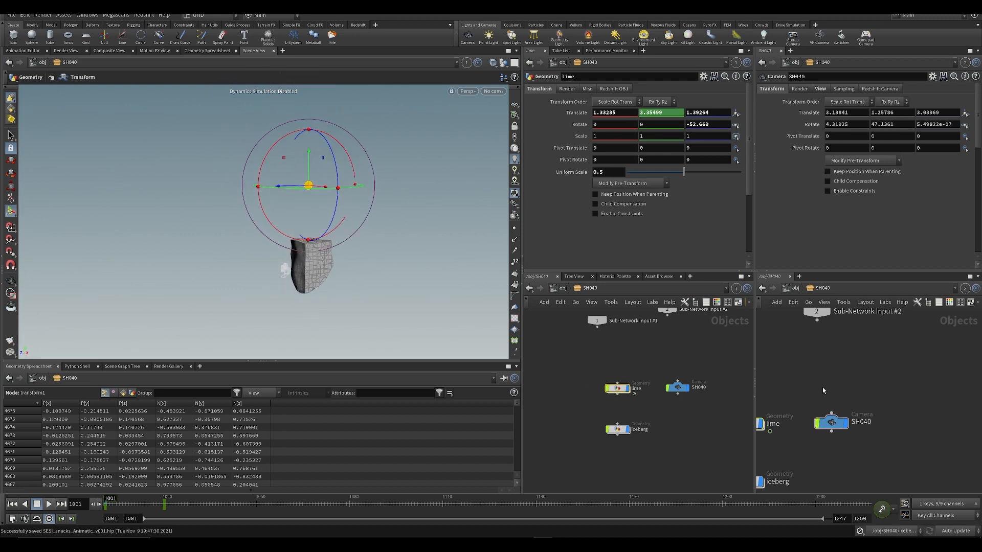
middle_drag(818, 380, 936, 370)
middle_drag(805, 397, 802, 308)
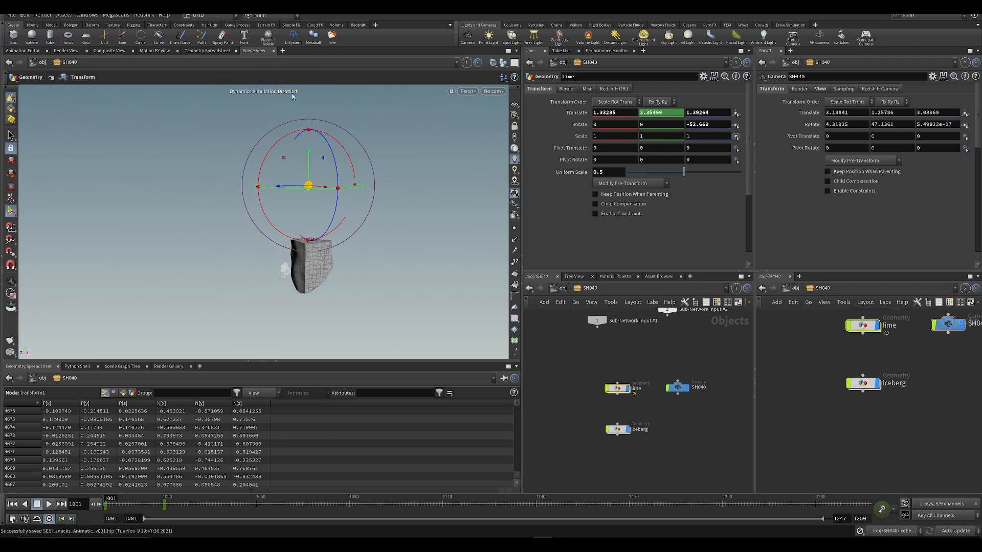
click(854, 422)
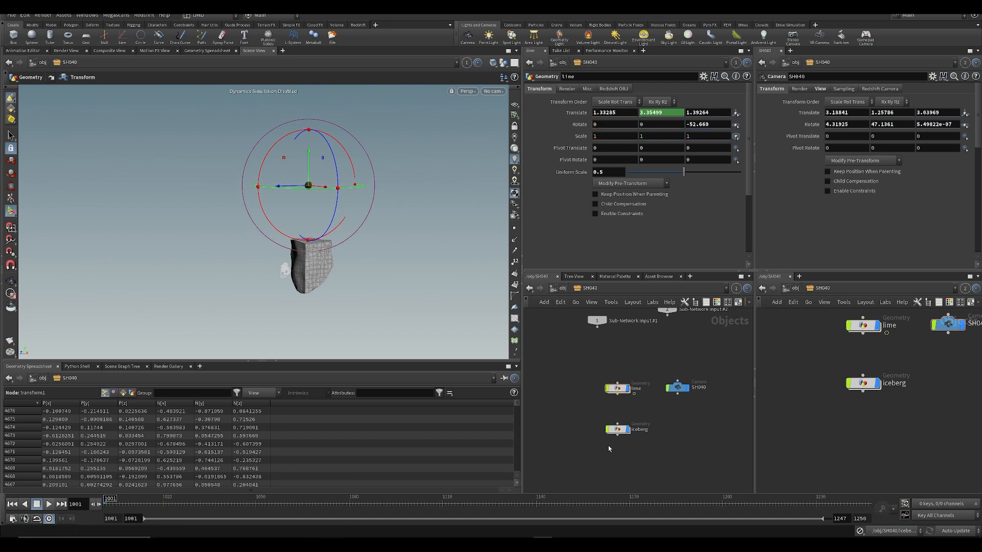
- Add an Object Merge node beside the fracture nodes inside the iceberg network
double_click(617, 429)
key(Tab)
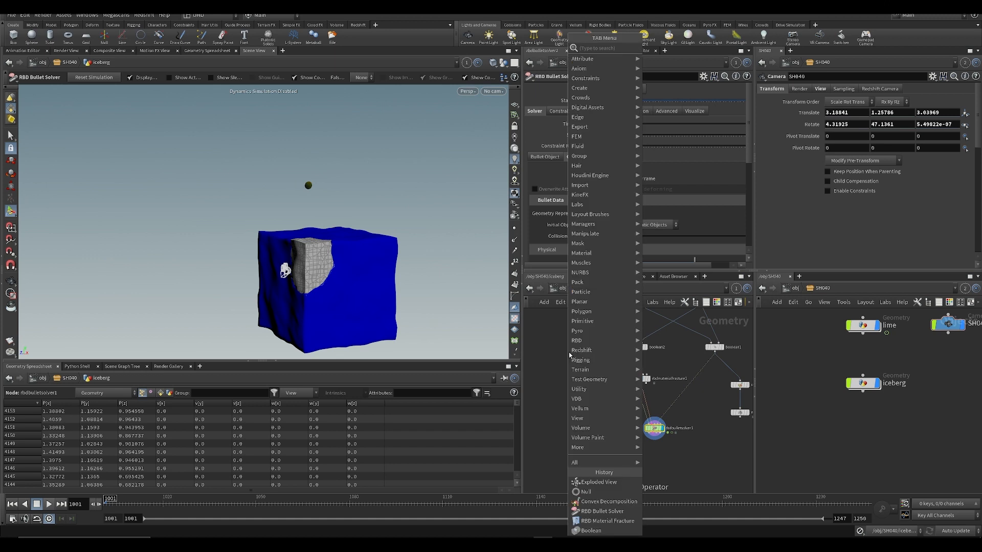
text(obj)
key(Return)
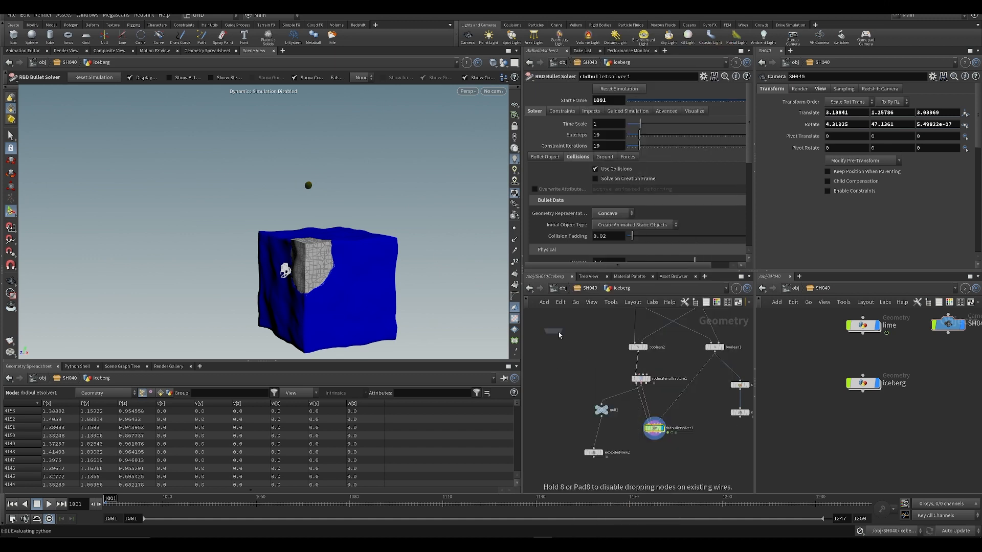
click(567, 337)
- Set object_merge1 to import ../../lime with Transform set to Into This Object, and display the node
drag(872, 387, 634, 114)
click(616, 157)
click(608, 173)
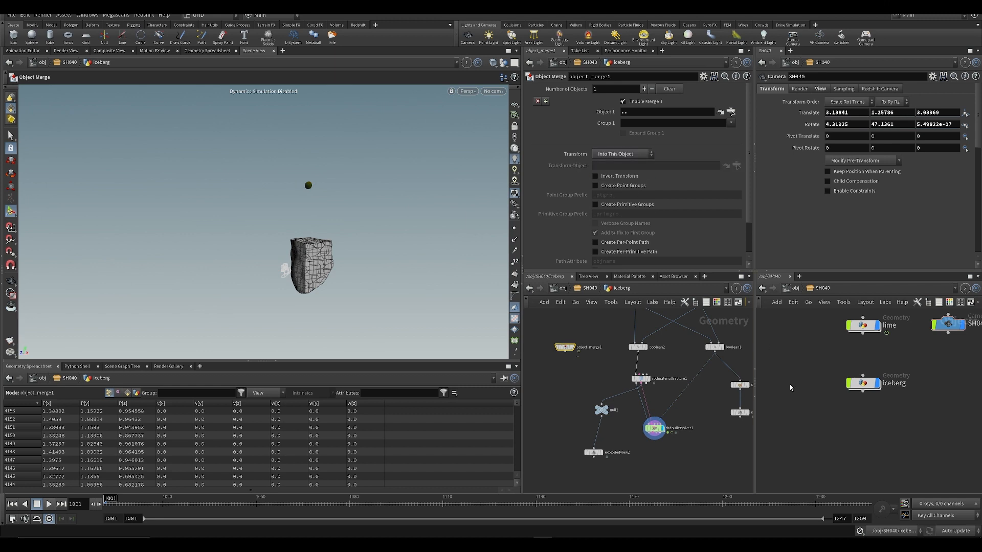
drag(878, 333, 658, 153)
drag(632, 117, 632, 113)
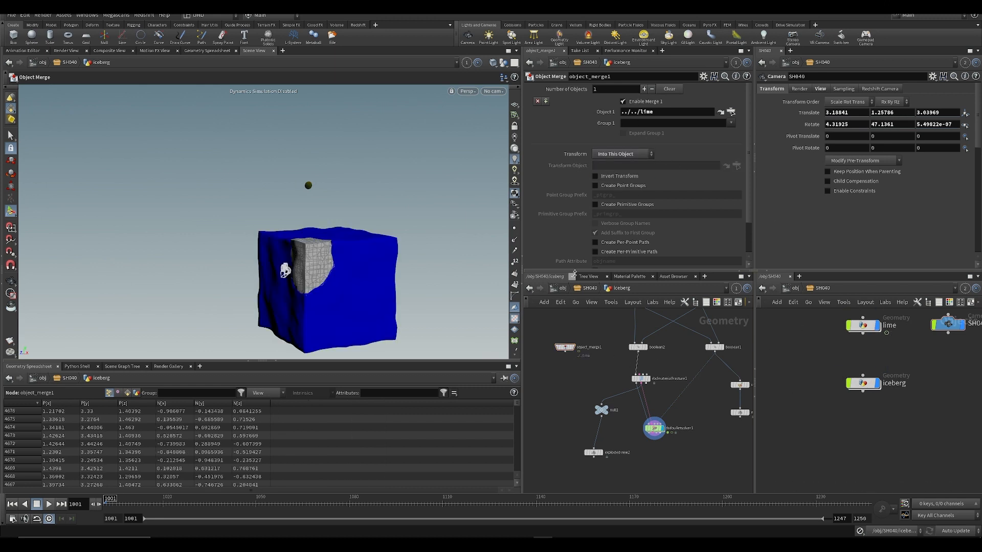
click(573, 348)
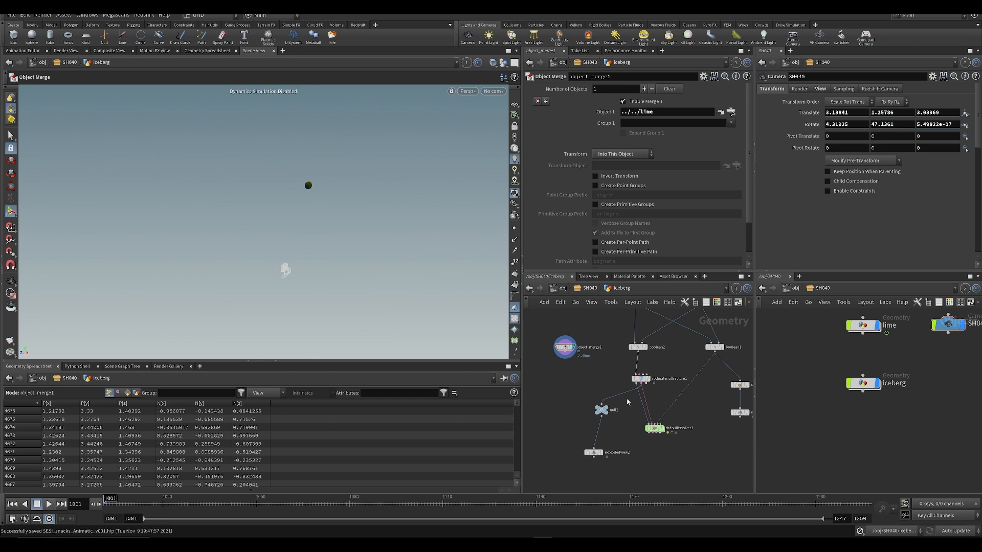
- Combine boolean1 and object_merge1 in a new displayed Merge node, and scrub from frame 1001 to check the lime's fall
key(Tab)
text(merge)
key(Return)
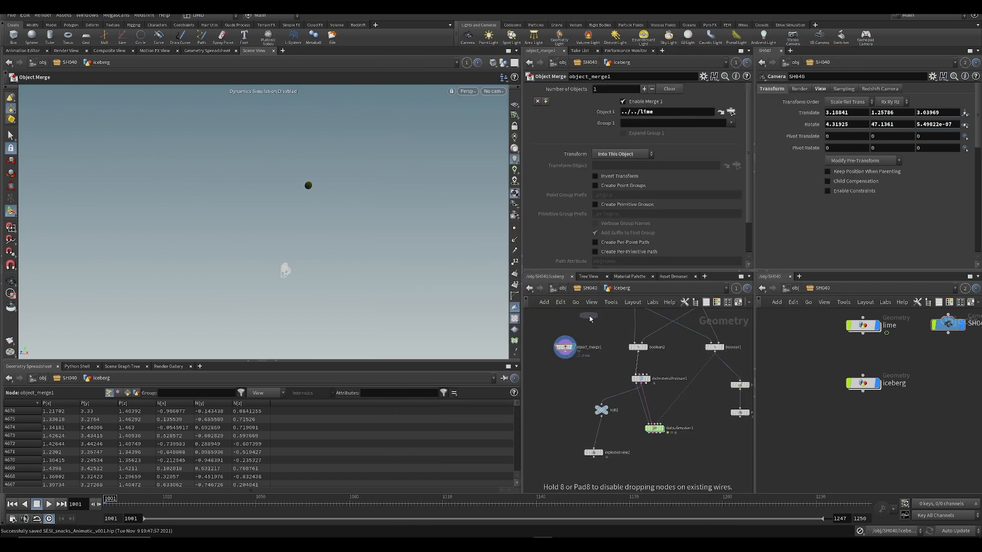
click(674, 406)
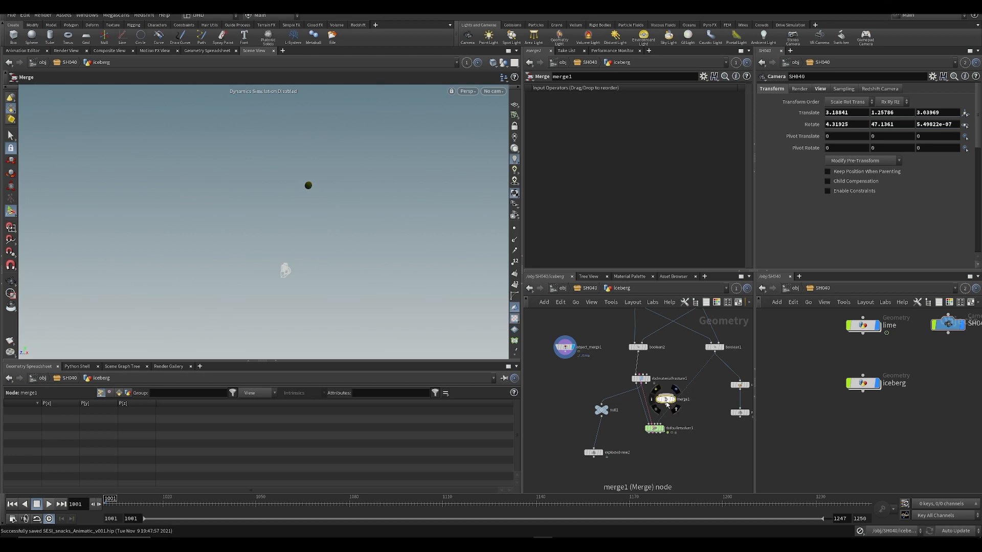
mouse_move(674, 406)
mouse_down()
mouse_move(685, 407)
mouse_move(681, 394)
mouse_up()
click(694, 402)
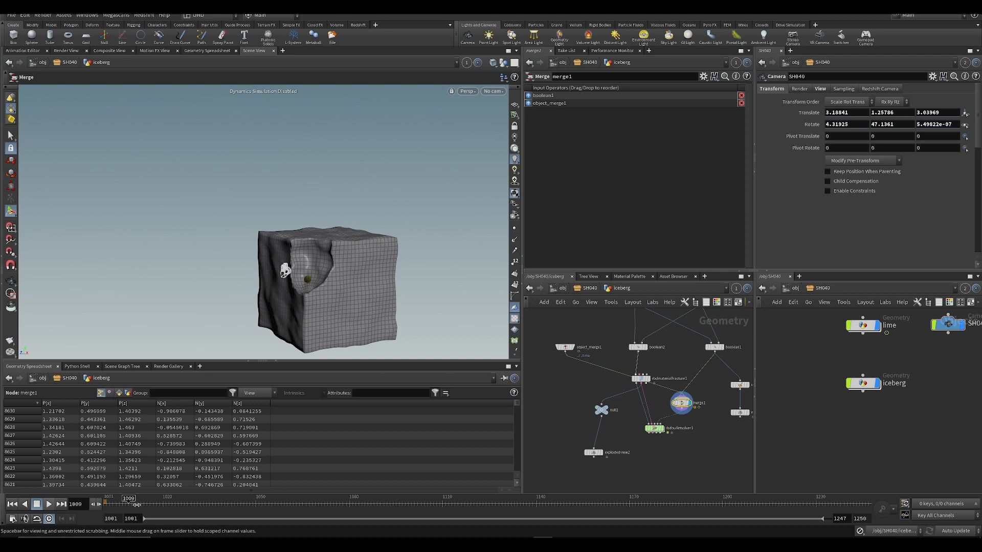
alt+drag(393, 352, 344, 339)
mouse_move(107, 503)
mouse_down()
mouse_move(165, 503)
mouse_move(107, 503)
mouse_up()
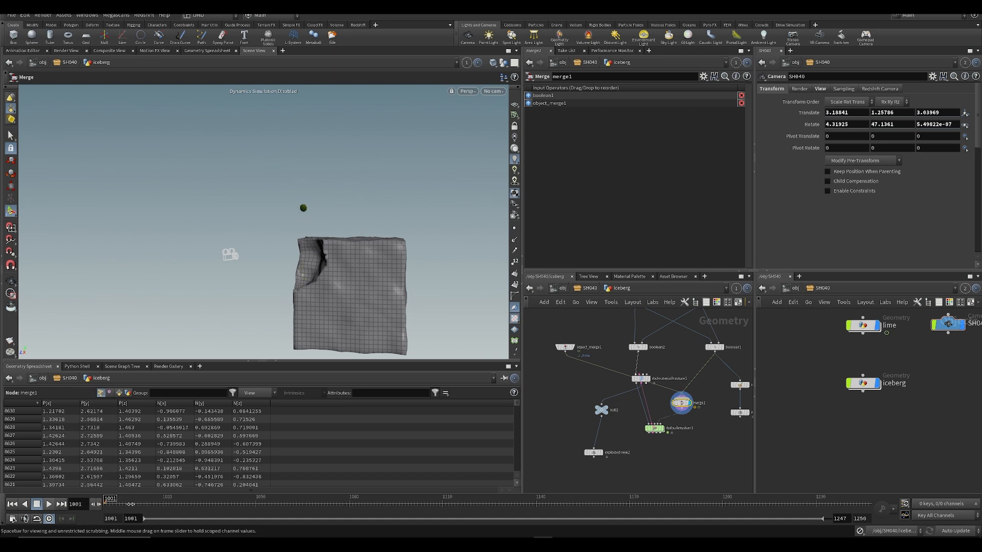
- Display the iceberg's RBD Bullet Solver, re-enable dynamics simulation, and play from frame 1001 to test the result
middle_drag(685, 477, 677, 448)
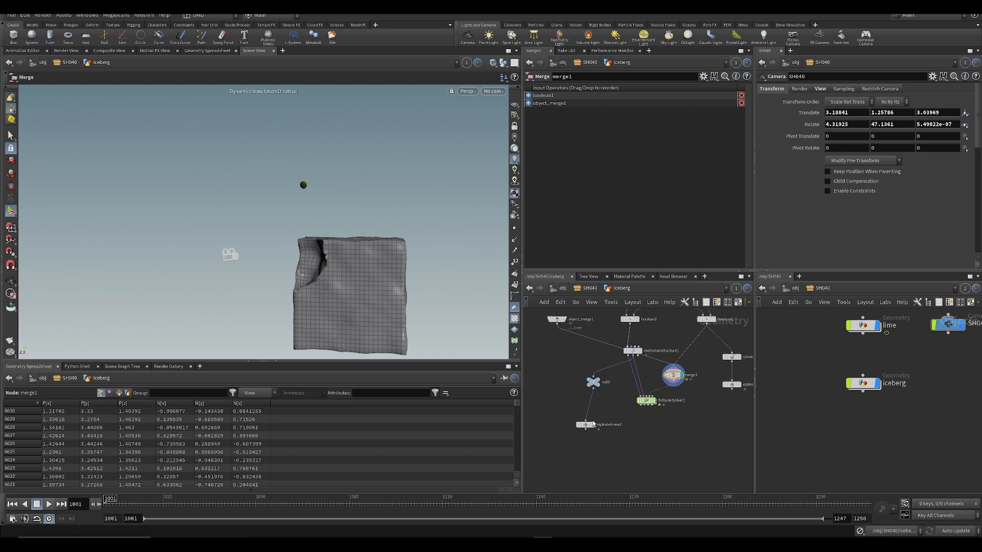
click(652, 402)
key(Up)
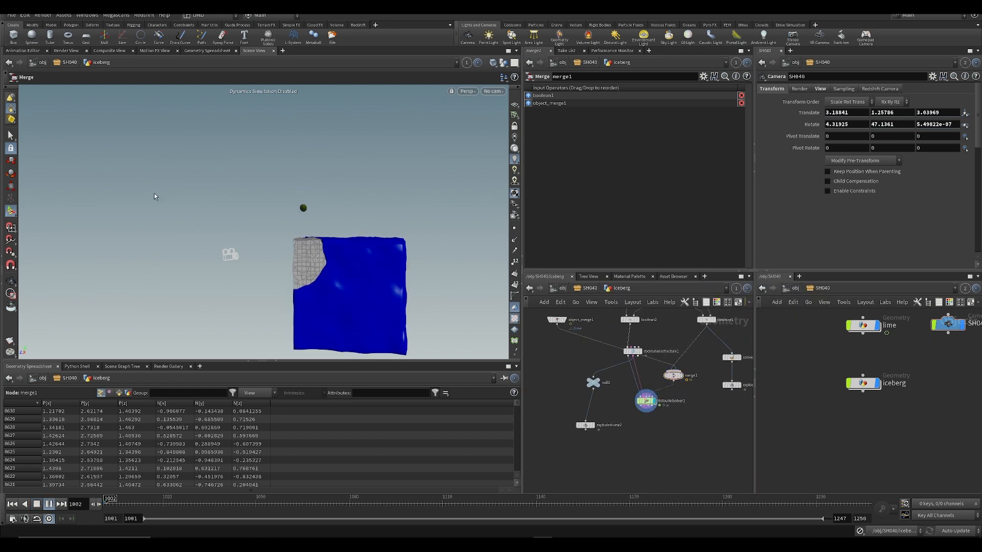
key(ctrl+Up)
click(860, 532)
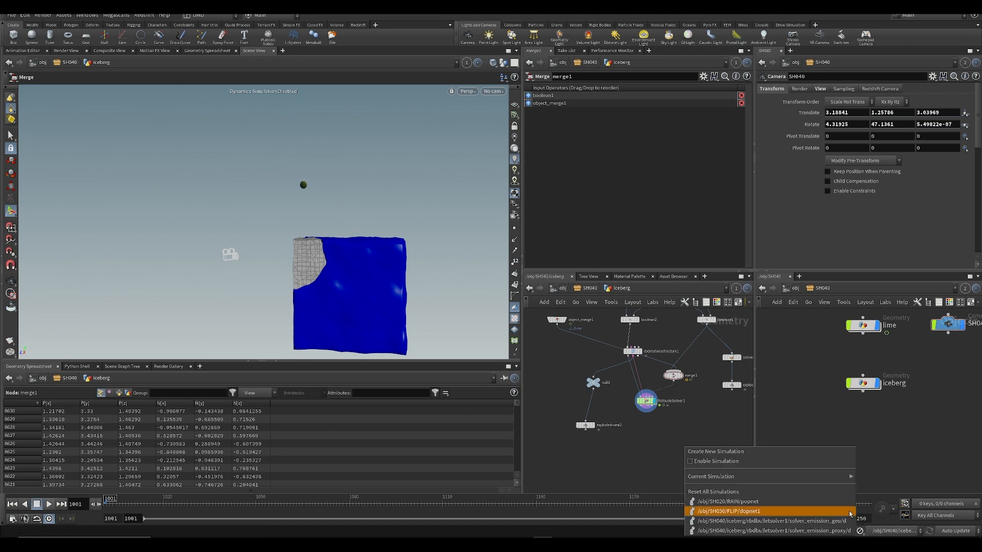
click(859, 532)
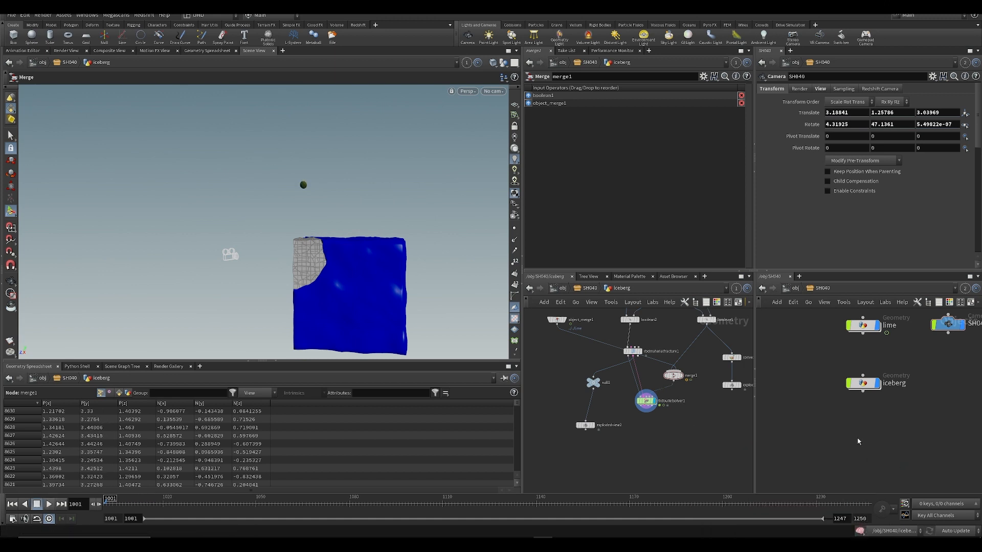
key(Up)
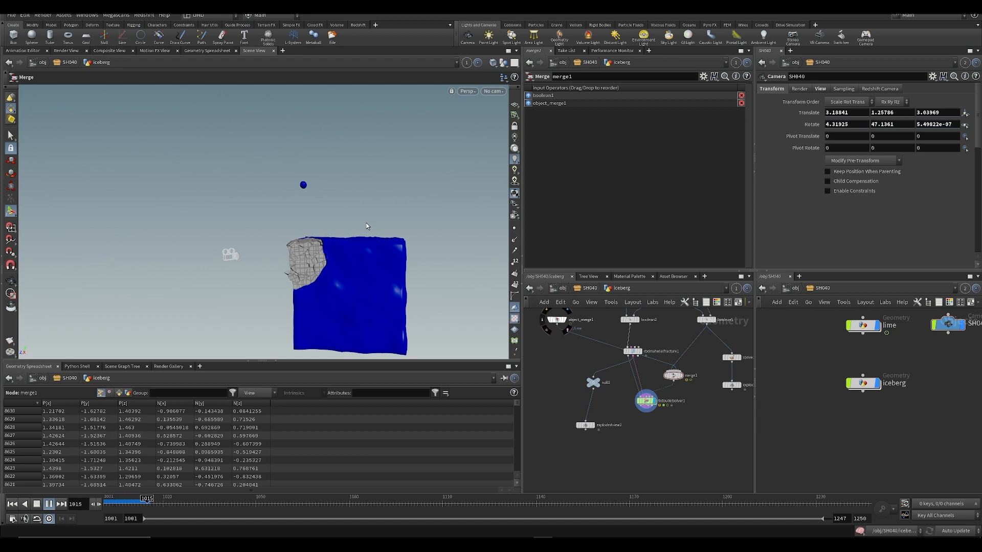
key(ctrl+Up)
- Select rbdbulletsolver1, save the scene, and replay the simulation before returning to frame 1001
click(646, 401)
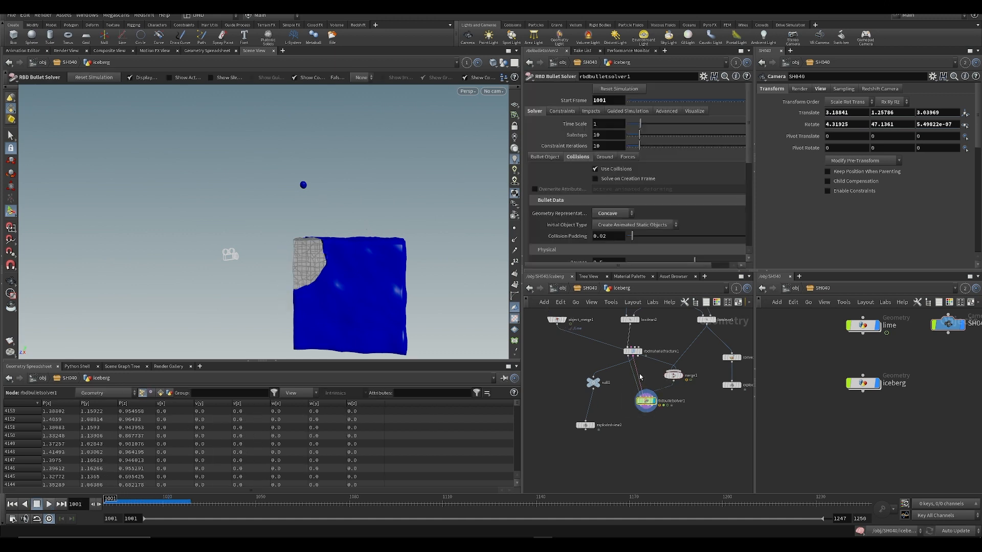
key(ctrl+s)
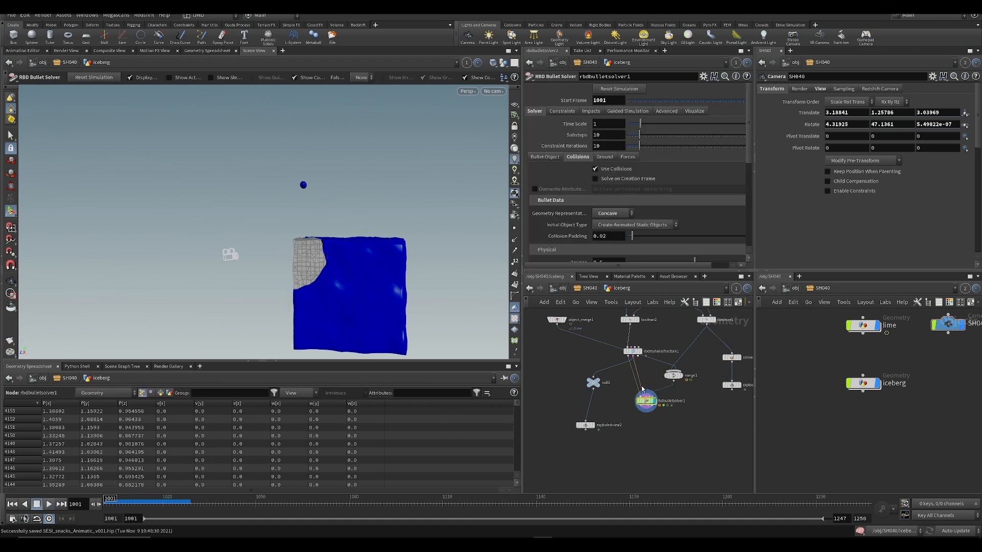
key(Up)
key(ctrl+Up)
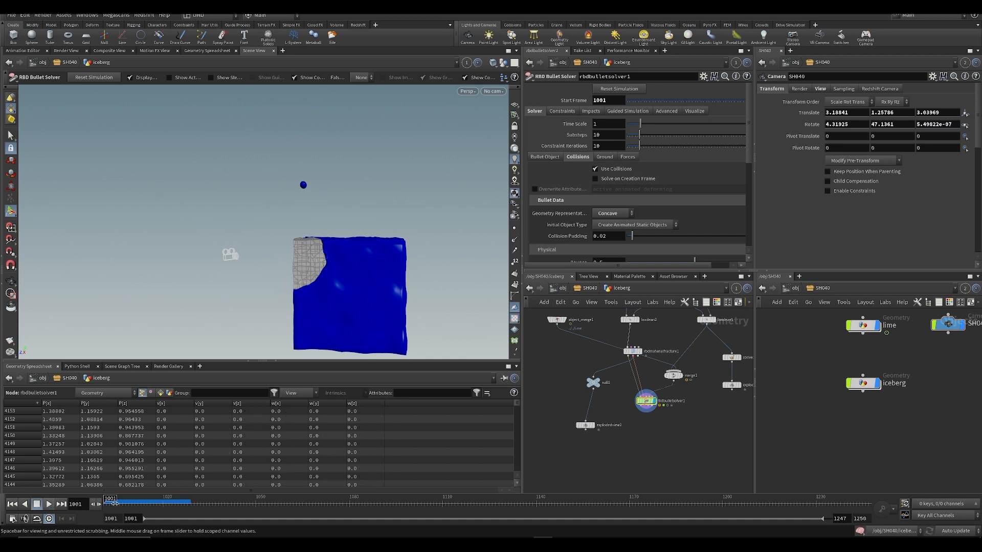
mouse_move(115, 504)
mouse_down()
mouse_move(136, 504)
mouse_move(105, 504)
mouse_up()
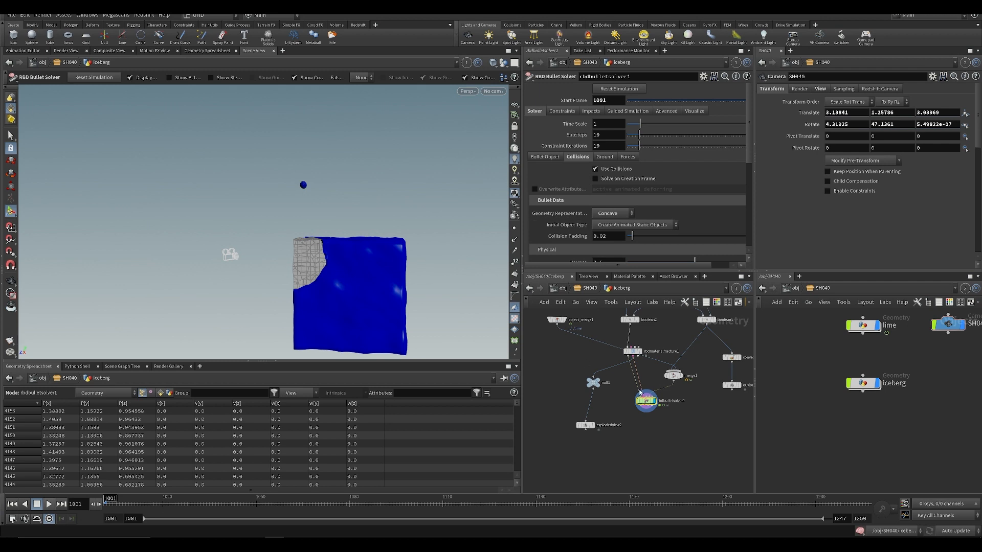
- Set the solver's collision Initial Object Type to Create Deforming Static Objects and play the simulation from frame 1001
drag(662, 434, 644, 380)
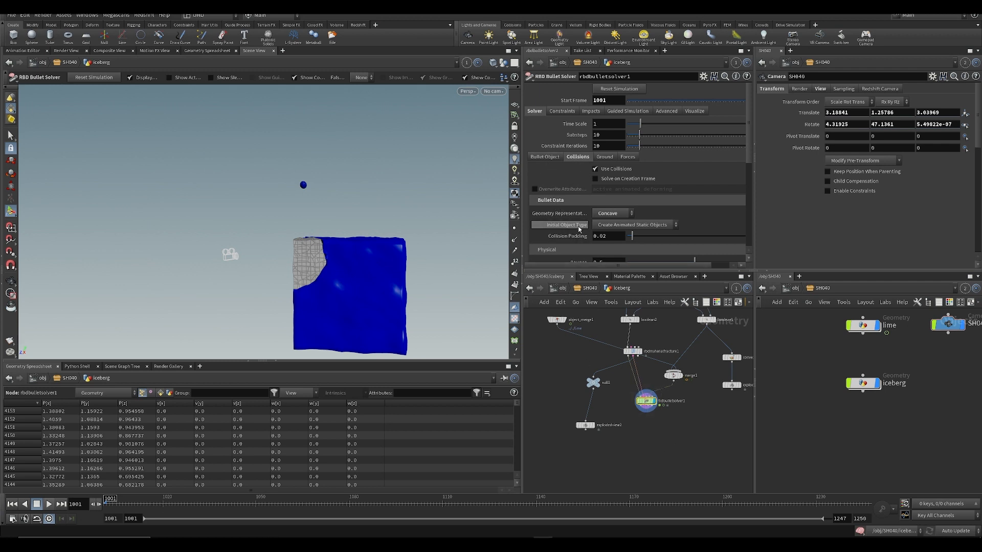
click(613, 225)
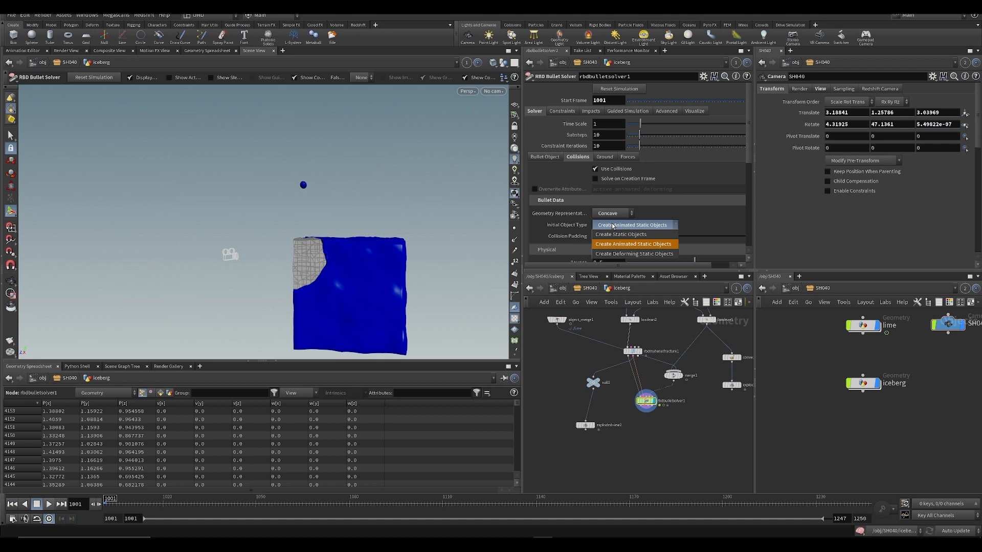
click(619, 254)
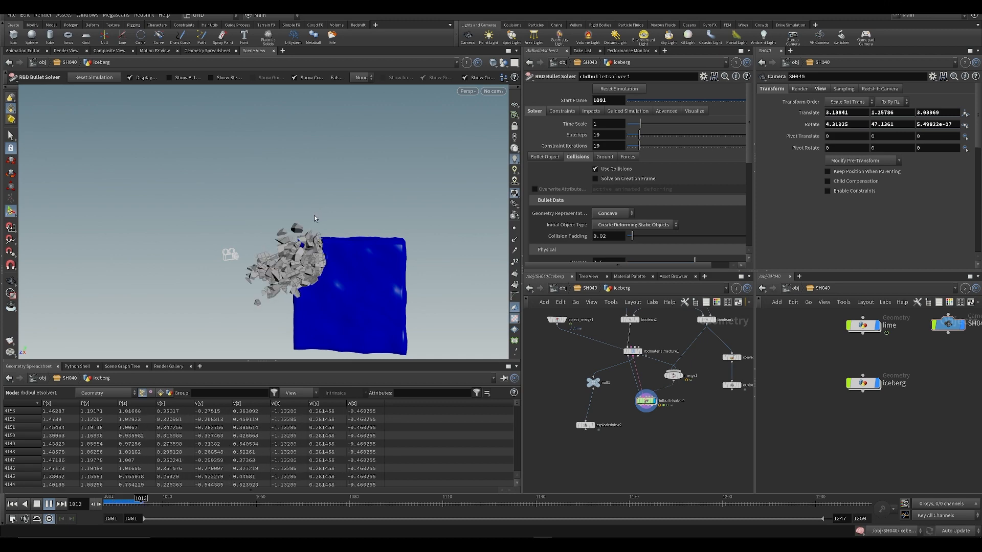
key(ctrl+Up)
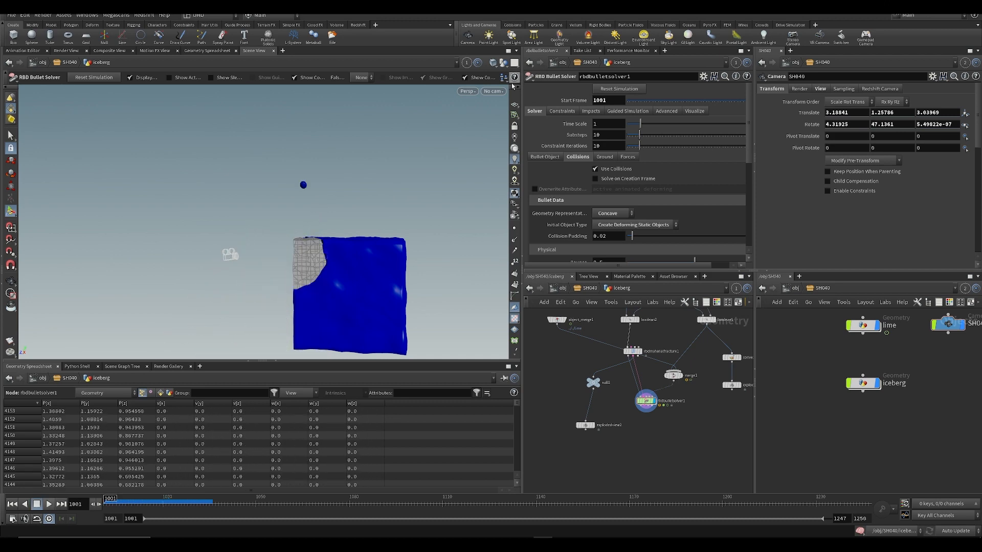
- Look through the SH040 camera and examine the lime's impact on the fractured chunk over the first frames
click(497, 92)
click(495, 164)
key(Up)
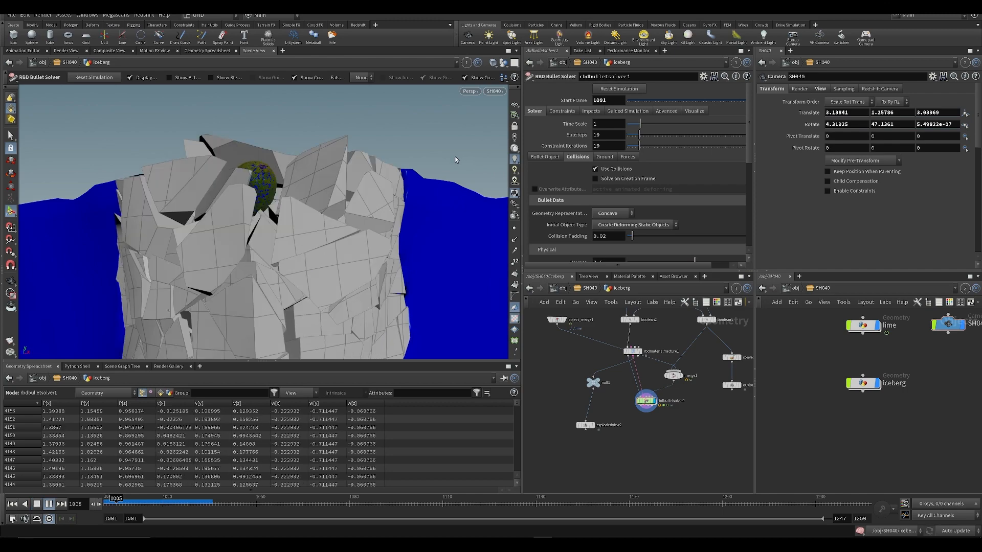
key(ctrl+Up)
key(Up)
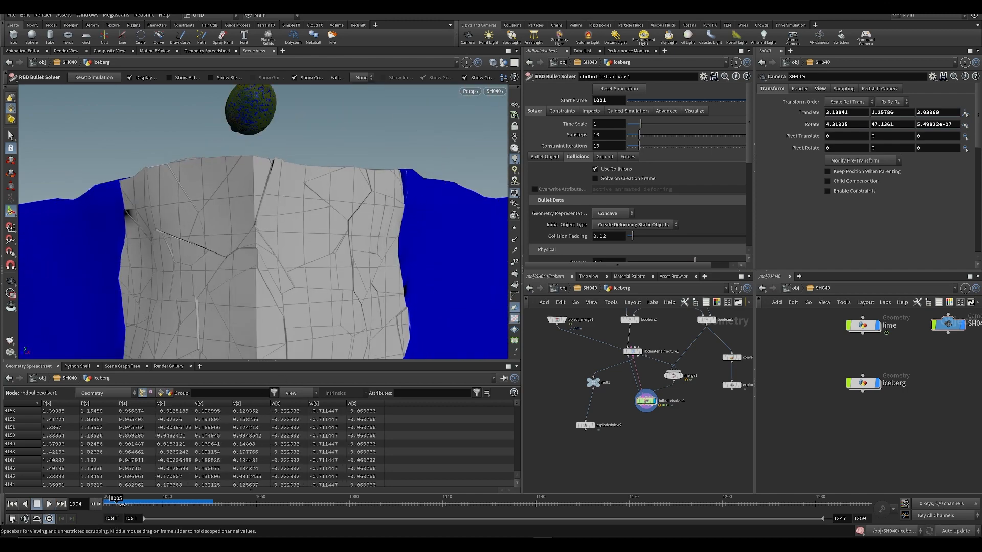
click(112, 500)
key(Up)
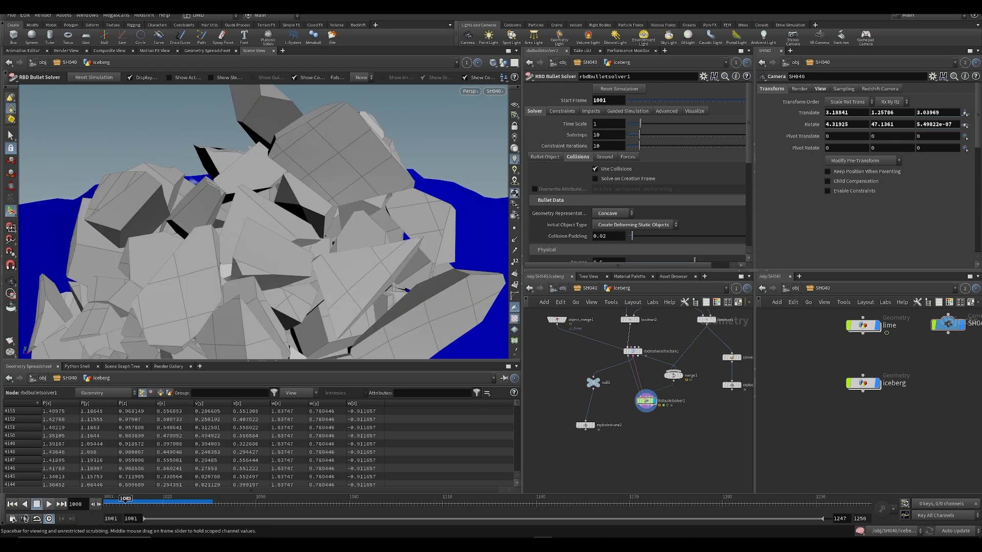
key(ctrl+Up)
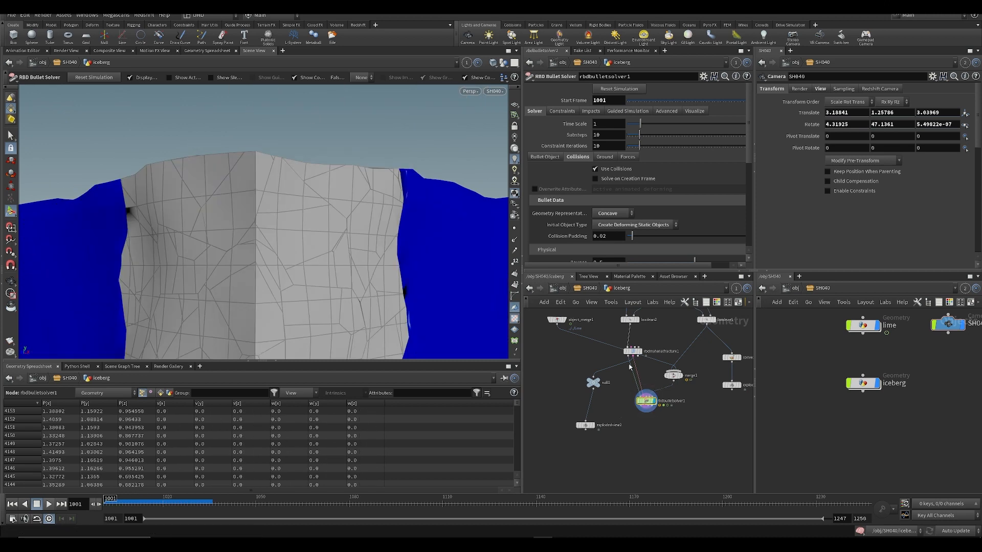
- Save the scene, set the Bullet Solver's Time Scale to .5, and play the simulation from frame 1001
key(ctrl+s)
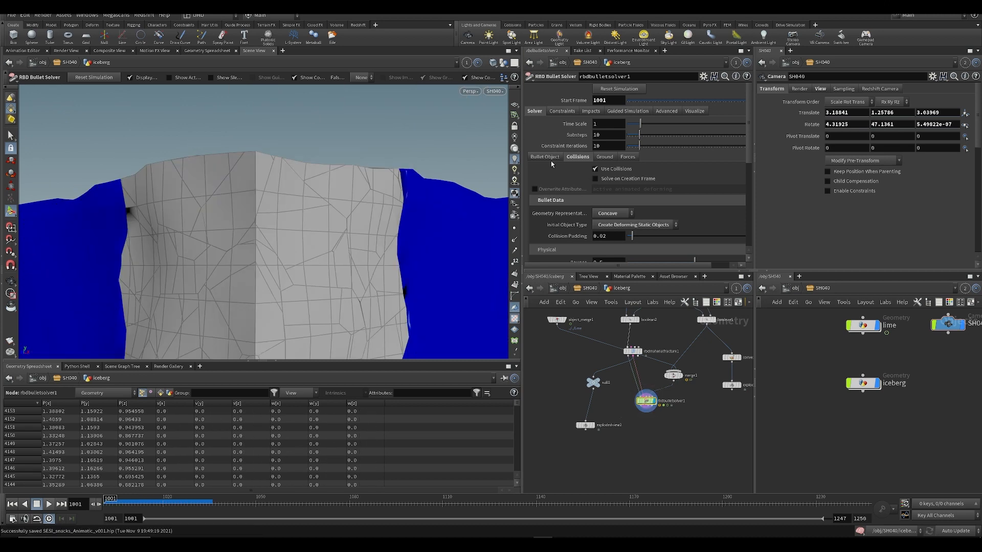
drag(600, 124, 565, 121)
text(.5)
key(Return)
key(Up)
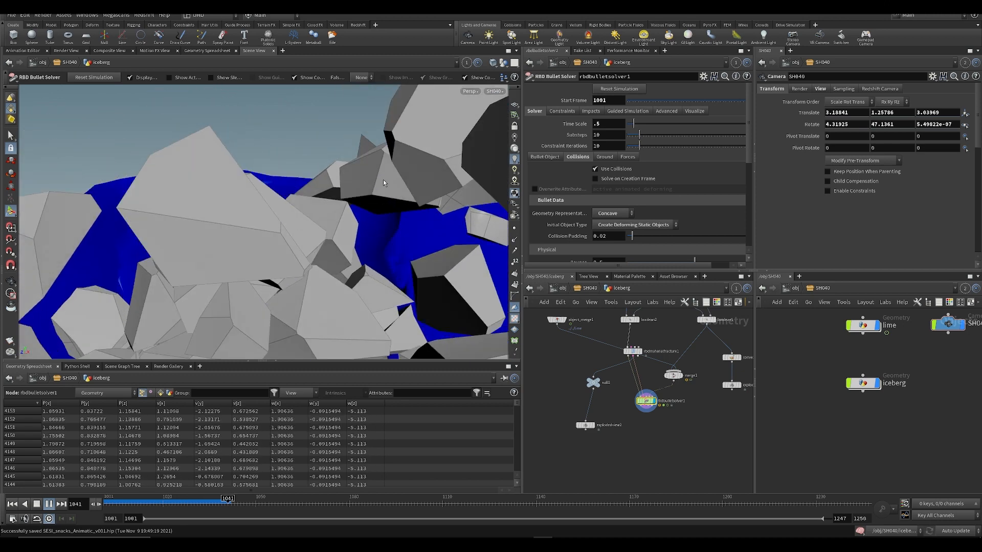
key(ctrl+Up)
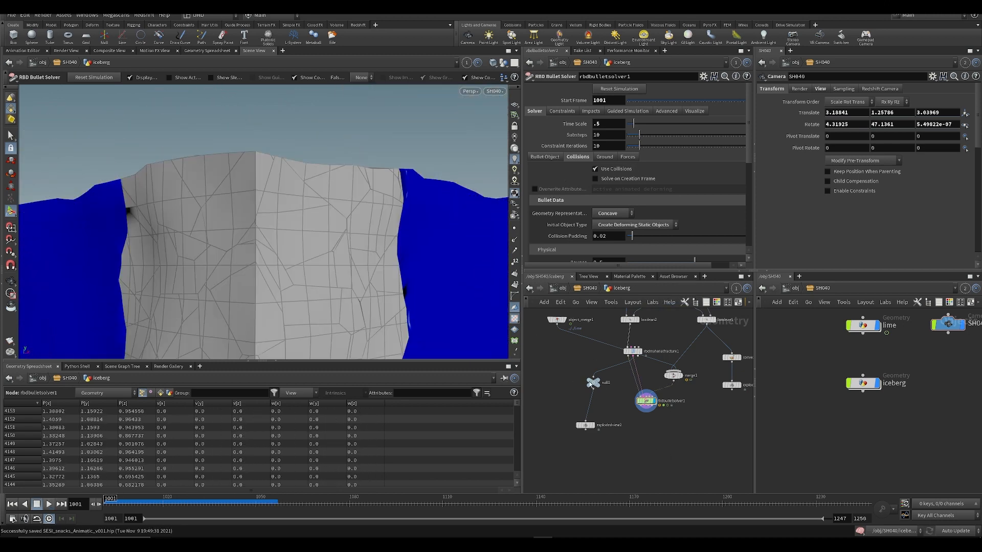
- Set the glue constraint's Primary Strength to 10 on rbdmaterialfracture1 and replay the simulation
click(633, 351)
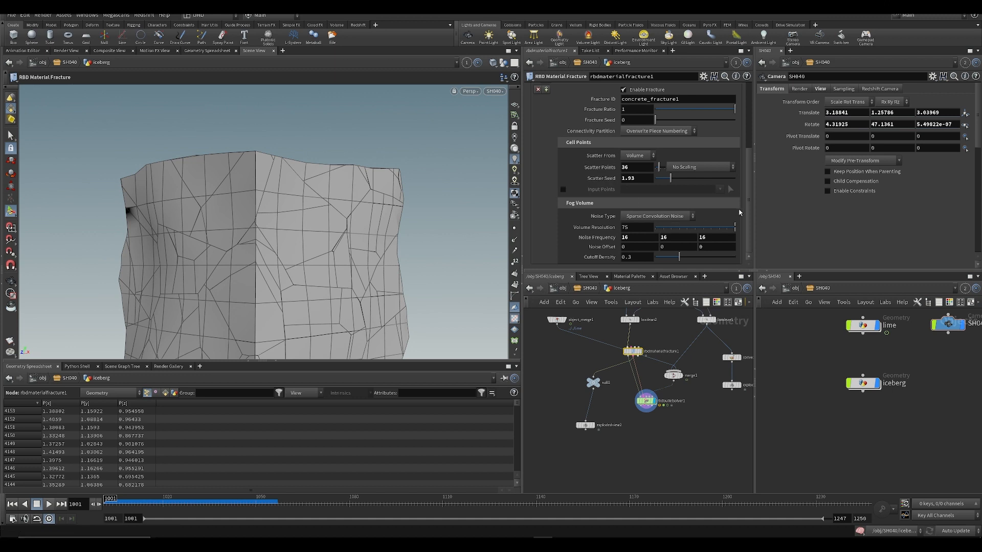
scroll(614, 148, up, 5)
click(633, 172)
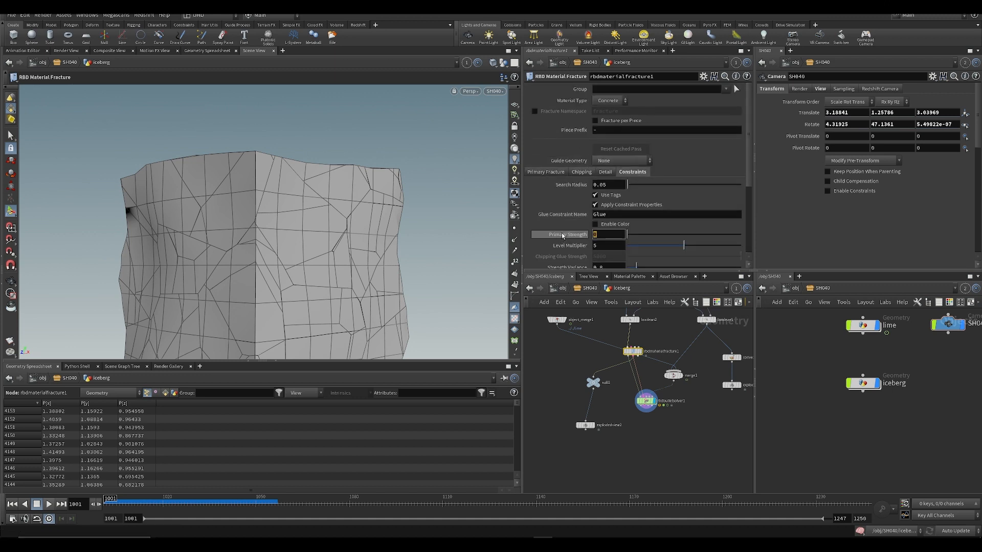
text(10)
key(Return)
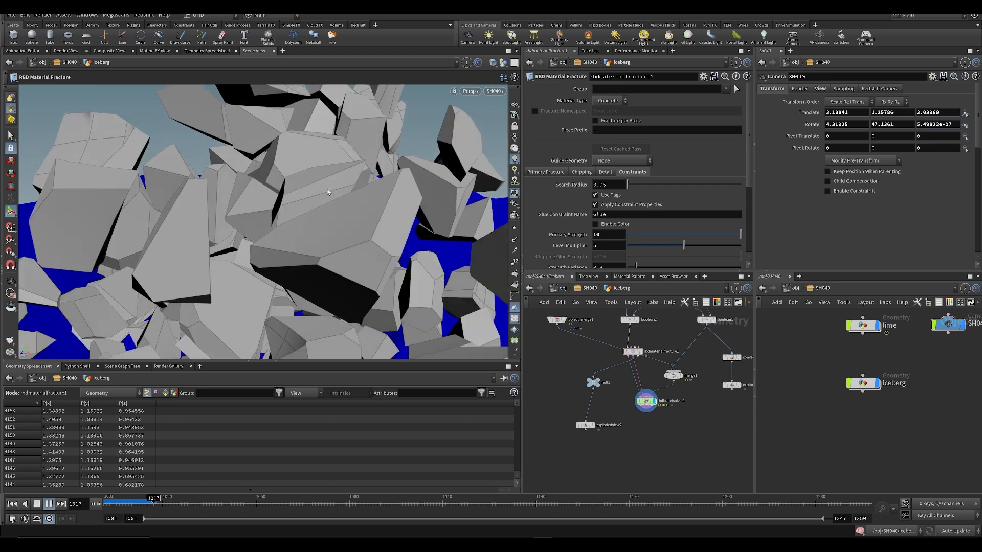
key(ctrl+Up)
- Raise the glue constraint's Primary Strength to 100 and replay the simulation from frame 1001
text(0)
key(Return)
key(Up)
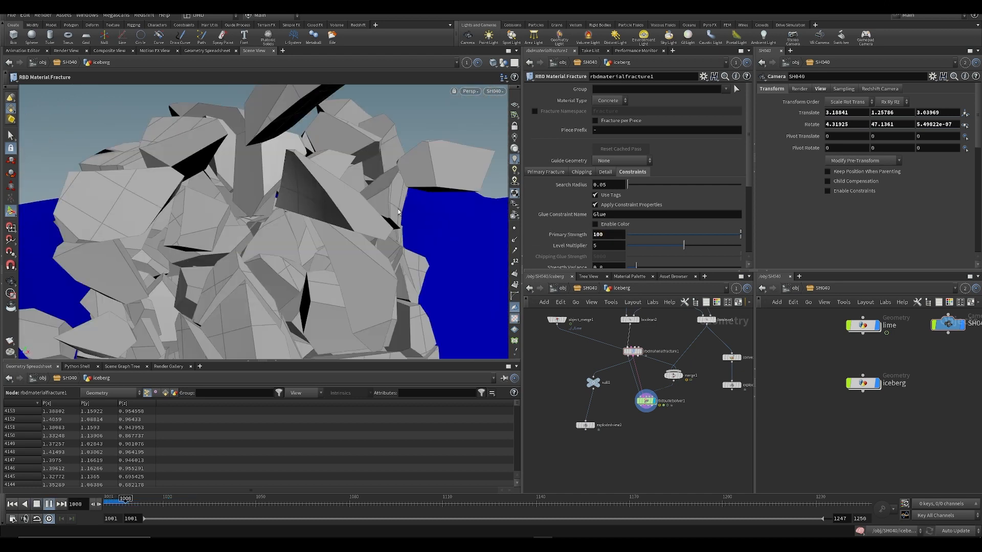
key(ctrl+Up)
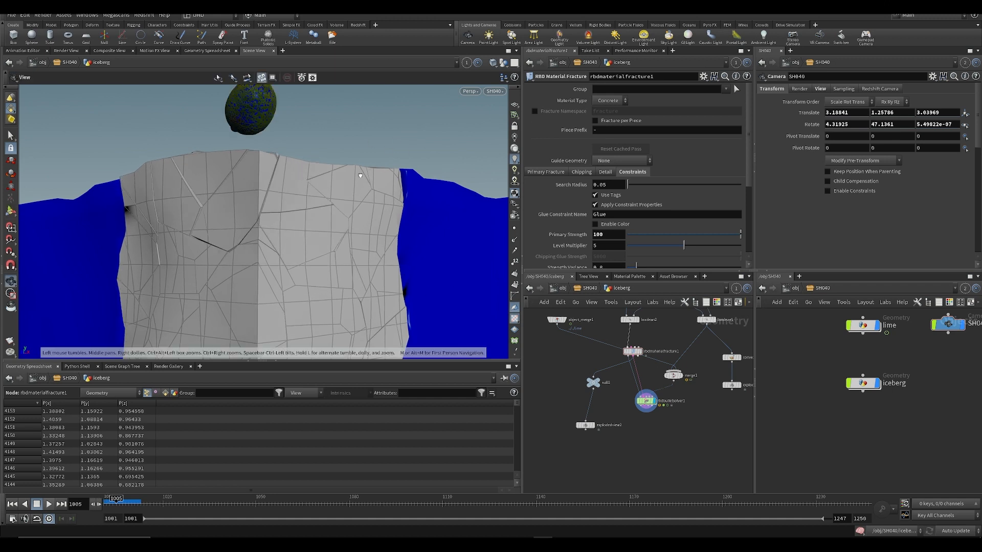
- Examine the gap between lime and chunk around frame 1005, set the solver's Start Frame to 1005, and replay
alt+drag(360, 177, 285, 183)
key(Right)
key(Left)
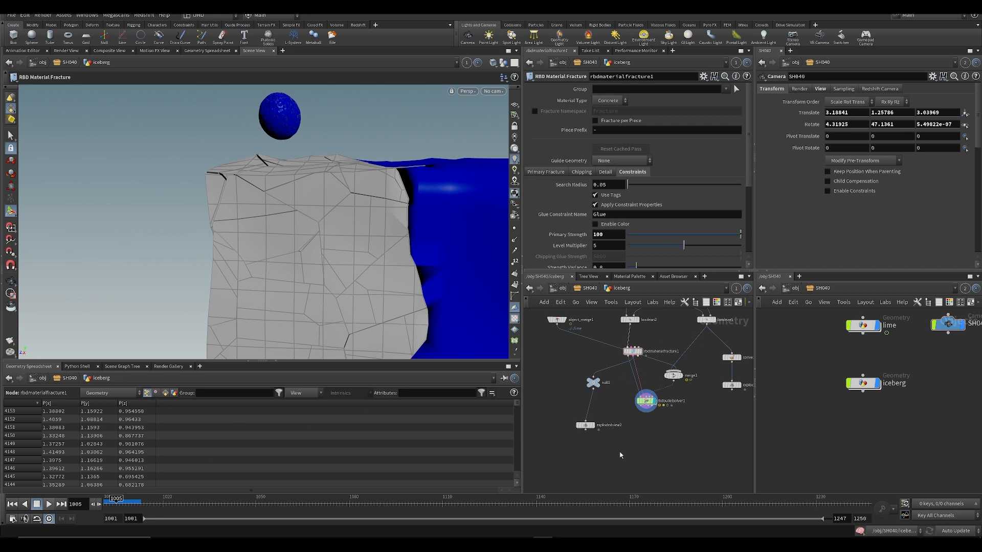
drag(621, 455, 691, 369)
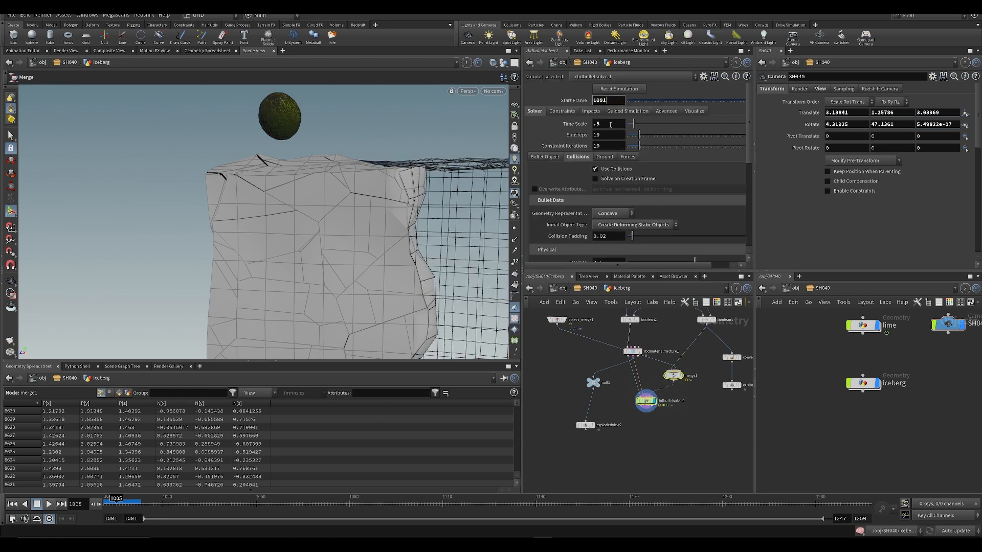
text(1005)
key(Return)
key(Up)
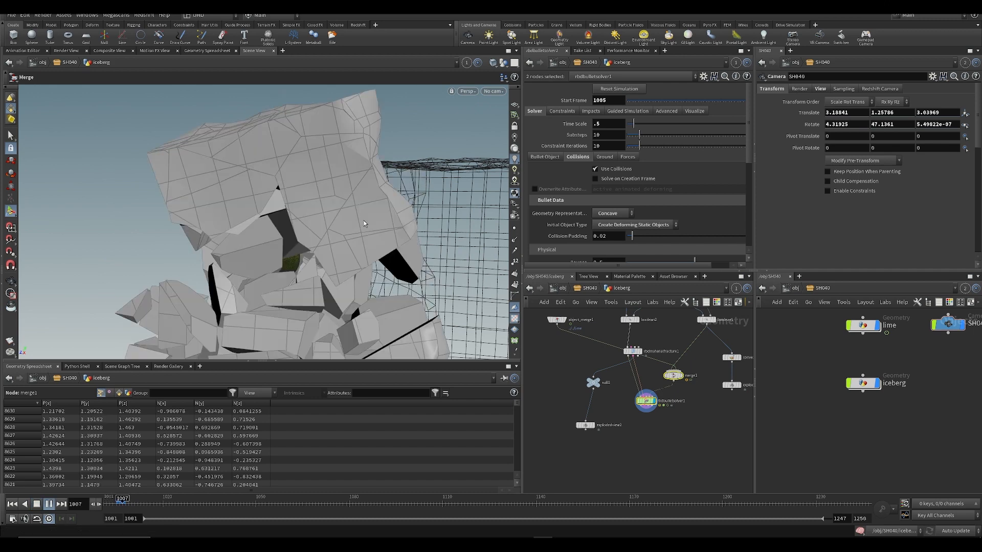
key(ctrl+Up)
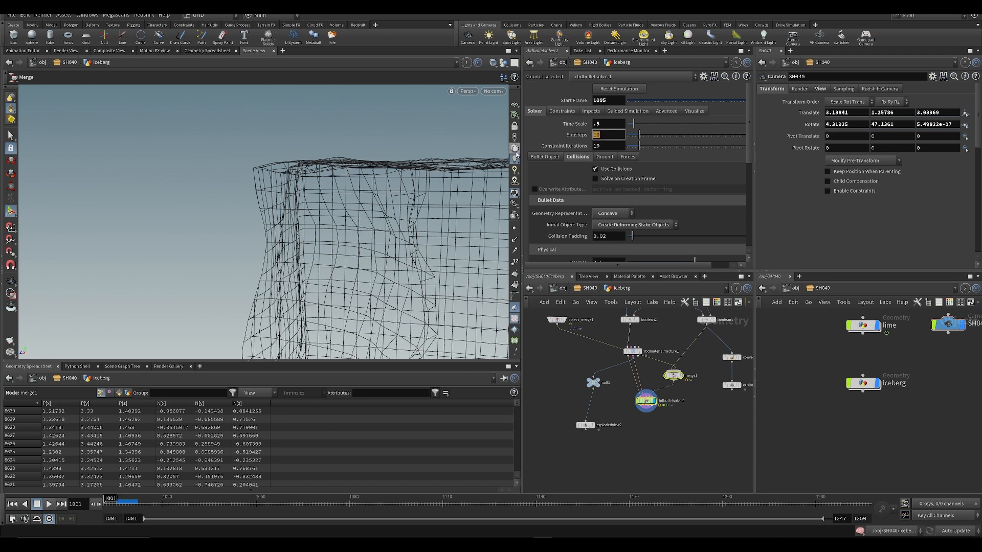
- Set the Bullet Solver's Substeps to 15 and replay the simulation from frame 1001
click(642, 442)
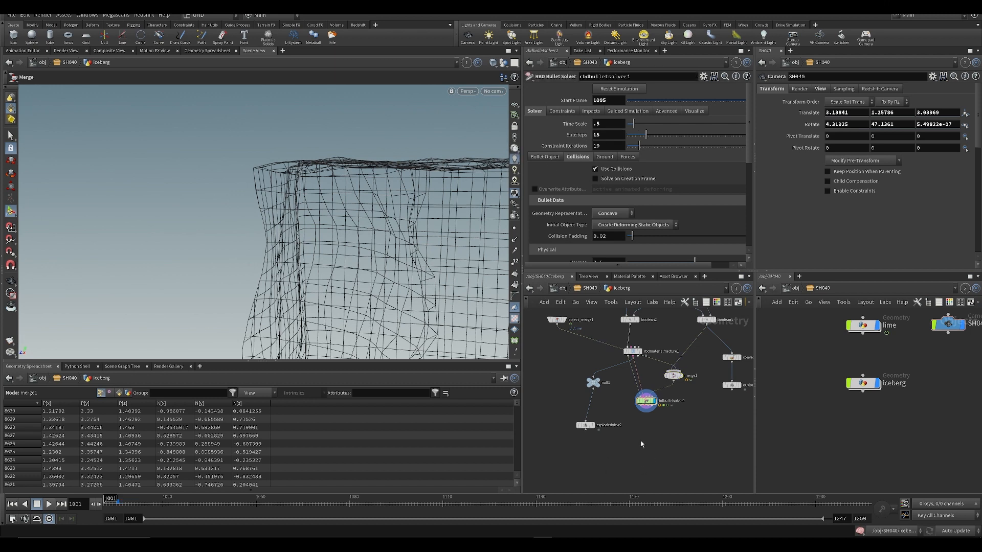
key(Up)
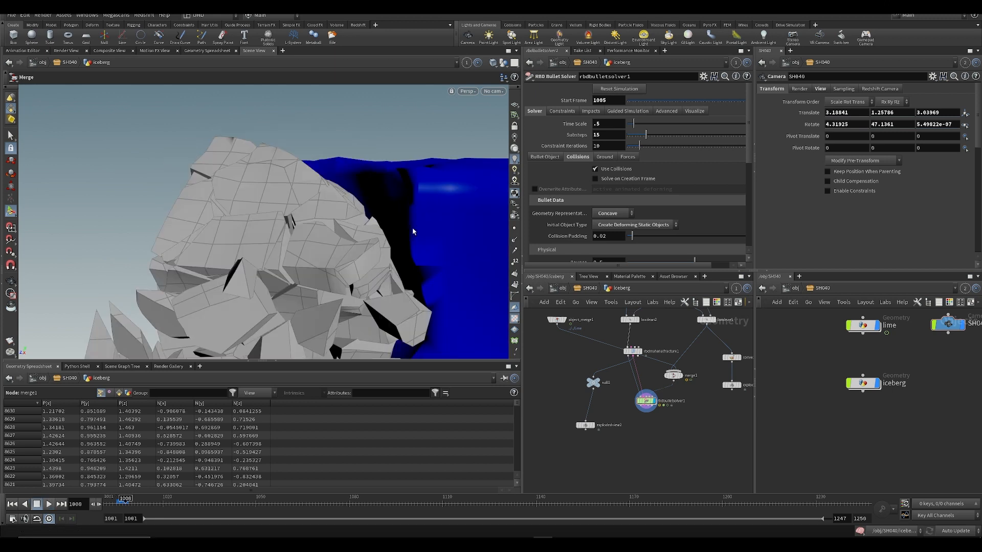
key(ctrl+Up)
- Set the Bullet Solver's Start Frame to 1004 and play the collapse from frame 1001
click(617, 90)
text(1004)
key(Return)
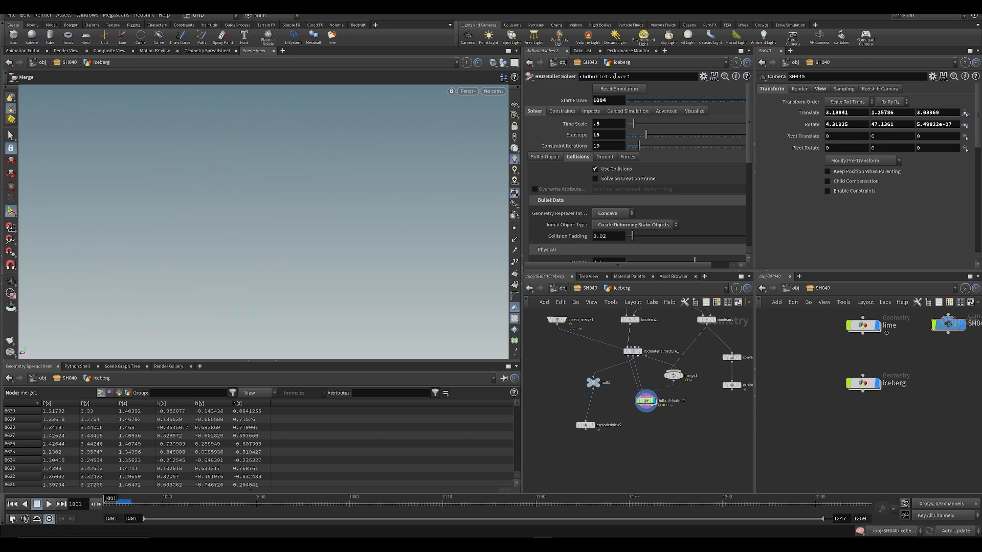
key(Up)
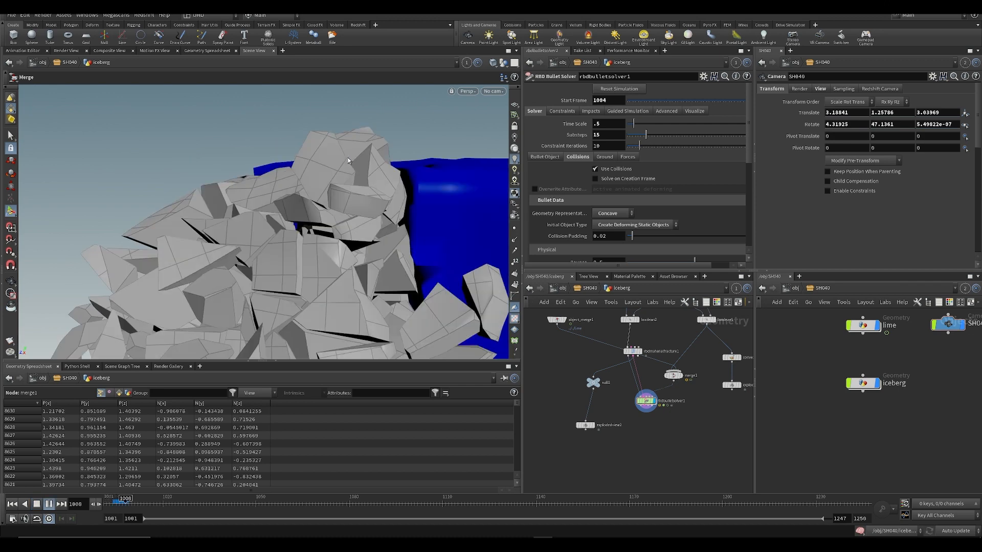
key(Up)
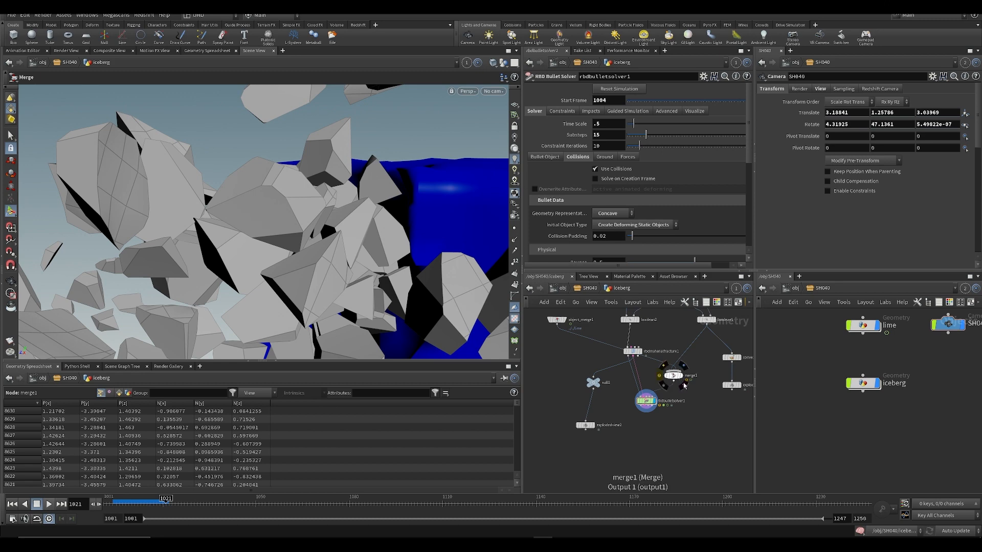
- Toggle the template flag on merge1 and replay the impact from frame 1001
click(679, 376)
key(ctrl+Up)
key(Right)
key(Up)
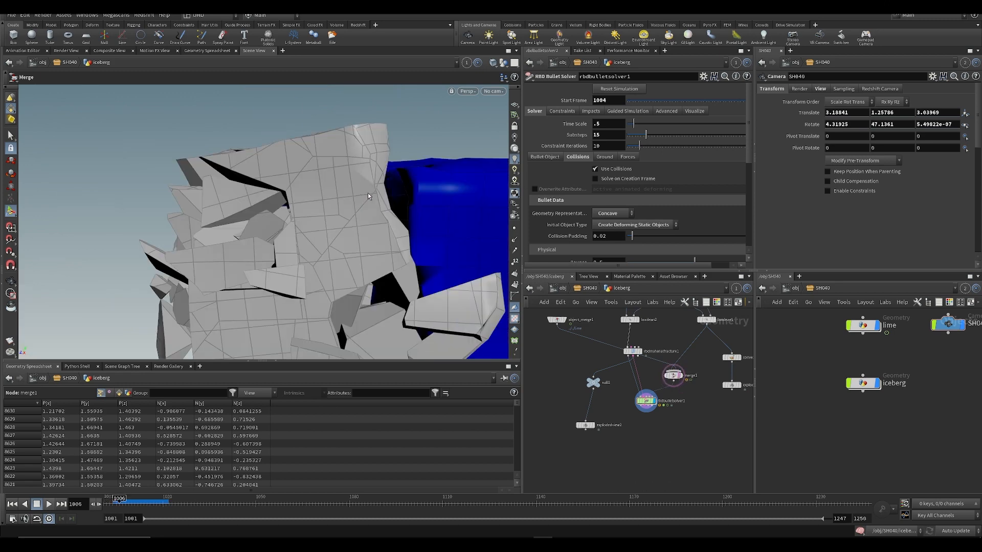
- Look through the SH040 camera, play the collapse, and step through the impact frames from frame 1001
click(493, 91)
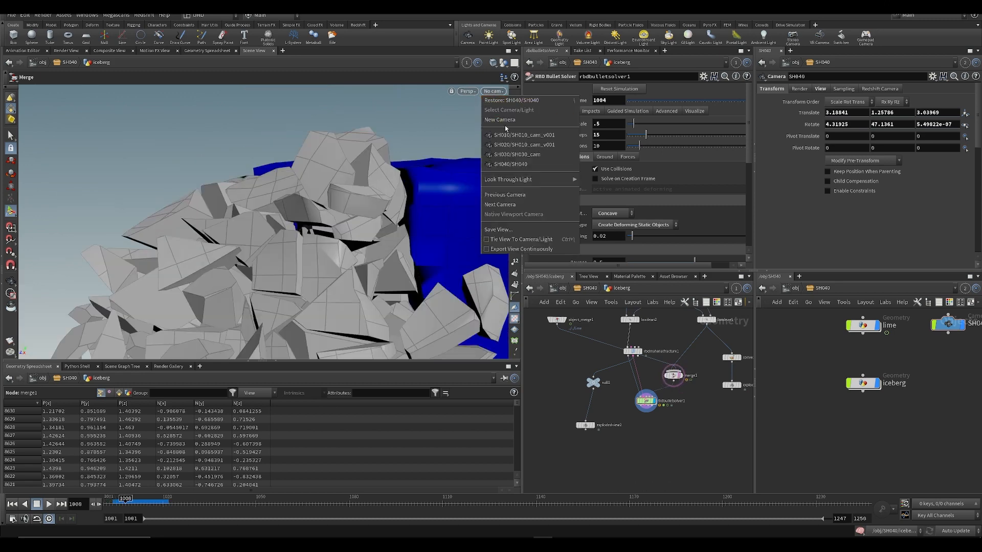
click(507, 165)
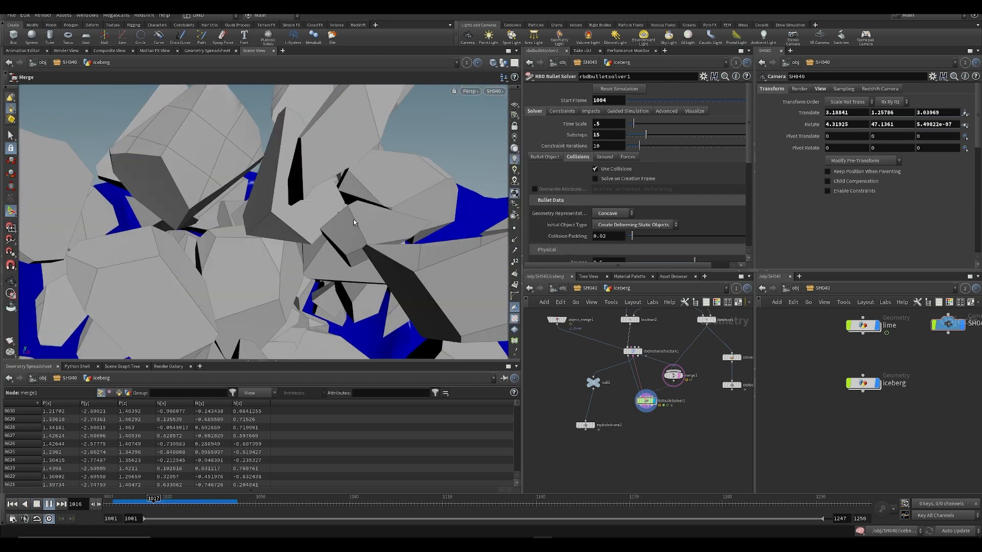
key(ctrl+Up)
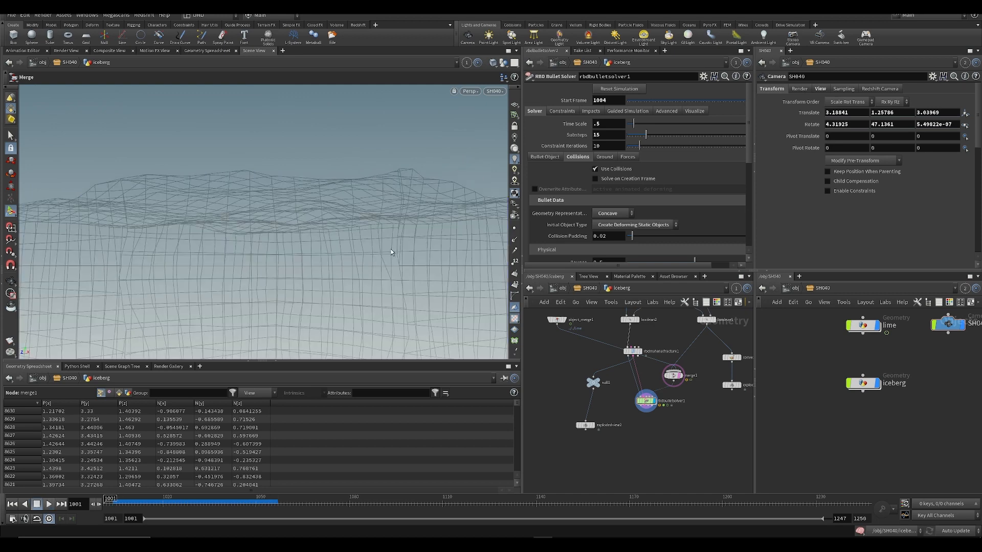
key(Right)
key(Right)
key(Right)
key(Right)
key(Right)
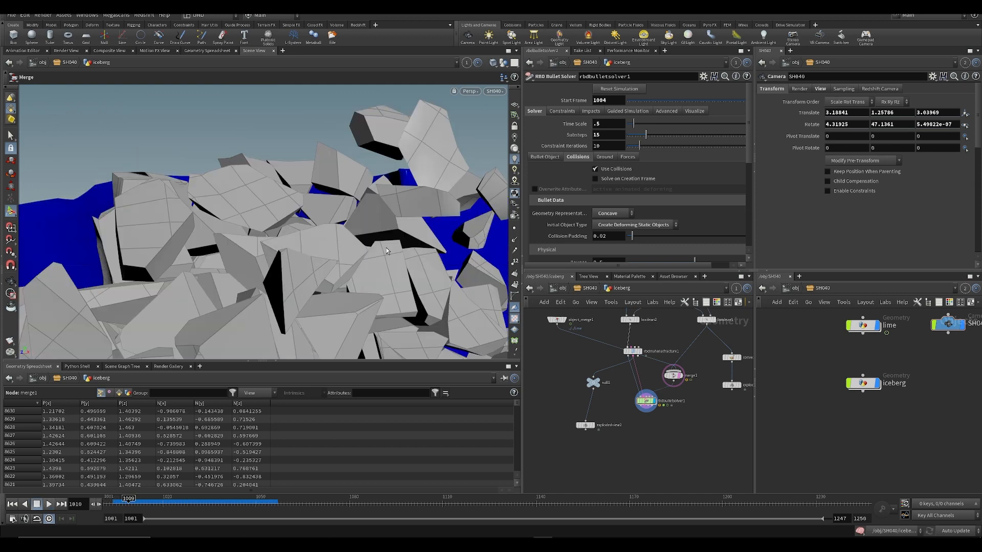
key(ctrl+Up)
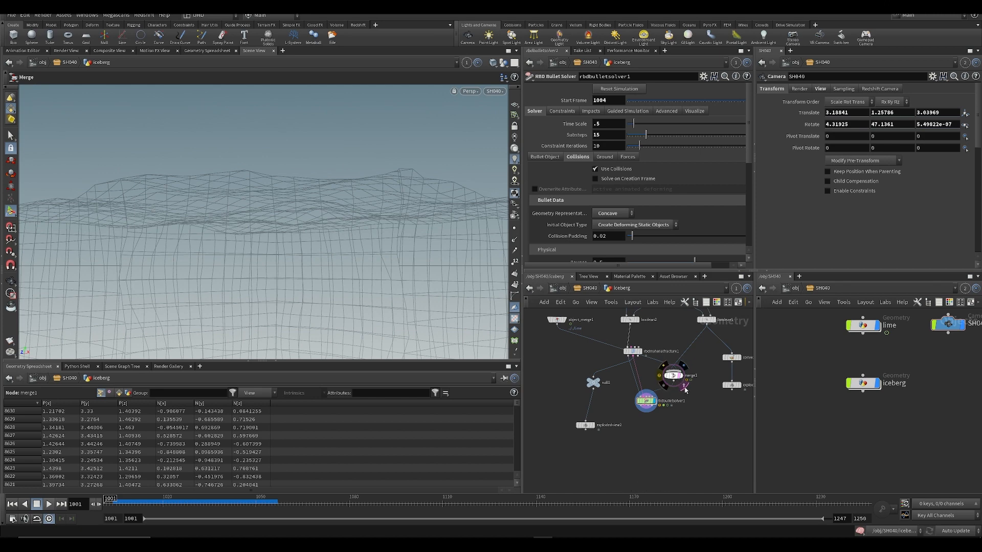
- Turn off merge1's template display, disconnect the lime's object_merge1 from merge1, and replay the simulation from frame 1001
click(679, 376)
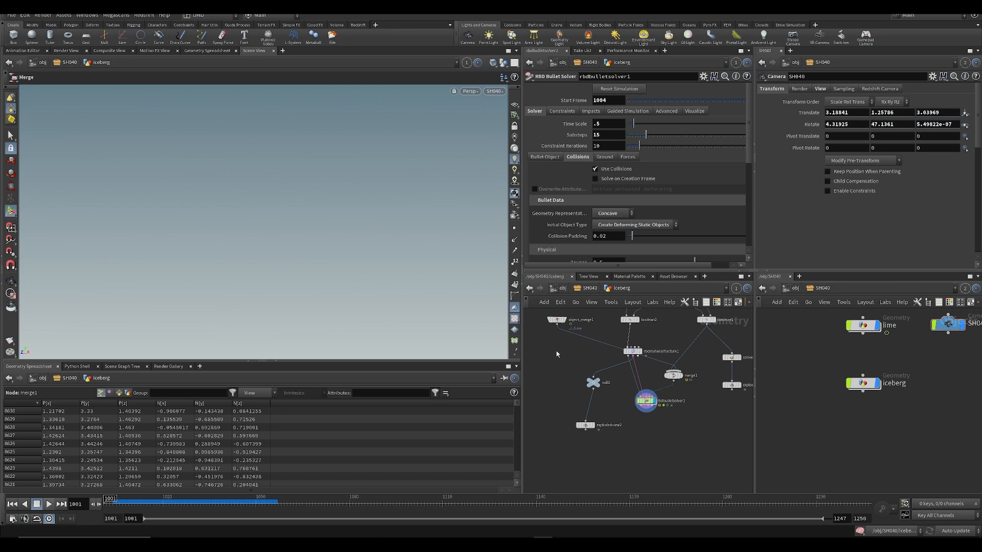
click(125, 503)
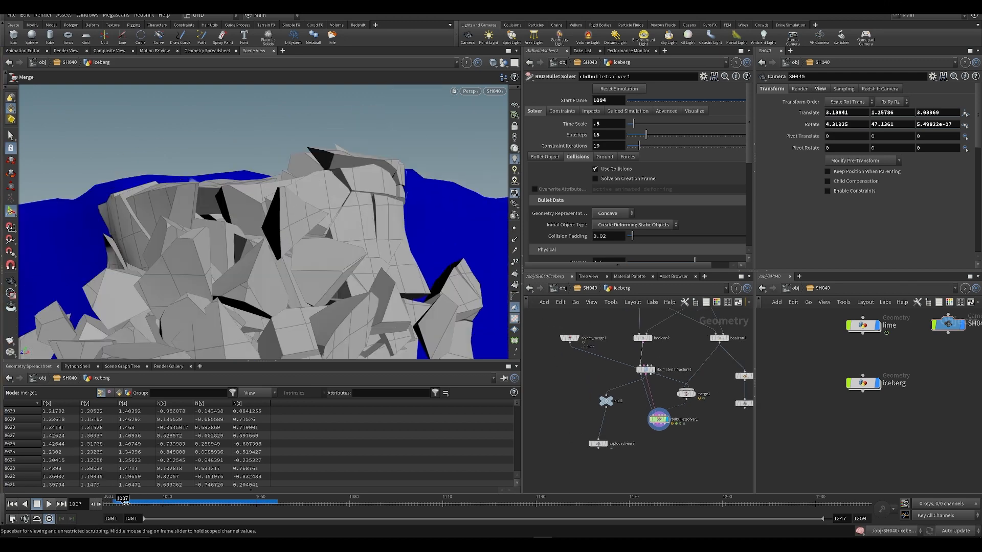
key(ctrl+Up)
mouse_move(567, 338)
mouse_down()
mouse_move(557, 330)
mouse_move(604, 373)
mouse_up()
key(y)
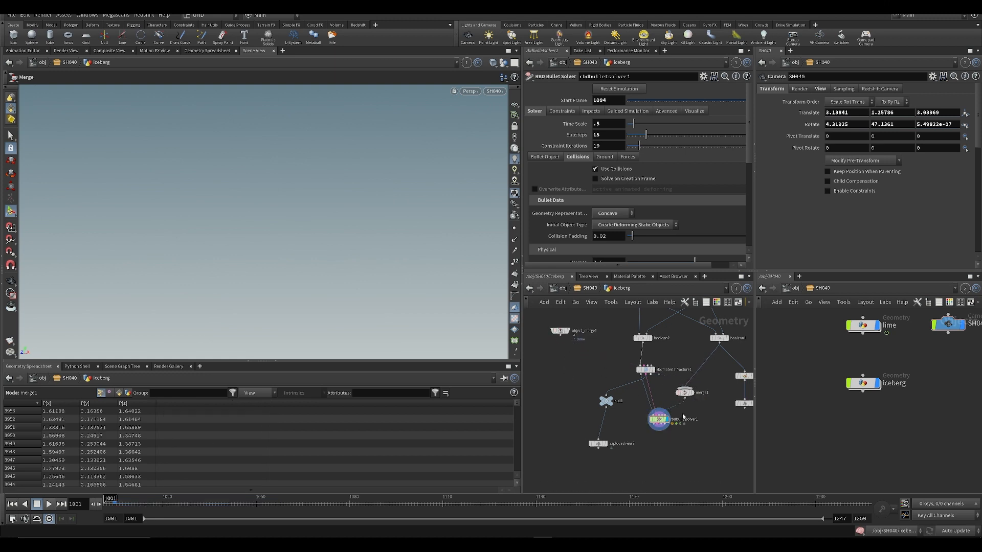
key(Up)
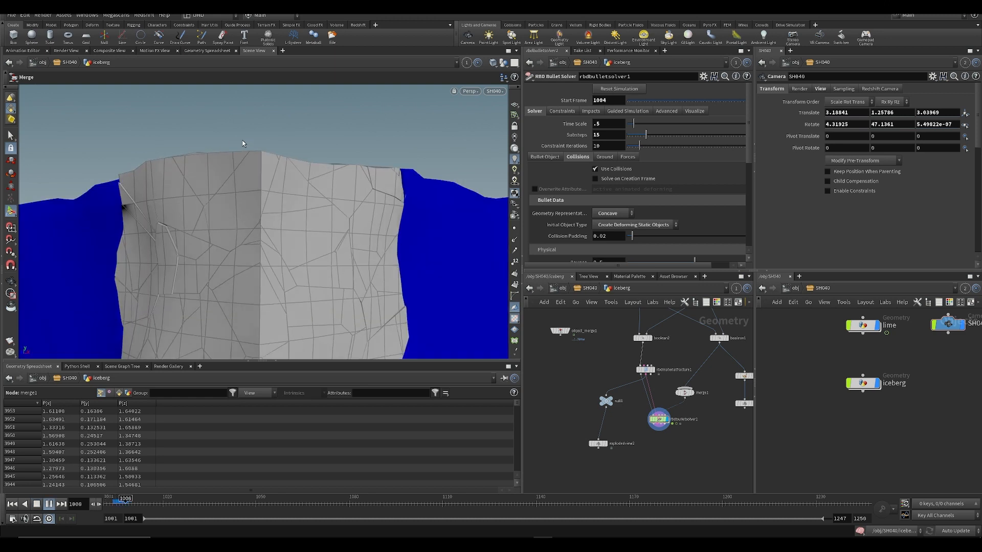
key(ctrl+Up)
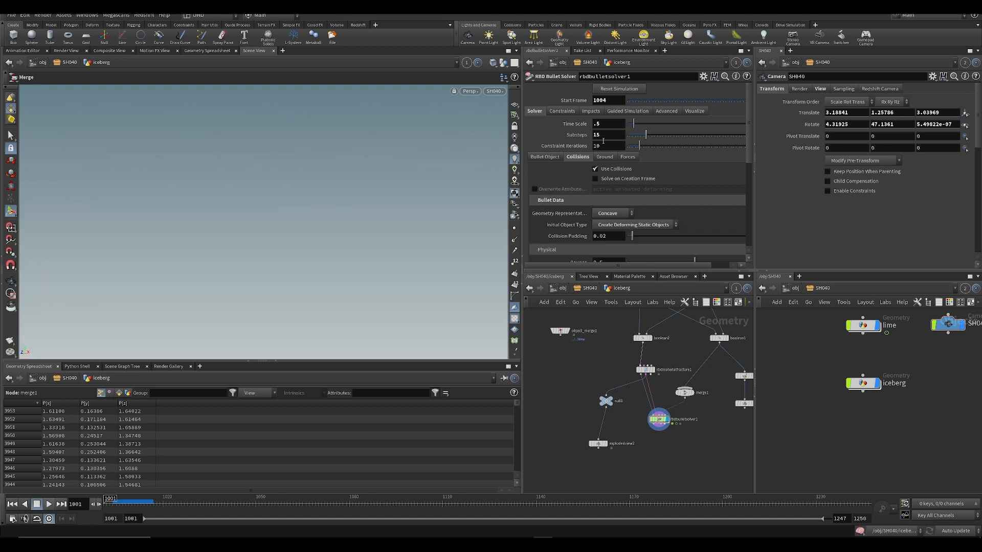
- Set the Bullet Solver's Substeps to 10, save the scene, and replay the simulation with the solver selected
drag(621, 135, 531, 144)
text(10)
key(Return)
scroll(566, 170, down, 3)
key(ctrl+s)
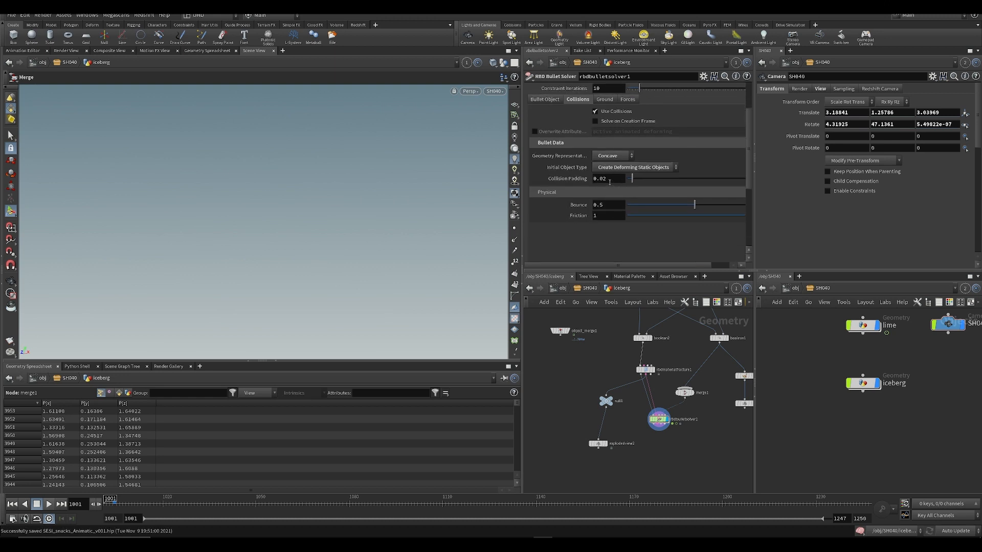
scroll(561, 165, up, 3)
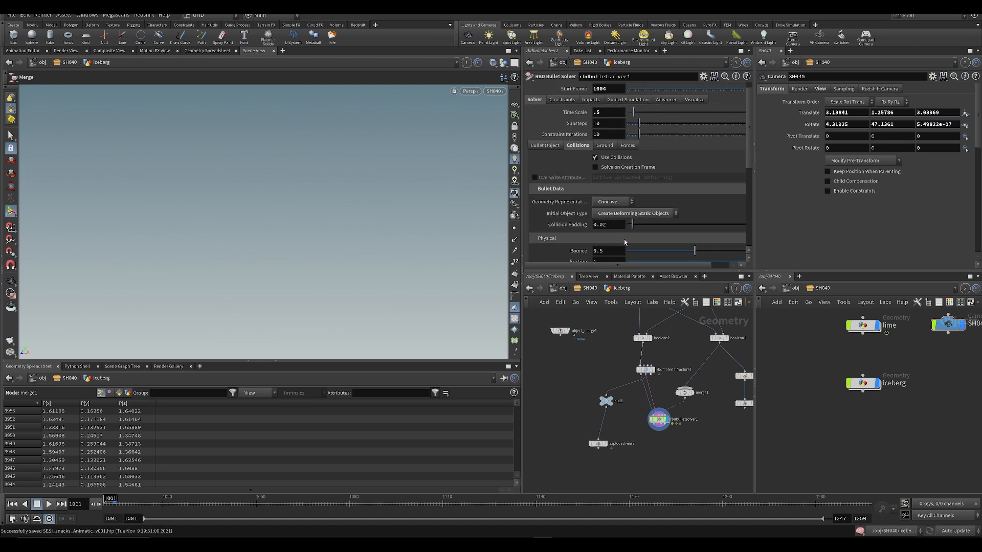
click(659, 420)
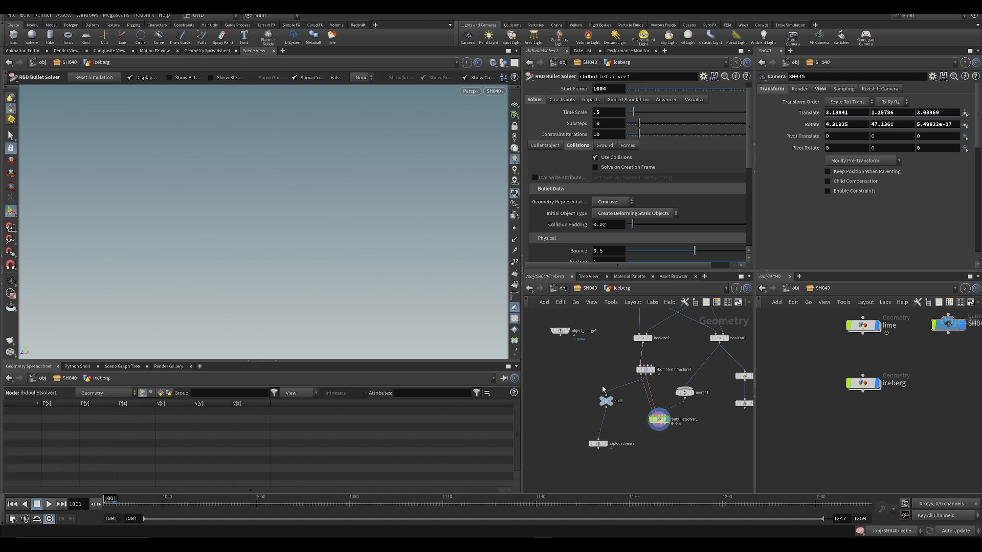
key(Up)
key(ctrl+Up)
- Set the Primary Strength of rbdmaterialfracture1's glue constraints to 0 and replay the impact on rbdbulletsolver1
click(646, 369)
text(00)
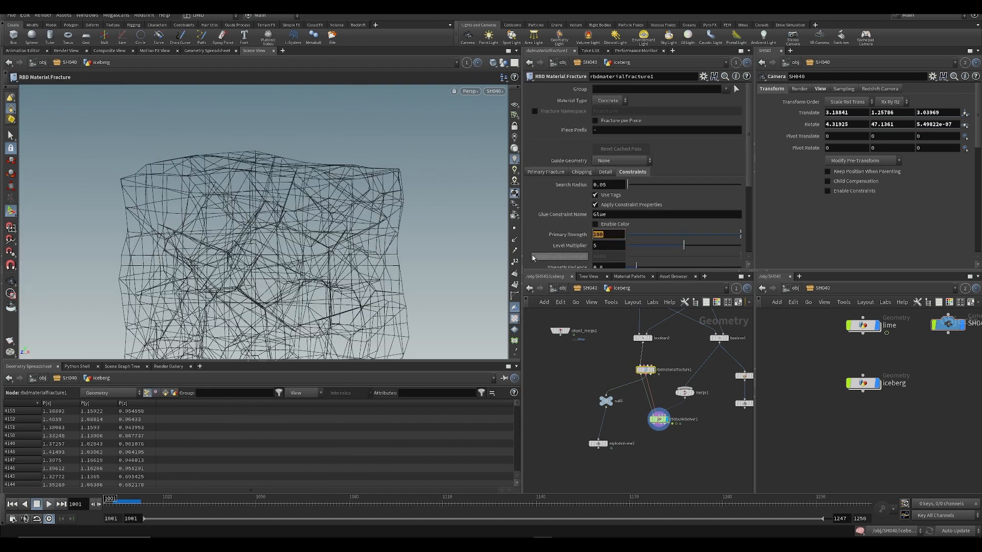
key(Return)
key(Up)
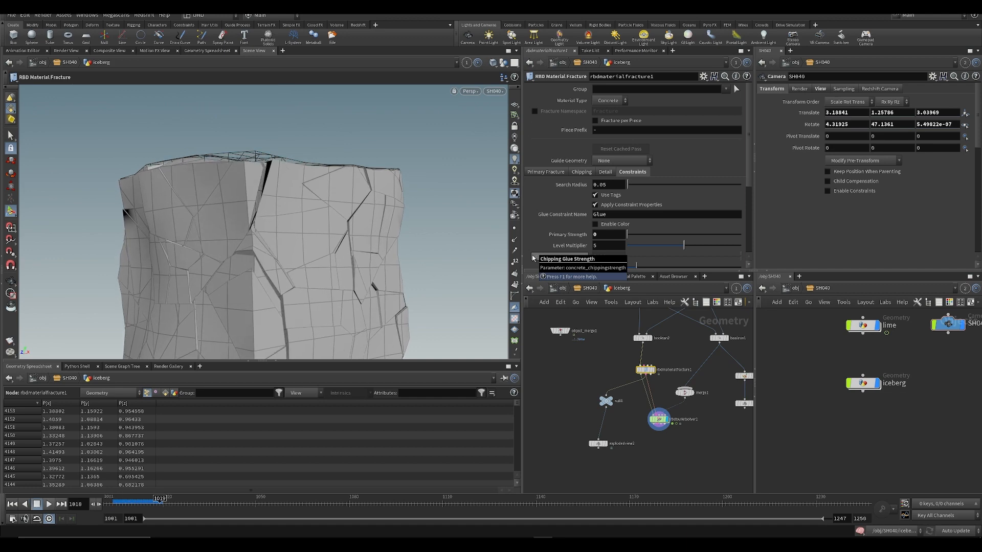
key(ctrl+Up)
click(662, 423)
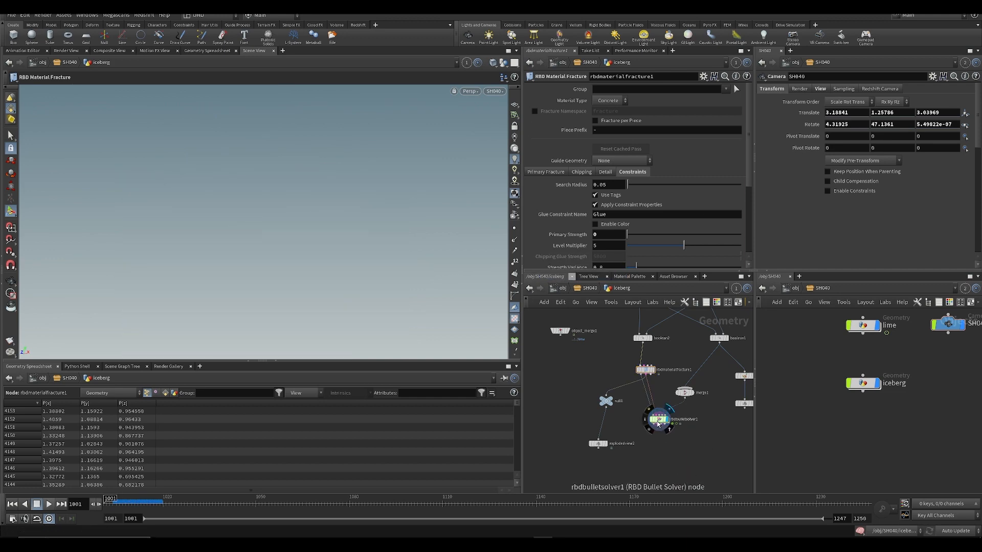
key(Up)
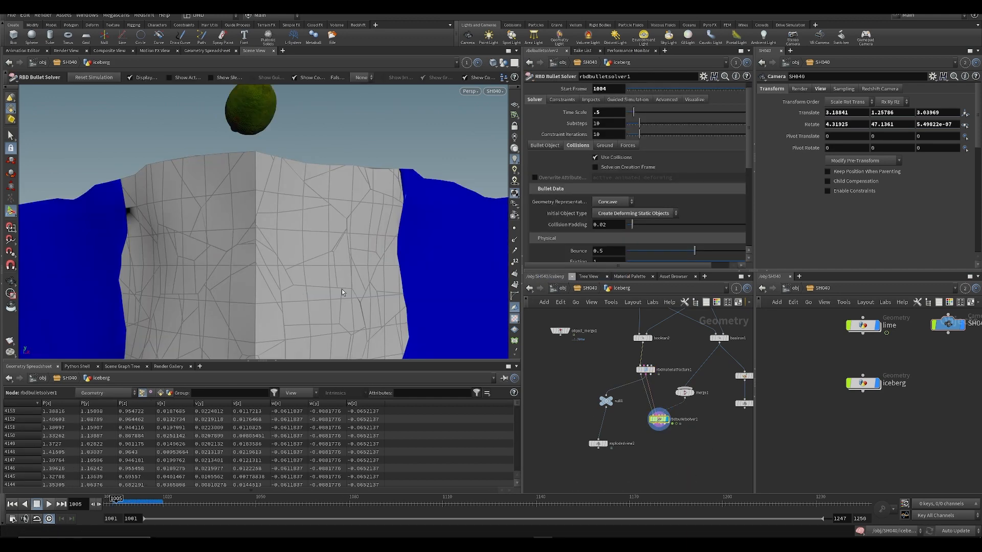
alt+drag(341, 132, 286, 240)
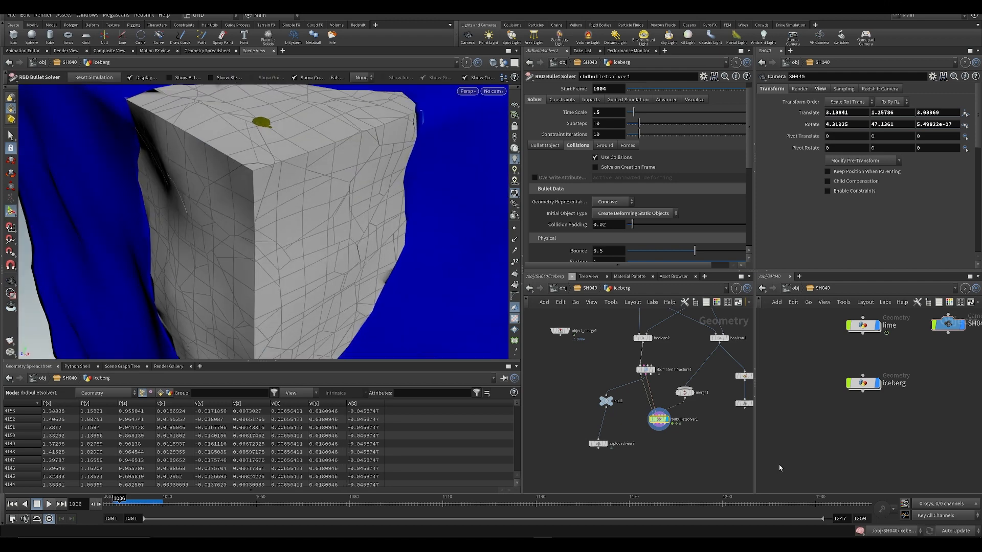
- Add a POP Attract node inside rbdbulletsolver1's forces network and connect it to the PRESOLVE output
double_click(650, 418)
scroll(626, 385, up, 3)
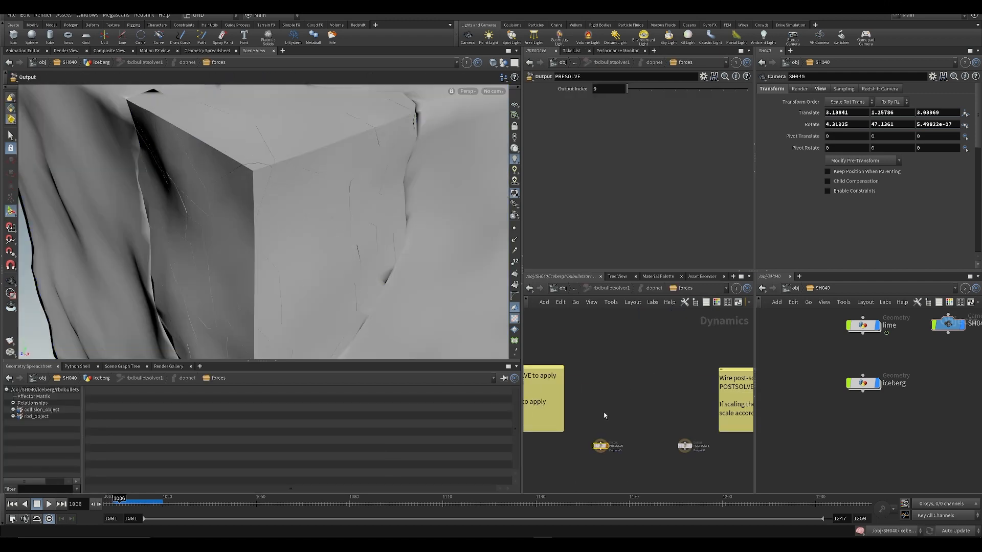
key(Tab)
text(pop a)
key(Return)
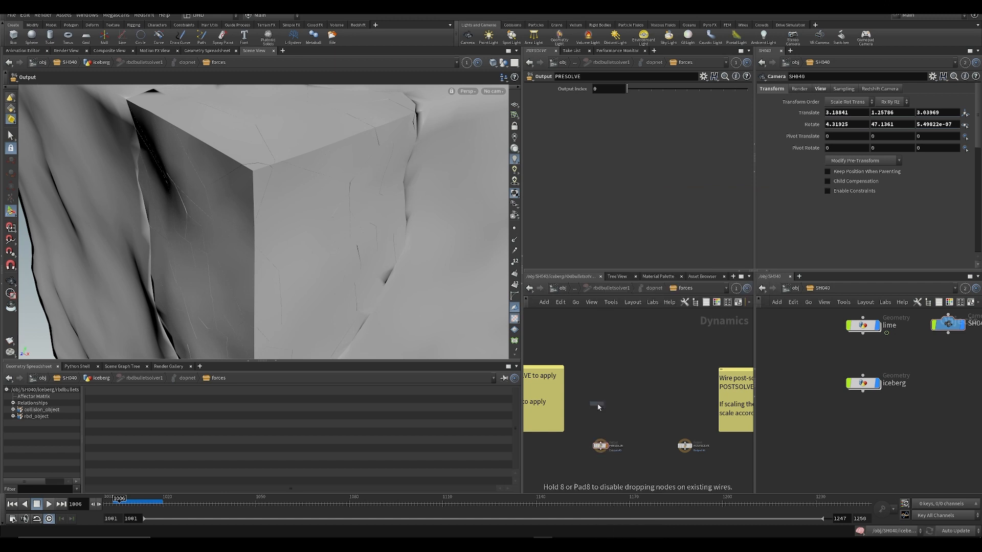
click(599, 407)
key(ctrl+s)
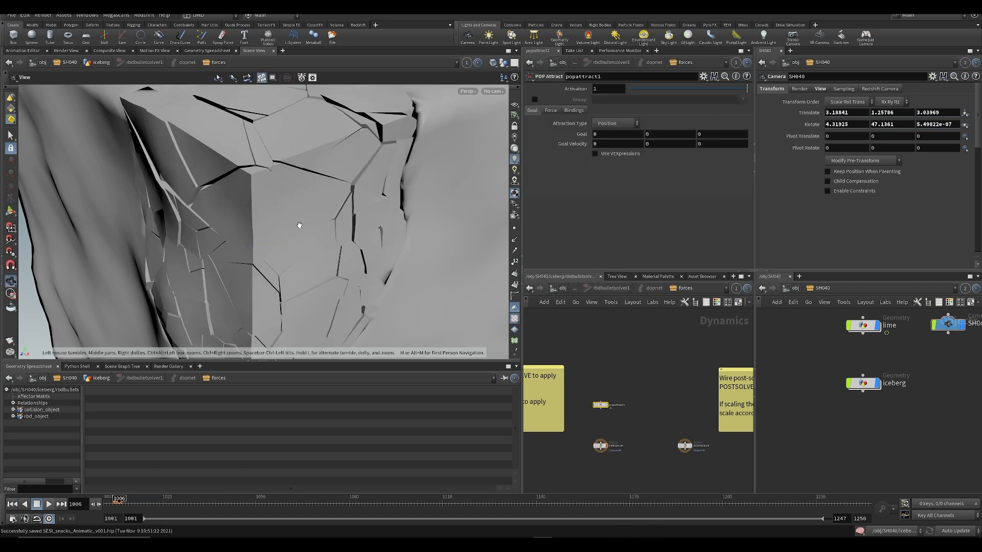
alt+middle_drag(322, 217, 345, 251)
scroll(582, 398, up, 2)
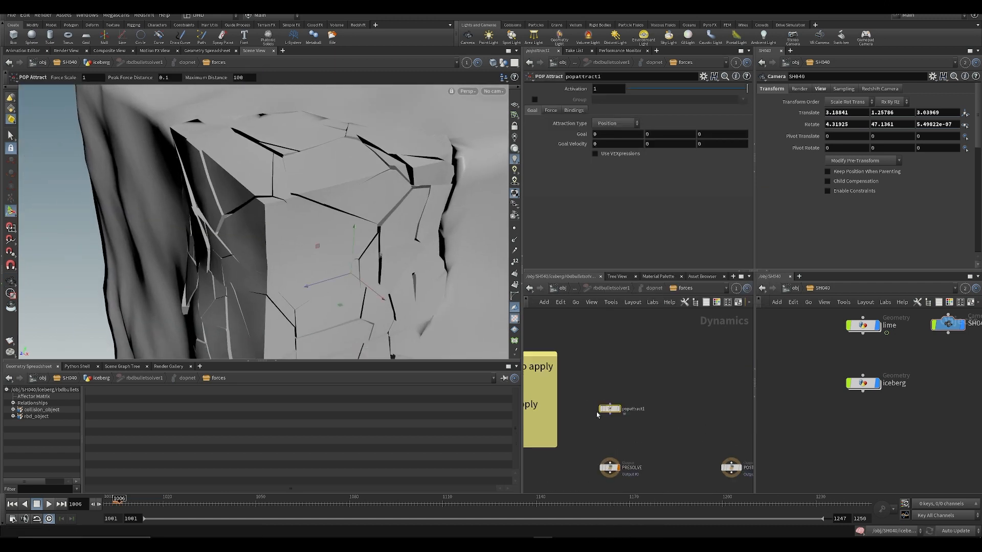
drag(610, 413, 610, 462)
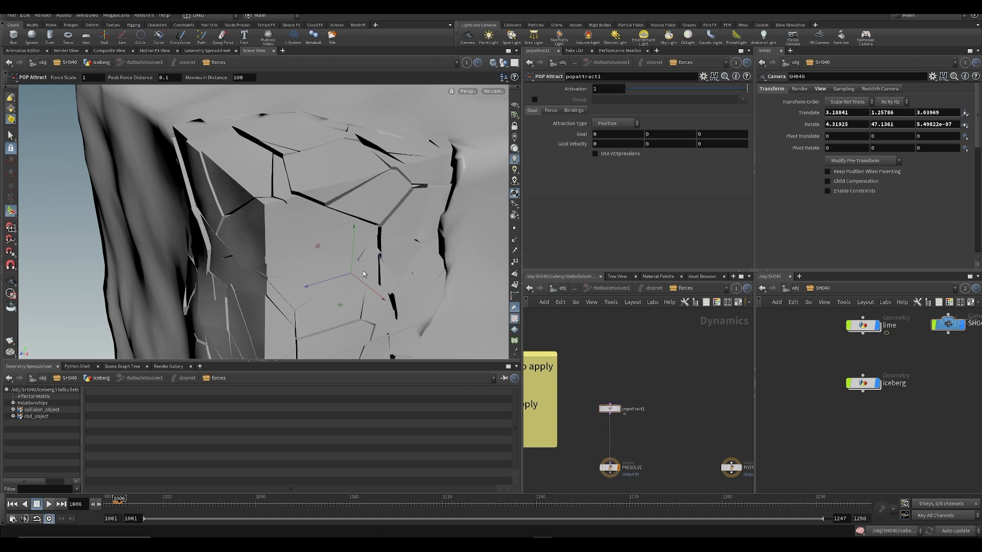
- At frame 1004, move the POP Attract goal into the chunk, at about 1.46, 1.27, 1.33, and save the scene
key(Left)
key(Left)
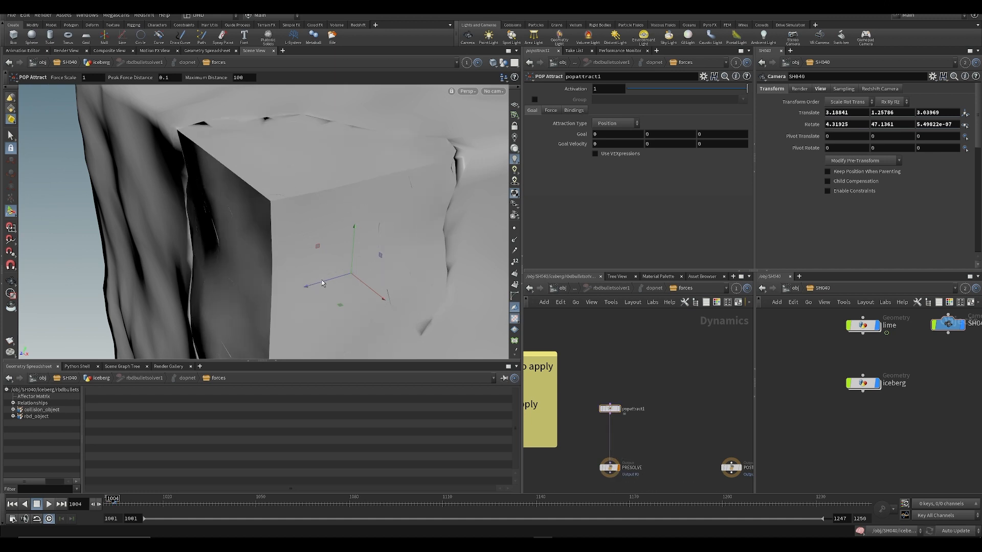
drag(325, 281, 281, 167)
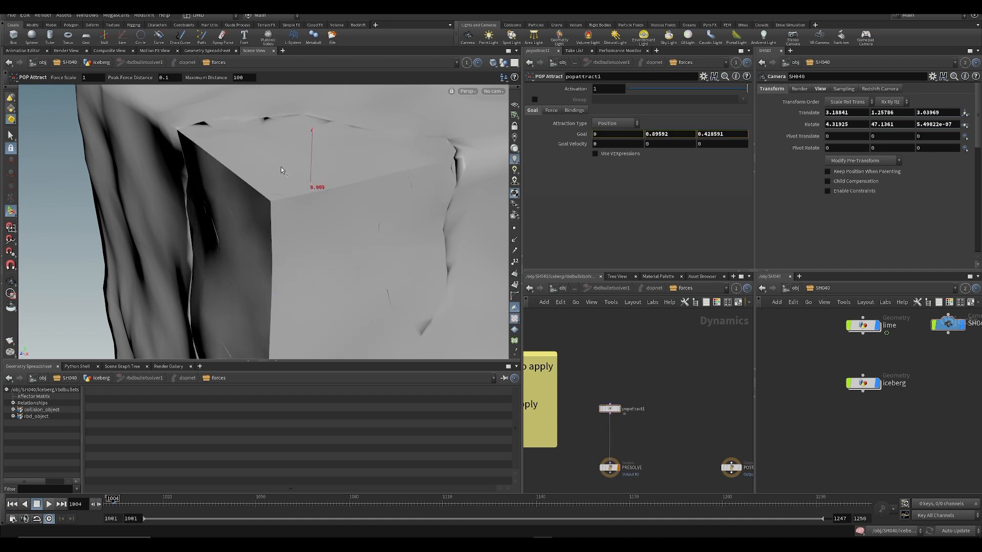
key(ctrl+z)
alt+drag(314, 207, 395, 241)
key(Return)
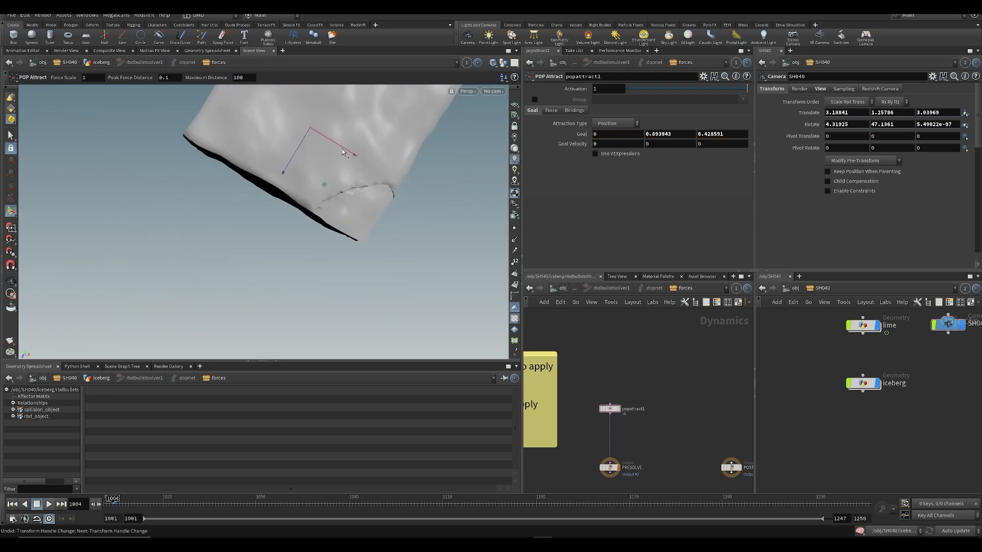
drag(341, 149, 375, 238)
key(Return)
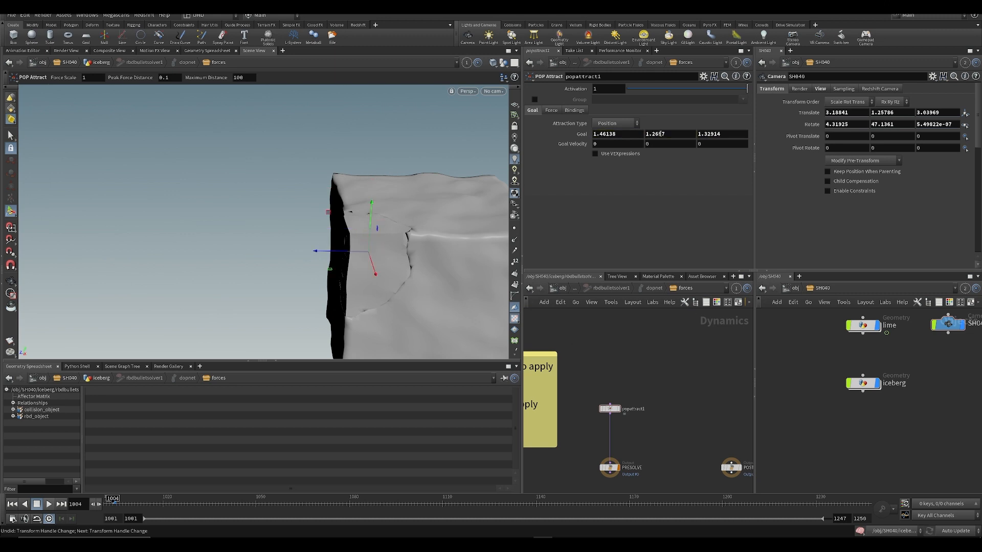
key(ctrl+s)
- Set the POP Attract's Force Scale to -10 and play the simulation from frame 1001
click(552, 110)
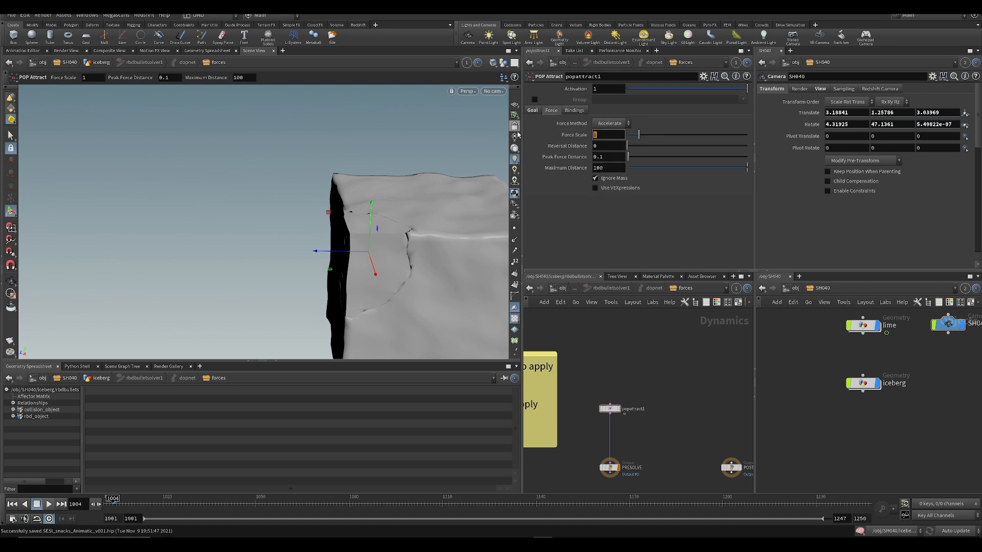
text(-10)
key(Return)
key(ctrl+Up)
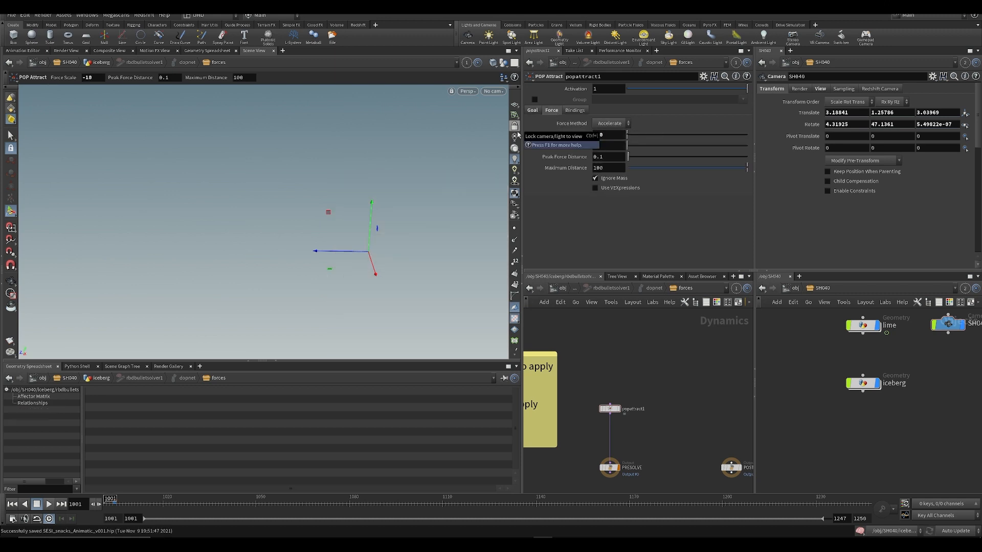
key(Up)
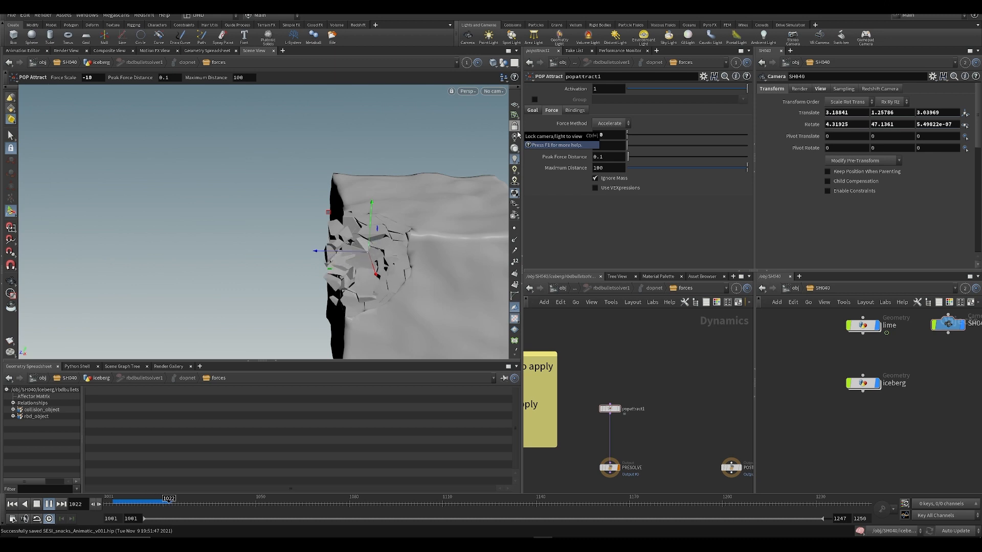
key(ctrl+Up)
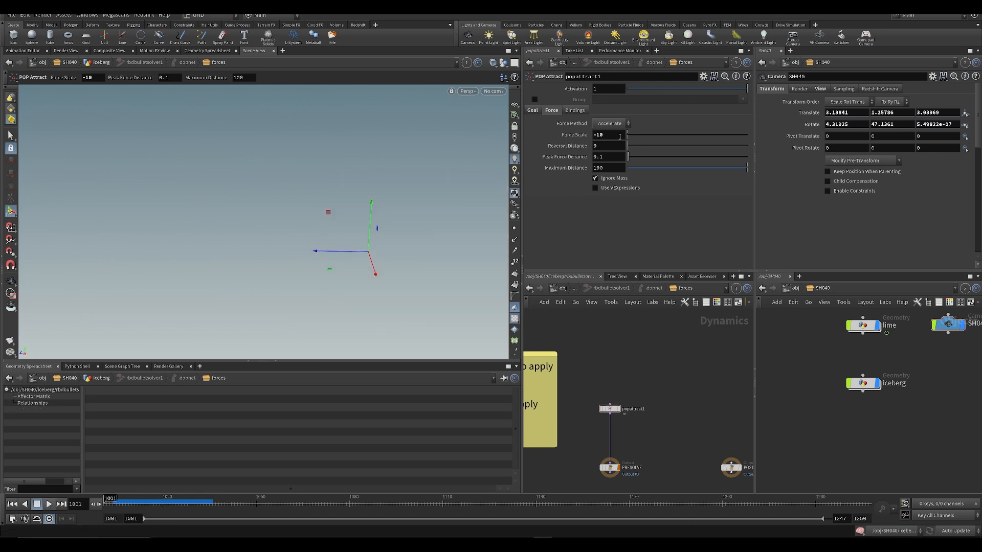
- Set the POP Attract's Force Scale to -50 and play the simulation from frame 1001
drag(618, 135, 429, 110)
text(-50)
key(Return)
key(Up)
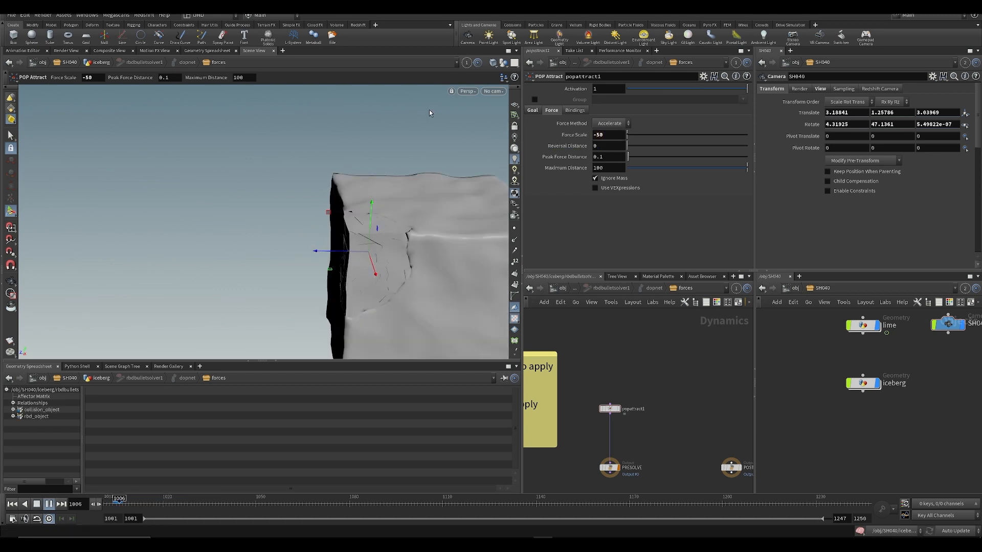
key(ctrl+Up)
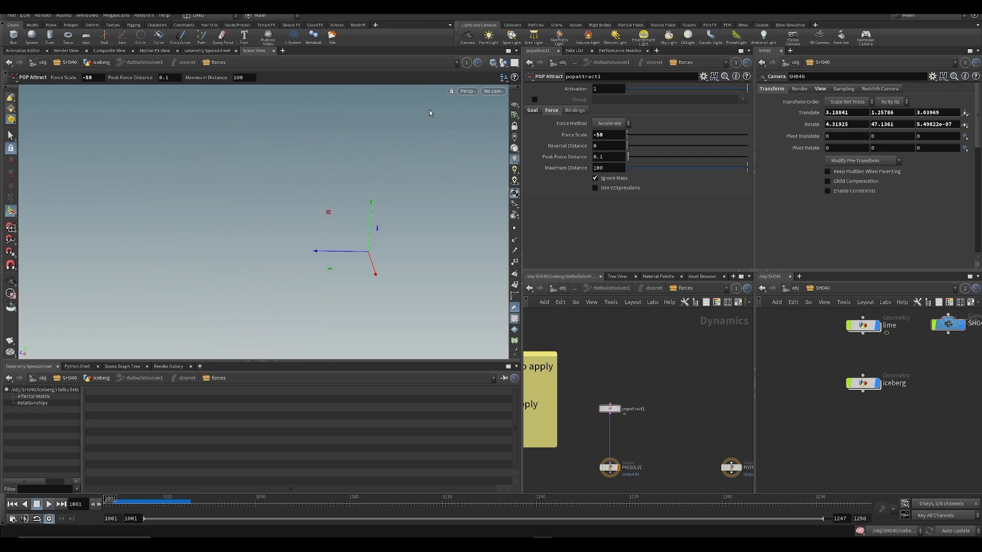
- Set the POP Attract's Force Scale to the expression $F==1005
drag(620, 138, 500, 123)
key(Up)
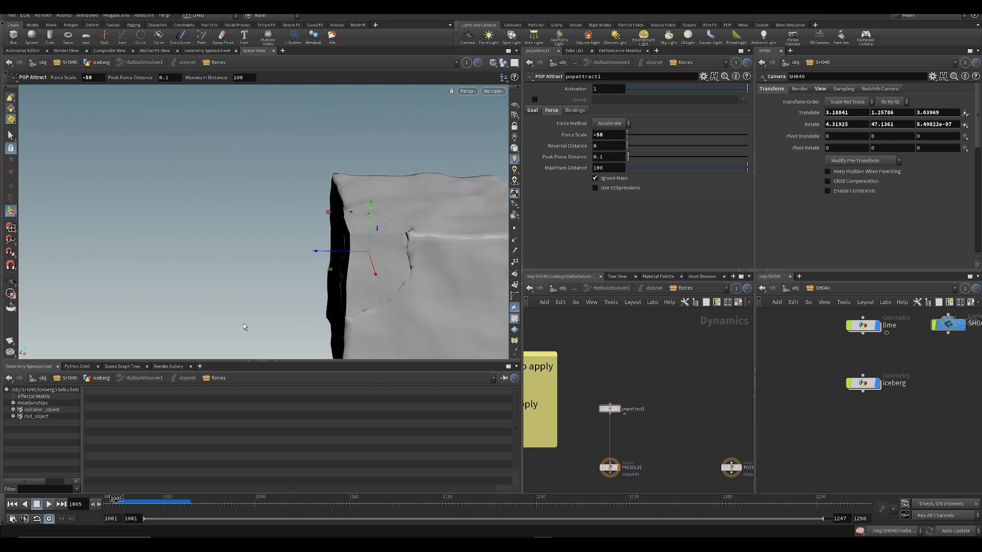
drag(615, 136, 491, 151)
text($)
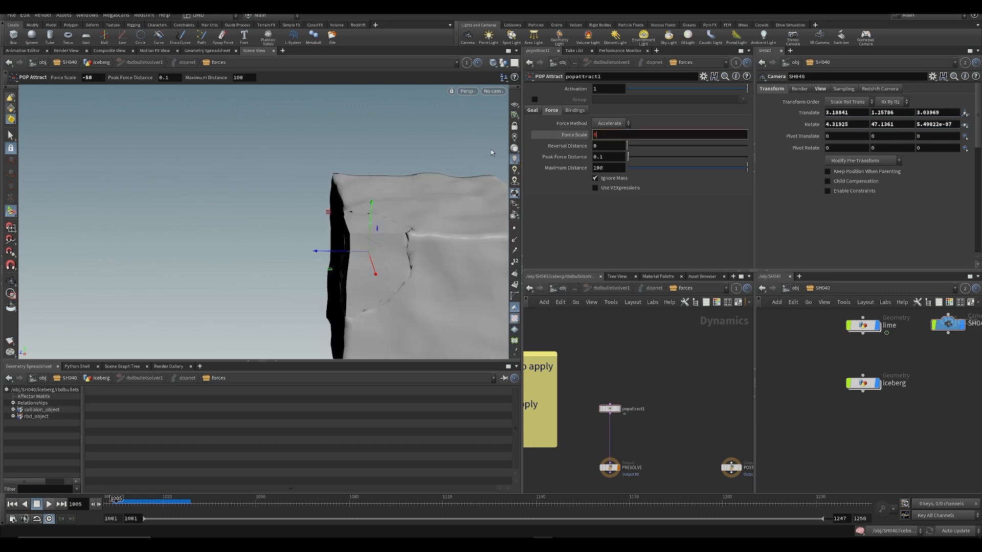
text(F)
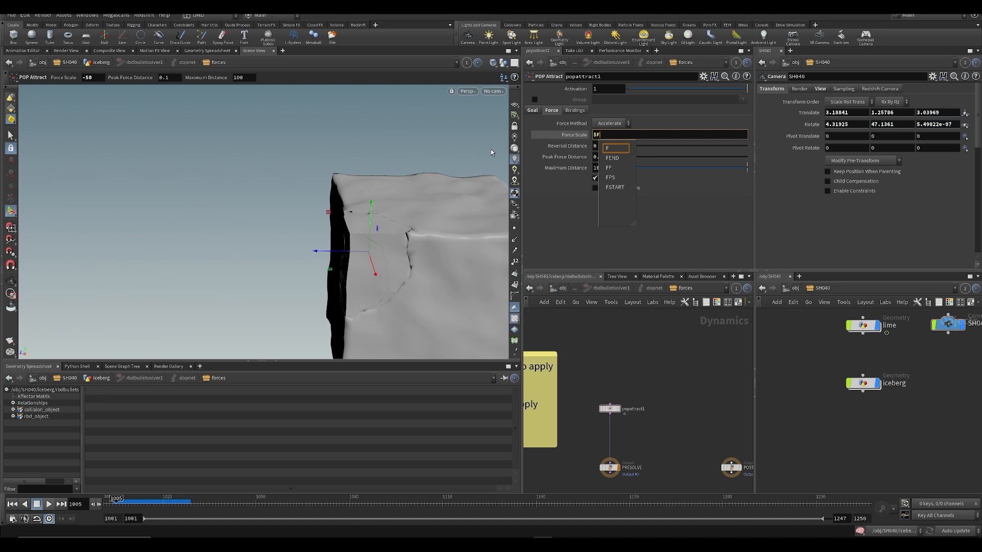
text(==1005)
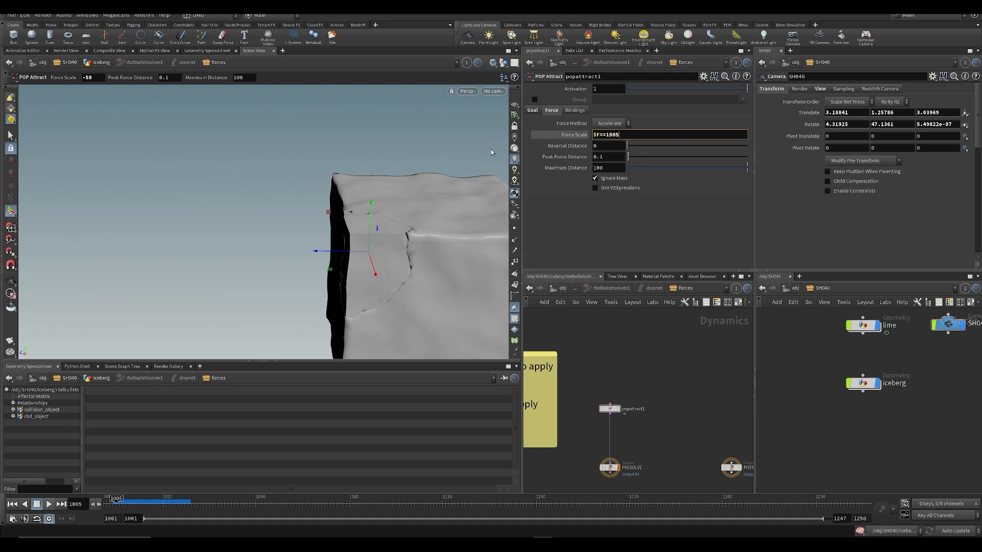
key(Return)
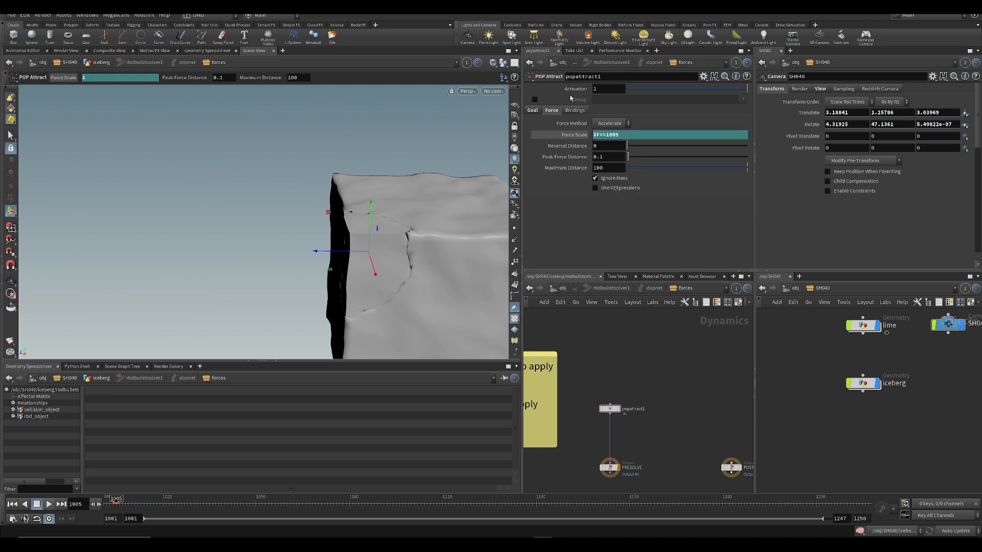
- Check the Force Scale at frames 1004 and 1005, and extend its expression to ($F==1005)*50
click(576, 135)
key(Left)
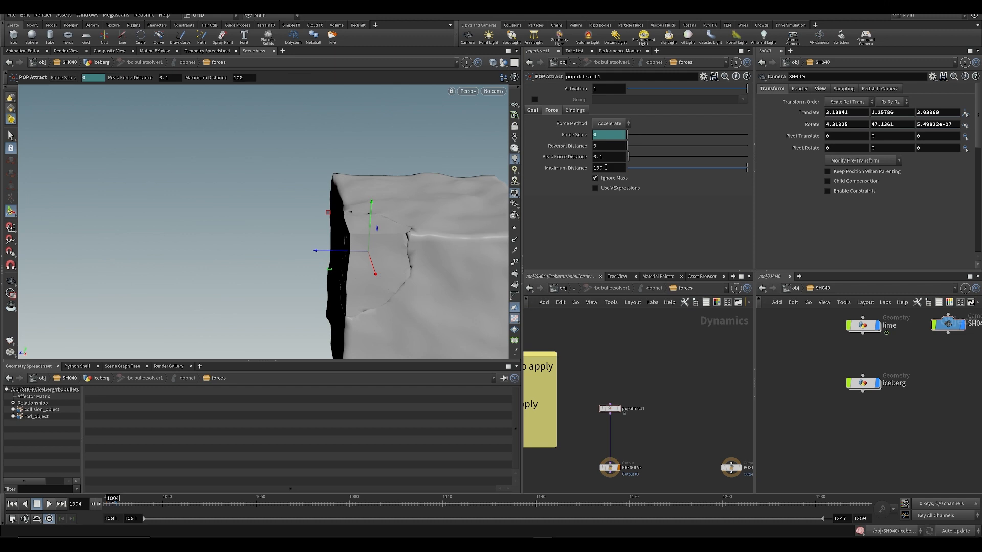
key(Right)
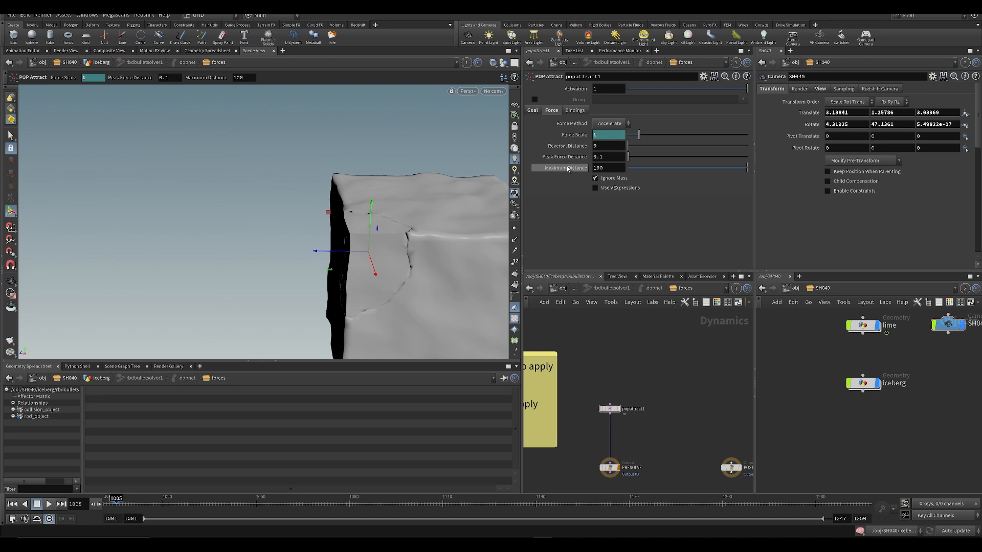
click(574, 134)
drag(632, 136, 598, 145)
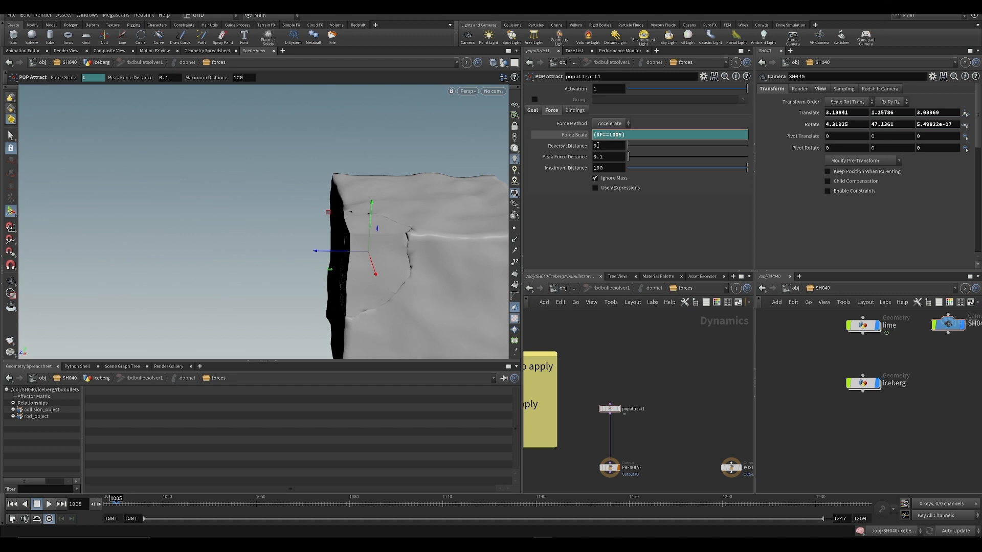
key(ctrl+Up)
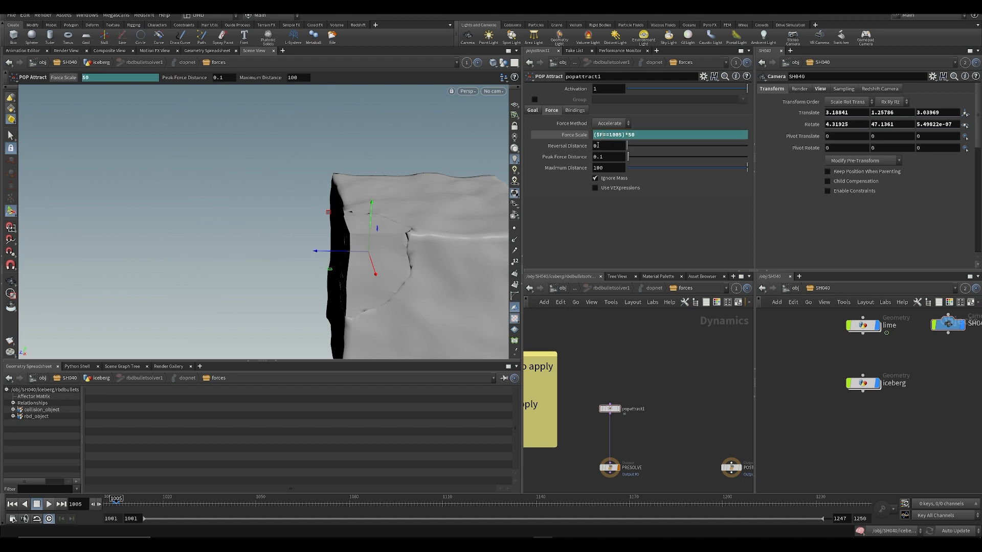
- Step from frame 1001 to 1007 to examine the evaluated Force Scale and the chunk's reaction
click(579, 135)
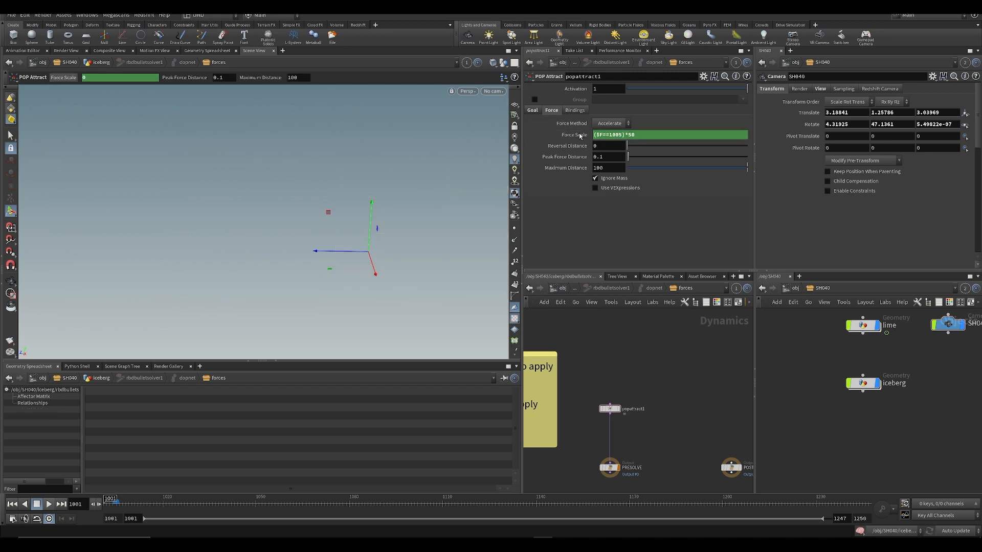
key(Right)
key(Right)
key(Right)
key(Right)
key(Right)
key(Right)
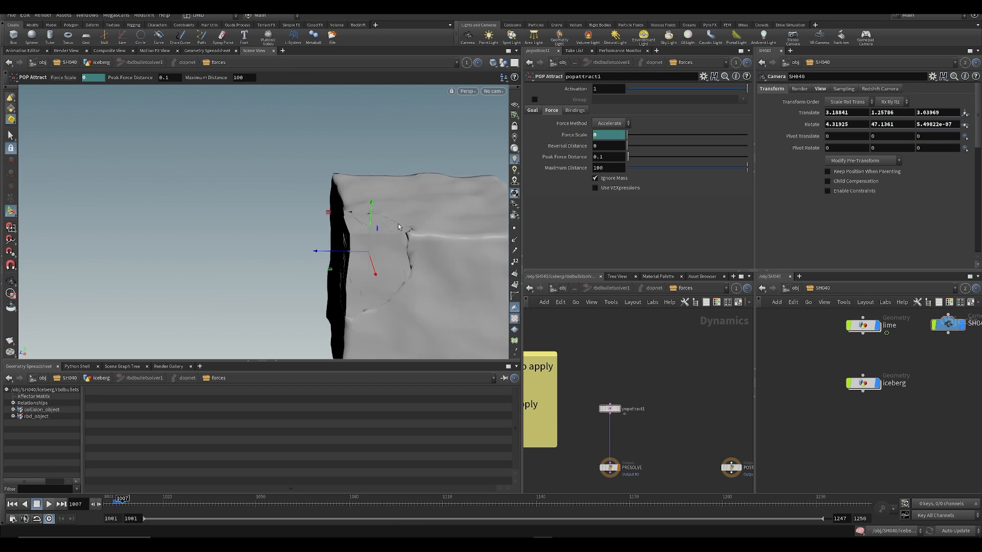
- Return to frame 1003 and negate the POP Attract's Force Scale expression to -($F==1005)*50
key(Left)
key(Left)
key(Left)
key(Left)
click(598, 135)
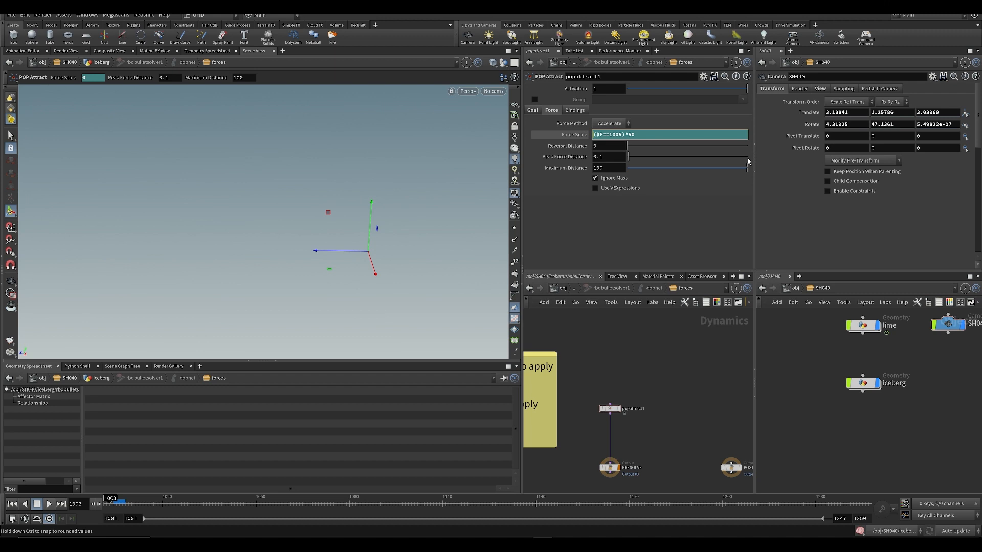
text(()
key(BackSpace)
text(-)
key(Return)
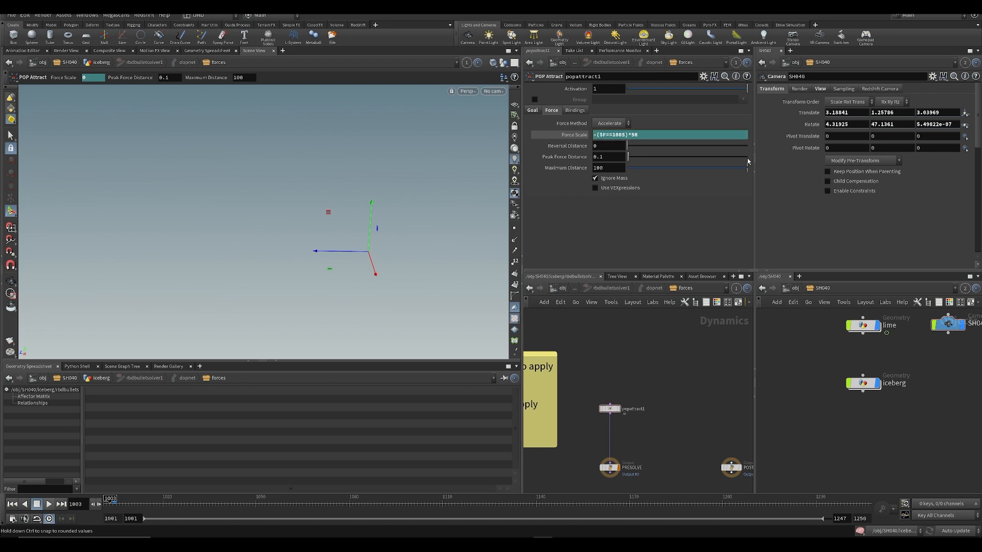
- Play the simulation from frame 1001 and check the evaluated Force Scale around frame 1005
click(566, 139)
click(566, 138)
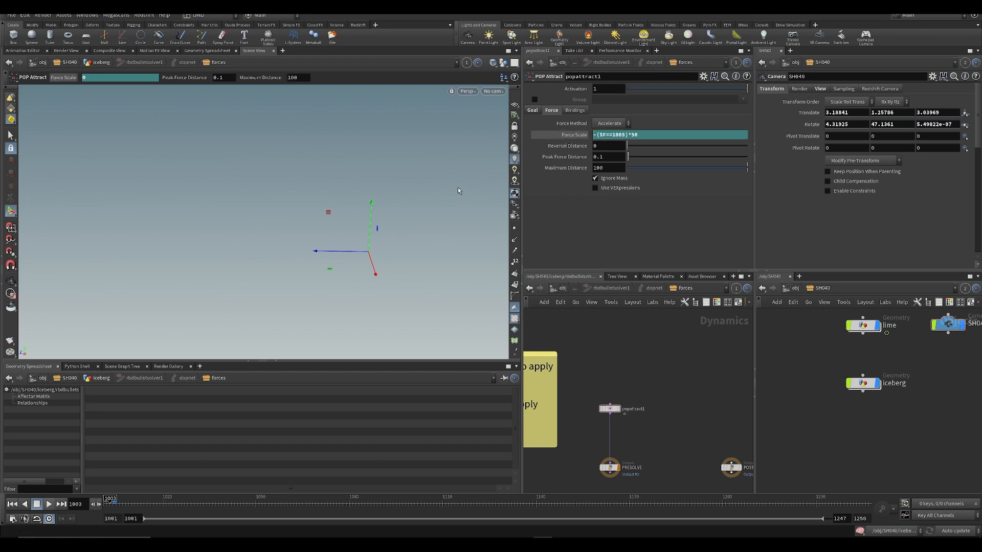
key(Up)
key(ctrl+Up)
click(579, 138)
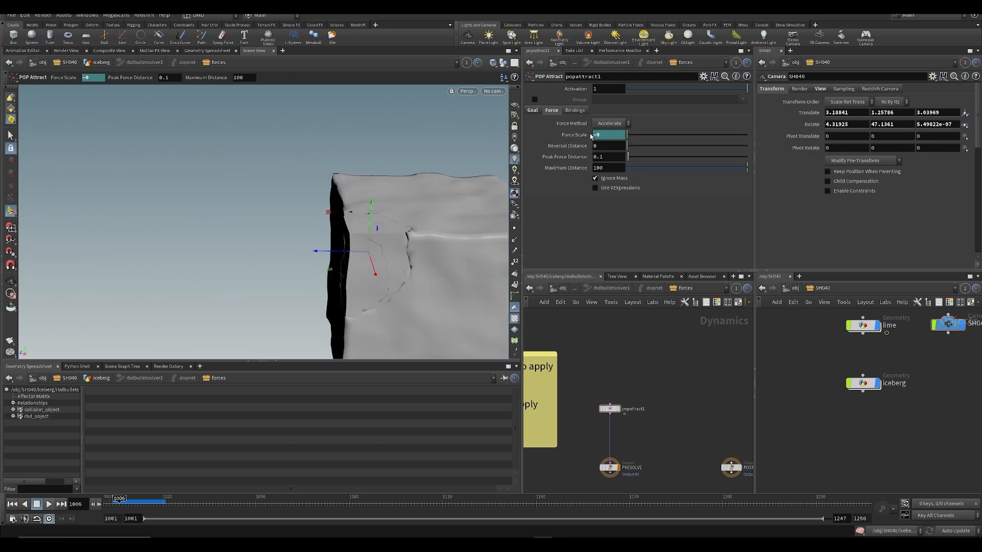
- Set the Force Scale expression to -($F==1005)*150, show rbdbulletsolver1's parameters in the iceberg network, and play the simulation
click(583, 136)
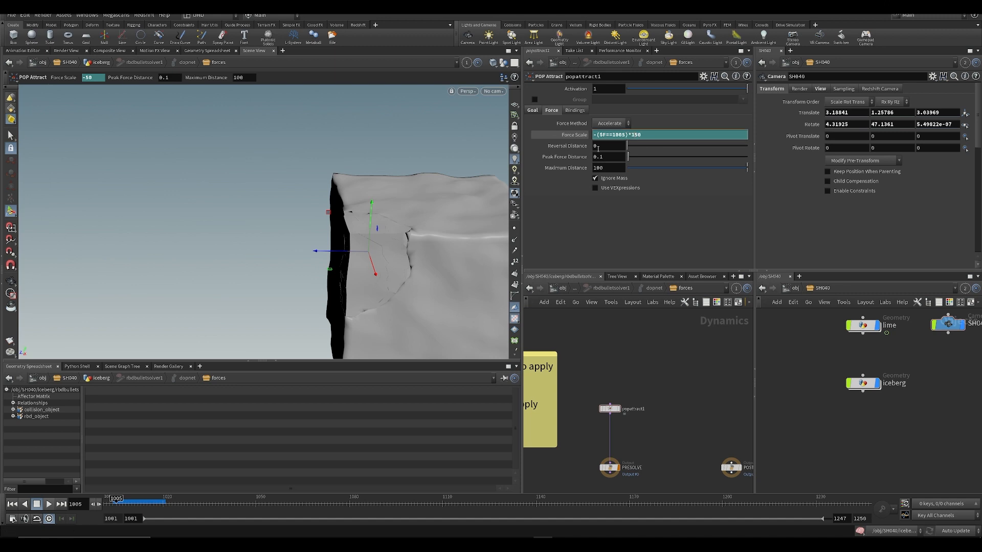
key(ctrl+Up)
scroll(835, 377, down, 3)
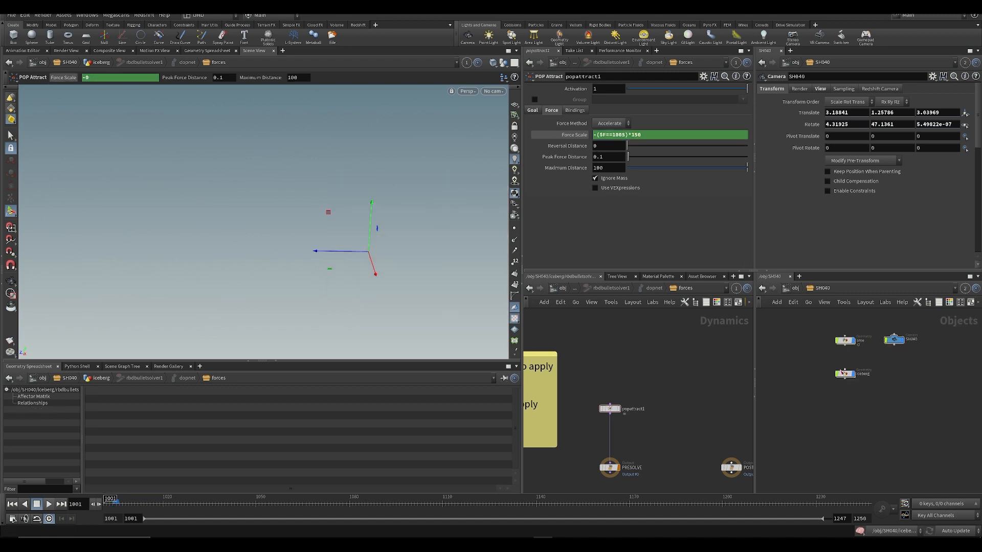
double_click(839, 376)
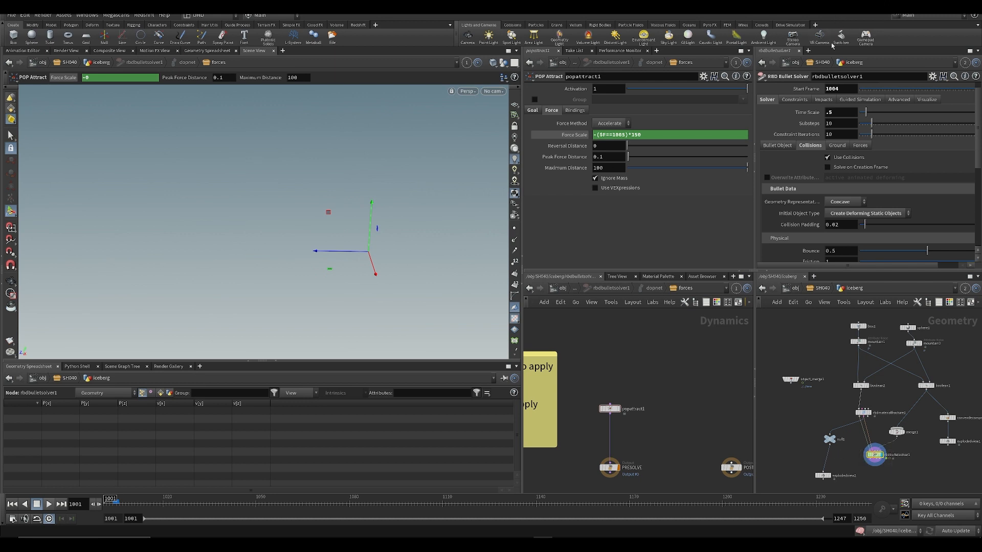
scroll(808, 94, up, 1)
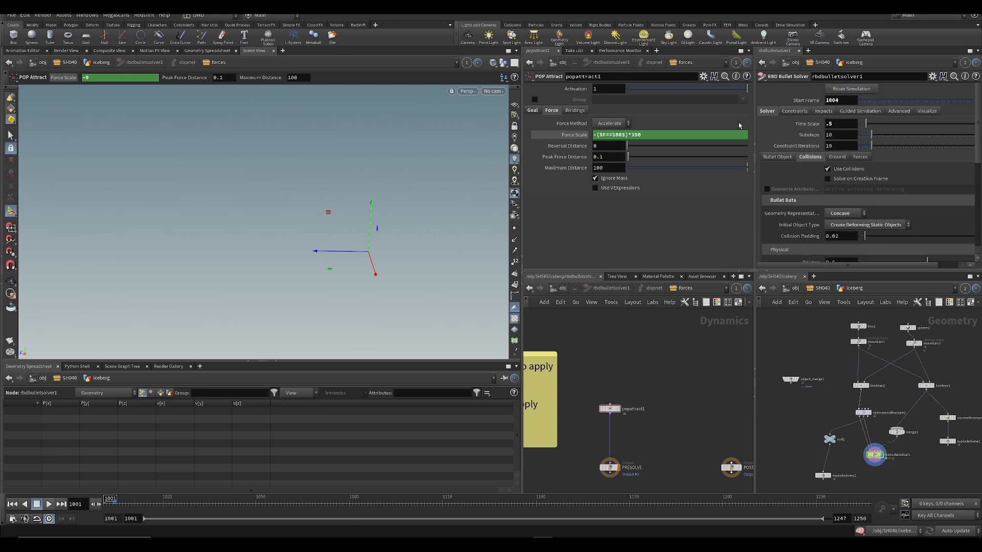
key(Up)
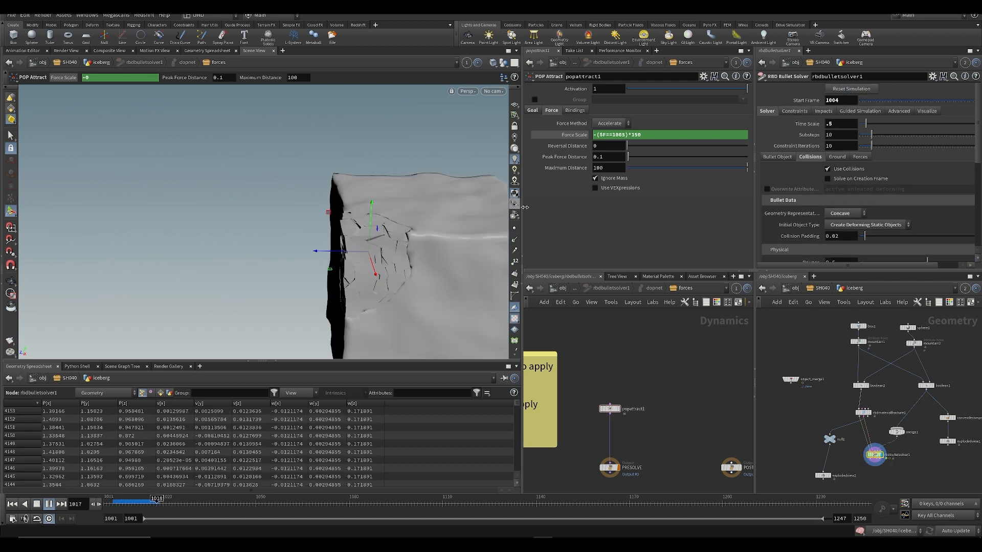
- Raise the Force Scale expression to -($F==1005)*1500, reset the bullet solver's simulation and play it from frame 1001
key(ctrl+Up)
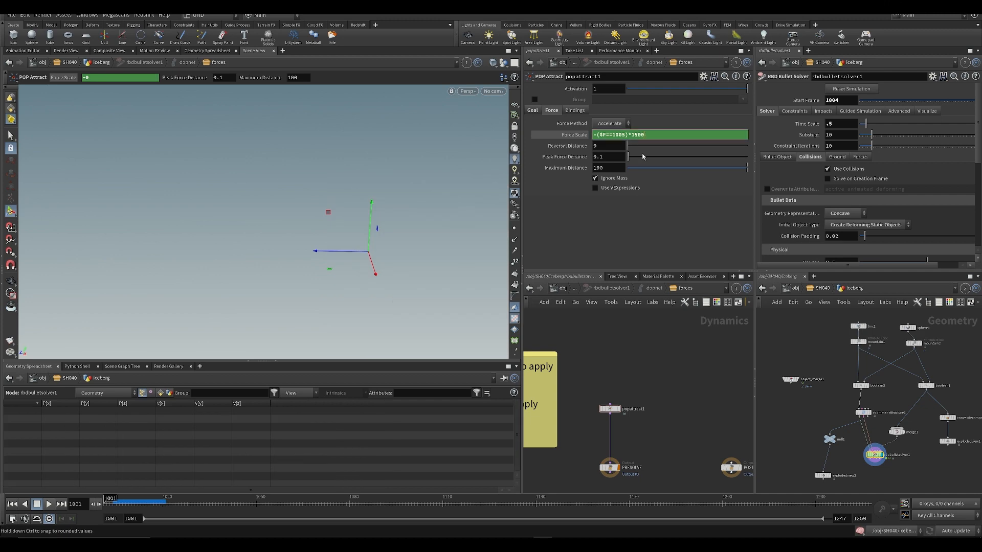
click(854, 89)
key(Up)
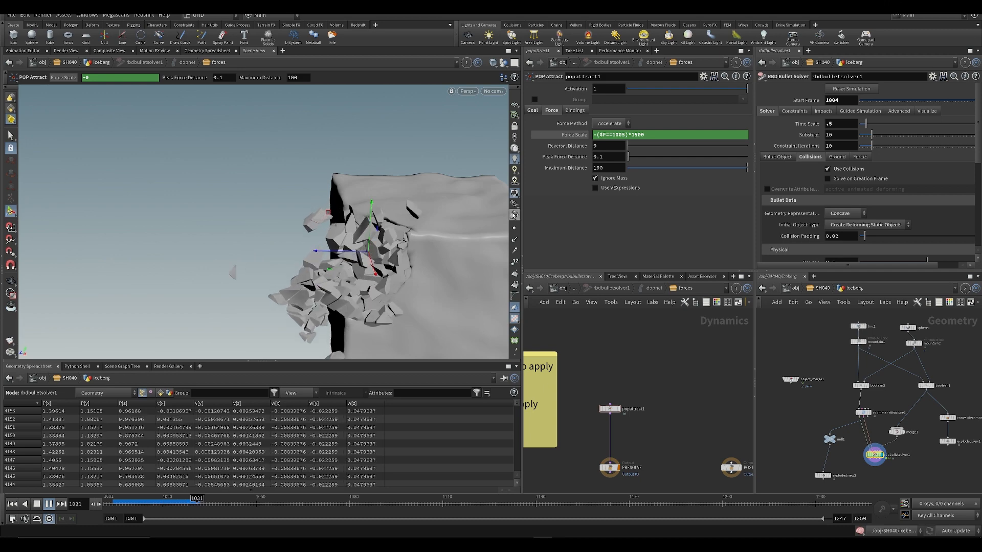
key(ctrl+Up)
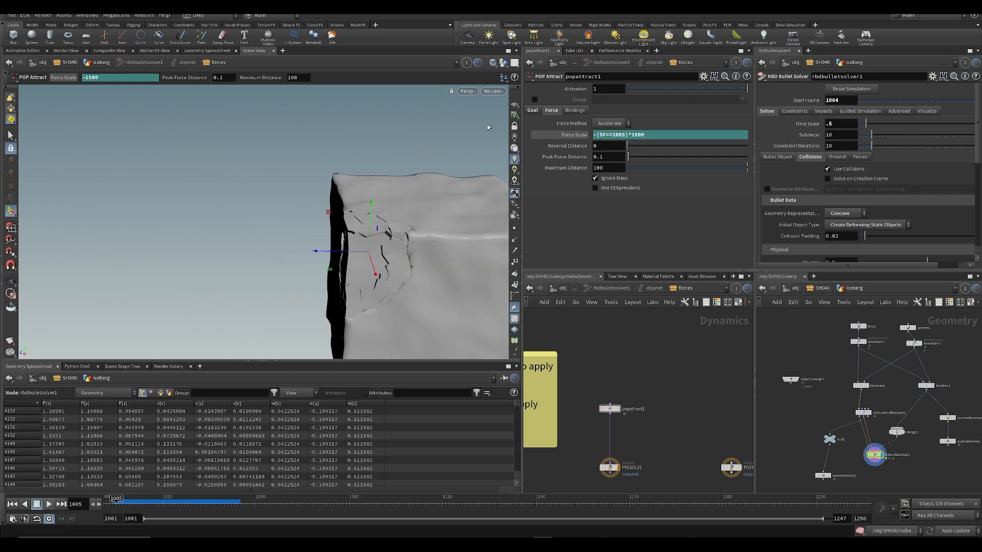
- Look through the SH040 camera, set the Force Scale expression to -($F==1005)*4000 and play the simulation
click(495, 91)
click(514, 163)
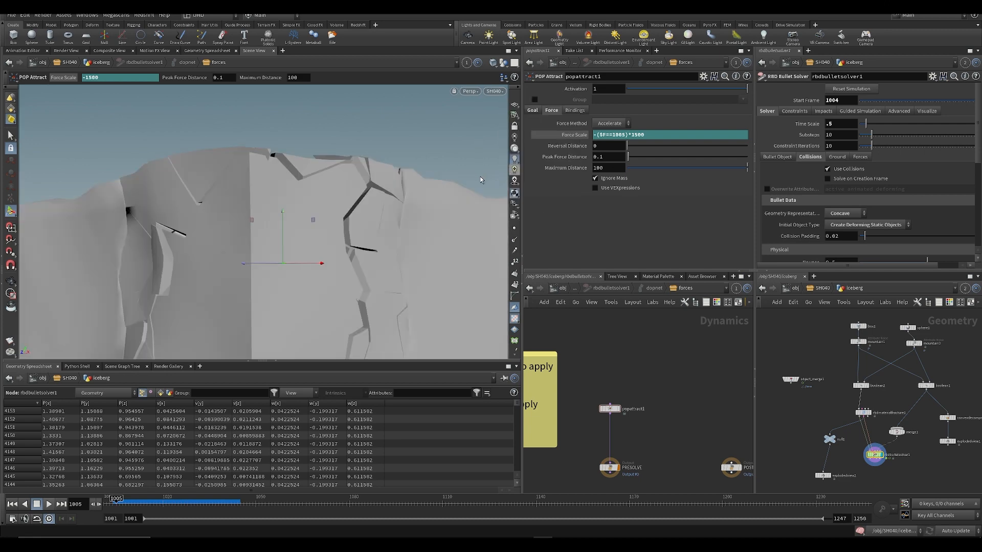
key(ctrl+Up)
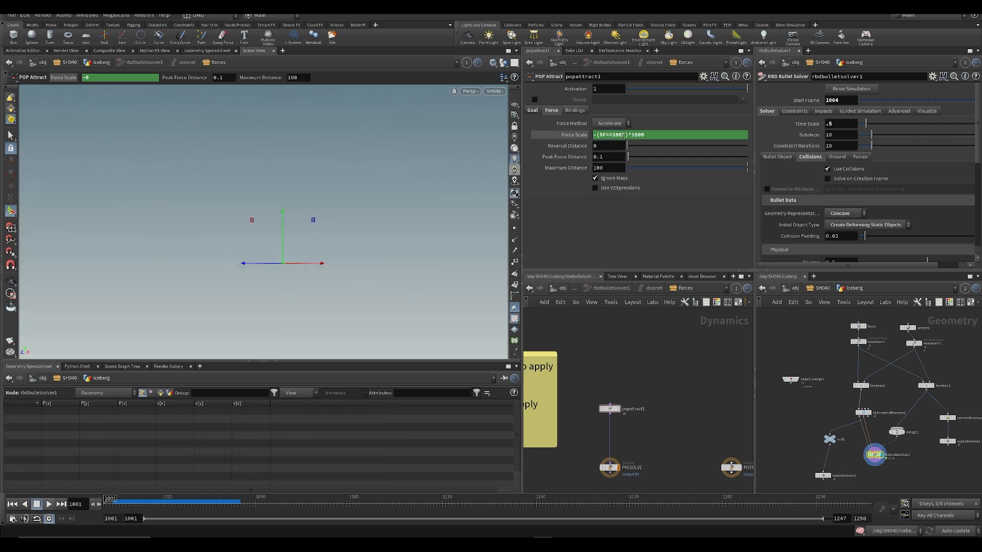
key(Return)
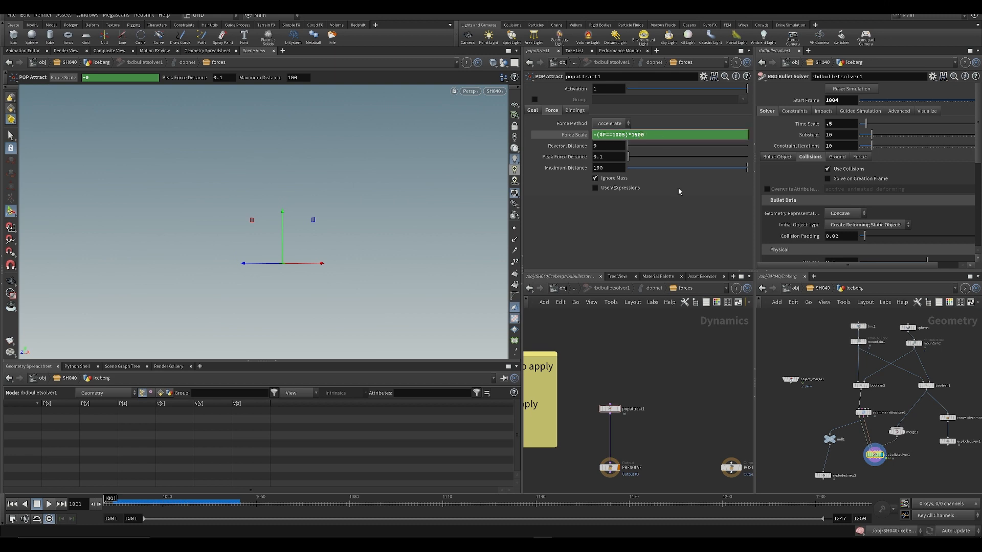
text(0)
key(Return)
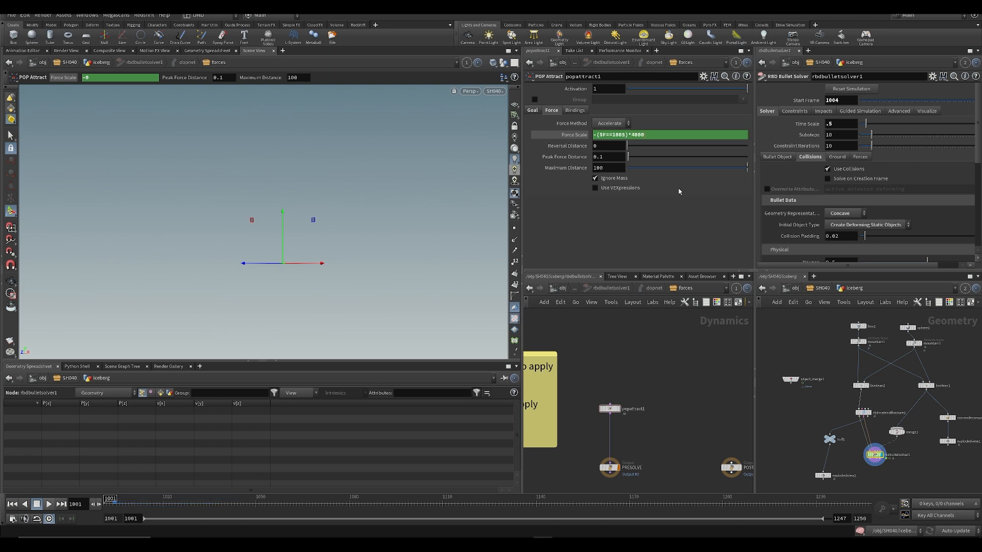
key(Up)
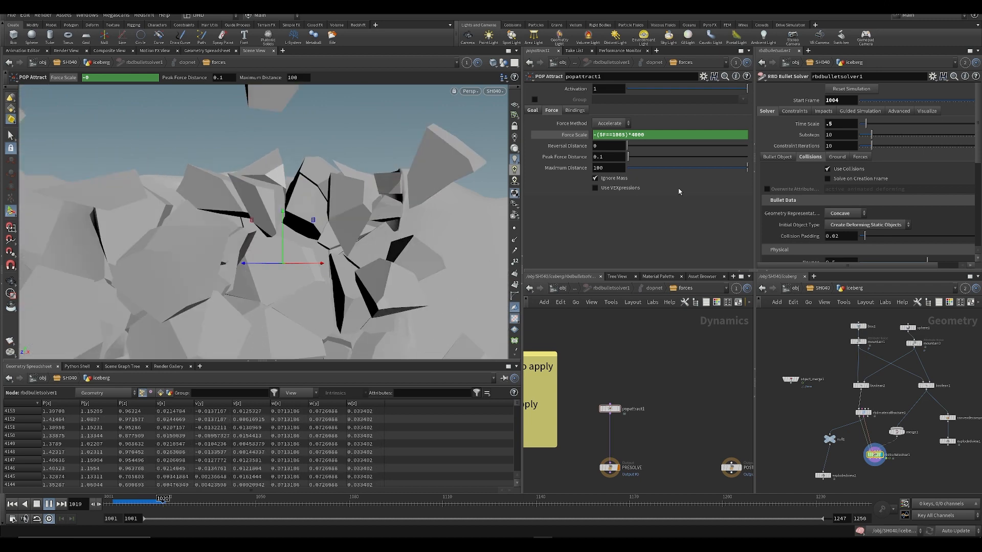
key(ctrl+Up)
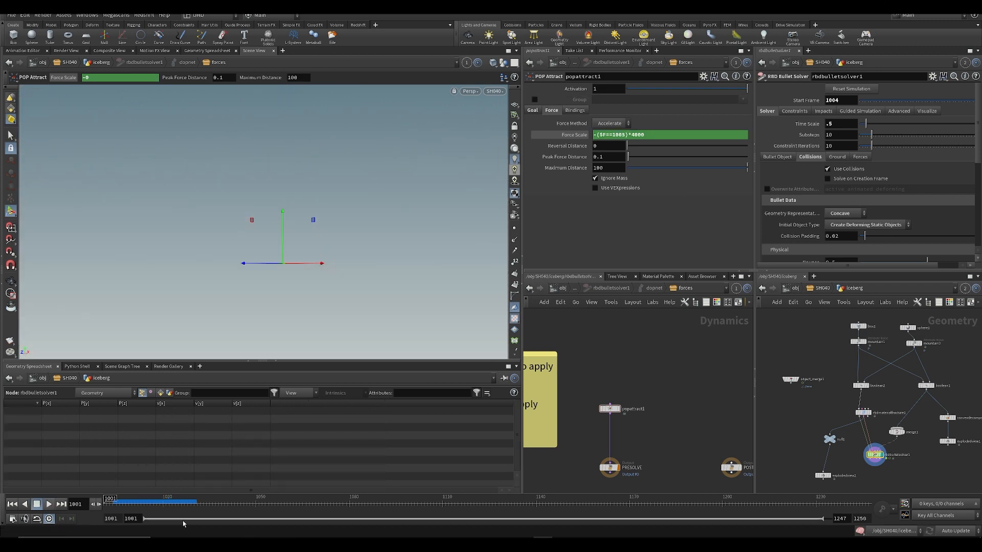
- Scrub between frames 1006 and 1020 and replay the simulation to examine the flying chunk pieces from several angles
click(144, 503)
drag(144, 503, 120, 503)
alt+drag(199, 276, 257, 267)
alt+right_drag(258, 267, 274, 260)
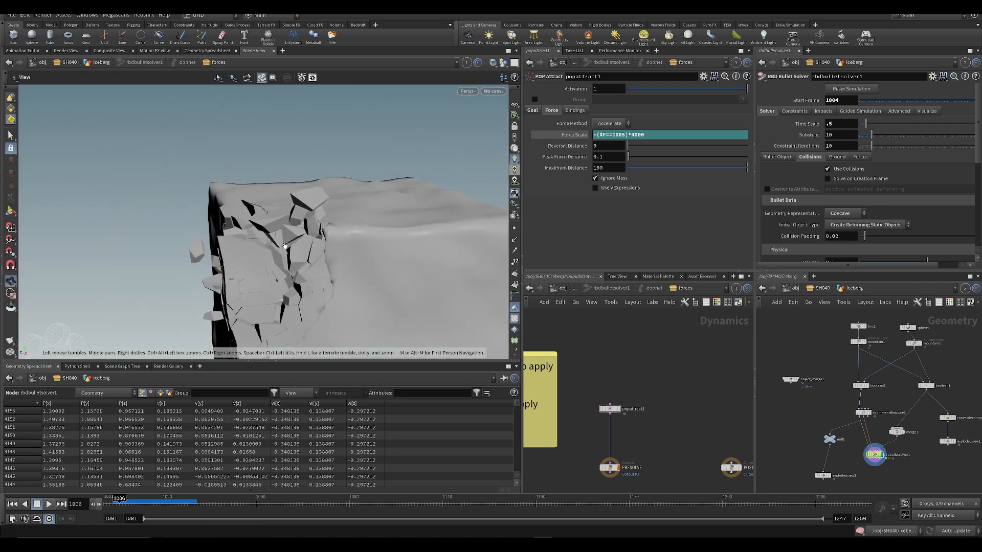
mouse_move(274, 259)
alt+mouse_down()
mouse_move(248, 252)
mouse_move(272, 253)
alt+mouse_up()
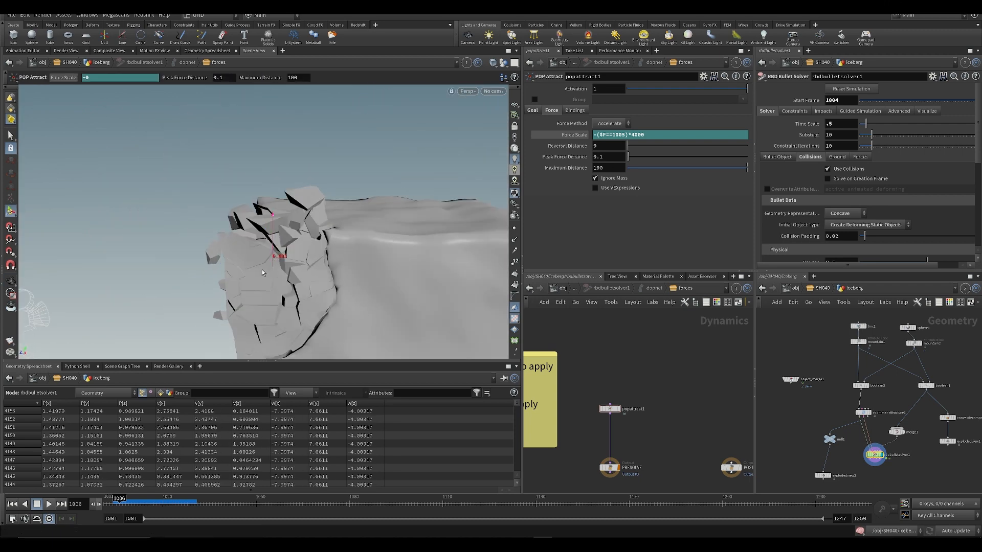
drag(118, 504, 165, 503)
mouse_move(272, 237)
alt+mouse_down()
mouse_move(289, 240)
mouse_move(195, 283)
mouse_move(258, 251)
alt+mouse_up()
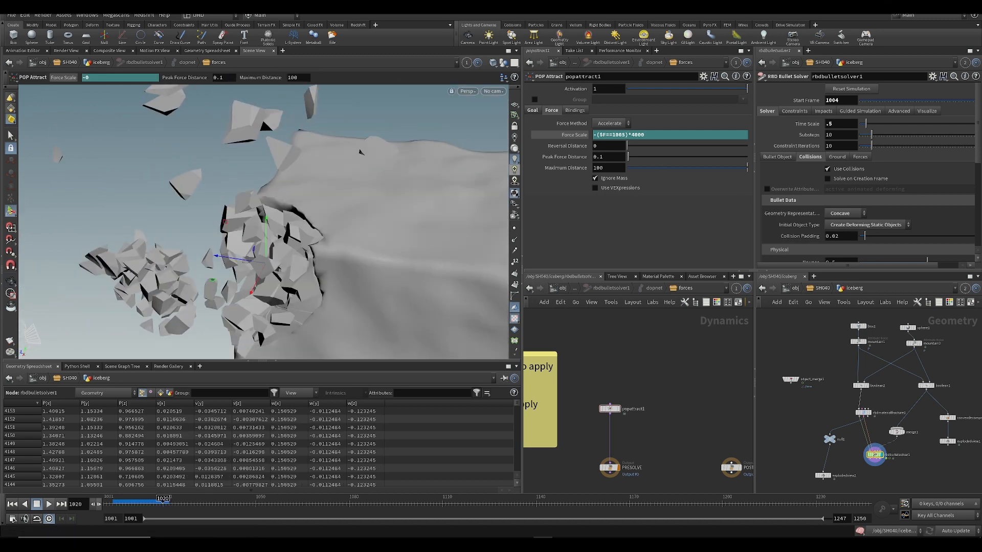
click(118, 504)
key(Up)
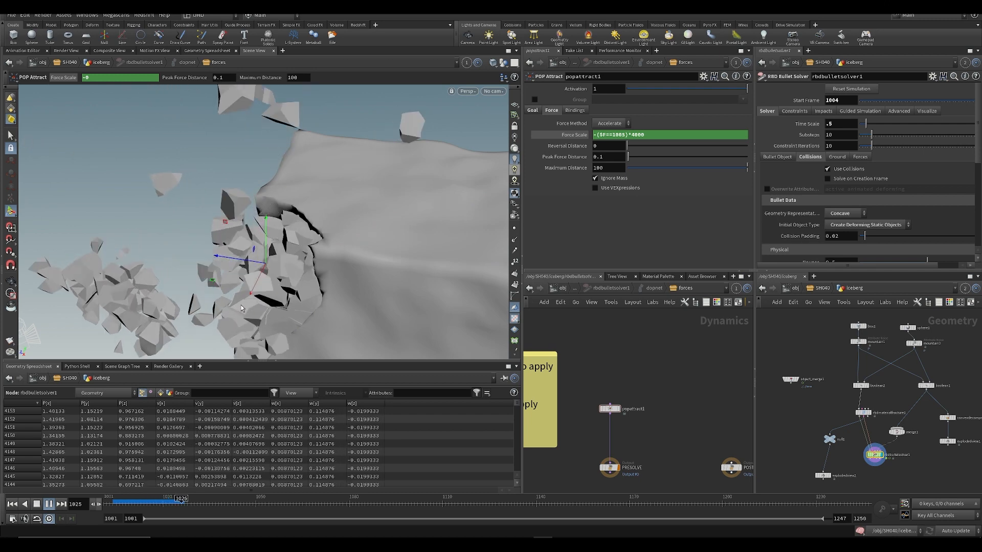
- Enable Use VEXpressions on the POP Attract and save the scene
click(116, 502)
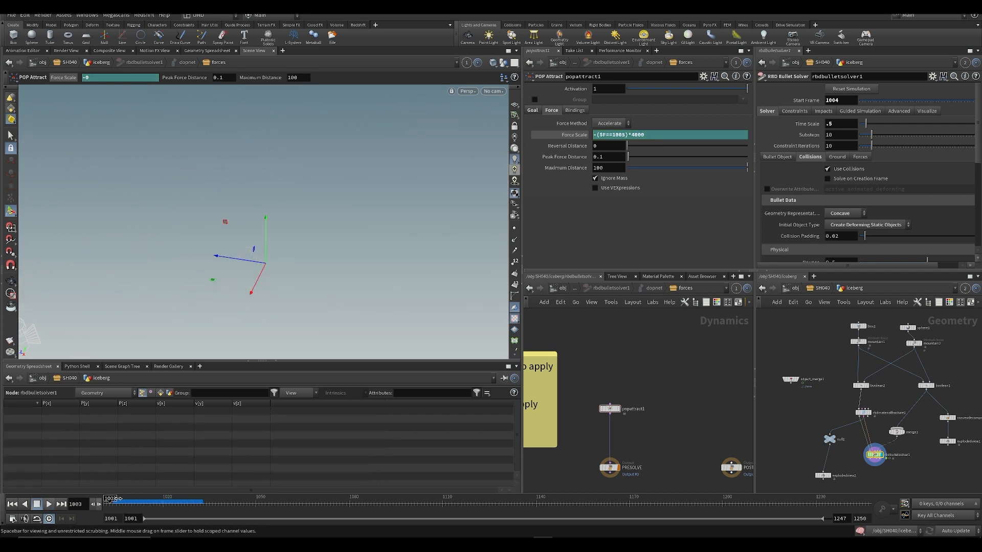
click(607, 188)
key(ctrl+s)
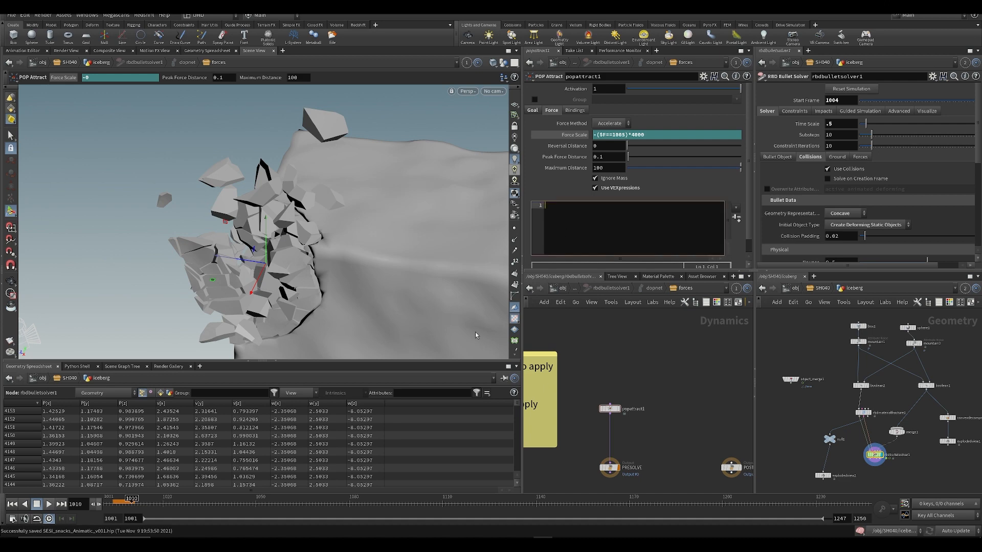
key(Escape)
drag(386, 271, 443, 184)
key(Return)
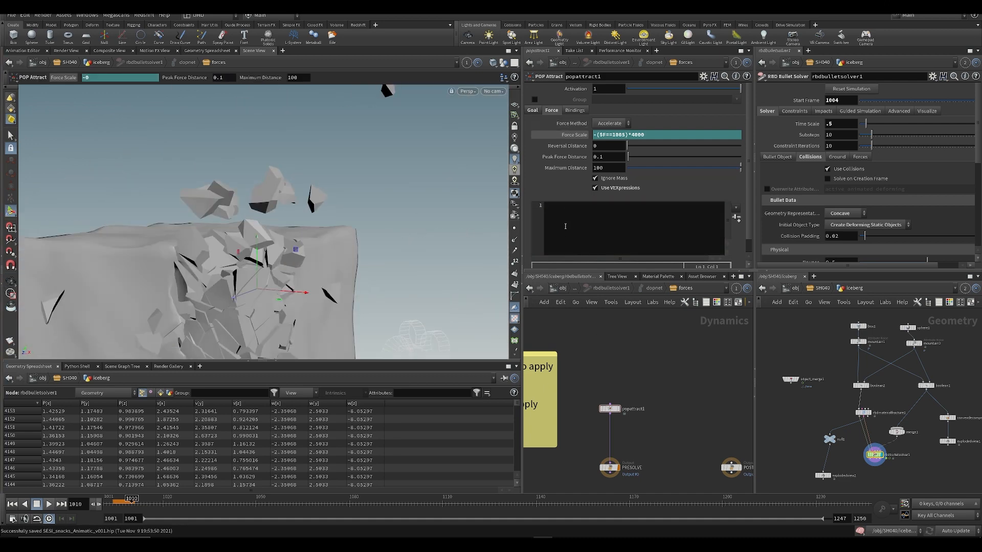
click(585, 208)
click(617, 190)
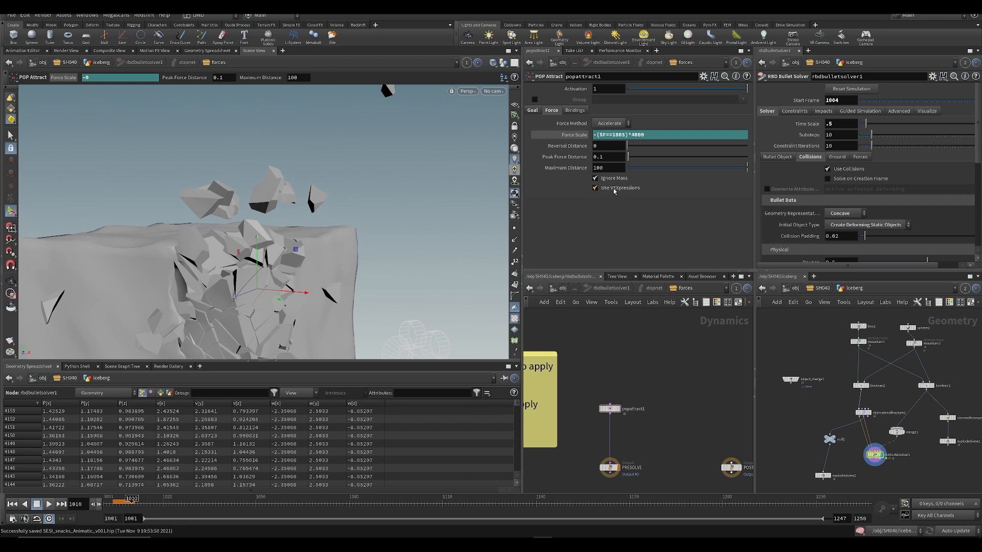
click(614, 190)
click(576, 221)
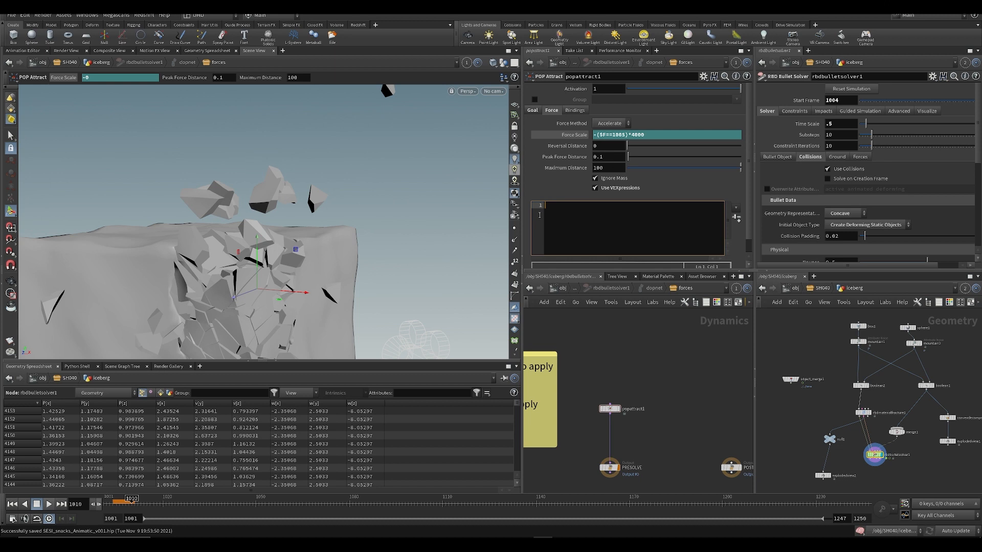
text(float)
text(= rand)
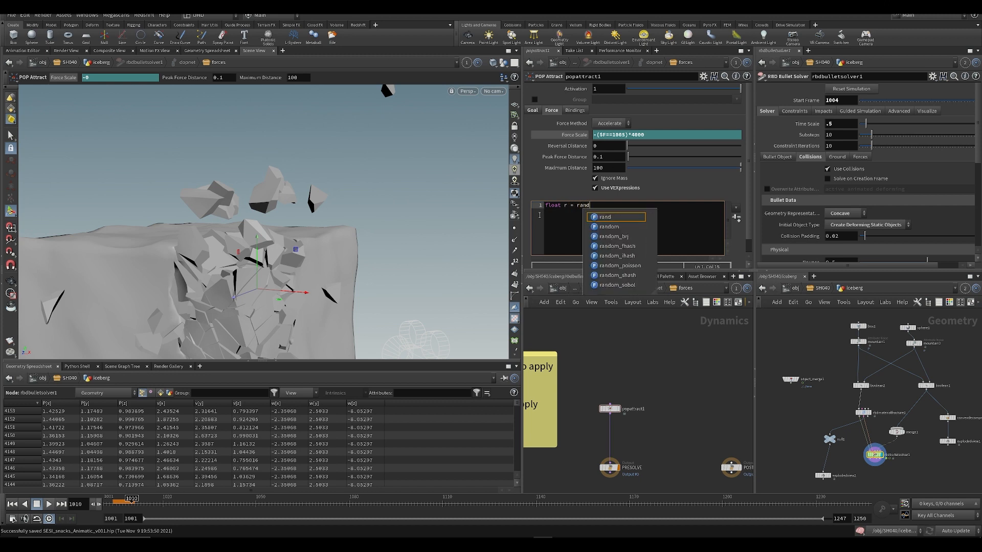
text(()
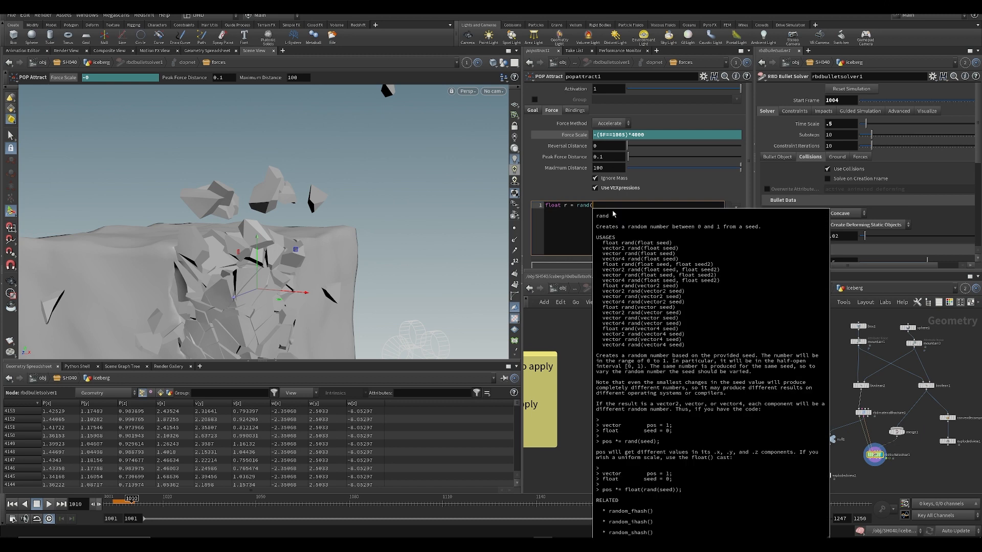
text(@ptnum);)
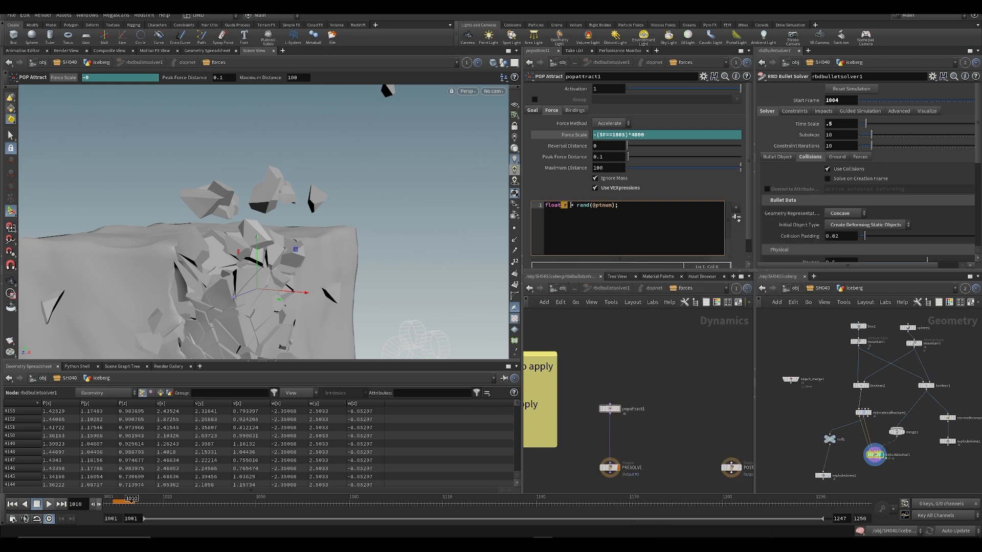
click(577, 205)
drag(578, 205, 617, 205)
click(620, 205)
- Return to frame 1008 and save the scene
key(Escape)
drag(392, 235, 154, 291)
key(Return)
key(Escape)
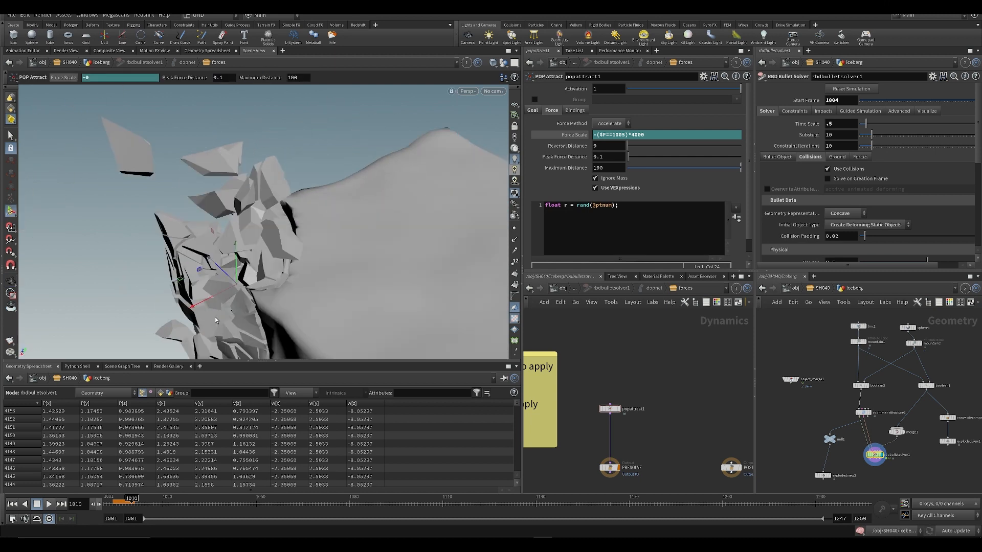
key(Return)
drag(131, 504, 125, 505)
alt+drag(269, 288, 340, 206)
key(ctrl+s)
- Display the points of the fractured iceberg pieces in the viewport
mouse_move(284, 238)
alt+mouse_down()
mouse_move(376, 220)
mouse_move(286, 208)
mouse_move(222, 228)
mouse_move(285, 228)
mouse_move(293, 253)
alt+mouse_up()
alt+middle_drag(299, 138, 267, 211)
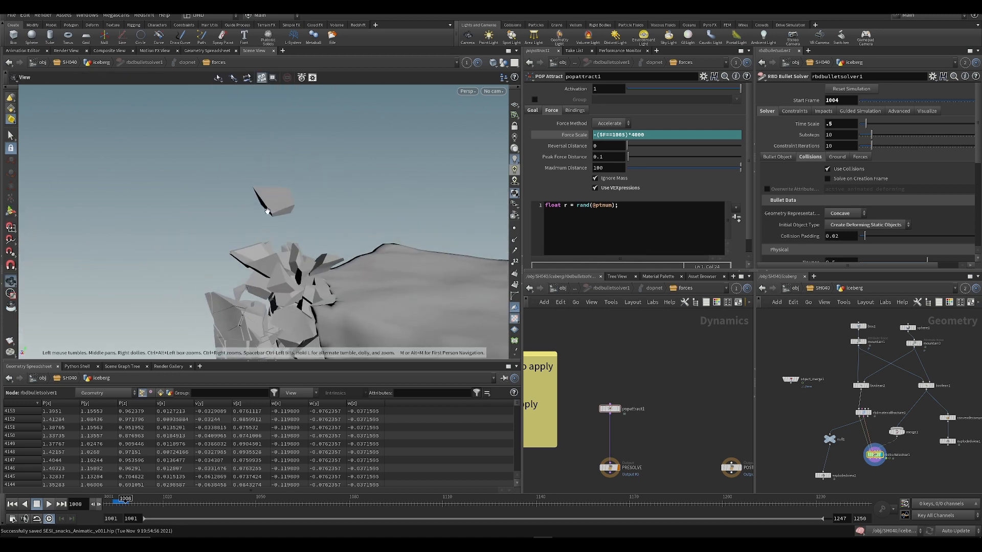
alt+drag(277, 215, 285, 193)
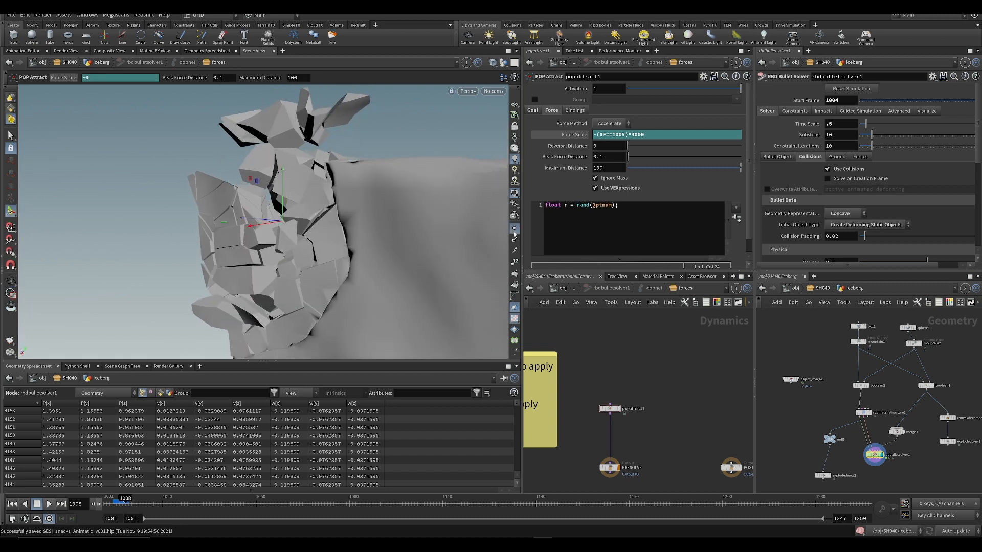
alt+drag(353, 209, 303, 186)
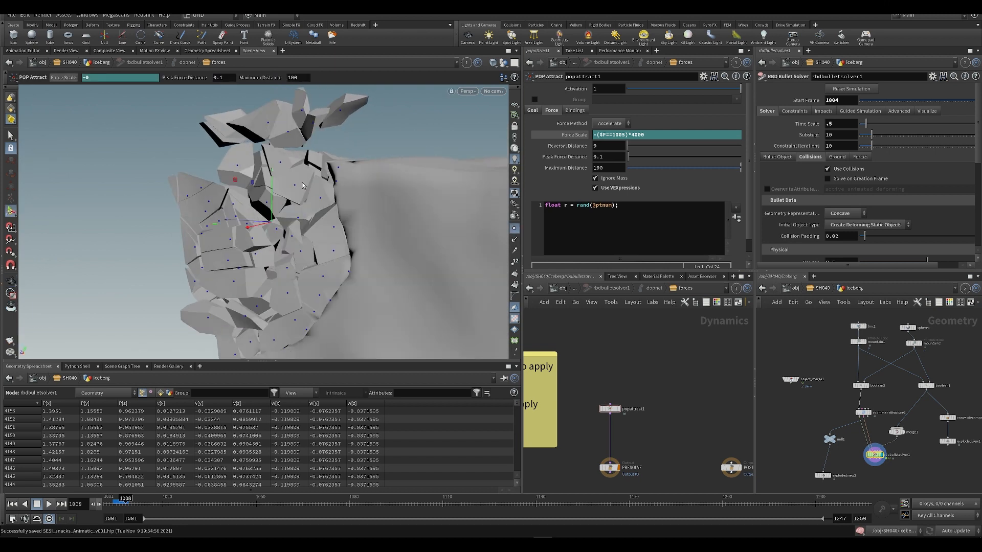
click(515, 229)
- Try to store the random value as a point attribute with the line f@r = r; and remove that line
click(656, 224)
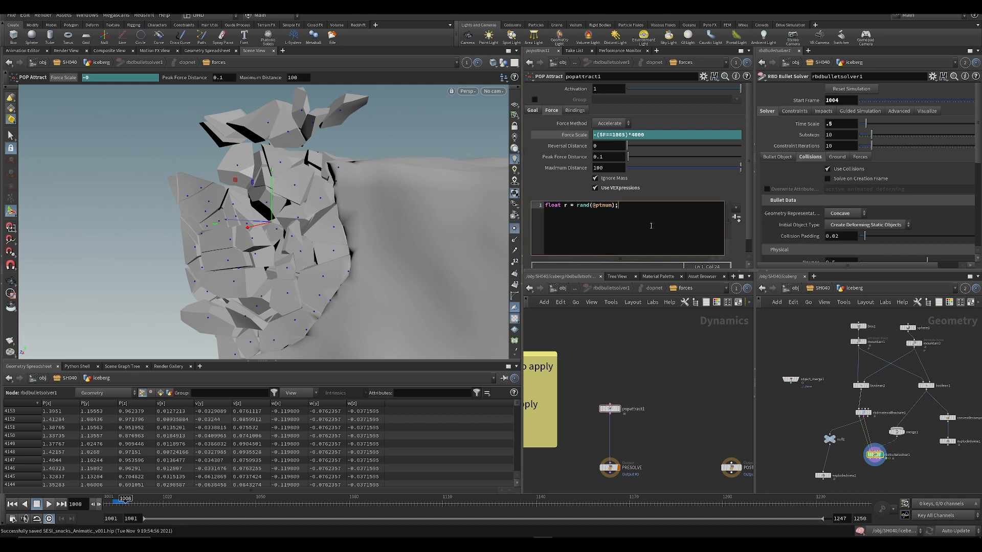
key(Return)
text(f@r = r;)
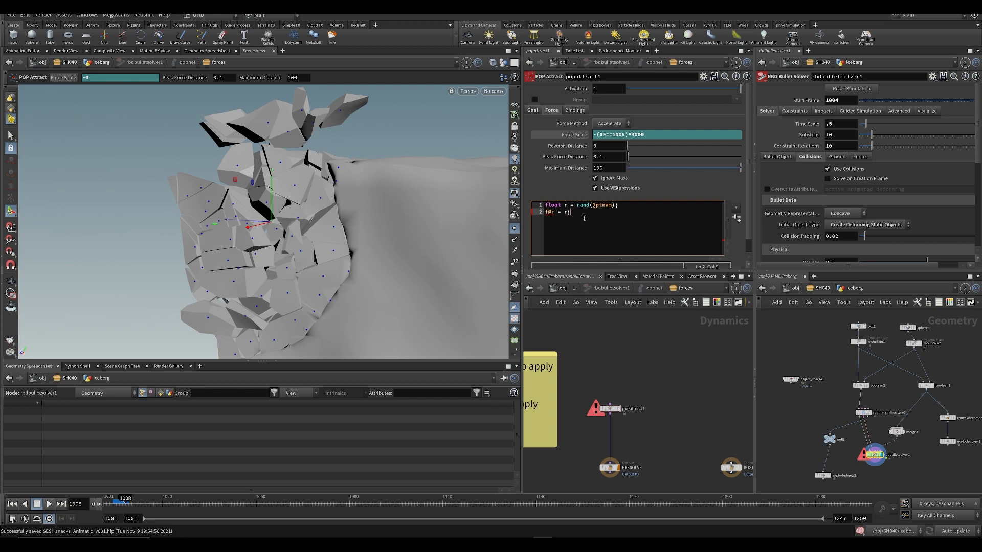
drag(584, 219, 468, 250)
key(BackSpace)
key(BackSpace)
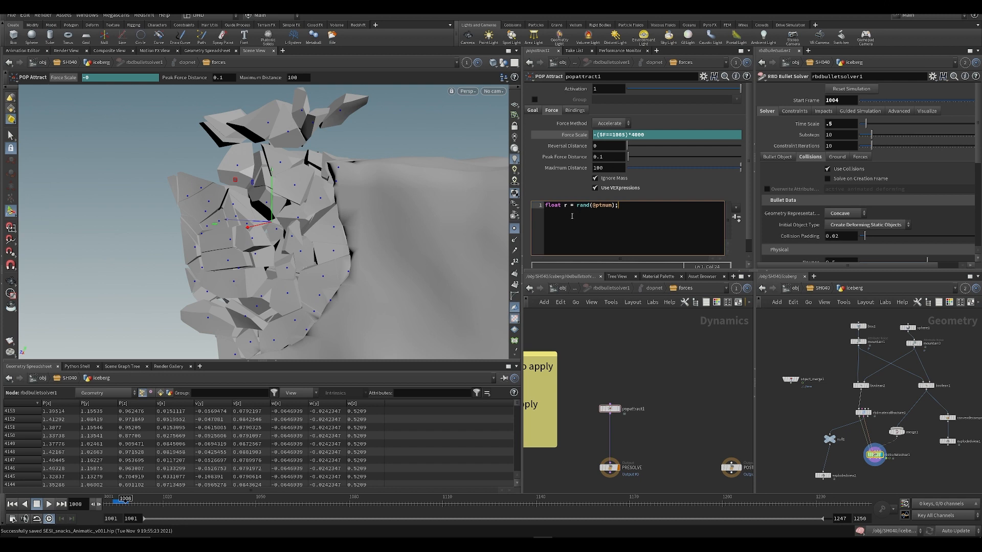
- Add the line forcescale *= r; to the POP Attract's VEXpression to randomize the force per piece
drag(609, 208, 545, 208)
click(649, 217)
key(Return)
key(Return)
text(forcescale *= r;)
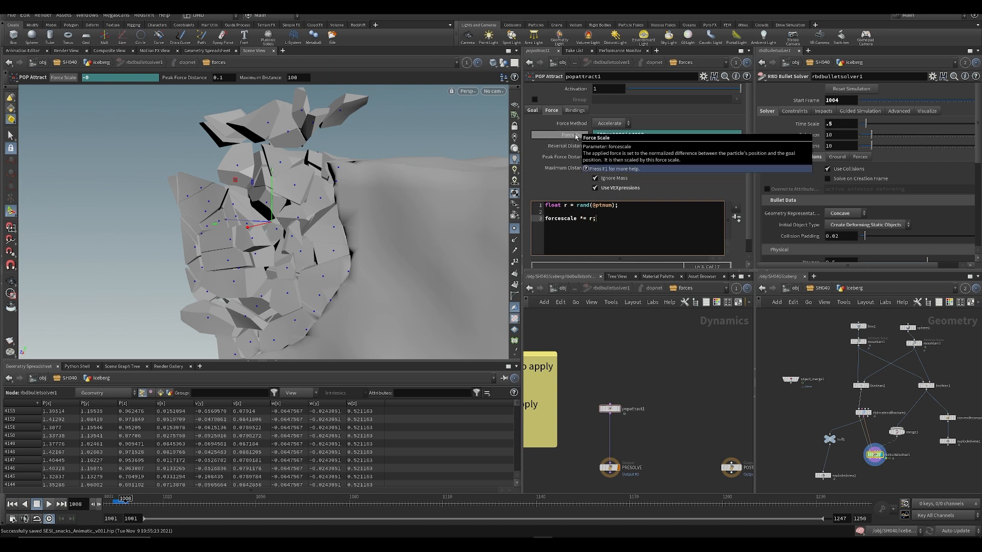
- Play the simulation from frame 1001, rewind it and save the scene
click(688, 403)
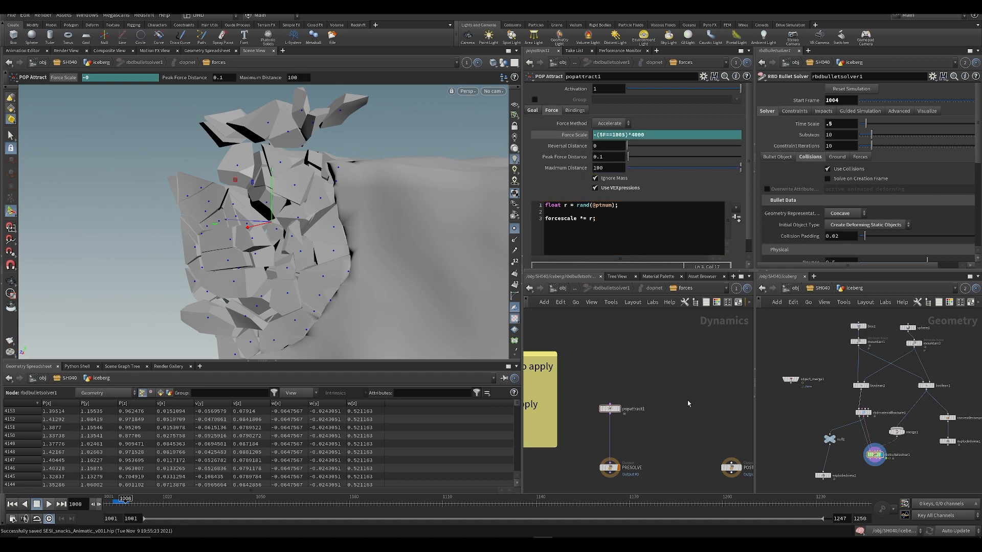
key(ctrl+Up)
key(Up)
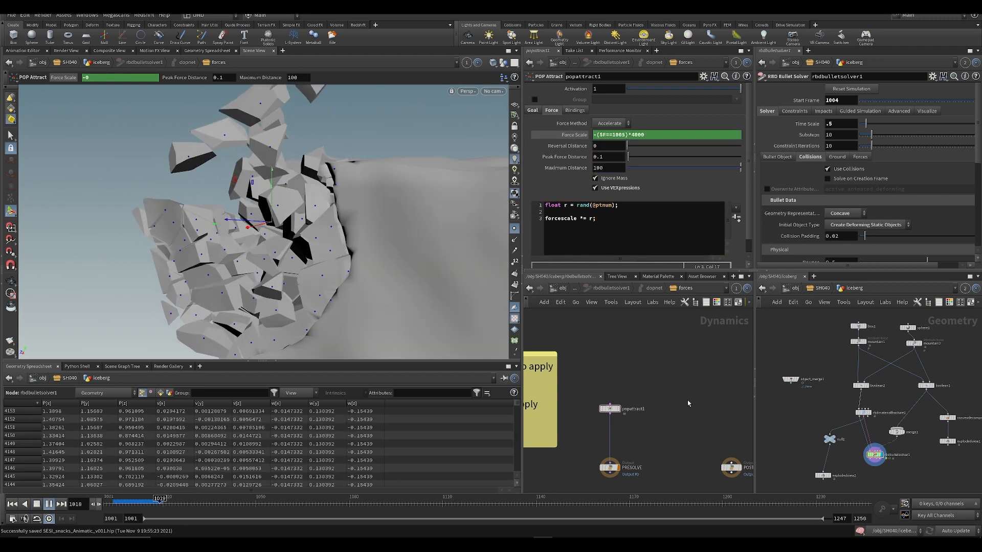
key(ctrl+Up)
key(ctrl+s)
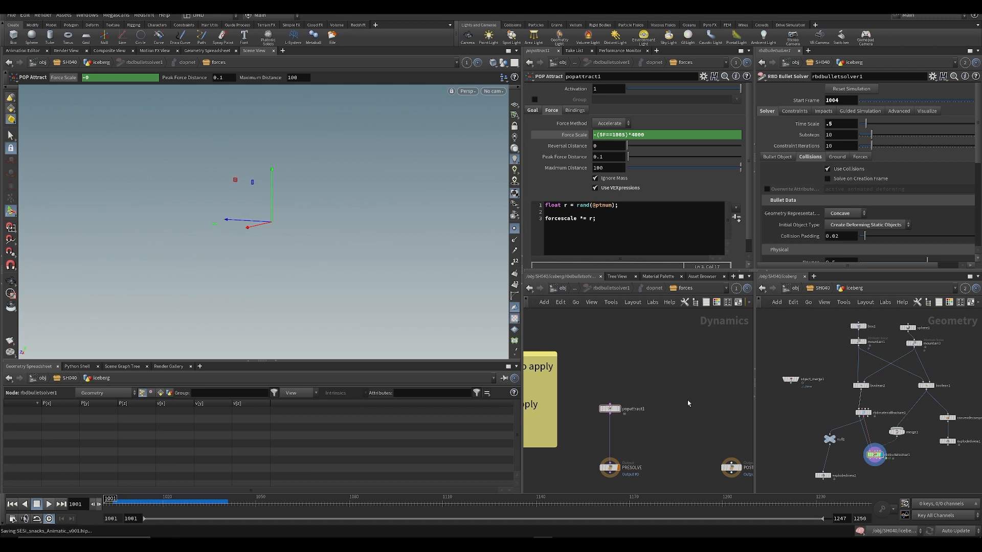
- Show the Force Scale's evaluated value and step from frame 1001 to 1005 to compare it with the random multiplier code
click(636, 206)
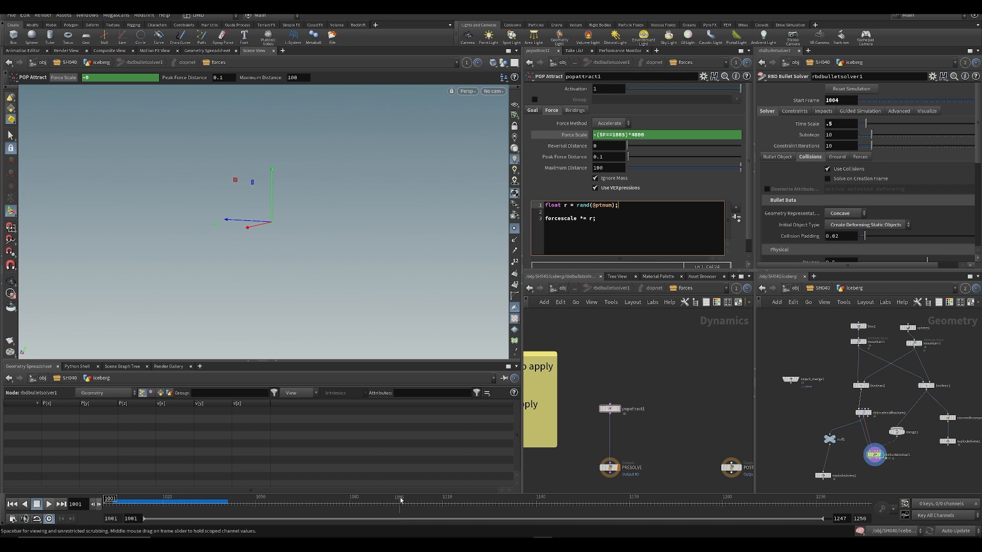
middle_drag(640, 379, 636, 373)
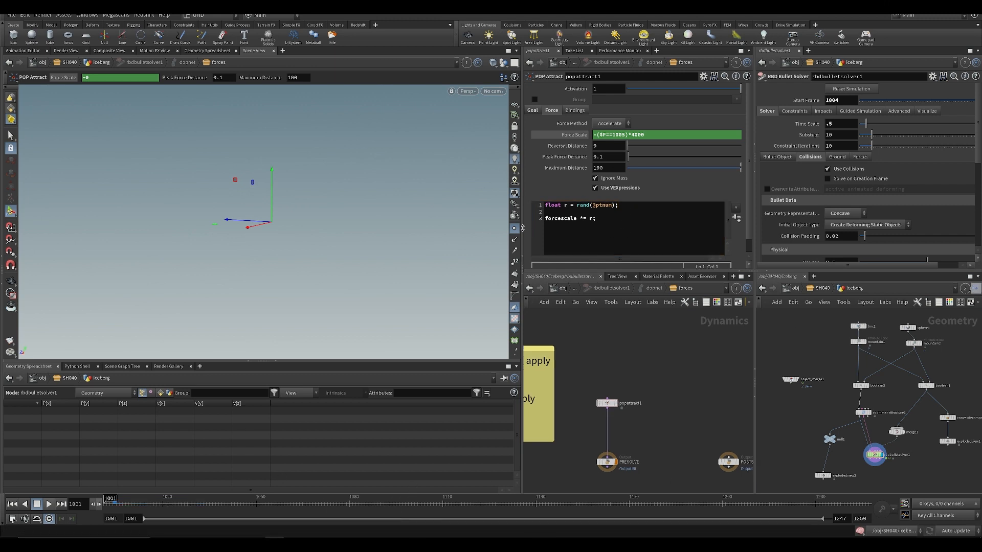
click(574, 206)
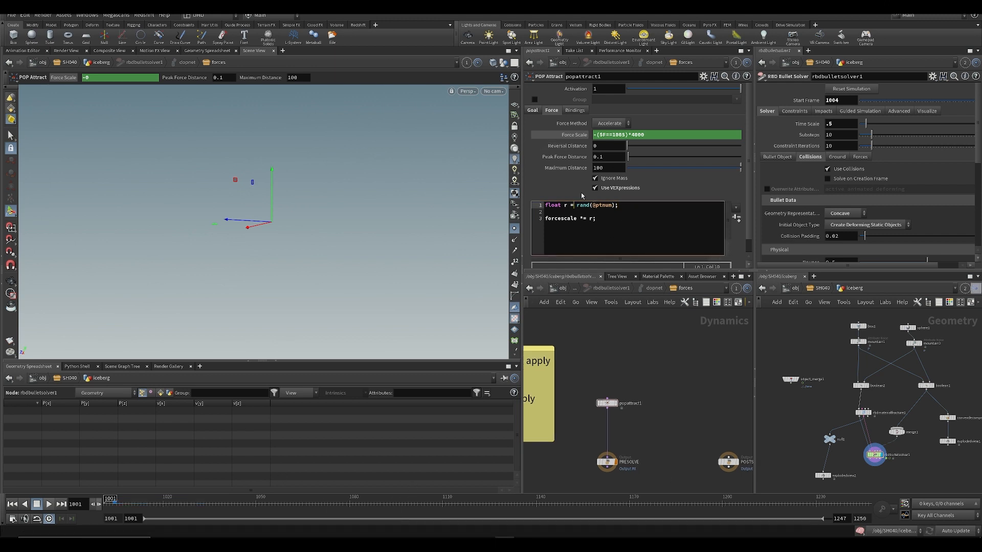
mouse_move(594, 205)
mouse_down()
mouse_move(613, 206)
mouse_move(598, 219)
mouse_up()
click(604, 219)
click(609, 227)
click(583, 137)
key(Right)
key(Right)
key(Right)
key(Right)
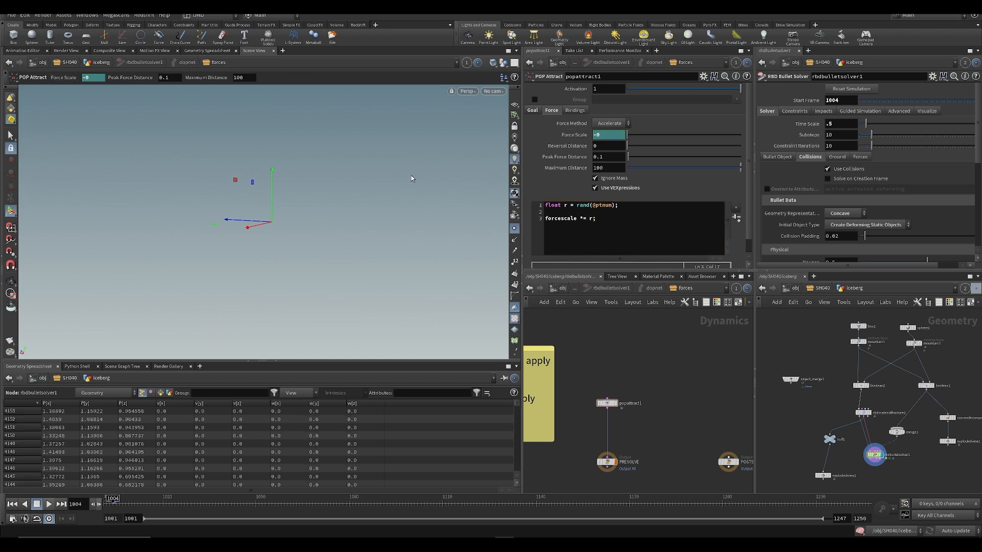
key(Left)
key(Right)
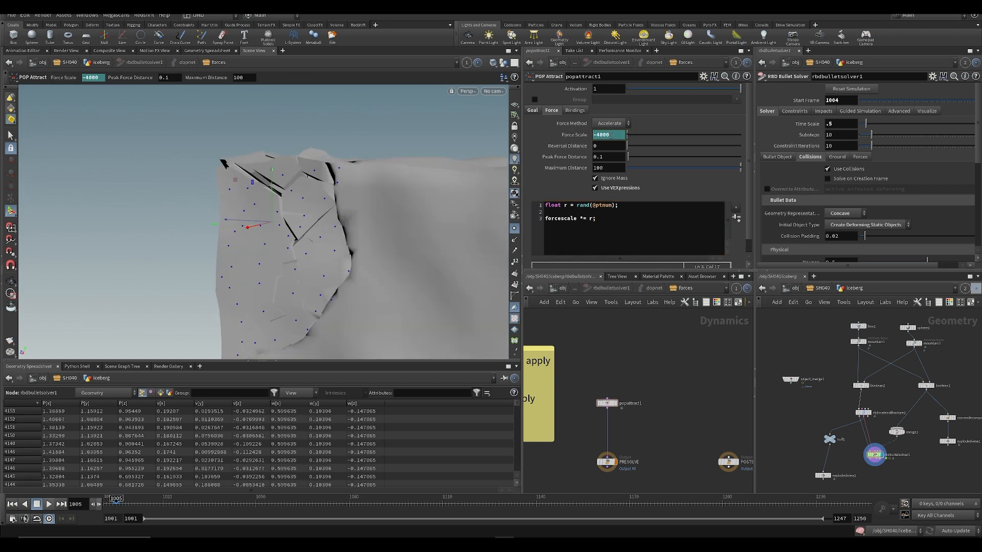
- Remap the random value with the line r = fit01(r, 0.8,1.2); before the forcescale multiplication and save the scene
click(592, 216)
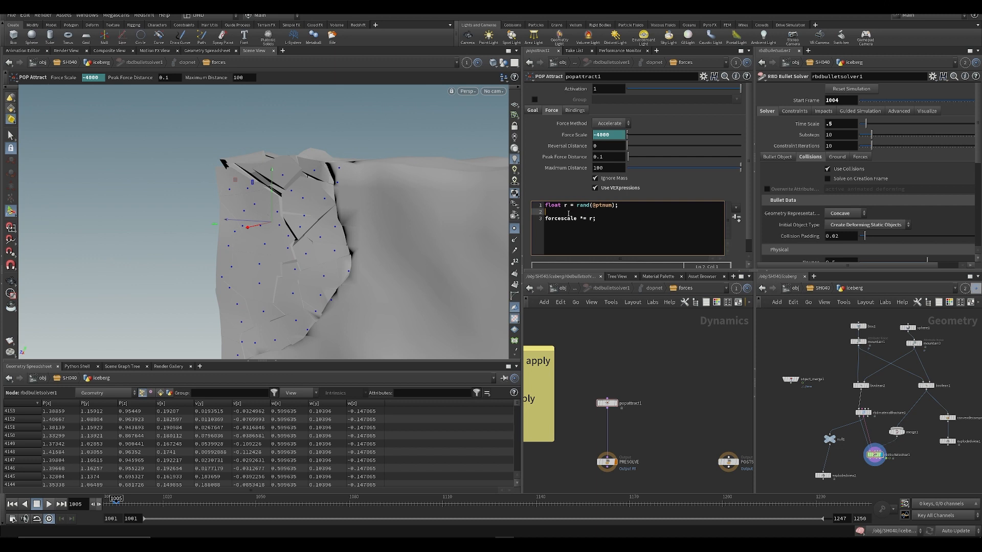
text(r = fit01)
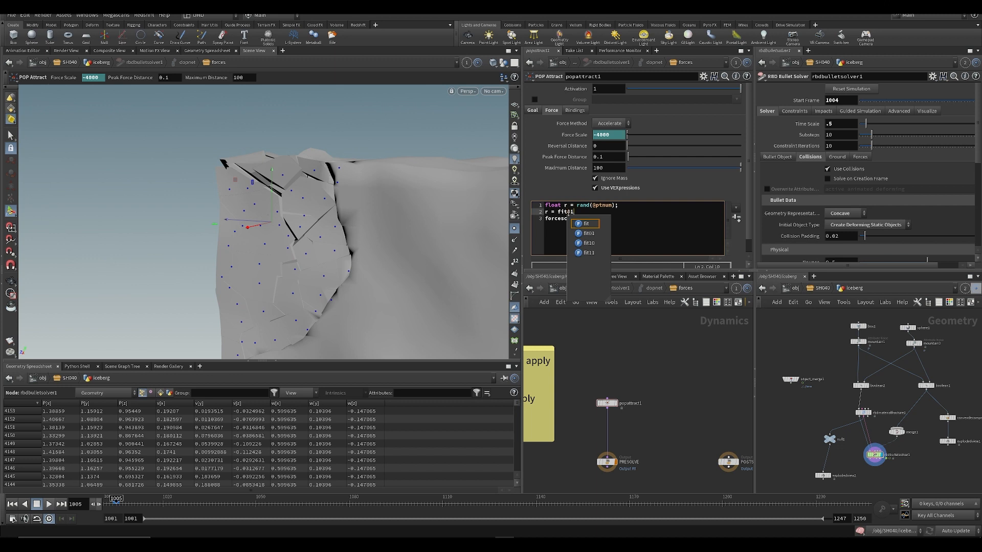
text(()
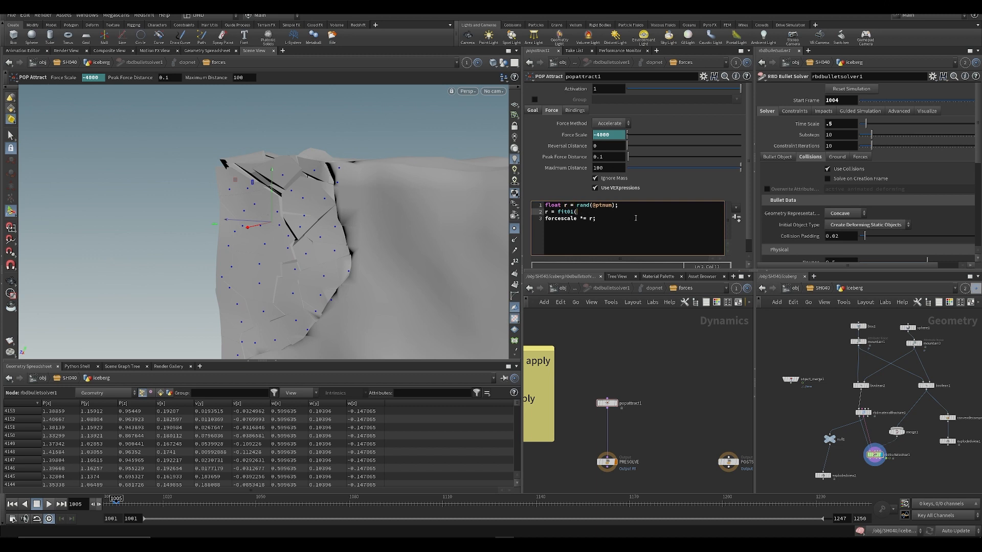
text(r,)
text(0.8,1.2);)
key(ctrl+s)
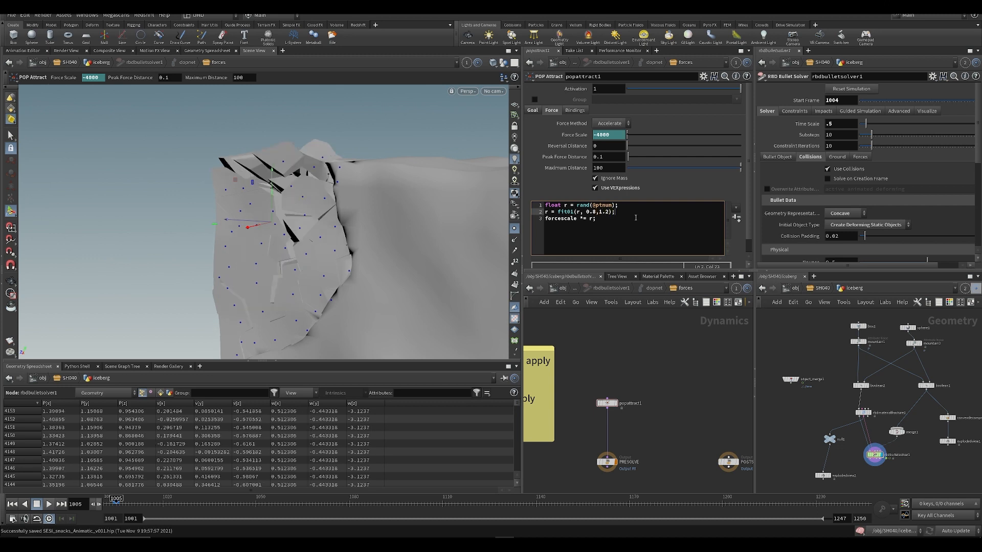
- Replay the simulation, watch it through the SH040 camera and go back to frame 1004
key(ctrl+Up)
key(Up)
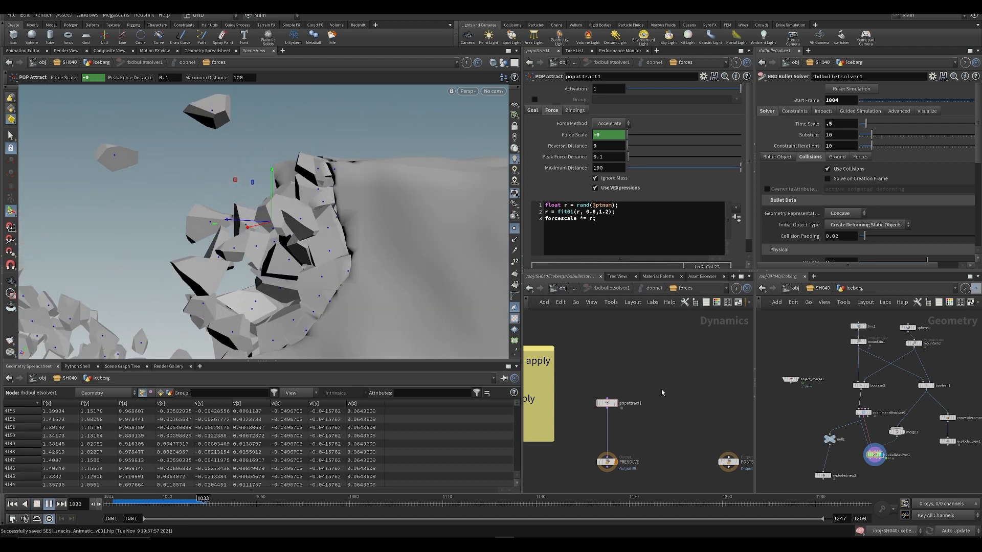
key(ctrl+Up)
click(494, 92)
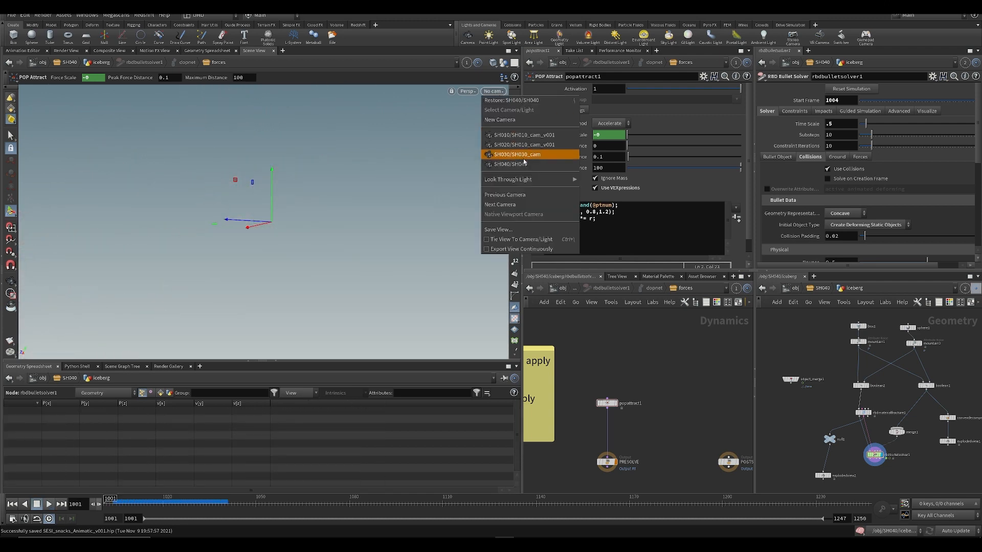
click(539, 135)
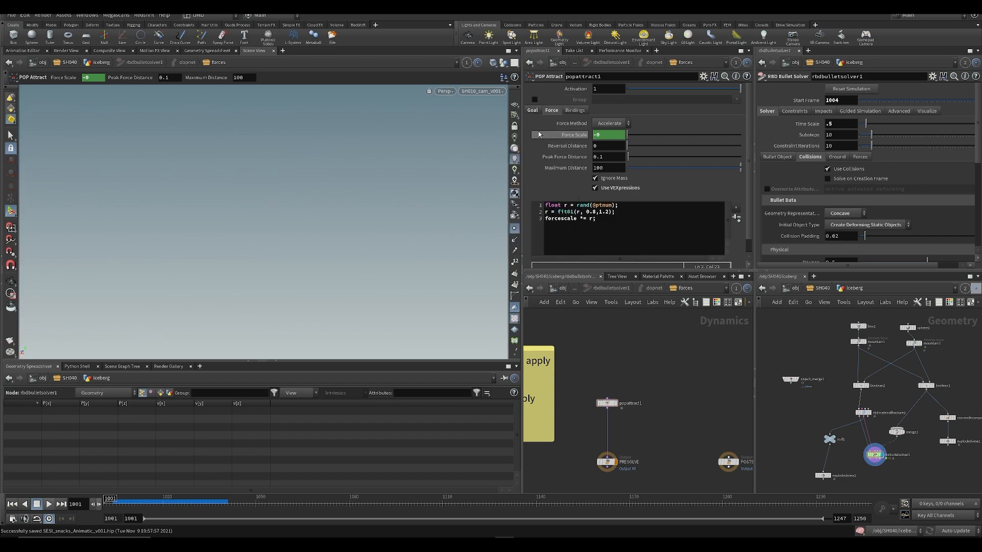
click(483, 91)
click(483, 174)
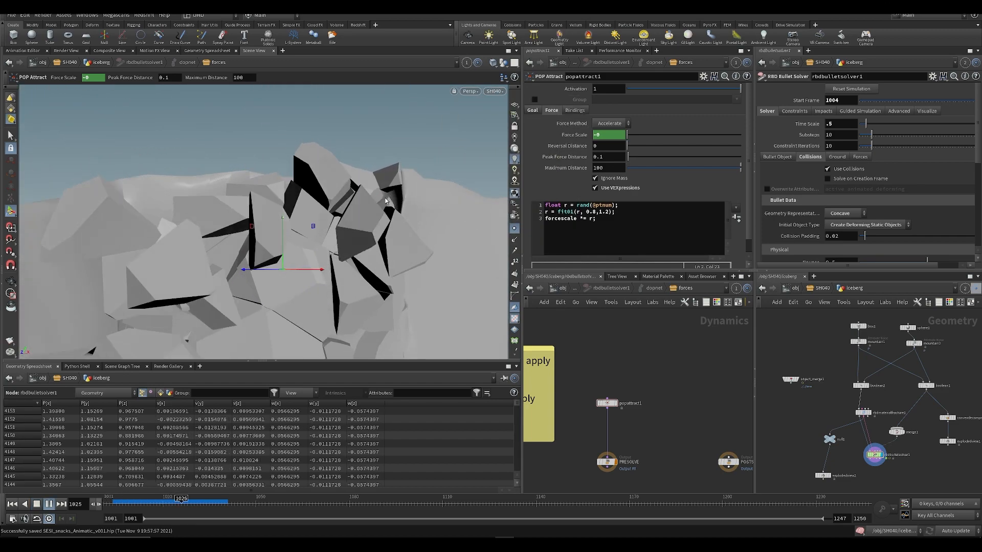
drag(134, 505, 113, 504)
- Set Scatter Points of concrete_fracture1 in rbdmaterialfracture1 to 58 and replay the simulation from frame 1001
scroll(838, 376, down, 3)
scroll(841, 389, up, 3)
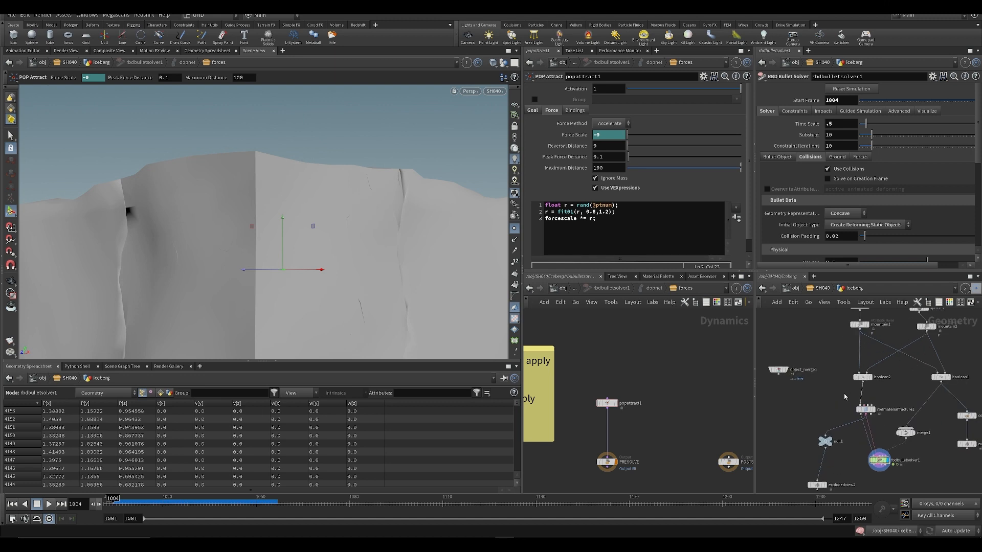
click(866, 409)
scroll(849, 218, down, 3)
scroll(849, 217, up, 2)
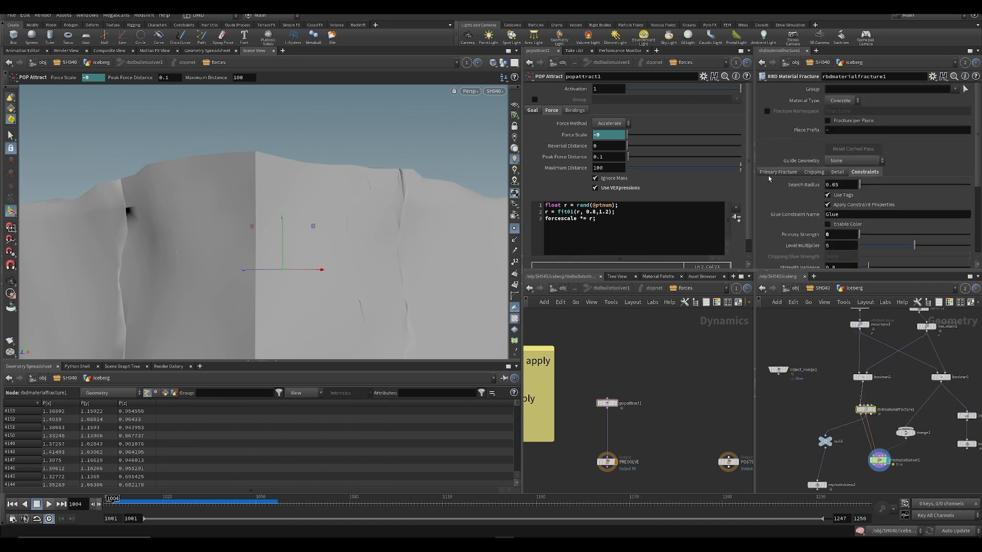
click(770, 183)
scroll(831, 205, down, 4)
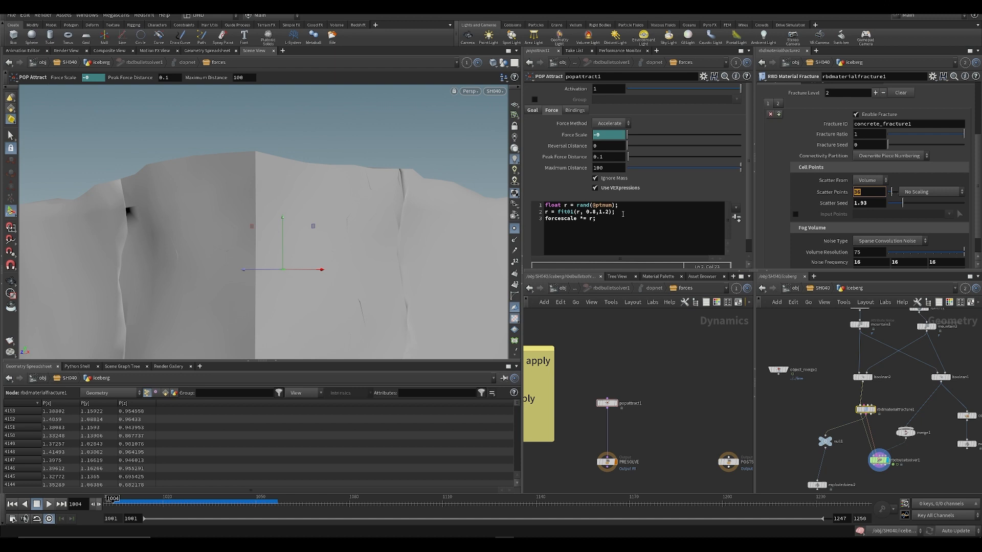
key(Return)
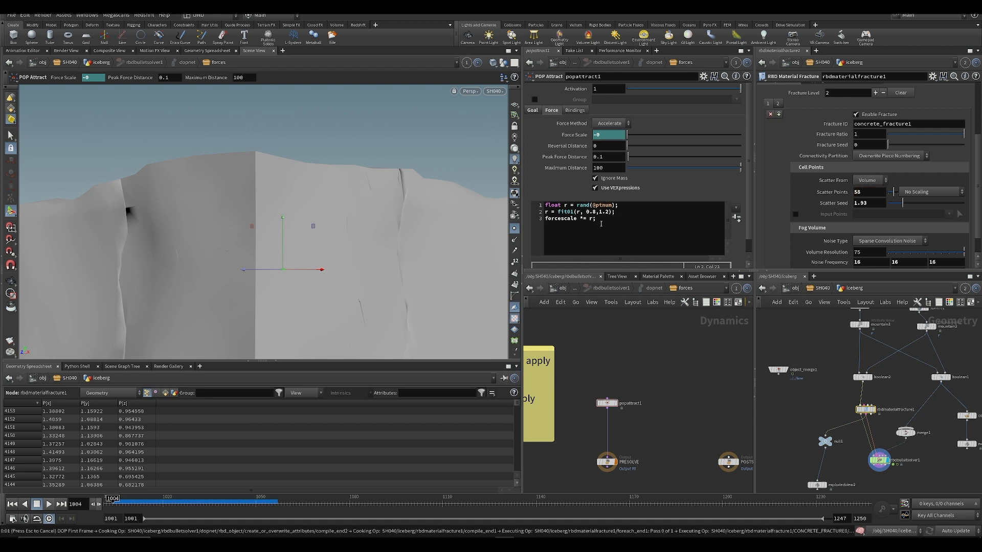
key(ctrl+Up)
key(Up)
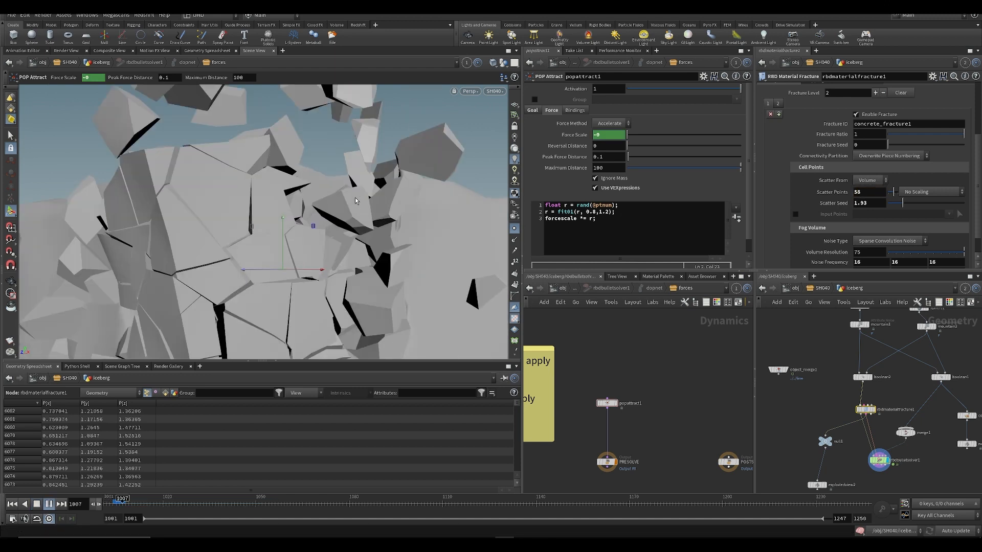
- Widen the random range with r = fit01(r, 0.4,1.2); in the POP Attract code and replay the simulation from frame 1001
key(ctrl+Up)
click(606, 221)
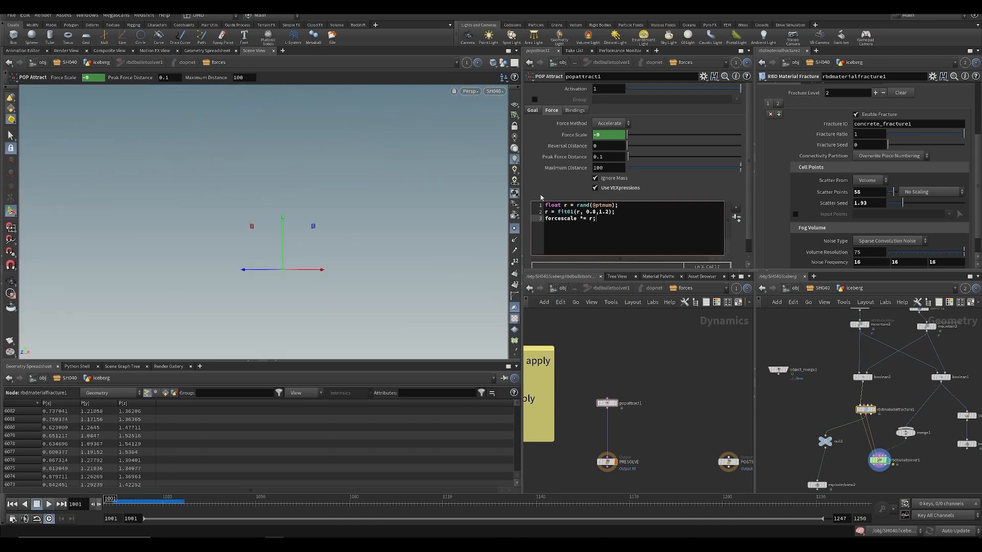
click(597, 212)
key(Up)
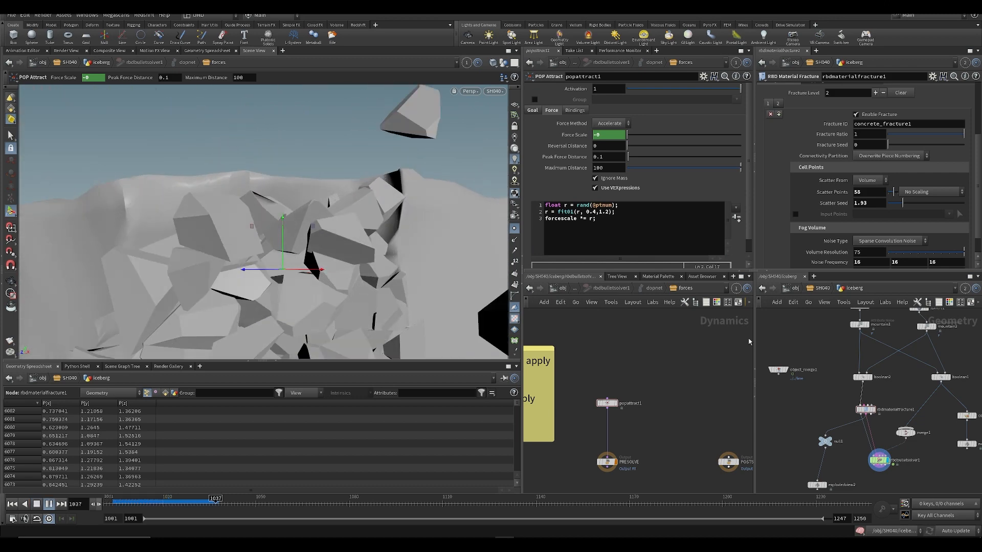
key(Up)
- Return to the iceberg geometry network, save the scene and add an RBD I/O node below rbdbulletsolver1
key(u)
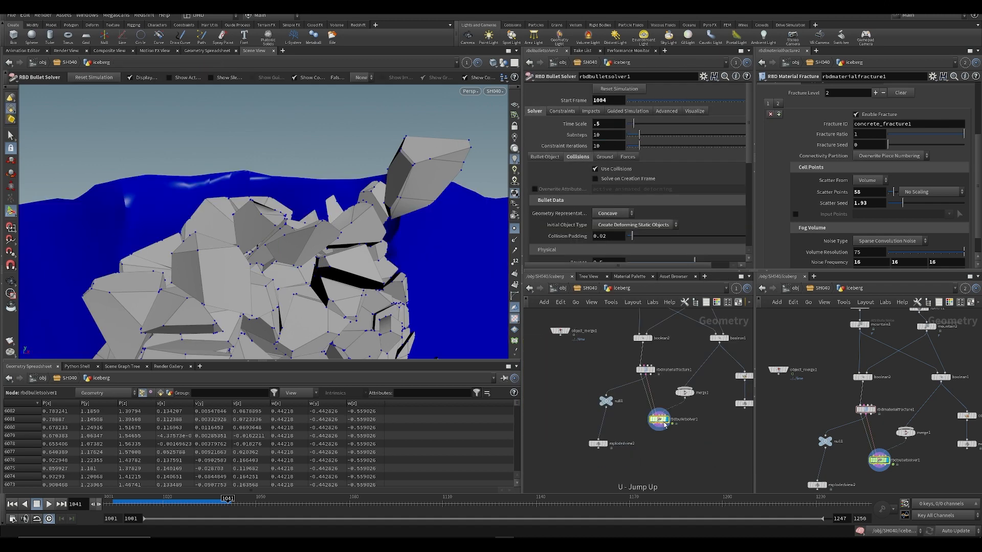
middle_drag(653, 470, 659, 390)
key(ctrl+s)
scroll(655, 391, up, 4)
key(Tab)
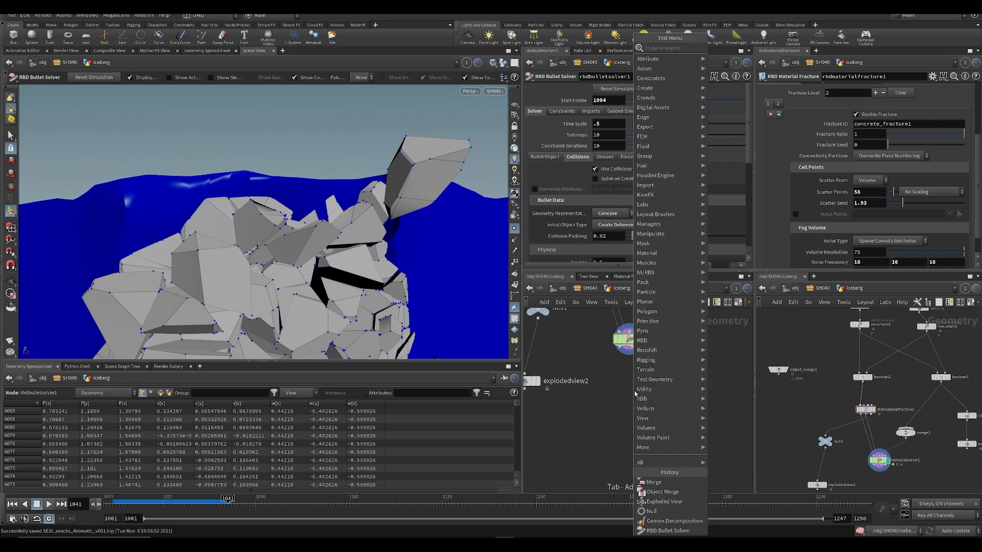
text(rbdio)
key(Return)
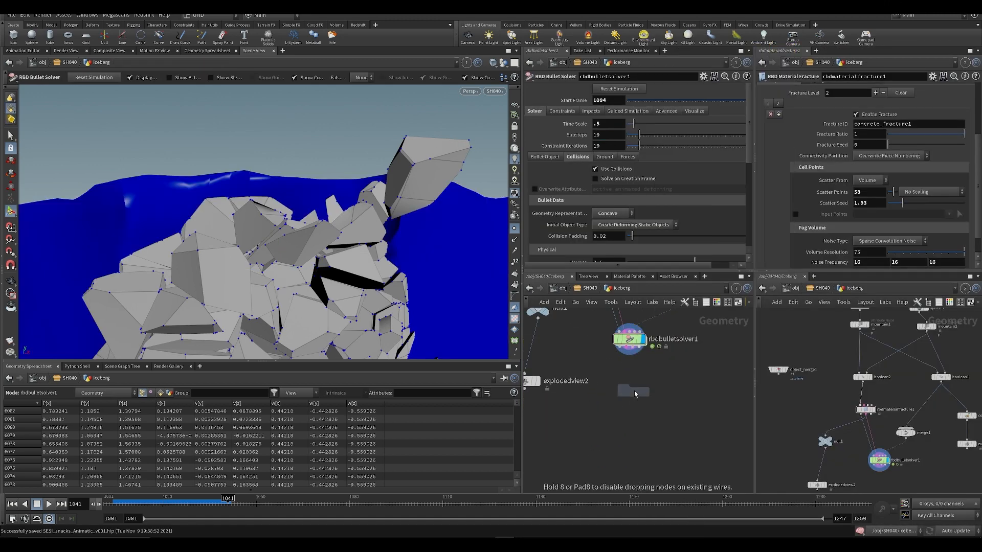
click(630, 387)
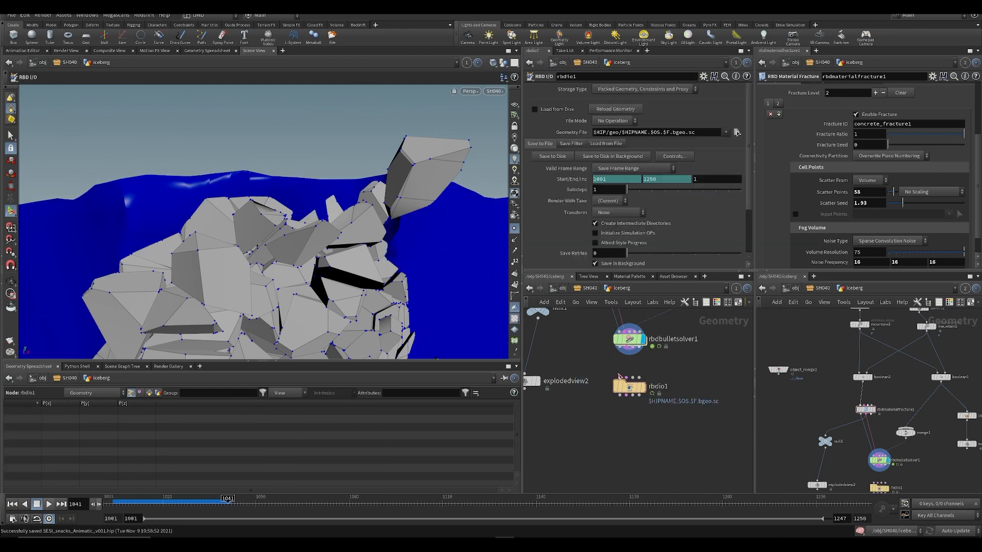
- Wire the outputs of rbdbulletsolver1 into the matching inputs of rbdio1
click(630, 380)
click(625, 350)
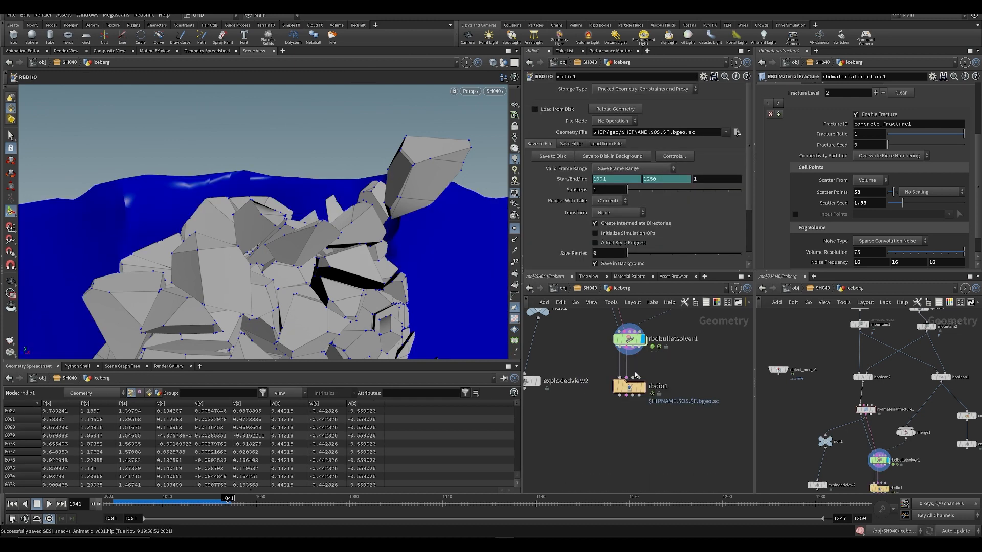
click(633, 349)
click(639, 378)
click(640, 349)
key(ctrl+z)
click(640, 349)
click(639, 379)
click(639, 379)
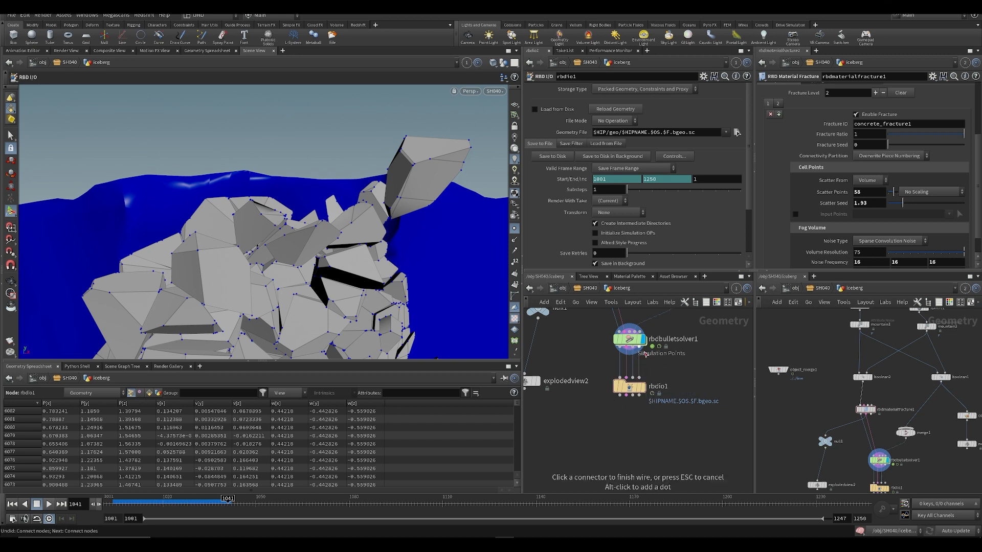
click(639, 349)
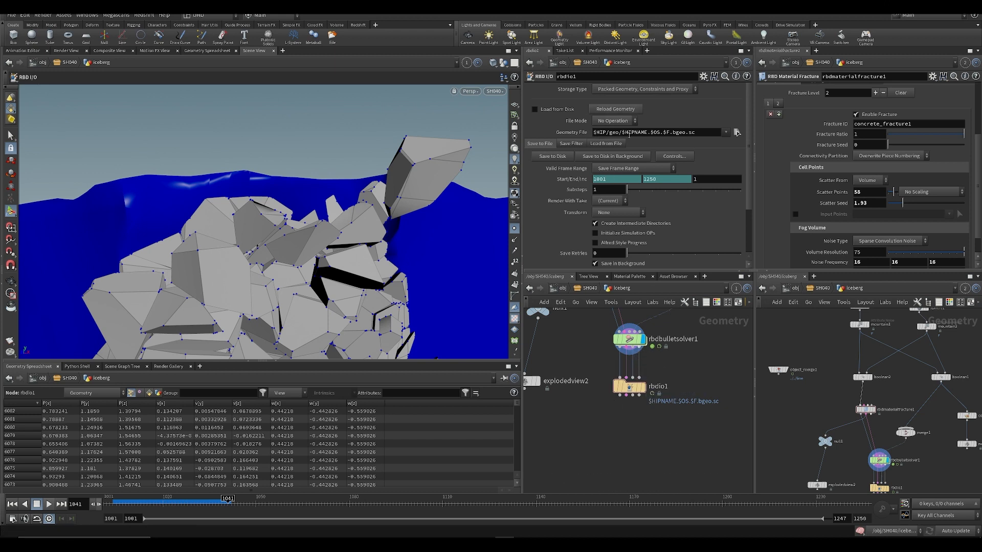
- Set rbdio1's Geometry File to $HIP/geo/rugidsim/1/rigidsim.$F.bgeo.sc and save the scene
click(608, 132)
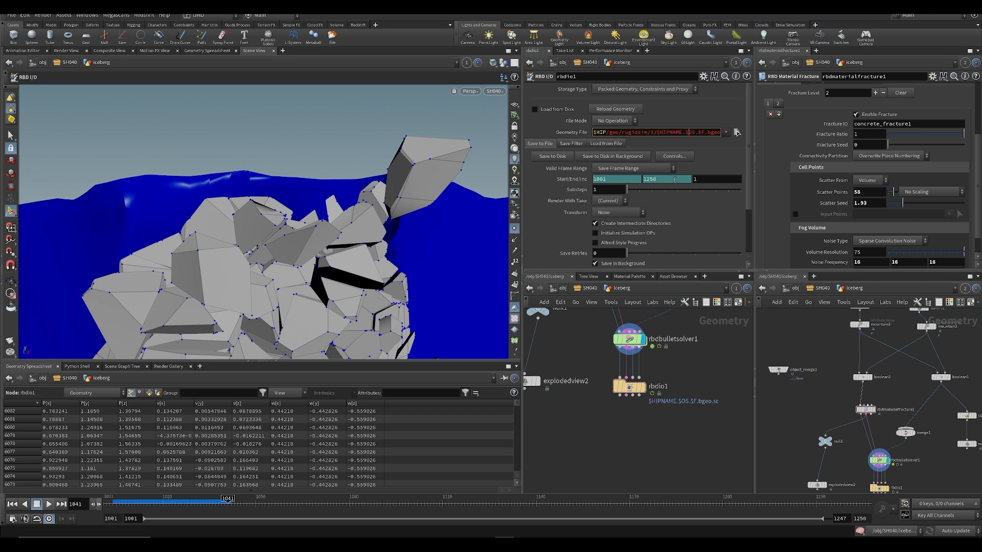
key(Right)
key(Right)
key(BackSpace)
key(BackSpace)
key(BackSpace)
key(BackSpace)
key(BackSpace)
key(BackSpace)
key(BackSpace)
key(BackSpace)
key(BackSpace)
key(BackSpace)
key(BackSpace)
key(BackSpace)
text(rigidsim.)
key(ctrl+s)
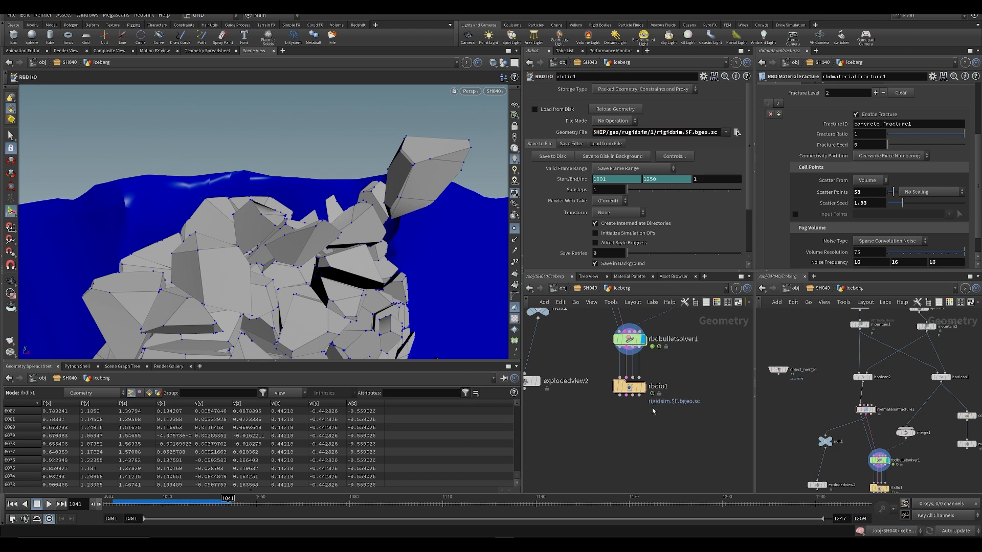
- Set rbdio1's end frame to 1100 with Initialize Simulation OPs enabled, and cache the simulation to disk
right_click(664, 183)
click(678, 292)
drag(685, 179, 508, 194)
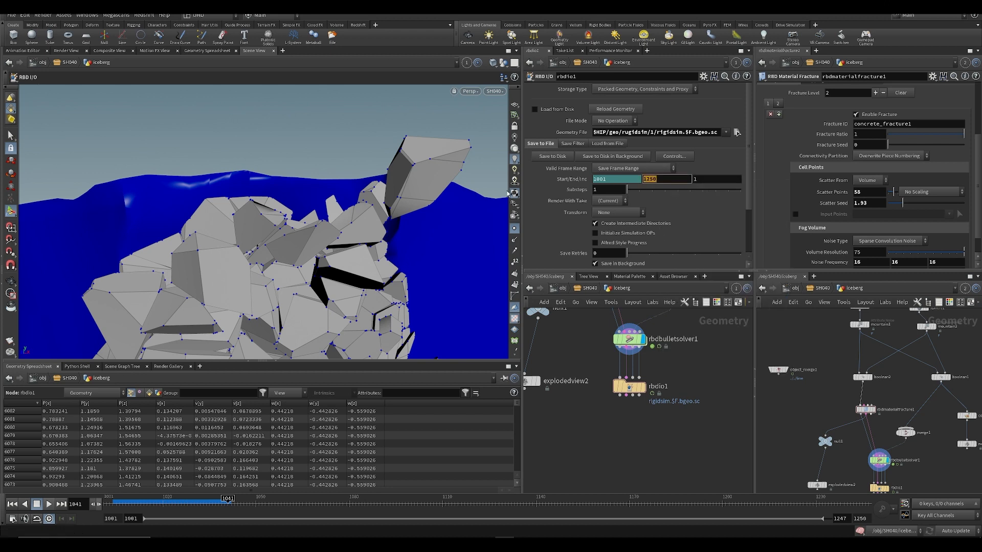
text(1100)
key(Return)
click(552, 158)
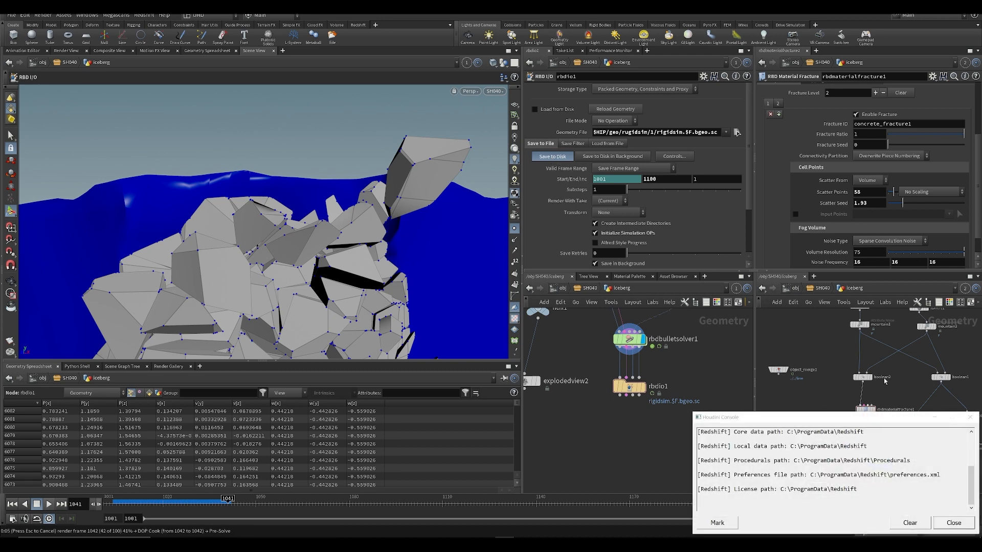
click(966, 416)
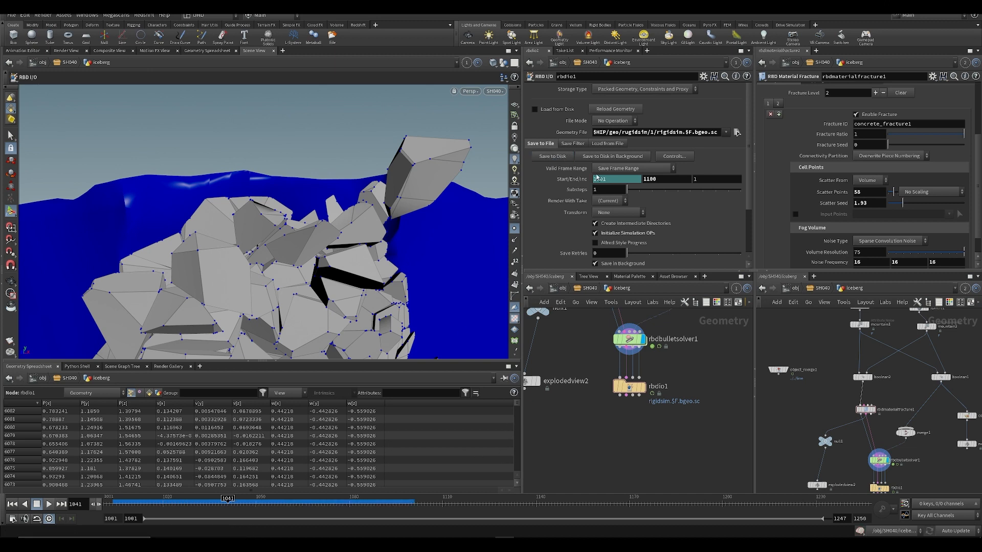
- Enable Load from Disk on rbdio1, display it and play back the cached simulation, saving the scene
click(534, 109)
click(641, 387)
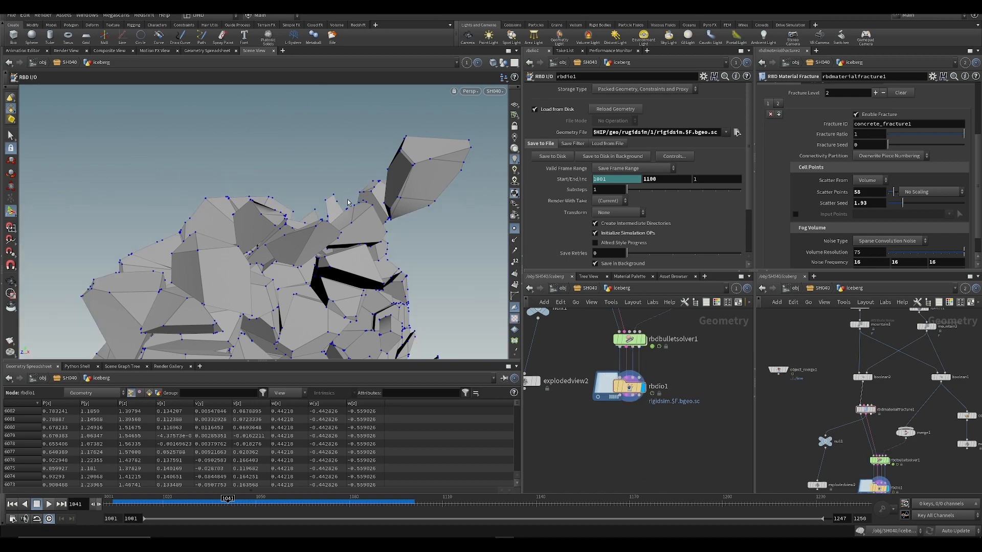
key(Up)
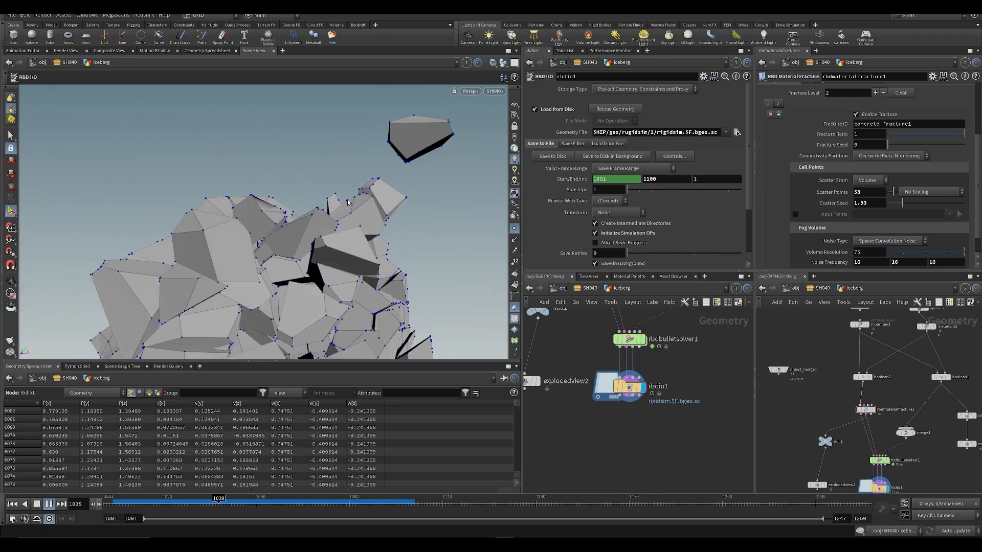
key(ctrl+s)
- Hide the iceberg geometry object in the SH040 network and rename it SIM_ice
key(u)
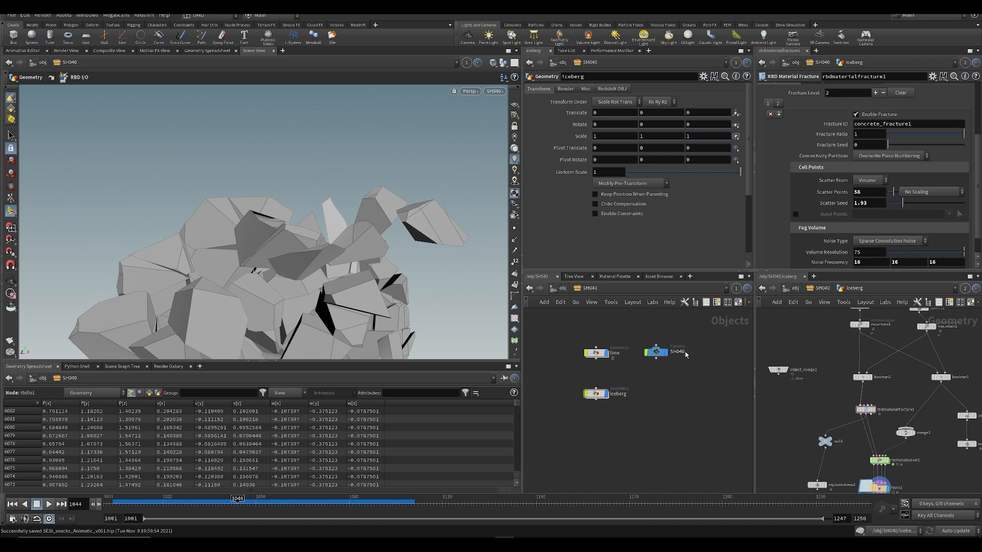
middle_drag(601, 394, 651, 397)
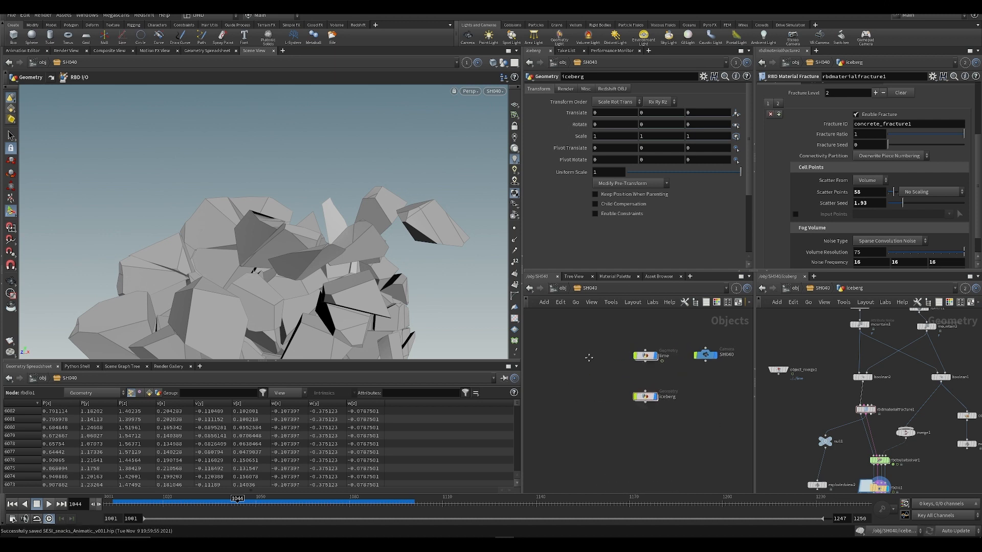
click(646, 395)
click(656, 397)
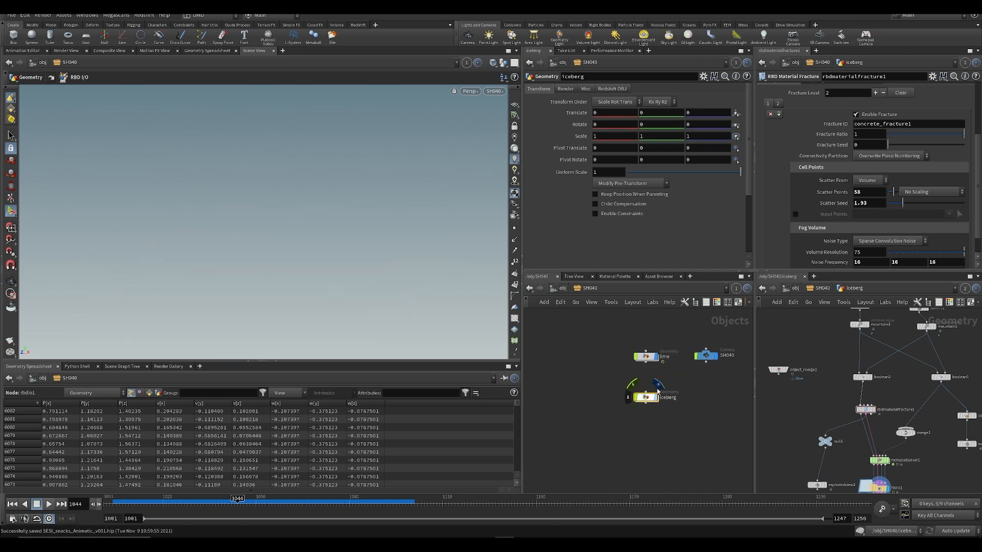
click(668, 398)
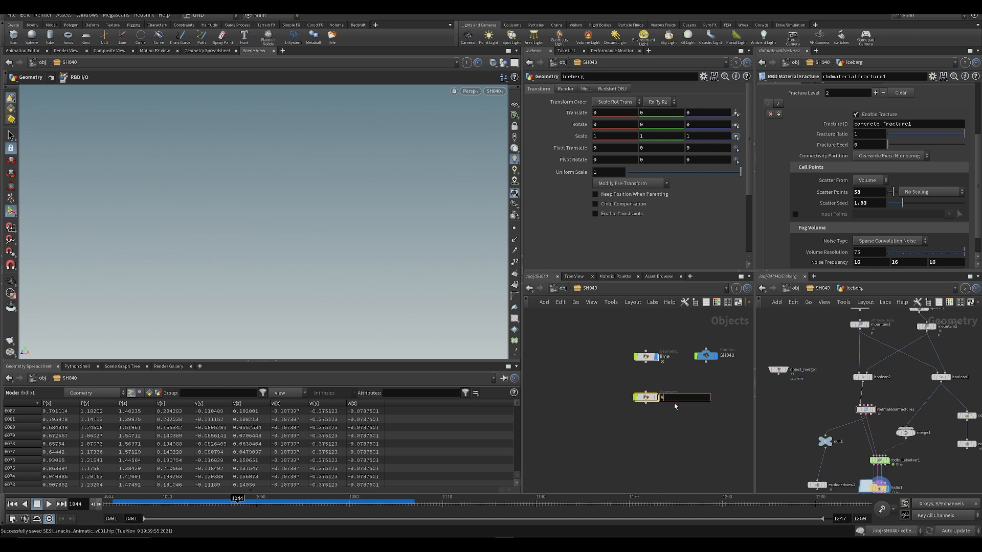
text(SIM_ice)
key(Return)
- Add a Geometry object beside the lime in the SH040 network and name it RNDR_iceberg
scroll(674, 403, up, 1)
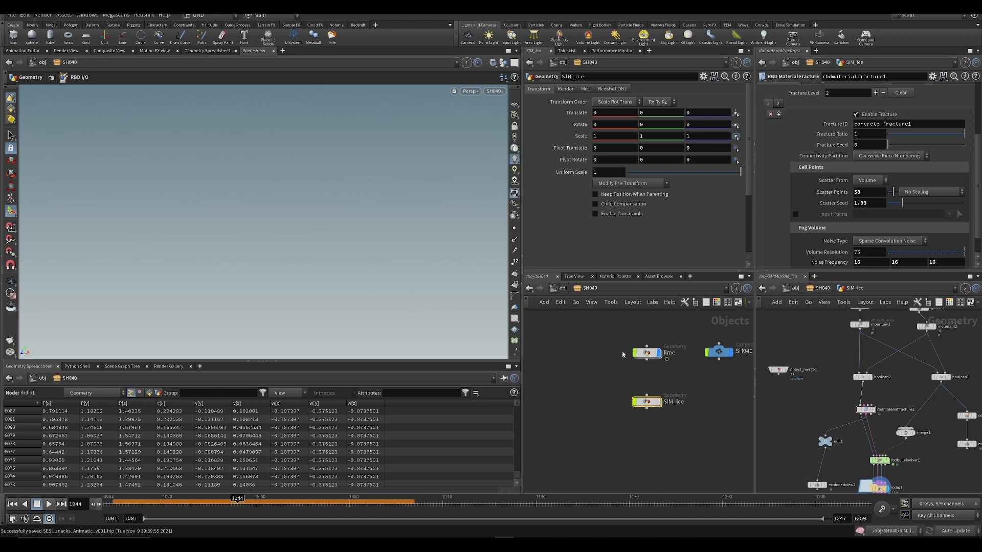
key(Tab)
text(geo)
key(Return)
click(566, 353)
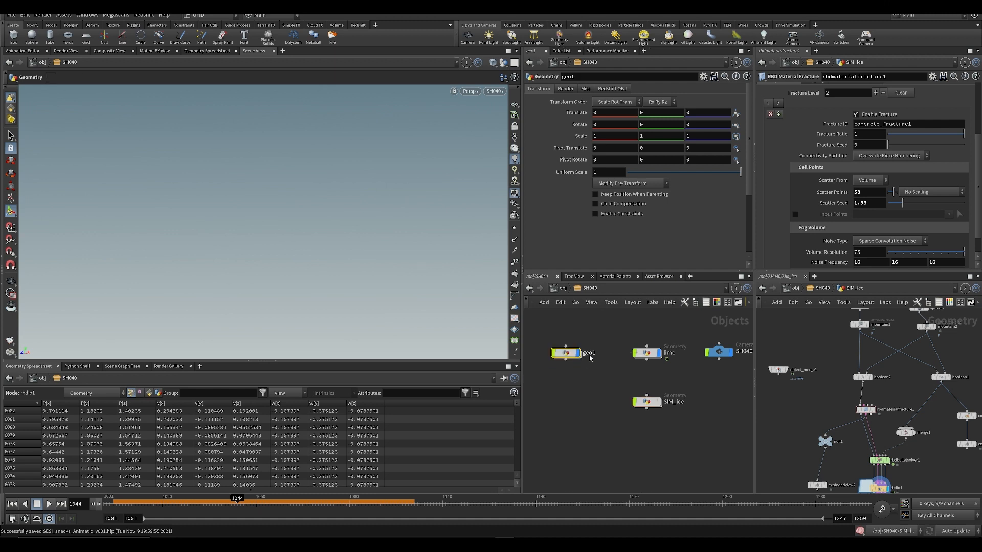
click(590, 353)
text(RNDR_iceberg)
key(Return)
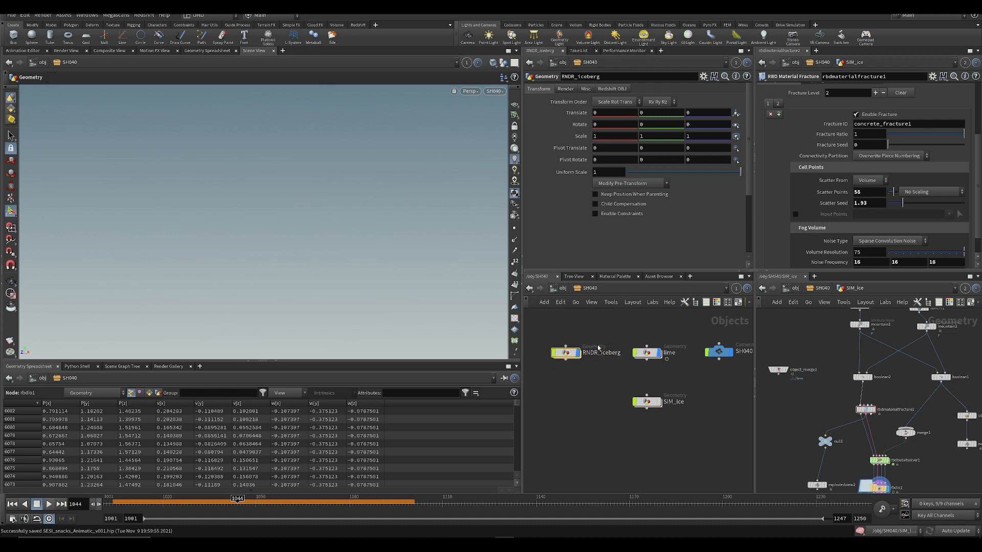
key(ctrl+v)
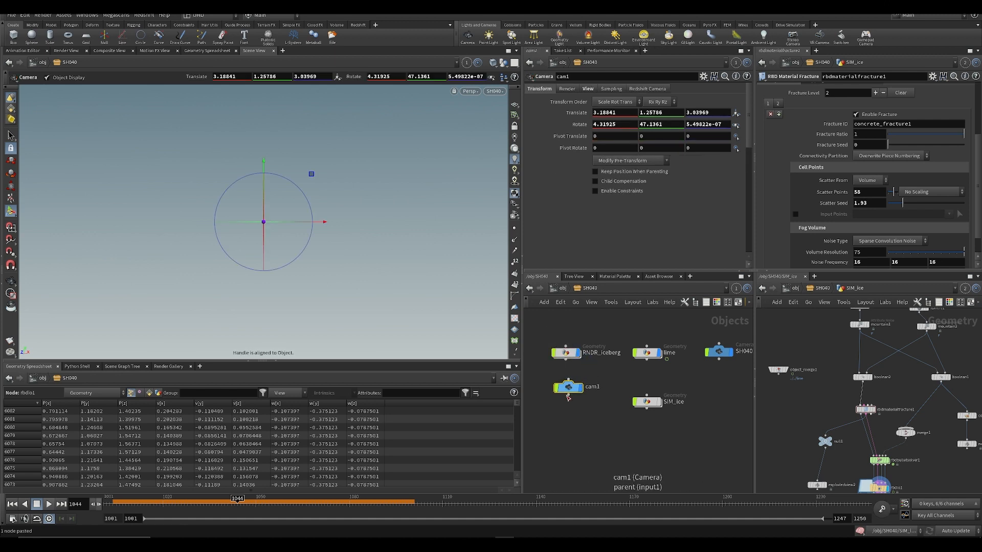
key(Delete)
drag(567, 376, 901, 376)
- Duplicate RNDR_iceberg below the original, name the copy RNDR_pieces and save the scene
click(566, 354)
key(ctrl+c)
key(ctrl+v)
click(601, 390)
text(piec)
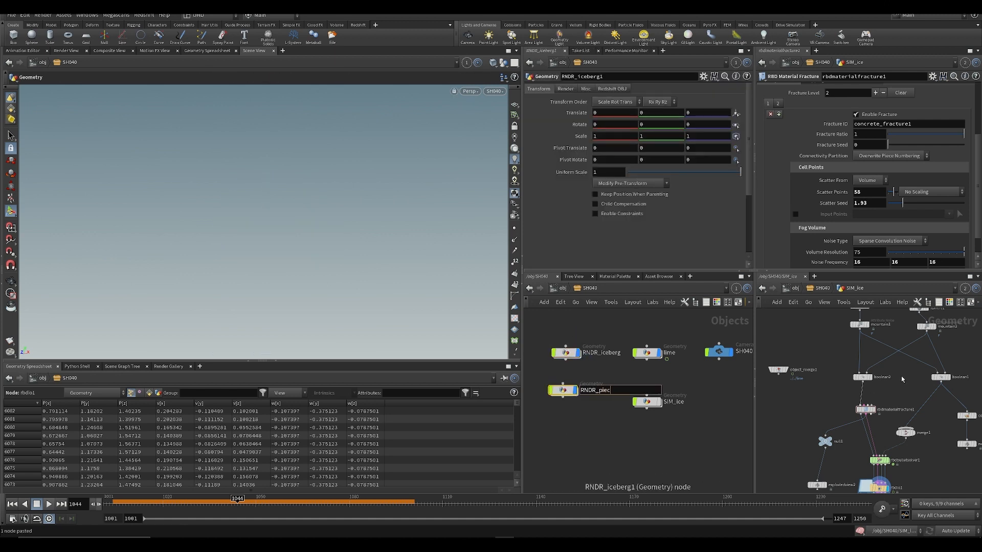
text(es)
key(Return)
key(ctrl+s)
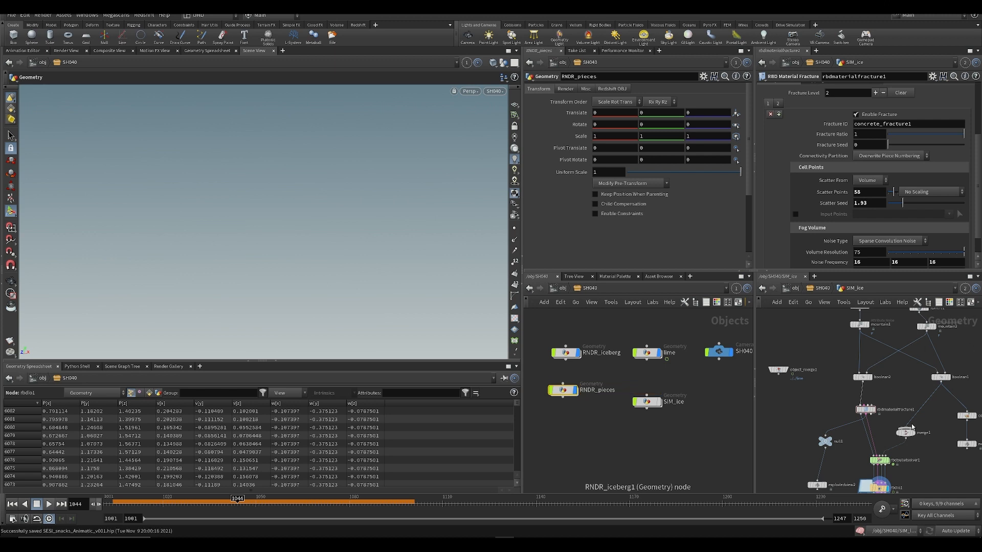
- Add a Null node to the SIM_ice network and connect boolean1's output to it
middle_drag(913, 450, 880, 317)
click(837, 397)
middle_drag(855, 381, 848, 453)
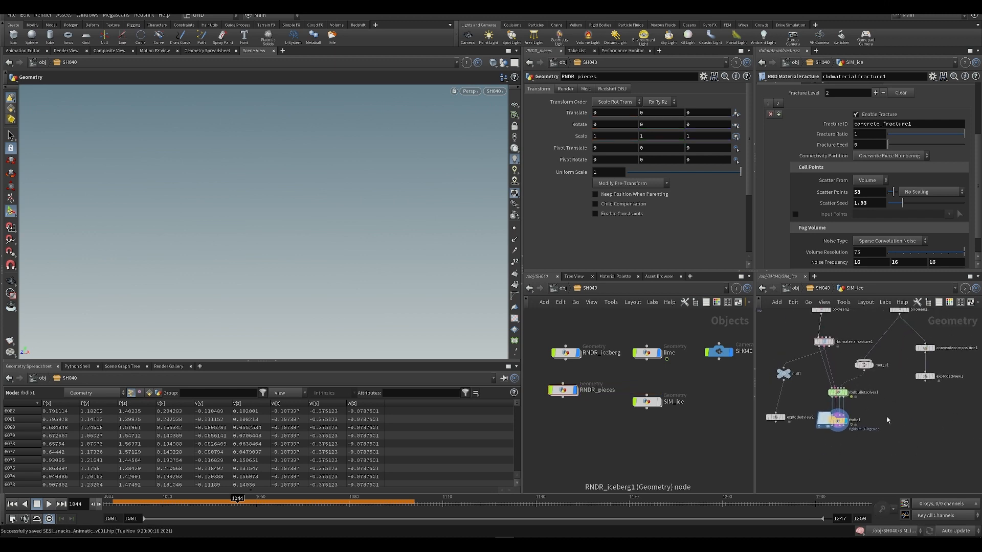
key(Tab)
text(null)
key(Return)
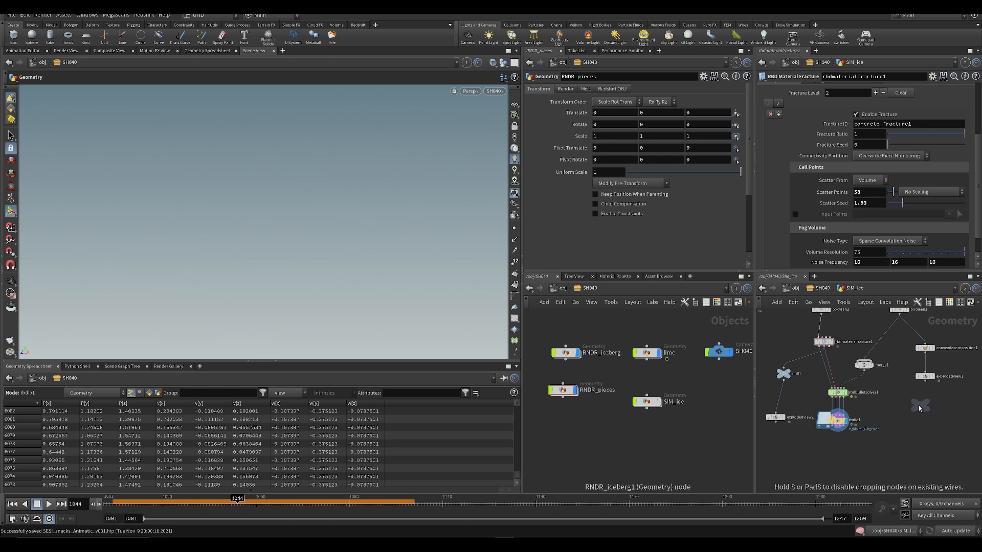
click(898, 403)
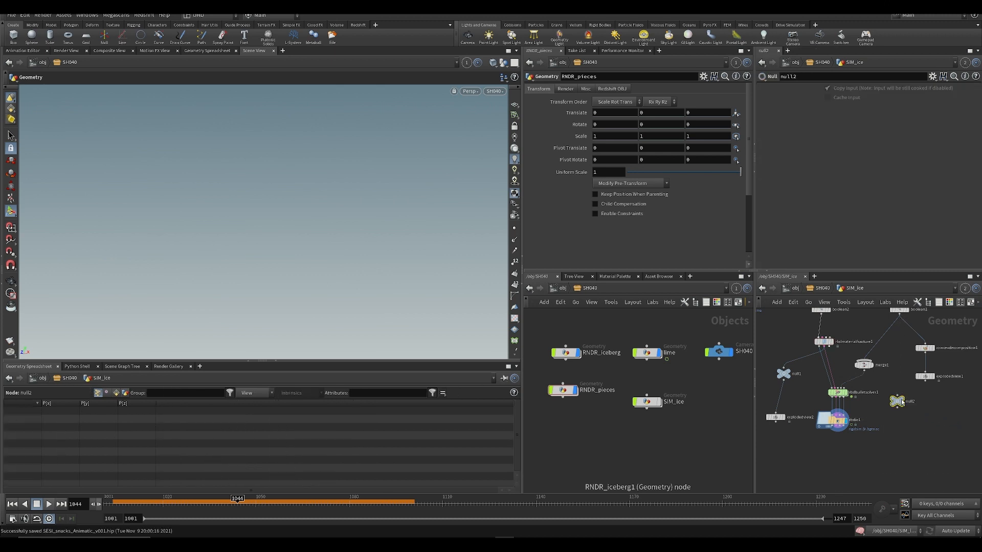
drag(899, 314, 897, 396)
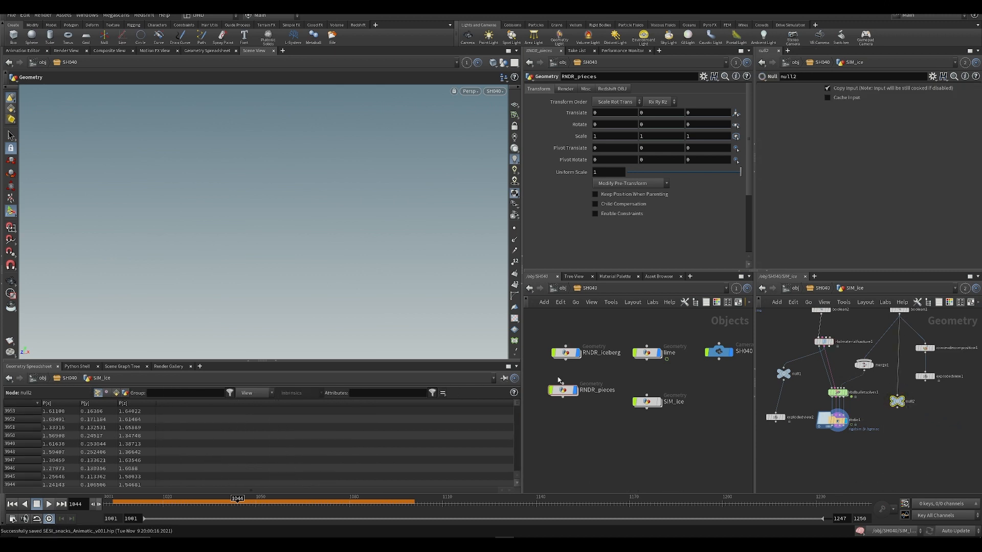
- Add an Object Merge inside RNDR_iceberg and set its Object 1 to SIM_ice's null2
double_click(565, 353)
key(Tab)
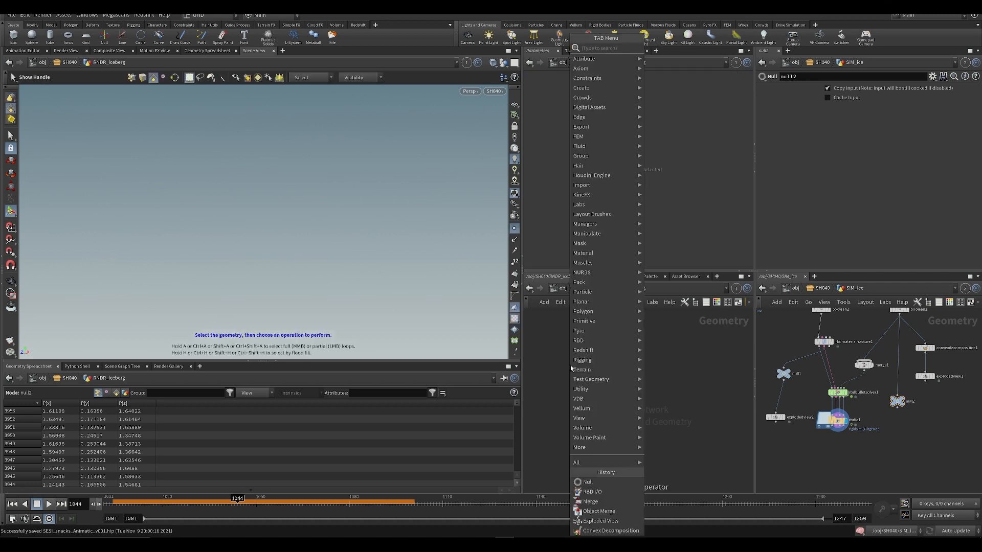
click(599, 511)
click(569, 364)
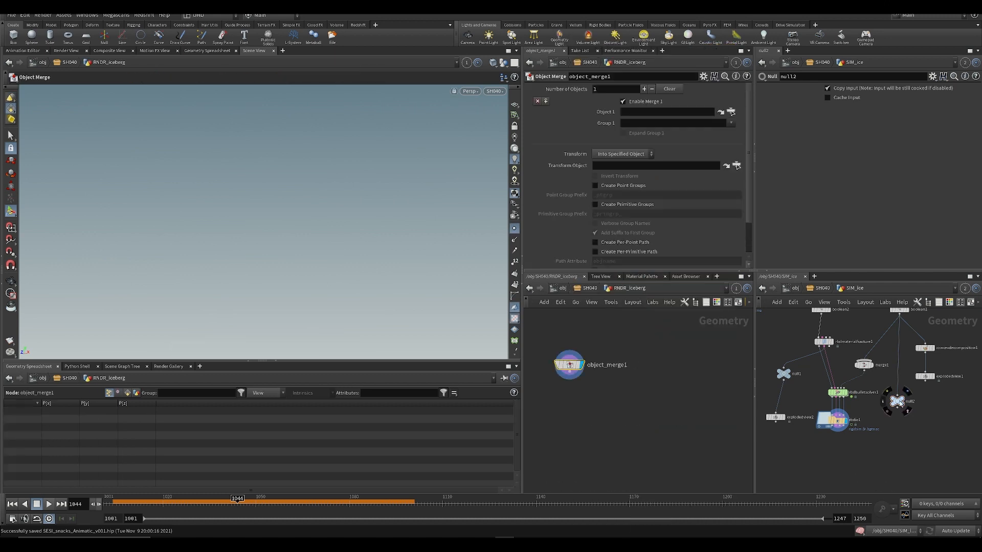
drag(900, 403, 638, 112)
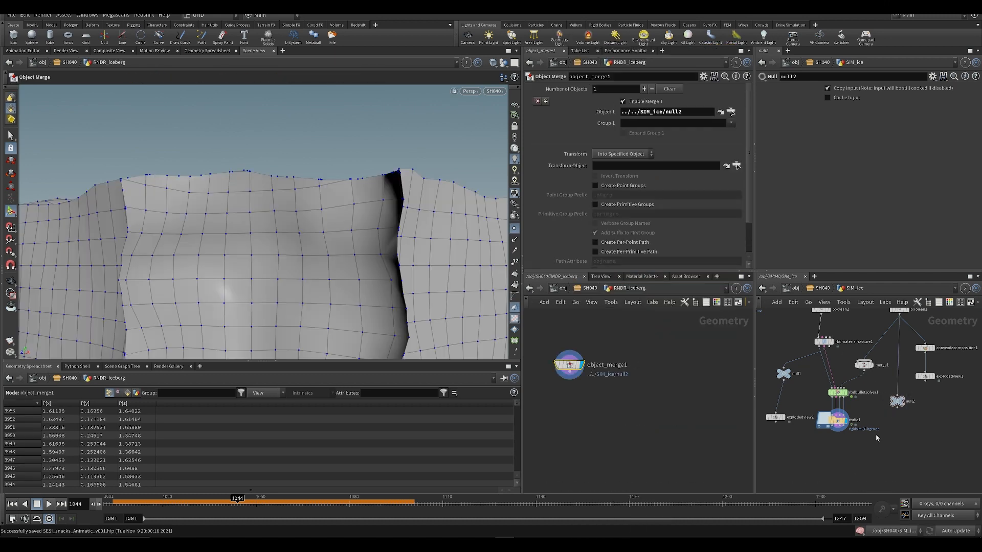
- Rename the null fed by boolean1 in SIM_ice to OUT_ICEBERG
double_click(910, 402)
text(OUT_)
text(OCE)
key(BackSpace)
key(BackSpace)
key(BackSpace)
key(Return)
key(shift+i)
text(C)
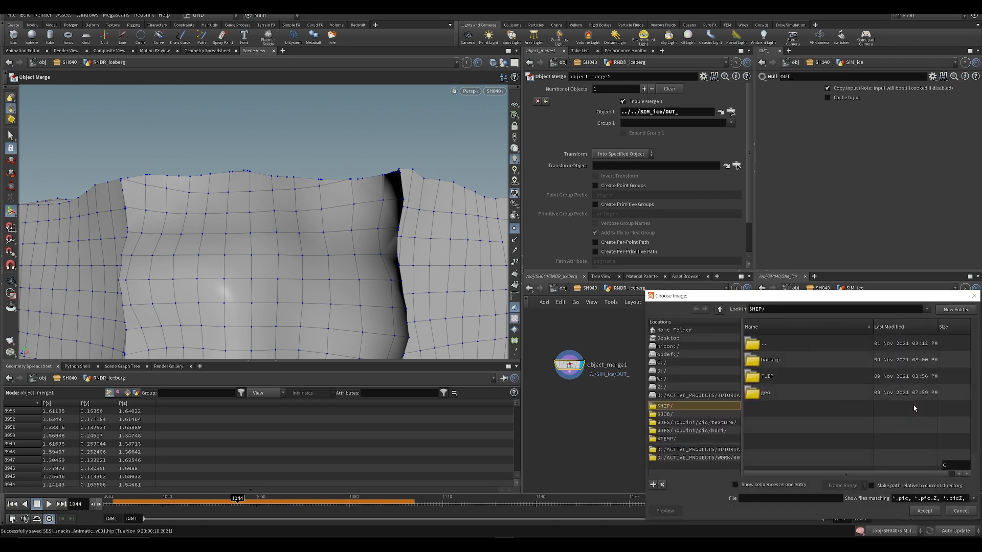
click(974, 296)
double_click(911, 402)
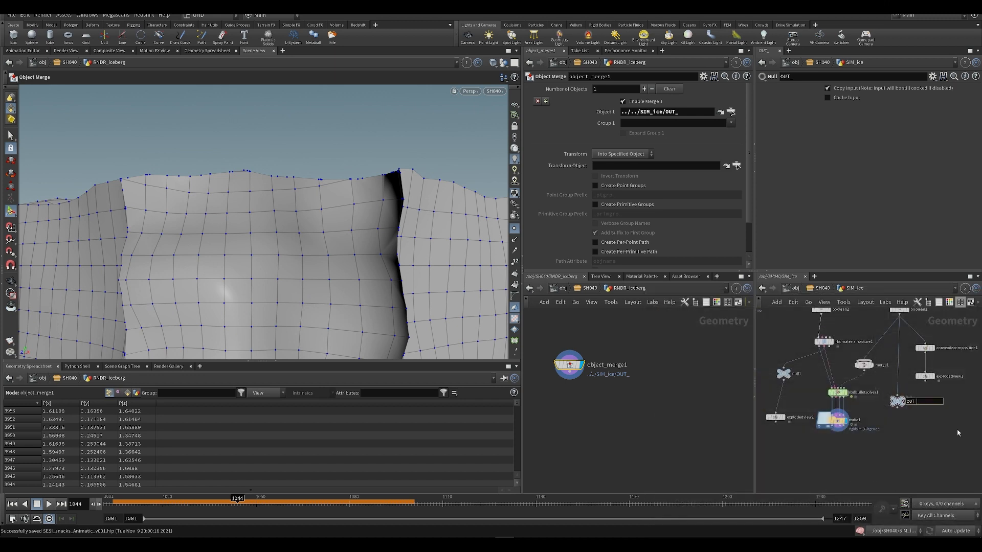
text(ICEBERG)
key(Return)
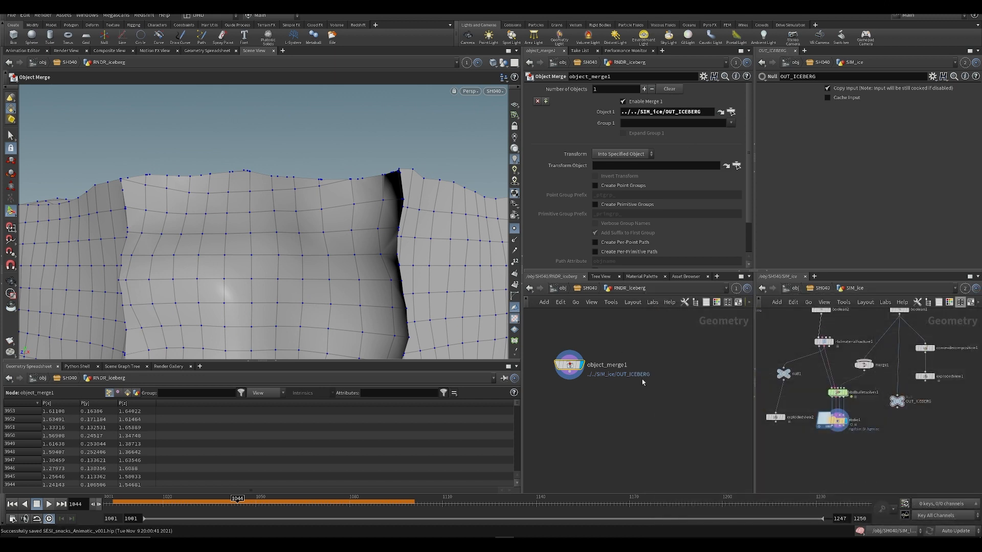
- Open RNDR_pieces, add a Null below rbdio1 in SIM_ice, connect rbdio1's output to it and rename it OUT_PIECES
key(u)
double_click(563, 390)
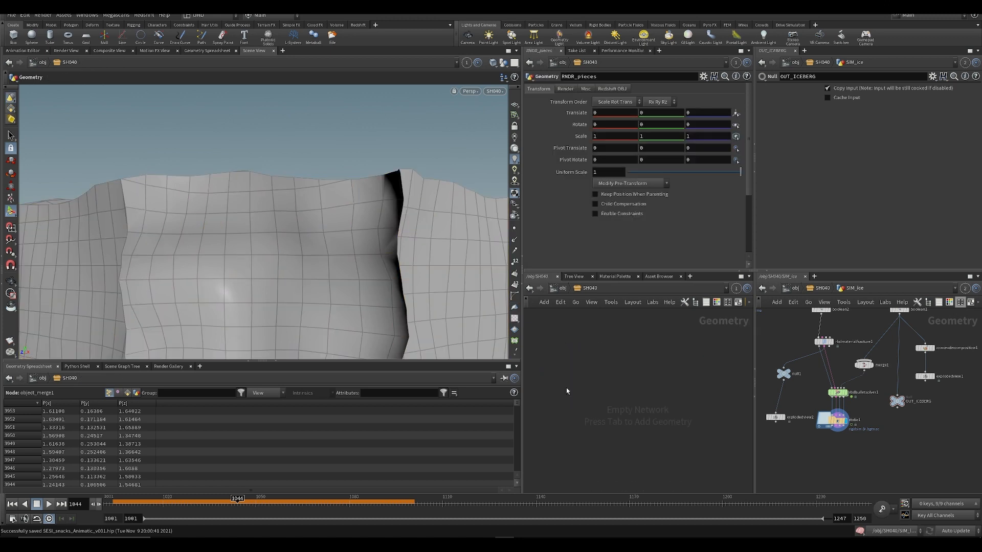
key(Tab)
text(null)
key(Return)
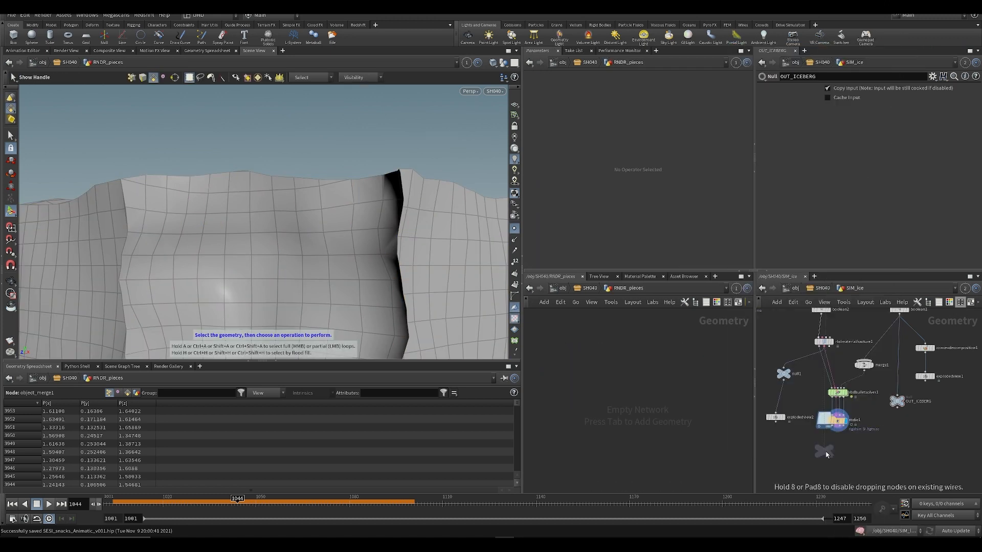
scroll(820, 447, up, 3)
click(842, 464)
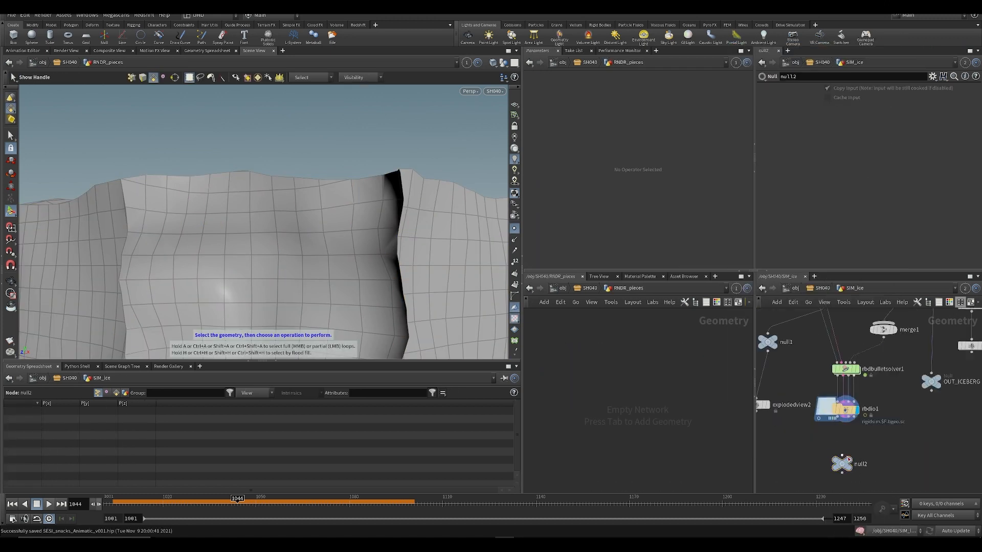
drag(841, 443, 839, 423)
double_click(861, 464)
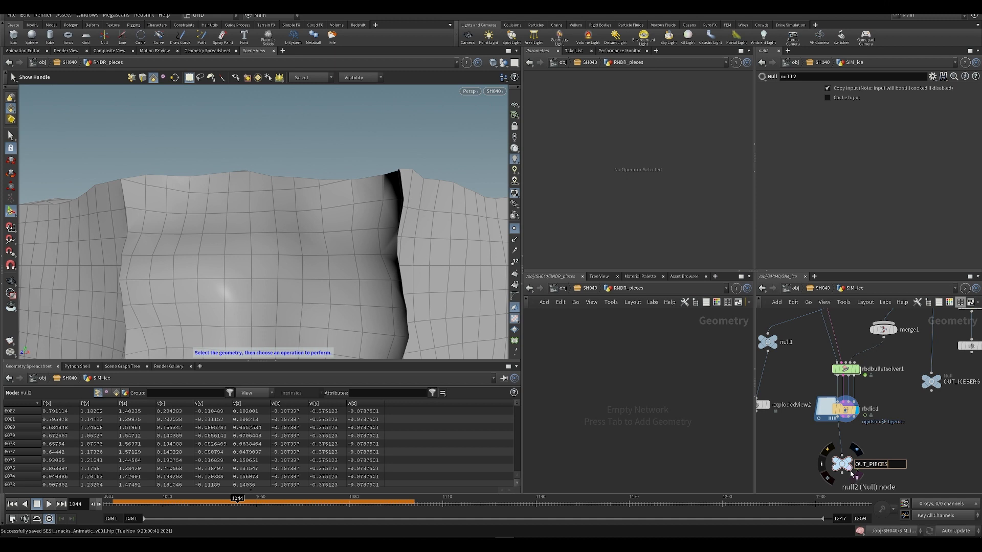
key(Return)
- Add an Object Merge inside RNDR_pieces, set its Object 1 to SIM_ice's OUT_PIECES and its Transform to Into This Object
key(Tab)
text(ob)
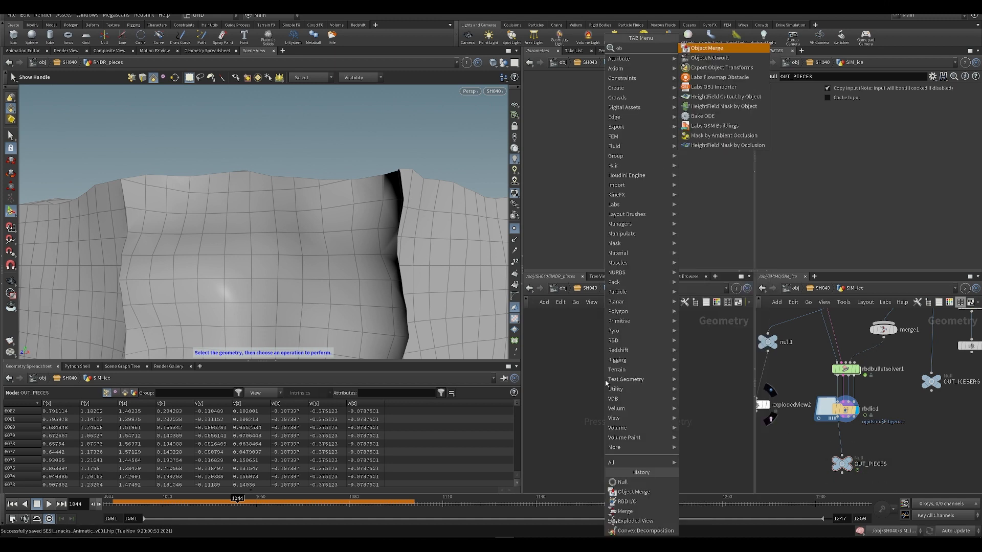
key(Return)
click(605, 381)
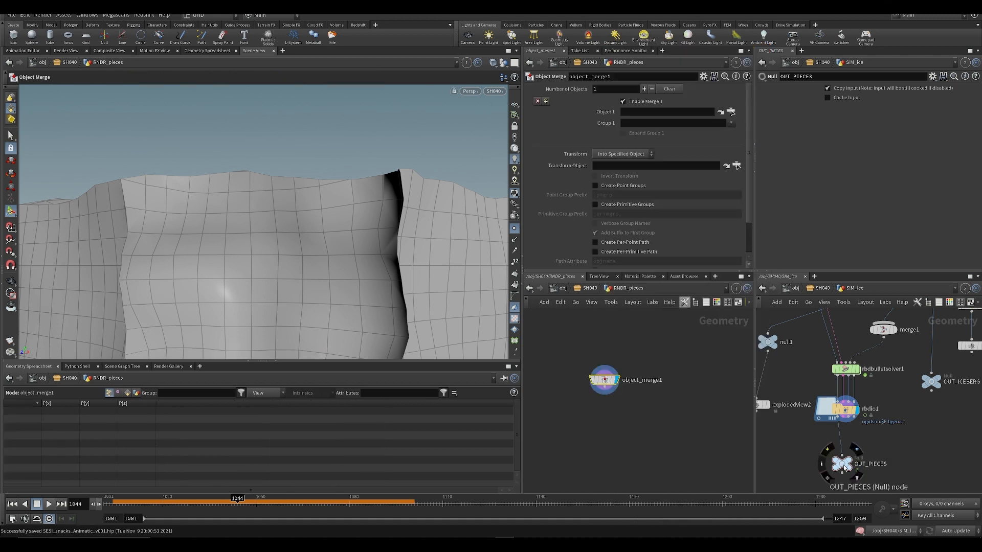
drag(843, 464, 639, 114)
click(617, 164)
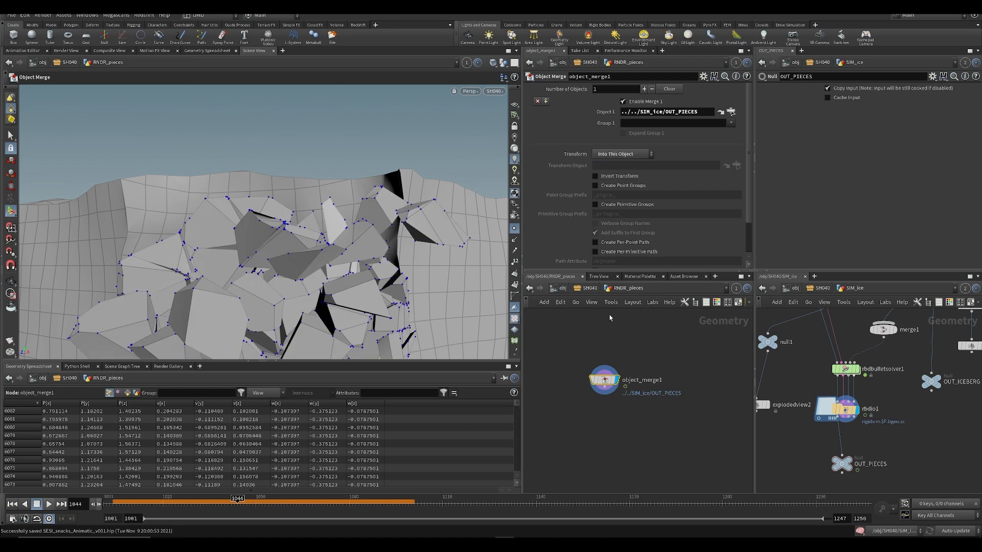
- Return to SH040, replay the shot's start to frame 1004 and insert a Time Shift between rbdio1 and OUT_PIECES in SIM_ice
key(u)
key(ctrl+Up)
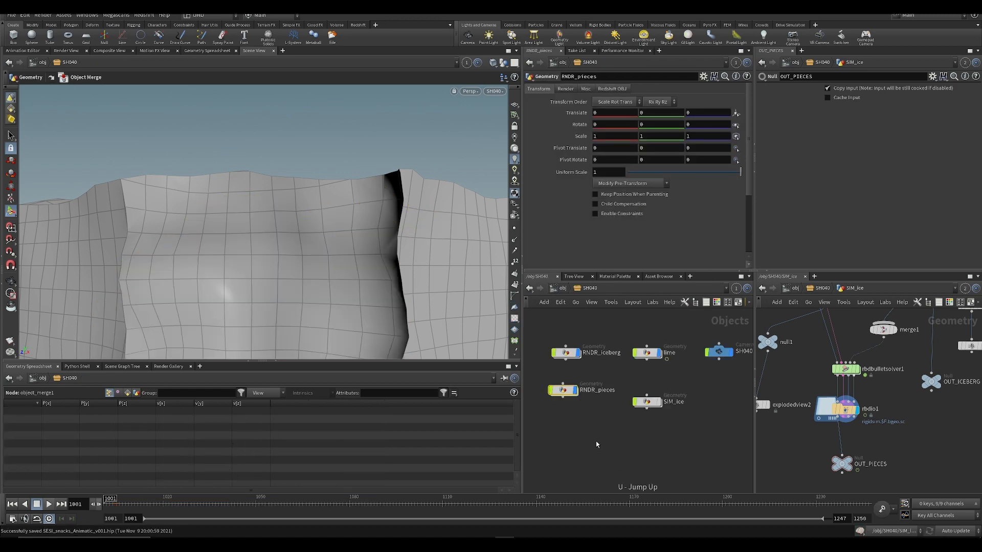
key(Up)
key(ctrl+Up)
key(Tab)
text(time)
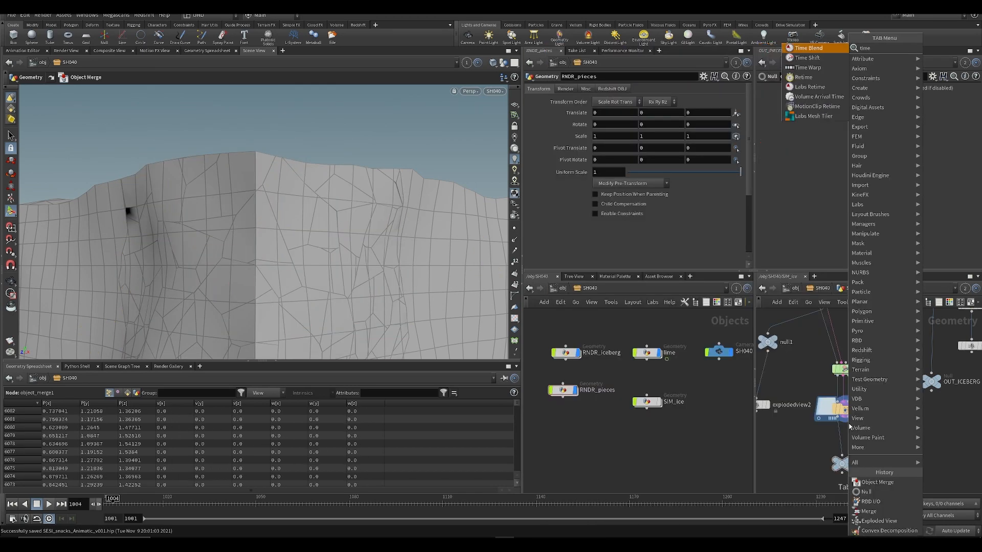
key(Down)
key(Return)
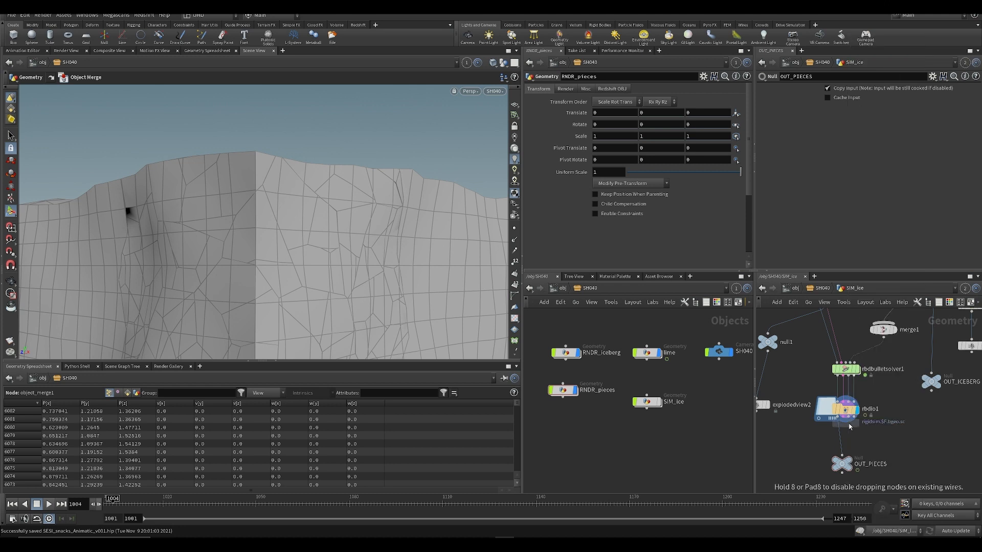
click(812, 432)
drag(813, 431, 825, 434)
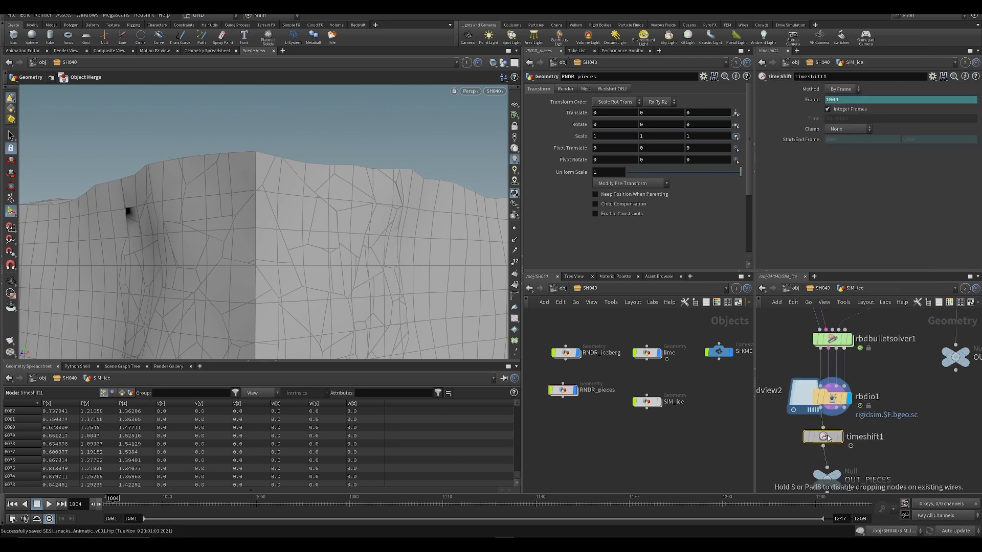
- Set the Time Shift's Clamp to Clamp to First with its start channel deleted and start frame 1004, replay from the first frame and save the scene
click(838, 131)
click(845, 148)
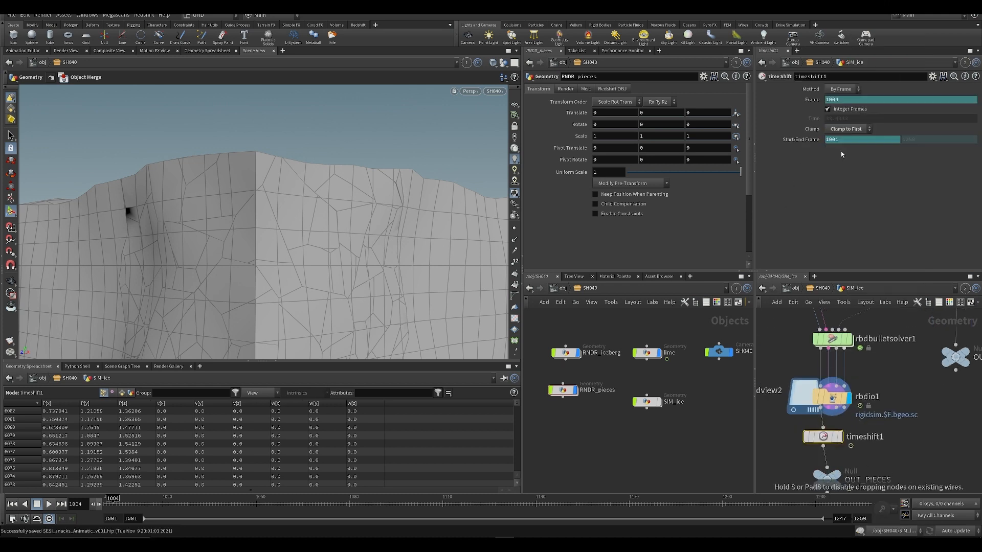
right_click(835, 140)
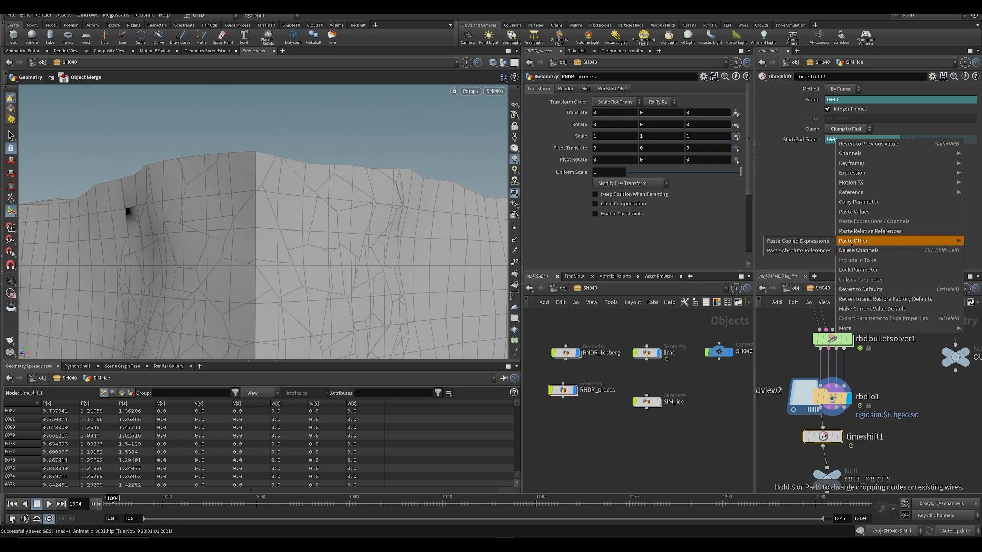
click(858, 250)
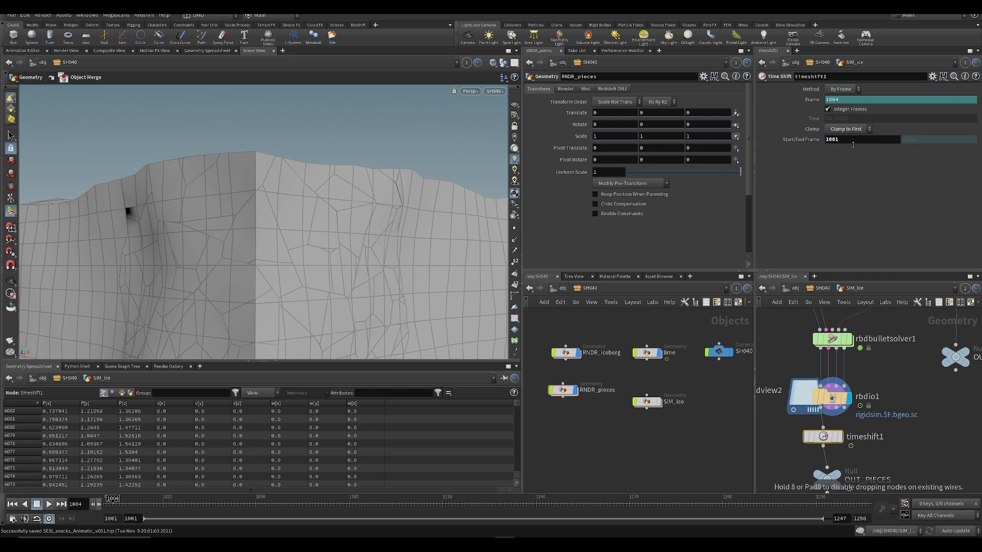
key(Return)
key(ctrl+s)
key(ctrl+Up)
key(Up)
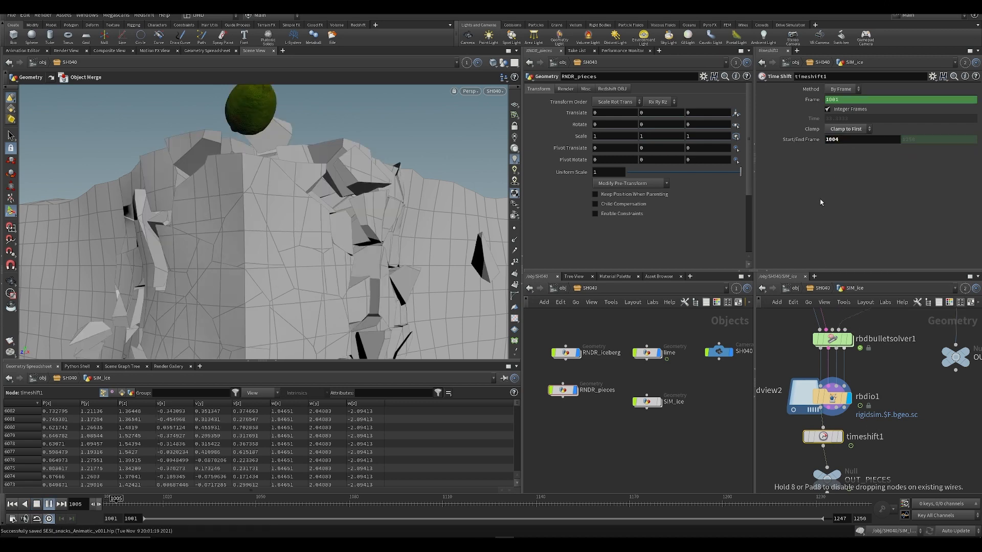
key(ctrl+Up)
key(ctrl+s)
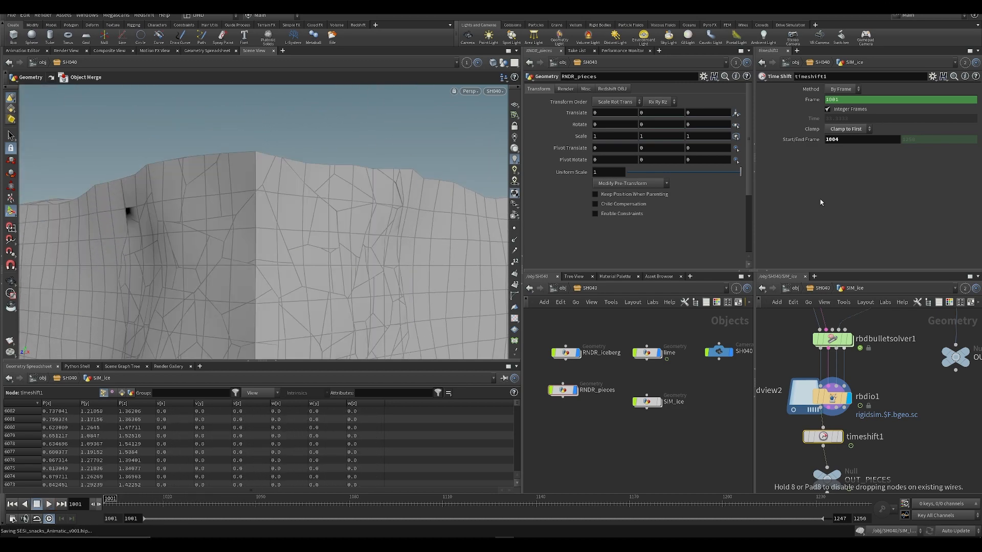
- Add a Null named mover above the SH040 camera, parent the camera to it and save the scene
middle_drag(657, 432, 592, 436)
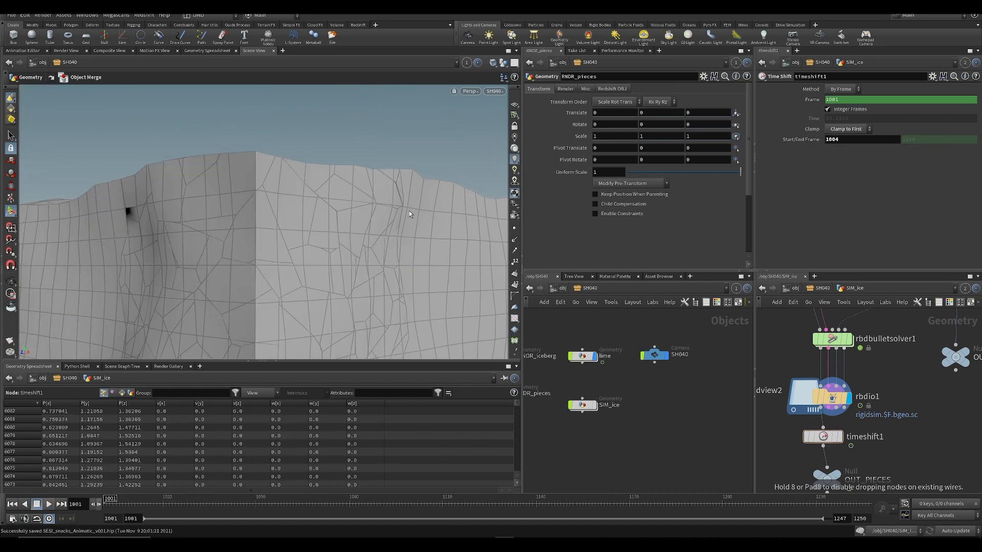
mouse_move(114, 505)
mouse_down()
mouse_move(129, 505)
mouse_move(109, 506)
mouse_up()
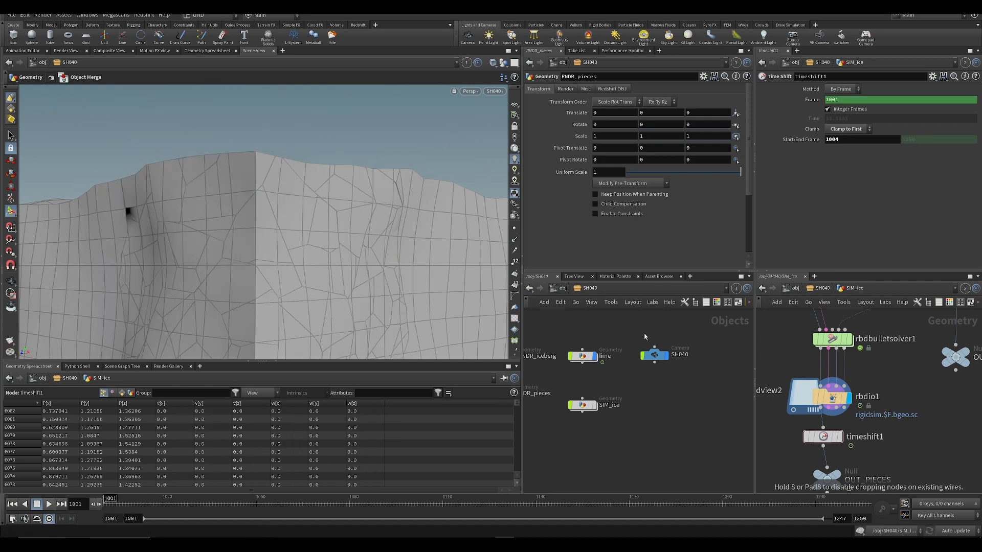
key(Tab)
text(null)
key(Return)
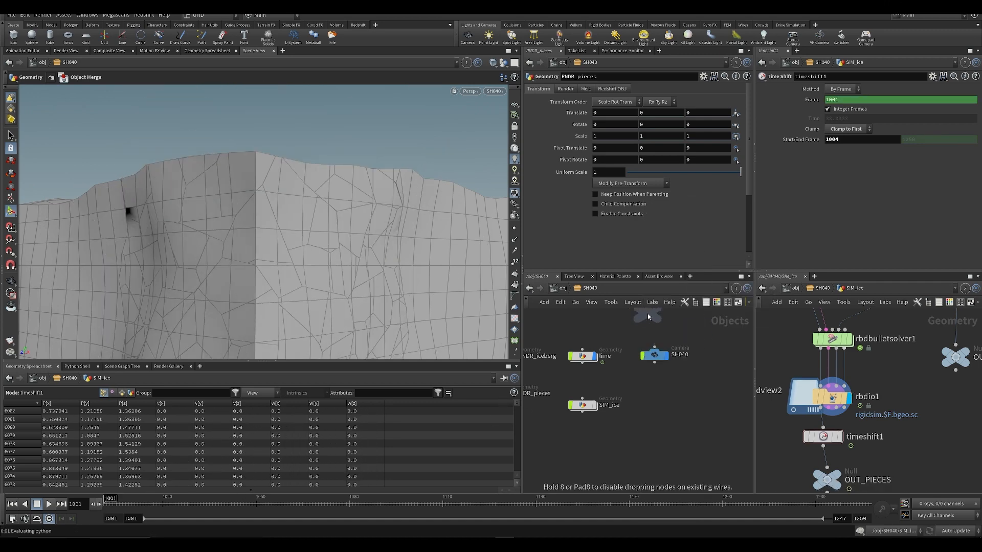
click(650, 338)
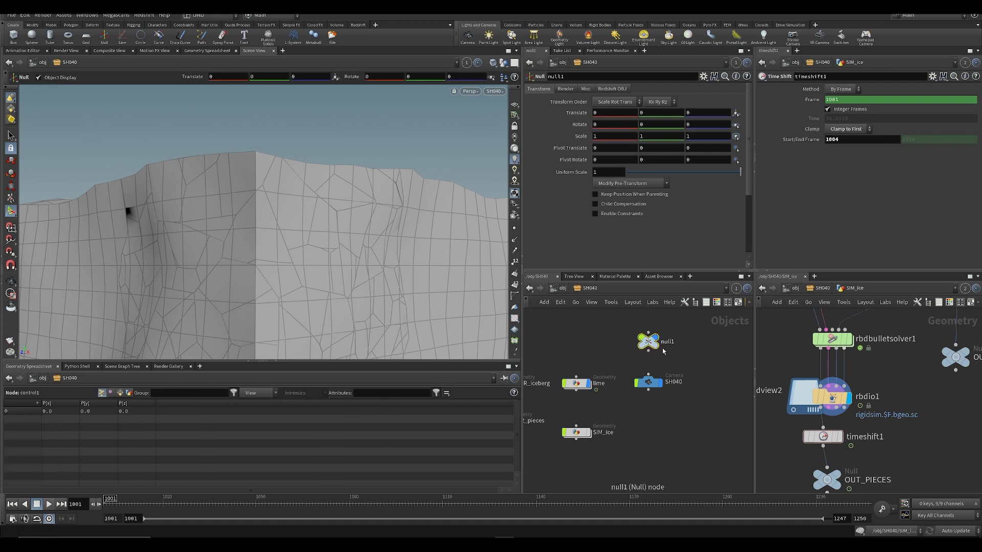
drag(648, 351, 648, 374)
double_click(668, 342)
text(m)
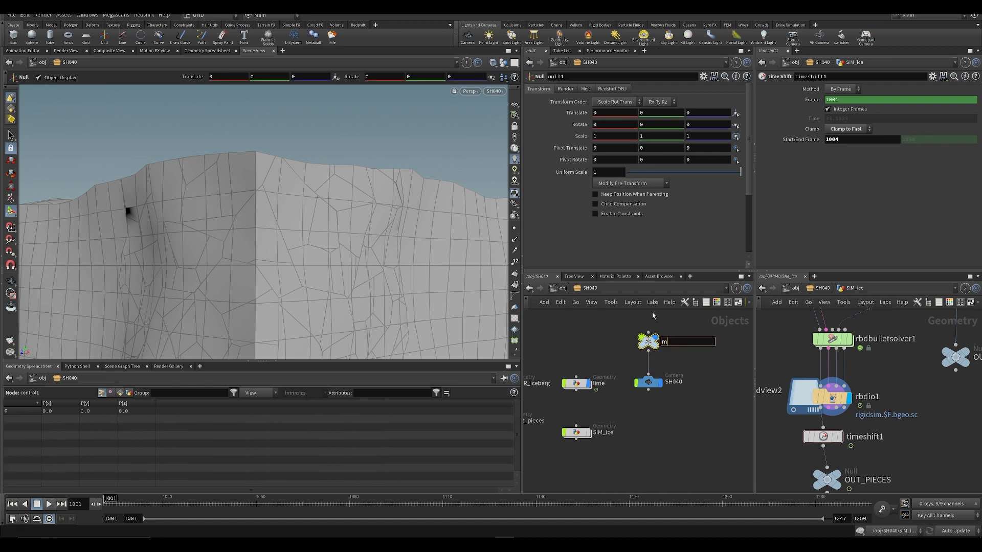
text(over)
key(Return)
key(ctrl+s)
- Lower the SH040 camera's focal length, lock the camera to the view and reframe it closer to the iceberg
click(649, 383)
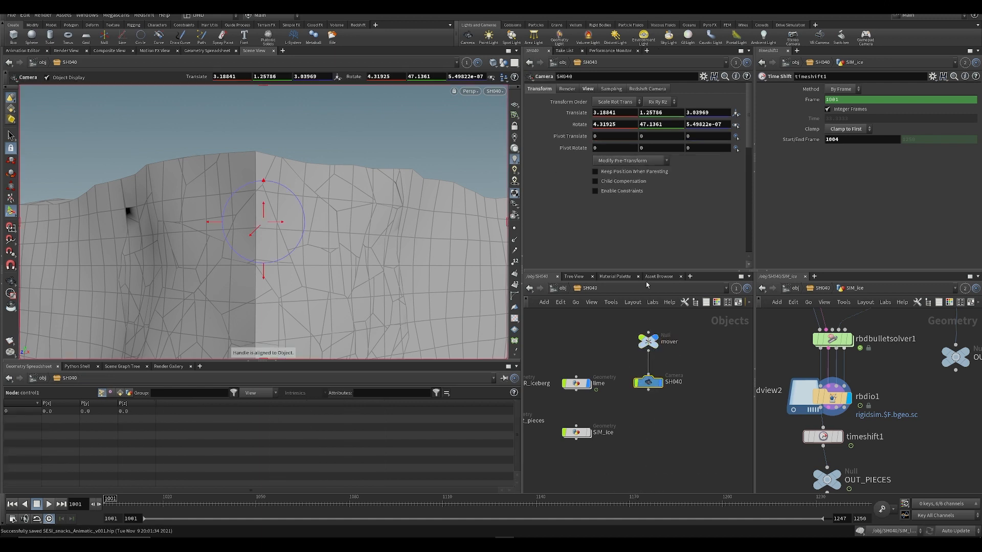
click(588, 89)
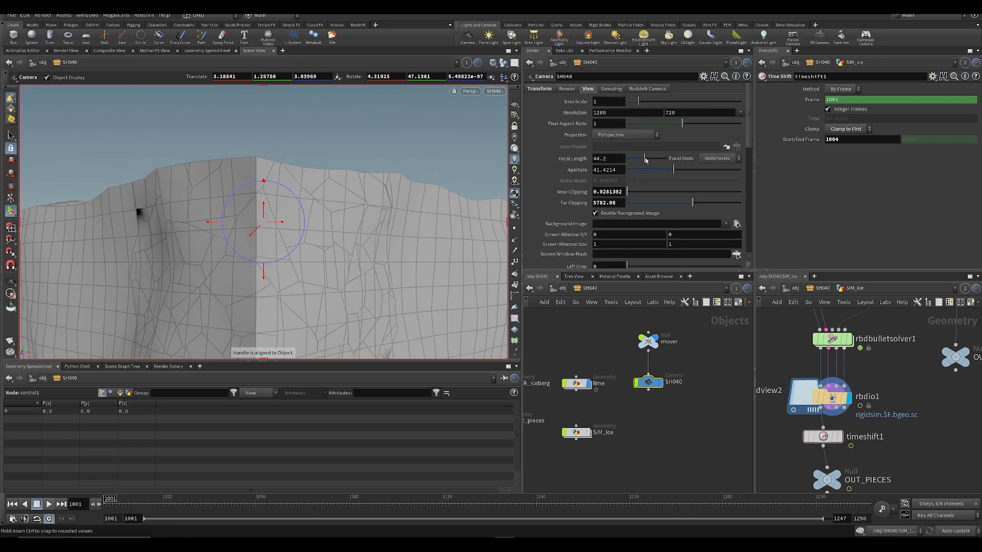
click(515, 127)
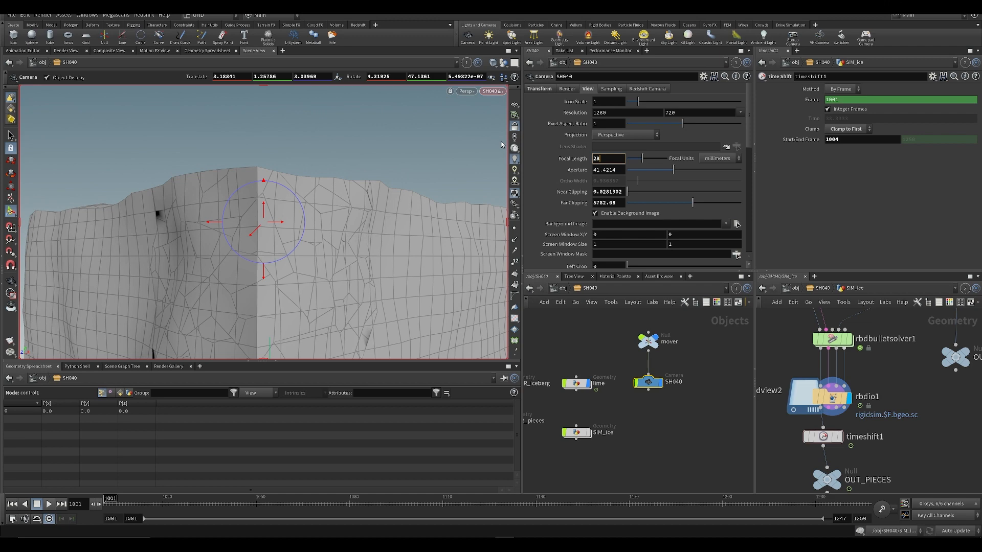
key(Return)
alt+scroll(296, 215, up, 3)
alt+drag(295, 214, 330, 216)
key(Return)
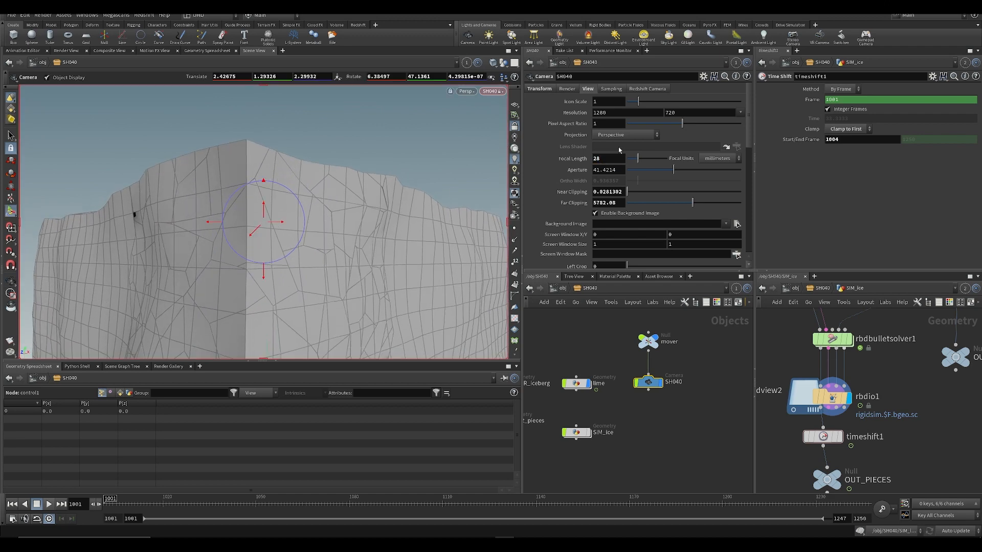
- Set the SH040 camera's focal length to 32 mm, fine-tune its framing and release the view lock
drag(638, 163, 641, 165)
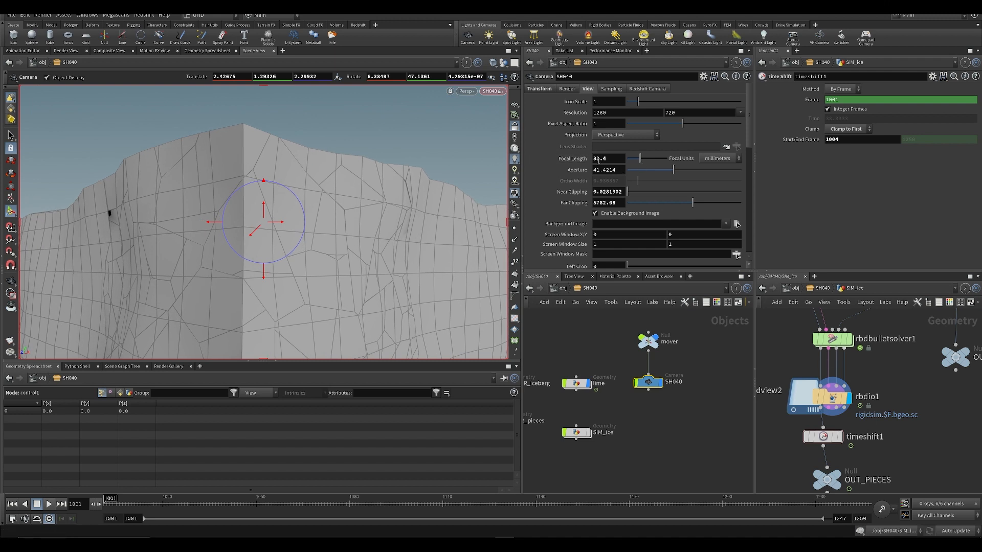
text(32)
key(Return)
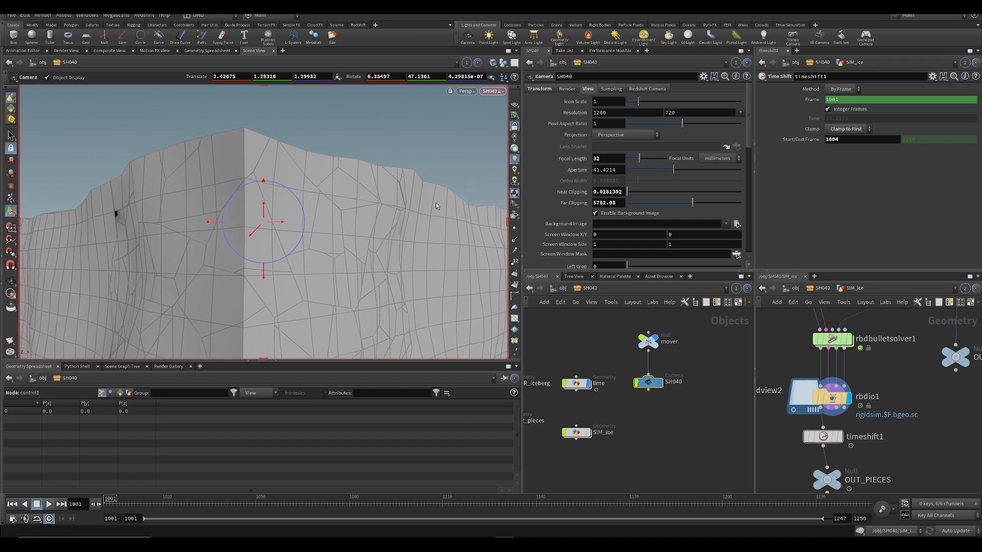
key(Escape)
key(Return)
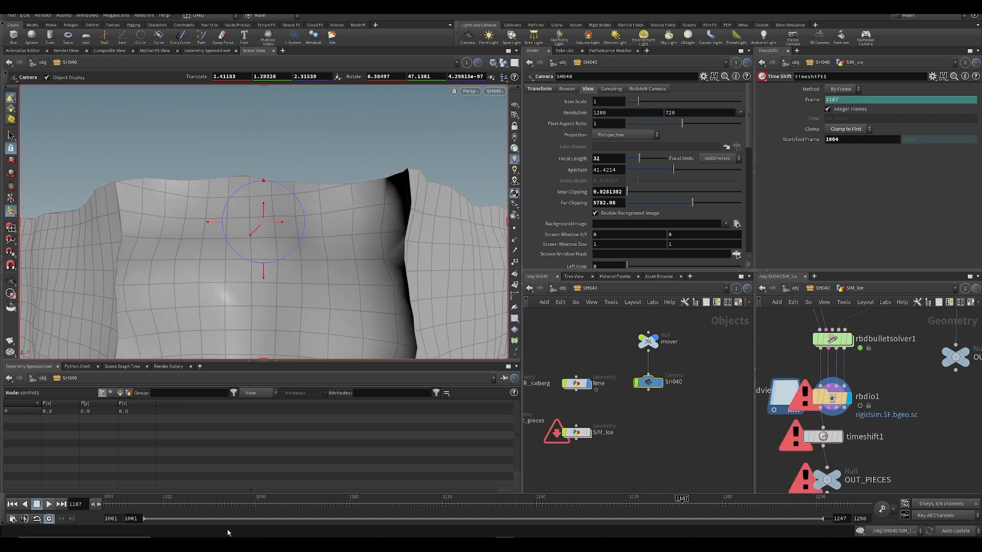
- Select rbdio1 in SIM_ice, save the scene and open the node's information to inspect its error
mouse_move(577, 436)
scroll(849, 427, down, 3)
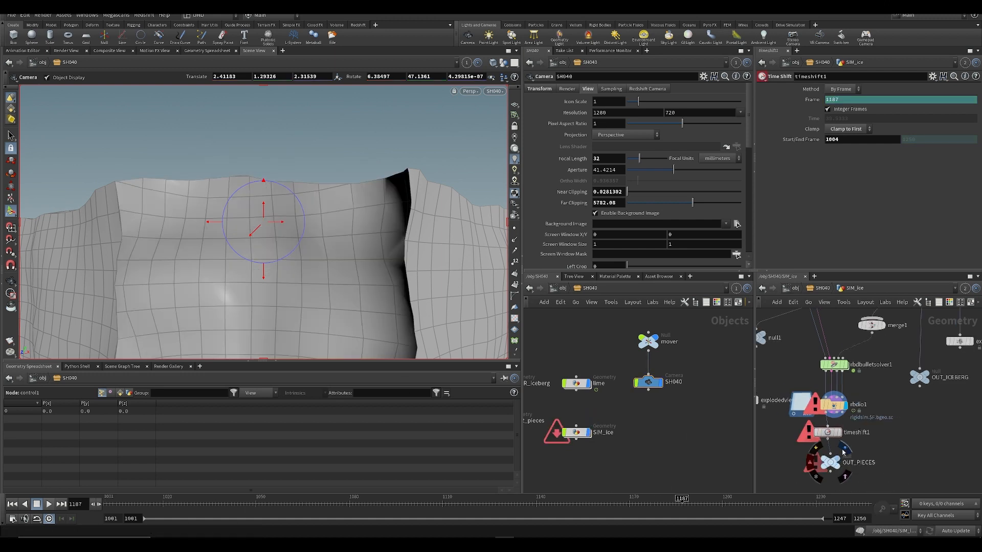
click(835, 406)
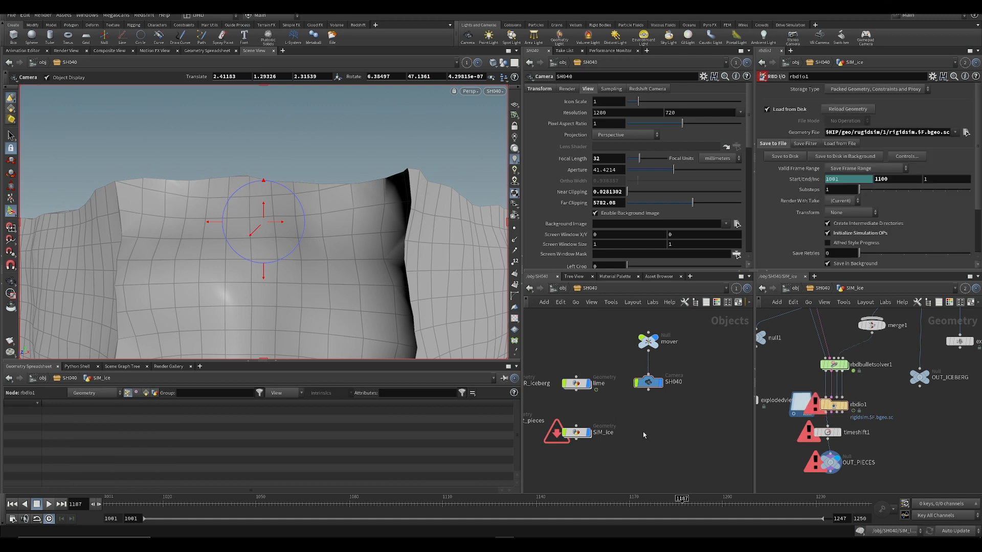
key(ctrl+s)
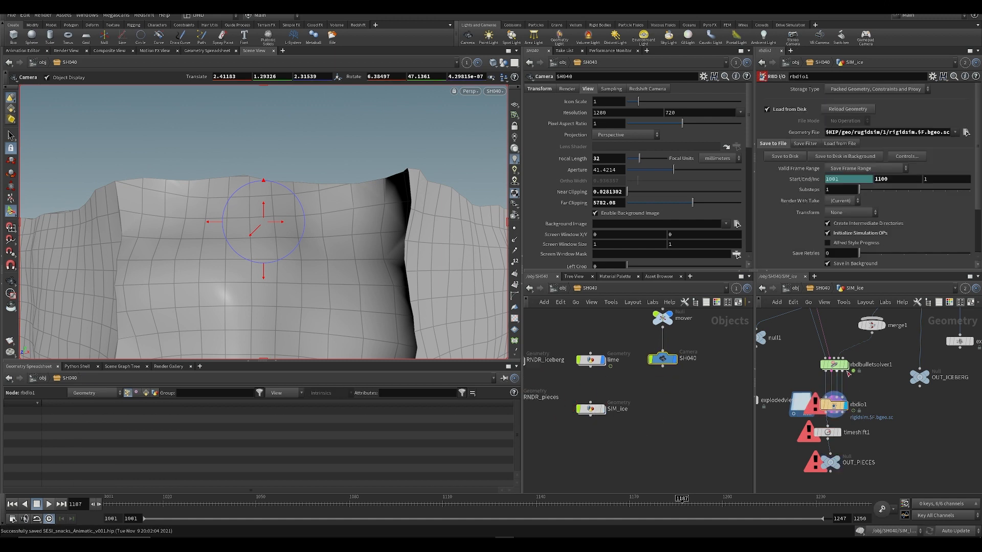
middle_click(839, 408)
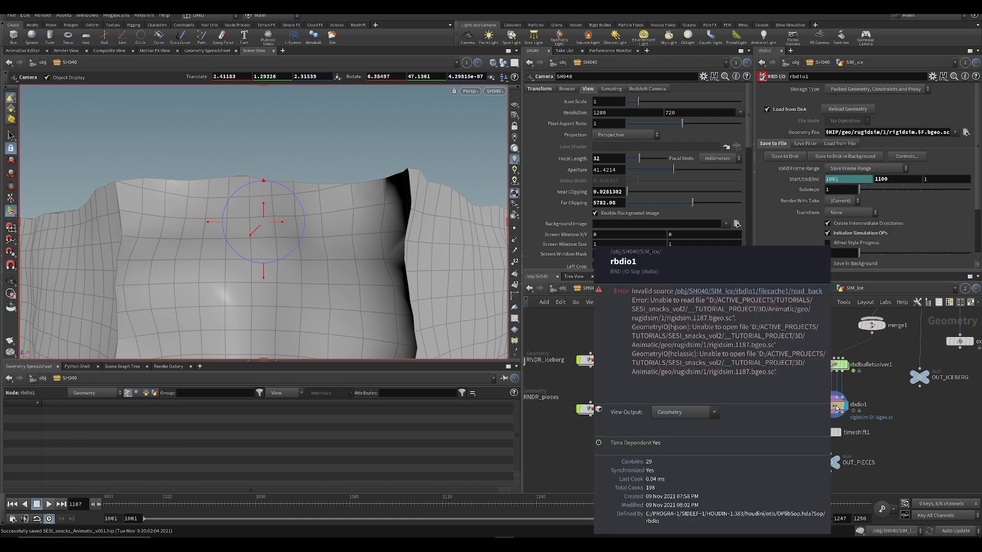
- Save the scene, set rbdio1's missing-frame handling to No Geometry and scrub back to the start of the fracture
click(166, 503)
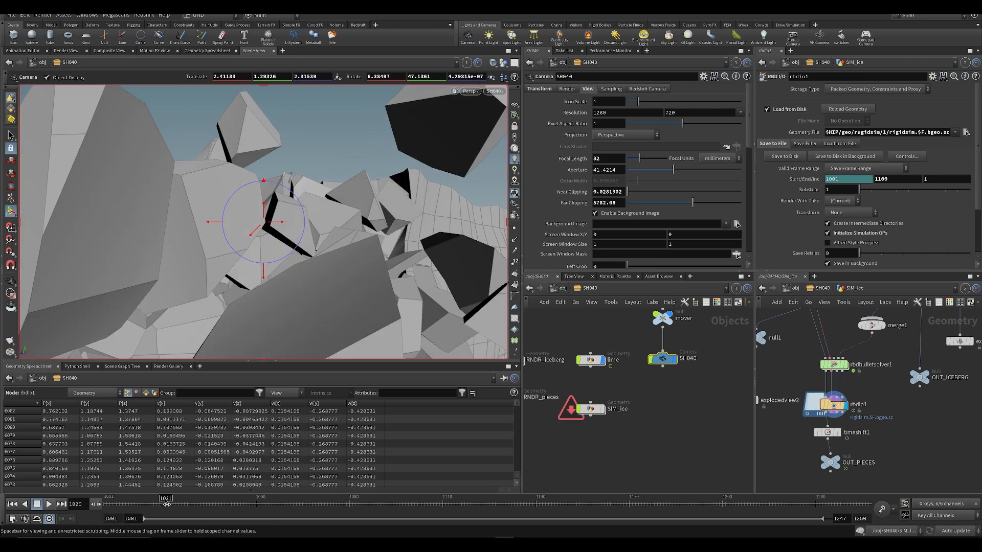
click(166, 504)
key(ctrl+s)
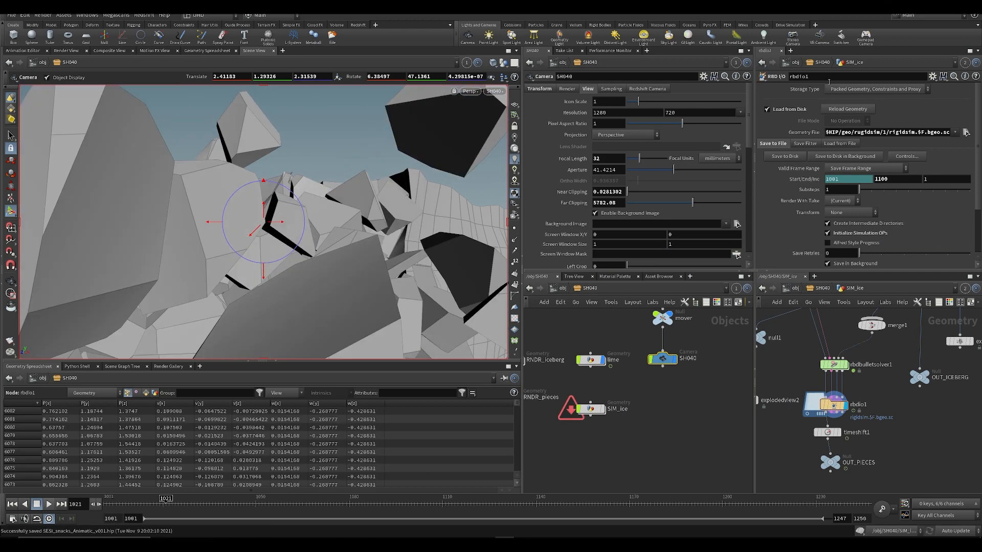
click(850, 144)
click(845, 157)
click(845, 158)
click(845, 159)
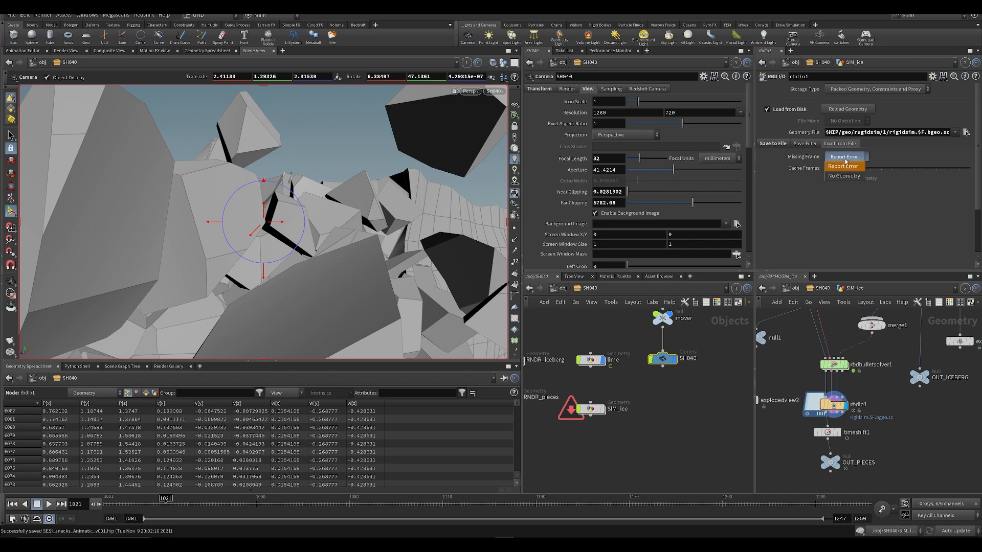
click(844, 176)
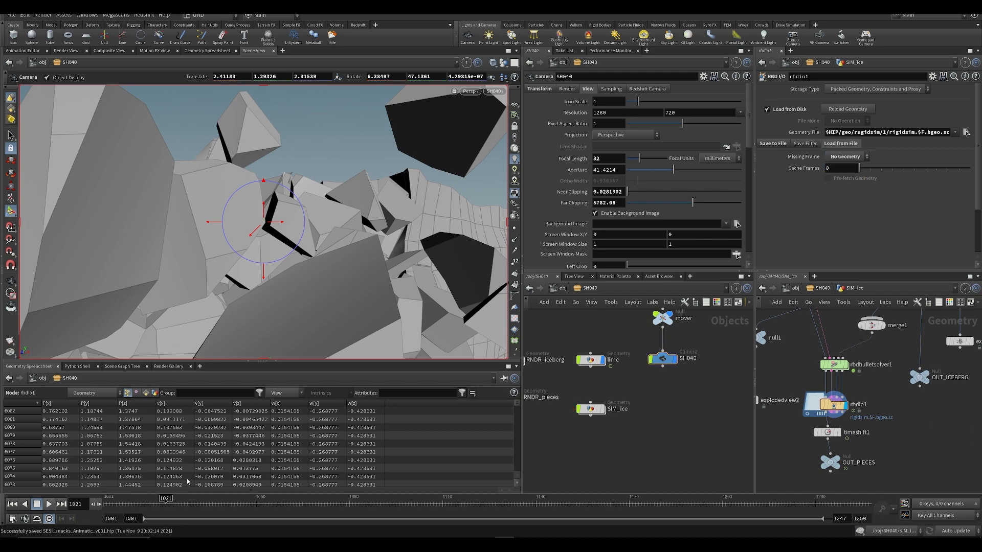
drag(168, 504, 125, 505)
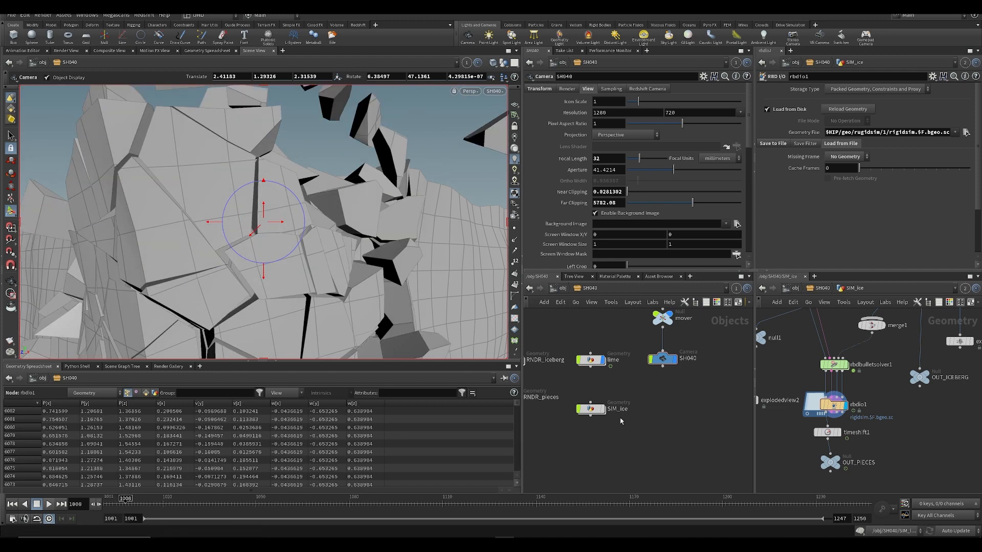
- Animate the mover null's Translate Y from 0.9 at frame 1001 to 0 at frame 1007 and play back the camera move
middle_drag(684, 404, 659, 452)
click(638, 365)
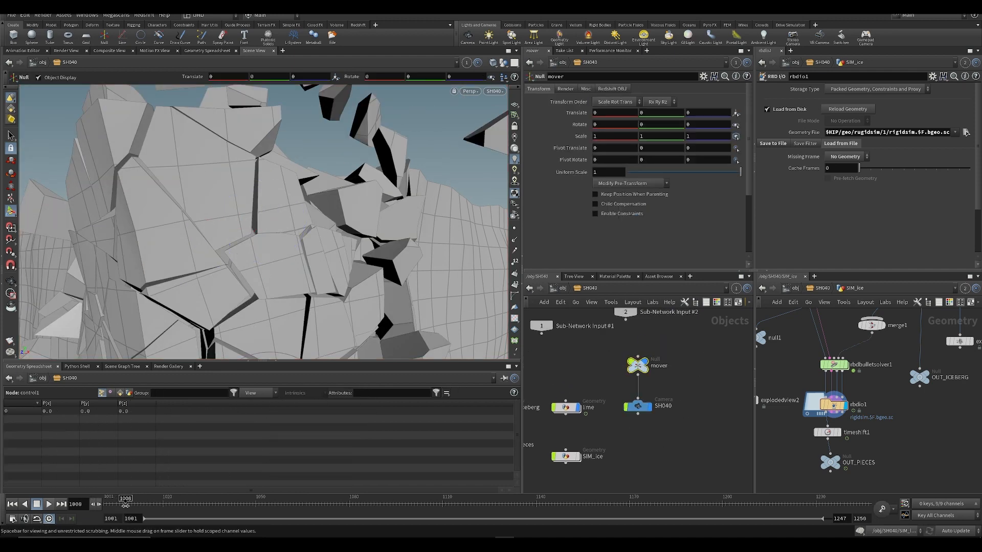
drag(125, 505, 109, 506)
middle_drag(667, 111, 623, 114)
alt+click(656, 113)
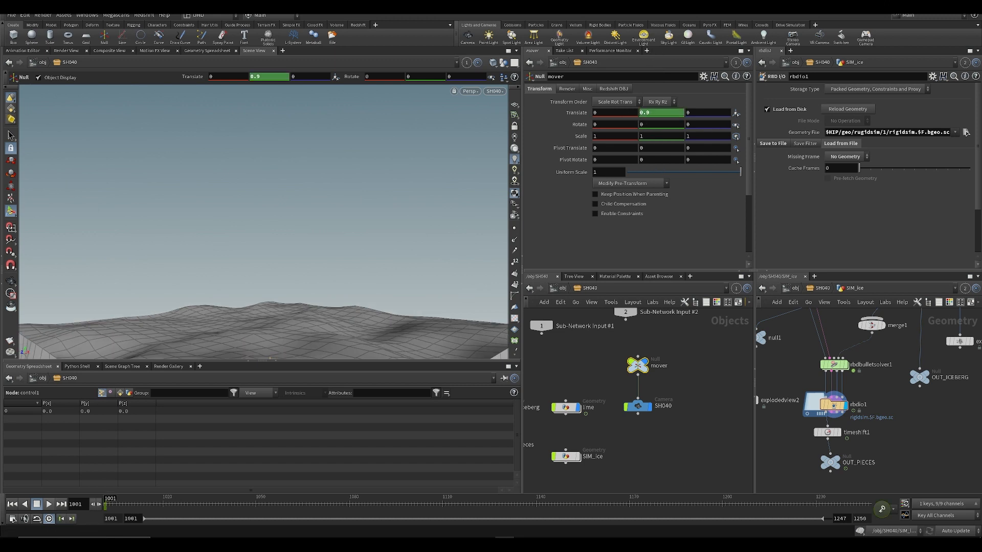
drag(111, 500, 125, 500)
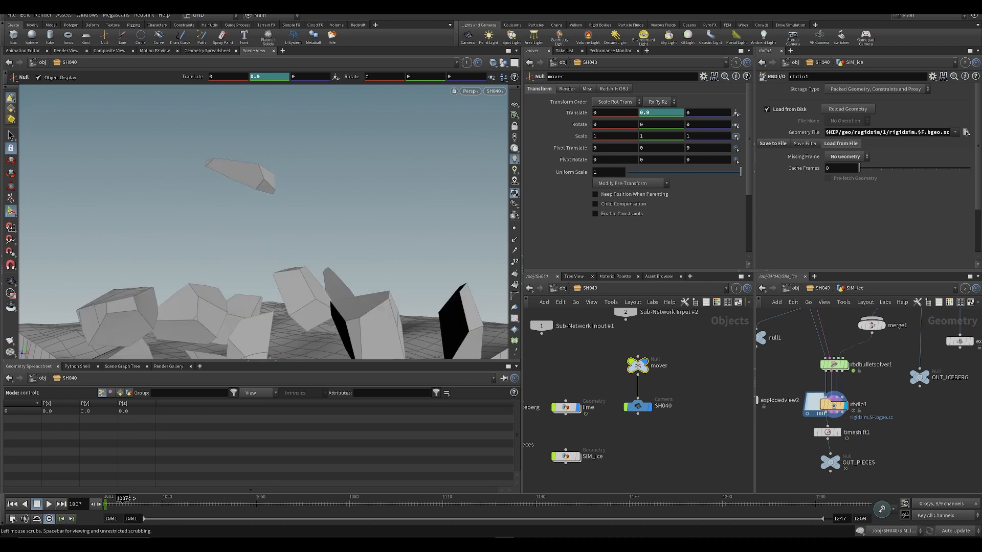
mouse_move(655, 114)
middle_down()
mouse_move(608, 114)
mouse_move(658, 111)
middle_up()
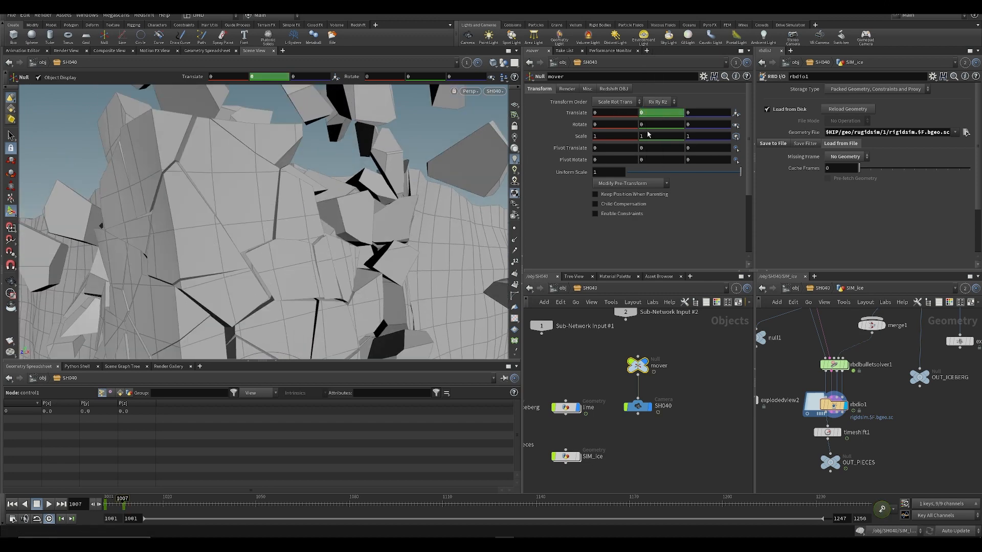
key(ctrl+Up)
key(Up)
key(ctrl+Up)
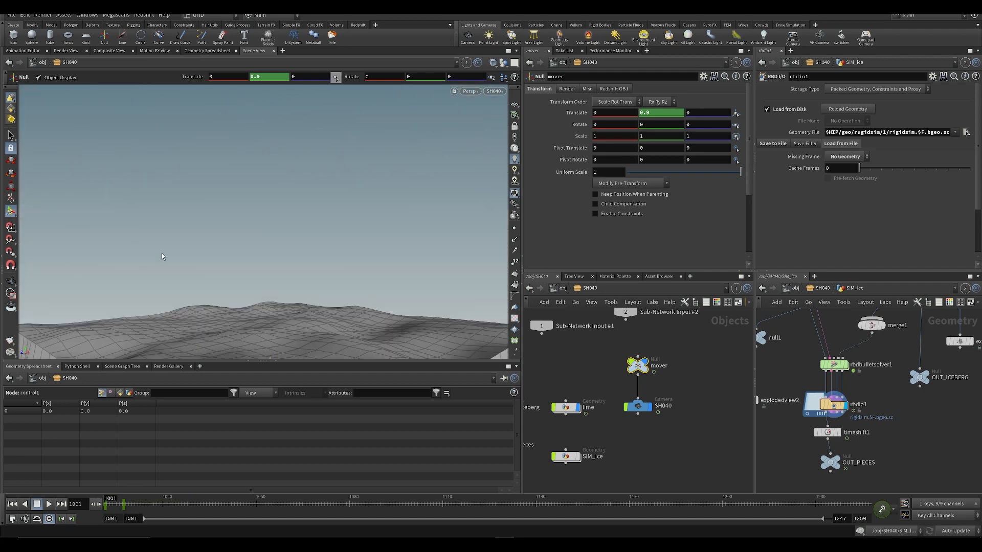
- Animate the SH040 camera's X rotation from about 24 degrees at frame 1001 to 6.38497 at frame 1006, play it back and save
click(638, 406)
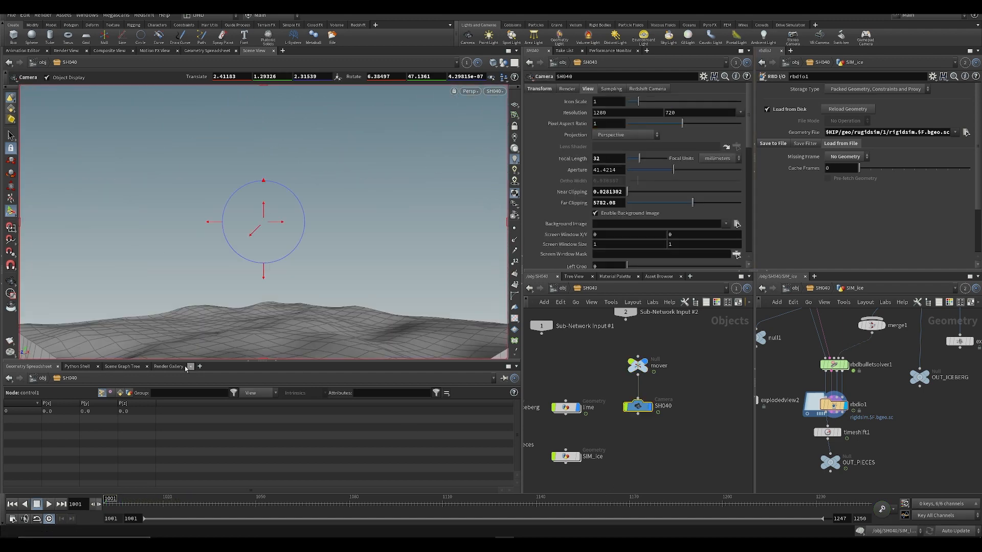
drag(112, 505, 121, 506)
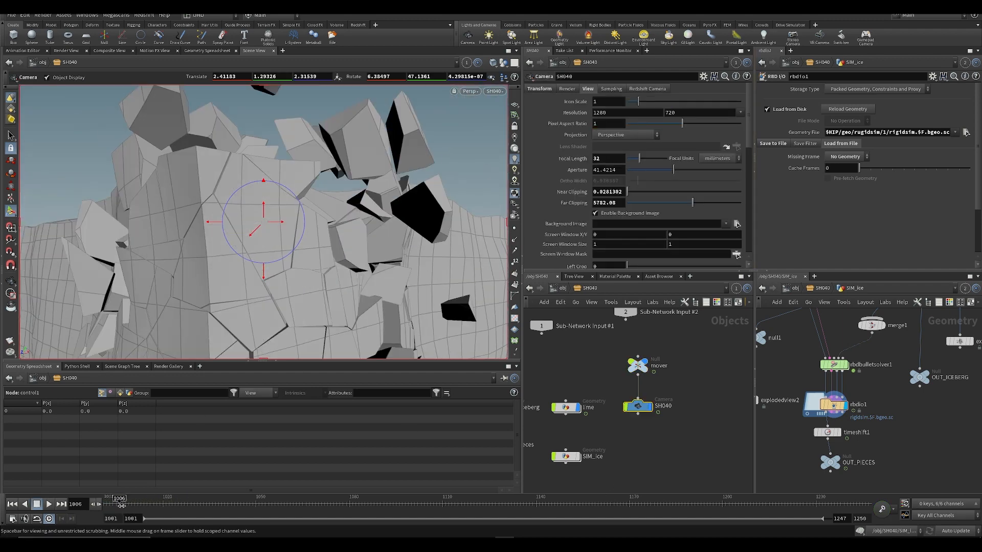
click(540, 89)
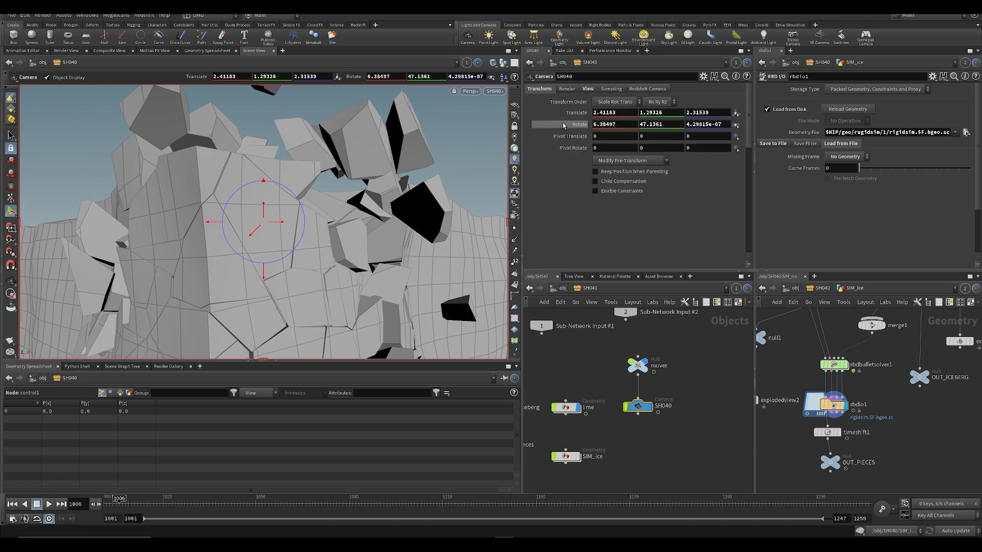
middle_drag(618, 125, 622, 126)
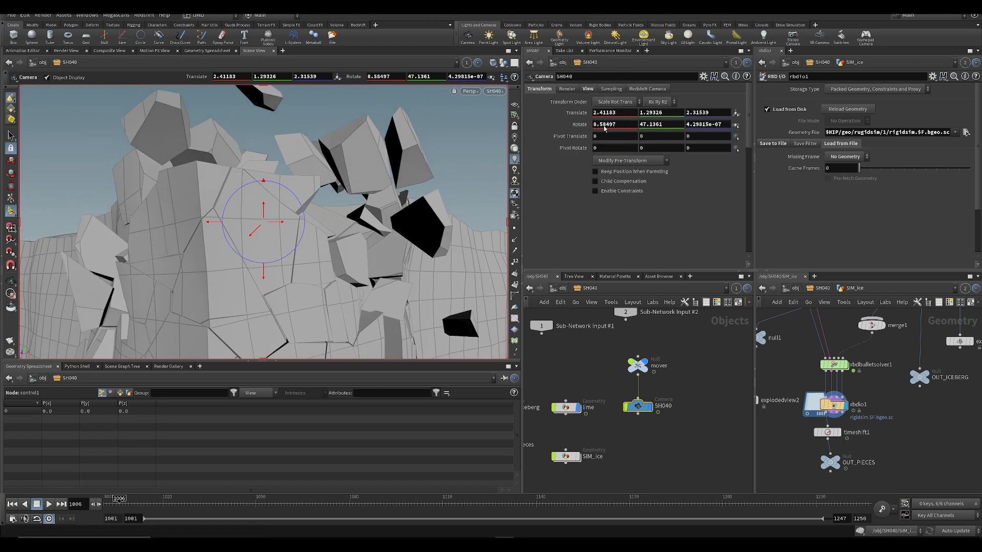
key(ctrl+z)
alt+click(624, 125)
drag(117, 507, 87, 509)
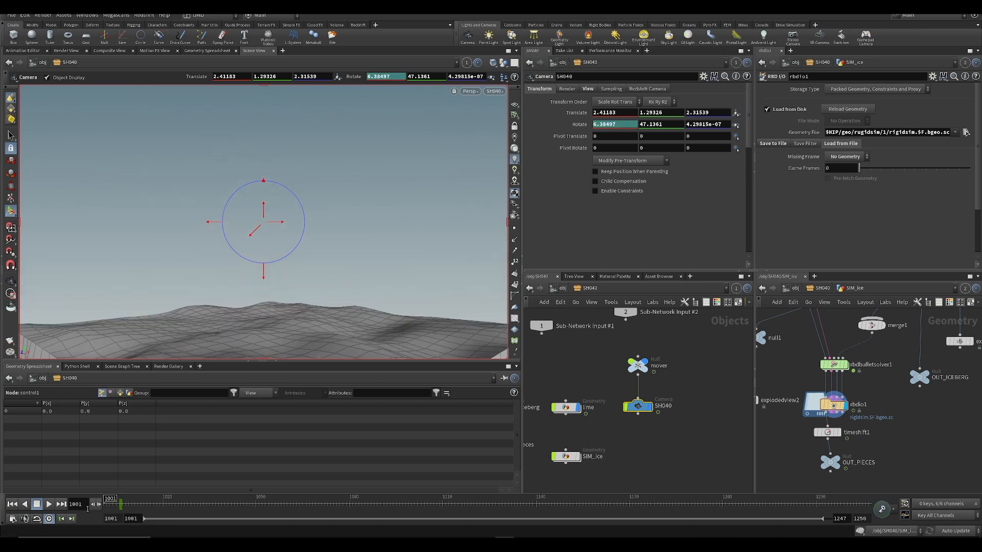
mouse_move(598, 127)
middle_down()
mouse_move(634, 125)
mouse_move(602, 124)
middle_up()
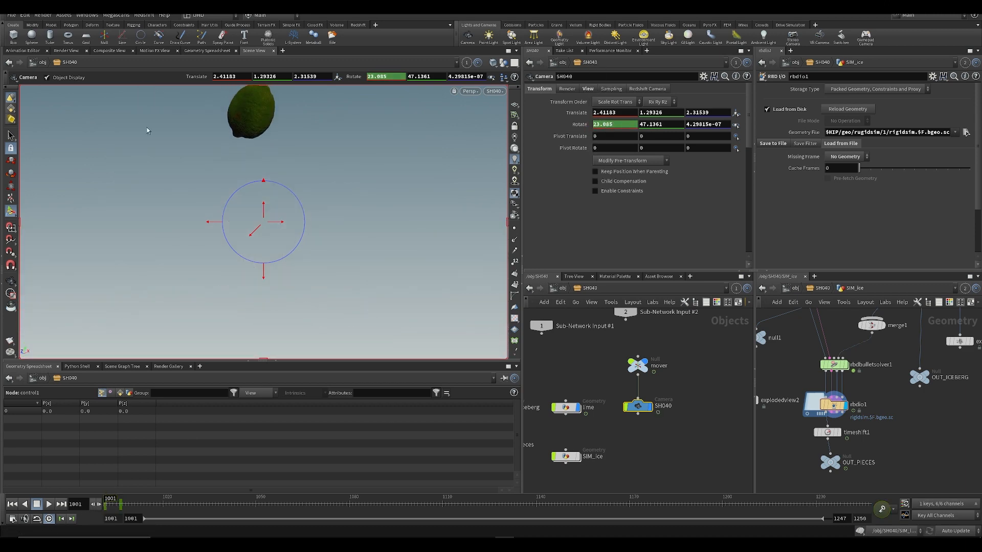
key(Up)
drag(123, 504, 97, 508)
key(ctrl+s)
- Move the lime's final Translate Y keyframe to frame 1036, make its fall linear, play it back and save the scene
middle_drag(560, 452, 604, 452)
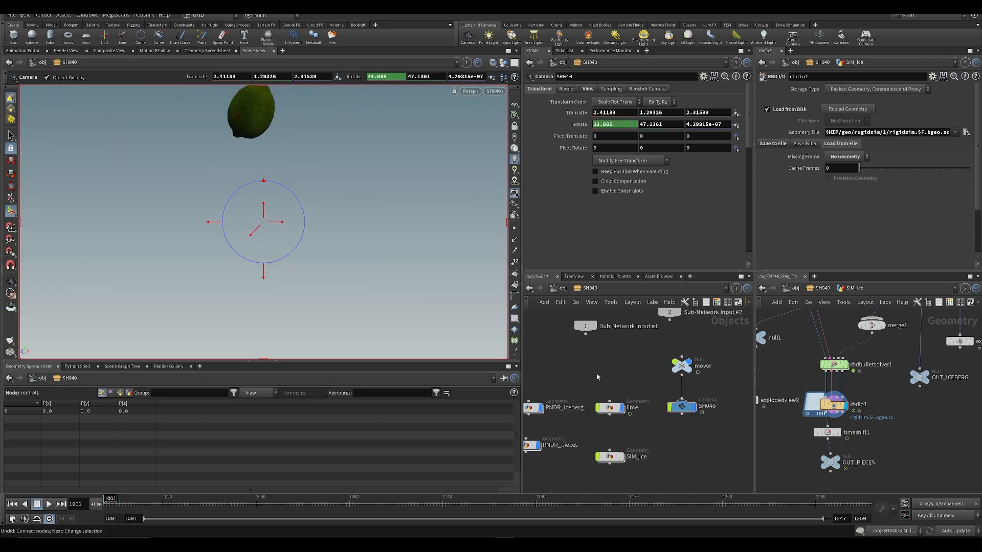
click(610, 408)
shift+click(658, 112)
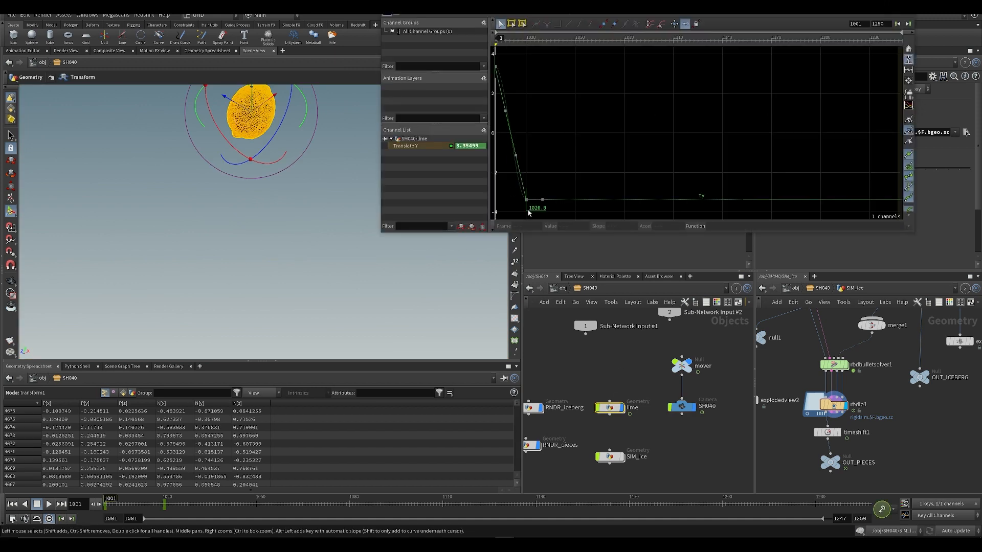
drag(529, 213, 555, 215)
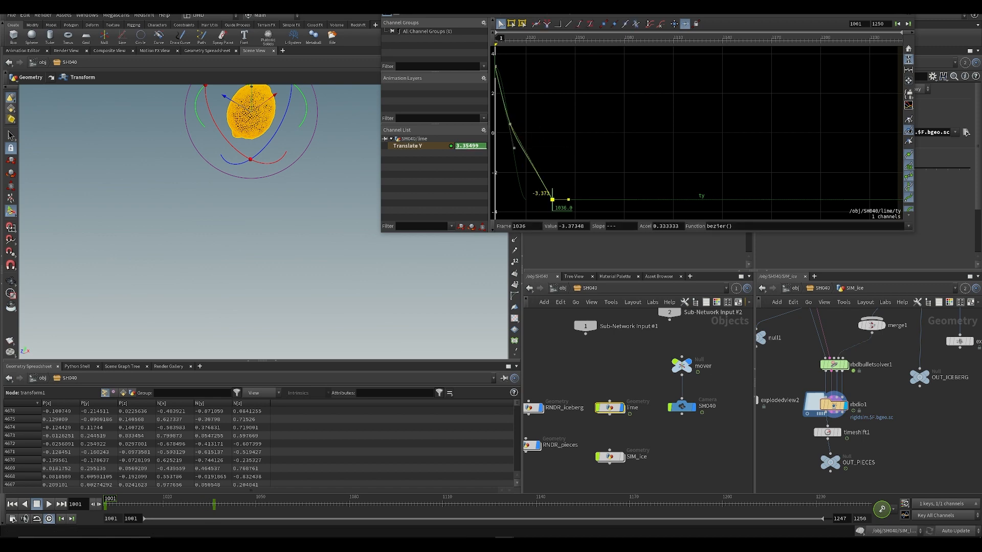
click(568, 23)
key(Up)
key(ctrl+Up)
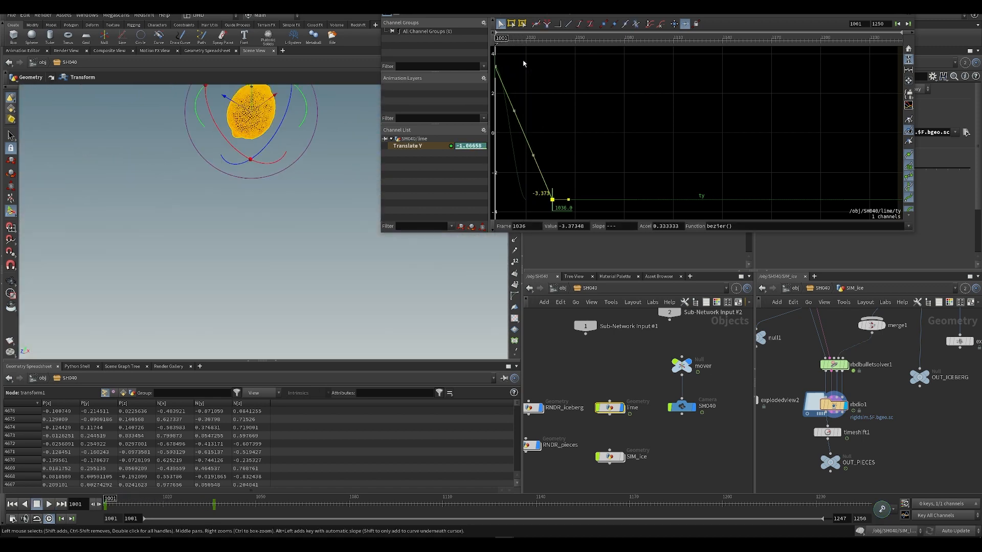
key(ctrl+s)
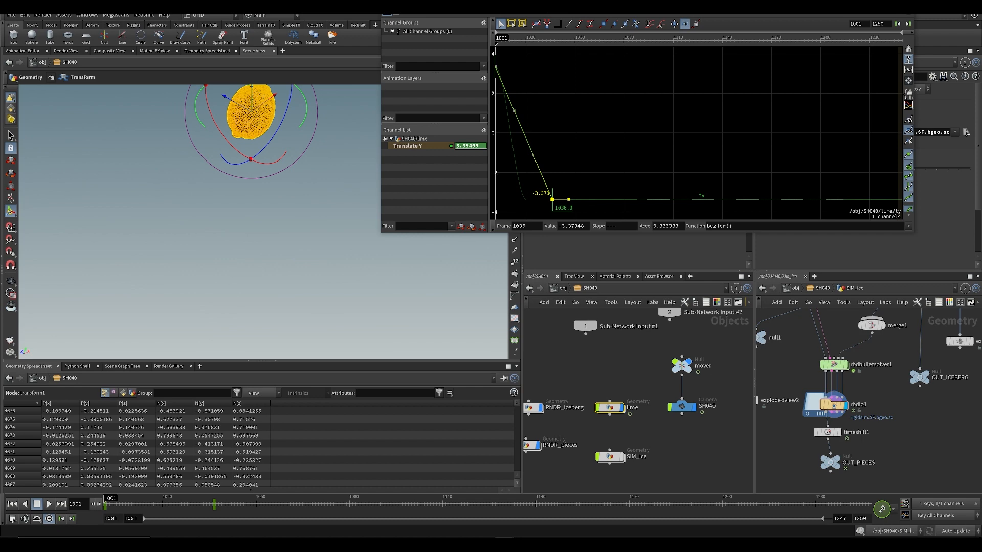
click(905, 6)
click(605, 375)
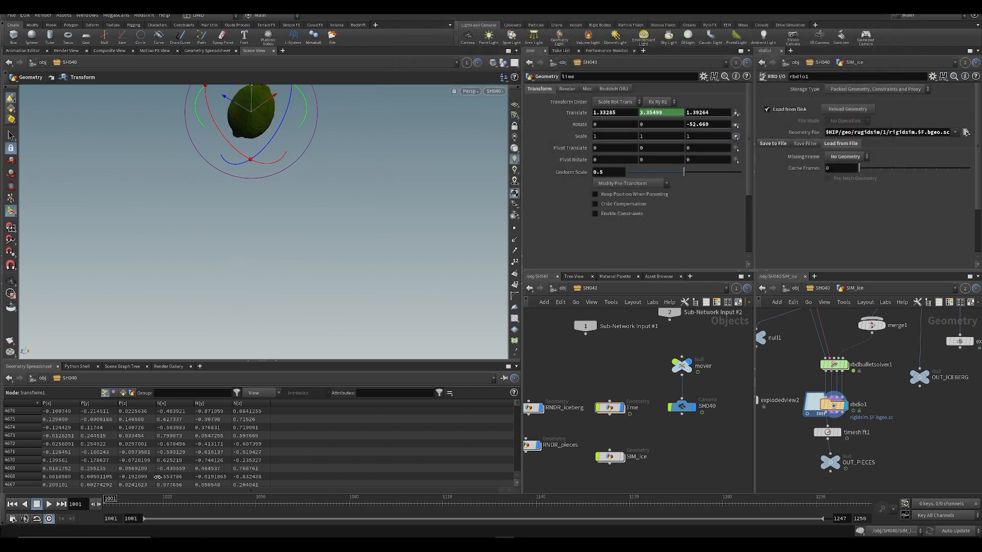
- Try delaying the fracture by setting timeshift1's Frame expression to $F-10
click(118, 502)
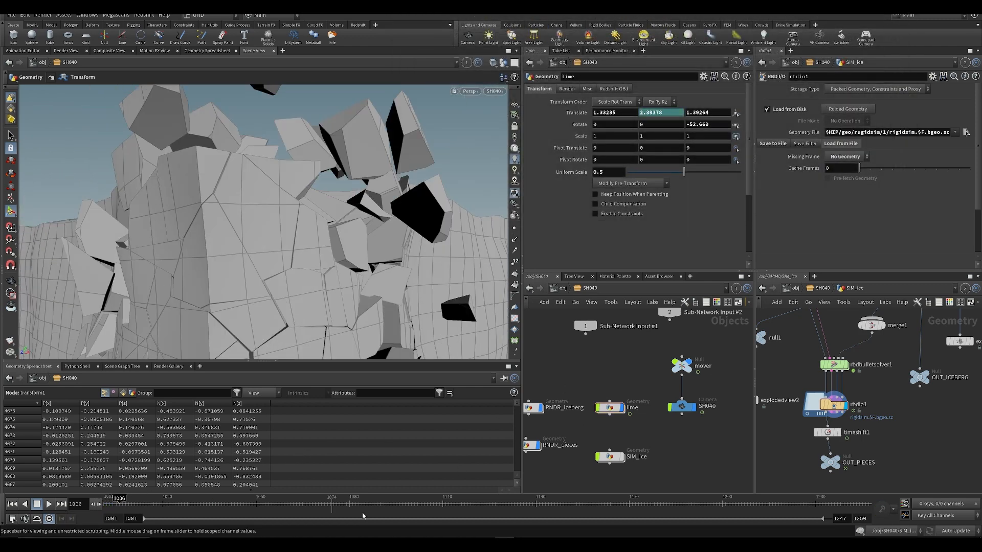
click(828, 433)
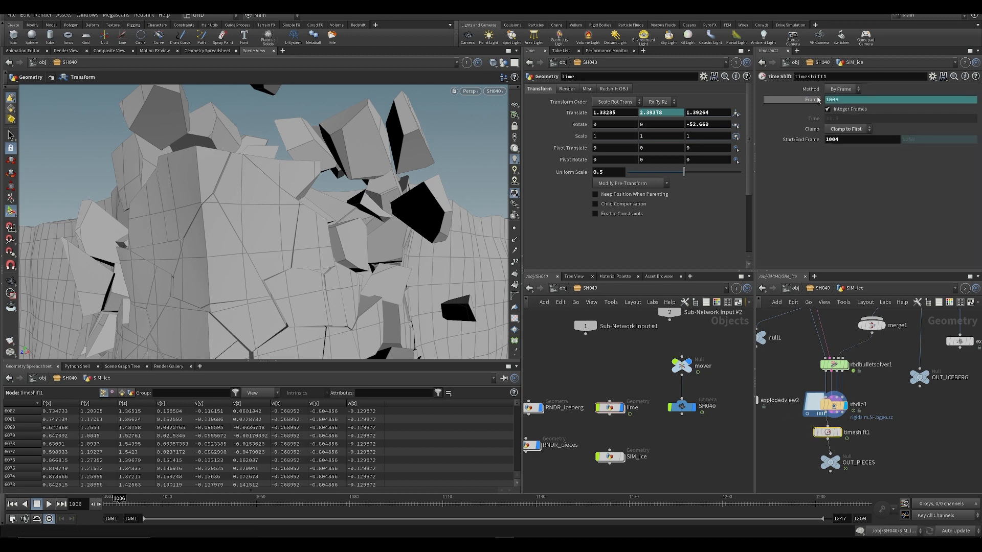
click(835, 101)
text(-)
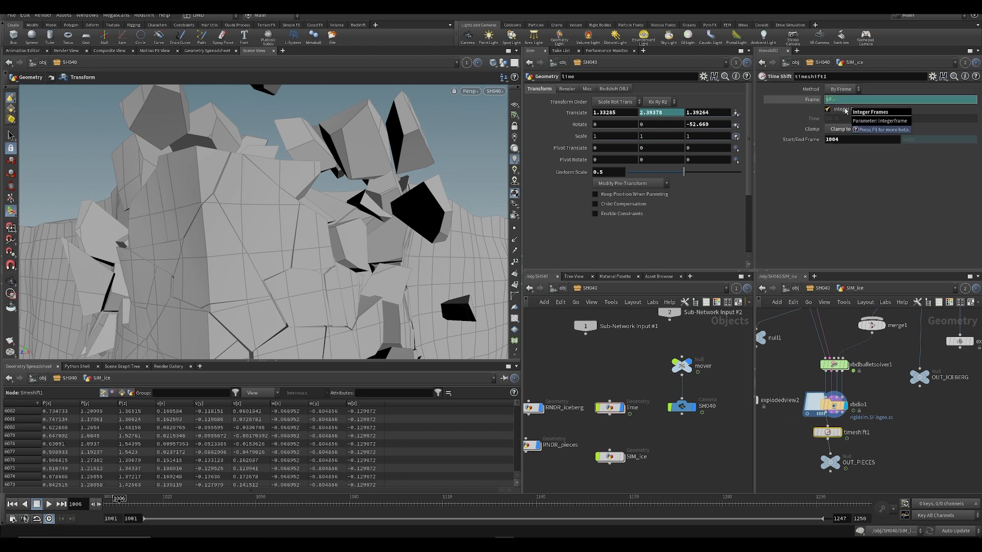
text(10)
key(Return)
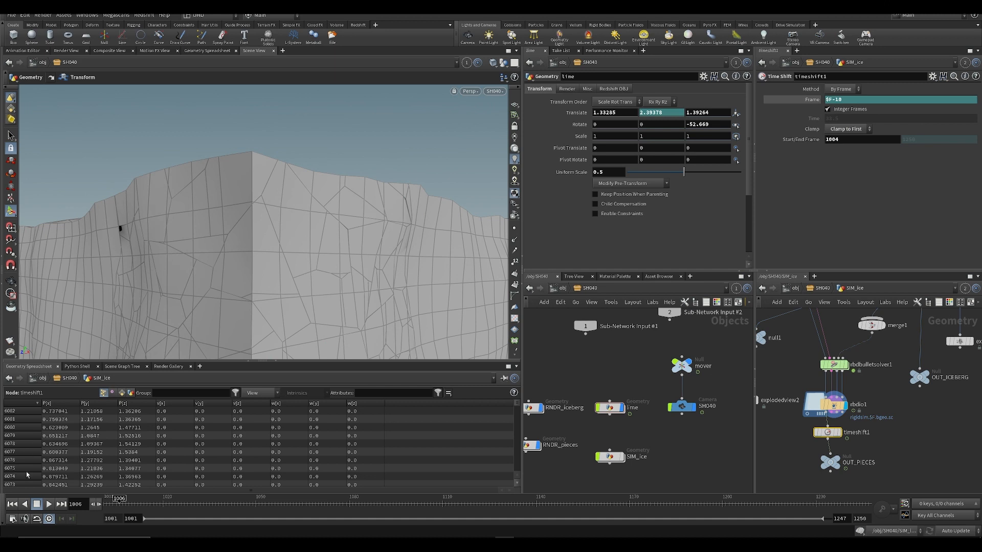
- Set timeshift1's Frame expression to $F-6 and play the shot from its first frame to check the fracture timing
drag(119, 504, 141, 510)
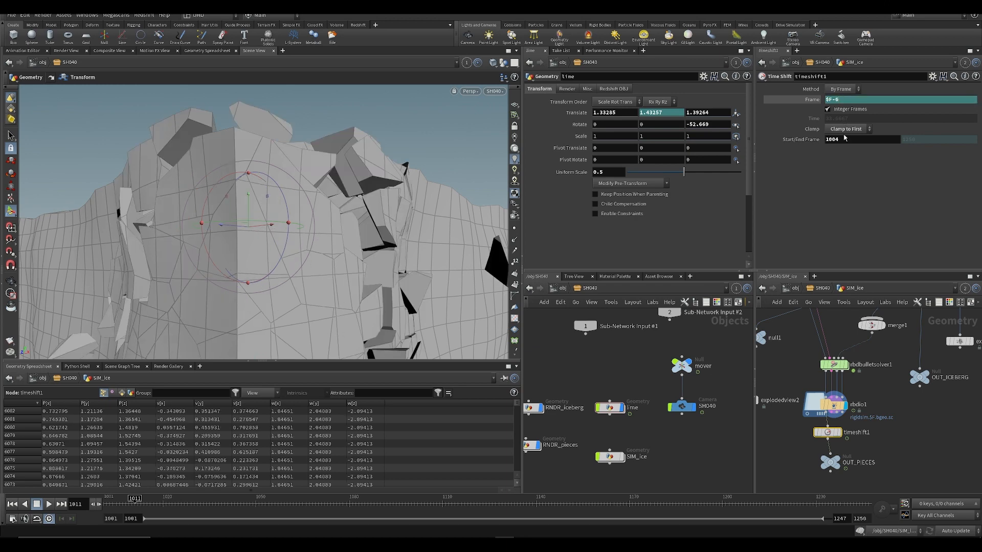
key(ctrl+Up)
key(Up)
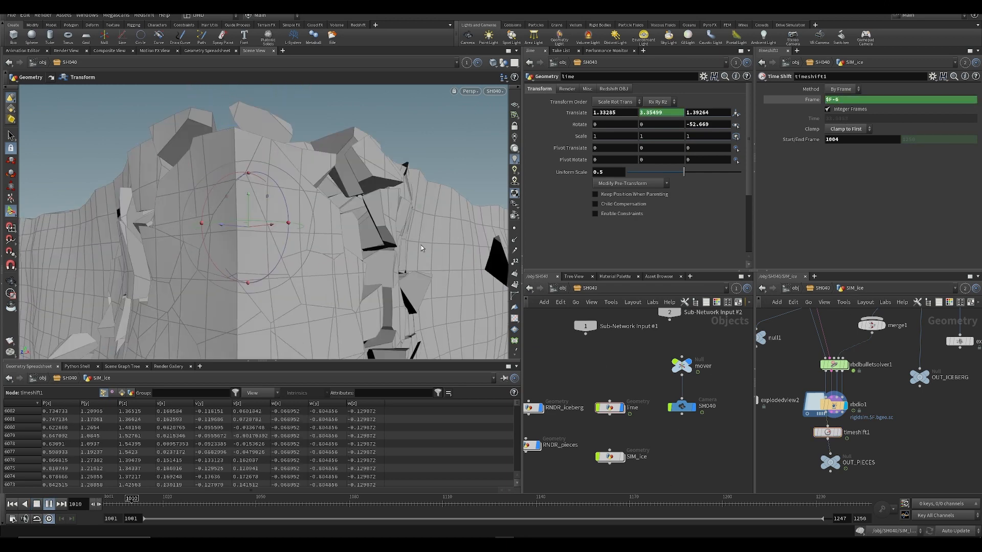
key(ctrl+Up)
key(Up)
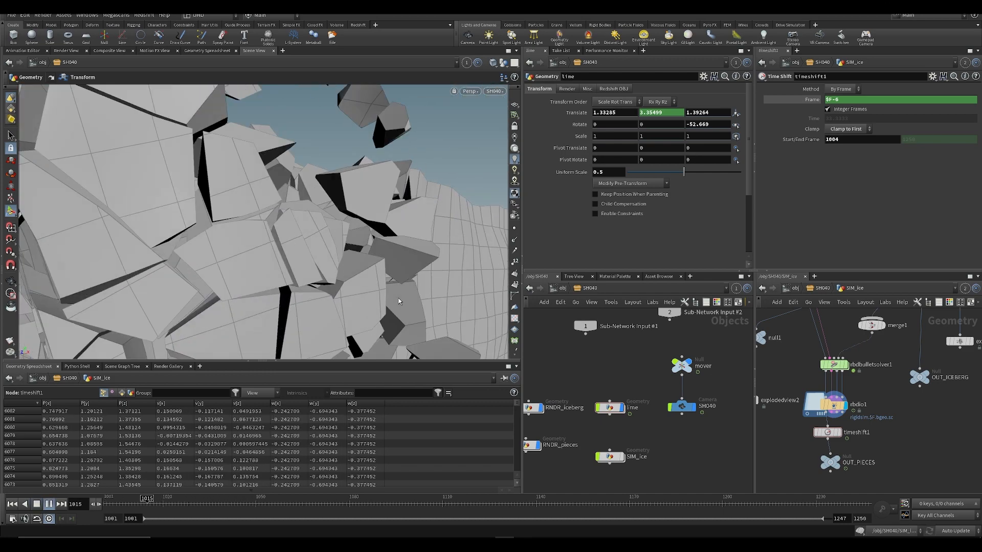
- Open the mover null's Translate Y animation curve and move its zero-value keyframe to frame 1012
key(ctrl+Up)
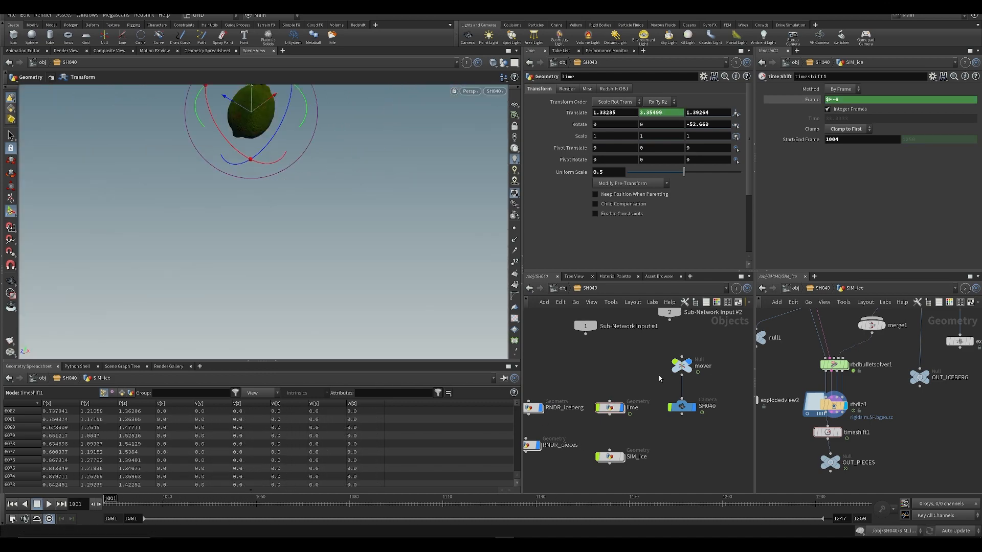
click(682, 366)
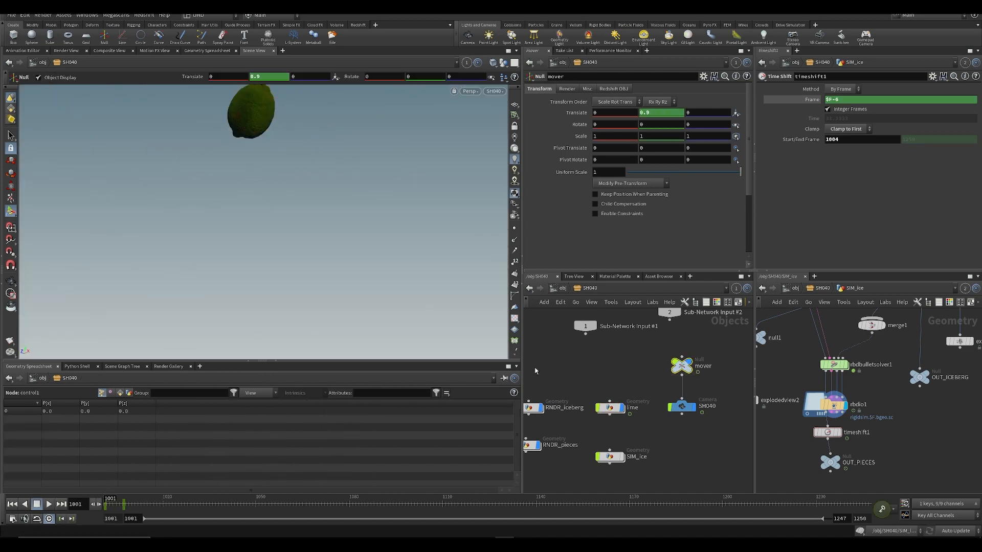
shift+click(659, 113)
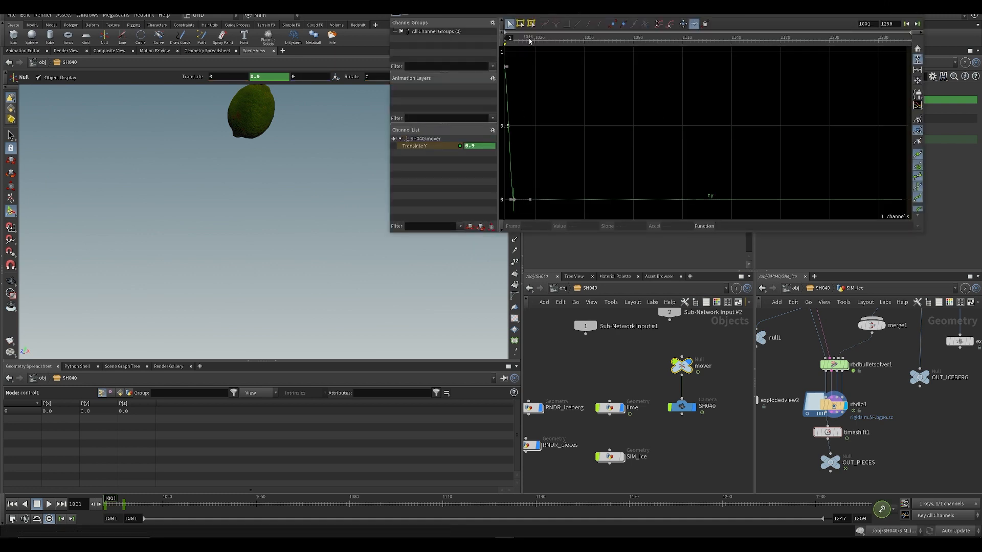
key(Right)
key(Right)
key(Right)
key(Right)
key(Right)
key(Right)
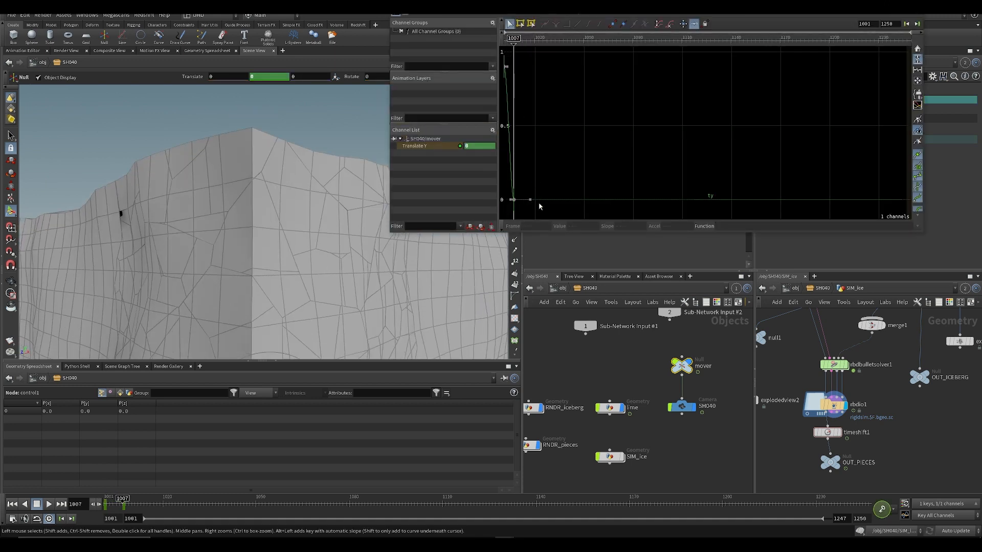
drag(514, 209, 522, 212)
- Step through the frames around the impact and play the shot from the start to check the slower camera drop
key(Right)
key(Right)
key(Right)
key(Right)
key(Right)
key(Right)
key(Right)
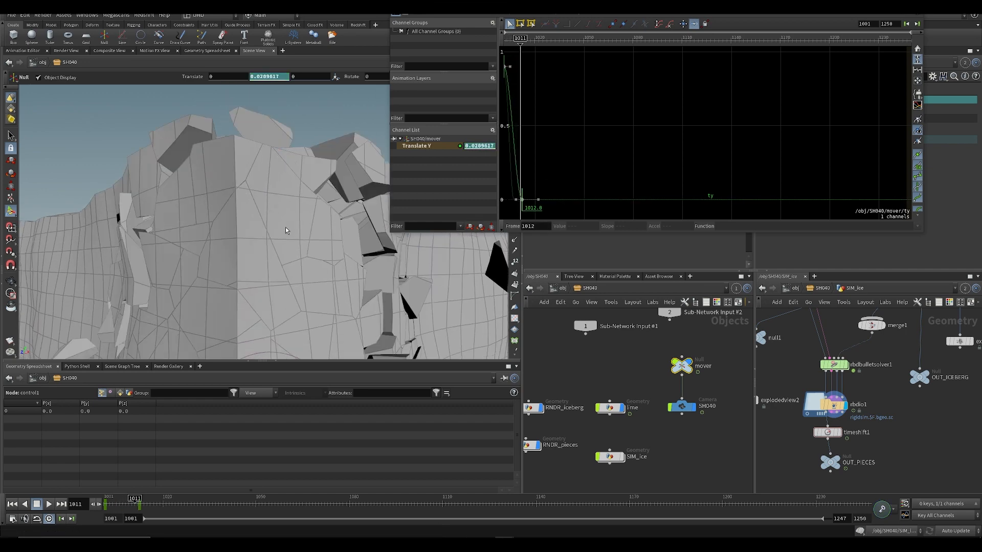
key(ctrl+Up)
key(Up)
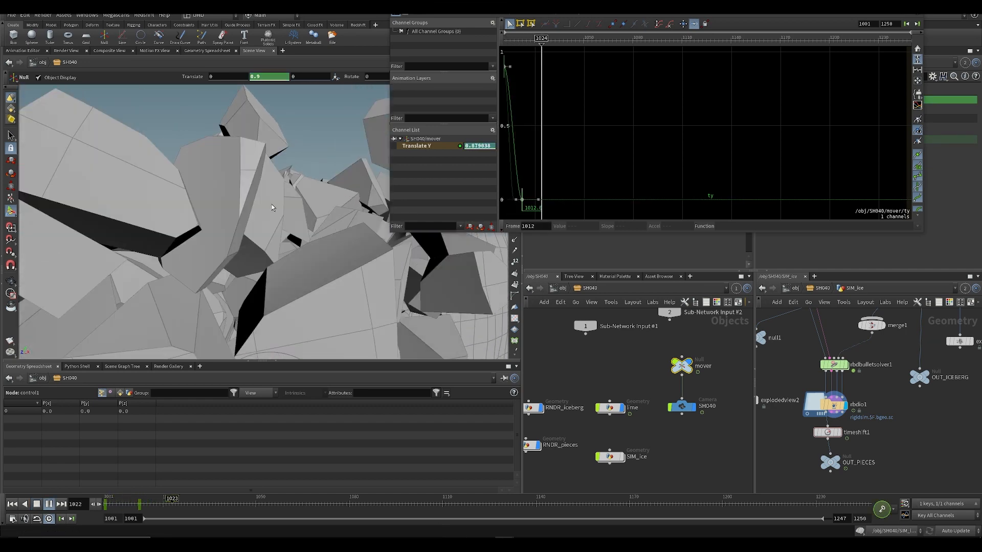
key(Up)
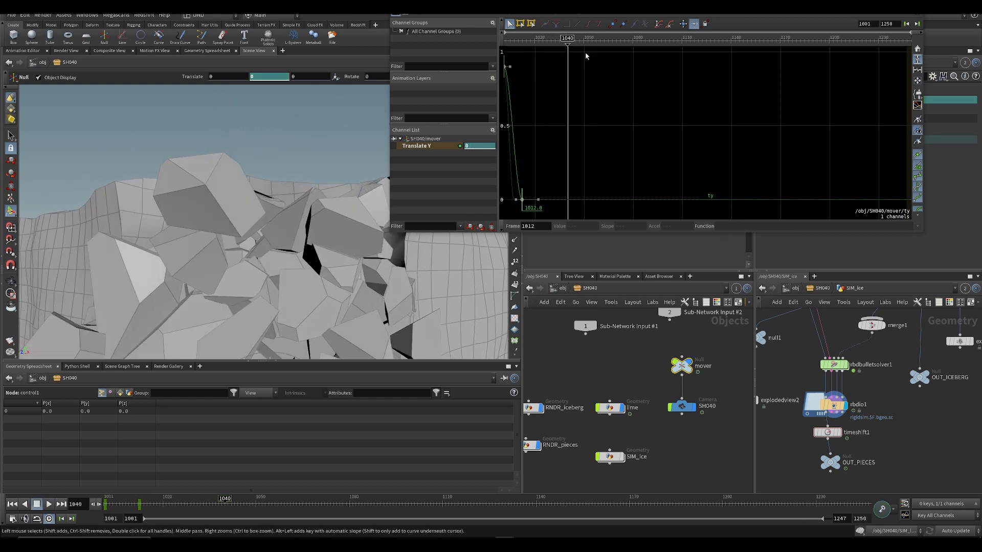
- Straighten the curve between the two Translate Y keyframes and add a third keyframe at frame 1081 with value 0
drag(530, 54, 500, 206)
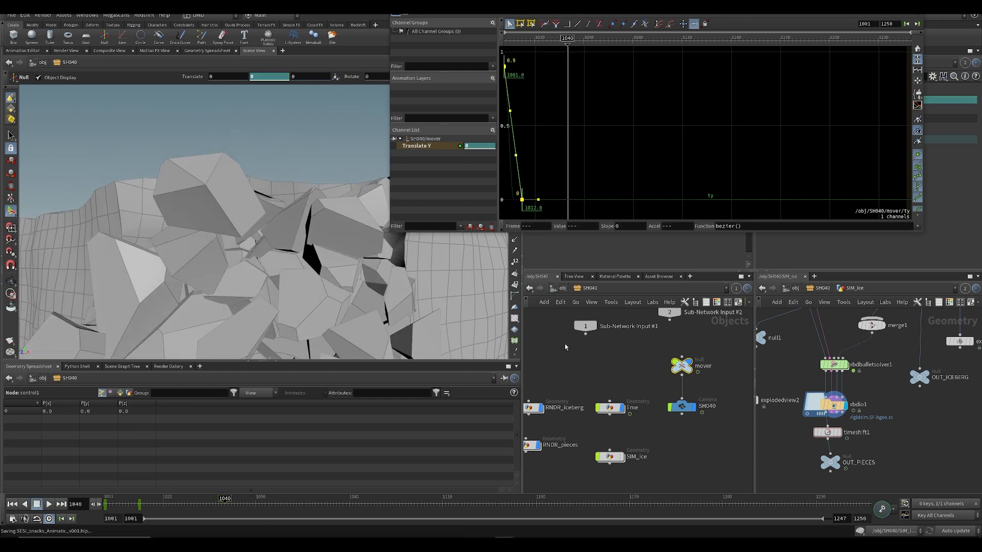
key(h)
alt+click(608, 149)
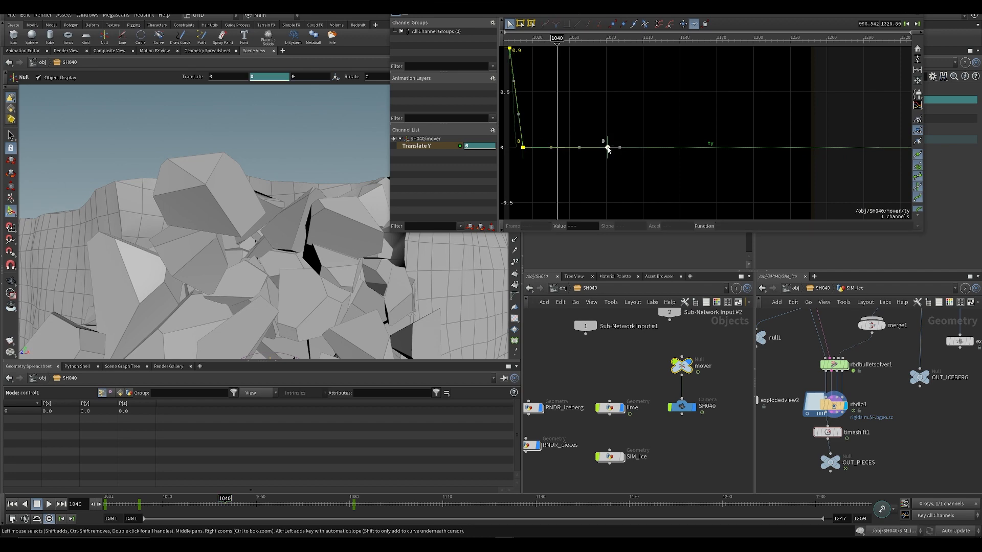
- Lower all three Translate Y keyframes together, to about 0.626 for the first and -0.273 for the others, and play back the shot
drag(609, 150, 609, 177)
click(12, 504)
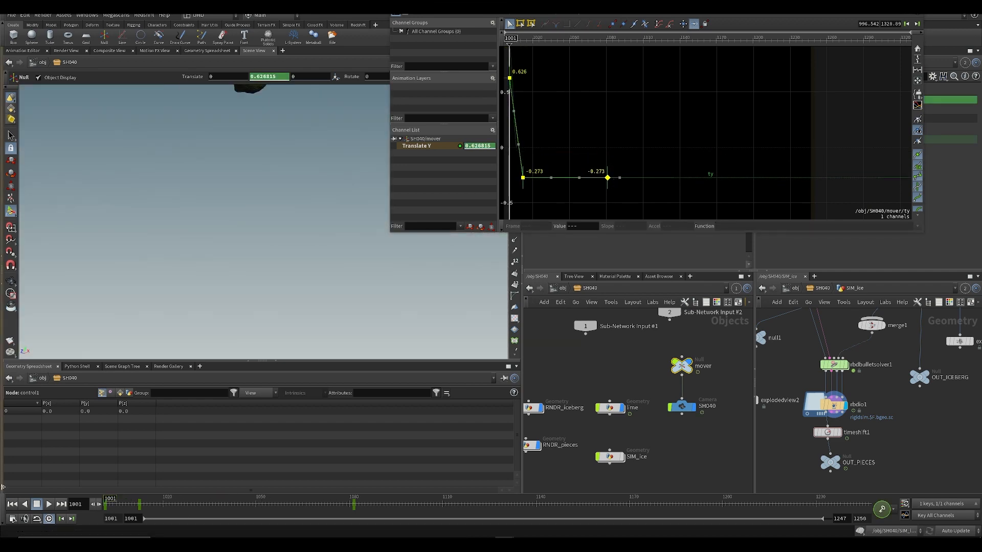
click(49, 504)
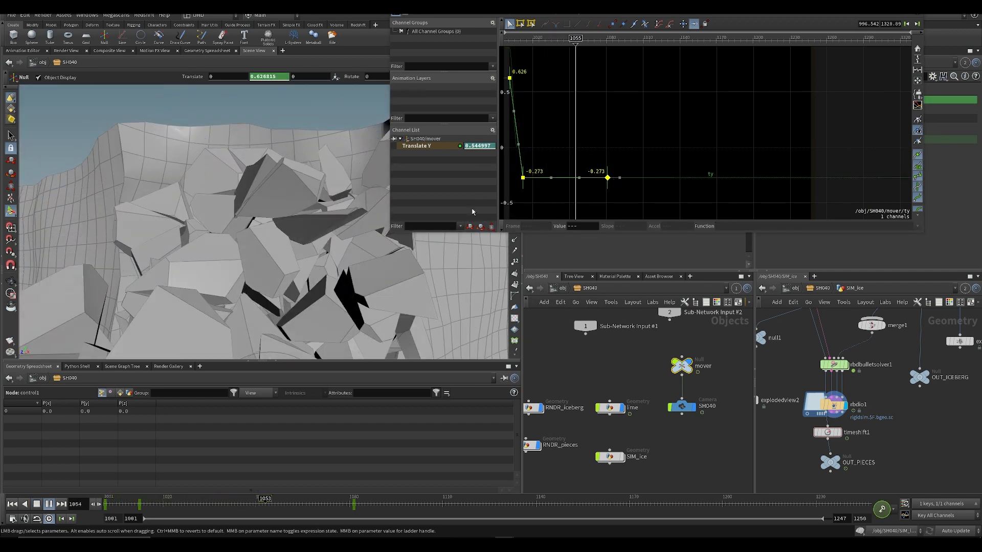
key(Up)
key(ctrl+Up)
click(596, 39)
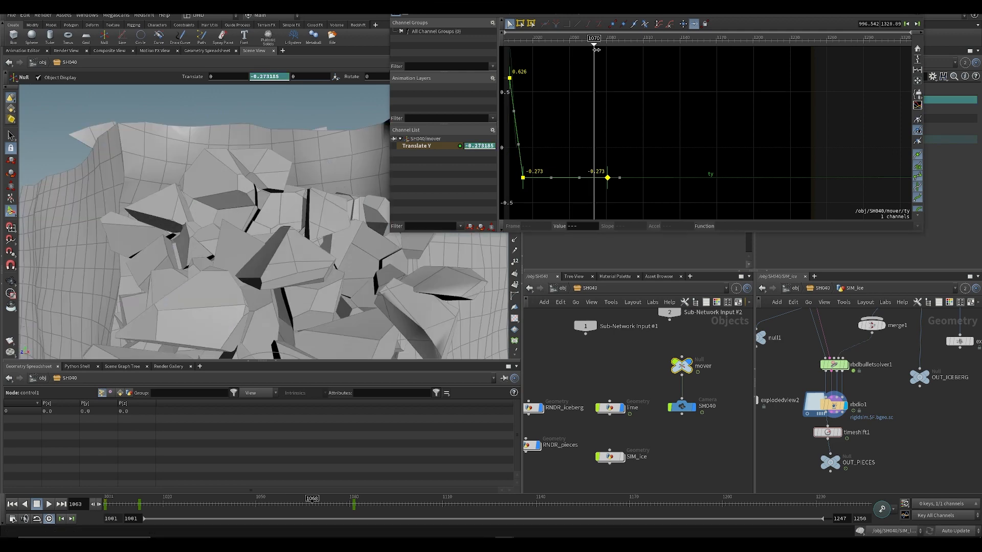
drag(608, 178, 619, 211)
click(137, 510)
mouse_move(136, 510)
mouse_down()
mouse_move(176, 510)
mouse_move(105, 509)
mouse_move(127, 508)
mouse_up()
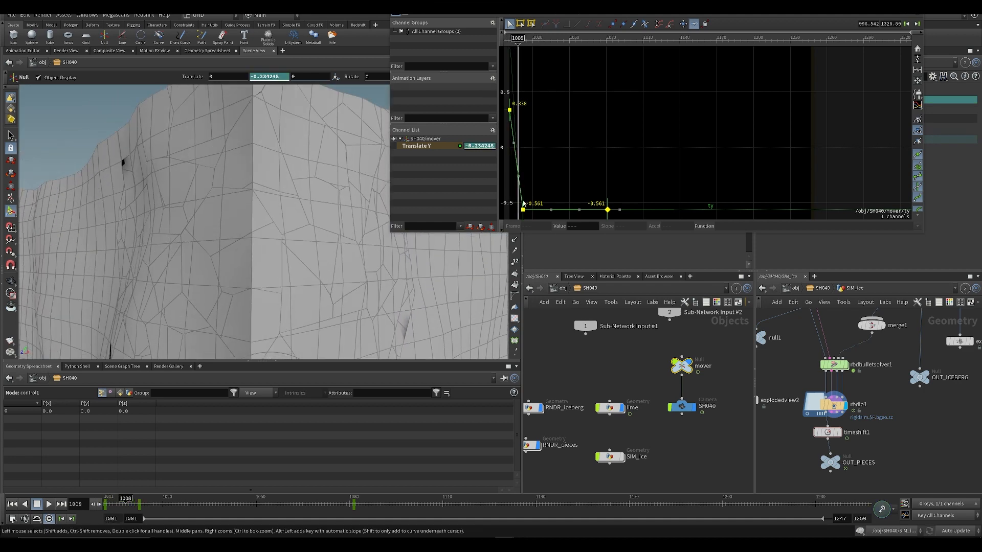
drag(524, 211, 528, 174)
click(585, 163)
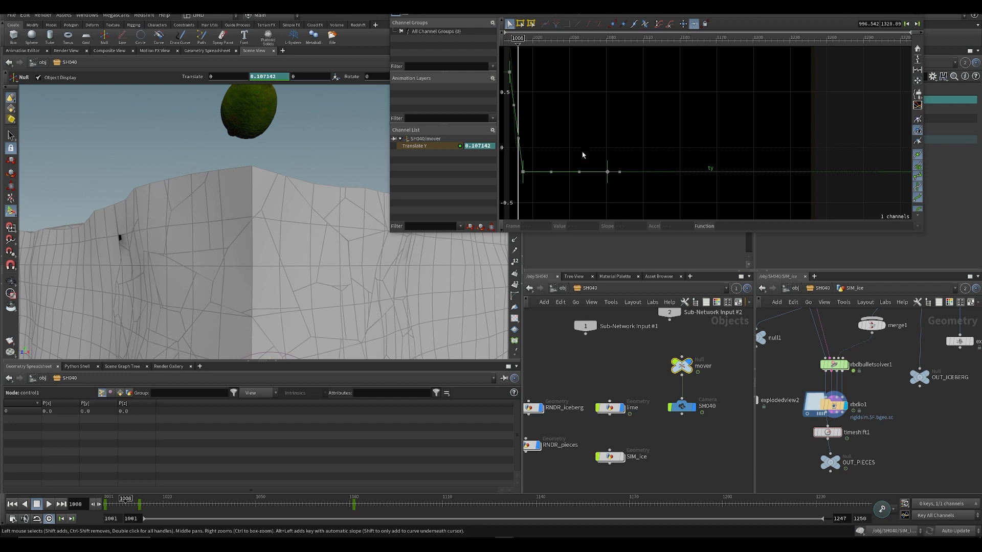
key(ctrl+z)
key(ctrl+z)
click(555, 155)
drag(523, 212, 523, 181)
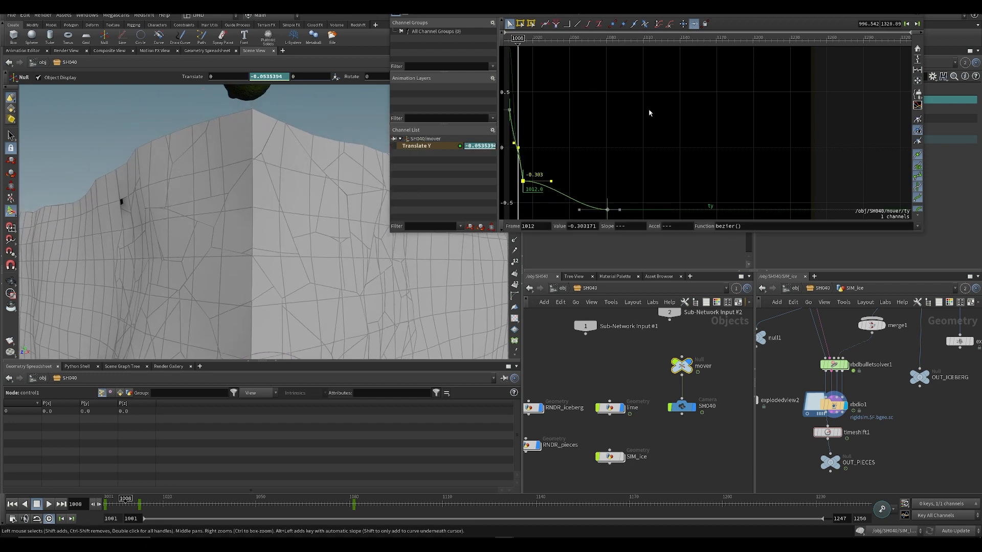
key(ctrl+z)
key(ctrl+z)
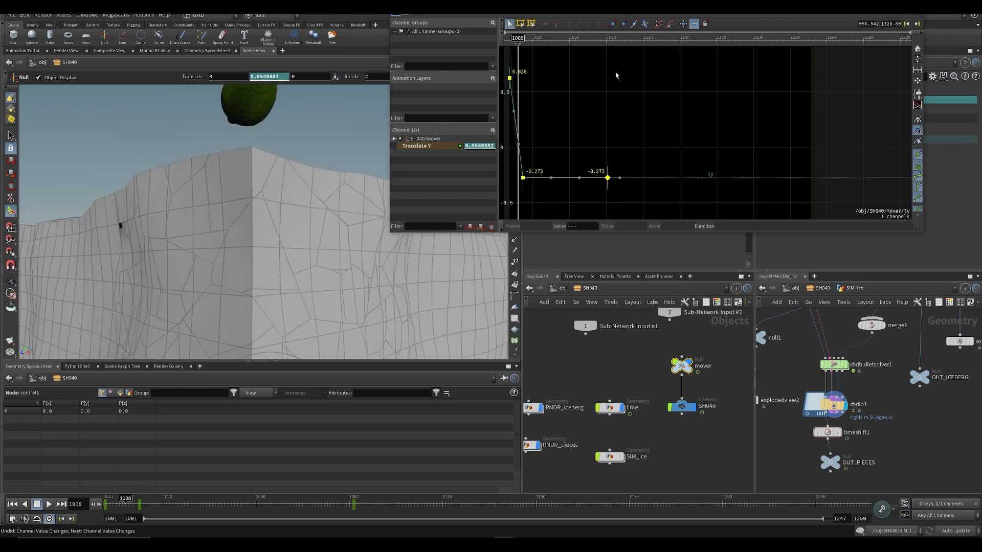
- Lower only the frame 1081 keyframe to about -0.472, make the curve leading to it straight, and play back the shot
click(527, 188)
drag(607, 177, 609, 200)
drag(667, 113, 606, 245)
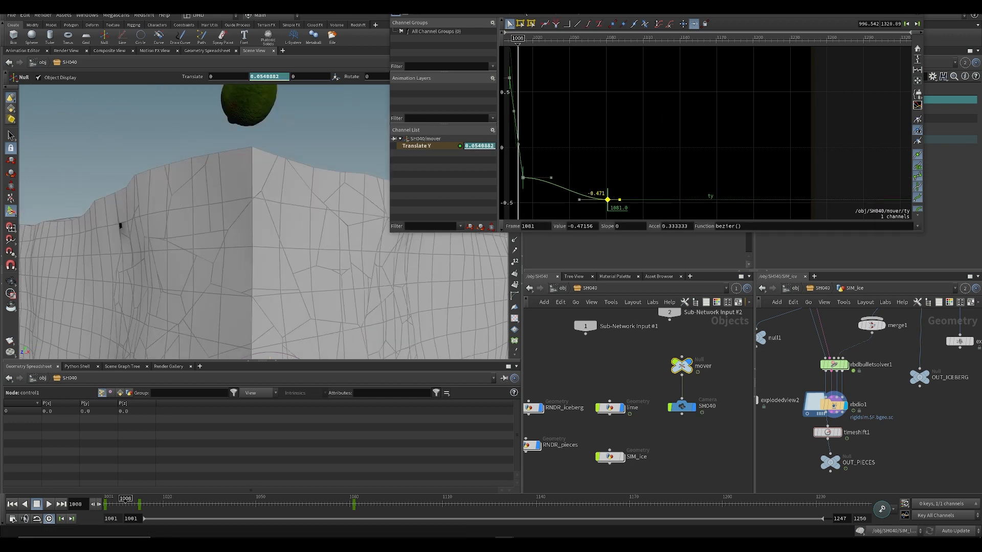
click(579, 28)
click(562, 201)
key(Up)
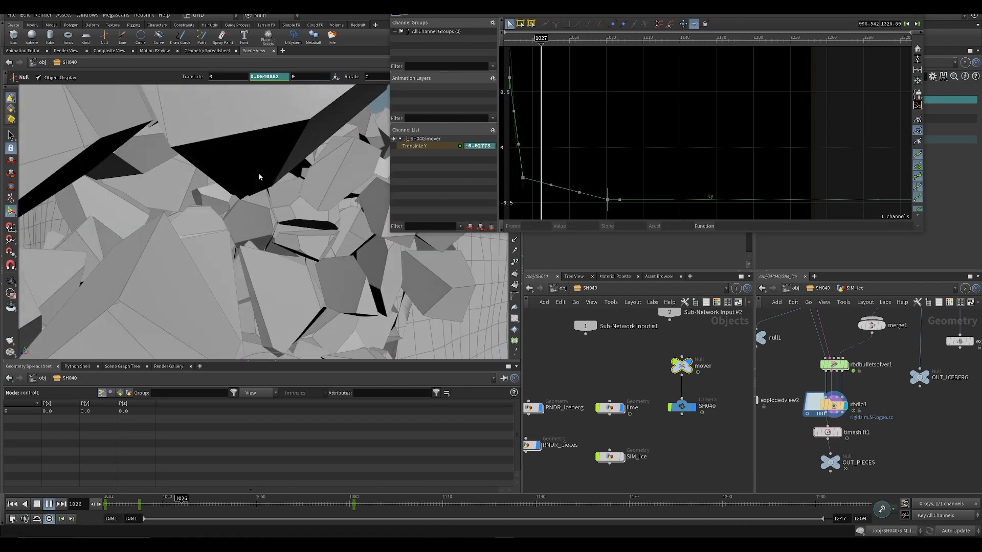
key(ctrl+Up)
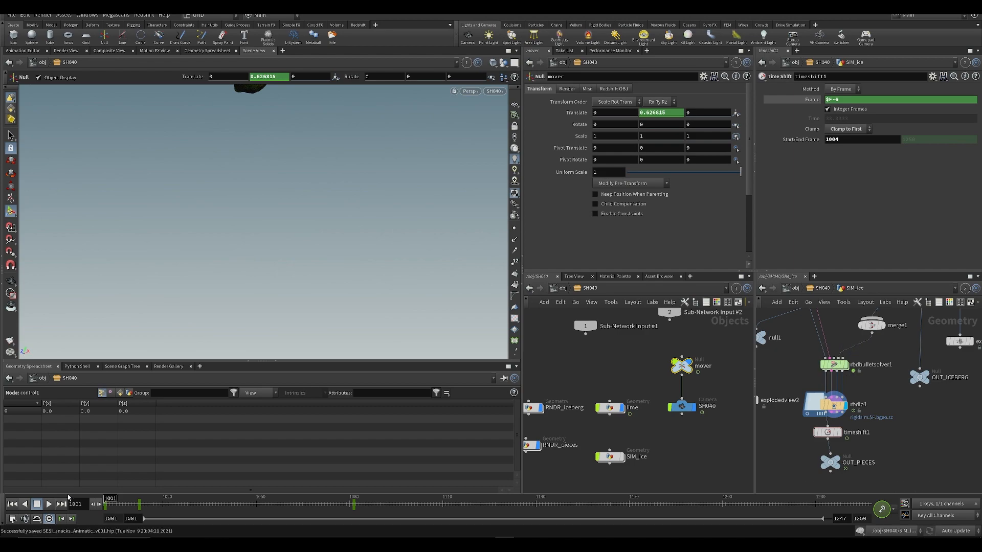
- Add a Translate Y keyframe near frame 1101, lower it to about -2.433, and steepen its incoming tangent
drag(124, 506, 423, 509)
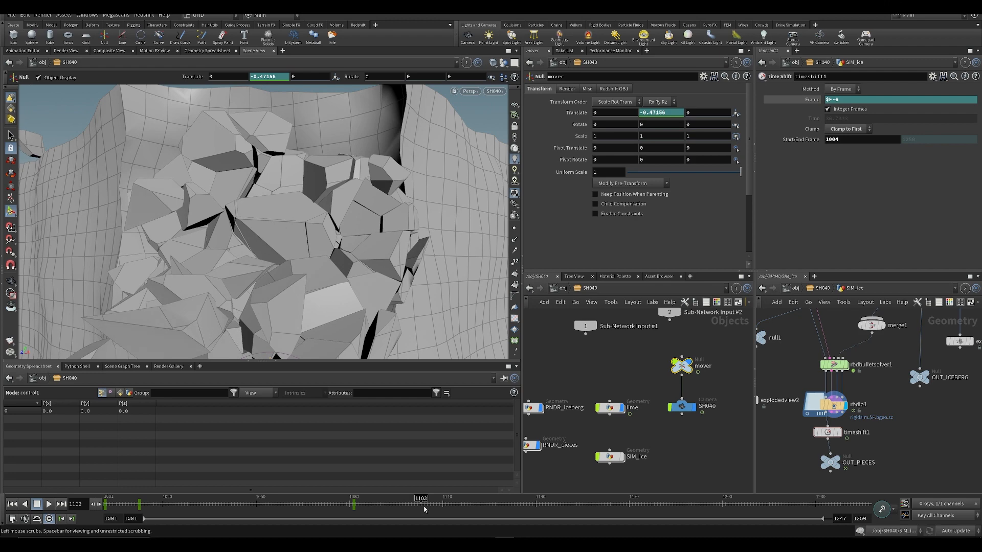
shift+click(658, 112)
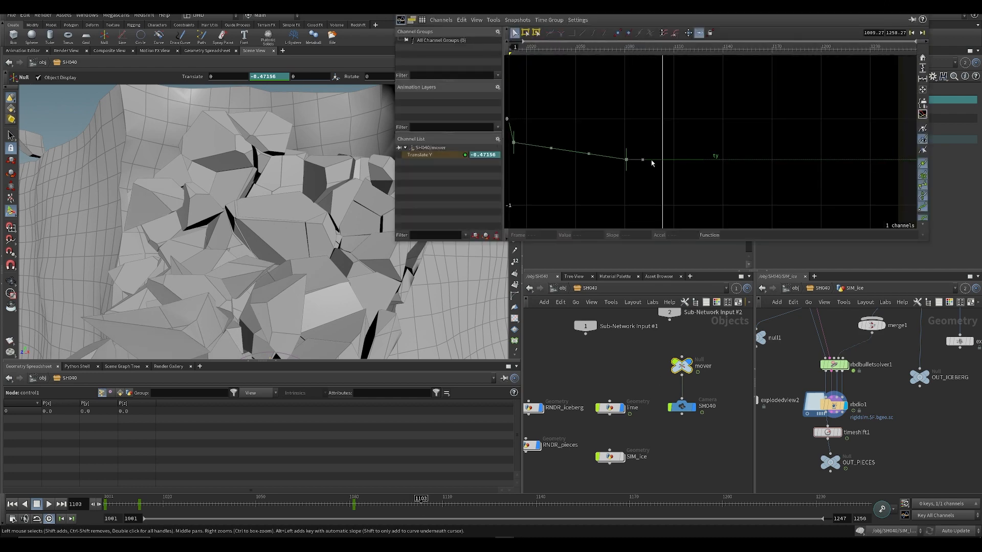
drag(660, 161, 651, 220)
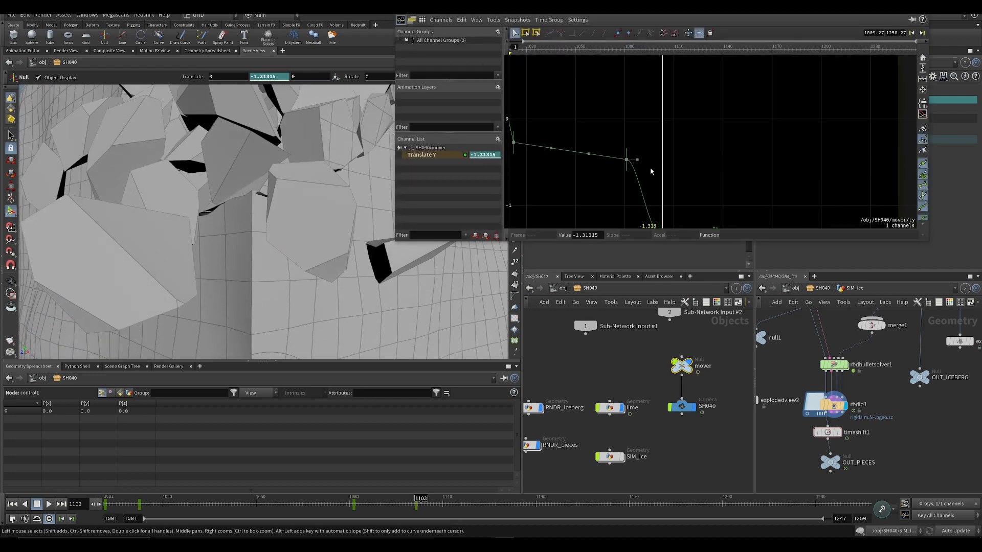
middle_drag(651, 178, 644, 131)
drag(652, 189, 652, 249)
middle_drag(651, 192, 645, 89)
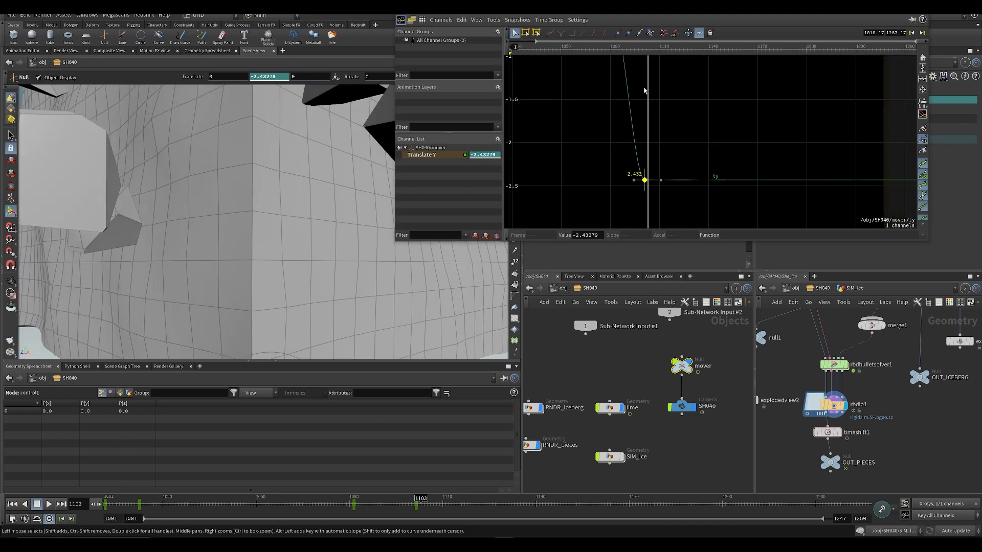
drag(634, 180, 640, 157)
middle_drag(647, 157, 656, 267)
- Try cubic interpolation on the frame 1012 keyframe of the Translate Y curve
click(621, 121)
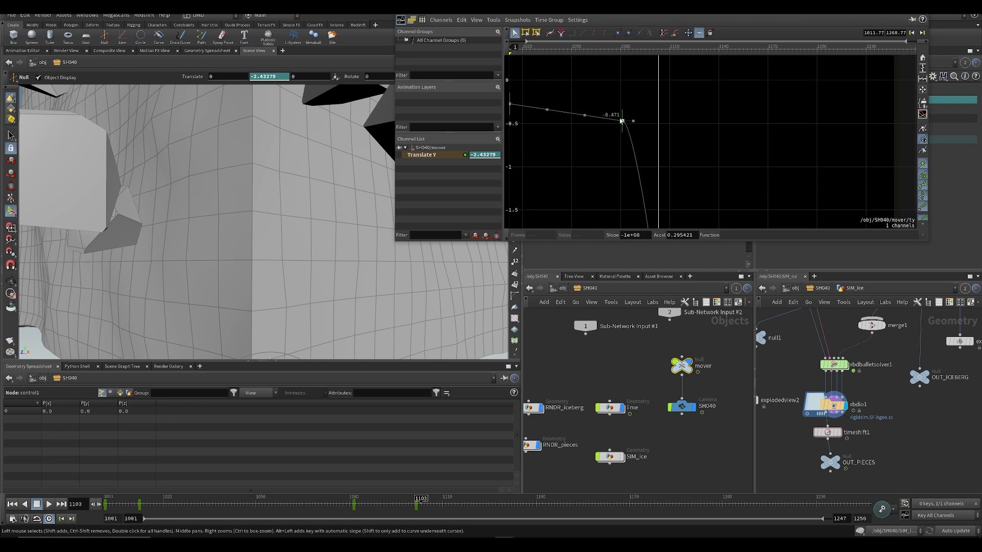
middle_drag(609, 98, 699, 149)
click(599, 154)
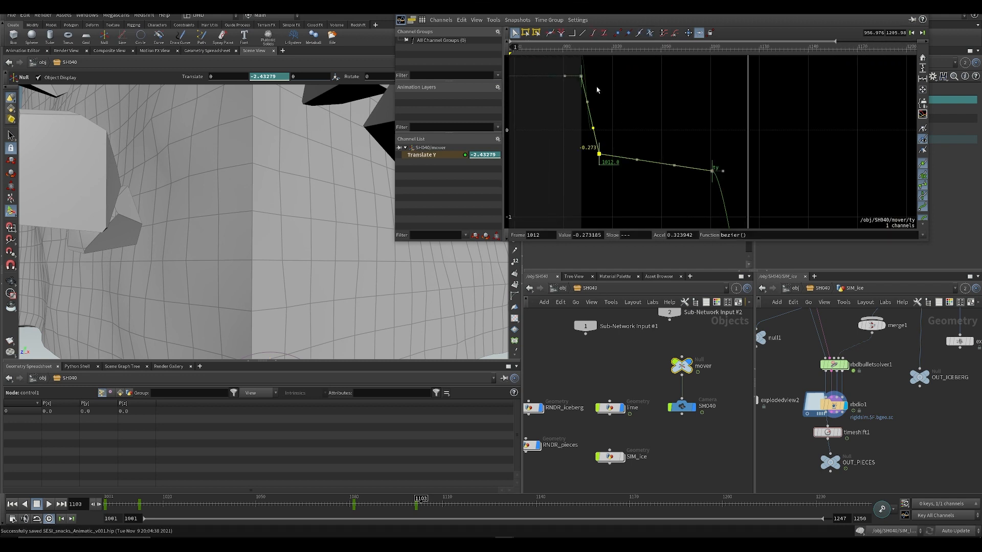
click(593, 33)
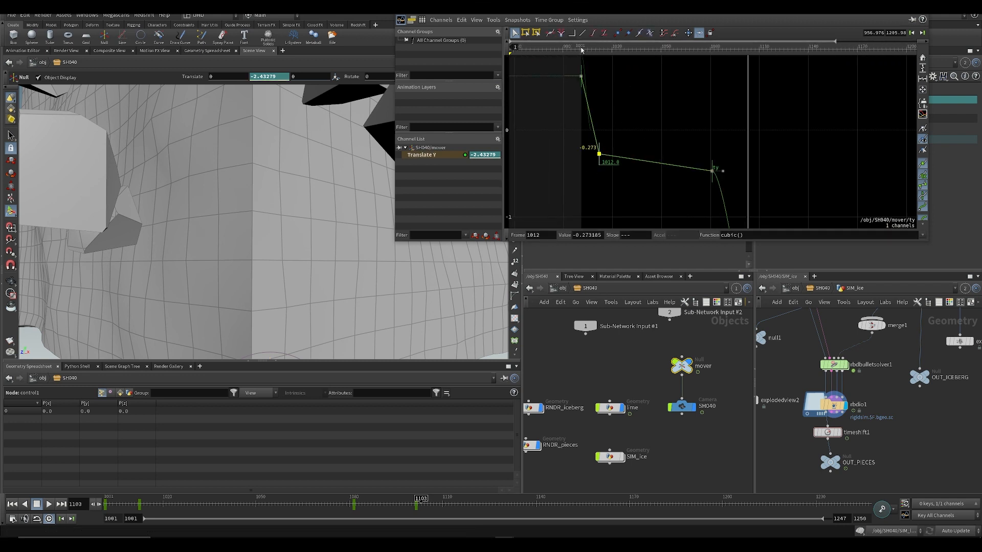
click(652, 195)
- Try moving and removing the frame 1012 keyframe, undo those edits, and return it to bezier interpolation
scroll(603, 173, up, 4)
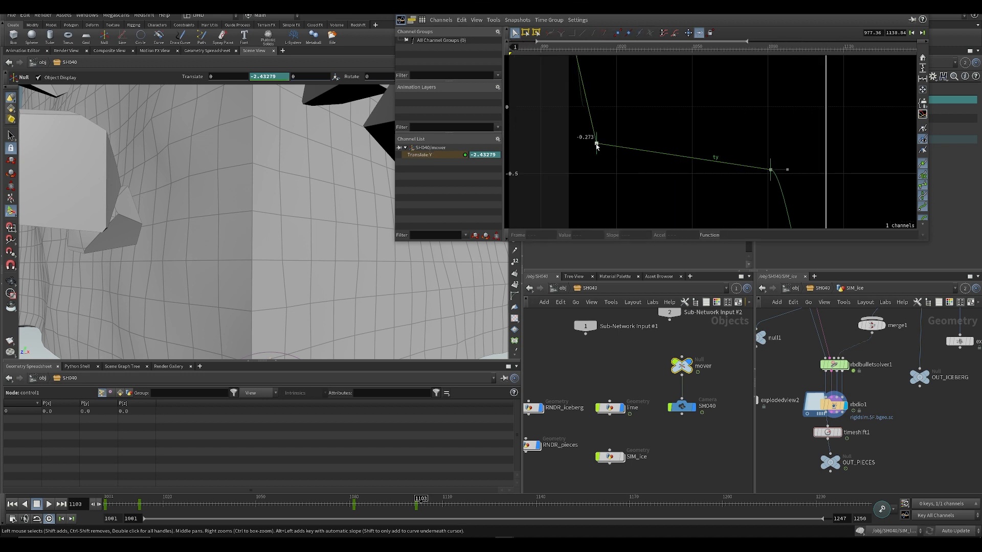
click(597, 145)
drag(596, 144, 598, 153)
key(ctrl+z)
drag(558, 108, 617, 197)
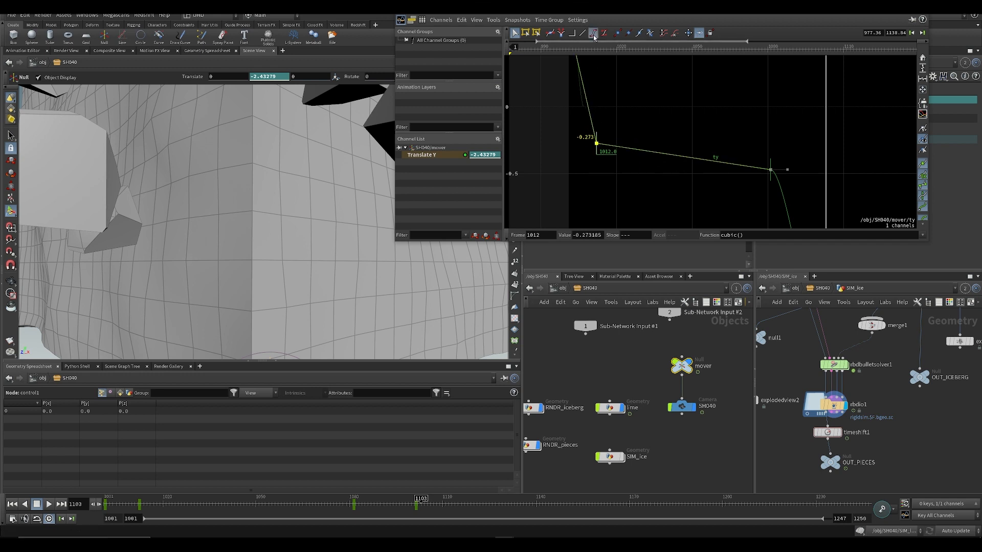
click(600, 129)
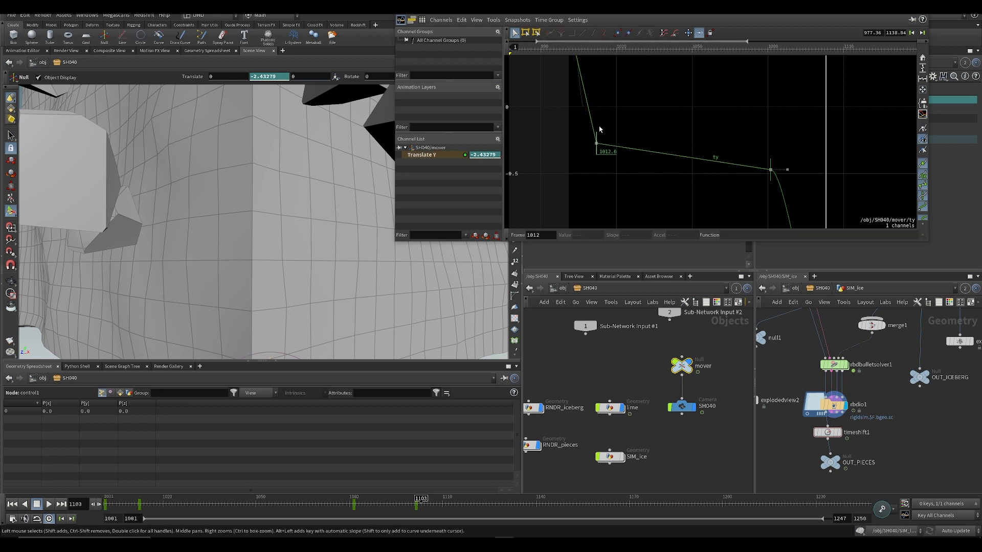
key(Delete)
key(ctrl+z)
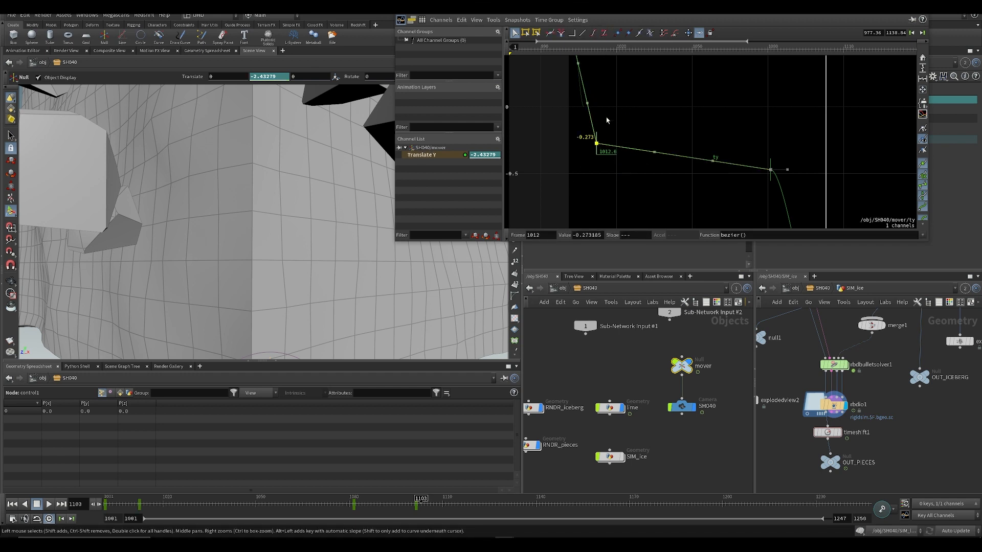
- Bend the frame 1012 keyframe's tangents to slopes of about -0.177 outgoing and -1.523 incoming
click(658, 160)
middle_drag(597, 134, 598, 151)
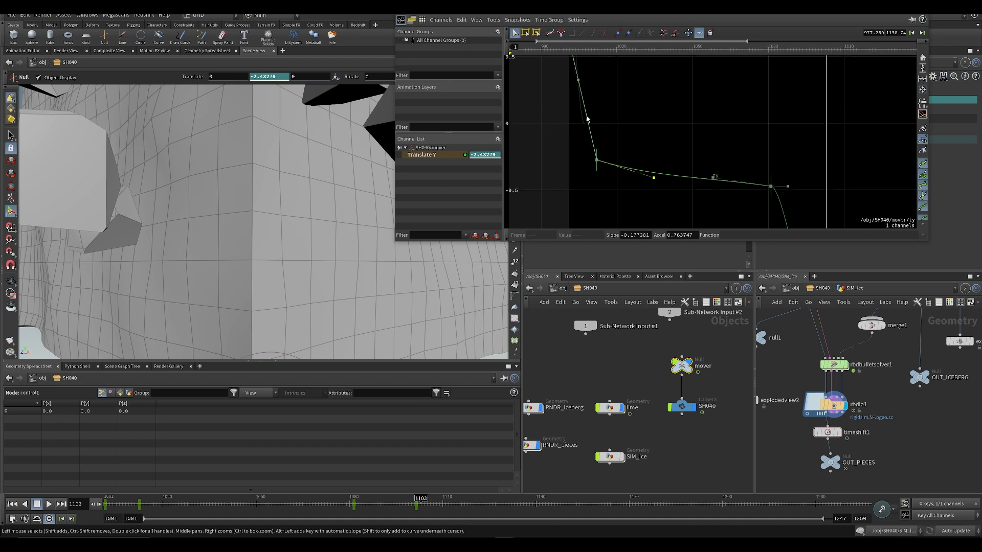
drag(587, 121, 577, 122)
middle_drag(587, 118, 597, 159)
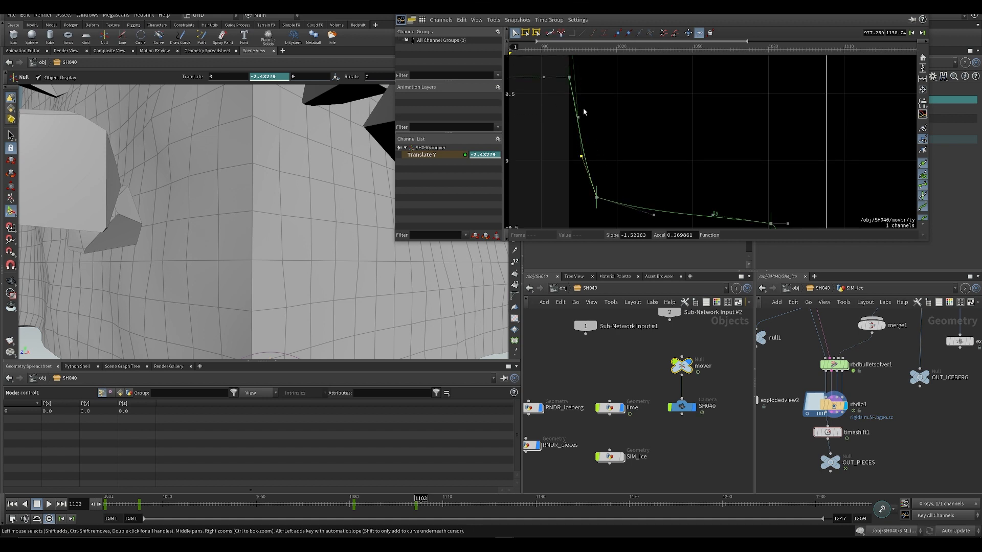
- Remove the frame 1012 keyframe and shape a smooth descent to frame 1081, with the start keyframe's outgoing slope at about -1.902
scroll(597, 203, up, 4)
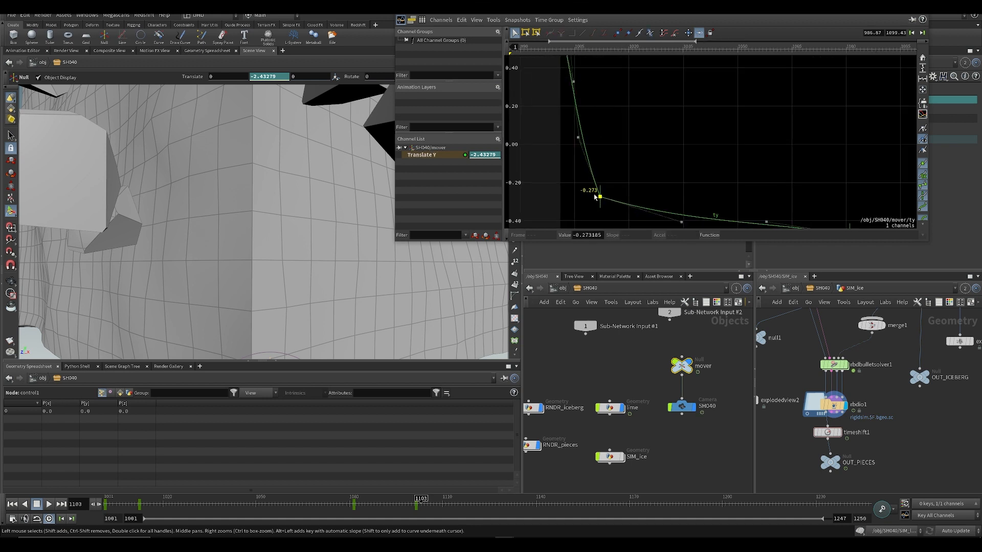
scroll(632, 134, down, 5)
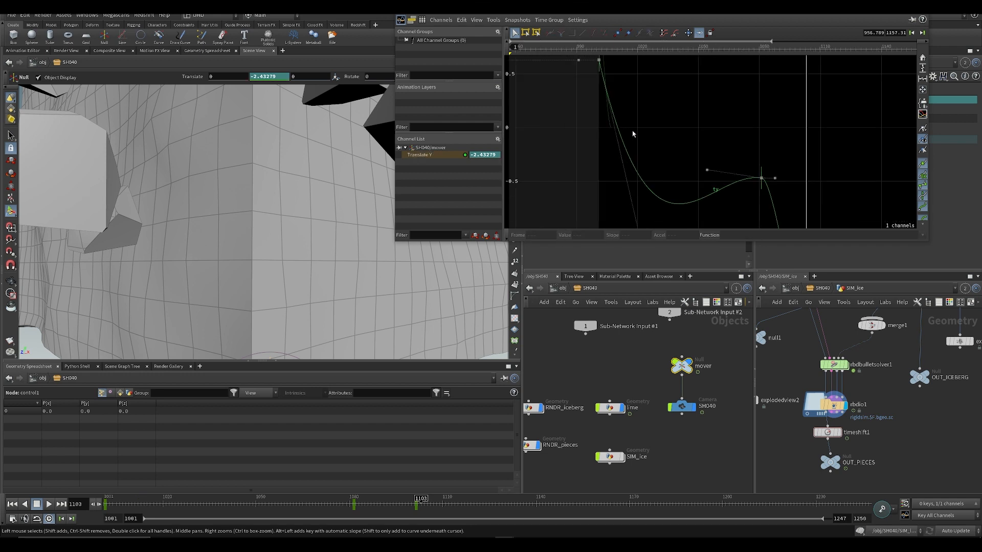
scroll(630, 209, down, 5)
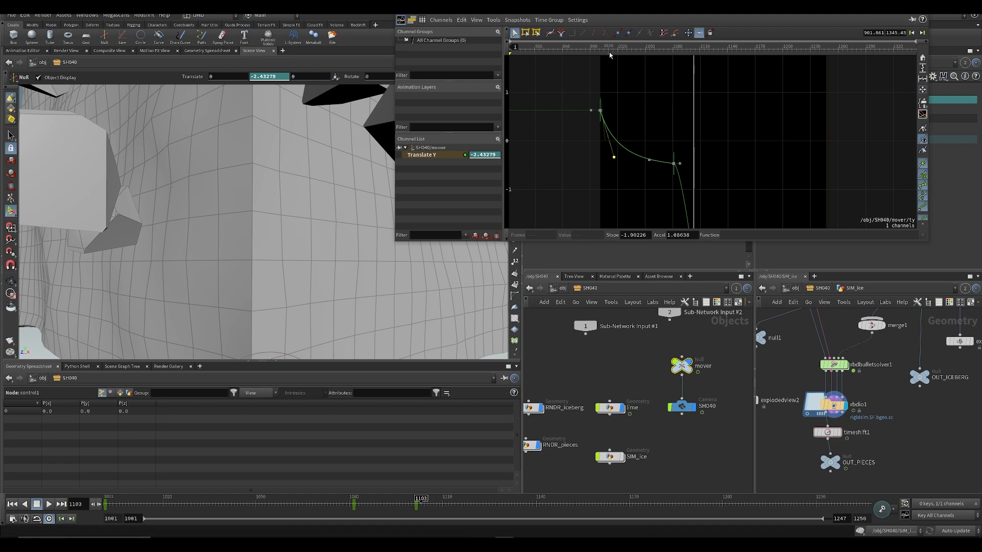
- Check the shot at frame 1040 against the mover null's animation curve, and put the animation editor away
drag(599, 57, 636, 59)
click(863, 462)
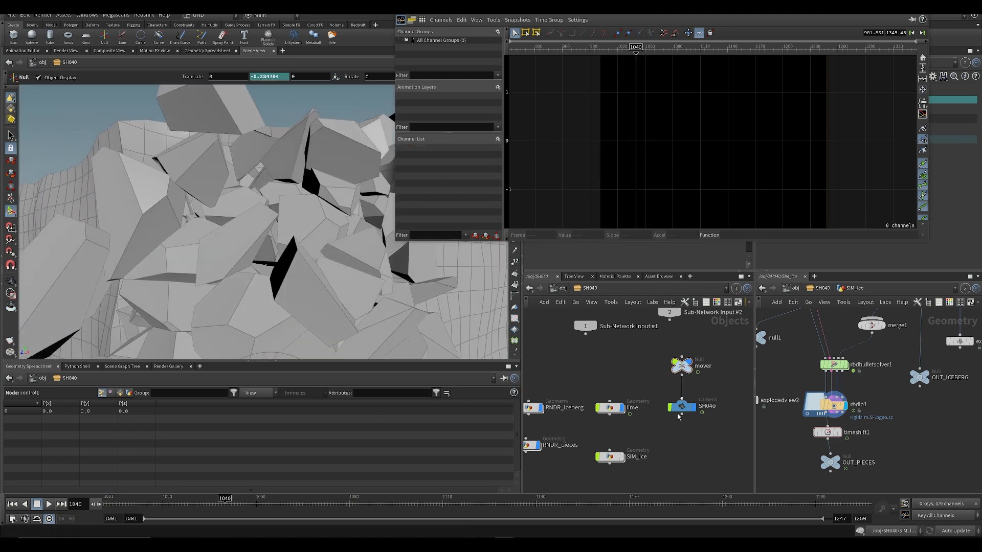
click(682, 365)
key(h)
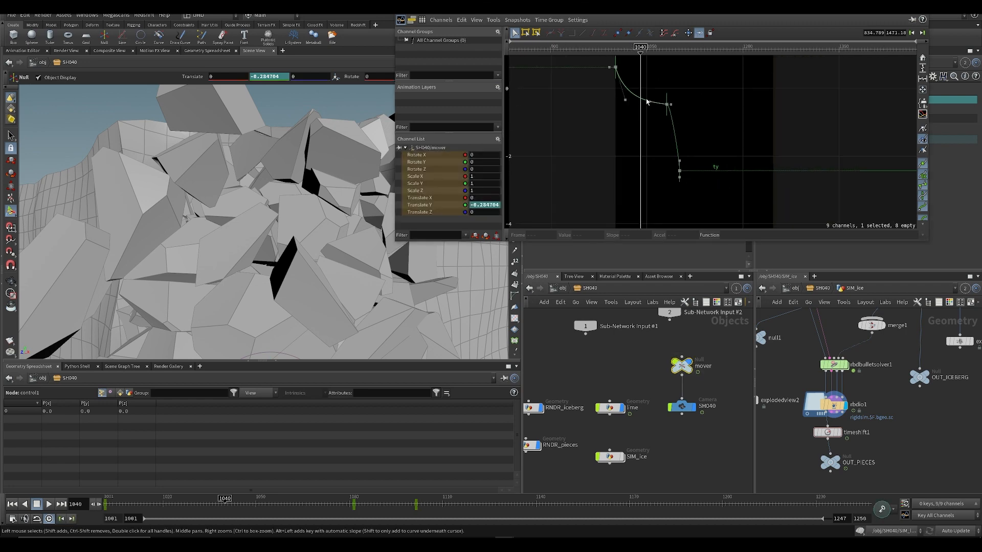
middle_drag(843, 466, 821, 410)
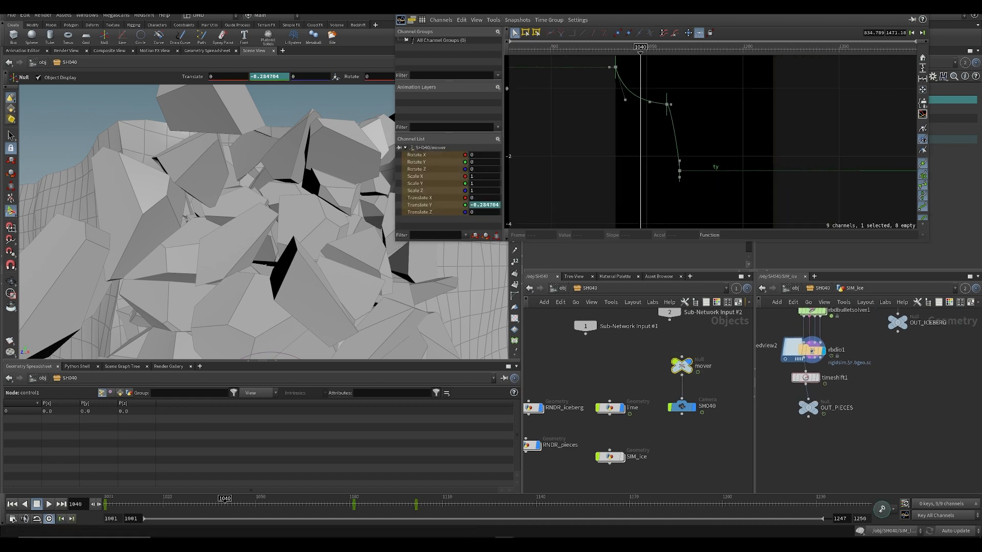
drag(773, 10, 476, 74)
click(622, 72)
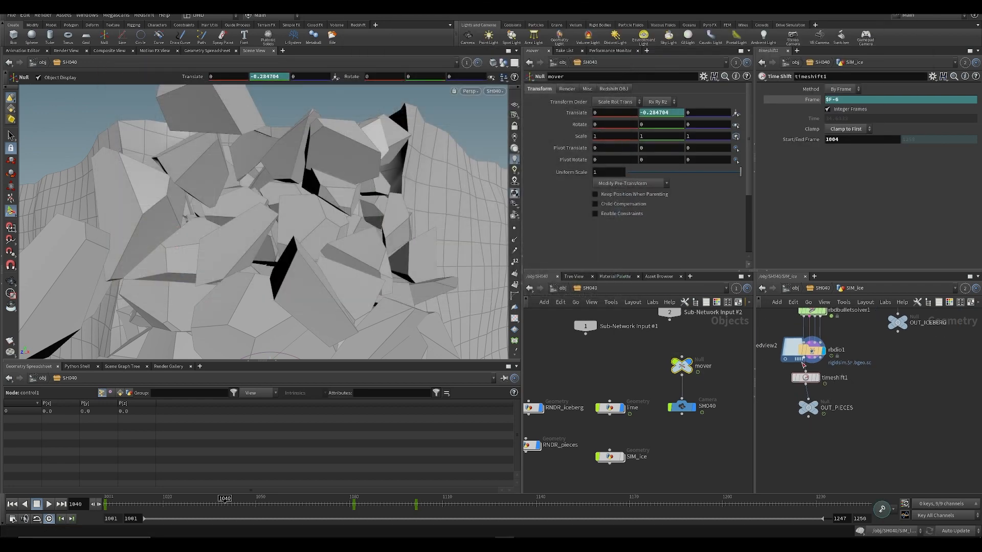
- Insert a Time Blend node between timeshift1 and OUT_PIECES, and keep OUT_PIECES displayed with more room beneath the new node
scroll(811, 415, up, 3)
key(Tab)
text(timeb)
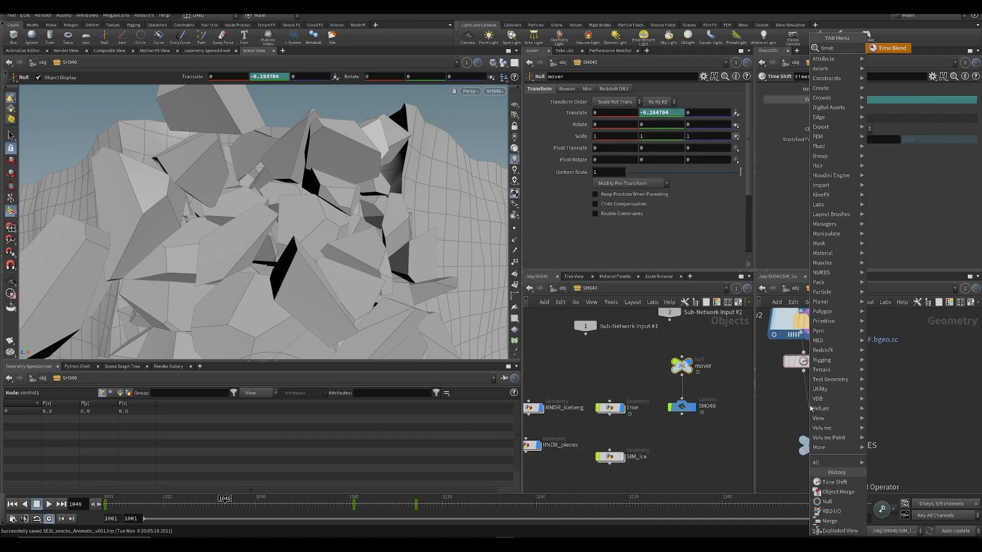
key(Return)
click(812, 411)
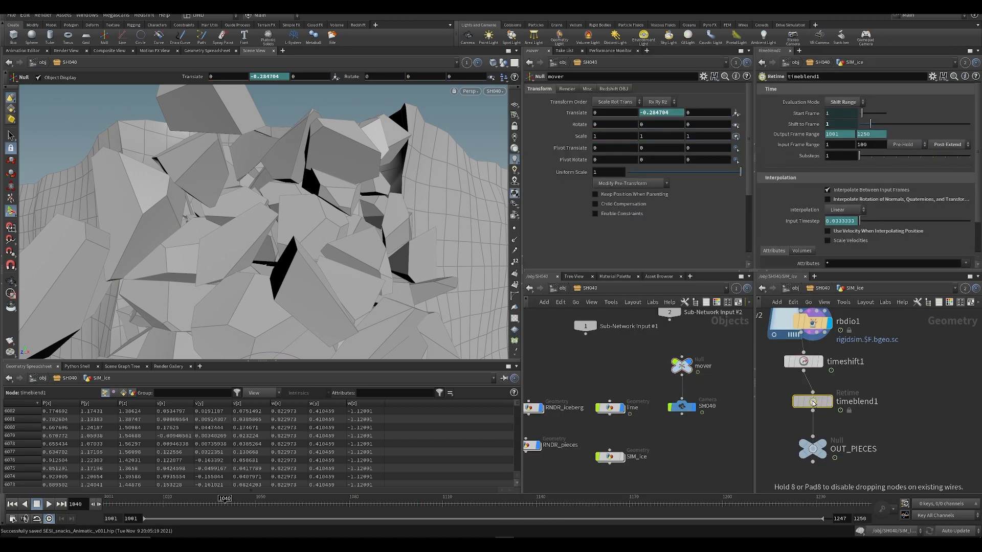
click(832, 382)
middle_drag(806, 458, 791, 401)
drag(791, 401, 796, 404)
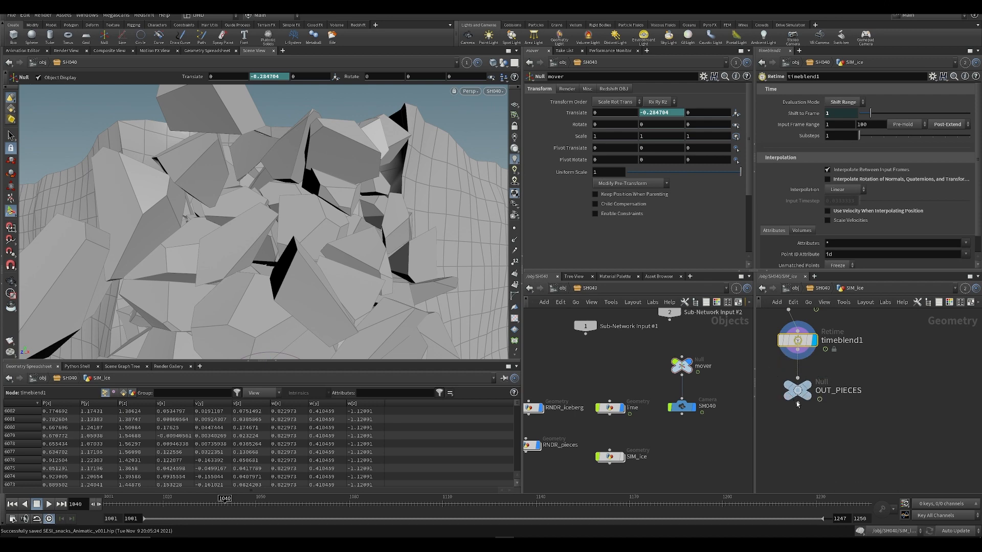
scroll(848, 421, down, 3)
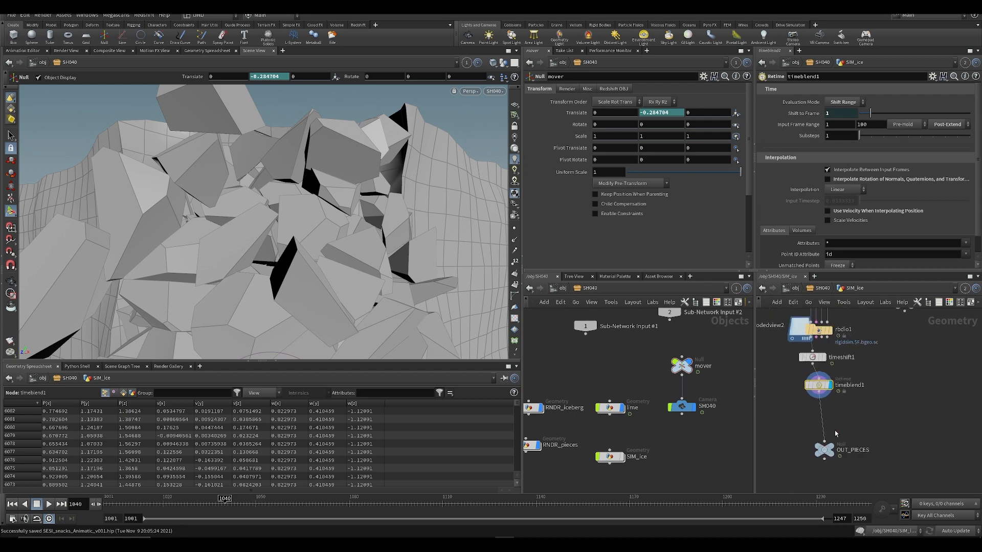
click(837, 436)
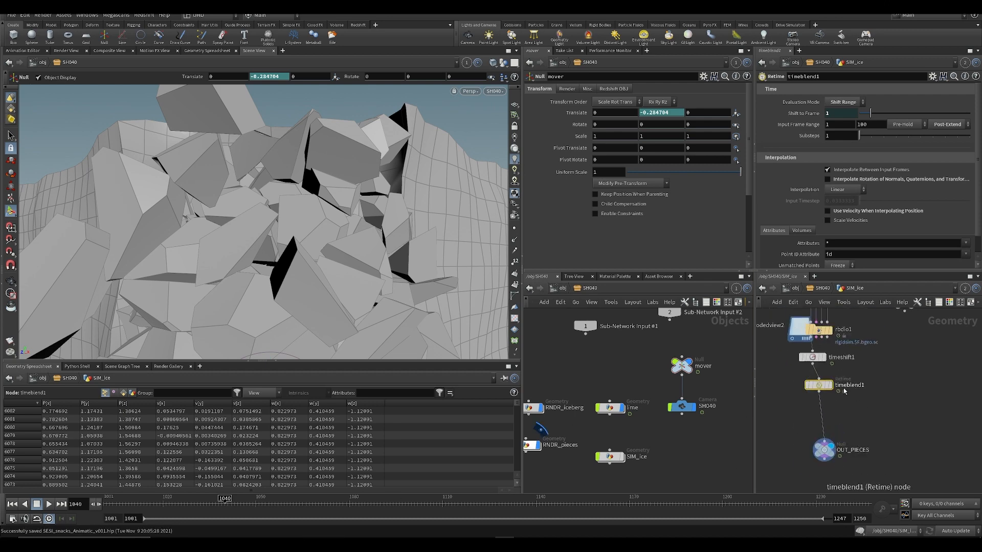
- Insert a second Time Shift between timeblend1 and OUT_PIECES, with Integer Frames off and its Frame expression deleted
key(Tab)
text(filec)
key(Return)
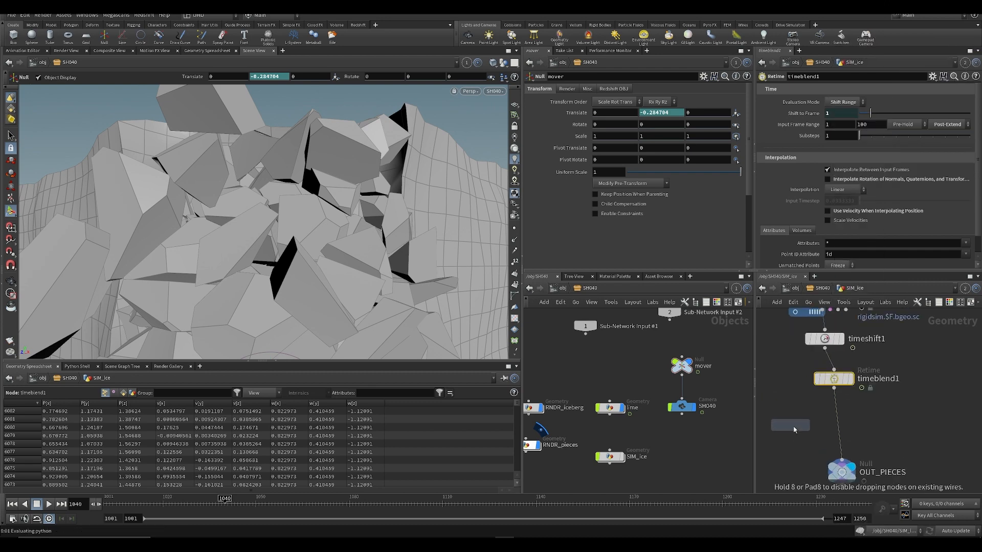
click(837, 437)
click(827, 108)
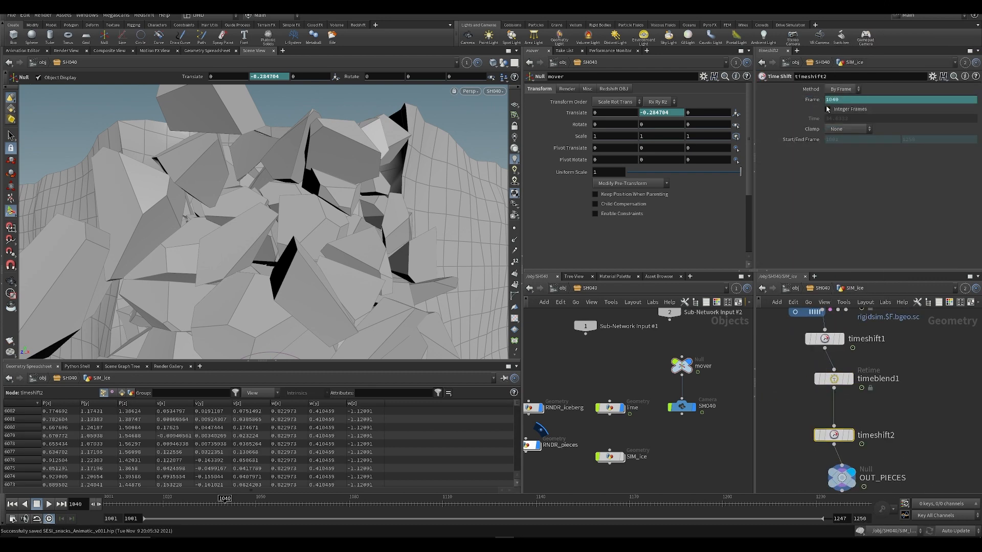
right_click(807, 101)
click(838, 213)
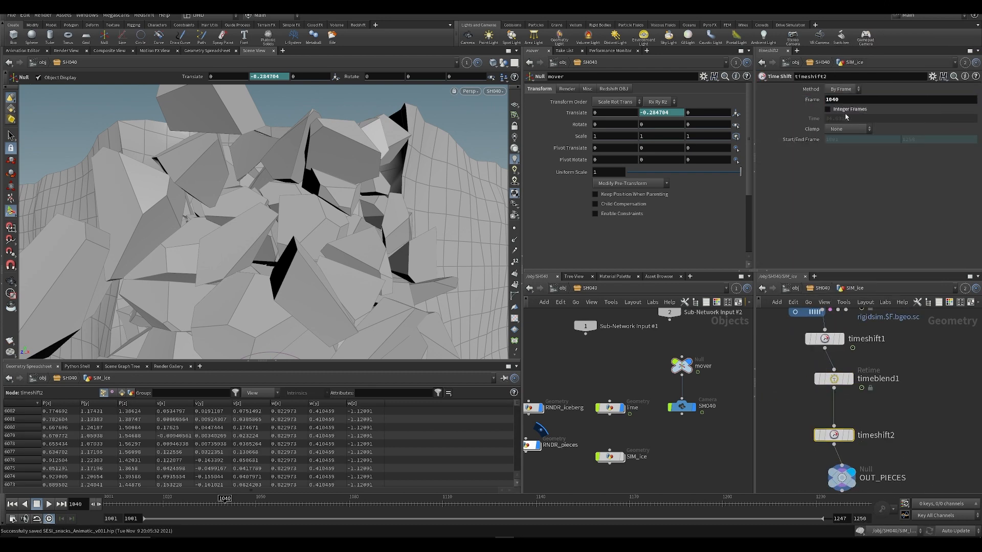
- Try fractional Frame values on timeshift2, ending at 1013.2, to inspect the interpolated ice pieces
middle_drag(842, 99, 786, 102)
key(ctrl+z)
key(ctrl+z)
middle_drag(846, 108, 889, 266)
key(s)
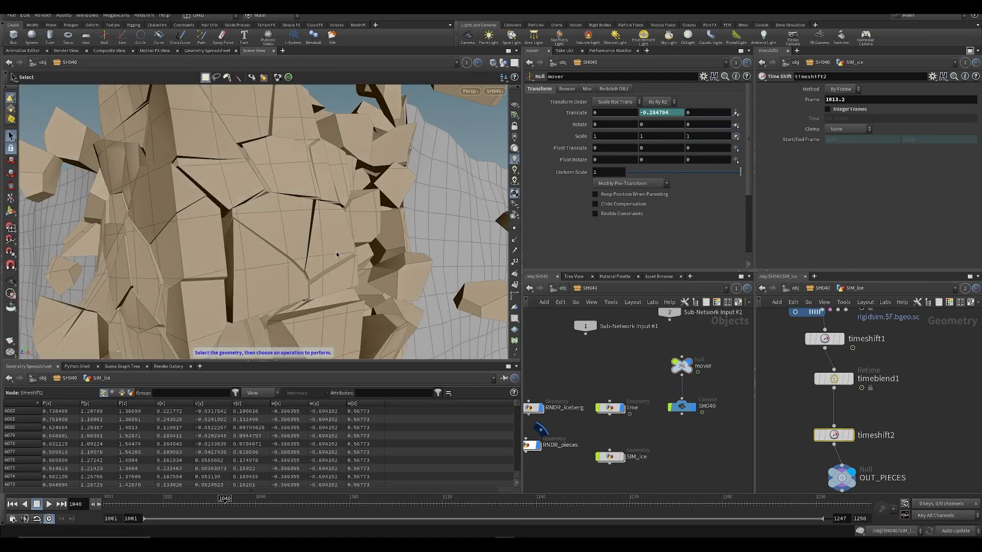
- Move the OUT_PIECES null further down, away from timeshift2, in the SIM_ice network
scroll(824, 358, down, 2)
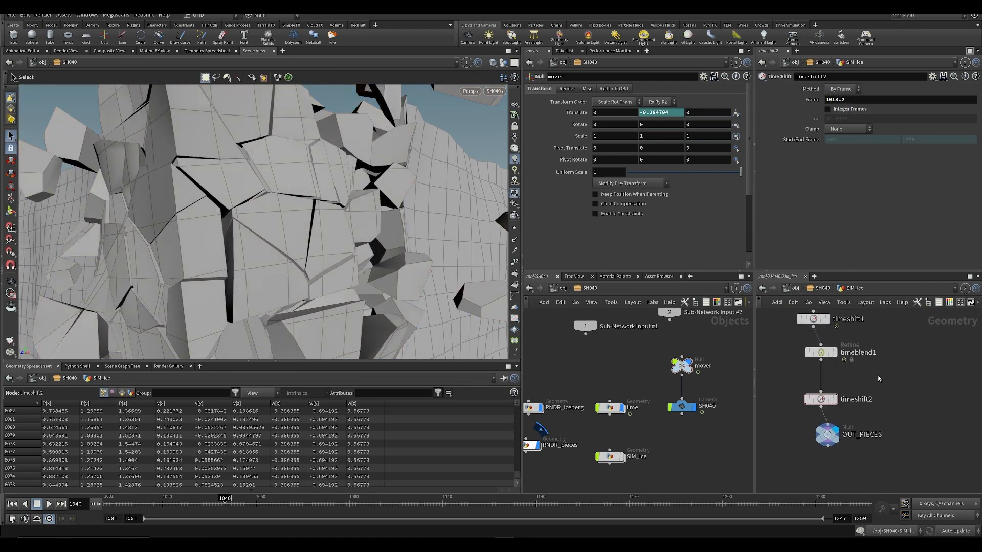
middle_drag(879, 379, 925, 299)
scroll(862, 418, up, 2)
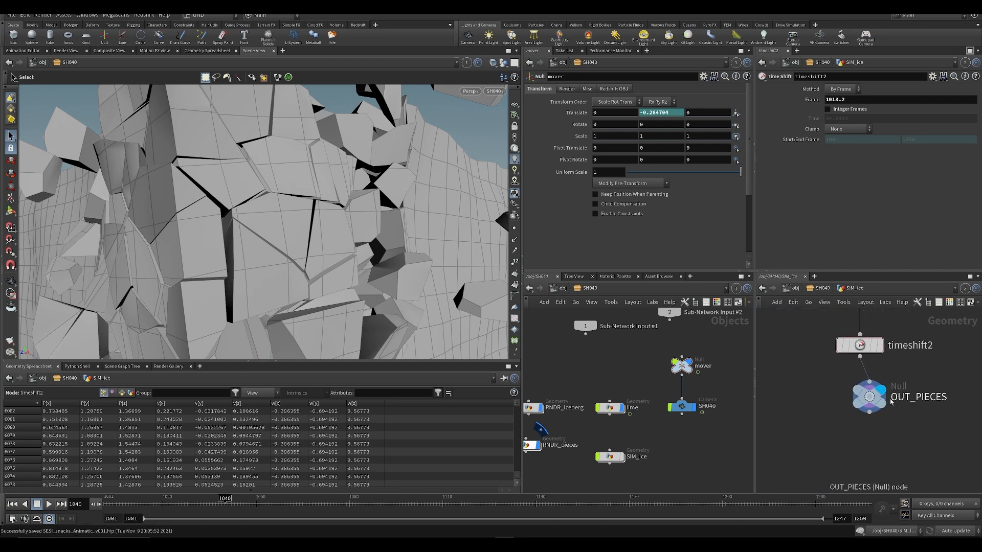
drag(891, 402, 892, 454)
scroll(863, 418, down, 3)
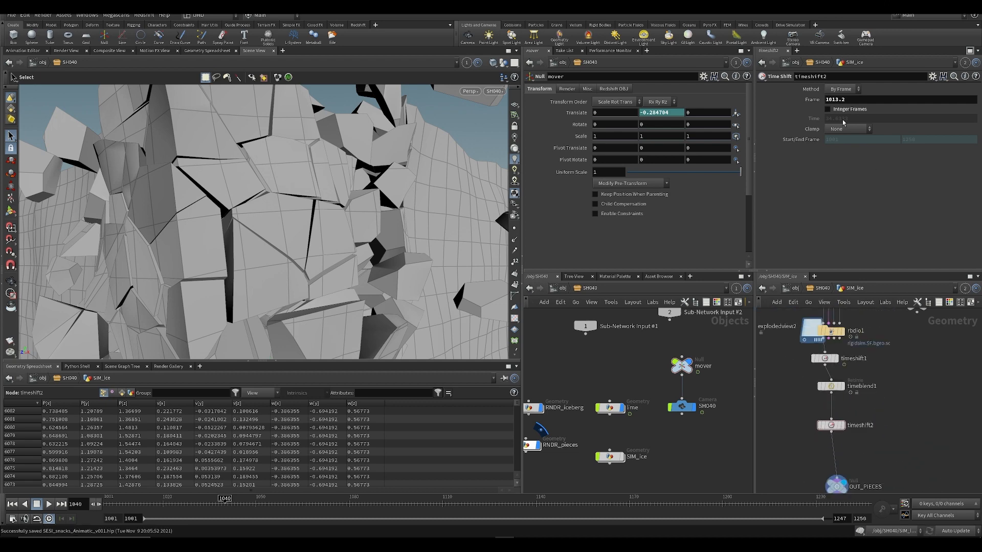
- Set timeshift2's Frame to 1006, check the ice around frame 1011, and save the scene
middle_drag(846, 106, 588, 149)
key(ctrl+s)
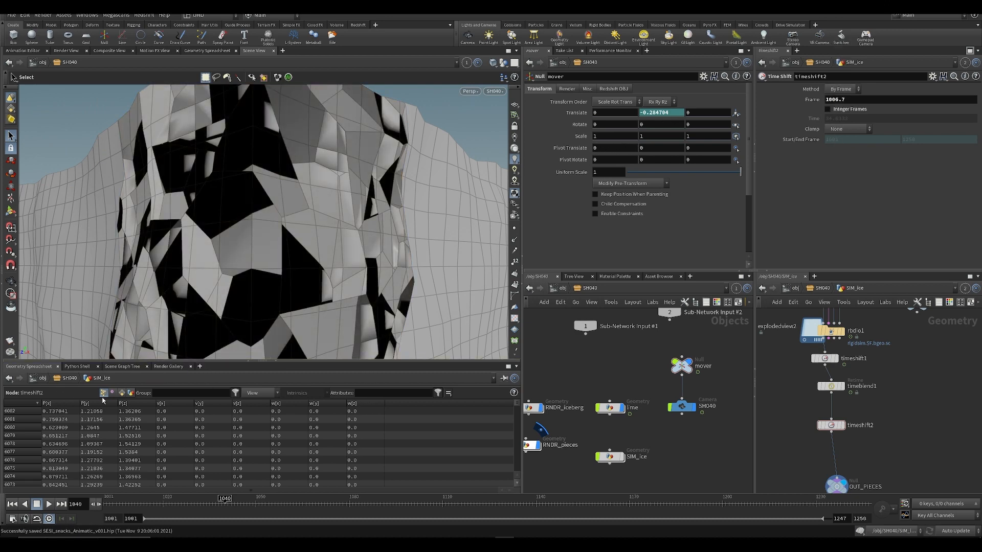
click(121, 392)
click(105, 393)
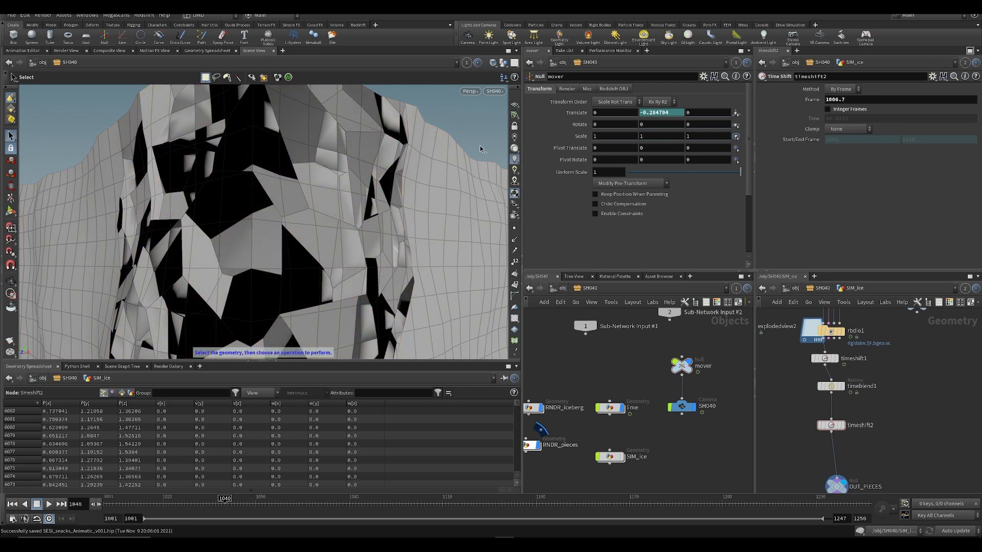
key(BackSpace)
key(BackSpace)
key(Return)
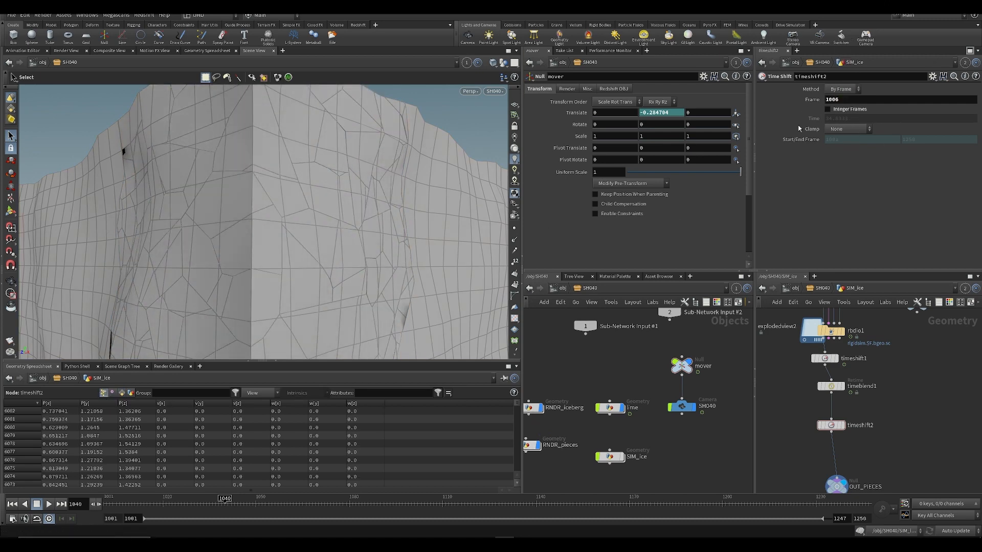
click(135, 502)
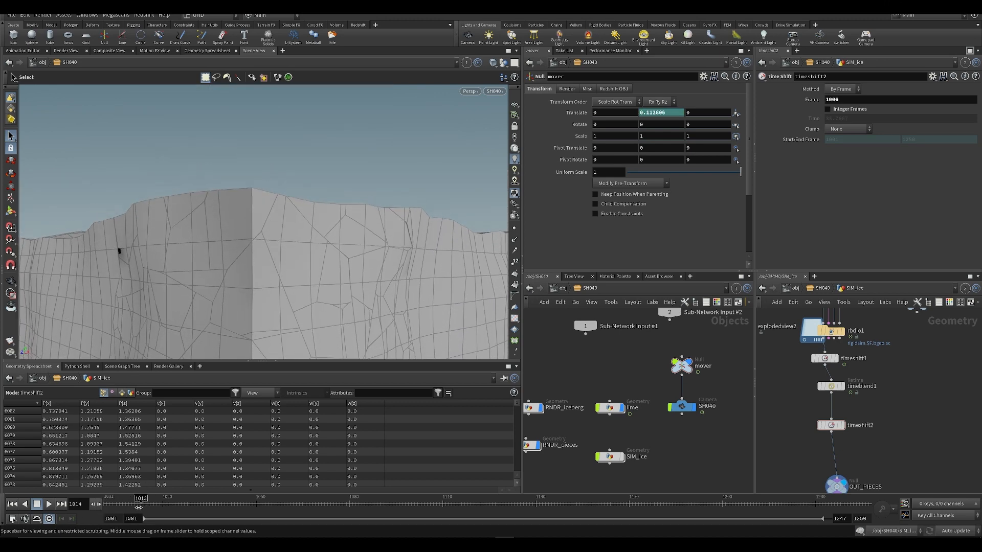
key(ctrl+s)
- Delete timeshift1 and set timeshift2's Frame to 1004 so the ice stays unbroken
click(825, 359)
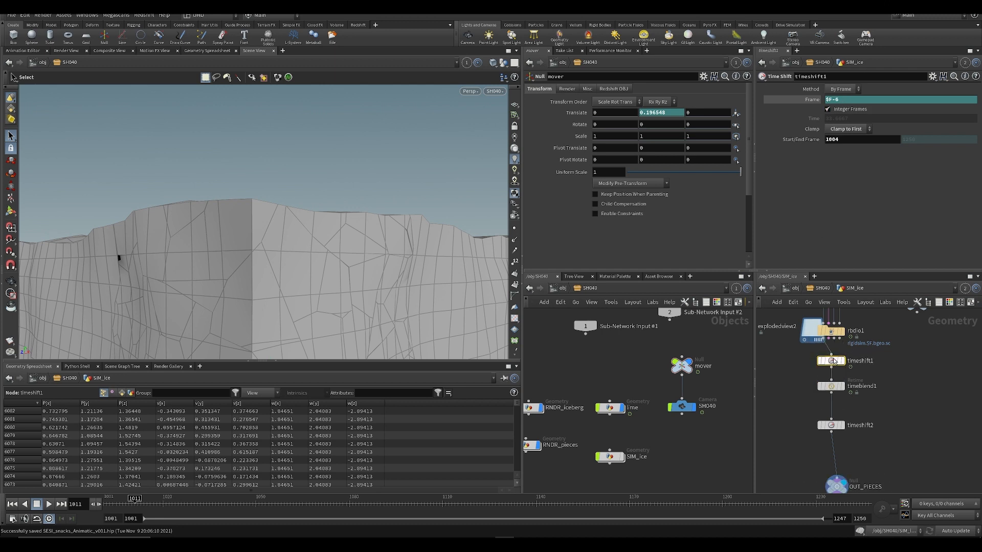
key(Delete)
click(779, 365)
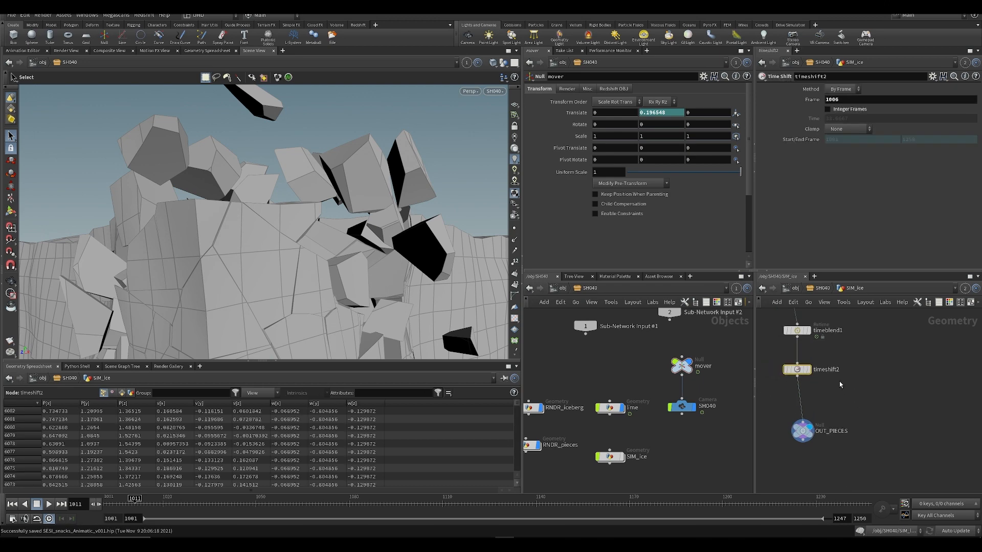
middle_drag(852, 99, 773, 114)
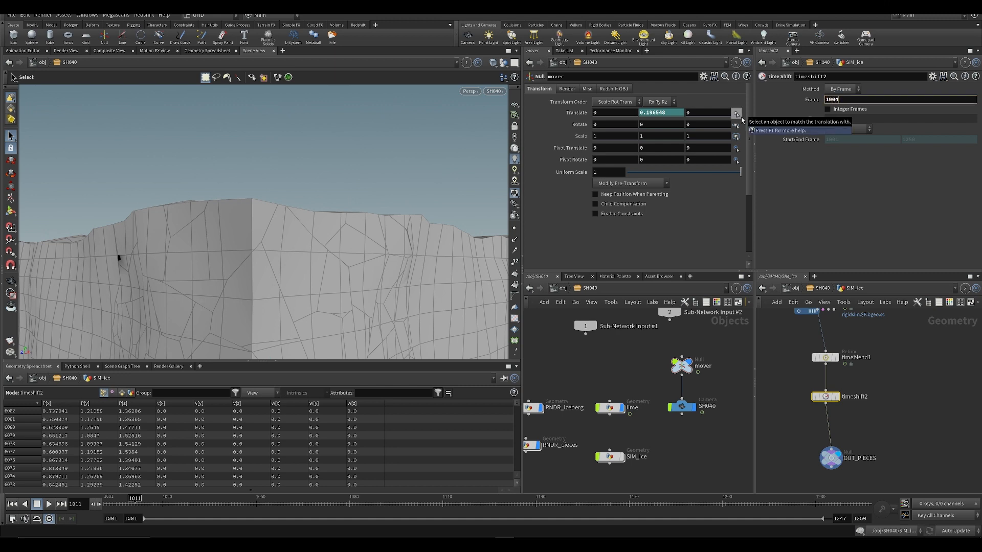
- Step back to the lime's contact with the ice and keyframe timeshift2's Frame at 1004 on frame 1009
key(Left)
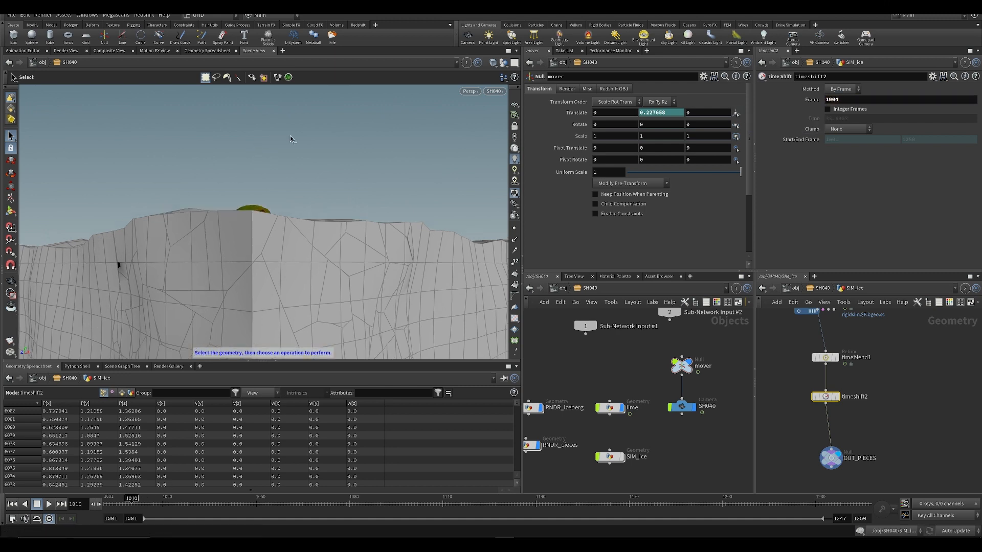
key(Left)
key(Right)
key(Left)
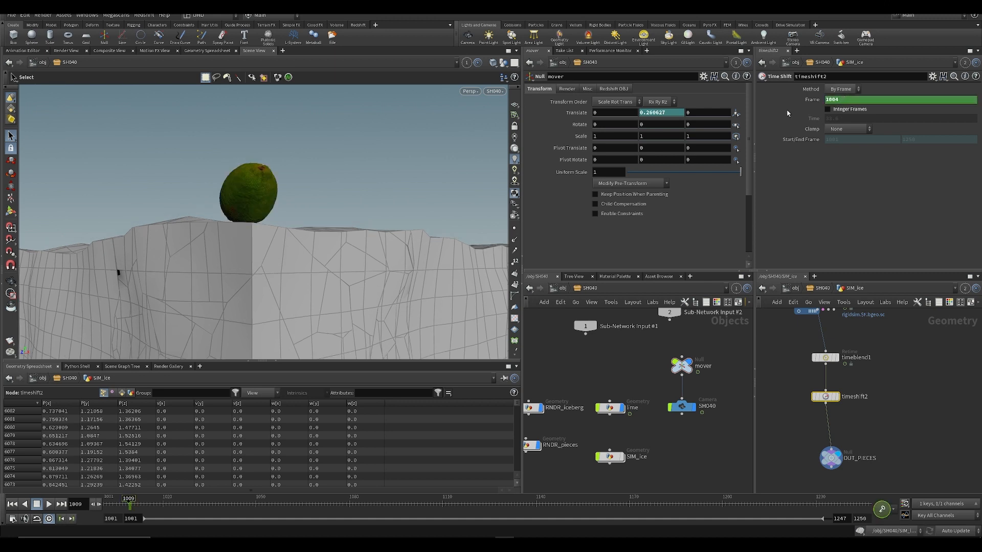
- Advance to frame 1015 and keyframe timeshift2's Frame at 1010.7
key(Right)
key(Right)
key(Right)
key(Right)
key(Right)
key(Right)
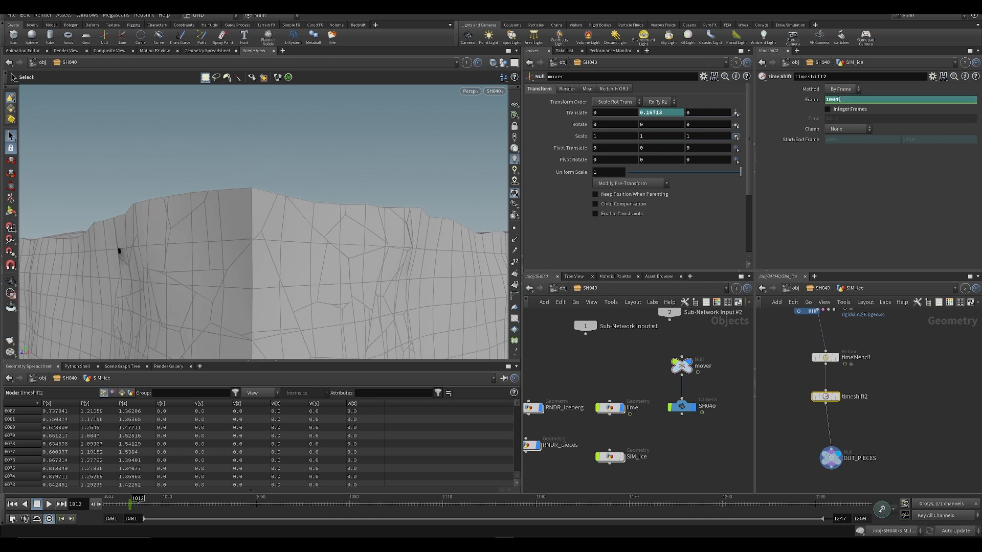
mouse_move(839, 100)
middle_down()
mouse_move(872, 105)
mouse_move(829, 113)
middle_up()
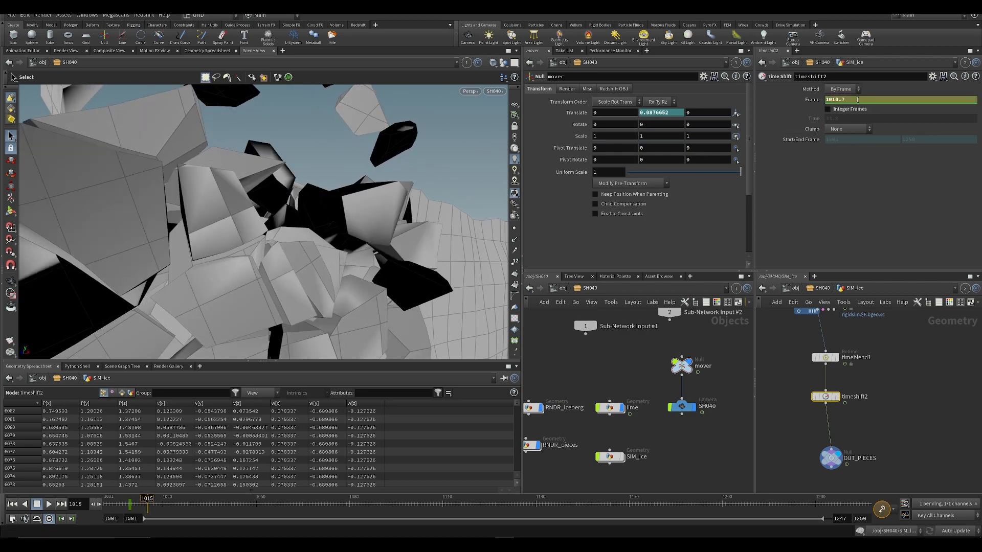
- Play the shot from the start, stop at frame 1054, and keyframe timeshift2's Frame at 1014.9 there
key(ctrl+Up)
key(Up)
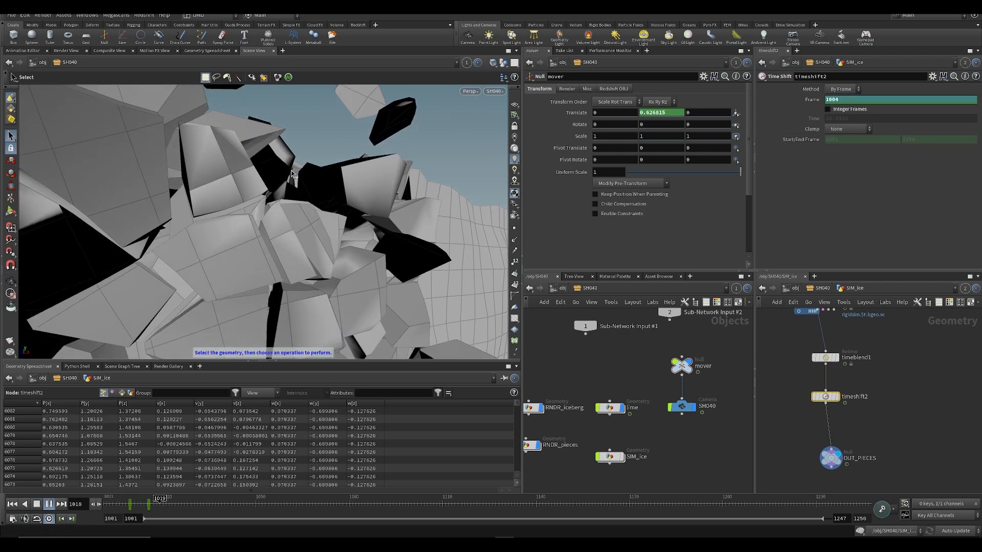
key(Up)
key(Up)
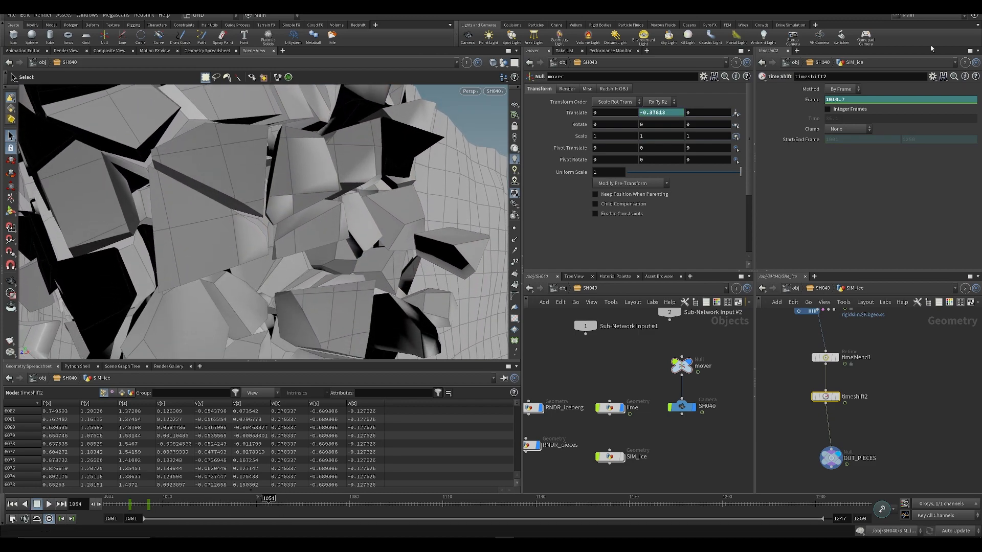
middle_drag(851, 101, 839, 103)
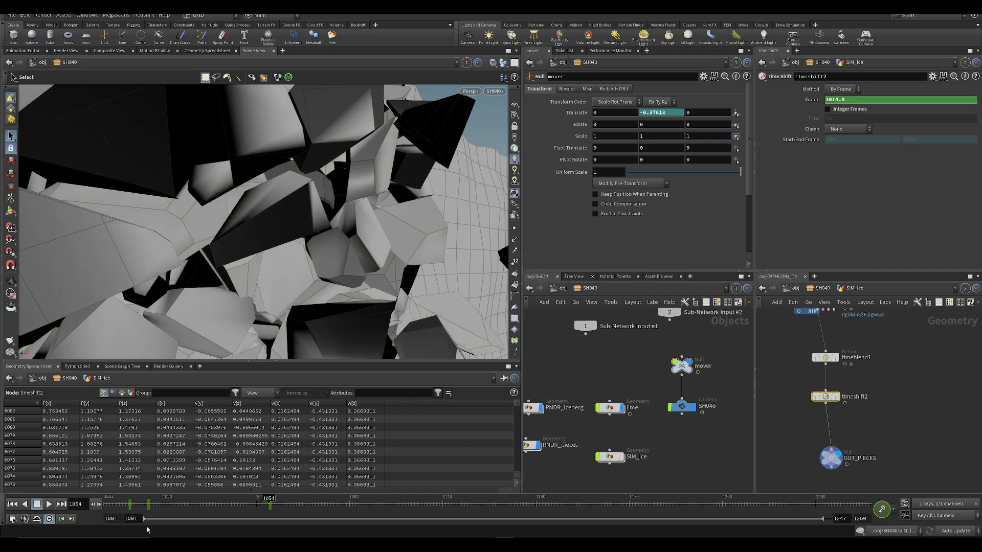
- Replay the shot, keyframe timeshift2's Frame at 1062.2 on frame 1110, and review the retiming curve by scrubbing the timeline
click(12, 505)
click(48, 504)
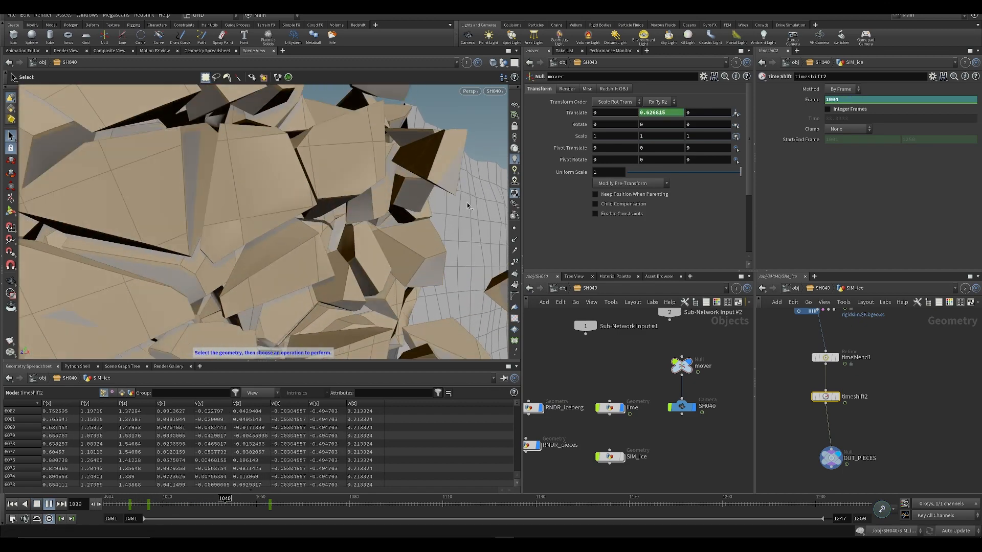
drag(328, 507, 468, 510)
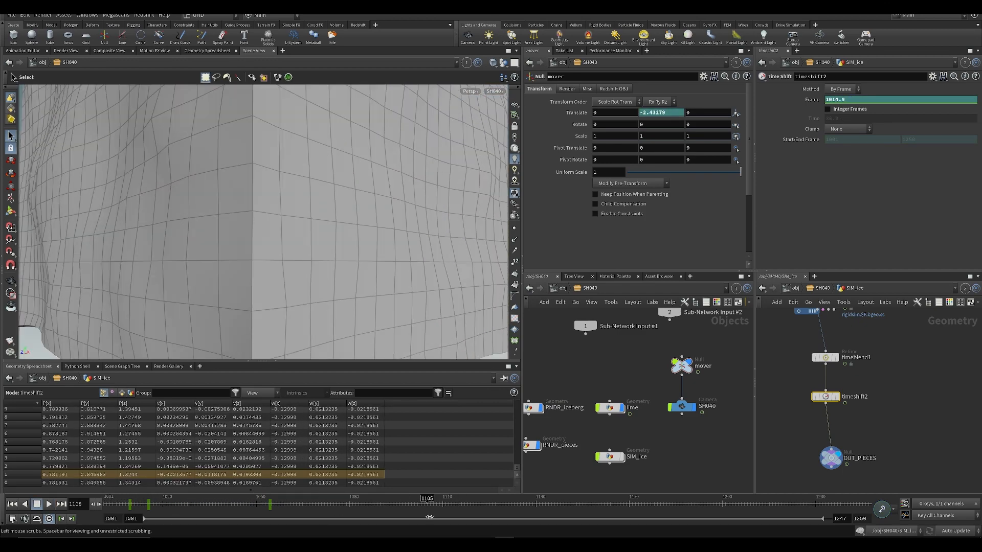
middle_drag(851, 105, 959, 115)
middle_drag(845, 101, 844, 98)
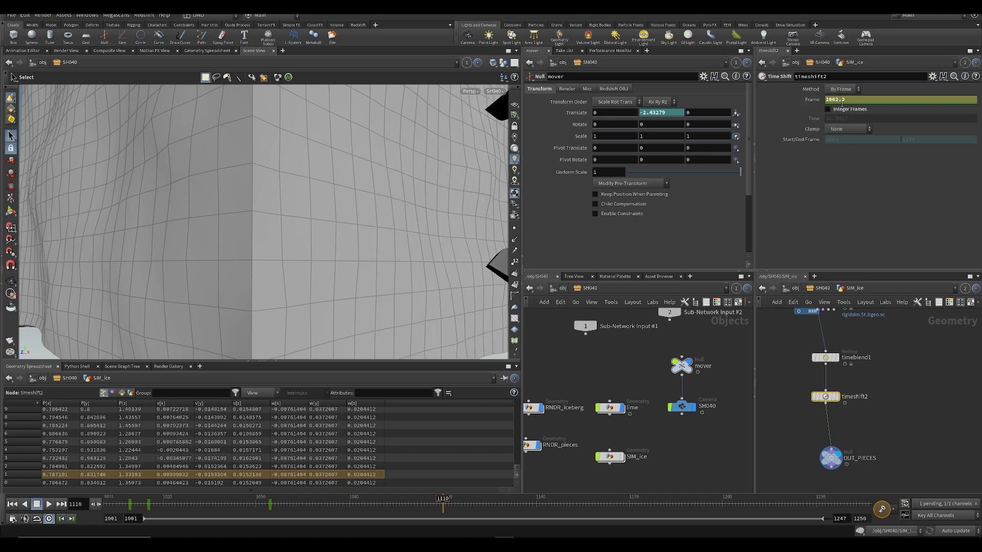
shift+click(838, 101)
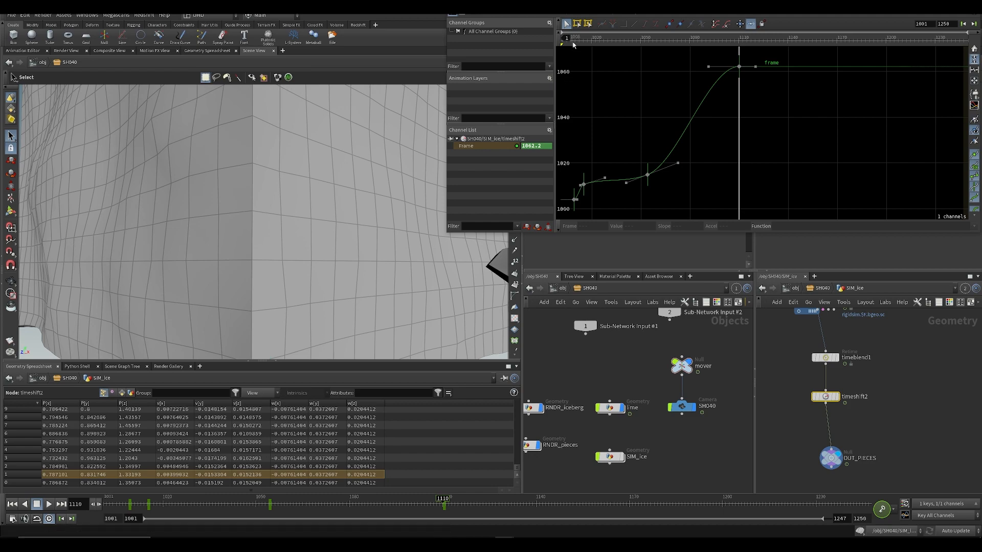
drag(565, 38, 719, 46)
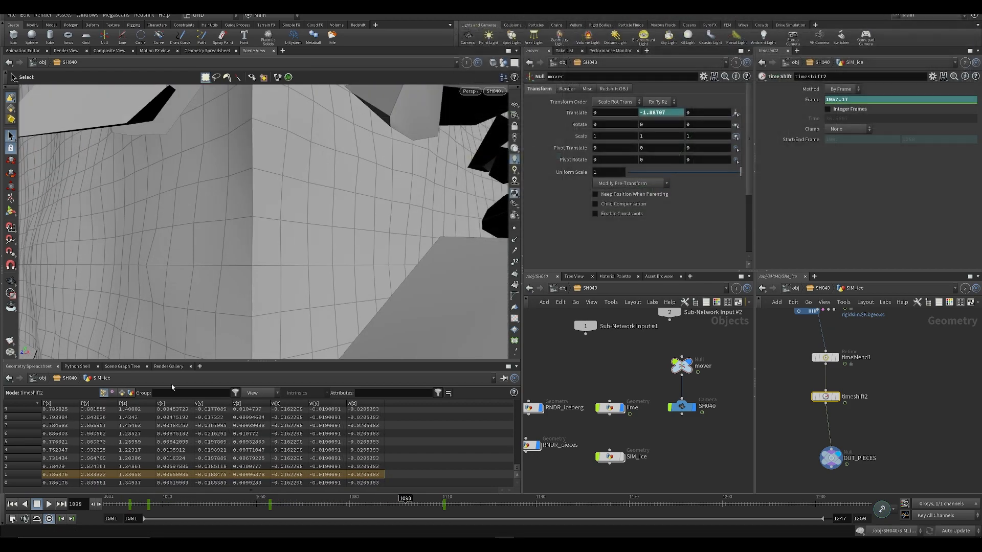
- Try an Unpack node between timeshift2 and OUT_PIECES, delete it again, and save the scene
scroll(796, 420, up, 2)
key(Tab)
text(mer)
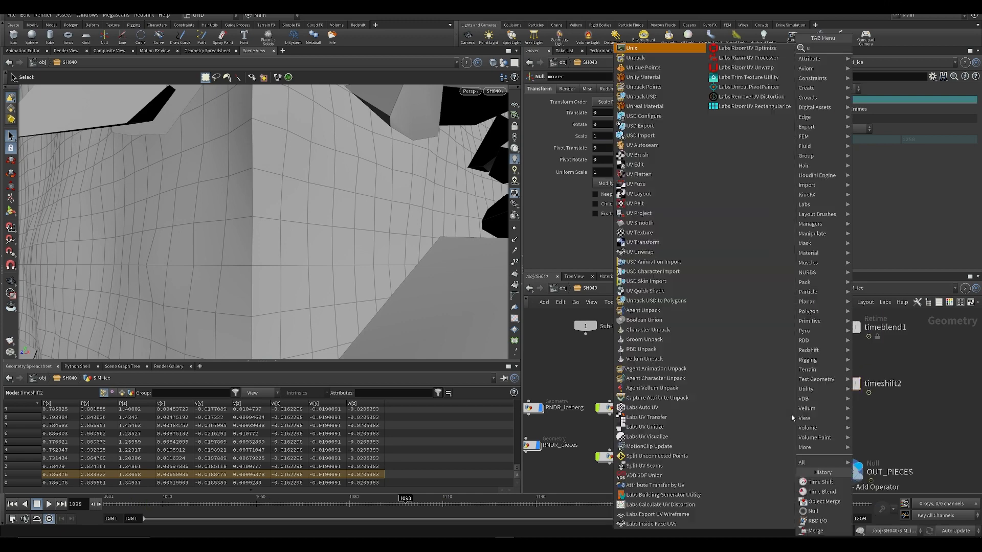
click(890, 48)
click(850, 452)
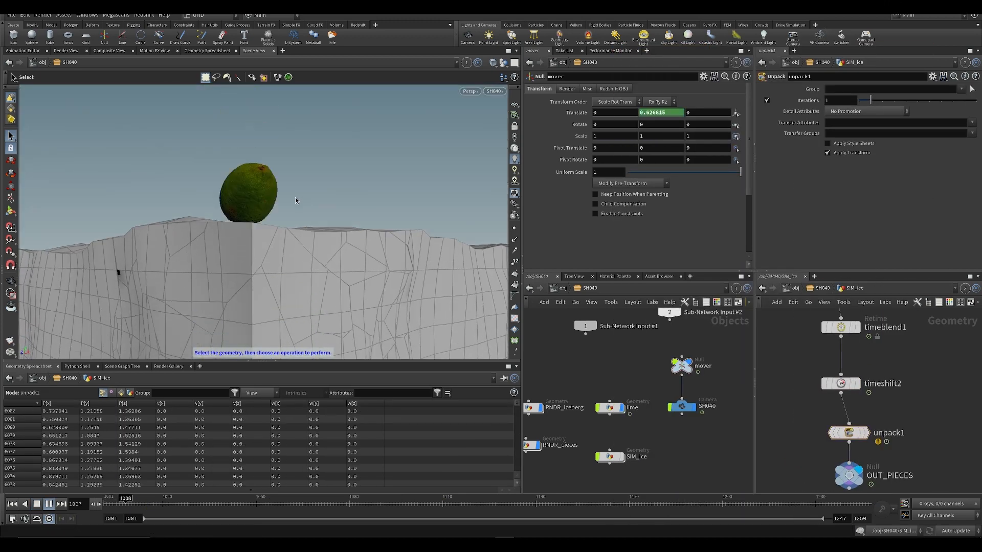
middle_drag(799, 390, 770, 297)
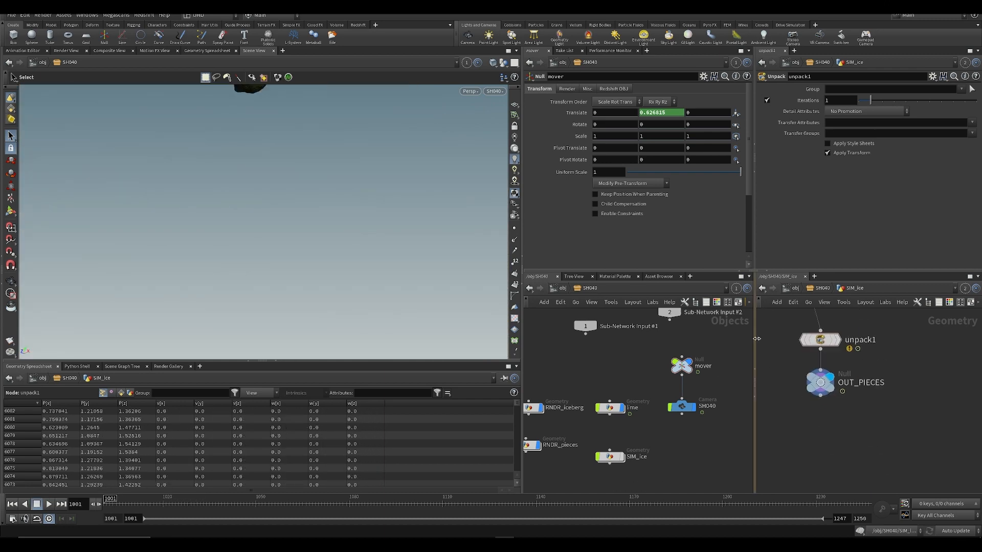
key(ctrl+x)
key(ctrl+s)
- Display timeblend1's output and scrub the shot to frame 1034 to examine the shading of the broken pieces
middle_drag(852, 323, 856, 428)
scroll(849, 358, down, 1)
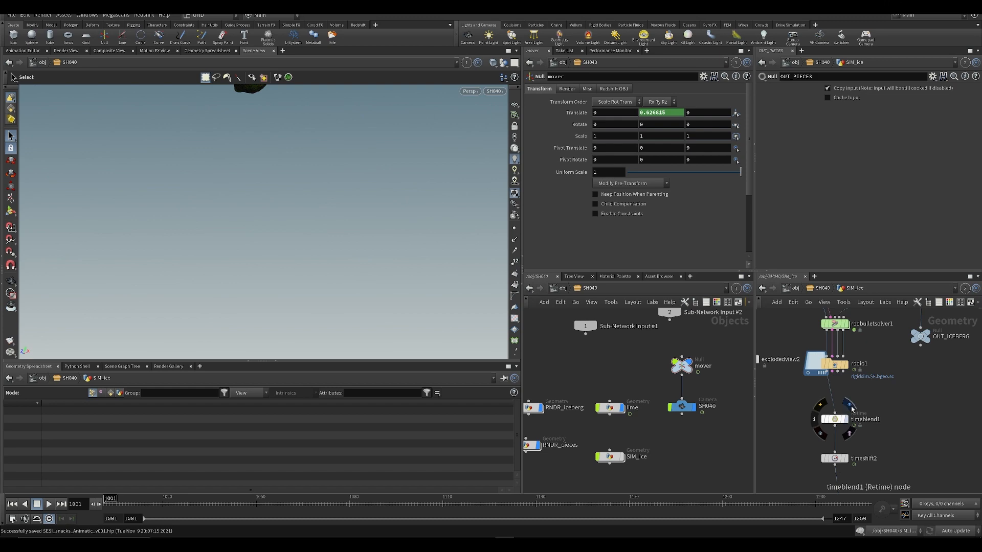
click(847, 409)
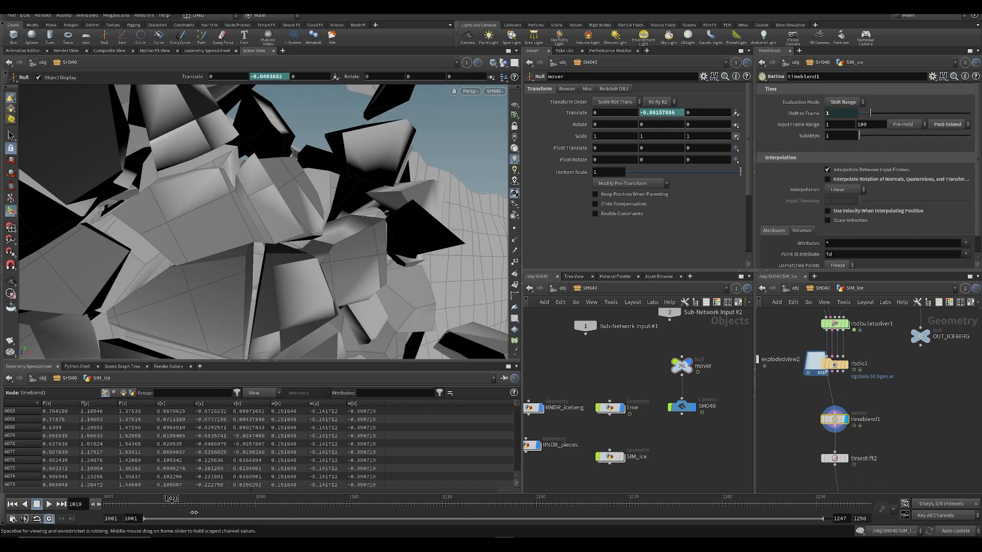
key(s)
click(214, 239)
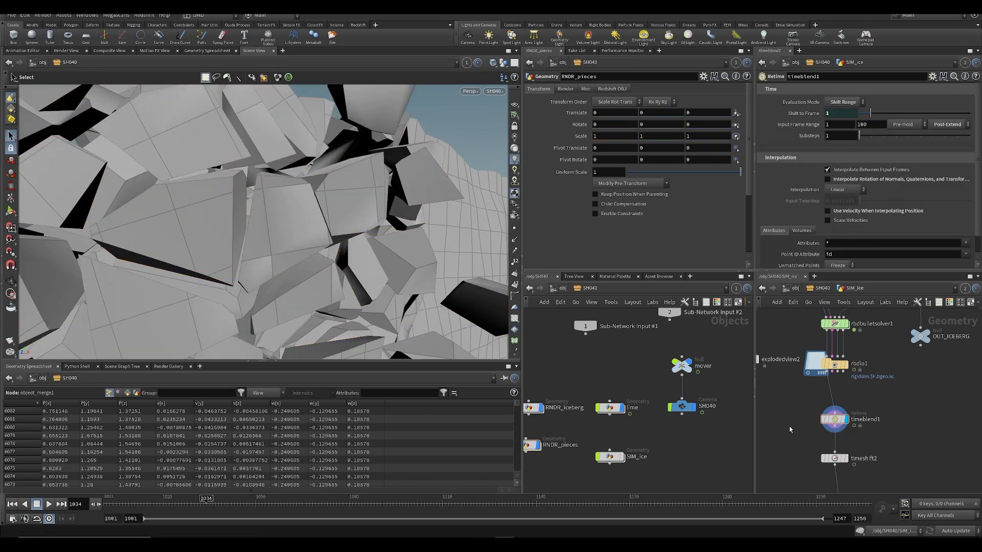
middle_drag(813, 450, 817, 387)
scroll(816, 387, up, 1)
key(Tab)
key(Escape)
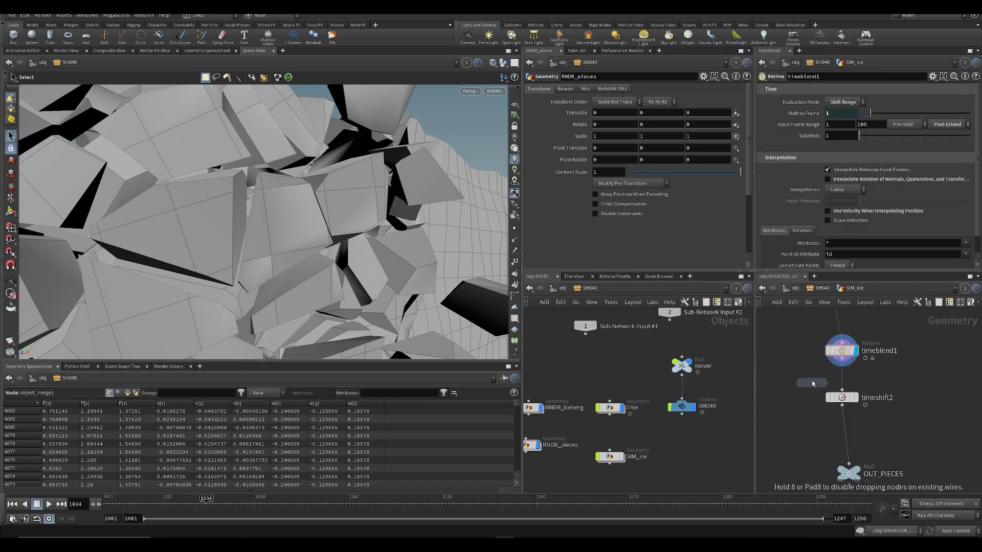
scroll(808, 377, up, 2)
click(826, 375)
drag(826, 375, 857, 384)
click(884, 380)
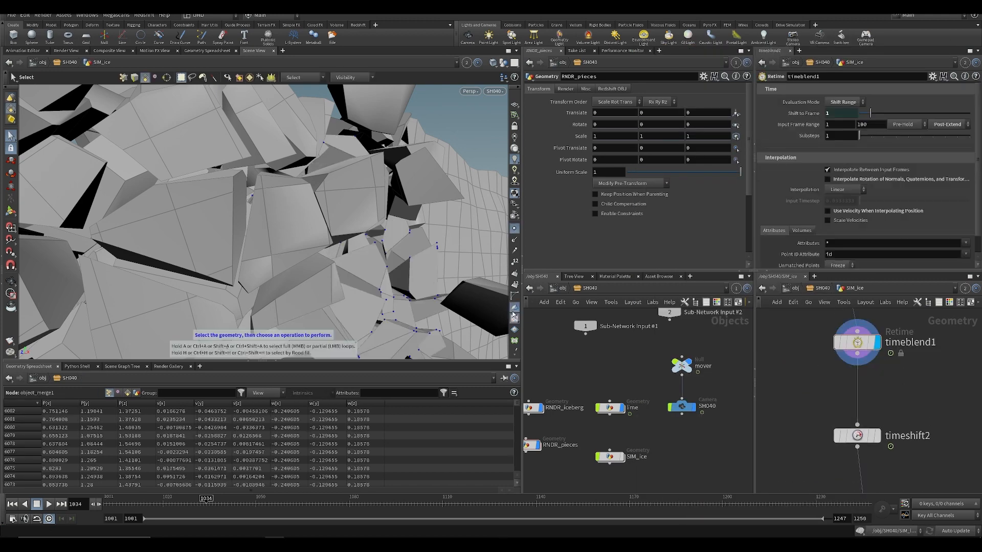
- Compare the object-level view with the view inside SIM_ice by relinking the viewport to 1 and back to 2
click(608, 409)
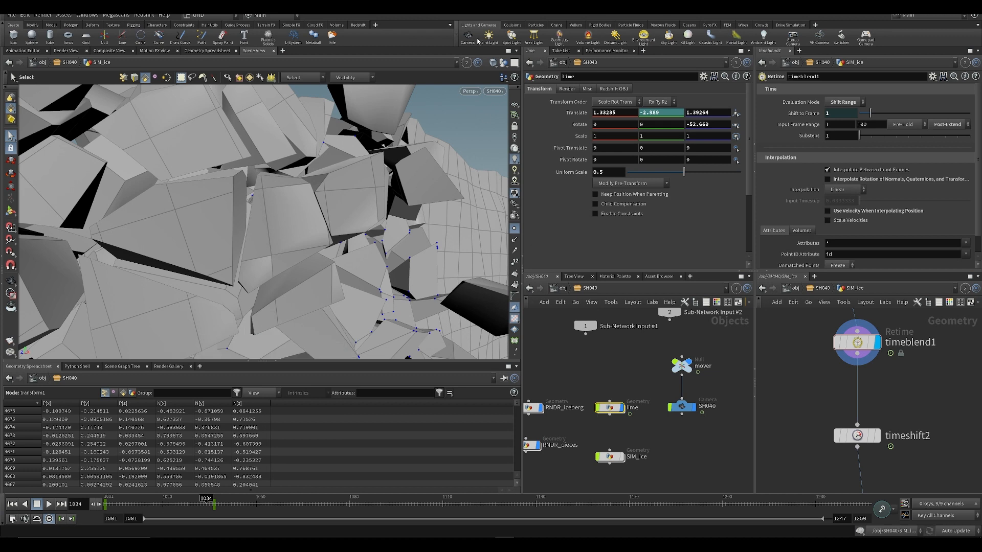
click(466, 63)
click(475, 109)
click(468, 65)
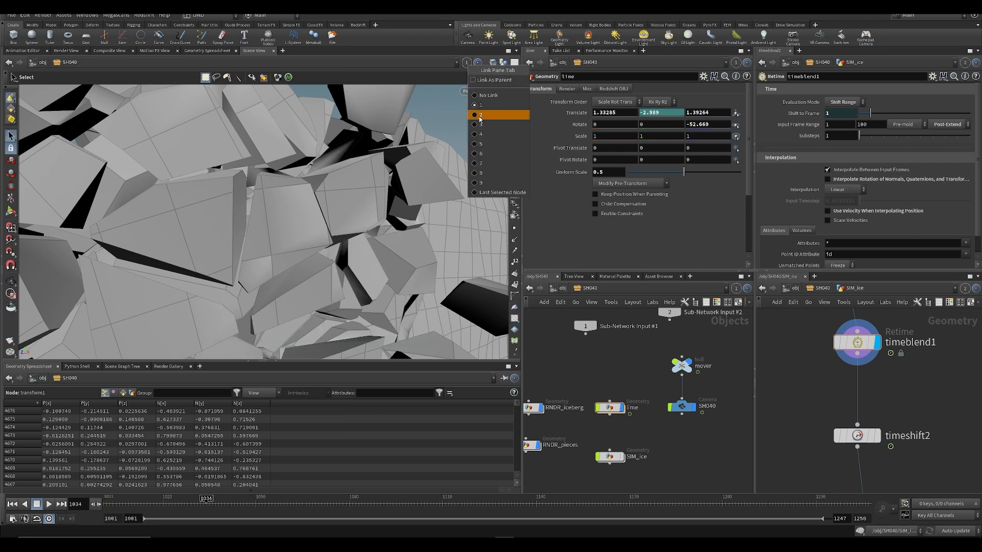
click(480, 115)
scroll(789, 376, down, 3)
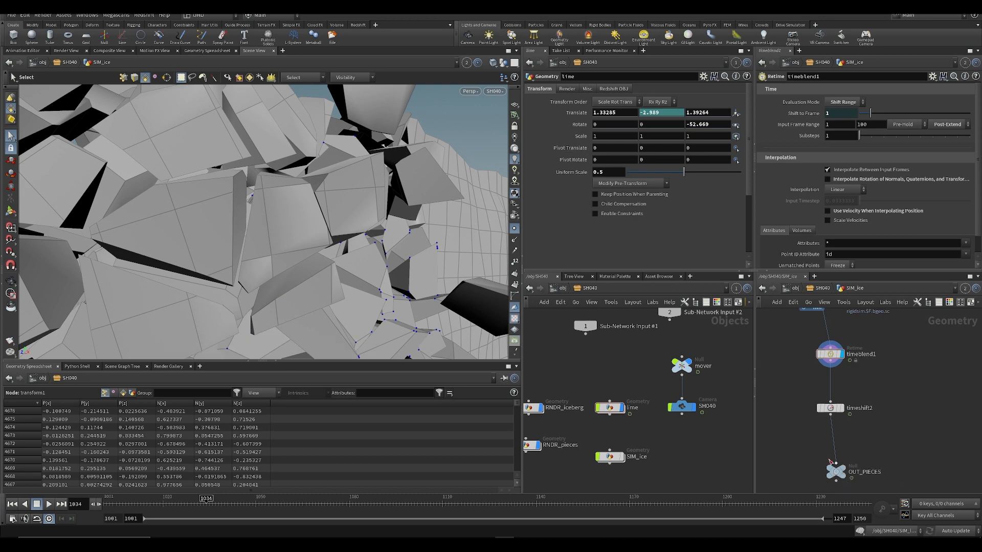
- Insert a Normal node between timeblend1 and timeshift2, display it, and save the scene
key(Tab)
text(tra)
key(Return)
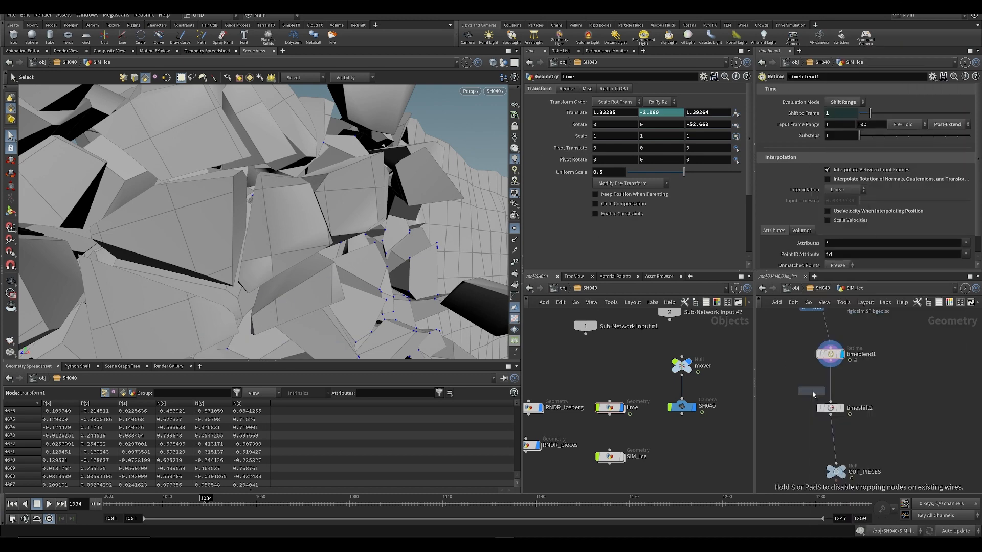
scroll(810, 389, up, 2)
click(844, 374)
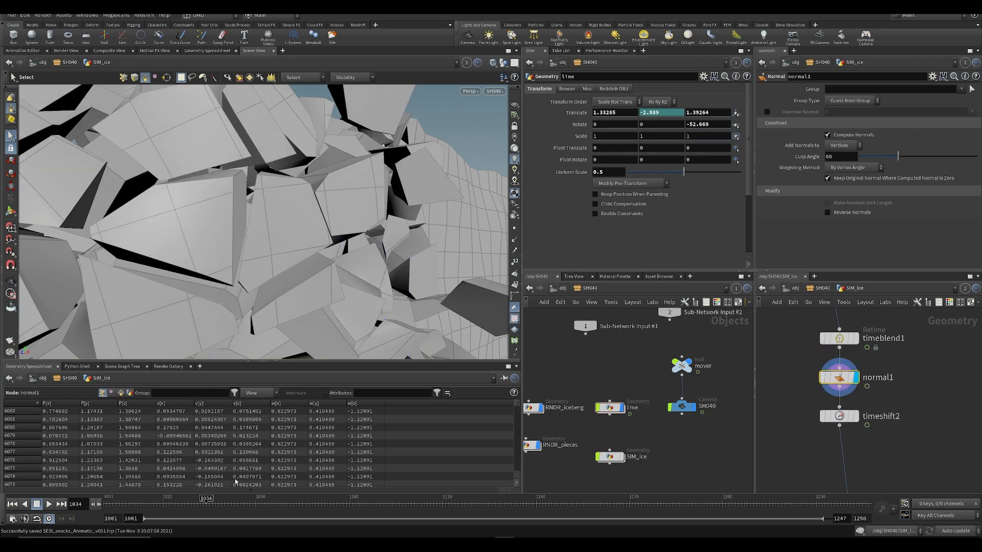
- Check the recomputed normals while scrubbing, set the display to OUT_PIECES, and scrub on to frame 1089
drag(144, 511, 152, 533)
middle_drag(843, 476, 827, 358)
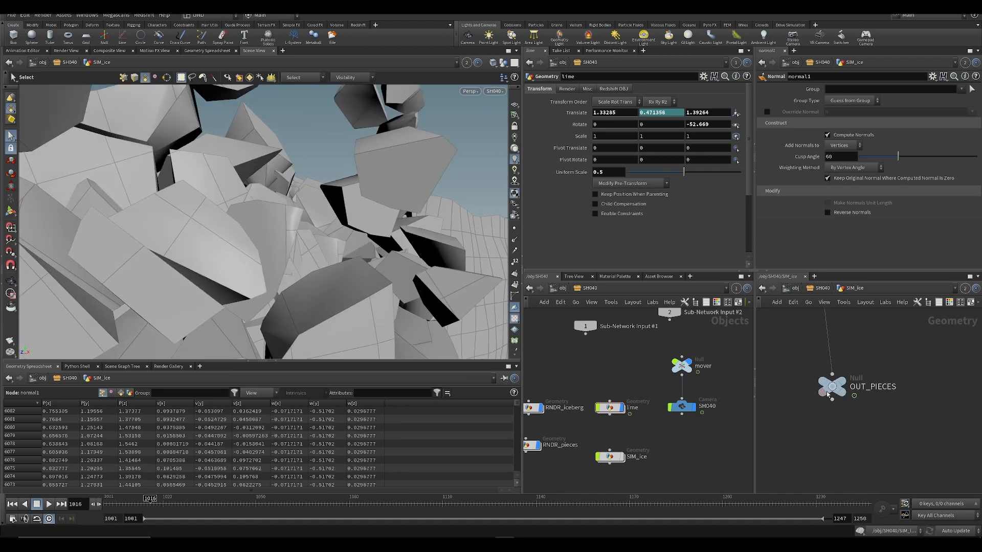
click(852, 367)
click(504, 63)
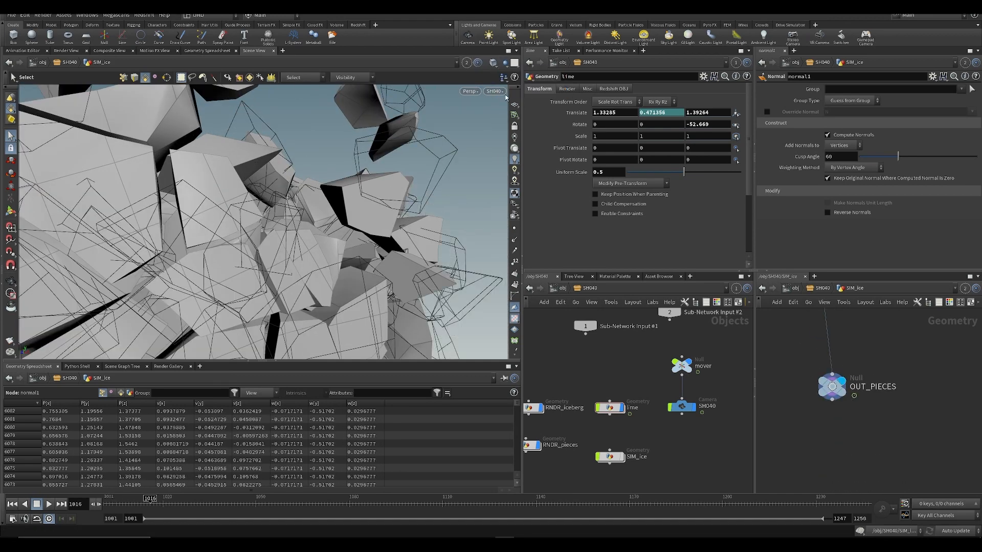
drag(151, 503, 375, 521)
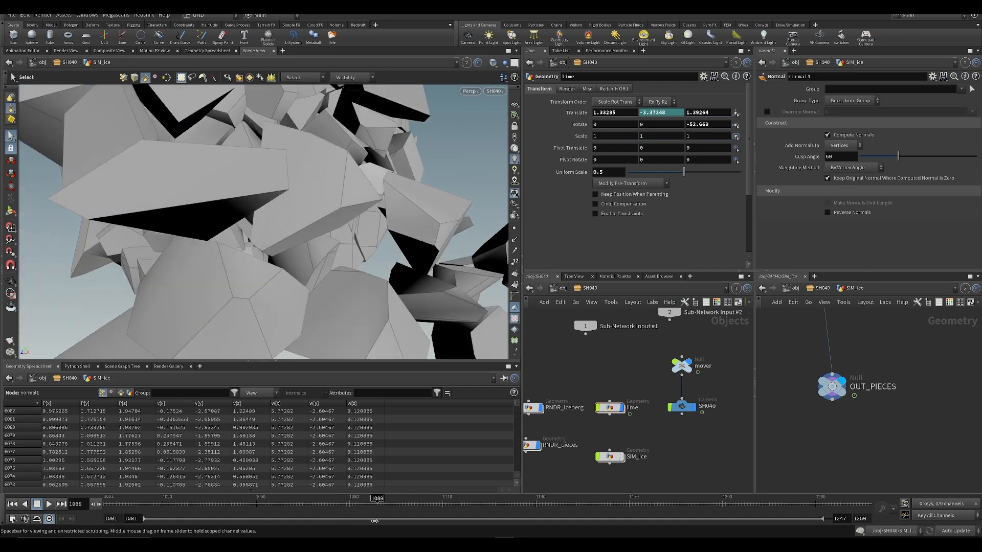
- Link the viewport back to 1 and play the shot from the first frame, stopping at frame 1110
scroll(585, 391, down, 2)
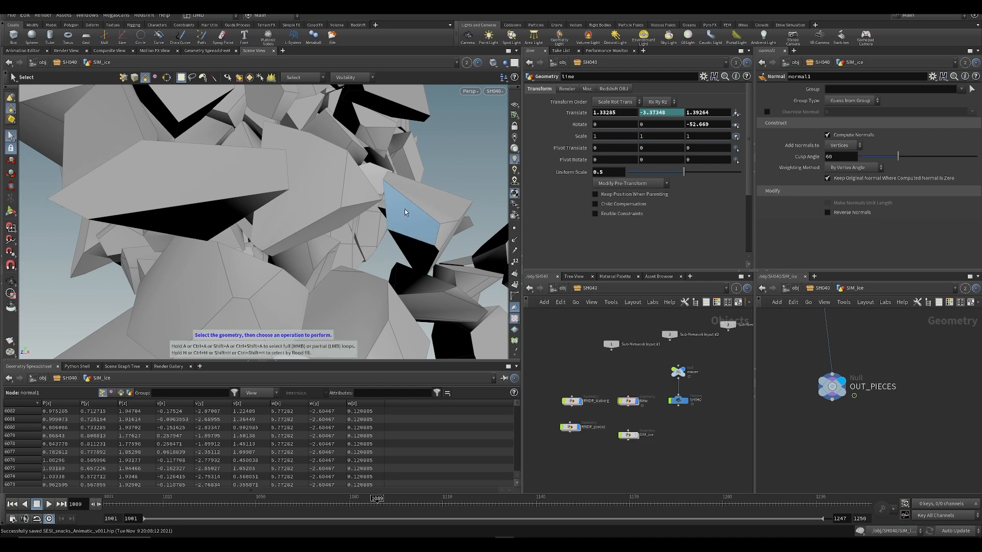
key(ctrl+Up)
click(467, 62)
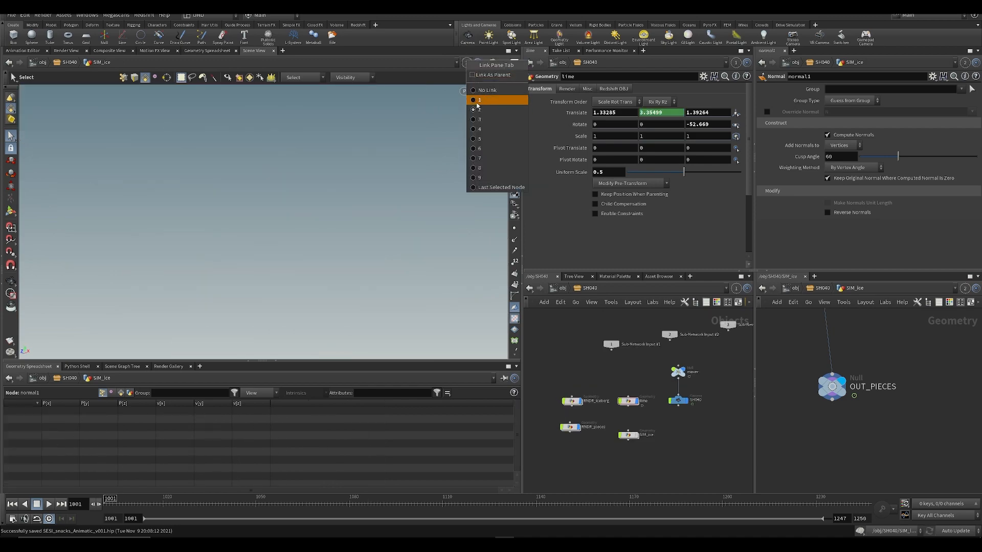
click(477, 101)
key(Up)
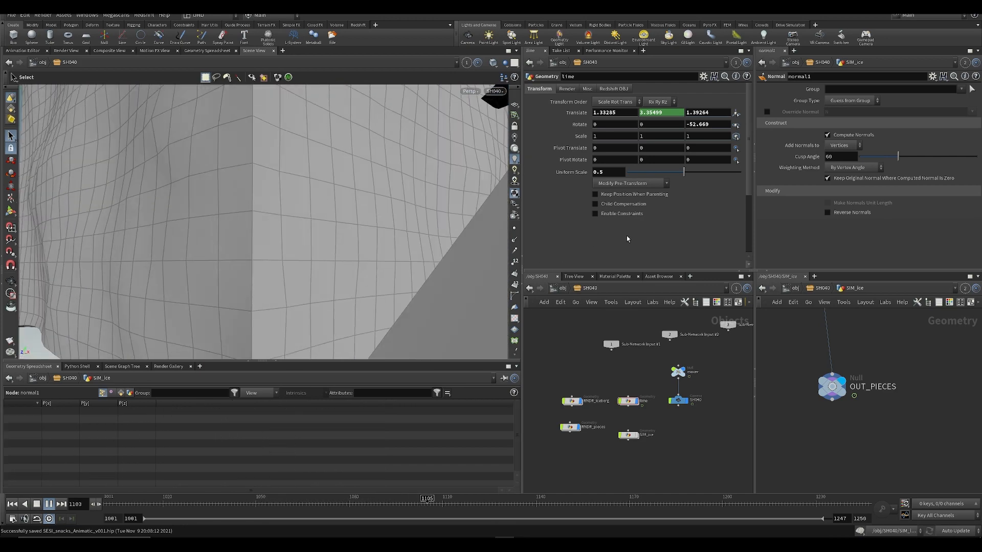
key(Up)
middle_drag(777, 379, 787, 449)
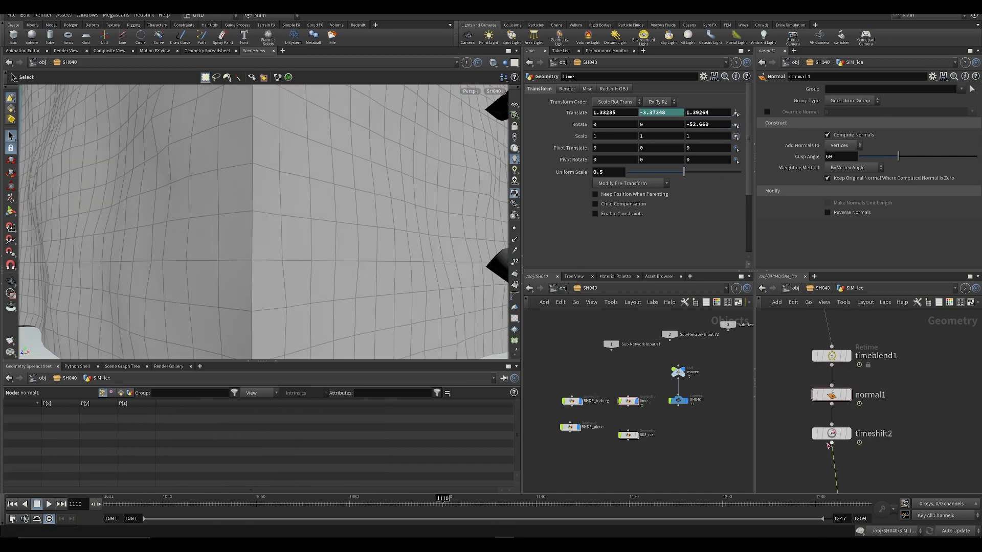
- Raise timeshift2's Frame key at frame 1054 to 1024.22 in the animation curve, preview the retiming, and return to the first frame
click(830, 436)
shift+click(843, 99)
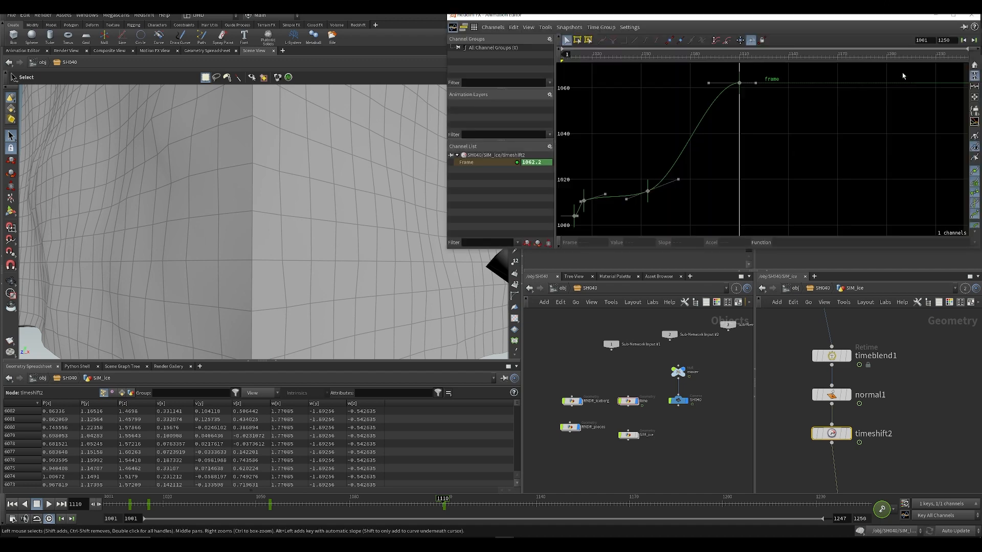
drag(616, 58, 643, 59)
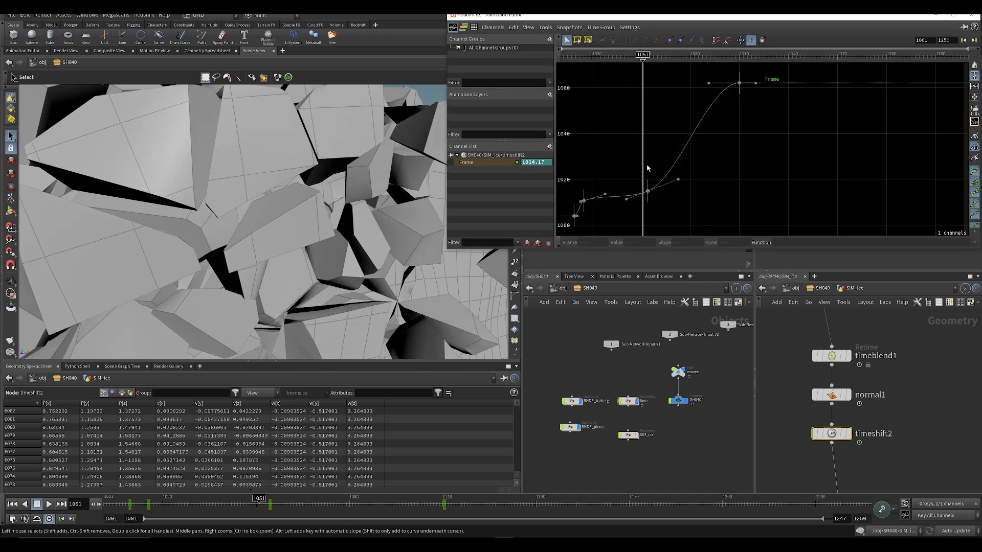
drag(648, 193, 651, 173)
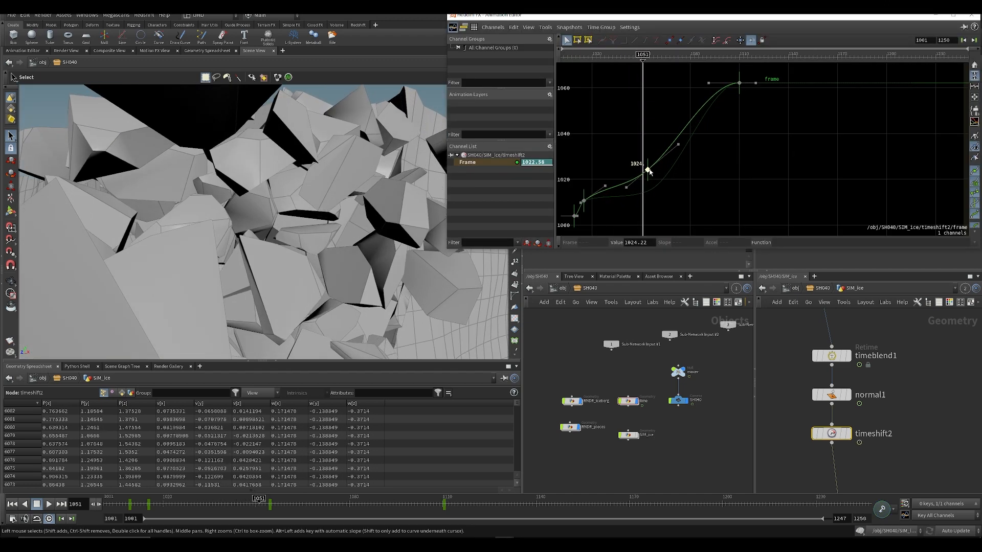
key(Up)
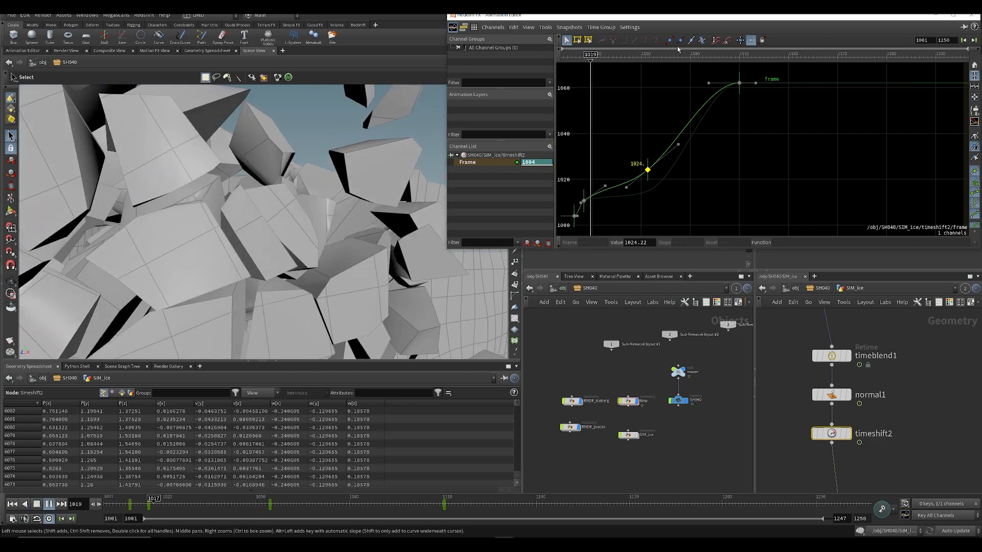
click(971, 16)
key(ctrl+Up)
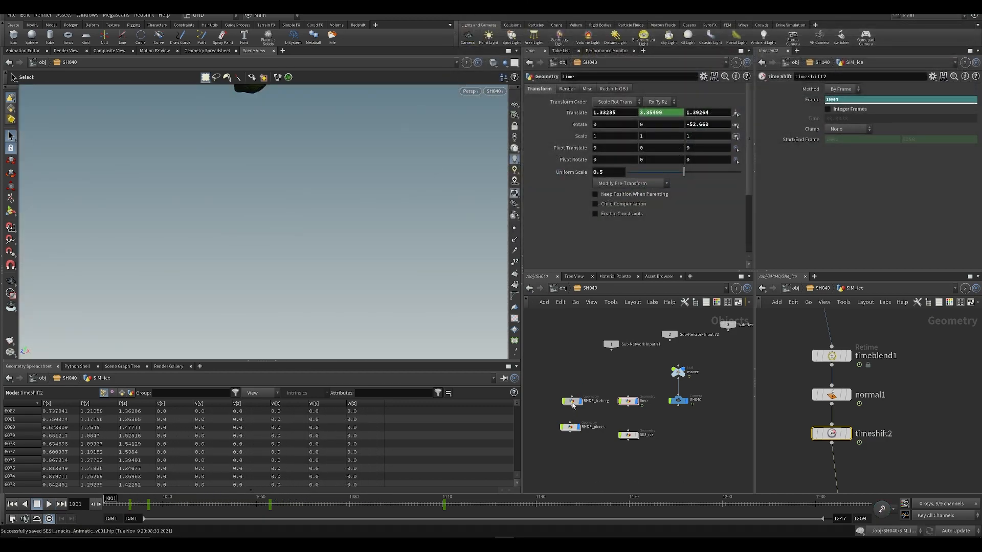
- Play the shot with RNDR_iceberg selected to review the new timing, stop at frame 1087, and return to the first frame
click(571, 402)
key(Up)
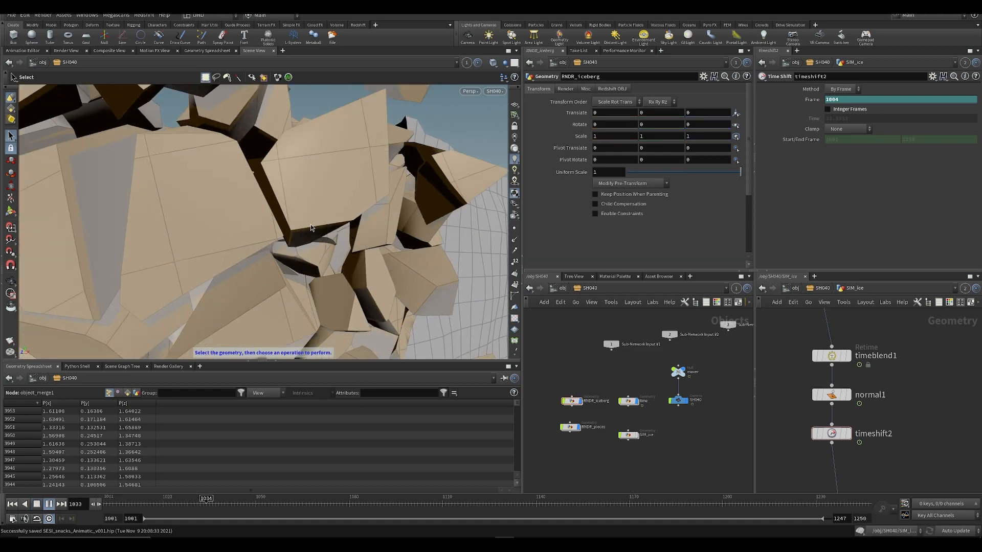
key(Up)
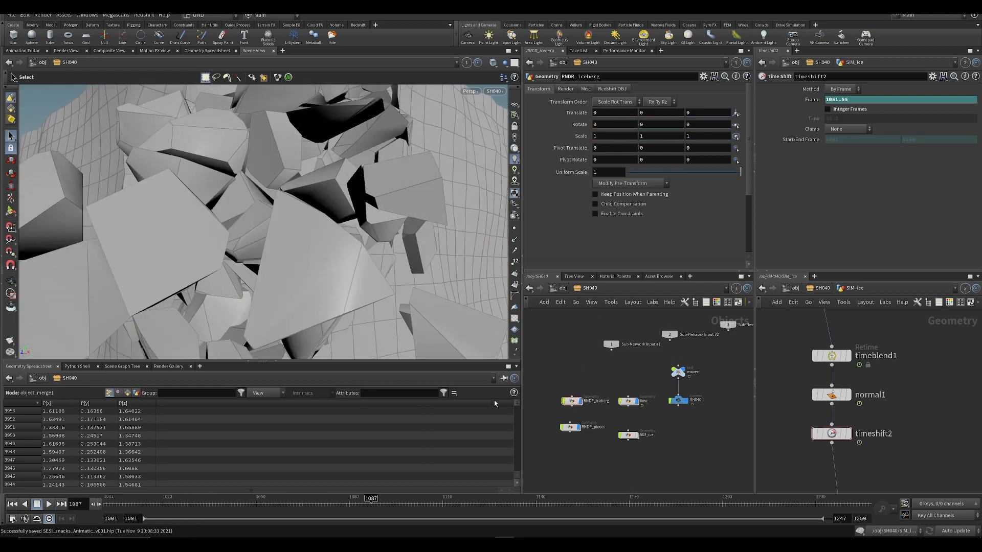
key(ctrl+Up)
click(573, 402)
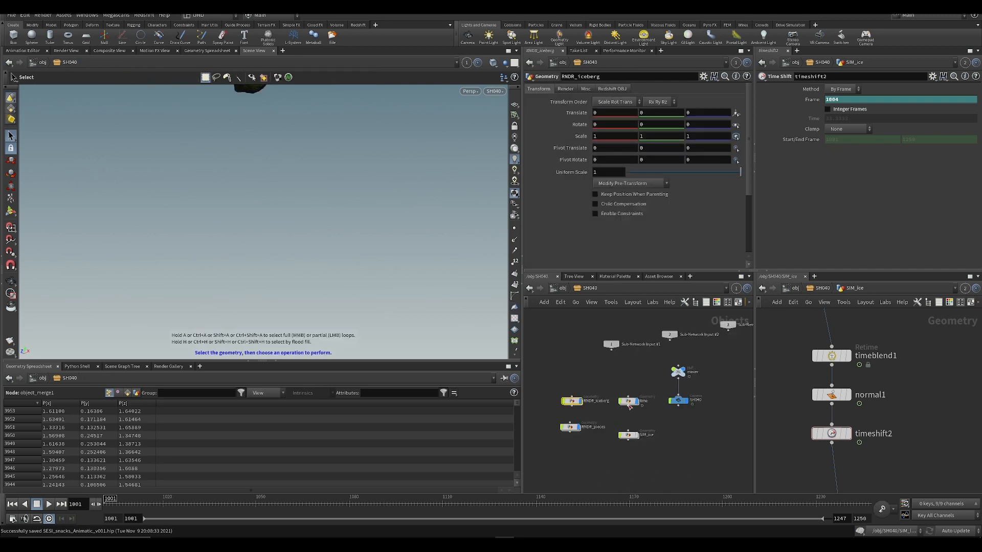
- Go inside SIM_ice and set Scatter Points to 96 for rbdmaterialfracture1's first fracture level
double_click(630, 435)
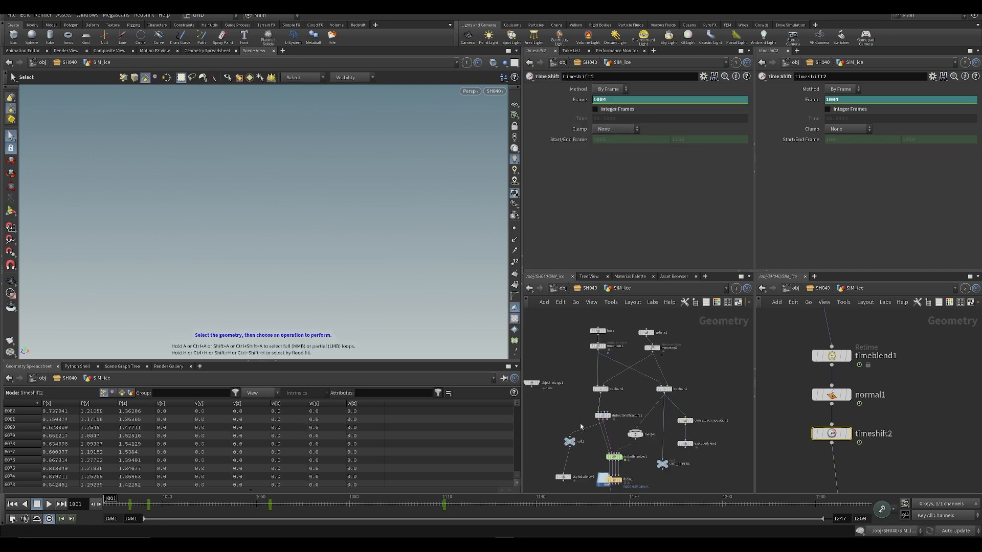
drag(648, 471, 688, 474)
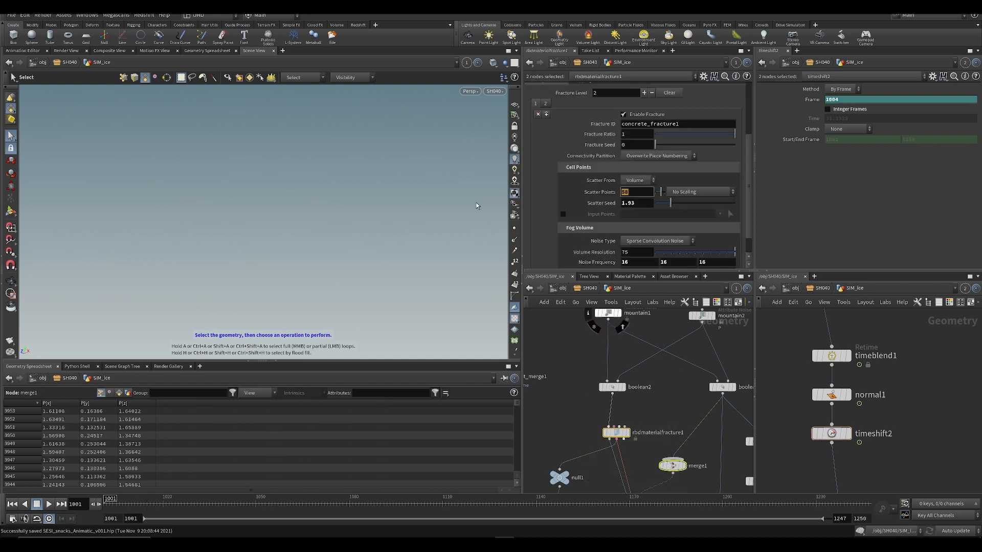
text(96)
key(Return)
click(562, 434)
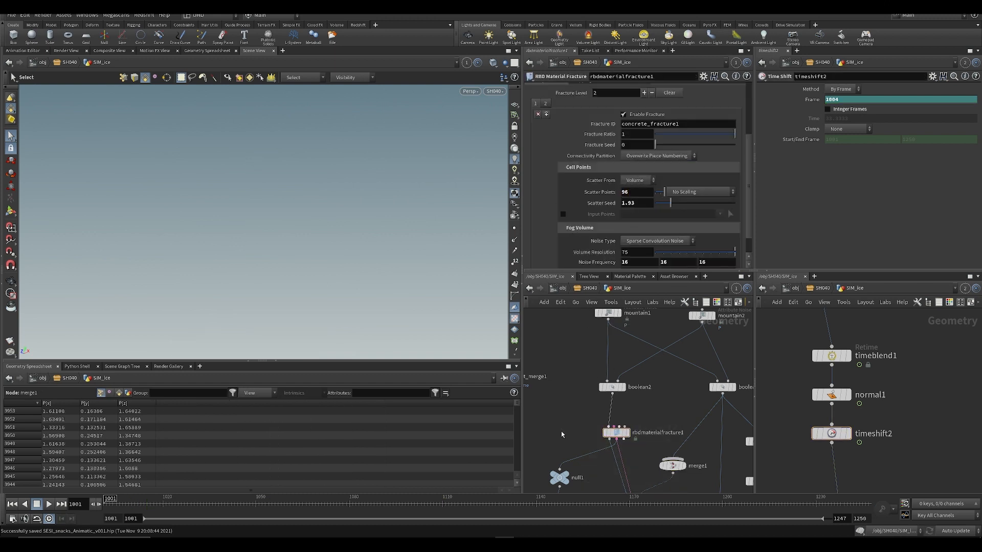
- Set Scatter Points to 8 for rbdmaterialfracture1's second fracture level, concrete_fracture2
middle_drag(636, 465, 620, 360)
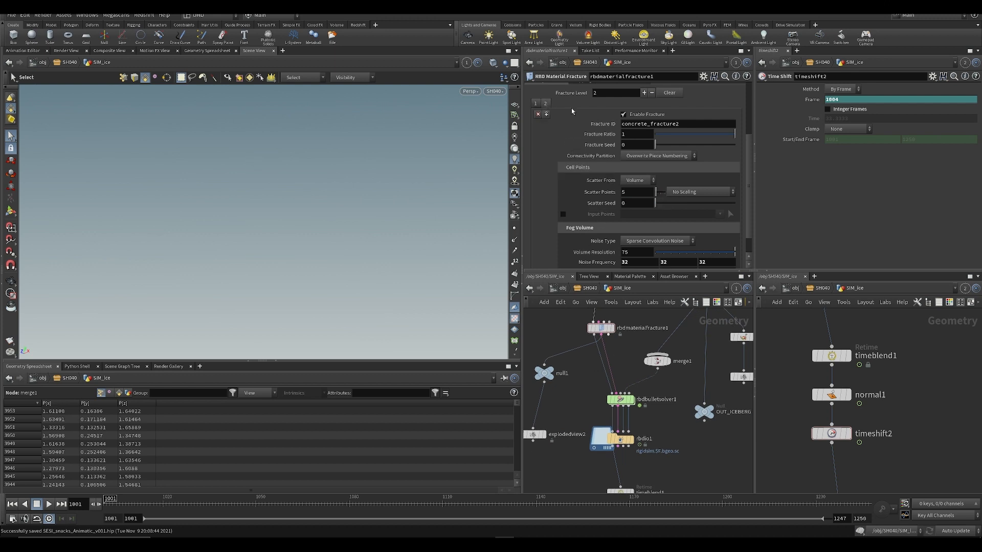
click(646, 197)
text(8)
key(Return)
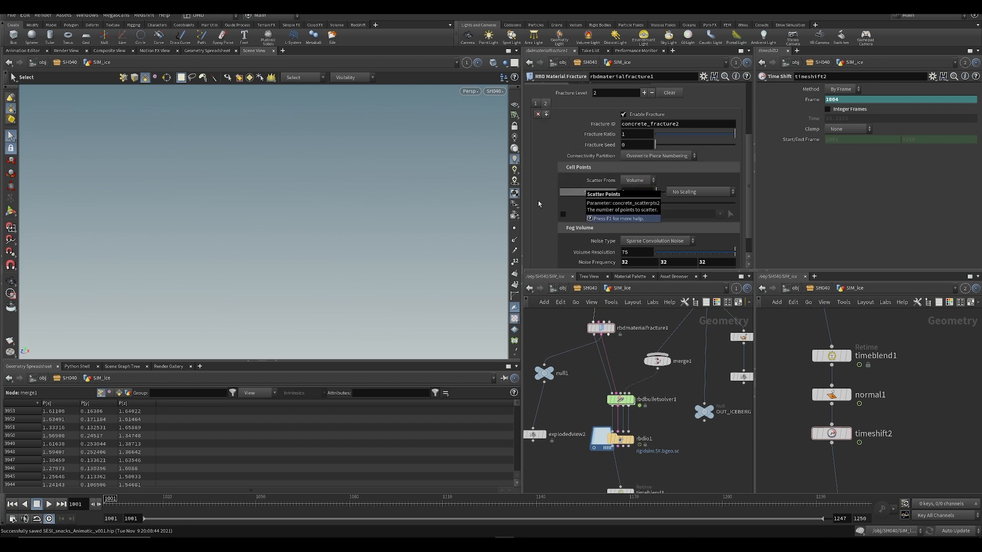
- Go into rbdbulletsolver1's forces network and set the multiplier in popattract1's Force Scale expression to 3300
middle_drag(592, 400, 581, 369)
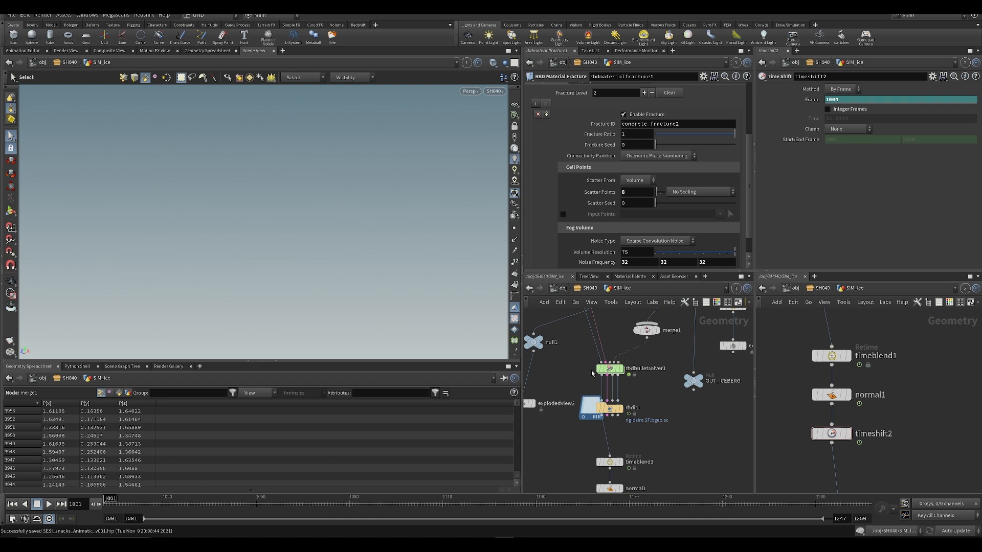
double_click(609, 369)
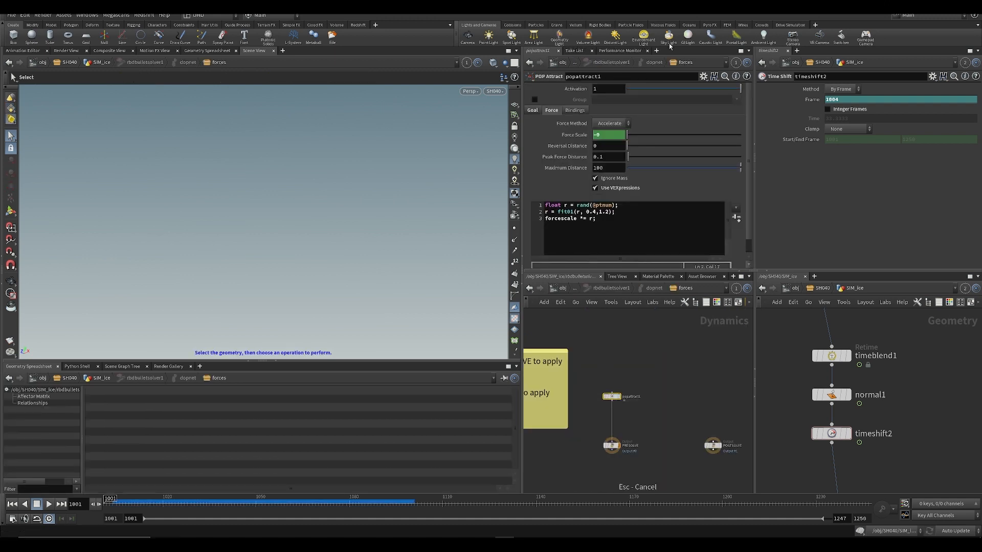
click(582, 134)
double_click(636, 135)
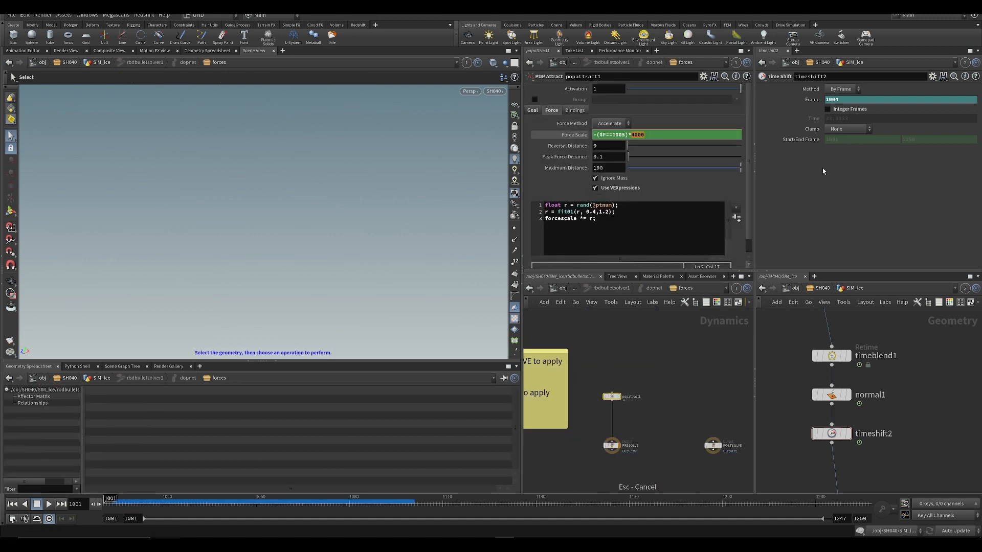
text(3300)
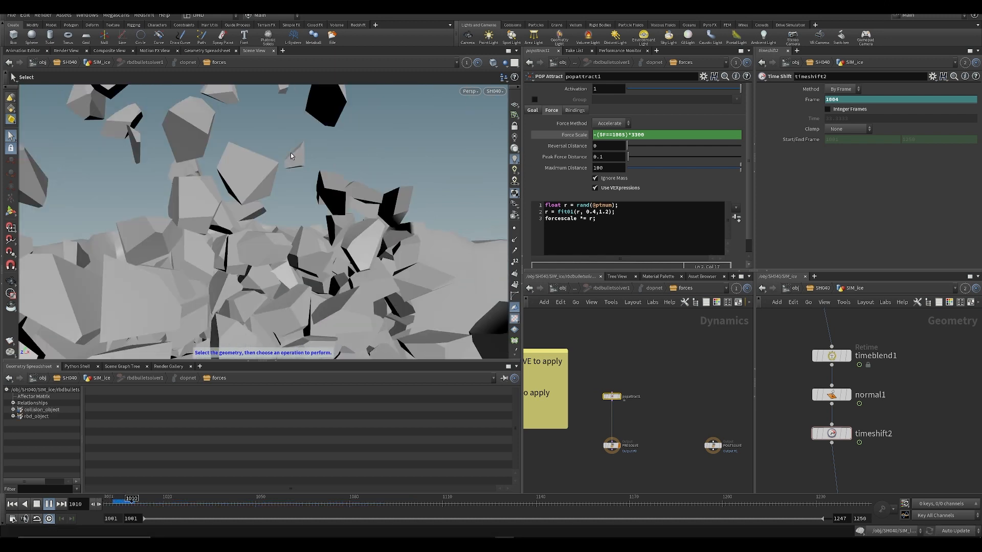
- Restart at the first frame, advance to frame 1005, and play the fracture while viewing it outside the shot camera
key(ctrl+Up)
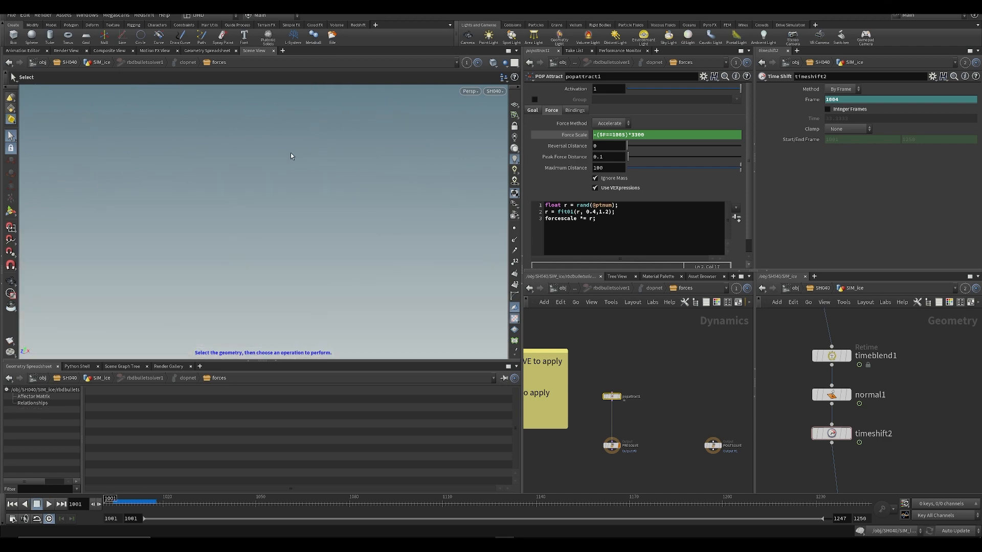
key(Right)
key(Right)
key(Right)
key(Right)
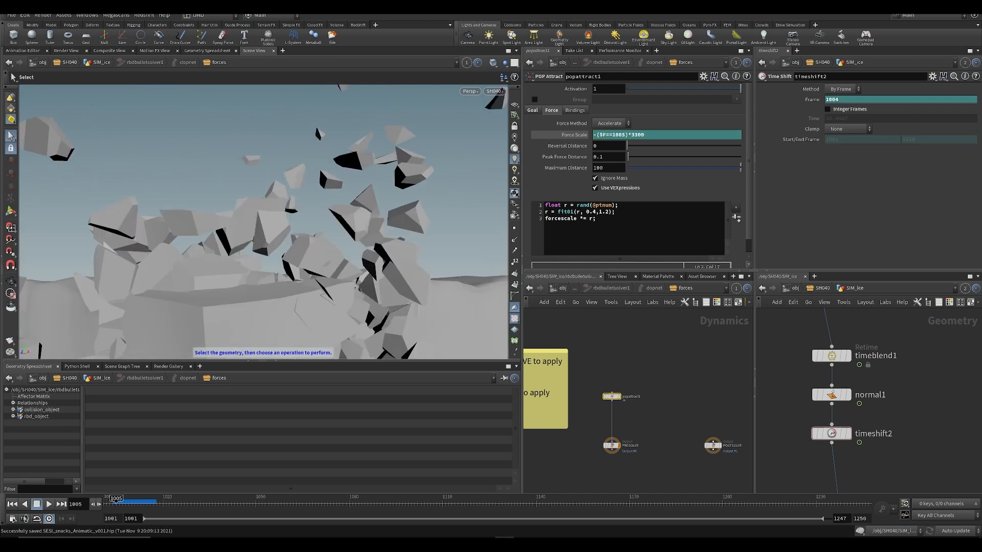
scroll(287, 245, down, 5)
alt+drag(287, 245, 330, 237)
key(Up)
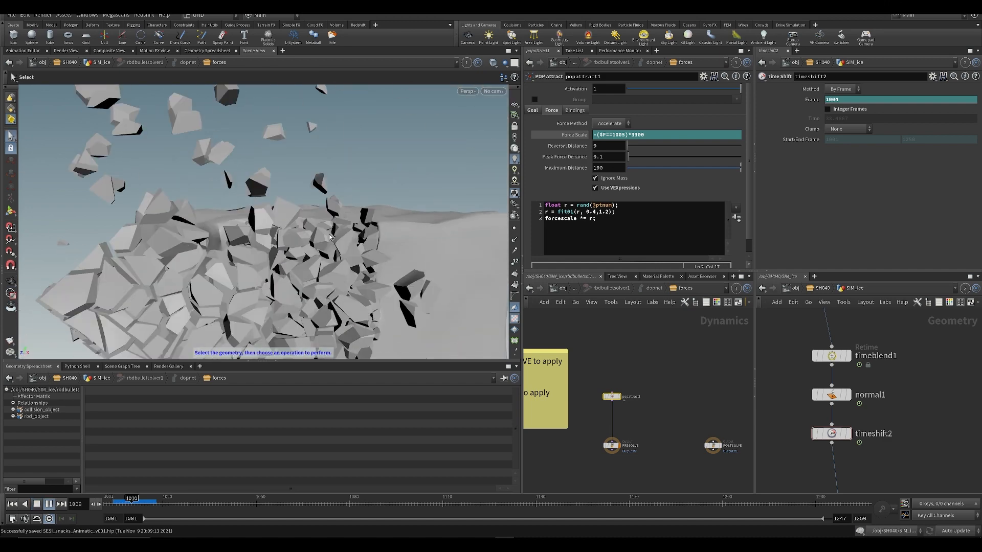
- Step through the fracture frame by frame from the first frame, moving back and forth around frame 1007 and ending on frame 1004
key(ctrl+Up)
key(Right)
key(Right)
key(Right)
key(Right)
key(Right)
key(Right)
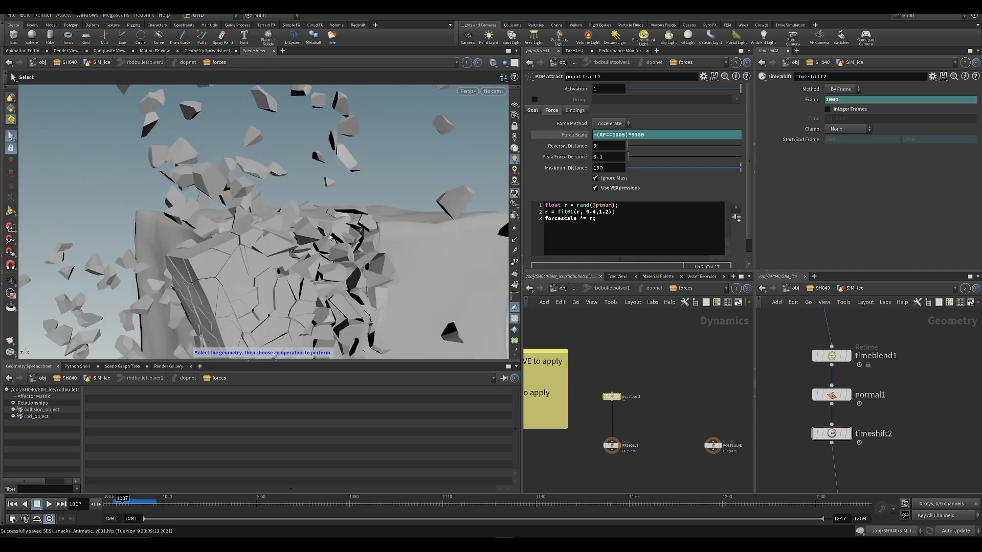
key(Left)
key(Left)
key(Left)
key(Right)
key(Right)
key(Right)
key(Right)
key(Right)
key(Right)
key(Left)
key(Left)
key(Left)
key(Left)
key(Left)
key(Left)
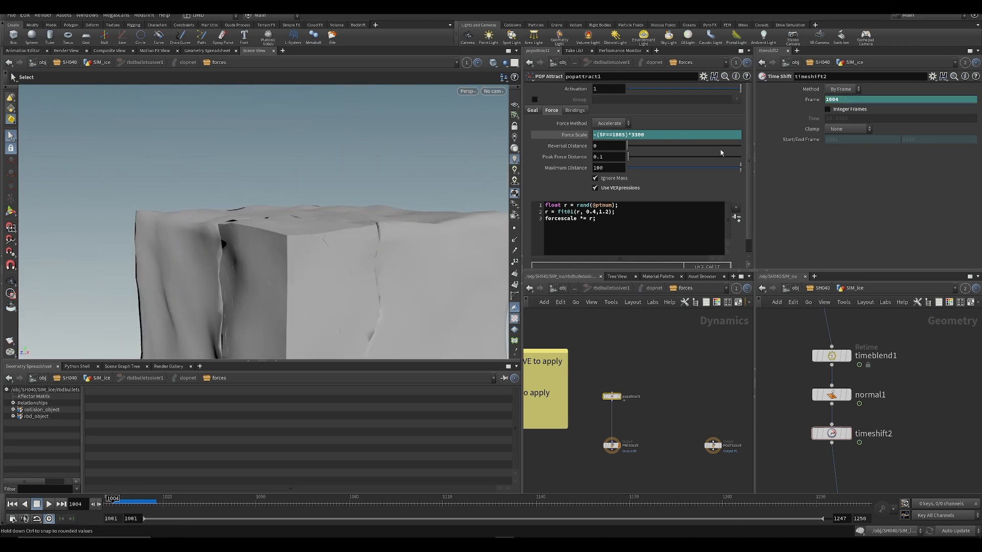
- Save the scene, then examine the break from above by stepping from frame 1004 to 1008 and back
alt+drag(380, 220, 382, 194)
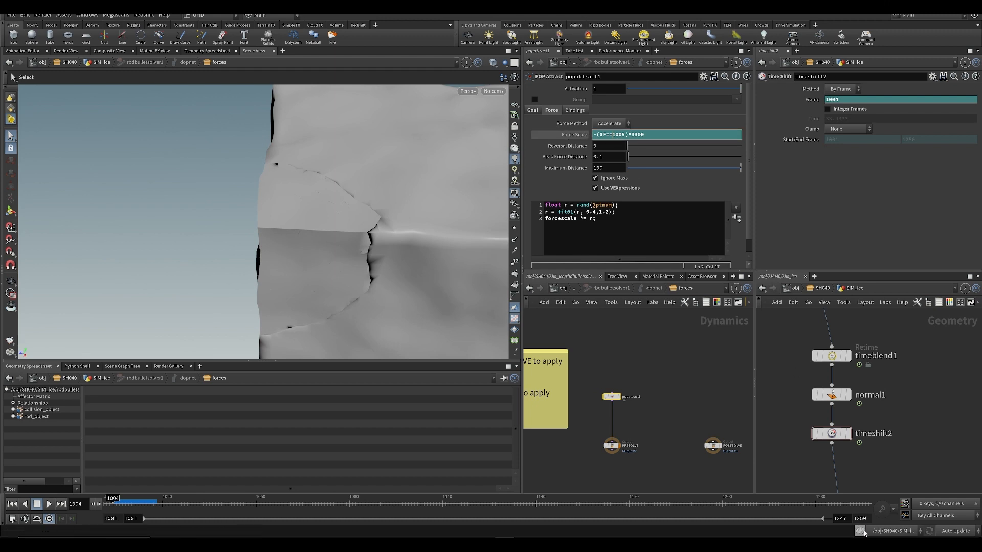
key(ctrl+s)
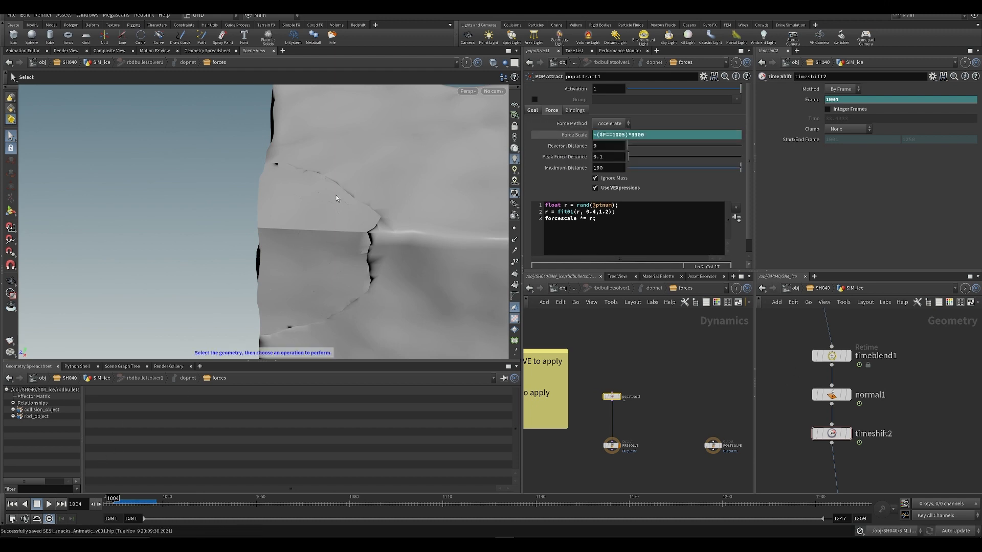
key(Right)
key(Right)
key(Right)
key(Right)
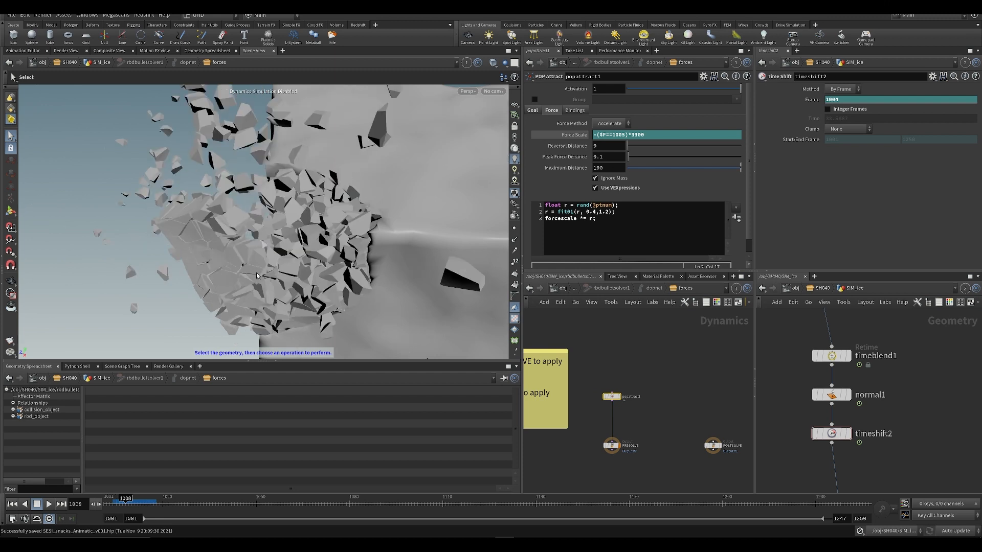
key(Left)
key(Left)
key(Left)
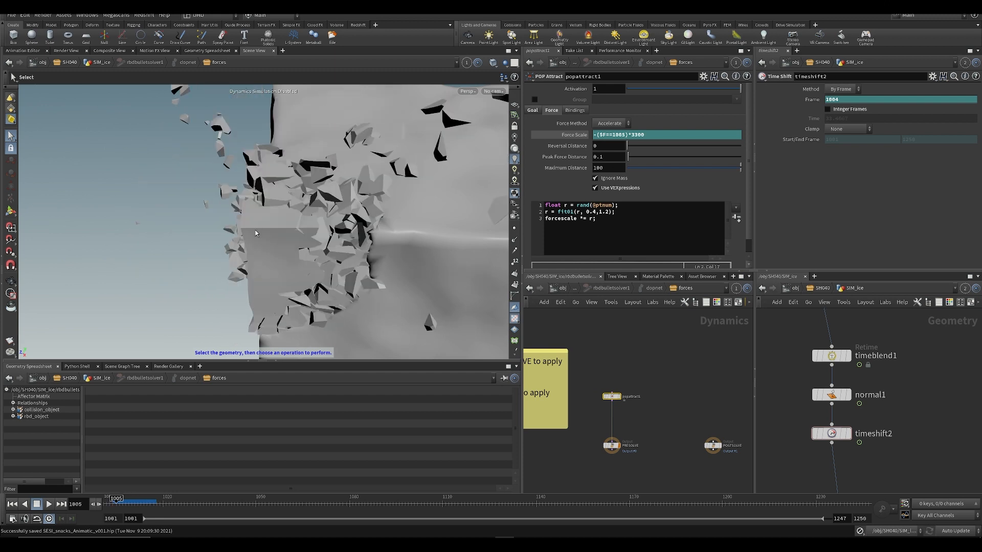
key(Left)
- Compare popattract1's evaluated Force Scale at frames 1004 and 1005
click(575, 136)
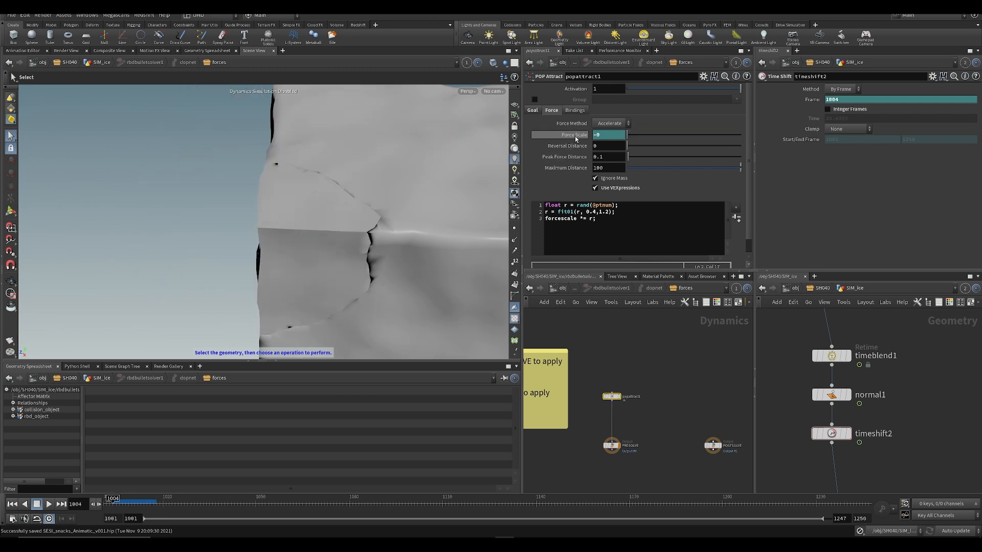
click(575, 136)
key(Right)
click(575, 136)
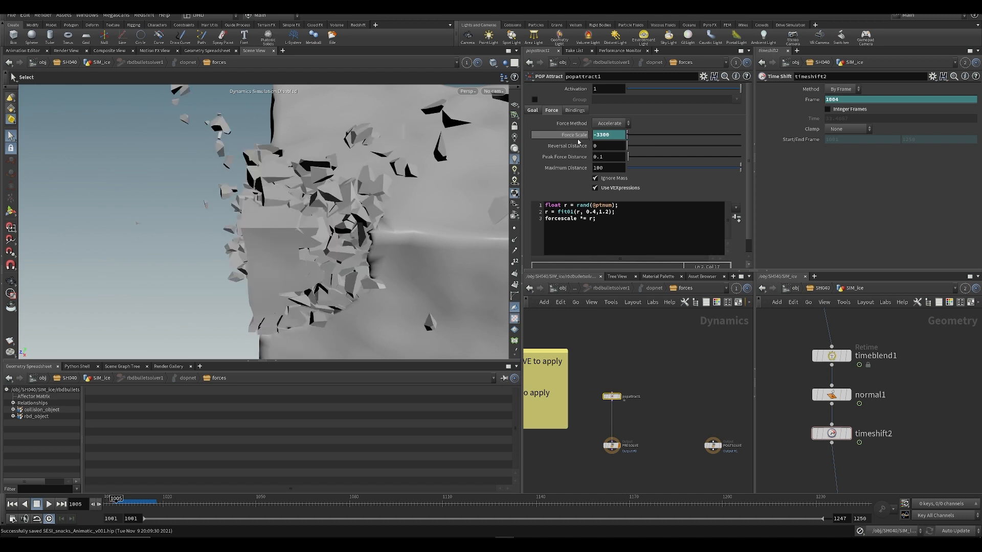
key(Left)
- Delete the channels on popattract1's Force Scale and key it at -500 on frame 1004
click(597, 136)
right_click(589, 135)
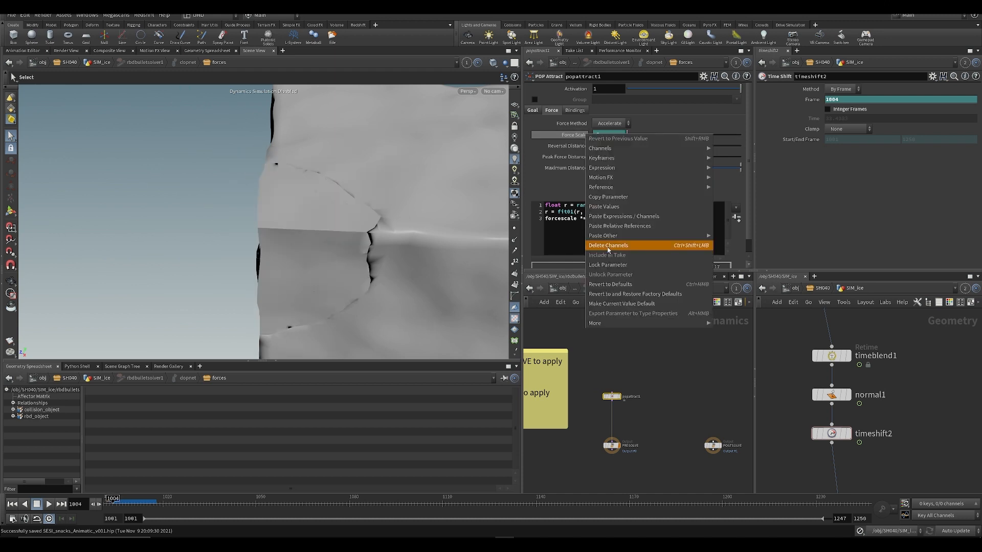
click(604, 247)
text(-500)
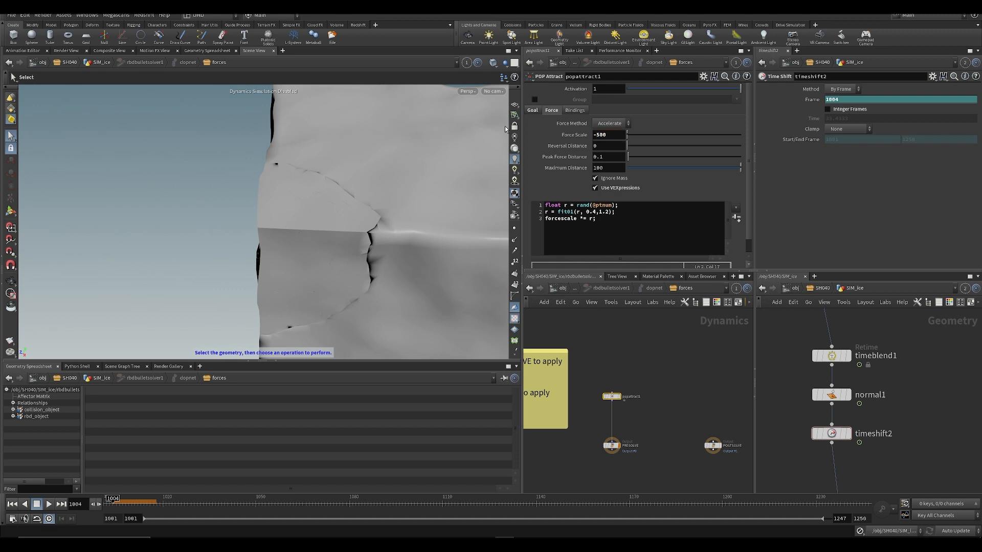
click(582, 136)
- Key popattract1's Force Scale at 0 on frame 1012 and preview the simulation from the first frame
key(Up)
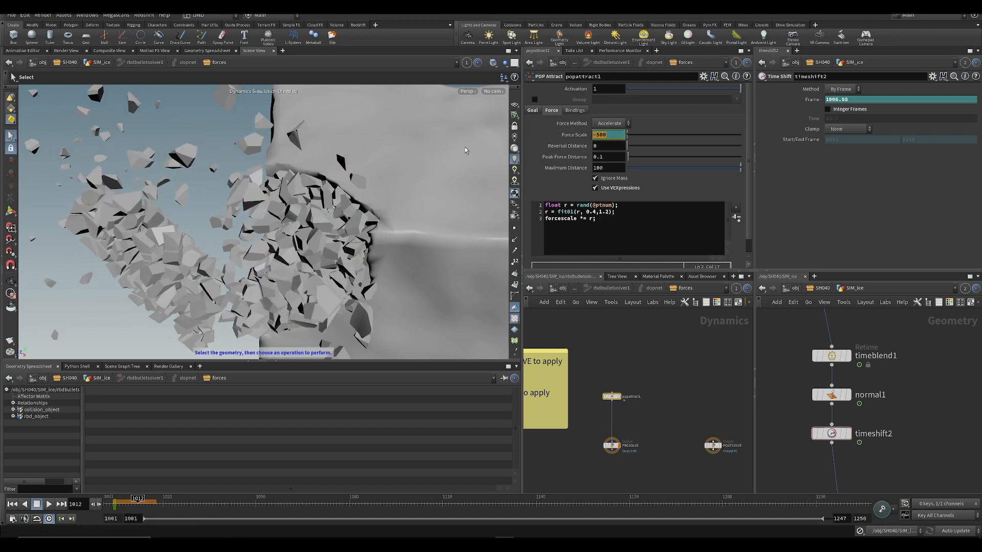
text(0)
key(Return)
key(ctrl+Up)
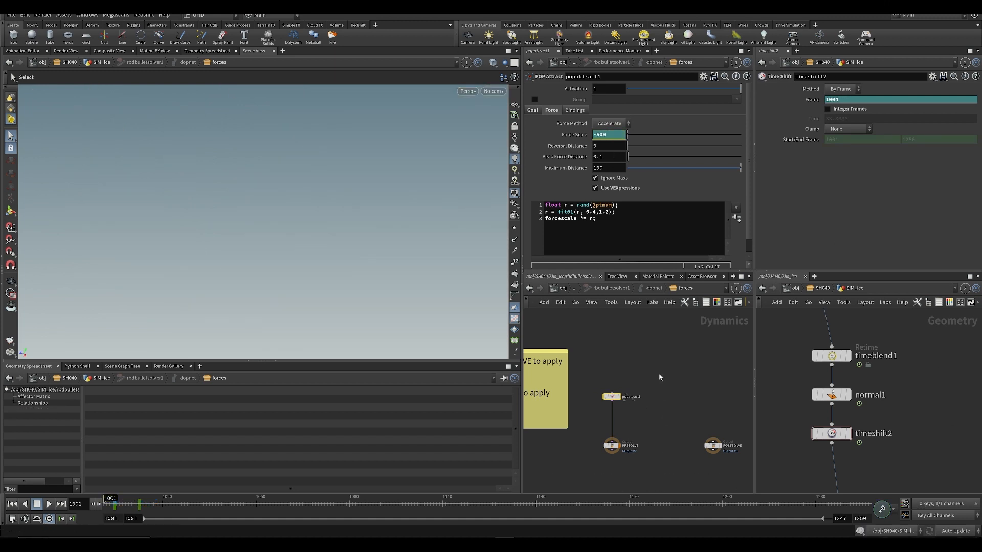
key(Up)
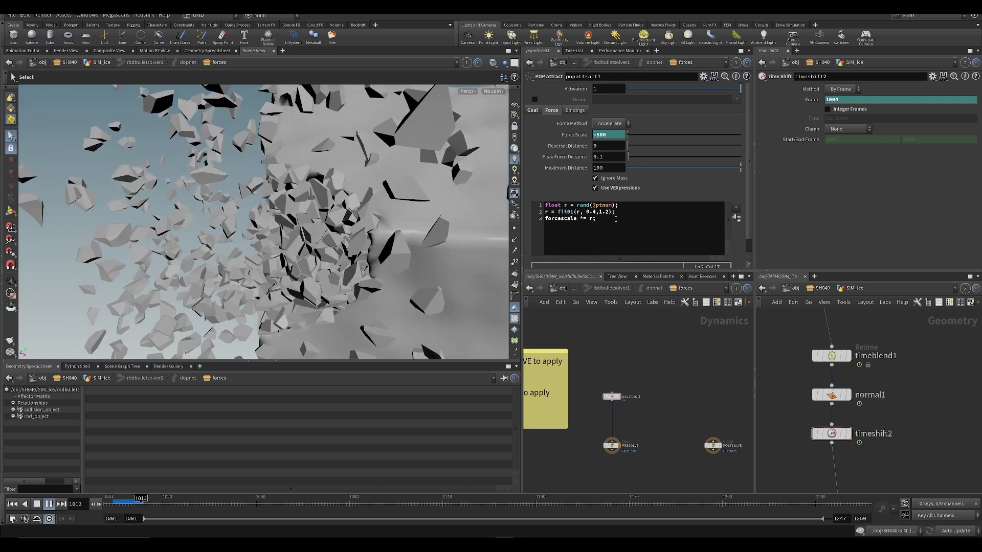
key(ctrl+Up)
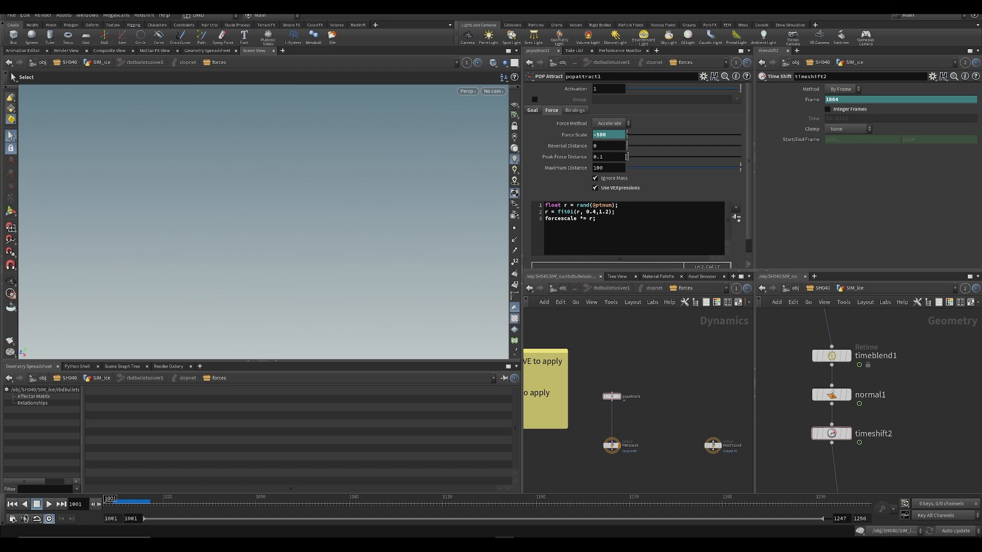
- Set popattract1's Force Scale key at frame 1004 to -200 and play the simulation
key(Up)
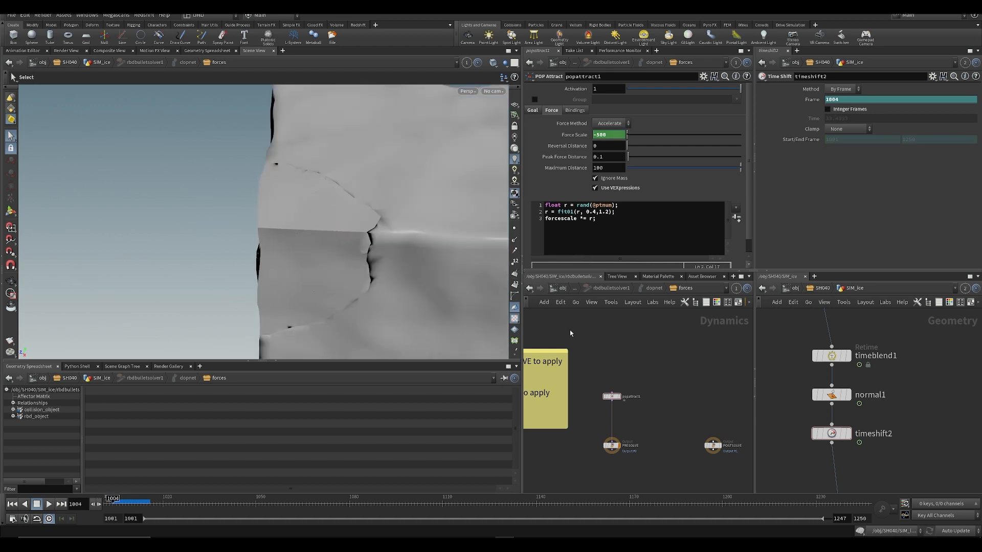
drag(631, 469, 641, 434)
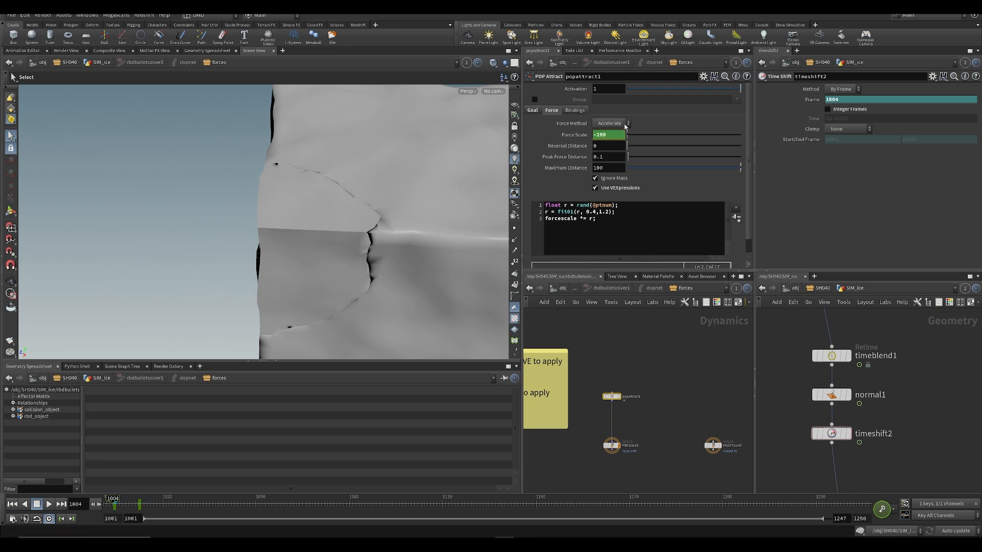
key(Up)
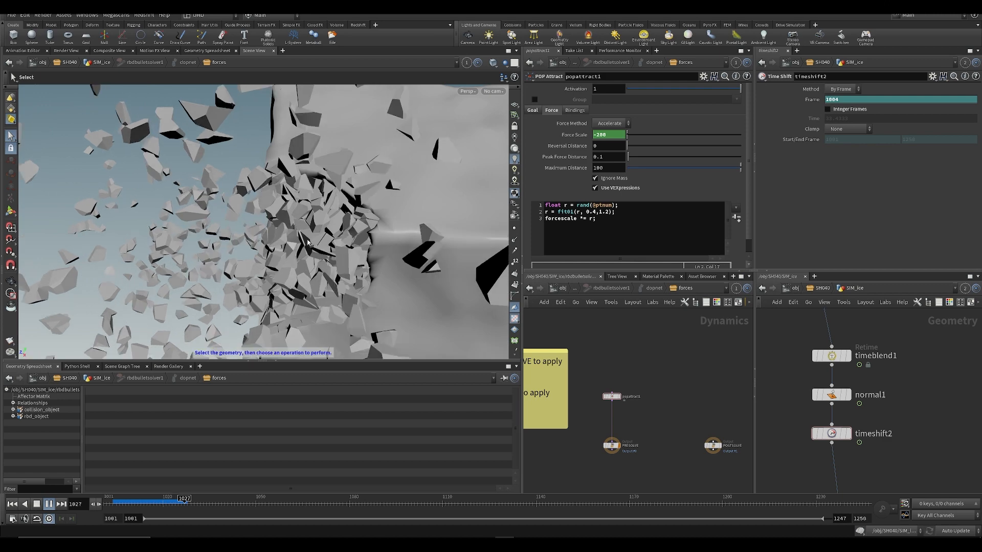
- Look through the SH040 camera and play the simulation, stopping at frame 1047
click(493, 91)
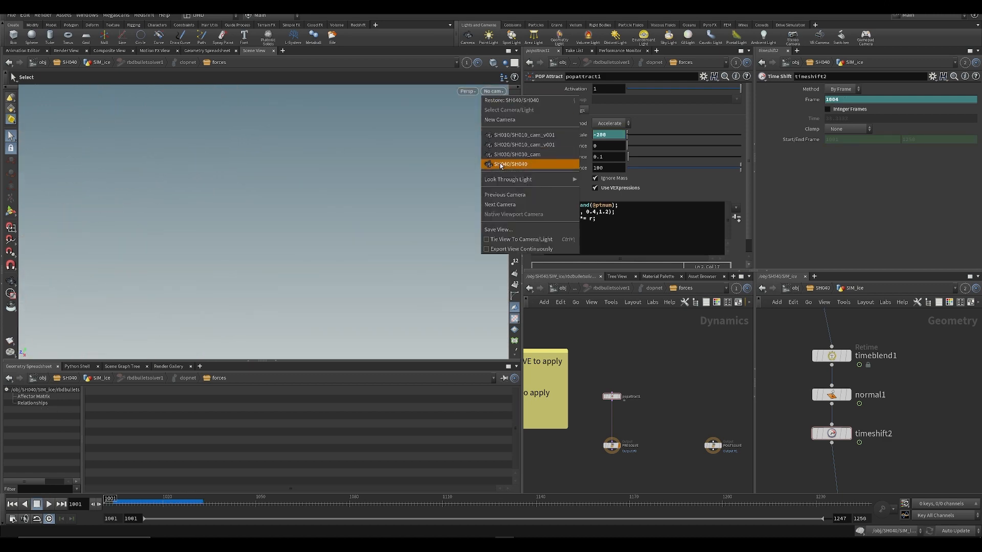
click(505, 163)
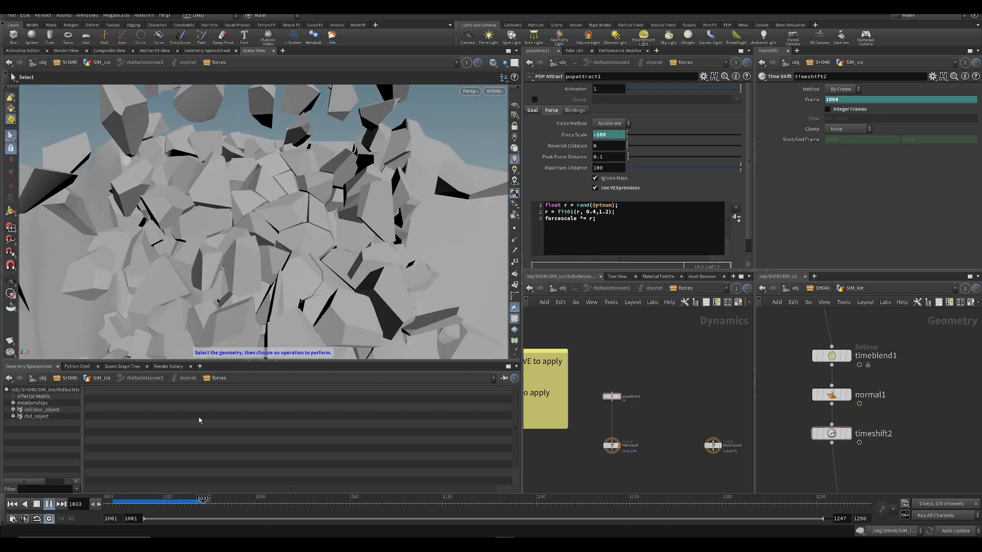
drag(119, 506, 185, 511)
key(Up)
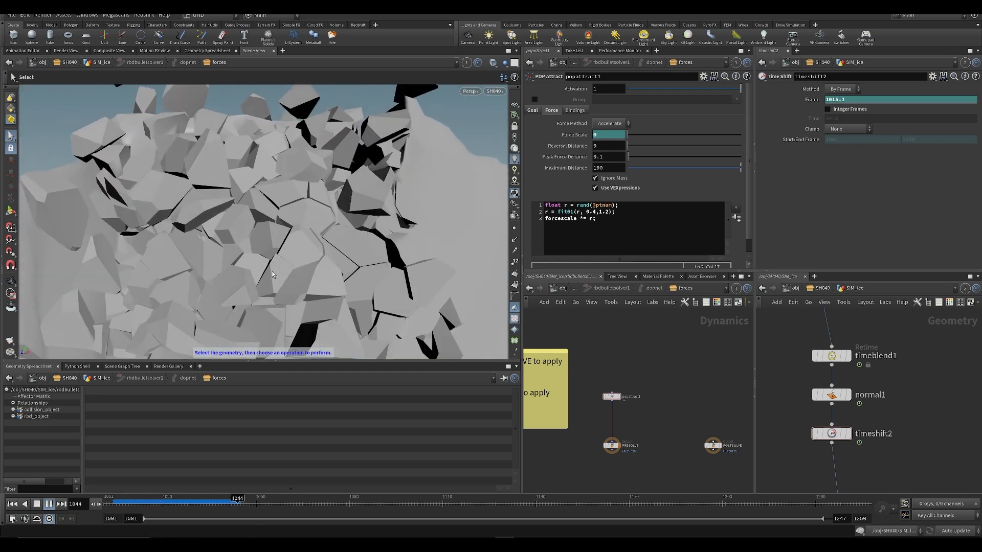
key(Up)
- Select popattract1, return to frame 1004, and set its Force Scale key there to -100
middle_drag(653, 379, 654, 324)
scroll(657, 364, down, 1)
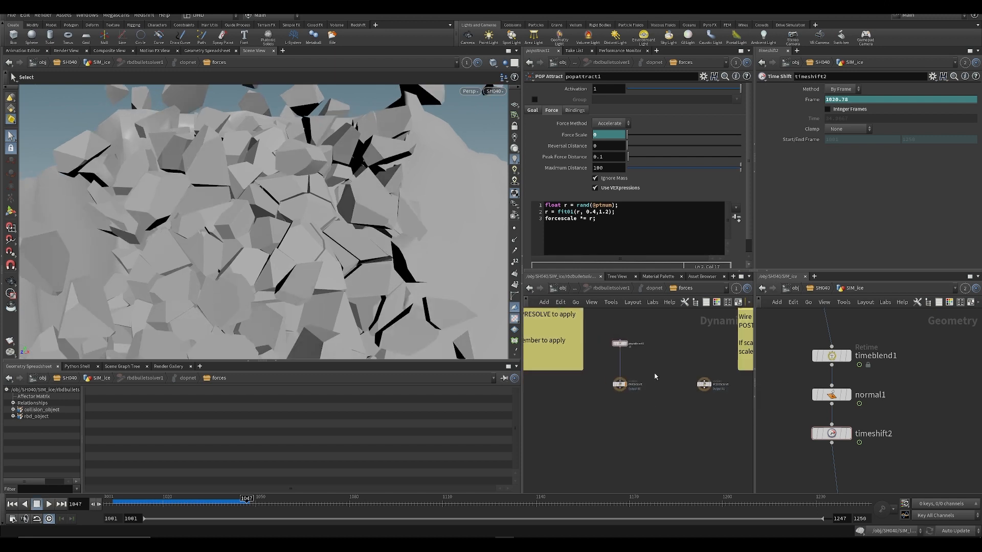
click(617, 345)
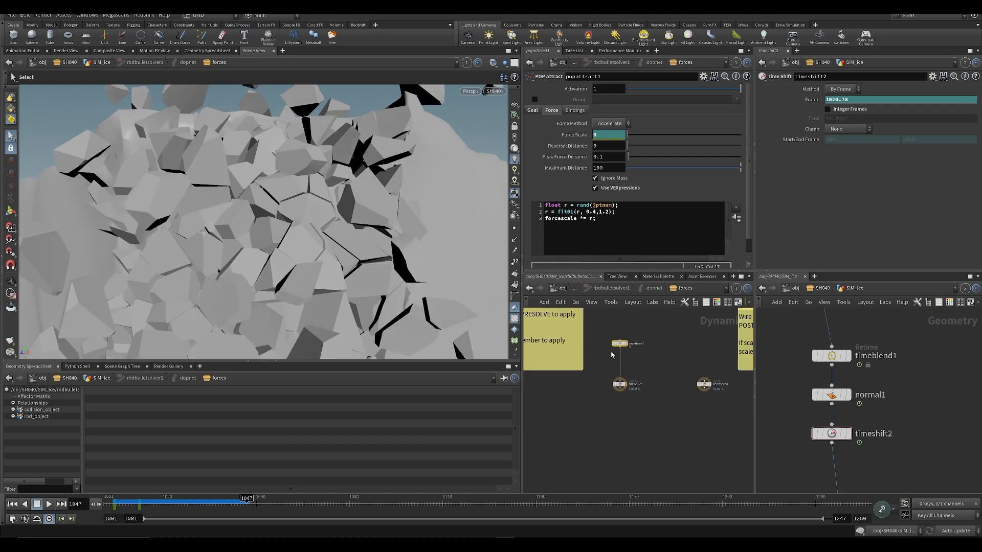
drag(244, 508, 114, 513)
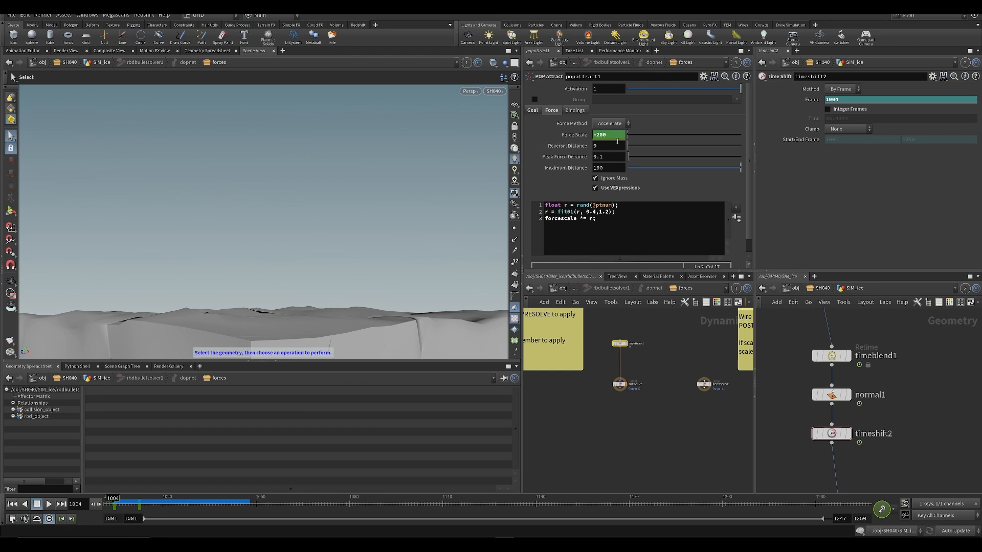
text(0)
key(Return)
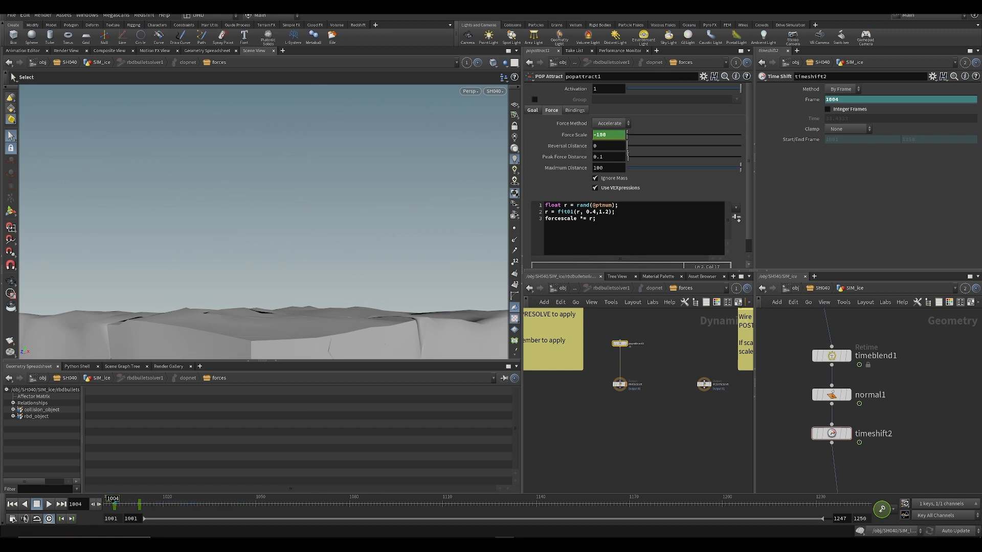
- Play the simulation from frame 1004 through the SH040 camera to check the weaker force, then stop it
click(672, 469)
key(Up)
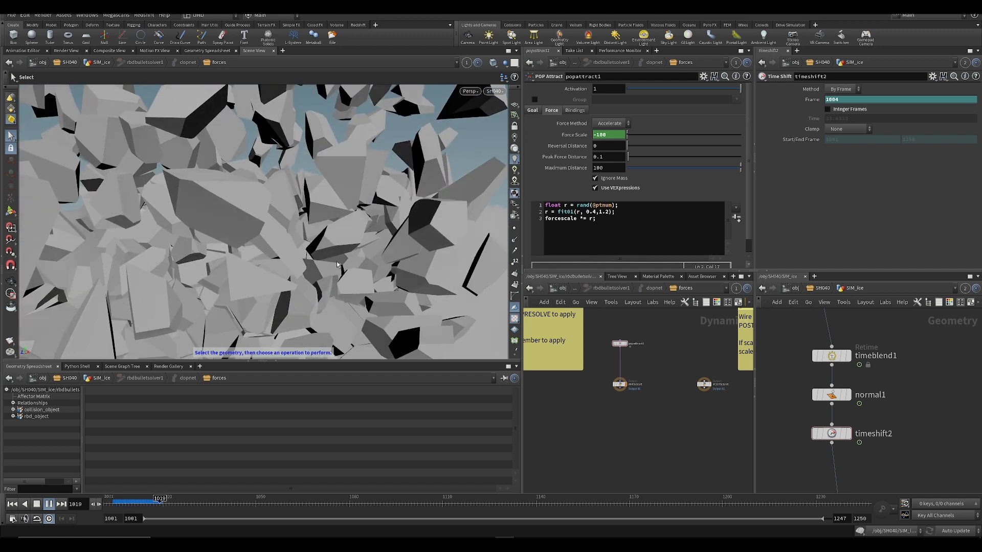
key(Escape)
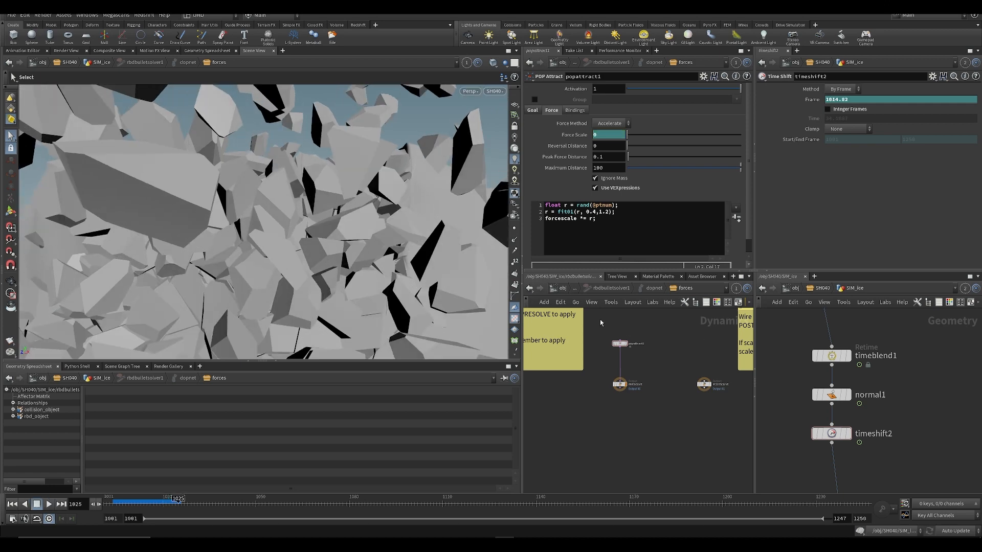
- Go back into SIM_ice and recache the ice simulation to disk from the rbdio1 node
click(563, 289)
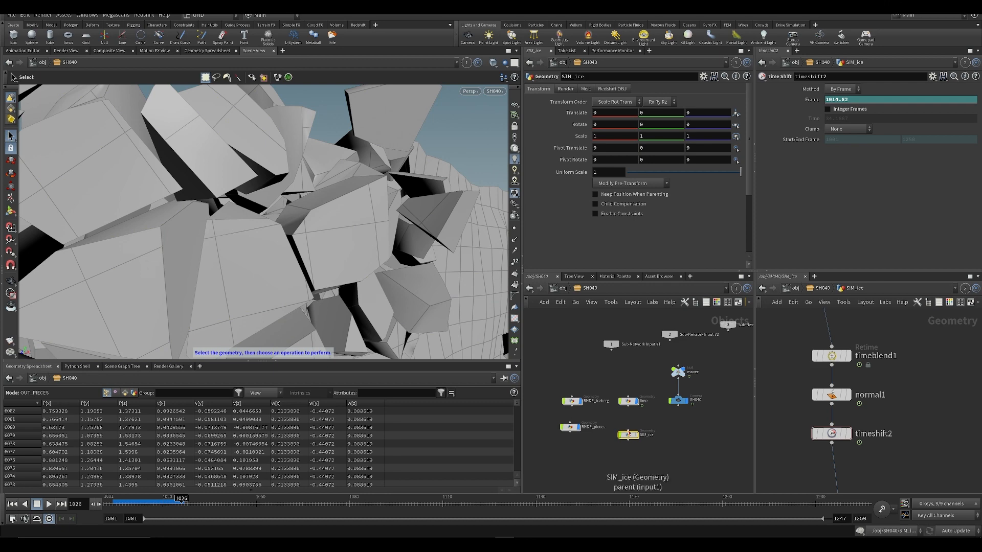
double_click(629, 434)
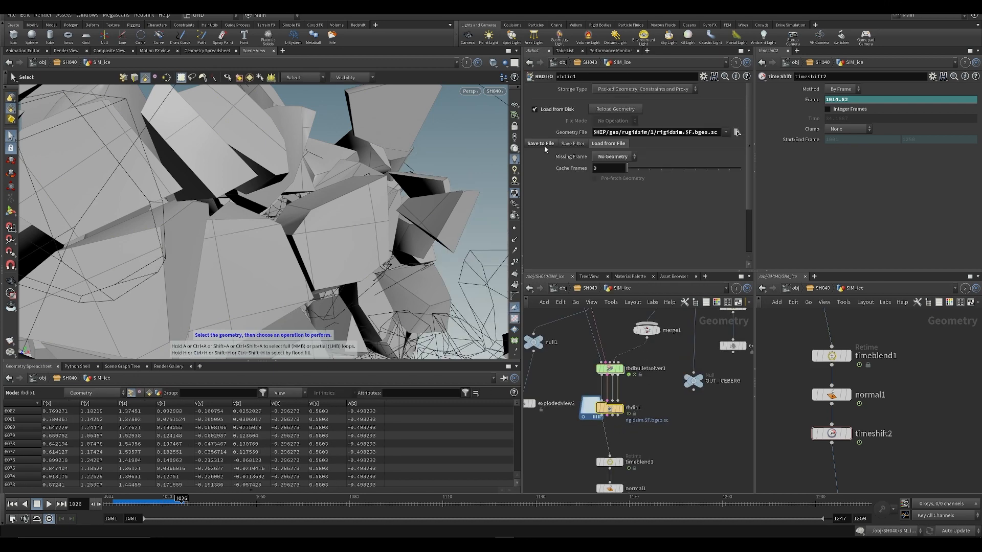
click(540, 144)
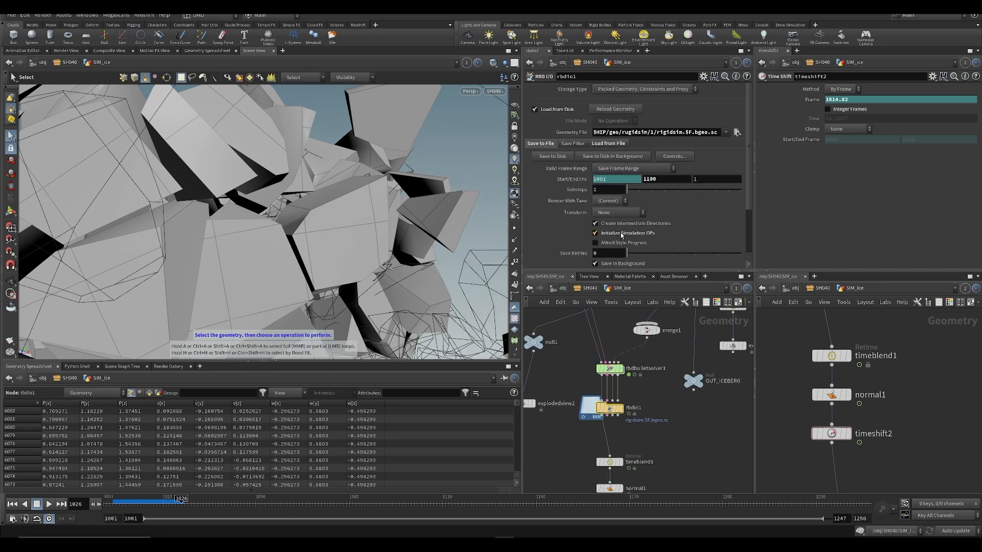
click(552, 157)
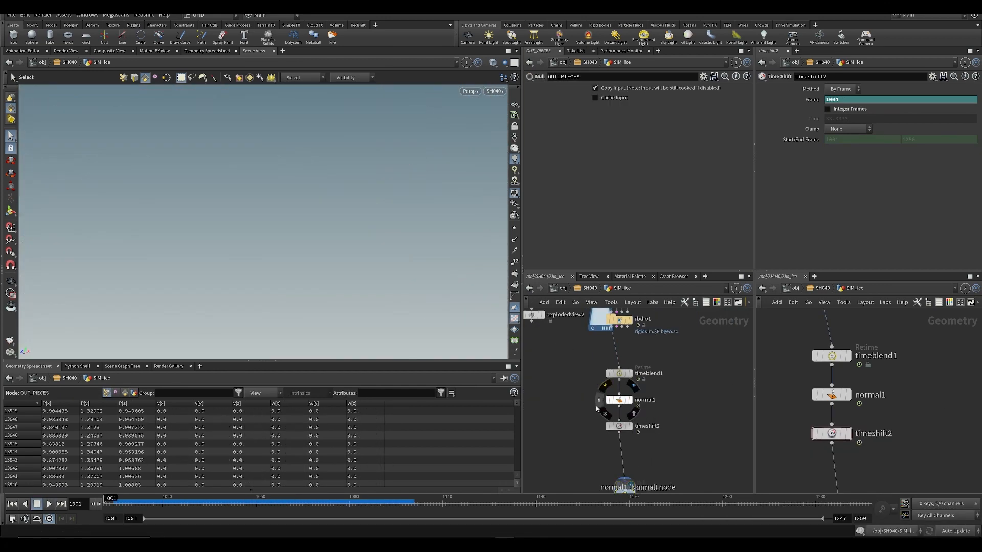
- Open timeshift2's Frame curve and move its second key to a slightly later frame with a value of about 1015
click(628, 428)
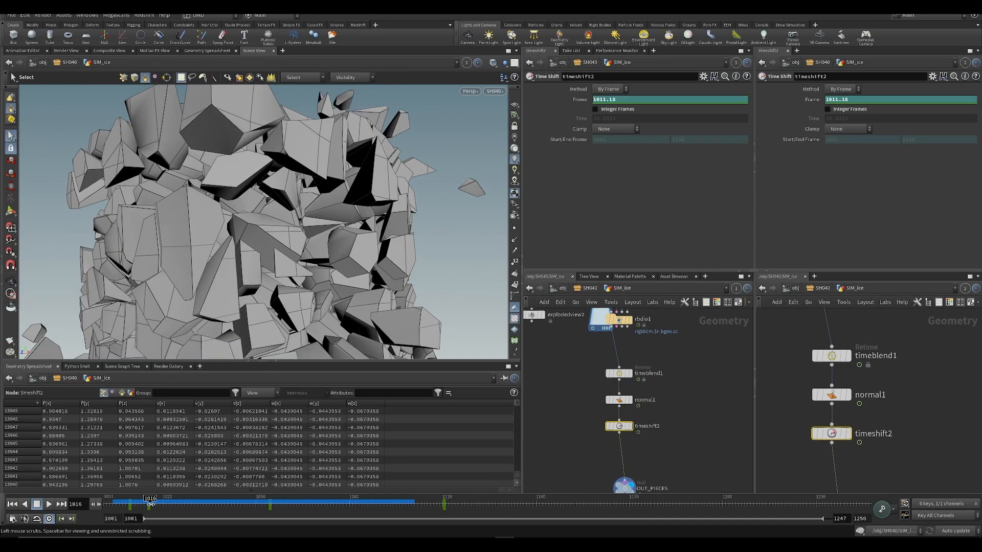
key(Left)
drag(199, 503, 222, 510)
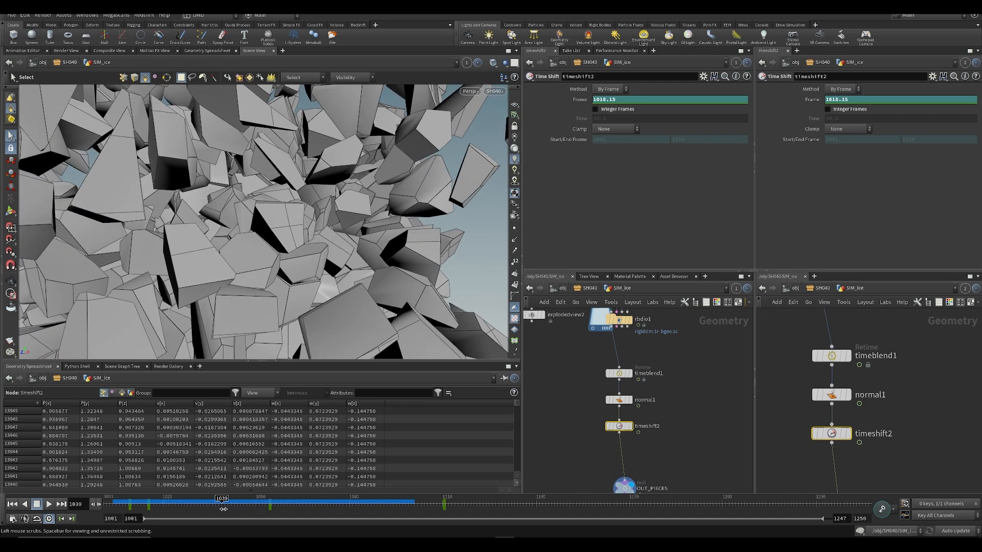
shift+click(620, 100)
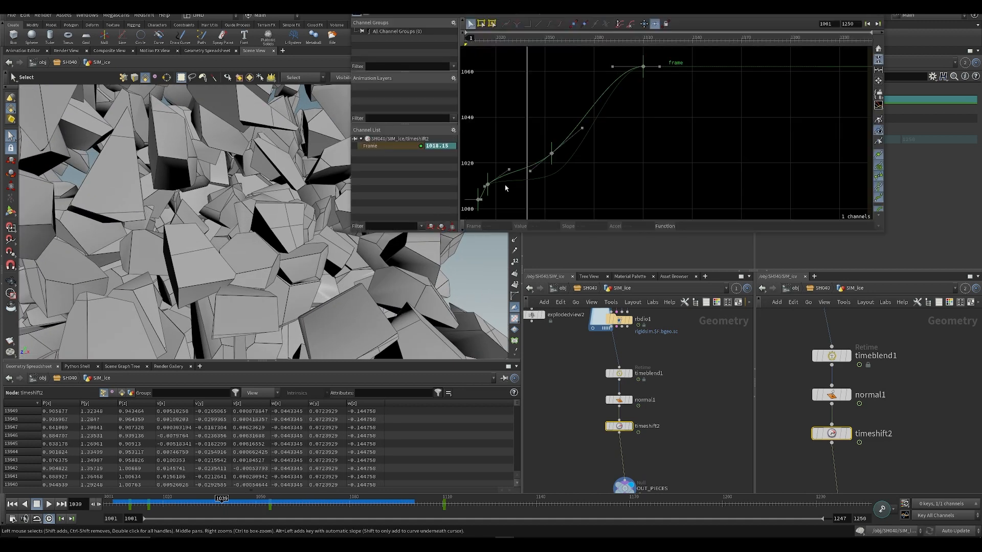
drag(494, 186, 494, 180)
mouse_move(479, 44)
mouse_down()
mouse_move(512, 46)
mouse_move(485, 46)
mouse_up()
- Delete the middle key of timeshift2's Frame curve and reshape the remaining handles for a fast start that eases out
click(552, 153)
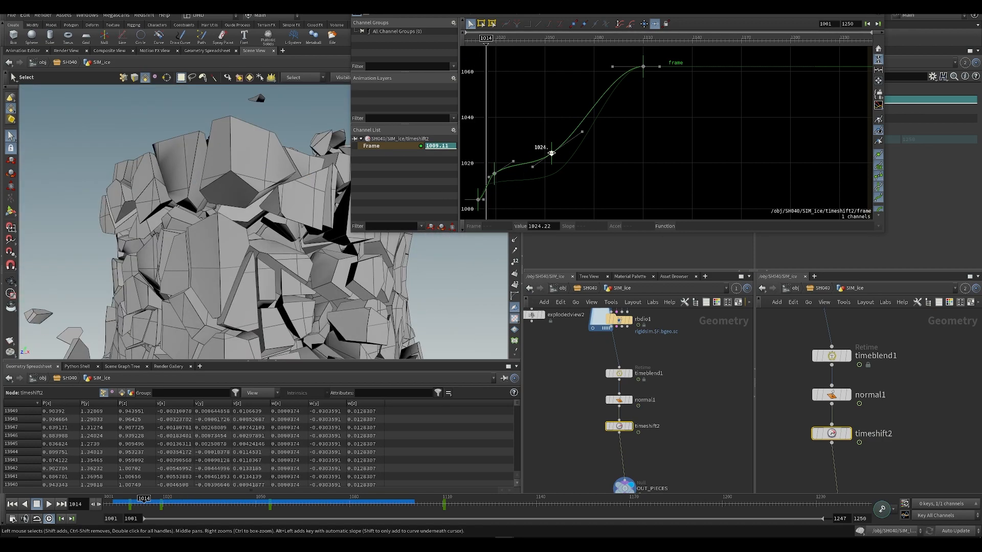
drag(551, 153, 550, 130)
click(551, 130)
key(Delete)
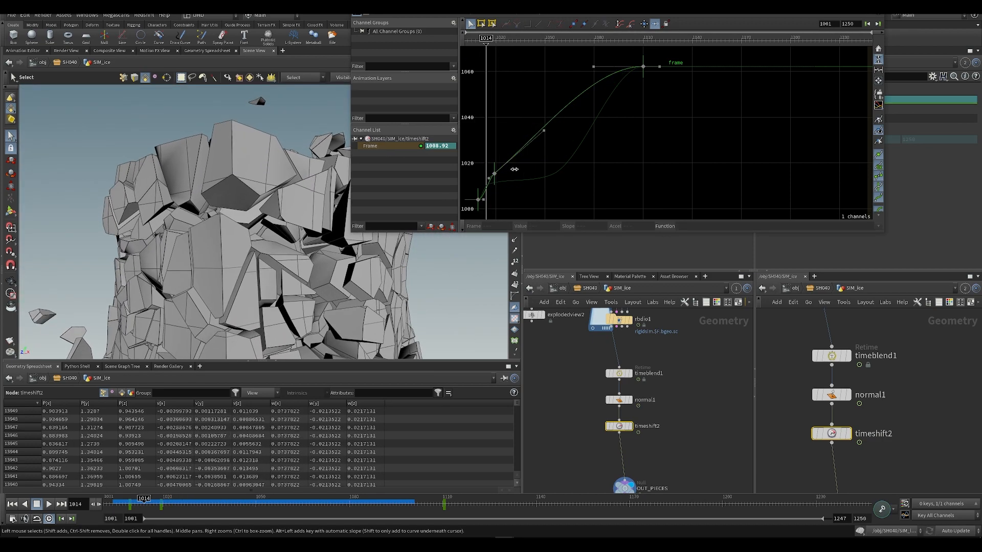
click(548, 130)
drag(545, 132, 529, 127)
drag(483, 200, 475, 190)
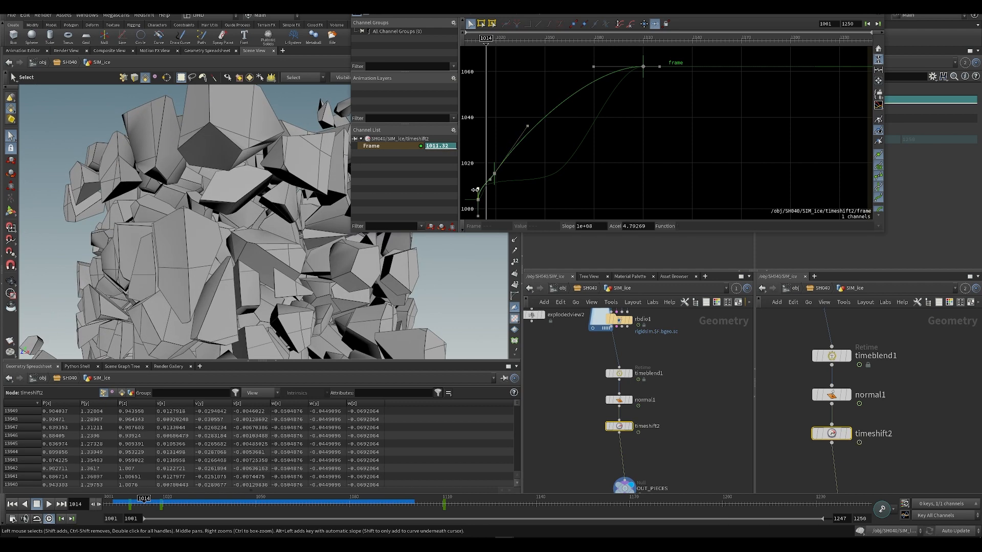
- Play the retimed ice simulation from the first frame to check the new curve, then stop it
key(ctrl+Up)
key(Up)
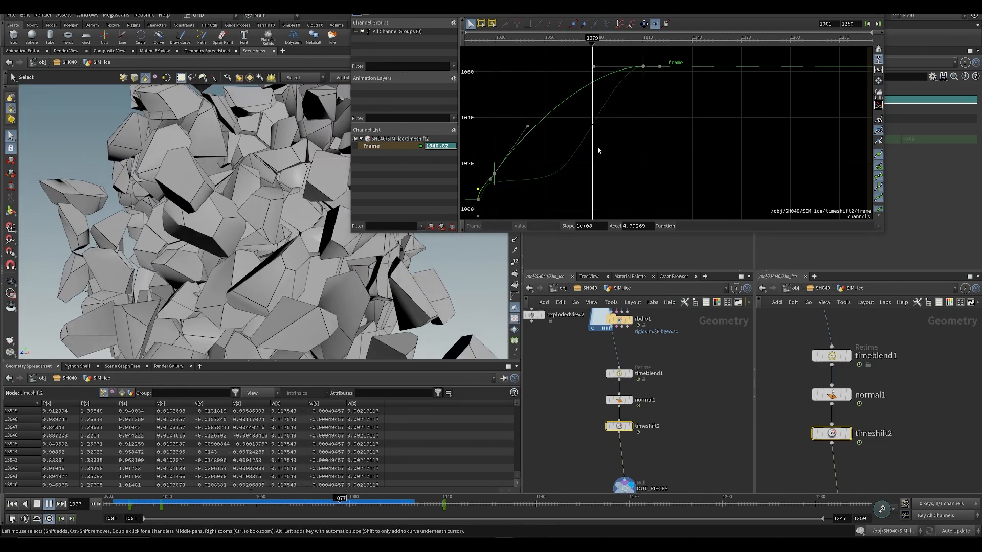
key(Up)
- Raise the last key of timeshift2's Frame curve to 1102.84
middle_drag(638, 120, 624, 155)
drag(629, 102, 628, 11)
right_drag(588, 101, 600, 142)
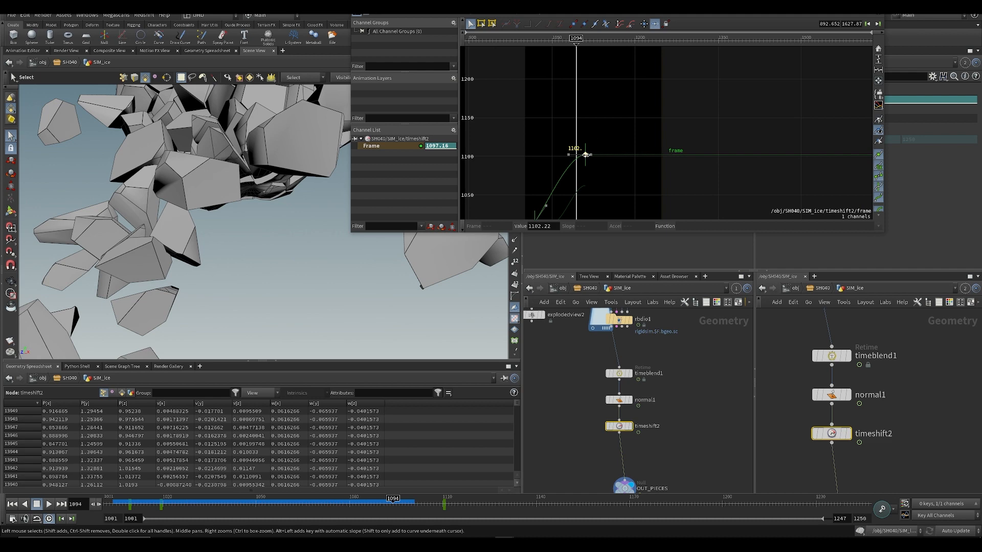
drag(587, 154, 588, 155)
- Play the faster retime from before the range start, close the curve editor, and stop playback
drag(576, 50, 503, 49)
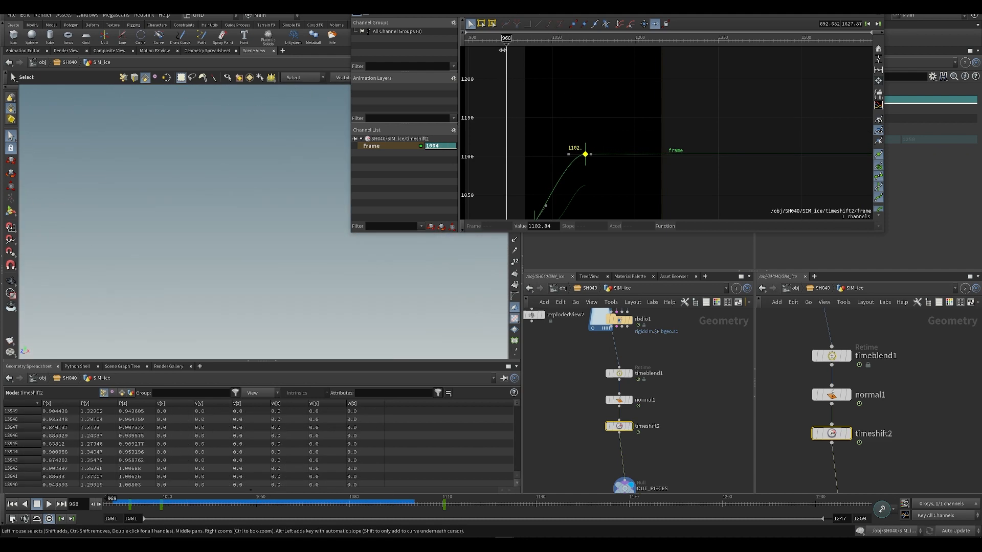
key(Up)
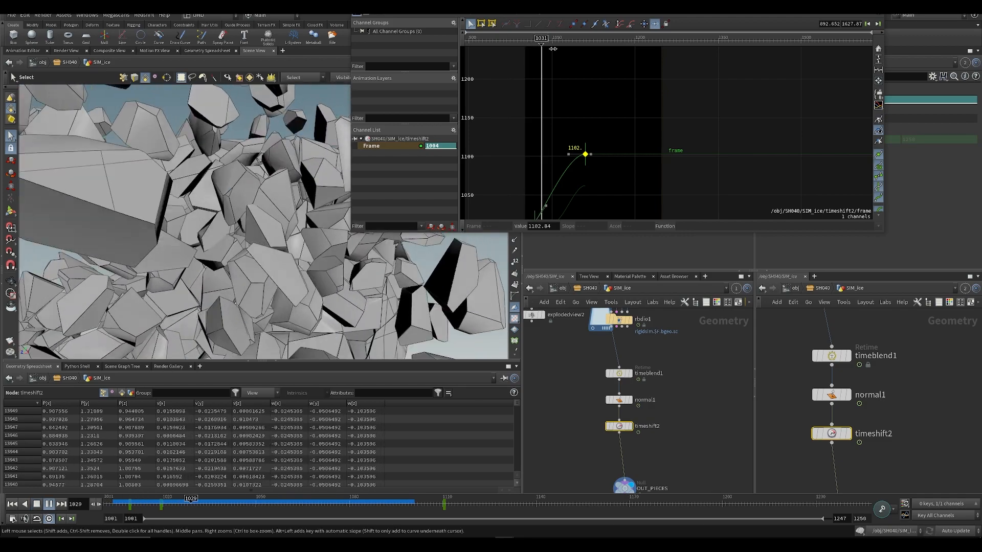
click(489, 298)
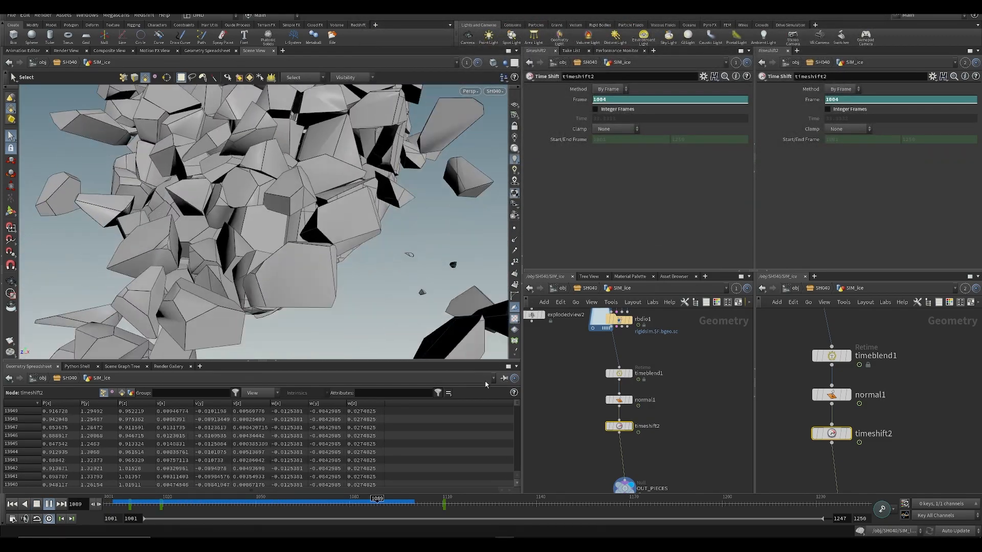
key(Up)
- Return to the SH040 level, save the scene, and play the whole shot from the first frame
key(u)
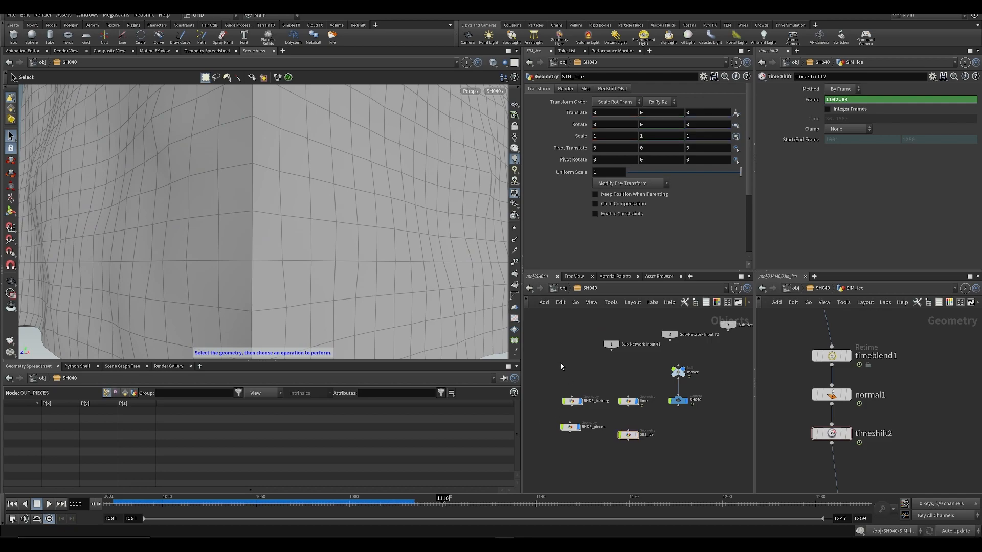
key(ctrl+s)
key(ctrl+Up)
key(Up)
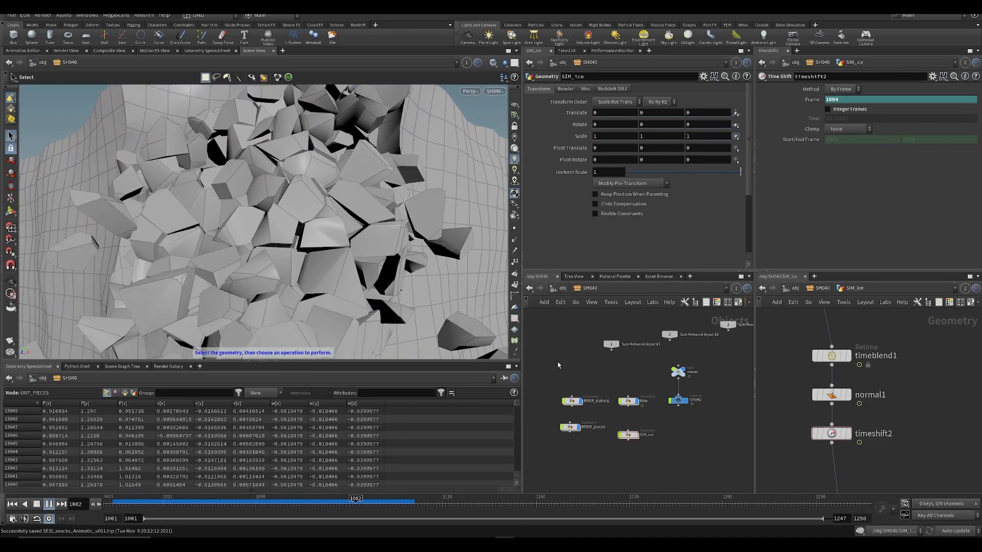
key(Up)
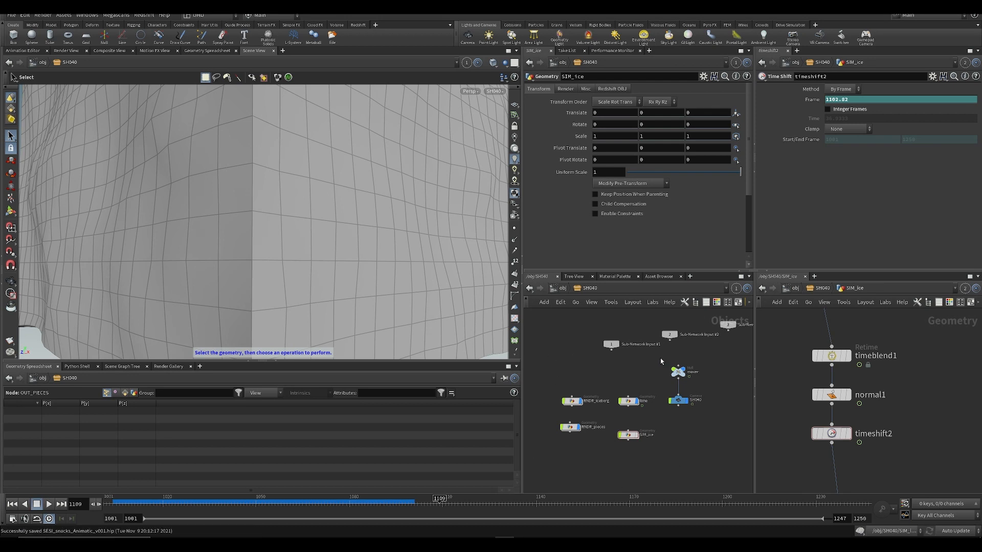
- Adjust the last key's tangent on the mover null's Translate Y curve to a near-straight steep drop, checking it at frame 1082
click(677, 372)
shift+click(650, 112)
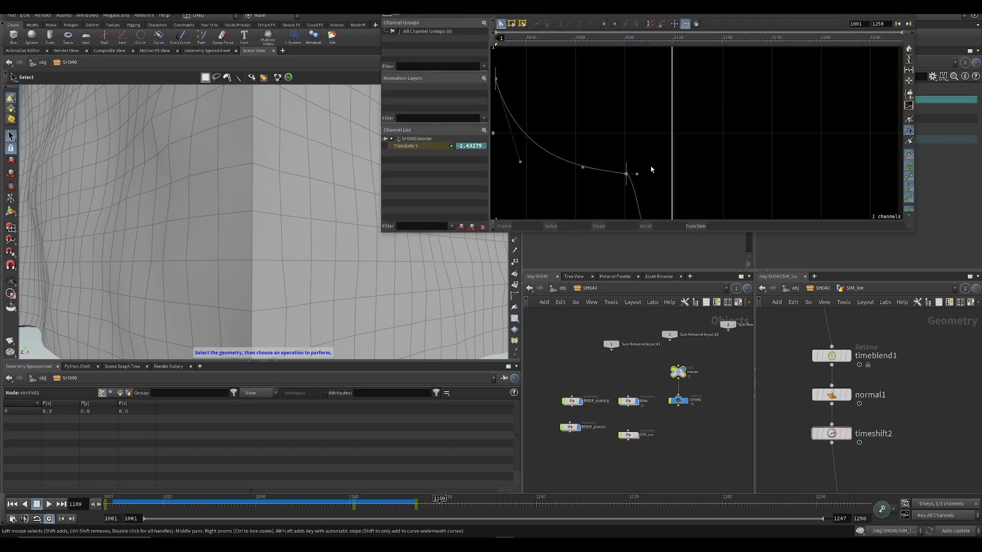
middle_drag(649, 212, 632, 95)
scroll(632, 128, down, 4)
scroll(642, 172, up, 2)
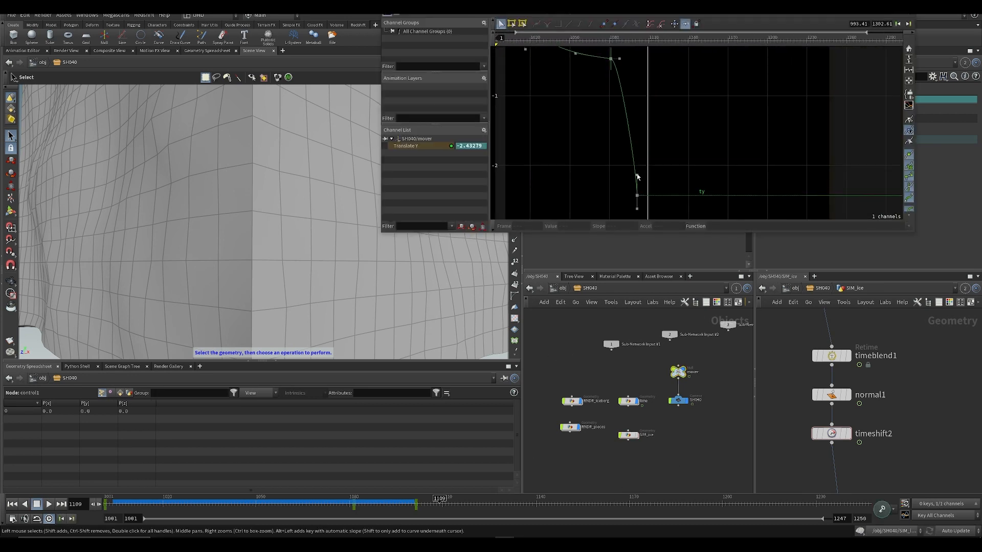
drag(637, 177, 613, 42)
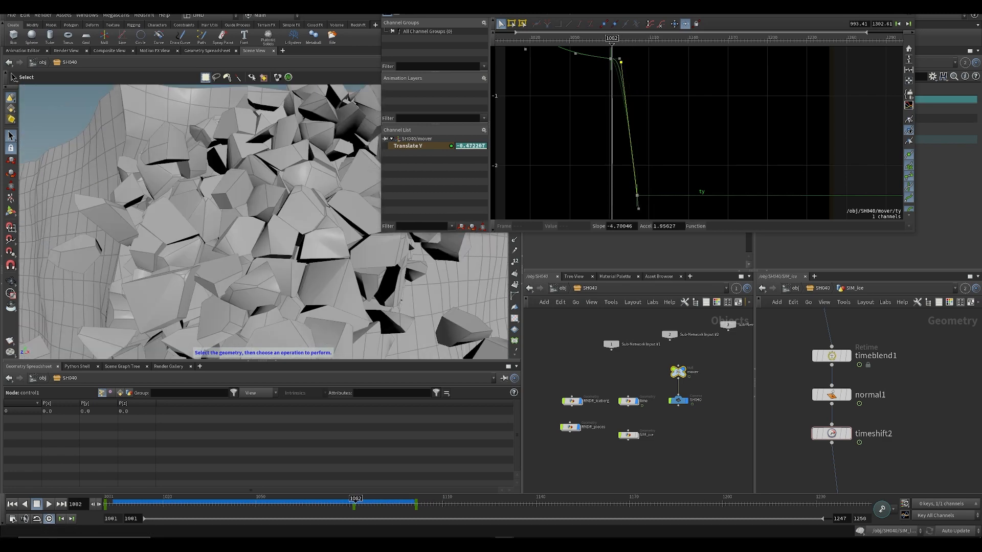
click(904, 8)
- Save the scene and set the viewport display to Smooth Shaded
click(592, 345)
key(ctrl+s)
click(493, 63)
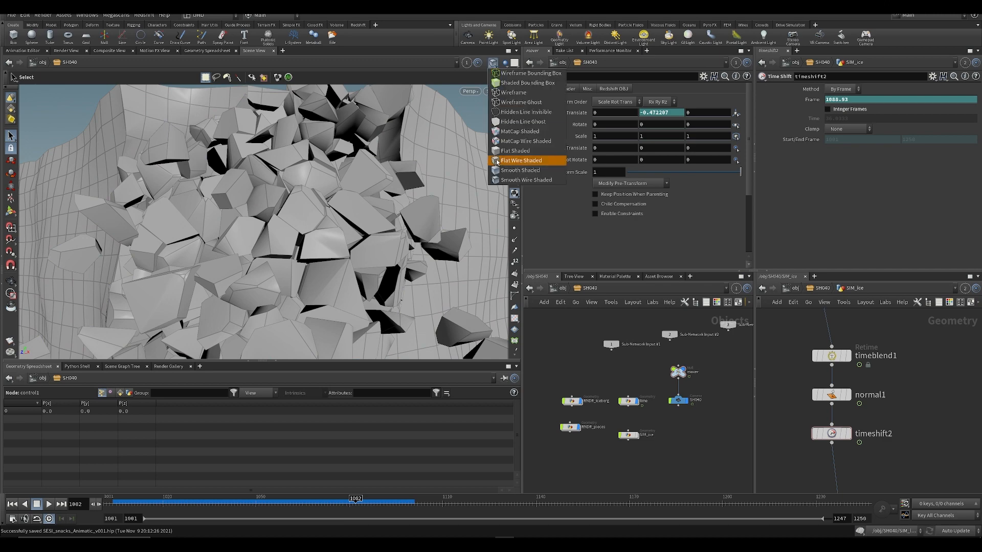
click(499, 171)
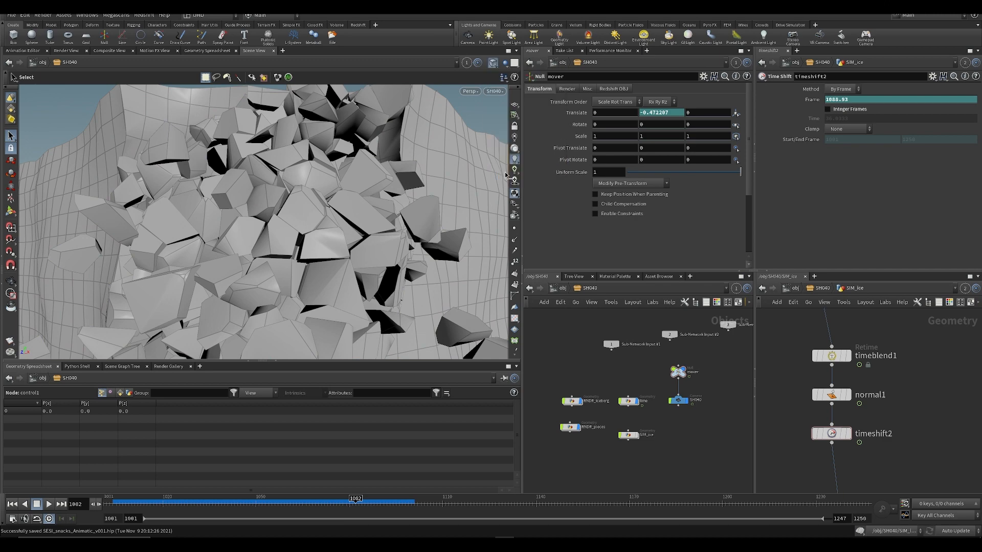
- Render a 1920 x 1080 flipbook of the SH040 camera view and enlarge the flipbook window
click(10, 340)
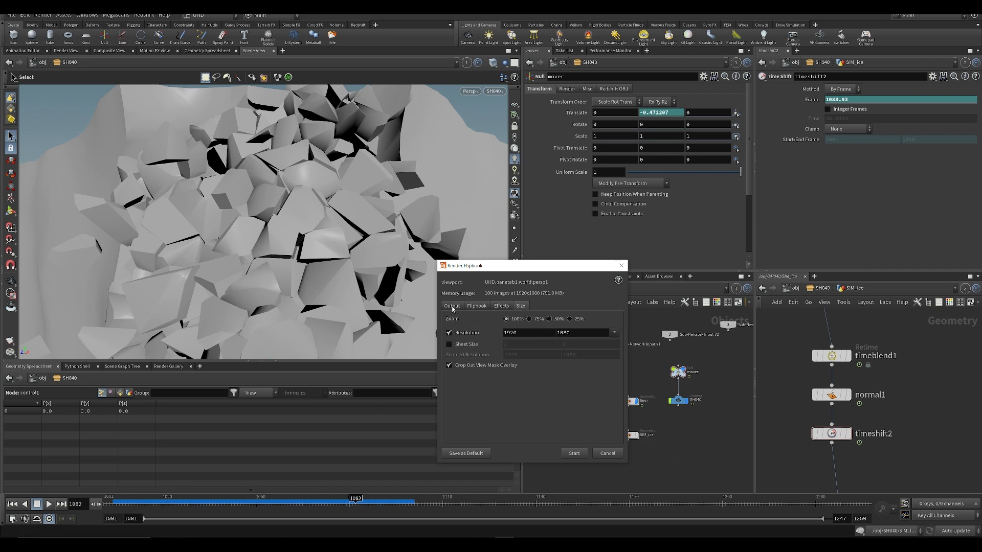
click(576, 450)
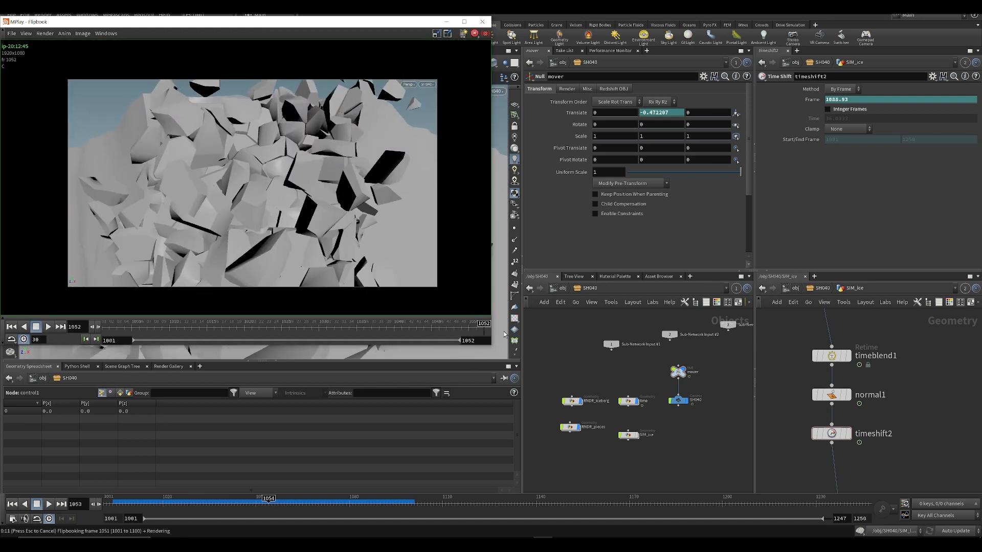
drag(491, 345, 637, 421)
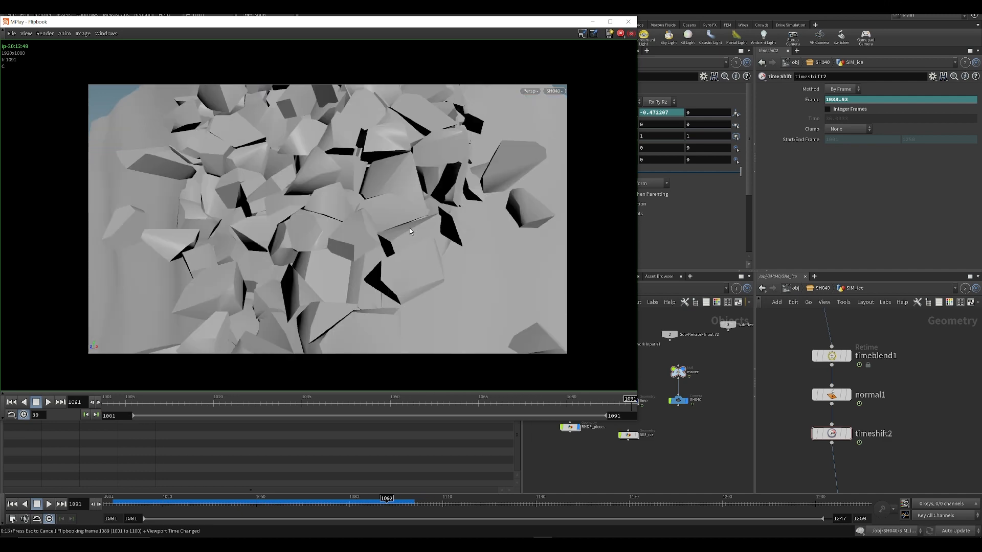
- Play the rendered flipbook to review the ice-breaking motion, then stop it and close the flipbook window
key(Up)
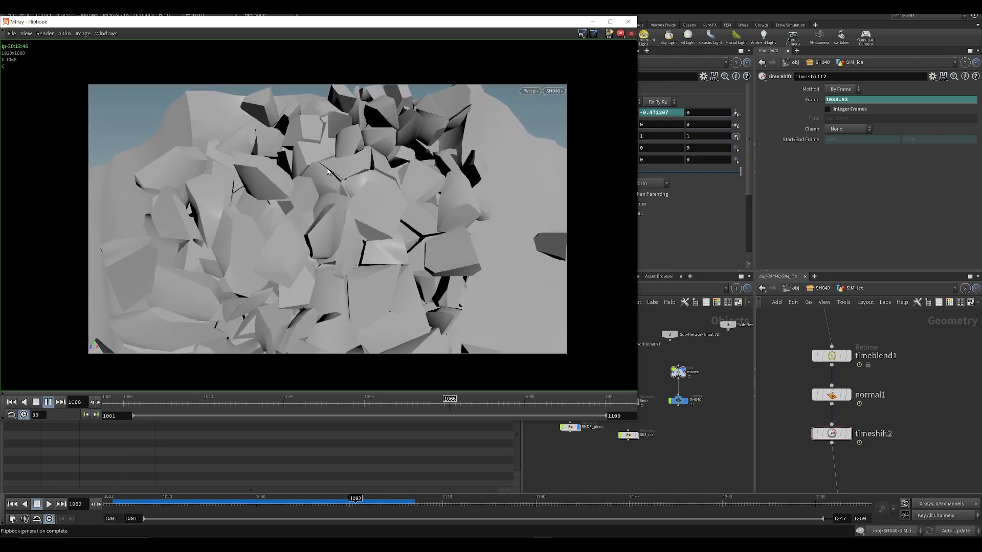
key(Up)
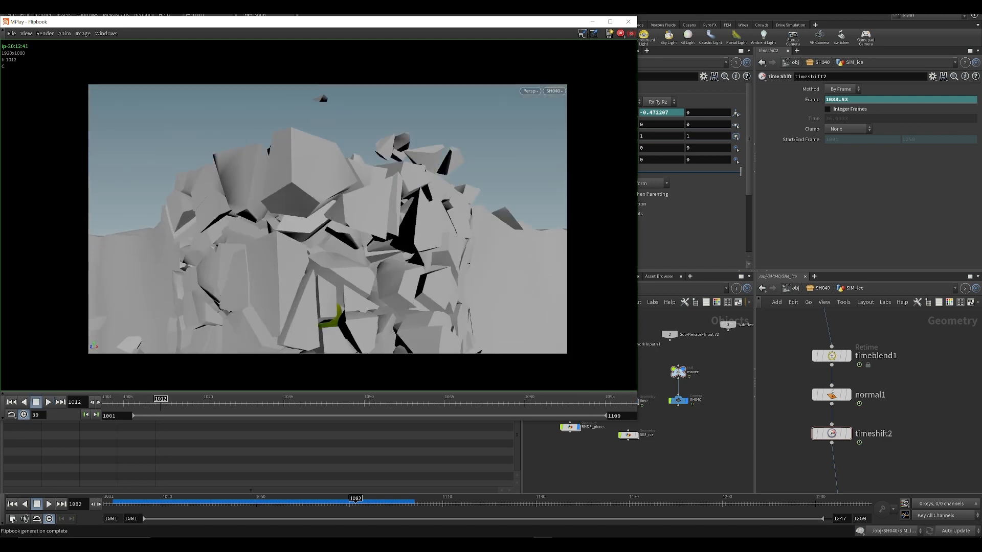
click(629, 20)
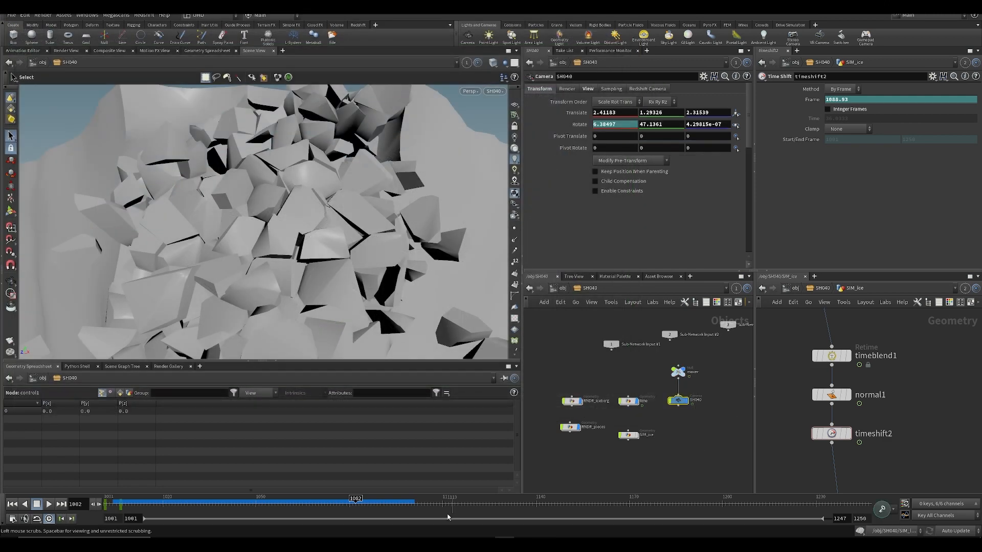
- Keyframe the SH040 camera's Rotate X at frame 1097
click(340, 505)
drag(340, 508, 402, 513)
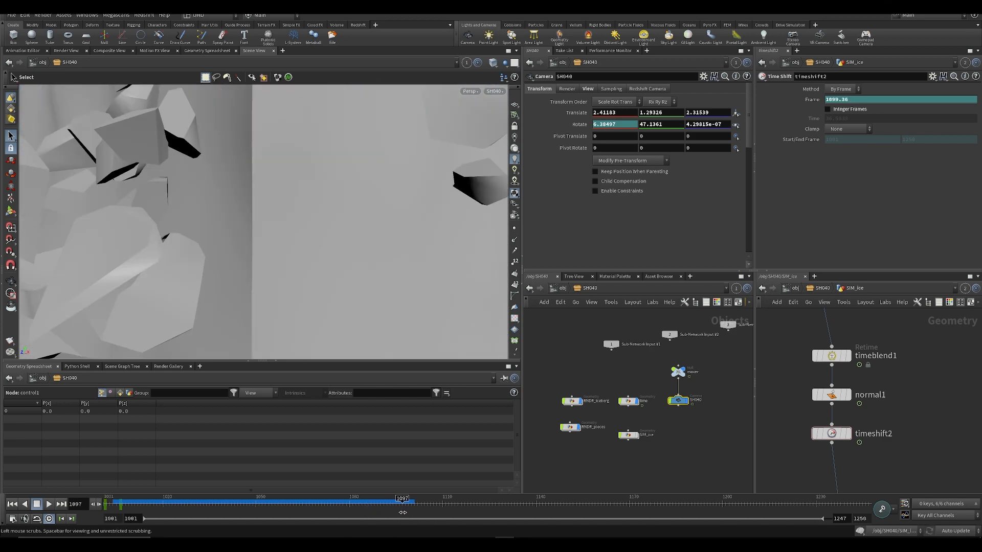
alt+click(580, 124)
key(ctrl+z)
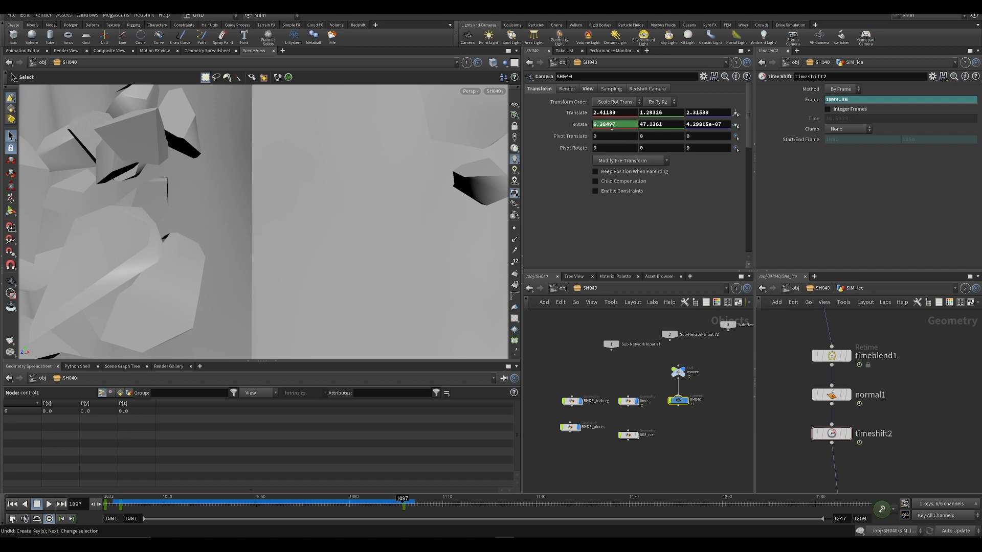
- Keyframe a changed Rotate X on the SH040 camera at frame 1108, check the move in playback, and save the scene
drag(409, 512, 435, 508)
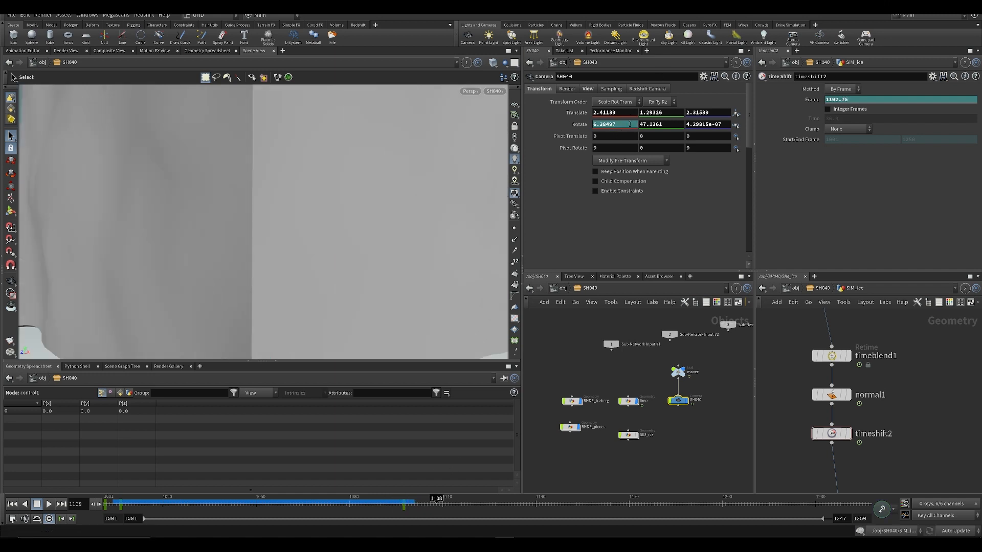
middle_drag(630, 124, 348, 121)
key(Up)
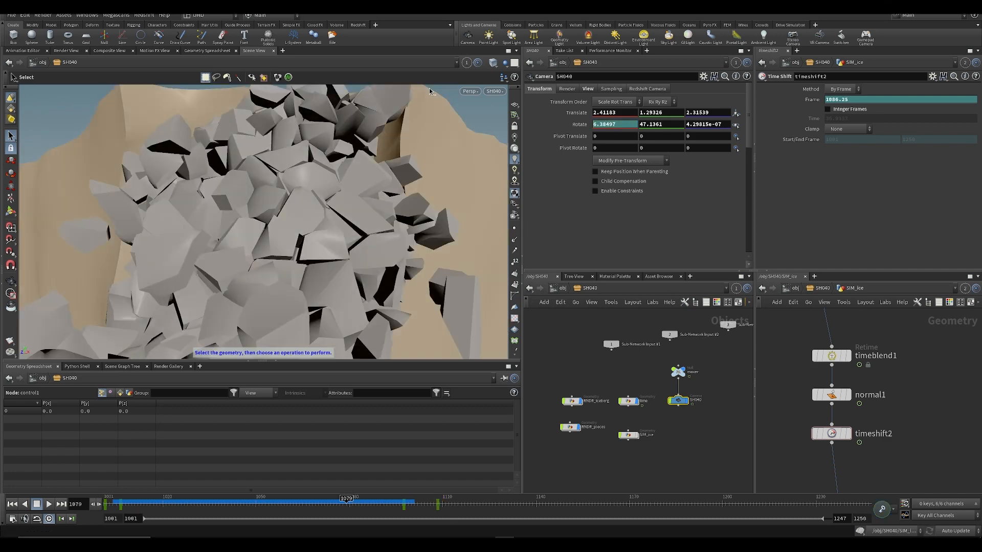
key(Up)
drag(365, 504, 396, 504)
key(ctrl+s)
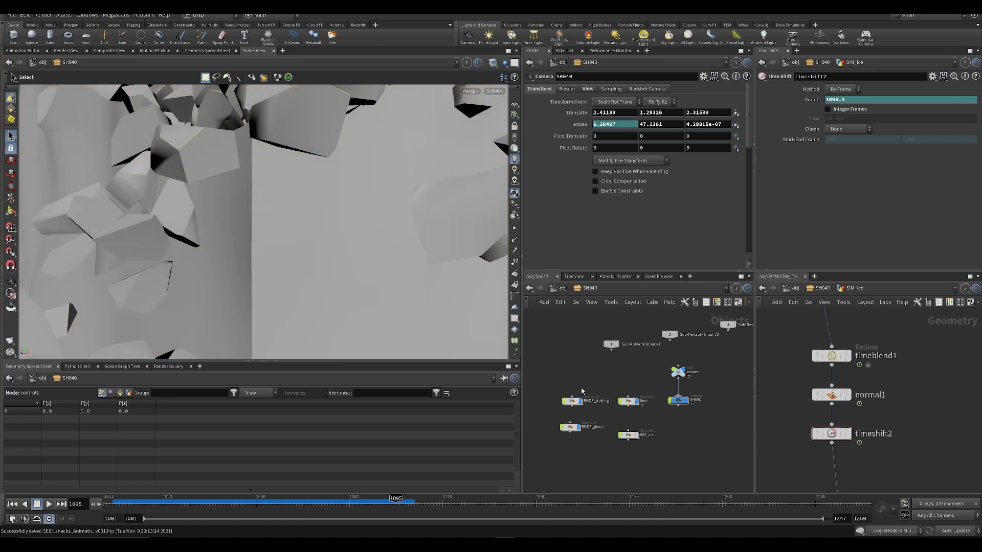
- Keyframe and adjust the lime's Translate X at frame 1037, return to frame 1001, and save the scene
key(Up)
click(628, 400)
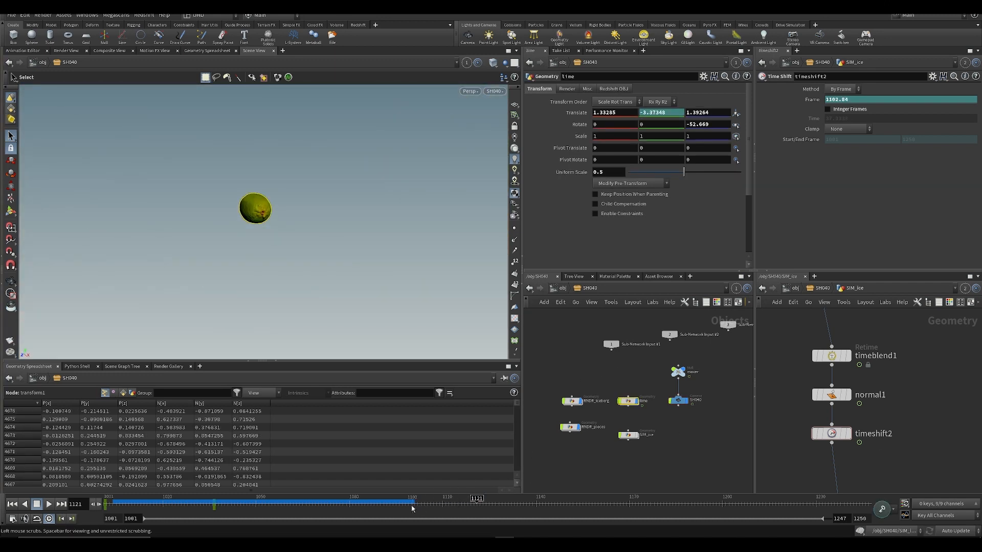
drag(529, 502, 215, 502)
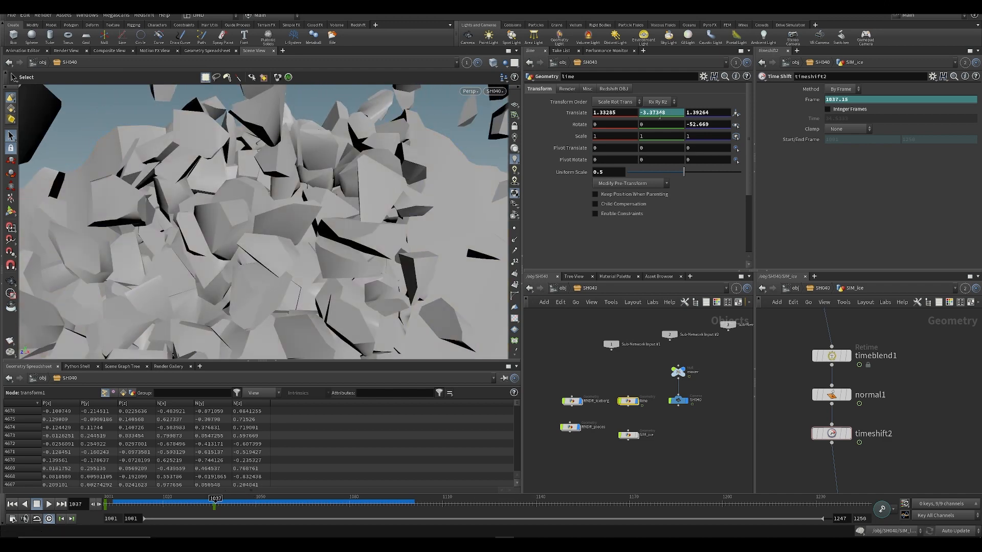
alt+click(603, 112)
middle_drag(621, 113, 599, 123)
drag(219, 502, 343, 492)
key(ctrl+Up)
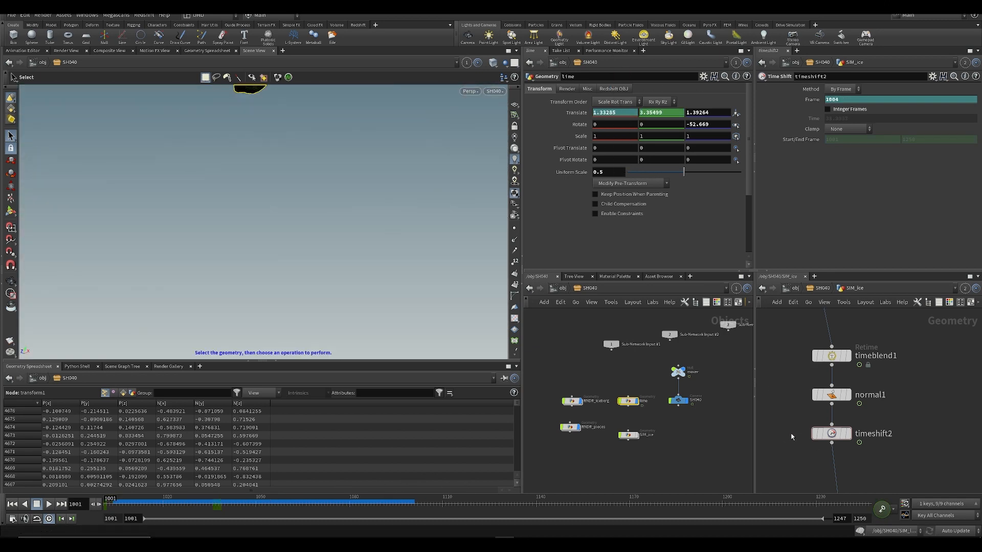
key(ctrl+s)
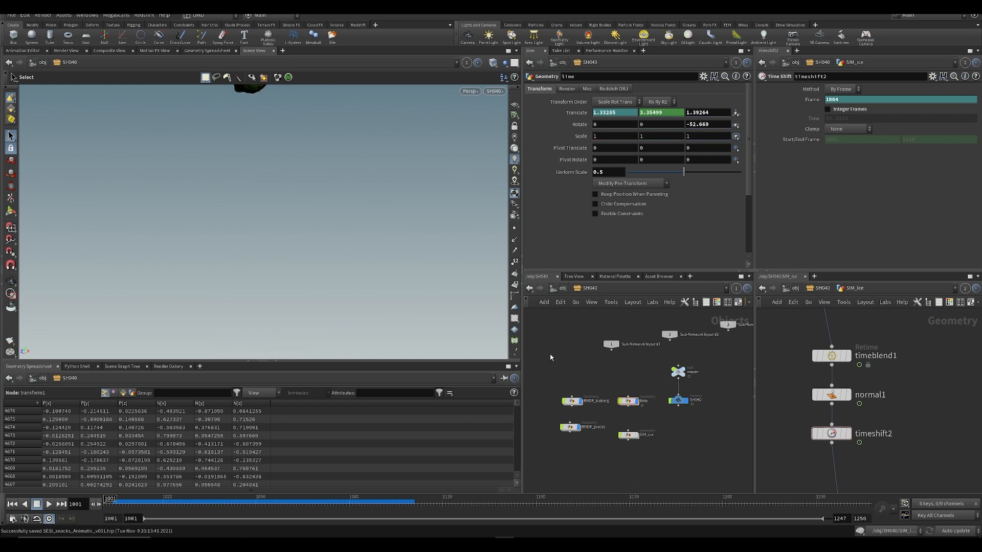
key(ctrl+s)
- Discard the interrupted flipbook, render frames 1001 to 1100 from the SH040 camera, and move the flipbook window aside
key(k)
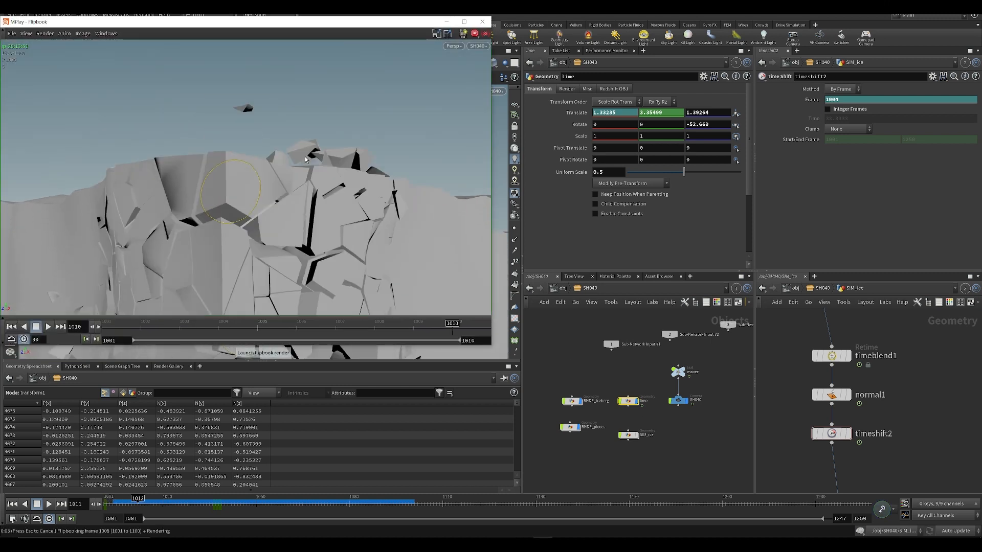
click(482, 22)
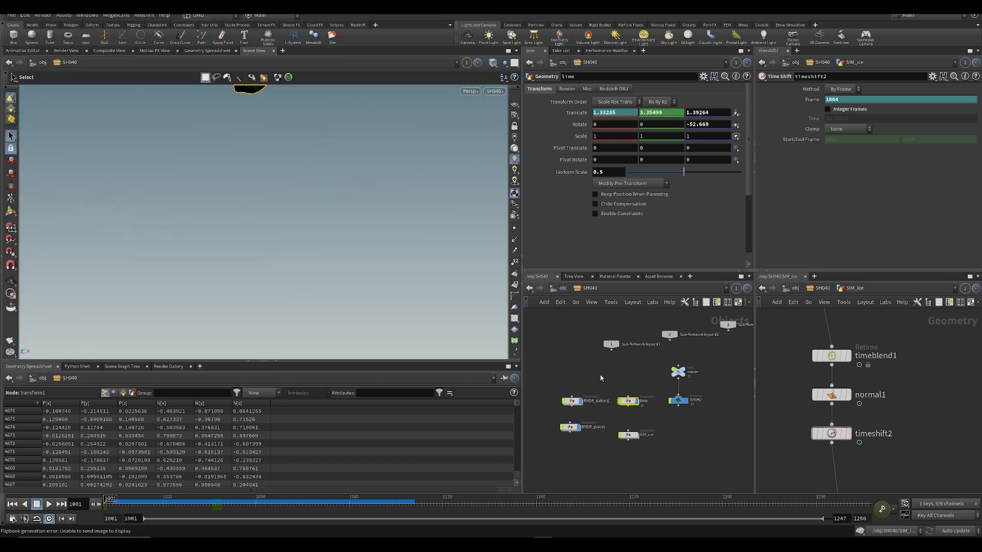
click(601, 376)
click(11, 340)
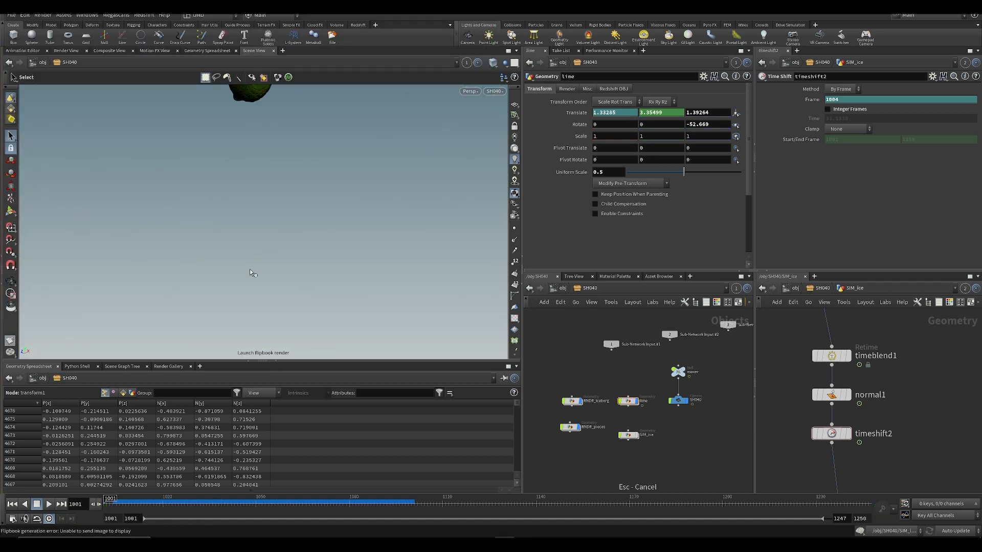
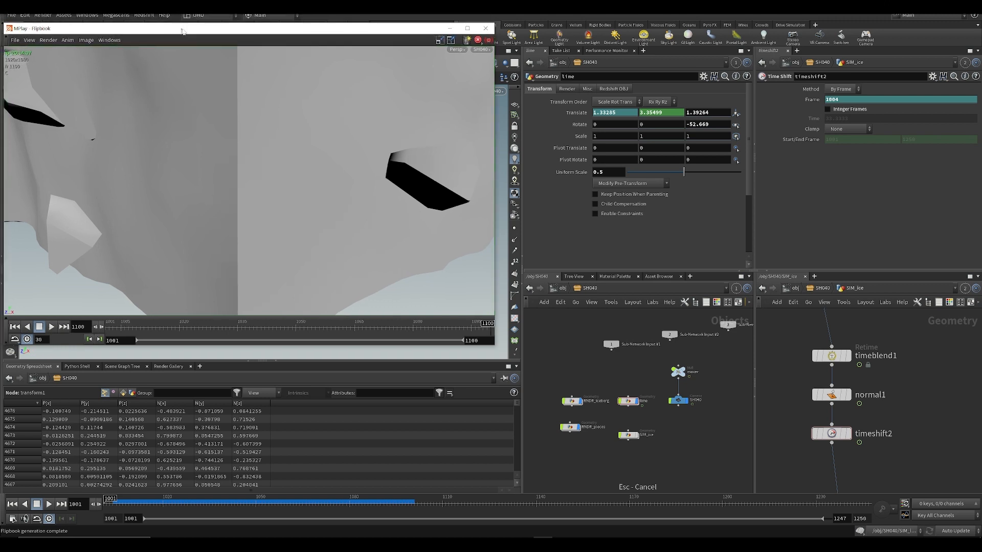
drag(110, 20, 966, 165)
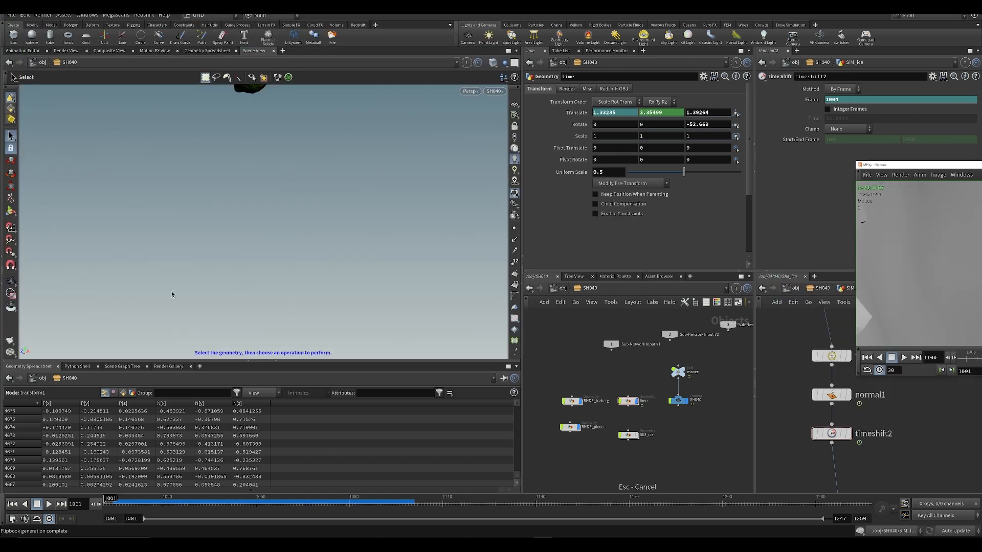
- Render a further flipbook of the SH040 camera view covering frames 1100 to 1110
click(9, 340)
double_click(525, 319)
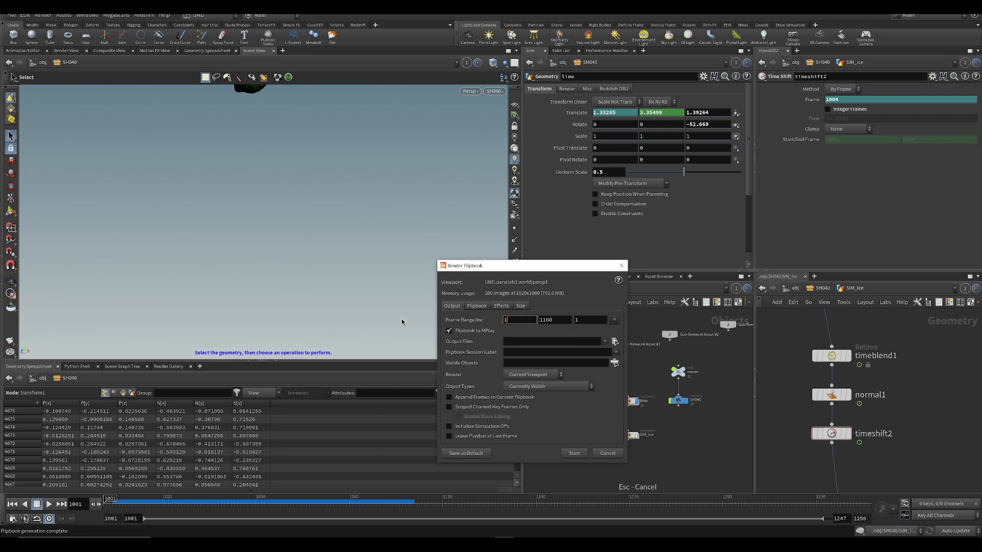
text(1100)
key(Tab)
text(1100)
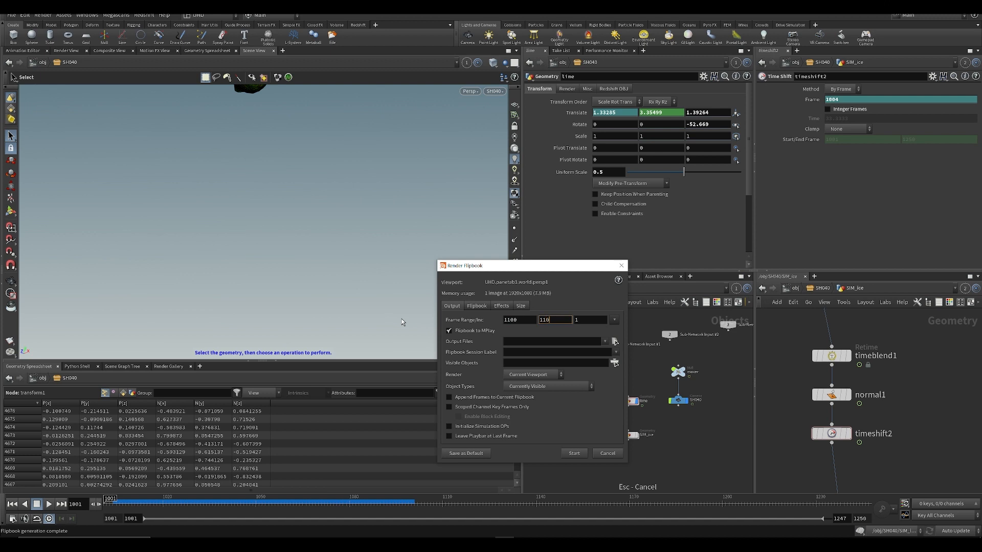
key(BackSpace)
key(BackSpace)
text(10)
click(574, 453)
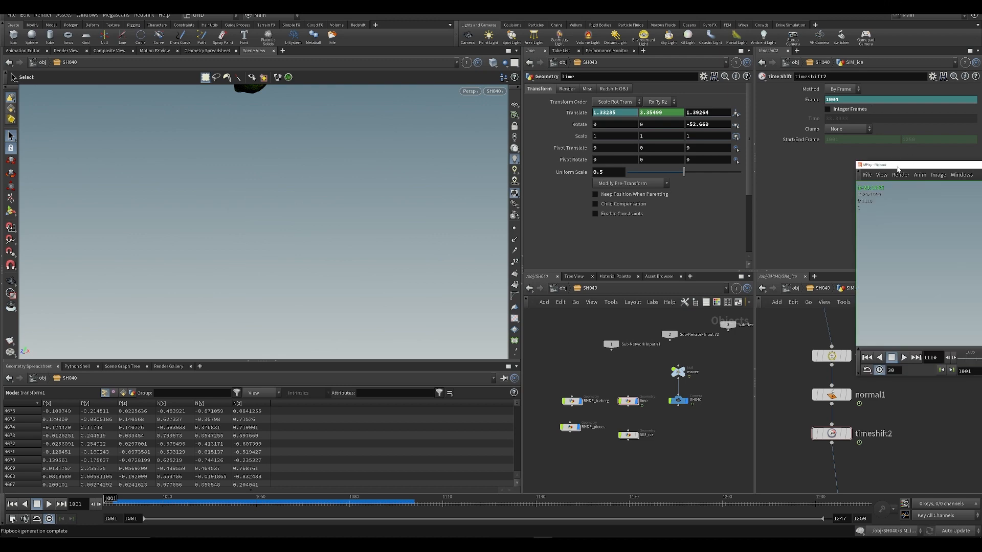
- Play the extended flipbook and review the ice-breaking shot through its ending
drag(899, 167, 333, 148)
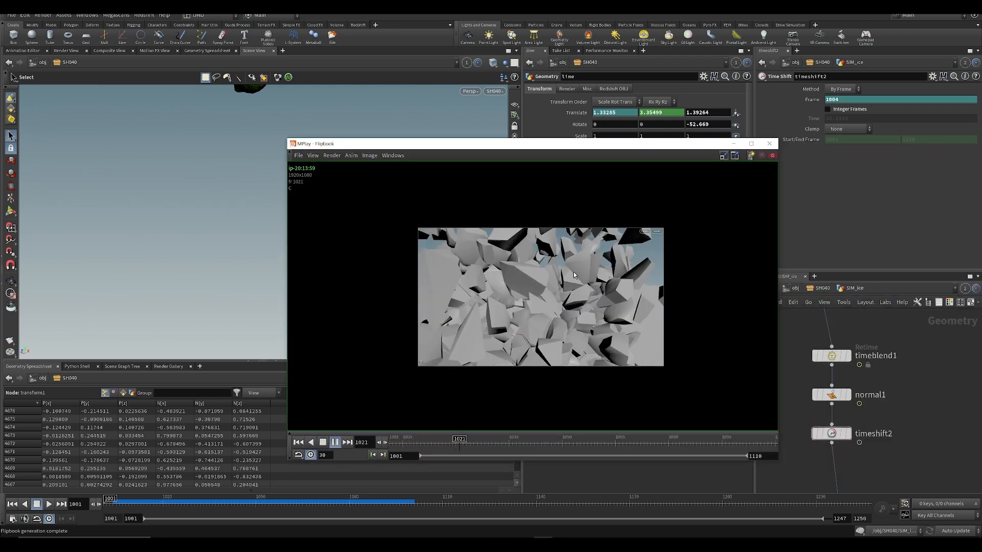
scroll(575, 273, up, 2)
middle_drag(523, 305, 481, 292)
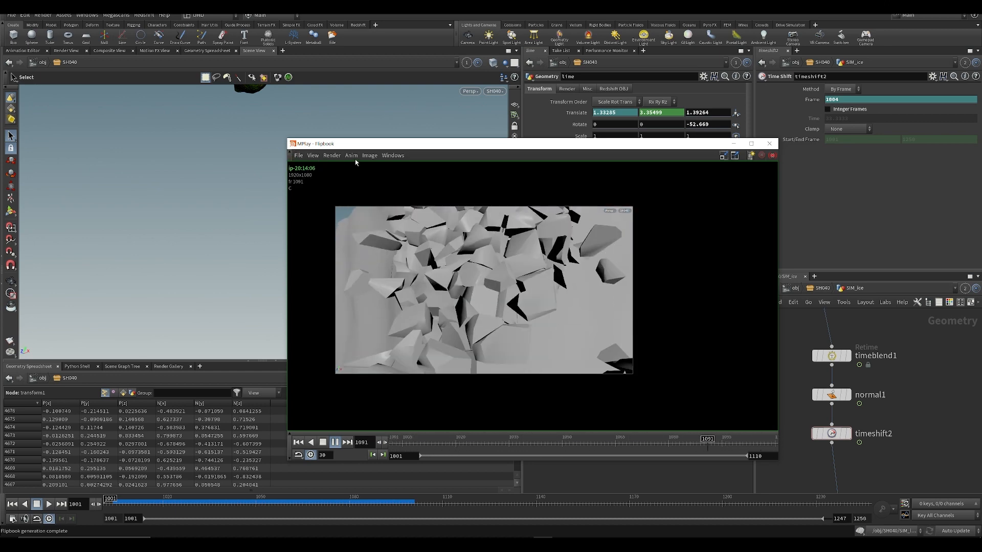
- Export the flipbook frames 1001 to 1110 as the MP4 sesisnacks_SH040_v001.mp4 in $HIP/FLIP/ and return to the scene
click(299, 156)
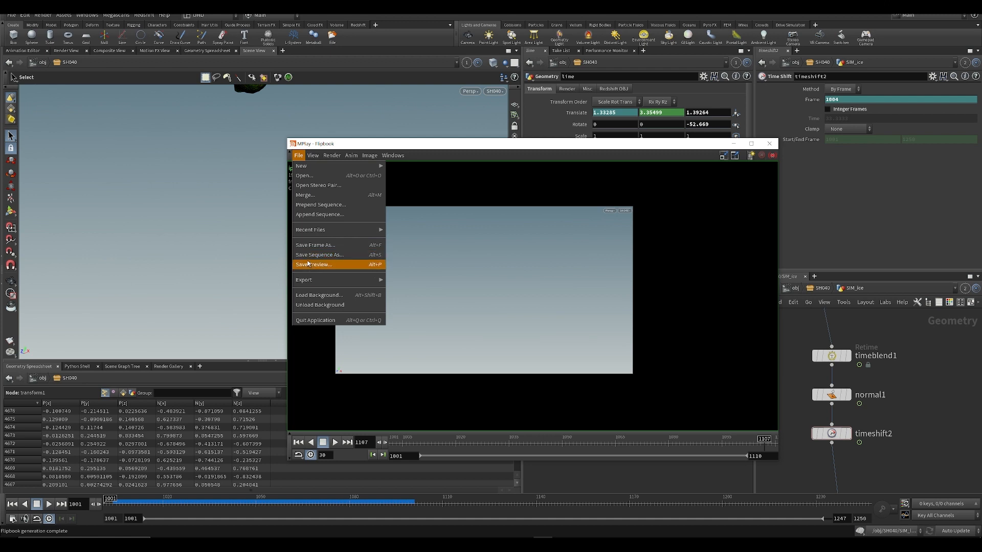
mouse_move(307, 279)
click(421, 290)
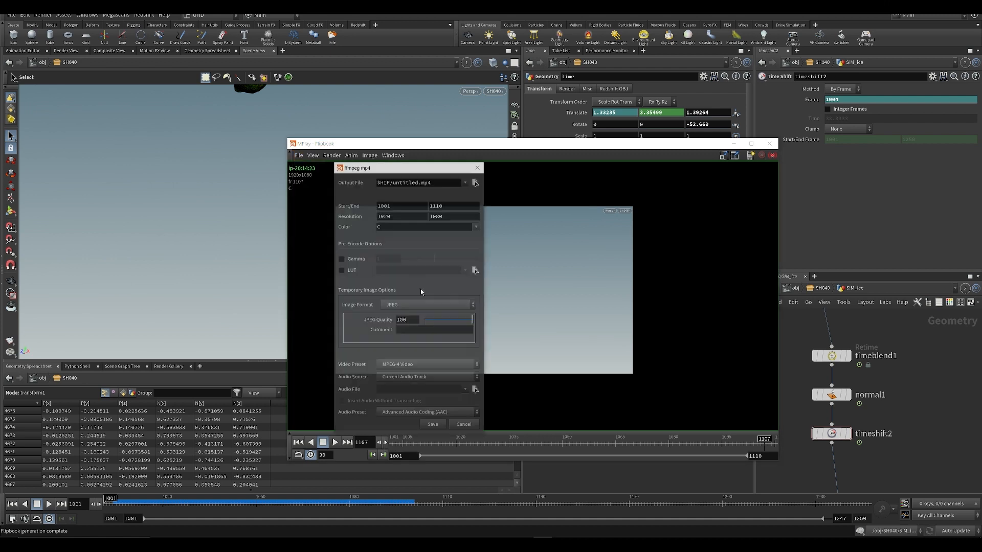
click(475, 182)
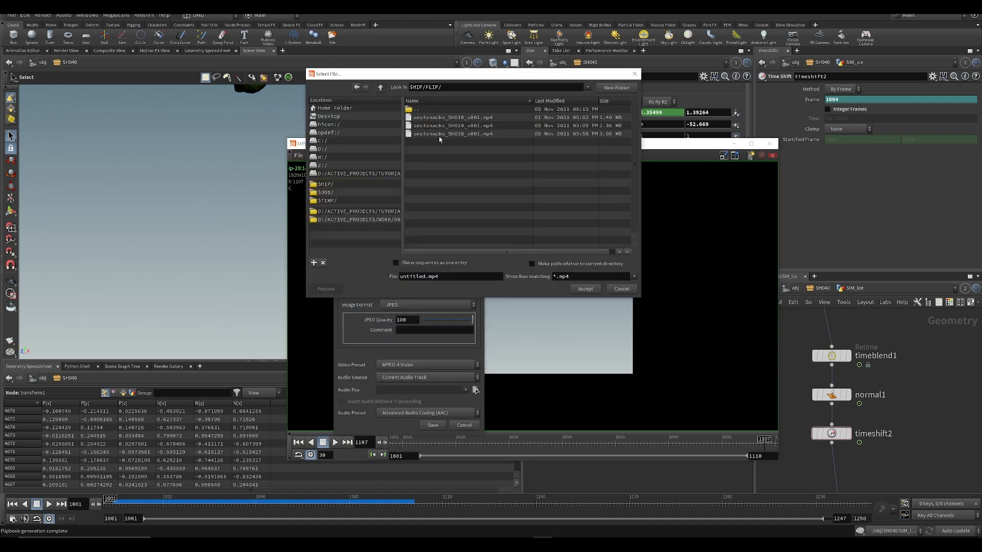
click(439, 135)
click(448, 276)
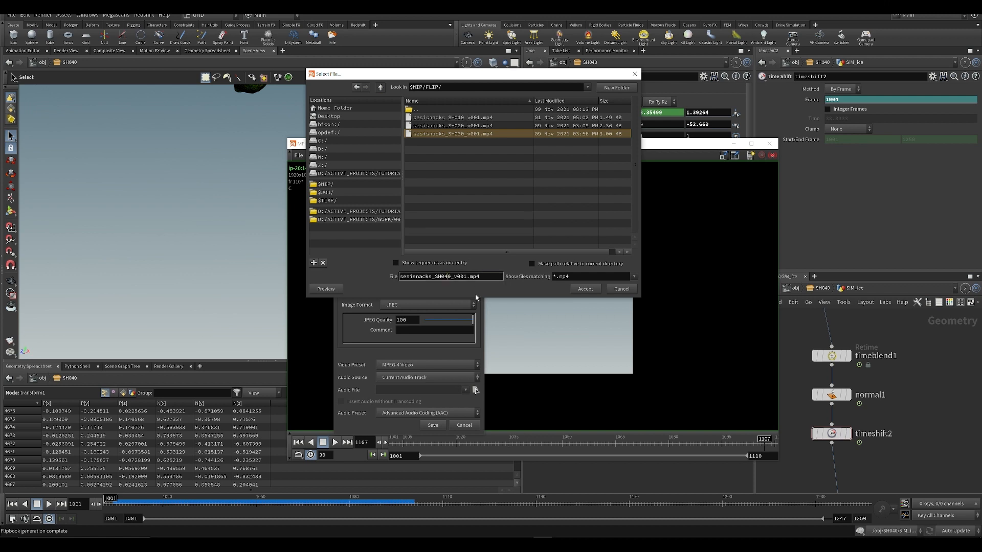
click(598, 289)
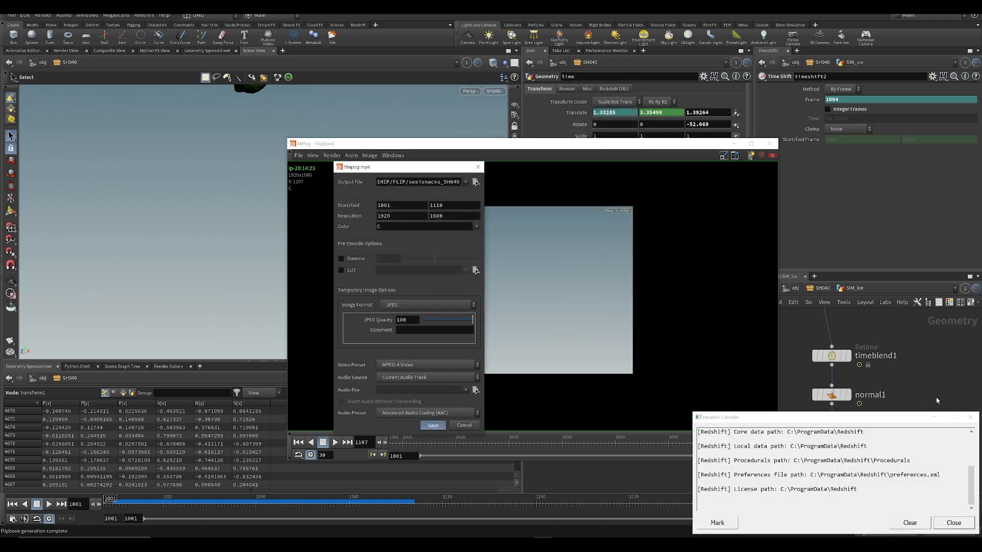
click(970, 418)
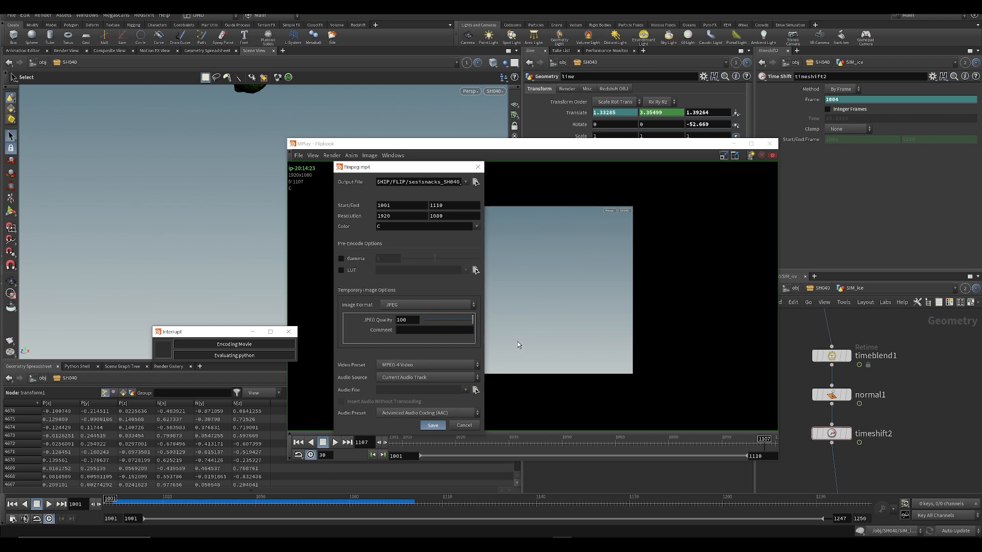
click(685, 362)
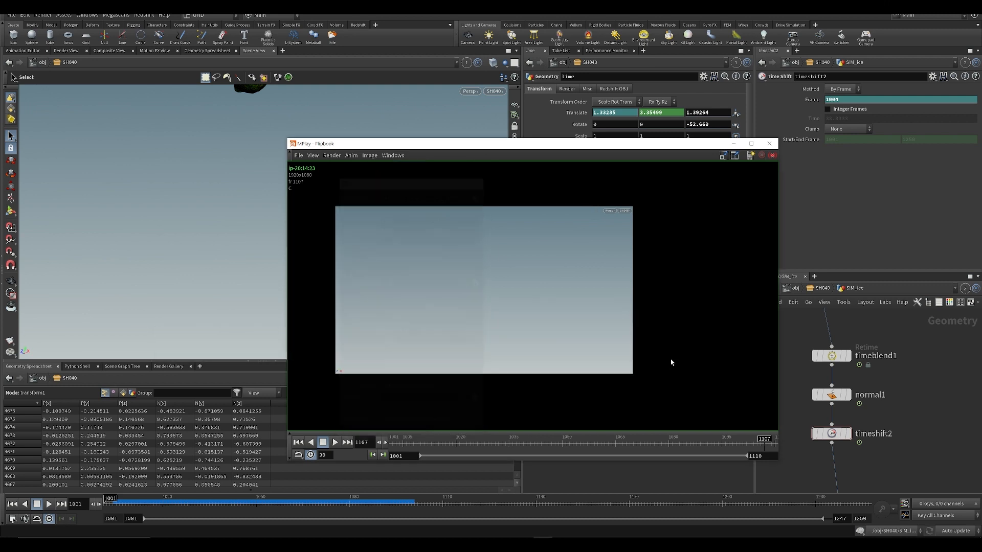
click(659, 474)
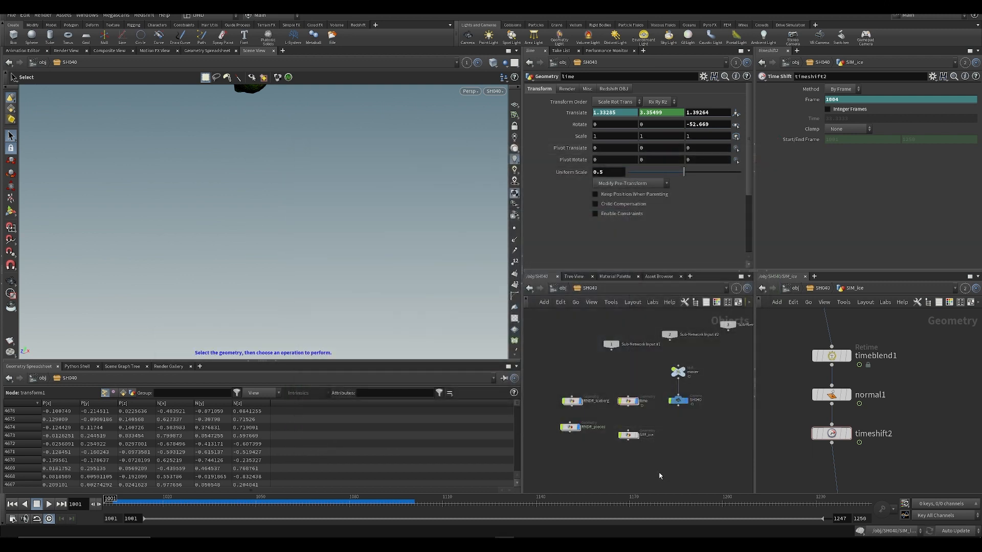
- Check shot SH 050 in the storyboard PDF, go up to the scene's object level, and hide SH040
click(523, 544)
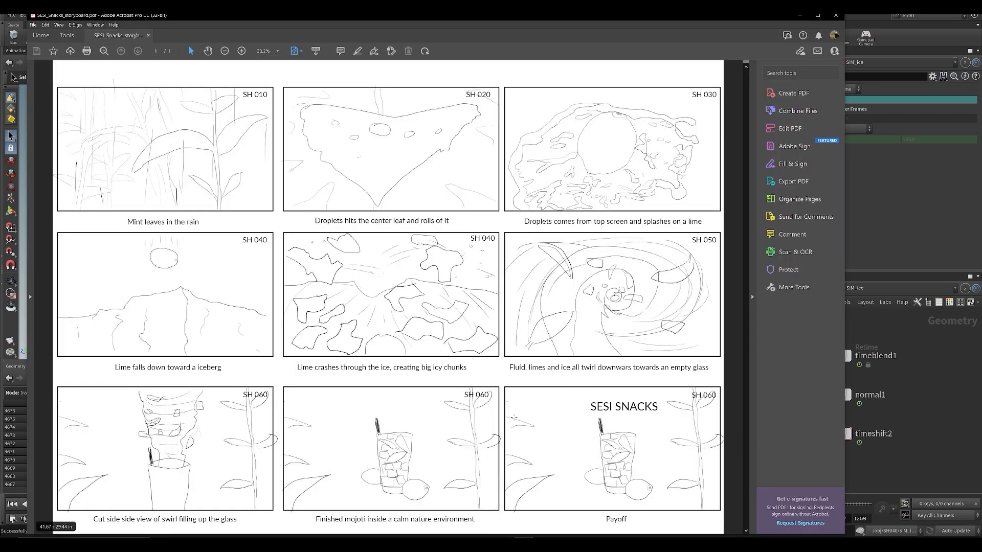
click(937, 464)
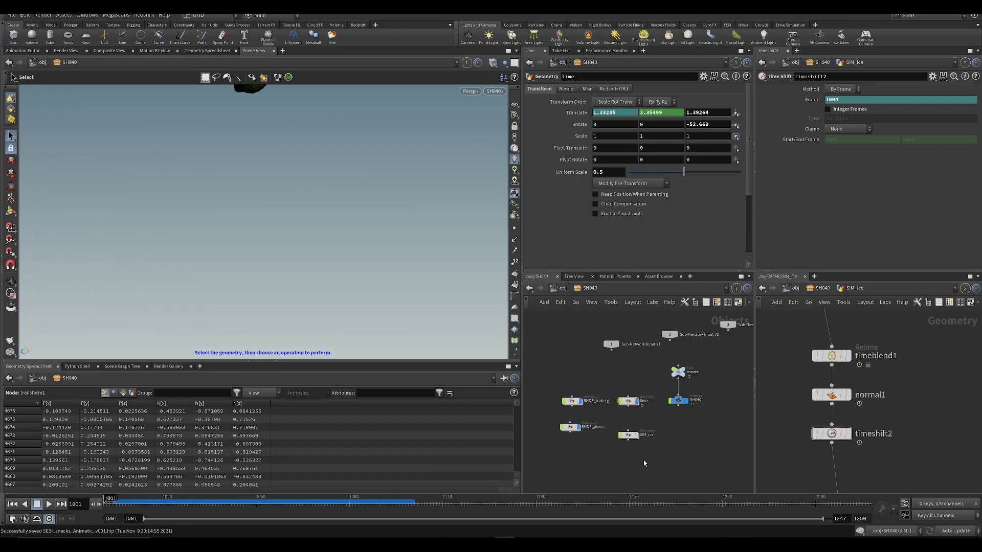
click(561, 289)
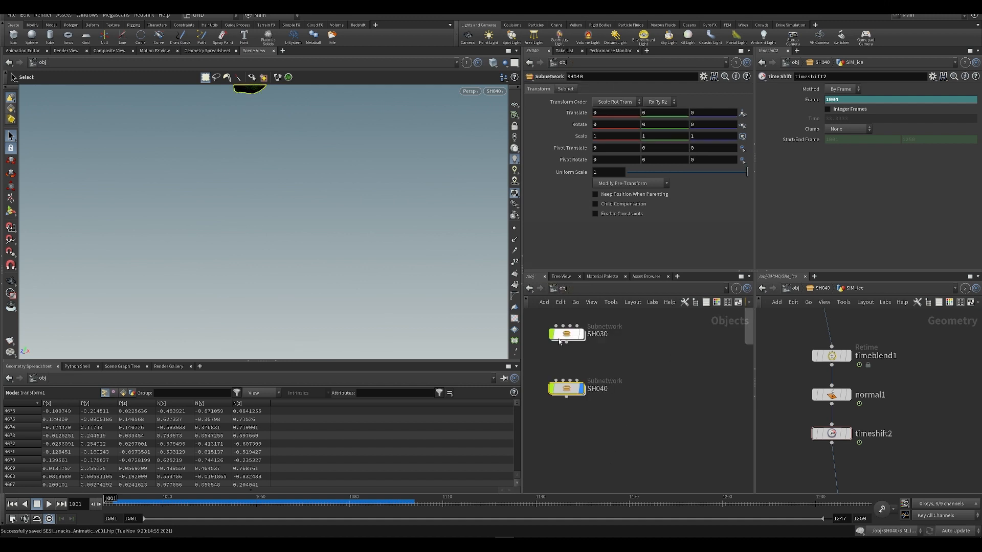
scroll(588, 389, up, 4)
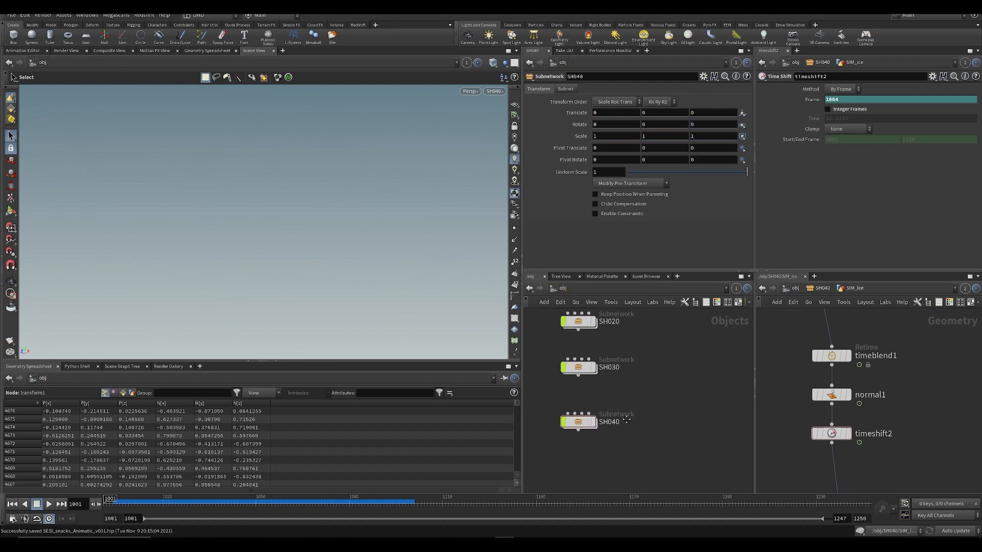
scroll(647, 431, down, 3)
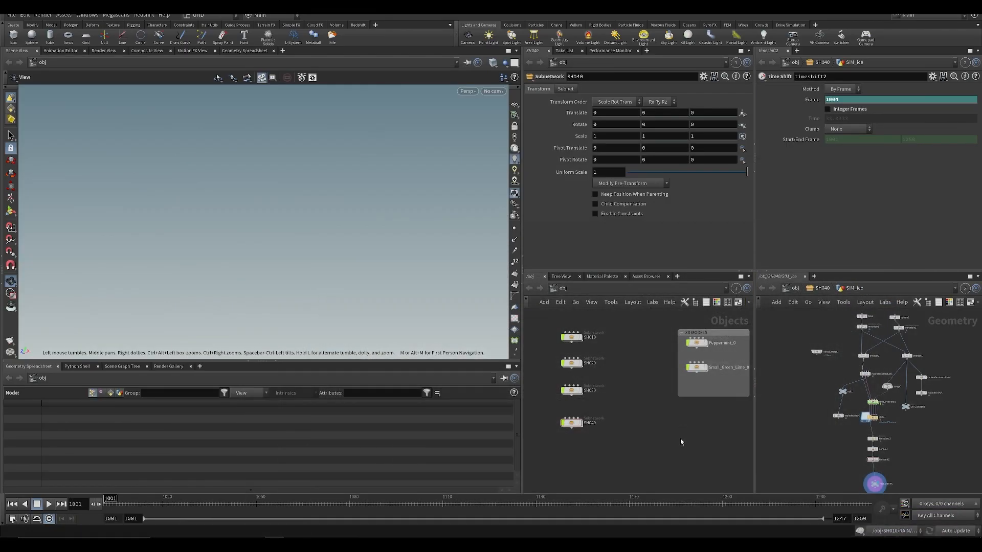
- Create a subnetwork named SH050, place it directly below SH040, and save the scene
key(Tab)
text(su)
key(Return)
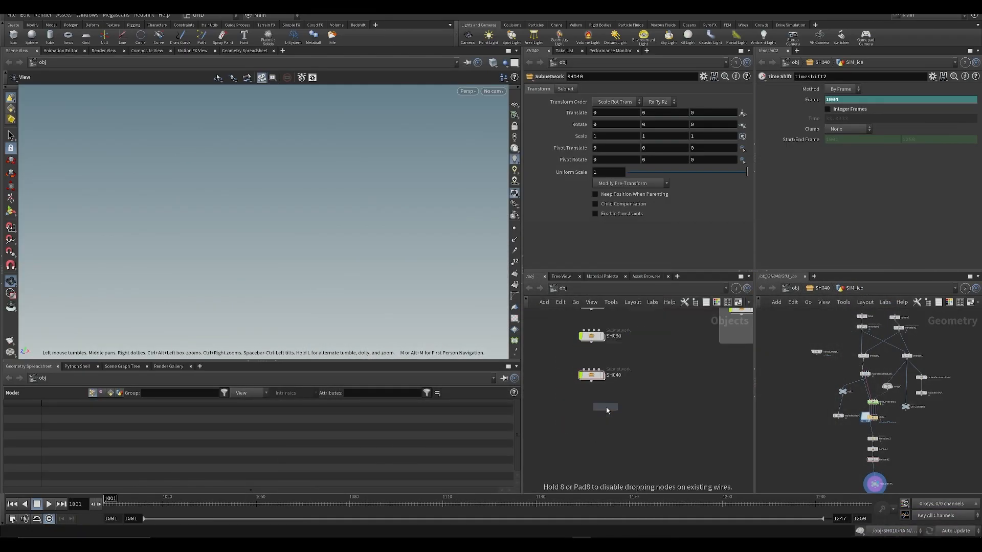
click(609, 418)
double_click(617, 418)
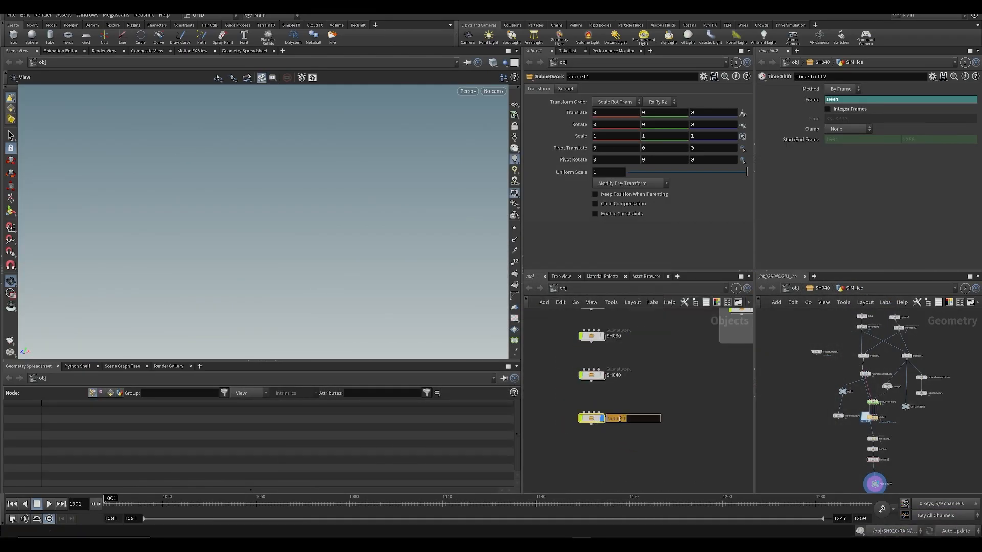
text(SH050)
key(Return)
key(ctrl+s)
drag(608, 420, 608, 411)
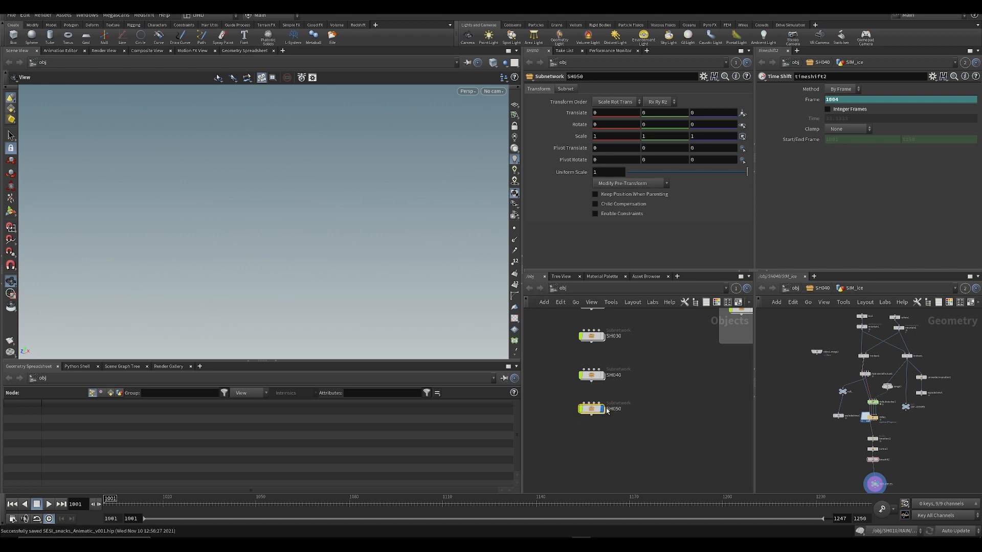
- Add a Camera object inside the SH050 subnetwork and frame it in the viewport
double_click(607, 409)
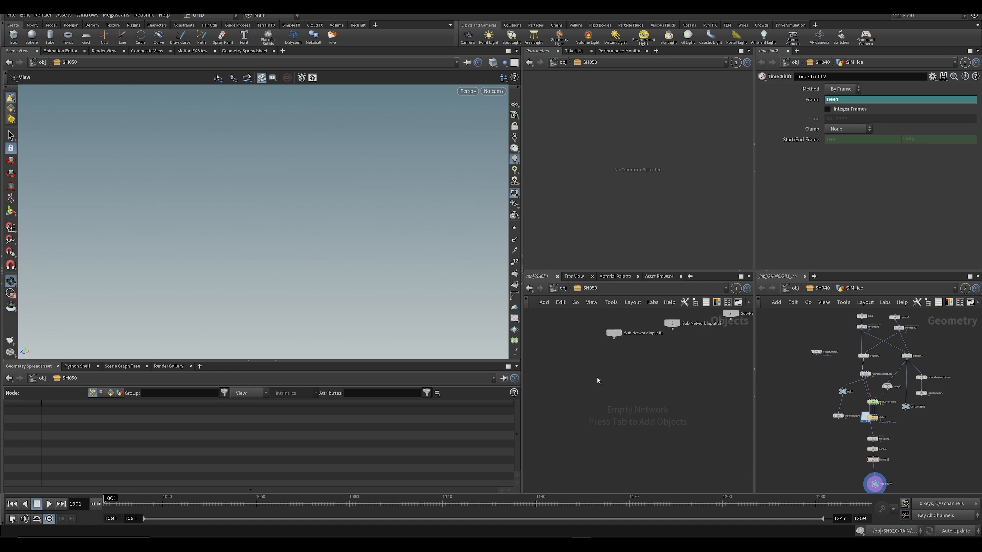
key(Tab)
mouse_move(614, 274)
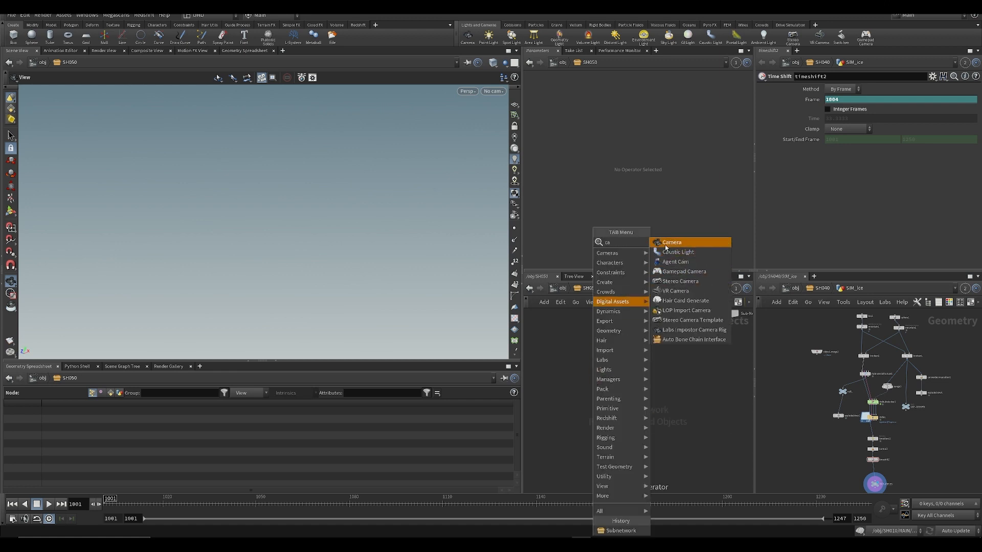
click(665, 244)
click(597, 394)
key(f)
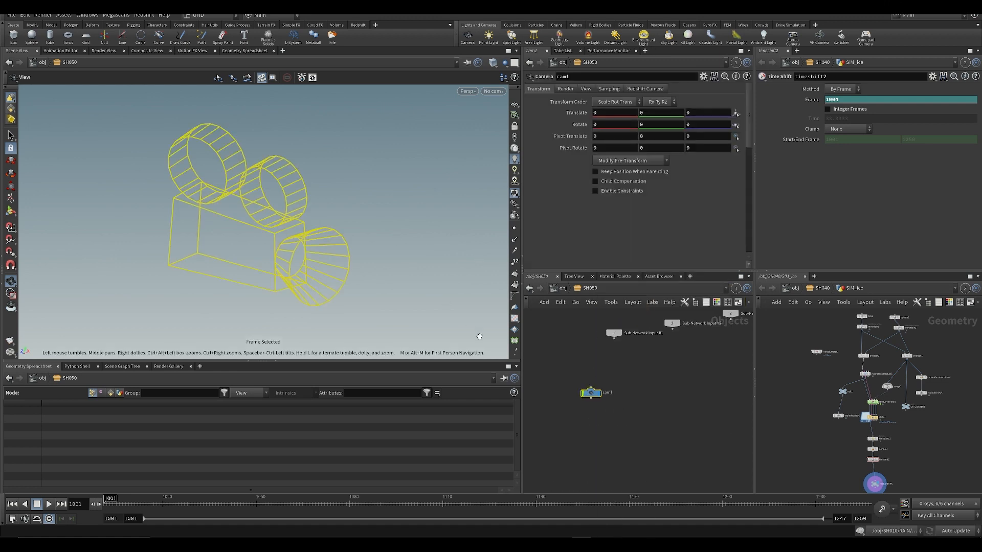
- Set the SH050 camera's Rotate X to -90 so it faces downward, and display the reference grid
middle_drag(600, 126, 512, 135)
key(BackSpace)
key(BackSpace)
key(BackSpace)
key(BackSpace)
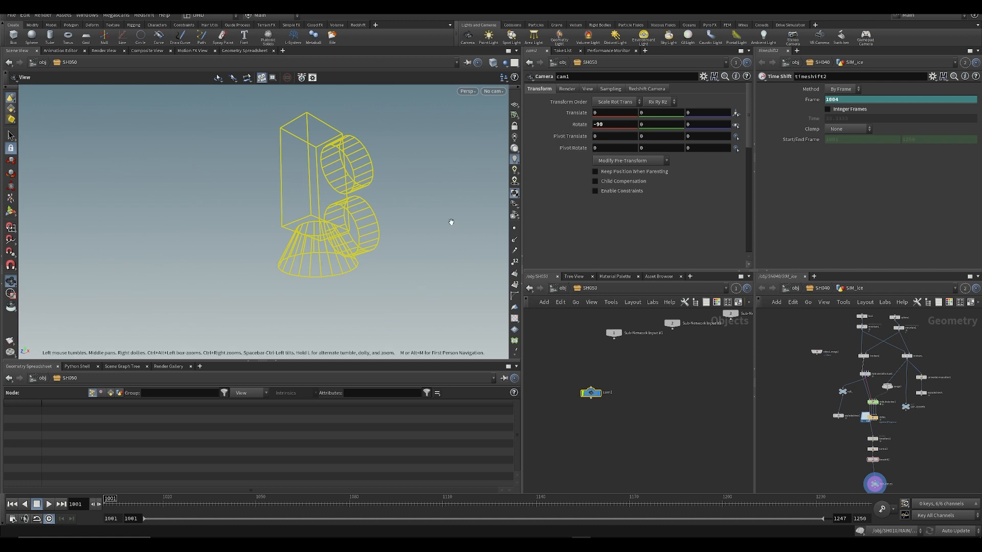
click(514, 107)
scroll(340, 211, down, 8)
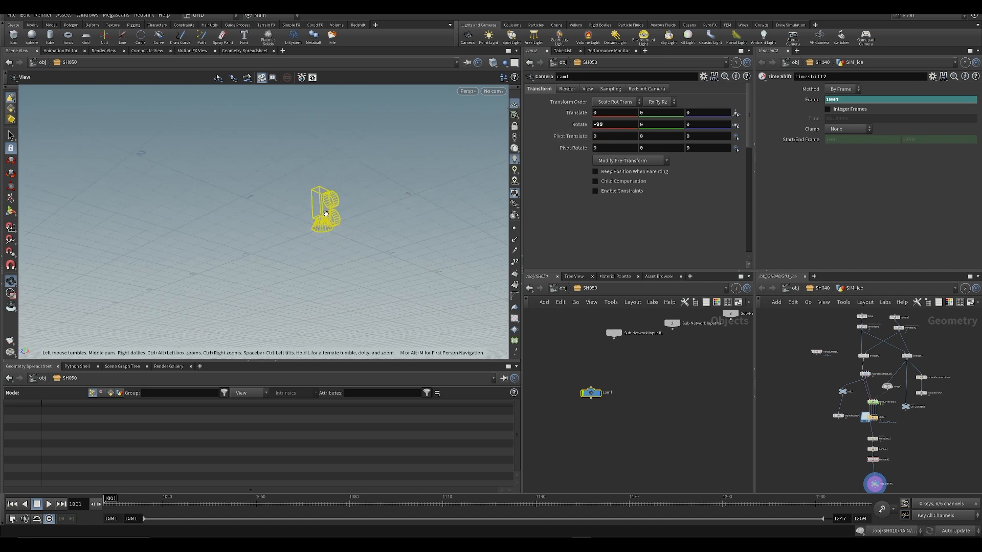
- Raise the SH050 camera to a Translate Y of 4.7 and save the scene
drag(329, 214, 340, 269)
middle_drag(647, 111, 696, 117)
key(ctrl+z)
scroll(341, 195, down, 6)
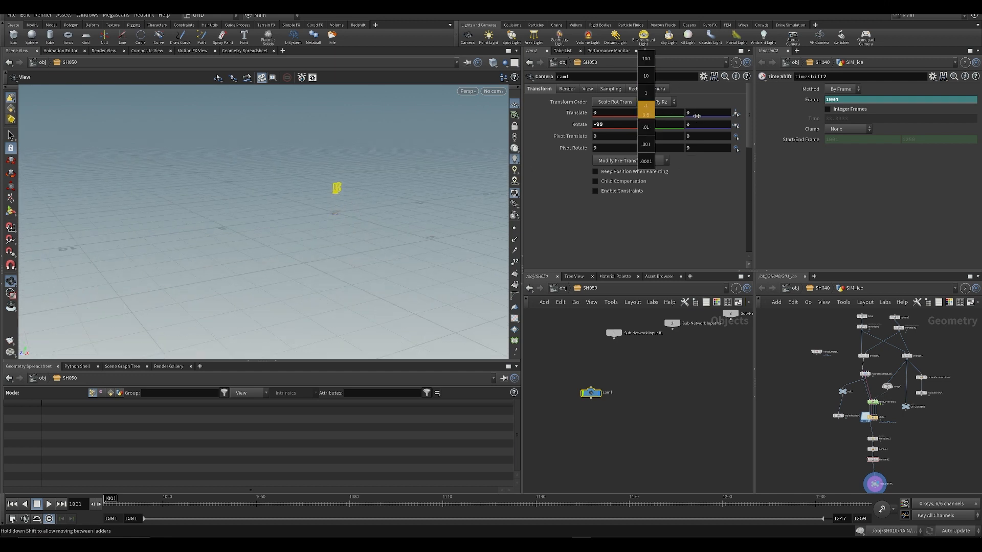
middle_drag(824, 118, 841, 117)
click(579, 440)
middle_drag(592, 425, 646, 405)
key(ctrl+s)
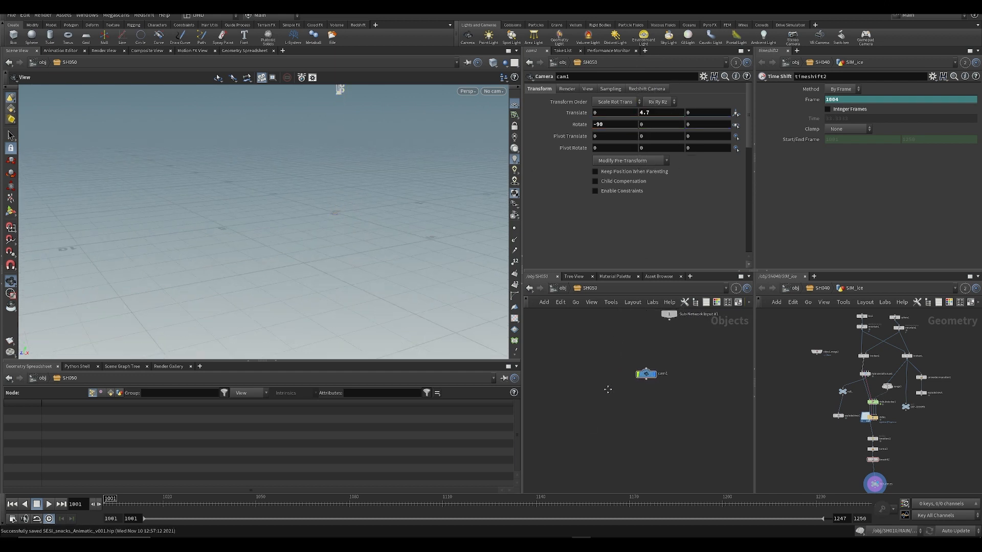
- Add a Geometry object named Fluid beside the camera in SH050 and go inside it
key(Tab)
text(geo)
click(681, 231)
click(593, 394)
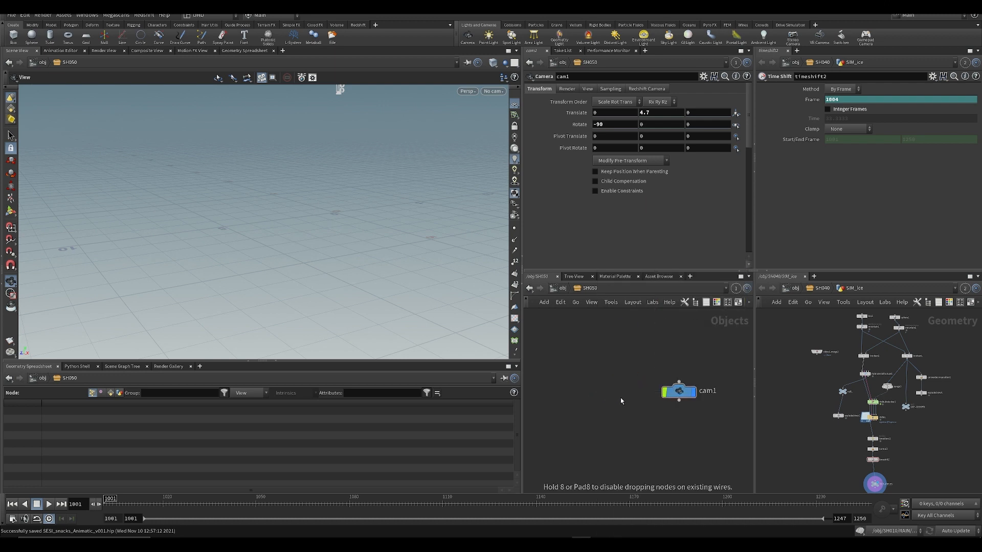
double_click(621, 395)
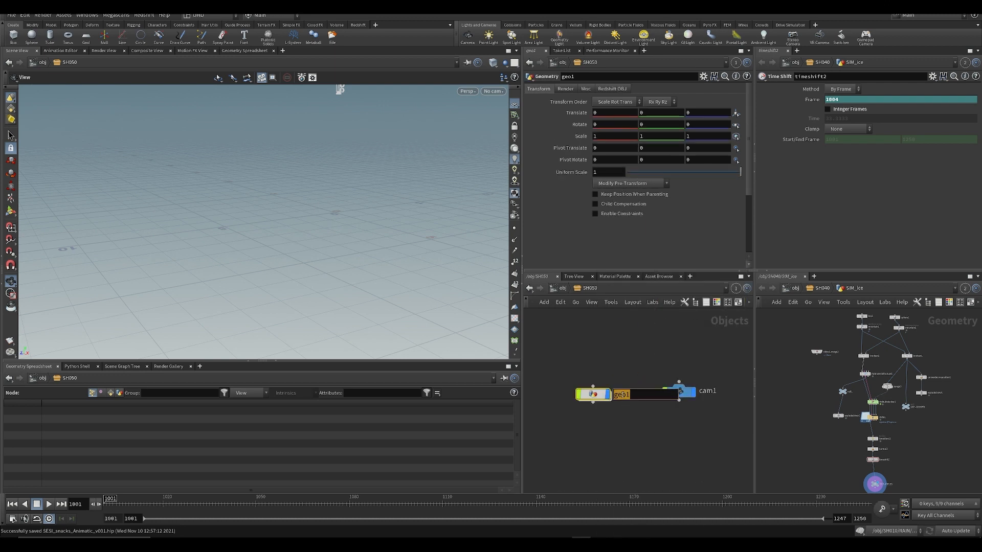
text(Fluid)
key(Return)
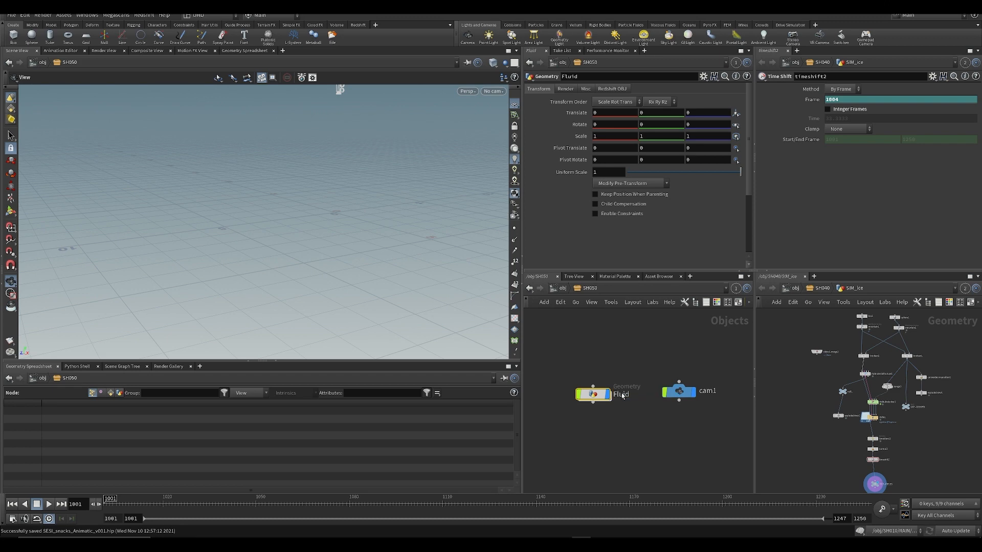
drag(603, 394, 588, 388)
double_click(588, 388)
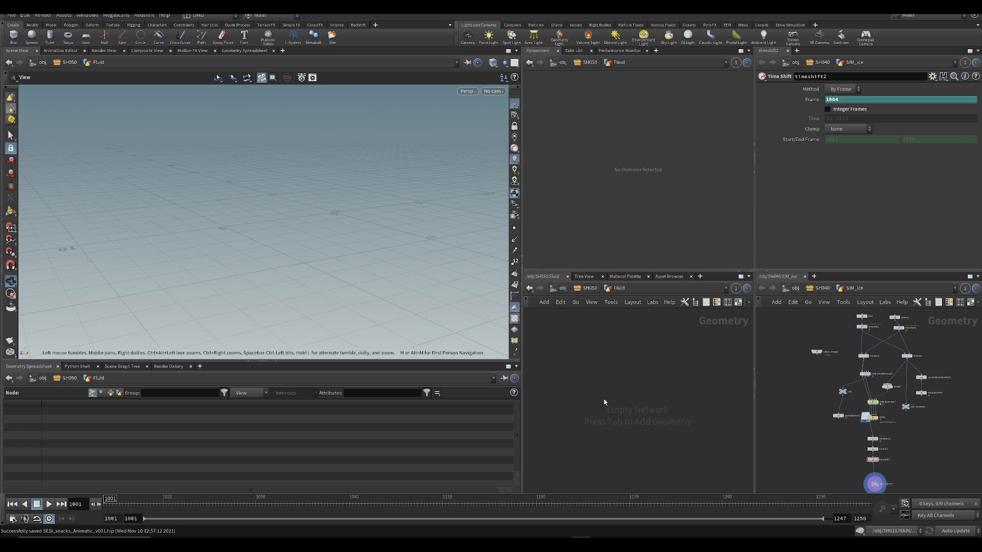
- Place a Labs Spiral node in the empty Fluid network
key(Tab)
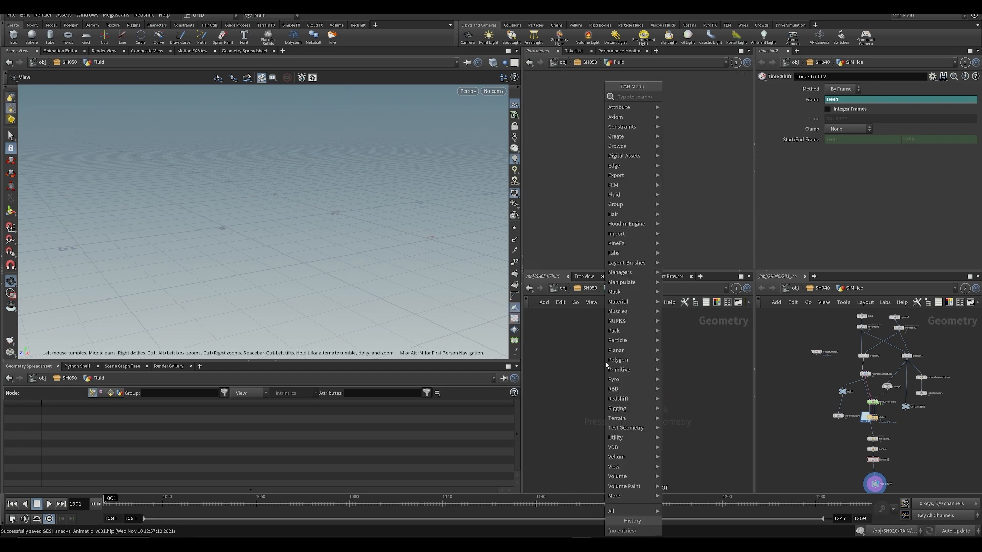
text(labs)
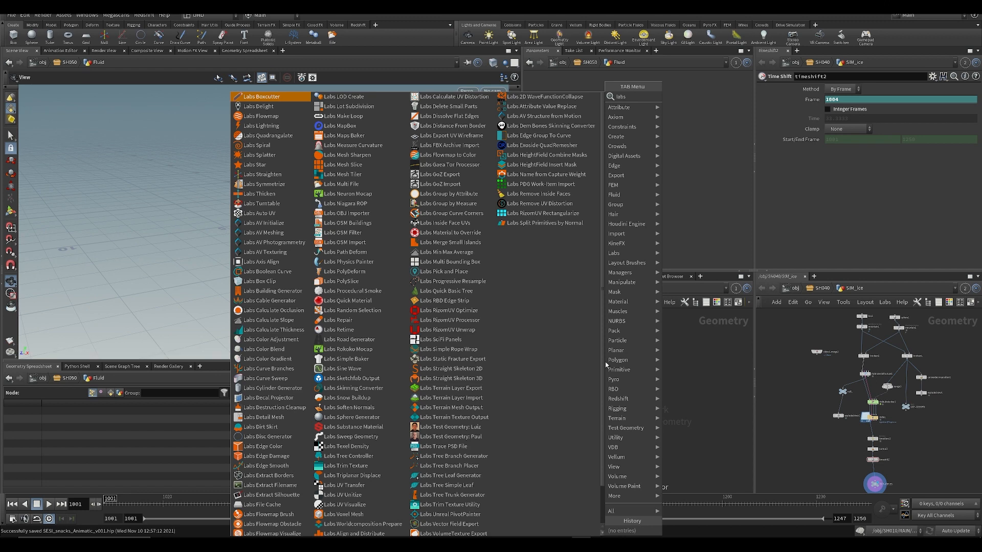
key(Escape)
key(Tab)
mouse_move(608, 370)
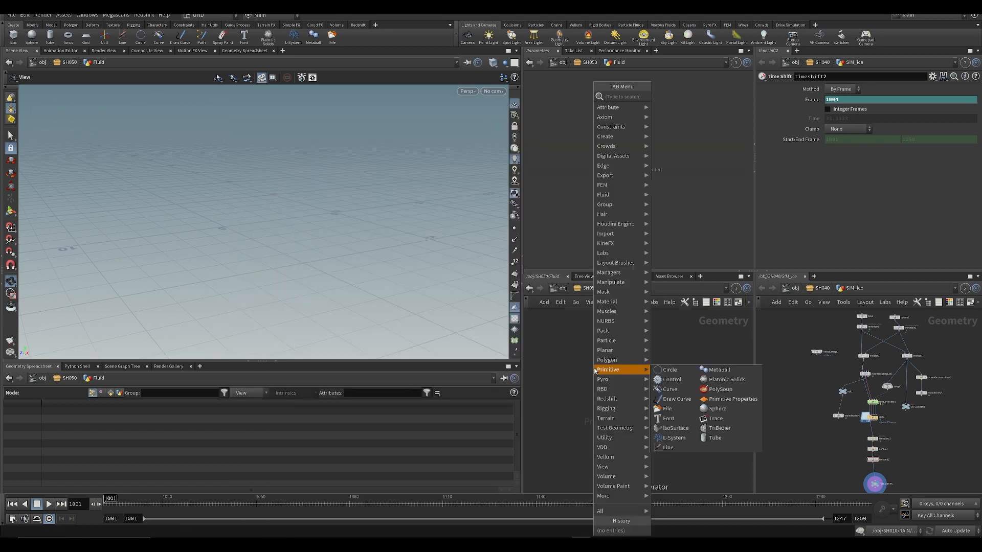
text(labs)
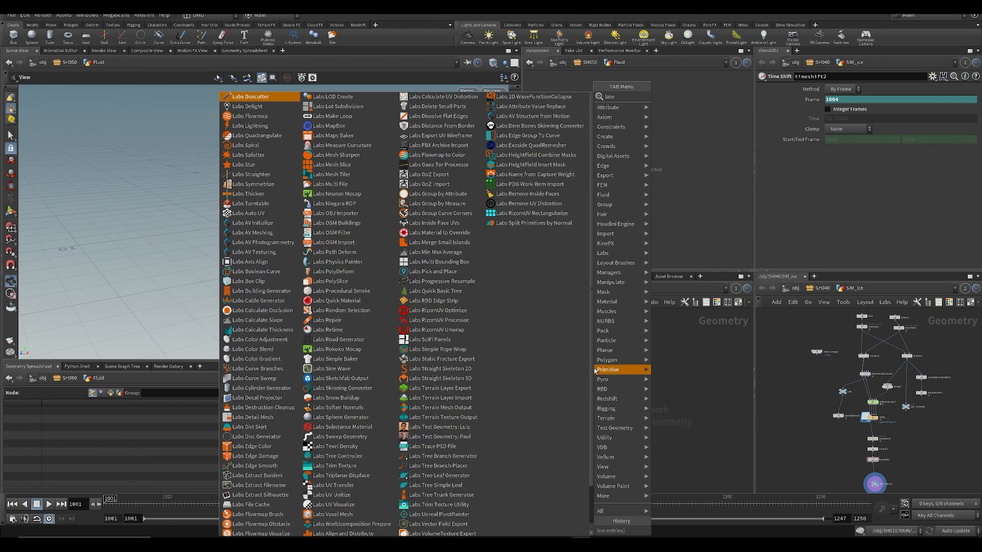
click(238, 146)
click(629, 364)
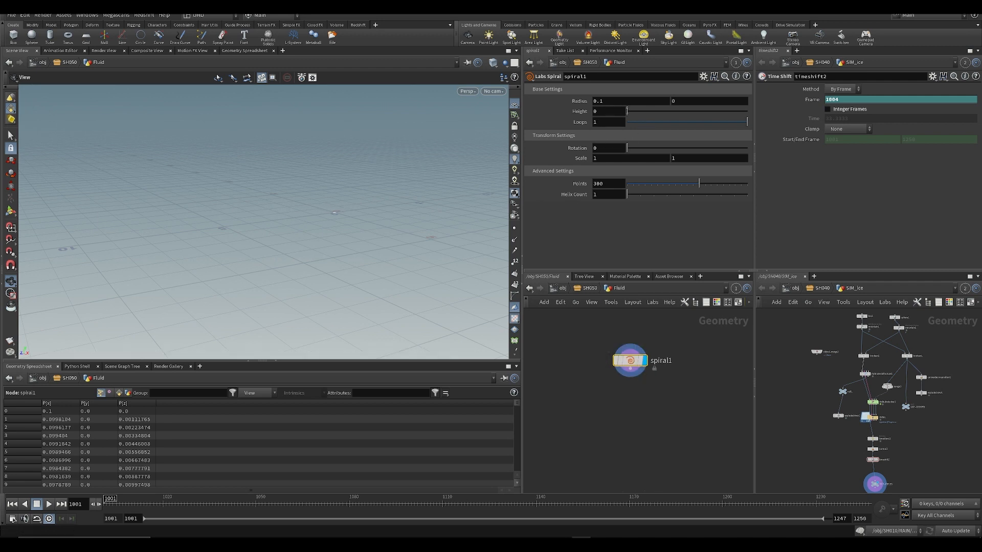
- Set the spiral's first radius to 1.5, its height to -5 and its loops to 4
drag(627, 110, 707, 111)
middle_drag(461, 209, 440, 280)
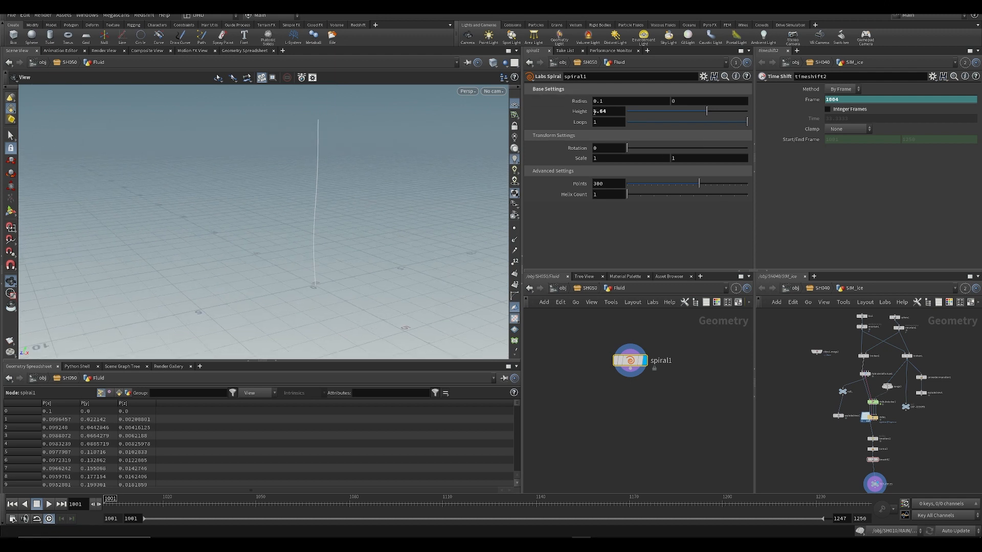
middle_drag(597, 101, 600, 129)
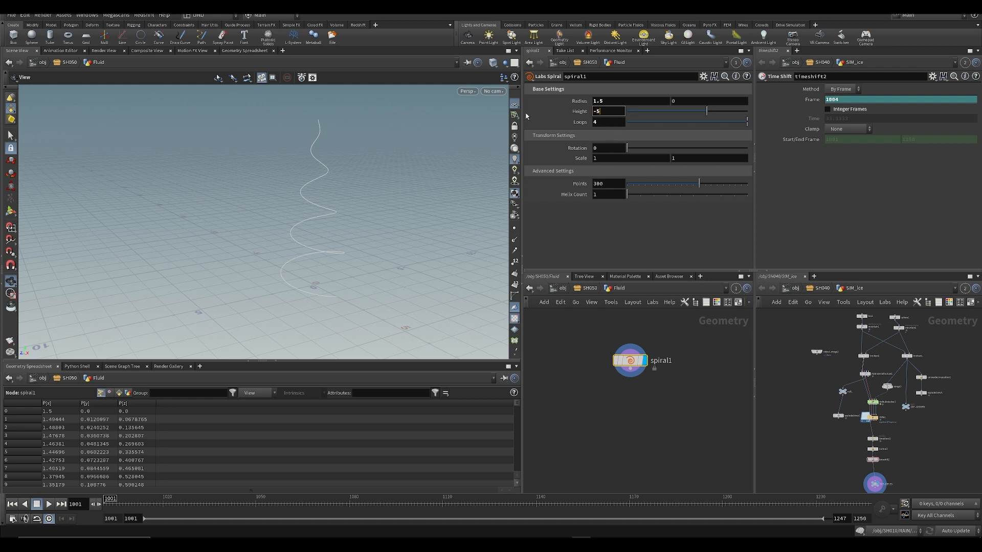
key(Return)
middle_drag(604, 100, 608, 108)
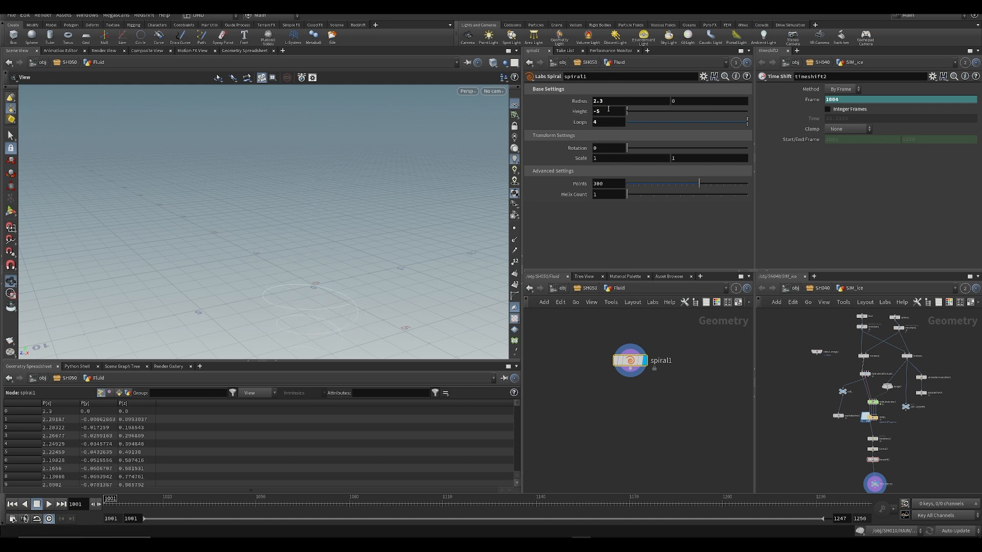
key(ctrl+z)
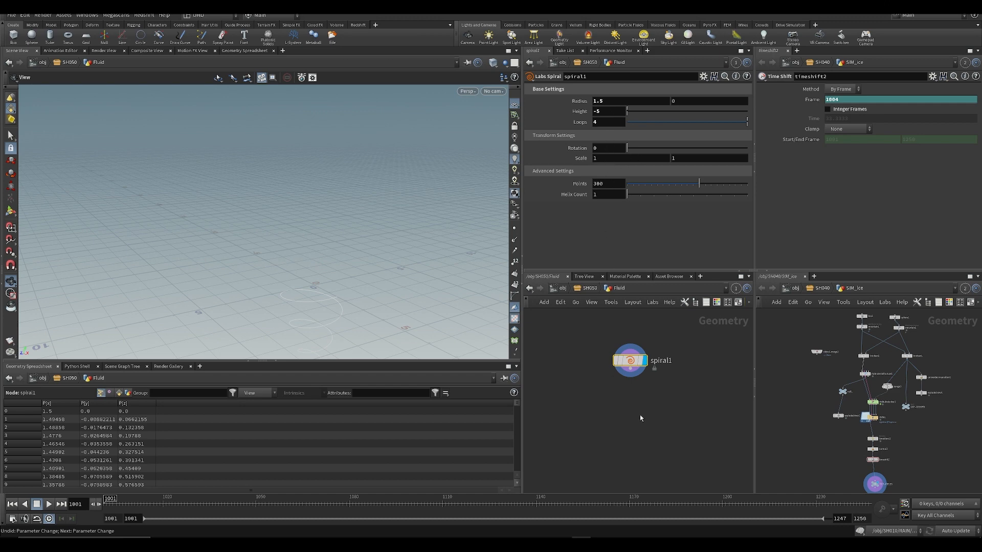
- Append a Transform node to the spiral and set its Translate Y to 5.3
middle_drag(640, 419, 624, 404)
key(Tab)
text(transform)
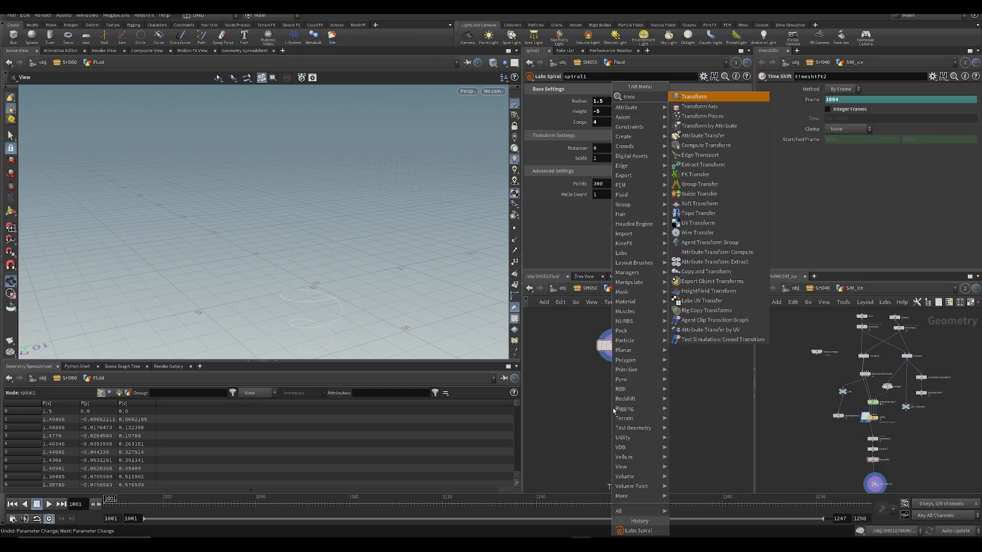
key(Return)
middle_drag(662, 125, 695, 123)
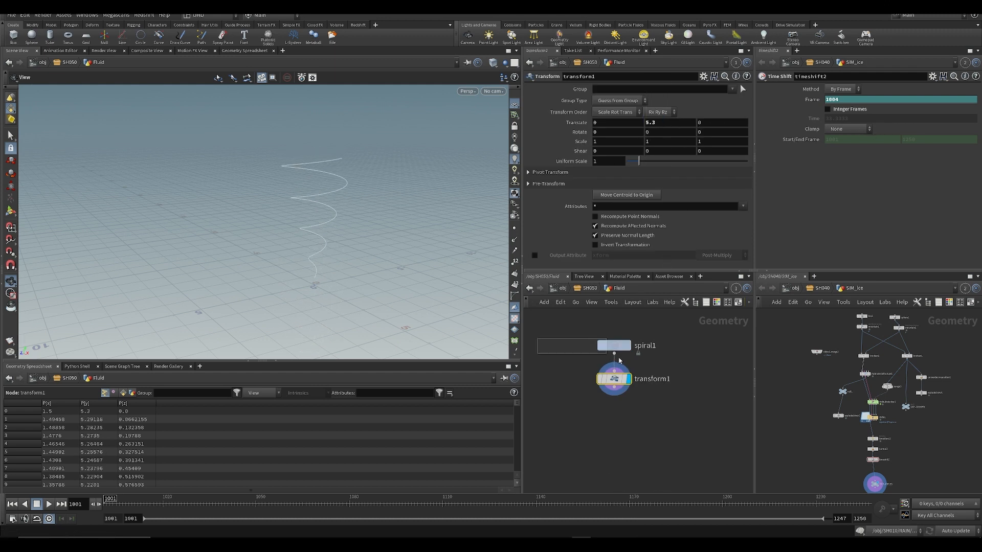
- Drive the Transform's Translate Y with the negated relative reference to the spiral's height, ch("../spiral1/height")
drag(613, 355, 614, 357)
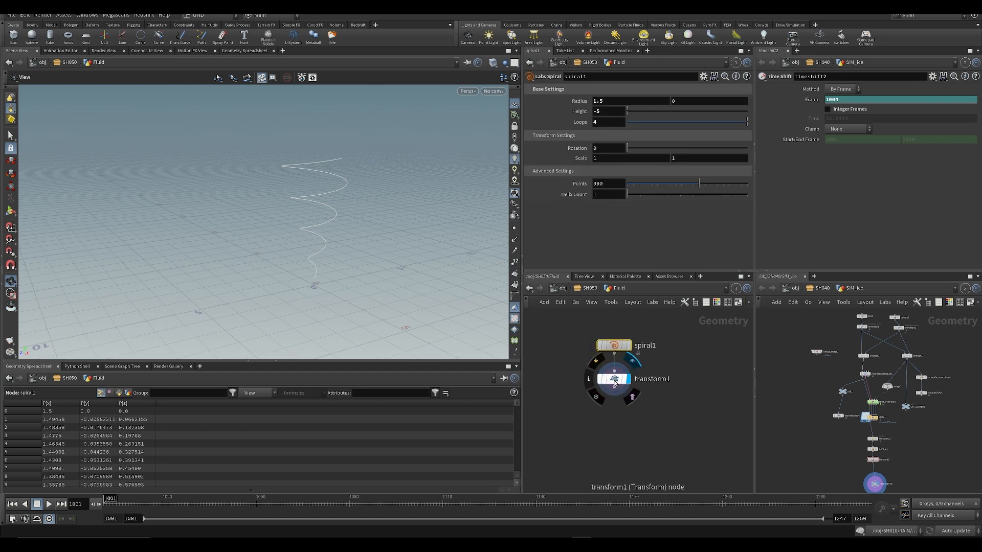
click(615, 381)
drag(569, 329, 621, 353)
right_click(601, 121)
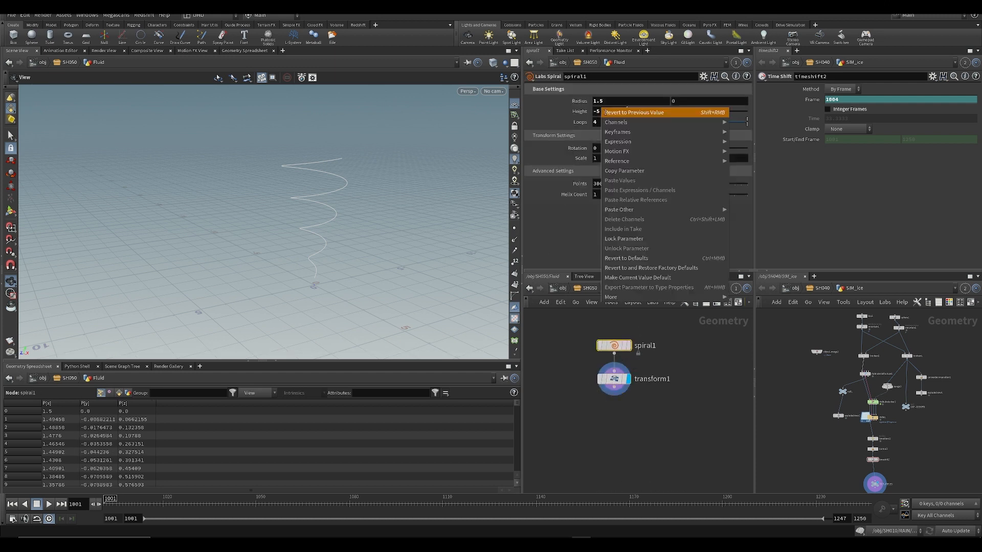
click(665, 171)
drag(563, 366, 661, 425)
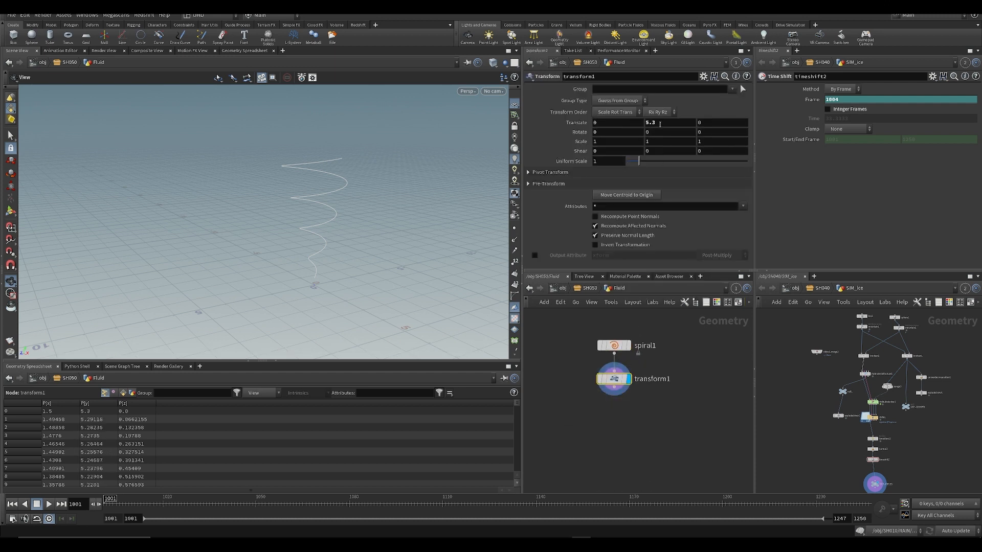
right_click(659, 125)
click(670, 215)
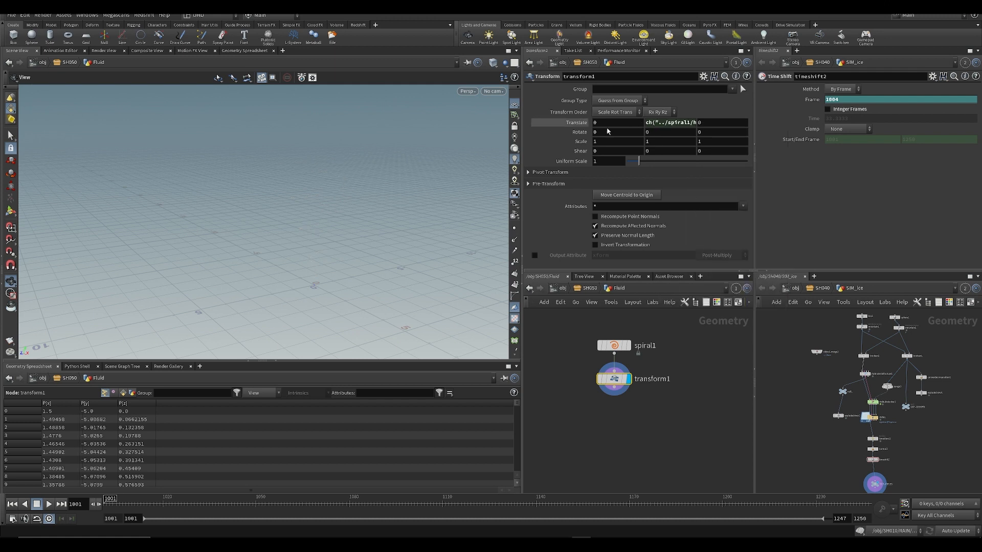
click(670, 125)
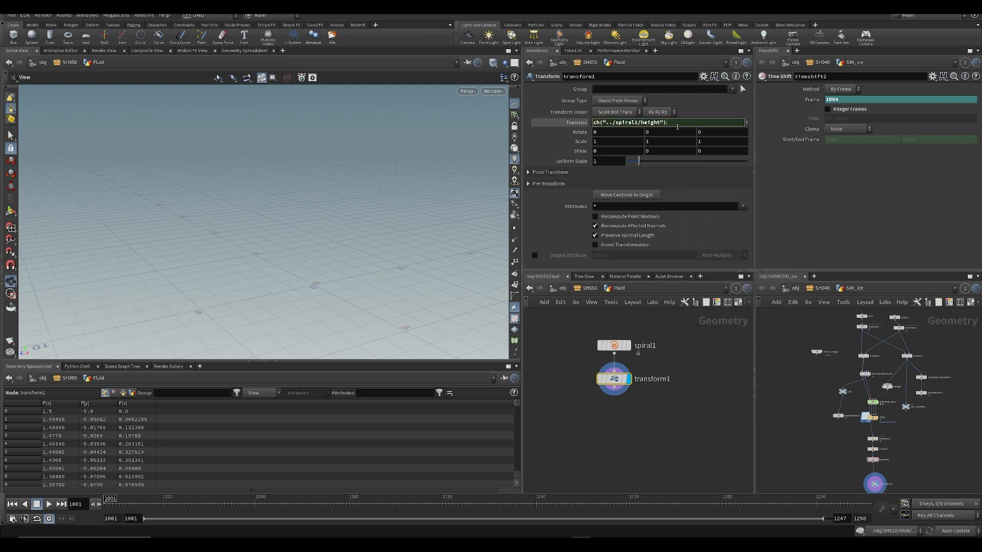
key(Return)
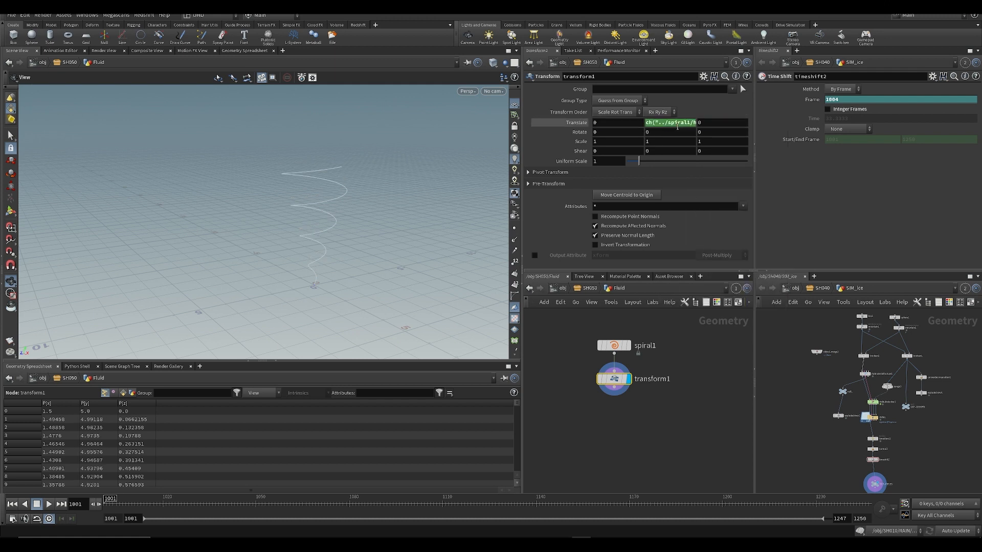
- Set the spiral's height to -7.45 and save the scene
click(628, 352)
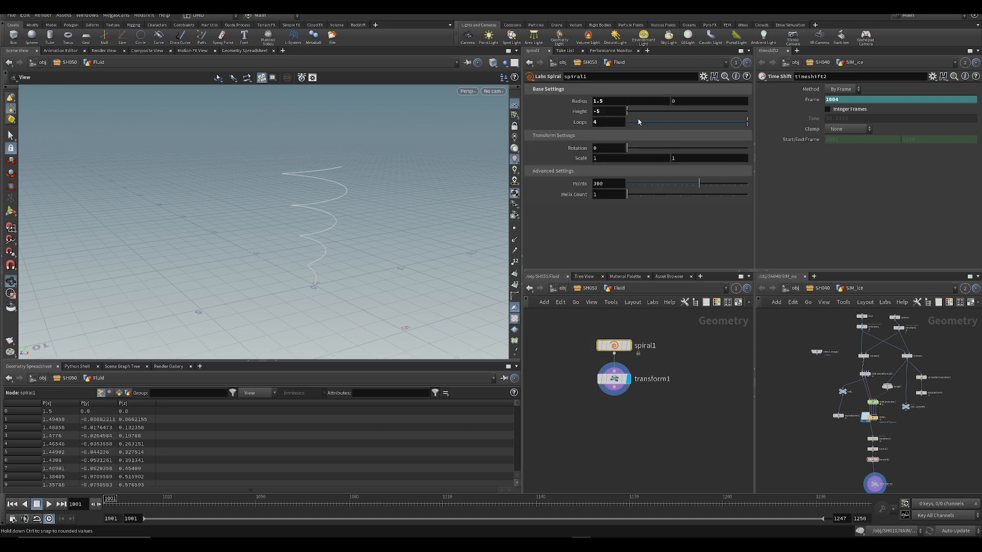
middle_drag(608, 111, 154, 131)
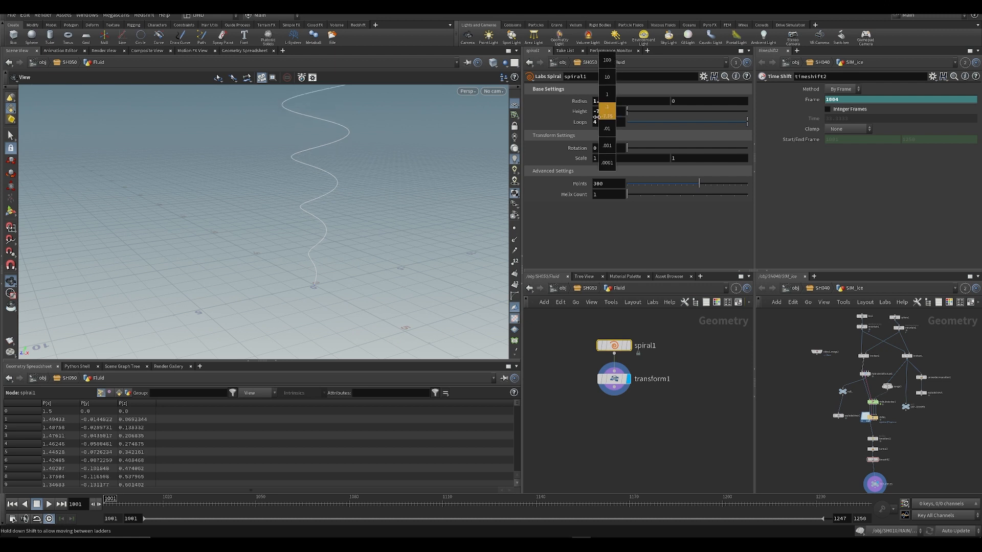
key(ctrl+s)
- Look through SH050/cam1, set the spiral's height to -8.55 and loops to 5.1, and save the scene
click(492, 92)
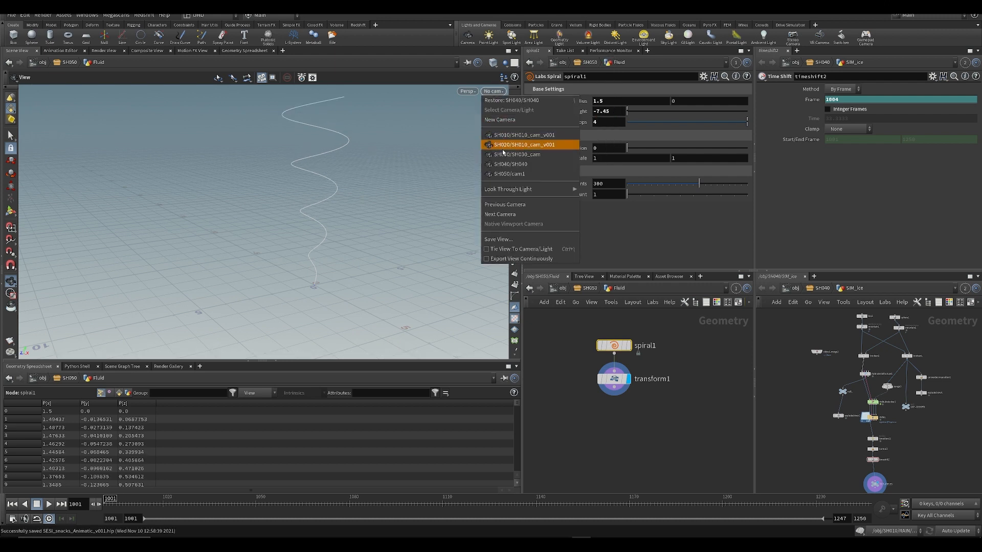
click(514, 175)
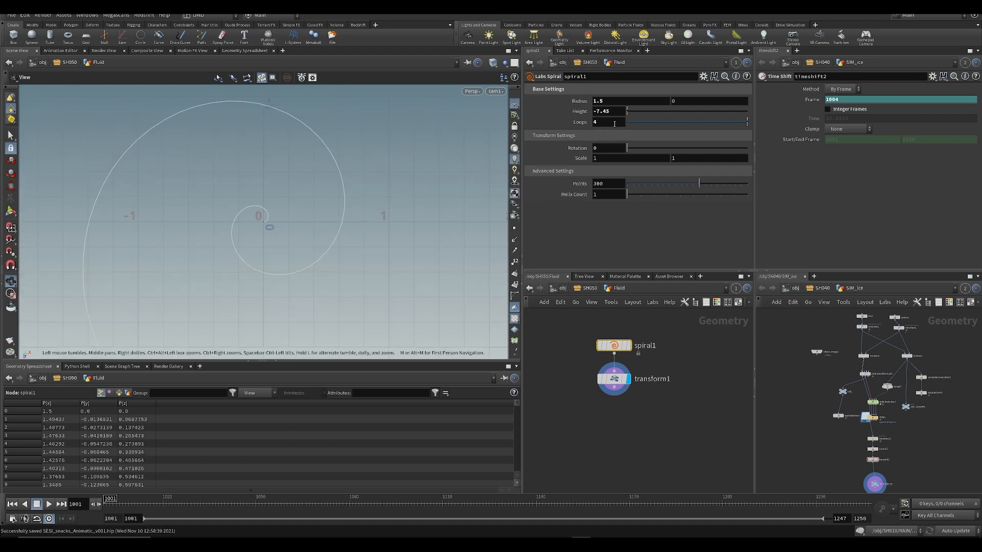
middle_drag(615, 114, 653, 124)
key(ctrl+s)
- Add a Sweep node below the Transform, with the Transform as its backbone input, and display it
scroll(614, 385, down, 2)
key(Tab)
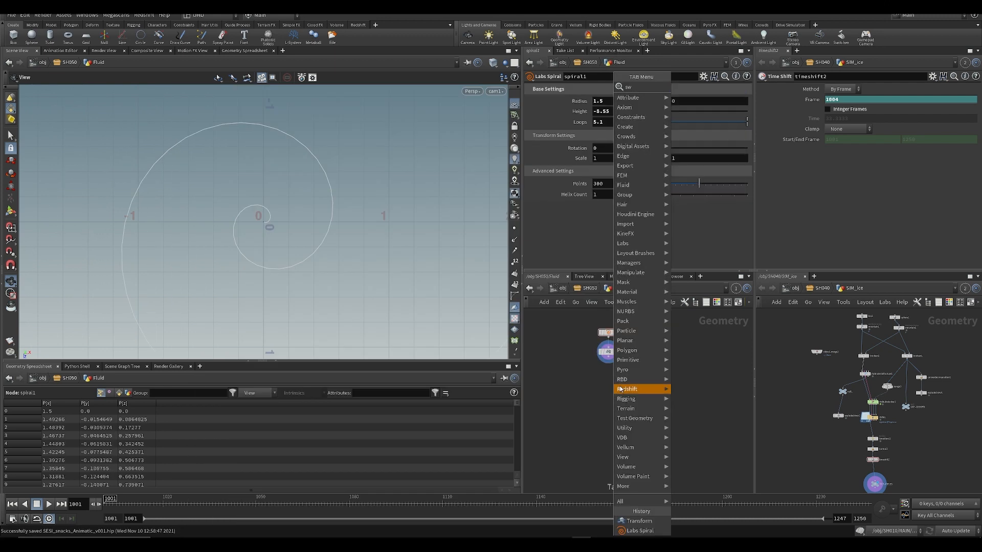
text(swee)
key(Return)
key(Return)
scroll(606, 375, up, 3)
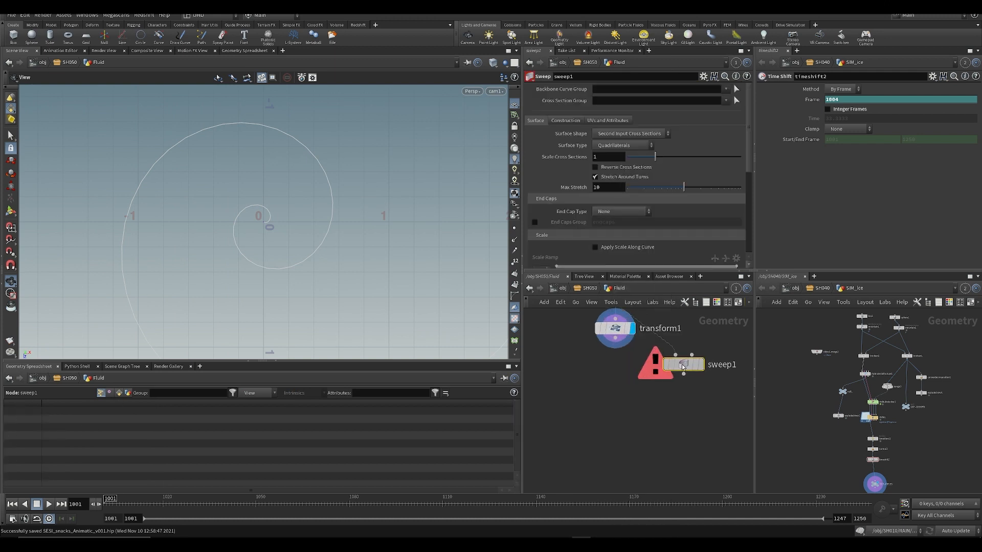
drag(684, 365, 608, 395)
click(568, 380)
click(615, 338)
click(593, 391)
- Set the Sweep's surface shape to Ribbon with 11 columns and try a narrower ribbon width
click(620, 134)
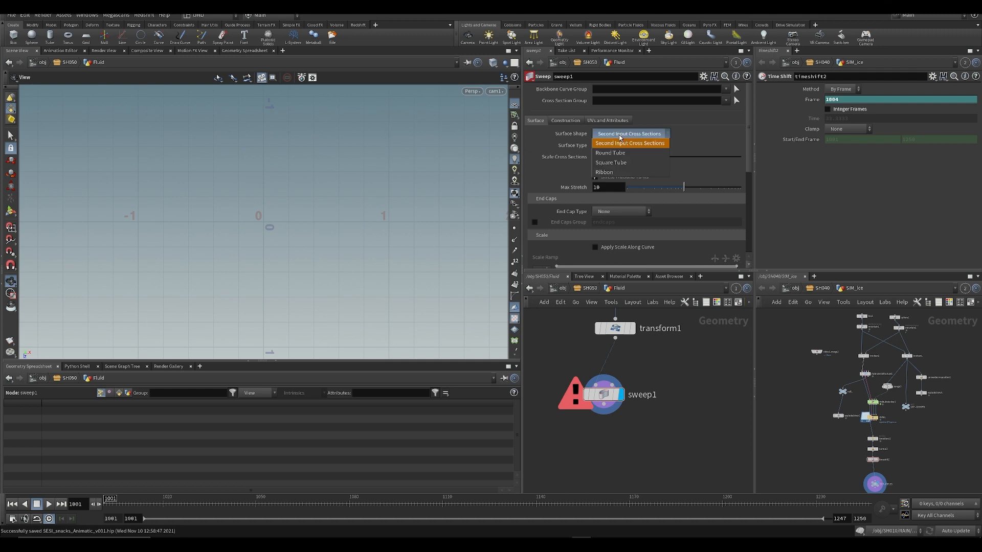
click(604, 173)
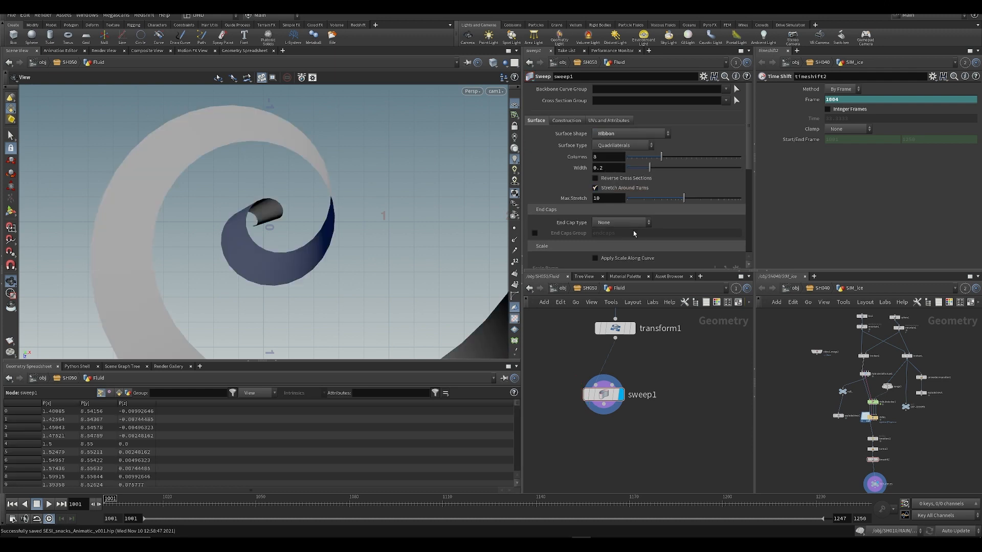
drag(662, 157, 645, 169)
key(ctrl+z)
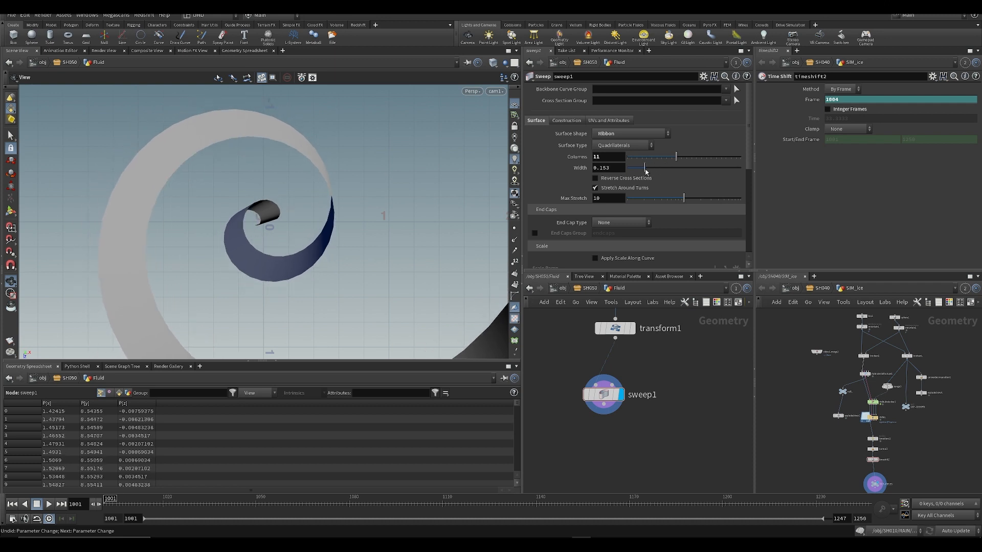
- Change the Sweep's surface shape to Round Tube, increase its radius, and turn on Apply Scale Along Curve
click(633, 134)
click(610, 153)
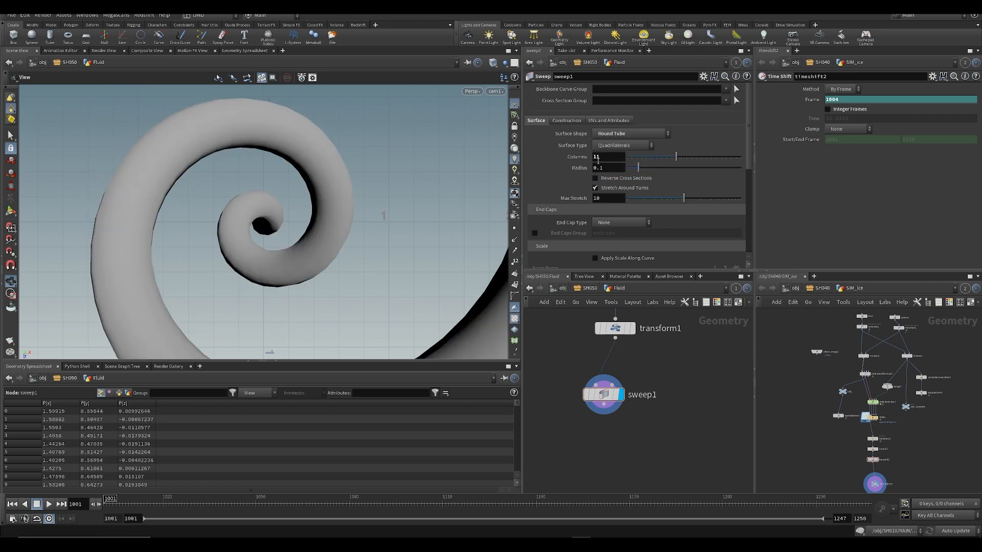
drag(639, 167, 647, 171)
scroll(627, 129, down, 5)
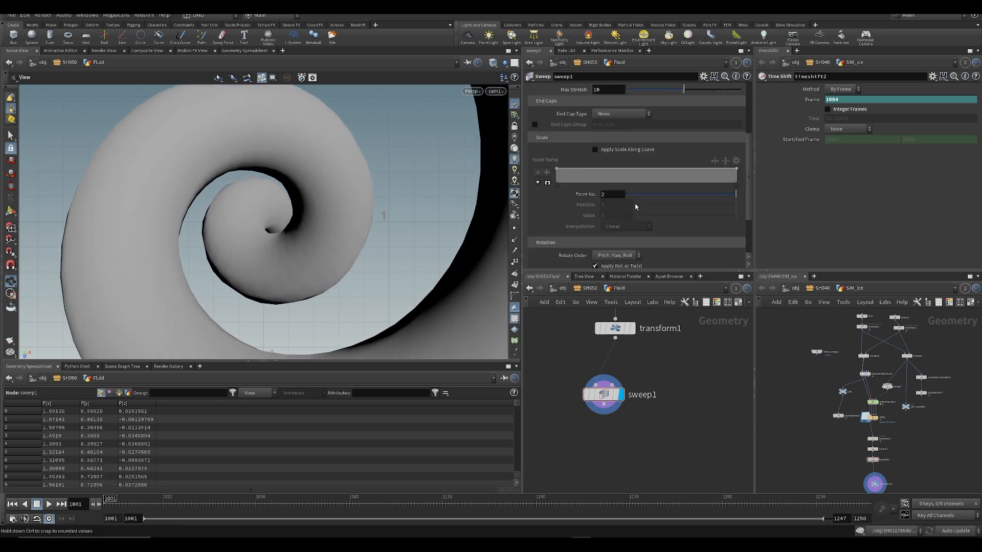
click(621, 117)
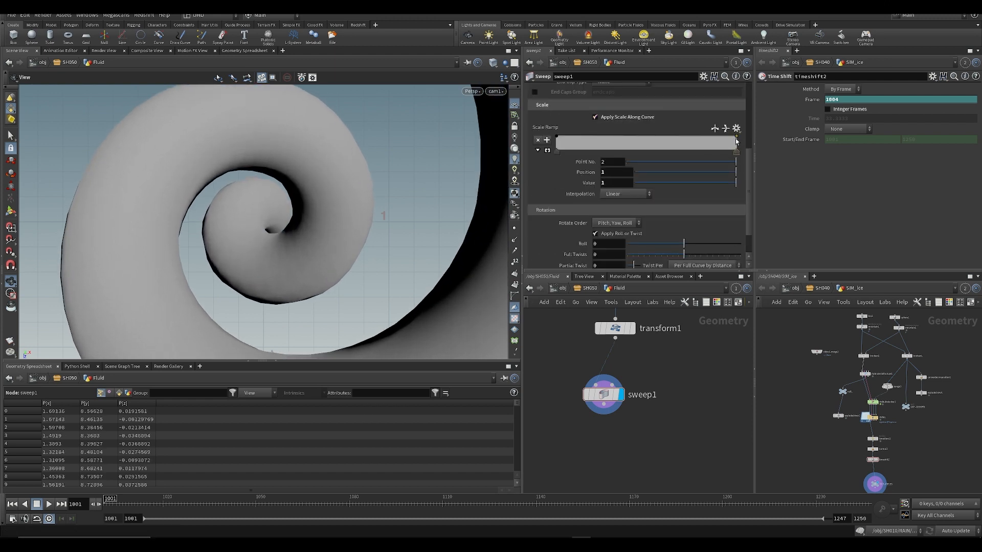
- Taper the Sweep's scale ramp by lowering its end point value to 0.113208, and align the Sweep node below the Transform
drag(734, 138, 737, 146)
key(ctrl+z)
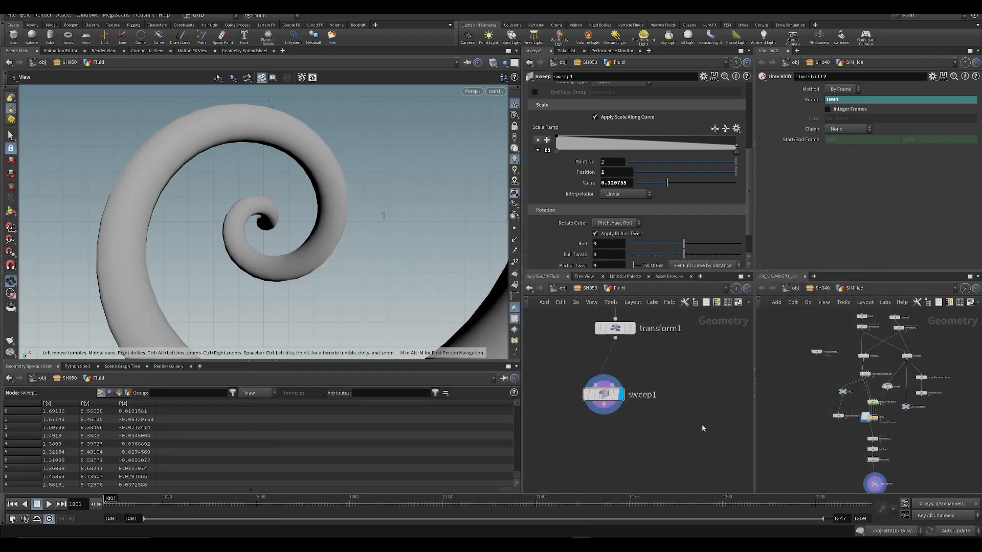
middle_drag(606, 394, 605, 412)
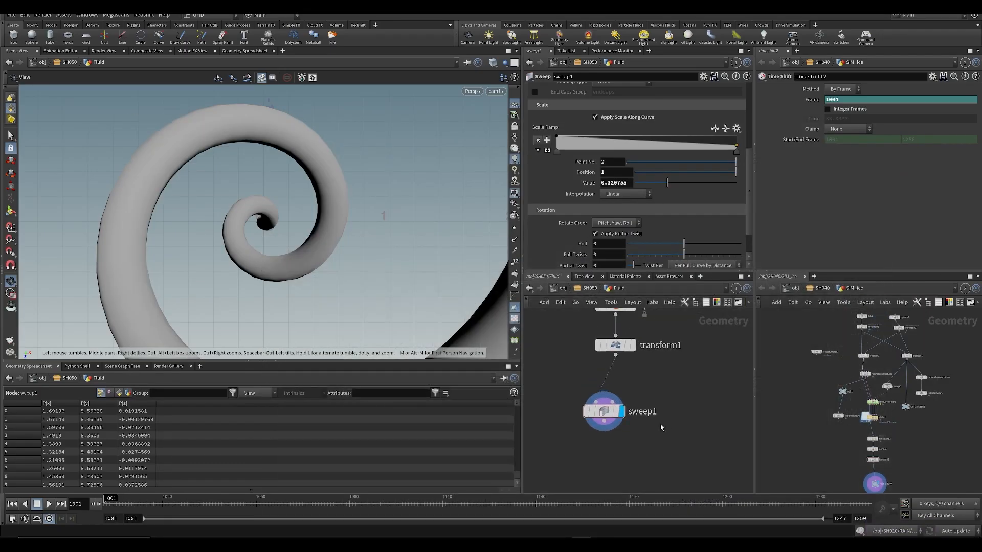
drag(605, 412, 617, 391)
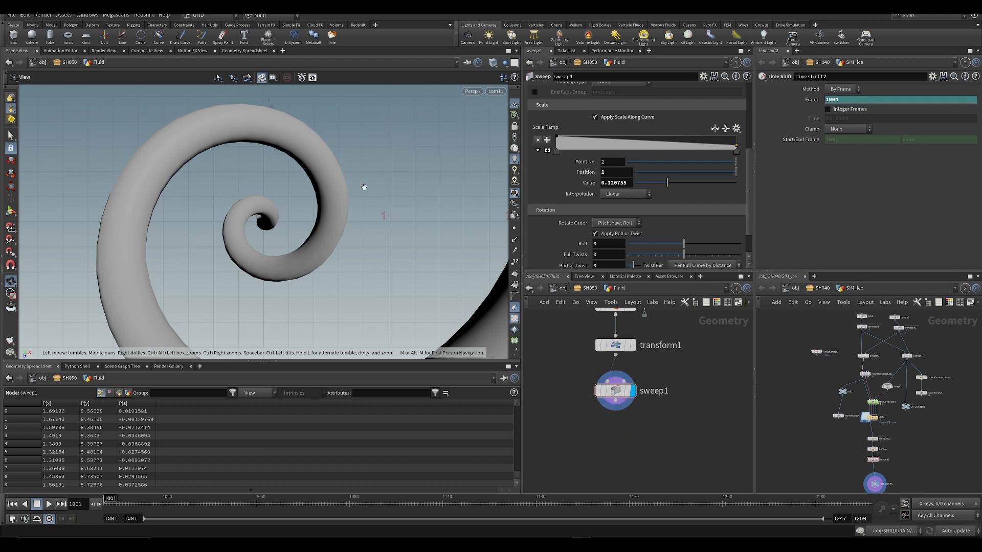
drag(737, 147, 745, 149)
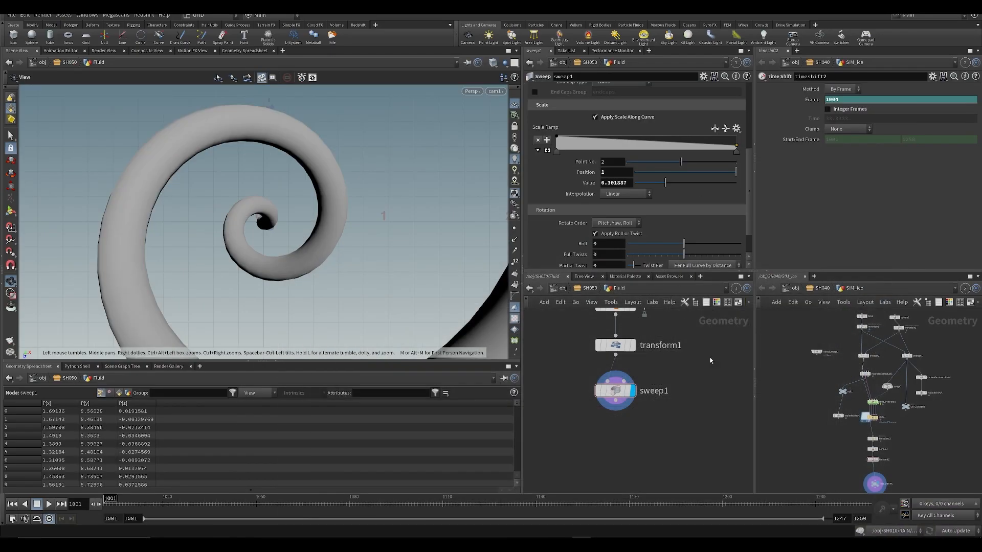
mouse_move(742, 146)
mouse_down()
mouse_move(749, 160)
mouse_move(733, 157)
mouse_move(744, 142)
mouse_up()
middle_drag(675, 441, 666, 443)
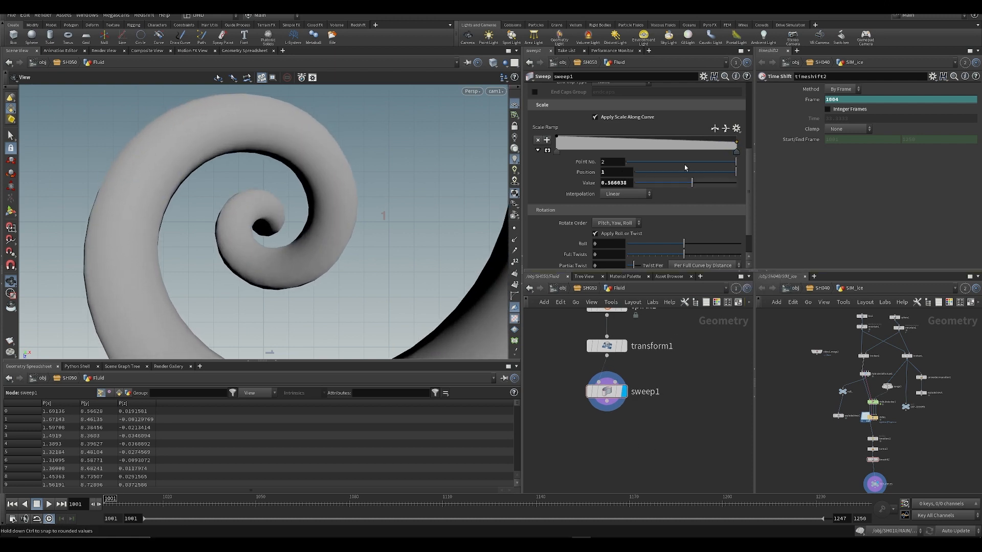
drag(731, 143, 743, 151)
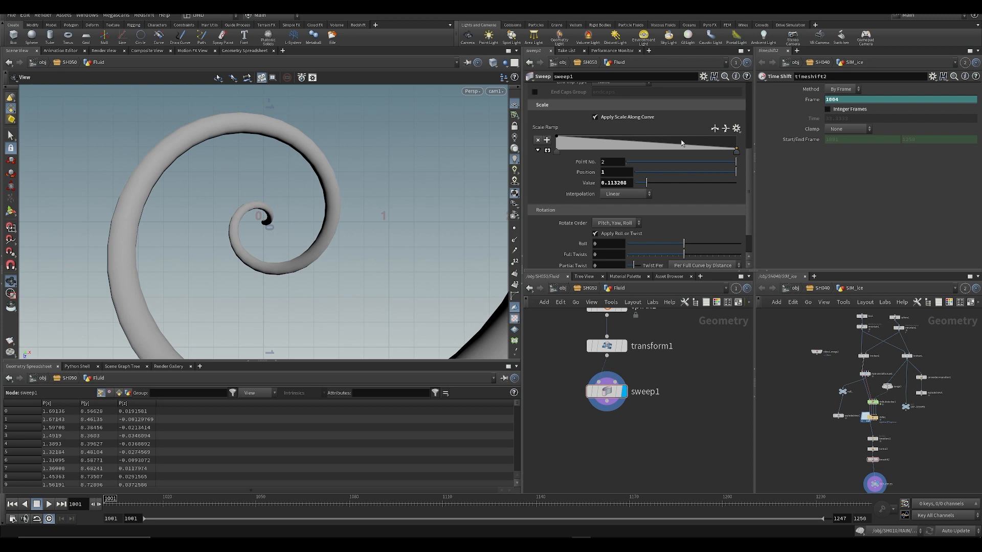
- Shorten cam1's focal length to widen the camera view, and save the scene
key(u)
click(678, 391)
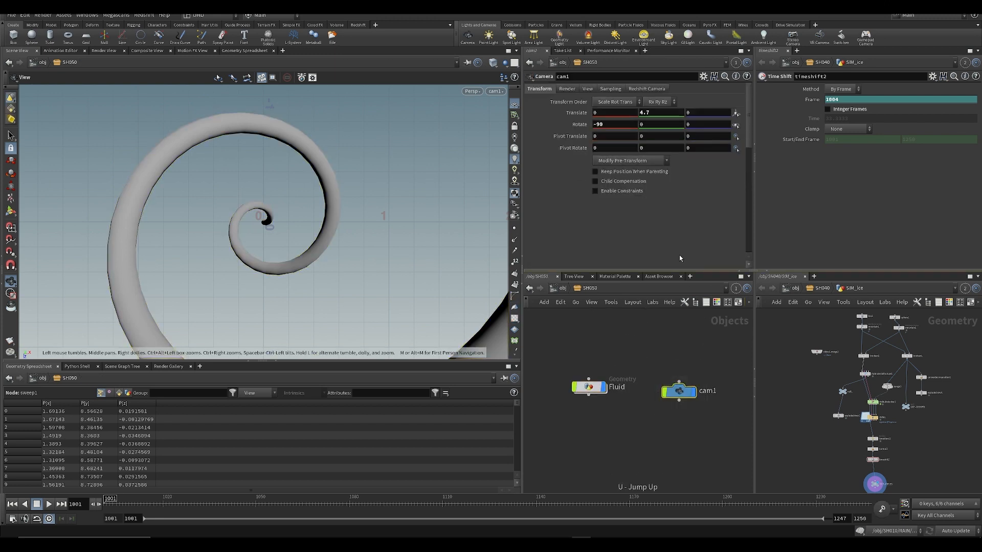
click(587, 89)
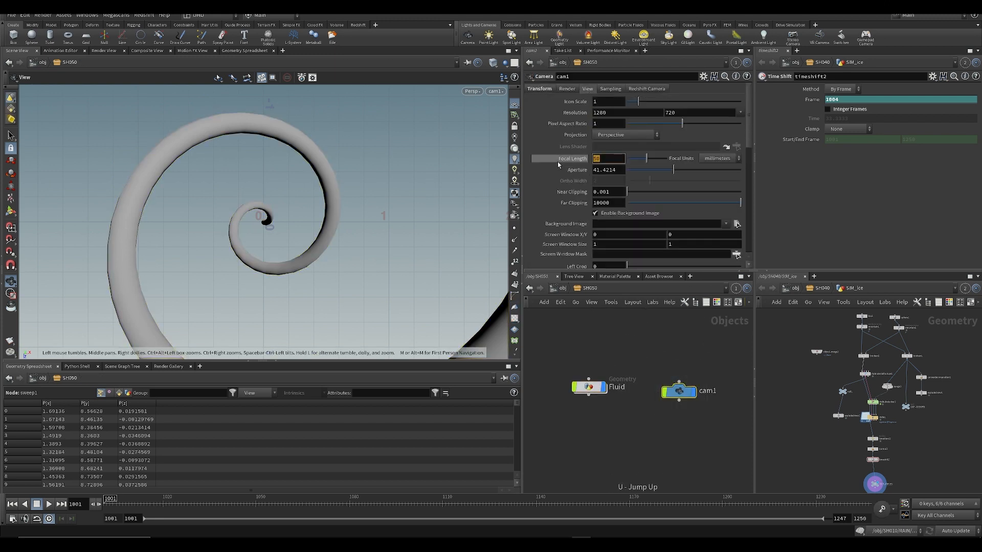
middle_drag(559, 163, 535, 165)
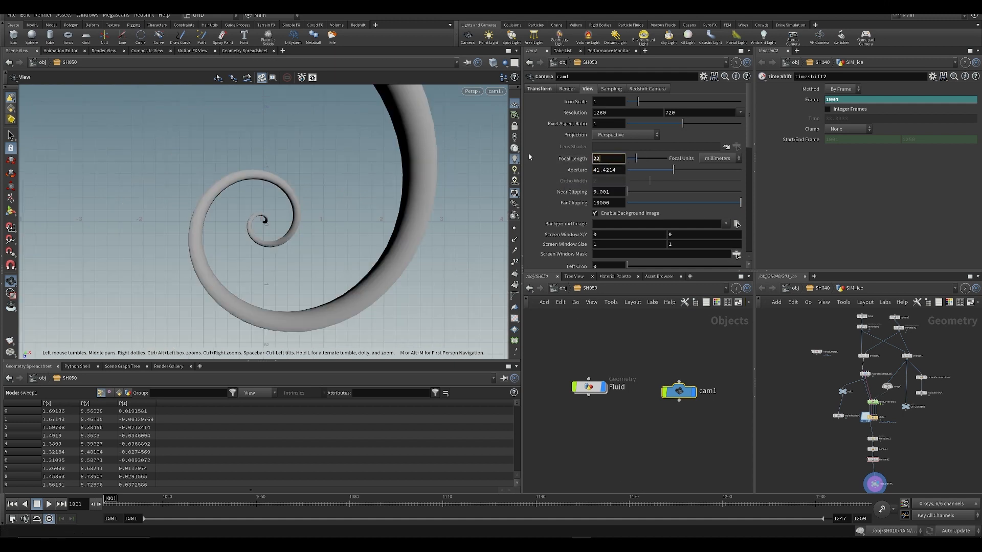
key(Return)
key(ctrl+s)
- Inside the Fluid geometry, set the spiral's loops to 9.1 and its points to 441
double_click(588, 387)
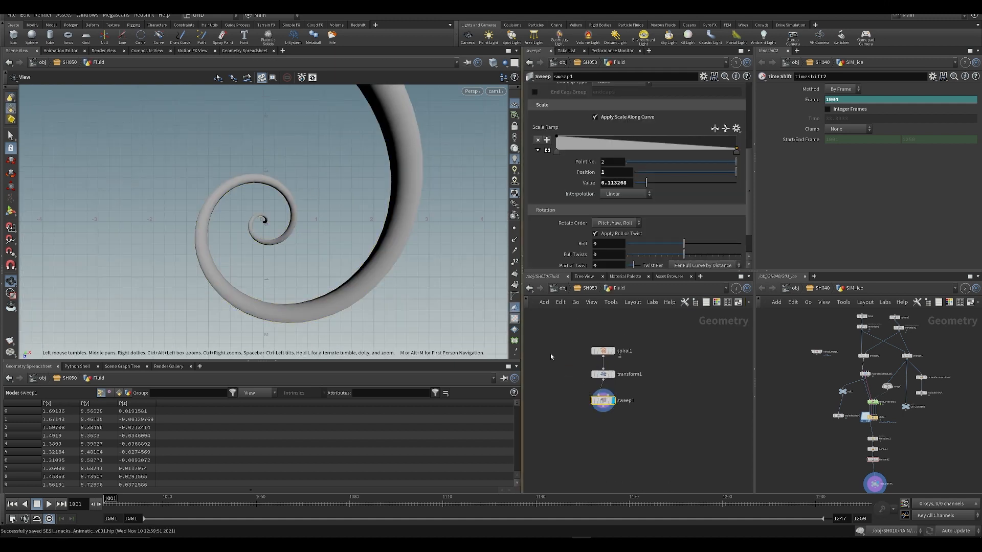
click(603, 351)
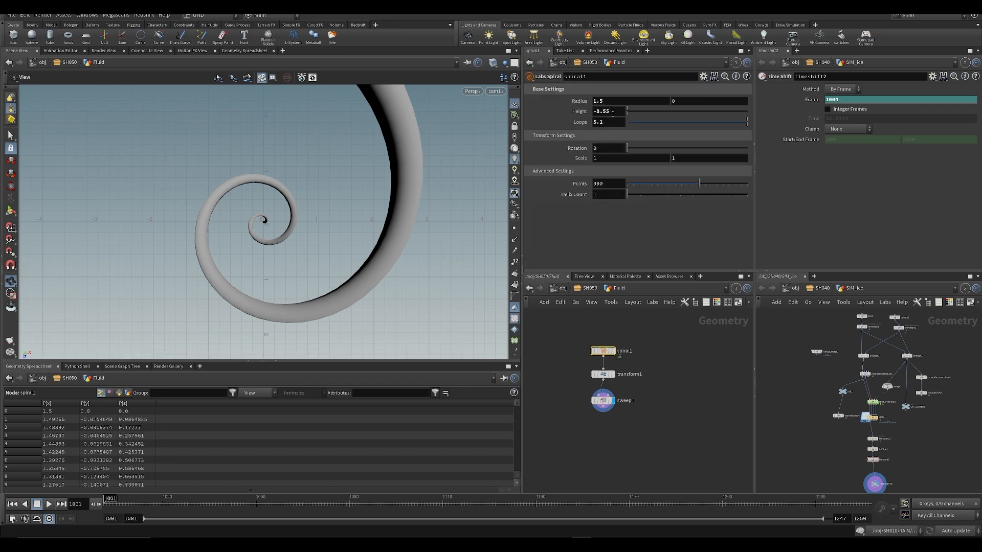
middle_drag(612, 122, 635, 120)
click(567, 326)
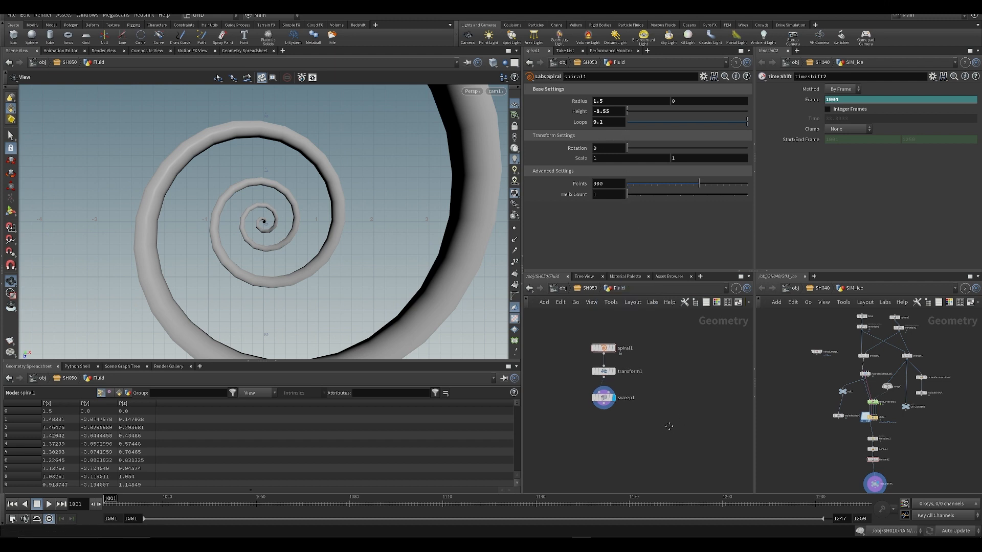
middle_drag(656, 416, 673, 377)
drag(699, 183, 733, 185)
scroll(623, 413, up, 2)
- Set the Sweep's tube radius to 0.481
click(618, 341)
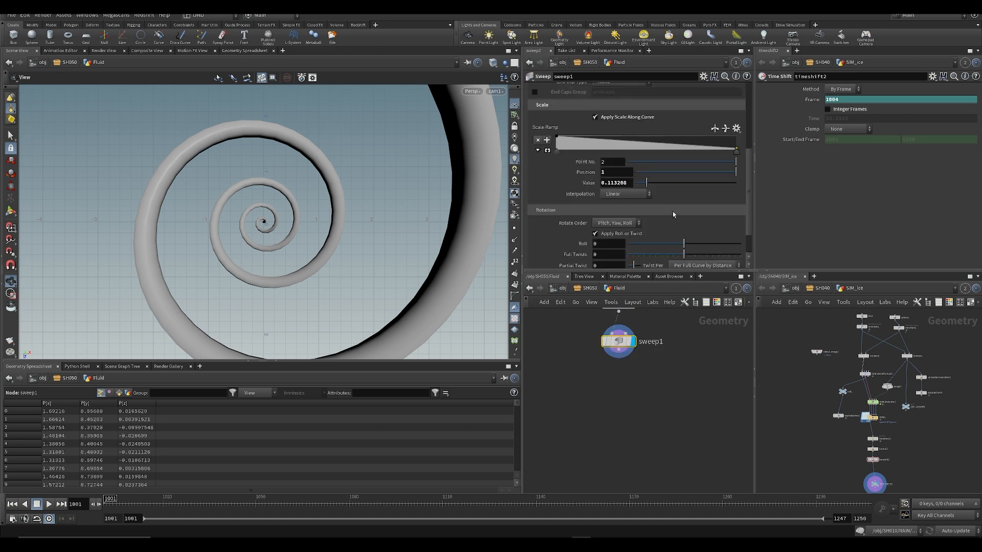
scroll(649, 153, up, 5)
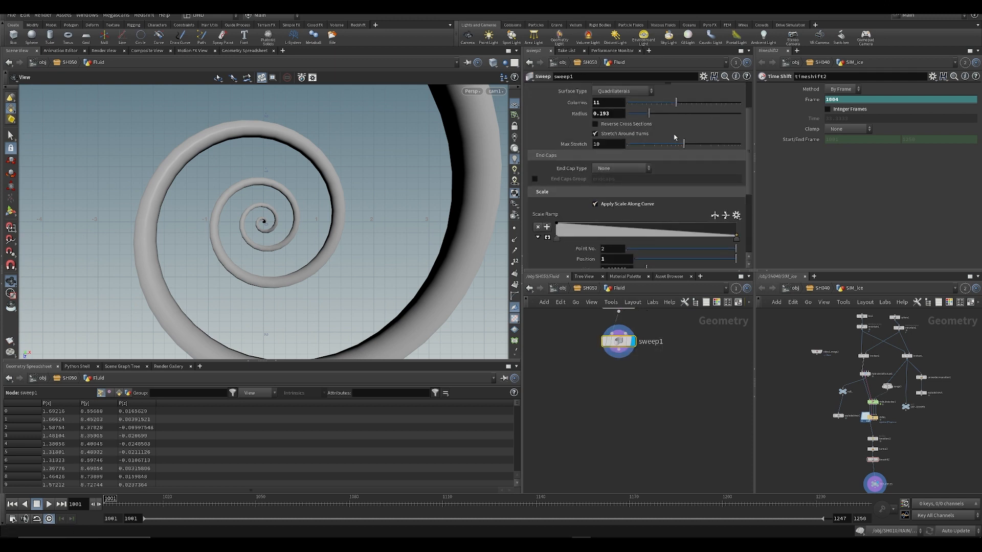
mouse_move(668, 139)
mouse_down()
mouse_move(690, 135)
mouse_move(682, 135)
mouse_up()
- Set the spiral's first radius to 2.77 and save the scene
middle_drag(565, 336, 575, 402)
click(628, 337)
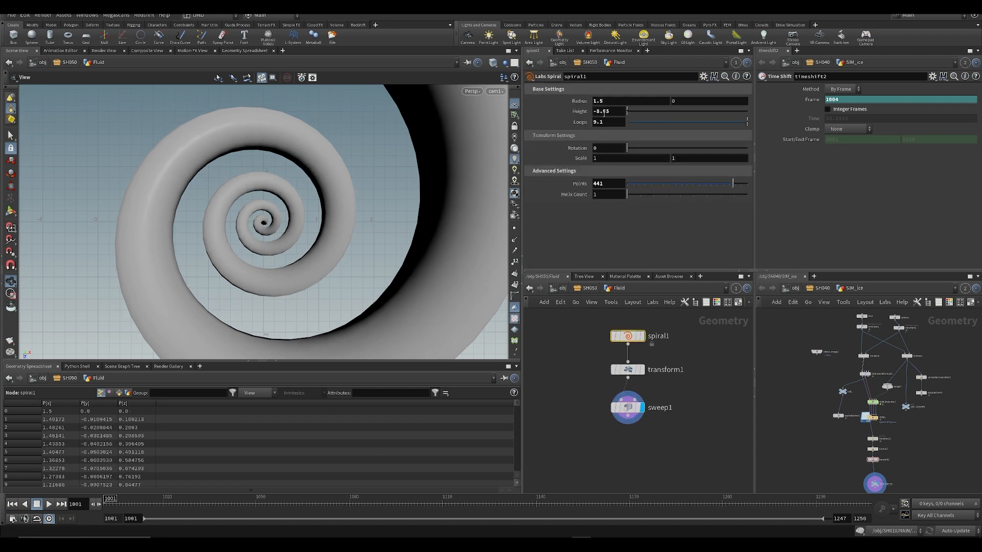
middle_drag(603, 102, 686, 116)
key(ctrl+s)
click(609, 468)
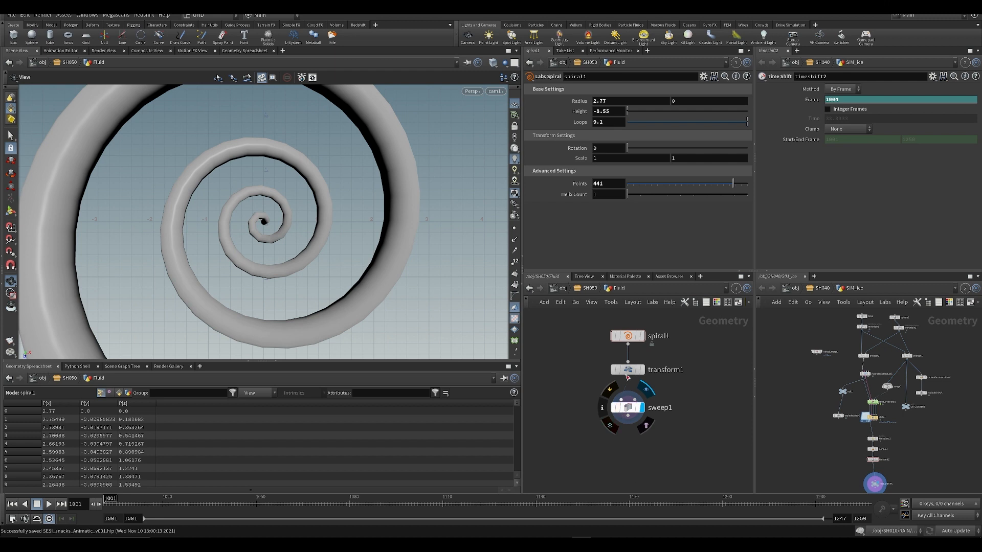
- Show the wireframe over the shaded geometry in the viewport and set the Sweep's columns to 17
click(627, 408)
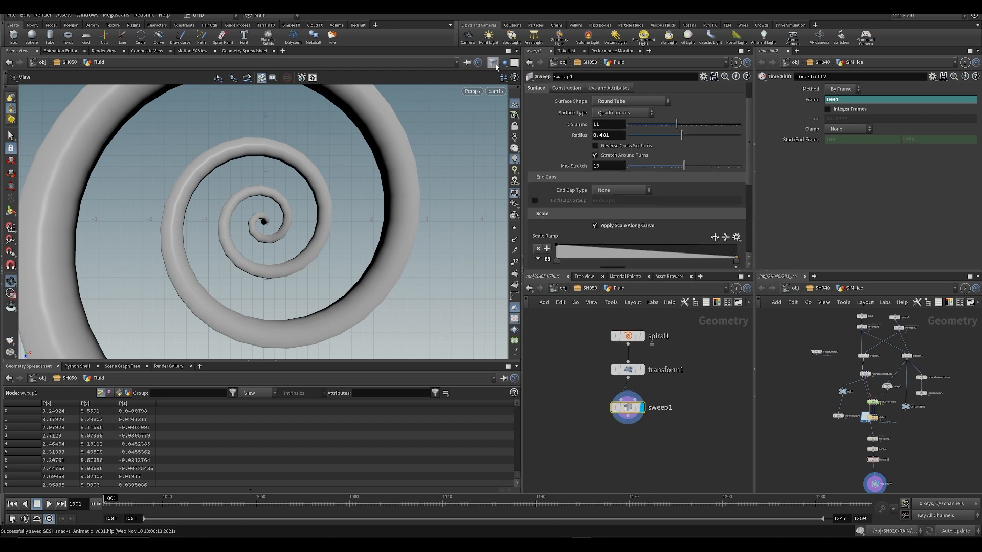
click(496, 66)
click(527, 181)
middle_drag(570, 399, 551, 376)
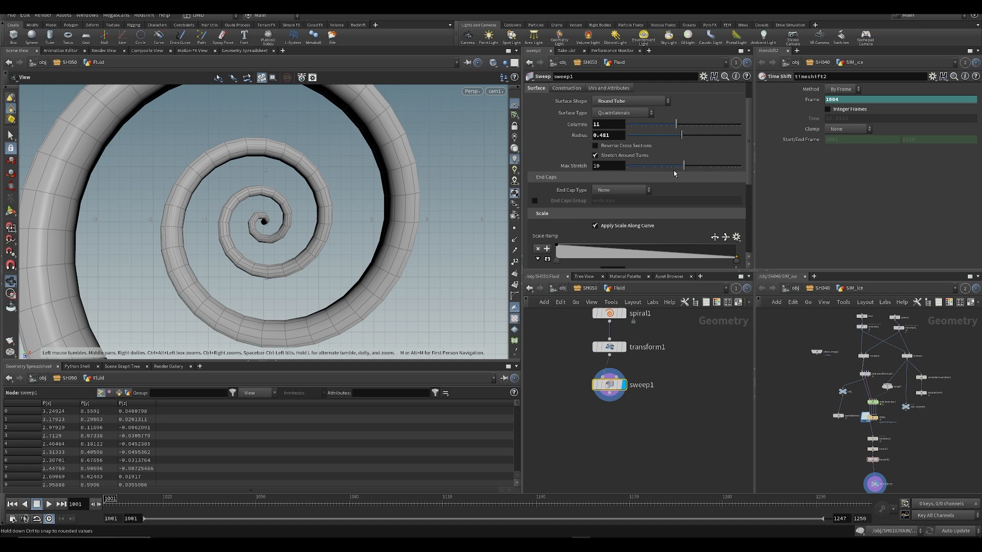
drag(668, 128, 706, 125)
- Set the spiral's points to 515 and save the scene
click(609, 313)
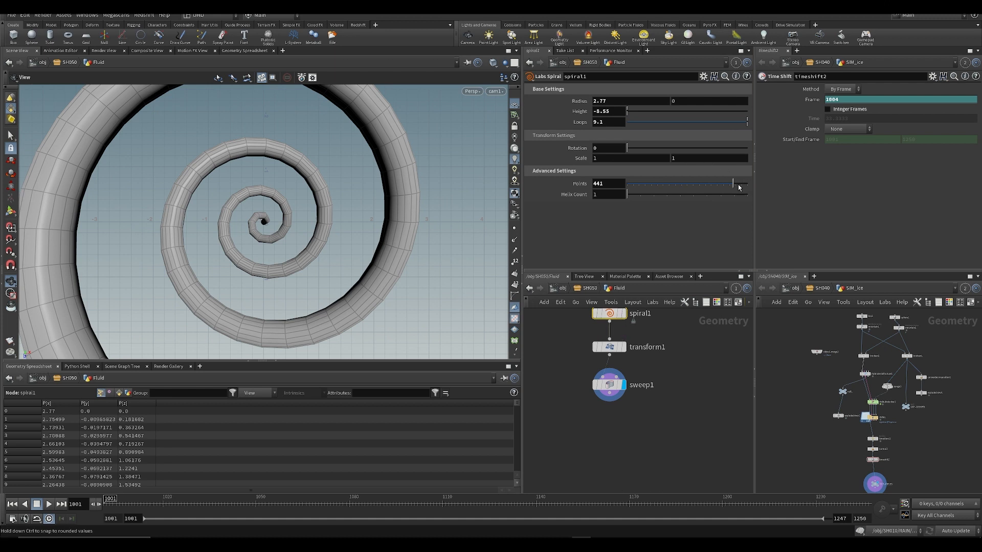
drag(737, 182, 748, 183)
middle_drag(595, 184, 630, 186)
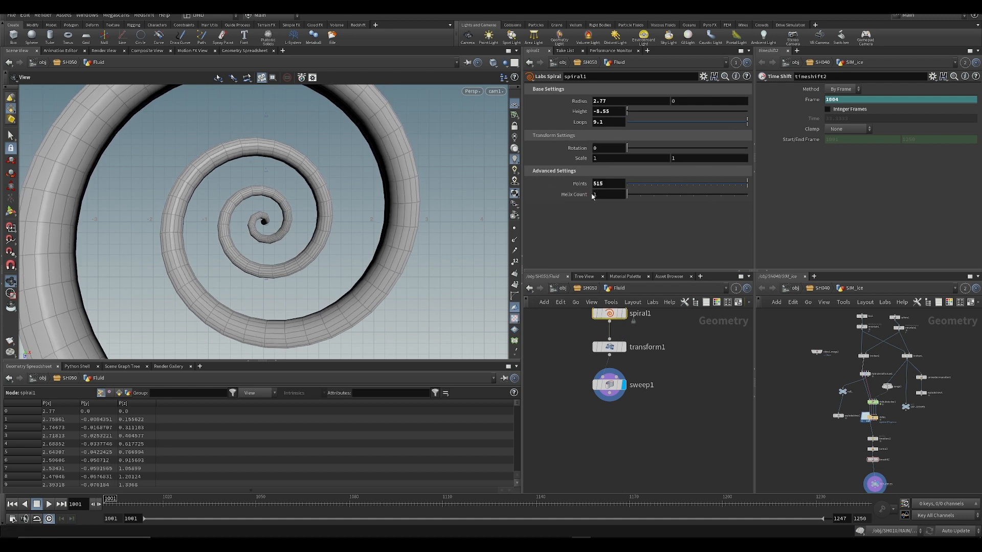
key(ctrl+s)
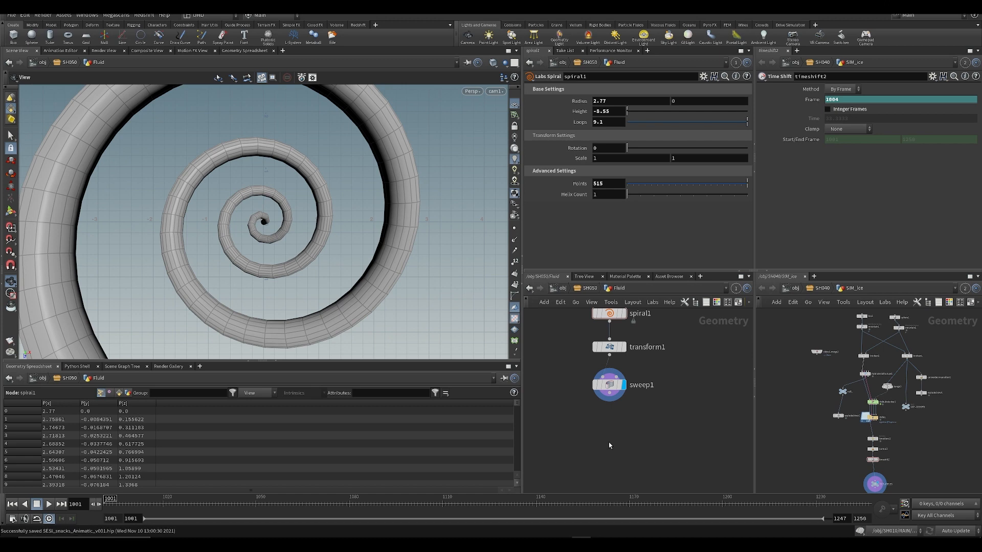
- Add a Carve node and insert it between the Transform and the Sweep
key(Tab)
key(Tab)
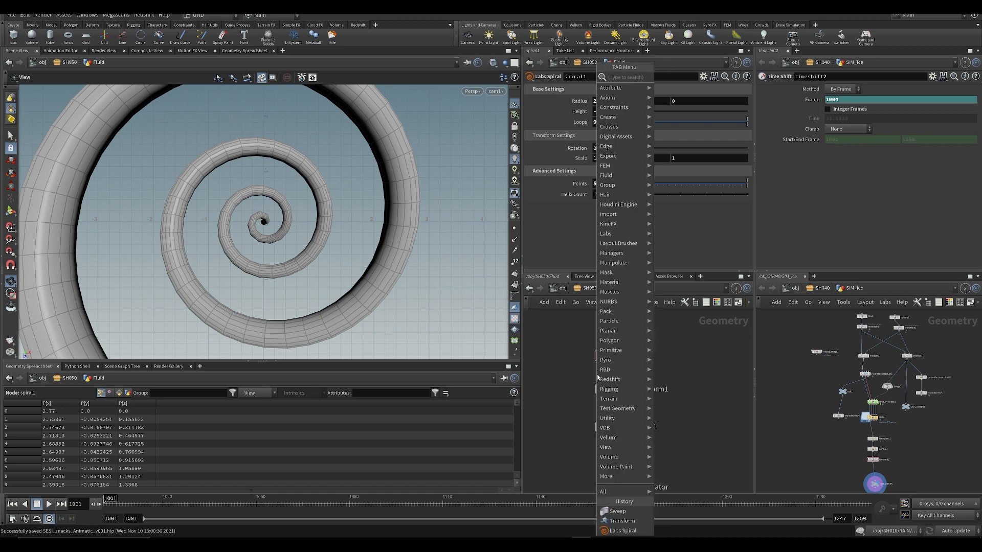
text(car)
click(683, 79)
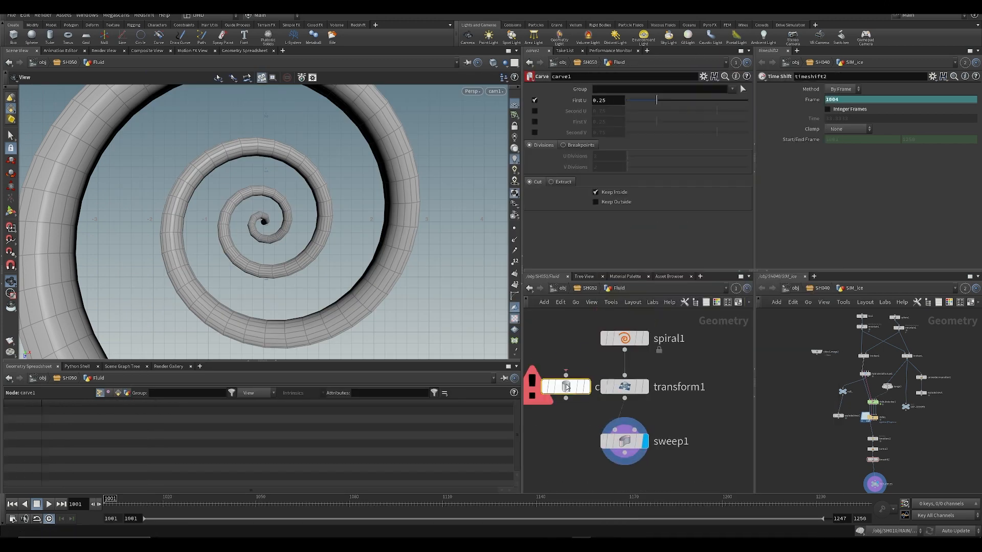
click(632, 408)
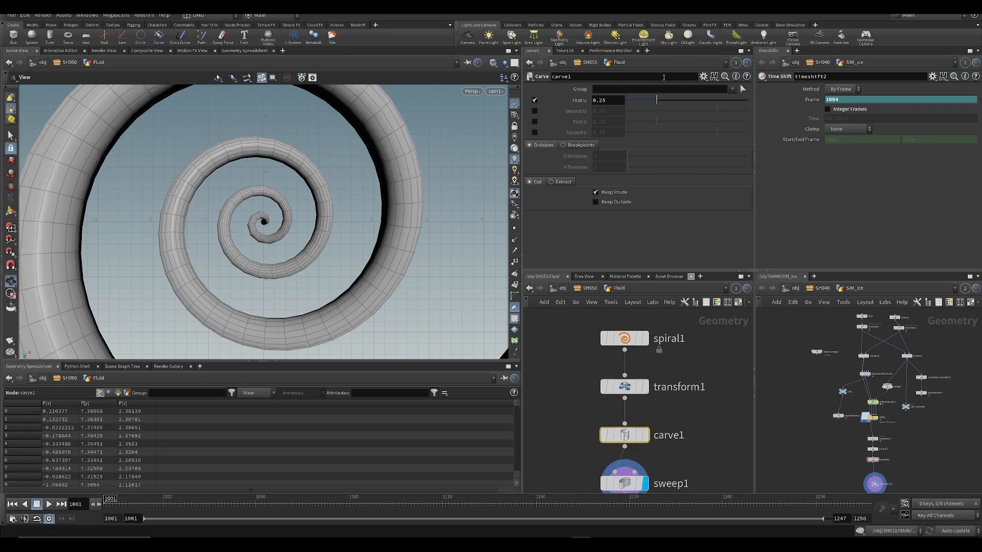
- Set the Carve's First U to 0, enable Second U, and try values such as 0.922 to trim the spiral's end
drag(656, 100, 529, 97)
click(535, 111)
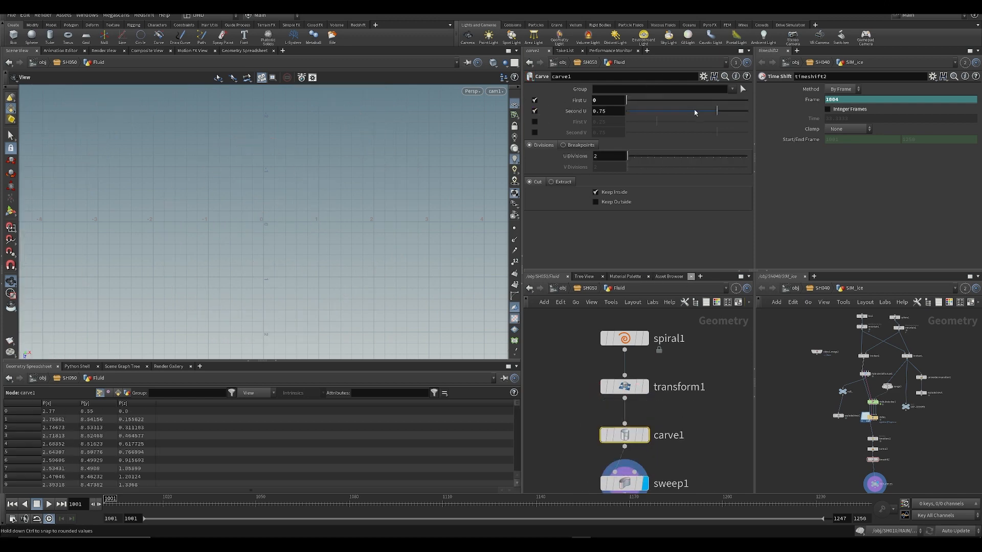
drag(719, 115, 740, 125)
middle_drag(717, 408, 694, 345)
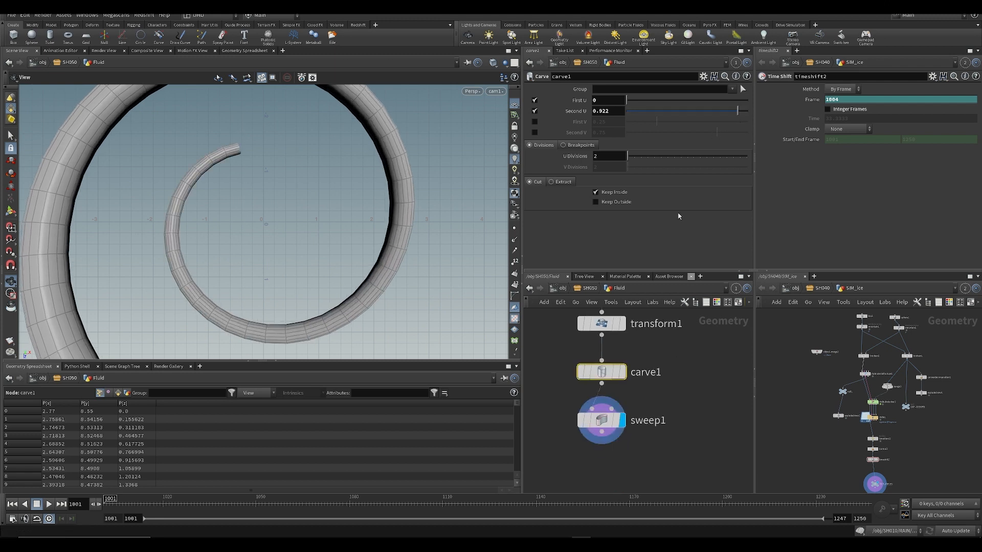
drag(725, 108, 735, 116)
- Shape the end of the Sweep's scale ramp so the tube tapers to a point, and set the Carve's Second U to 1
click(605, 418)
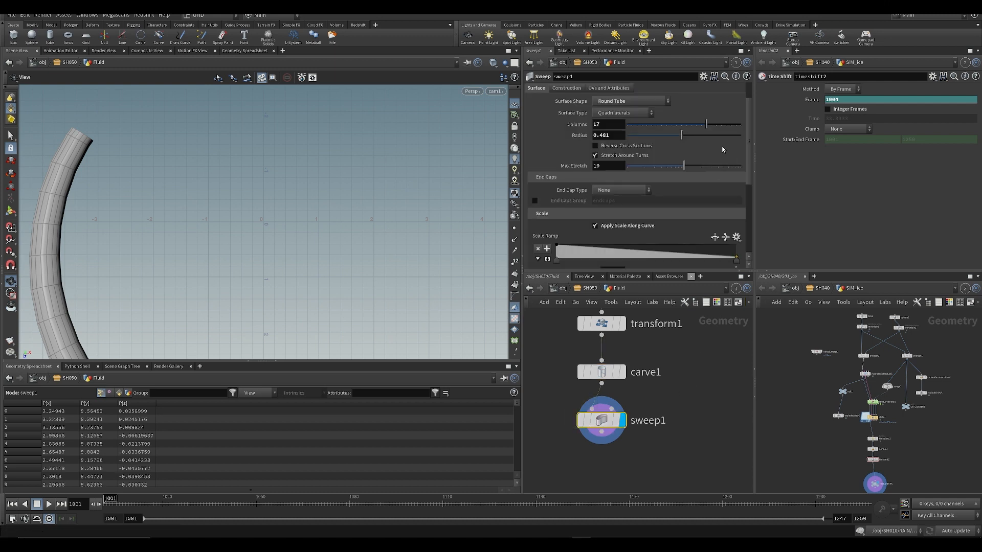
drag(729, 258, 739, 264)
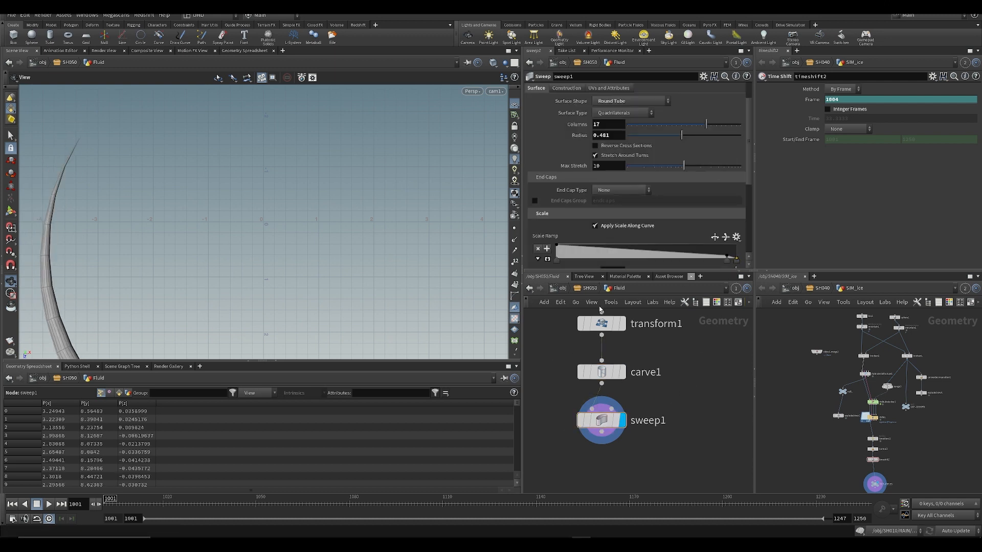
click(587, 377)
drag(721, 115, 761, 116)
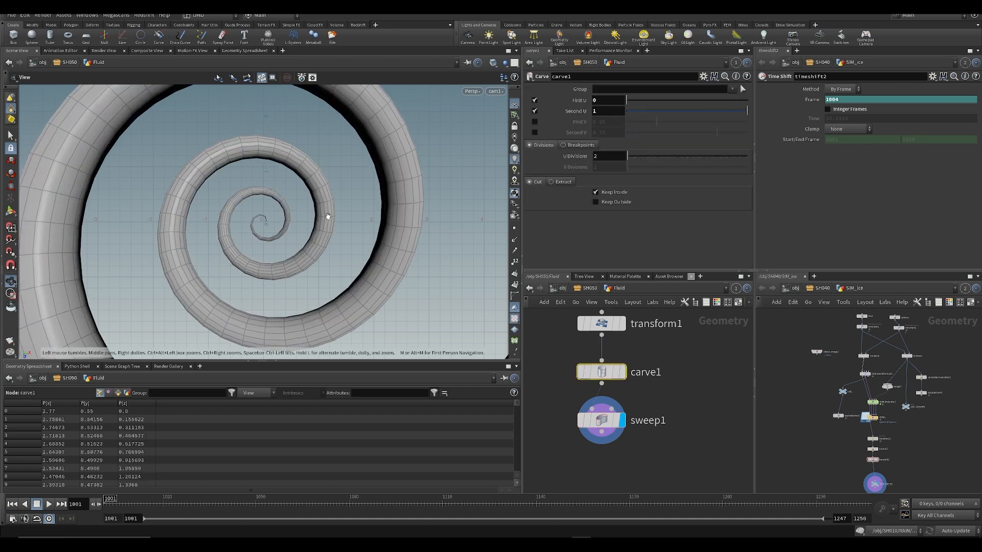
- View the spiral from the side, set its height to -5.25, and look through SH050/cam1 again
drag(324, 213, 319, 144)
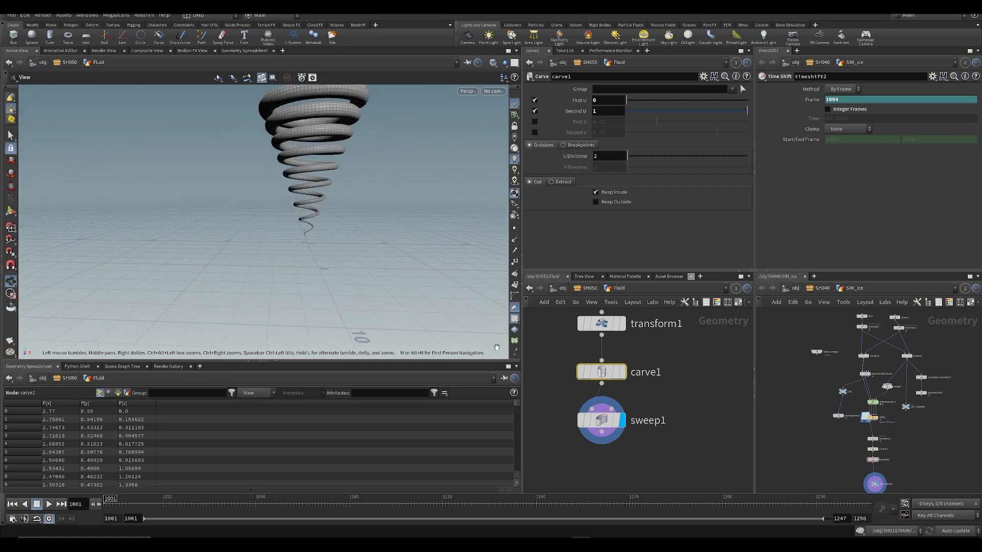
middle_drag(559, 356, 559, 455)
scroll(544, 409, down, 4)
drag(552, 366, 602, 395)
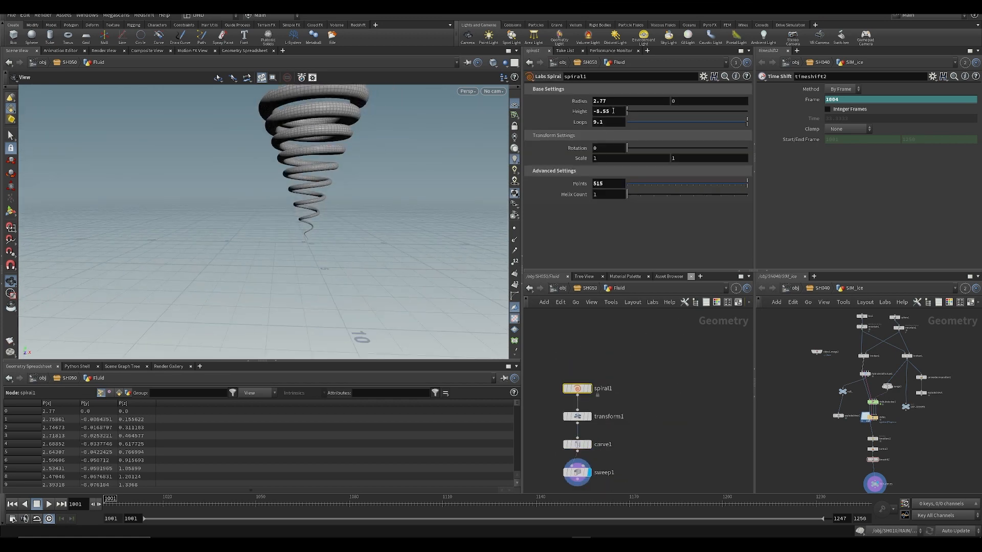
mouse_move(613, 110)
middle_down()
mouse_move(606, 105)
mouse_move(627, 107)
middle_up()
click(500, 92)
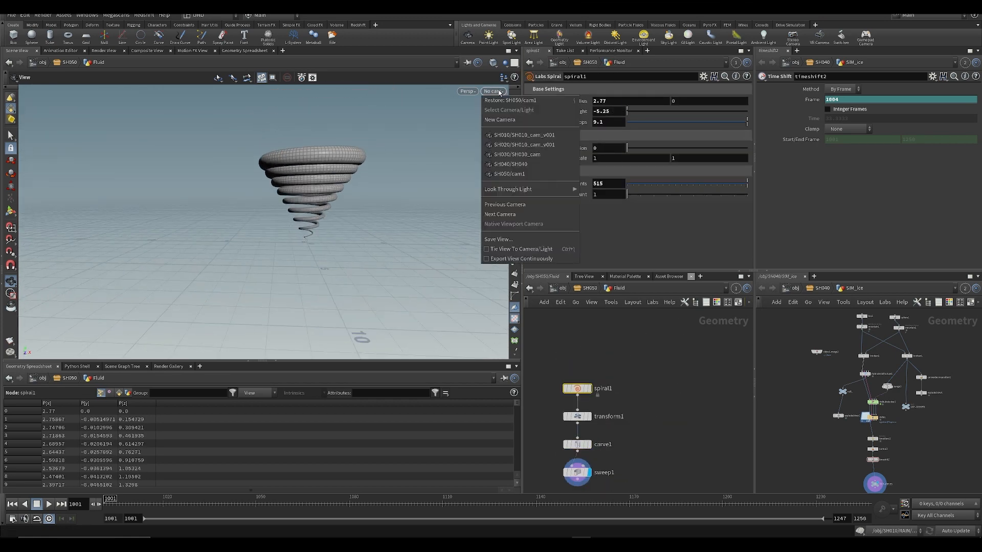
click(511, 174)
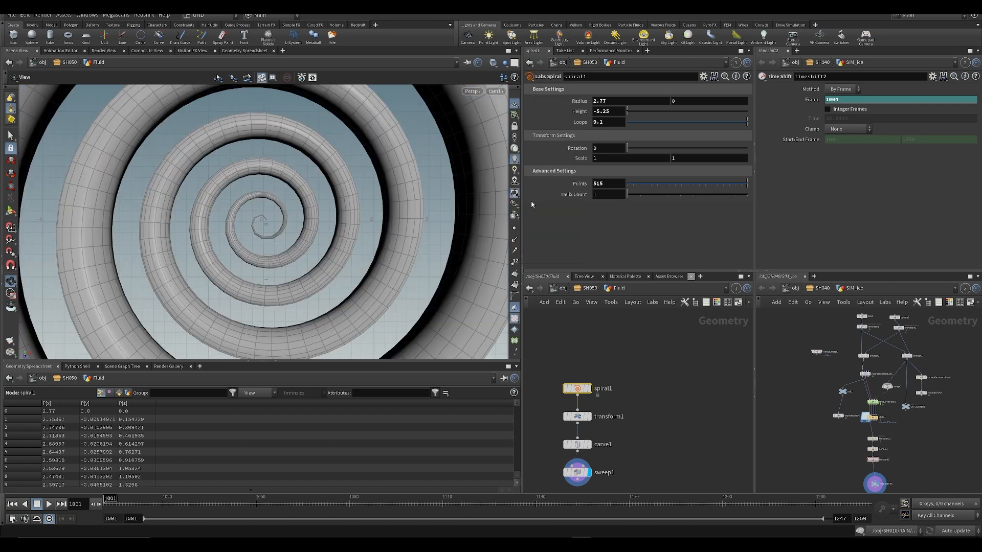
- Save the scene and set the spiral's loops to 7.8
click(717, 447)
middle_drag(692, 439, 695, 344)
scroll(695, 344, up, 2)
key(ctrl+s)
middle_drag(657, 383, 668, 450)
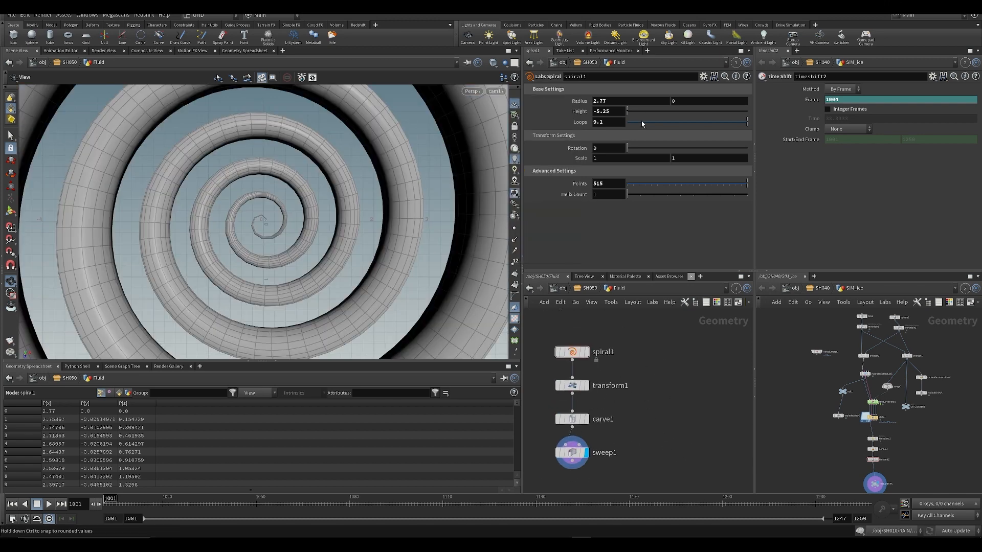
middle_drag(613, 126, 606, 125)
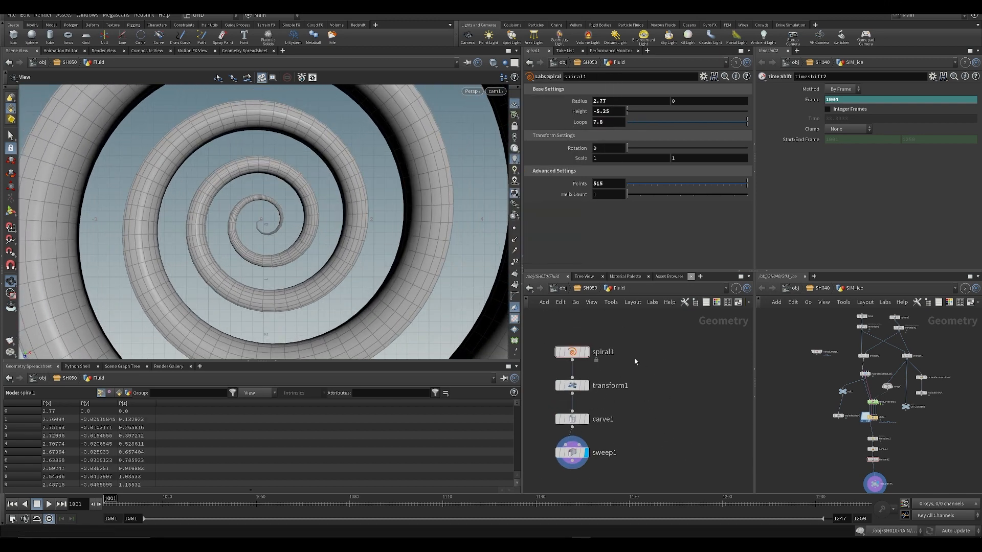
- Add a Mountain node after sweep1 and display its result
middle_drag(643, 421, 643, 413)
scroll(643, 414, down, 1)
key(Tab)
text(mo)
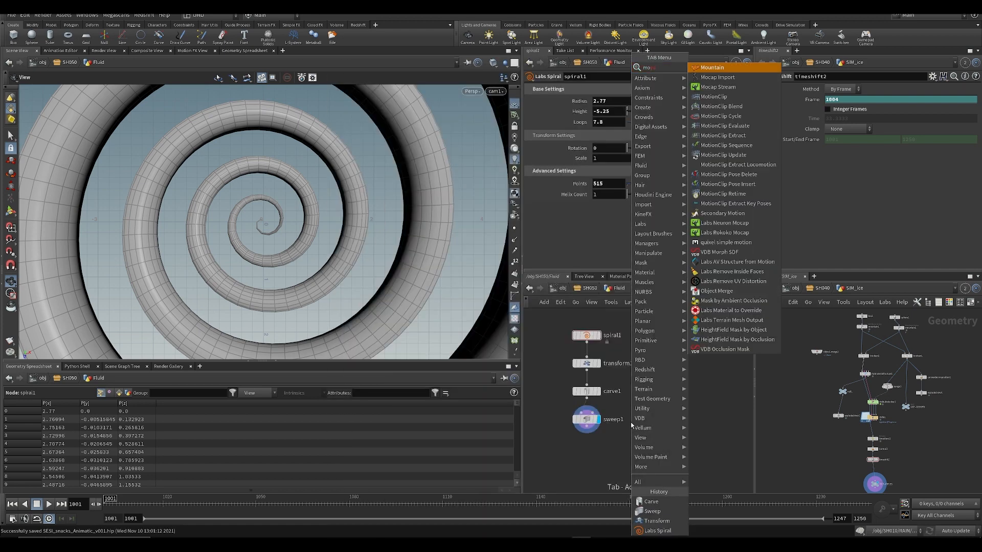
key(Return)
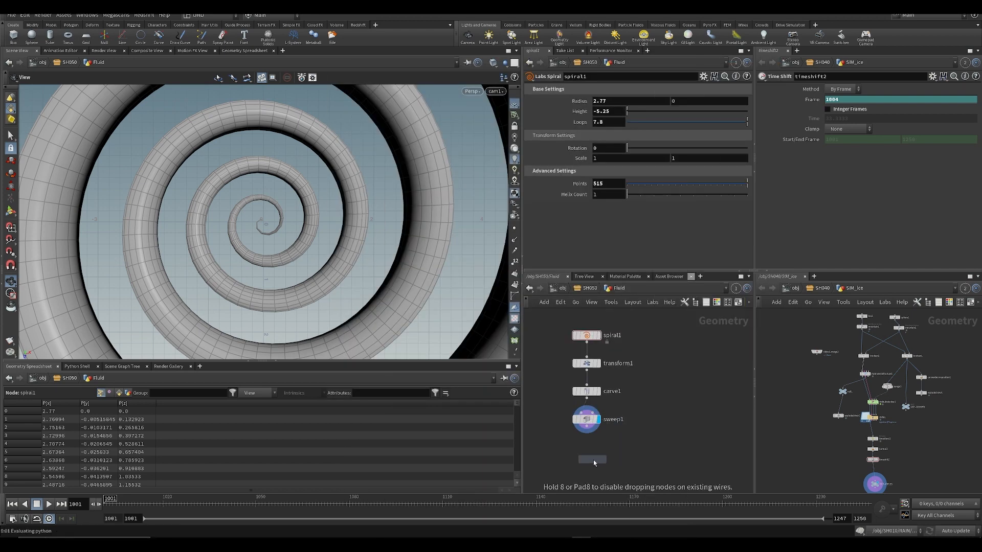
click(592, 459)
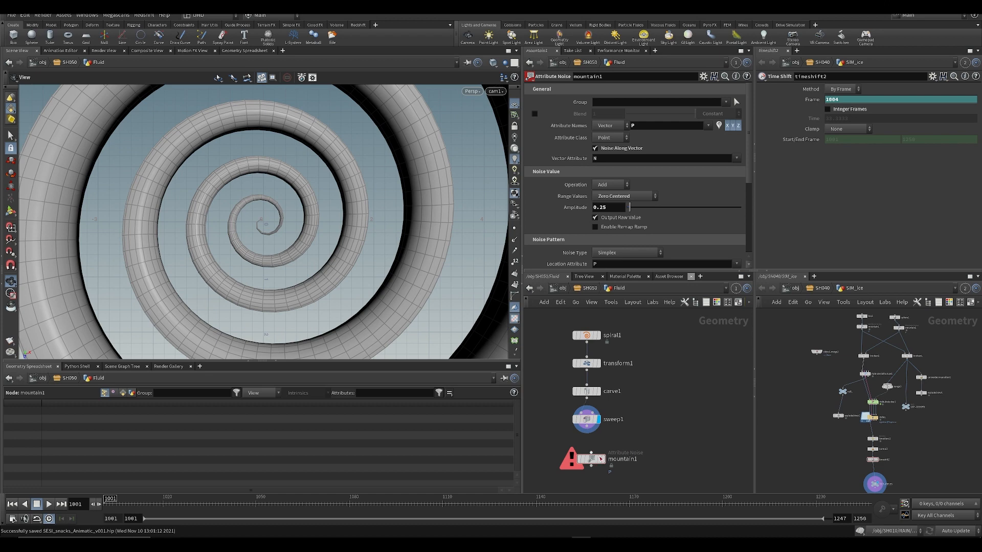
click(601, 459)
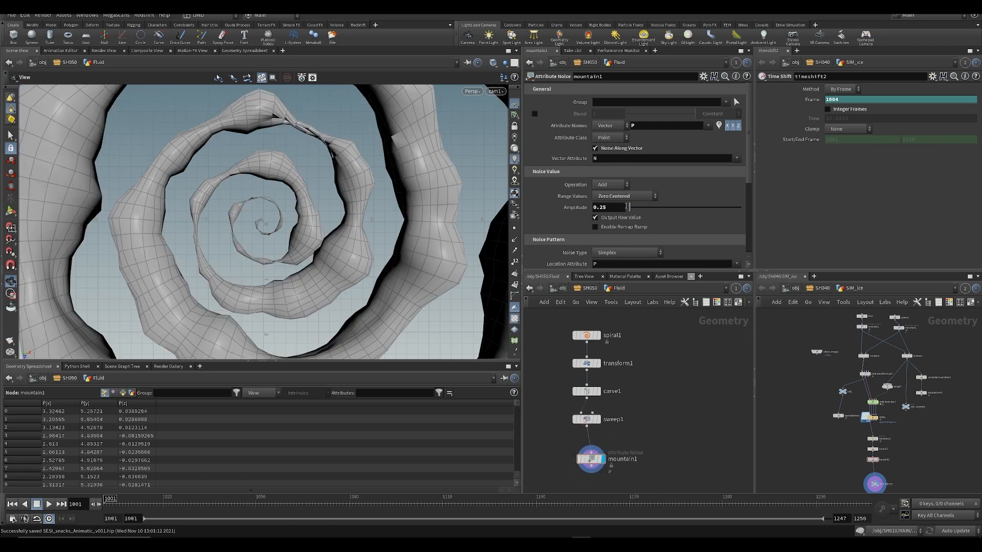
- Set the Mountain's noise Element Size to 0.78 and the Sweep's tube radius to 0.631
scroll(615, 208, down, 3)
drag(640, 230, 636, 233)
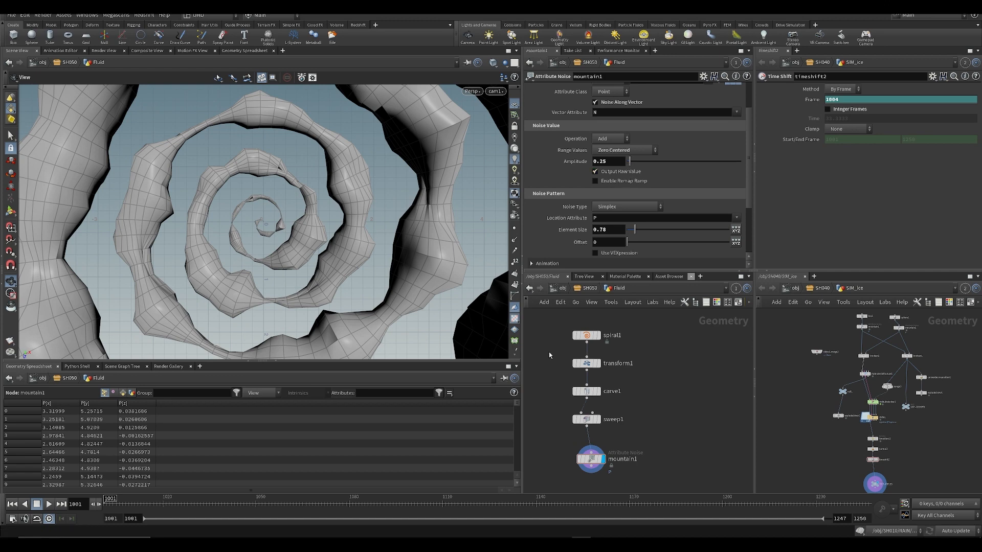
click(586, 419)
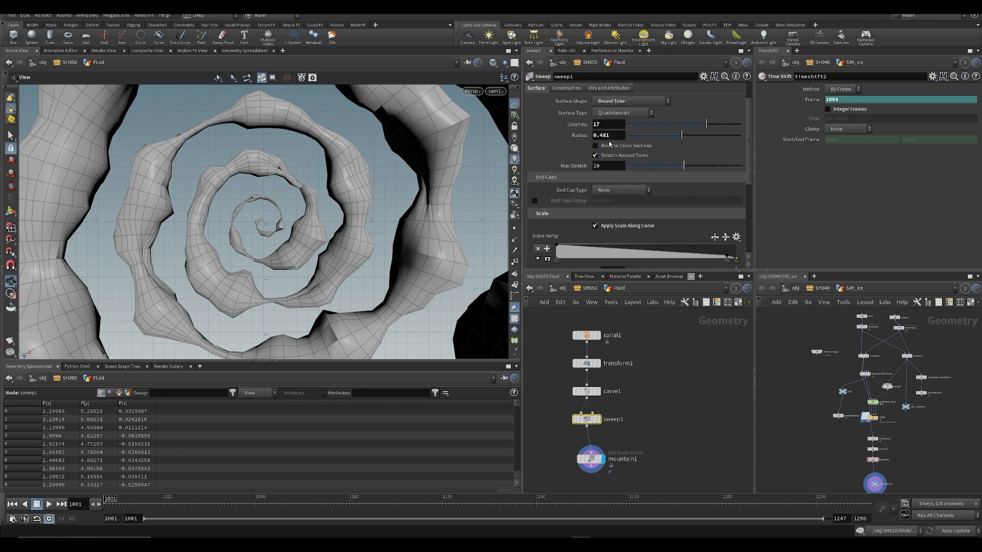
middle_drag(610, 145, 640, 164)
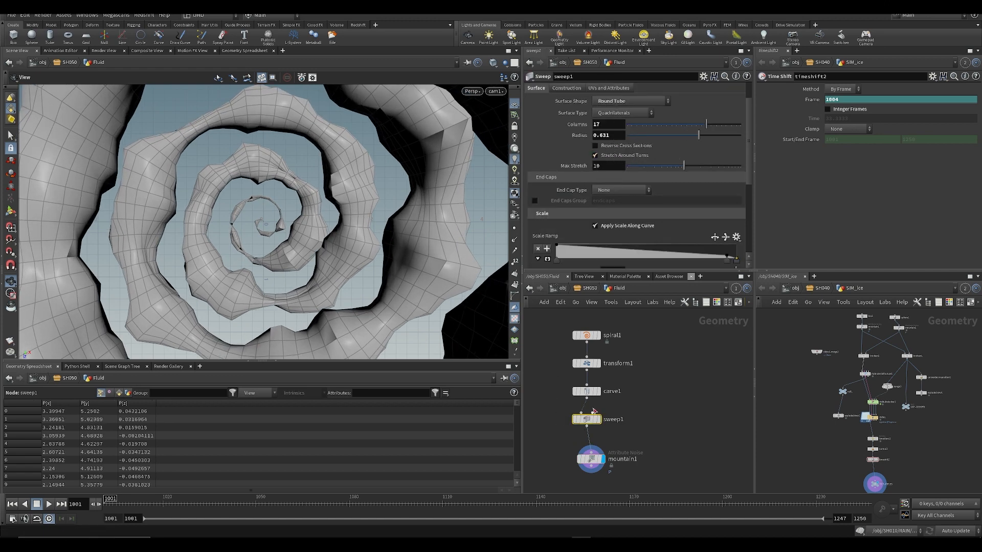
- Set the Mountain's fractal Roughness to 0.063 and lower its noise amplitude for a smoother tube, saving the scene
click(596, 463)
scroll(598, 204, down, 5)
key(ctrl+s)
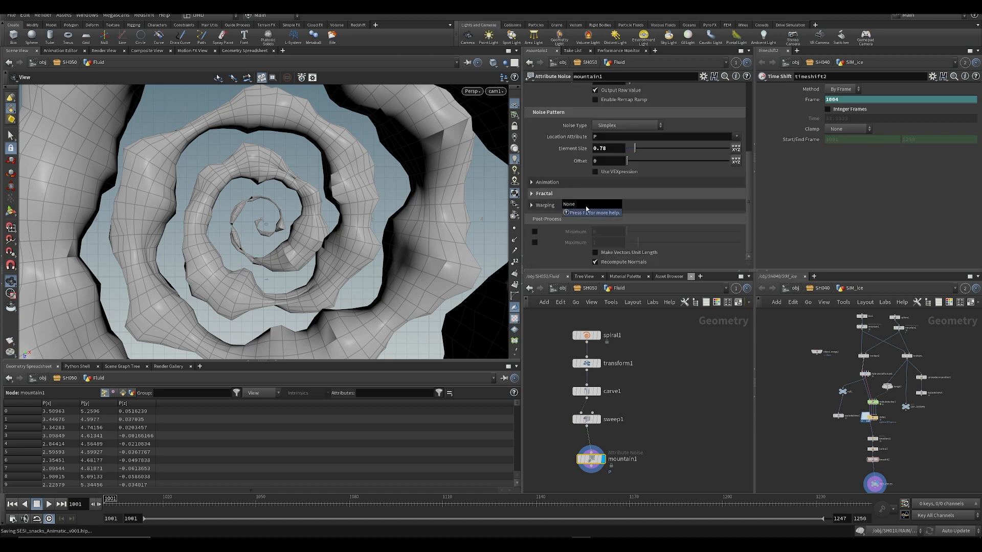
click(586, 194)
drag(649, 242, 634, 239)
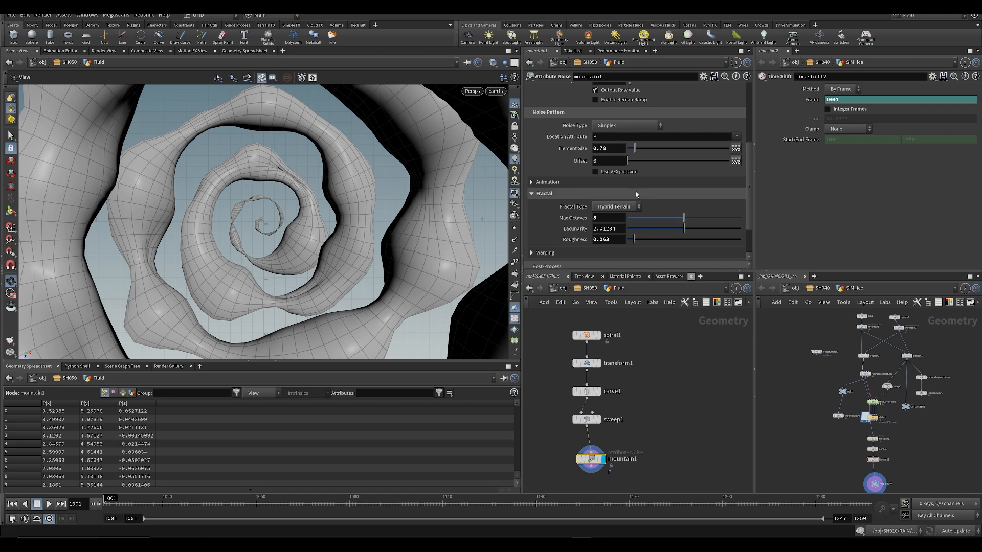
scroll(636, 194, up, 3)
middle_drag(614, 161, 533, 190)
scroll(628, 186, down, 5)
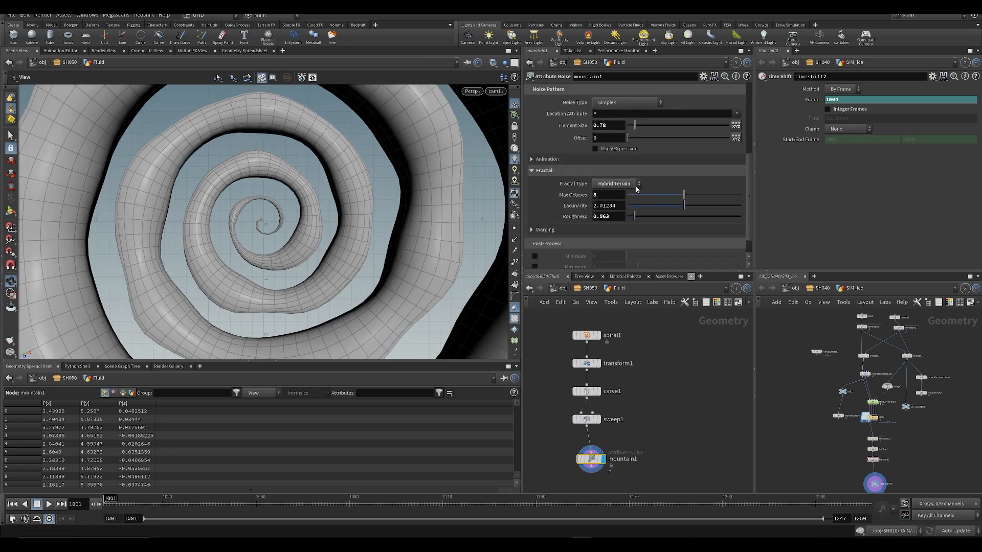
scroll(562, 174, up, 2)
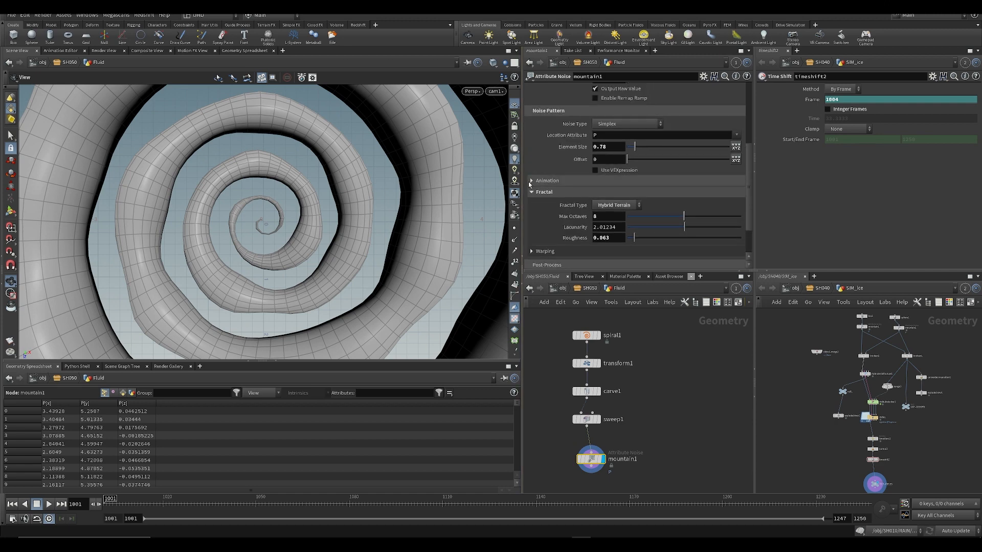
- Enable Animate Noise on the Mountain, scrub the timeline to check the motion, and save the scene
click(608, 181)
click(596, 194)
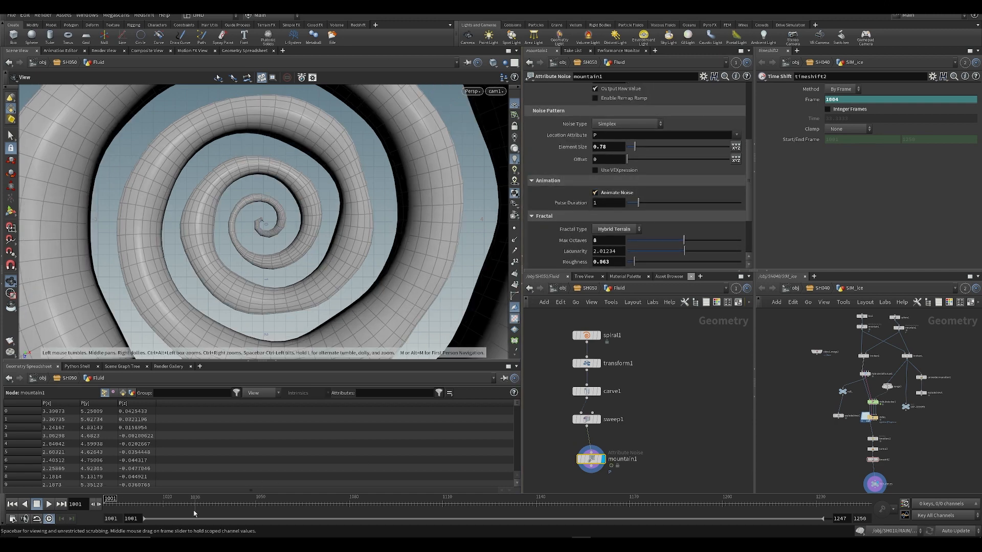
drag(195, 505, 480, 505)
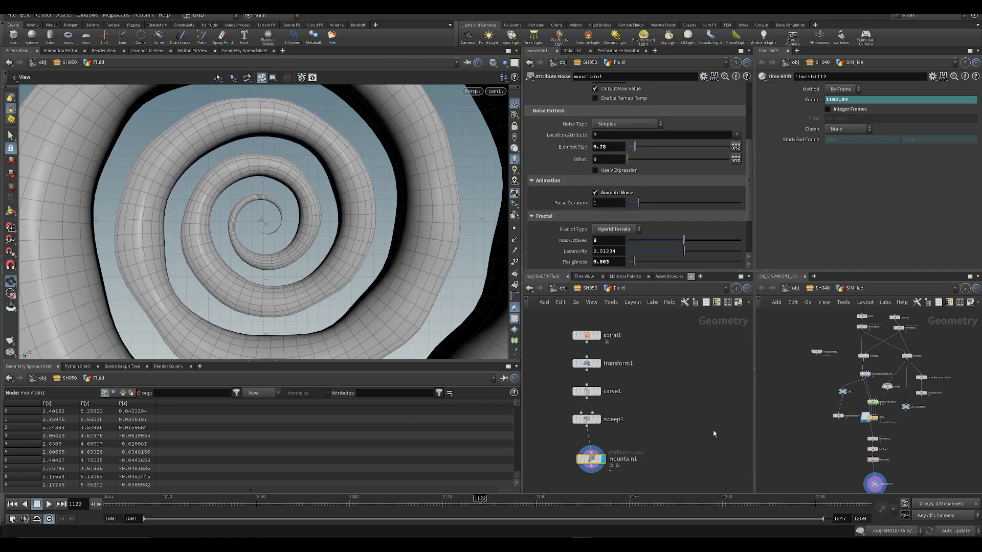
mouse_move(109, 504)
mouse_down()
mouse_move(376, 484)
mouse_move(420, 504)
mouse_move(463, 504)
mouse_move(385, 506)
mouse_move(114, 462)
mouse_move(439, 502)
mouse_move(104, 498)
mouse_up()
middle_drag(654, 416, 680, 391)
key(ctrl+s)
- Set the Carve's Second U to 0.589 and keyframe it at frame 1001
drag(585, 333, 643, 388)
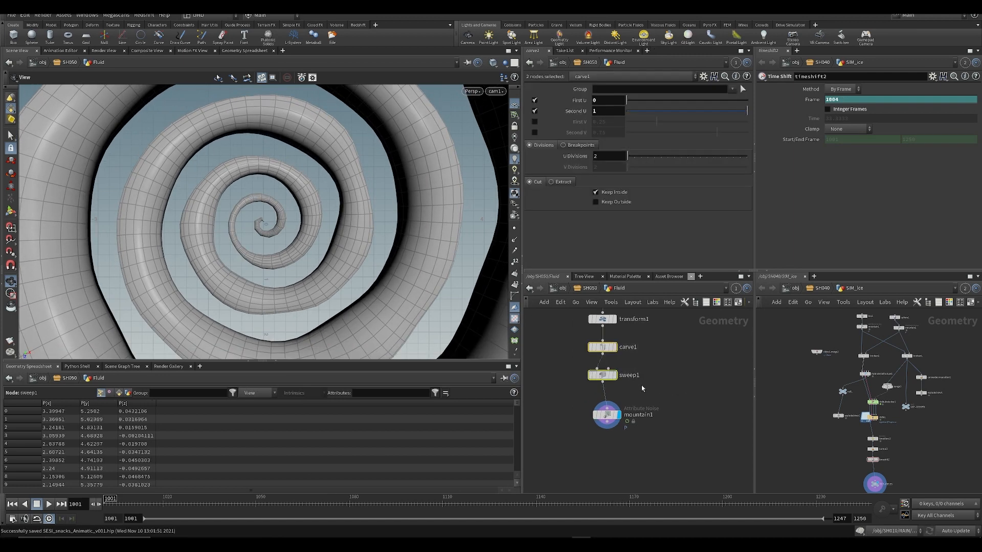
click(603, 348)
middle_drag(662, 376, 654, 393)
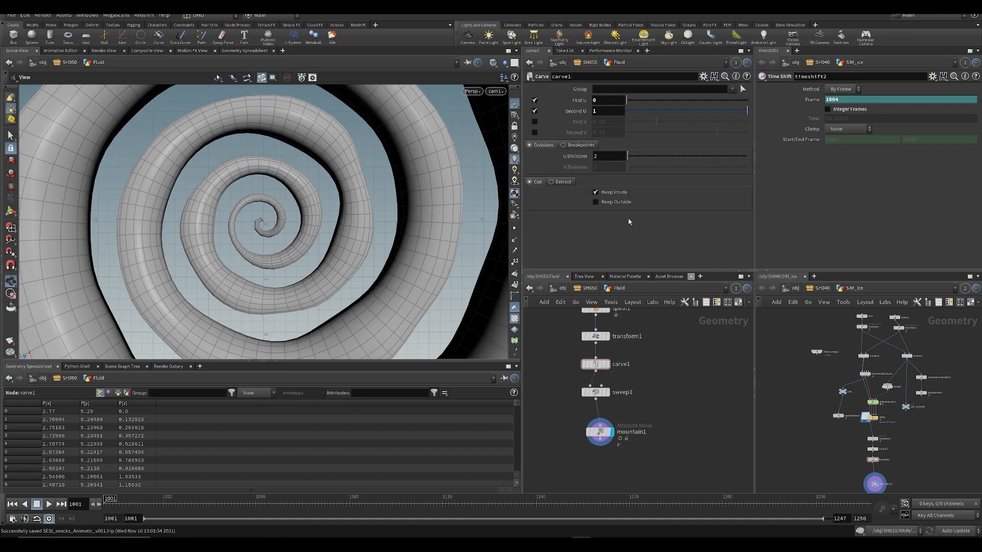
drag(745, 108, 706, 112)
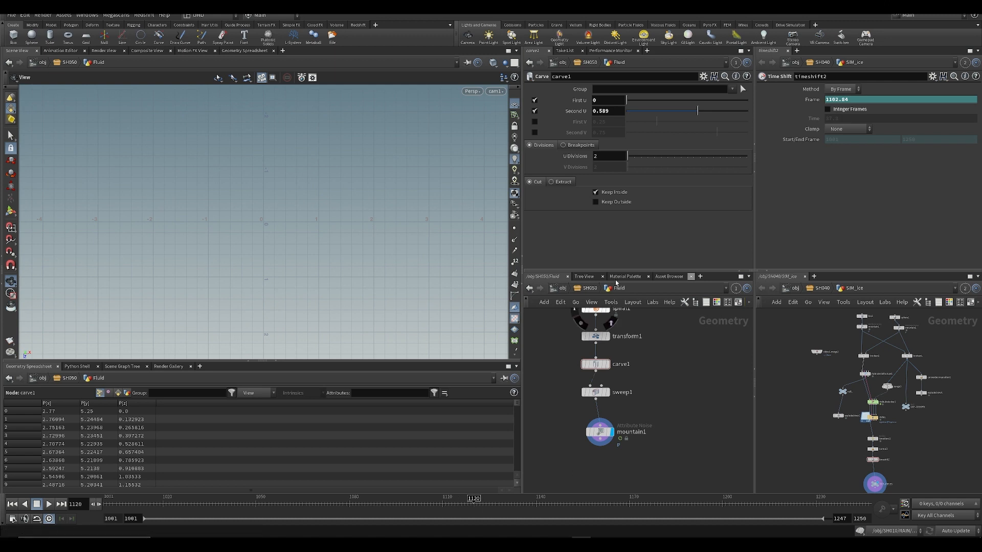
key(ctrl+Up)
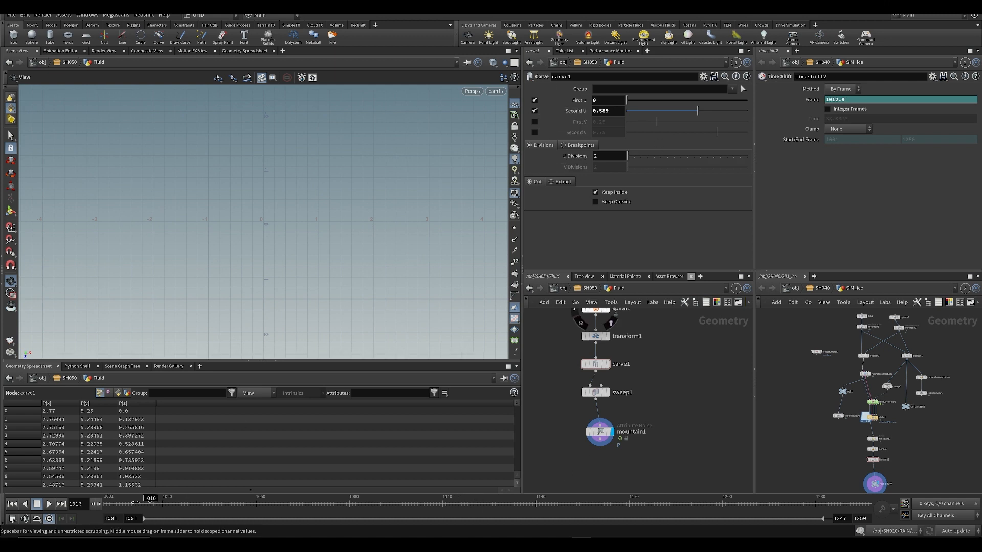
alt+click(572, 116)
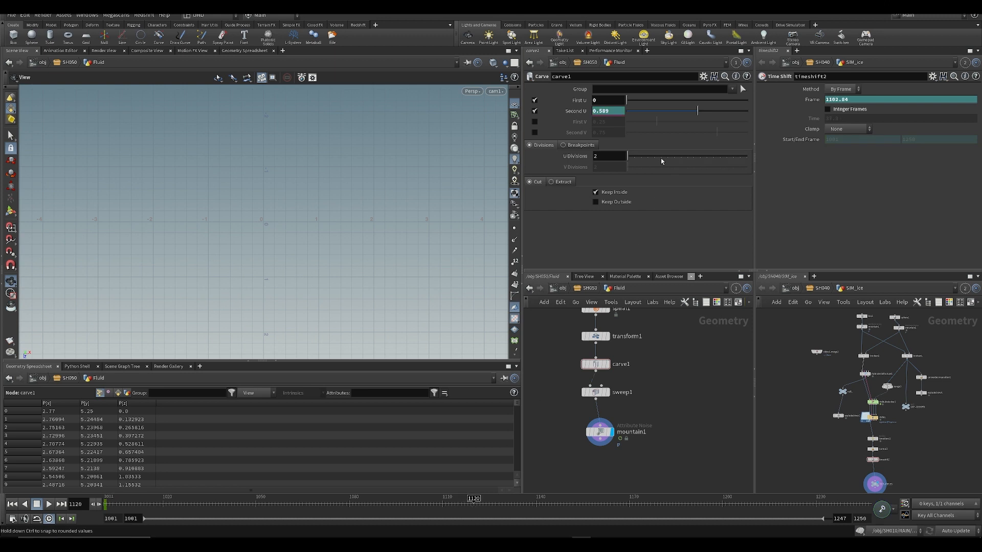
- Keyframe the Carve's Second U at 0.975 on frame 1120 and play back the spiral's growth
drag(718, 116, 746, 125)
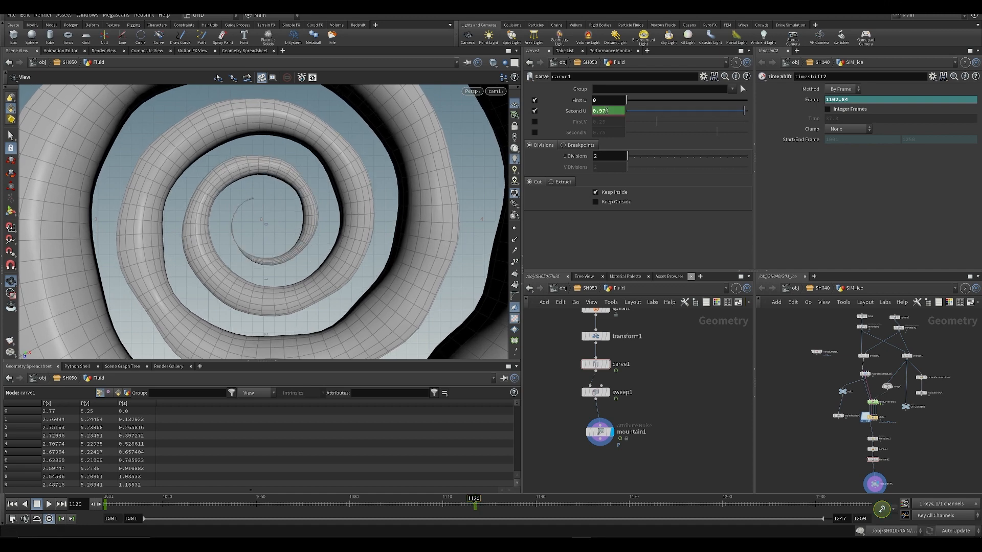
key(ctrl+Up)
key(Up)
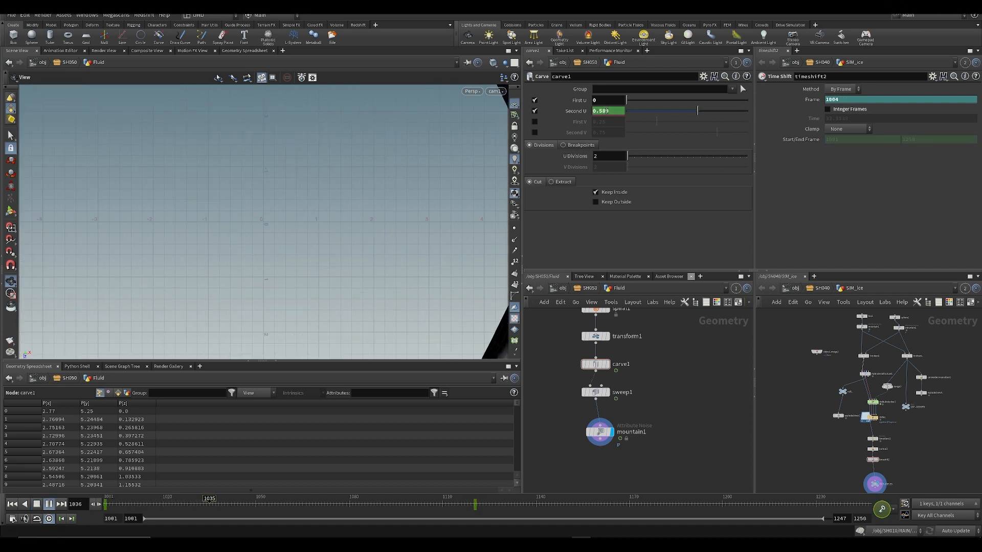
key(ctrl+Up)
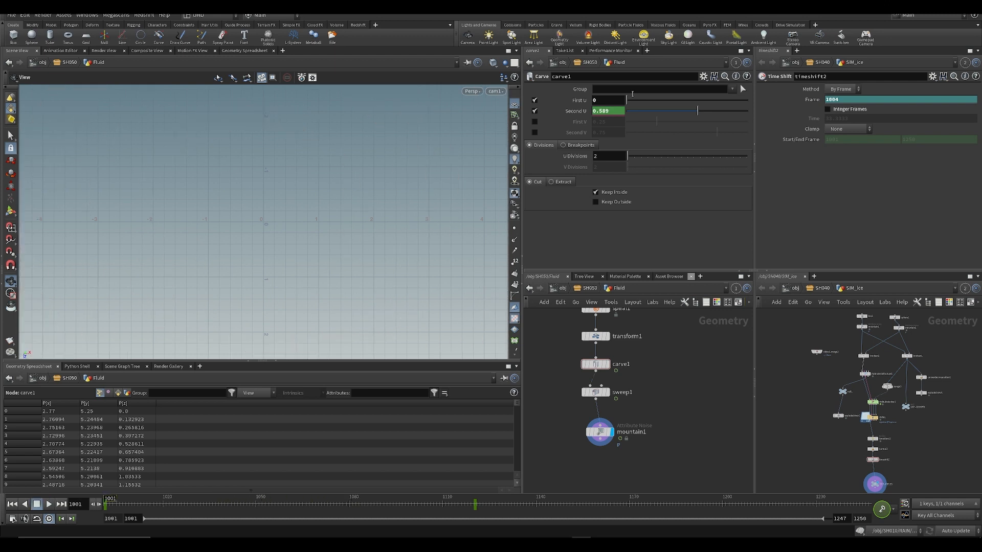
- Change the Carve's Second U keyframes to 0.71 at frame 1001 and 1 at frame 1120, previewing the growth
drag(699, 110, 715, 119)
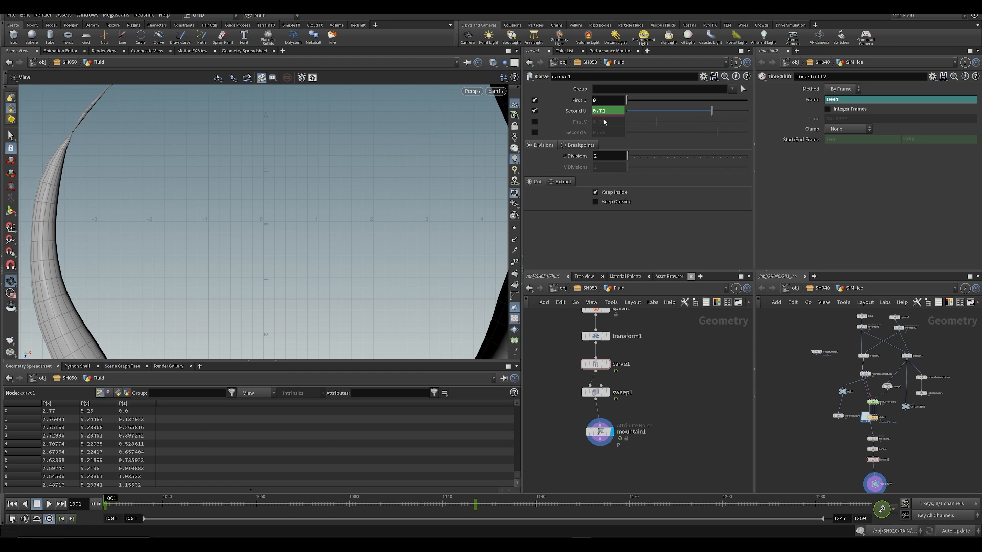
key(Up)
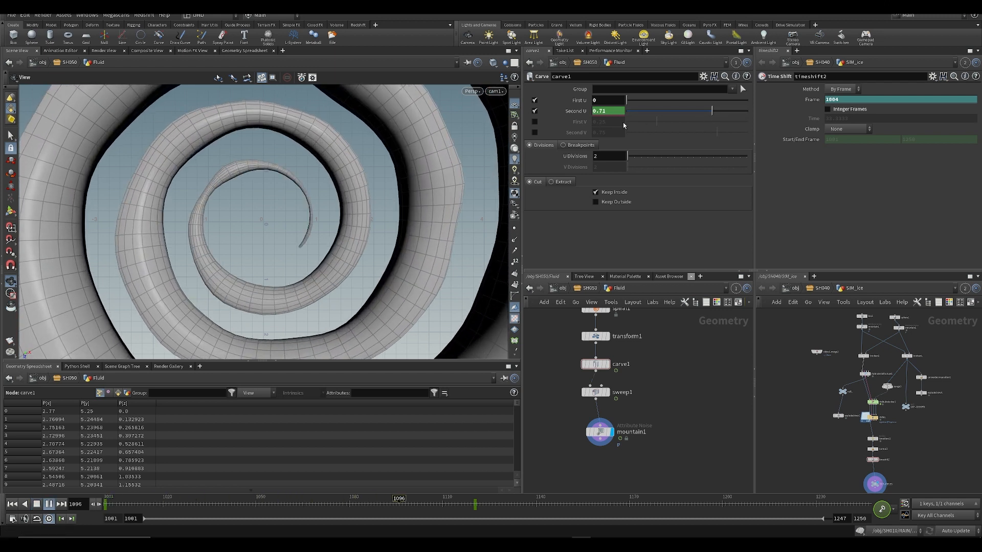
click(475, 507)
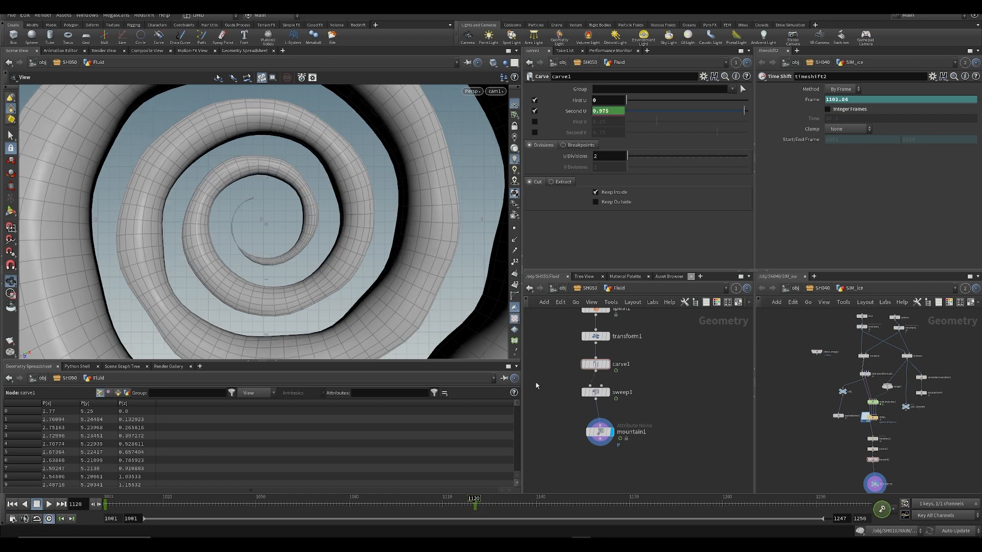
middle_drag(614, 111, 652, 109)
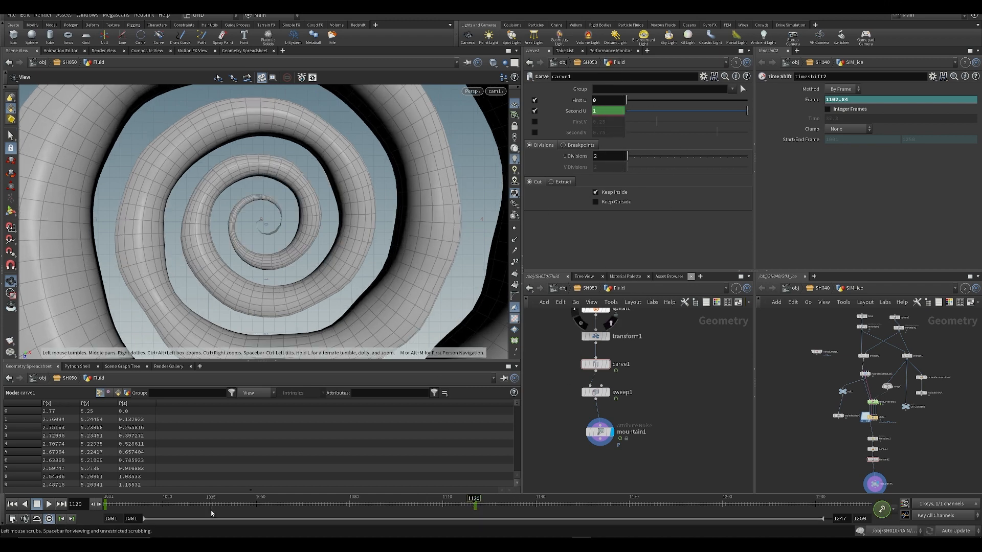
drag(106, 505, 210, 532)
- Keyframe cam1's X rotation at 17.6 on frame 1001 and -90 on frame 1015 so it tilts down
key(u)
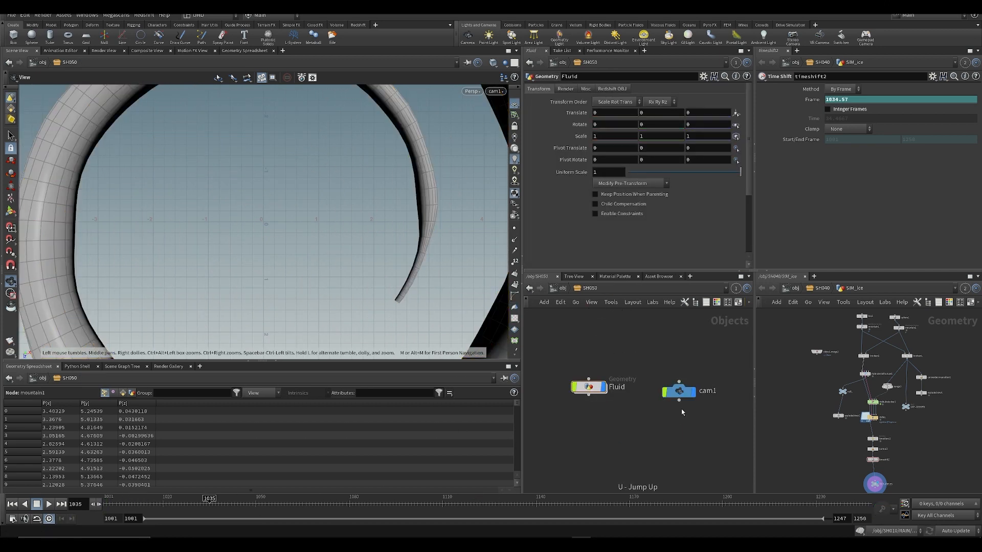
middle_drag(678, 343, 657, 357)
drag(623, 373, 673, 435)
drag(106, 503, 144, 505)
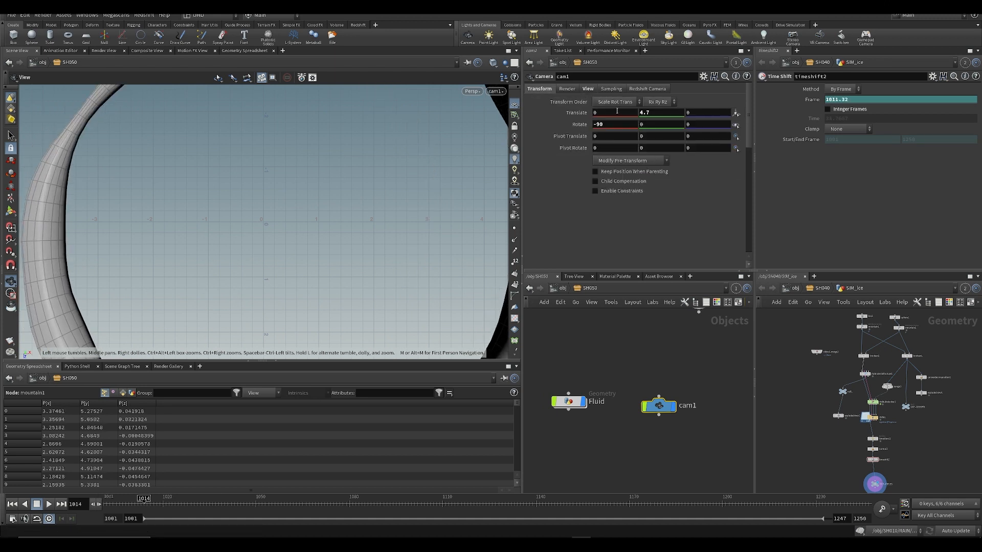
click(147, 511)
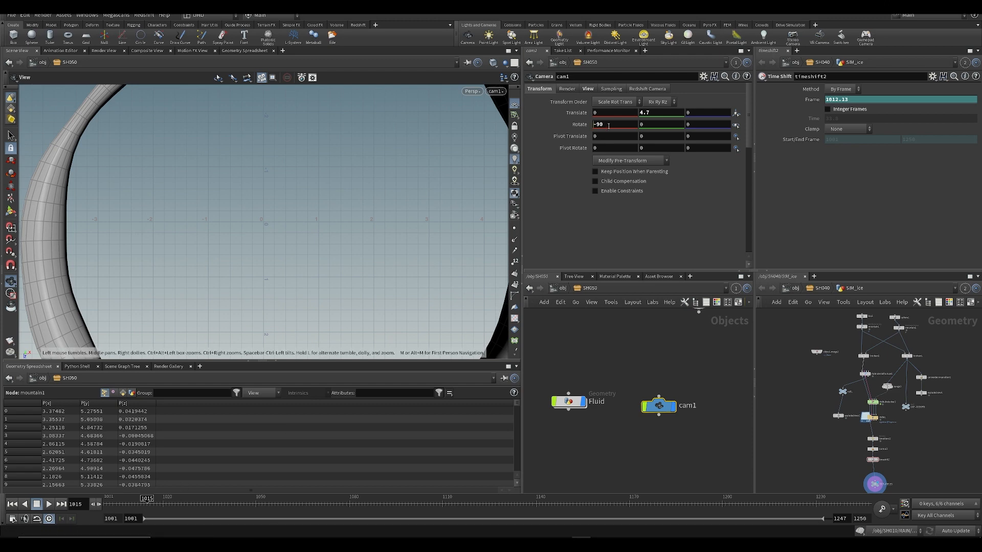
click(109, 499)
mouse_move(598, 125)
middle_down()
mouse_move(597, 105)
mouse_move(757, 116)
mouse_move(626, 136)
mouse_move(604, 126)
middle_up()
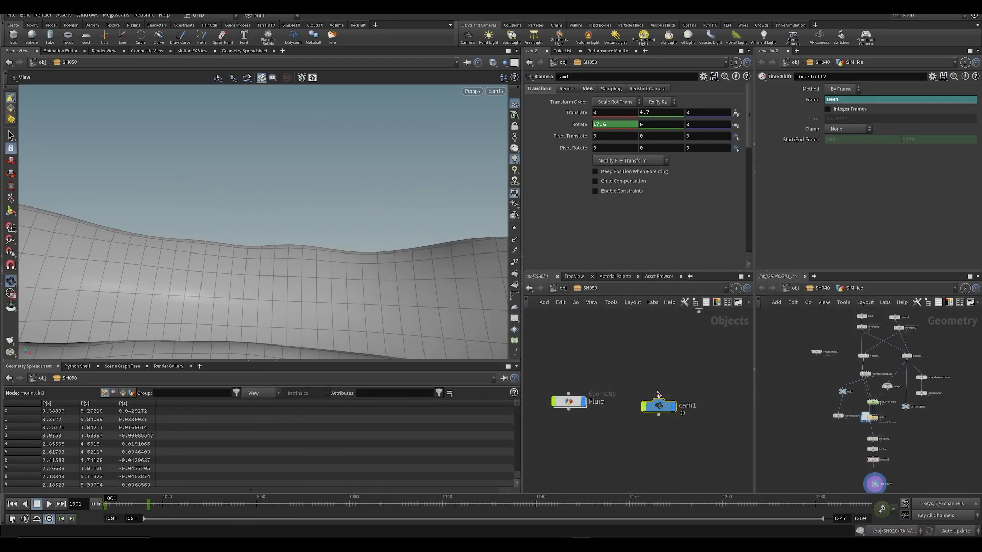
- Set the Fluid spiral's height to -4.22, scrub the opening frames through the camera, and save the scene
click(569, 403)
double_click(571, 404)
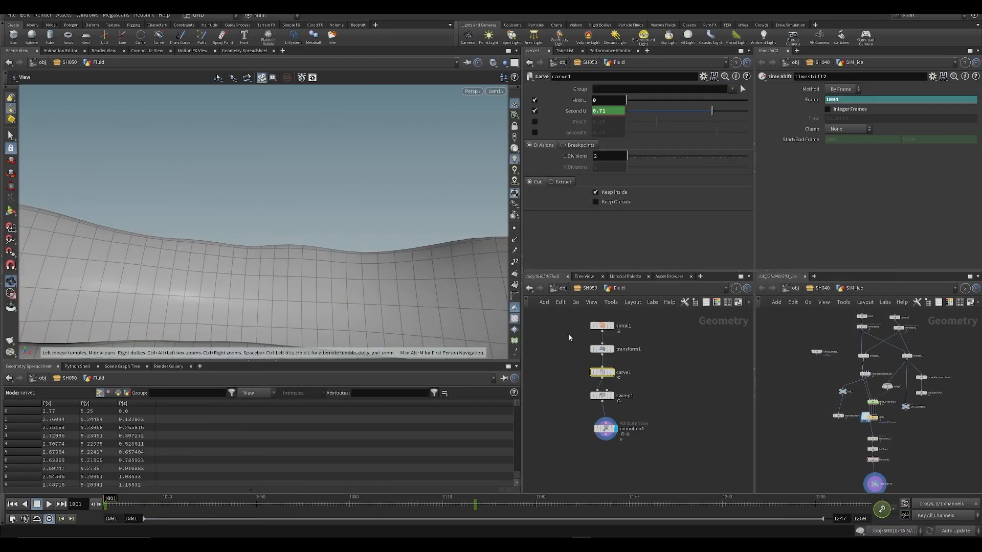
click(601, 349)
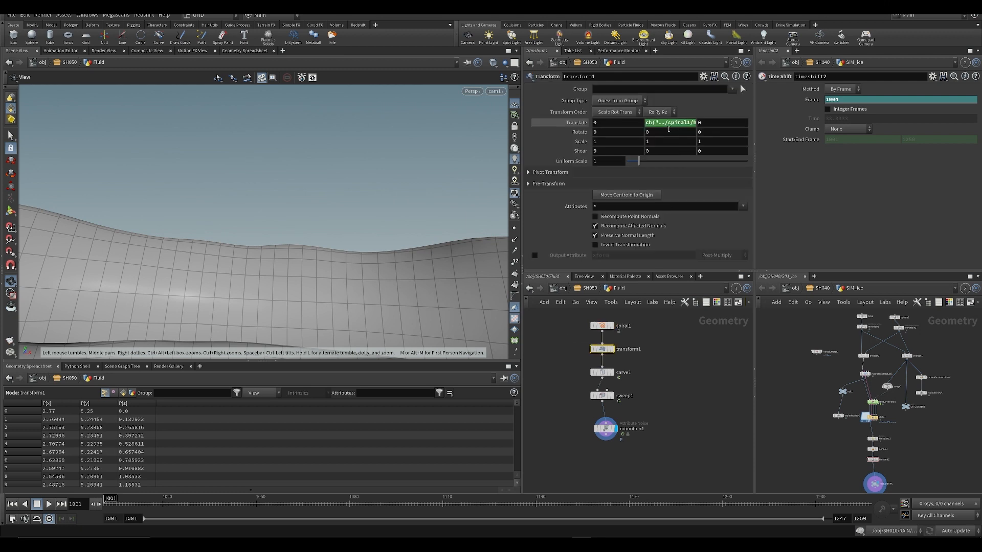
click(602, 325)
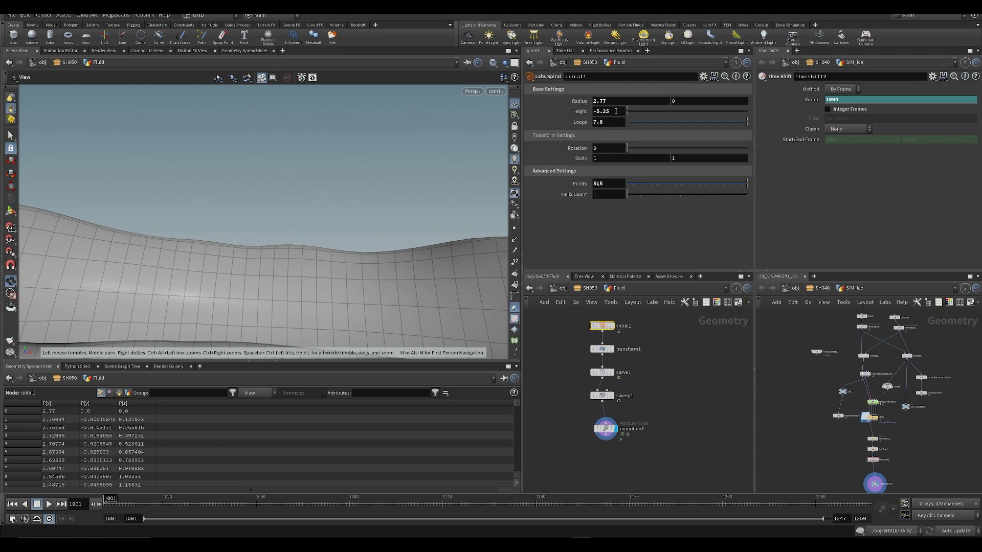
middle_drag(609, 101, 420, 274)
key(ctrl+z)
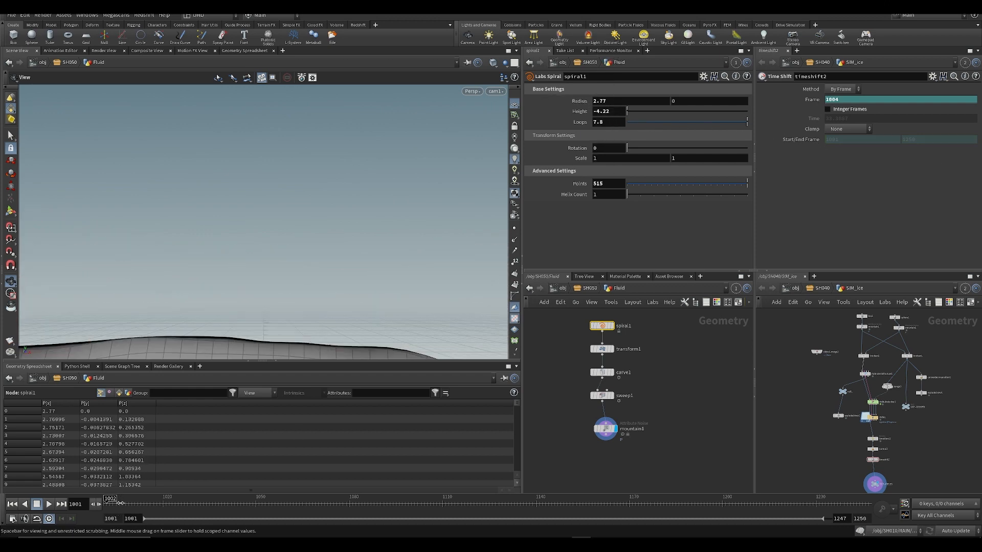
drag(111, 502, 154, 507)
click(717, 401)
key(ctrl+s)
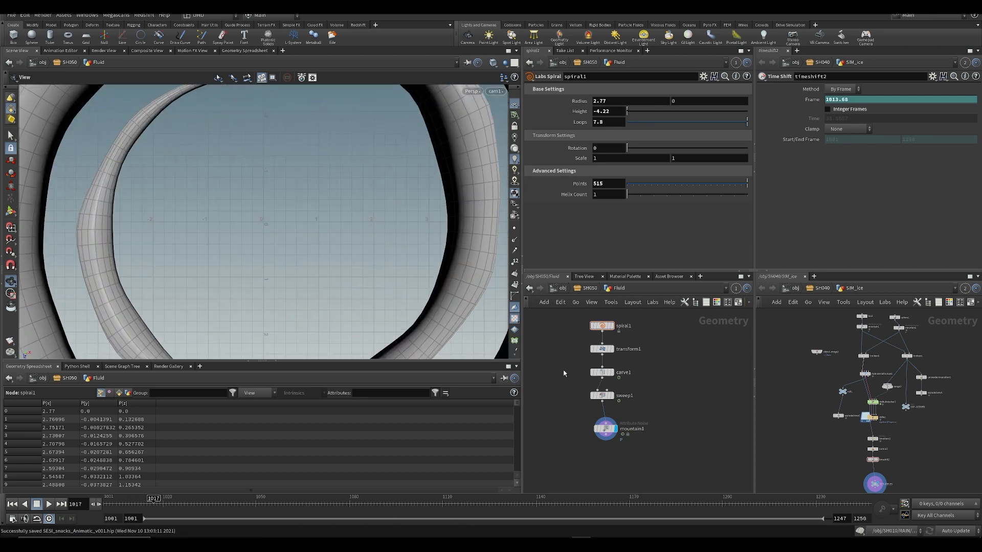
- Steepen the first keyframe's tangent on carve1's Second U curve to a slope of about 0.17 so the growth starts faster
click(602, 372)
shift+click(617, 110)
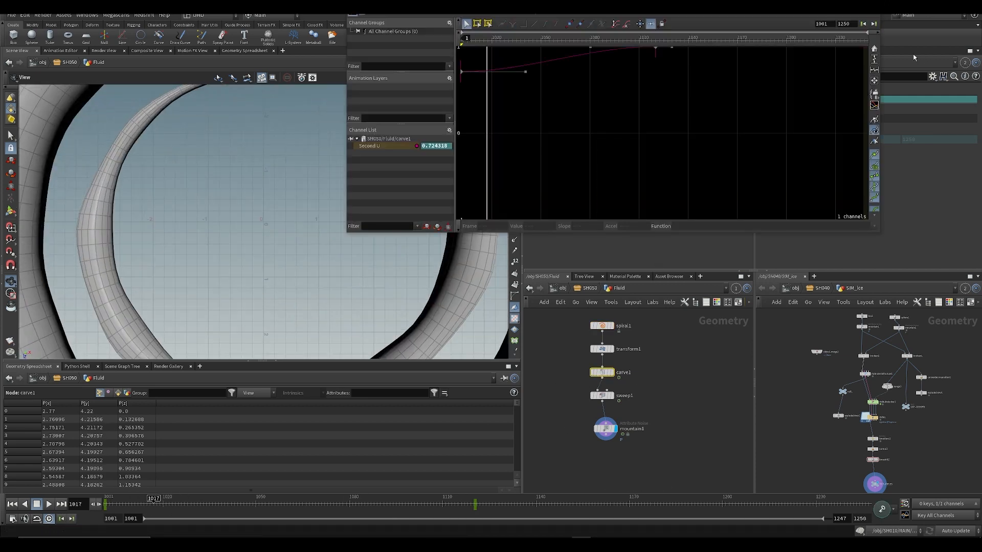
click(876, 60)
middle_drag(547, 104, 602, 124)
scroll(572, 205, up, 1)
middle_drag(581, 205, 573, 175)
click(572, 191)
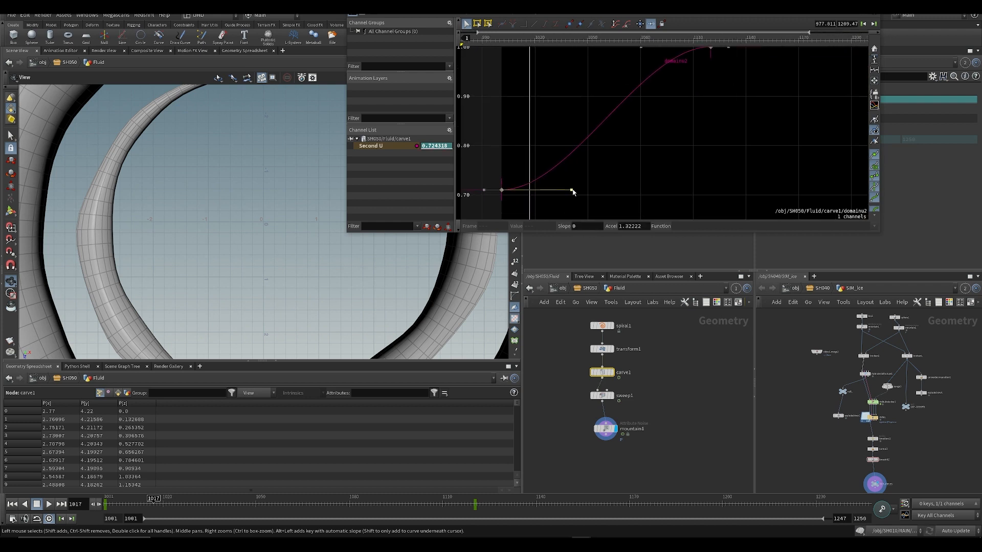
drag(571, 191, 534, 137)
- Play back the spiral's growth from frame 1001 and save the scene
click(106, 505)
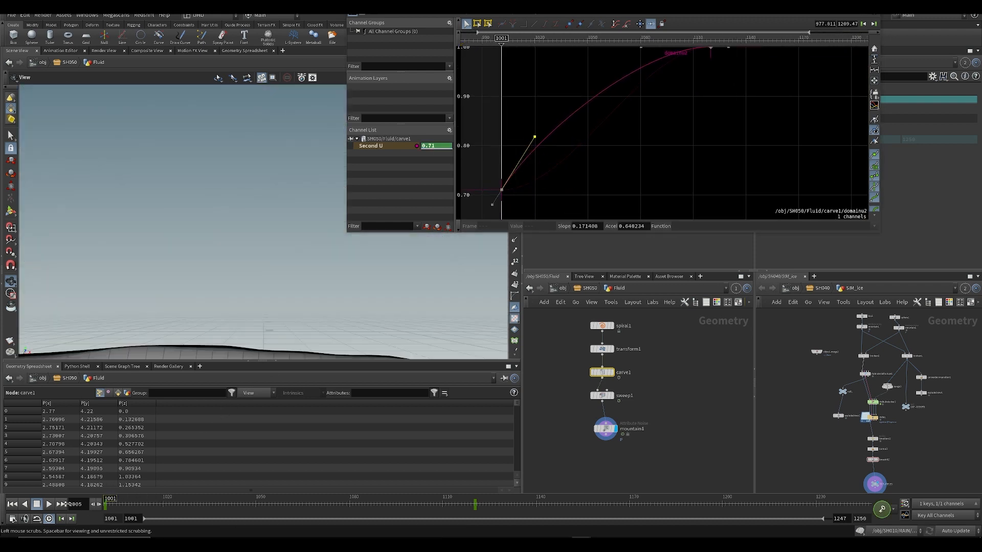
key(Up)
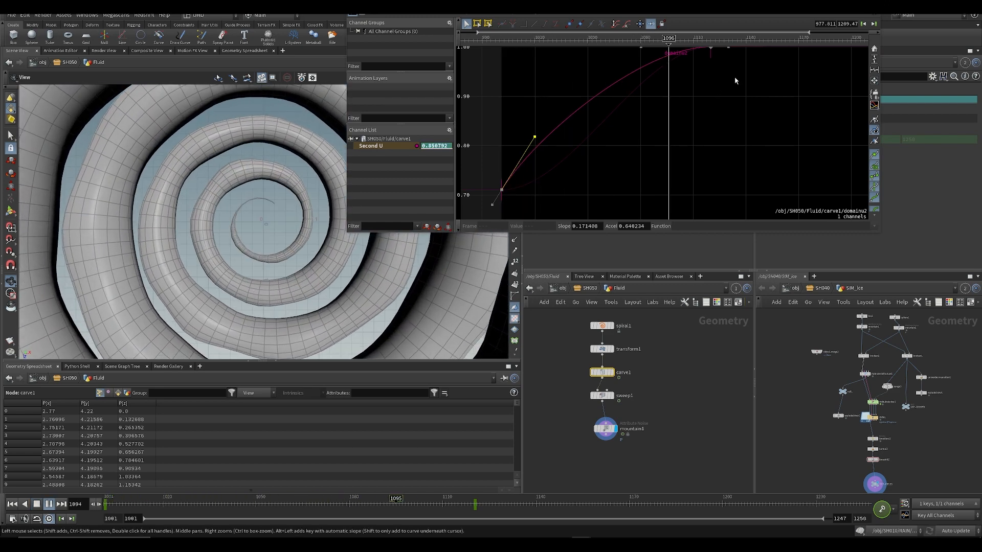
key(Up)
click(692, 428)
key(ctrl+s)
middle_drag(664, 409, 731, 366)
scroll(665, 405, down, 2)
scroll(667, 406, up, 6)
key(ctrl+s)
- Keyframe cam1's Y rotation at 0 on frame 1001 and -320 on frame 1128
middle_drag(689, 429, 667, 434)
key(u)
click(659, 411)
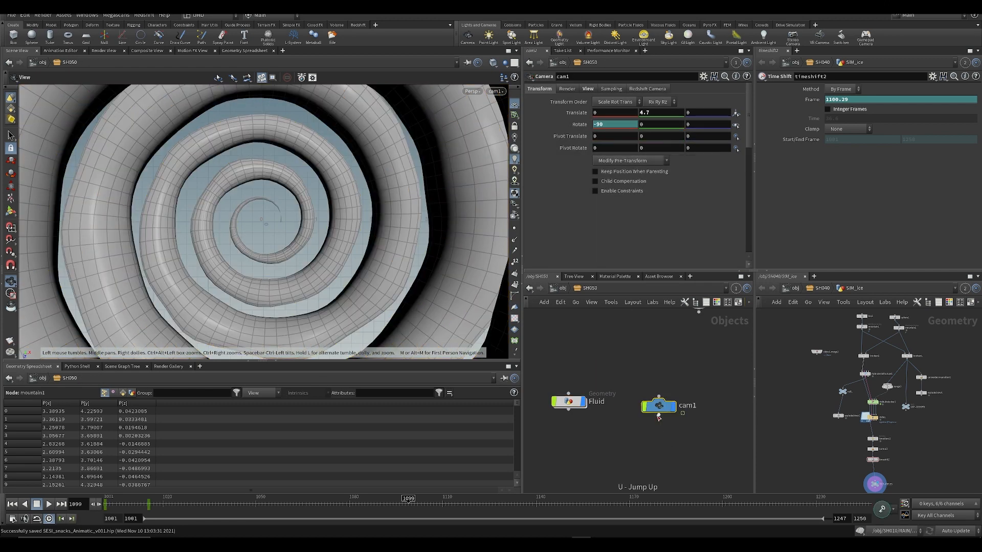
middle_click(643, 124)
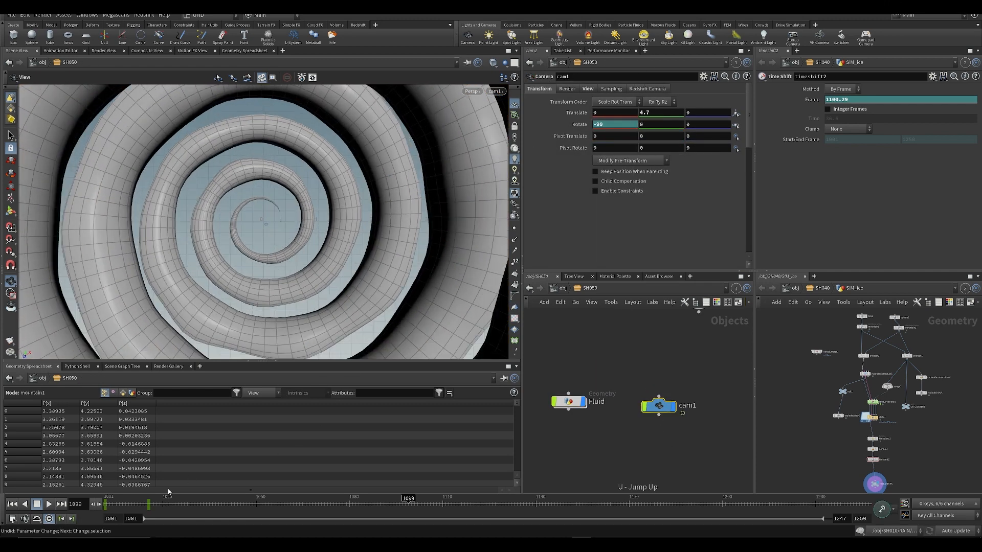
drag(149, 503, 69, 505)
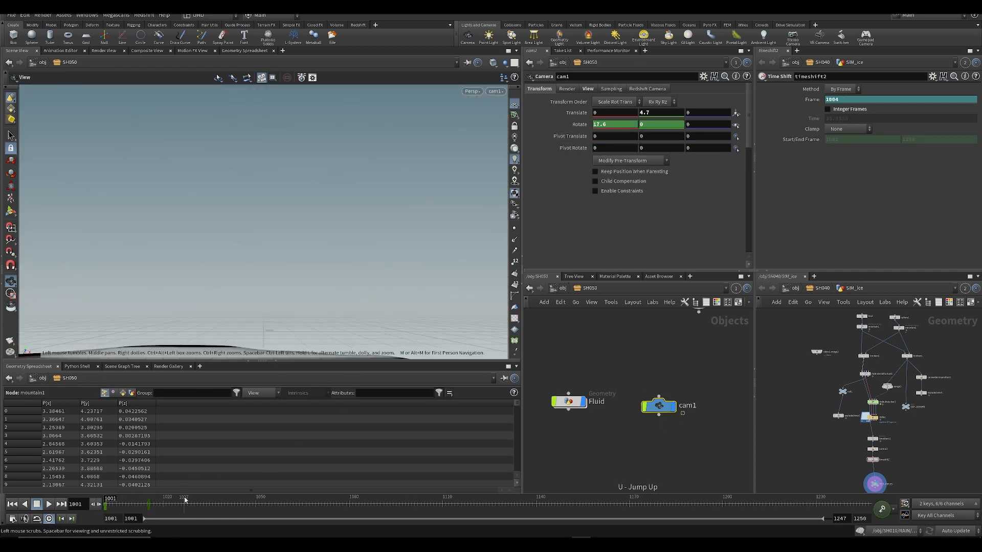
drag(185, 501, 505, 520)
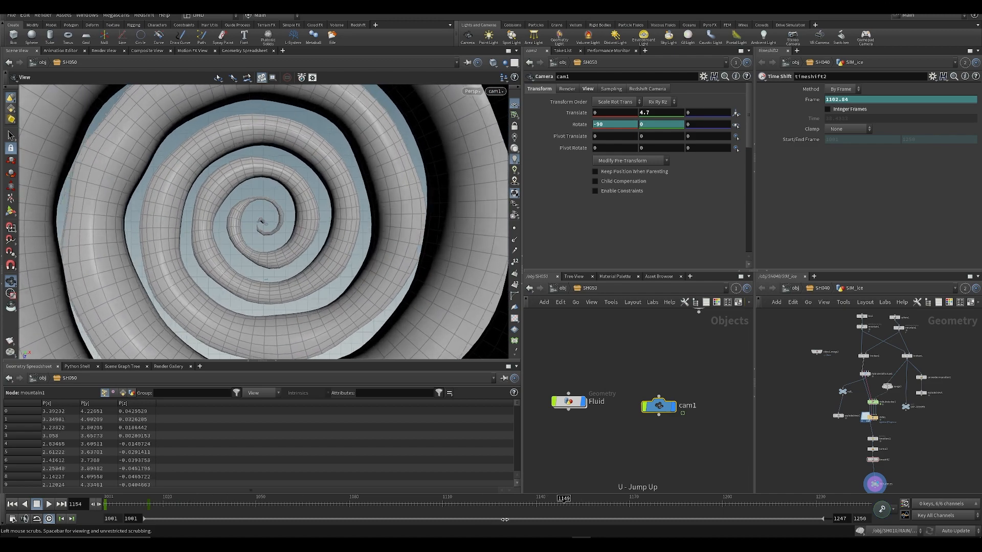
middle_drag(645, 124, 663, 138)
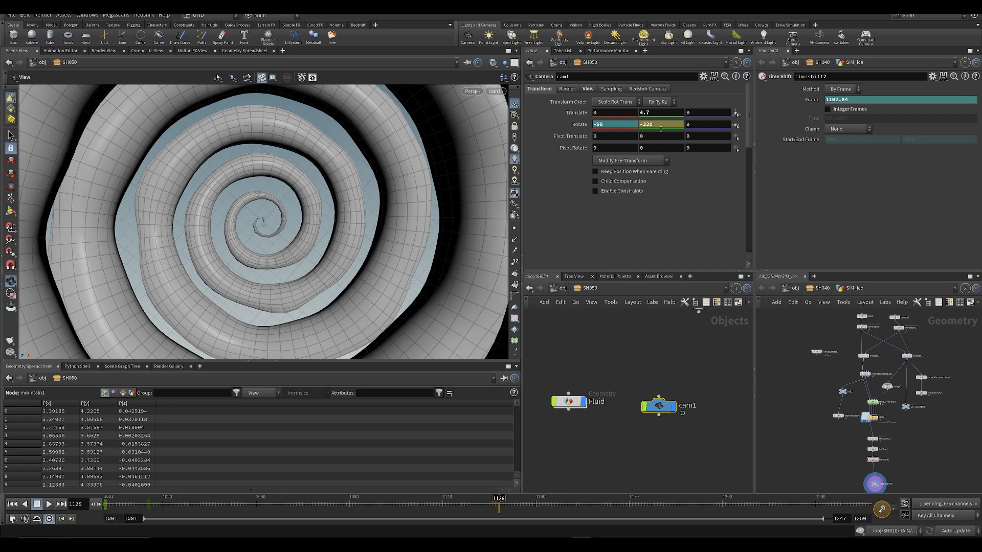
- Play back the camera spin through cam1 and change the viewport shading to Smooth Shaded
key(ctrl+Up)
key(Up)
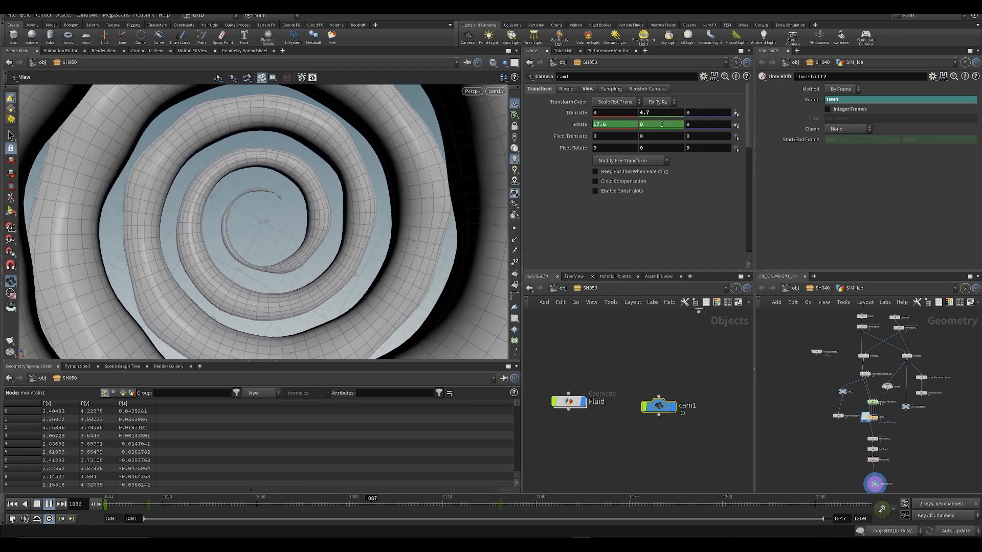
key(ctrl+Up)
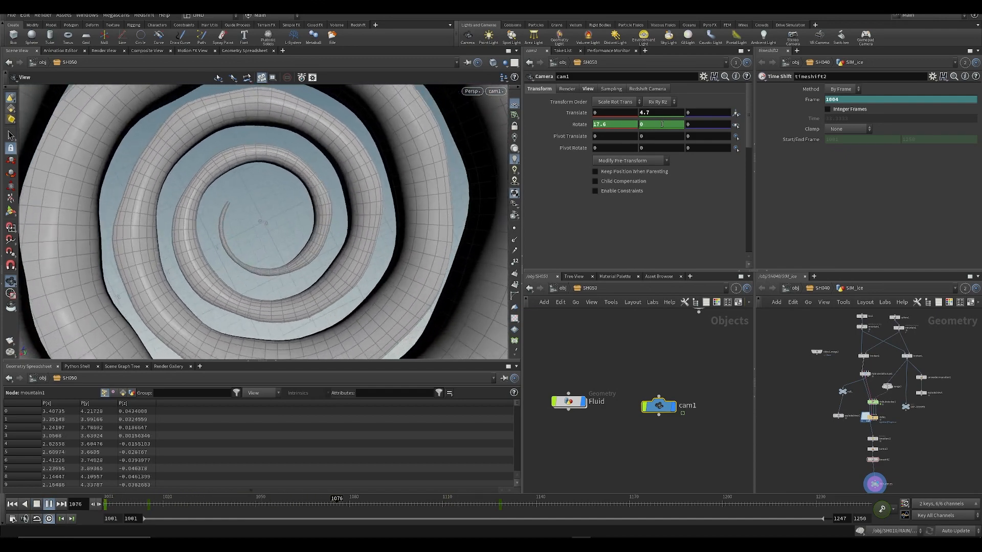
key(Up)
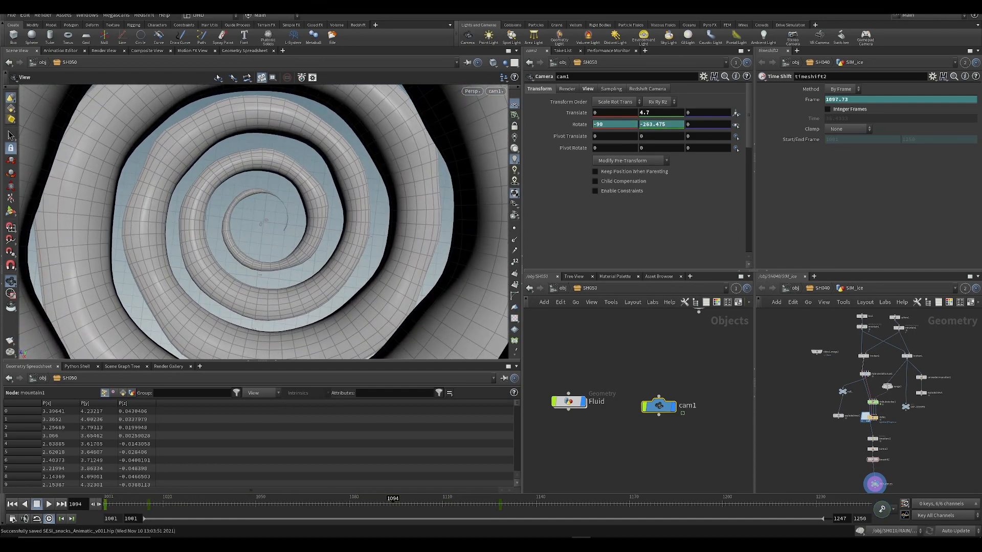
click(492, 62)
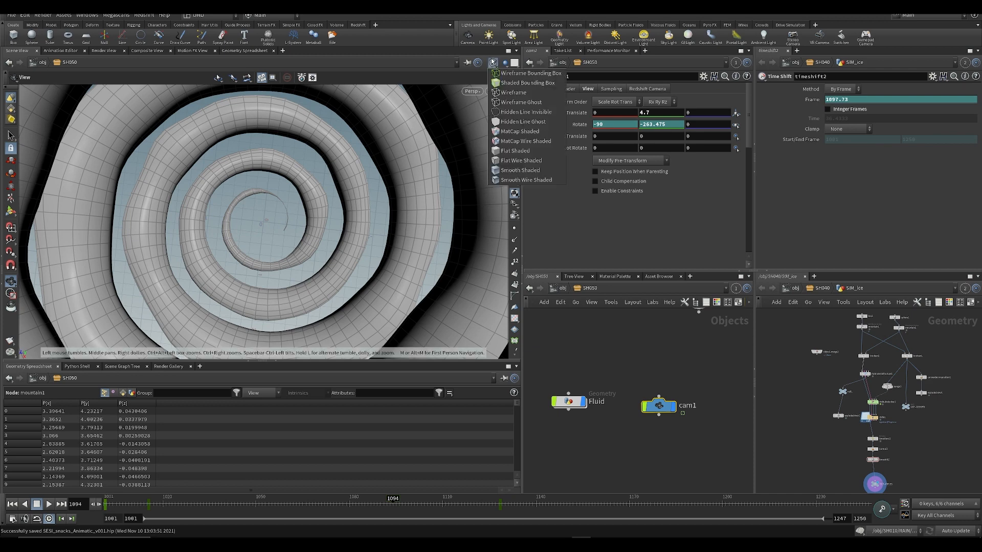
click(535, 170)
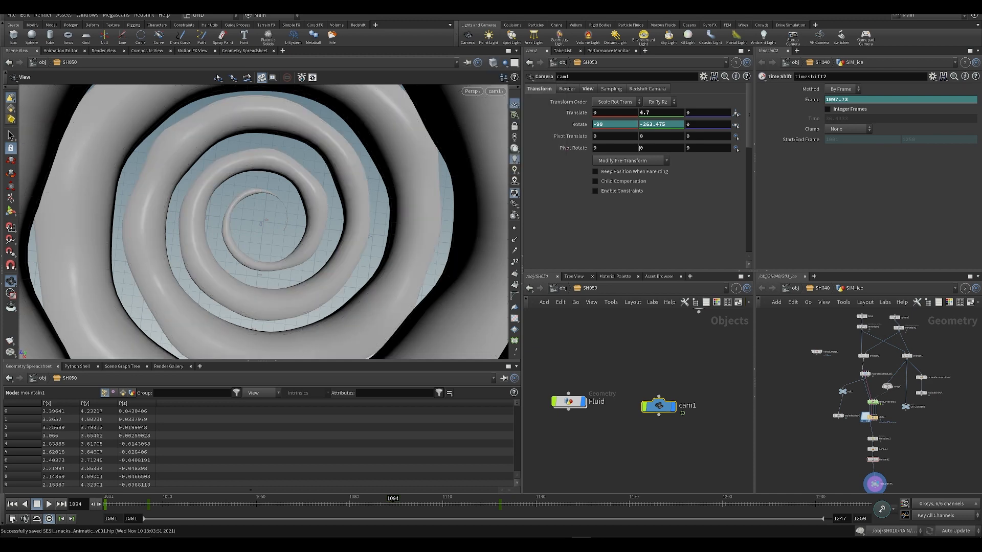
- Make both segments' keys on cam1's Rotate Y animation curve linear and save the scene
shift+click(663, 124)
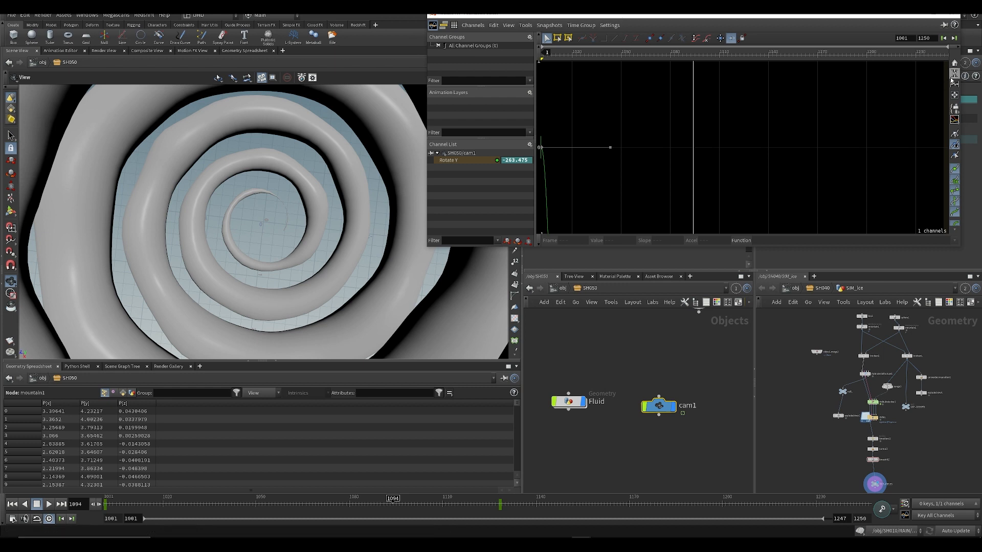
key(h)
drag(772, 117, 681, 236)
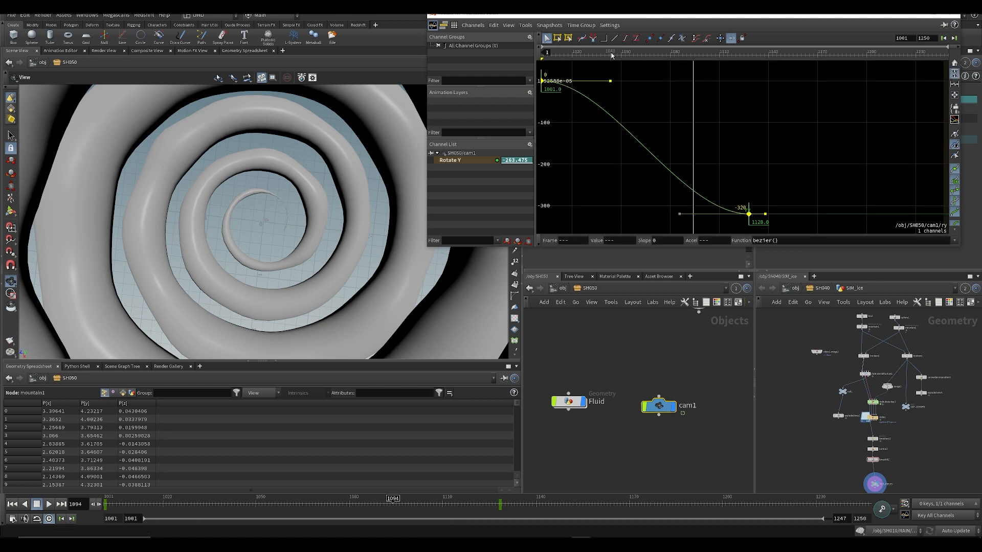
click(618, 38)
click(945, 15)
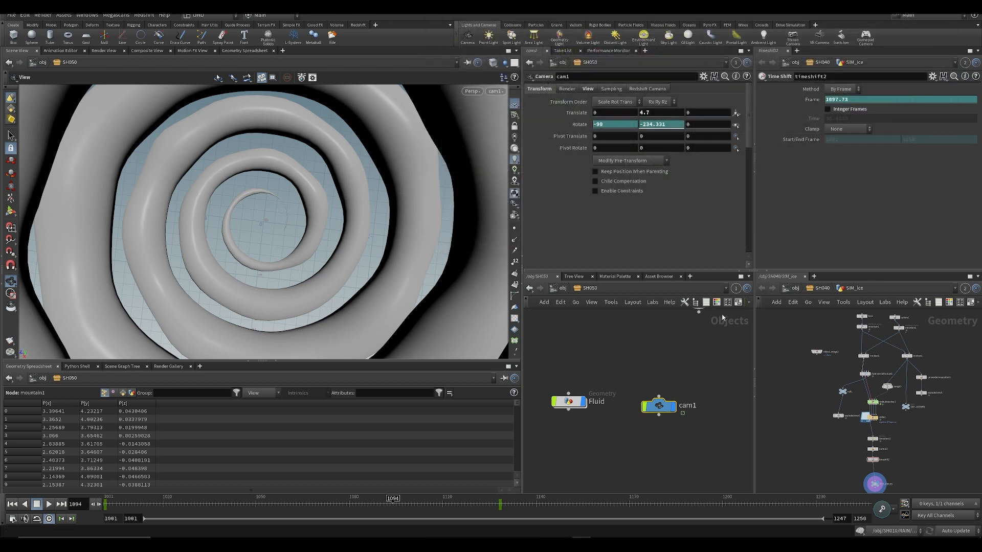
key(ctrl+s)
- Play back the linear camera spin from the first frame and save the scene
click(672, 327)
key(ctrl+Up)
key(Up)
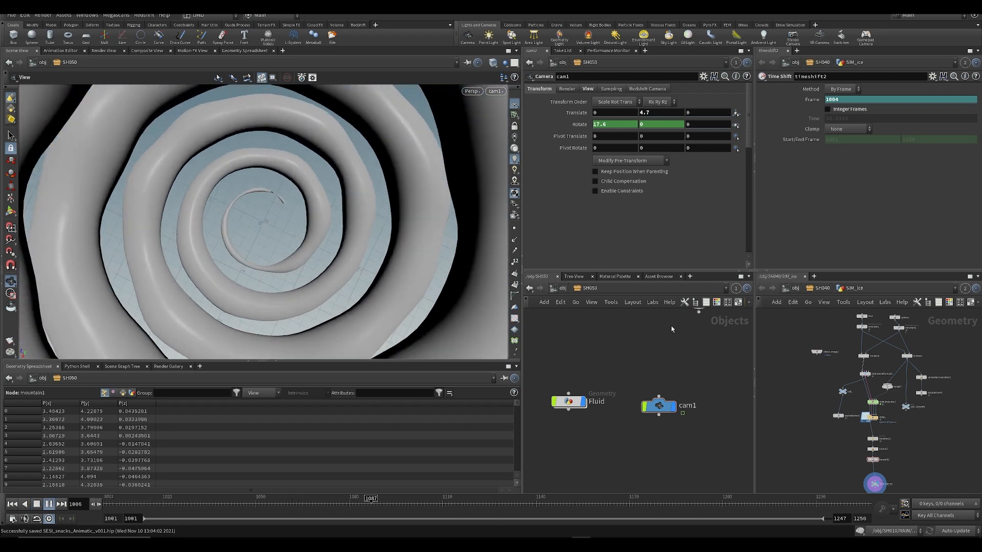
key(Up)
key(ctrl+s)
- Duplicate the Fluid object beneath the original, rename the copy Objects, and save the scene
middle_drag(570, 442, 586, 395)
click(586, 383)
click(594, 438)
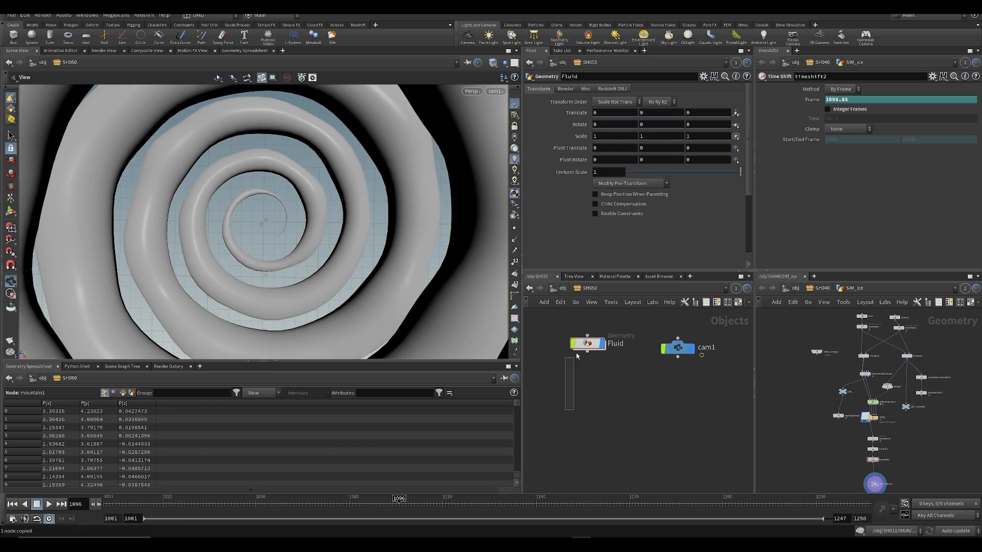
drag(577, 356, 590, 387)
key(ctrl+v)
double_click(625, 388)
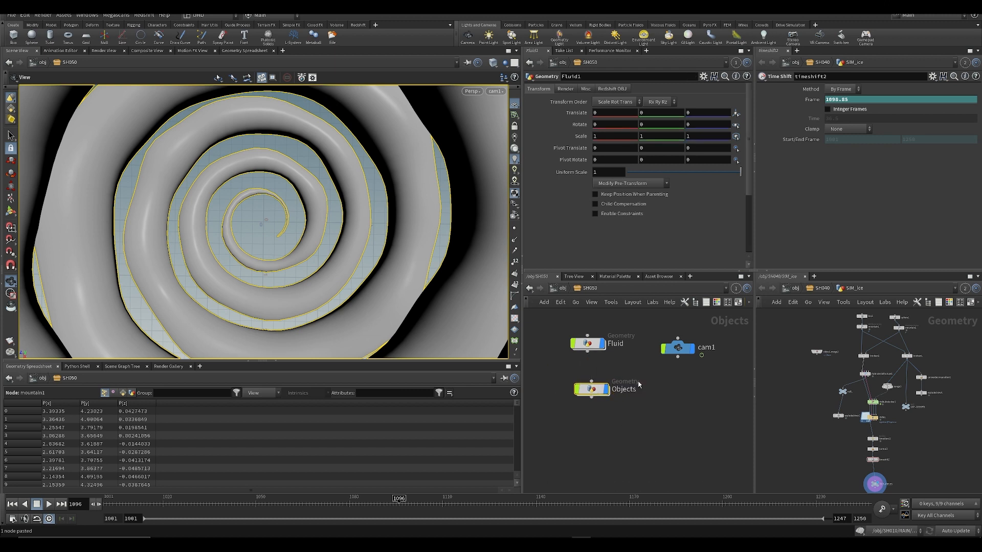
key(ctrl+s)
- Delete the carve1 and sweep1 nodes inside the Objects network, leaving the spiral feeding mountain1
double_click(592, 389)
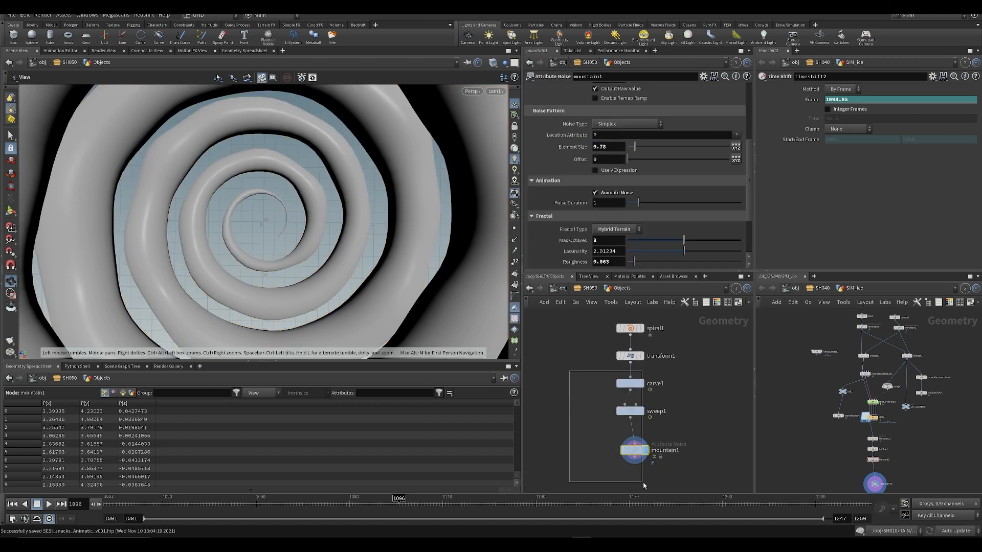
drag(644, 484, 646, 486)
click(595, 422)
drag(646, 377, 645, 377)
key(Delete)
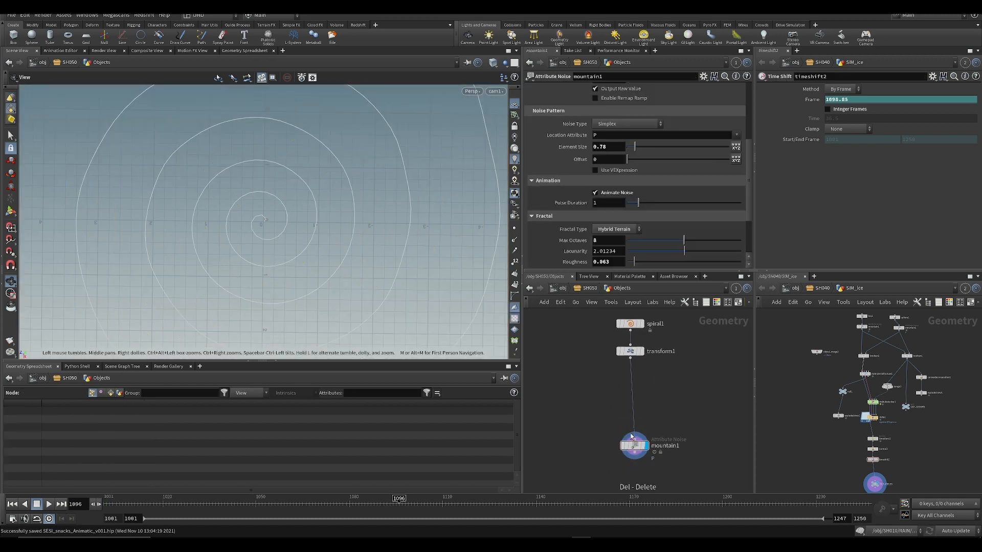
- Adjust mountain1's noise so it distorts the bare spiral curve, checking it with points displayed, and save the scene
click(515, 228)
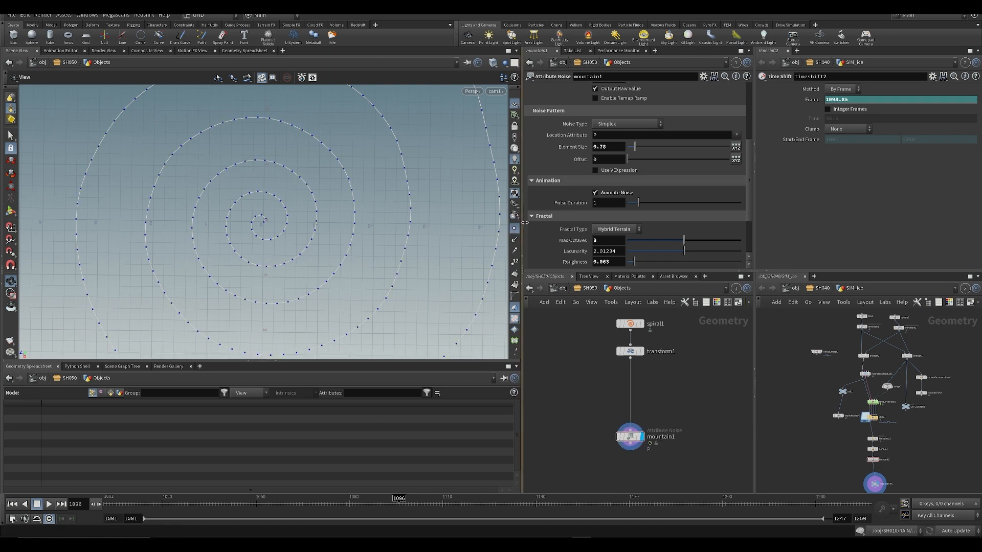
scroll(641, 241, down, 2)
scroll(640, 214, up, 4)
middle_drag(629, 117, 624, 174)
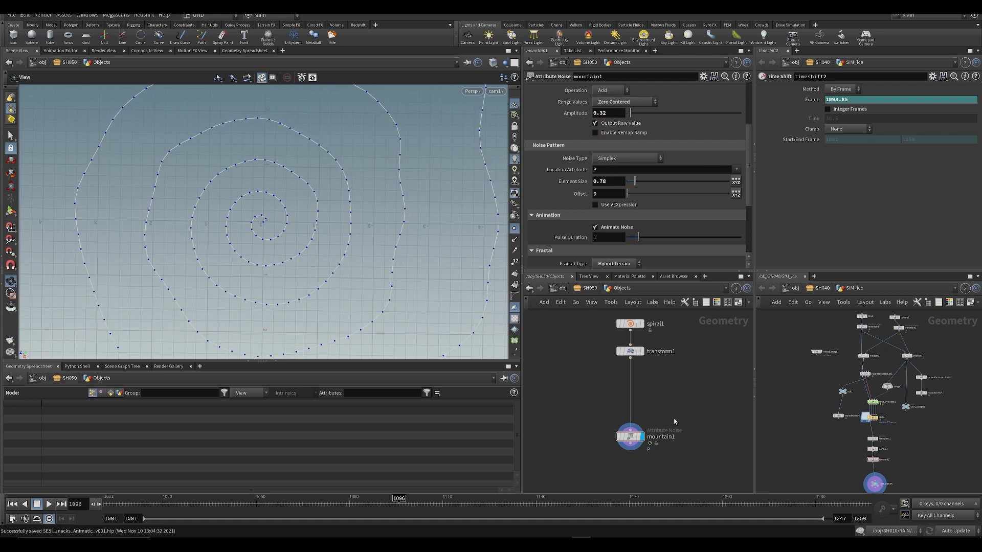
click(515, 232)
middle_drag(589, 381, 587, 316)
key(ctrl+s)
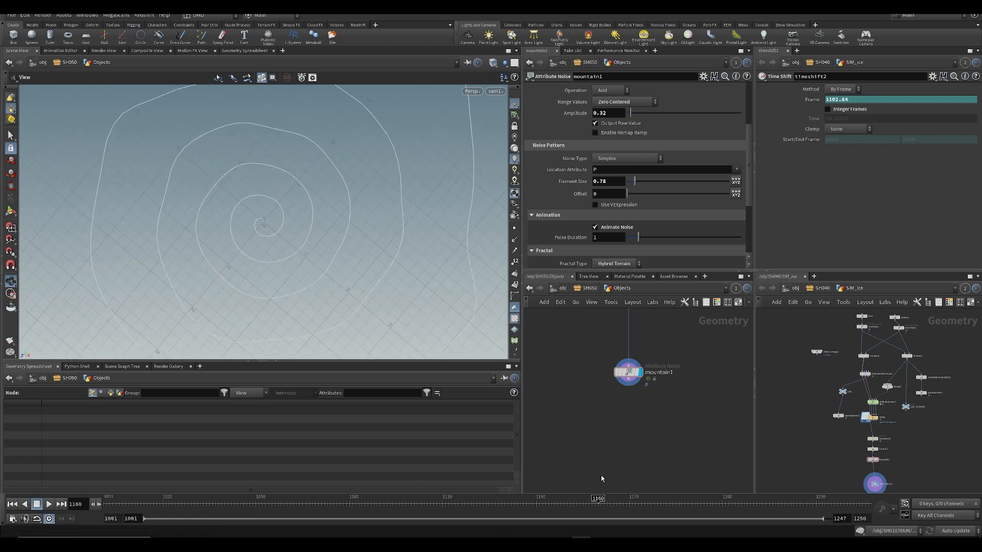
- Add a Copy to Points node below mountain1 to use the noisy spiral as its target points
scroll(601, 457, down, 3)
key(Tab)
text(resa)
key(Return)
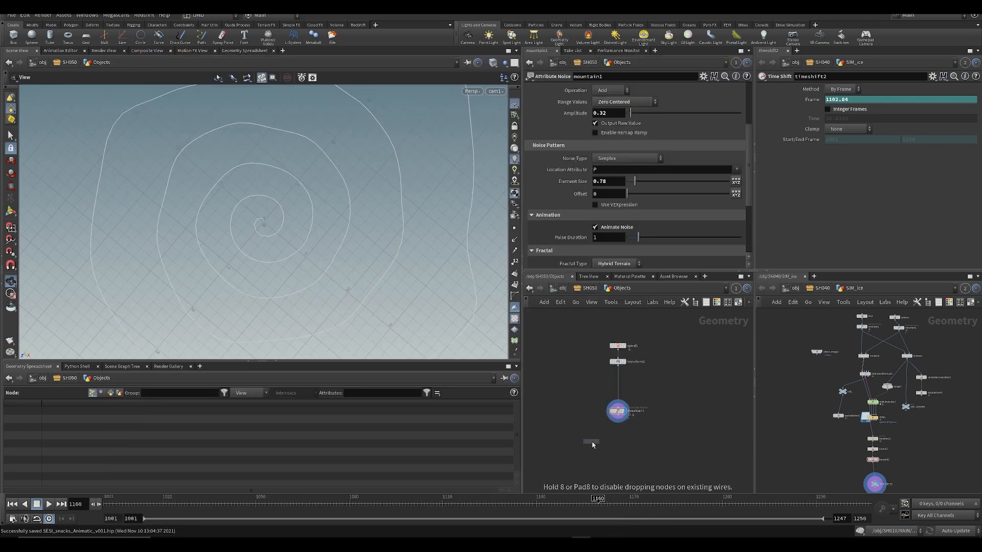
scroll(598, 451, up, 3)
click(598, 448)
key(Tab)
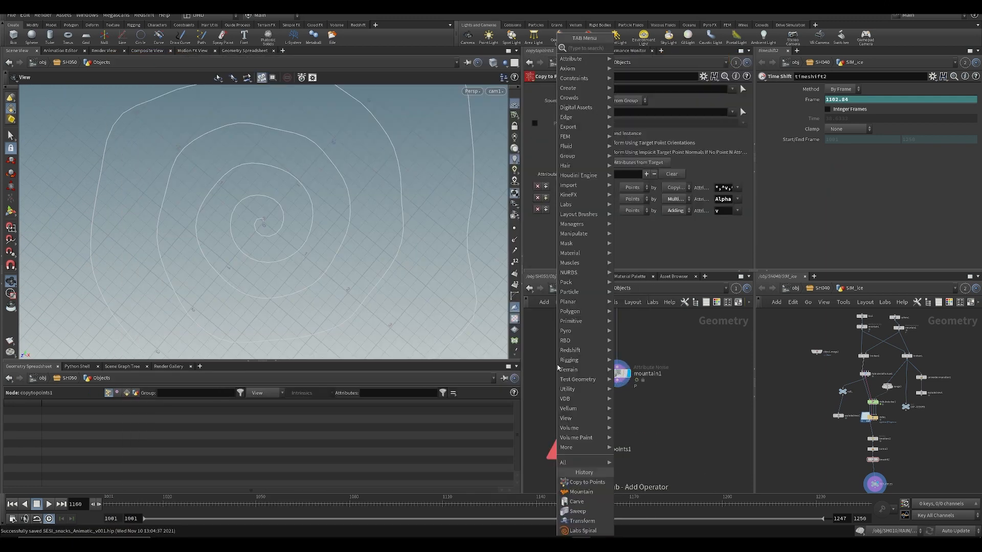
text(box)
key(Return)
middle_drag(565, 367, 583, 436)
click(626, 390)
drag(630, 390, 611, 401)
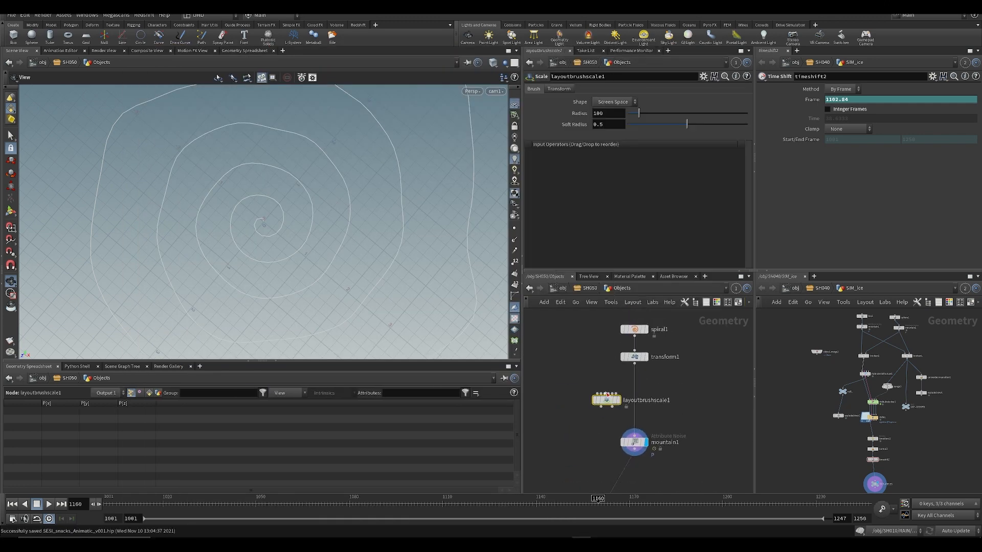
key(ctrl+x)
- Insert a Scatter node between transform1 and mountain1 and display its points
key(Tab)
mouse_move(635, 111)
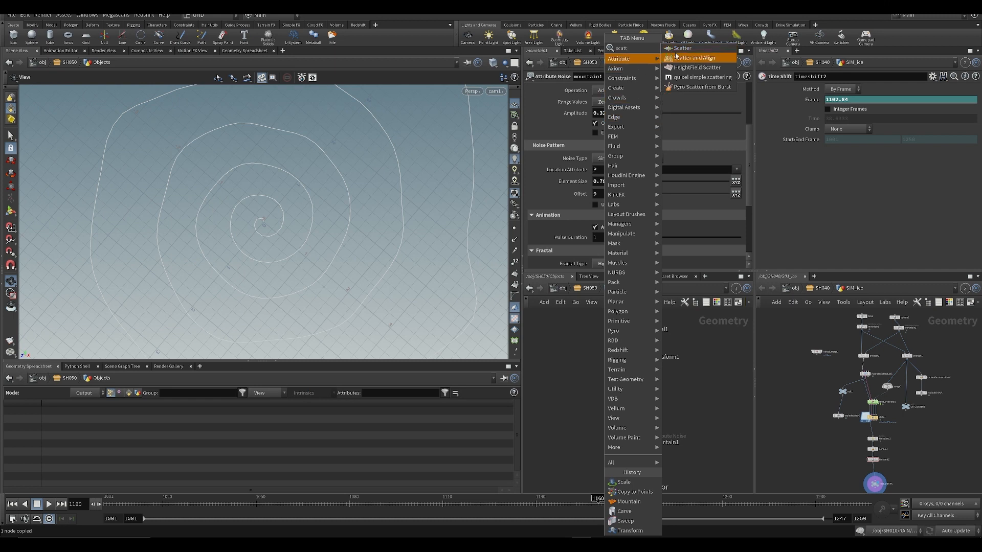
click(699, 54)
scroll(607, 336, up, 2)
click(623, 433)
drag(623, 433, 648, 438)
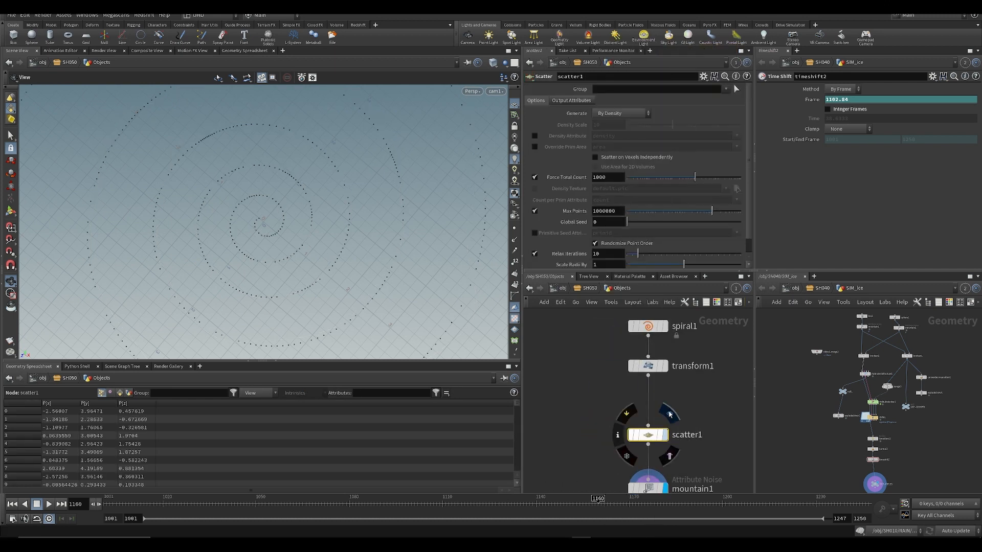
click(666, 436)
- Set the Scatter node's Force Total Count to 18
middle_drag(610, 421, 597, 271)
drag(648, 179, 656, 184)
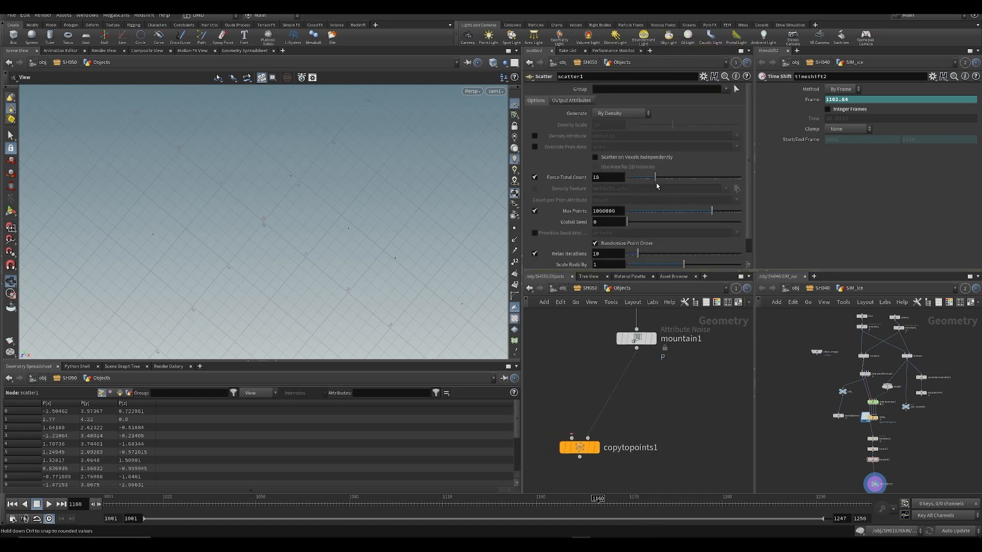
scroll(571, 347, down, 2)
middle_drag(550, 414, 585, 381)
scroll(584, 382, up, 1)
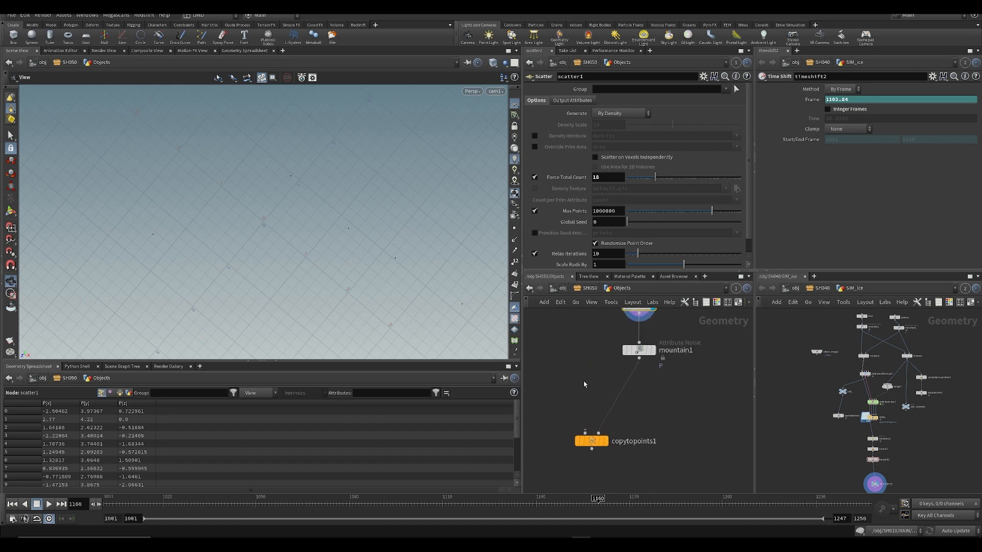
- Add a Box node, connect it to the first input of copytopoints1, and display the copied boxes
key(Tab)
text(box)
key(Return)
click(574, 343)
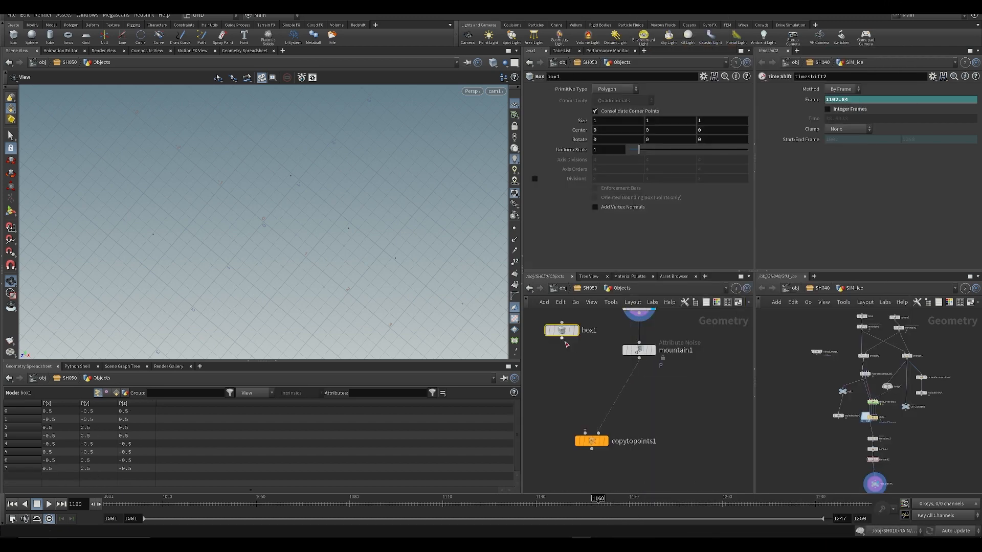
click(562, 337)
click(578, 426)
click(606, 441)
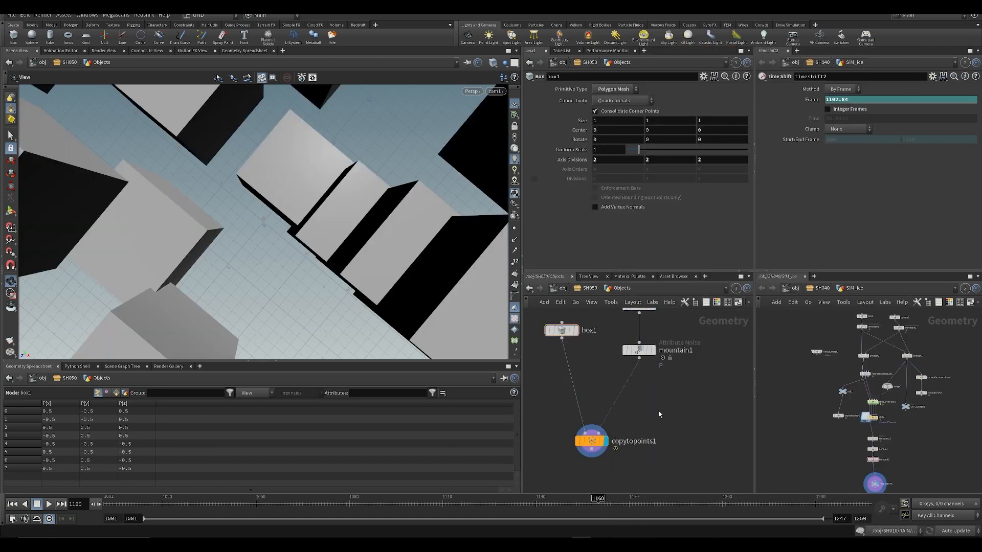
key(Tab)
text(ran)
key(Return)
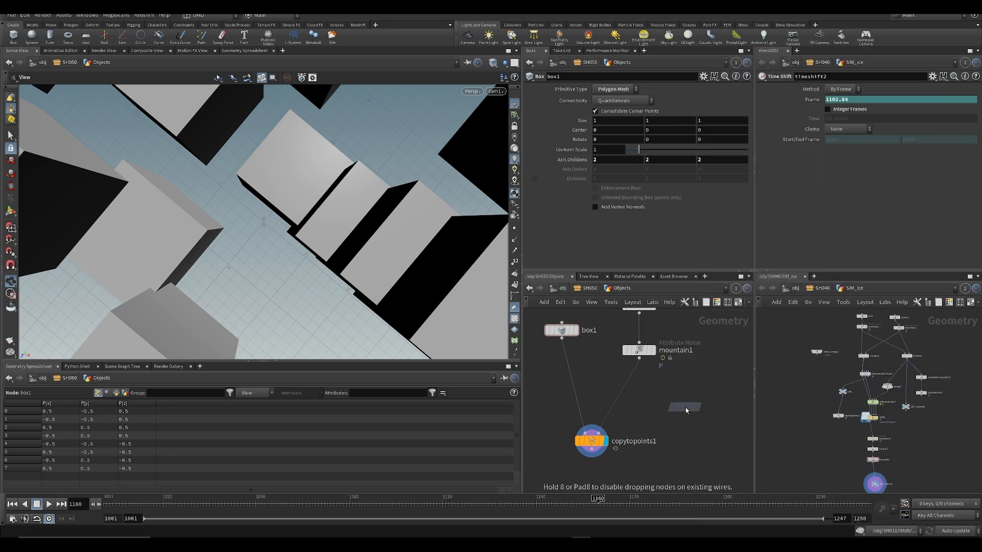
click(626, 403)
key(ctrl+x)
middle_drag(603, 325, 606, 381)
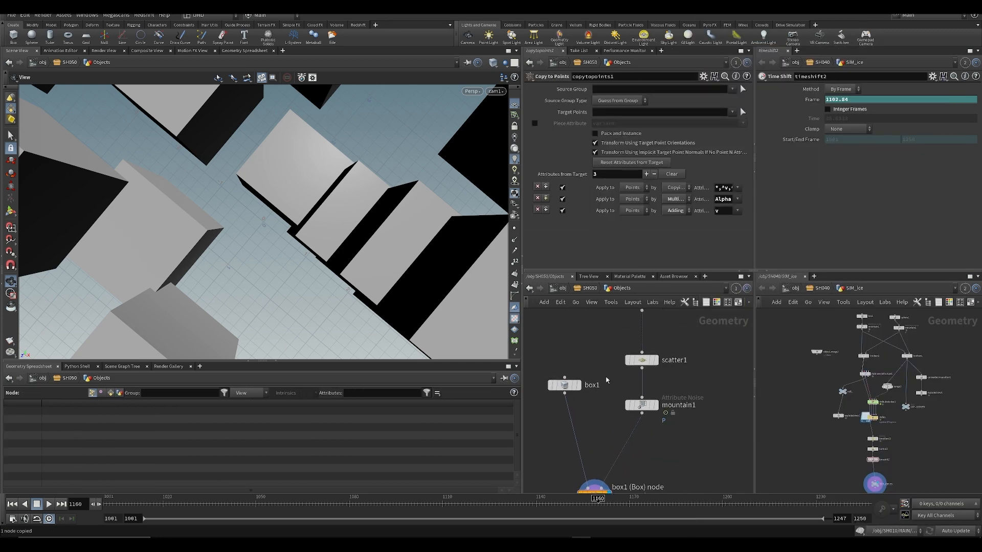
- Try replacing scatter1 with a Scatter and Align node wired in above mountain1
key(Tab)
text(scat)
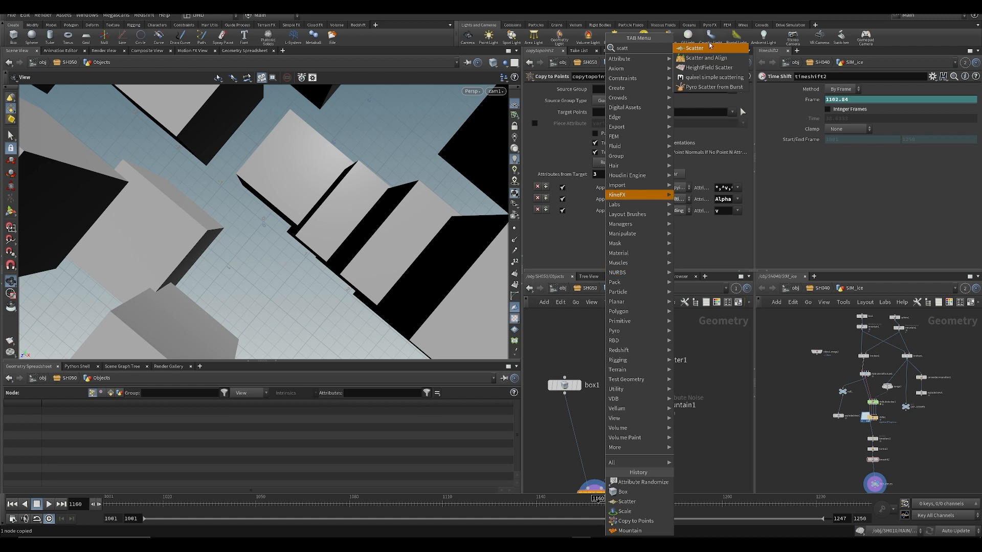
key(Down)
key(Return)
click(609, 341)
scroll(652, 168, down, 5)
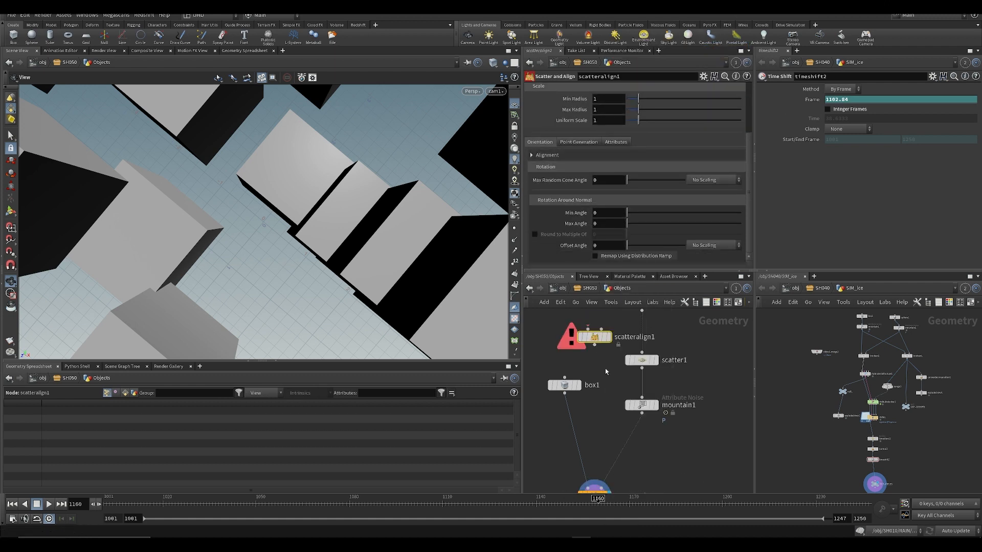
click(636, 361)
key(Delete)
drag(602, 338, 649, 353)
click(651, 352)
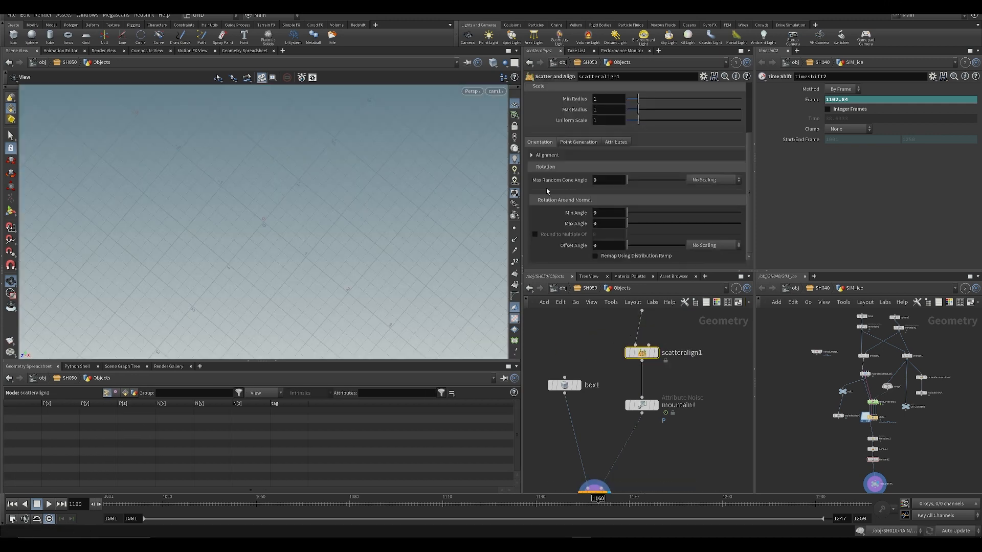
- Undo the replacement of scatter1 and delete the Scatter and Align node
scroll(599, 154, up, 4)
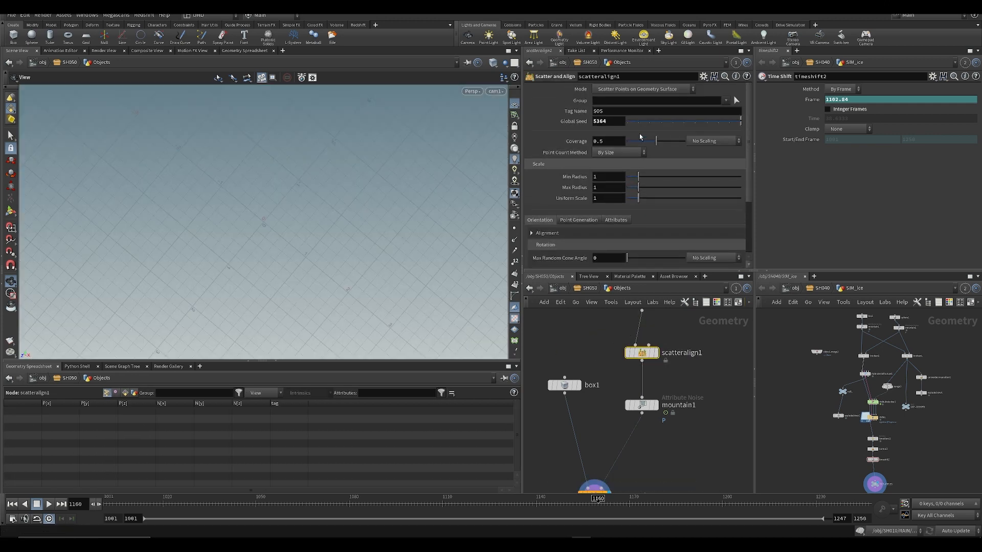
key(ctrl+z)
key(ctrl+z)
key(ctrl+z)
key(ctrl+z)
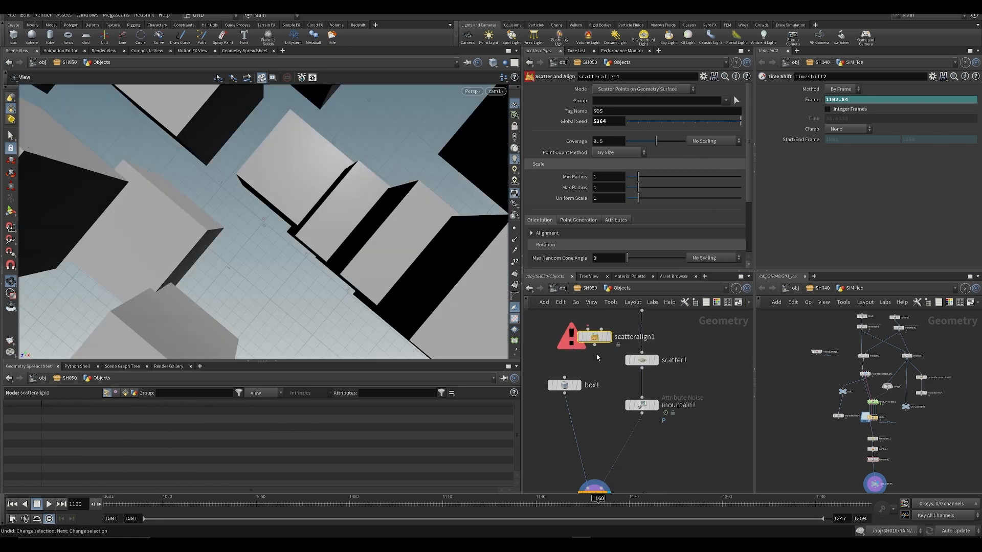
key(Delete)
- Insert an Attribute Randomize node between scatter1 and mountain1
click(639, 361)
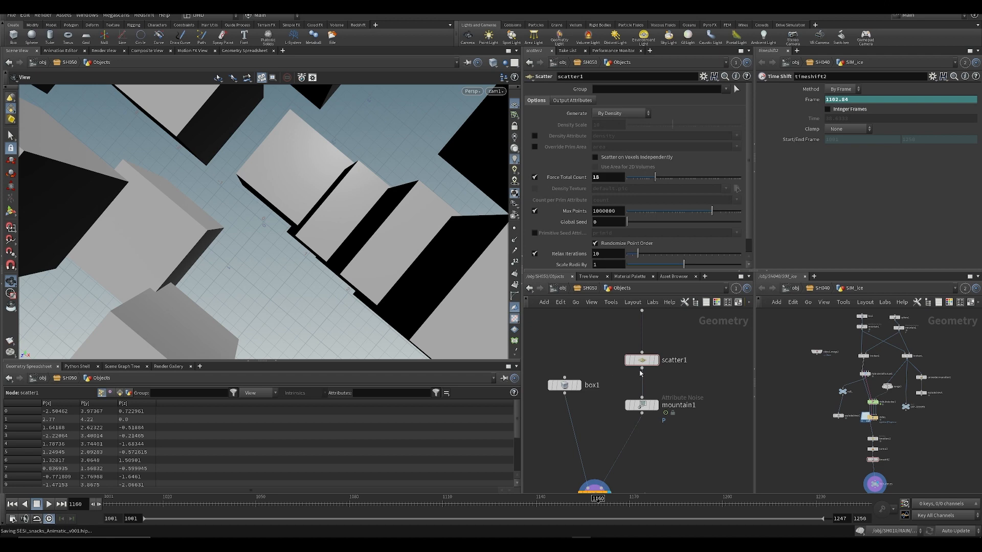
key(Tab)
text(obj)
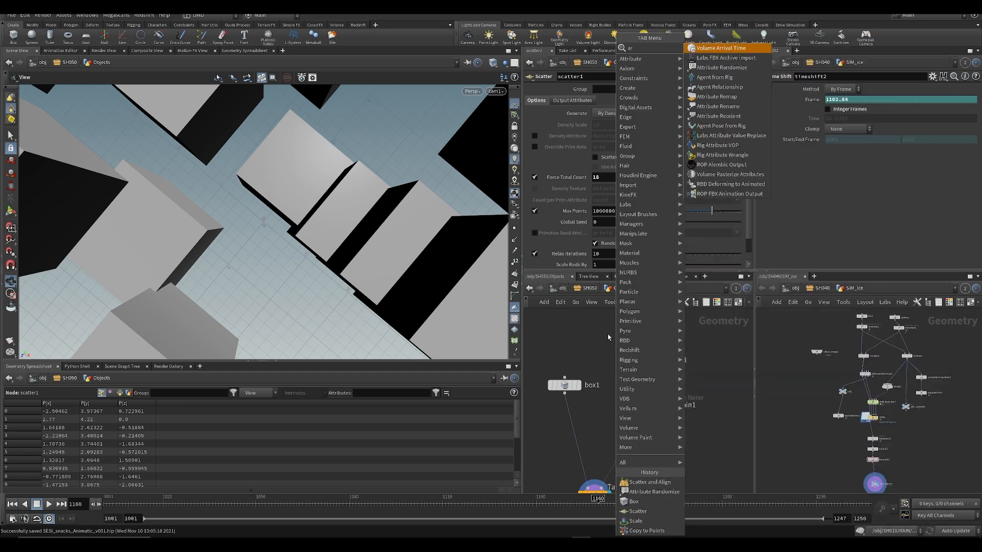
key(Return)
click(586, 387)
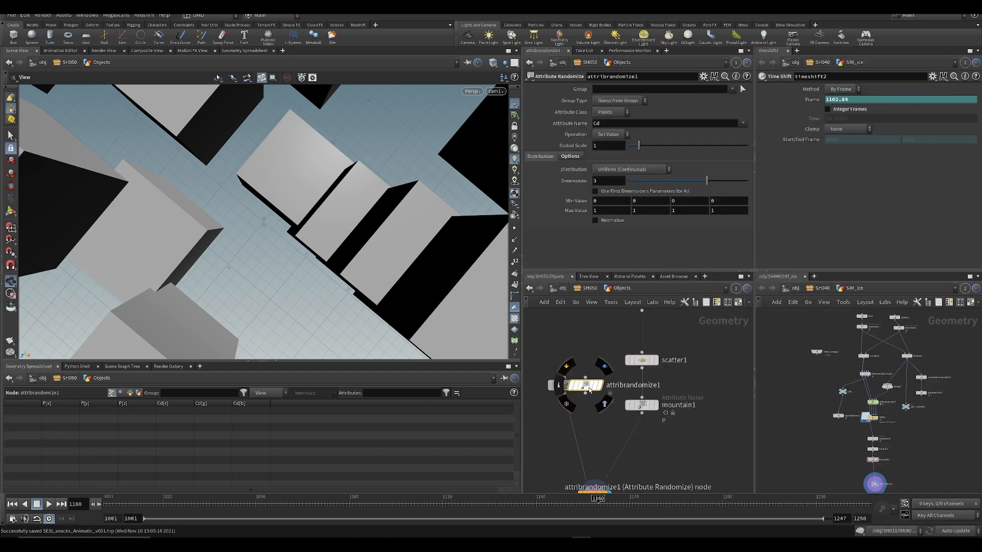
drag(586, 387, 640, 394)
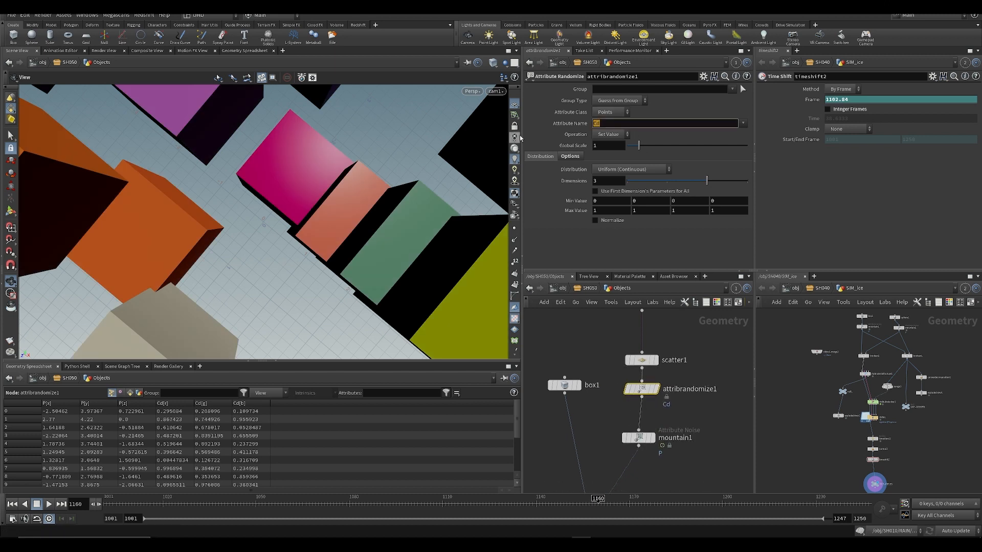
- Set attribrandomize1 to randomize the N attribute with the Inside Sphere distribution
key(Return)
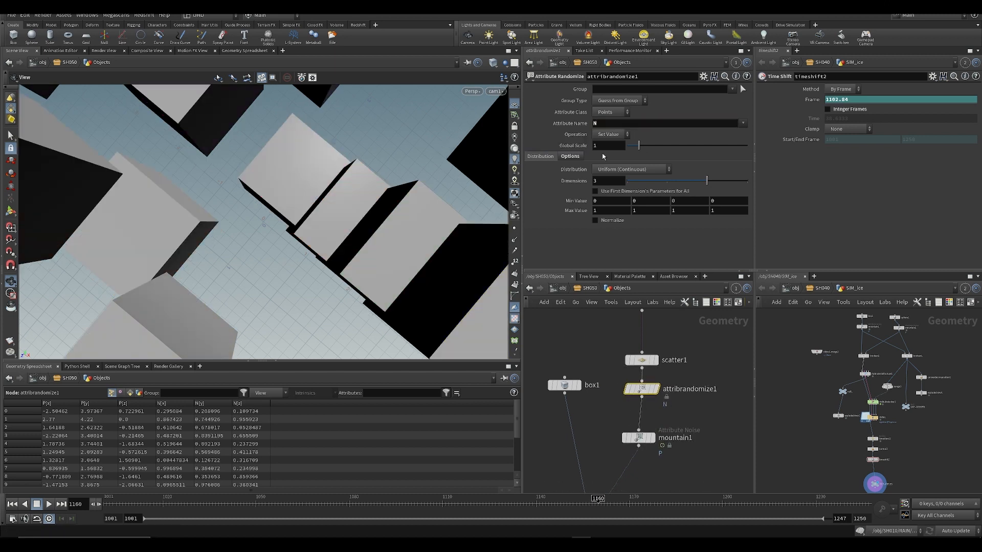
click(610, 170)
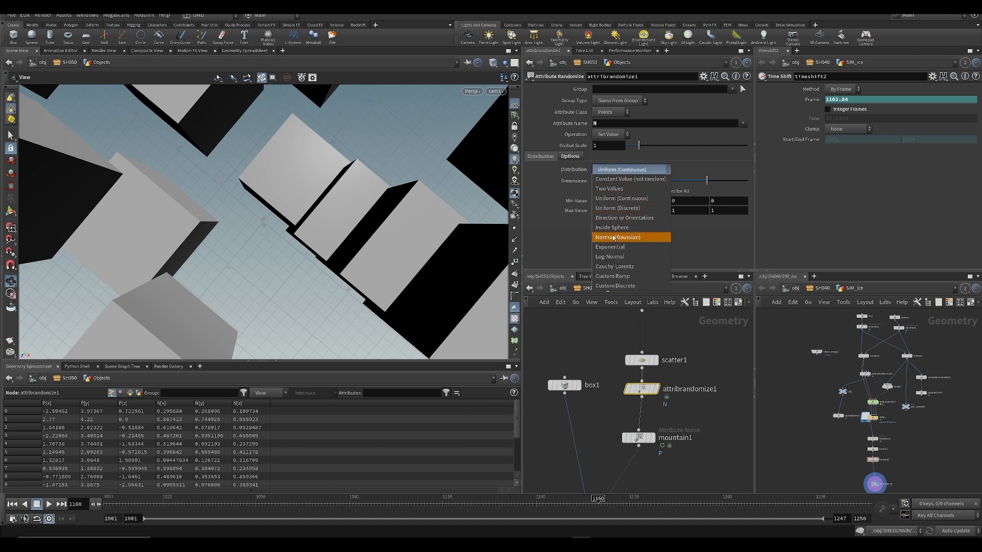
click(596, 238)
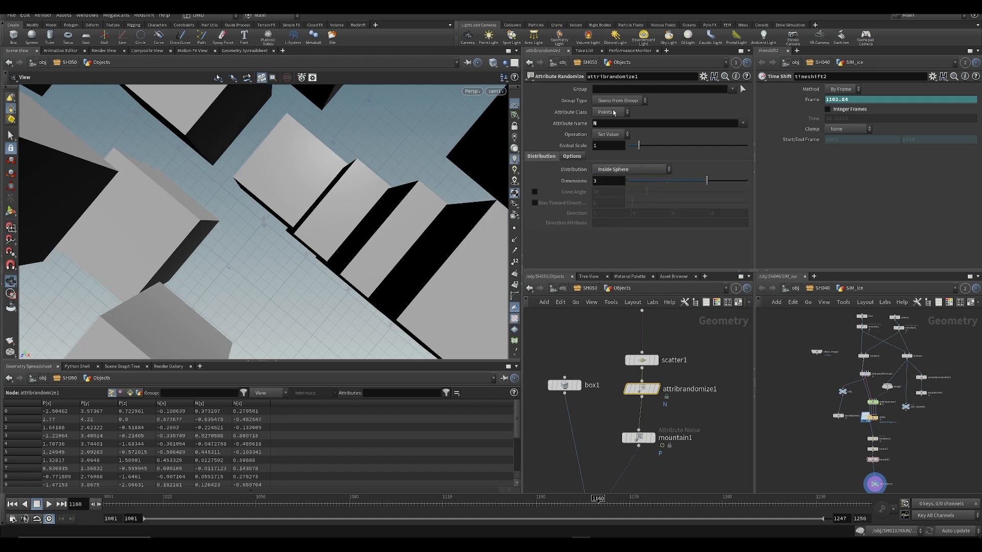
- Rewire attribrandomize1 to sit between mountain1 and copytopoints1, and save the scene
middle_drag(609, 394, 611, 333)
scroll(611, 333, down, 1)
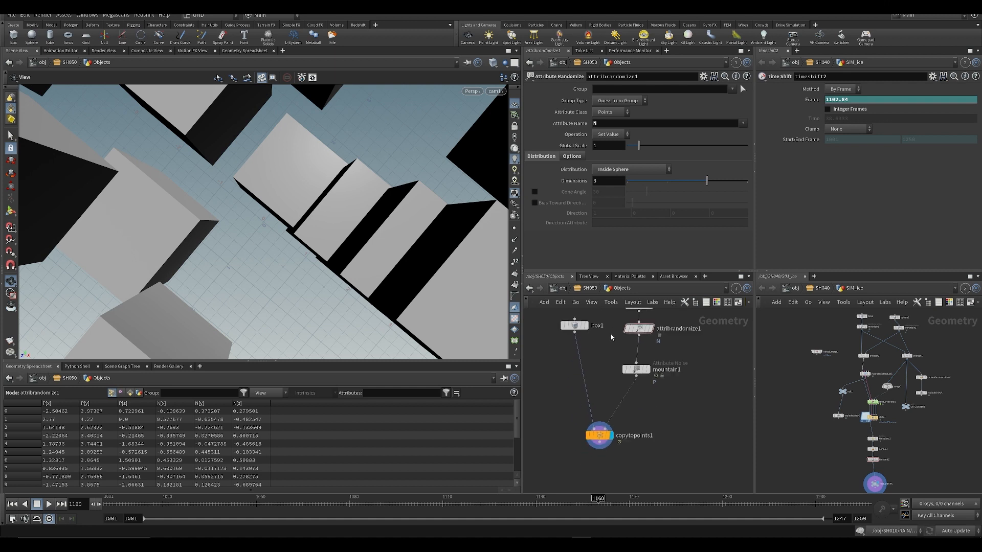
drag(641, 331, 629, 399)
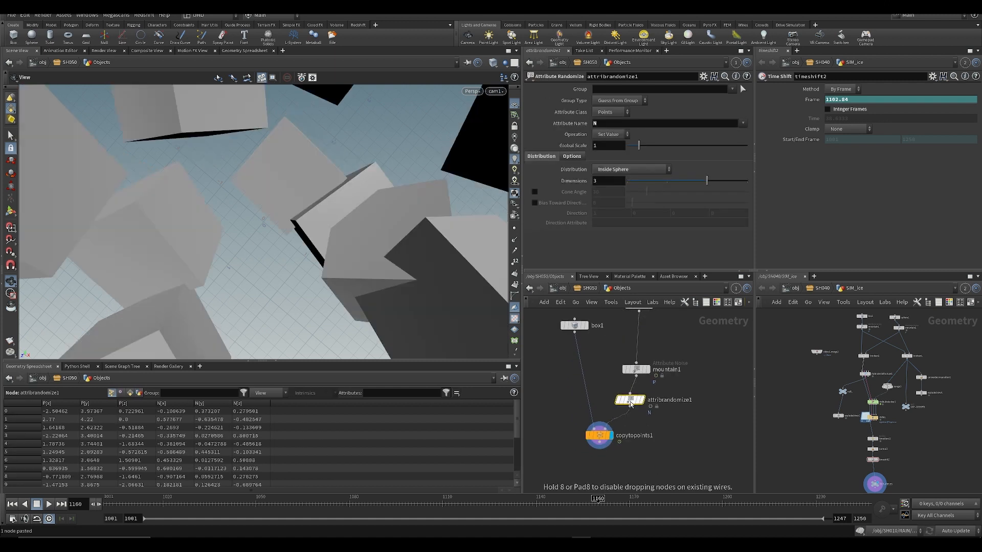
key(ctrl+s)
- Duplicate attribrandomize1, insert the copy directly above copytopoints1, and set its Attribute Name to pscale
click(599, 436)
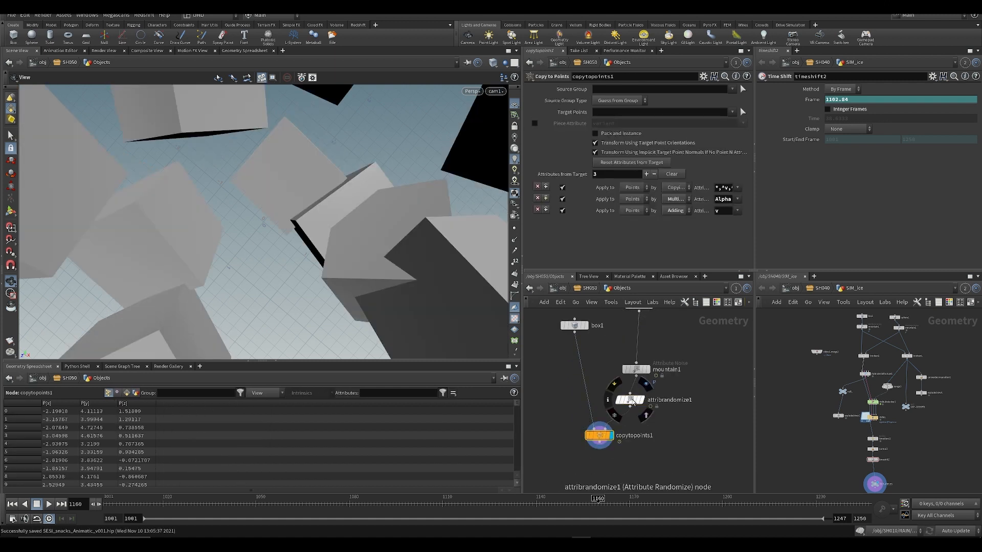
click(630, 400)
mouse_move(628, 400)
mouse_down()
mouse_move(633, 390)
mouse_move(630, 419)
mouse_up()
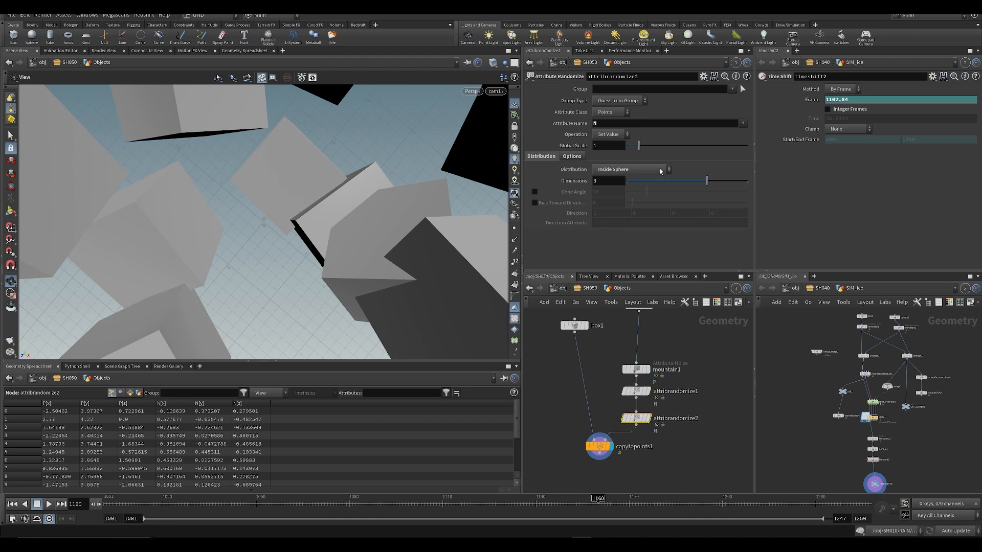
click(620, 125)
text(pscale)
key(Return)
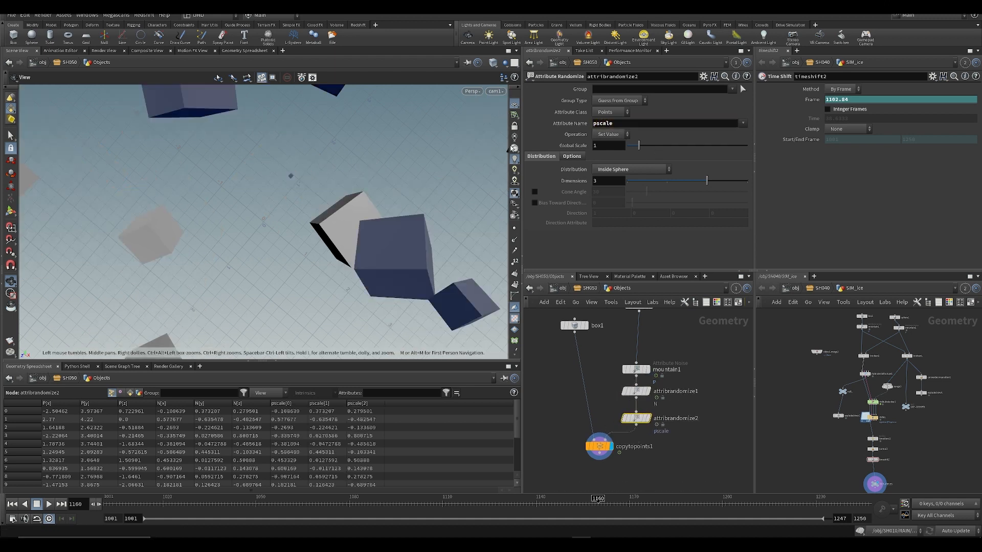
- Set the pscale randomization to a Uniform (Continuous) distribution with 1 dimension
click(632, 169)
click(613, 180)
click(629, 170)
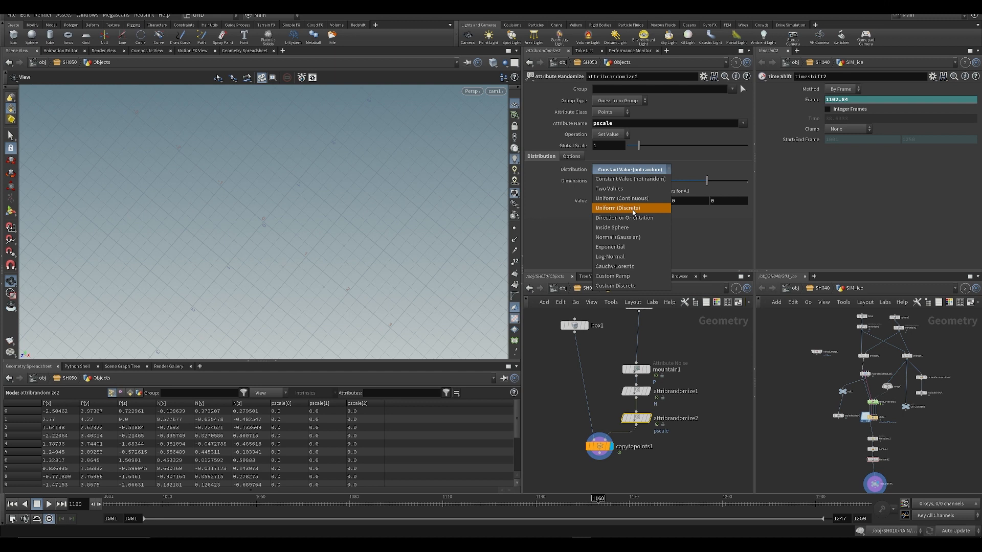
click(632, 199)
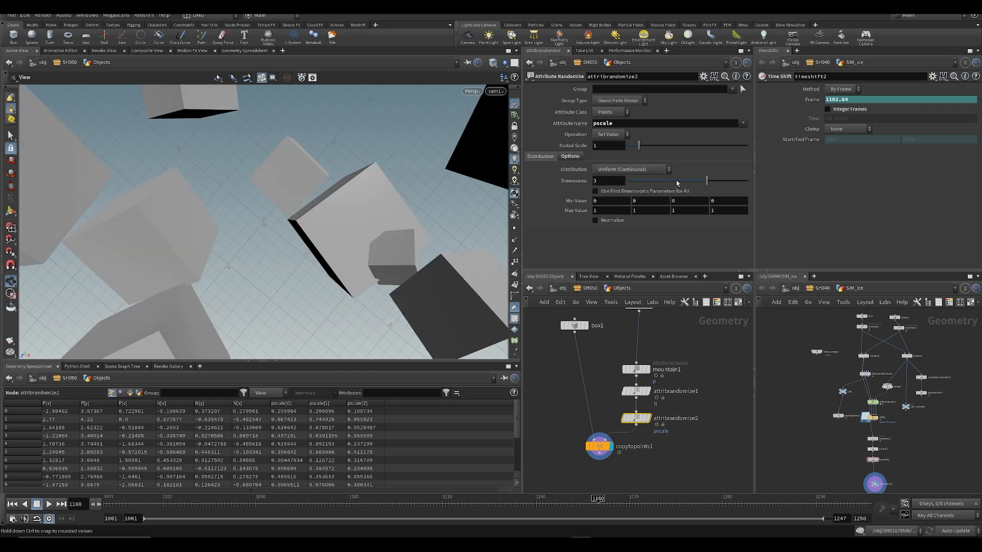
drag(677, 182, 615, 188)
- Set the pscale randomization's Global Scale to 0.51 and first Min Value to .5, and save the scene
drag(639, 147, 634, 148)
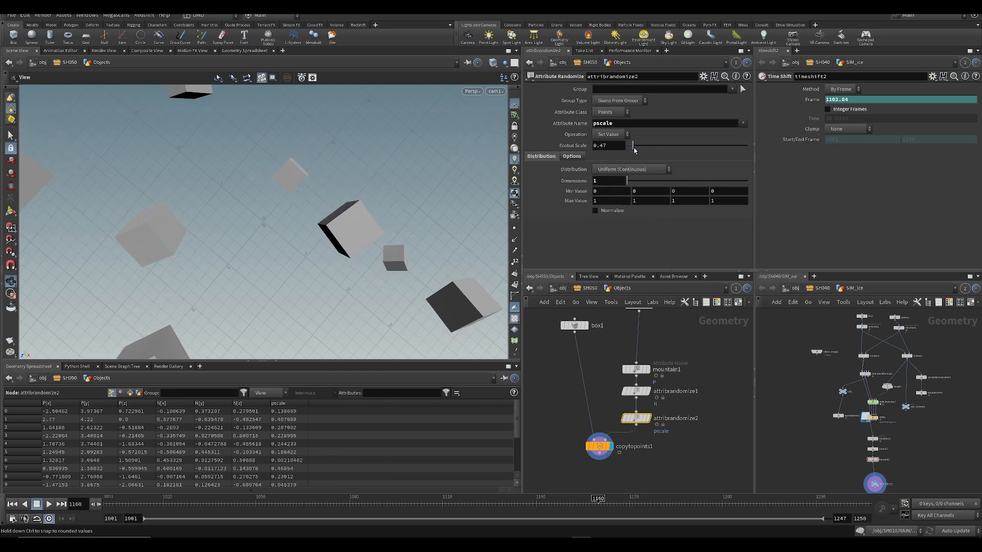
key(Return)
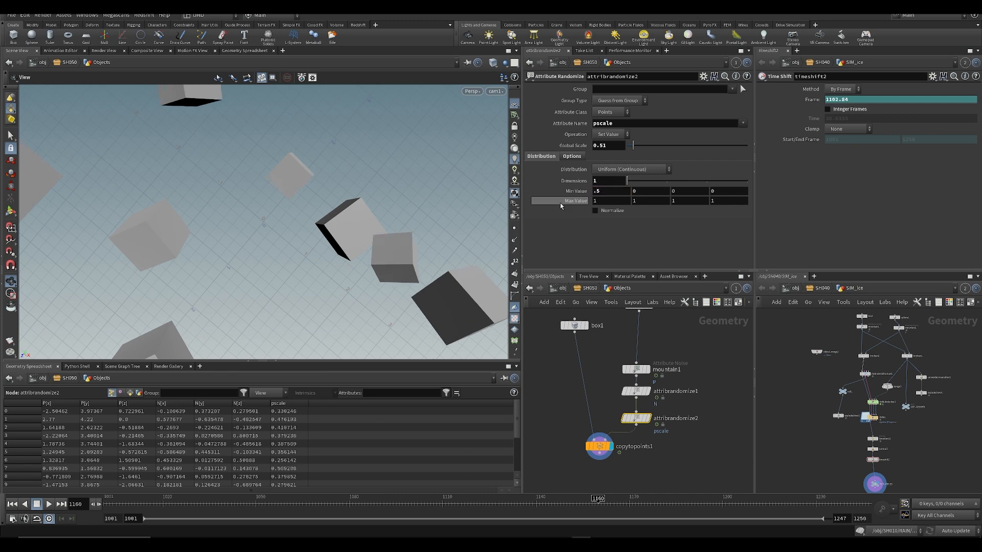
middle_drag(559, 450, 558, 427)
key(ctrl+s)
- Insert a Mountain node between box1 and copytopoints1 to deform the boxes
scroll(559, 427, up, 2)
key(Tab)
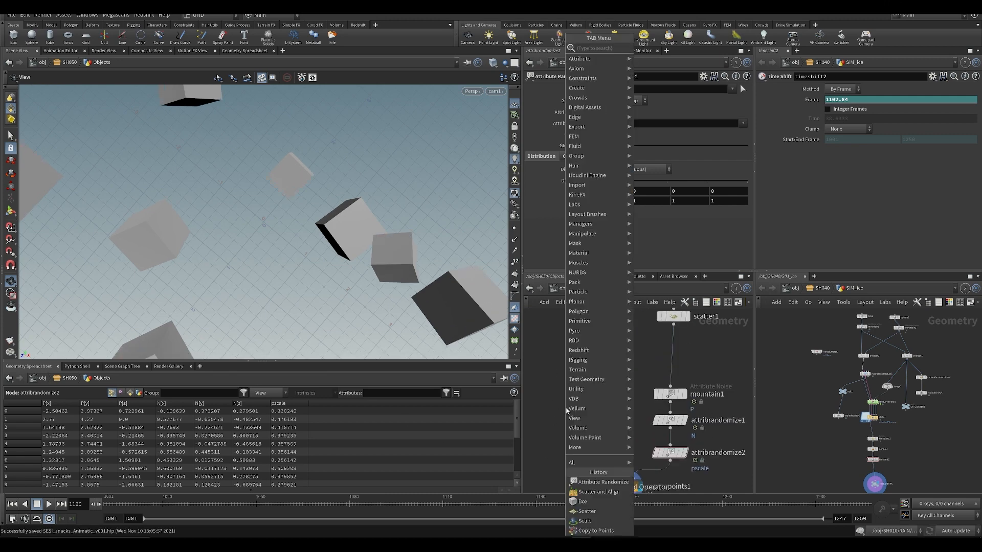
text(sph)
key(Return)
click(596, 389)
scroll(580, 398, up, 2)
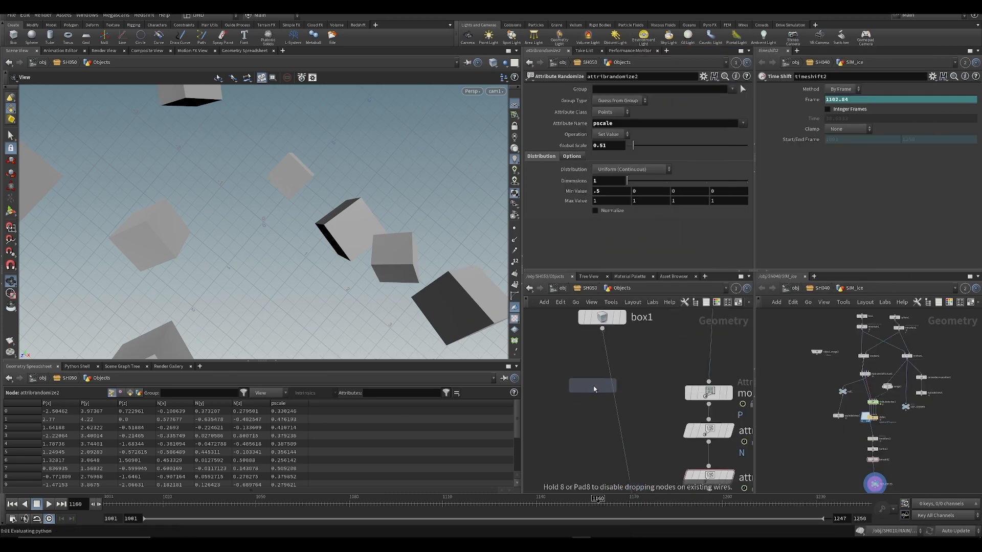
- Set box1's Axis Divisions to 12 in all three directions
click(614, 318)
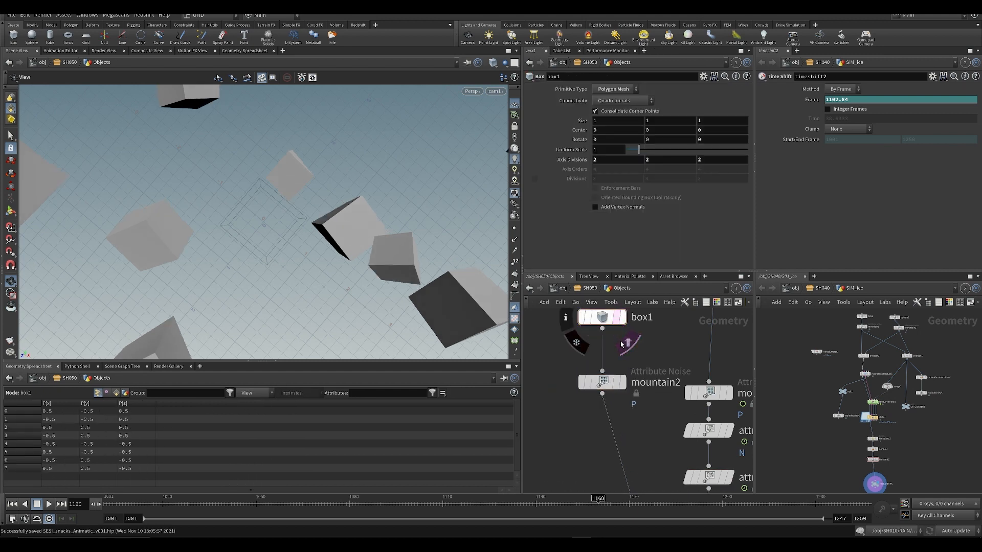
middle_drag(572, 159, 601, 160)
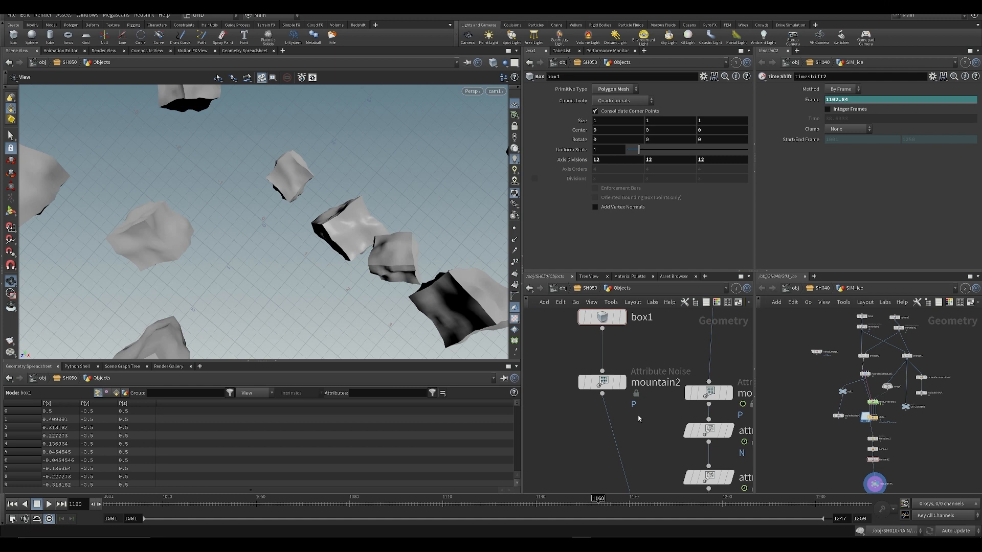
- Select mountain2 and switch the viewport shading to Smooth Wire Shaded
click(601, 387)
click(493, 62)
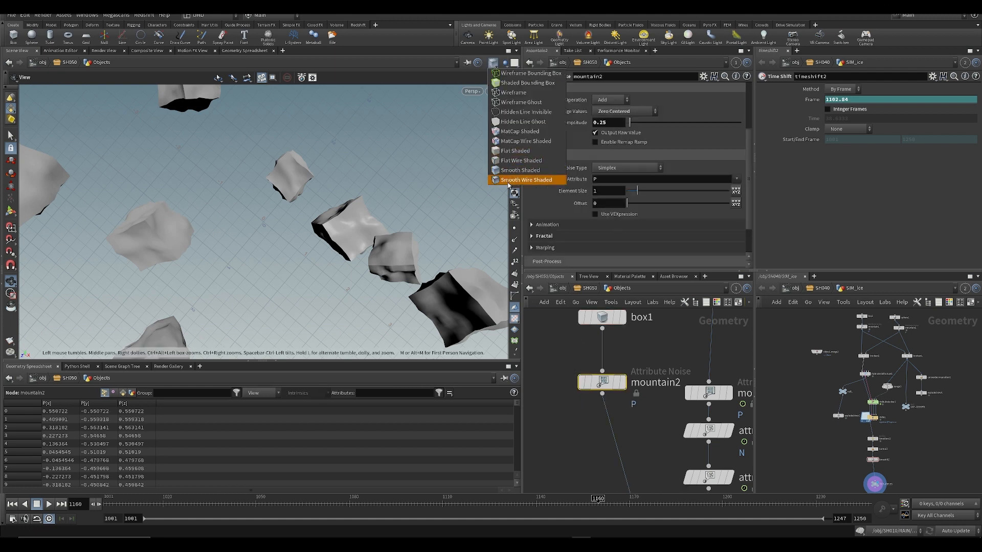
- Switch the viewport display to Smooth Wire Shaded and set box1's axis divisions to 4 on all three axes
click(526, 180)
click(593, 318)
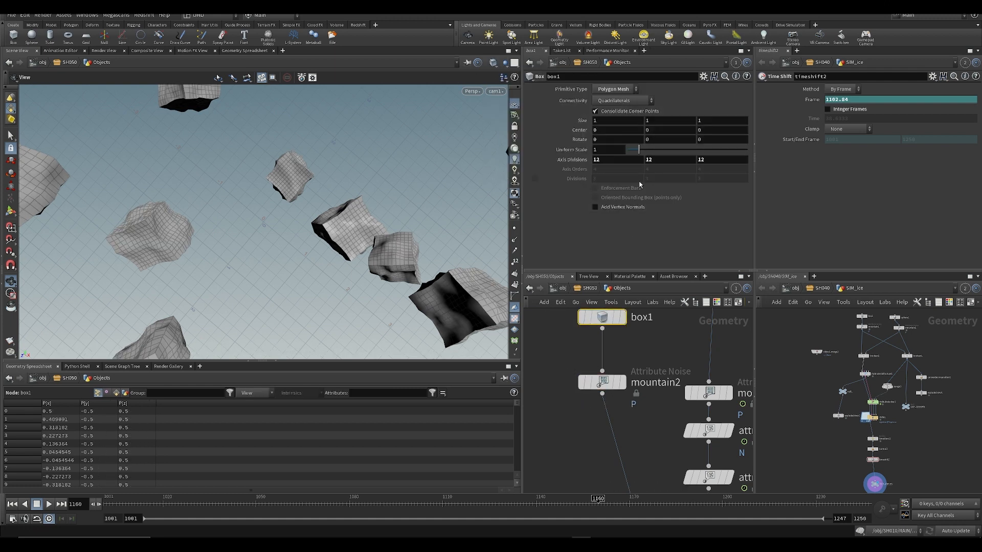
middle_drag(583, 162, 589, 173)
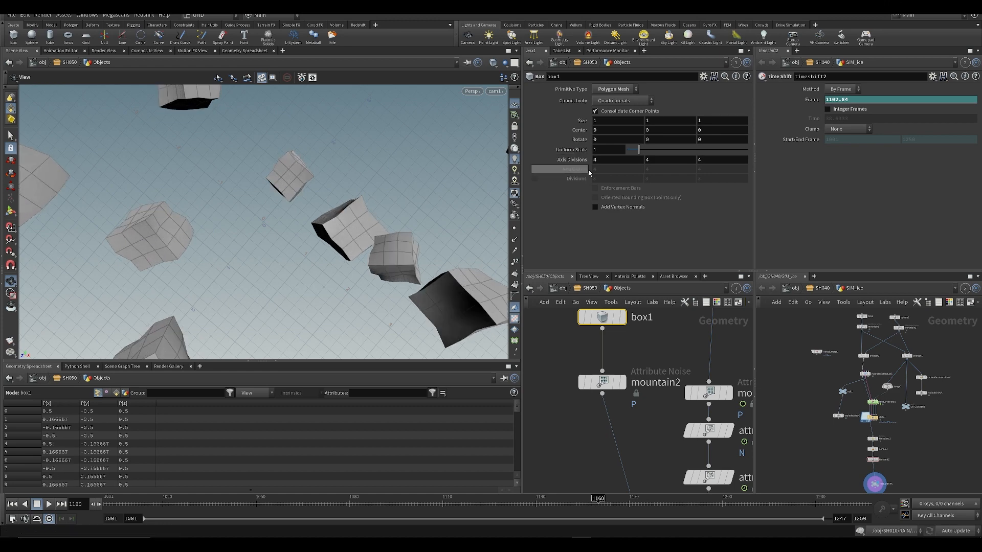
drag(593, 391, 593, 391)
scroll(623, 373, down, 3)
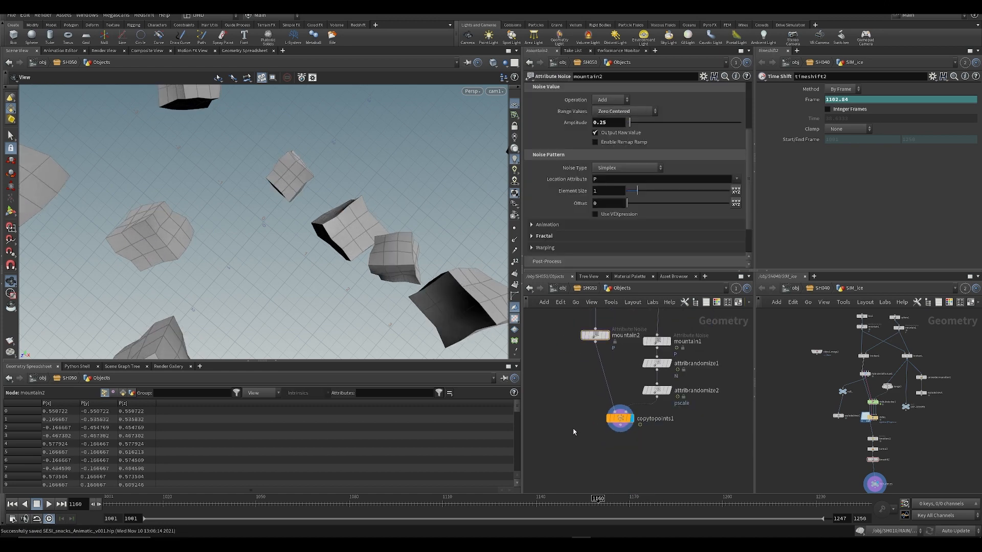
middle_drag(573, 432, 567, 400)
drag(136, 499, 275, 506)
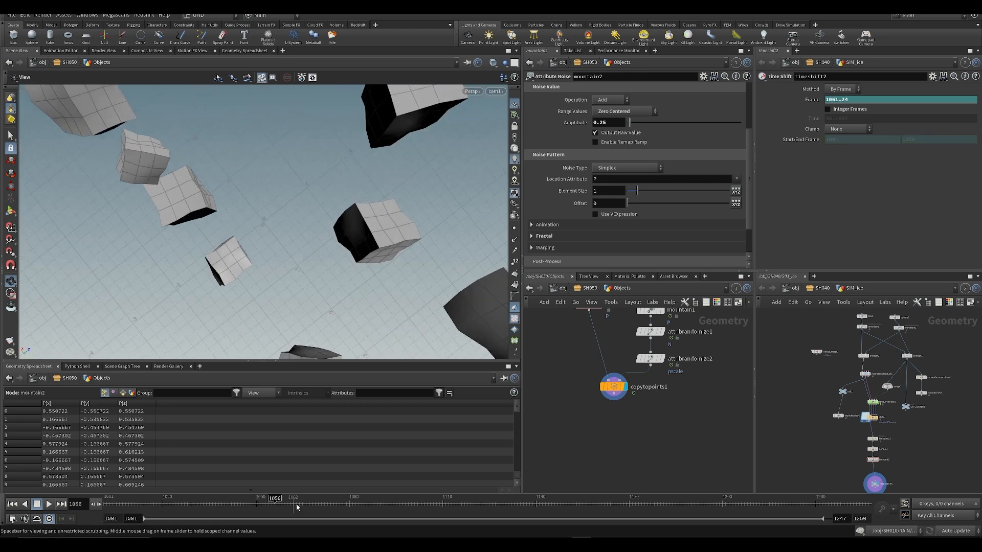
- Set the animated noise's pulse duration on the mountain1 node to 1.91
middle_drag(665, 427, 649, 472)
scroll(647, 466, down, 1)
drag(603, 428, 599, 466)
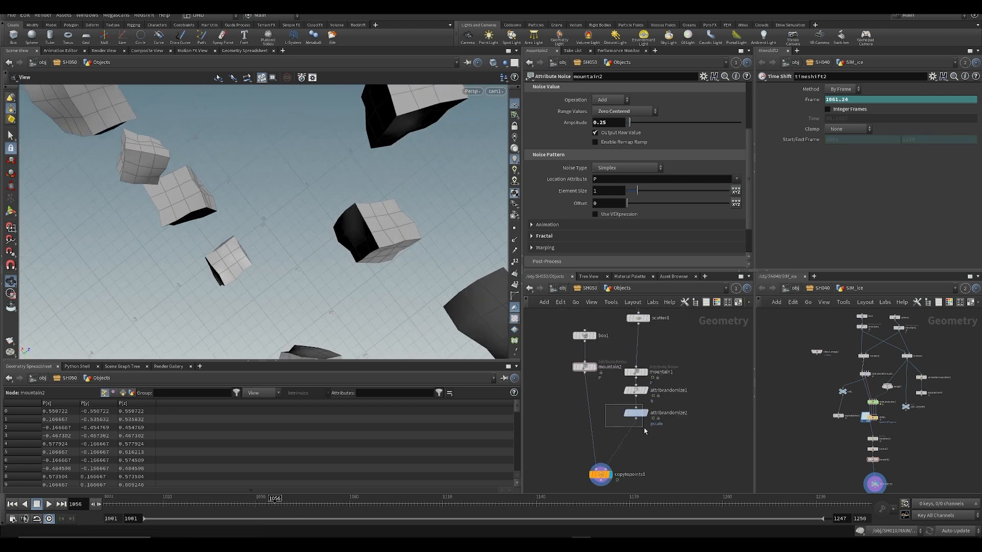
drag(645, 431, 647, 433)
drag(630, 370, 630, 371)
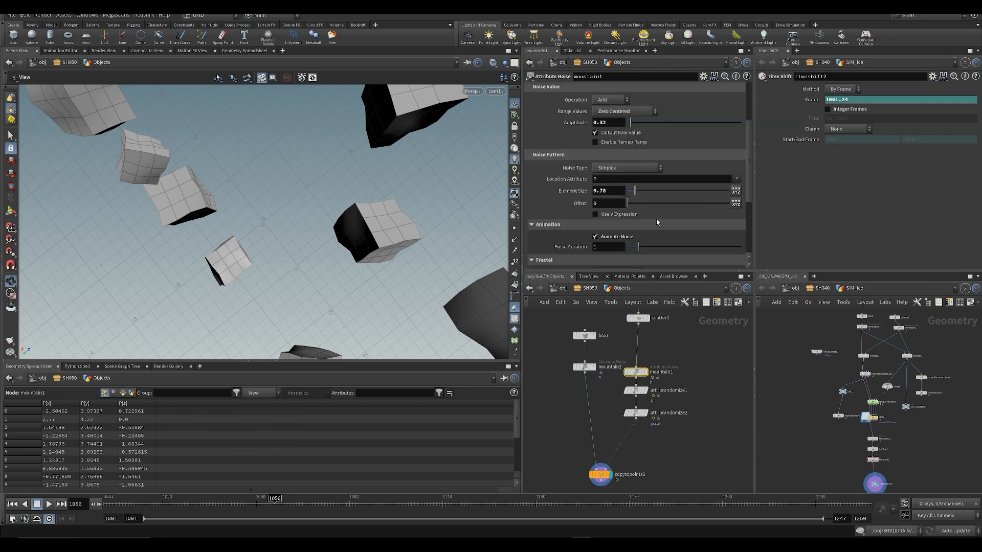
scroll(648, 207, down, 3)
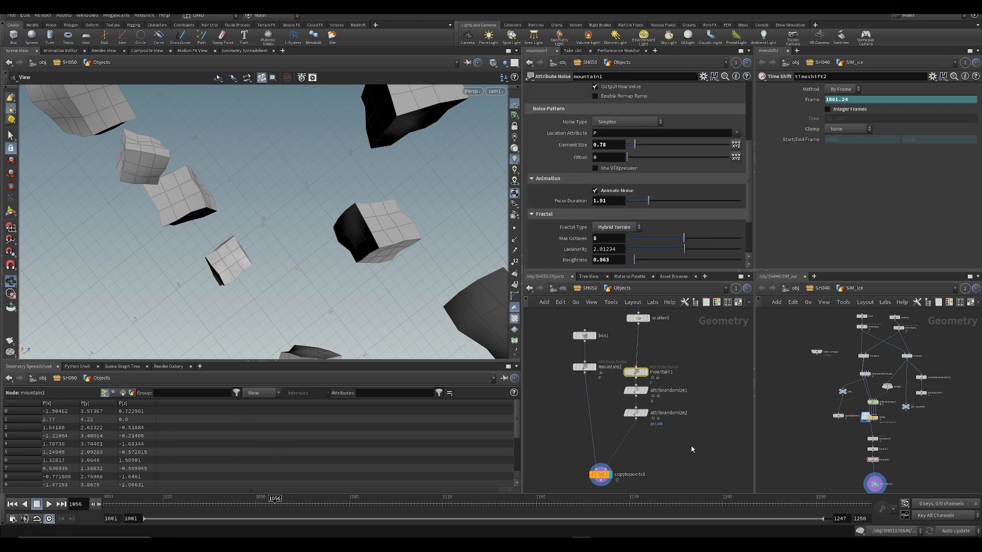
- Move the mountain1 noise node between attribrandomize2 and copytopoints1 and play back the animation
key(ctrl+x)
key(ctrl+v)
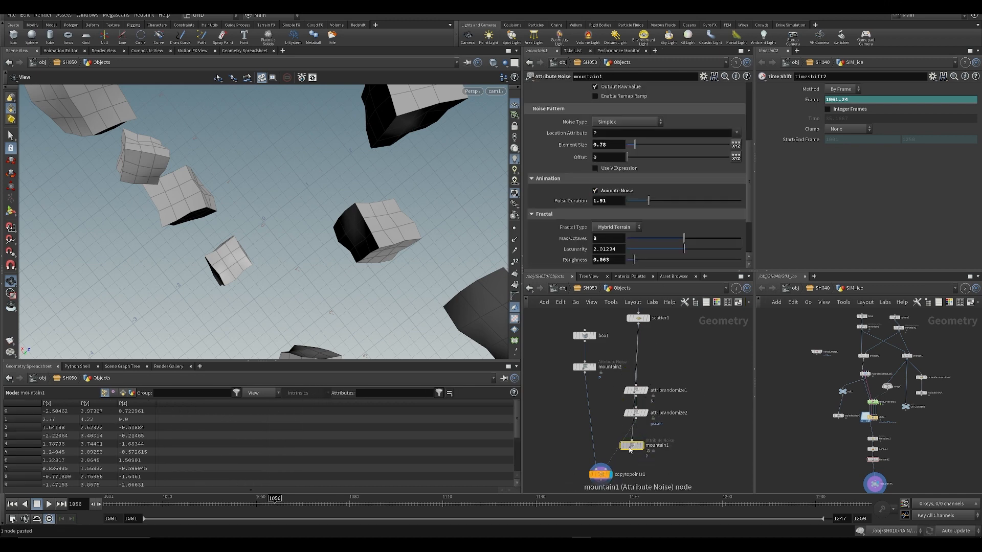
key(Up)
key(Up)
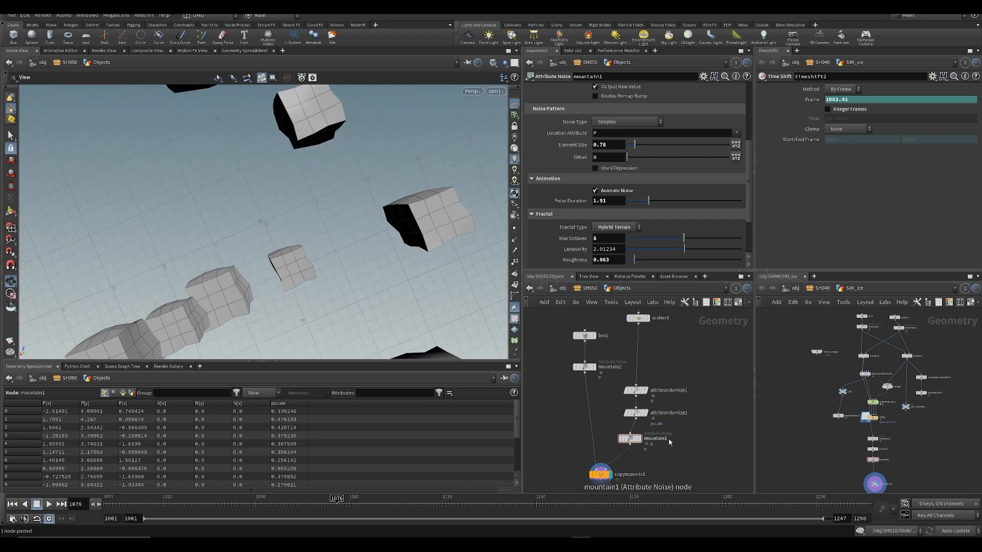
scroll(336, 153, down, 3)
key(Up)
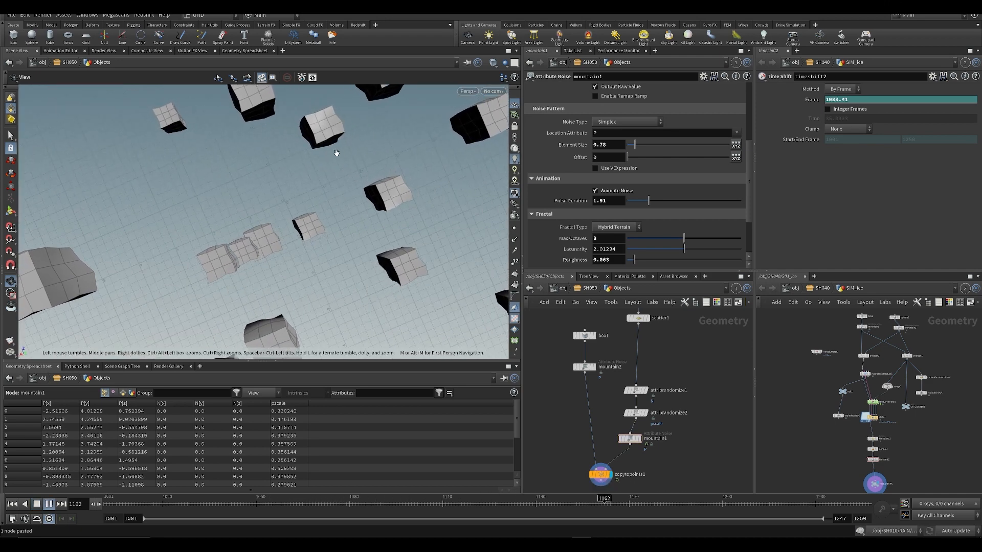
key(Up)
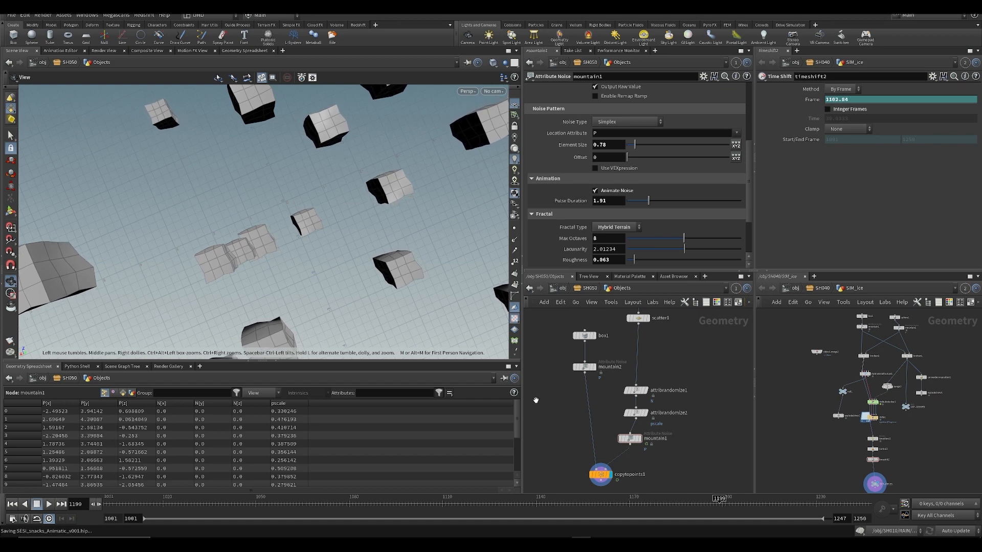
- Tidy the node layout around attribrandomize1, attribrandomize2 and mountain1 and save the scene
middle_drag(611, 413, 611, 354)
scroll(611, 356, up, 3)
drag(644, 397, 624, 364)
scroll(604, 380, down, 4)
middle_drag(611, 346, 615, 382)
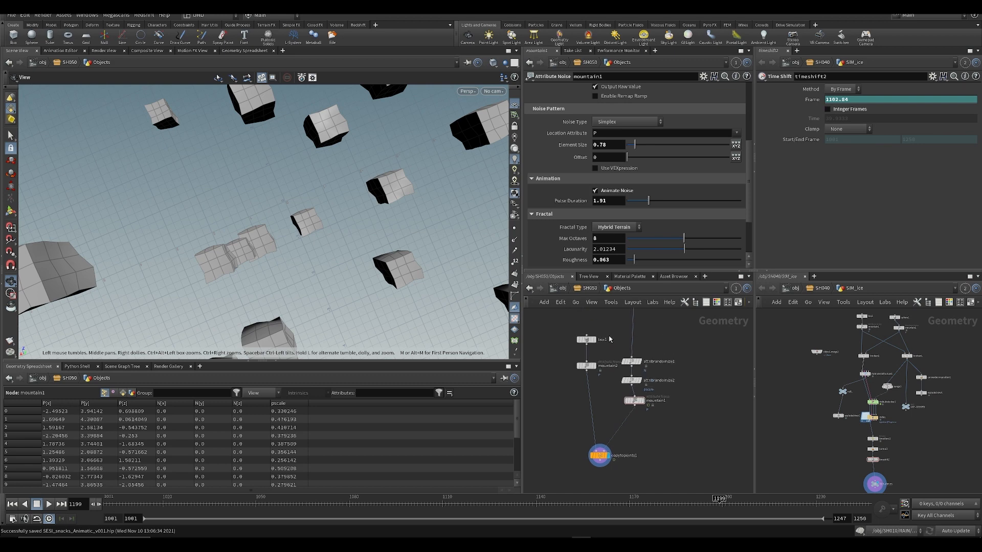
drag(612, 338, 635, 383)
click(656, 430)
key(ctrl+s)
drag(659, 332, 632, 385)
drag(634, 378, 637, 374)
click(658, 419)
key(ctrl+s)
middle_drag(658, 420, 664, 362)
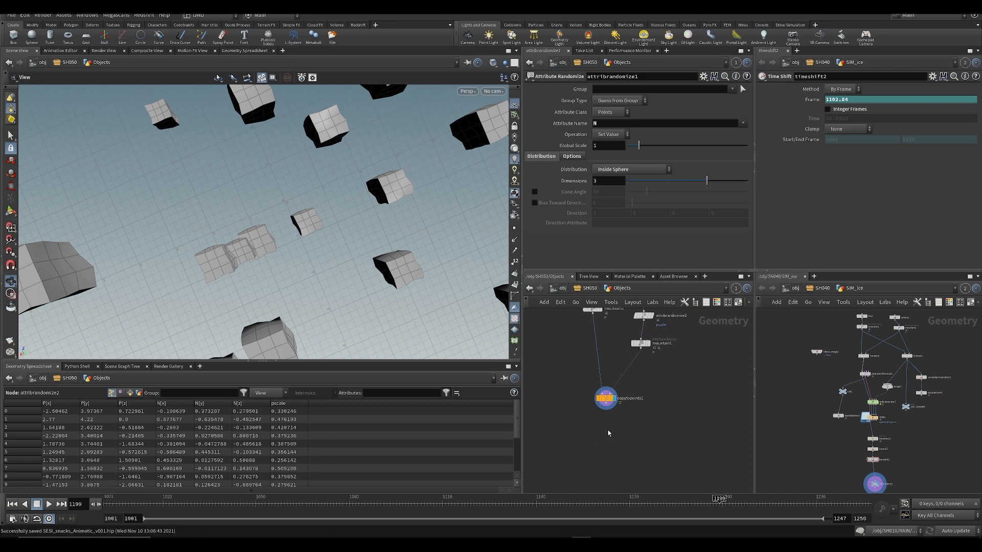
- Add a Transform node after copytopoints1, make it the displayed output and save the scene
drag(113, 498, 408, 502)
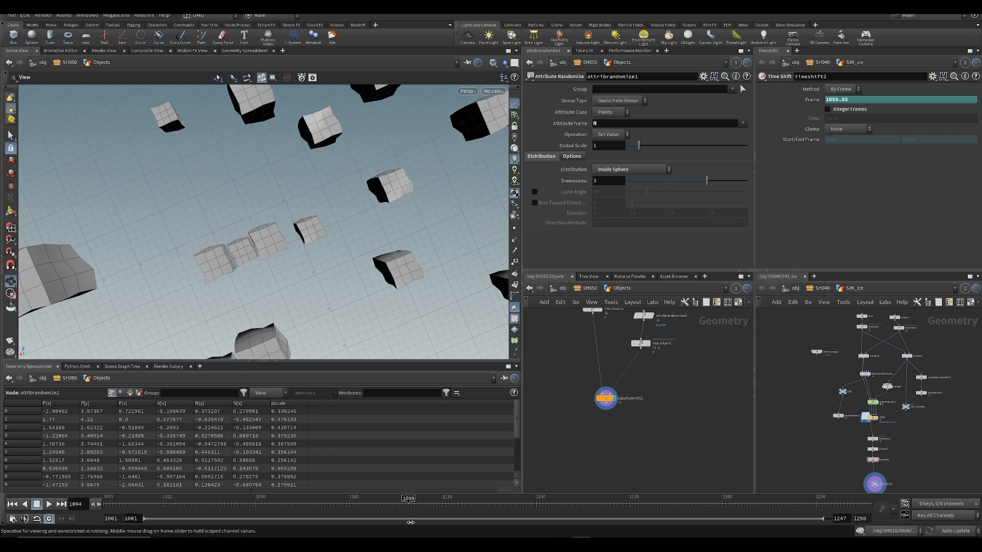
key(Tab)
text(transform)
key(Return)
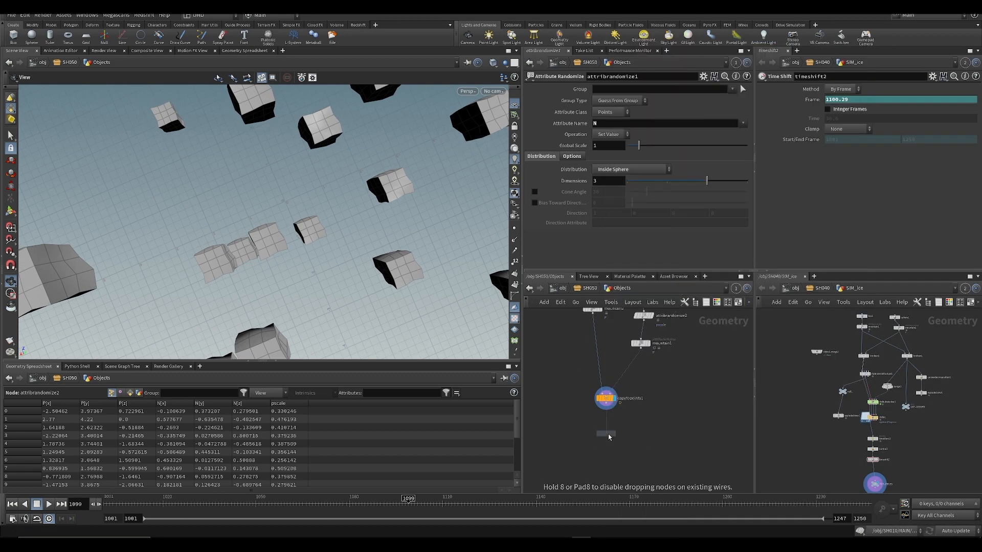
click(609, 433)
drag(608, 386, 614, 425)
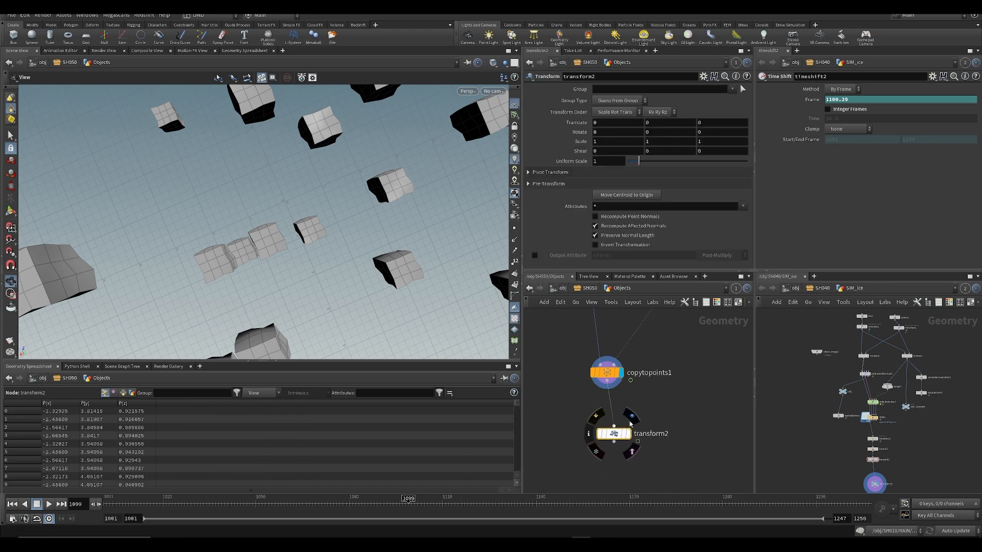
click(632, 421)
scroll(653, 376, down, 5)
middle_drag(652, 369, 630, 433)
key(ctrl+s)
- Look through the SH050/cam1 camera in the viewport
scroll(658, 348, up, 3)
middle_drag(657, 348, 643, 439)
click(493, 91)
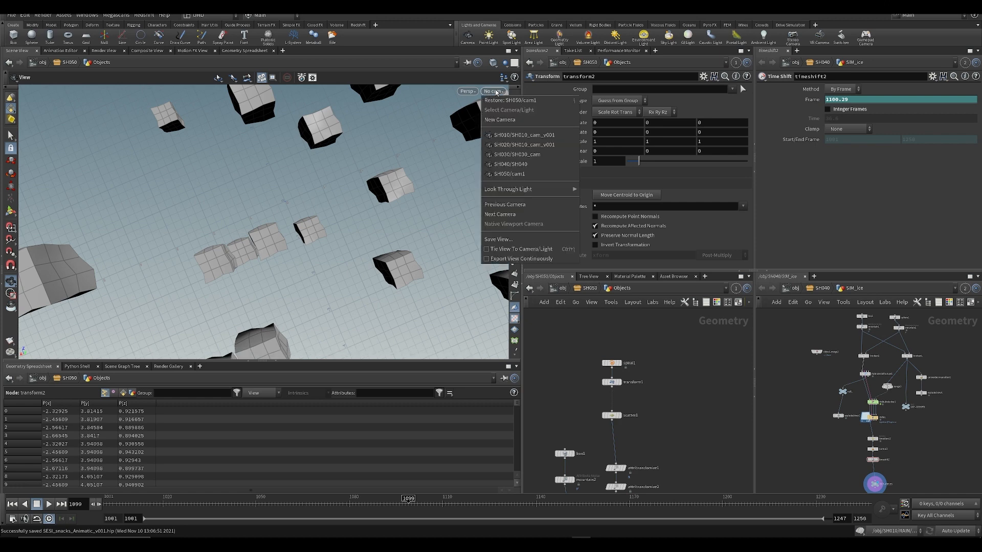
click(506, 173)
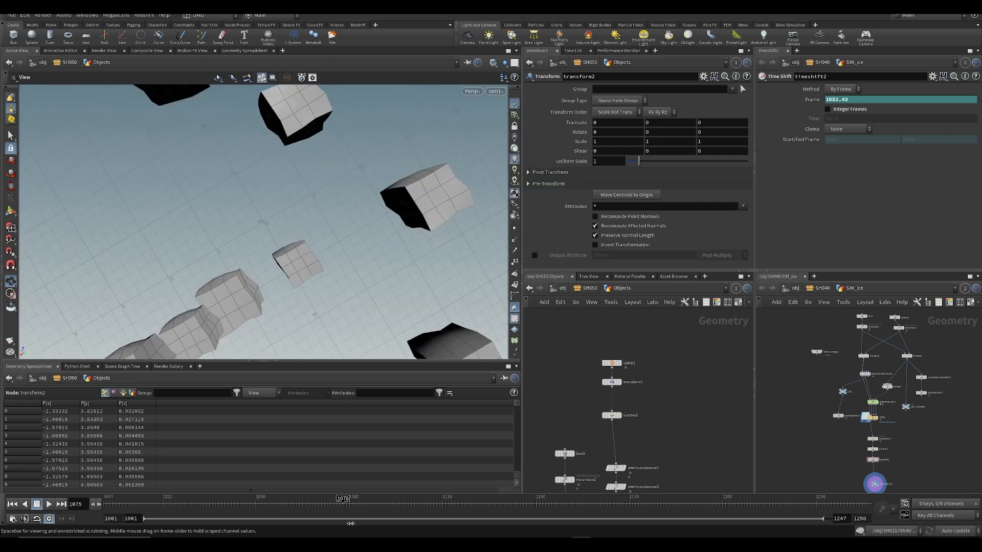
- Set a keyframe on spiral1's Loops value at frame 1001, keeping it at 7.8
click(611, 363)
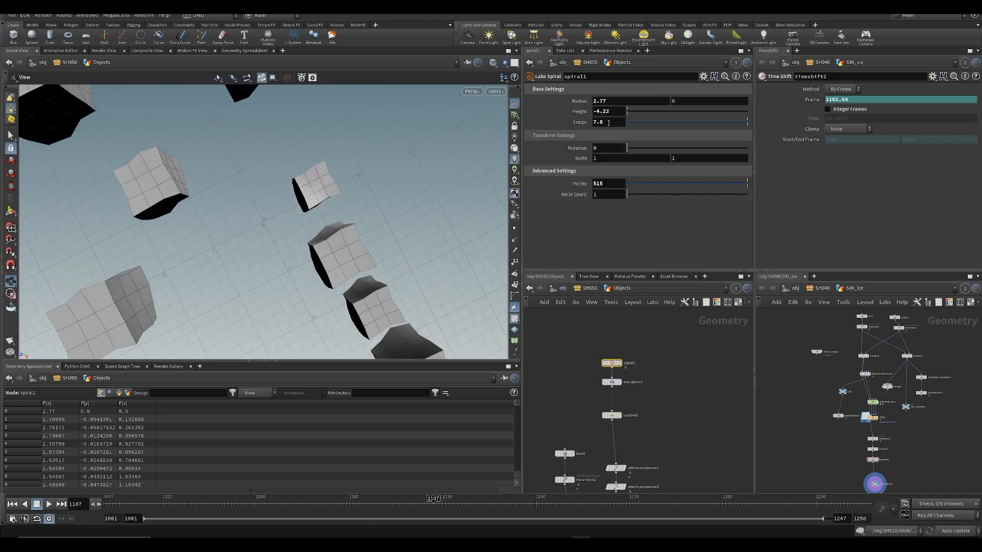
mouse_move(609, 123)
middle_down()
mouse_move(646, 126)
mouse_move(609, 124)
middle_up()
drag(120, 504, 87, 507)
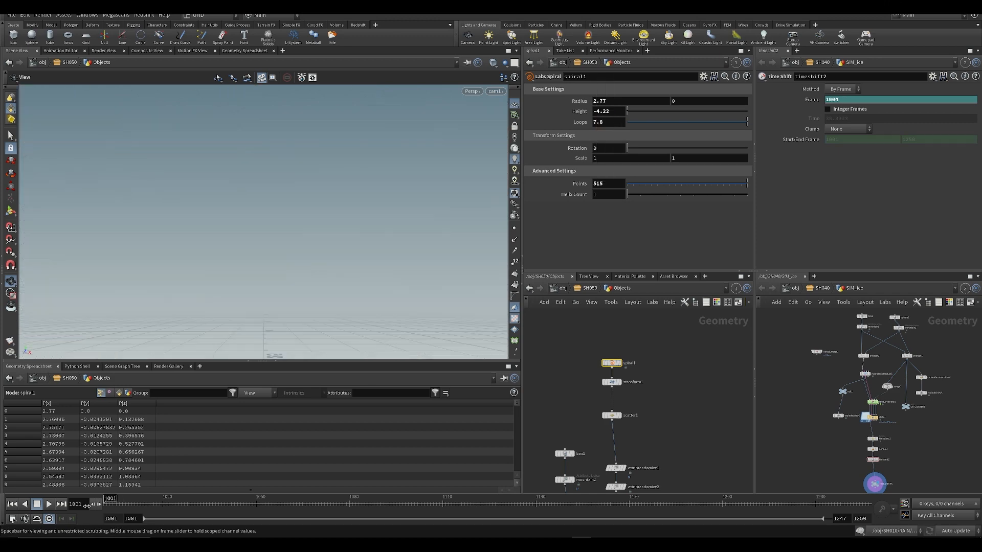
alt+click(609, 122)
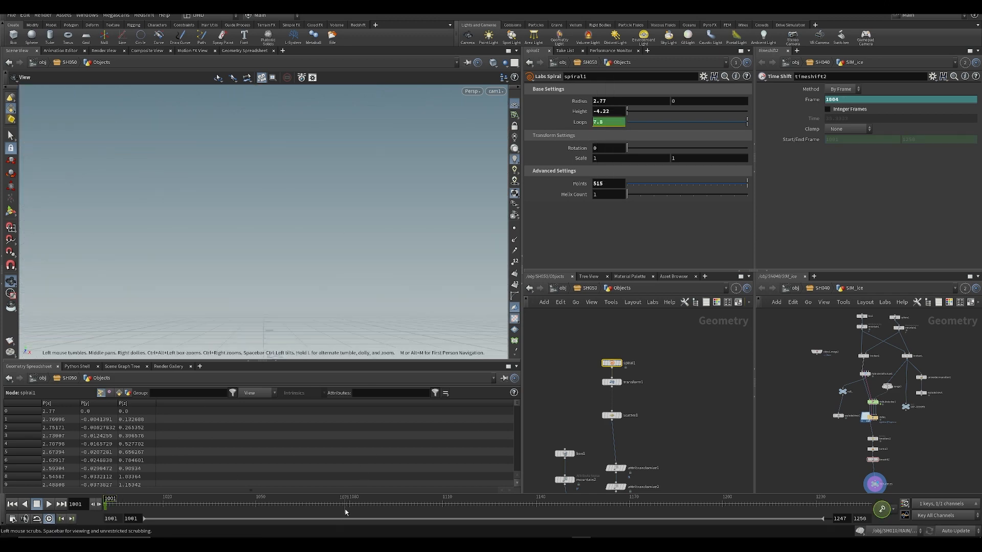
- Keyframe spiral1's Loops at 9.3 on frame 1142 and play the animation from the start
drag(345, 512, 542, 507)
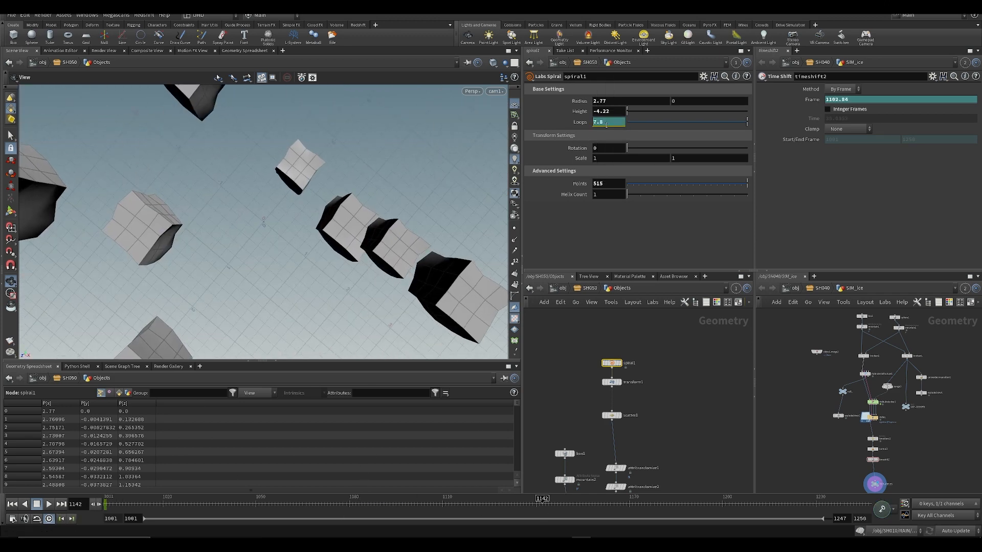
middle_drag(606, 125, 680, 140)
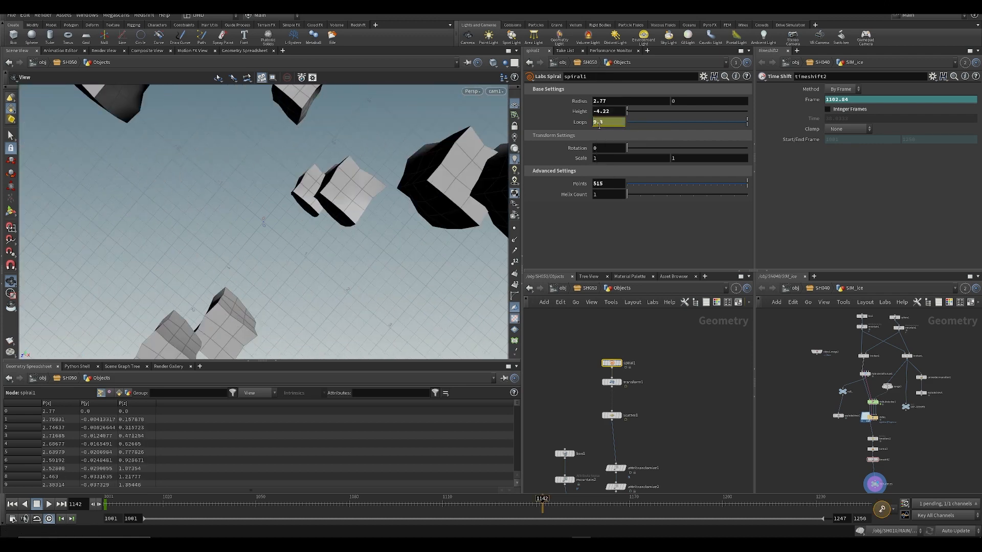
key(ctrl+Up)
key(Up)
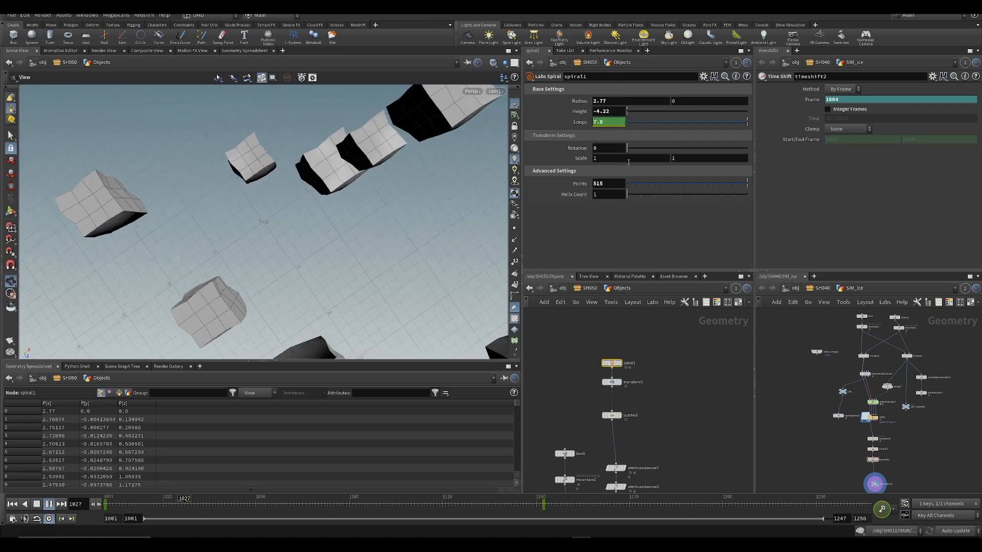
key(Up)
key(ctrl+Up)
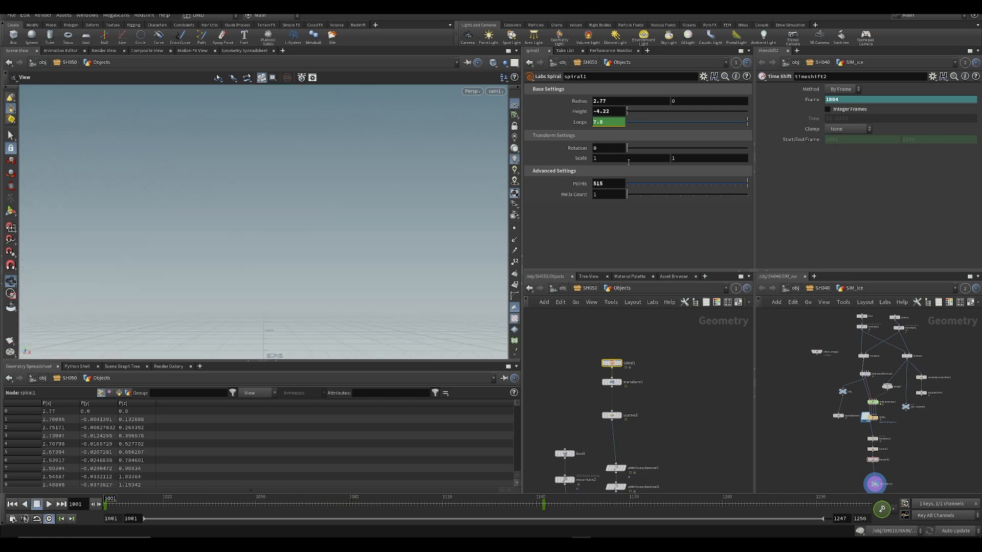
- Insert a Carve node between spiral1 and transform1
click(651, 392)
scroll(659, 409, up, 2)
middle_drag(658, 408, 663, 390)
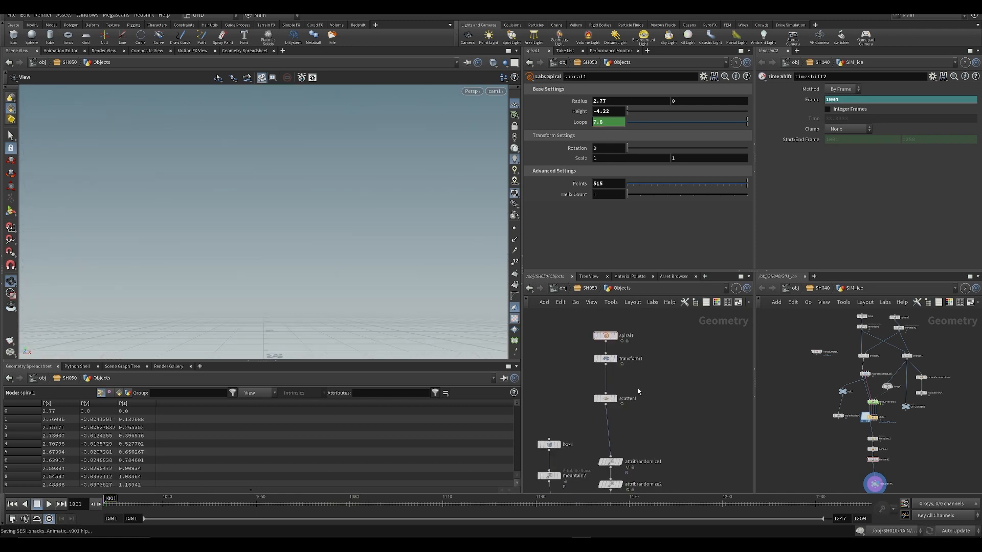
key(Tab)
text(carve)
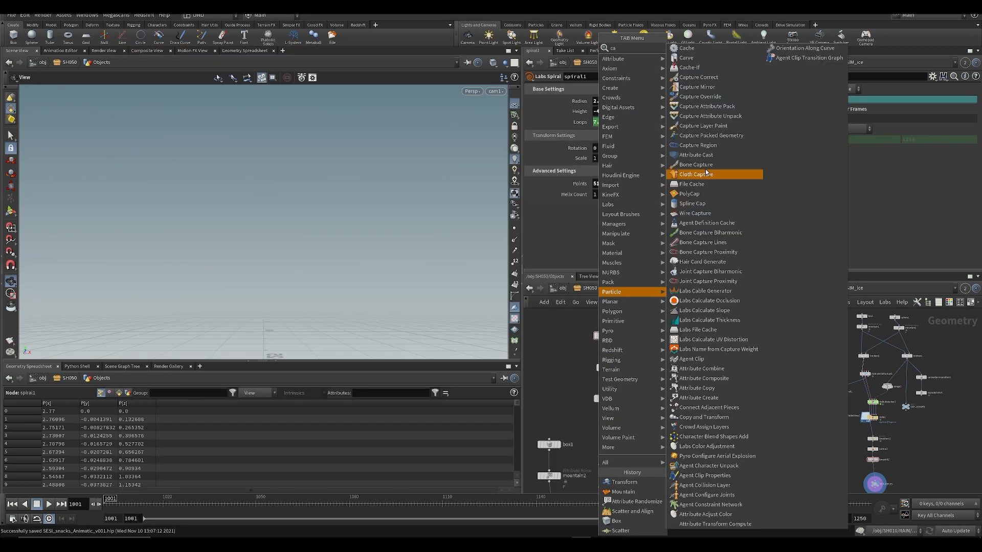
key(Return)
scroll(609, 366, up, 2)
click(568, 379)
drag(568, 379, 608, 358)
- Set carve1's First U to 0 and return to frame 1001
drag(256, 506, 292, 511)
drag(657, 101, 616, 116)
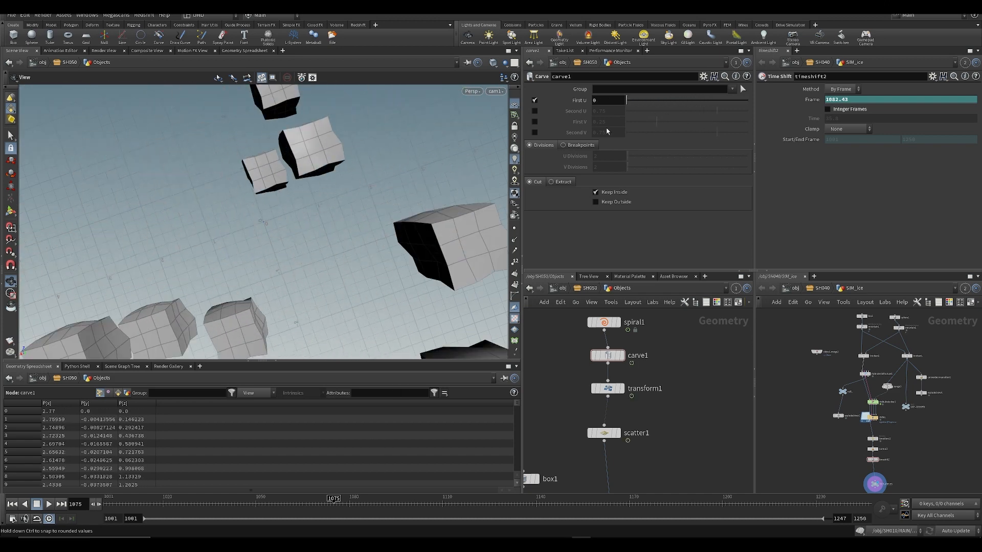
drag(148, 503, 104, 502)
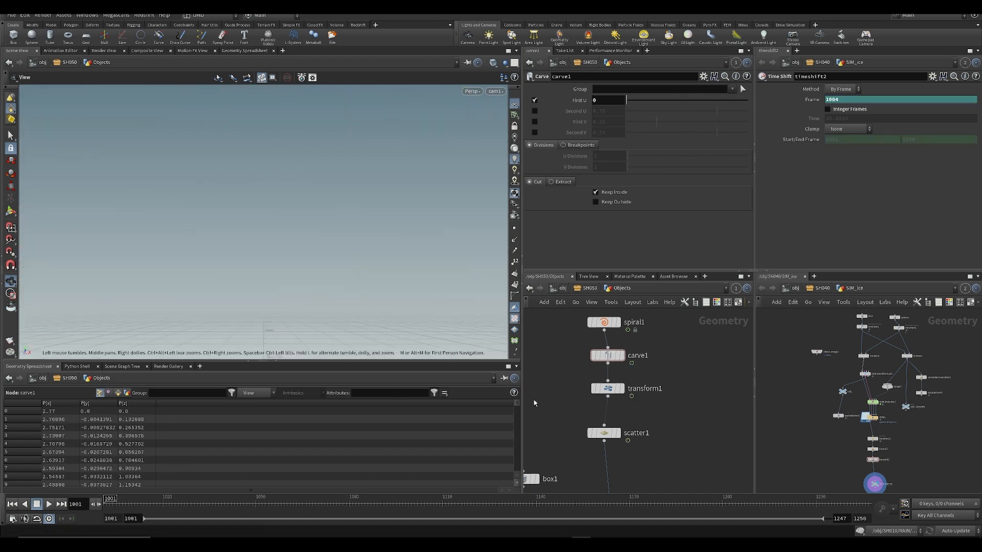
- Keyframe carve1's First U at 0 on frame 1001 and at 0.534 on frame 1126
click(603, 433)
mouse_move(572, 406)
middle_down()
mouse_move(569, 362)
mouse_move(569, 388)
middle_up()
drag(583, 352, 608, 362)
click(611, 366)
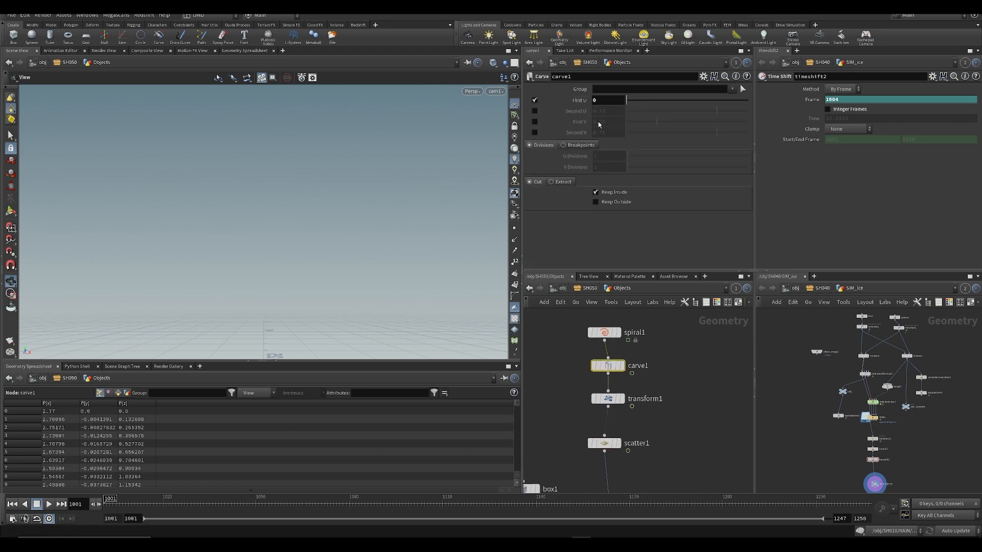
drag(166, 504, 104, 512)
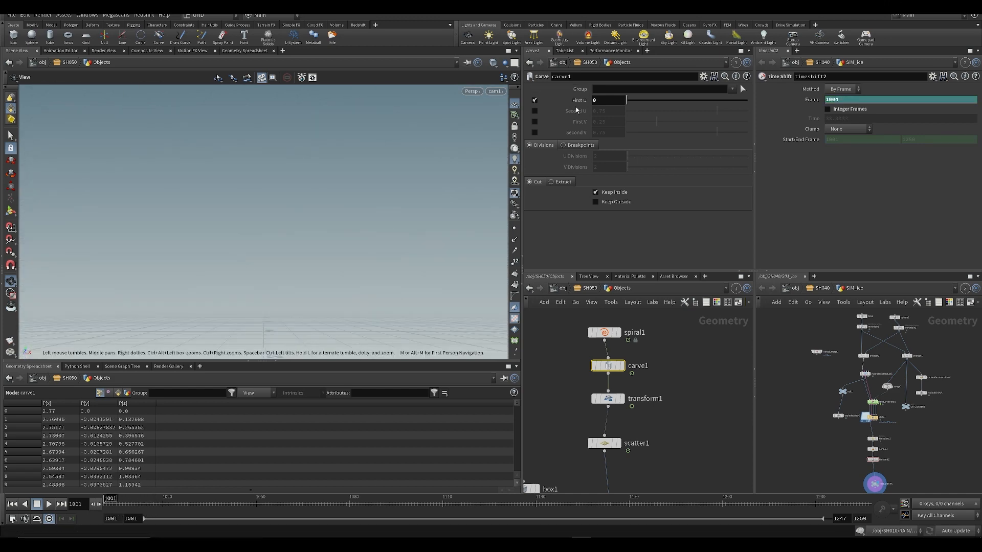
drag(265, 507, 492, 504)
drag(626, 100, 643, 112)
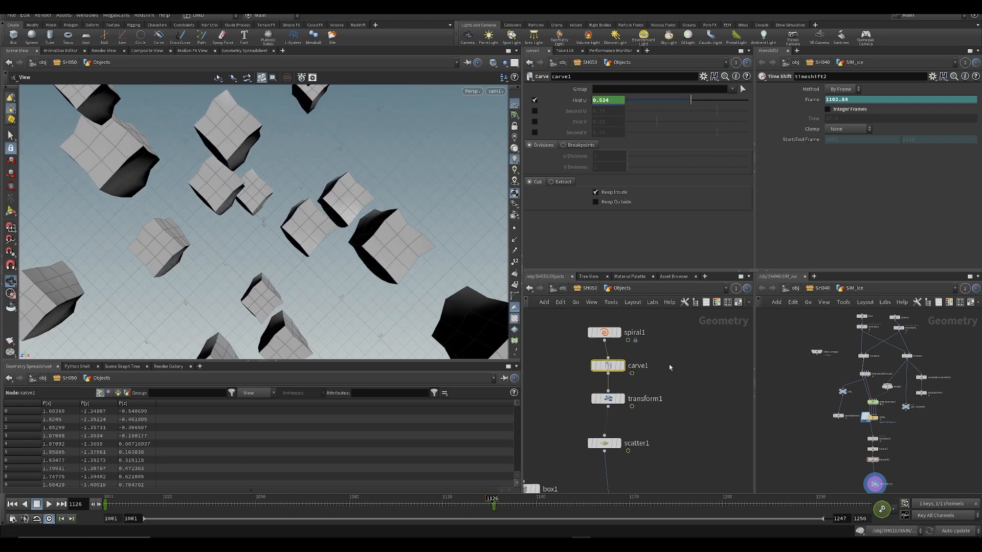
- Insert a Primitive Properties node between copytopoints1 and transform2
scroll(670, 367, down, 3)
middle_drag(669, 367, 671, 134)
key(Tab)
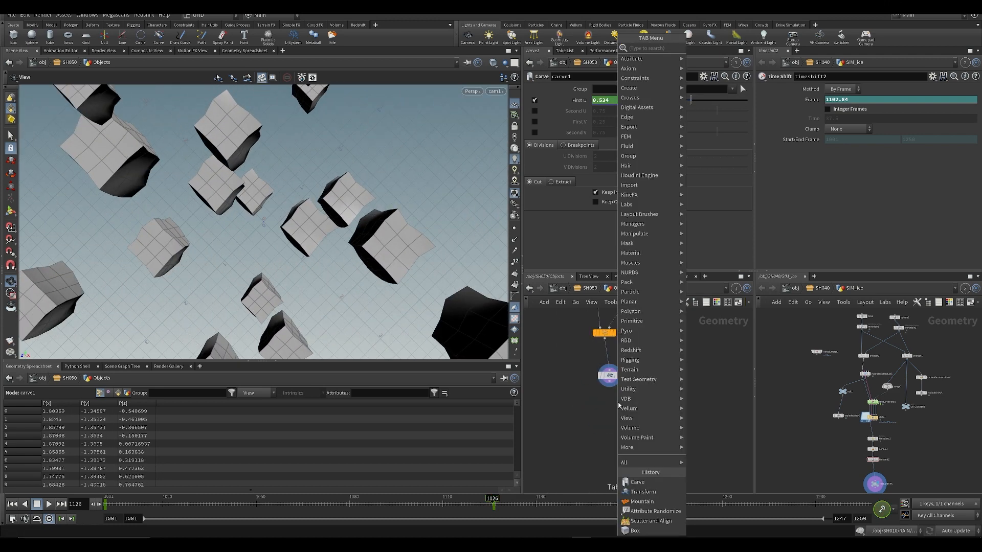
text(prim)
key(Return)
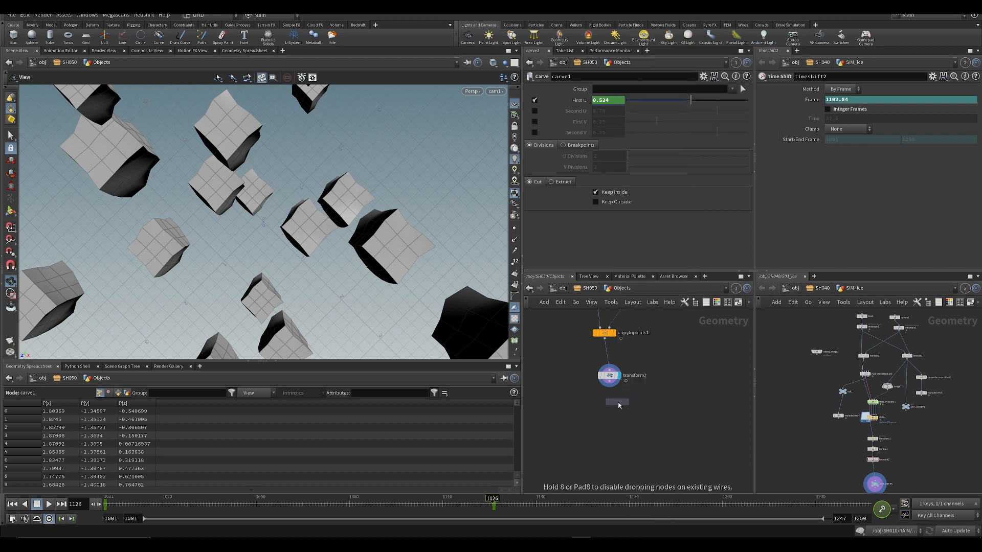
click(581, 335)
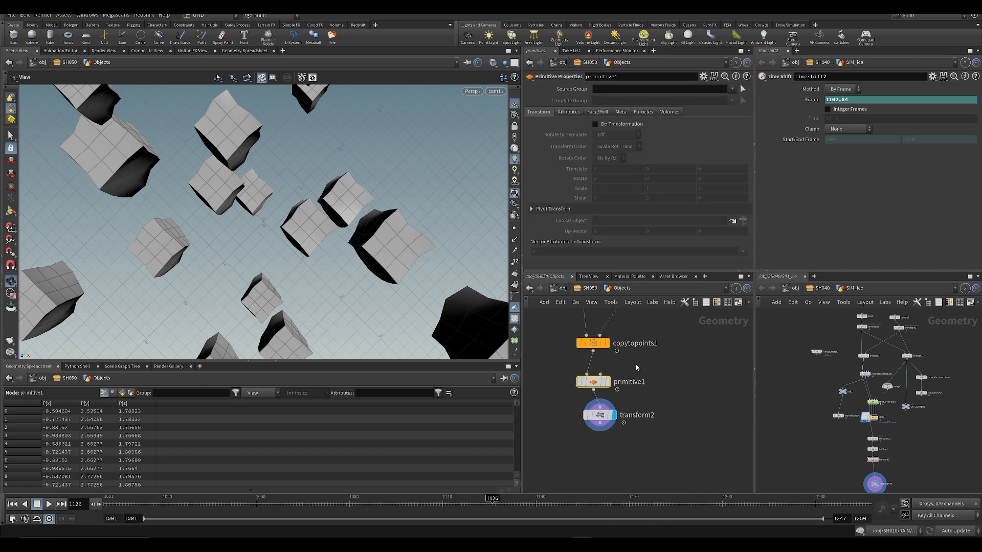
- Enable Do Transformation on primitive1 and keyframe its Rotate at 0 on all axes at frame 1001
click(594, 123)
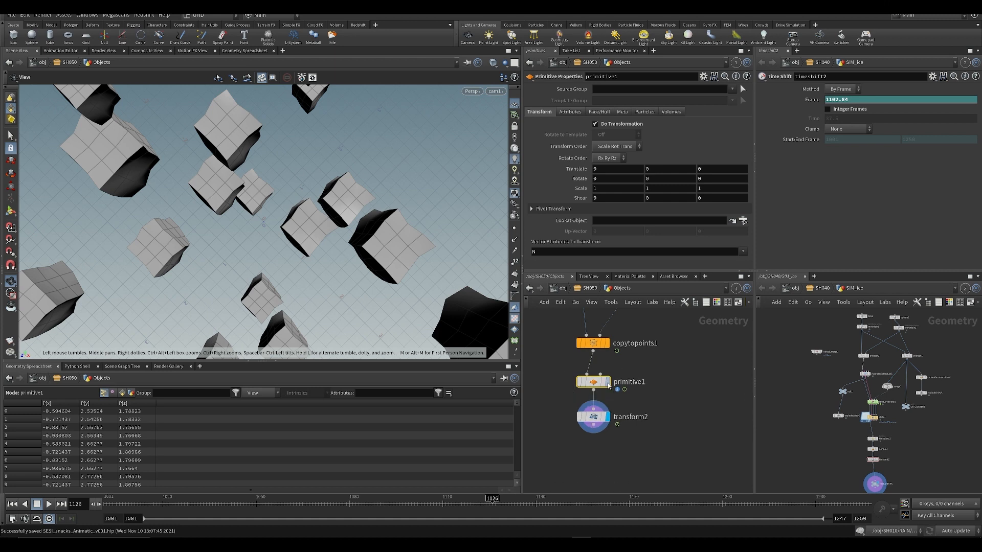
mouse_move(608, 384)
mouse_down()
mouse_move(587, 402)
mouse_move(604, 379)
mouse_up()
click(654, 414)
middle_drag(603, 353, 598, 369)
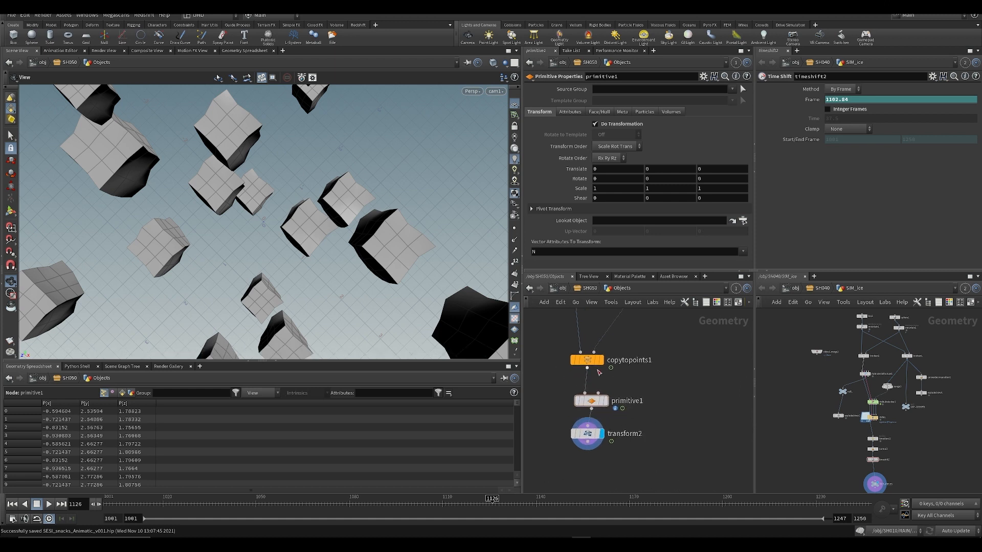
mouse_move(112, 504)
mouse_down()
mouse_move(217, 503)
mouse_move(106, 502)
mouse_up()
key(ctrl+s)
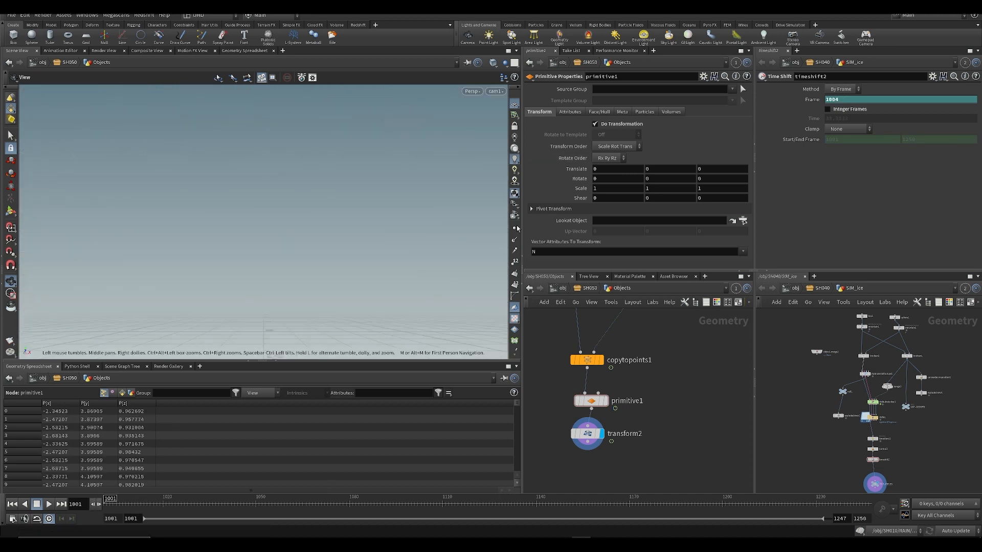
alt+click(583, 182)
- Go to frame 1141 and enable Pack and Instance on copytopoints1
drag(266, 504, 539, 513)
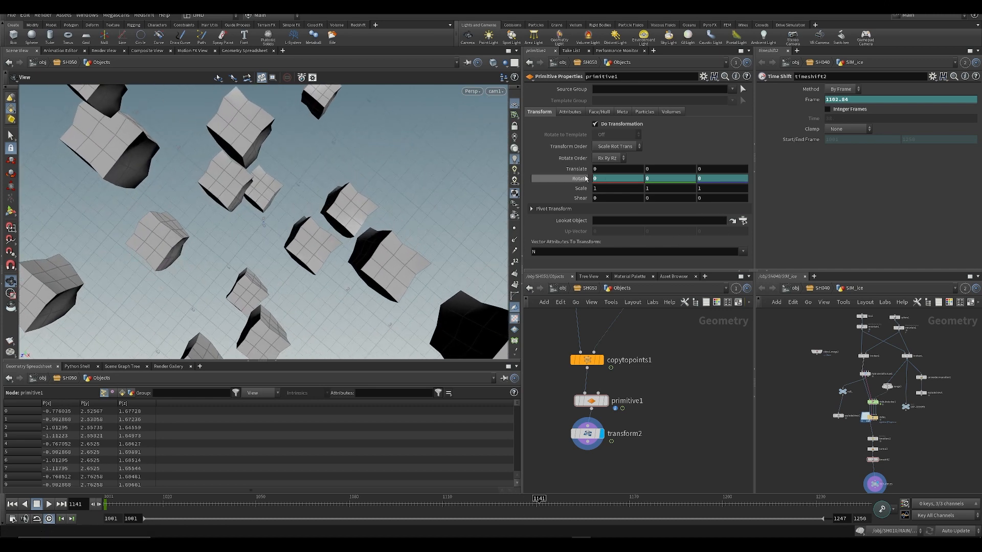
middle_drag(578, 179, 944, 194)
key(ctrl+z)
click(584, 361)
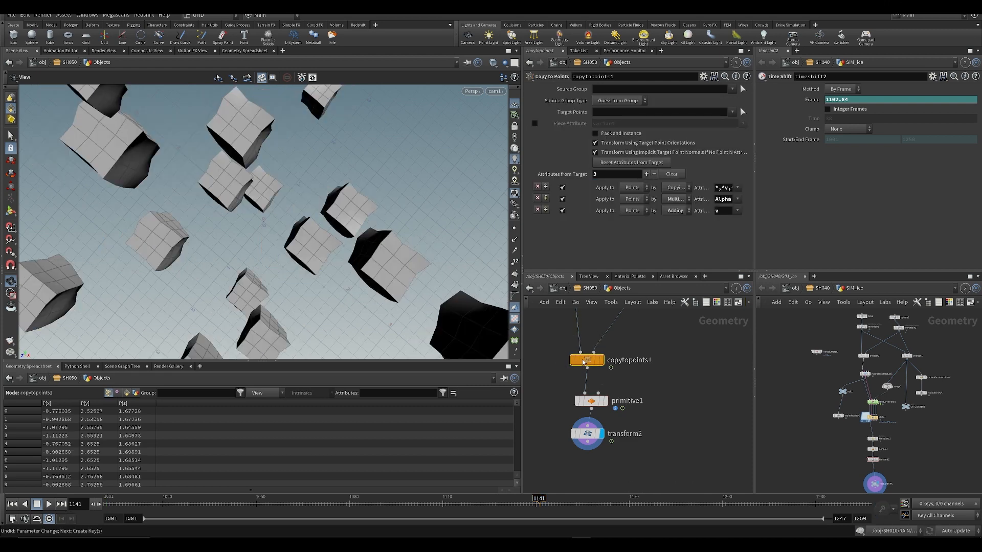
click(596, 134)
- Keyframe primitive1's Rotate at 109 on all axes at frame 1141, play the animation back and save the scene
click(602, 401)
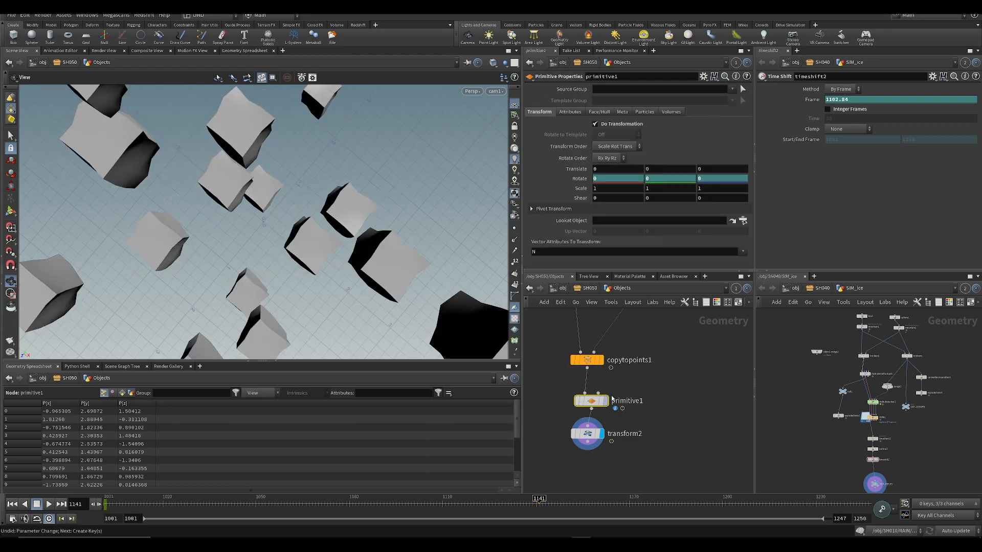
middle_drag(574, 179, 715, 179)
scroll(177, 183, up, 1)
middle_drag(573, 179, 547, 174)
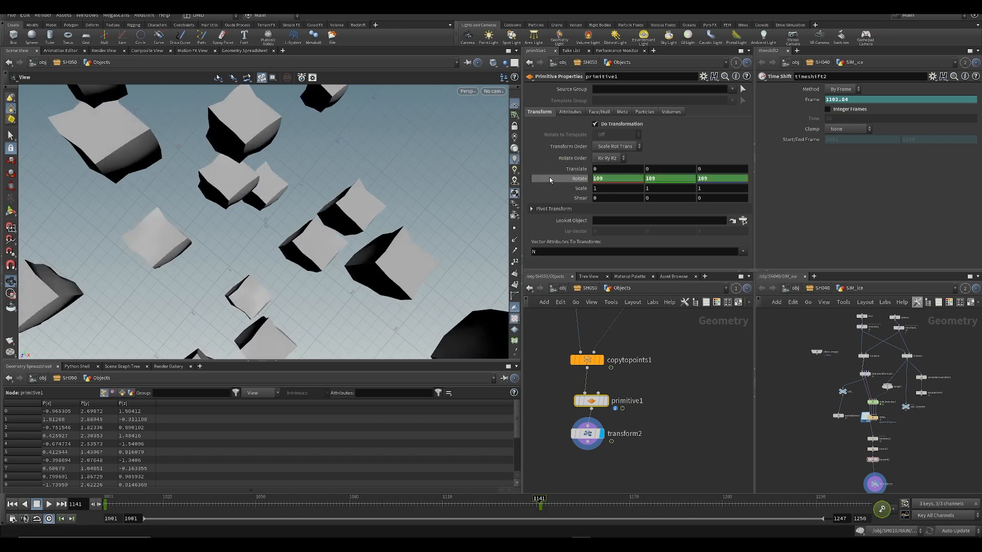
key(ctrl+Left)
key(Up)
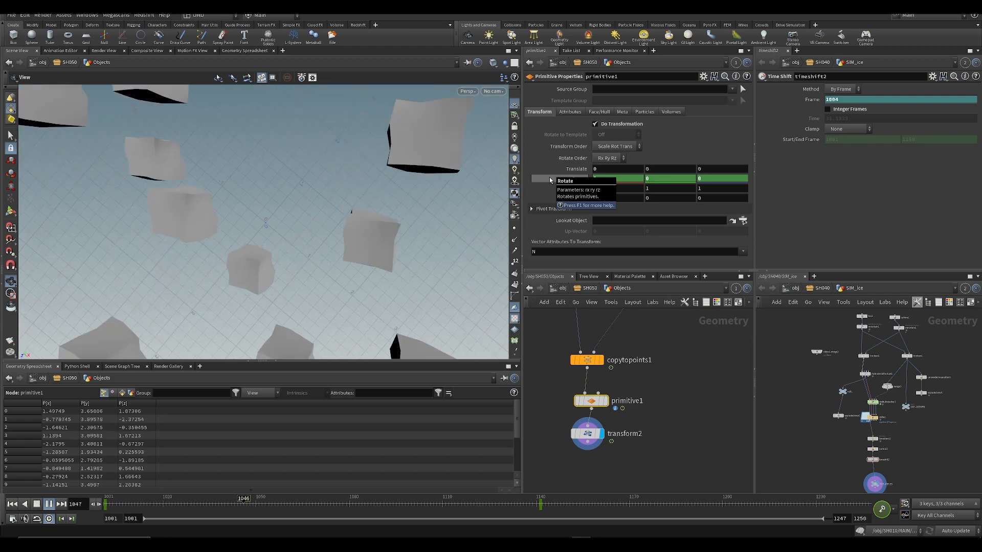
key(Up)
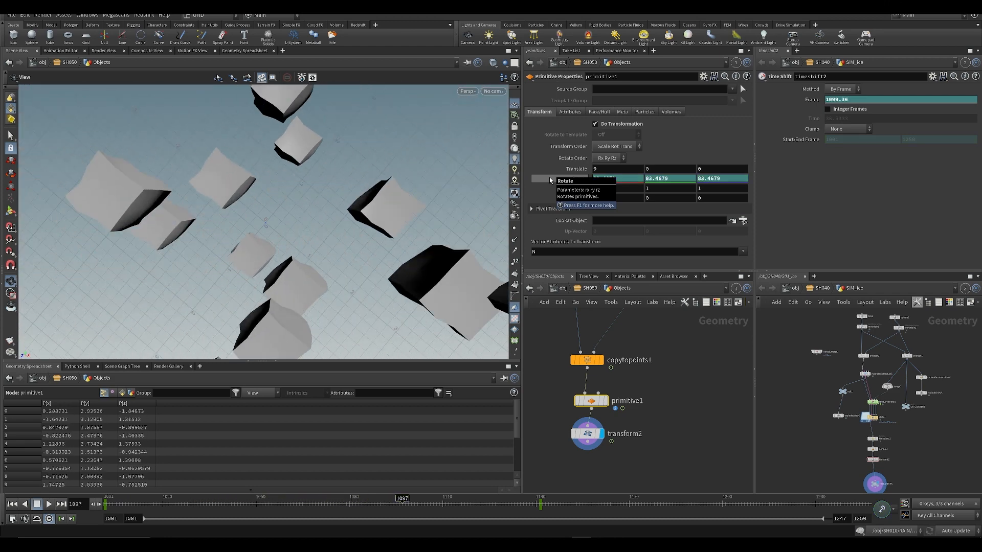
key(ctrl+s)
- Move attribrandomize1, which randomizes N, down the chain to sit between mountain1 and copytopoints1
scroll(608, 380, down, 5)
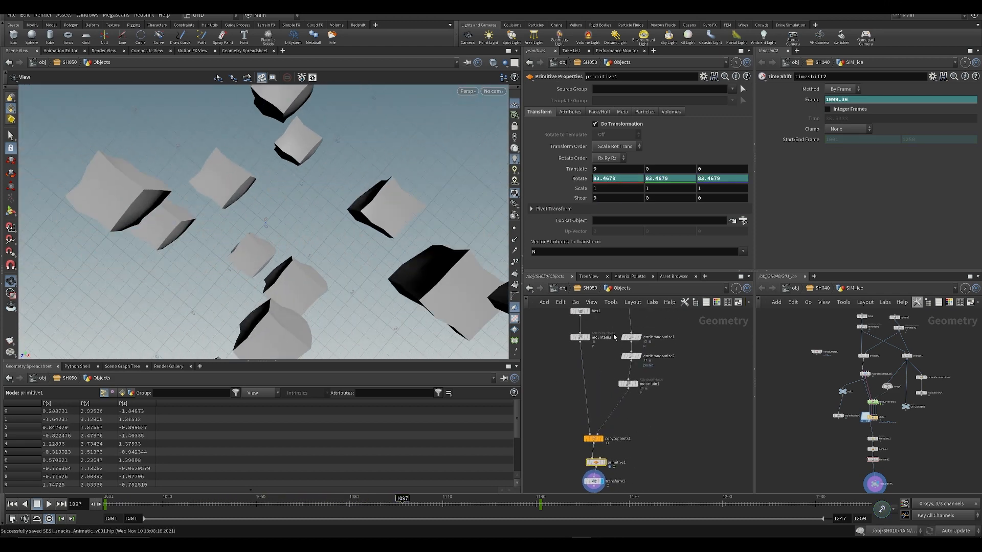
click(632, 340)
scroll(640, 354, up, 2)
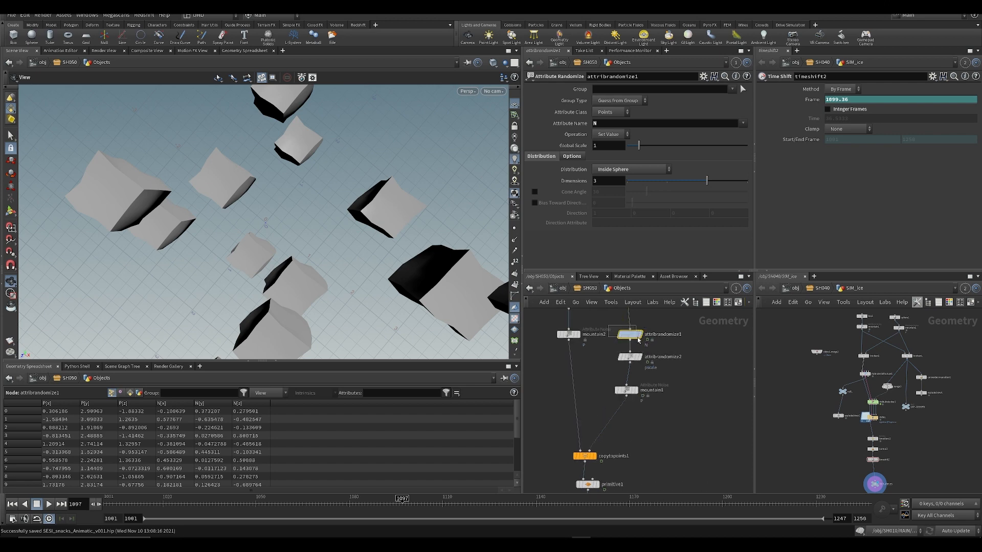
key(ctrl+x)
key(ctrl+v)
drag(616, 431, 613, 420)
click(654, 442)
middle_drag(655, 443, 654, 413)
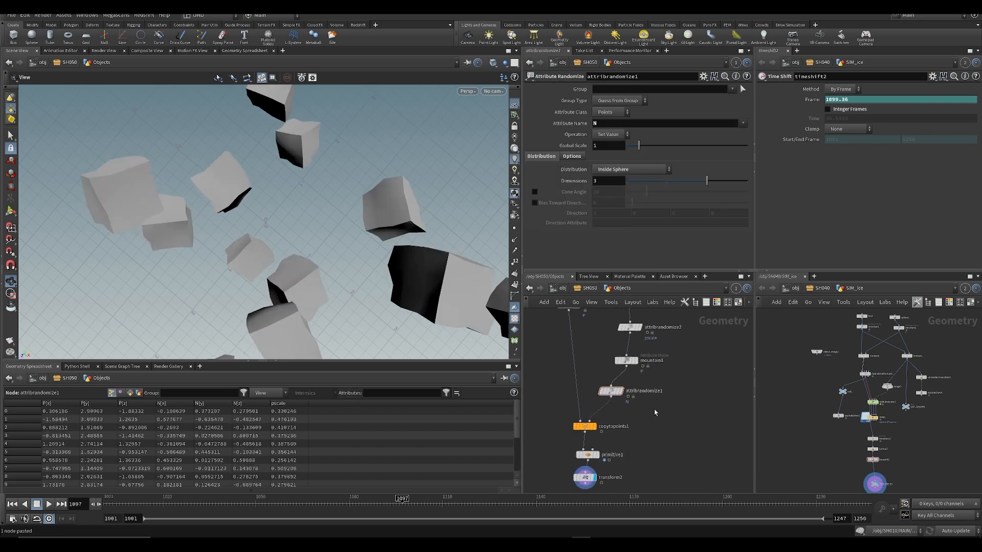
drag(616, 390, 626, 389)
middle_drag(625, 436, 631, 389)
scroll(631, 389, down, 1)
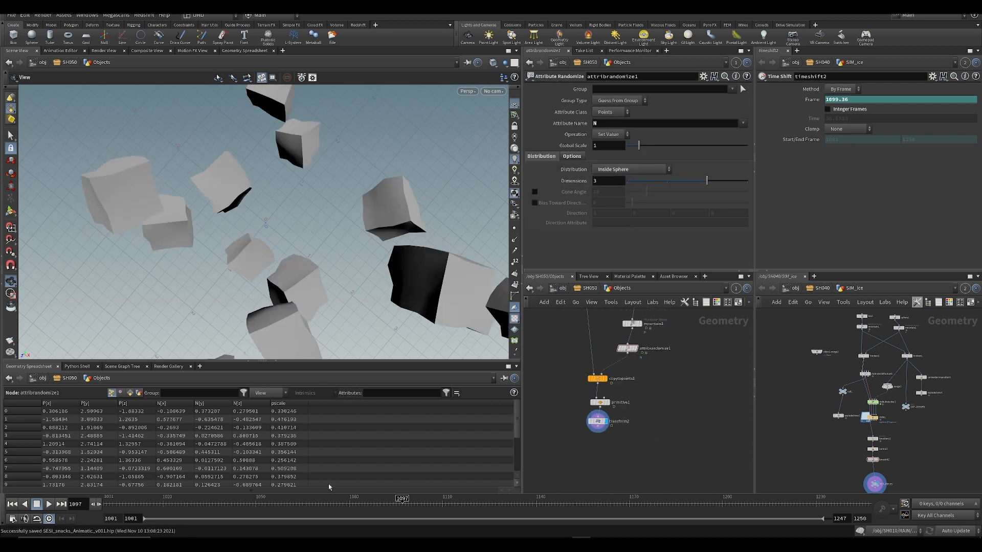
- Set scatter1's Force Total Count to 15 and play the shot through the SH050/cam1 camera
drag(123, 503, 188, 500)
middle_drag(595, 311, 624, 373)
click(617, 331)
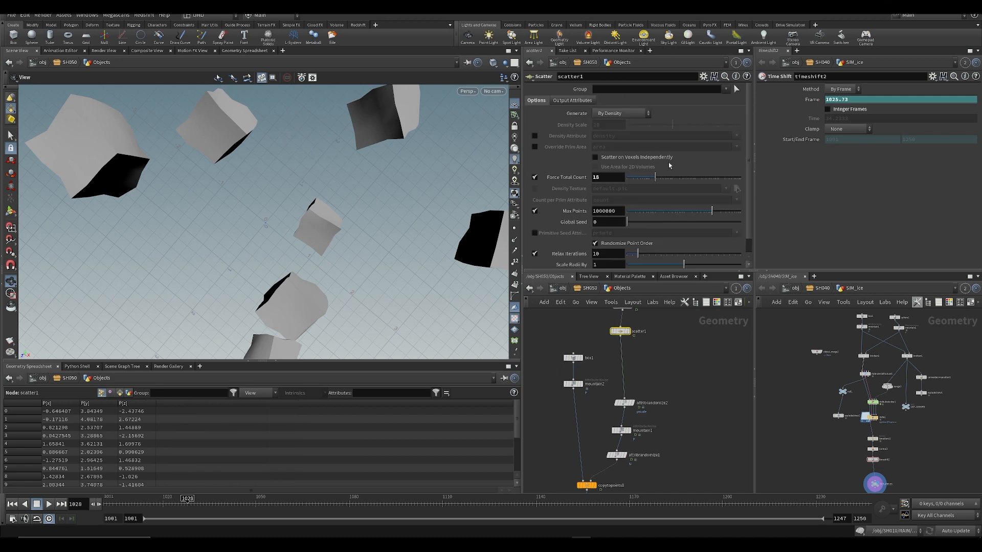
click(493, 91)
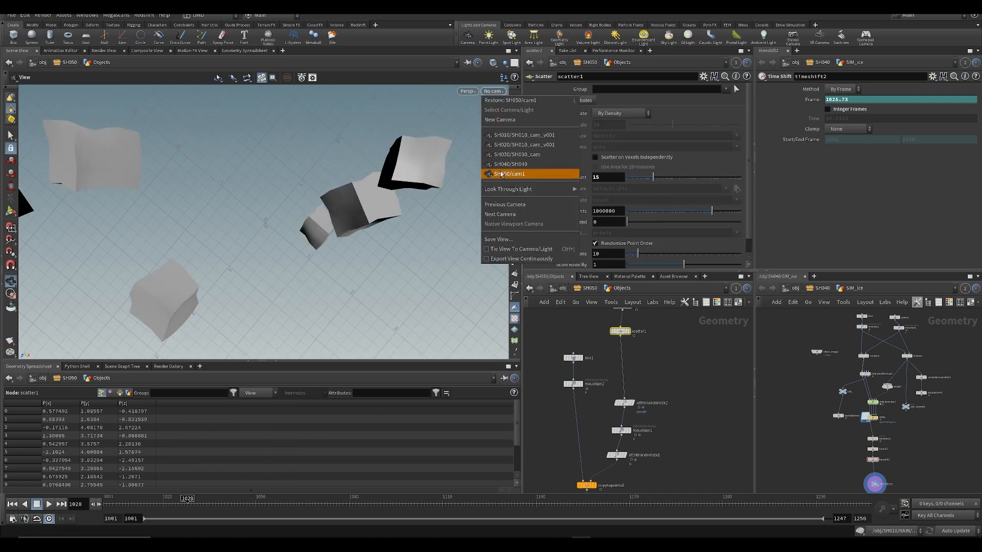
click(512, 175)
key(Up)
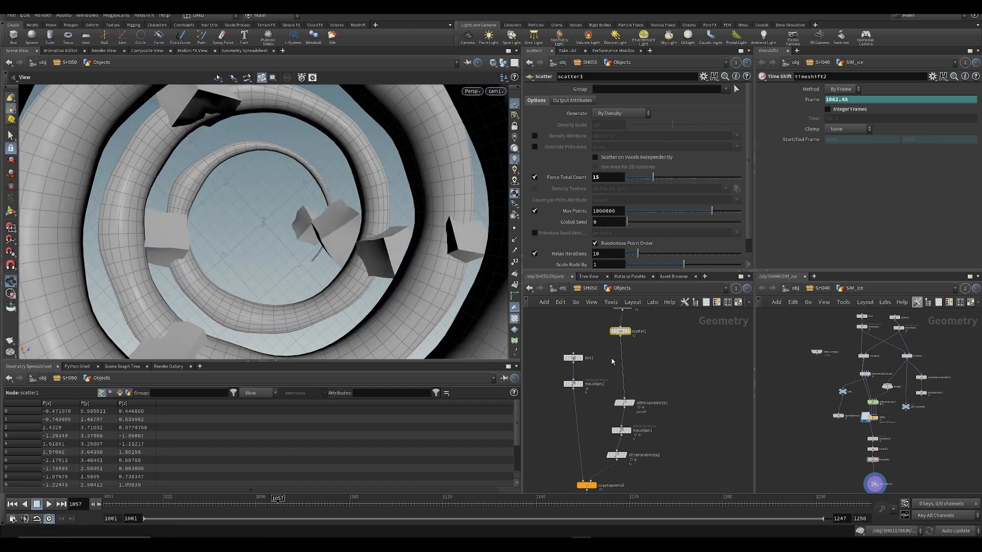
- Set transform1's Scale to 0.74 in X and 0.65 in Z, and play the animation back
scroll(612, 362, up, 3)
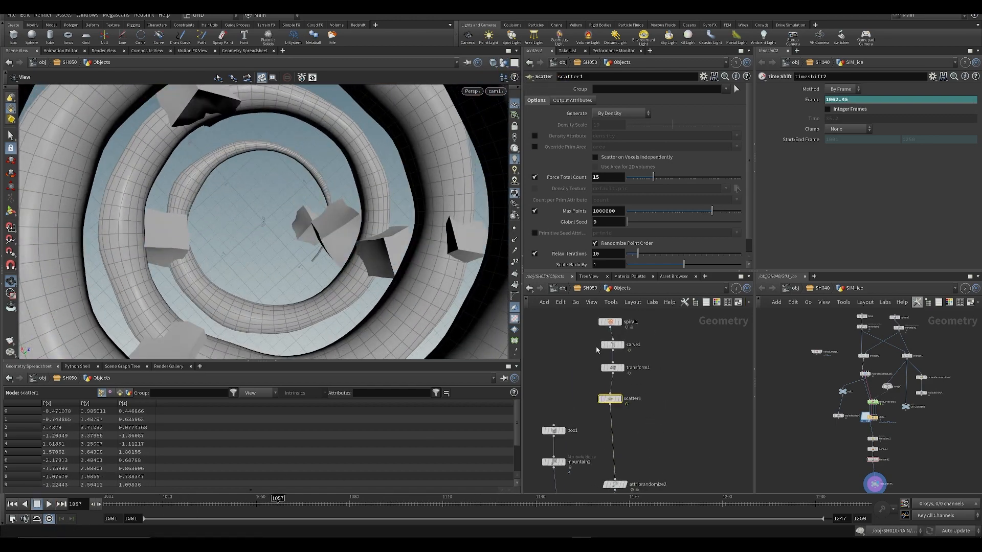
key(Tab)
click(550, 424)
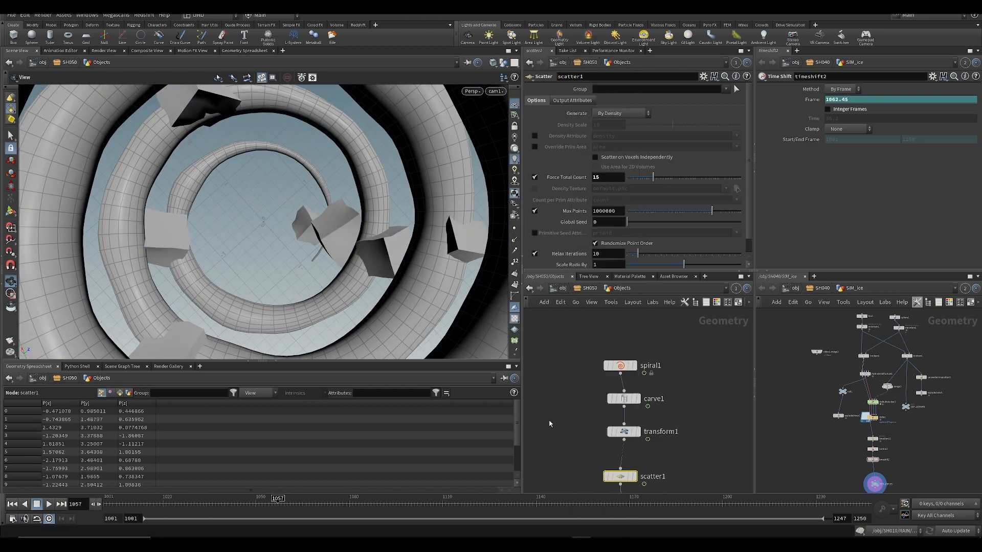
drag(626, 439, 627, 439)
middle_drag(606, 143, 511, 163)
middle_drag(721, 142, 593, 161)
key(ctrl+Up)
key(Up)
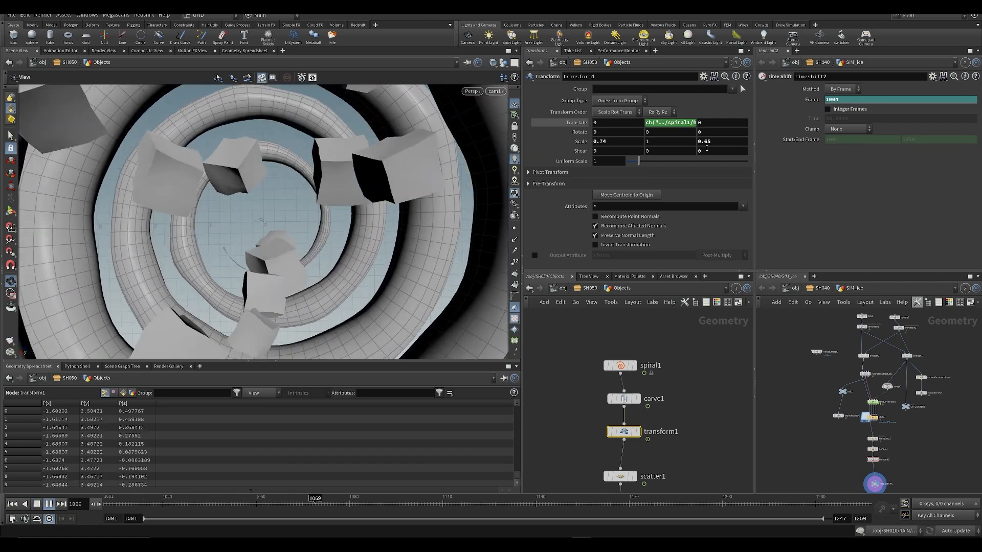
key(Up)
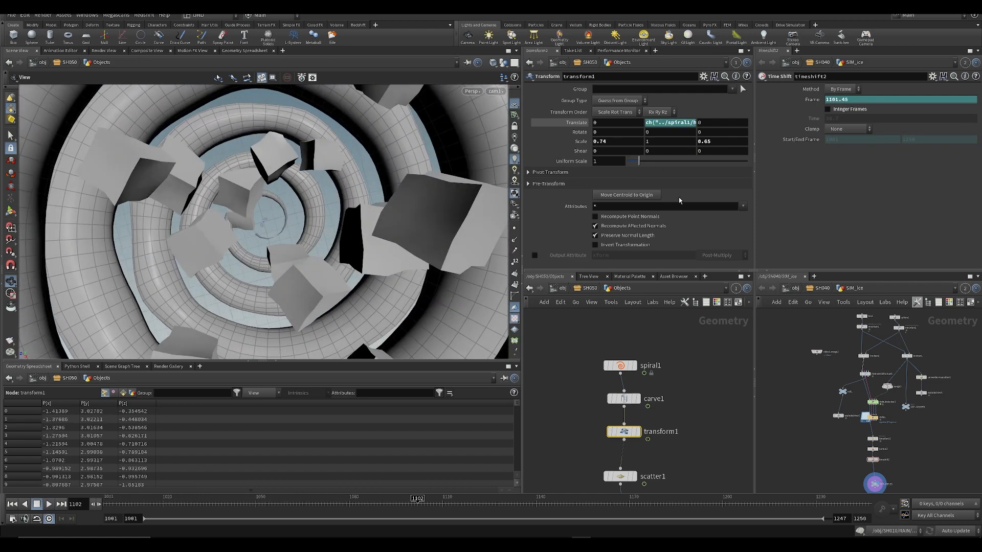
key(Tab)
text(trans)
key(Return)
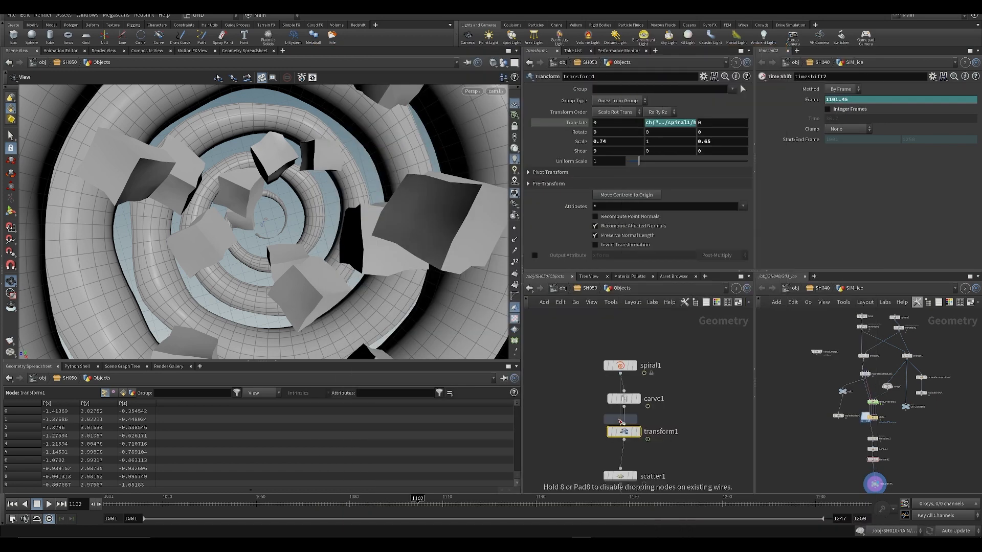
scroll(626, 445, up, 2)
key(Escape)
- Change carve1's First U keyframe at frame 1126 to about 0.24
click(623, 379)
click(493, 504)
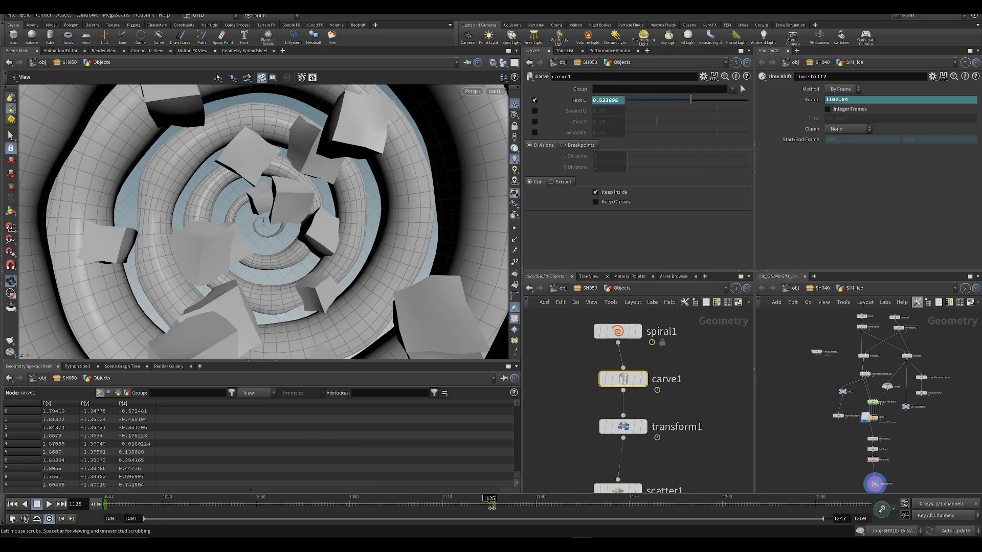
drag(704, 113, 657, 102)
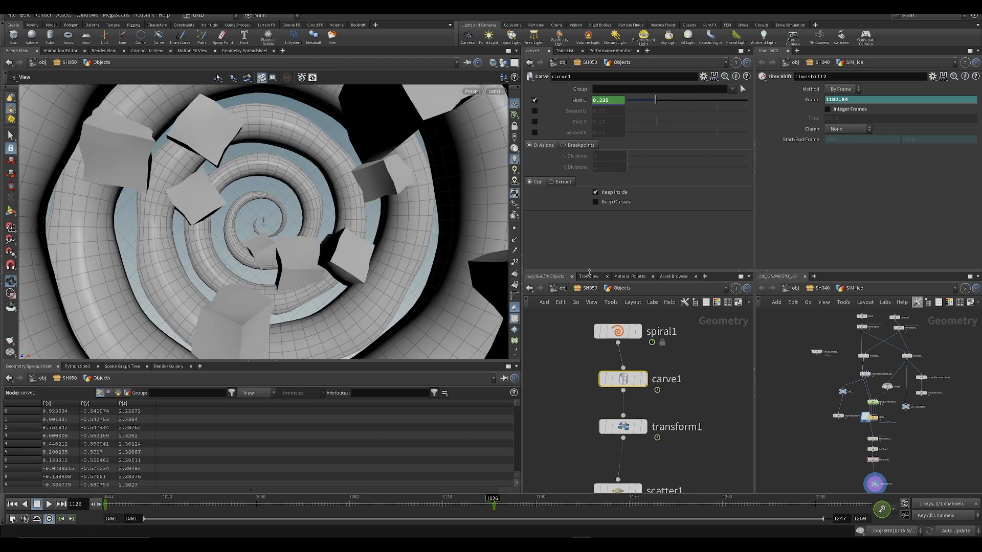
- Insert a new Transform node between transform1 and scatter1
key(Tab)
text(trans)
key(Return)
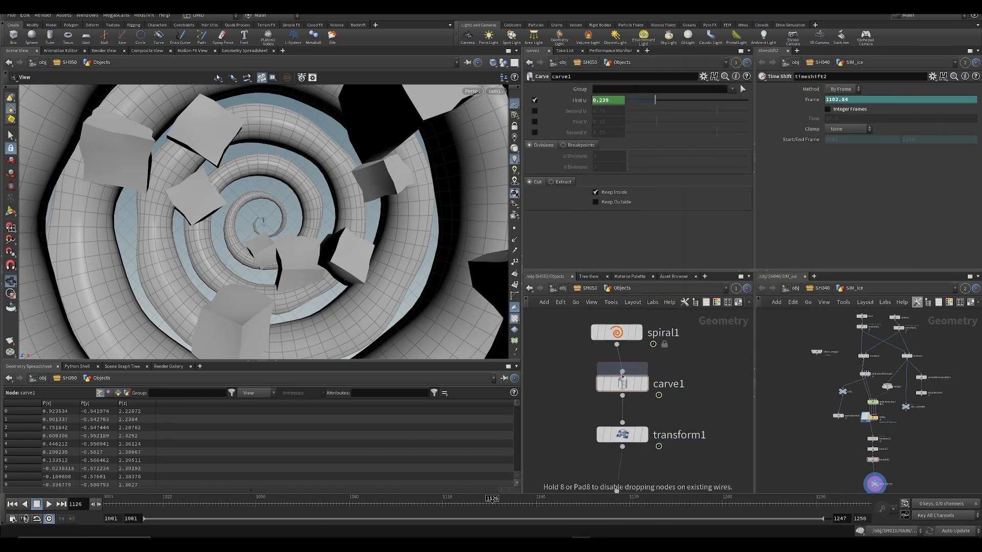
drag(569, 430, 623, 490)
middle_drag(623, 488, 629, 465)
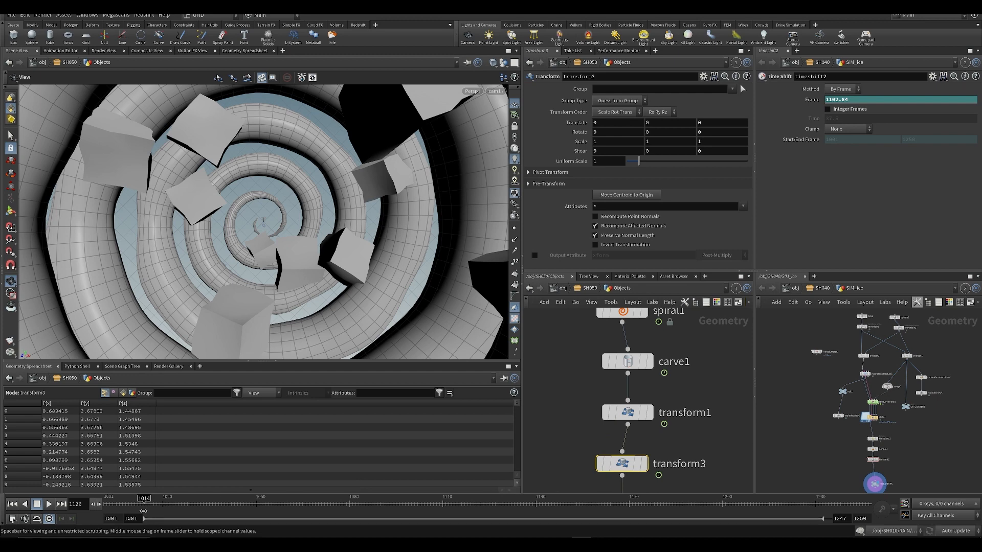
- Keyframe transform3's Translate Y at 1.7 on frame 1001 and at 0.5 on frame 1130, and play it back
click(13, 504)
middle_drag(673, 126, 701, 129)
click(410, 504)
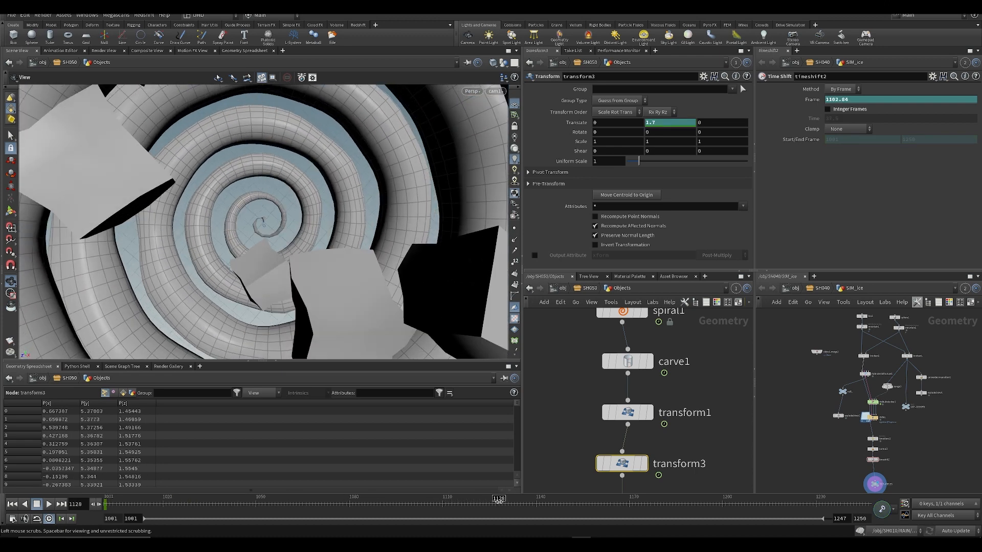
mouse_move(669, 127)
middle_down()
mouse_move(656, 124)
mouse_move(665, 121)
middle_up()
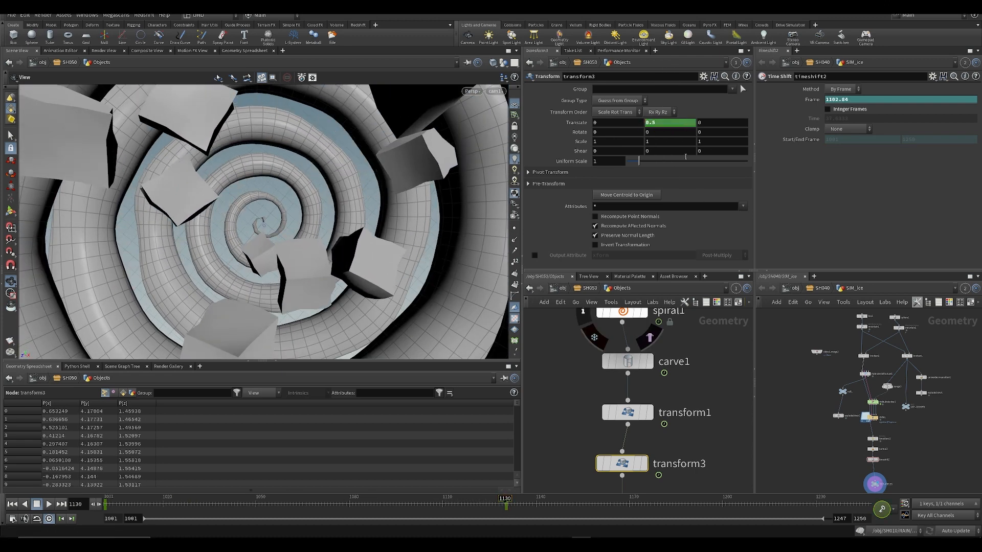
key(ctrl+Up)
key(Up)
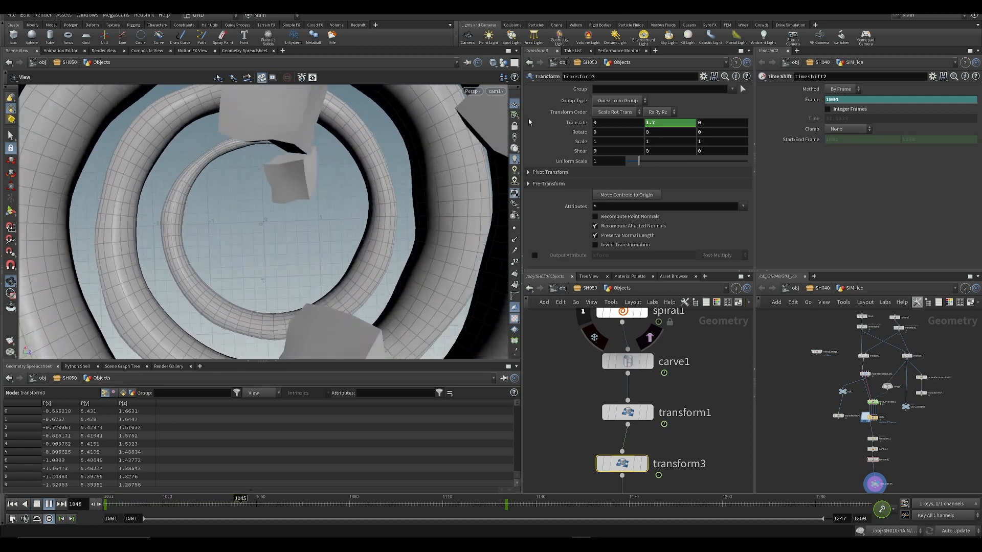
- Open transform3's Translate Y curve in the animation editor, make it straight between its two keyframes, and close the editor
shift+click(662, 122)
drag(769, 122, 710, 216)
shift+drag(555, 60, 512, 87)
click(611, 34)
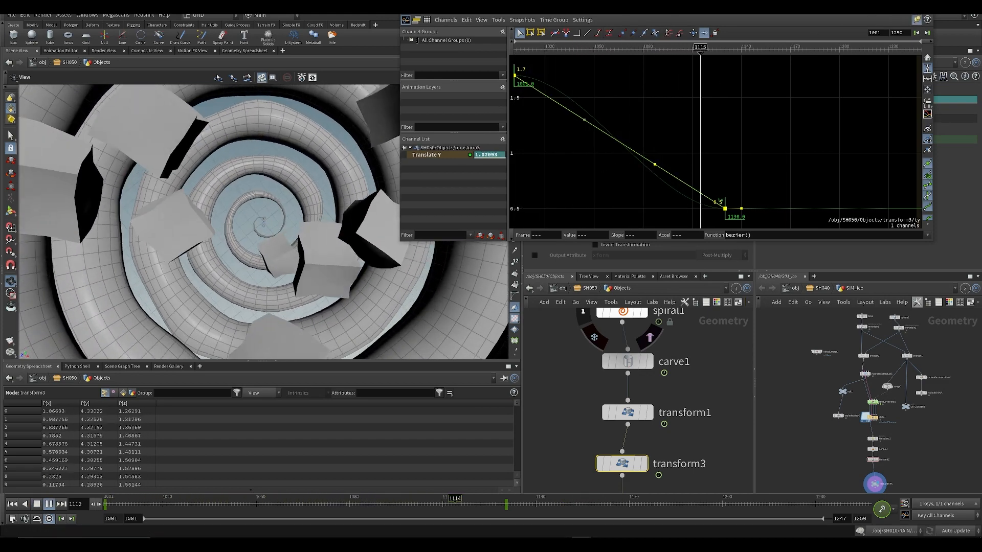
click(927, 7)
- At frame 1083, set the Global Scale of the pscale randomizer attribrandomize2 to 0.44, and save the scene
mouse_move(369, 503)
mouse_down()
mouse_move(505, 511)
mouse_move(305, 498)
mouse_move(359, 499)
mouse_up()
click(564, 432)
key(ctrl+s)
scroll(563, 434, down, 6)
middle_drag(597, 456, 636, 396)
middle_drag(689, 458, 605, 450)
scroll(604, 450, up, 2)
middle_drag(594, 379, 667, 400)
drag(660, 402, 599, 481)
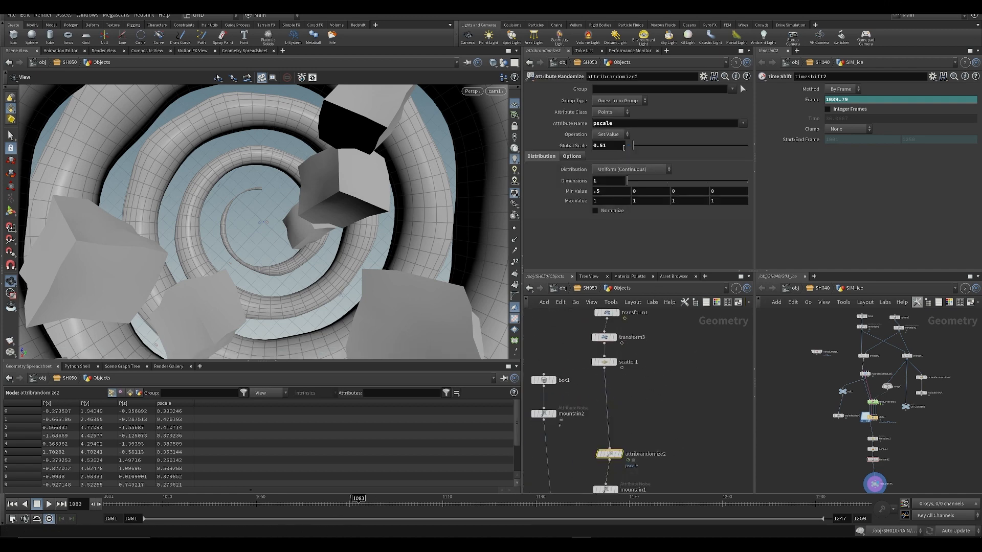
middle_drag(619, 147, 586, 168)
key(ctrl+s)
- Go up to the object level to review the shot subnetworks, and return inside SH050 to its Objects node
click(588, 290)
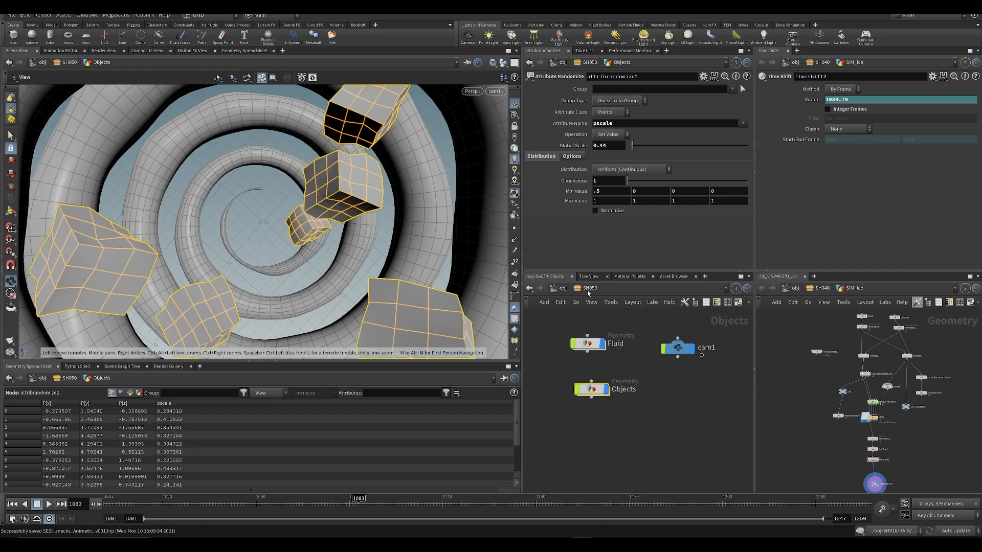
click(562, 288)
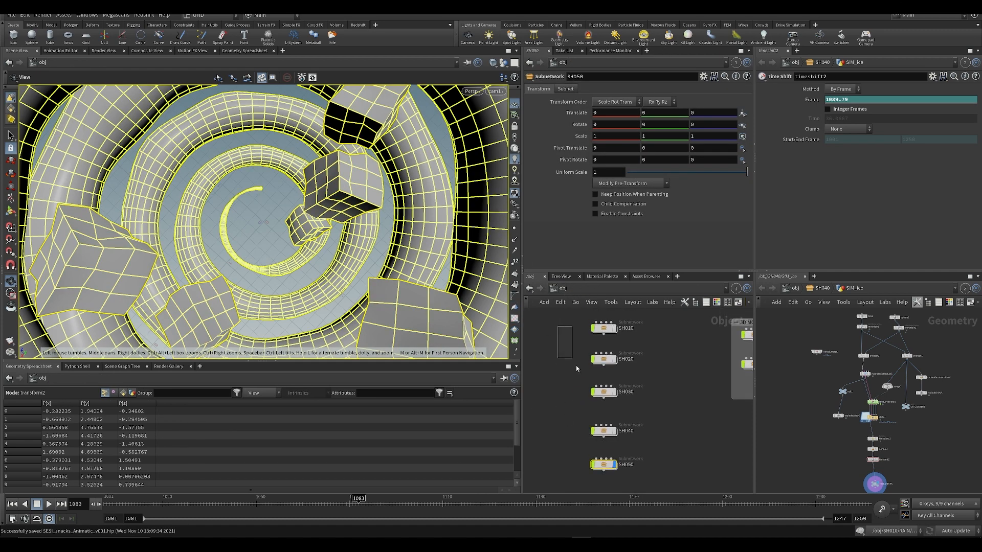
click(603, 392)
double_click(614, 467)
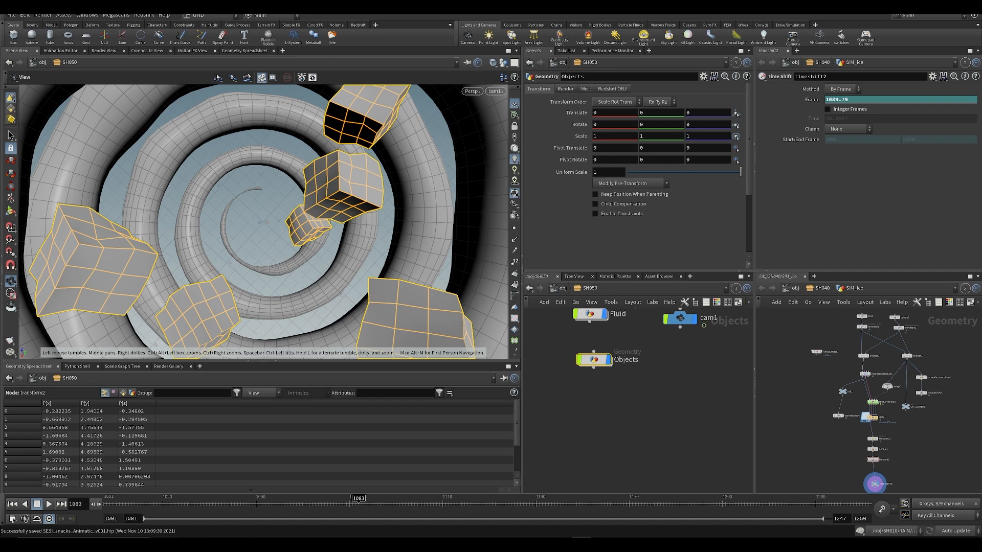
click(652, 388)
middle_drag(646, 381, 648, 413)
scroll(648, 414, down, 2)
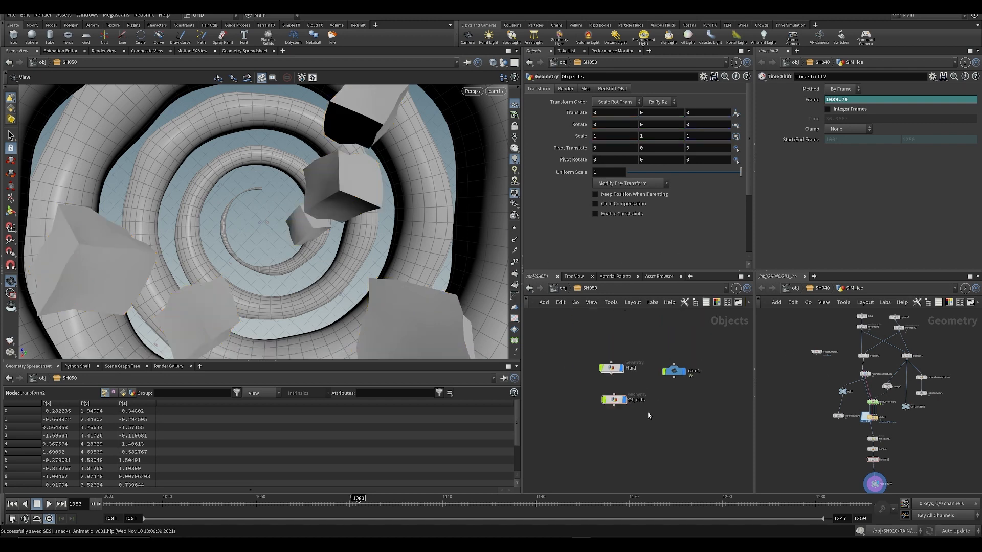
click(618, 403)
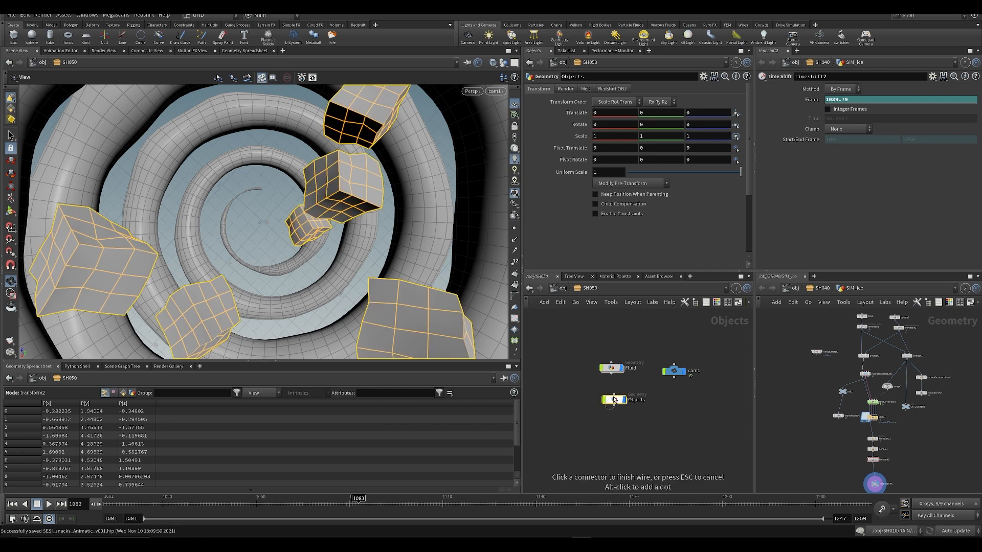
- Look inside the Objects node, return to the SH050 level, and rename the node as Icecubes
double_click(612, 402)
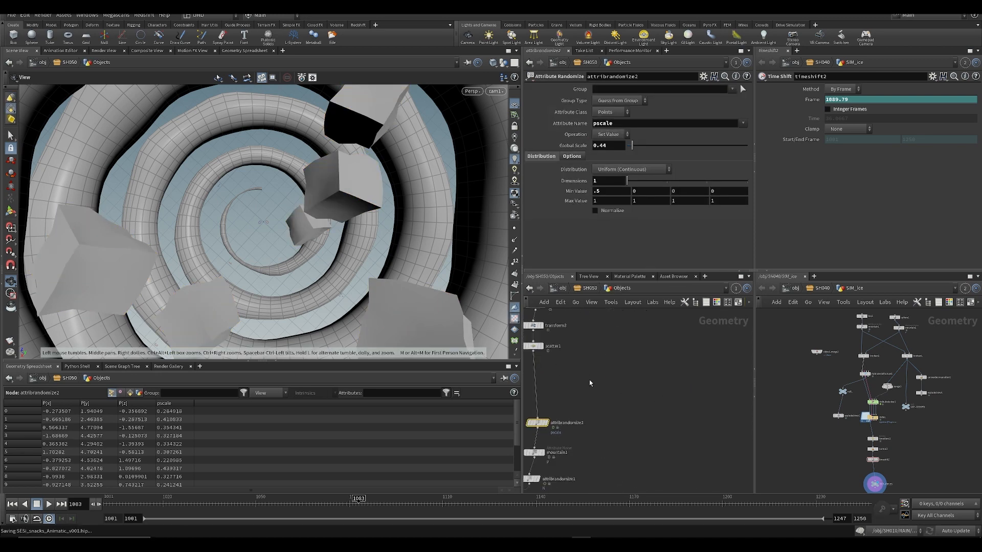
key(u)
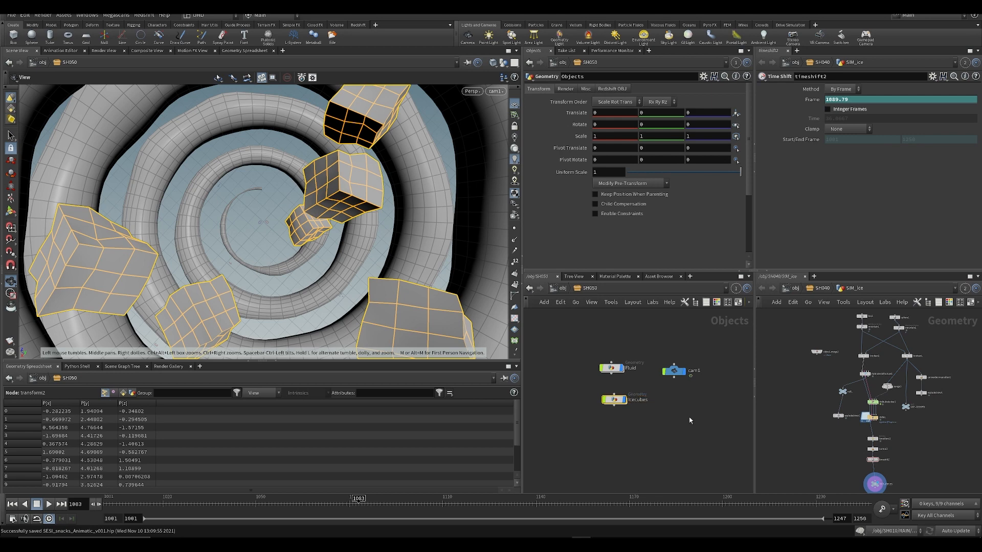
click(633, 424)
- Duplicate the Icecubes node, place the copy below the original, and rename it as limes
click(615, 400)
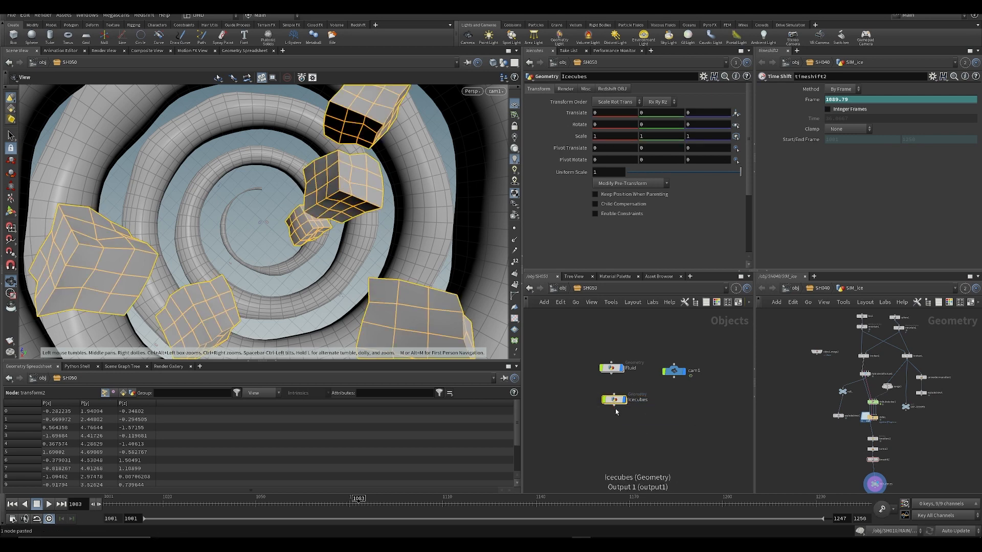
key(ctrl+c)
key(ctrl+v)
drag(618, 413, 619, 423)
scroll(635, 424, up, 2)
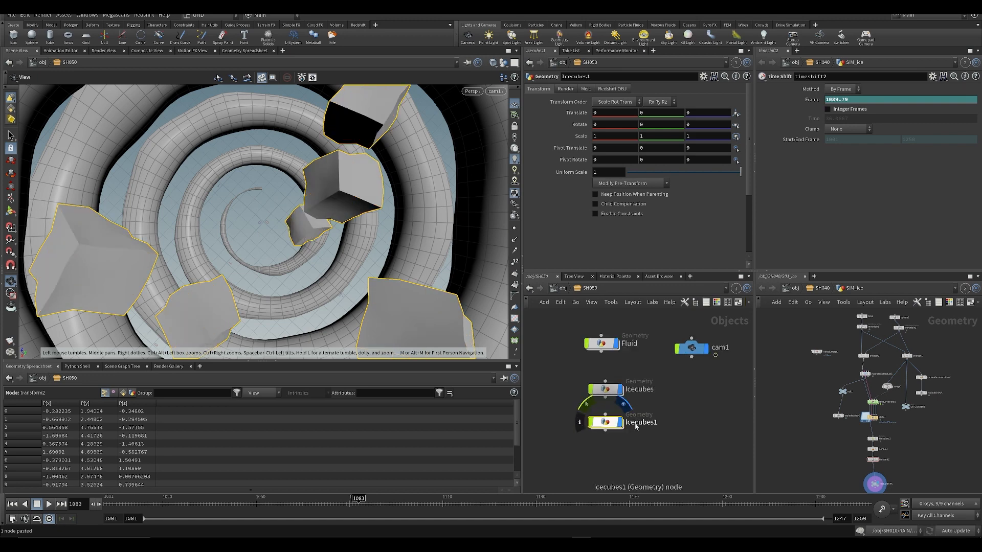
double_click(637, 424)
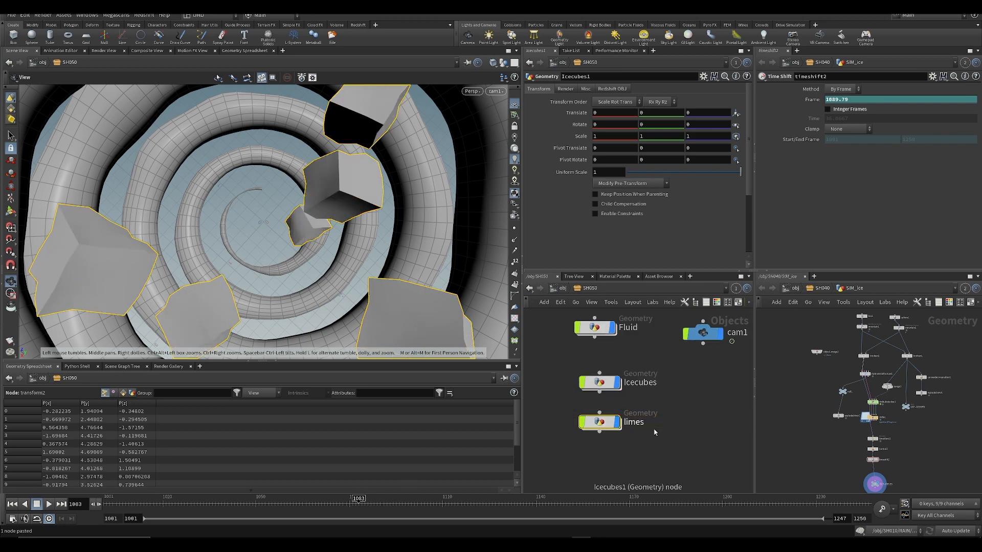
- Go inside the limes node and add an Object Merge beside the box1 branch
double_click(598, 423)
key(Tab)
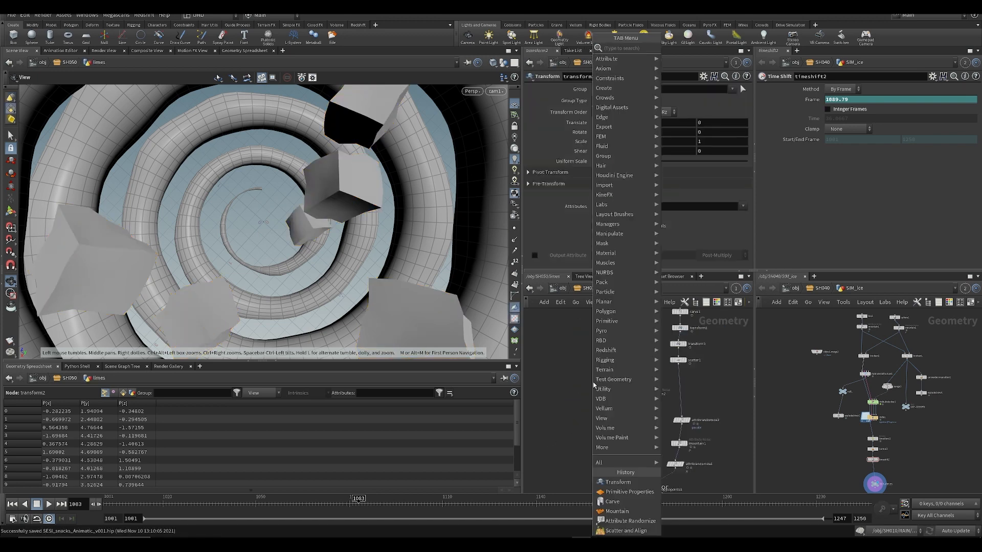
text(om)
key(Return)
click(594, 382)
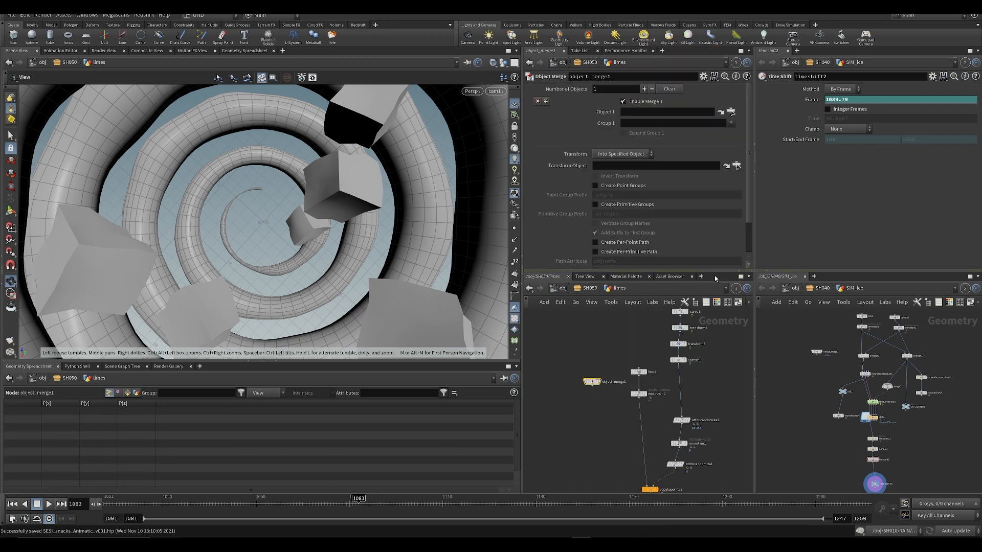
- Set Object 1 of the Object Merge to Small_Green_Lime_0's asset geometry, with Transform set to Into This Object
click(795, 288)
middle_drag(908, 398, 891, 394)
double_click(891, 394)
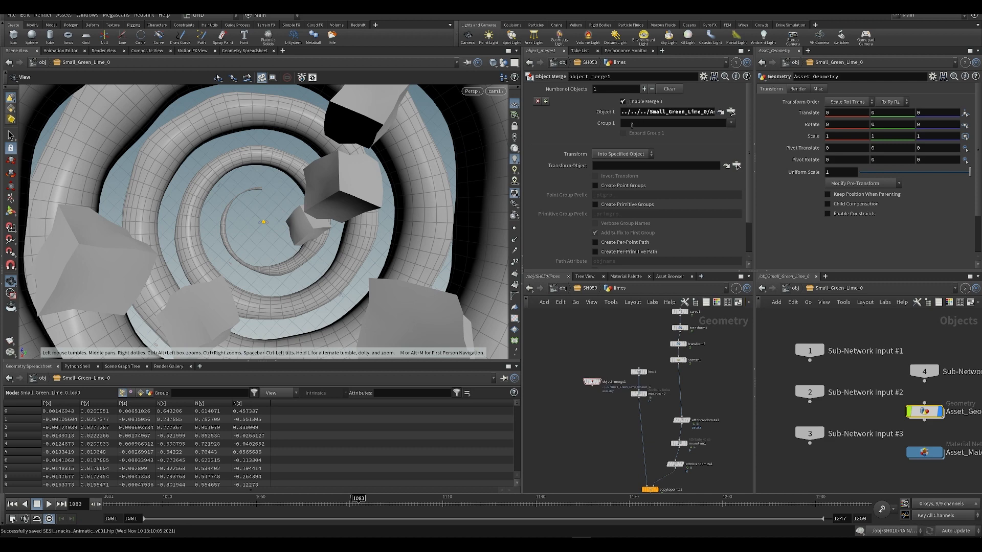
click(622, 154)
click(619, 169)
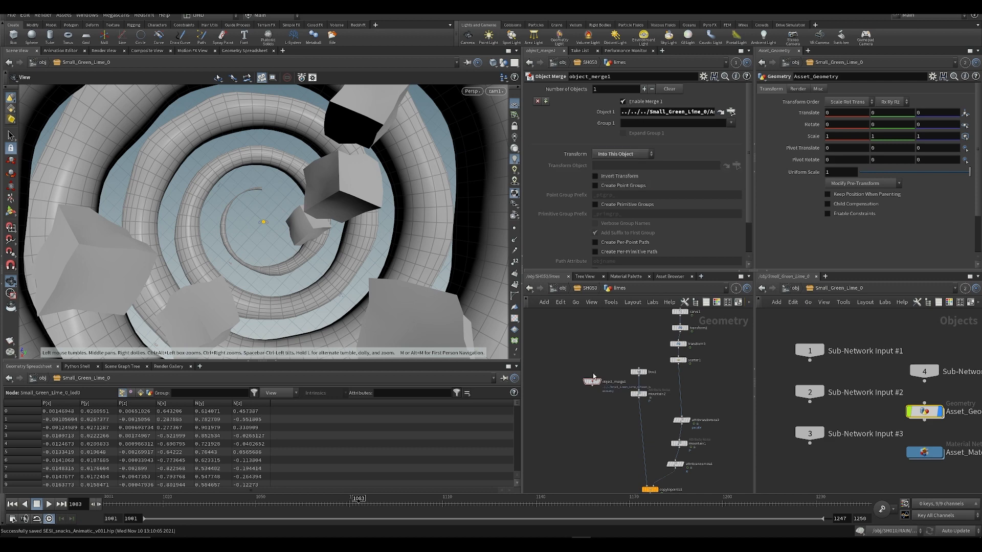
- Wire object_merge1 into copytopoints1 in place of mountain2, display the transform2 result, and save the scene
click(592, 432)
scroll(594, 432, up, 3)
middle_drag(613, 421, 605, 364)
mouse_move(640, 337)
middle_down()
mouse_move(638, 379)
mouse_move(627, 348)
middle_up()
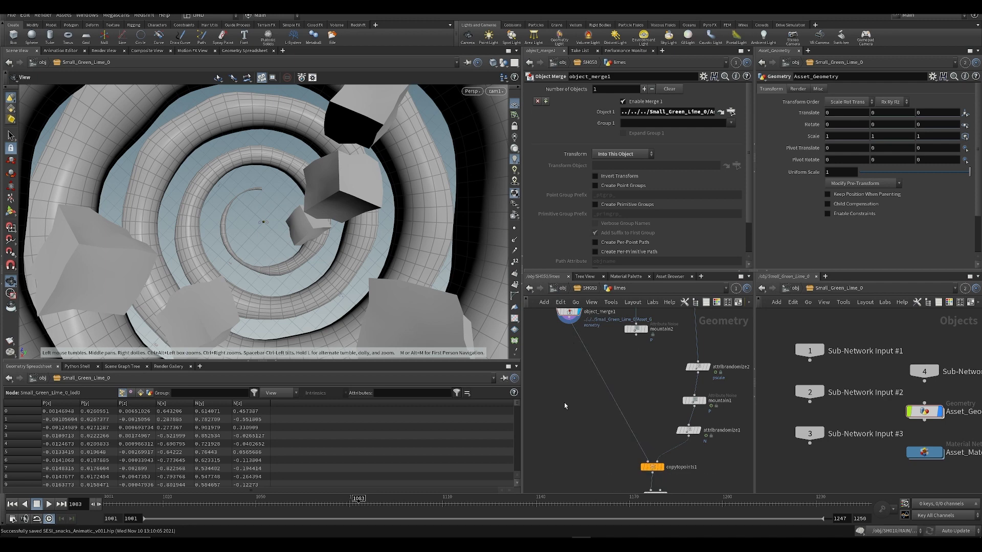
middle_drag(564, 403, 552, 336)
mouse_move(652, 444)
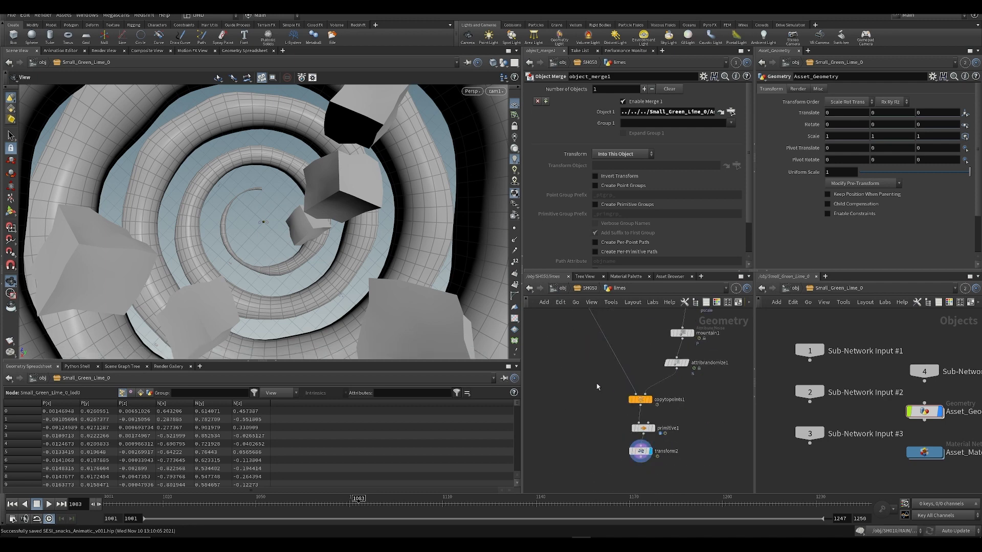
click(642, 452)
middle_drag(590, 369, 591, 443)
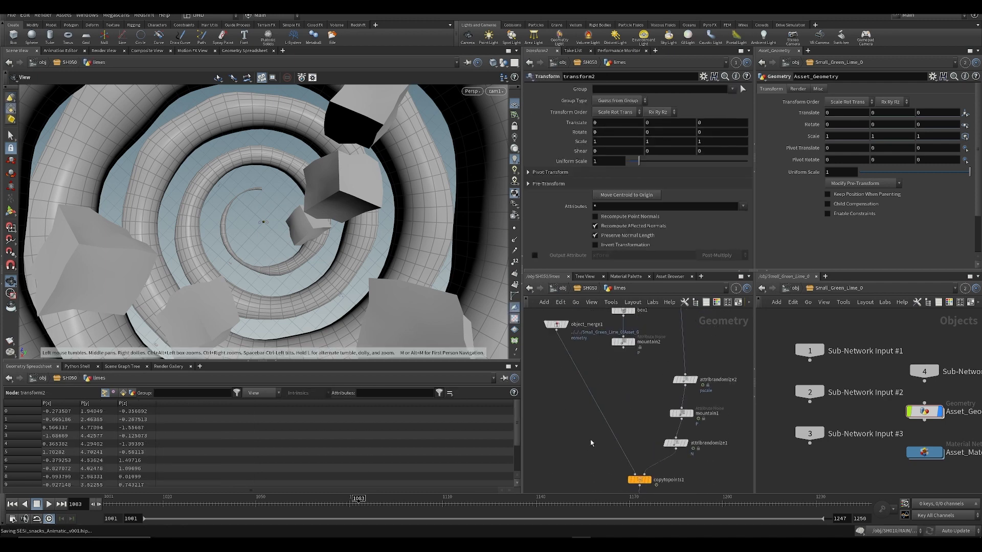
click(534, 92)
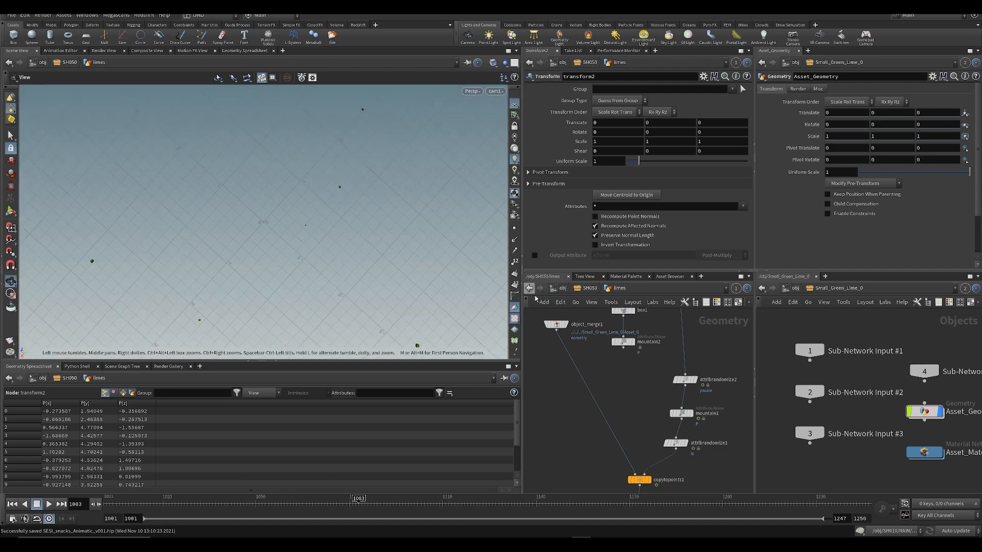
- Insert a Transform between object_merge1 and copytopoints1, and set its Uniform Scale to 10
key(Tab)
text(tran)
key(Return)
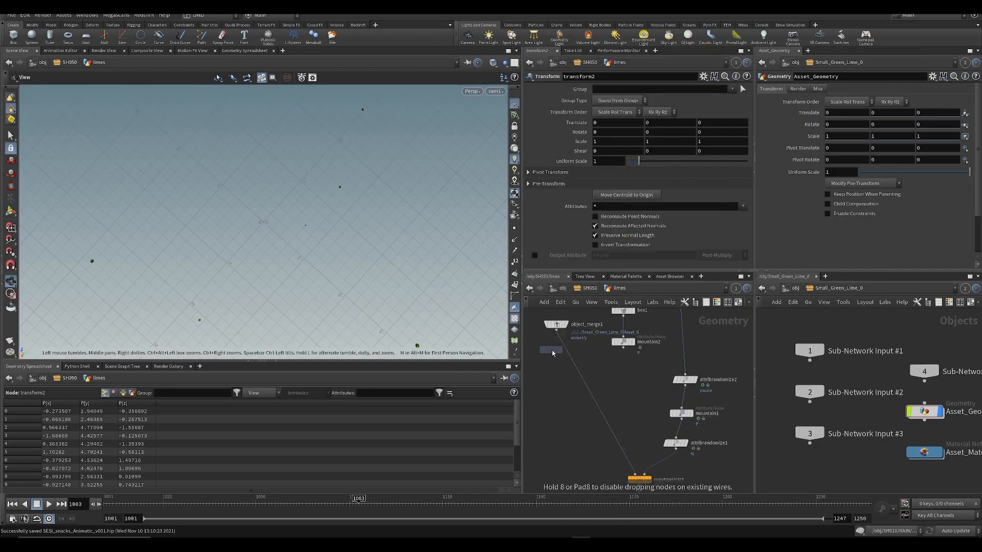
click(551, 349)
drag(638, 162, 771, 182)
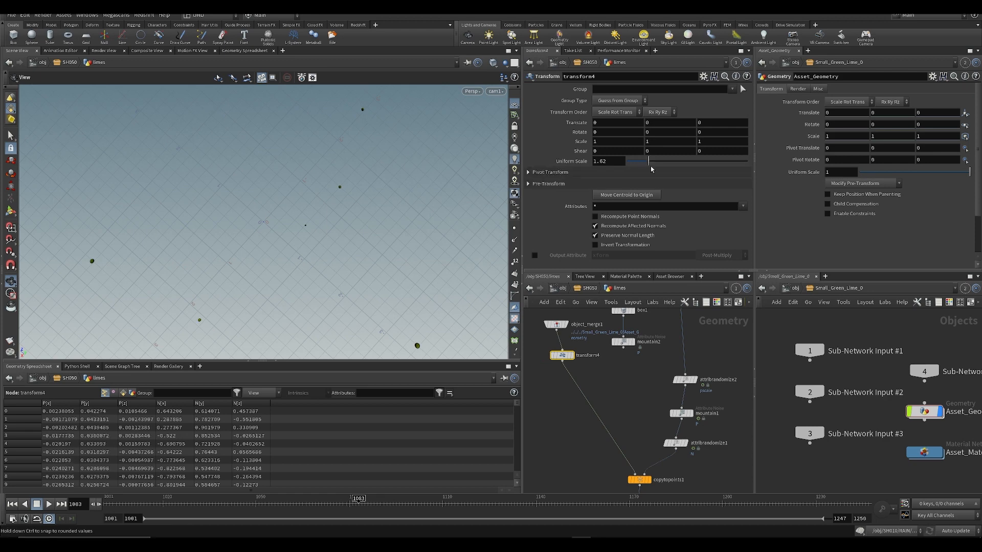
- Return to the object level, check SH030's LIME object, and open SH030's environment_limes network
key(u)
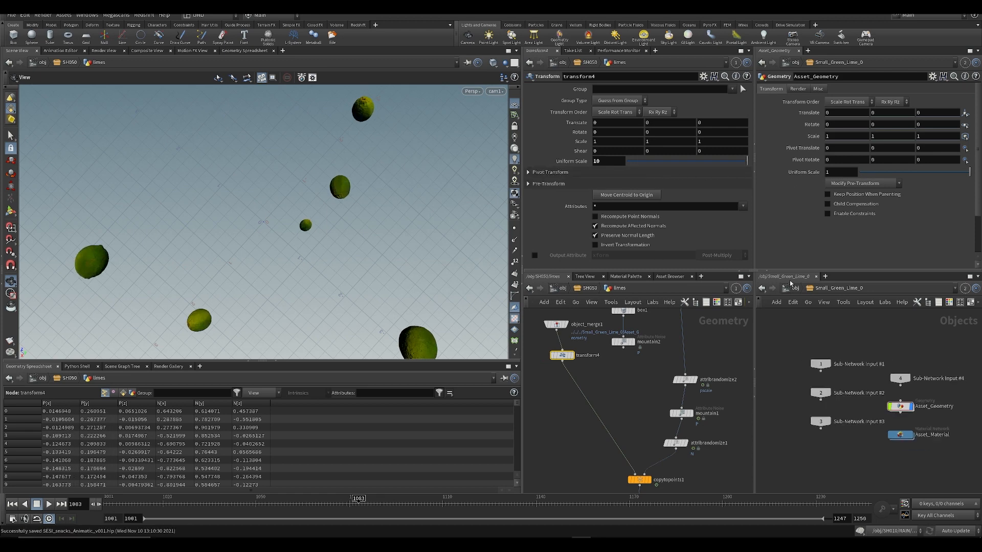
scroll(817, 397, up, 2)
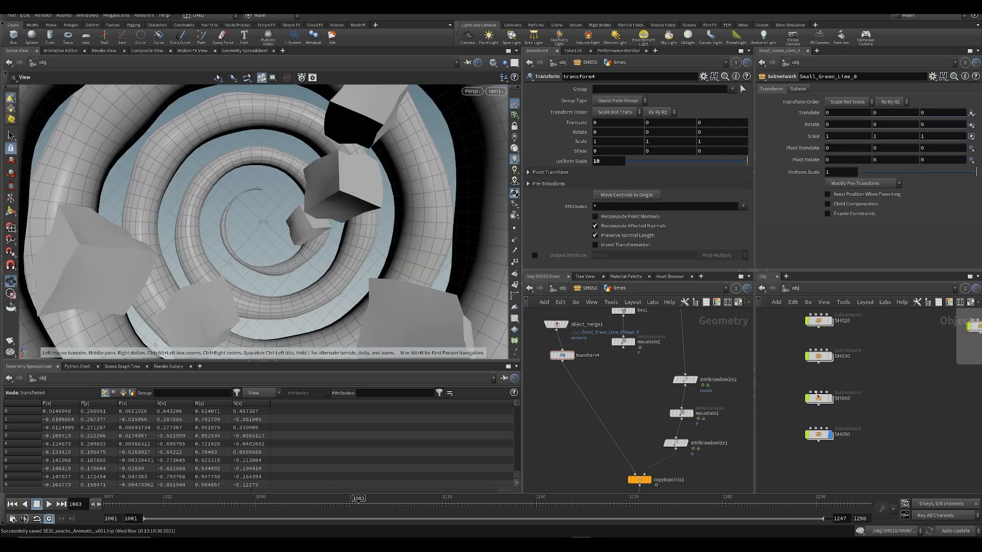
middle_drag(858, 372, 849, 401)
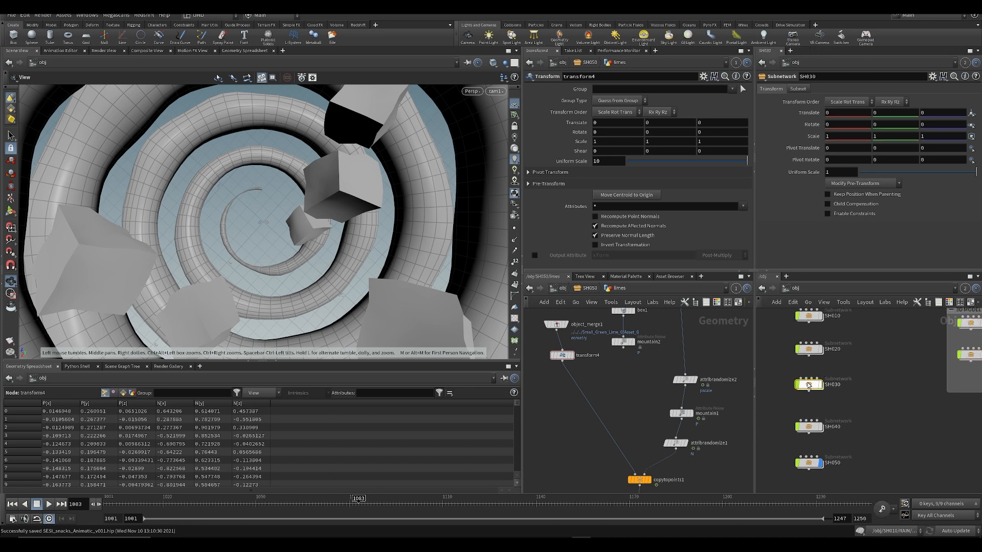
double_click(808, 386)
double_click(816, 420)
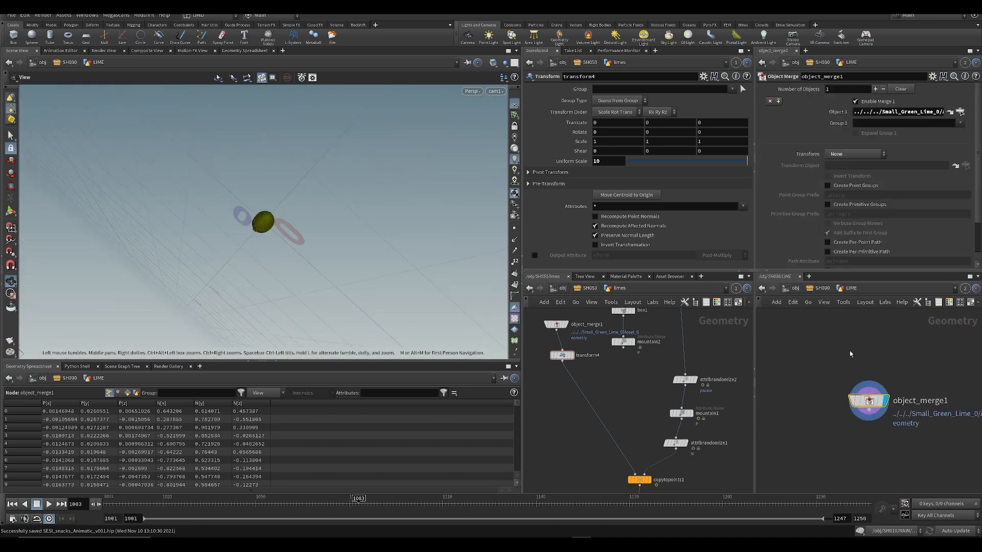
click(818, 288)
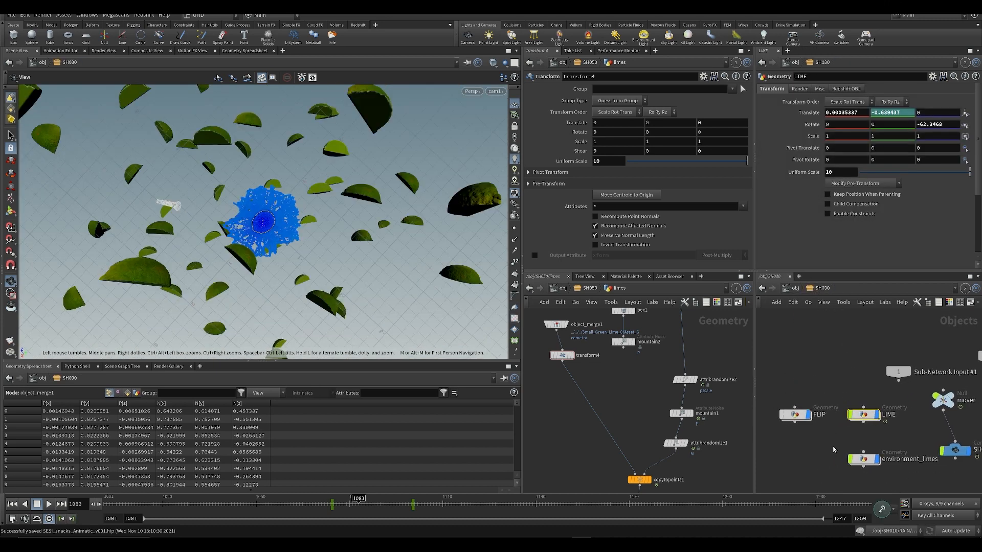
double_click(862, 459)
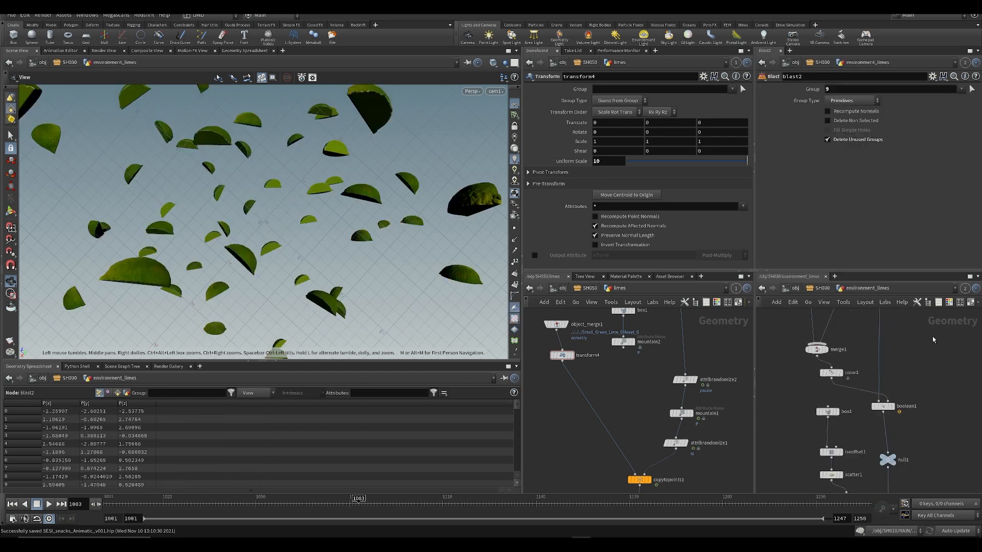
- Rename the null feeding copytopoints1 in environment_limes as OUT_shatter, and save the scene
middle_drag(895, 444, 900, 376)
key(ctrl+s)
middle_drag(853, 474, 869, 351)
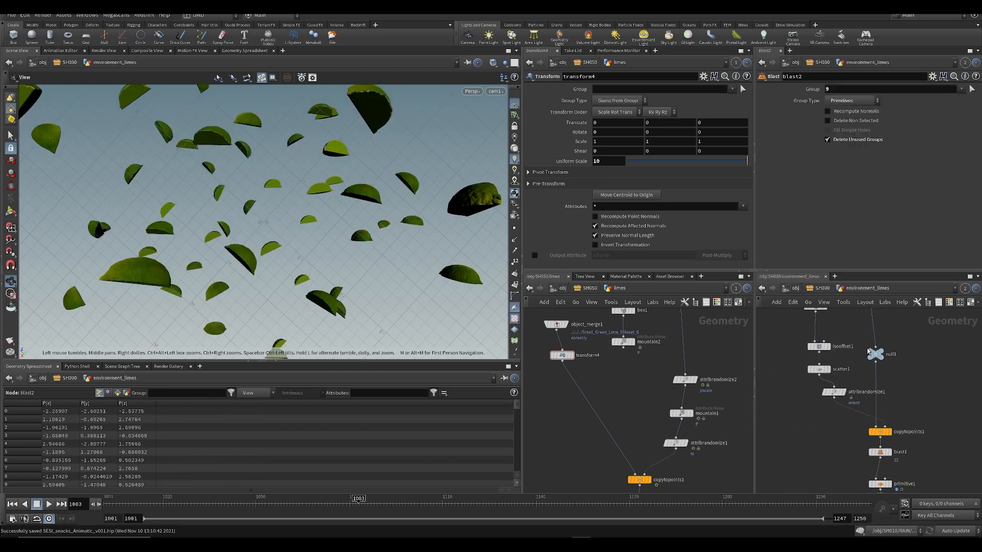
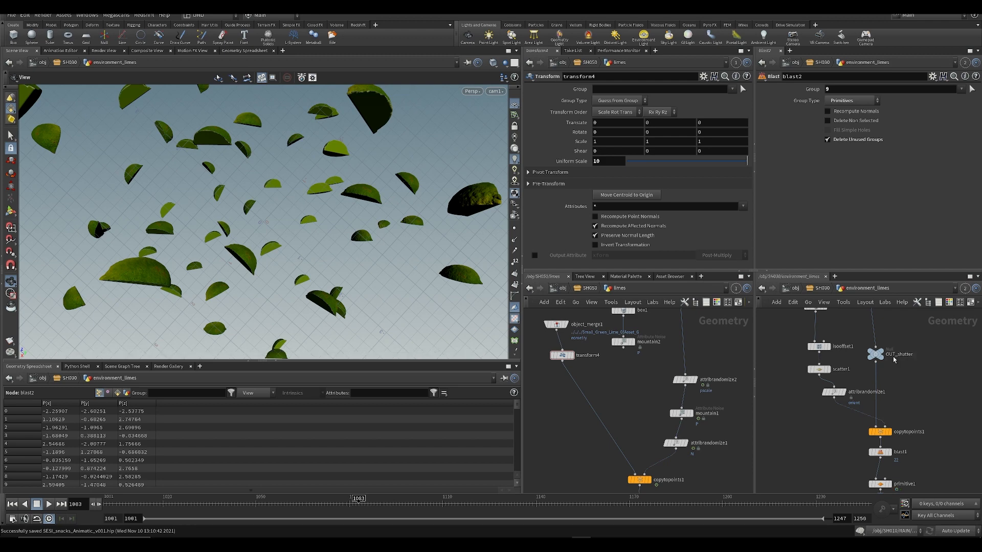
mouse_move(890, 357)
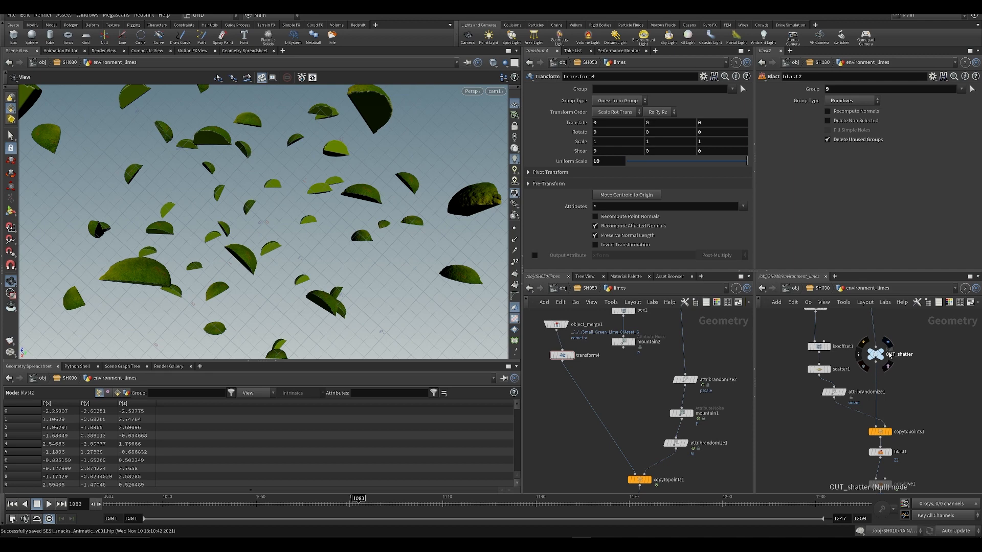
- Replace object_merge1's Object 1 source in the limes network with environment_limes' OUT_shatter null
click(556, 325)
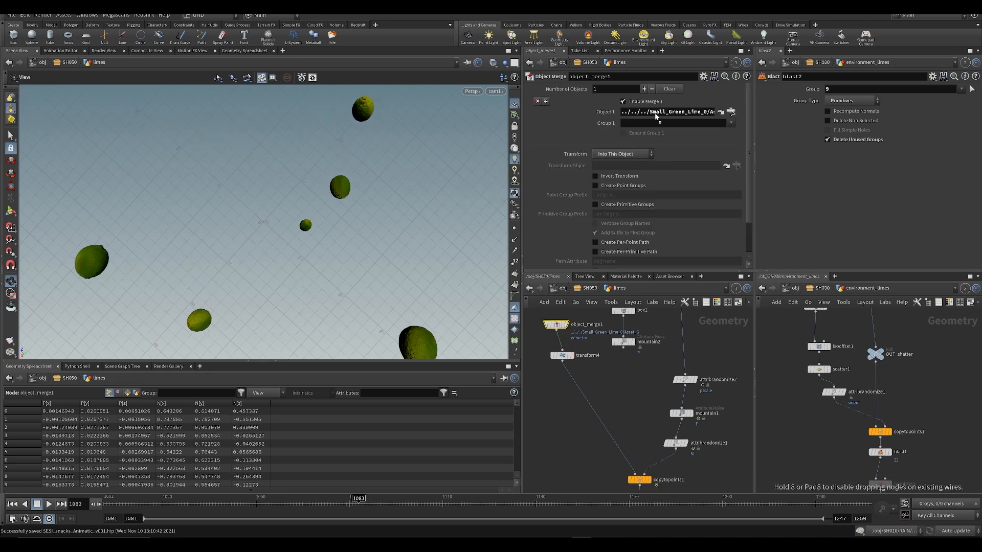
drag(656, 116, 656, 117)
middle_drag(573, 440, 572, 463)
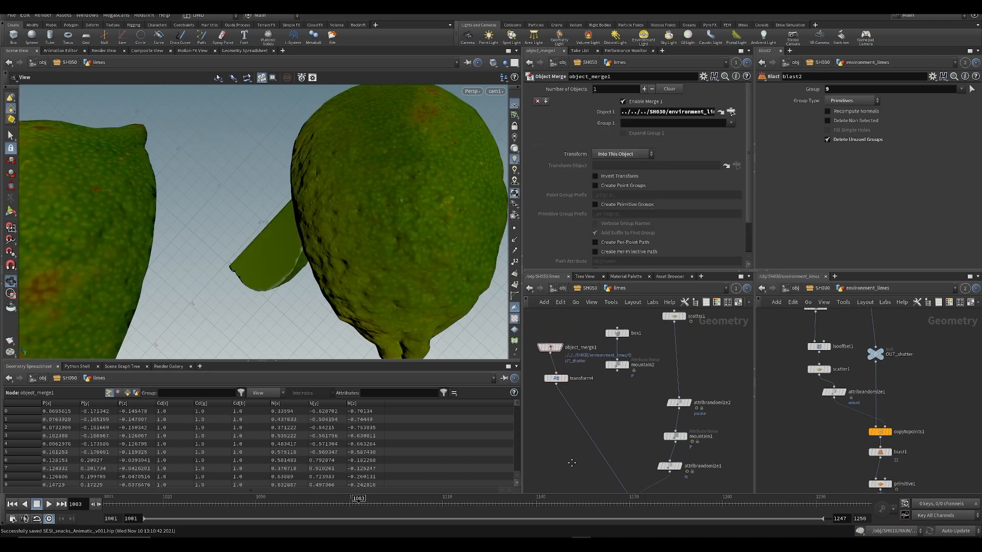
- Set transform4's Uniform Scale to 3.23 to reduce the size of the copied lime pieces
click(556, 383)
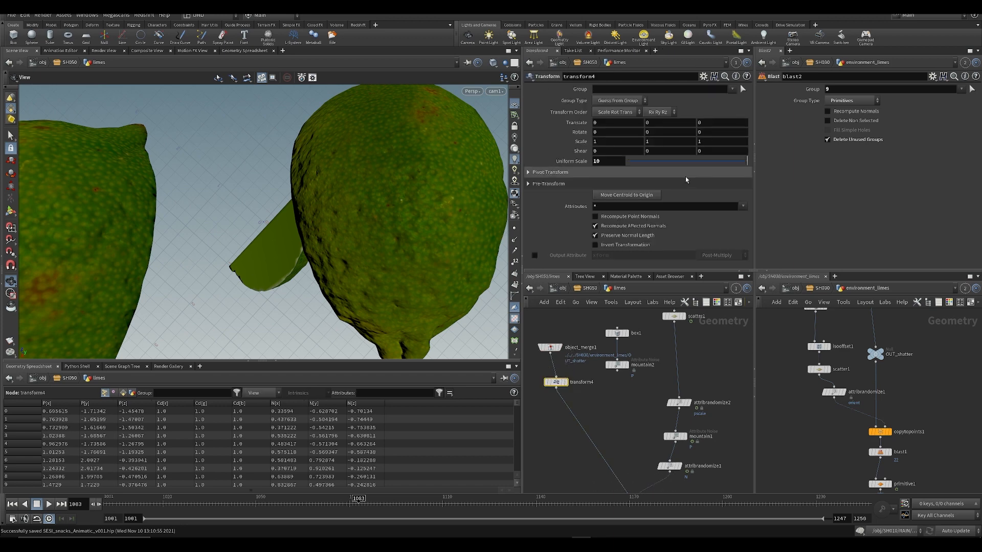
drag(717, 162, 664, 187)
middle_drag(624, 443, 583, 339)
scroll(583, 339, down, 2)
scroll(585, 413, up, 4)
middle_drag(584, 413, 589, 473)
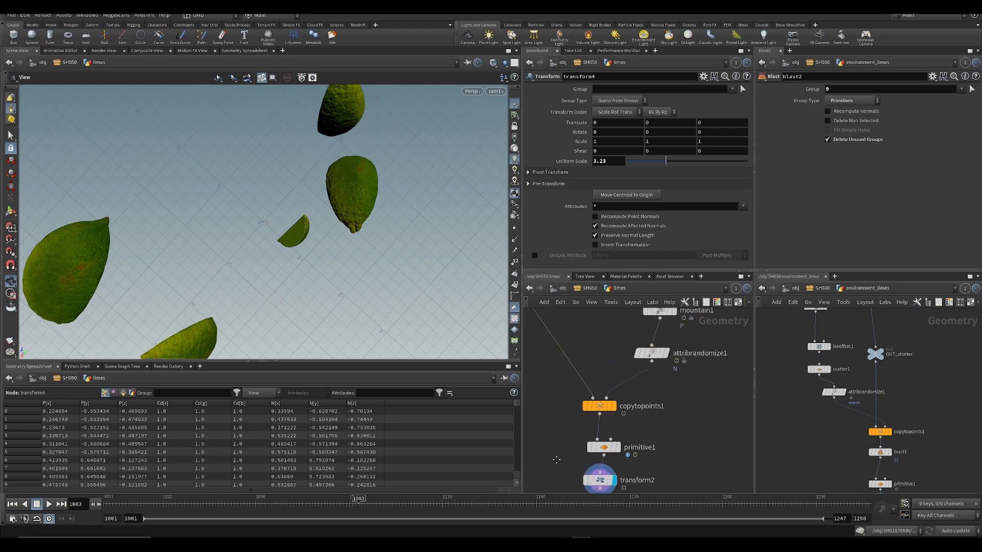
scroll(583, 480, down, 2)
- Set the Global Seed of scatter1 in the limes network to 1.21
middle_drag(627, 314, 608, 410)
drag(629, 335, 630, 336)
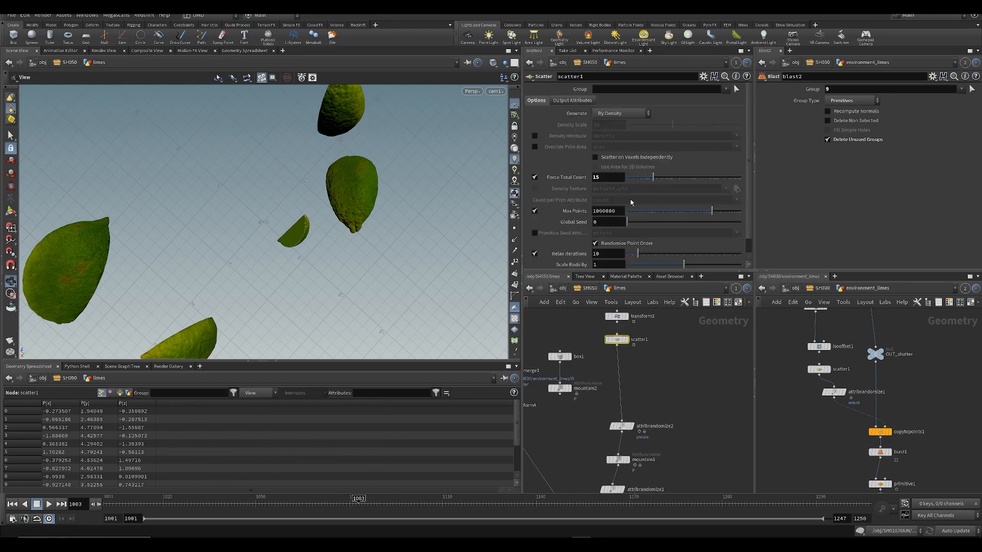
drag(635, 224, 641, 224)
middle_drag(692, 398, 680, 345)
scroll(680, 346, down, 2)
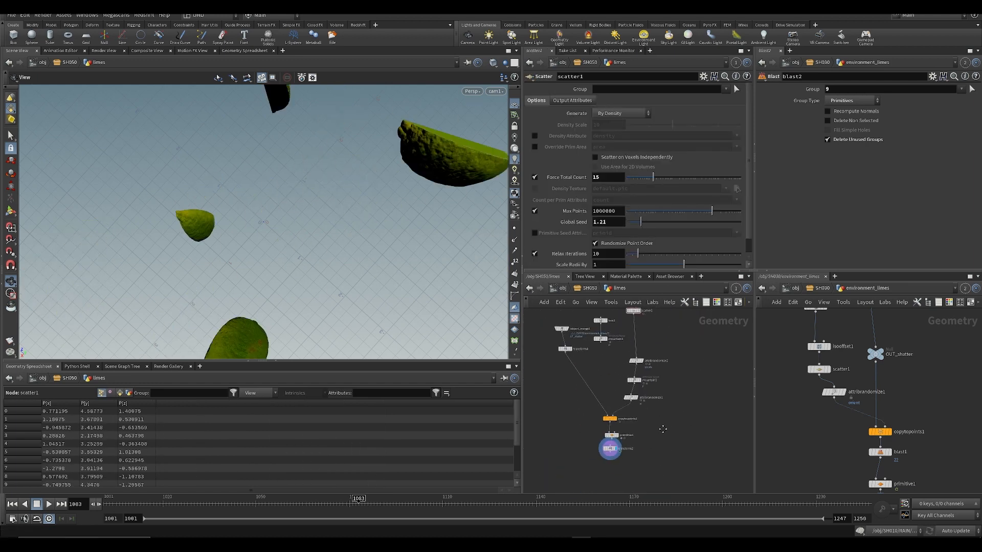
middle_drag(686, 379, 676, 398)
- Go up to the SH050 level, play back the limes and ice cubes together, and save the scene
key(u)
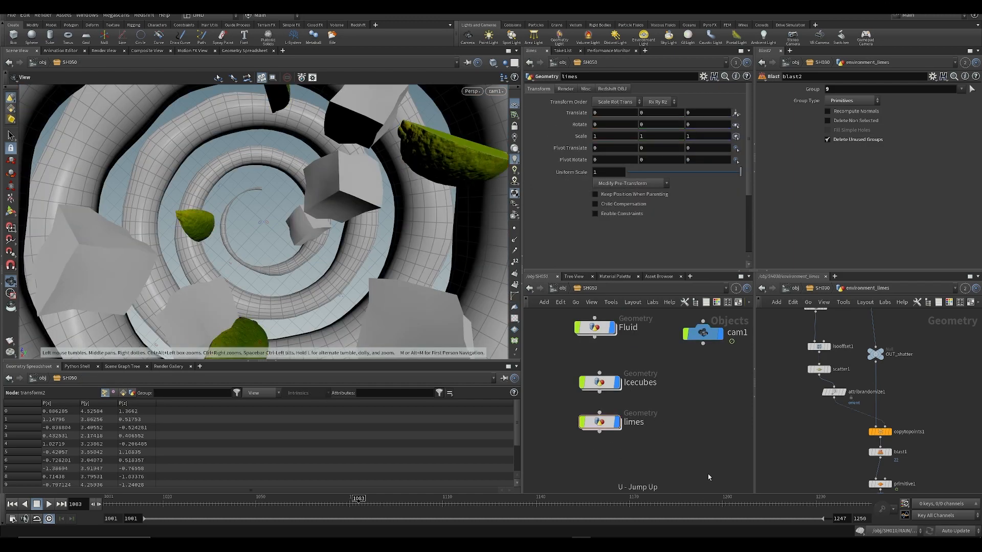
key(Left)
key(Up)
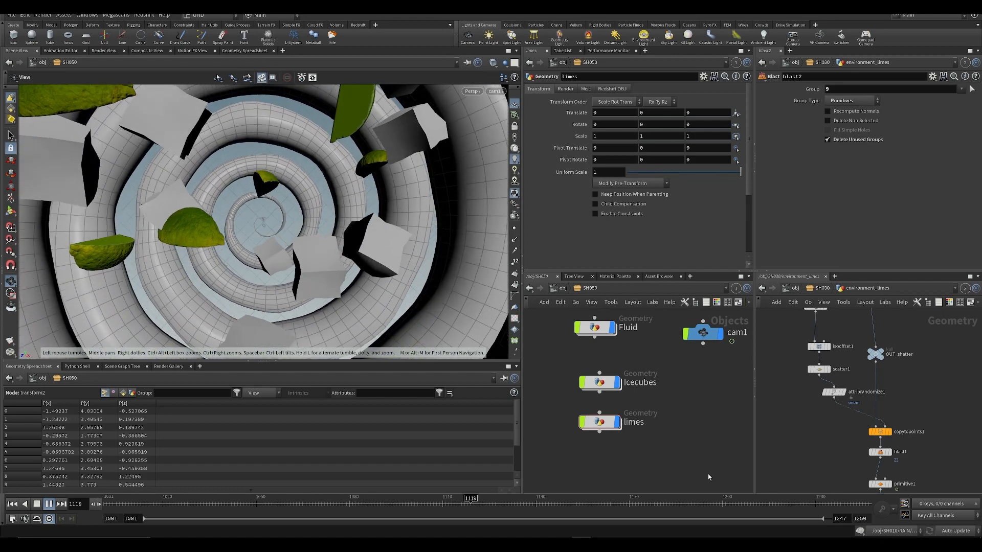
key(ctrl+s)
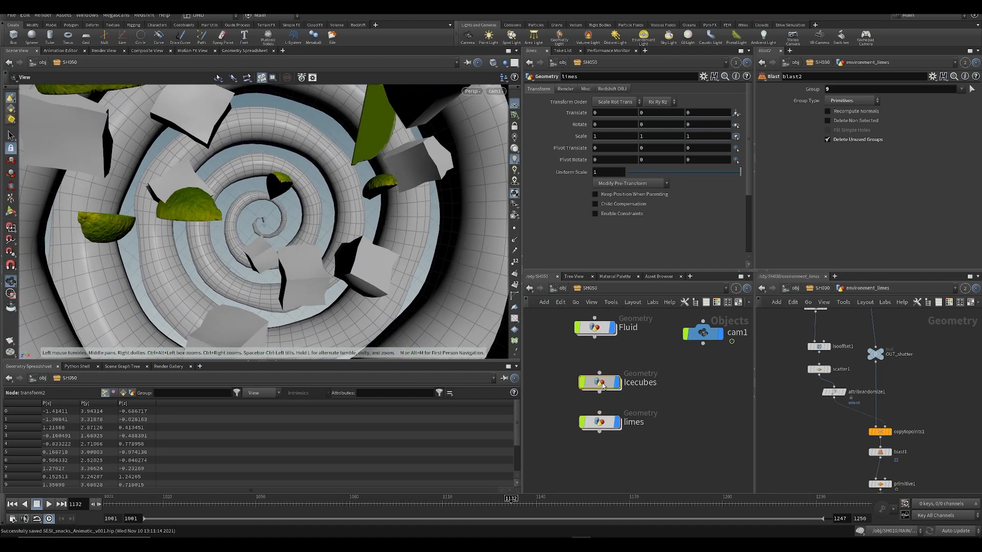
- Enter the Icecubes network and make carve1's First U animation curve linear in the Animation Editor
double_click(613, 382)
middle_drag(623, 383, 531, 462)
middle_drag(638, 397, 583, 419)
middle_drag(604, 456, 623, 485)
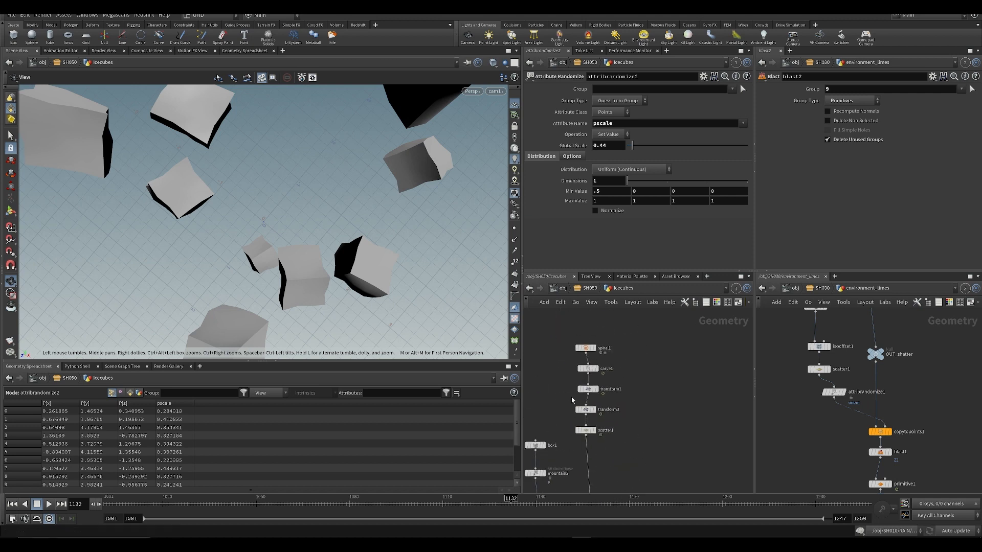
click(583, 369)
shift+click(603, 103)
drag(707, 56, 633, 107)
drag(548, 104, 621, 125)
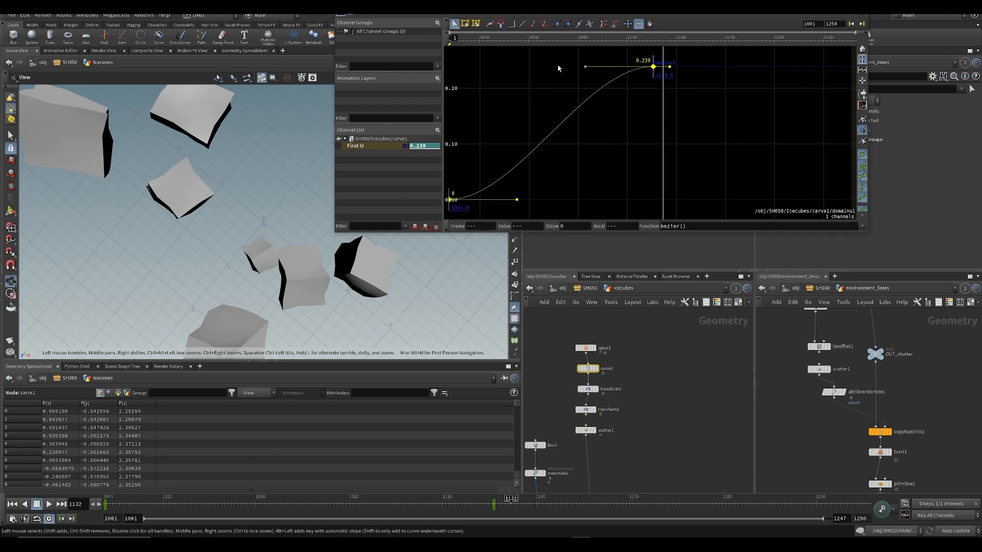
click(522, 24)
click(857, 5)
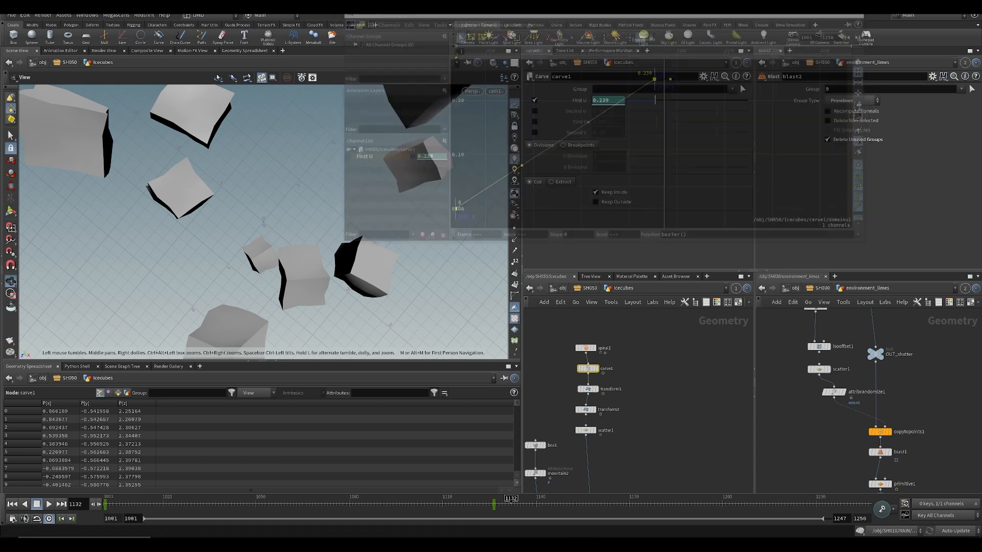
- Make primitive1's Rotate X, Y and Z animation curves linear in the Icecubes network and scrub the timeline to check the motion
middle_drag(643, 382, 652, 342)
drag(571, 363, 576, 365)
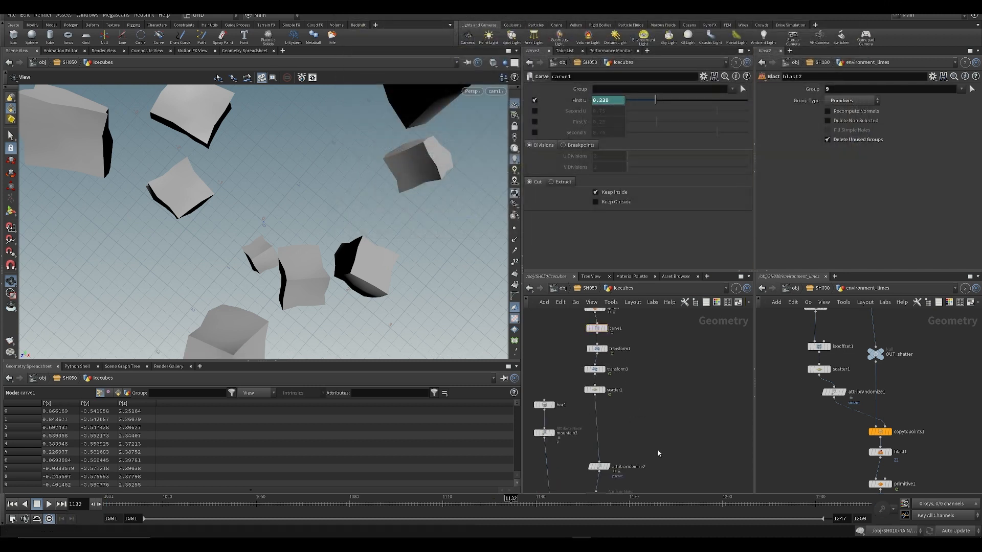
middle_drag(641, 466, 666, 351)
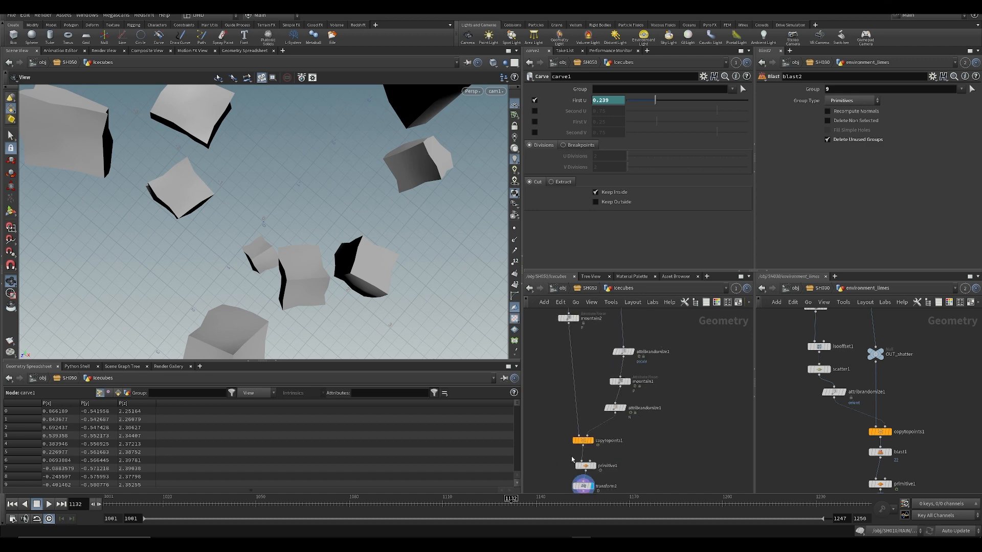
click(588, 466)
shift+click(577, 178)
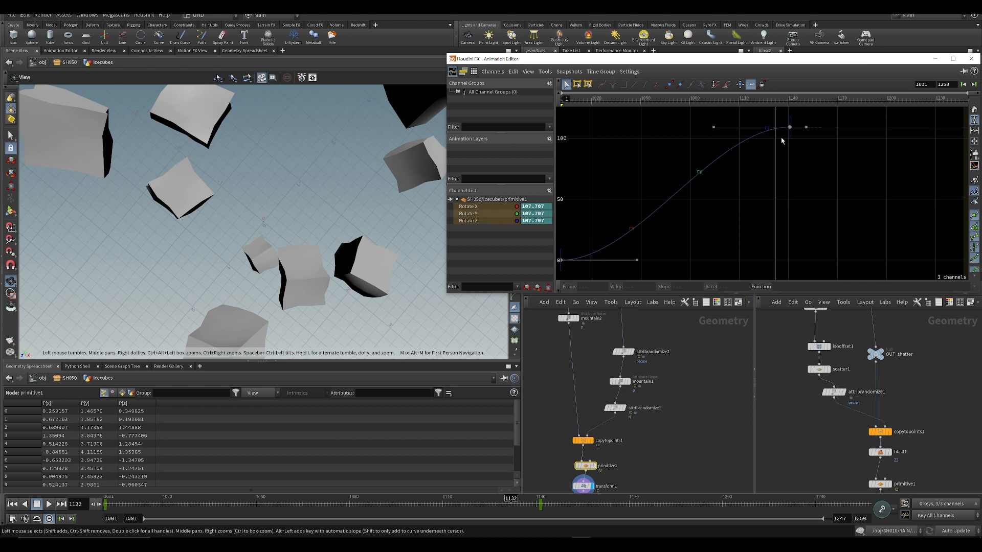
drag(821, 115, 531, 260)
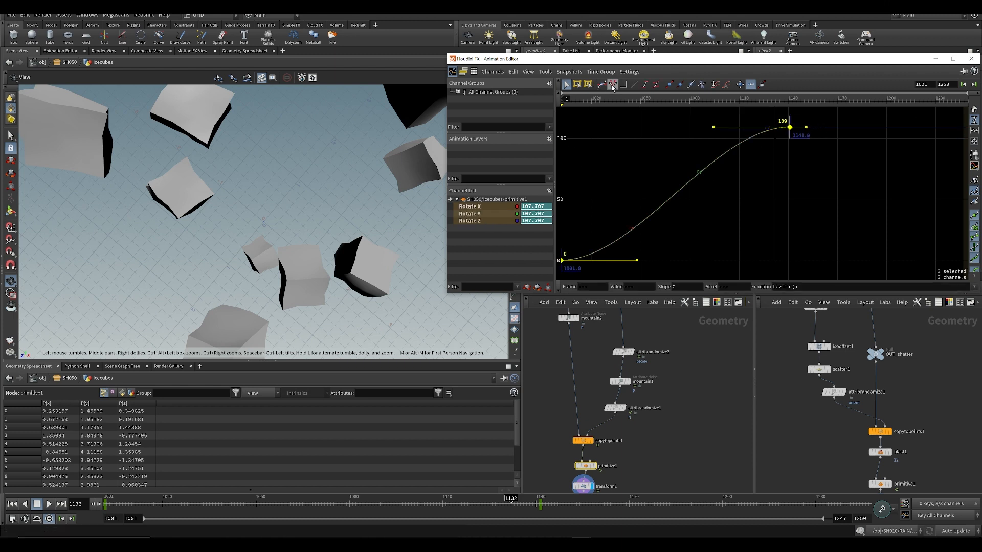
click(634, 88)
click(781, 246)
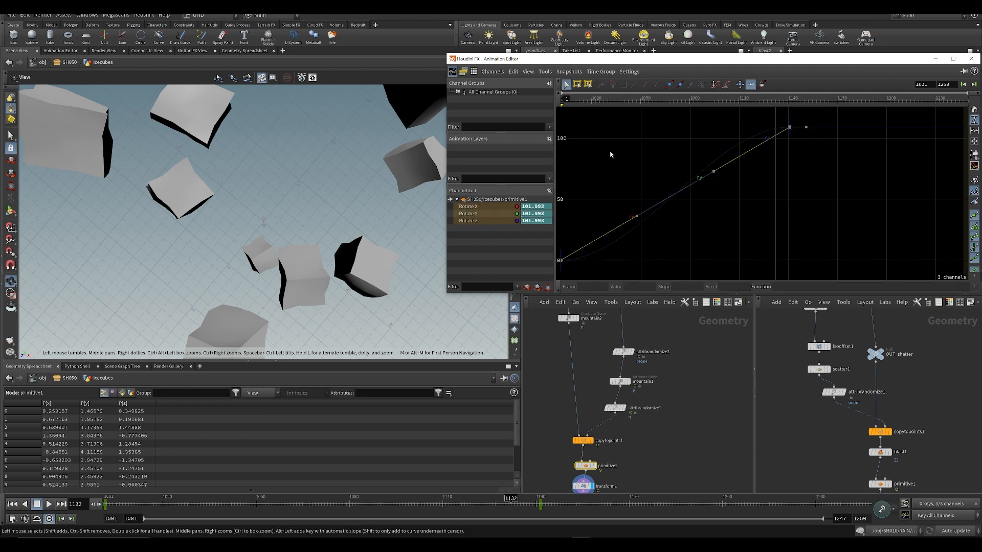
click(972, 59)
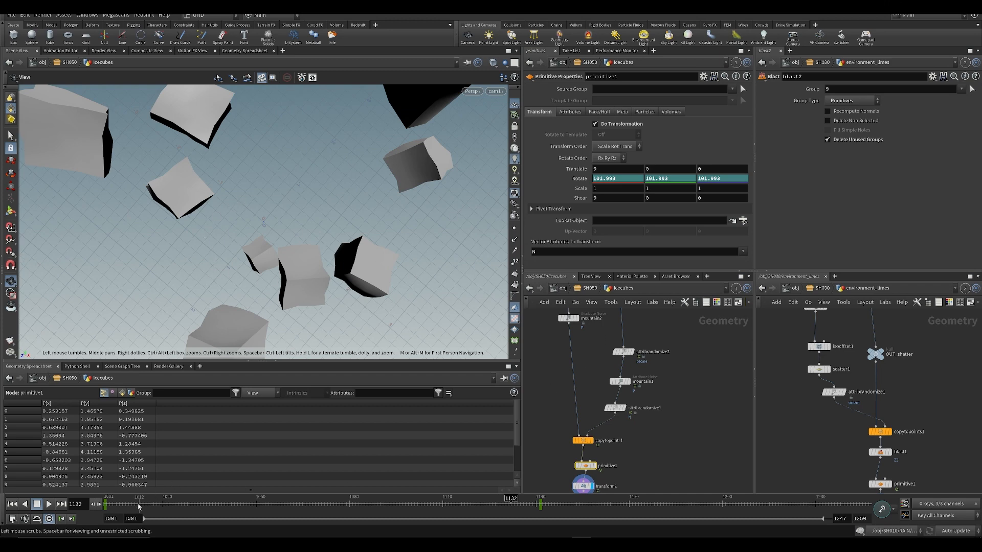
drag(138, 506, 148, 507)
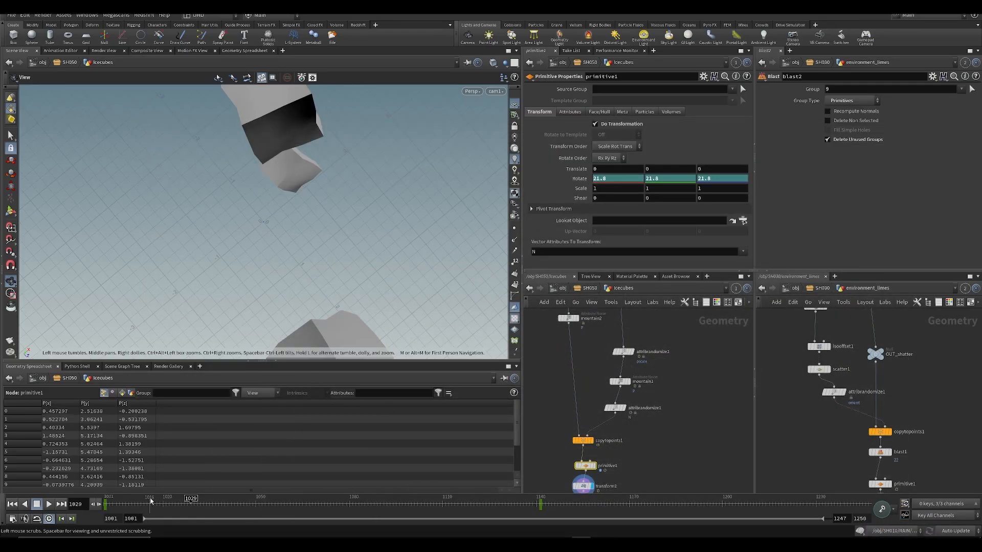
drag(151, 502, 499, 504)
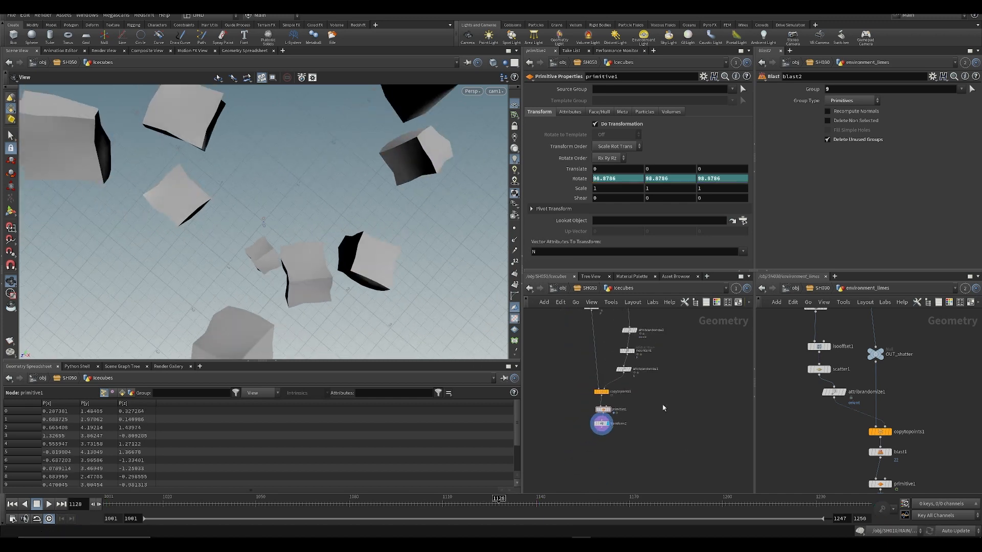
- Enter the limes network, make carve1's First U animation curve linear in the Animation Editor, and save the scene
key(u)
double_click(593, 421)
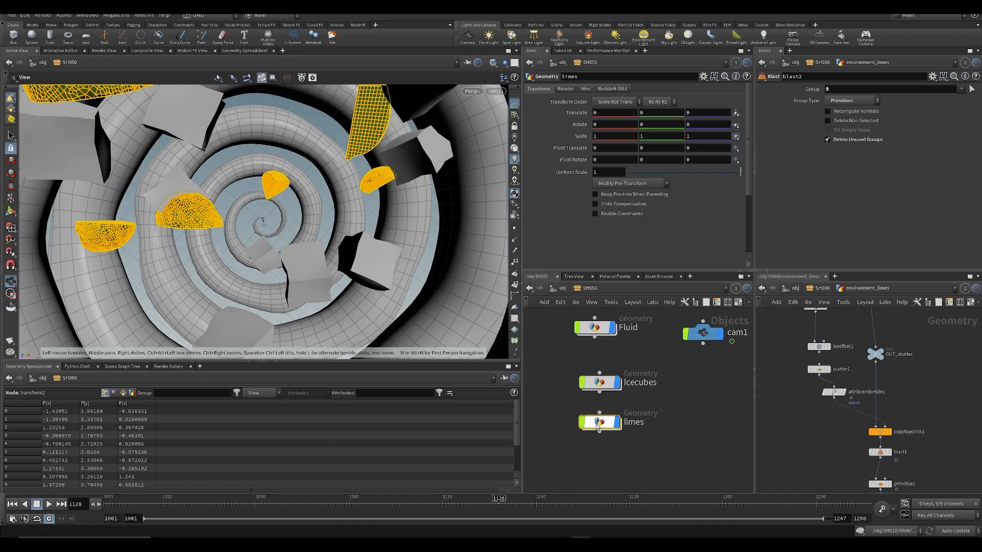
click(627, 351)
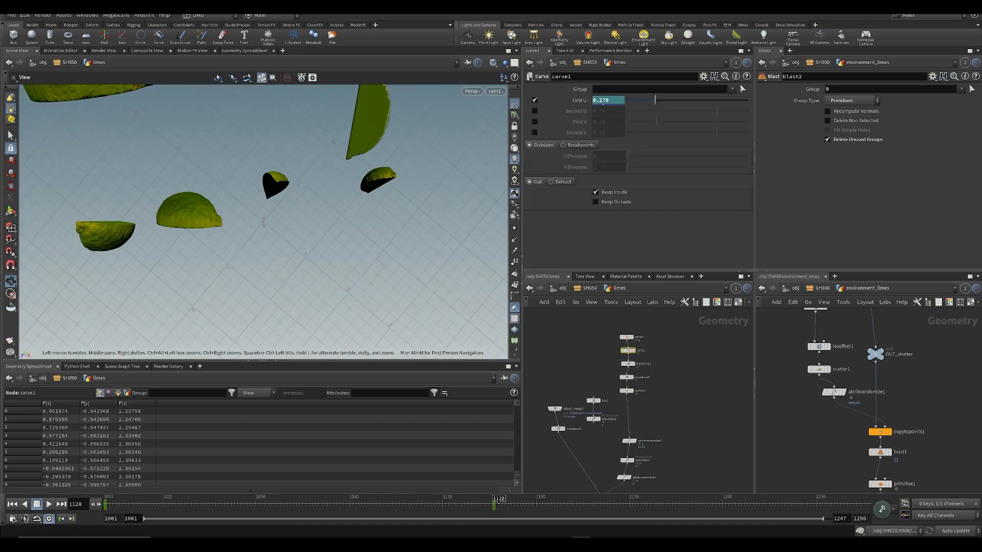
shift+click(604, 102)
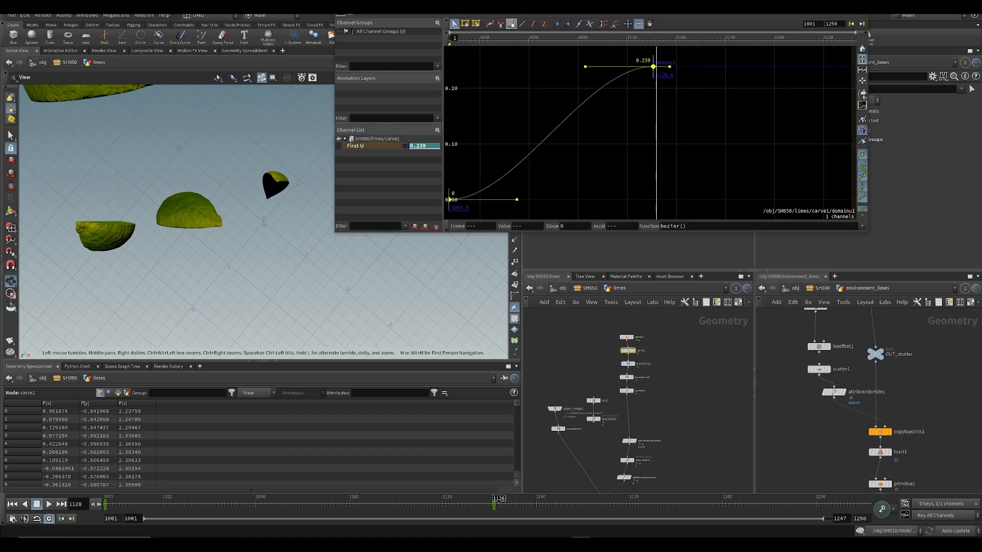
click(544, 23)
click(861, 7)
click(698, 342)
middle_drag(686, 392, 671, 284)
scroll(629, 373, up, 3)
middle_drag(565, 330, 577, 355)
key(ctrl+s)
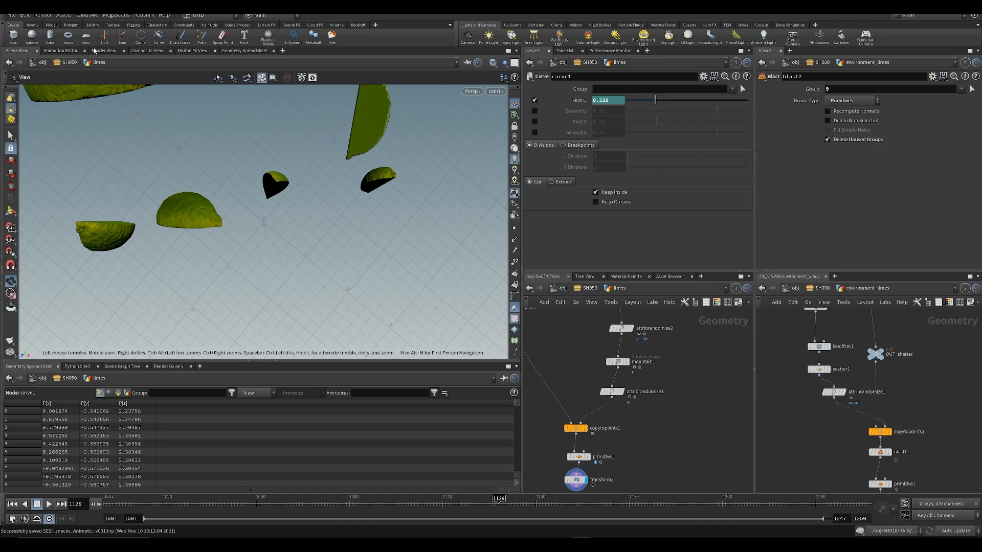
- Look through the General User Interface, Miscellaneous, and Network Editor, Nodes, and Trees preferences for a default keyframe interpolation setting
click(24, 15)
mouse_move(77, 95)
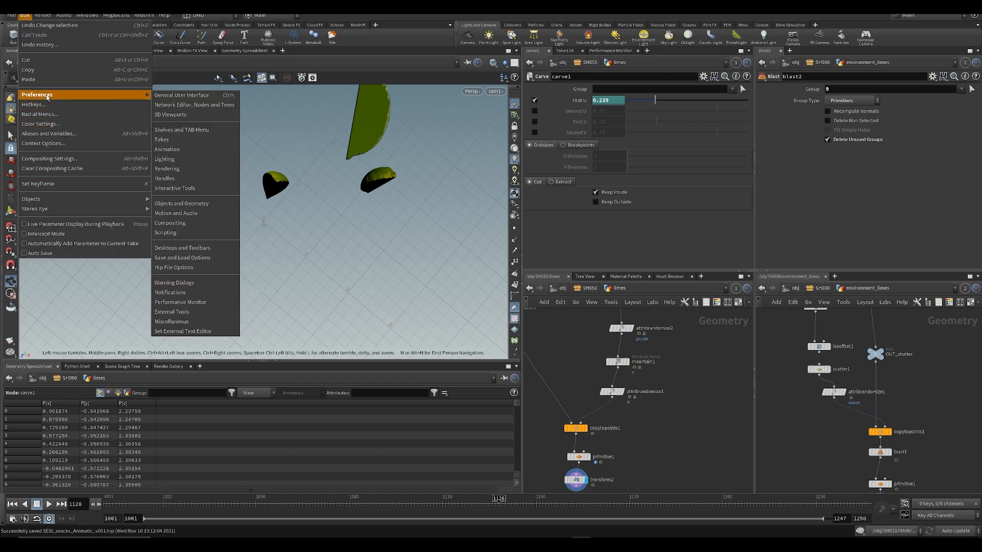
click(184, 97)
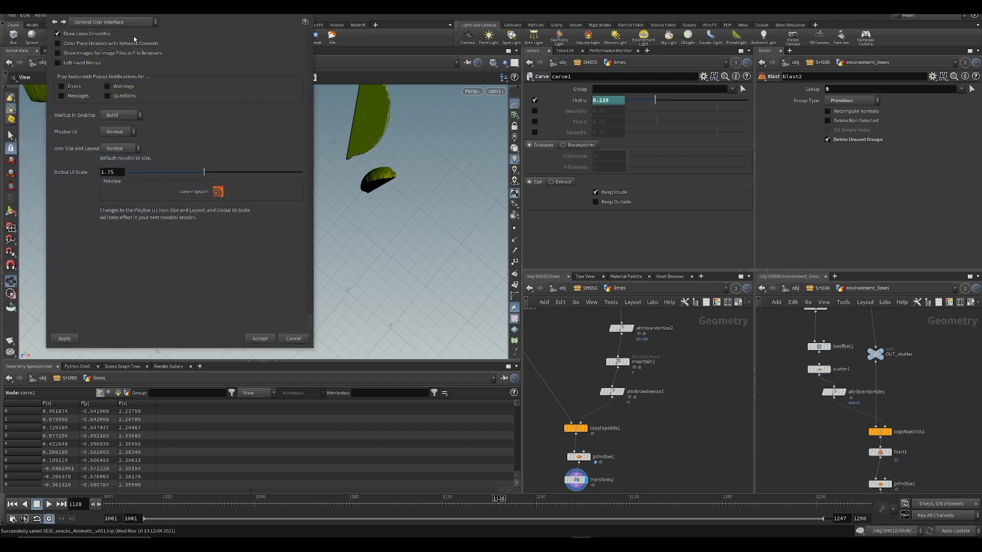
click(26, 15)
click(189, 60)
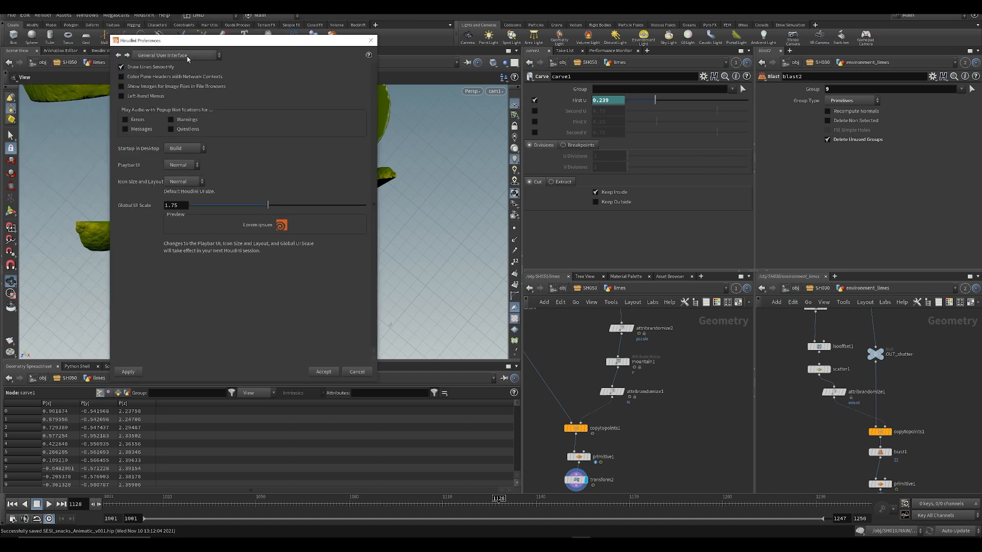
click(188, 60)
click(188, 60)
click(190, 57)
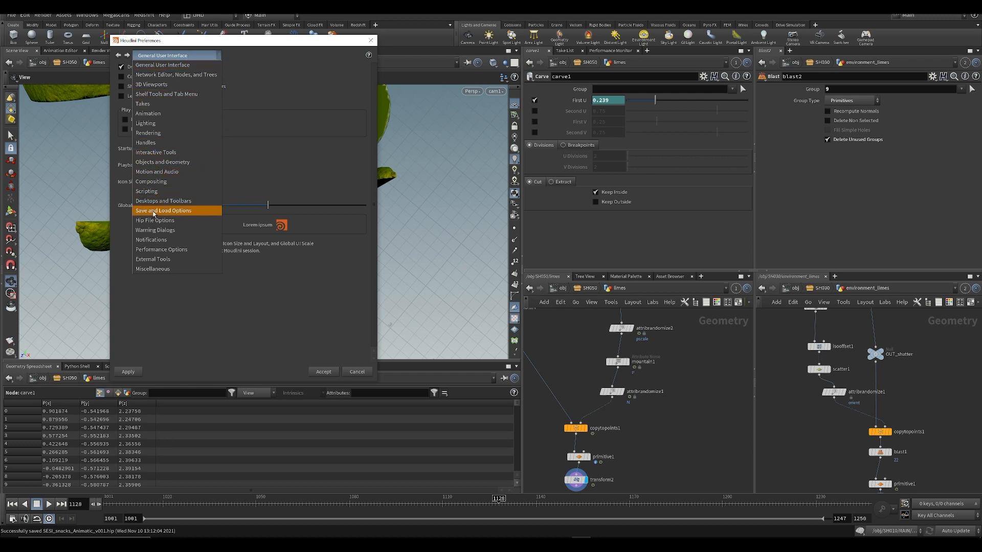
click(159, 269)
click(175, 56)
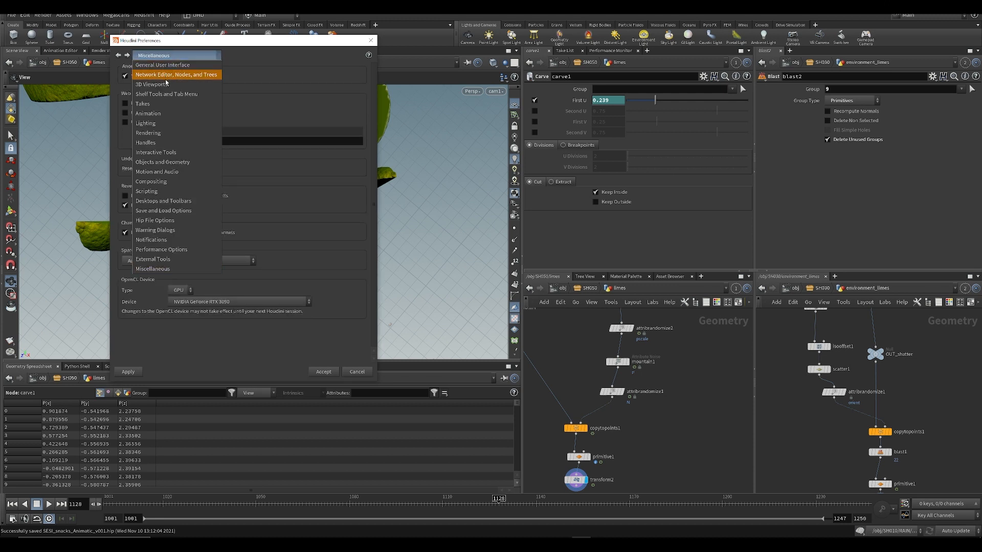
click(169, 76)
click(169, 56)
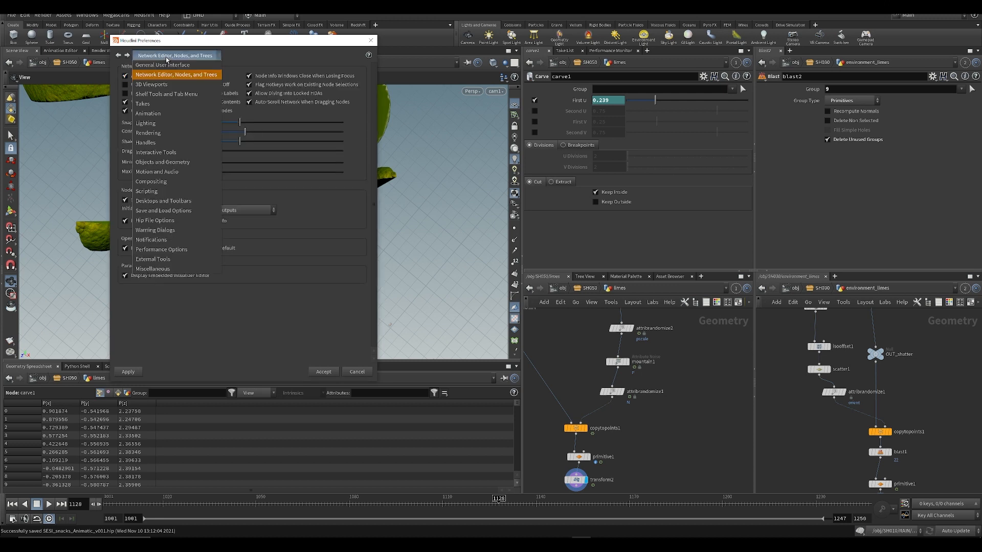
- Examine the Rotation Function choices for initial segments in the Animation preferences and close the preferences without changes
click(158, 114)
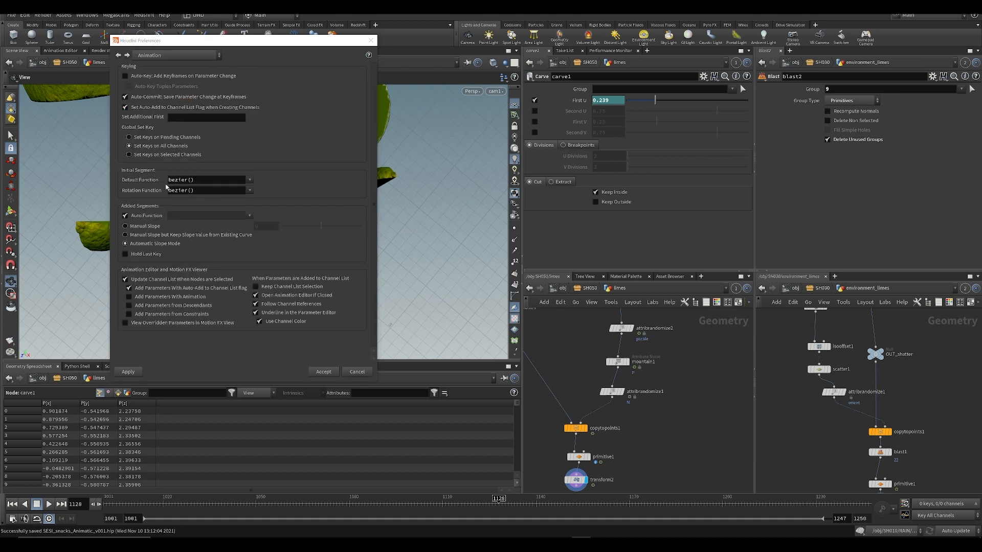
click(251, 191)
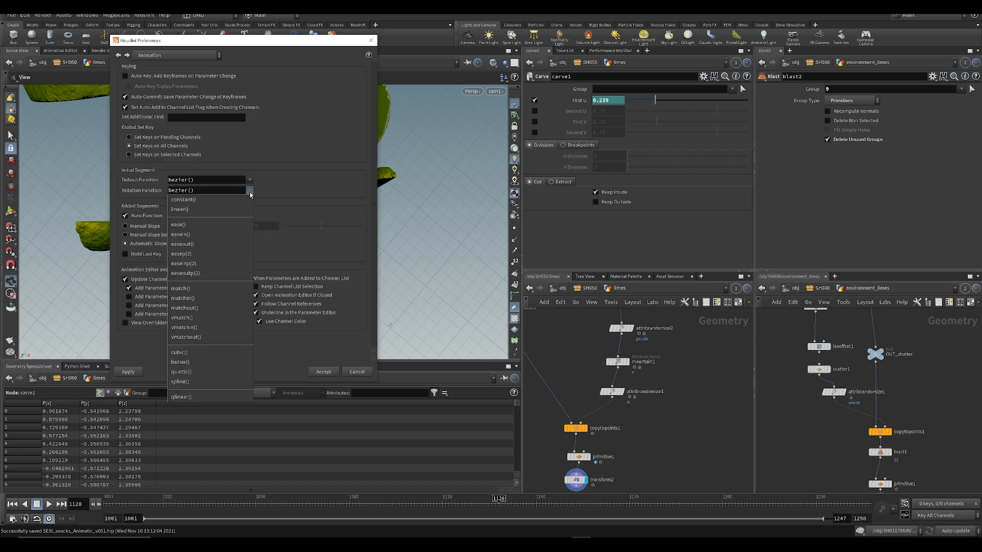
click(293, 157)
click(371, 41)
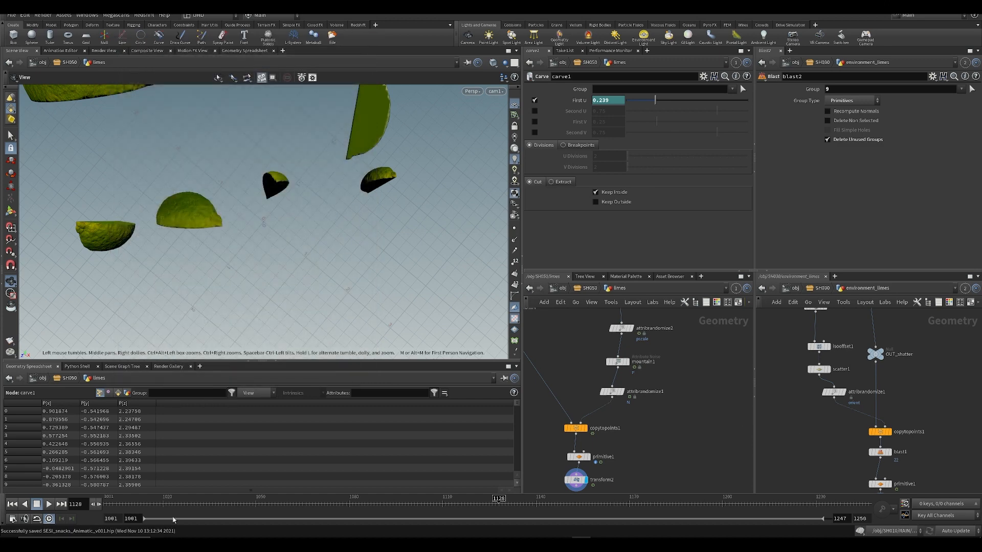
- Scrub the limes animation, return to the SH050 level, and play back the ice cubes and limes together from frame 1001
drag(167, 505, 421, 504)
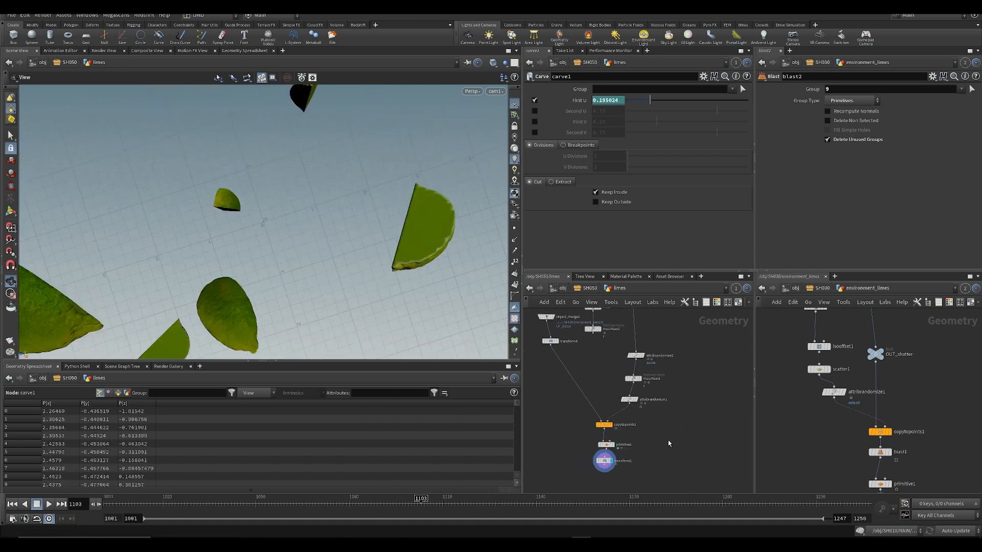
key(u)
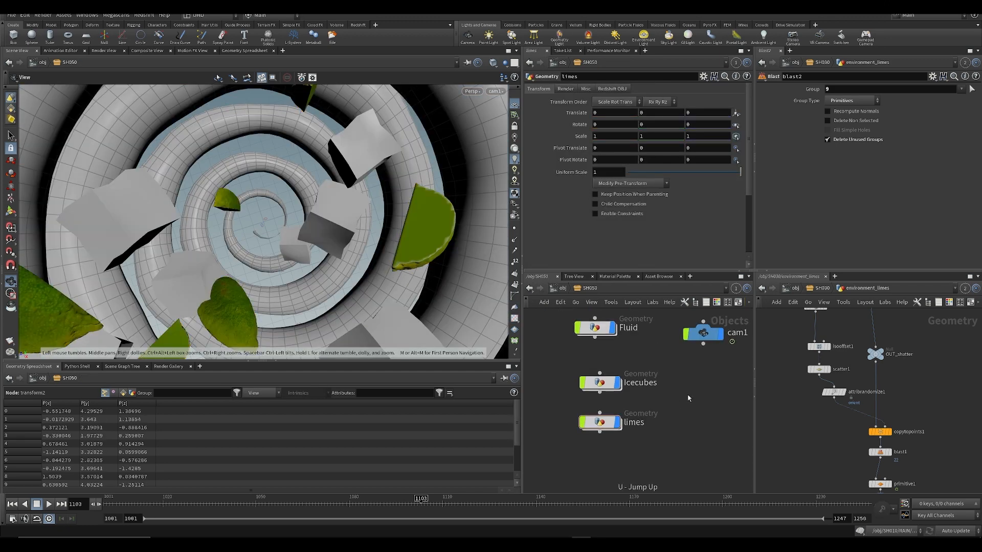
middle_drag(641, 377, 636, 415)
scroll(636, 415, down, 2)
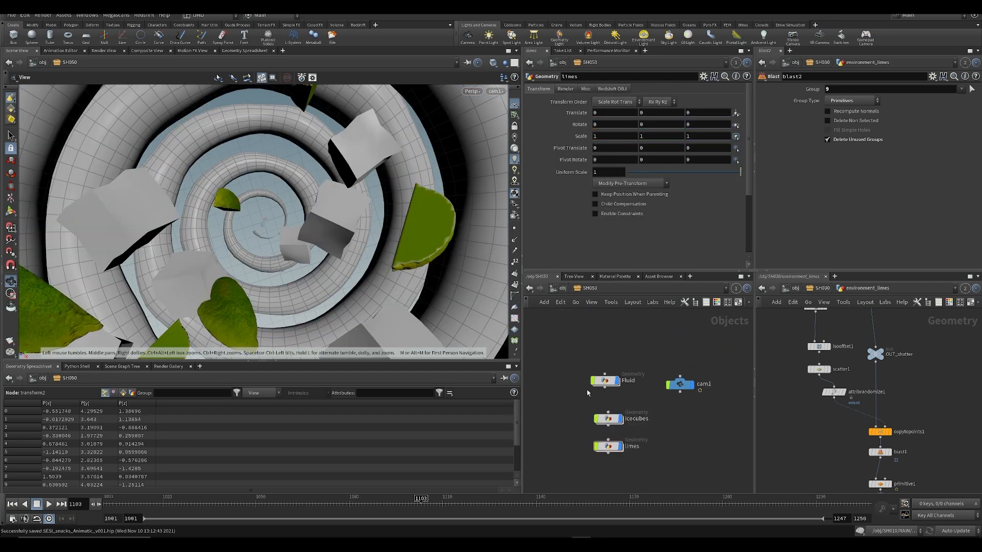
scroll(562, 431, up, 2)
middle_drag(590, 445, 550, 402)
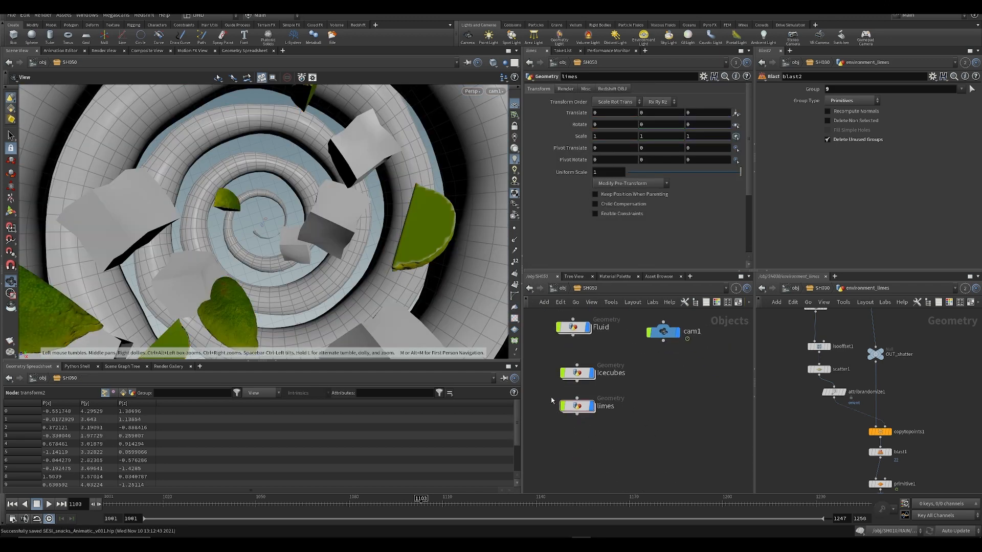
drag(227, 505, 105, 491)
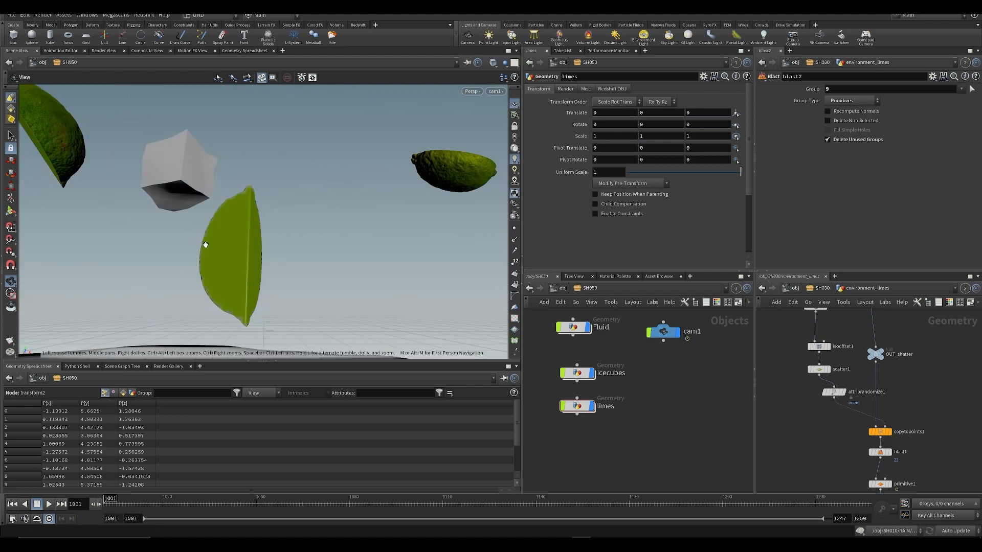
key(Up)
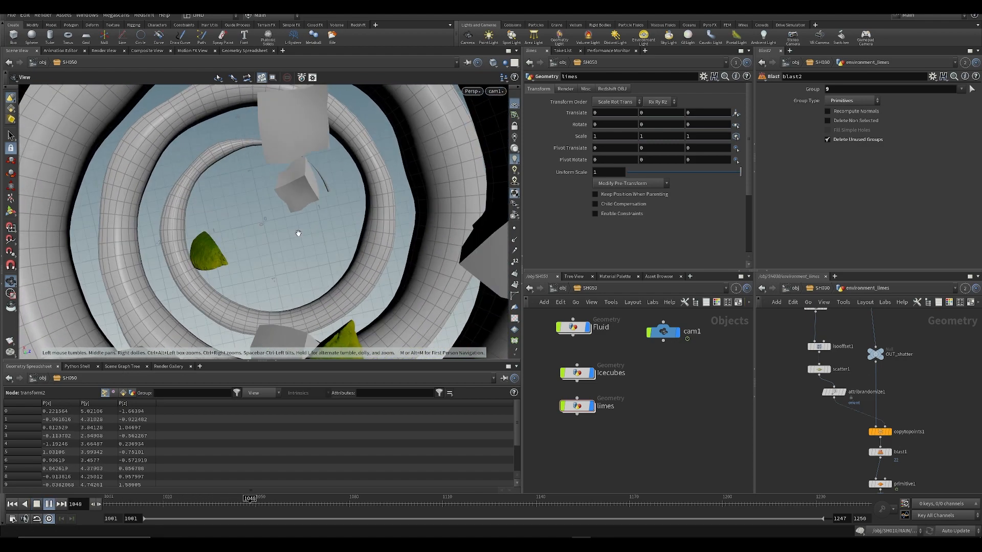
key(Up)
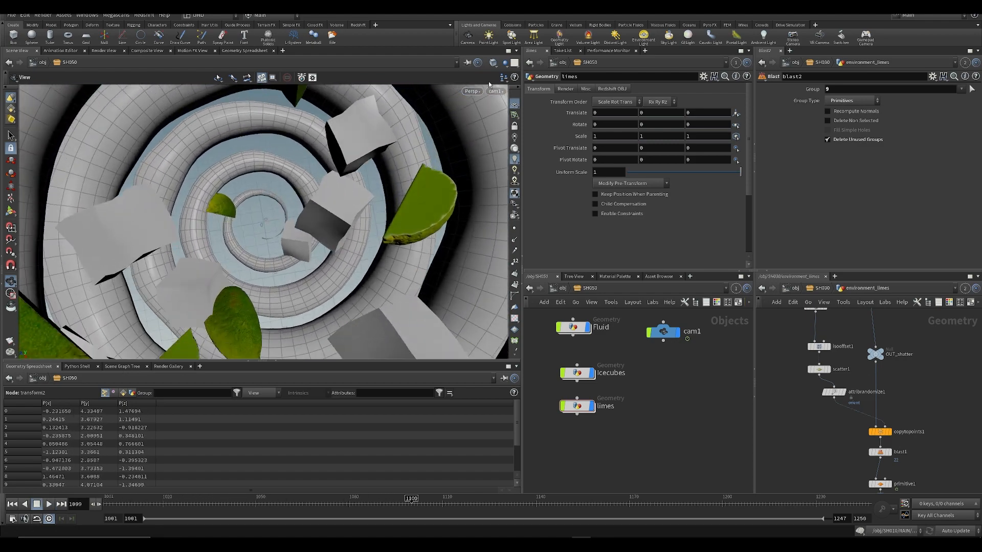
- In the Icecubes network, animate transform2's Rotate Y from 0 at frame 1001 to -271.5 at frame 1133
double_click(577, 373)
click(562, 442)
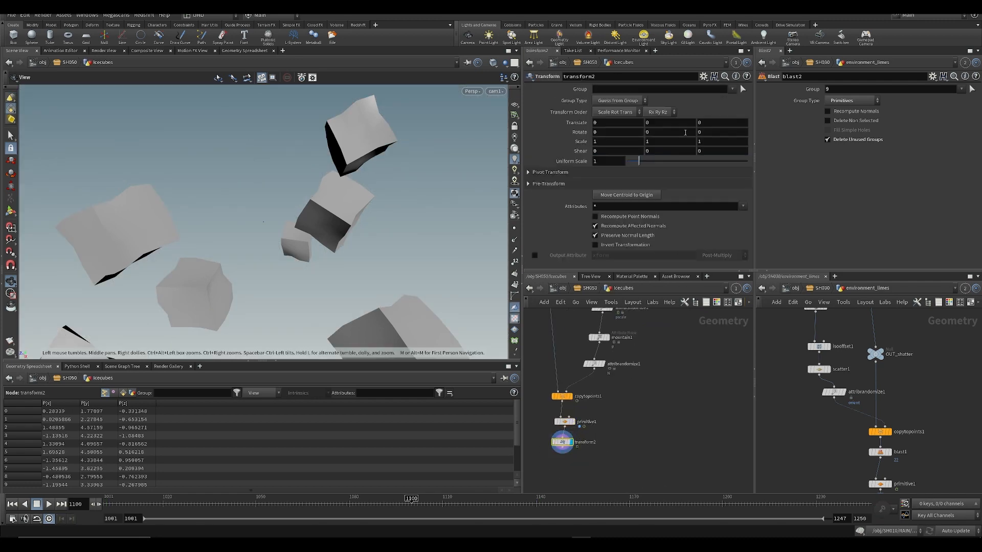
key(ctrl+Up)
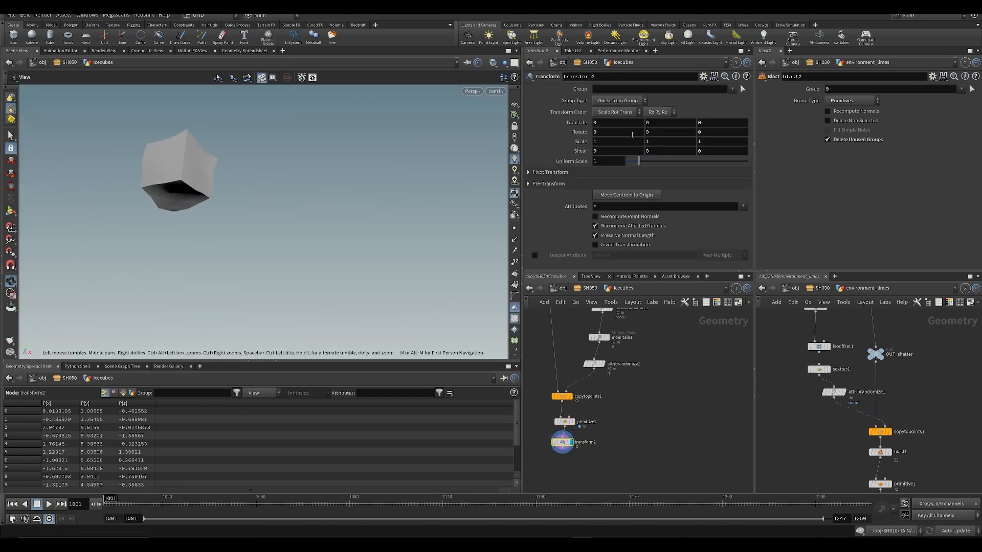
alt+click(658, 131)
drag(116, 505, 516, 509)
middle_drag(659, 131, 971, 175)
middle_drag(667, 132, 507, 135)
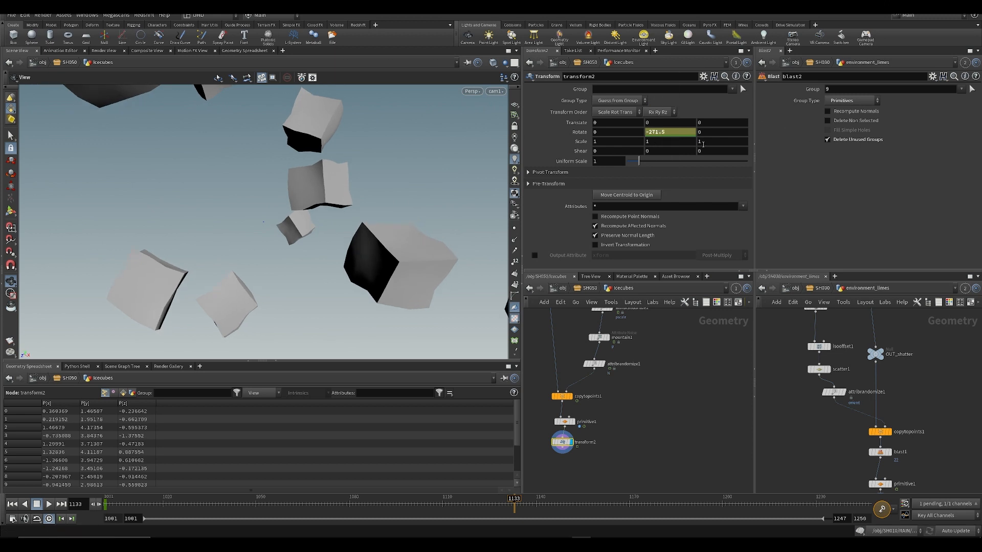
- Make transform2's Rotate Y animation curve linear in the Animation Editor
shift+click(666, 132)
drag(693, 59, 408, 175)
shift+drag(744, 99, 712, 220)
click(594, 32)
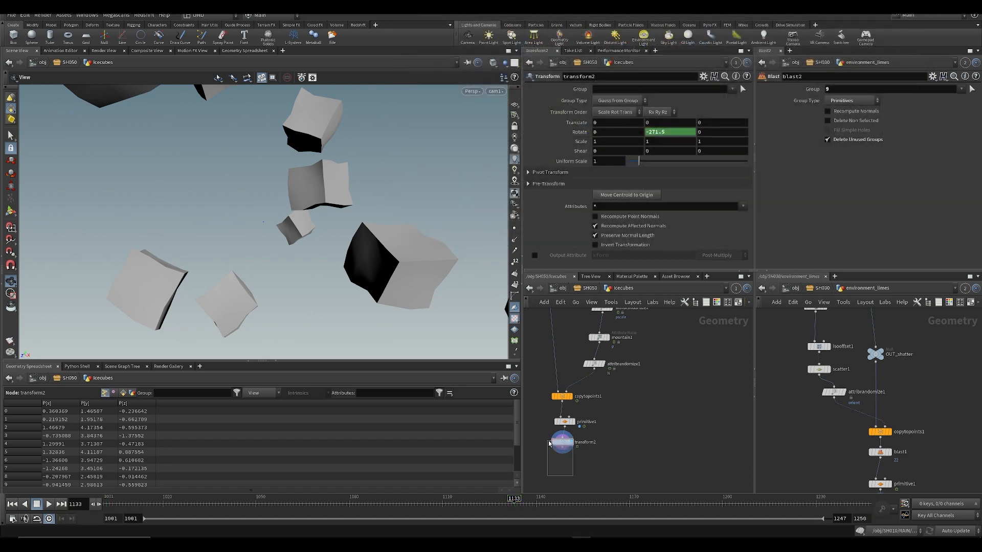
- Copy the animated transform2 node from the Icecubes network into the limes network and wire it after the last node in the chain
drag(549, 441, 547, 440)
key(ctrl+c)
key(u)
double_click(575, 416)
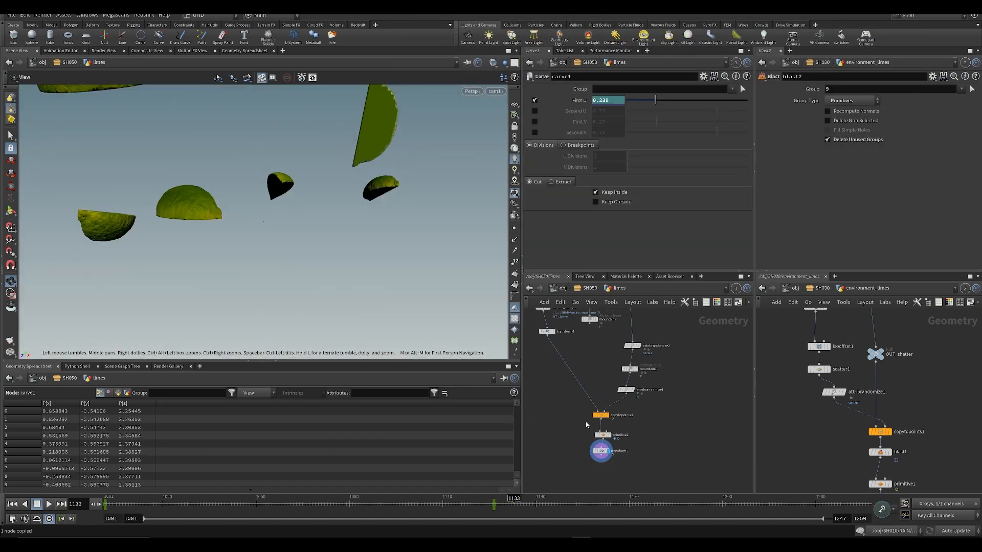
key(ctrl+v)
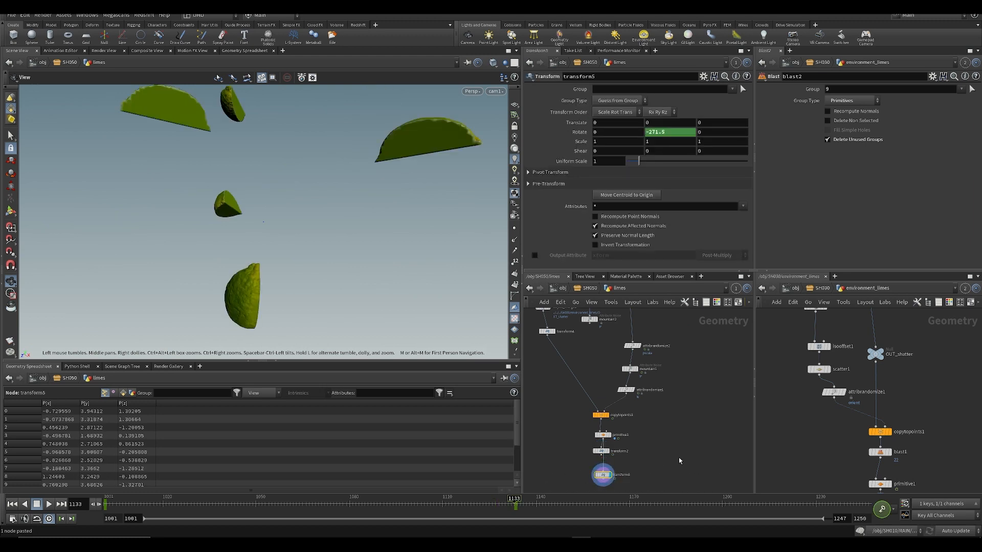
click(599, 455)
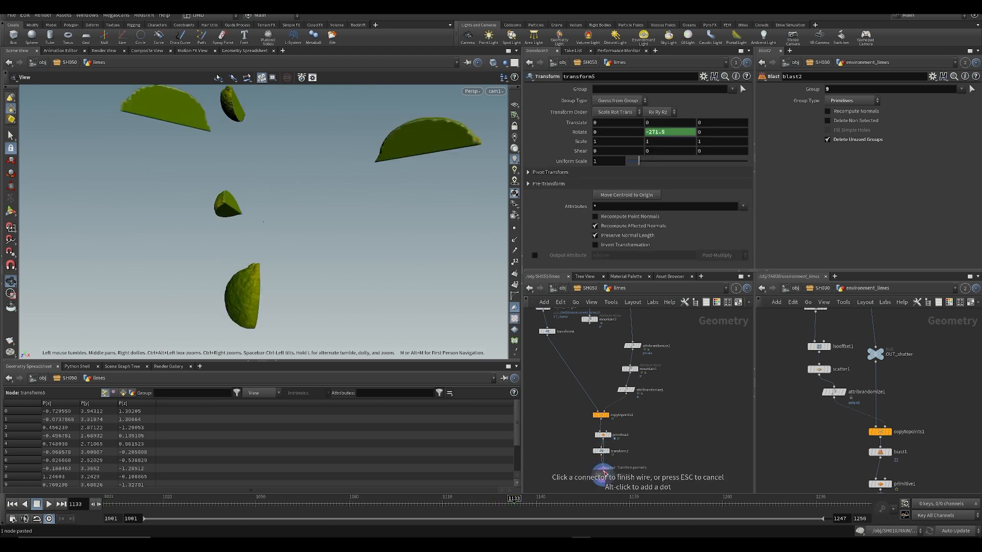
click(605, 473)
middle_drag(647, 447, 655, 408)
- Return to the SH050 level and play back the rotating ice cubes and limes from the first frame
key(u)
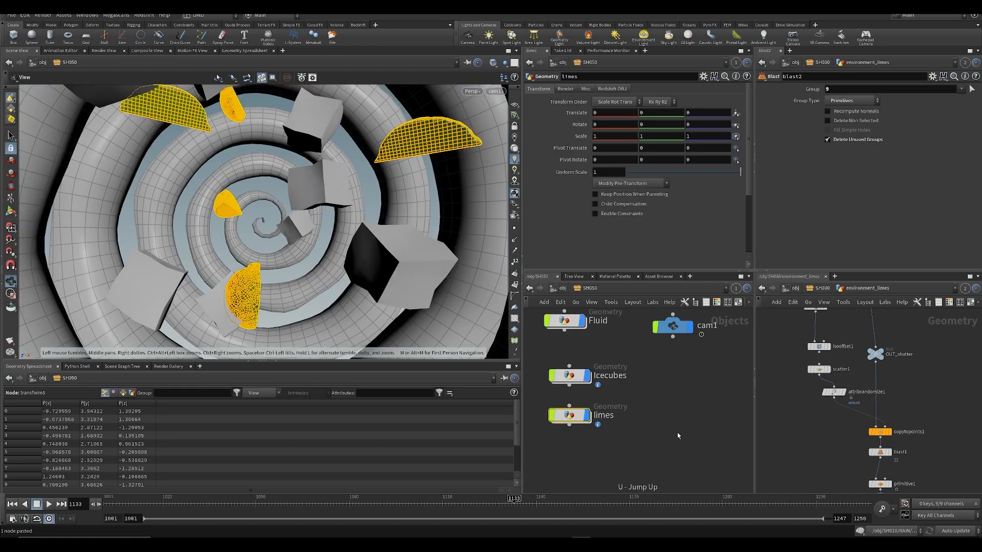
click(678, 436)
key(Up)
key(ctrl+Up)
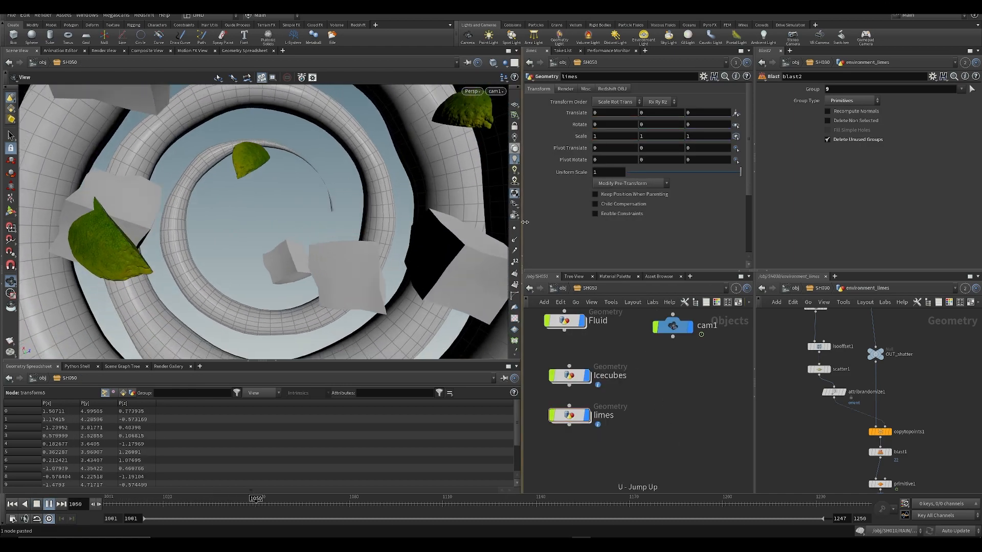
- Set cam1's Rotate Y keyframe to 154.2 at frame 1128, play back the shot, and save the scene
click(665, 323)
drag(364, 505, 500, 513)
middle_drag(654, 125, 981, 108)
middle_drag(661, 130, 639, 127)
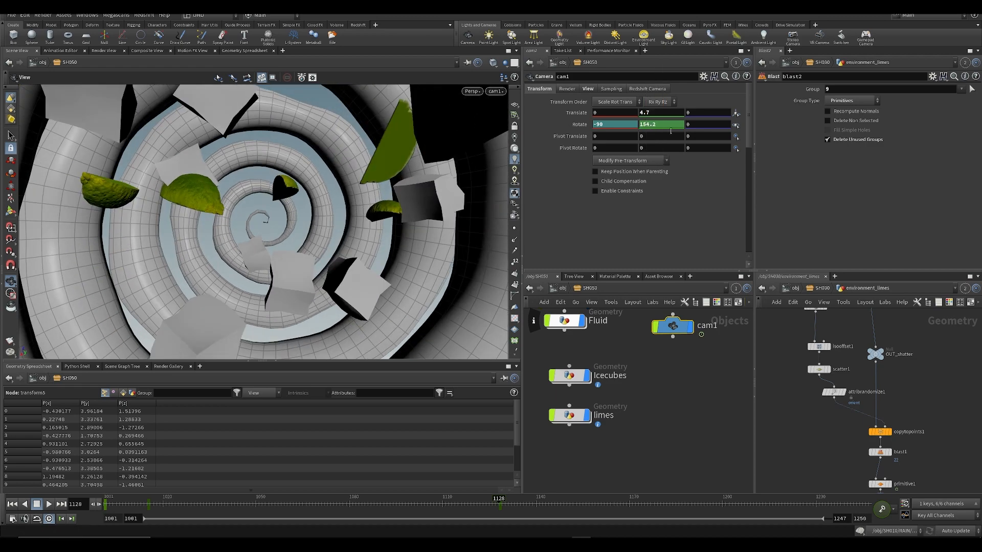
key(ctrl+Up)
key(Up)
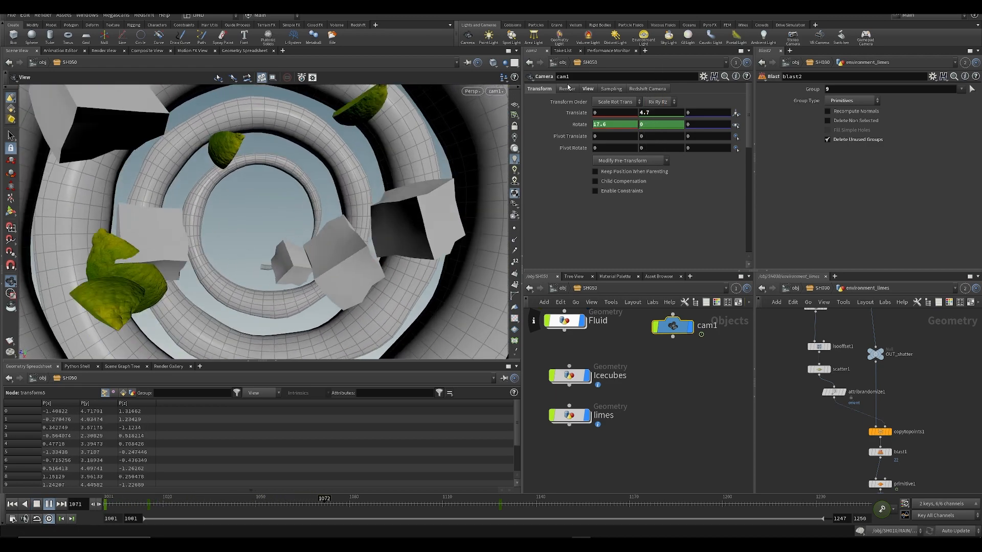
key(ctrl+s)
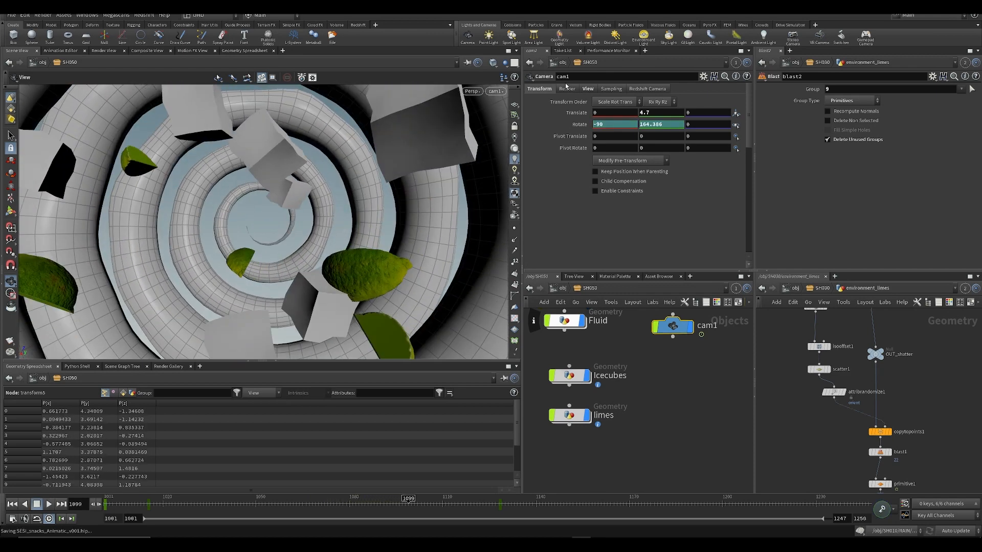
- Make cam1's Rotate Y animation curve linear in the Animation Editor and save the scene
shift+click(649, 124)
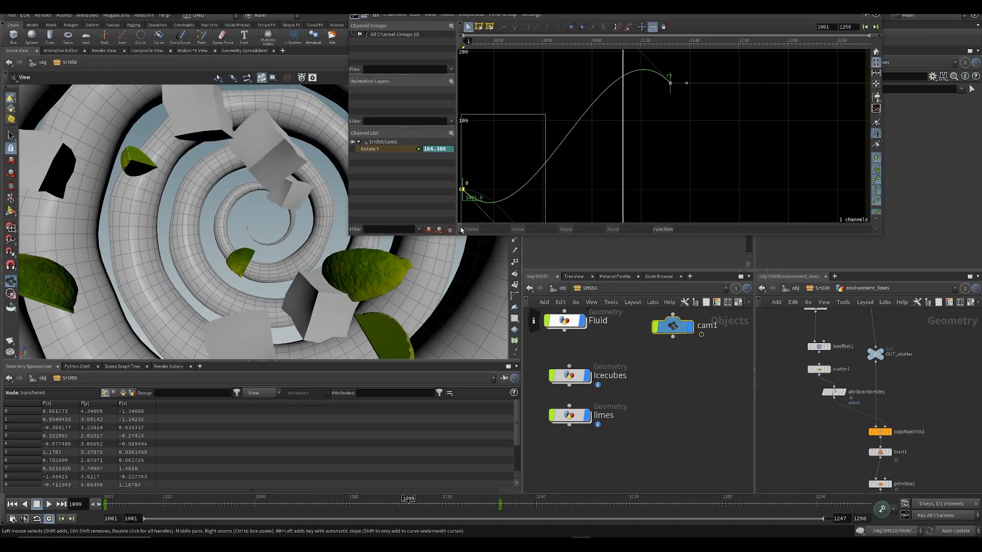
drag(461, 231, 461, 231)
right_drag(619, 140, 615, 91)
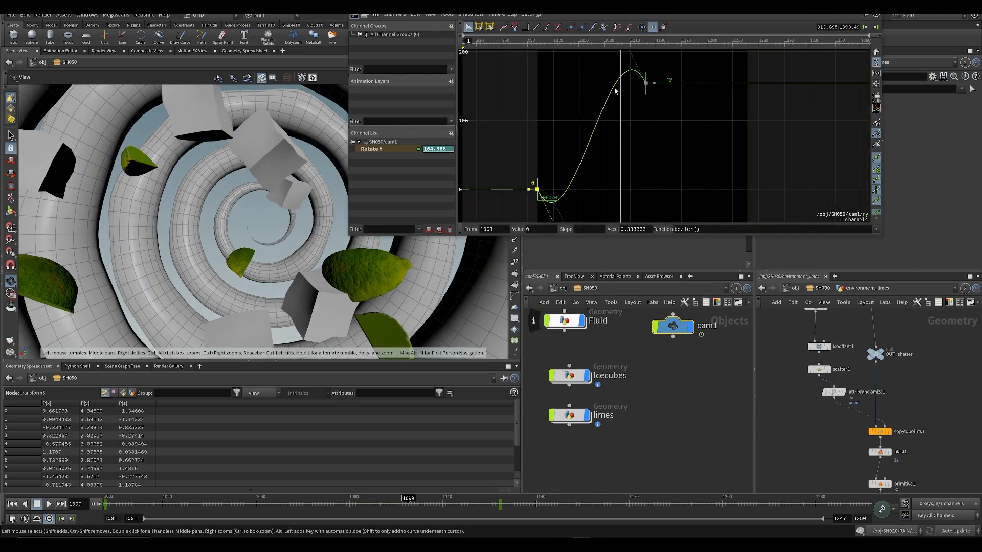
click(536, 29)
click(672, 124)
key(ctrl+s)
- Play back the linear camera rotation from frame 1001, close the Animation Editor, and save the scene
click(105, 503)
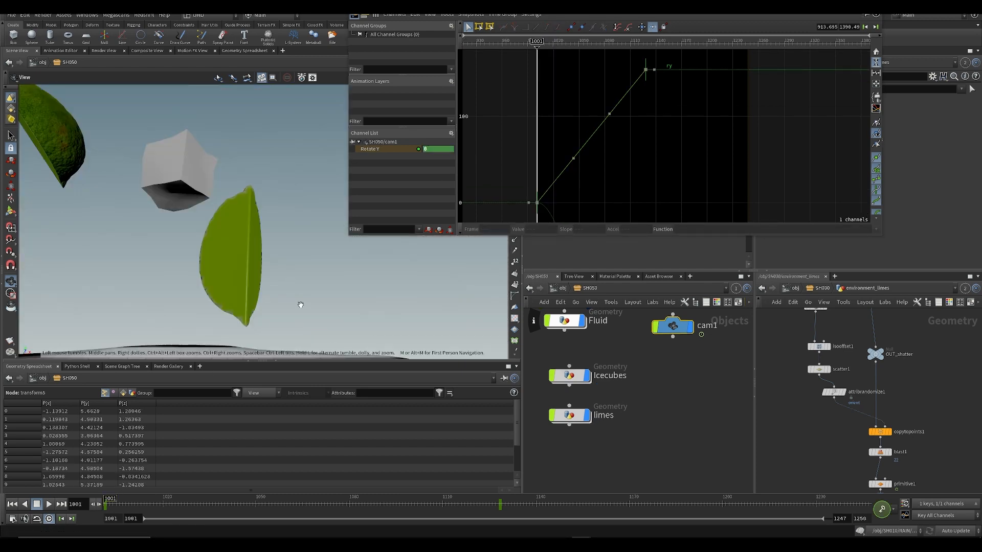
key(Up)
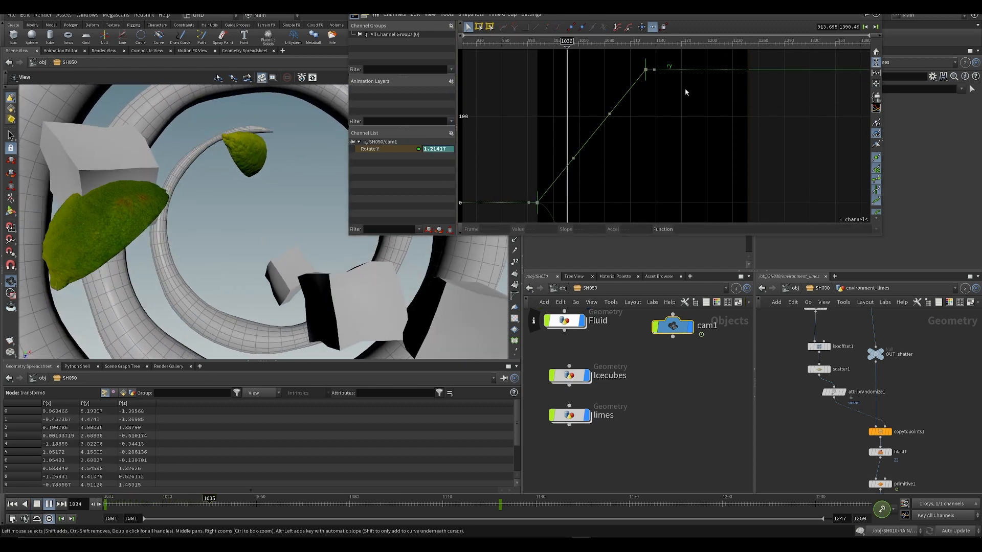
key(Up)
drag(531, 49, 600, 62)
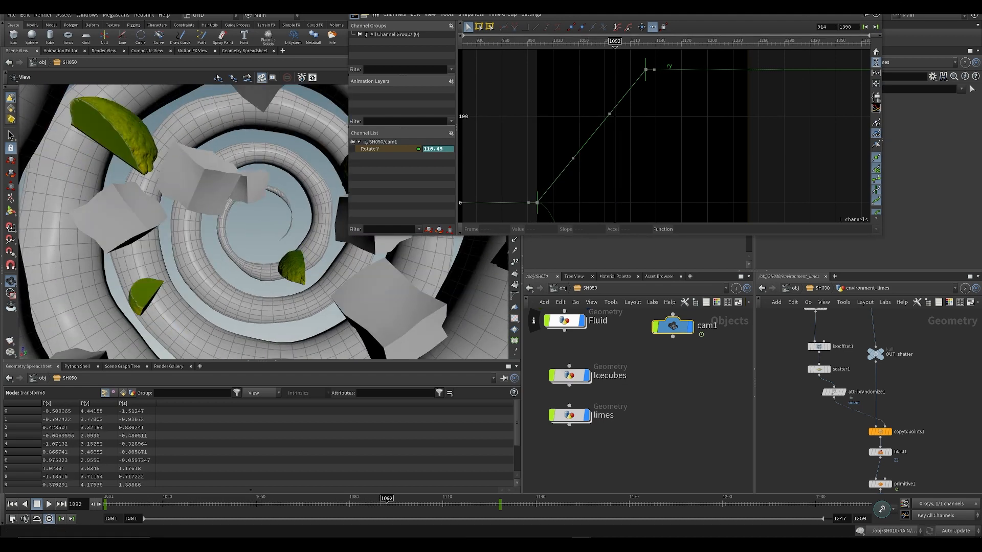
key(Escape)
key(ctrl+s)
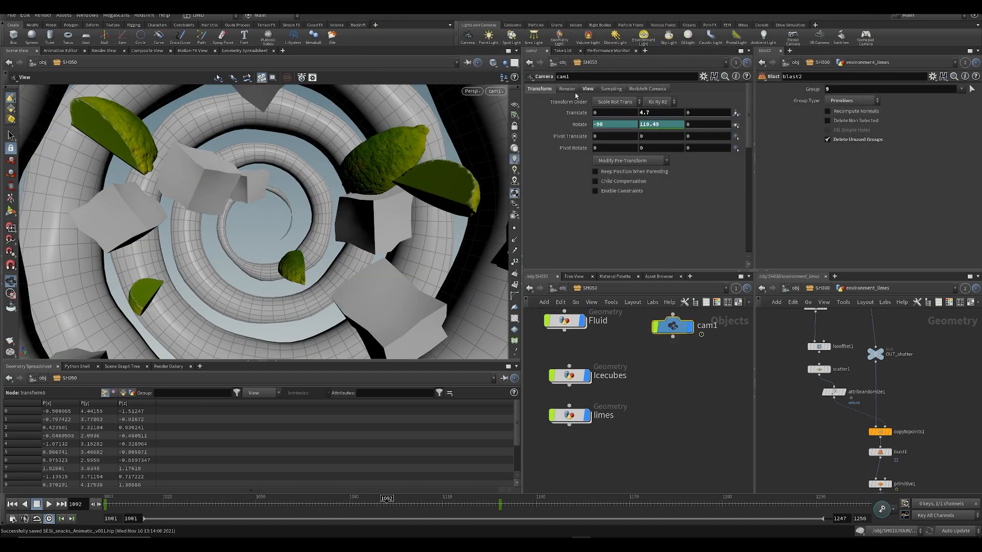
- At frame 1001, try cam1's Translate Y at 4.994 and set its Near Clipping to 0
drag(126, 505, 105, 505)
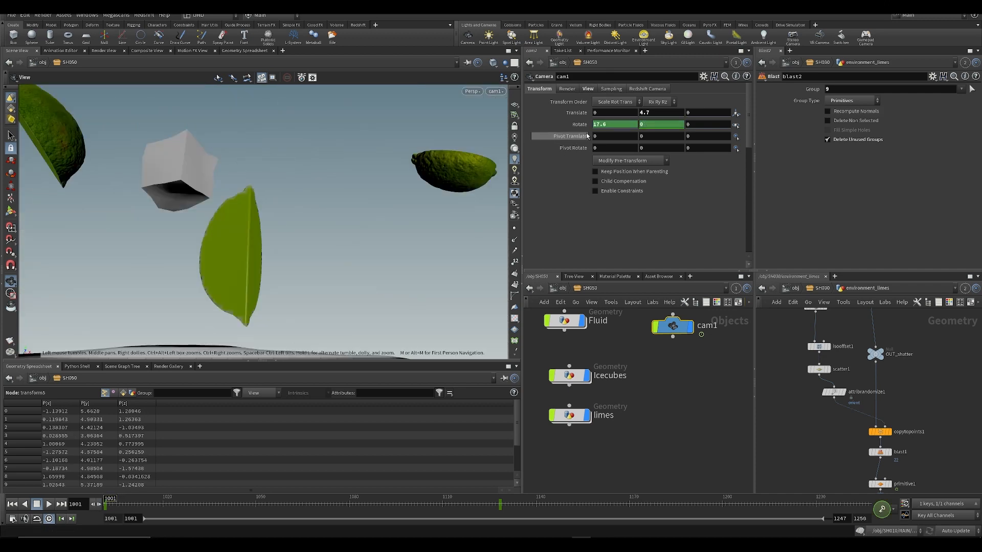
middle_drag(641, 116, 667, 147)
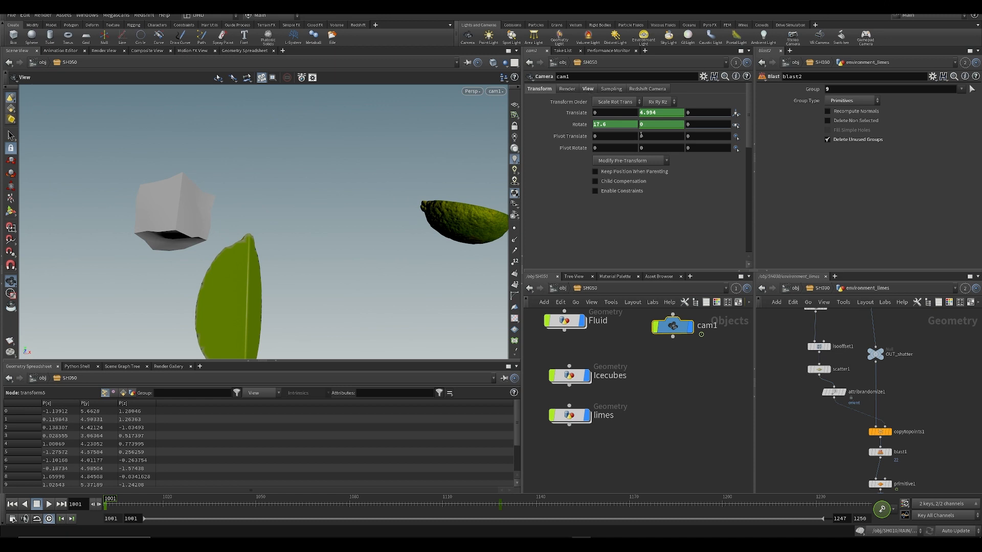
mouse_move(657, 113)
middle_down()
mouse_move(681, 114)
mouse_move(655, 120)
middle_up()
key(ctrl+z)
click(588, 89)
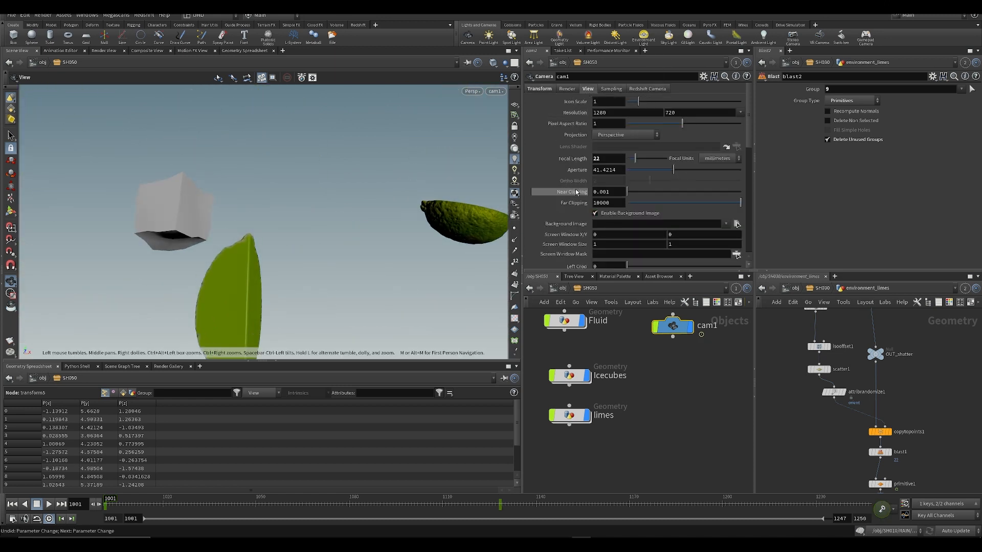
drag(628, 195, 602, 194)
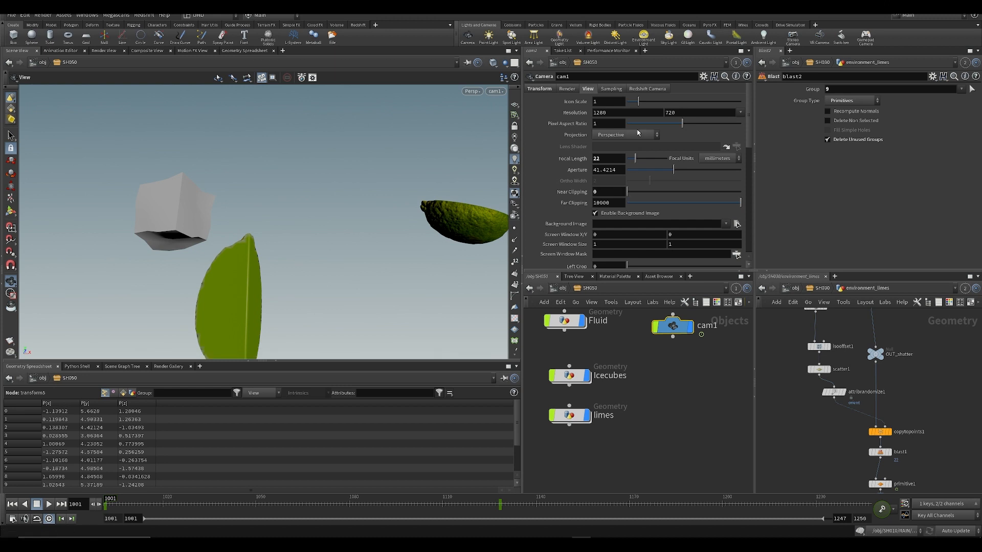
- Set cam1's Translate Y to 4.794 and its Far Clipping to 10150
click(535, 90)
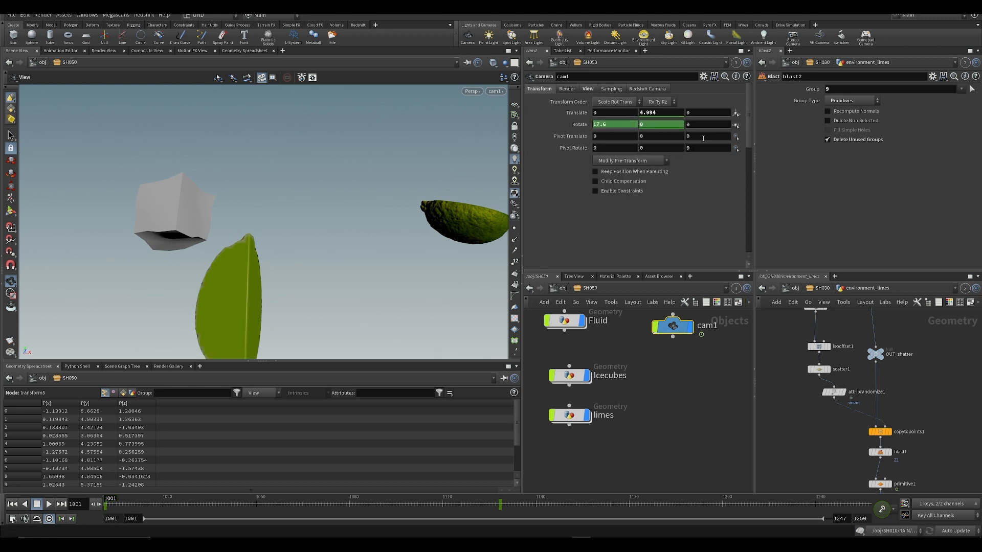
middle_drag(650, 115, 633, 121)
click(590, 89)
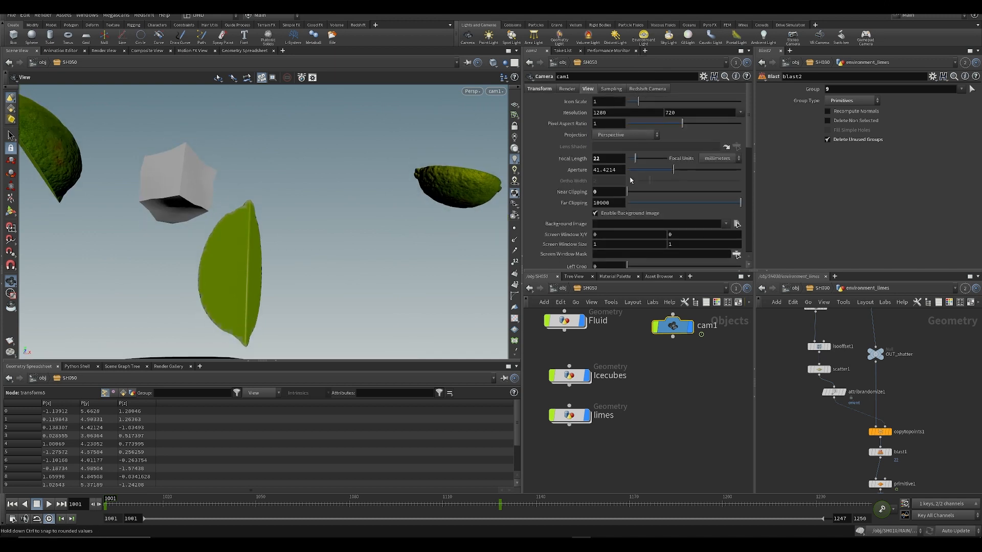
mouse_move(613, 204)
middle_down()
mouse_move(617, 186)
mouse_move(613, 205)
middle_up()
click(540, 89)
mouse_move(666, 124)
middle_down()
mouse_move(506, 135)
mouse_move(667, 134)
middle_up()
key(ctrl+z)
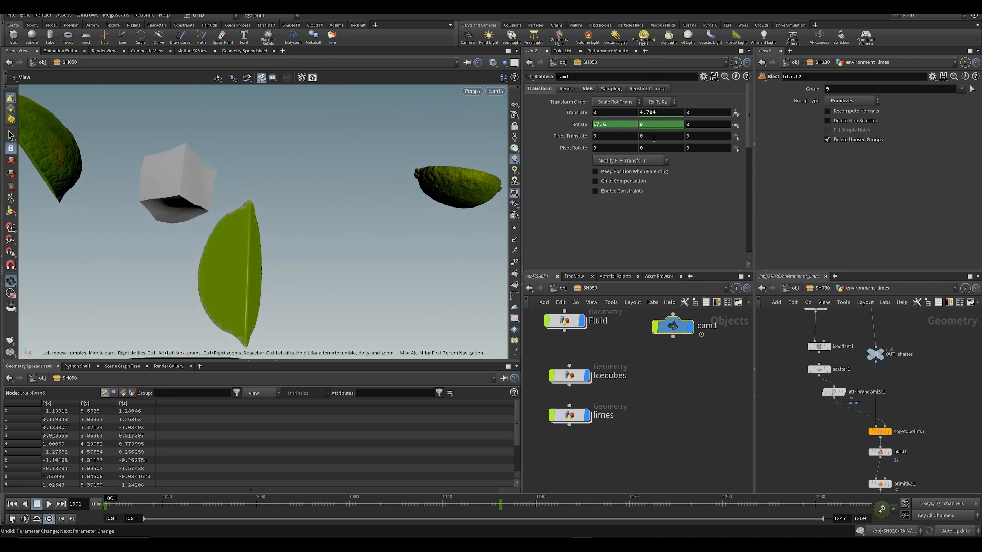
- Animate cam1's Translate Y from 4.794 at frame 1001 to 3.294 at frame 1128
alt+click(660, 112)
drag(495, 503, 500, 506)
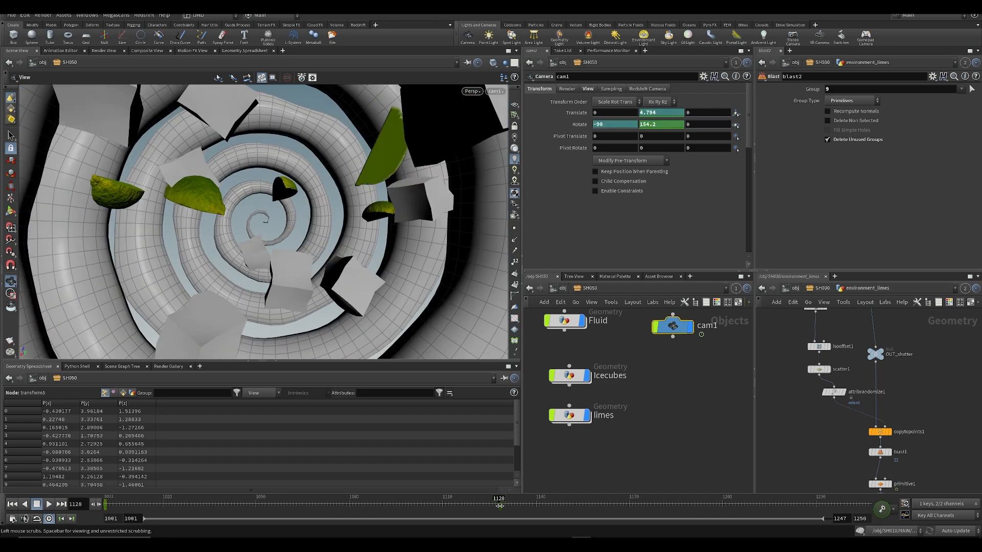
middle_drag(652, 112, 585, 128)
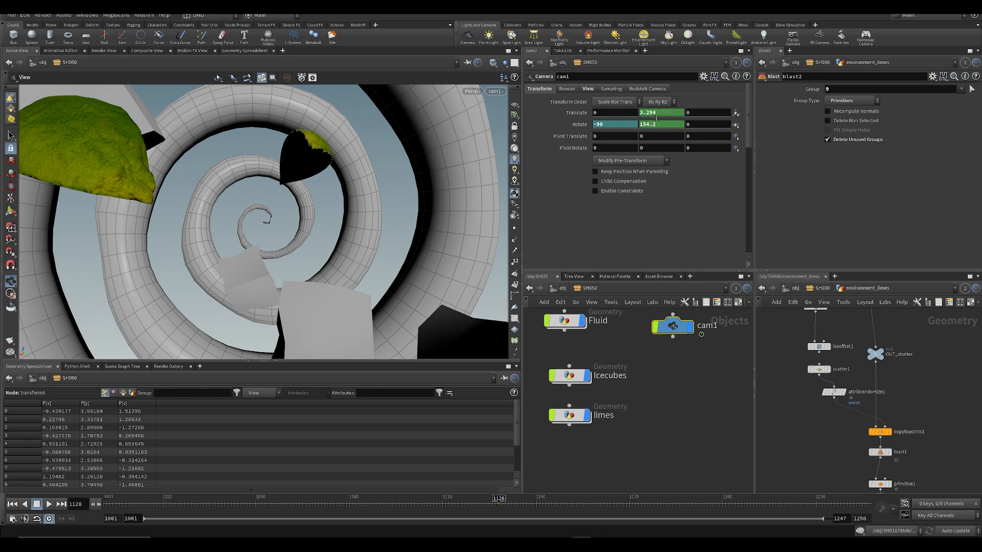
- Make cam1's Translate Y animation curve linear in the Animation Editor, save the scene, and deselect the camera
shift+click(657, 118)
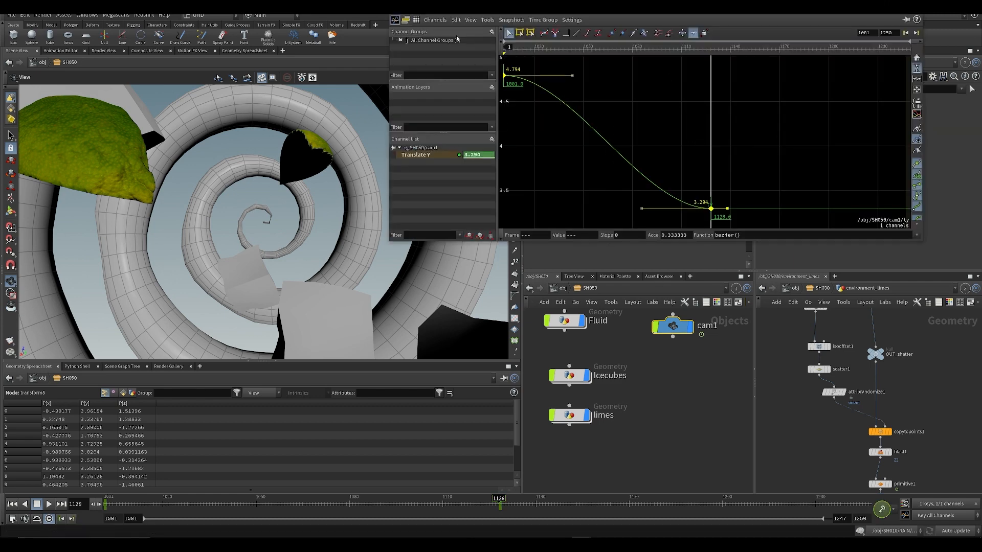
click(577, 33)
key(ctrl+s)
click(665, 369)
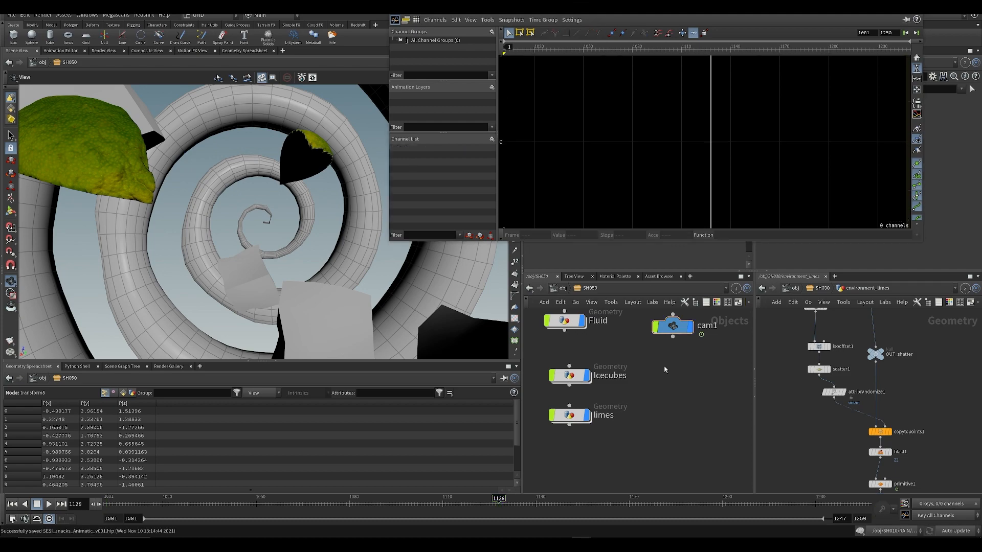
- Play back the camera's forward move from the first frame and close the Animation Editor
key(ctrl+Up)
key(Up)
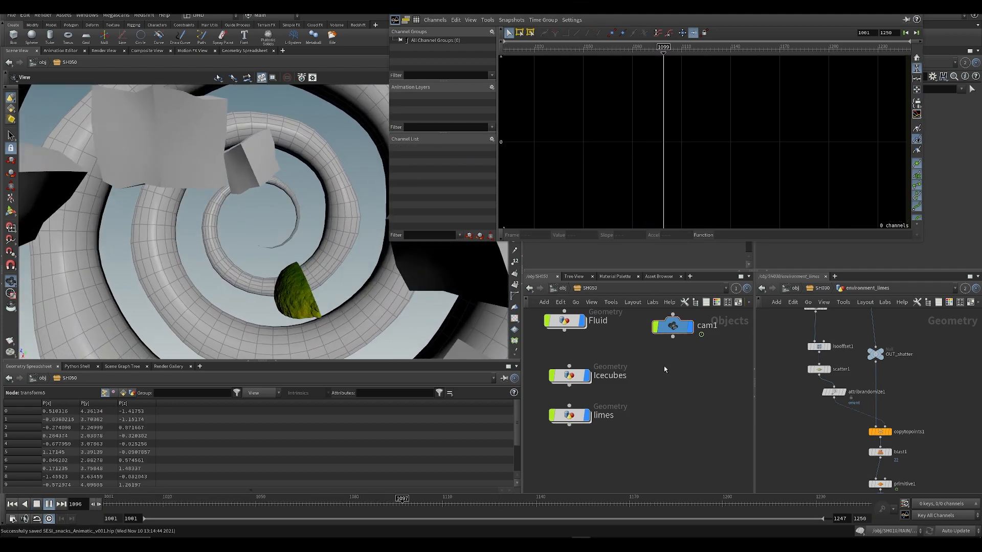
key(Up)
click(913, 8)
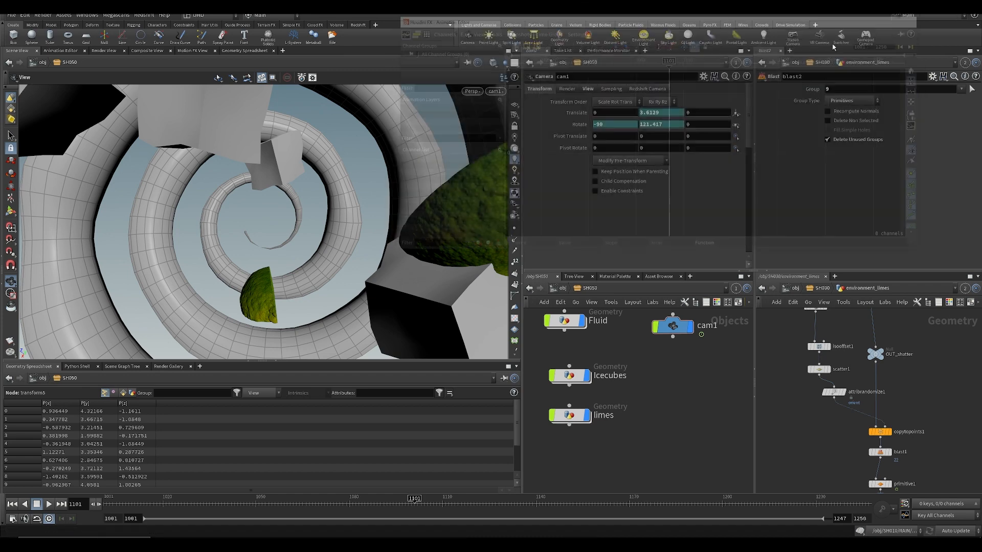
- Try cam1's Focal Length at 18 millimeters, and set it to 12 millimeters
click(587, 90)
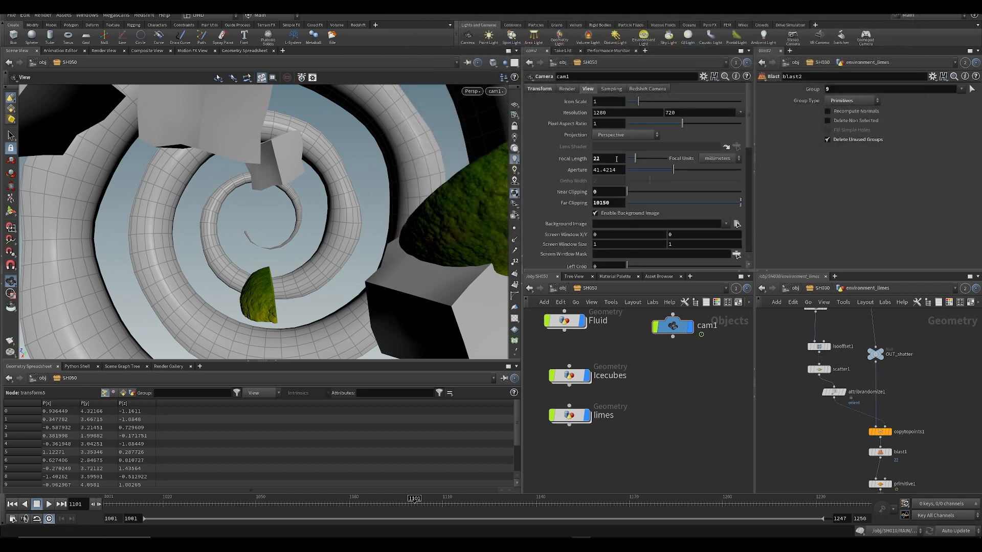
double_click(616, 159)
text(18)
key(Return)
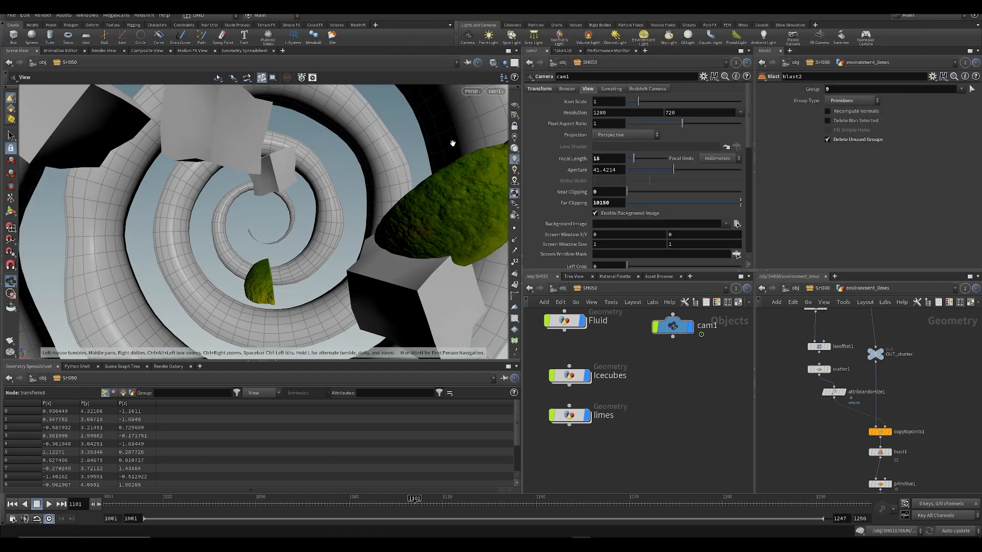
text(2)
key(Return)
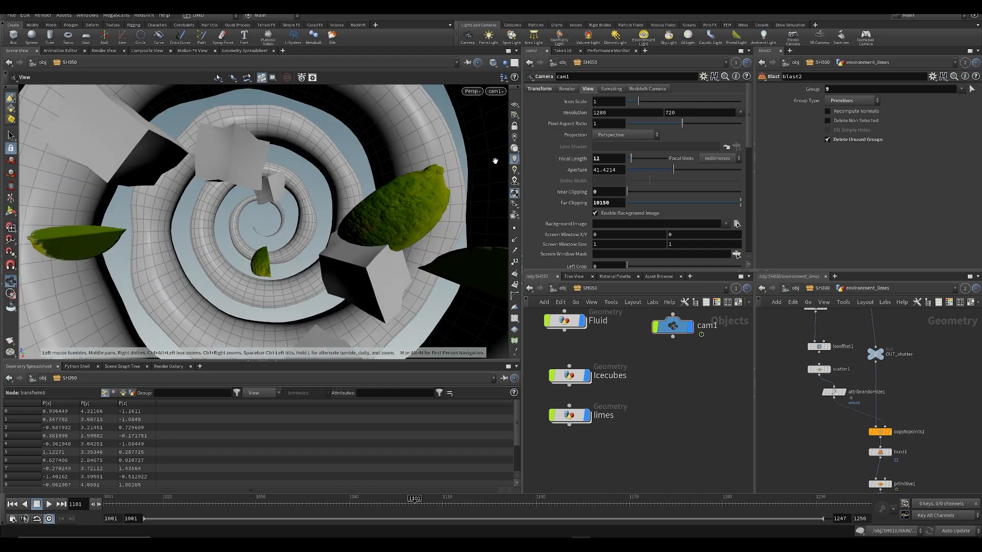
- Play back the wider camera view and change the viewport shading to smooth without the wireframe overlay
key(Up)
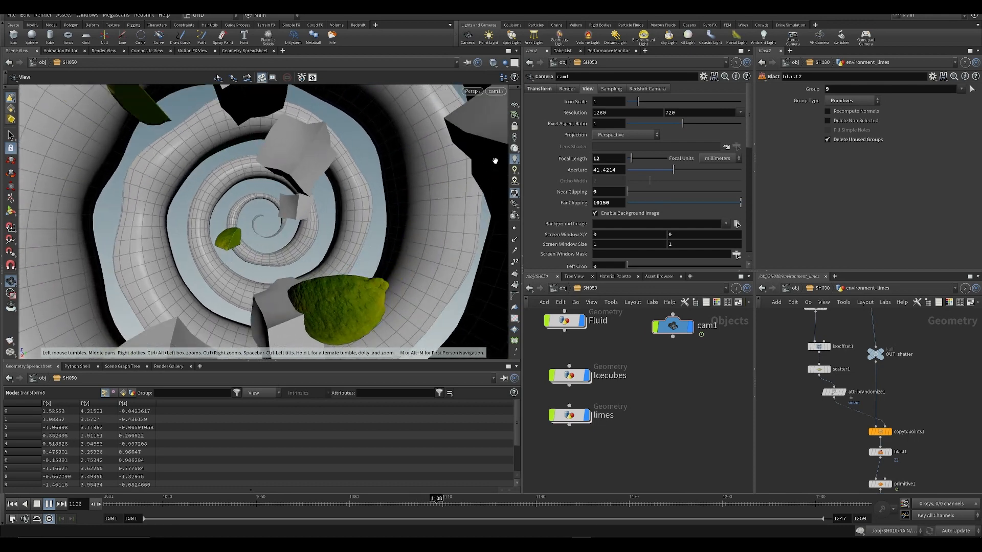
key(Up)
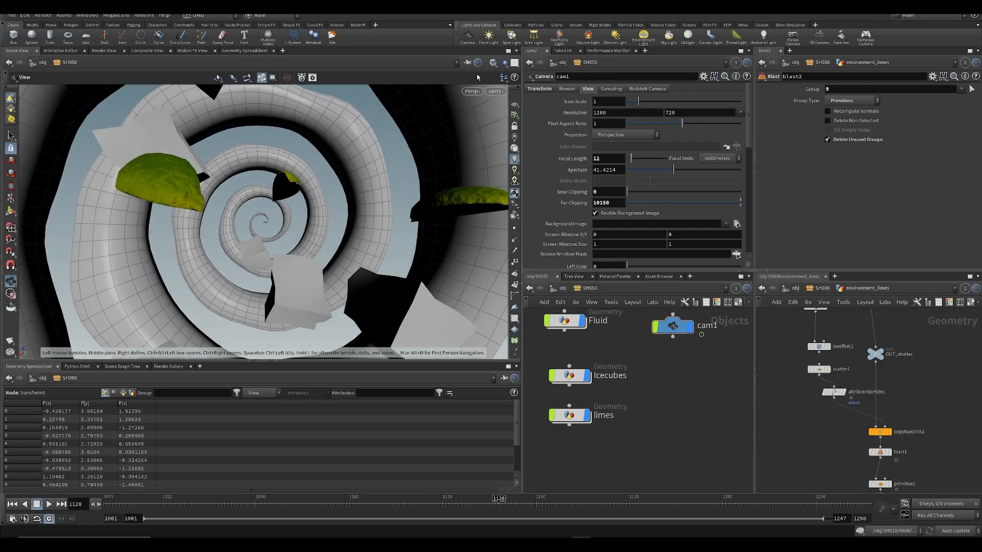
click(492, 63)
click(532, 160)
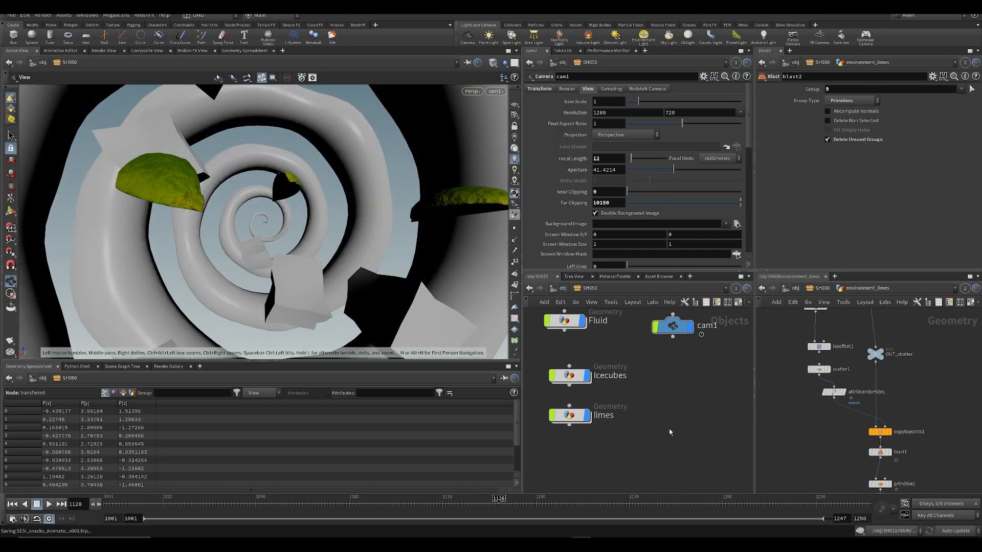
- Try an Element Size of 0.87 on the mountain1 noise inside the Fluid object and save the scene
double_click(565, 320)
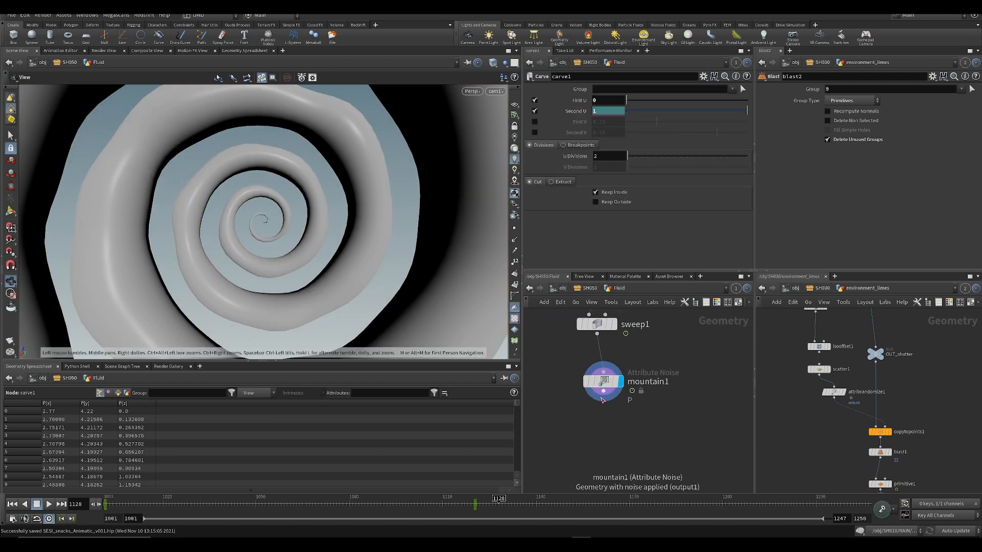
click(612, 411)
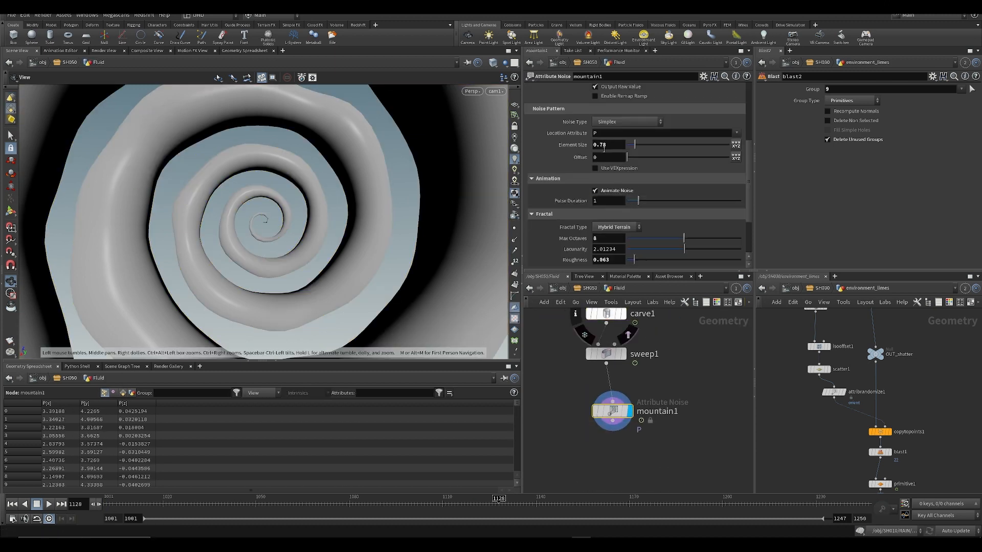
middle_drag(604, 149, 609, 204)
key(ctrl+s)
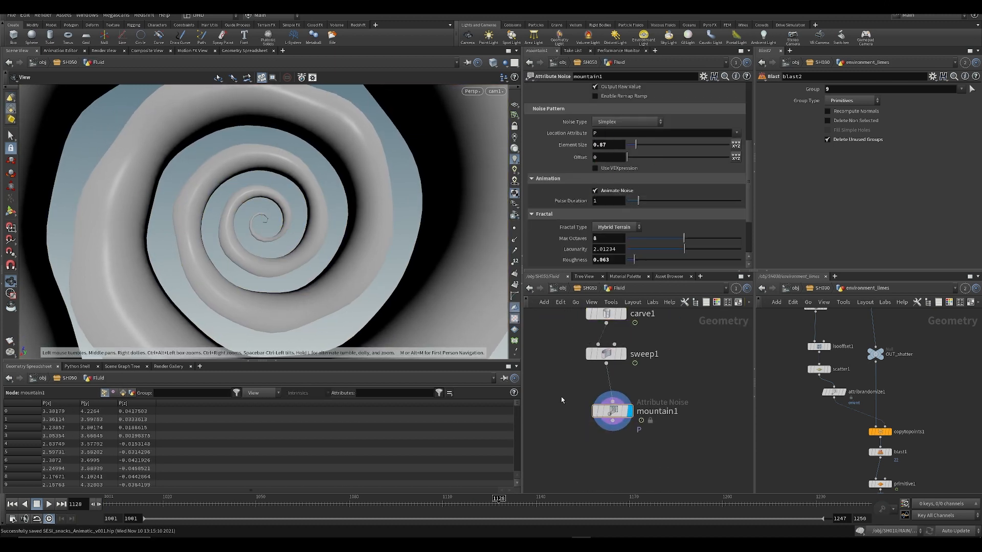
- Convert the noisy spiral to a volume with a VDB from Polygons node below mountain1
key(Tab)
text(vdb fr)
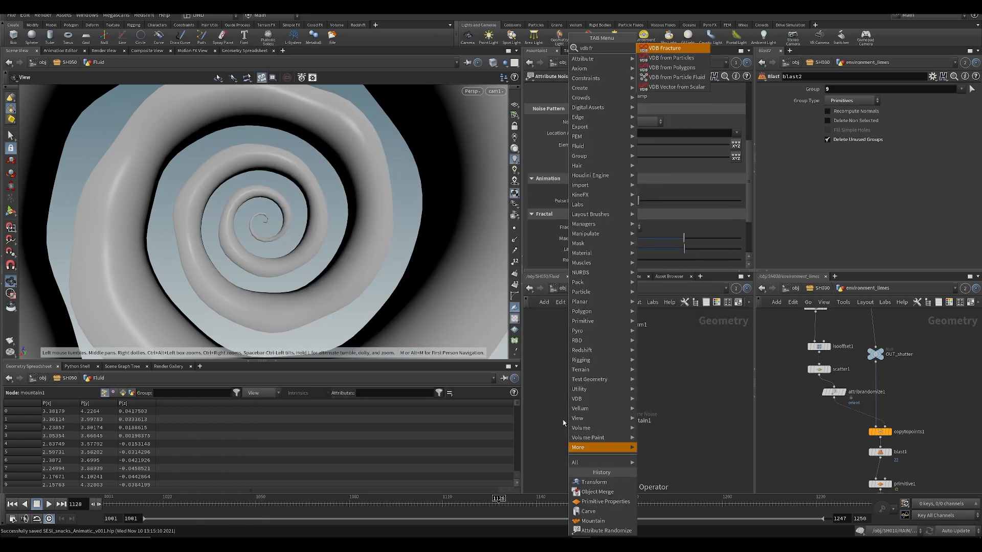
key(Down)
key(Down)
key(Return)
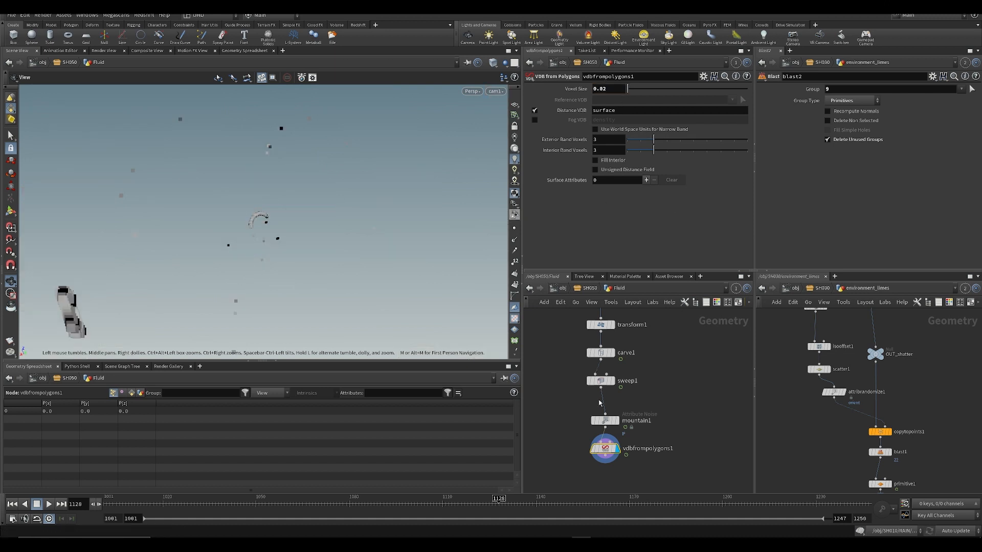
- Close the ends of the sweep1 tube with the Single Polygon end cap type and save the scene
click(601, 381)
scroll(588, 207, down, 6)
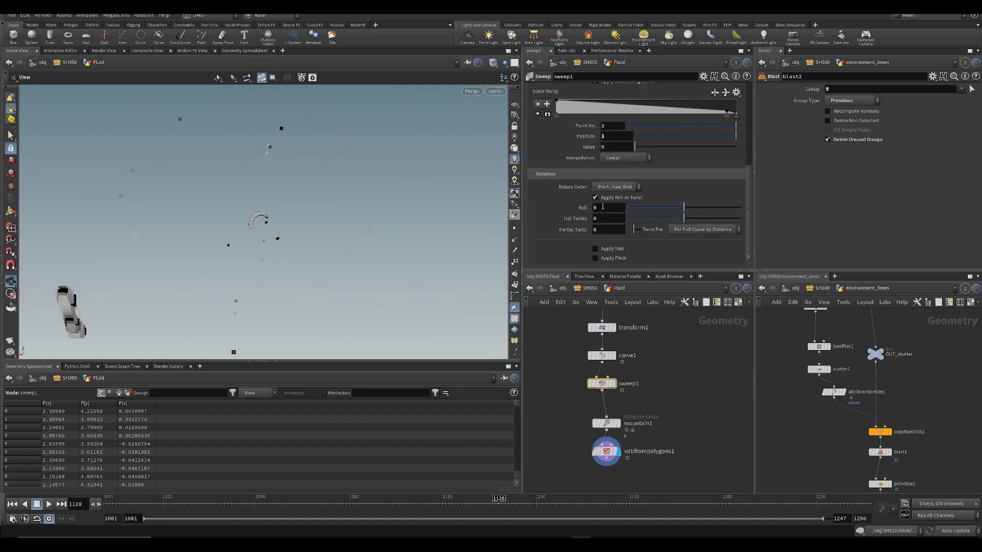
scroll(588, 207, up, 2)
scroll(588, 207, up, 2)
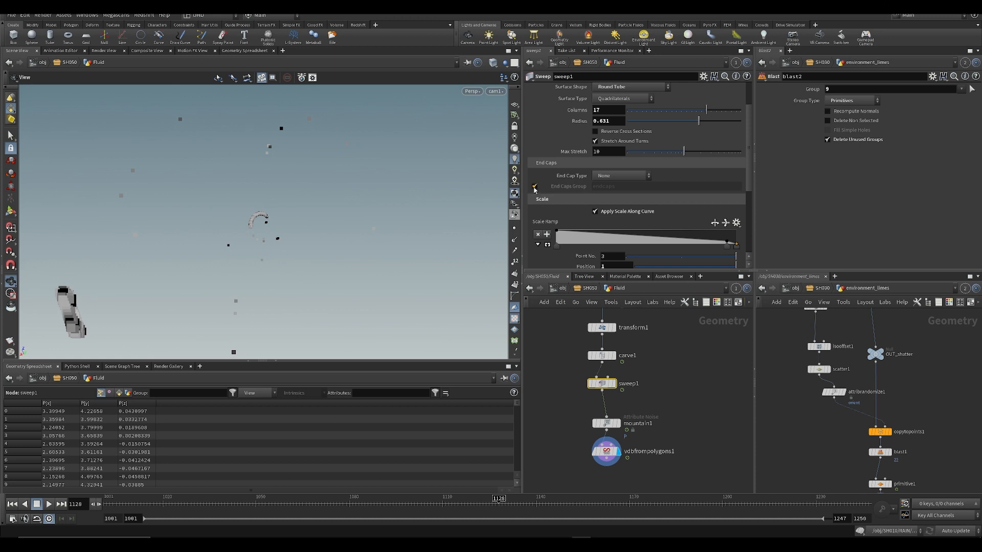
click(622, 175)
click(611, 185)
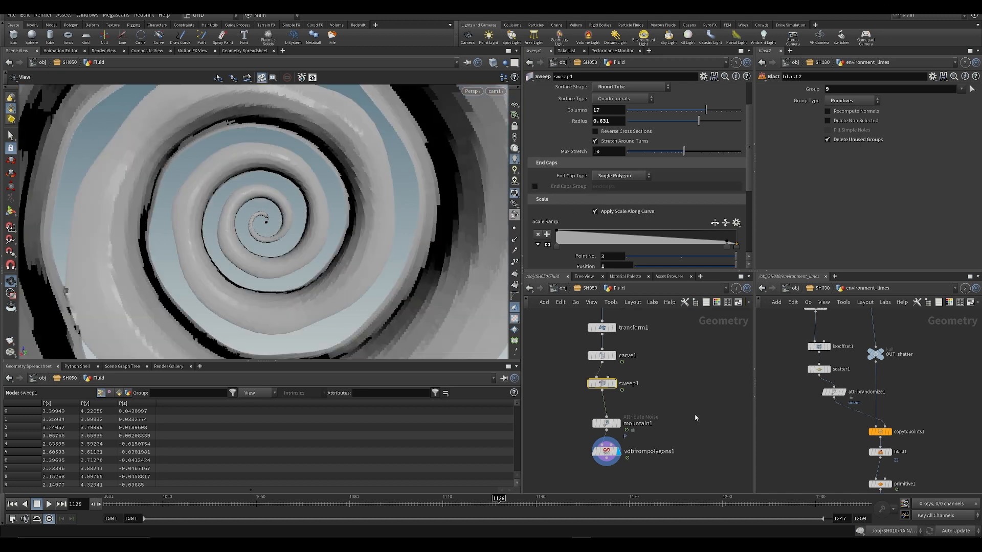
middle_drag(695, 418, 687, 352)
key(ctrl+s)
- Cancel the loose wire and delete the VDB from Polygons node below mountain1
click(602, 378)
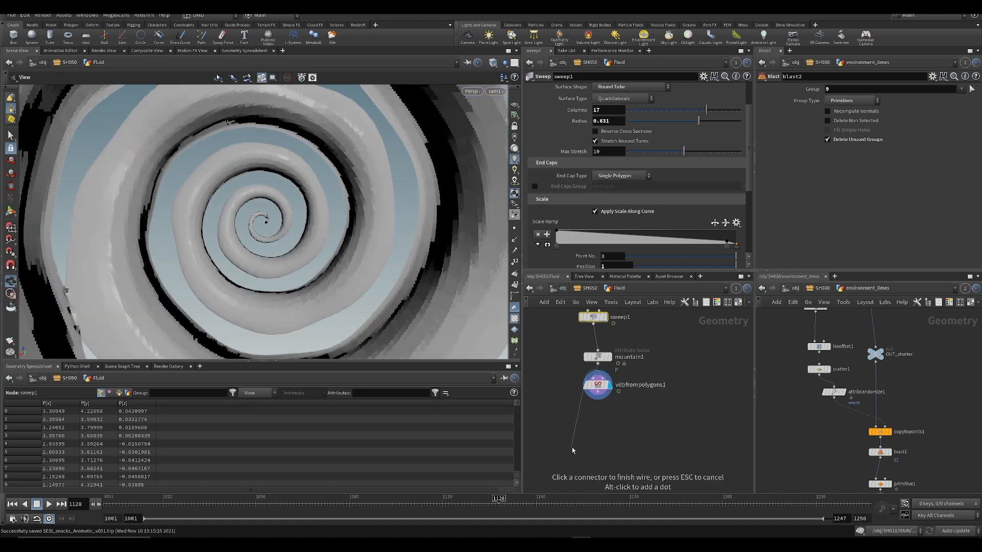
key(Escape)
drag(574, 424, 599, 386)
key(Delete)
- Set mountain1's Pulse Duration to 0.56 and Element Size to 0.45, and play back the fluid noise
middle_drag(575, 356, 574, 379)
scroll(574, 380, up, 1)
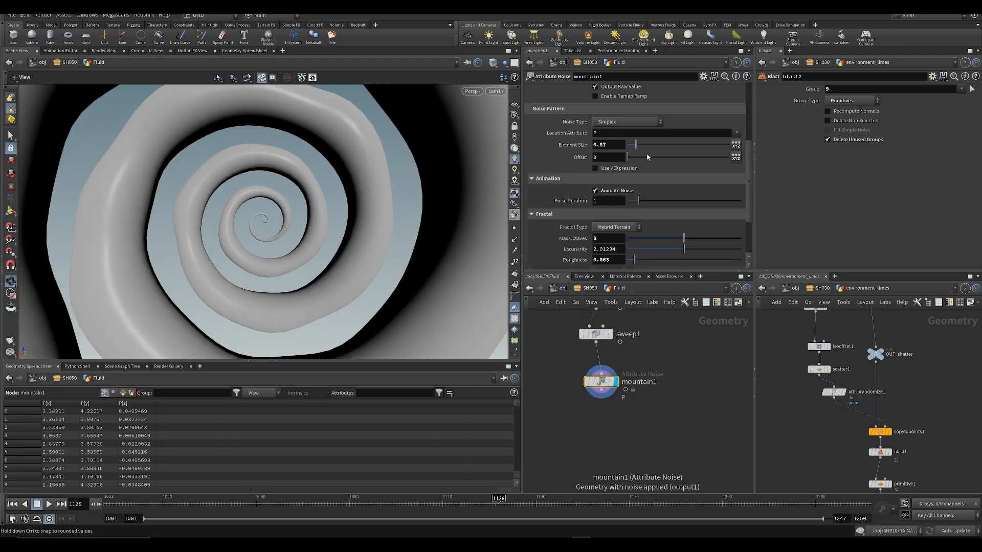
scroll(621, 245, down, 3)
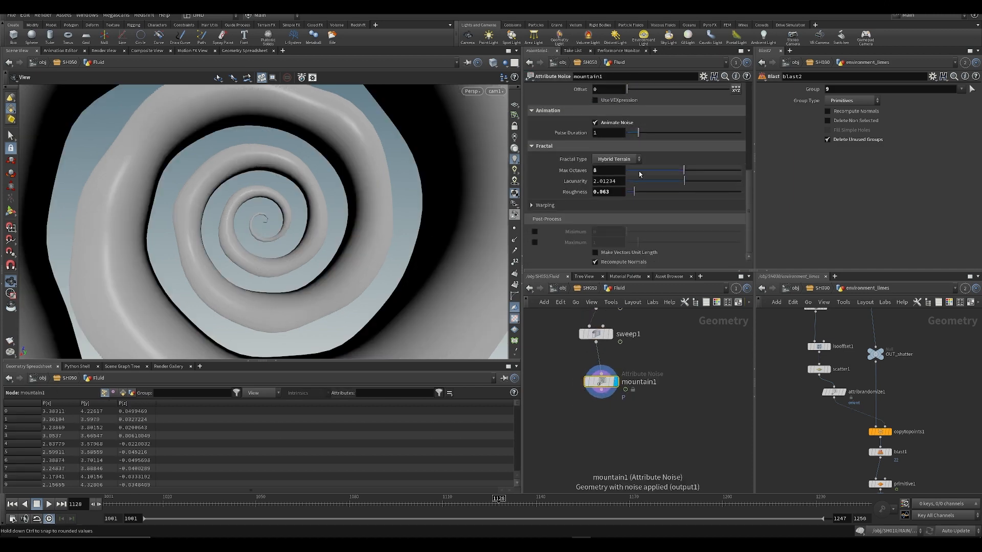
mouse_move(643, 136)
mouse_down()
mouse_move(651, 134)
mouse_move(629, 143)
mouse_up()
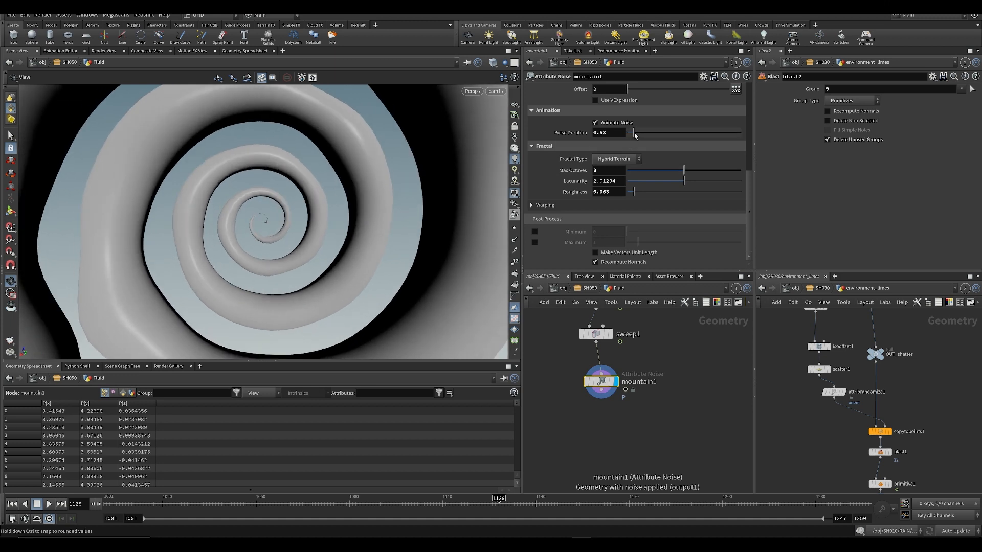
scroll(612, 190, up, 3)
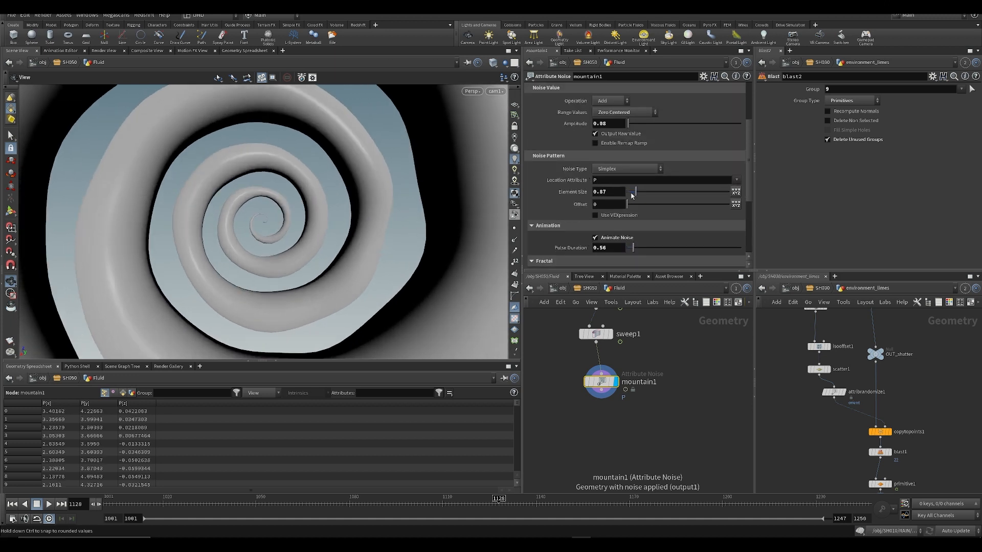
drag(632, 195, 633, 196)
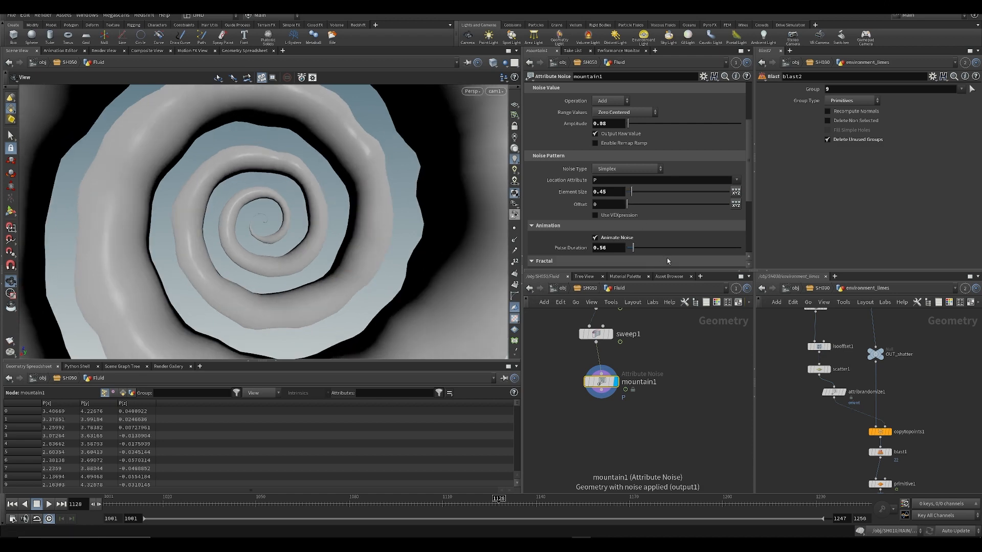
key(Up)
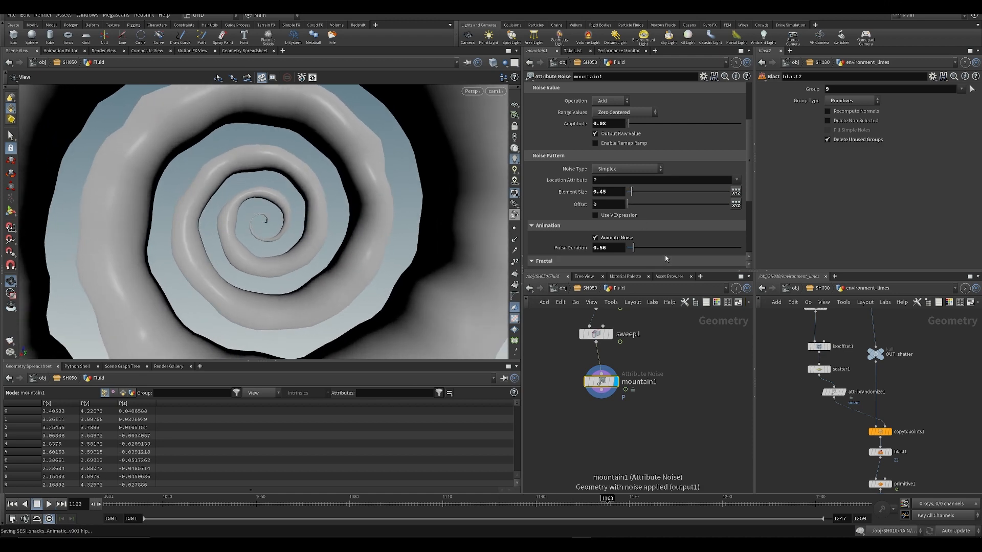
- Add a Color node after mountain1 and color the fluid blue with the values 0, 0.5, 1
click(665, 450)
key(Tab)
text(color)
key(Return)
key(Return)
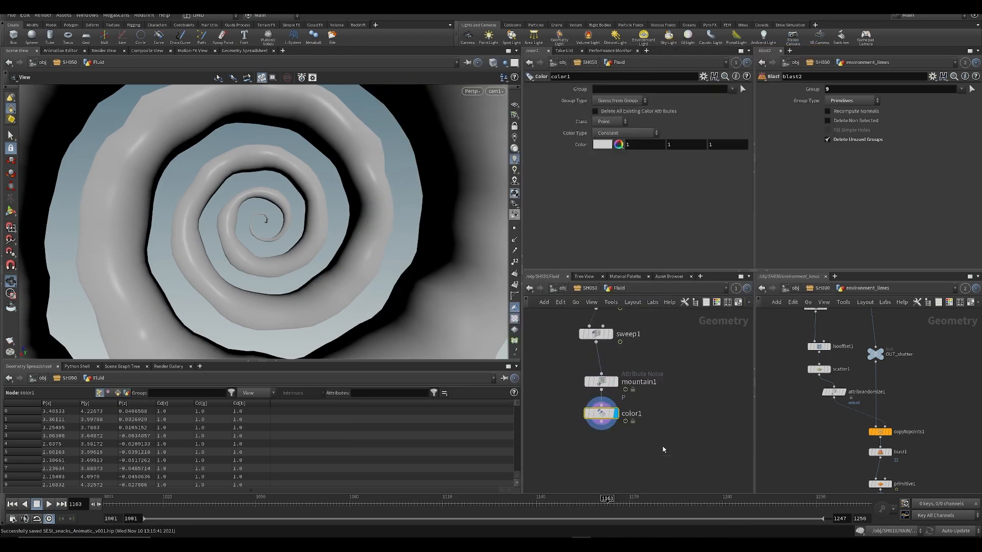
click(602, 145)
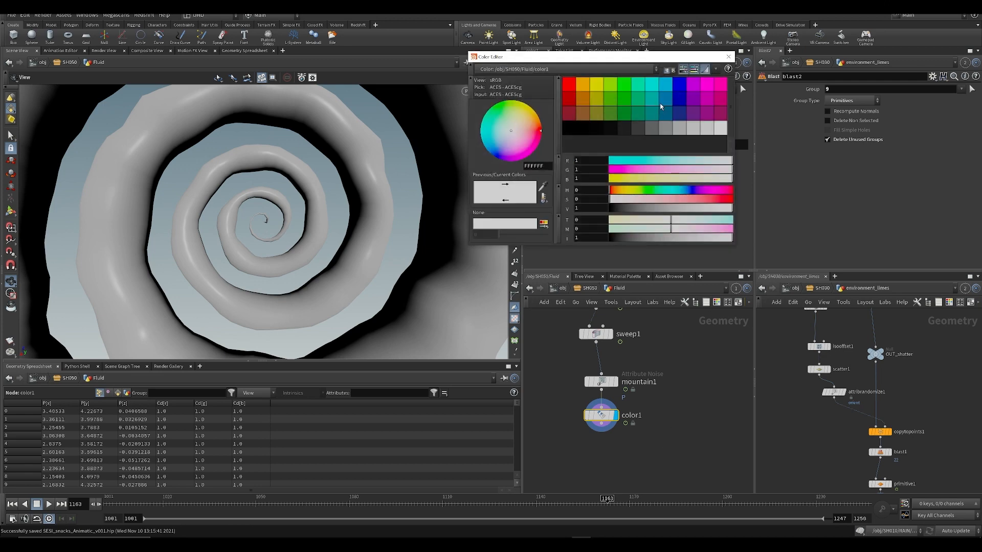
click(665, 90)
click(728, 56)
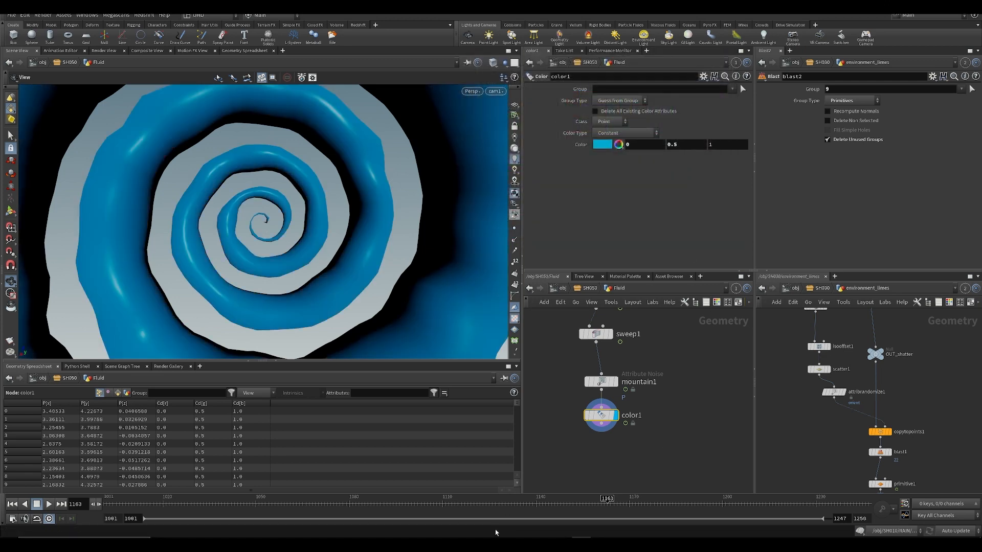
- Add an Attribute Wrangle after the Color node containing "f@Alpha = 0.25;" and save the scene
key(Tab)
text(aw)
key(Return)
key(Return)
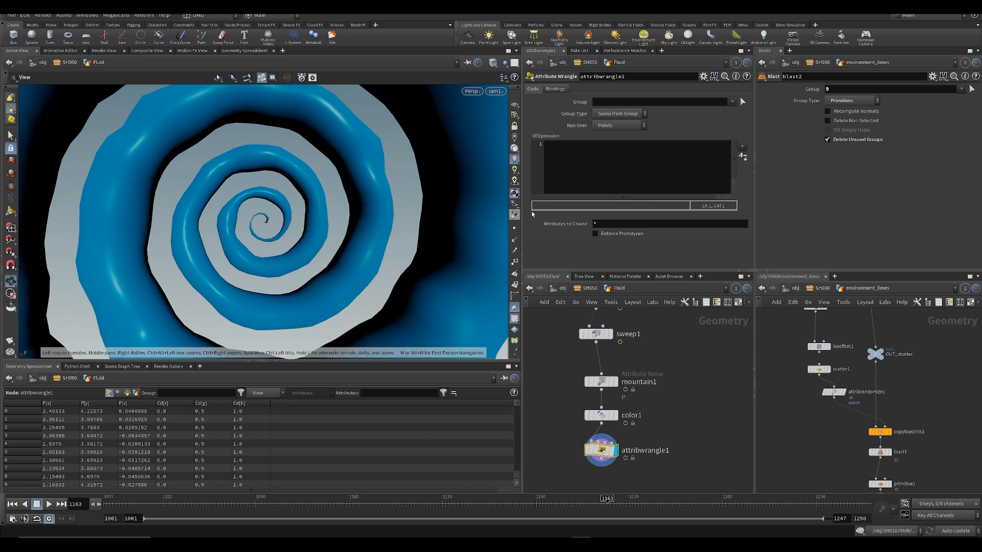
click(582, 181)
text(f)
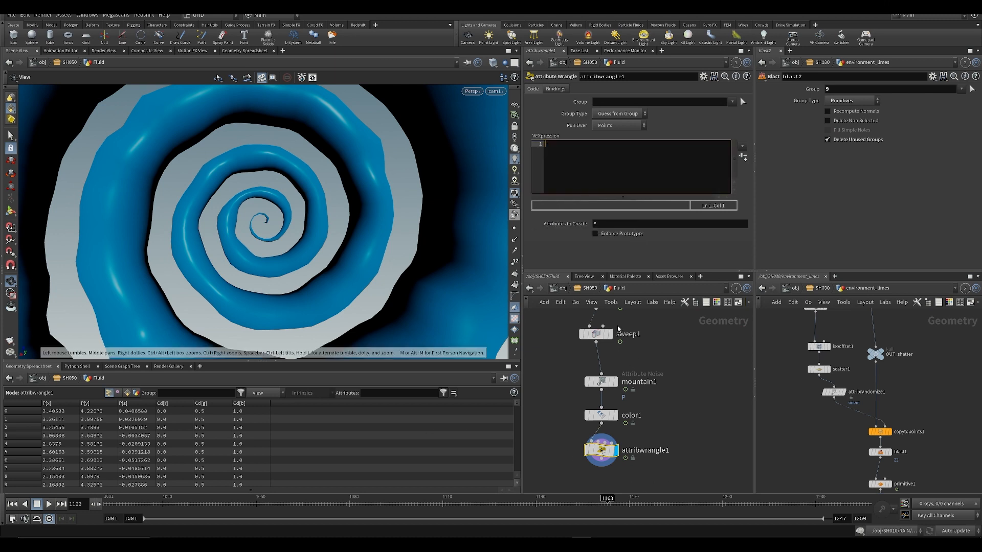
text(@Alpha = 0.25;)
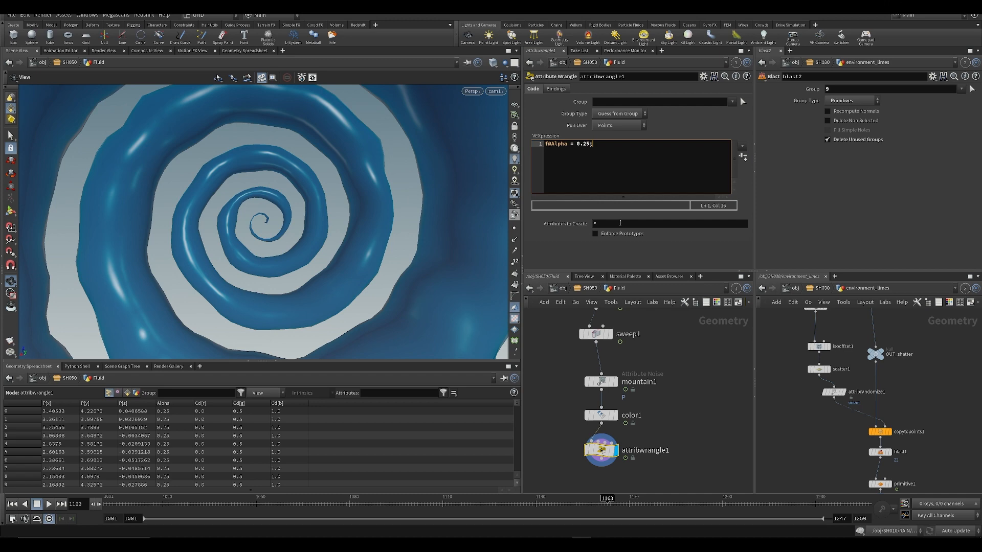
key(ctrl+s)
click(663, 433)
middle_drag(693, 429, 692, 410)
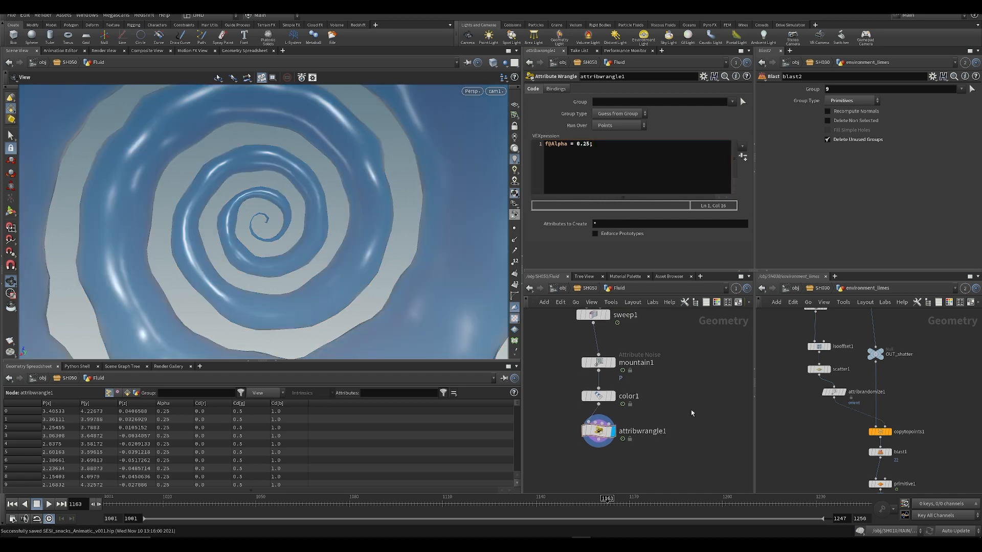
- Return to the SH050 object level, save the scene, and play back the shot from the first frame to frame 1100
key(u)
click(706, 456)
key(ctrl+s)
key(ctrl+Up)
key(Up)
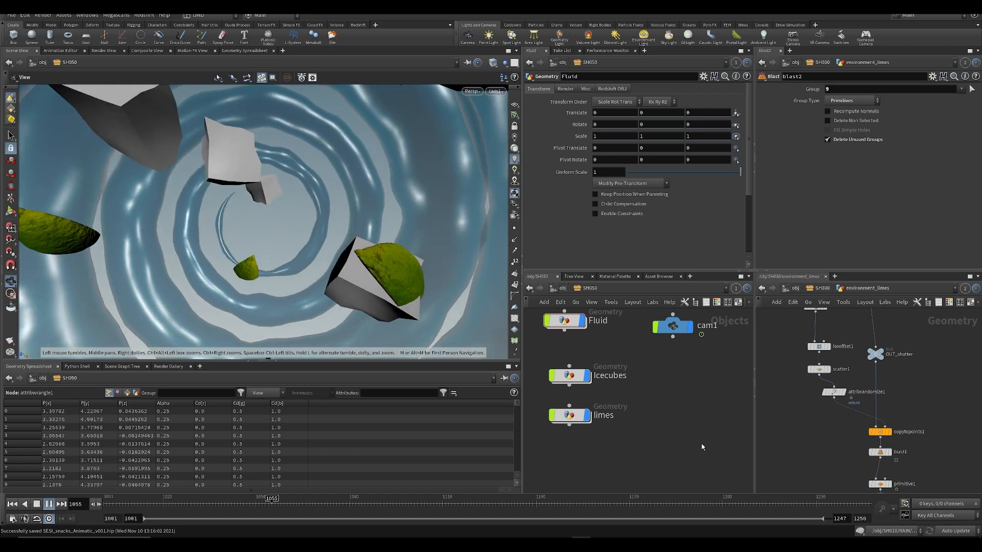
key(Up)
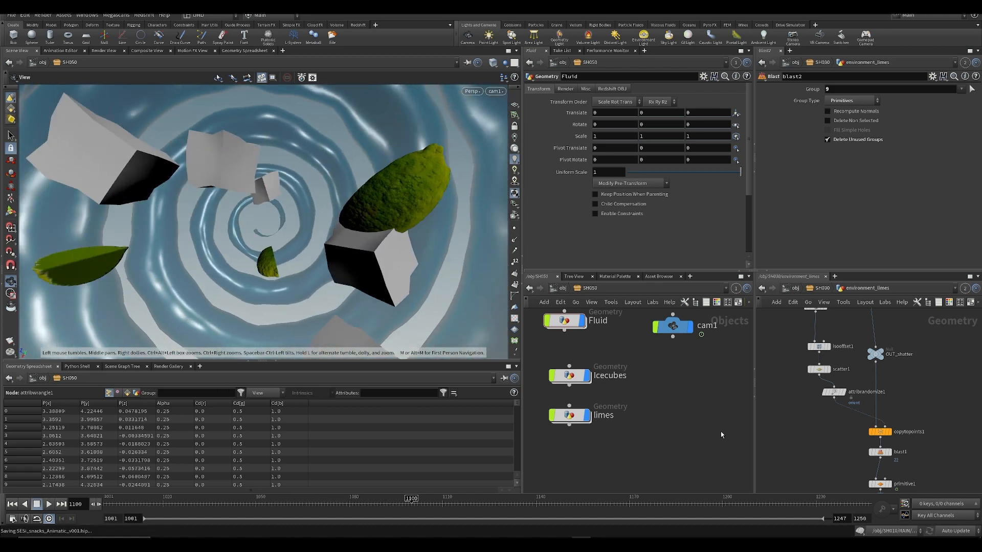
- Save the scene, add a Tube geometry object below the limes object, and open its network
middle_drag(633, 469, 604, 423)
scroll(641, 414, up, 2)
key(ctrl+s)
scroll(605, 423, down, 1)
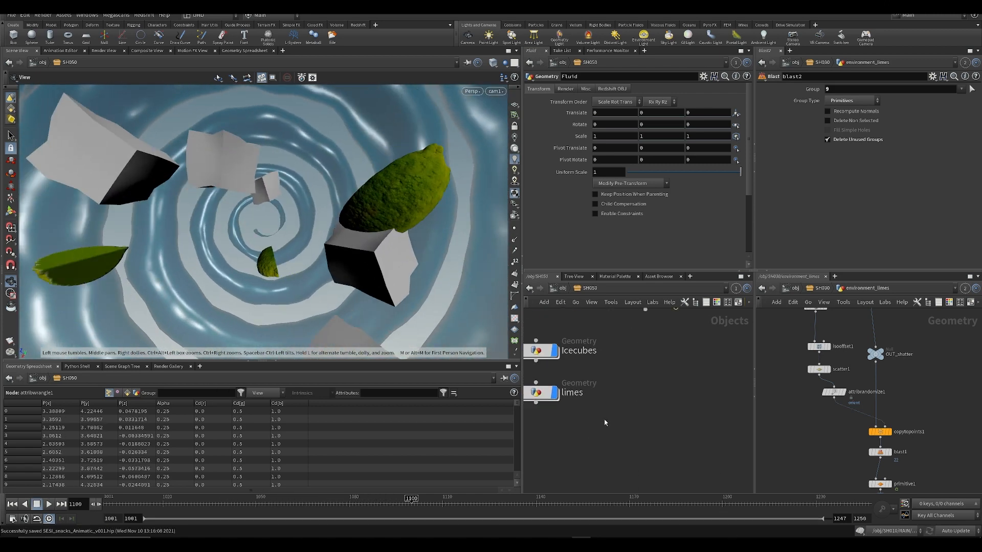
key(Tab)
text(tu)
key(Return)
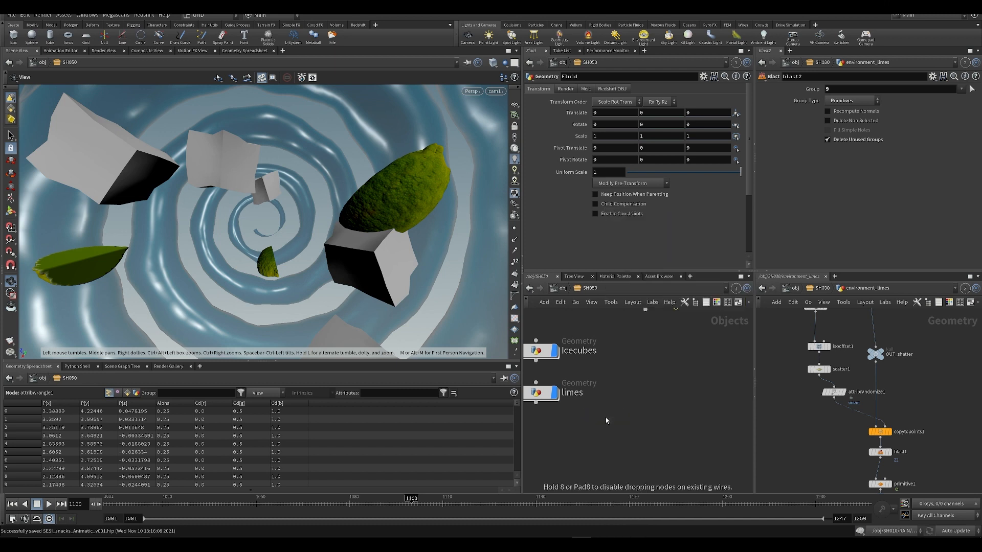
click(606, 418)
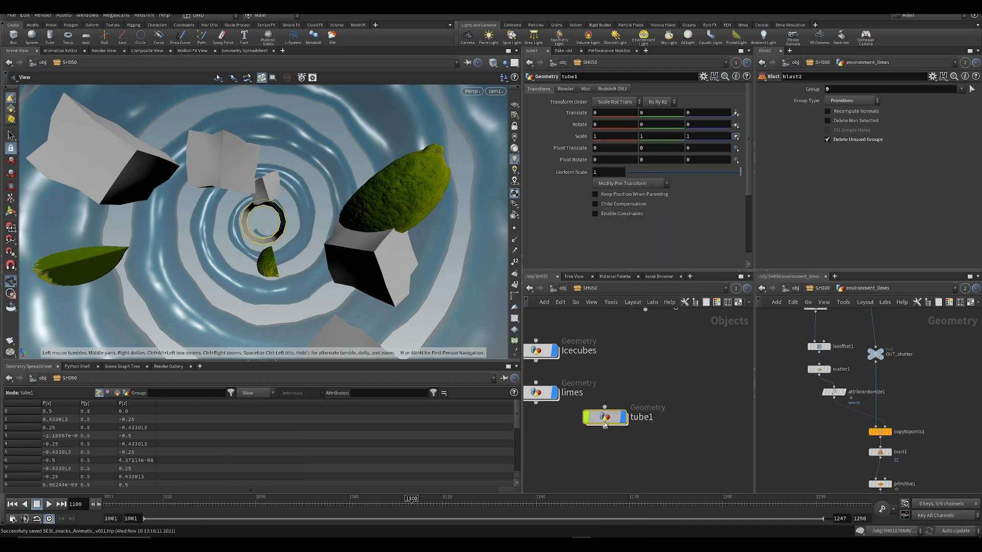
double_click(604, 418)
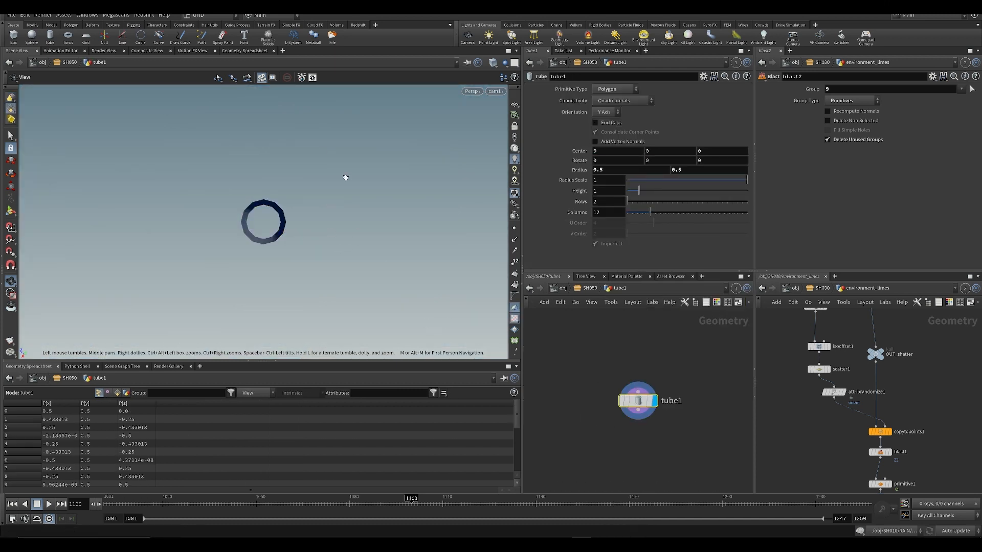
- Leave the cam1 view to see the tube from the side and enable its End Caps
drag(356, 226, 359, 105)
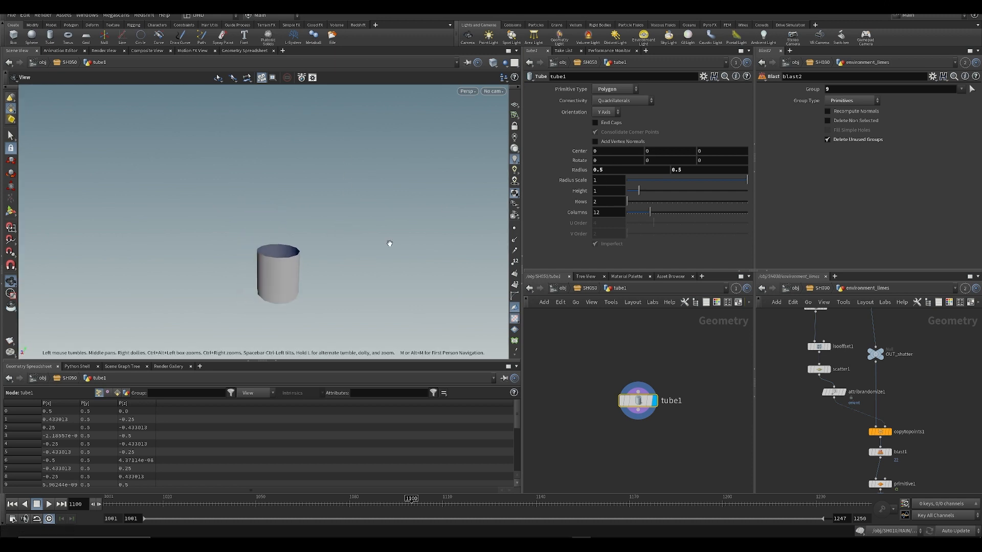
key(shift+w)
mouse_move(389, 244)
mouse_down()
mouse_move(268, 220)
mouse_move(296, 298)
mouse_up()
key(shift+w)
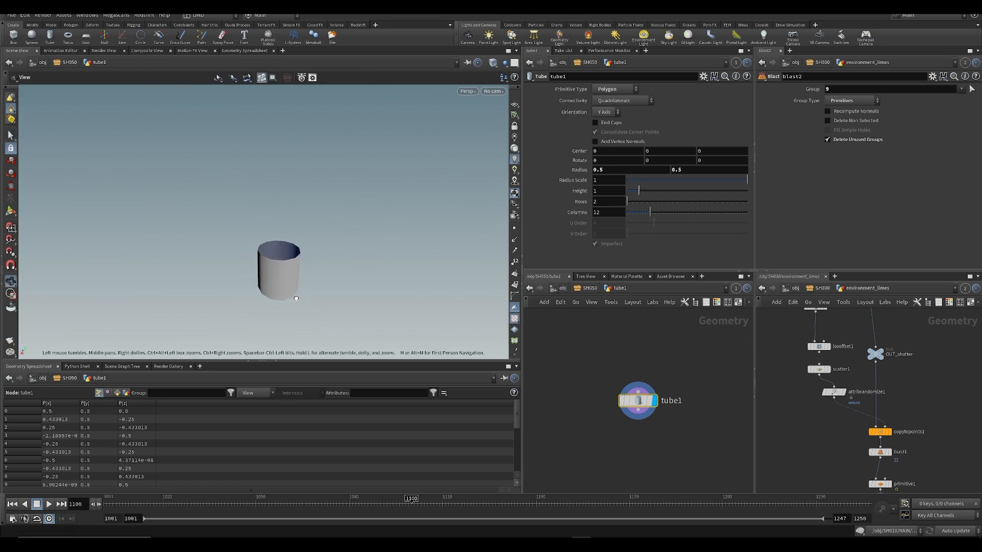
click(595, 123)
- Delete the tube's upper cap face with a Blast node to leave its upper end open
key(space+4)
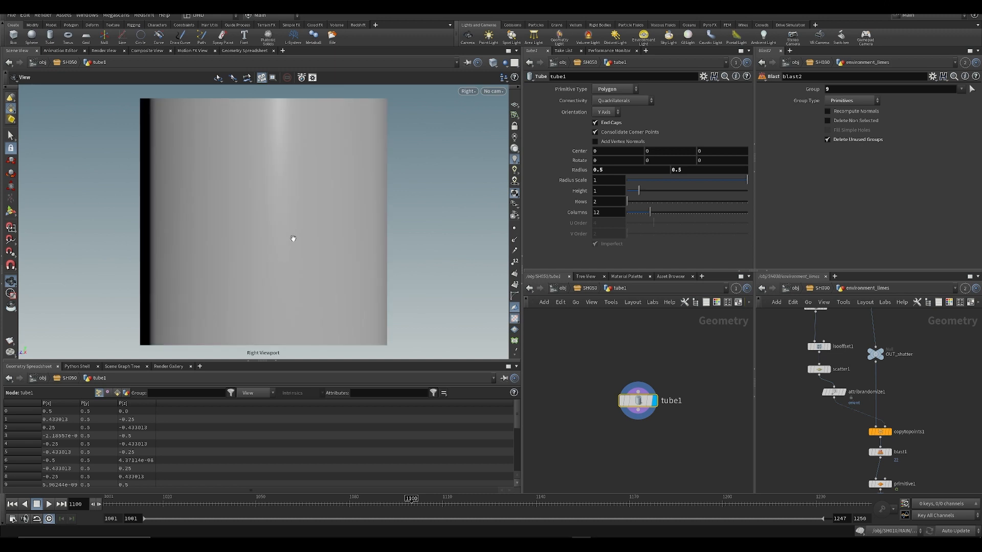
key(space+1)
key(s)
click(278, 250)
key(Delete)
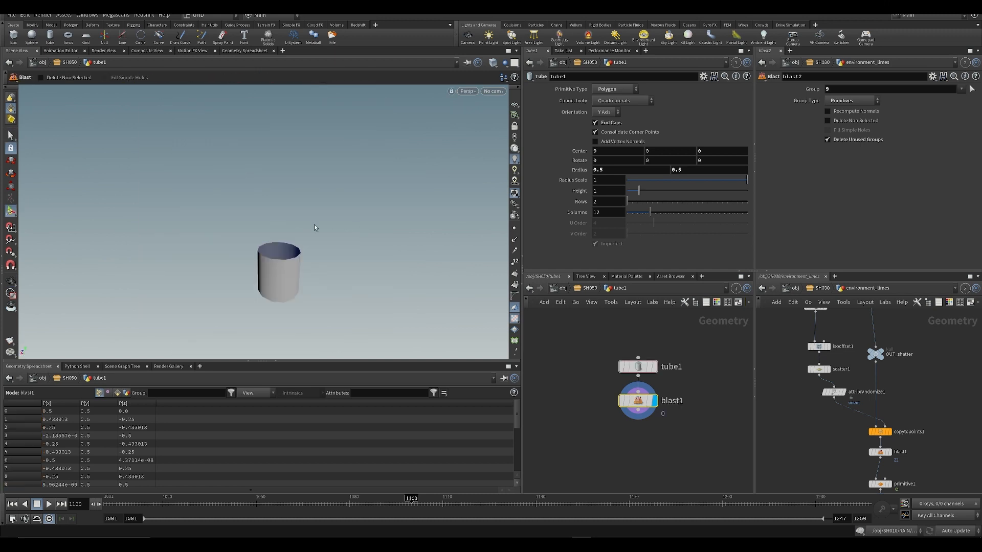
alt+drag(296, 222, 288, 197)
key(s)
key(2)
drag(252, 223, 343, 285)
drag(221, 224, 370, 289)
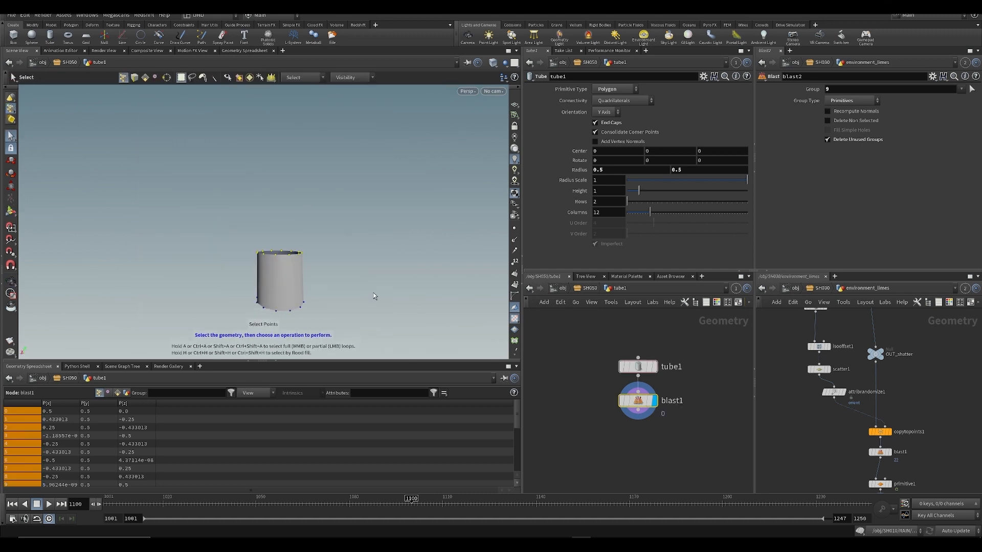
key(r)
alt+drag(390, 251, 357, 228)
key(Delete)
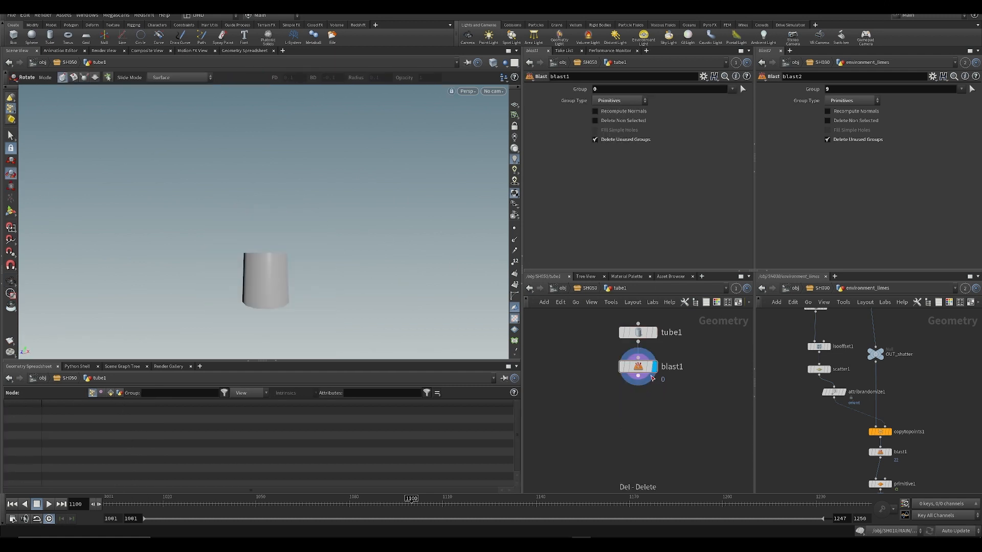
- Add an Edit node that raises the tube's upper ring of points to about Y 1.76 and widens it to a radius of about 0.83
click(635, 369)
key(s)
drag(210, 229, 337, 274)
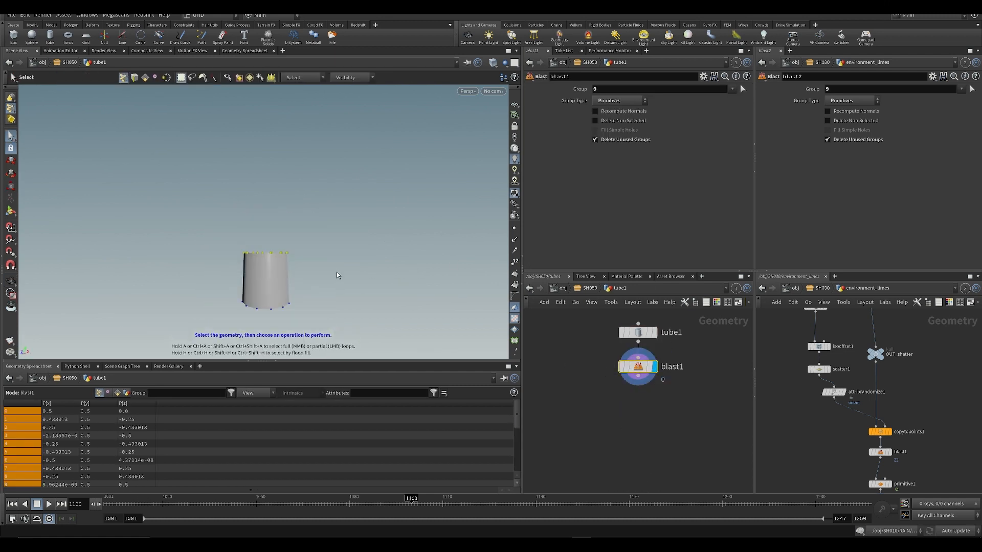
key(t)
key(e)
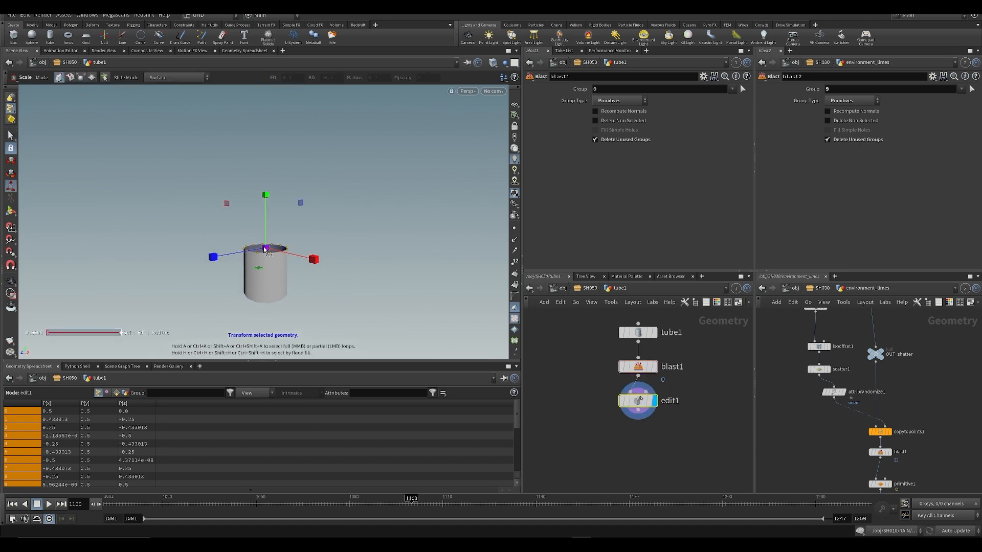
drag(267, 250, 259, 205)
key(t)
key(e)
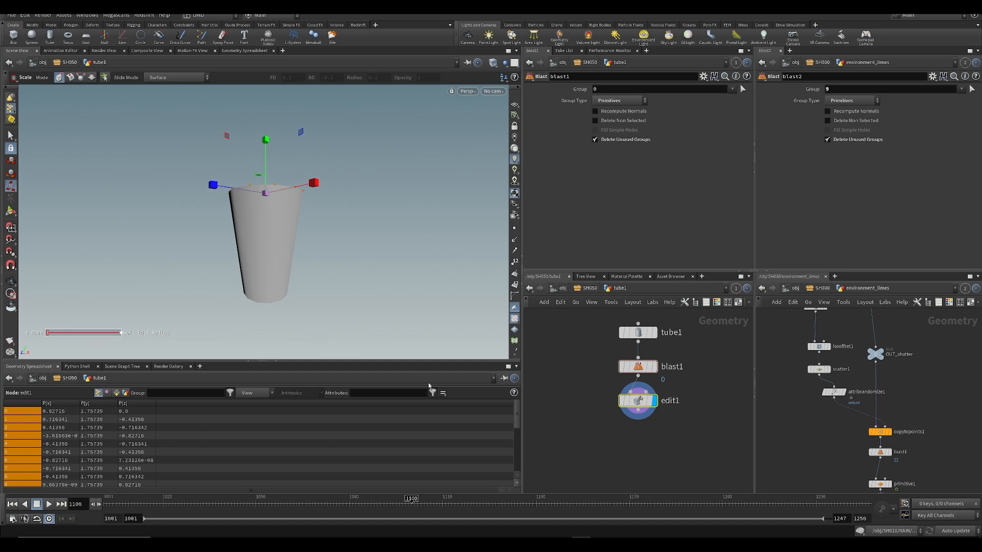
- Add a PolyExtrude node after edit1, display it, and thicken the cup wall with Distance 0.065 and Output Back enabled
alt+drag(315, 314, 292, 230)
alt+drag(328, 330, 307, 340)
key(Tab)
text(polyex)
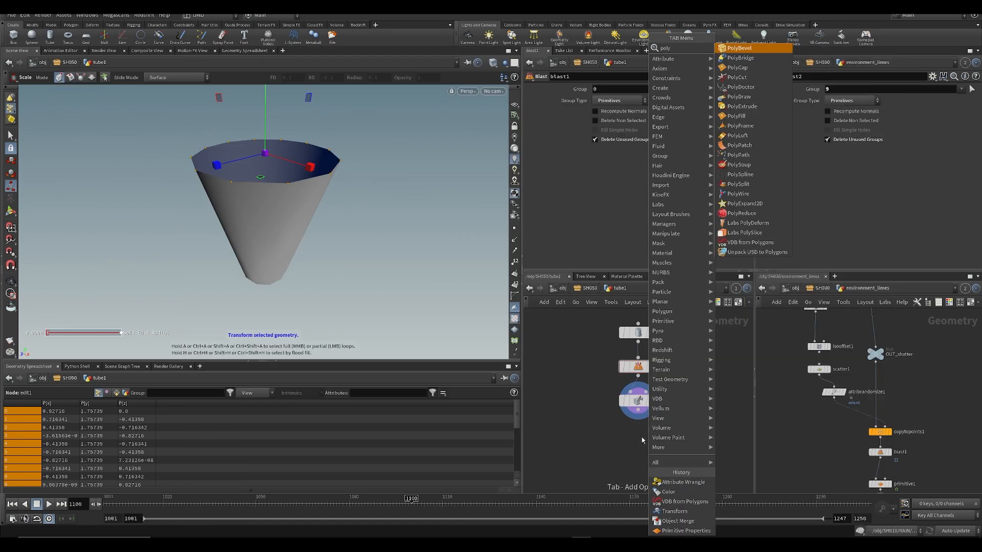
key(Return)
key(Return)
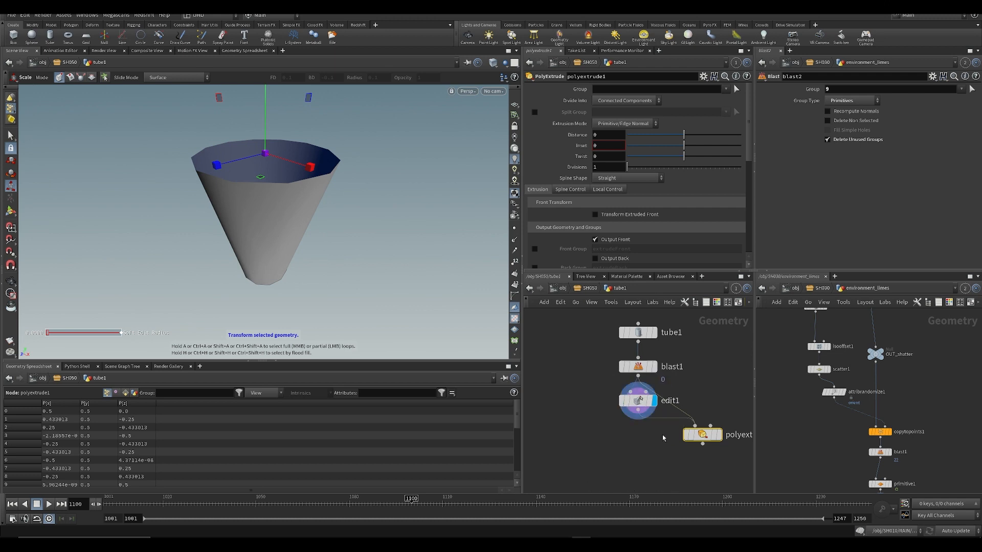
drag(663, 438, 633, 451)
click(651, 448)
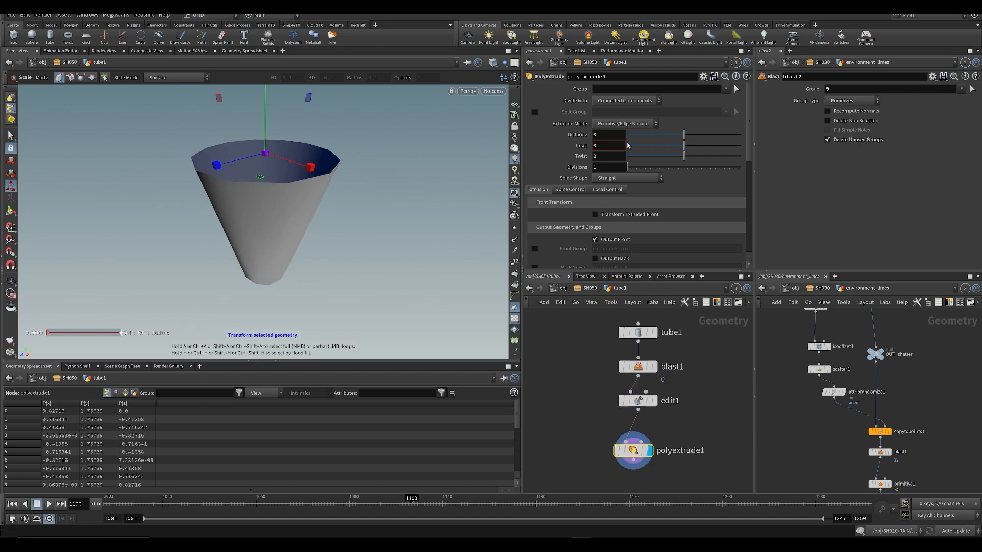
drag(684, 135, 688, 135)
scroll(611, 207, down, 3)
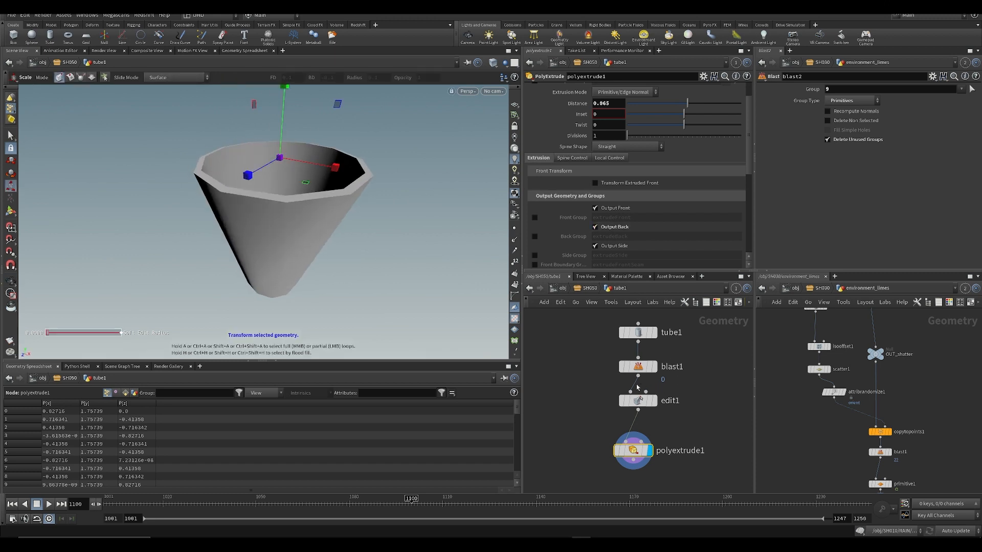
- Narrow the cup's upper ring to a radius of about 0.66 in the edit1 node and return to the SH050 object level
click(647, 394)
middle_drag(583, 168, 552, 185)
key(u)
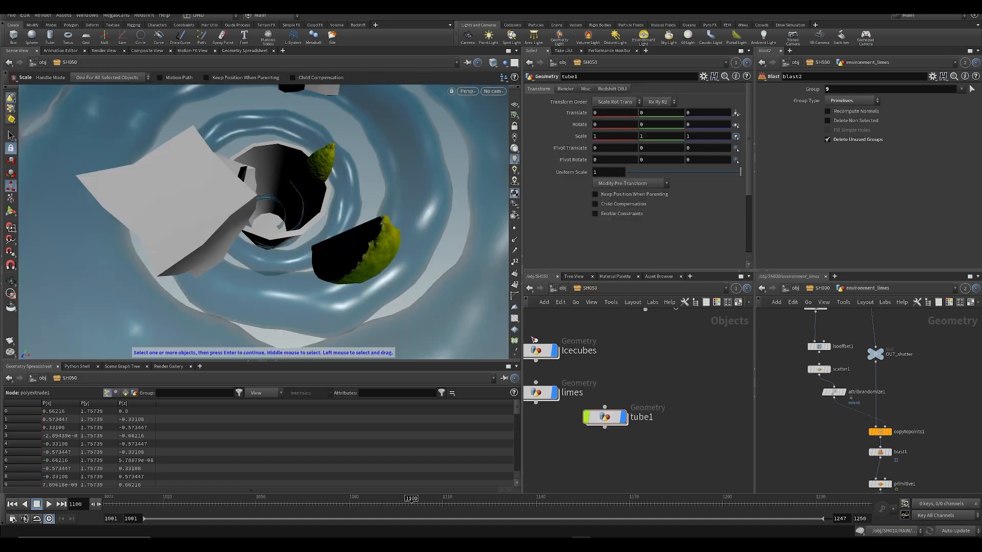
- Rename the tube object as glass and set its Y translation to -3.31
click(639, 417)
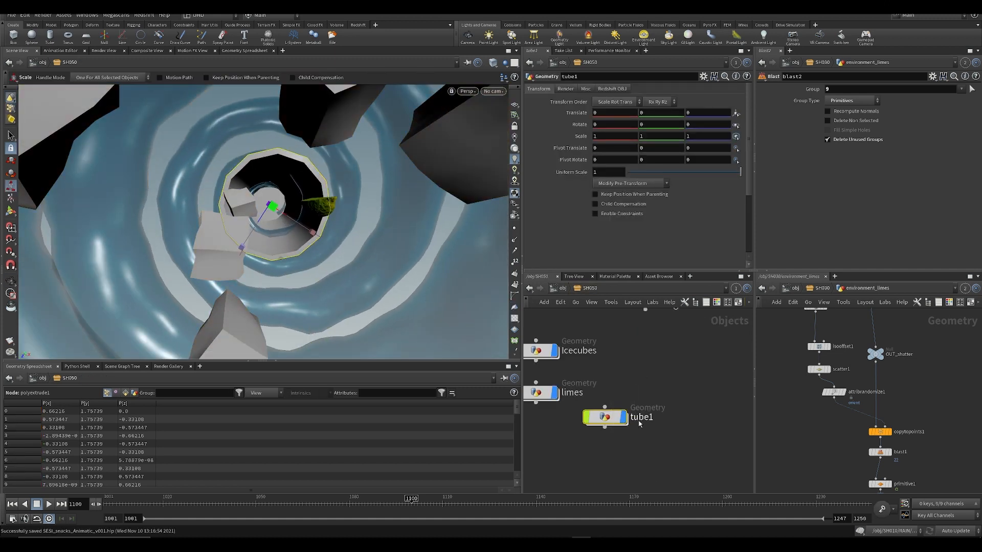
double_click(646, 415)
text(glass)
key(Return)
middle_drag(655, 117, 619, 122)
- Look through SH050's cam1, move the timeline to frame 1120, and save the scene
click(494, 91)
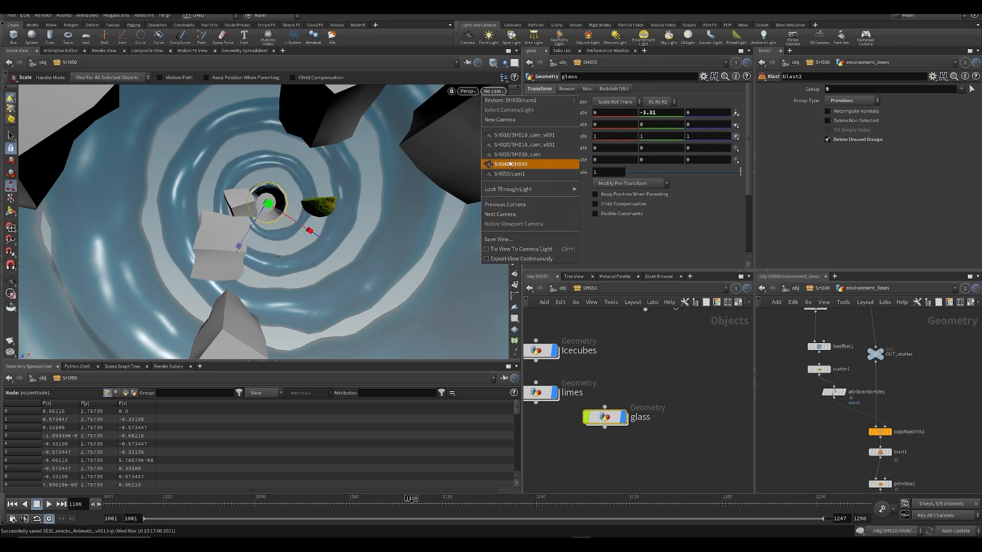
click(511, 165)
click(730, 419)
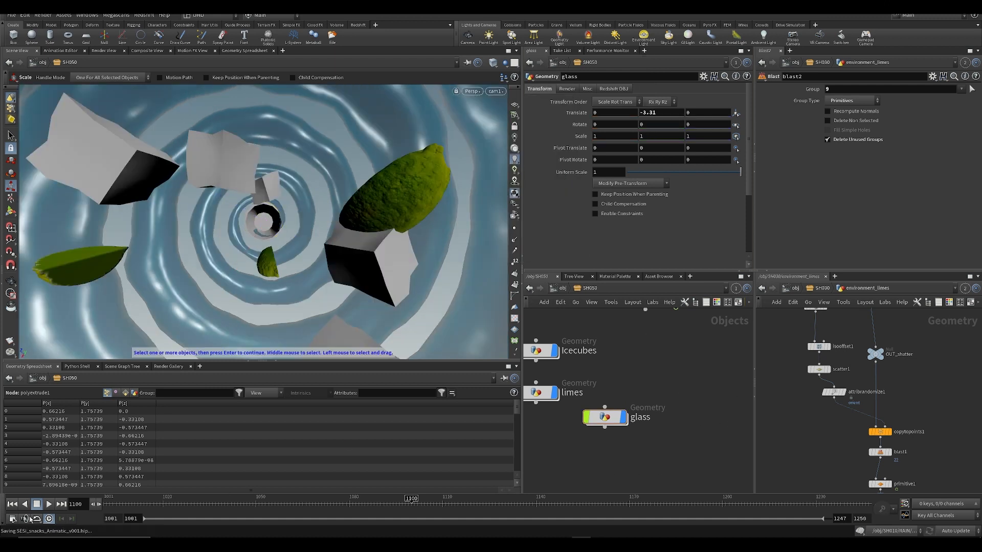
drag(162, 504, 474, 504)
key(ctrl+s)
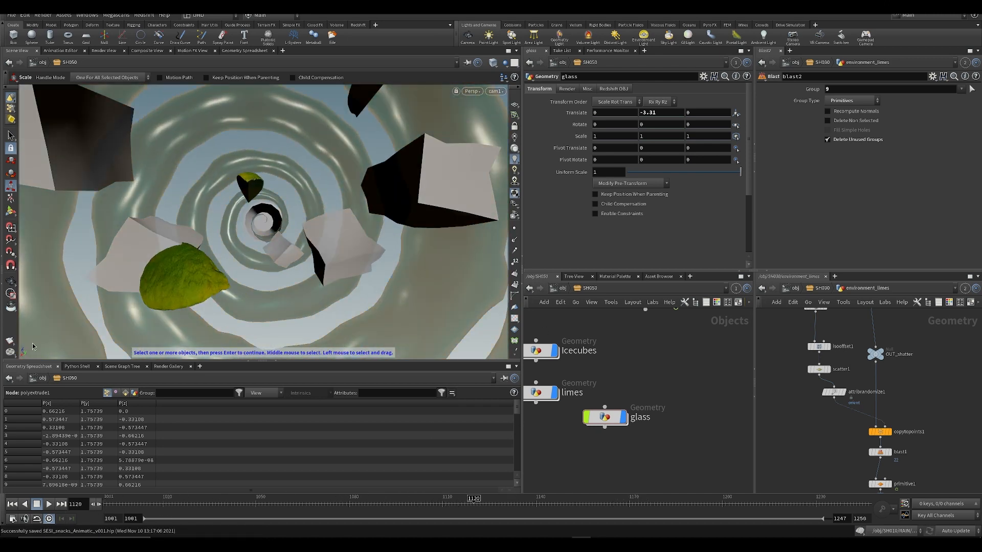
- Render a test flipbook of frames 1100 to 1120 at 1920 x 1080, view it, and close it
click(10, 352)
click(36, 345)
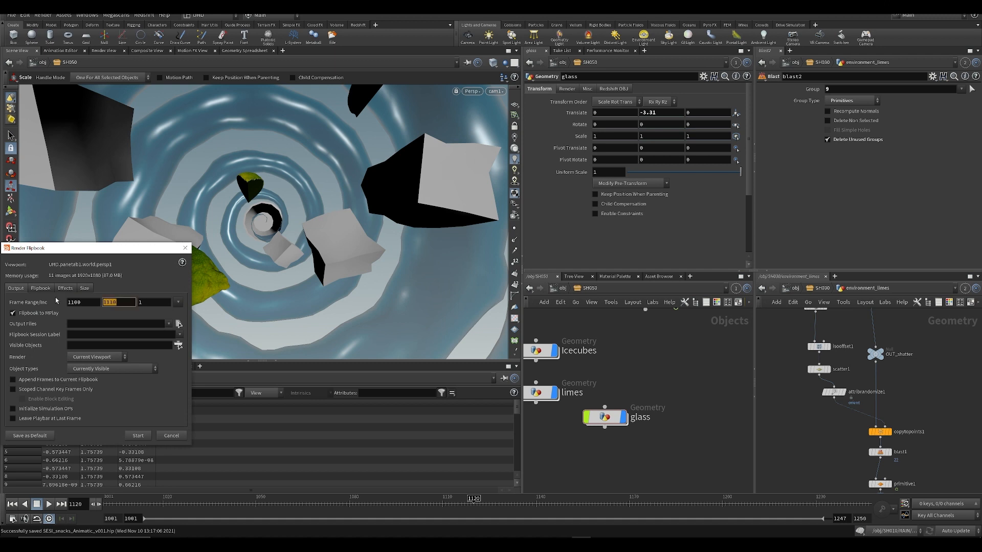
click(84, 289)
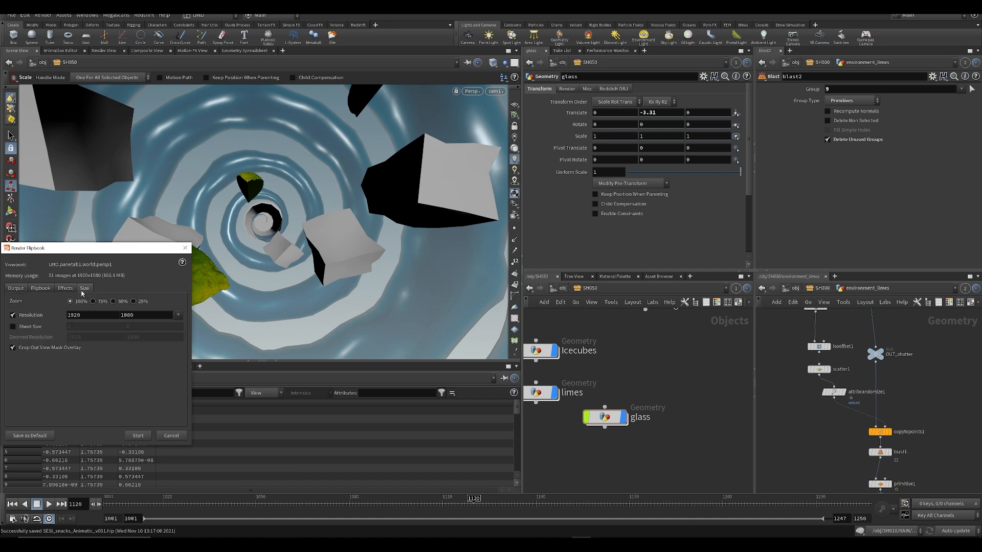
click(138, 436)
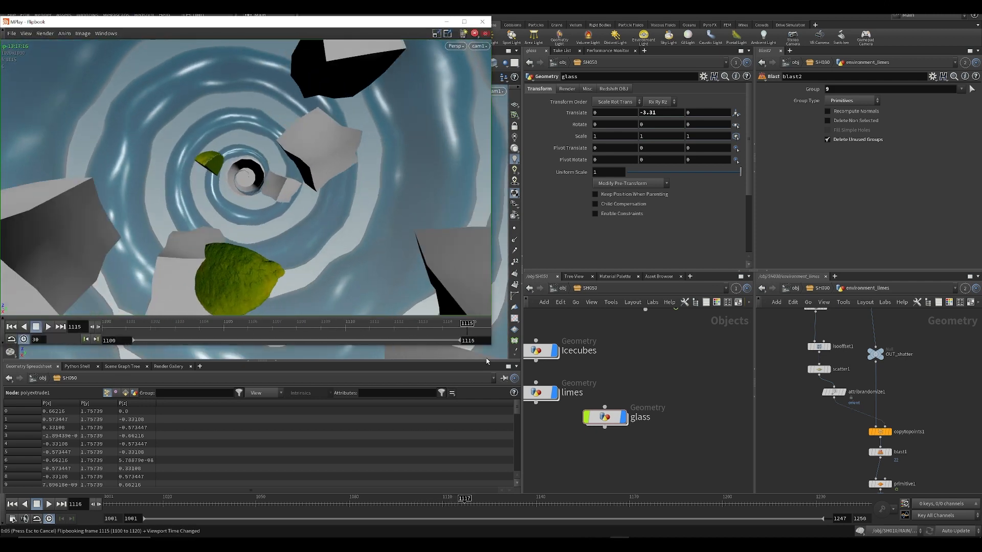
scroll(370, 146, down, 1)
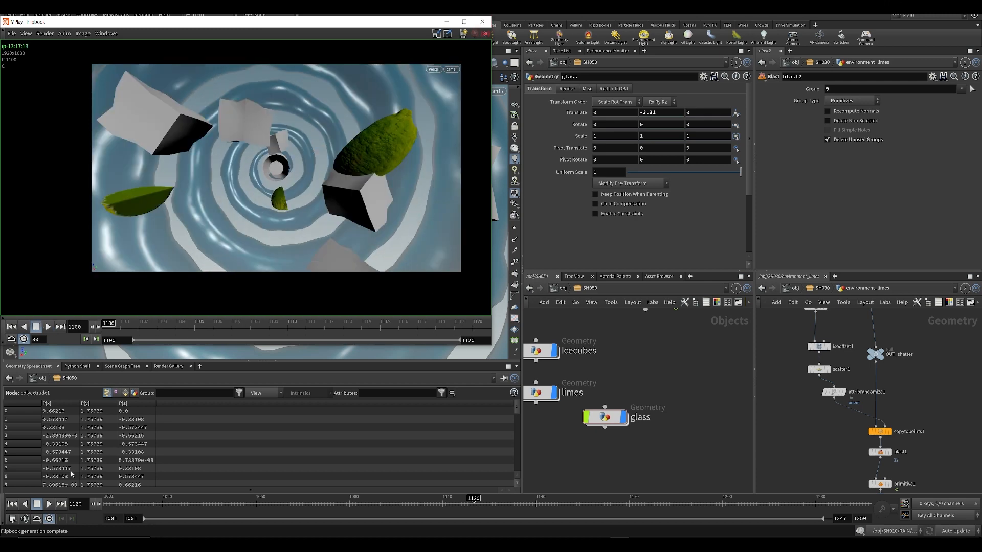
key(alt+F4)
- Render a flipbook of frames 1001 to 1120, play it back, and return it to its first frame
click(31, 348)
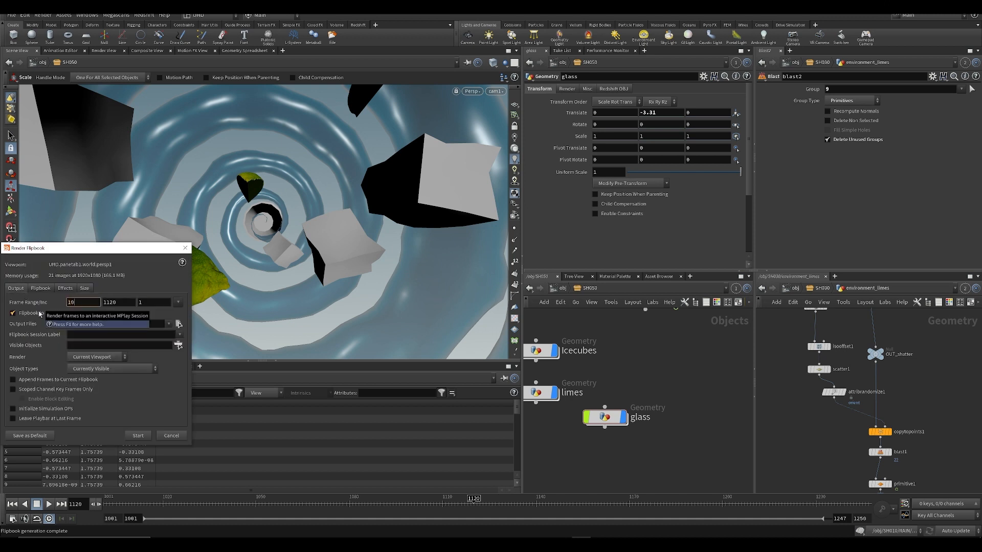
click(136, 436)
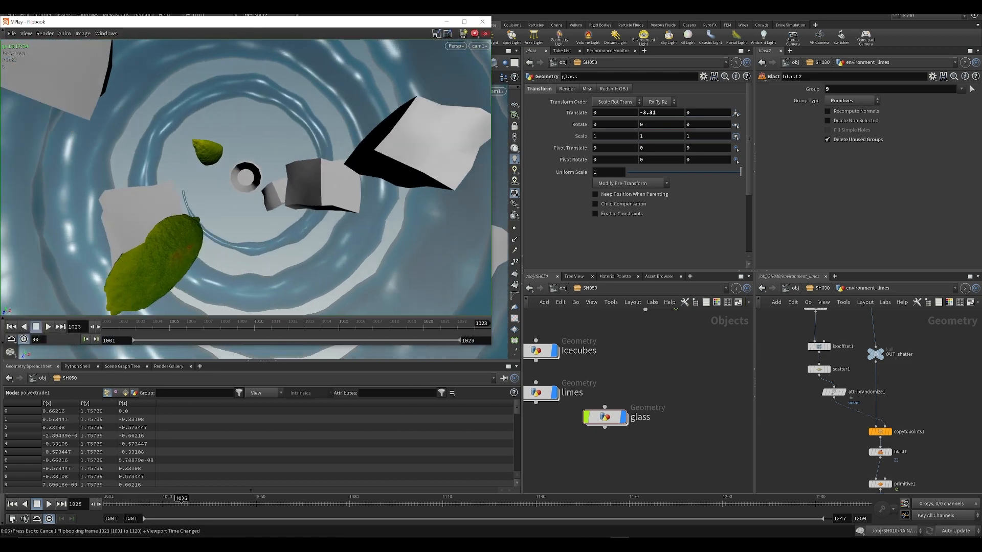
drag(273, 29, 416, 84)
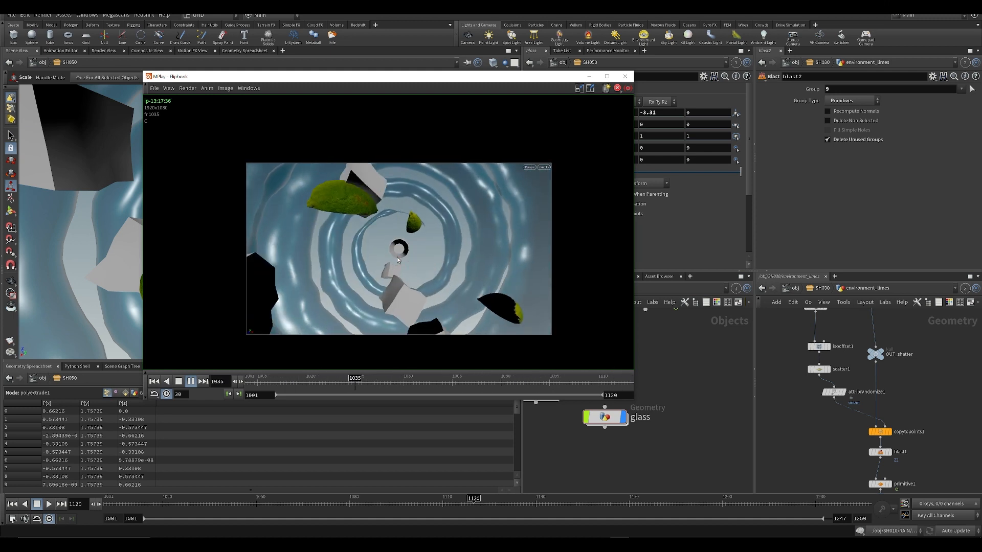
key(ctrl+Up)
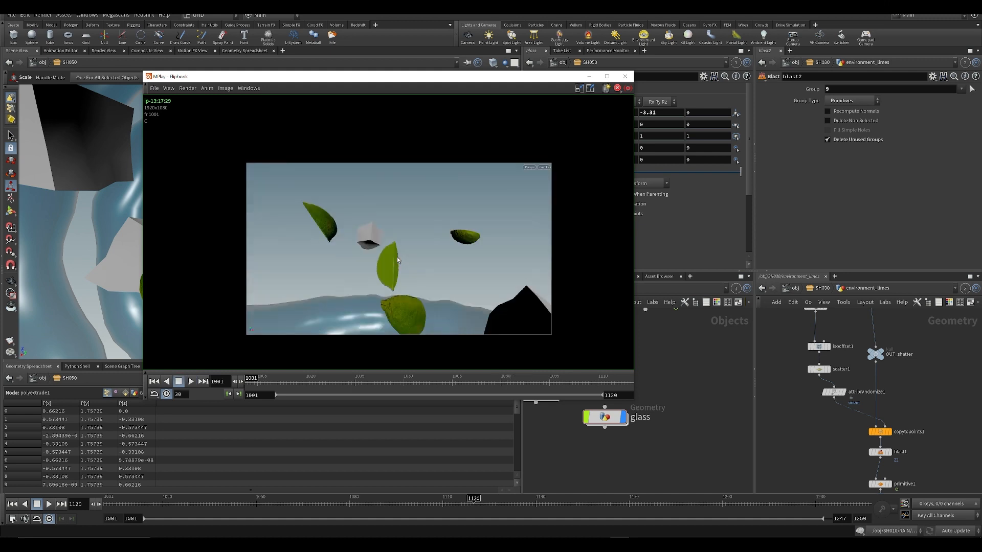
- Export the flipbook as the MPEG-4 movie sesisnacks_SH050_v001.mp4 in the $HIP/FLIP folder
click(162, 91)
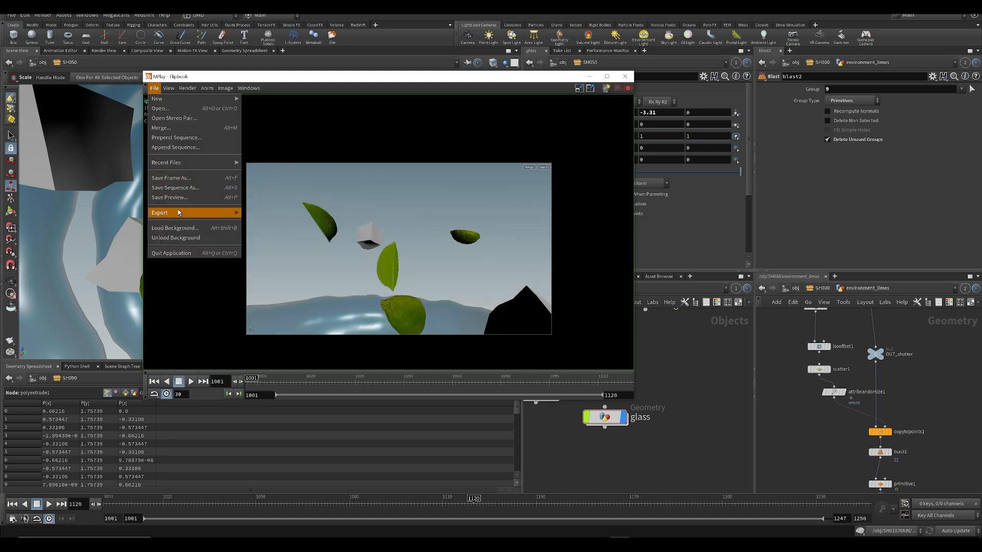
mouse_move(219, 211)
click(266, 231)
click(331, 114)
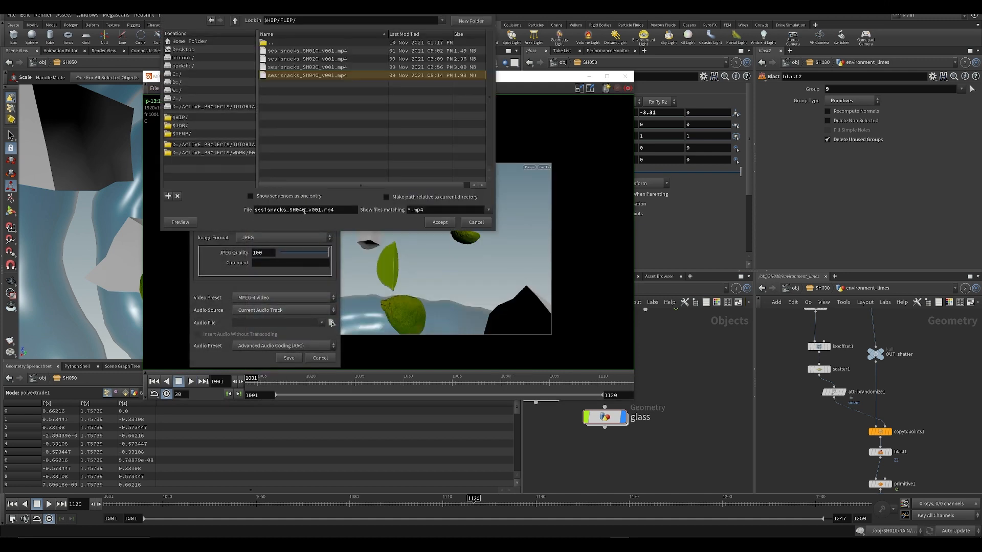
text(5)
key(Return)
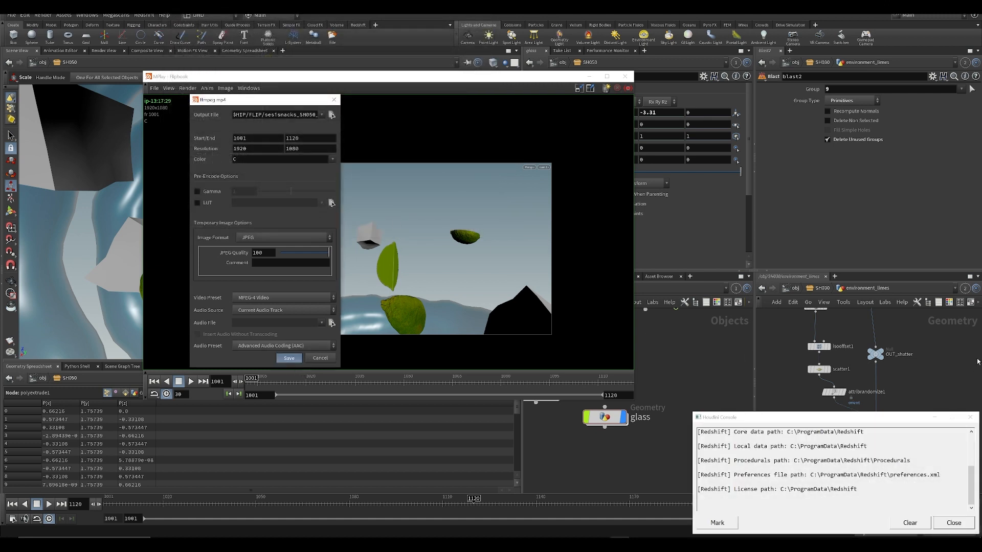
click(936, 418)
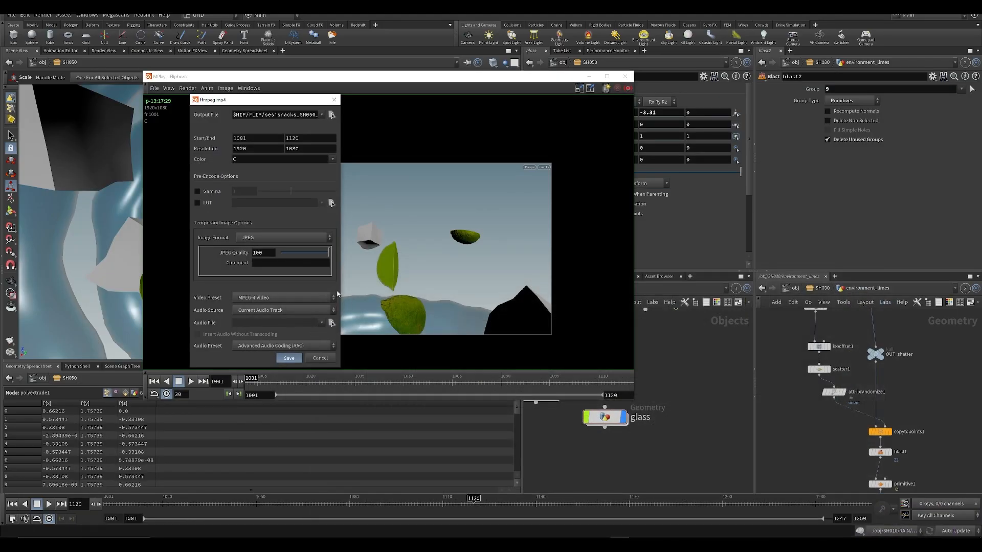
click(289, 358)
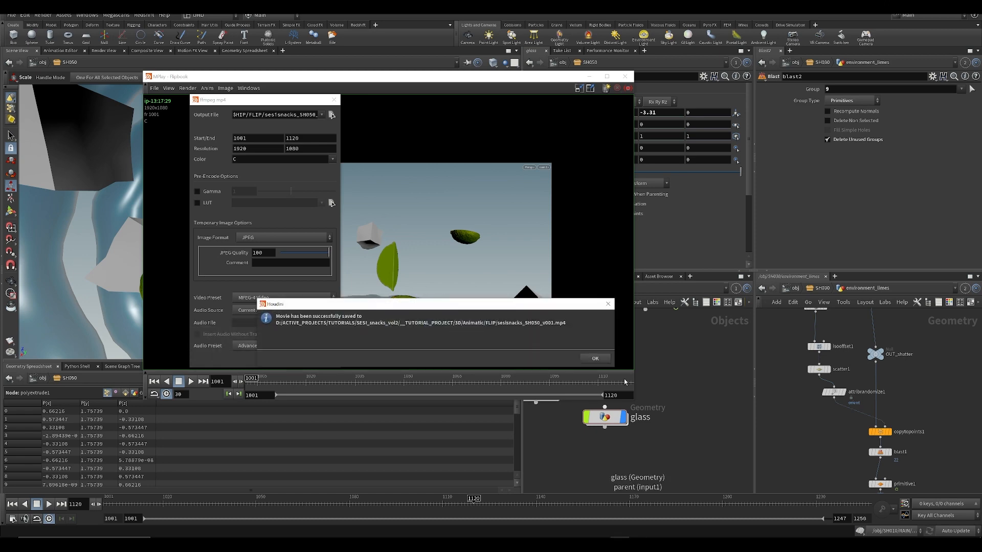
click(599, 359)
- Frame the SH050 nodes, switch to the storyboard PDF to check the SH 060 panels, and return to Houdini
click(710, 389)
key(h)
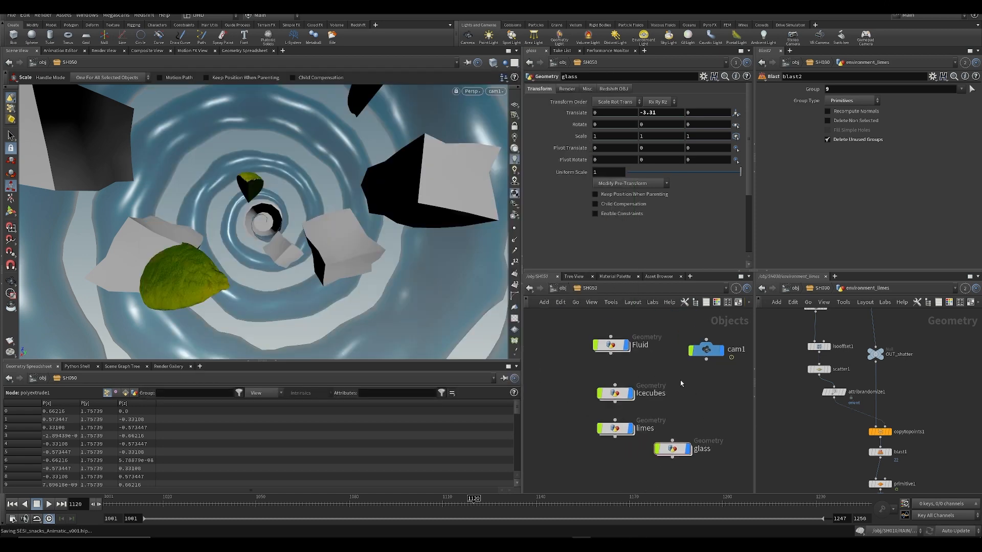
key(alt+Tab)
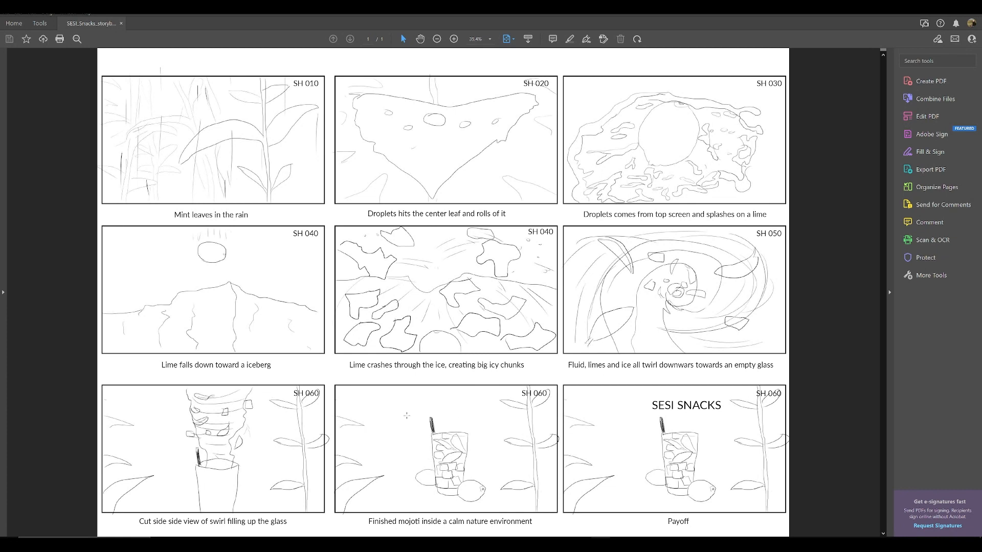
key(alt+Tab)
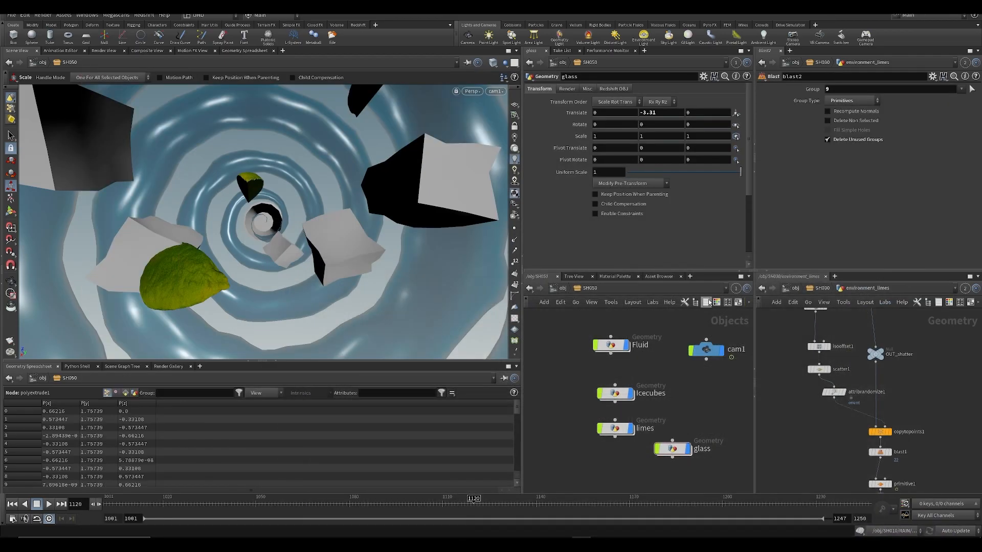
- Save the scene and, at the obj level, duplicate the SH050 subnetwork below the original, renaming the copy SH060
key(u)
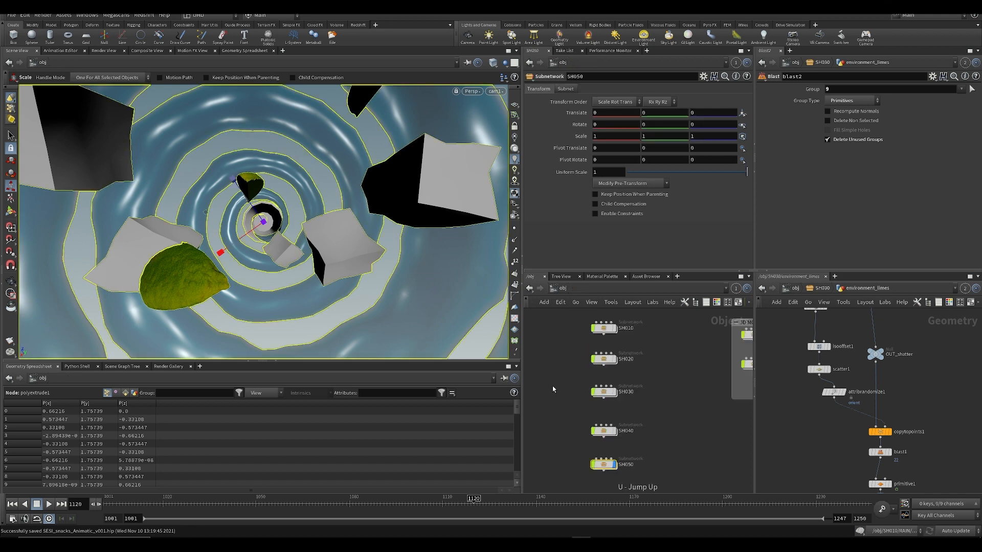
key(ctrl+s)
click(598, 413)
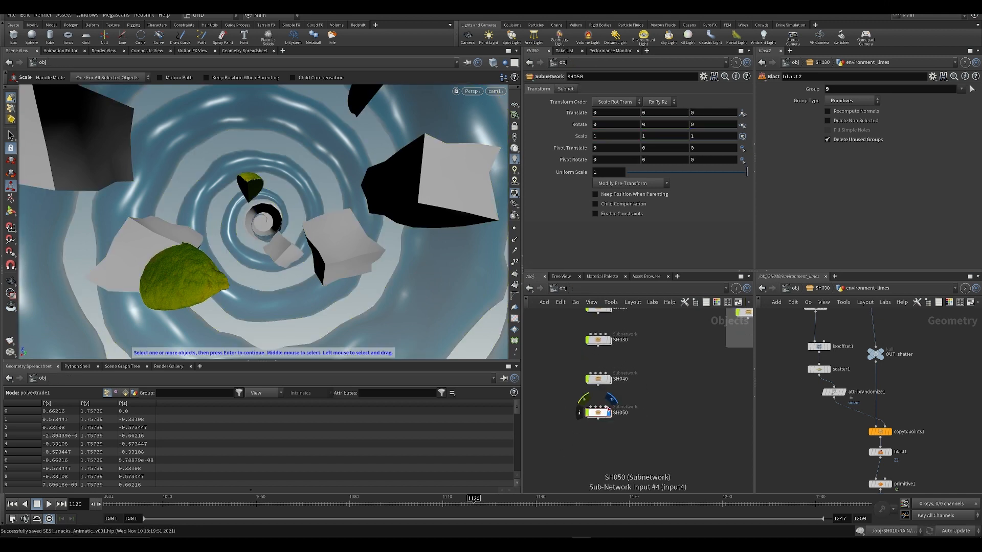
key(ctrl+c)
key(ctrl+v)
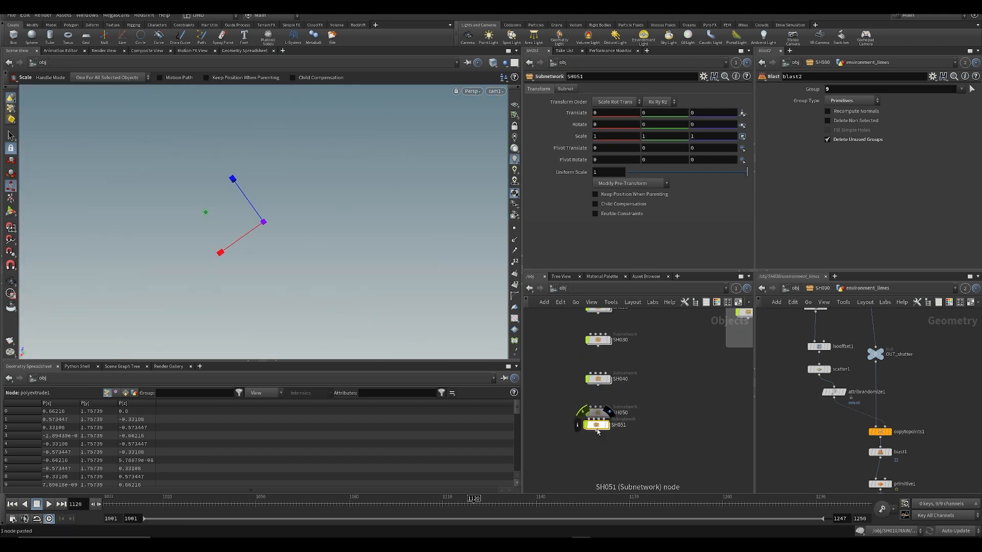
drag(598, 426, 634, 445)
scroll(627, 442, up, 2)
text(0)
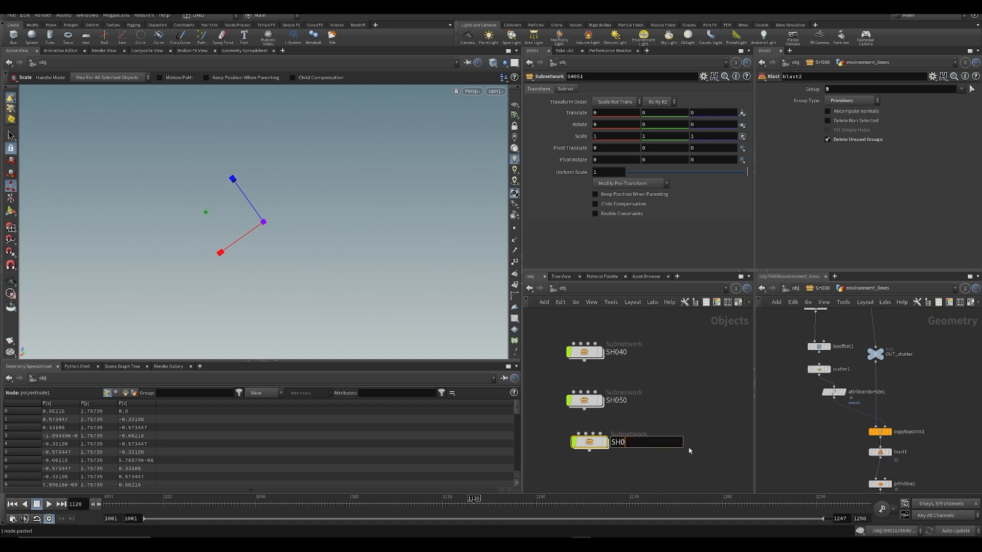
text(60)
key(Return)
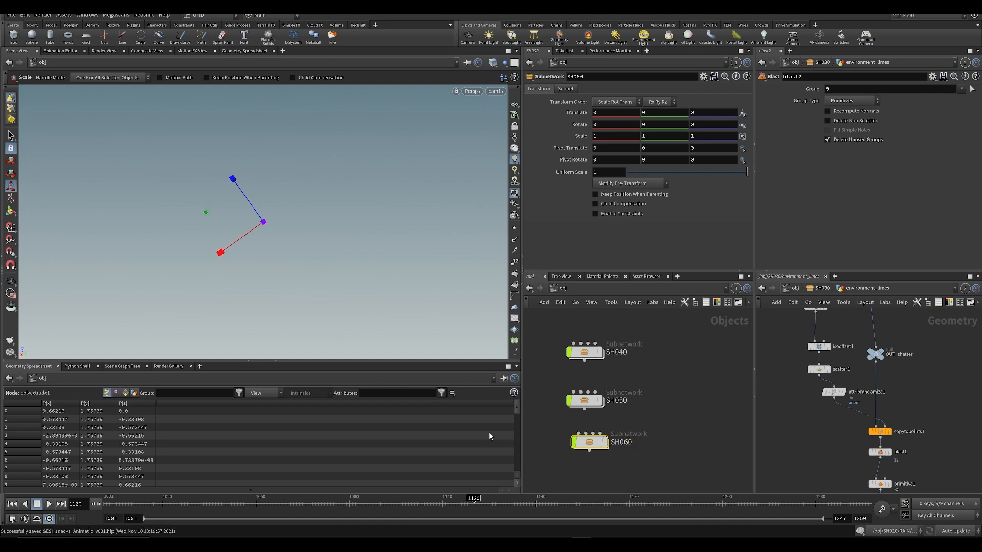
- Open the SH060 subnetwork, view the swirl and glass from the side, scrub its animation, and return to frame 1001
double_click(589, 442)
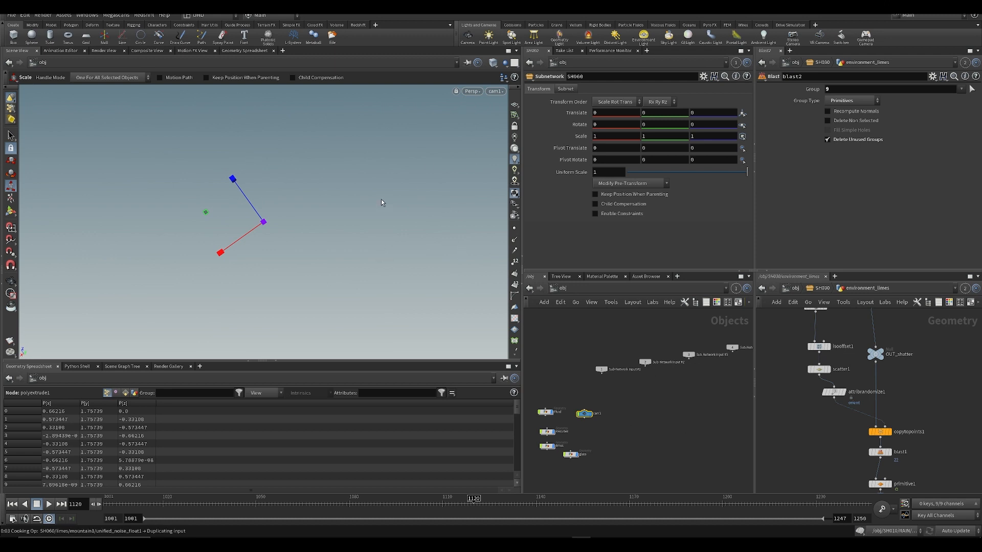
alt+drag(324, 255, 262, 205)
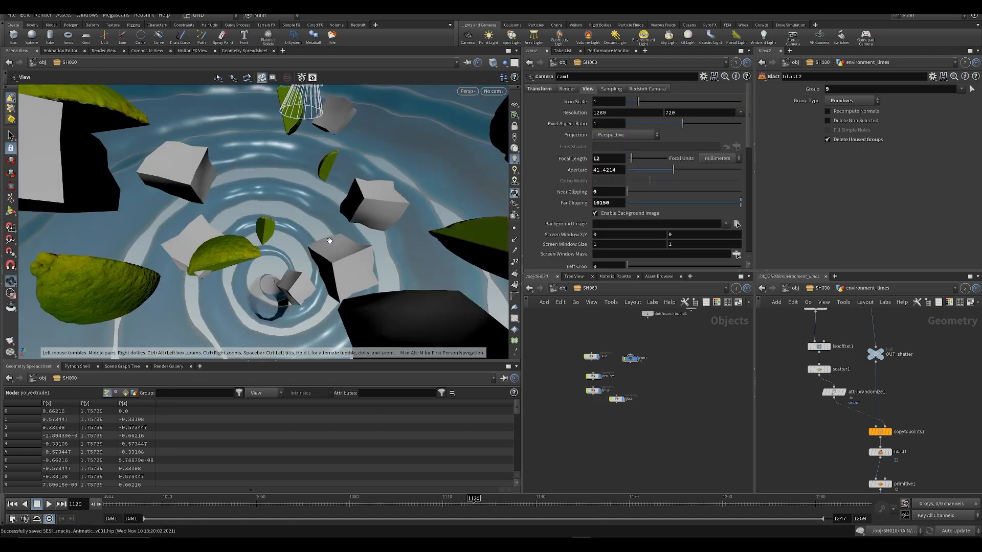
scroll(329, 239, down, 5)
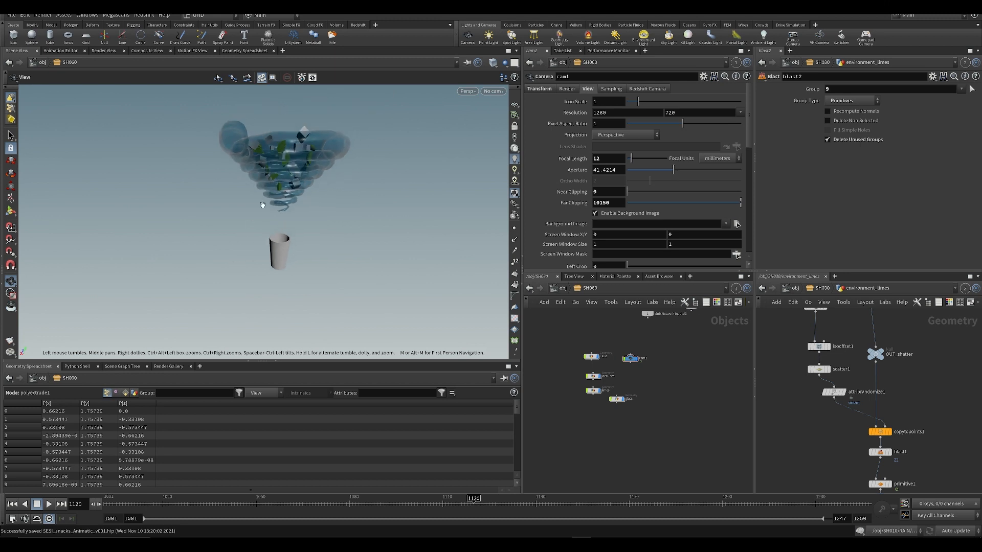
right_drag(262, 205, 312, 187)
mouse_move(312, 187)
mouse_down()
mouse_move(366, 171)
mouse_move(343, 205)
mouse_move(323, 169)
mouse_move(317, 184)
mouse_up()
key(e)
drag(132, 505, 276, 519)
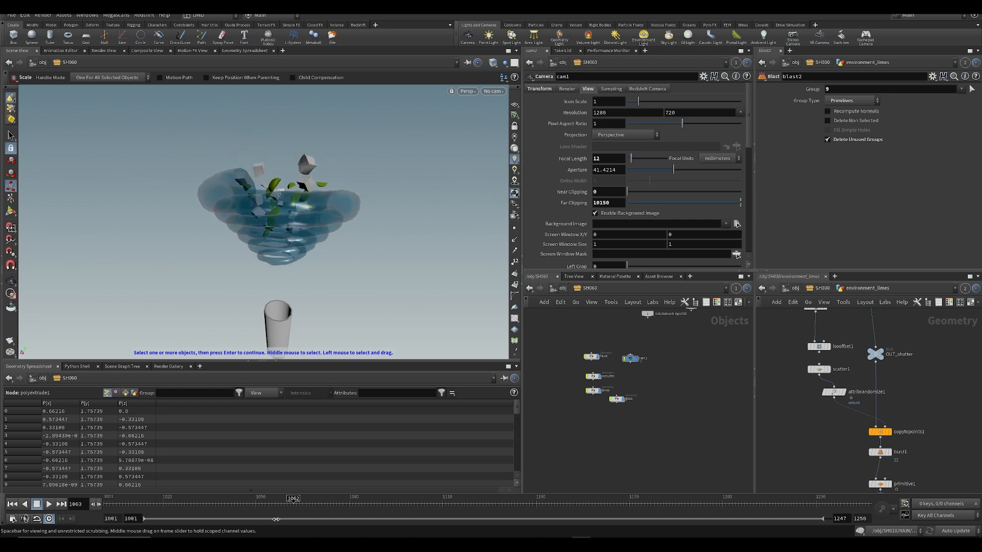
key(ctrl+Up)
scroll(646, 368, up, 4)
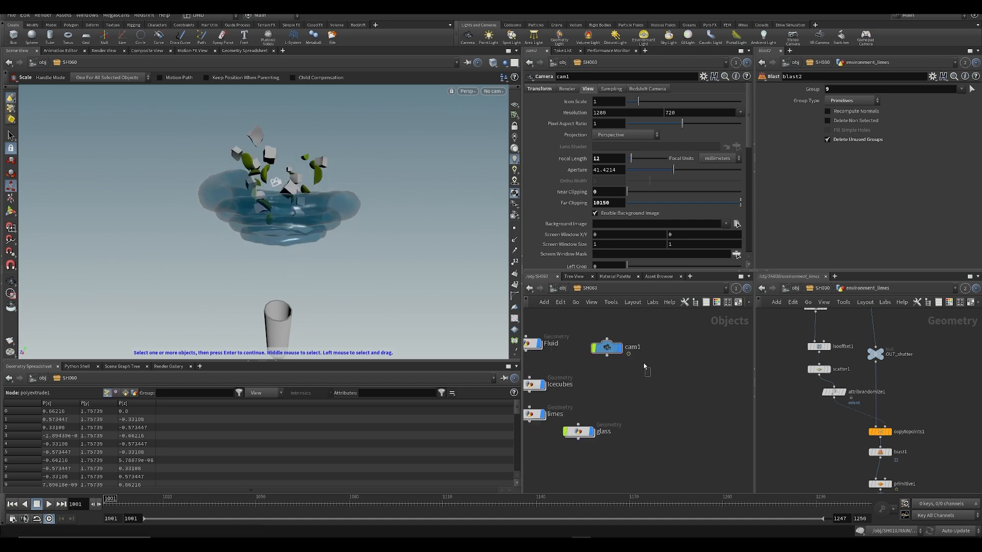
- Delete the copied cam1 camera from the SH060 network
click(594, 349)
click(386, 285)
scroll(633, 417, down, 5)
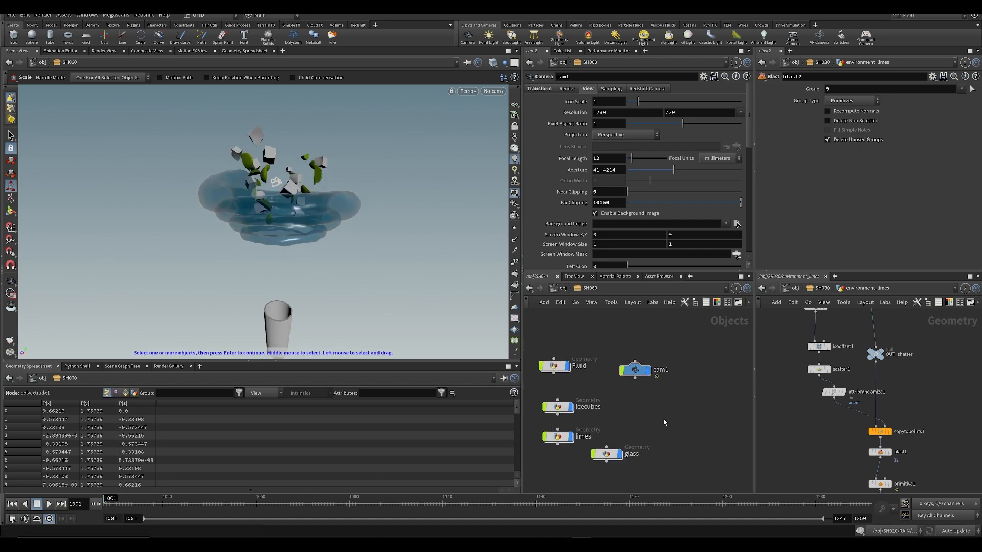
middle_drag(633, 418, 648, 424)
key(Escape)
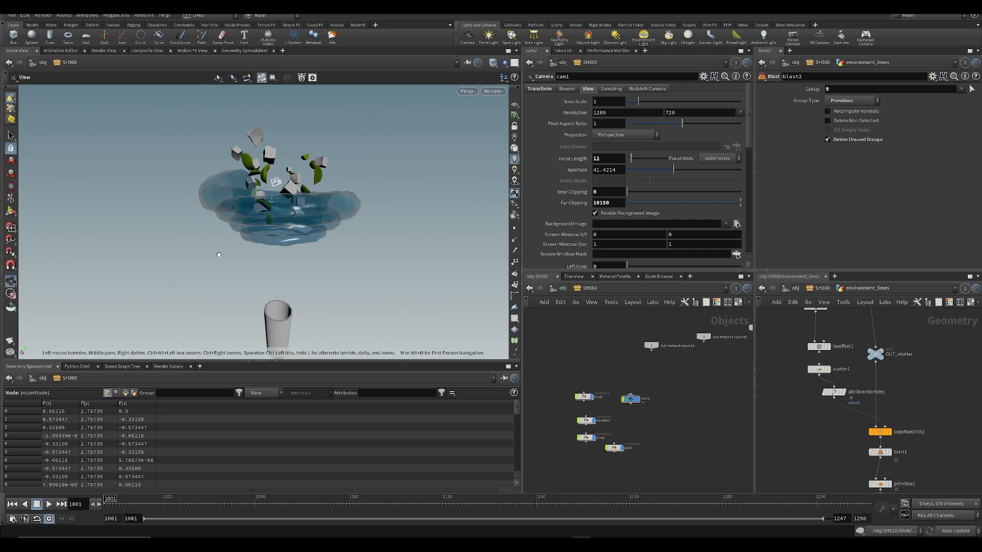
drag(266, 241, 309, 206)
key(e)
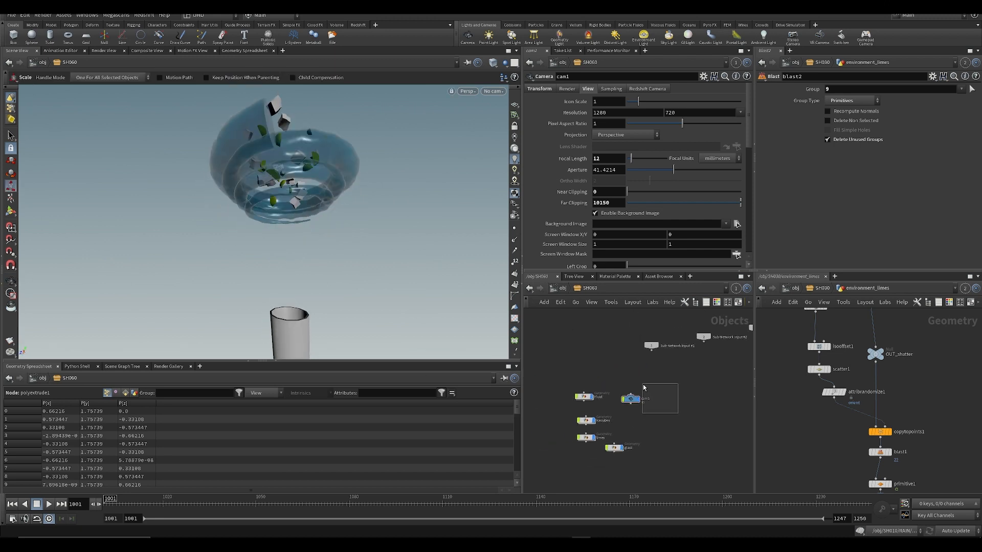
drag(644, 388, 633, 387)
key(Delete)
- Add a new camera beside the Fluid node in SH060 and show its view settings
key(Tab)
mouse_move(660, 281)
click(710, 212)
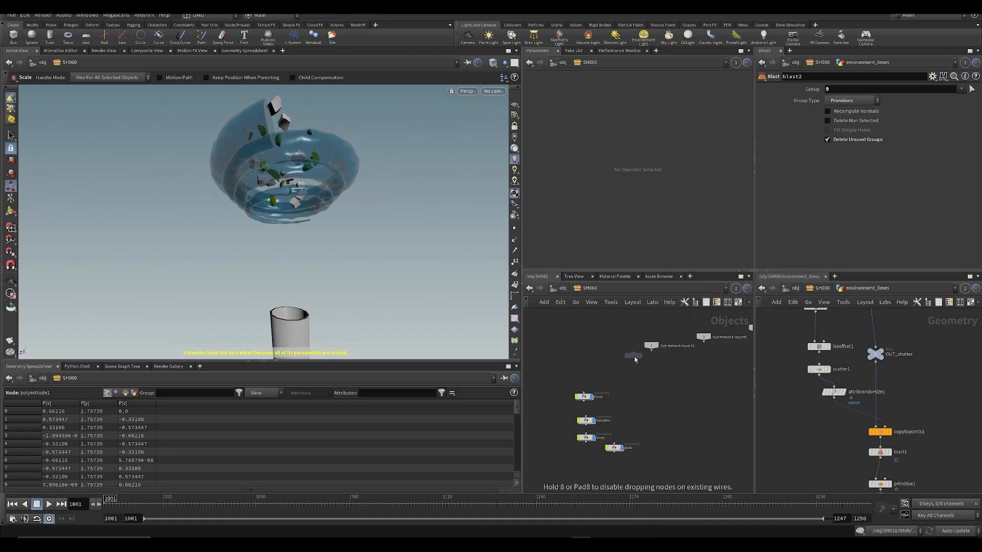
click(634, 390)
click(585, 89)
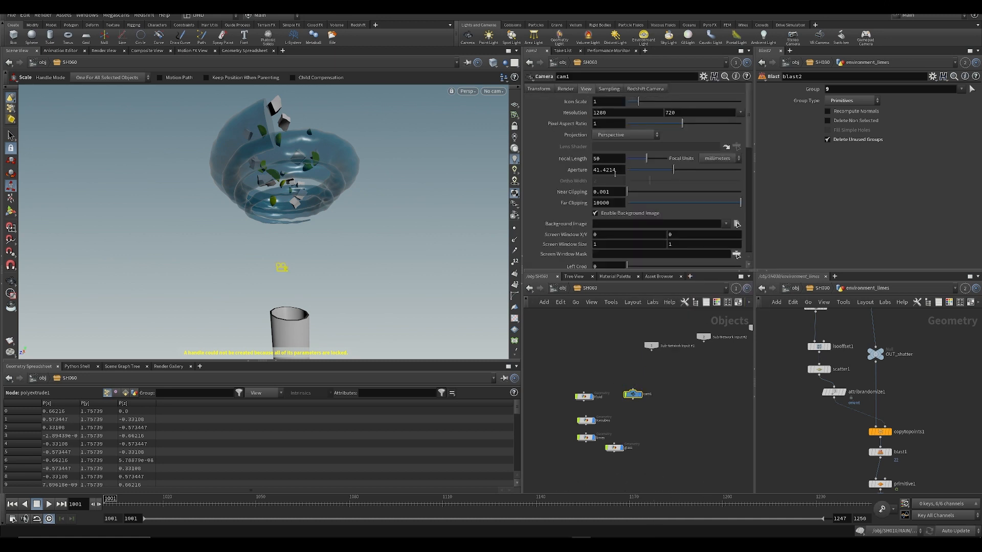
- Look through SH060/cam1, frame the fluid swirl above the glass in a side view, and save the scene
click(490, 92)
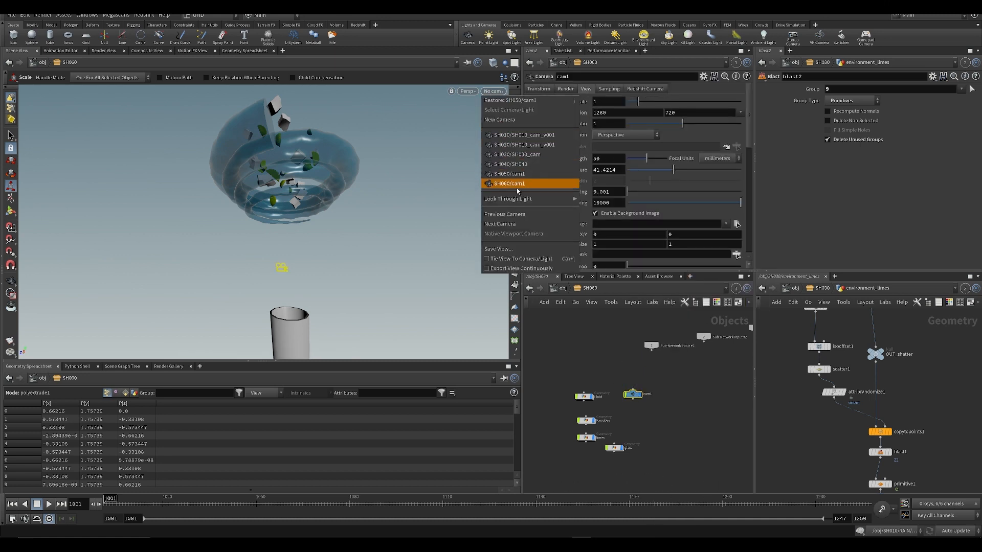
click(517, 186)
key(space+g)
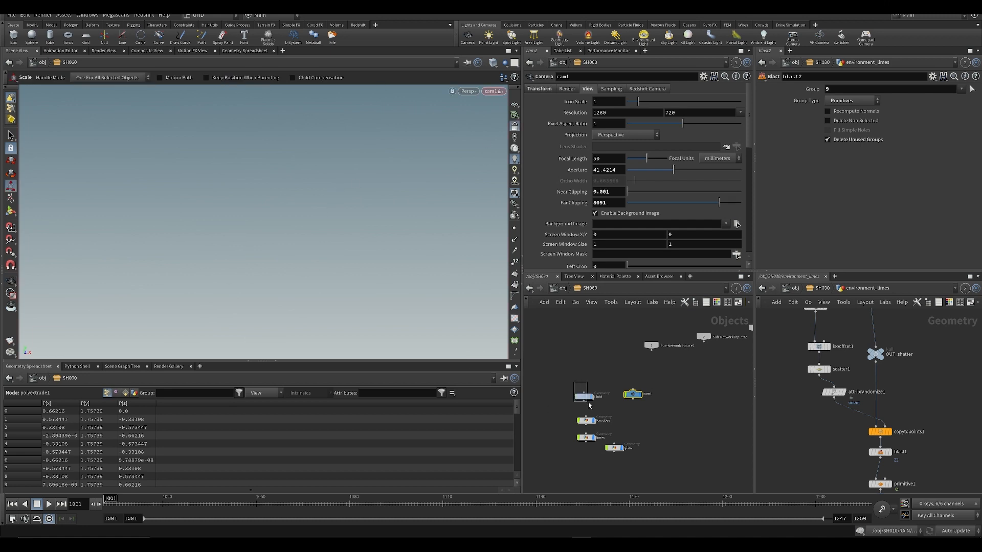
drag(588, 405, 592, 409)
key(space+g)
alt+right_drag(329, 295, 302, 269)
alt+middle_drag(302, 270, 289, 225)
alt+right_drag(290, 225, 283, 219)
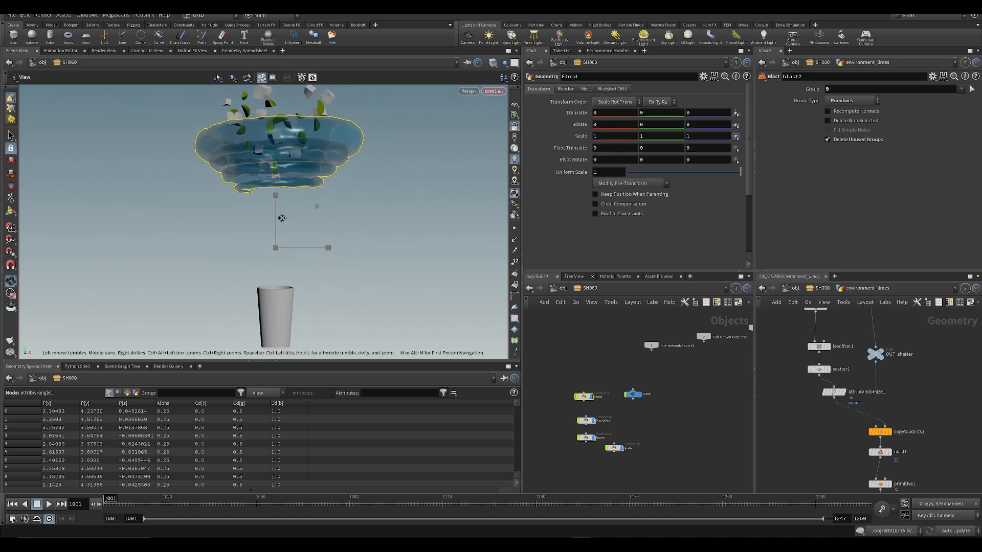
alt+middle_drag(283, 219, 268, 207)
key(ctrl+s)
- Open the Fluid network in SH060 and try a different height on the spiral1 node
click(613, 416)
double_click(590, 404)
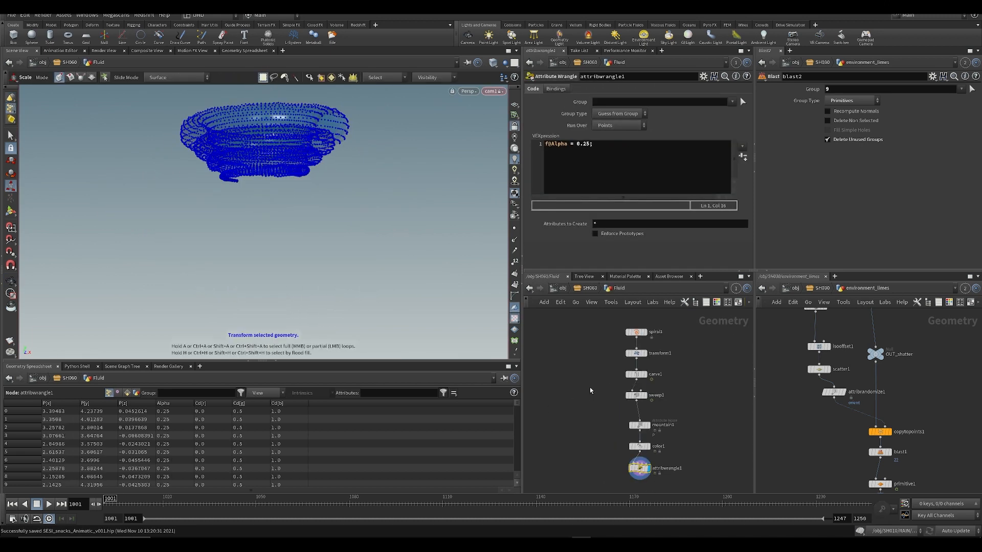
click(631, 362)
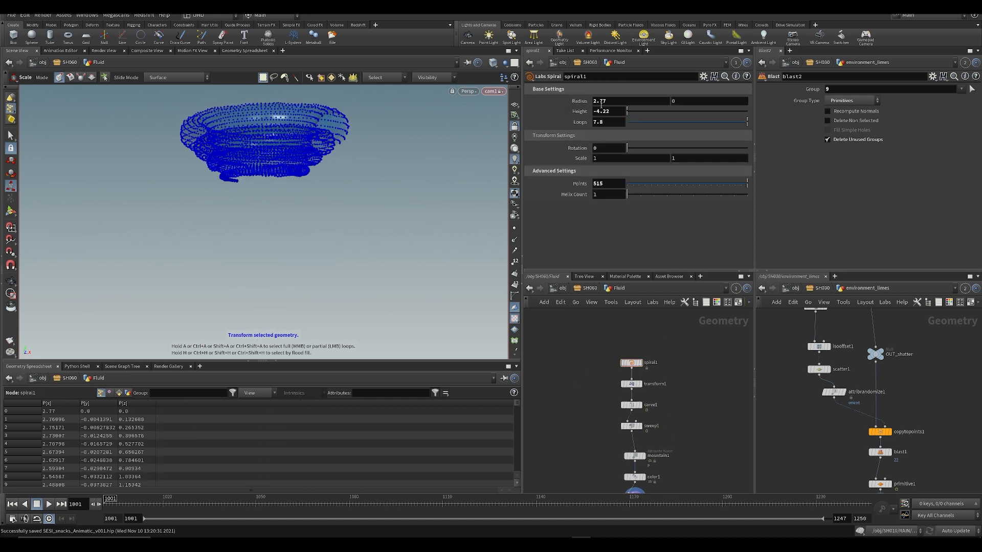
middle_drag(607, 110, 604, 128)
key(ctrl+z)
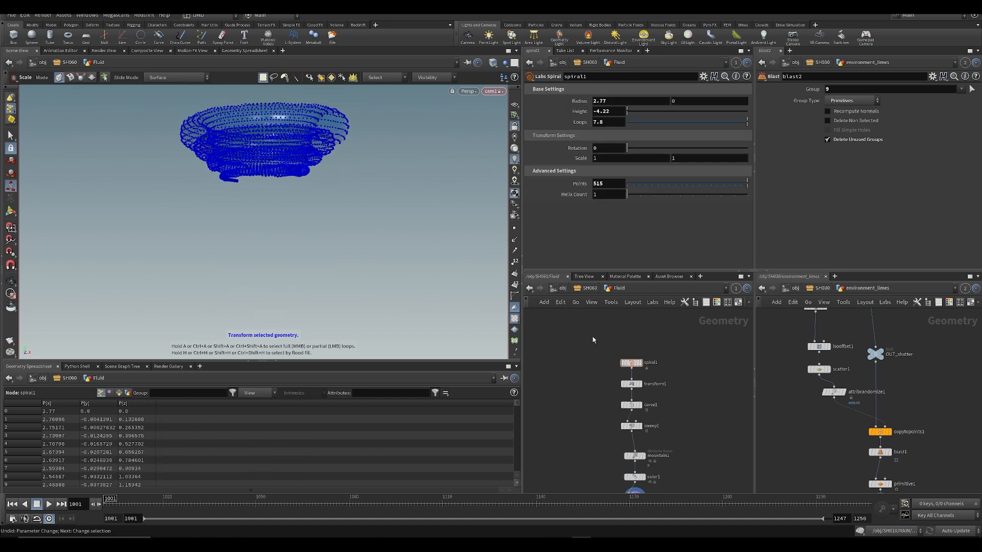
- Return to the View tool, dismiss the console, then delete the animation channels of carve1's Second U and set it to 1
middle_drag(594, 341, 564, 280)
key(Escape)
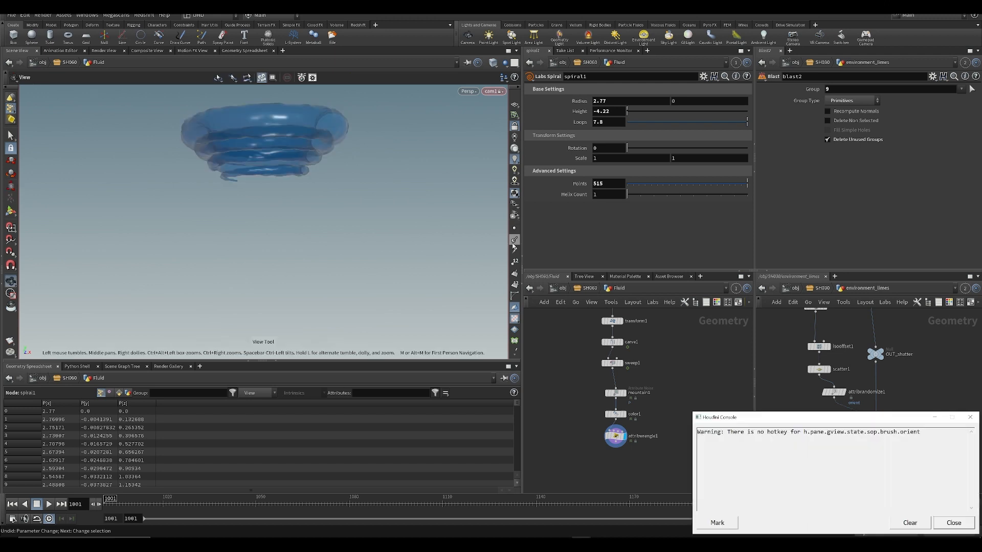
click(937, 418)
middle_drag(564, 337, 559, 357)
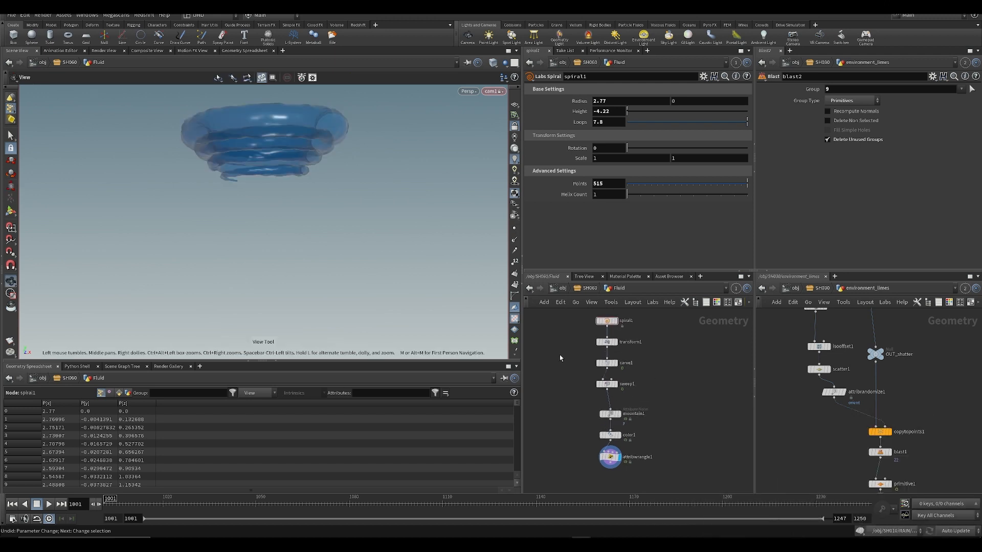
click(607, 364)
right_click(570, 116)
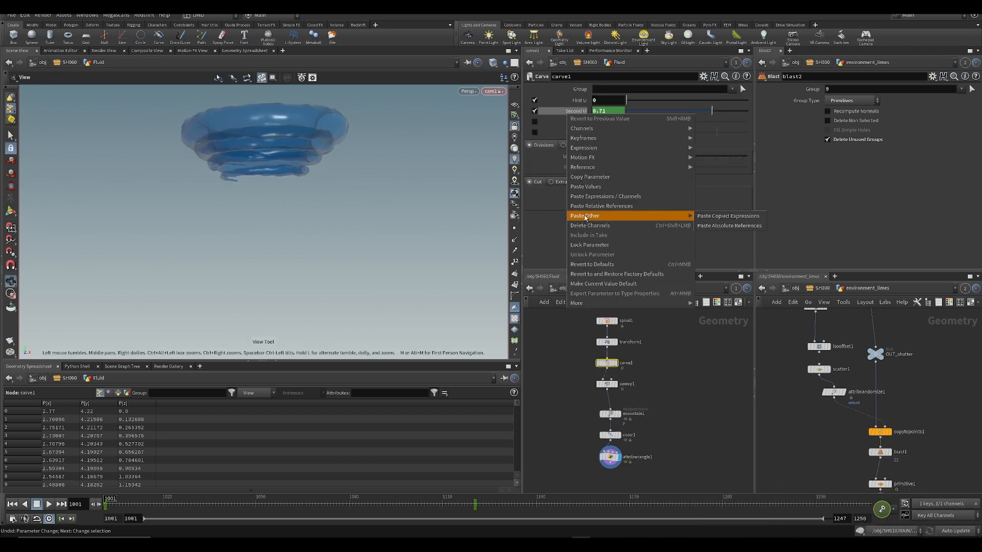
click(614, 215)
drag(716, 114, 749, 111)
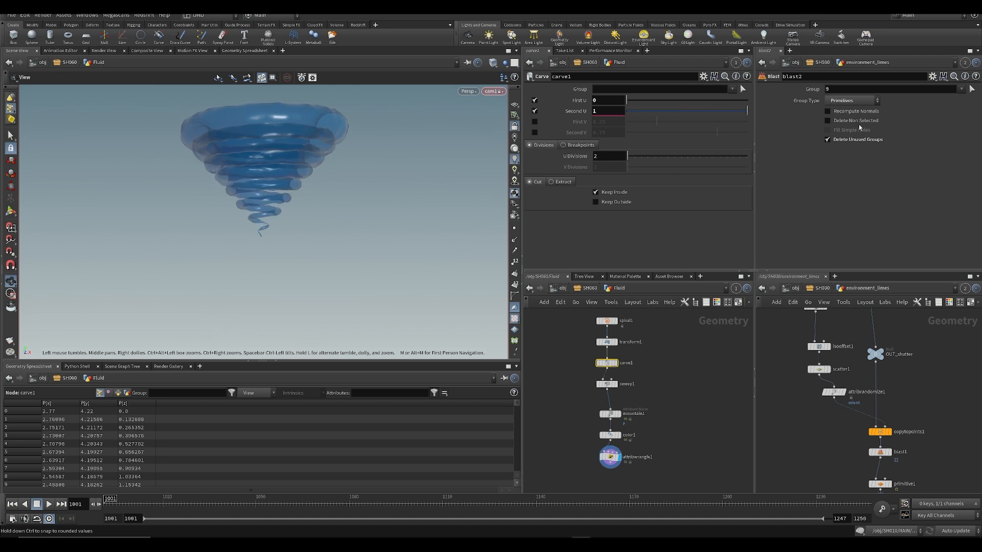
- Set spiral1's loops to 5.8 and reduce the tube radius on sweep1 to make the coils thinner
middle_drag(582, 356, 577, 373)
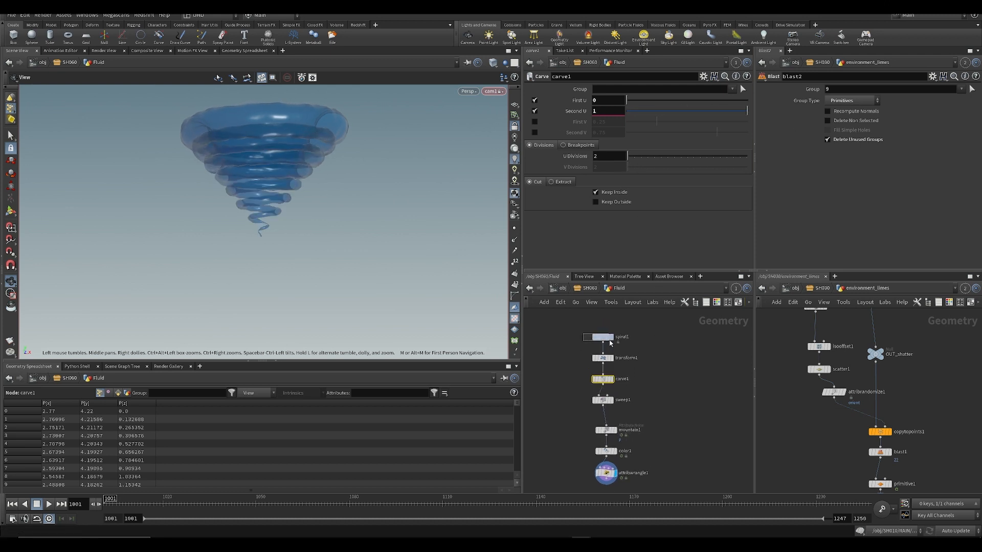
click(609, 339)
mouse_move(609, 122)
middle_down()
mouse_move(609, 135)
mouse_move(624, 137)
mouse_move(584, 140)
mouse_move(636, 119)
mouse_move(605, 103)
mouse_move(565, 107)
mouse_move(620, 107)
mouse_move(606, 108)
middle_up()
click(603, 400)
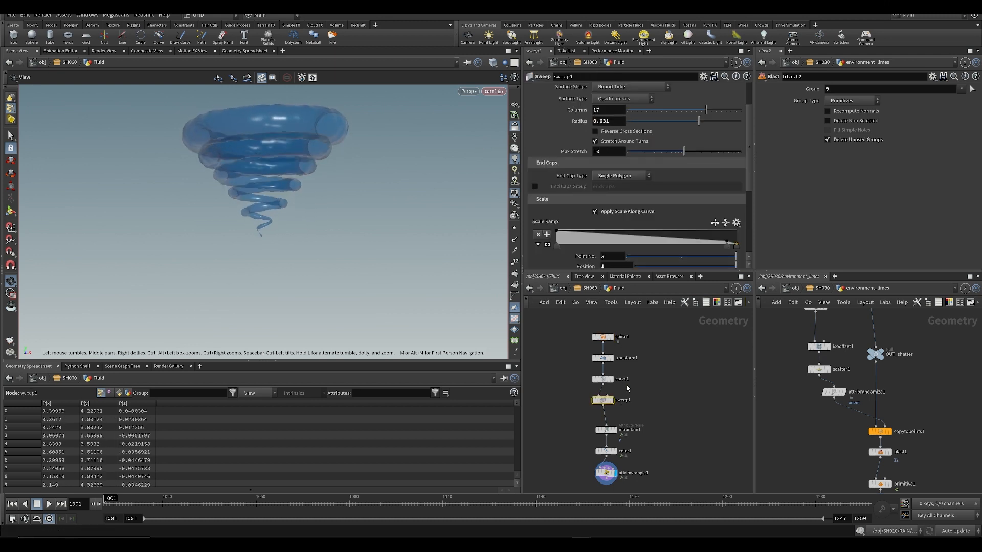
drag(708, 125, 665, 143)
- Narrow the swirl by setting spiral1's radius to 1.15, and check it at frame 1005 with the other SH060 objects
click(600, 338)
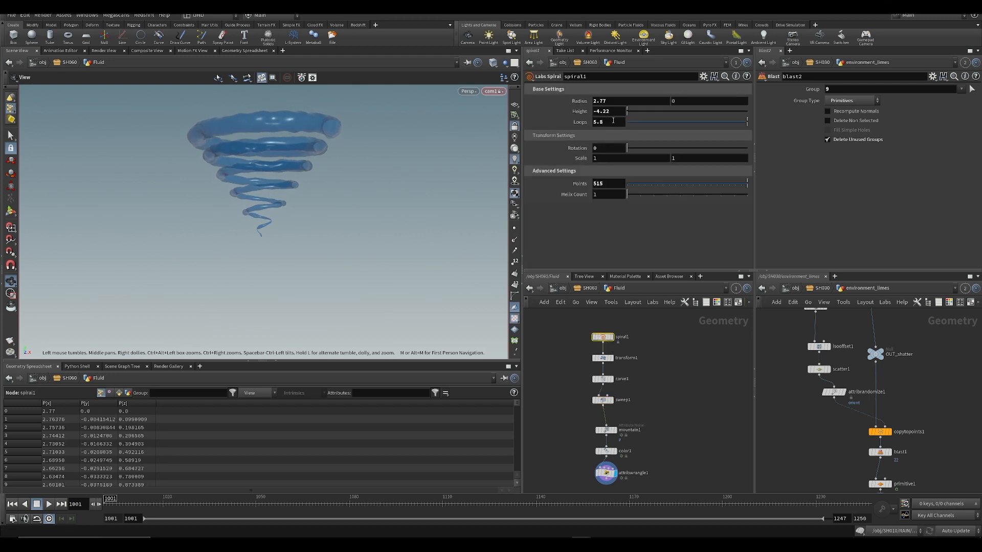
middle_drag(608, 101, 41, 164)
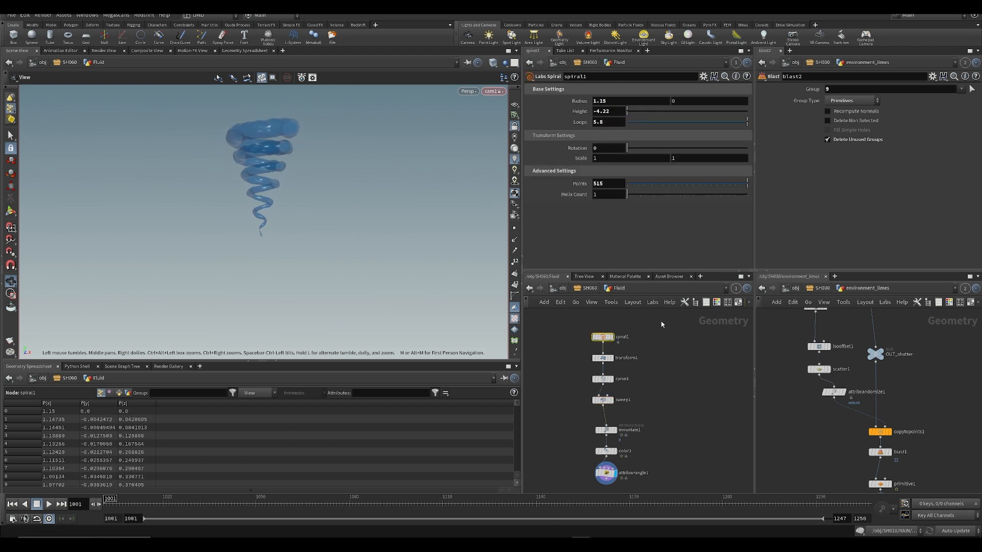
scroll(686, 344, down, 2)
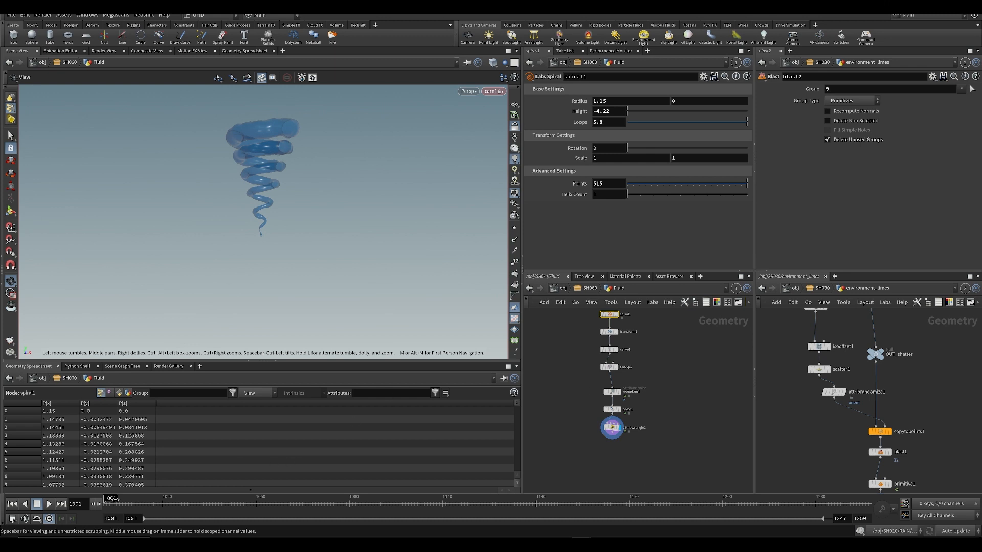
drag(110, 503, 116, 503)
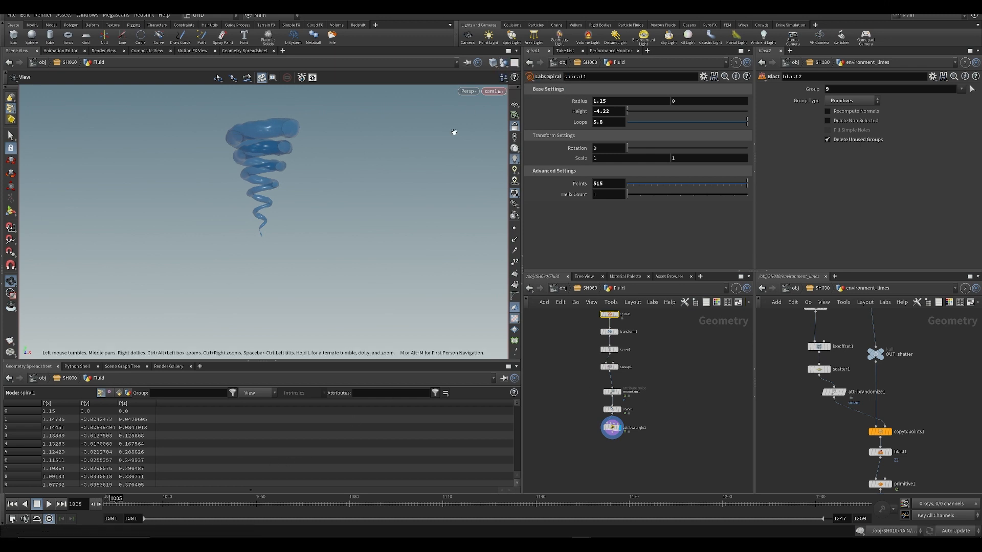
key(u)
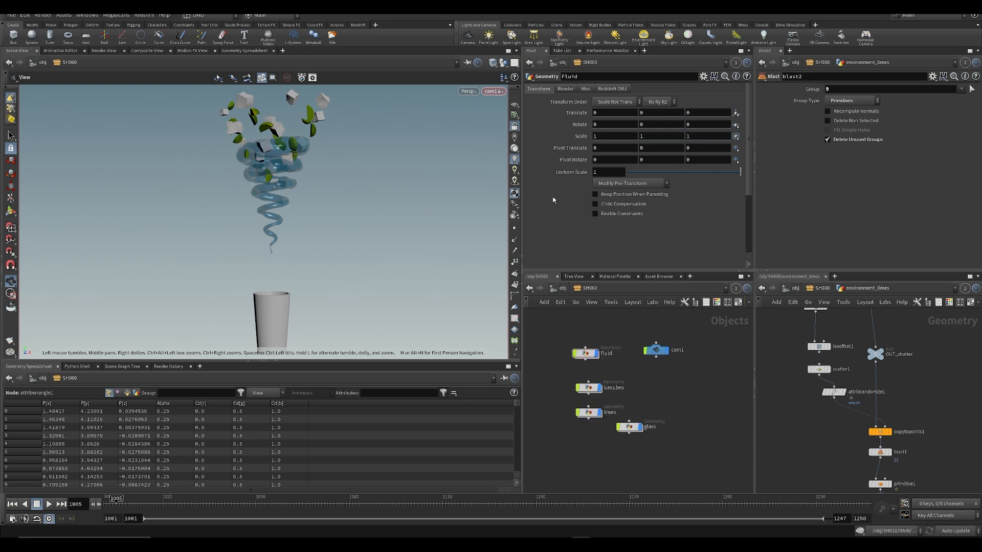
- Reopen the Fluid network and lengthen the swirl by setting spiral1's height to -8.22
double_click(584, 367)
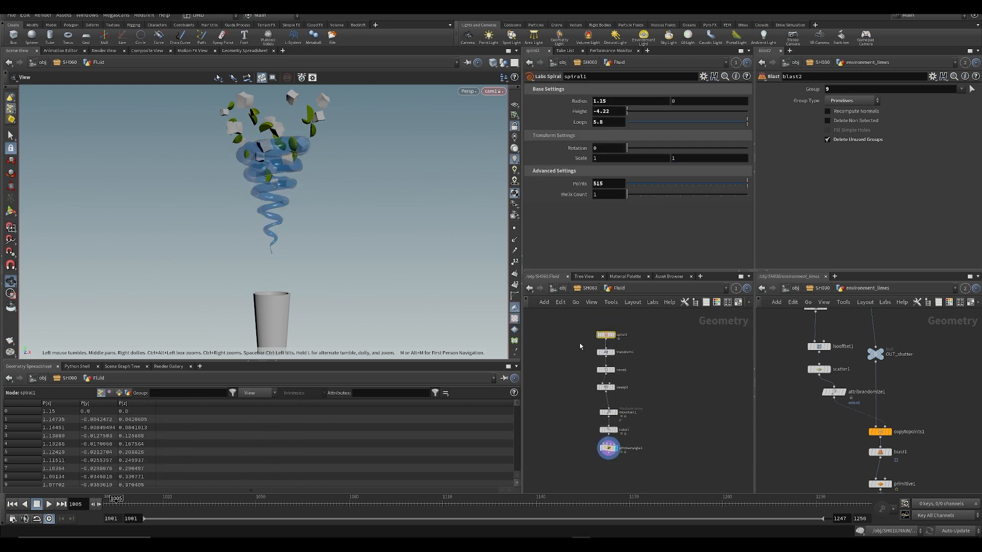
drag(613, 354, 614, 355)
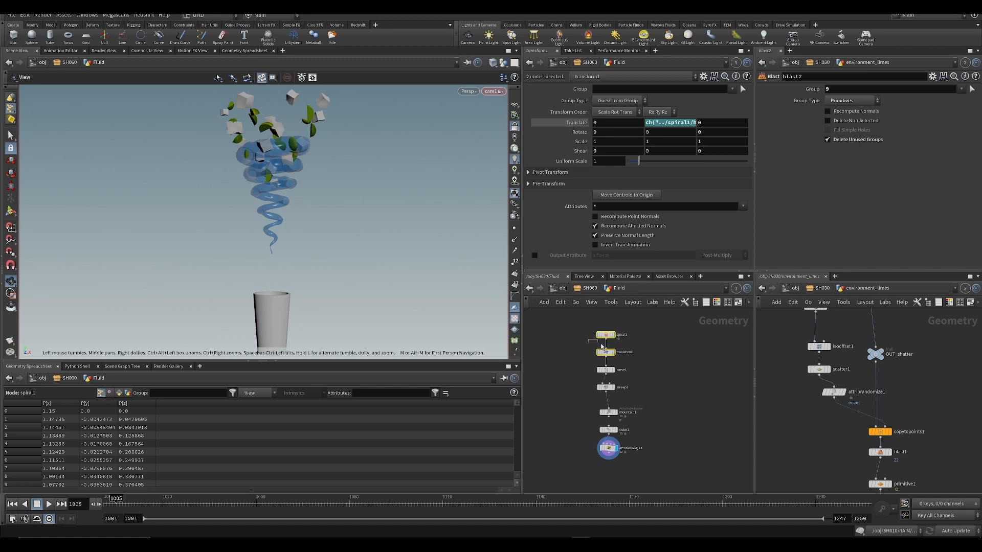
click(608, 335)
middle_drag(621, 112, 568, 107)
drag(324, 219, 298, 226)
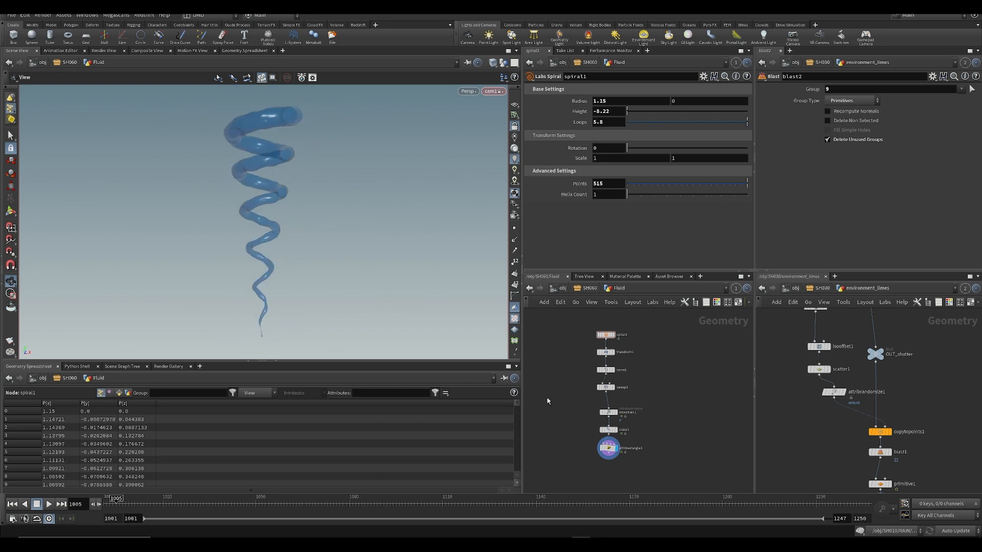
- Check the swirl against the ice cubes and limes in SH060, reframe it in the Fluid network, and save the scene
key(u)
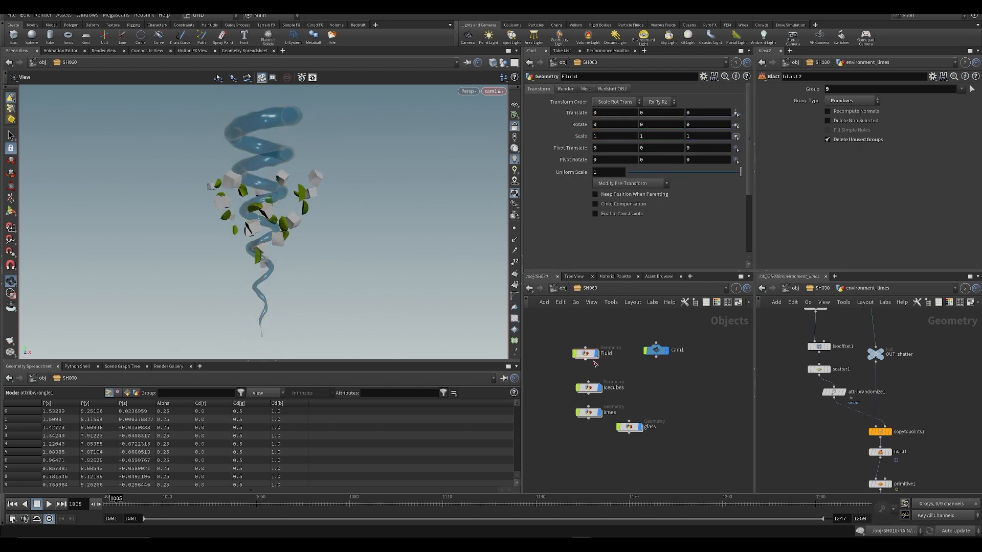
double_click(586, 352)
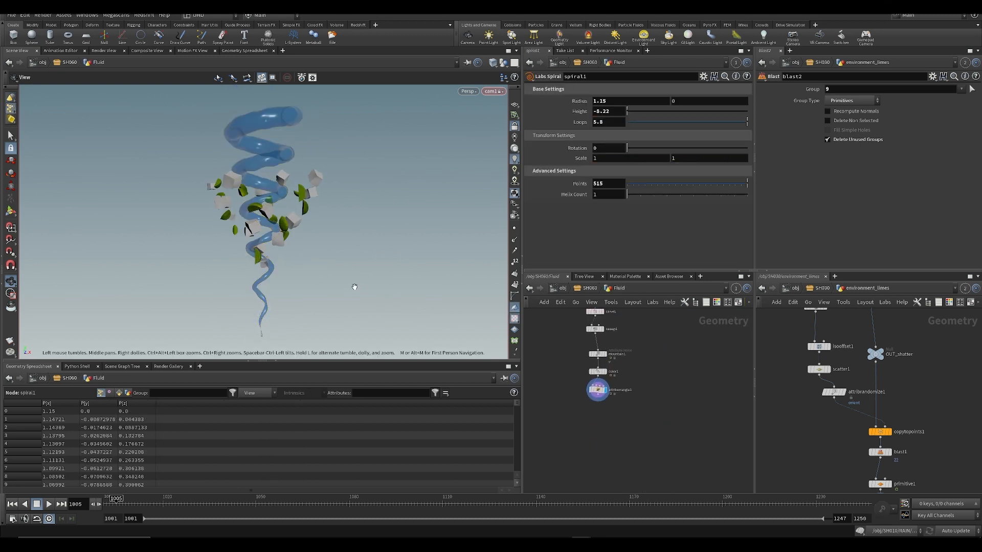
middle_drag(352, 285, 361, 244)
key(ctrl+s)
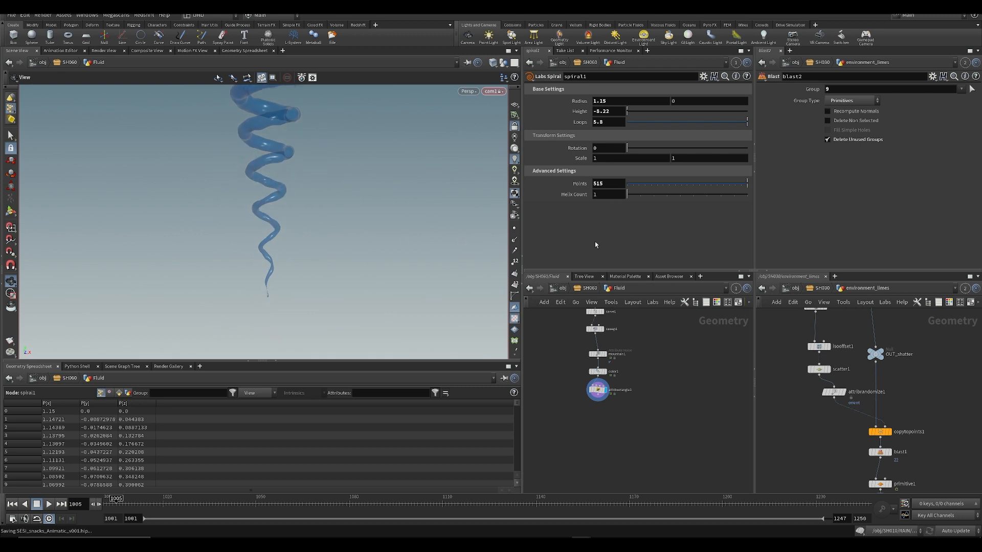
- Unlock the view from the camera and orbit around the swirl to see it at an angle from above
click(516, 127)
drag(401, 153, 281, 307)
click(505, 64)
click(532, 74)
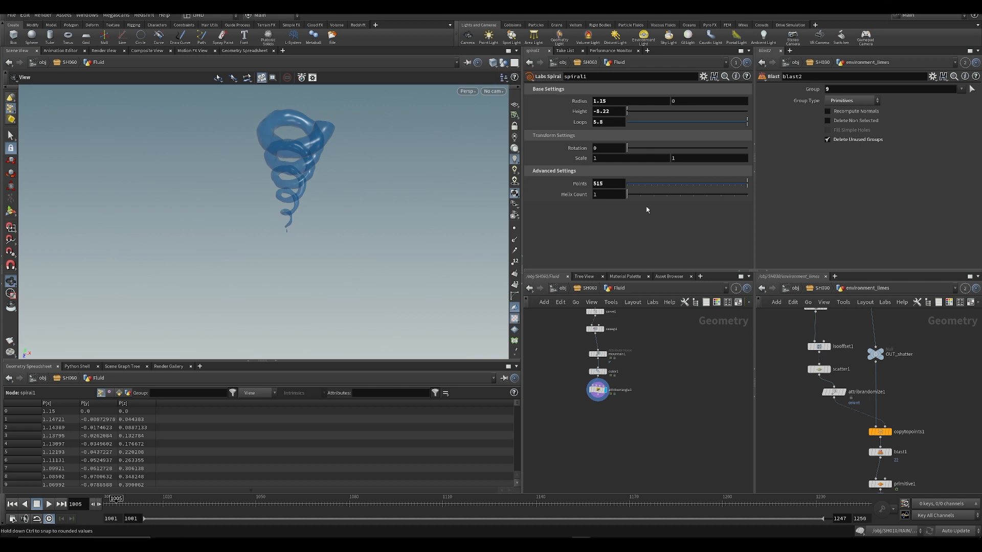
- Return the second network to the object level and open the SH060 subnetwork there
click(795, 288)
middle_drag(786, 382, 775, 351)
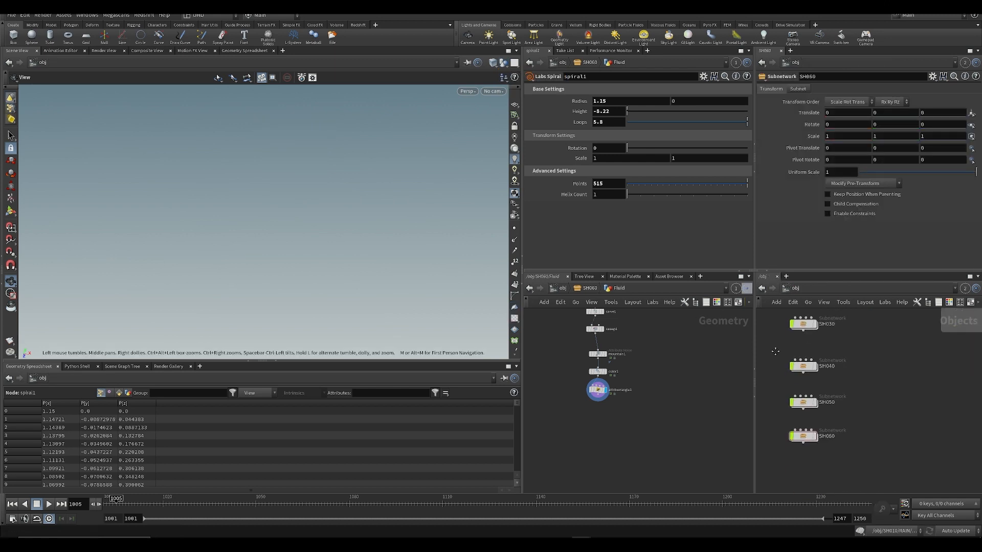
double_click(803, 435)
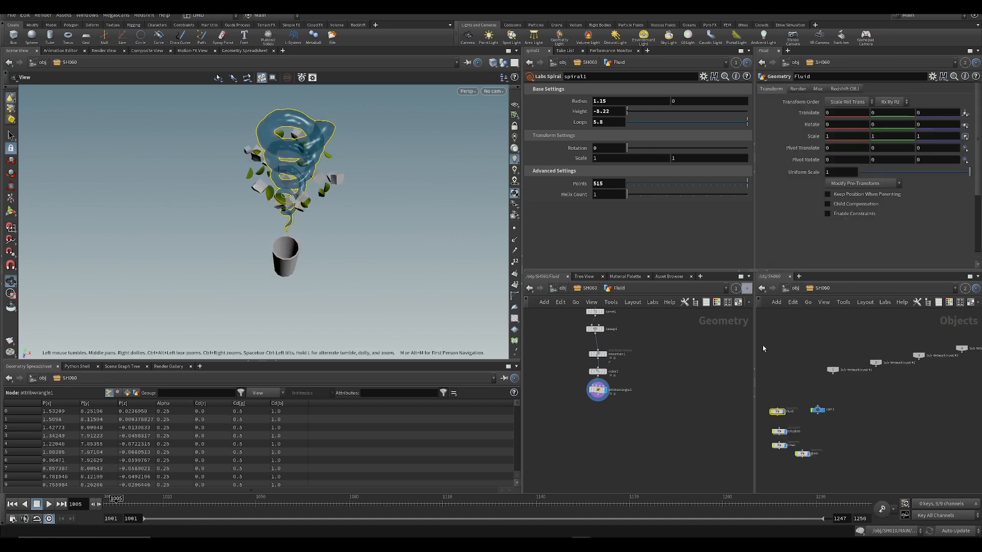
- Link the viewport to pane group 1 so it follows the Fluid network, and save the scene
click(468, 66)
click(474, 95)
drag(365, 232, 363, 178)
key(ctrl+s)
middle_drag(586, 410, 558, 402)
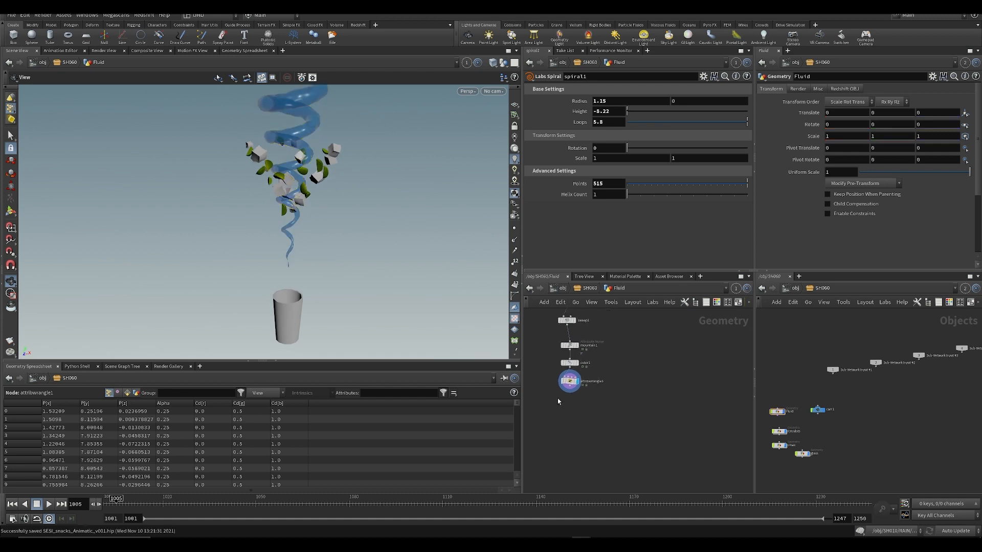
- Remove the expression from transform1's Translate Y and lower the swirl to 5.62, bringing its tip to the glass, and return to frame 1001
drag(416, 288, 416, 262)
middle_drag(560, 358, 546, 434)
click(553, 361)
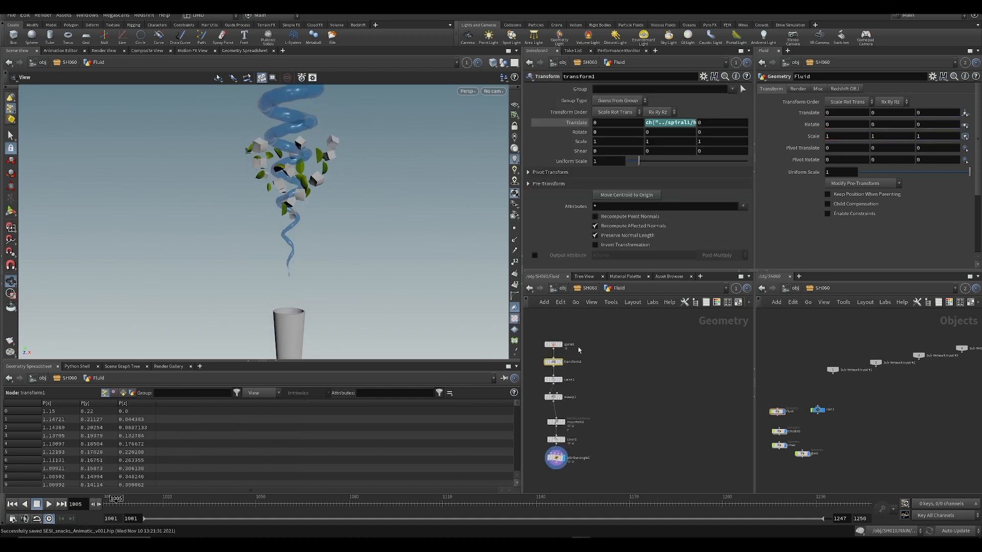
right_click(657, 122)
click(680, 232)
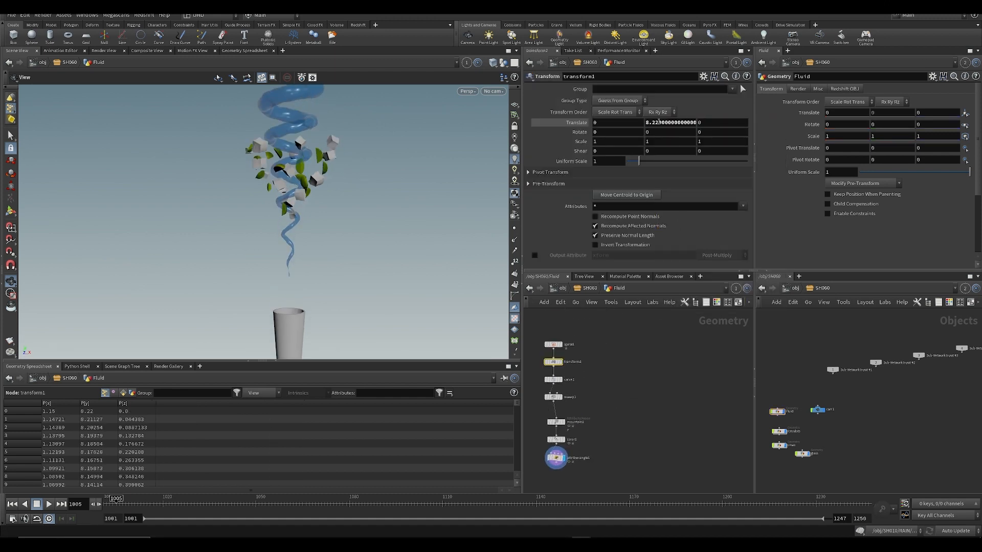
middle_drag(658, 123, 555, 145)
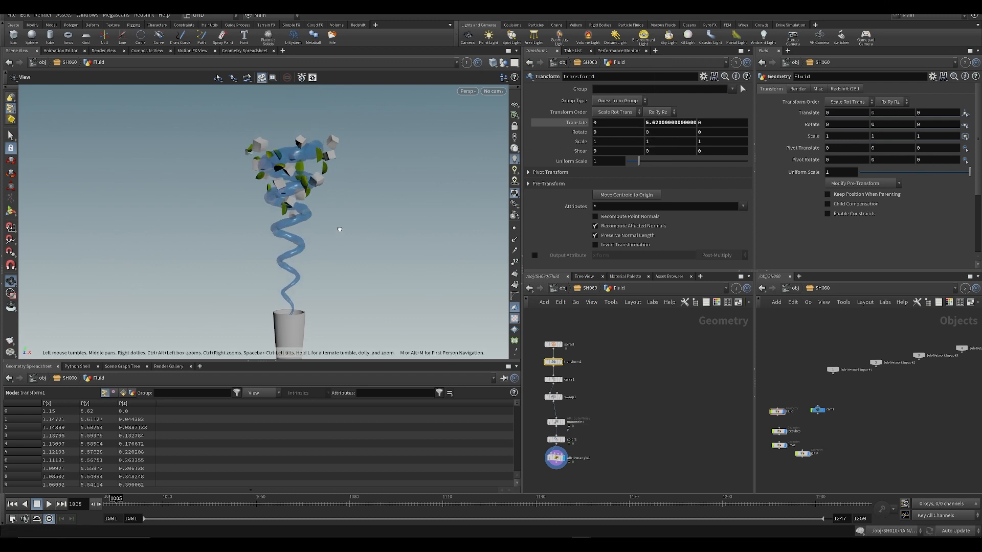
drag(125, 504, 72, 497)
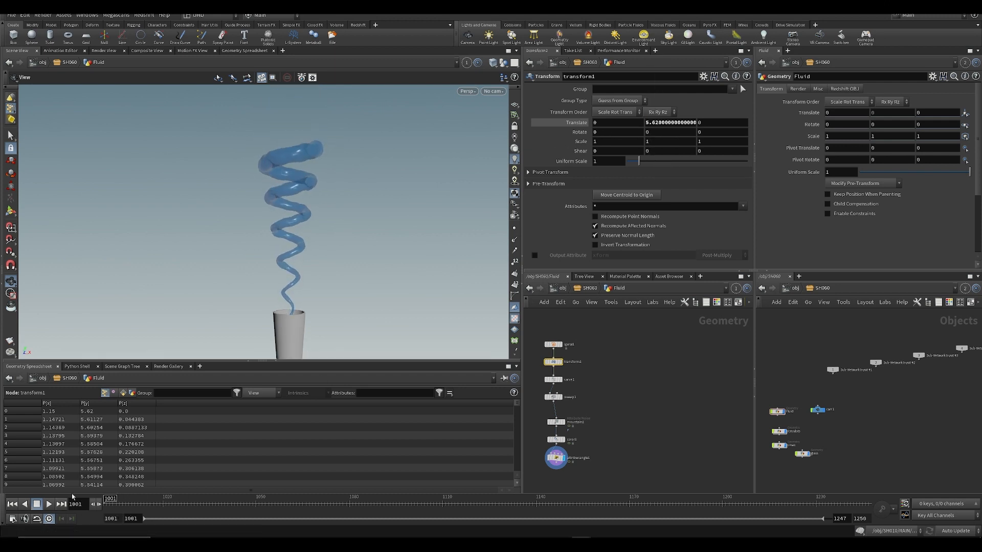
- Show carve1's parameters, look through cam1 with the camera locked to the view, and reframe it to fit the whole swirl
click(554, 380)
middle_drag(570, 391, 591, 355)
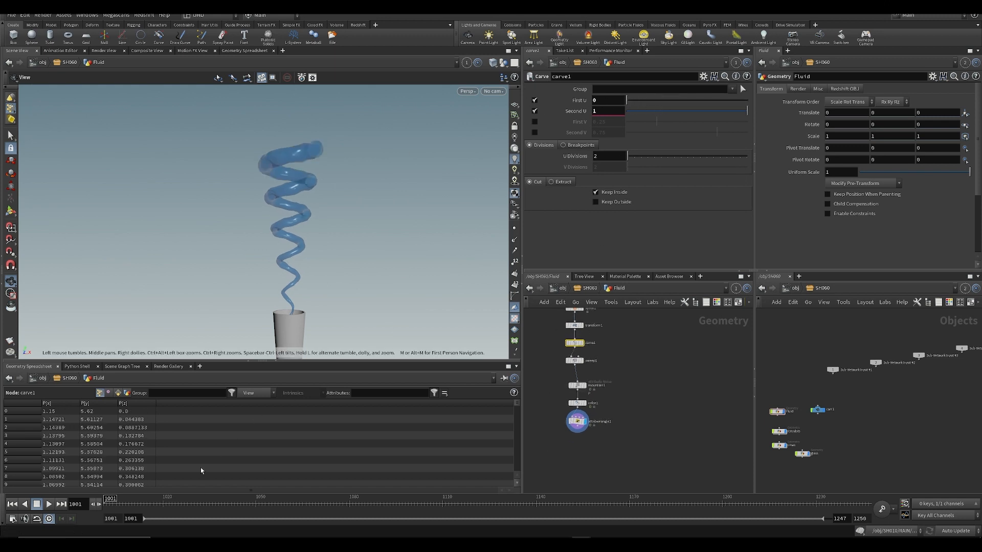
click(494, 91)
click(532, 183)
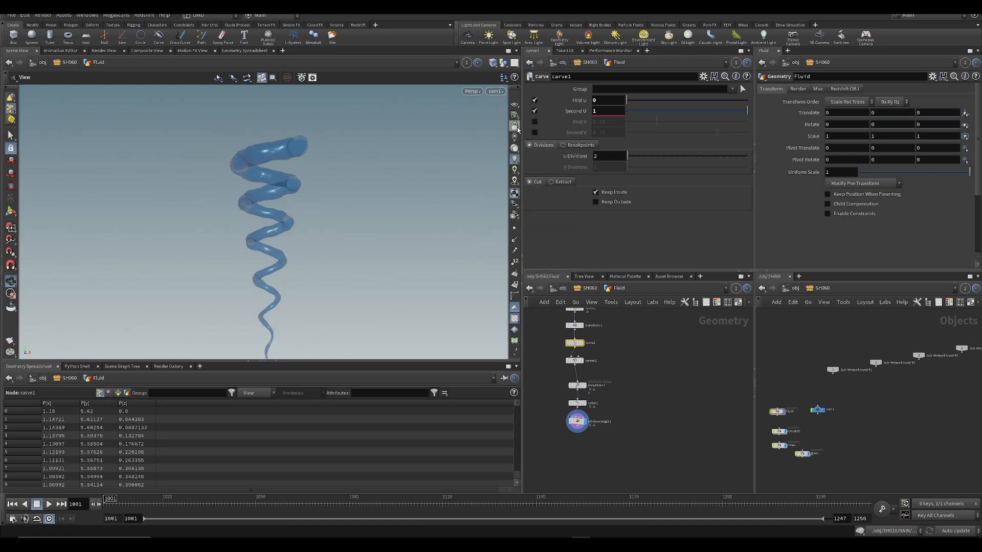
click(518, 129)
middle_drag(401, 194, 303, 251)
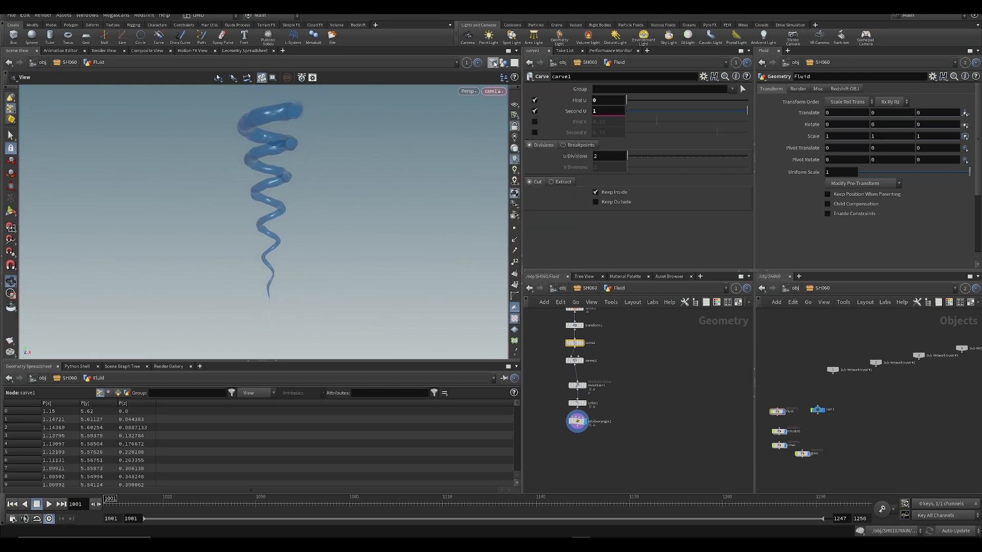
scroll(830, 447, up, 3)
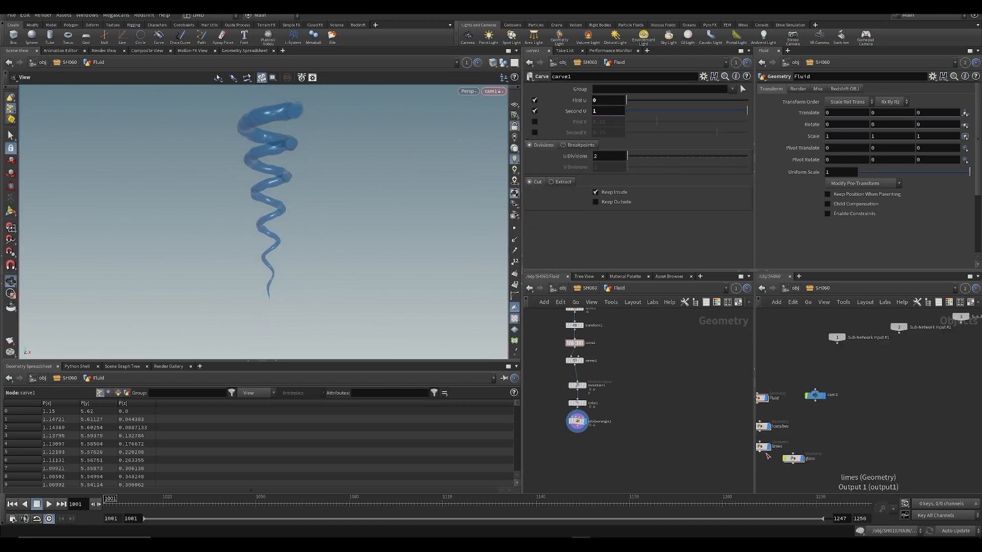
click(794, 459)
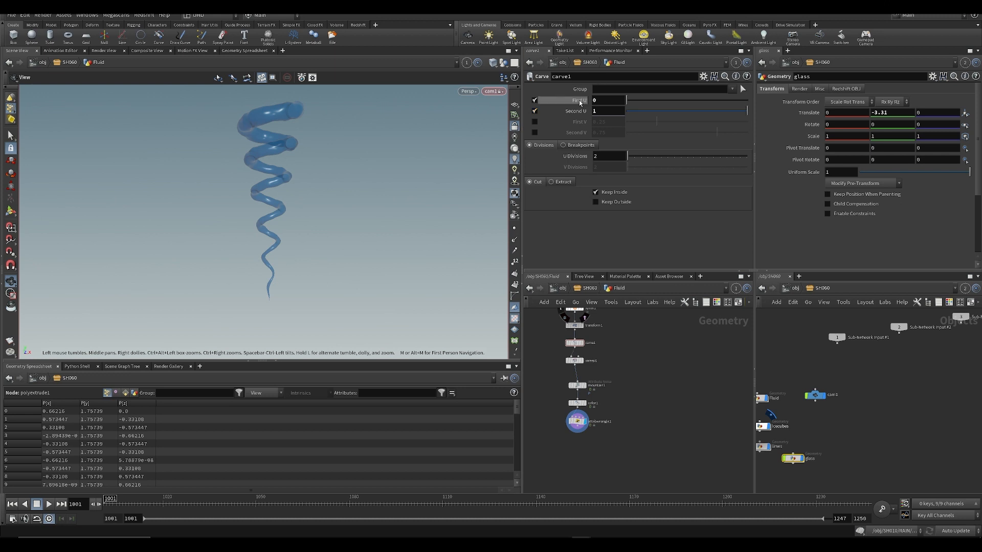
drag(338, 503, 446, 511)
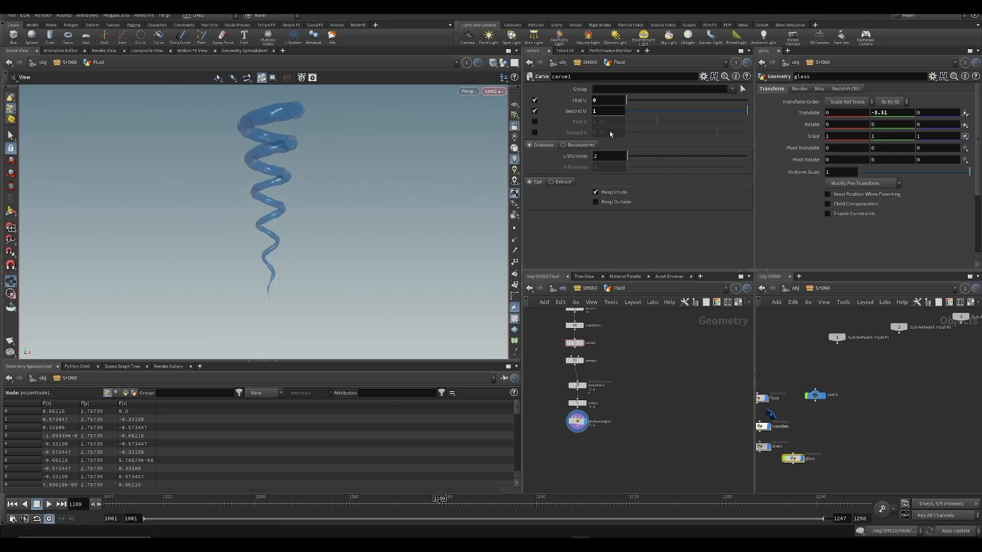
drag(628, 101, 758, 90)
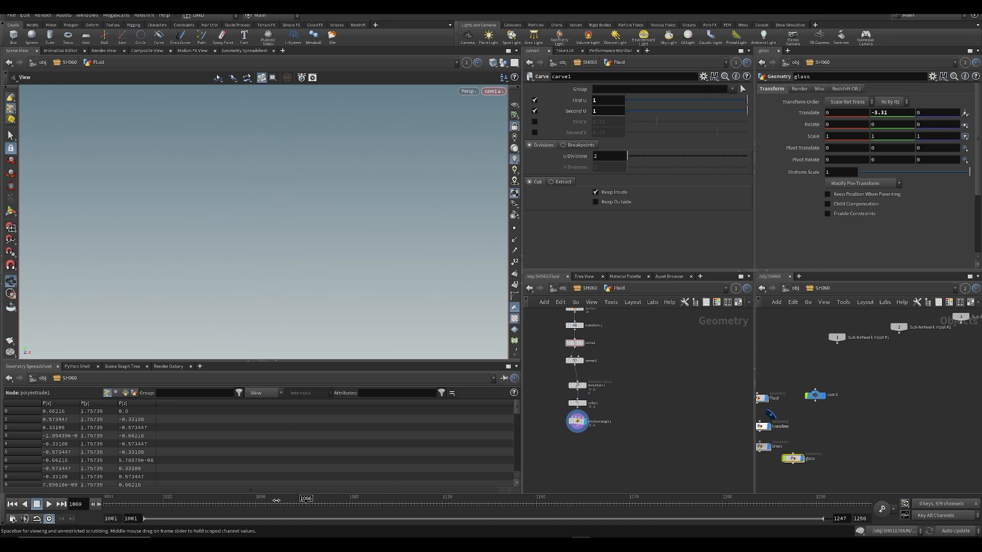
drag(276, 501, 274, 500)
drag(349, 508, 3, 510)
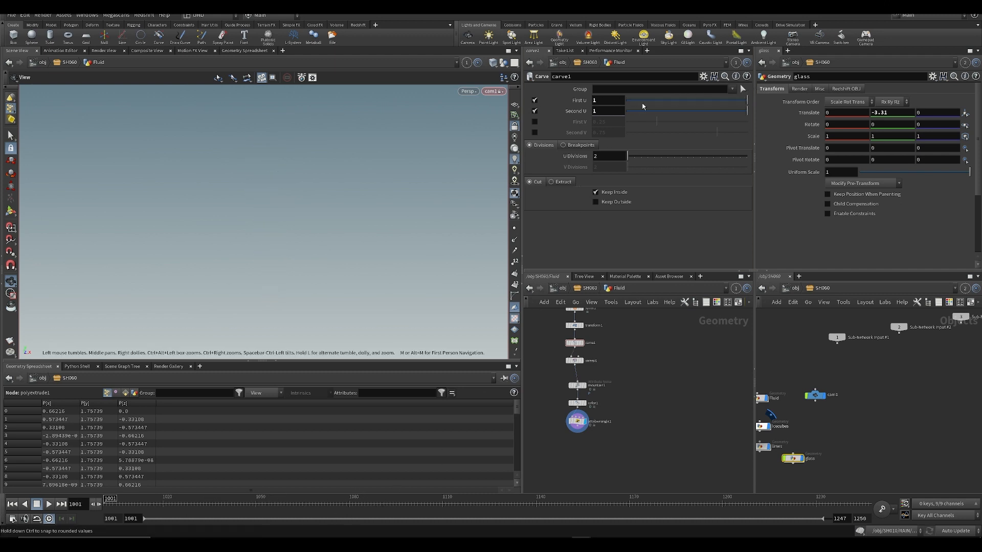
drag(643, 106, 591, 108)
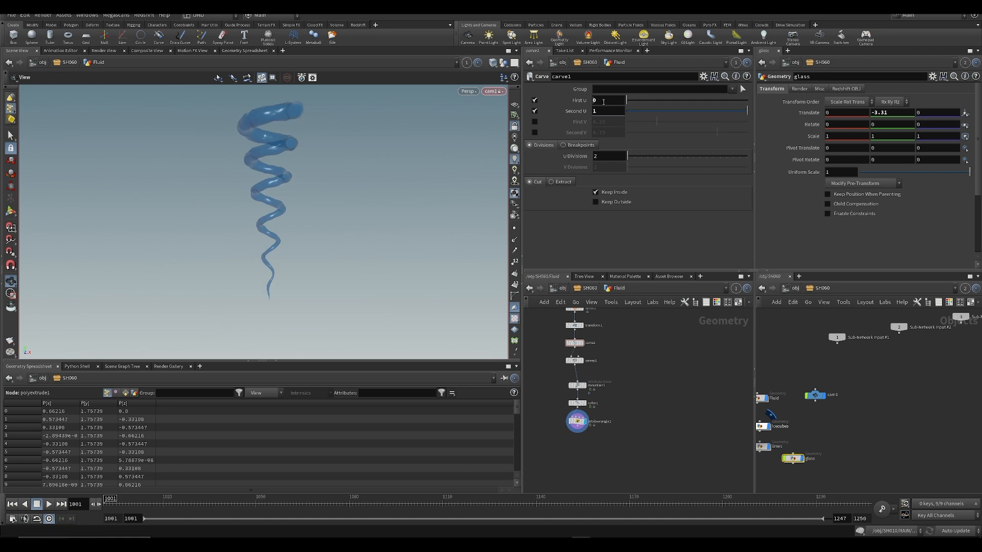
- Keyframe carve1's First U at 0 on frame 1001 and 1 on frame 1122, and check an in-between frame
alt+click(579, 101)
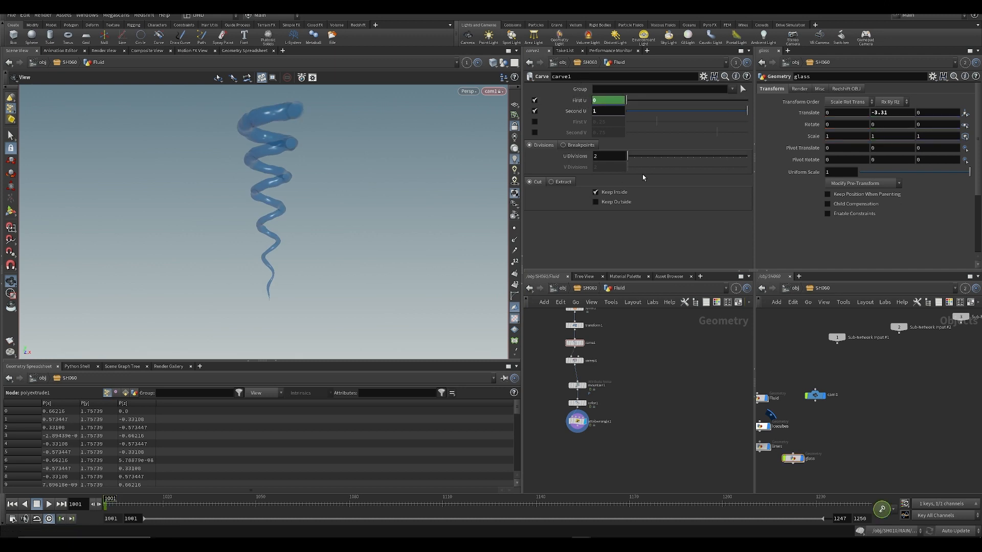
click(481, 514)
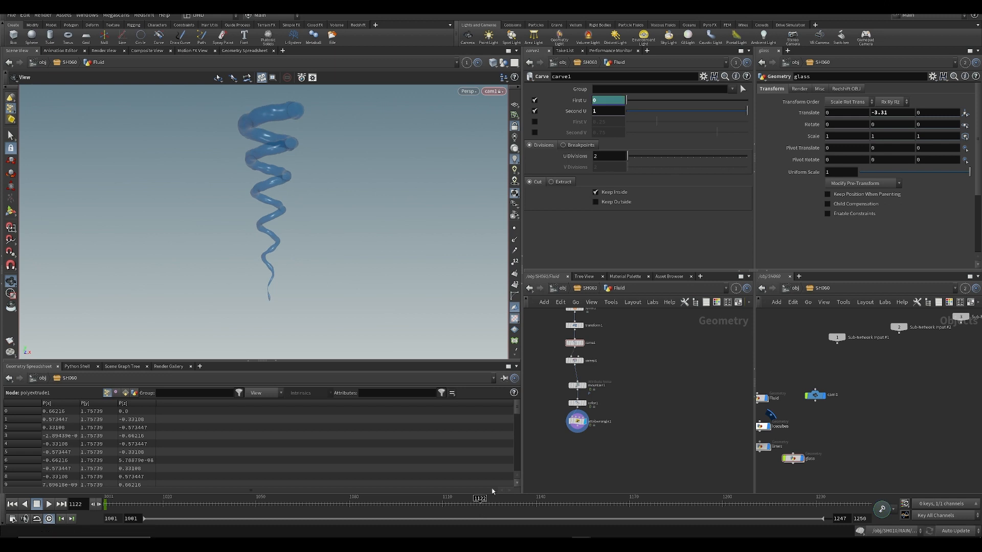
drag(628, 100, 776, 103)
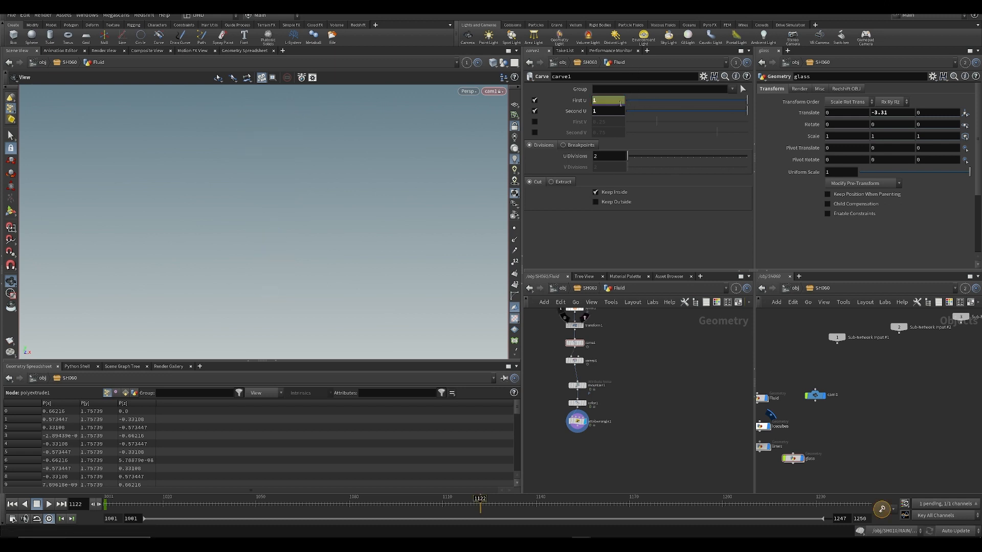
scroll(624, 365, up, 2)
click(336, 504)
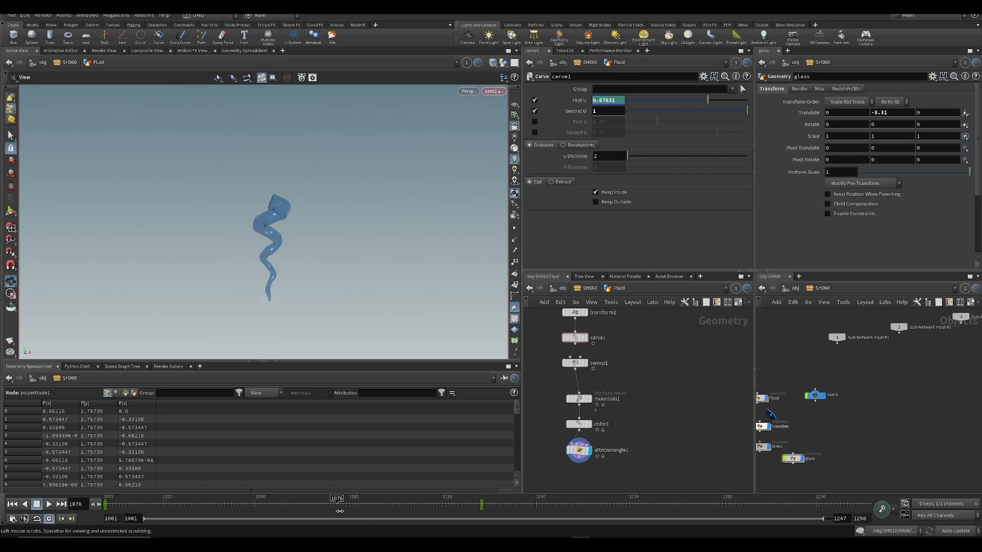
- Steepen the incoming slope of carve1's First U curve at its last keyframe in the animation editor, and scrub the result to frame 1122
shift+click(613, 99)
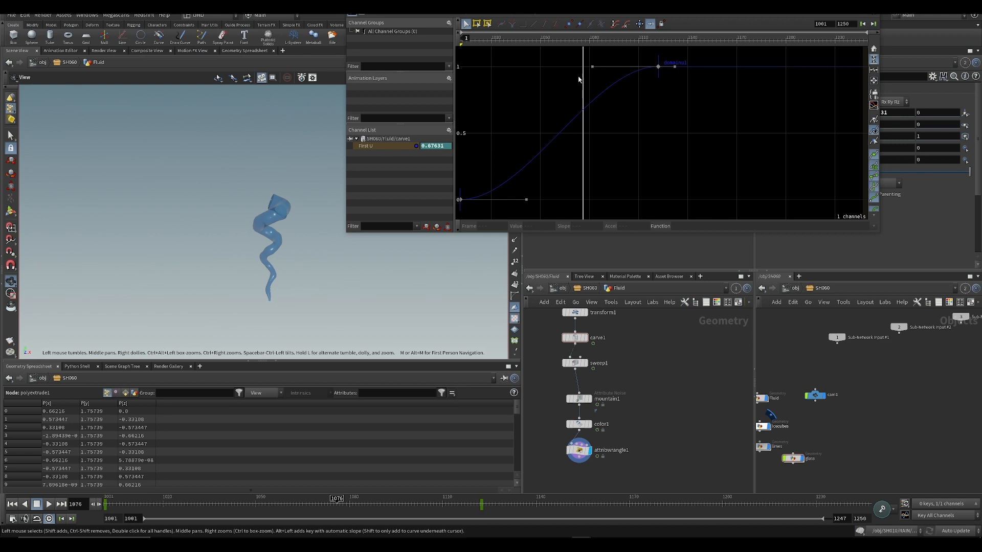
drag(596, 68, 640, 101)
drag(112, 505, 481, 506)
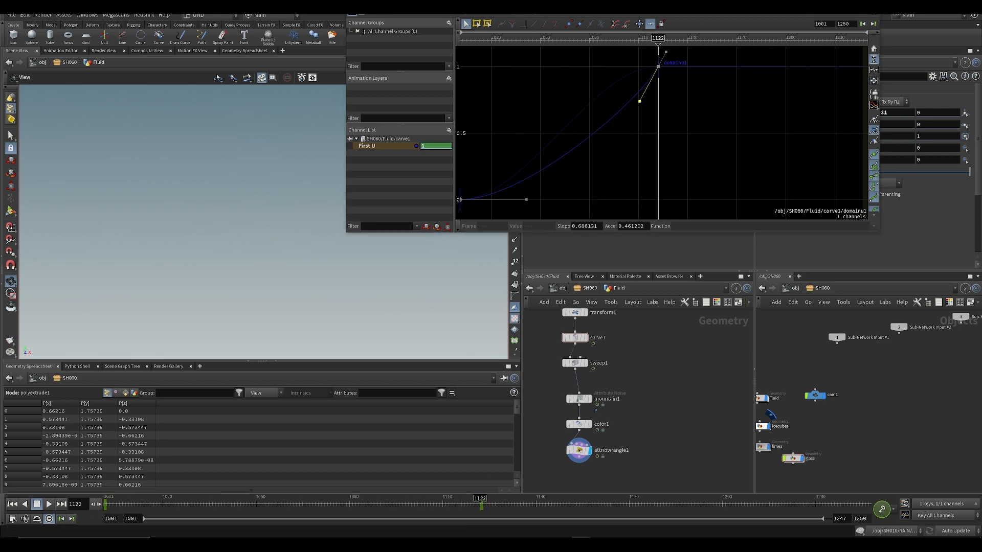
click(871, 5)
- Add a point near the start of sweep1's scale ramp and lower the first point to taper the swirl's upper end
click(575, 363)
click(370, 505)
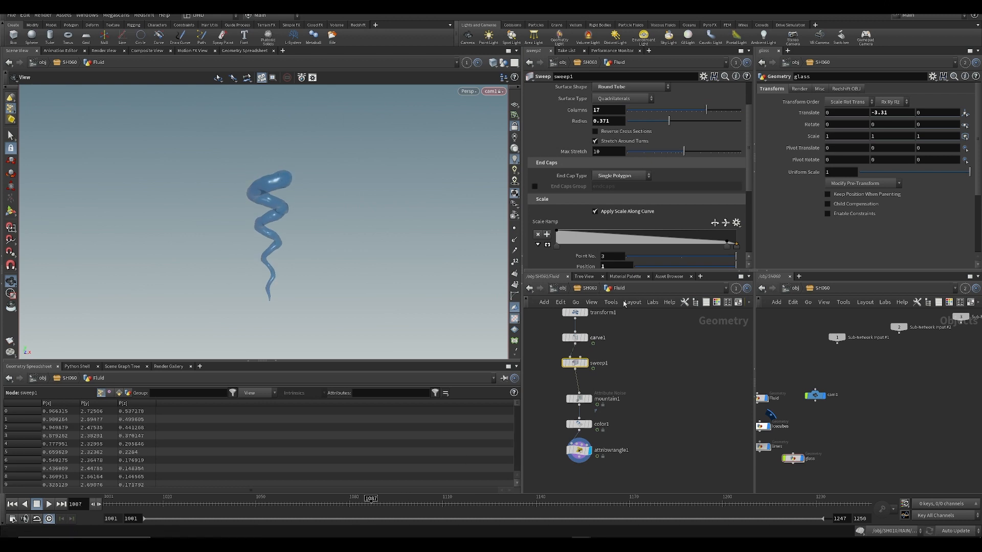
click(566, 236)
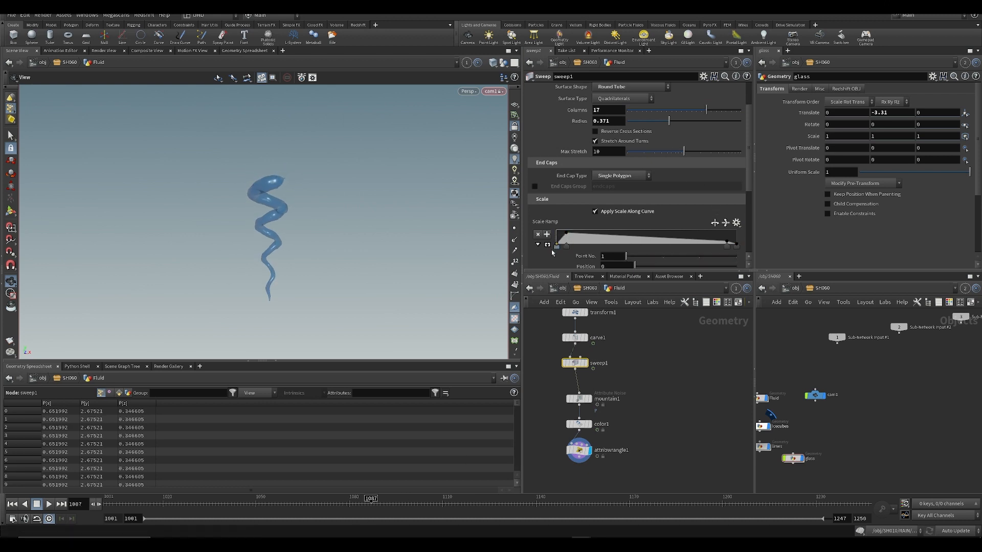
drag(559, 232, 557, 254)
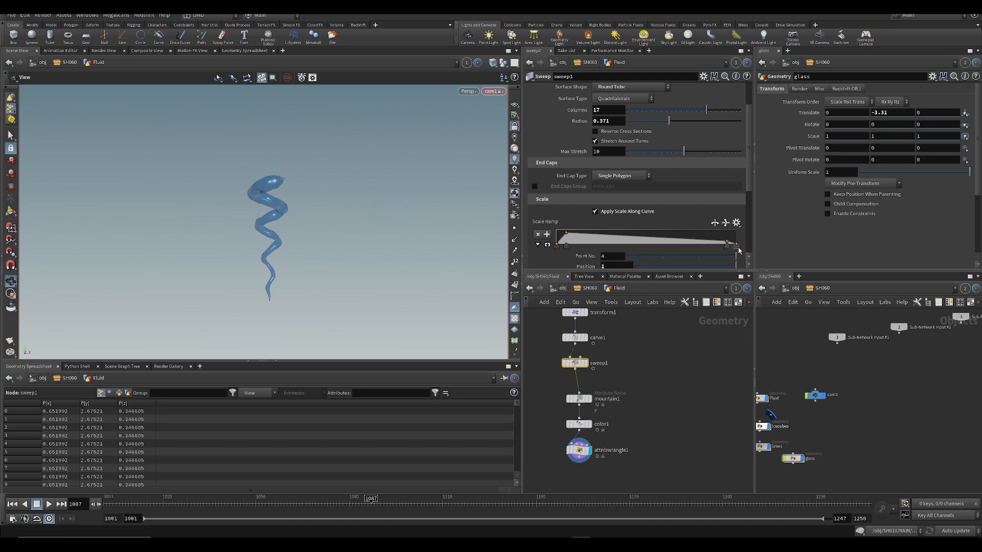
- Change the interpolation of sweep1's scale ramp points to a smooth curve for a softer taper
right_click(738, 248)
mouse_move(749, 253)
click(482, 261)
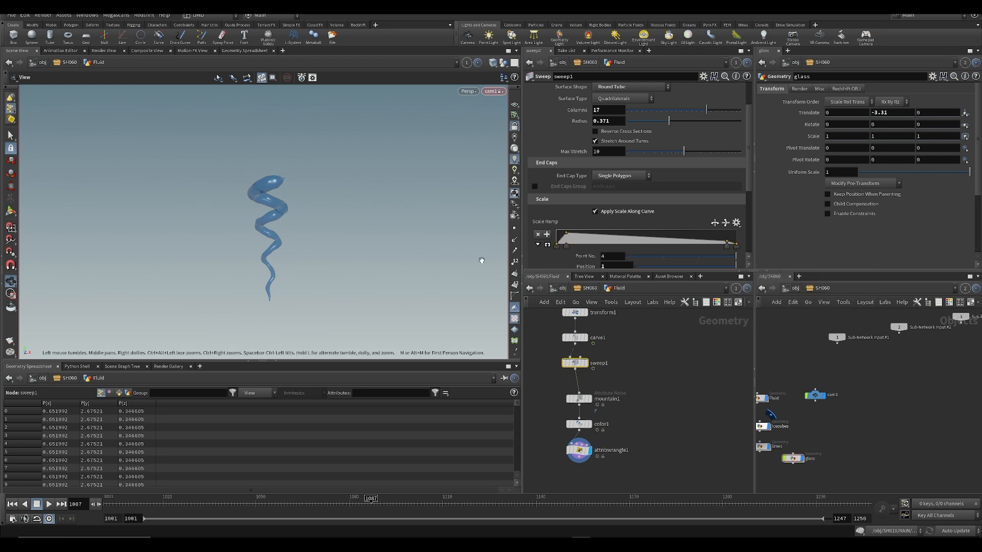
right_click(736, 249)
mouse_move(745, 254)
click(846, 284)
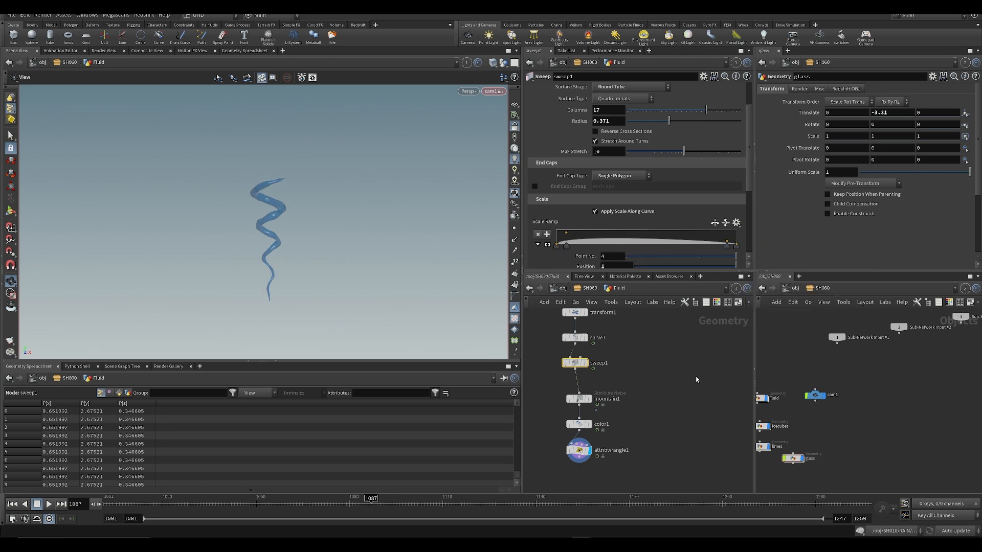
- Thicken the swirl by setting sweep1's radius to 0.479, and scrub the animation through to frame 1100
drag(126, 504, 390, 503)
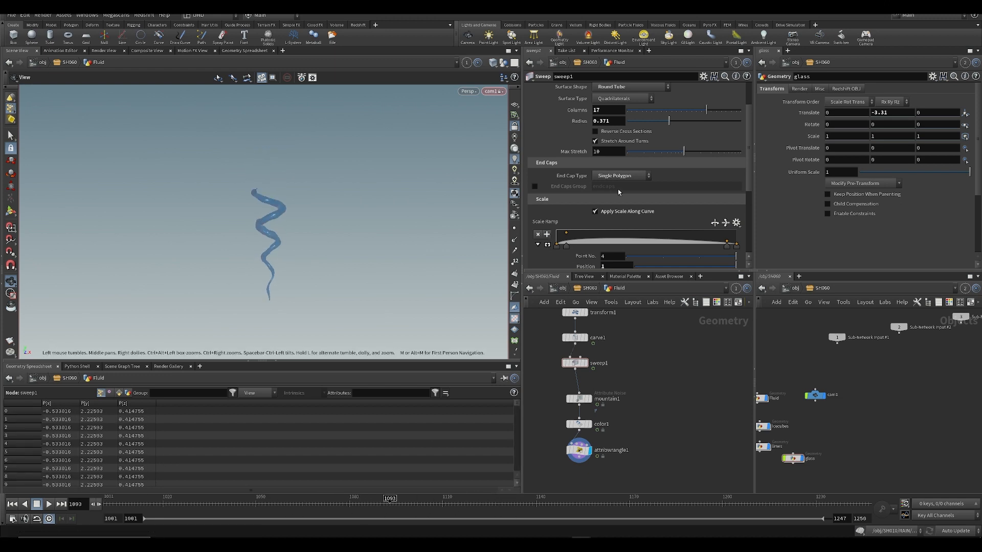
drag(673, 119, 686, 127)
scroll(651, 373, down, 5)
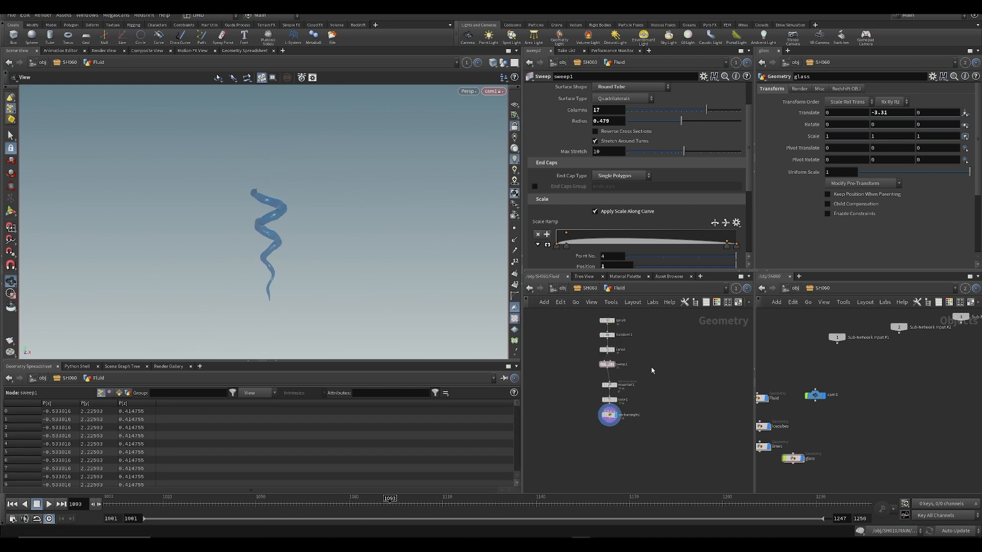
drag(246, 505, 412, 481)
middle_drag(609, 431, 596, 449)
- Go back up to SH060 at frame 1001, and open the icecubes network with its spiral1 parameters showing
key(u)
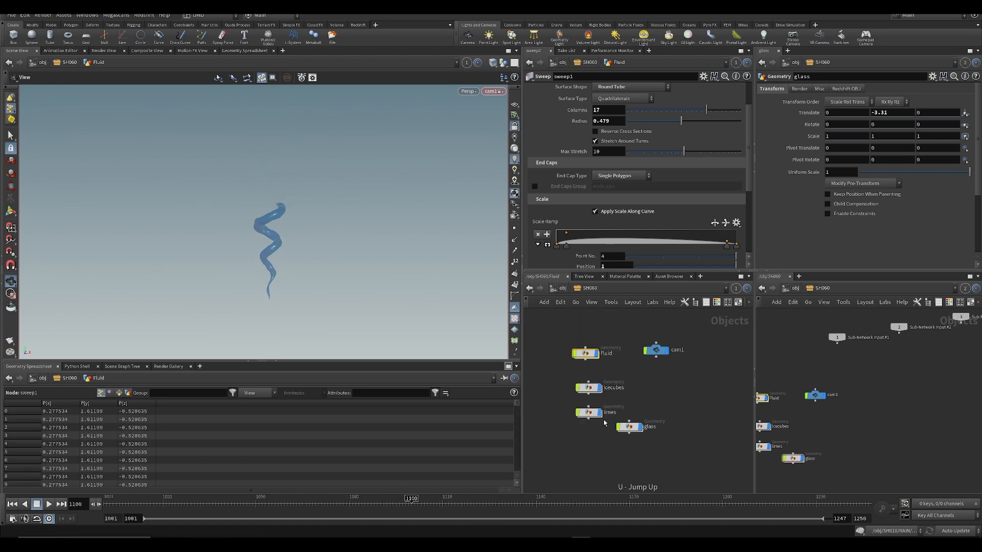
drag(129, 504, 109, 503)
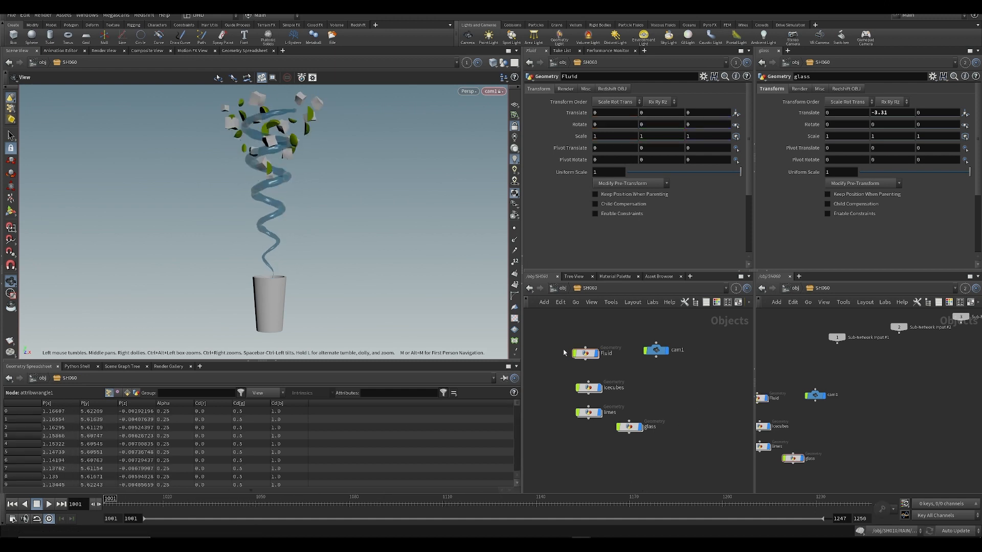
scroll(566, 345, up, 1)
click(593, 396)
double_click(594, 396)
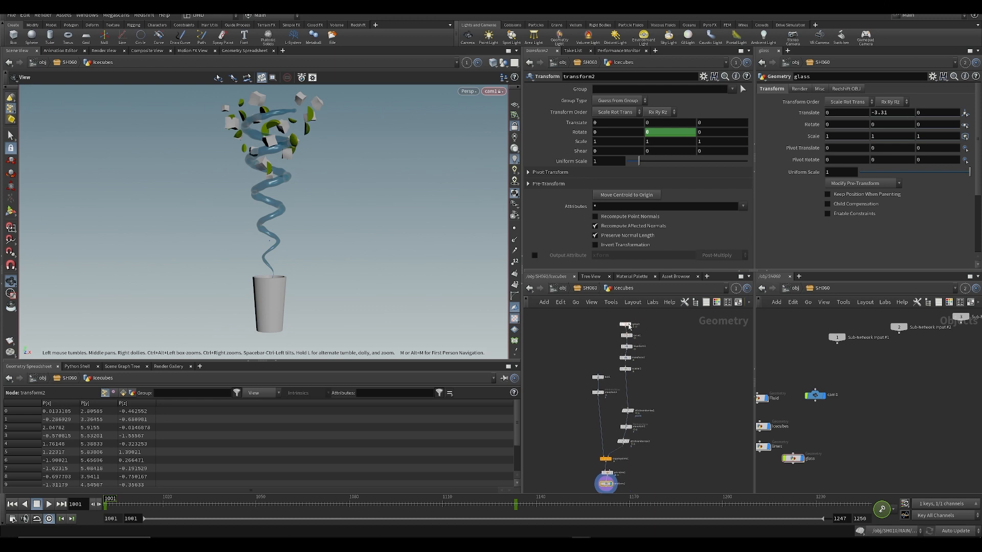
click(637, 326)
middle_drag(694, 350, 683, 361)
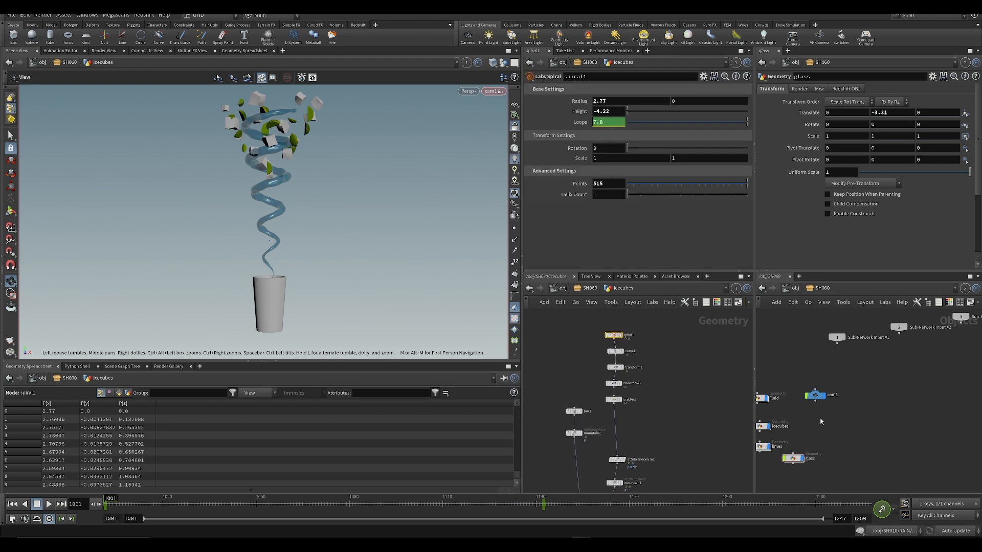
- Copy the spiral, transform and carve nodes from the Fluid network and paste them into the Icecubes network
middle_drag(822, 421, 923, 422)
click(859, 399)
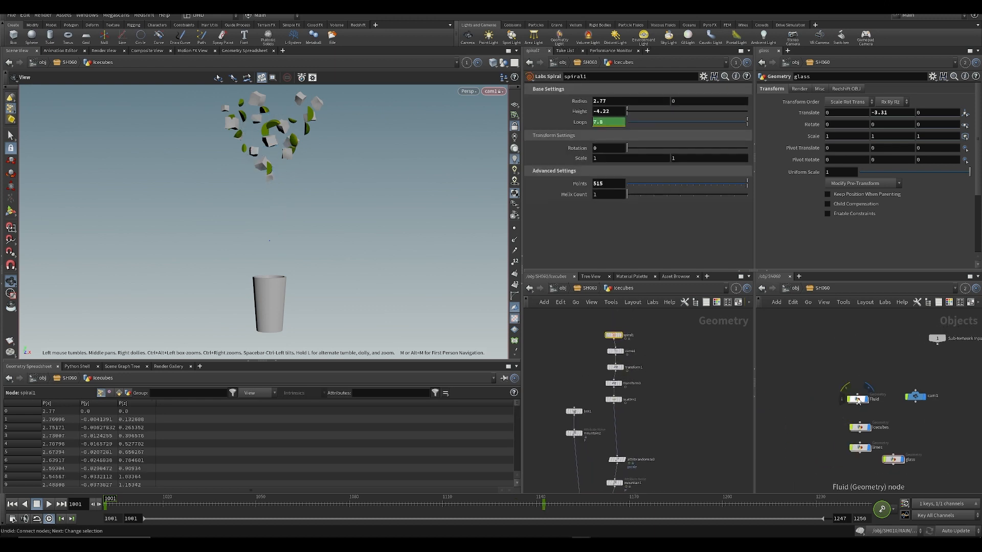
double_click(859, 399)
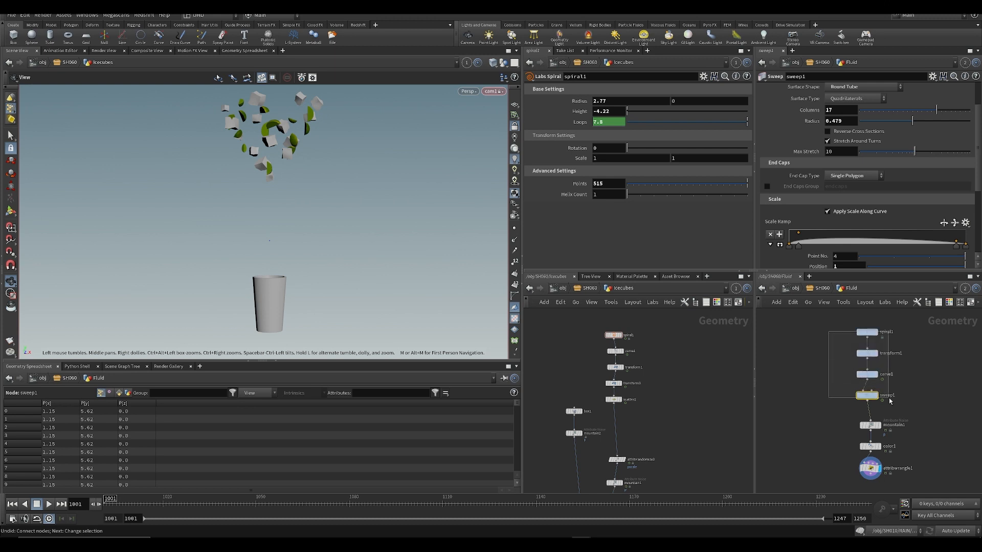
drag(891, 384, 891, 384)
key(ctrl+c)
key(ctrl+v)
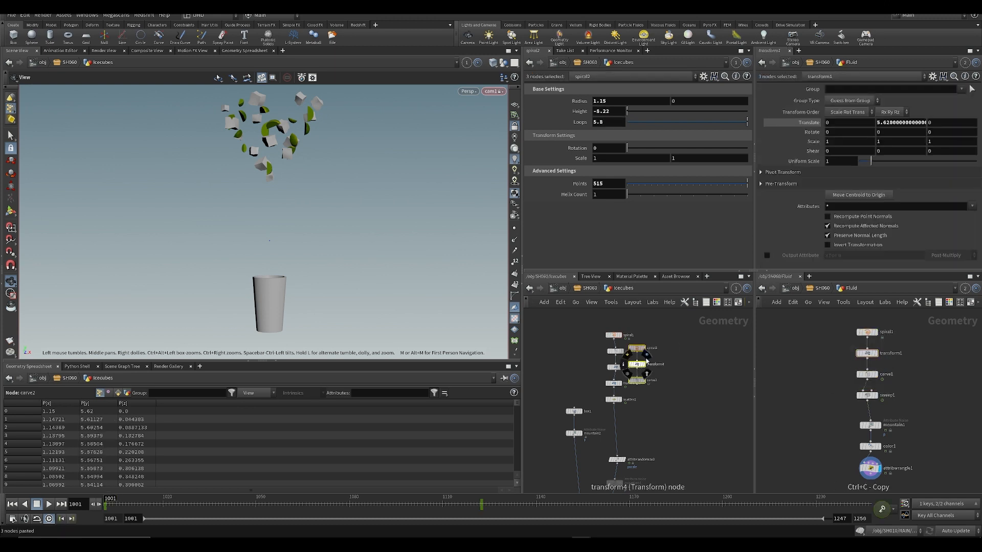
- Feed the pasted carve2 into transform1 of Icecubes and delete the old spiral1 and carve1 nodes
drag(643, 382, 658, 352)
scroll(656, 361, up, 3)
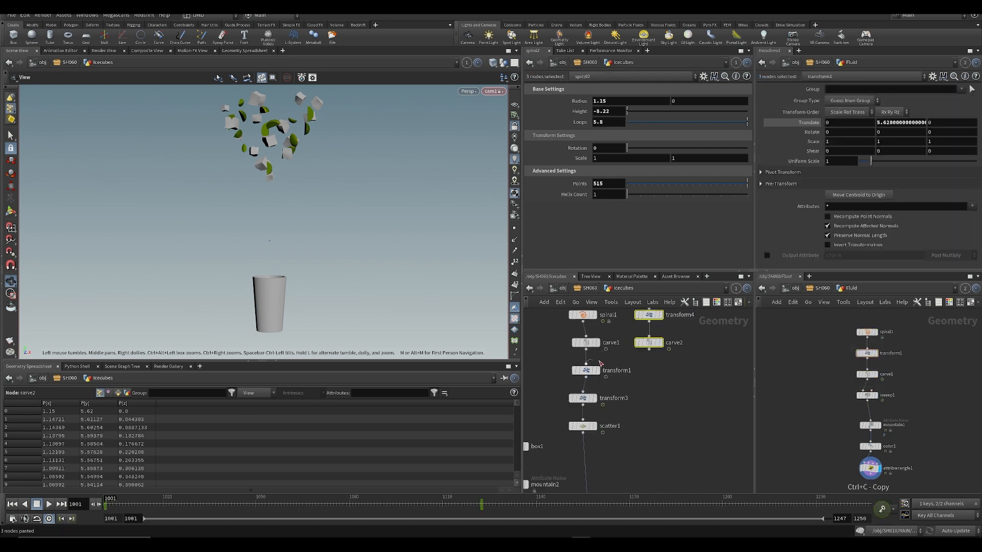
drag(586, 364, 649, 350)
click(711, 396)
middle_drag(602, 343, 608, 371)
drag(548, 327, 591, 376)
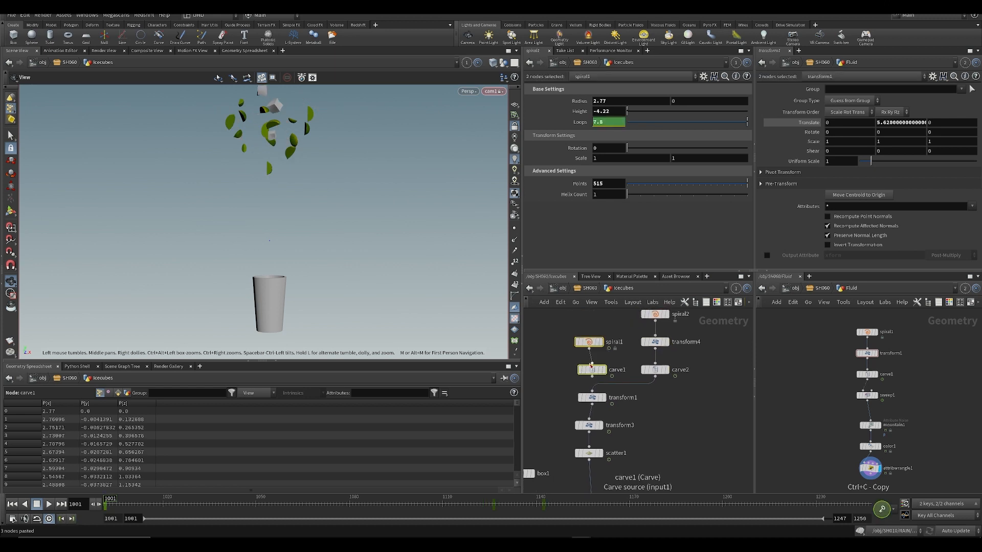
scroll(589, 364, down, 2)
key(Delete)
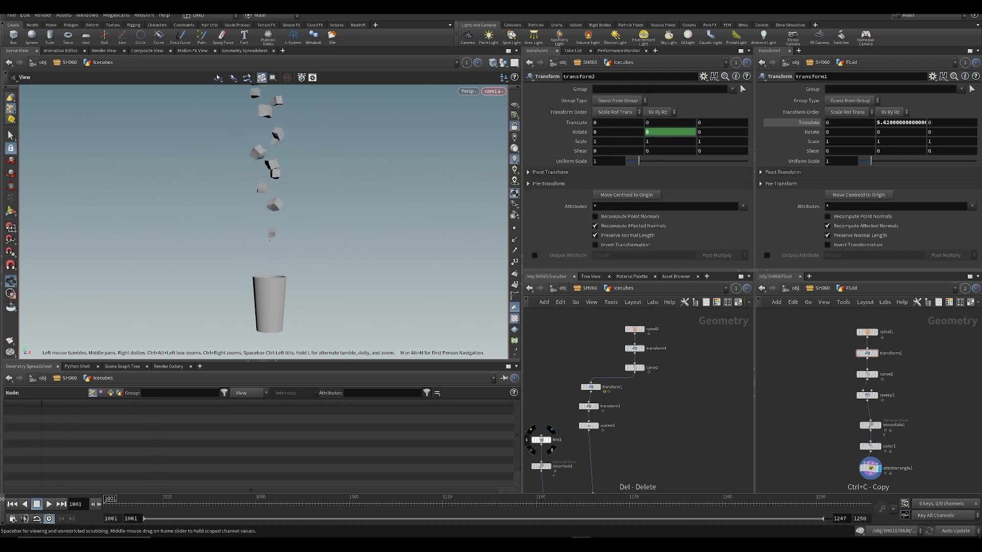
- Save the scene, return the second network view to SH060, and play back the ice cubes' motion
key(ctrl+s)
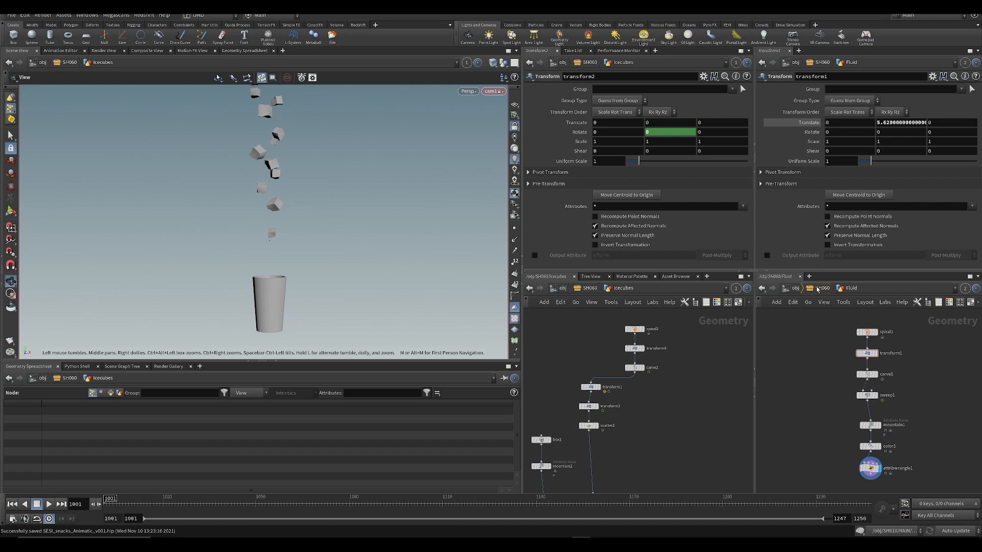
click(818, 289)
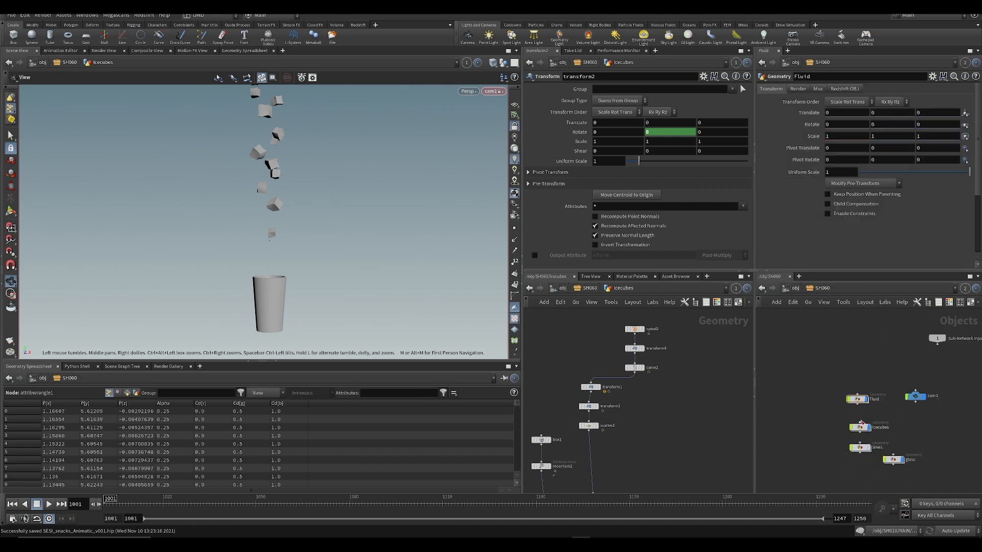
scroll(614, 399, down, 2)
mouse_move(105, 495)
mouse_down()
mouse_move(374, 497)
mouse_move(494, 519)
mouse_move(266, 527)
mouse_move(504, 532)
mouse_move(103, 491)
mouse_up()
key(Up)
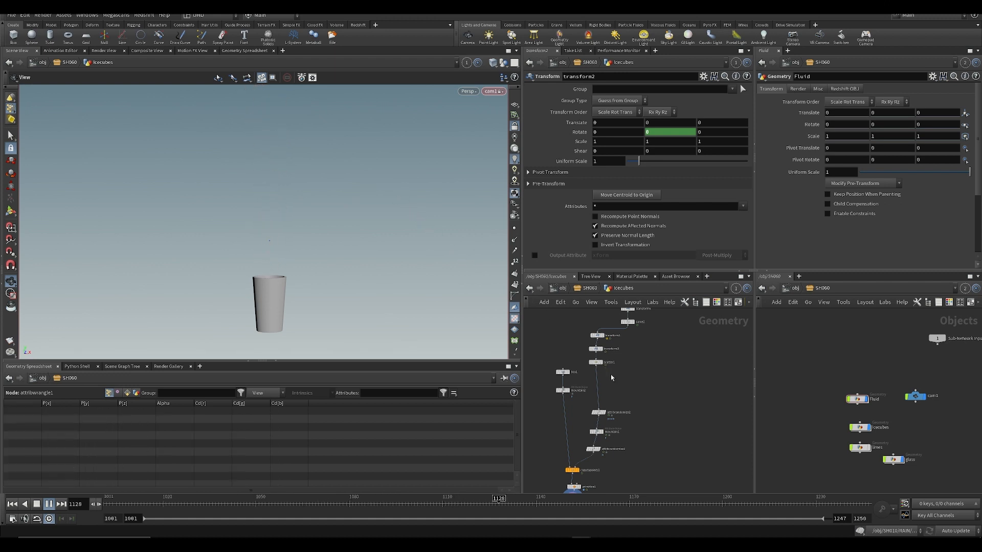
key(Up)
- Change transform2's Y rotation key at frame 1133 to about -920 degrees for a faster ice cube spin, and play it from frame 1001
scroll(596, 451, up, 3)
middle_click(593, 450)
scroll(595, 450, up, 2)
middle_drag(655, 437, 664, 344)
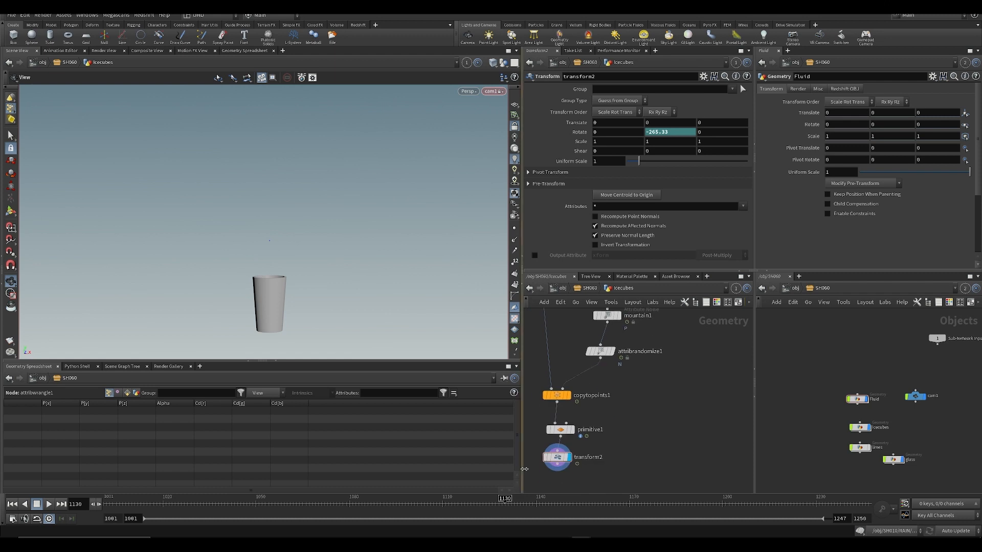
drag(587, 487, 586, 485)
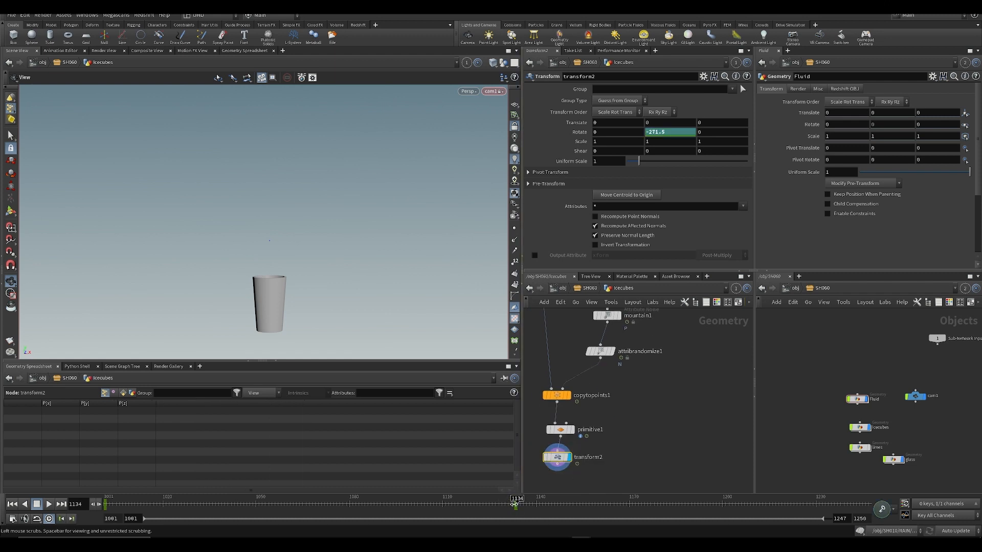
middle_drag(656, 132, 657, 116)
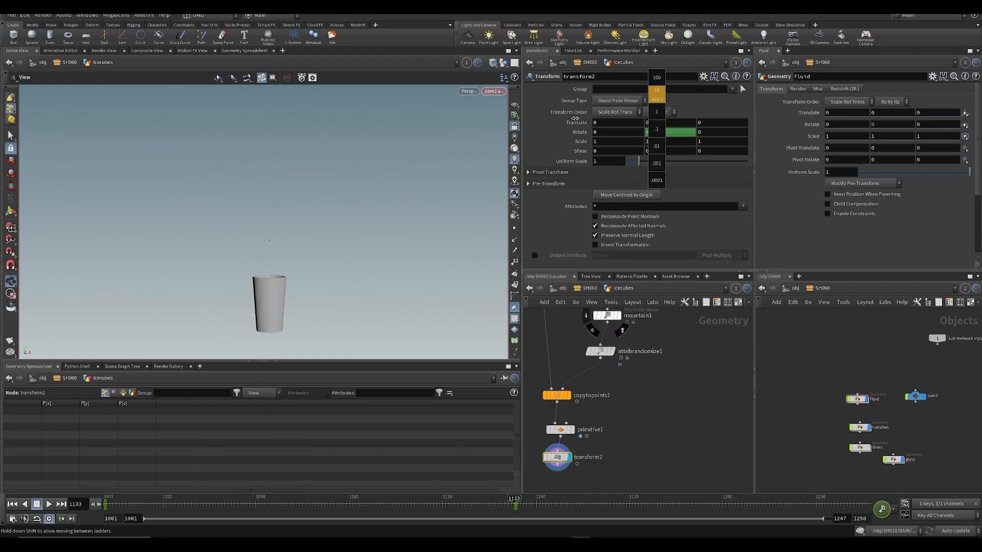
middle_drag(575, 119, 735, 133)
click(106, 507)
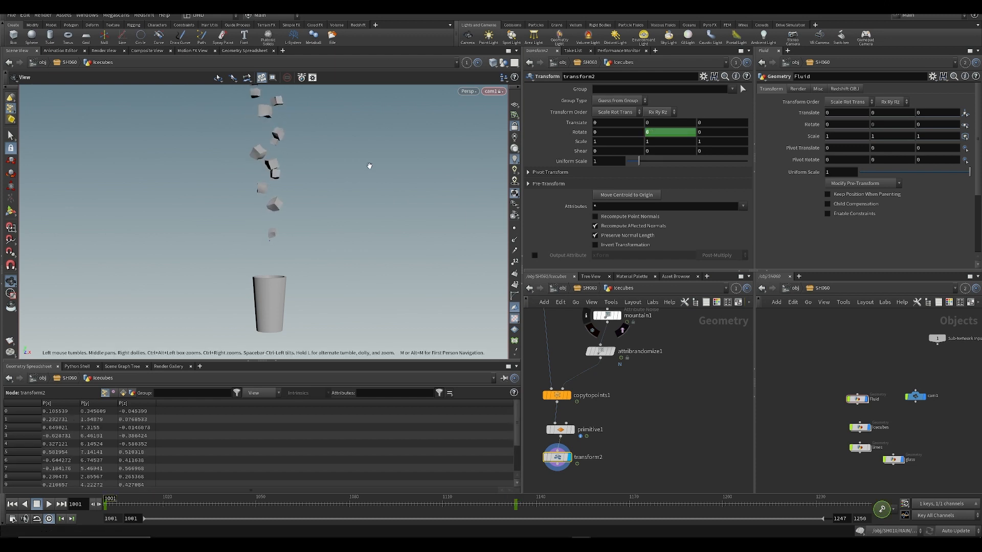
key(Up)
key(Up)
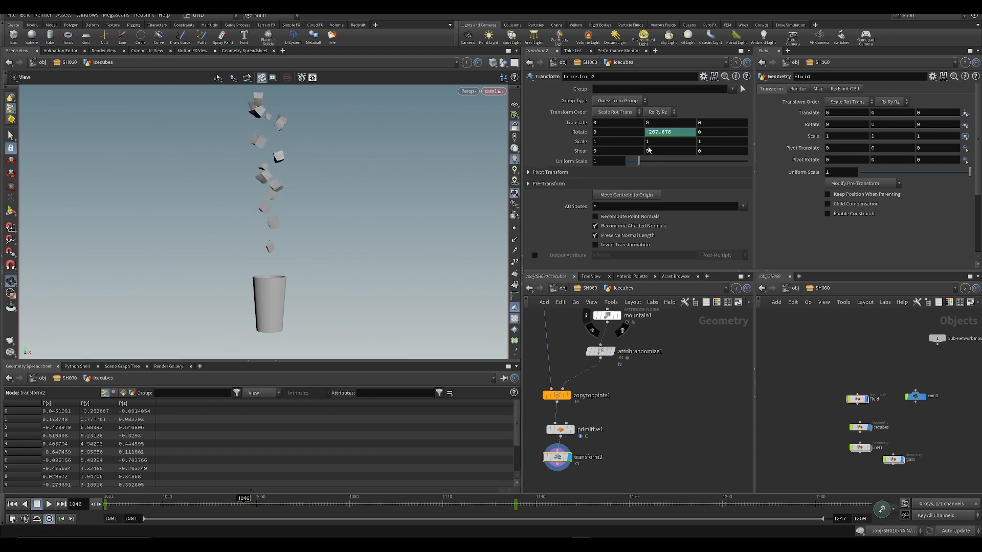
- Reshape transform2's Rotate Y curve by steepening the last key's incoming handle so the spin accelerates toward the end, and preview it
shift+click(664, 132)
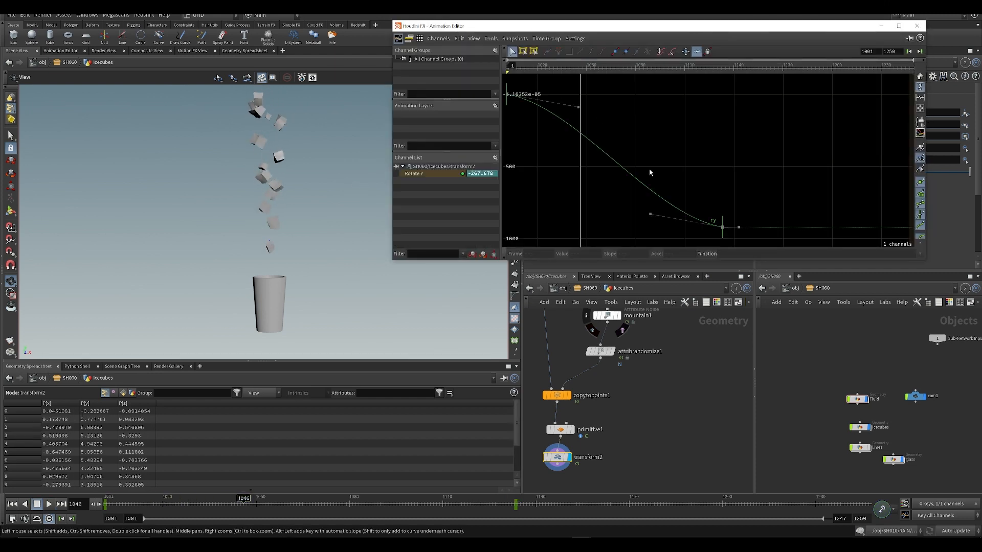
drag(650, 216, 716, 187)
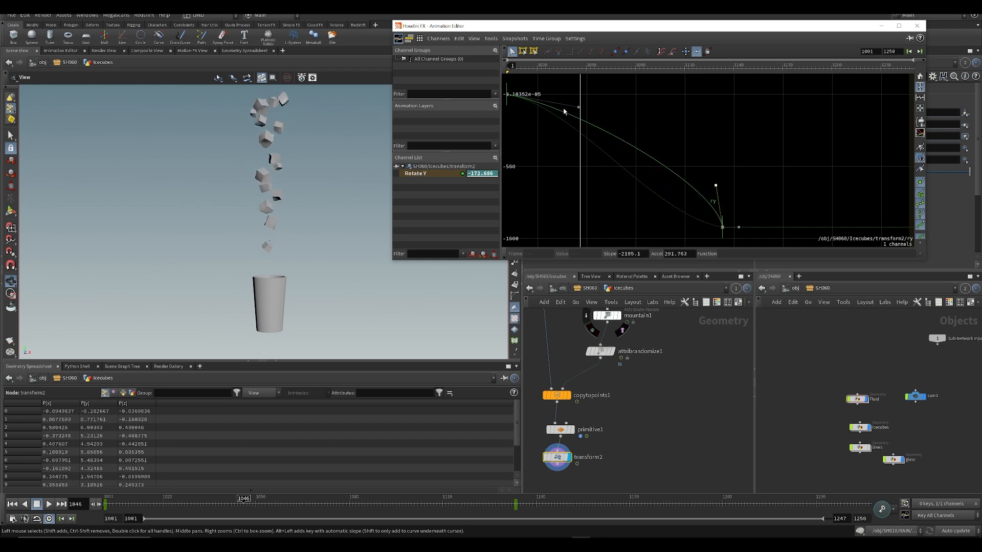
key(Up)
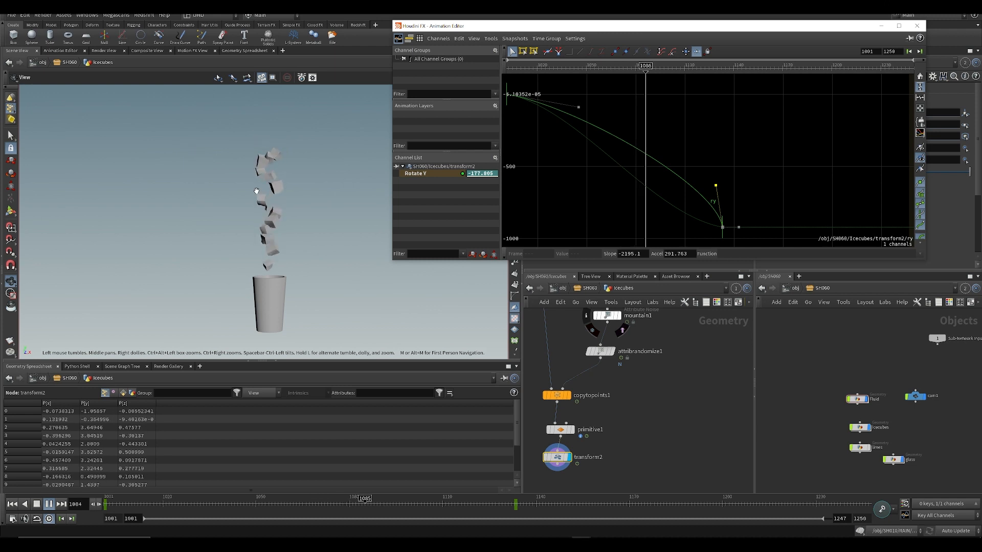
key(Up)
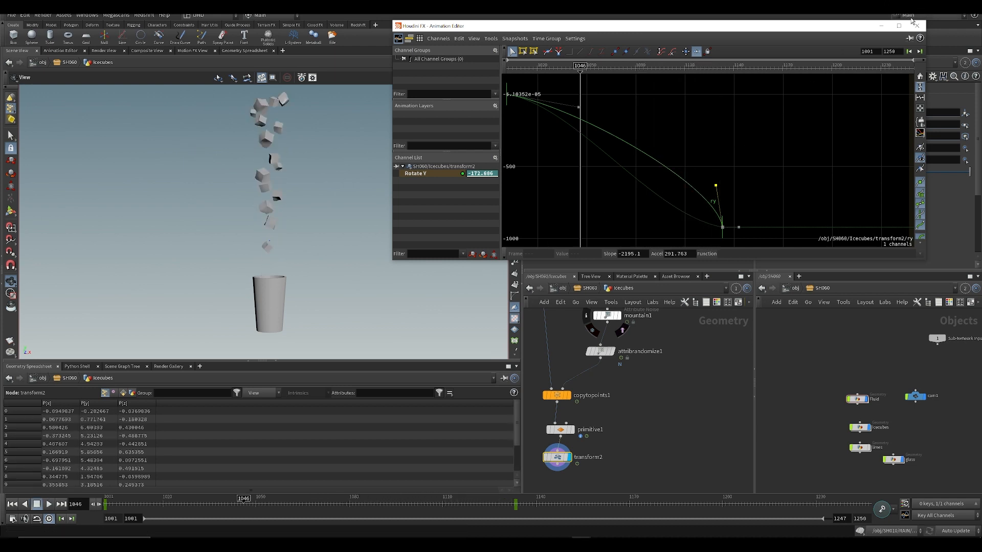
click(917, 26)
- Replace the last transform in the limes network with a copy of the Icecubes network's animated transform2
scroll(653, 414, down, 3)
drag(613, 439, 614, 439)
key(ctrl+c)
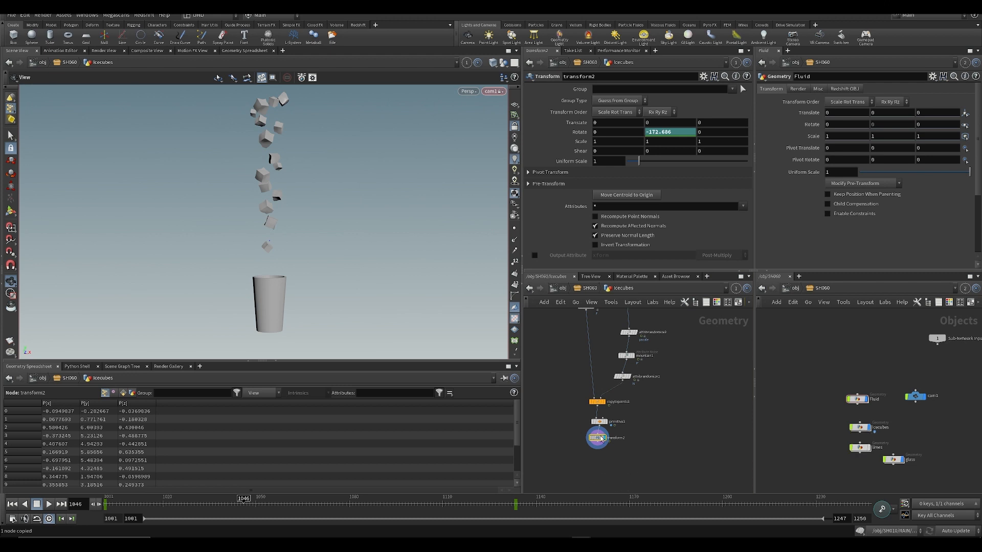
double_click(858, 450)
right_drag(842, 465, 872, 486)
middle_drag(872, 486, 851, 439)
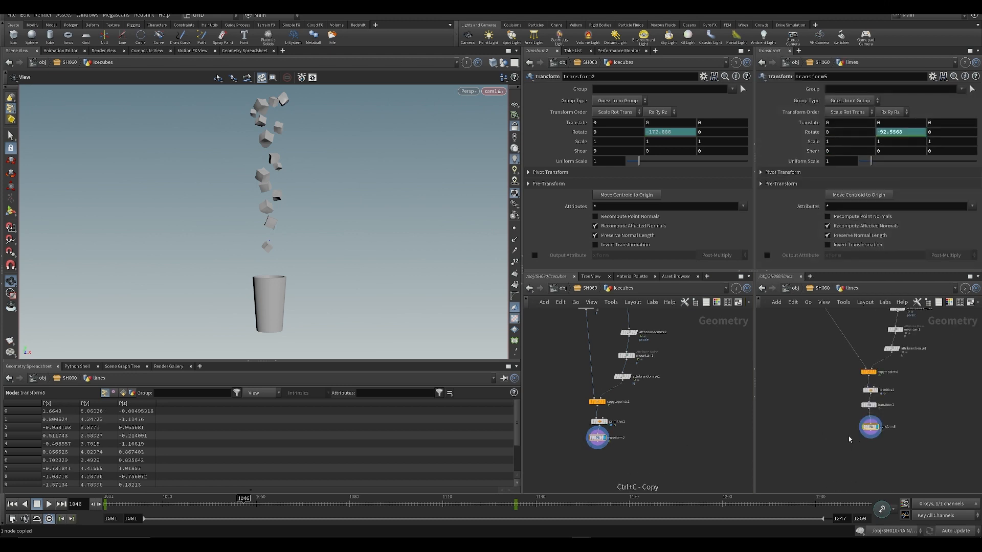
drag(822, 443, 897, 423)
key(Delete)
right_drag(848, 440, 905, 428)
key(ctrl+v)
drag(903, 411, 886, 432)
- Turn on the display of the limes object in SH060 and open its network in the first network view
click(705, 449)
right_drag(680, 442, 690, 441)
middle_drag(691, 441, 658, 482)
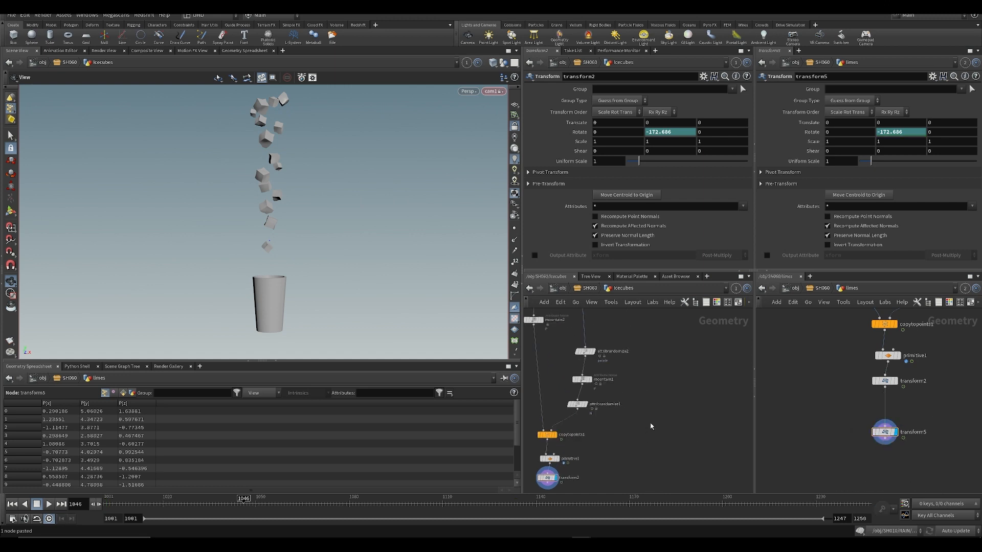
key(u)
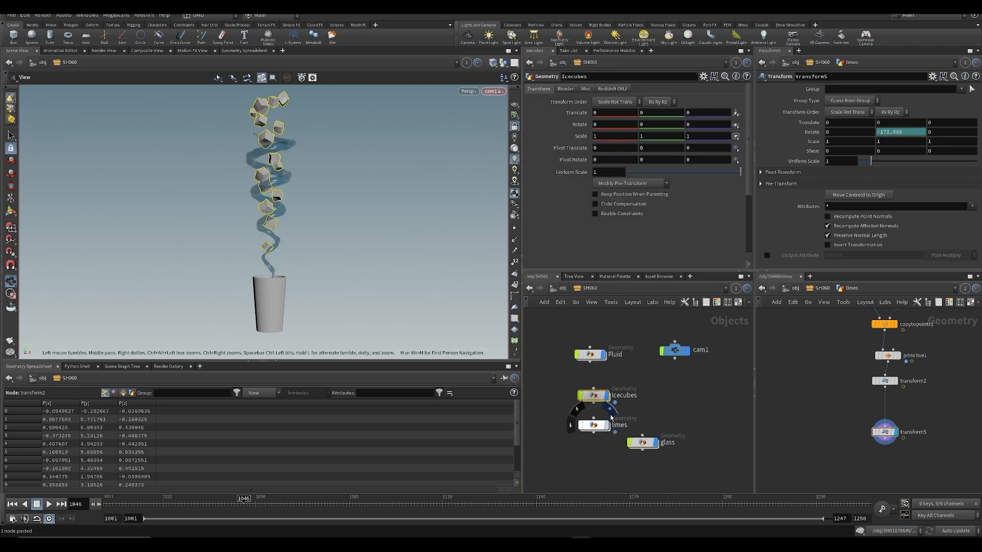
click(610, 410)
click(563, 360)
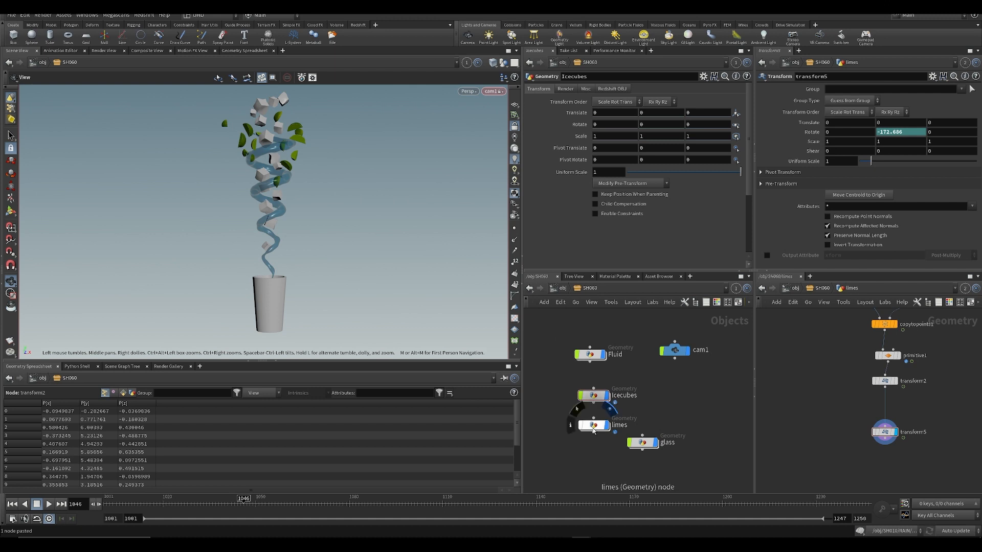
double_click(594, 426)
key(h)
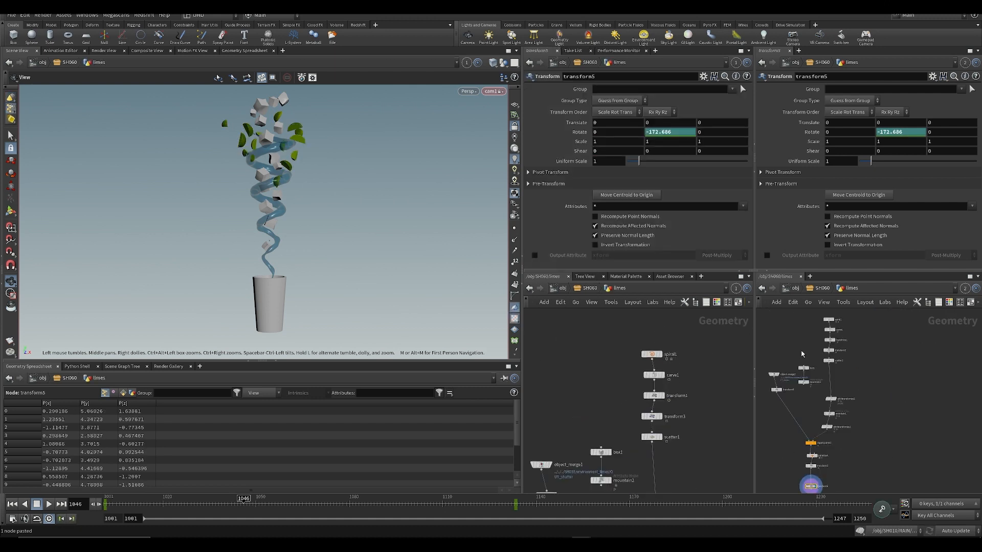
- Open Icecubes in the second network view and copy its spiral2, transform4 and carve2 nodes
middle_drag(802, 354, 794, 382)
click(817, 288)
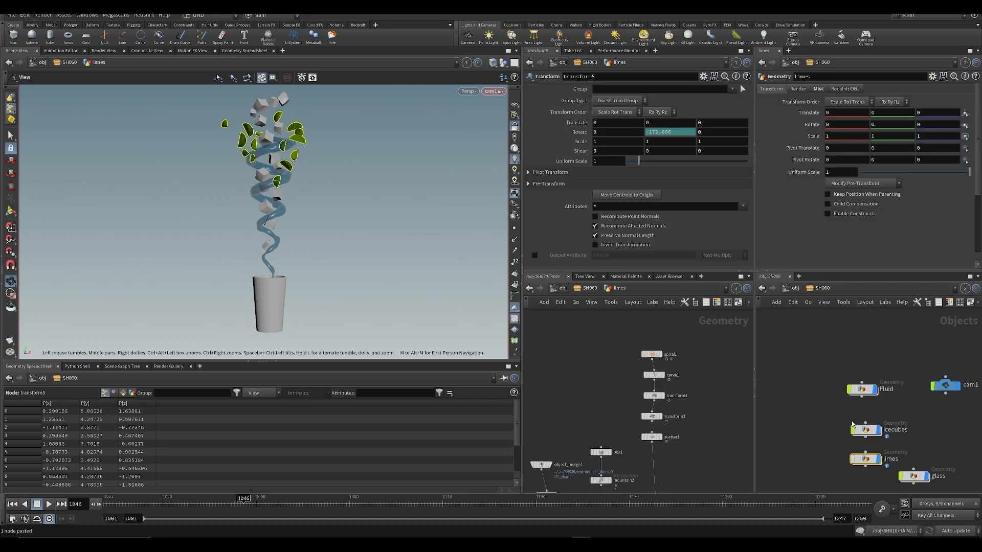
double_click(868, 435)
middle_drag(869, 320, 829, 391)
drag(828, 372, 811, 417)
scroll(866, 418, up, 4)
key(ctrl+c)
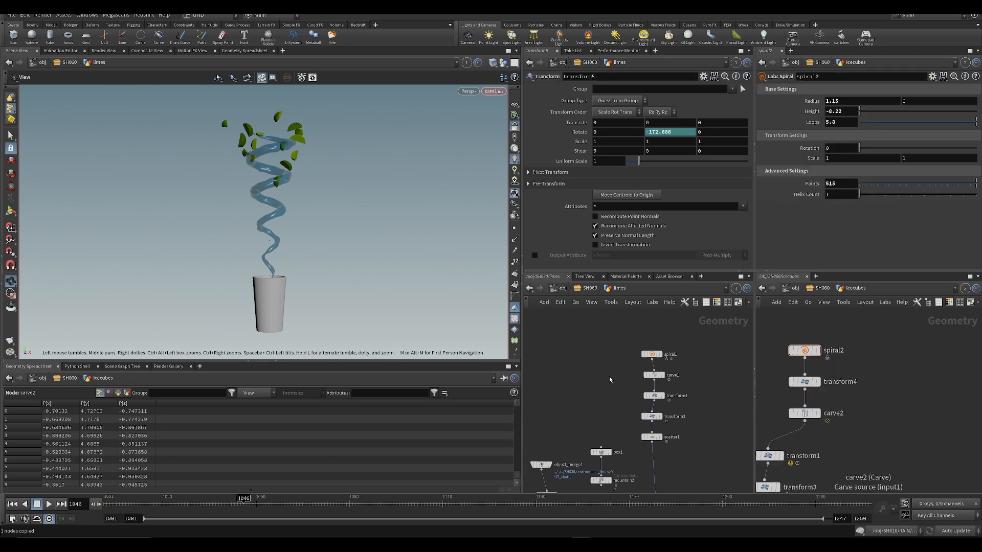
- Paste the copied nodes into limes, delete its old spiral and carve, and feed the new carve2 into the transform below
key(ctrl+v)
click(633, 410)
drag(666, 375, 667, 375)
key(Delete)
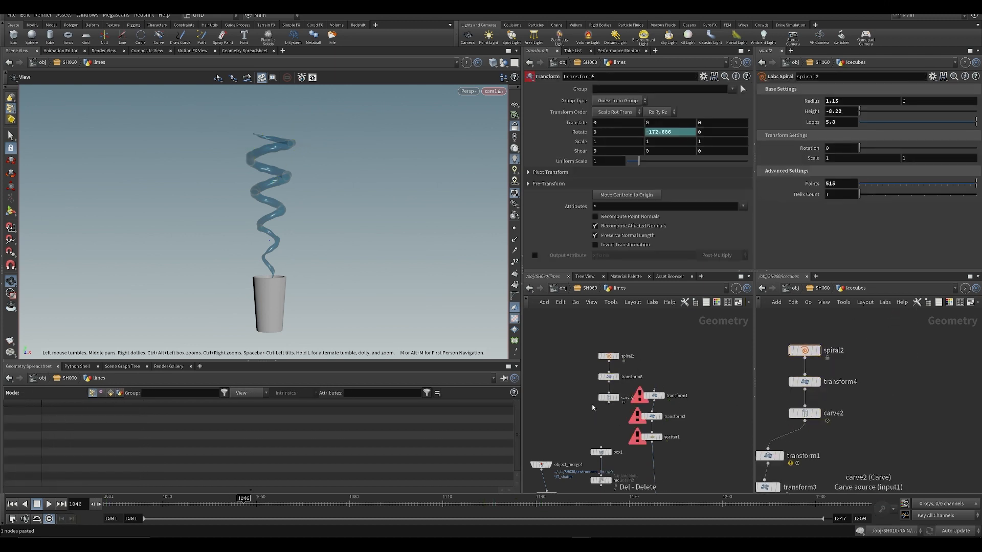
drag(608, 404, 648, 402)
drag(570, 354, 634, 375)
click(596, 363)
- Play back the limes alone and the full SH060 swirl, scrub to frame 1043, and save the scene
key(Up)
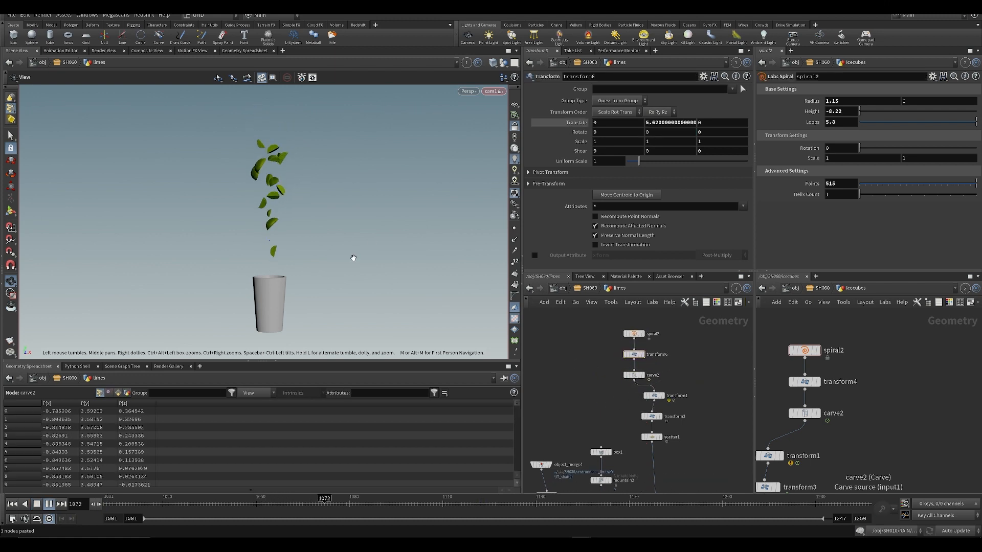
key(Up)
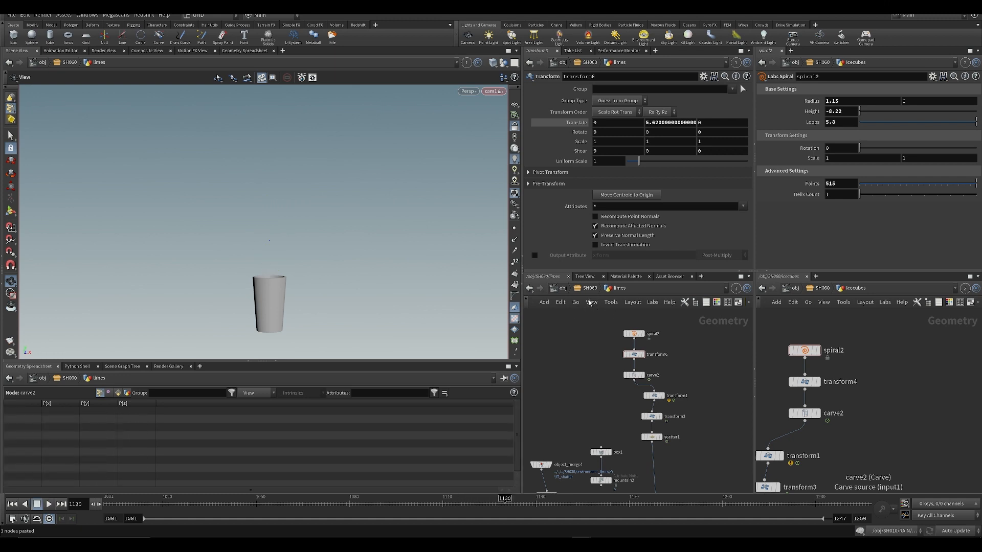
click(593, 290)
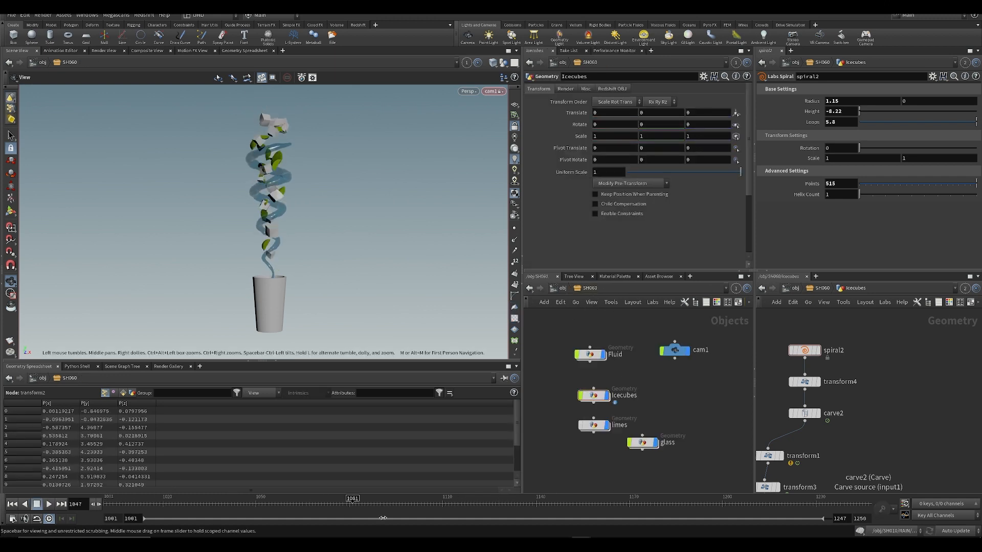
key(Up)
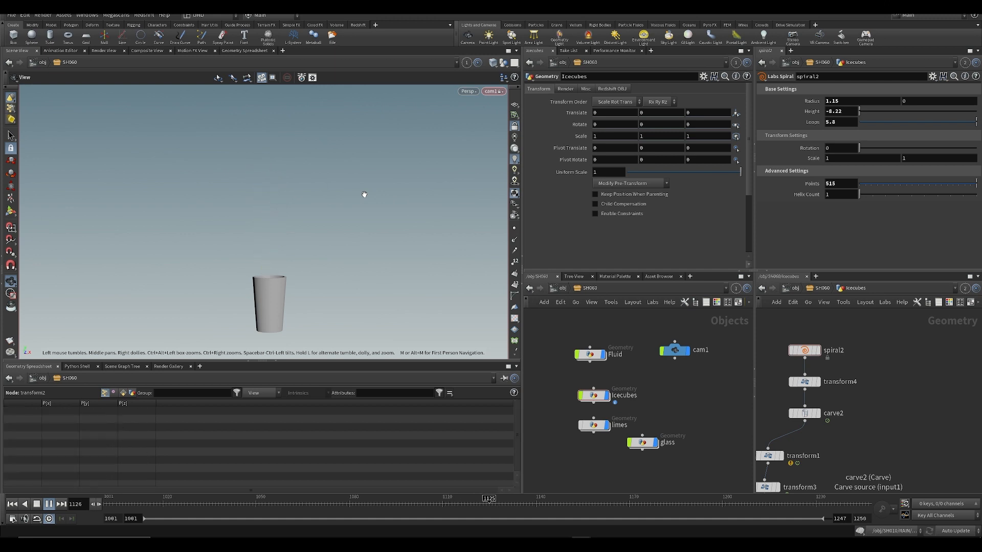
drag(324, 503, 235, 503)
key(ctrl+s)
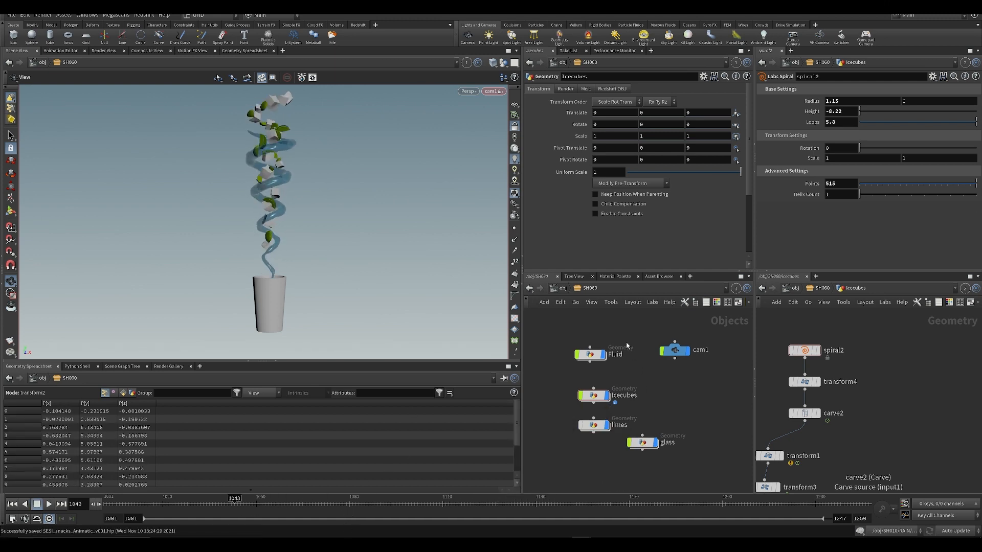
- Add a null object above Fluid in the SH060 network
key(Tab)
text(null)
key(Return)
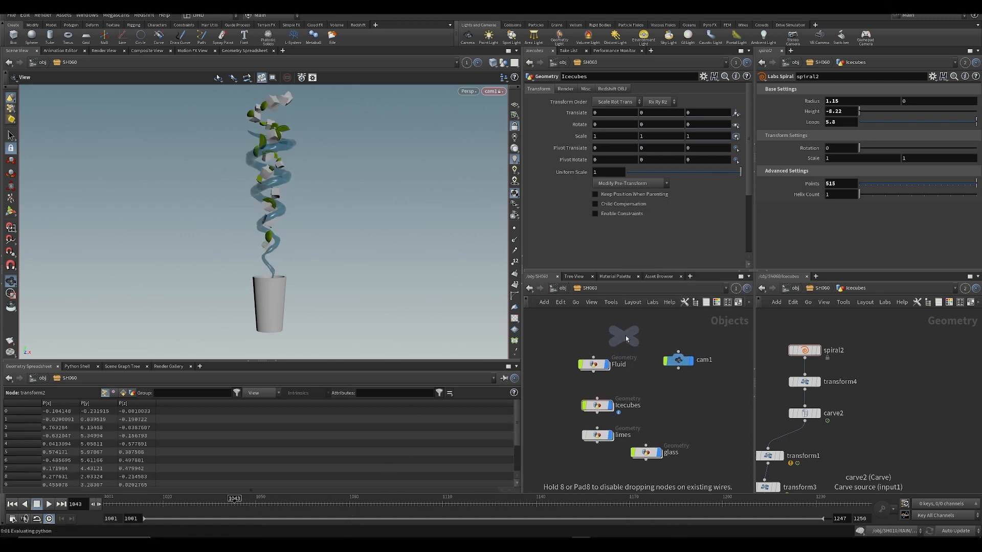
click(625, 335)
scroll(577, 384, down, 3)
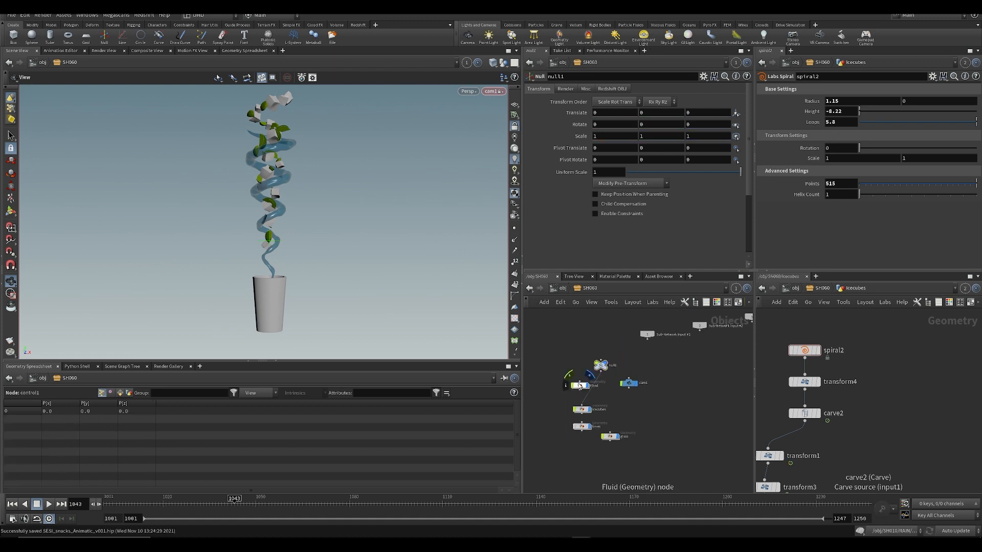
- Parent Fluid, Icecubes and limes to the null, test the link by rotating it about Y, and undo that rotation
click(579, 385)
click(600, 367)
click(579, 381)
click(601, 371)
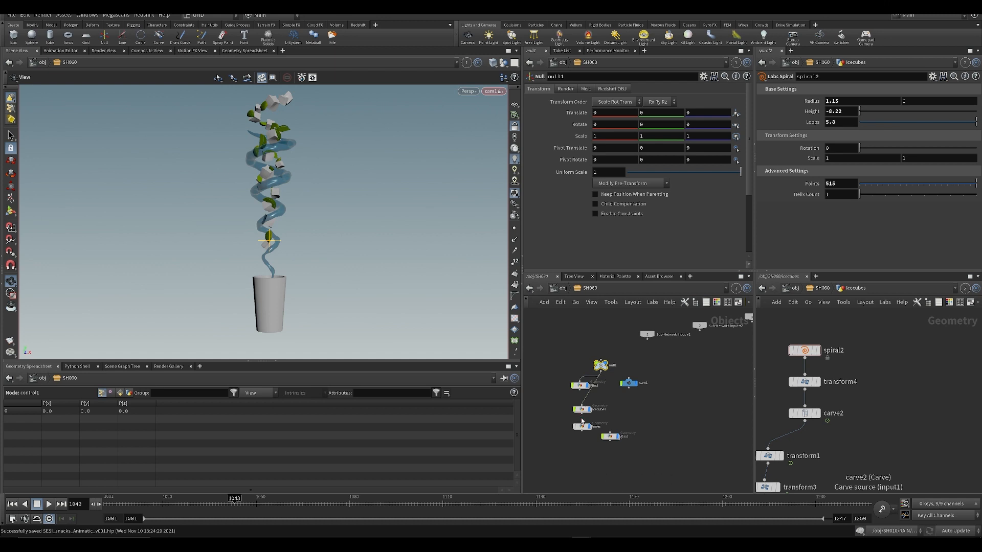
middle_drag(663, 124, 635, 113)
click(109, 503)
key(ctrl+z)
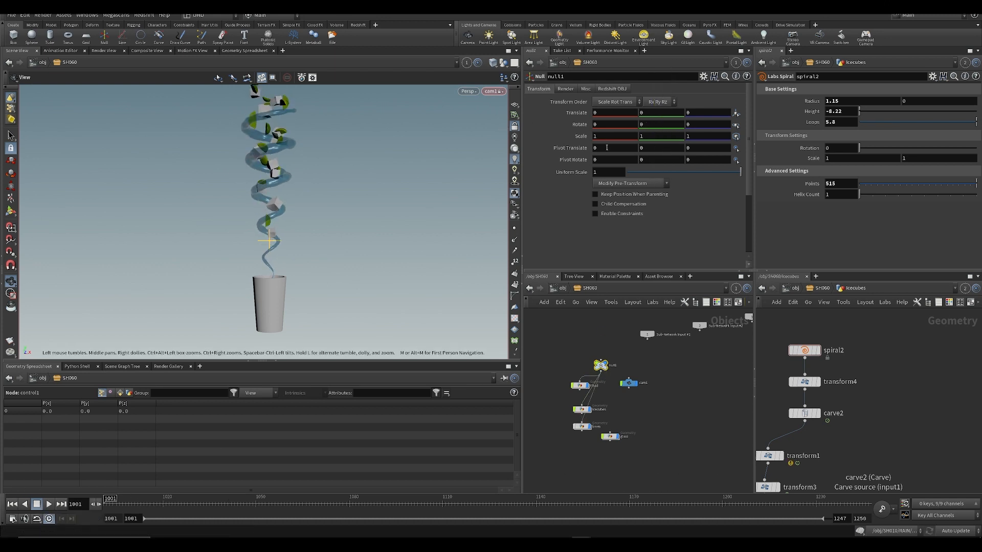
- Keyframe the null's Y rotation from 0 at frame 1001 to -549 at frame 1107
click(628, 382)
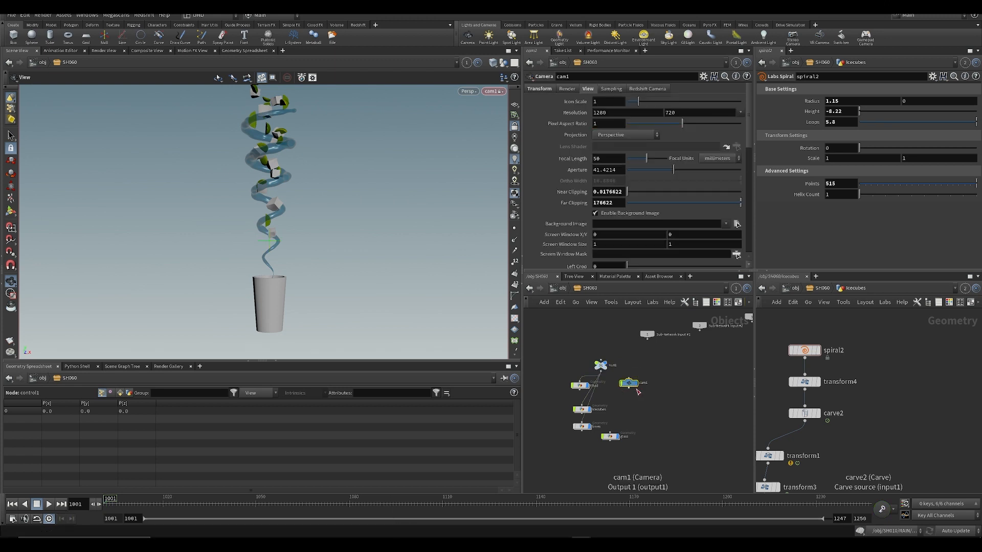
click(600, 365)
drag(435, 508, 509, 511)
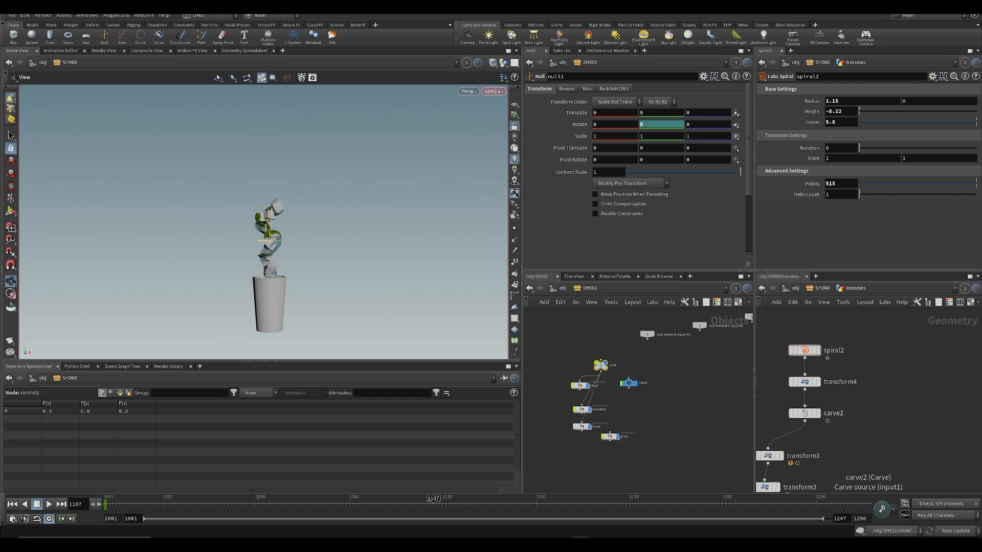
middle_drag(644, 124, 525, 132)
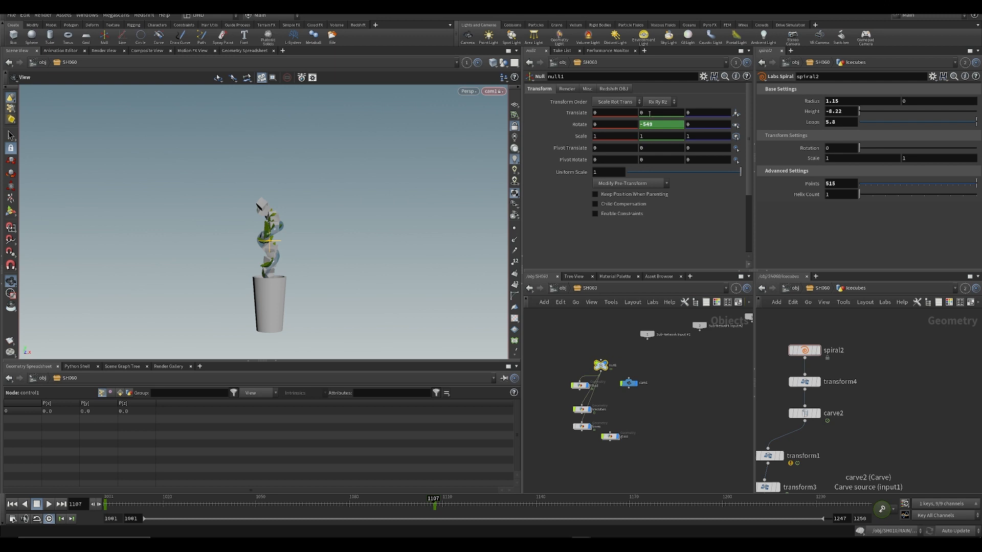
- Open the null's Y rotation curve, move its end key further along the timeline and reshape that key's tangent handle
shift+click(645, 125)
drag(656, 185, 743, 200)
drag(658, 204, 732, 152)
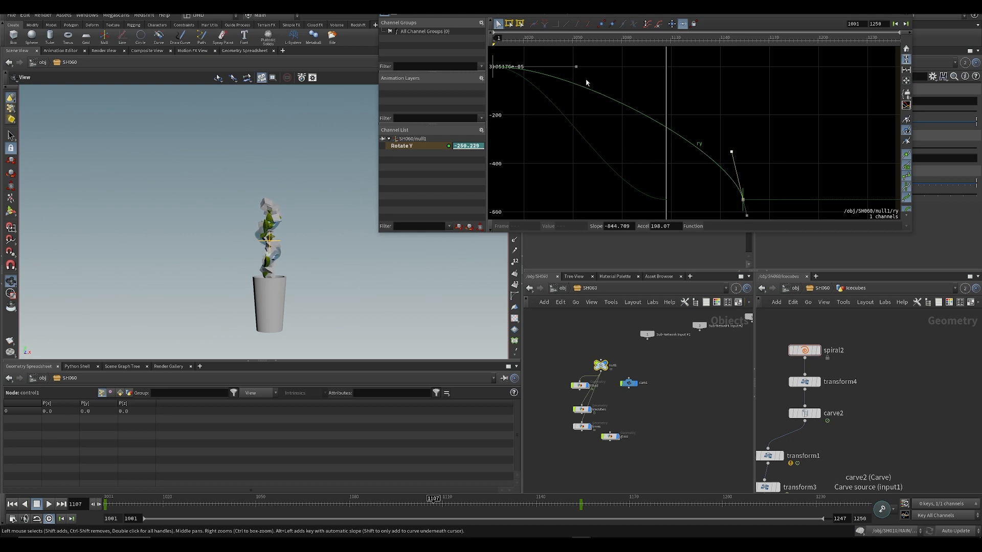
- Play the rotating swirl from the first frame, close the animation editor and save the scene
click(724, 373)
key(ctrl+Up)
key(Up)
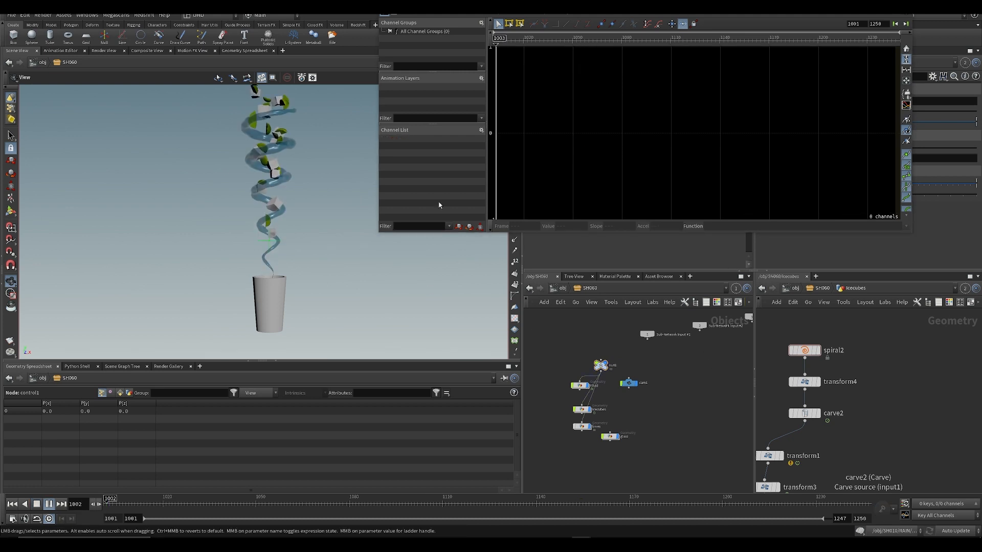
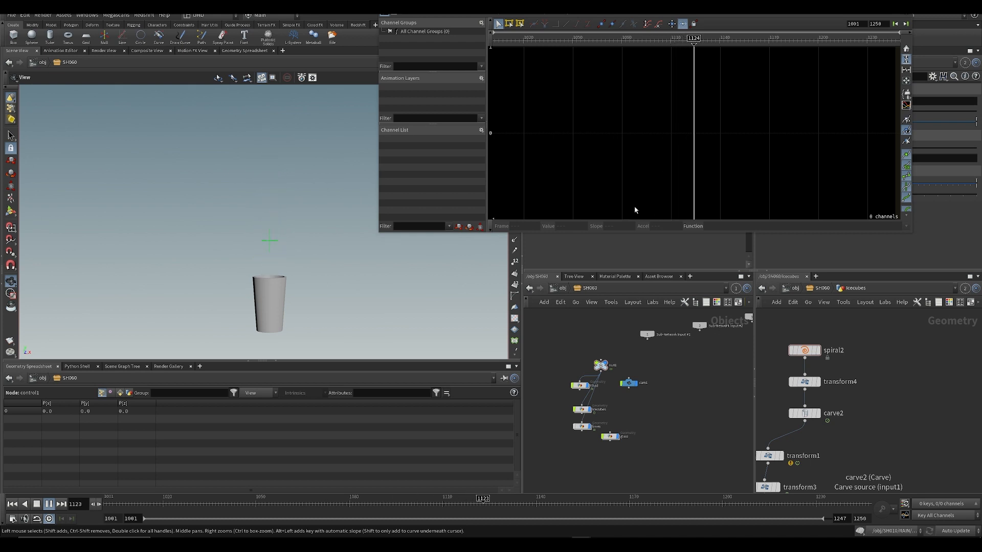
key(Up)
click(868, 6)
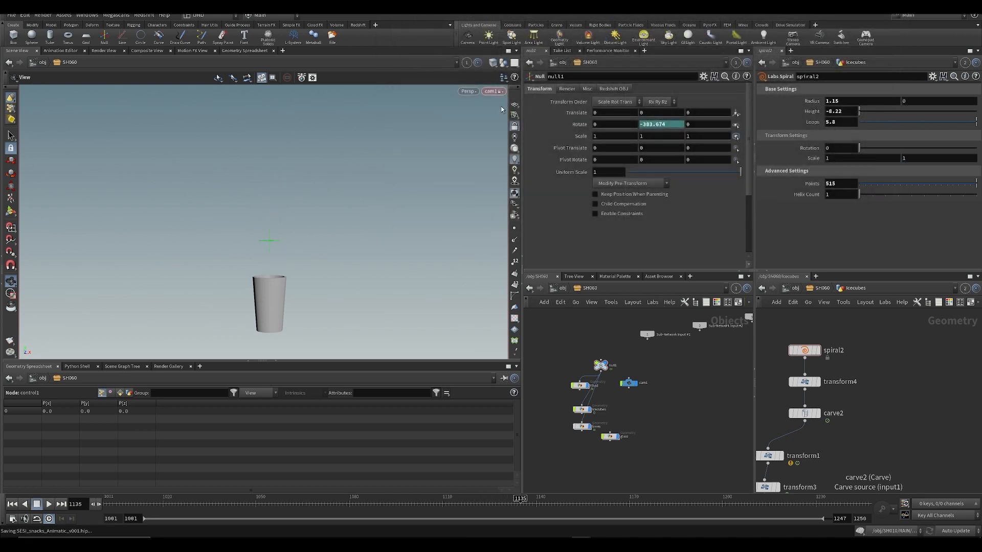
- Go to frame 1027, check the SH060 panels in the storyboard PDF, and unlock the camera from the view
click(184, 504)
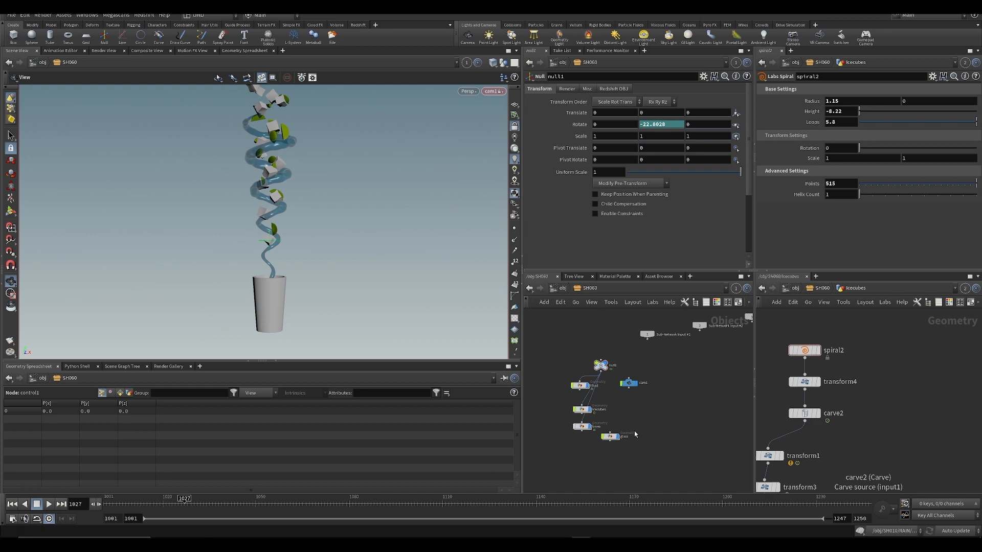
middle_drag(636, 435, 683, 399)
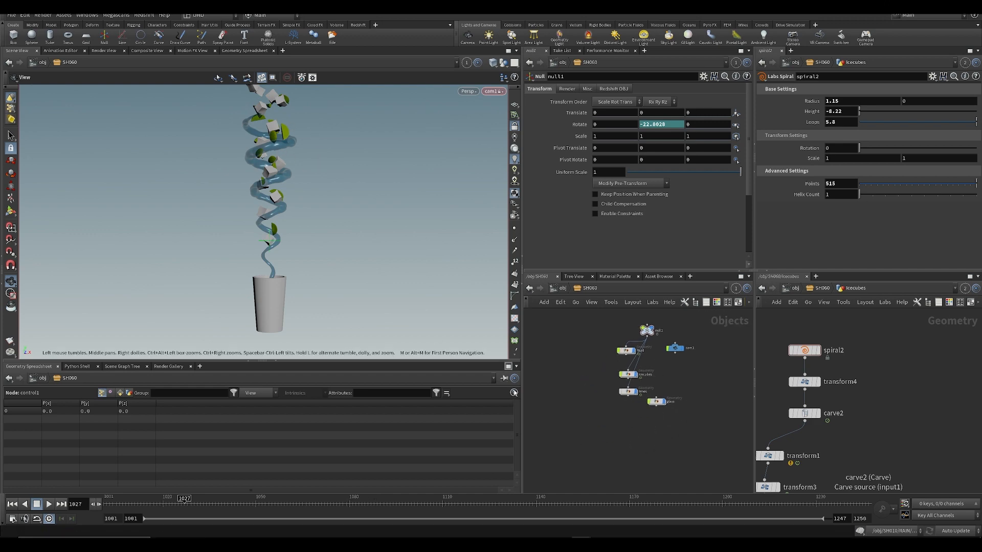
click(600, 546)
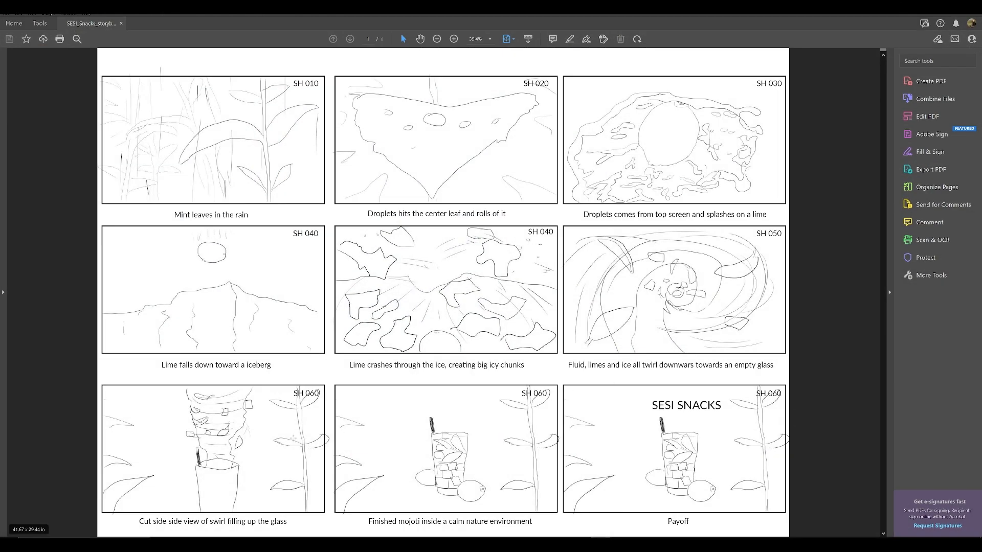
click(600, 545)
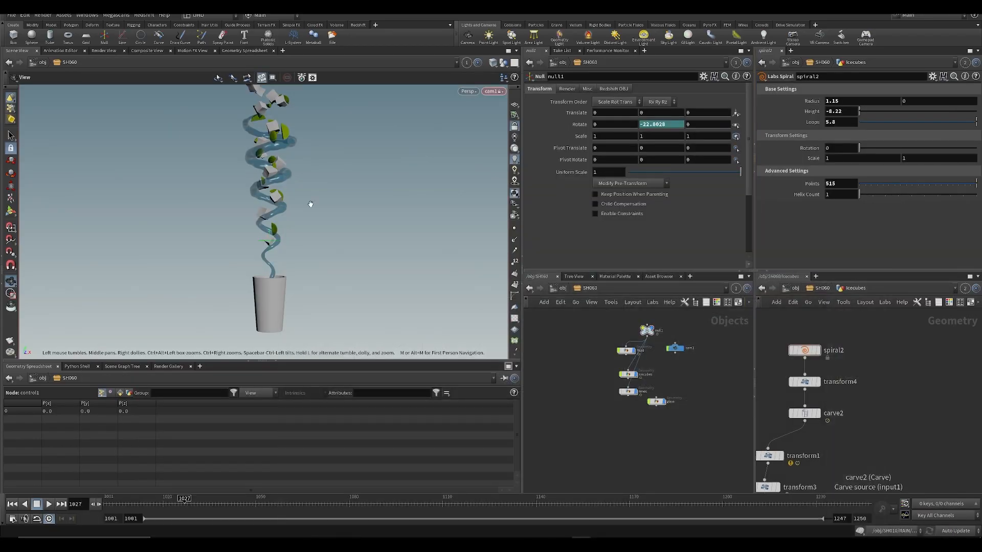
click(514, 126)
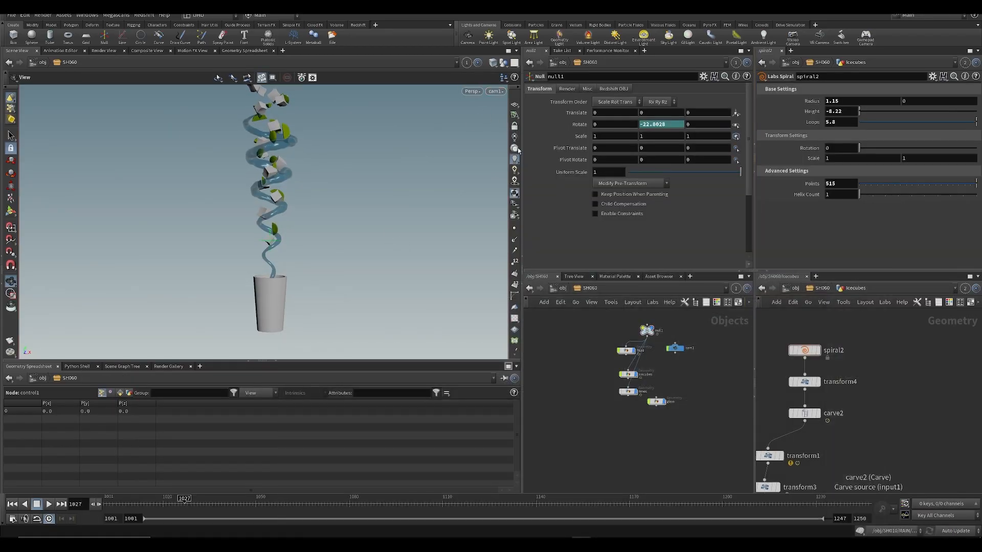
- Add a tube object to the SH060 network and set its Y translation to -4.4
middle_drag(565, 350, 549, 347)
scroll(587, 354, up, 3)
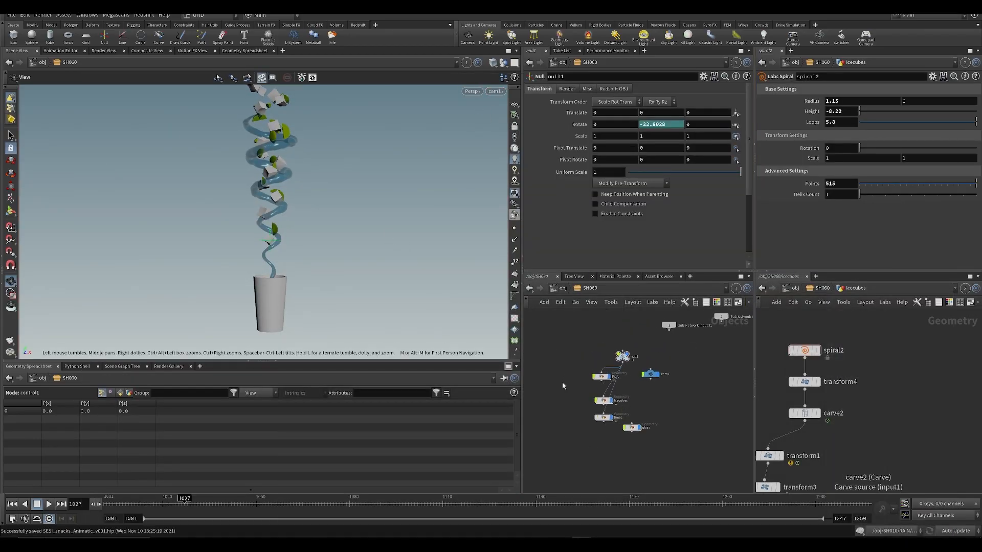
key(Tab)
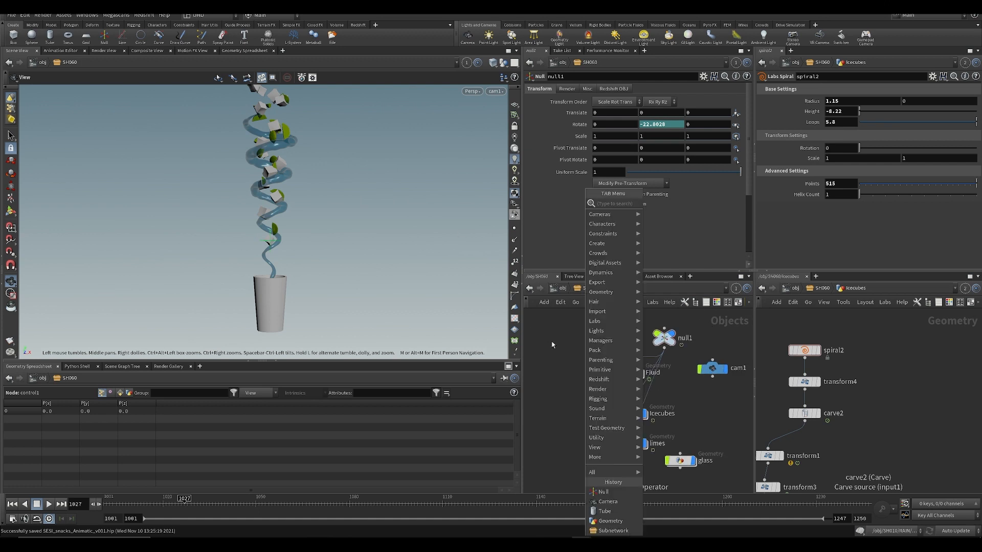
right_click(544, 356)
text(tube)
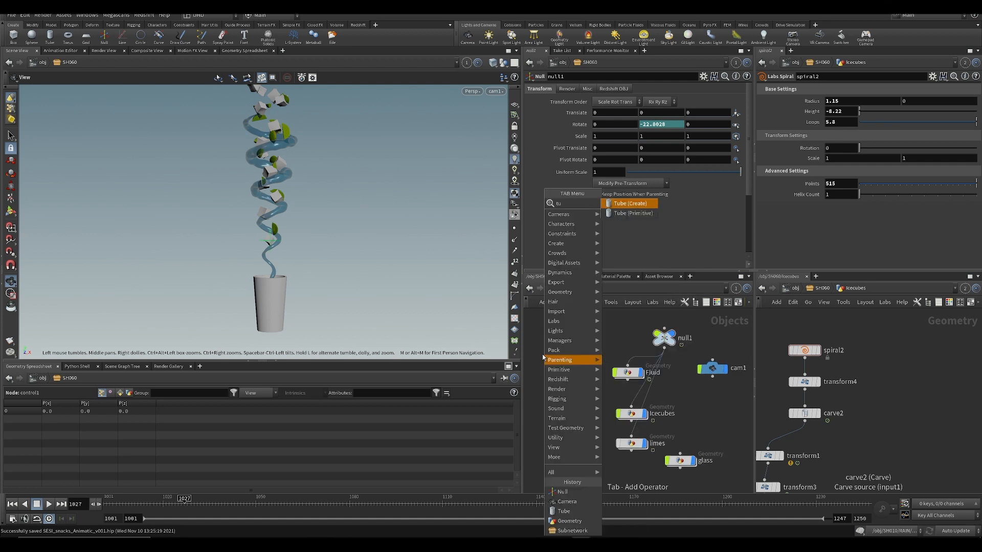
key(Return)
click(543, 355)
middle_drag(660, 113, 644, 117)
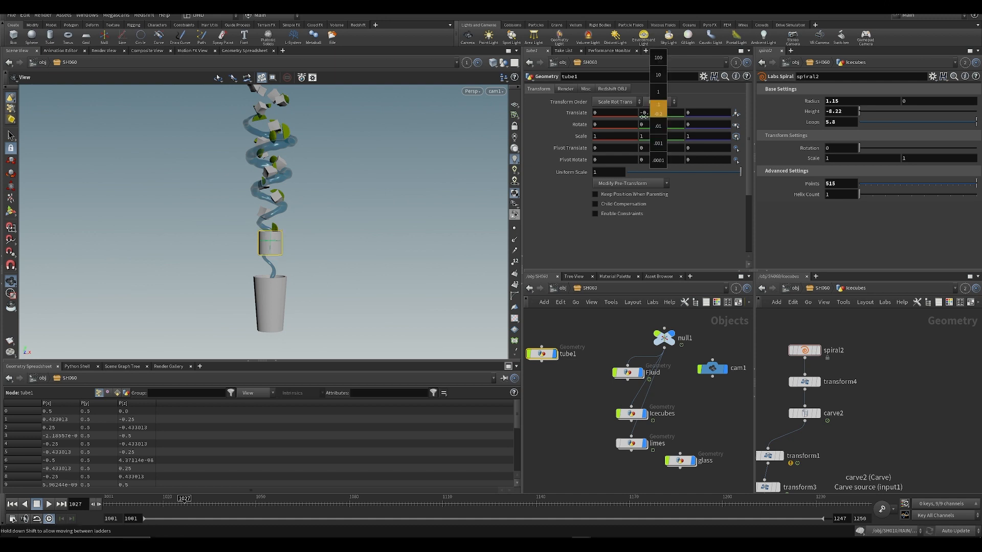
middle_drag(535, 142, 491, 158)
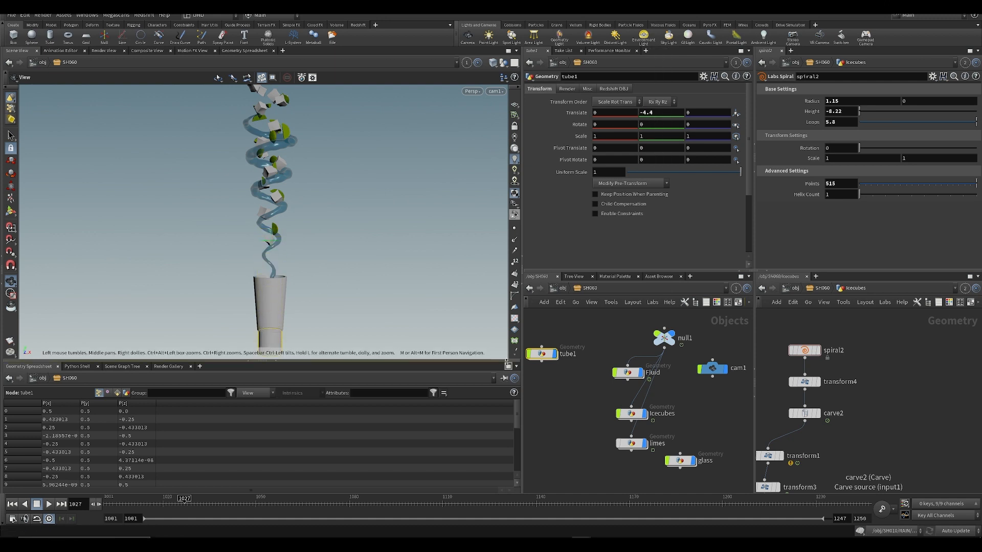
- Flatten the tube into a capped disc with radius scale 6.6, height 0.21 and 21 columns
double_click(552, 357)
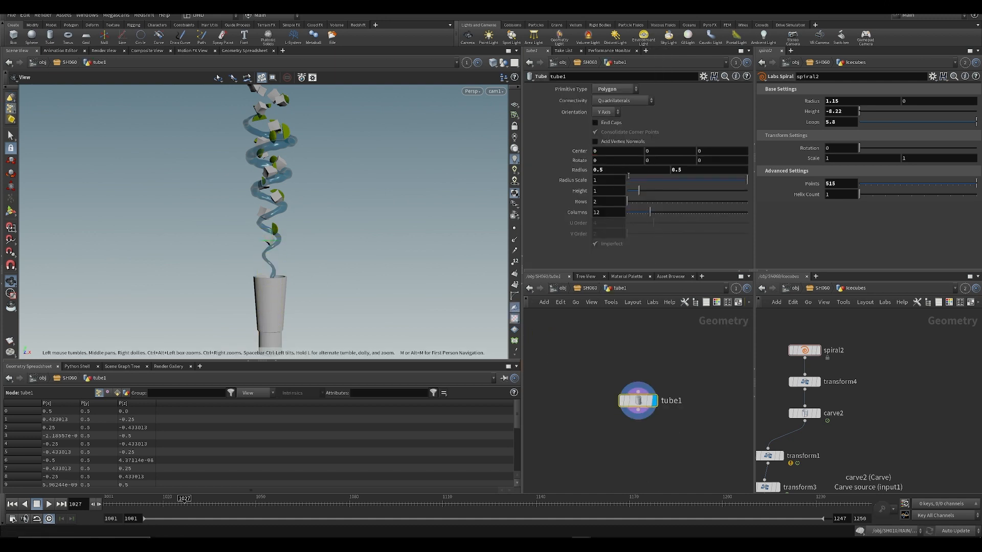
middle_drag(606, 180, 614, 128)
click(615, 123)
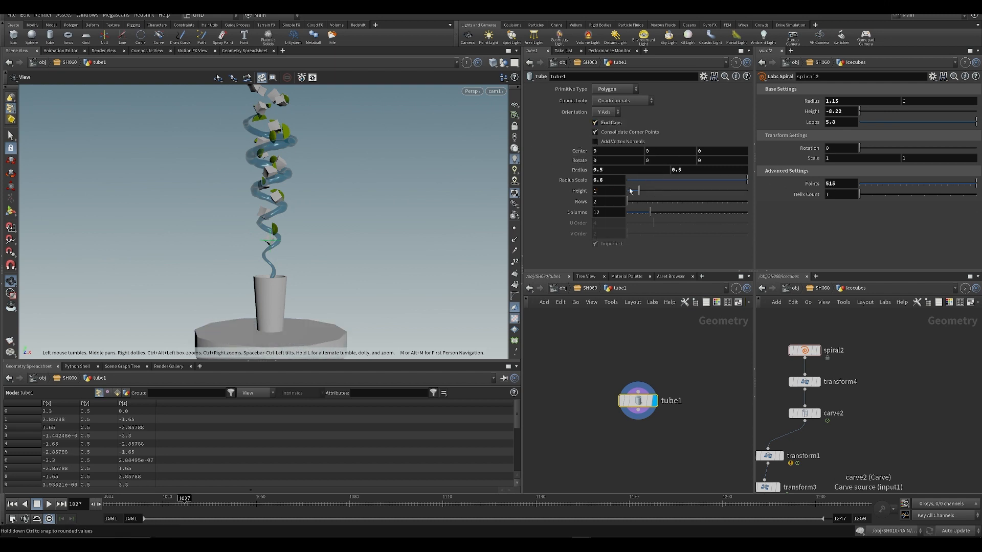
drag(639, 190, 633, 194)
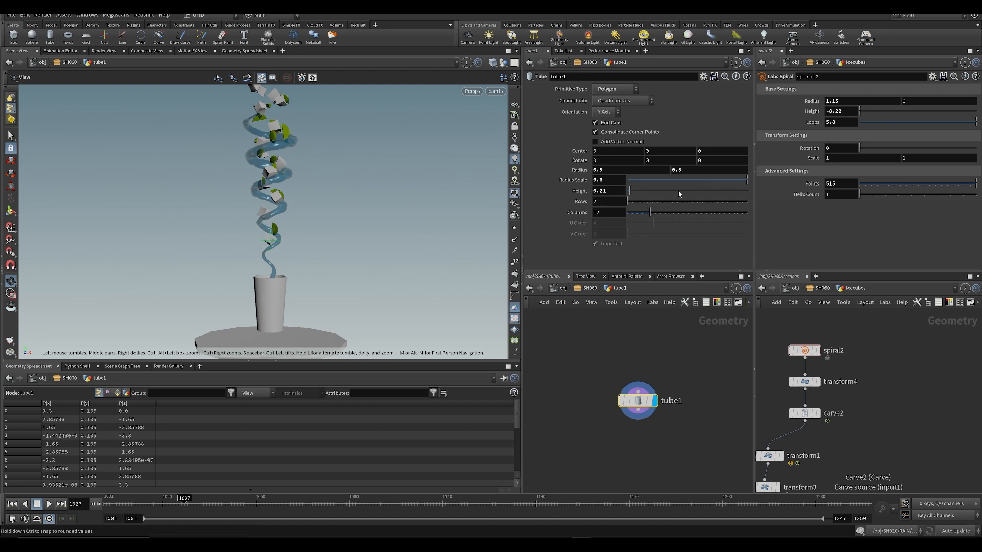
drag(654, 221, 684, 215)
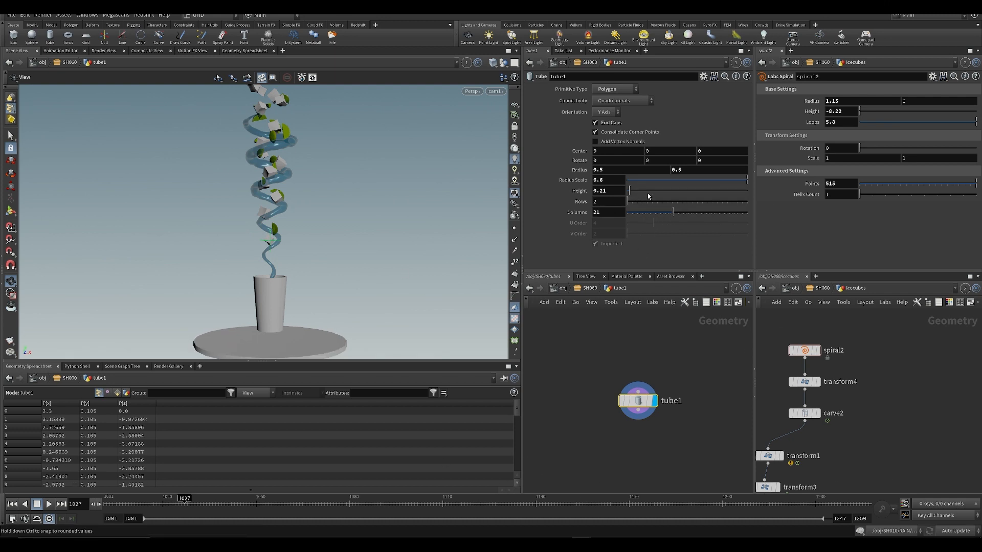
- Set the disc's height to 0.3 and its Y center to 0.33 under the glass, and save the scene
middle_drag(653, 150, 872, 174)
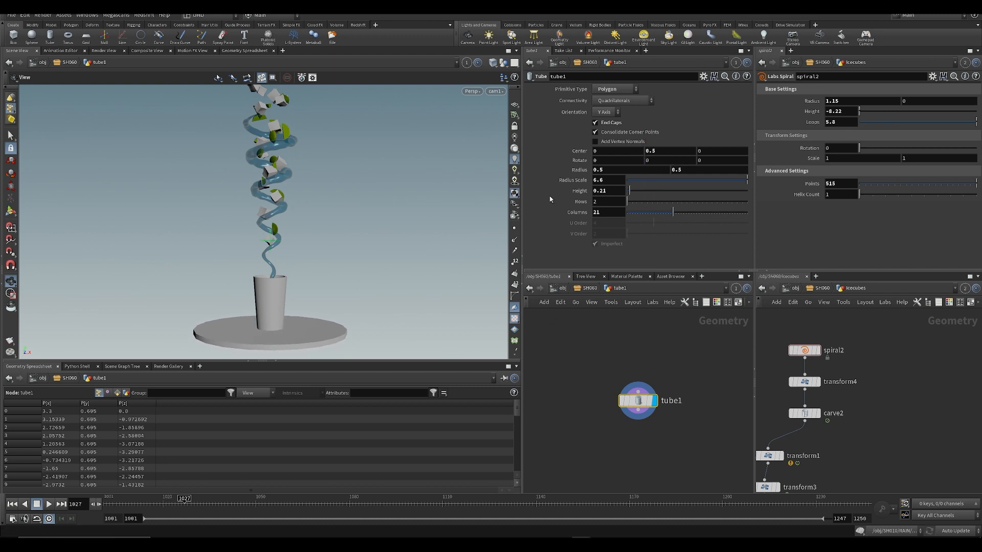
middle_click(598, 183)
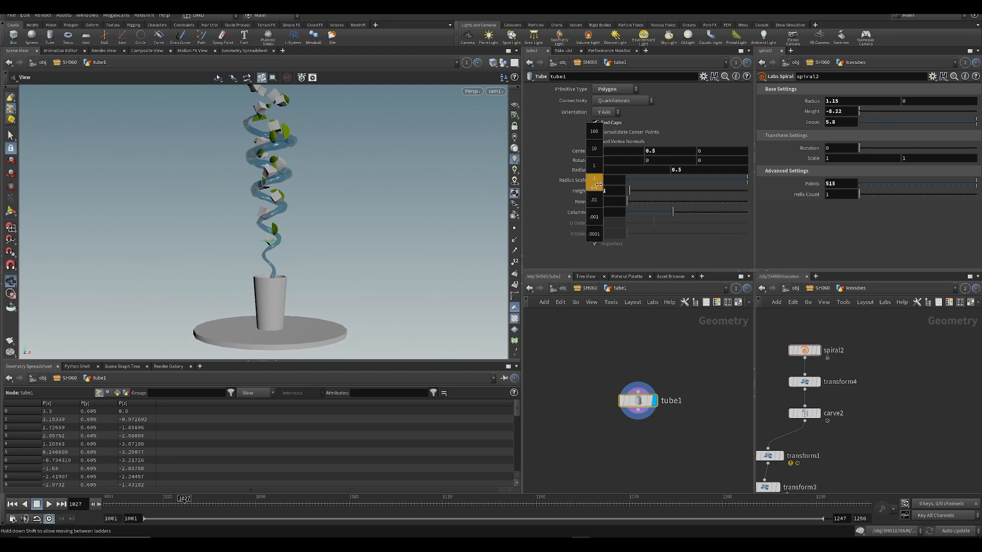
middle_click(605, 188)
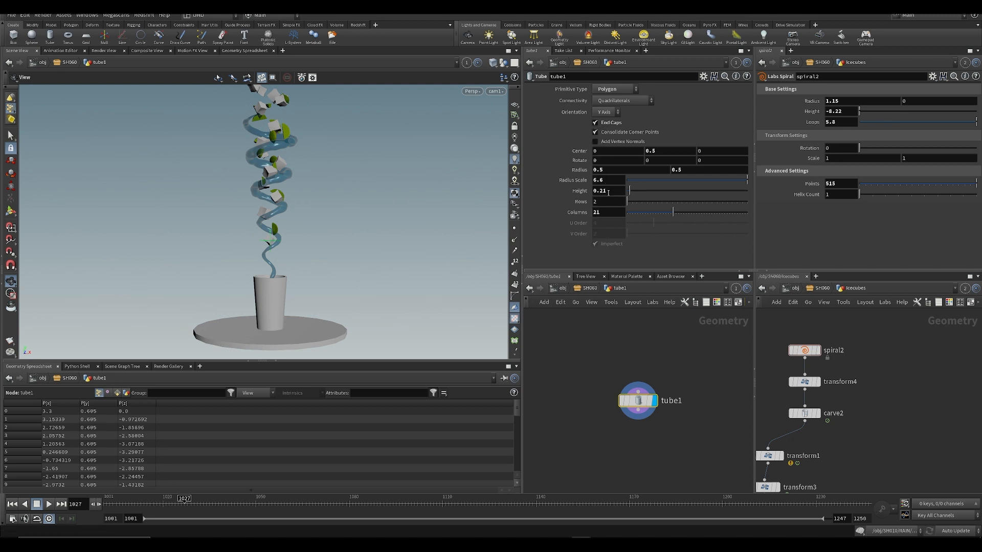
mouse_move(608, 192)
middle_down()
mouse_move(626, 215)
mouse_move(612, 175)
middle_up()
middle_drag(668, 155, 654, 164)
key(ctrl+s)
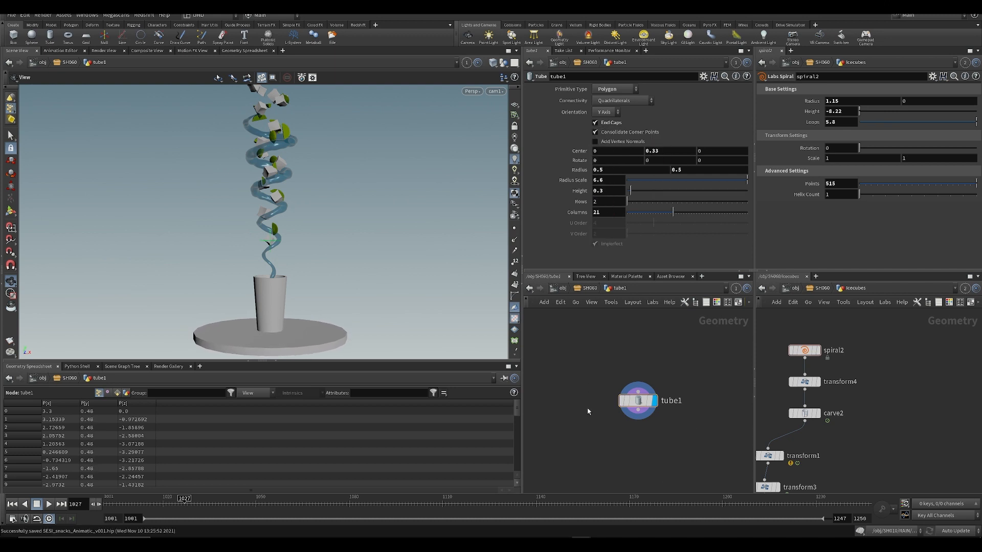
- Add a grid object to SH060 as the ground, sized 78 by 78 with its Y center at -4.05
key(u)
key(Tab)
text(ge)
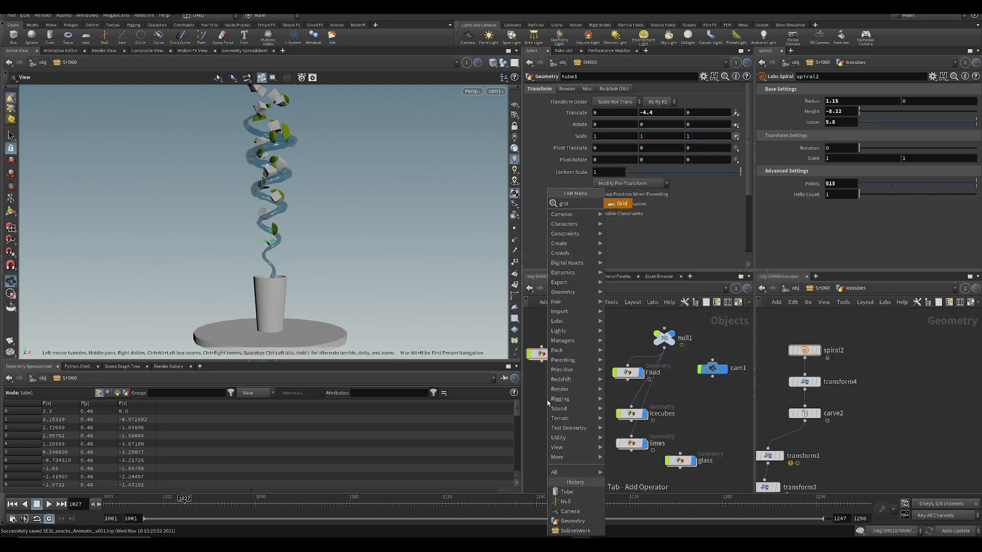
key(Return)
click(548, 402)
double_click(546, 401)
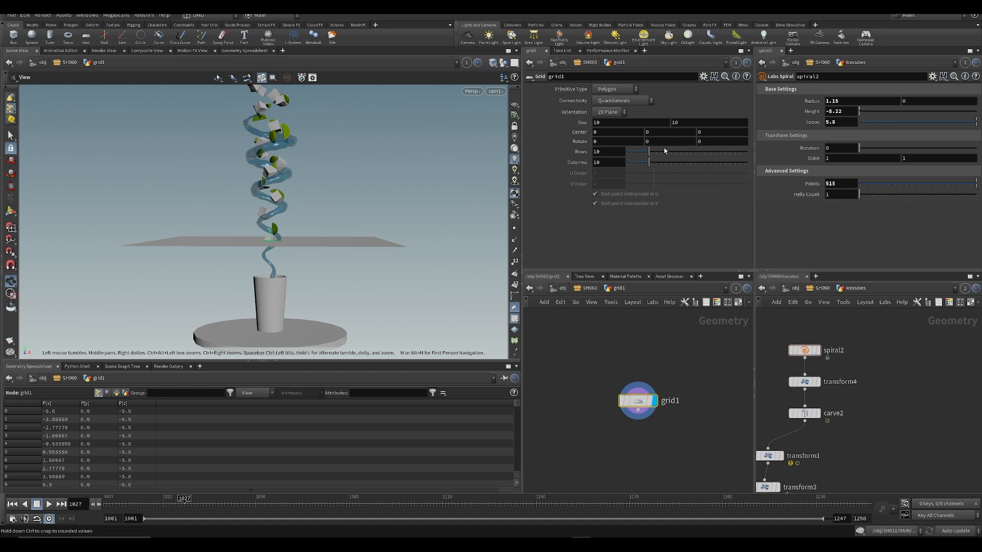
middle_drag(657, 133, 589, 152)
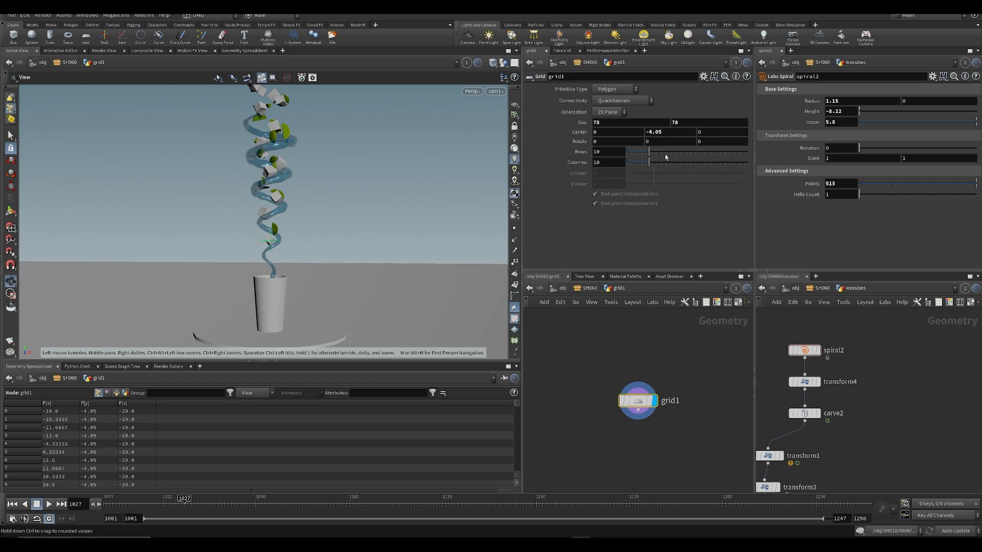
- Set the grid's rows and columns to 50, display it as Smooth Wire Shaded, and raise the rows to 177
drag(695, 169, 747, 164)
click(494, 61)
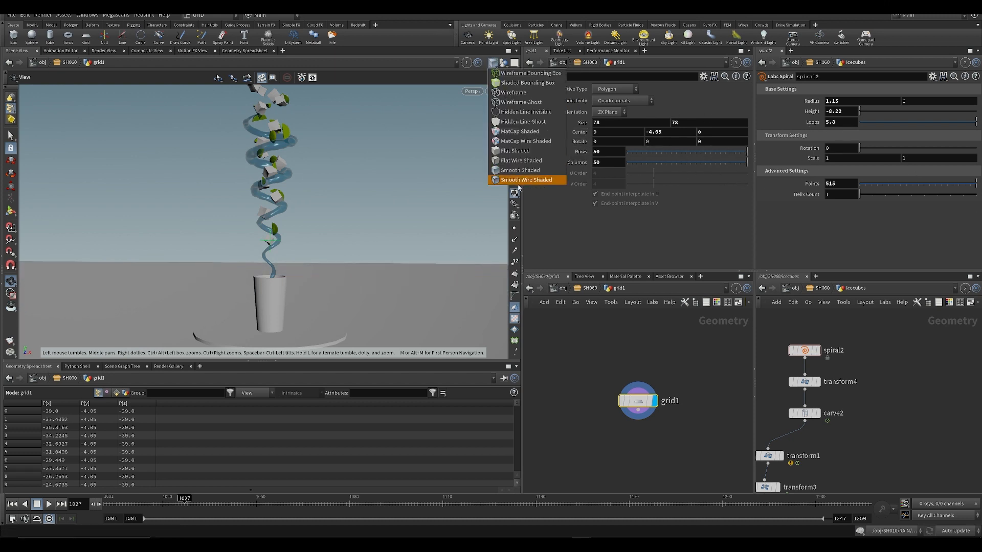
click(537, 179)
drag(579, 155, 579, 155)
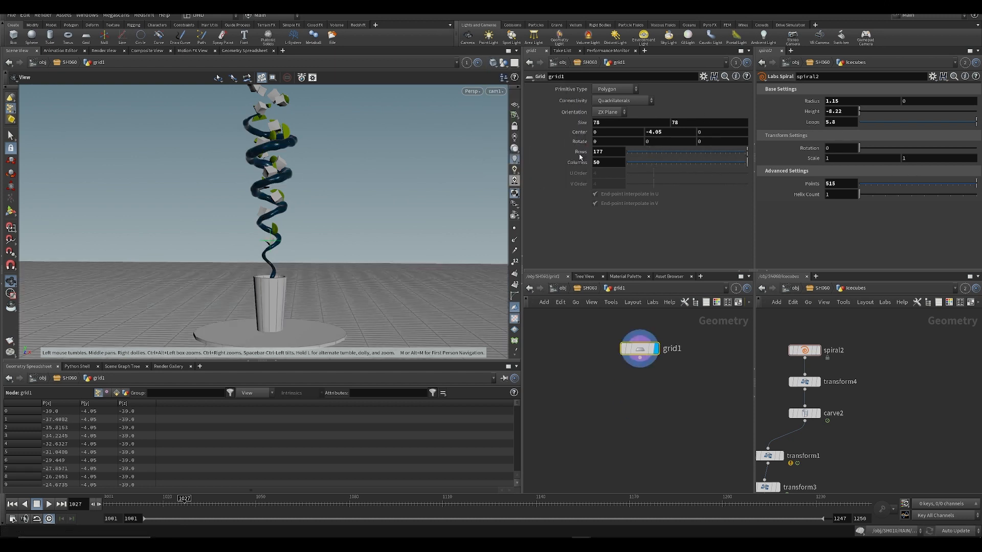
- Set the rows and columns of grid1 to 100 each
text(100)
key(Tab)
text(100)
key(Return)
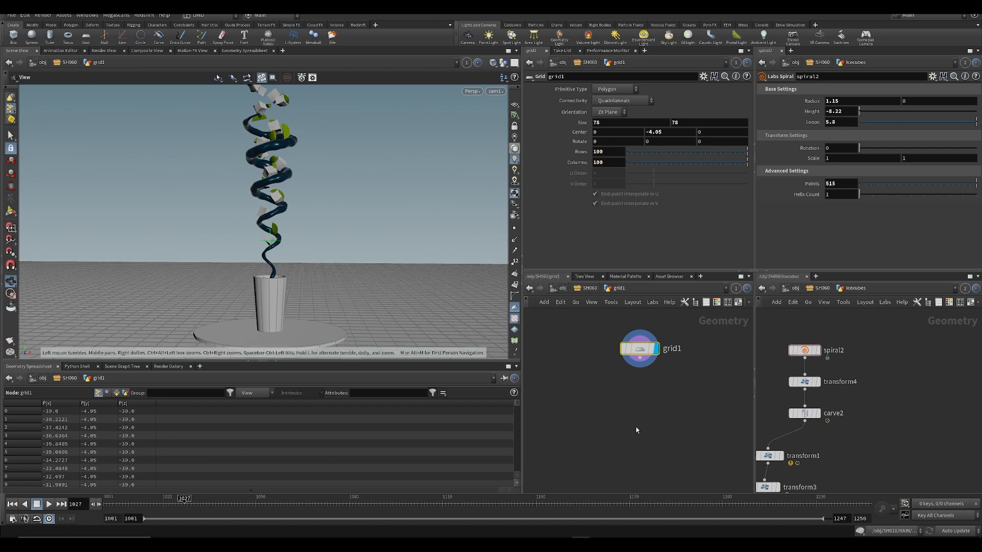
- Add a Mountain node below grid1, make it the displayed node and save the scene
key(Tab)
text(mou)
key(Return)
key(Return)
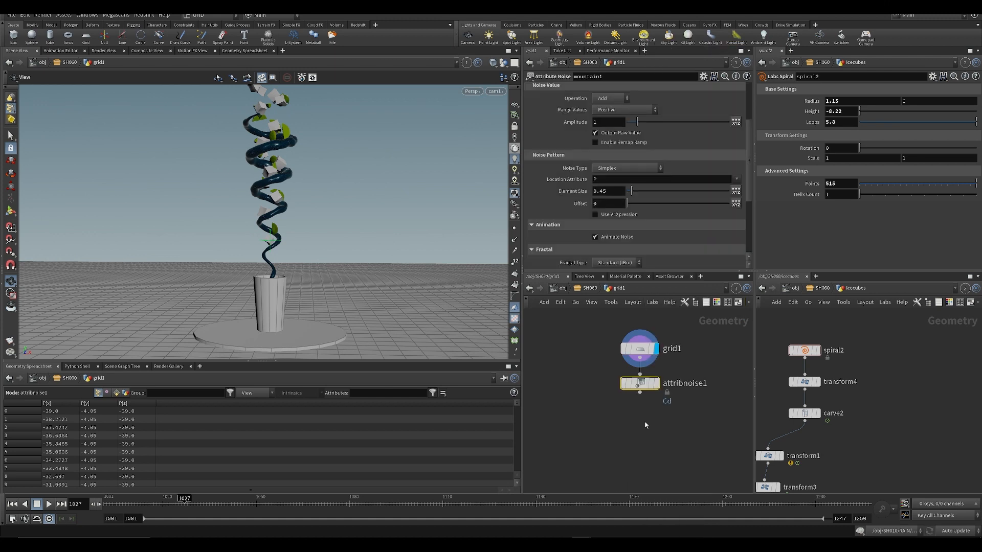
click(656, 387)
key(ctrl+s)
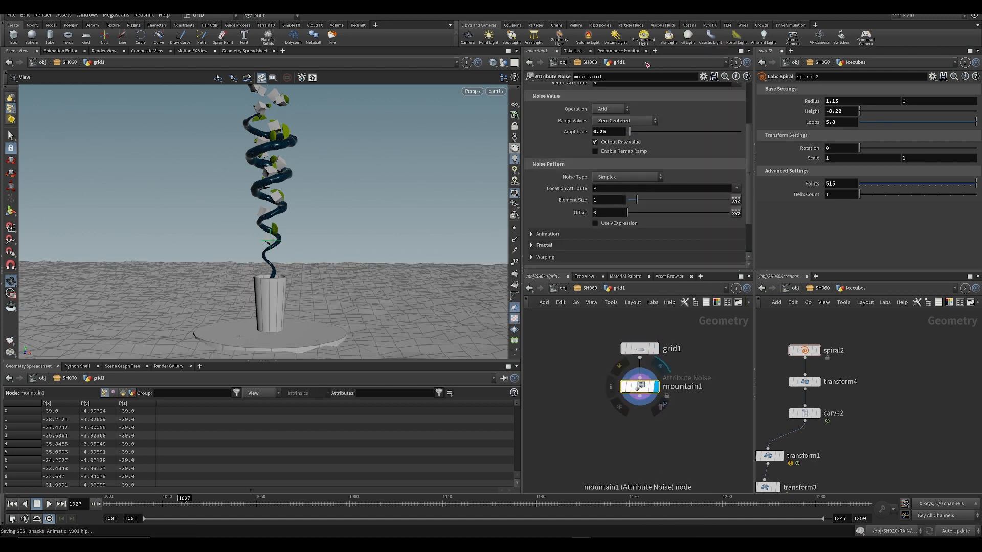
scroll(560, 210, up, 3)
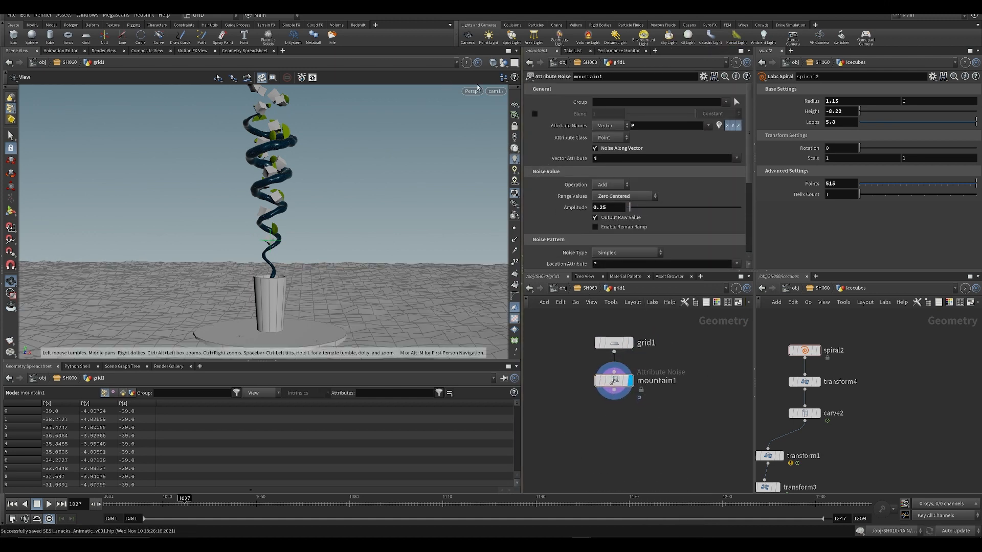
- Change the viewport shading to smooth shaded without wireframe lines and save the scene
click(500, 63)
click(527, 158)
key(ctrl+s)
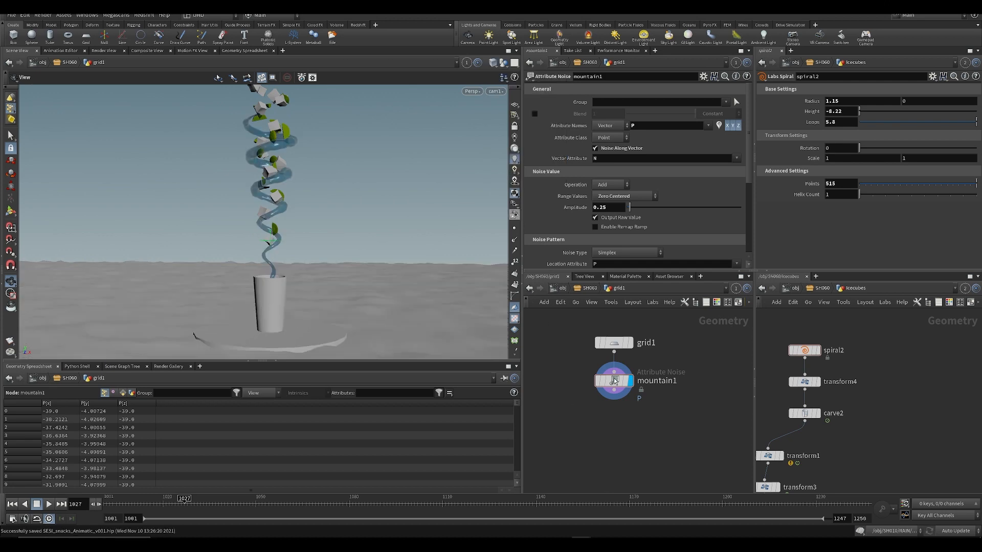
- Show the contents of SH060 in one network pane and of SH010 in the other, saving the scene
key(u)
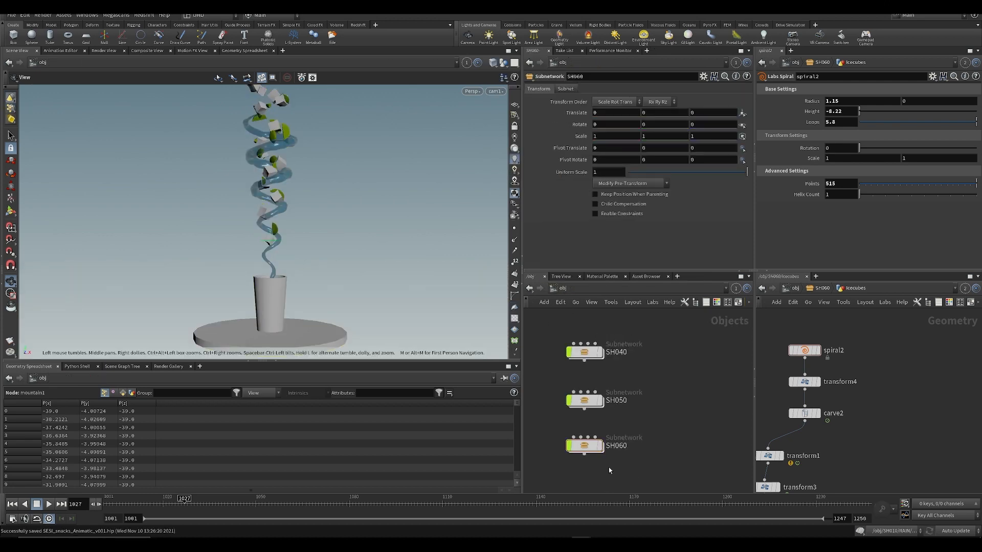
key(ctrl+s)
scroll(785, 366, down, 3)
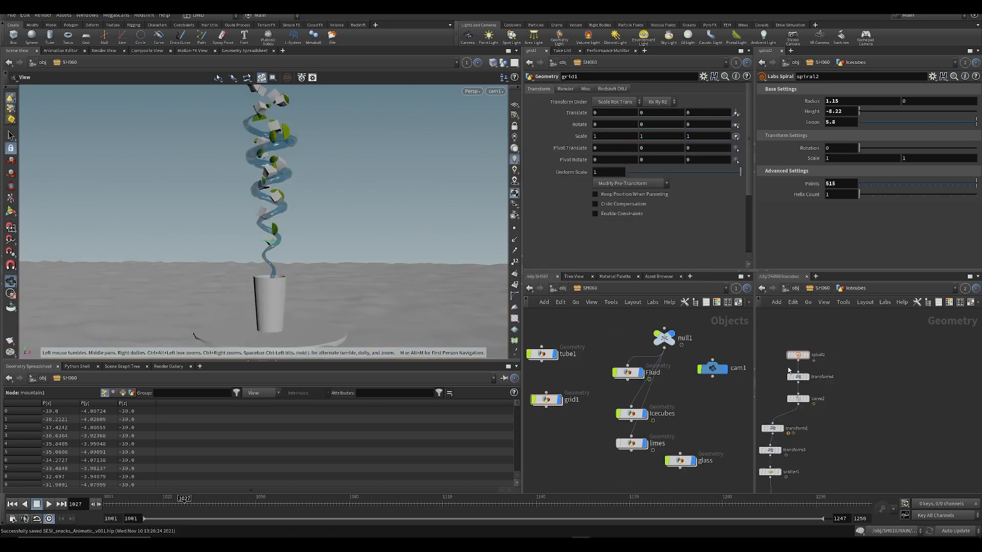
click(798, 290)
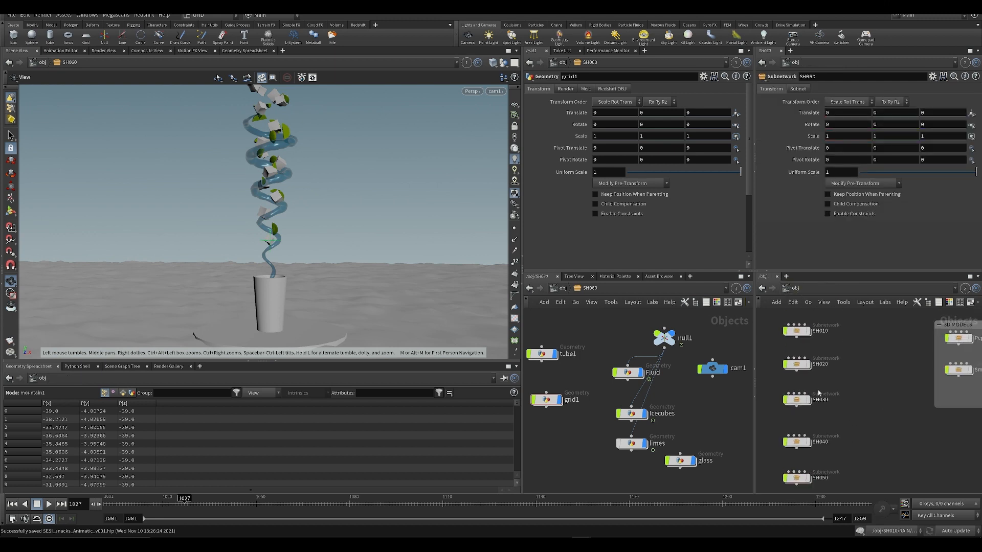
double_click(801, 332)
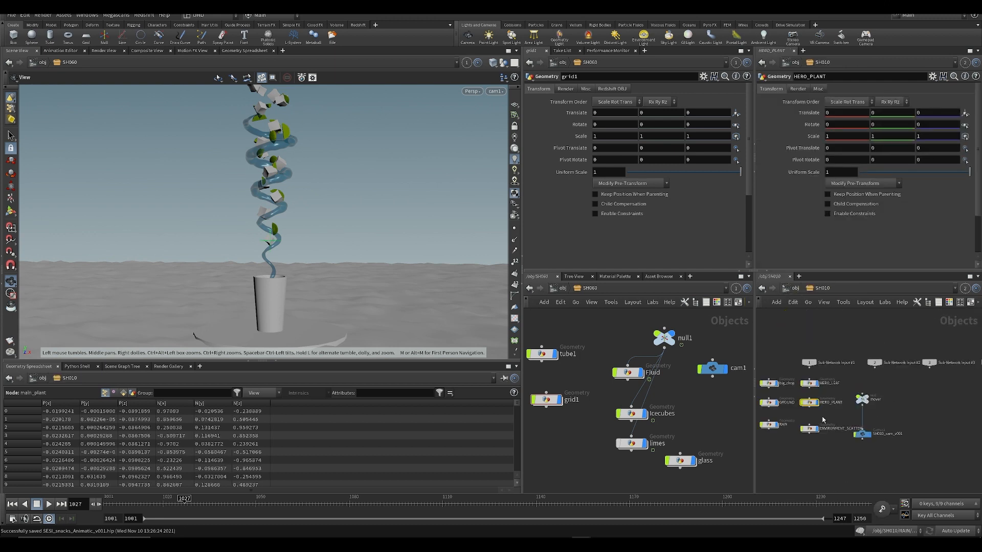
key(ctrl+s)
click(868, 466)
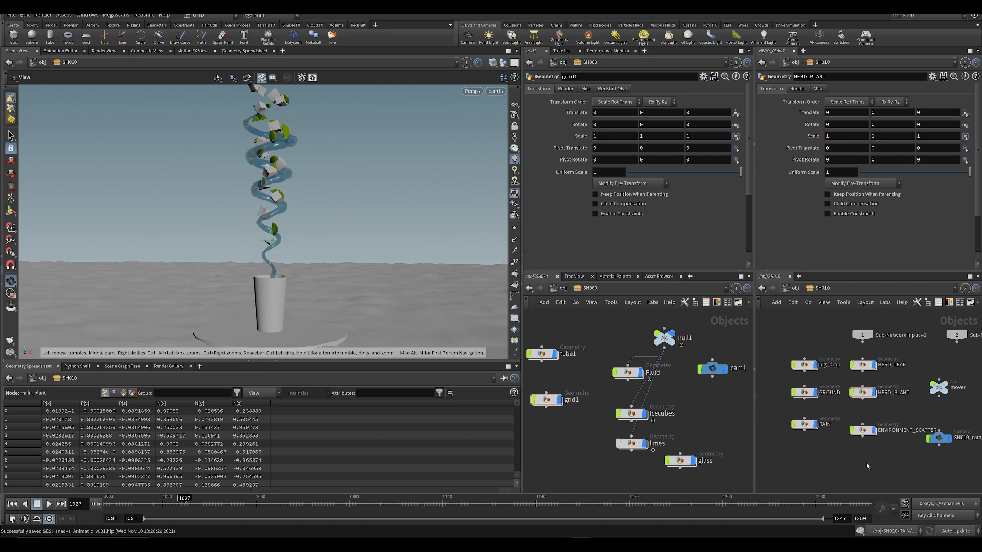
- Copy the ENVIRONMENT_SCATTER and HERO_PLANT nodes from SH010 into SH060 and save the scene
click(859, 429)
key(ctrl+c)
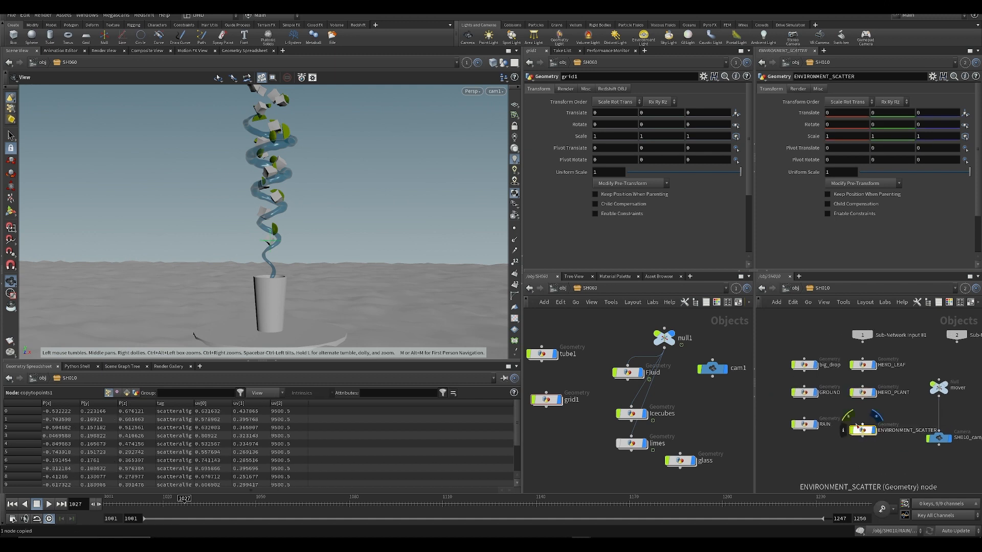
shift+click(863, 393)
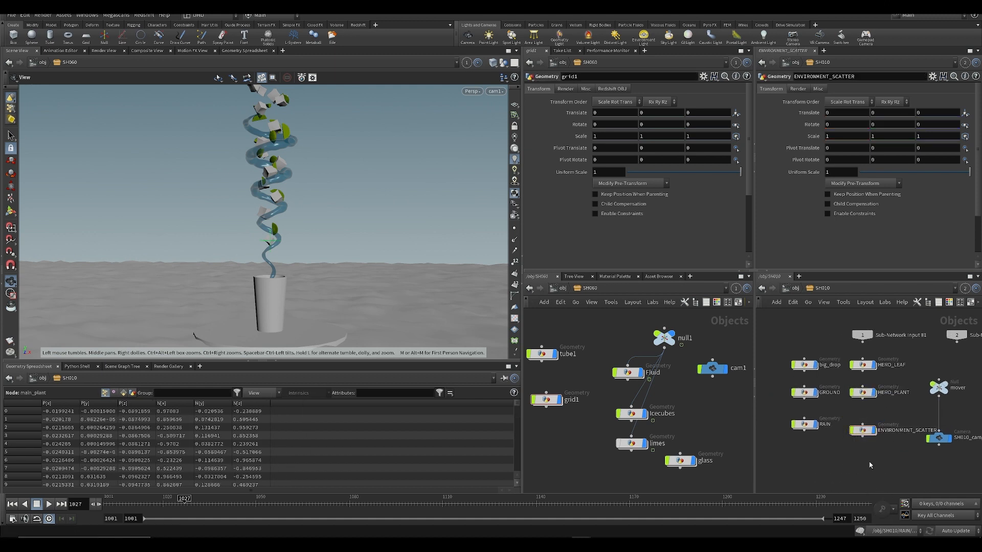
key(ctrl+c)
scroll(581, 426, down, 3)
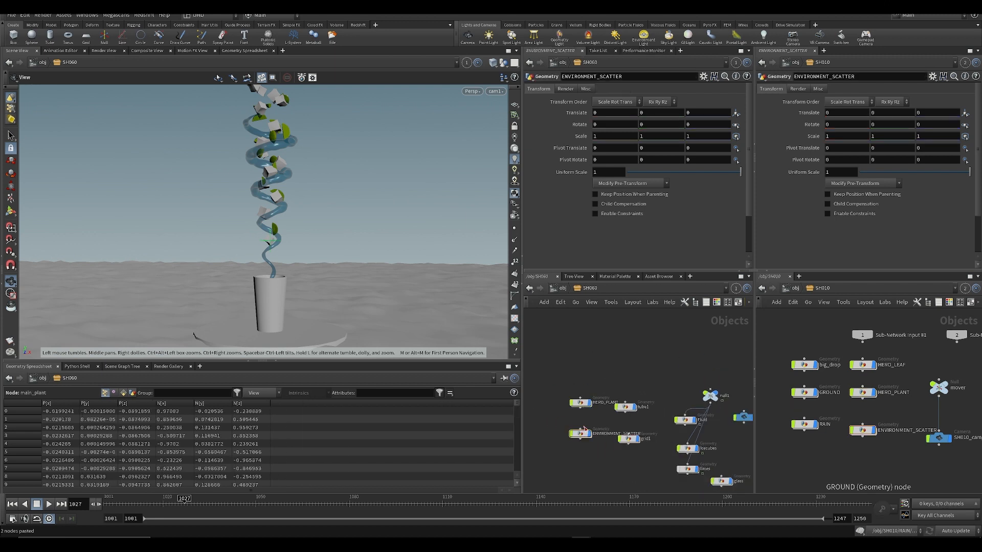
key(ctrl+s)
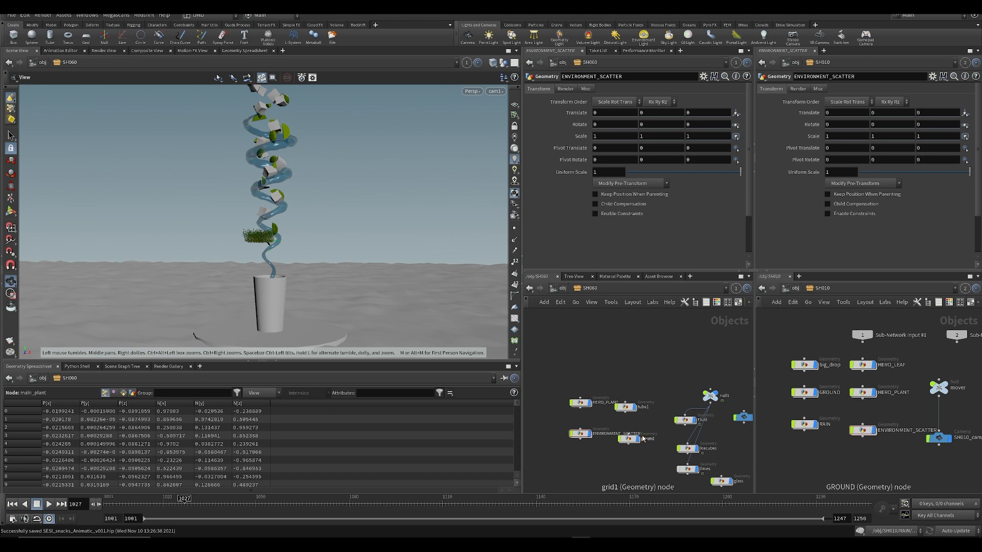
- Rename the grid1 geometry object in SH060 as ground and copy the node
click(630, 439)
key(ctrl+c)
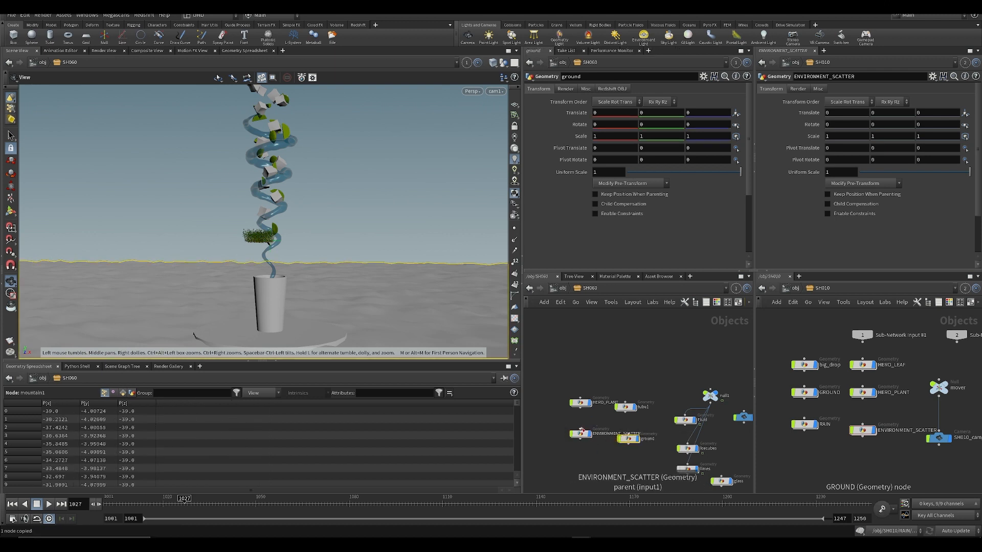
- Inside the SH060 ENVIRONMENT_SCATTER, point object_merge1 to /obj/SH060/ground, display that node and save the scene
double_click(582, 431)
scroll(605, 328, up, 3)
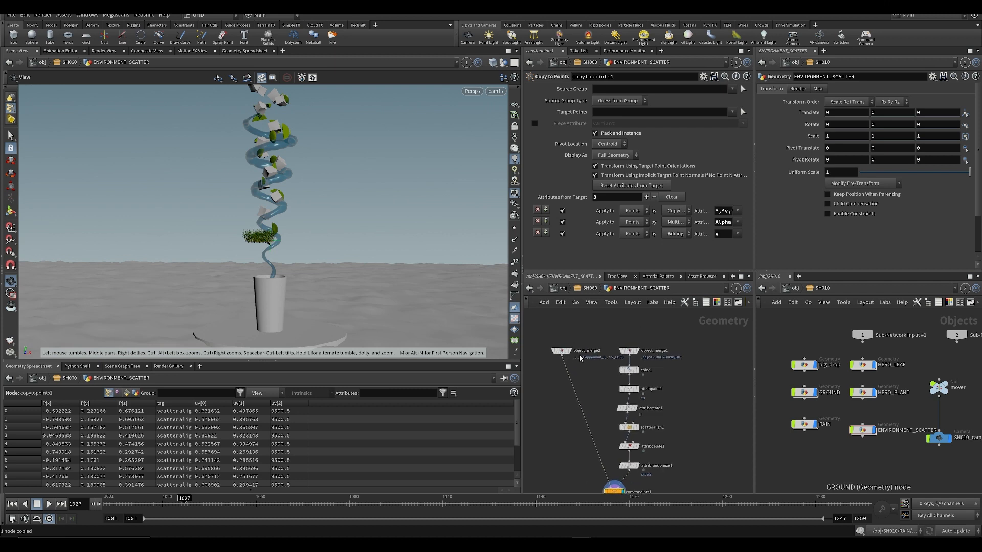
click(634, 350)
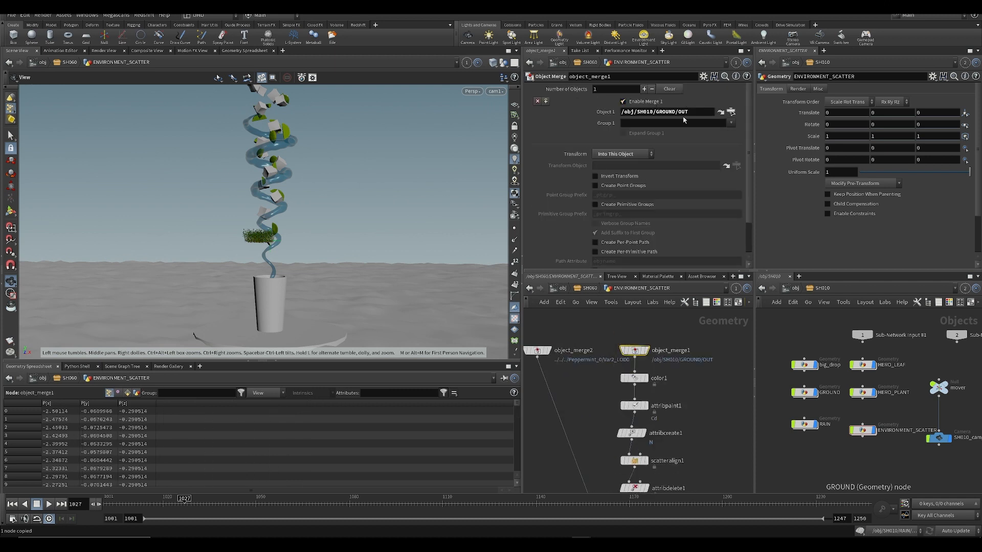
drag(688, 113, 517, 87)
key(Return)
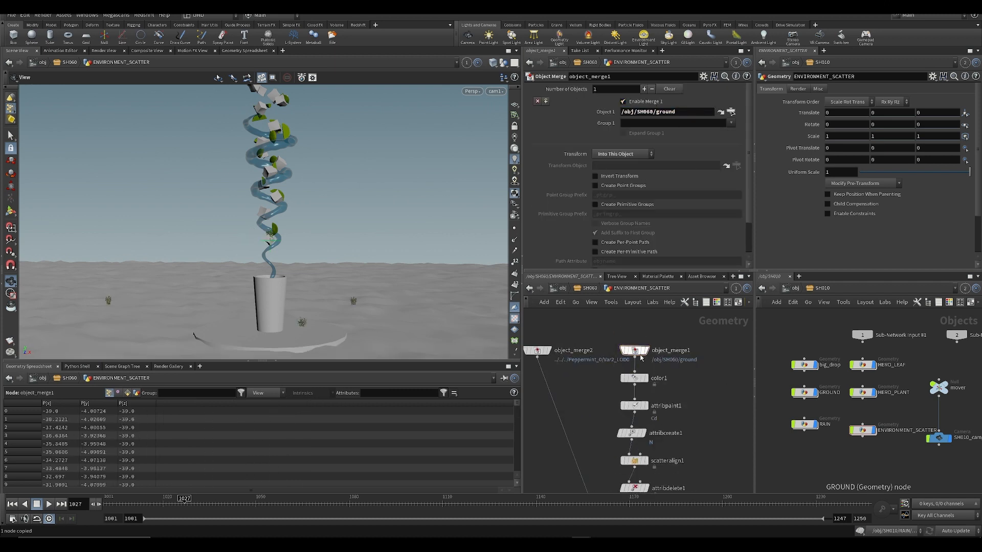
middle_click(635, 351)
key(ctrl+s)
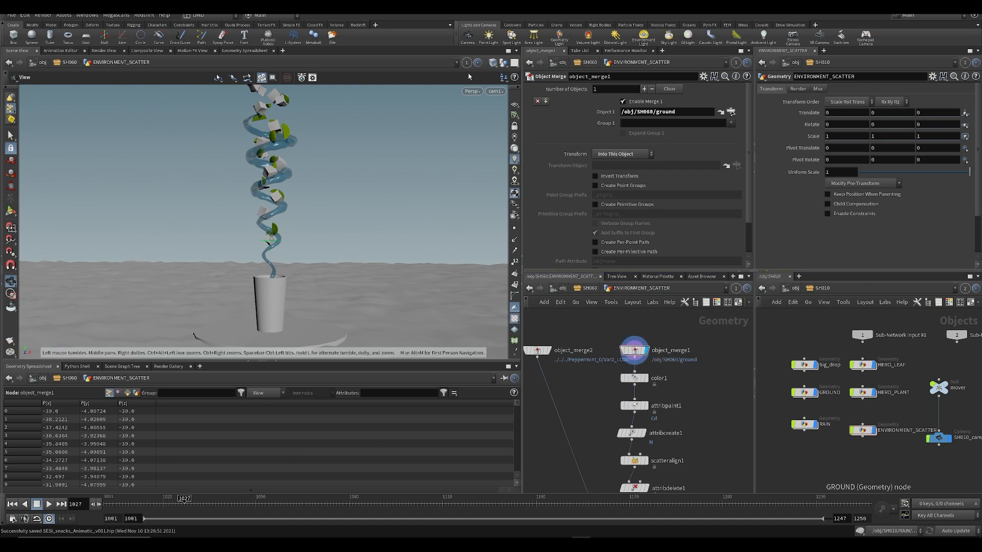
- Move the display from color1 on to attribpaint1 and select attribpaint1 to open its paint settings
mouse_move(640, 383)
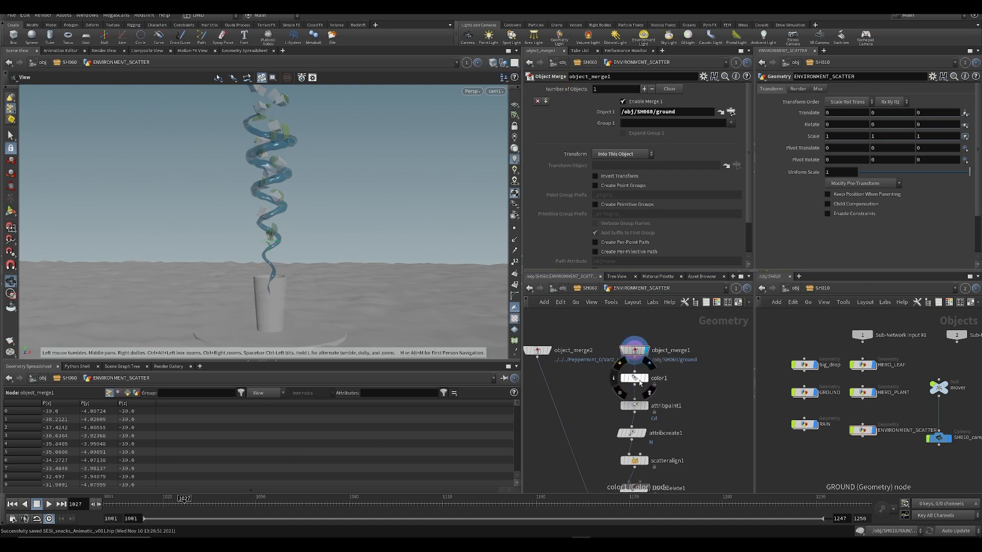
click(650, 364)
middle_drag(678, 379, 666, 360)
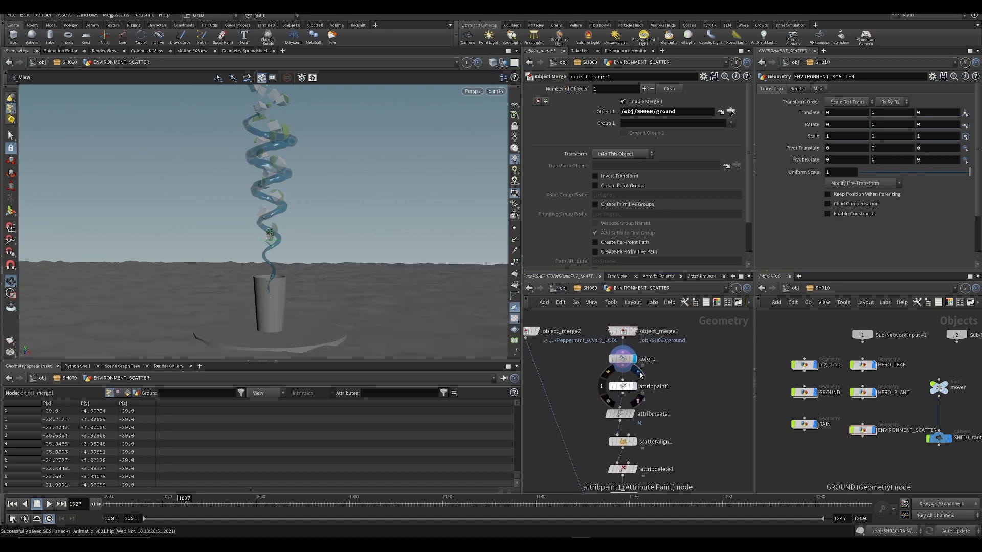
click(638, 373)
click(624, 387)
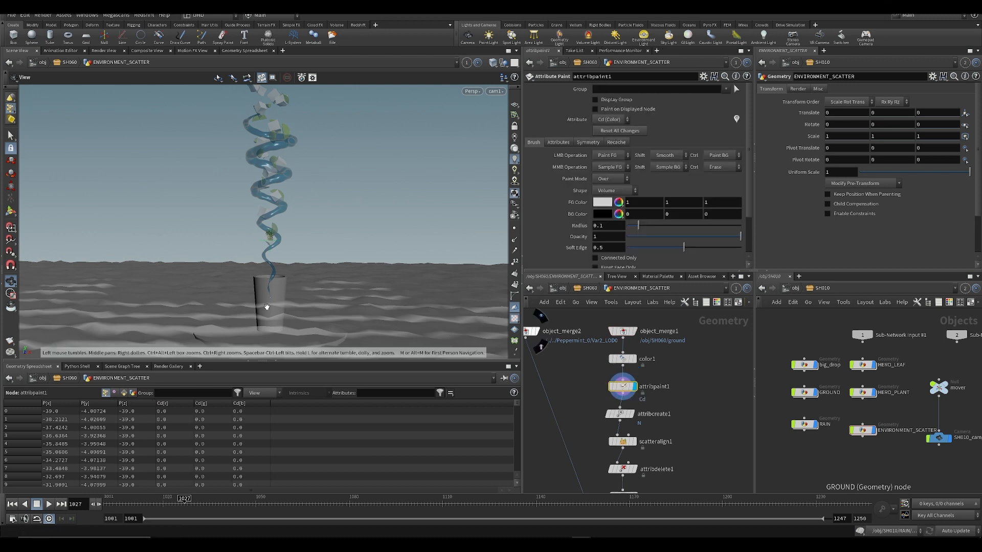
- Set the viewport to Show All Objects after trying Ghost Other Objects, and save the scene
drag(298, 295, 178, 306)
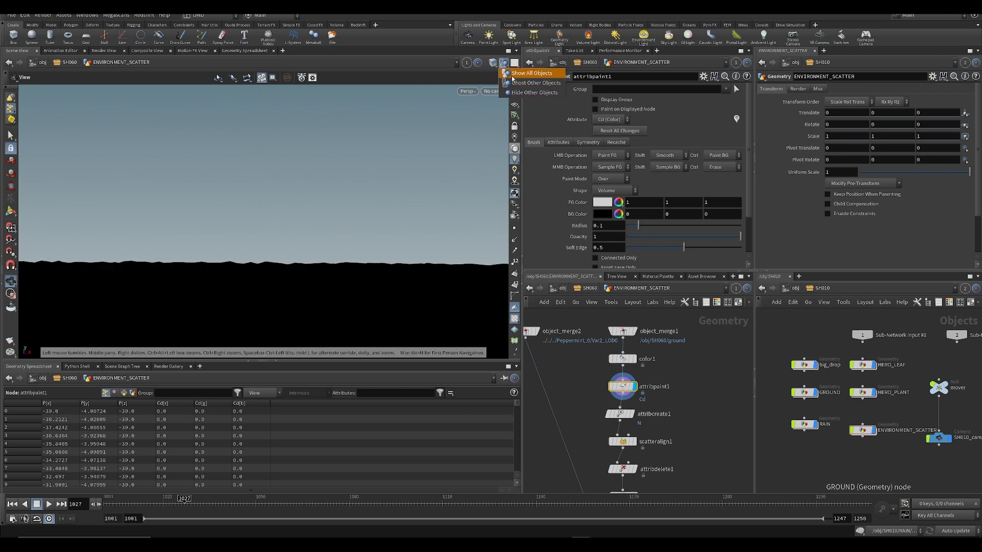
drag(353, 245, 307, 236)
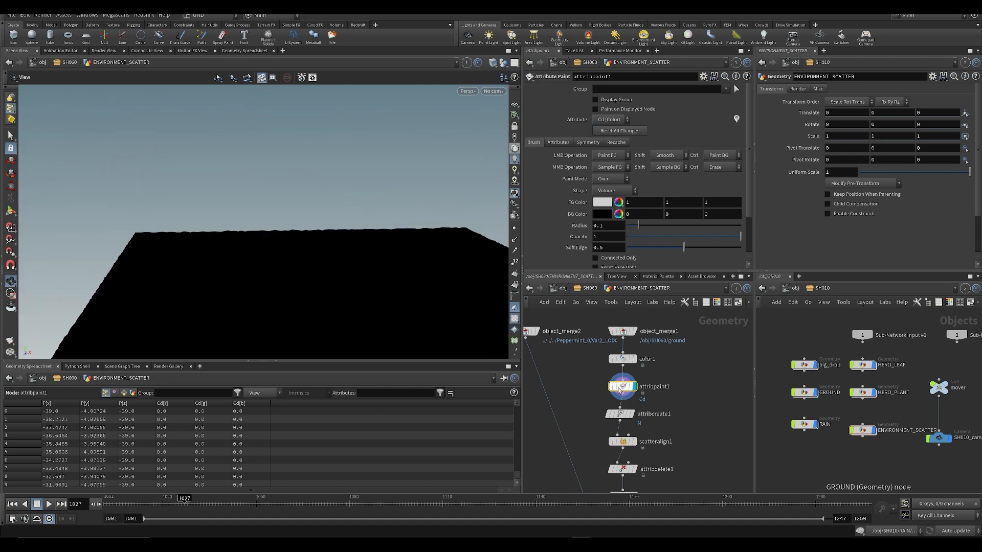
key(ctrl+s)
click(504, 62)
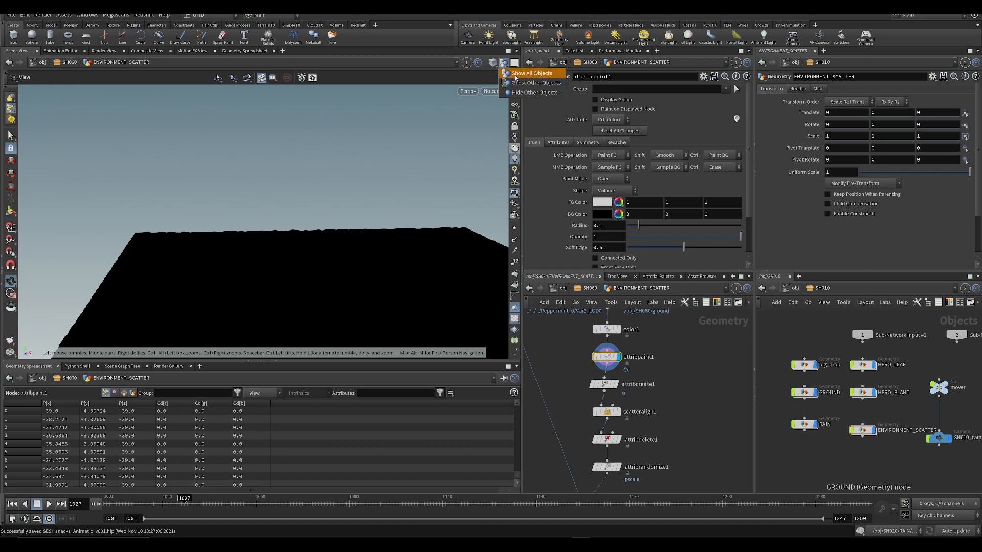
click(518, 75)
click(503, 62)
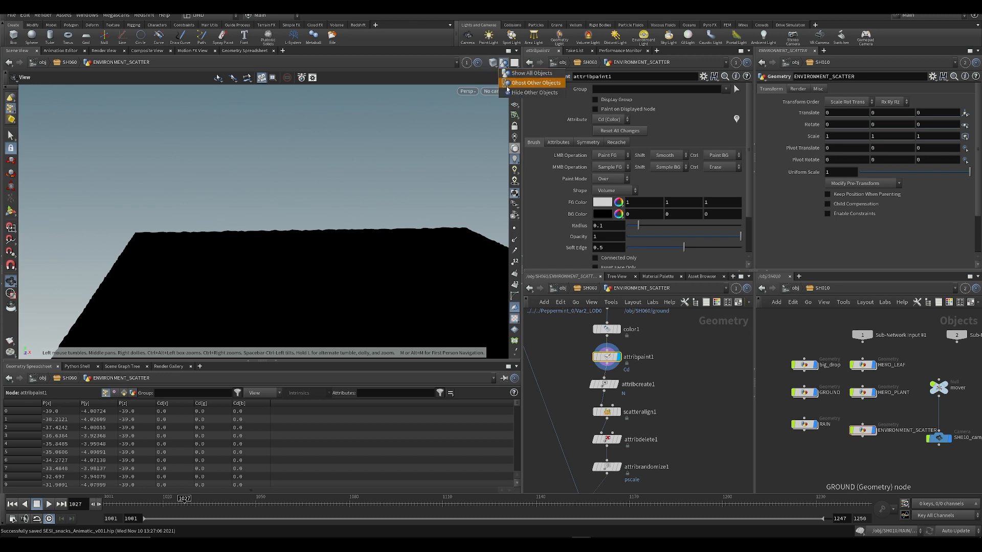
click(508, 82)
click(504, 63)
click(508, 74)
key(ctrl+s)
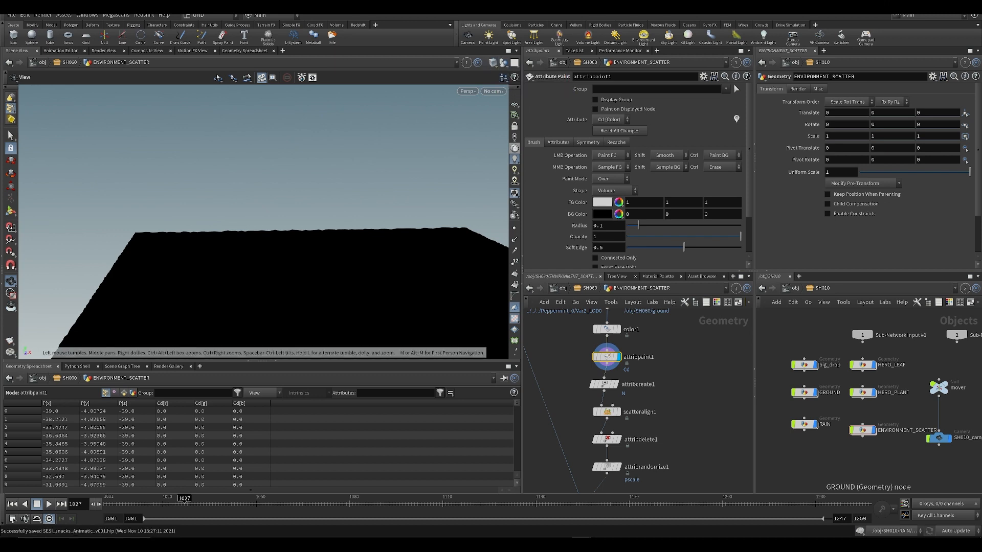
- Go up to the obj level in the second network pane, turn on display of SH060 and save the scene
click(786, 288)
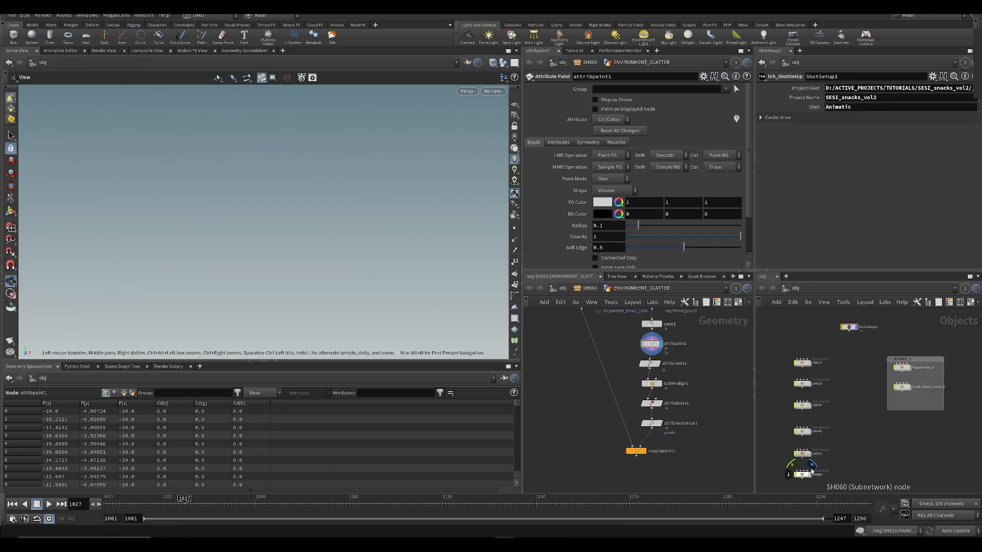
mouse_move(795, 477)
middle_down()
mouse_move(811, 449)
mouse_move(783, 463)
middle_up()
scroll(811, 452, up, 3)
key(ctrl+s)
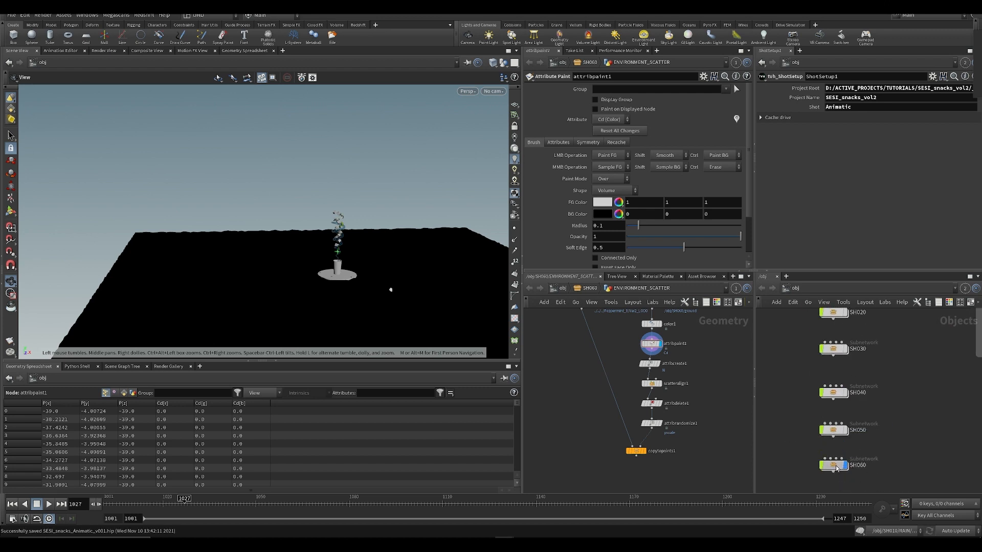
- Enter the SH060 subnetwork, hide the Fluid, Icecubes and limes objects, and save the scene
double_click(834, 466)
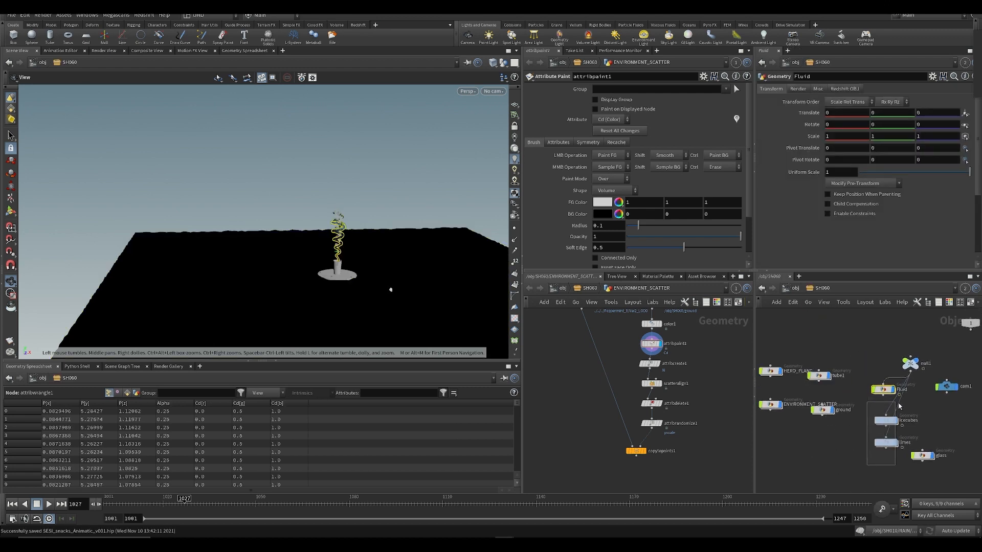
drag(900, 406, 900, 407)
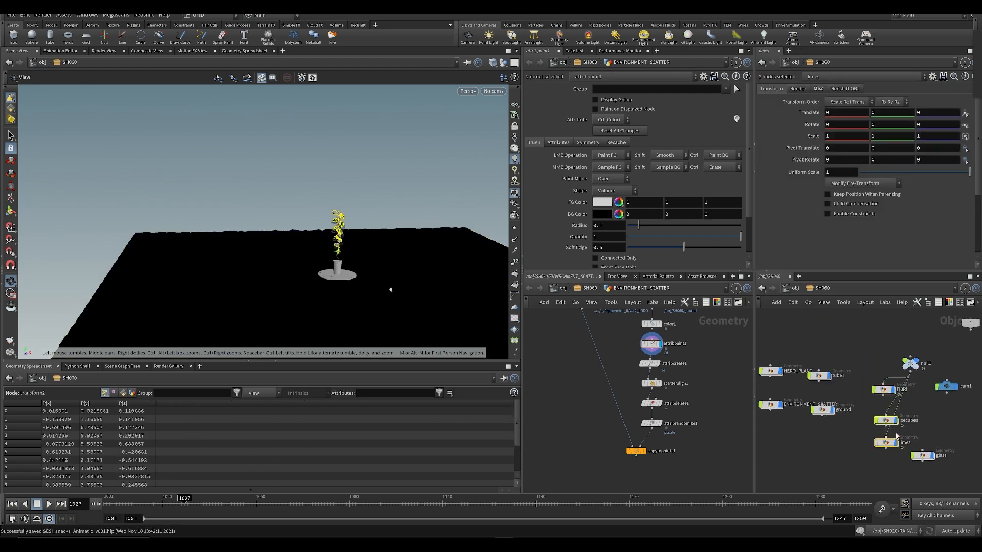
click(894, 382)
click(858, 355)
middle_drag(858, 356, 826, 353)
key(ctrl+s)
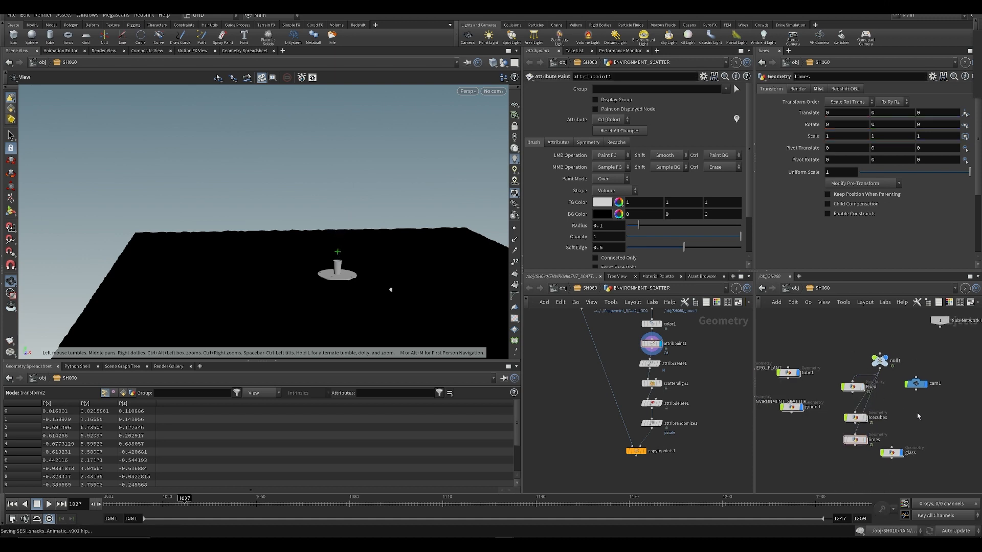
- Move the glass node up beside the Icecubes and limes nodes and save the scene
middle_drag(927, 434, 916, 439)
drag(881, 460, 889, 439)
middle_drag(833, 353, 857, 351)
key(ctrl+s)
- Make the attribpaint1 node of ENVIRONMENT_SCATTER the displayed node, view the ground around the glass from above, and save the scene
click(646, 342)
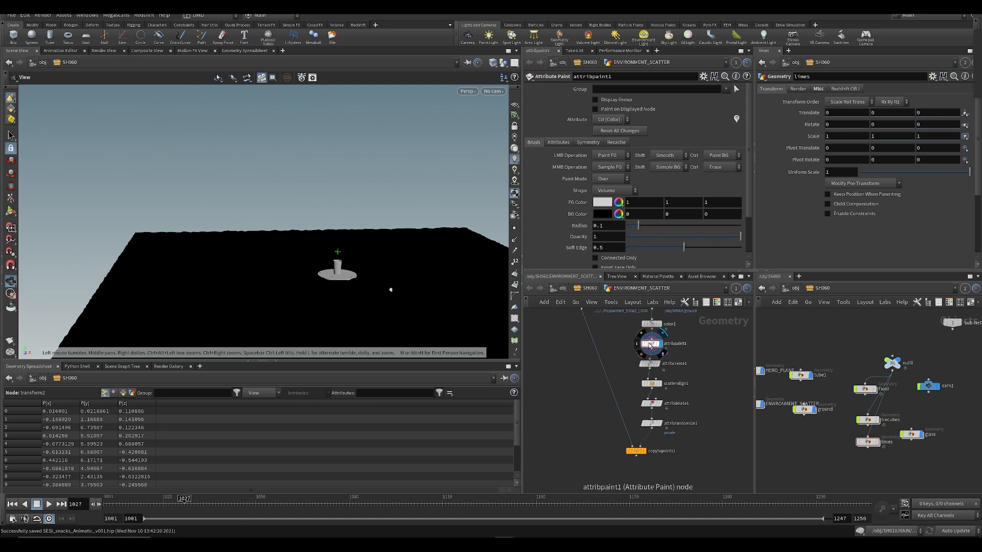
middle_drag(686, 352, 652, 412)
drag(617, 403, 616, 402)
drag(337, 300, 423, 236)
key(ctrl+s)
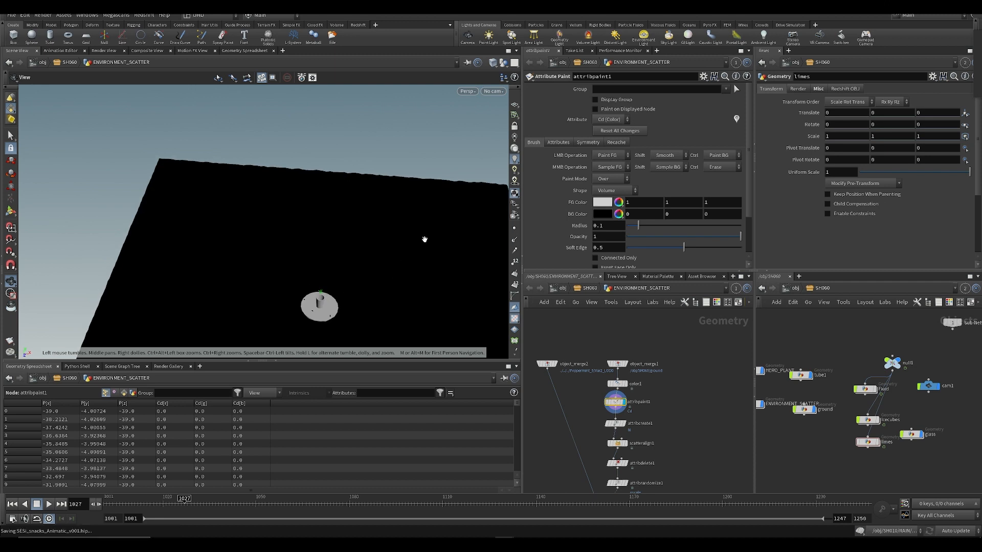
drag(353, 285, 439, 178)
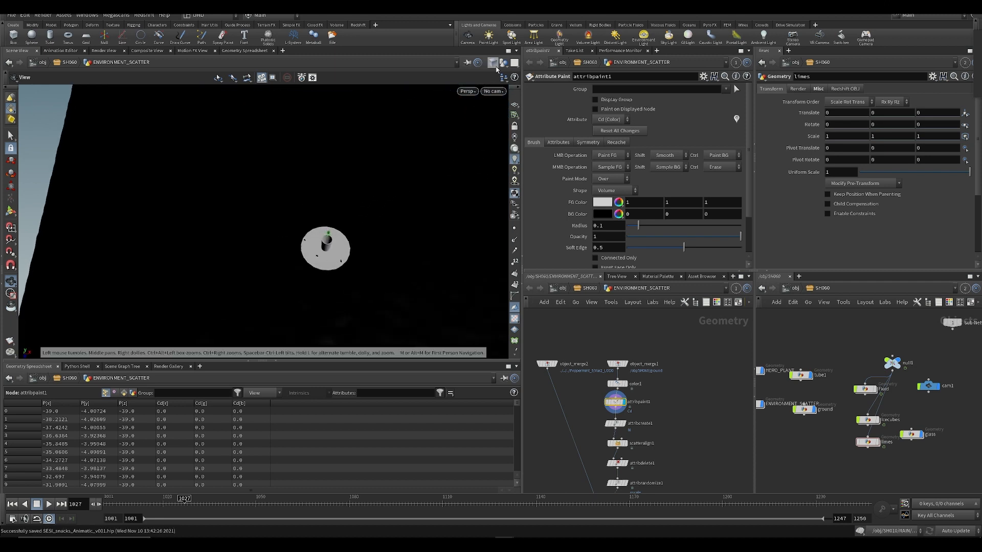
- Set the viewport to hide other objects and save the scene
click(503, 63)
click(507, 92)
drag(377, 220, 374, 237)
key(ctrl+s)
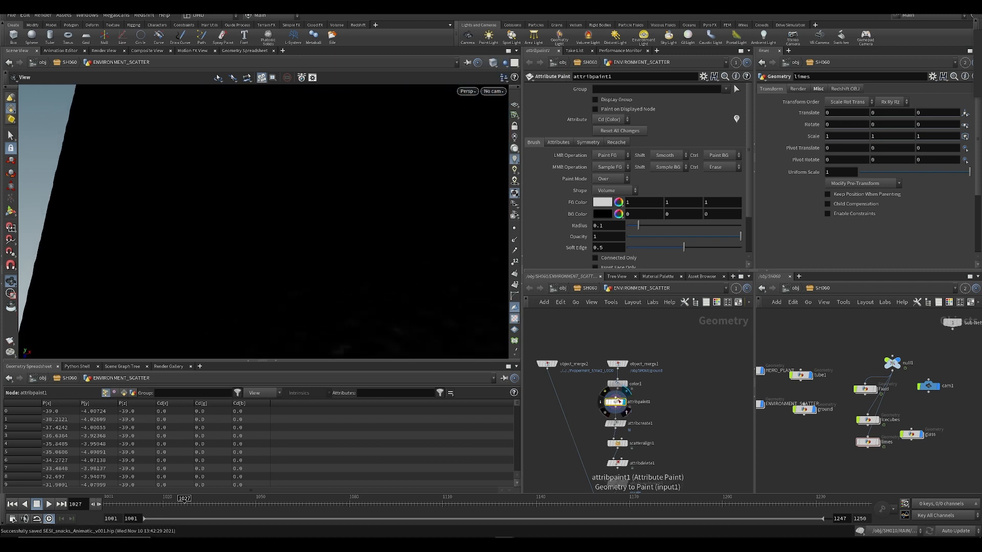
- Activate the Attribute Paint tool with a brush radius of 0.658 and show all objects in the viewport
key(Return)
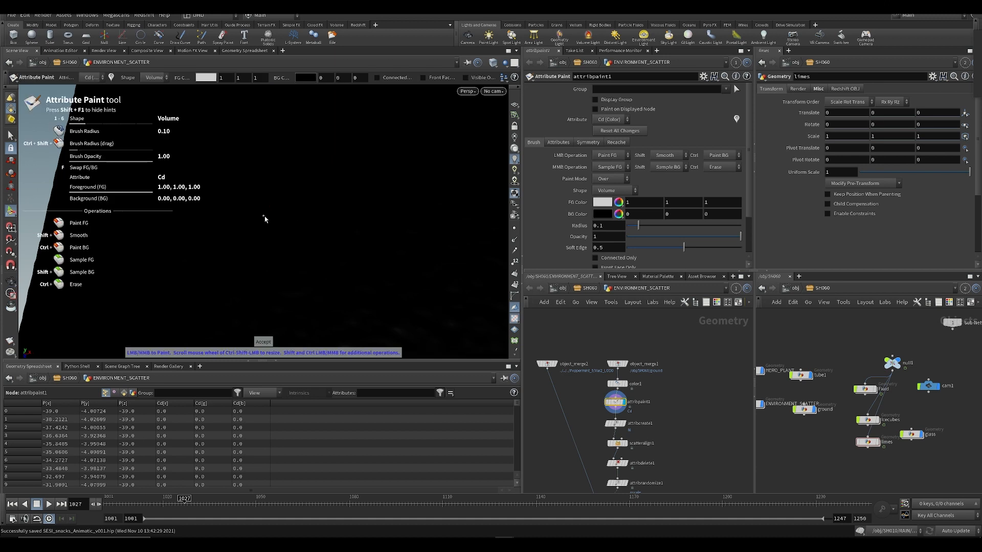
drag(671, 226, 703, 226)
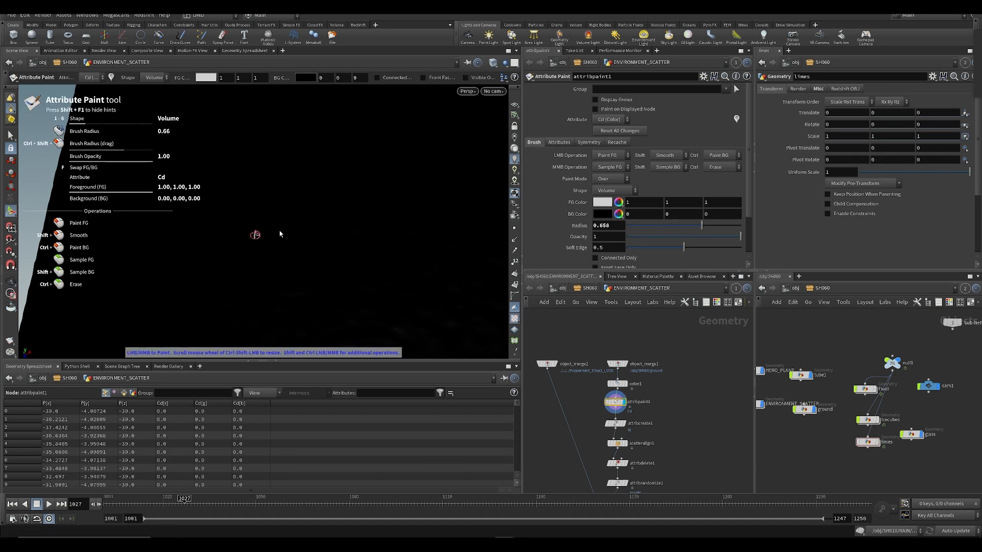
click(504, 63)
click(509, 83)
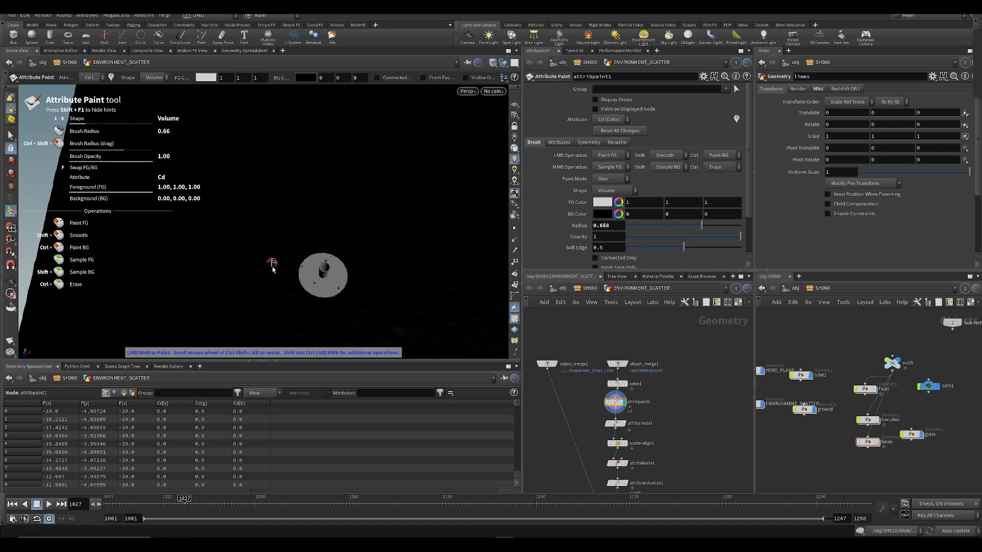
- Try painting white on the ground behind the glass with brush radii of 0.658, 1.4 and 12.4
drag(265, 268, 326, 195)
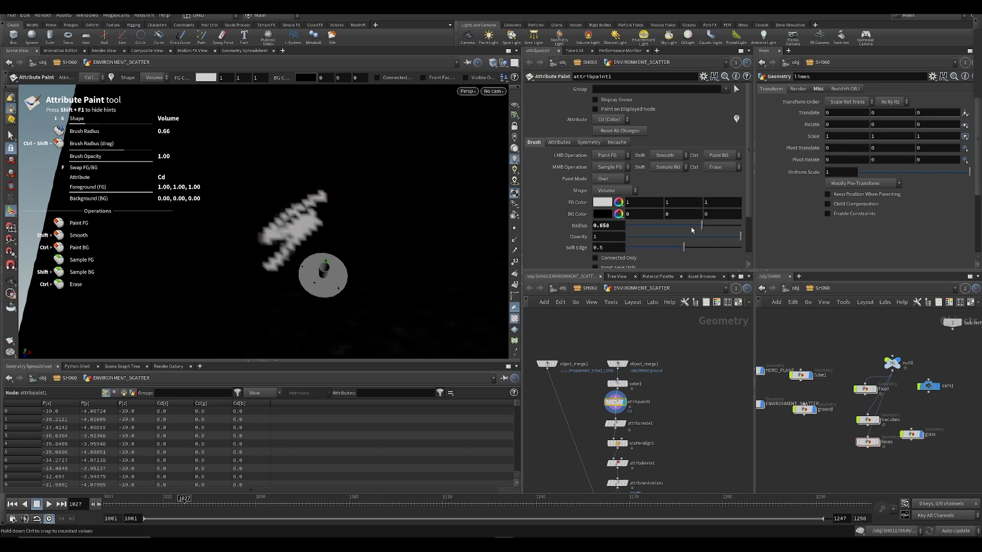
mouse_move(603, 227)
middle_down()
mouse_move(603, 239)
mouse_move(621, 239)
middle_up()
mouse_move(272, 221)
mouse_down()
mouse_move(300, 176)
mouse_move(313, 193)
mouse_up()
mouse_move(594, 228)
middle_down()
mouse_move(597, 213)
mouse_move(599, 227)
middle_up()
click(317, 218)
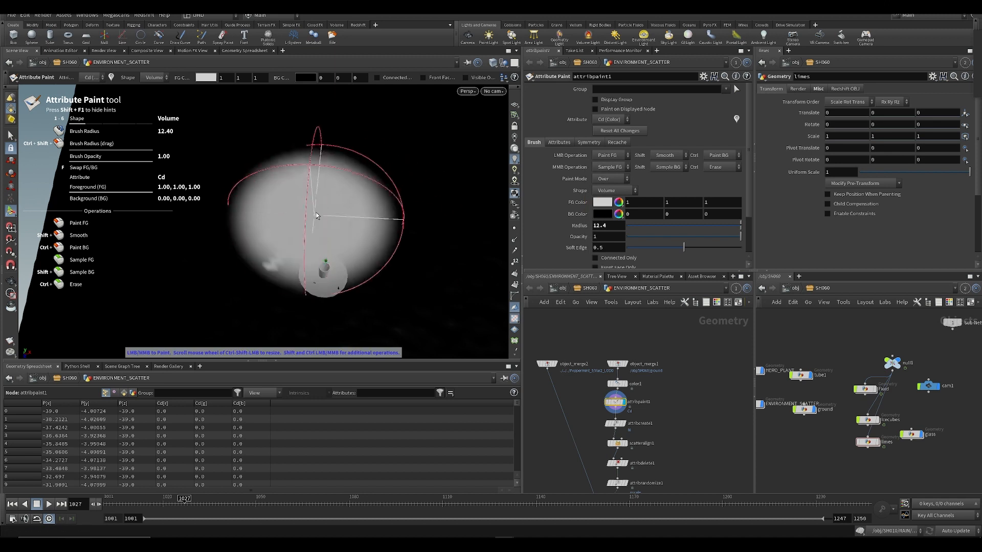
- Undo the oversized brush stroke and its radius change, and reset all painted changes on attribpaint1
key(ctrl+z)
key(ctrl+z)
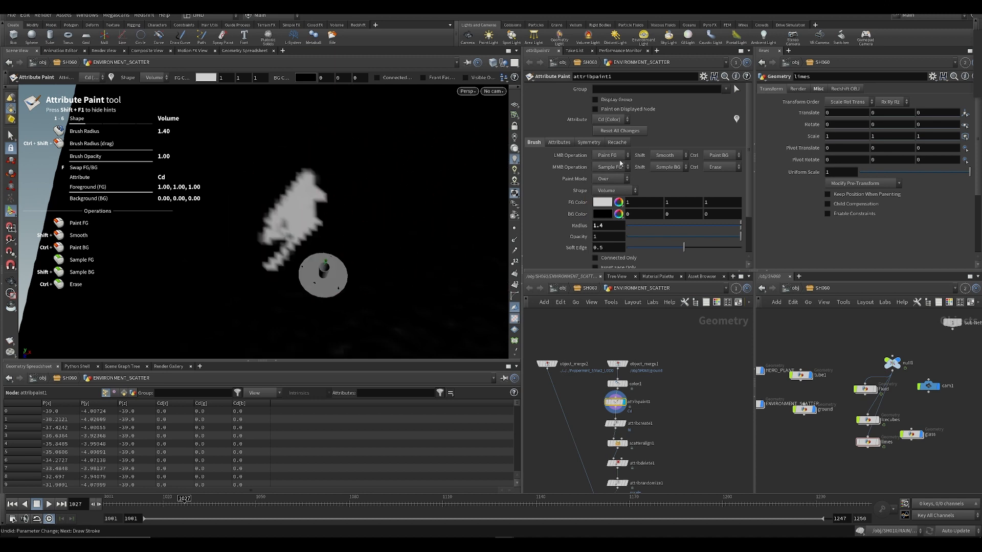
click(620, 134)
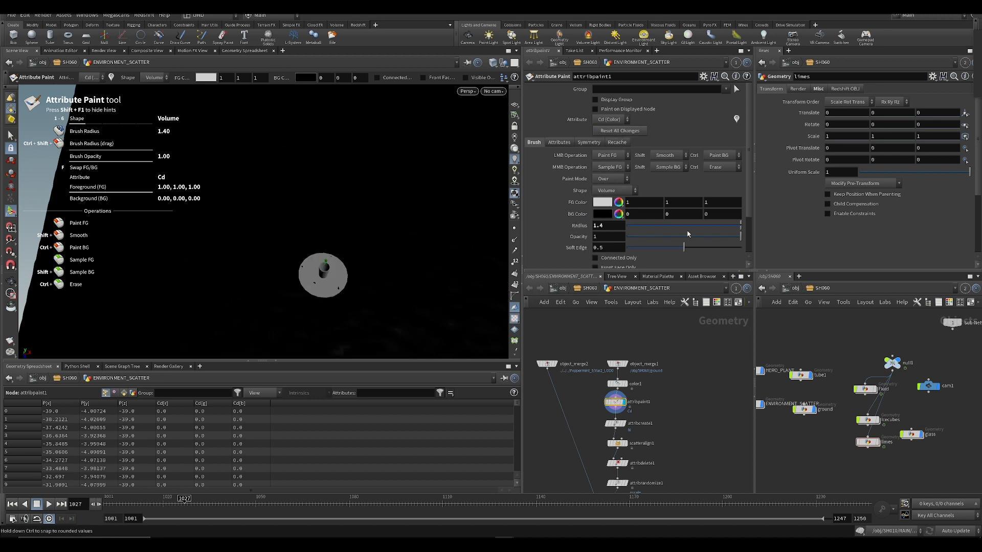
- Paint a broad white band on the ground behind the glass, using brush radii of 2.5 and 3.5
middle_drag(601, 227, 617, 227)
mouse_move(244, 221)
mouse_down()
mouse_move(314, 198)
mouse_move(442, 208)
mouse_move(330, 172)
mouse_move(220, 228)
mouse_move(335, 182)
mouse_move(472, 215)
mouse_move(301, 180)
mouse_move(320, 210)
mouse_up()
alt+right_drag(319, 210, 286, 189)
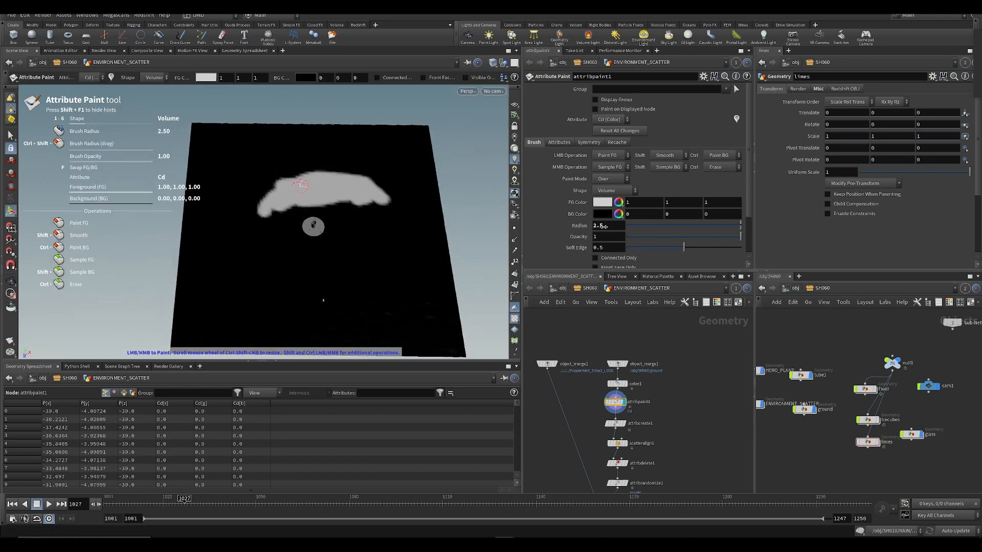
middle_drag(603, 227, 616, 227)
mouse_move(286, 160)
mouse_down()
mouse_move(258, 187)
mouse_move(378, 189)
mouse_up()
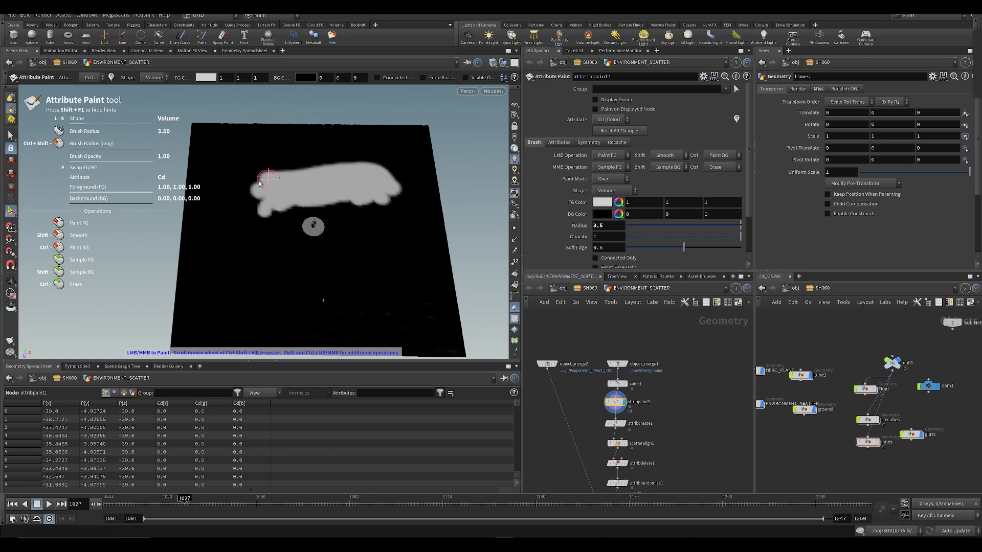
mouse_move(260, 183)
mouse_down()
mouse_move(287, 203)
mouse_move(378, 214)
mouse_up()
- Display the copytopoints1 output and view the scattered plants around the glass up close
middle_drag(634, 488, 617, 392)
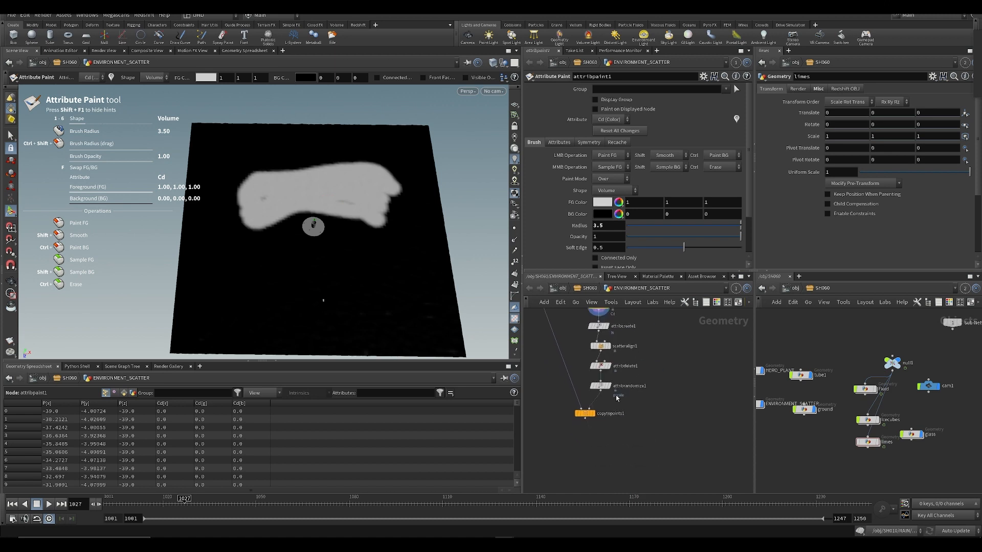
click(589, 413)
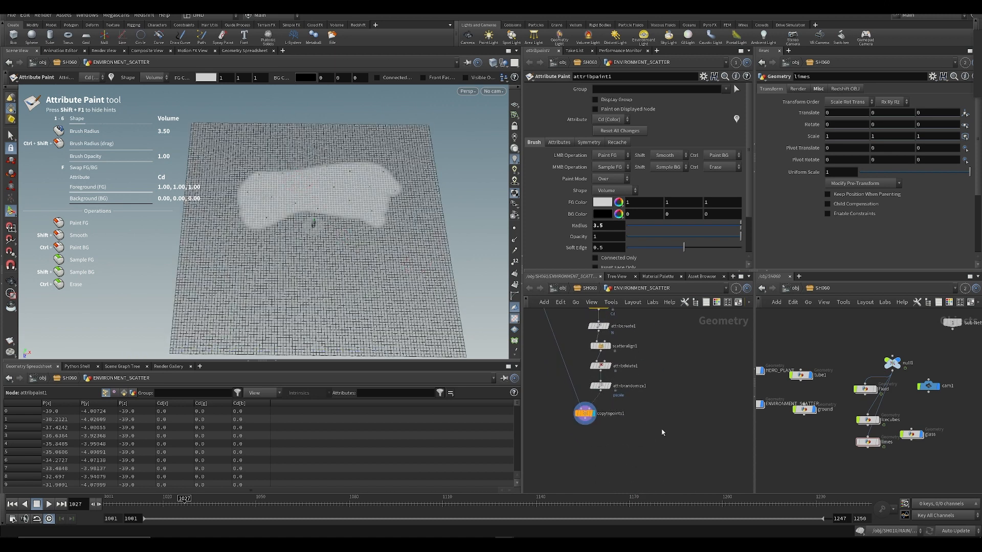
alt+right_drag(267, 245, 345, 233)
alt+drag(344, 232, 301, 212)
scroll(610, 352, up, 3)
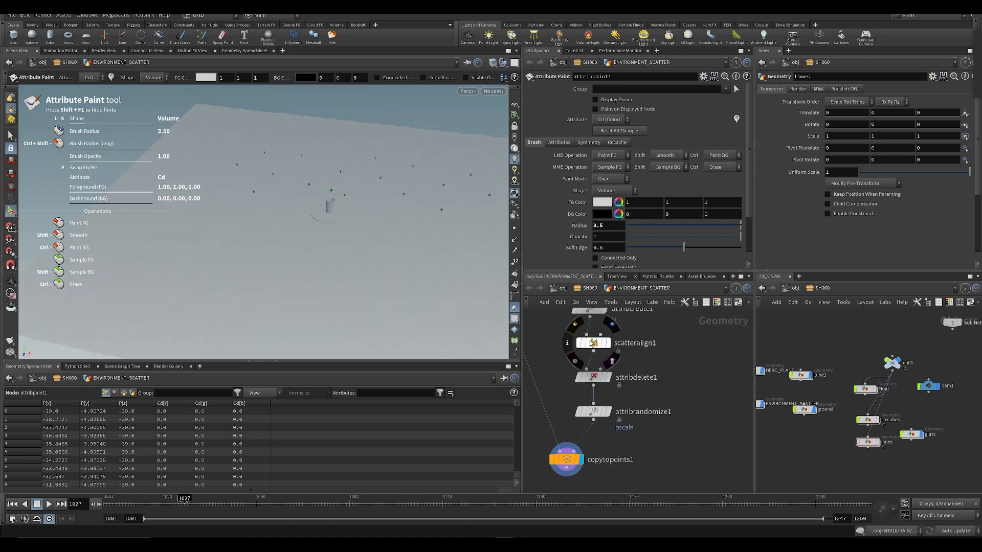
- Enlarge the plants by setting attribrandomize1's pscale Global Scale to 12, and then raise it to 29.9
middle_drag(555, 418, 570, 477)
click(607, 471)
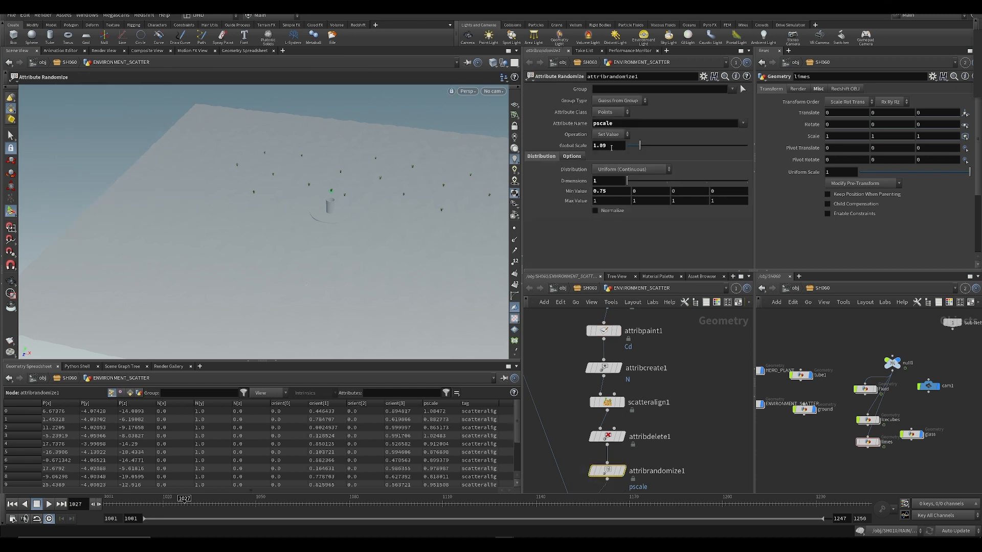
text(12)
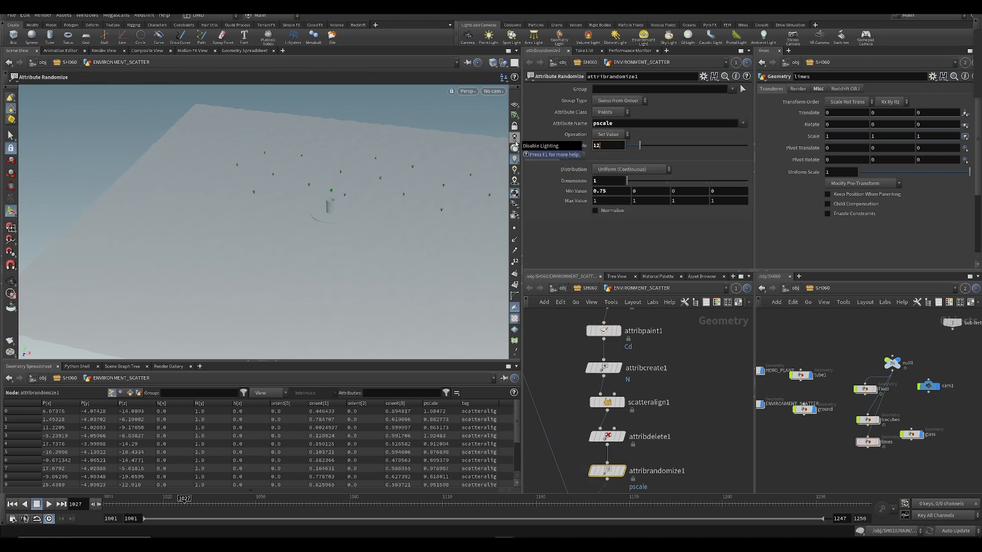
key(Return)
middle_drag(619, 143, 655, 136)
- Look through the SH060/cam1 camera, go up to the SH060 level and save the scene
click(493, 91)
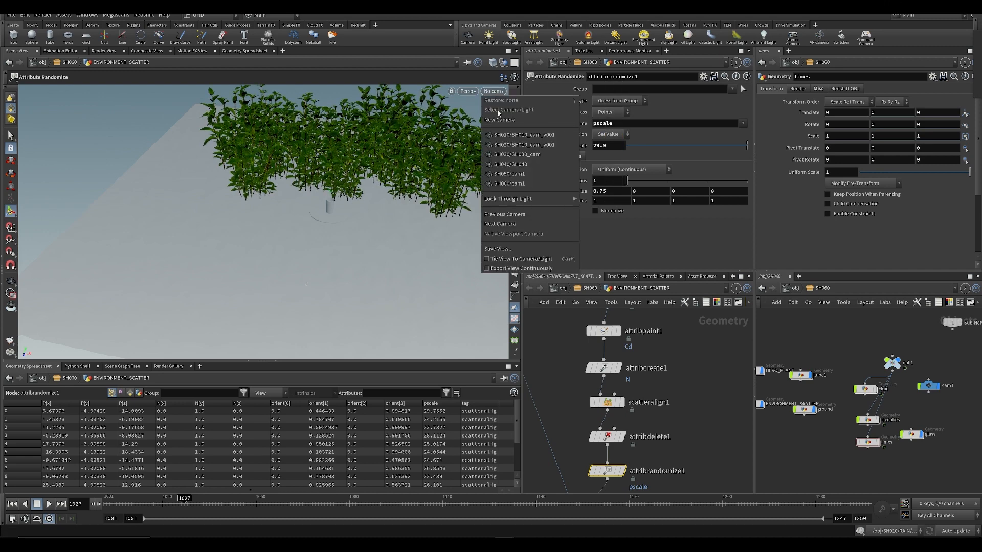
click(490, 183)
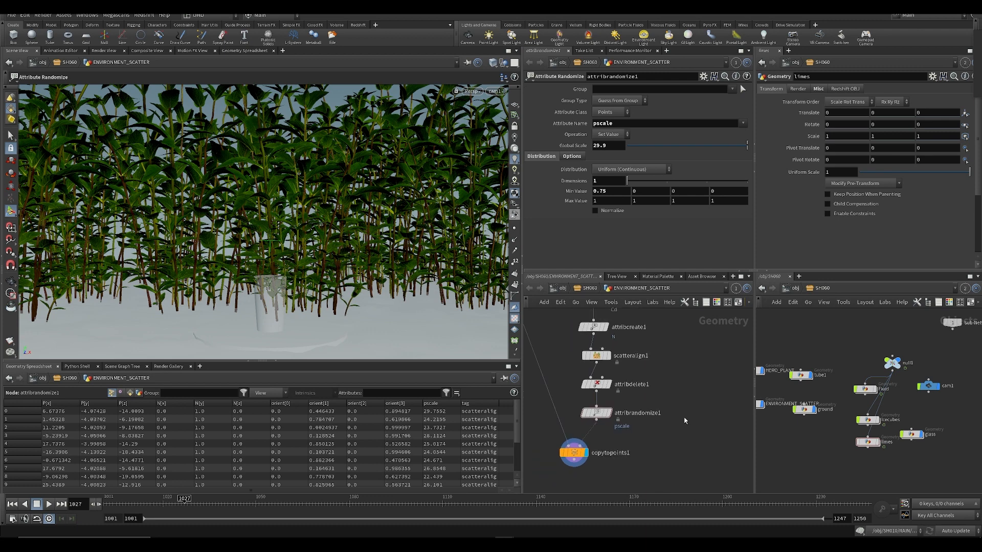
key(u)
click(653, 440)
key(ctrl+s)
middle_drag(602, 423, 670, 400)
scroll(632, 379, up, 4)
click(581, 364)
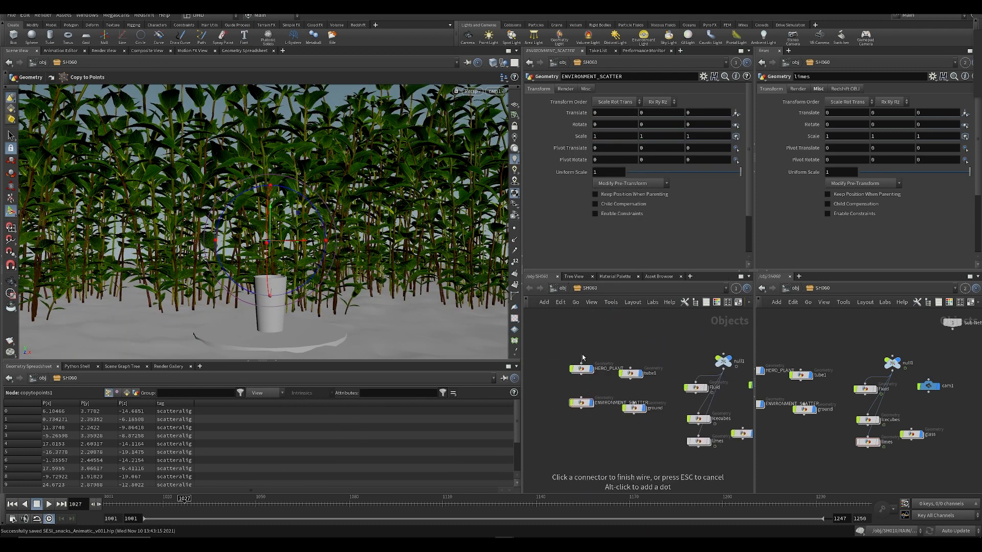
key(Escape)
- Enter ENVIRONMENT_SCATTER and paint white patches with attribpaint1 on both sides in front of the glass, using the 3.5 brush radius
double_click(581, 404)
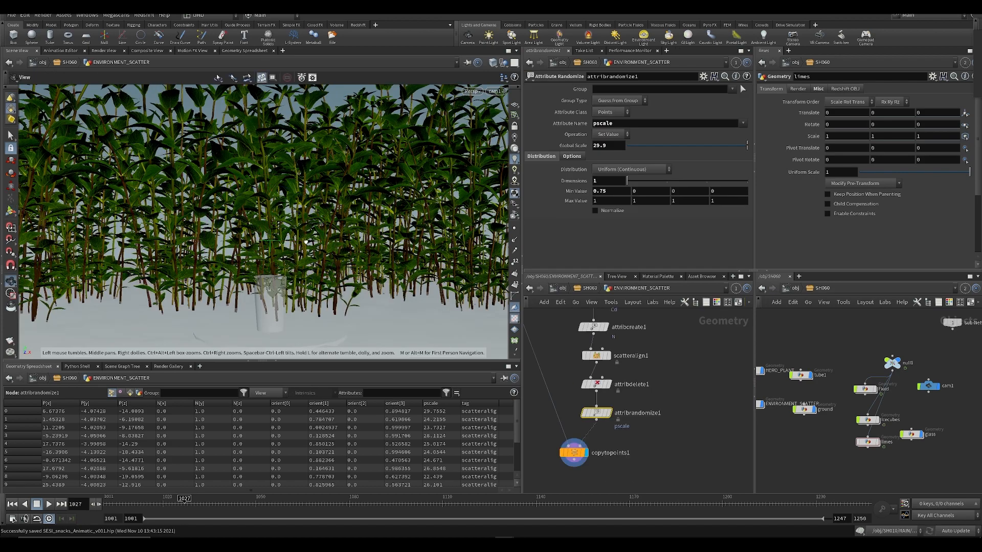
alt+drag(303, 241, 300, 298)
scroll(300, 299, down, 6)
middle_drag(674, 353, 654, 424)
scroll(654, 424, down, 1)
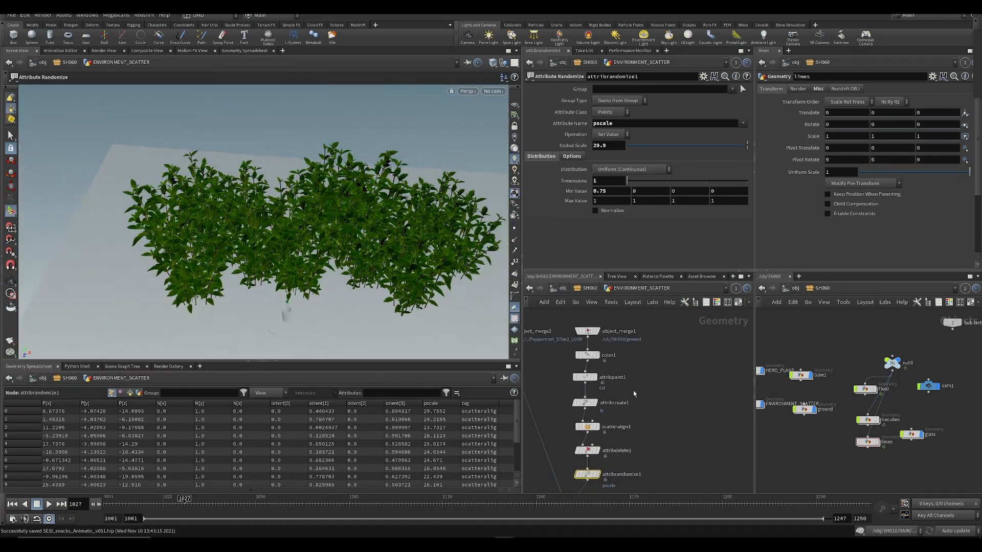
alt+drag(304, 230, 307, 302)
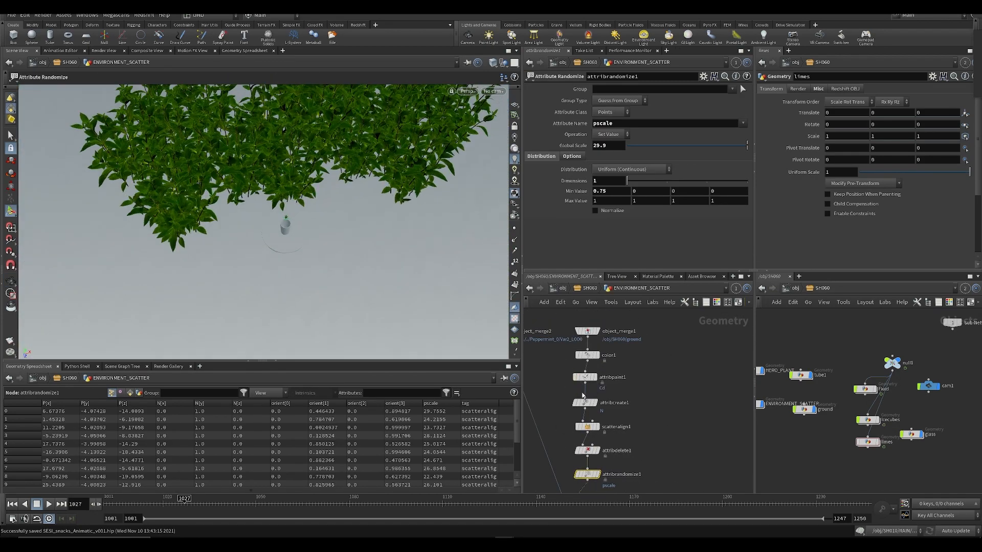
click(583, 380)
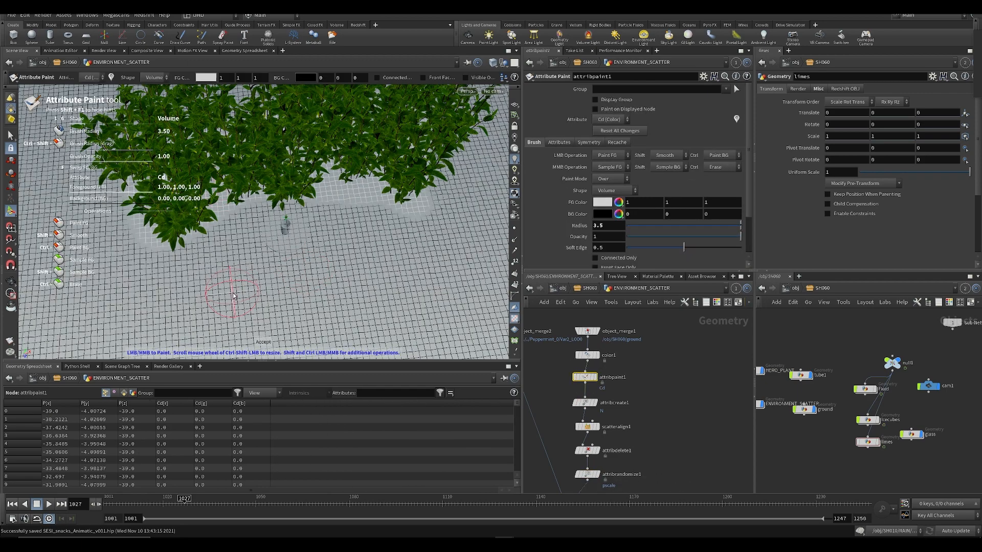
drag(235, 290, 222, 290)
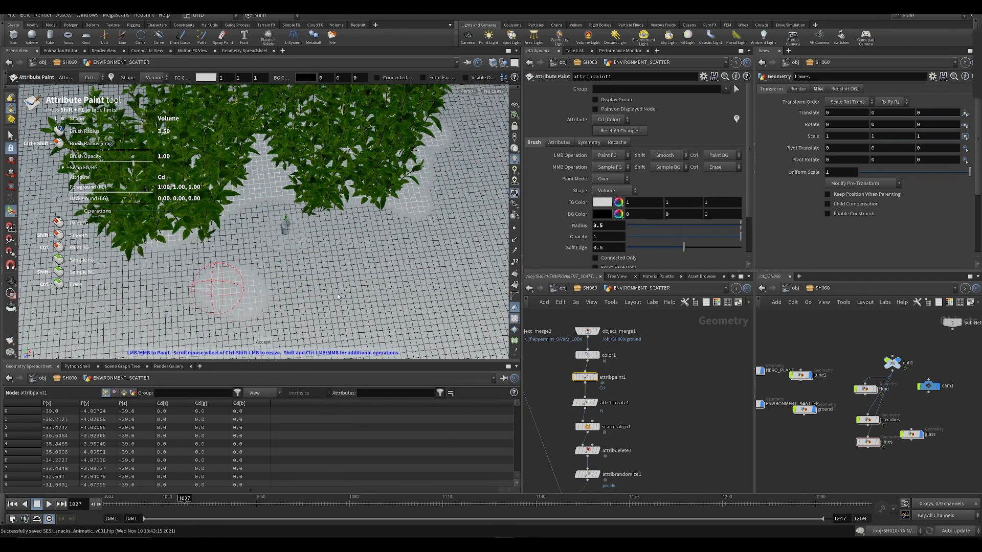
mouse_move(358, 288)
mouse_down()
mouse_move(317, 301)
mouse_move(363, 286)
mouse_up()
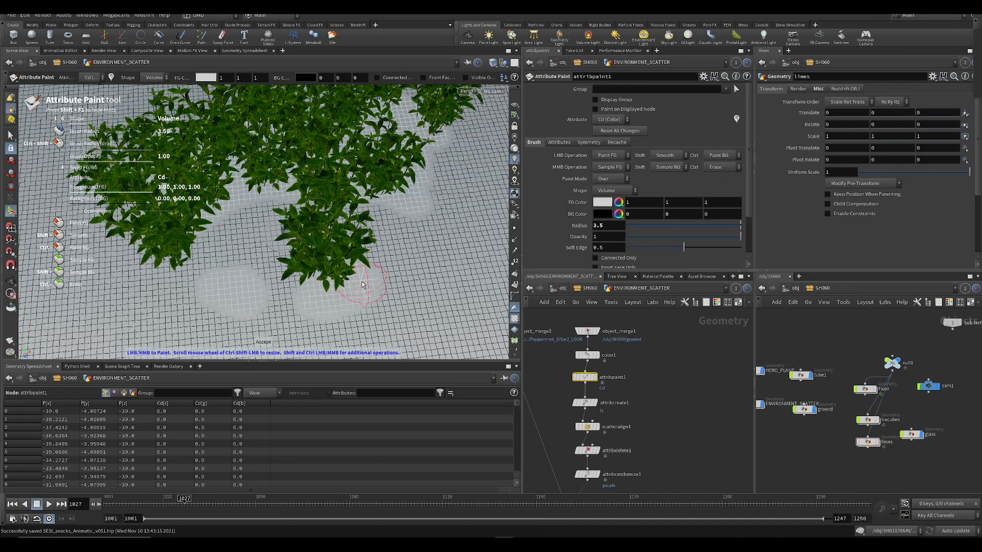
drag(260, 305, 217, 304)
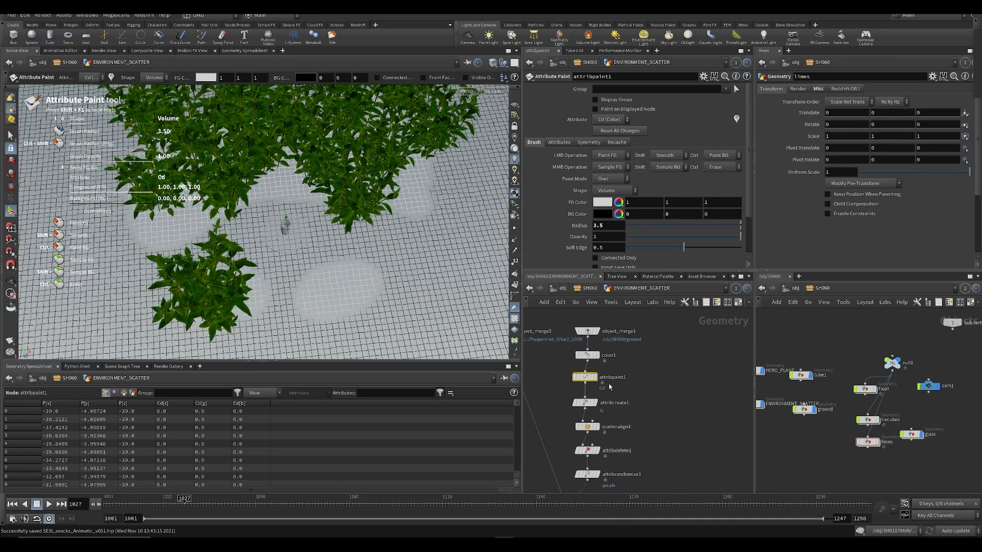
- Set scatteralign1's Total Points to 26 and look through the shot camera
click(589, 427)
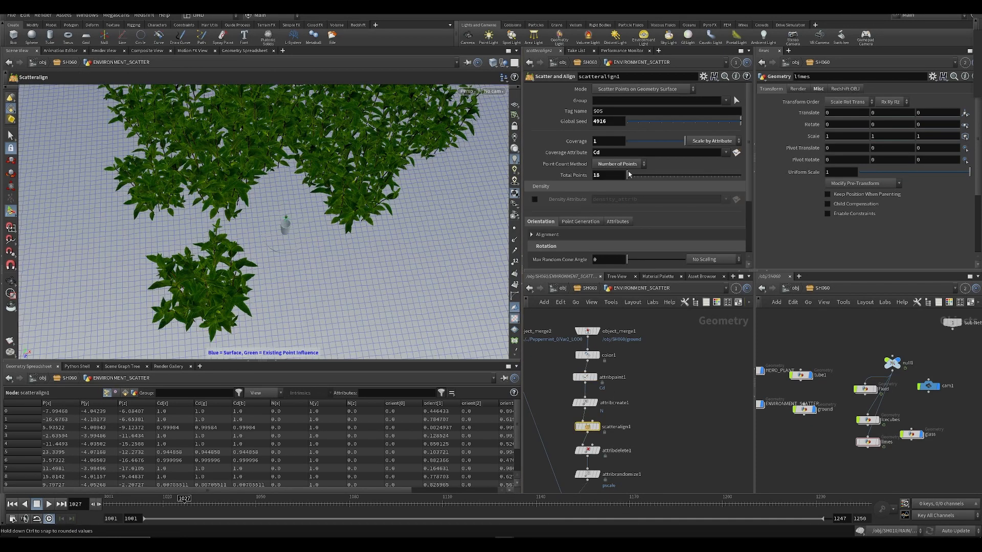
middle_drag(611, 175, 651, 202)
click(508, 183)
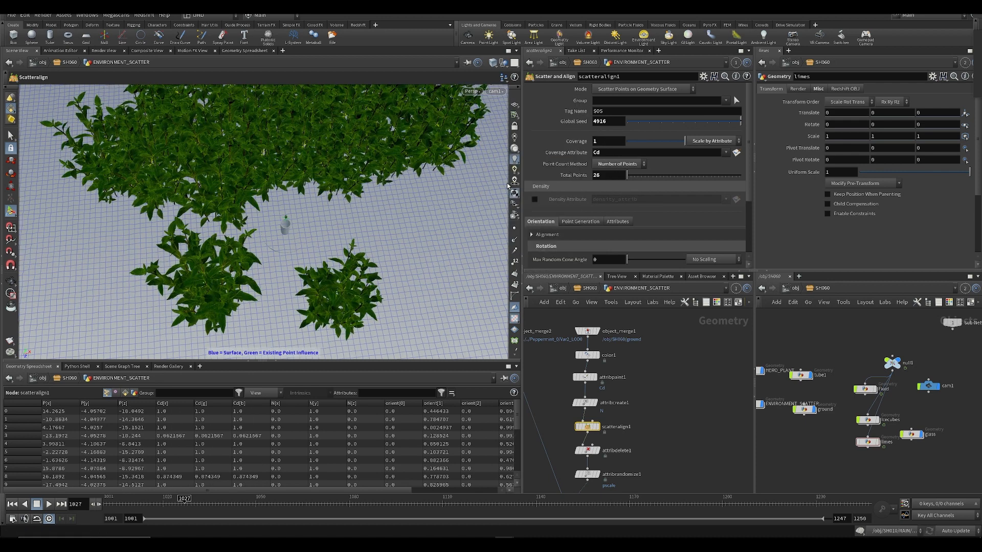
- Add a Transform node wired after copytopoints1, display it and set its X translation to 1.53
scroll(632, 313, down, 3)
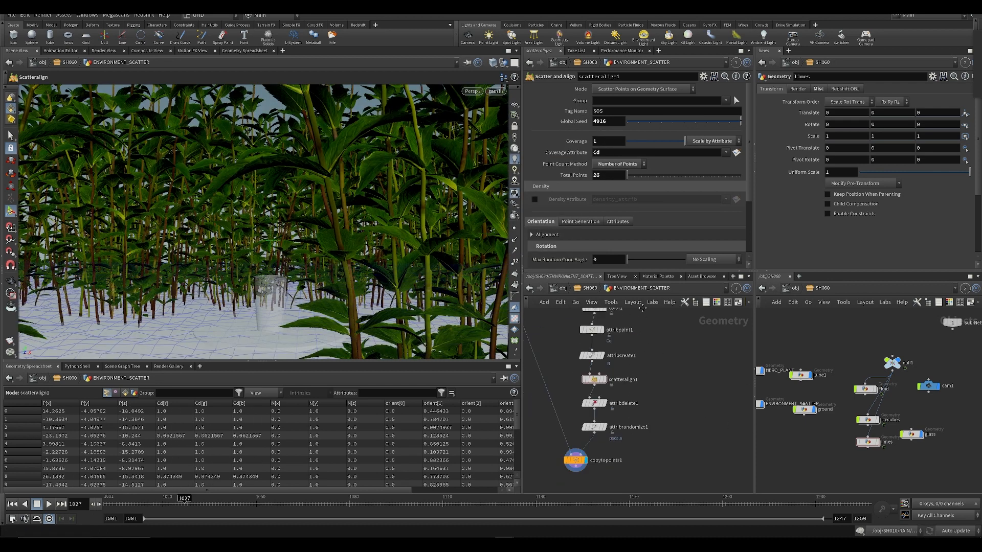
key(Tab)
text(tran)
key(Return)
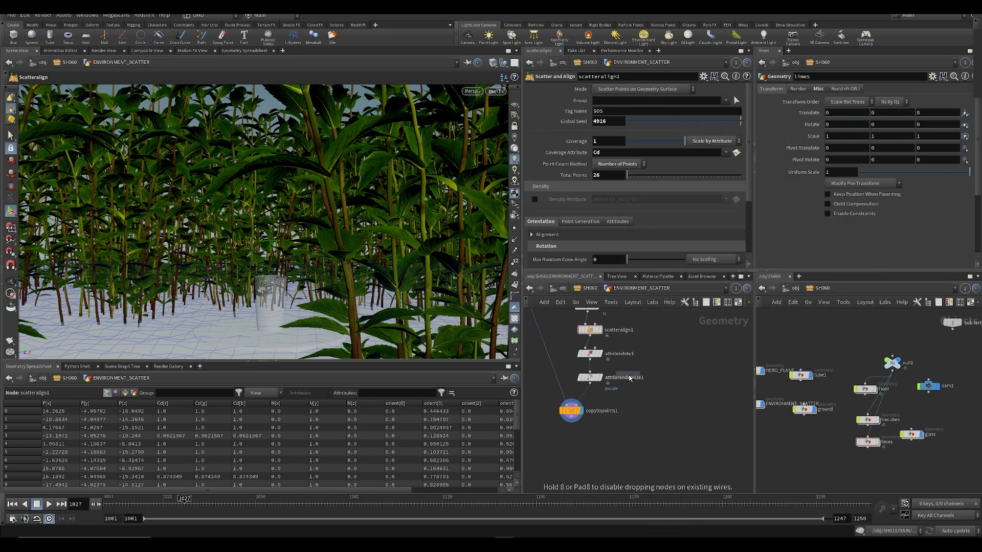
click(565, 448)
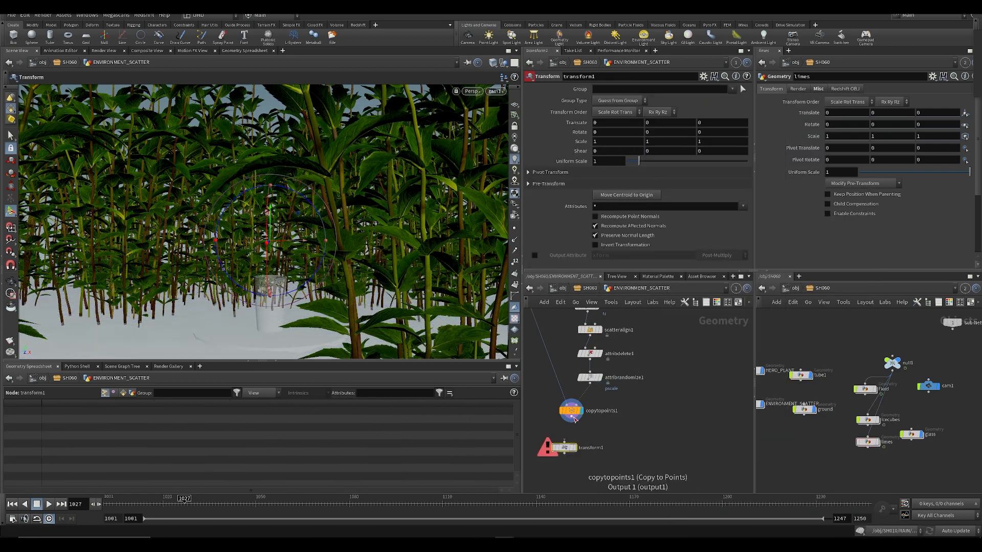
drag(575, 419, 565, 443)
click(574, 448)
middle_drag(598, 123, 731, 139)
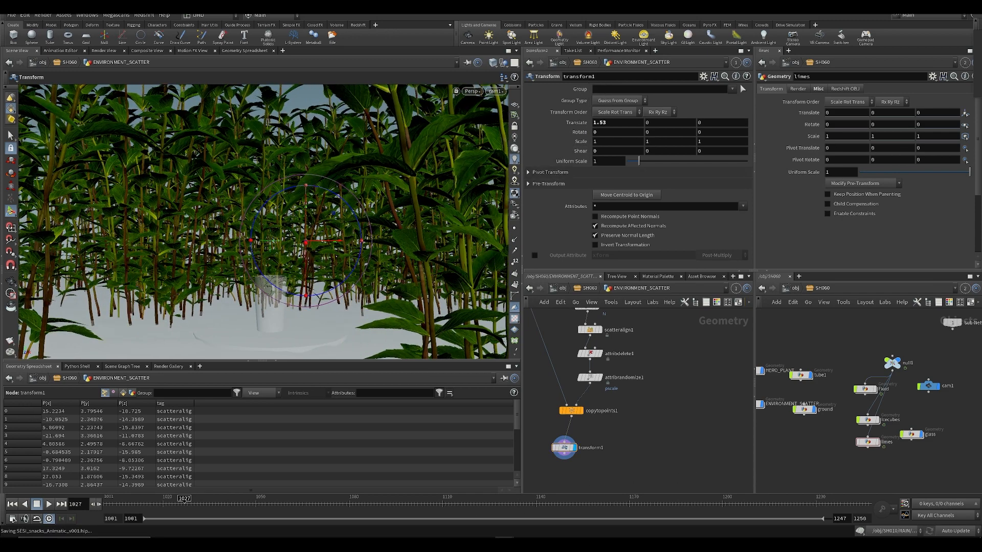
key(Escape)
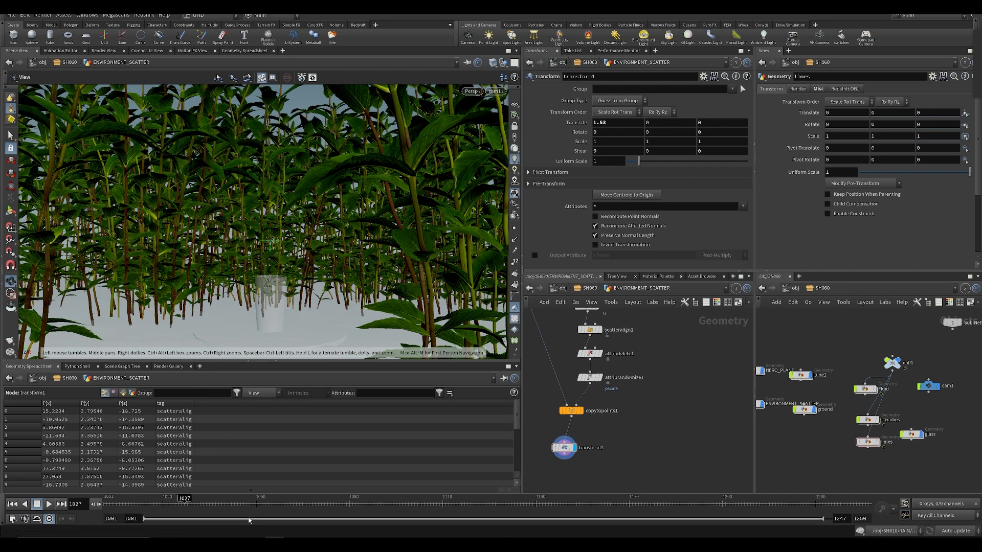
- Consult the SH060 storyboard frames in the PDF, return to Houdini's SH060 level and save the scene
click(523, 544)
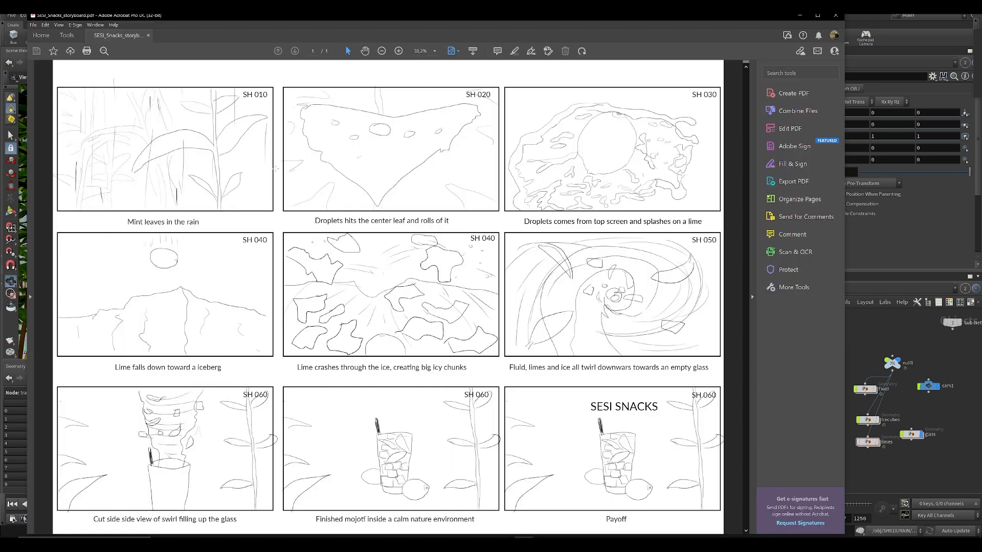
click(924, 486)
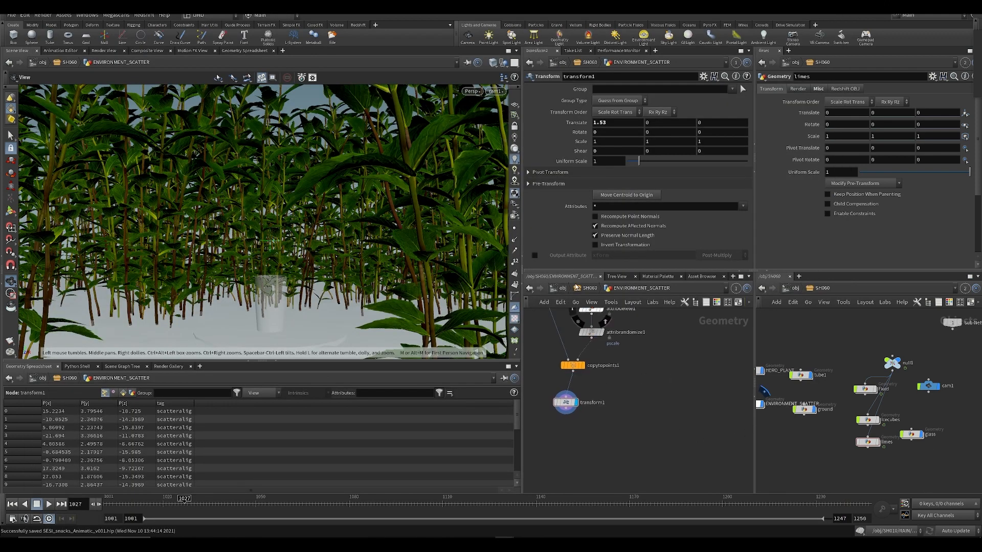
click(589, 289)
click(614, 443)
middle_drag(612, 455, 589, 431)
key(ctrl+s)
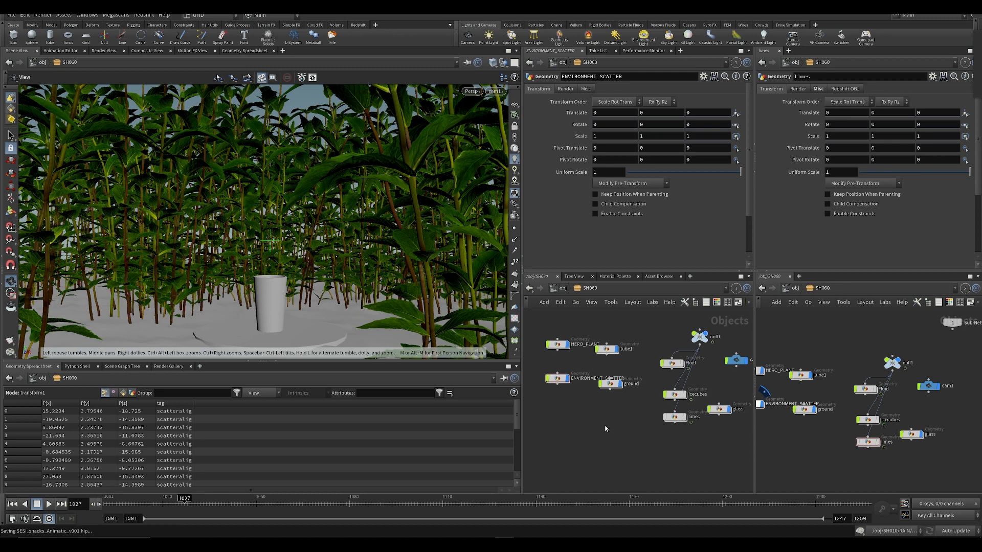
- Display the fluid, icecubes and limes objects and reframe the locked cam1 around the glass and swirl
middle_drag(648, 417, 587, 416)
click(623, 367)
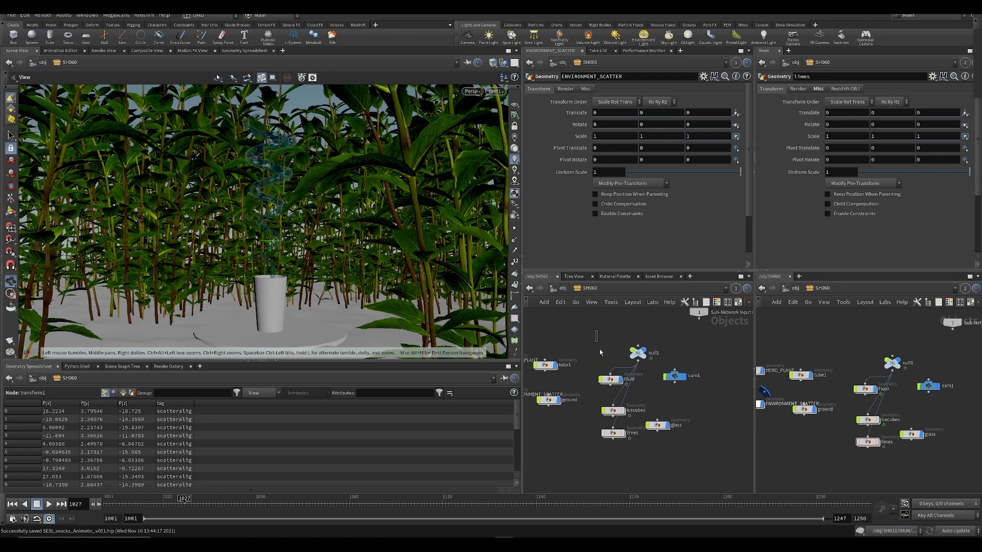
click(623, 410)
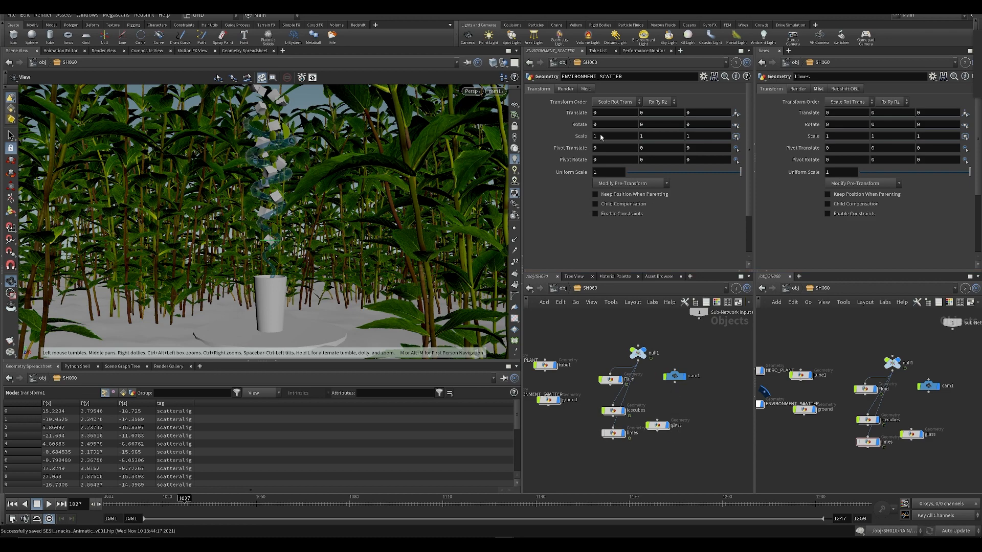
right_drag(345, 220, 305, 273)
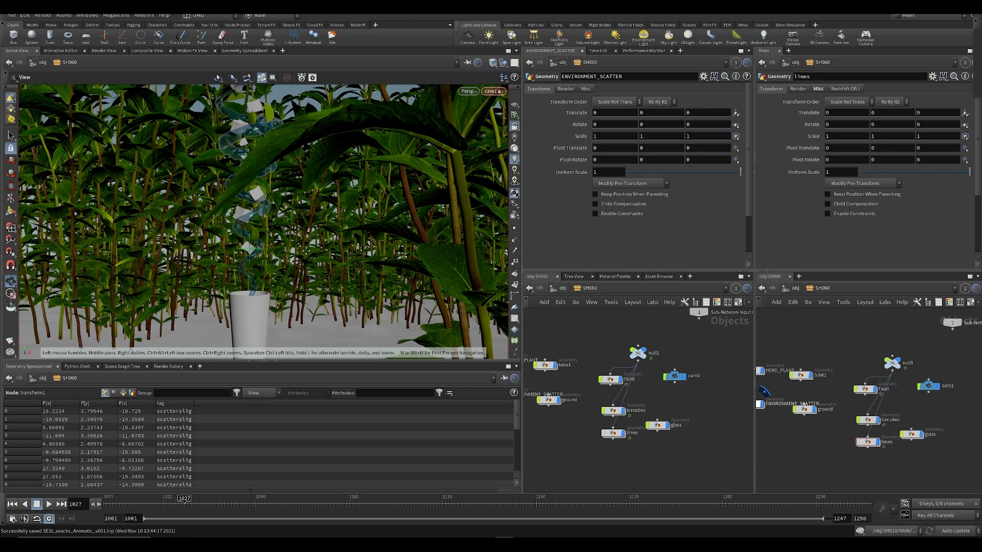
middle_drag(305, 251, 297, 257)
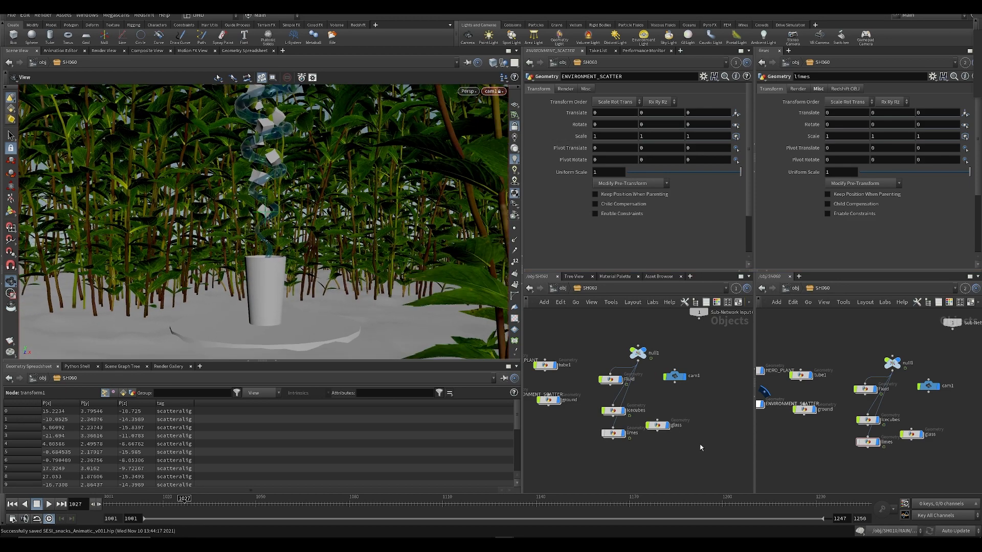
- Set cam1's focal length to 65 mm, reframe the whole glass with the swirl above it and save the scene
click(675, 376)
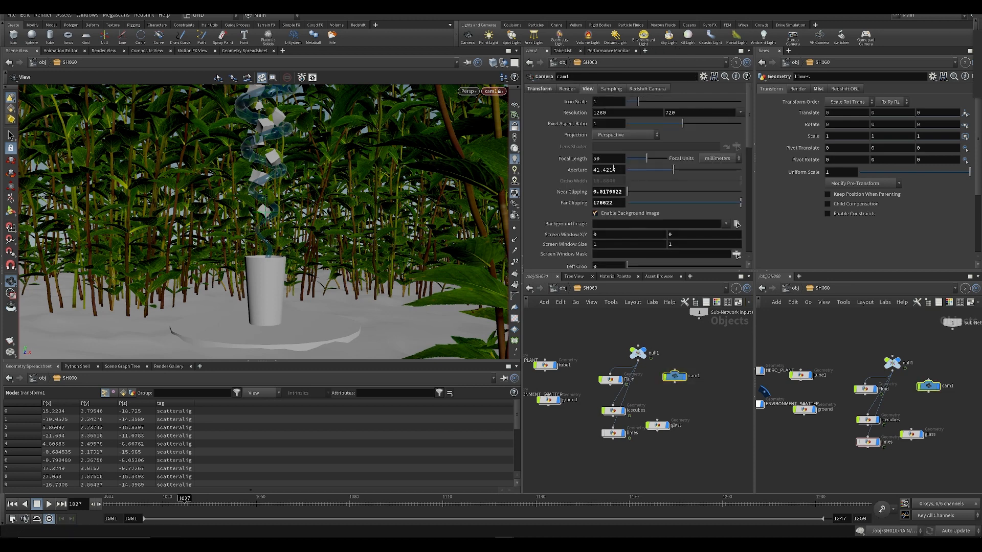
drag(610, 160, 535, 172)
text(65)
key(Return)
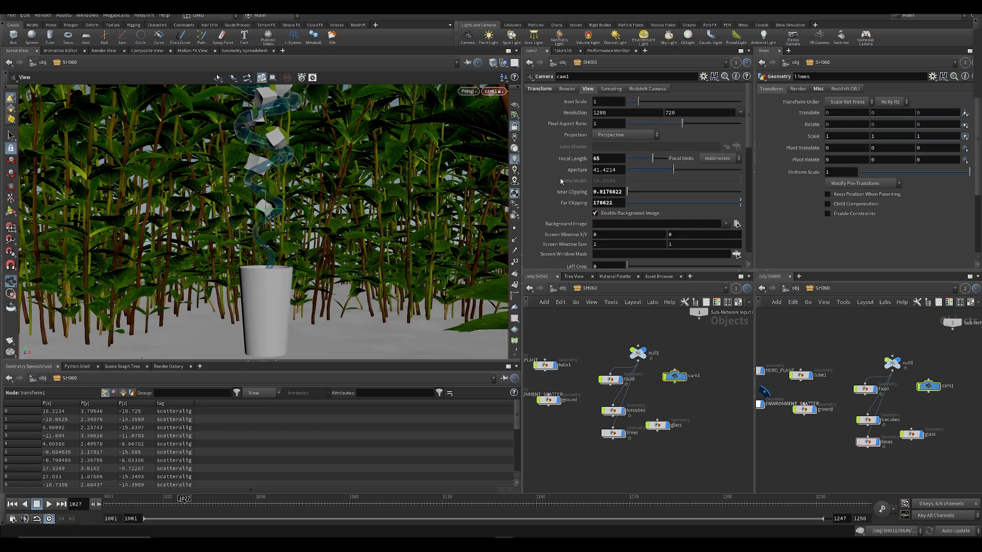
middle_drag(293, 251, 297, 240)
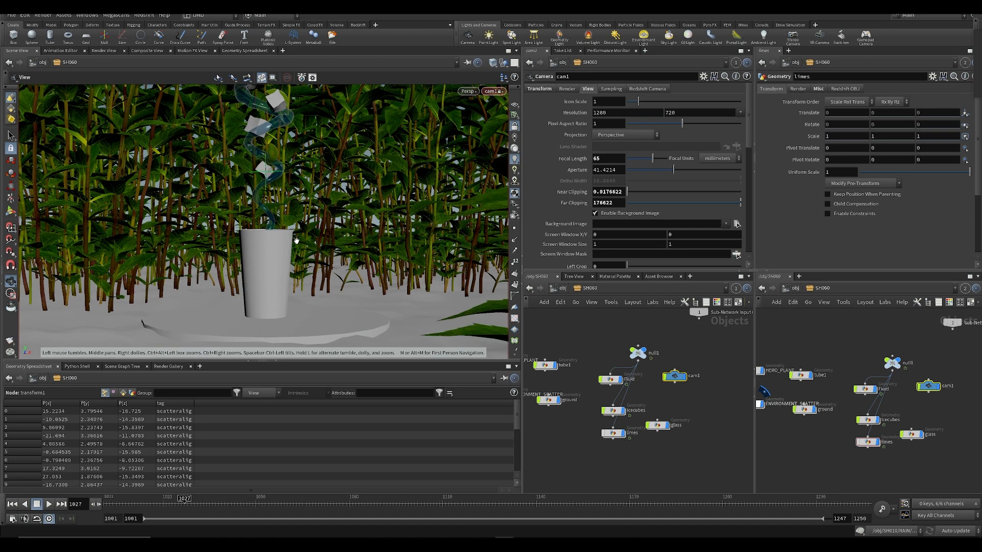
key(ctrl+s)
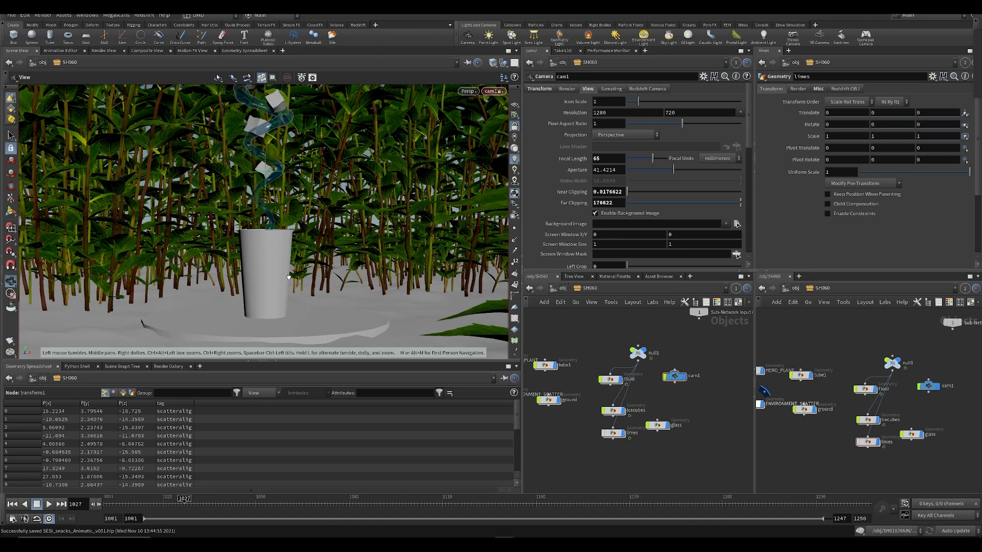
key(ctrl+s)
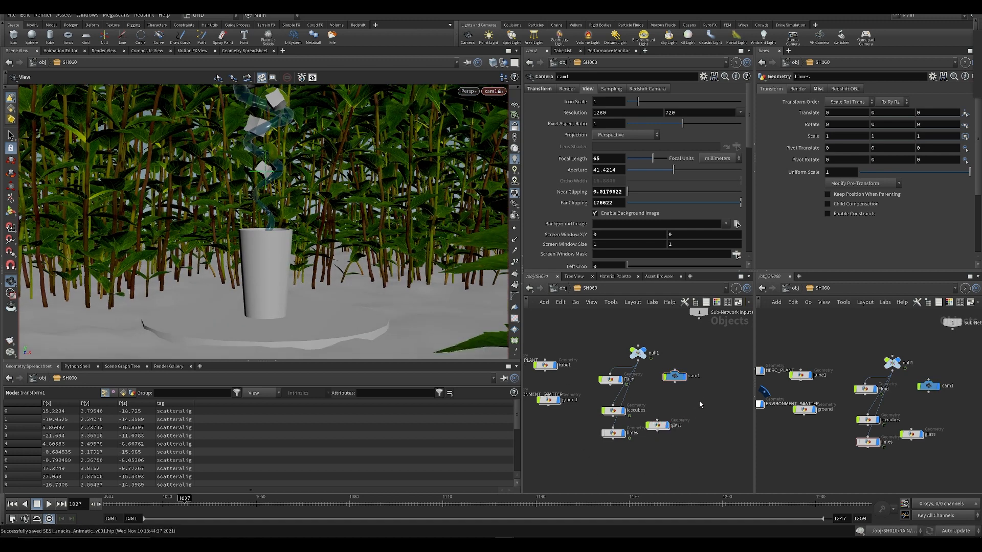
- Add a Null node above cam1, parent the camera to it and undo a trial translation of the null
middle_drag(663, 359, 652, 394)
drag(656, 413, 657, 432)
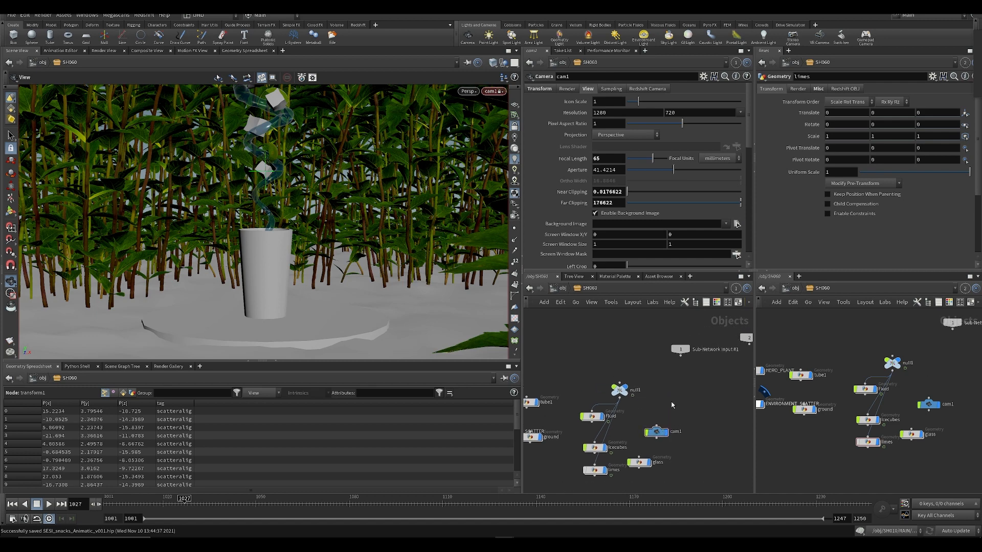
key(Tab)
text(n)
key(Return)
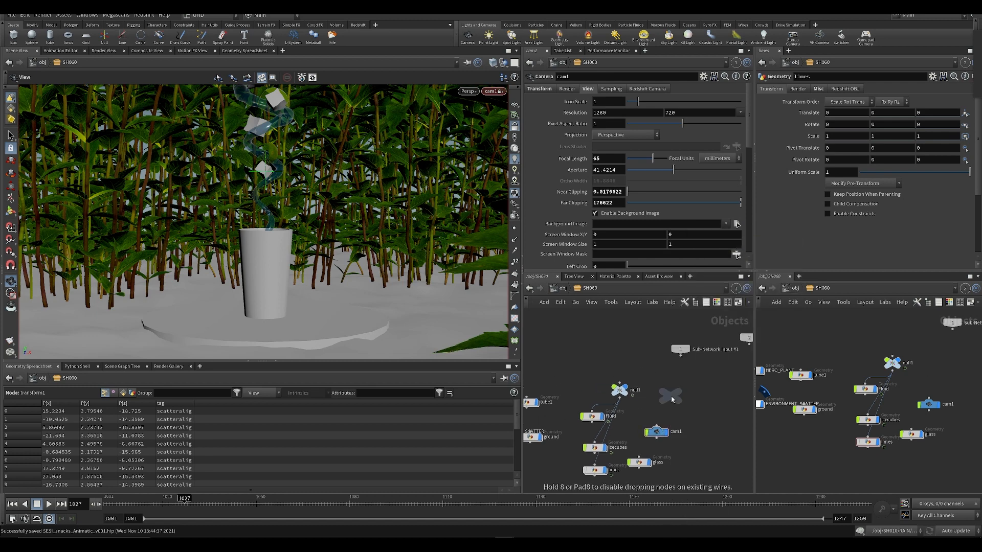
click(659, 397)
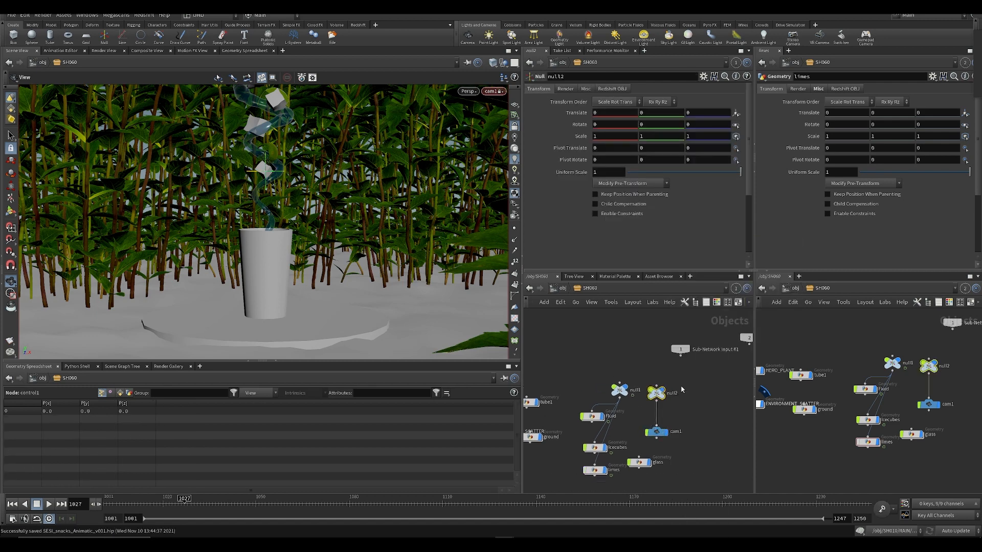
middle_drag(648, 113, 660, 114)
key(ctrl+z)
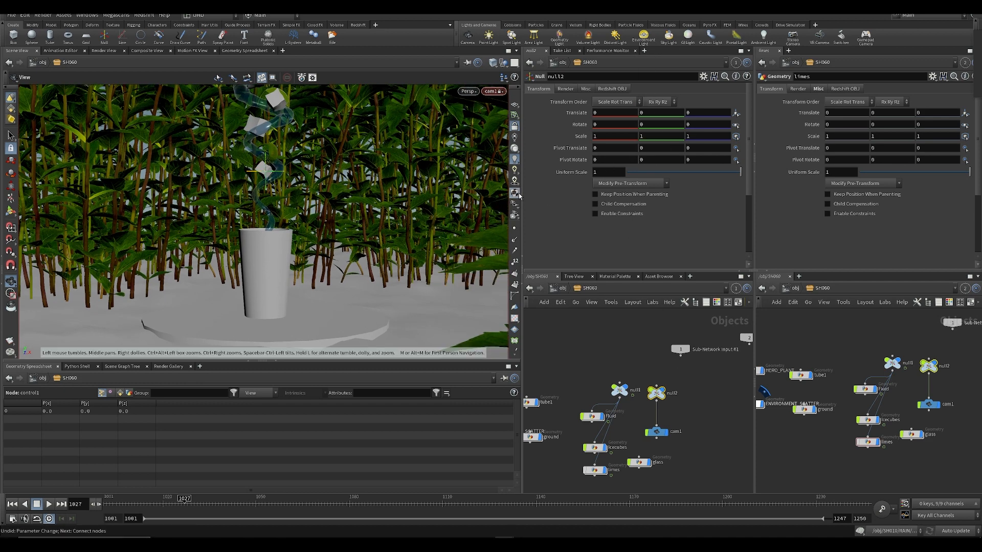
- Save the scene, toggle ENVIRONMENT_SCATTER's display off and on, and switch the viewport to shading without materials
click(594, 350)
middle_drag(618, 348, 668, 320)
middle_drag(560, 411, 610, 408)
scroll(604, 407, up, 2)
key(ctrl+s)
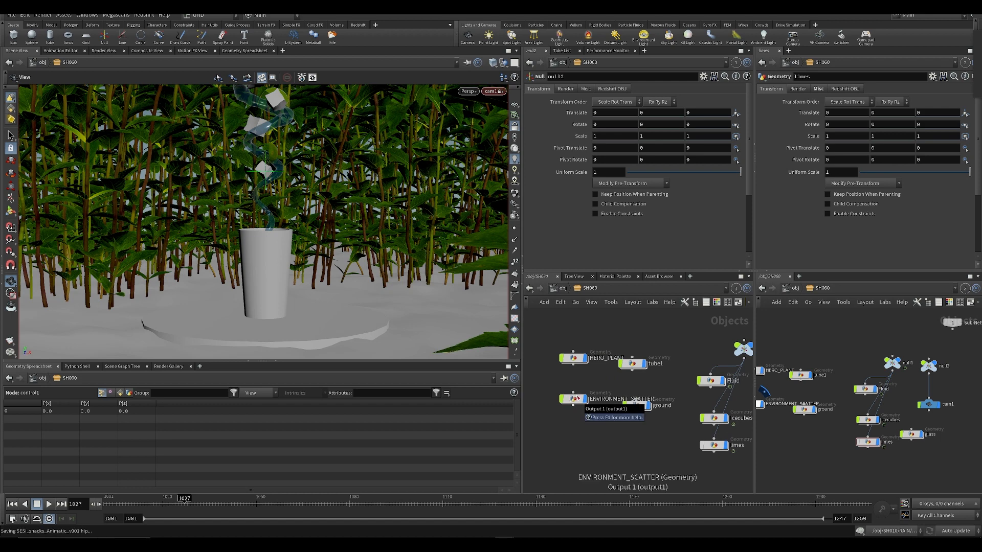
click(585, 399)
click(586, 399)
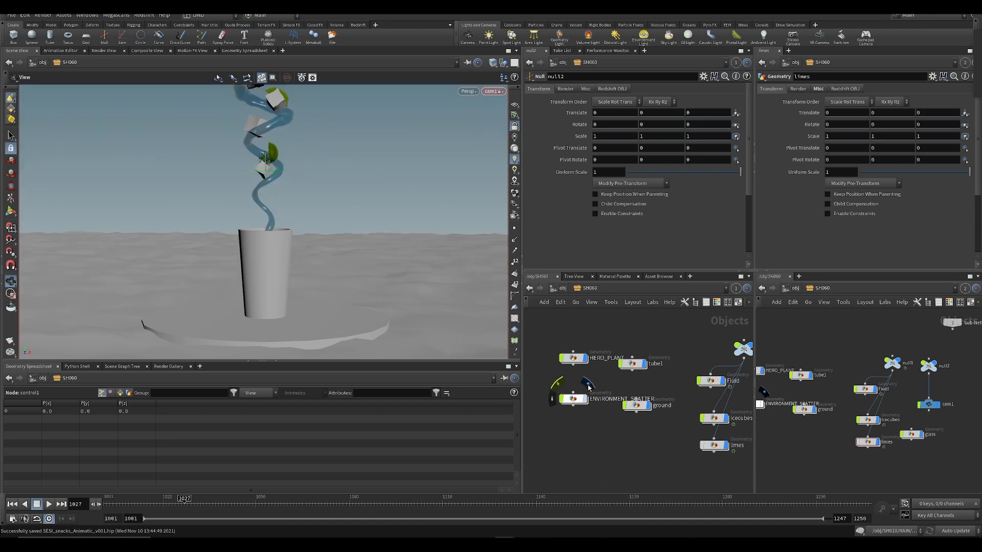
middle_drag(573, 400, 561, 420)
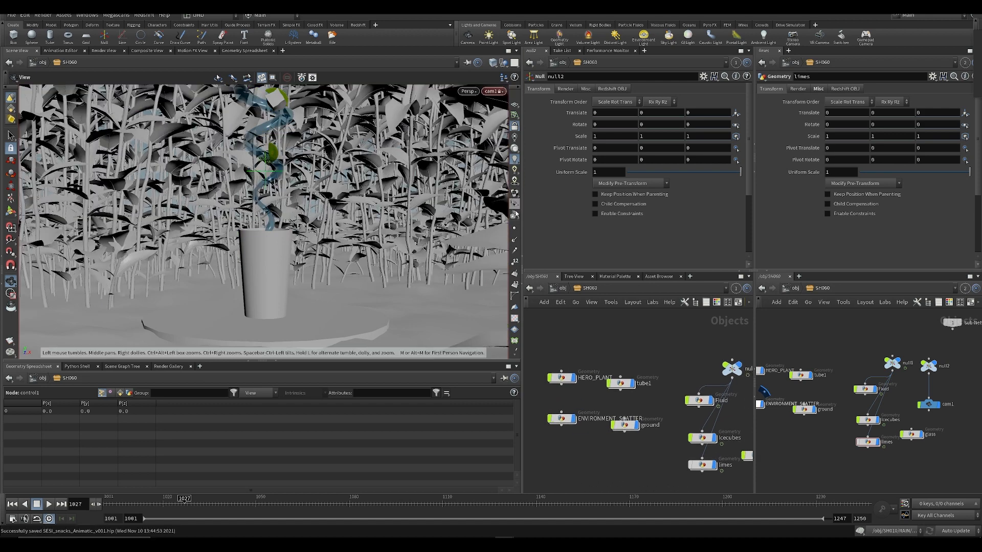
middle_drag(683, 346, 581, 360)
scroll(581, 360, down, 2)
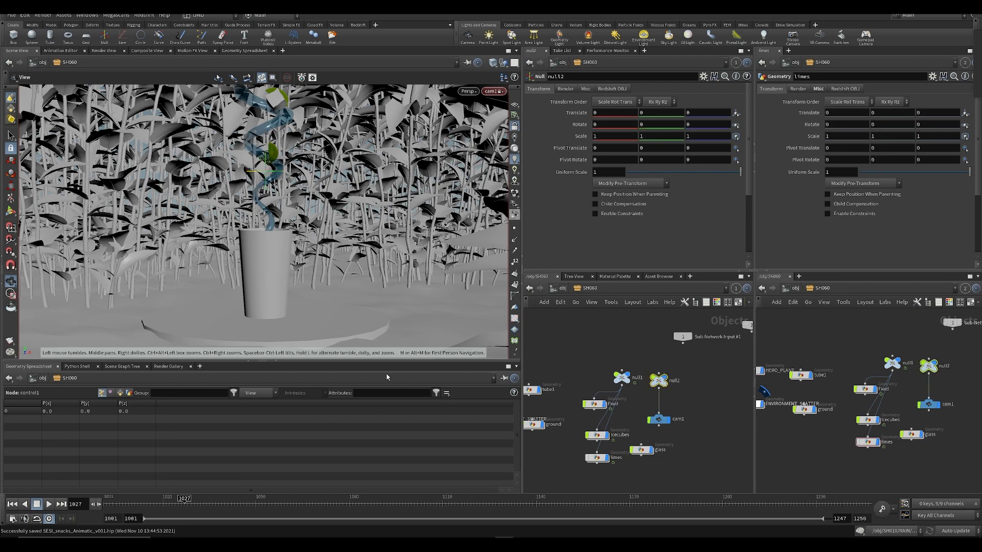
- Try rotating null2, undo it and reframe the shot camera closer to the glass
mouse_move(610, 129)
middle_down()
mouse_move(560, 105)
mouse_move(608, 126)
middle_up()
key(ctrl+z)
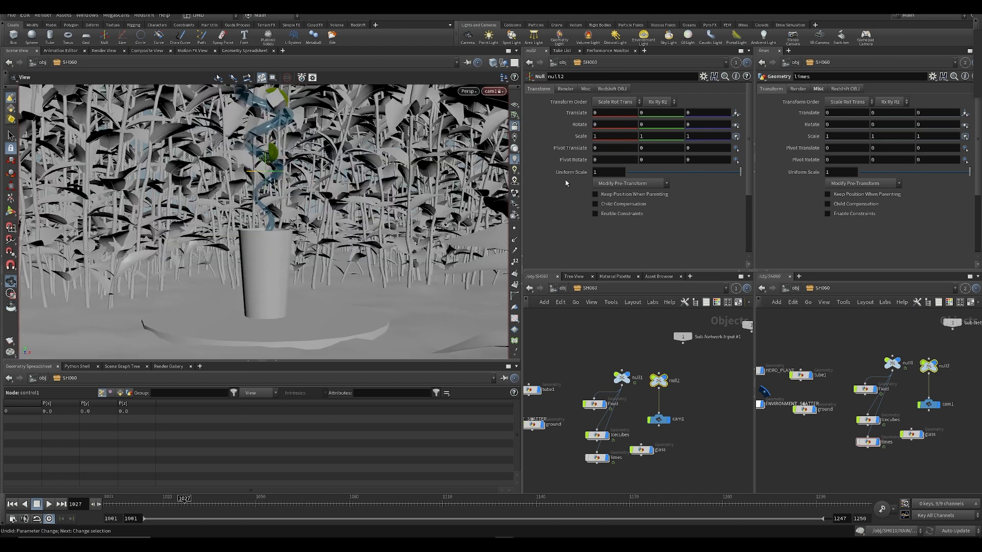
scroll(257, 287, up, 5)
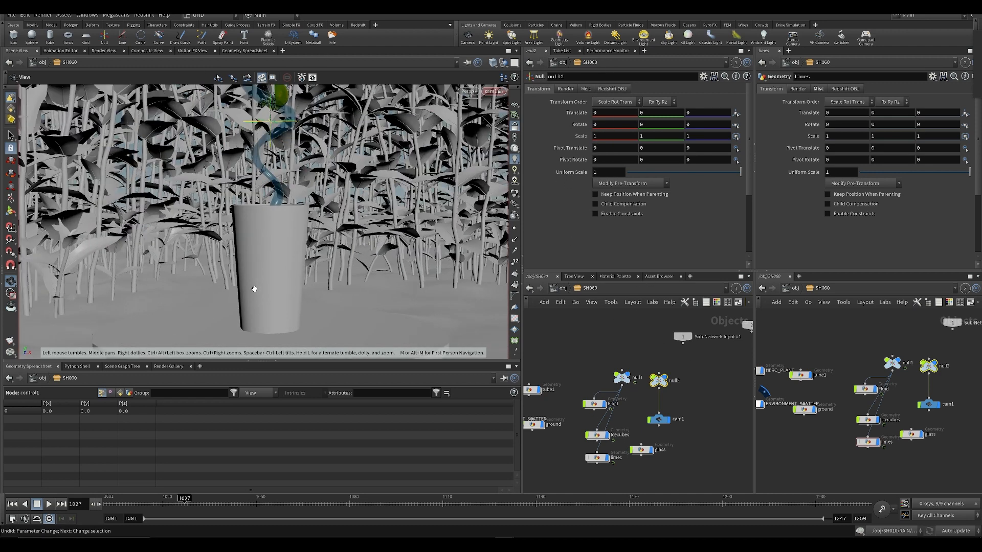
middle_drag(263, 258, 266, 246)
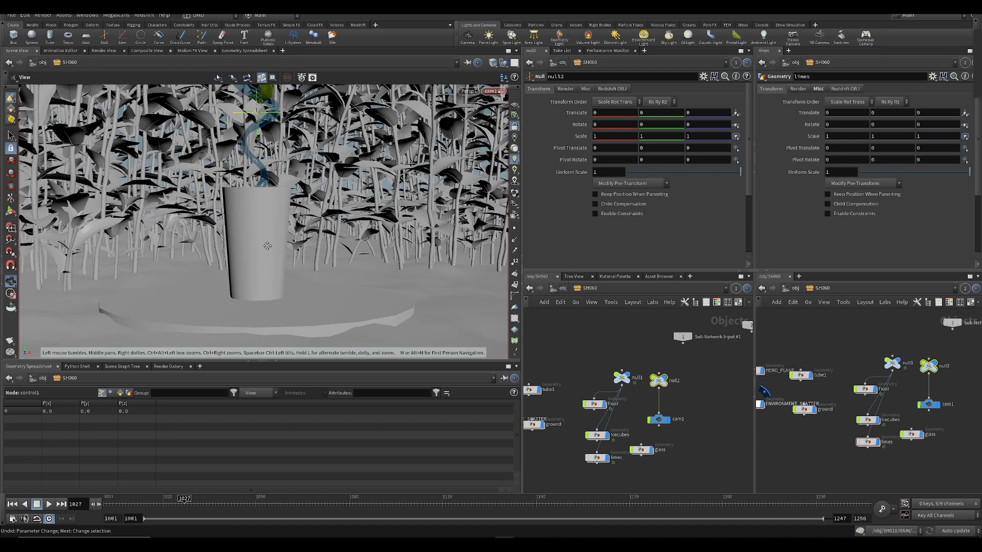
- Set transform1's Z translation to -8 inside ENVIRONMENT_SCATTER and go back up to the SH060 level
middle_drag(563, 458, 624, 451)
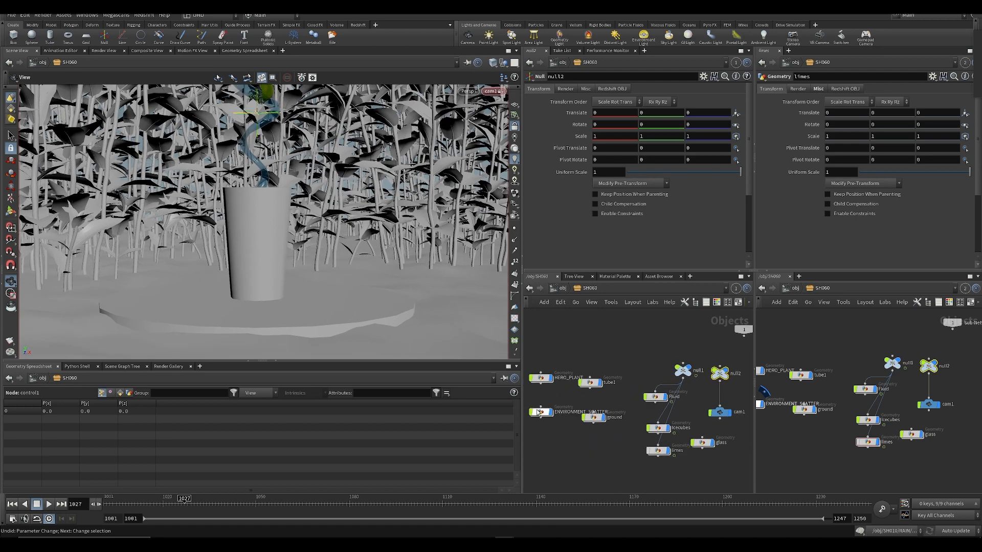
double_click(538, 413)
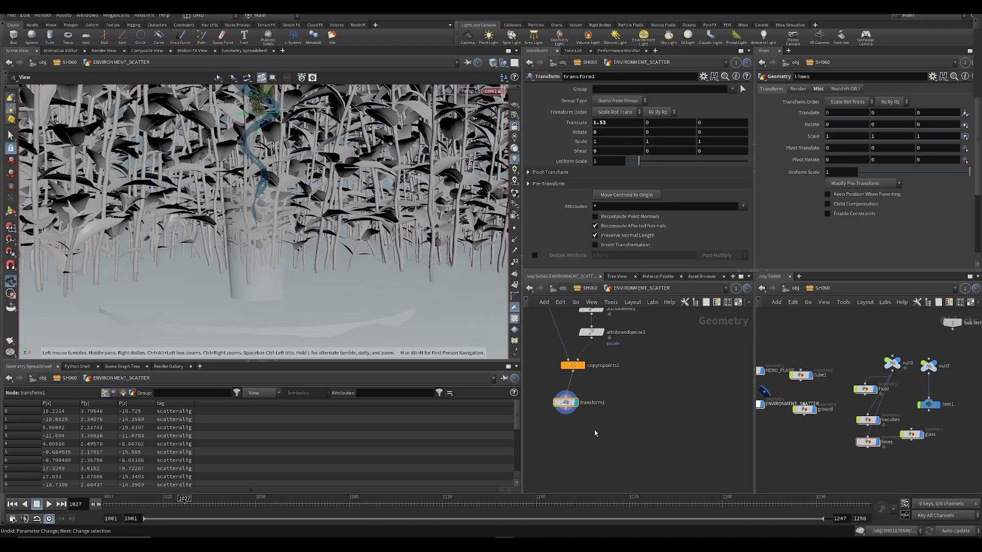
middle_drag(696, 128, 392, 148)
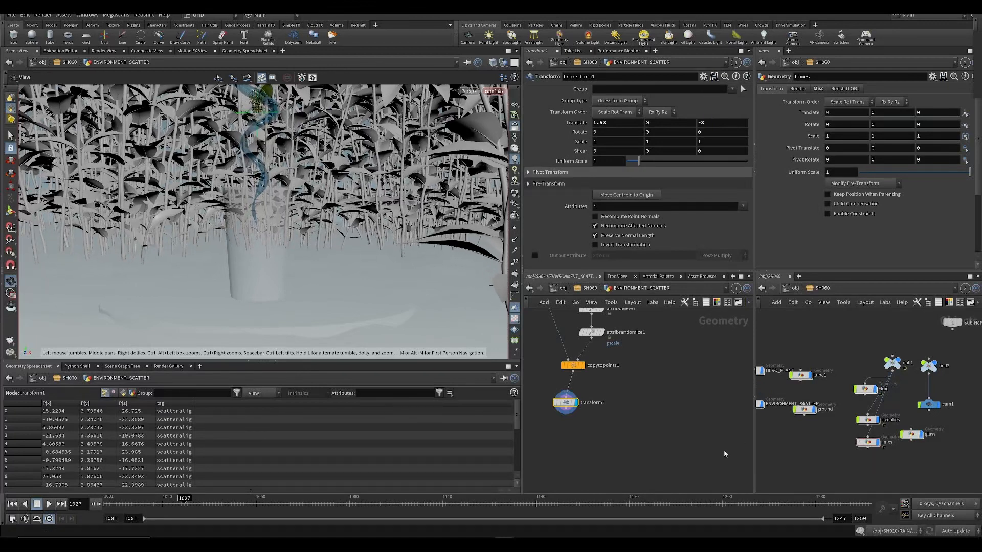
key(u)
- Inspect cam1's transform values and consult the SH060 storyboard frames for the camera move
middle_drag(667, 381, 607, 379)
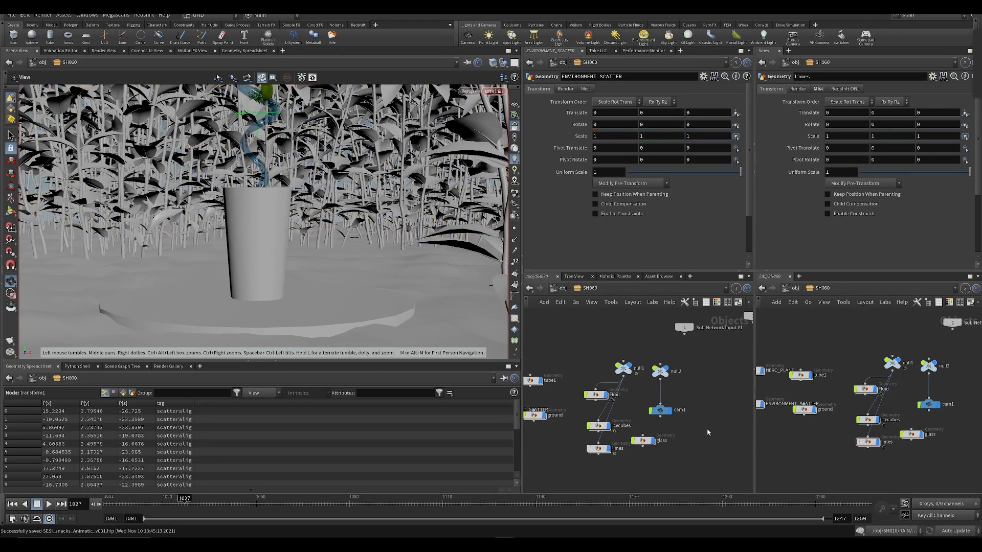
click(660, 410)
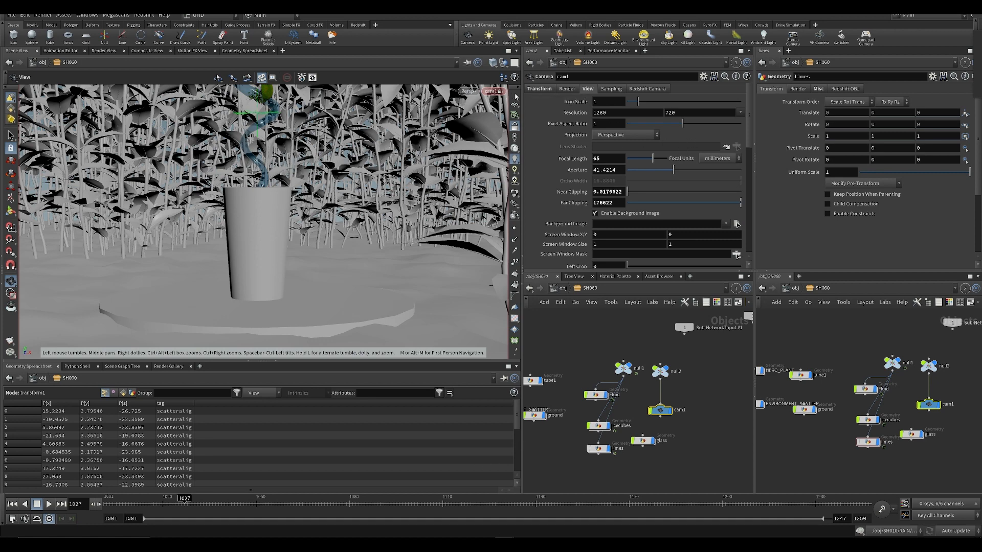
click(532, 91)
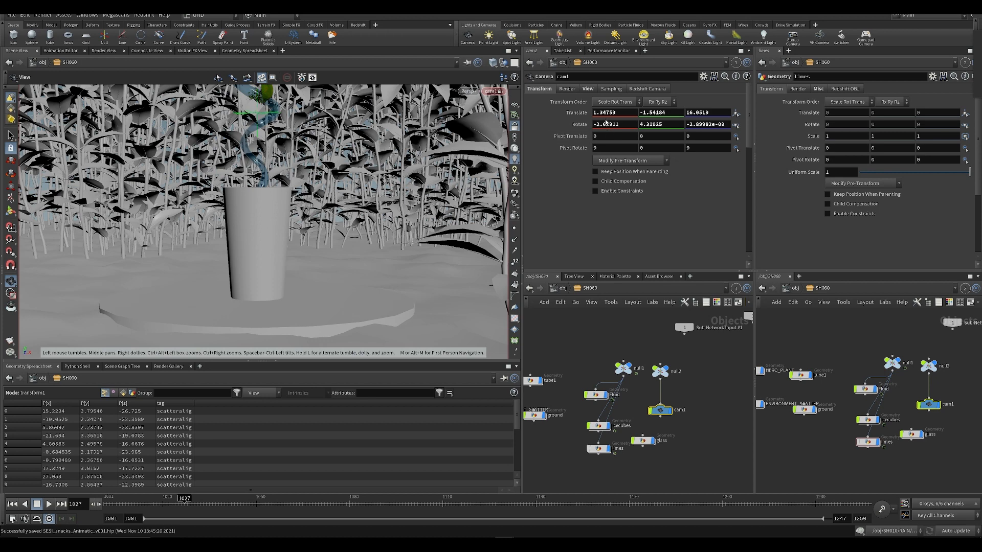
key(alt+Tab)
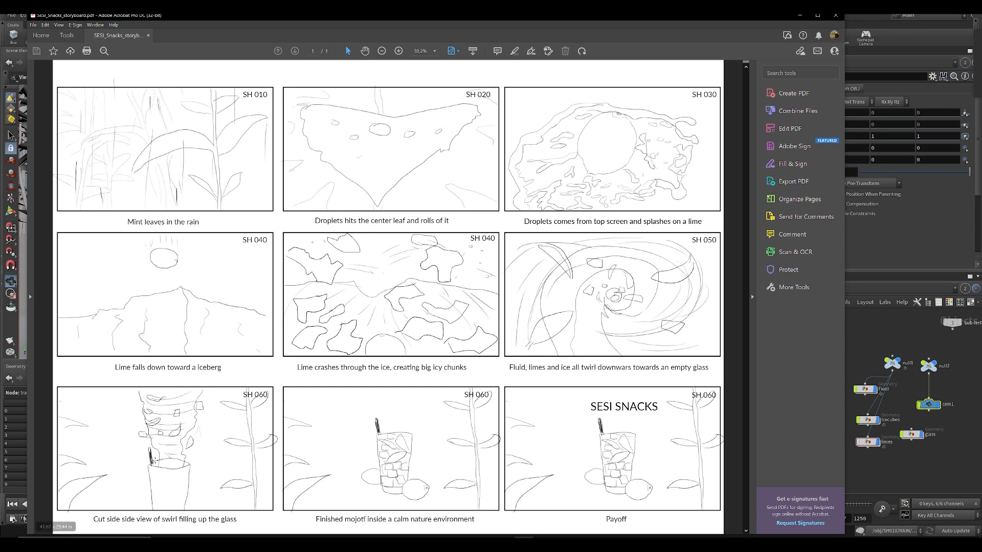
key(alt+Tab)
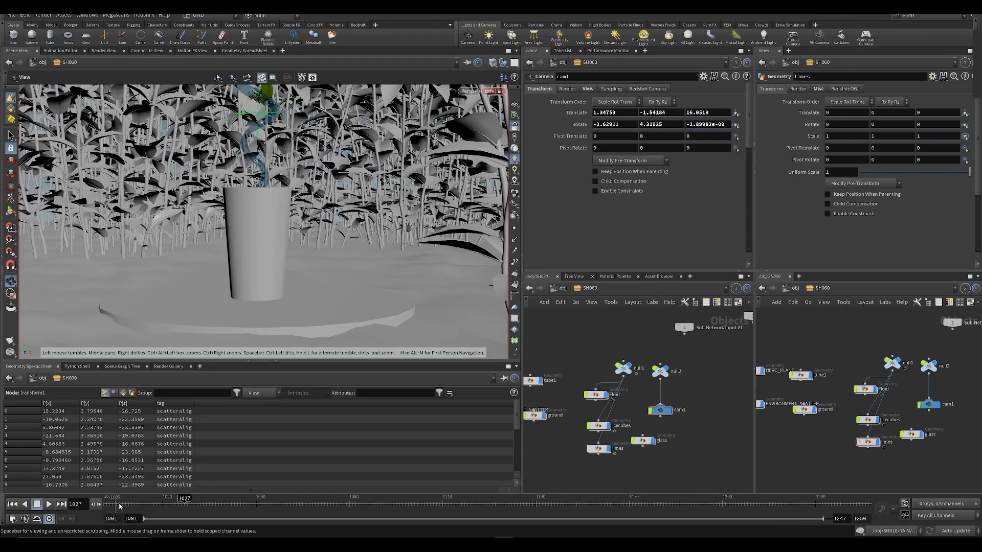
- Test a rotation on cam1 and undo it, and set null2's X rotation to -52.2 at frame 1001
middle_drag(615, 124, 735, 139)
key(ctrl+z)
key(ctrl+z)
click(660, 371)
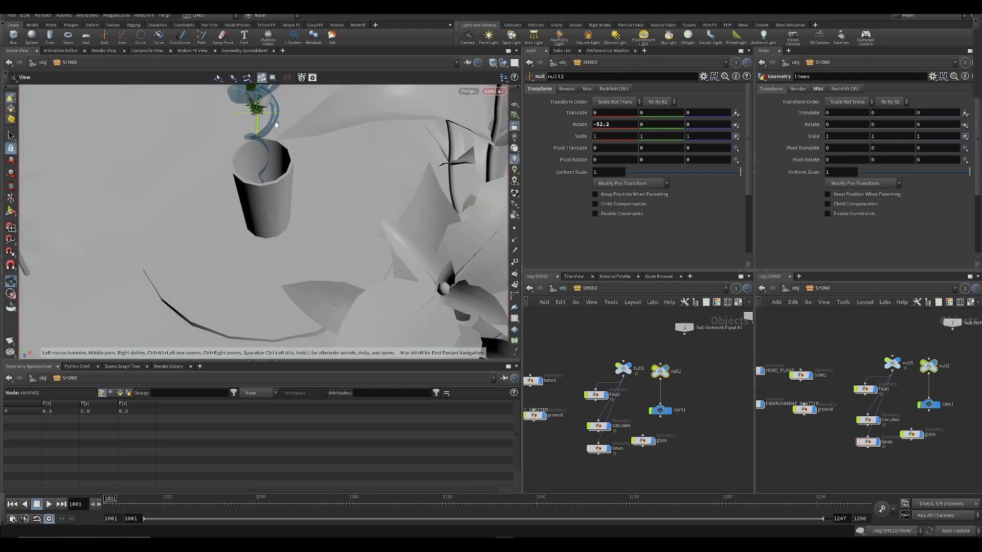
- Reframe the locked shot camera into a close-up of the liquid swirl with limes and ice cubes above the glass
drag(212, 150, 240, 249)
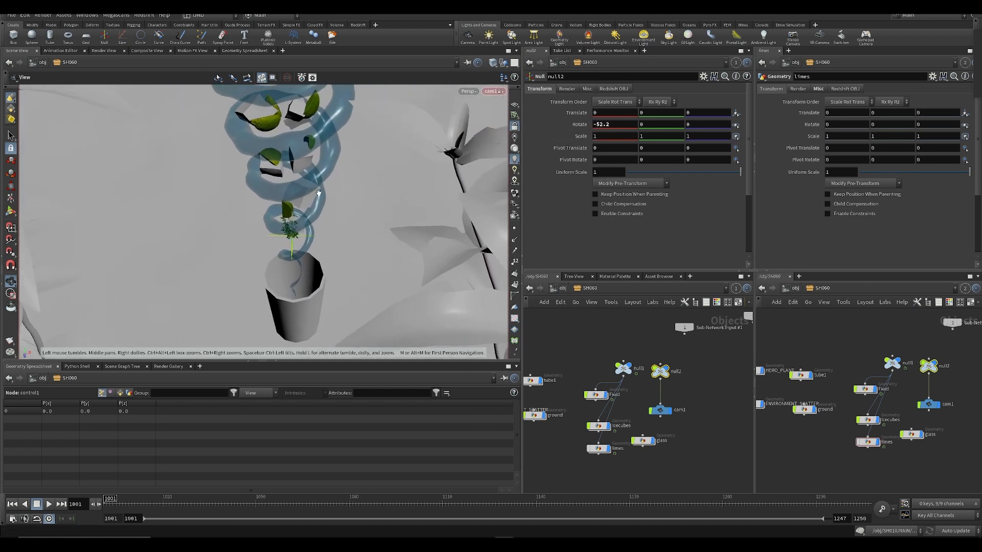
scroll(319, 191, up, 4)
scroll(319, 191, up, 3)
middle_drag(319, 191, 356, 245)
drag(356, 245, 313, 201)
middle_drag(325, 200, 325, 215)
scroll(324, 215, up, 2)
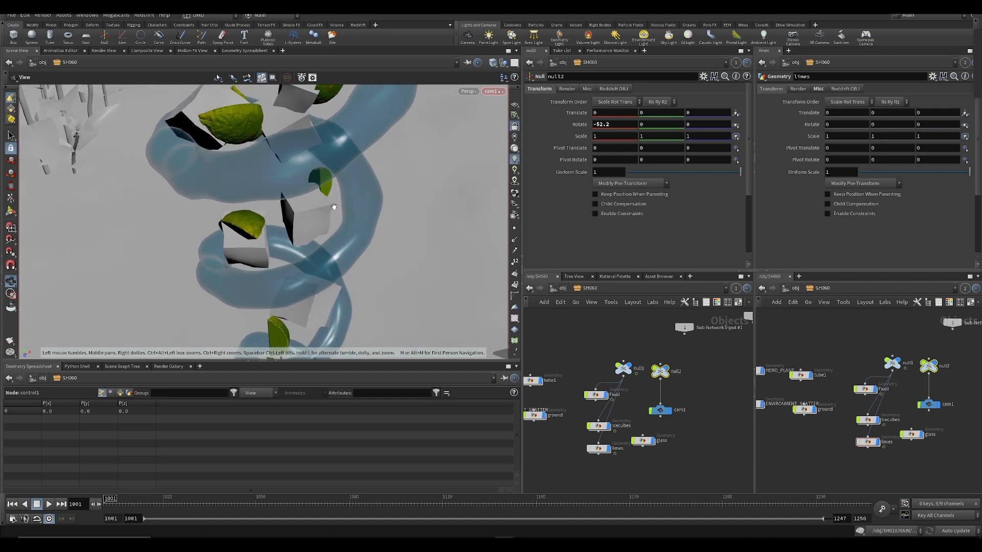
- Key null2's X rotation and cam1's translation and rotation at frame 1001, and go to frame 1011
alt+click(586, 125)
click(662, 411)
alt+click(581, 124)
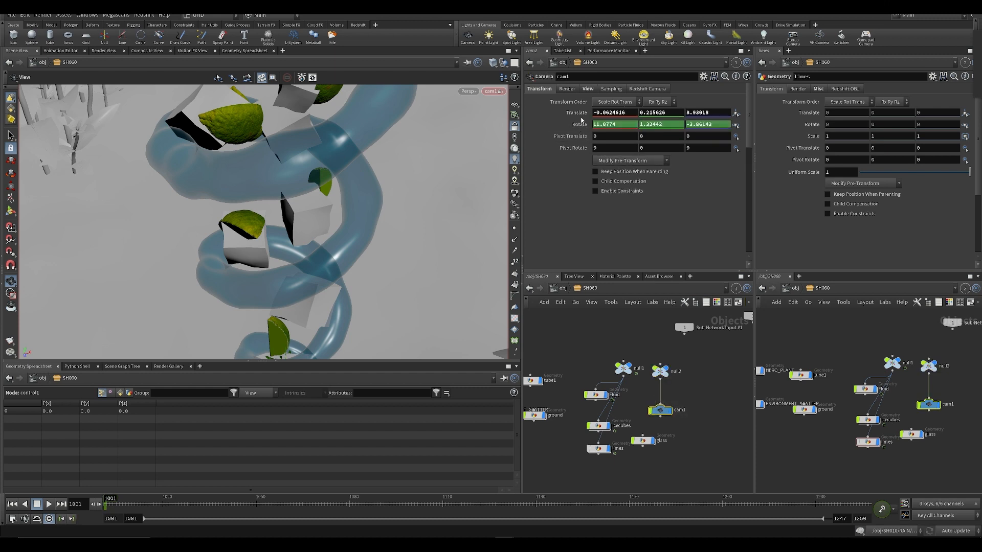
alt+click(576, 112)
click(134, 501)
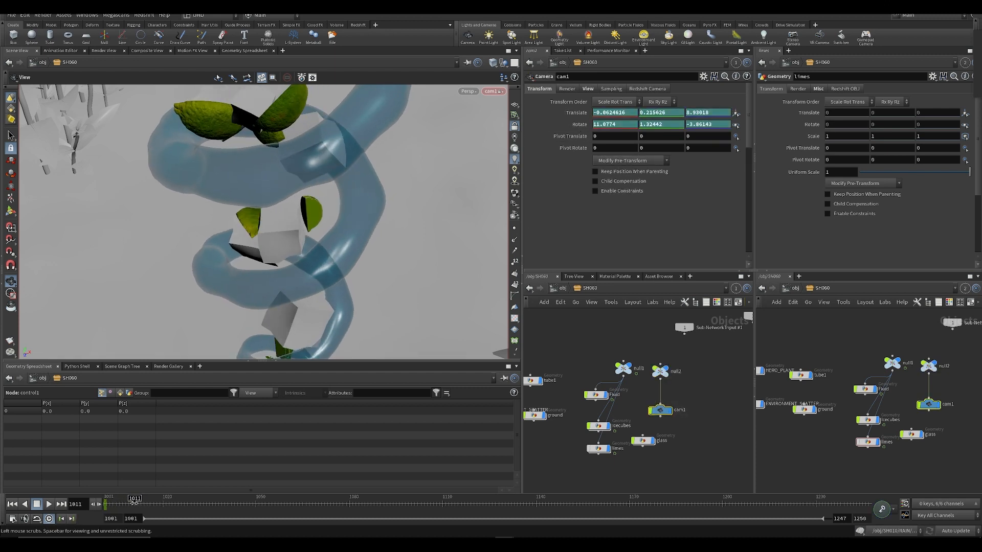
- Try tilting cam1 at frame 1011, undo it, and set null2's X rotation to -15.2 instead
middle_drag(605, 125, 583, 155)
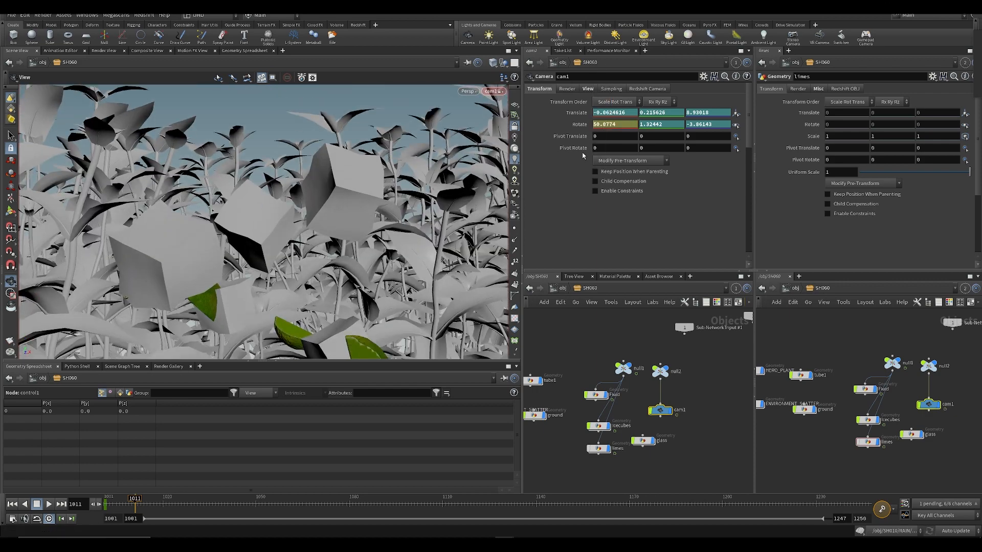
key(ctrl+z)
click(660, 371)
mouse_move(606, 124)
middle_down()
mouse_move(608, 138)
mouse_move(629, 137)
mouse_move(606, 134)
middle_up()
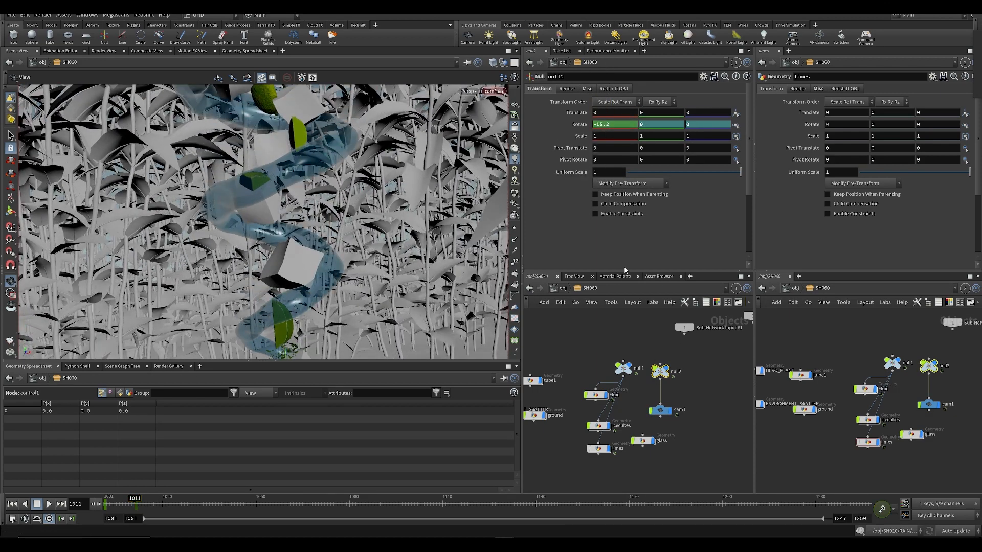
- Pull cam1 back at frame 1011 with Y translation -3.37437 and Z translation 16.8302, undoing a trial roll
click(661, 411)
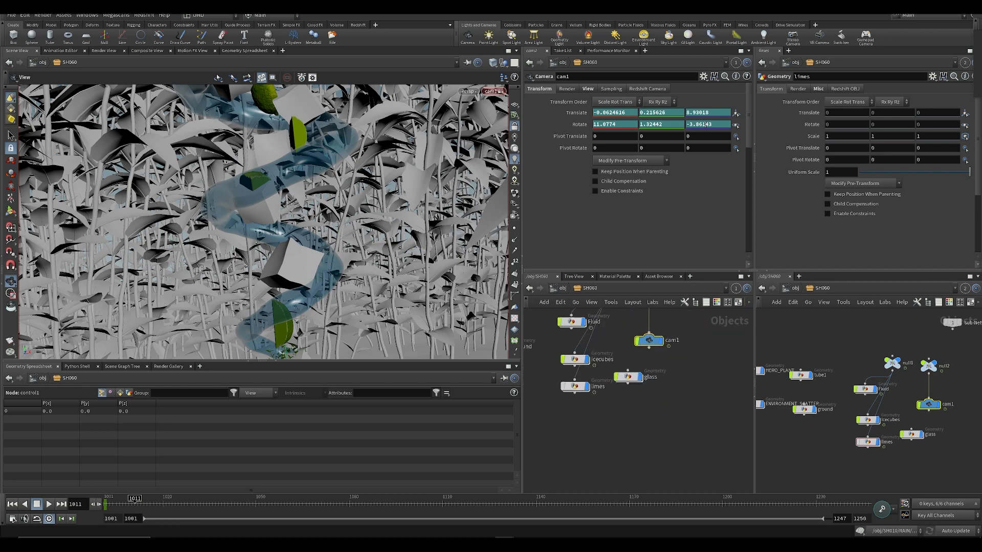
middle_drag(701, 116, 736, 118)
middle_drag(653, 113, 576, 135)
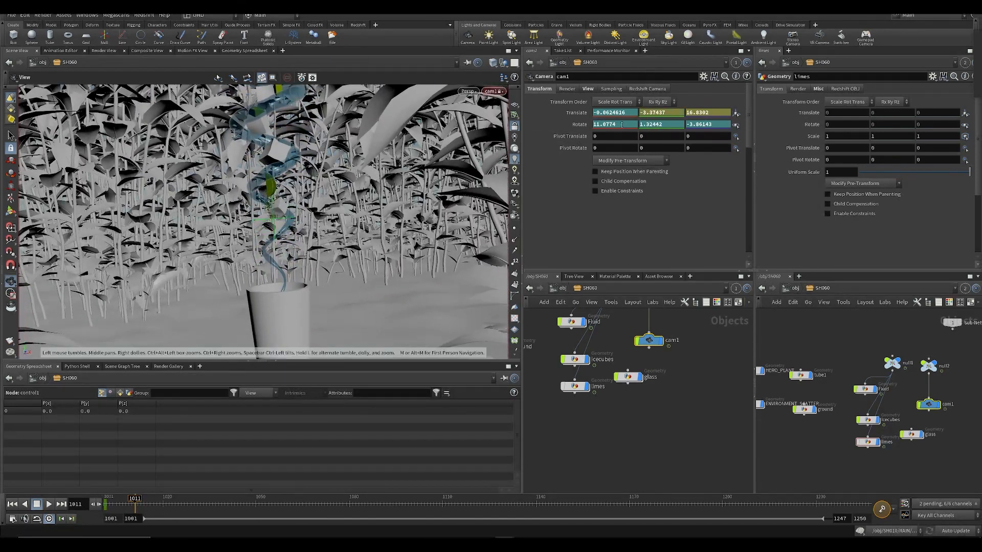
middle_drag(676, 127, 707, 127)
key(ctrl+z)
key(ctrl+z)
- Remove the animation from cam1's Z rotation and X translation, setting them to 0 and 0.337538
right_click(708, 130)
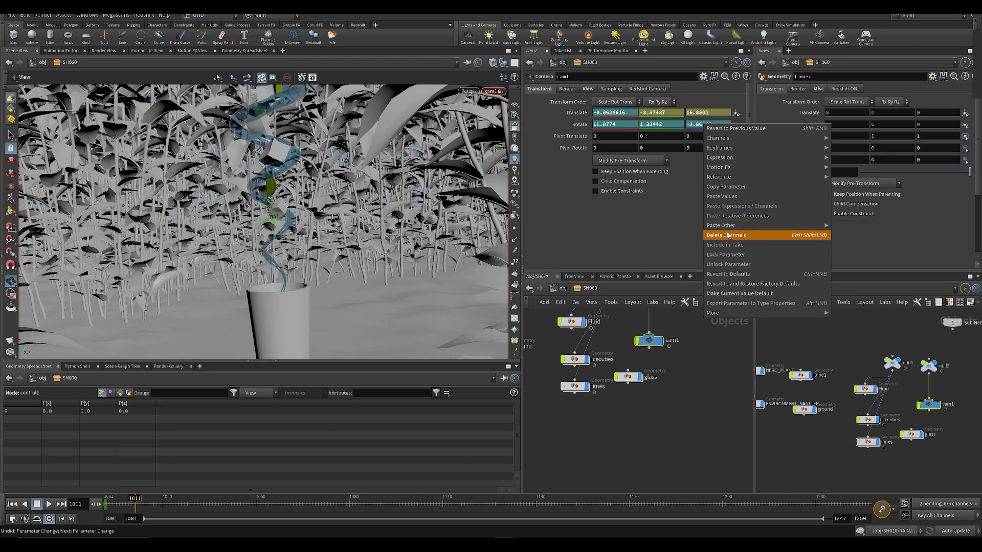
click(717, 230)
text(0)
key(Return)
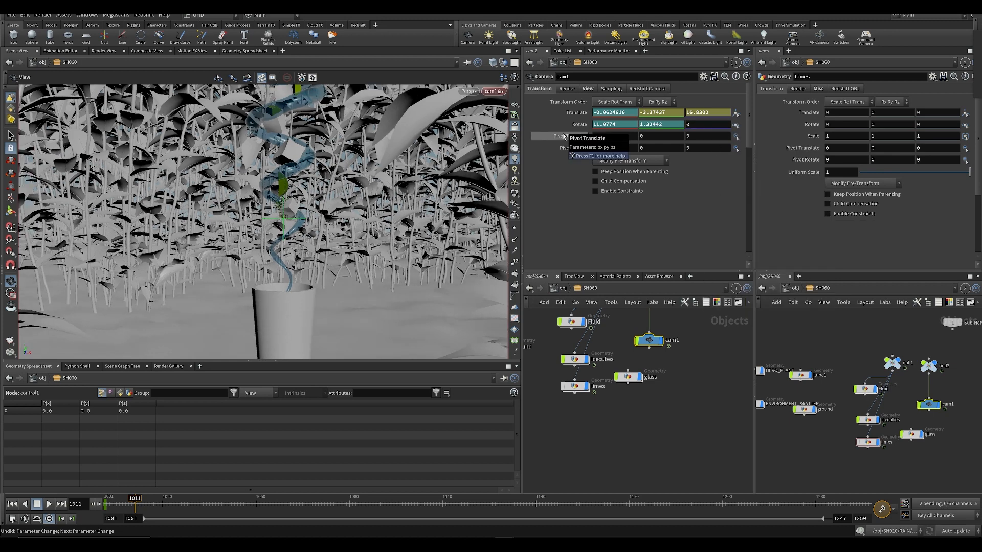
right_click(612, 112)
click(659, 218)
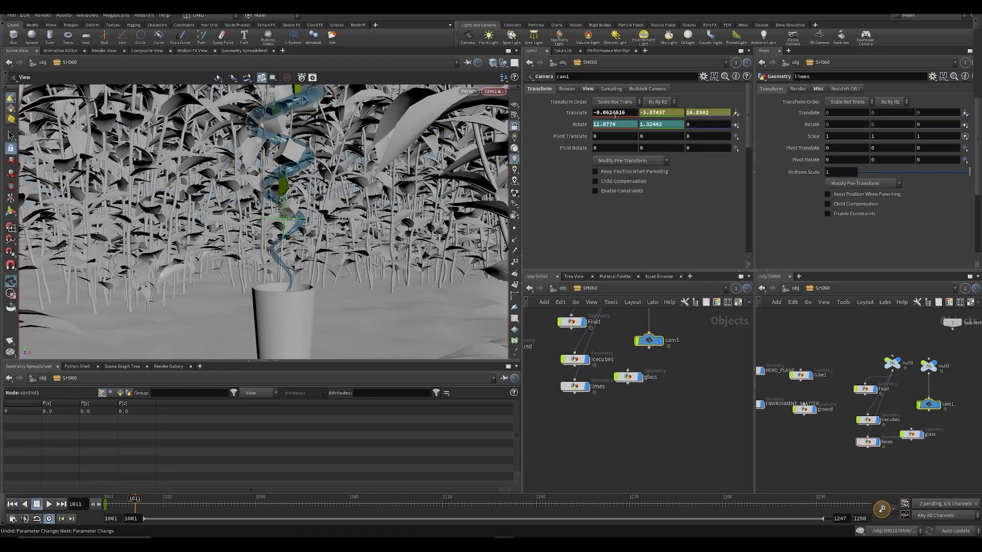
middle_drag(615, 115, 643, 115)
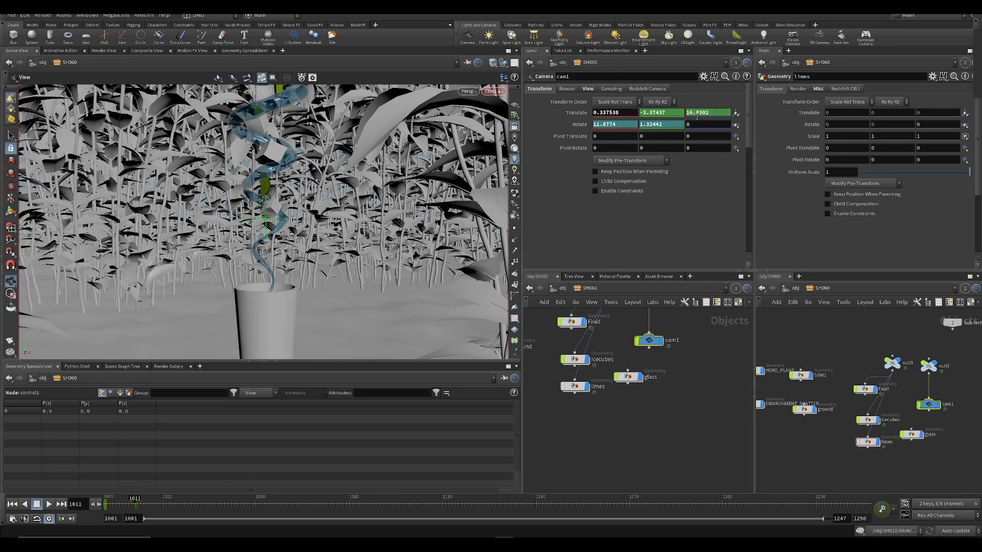
- Examine cam1's Y translation curve and null2's rotation along the timeline, ending at frame 1001
drag(108, 506, 143, 530)
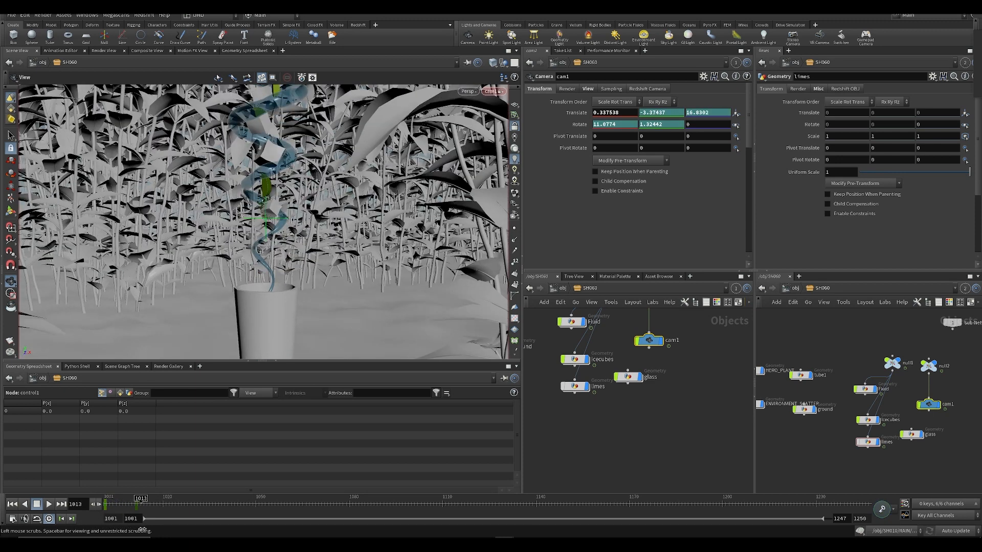
shift+click(651, 112)
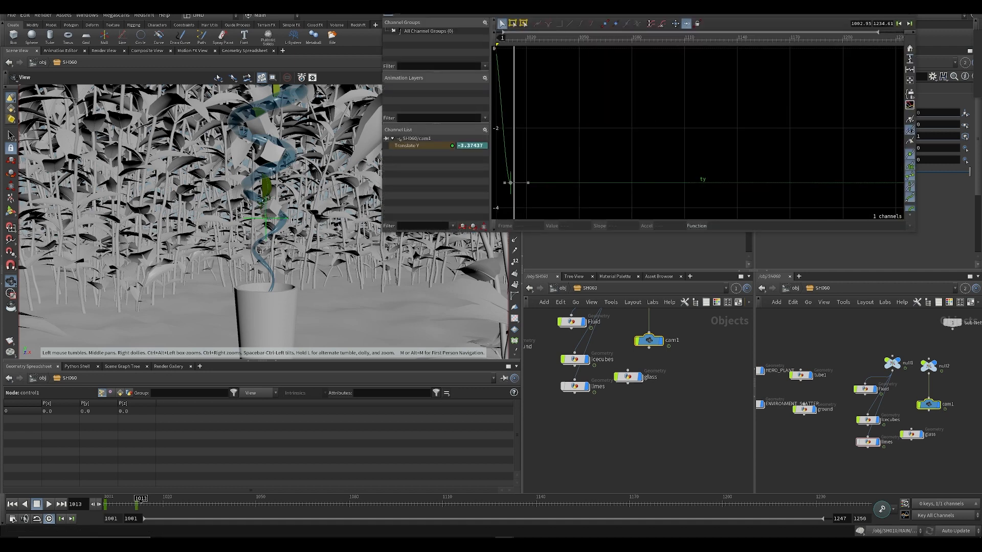
click(909, 8)
drag(198, 506, 306, 504)
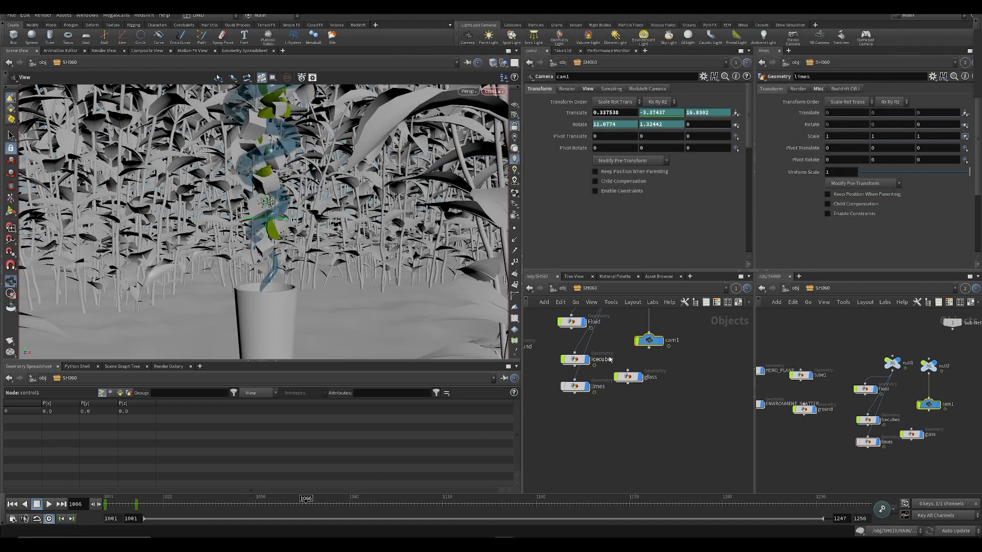
middle_drag(692, 424, 689, 451)
drag(658, 327, 646, 320)
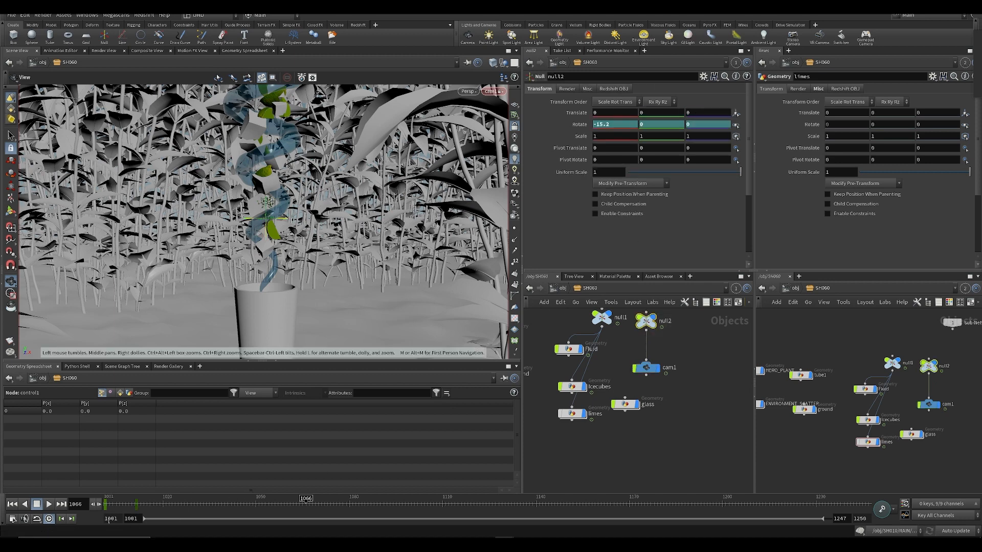
key(ctrl+Up)
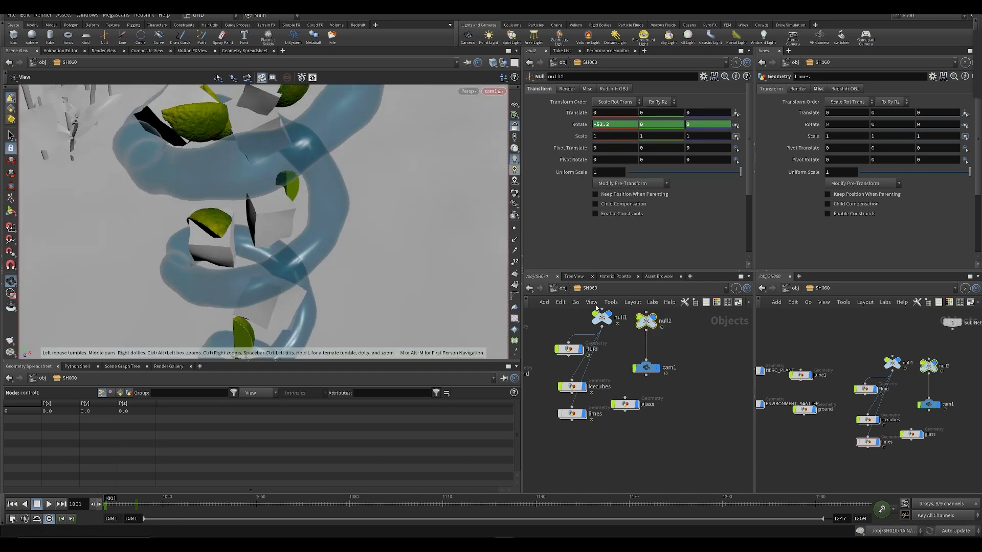
drag(754, 421, 755, 450)
middle_drag(723, 420, 726, 461)
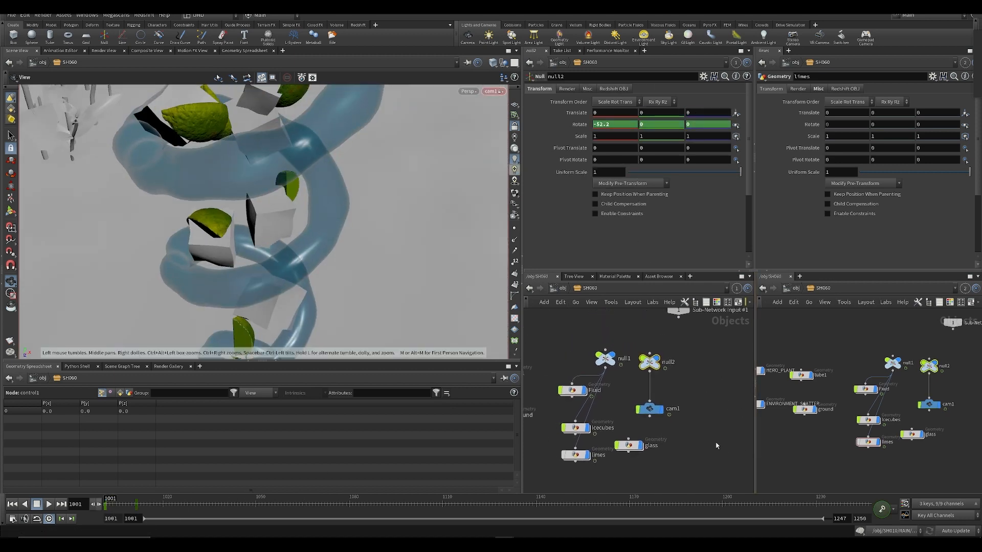
- Undo the cam1 and null2 keyframes and transforms back to the setup with null2's rotation at 0
key(ctrl+z)
key(ctrl+z)
key(ctrl+z)
key(ctrl+z)
key(ctrl+z)
key(ctrl+z)
key(ctrl+z)
key(ctrl+z)
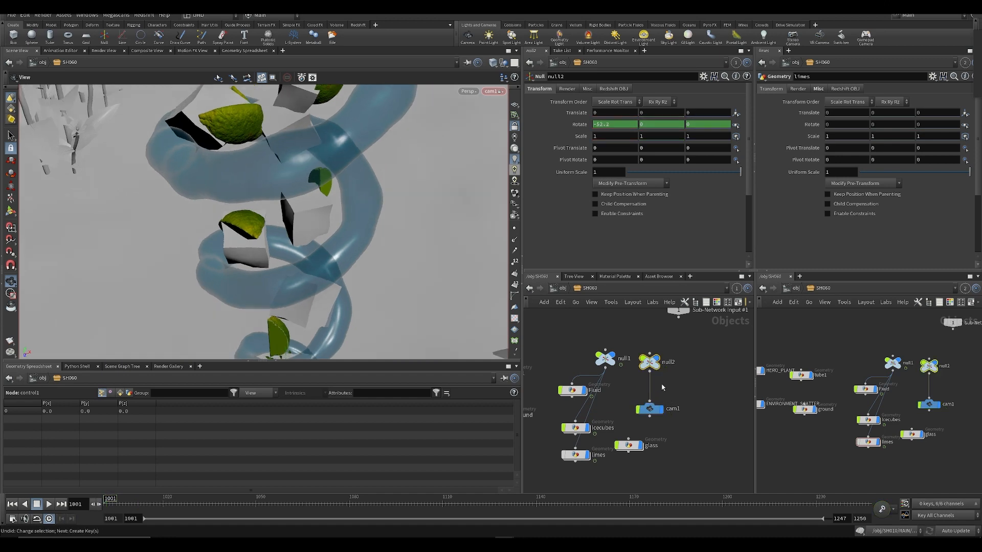
key(ctrl+z)
key(ctrl+z)
key(ctrl+z)
key(ctrl+z)
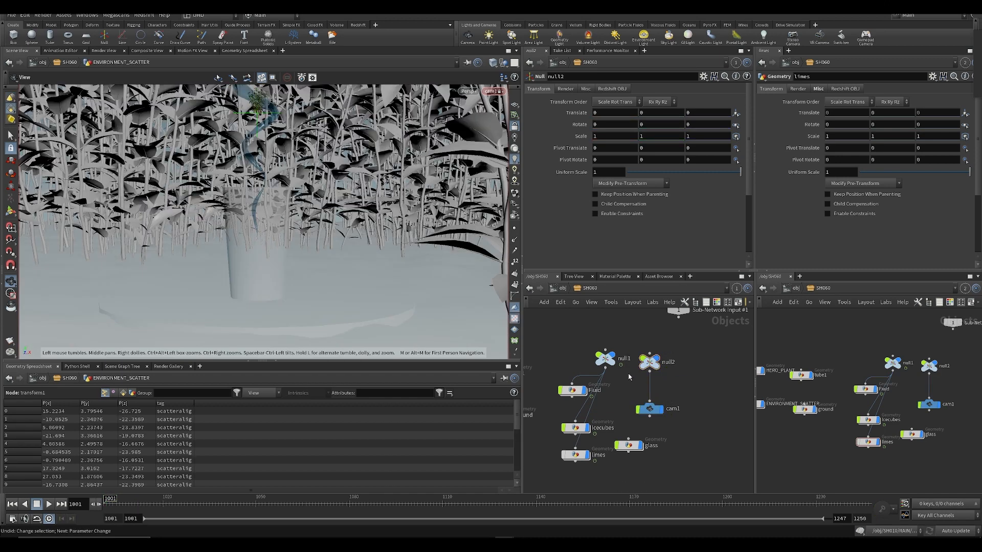
- Save the scene, return to the SH060 view with ground selected, and scrub the shot back to frame 1001
key(ctrl+s)
key(h)
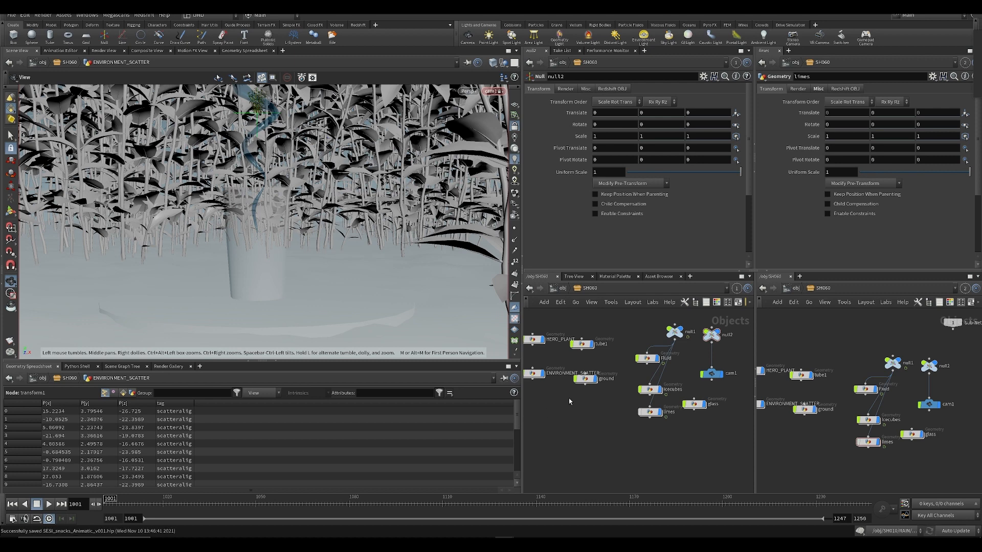
click(586, 378)
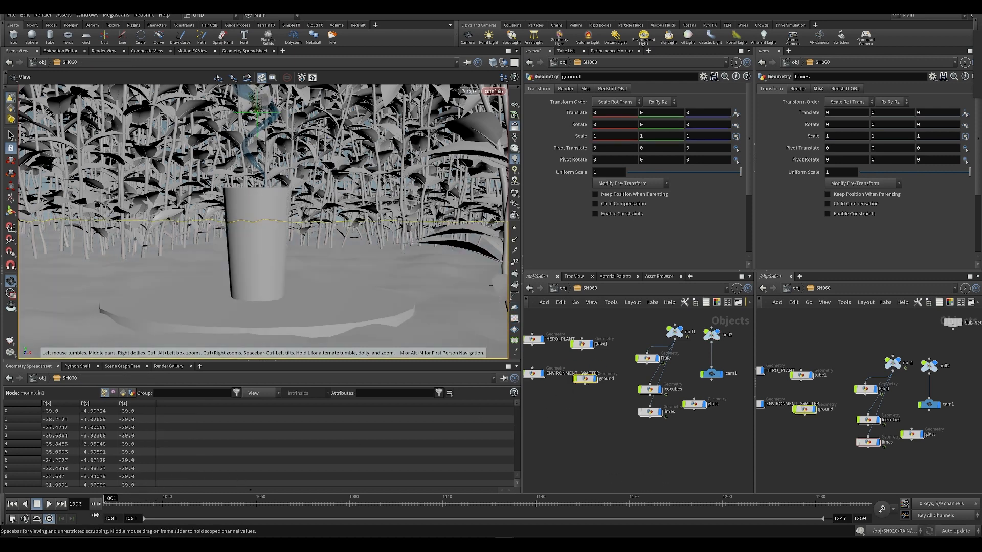
click(228, 500)
drag(198, 532, 104, 530)
click(691, 471)
middle_drag(693, 471, 653, 495)
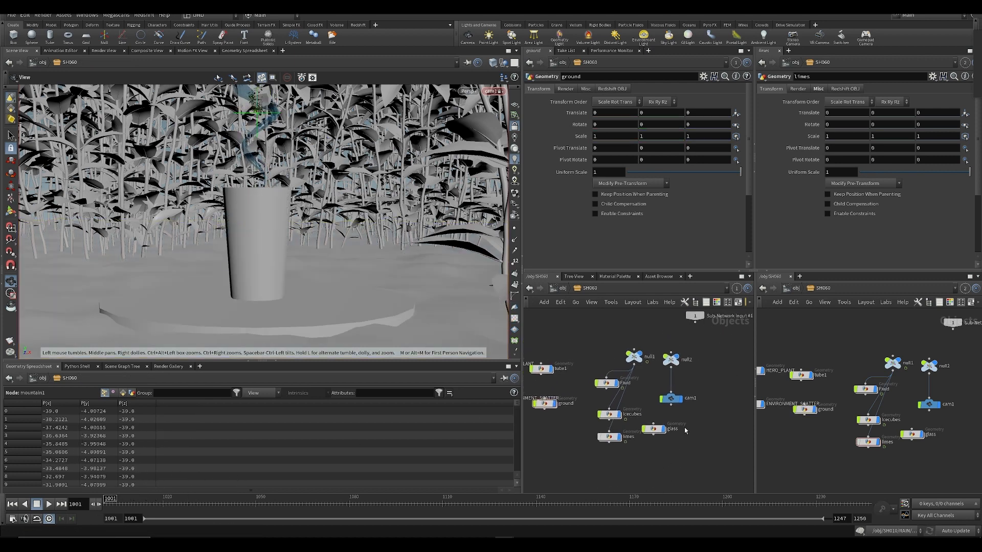
- Save the scene and reframe cam1 to a slightly wider, lower view of the glass and surrounding plants
click(671, 399)
key(ctrl+s)
right_drag(394, 175, 389, 156)
middle_drag(390, 156, 364, 215)
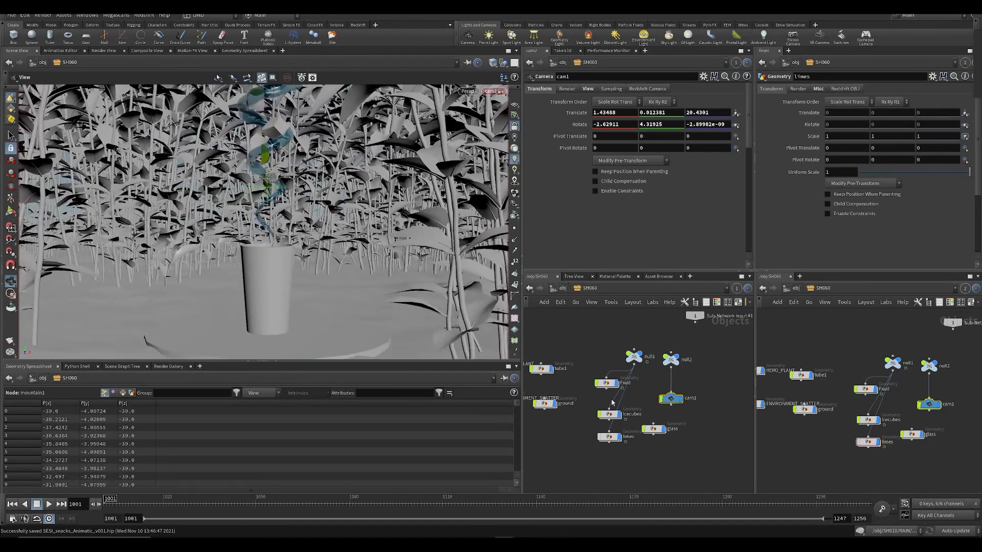
- Raise null2's Y translation to 1.8 and key it at frame 1001
click(671, 360)
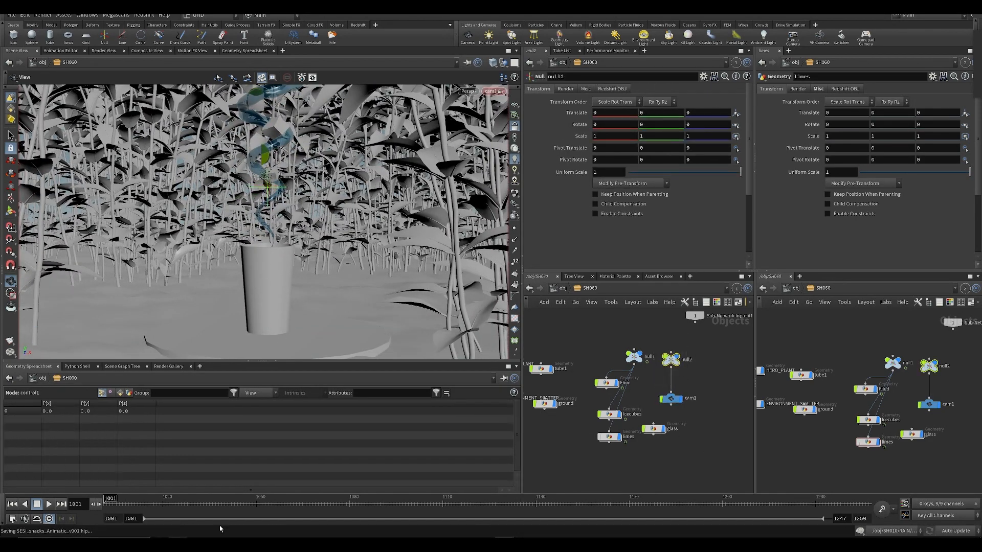
middle_drag(643, 113, 720, 134)
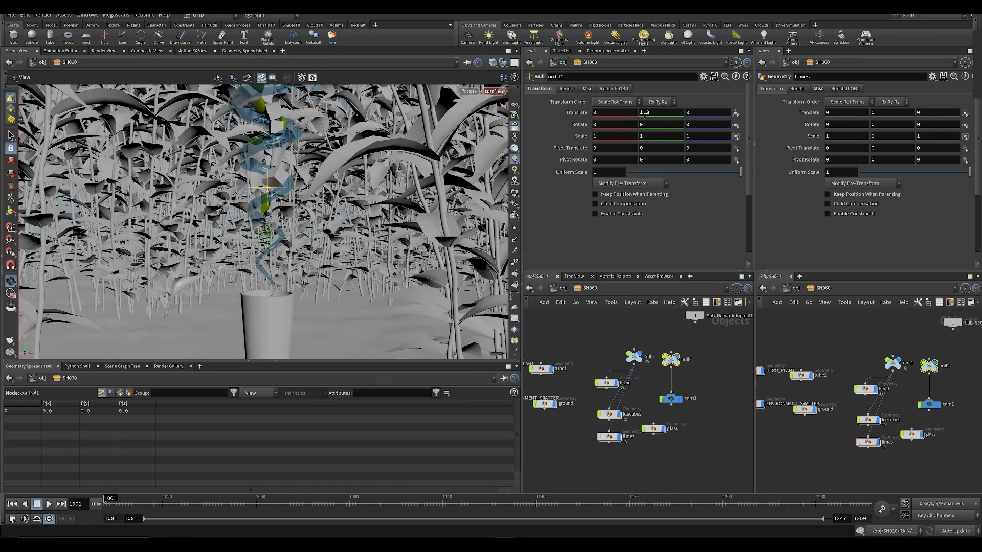
middle_drag(644, 115, 617, 113)
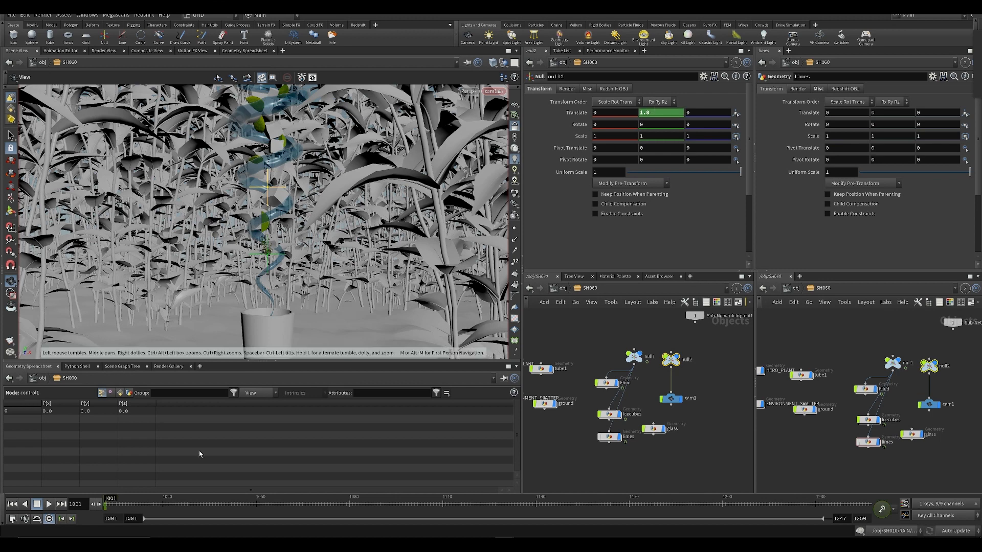
- Key null2's Y translation at about -0.3 near frame 1133 and play the move from the start
mouse_move(131, 504)
mouse_down()
mouse_move(541, 509)
mouse_move(514, 509)
mouse_up()
mouse_move(661, 113)
middle_down()
mouse_move(627, 113)
mouse_move(662, 113)
middle_up()
key(ctrl+Up)
key(Up)
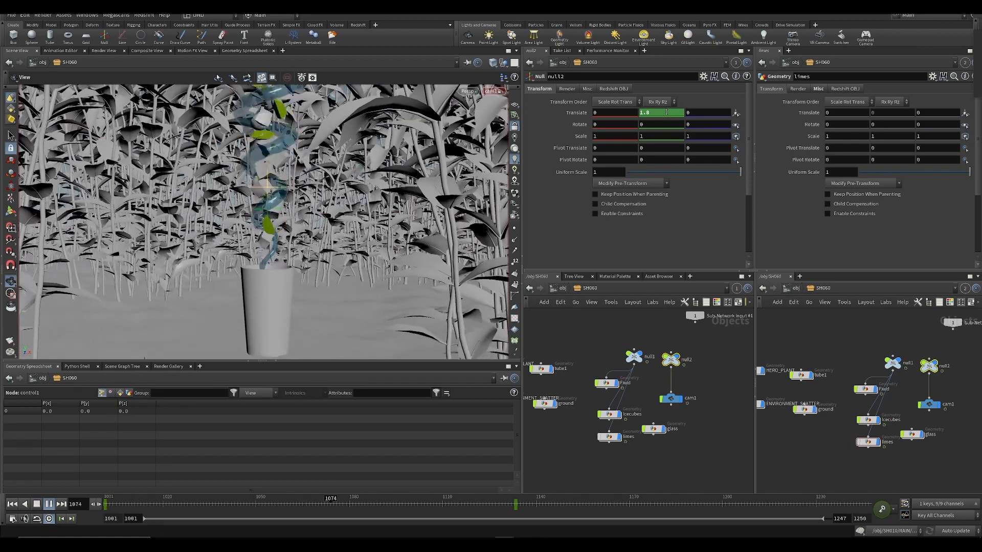
key(Up)
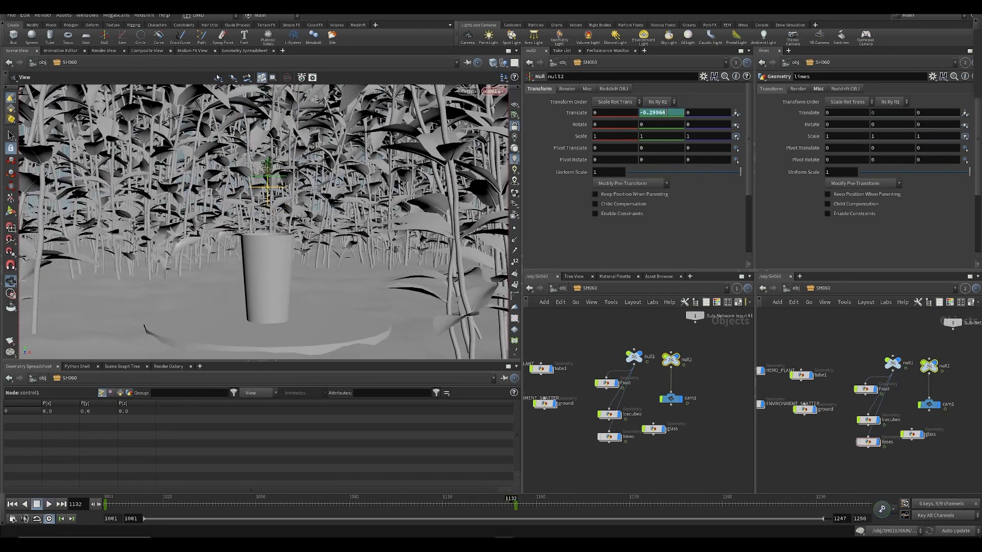
- Move cam1 closer at frame 1001 with X translation 0.77488 and Z translation 12.4301, and key its translation
click(680, 402)
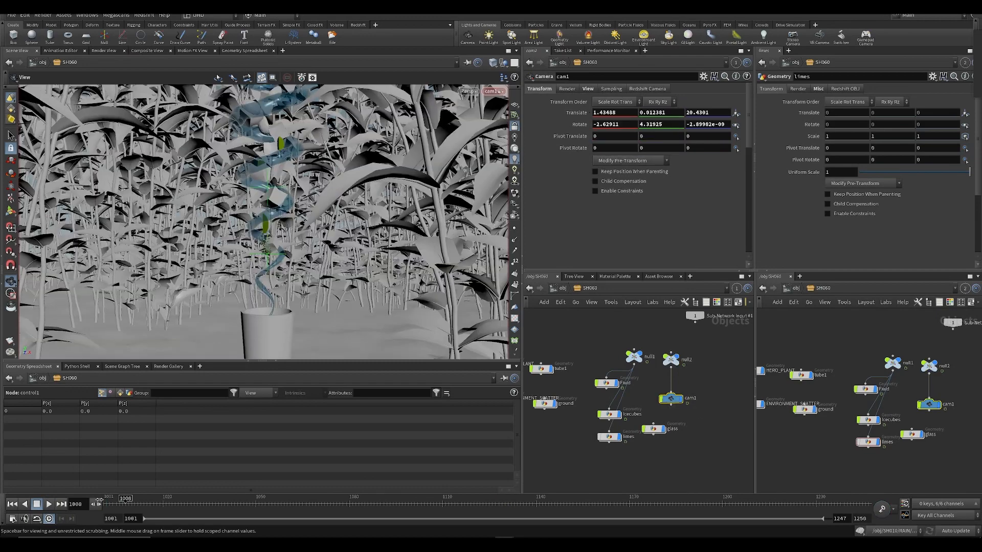
key(ctrl+Up)
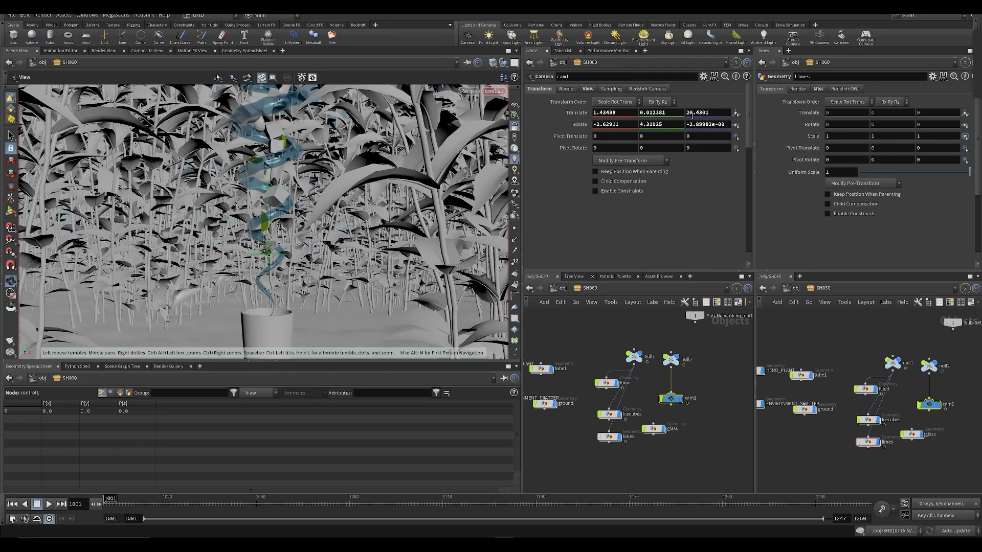
middle_drag(692, 113, 339, 141)
mouse_move(629, 112)
middle_down()
mouse_move(601, 112)
mouse_move(628, 112)
middle_up()
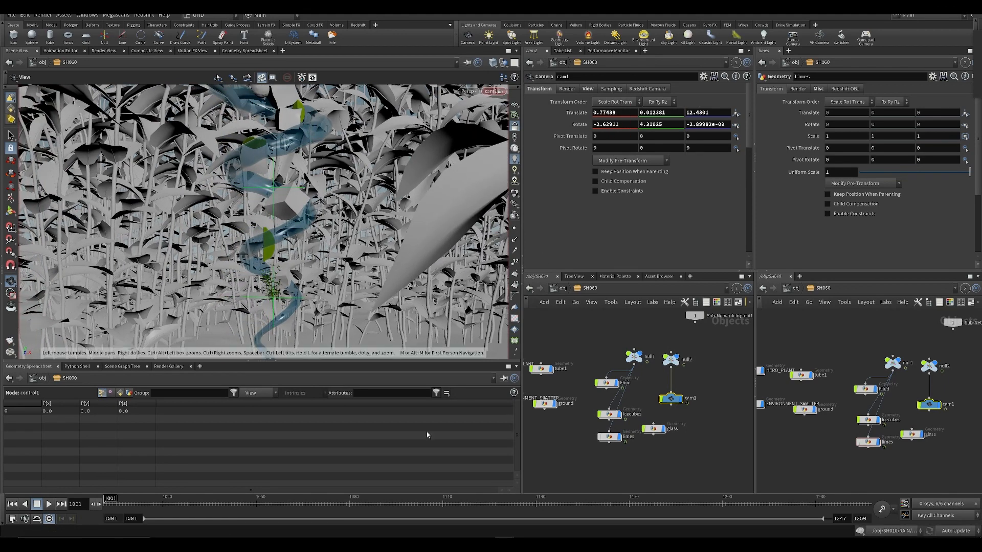
alt+click(576, 112)
- Key cam1's Z translation at 18.3301 on frame 1159 and play the pull-back from the start
drag(131, 506, 630, 516)
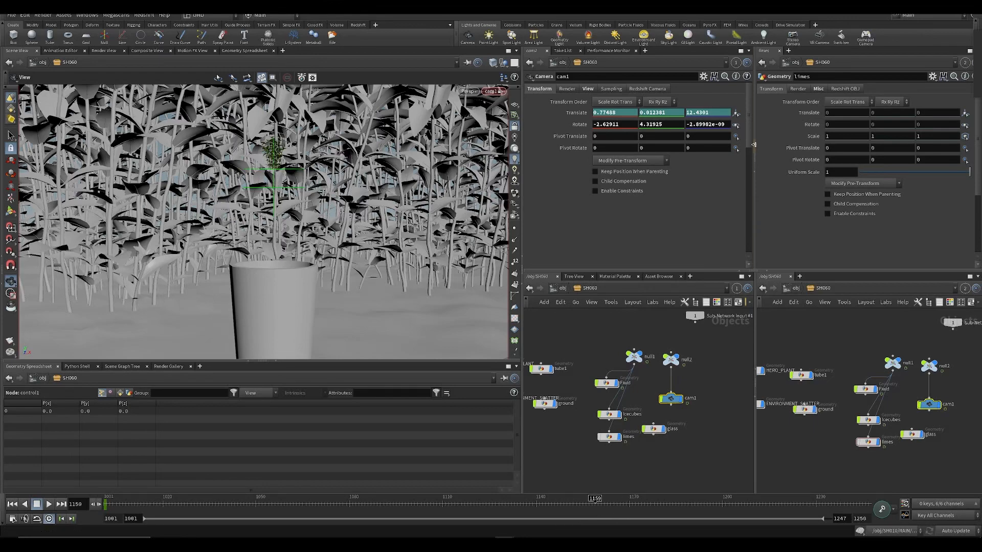
middle_drag(713, 118, 694, 134)
alt+click(695, 114)
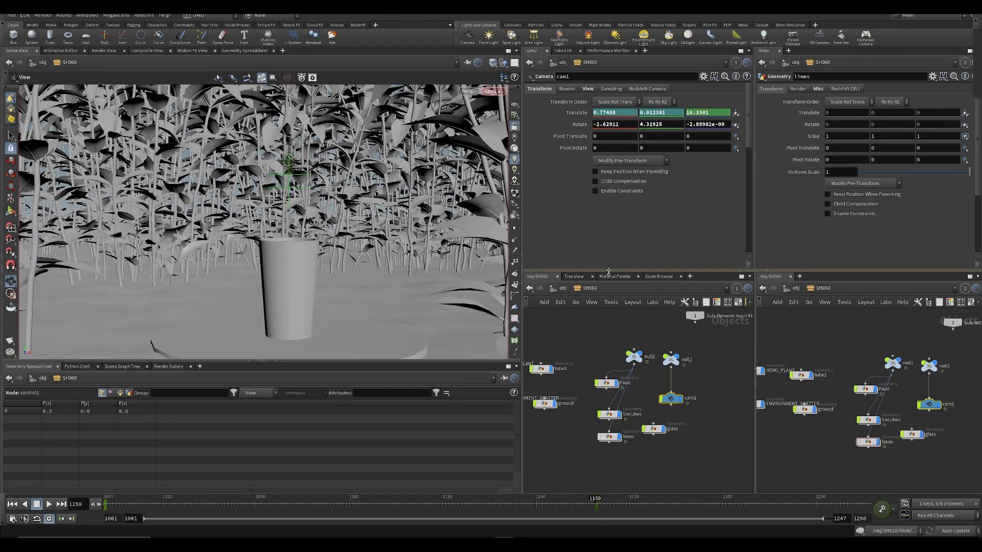
key(ctrl+Up)
key(Up)
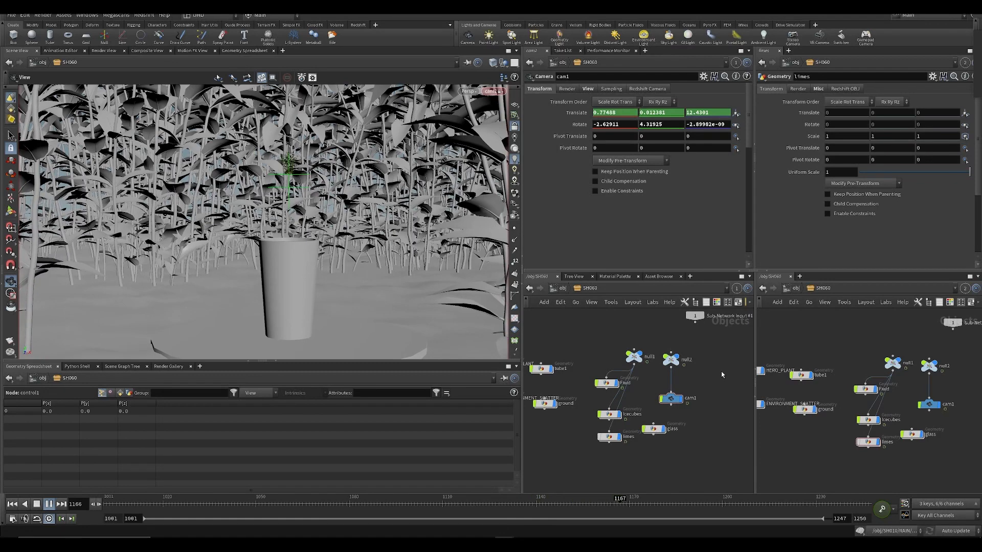
- Set cam1's Z translation to 18.7601 at frame 1247, save the scene, and play the shot
key(ctrl+Down)
middle_drag(710, 121, 692, 101)
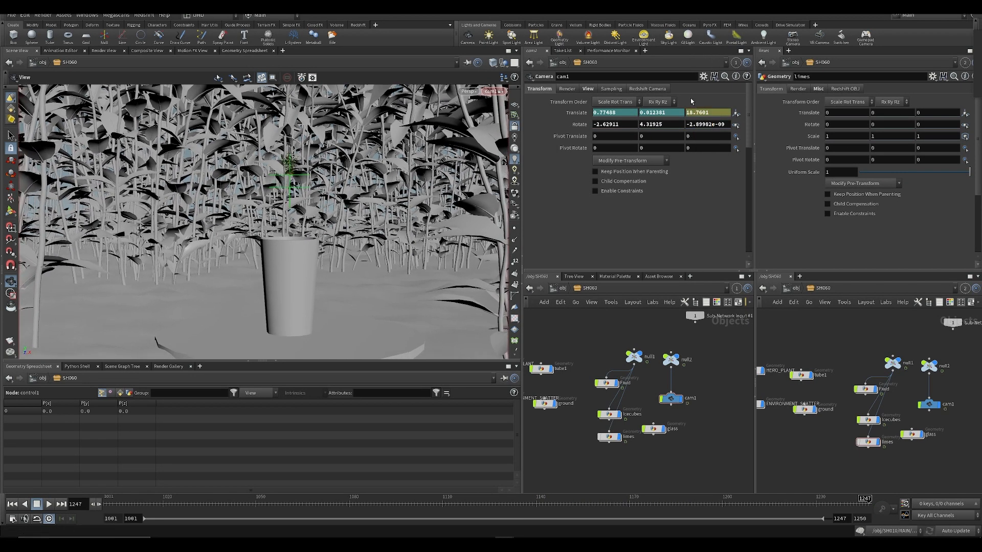
key(Up)
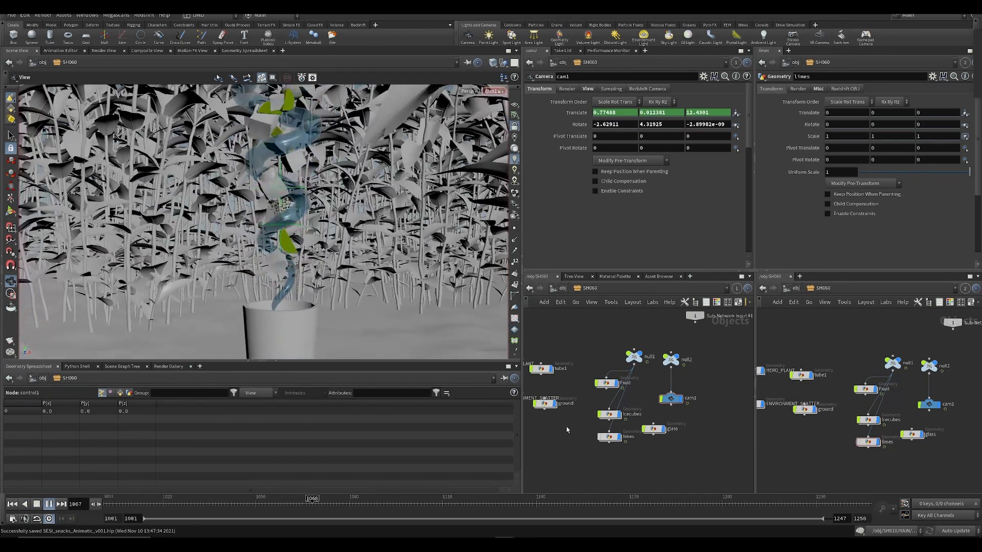
- Stop playback, save the scene and start a viewport flipbook covering frames 1001 to 1200
click(309, 513)
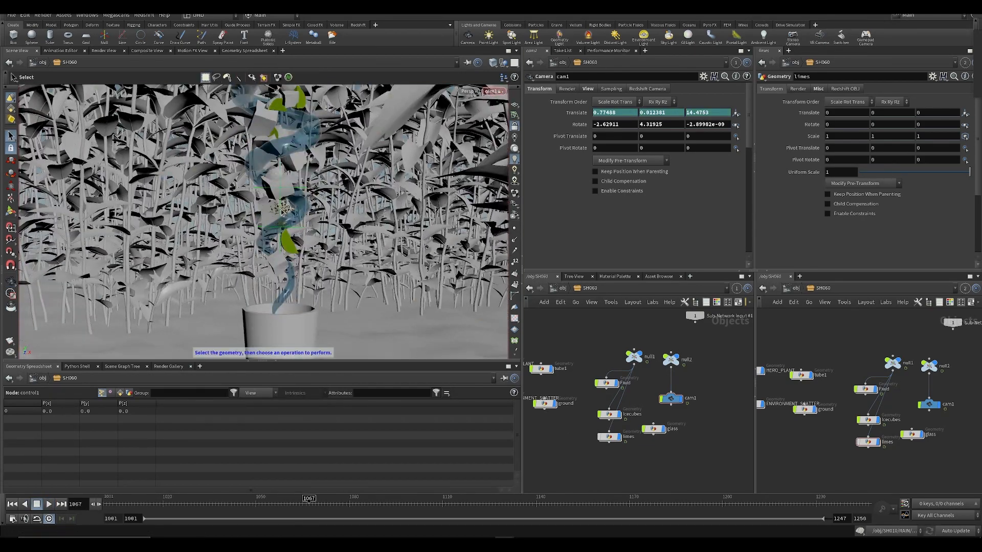
middle_drag(564, 457, 631, 461)
scroll(609, 452, up, 1)
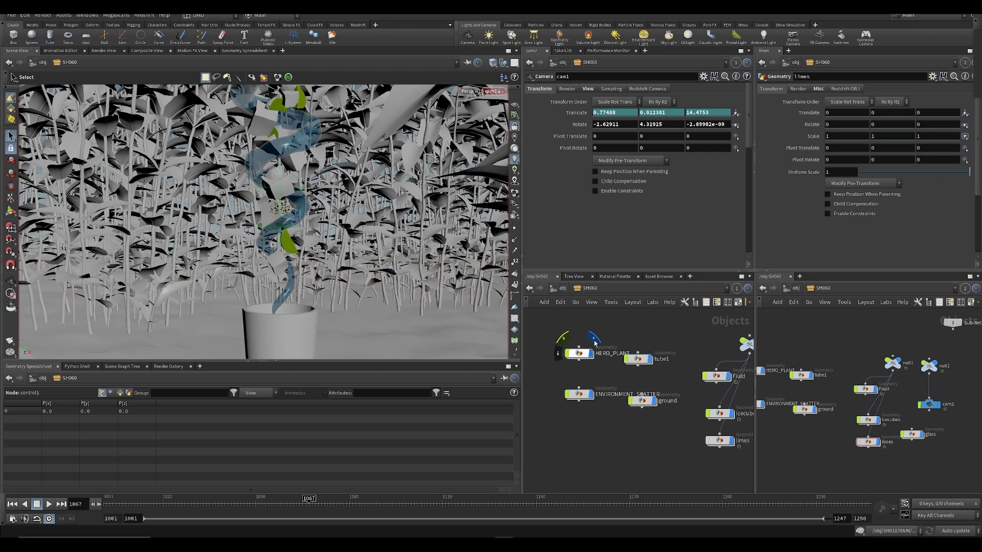
middle_drag(597, 342, 580, 357)
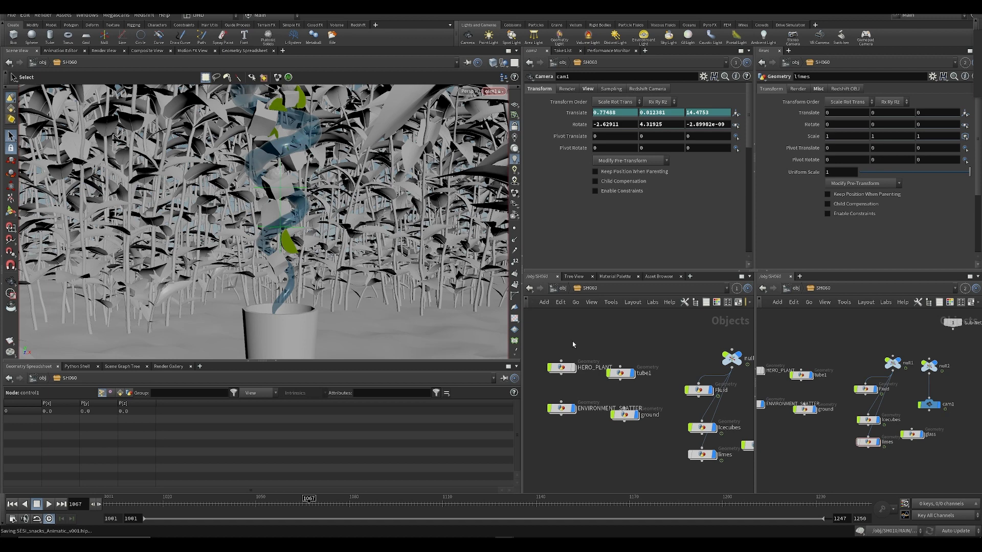
click(10, 340)
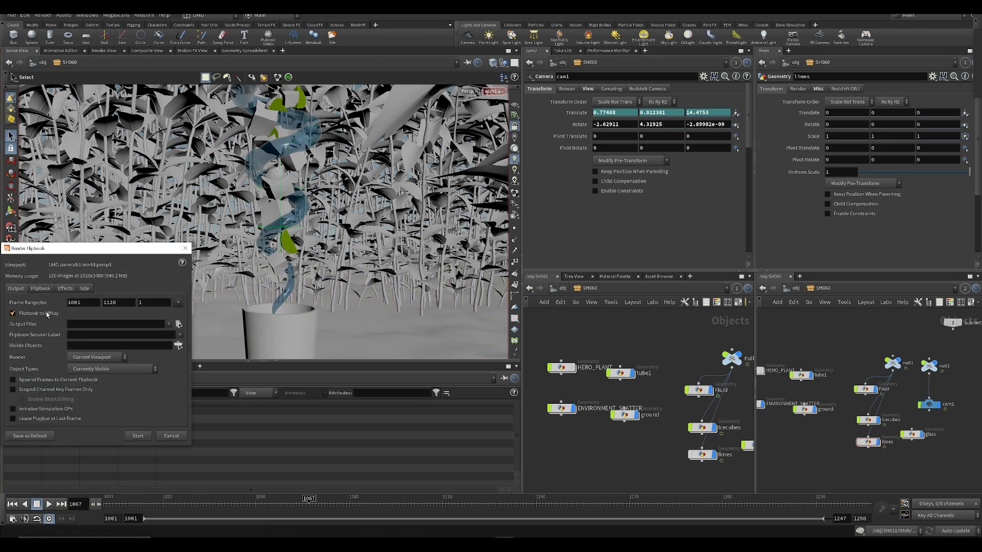
text(1200)
click(85, 289)
click(138, 436)
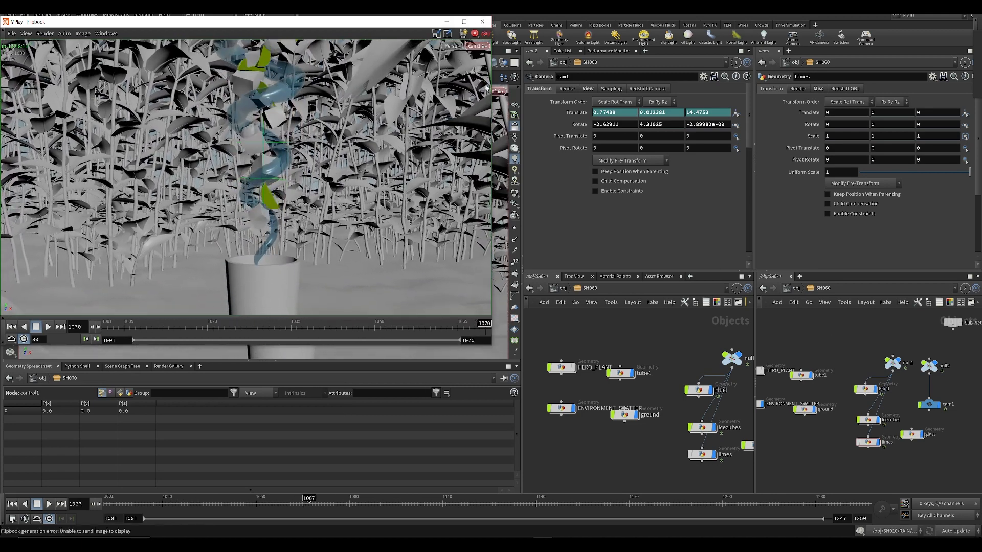
- Go back to the SH060 scene and render the viewport flipbook again through frame 1200
click(729, 336)
middle_drag(730, 336, 581, 376)
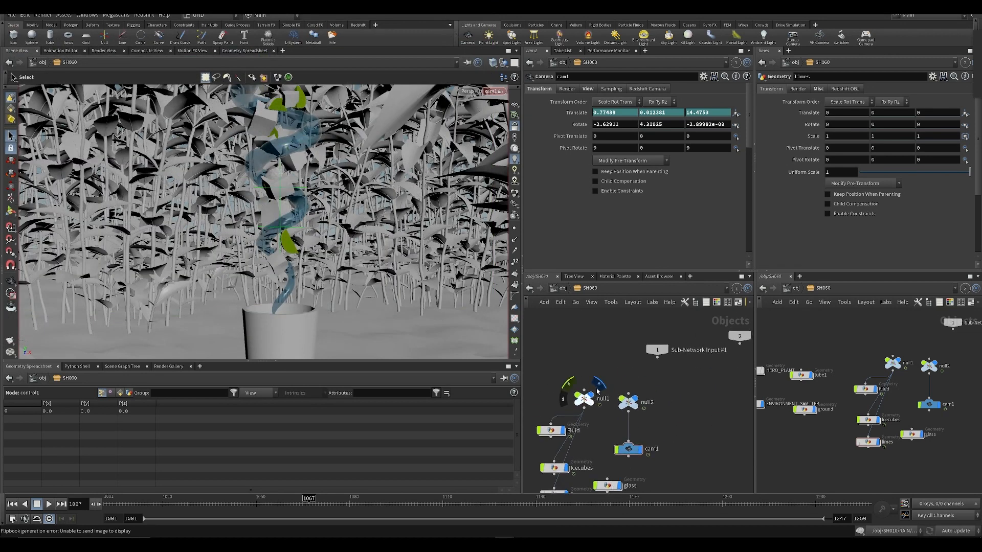
drag(602, 354, 613, 397)
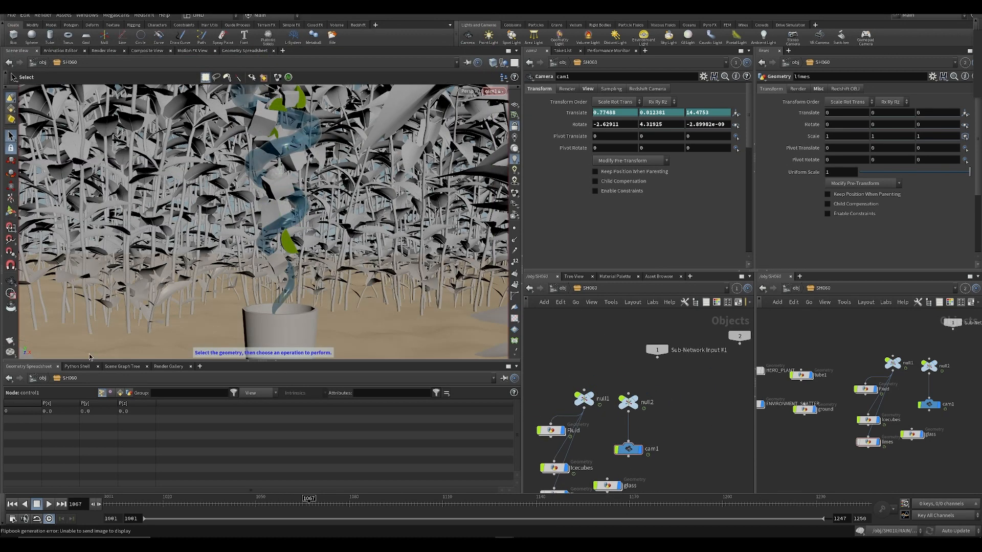
click(12, 341)
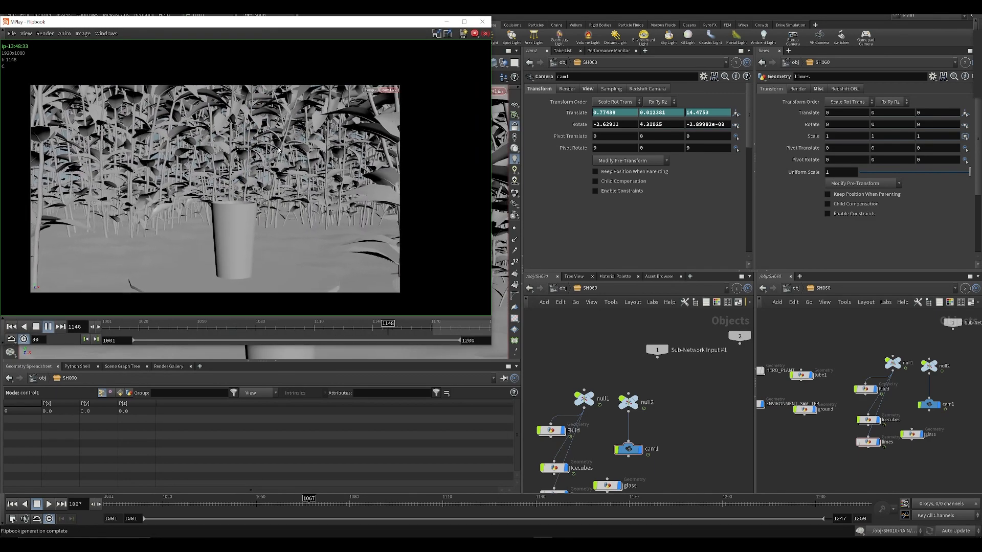
- Export the flipbook as an ffmpeg MP4 named sesisnacks_SH060_v001.mp4 in $HIP/FLIP and dismiss the console and the message
click(11, 34)
mouse_move(42, 160)
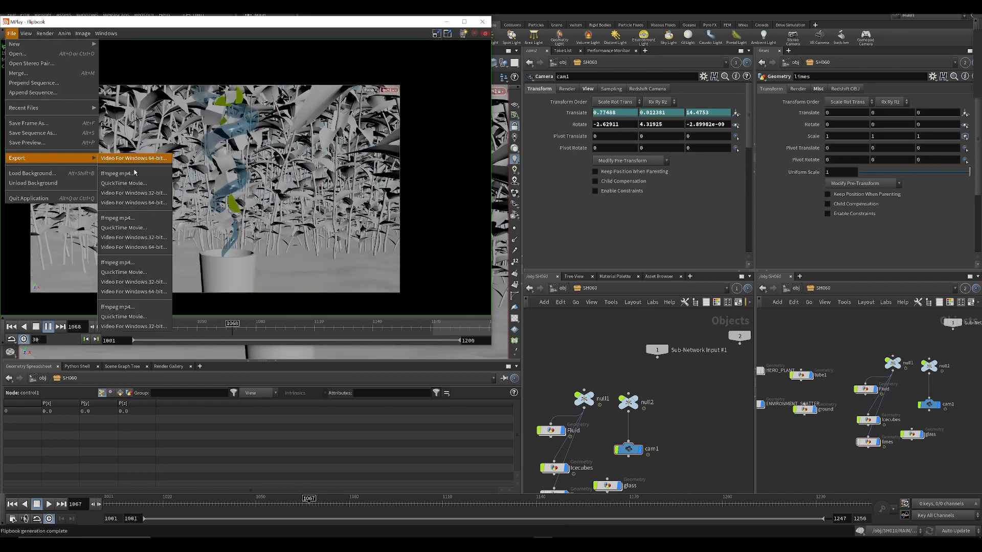
click(154, 160)
click(189, 61)
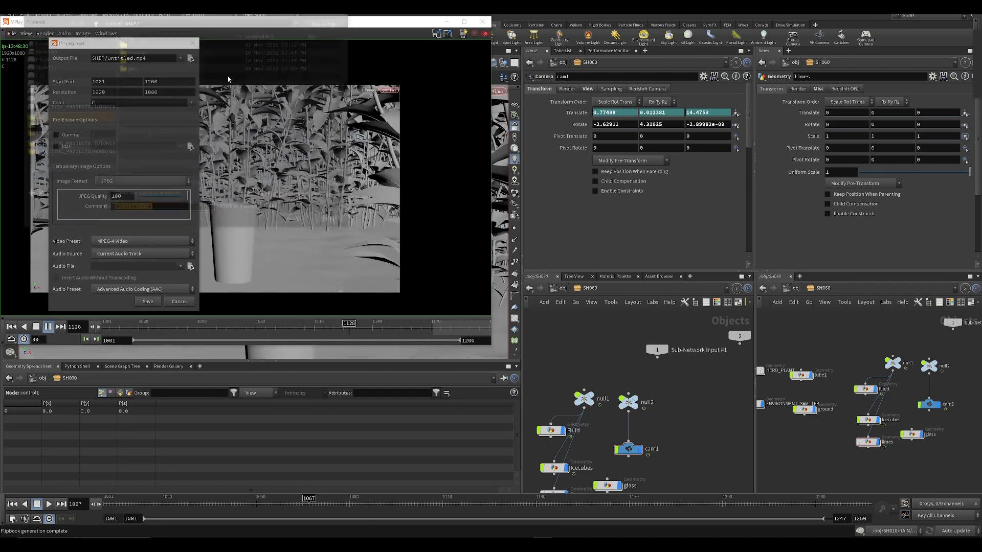
click(153, 83)
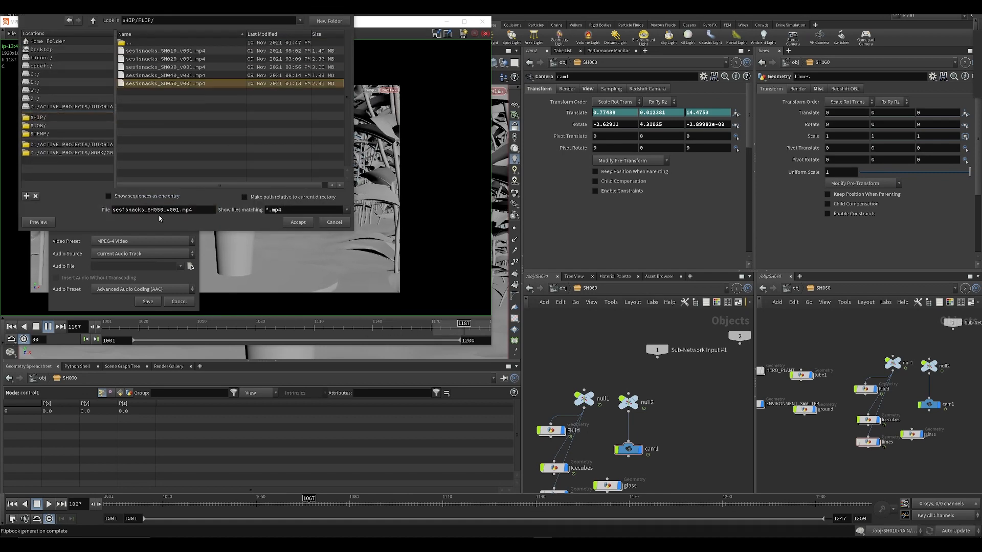
key(BackSpace)
text(60_)
key(Return)
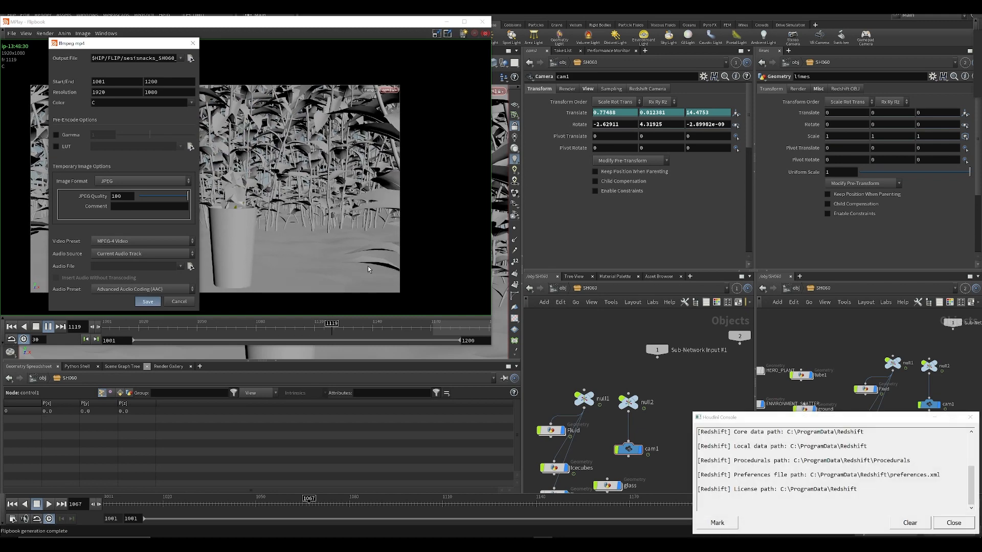
click(941, 420)
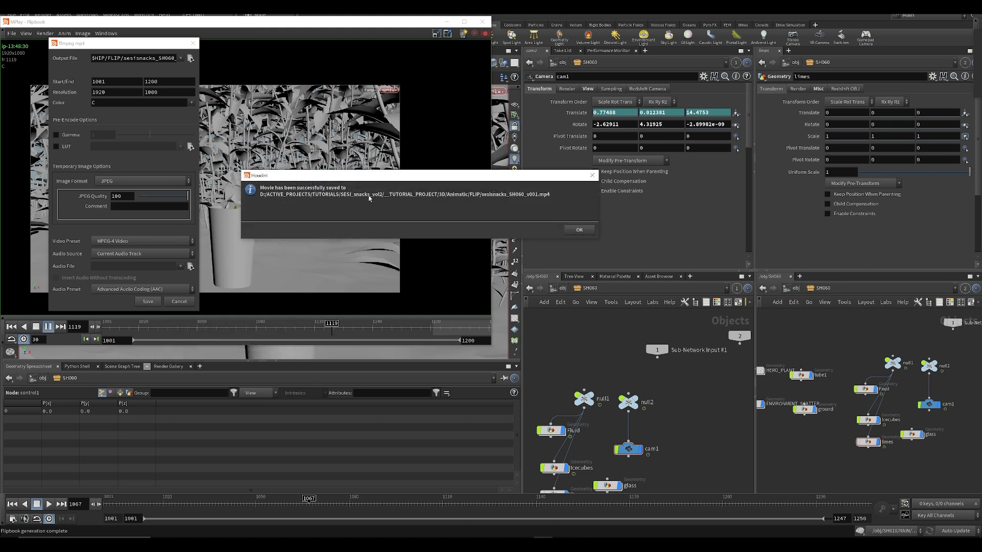
click(587, 231)
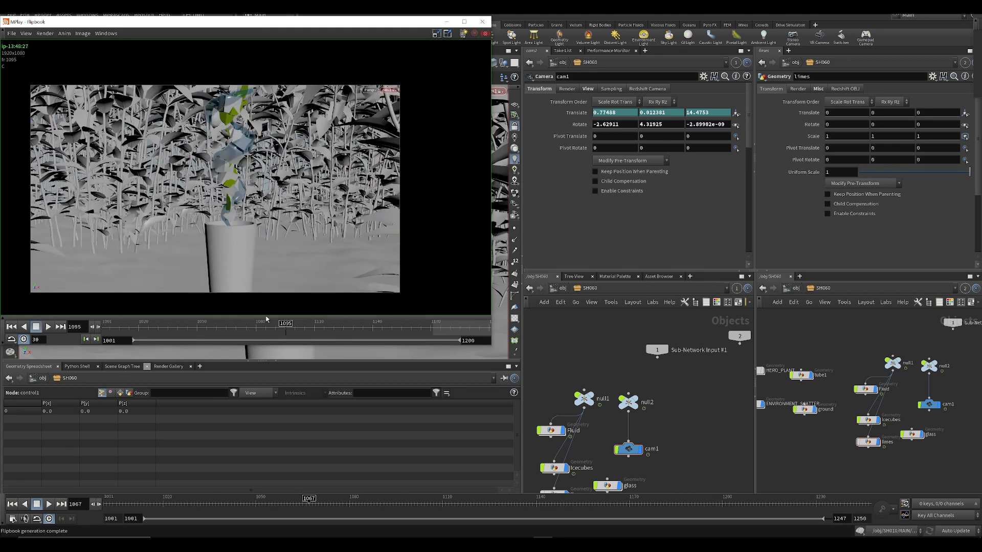
- Review the flipbook by playing it and scrubbing to its last frame, 1200
drag(257, 30, 383, 42)
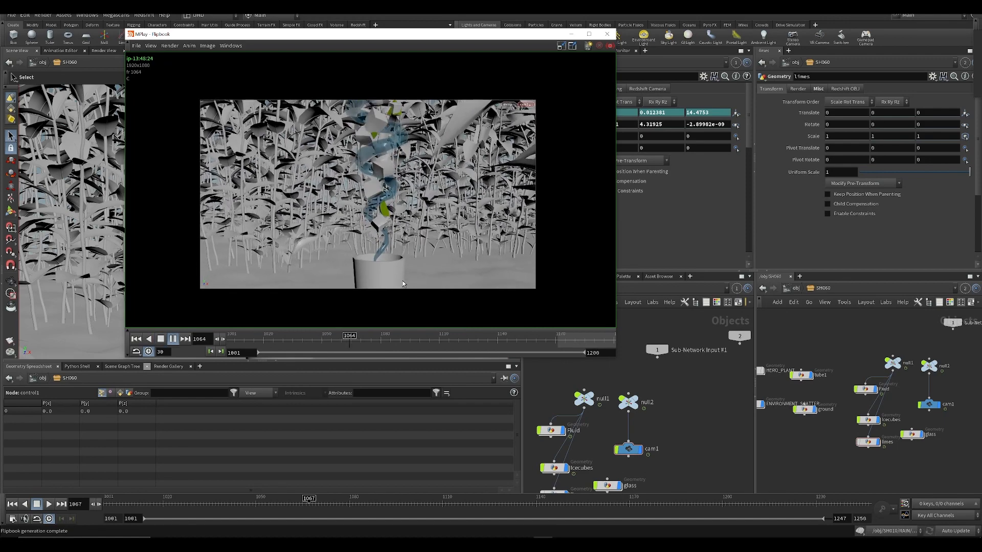
scroll(313, 192, up, 3)
scroll(324, 202, down, 4)
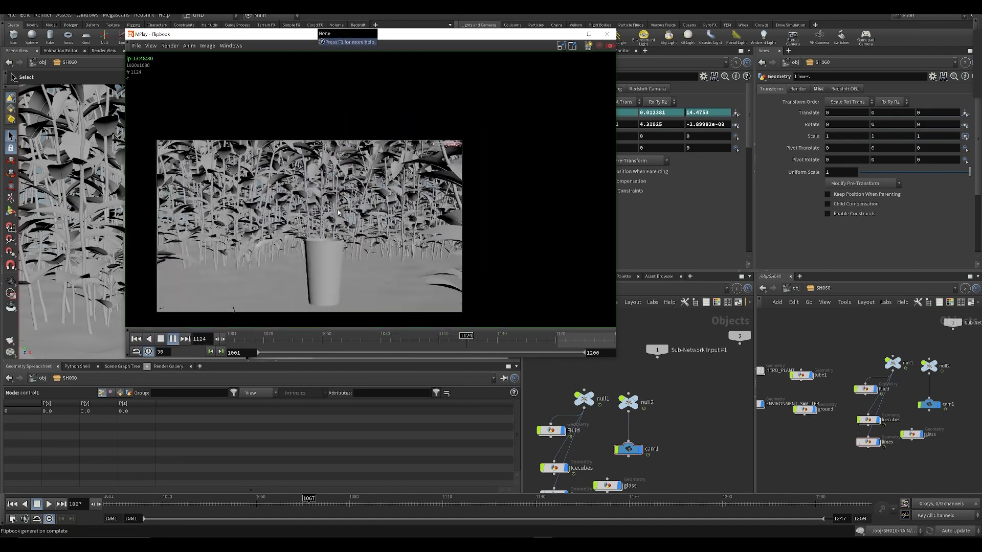
drag(476, 339, 687, 438)
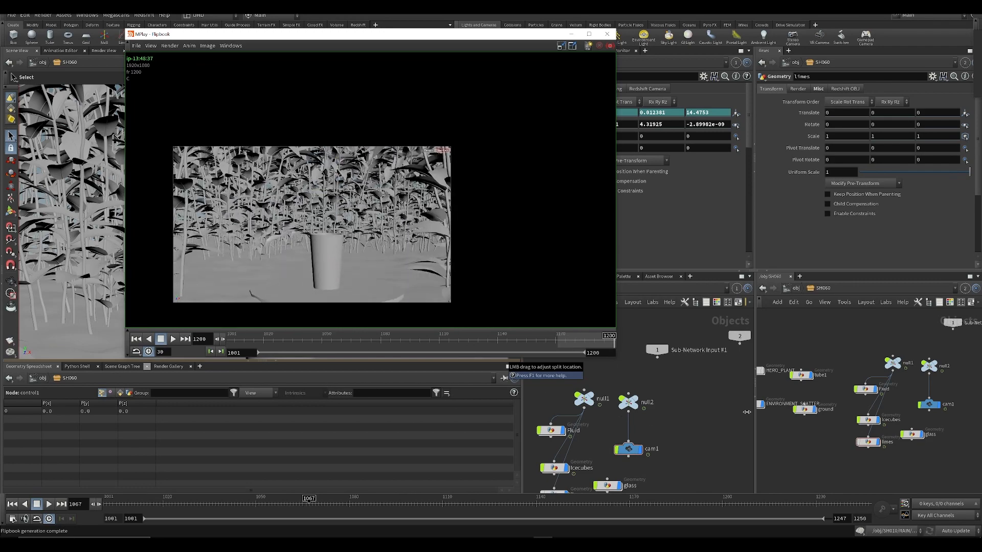
- Return to the SH060 network and save the scene
click(694, 429)
key(ctrl+s)
middle_drag(705, 418, 665, 435)
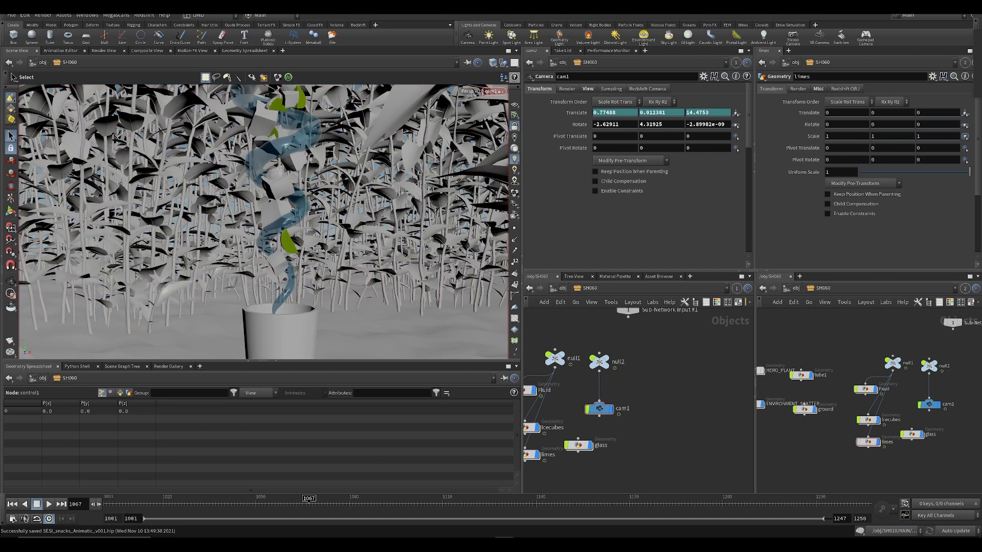
scroll(632, 418, down, 3)
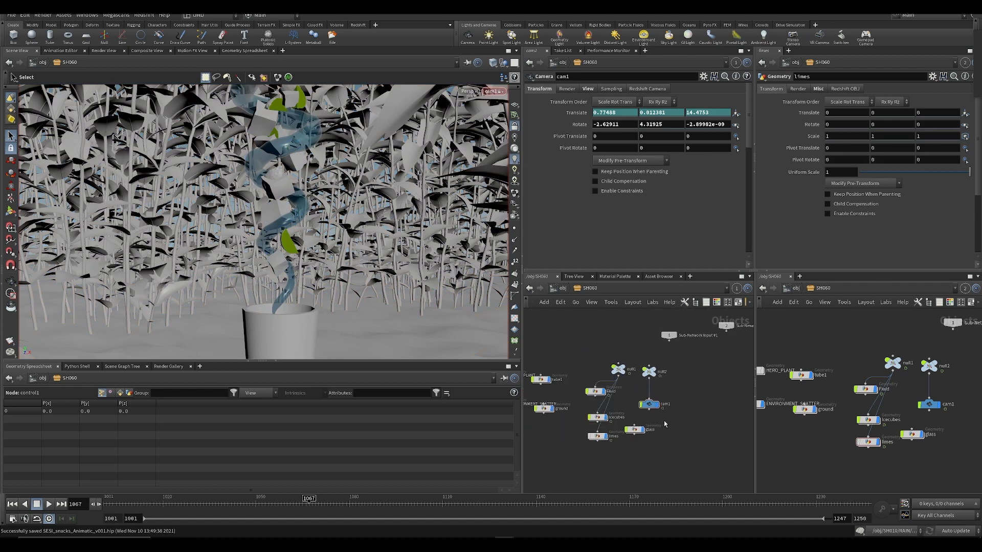
middle_drag(707, 422, 744, 399)
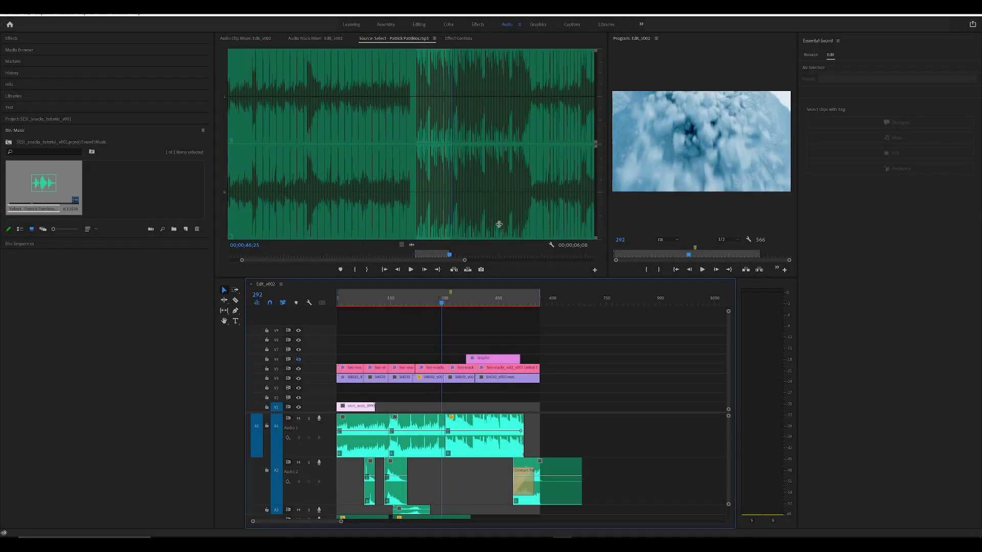
- Switch to Premiere Pro, enlarge the Program monitor and play Edit_v002 from the start, stopping at the lime splash shot
drag(499, 224, 291, 240)
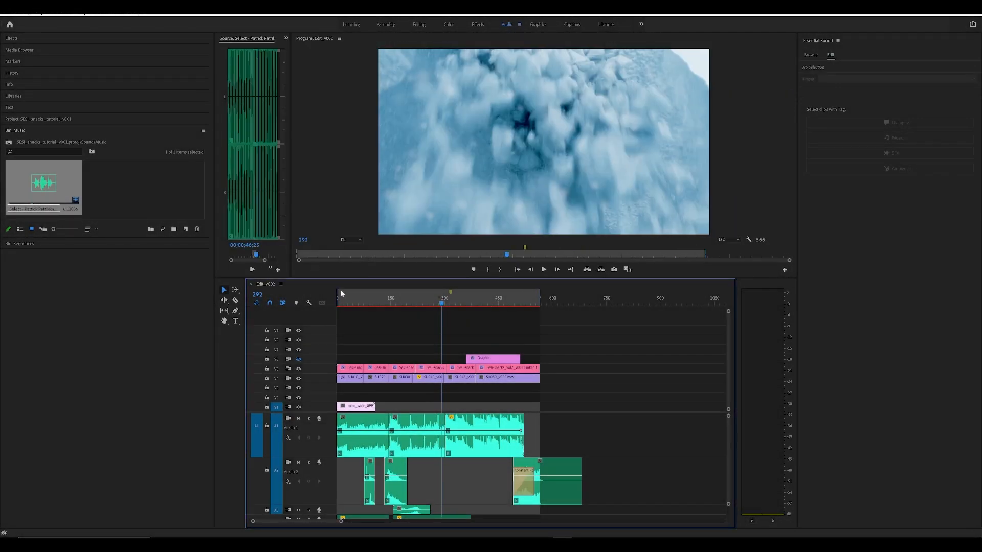
drag(343, 295, 317, 302)
key(space)
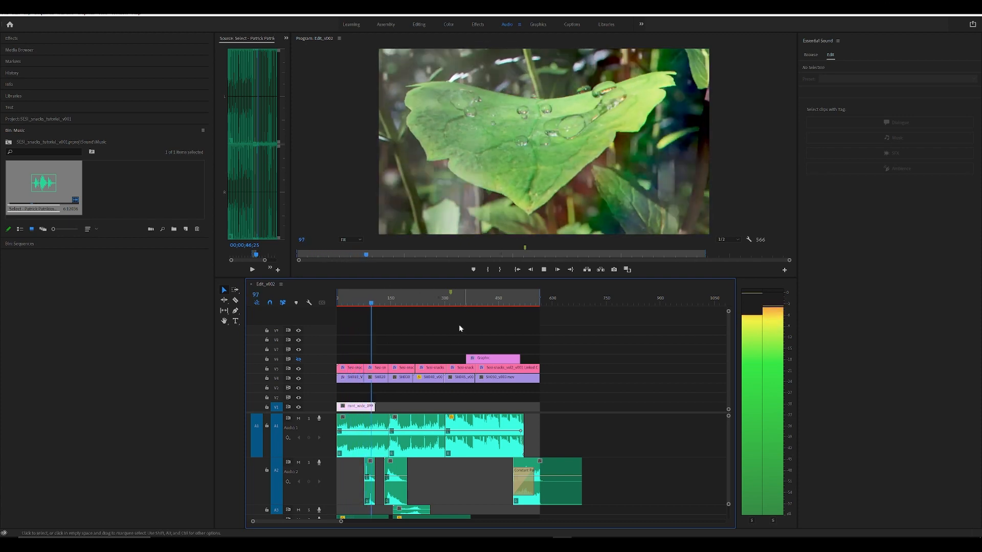
drag(391, 302, 400, 305)
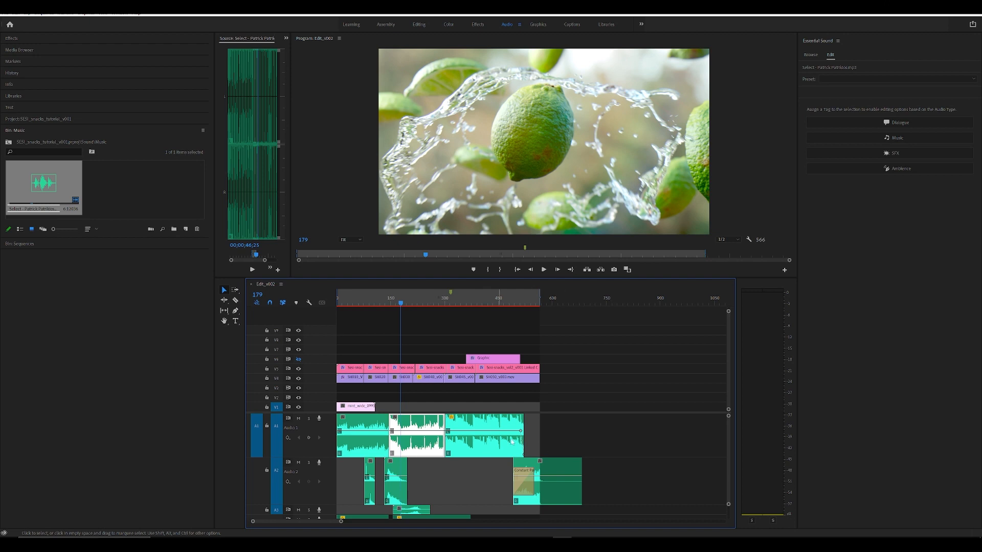
- Examine the Edit_v002 timeline, its opening plant shot and its lower audio tracks
click(645, 441)
key(equal)
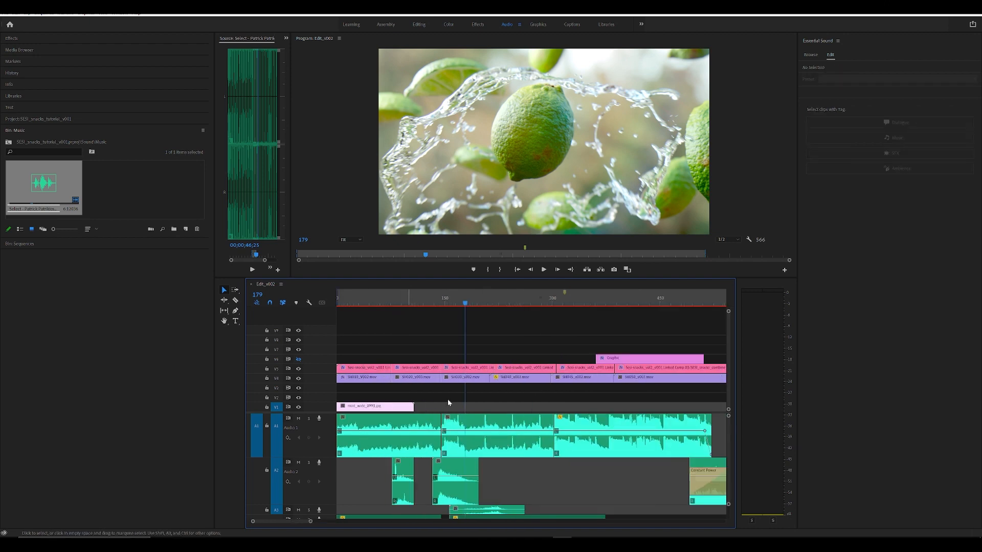
key(minus)
click(127, 195)
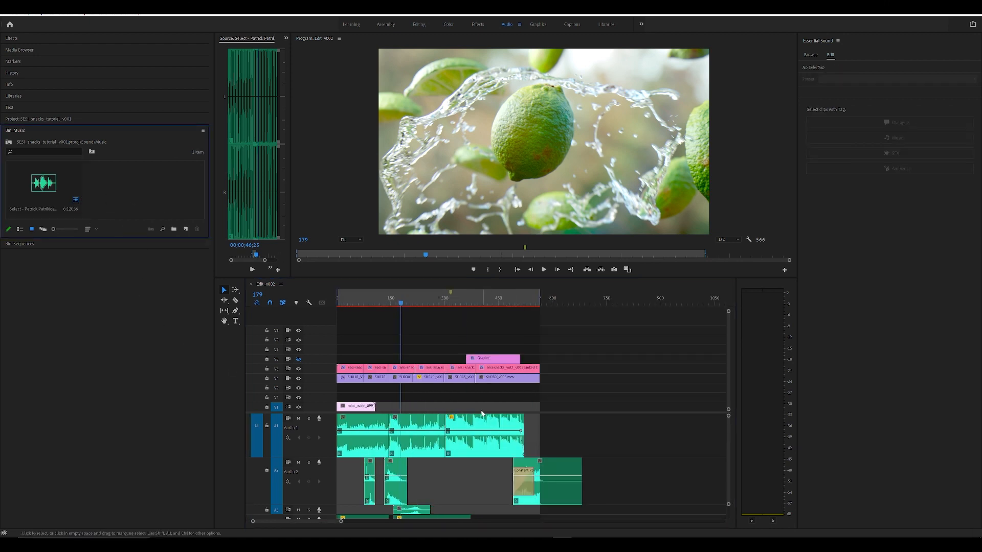
drag(503, 303, 361, 312)
scroll(732, 428, down, 8)
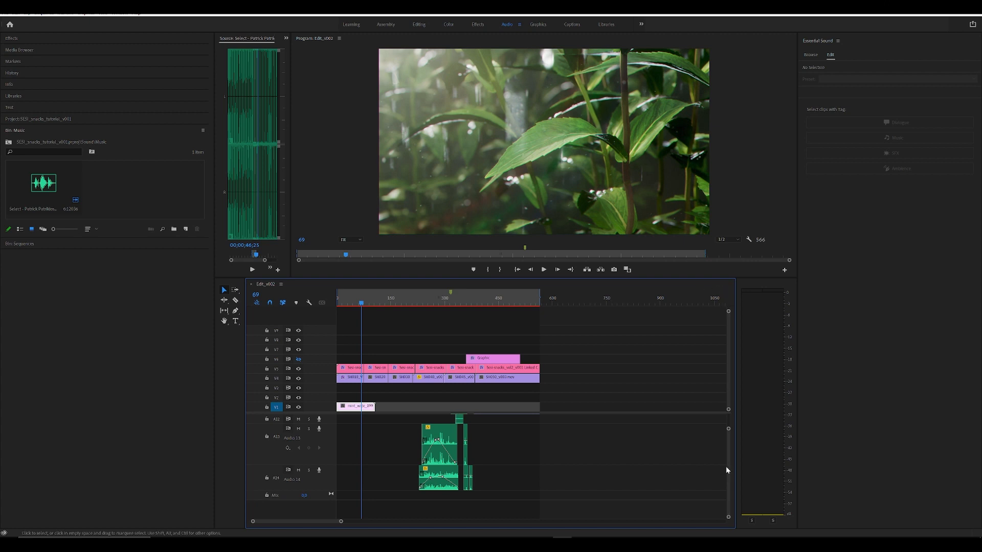
scroll(726, 467, up, 8)
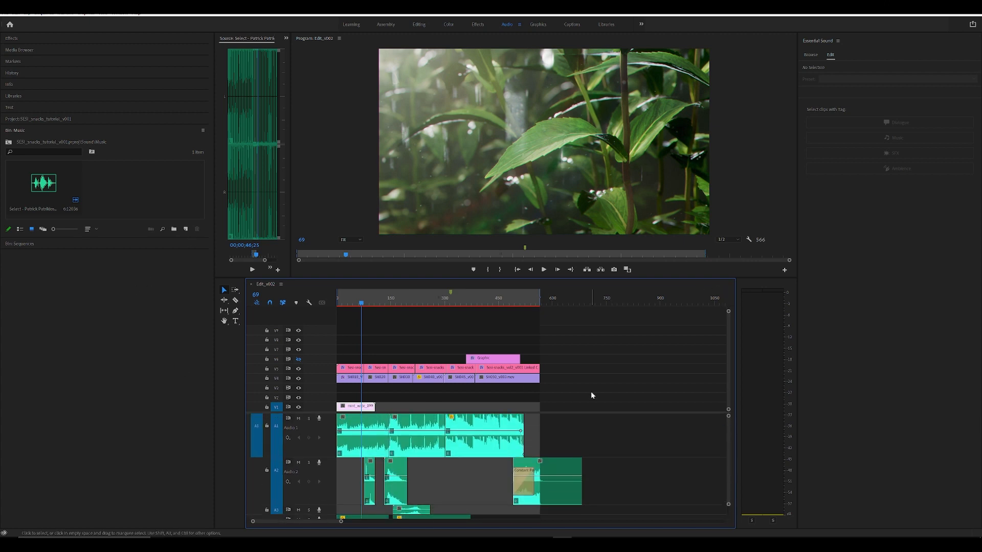
- Save the project and widen the area holding the Music bin
key(ctrl+s)
drag(417, 404, 489, 405)
drag(214, 223, 300, 223)
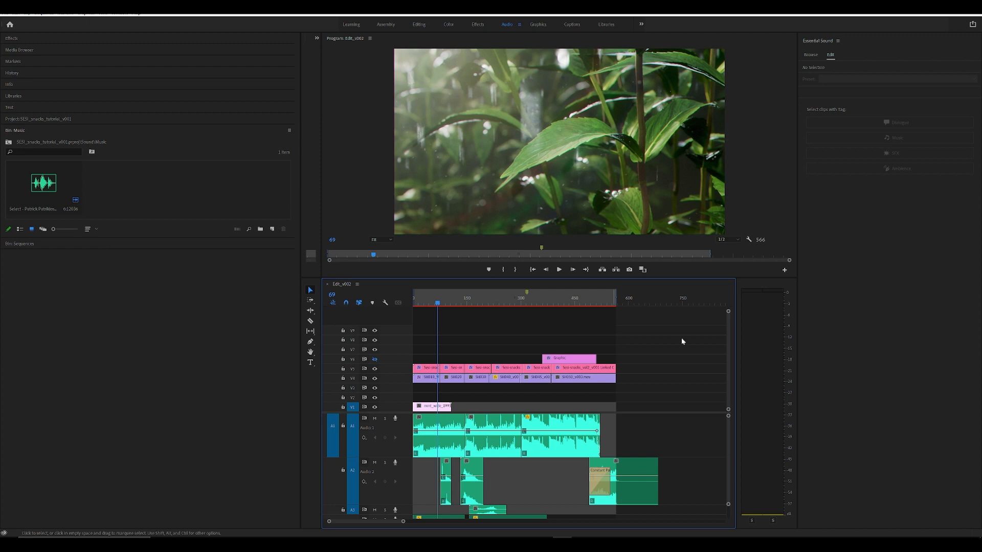
- Review the layered sound tracks, play Edit_v002 from the opening plant shot and return the playhead to frame 0
scroll(730, 431, down, 5)
scroll(737, 437, up, 5)
mouse_move(437, 306)
mouse_down()
mouse_move(486, 305)
mouse_move(442, 305)
mouse_up()
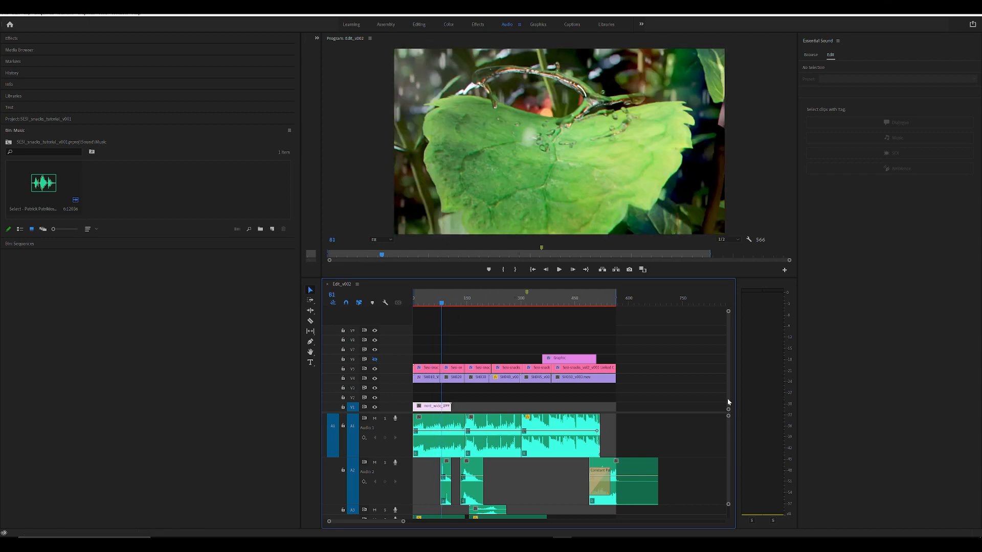
scroll(732, 436, down, 3)
scroll(731, 437, up, 3)
click(437, 299)
key(space)
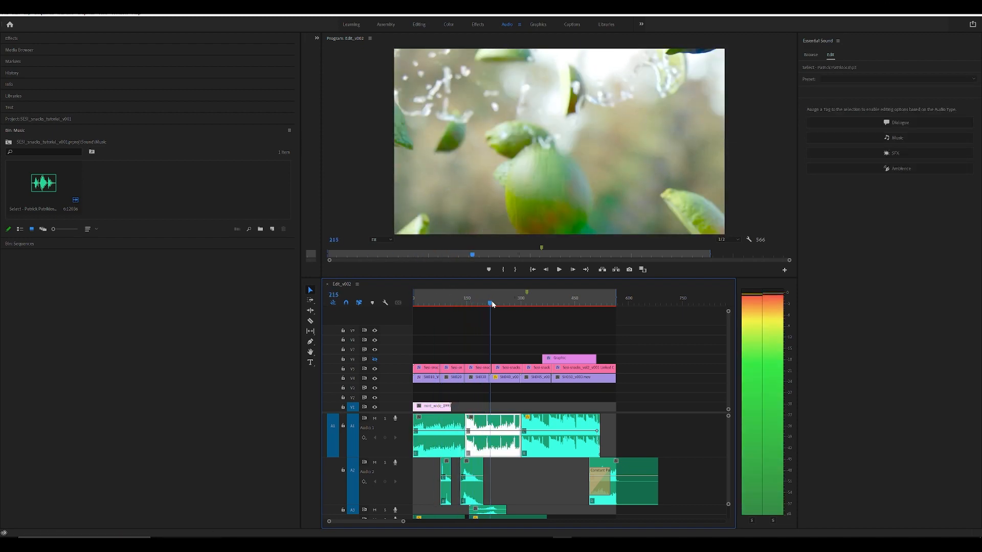
drag(441, 306, 412, 308)
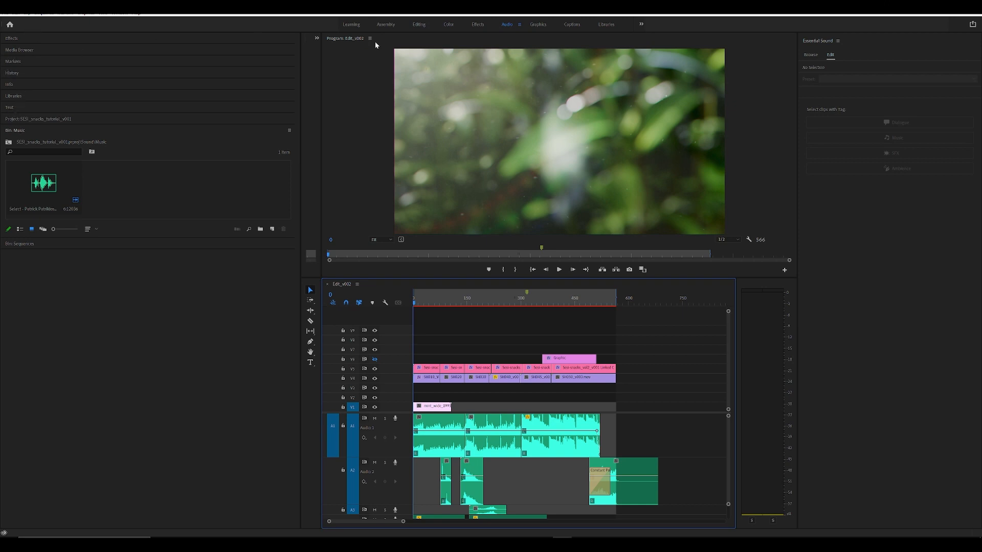
- Switch to the Editing workspace, open the project's Sequences bin and select the Edit_v002 sequence
click(427, 25)
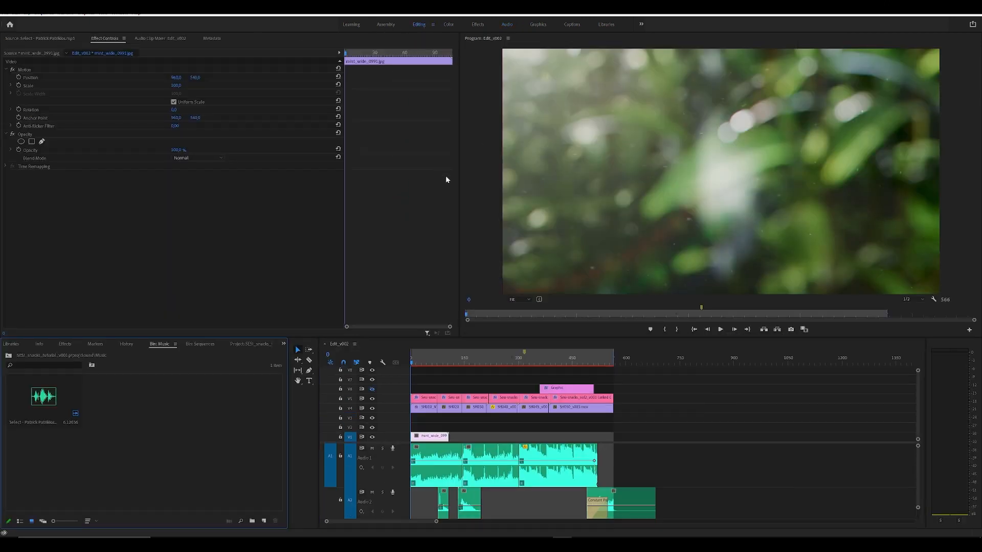
click(9, 355)
click(9, 355)
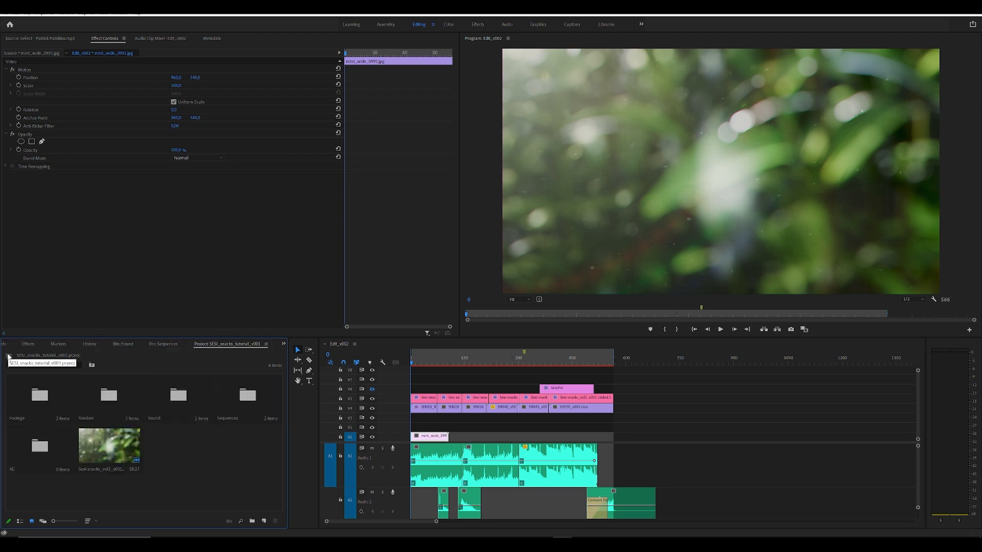
double_click(243, 397)
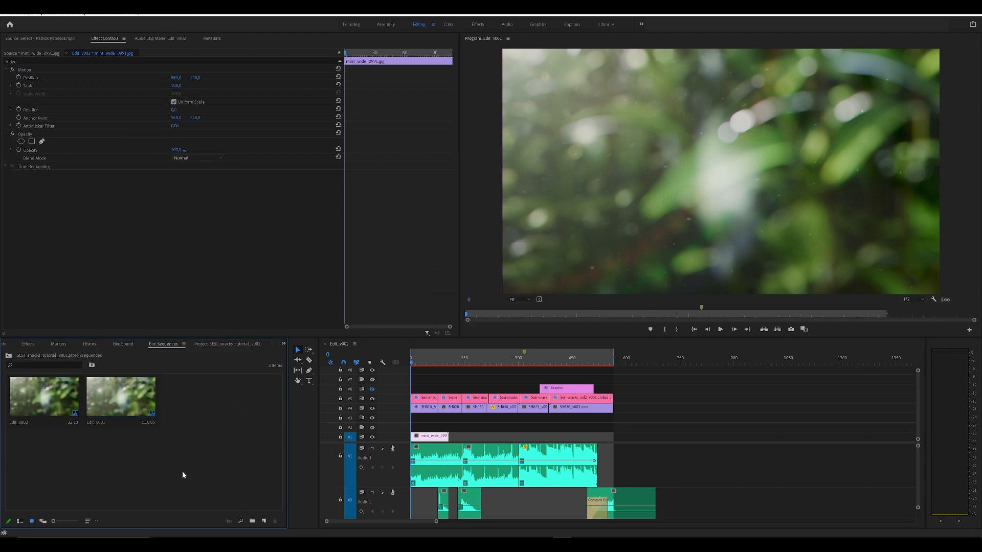
click(40, 409)
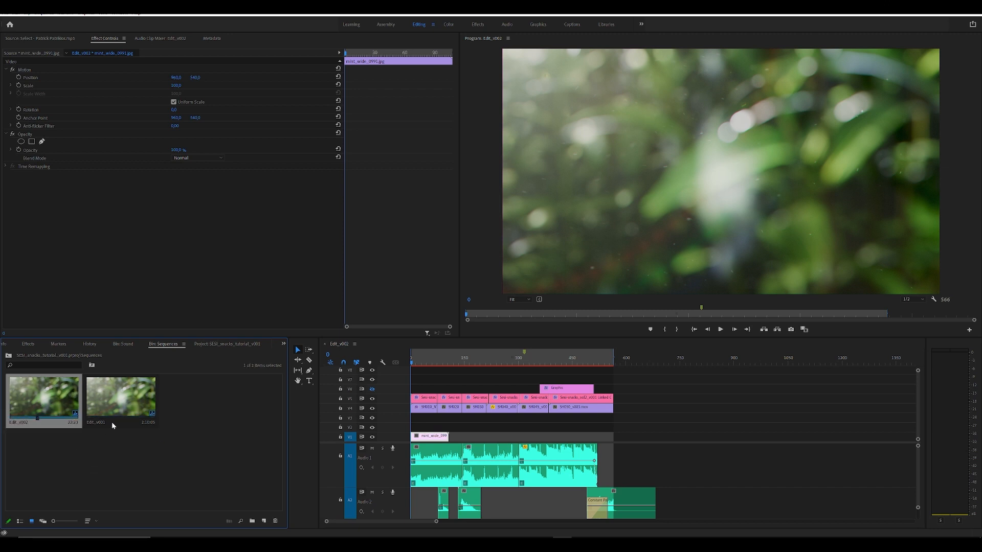
- Duplicate the Edit_v002 sequence, rename the copy Tutorial_animatic and open it in the timeline
key(ctrl+c)
key(ctrl+v)
click(174, 421)
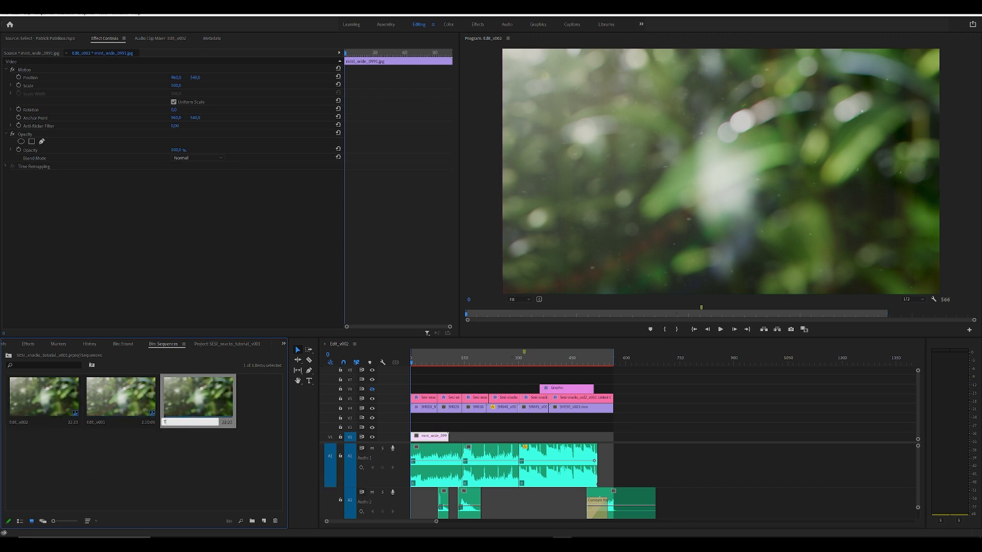
text(Tutorial_animatic)
key(Tab)
click(211, 496)
double_click(198, 404)
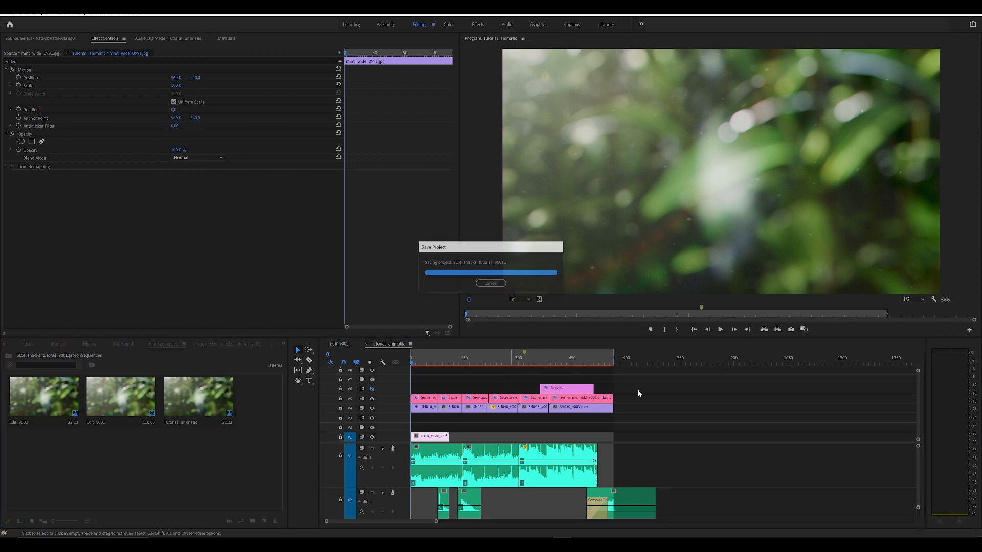
- Remove the upper video clips and the first audio tracks' clips from the copy, and delete the Tutorial_animatic sequence
key(Delete)
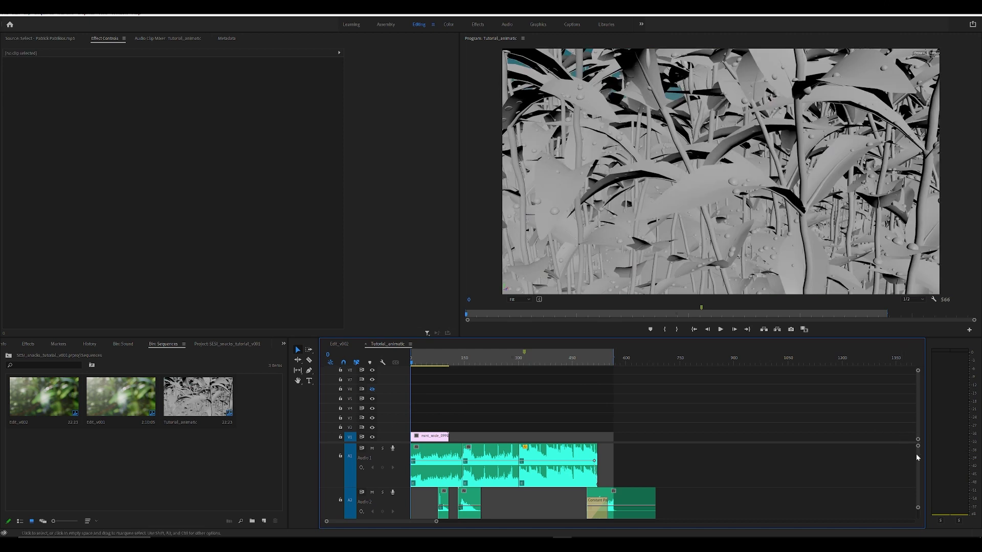
drag(918, 459, 924, 471)
drag(586, 503, 396, 462)
key(Delete)
scroll(919, 493, up, 5)
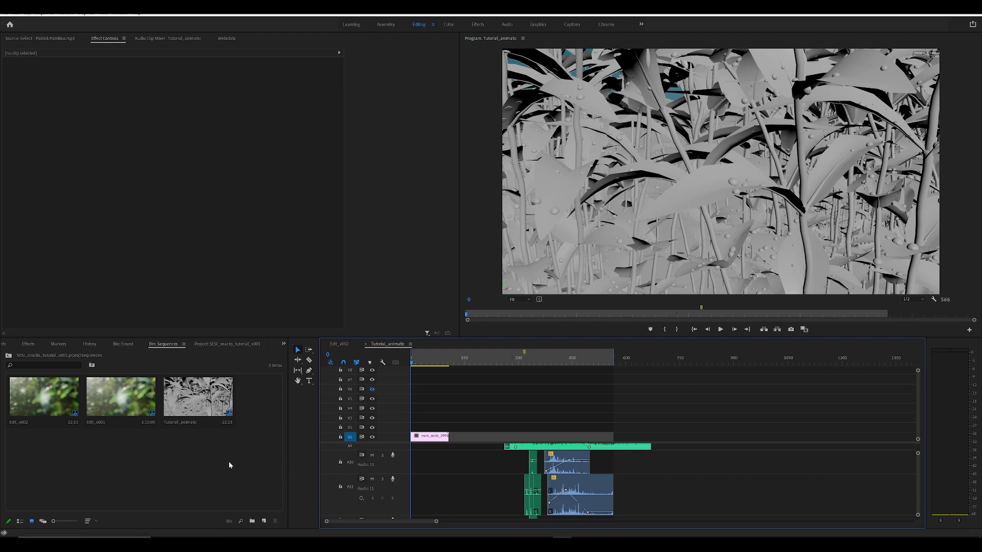
click(201, 392)
key(Delete)
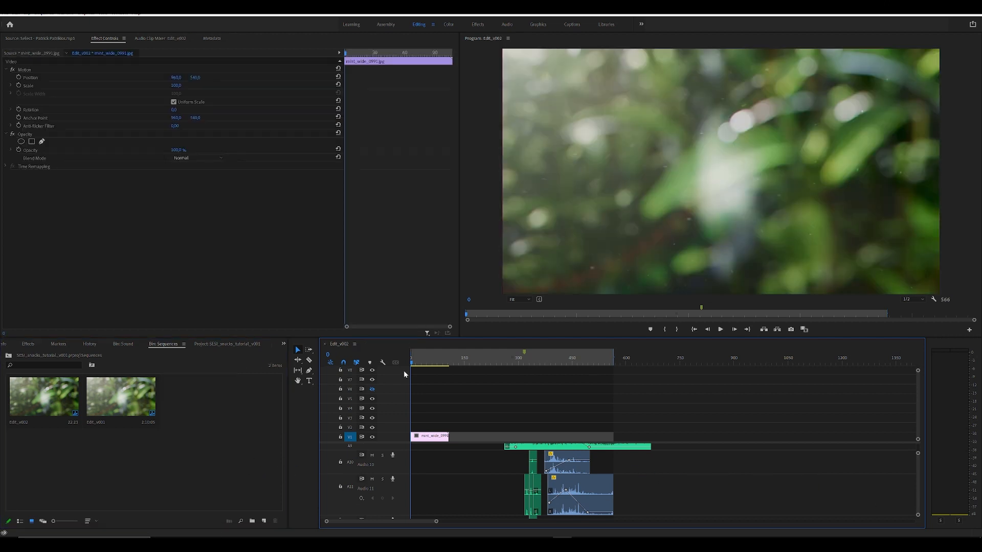
- Start a new sequence with the Custom editing mode and a timebase of 30.00 frames/second
click(12, 16)
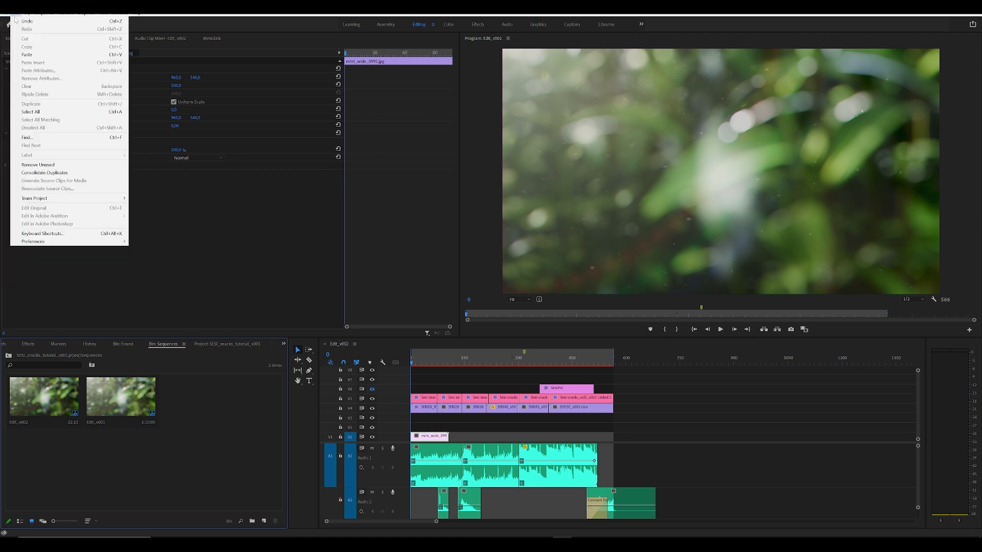
mouse_move(62, 21)
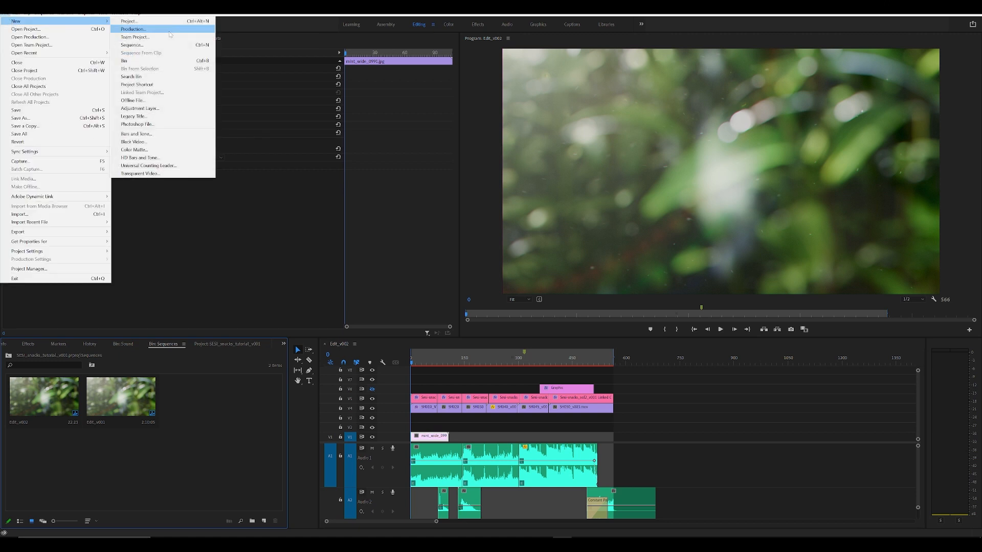
click(132, 45)
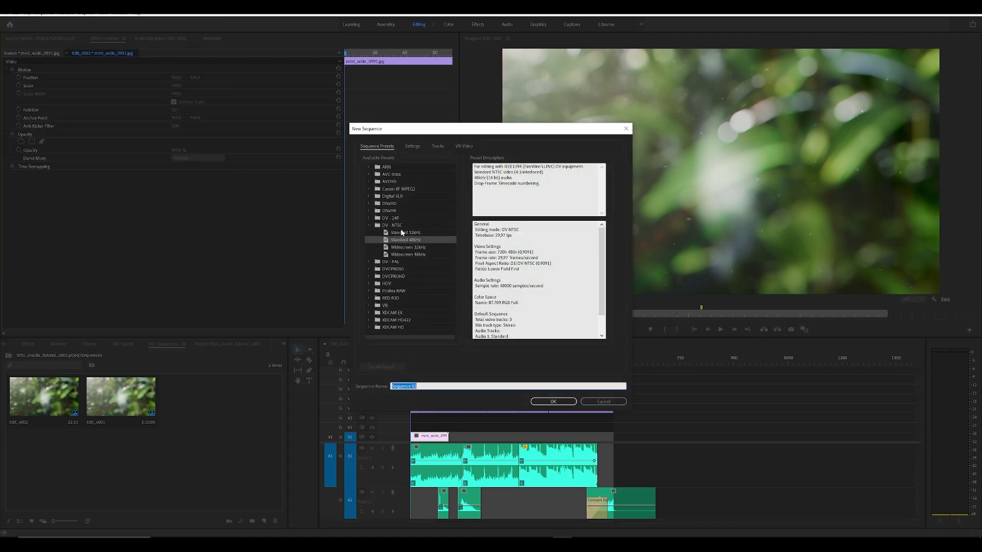
click(412, 146)
click(440, 159)
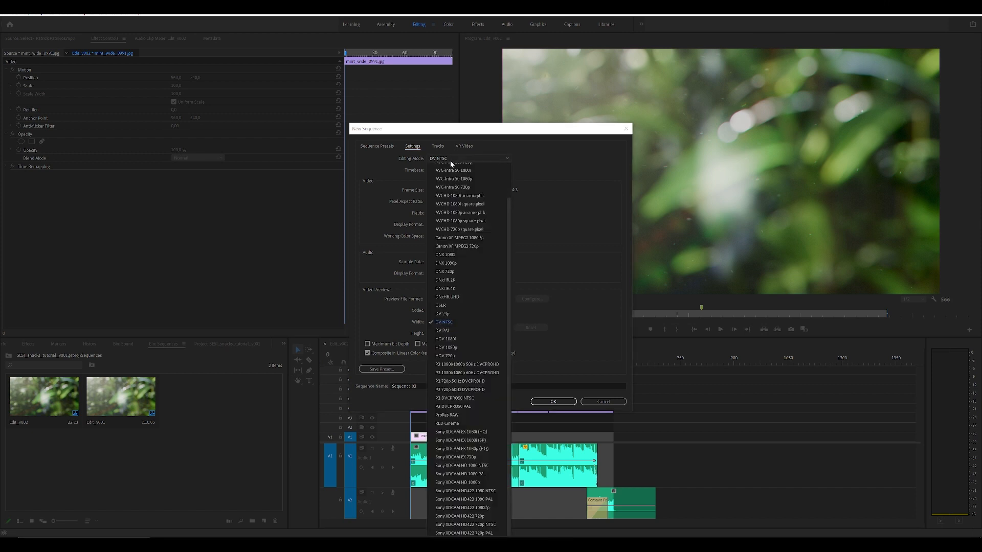
scroll(505, 210, up, 5)
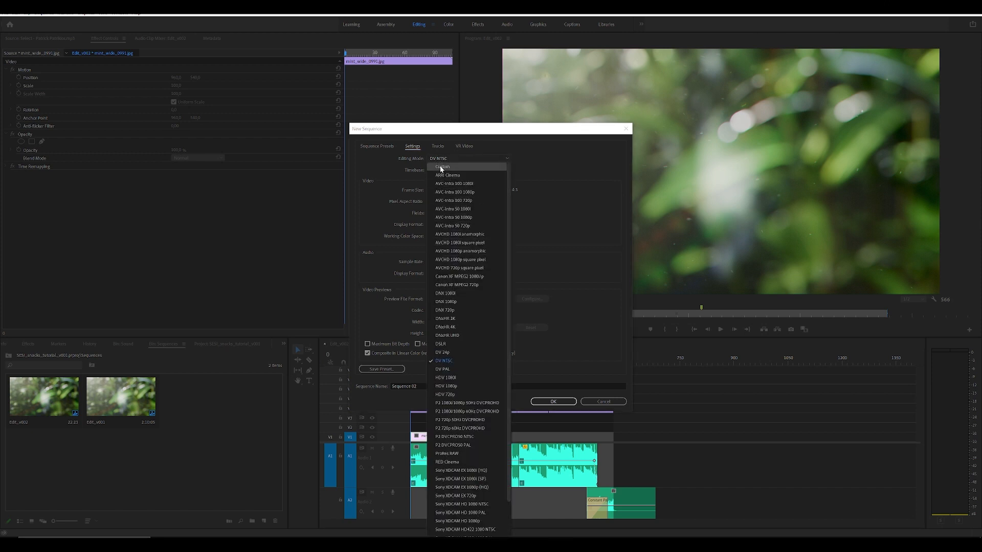
click(441, 169)
click(452, 171)
click(448, 239)
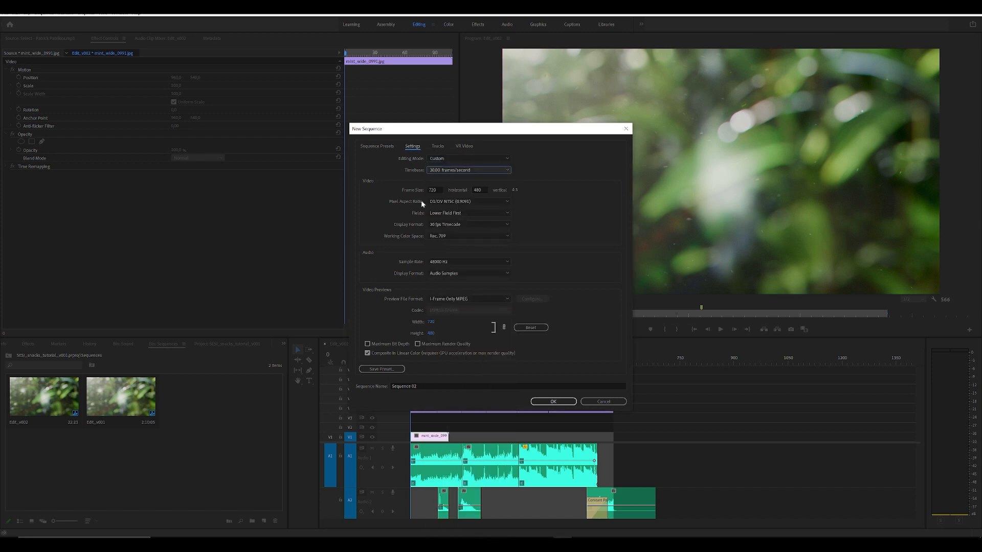
- Create the sequence at 1920 x 1080 with Square Pixels (1.0), No Fields (Progressive Scan) and the Rec. 709 working color space
click(440, 190)
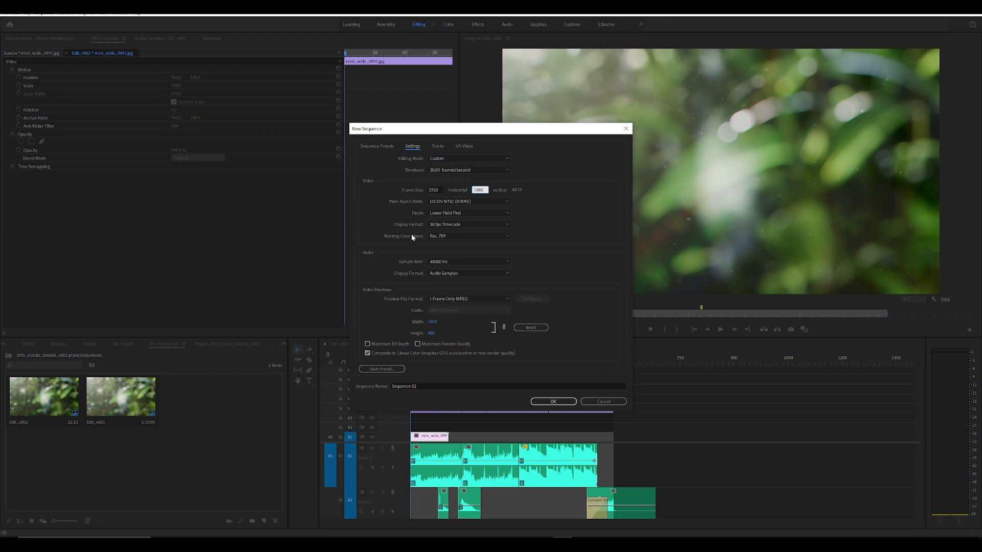
click(463, 202)
click(450, 210)
click(450, 213)
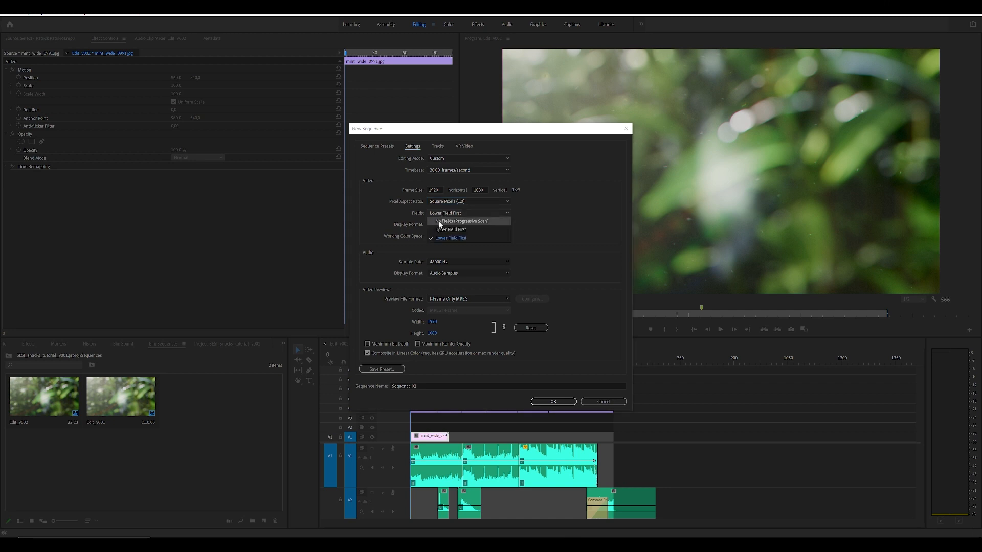
click(439, 222)
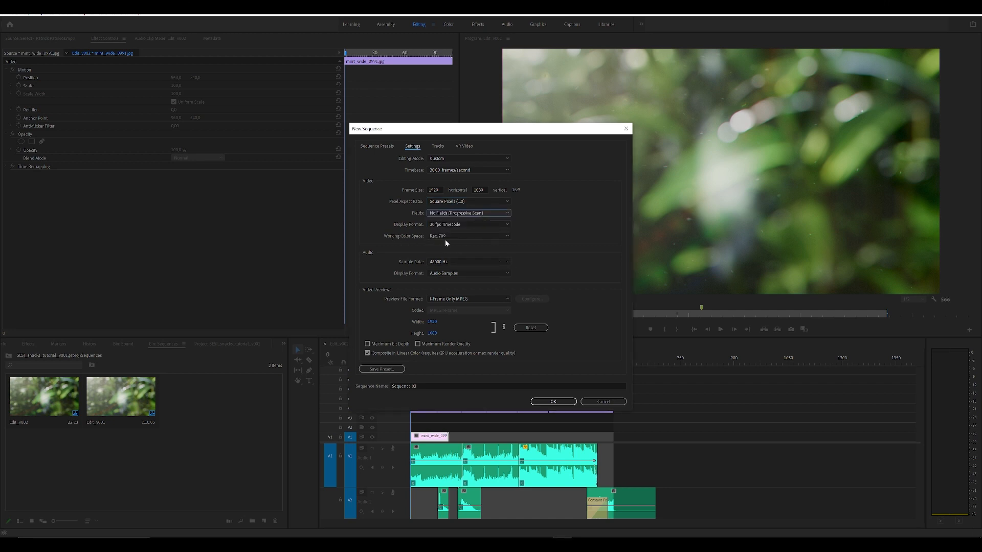
click(446, 237)
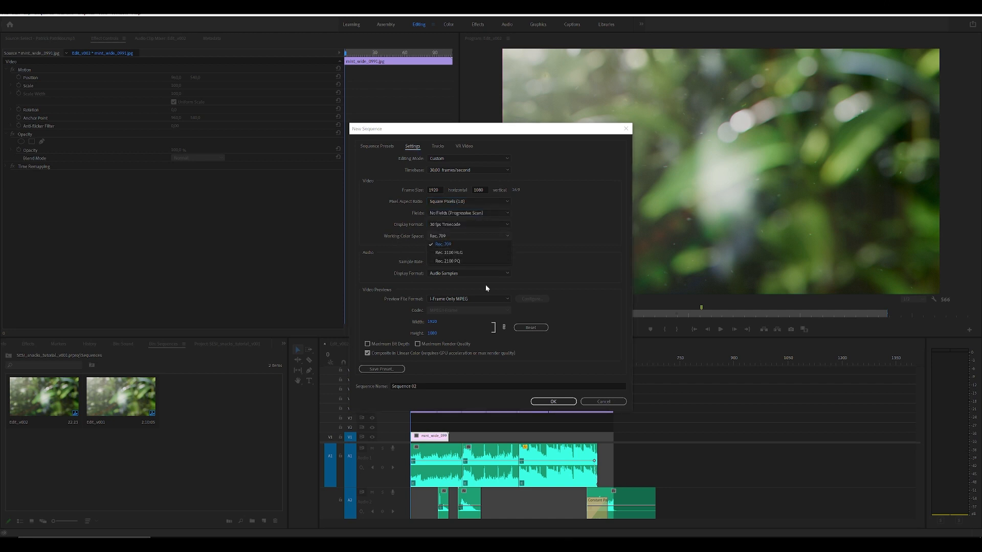
click(443, 243)
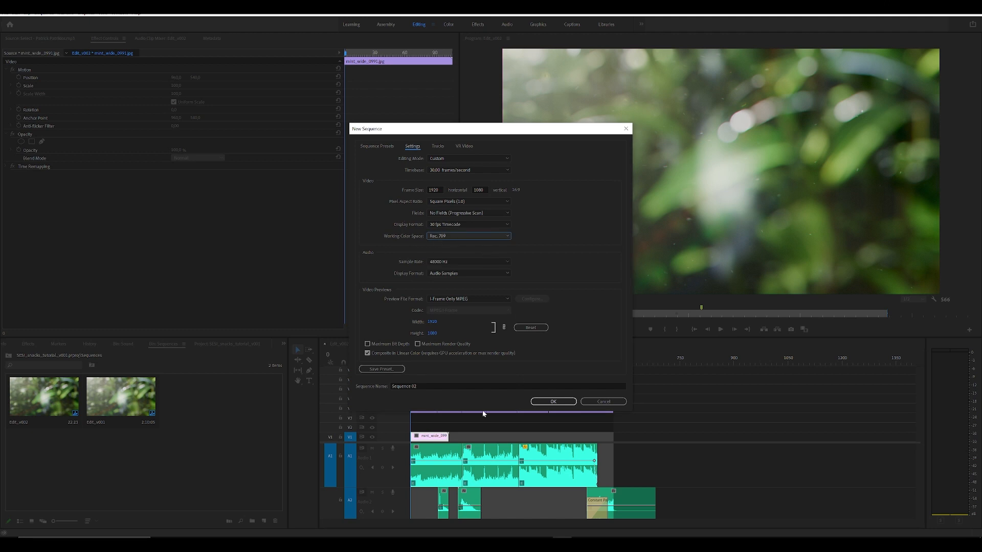
click(553, 402)
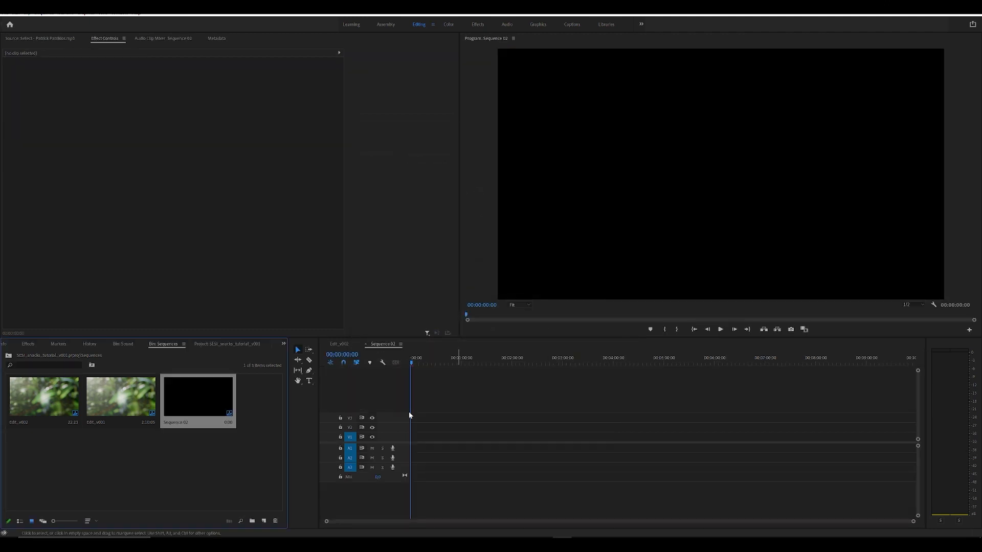
- Rename the new sequence in the bin as Tutorial_Edit
click(176, 422)
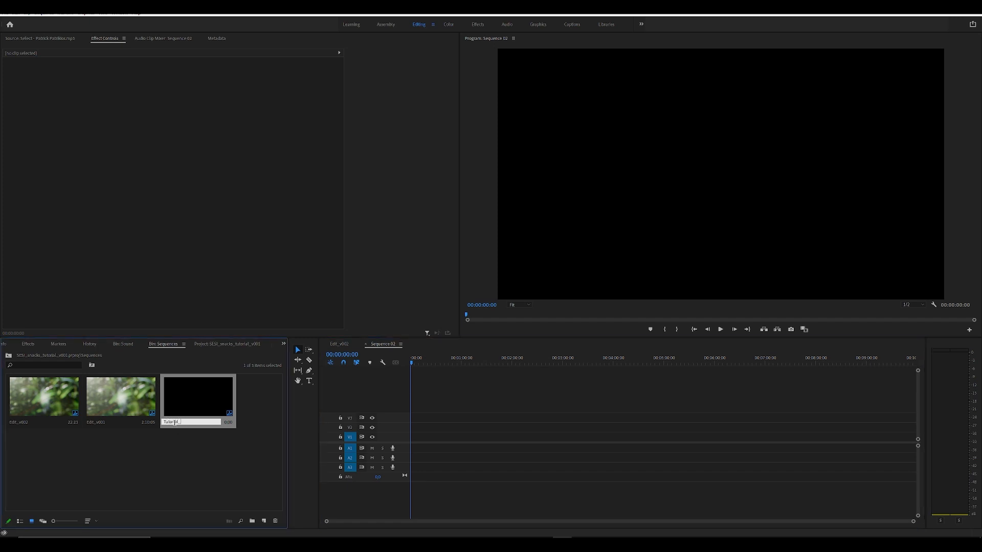
text(Tutorial_Edit)
key(Return)
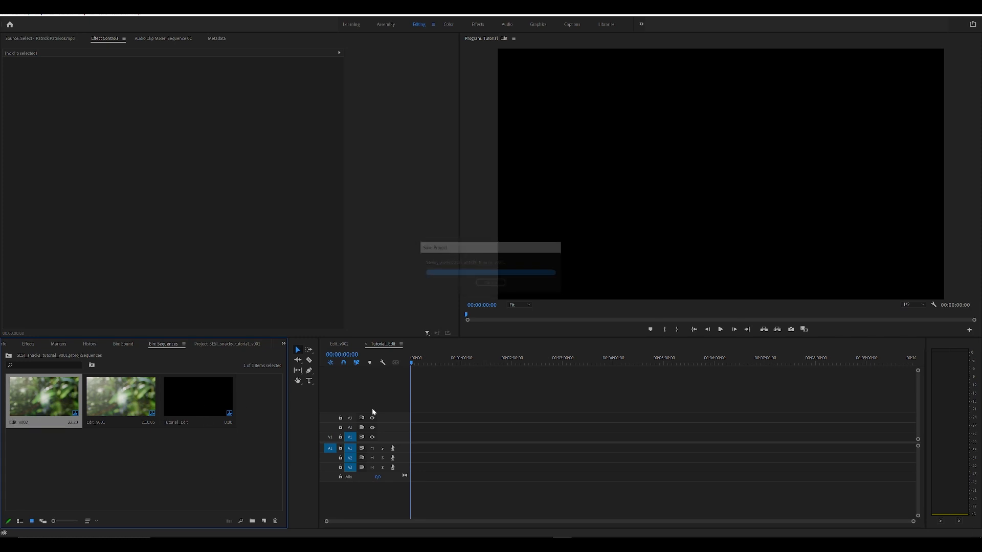
- Copy the music clips from Edit_v002's first audio track to the start of Tutorial_Edit and return the playhead to the beginning
click(337, 344)
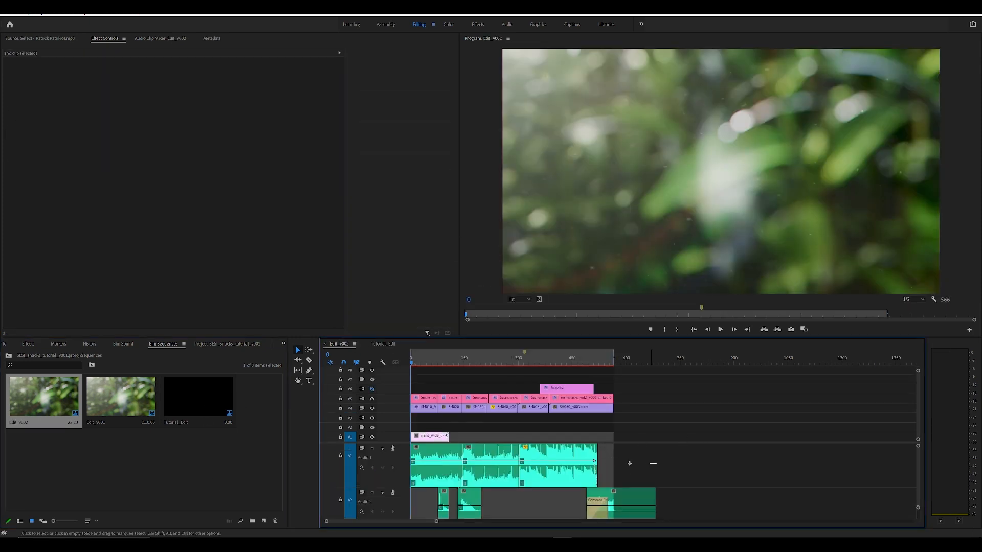
click(383, 344)
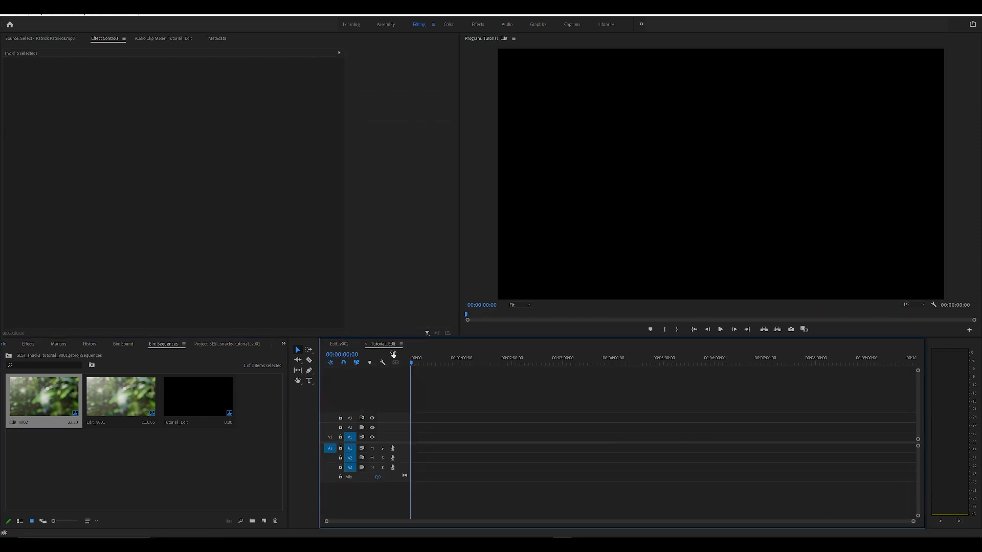
key(ctrl+v)
key(equal)
key(equal)
key(equal)
key(equal)
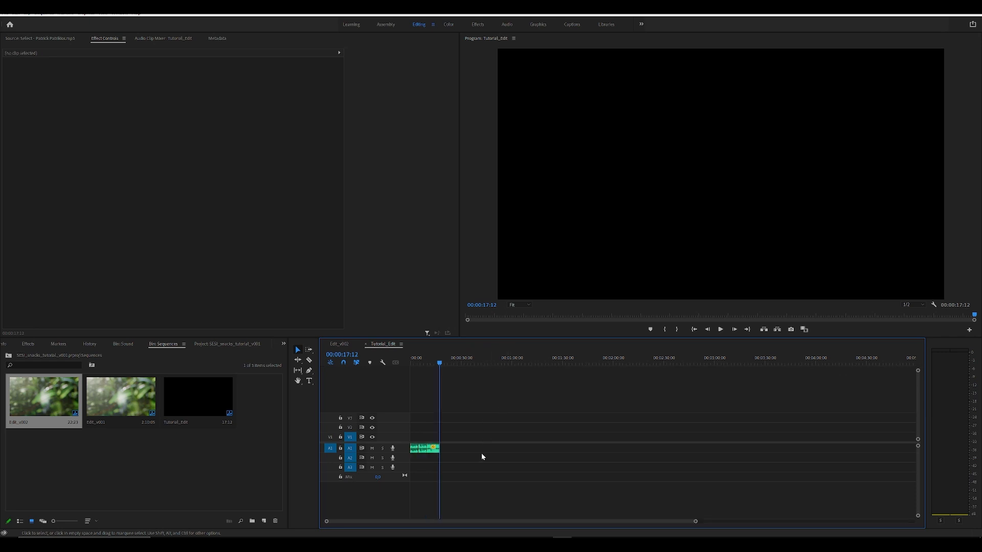
key(Home)
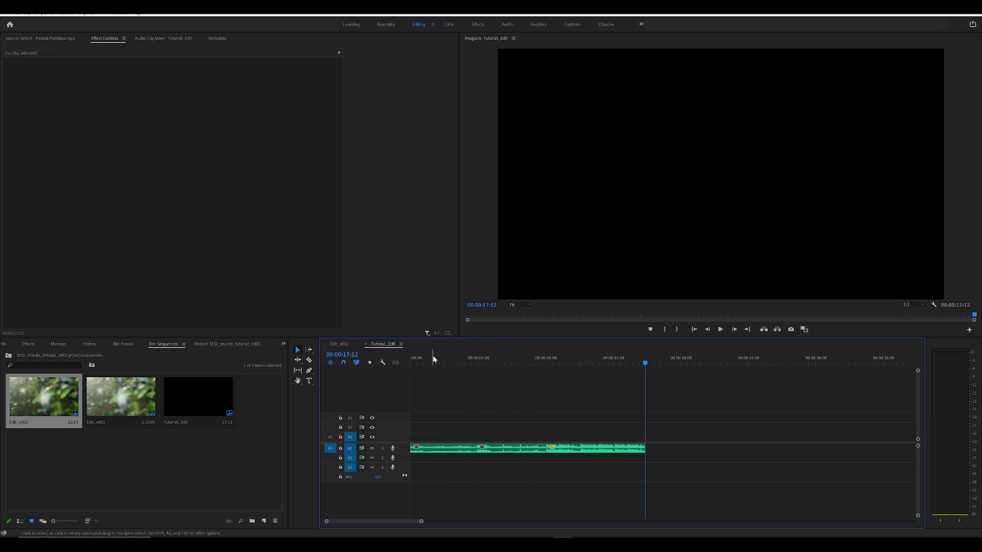
- Reveal the first music clip's source file in the project and open it in the Source monitor
key(d)
right_click(448, 451)
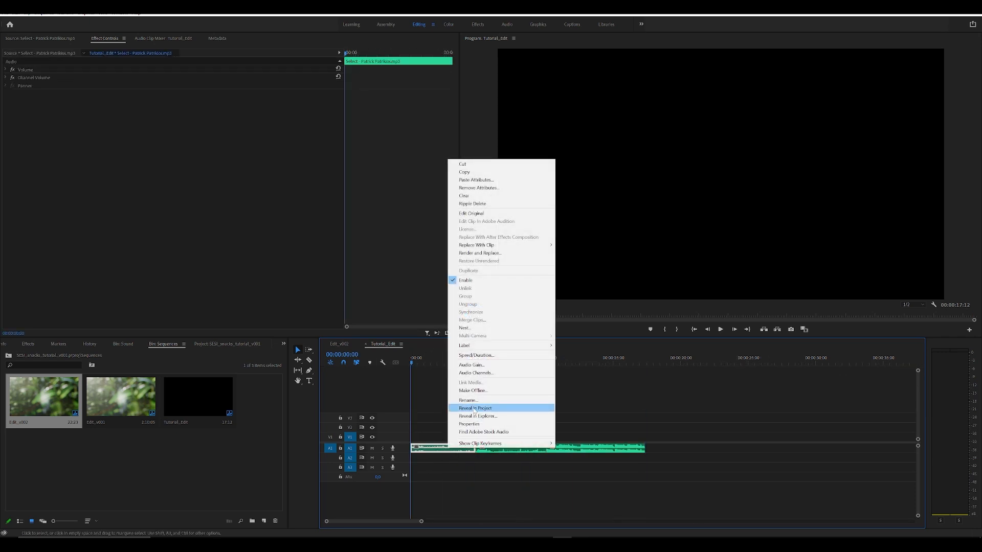
click(474, 408)
double_click(72, 395)
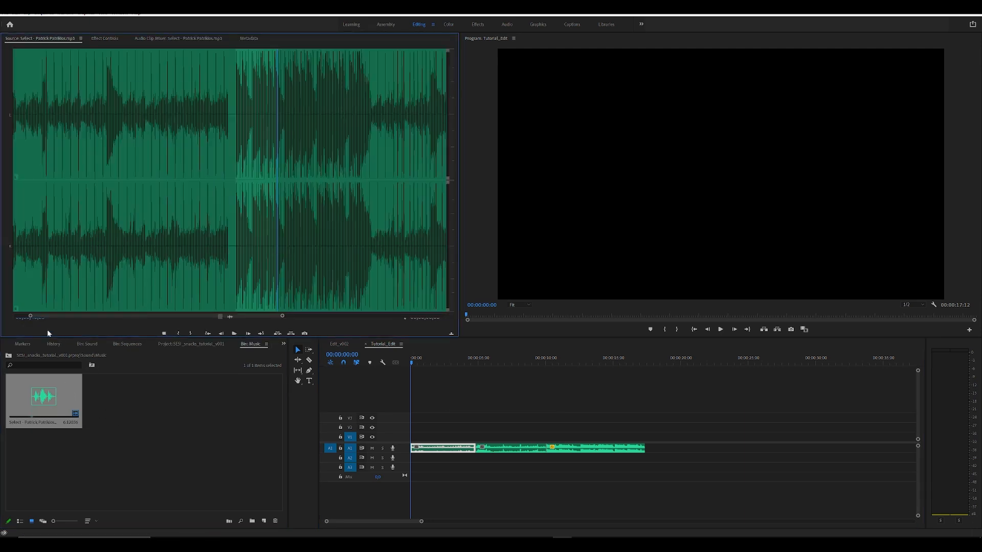
- Show the music track's full waveform in the Source monitor and audition its louder section
click(286, 244)
key(minus)
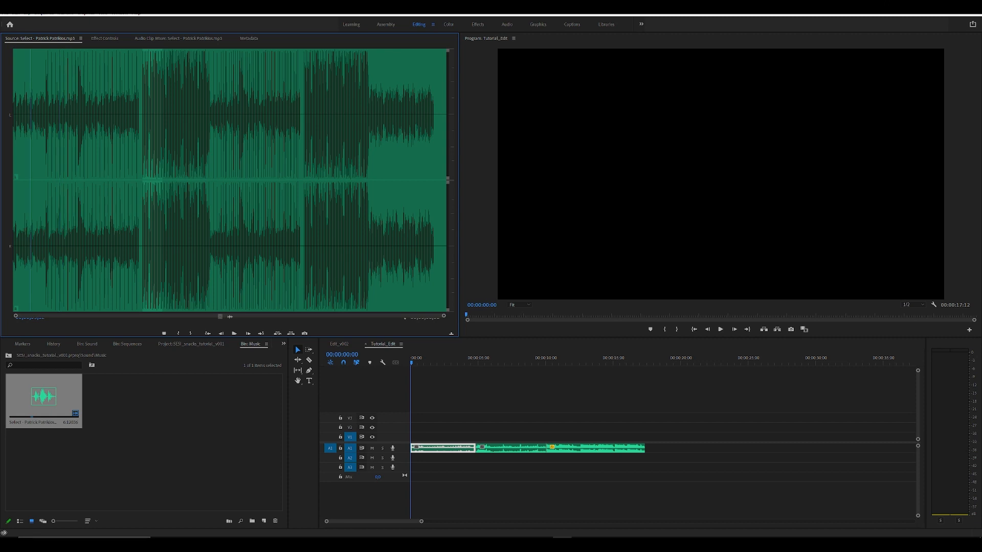
key(space)
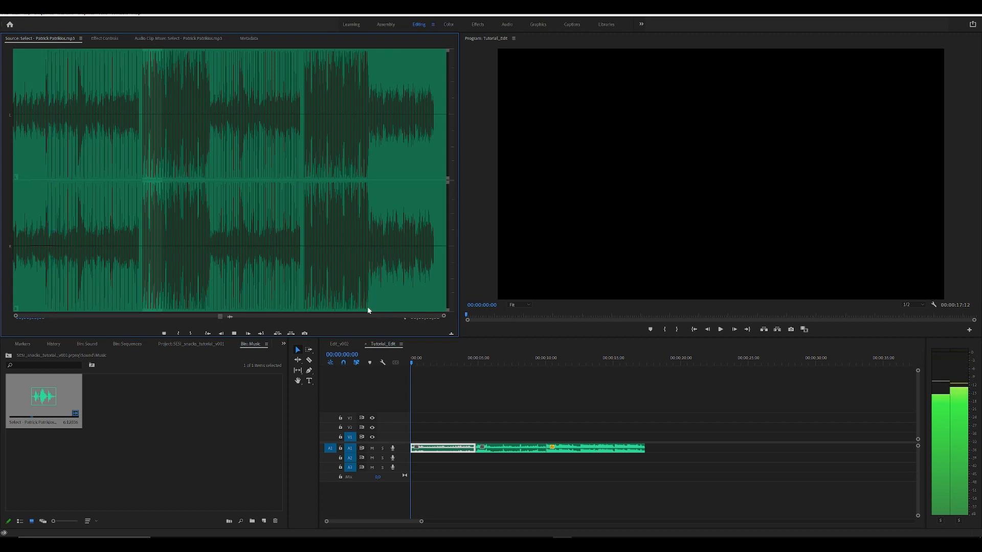
click(175, 276)
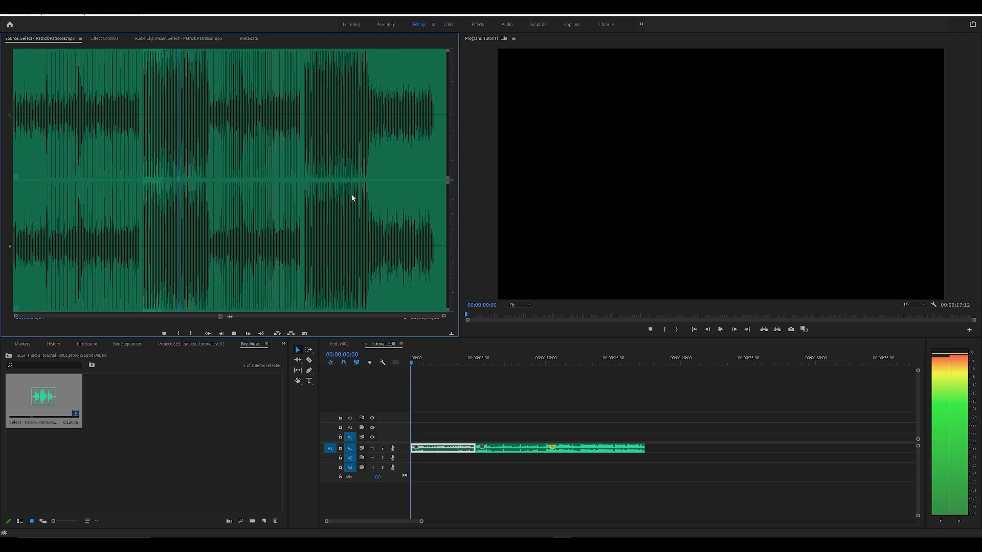
- Save the project and widen the area showing its top-level bins
key(ctrl+s)
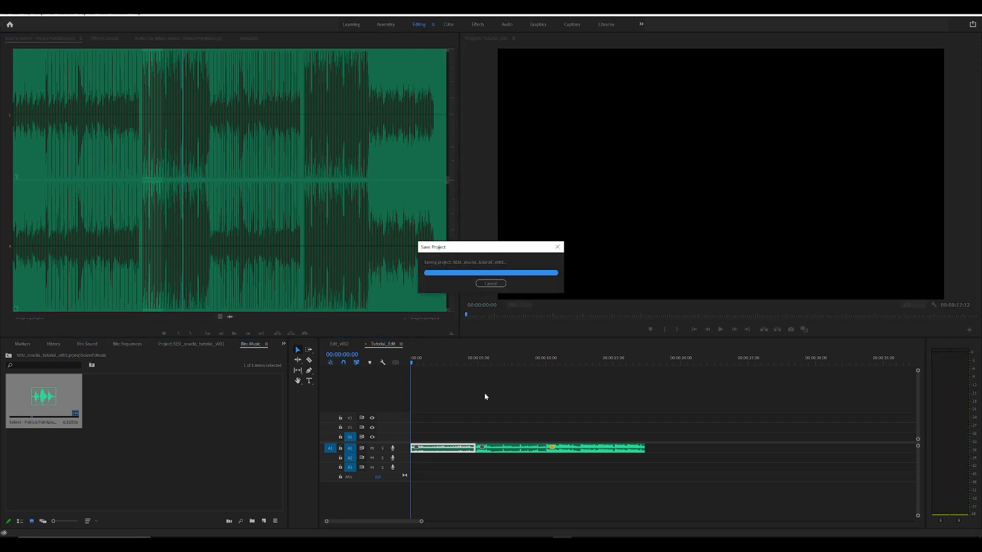
click(484, 393)
key(ctrl+s)
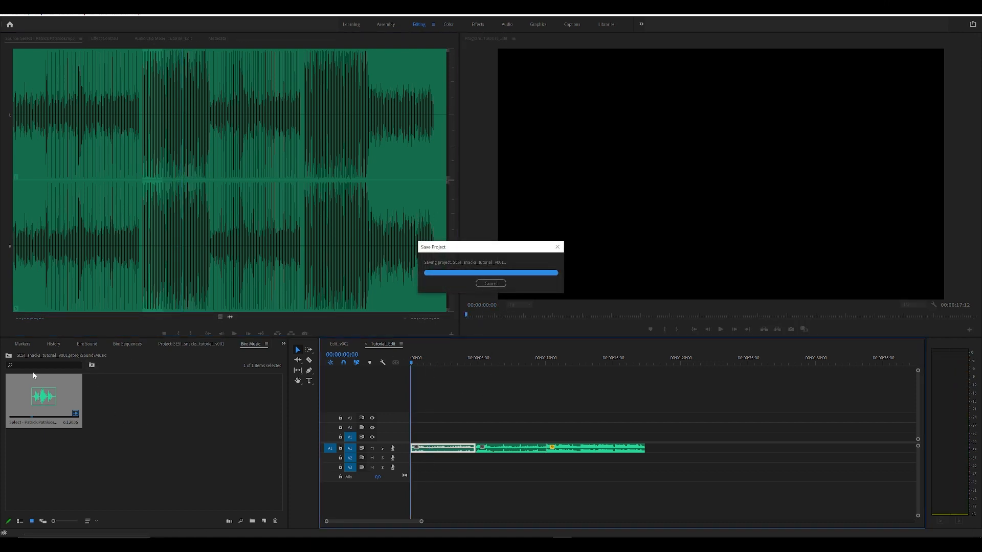
click(8, 355)
click(173, 452)
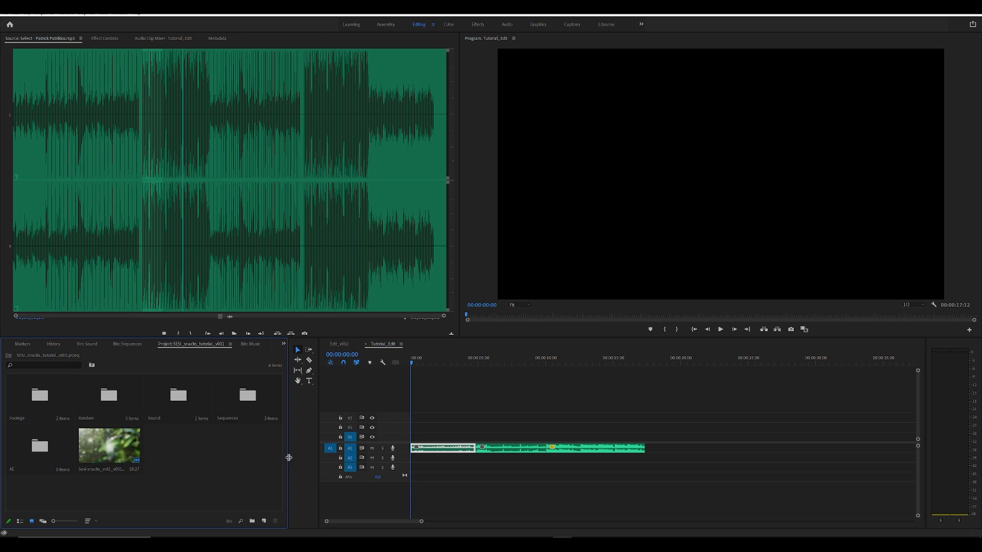
drag(288, 461, 321, 458)
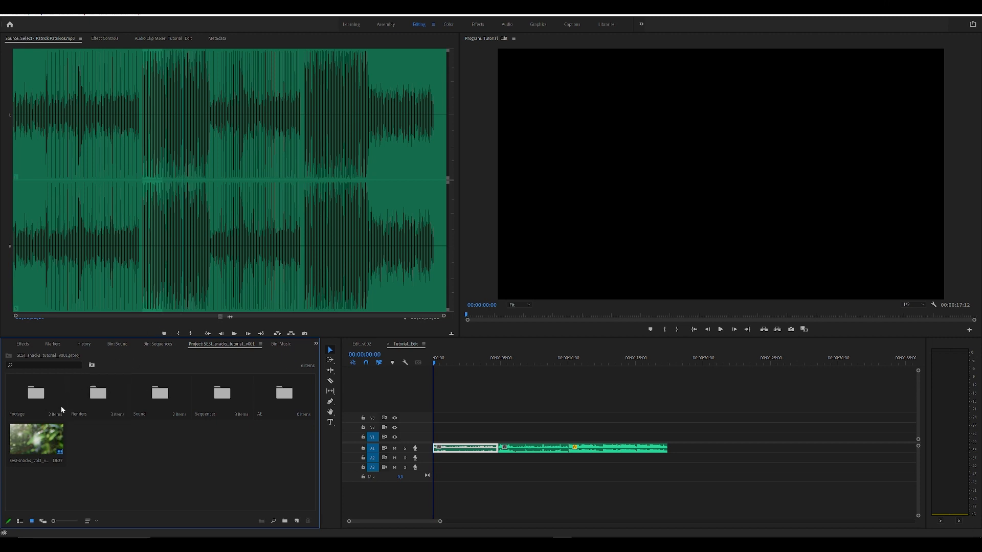
- Look through the Sound and Sequences bins and return to the project's top level
double_click(166, 394)
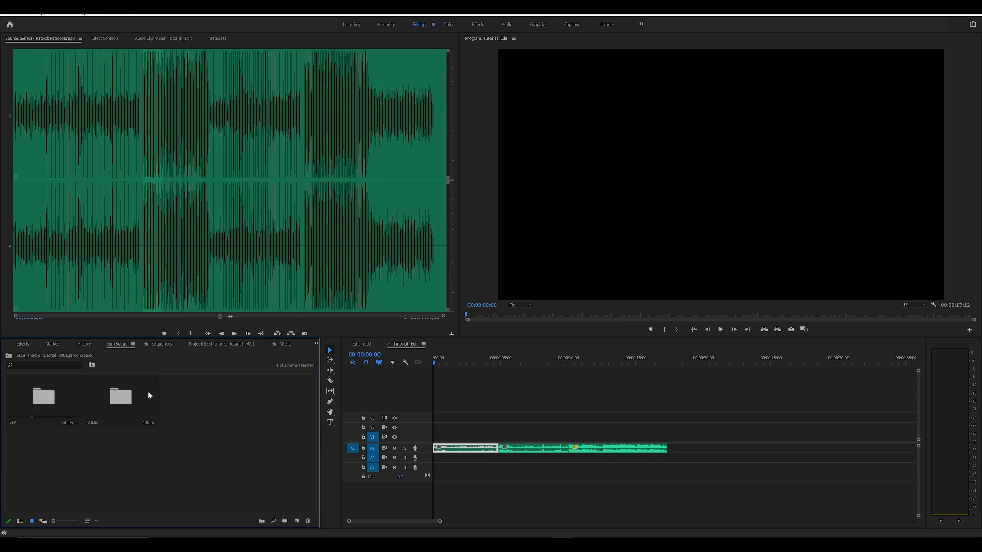
click(8, 356)
click(221, 398)
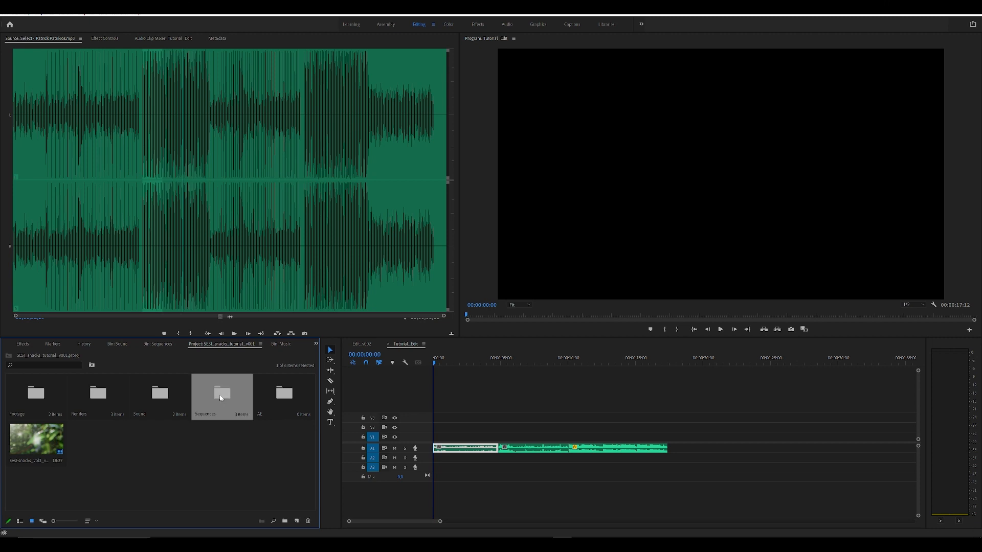
double_click(221, 398)
click(8, 356)
click(283, 464)
click(267, 396)
click(158, 462)
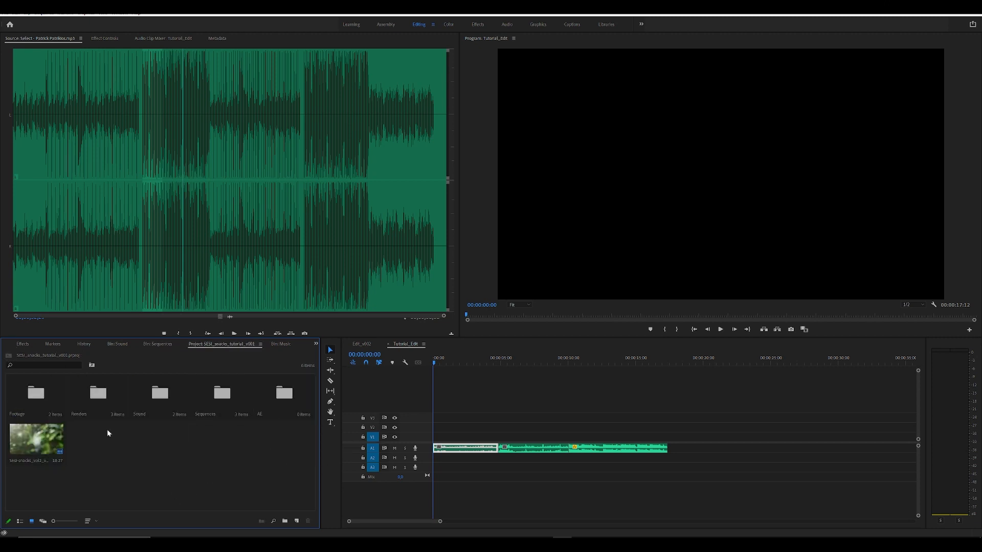
- Create a top-level bin named FLIPBOOKS, save the project and open the new bin
click(285, 521)
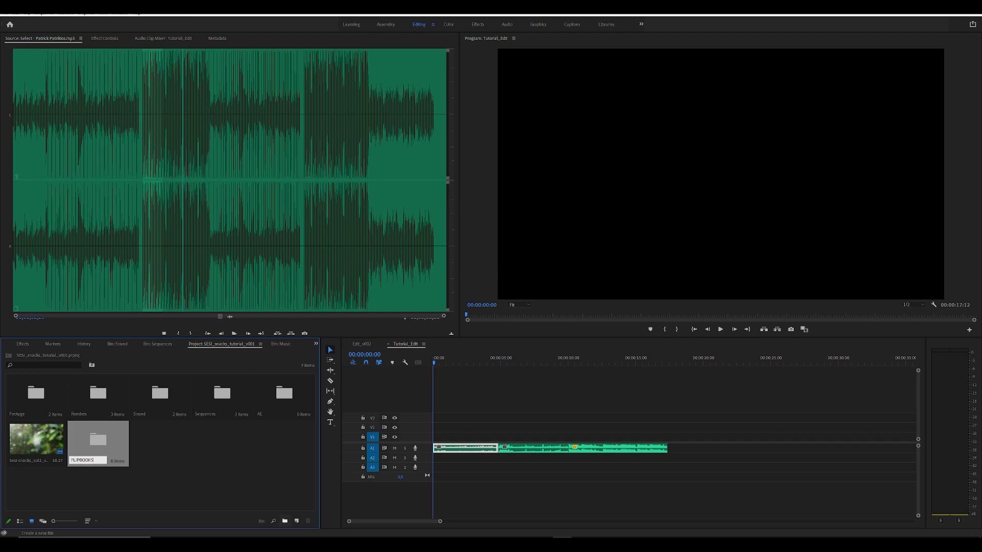
key(Return)
click(224, 467)
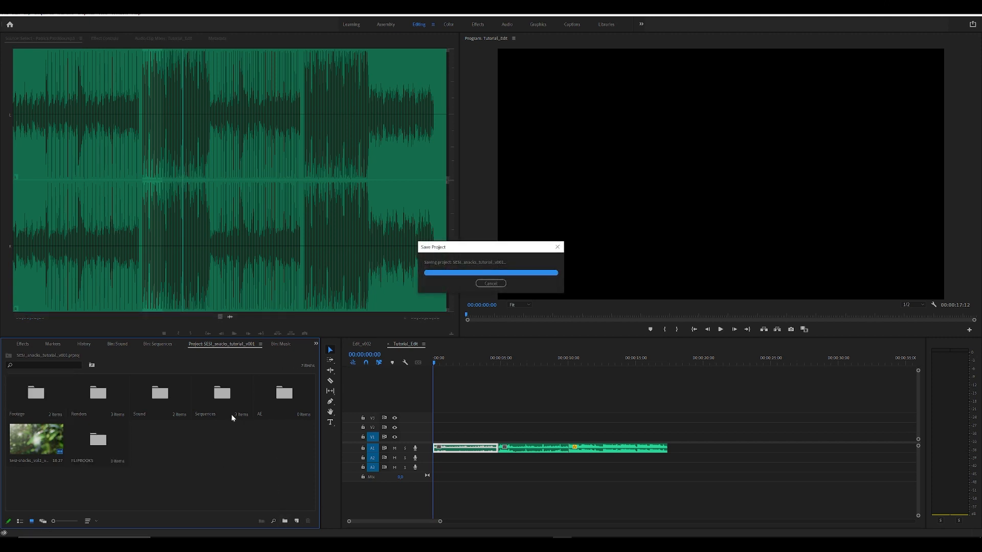
double_click(107, 447)
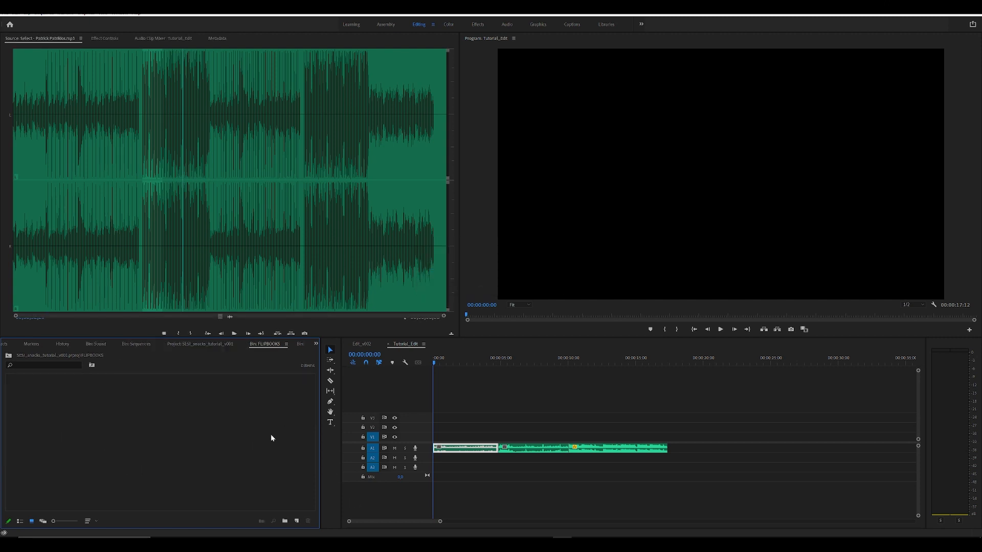
- Import the six sesisnacks v001 shot movies from the Animatic FLIP folder into the FLIPBOOKS bin
click(218, 544)
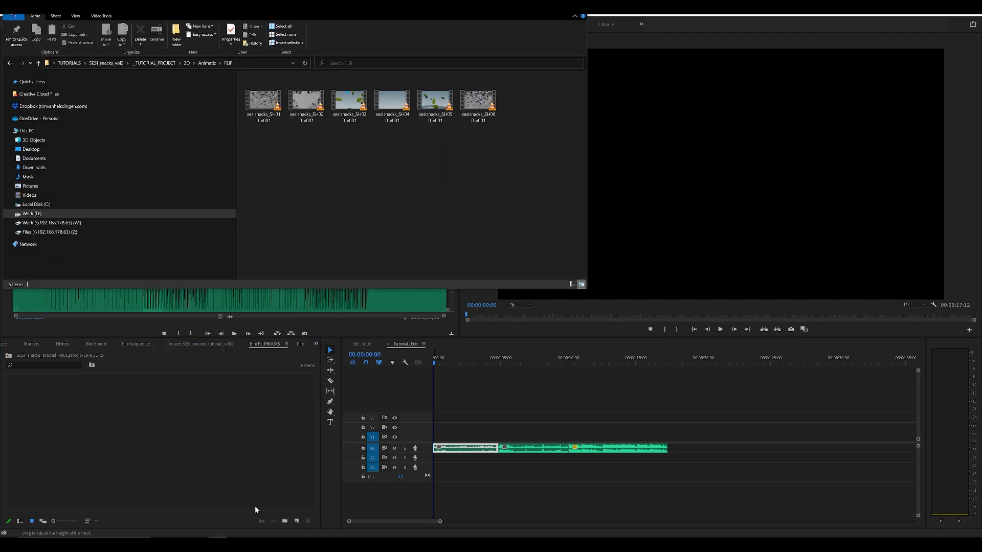
drag(300, 10, 419, 93)
drag(659, 222, 381, 184)
drag(83, 446, 84, 447)
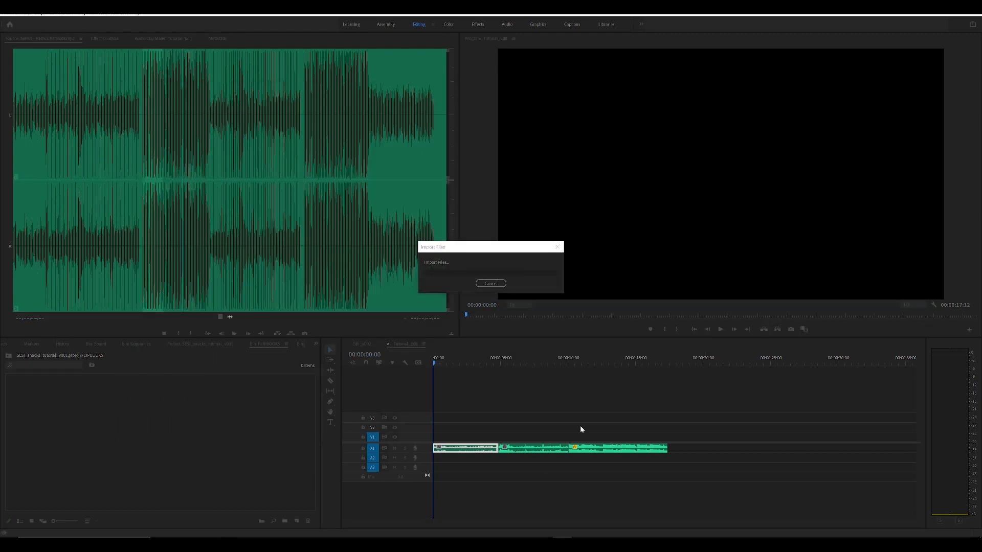
click(553, 404)
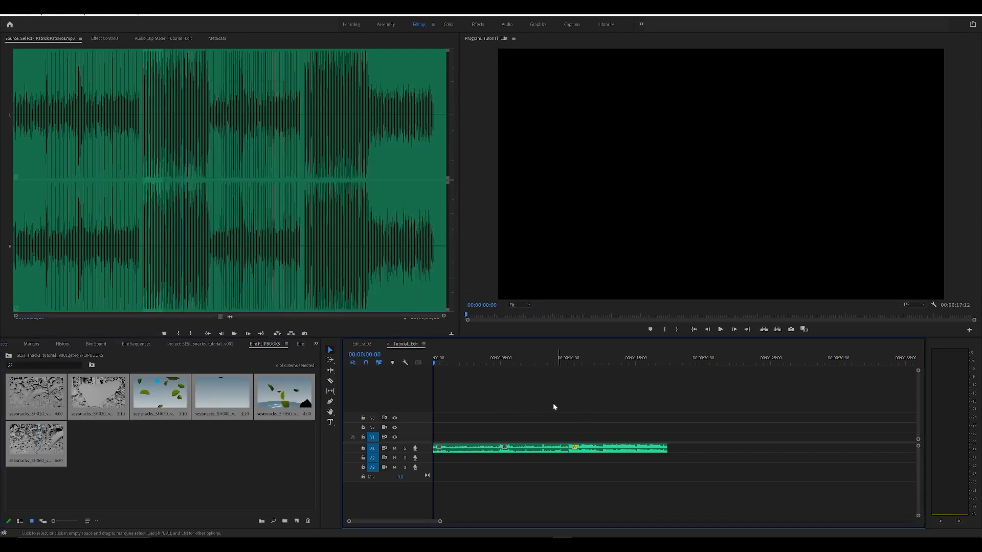
click(174, 463)
- Place the six flipbook shots, SH010 to SH060, back to back in order on V1 from the sequence start
click(40, 393)
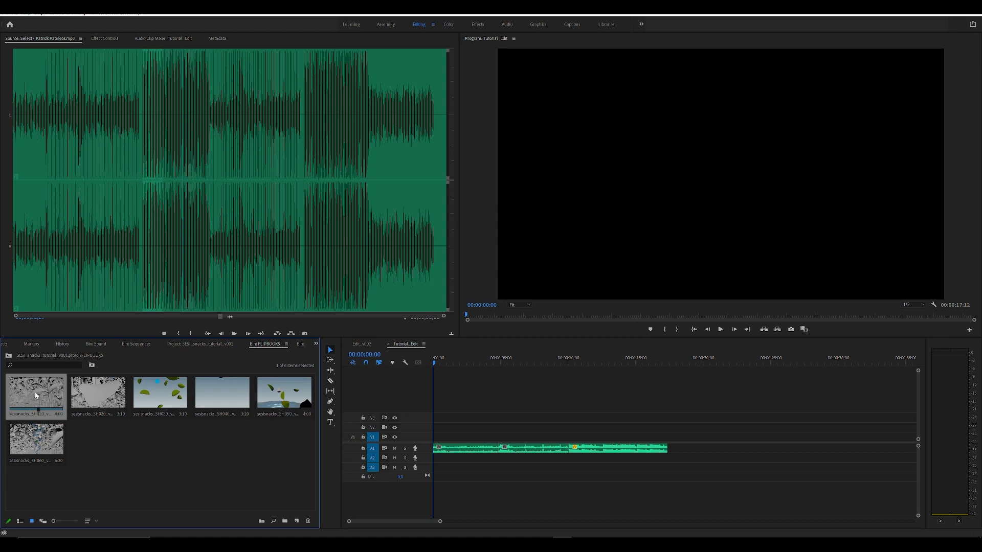
drag(45, 399, 435, 438)
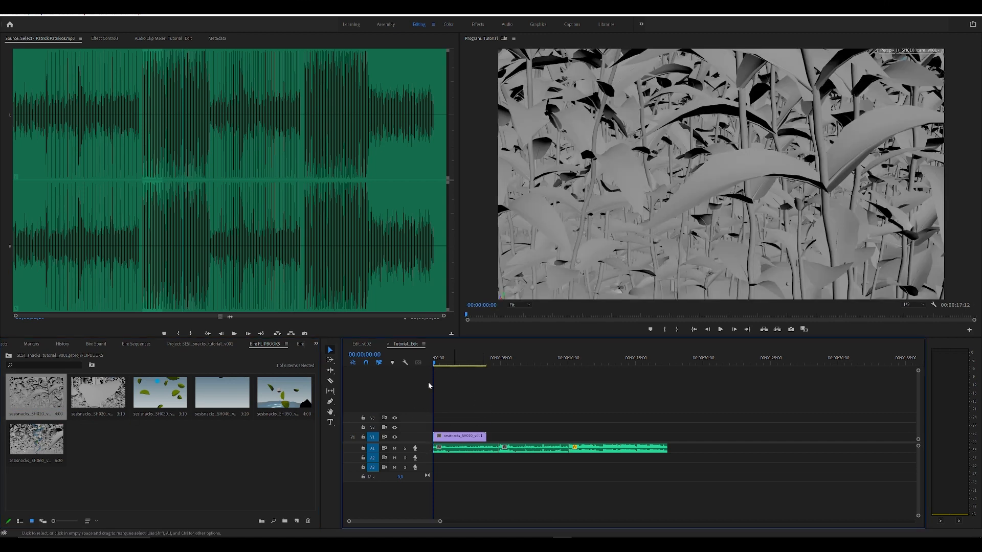
drag(445, 364, 460, 364)
drag(98, 393, 487, 438)
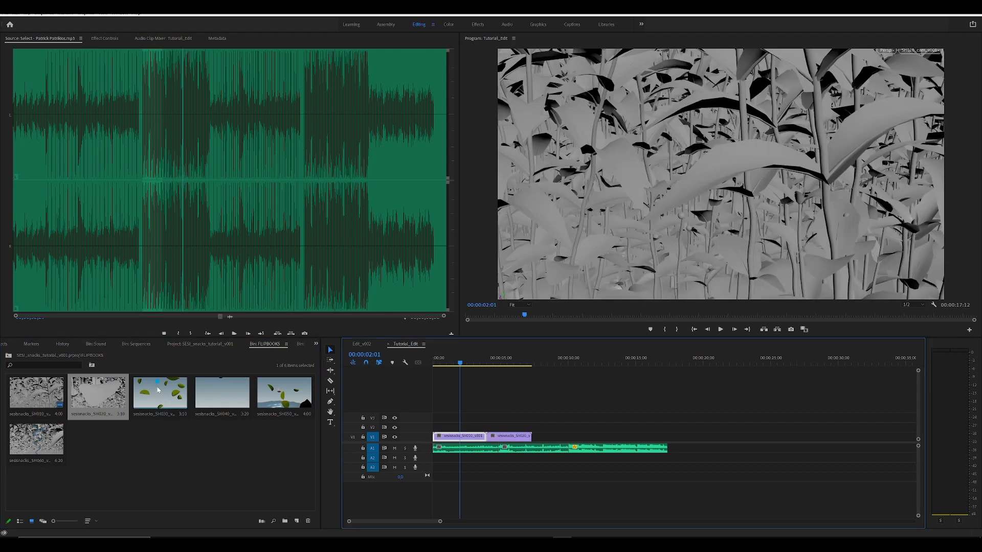
drag(158, 390, 555, 438)
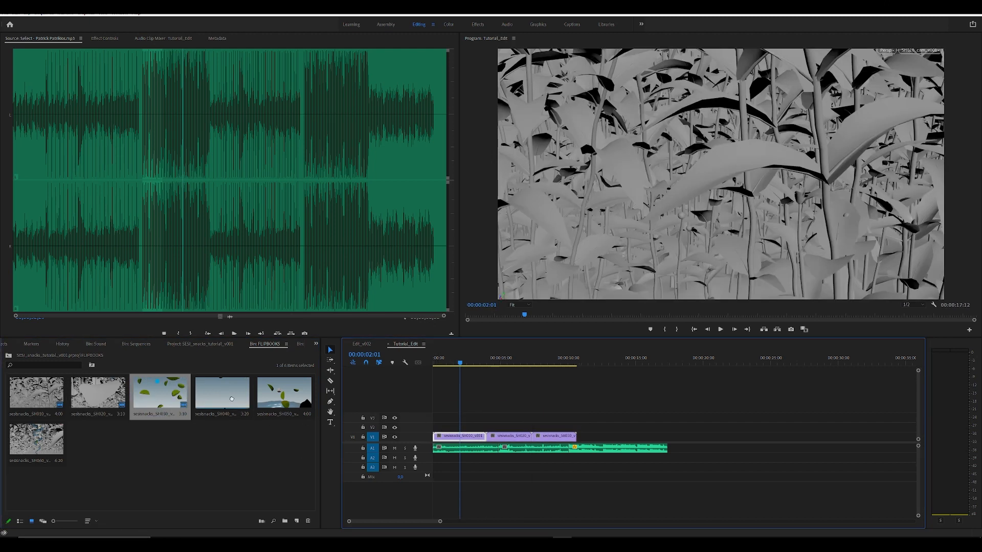
drag(232, 399, 601, 438)
drag(284, 394, 628, 438)
drag(36, 439, 684, 439)
- Mute the A1 music track and play the assembled shots from the sequence start into SH060
key(Home)
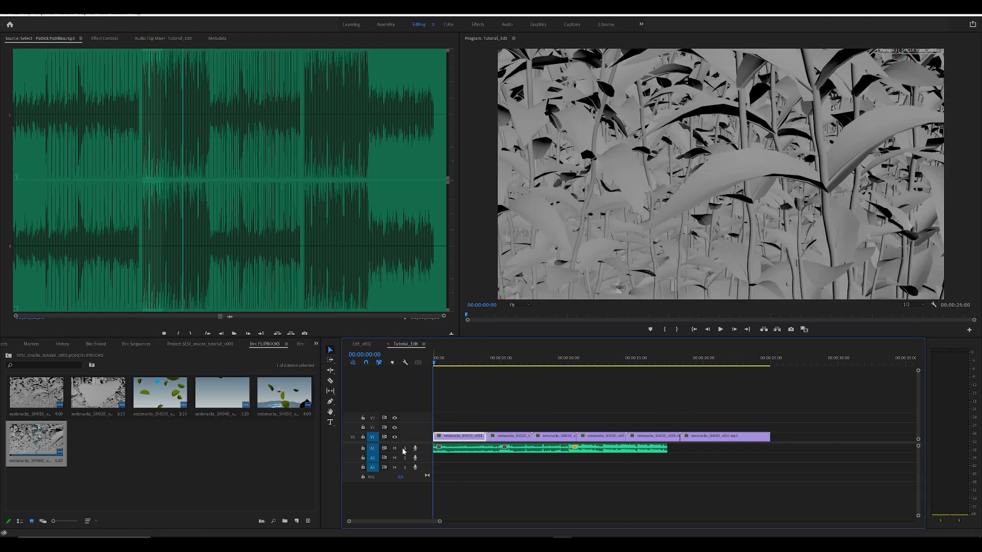
key(space)
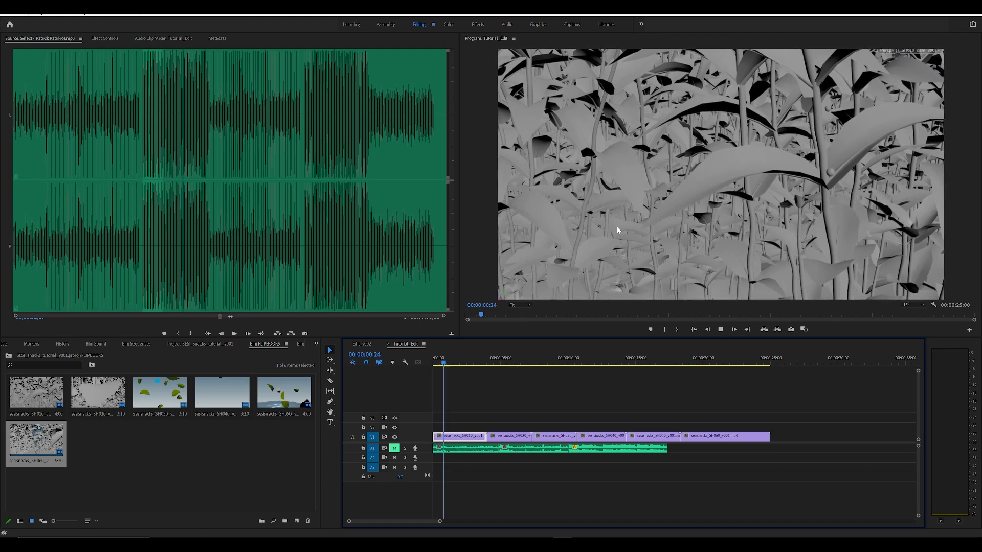
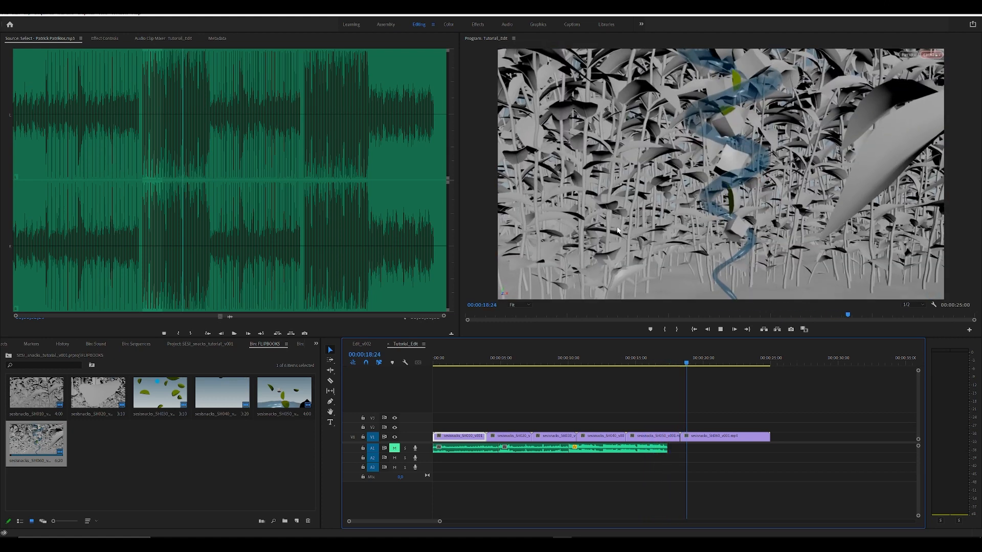
click(475, 364)
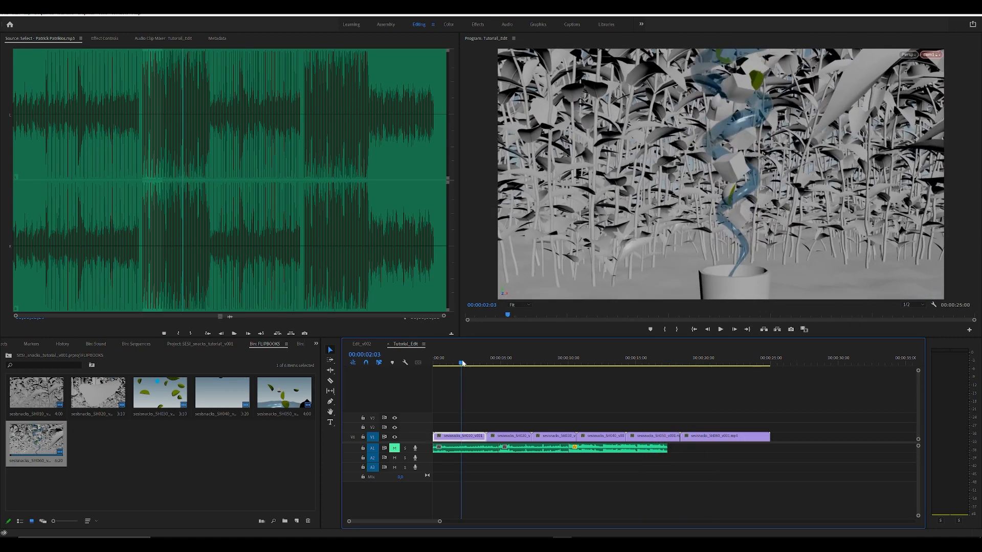
- Trim the end of the SH010 clip to 00:00:03:10 and move SH020 up against it
key(equal)
key(equal)
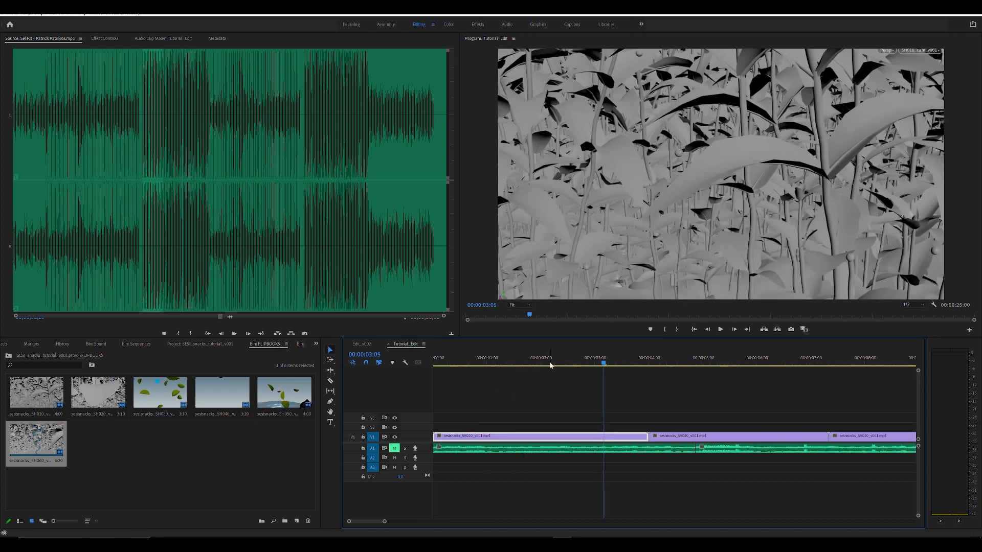
drag(545, 363, 616, 374)
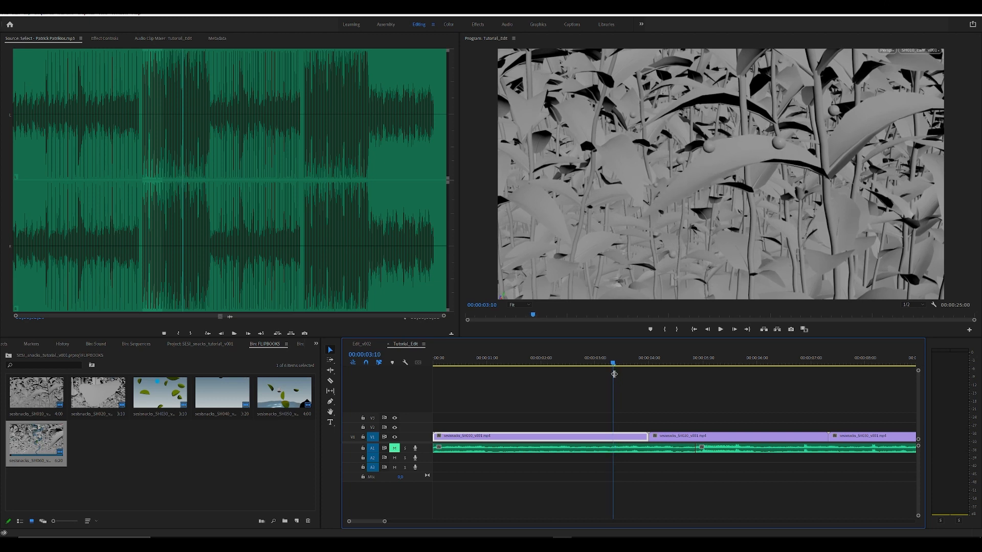
mouse_move(648, 436)
mouse_down()
mouse_move(612, 436)
mouse_move(632, 438)
mouse_up()
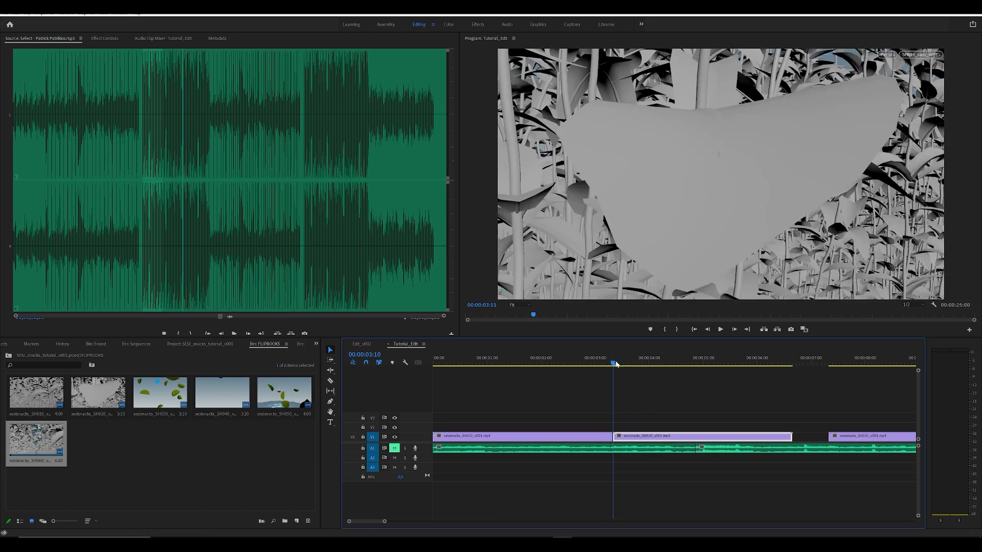
- Trim SH020's opening up to 00:00:03:14, close the gap to SH010 and play across the cut
drag(614, 363, 621, 364)
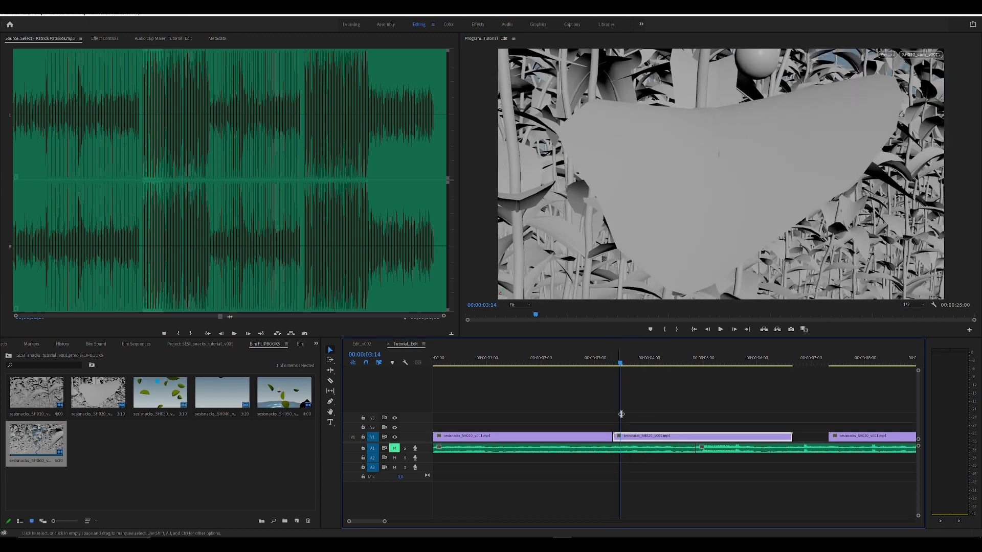
drag(615, 437, 627, 438)
drag(607, 367, 556, 382)
key(space)
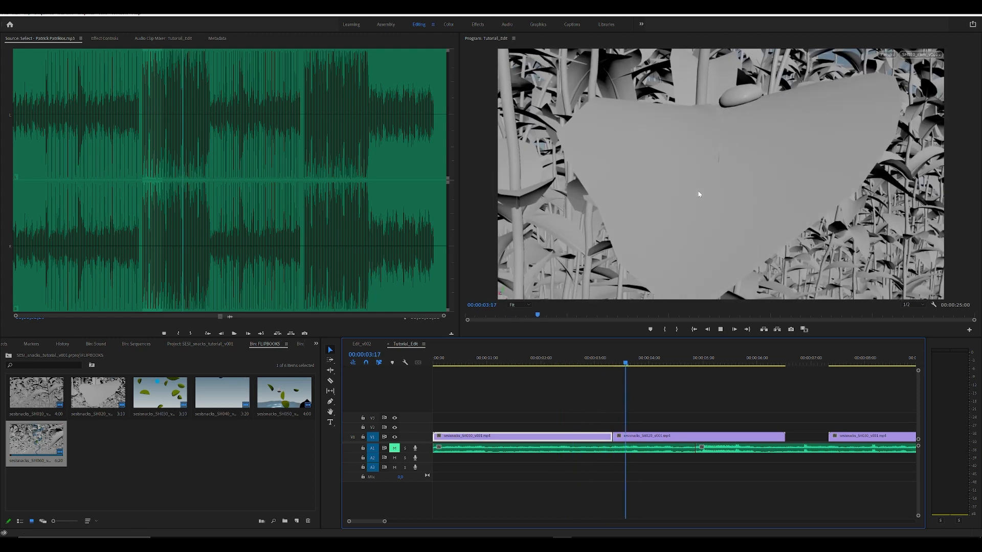
- Pull SH020 away from the cut, extend SH010's end to 00:00:03:11 and join SH020 to it again
drag(594, 367, 615, 366)
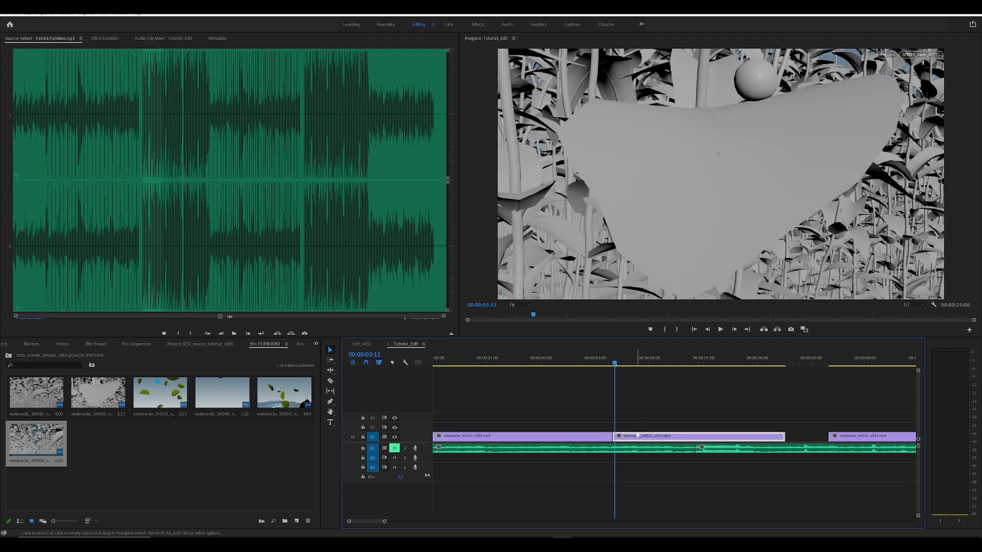
drag(639, 438, 645, 440)
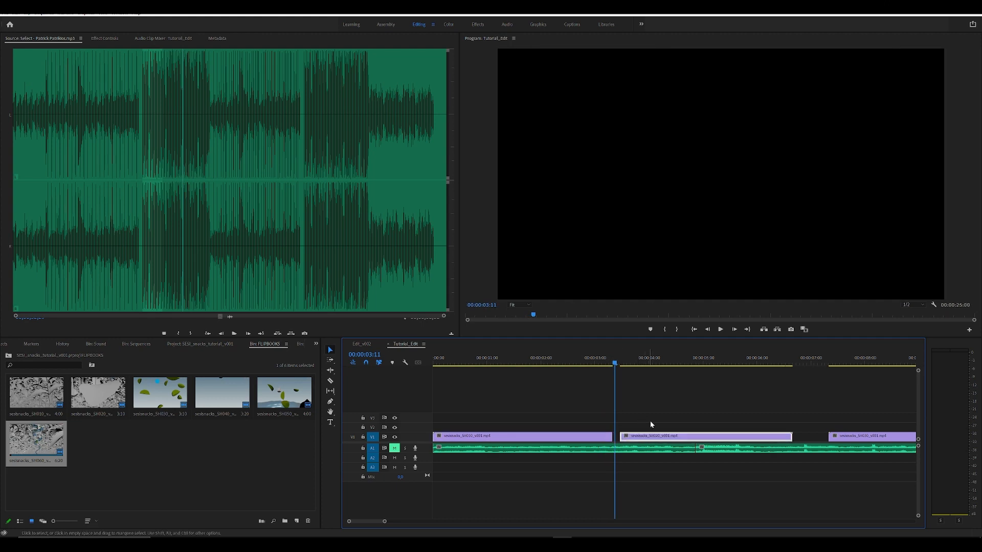
key(equal)
key(equal)
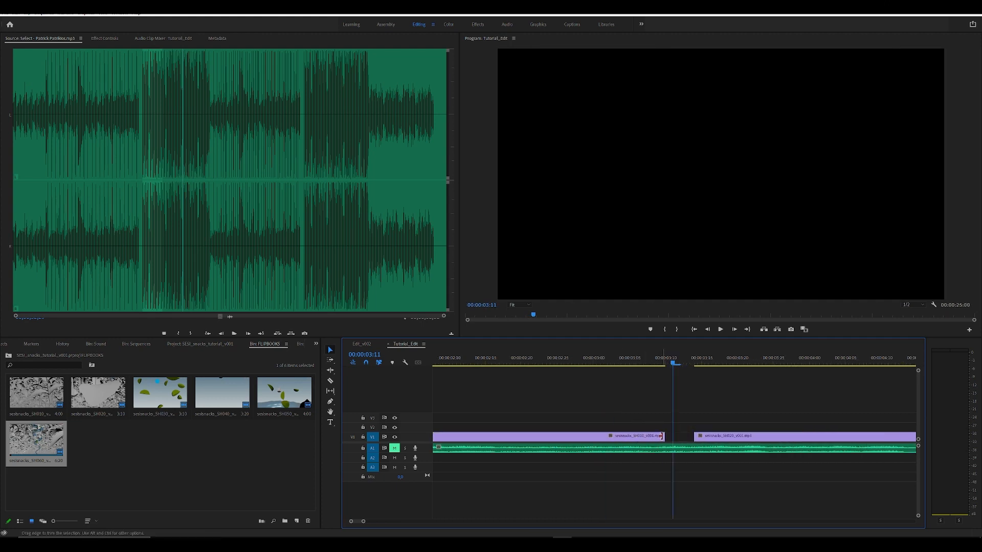
key(minus)
key(minus)
key(equal)
key(equal)
drag(667, 437, 670, 437)
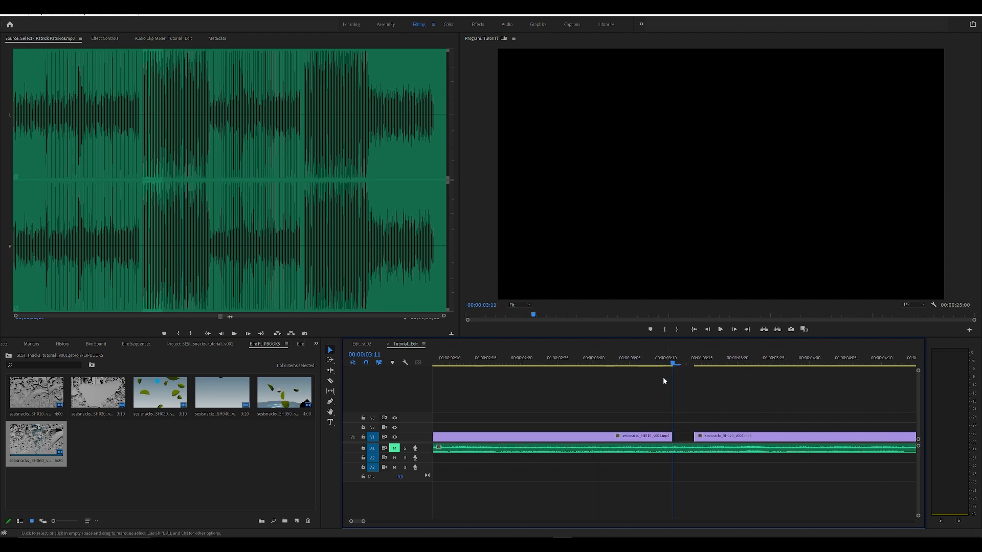
drag(665, 363, 672, 366)
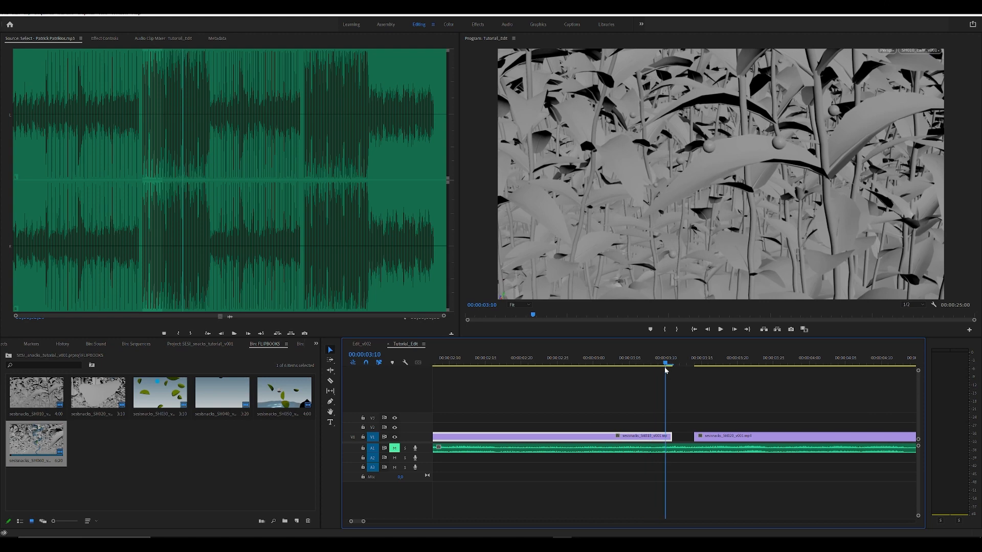
drag(668, 437, 679, 437)
drag(711, 437, 683, 439)
- Review the retimed cut through SH020 up to about 00:00:05:06 and save the project
click(618, 363)
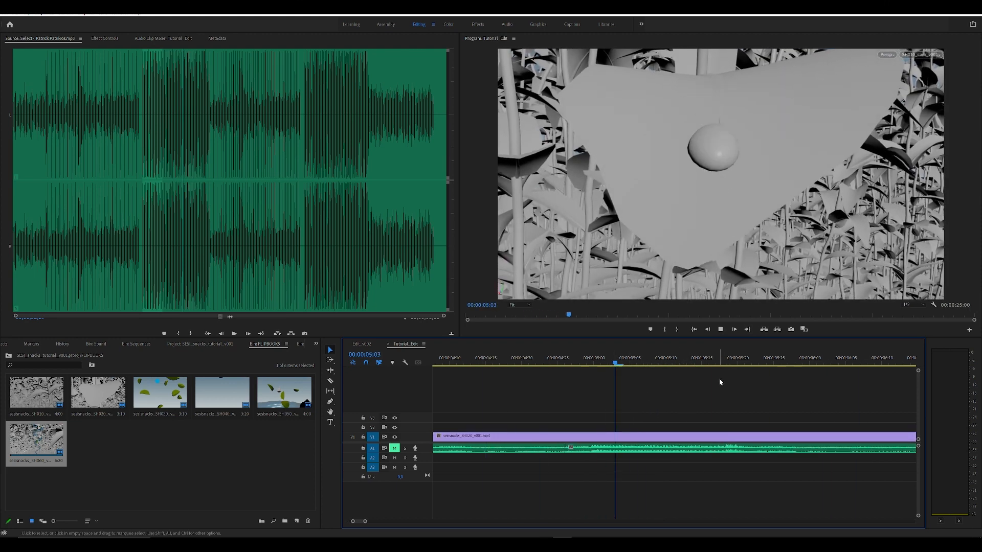
key(minus)
key(minus)
key(minus)
key(minus)
key(space)
drag(519, 364, 505, 365)
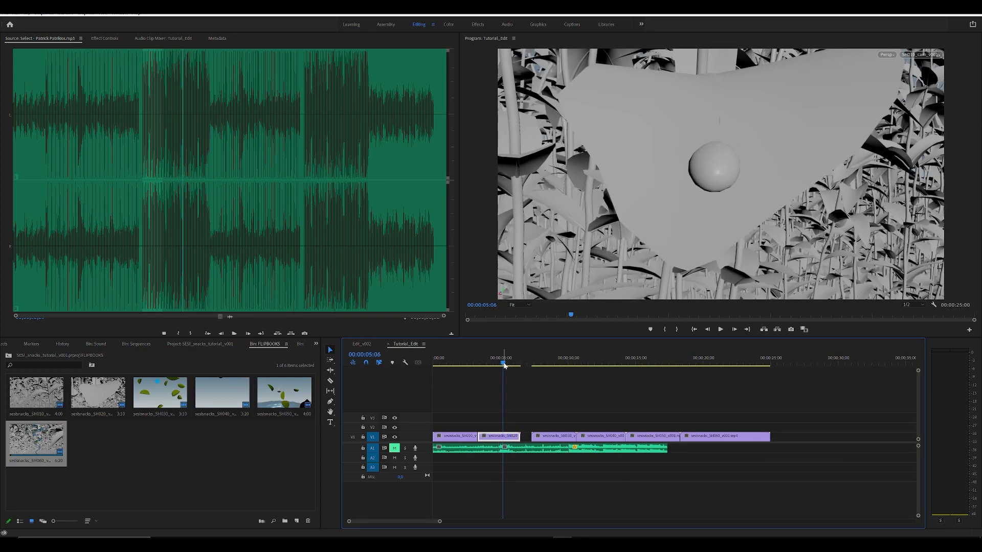
key(ctrl+s)
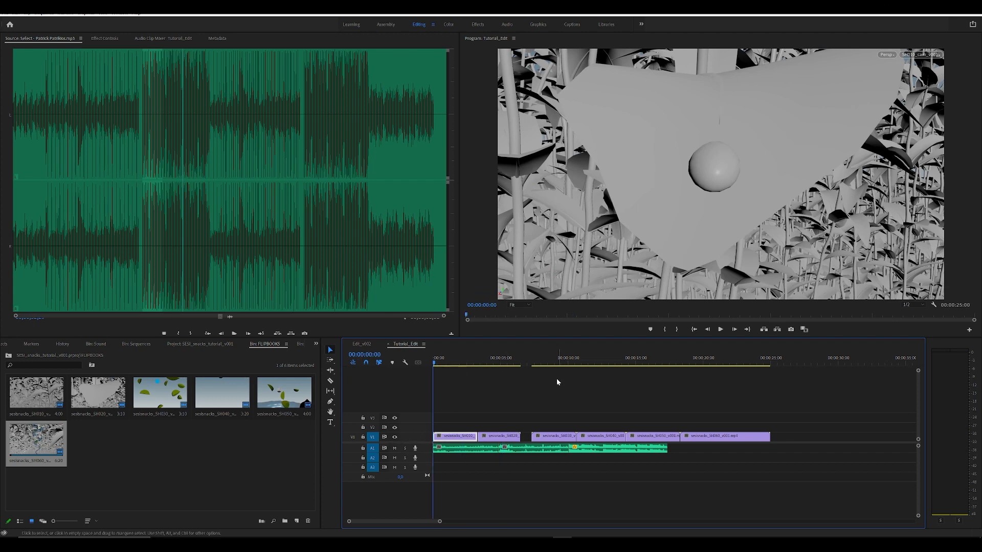
- Play the first two shots from the start with the music unmuted, checking SH020's falling ball against the music around five seconds
key(space)
key(=)
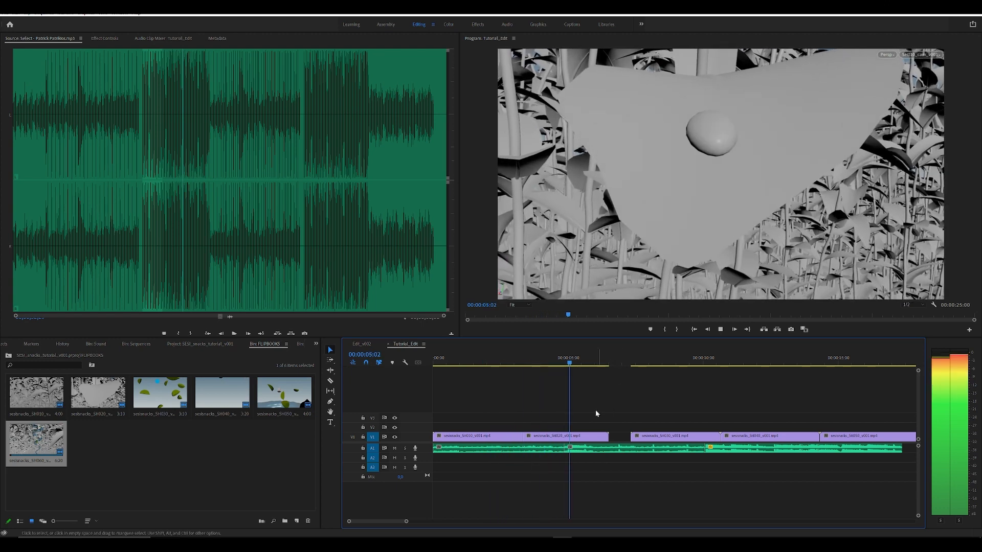
key(space)
drag(569, 364, 563, 368)
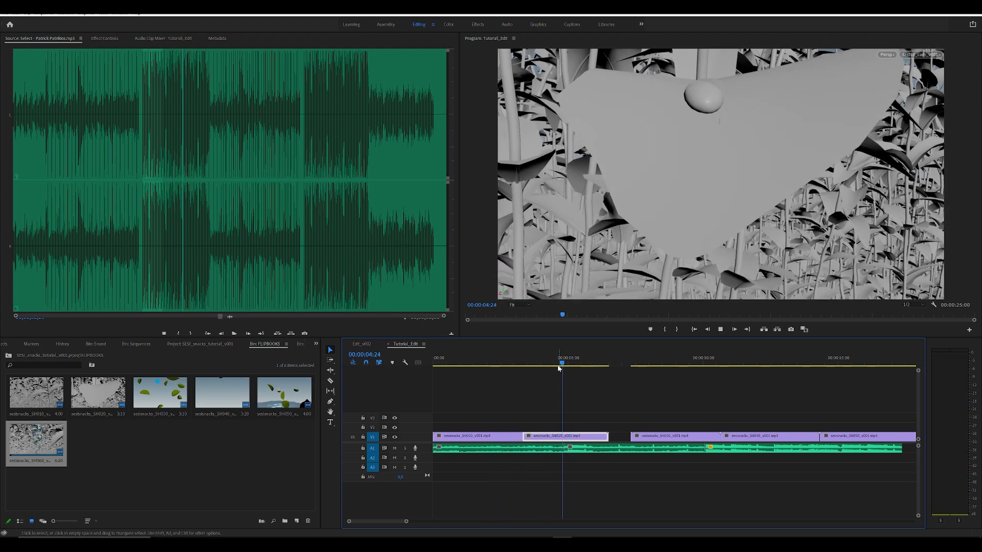
click(559, 365)
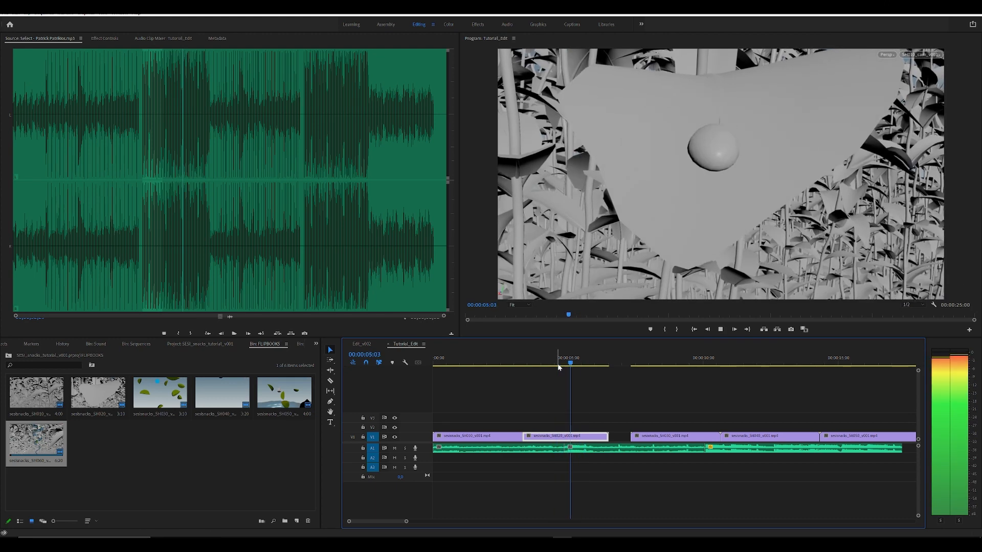
drag(561, 367, 565, 364)
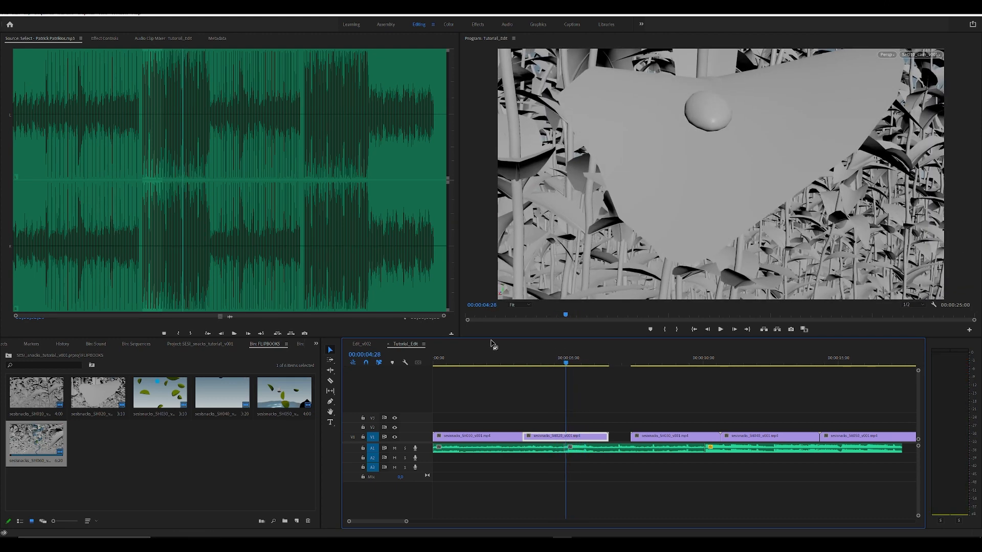
- Switch to the Edit_v002 sequence and play its shots around the second music clip for reference
click(369, 345)
drag(458, 351, 480, 357)
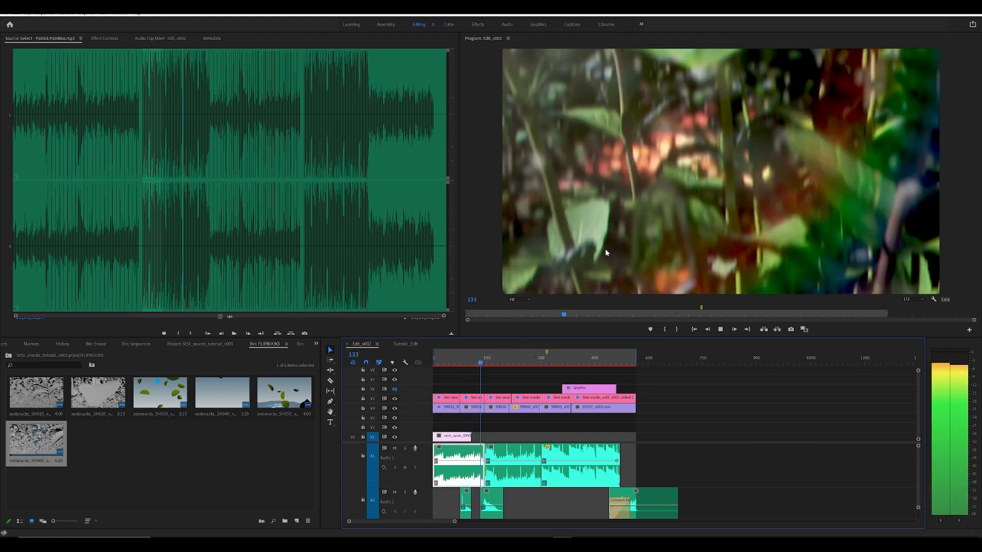
key(space)
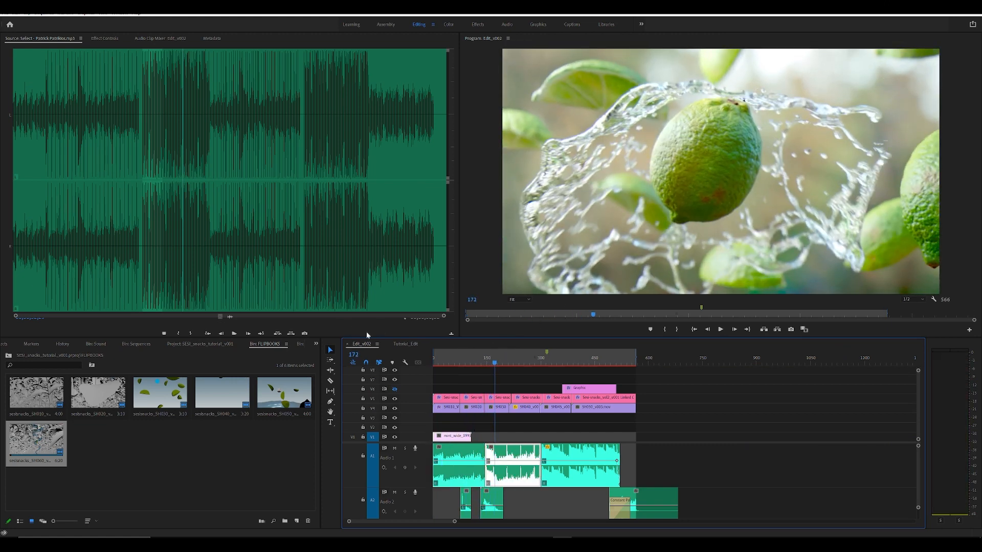
- Return to Tutorial_Edit, trim off the opening of SH010 and shift SH010 and SH020 back to the sequence start
click(403, 345)
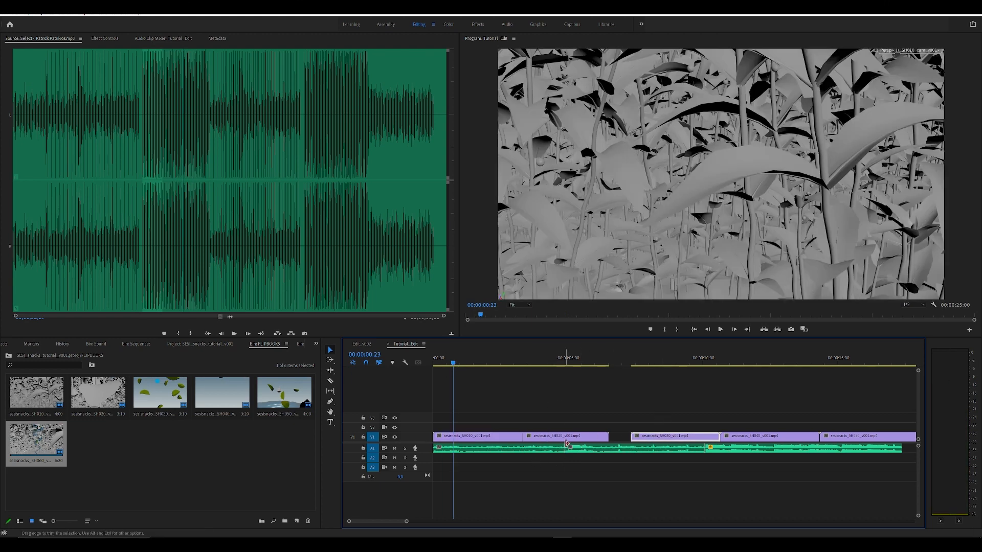
mouse_move(435, 436)
mouse_down()
mouse_move(463, 439)
mouse_move(437, 440)
mouse_up()
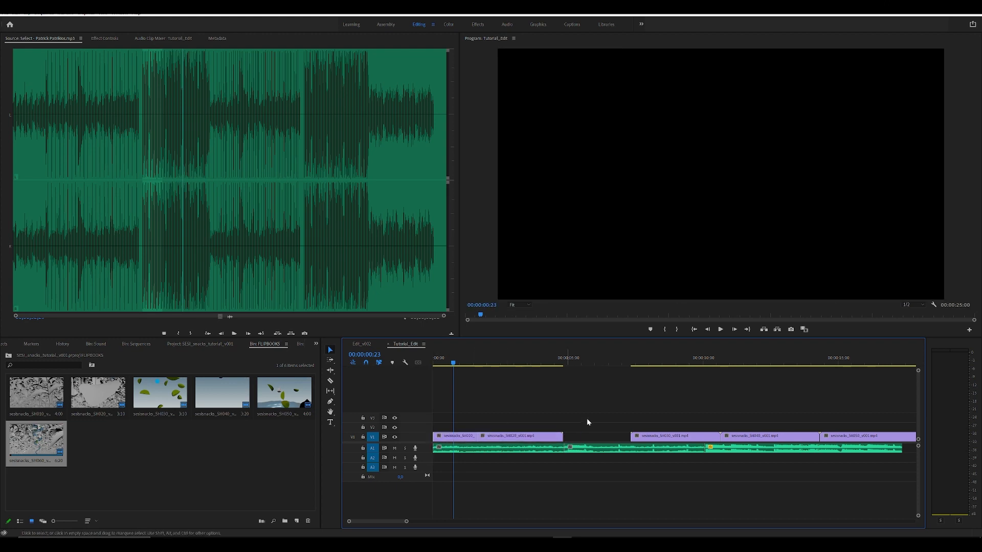
- Move SH030 directly against the end of SH020 and play the sequence from the start through that cut
drag(639, 436, 572, 436)
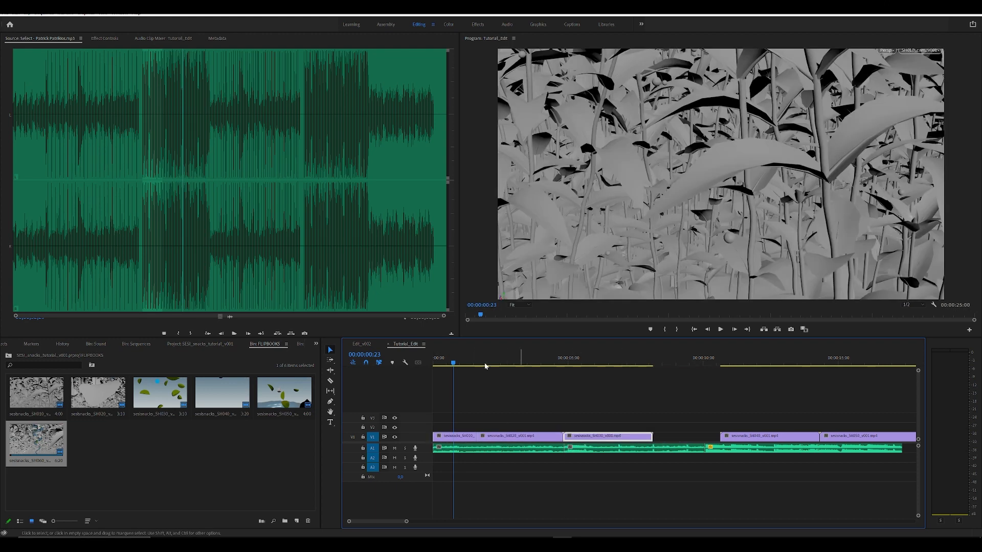
key(Home)
key(space)
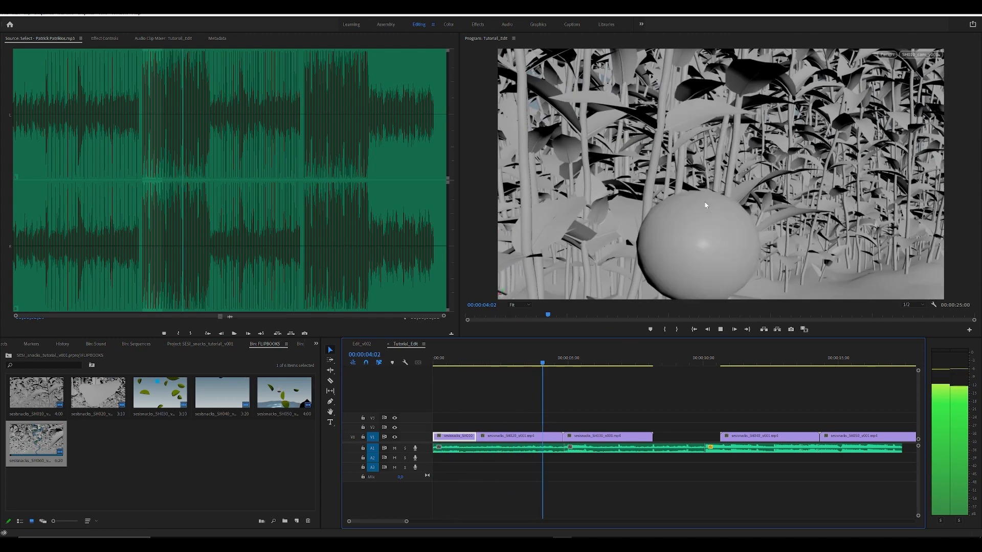
key(space)
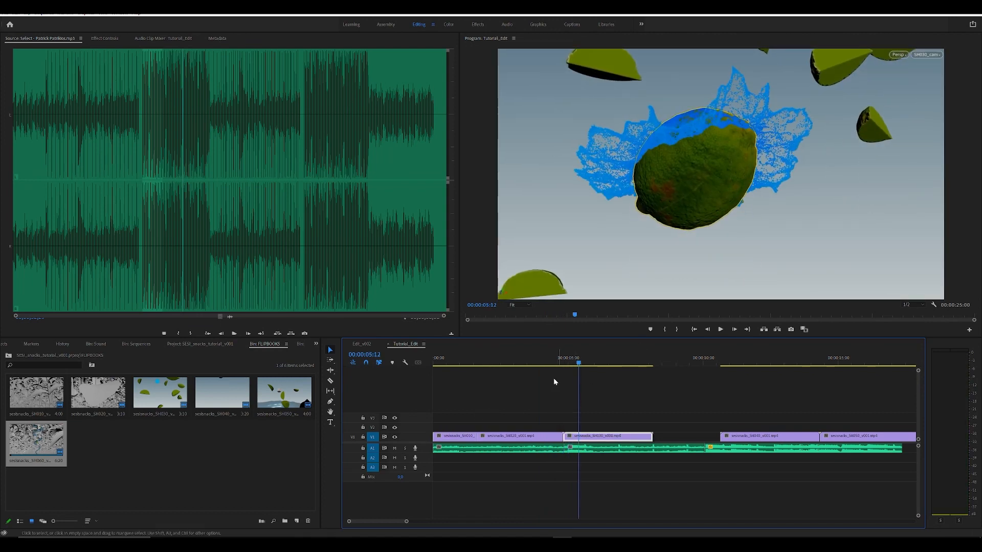
- Trim SH020's end to 00:00:04:02, shift it later to end near the second music clip and extend SH010 to meet it
click(544, 363)
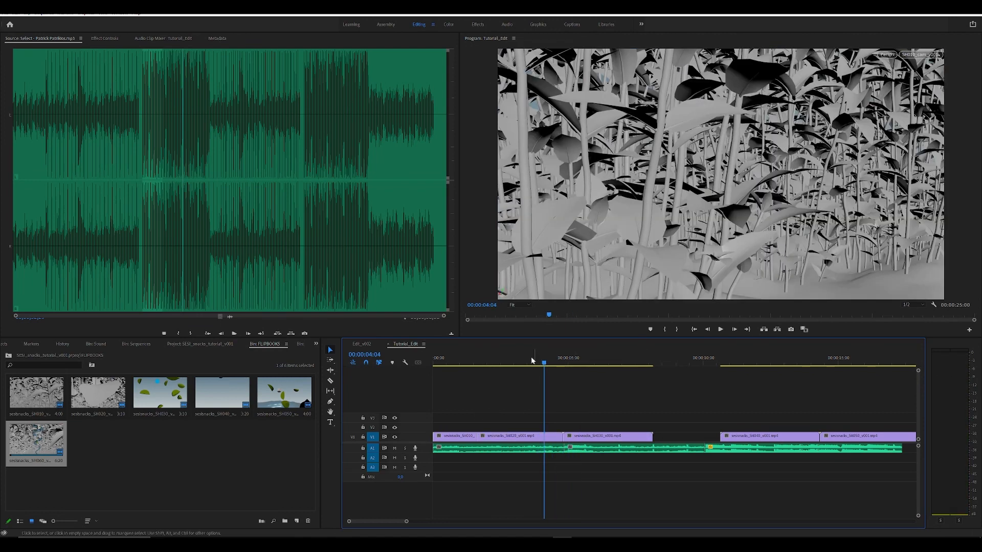
drag(536, 361, 543, 364)
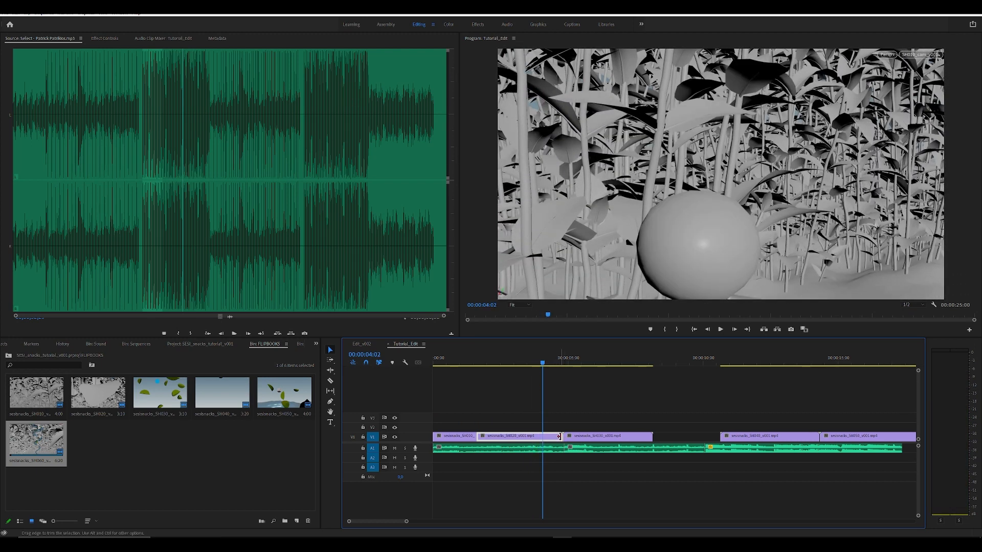
drag(559, 437, 542, 437)
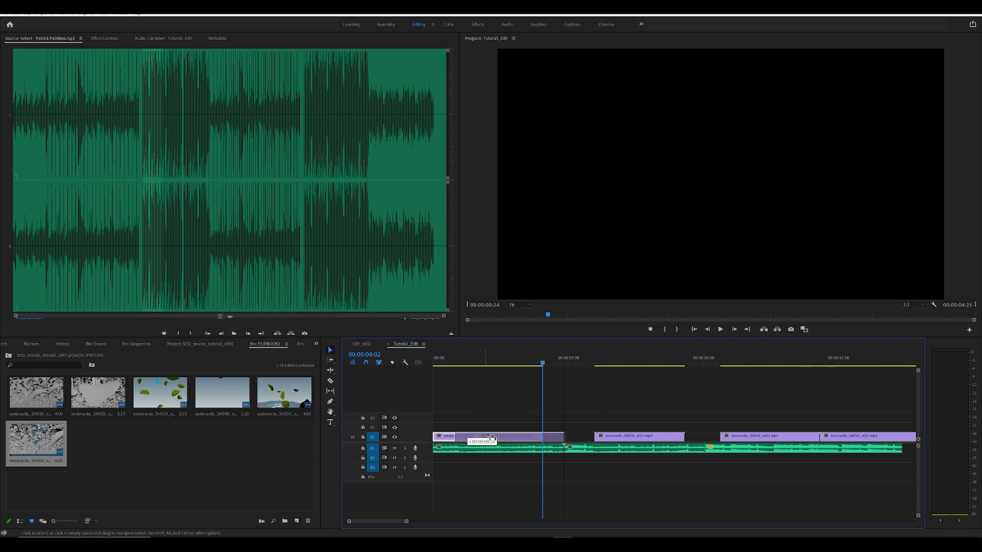
drag(493, 437, 493, 436)
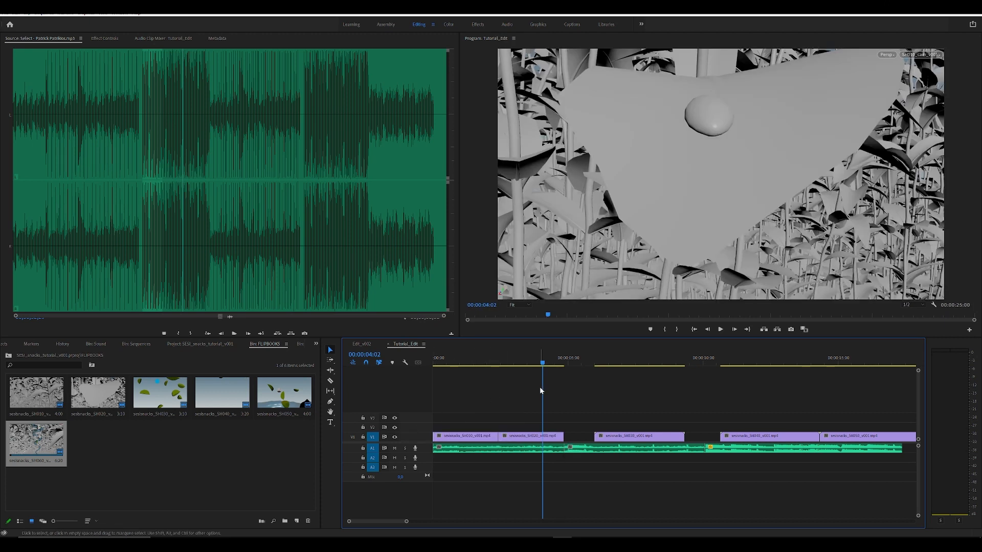
- Close the gap between SH020 and SH030 and set their cut at 00:00:04:21, shortly before the lime impact
drag(537, 364, 562, 367)
drag(634, 436, 604, 436)
drag(566, 362, 572, 363)
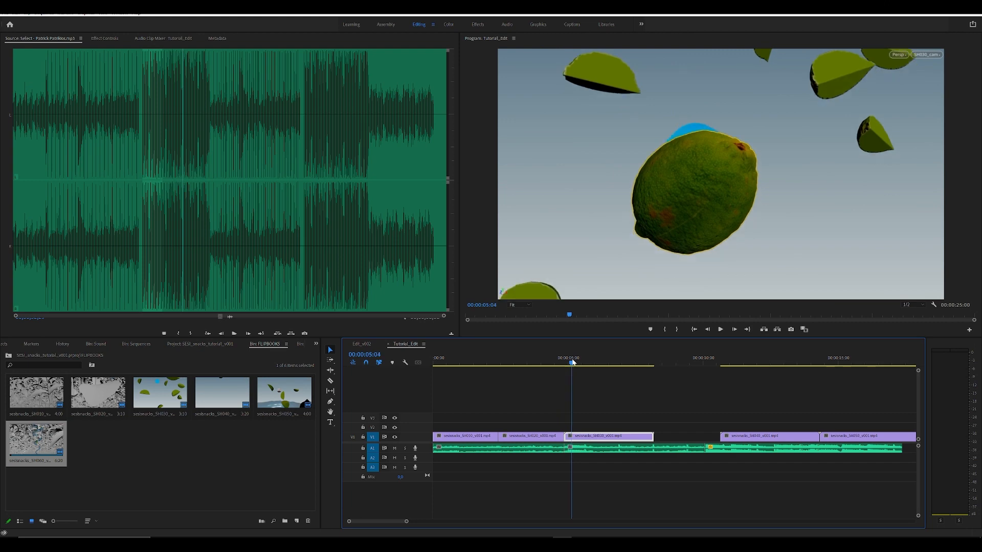
alt+scroll(597, 414, up, 3)
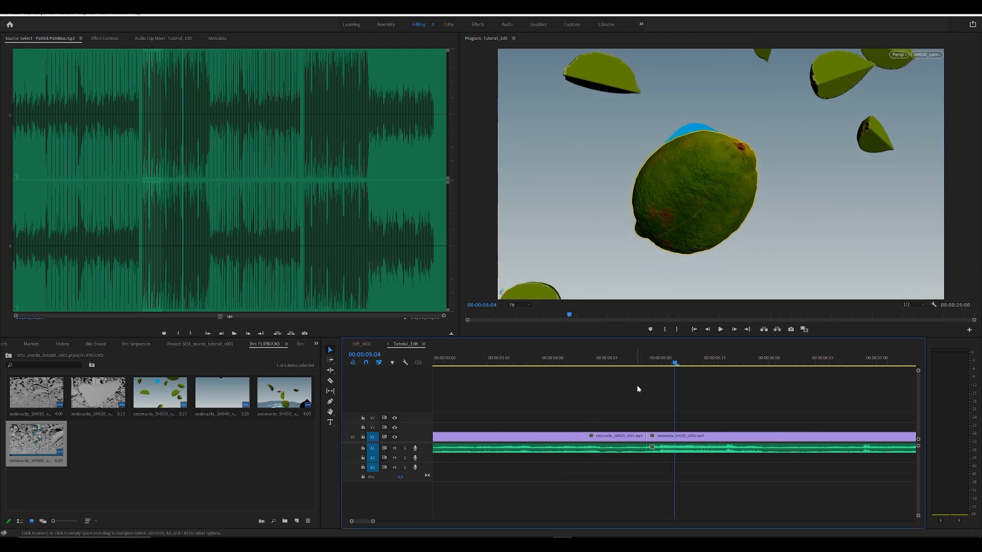
mouse_move(634, 360)
mouse_down()
mouse_move(614, 361)
mouse_move(628, 359)
mouse_up()
mouse_move(637, 432)
mouse_down()
mouse_move(628, 436)
mouse_move(641, 438)
mouse_up()
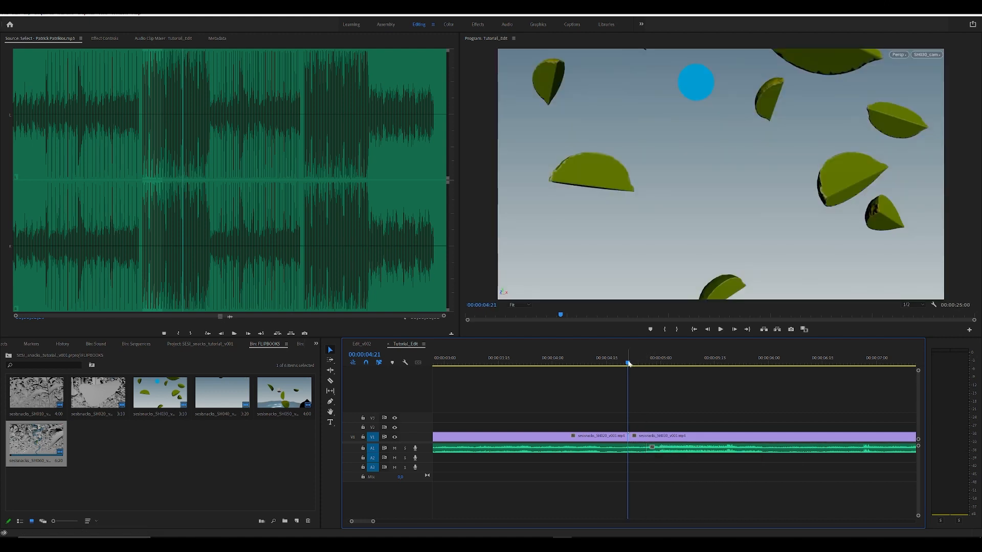
- Play the first three shots from the sequence start with the music and save the project
drag(629, 364, 412, 364)
key(minus)
key(minus)
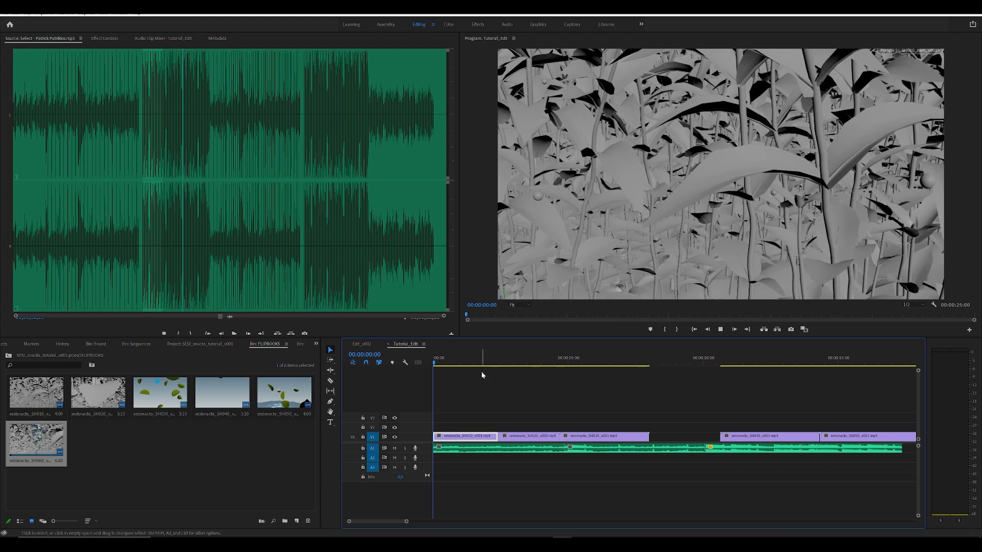
key(space)
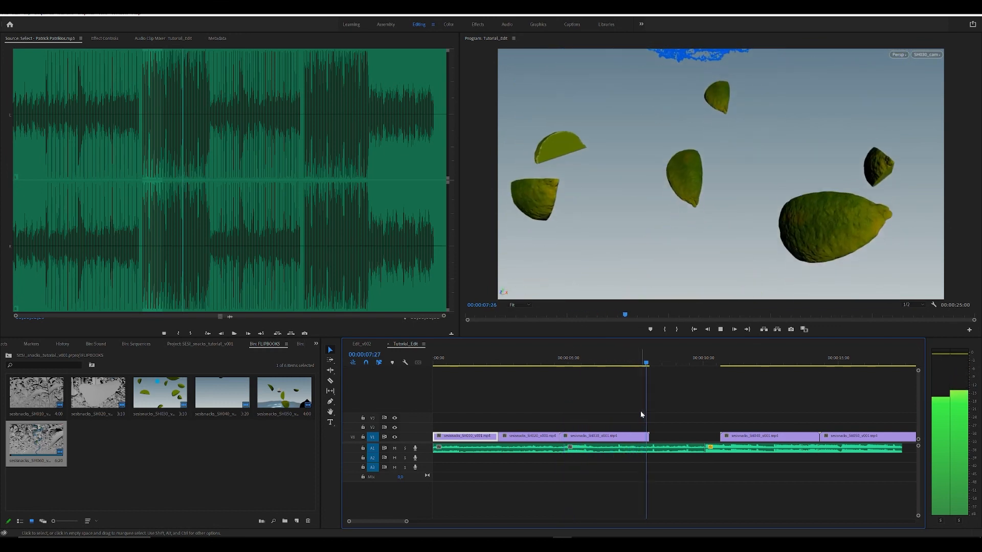
key(space)
key(ctrl+s)
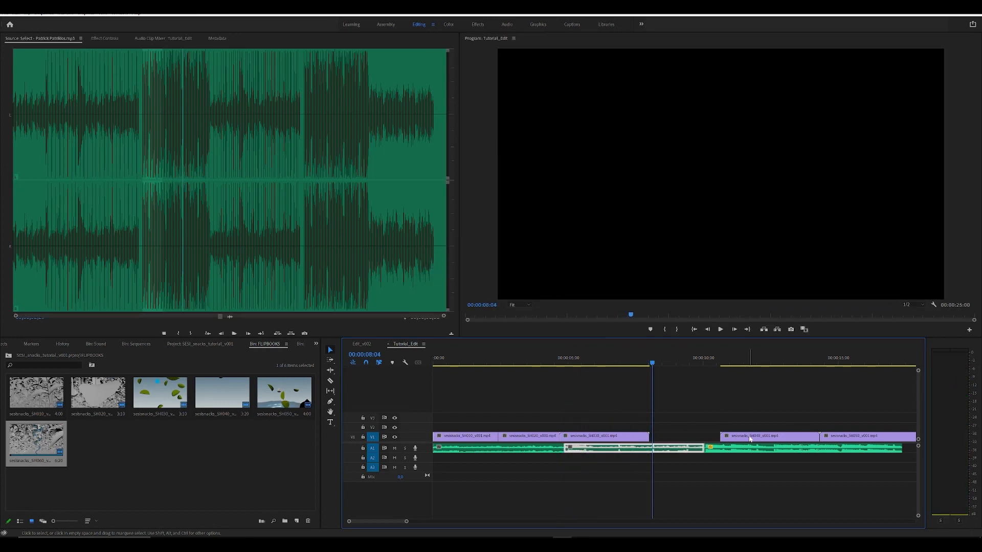
- Move SH040 directly after SH030 and play its ice break against the music up to about 00:00:10:10
drag(678, 439, 676, 439)
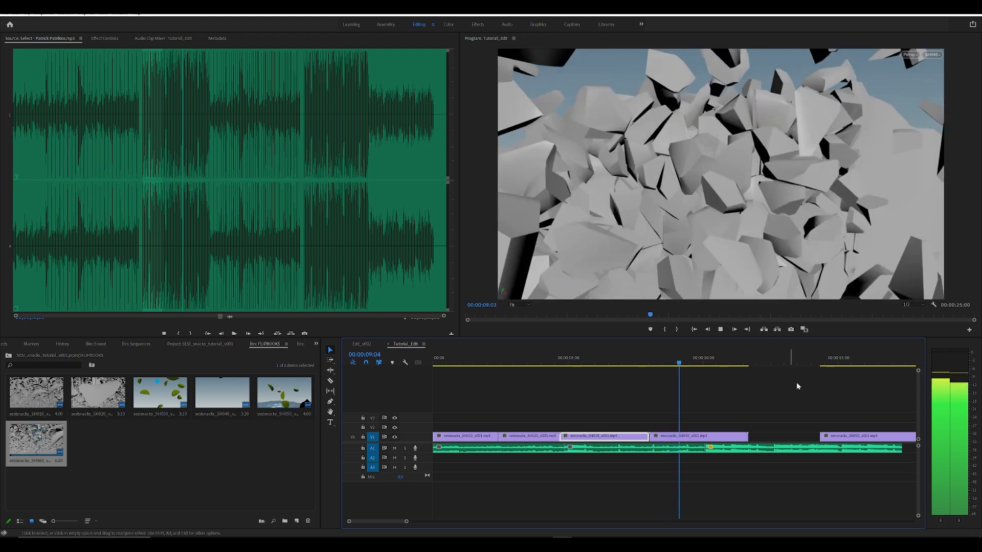
key(space)
click(728, 437)
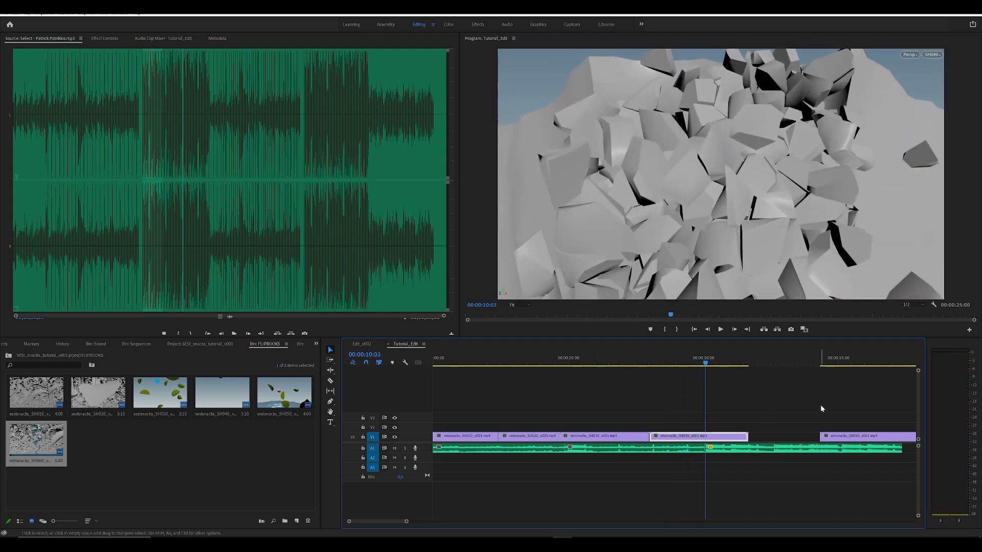
mouse_move(707, 364)
mouse_down()
mouse_move(746, 365)
mouse_move(689, 365)
mouse_up()
key(space)
key(space)
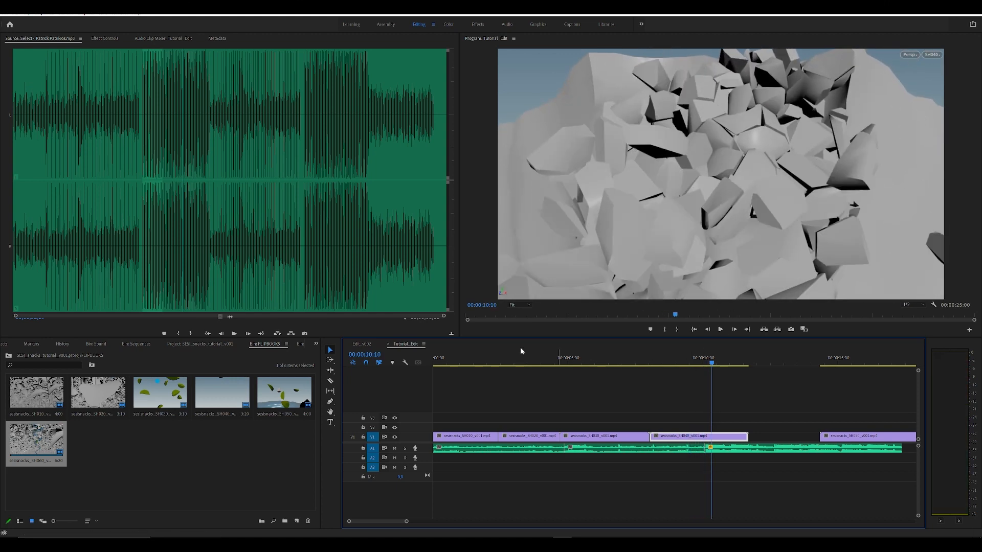
- Switch to the Edit_v002 sequence and play from the lime shot to the swirl shot at frame 310 for reference
click(365, 346)
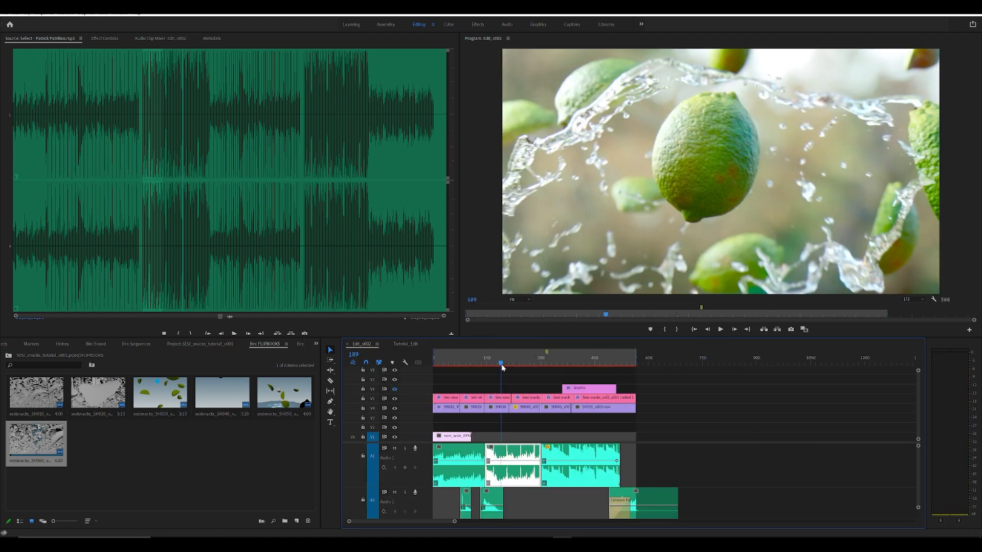
drag(501, 364, 517, 366)
key(j)
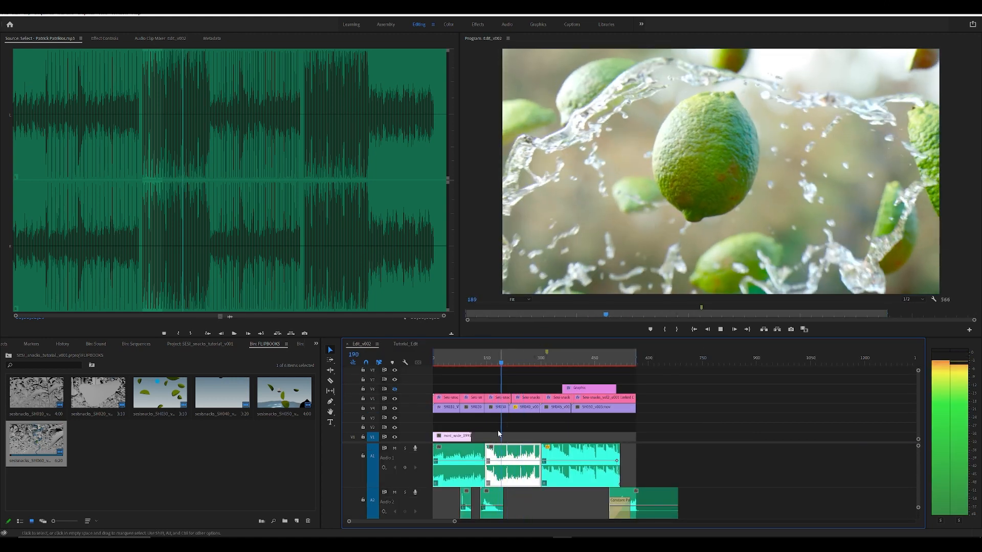
key(l)
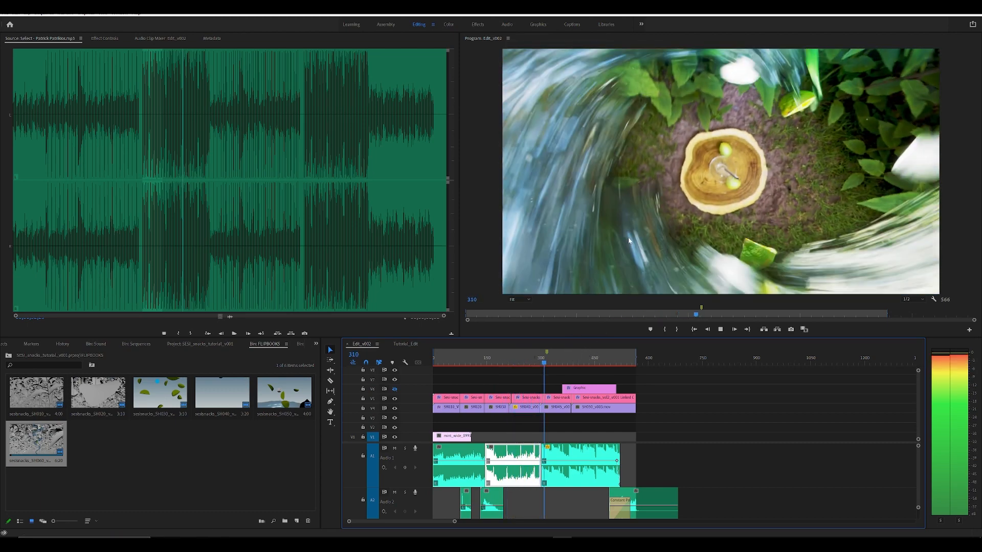
key(k)
key(j)
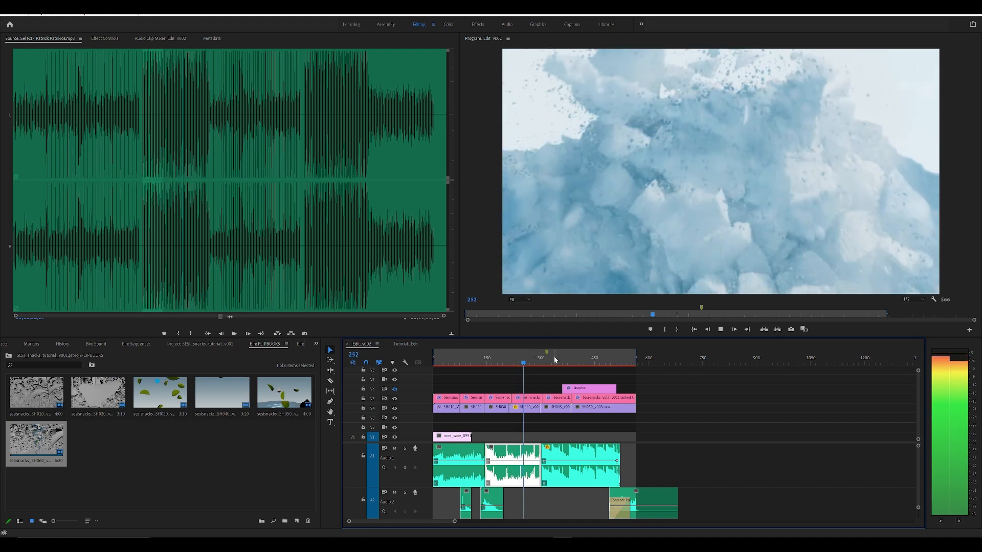
key(l)
key(k)
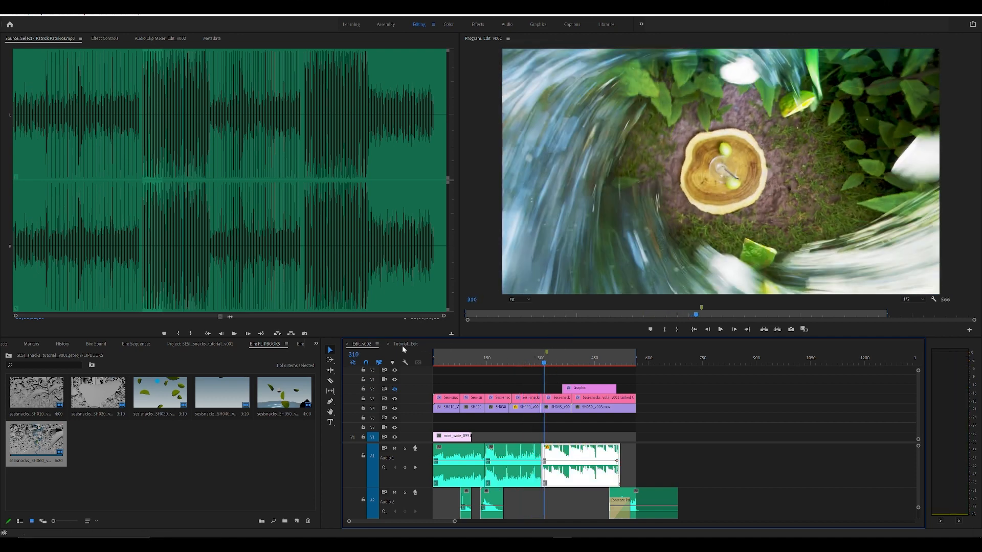
- Return to Tutorial_Edit, play SH040 and SH030 against the music and save the project
click(405, 344)
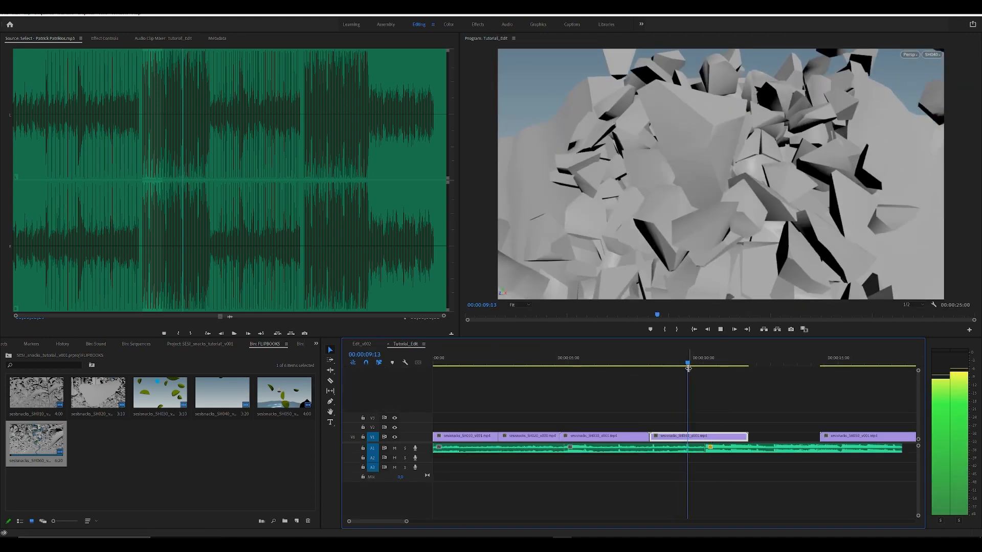
key(ctrl+s)
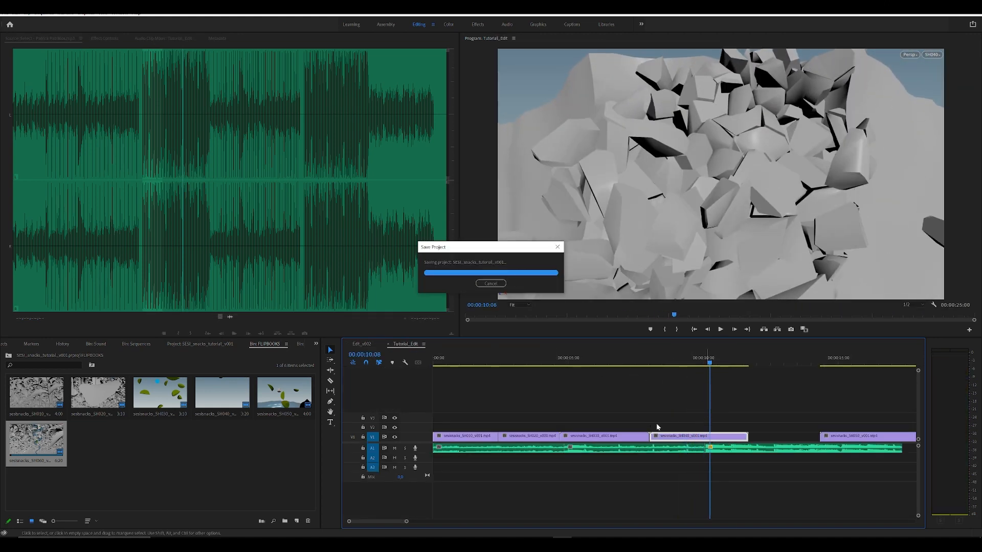
drag(665, 363, 624, 369)
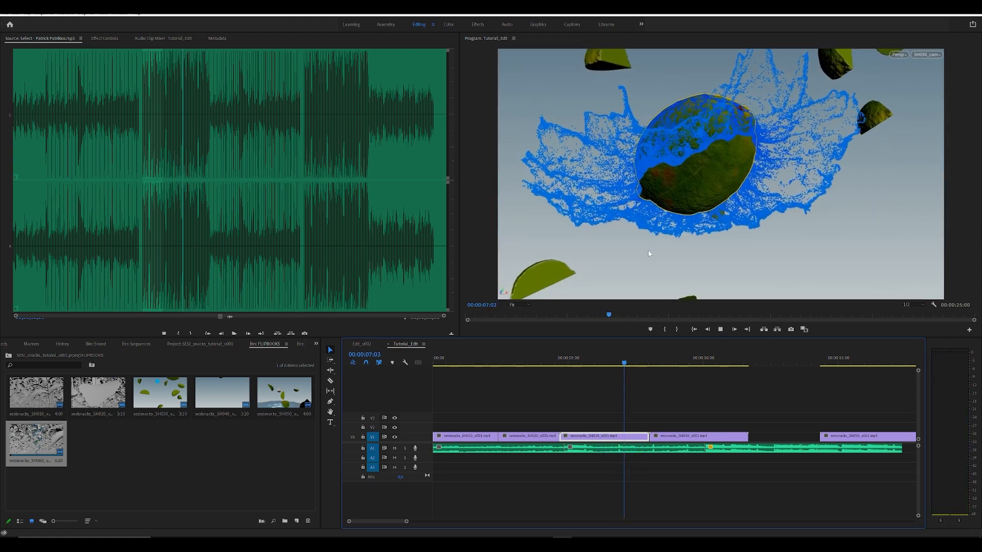
key(space)
key(space)
click(629, 358)
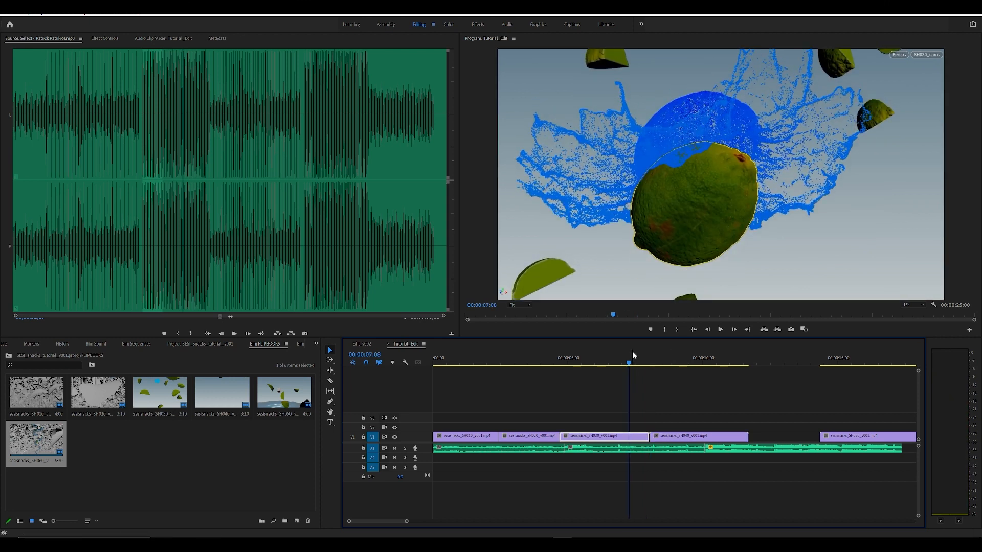
key(ctrl+s)
- Replay SH030's lime splash around seven seconds and place the playhead at 00:00:06:28
drag(629, 358, 609, 366)
key(space)
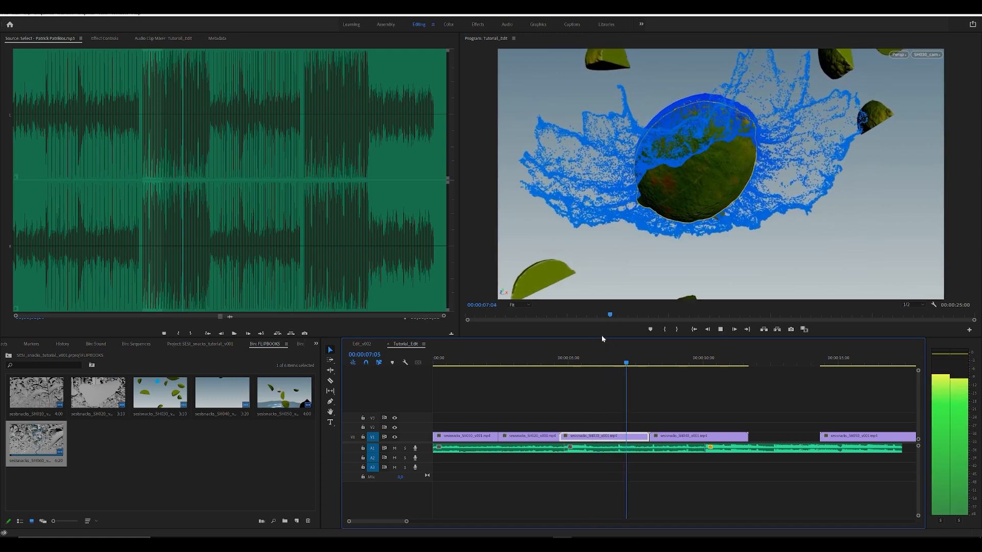
key(space)
click(619, 364)
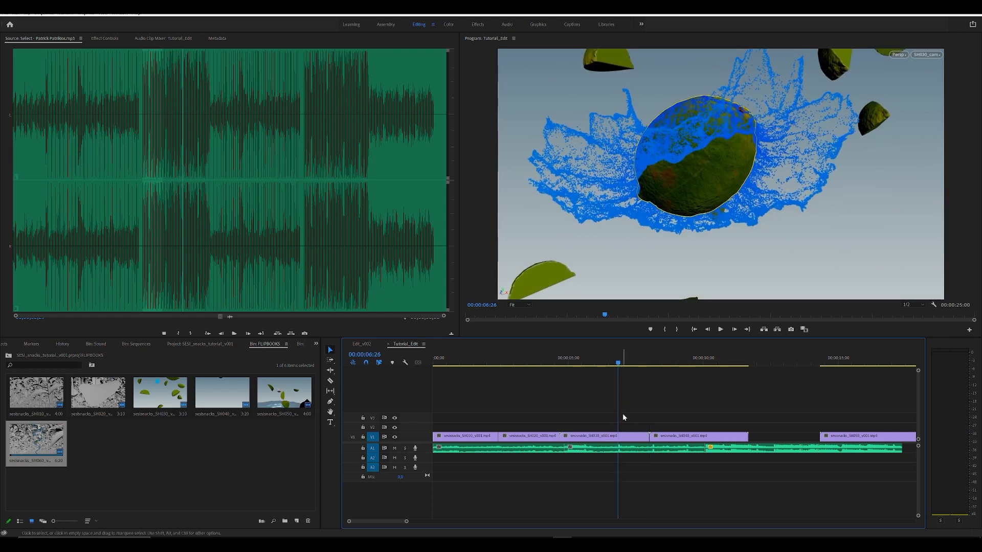
mouse_move(612, 363)
mouse_down()
mouse_move(640, 366)
mouse_move(620, 367)
mouse_up()
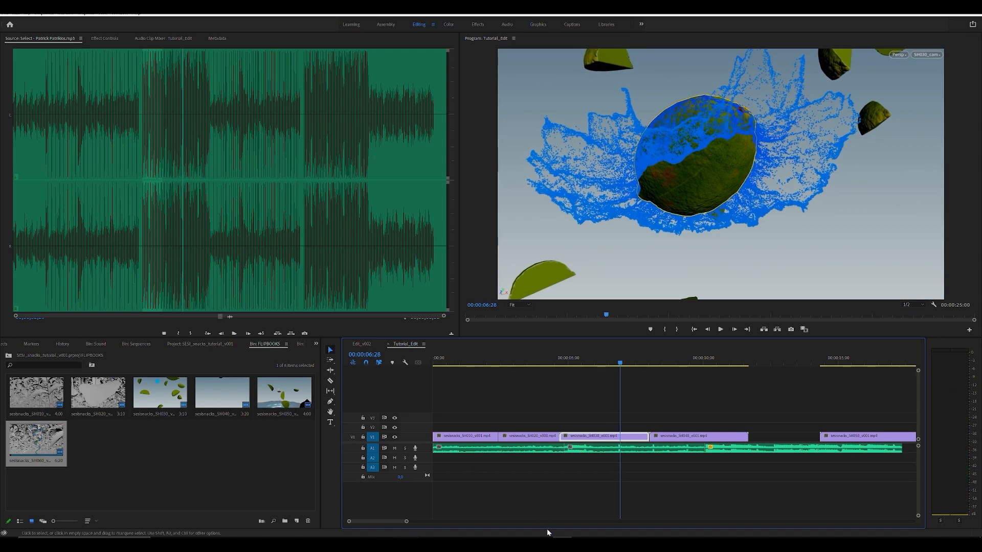
- Switch from Premiere Pro to the main Houdini window containing the animatic scene
click(543, 544)
mouse_move(543, 544)
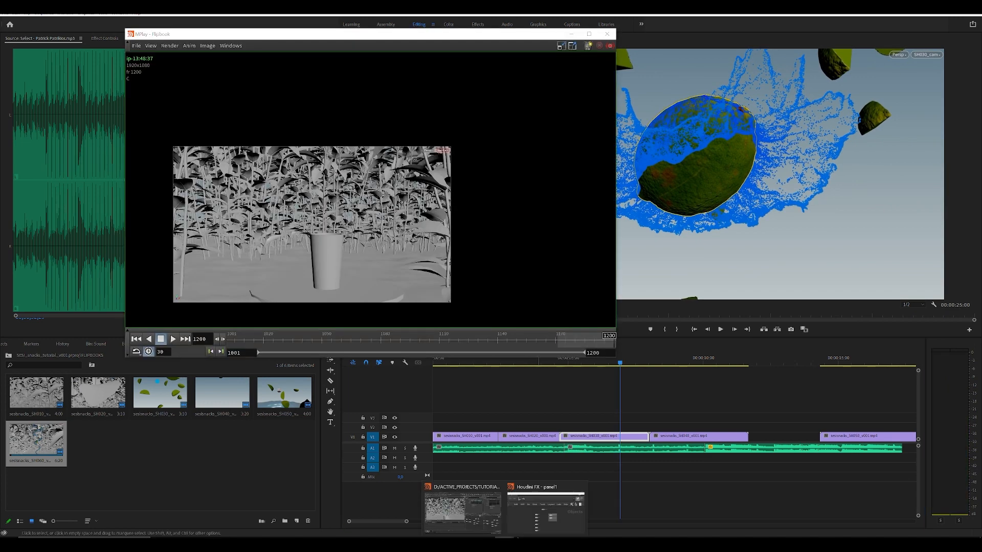
click(561, 514)
click(524, 544)
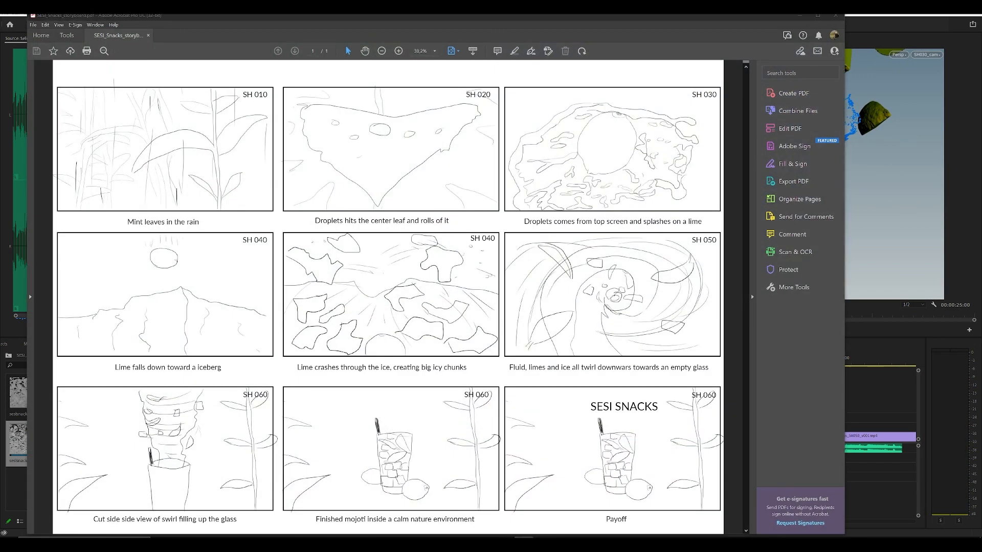
click(524, 545)
click(543, 544)
click(543, 544)
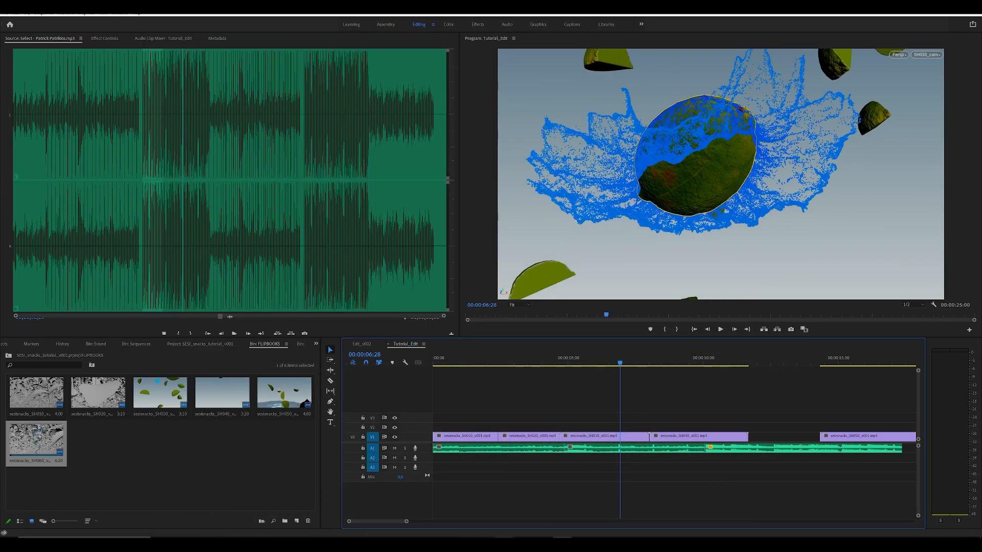
click(593, 485)
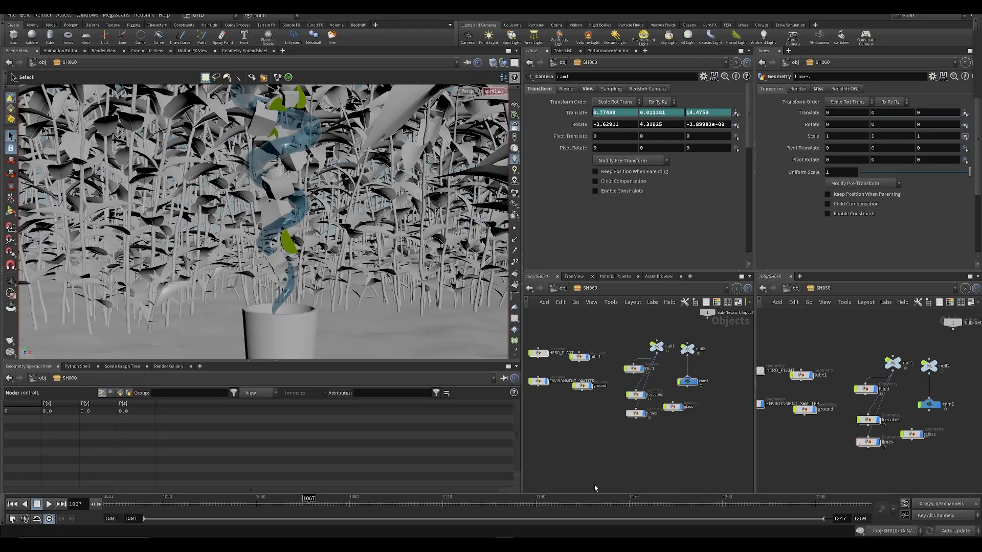
- Go up from SH060 to the object level, hide SH060 and open the SH030 subnetwork
click(556, 288)
click(568, 312)
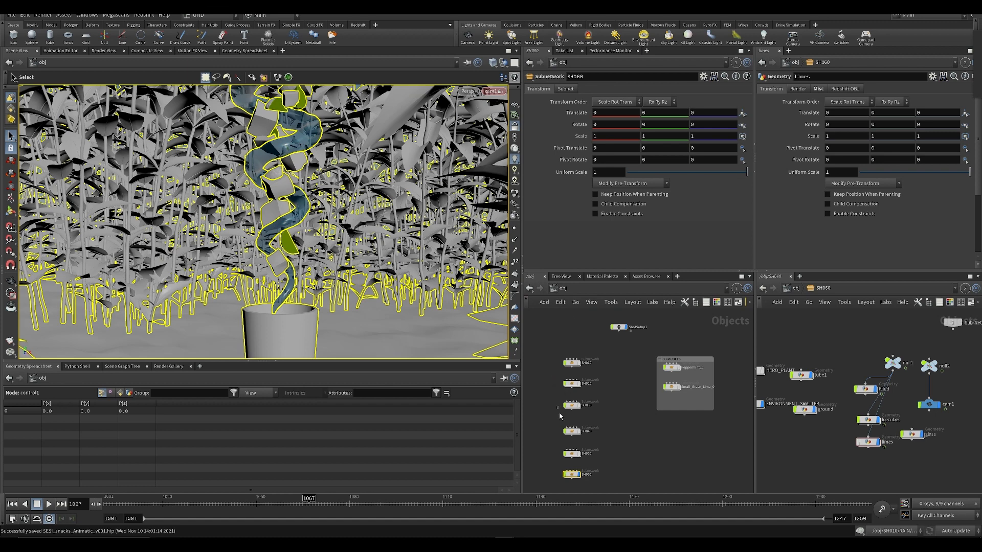
click(576, 483)
click(581, 464)
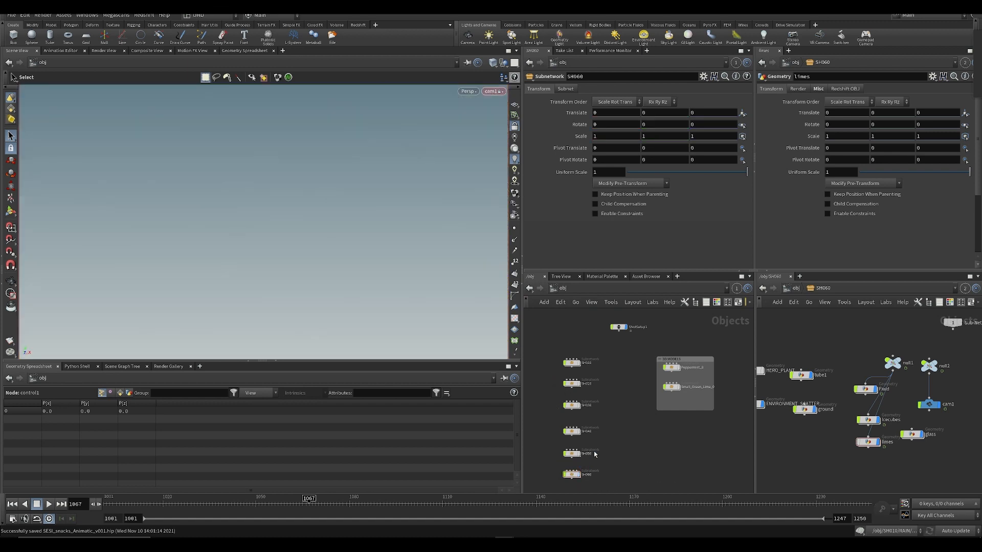
double_click(568, 407)
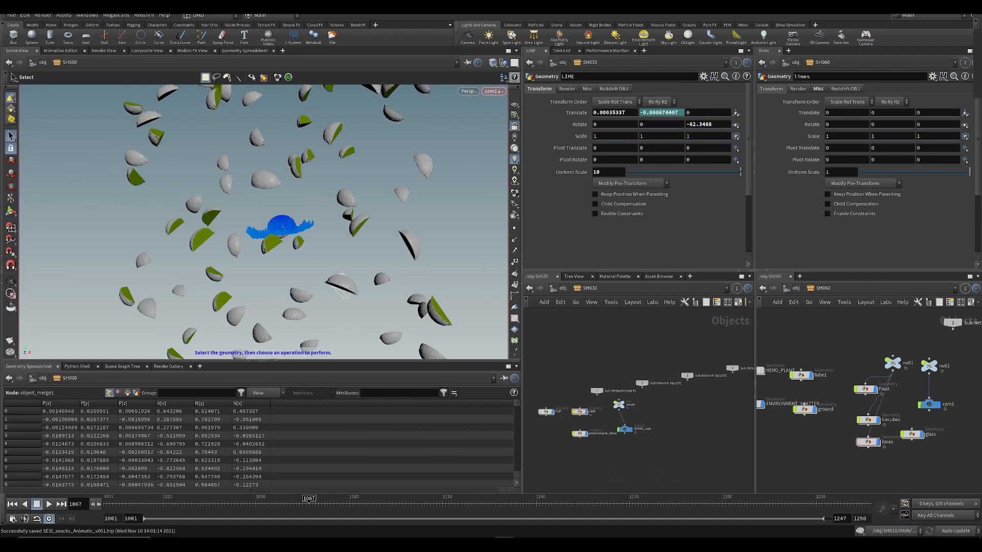
- Look through SH030_cam and play the lime splash from frame 1063, stopping to go back to the frame before the drop
click(500, 93)
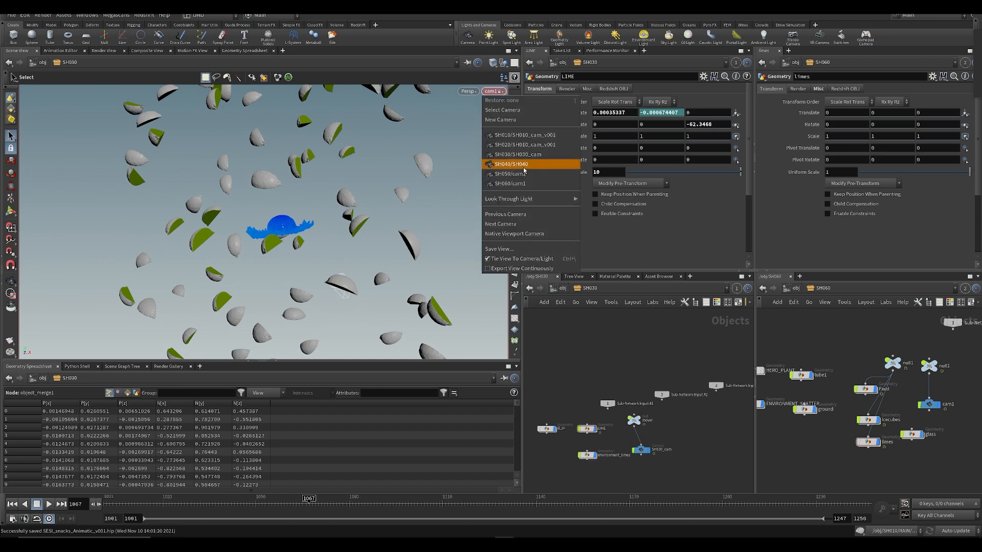
click(521, 154)
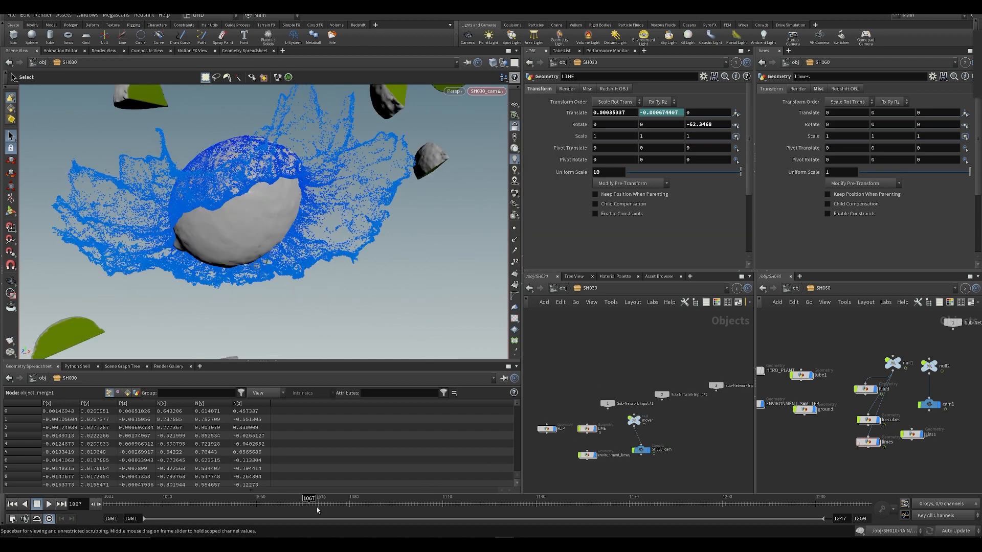
mouse_move(312, 501)
mouse_down()
mouse_move(357, 498)
mouse_move(297, 498)
mouse_up()
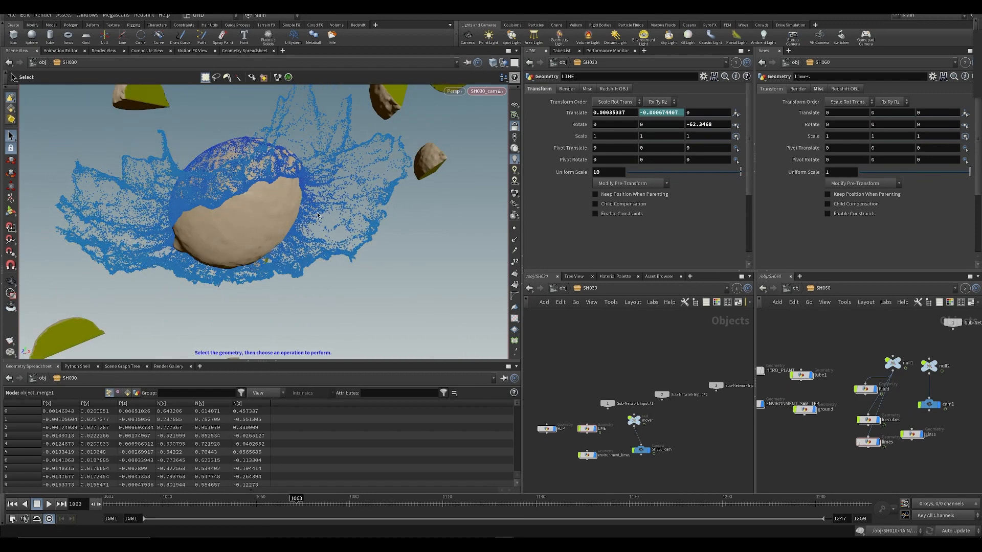
key(Up)
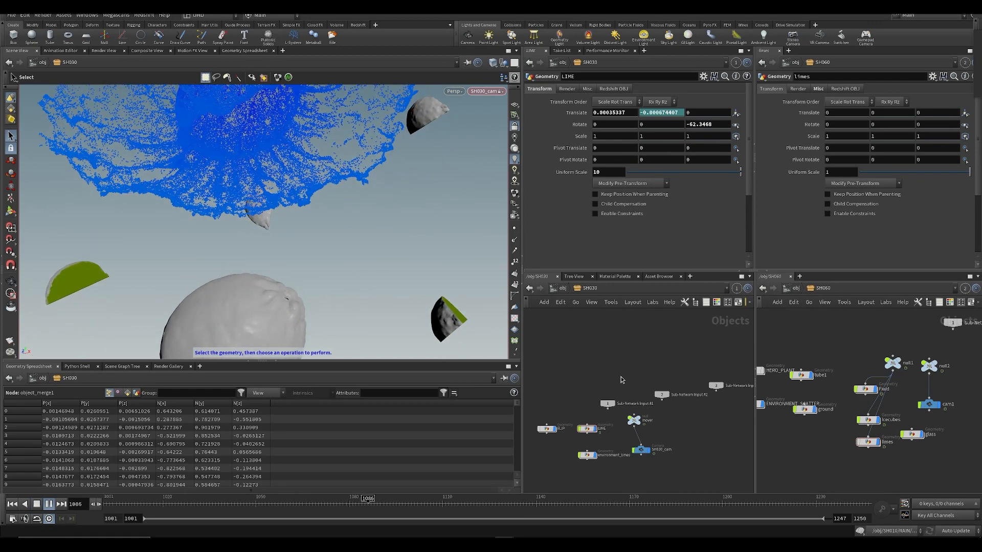
key(Up)
scroll(622, 379, up, 3)
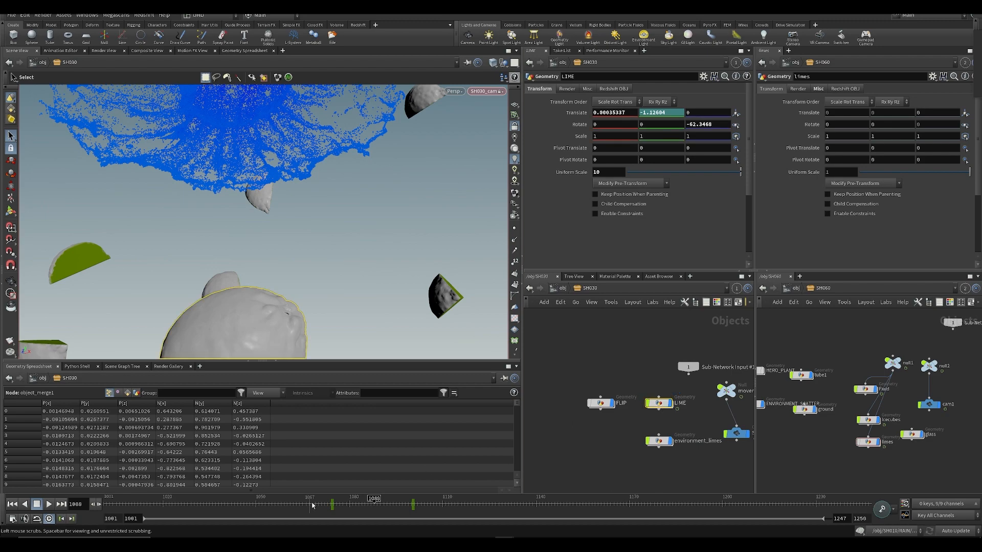
click(312, 506)
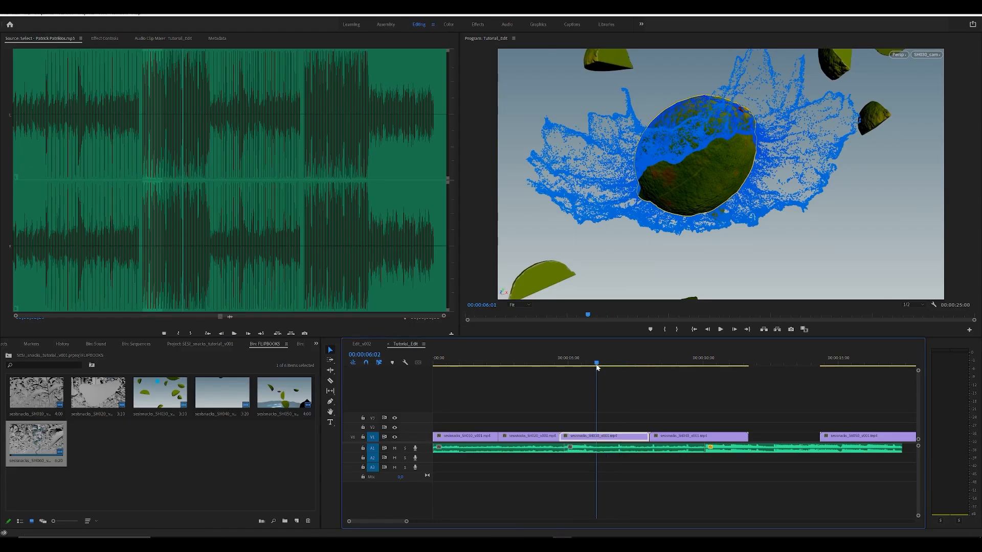
- Switch to Premiere Pro's Tutorial_Edit and replay SH030's lime splash several times between about five and seven seconds
drag(597, 368, 579, 355)
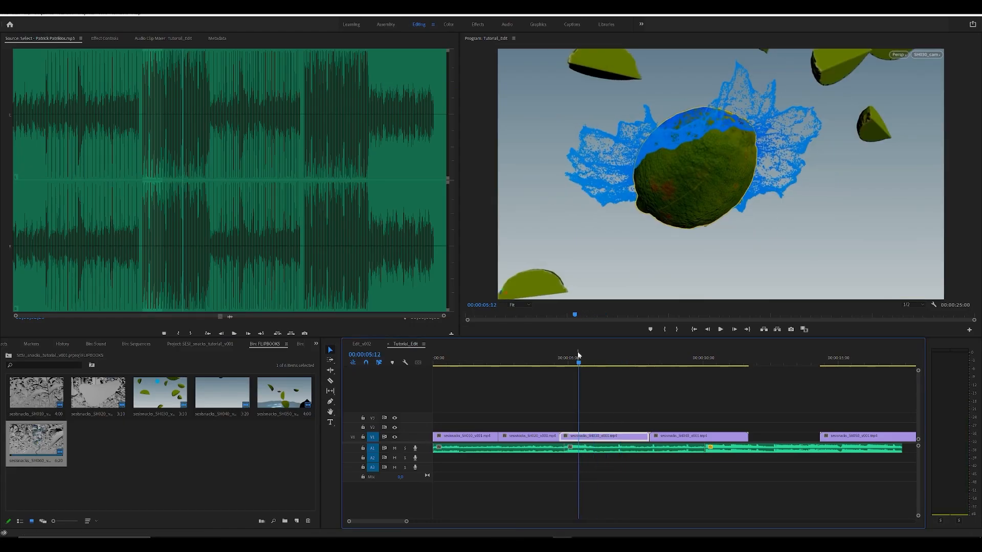
key(space)
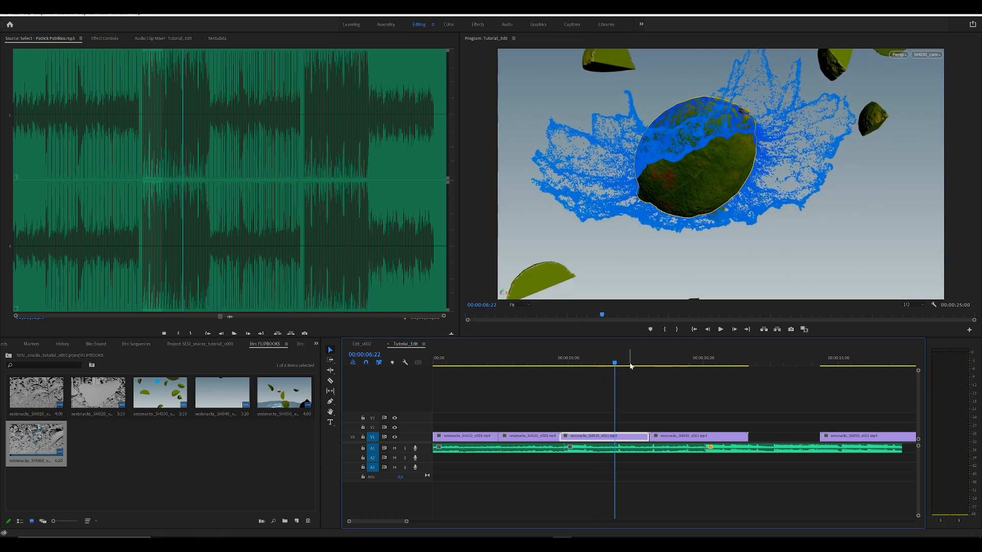
drag(631, 366, 601, 369)
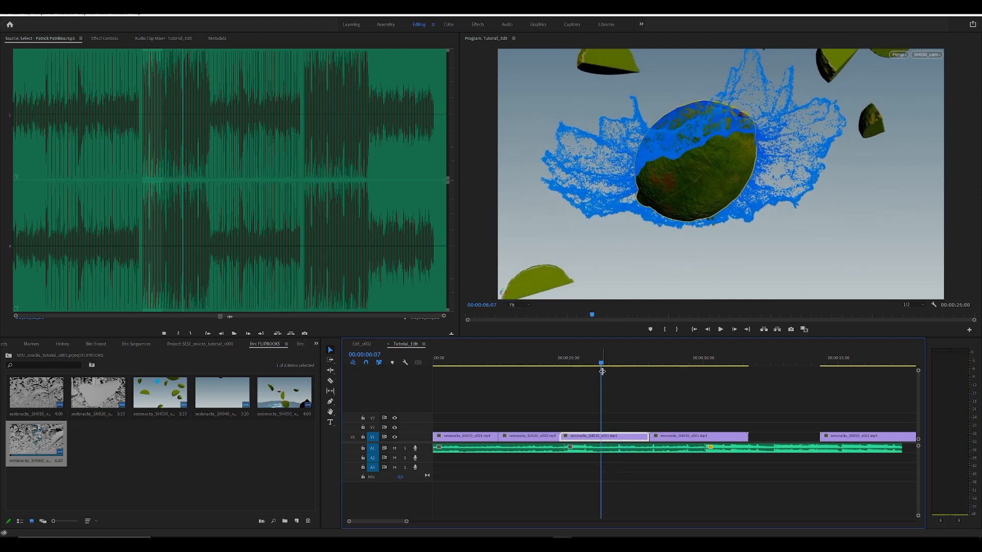
key(space)
key(space)
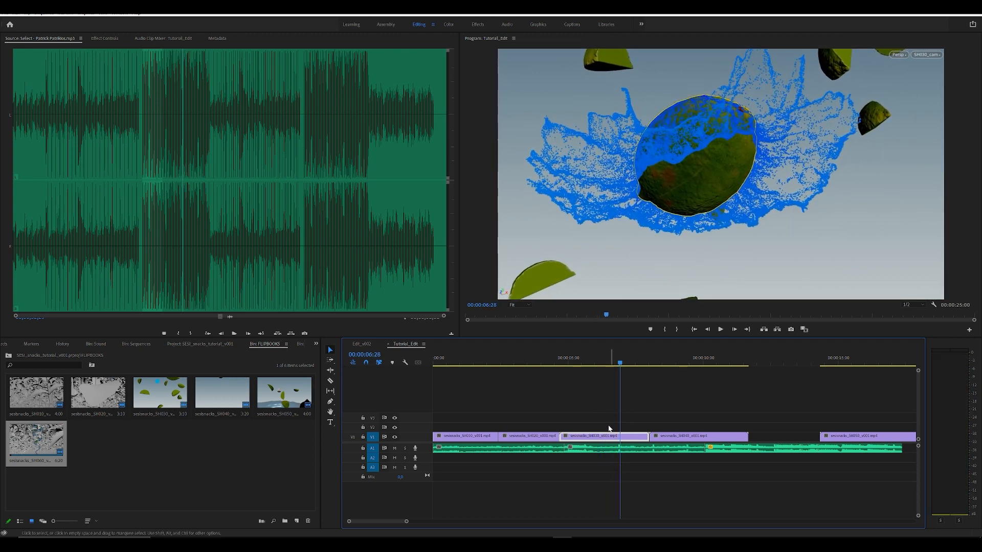
click(606, 364)
key(space)
key(space)
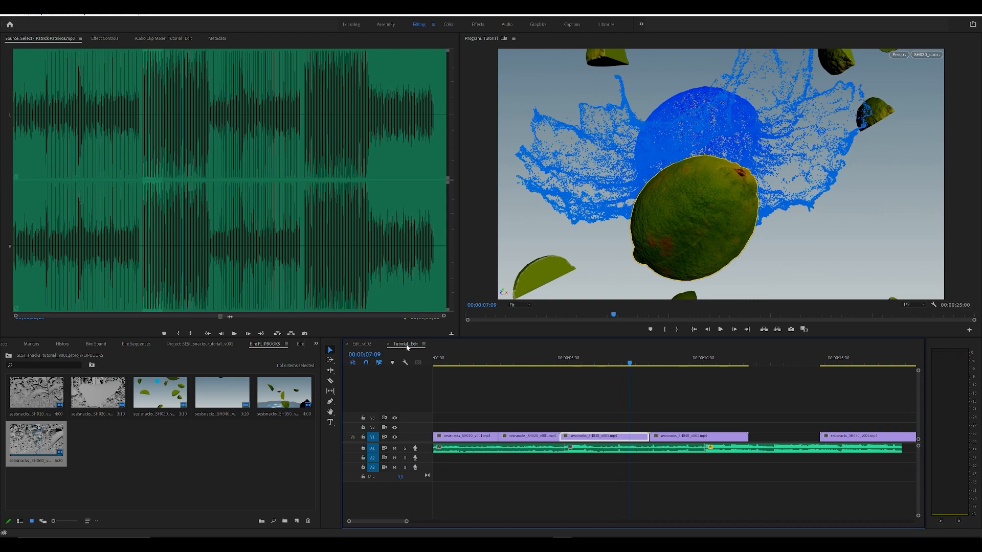
- Open the Edit_v002 sequence and play its finished lime splash shot into the following shot as a timing reference
click(362, 344)
drag(529, 355, 493, 365)
key(space)
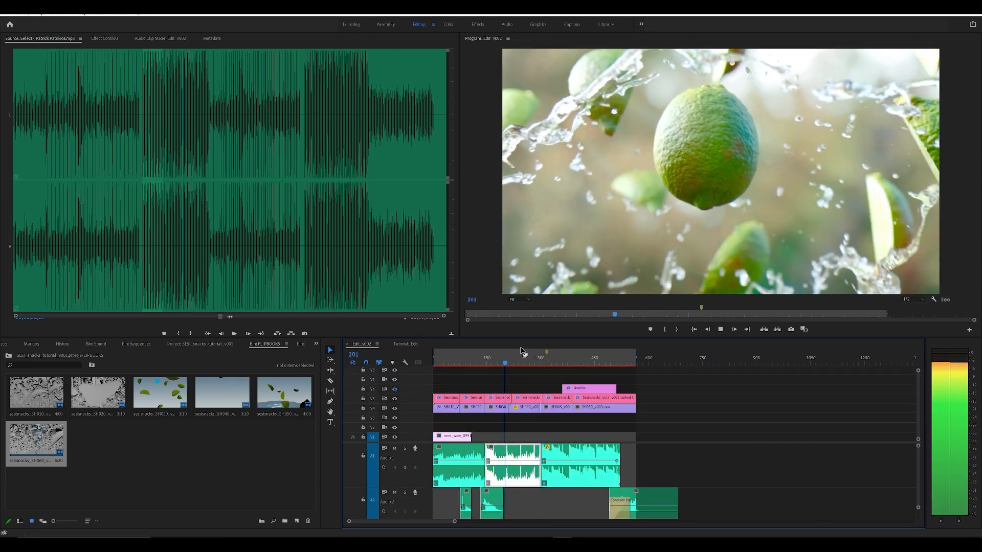
key(space)
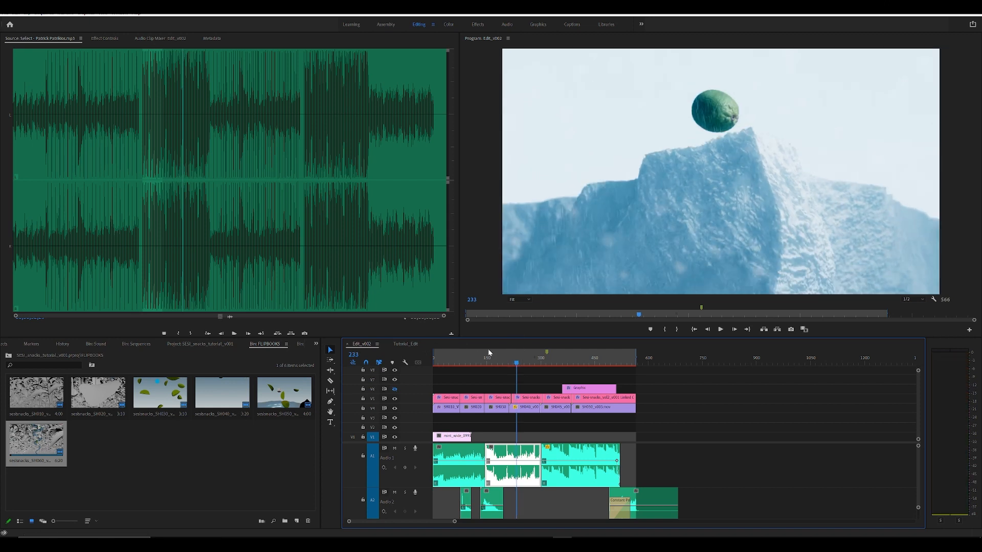
- Return to Tutorial_Edit, replay SH030's lime drop against the music and place the playhead at 00:00:06:26
click(416, 345)
click(605, 362)
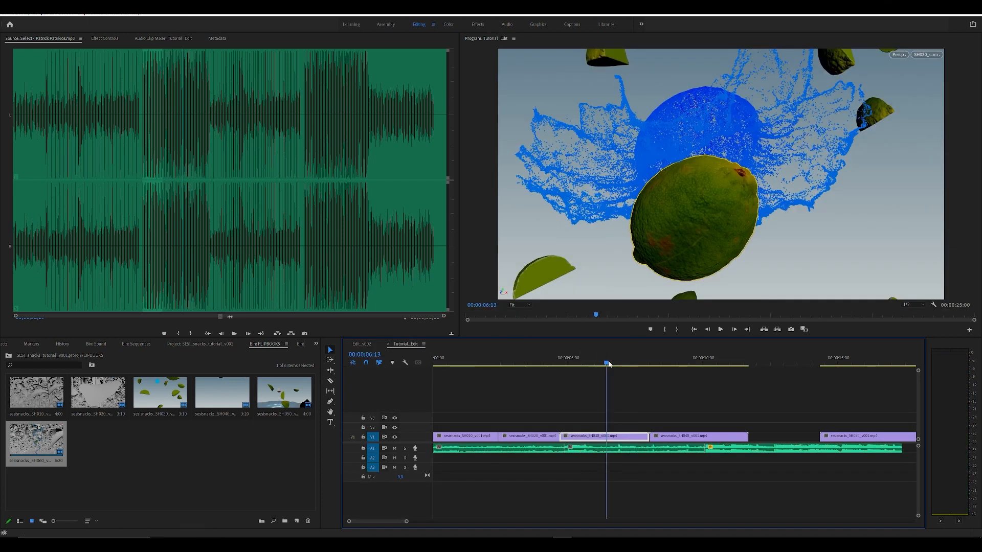
key(space)
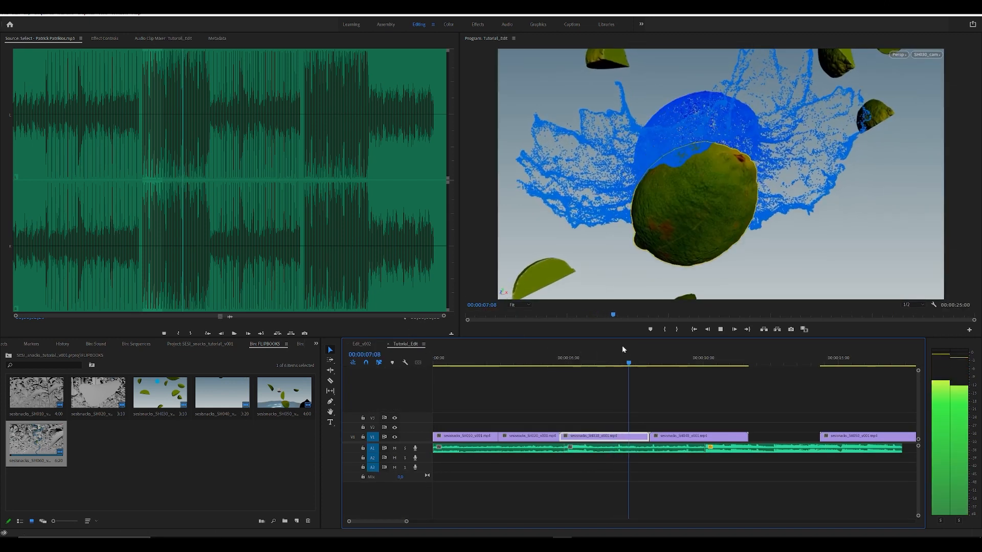
key(space)
click(618, 362)
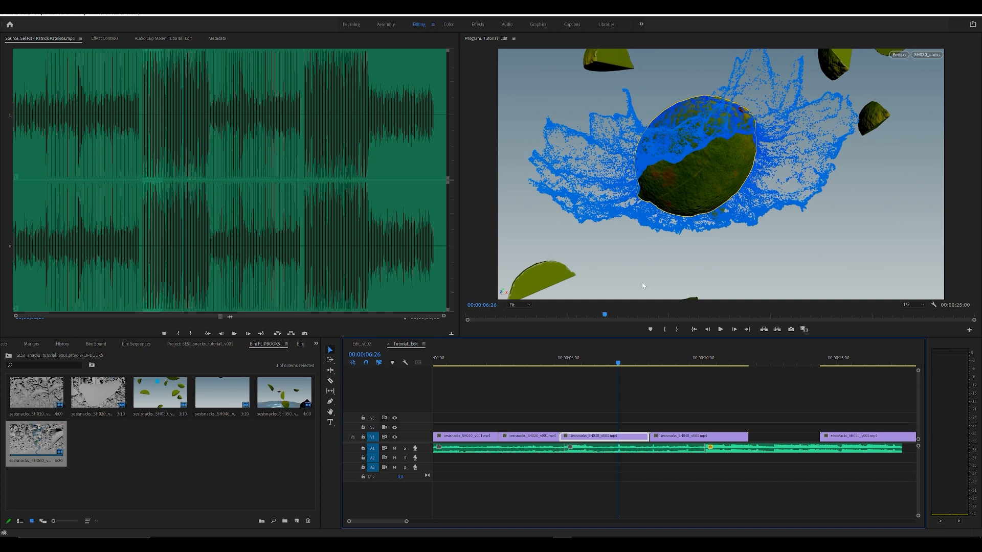
- Step forward frame by frame from 00:00:06:26 to examine when SH030's lime starts to drop
click(675, 396)
key(Right)
key(Right)
key(Right)
key(Right)
key(Right)
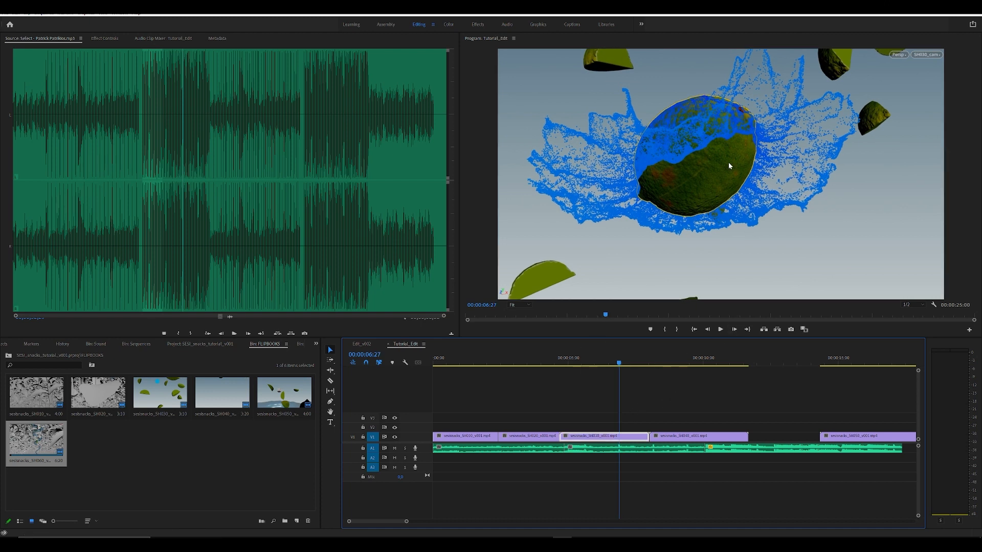
key(Right)
key(Right)
key(Right)
key(Right)
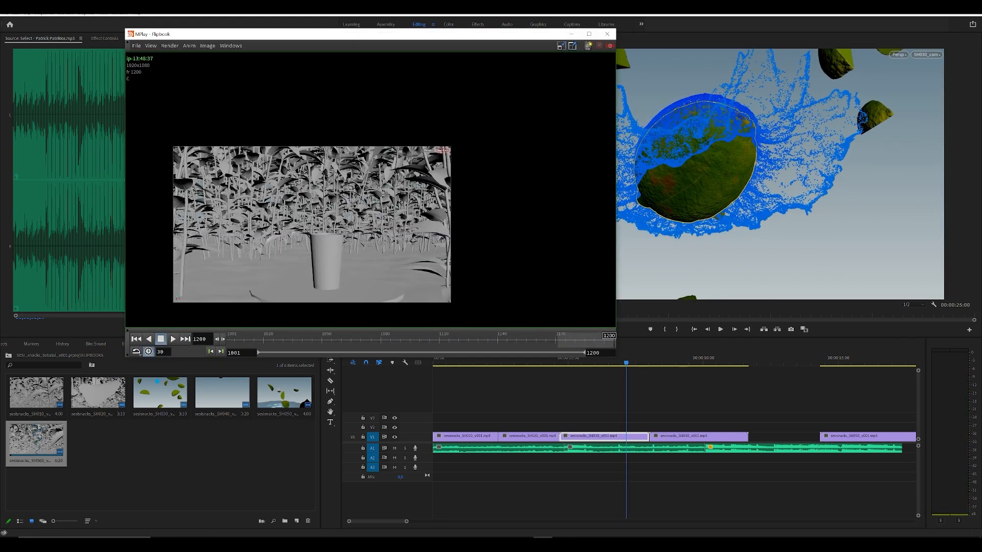
- Switch to the main Houdini window and show the LIME object's Translate Y keyframes in the Animation Editor's dope sheet
click(481, 496)
click(615, 467)
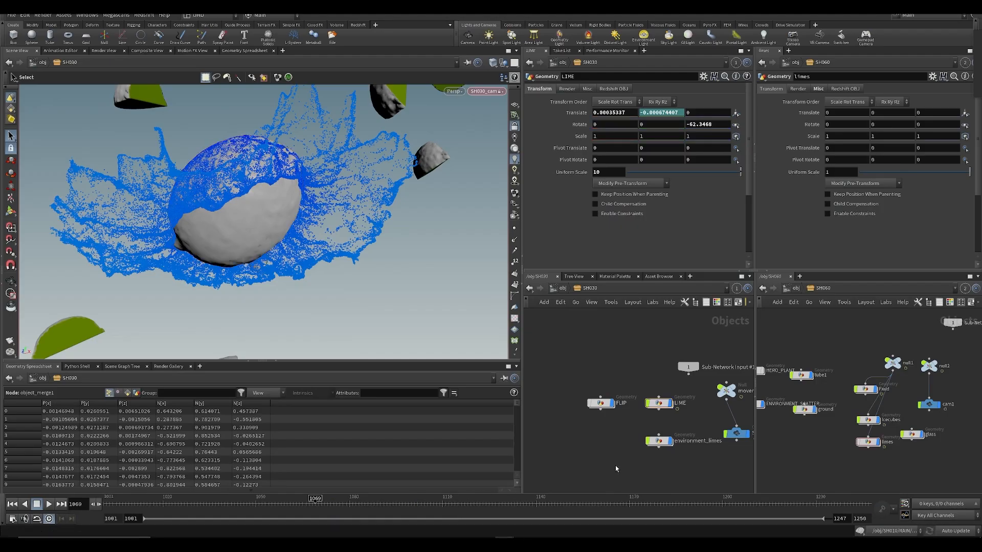
drag(670, 412, 671, 413)
shift+click(658, 115)
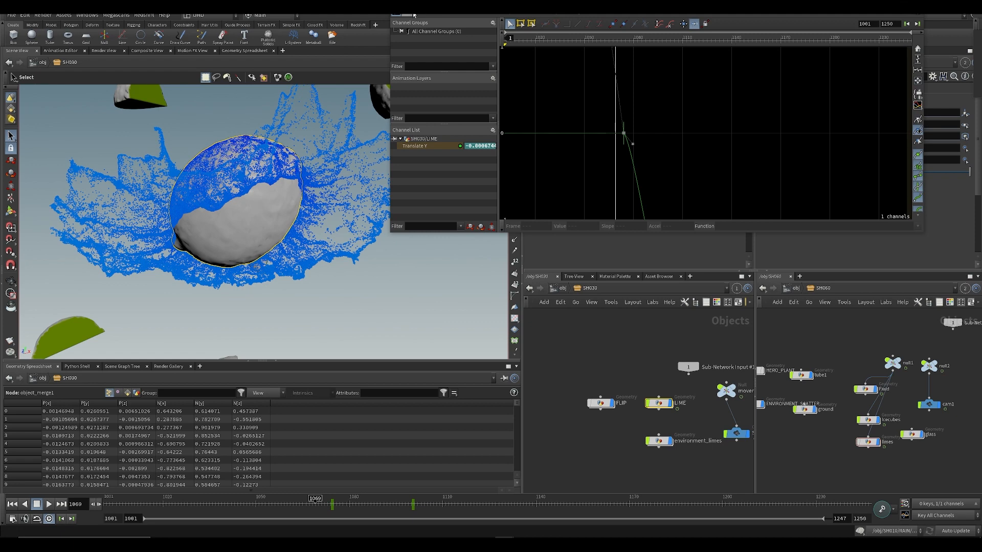
drag(597, 14, 607, 143)
click(923, 145)
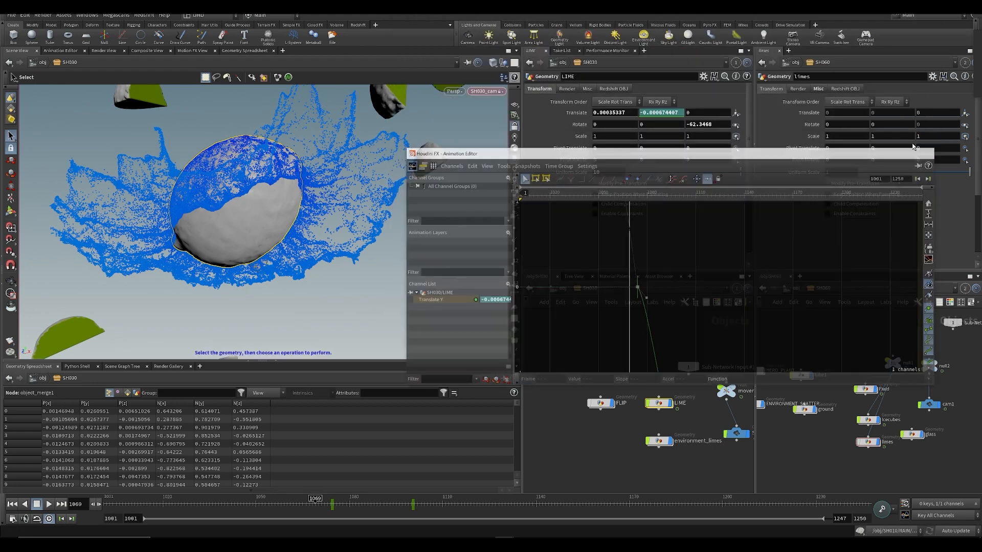
shift+click(658, 114)
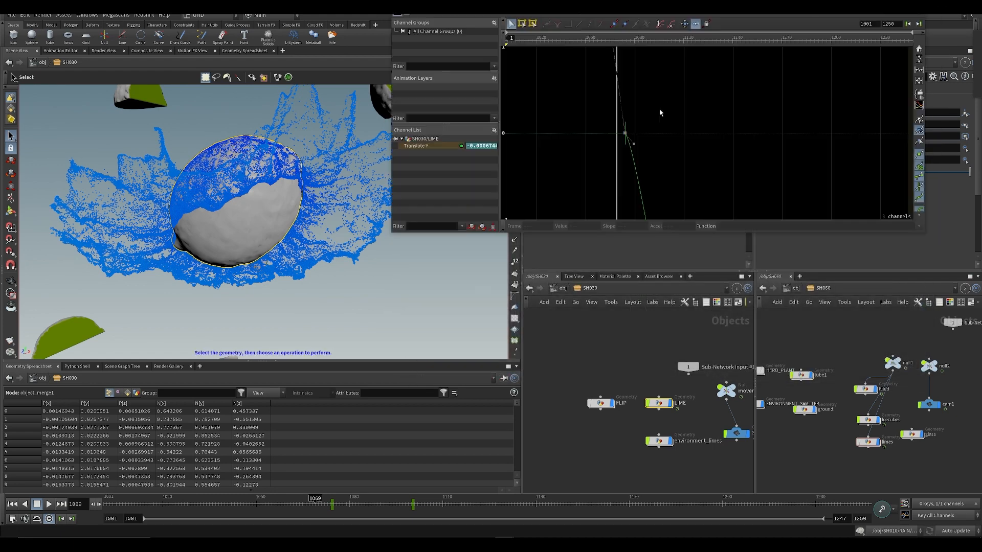
click(412, 18)
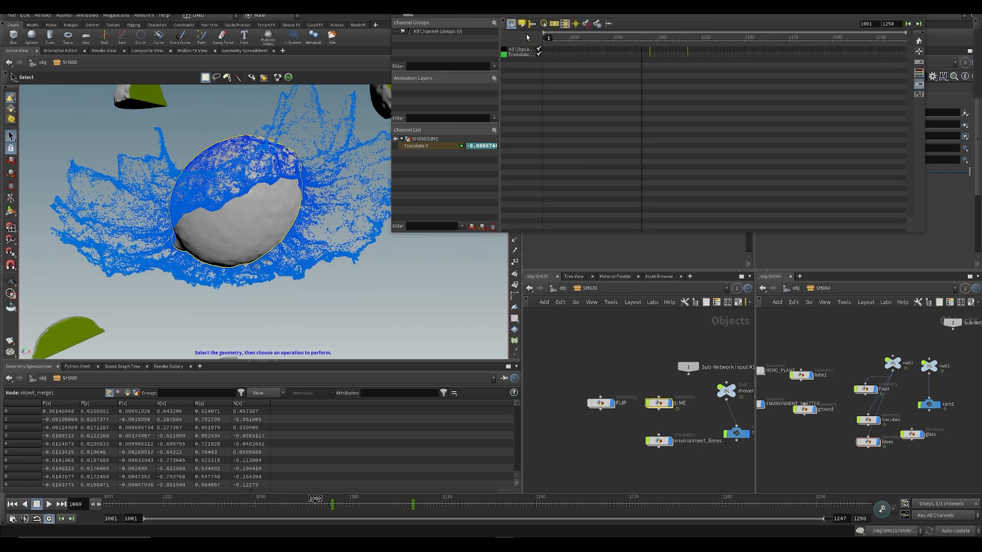
- Shift LIME's two Translate Y keyframes earlier to about frames 1064 and 1081, play back the drop and close the editor
drag(545, 34, 627, 33)
drag(910, 39, 597, 79)
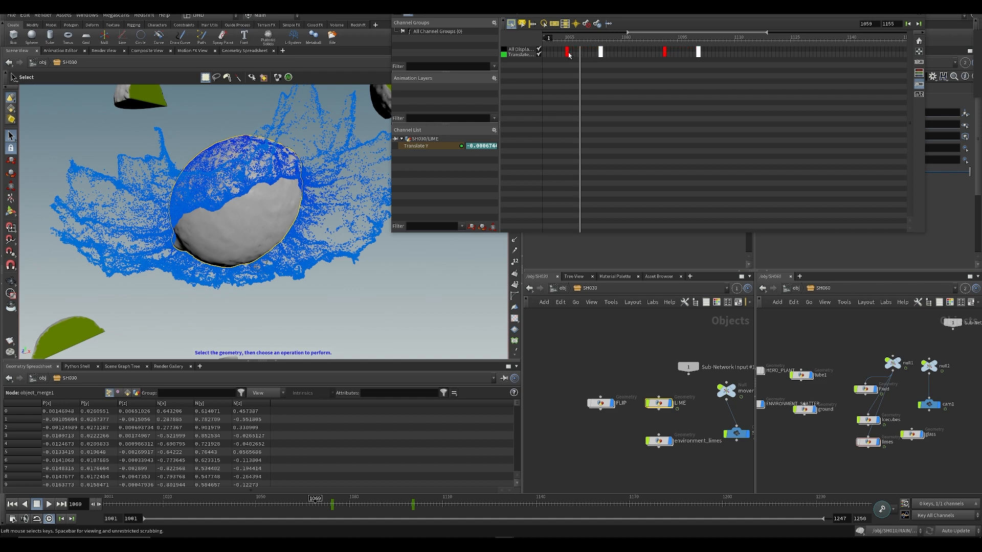
drag(567, 54, 685, 45)
click(572, 55)
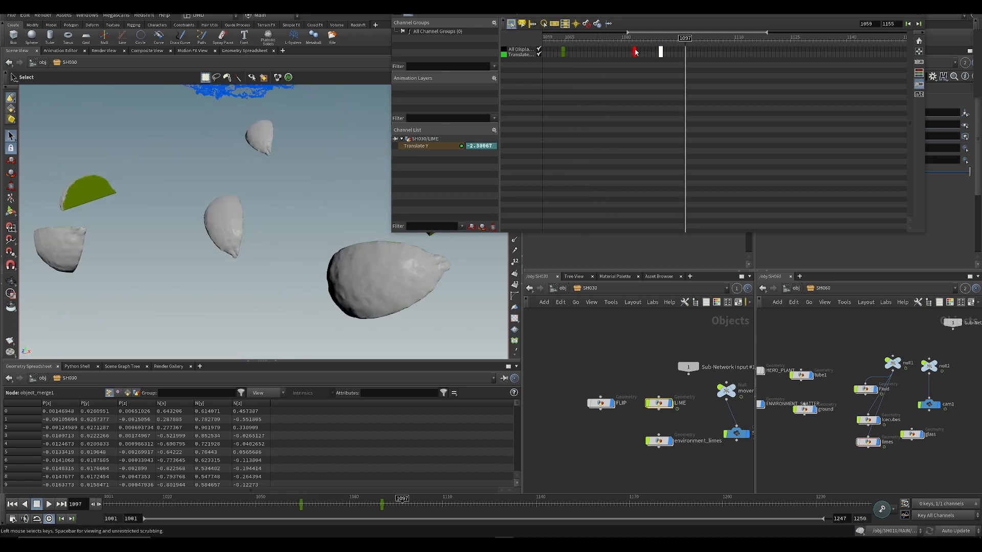
click(560, 39)
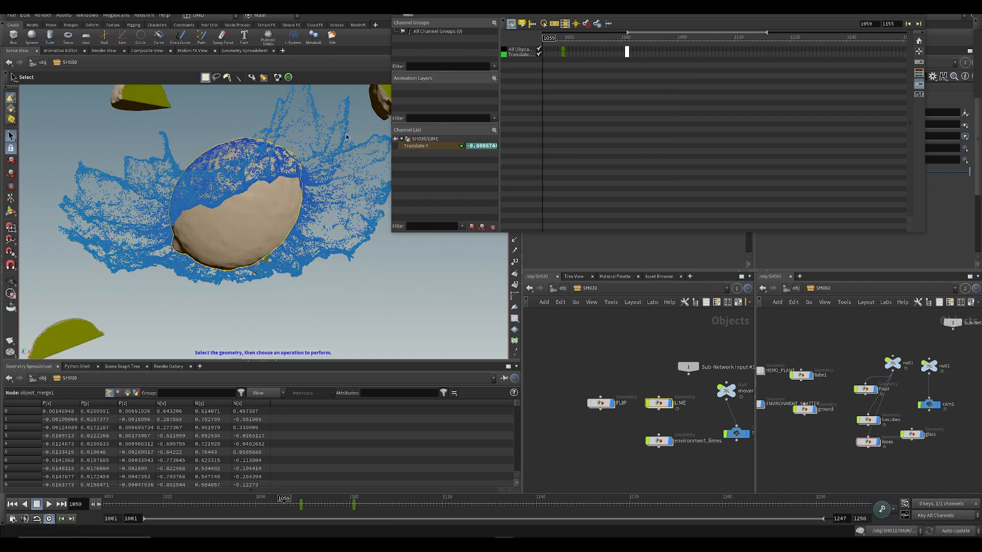
key(Up)
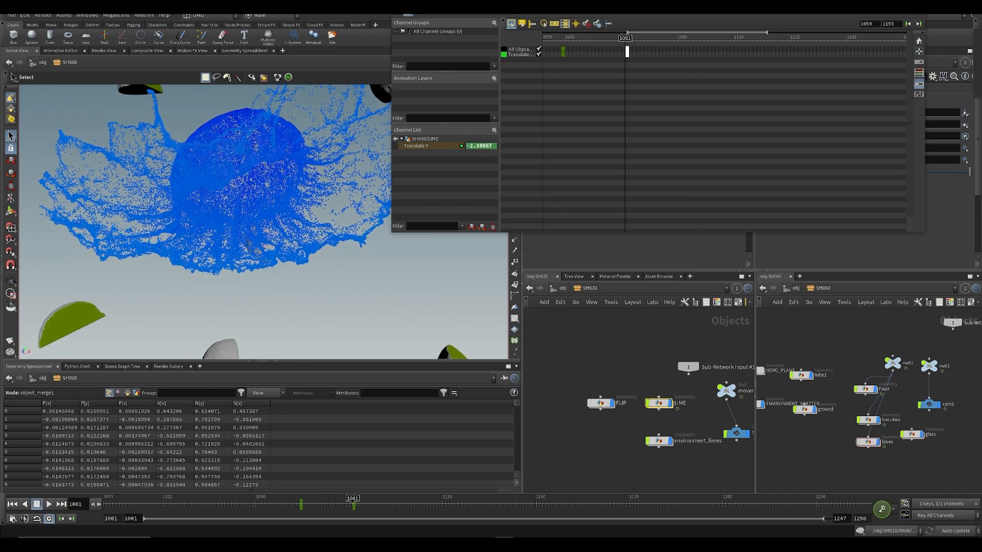
click(915, 5)
- Select the mover null that carries SH030_cam and open its Translate Y curve in the Animation Editor
middle_drag(708, 403, 654, 404)
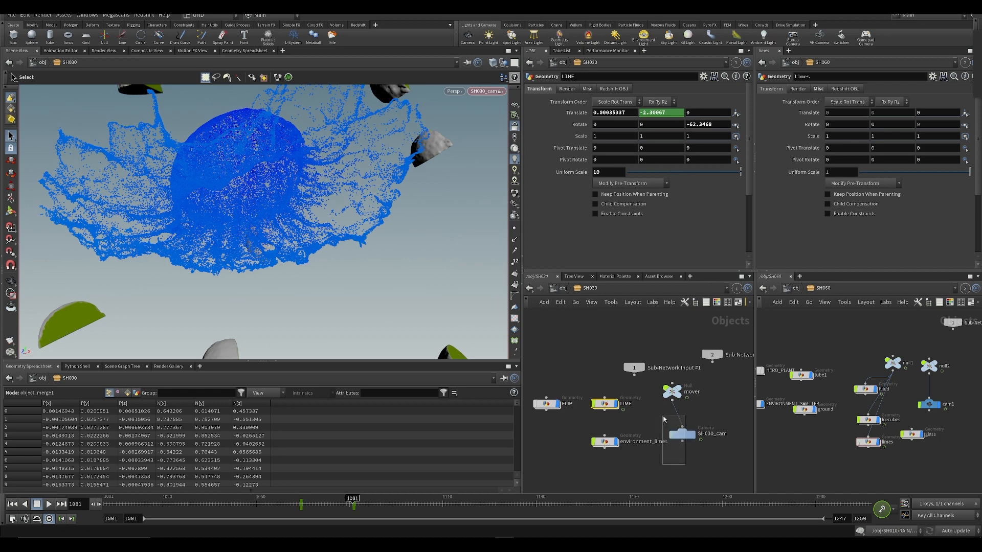
drag(686, 465, 664, 419)
click(684, 394)
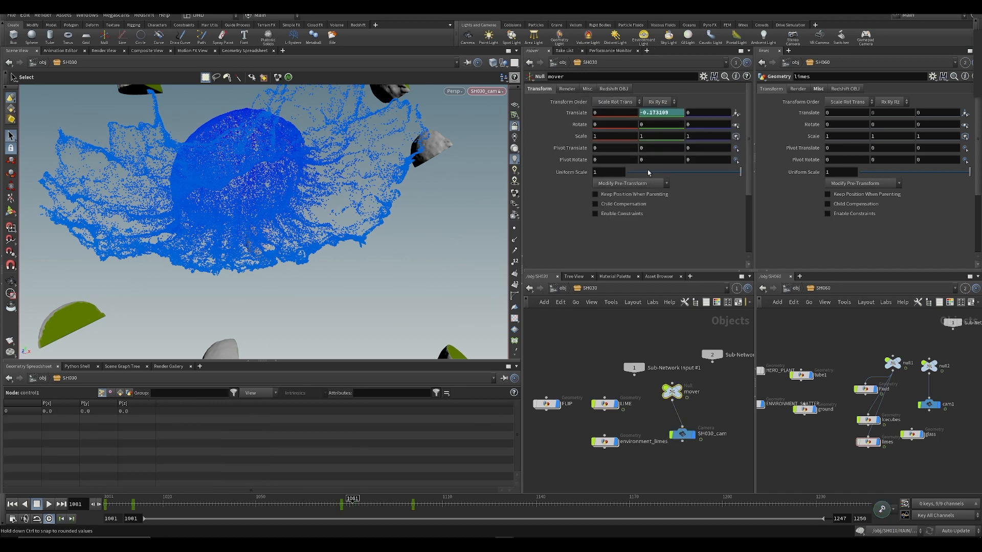
shift+click(649, 116)
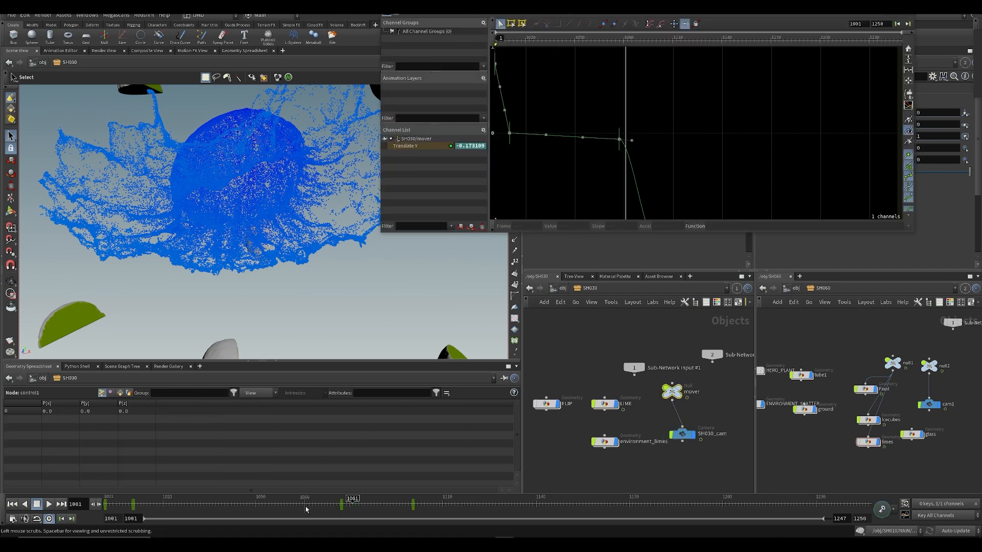
- Go to frame 1064 and shift the mover's last two Translate Y keyframes earlier to frames 1063 and 1086
drag(305, 509, 299, 509)
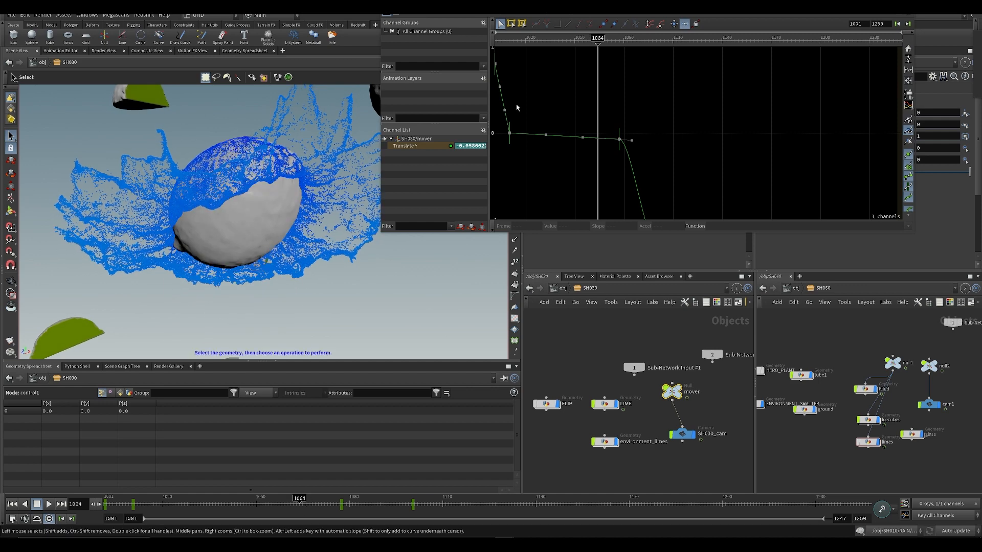
scroll(629, 89, down, 4)
drag(675, 87, 537, 197)
scroll(652, 118, up, 3)
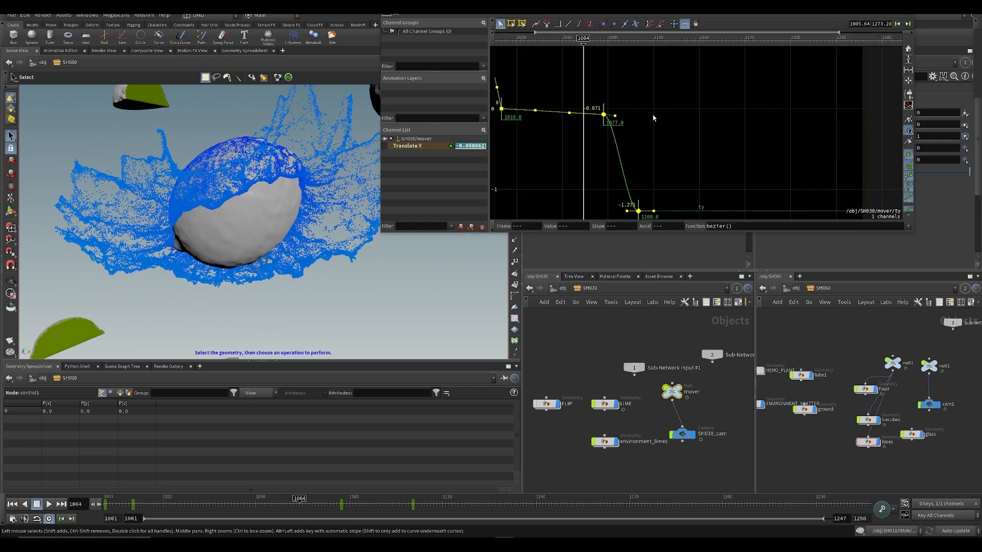
scroll(604, 112, up, 2)
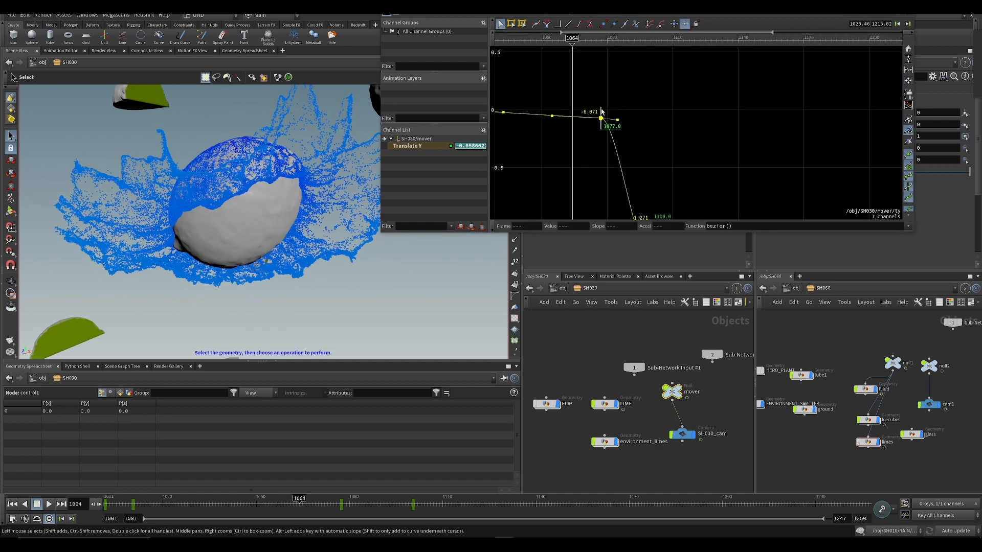
drag(602, 111, 571, 111)
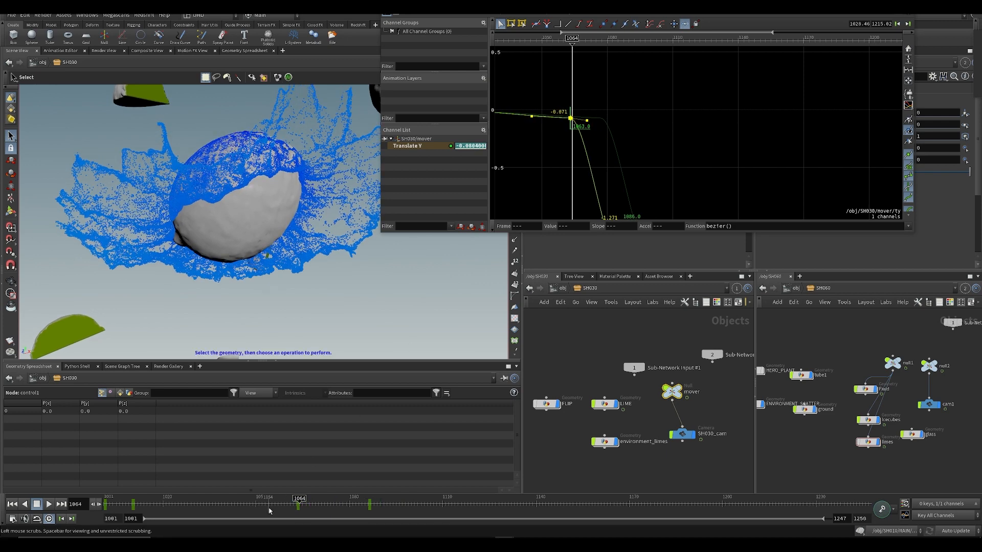
- Move the mover's last Translate Y keyframe earlier to frame 1079 and play back the camera drop
drag(270, 510, 331, 504)
middle_drag(644, 215, 664, 123)
scroll(667, 132, up, 1)
click(640, 170)
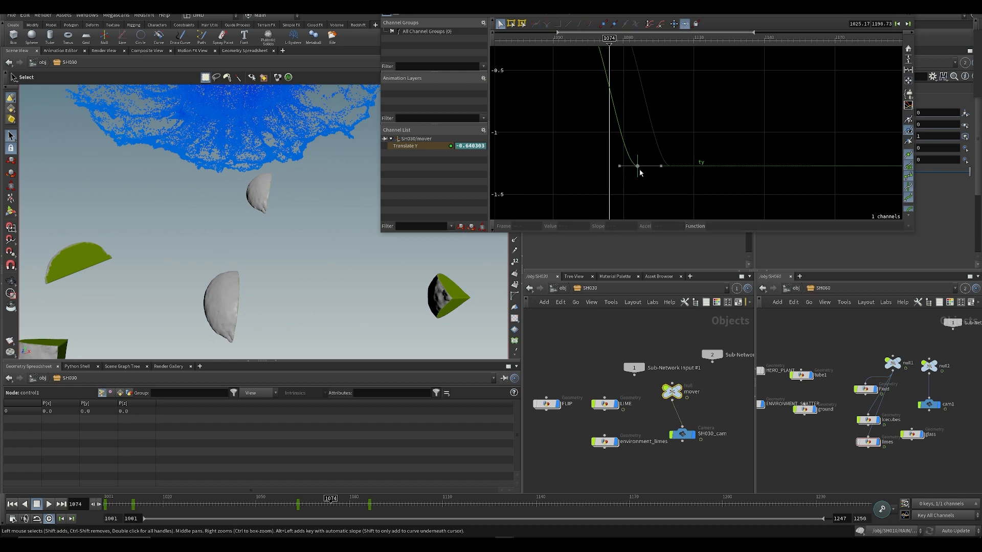
drag(638, 175, 622, 173)
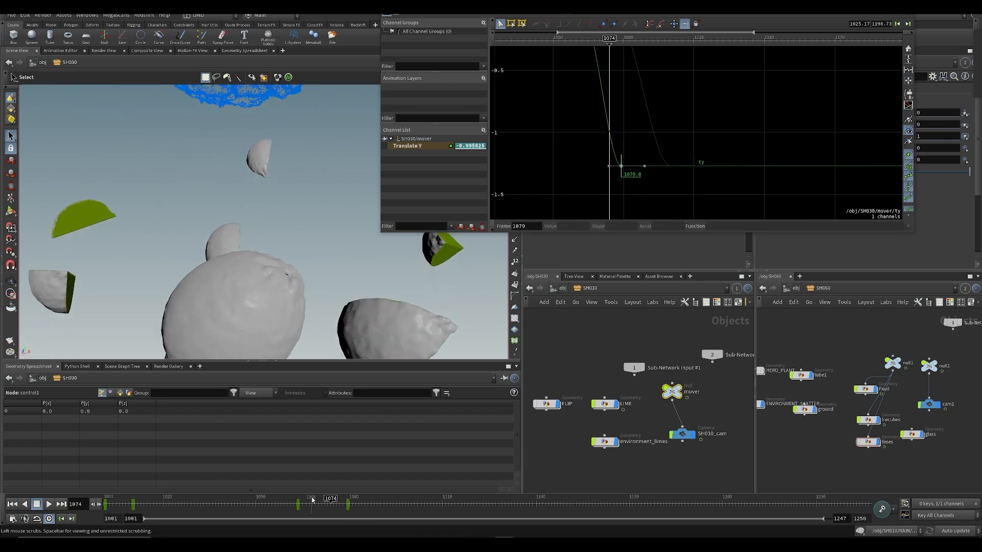
drag(306, 503, 243, 504)
key(Up)
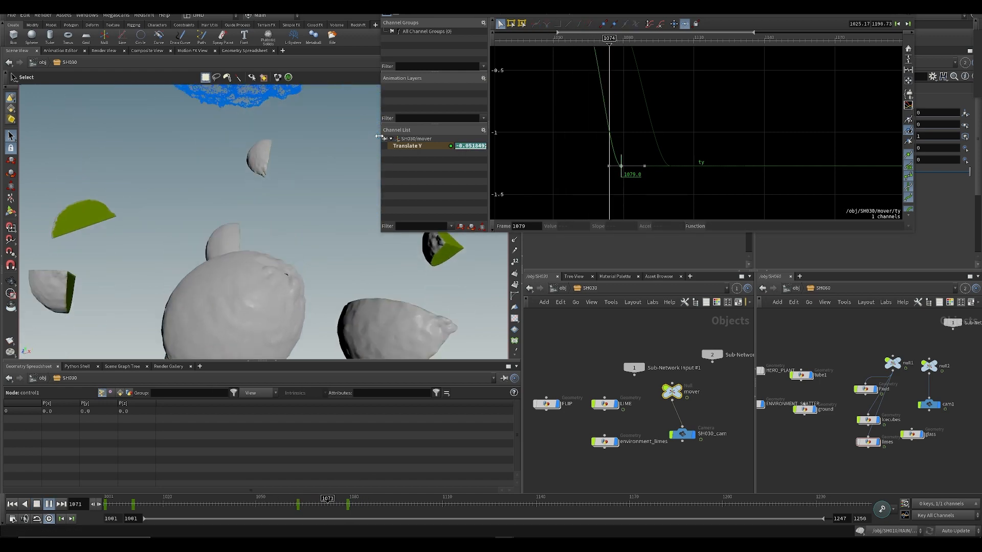
drag(325, 506, 331, 504)
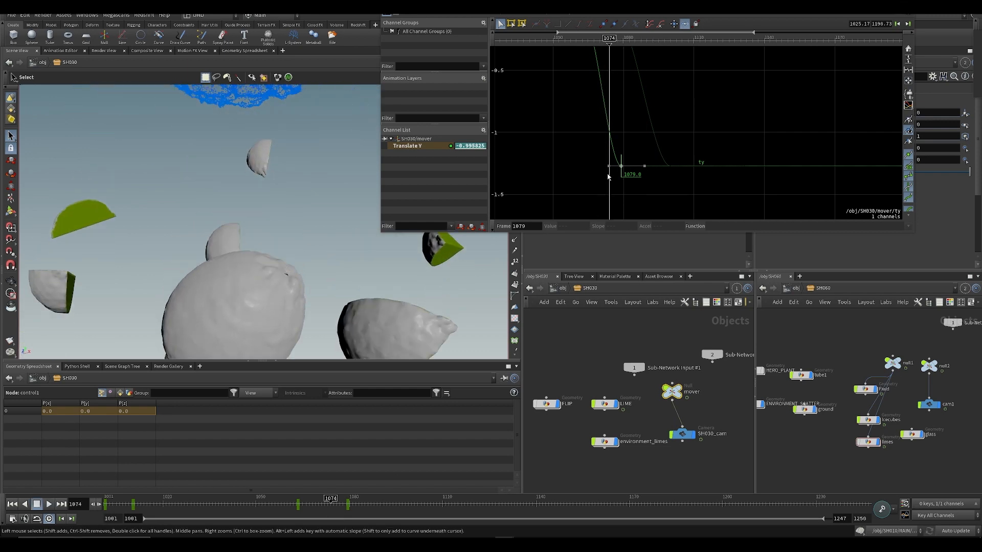
- Steepen the mover's last Translate Y keyframe to a slope of about -5, play back the drop and close the curve editor
drag(609, 166, 616, 116)
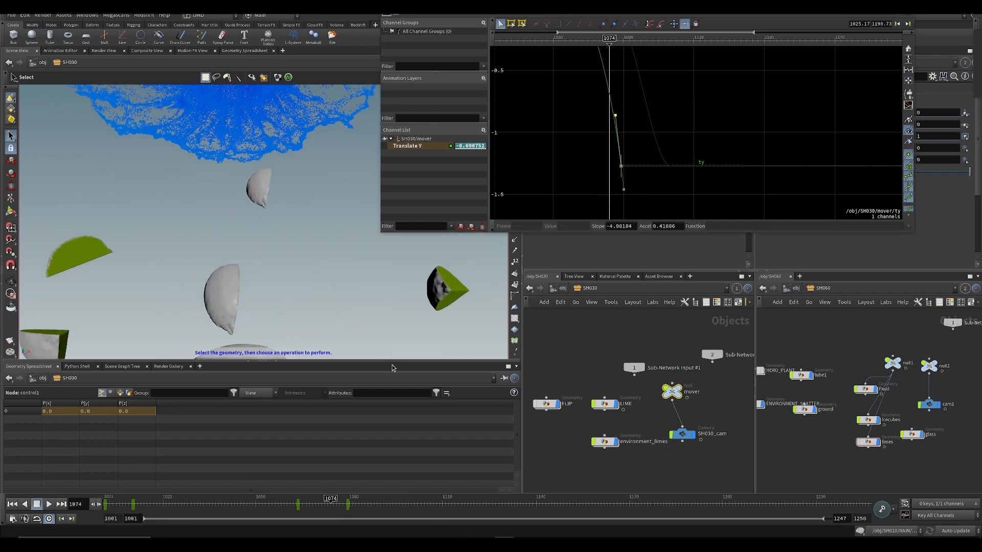
drag(292, 508, 289, 509)
key(Up)
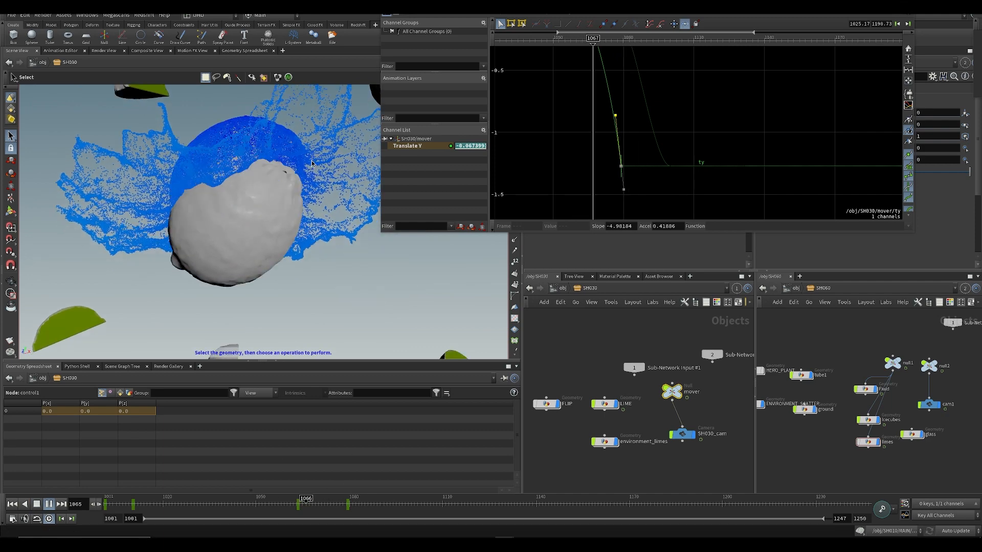
key(Up)
click(602, 388)
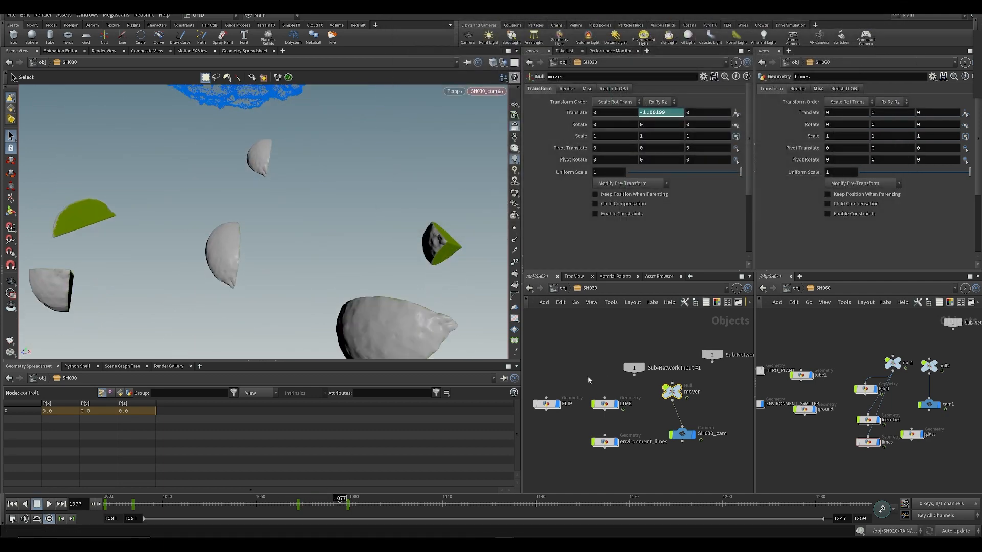
- Open LIME's Translate Y curve, move its last keyframe to frame 1078, make the incoming tangent vertical and play back
drag(588, 378, 618, 413)
shift+click(661, 113)
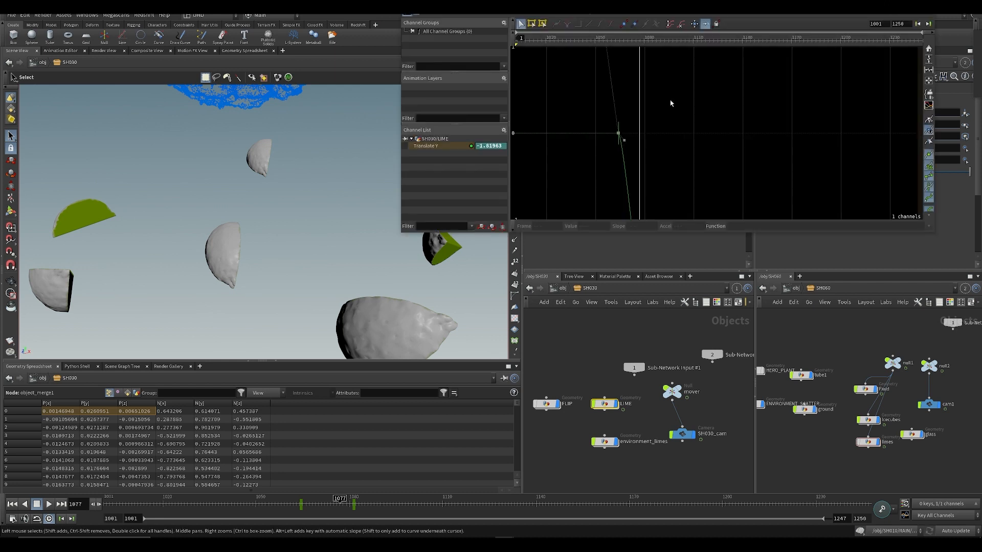
key(h)
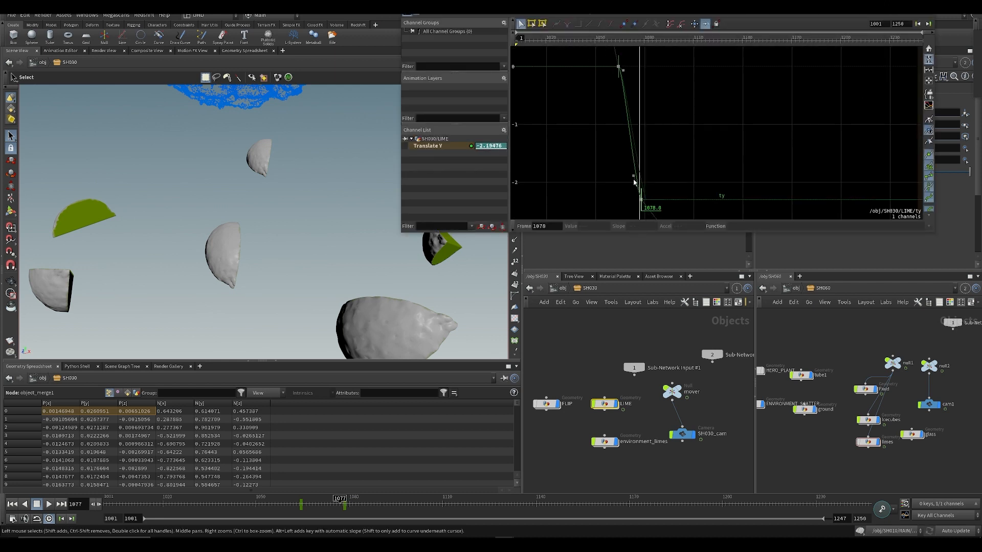
drag(634, 180, 645, 153)
click(616, 40)
key(Up)
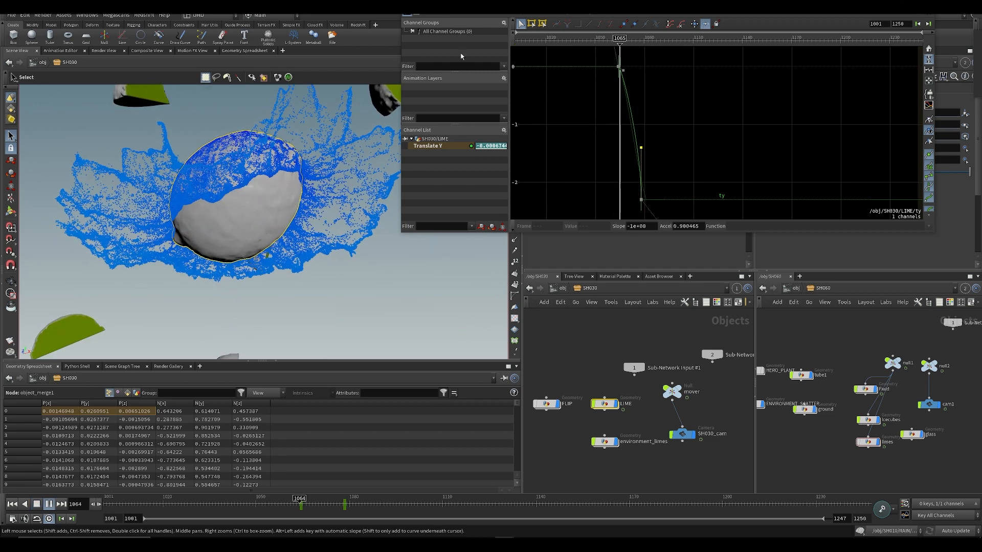
- Shift LIME's last Translate Y keyframe to frame 1075, play back the fall and close the Animation Editor
click(640, 209)
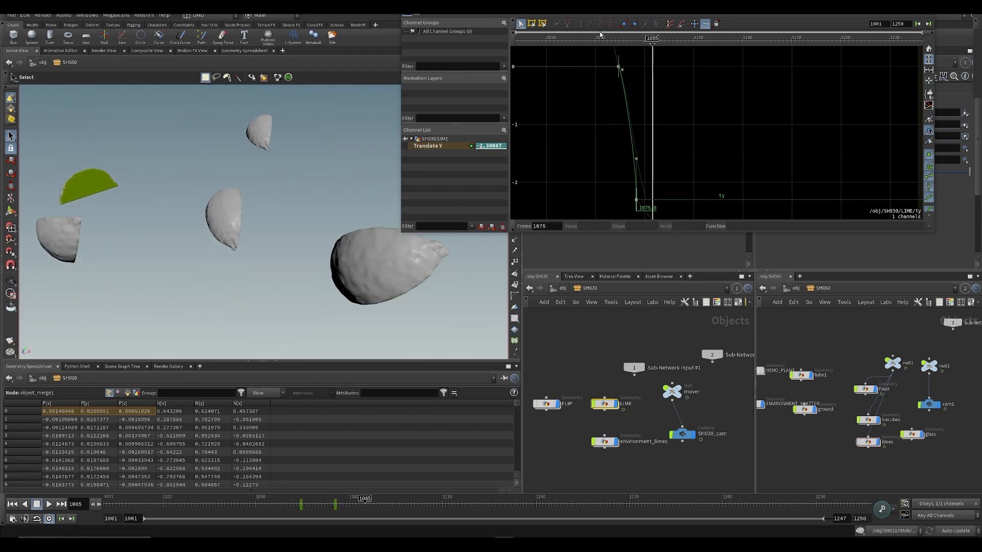
click(617, 39)
key(Up)
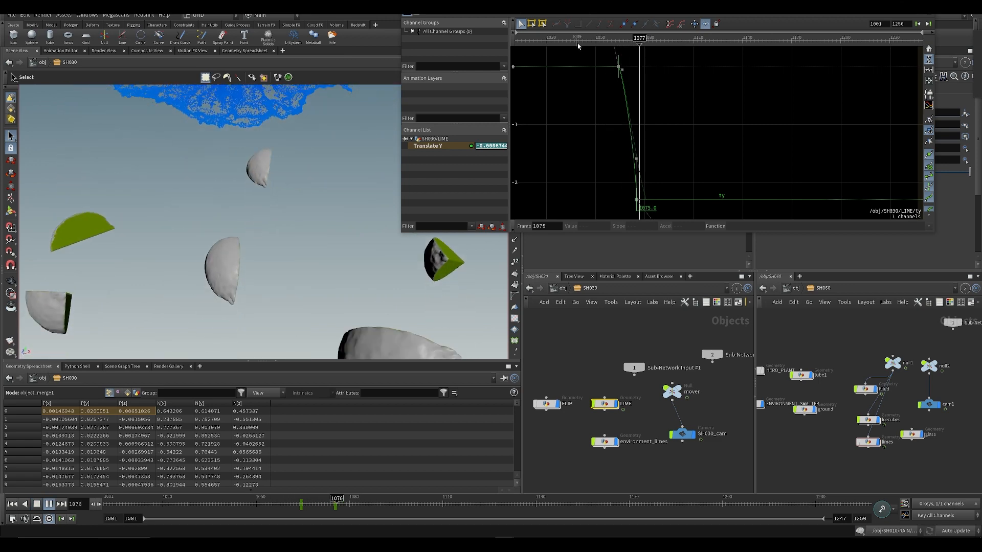
key(Up)
click(928, 7)
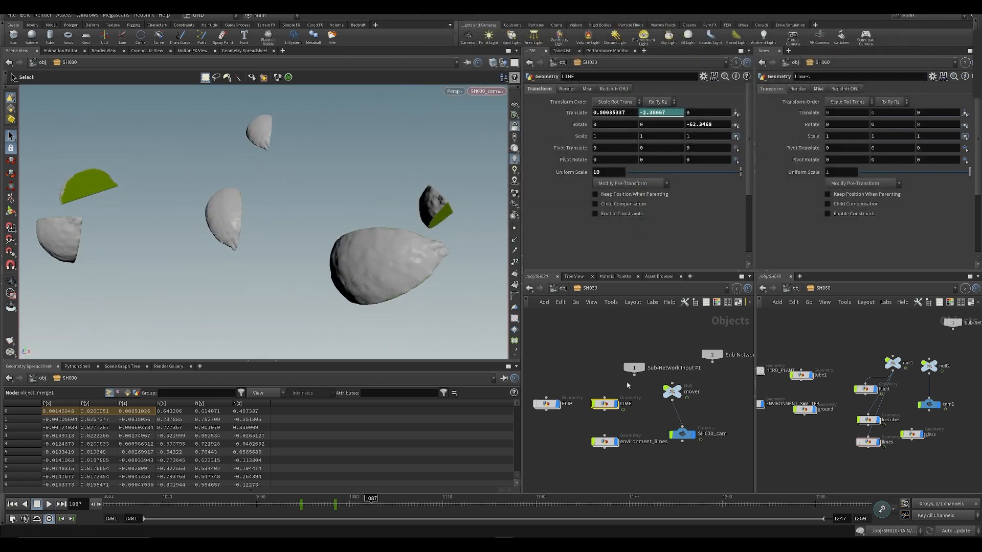
- Reopen the mover null's Translate Y animation and shift its last keyframe to frame 1082 in the dope sheet
click(672, 391)
mouse_move(340, 508)
mouse_down()
mouse_move(328, 508)
mouse_move(347, 509)
mouse_up()
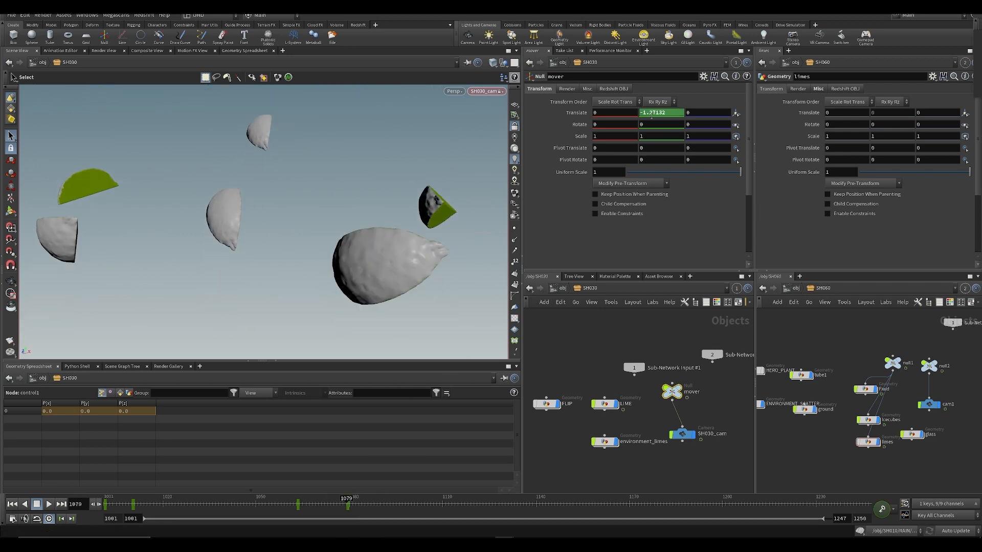
shift+click(683, 112)
scroll(639, 169, up, 5)
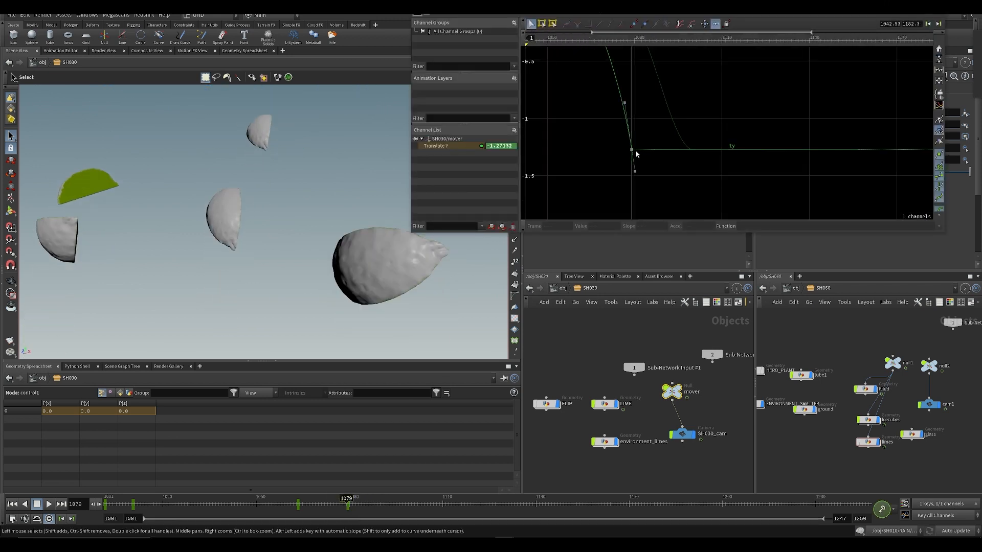
click(633, 148)
click(429, 15)
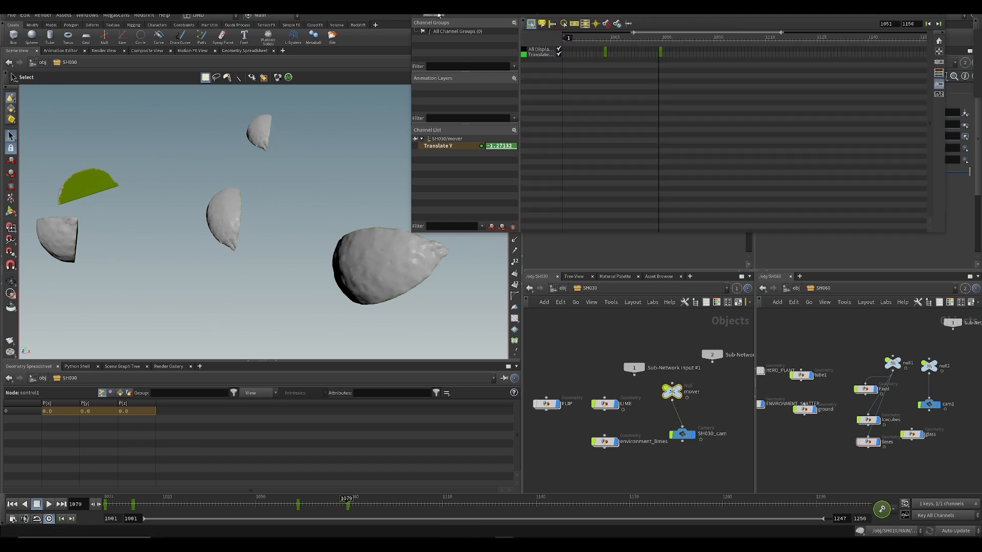
drag(648, 41, 672, 53)
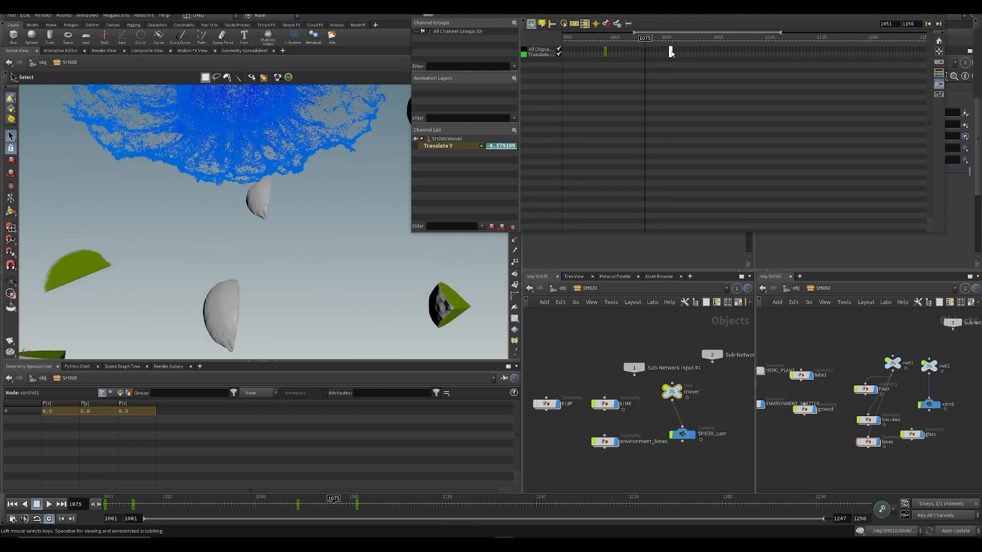
click(417, 15)
- Lower the mover's last Translate Y keyframe to a value of about -1.97, play back the shot and close the editor
middle_drag(657, 151, 645, 135)
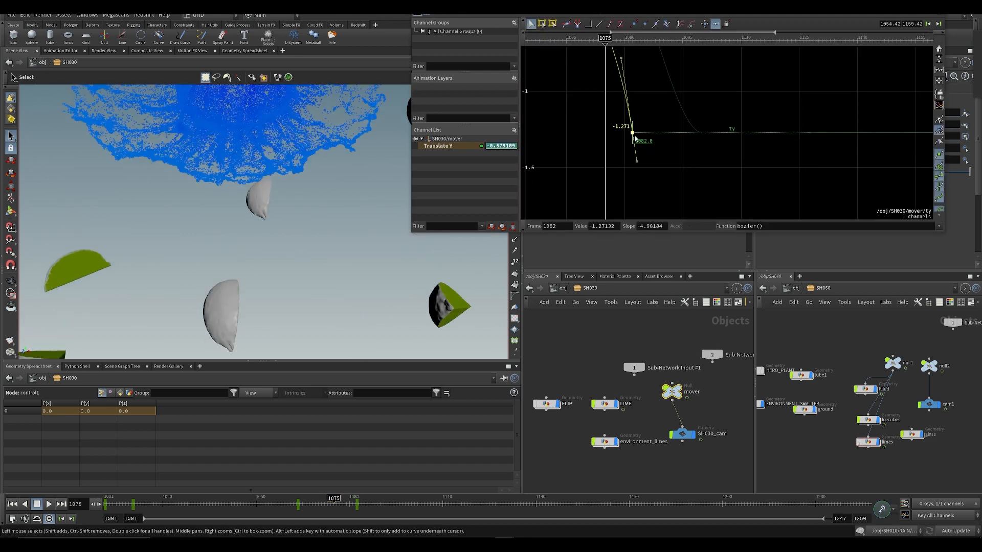
drag(632, 134, 625, 218)
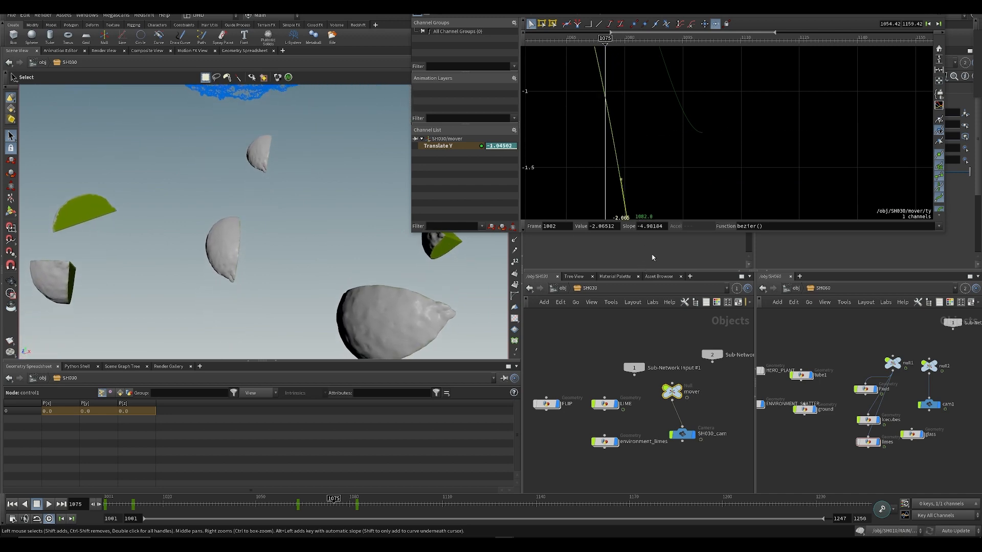
click(274, 504)
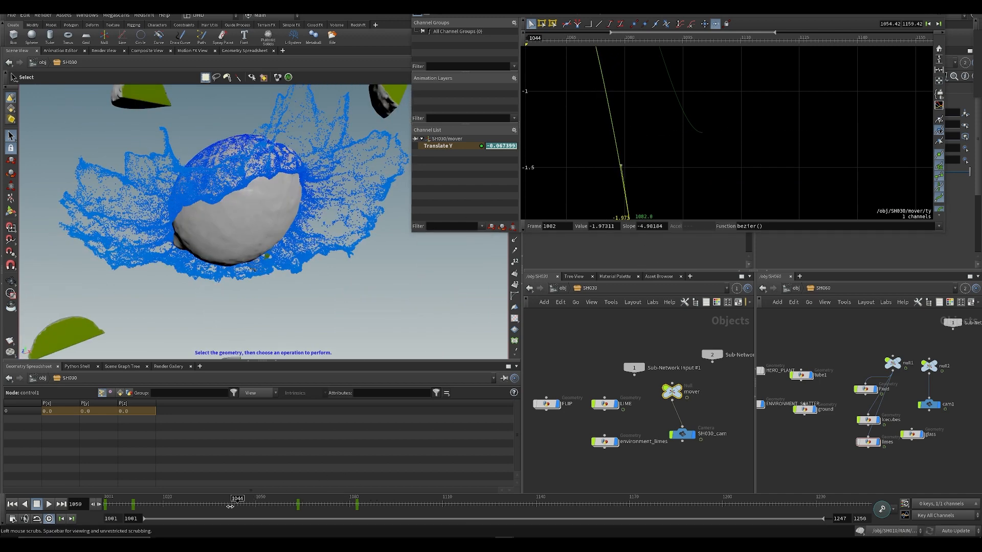
click(559, 468)
key(Up)
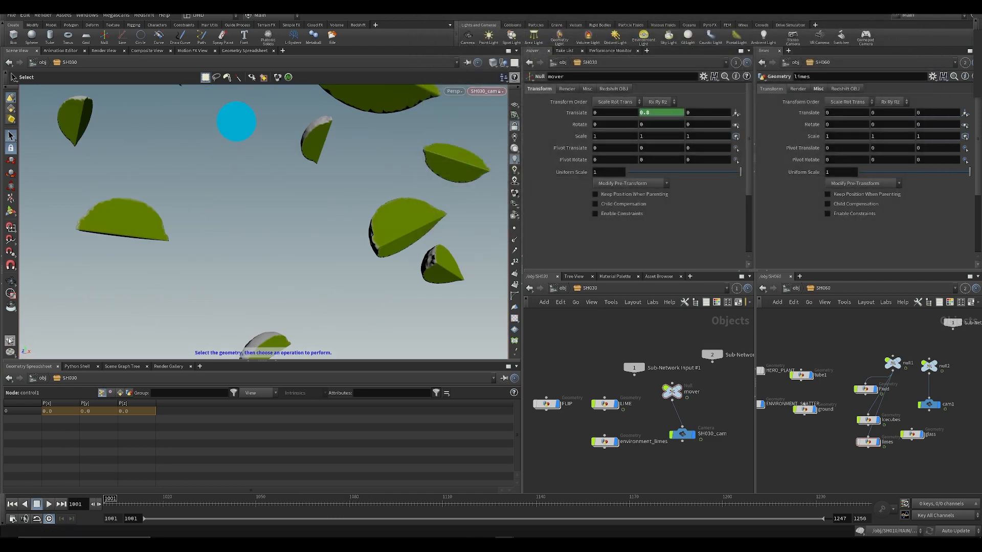
- Close the old MPlay flipbook and render a new SH030_cam flipbook for frames 1001 to 1100 at 1920x1080
click(8, 342)
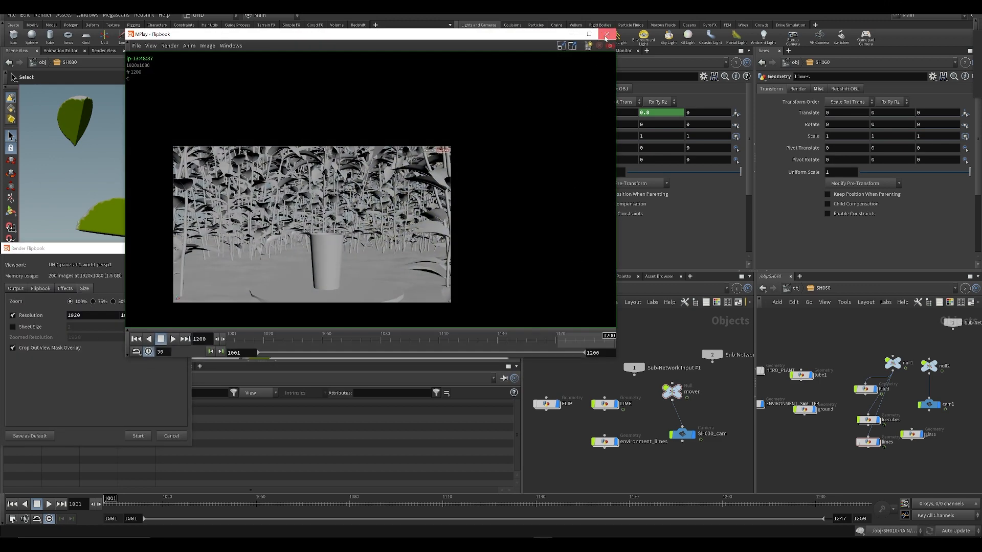
click(606, 34)
click(16, 289)
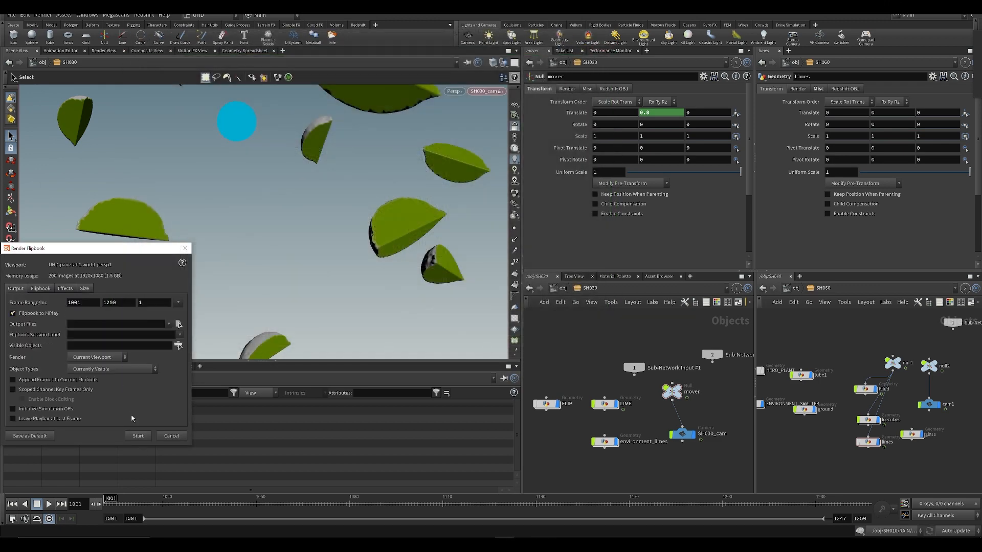
drag(389, 504, 366, 506)
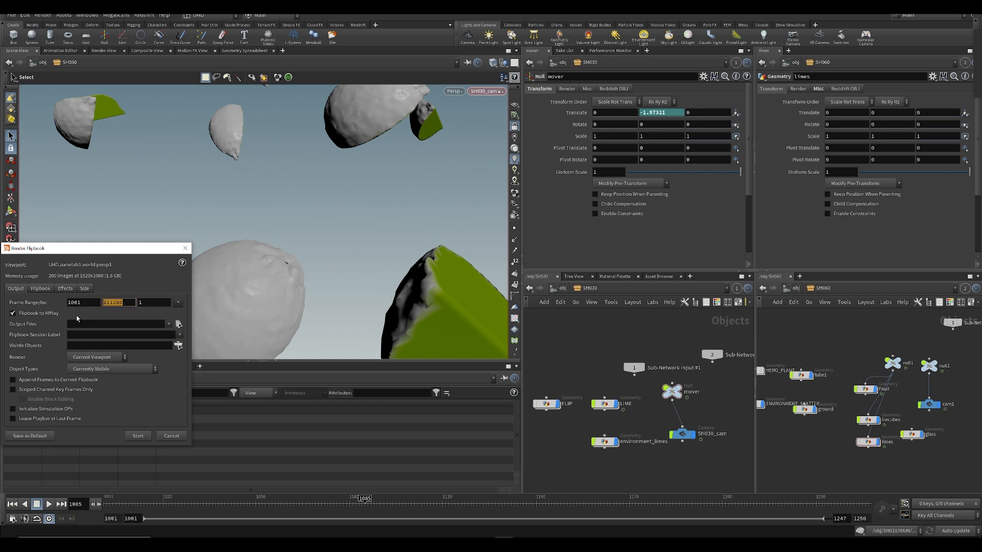
click(85, 289)
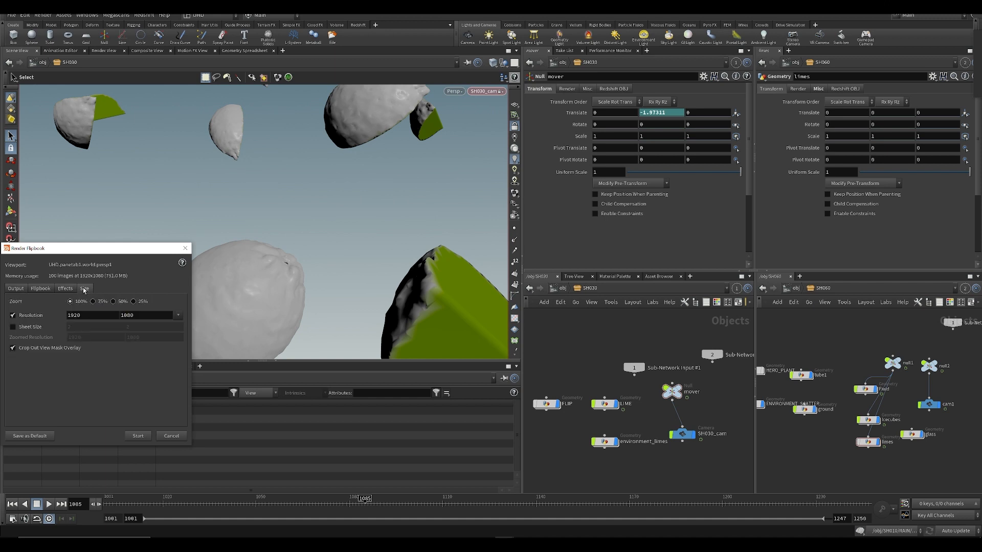
click(15, 289)
click(136, 435)
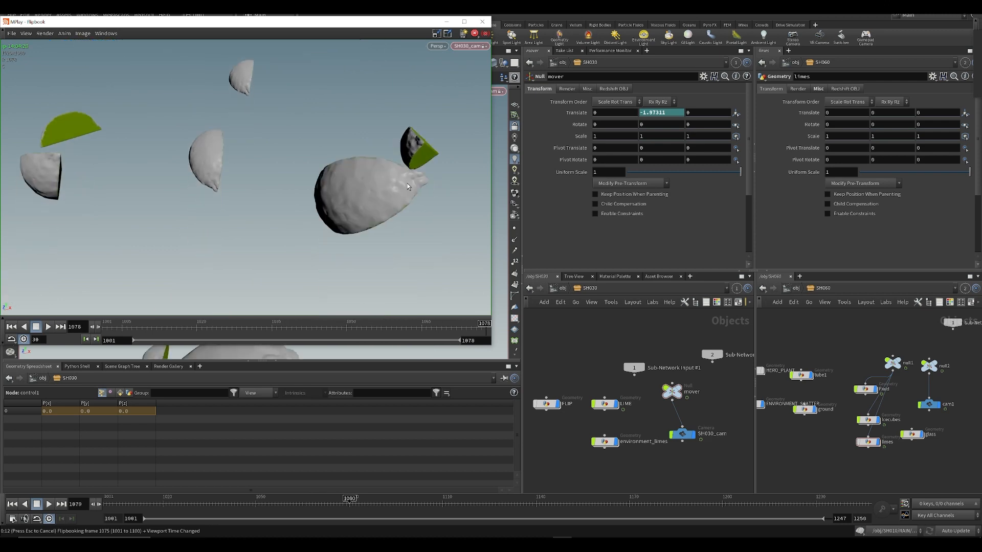
- Export the flipbook as an MPEG-4 video into $HIP/FLIP, basing the file name on sesisnacks_SH030
click(11, 33)
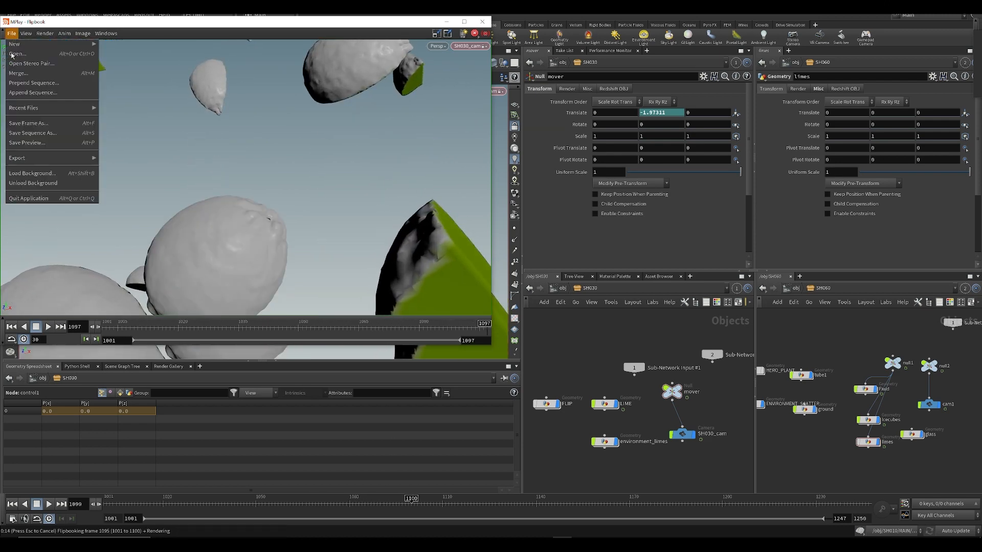
mouse_move(31, 157)
click(134, 172)
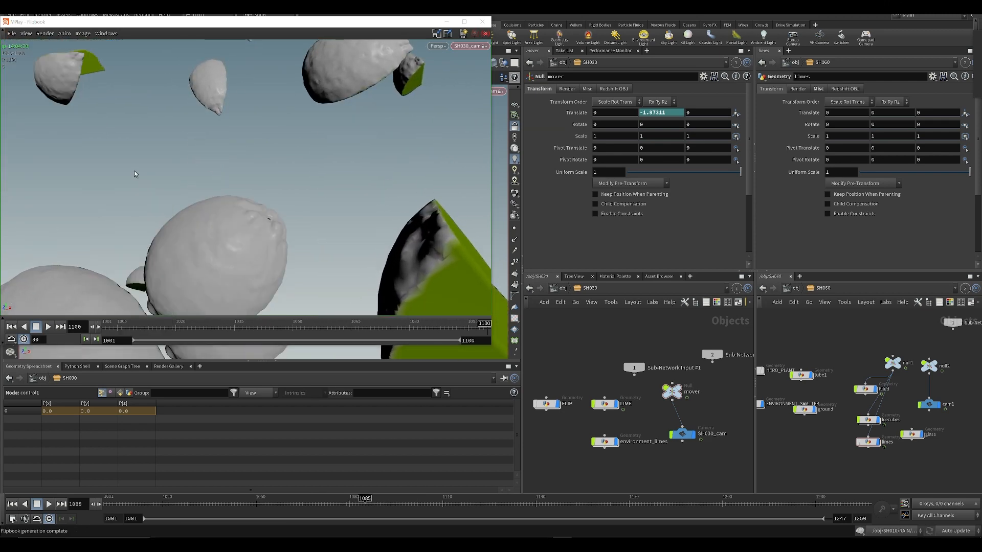
click(198, 56)
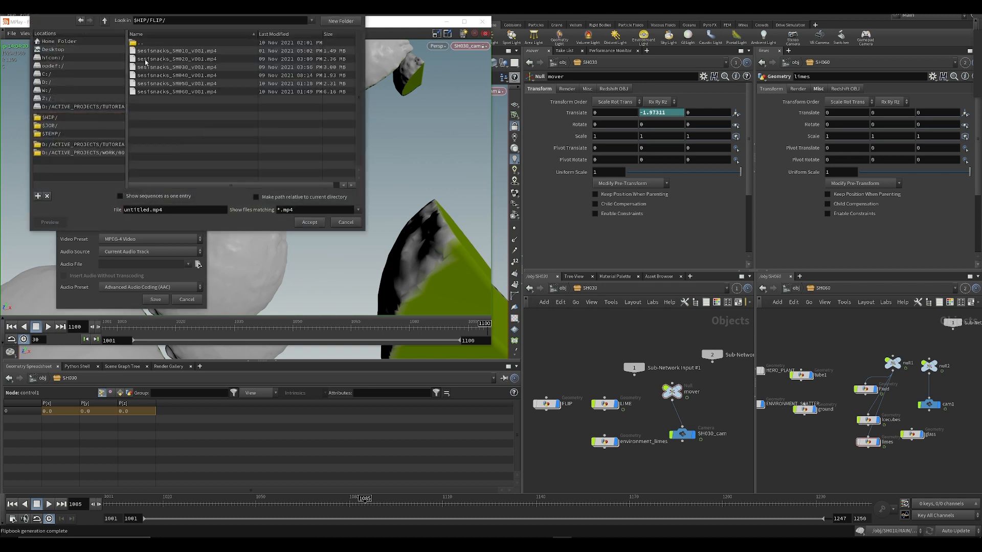
click(180, 69)
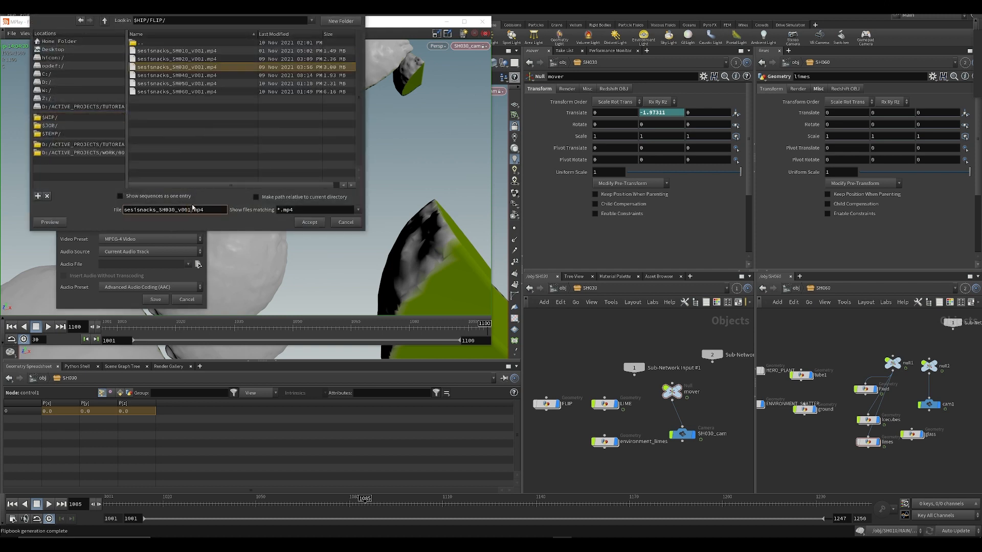
key(Return)
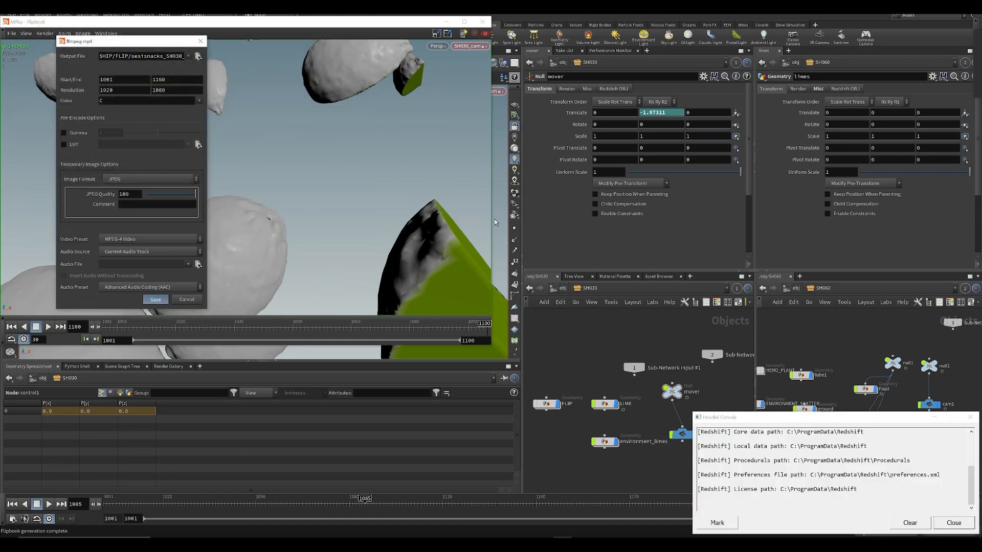
click(940, 418)
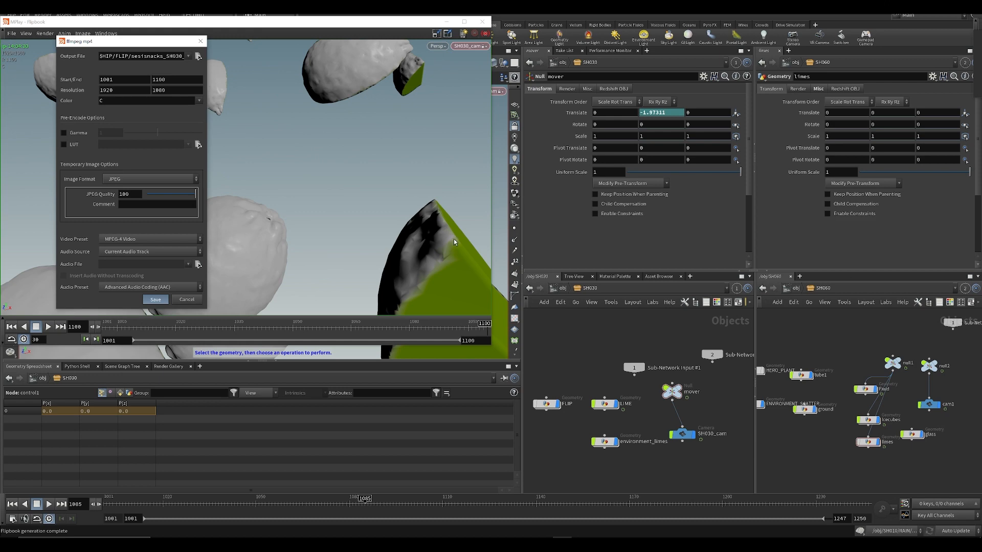
key(Return)
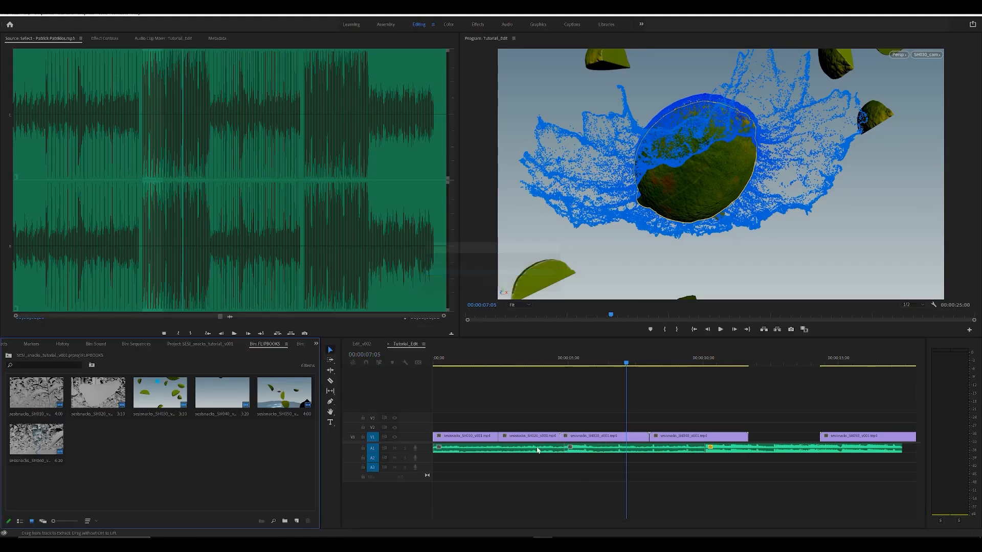
- Replace the footage of sesisnacks_SH030_v001.mp4 in the FLIPBOOKS bin with sesisnacks_SH030_v002 from the Animatic/FLIP folder
right_click(596, 436)
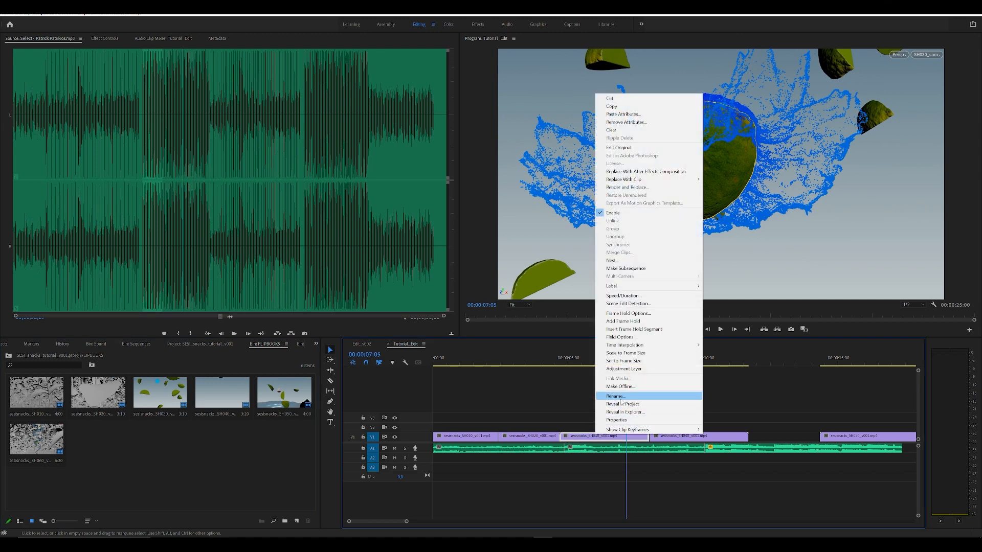
click(622, 395)
right_click(188, 396)
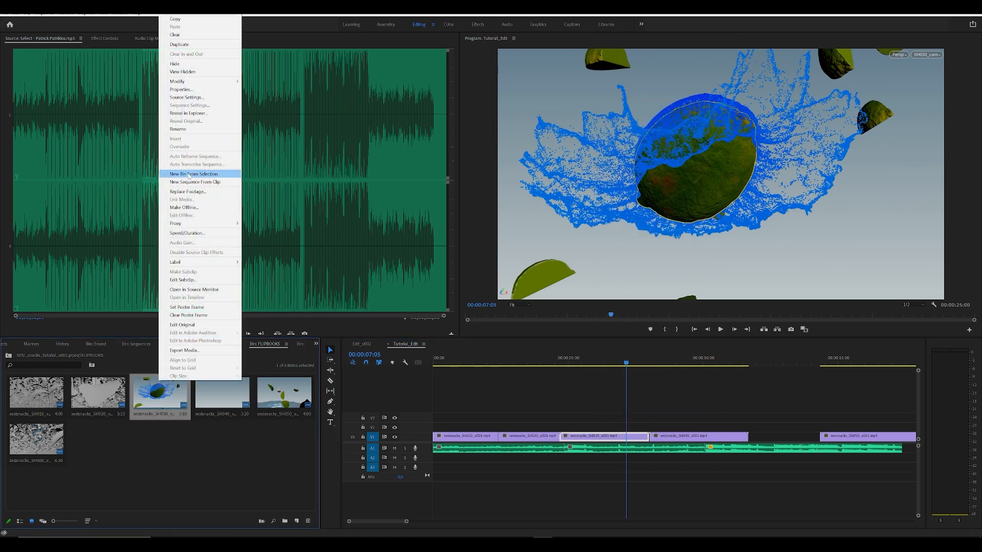
click(200, 192)
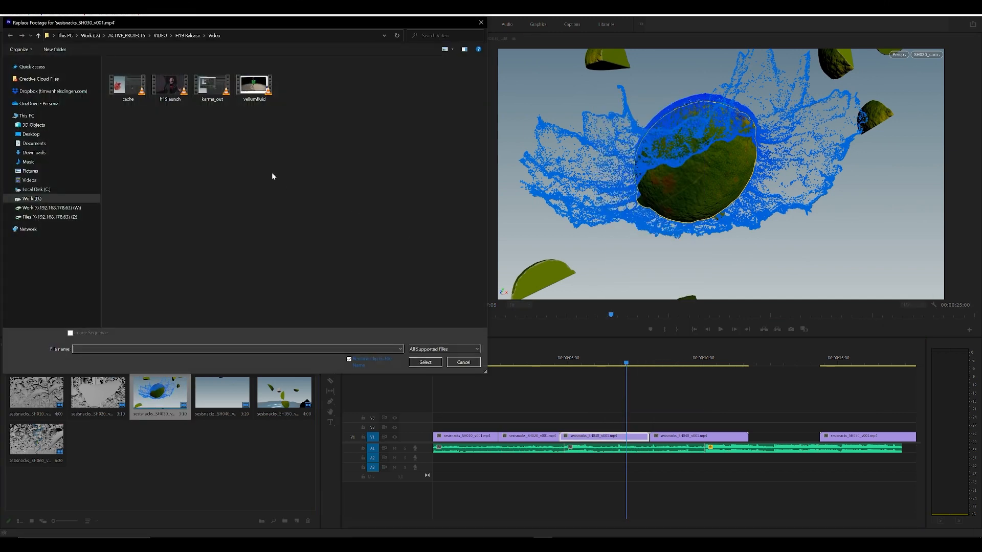
click(217, 541)
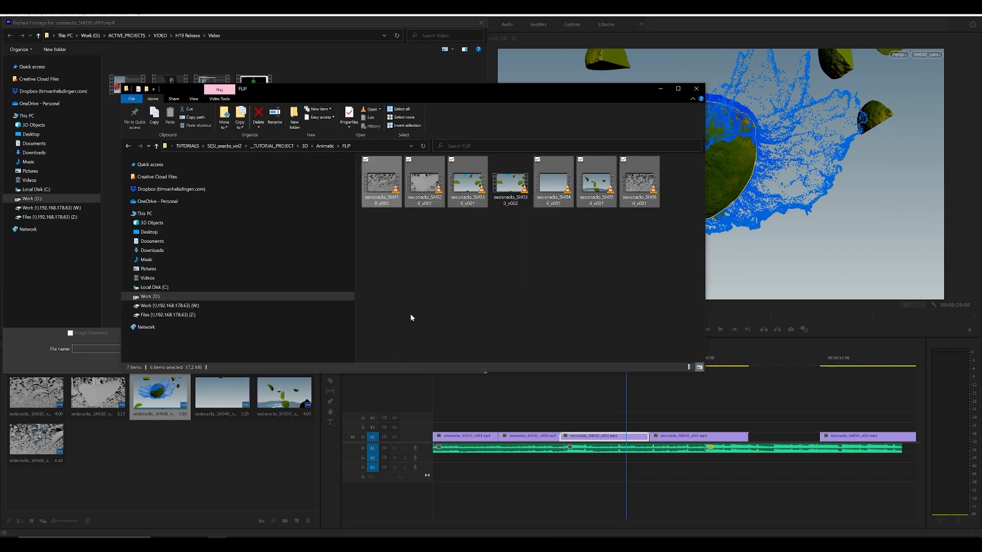
click(326, 146)
key(ctrl+c)
click(225, 35)
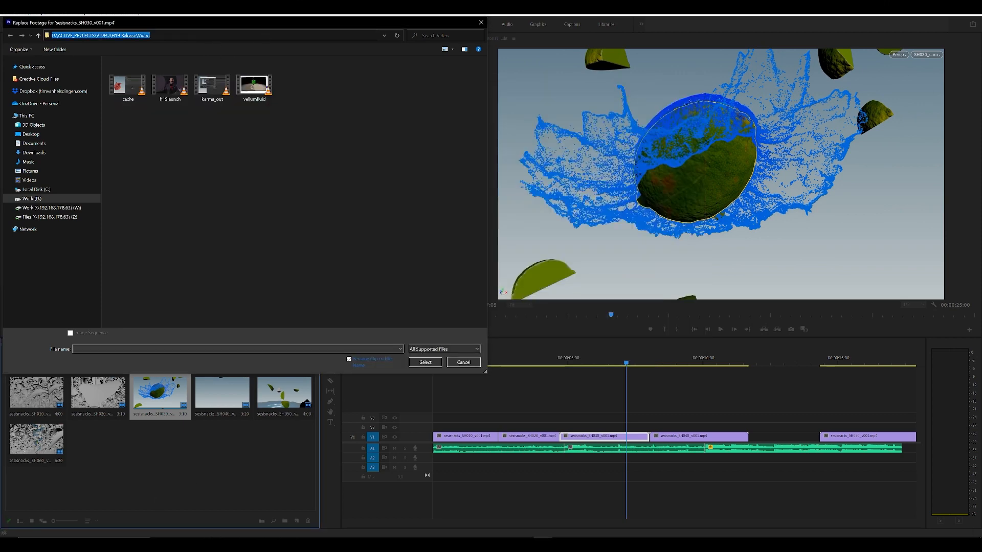
key(ctrl+v)
key(Return)
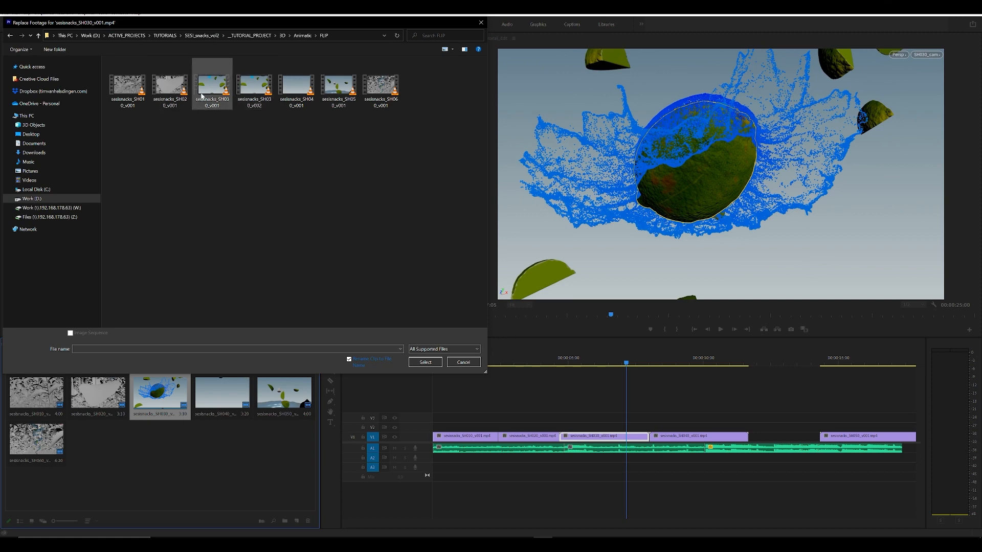
click(259, 85)
double_click(259, 85)
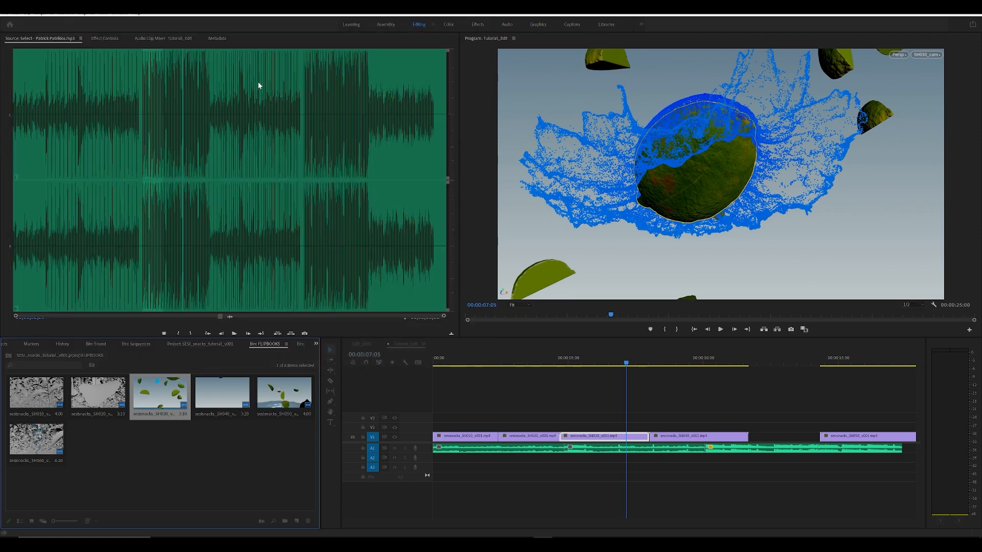
- Play the edit from 00:00:03:13 through the updated SH030 shot to review the lime drop against the music
drag(617, 361, 526, 365)
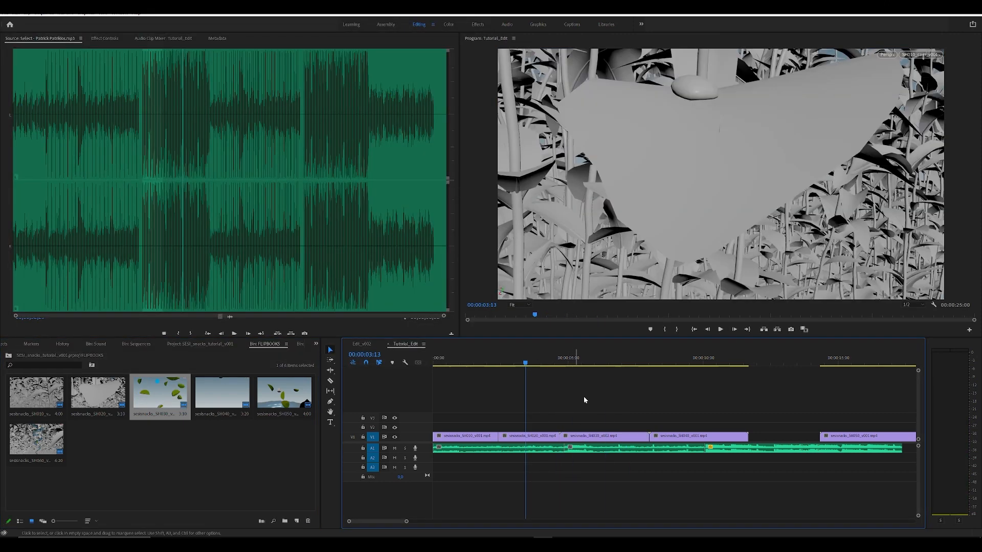
key(space)
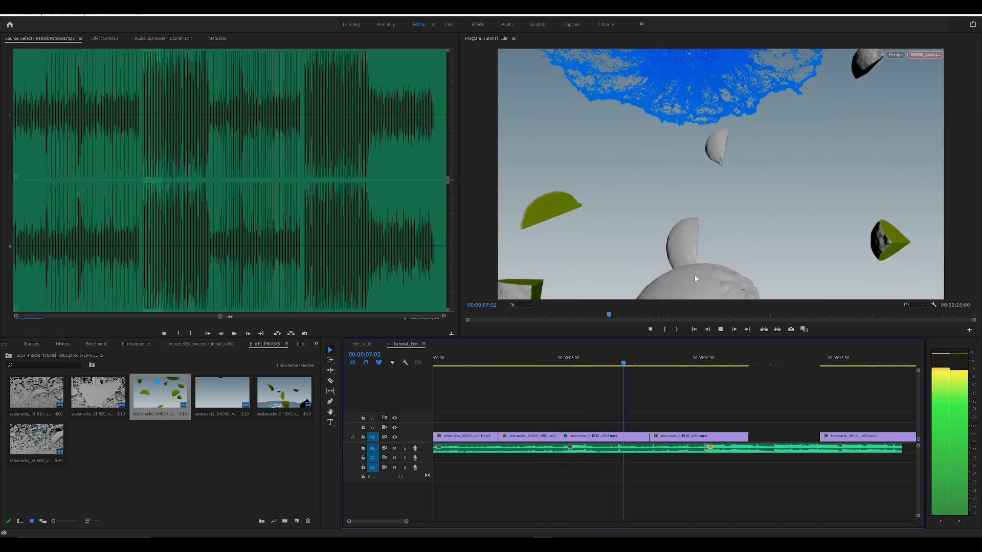
key(space)
drag(603, 359, 595, 354)
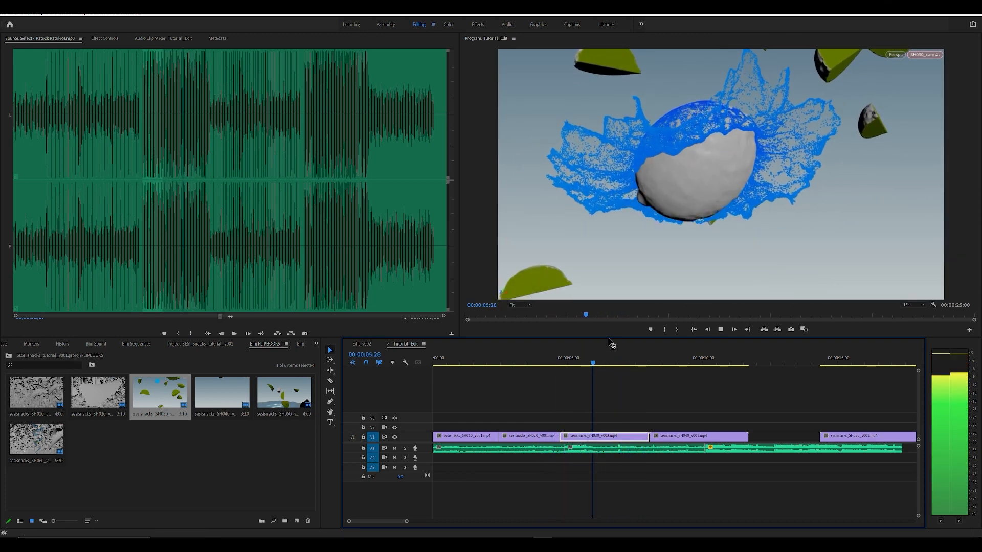
key(space)
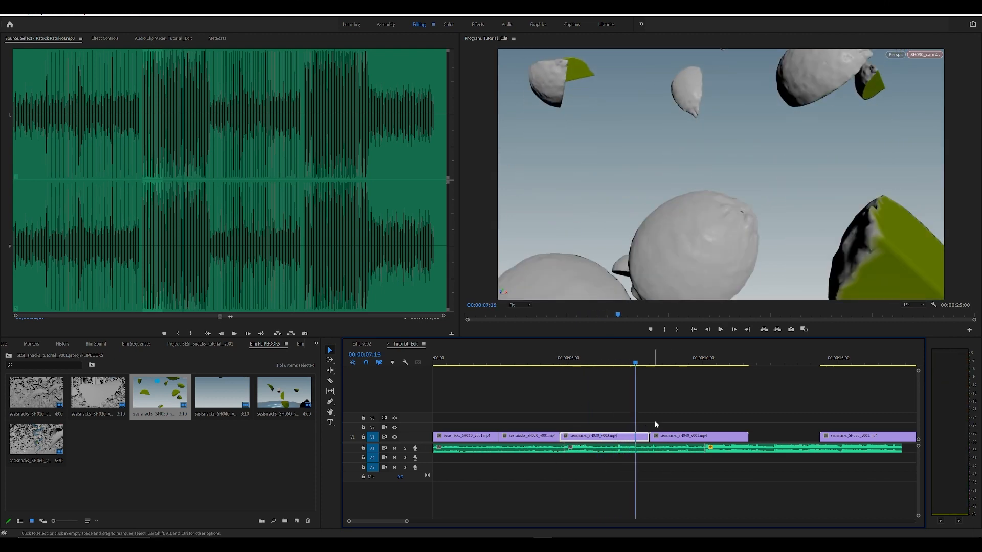
- Move the SH040 clip earlier on V1 so it cuts in over SH030's end at 00:00:07:15, and play the cut
key(w)
key(ctrl+z)
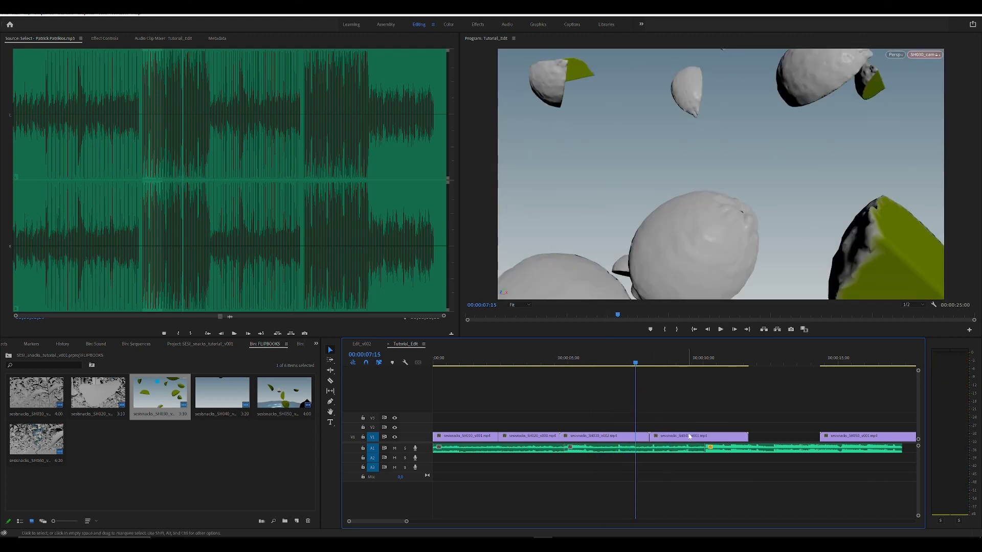
drag(690, 438, 675, 441)
click(606, 360)
key(space)
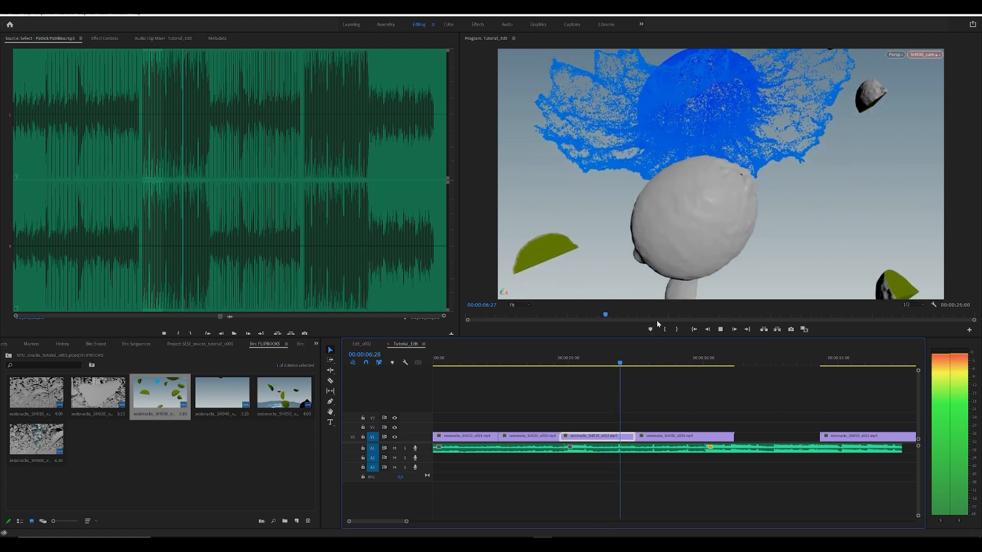
- Try a slightly different start position for the SH040 clip after SH030 and undo the move
mouse_move(640, 355)
mouse_down()
mouse_move(617, 358)
mouse_move(649, 362)
mouse_up()
key(space)
mouse_move(654, 437)
mouse_down()
mouse_move(627, 438)
mouse_move(643, 439)
mouse_up()
key(ctrl+z)
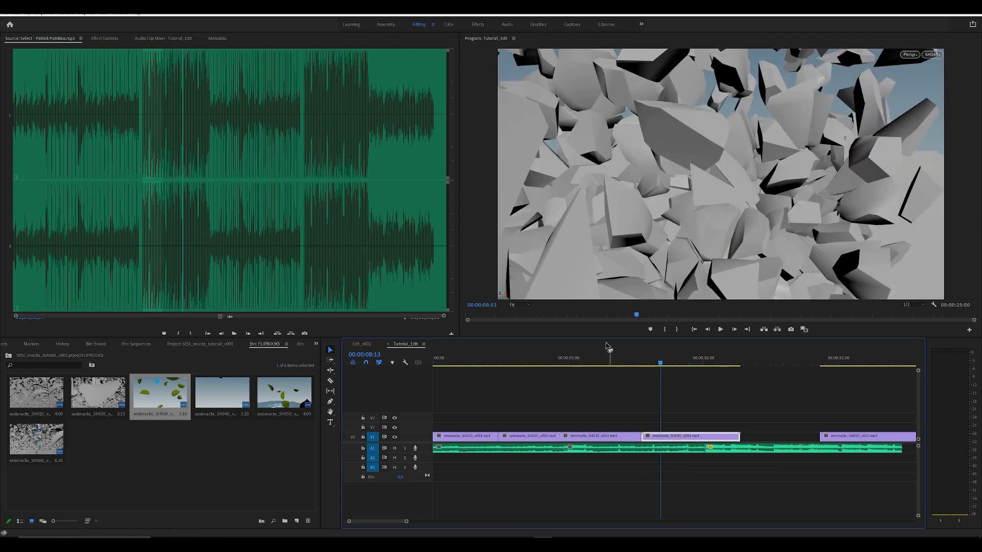
mouse_move(609, 358)
mouse_down()
mouse_move(640, 362)
mouse_move(621, 368)
mouse_up()
key(ctrl+z)
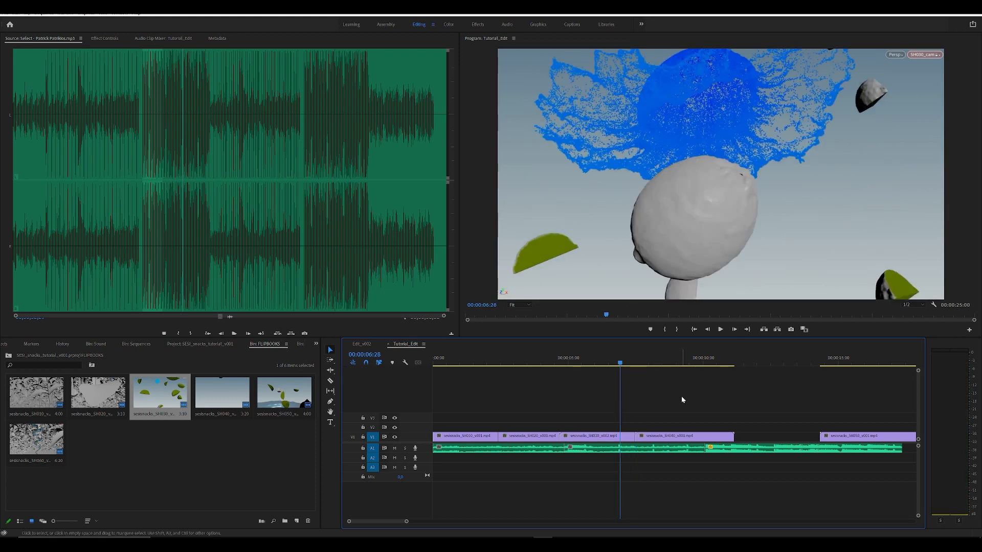
- Play back the SH030 to SH040 transition and scrub to the ice shatter at 00:00:10:10
key(space)
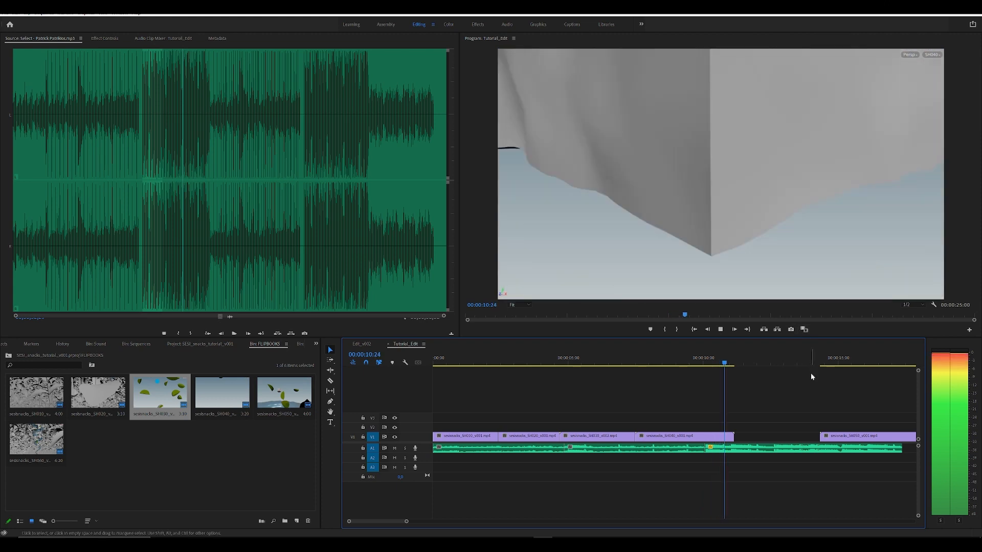
mouse_move(697, 362)
mouse_down()
mouse_move(721, 363)
mouse_move(712, 364)
mouse_up()
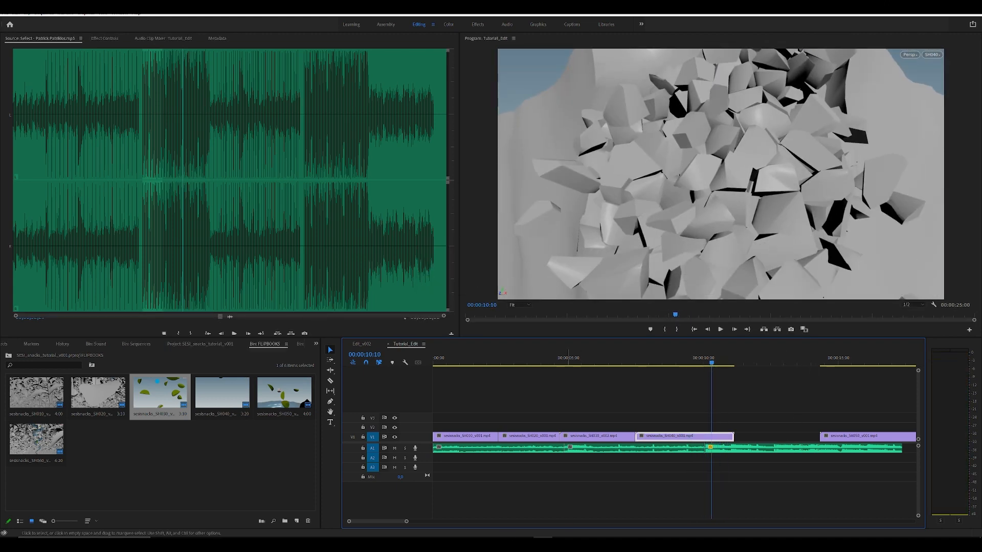
- Switch to Houdini, leave the SH030 network and open the SH040 subnetwork at object level
key(alt+Tab)
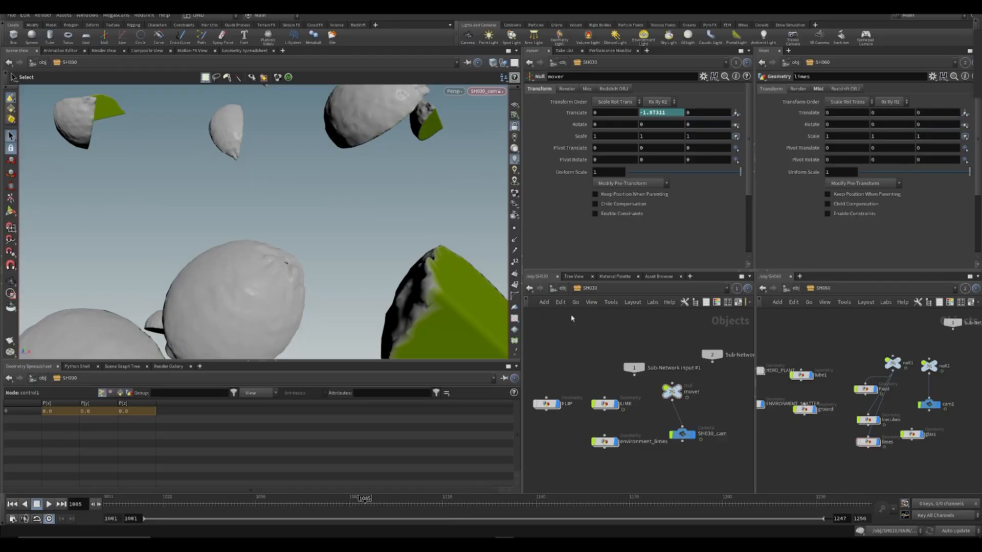
click(561, 289)
double_click(578, 432)
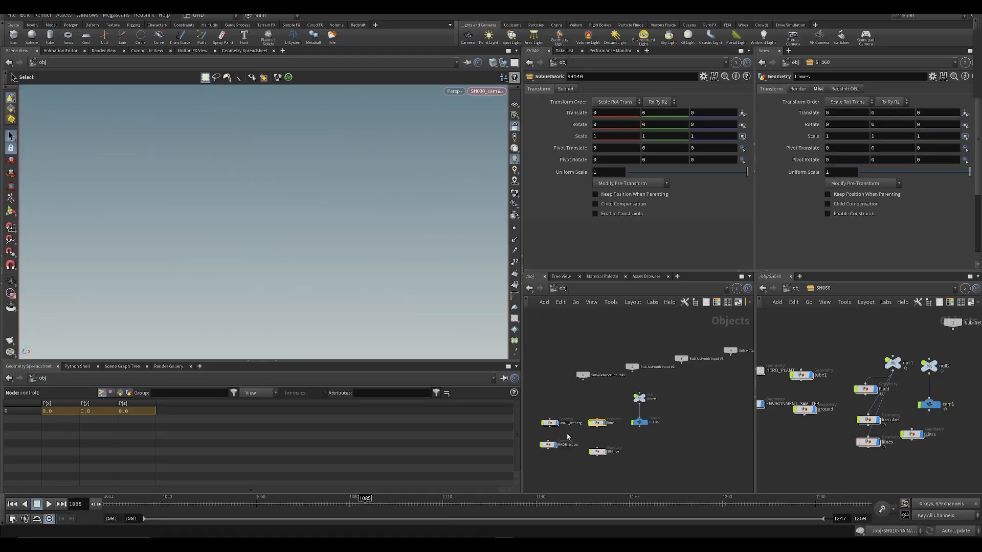
- Return to Premiere Pro and examine SH040's ice shatter timing against the music from 00:00:10:02 to 00:00:10:29
click(543, 535)
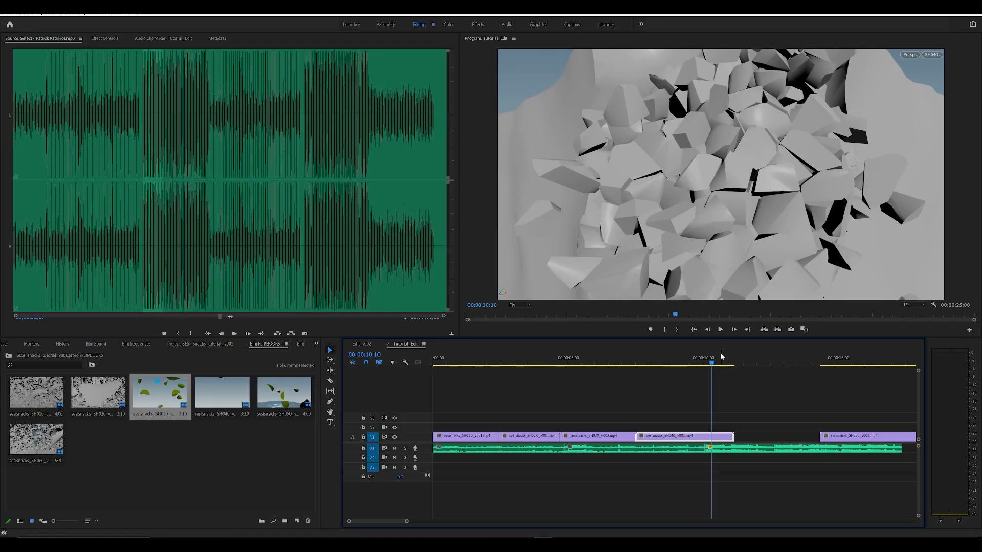
mouse_move(722, 358)
mouse_down()
mouse_move(697, 363)
mouse_move(706, 364)
mouse_up()
click(786, 431)
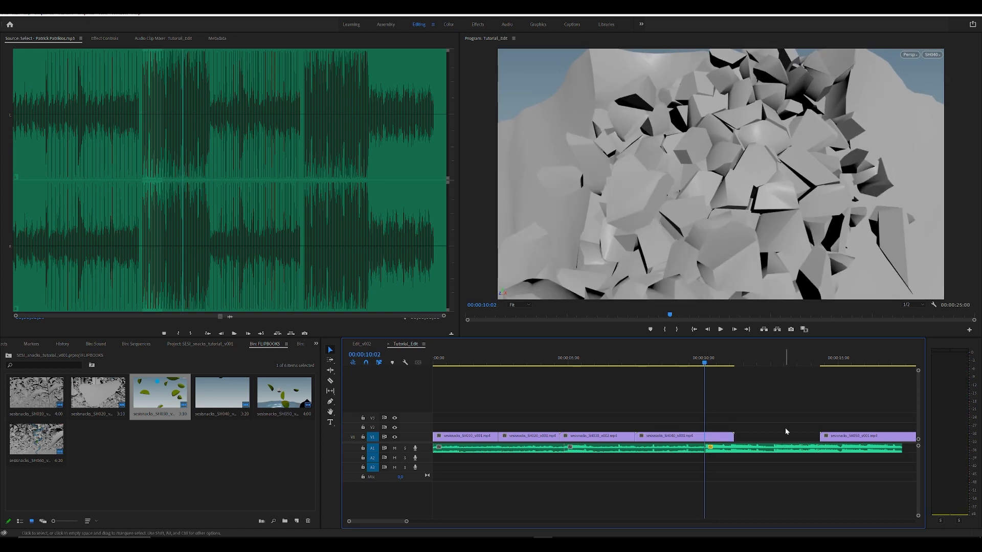
key(equal)
key(equal)
key(equal)
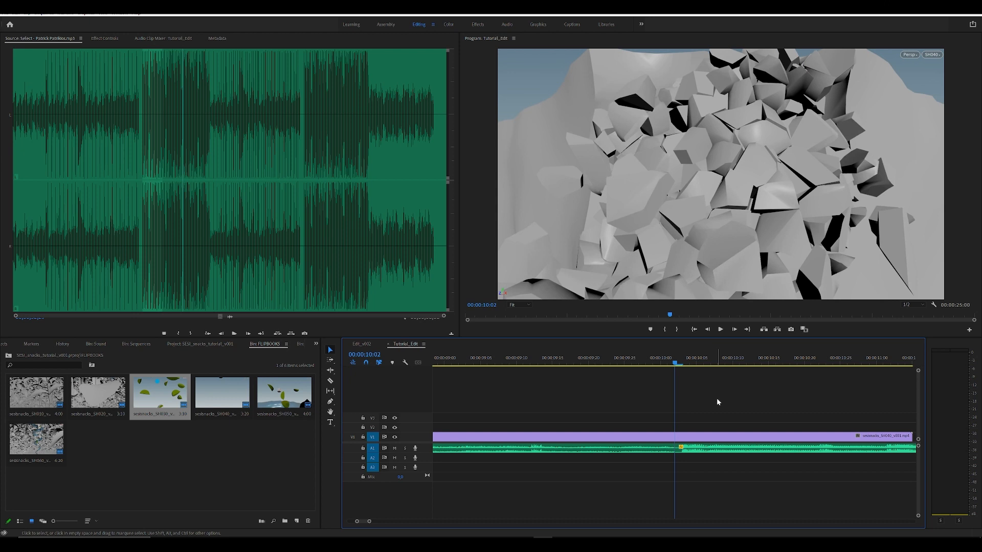
key(space)
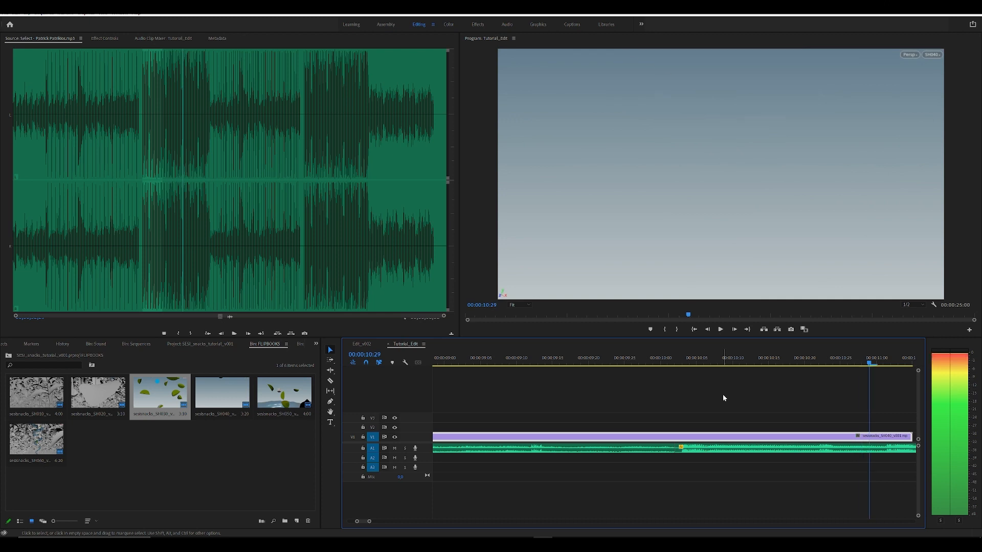
key(space)
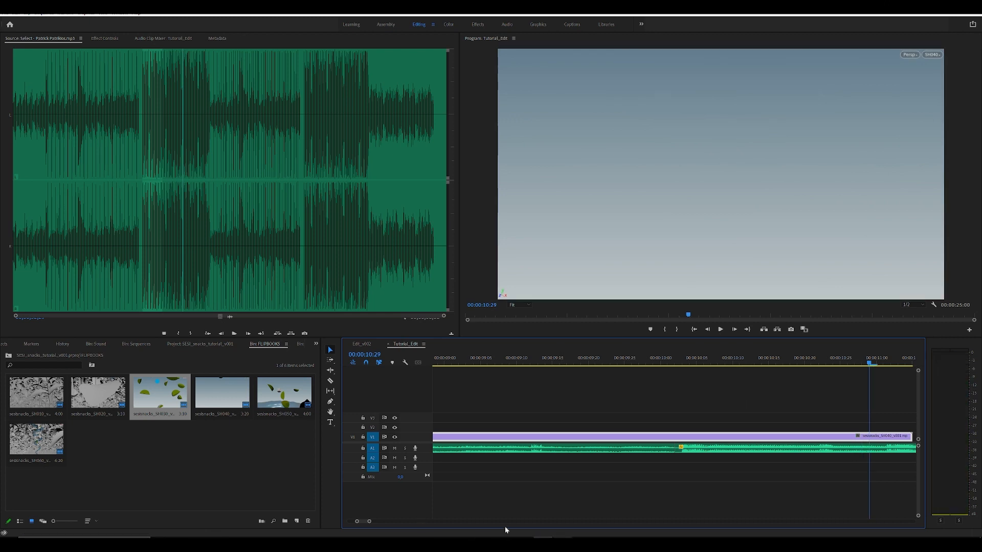
- Switch back to Houdini, select the SH040 camera and move the timeline to frame 1097
click(562, 545)
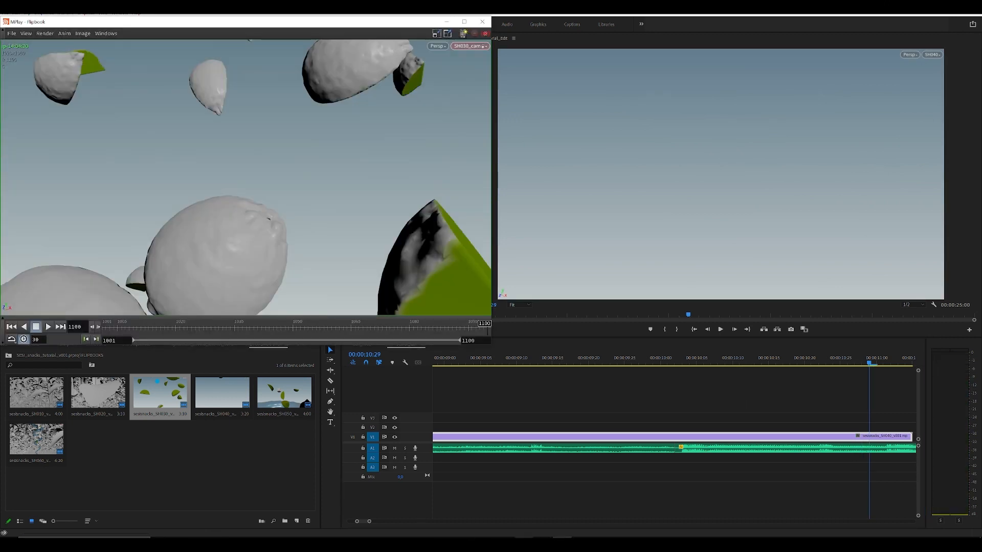
click(591, 488)
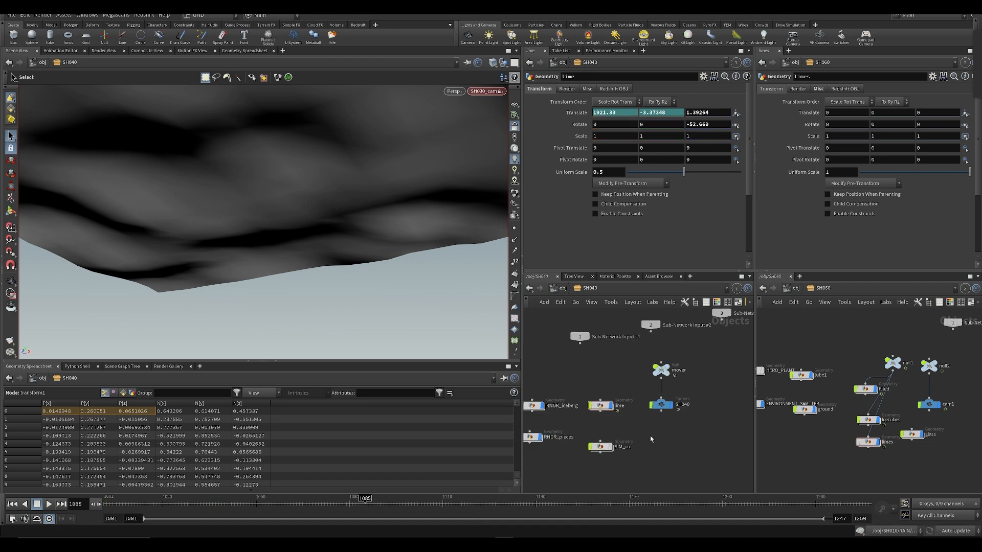
click(661, 404)
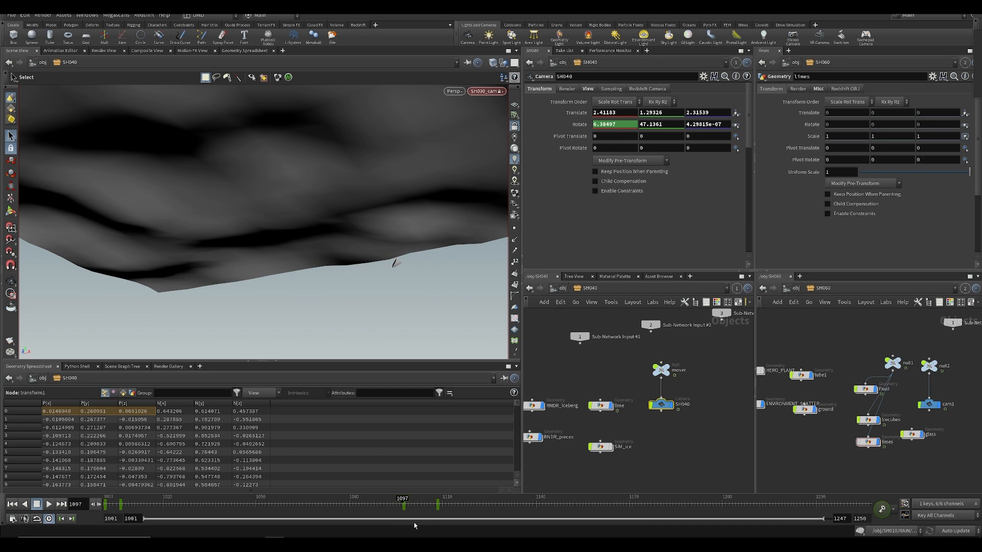
- Launch the Windows Calculator
key(super)
text(cal)
key(Return)
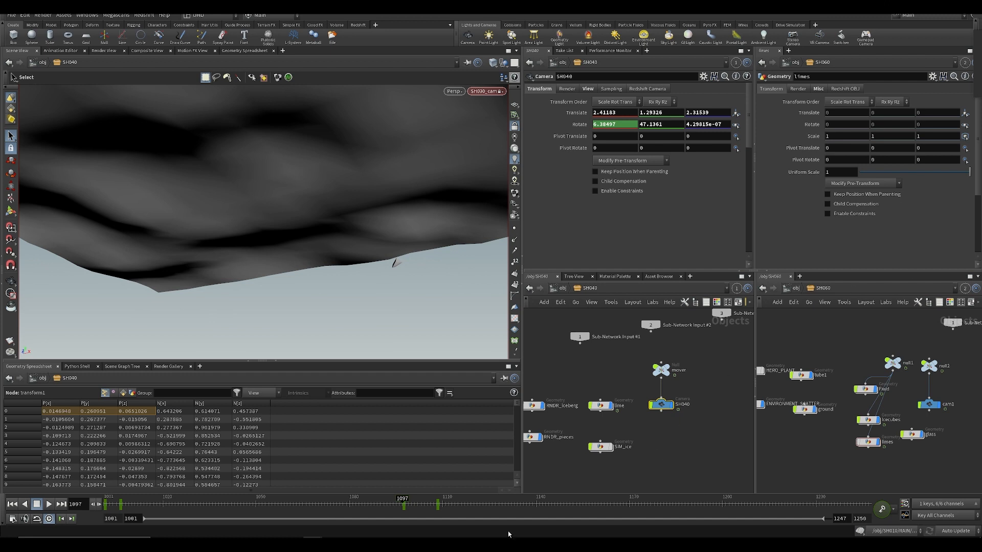
- Shift the SH040 camera's last two Rotate X keyframes earlier, to frames 1076 and 1087, in the Animation Editor
drag(362, 510, 336, 507)
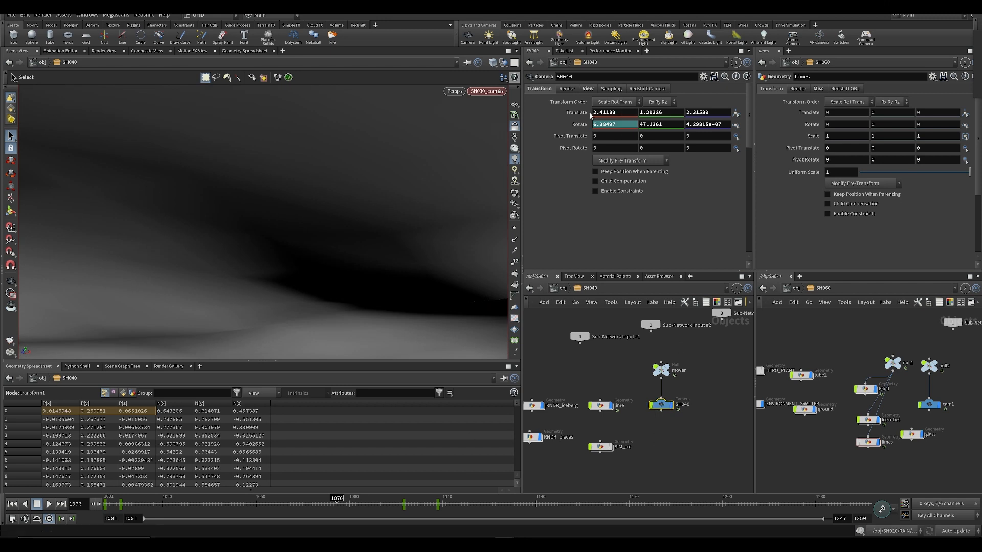
shift+click(592, 126)
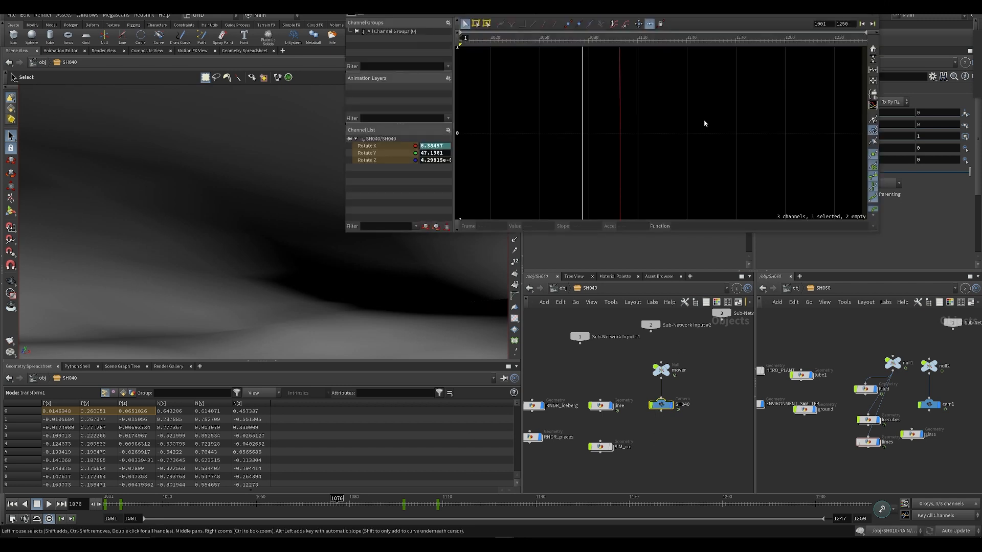
click(873, 60)
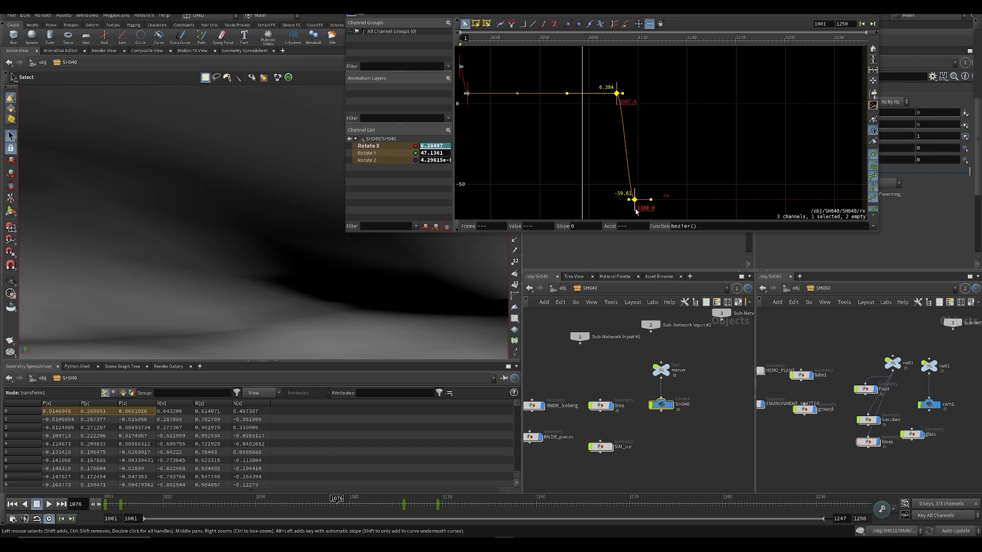
drag(637, 211, 575, 211)
key(ctrl+z)
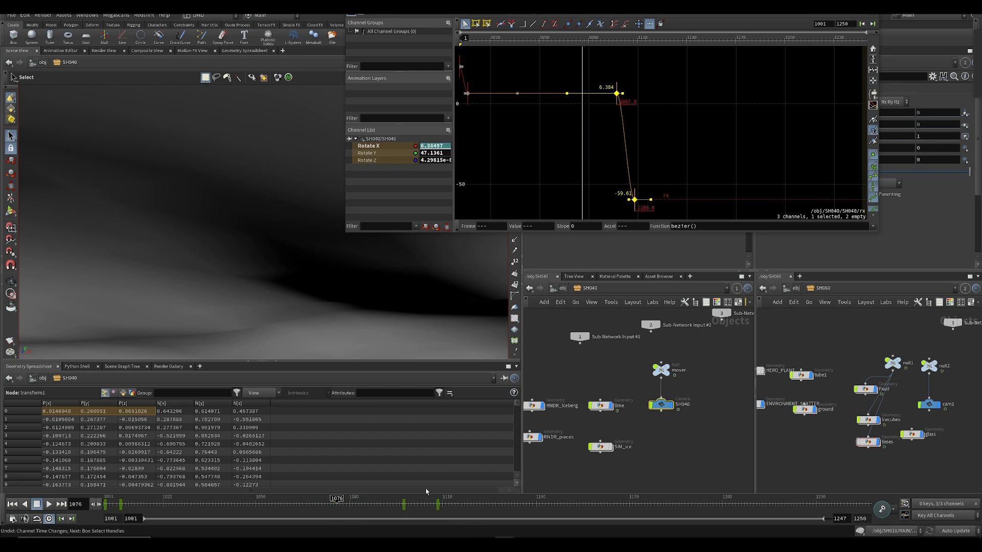
drag(440, 504, 443, 504)
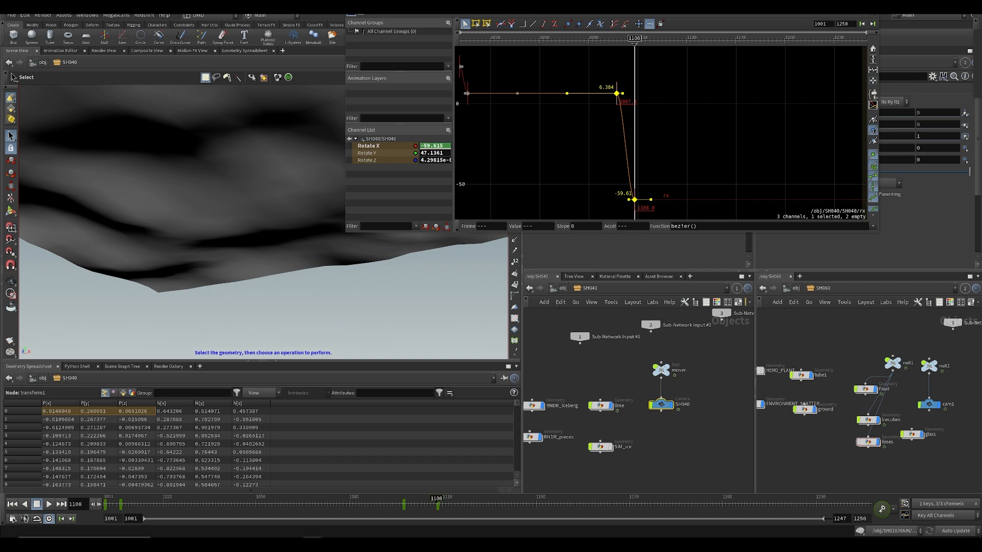
click(371, 508)
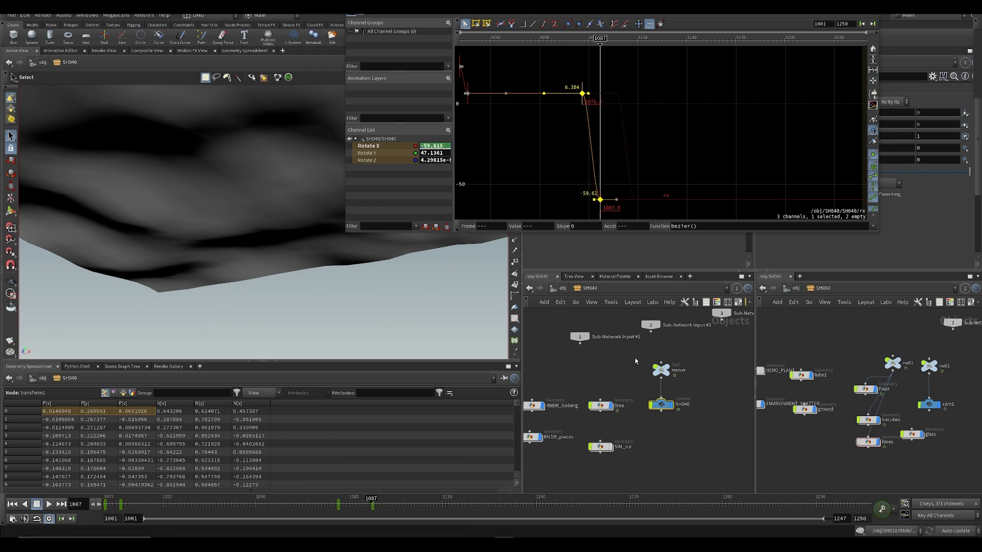
- Move the mover null's last two Translate Y keyframes earlier, to frames 1068 and 1088, and close the Animation Editor
click(661, 370)
drag(643, 84, 577, 130)
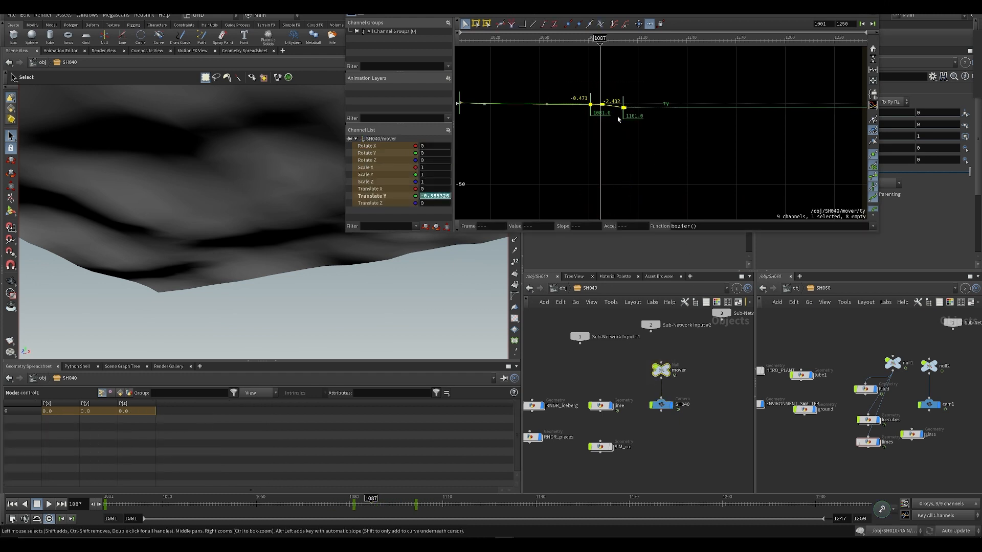
click(624, 45)
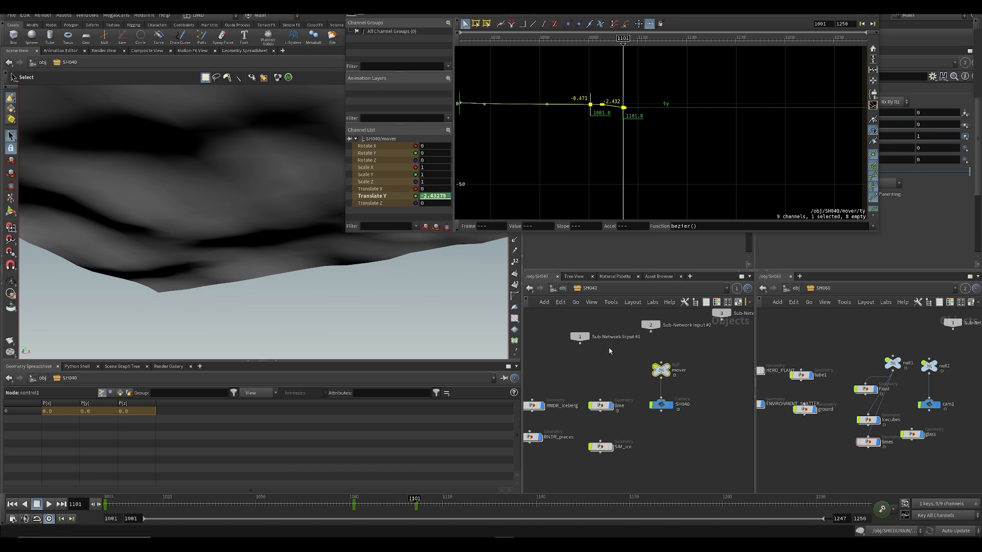
click(661, 405)
drag(668, 3, 675, 66)
click(660, 372)
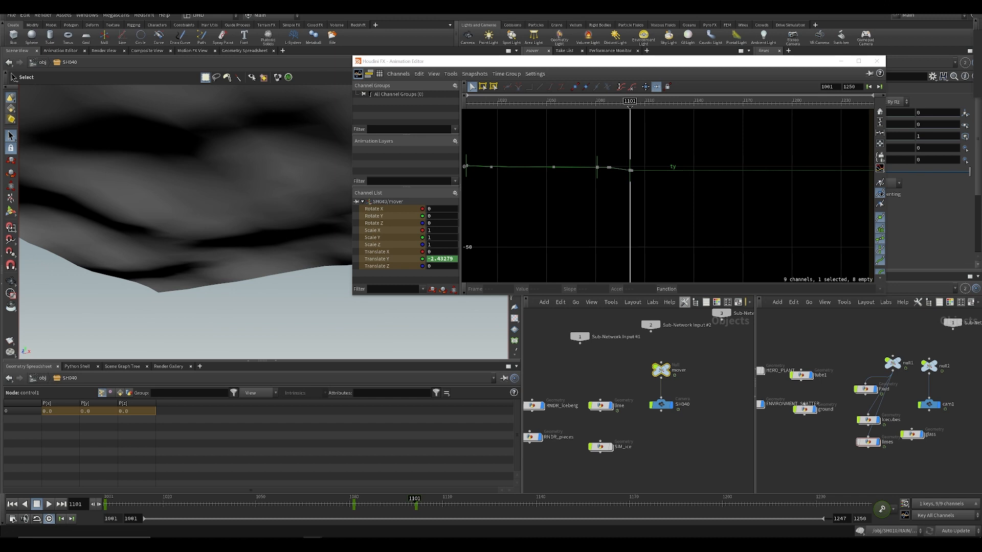
drag(587, 141, 659, 198)
key(f)
scroll(642, 169, up, 2)
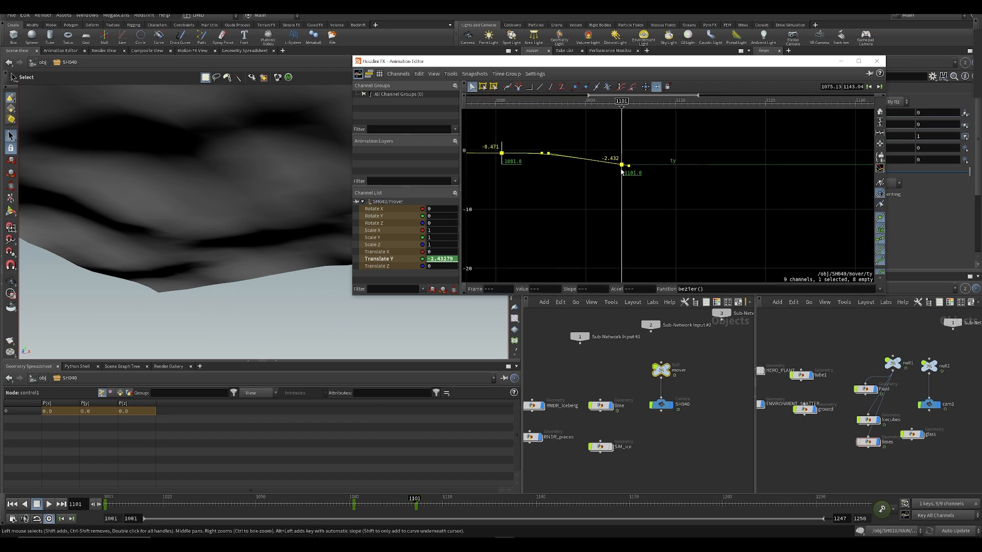
click(604, 153)
drag(488, 142, 448, 163)
middle_drag(495, 202, 652, 201)
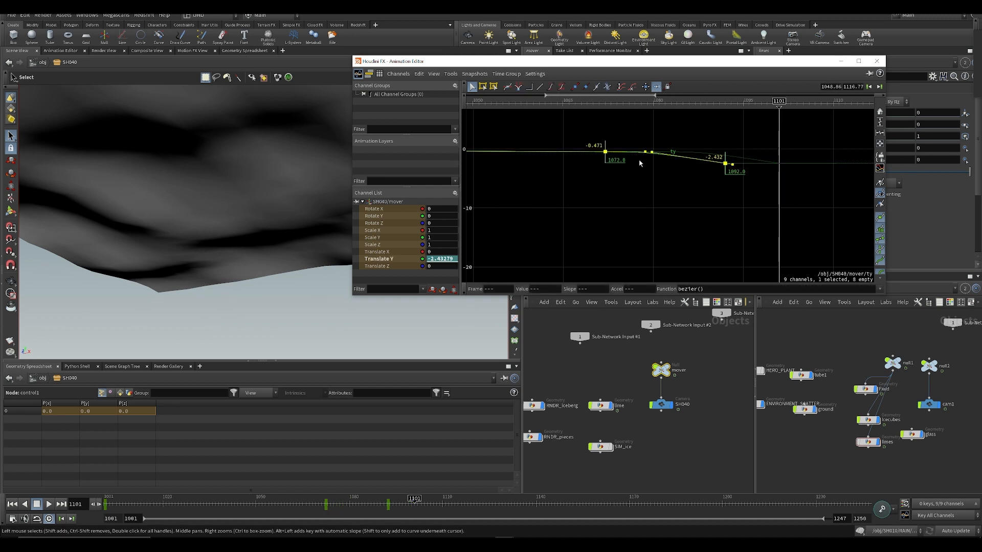
drag(606, 162, 582, 162)
mouse_move(263, 504)
mouse_down()
mouse_move(379, 504)
mouse_move(275, 504)
mouse_up()
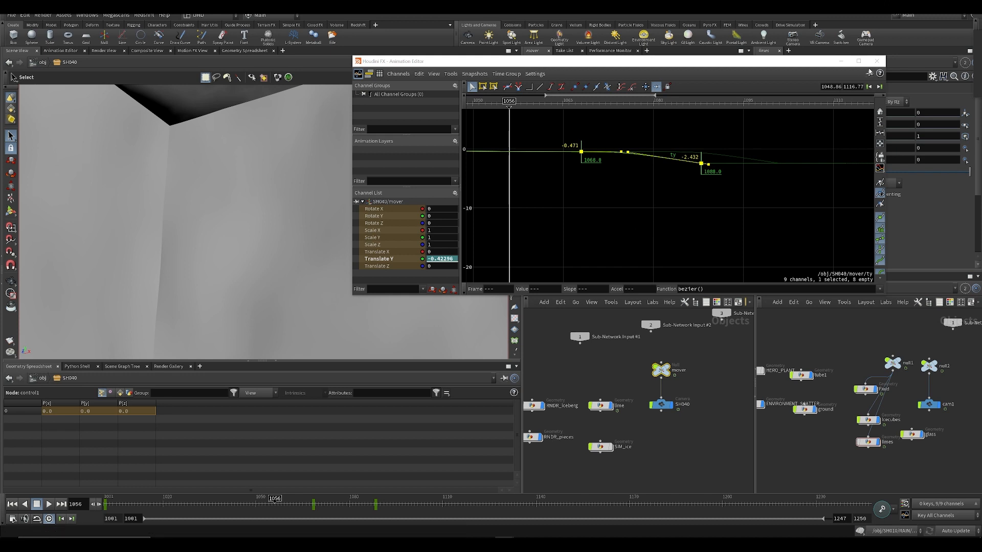
click(877, 61)
- Look through the SH040/SH040 camera in the viewport
click(501, 92)
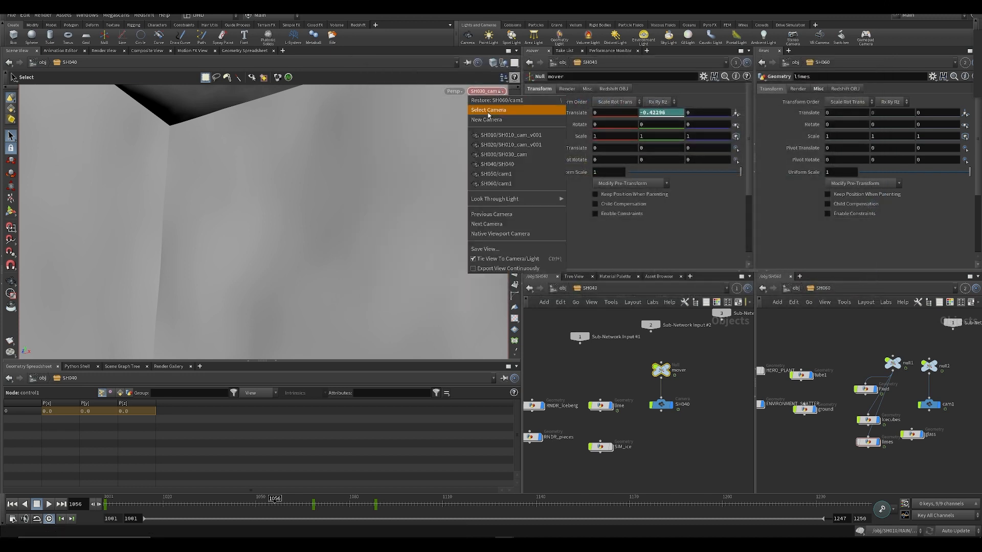
click(512, 168)
click(665, 464)
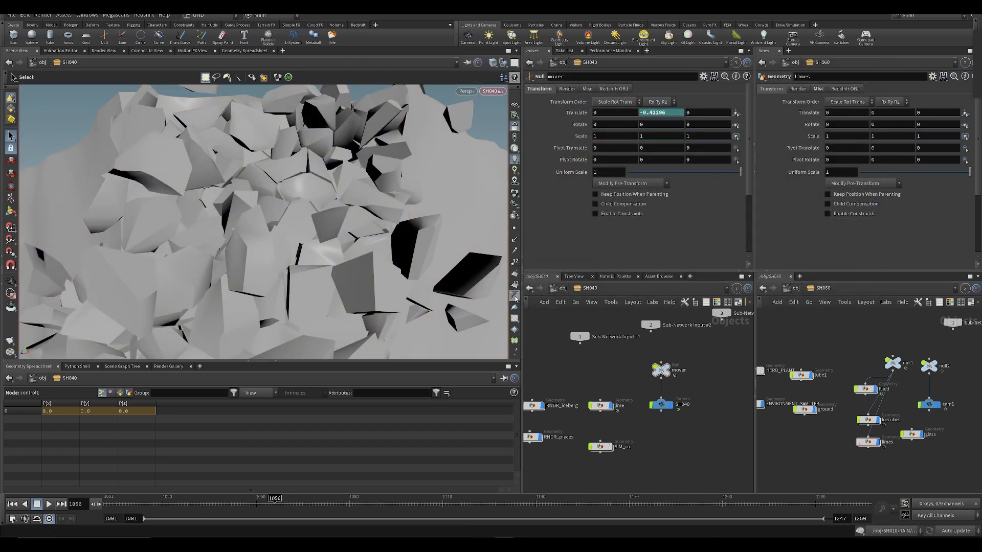
- Play back and scrub through the shot to review the retimed camera move
key(Up)
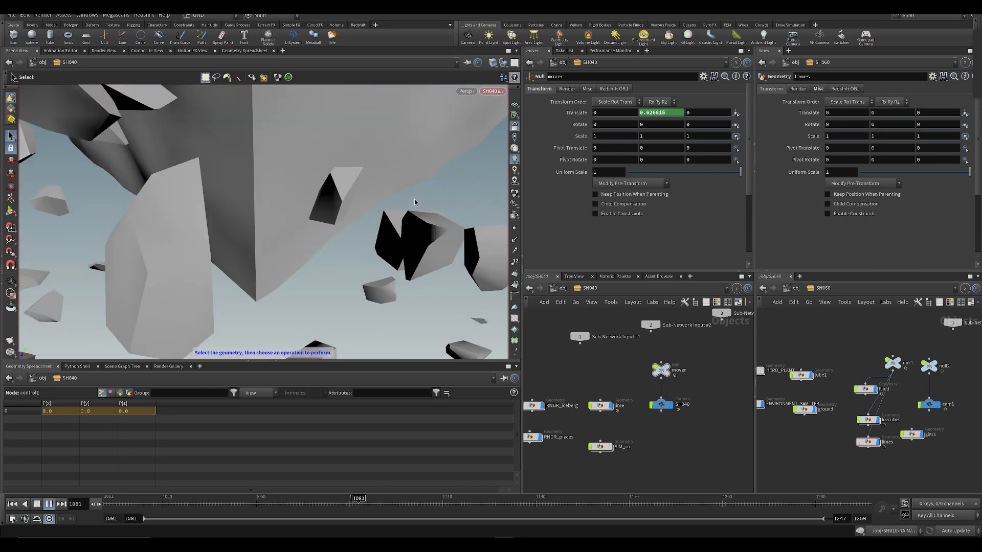
key(Up)
drag(344, 505, 171, 508)
key(Up)
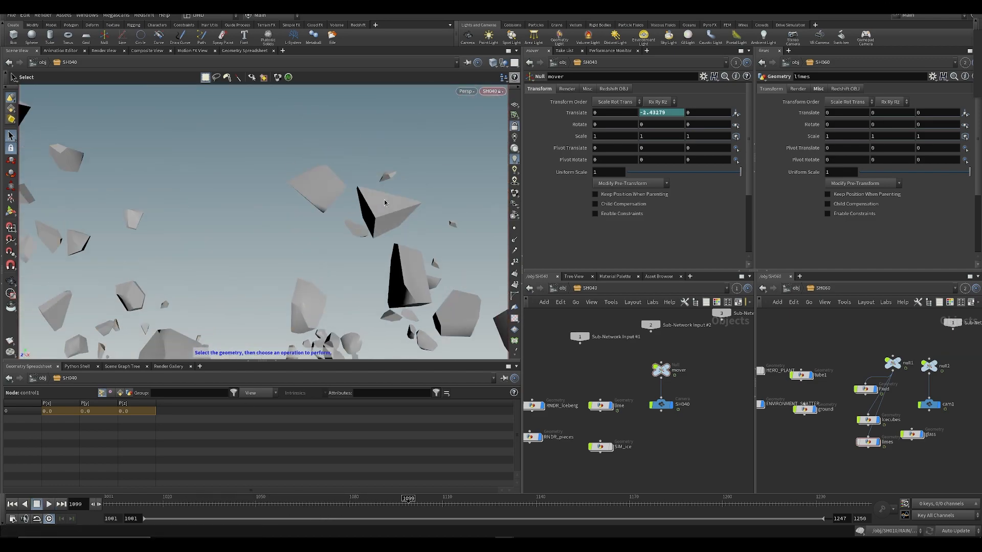
drag(356, 496, 329, 516)
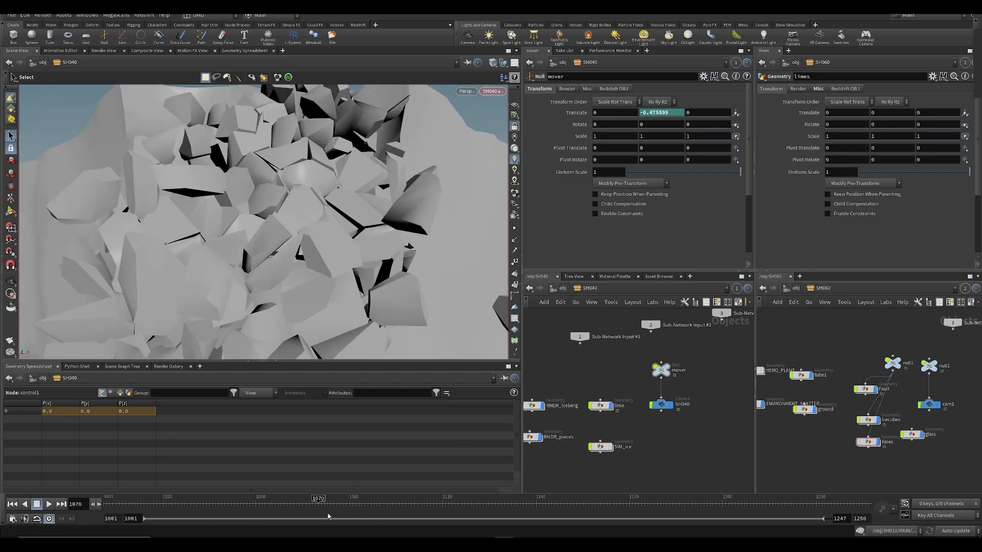
- Move the SH040 camera's last two Rotate X keyframes to frames 1081 and 1092 and close the Animation Editor
click(661, 405)
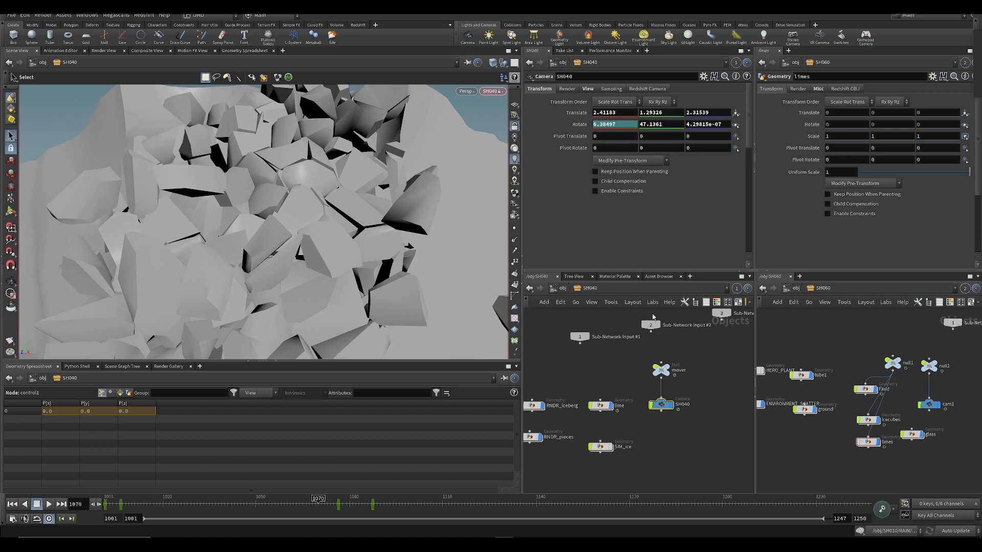
shift+click(612, 125)
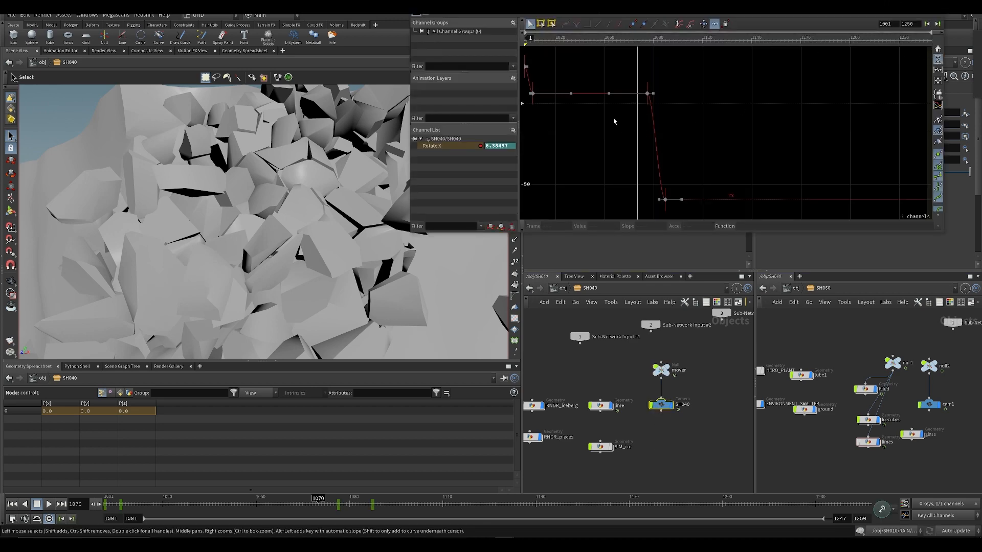
scroll(631, 62, up, 3)
drag(646, 39, 699, 214)
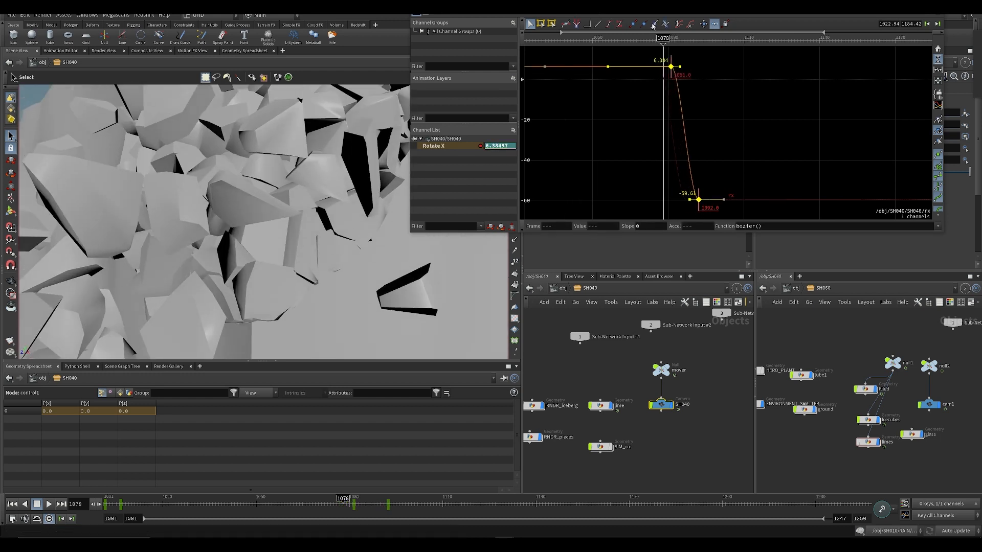
click(653, 41)
drag(653, 41, 699, 51)
click(936, 7)
click(686, 415)
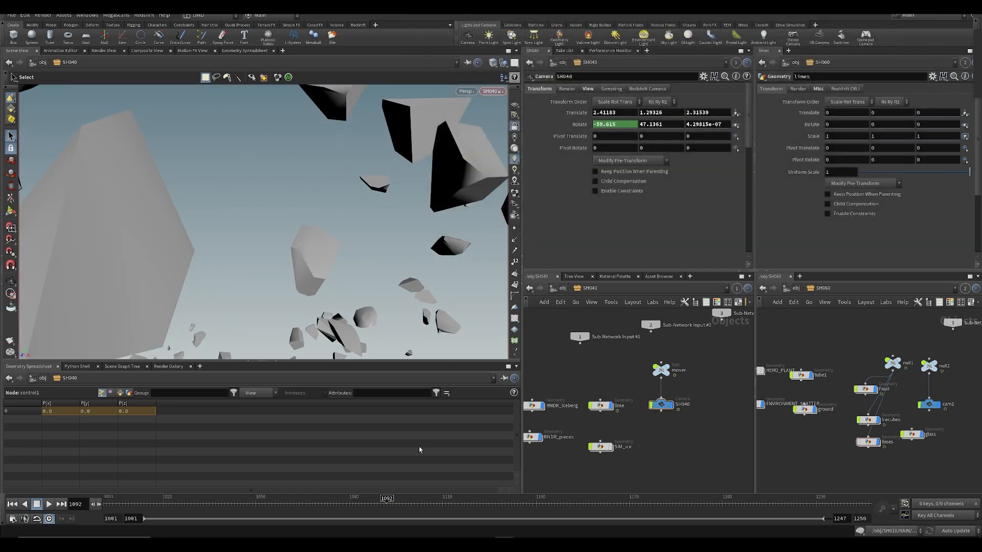
- Close the old flipbook and render a new one from the SH040 camera for frames 1001 to 1100
click(562, 545)
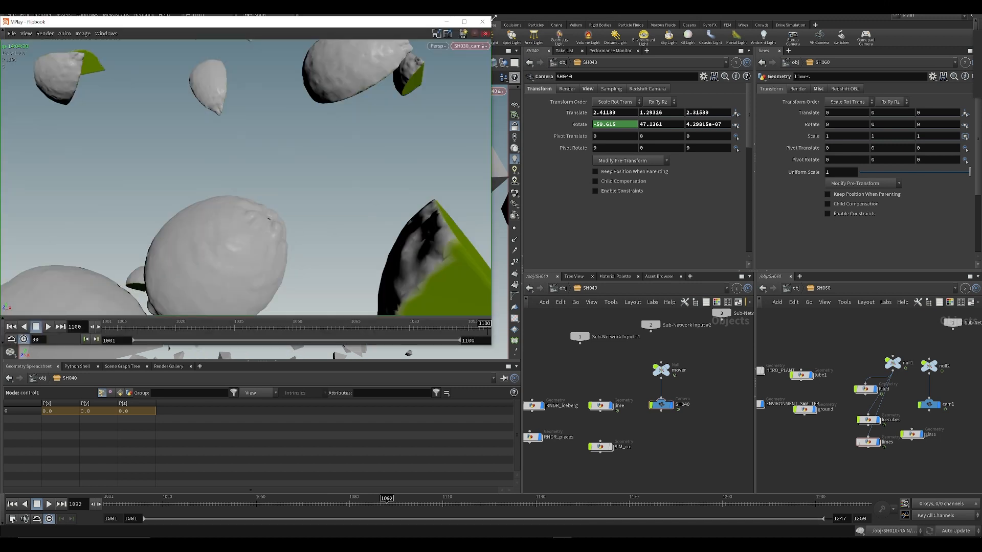
key(alt+F4)
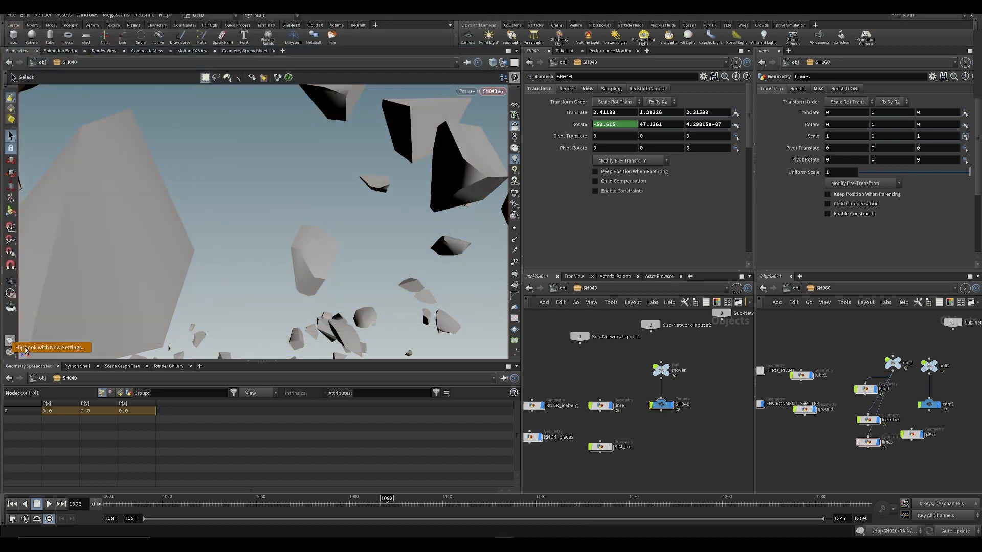
click(11, 353)
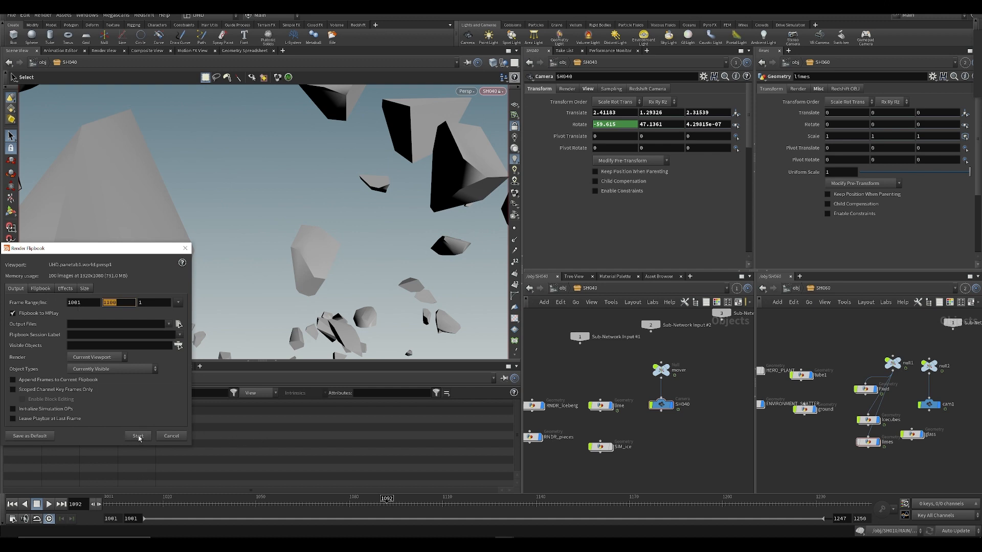
click(138, 436)
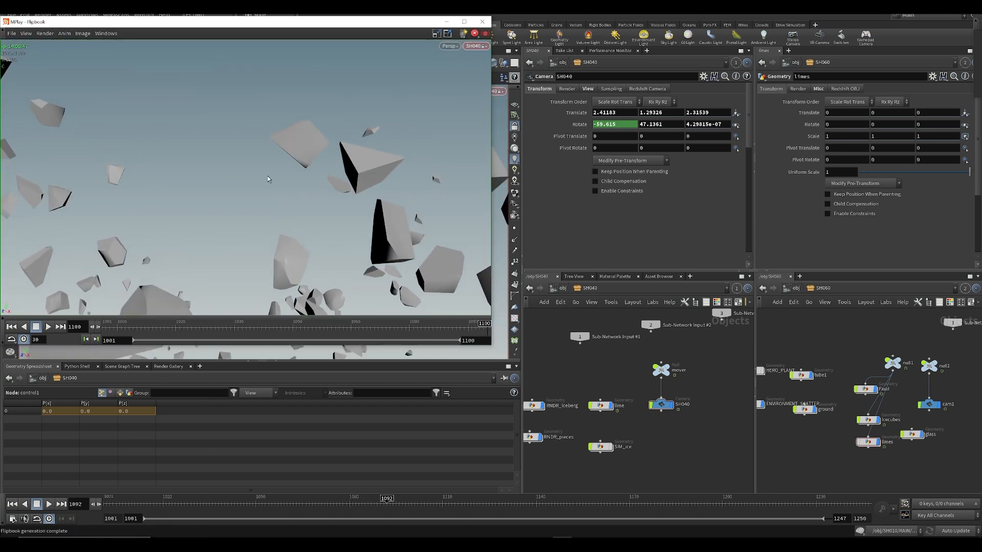
- Export the flipbook as an MP4 named sesisnacks_SH040_v002.mp4 in the $HIP/FLIP folder and dismiss the console and save message
scroll(268, 179, down, 1)
click(10, 33)
mouse_move(51, 156)
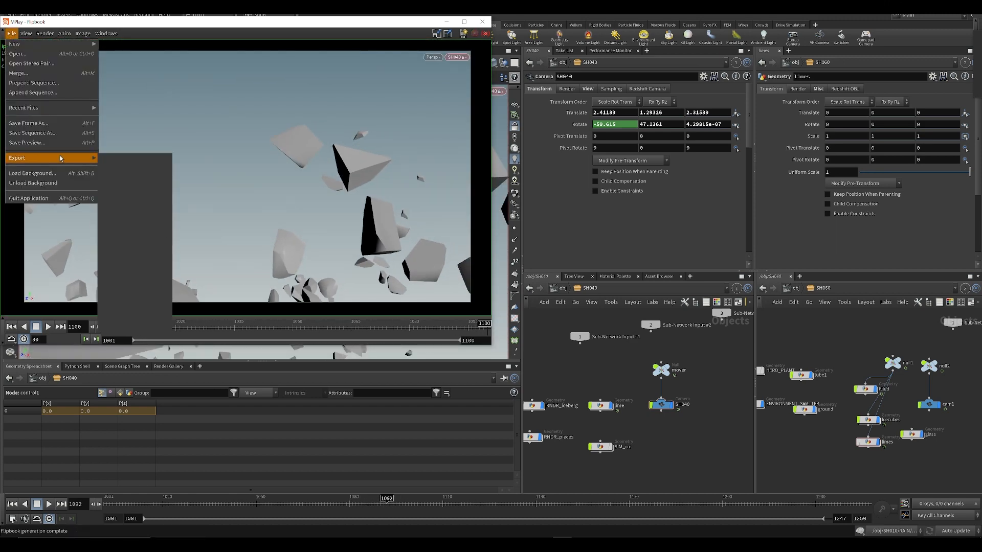
click(130, 175)
click(199, 59)
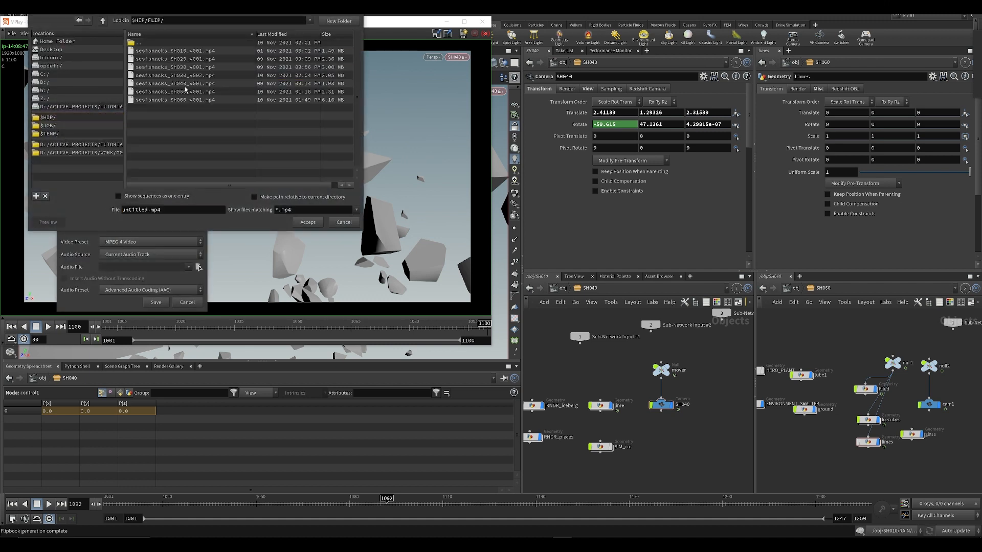
click(183, 84)
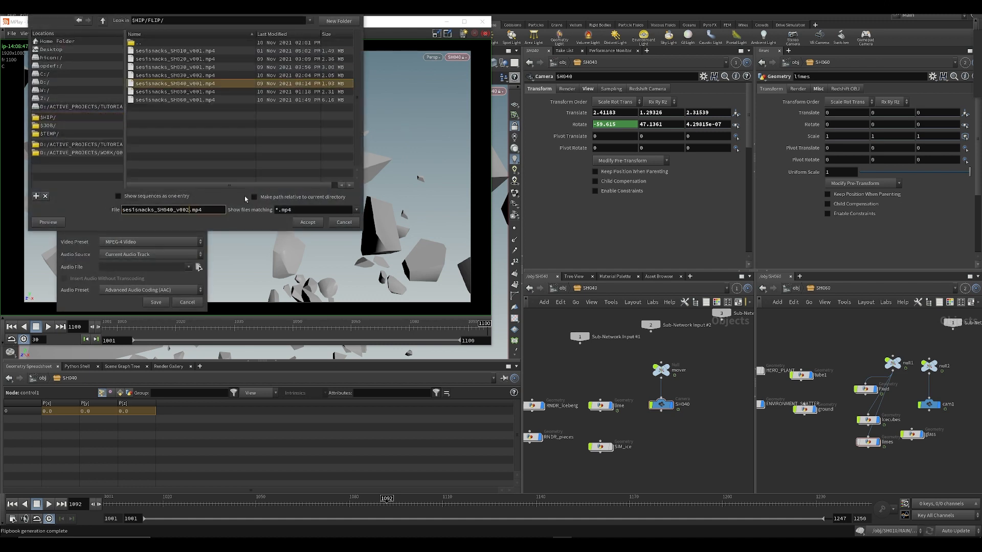
key(Return)
click(156, 303)
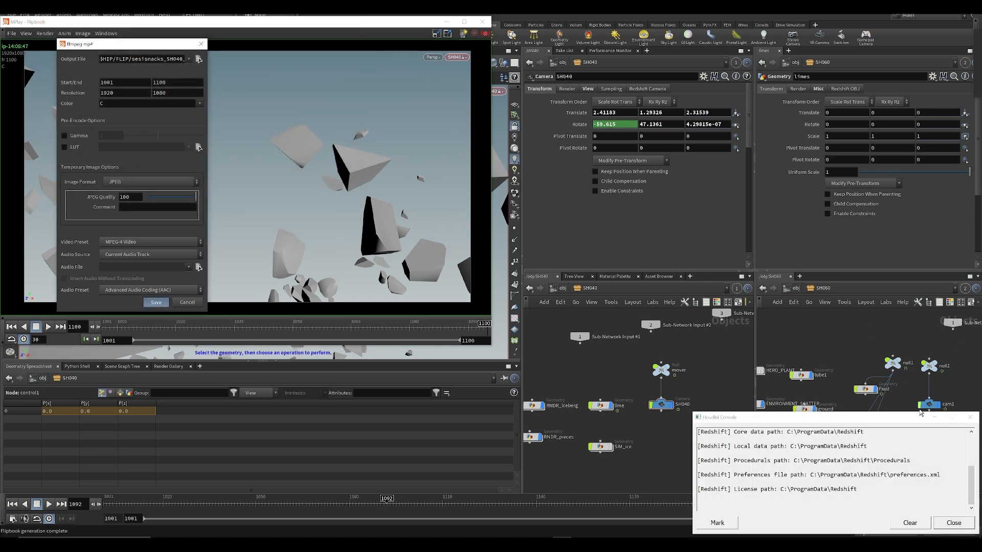
click(935, 417)
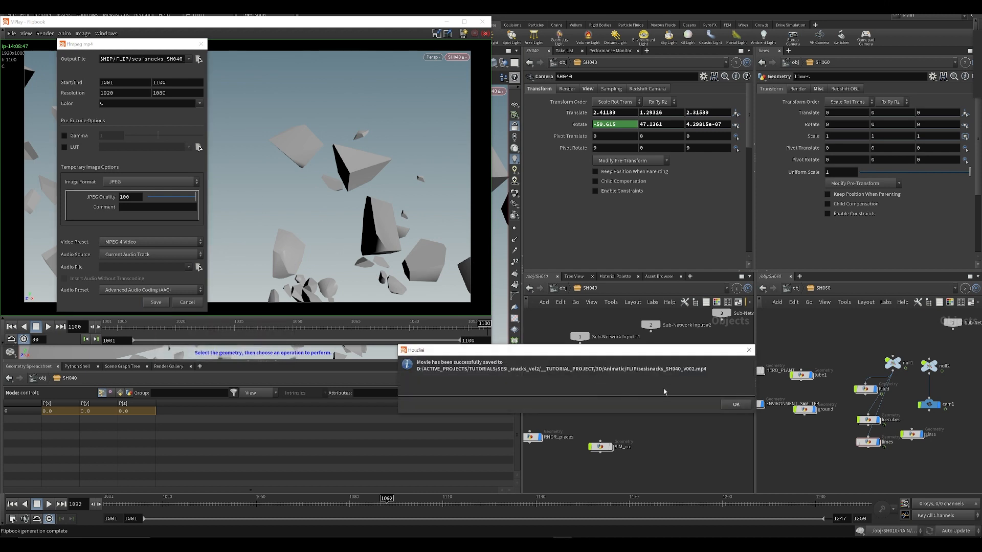
click(738, 415)
- Scrub SH040 to frame 1055, check the Tutorial_Edit sequence in Premiere Pro and switch back to the main Houdini window
middle_drag(620, 378, 588, 377)
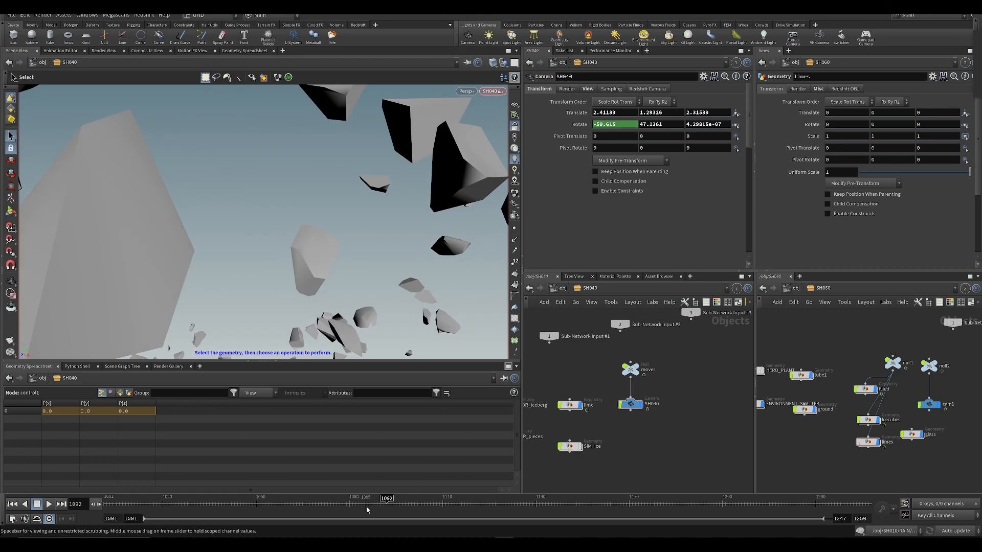
drag(355, 506, 272, 504)
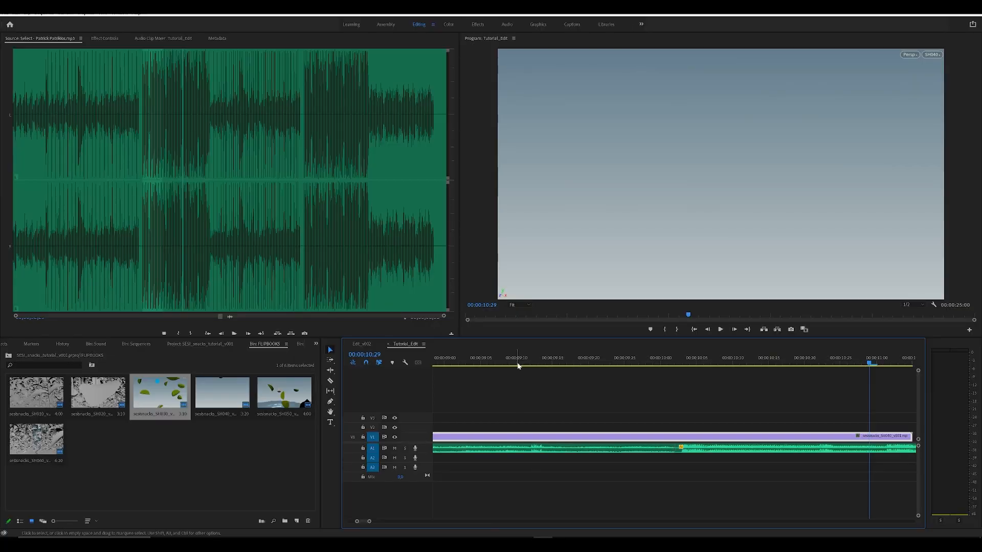
click(550, 389)
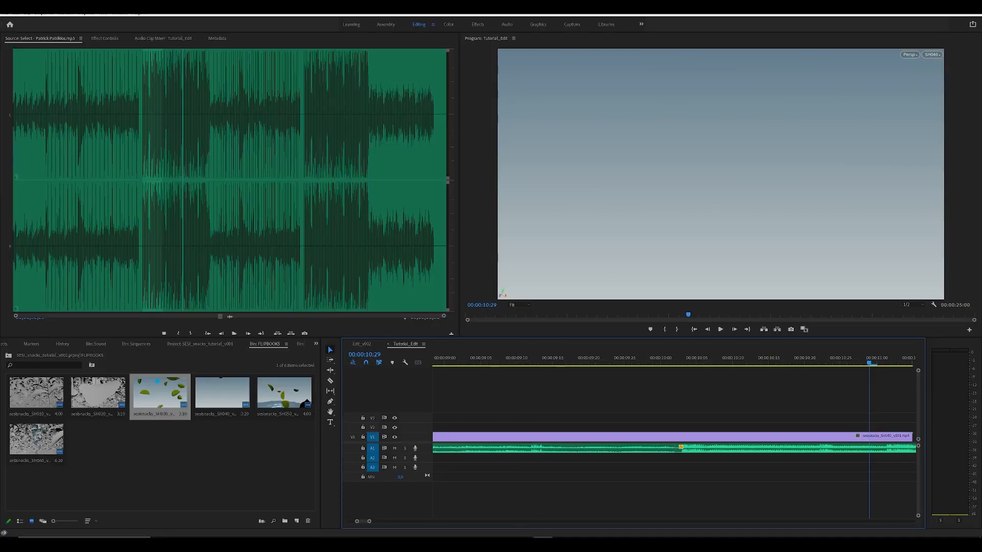
click(563, 545)
click(563, 545)
click(504, 545)
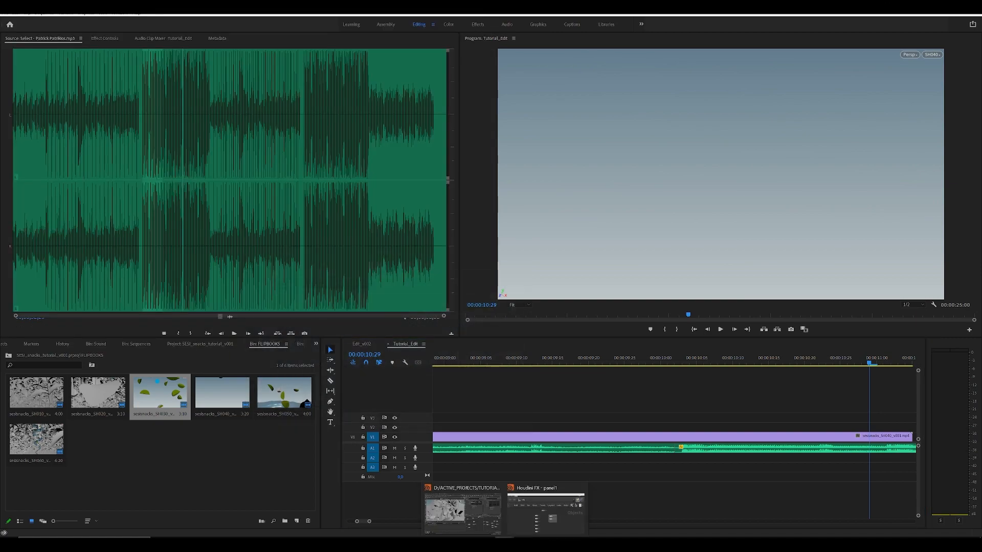
click(438, 515)
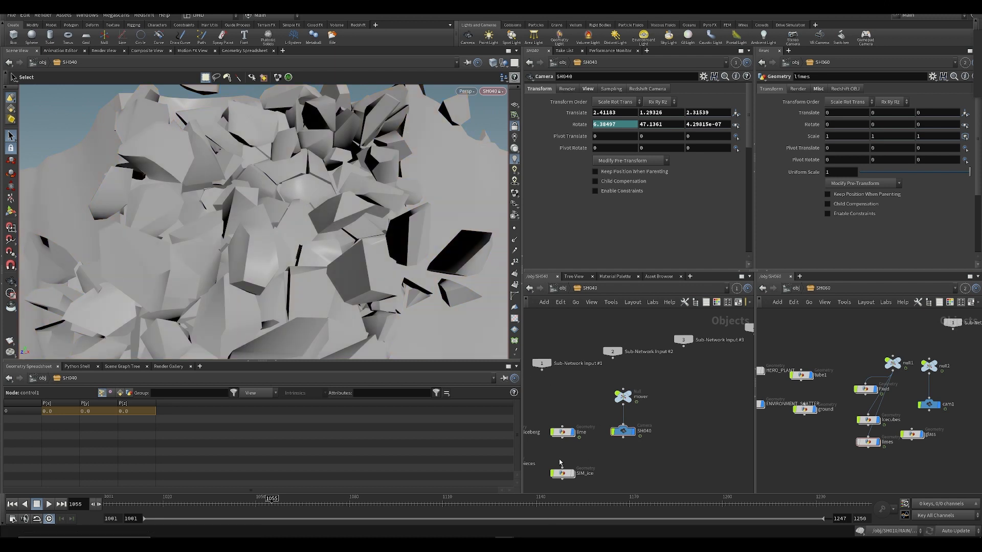
- Take the second network view up from SH060 to the obj level
middle_drag(540, 446, 586, 425)
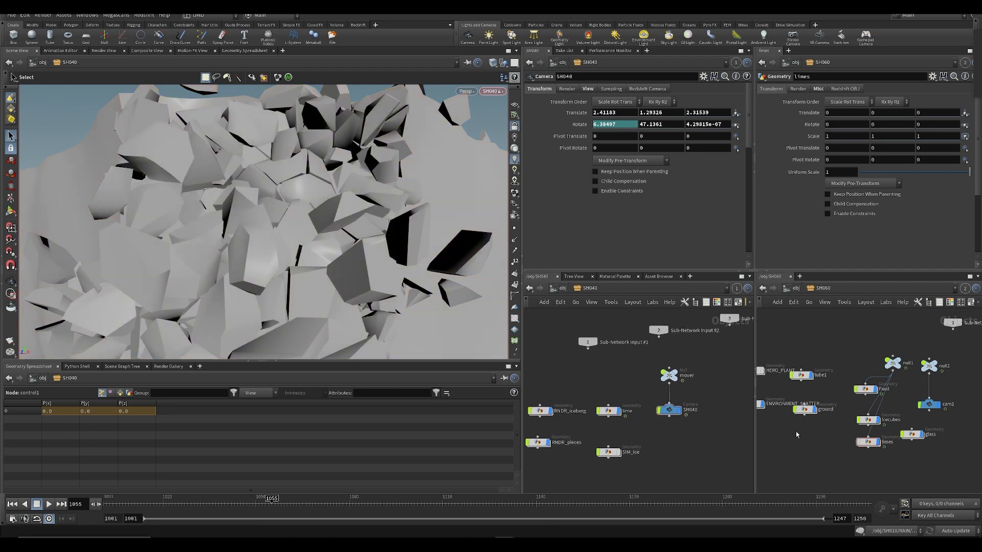
click(793, 292)
middle_drag(724, 408, 689, 421)
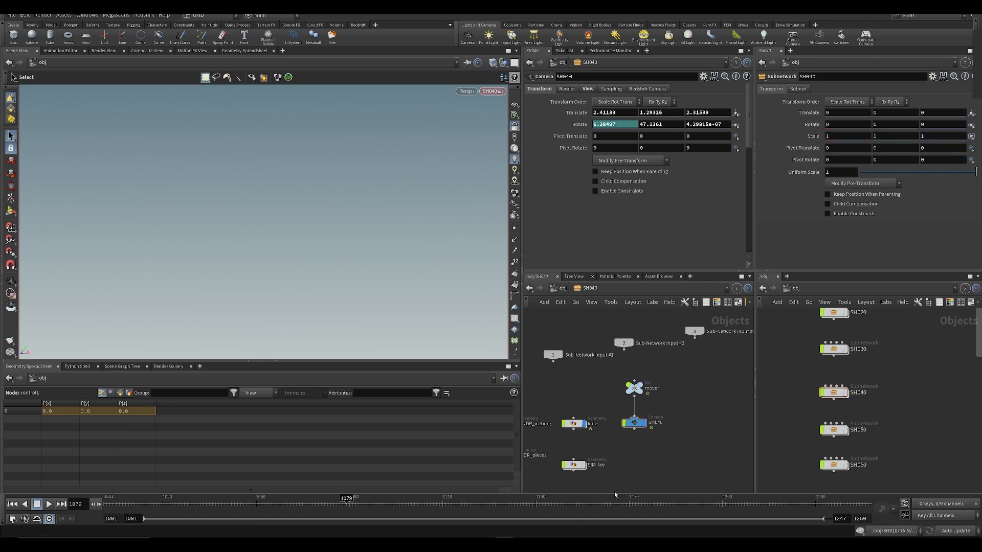
scroll(629, 440, down, 3)
middle_drag(631, 436, 655, 429)
scroll(707, 436, up, 2)
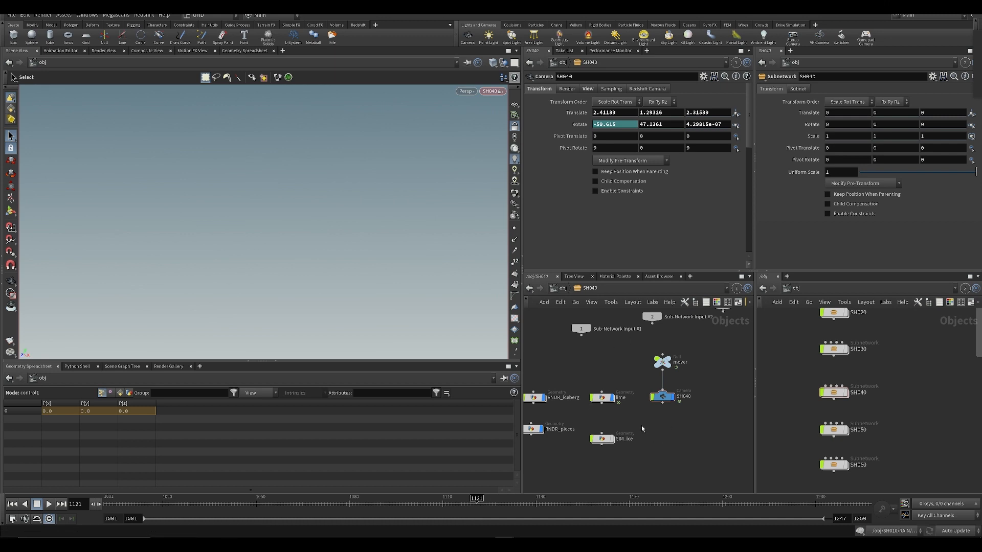
middle_drag(642, 429, 627, 430)
scroll(624, 429, down, 3)
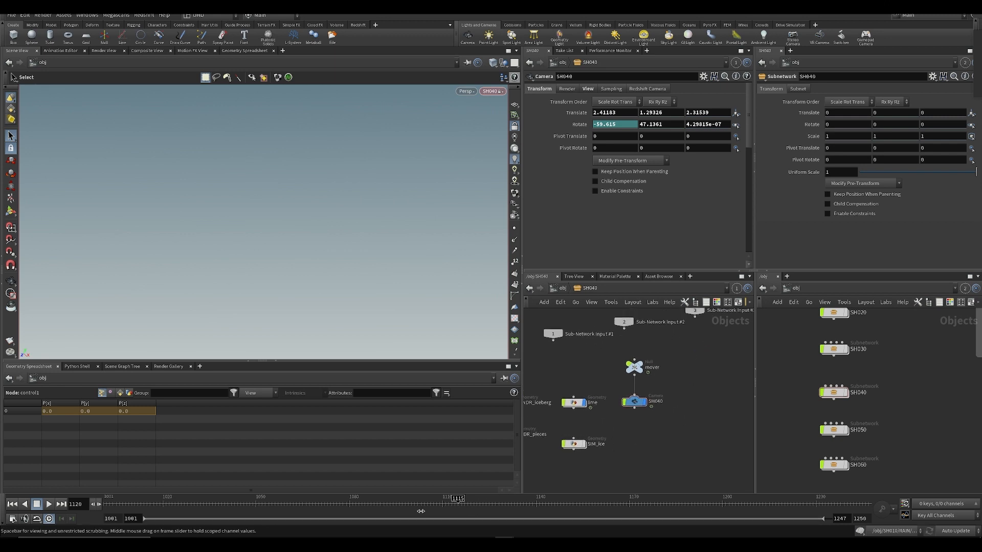
scroll(582, 484, up, 3)
- Move the SIM_ice node up in the SH040 network so it lines up with RNDR_pieces
mouse_move(600, 460)
middle_down()
mouse_move(619, 438)
mouse_move(610, 471)
middle_up()
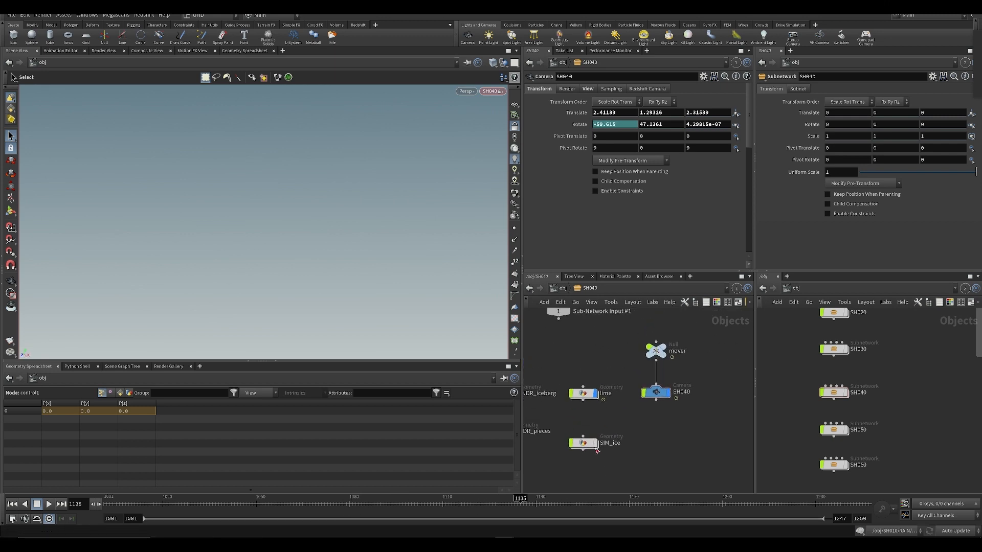
middle_drag(609, 412, 631, 413)
drag(602, 445, 602, 433)
scroll(598, 487, down, 2)
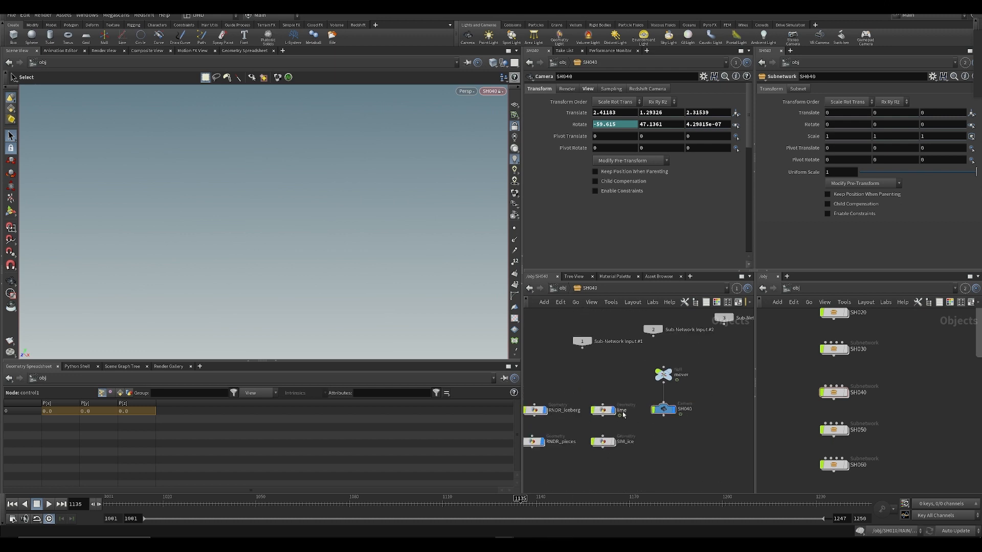
middle_drag(624, 415, 641, 400)
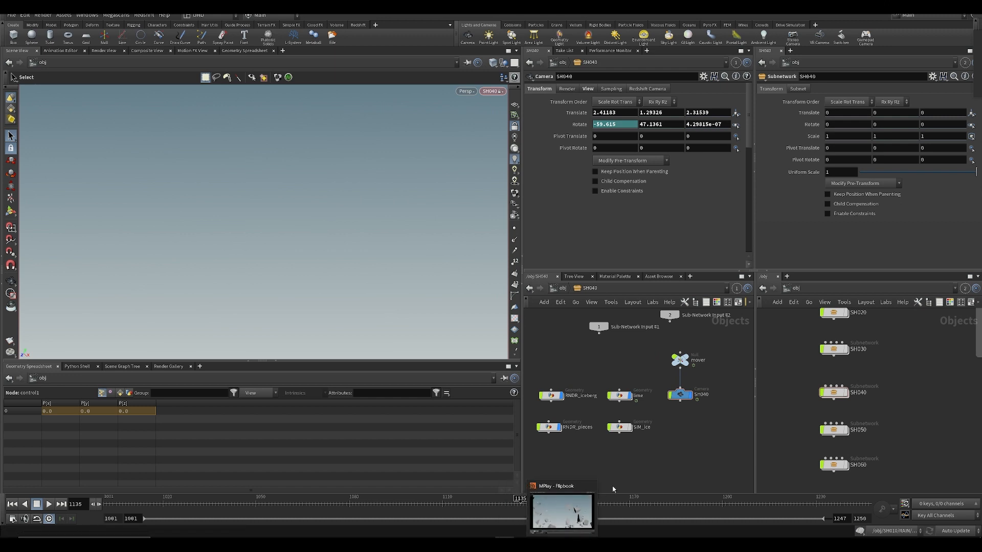
- Look through the numbered SESI_snacks_Animatic_v001 backup scenes in $HIP/backup/, enlarging the file browser, and cancel without opening one
click(11, 15)
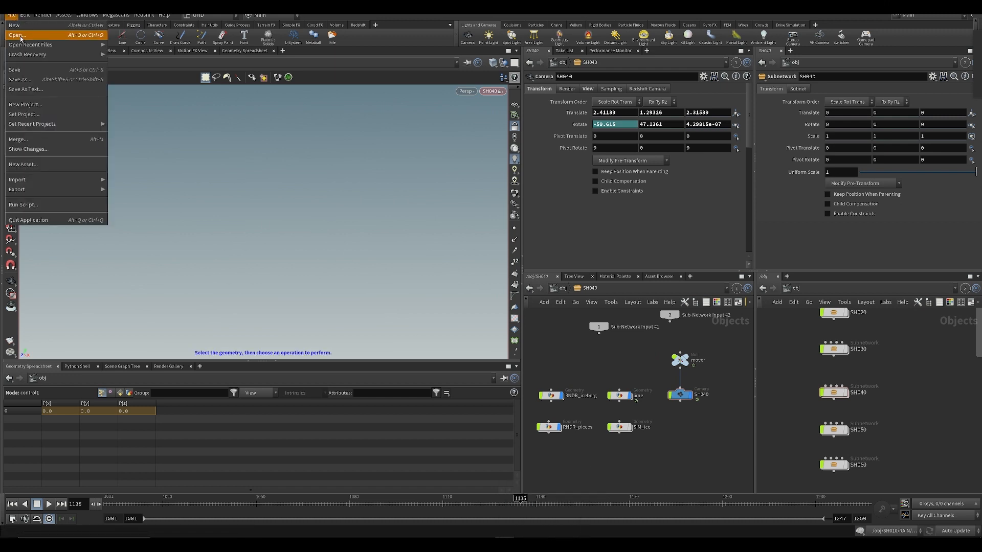
click(21, 36)
double_click(123, 50)
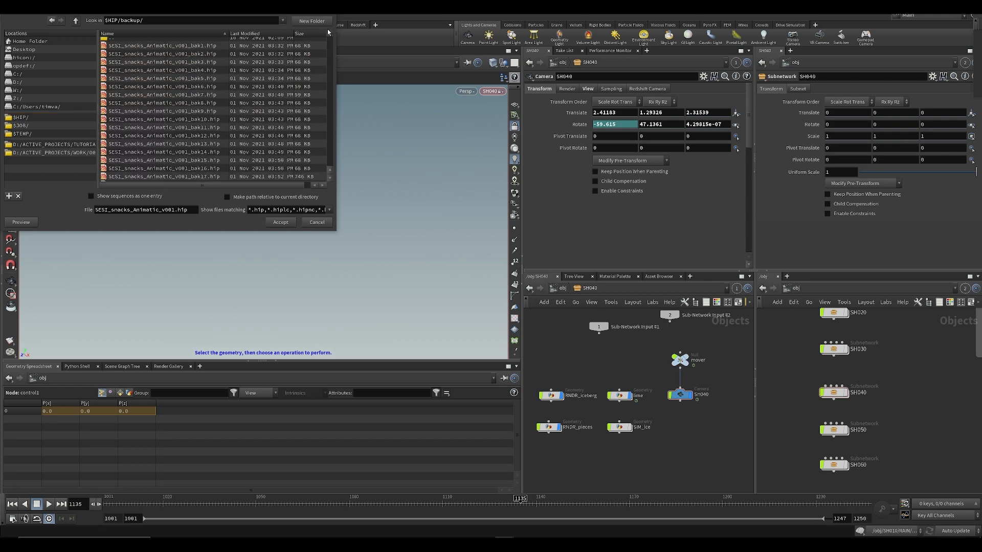
drag(329, 36, 321, 172)
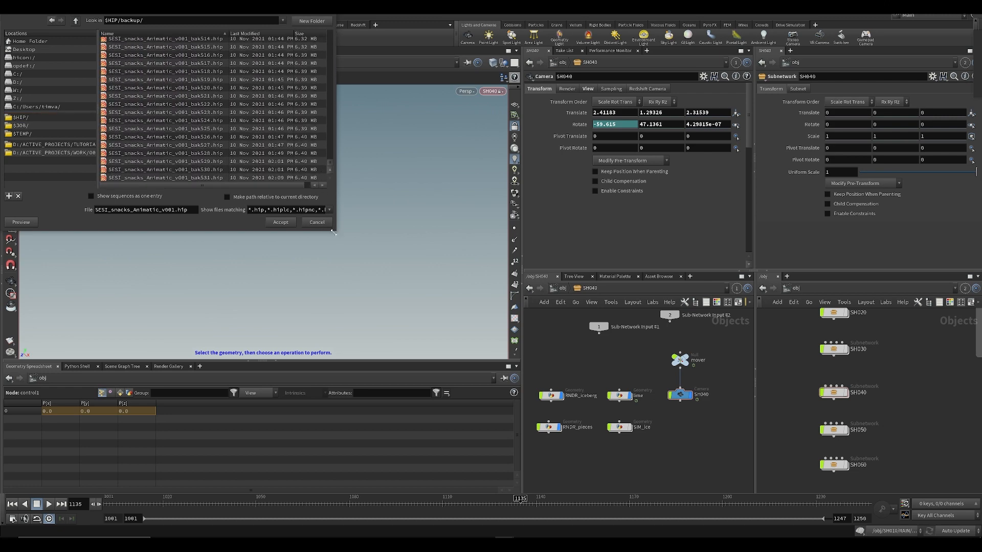
drag(333, 232, 597, 378)
drag(592, 307, 587, 210)
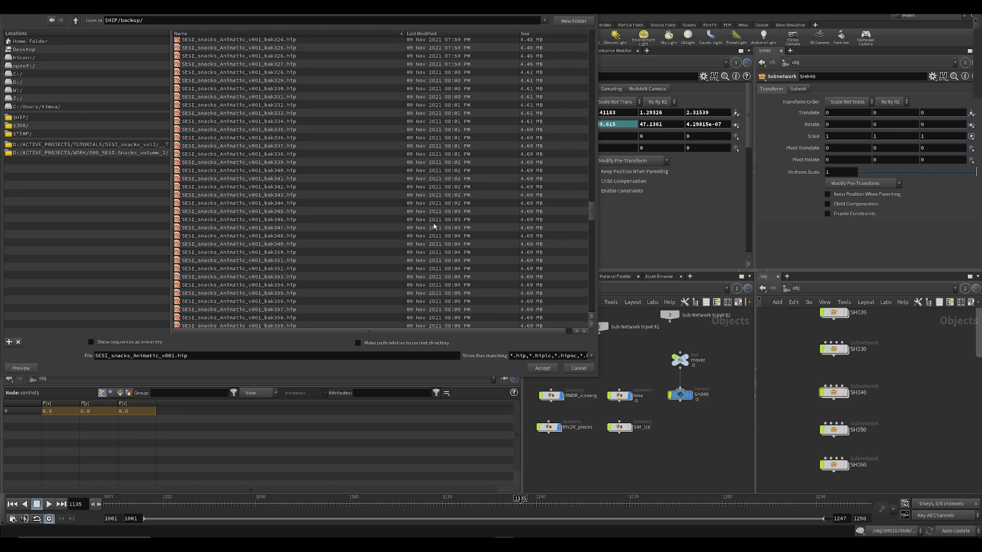
scroll(472, 228, down, 9)
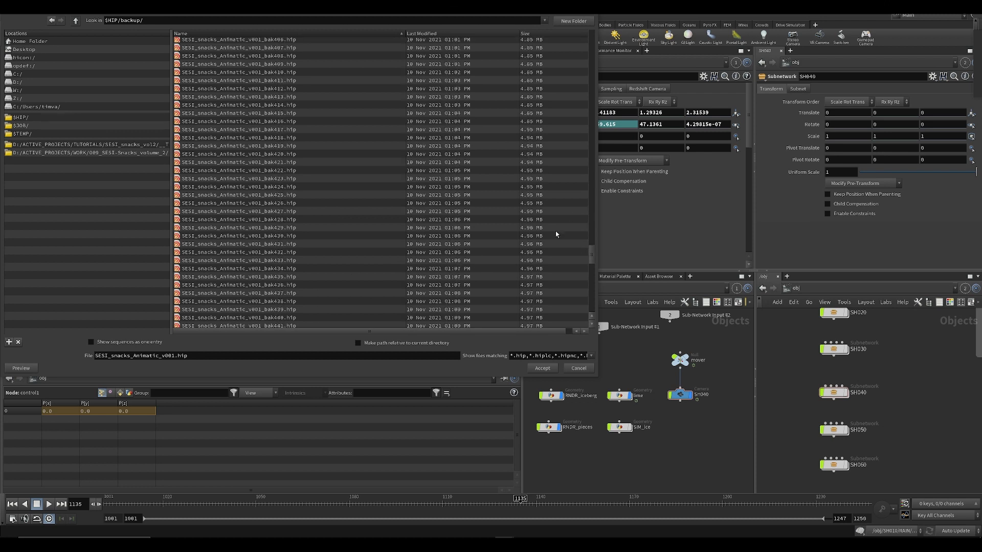
scroll(556, 235, down, 9)
scroll(453, 266, up, 3)
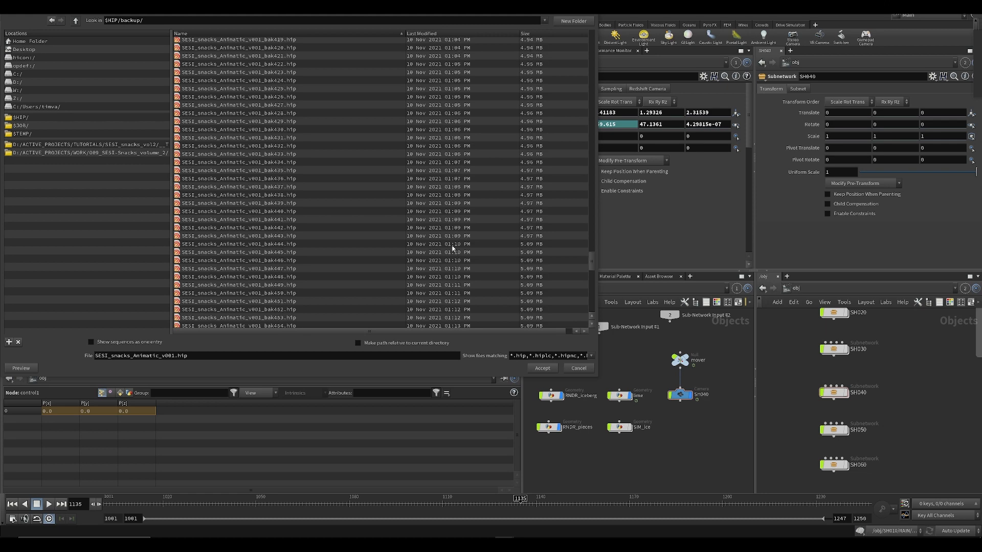
click(453, 248)
click(578, 368)
scroll(621, 454, down, 3)
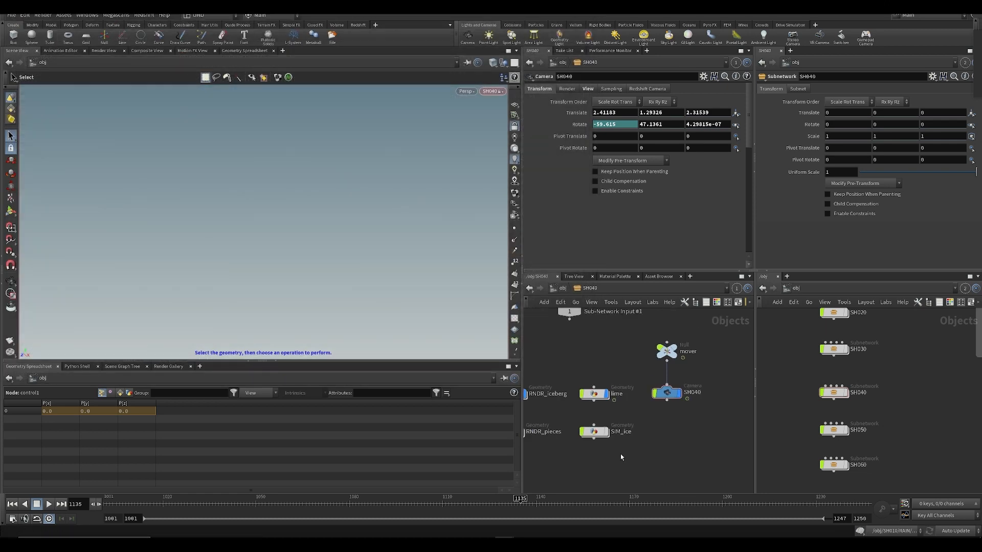
scroll(649, 455, up, 5)
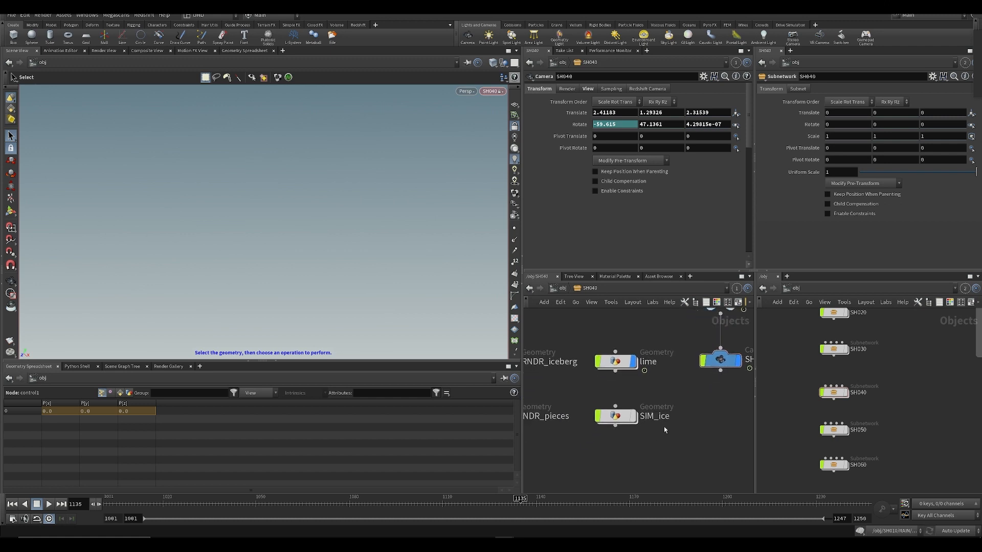
scroll(665, 409, down, 3)
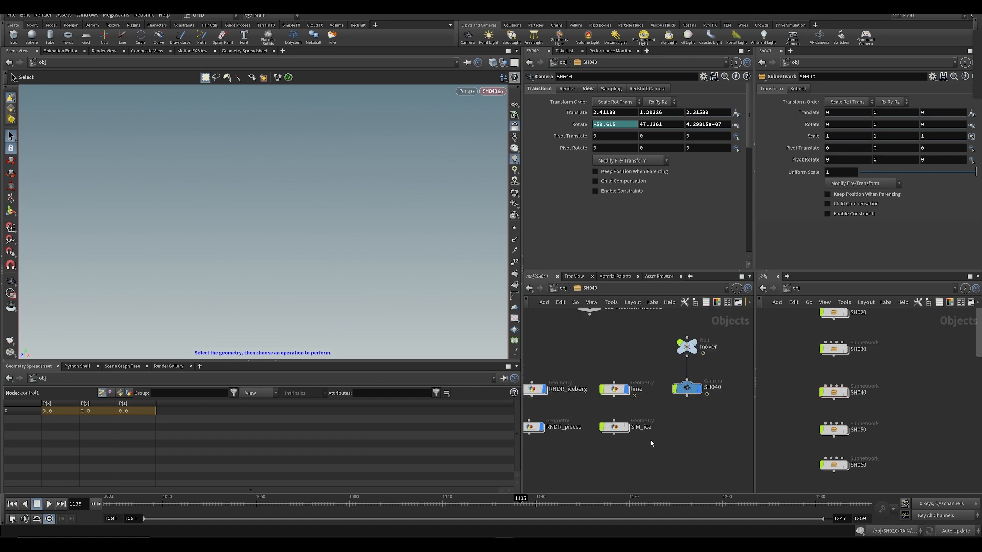
scroll(665, 413, up, 5)
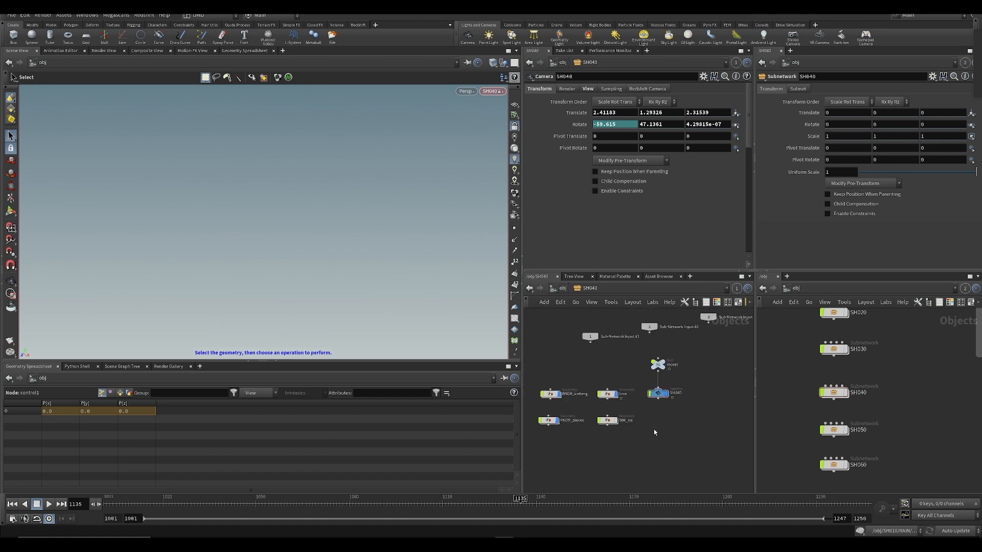
scroll(622, 386, down, 3)
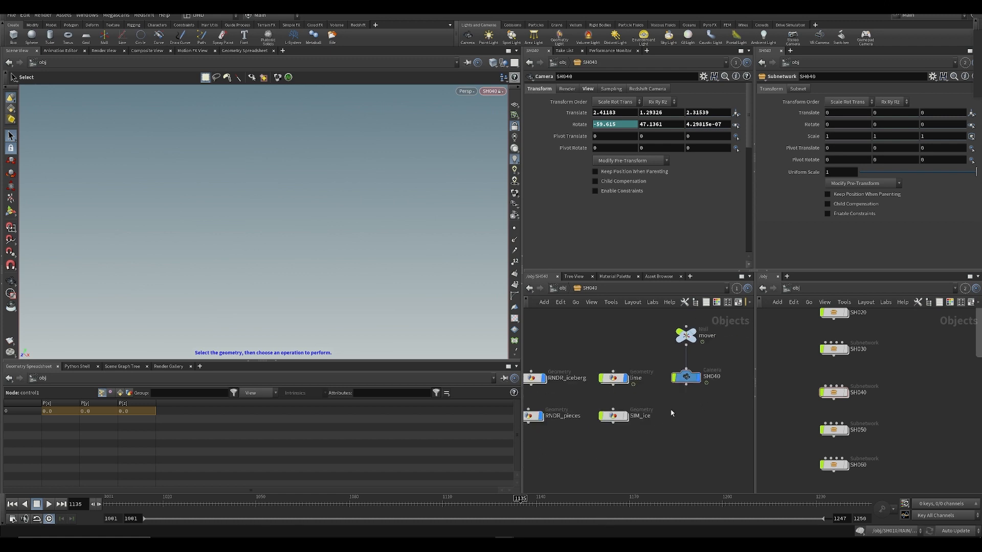
- Save the Houdini scene, switch to Premiere Pro and save the editing project
key(ctrl+s)
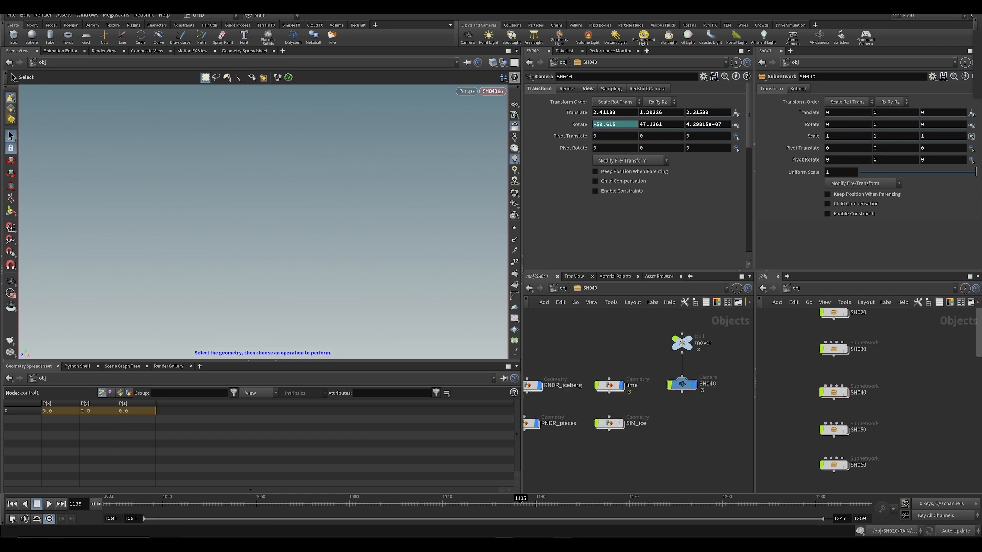
click(563, 544)
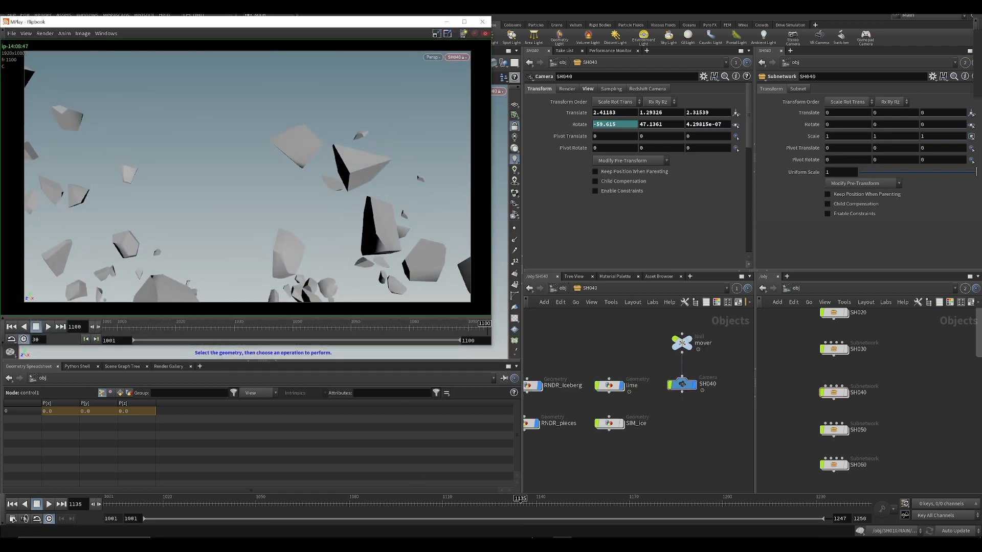
click(543, 545)
key(ctrl+s)
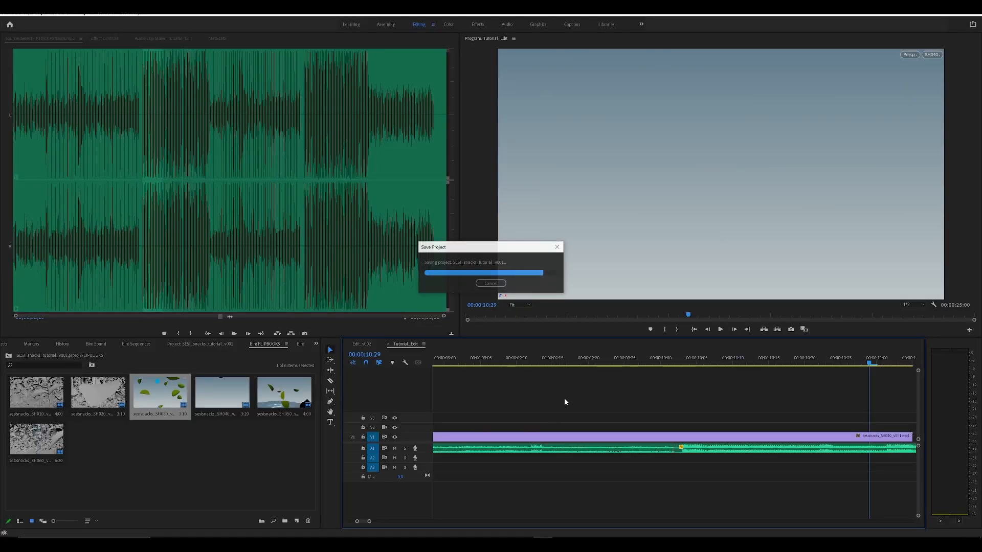
- Replace the sesisnacks_SH040_v001.mp4 footage in the FLIPBOOKS bin with sesisnacks_SH040_v002.mp4 from the project's 3D\Animatic\FLIP folder
key(minus)
key(minus)
key(minus)
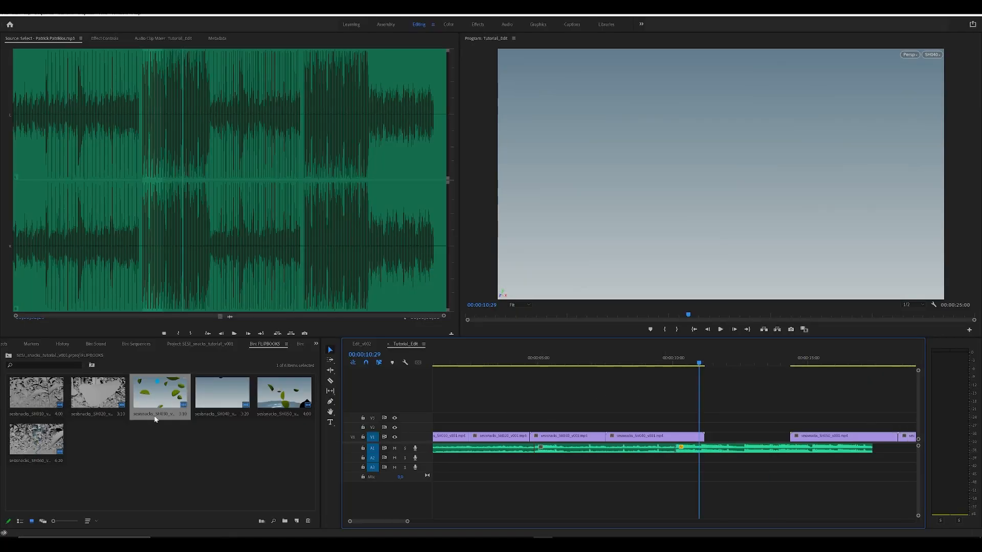
right_click(223, 391)
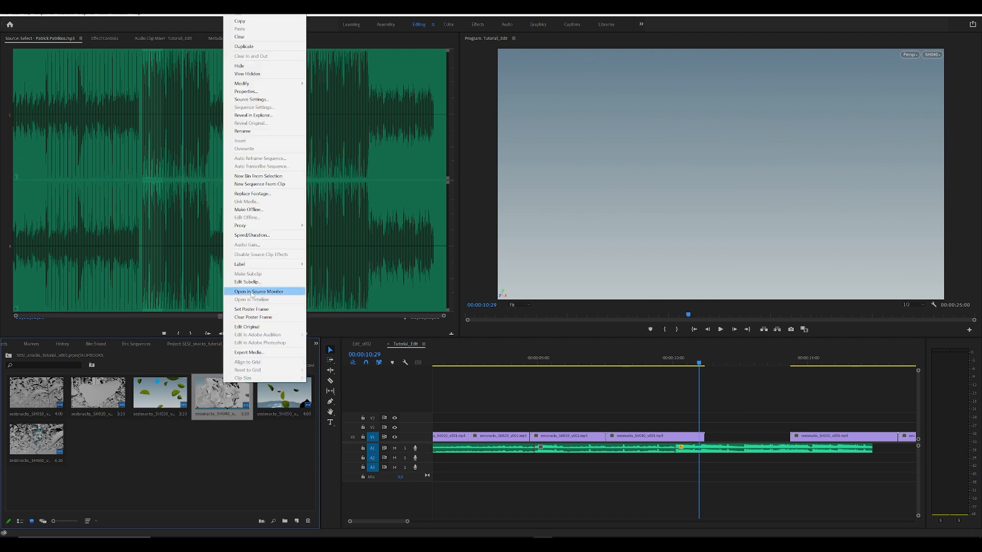
click(246, 196)
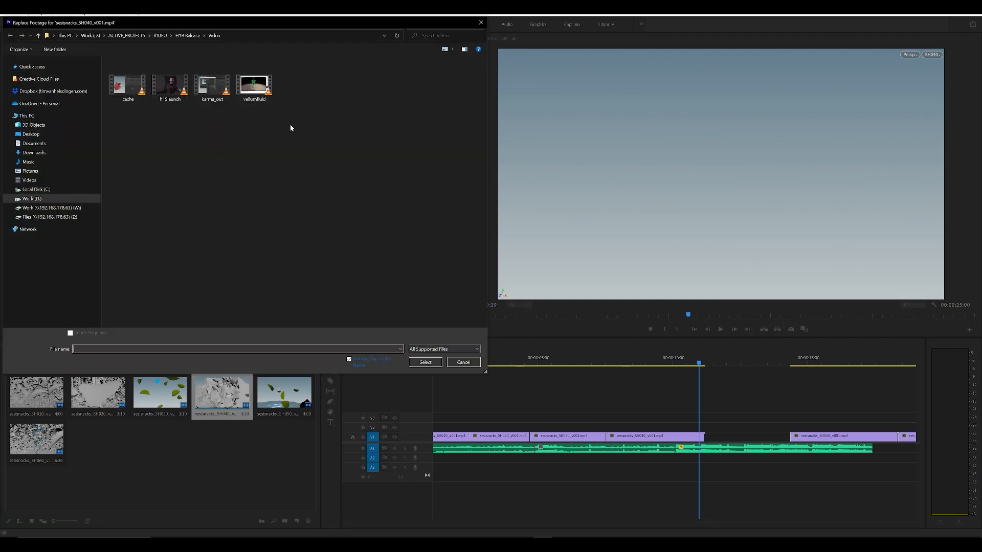
click(217, 544)
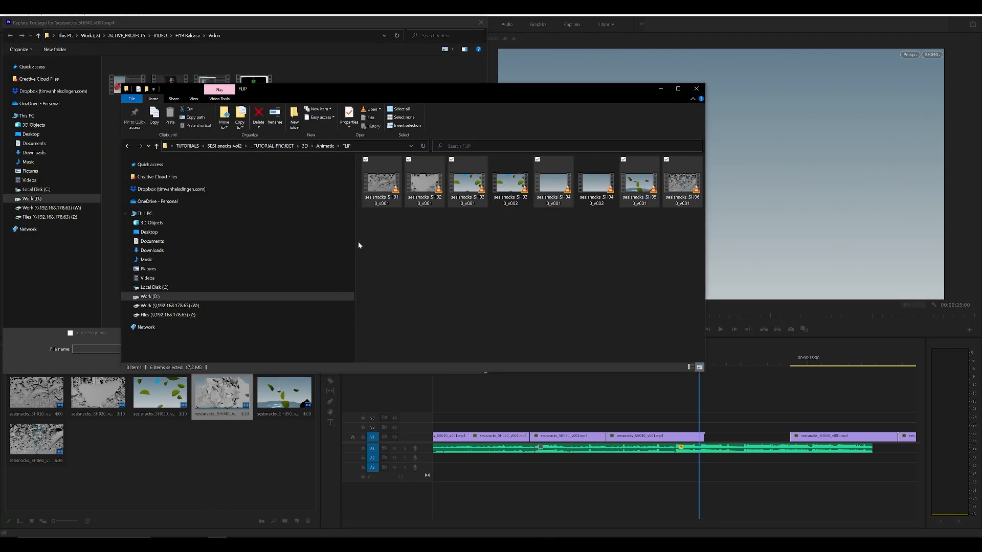
click(378, 147)
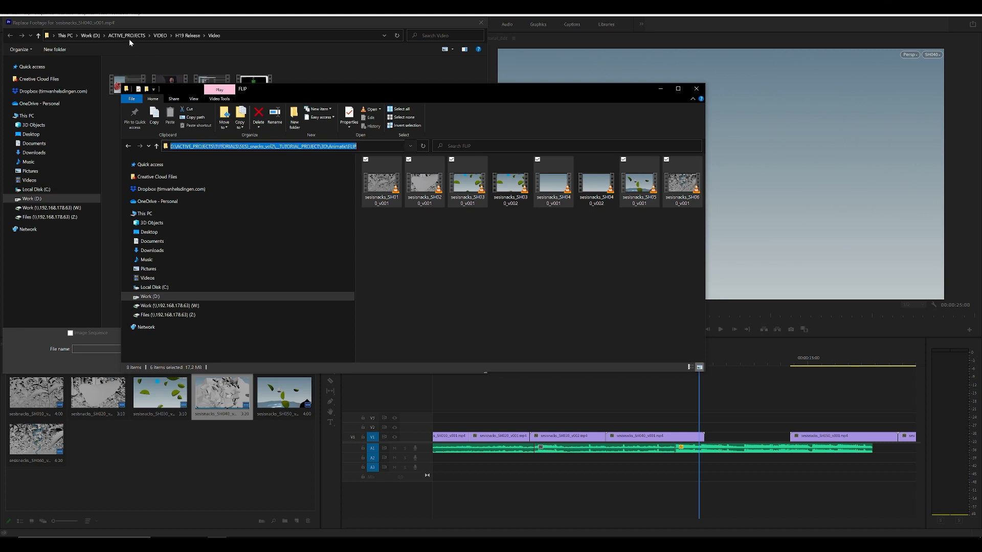
key(ctrl+c)
click(268, 36)
key(ctrl+v)
key(Return)
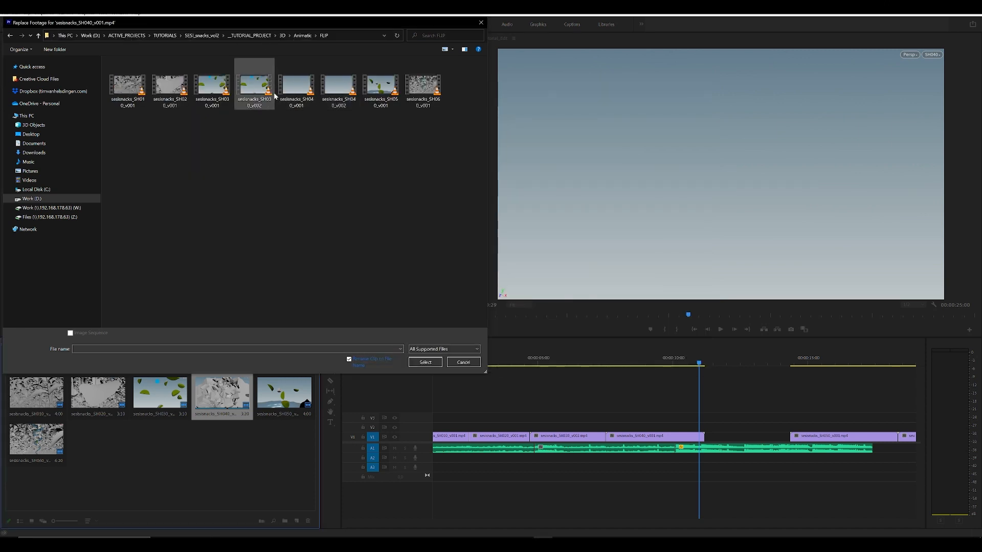
double_click(339, 87)
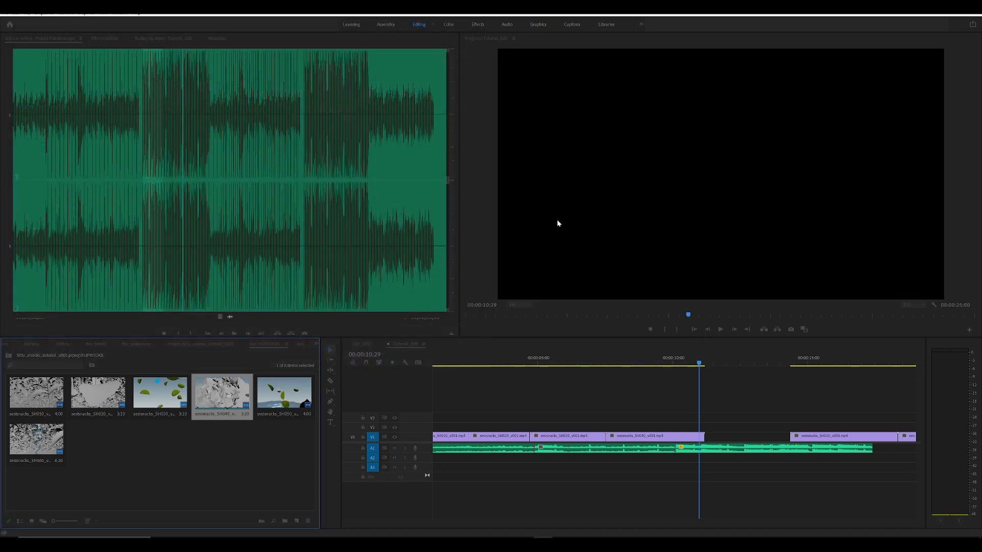
- Trim the SH040 clip's end to about 00:00:10:23 in the Tutorial_Edit sequence and play back its second half
drag(700, 437, 695, 433)
click(639, 360)
key(space)
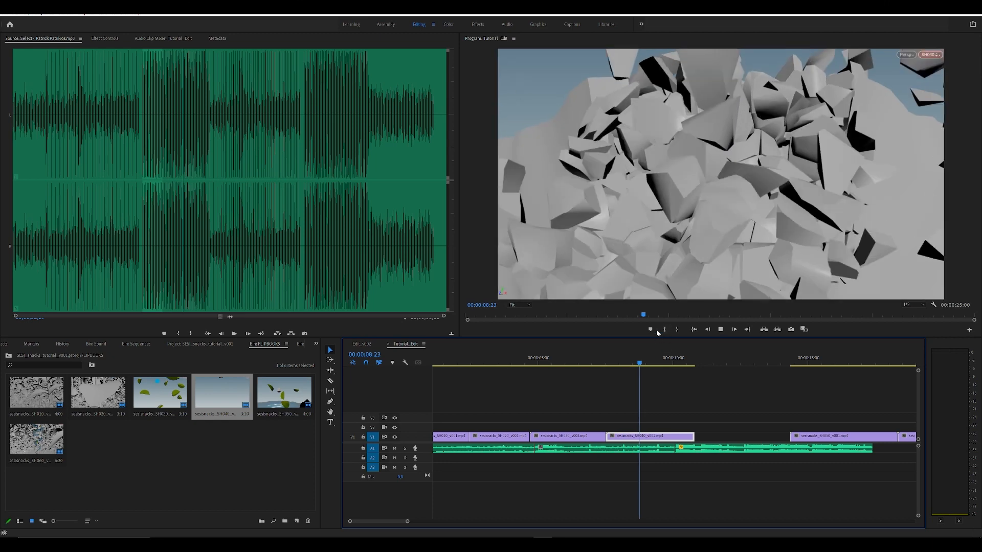
key(space)
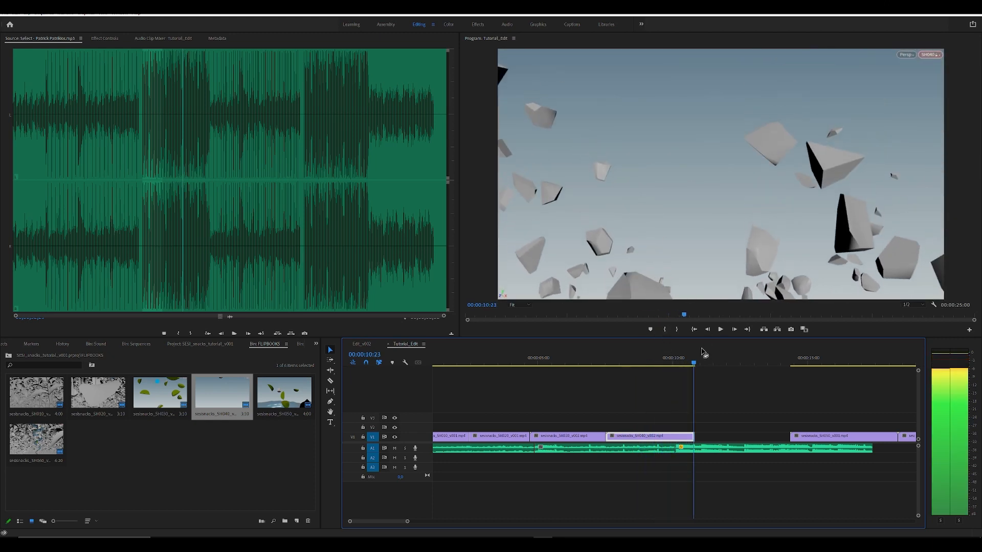
click(639, 362)
key(space)
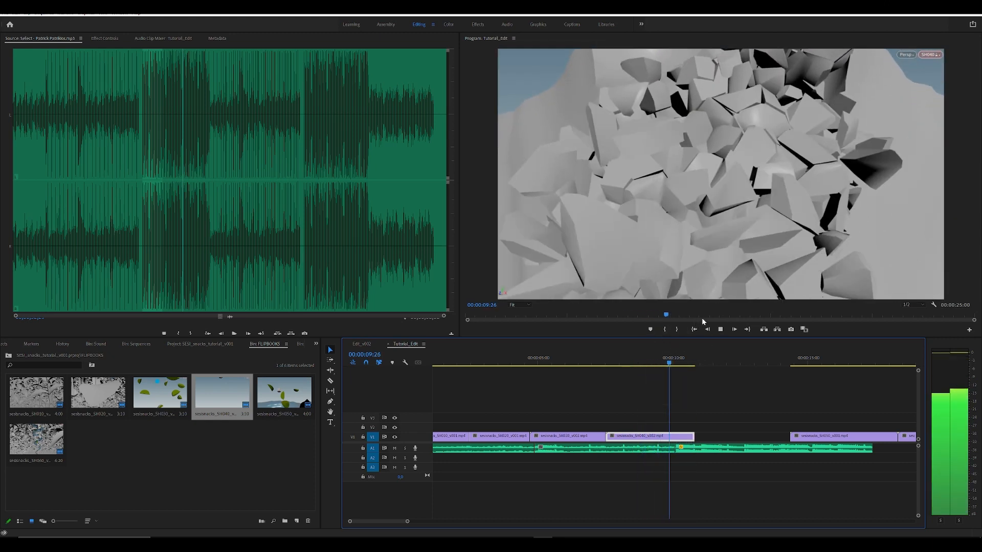
key(space)
- Tighten the cut between the SH030 and SH040 clips, shifting SH040 earlier so it directly follows SH030, and play back the transition
key(=)
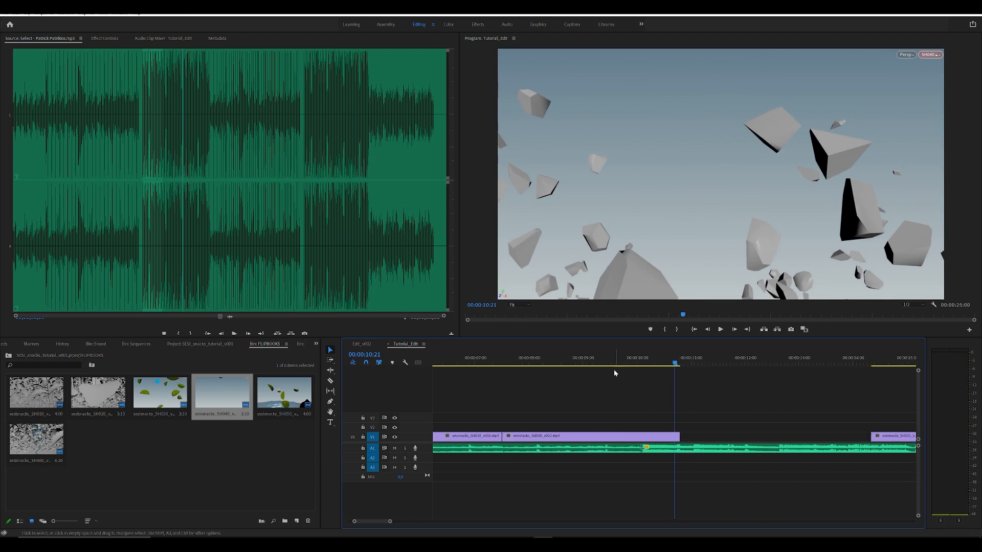
drag(574, 360, 507, 361)
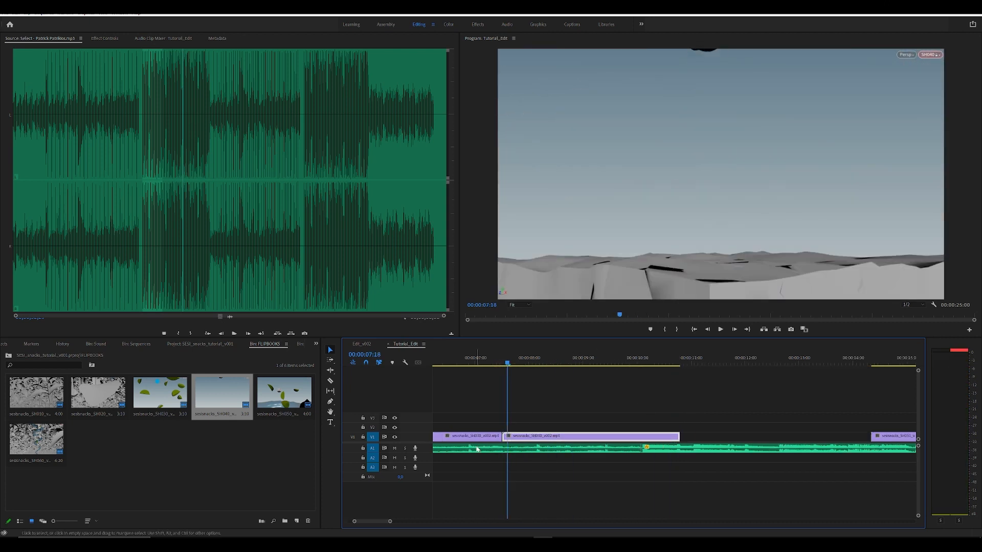
drag(505, 436, 514, 439)
drag(507, 363, 492, 364)
key(space)
key(minus)
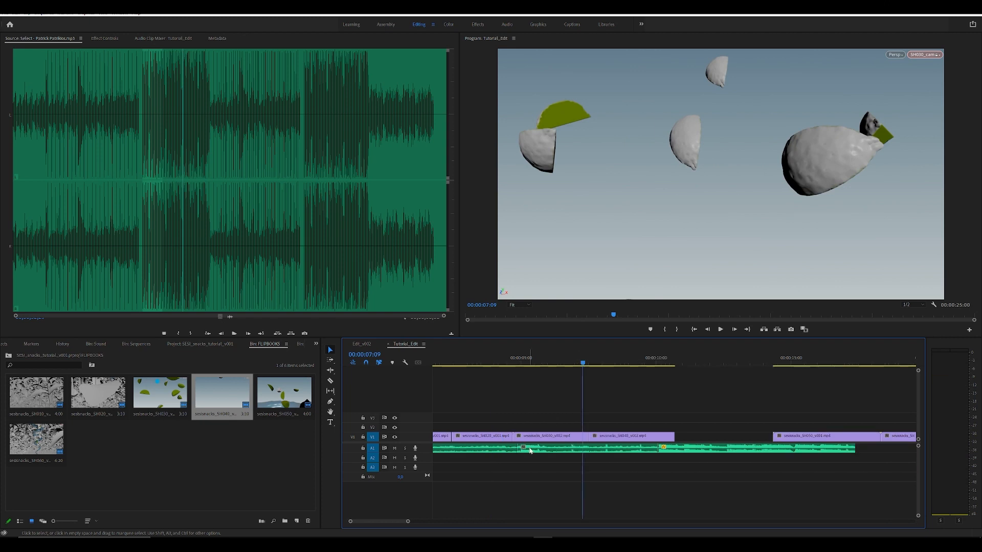
mouse_move(587, 438)
mouse_down()
mouse_move(578, 436)
mouse_move(595, 436)
mouse_up()
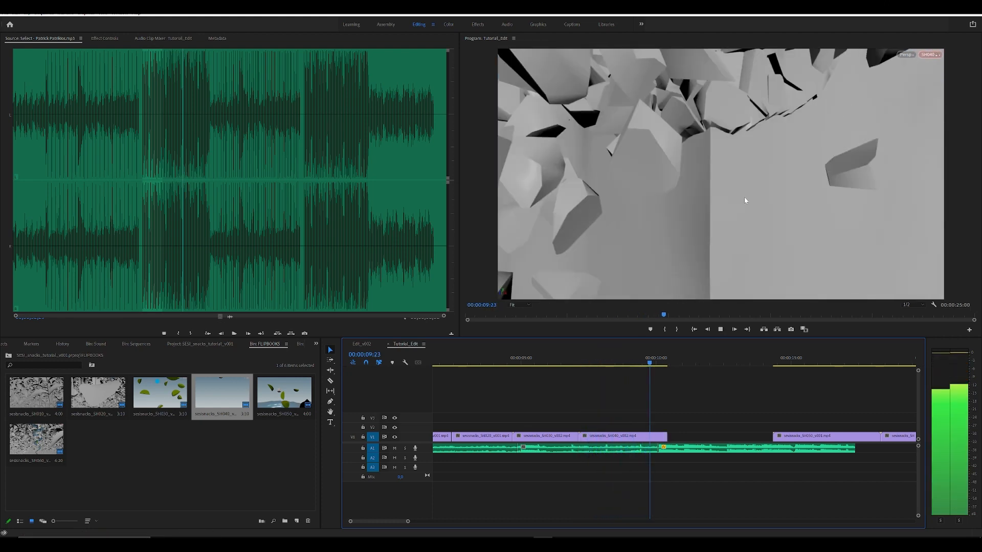
- Save the project, shift the SH050 clip earlier over SH040's tail so it starts at about 00:00:10:02, and play back the cut
key(ctrl+s)
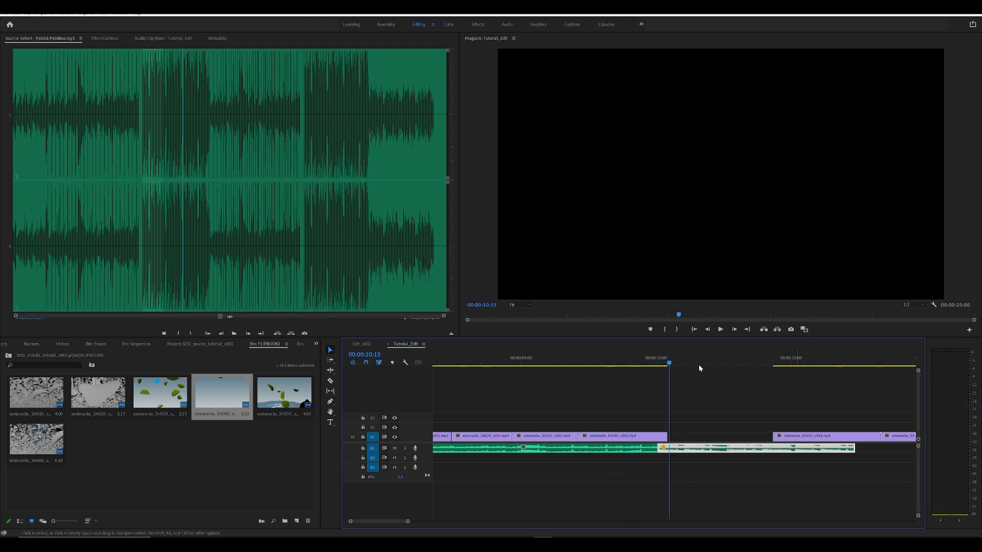
drag(783, 442, 671, 443)
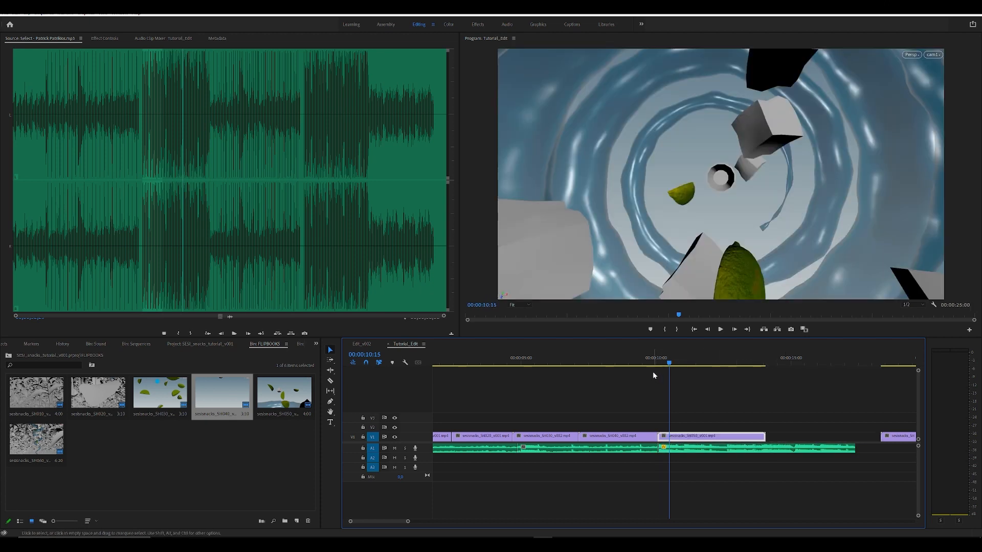
mouse_move(653, 361)
mouse_down()
mouse_move(673, 363)
mouse_move(638, 362)
mouse_up()
key(space)
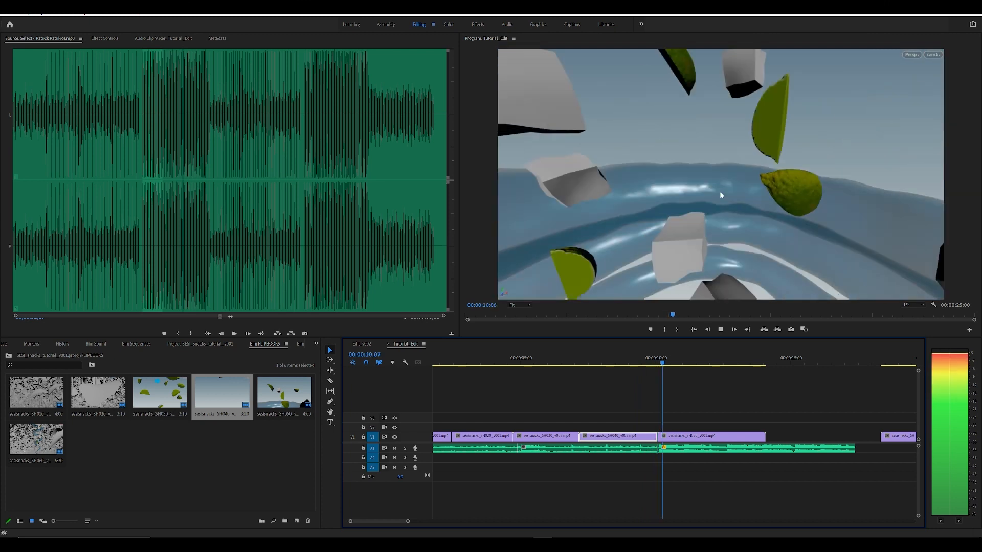
click(665, 393)
key(=)
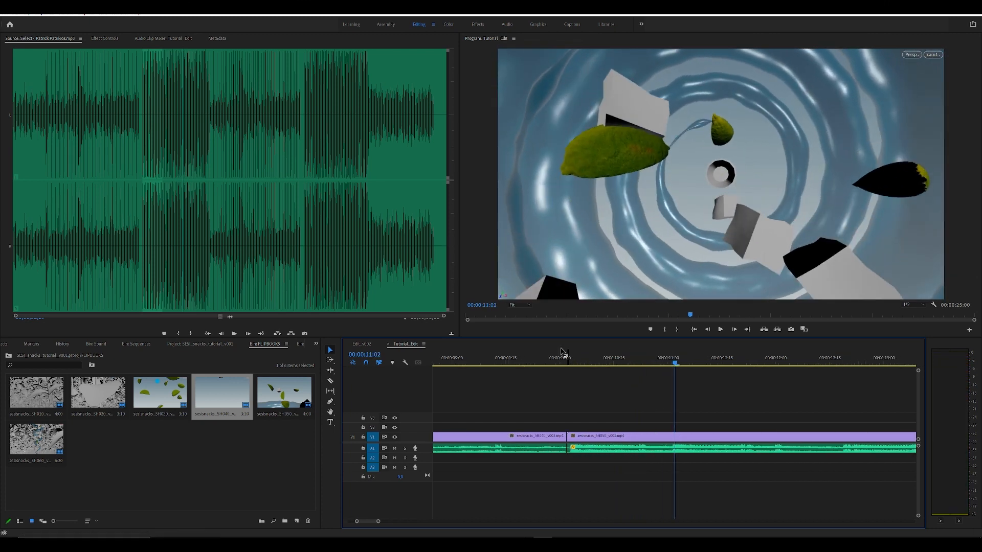
- Trim a few frames off the start of the SH050 clip, keep it directly after SH040, and play back the transition
drag(562, 362, 591, 368)
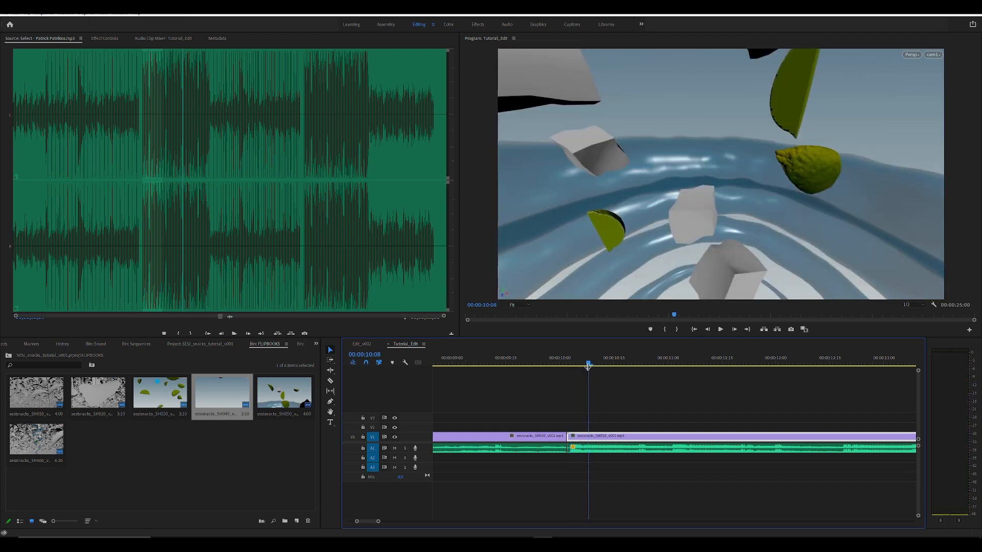
mouse_move(570, 438)
mouse_down()
mouse_move(588, 439)
mouse_move(580, 438)
mouse_up()
mouse_move(559, 365)
mouse_down()
mouse_move(529, 365)
mouse_move(564, 364)
mouse_move(558, 375)
mouse_move(584, 378)
mouse_move(566, 381)
mouse_up()
key(space)
key(space)
drag(570, 375, 485, 364)
click(805, 92)
key(space)
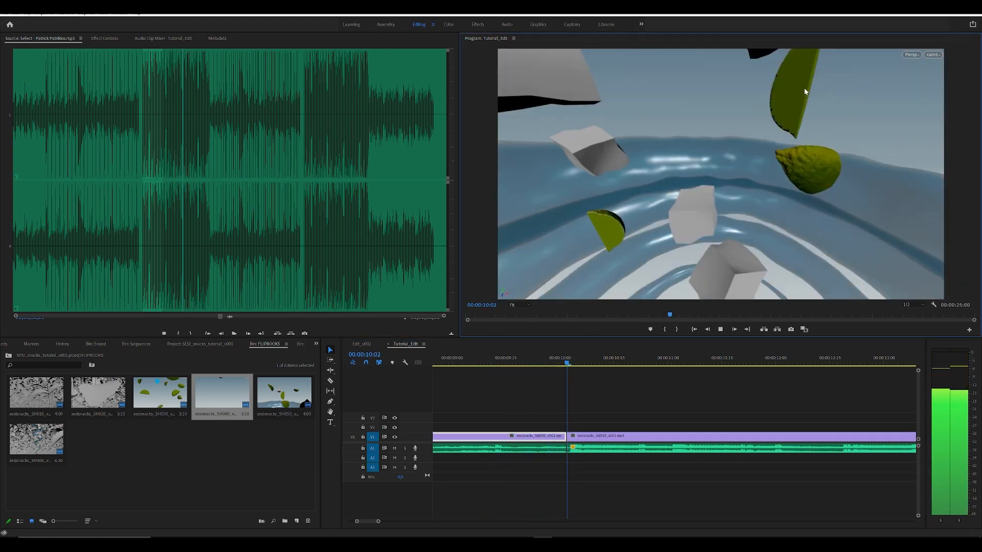
click(619, 383)
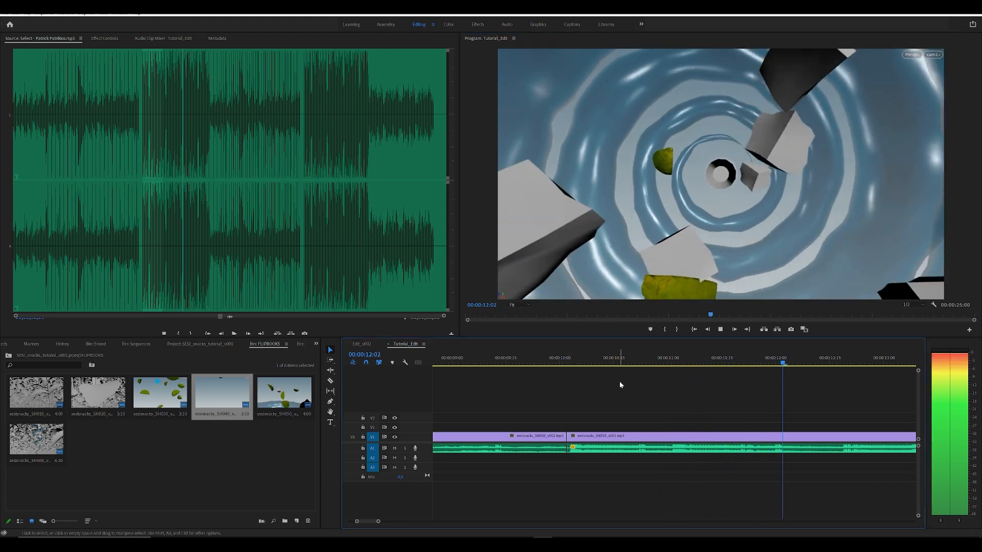
- Save the project and move the SH060 clip earlier so it directly follows SH050 at about 00:00:13:28
key(minus)
key(minus)
key(minus)
click(623, 361)
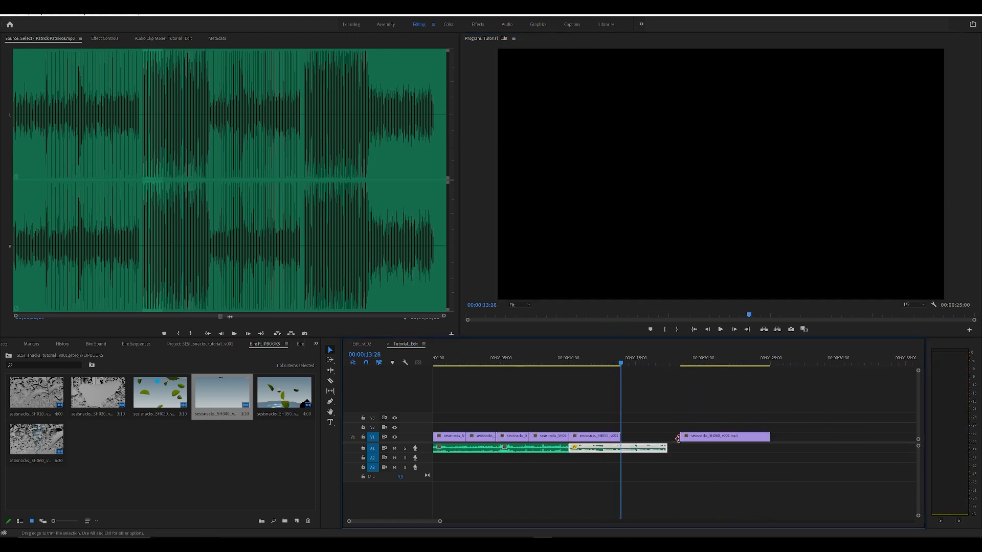
click(652, 414)
key(ctrl+s)
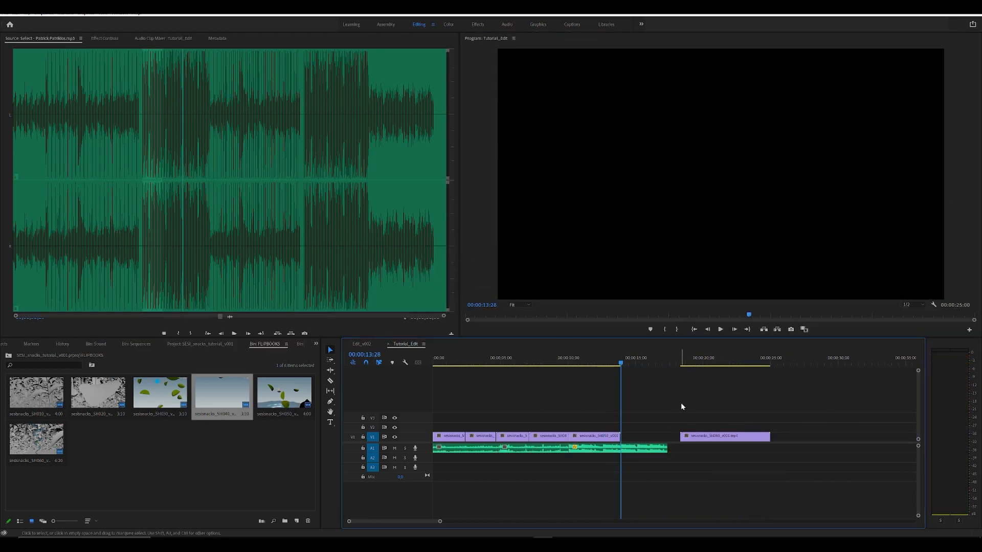
key(equal)
key(equal)
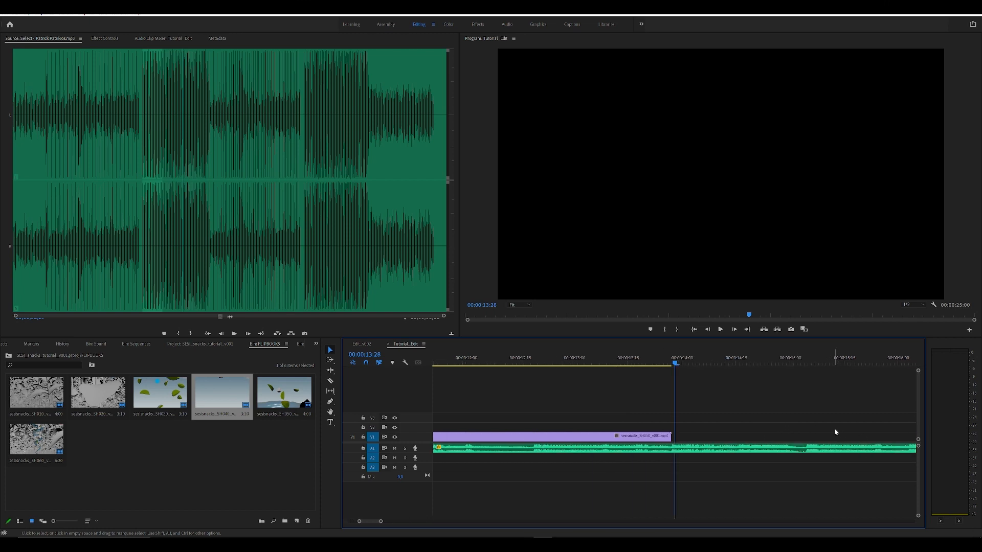
key(minus)
drag(825, 439, 700, 439)
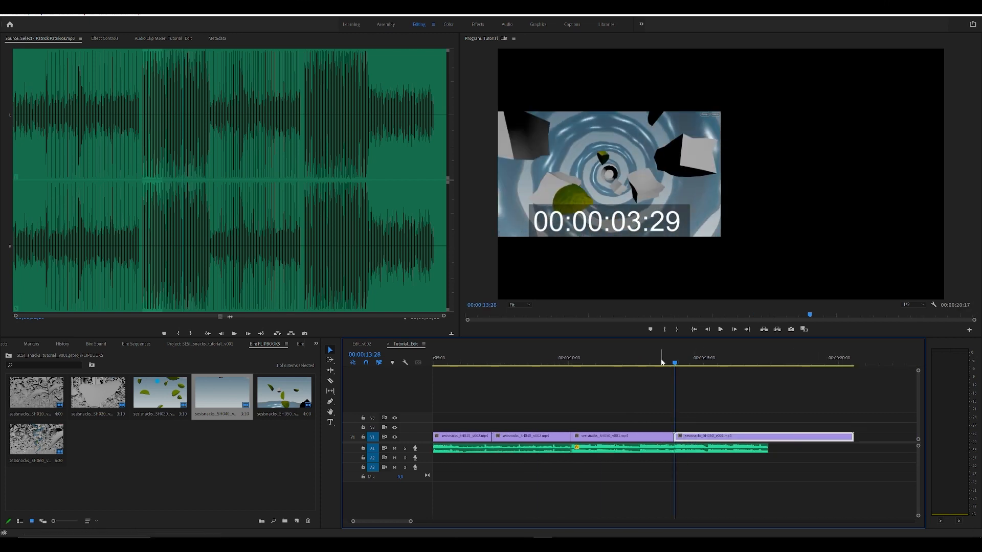
- Play back SH050 against the music and shift SH060 earlier over its tail to start at the beat near 00:00:12:18
click(627, 360)
key(space)
key(space)
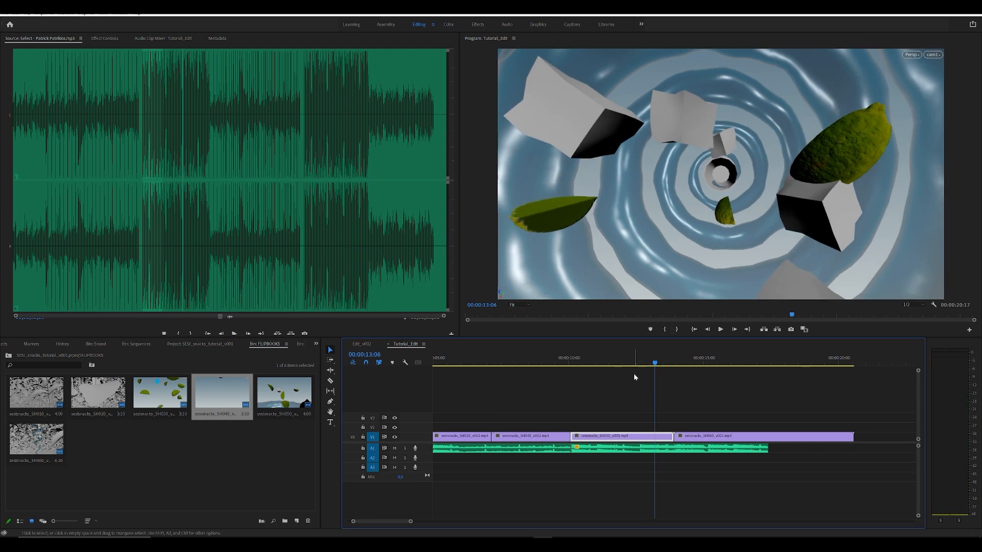
click(631, 363)
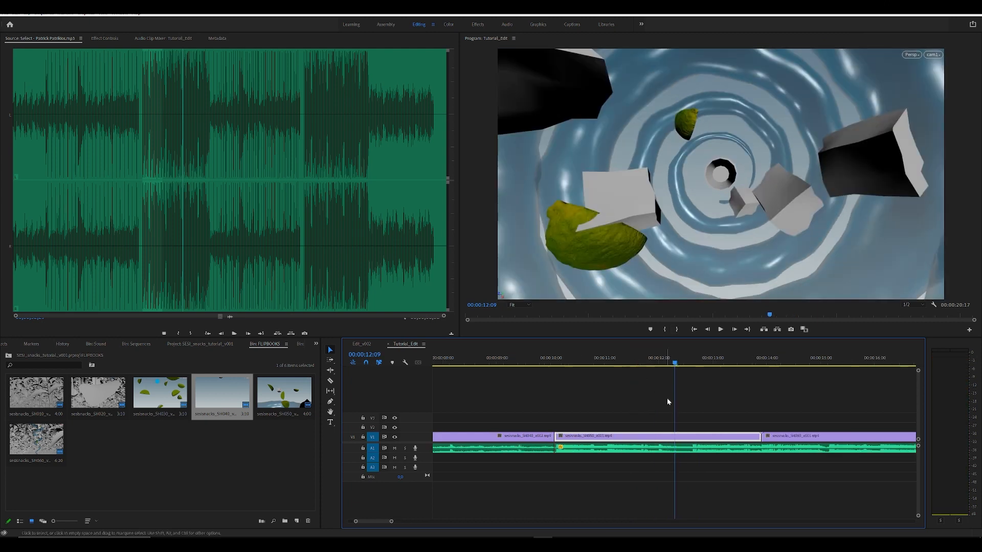
key(equal)
key(space)
key(space)
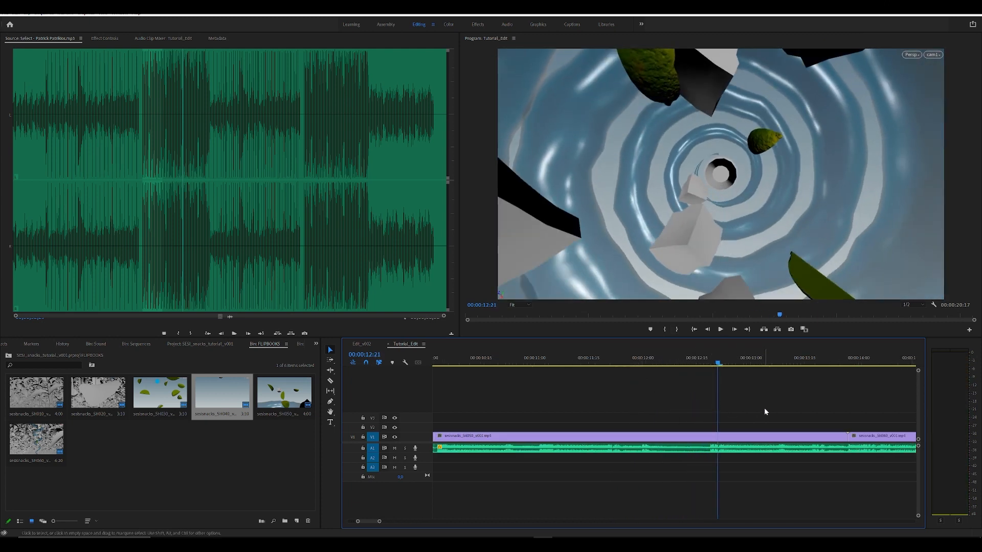
key(minus)
click(607, 363)
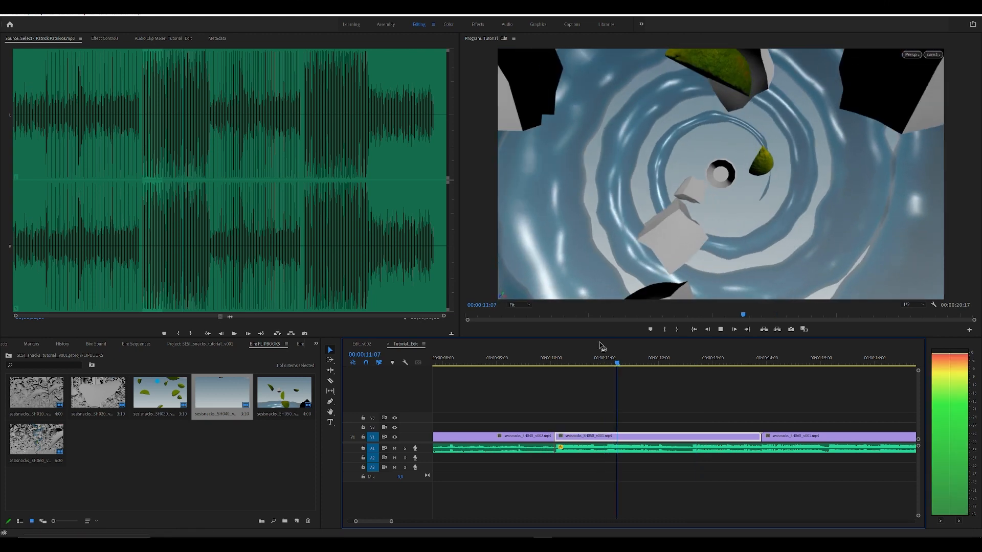
key(space)
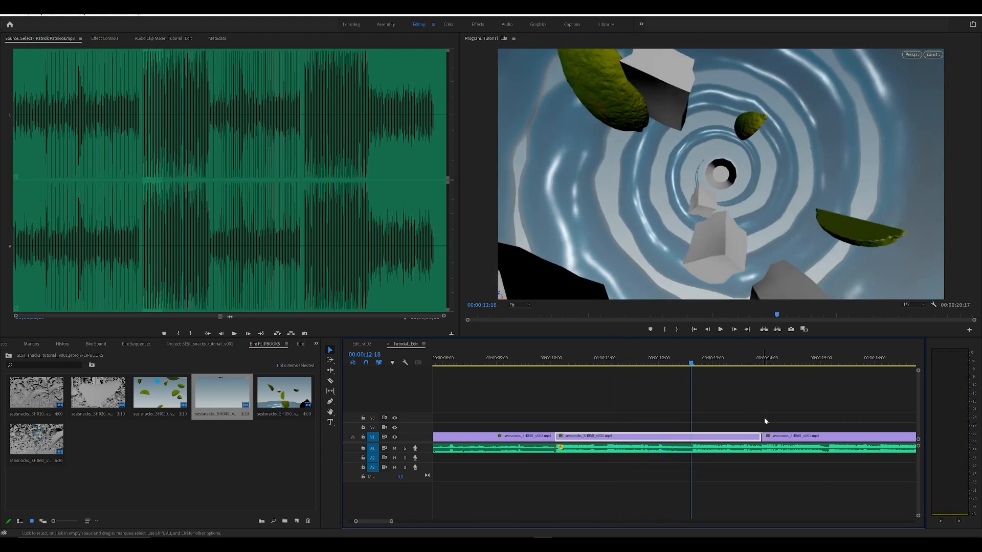
drag(780, 437, 709, 435)
drag(733, 404, 730, 413)
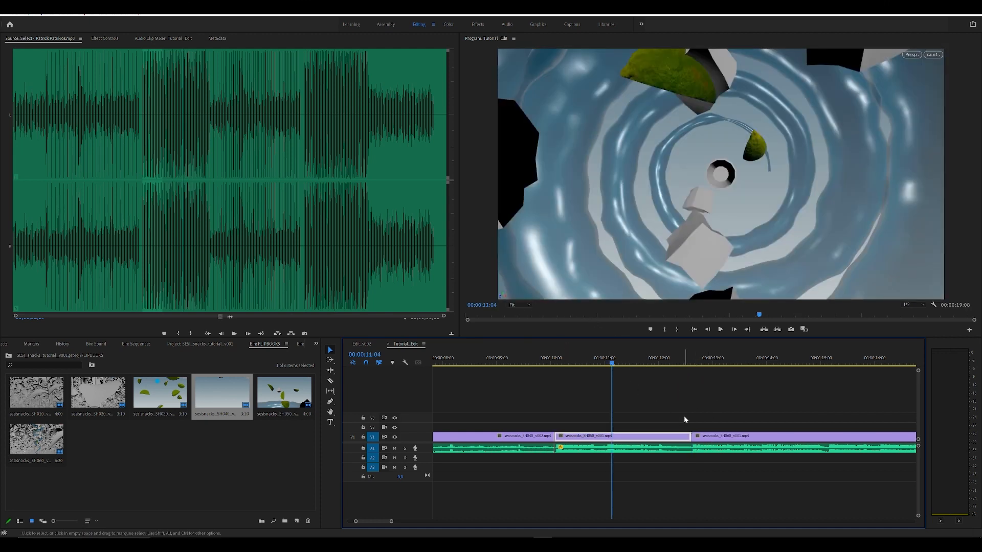
- Play back the Tutorial_Edit sequence from about 00:00:05:23 to check the cuts up to the end of the music
drag(615, 364, 474, 363)
click(624, 384)
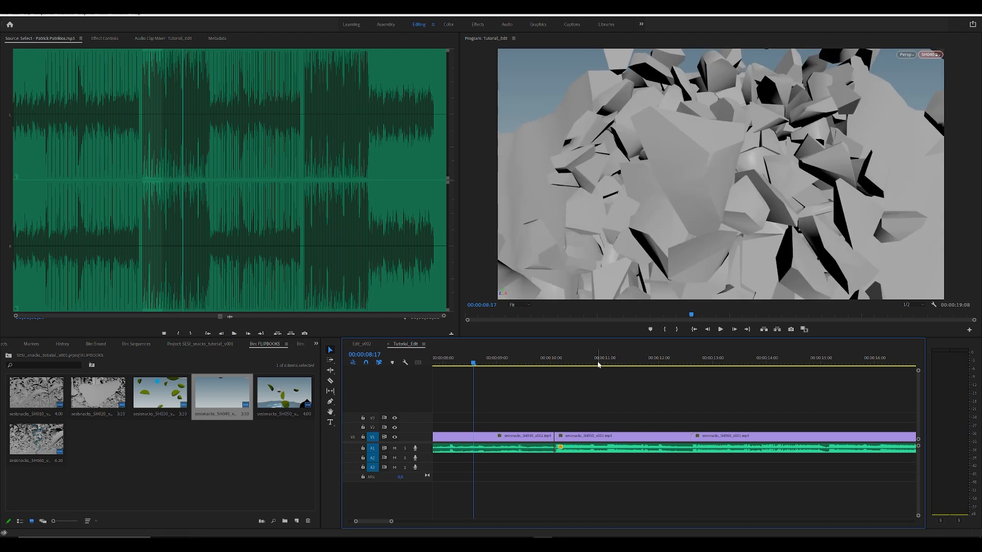
key(minus)
key(minus)
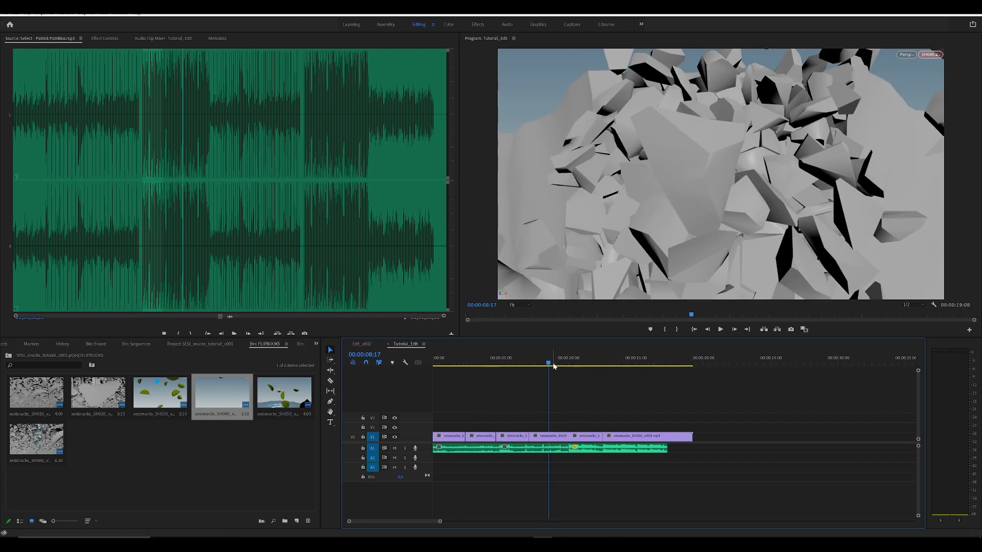
click(511, 378)
key(space)
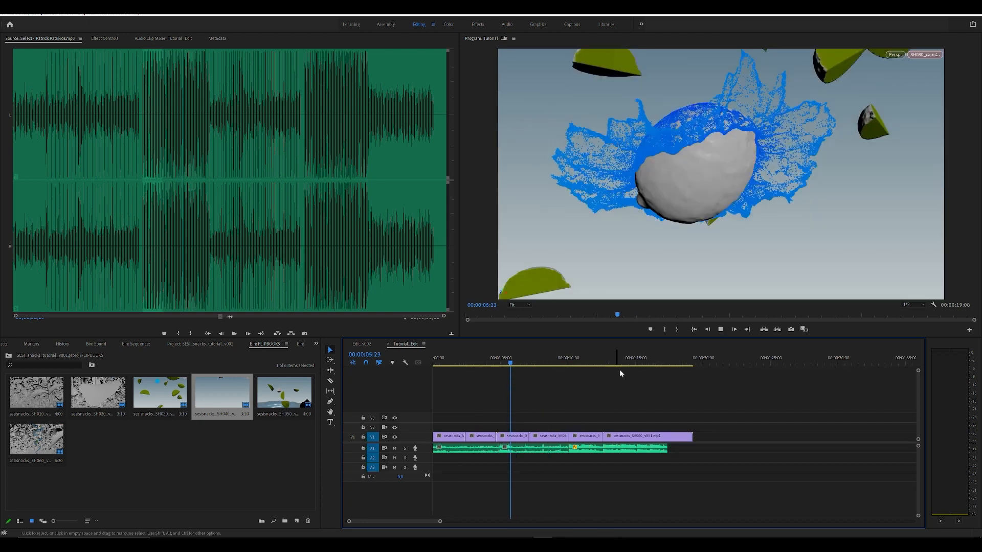
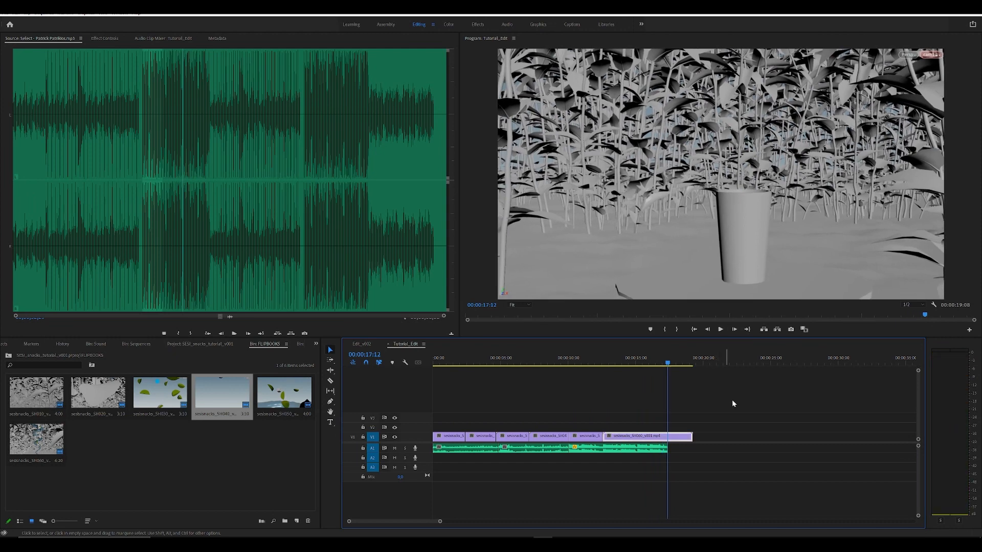
- Extend the last music clip's end past SH060 to about 00:00:20:12, play back the ending, and save the project
key(ctrl+s)
drag(672, 452, 707, 450)
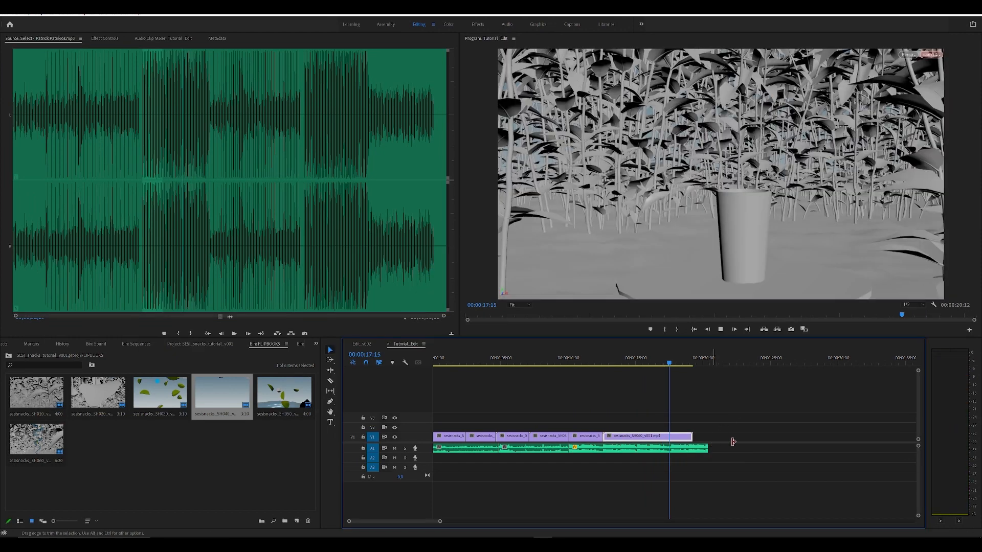
key(space)
drag(638, 365, 618, 362)
click(620, 361)
key(ctrl+s)
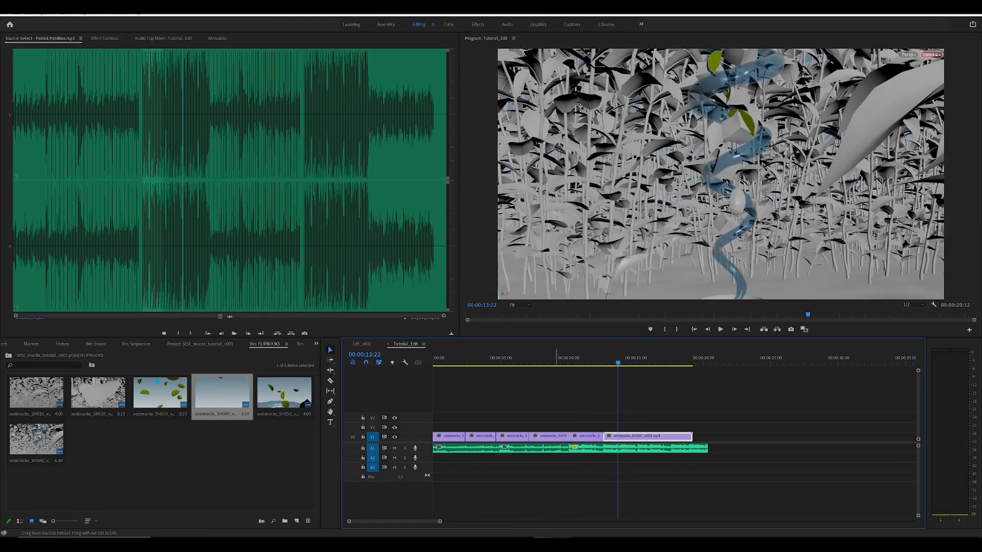
- Play back the first half of the SH060 clip to review its camera move against the music
click(525, 545)
click(525, 544)
click(505, 544)
click(465, 509)
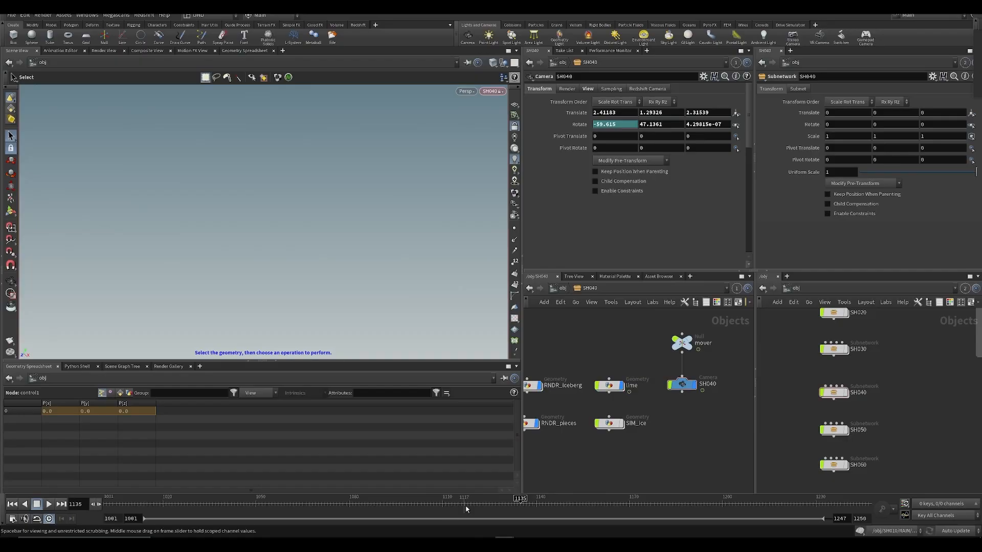
click(543, 545)
click(598, 363)
key(space)
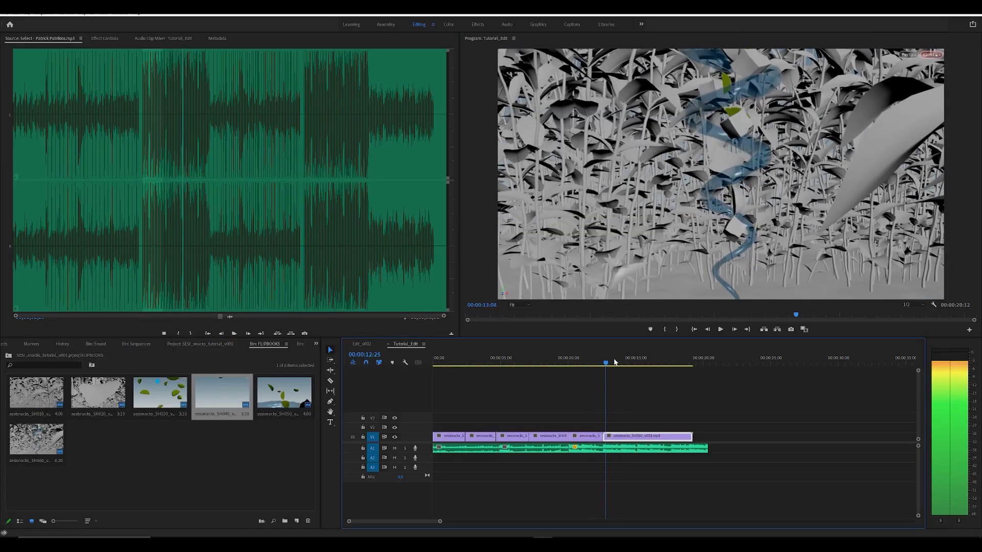
key(space)
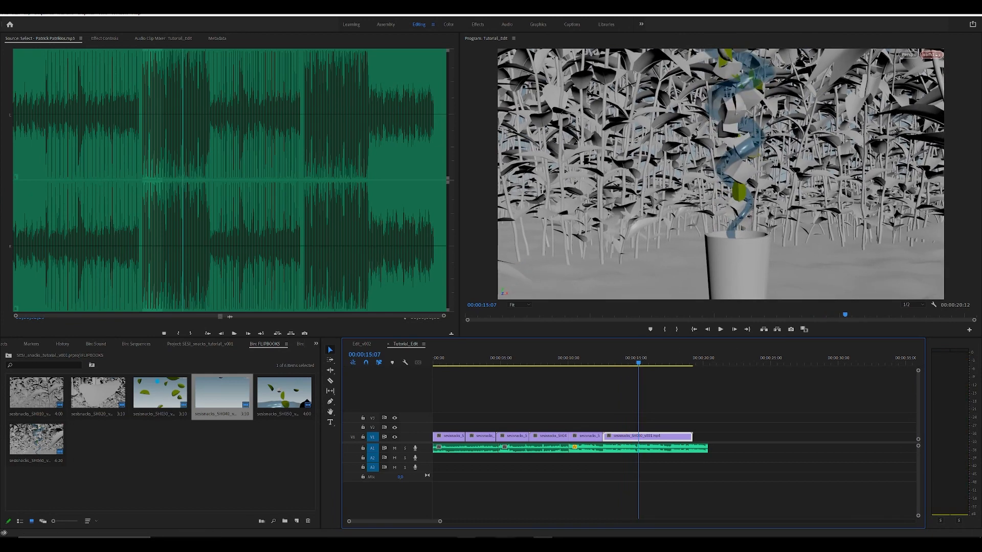
- Switch to Houdini, open the SH060 subnetwork, save the scene, and look through its cam1 camera in the viewport
mouse_move(543, 545)
click(465, 509)
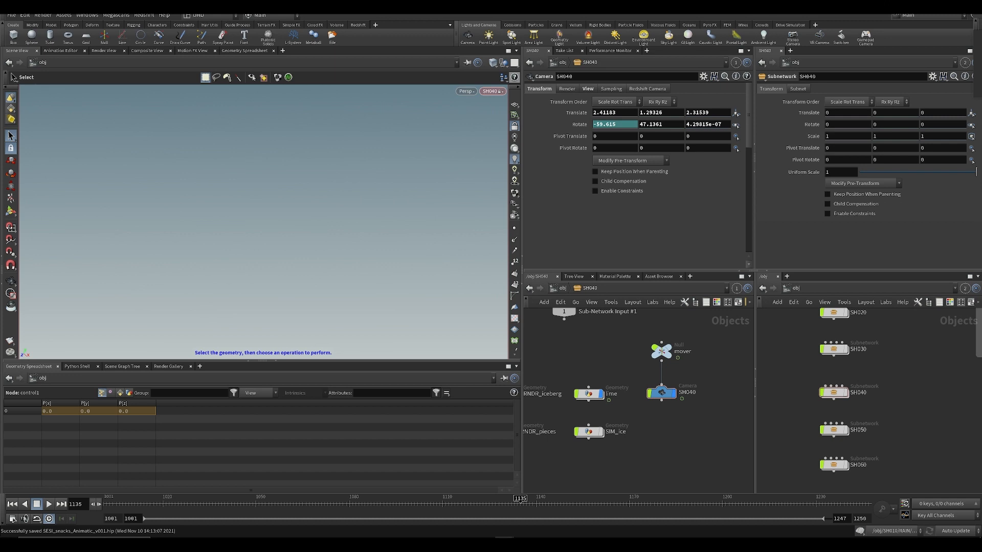
key(u)
key(f)
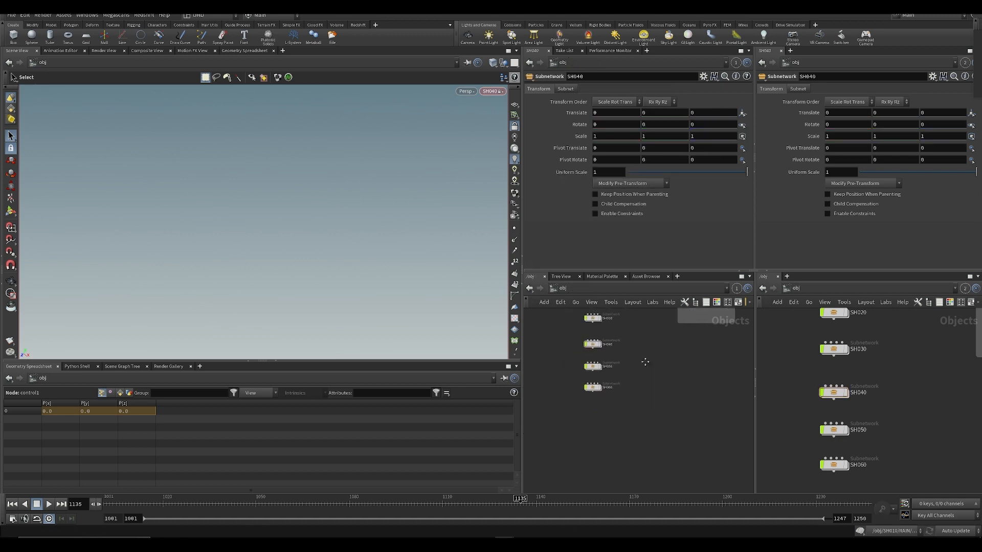
double_click(577, 399)
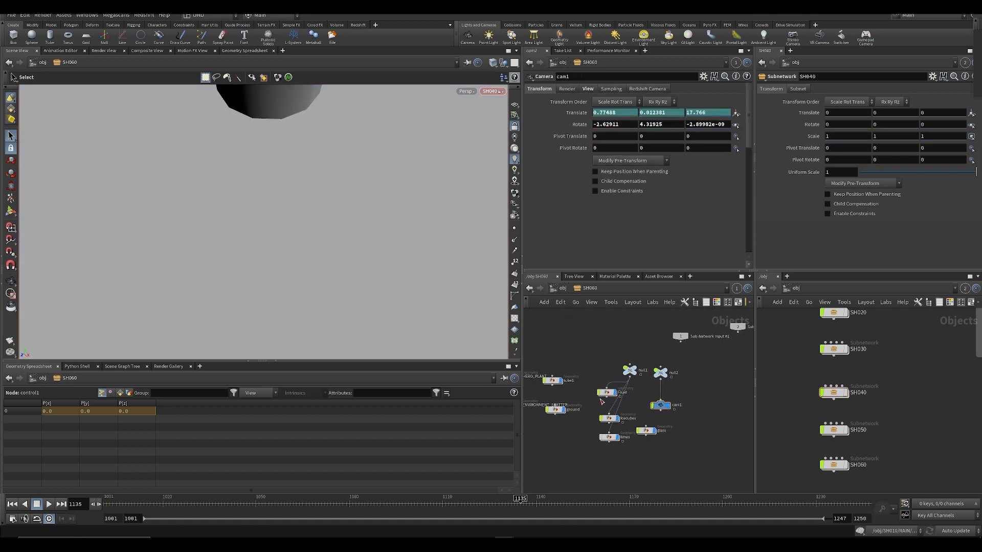
key(ctrl+s)
click(501, 92)
click(511, 184)
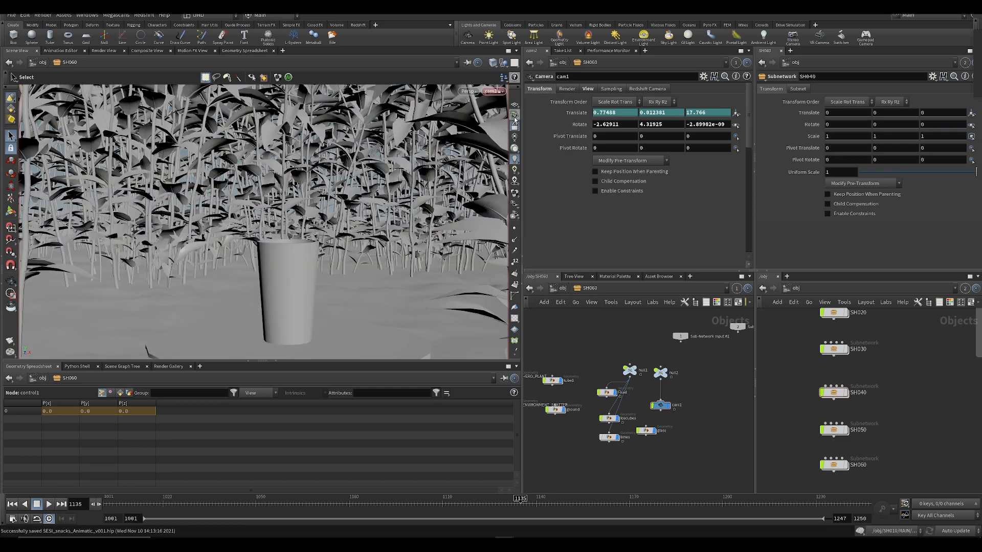
- Go to frame 1001 and delete the animation channels of the SH060 camera cam1 and its parent null2
middle_drag(574, 368, 661, 388)
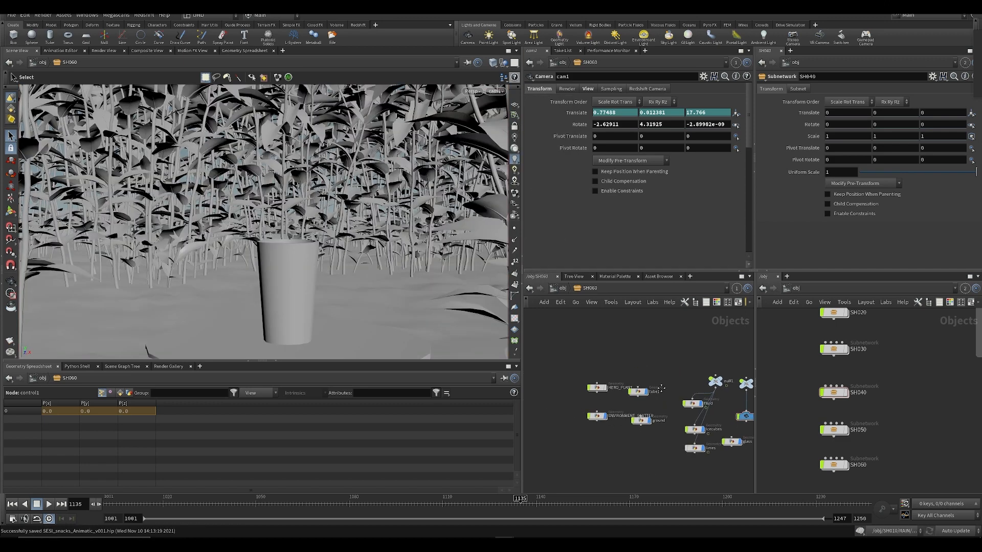
click(106, 492)
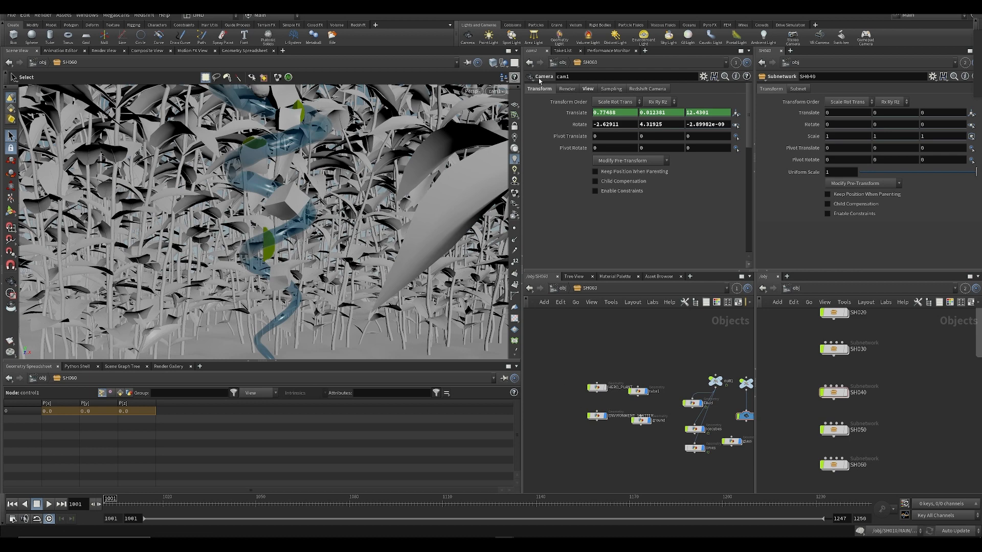
middle_drag(651, 411, 542, 407)
right_drag(672, 424, 672, 343)
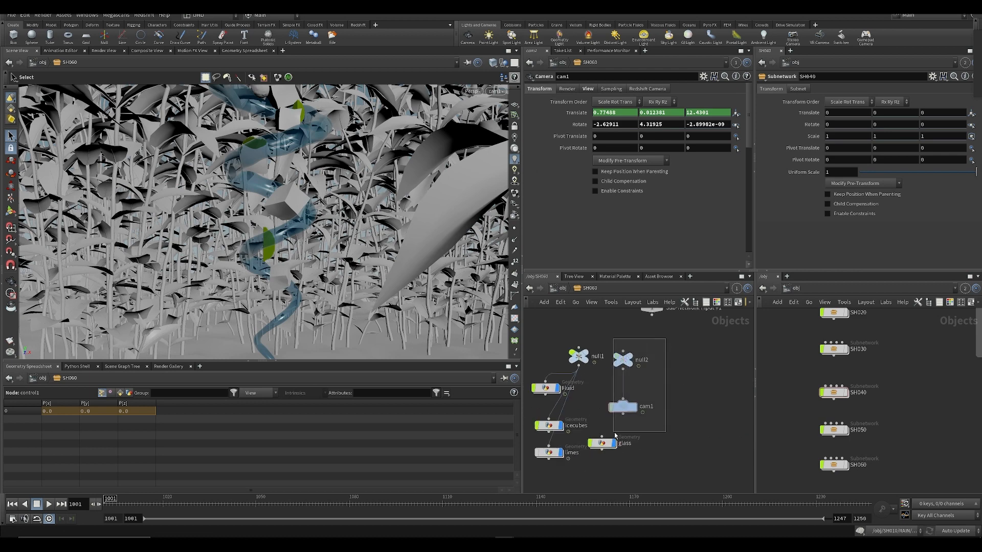
drag(615, 435, 615, 435)
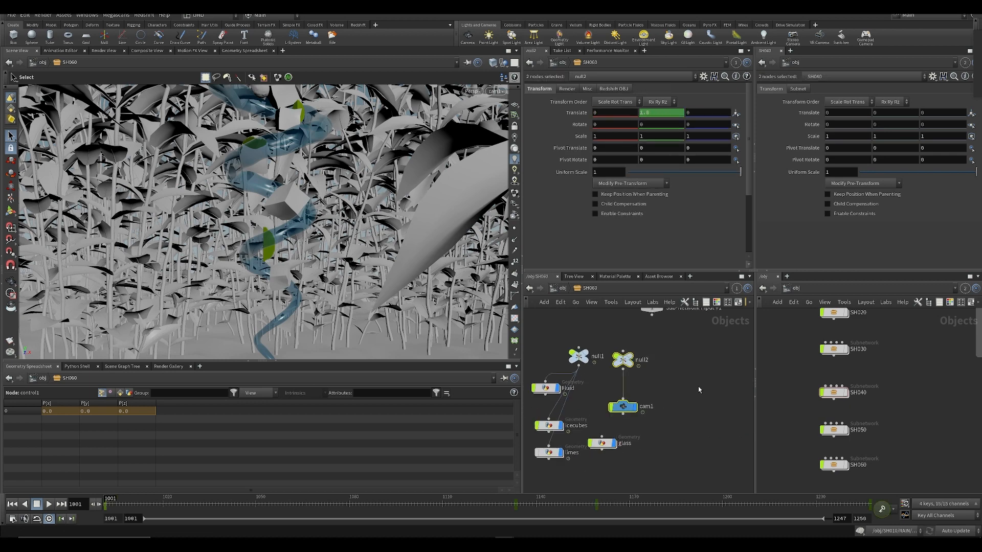
right_click(587, 117)
click(605, 225)
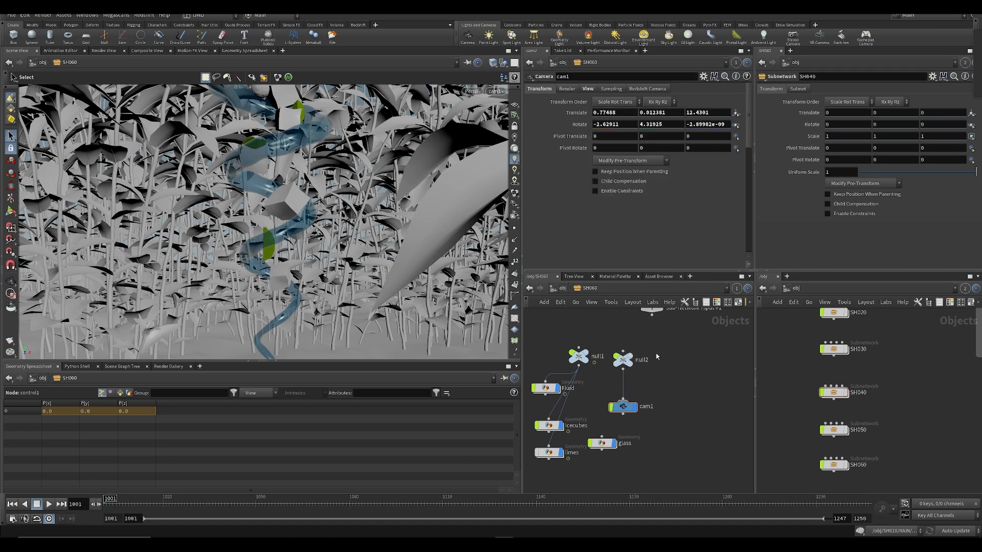
- Save the scene, lock the camera to the view, and tilt SH060's cam1 down until the glass is in frame
click(624, 406)
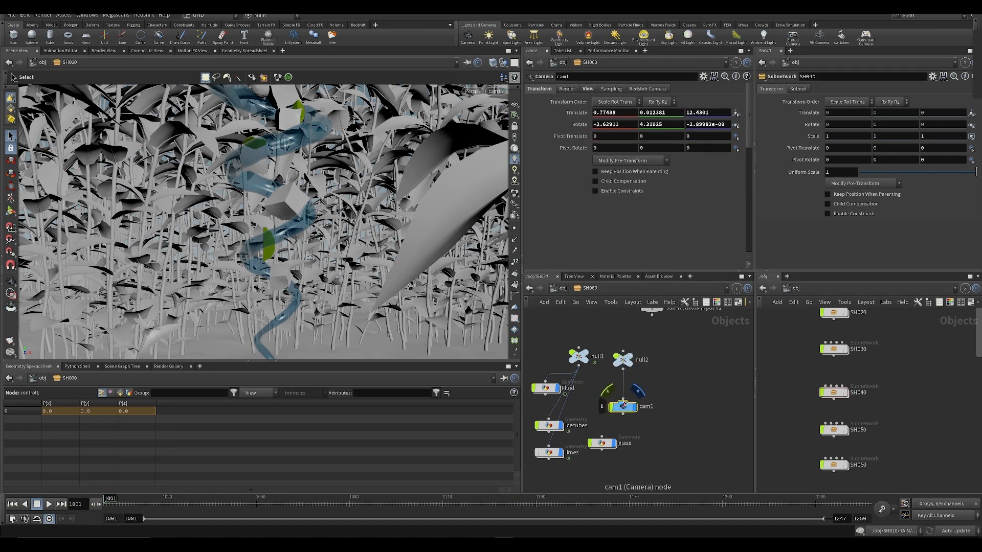
click(623, 362)
drag(626, 421, 625, 422)
middle_drag(651, 411, 640, 390)
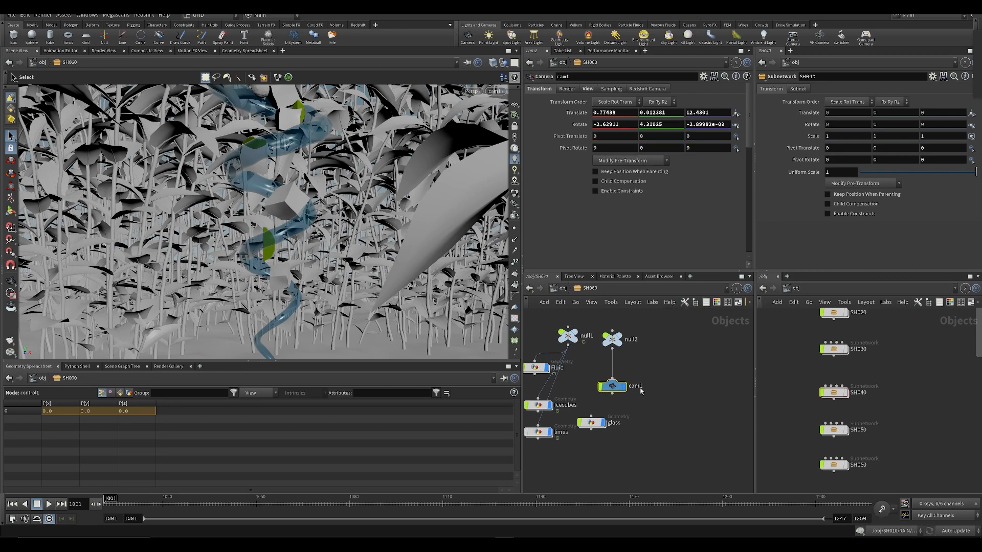
key(ctrl+s)
click(515, 127)
key(Escape)
drag(275, 276, 284, 212)
mouse_move(284, 212)
middle_down()
mouse_move(264, 253)
mouse_move(280, 238)
middle_up()
key(s)
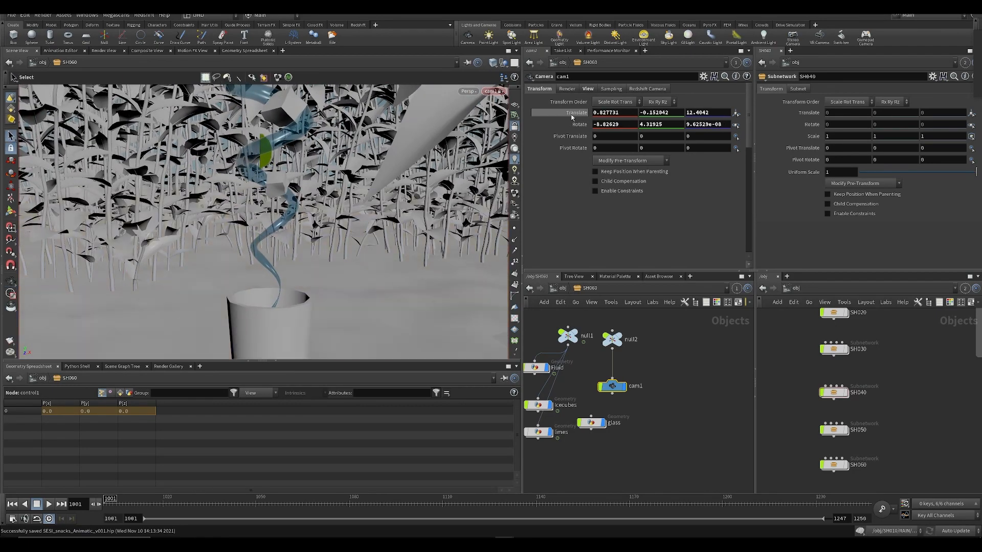
- Set First U of carve1 inside the Fluid object to 0.589 at frame 1001, and return to SH060
middle_drag(599, 430, 632, 447)
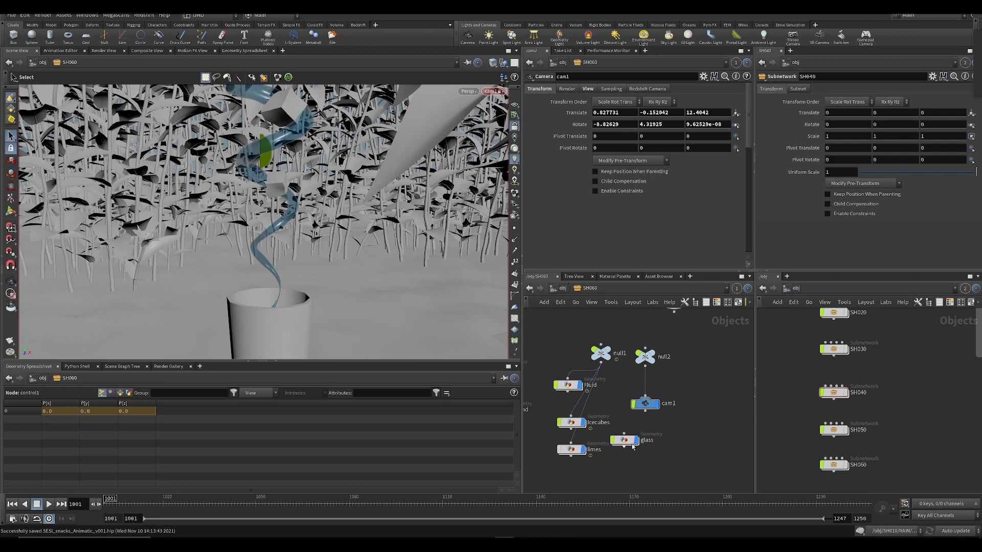
double_click(566, 385)
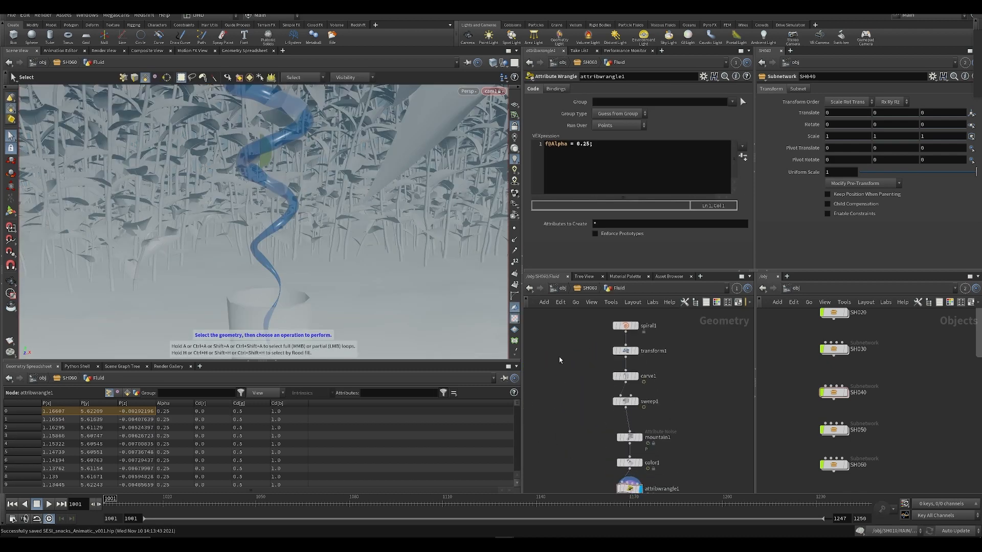
scroll(560, 360, up, 2)
click(639, 381)
drag(628, 101, 698, 123)
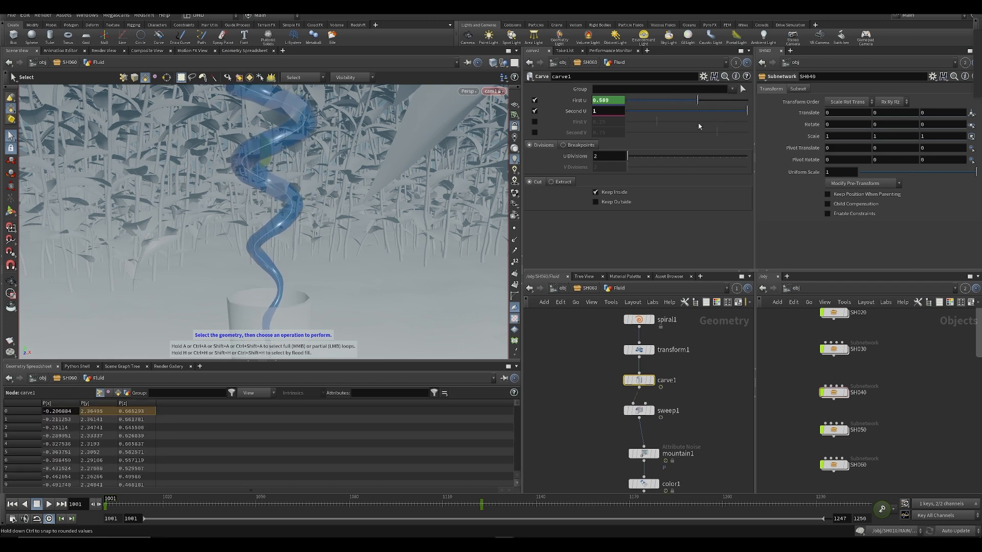
click(572, 343)
click(593, 288)
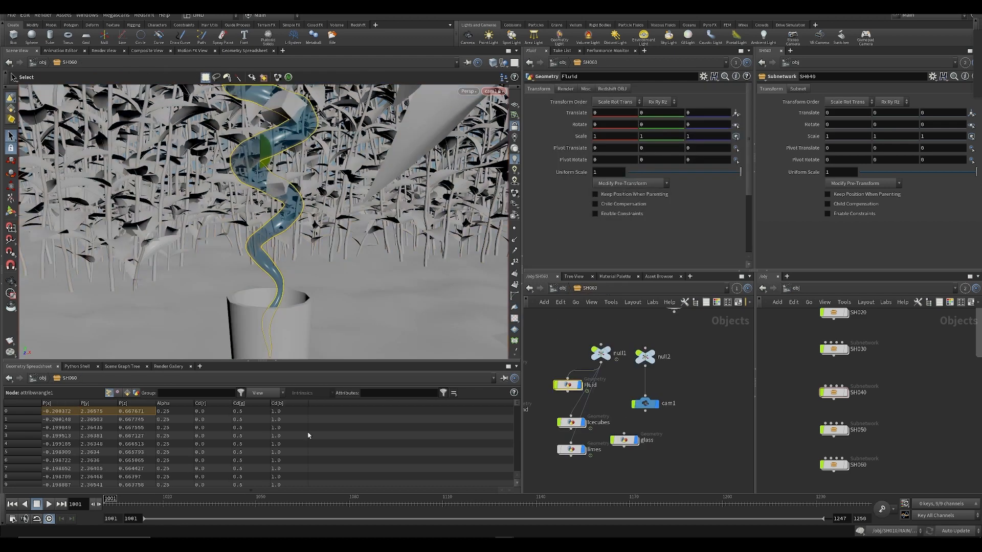
- In the Animation Editor, move the end key of Fluid's carve1 First U curve earlier to frame 1095, and return to SH060
drag(130, 503, 448, 510)
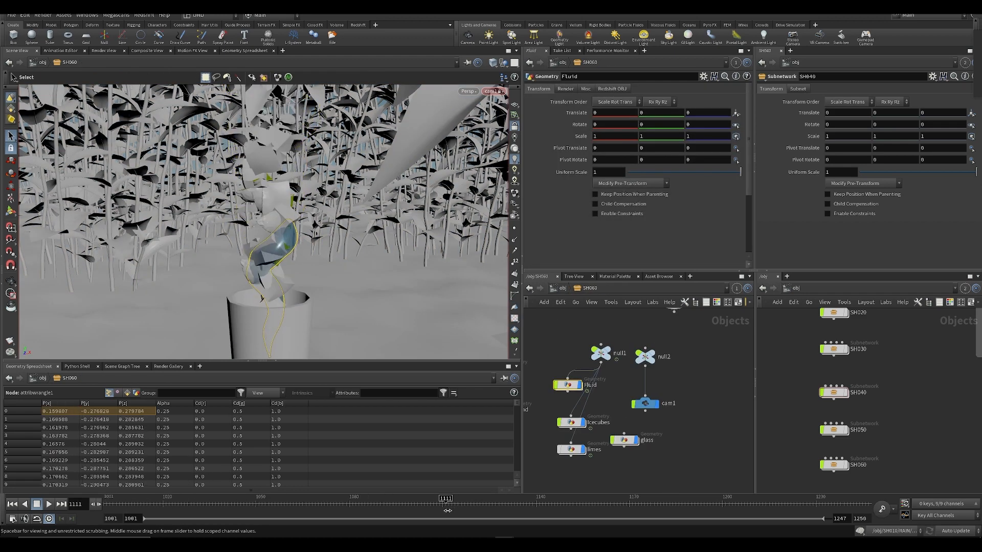
double_click(566, 384)
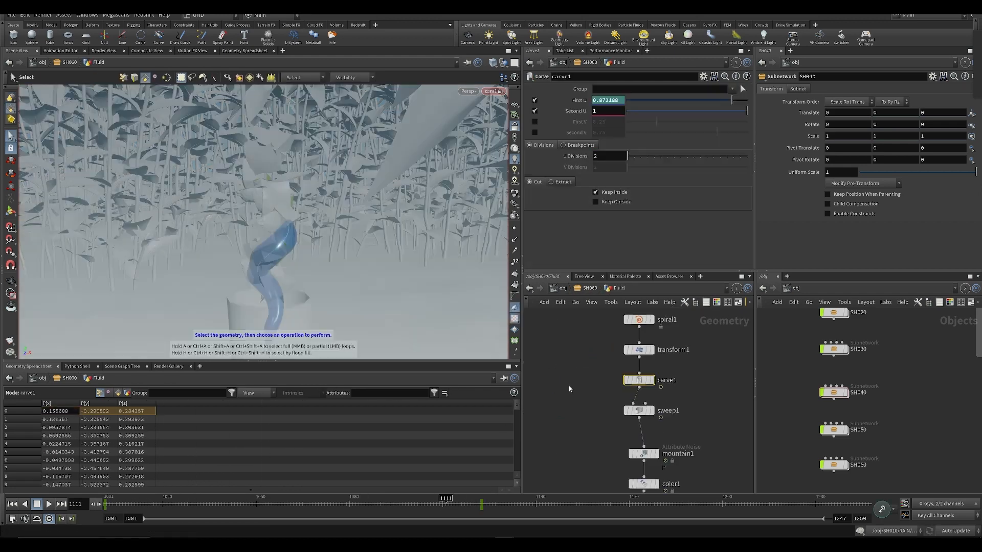
shift+click(608, 101)
drag(652, 64, 606, 47)
click(586, 41)
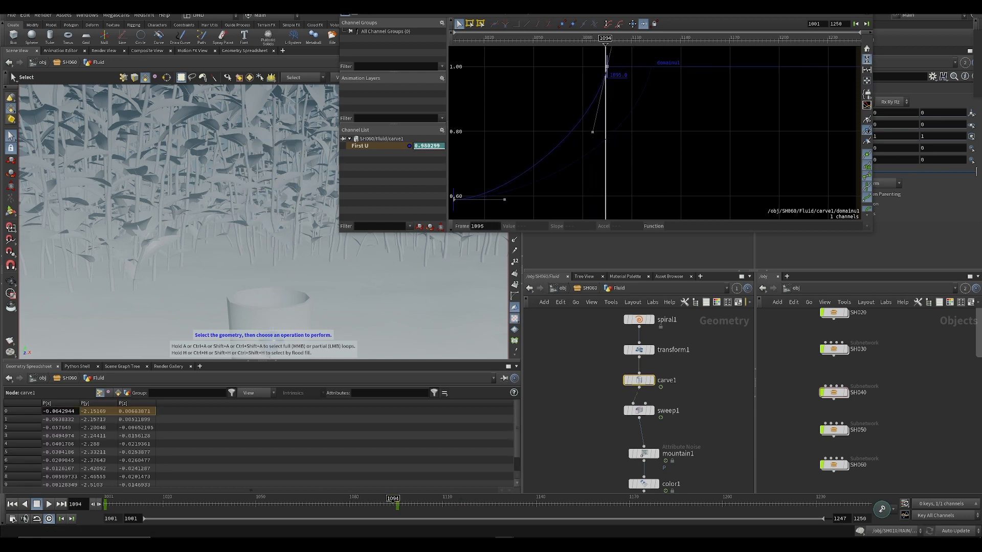
click(586, 288)
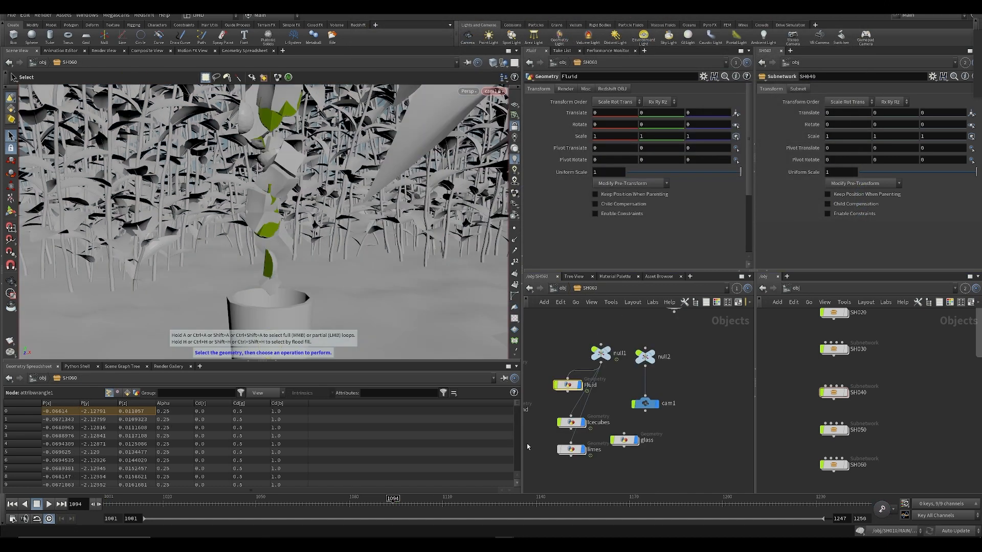
- Move the end key of First U on the Icecubes carve2 node to frame 1094, and return to SH060
double_click(559, 425)
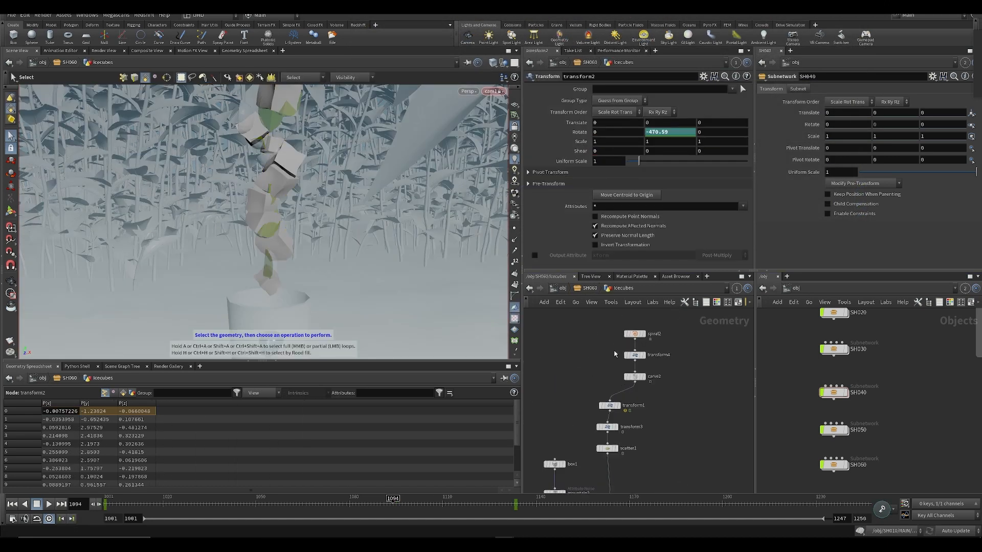
click(634, 377)
shift+click(610, 101)
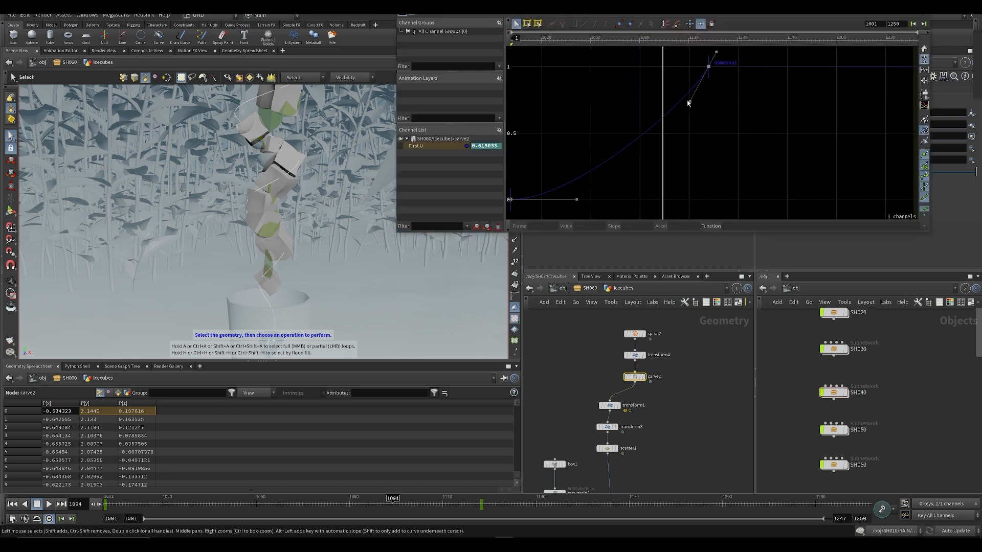
drag(711, 76, 665, 75)
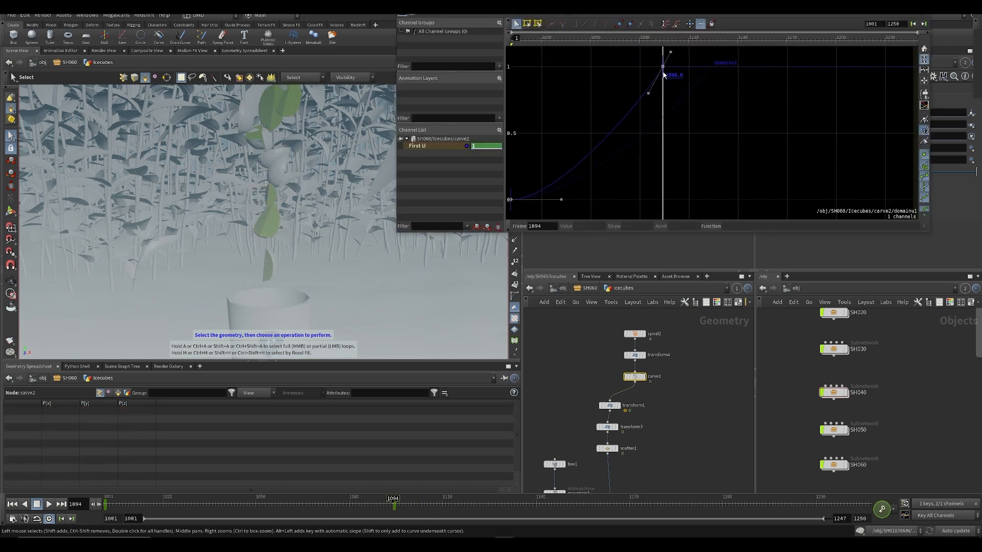
click(555, 374)
key(u)
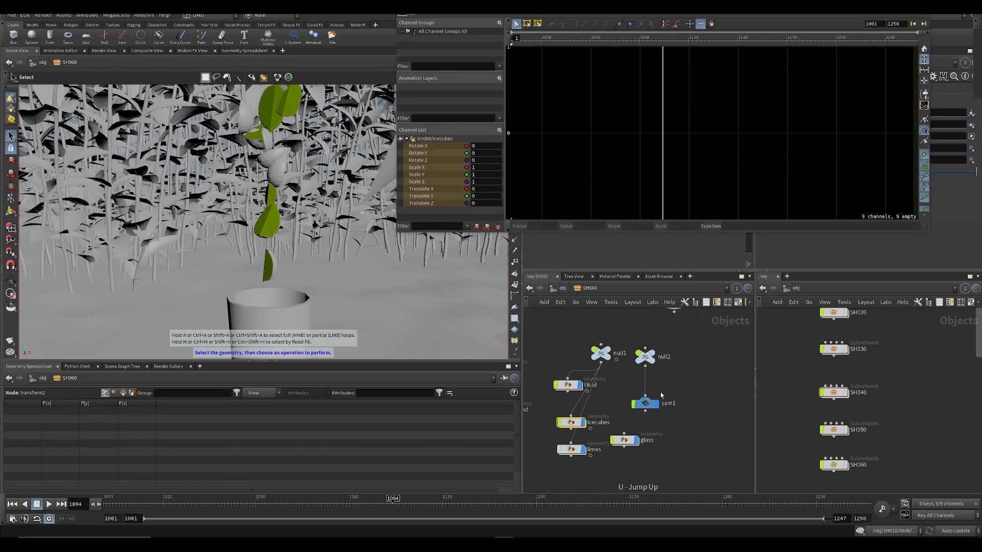
- Inside the limes object, move the end key of transform5's Rotate Y curve to frame 1094
double_click(570, 450)
drag(726, 212, 662, 207)
scroll(658, 354, up, 3)
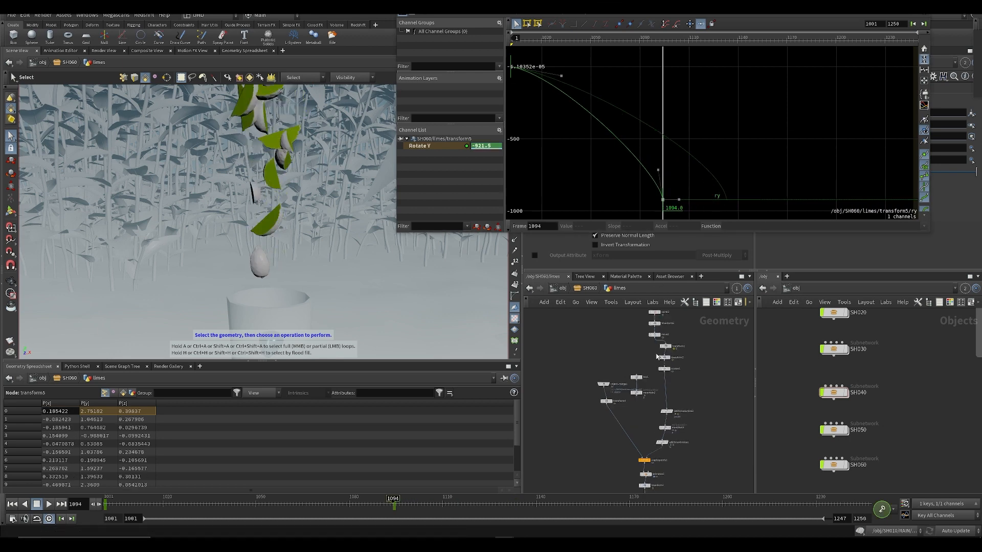
middle_drag(699, 362, 687, 396)
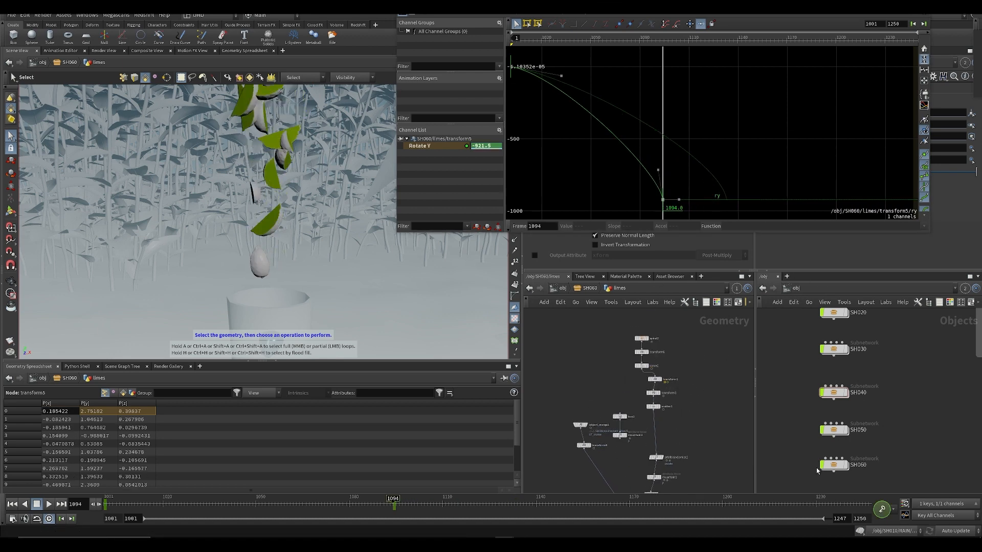
- Open Icecubes in the second network beside limes, and reference its carve2 First U from First U of the limes carve2
double_click(834, 467)
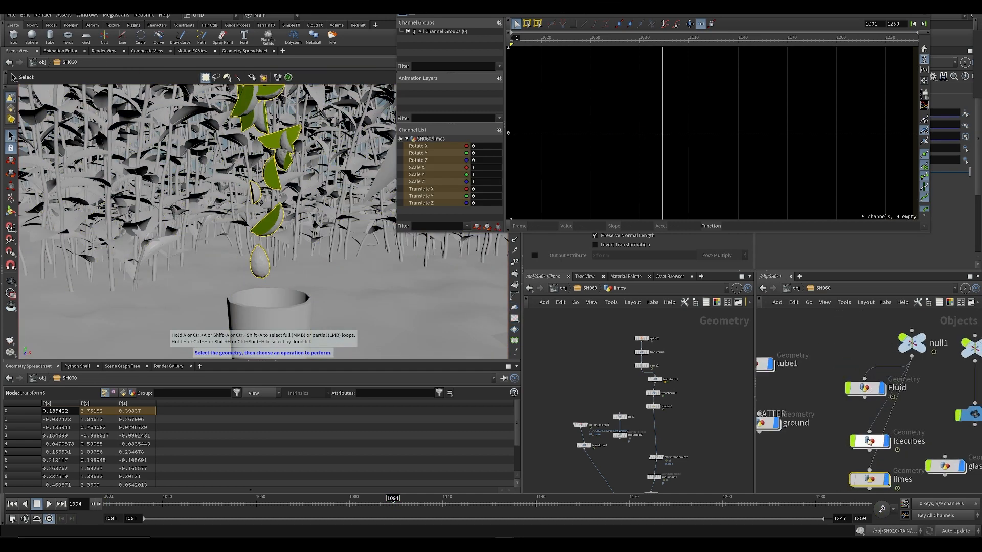
click(863, 390)
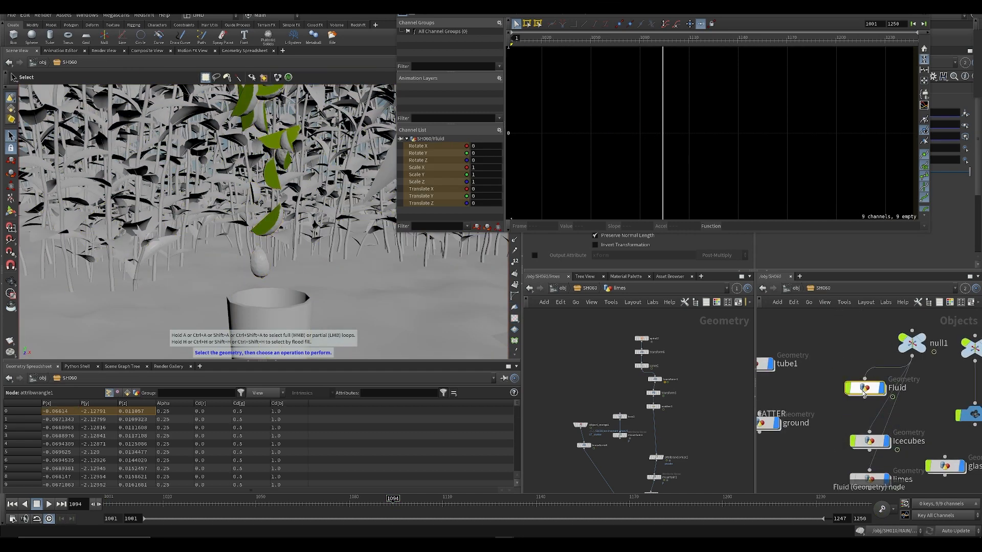
double_click(869, 441)
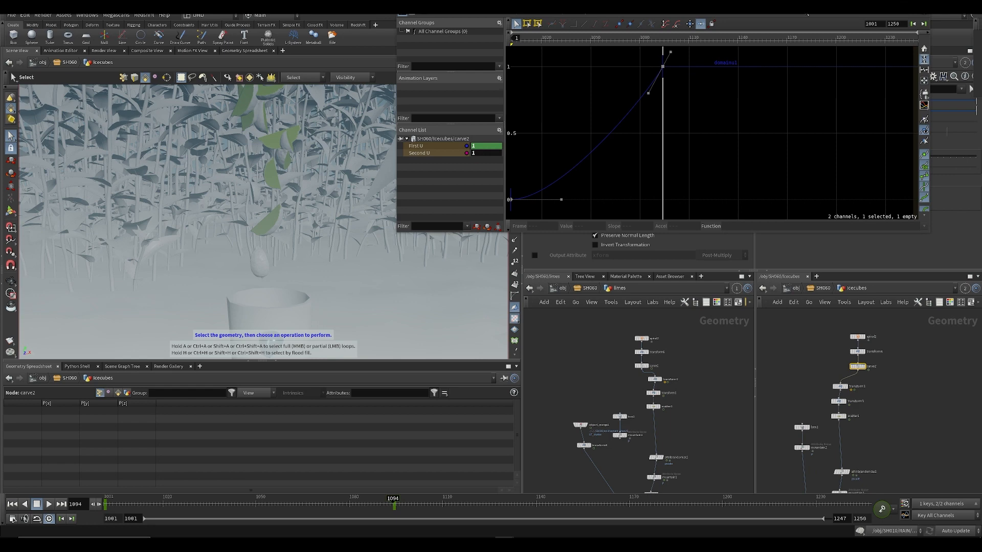
drag(805, 5, 644, 124)
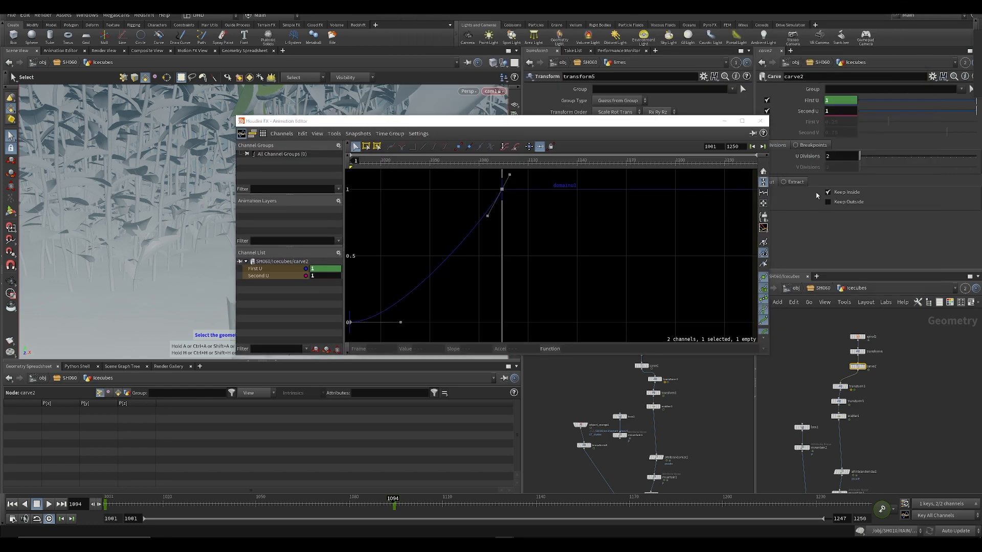
click(722, 121)
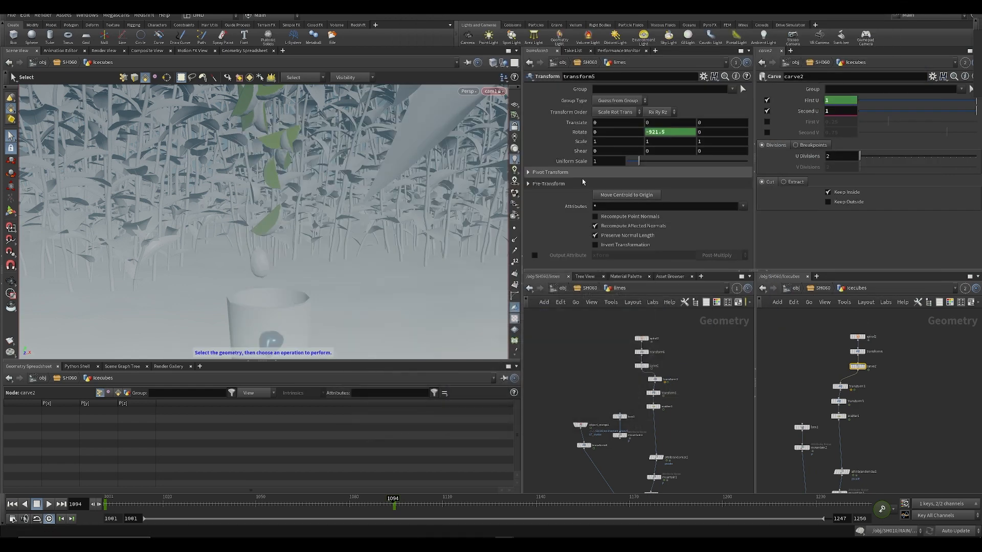
click(637, 366)
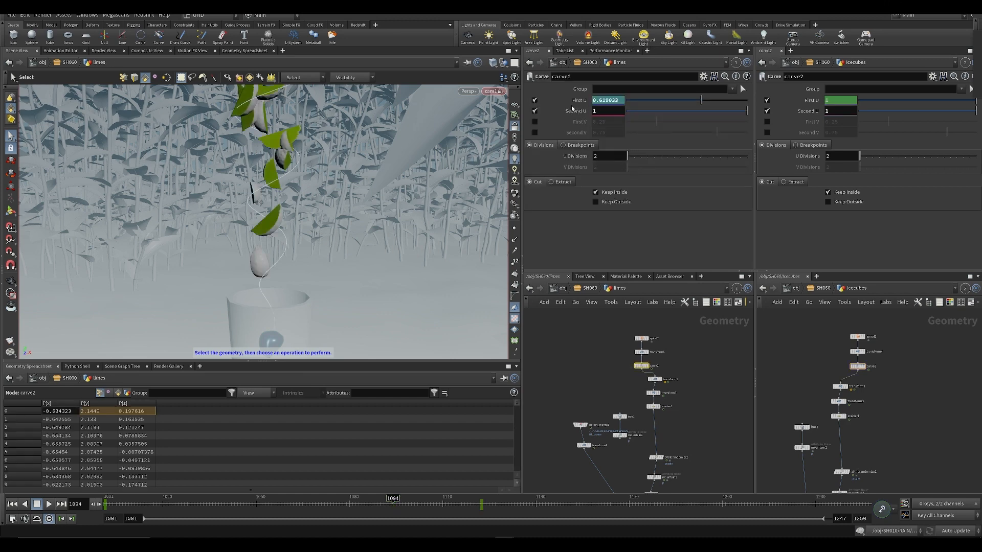
right_click(574, 101)
click(615, 199)
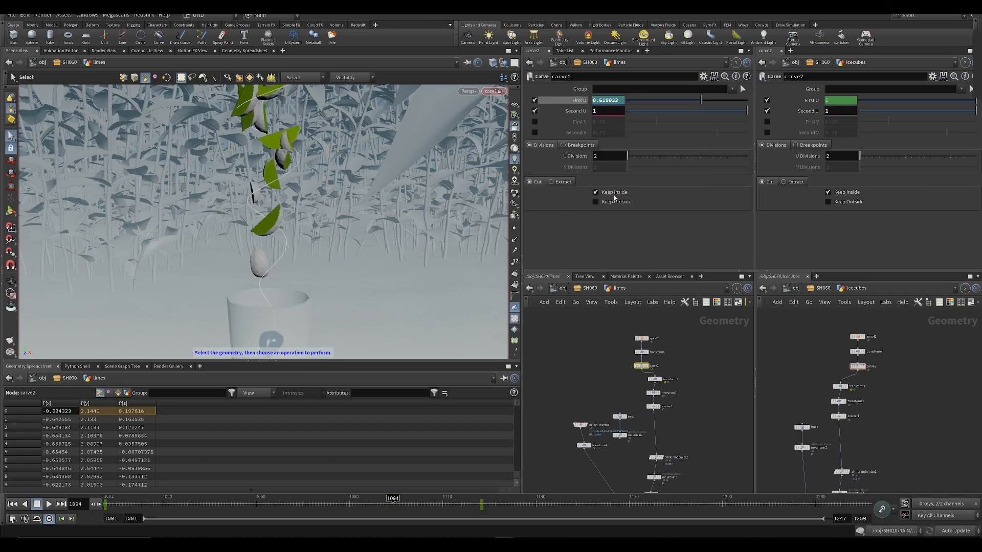
- Return to SH060 and play the animation from the first frame to check how fluid, ice cubes and limes fall together
click(607, 344)
middle_drag(595, 360, 592, 351)
drag(225, 503, 371, 503)
scroll(585, 370, down, 3)
middle_drag(586, 371, 588, 360)
key(u)
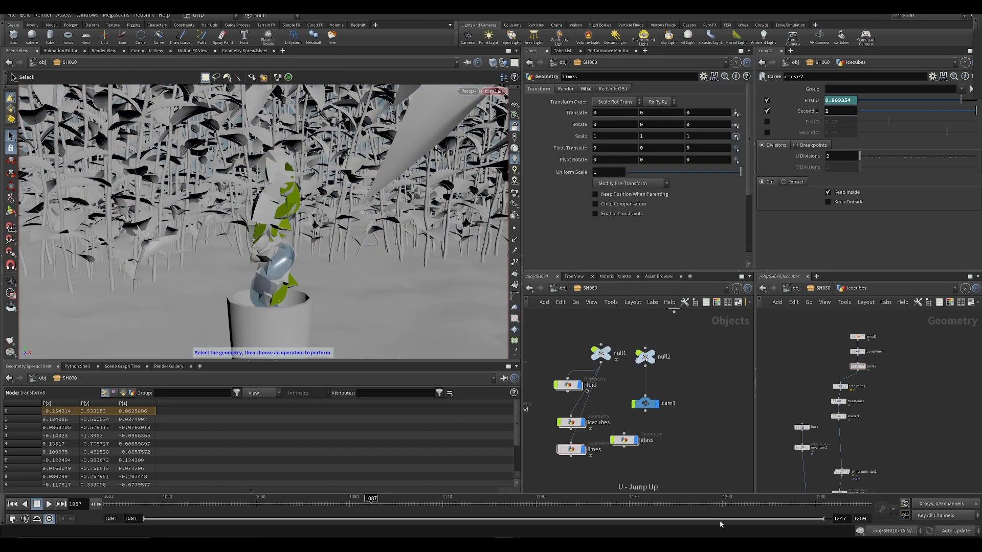
key(ctrl+Up)
key(Up)
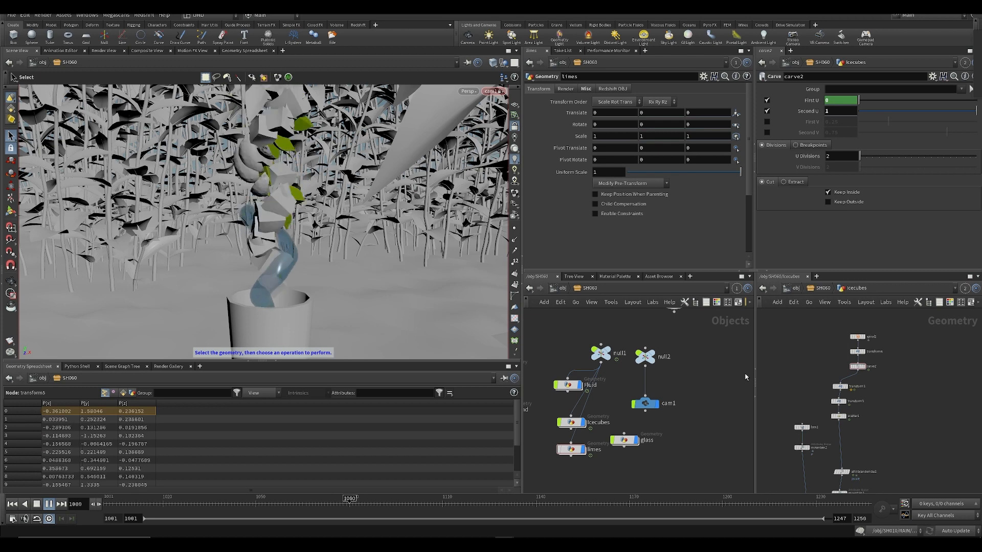
key(Up)
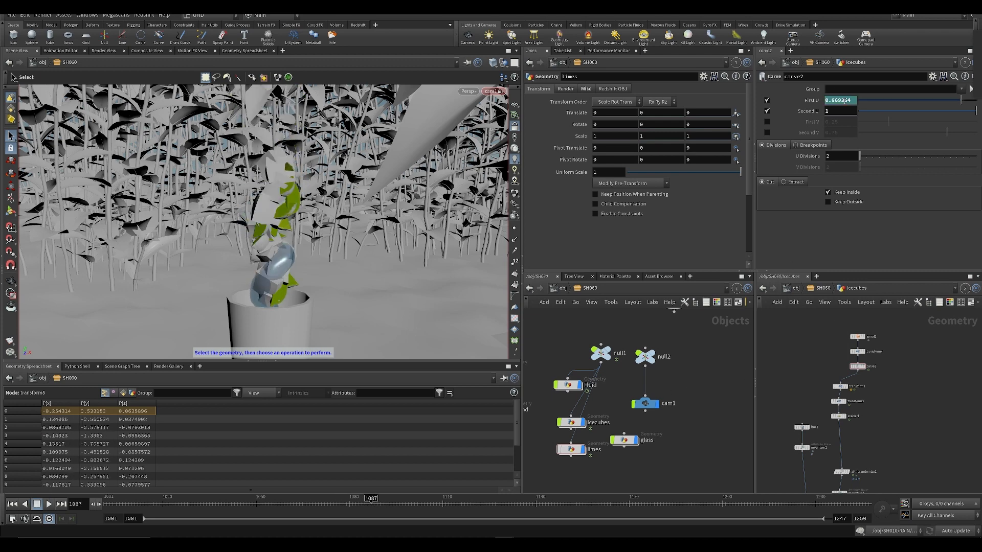
- Reopen the Animation Editor, straighten the Icecubes carve2 First U curve between its two keys, and play the result from the start
click(563, 545)
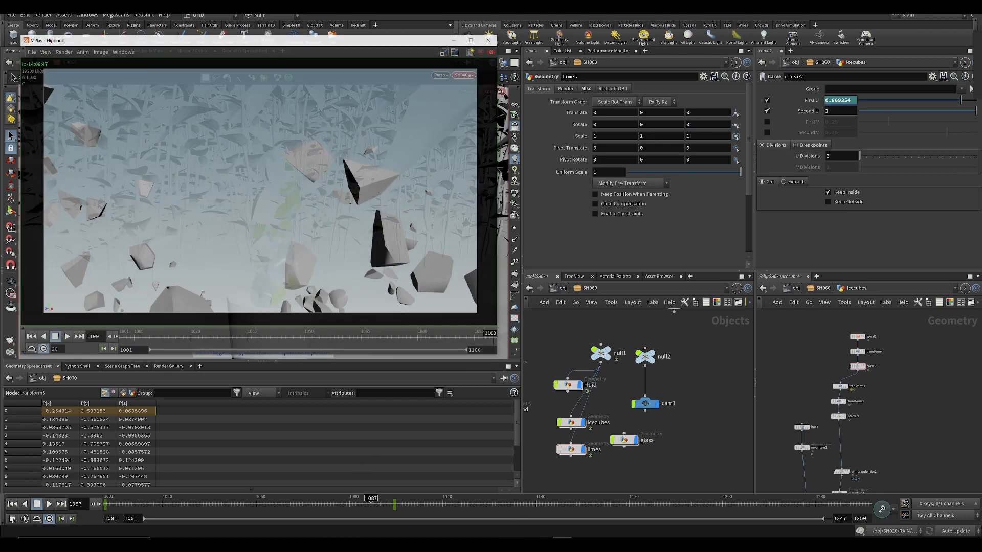
click(450, 31)
click(562, 546)
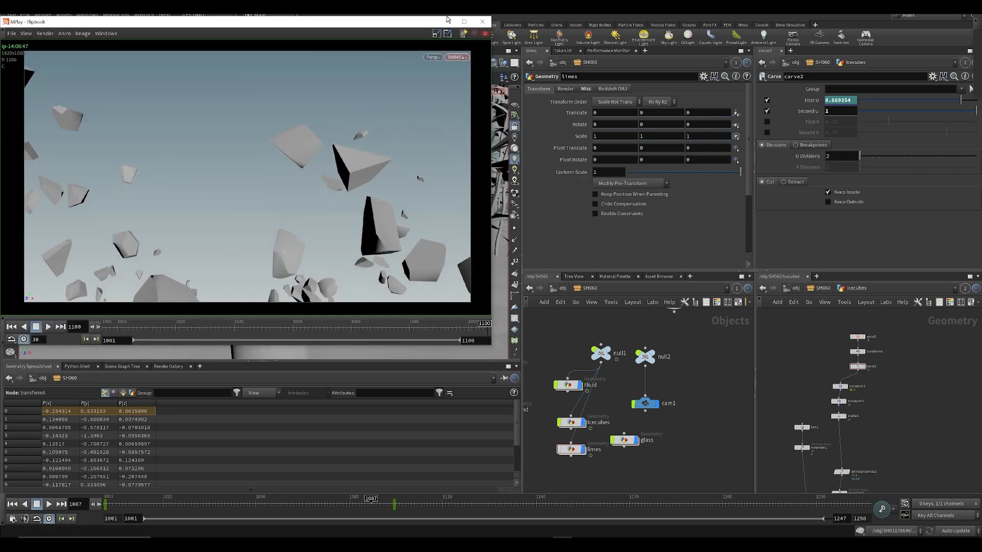
click(562, 545)
mouse_move(511, 543)
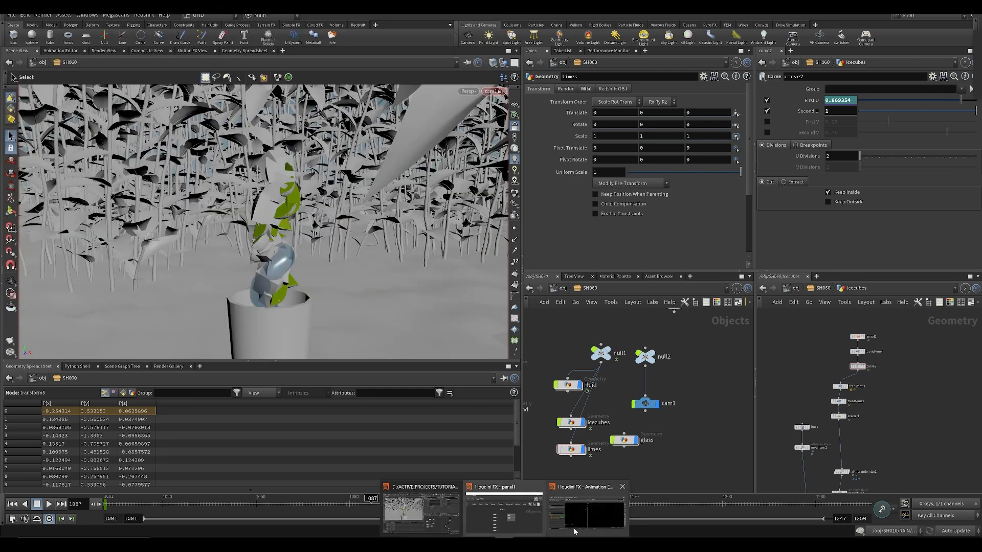
click(574, 530)
drag(557, 174, 349, 333)
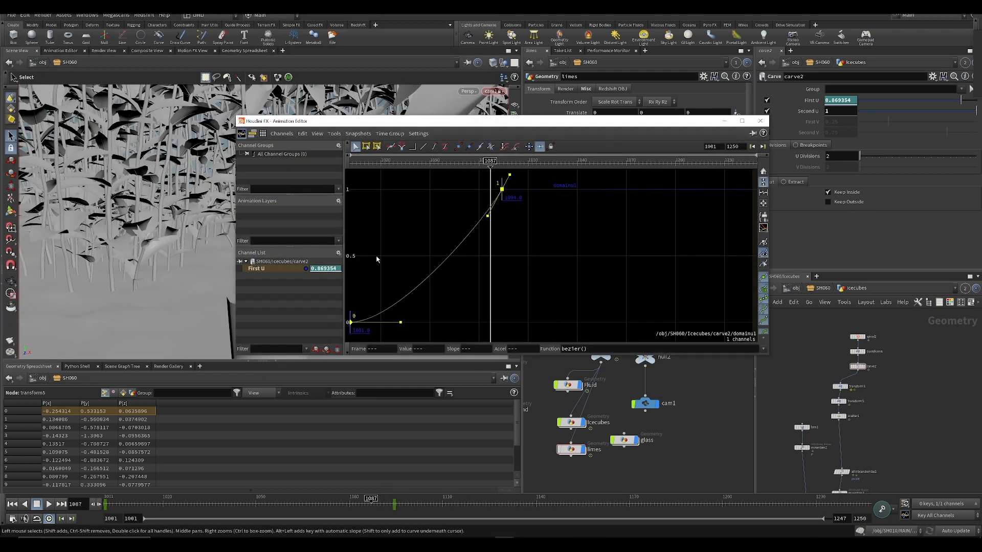
click(423, 147)
click(106, 504)
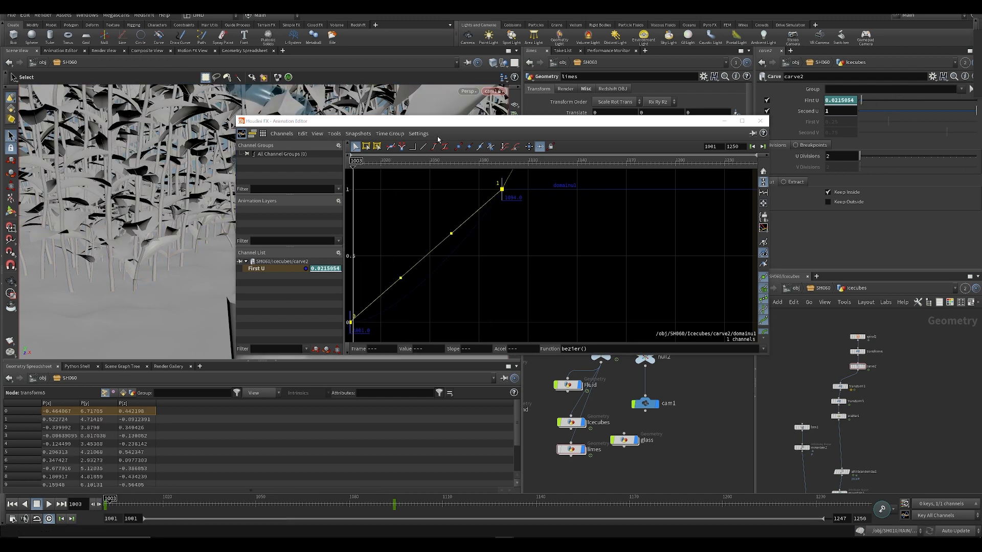
drag(424, 121, 644, 142)
key(Up)
key(Up)
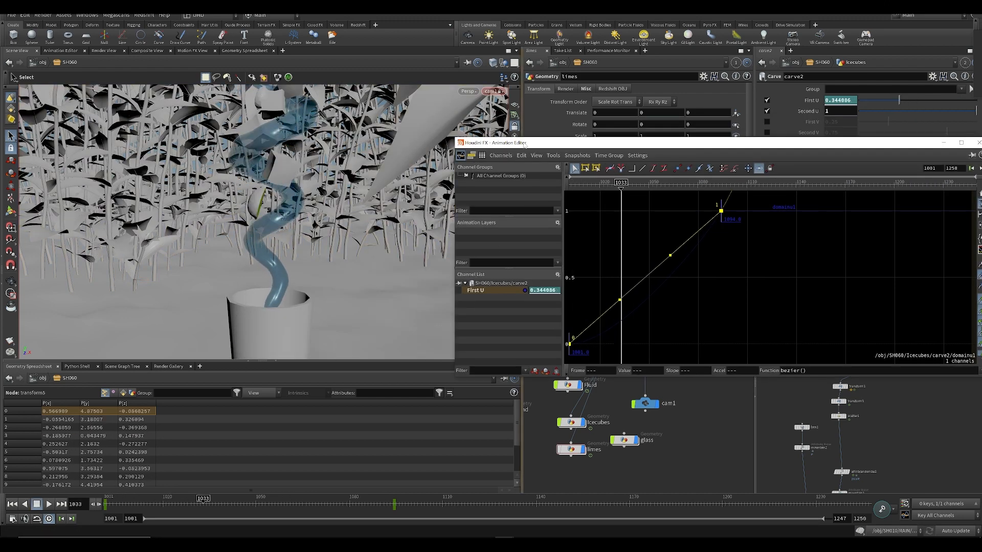
- Inside the Fluid object, straighten the carve1 First U curve between its two keys and play the animation from the first frame
drag(542, 143, 763, 161)
double_click(573, 387)
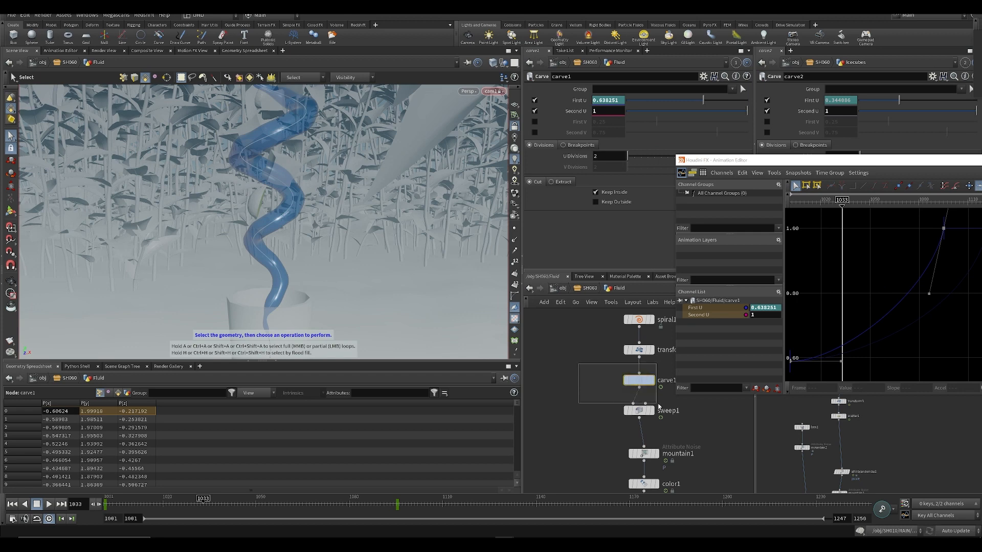
drag(847, 167, 700, 186)
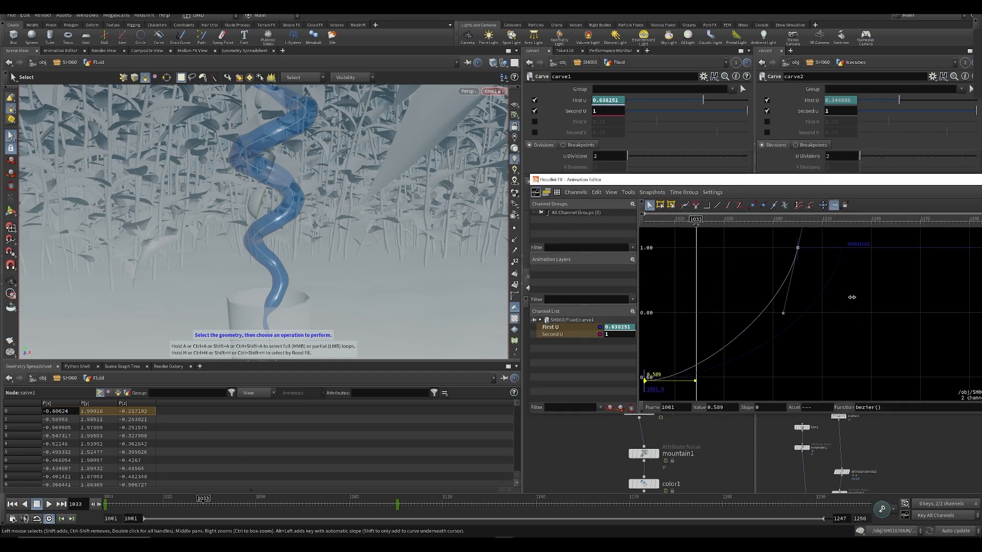
click(720, 207)
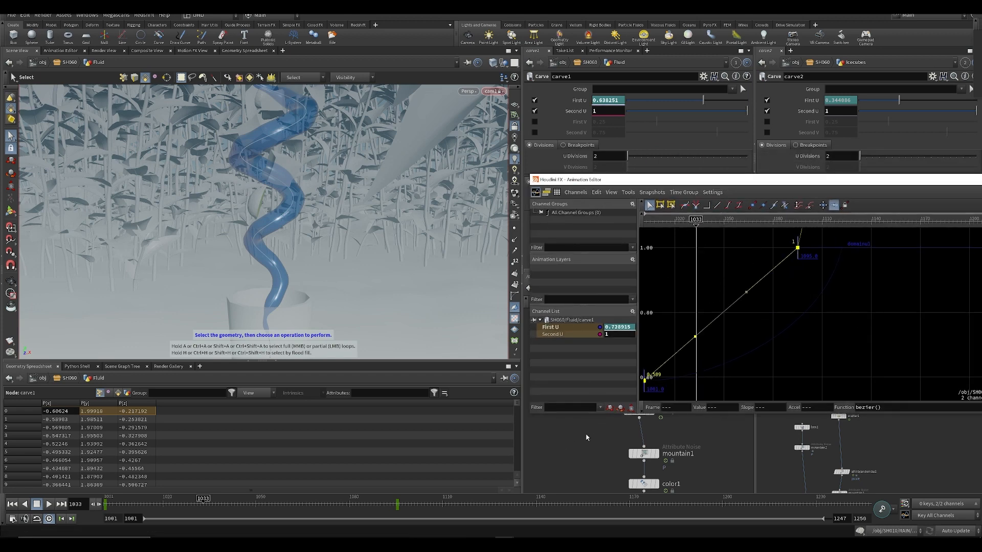
click(588, 437)
key(ctrl+Up)
key(Up)
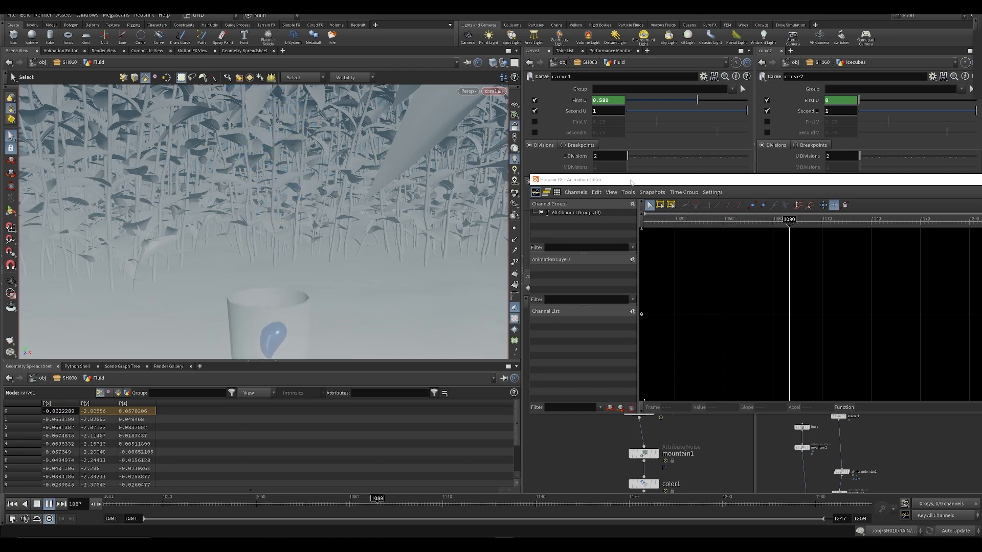
- Try an earlier end key at frame 1082 for Fluid's carve1 First U curve and straighten the curve
drag(626, 180, 459, 274)
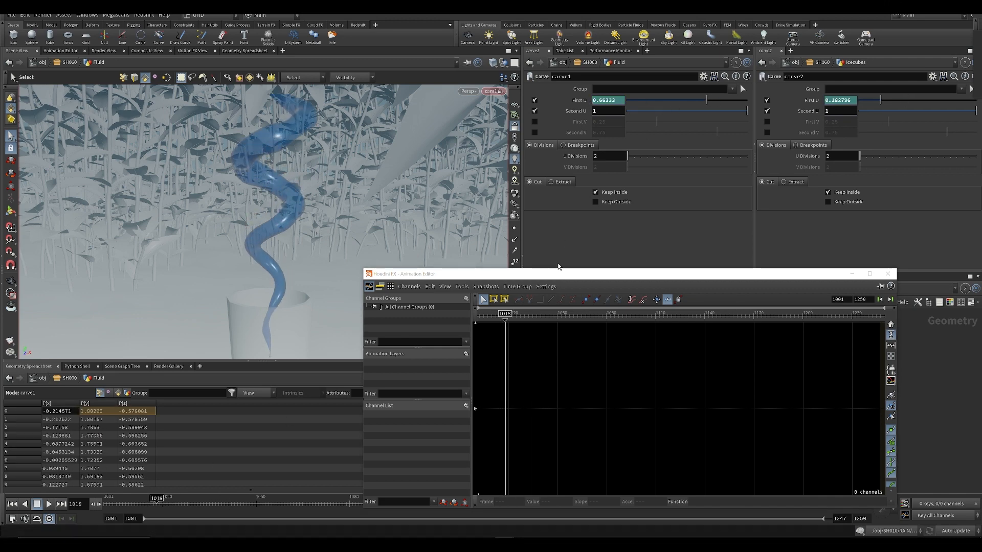
drag(586, 276, 229, 150)
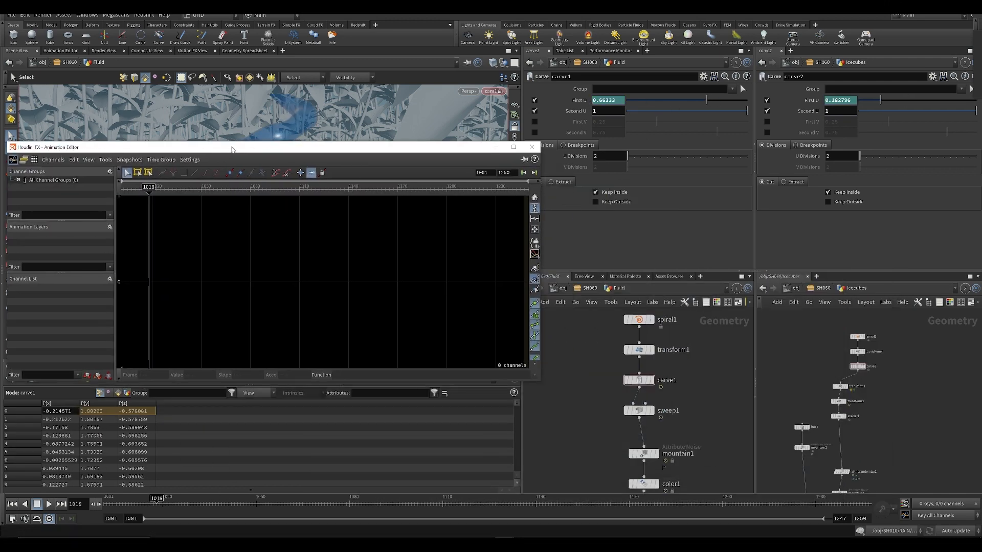
click(574, 123)
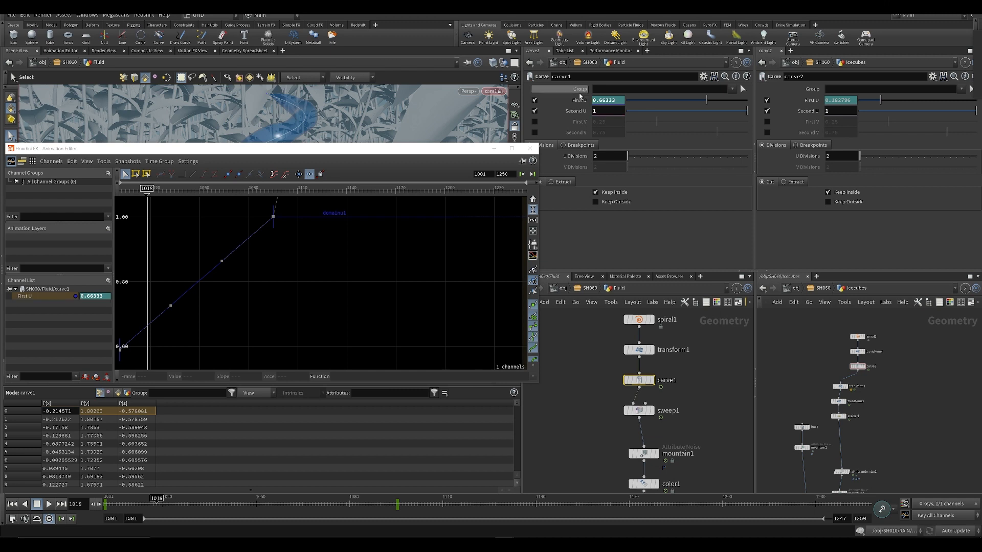
drag(274, 227, 248, 226)
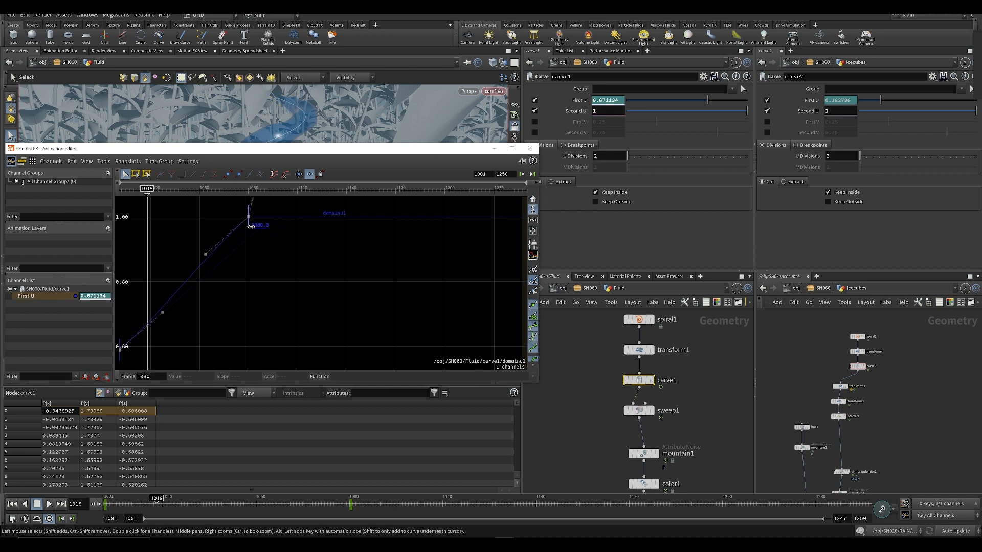
double_click(245, 231)
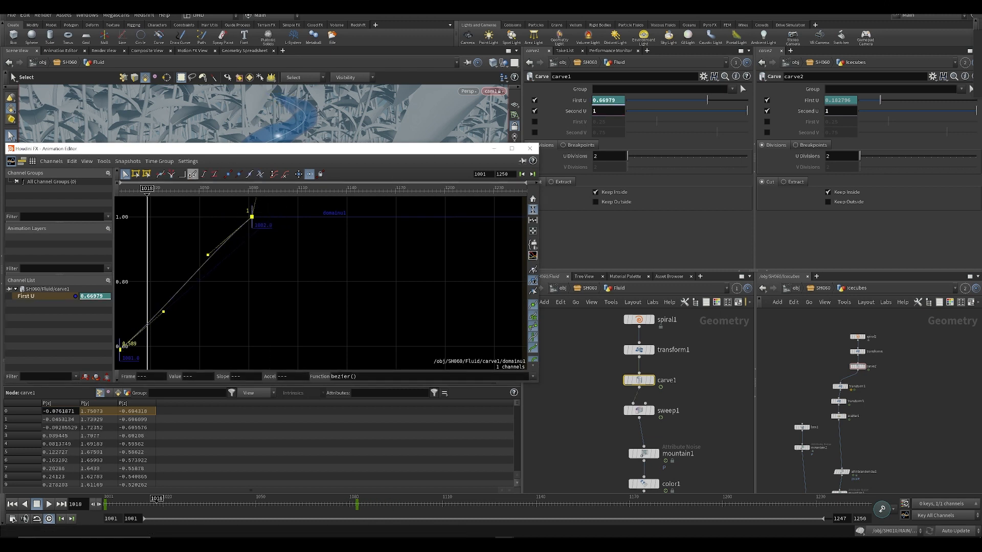
click(192, 175)
click(528, 149)
- Return to SH060 and play from the first frame to compare the fluid's timing with the ice cubes and limes
key(Up)
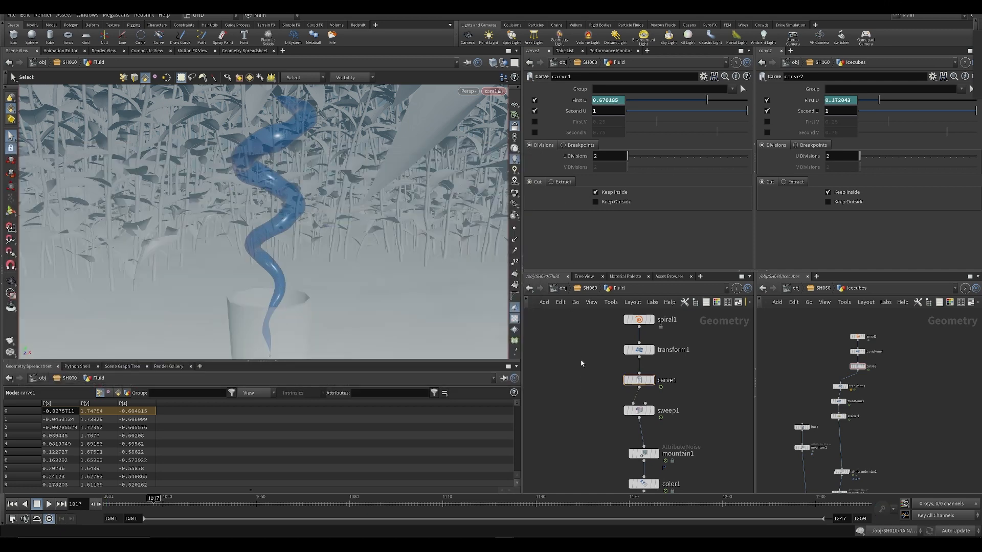
click(551, 397)
key(ctrl+Up)
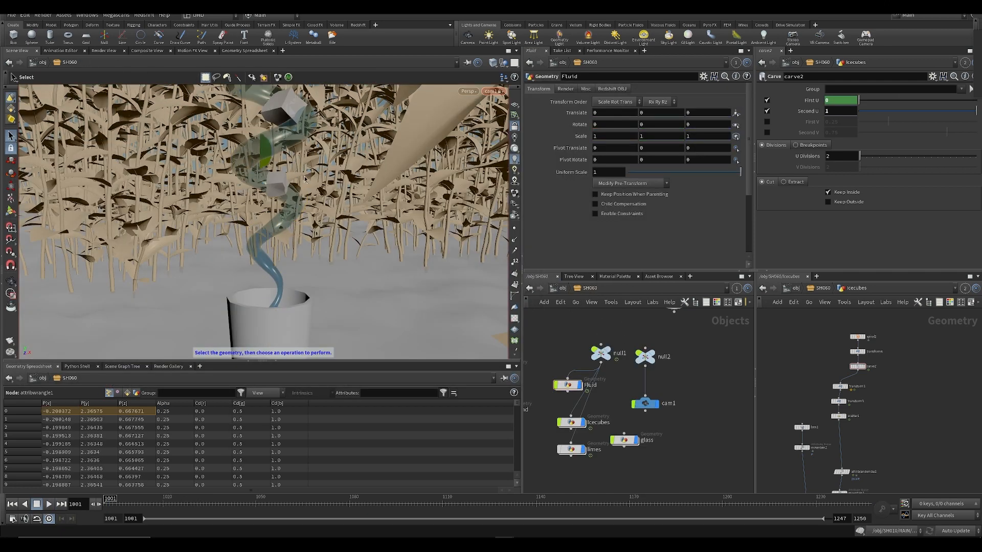
key(Up)
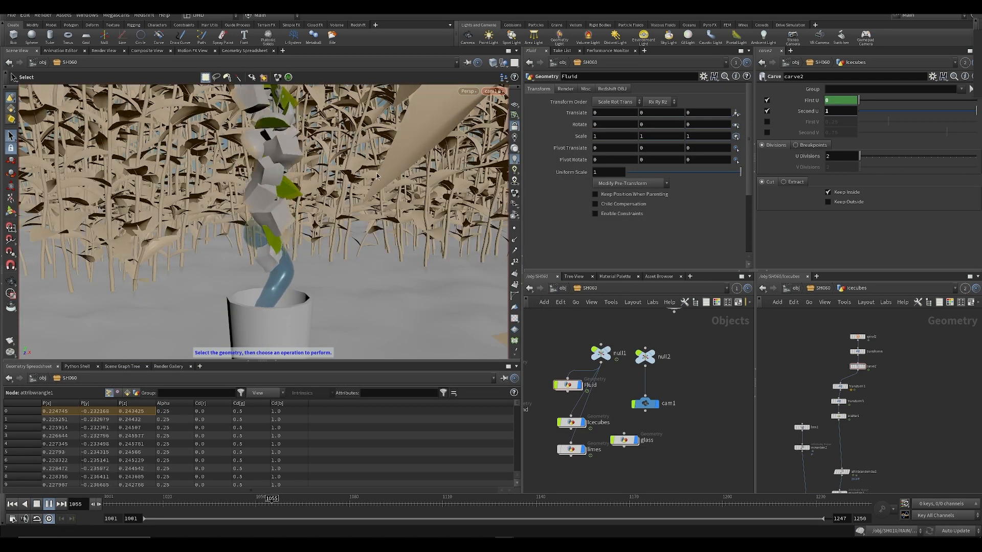
key(Up)
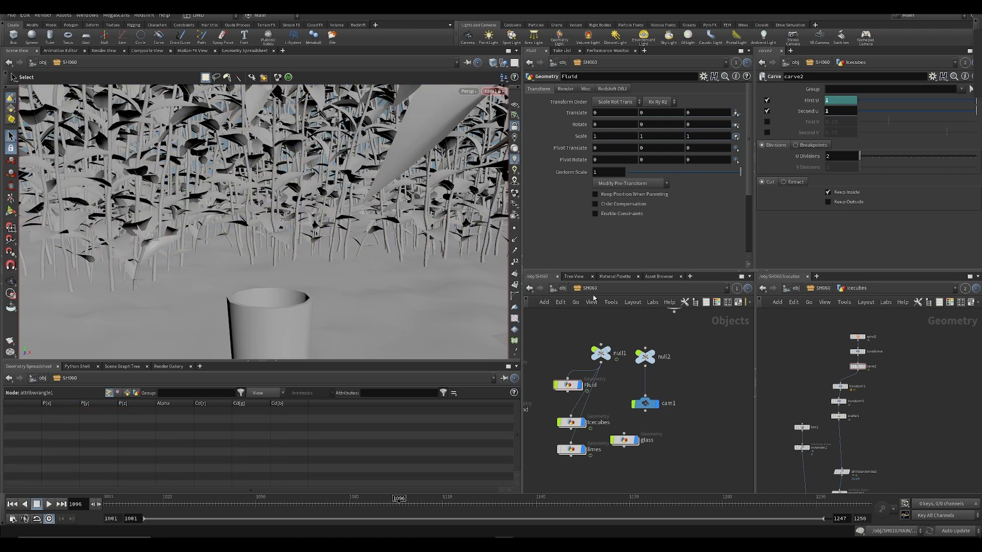
- Reopen Fluid and move the end key of carve1's First U curve to frame 1095
double_click(566, 385)
shift+click(603, 105)
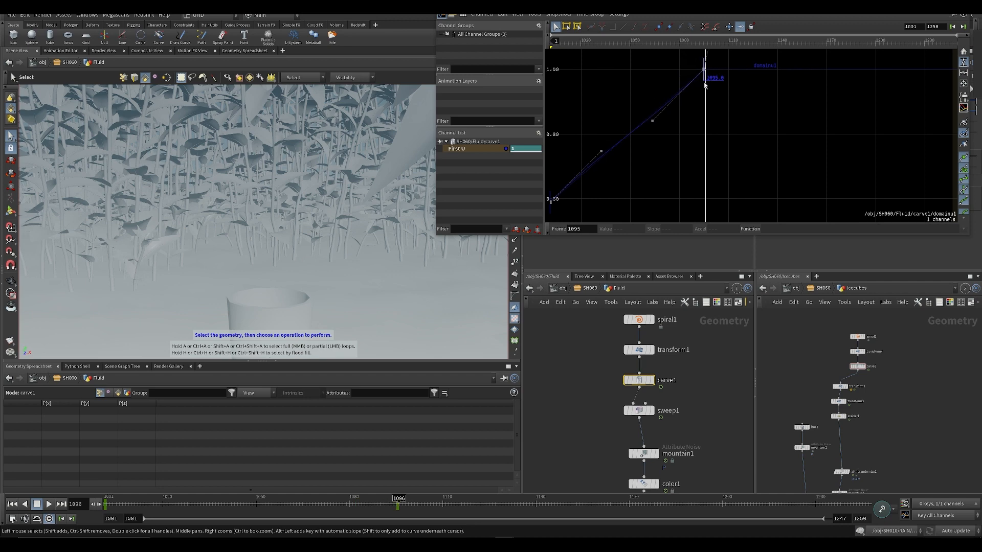
click(568, 390)
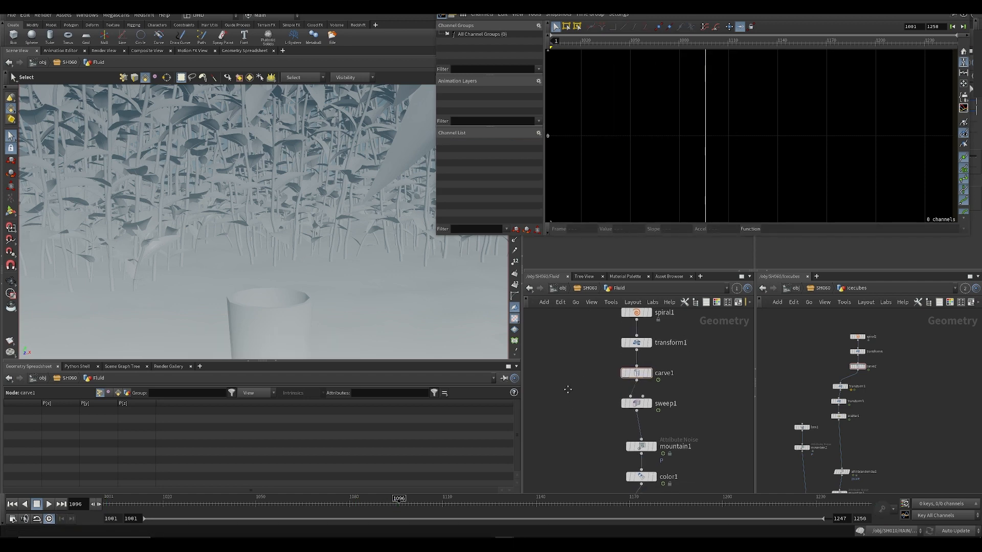
- Inside Icecubes, check the carve2 First U curve and the cubes' position at frame 1088, and inspect the radius settings of spiral2
key(u)
double_click(565, 427)
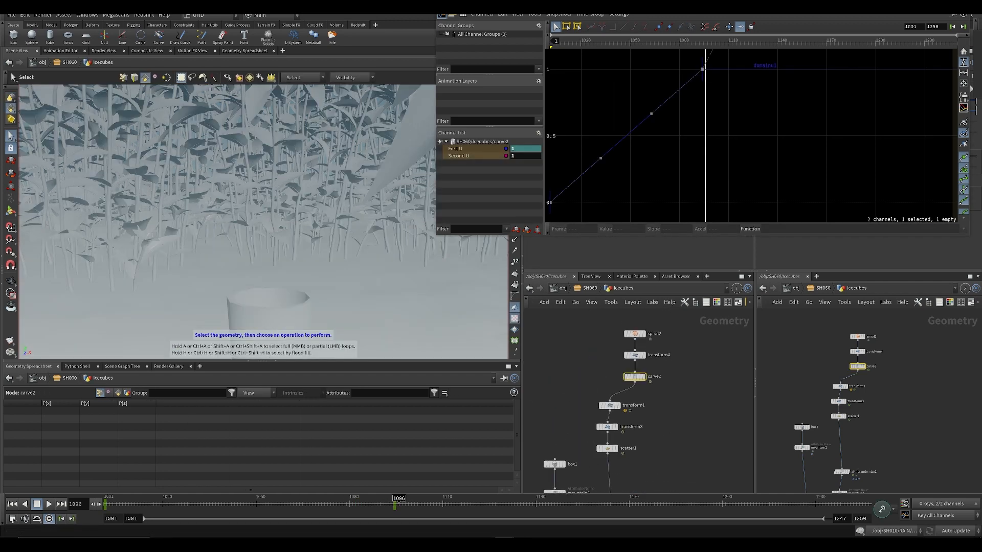
drag(603, 2, 568, 209)
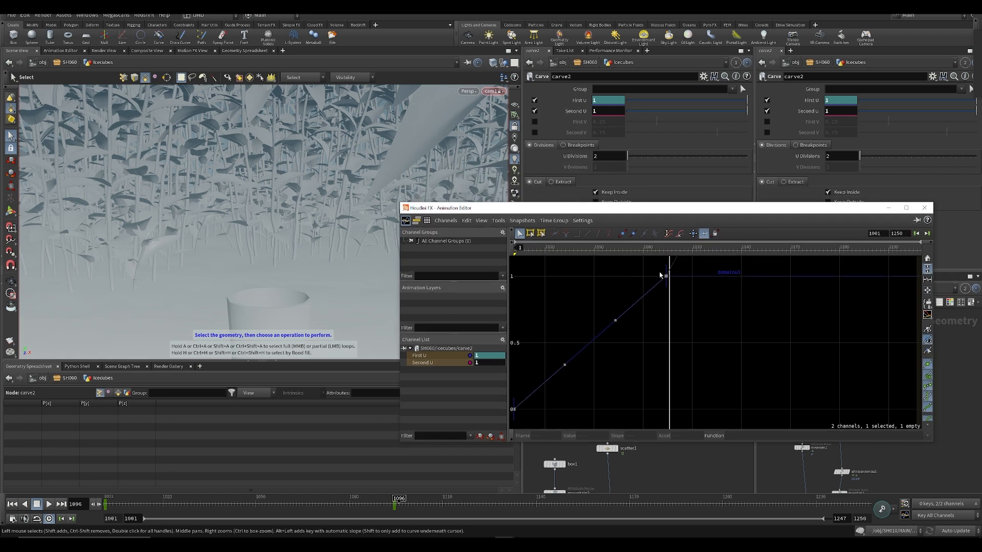
drag(618, 254, 657, 250)
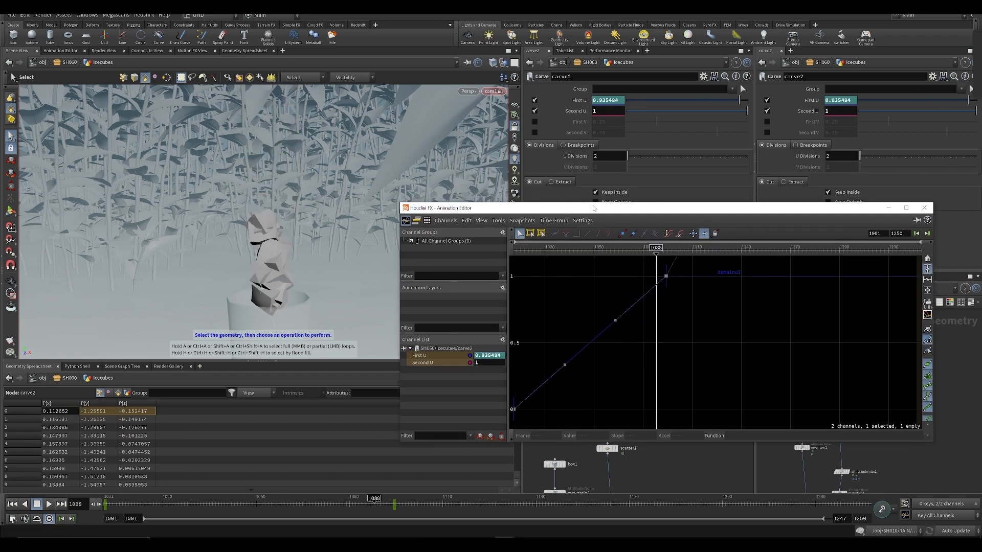
click(924, 208)
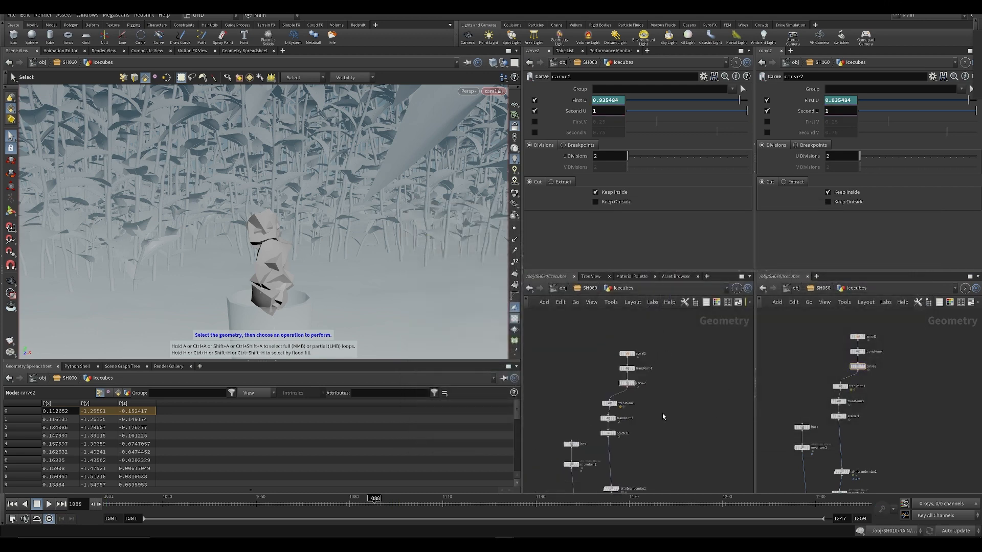
click(618, 355)
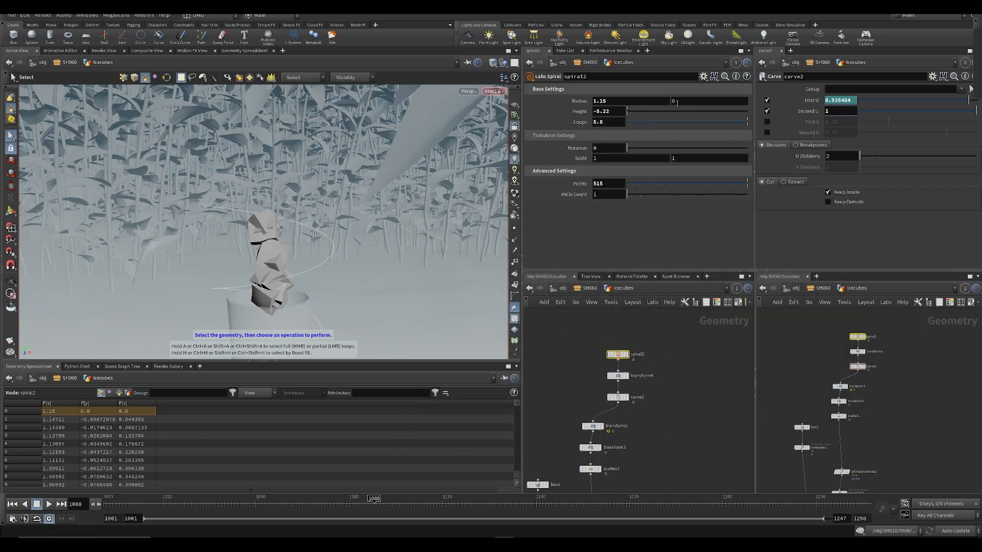
middle_drag(676, 103, 834, 136)
key(u)
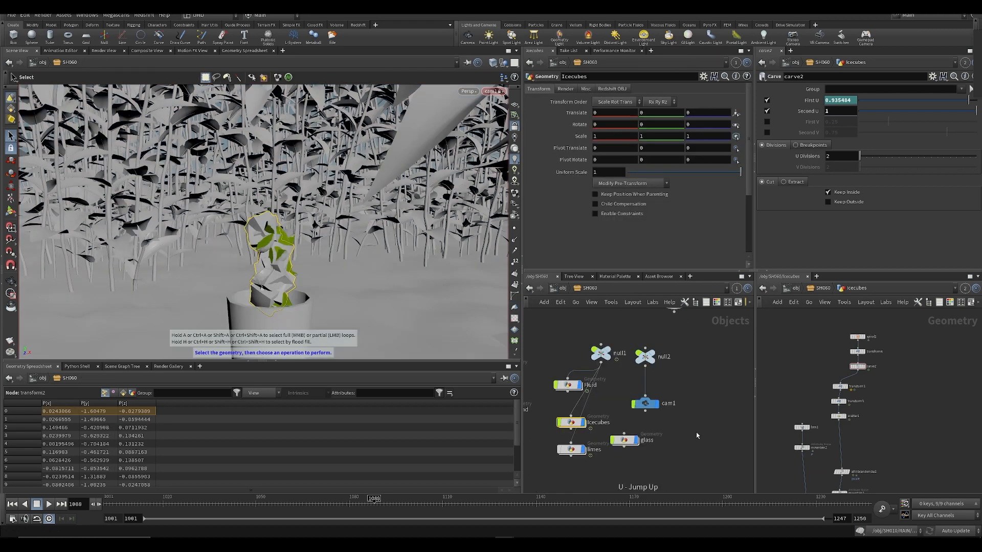
- Replay the whole SH060 animation from the start and check how the falling elements reach the glass
click(696, 433)
key(Up)
key(ctrl+Up)
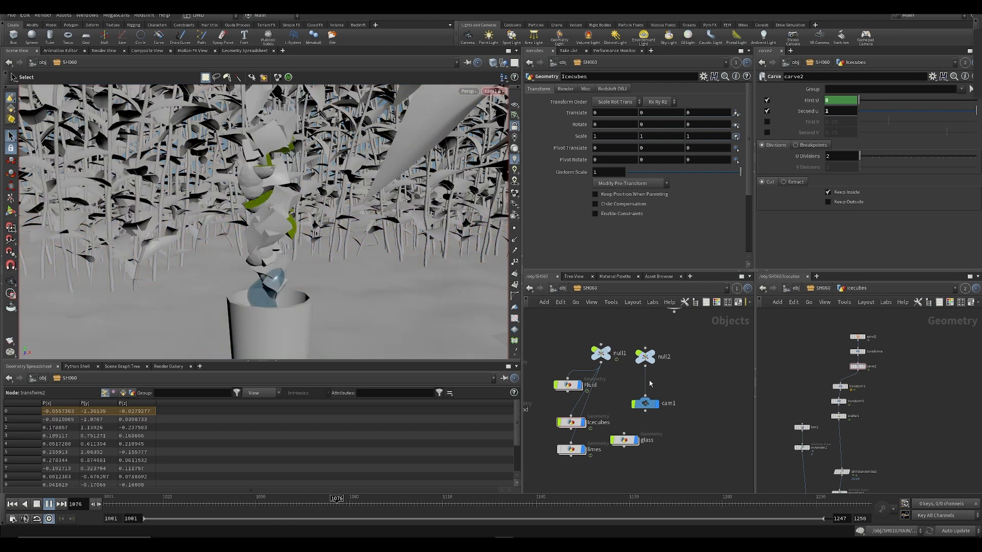
key(Up)
- Set keyframes on cam1's Translate and Rotate at the first frame, 1001
click(646, 403)
key(ctrl+Up)
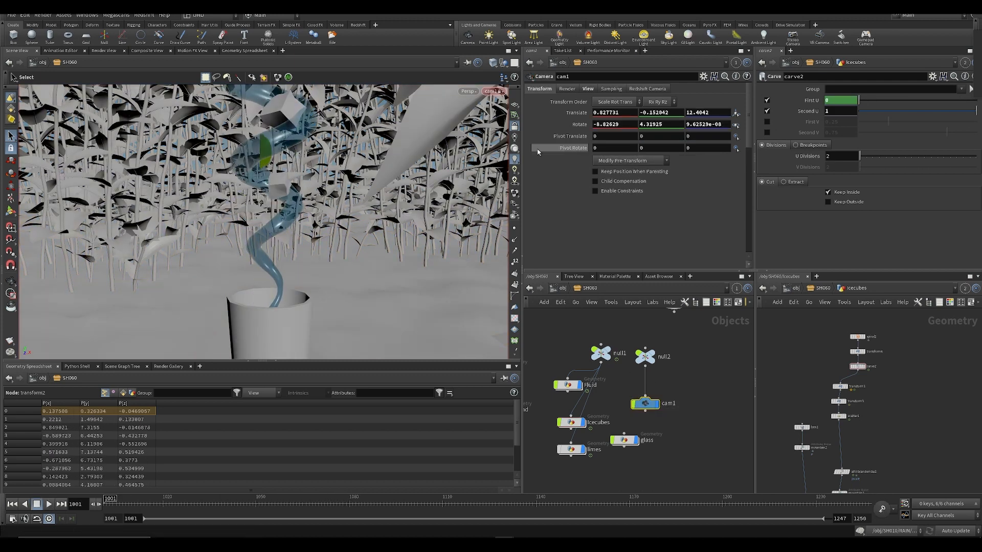
alt+click(585, 125)
alt+click(584, 113)
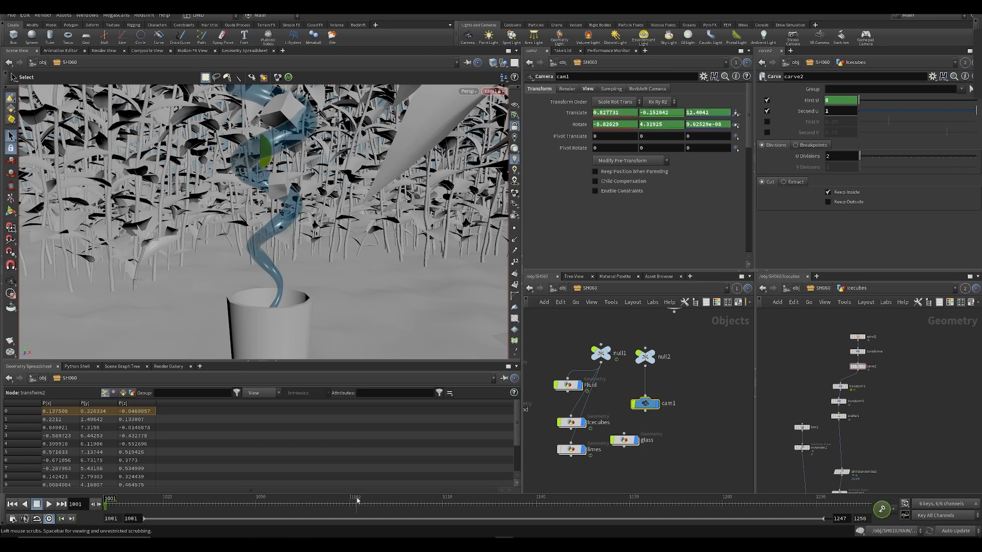
- At frame 1115, pull cam1 back and lower it until the whole glass is in frame
drag(357, 502, 469, 500)
key(Escape)
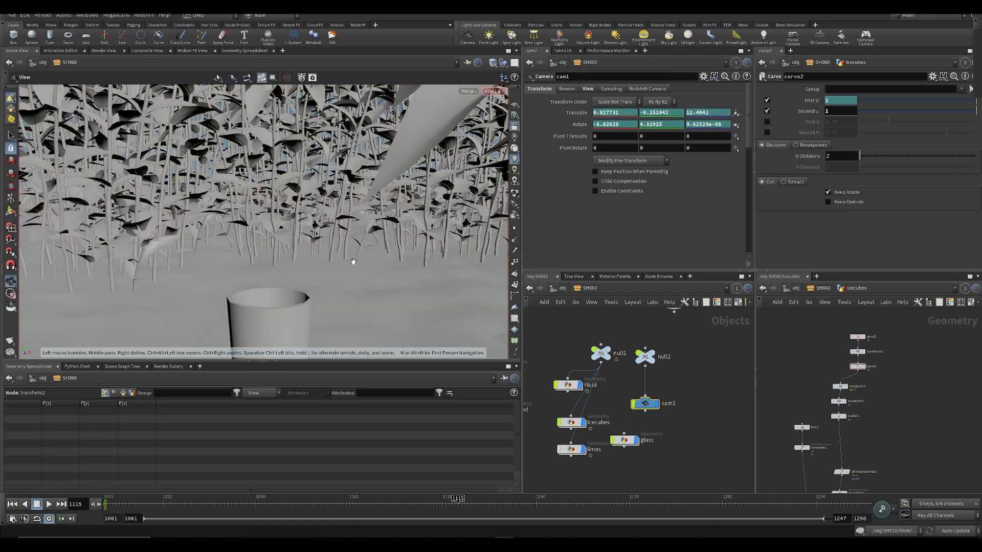
scroll(296, 273, down, 5)
middle_drag(286, 272, 282, 217)
scroll(281, 217, up, 4)
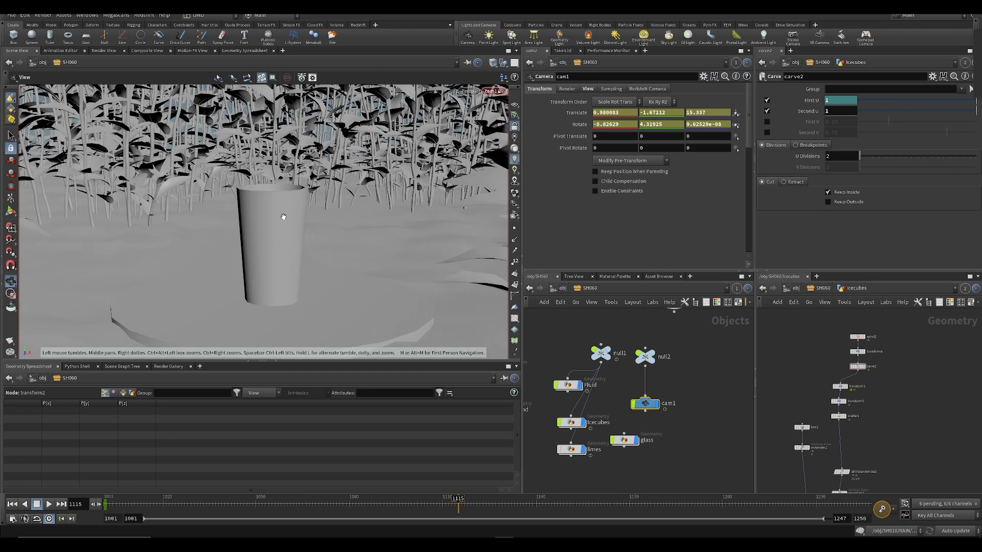
key(s)
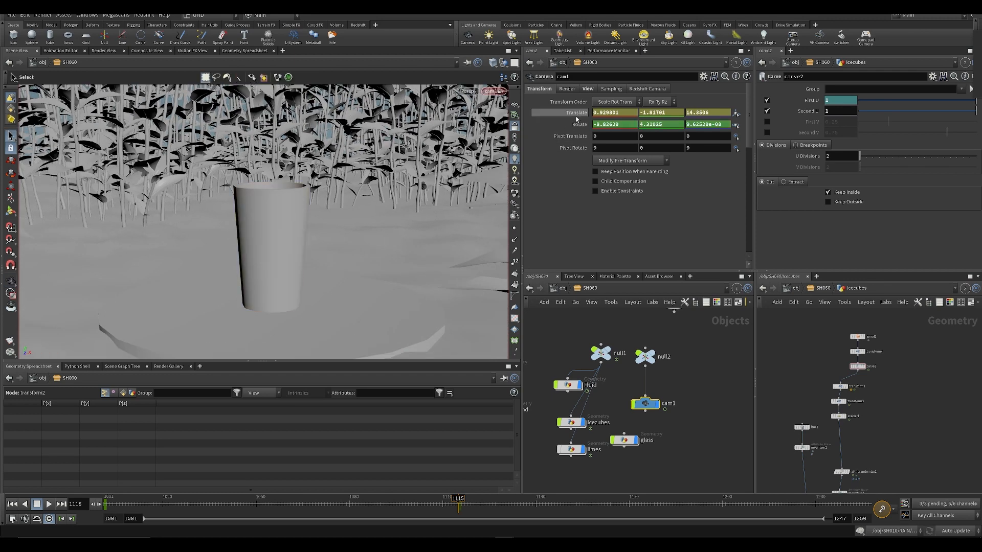
- Set cam1's Rotate X to -3.82629 and lower its Translate Y, key both transforms at frame 1115, and play the camera move
middle_drag(612, 125, 678, 147)
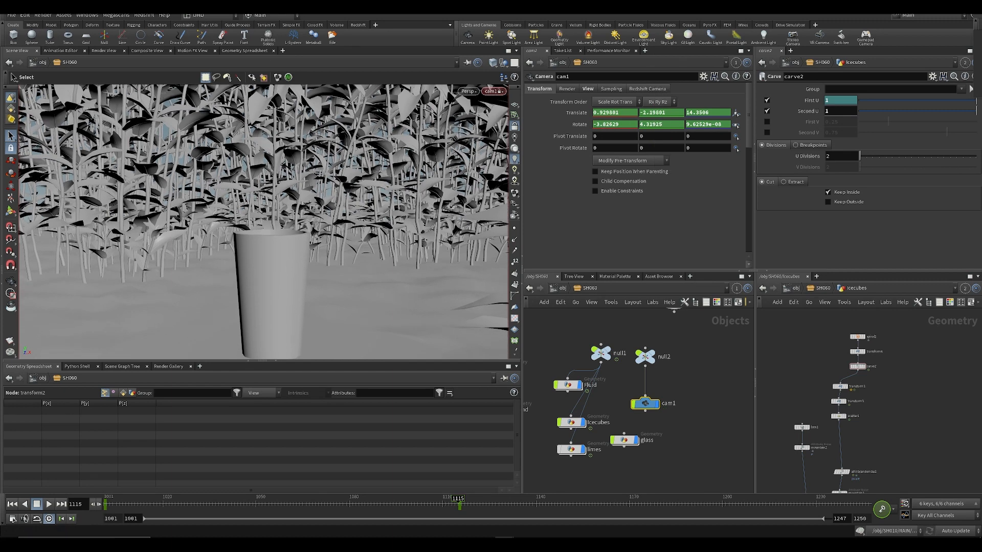
middle_drag(644, 118, 686, 121)
key(Up)
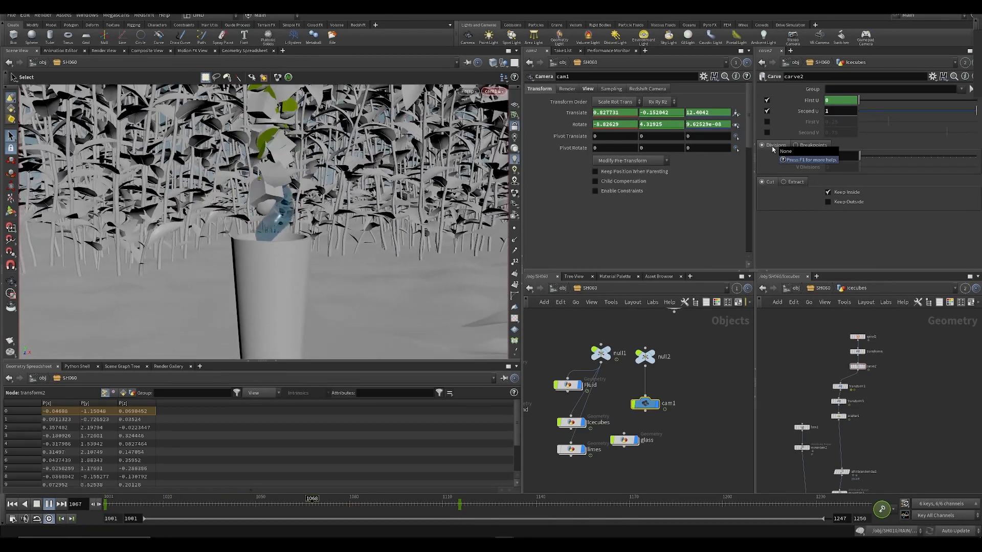
key(ctrl+Up)
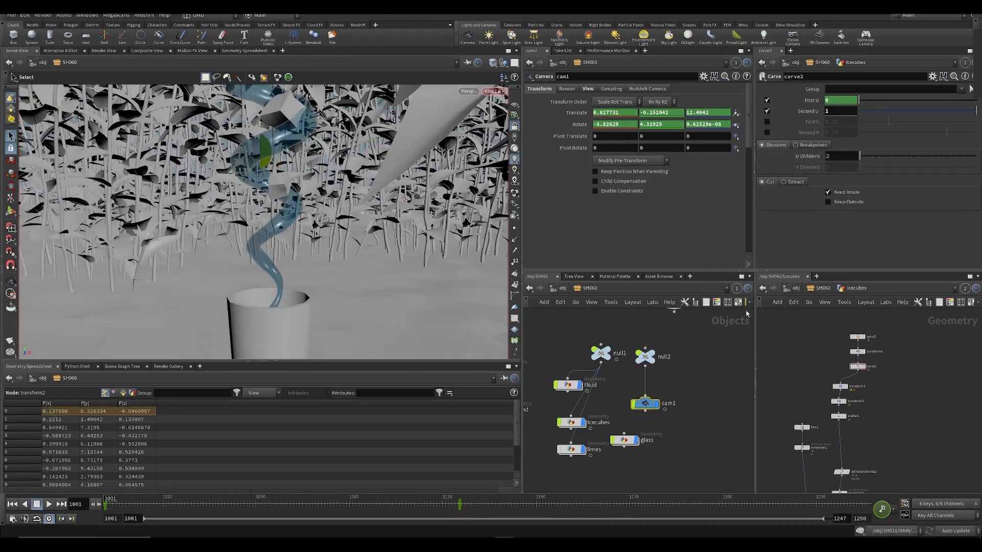
- Straighten null1's Rotate Y curve between its two keys in the Animation Editor and play the result from the start
click(606, 354)
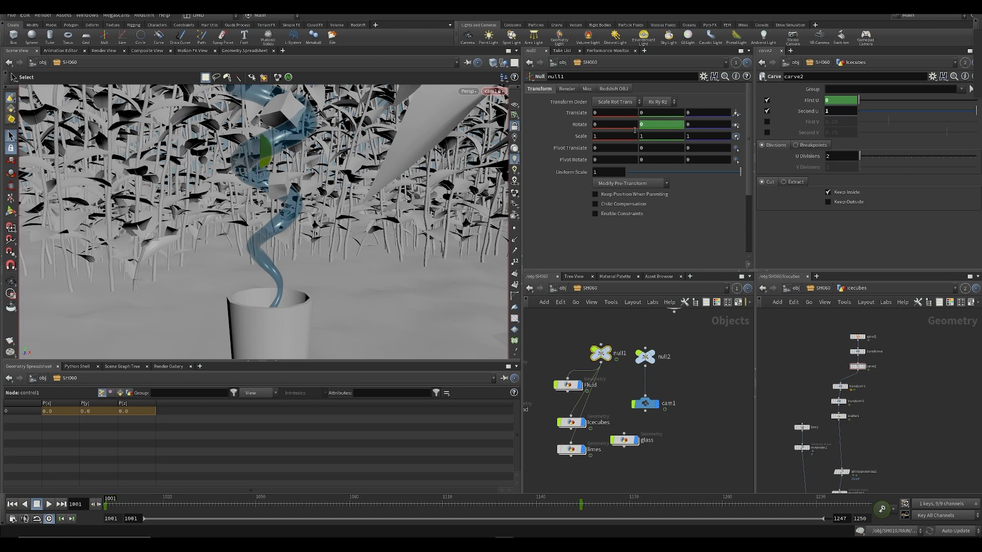
shift+click(651, 125)
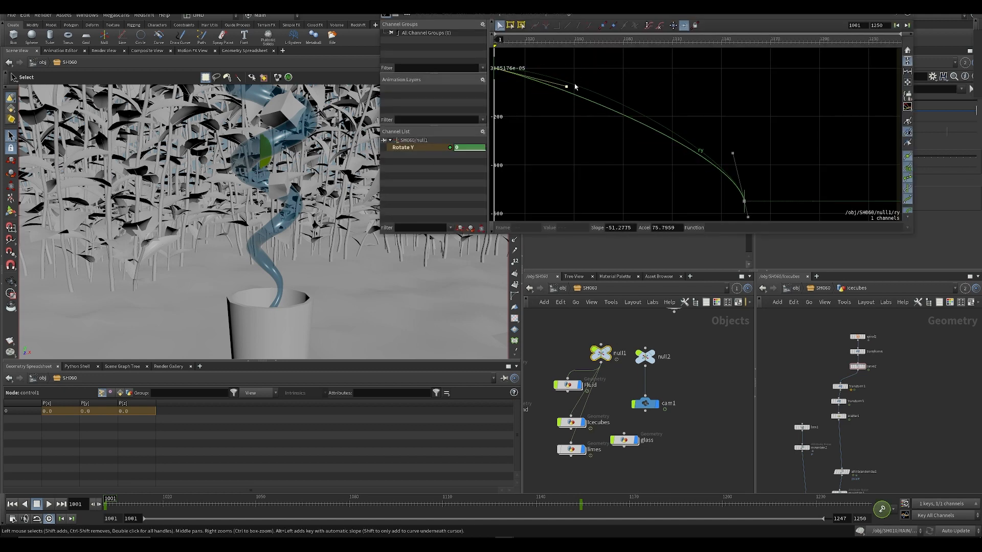
drag(576, 144, 492, 56)
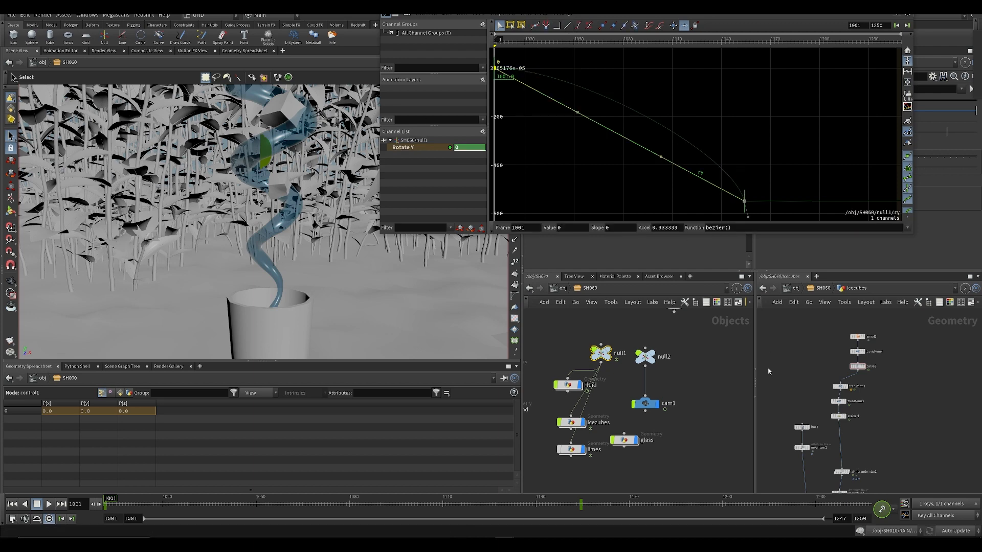
key(Up)
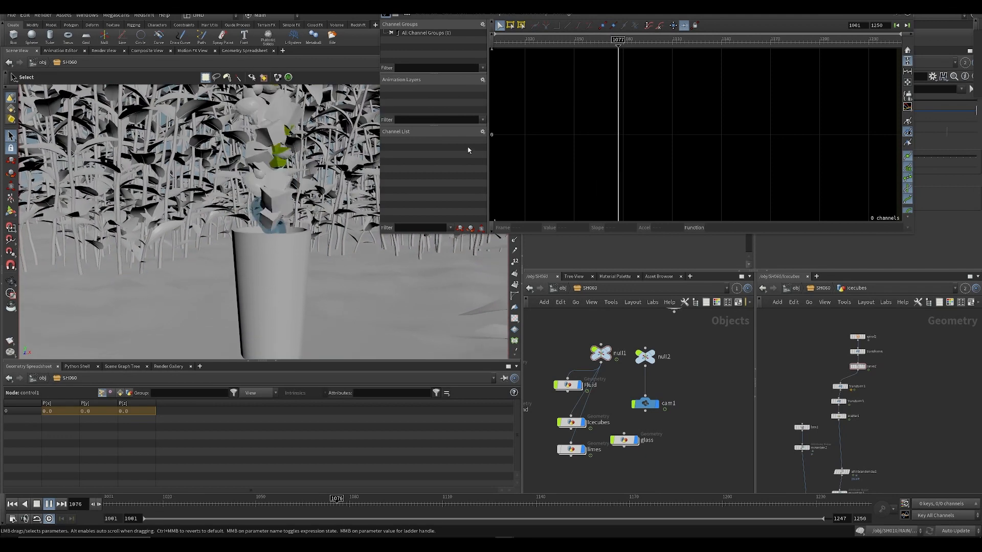
key(ctrl+Up)
drag(557, 40, 588, 197)
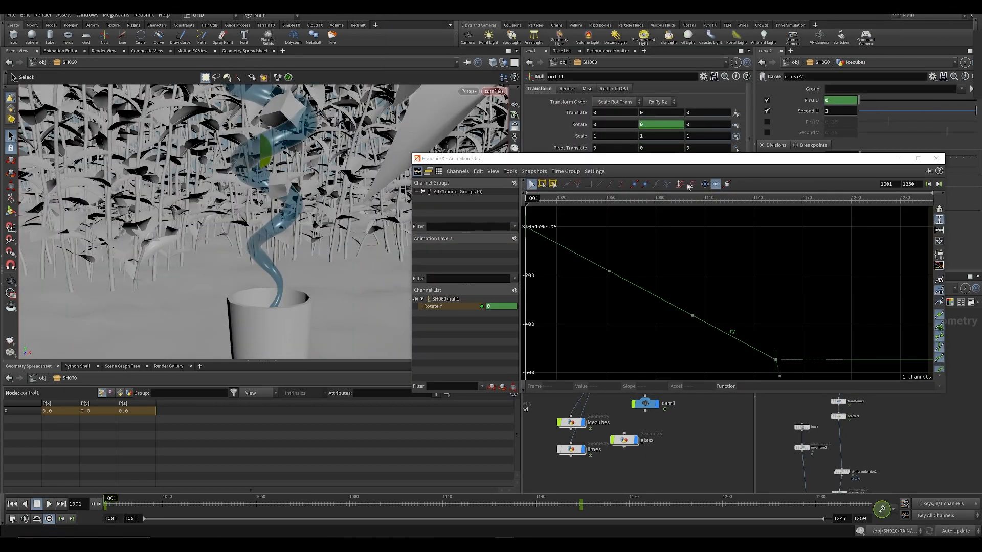
- Reshape null1's Rotate Y curve into a bezier that falls steeply at first and eases into its last key, and play it
click(552, 243)
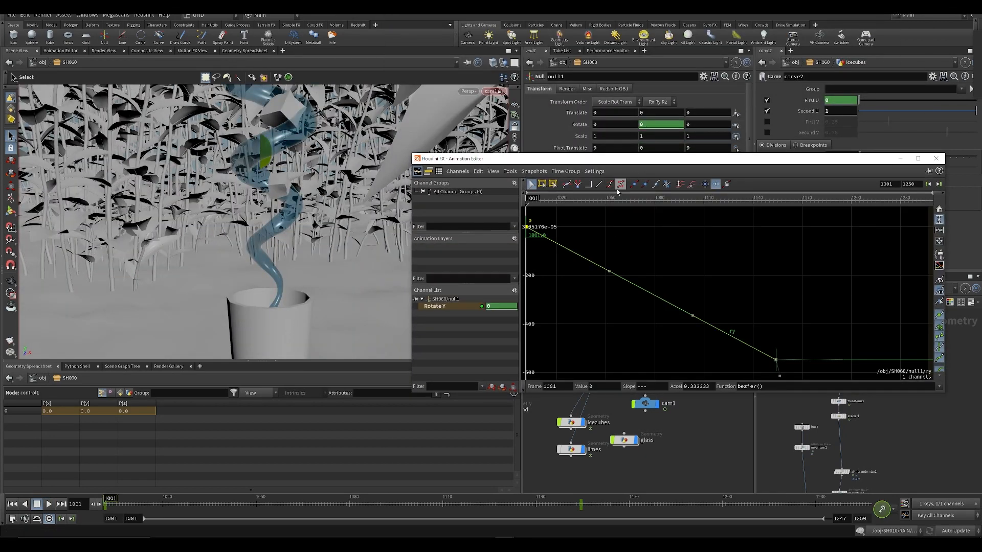
click(616, 272)
drag(610, 273, 552, 316)
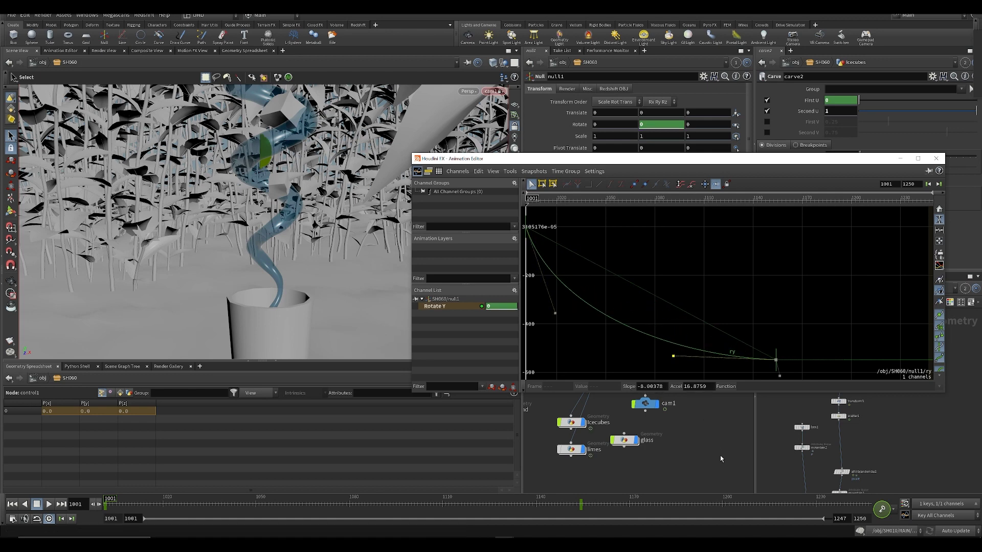
key(Up)
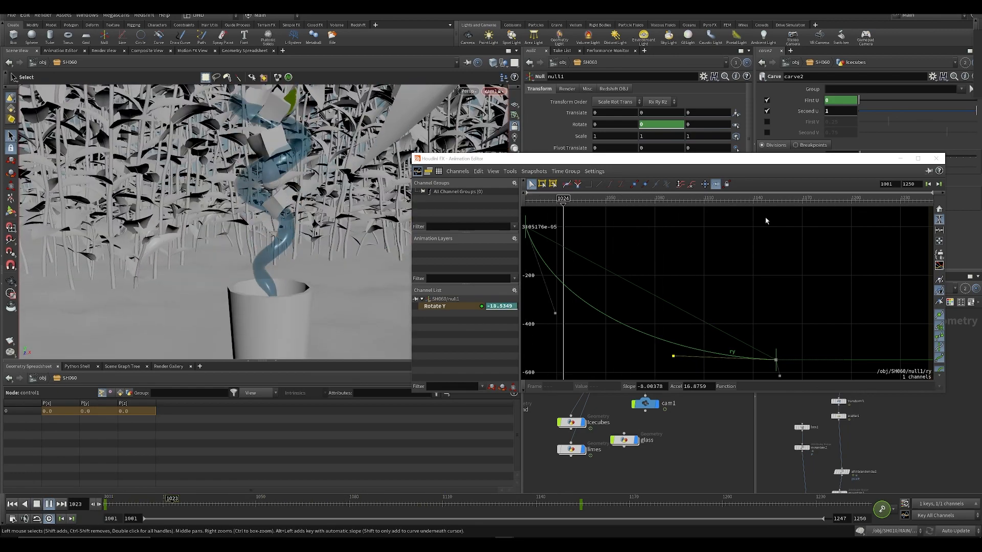
click(939, 162)
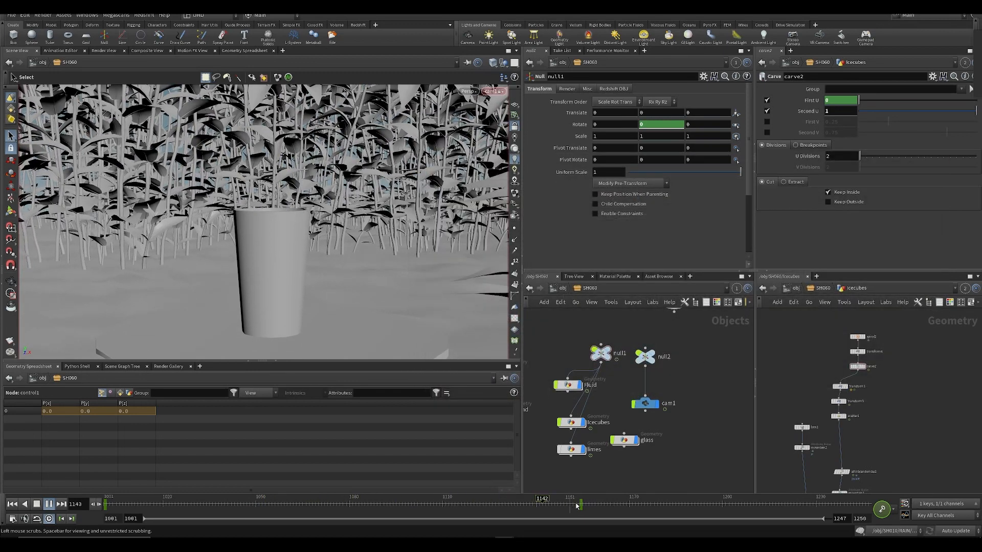
- Flipbook frames 1001 to 1100 of the shot and review it, then select null2 and return to the first frame
click(11, 342)
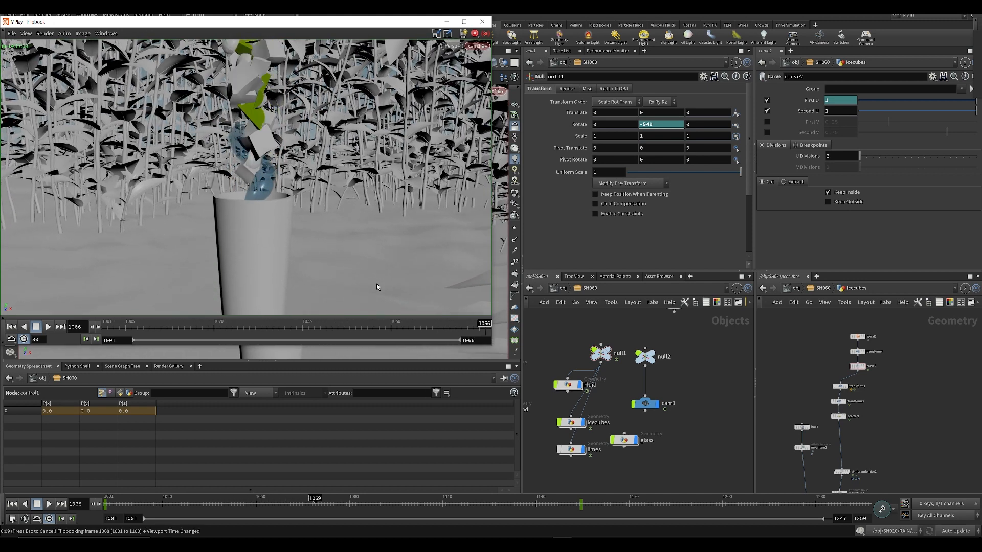
click(48, 327)
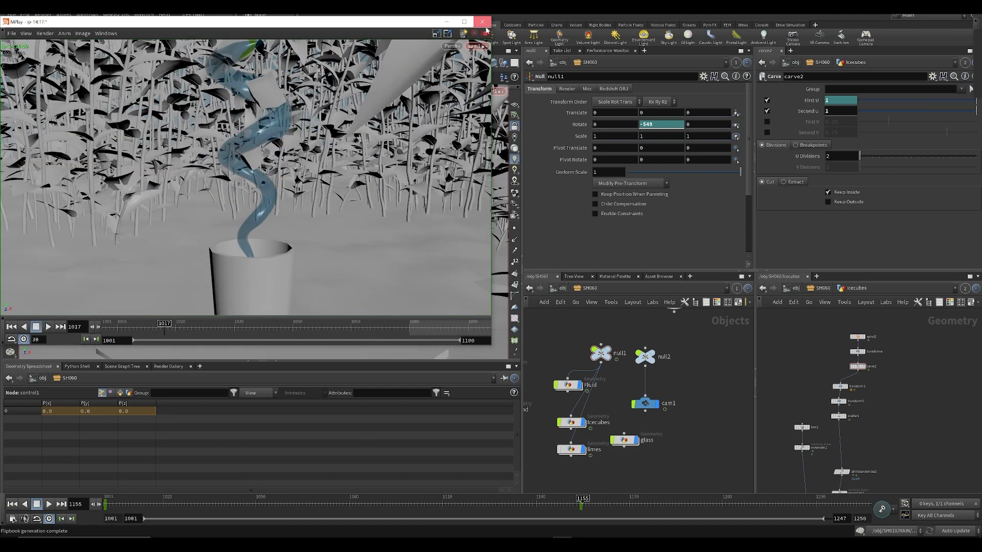
click(483, 22)
click(664, 357)
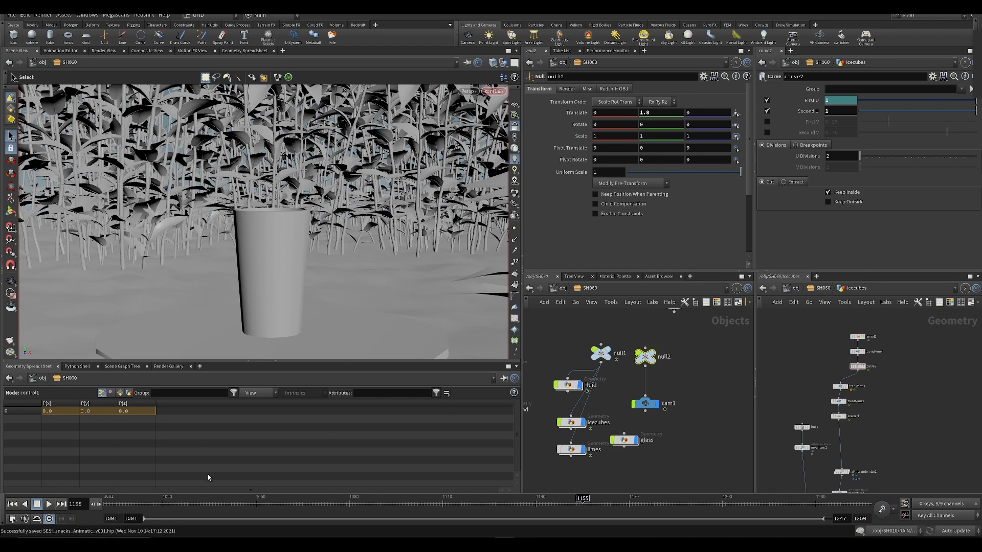
click(106, 505)
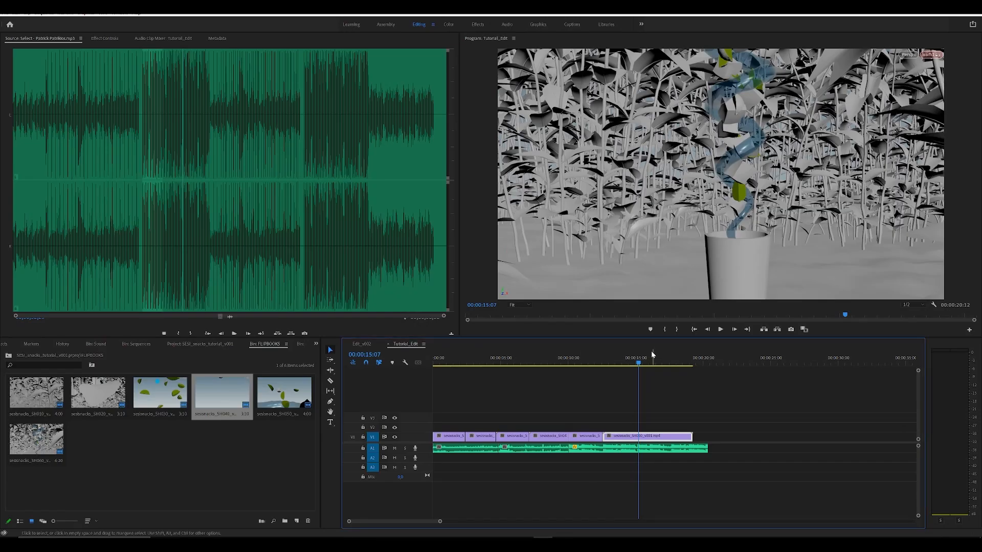
- In Premiere Pro, check the start of the SH060 clip in the Tutorial_Edit sequence, save, and return to Houdini
mouse_move(604, 365)
mouse_down()
mouse_move(568, 381)
mouse_move(586, 366)
mouse_move(604, 368)
mouse_up()
key(ctrl+s)
key(alt+Tab)
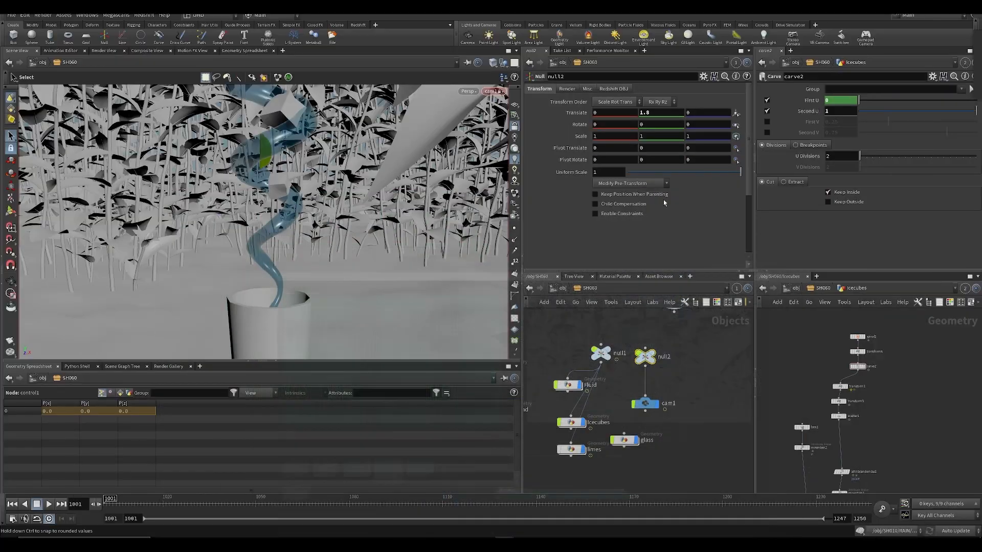
- At frame 1010, key null2's Uniform Scale at 1 and Rotate X at 0, undoing any trial scaling
drag(109, 511, 131, 504)
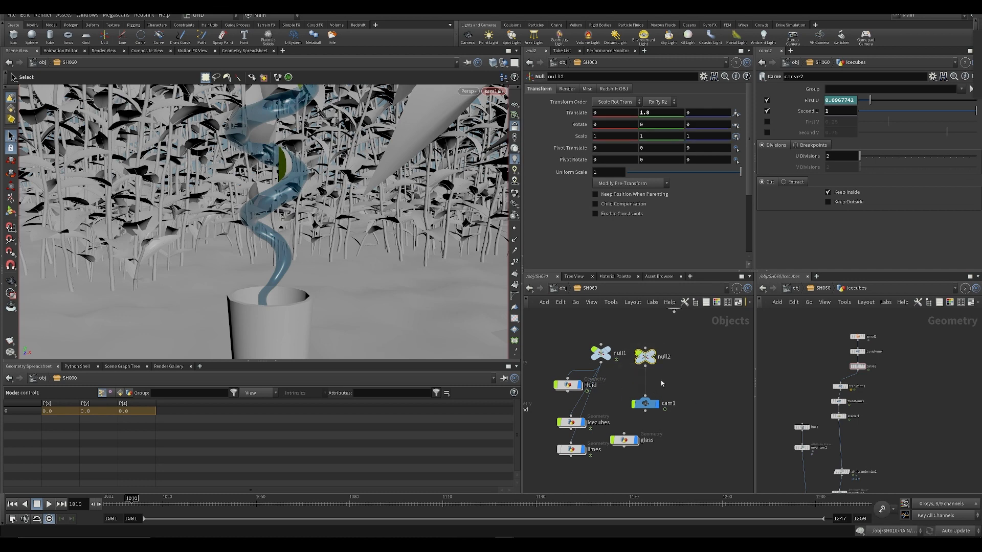
middle_drag(686, 345, 665, 375)
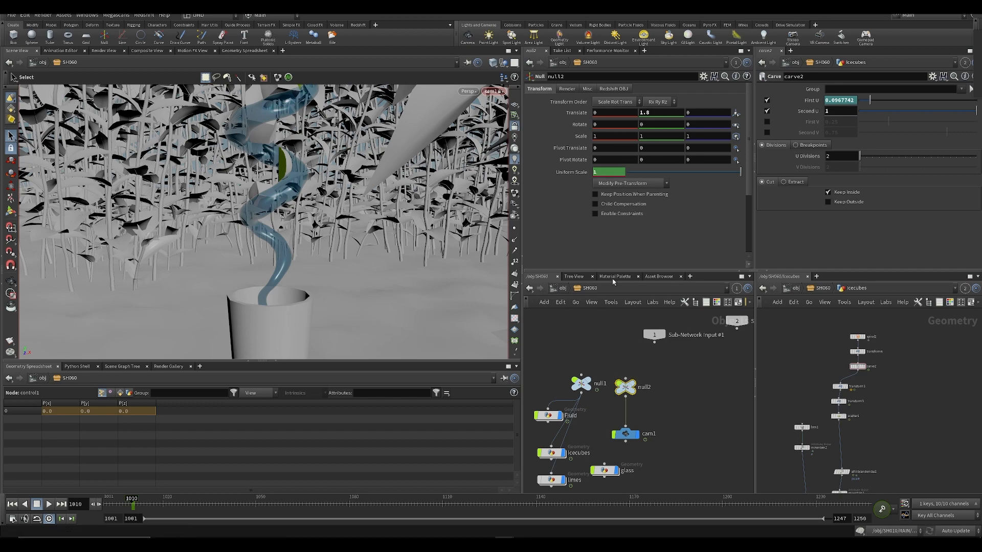
drag(738, 174, 644, 194)
key(ctrl+z)
key(ctrl+z)
- At frame 1001, key null2's Rotate X at -60 and Uniform Scale at 0.378, and play the camera move
click(110, 504)
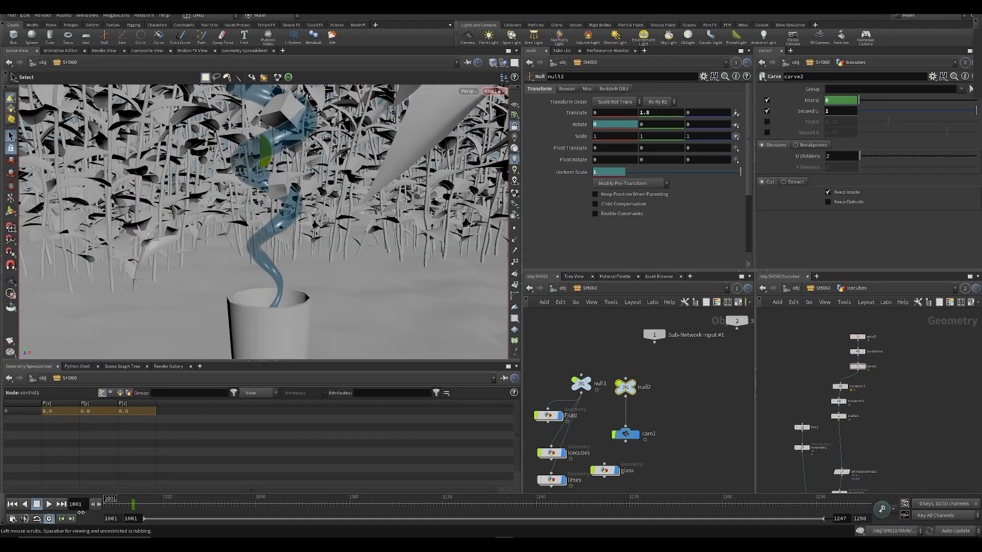
drag(740, 172, 679, 171)
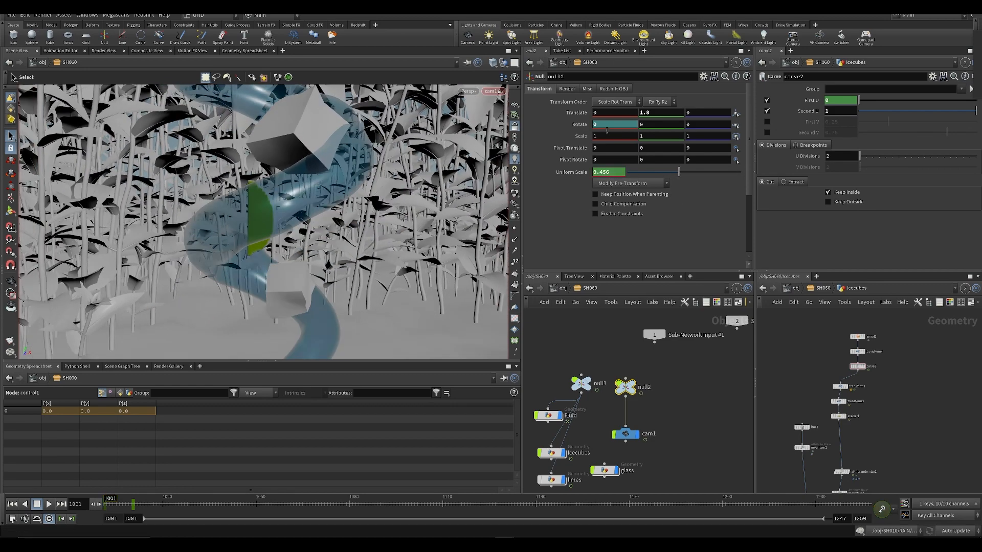
middle_drag(607, 130, 369, 160)
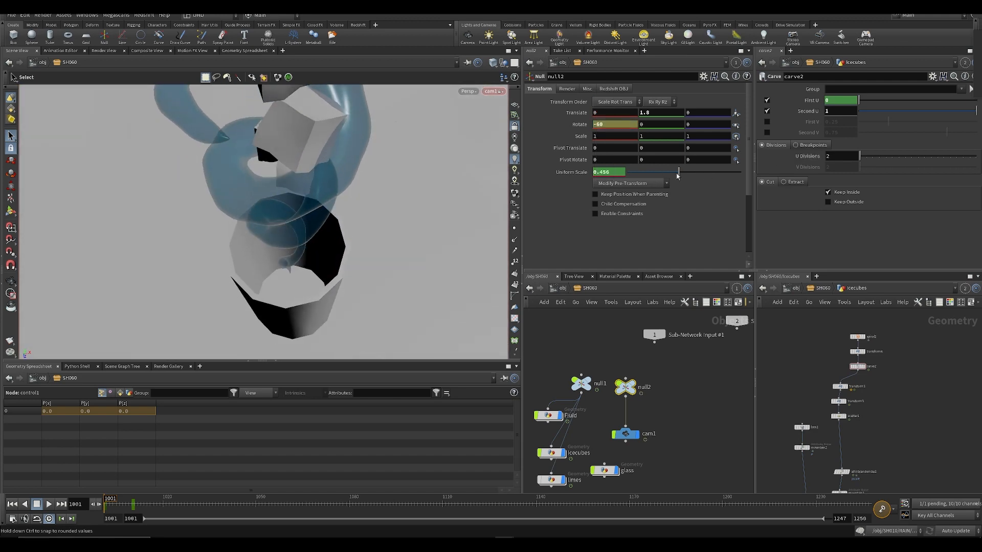
drag(677, 176, 661, 170)
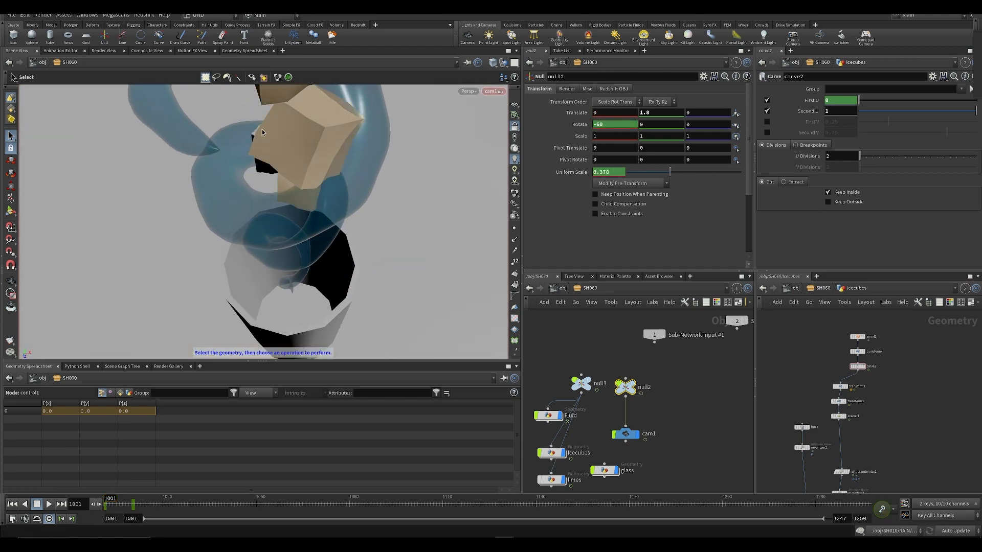
key(Up)
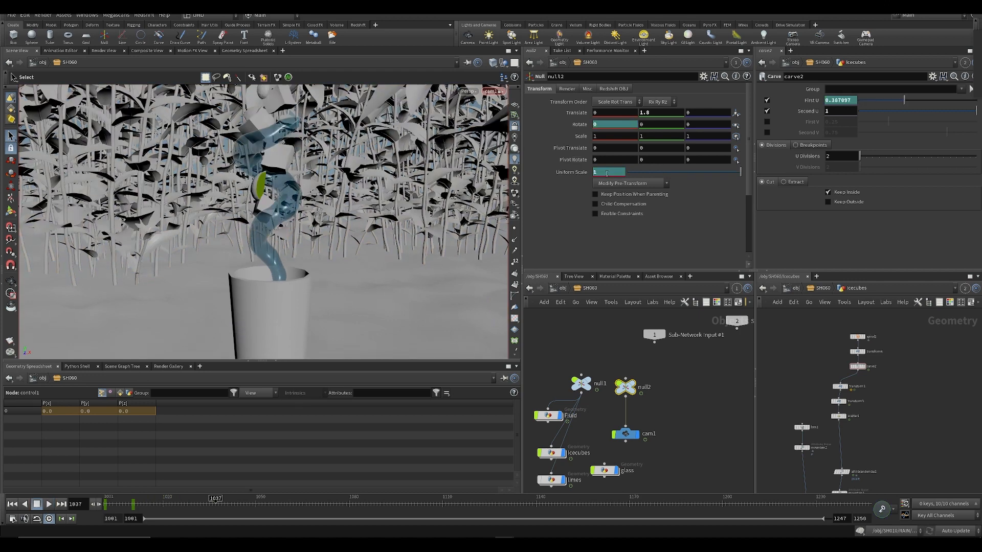
- Move the second key of null2's Uniform Scale curve to frame 1020 in the Animation Editor
shift+click(627, 171)
right_drag(536, 110, 548, 119)
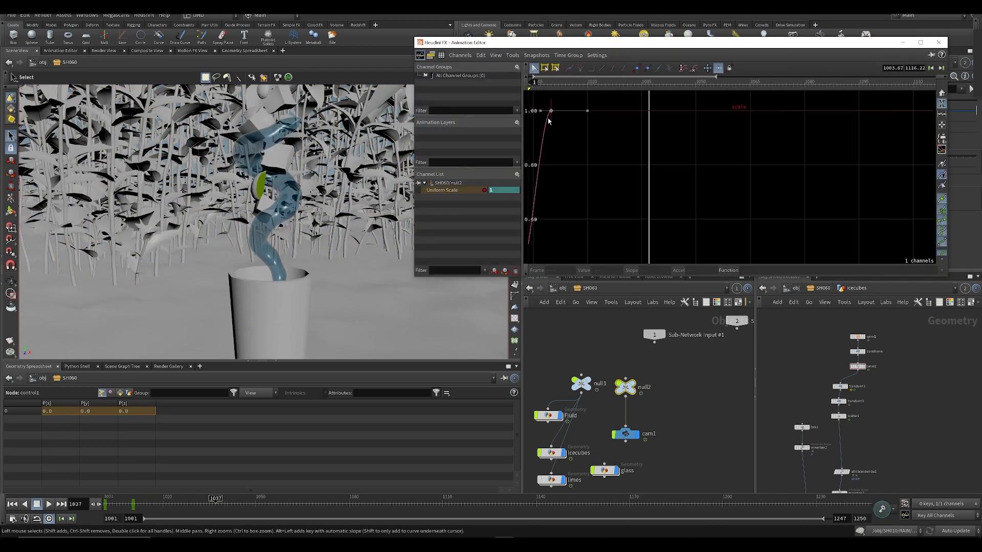
drag(549, 87, 570, 91)
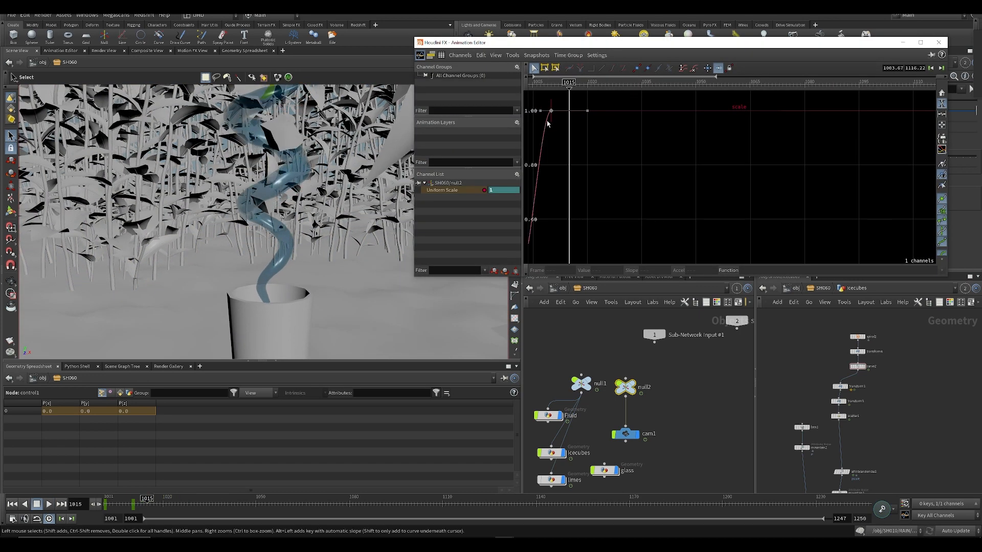
drag(553, 125, 590, 120)
drag(593, 44, 600, 161)
- Move the second key of null2's Rotate X curve to frame 1020, check it in playback, and save the scene
shift+click(608, 125)
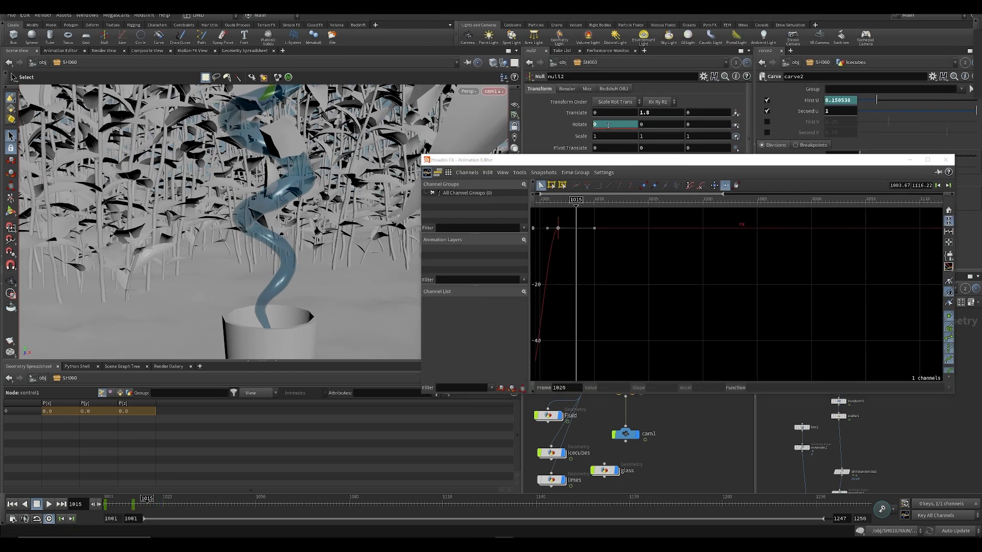
drag(579, 239, 595, 240)
key(Up)
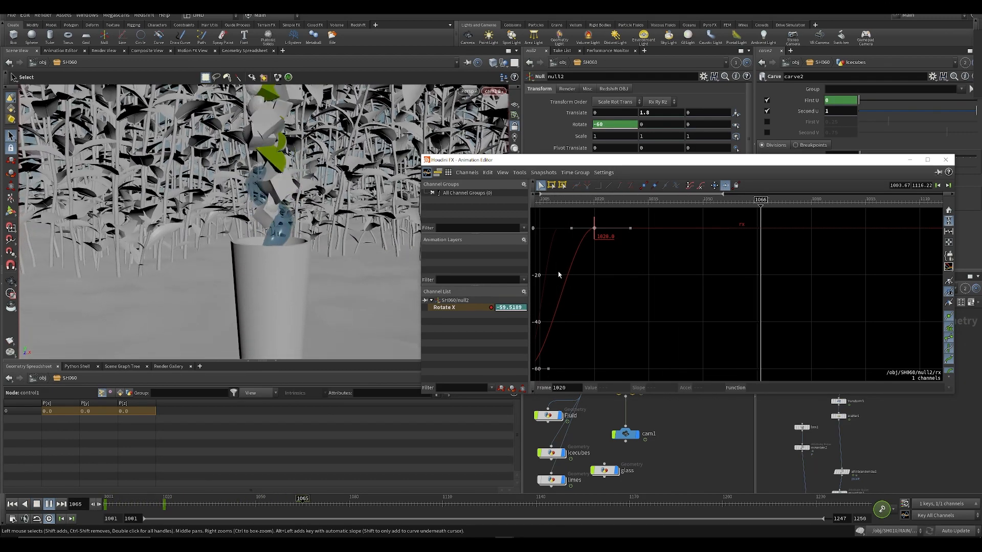
key(Up)
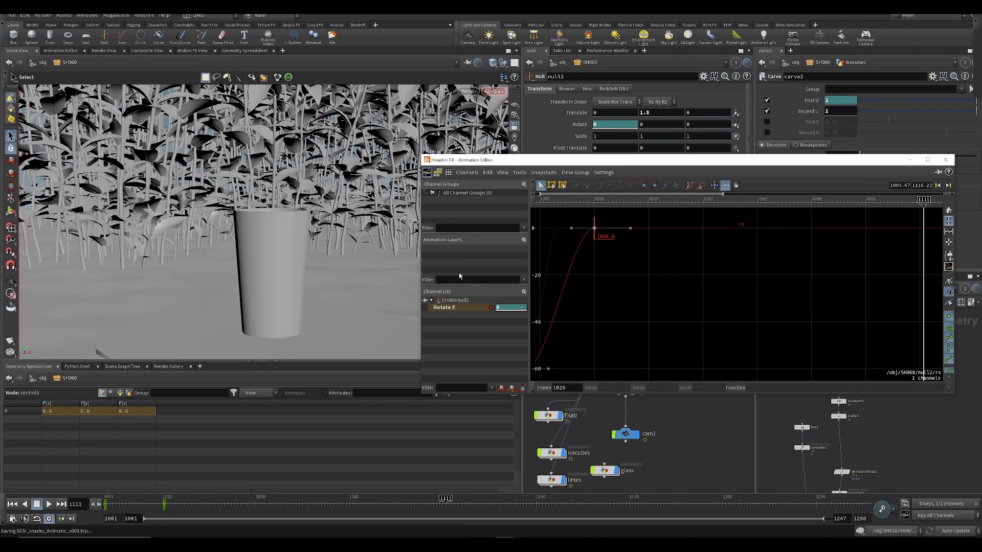
click(946, 161)
key(ctrl+s)
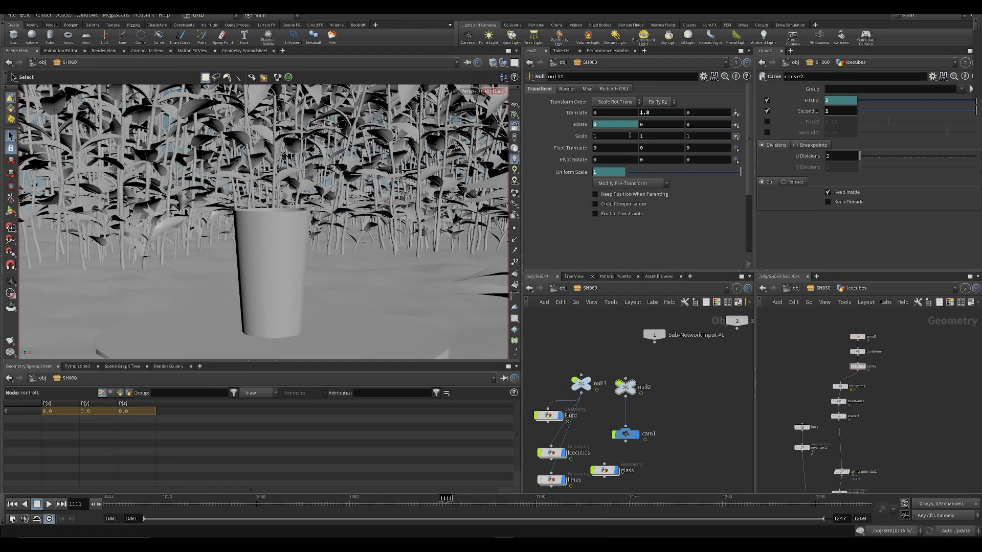
- Add a late key of about 3.58 to null2's Rotate X curve, smooth the preceding key's outgoing tangent, and play the result
shift+click(604, 125)
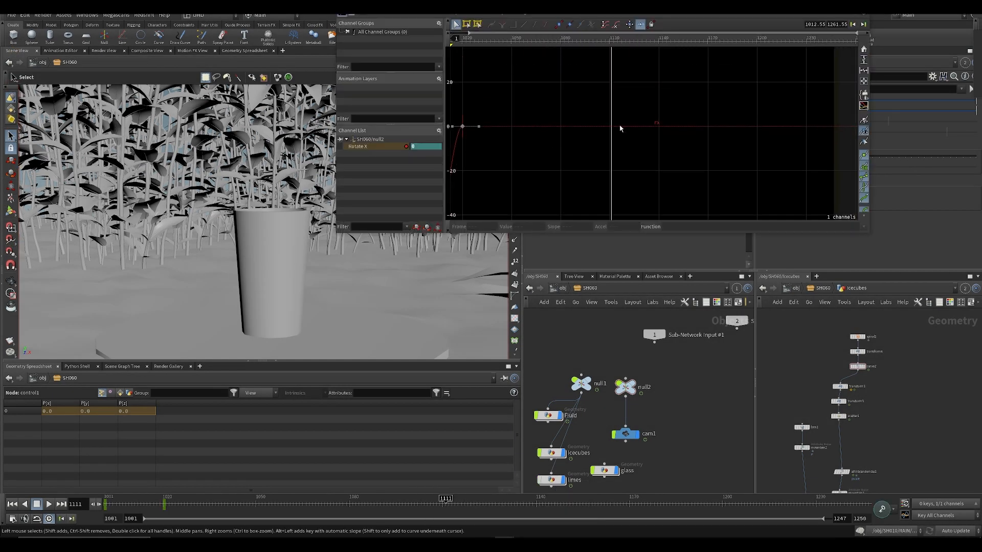
drag(711, 127, 716, 122)
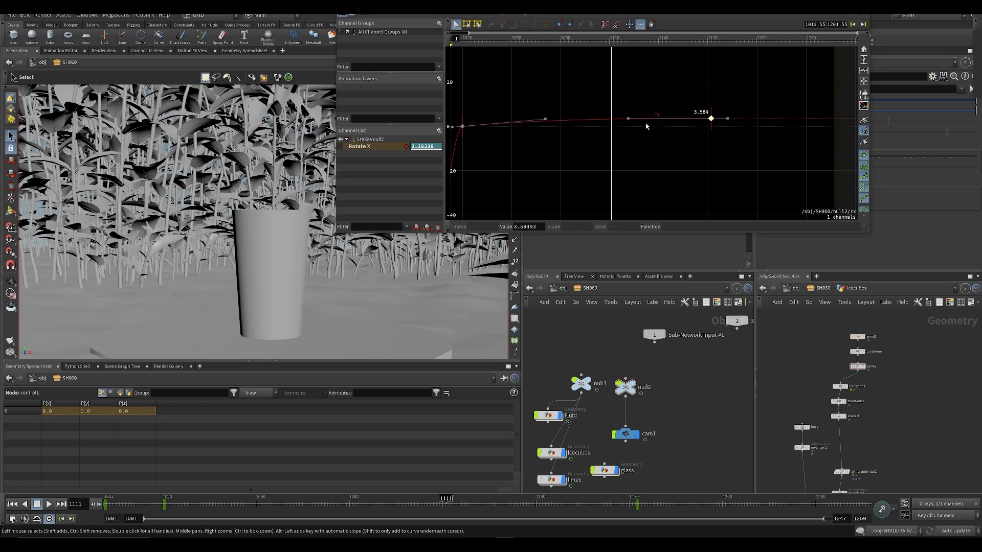
drag(544, 120, 547, 123)
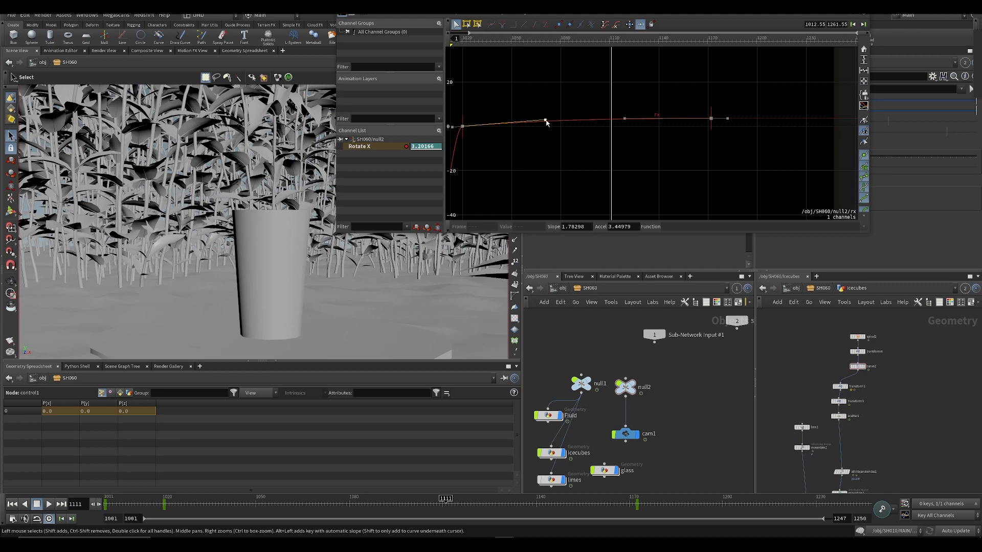
key(Up)
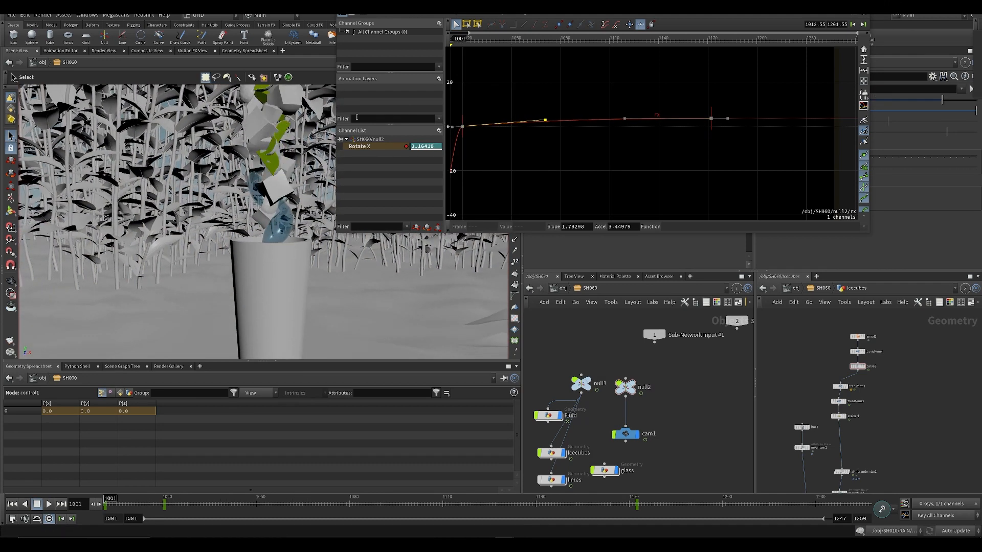
- Flipbook frames 1001 to 1100 of the updated shot from the first frame and fit the image in the flipbook viewer
key(ctrl+Up)
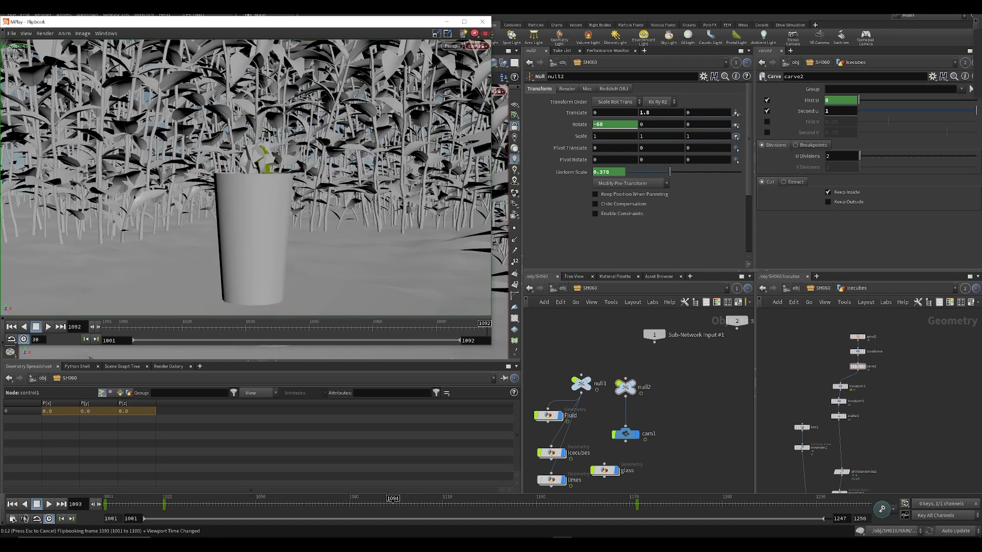
drag(379, 17, 553, 137)
scroll(493, 225, down, 4)
middle_drag(499, 218, 420, 247)
- Export the flipbook as the MP4 video sesisnacks_SH060_v002.mp4 in the project's FLIP folder, and move the console out of the way
click(210, 150)
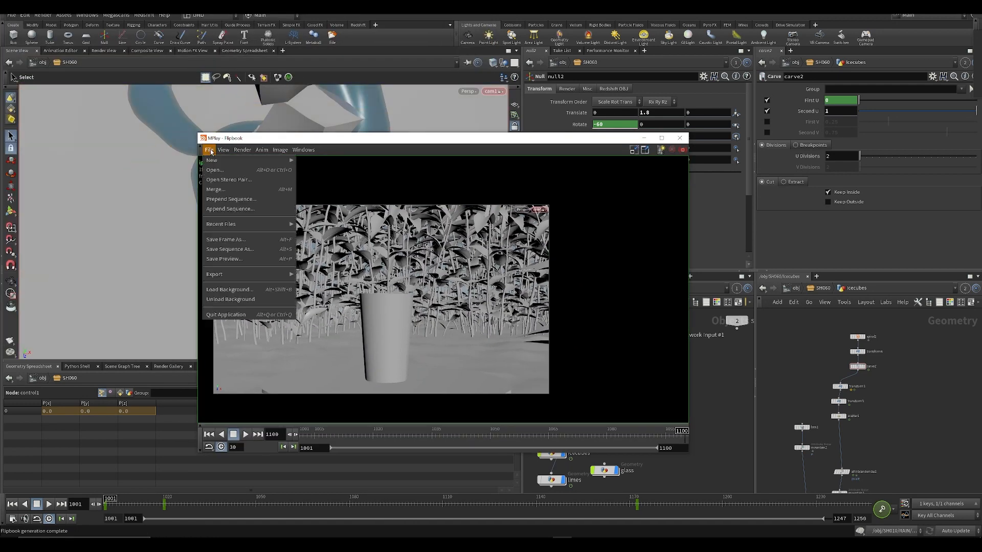
mouse_move(265, 274)
click(327, 286)
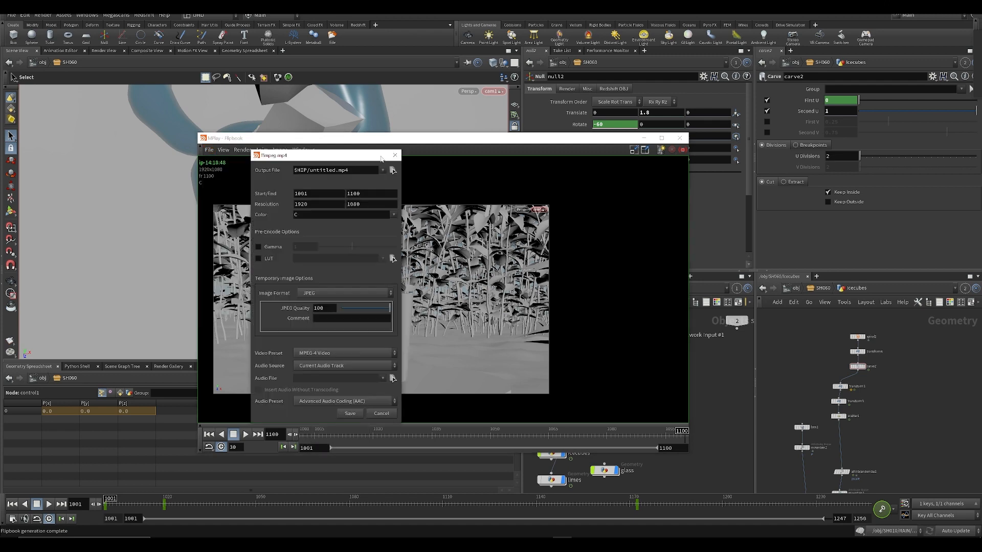
click(392, 171)
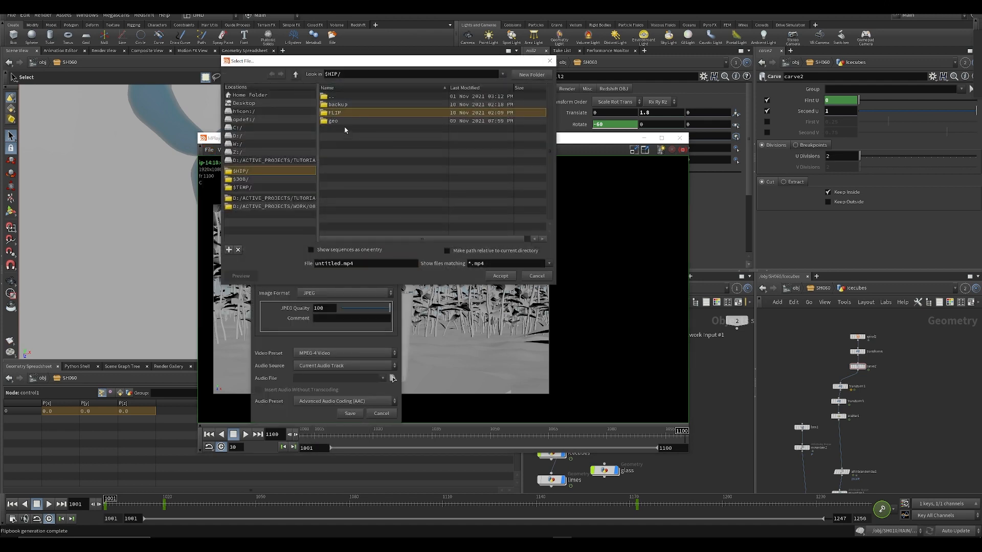
double_click(332, 113)
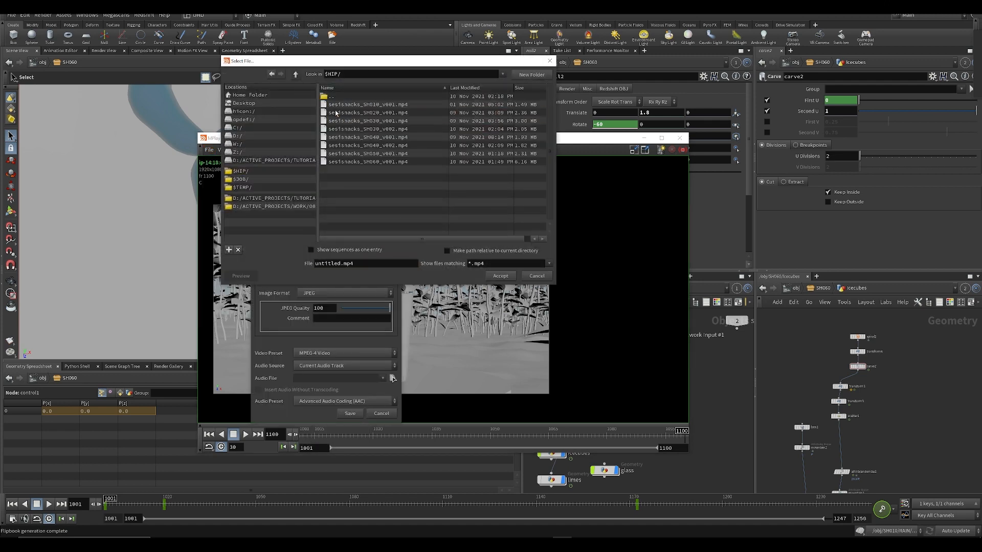
click(379, 161)
click(384, 264)
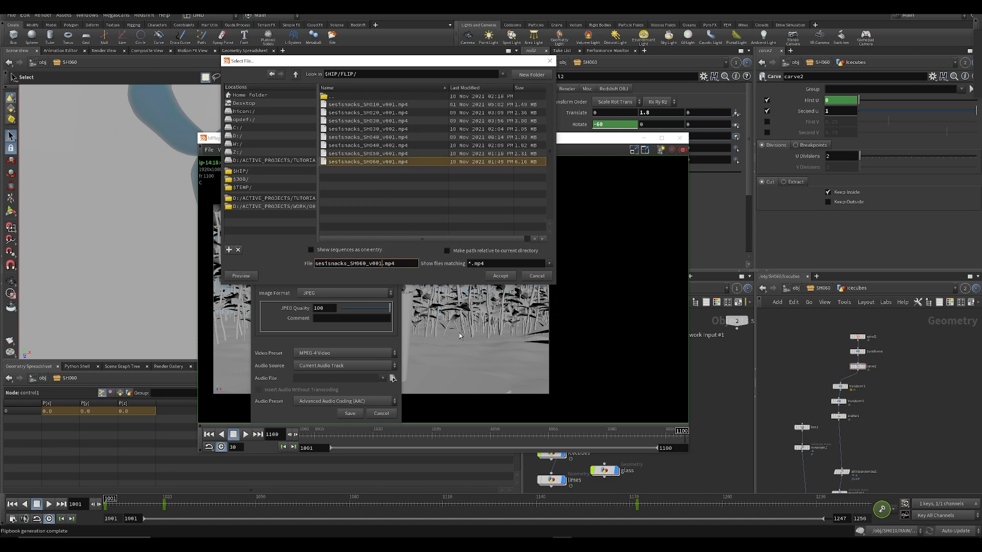
key(Return)
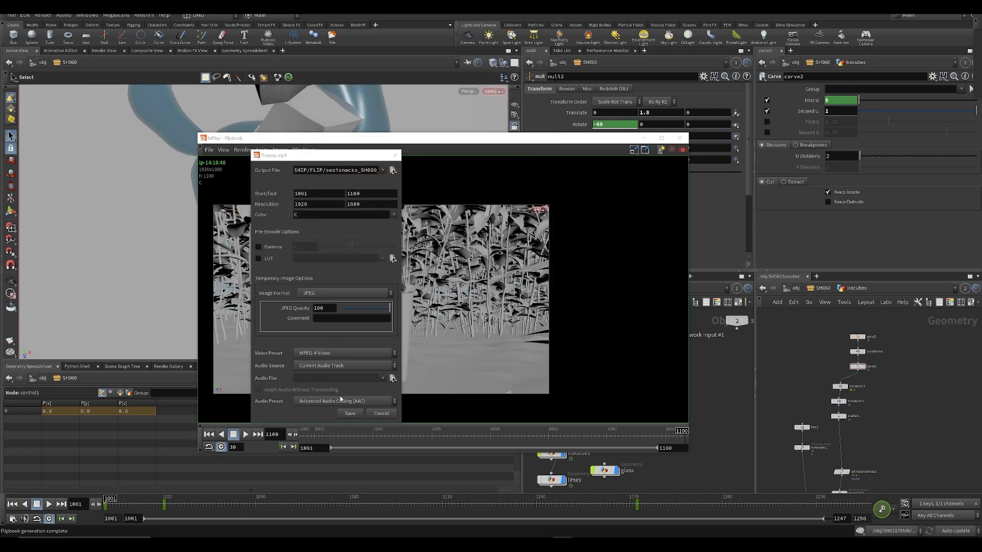
click(350, 414)
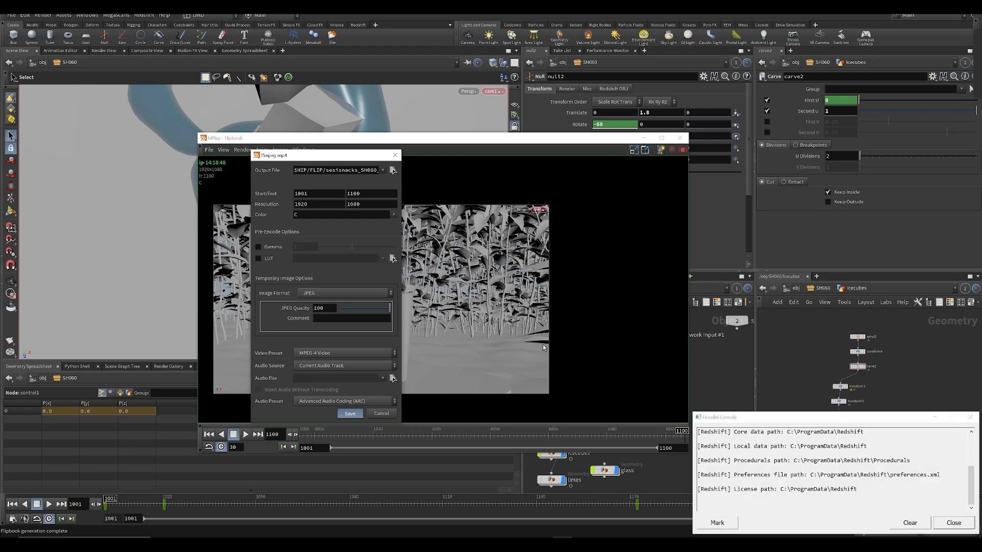
click(934, 417)
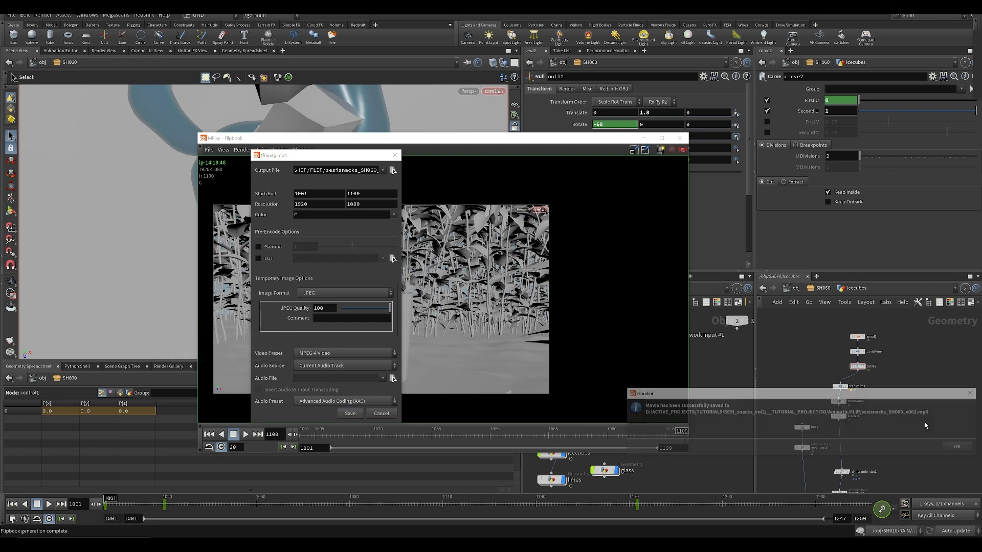
- Dismiss the movie-saved message and go up from inside SH060 to the object-level network
click(956, 447)
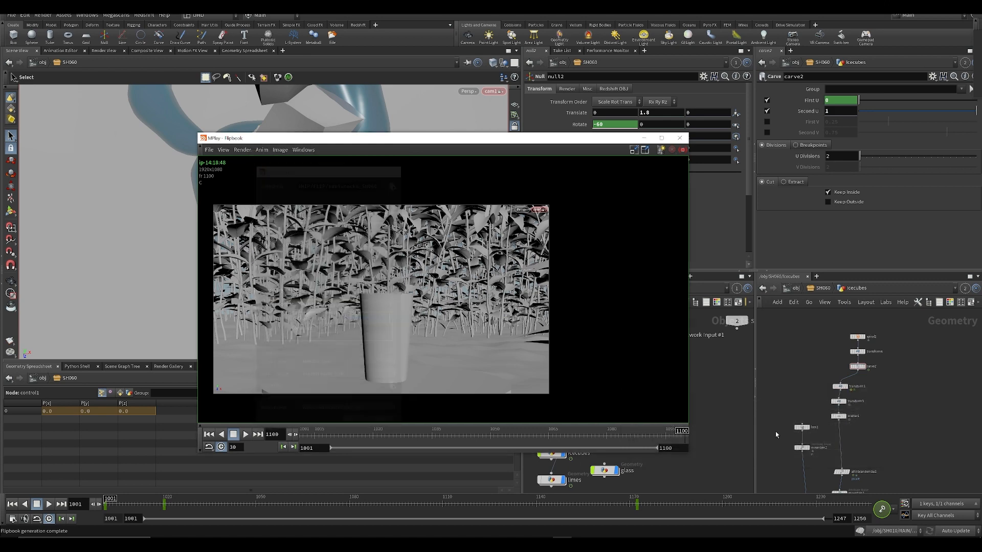
click(733, 428)
key(u)
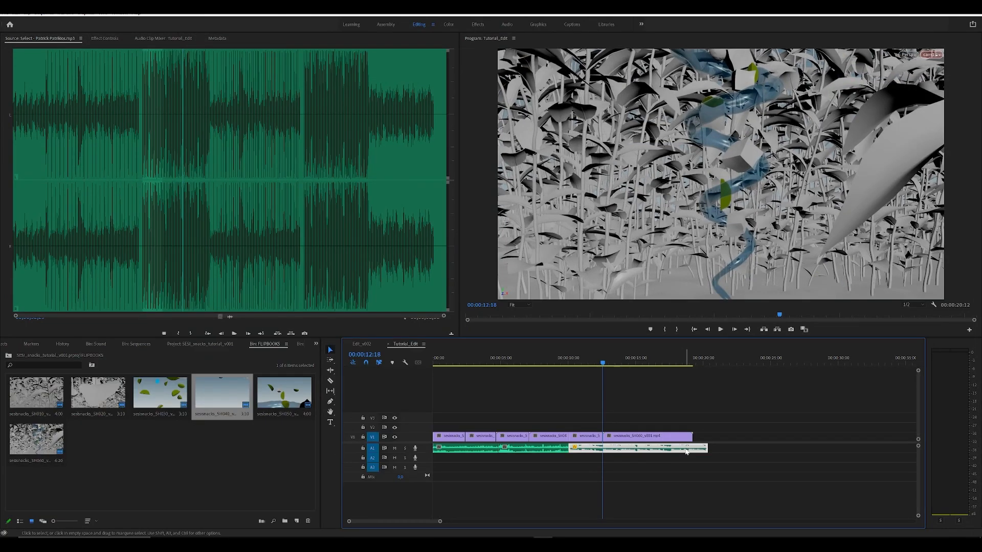
- Switch to Premiere Pro, save the project, and open the timeline's SH050 clip in the source monitor
key(ctrl+s)
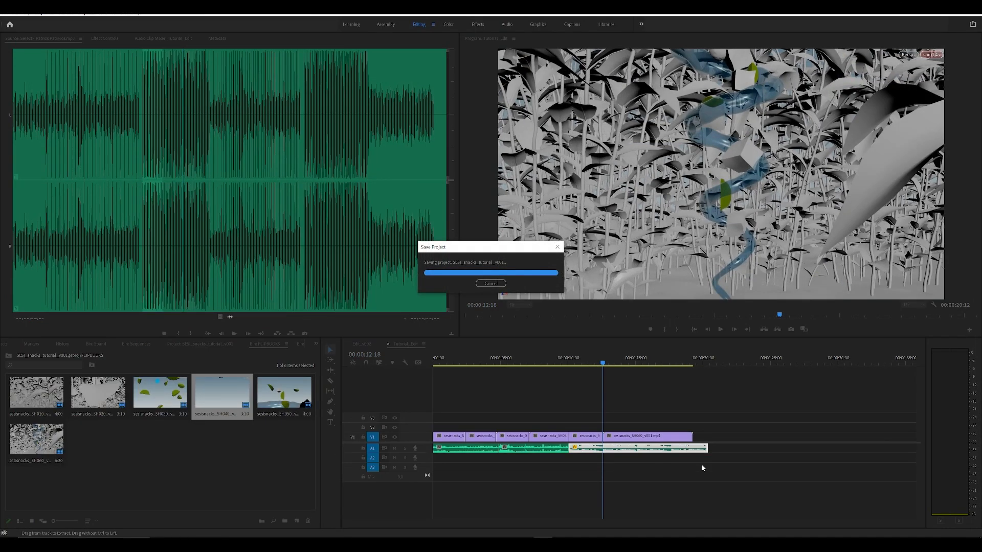
click(702, 465)
key(equal)
key(equal)
key(equal)
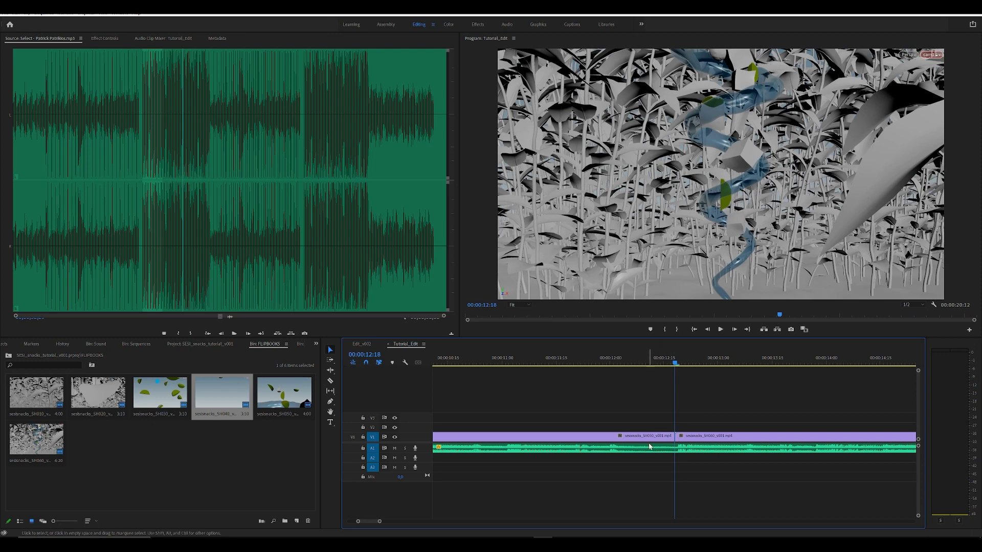
double_click(647, 437)
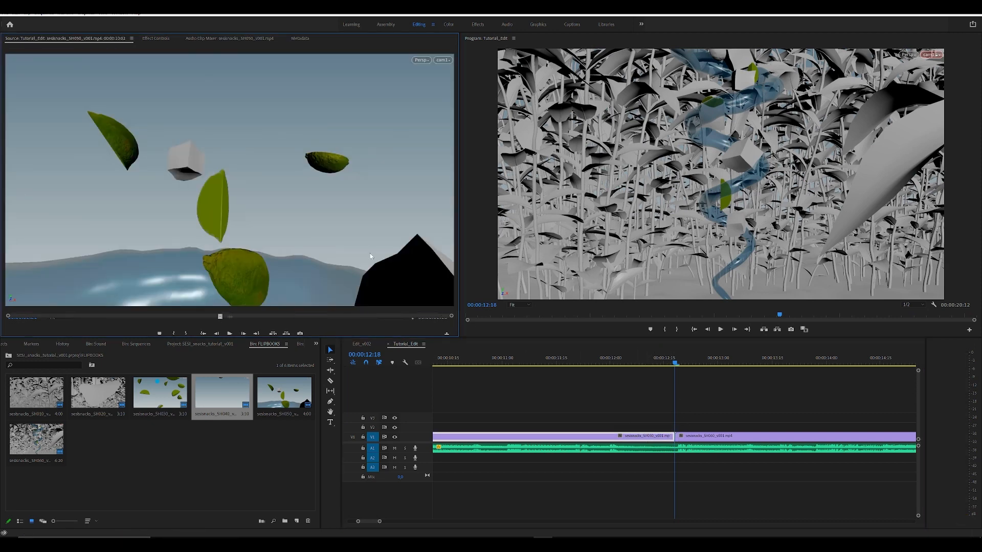
drag(422, 337, 421, 312)
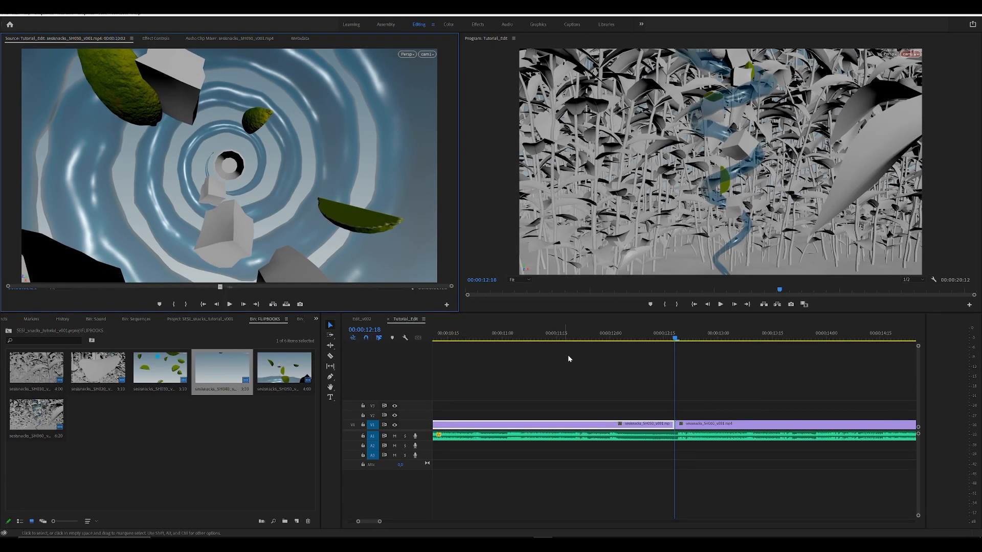
- Move the SH050 clip up to track V2 and extend its end over SH060 to 00:00:13:27
drag(670, 423, 814, 414)
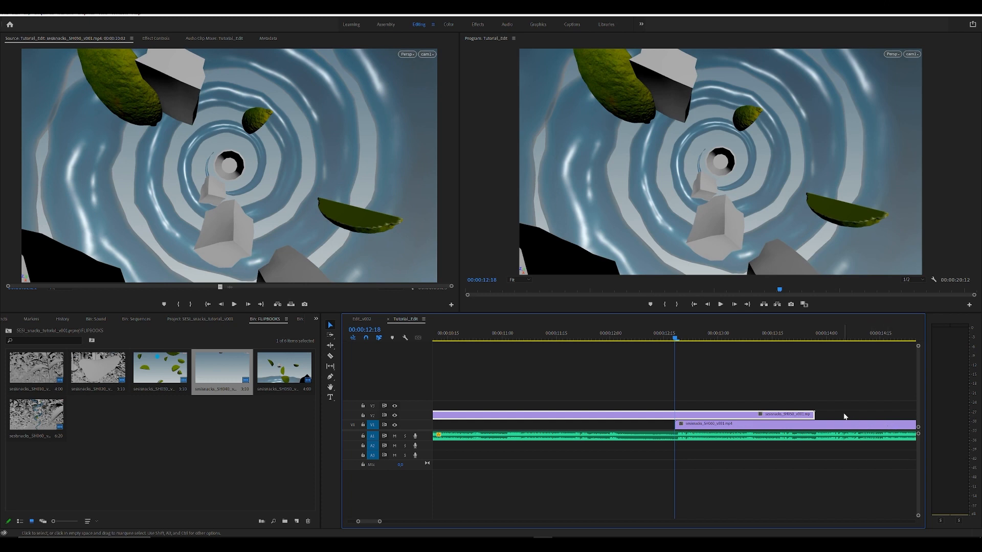
key(ctrl+z)
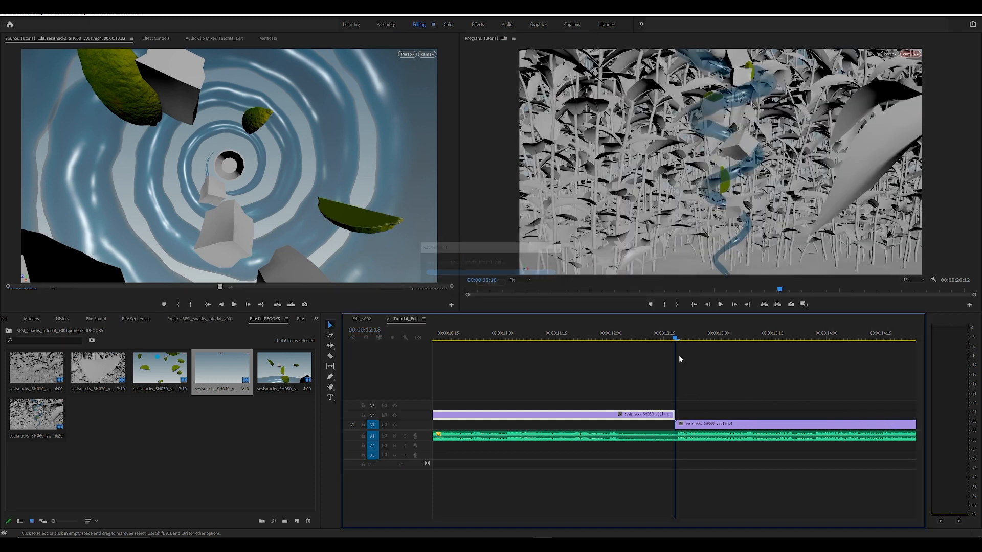
click(658, 335)
drag(658, 335, 675, 335)
drag(680, 414, 762, 414)
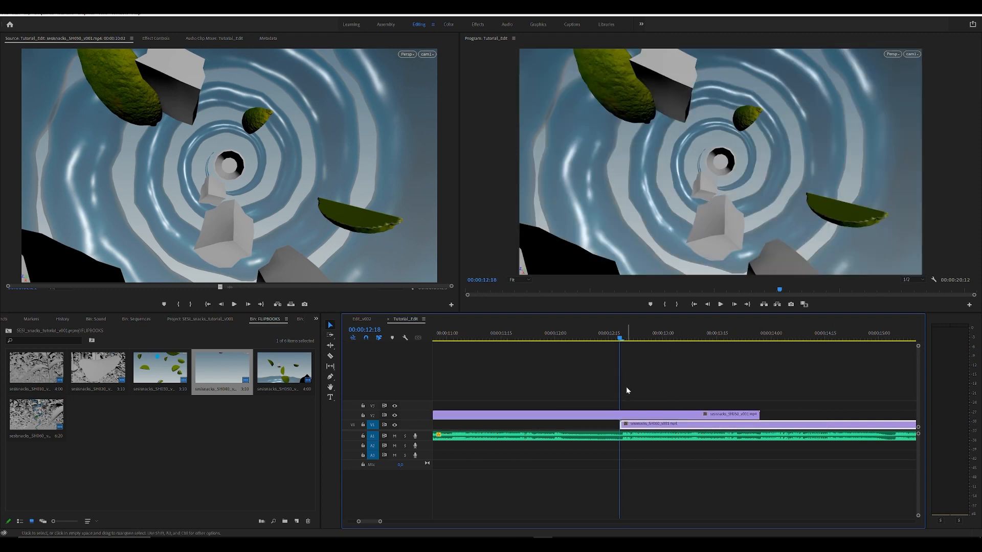
key(minus)
key(minus)
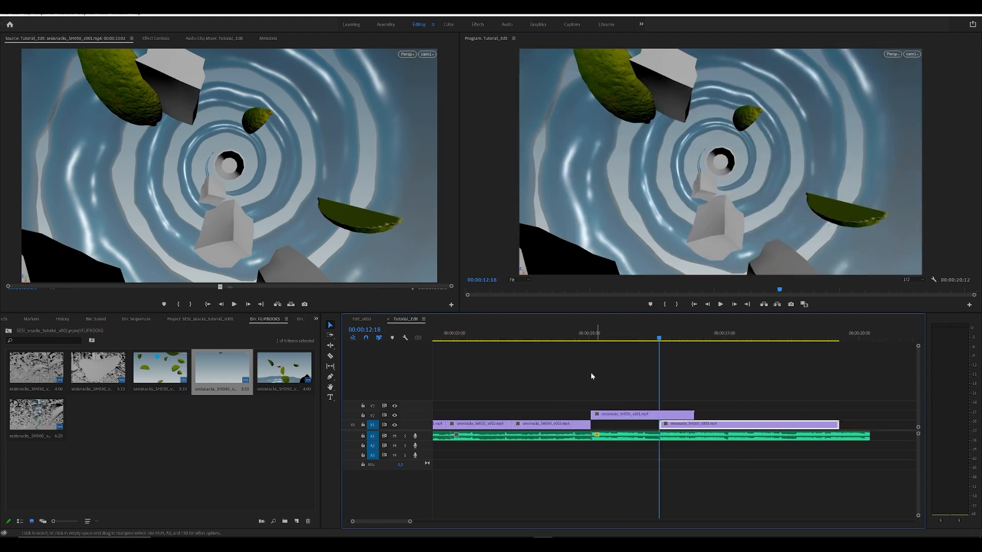
- Try extending the start of the SH050 clip to 00:00:09:27, and trim it back to 00:00:10:02
mouse_move(591, 415)
mouse_down()
mouse_move(569, 414)
mouse_move(591, 415)
mouse_up()
click(593, 336)
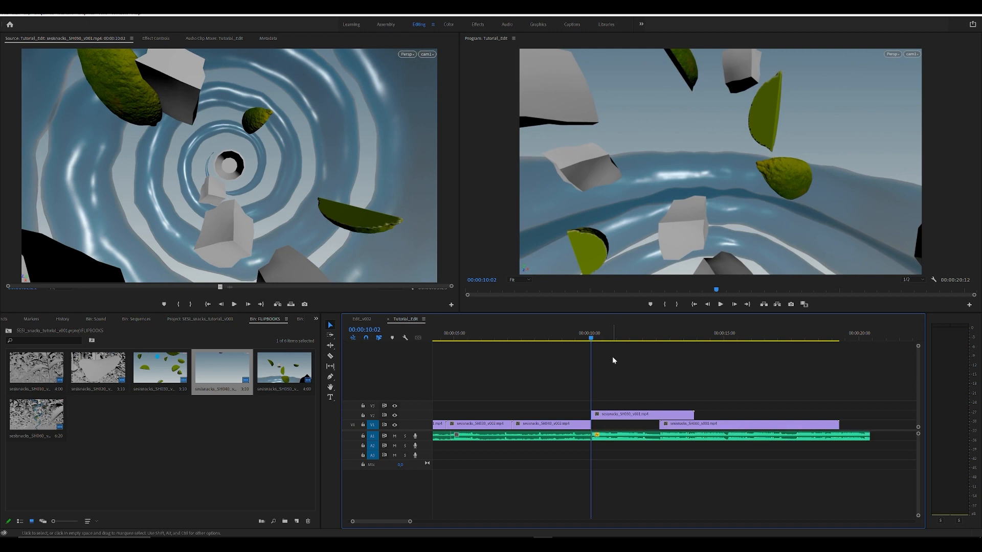
key(=)
drag(668, 420, 638, 407)
key(ctrl+z)
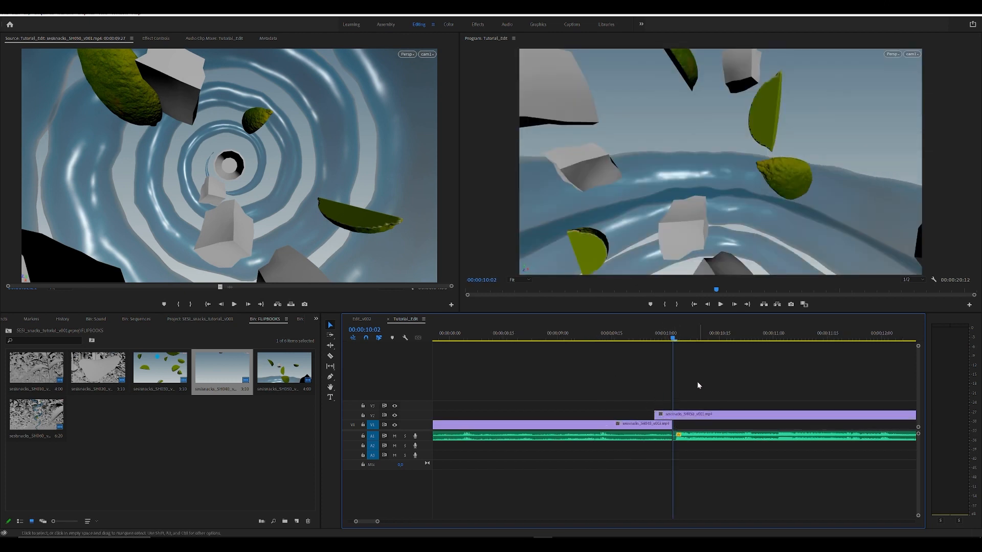
key(Left)
key(Left)
key(Left)
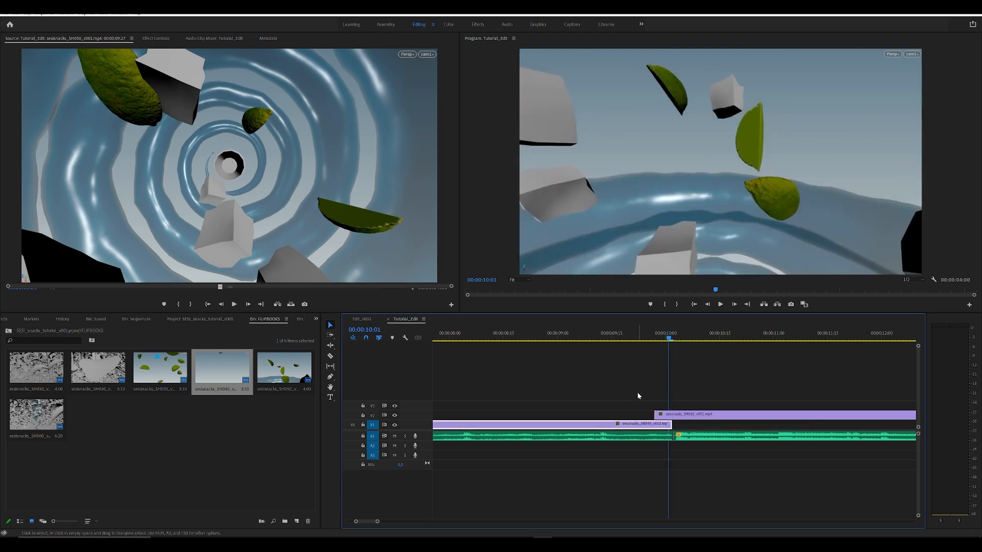
key(Left)
key(Left)
drag(656, 415, 671, 417)
click(680, 397)
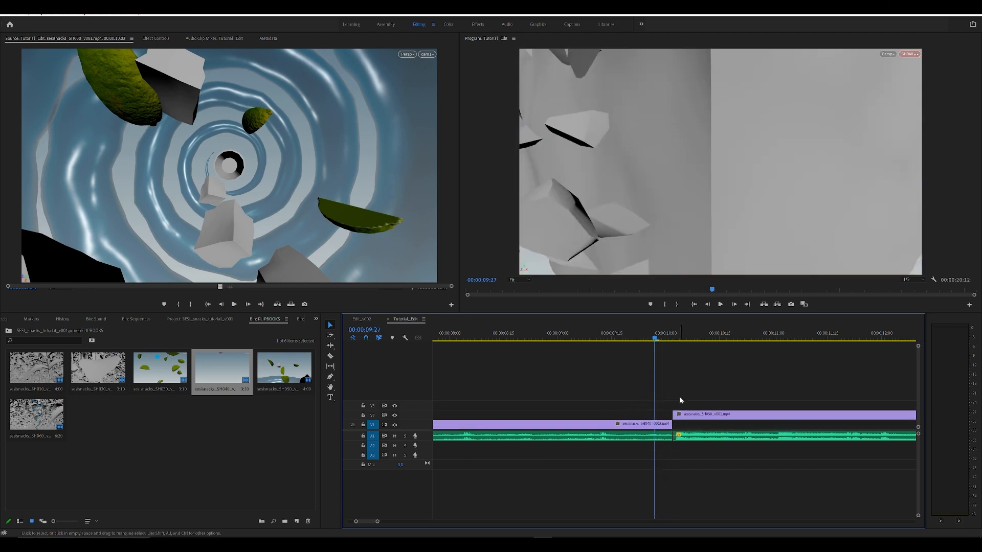
- Check the cut at SH050's start at 00:00:10:02, and place the playhead at SH060's start at 00:00:12:18
click(675, 340)
click(673, 352)
key(minus)
key(minus)
key(minus)
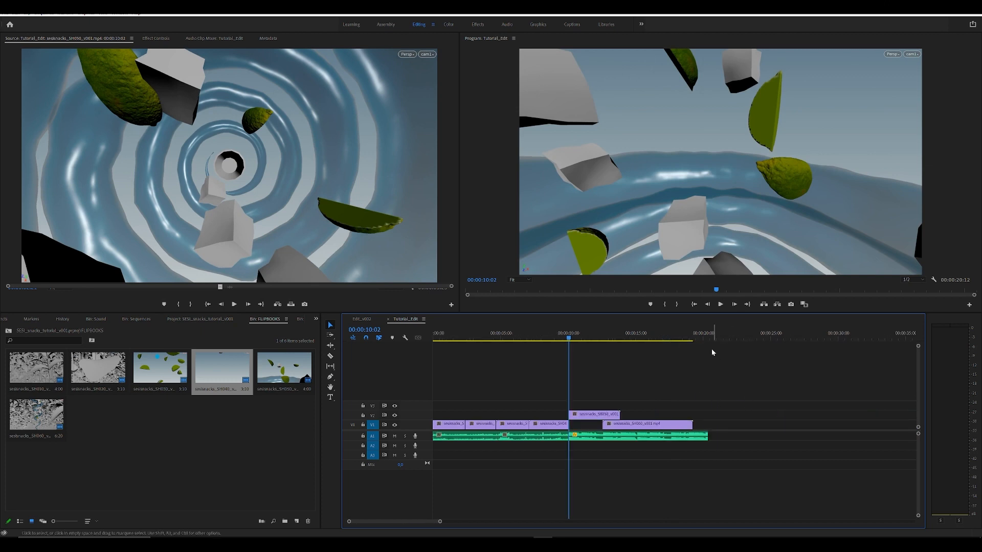
drag(601, 333, 642, 361)
key(equal)
key(equal)
key(equal)
click(644, 338)
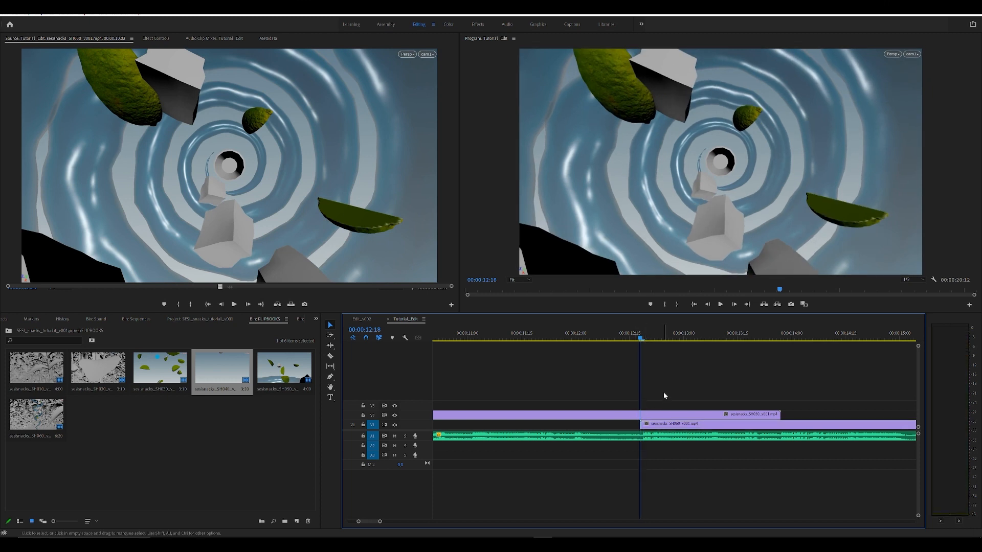
- Step frame by frame through the SH050 and SH060 overlap from 00:00:12:18 to 00:00:13:27
key(Right)
key(Right)
key(Right)
key(Right)
key(Right)
key(Right)
key(Right)
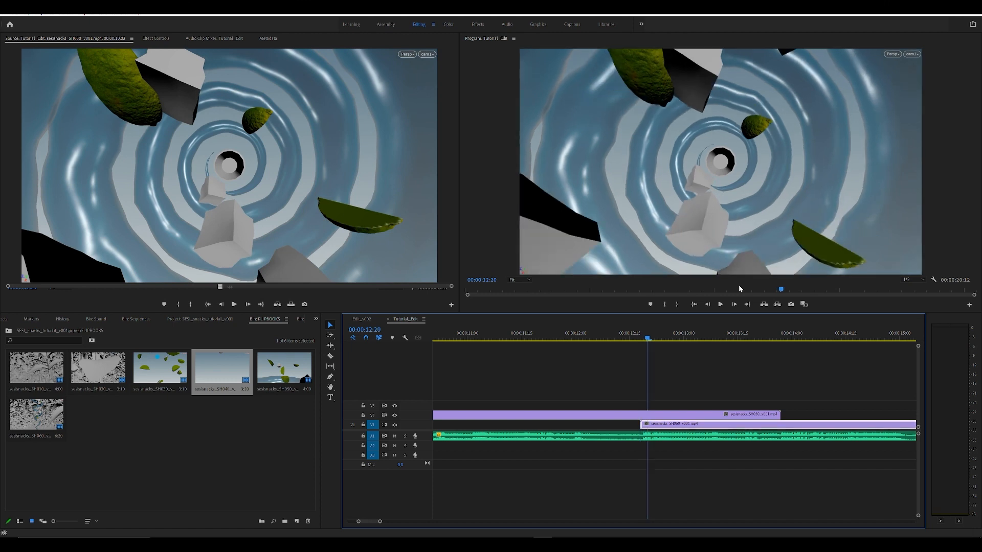
key(Right)
key(Right)
key(Right)
key(Right)
key(Right)
key(Right)
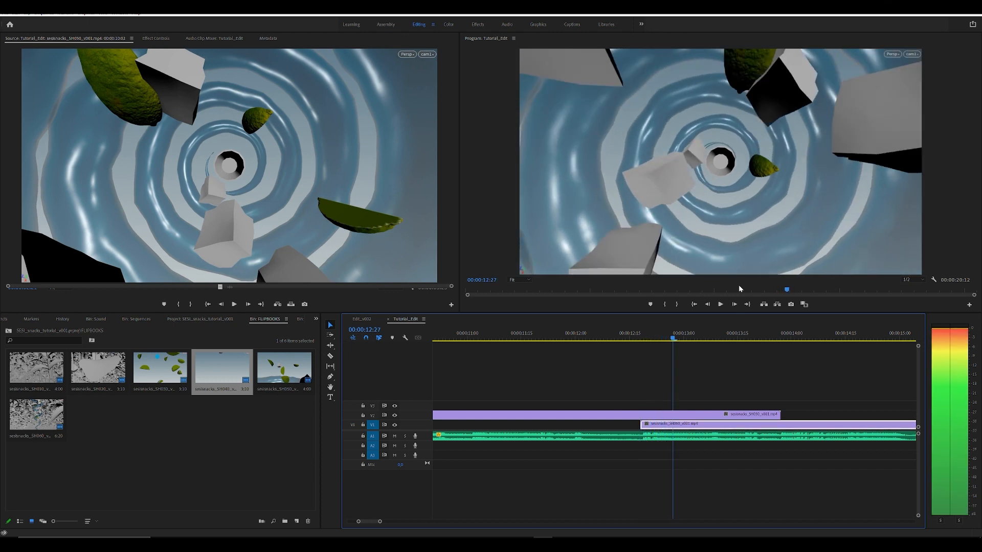
key(Right)
key(Right)
key(Right)
key(Right)
key(Right)
key(Right)
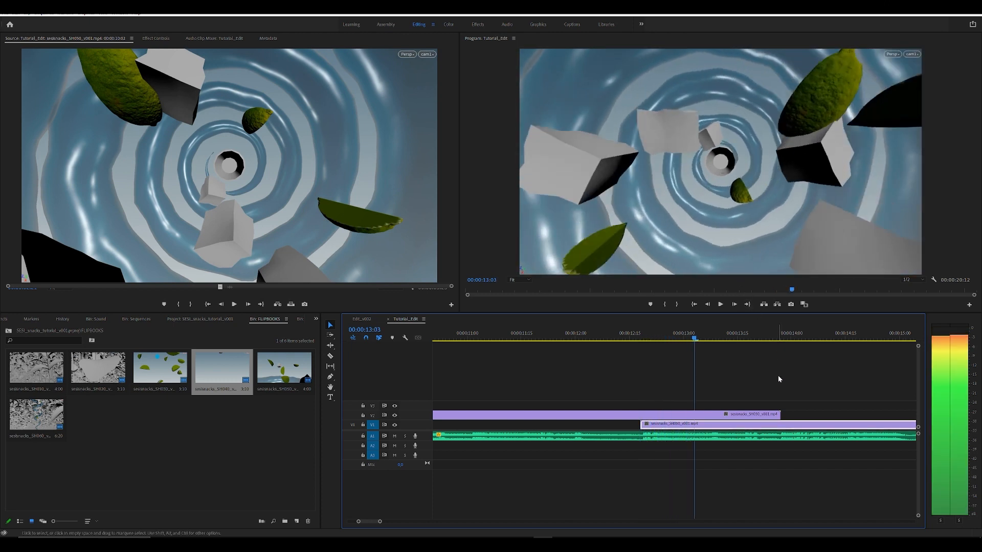
key(Right)
key(Right)
key(Right)
key(Right)
key(Right)
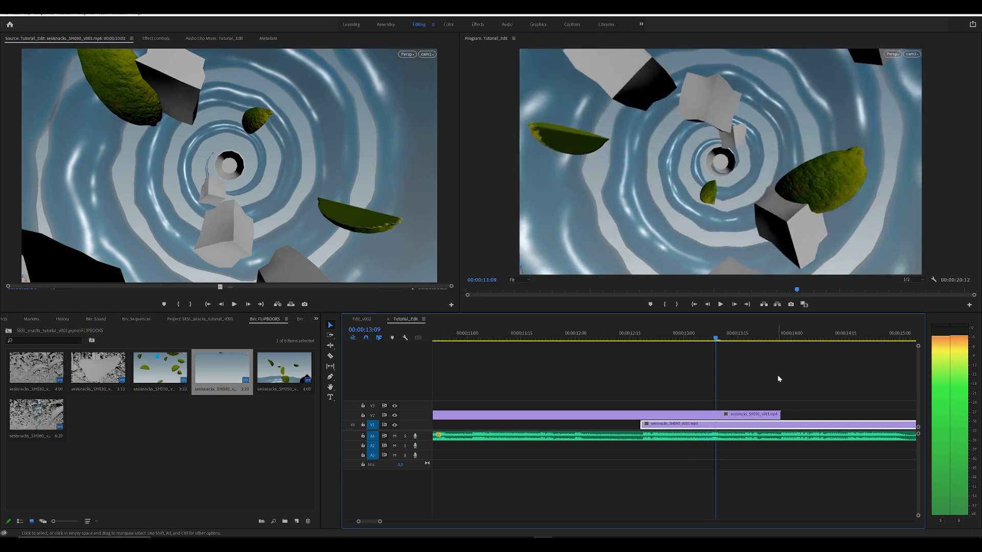
key(Right)
key(Right)
key(Right)
key(Right)
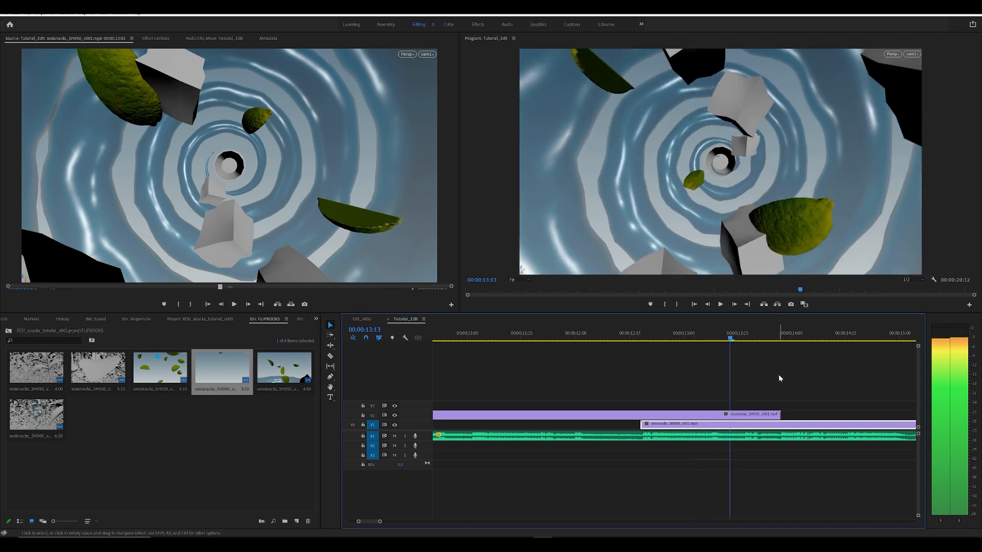
key(Right)
key(Right)
key(Right)
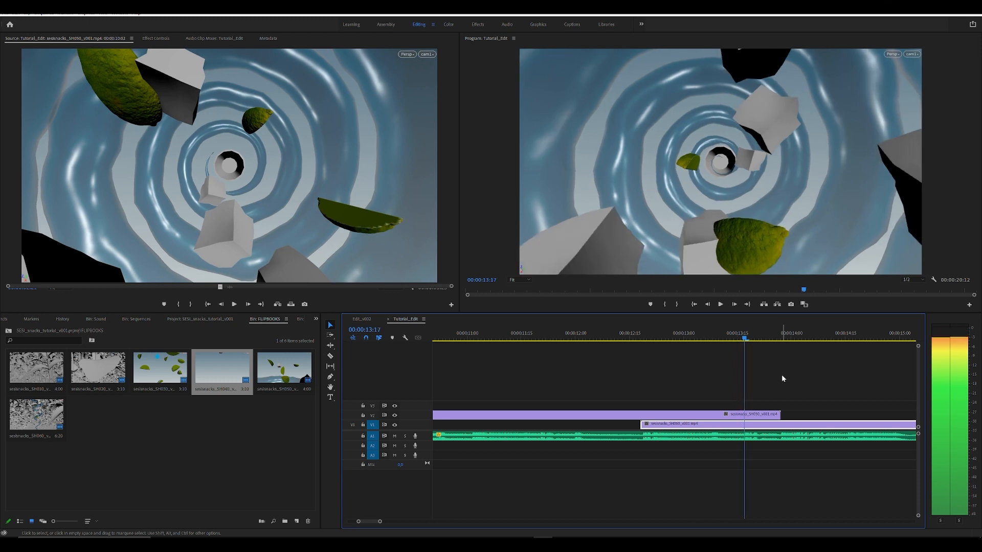
key(Right)
key(Right)
key(Right)
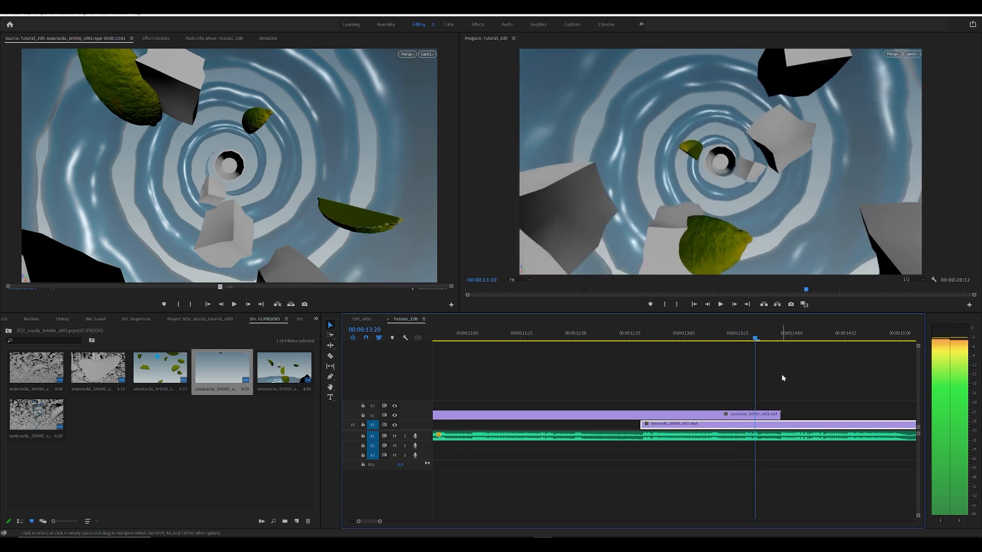
key(Right)
key(Right)
key(Right)
key(Right)
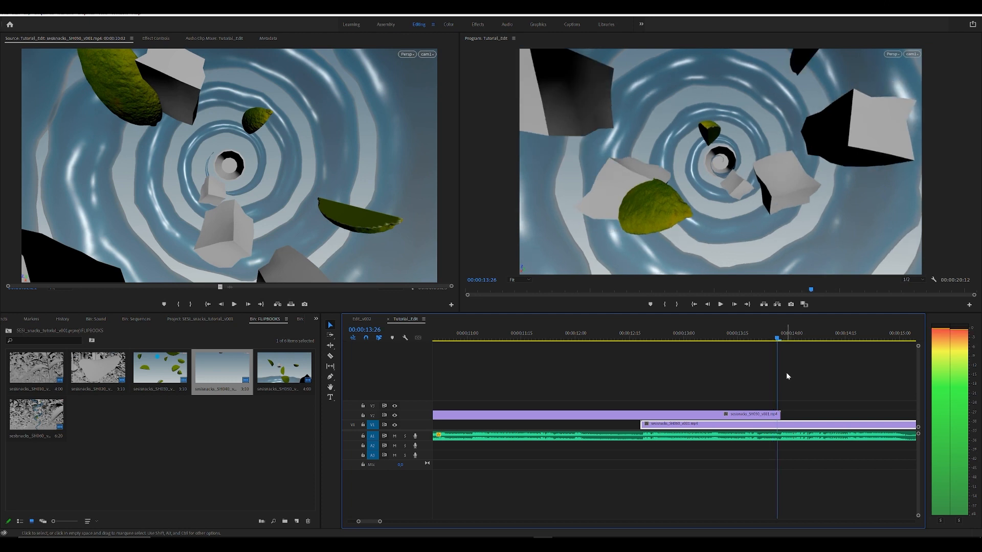
key(Right)
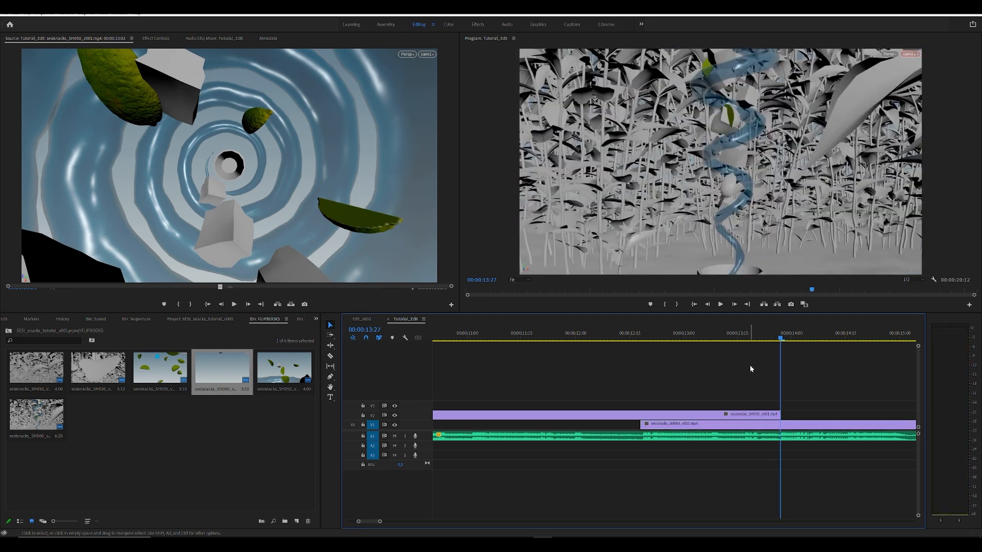
- Save the project, reopen the extended SH050 clip in the source monitor, and scrub towards its end
key(ctrl+s)
key(d)
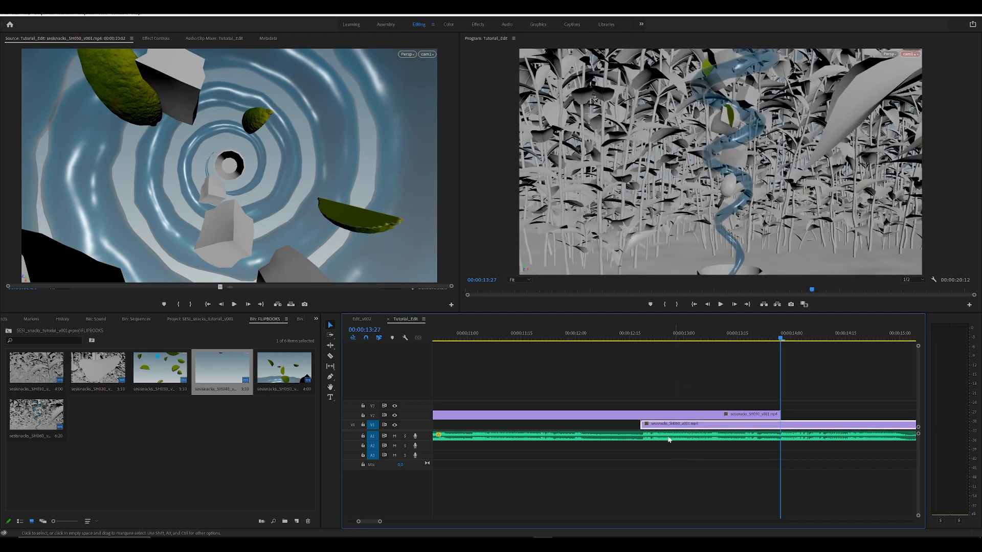
click(637, 340)
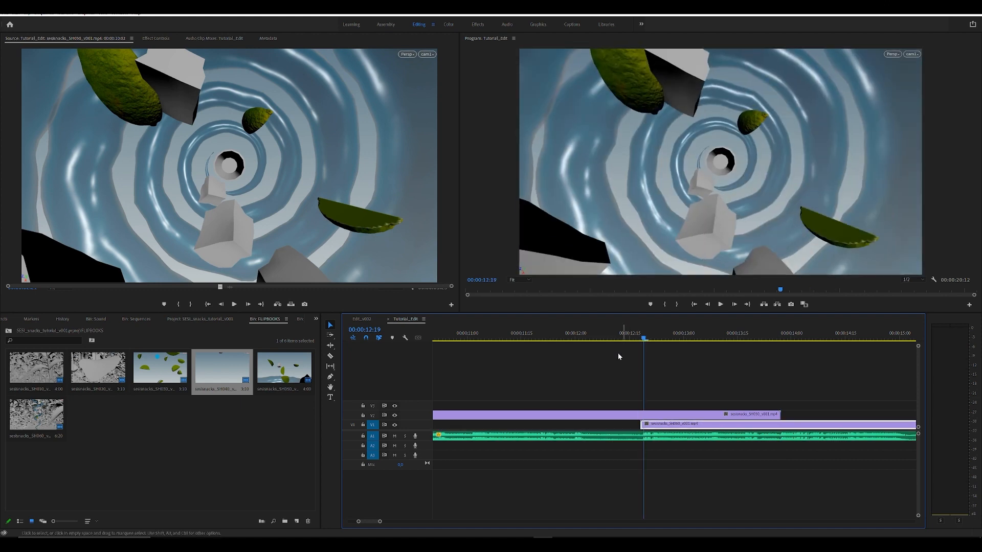
double_click(626, 417)
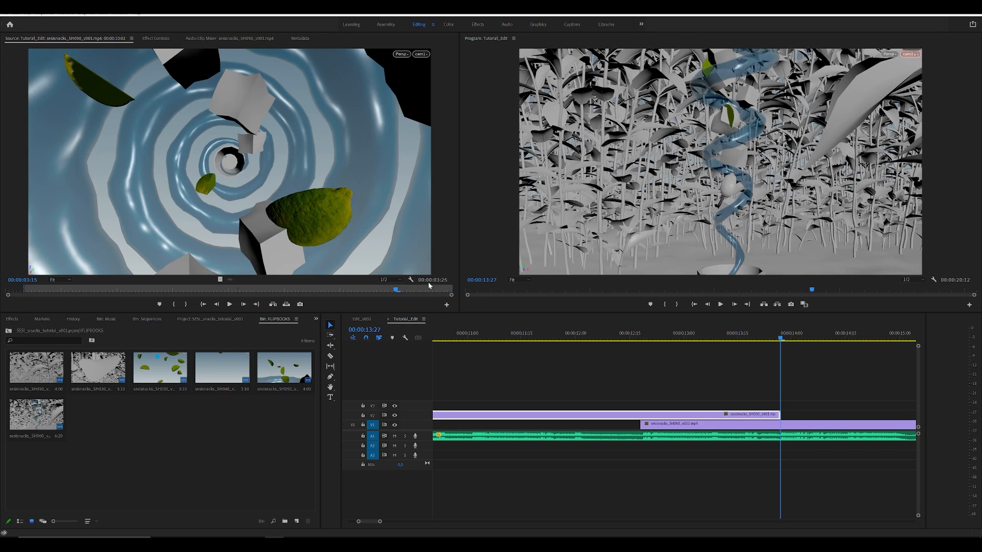
drag(389, 293, 436, 286)
- Switch the source monitor's time display to frames and scrub the SH050 clip from its first to its last frame
click(18, 280)
text(7+02)
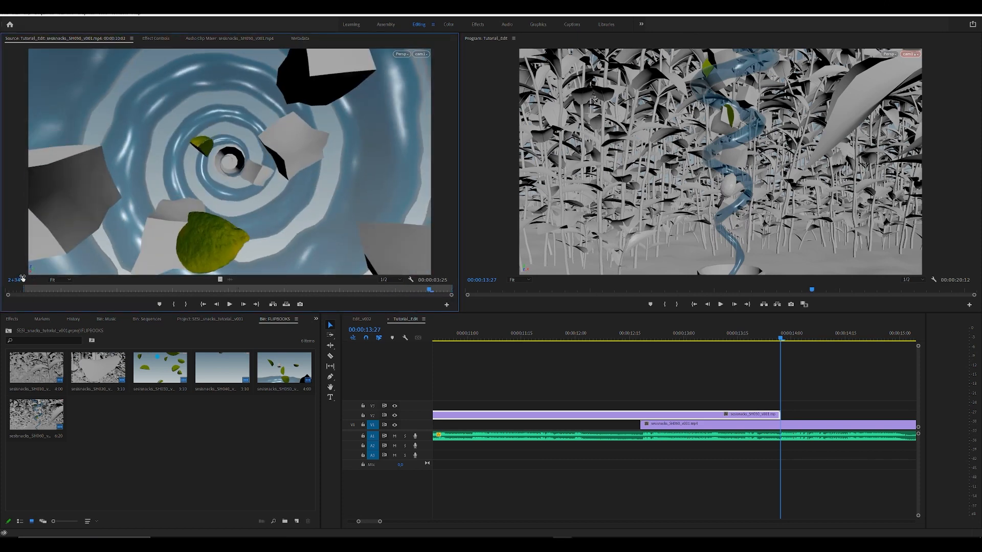
ctrl+click(12, 281)
ctrl+click(12, 281)
drag(74, 294, 27, 296)
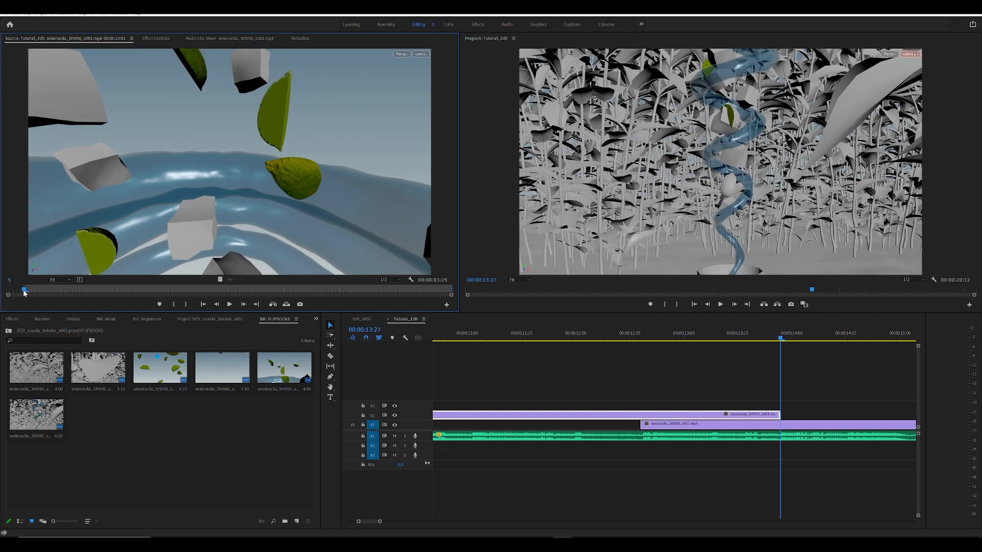
drag(24, 292, 449, 310)
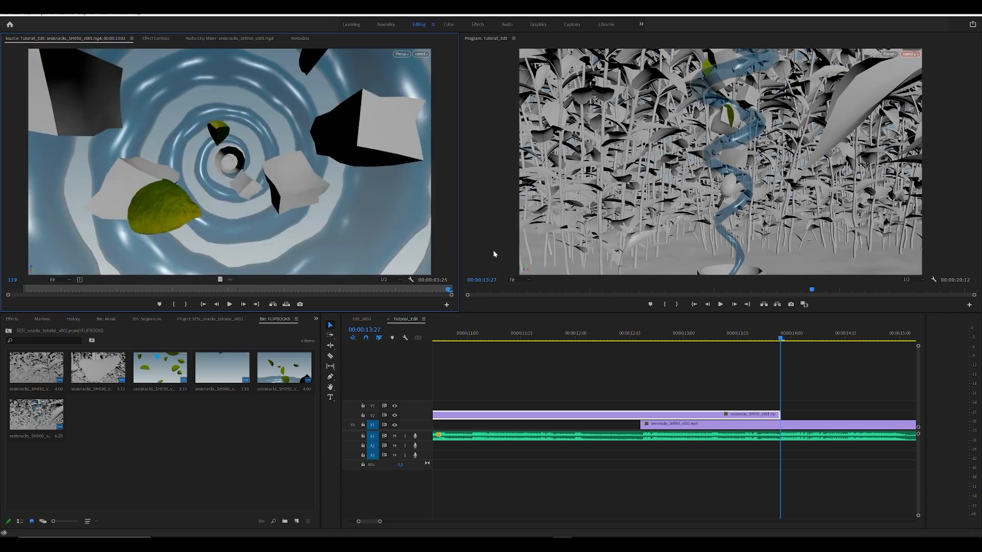
- Trim the SH050 clip's end back to SH060's start at 00:00:12:18, scrub its shortened range, and save the project
drag(779, 414, 640, 415)
drag(329, 291, 308, 291)
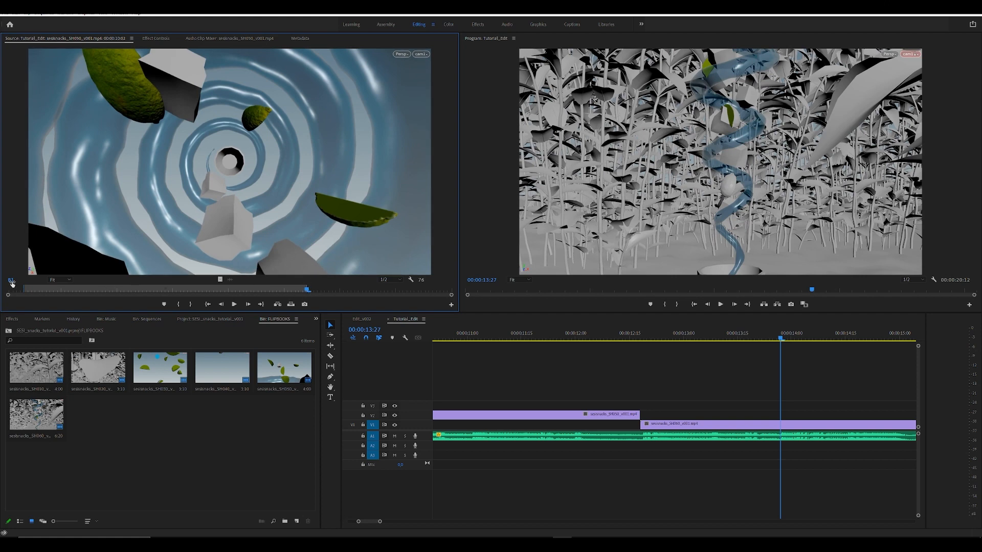
drag(29, 290, 308, 301)
click(634, 468)
key(ctrl+s)
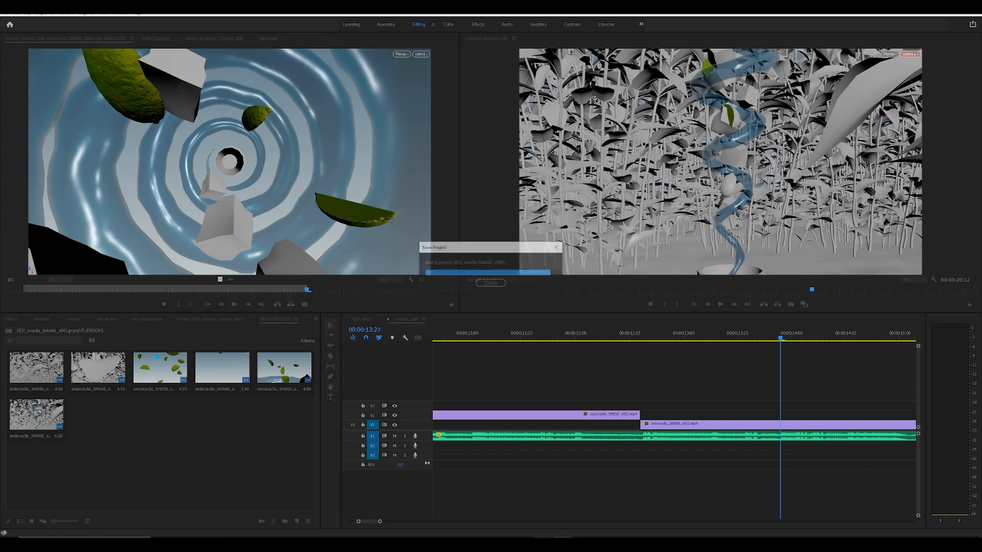
- Switch to Houdini, open the SH050 subnetwork, and move the timeline to frame 1085
click(542, 545)
click(543, 545)
mouse_move(504, 545)
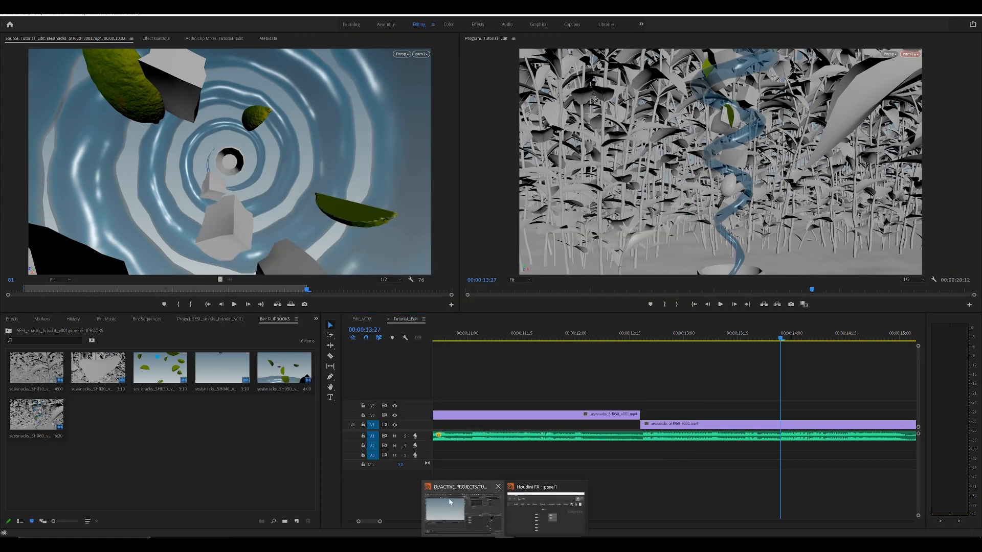
click(450, 503)
middle_drag(622, 444, 624, 471)
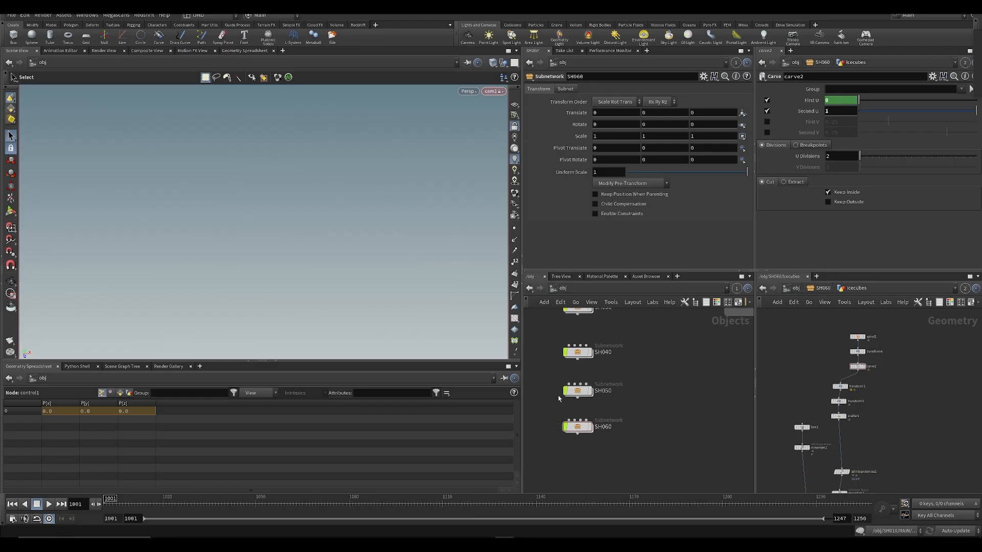
double_click(577, 391)
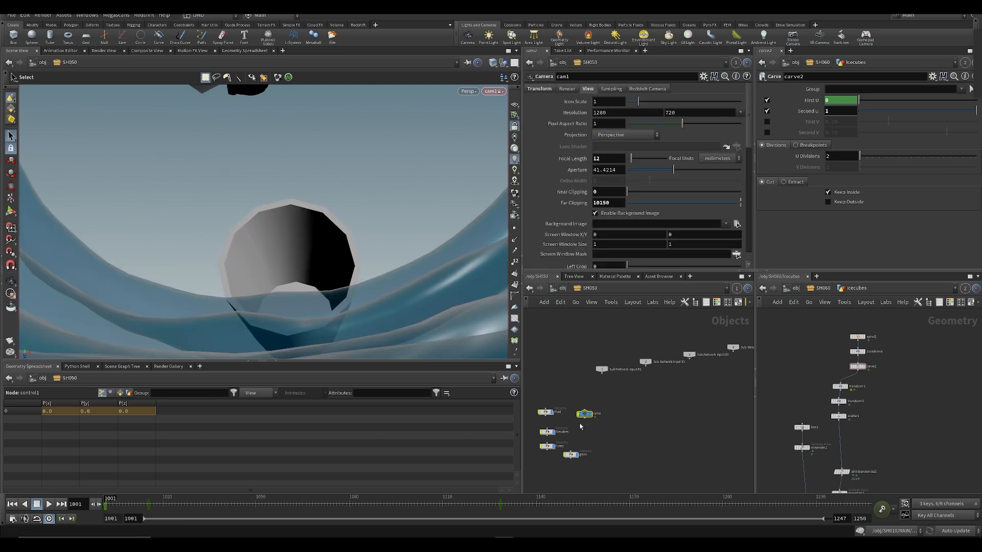
drag(487, 505, 365, 508)
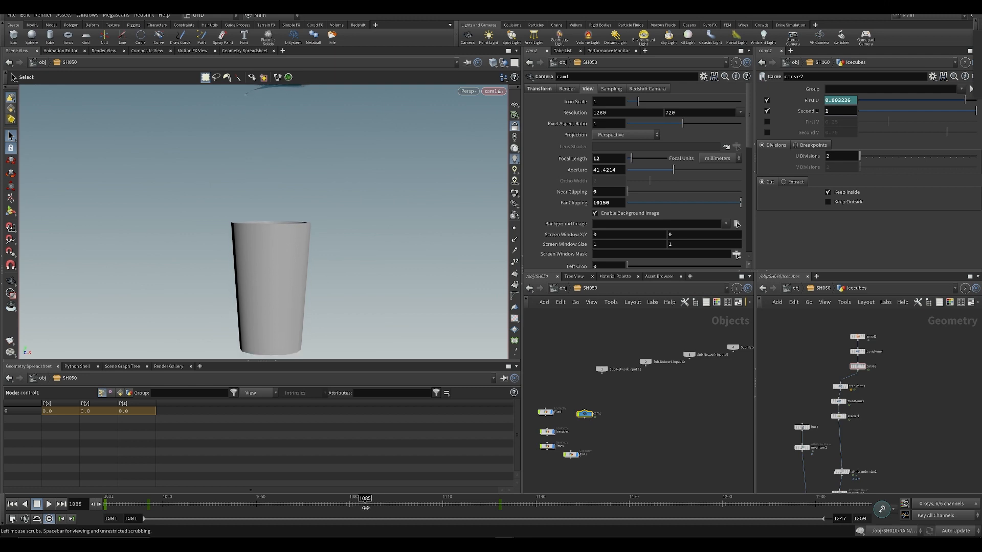
- Look through the SH050/cam1 camera in the viewport and move the timeline to frame 1082
click(492, 91)
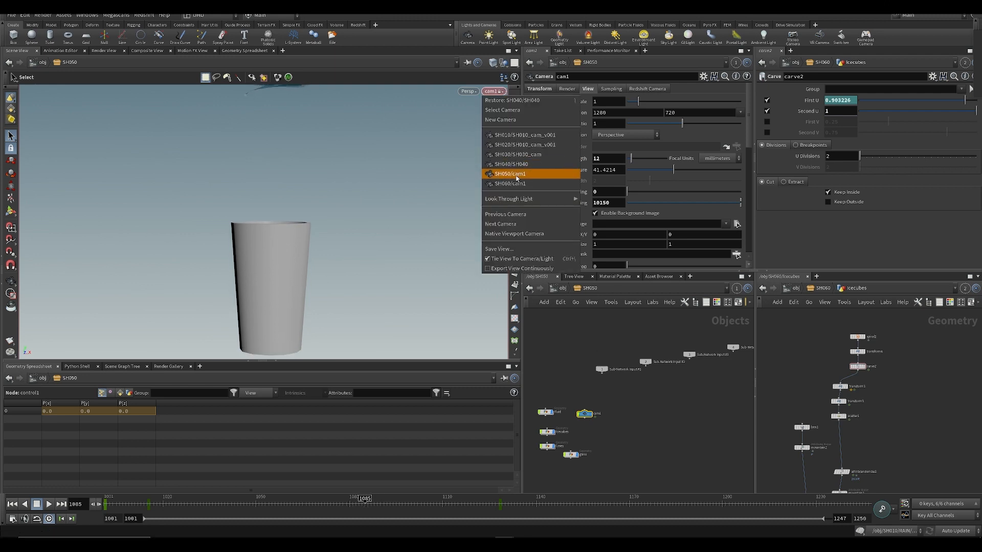
click(512, 174)
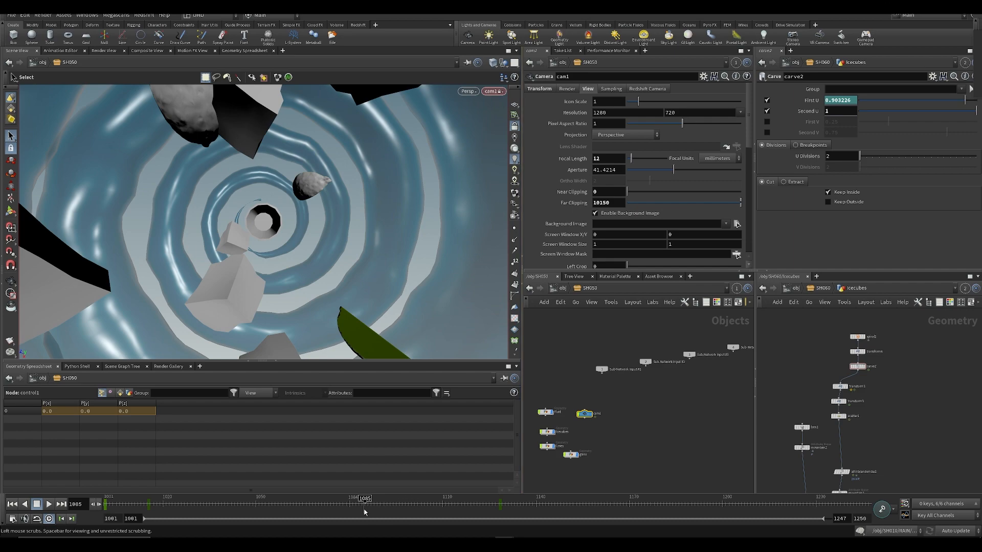
drag(361, 509, 356, 510)
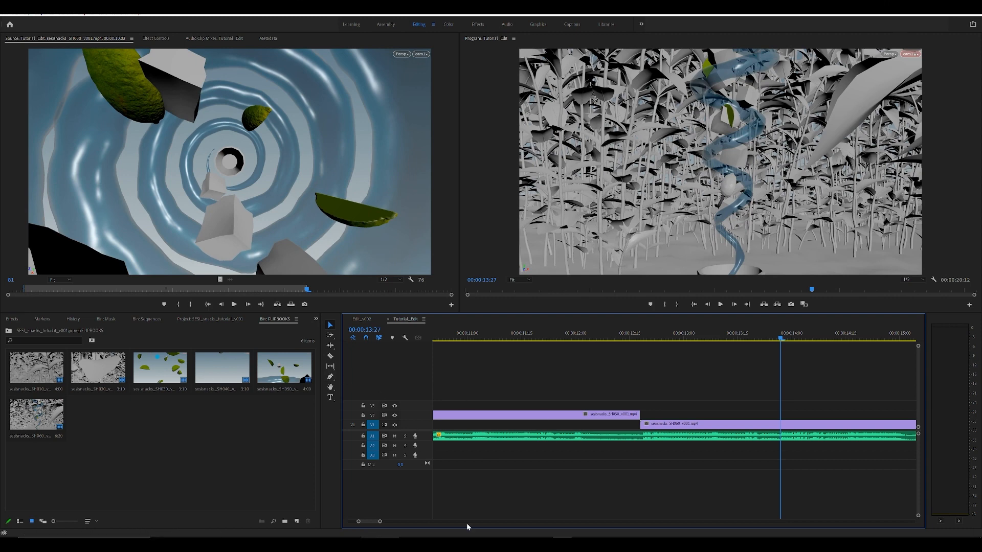
- Return to Houdini and inspect the Translate Y animation curve of SH050's cam1
click(544, 544)
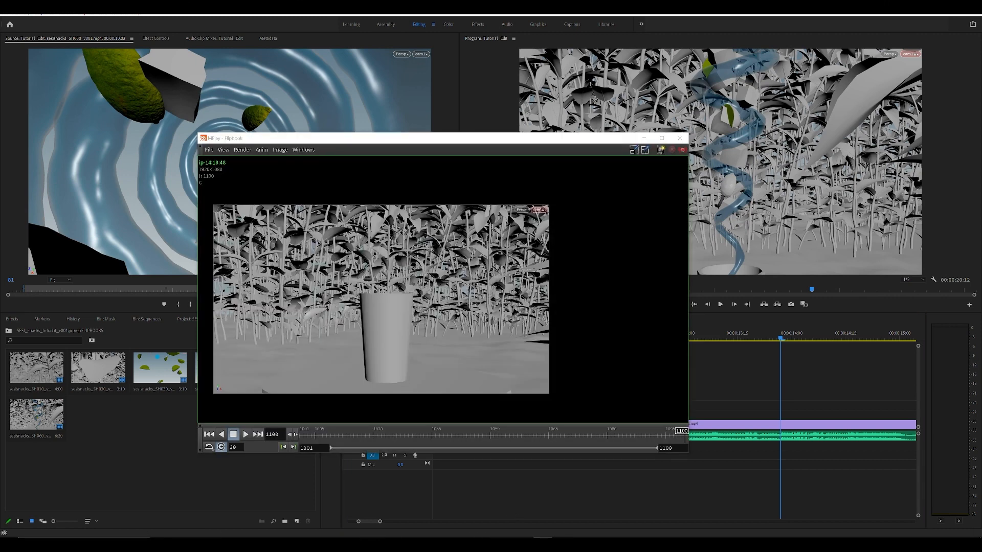
click(544, 545)
click(505, 545)
click(475, 518)
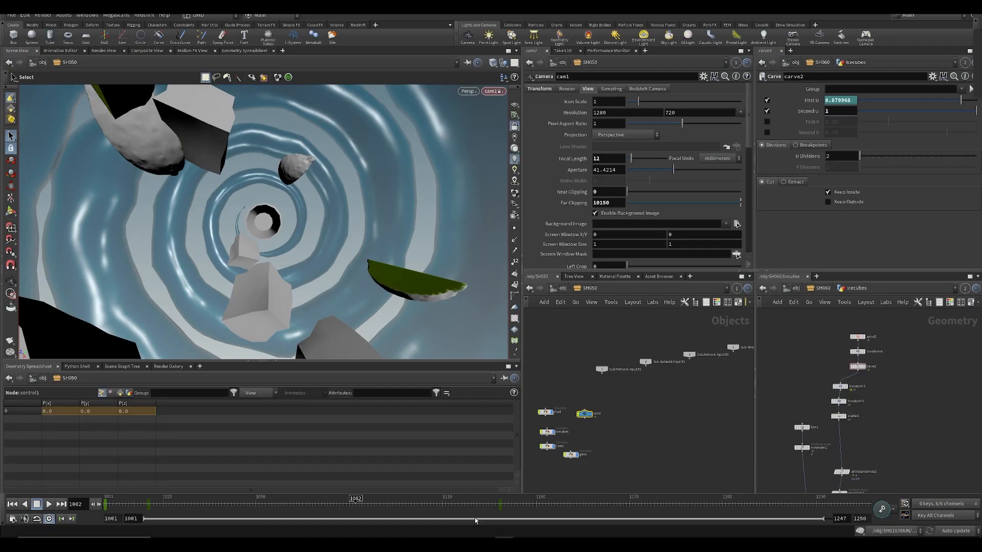
click(550, 90)
shift+click(657, 113)
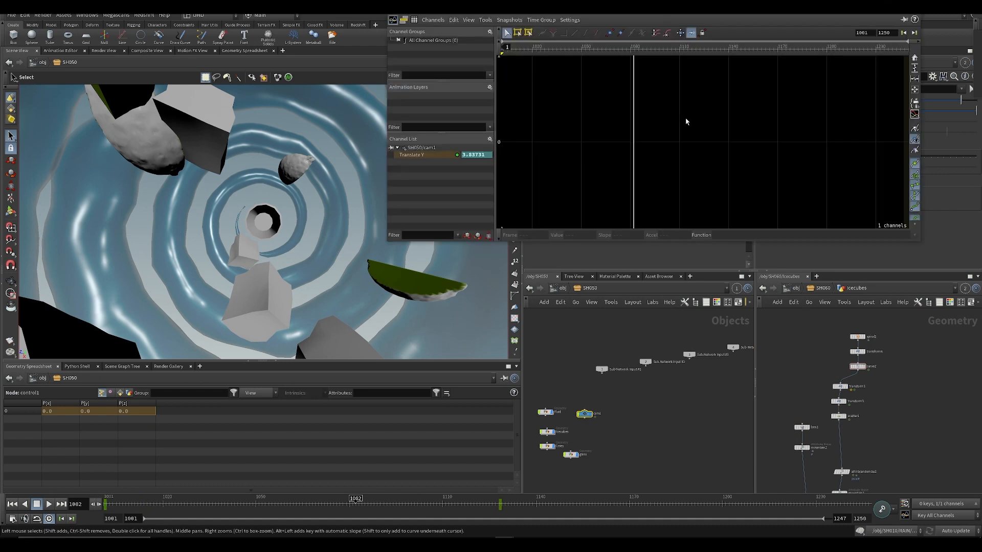
key(h)
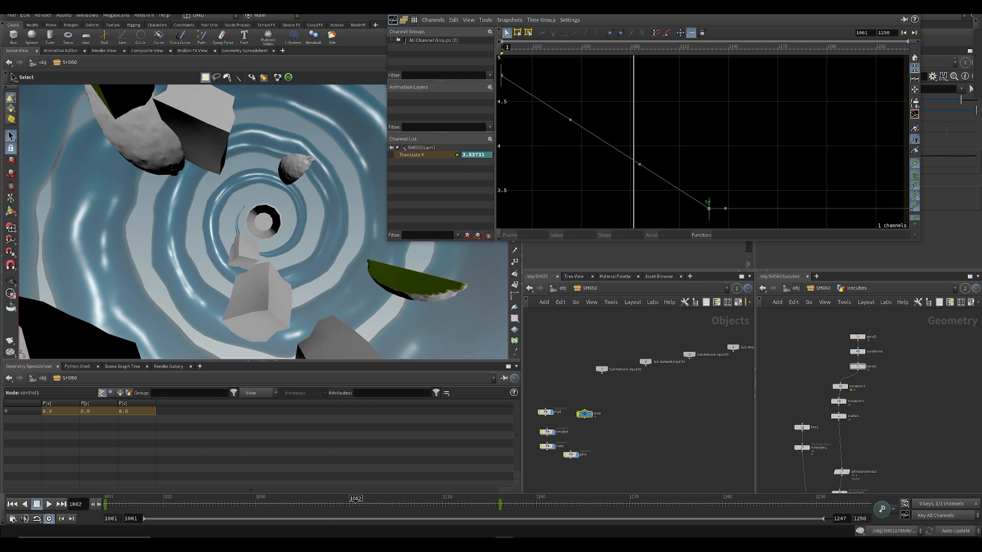
click(910, 8)
click(626, 431)
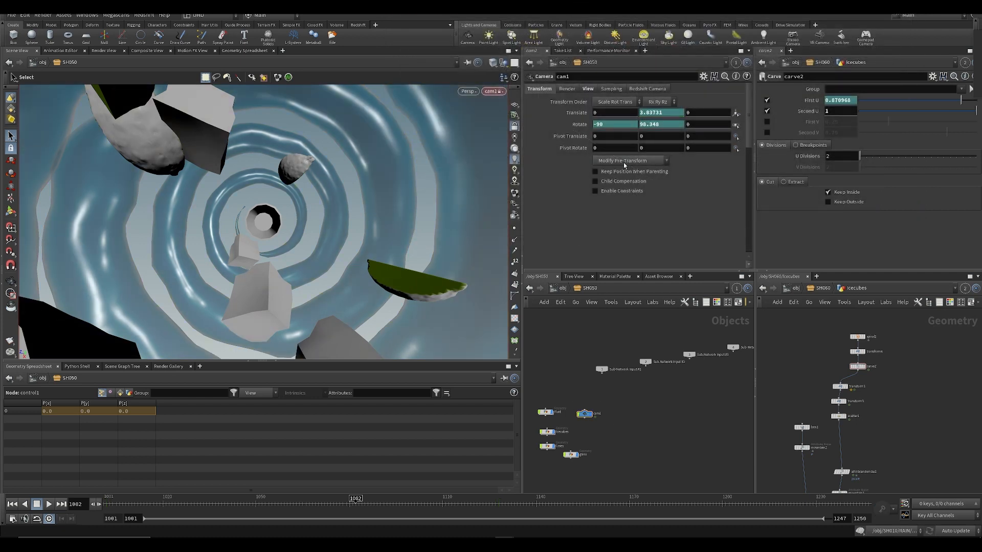
mouse_move(599, 129)
middle_down()
mouse_move(555, 135)
mouse_move(648, 126)
mouse_move(613, 124)
middle_up()
key(ctrl+z)
scroll(569, 381, up, 2)
scroll(569, 379, up, 2)
key(ctrl+z)
middle_drag(932, 149, 935, 150)
key(ctrl+z)
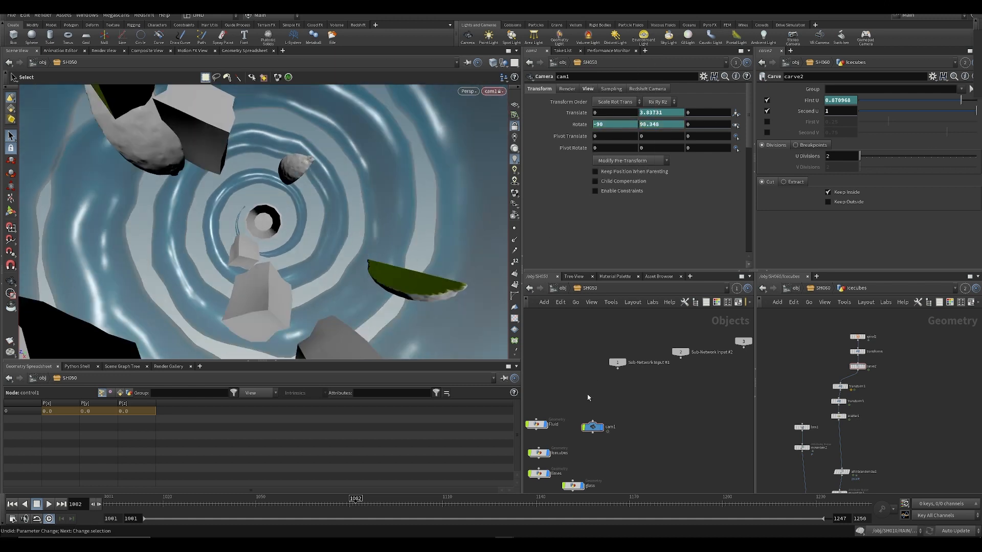
- Add a null above cam1 in the SH050 network and connect it as the camera's parent
scroll(586, 395, up, 3)
key(Tab)
text(null)
key(Return)
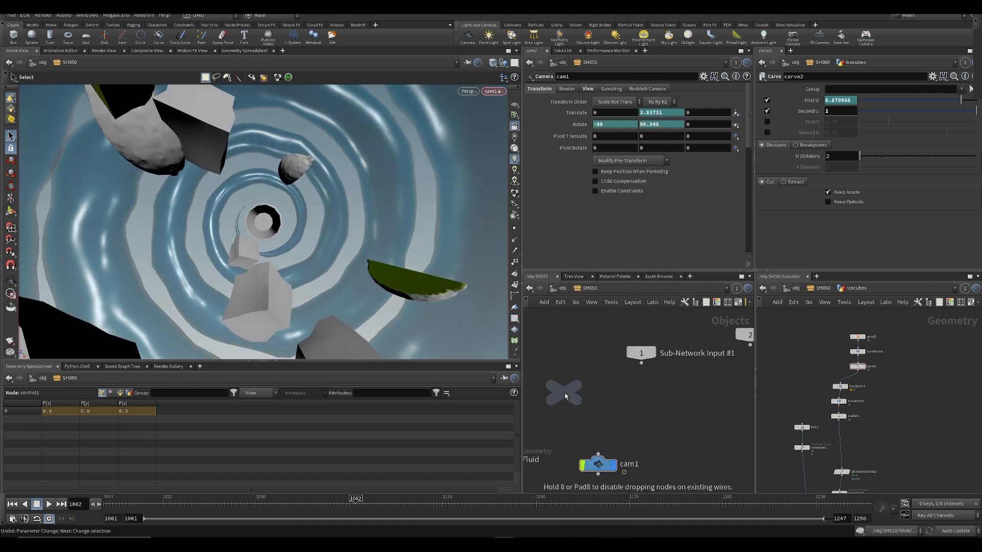
click(602, 404)
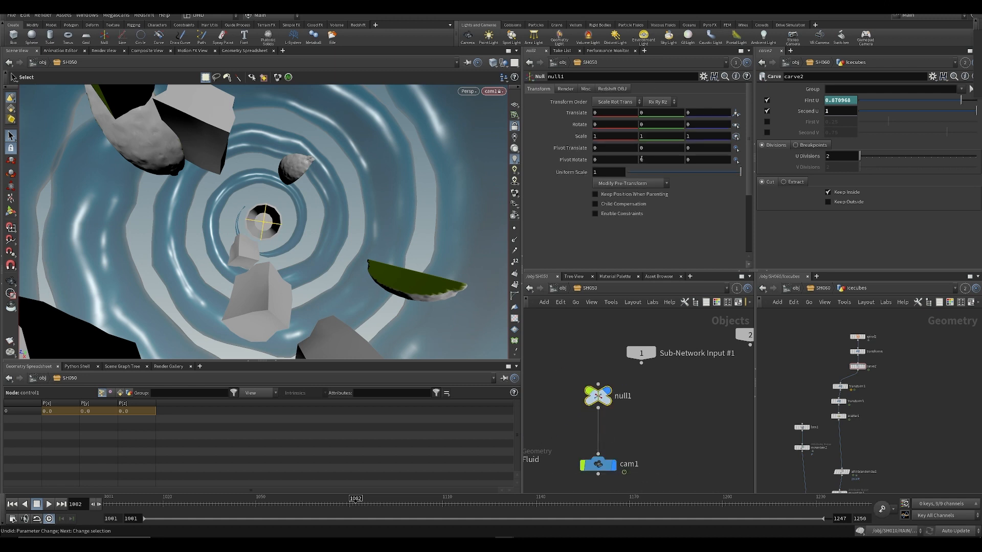
middle_drag(603, 124, 703, 133)
key(ctrl+z)
key(ctrl+z)
key(ctrl+z)
- Key the null's Rotate Z at 0 on frame 1085
click(353, 507)
drag(354, 508, 365, 504)
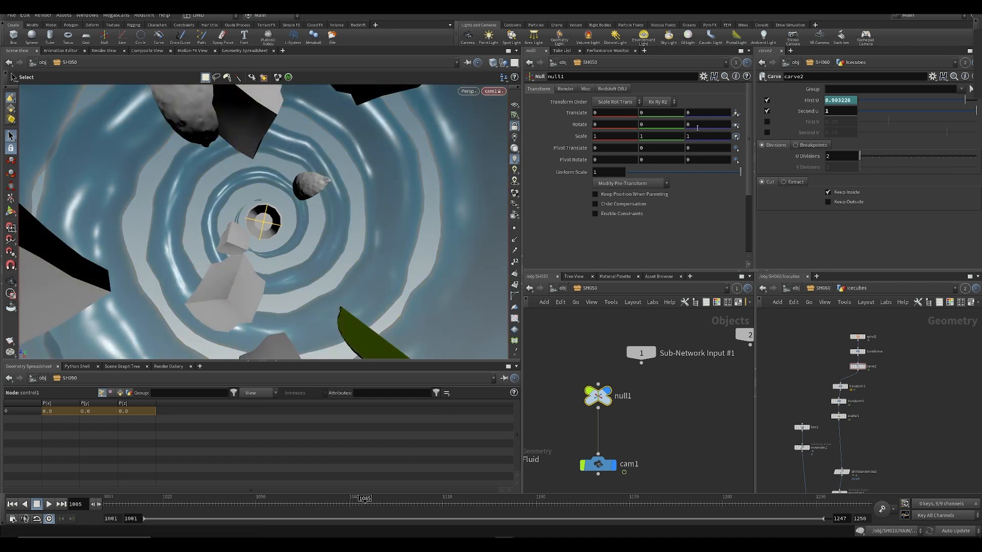
alt+click(700, 124)
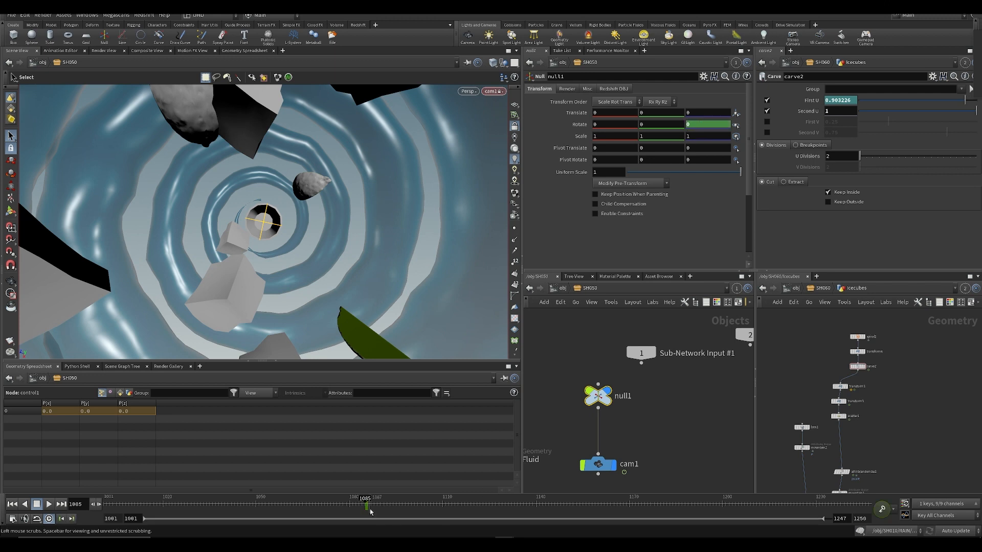
- Delete the null's Rotate Z channel, key it anew at 0 on frame 1075 and -55 on frame 1085, and scrub the camera move
drag(364, 507, 335, 510)
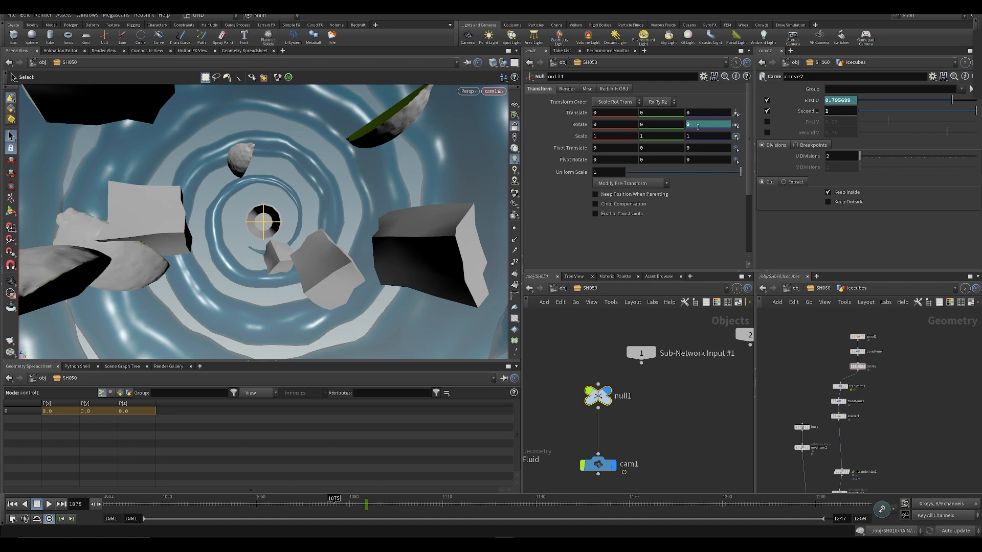
middle_drag(698, 126, 698, 105)
right_click(722, 129)
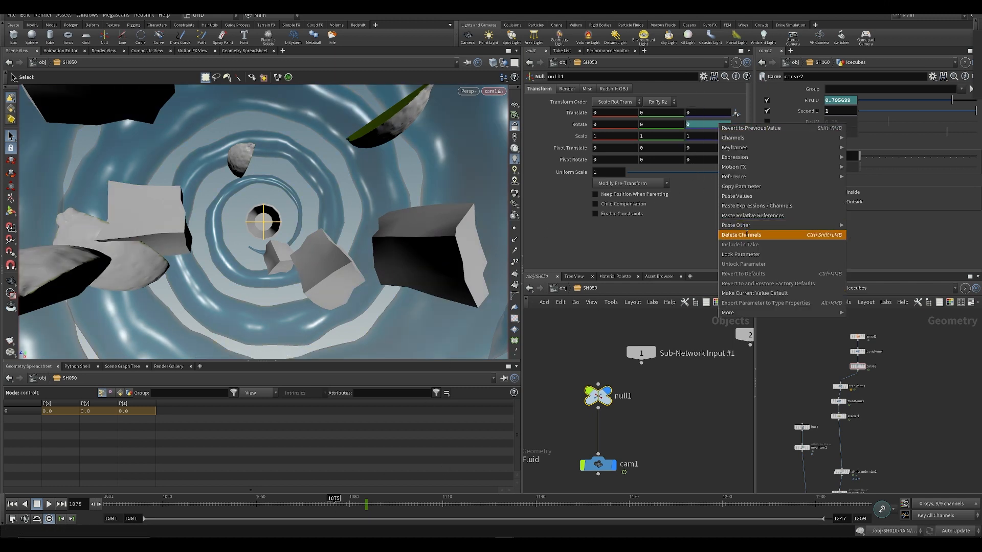
click(744, 234)
click(364, 504)
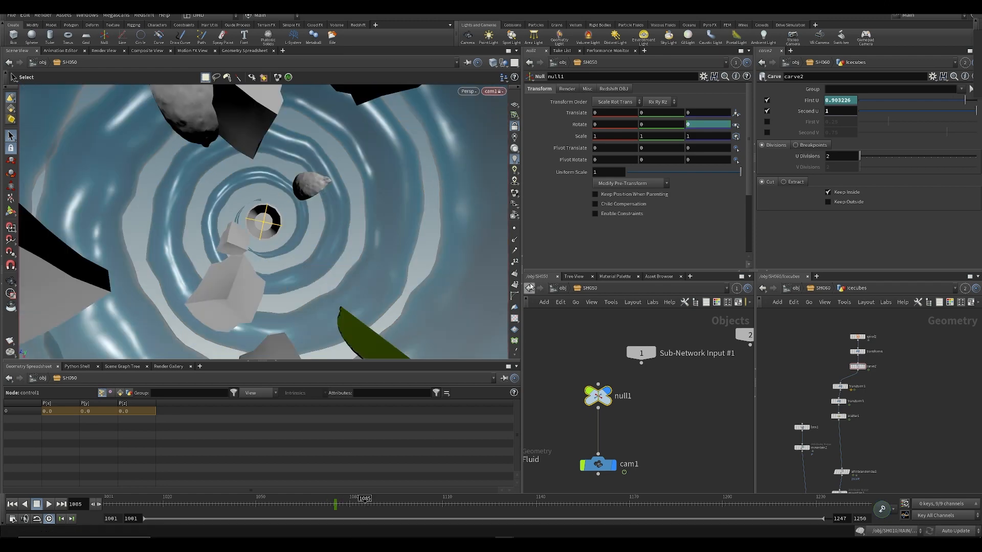
mouse_move(696, 131)
middle_down()
mouse_move(697, 105)
mouse_move(639, 105)
mouse_move(700, 127)
middle_up()
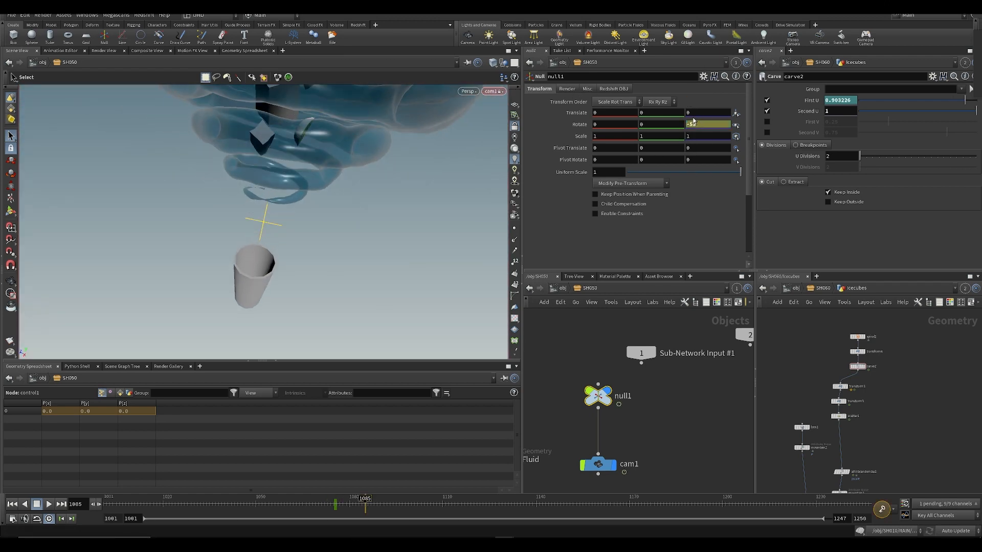
drag(344, 503, 352, 523)
- Shift both of the null's Rotate Z keys to frames 1077 and 1087 in the animation editor
shift+click(712, 124)
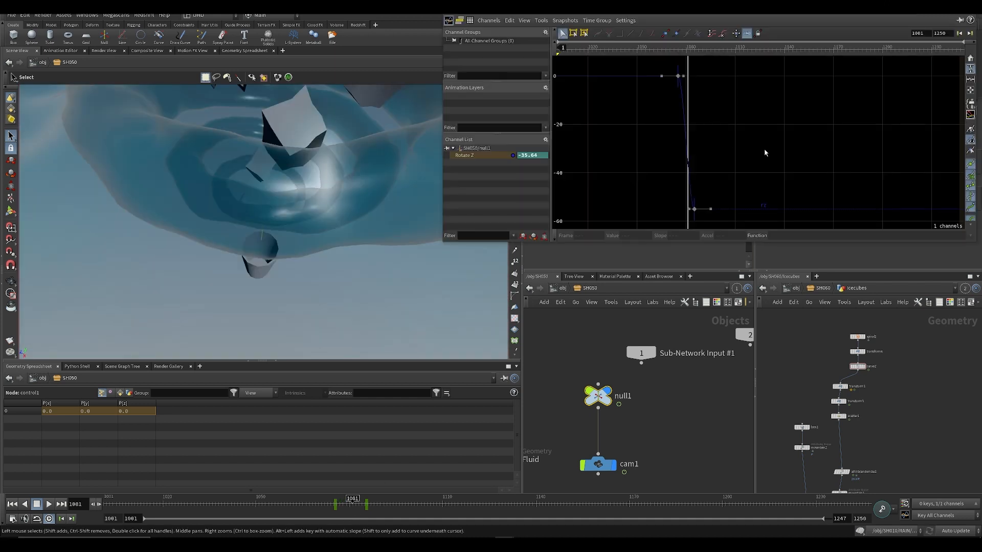
drag(674, 65, 719, 219)
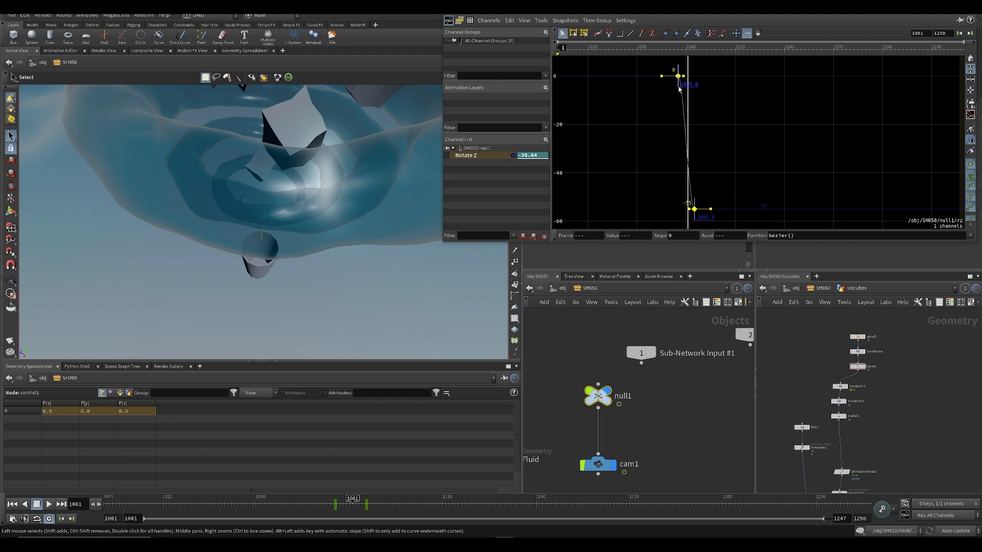
drag(679, 87, 682, 87)
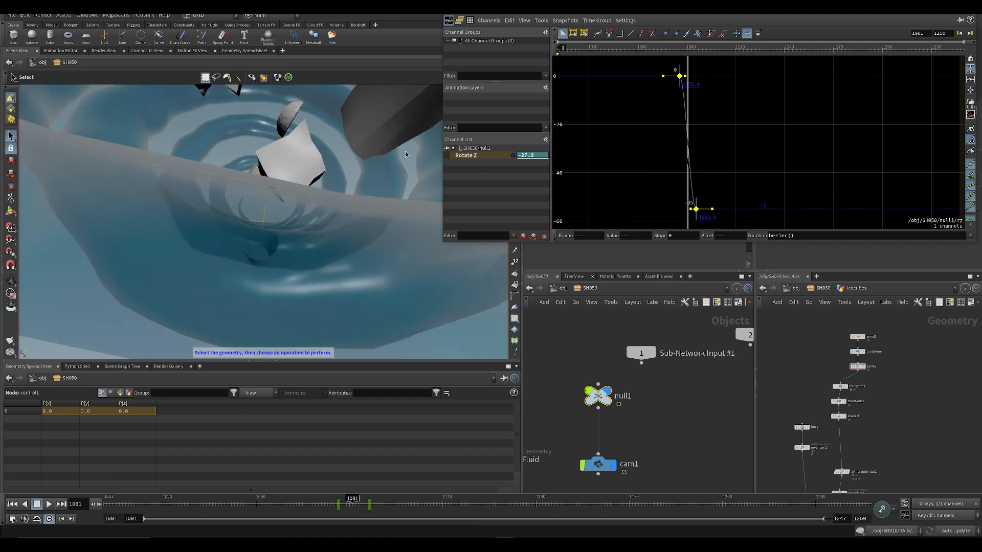
key(ctrl+Up)
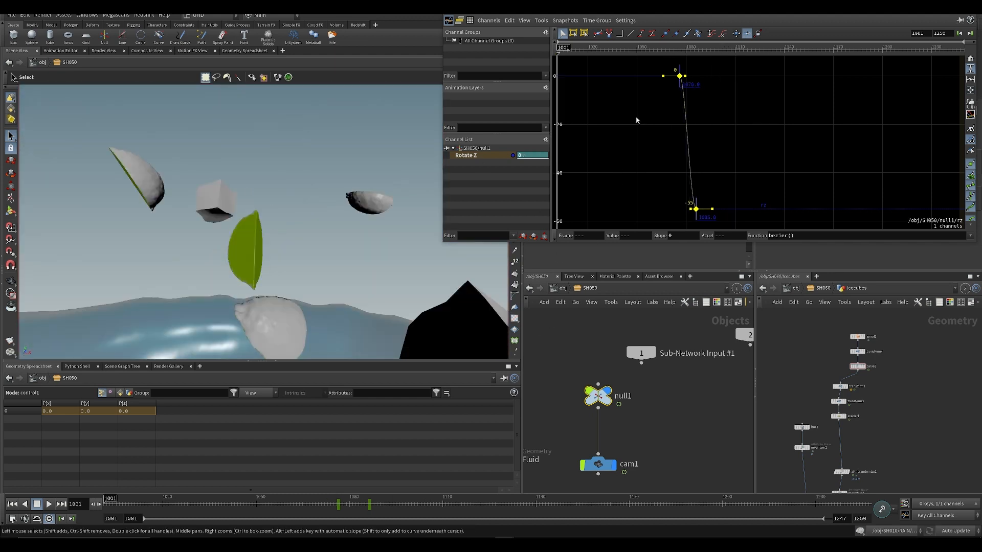
click(696, 50)
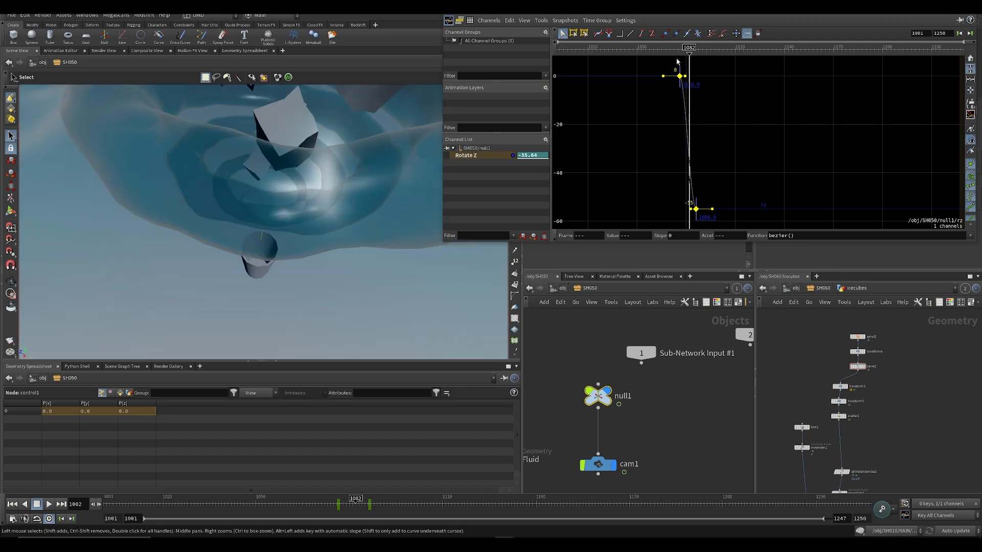
drag(681, 72, 682, 72)
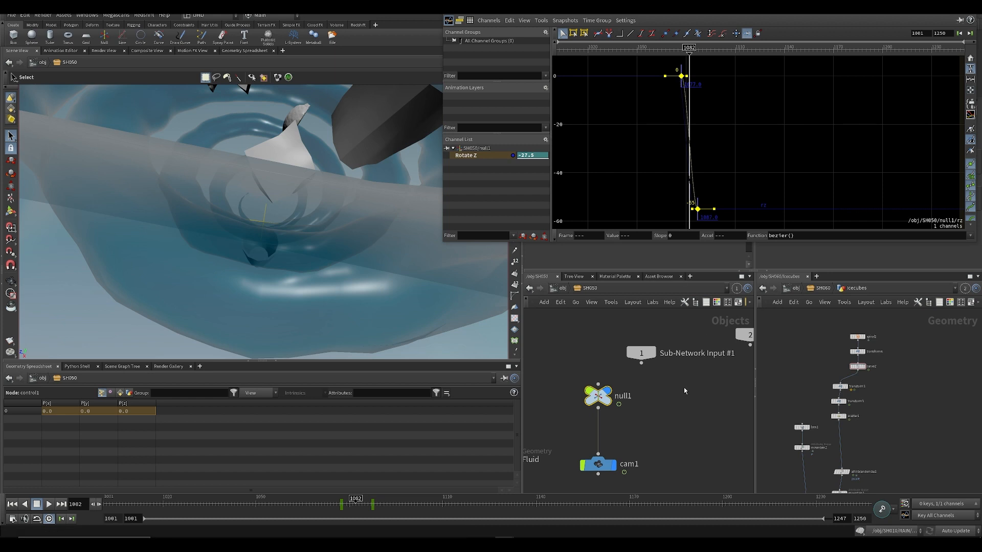
click(965, 8)
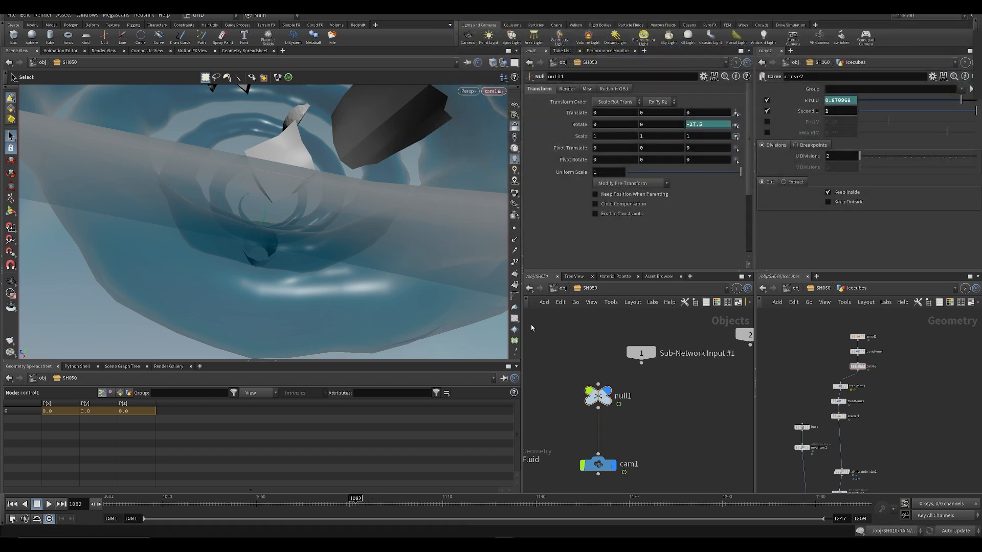
- Render a flipbook of the current viewport for frames 1001 to 1100 at 1920 x 1080 and close the old flipbook window
click(10, 351)
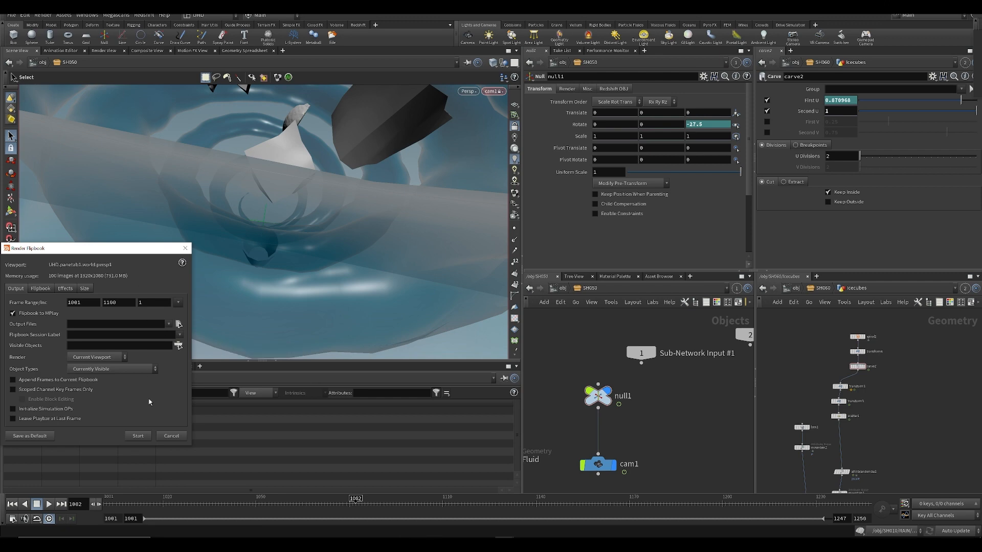
click(84, 289)
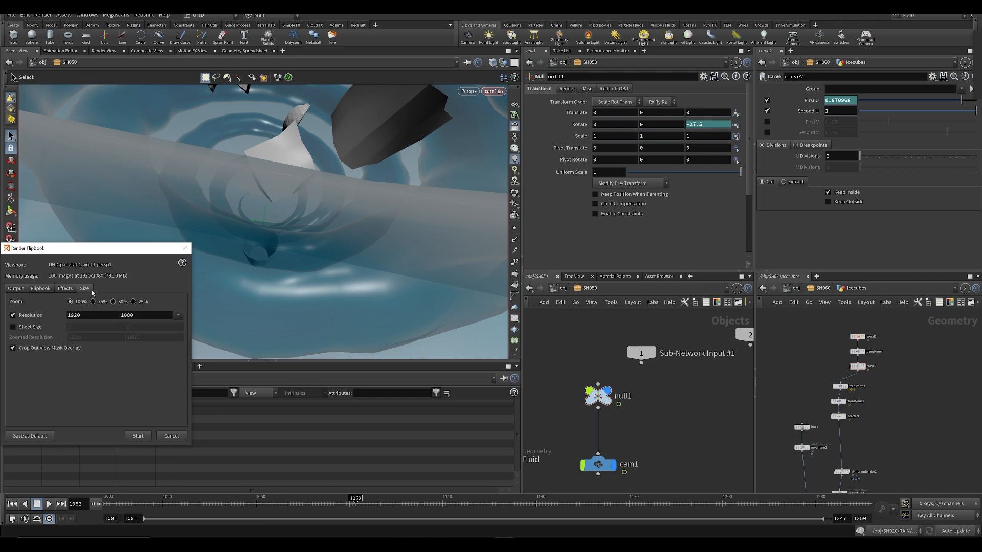
click(32, 290)
click(138, 436)
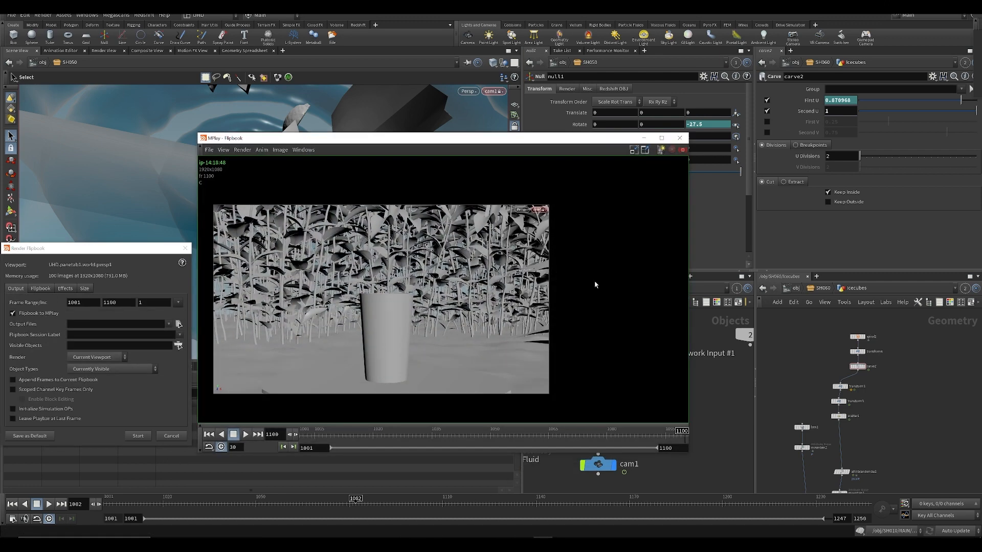
click(679, 139)
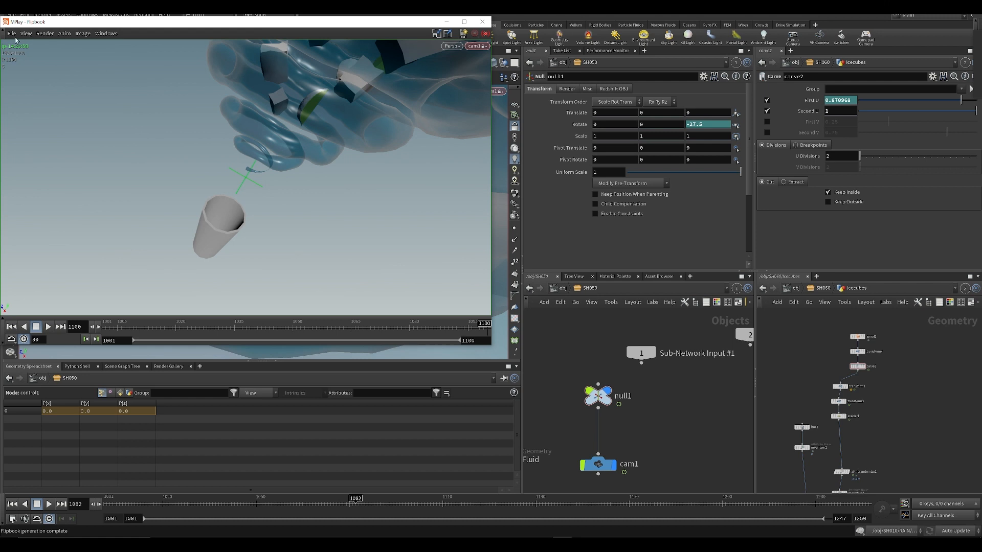
- Export the flipbook as an FFmpeg MP4 named sesisnacks_SH050_v002.mp4 in $HIP/FLIP and dismiss the console and confirmation windows
click(12, 34)
mouse_move(31, 158)
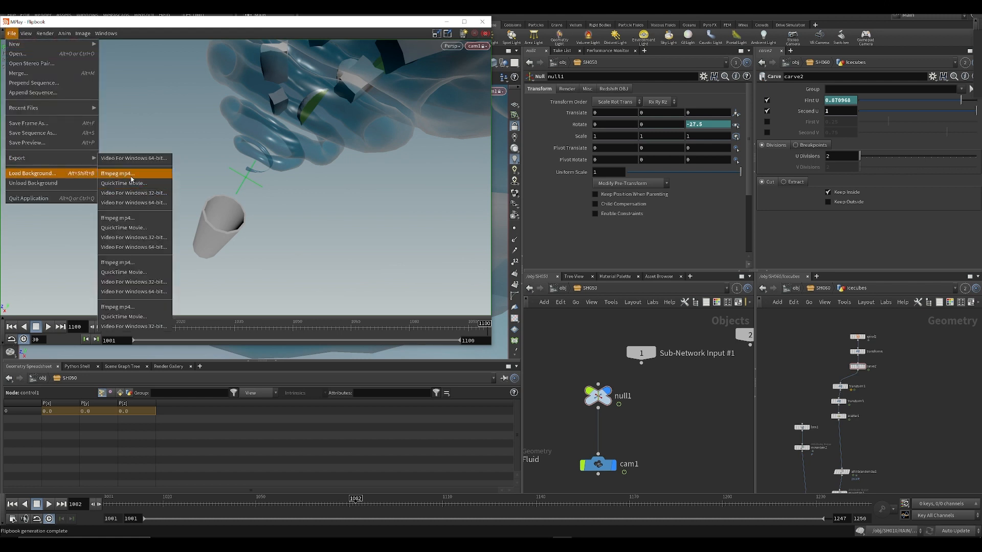
click(132, 174)
click(198, 59)
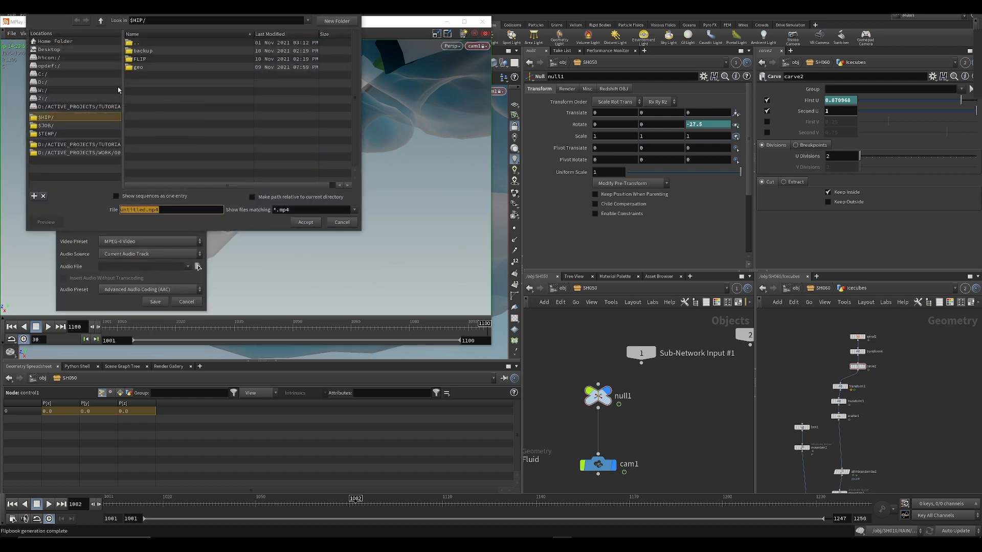
double_click(137, 59)
click(184, 100)
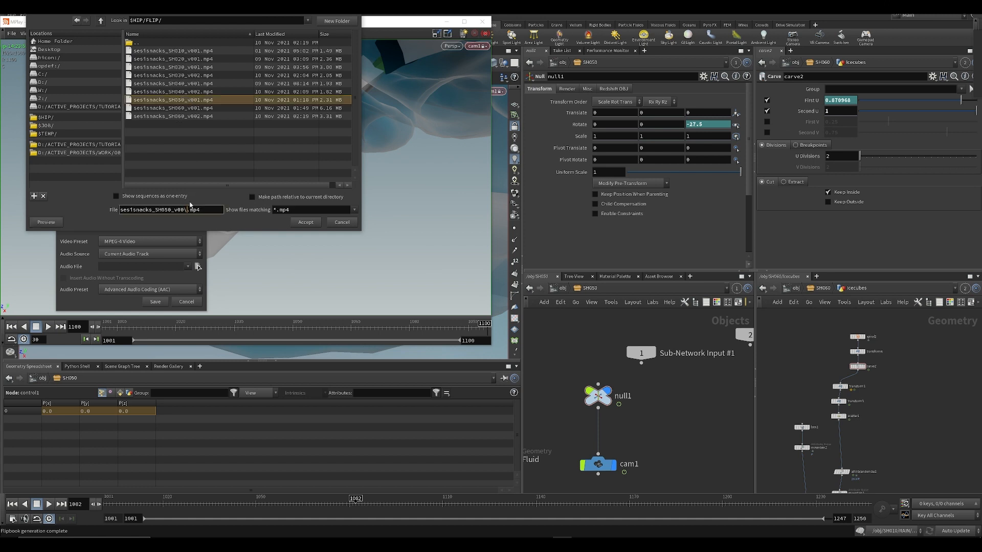
text(2)
key(Return)
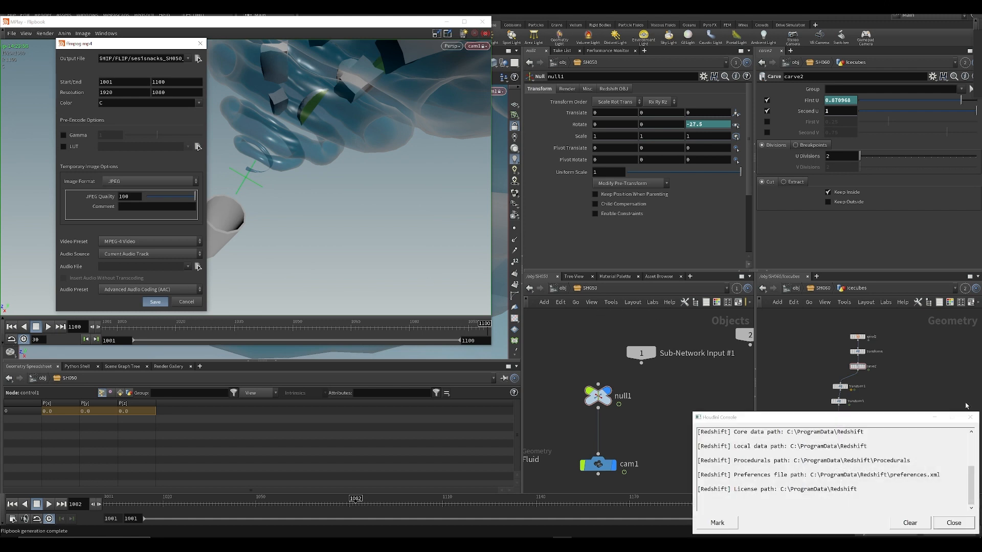
click(966, 418)
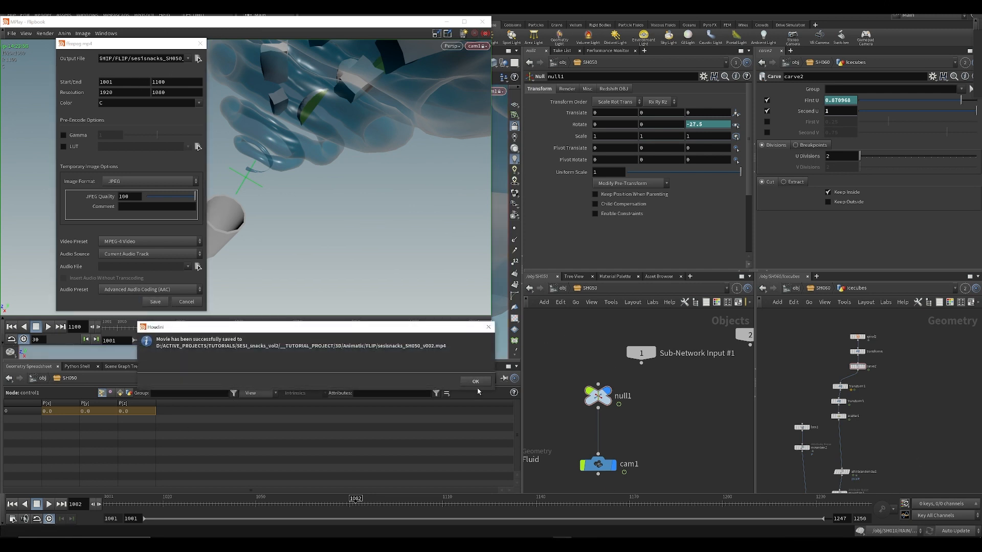
click(476, 381)
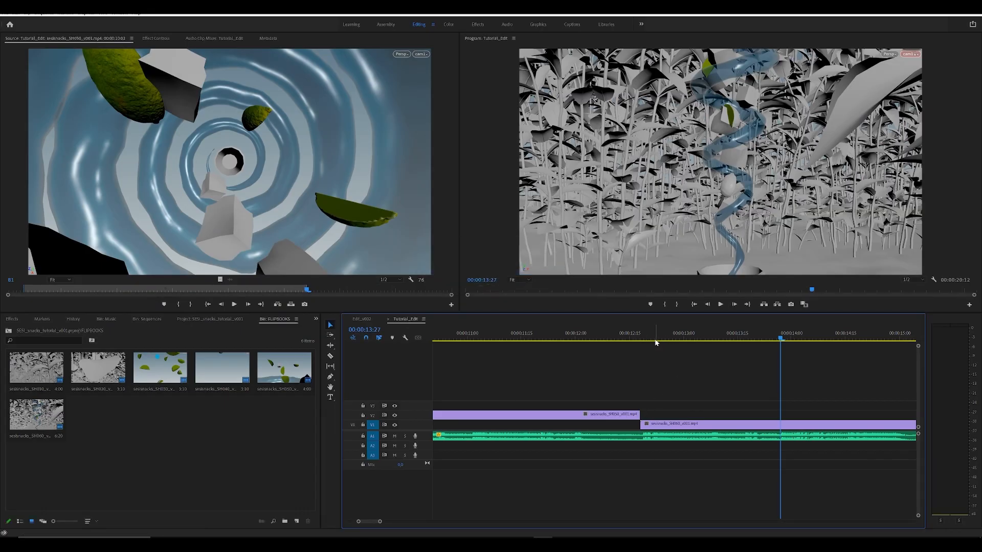
- Switch to Premiere Pro and import the SH050 v002 flipbook from the Animatic FLIP folder into the FLIPBOOKS bin
click(208, 450)
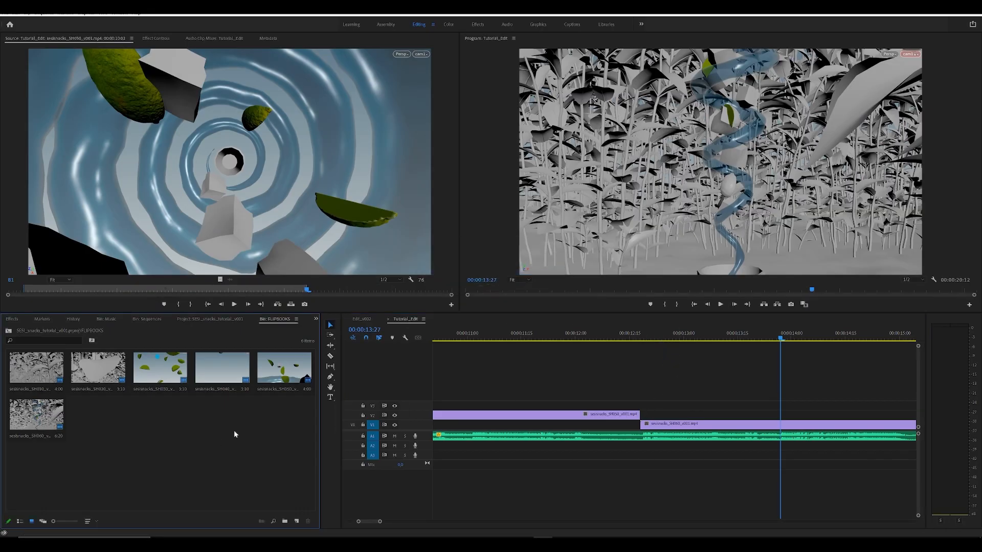
click(216, 544)
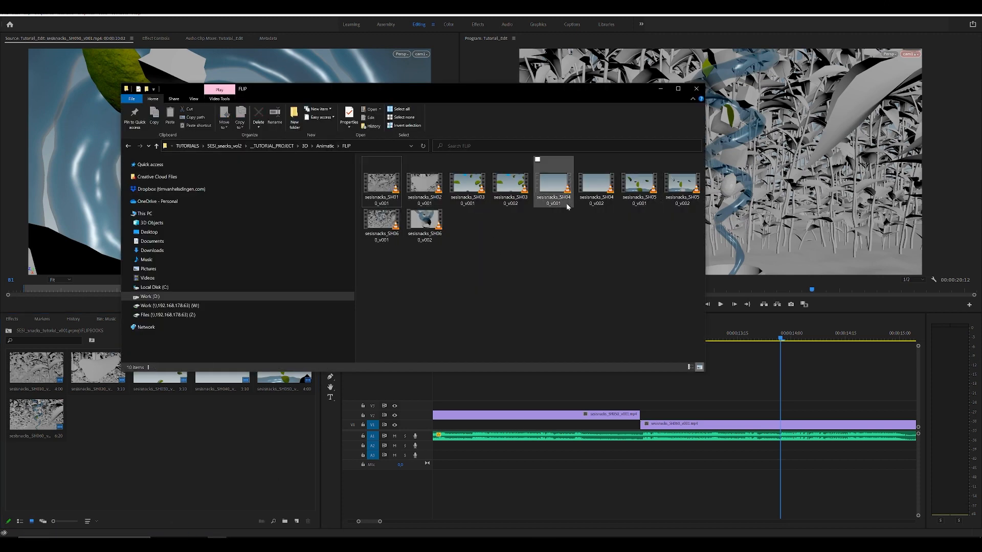
drag(687, 190, 175, 437)
click(609, 363)
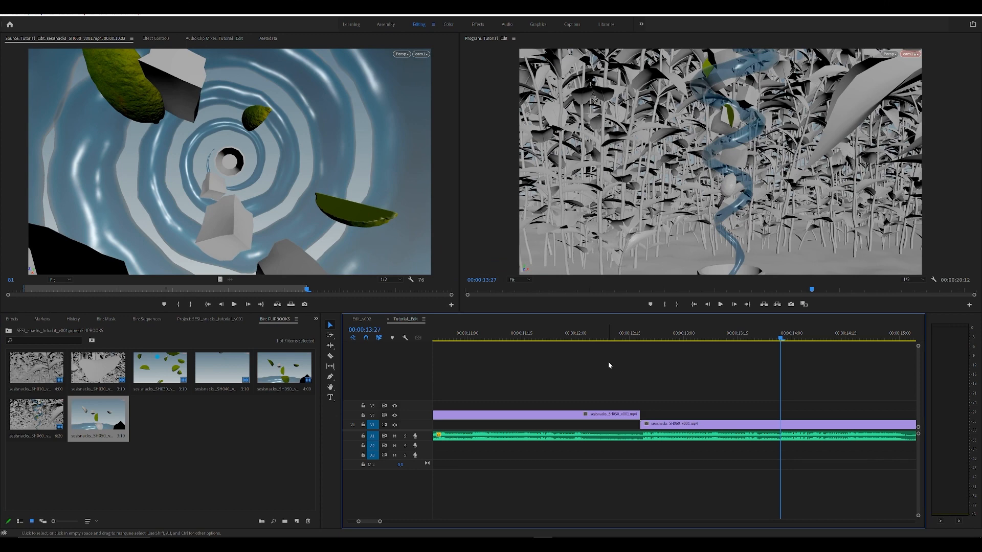
- Place the SH050 v002 clip on V3 above the SH050 v001 clip and trim its end to the same length
key(minus)
key(minus)
drag(596, 334, 613, 334)
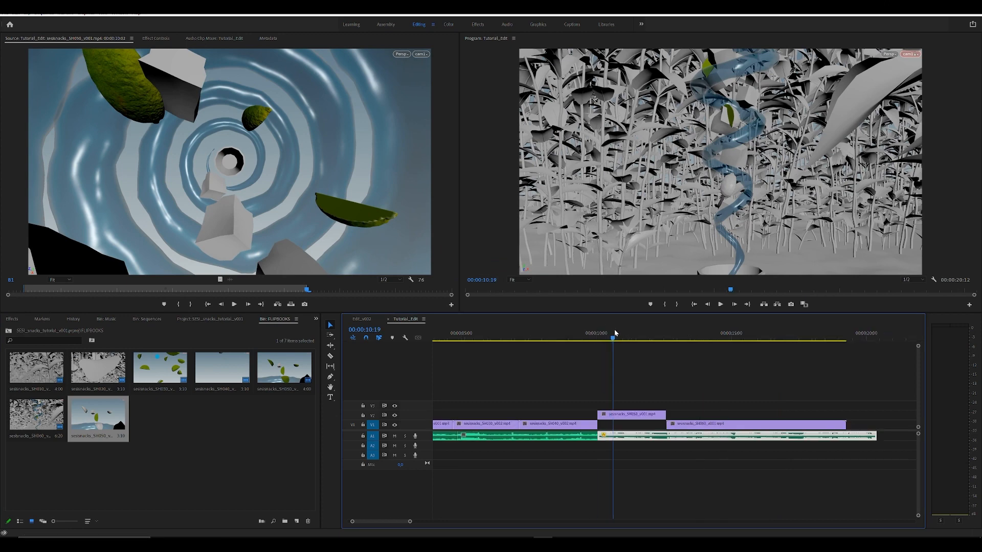
drag(102, 414, 613, 404)
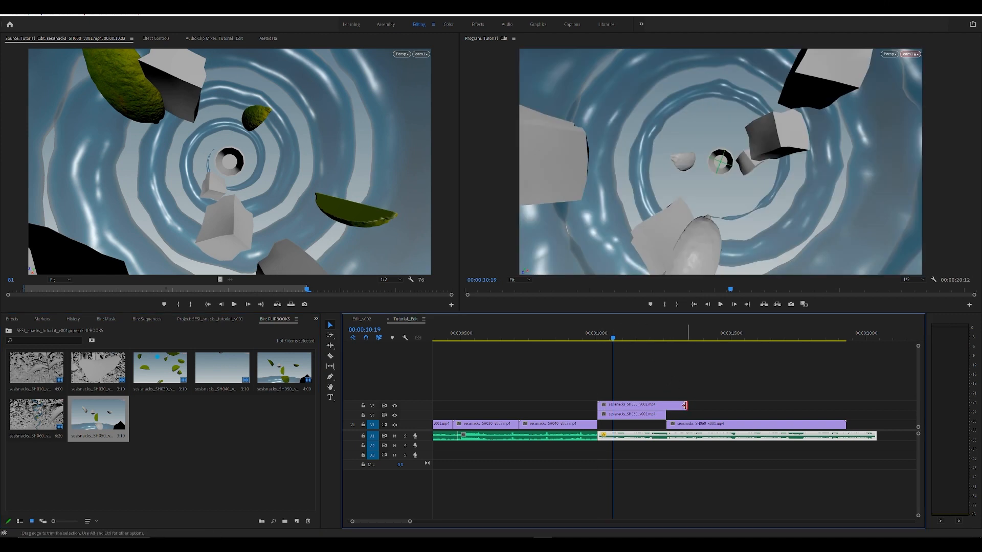
drag(686, 405, 665, 405)
- Play the edit from 00:00:09:07 into the start of the SH050 shot
click(575, 338)
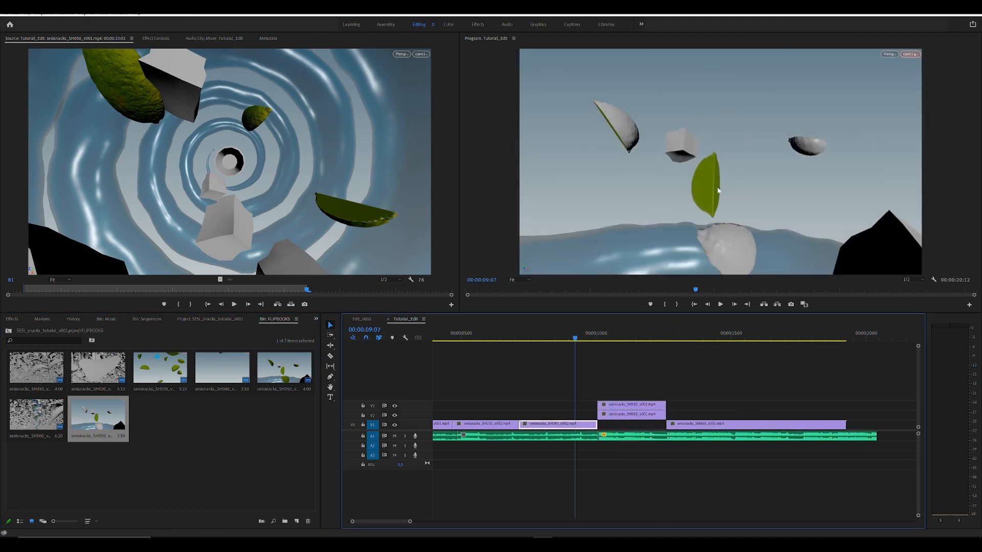
key(space)
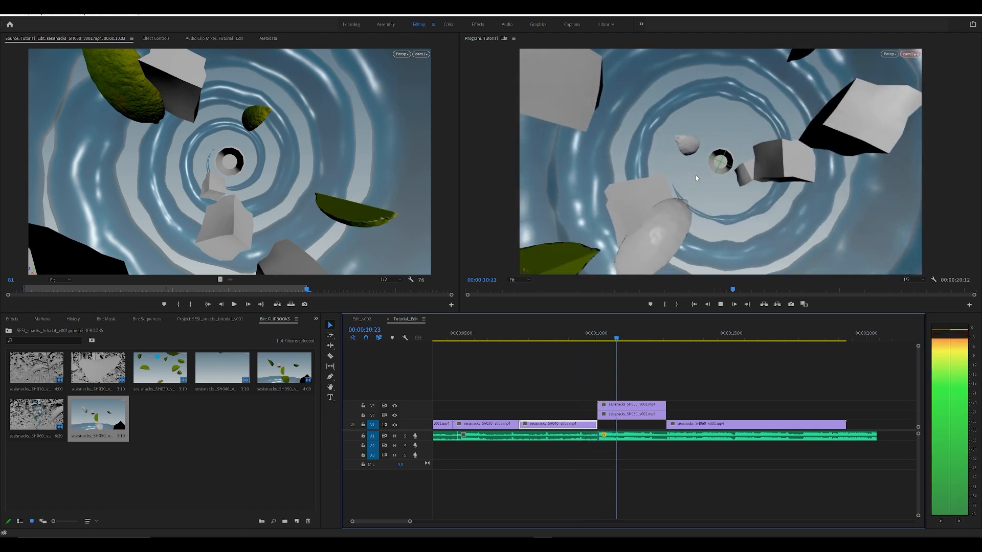
key(space)
- Delete the SH050 v002 clip from V3 and remove its imported copy from the FLIPBOOKS bin
key(=)
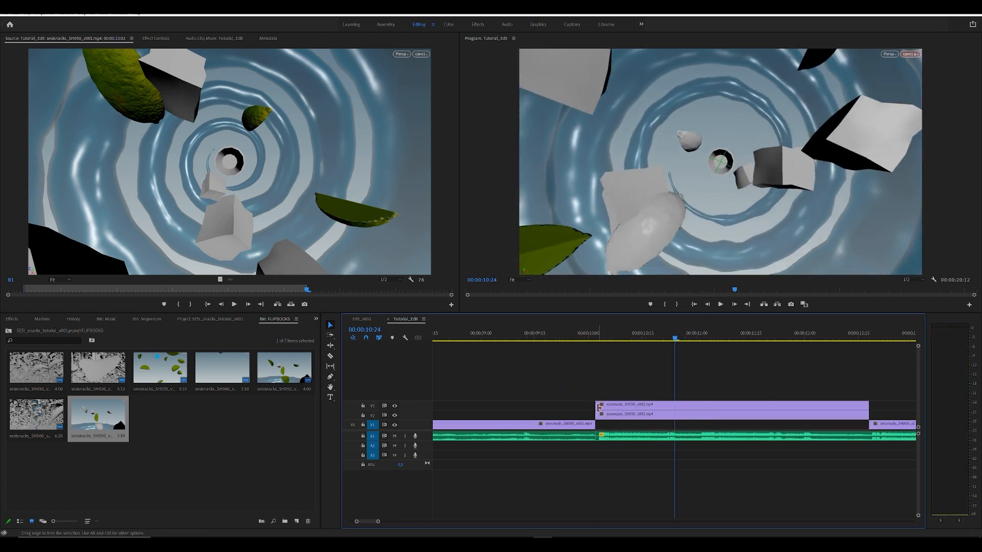
drag(600, 406, 640, 406)
key(Delete)
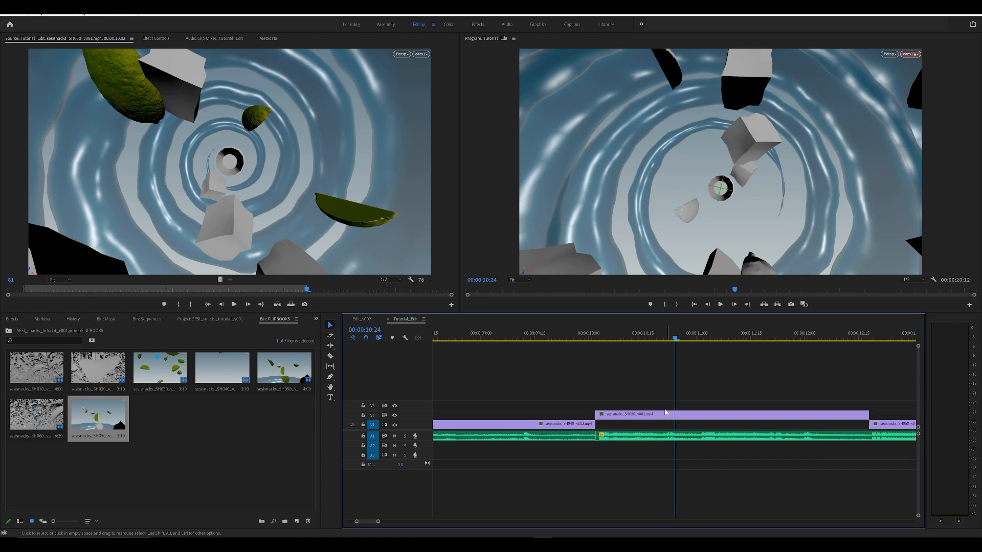
click(191, 438)
click(102, 407)
key(Delete)
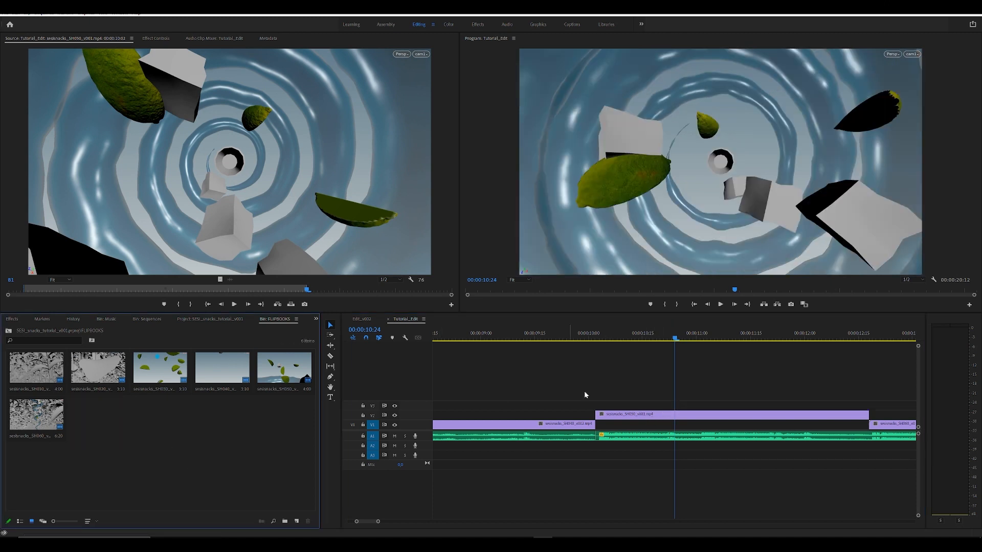
- Reveal the SH050 clip's source in the project and replace its footage with sesisnacks_SH050_v002 from the Animatic FLIP folder
right_click(680, 417)
click(716, 392)
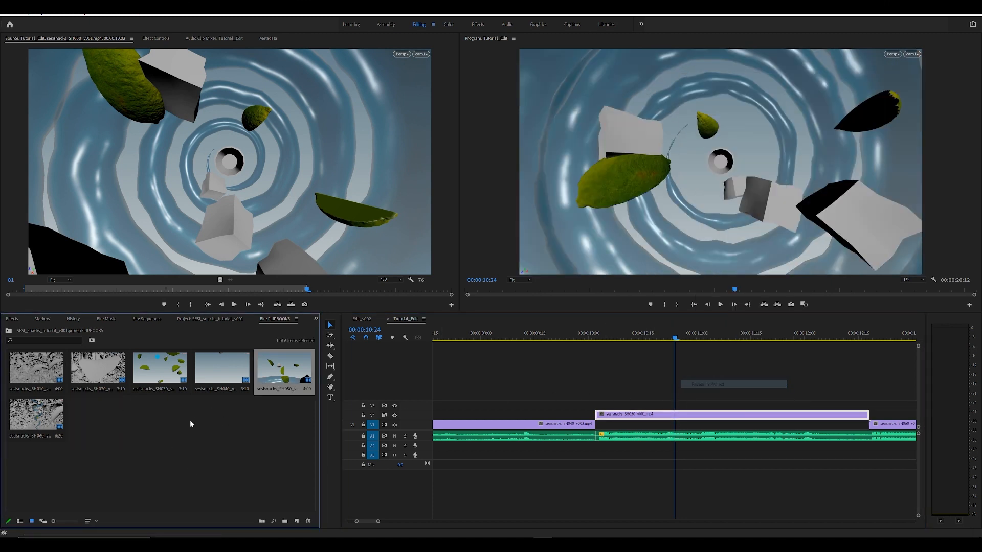
right_click(304, 372)
click(356, 346)
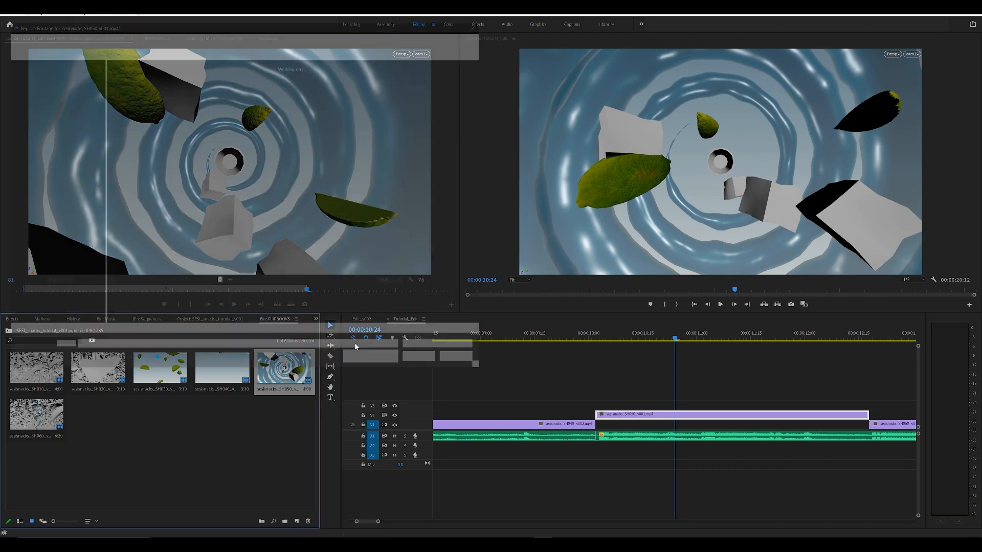
click(217, 542)
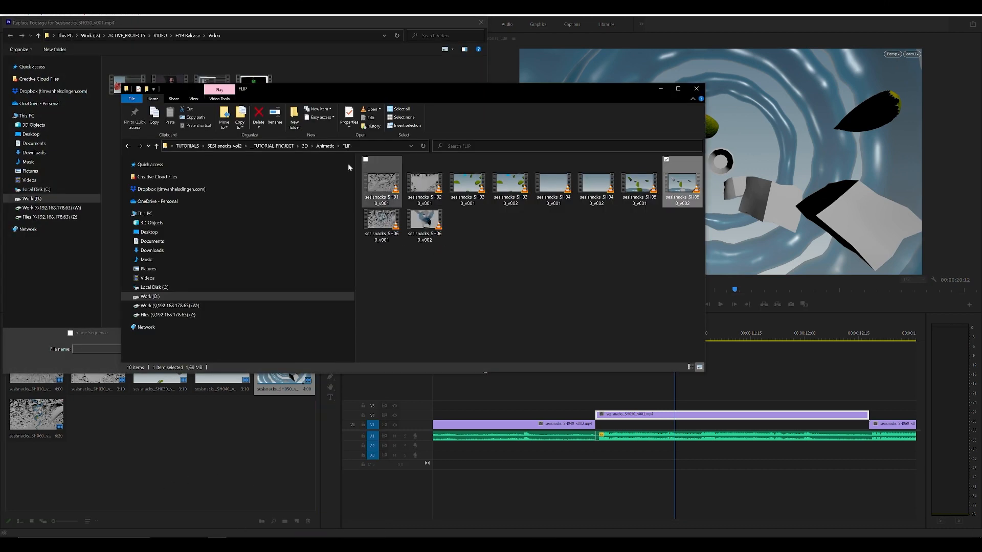
click(368, 148)
key(ctrl+c)
click(275, 82)
click(239, 34)
key(ctrl+v)
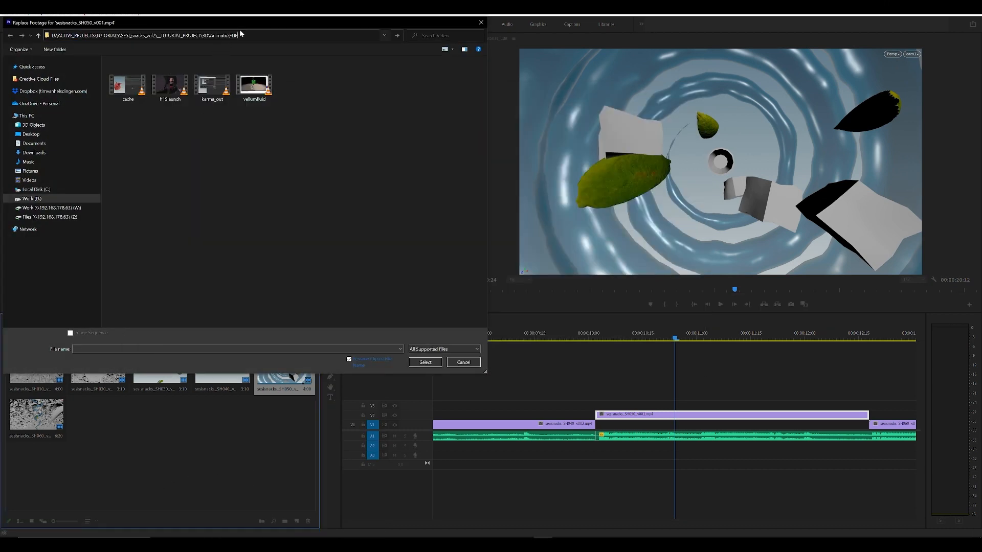
key(Return)
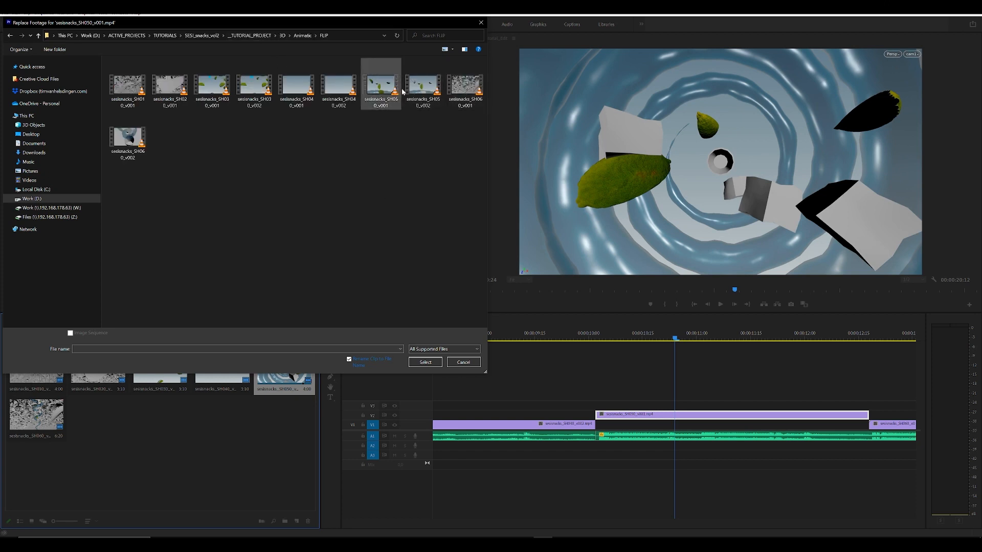
double_click(424, 94)
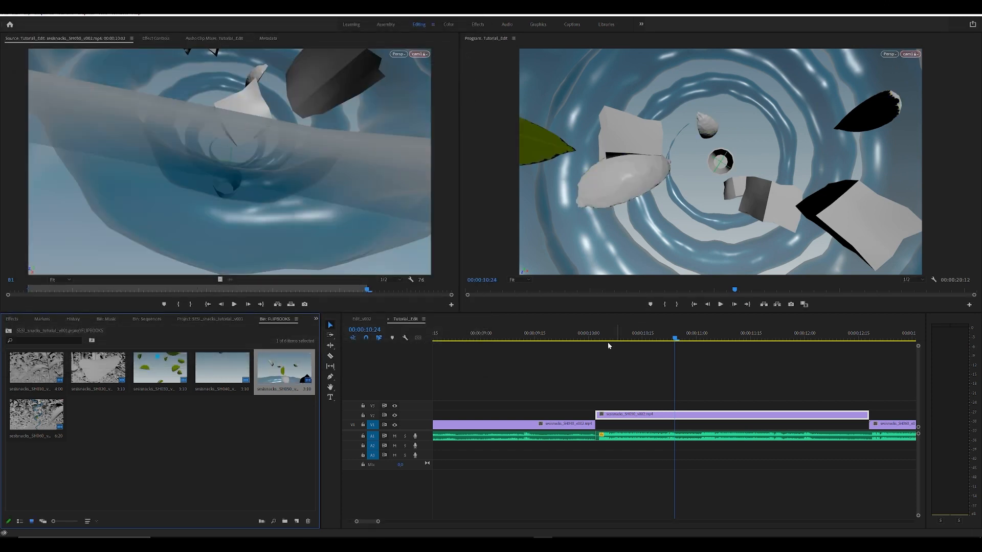
- Play the edit from just before SH050 into the start of SH060 to review the camera tilt against the music
drag(615, 335, 552, 337)
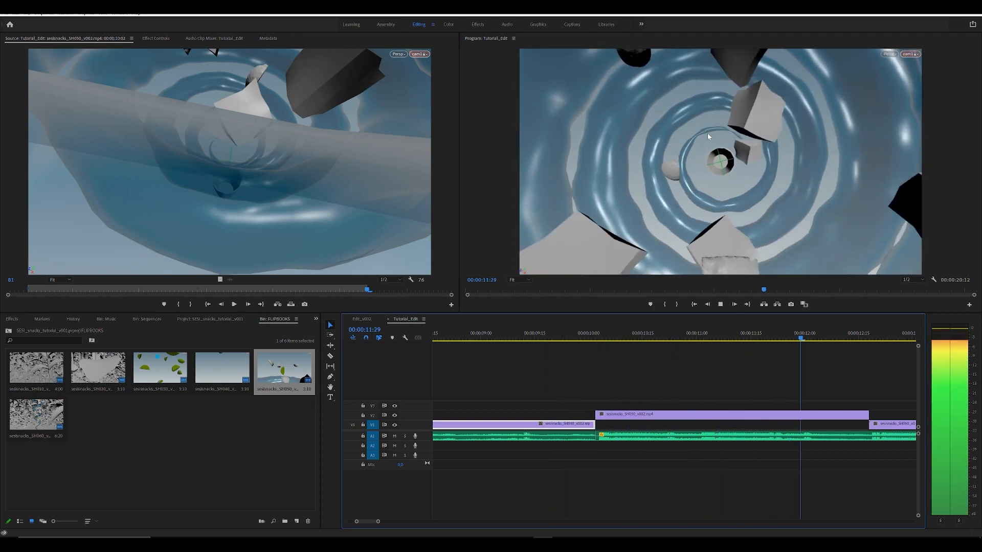
key(space)
click(609, 374)
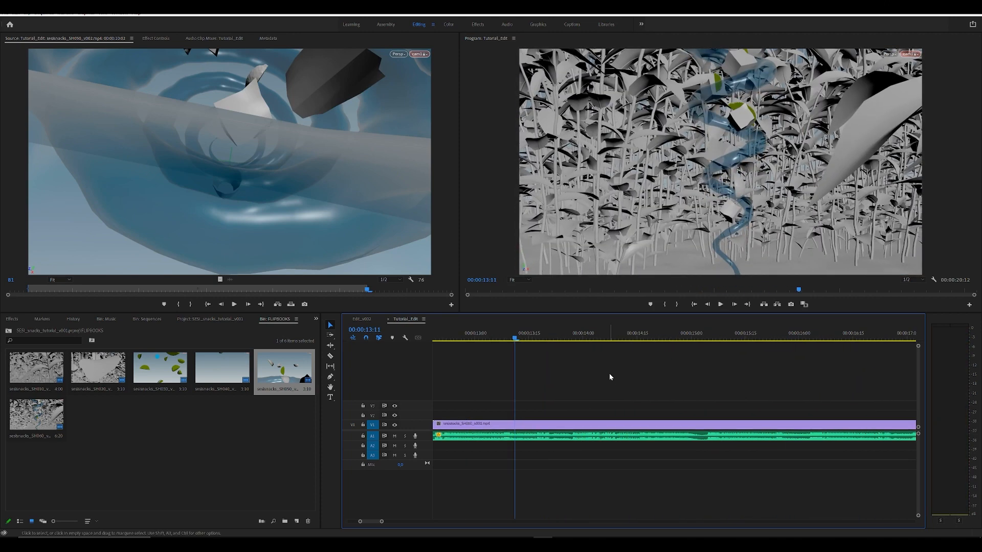
- Save the project, reveal the SH060 clip's source, and replace its footage with sesisnacks_SH060_v002 from the Animatic FLIP folder
key(minus)
key(minus)
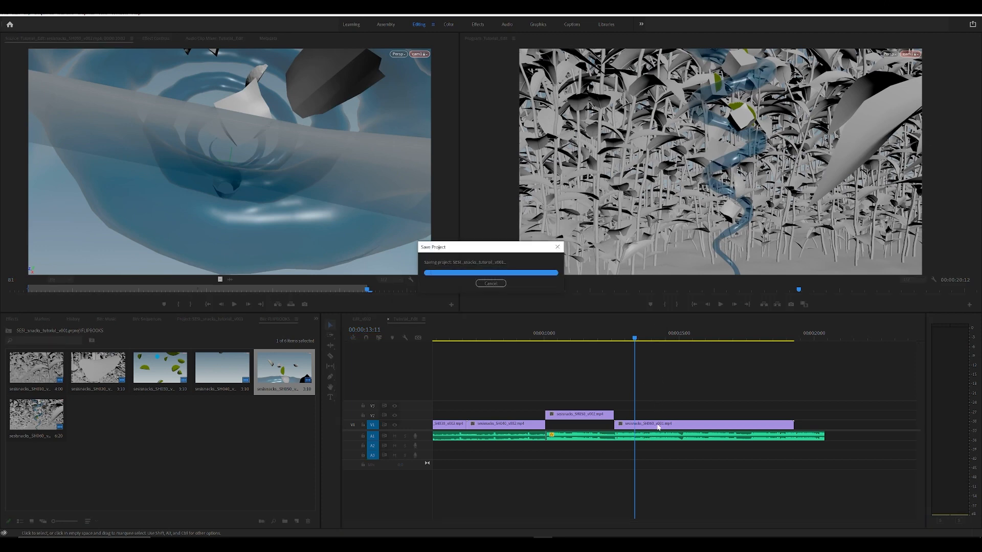
right_click(657, 425)
click(685, 394)
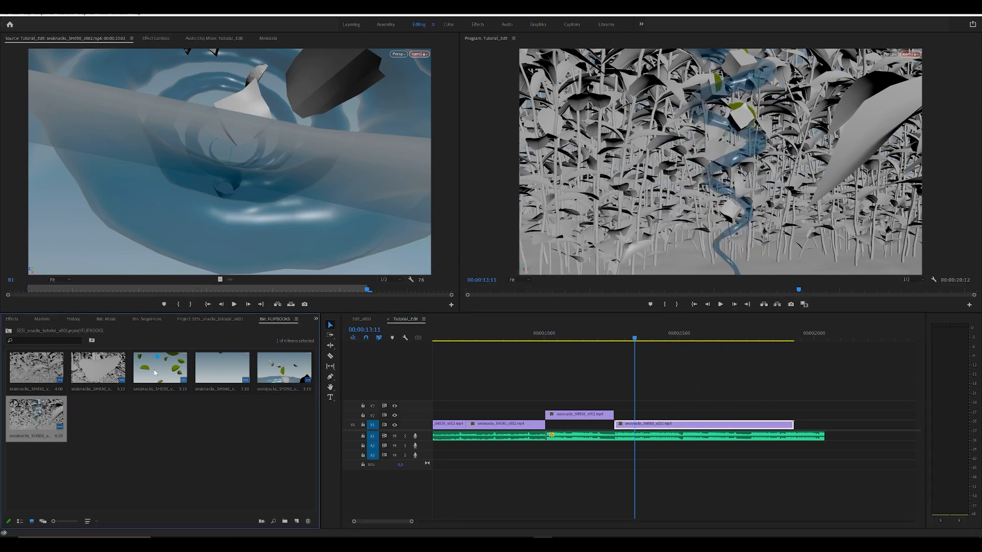
right_click(50, 417)
click(77, 226)
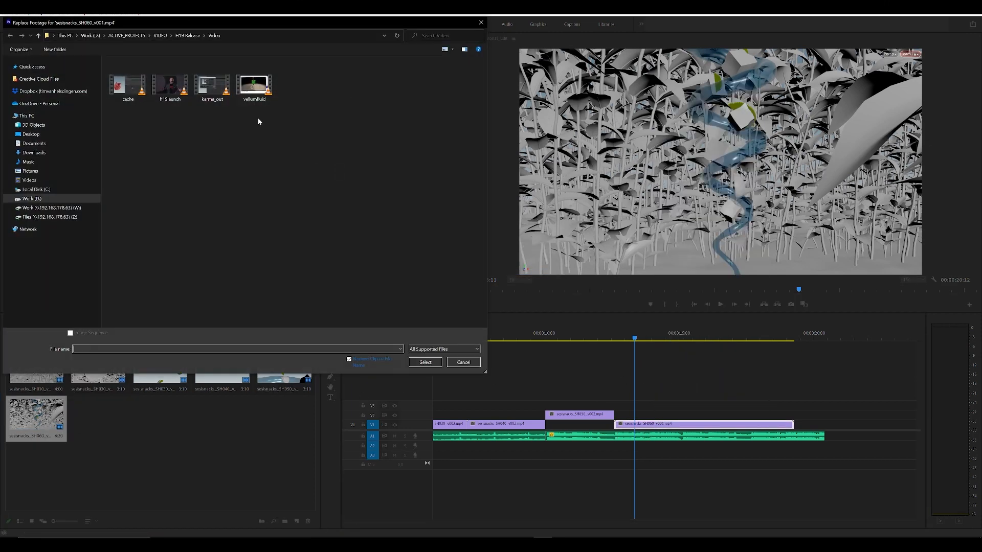
click(271, 37)
key(ctrl+v)
key(Return)
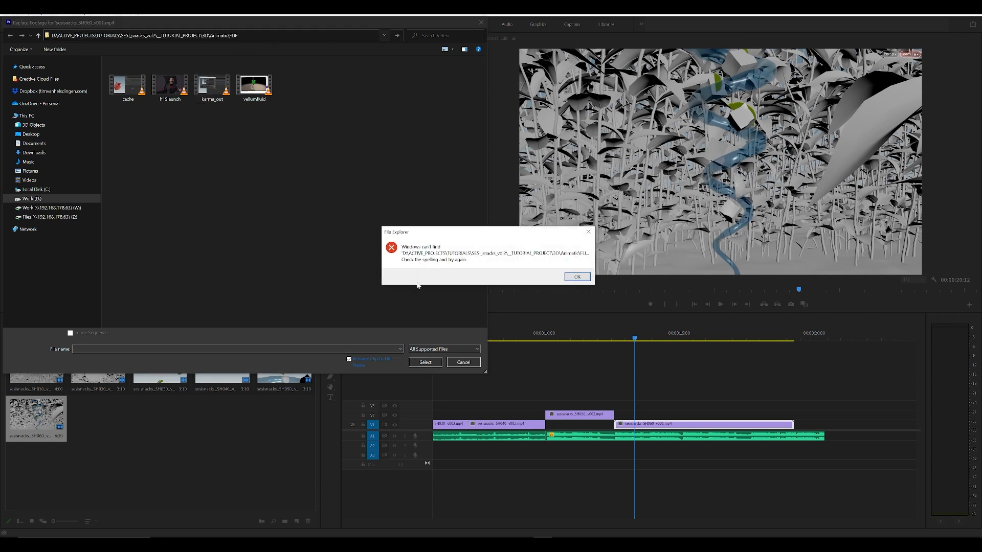
click(569, 279)
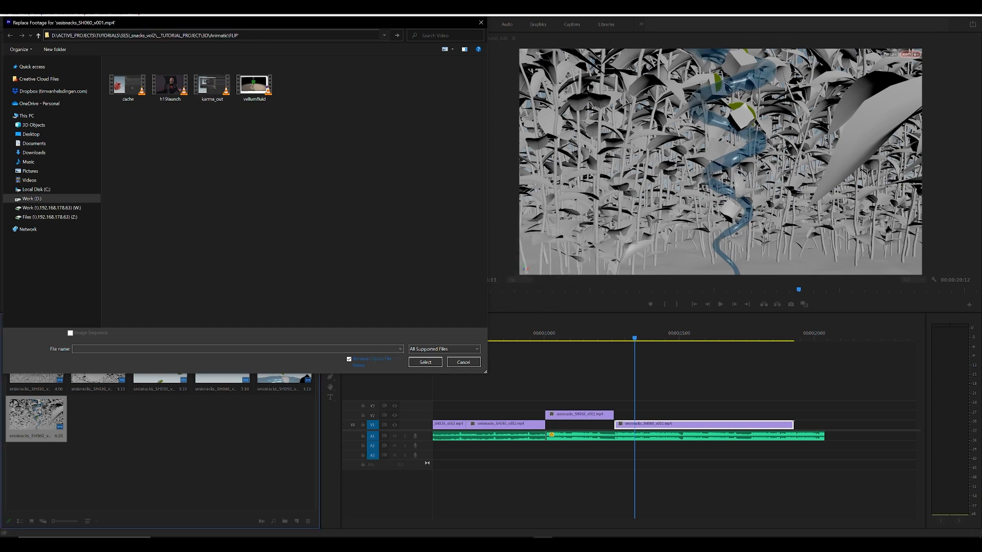
key(Return)
double_click(128, 138)
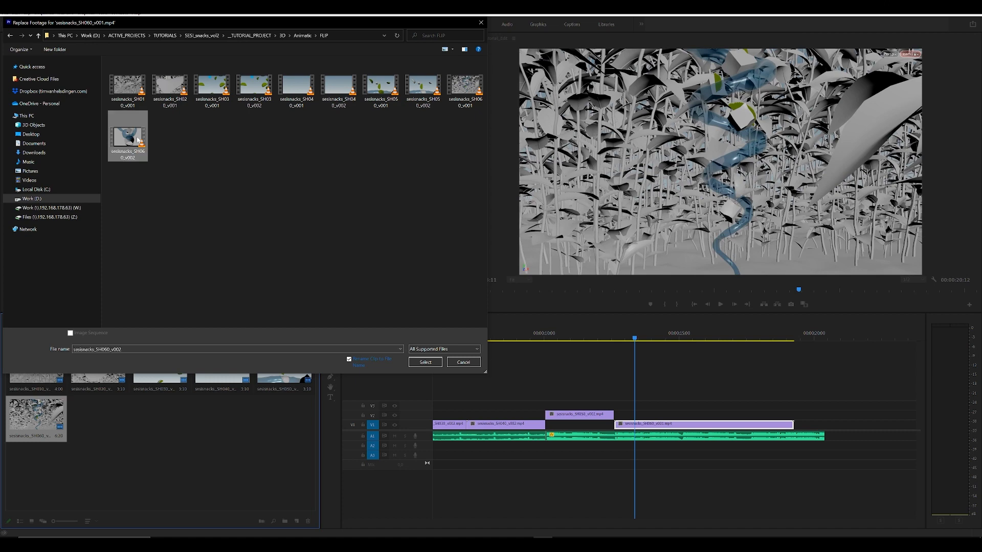
- Play the edit through the SH060 shot, check where its footage runs out, and replay the transition from SH050
click(617, 339)
mouse_move(618, 342)
mouse_down()
mouse_move(595, 349)
mouse_move(610, 342)
mouse_up()
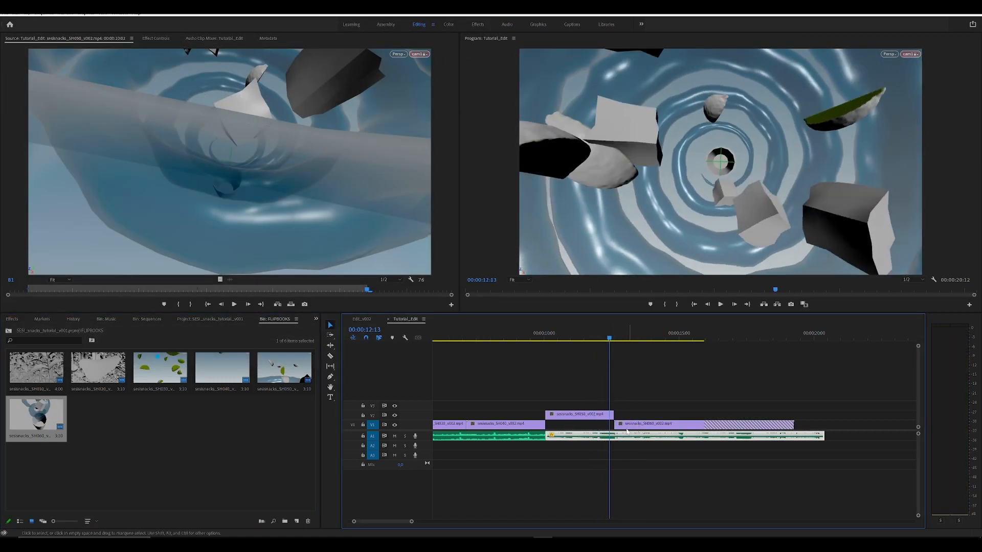
key(space)
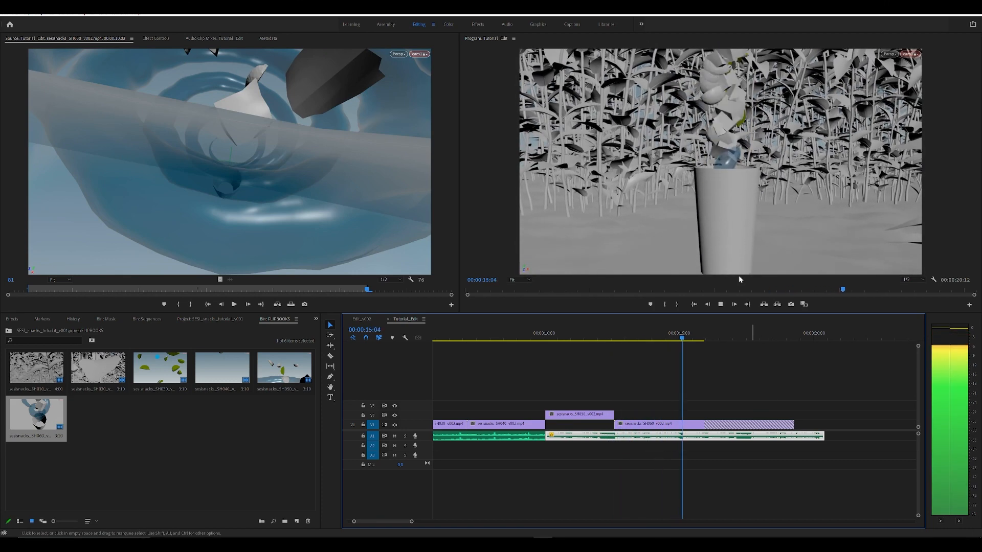
click(709, 422)
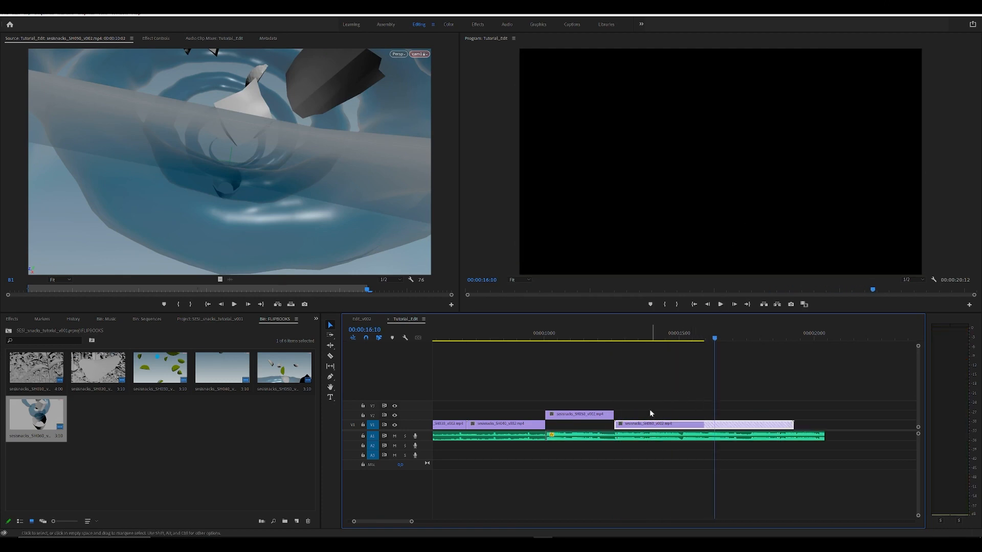
click(736, 401)
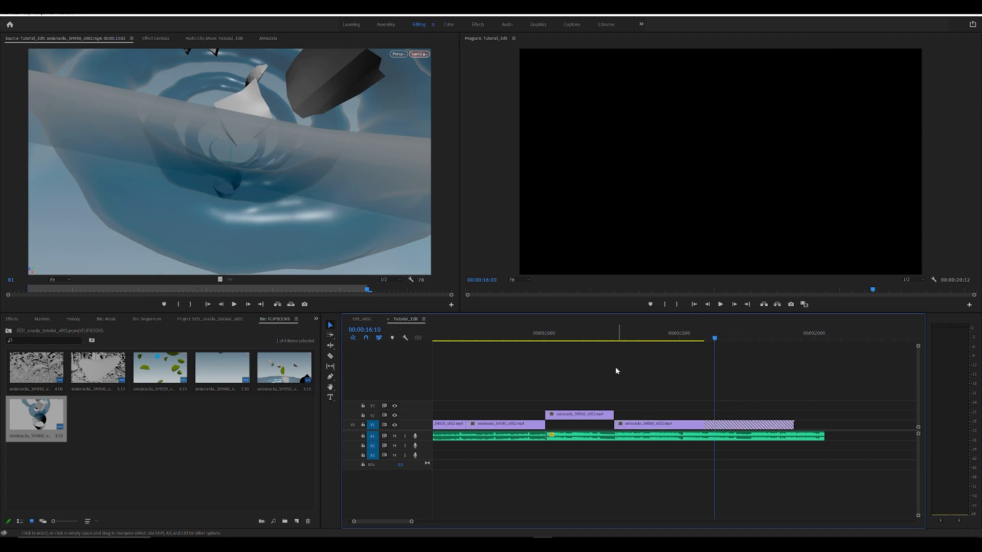
click(608, 342)
drag(609, 344, 580, 346)
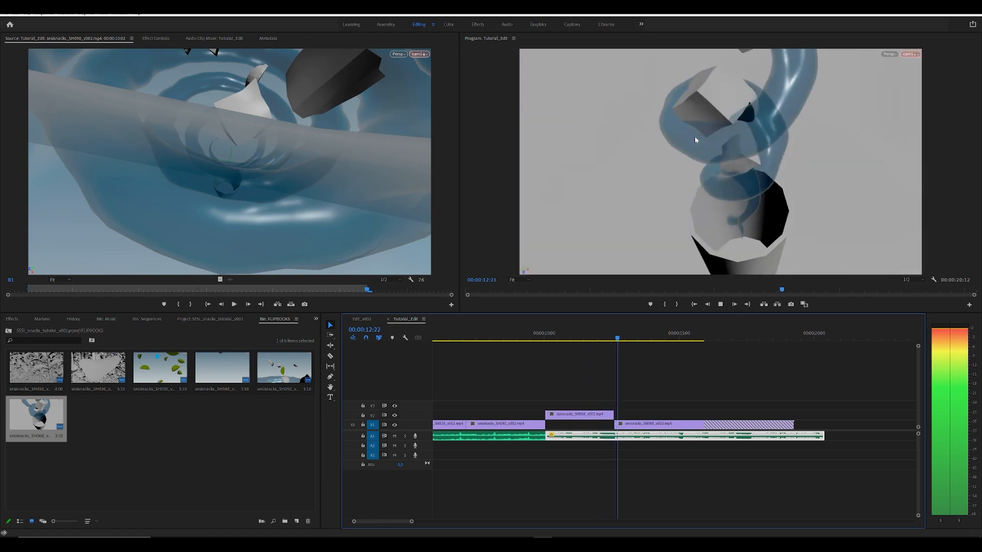
- Move the playhead back into the SH050 shot and save the edit project
mouse_move(604, 342)
mouse_down()
mouse_move(616, 342)
mouse_move(590, 340)
mouse_up()
click(678, 376)
key(ctrl+s)
click(585, 437)
key(ctrl+s)
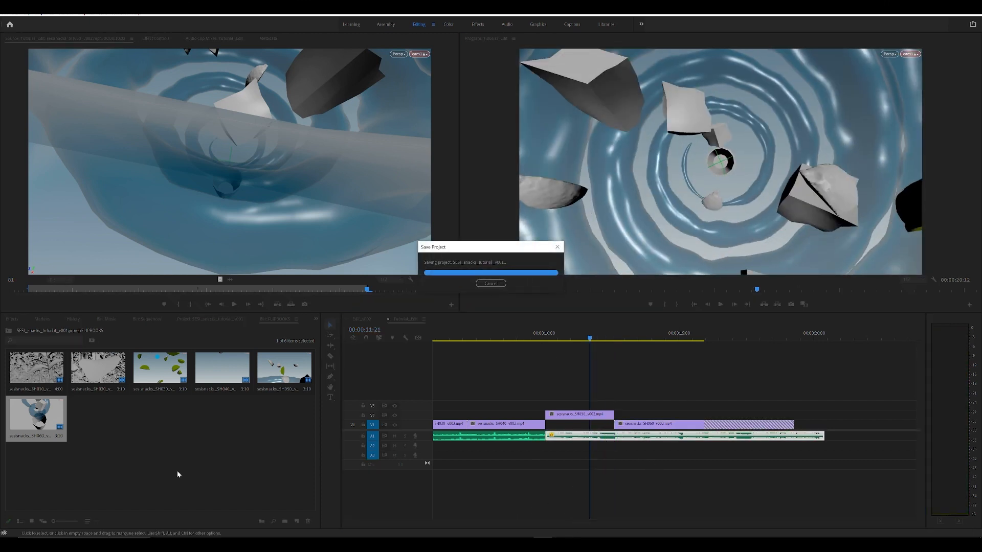
click(145, 381)
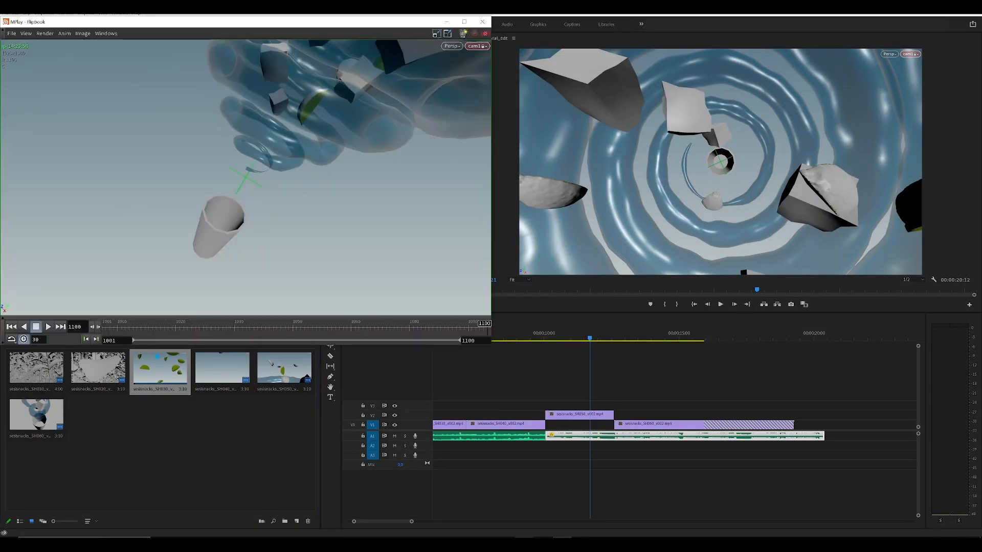
- Switch to Houdini, save the animatic scene, and look through the SH060/cam1 camera
click(504, 544)
click(494, 523)
scroll(689, 401, down, 1)
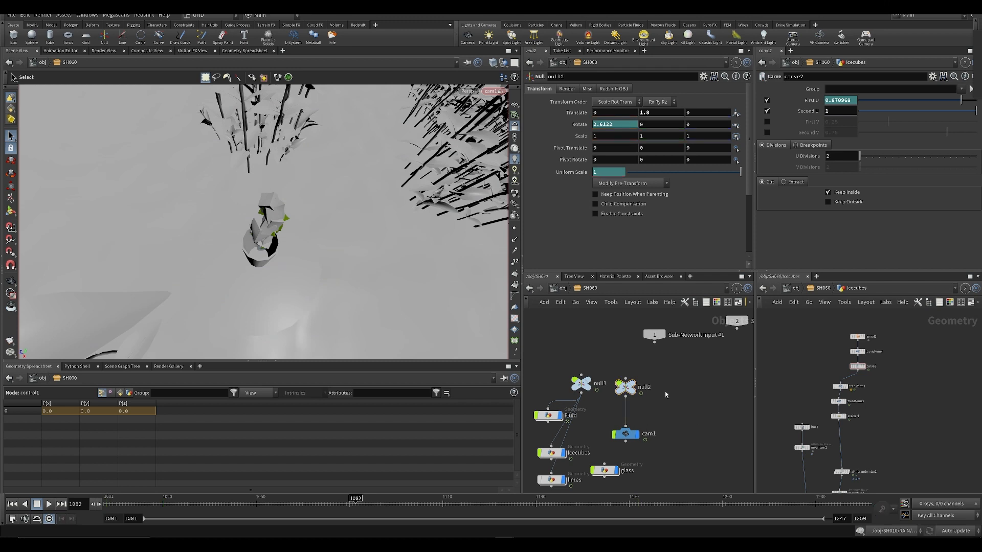
key(ctrl+s)
click(492, 91)
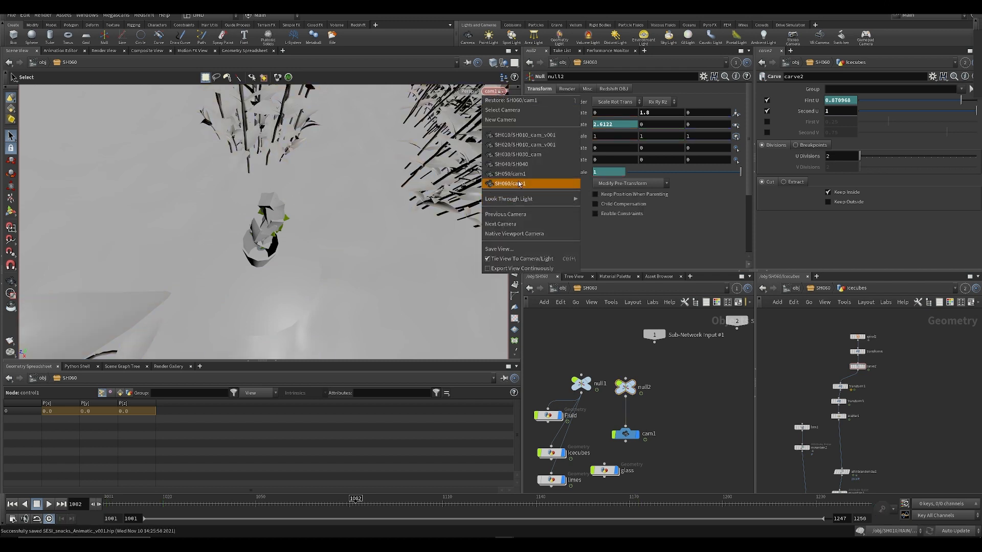
click(519, 184)
- Render a flipbook of the SH060 camera view for frames 1001 to 1250
click(11, 352)
click(44, 343)
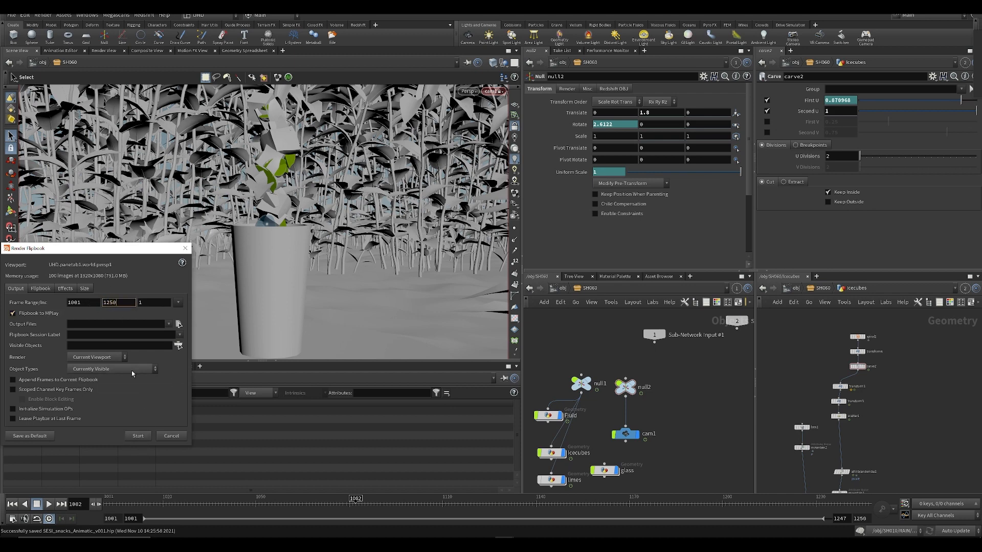
click(137, 436)
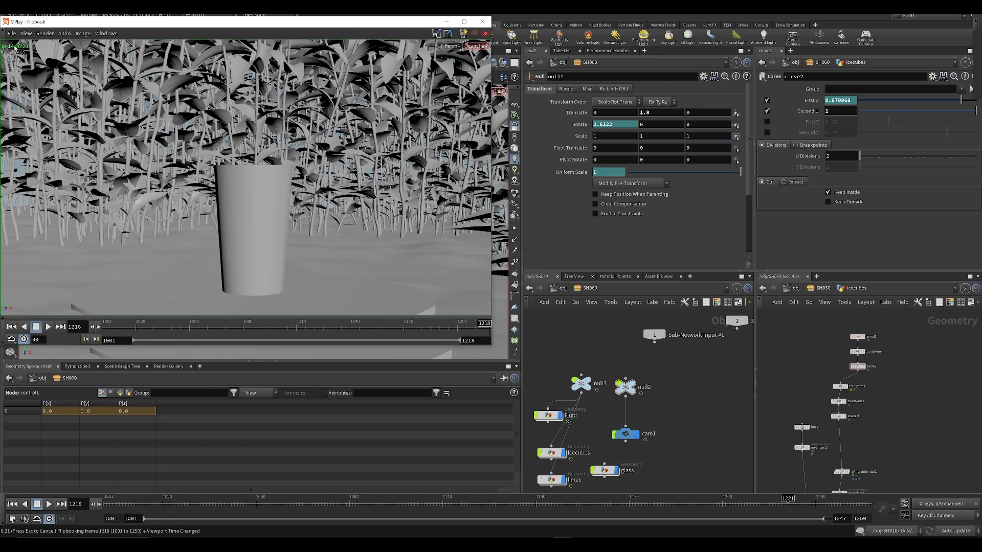
- Export the flipbook as an ffmpeg mp4 with frames 1001 to 1250, overwriting sesisnacks_SH060_v002 in the FLIP folder
click(15, 35)
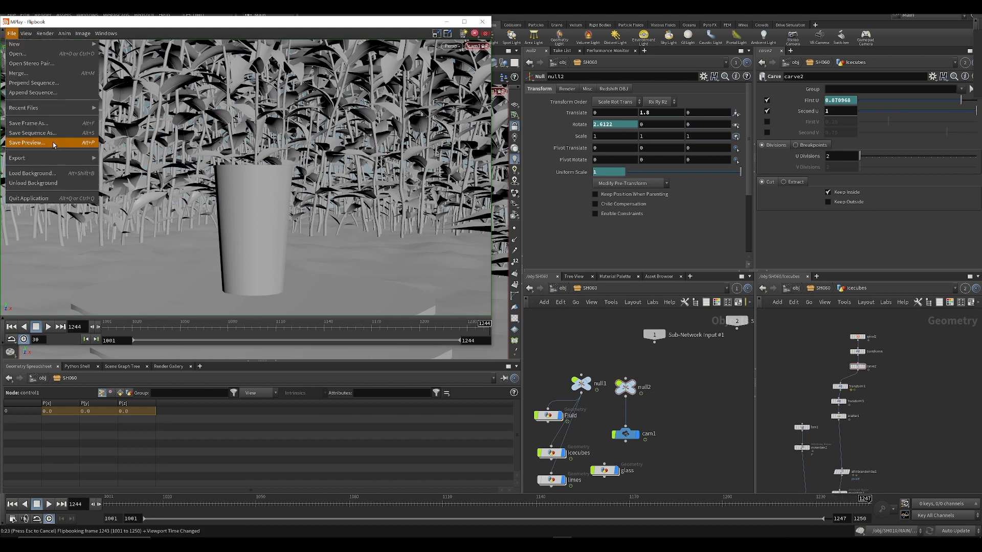
mouse_move(61, 158)
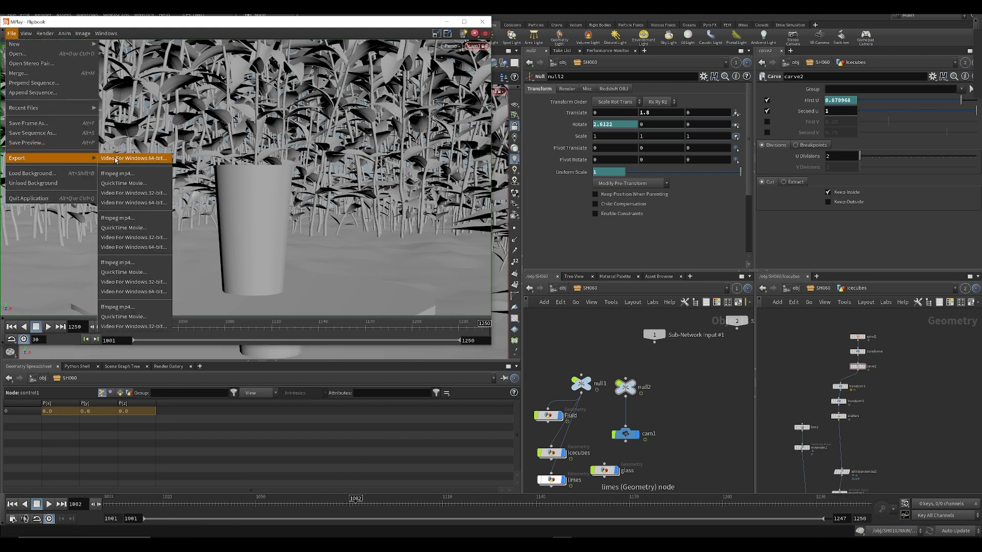
click(119, 174)
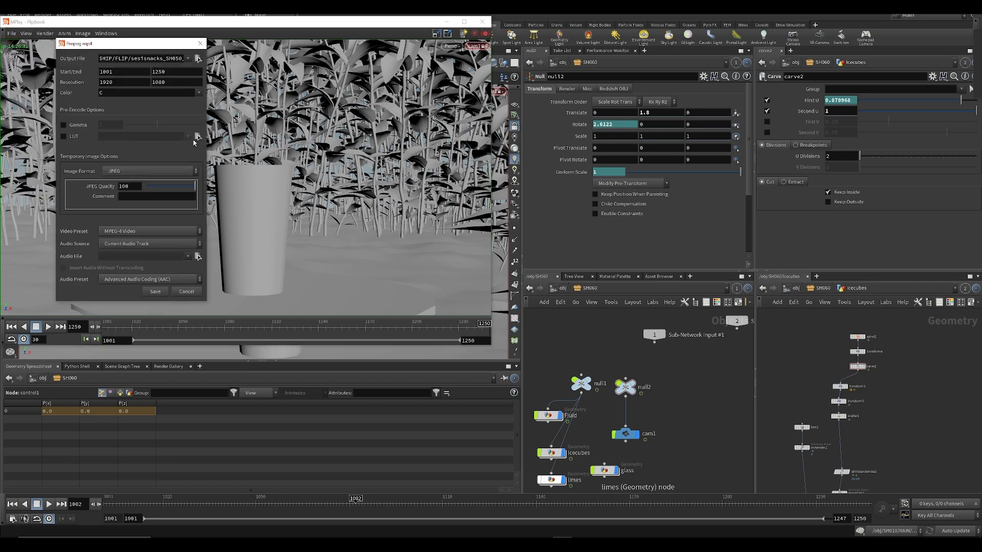
click(198, 59)
double_click(186, 125)
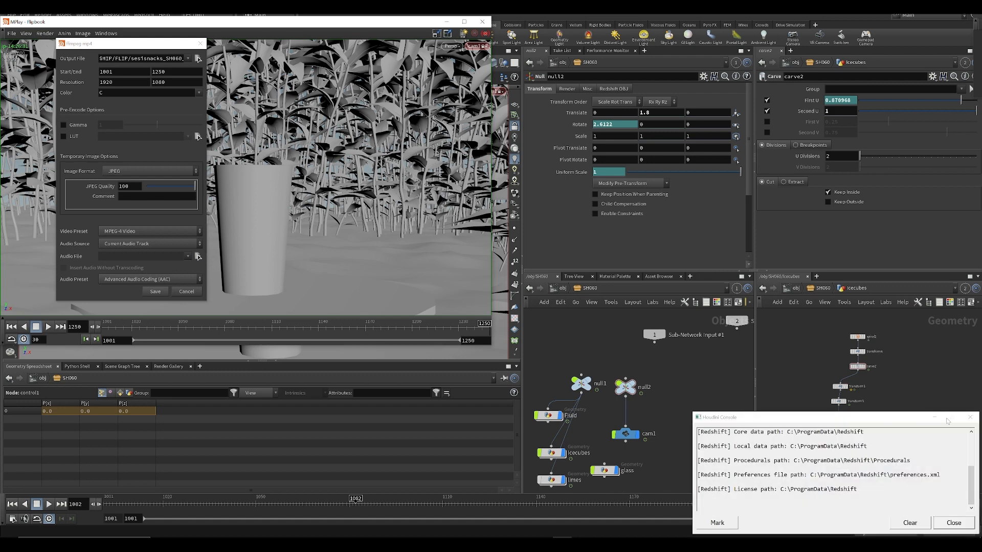
click(947, 419)
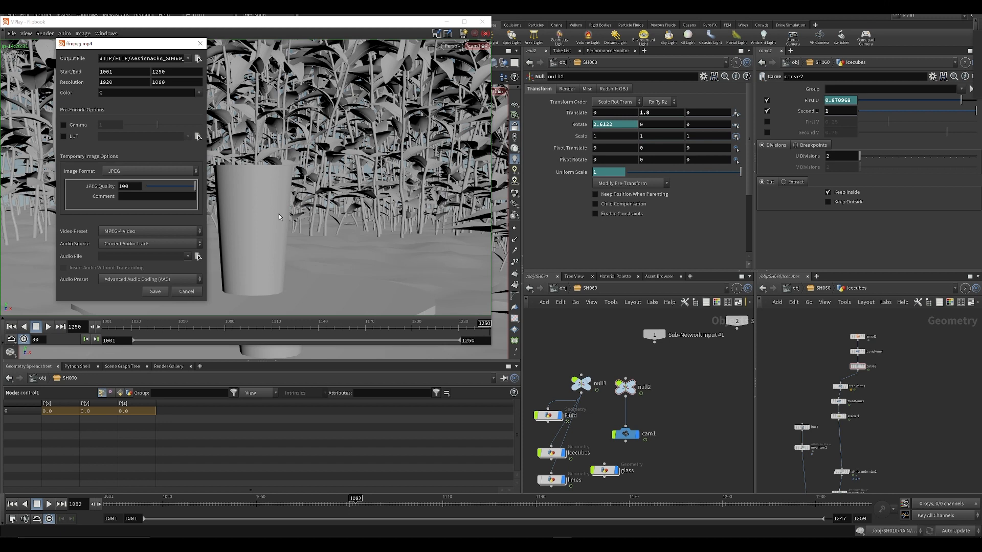
key(Return)
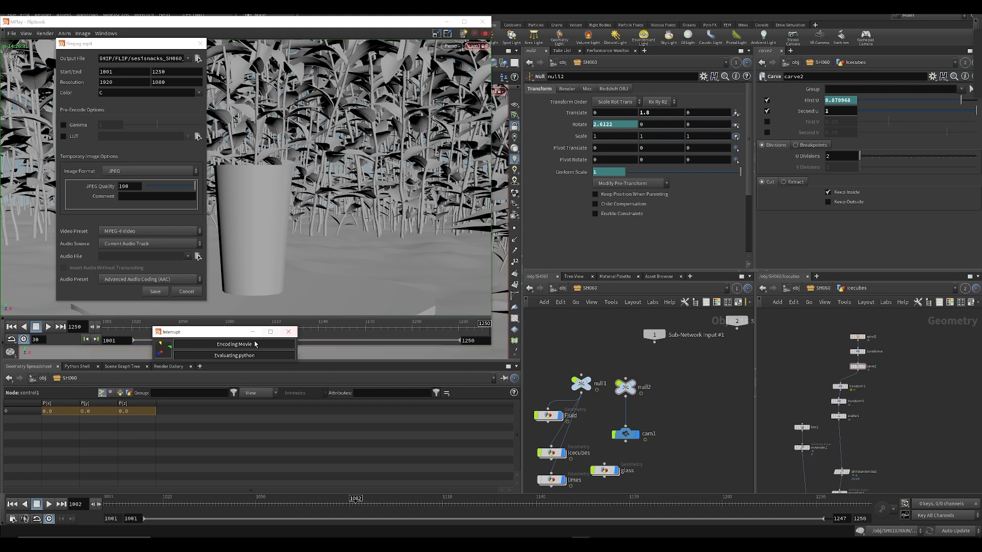
- Return to Premiere Pro, play from SH050 through the refreshed SH060 shot against the music, and save the project
click(370, 354)
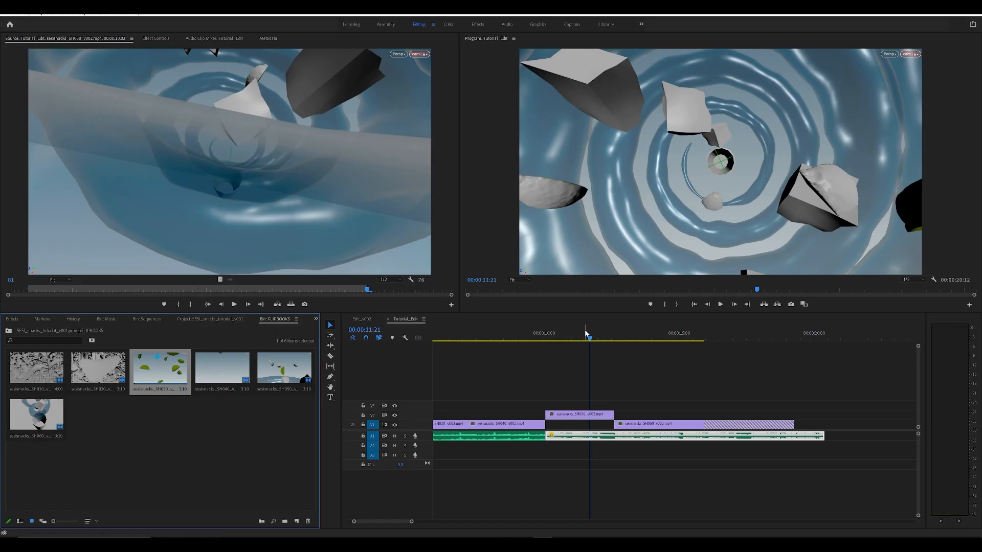
click(582, 344)
key(space)
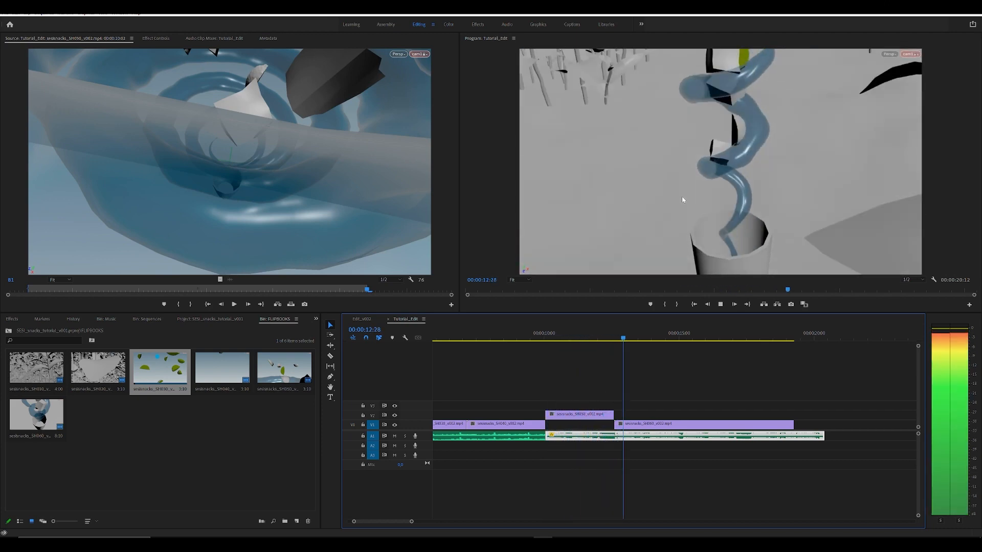
click(734, 400)
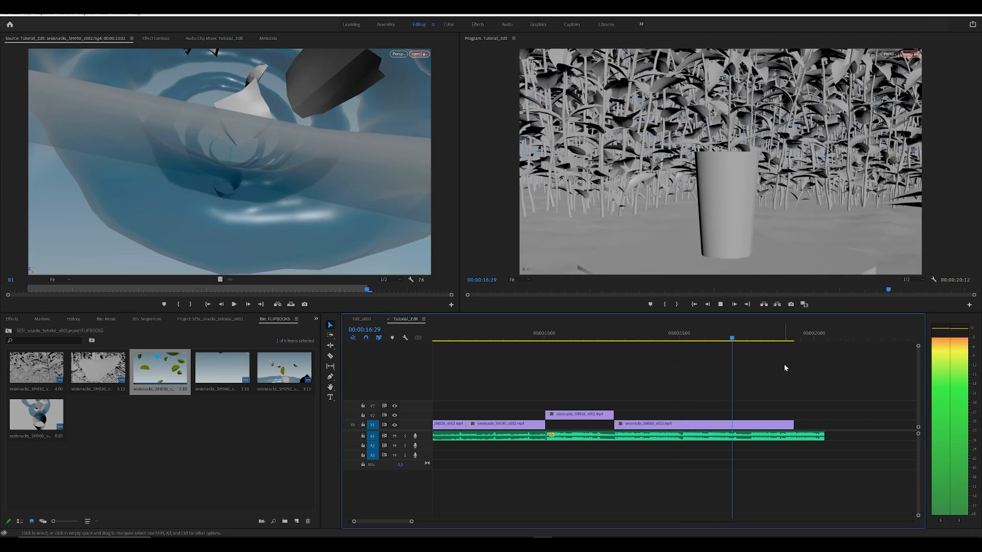
key(space)
key(ctrl+s)
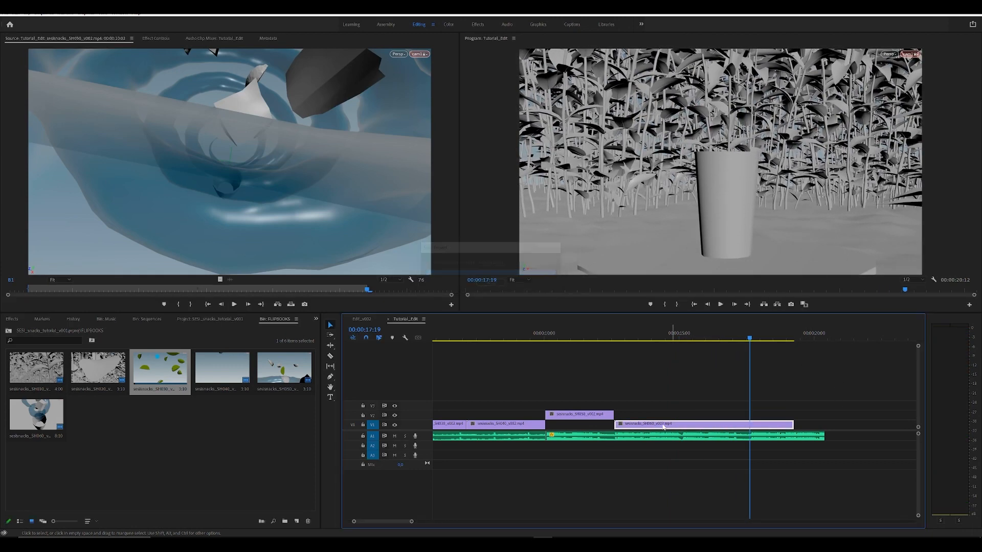
click(614, 491)
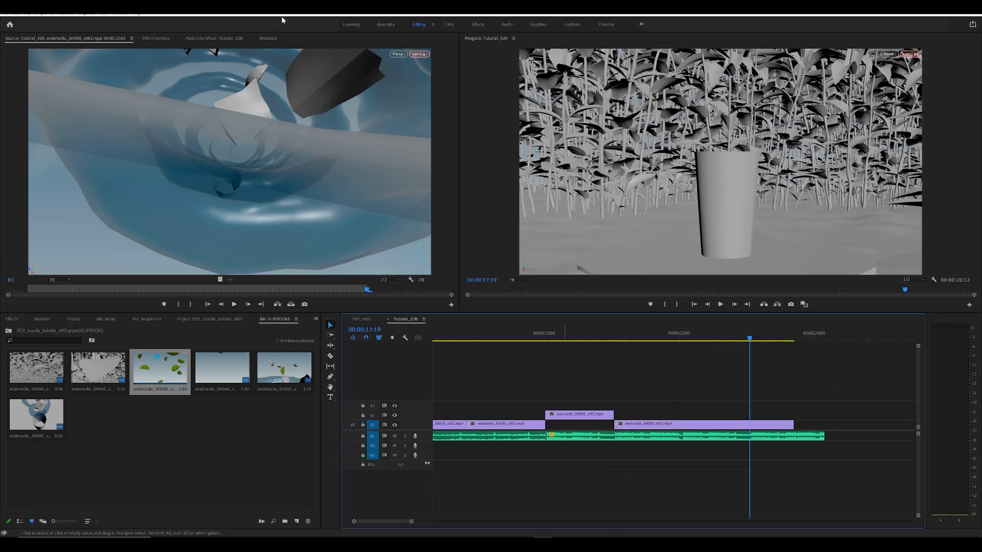
- Create a 1920 x 1080 legacy title named Title in the FLIPBOOKS bin and dismiss the notice
click(8, 16)
click(221, 441)
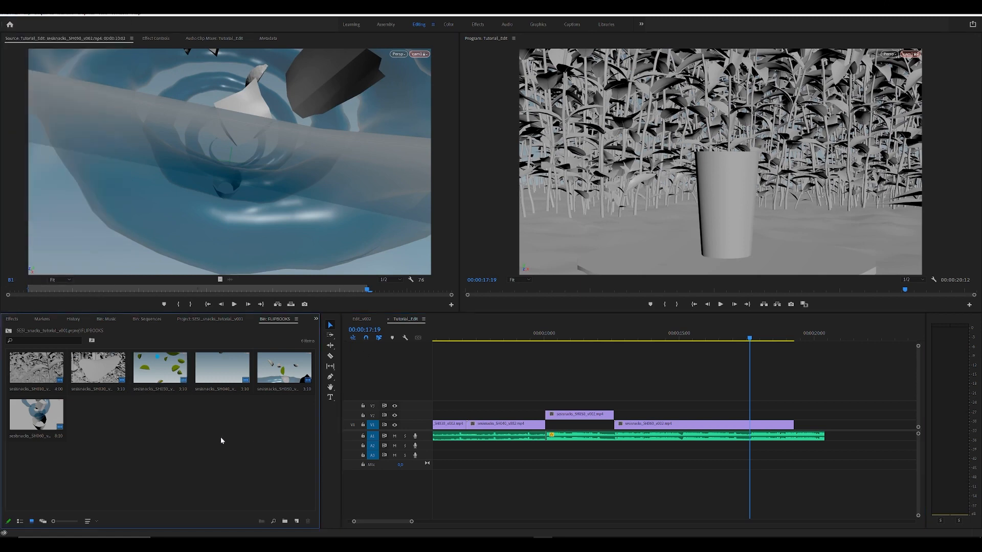
click(7, 15)
mouse_move(21, 20)
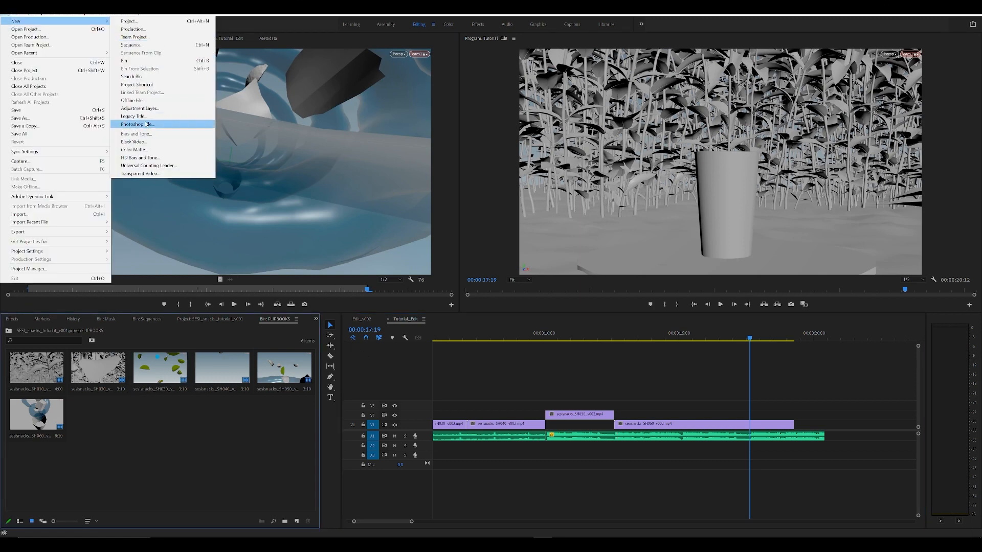
click(154, 116)
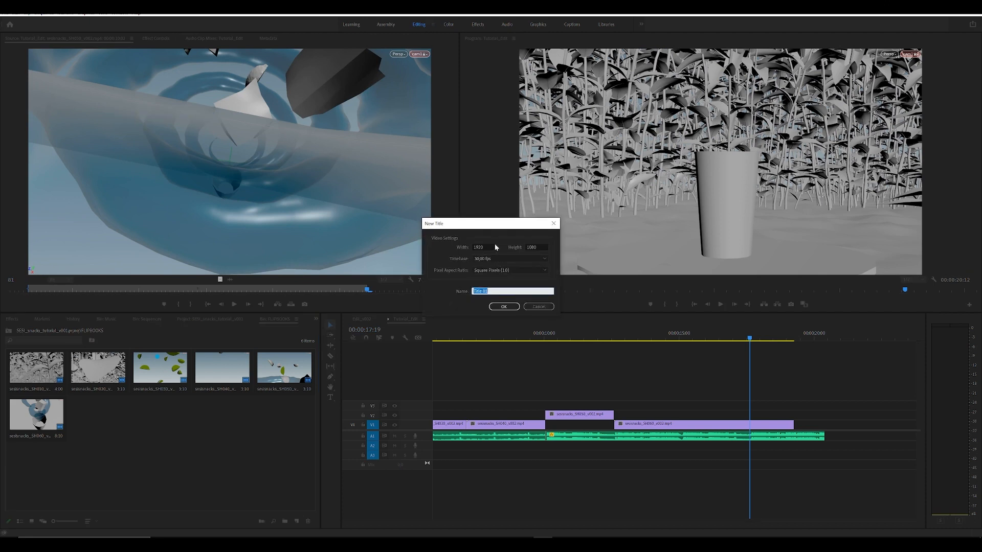
text(Title)
key(Return)
click(570, 304)
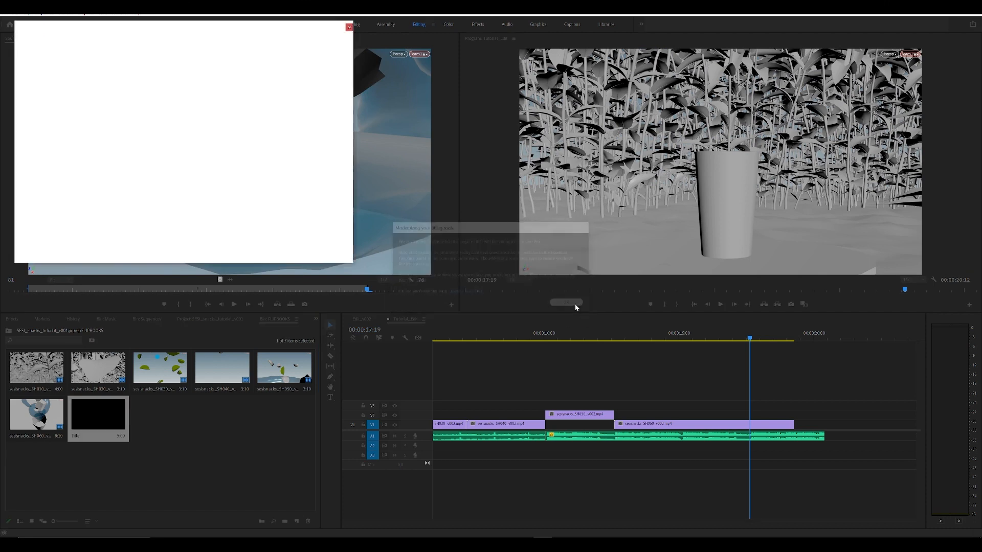
- Write SESI SNACKS above the glass in the title and style it in Lato Black at size 150
click(258, 176)
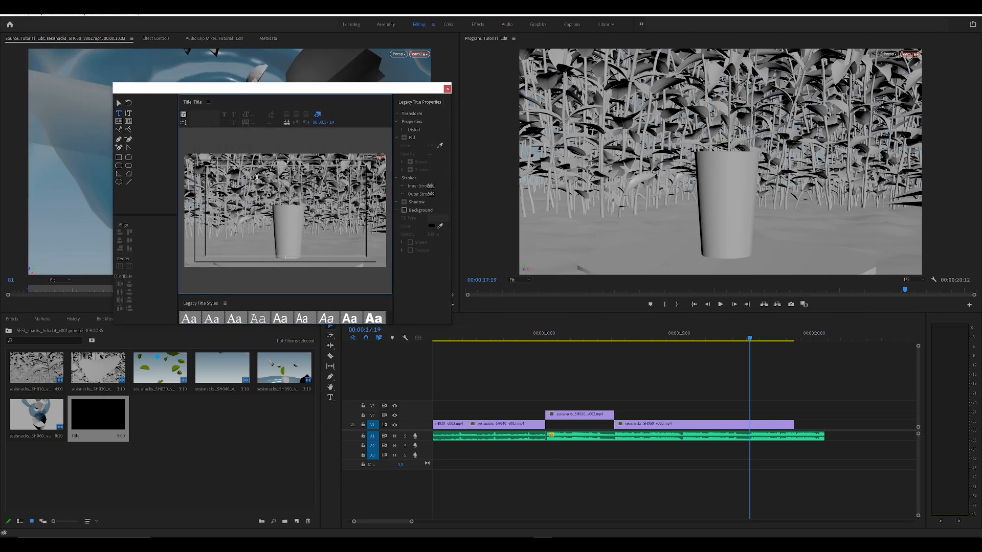
text(SESI)
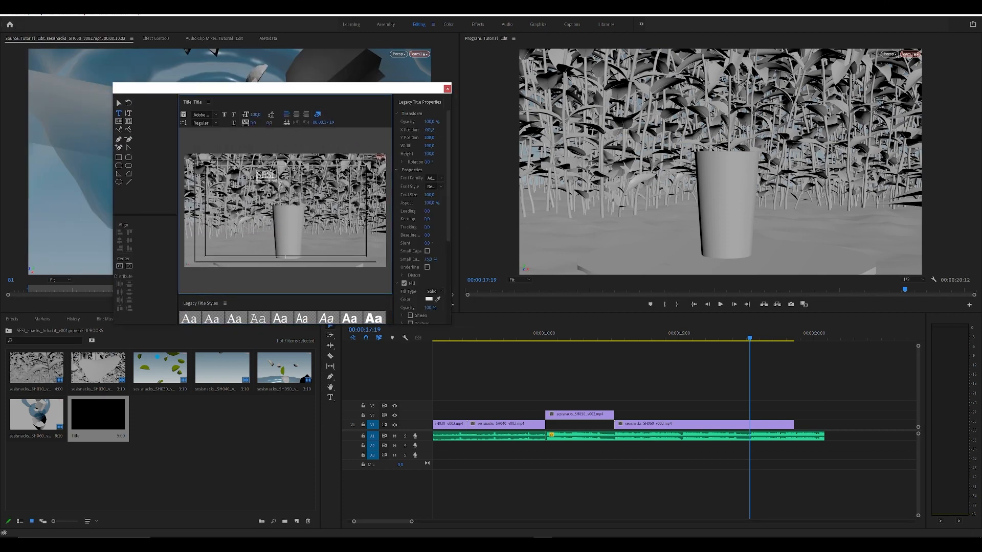
text( SNACKS)
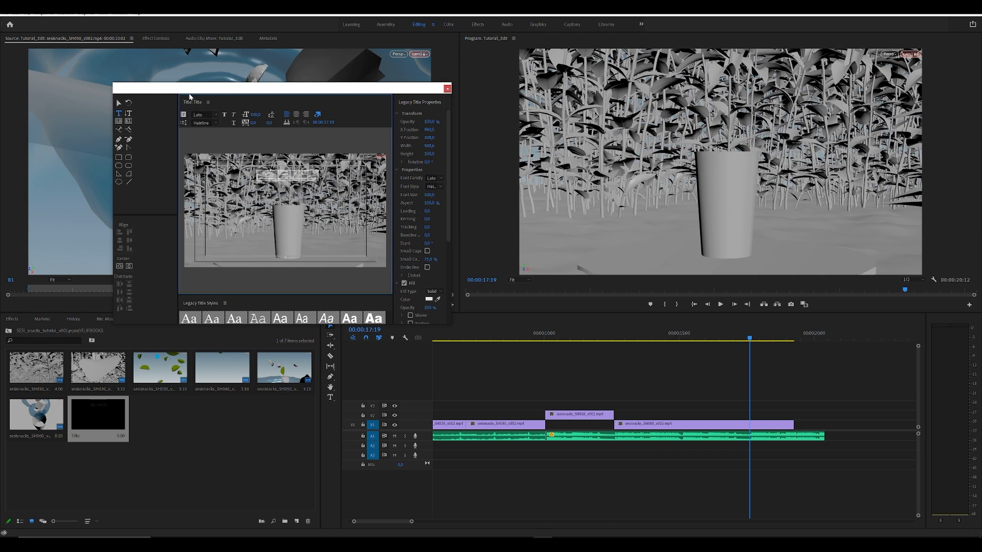
click(216, 123)
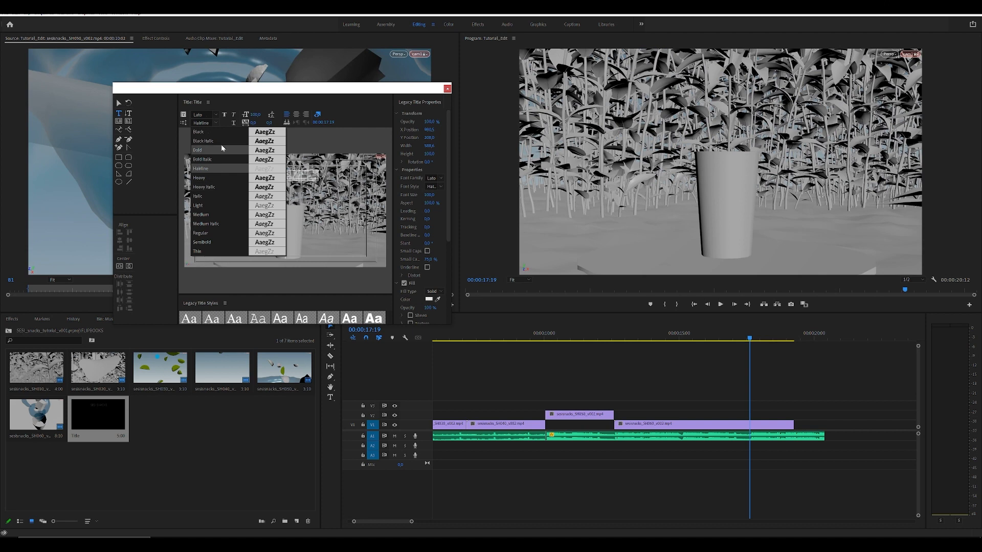
click(199, 133)
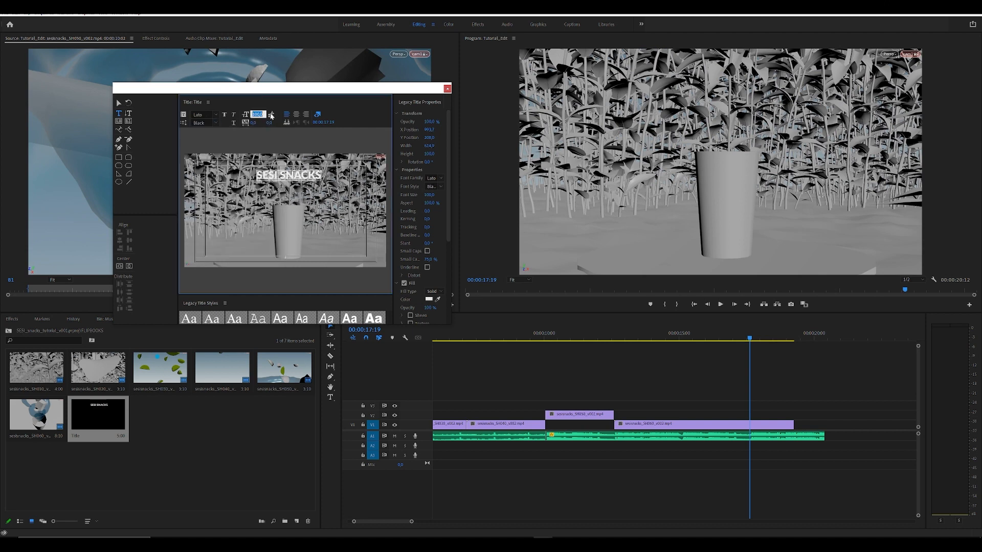
key(Return)
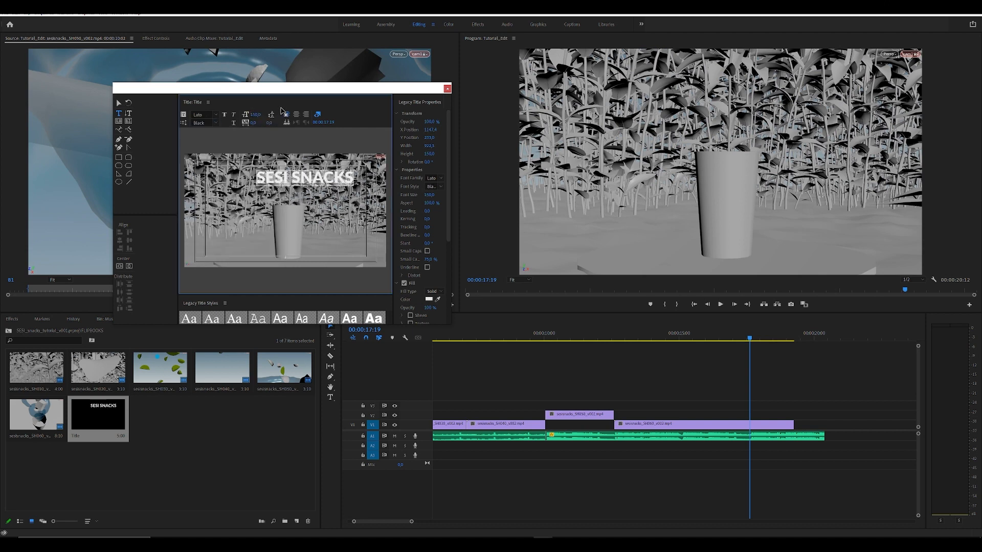
- Shift the SESI SNACKS text sideways to sit centered above the glass, close the title editor, and save the project
click(119, 103)
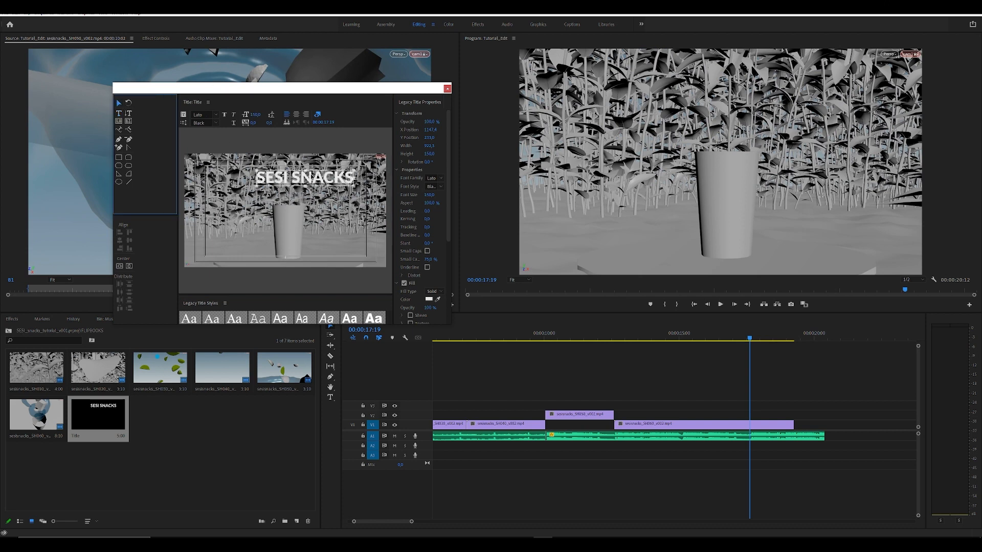
drag(307, 177, 292, 177)
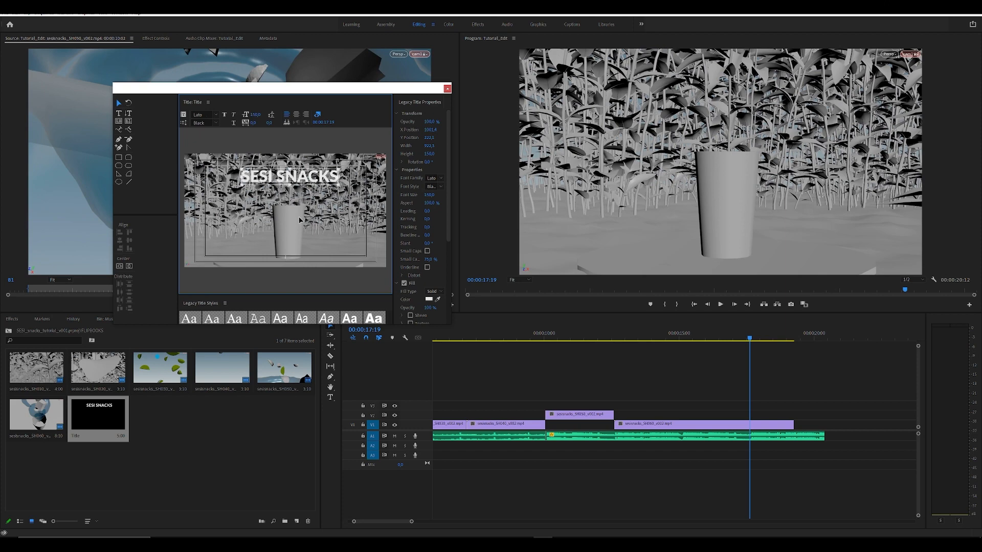
click(447, 89)
key(ctrl+s)
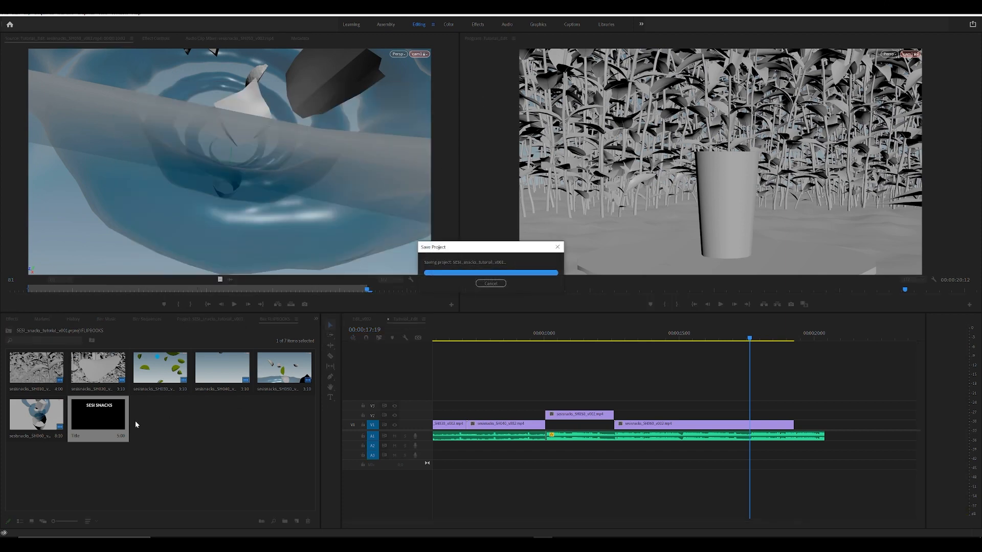
- Place the title on V3 over the second half of SH060 and extend the SH060 clip to near the music's end
drag(102, 417, 699, 405)
click(632, 335)
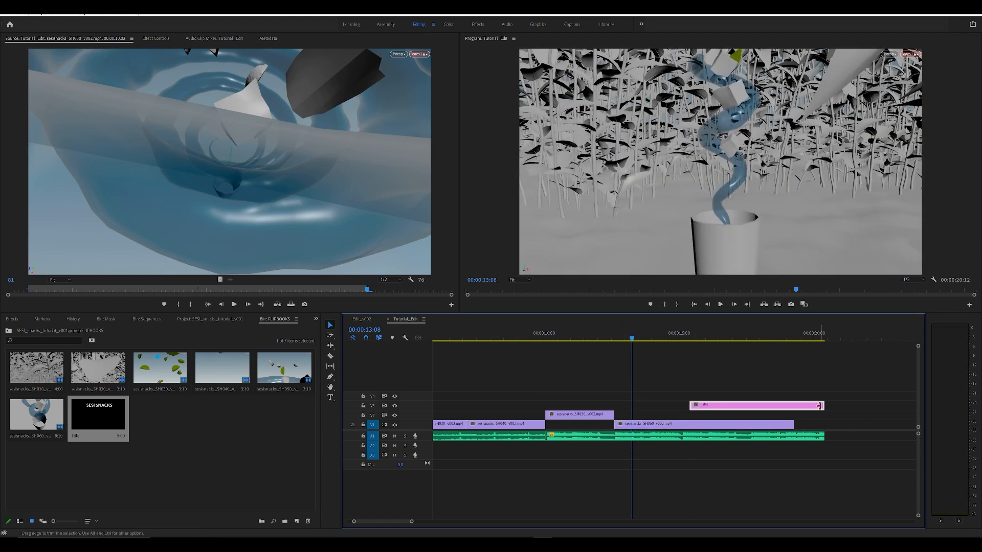
drag(796, 420, 819, 421)
- Add a Cross Dissolve at the title clip's start and play the end of SH060 to review the fade-in
right_click(691, 406)
click(727, 452)
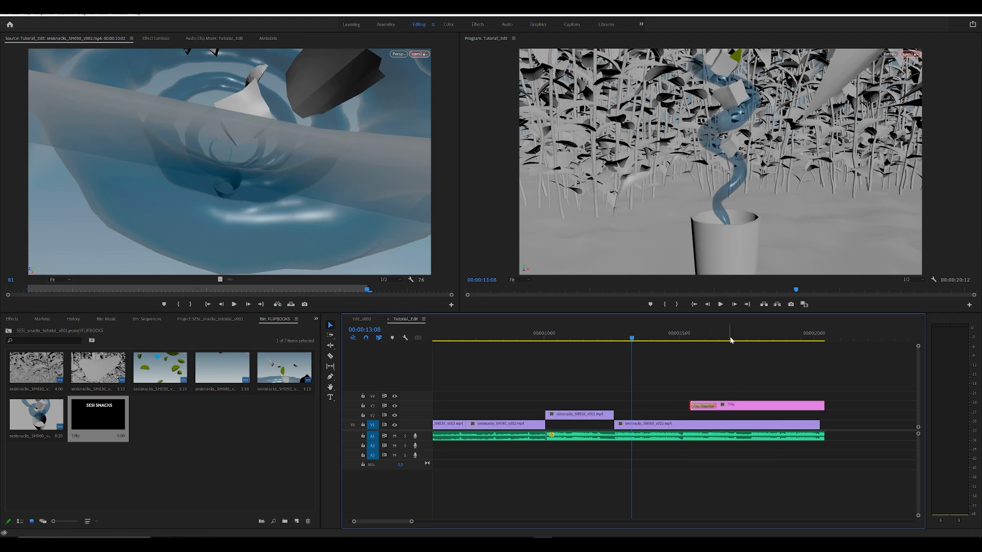
key(space)
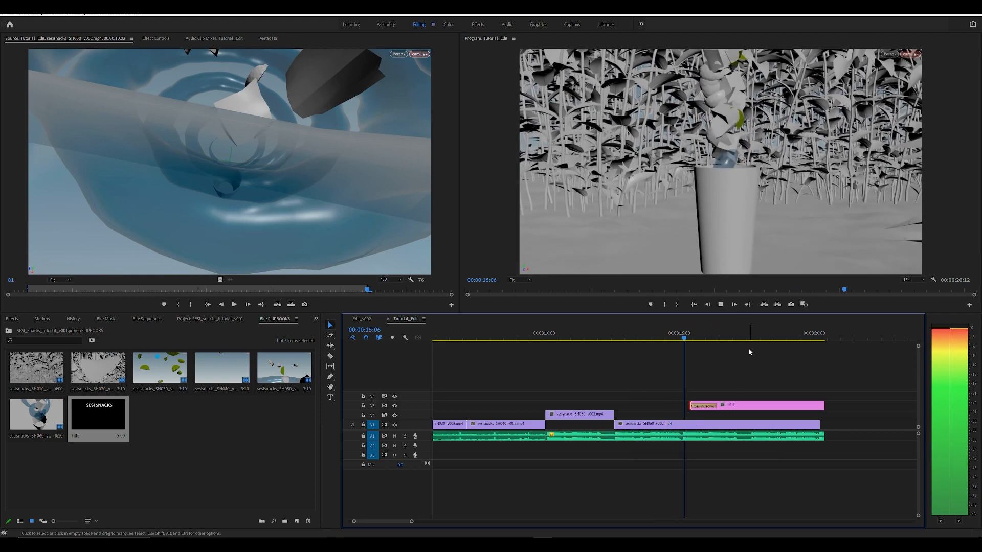
click(771, 423)
click(769, 438)
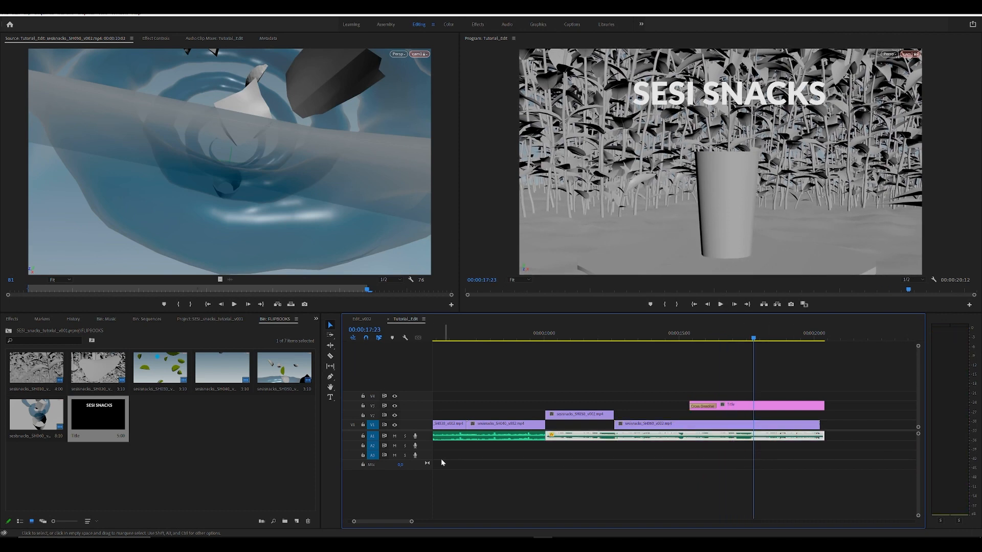
- Expand audio track A1 and lengthen the last music clip's fade-out by moving its final volume keyframe almost to the clip's end
drag(426, 441, 427, 481)
click(841, 472)
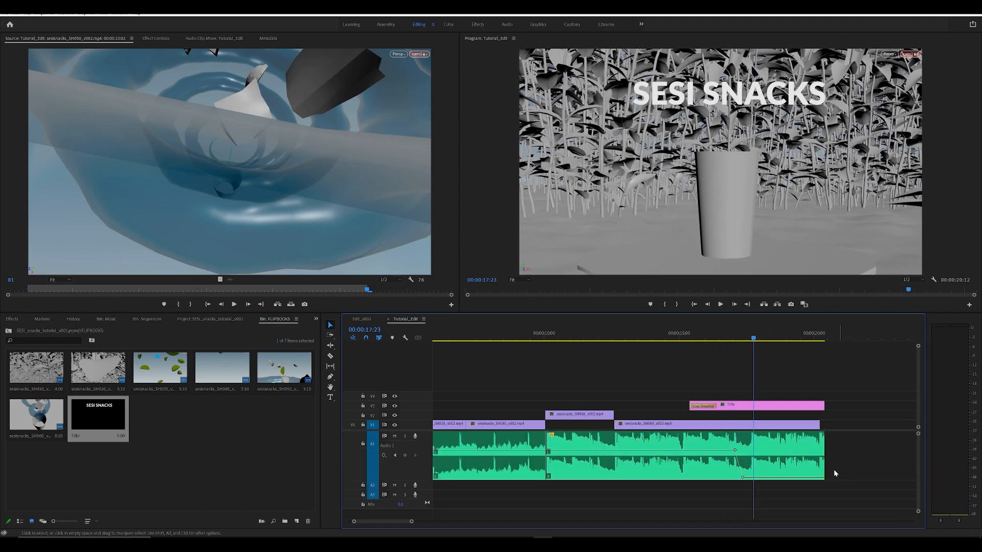
drag(741, 478, 782, 477)
key(space)
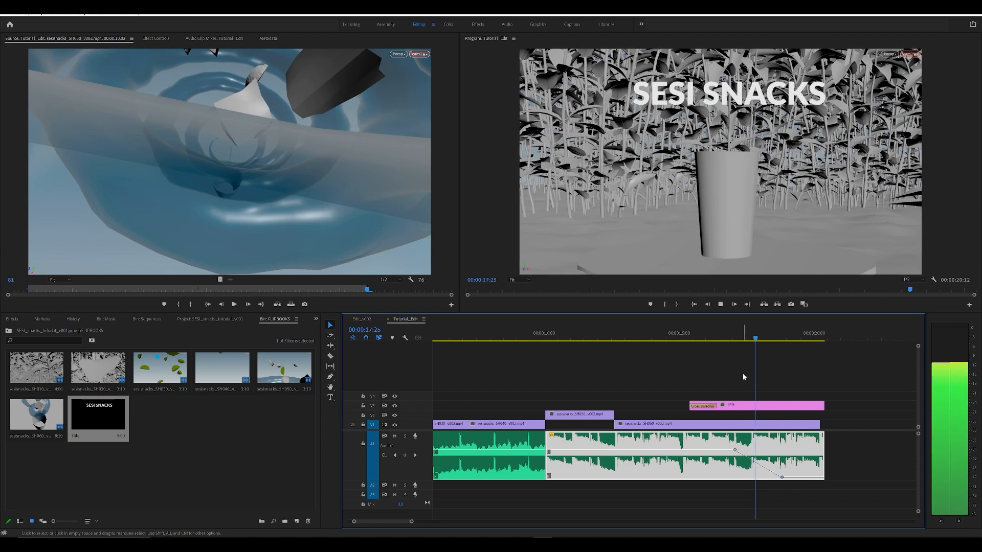
drag(789, 339, 774, 339)
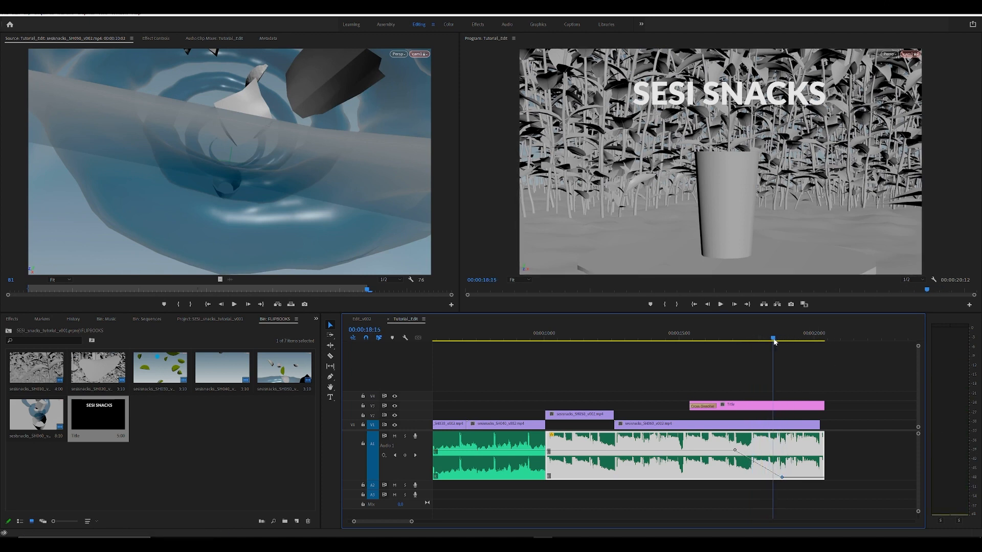
key(space)
key(space)
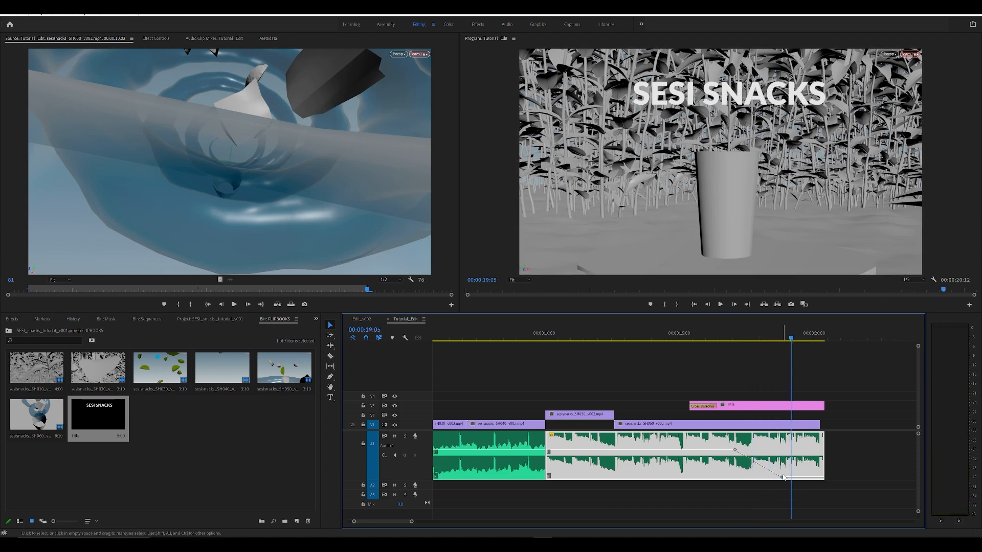
drag(783, 477, 821, 478)
- Mark the sequence's out point at 00:00:19:29 and save the project
drag(798, 339, 814, 339)
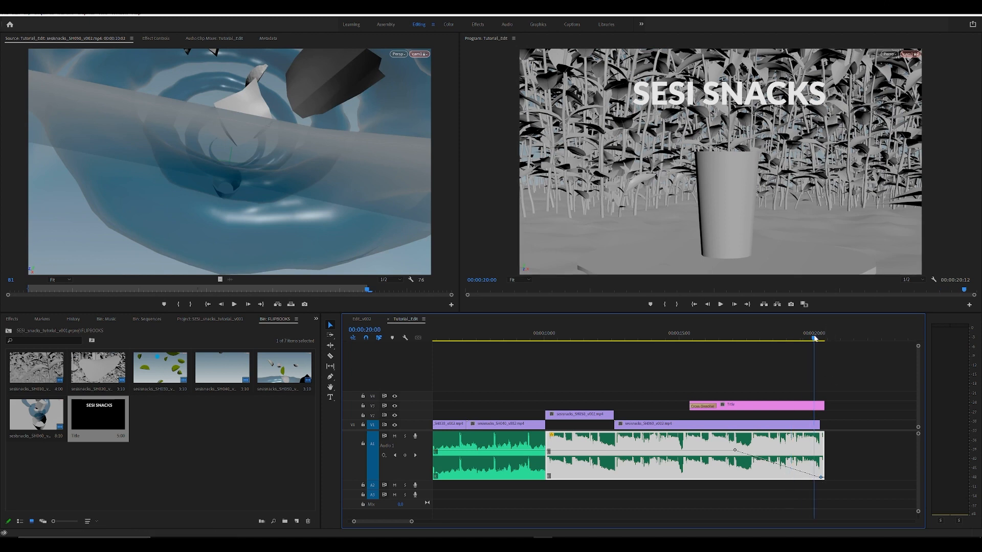
key(Left)
key(o)
click(711, 394)
key(ctrl+s)
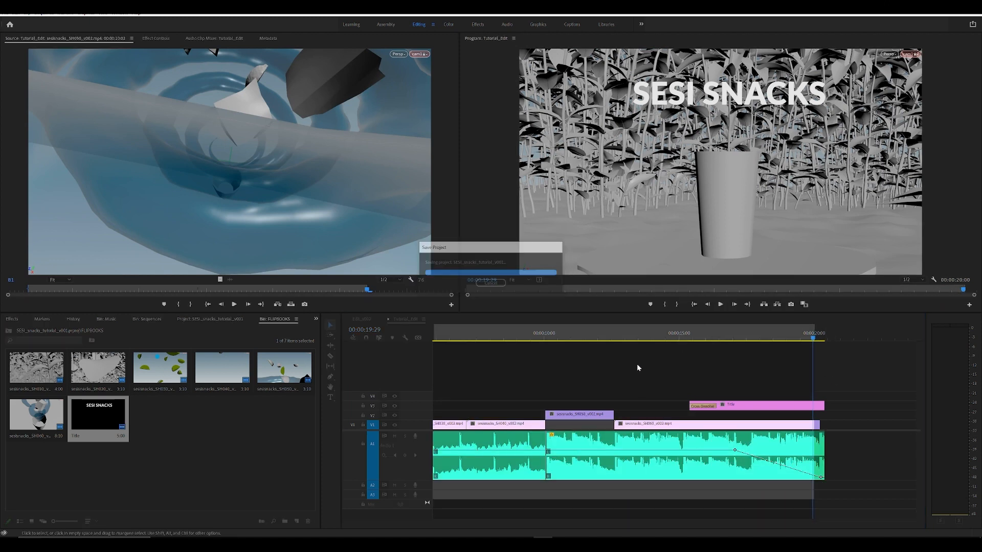
- Play the whole animatic from the start in a maximized program view, restore the layout, and save the project
key(minus)
key(minus)
key(minus)
key(minus)
drag(470, 335, 432, 336)
key(grave)
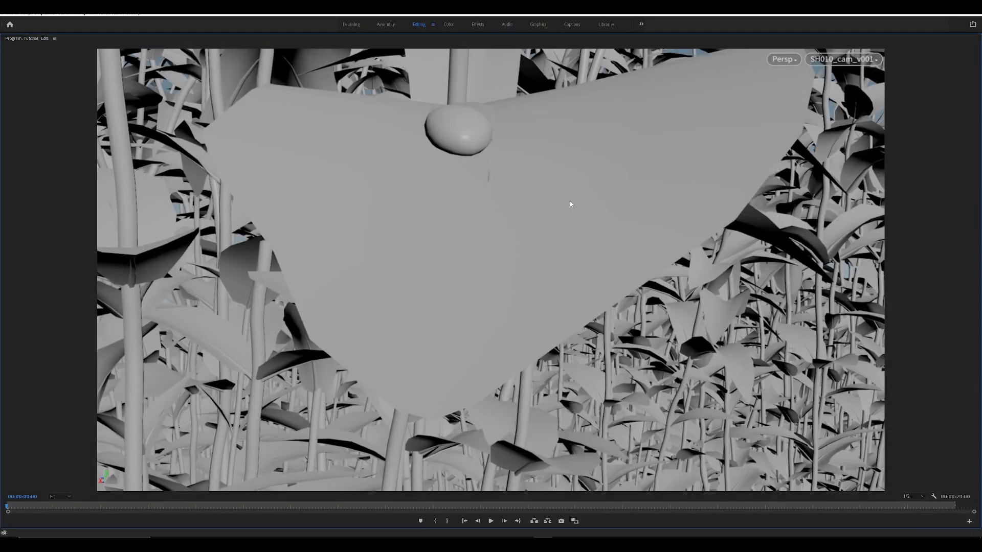
key(space)
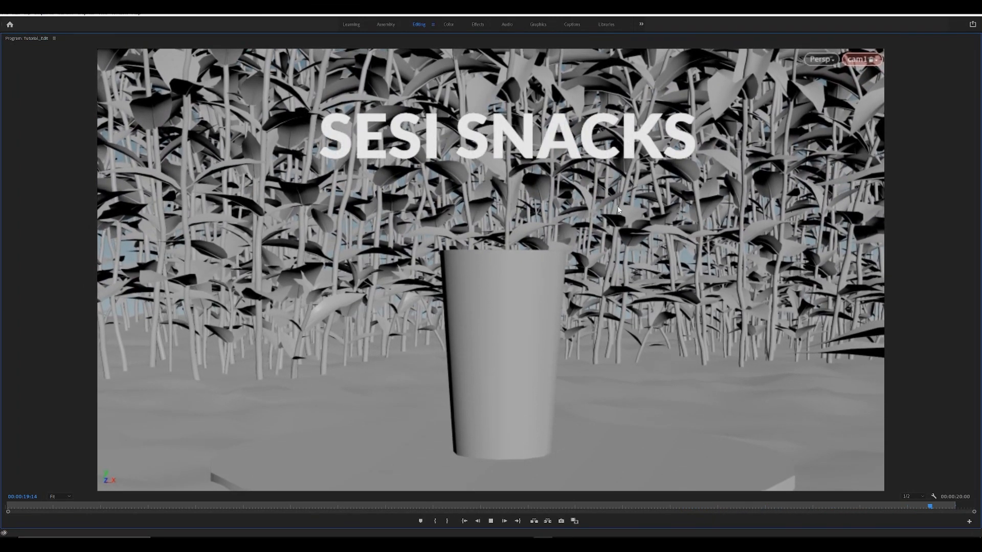
key(grave)
key(ctrl+s)
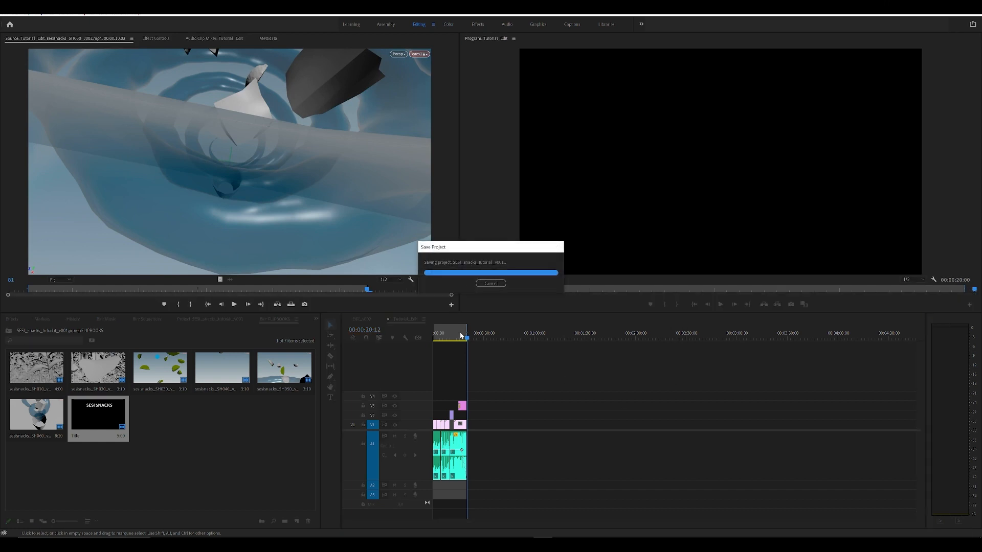
- Fit the whole sequence in the timeline, open its media export settings, and begin choosing the output file
key(Home)
key(backslash)
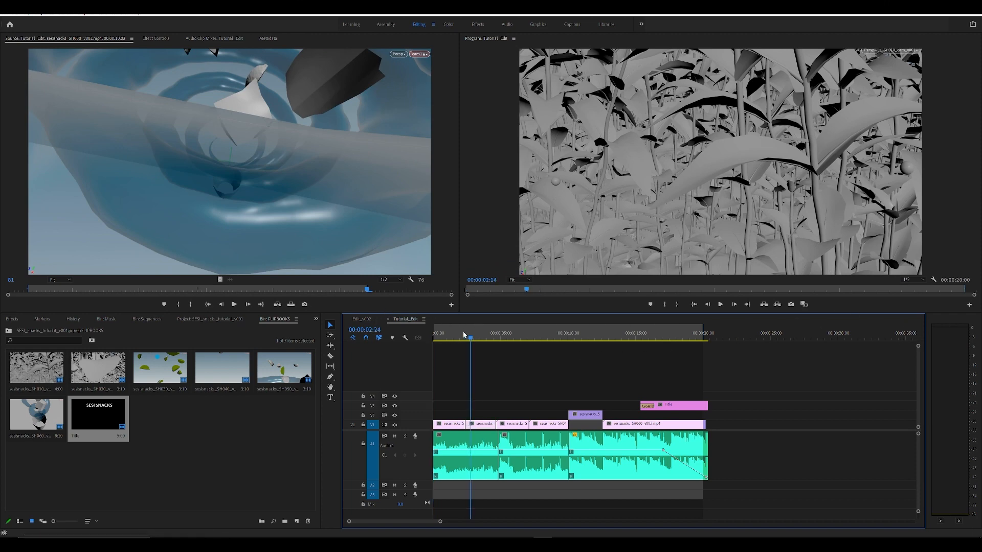
drag(442, 330, 519, 331)
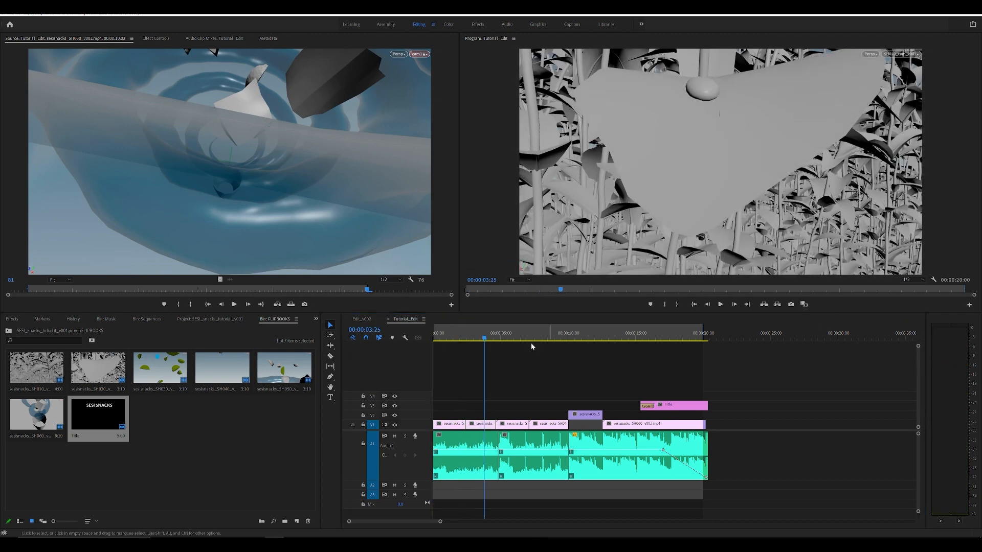
click(7, 13)
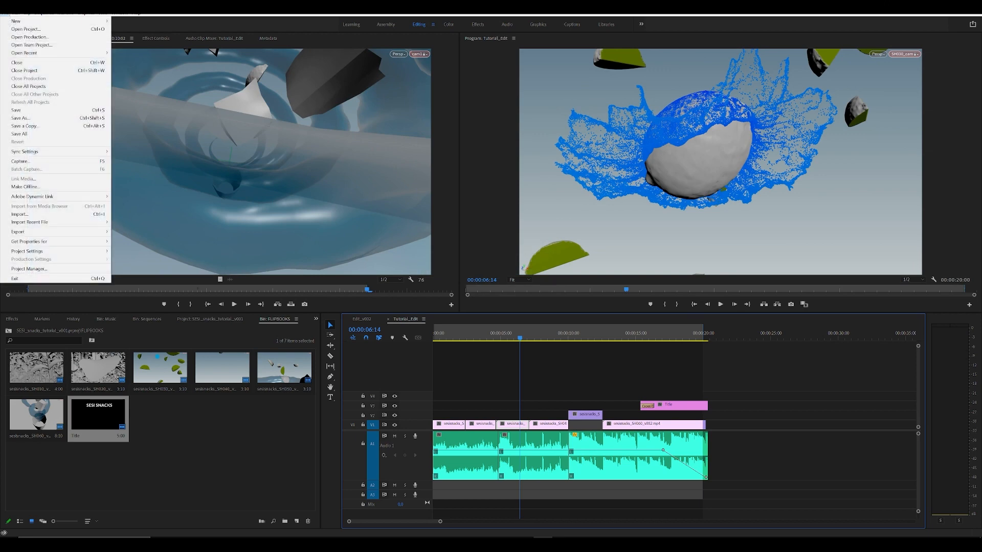
mouse_move(58, 231)
click(166, 262)
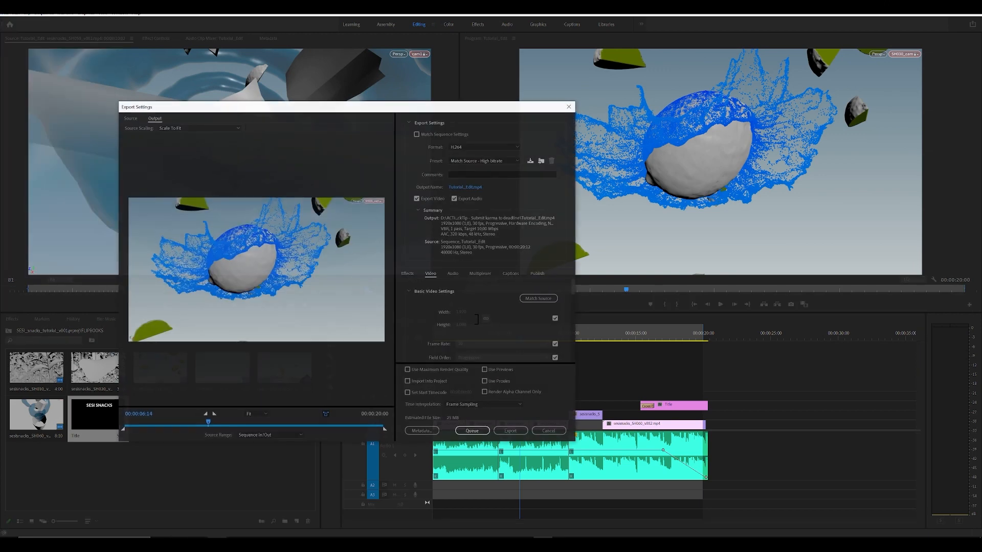
click(473, 188)
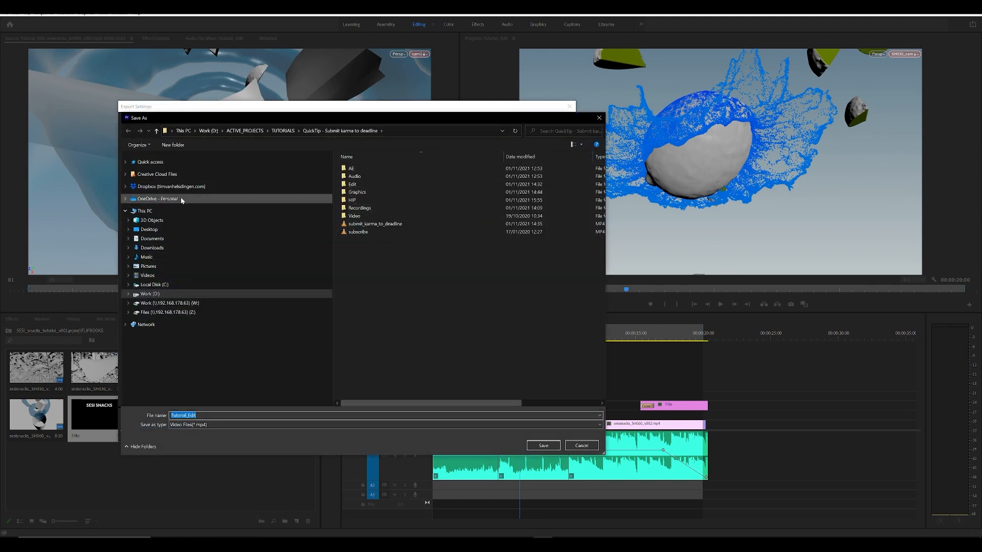
- Copy the __TUTORIAL_PROJECT folder's path from File Explorer and go to that folder in the export's save dialog
click(217, 544)
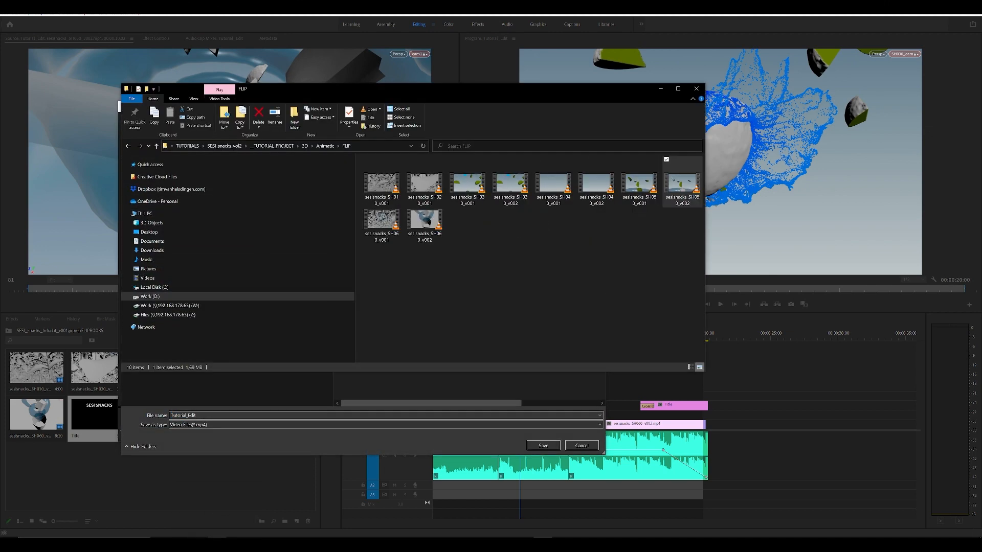
click(279, 147)
click(399, 146)
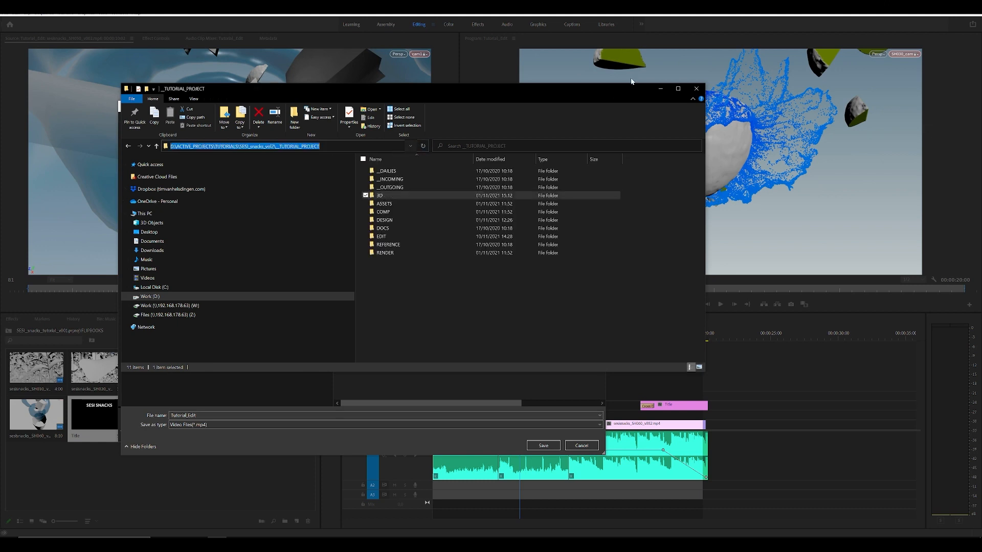
click(660, 89)
click(379, 131)
text(D:\ACTIVE_PROJECTS\TUTORIALS\SESI_snacks_vol2\__TUTORIAL_PROJECT)
key(Return)
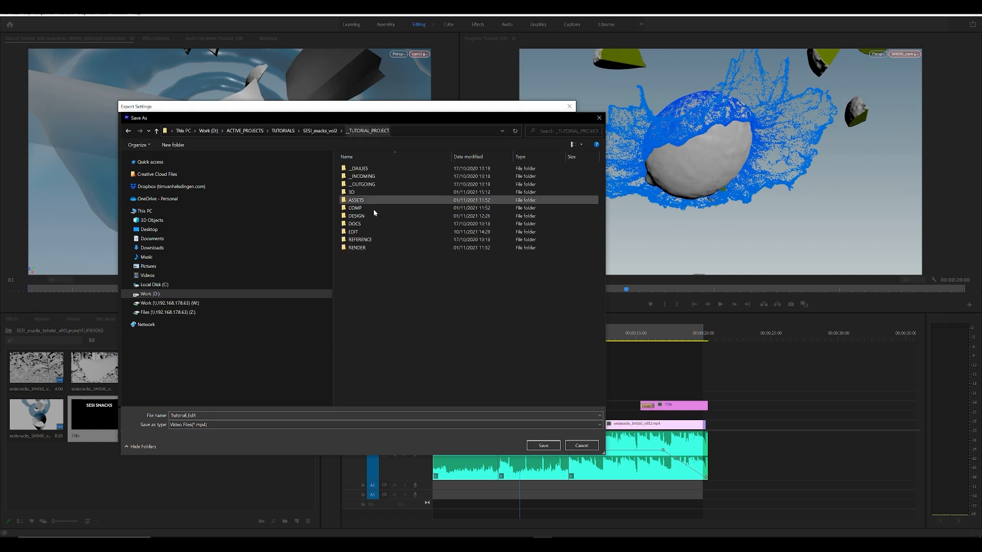
- Name the output SESI_snacks_Animatic_v001 in the __OUTGOING folder and export the sequence as H.264 with Match Source - High Bitrate
double_click(364, 184)
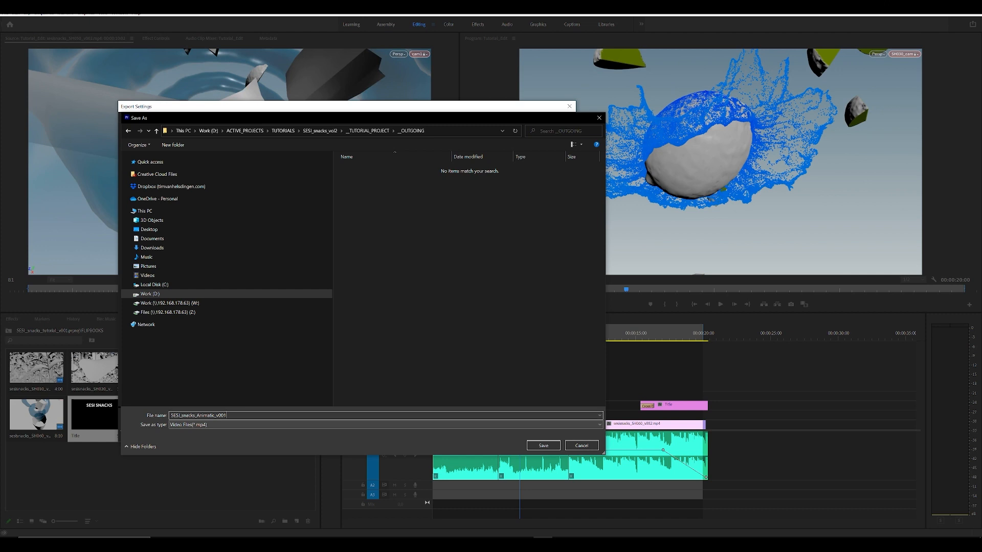
key(Return)
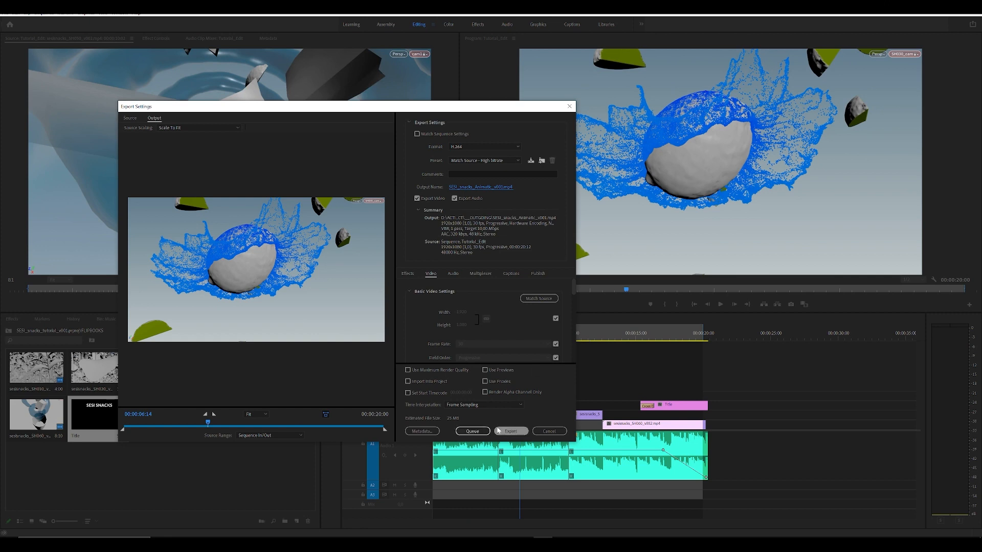
scroll(498, 323, down, 1)
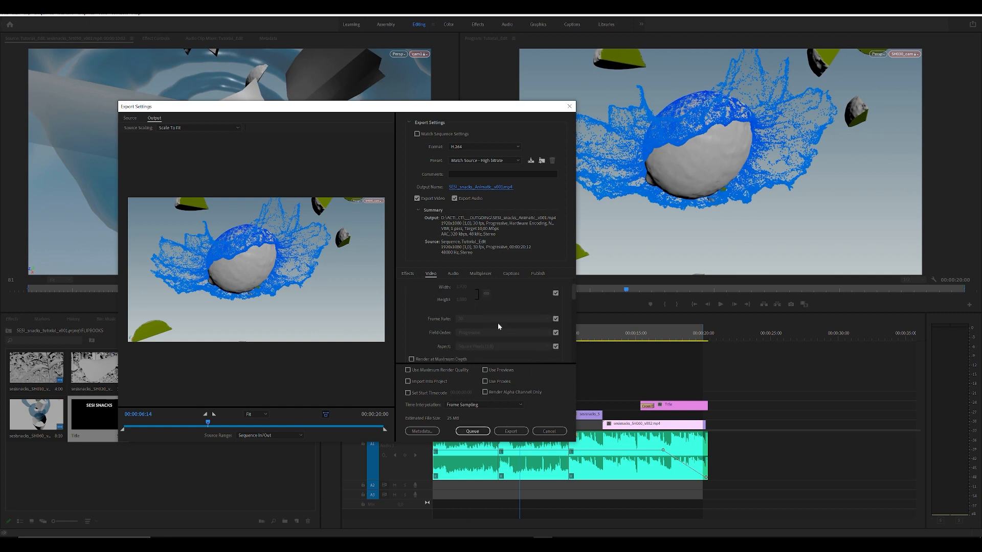
click(512, 433)
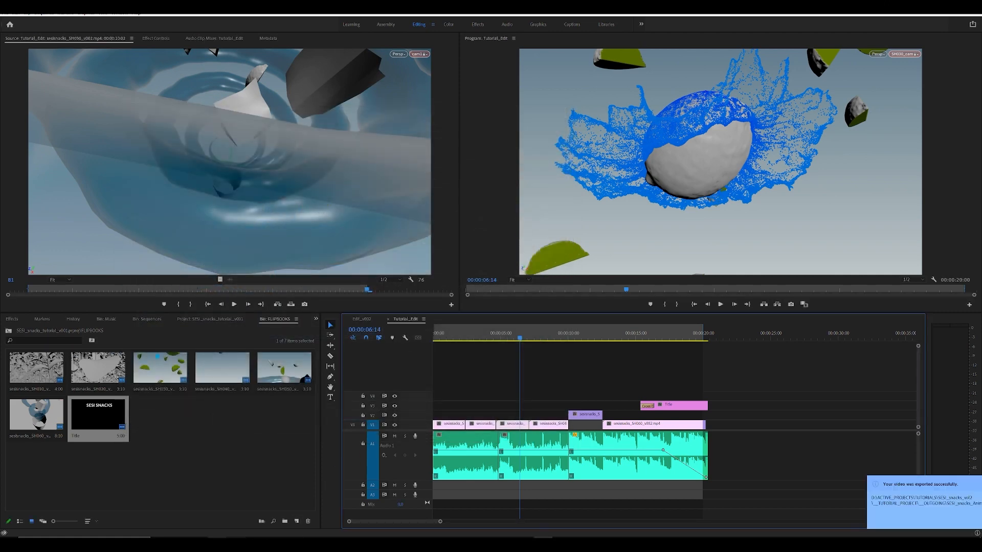
- Play the exported SESI_snacks_Animatic_v001.mp4 in the media player, close it, and save the Premiere Pro project
double_click(395, 188)
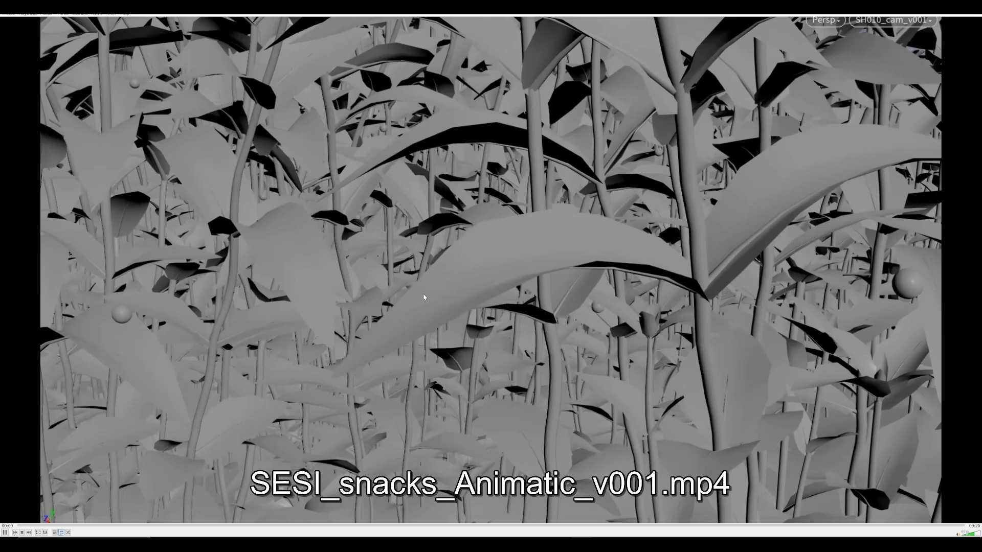
scroll(487, 243, down, 2)
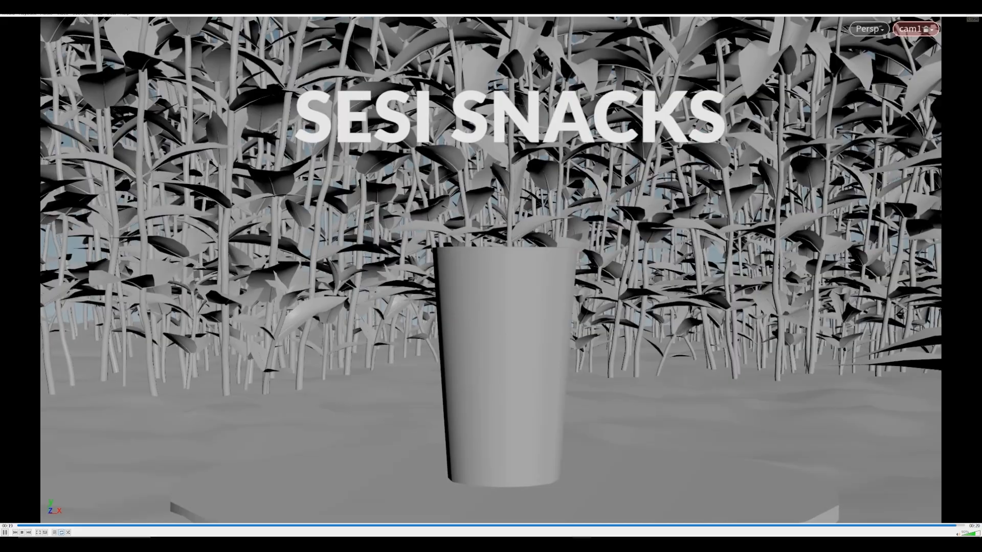
click(975, 7)
click(832, 438)
key(ctrl+s)
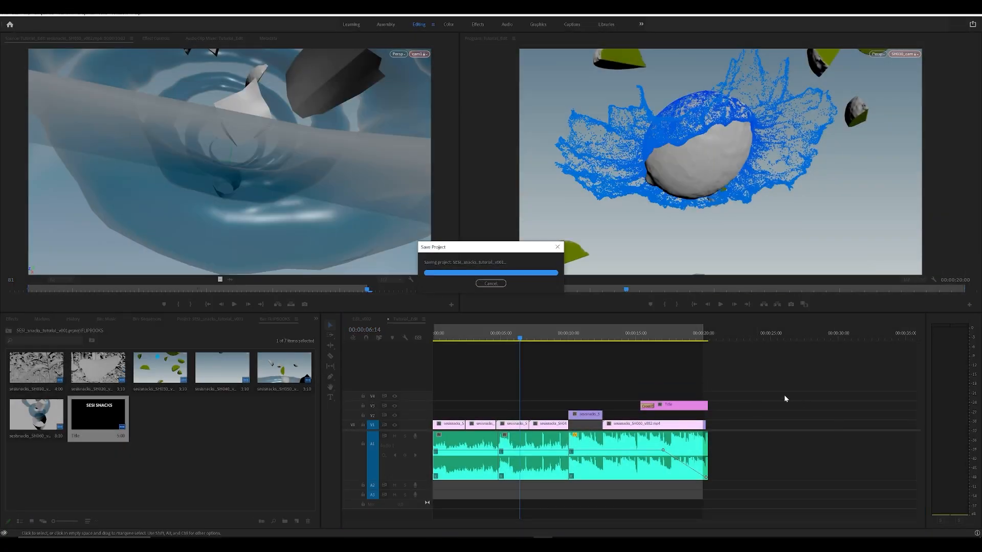
- Scrub through the edit, play the cut between the first two shots, and save the project
drag(521, 338, 571, 353)
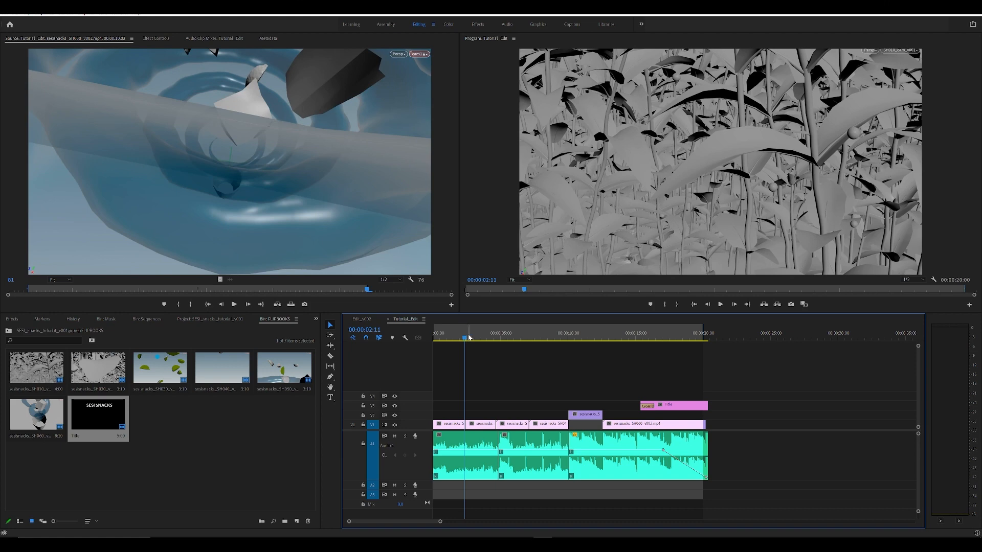
drag(473, 338, 452, 339)
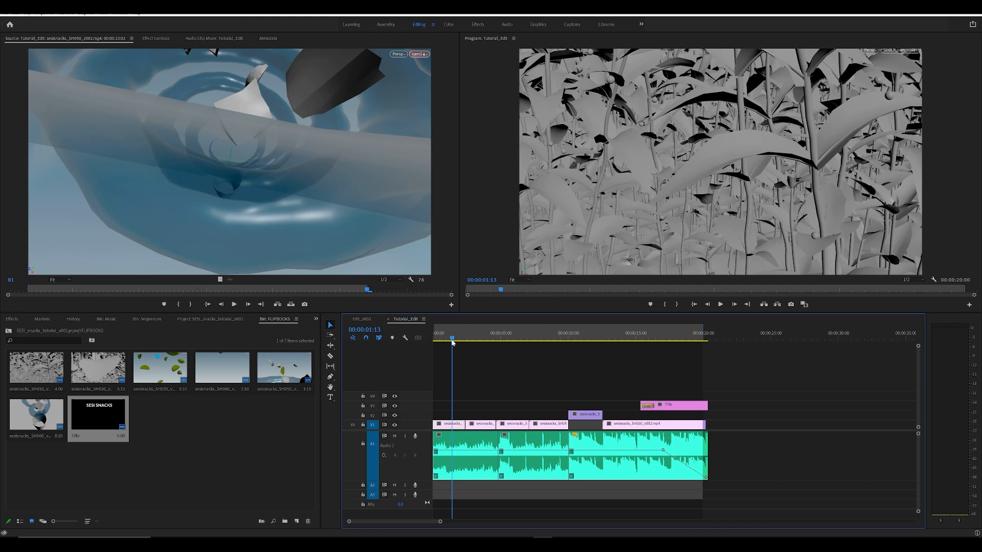
key(space)
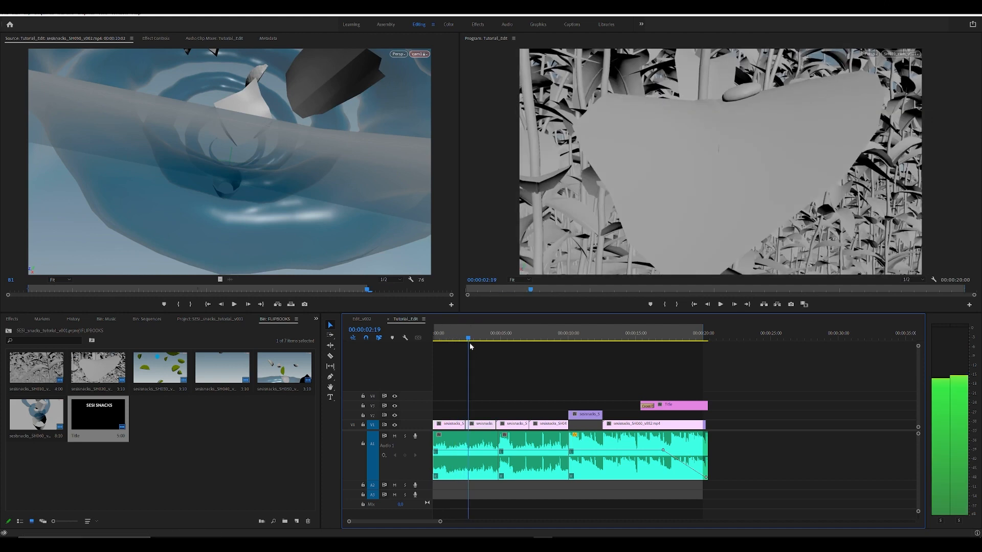
click(462, 342)
key(ctrl+s)
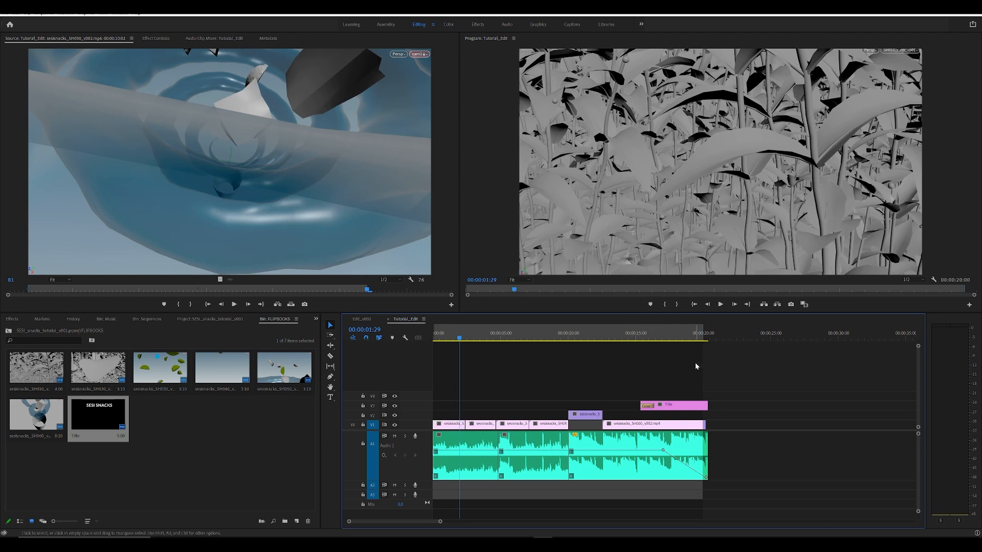
drag(633, 359, 582, 411)
drag(756, 368, 606, 457)
click(554, 374)
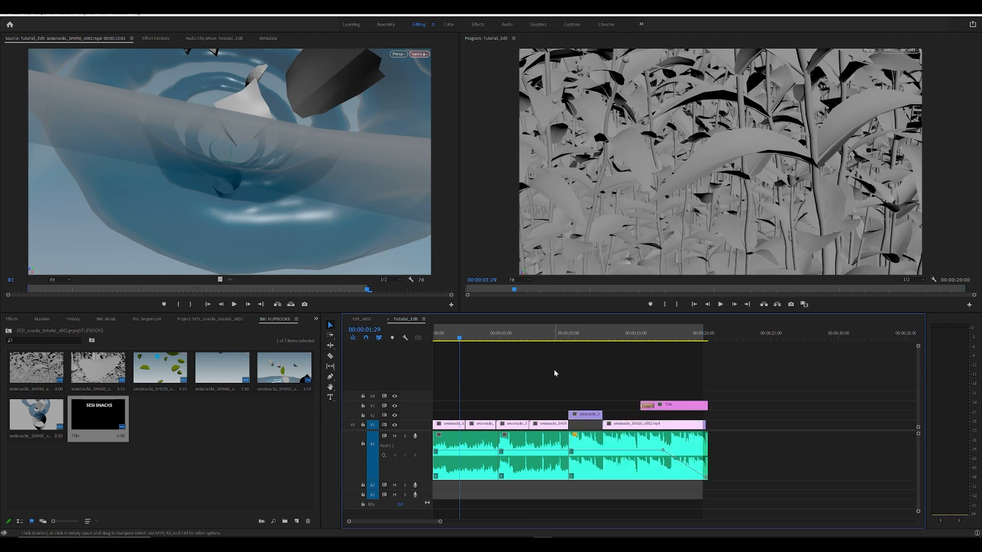